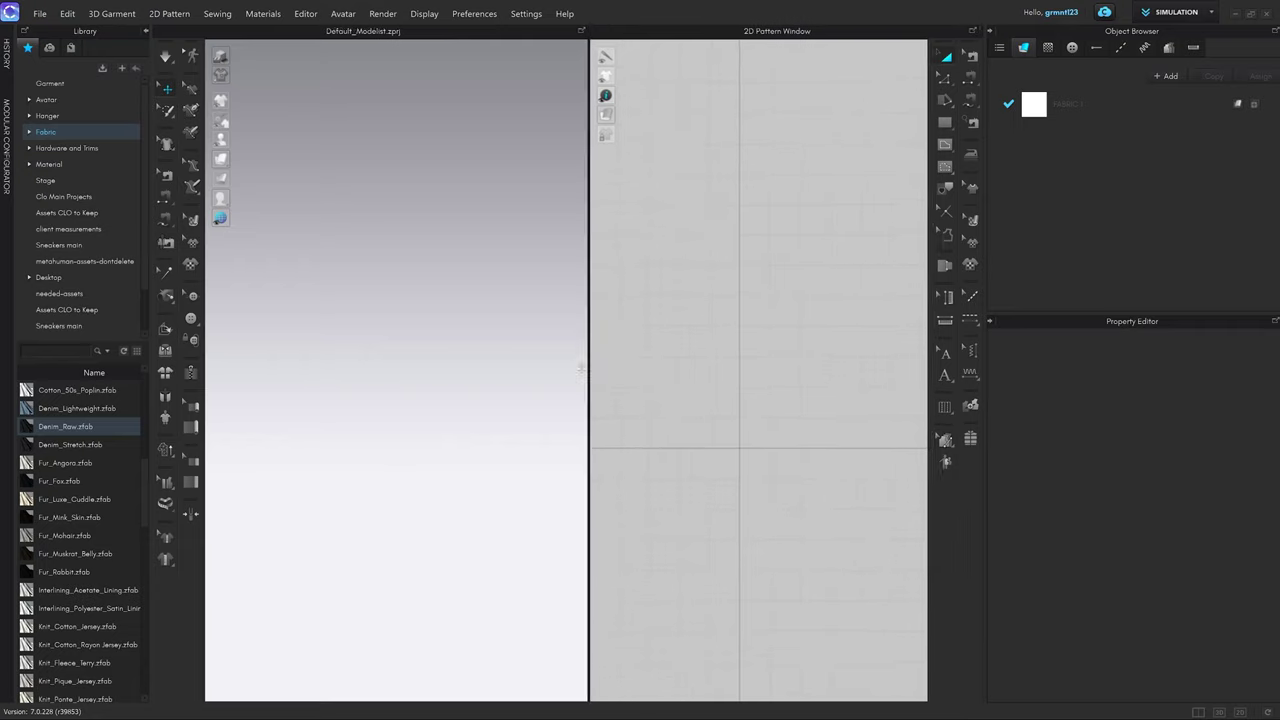
Load the MV2_Henry avatar from the library's Male_V2 folder into the scene.
{"action": "left_click_drag", "start_coordinate": [581, 368], "coordinate": [573, 372]}
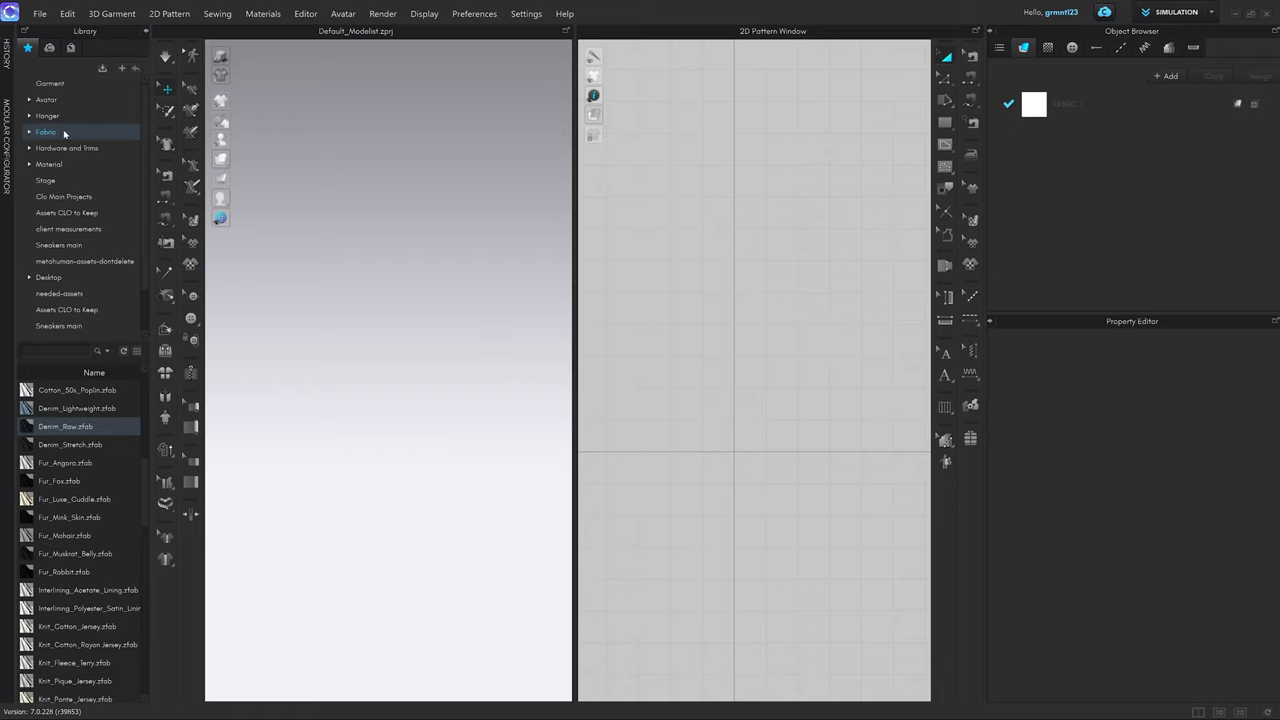
{"action": "left_click", "coordinate": [47, 100]}
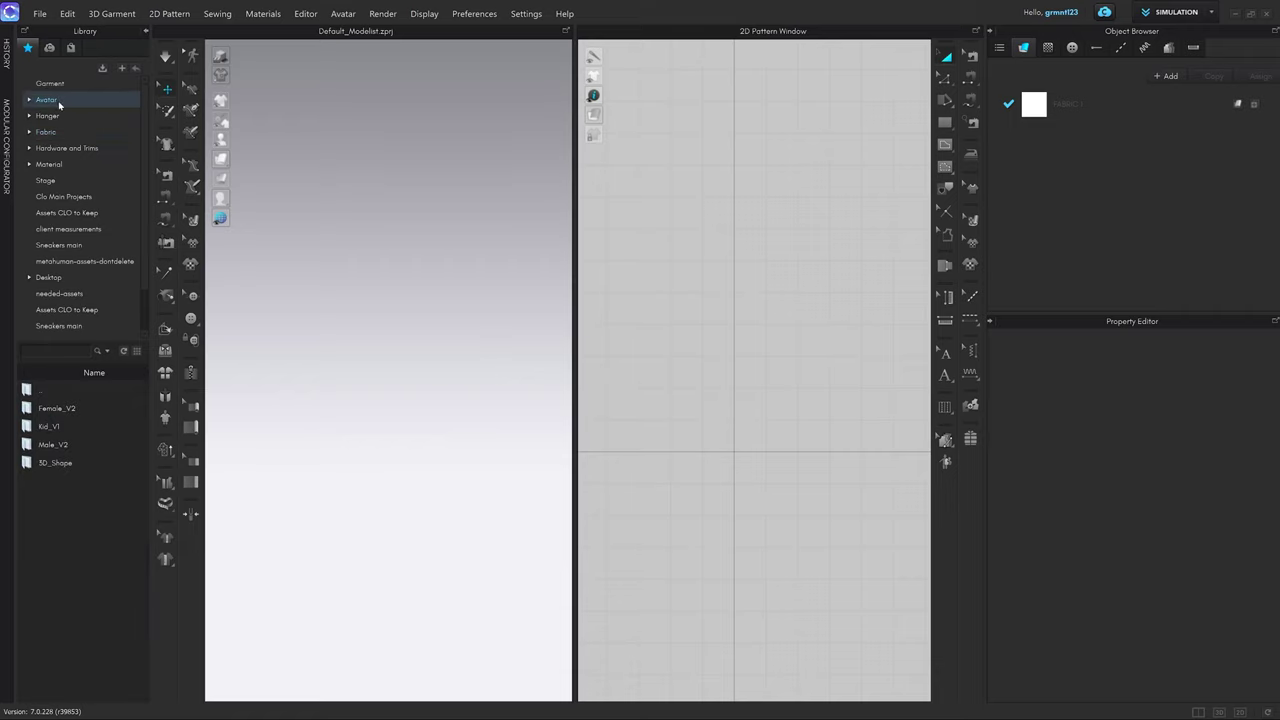
{"action": "double_click", "coordinate": [74, 444]}
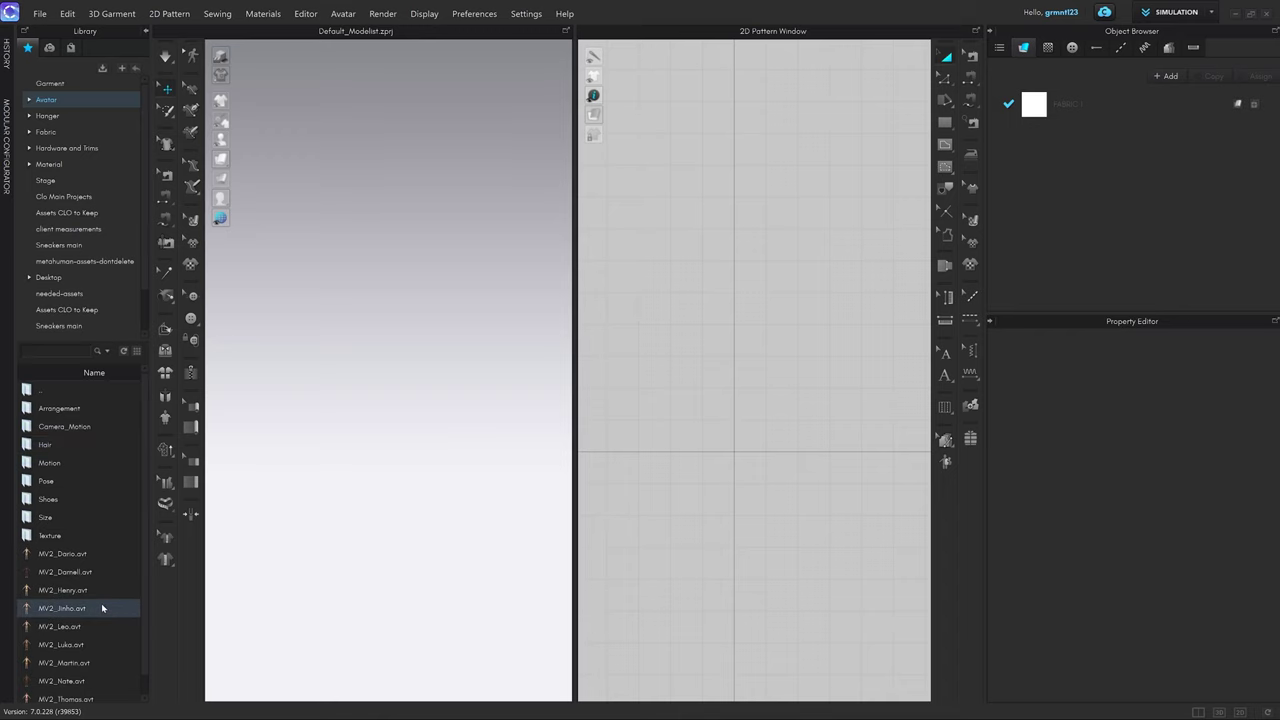
{"action": "mouse_move", "coordinate": [86, 592]}
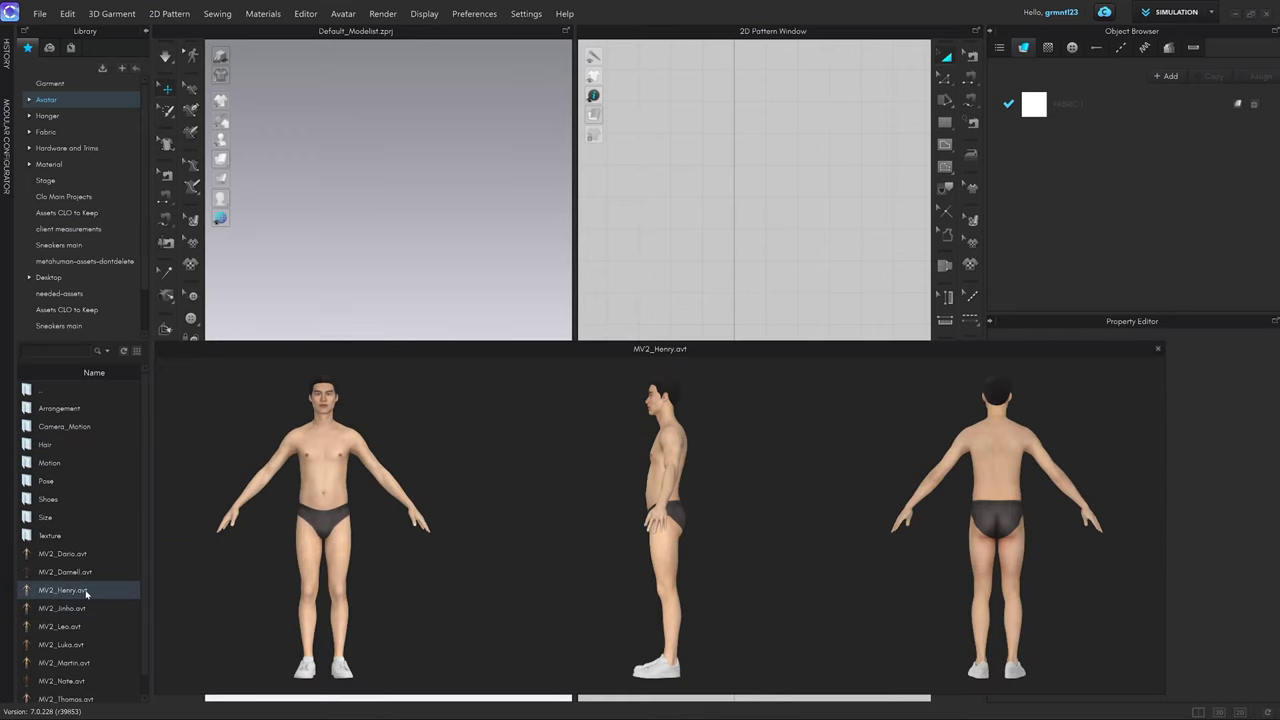
{"action": "scroll", "coordinate": [80, 590], "scroll_direction": "down", "scroll_amount": 1}
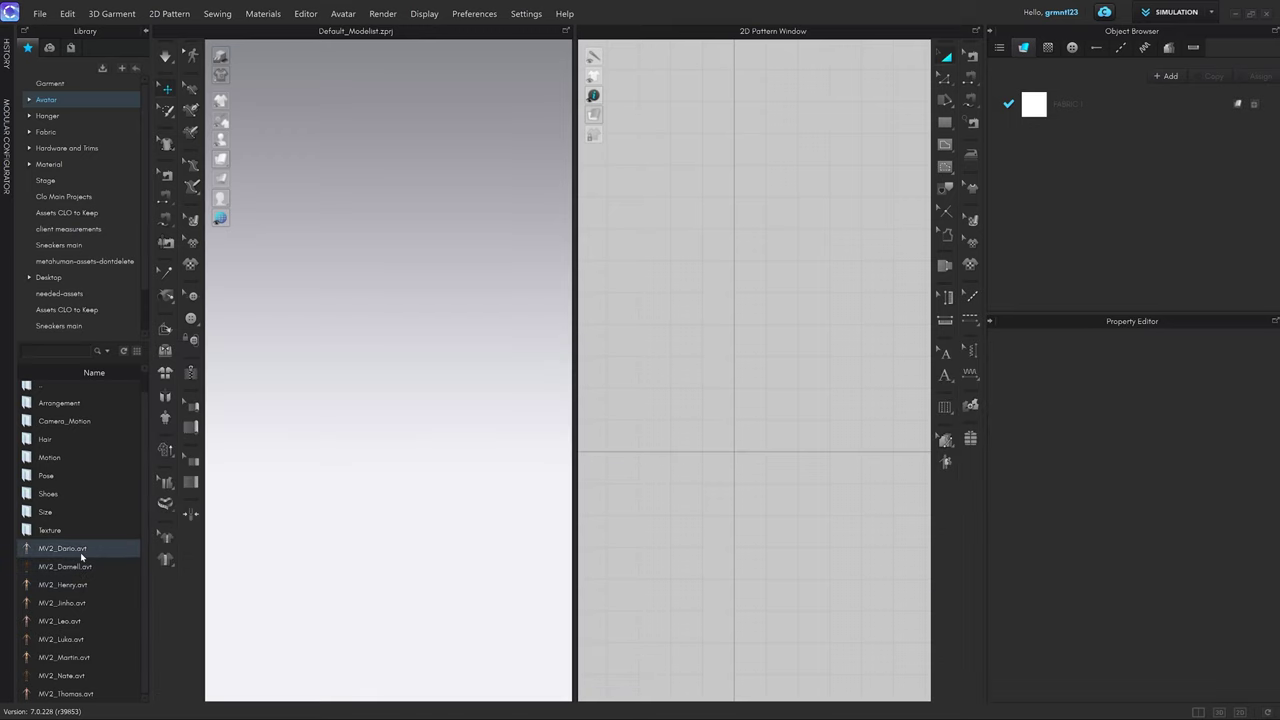
{"action": "mouse_move", "coordinate": [82, 556]}
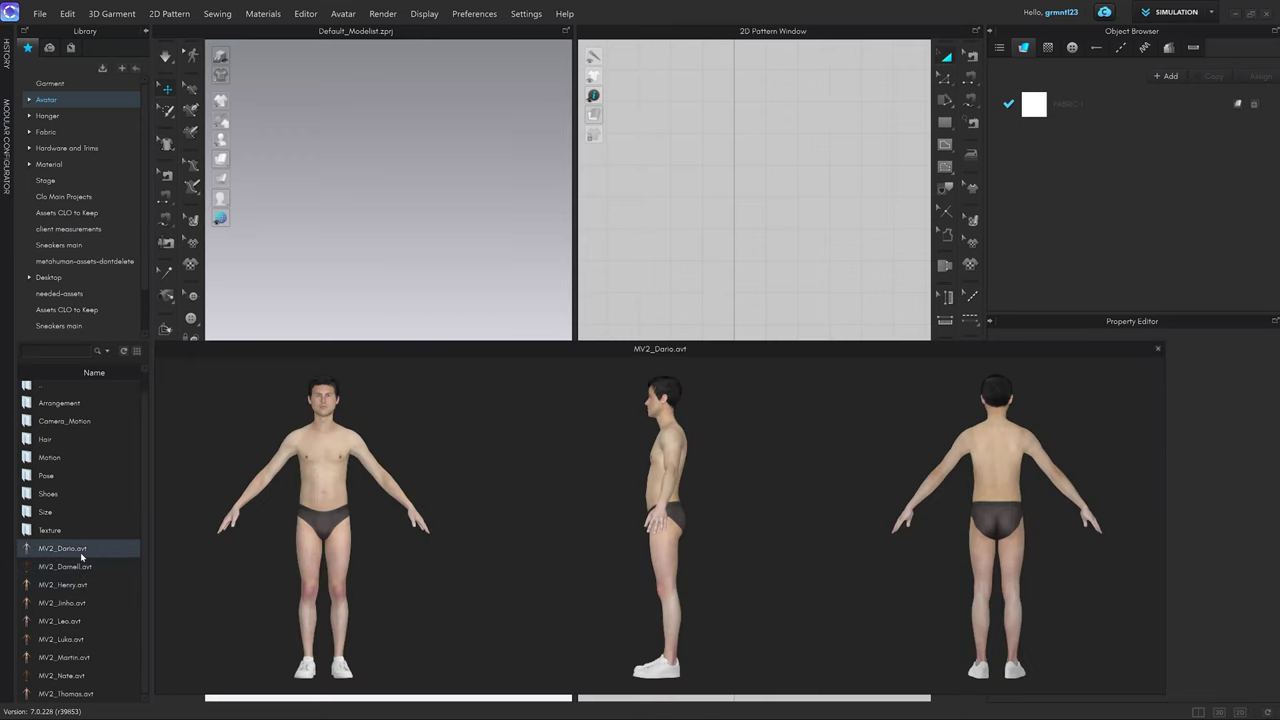
{"action": "double_click", "coordinate": [86, 588]}
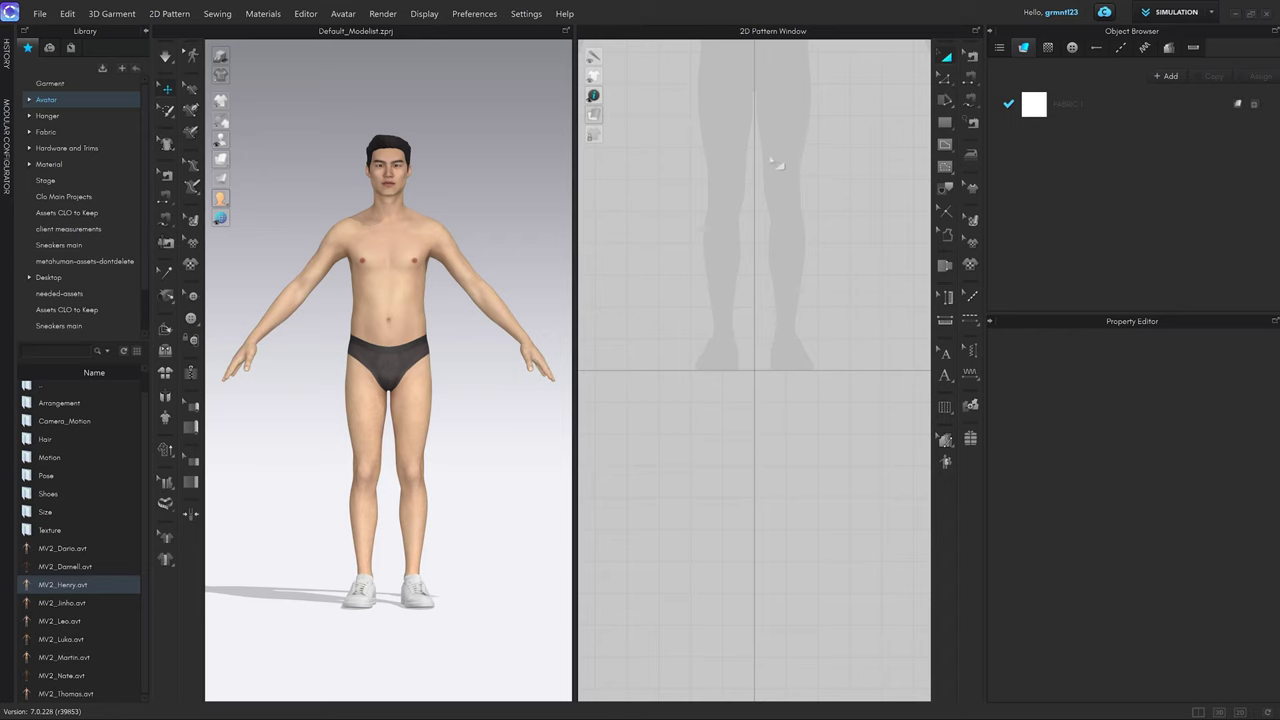
Examine the avatar silhouette in the 2D pattern window and the avatar's lower body in the 3D window.
{"action": "middle_click_drag", "start_coordinate": [775, 155], "coordinate": [757, 360]}
{"action": "scroll", "coordinate": [775, 220], "scroll_direction": "down", "scroll_amount": 3}
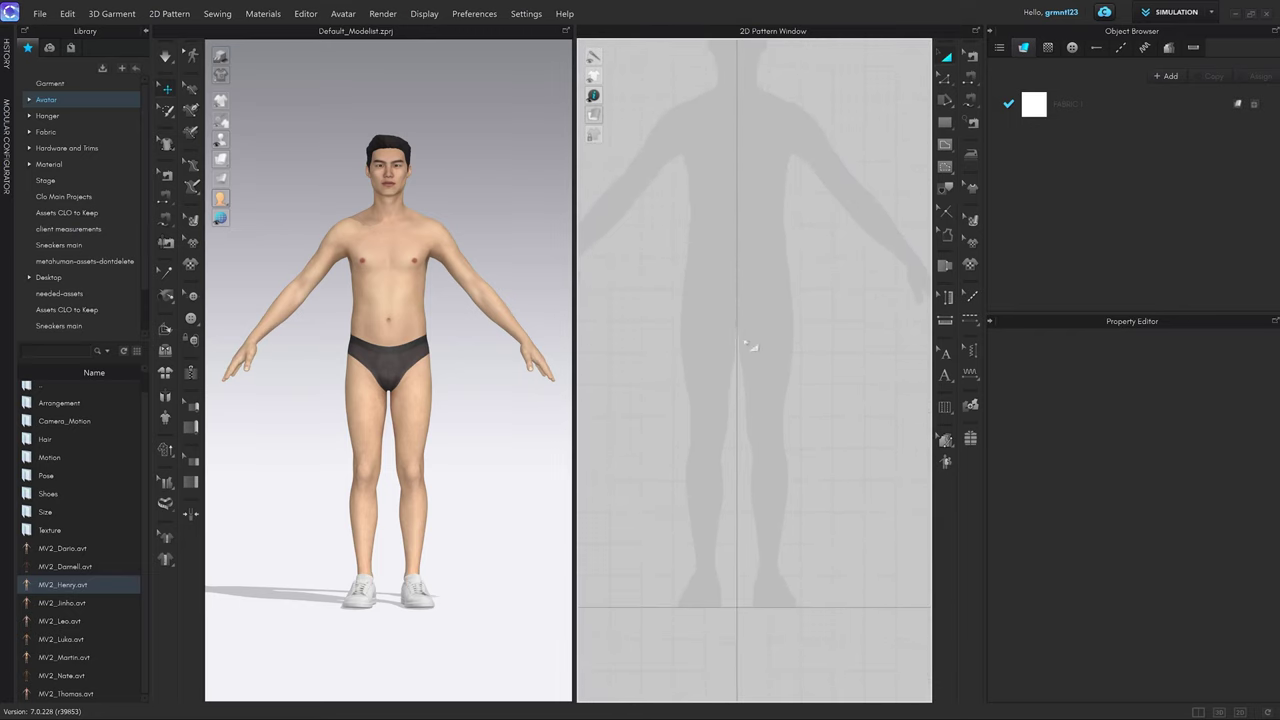
{"action": "scroll", "coordinate": [750, 354], "scroll_direction": "down", "scroll_amount": 5}
{"action": "scroll", "coordinate": [752, 362], "scroll_direction": "up", "scroll_amount": 4}
{"action": "scroll", "coordinate": [752, 363], "scroll_direction": "up", "scroll_amount": 4}
{"action": "scroll", "coordinate": [751, 363], "scroll_direction": "down", "scroll_amount": 4}
{"action": "scroll", "coordinate": [750, 363], "scroll_direction": "up", "scroll_amount": 2}
{"action": "scroll", "coordinate": [750, 363], "scroll_direction": "down", "scroll_amount": 2}
{"action": "middle_click_drag", "start_coordinate": [752, 363], "coordinate": [766, 418]}
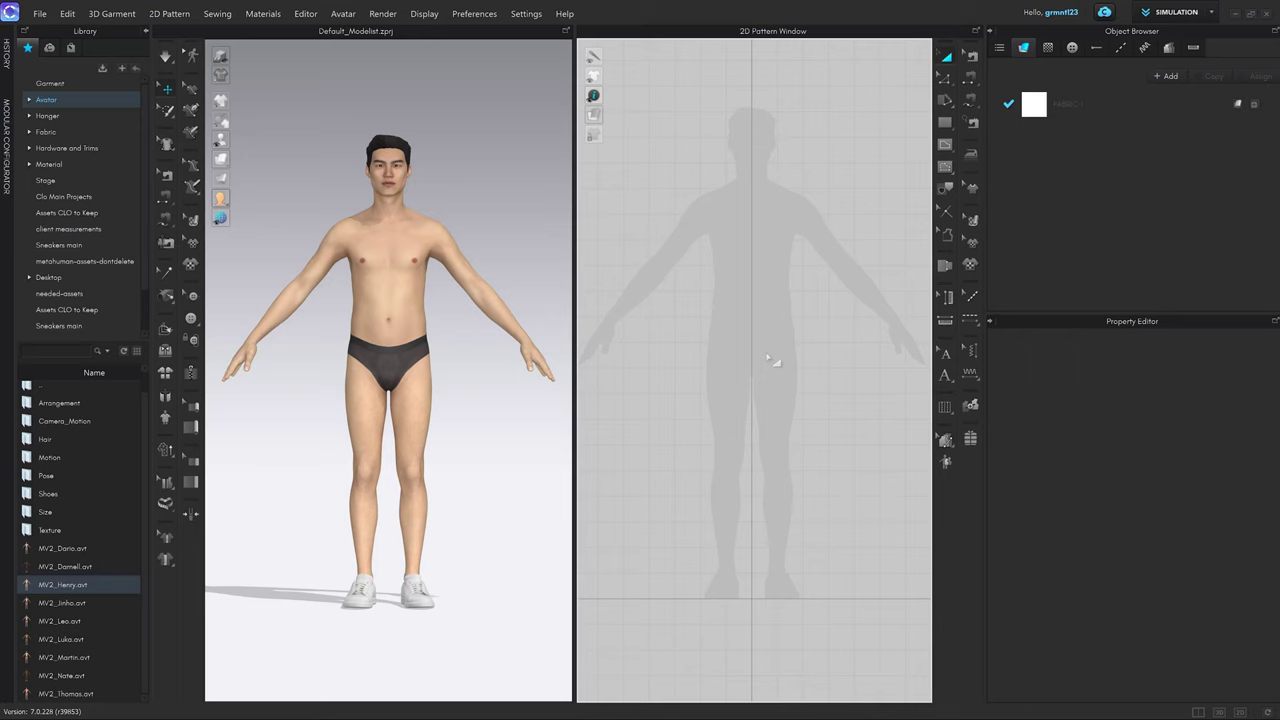
{"action": "scroll", "coordinate": [505, 385], "scroll_direction": "up", "scroll_amount": 3}
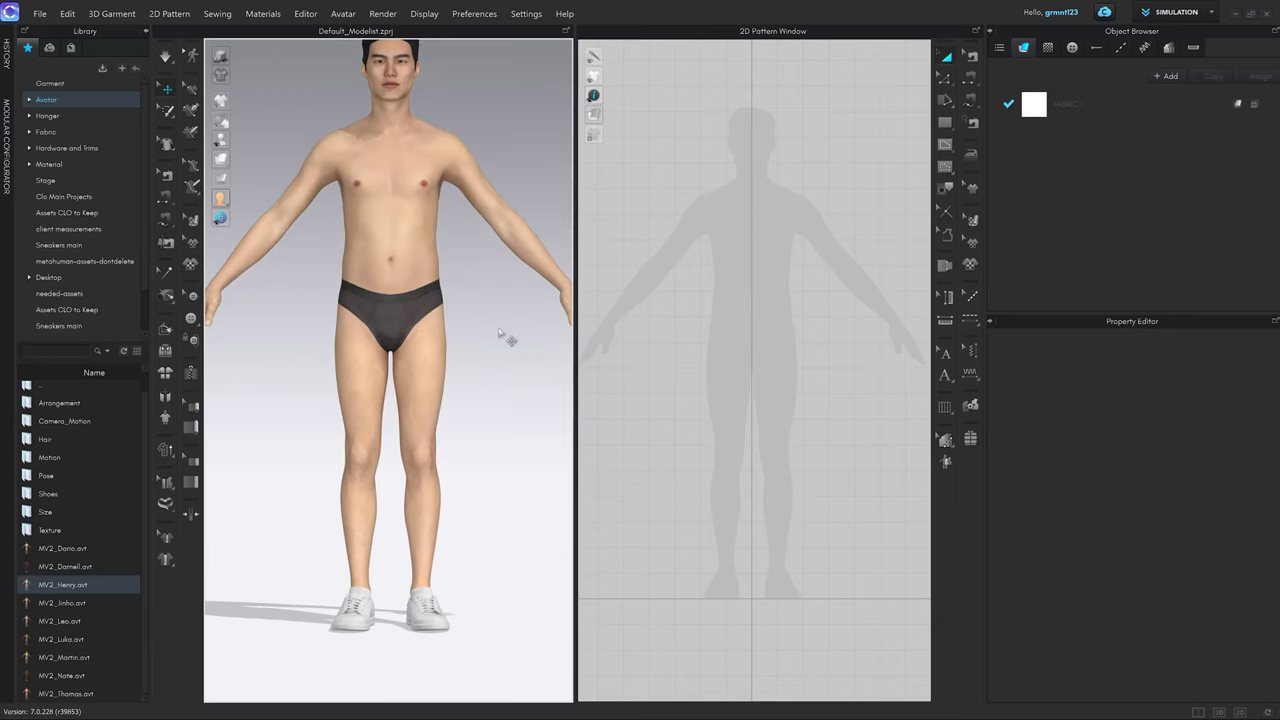
{"action": "scroll", "coordinate": [490, 306], "scroll_direction": "up", "scroll_amount": 2}
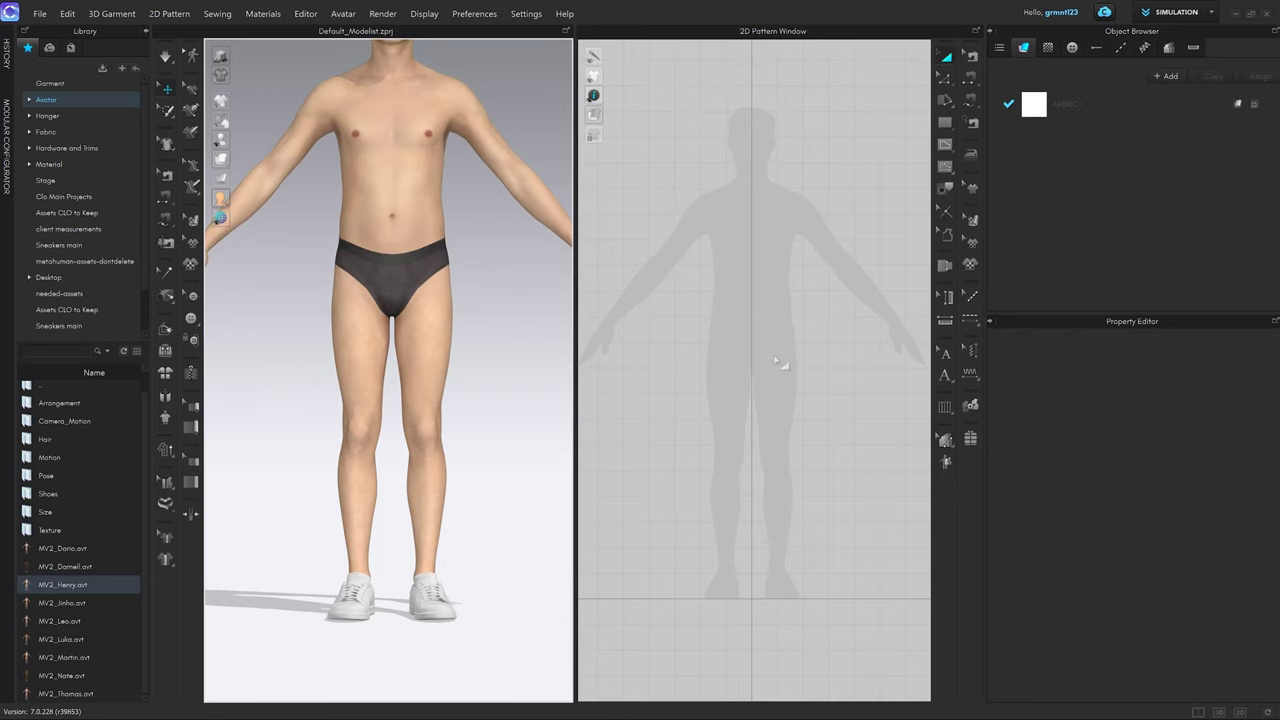
{"action": "scroll", "coordinate": [770, 372], "scroll_direction": "up", "scroll_amount": 2}
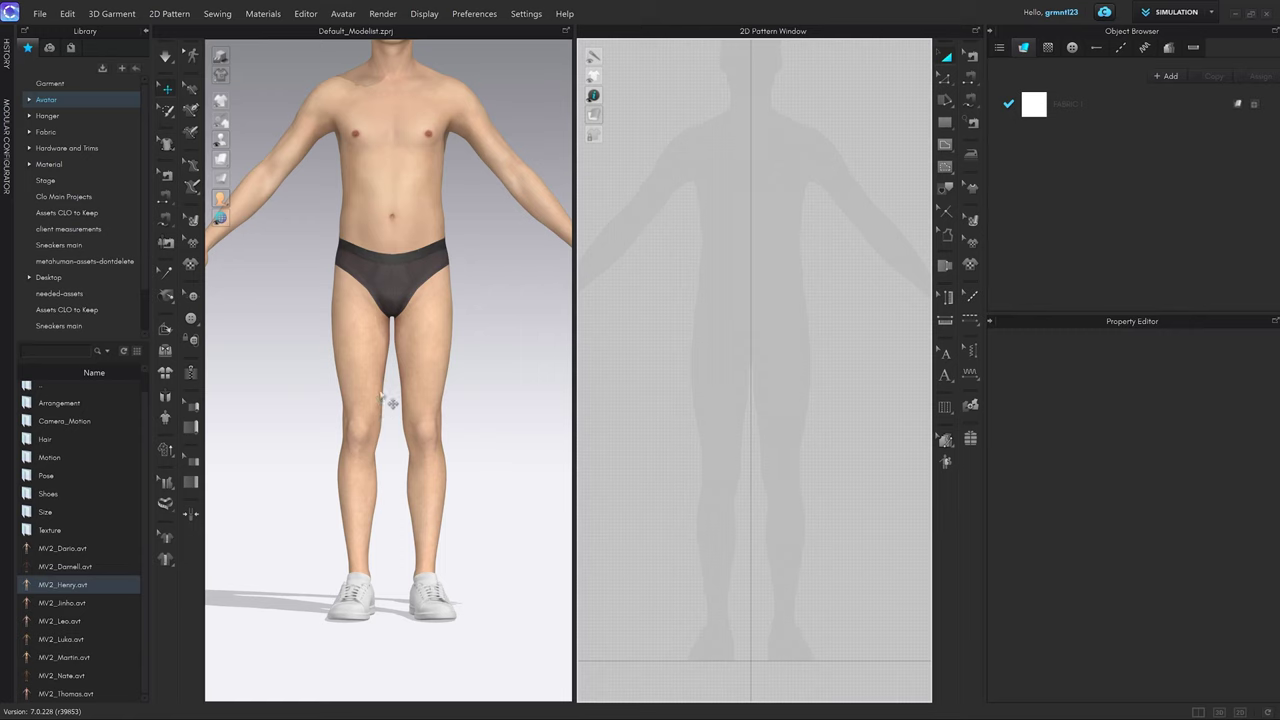
{"action": "scroll", "coordinate": [402, 385], "scroll_direction": "up", "scroll_amount": 1}
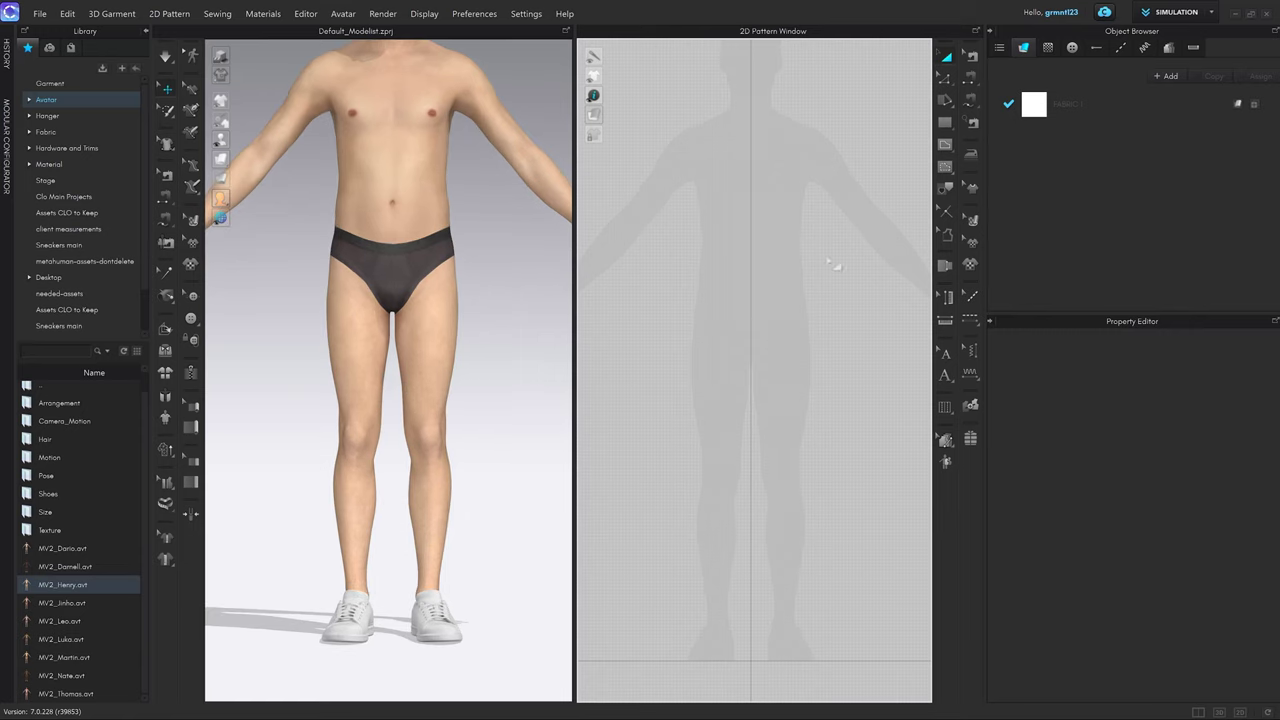
Create a 500 × 500 mm rectangle pattern over the hips and thighs of the avatar silhouette.
{"action": "key", "text": "s"}
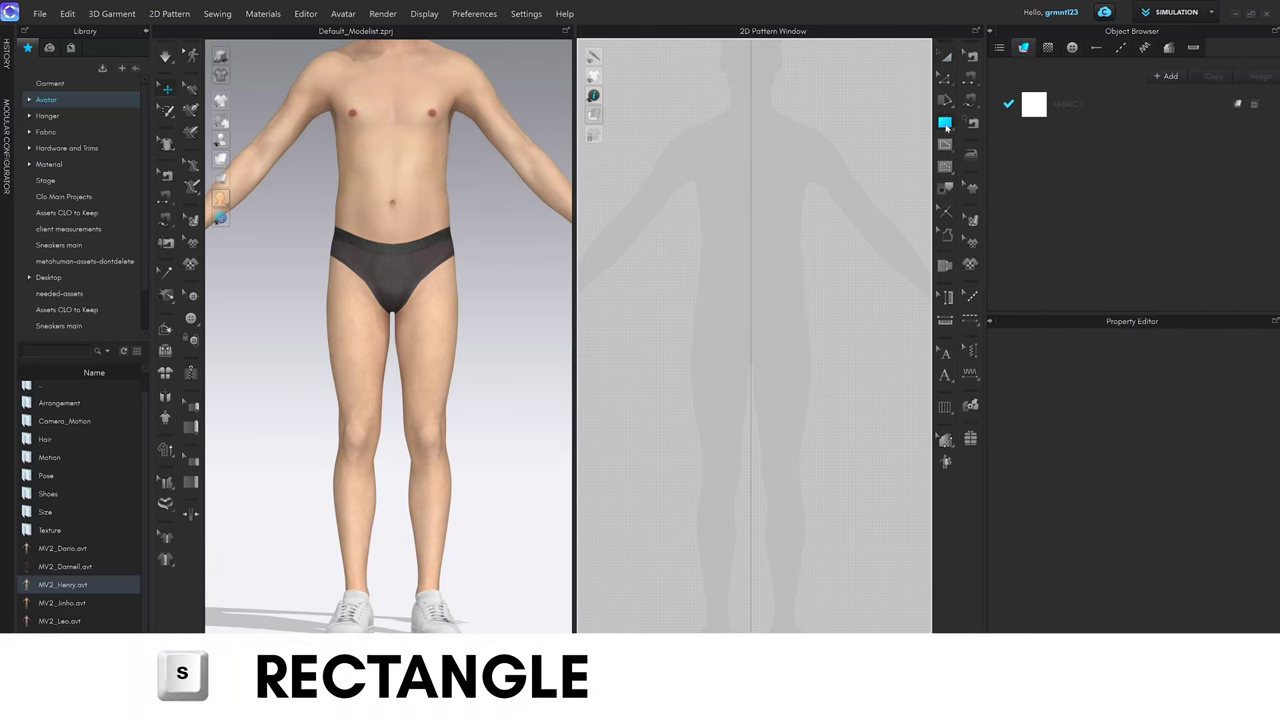
{"action": "left_click", "coordinate": [773, 384]}
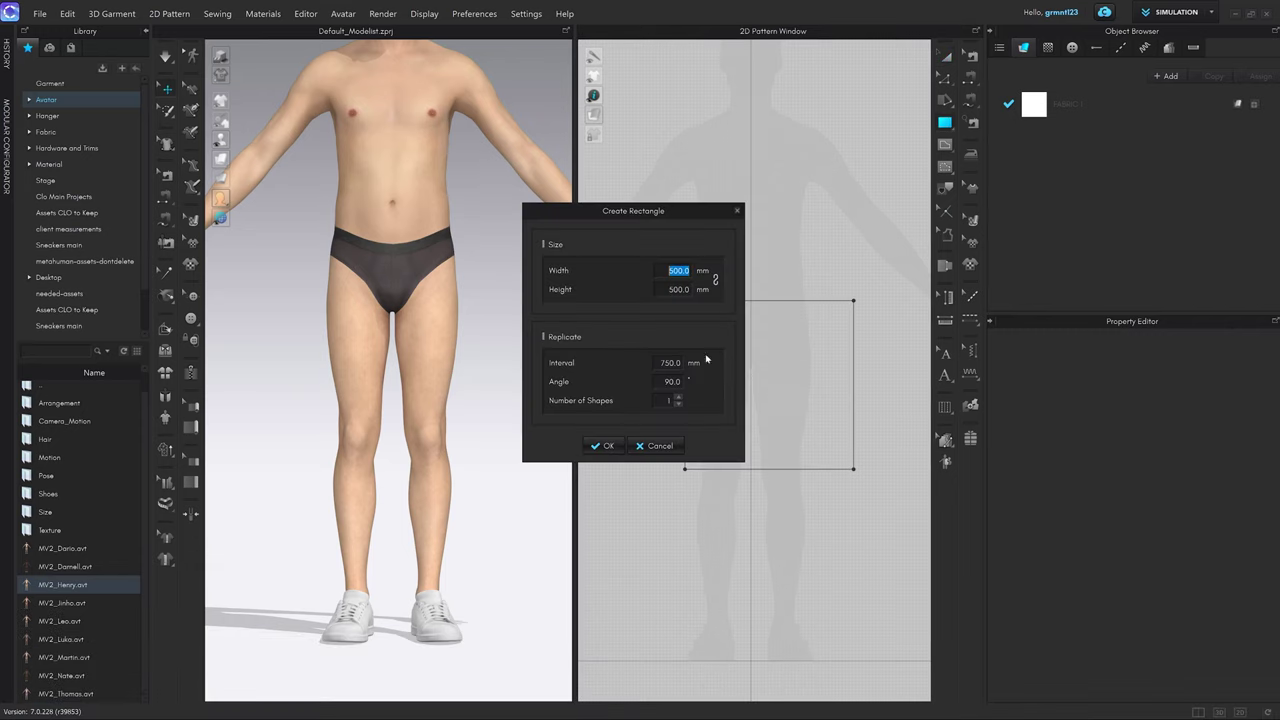
{"action": "left_click_drag", "start_coordinate": [619, 221], "coordinate": [735, 283]}
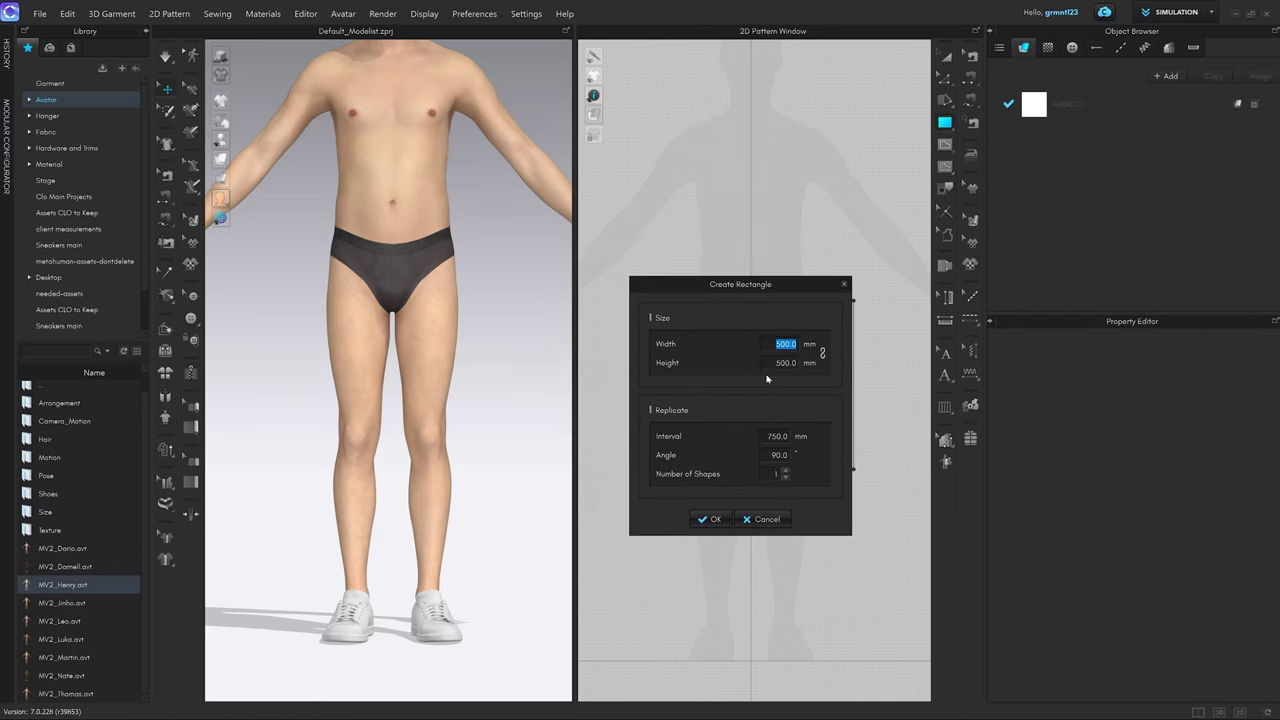
{"action": "left_click", "coordinate": [712, 519]}
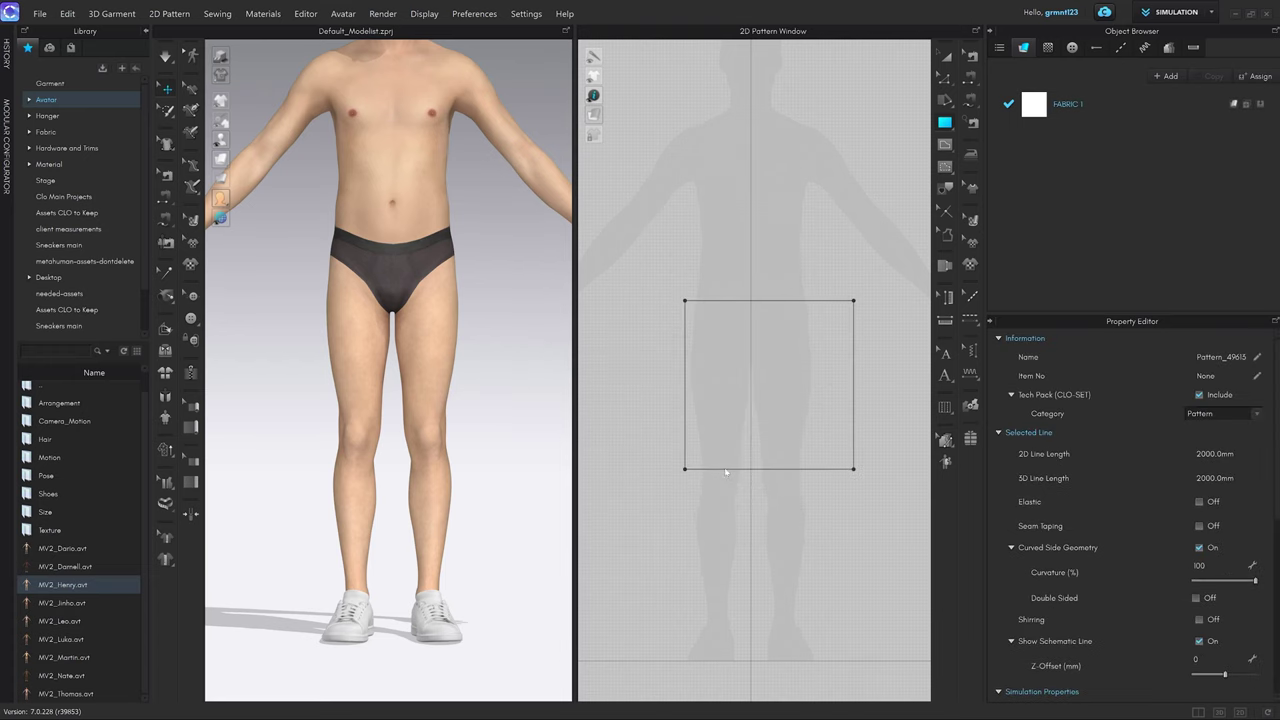
{"action": "left_click", "coordinate": [752, 411]}
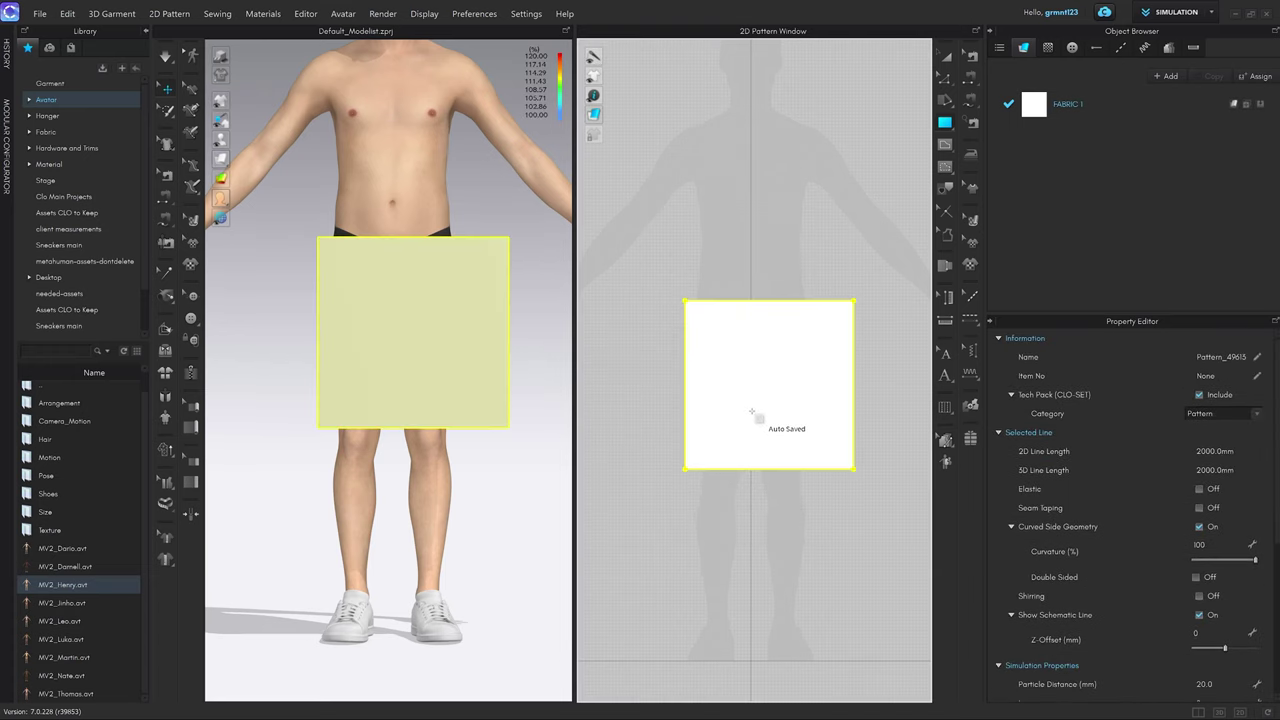
{"action": "key", "text": "z"}
{"action": "key", "text": "z"}
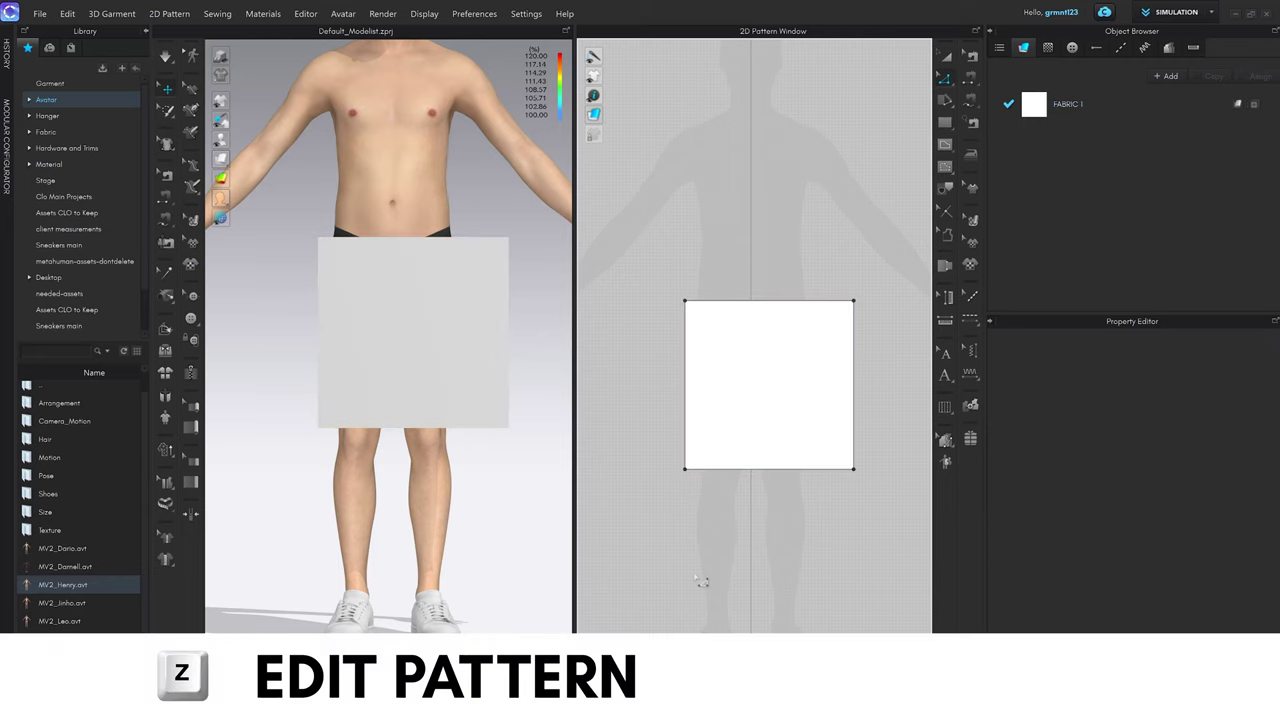
{"action": "left_click", "coordinate": [690, 382]}
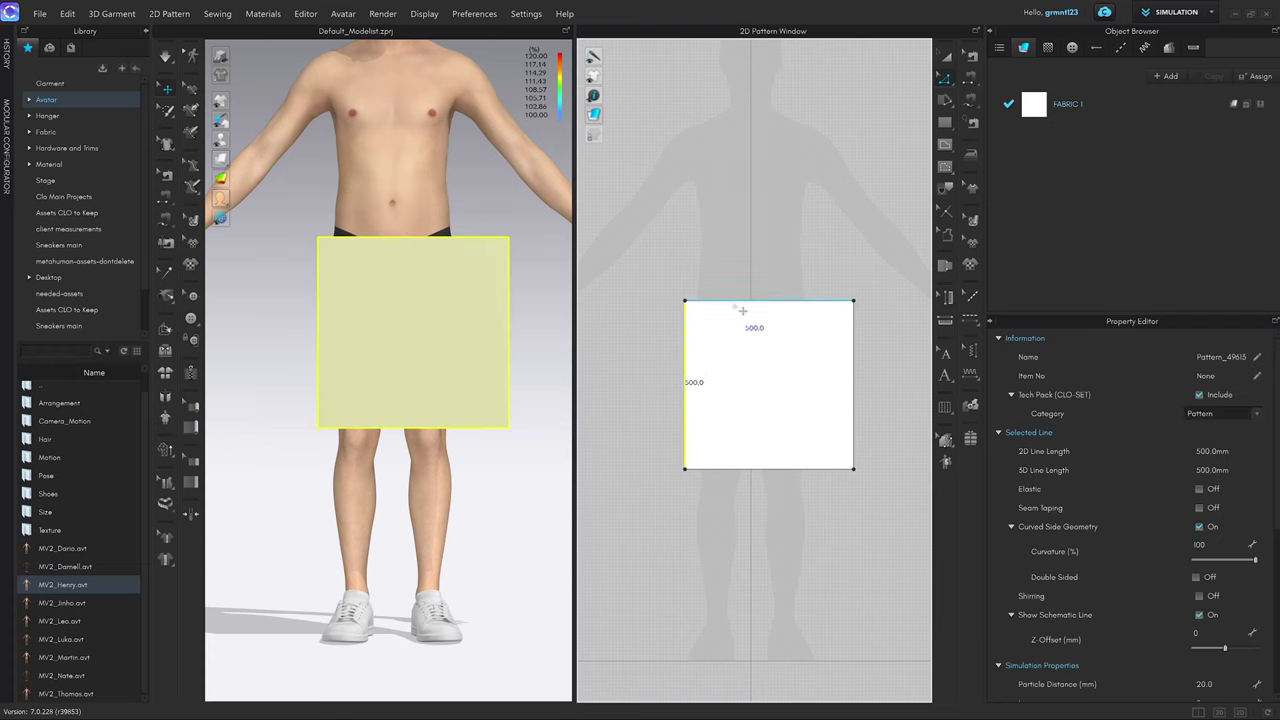
{"action": "left_click_drag", "start_coordinate": [687, 303], "coordinate": [695, 311]}
{"action": "key", "text": "ctrl+z"}
Move the rectangle pattern sideways so its inner edge lies on the avatar silhouette's vertical centre line.
{"action": "key", "text": "a"}
{"action": "left_click_drag", "start_coordinate": [769, 353], "coordinate": [839, 355]}
{"action": "middle_click_drag", "start_coordinate": [825, 369], "coordinate": [773, 340]}
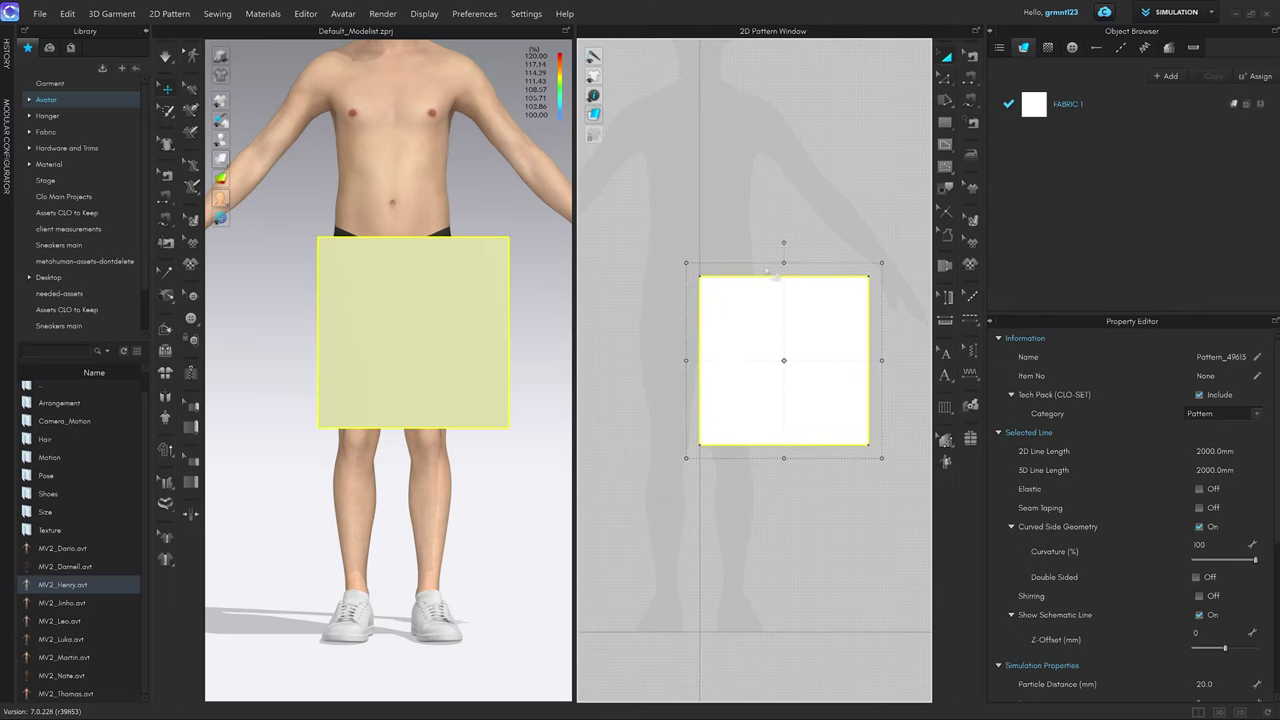
{"action": "left_click", "coordinate": [787, 537]}
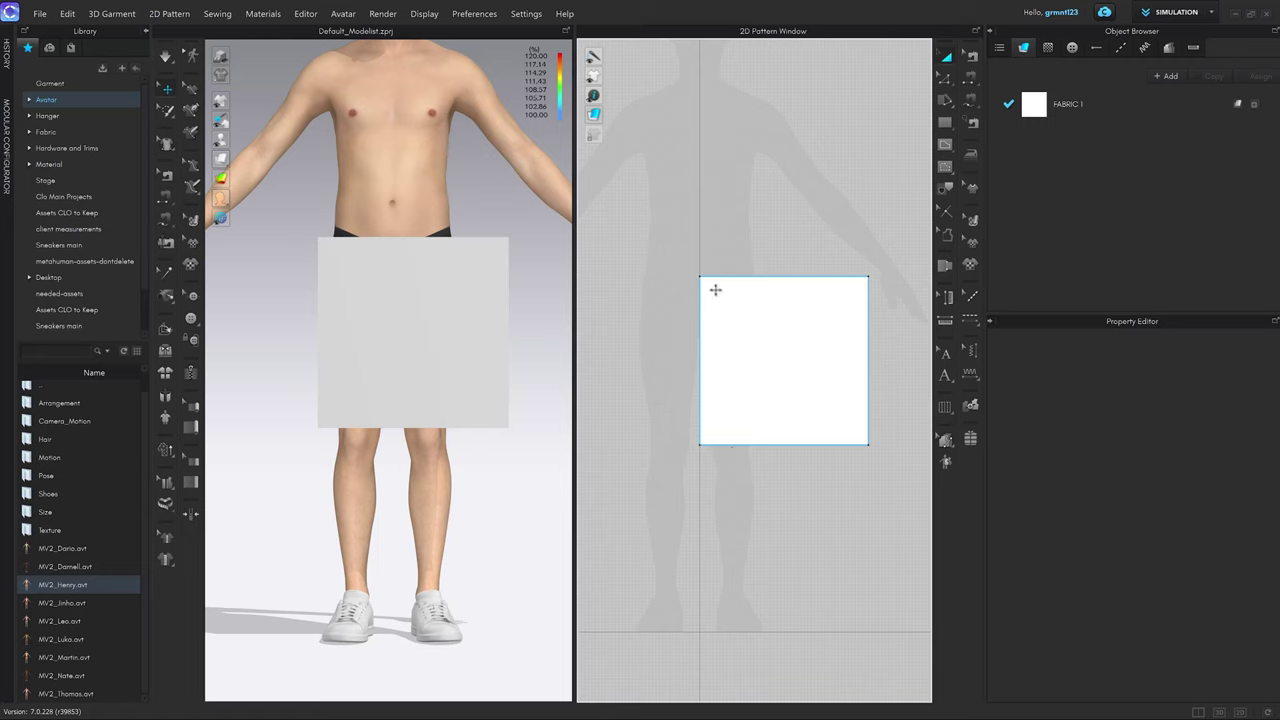
Look over the 2D pattern surface display options and the material properties of FABRIC 1.
{"action": "mouse_move", "coordinate": [703, 717]}
{"action": "mouse_move", "coordinate": [596, 116]}
{"action": "left_click", "coordinate": [594, 114]}
{"action": "mouse_move", "coordinate": [594, 114]}
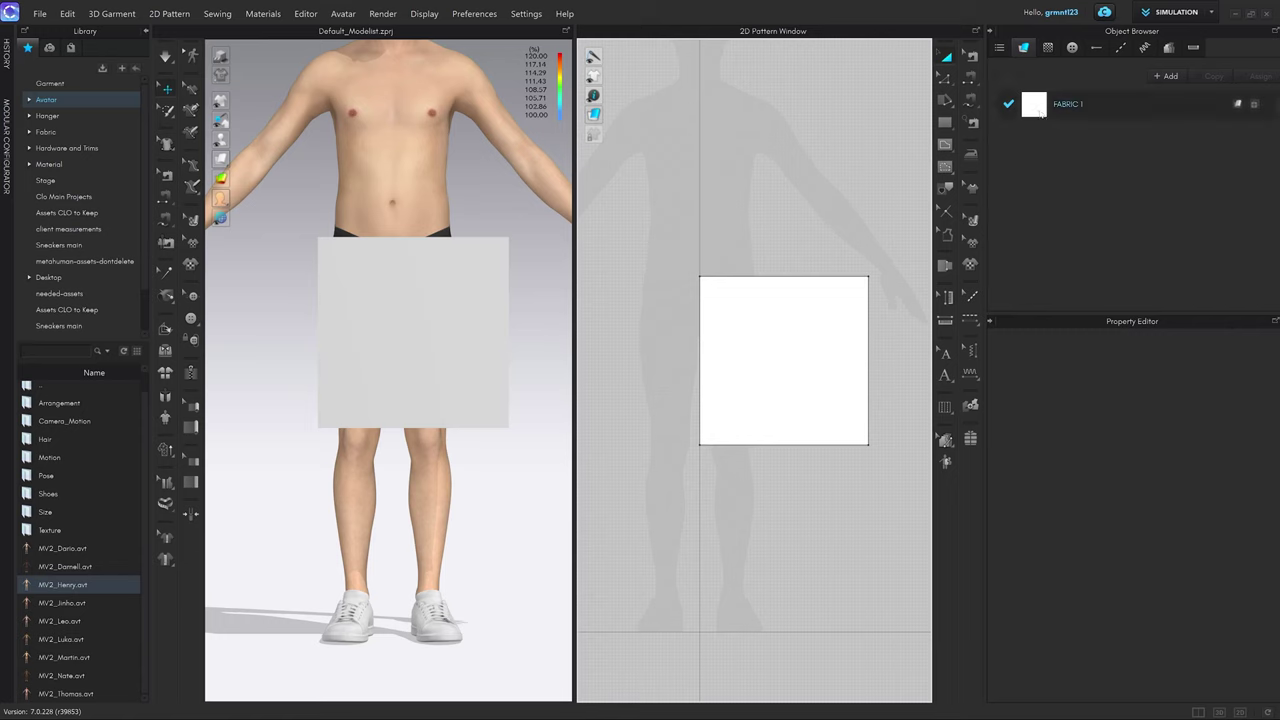
{"action": "left_click", "coordinate": [1112, 108]}
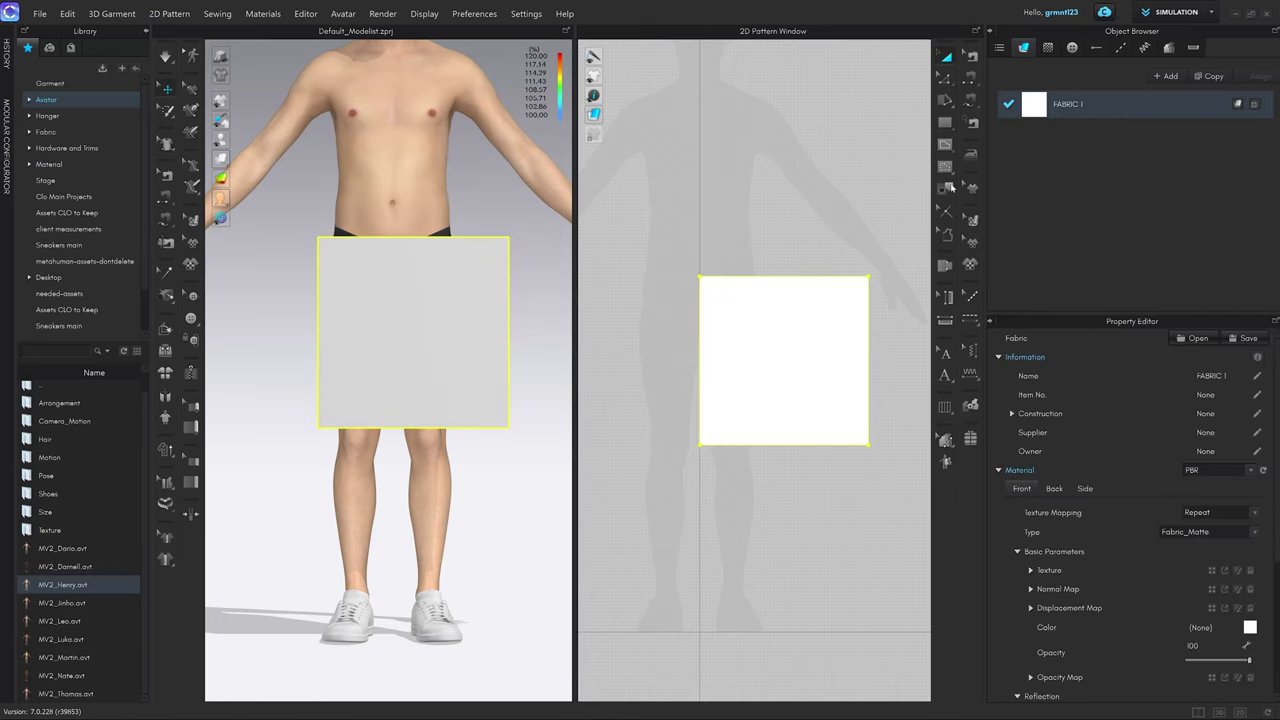
{"action": "left_click", "coordinate": [898, 230]}
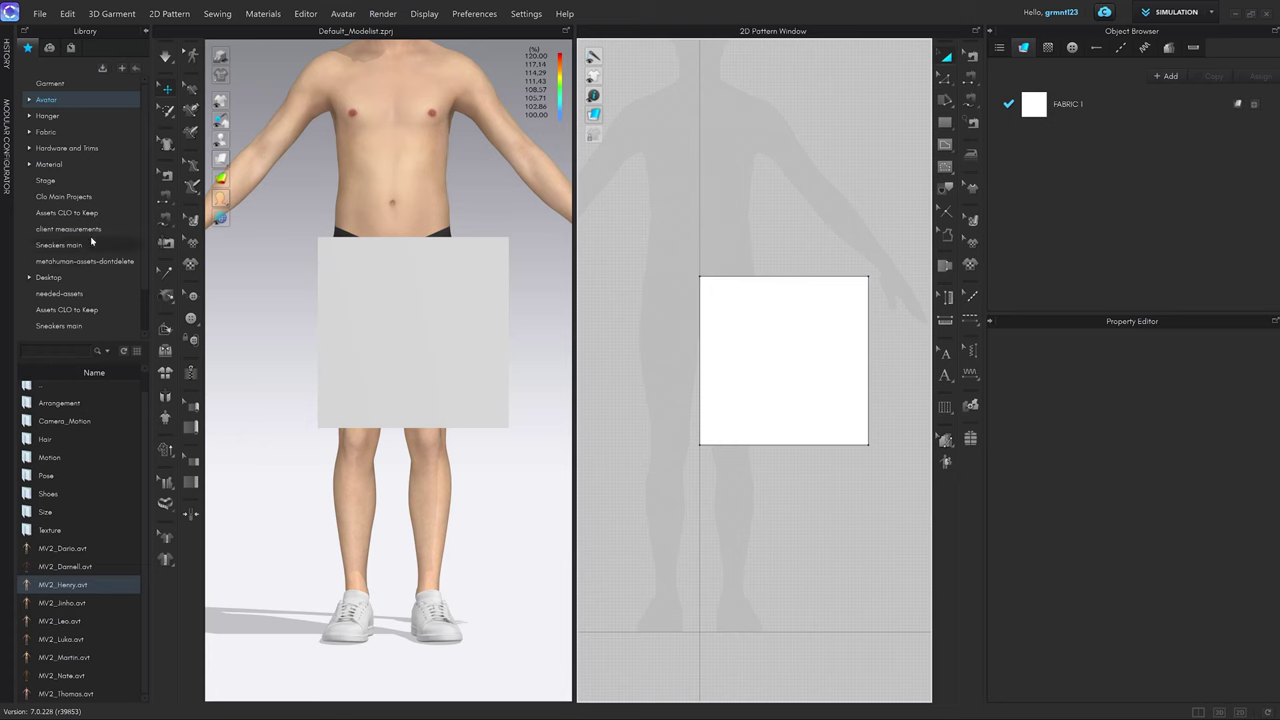
Apply the Denim_Raw fabric from the library to the rectangle pattern.
{"action": "left_click", "coordinate": [47, 132]}
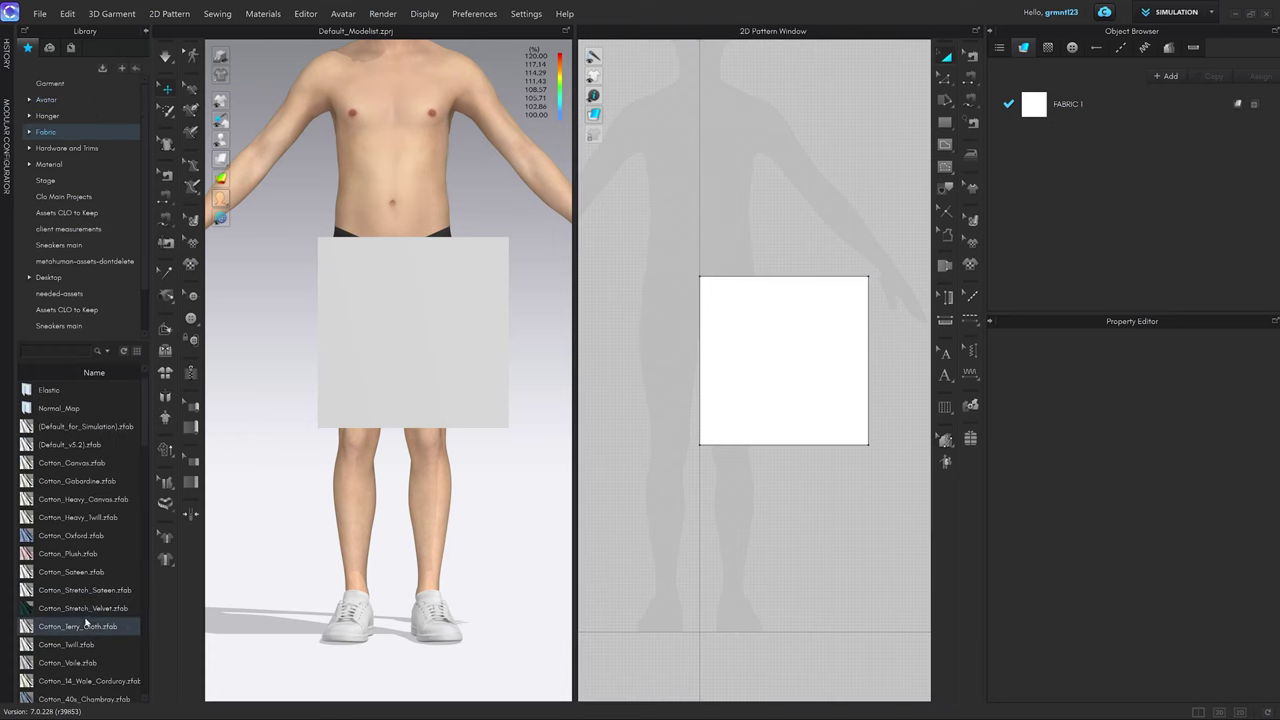
{"action": "left_click_drag", "start_coordinate": [83, 619], "coordinate": [786, 348]}
{"action": "left_click", "coordinate": [776, 250]}
{"action": "scroll", "coordinate": [800, 352], "scroll_direction": "up", "scroll_amount": 5}
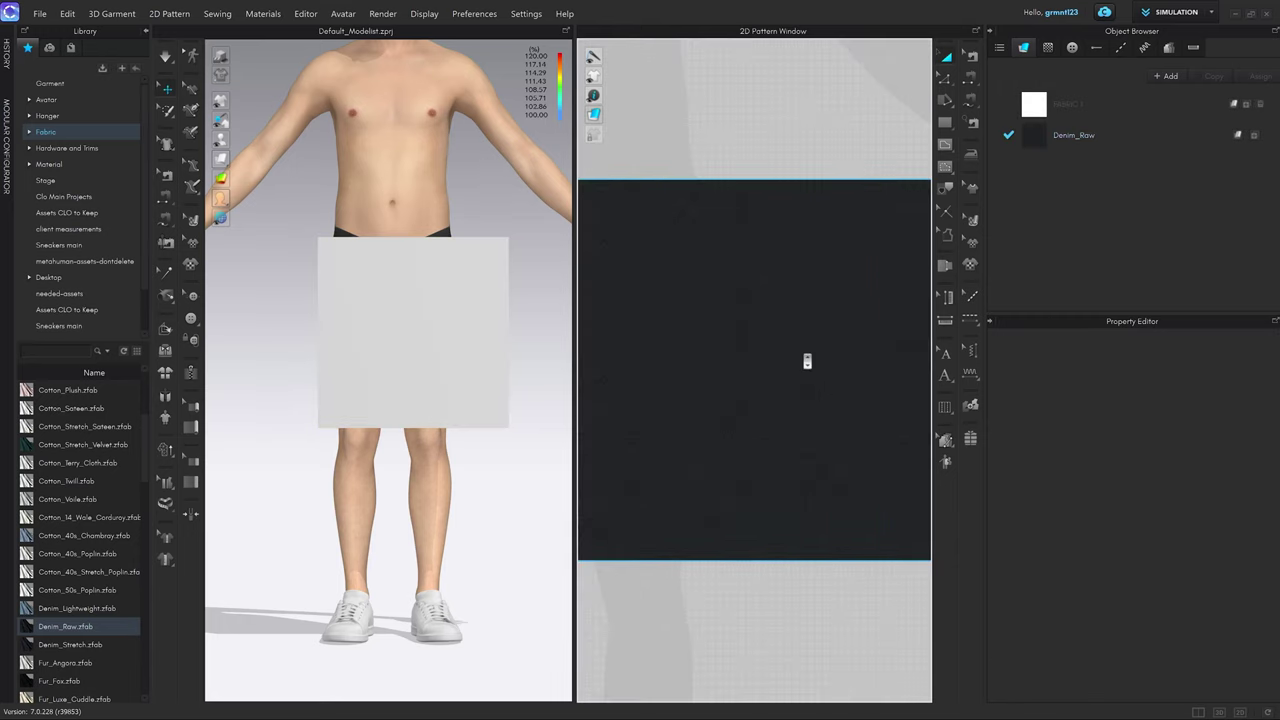
{"action": "scroll", "coordinate": [764, 319], "scroll_direction": "down", "scroll_amount": 5}
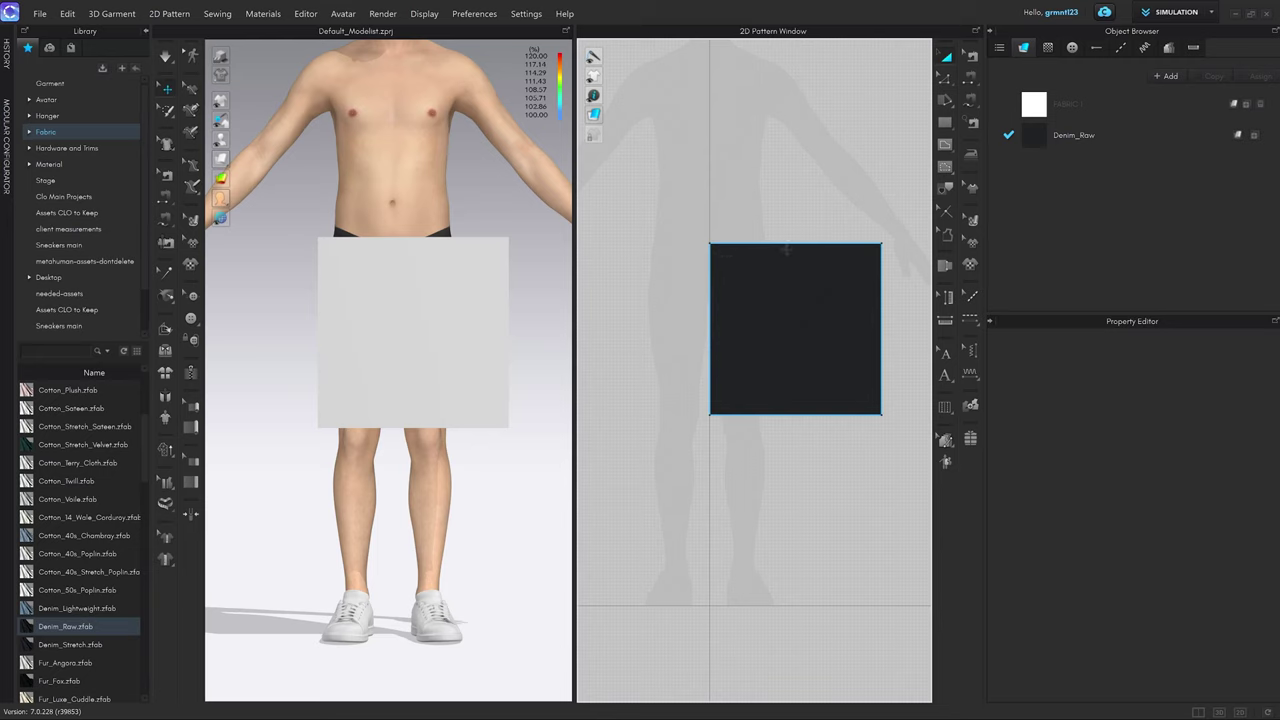
Set the 2D pattern display to Transparent Surface so the avatar silhouette shows through the rectangle.
{"action": "left_click", "coordinate": [595, 115]}
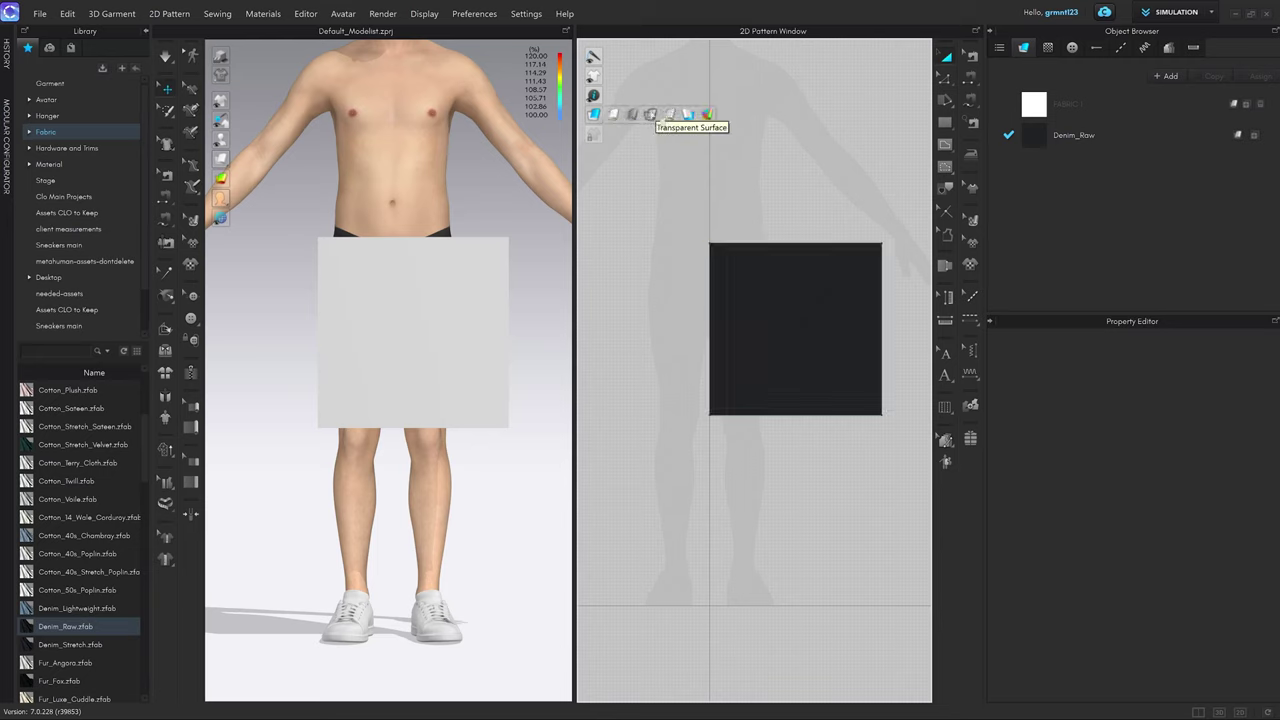
{"action": "left_click", "coordinate": [651, 114]}
{"action": "middle_click_drag", "start_coordinate": [818, 437], "coordinate": [810, 380]}
{"action": "left_click", "coordinate": [803, 351]}
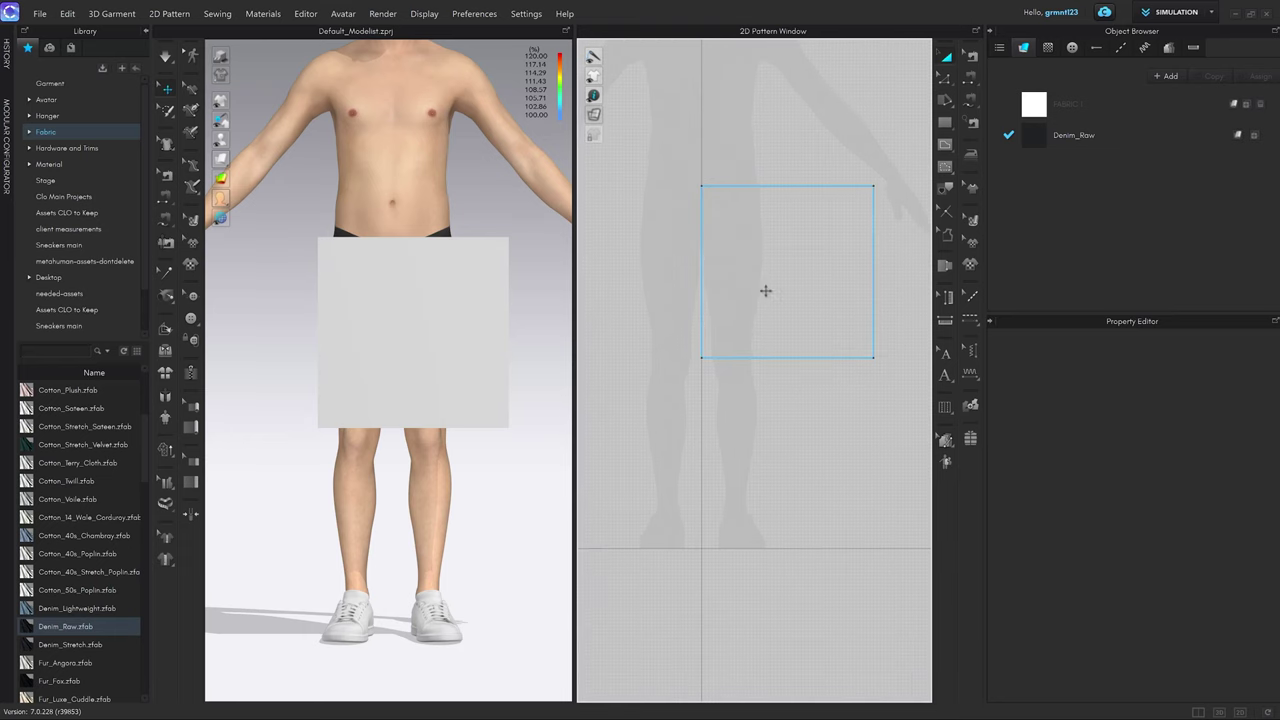
{"action": "left_click", "coordinate": [783, 400]}
{"action": "mouse_move", "coordinate": [593, 114]}
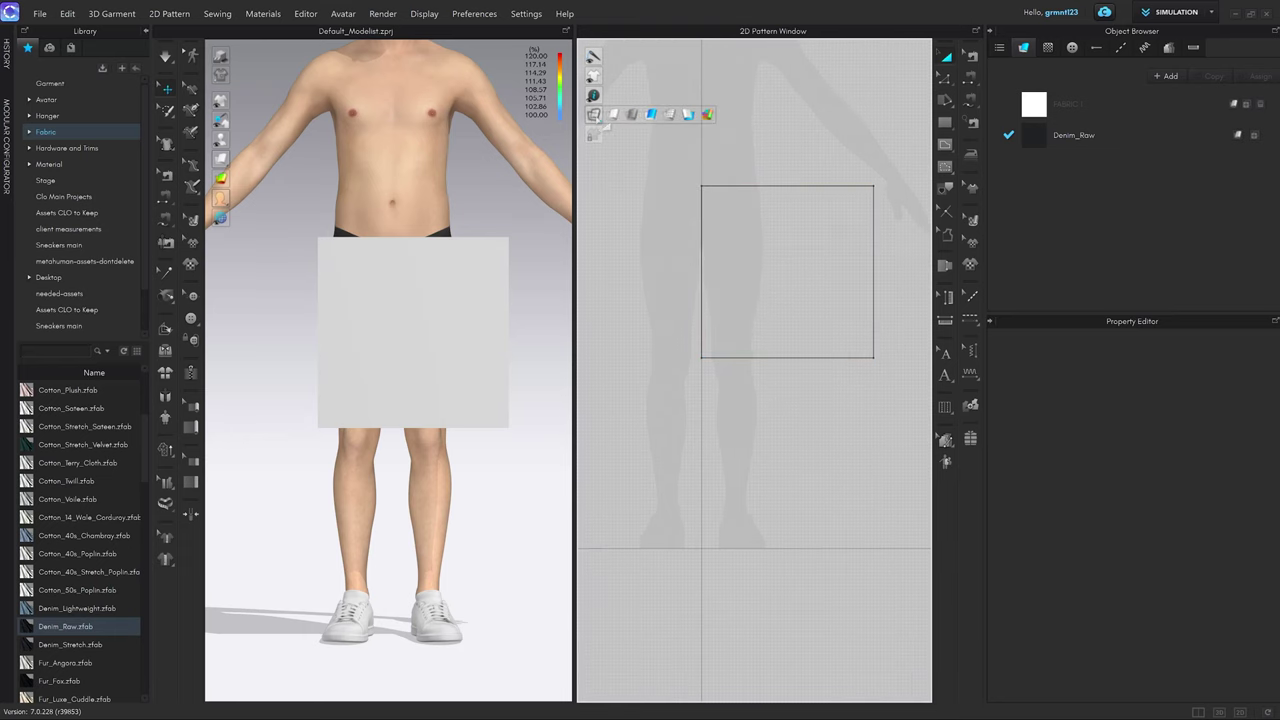
{"action": "left_click", "coordinate": [665, 117]}
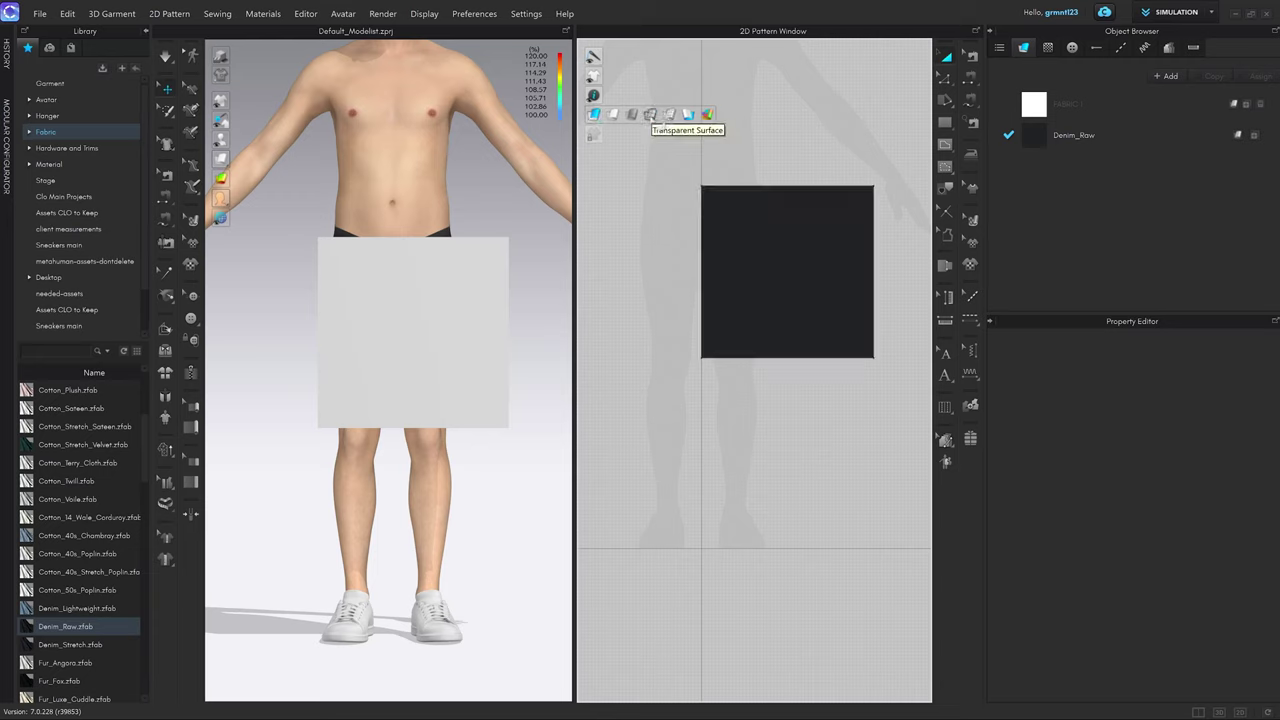
{"action": "left_click", "coordinate": [650, 115]}
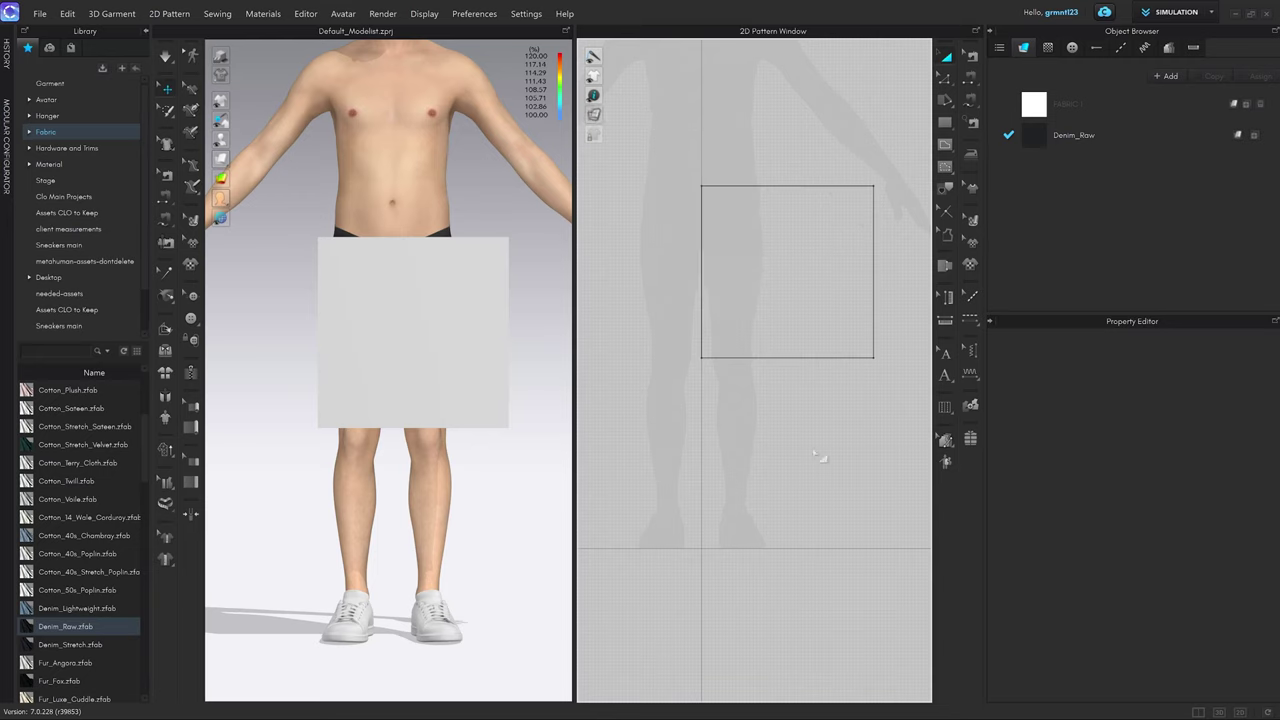
Lengthen the rectangle by moving its lower edge down to the silhouette's ankles, and place the pattern in front of the avatar's left leg in 3D.
{"action": "left_click", "coordinate": [940, 79]}
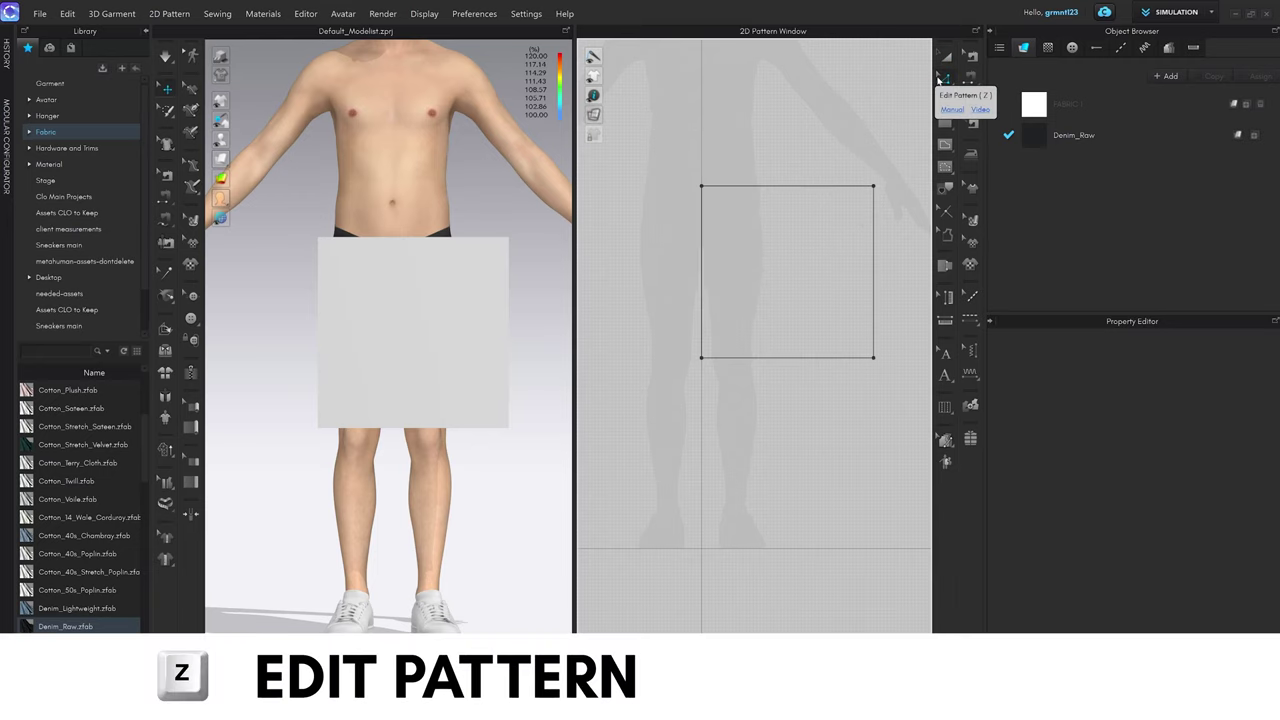
{"action": "left_click", "coordinate": [800, 358]}
{"action": "left_click_drag", "start_coordinate": [800, 358], "coordinate": [793, 519]}
{"action": "left_click", "coordinate": [796, 614]}
{"action": "left_click_drag", "start_coordinate": [449, 449], "coordinate": [520, 440]}
{"action": "scroll", "coordinate": [510, 432], "scroll_direction": "down", "scroll_amount": 3}
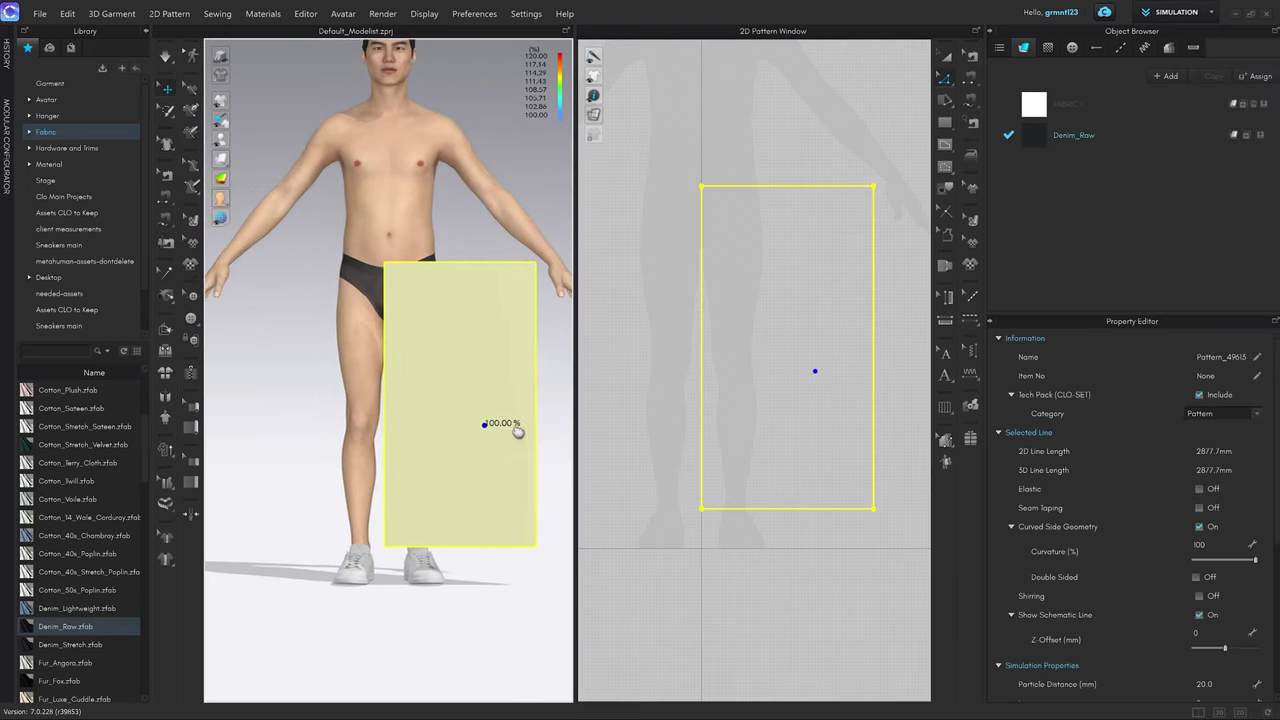
Fine-tune the rectangle pattern's position in front of the avatar's left leg in the 3D view.
{"action": "left_click", "coordinate": [815, 587]}
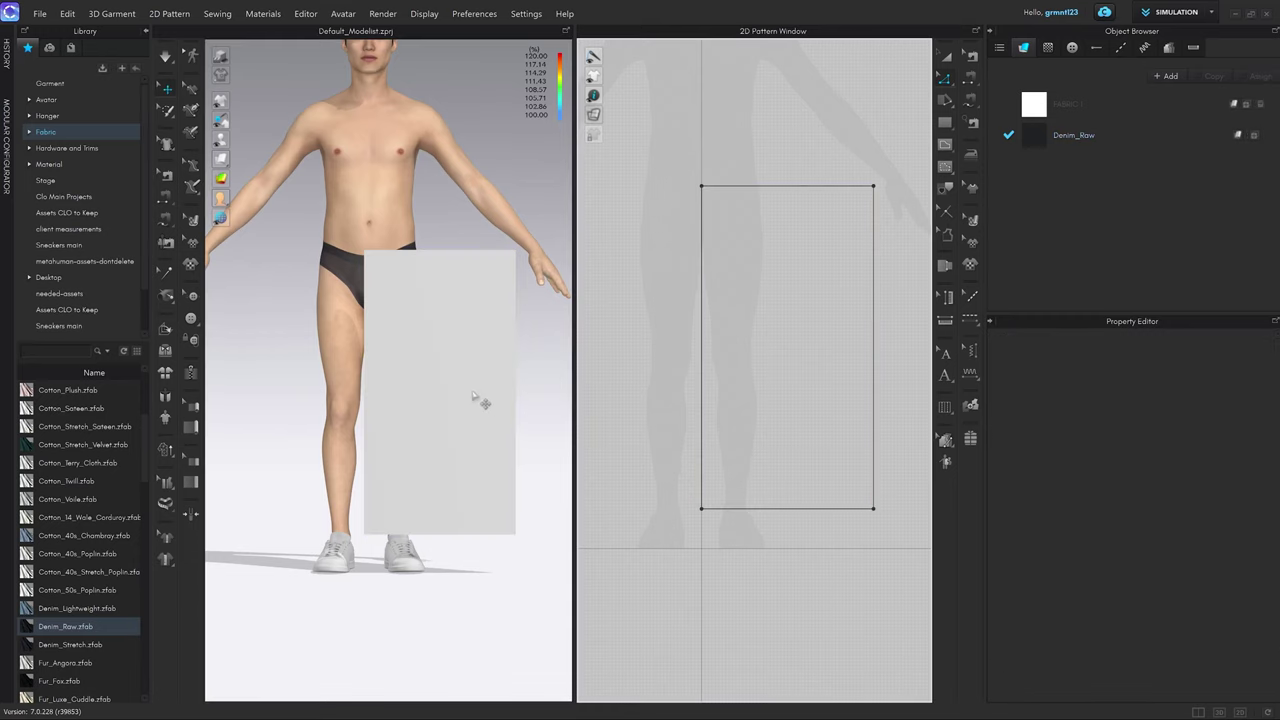
{"action": "scroll", "coordinate": [480, 400], "scroll_direction": "up", "scroll_amount": 3}
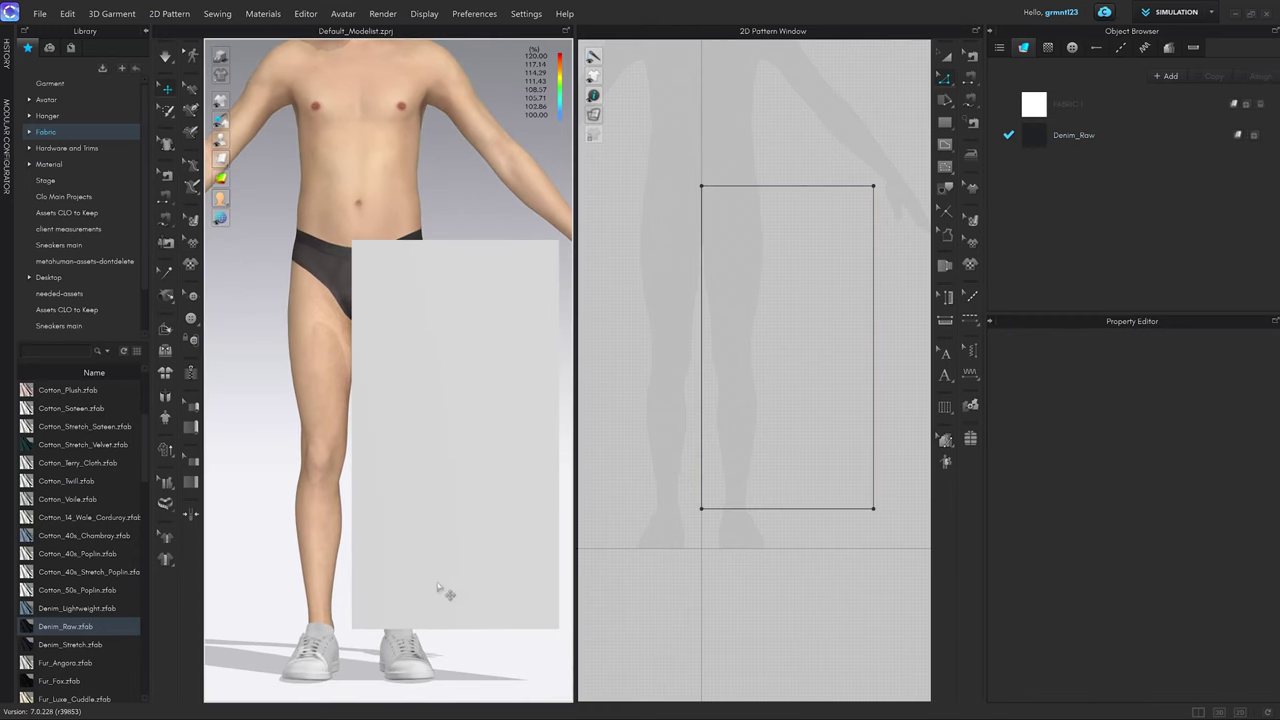
{"action": "mouse_move", "coordinate": [480, 380]}
{"action": "left_mouse_down"}
{"action": "mouse_move", "coordinate": [363, 366]}
{"action": "mouse_move", "coordinate": [513, 364]}
{"action": "mouse_move", "coordinate": [482, 368]}
{"action": "left_mouse_up"}
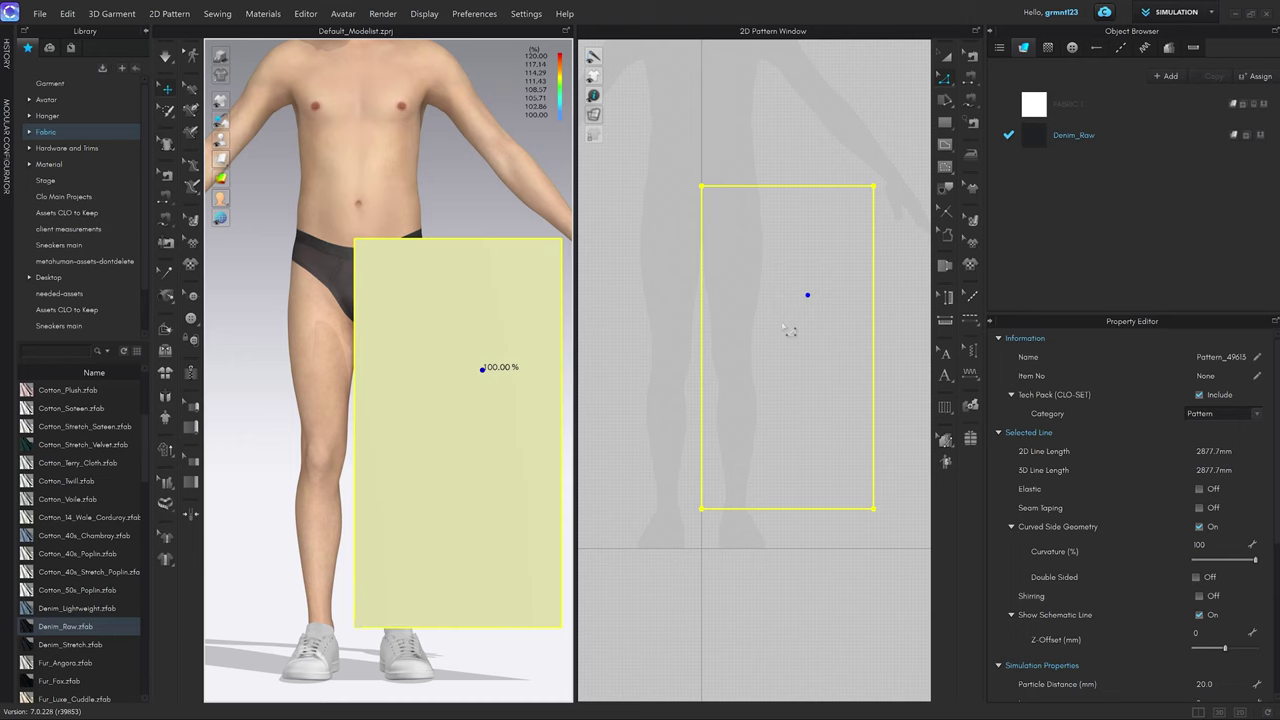
{"action": "left_click", "coordinate": [888, 348]}
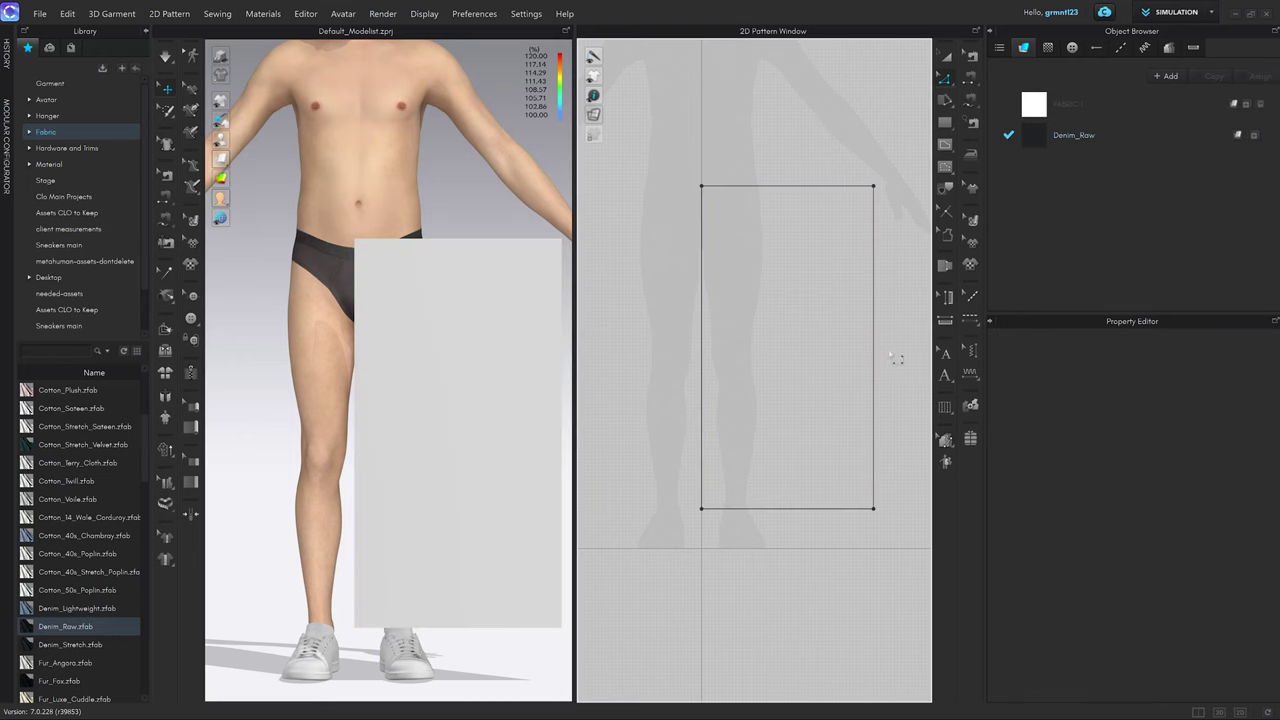
Narrow the rectangle by moving its outer side edge inward to the outer contour of the leg silhouette.
{"action": "left_click_drag", "start_coordinate": [888, 357], "coordinate": [776, 371]}
{"action": "scroll", "coordinate": [797, 290], "scroll_direction": "up", "scroll_amount": 8}
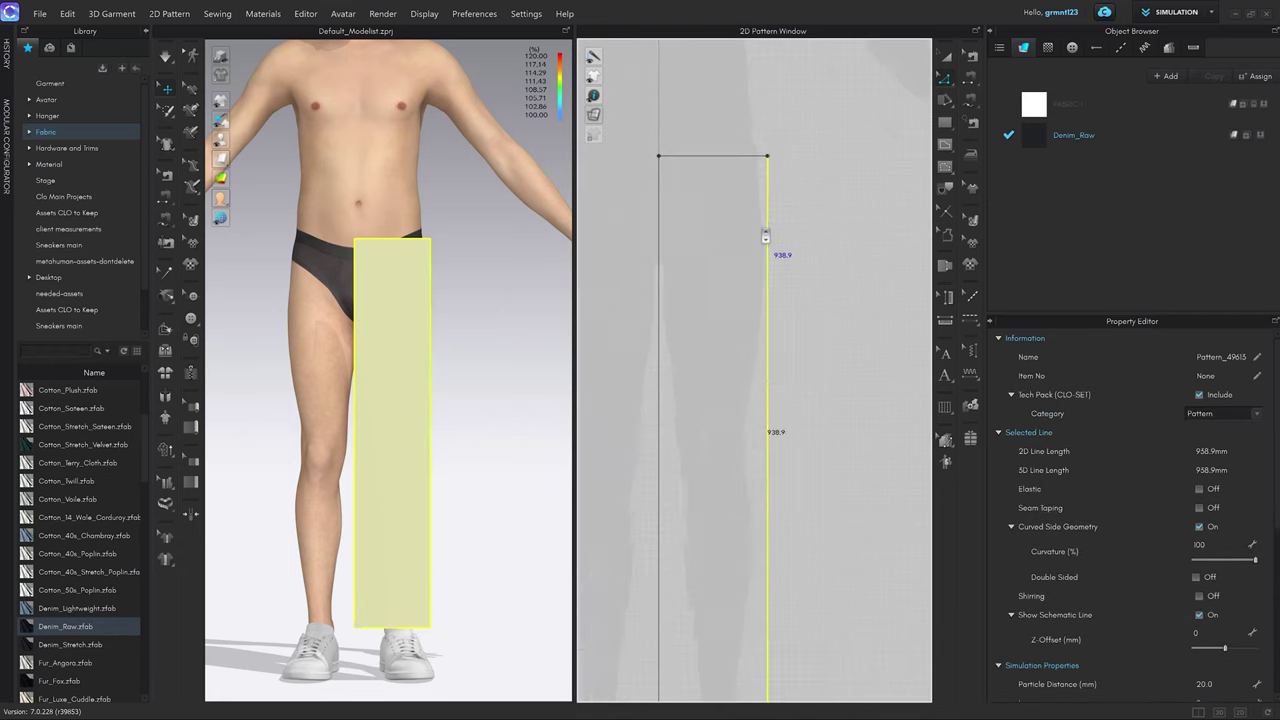
{"action": "left_click_drag", "start_coordinate": [800, 291], "coordinate": [787, 288]}
{"action": "scroll", "coordinate": [812, 330], "scroll_direction": "down", "scroll_amount": 5}
{"action": "scroll", "coordinate": [811, 339], "scroll_direction": "down", "scroll_amount": 3}
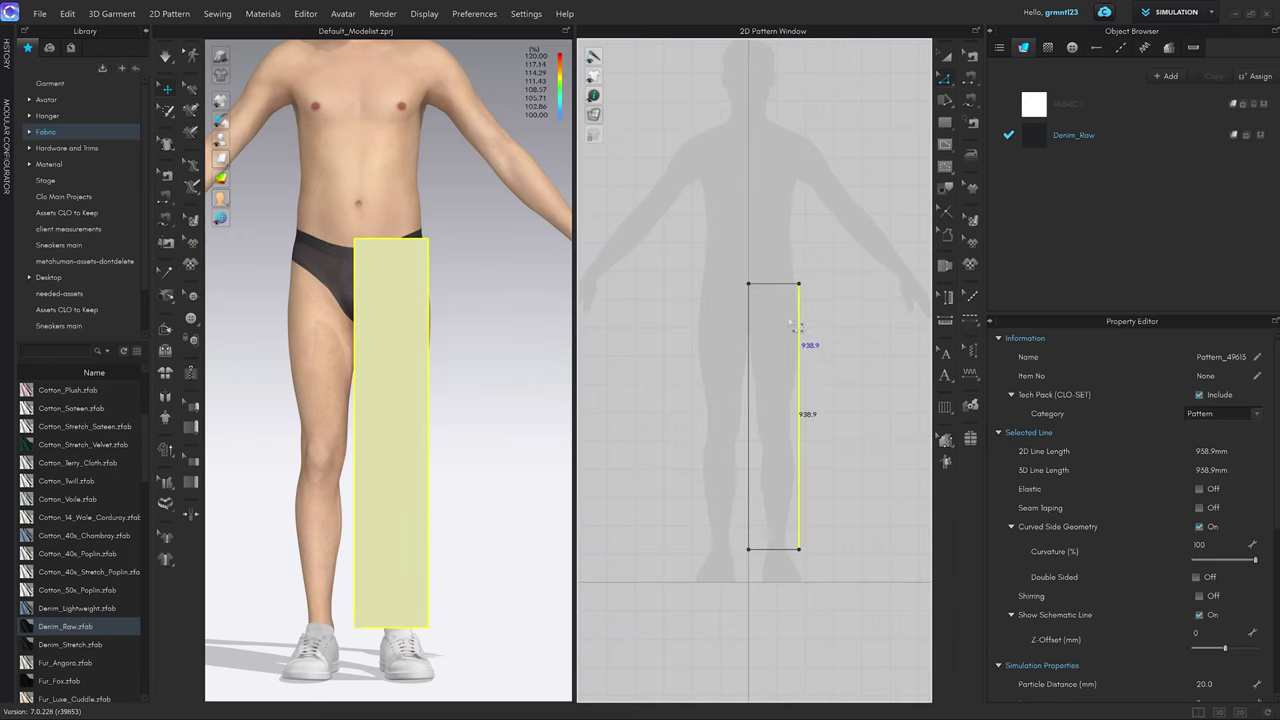
Shift the narrowed rectangle in 3D so it hangs in front of the avatar's left leg, and check it from the front.
{"action": "scroll", "coordinate": [447, 345], "scroll_direction": "up", "scroll_amount": 3}
{"action": "right_click_drag", "start_coordinate": [452, 329], "coordinate": [460, 368]}
{"action": "left_click_drag", "start_coordinate": [440, 346], "coordinate": [445, 314]}
{"action": "right_click_drag", "start_coordinate": [445, 314], "coordinate": [446, 314]}
{"action": "left_click_drag", "start_coordinate": [452, 304], "coordinate": [472, 303]}
{"action": "key", "text": "2"}
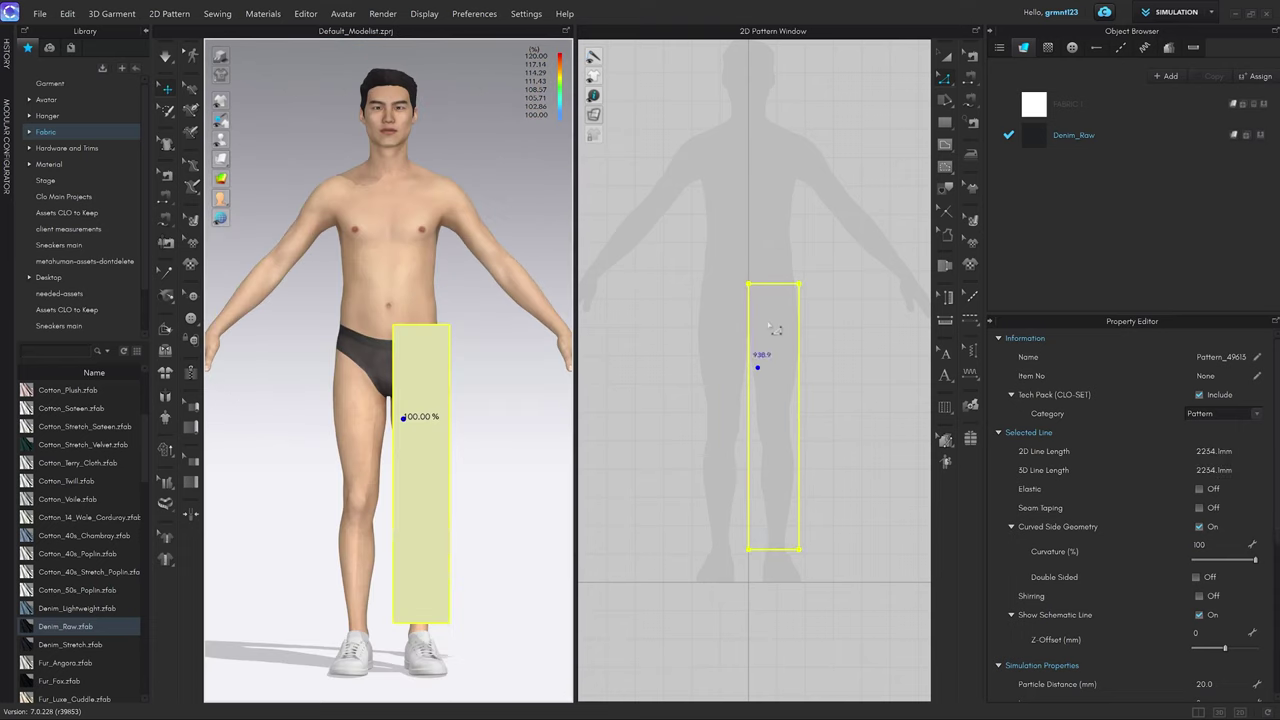
{"action": "left_click", "coordinate": [837, 358]}
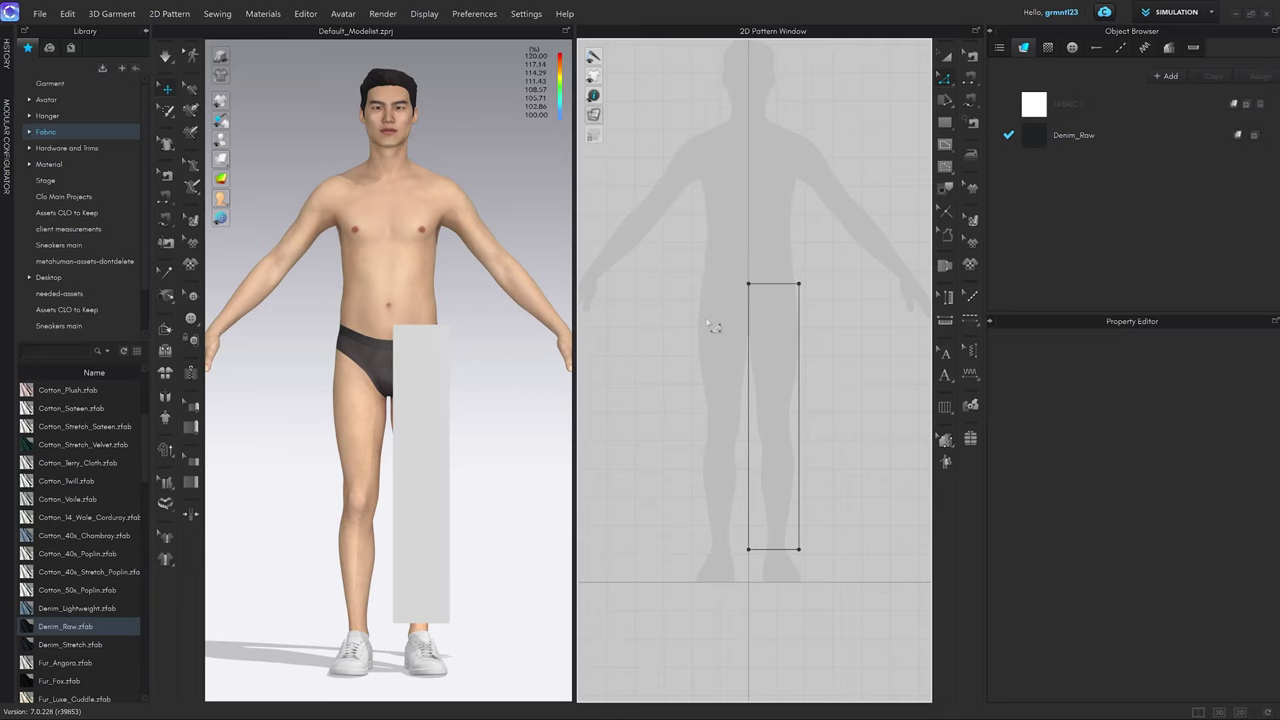
Paste a plain copy of the rectangle level with the original over the other leg, and spread the two panels apart in 3D.
{"action": "key", "text": "a"}
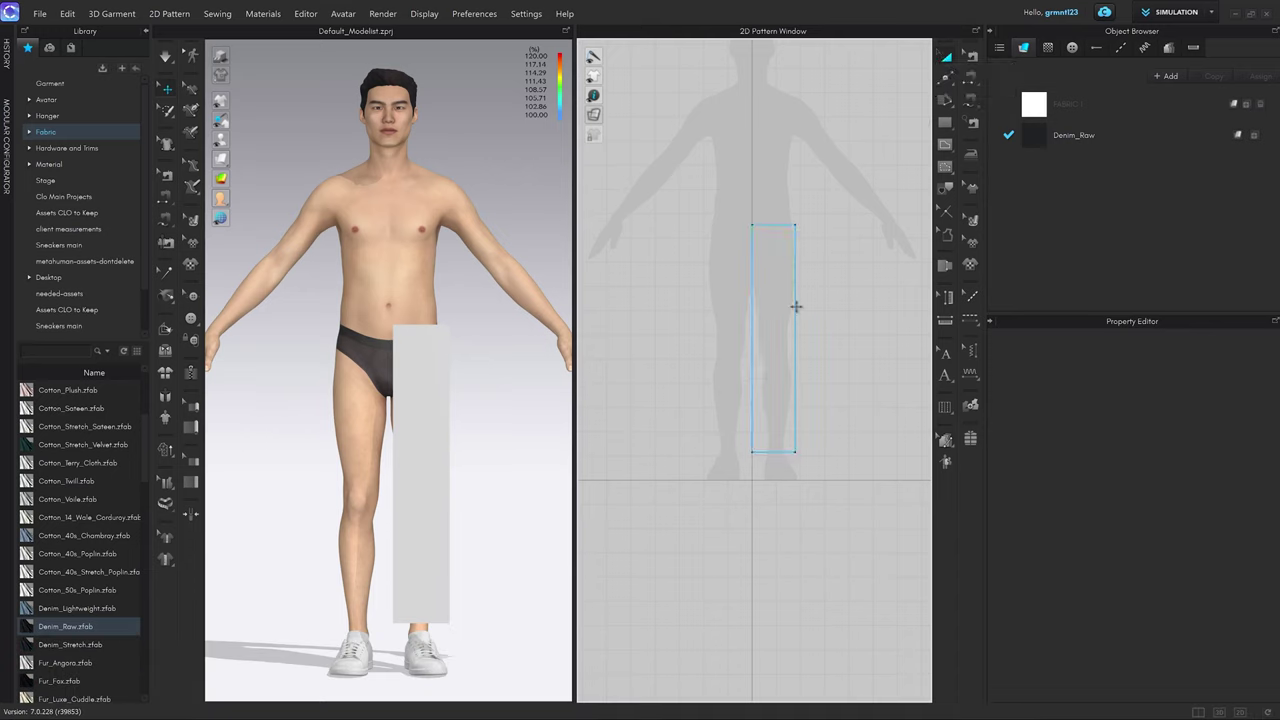
{"action": "left_click", "coordinate": [779, 279]}
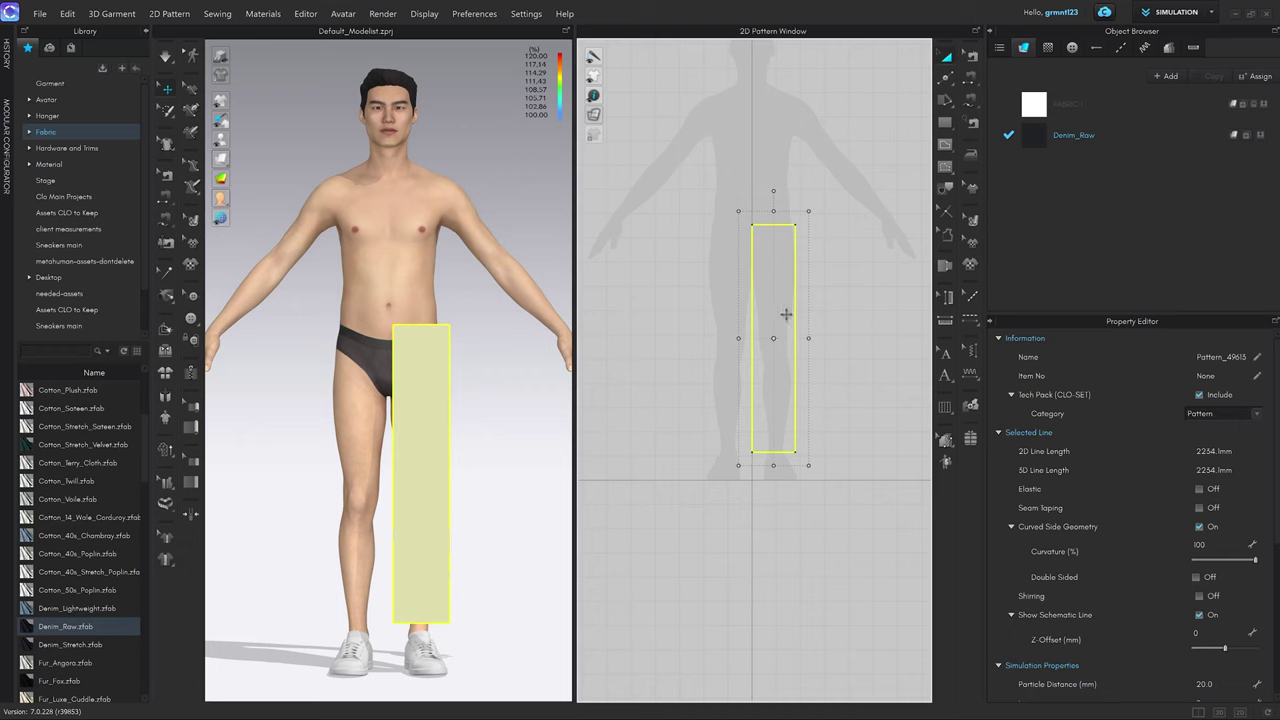
{"action": "key", "text": "ctrl+v"}
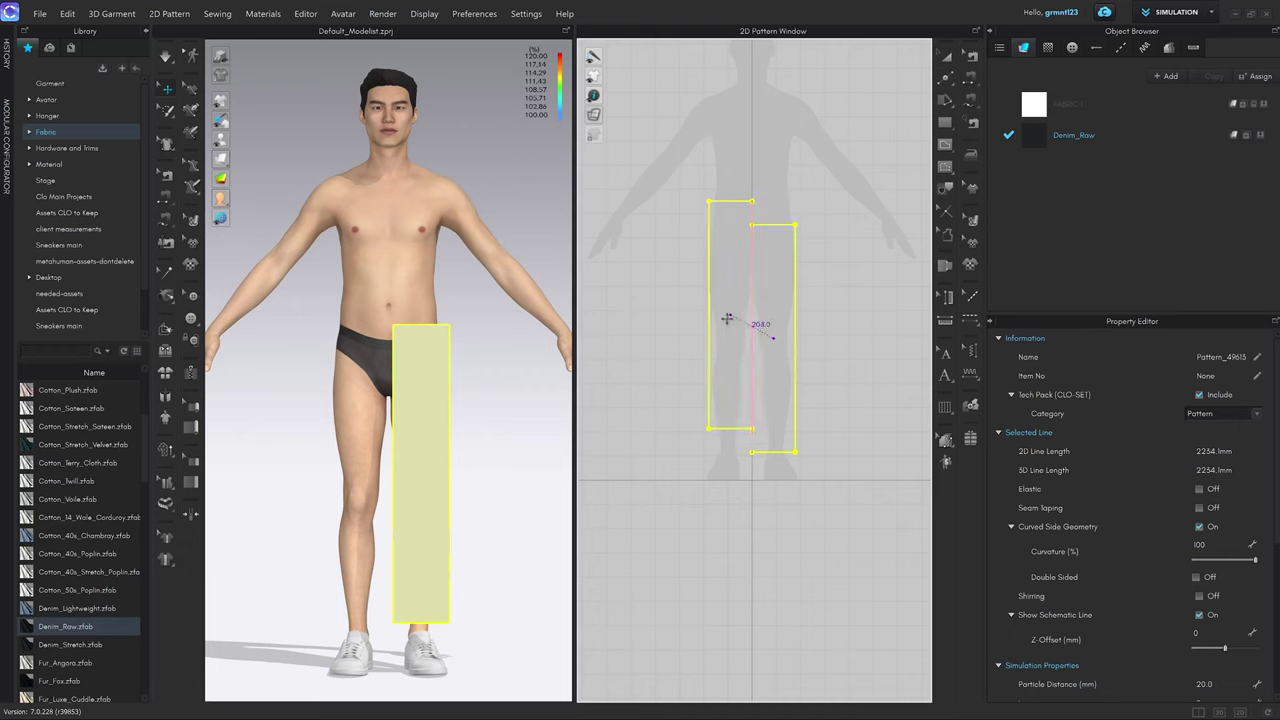
{"action": "left_click", "coordinate": [728, 341]}
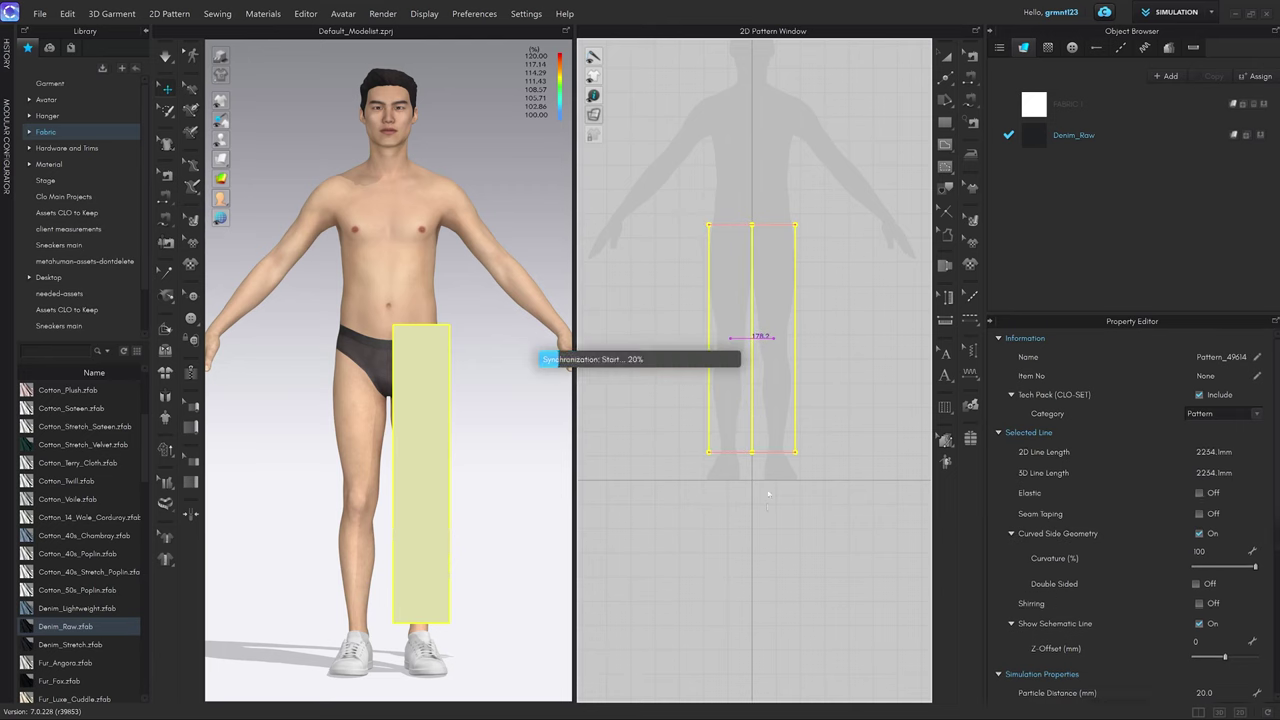
{"action": "left_click", "coordinate": [776, 514]}
{"action": "left_click", "coordinate": [385, 440]}
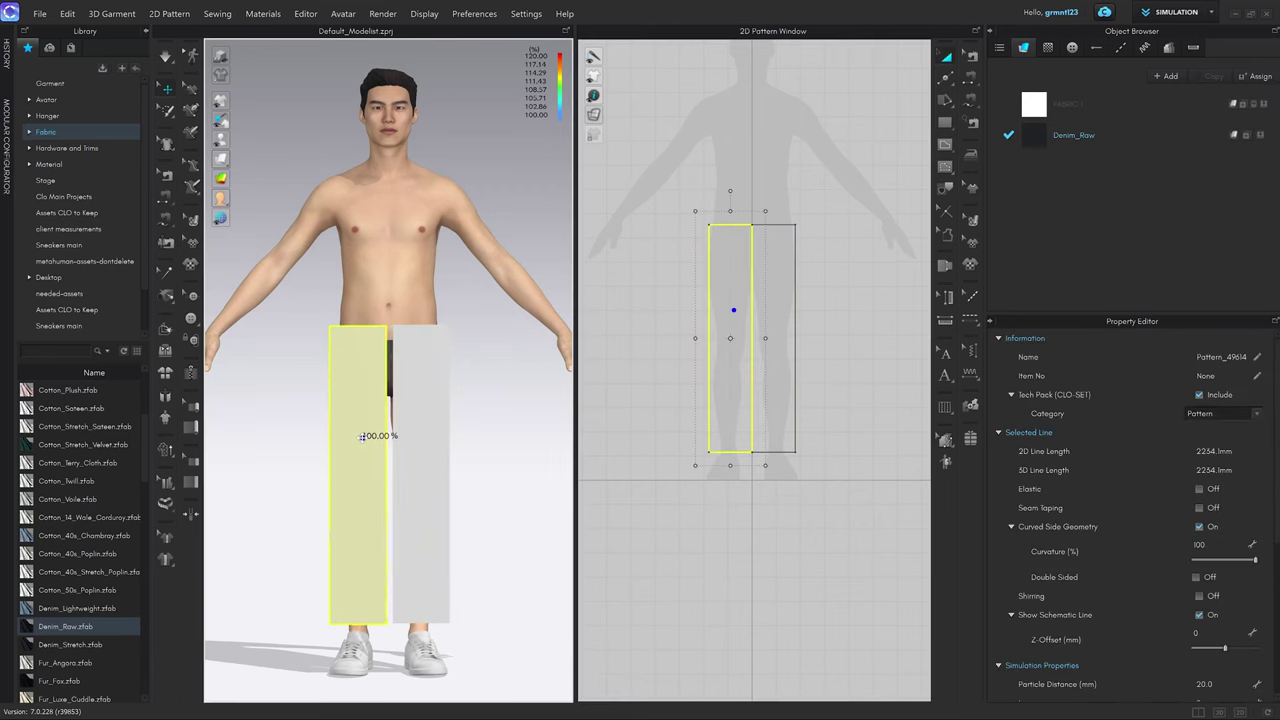
{"action": "left_click", "coordinate": [444, 433]}
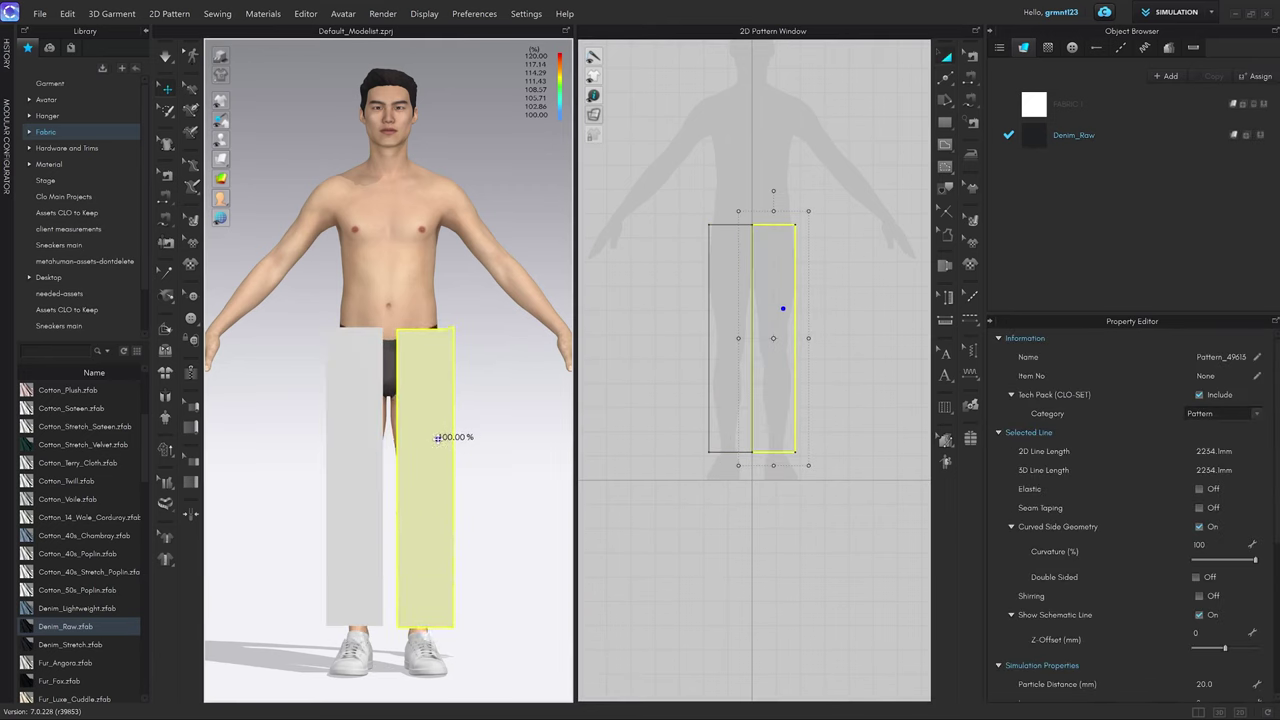
{"action": "left_click", "coordinate": [610, 442]}
Widen the hem of the left-leg panel by moving its lower outer corner outward.
{"action": "key", "text": "z"}
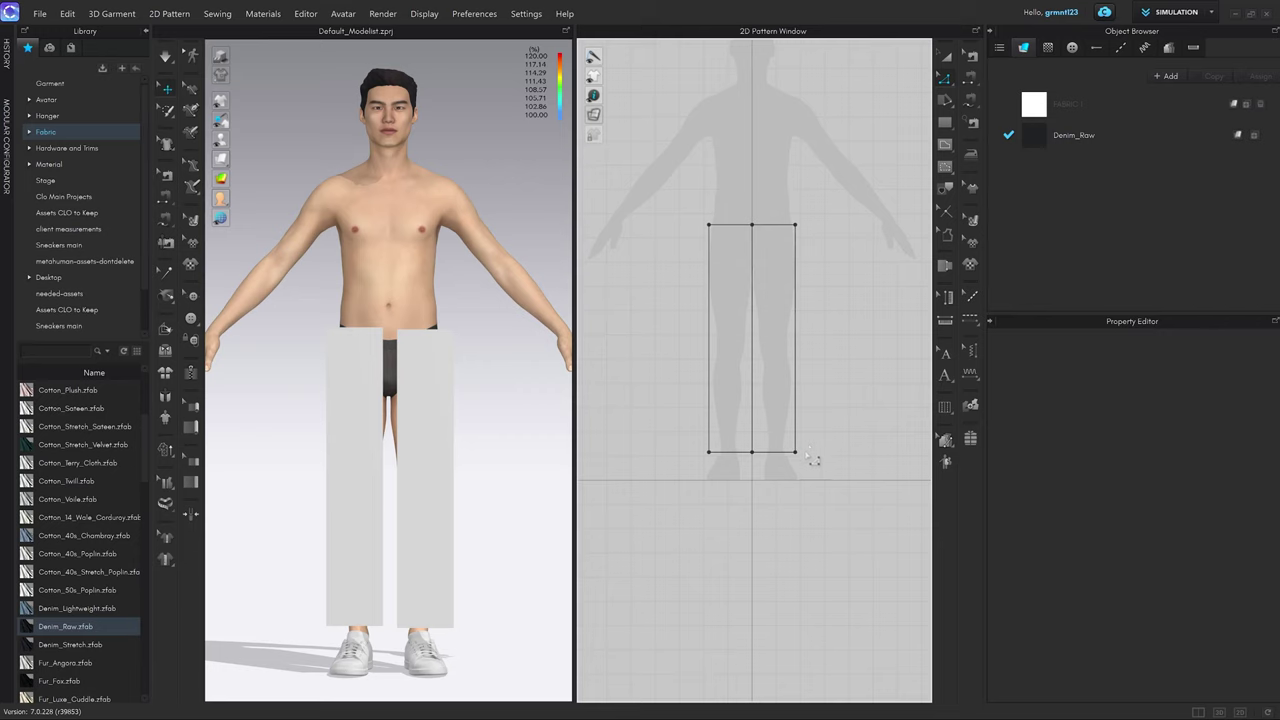
{"action": "left_click_drag", "start_coordinate": [797, 453], "coordinate": [813, 451]}
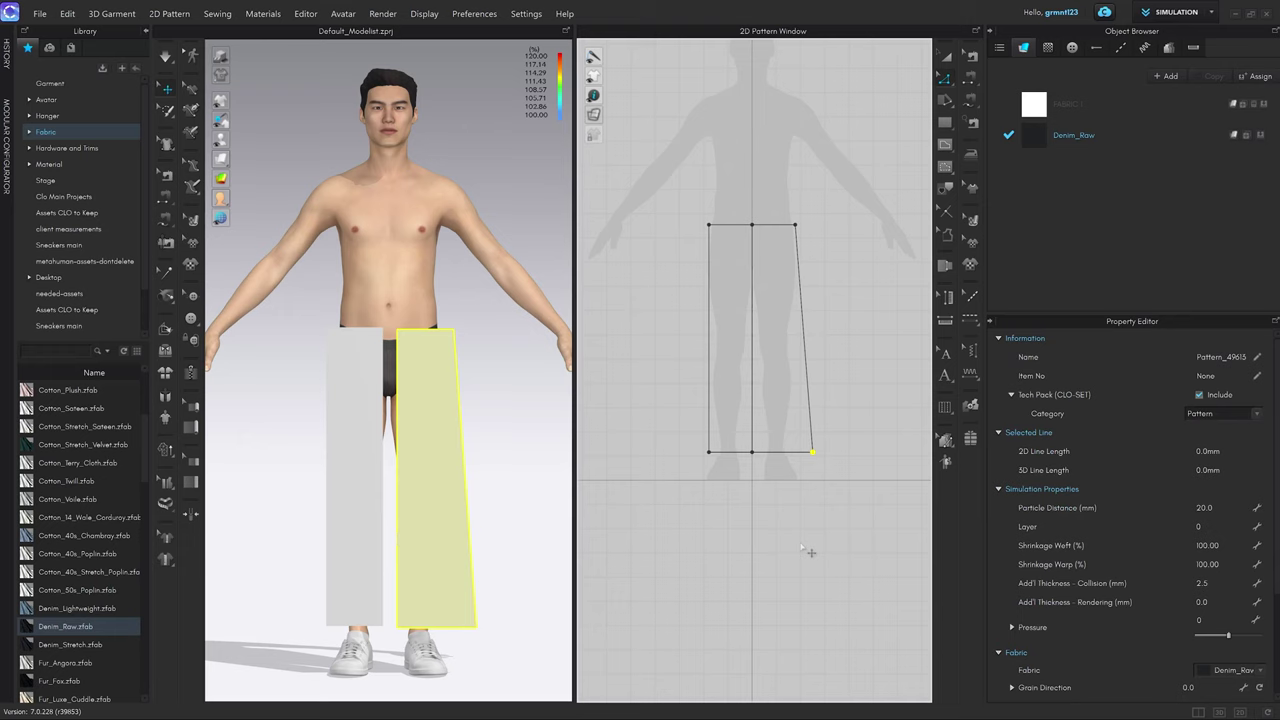
{"action": "scroll", "coordinate": [517, 382], "scroll_direction": "up", "scroll_amount": 3}
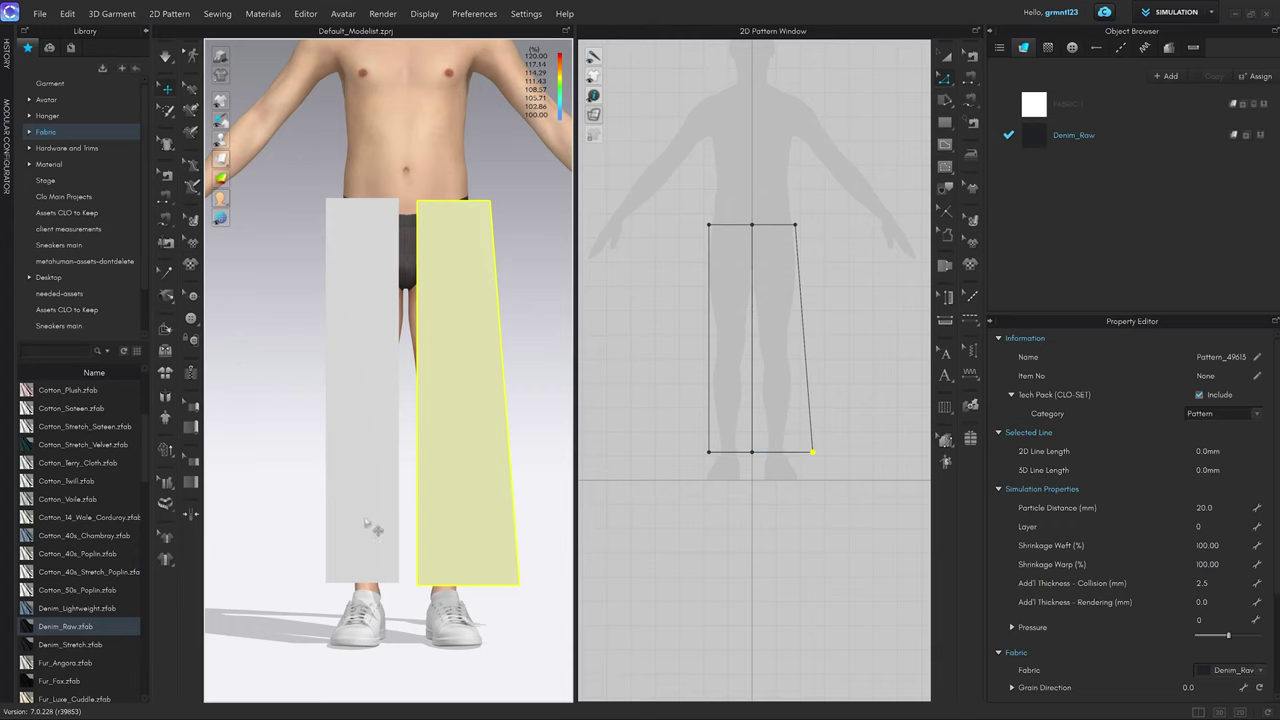
{"action": "left_click", "coordinate": [336, 578]}
{"action": "left_click", "coordinate": [737, 571]}
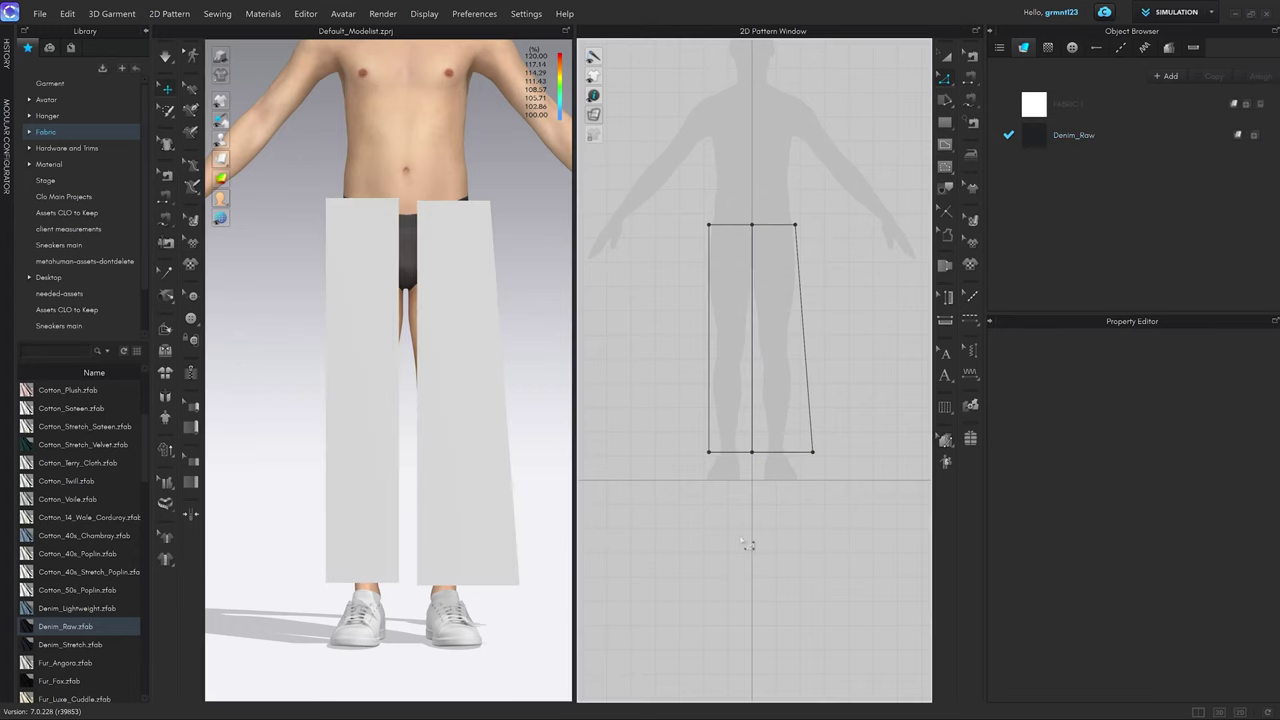
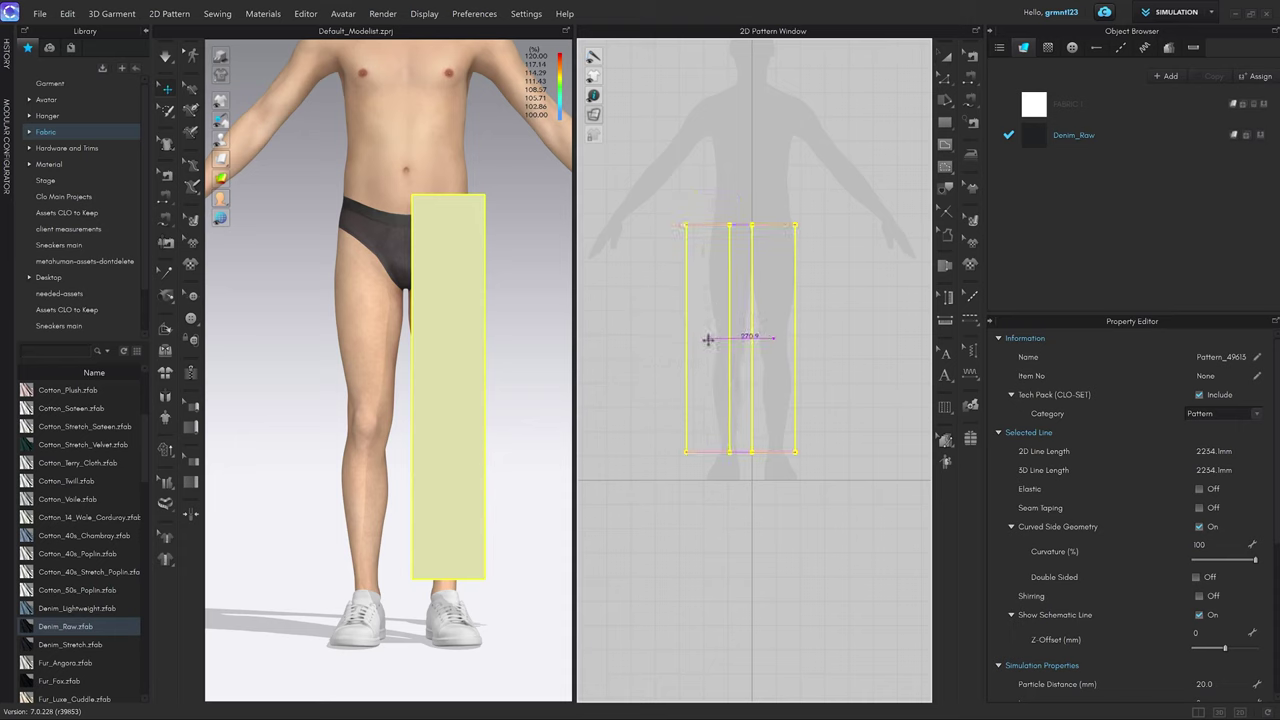
Place the symmetric linked copy of the leg panel level with the original over the other leg, leaving a narrow gap.
{"action": "left_click_drag", "start_coordinate": [708, 340], "coordinate": [723, 339]}
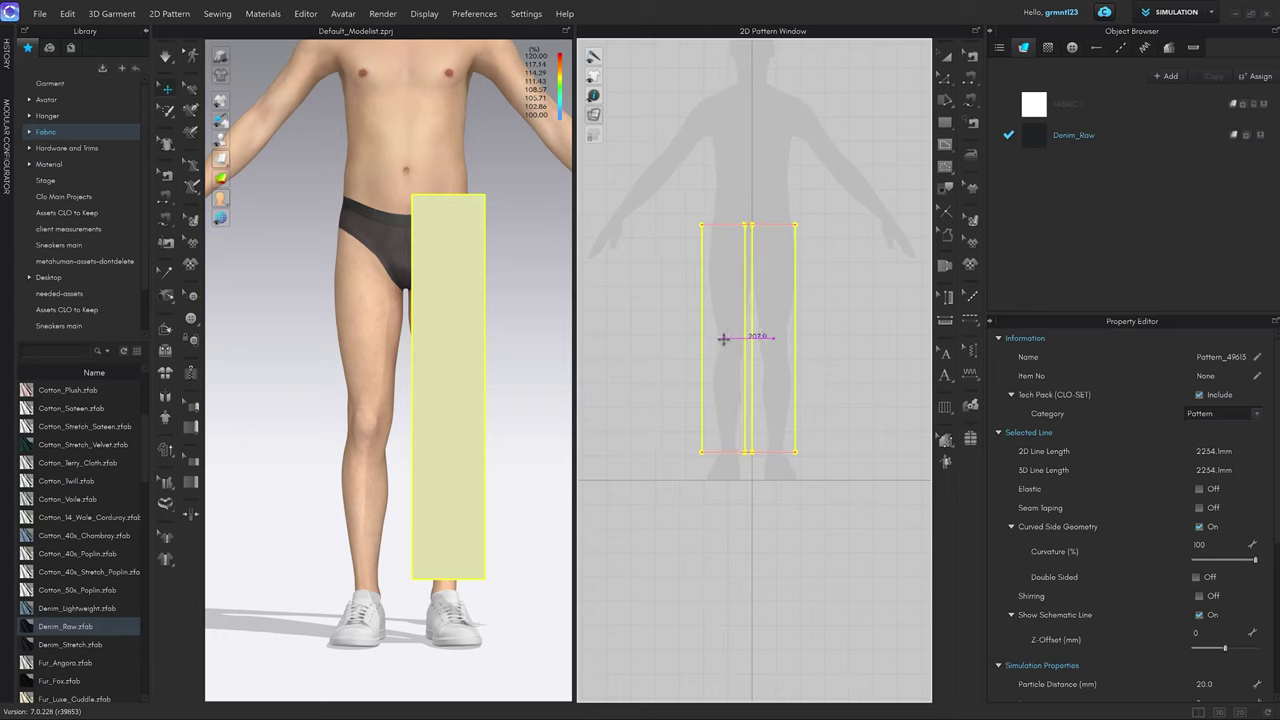
{"action": "left_click", "coordinate": [721, 339]}
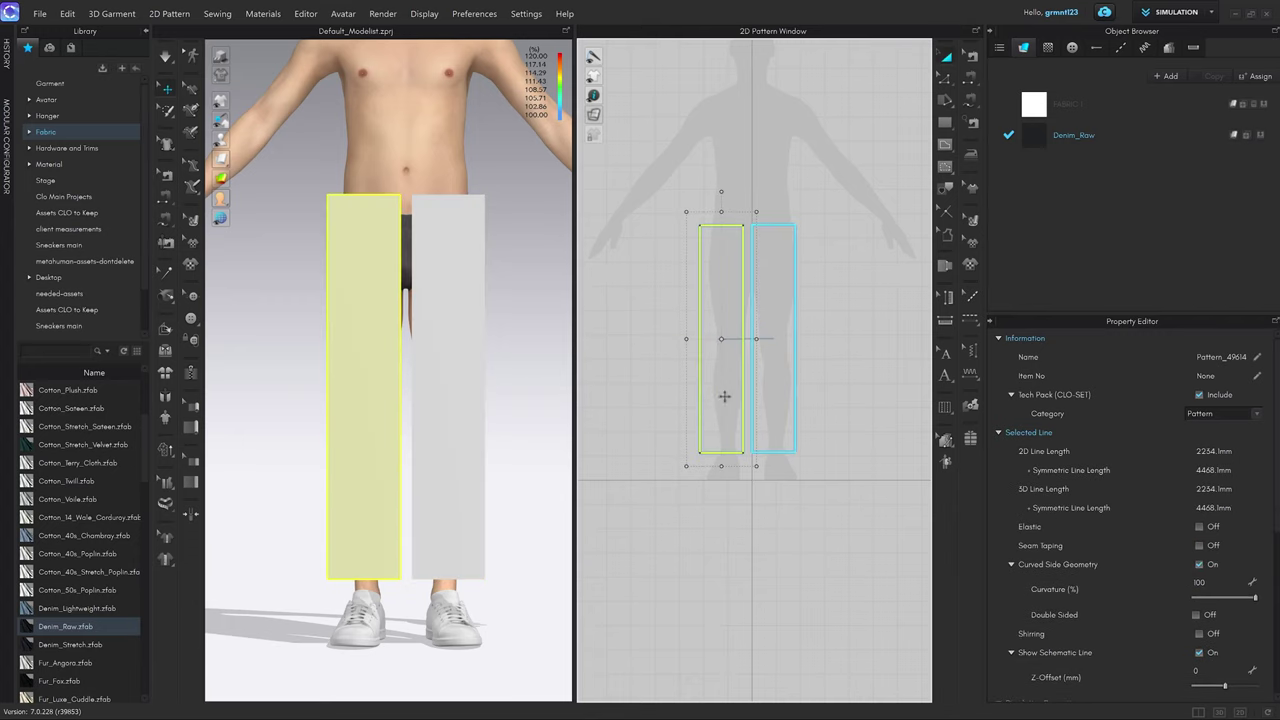
{"action": "left_click", "coordinate": [740, 504]}
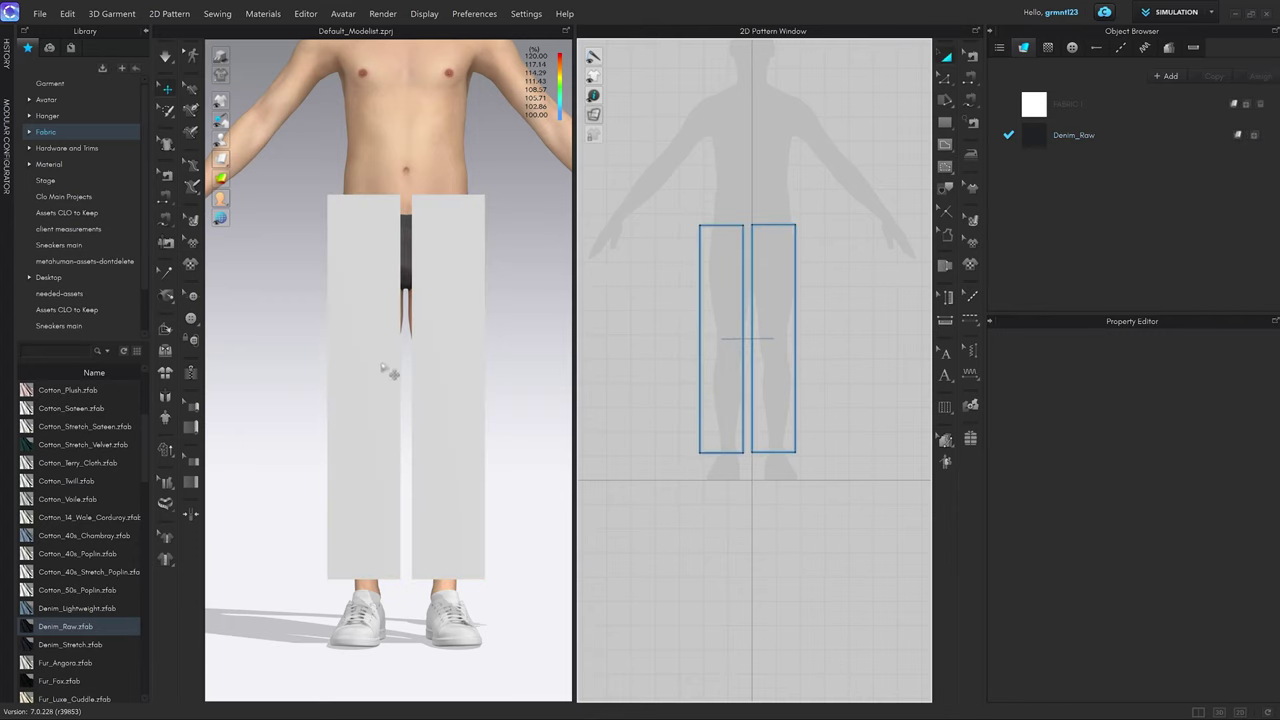
Examine the two leg panels at an angle in 3D and the symmetry line linking them in 2D.
{"action": "right_click_drag", "start_coordinate": [390, 345], "coordinate": [412, 382]}
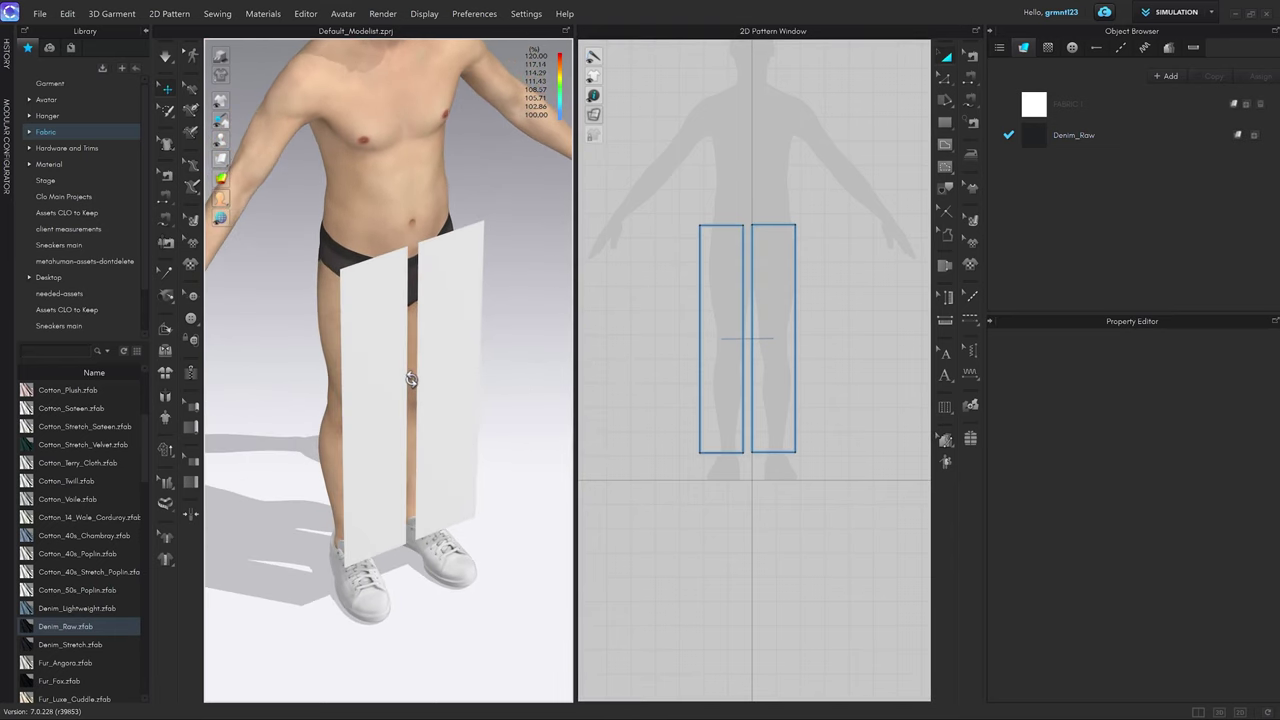
{"action": "scroll", "coordinate": [766, 348], "scroll_direction": "up", "scroll_amount": 2}
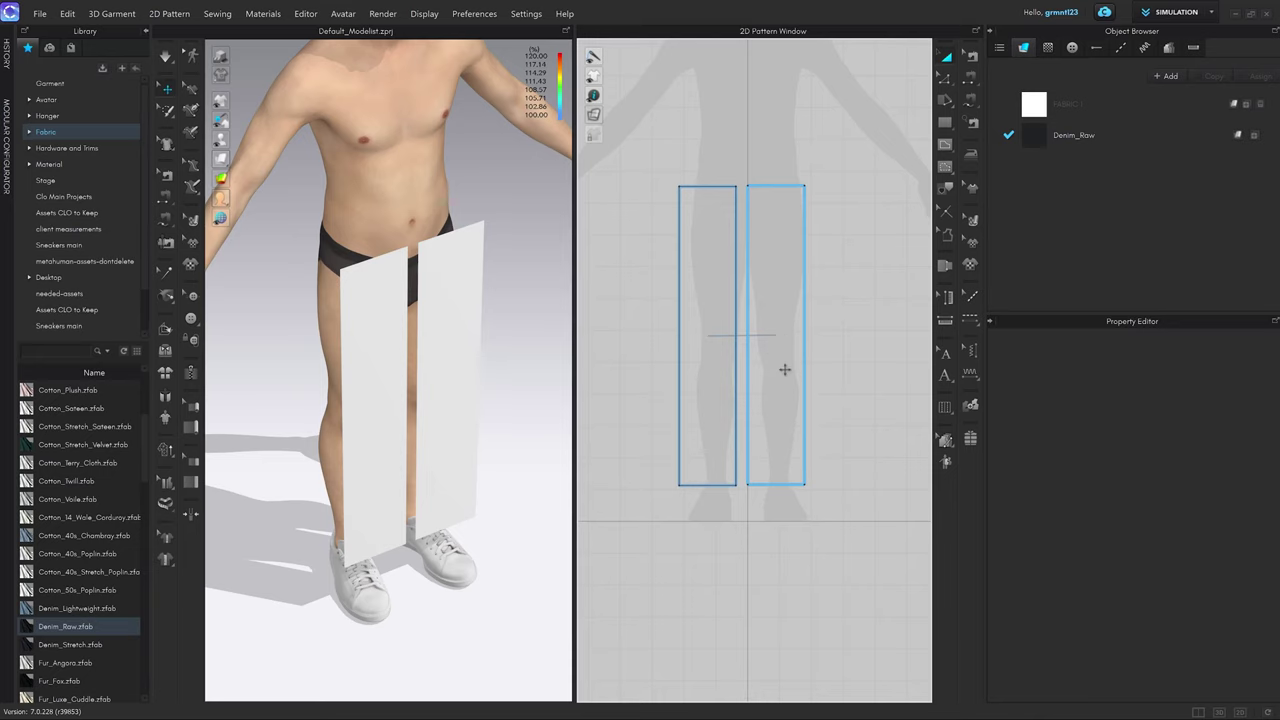
{"action": "scroll", "coordinate": [784, 370], "scroll_direction": "up", "scroll_amount": 5}
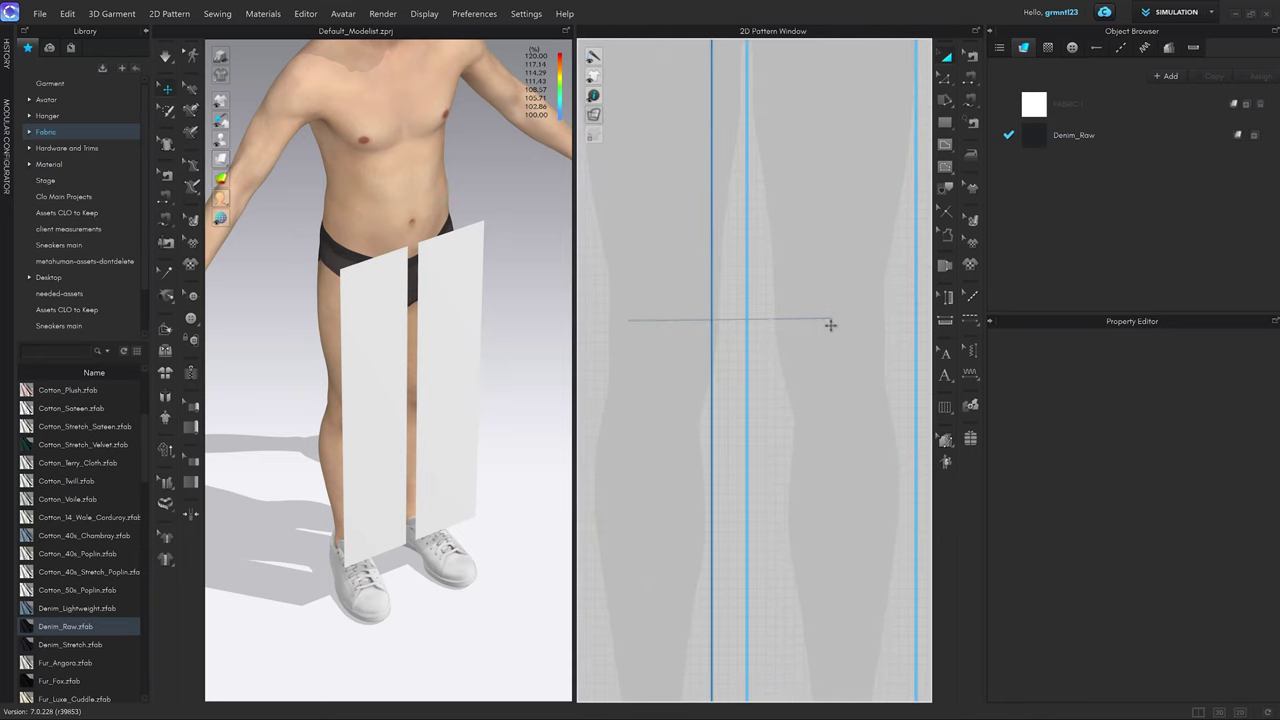
{"action": "scroll", "coordinate": [830, 322], "scroll_direction": "down", "scroll_amount": 5}
{"action": "middle_click_drag", "start_coordinate": [834, 323], "coordinate": [792, 345]}
{"action": "left_click", "coordinate": [793, 346]}
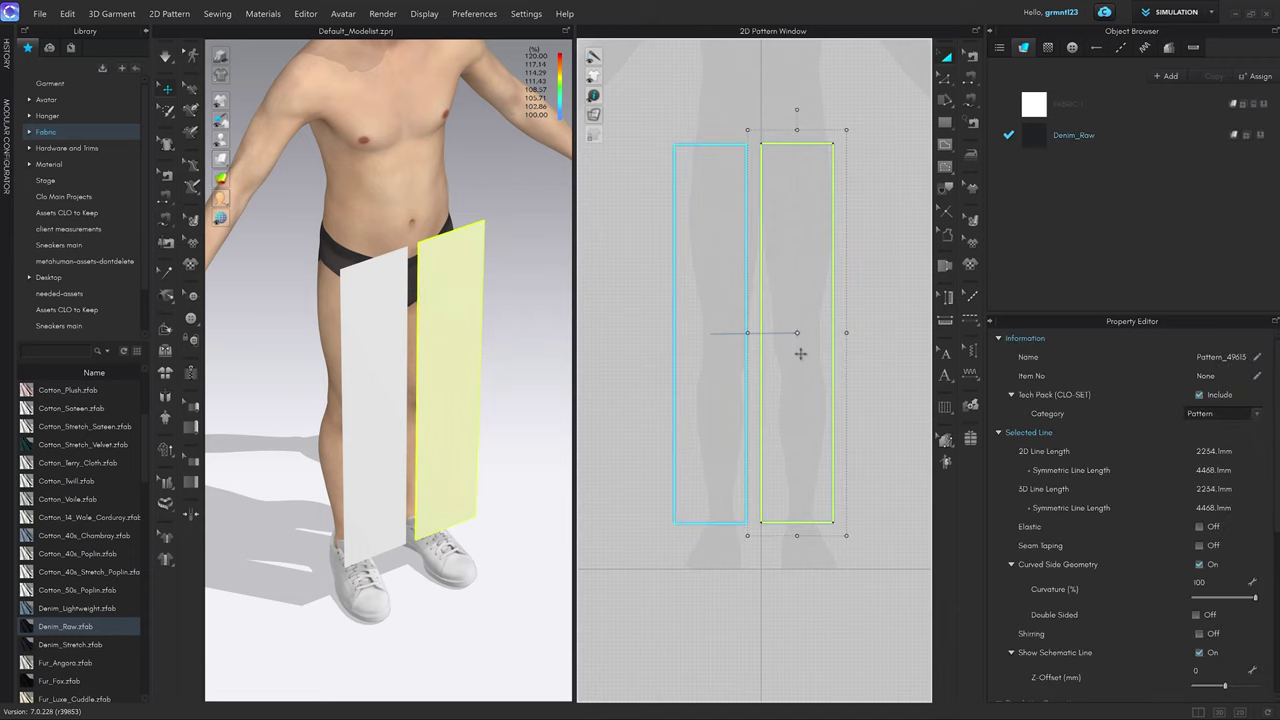
{"action": "left_click", "coordinate": [882, 388]}
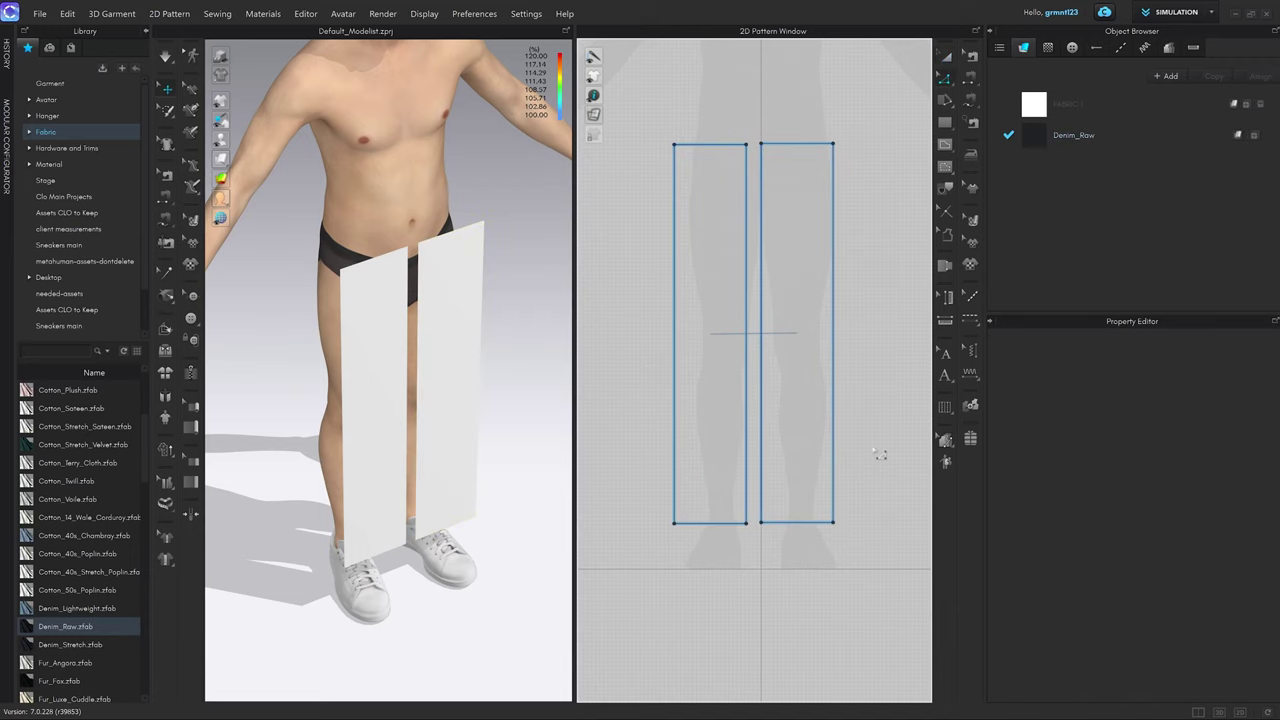
Flare the hems of both linked panels by moving the left-leg panel's lower outer corner outward, and check the shape in 3D.
{"action": "middle_click_drag", "start_coordinate": [880, 454], "coordinate": [864, 457]}
{"action": "mouse_move", "coordinate": [823, 528]}
{"action": "left_mouse_down"}
{"action": "mouse_move", "coordinate": [850, 520]}
{"action": "mouse_move", "coordinate": [872, 418]}
{"action": "mouse_move", "coordinate": [880, 524]}
{"action": "mouse_move", "coordinate": [837, 524]}
{"action": "left_mouse_up"}
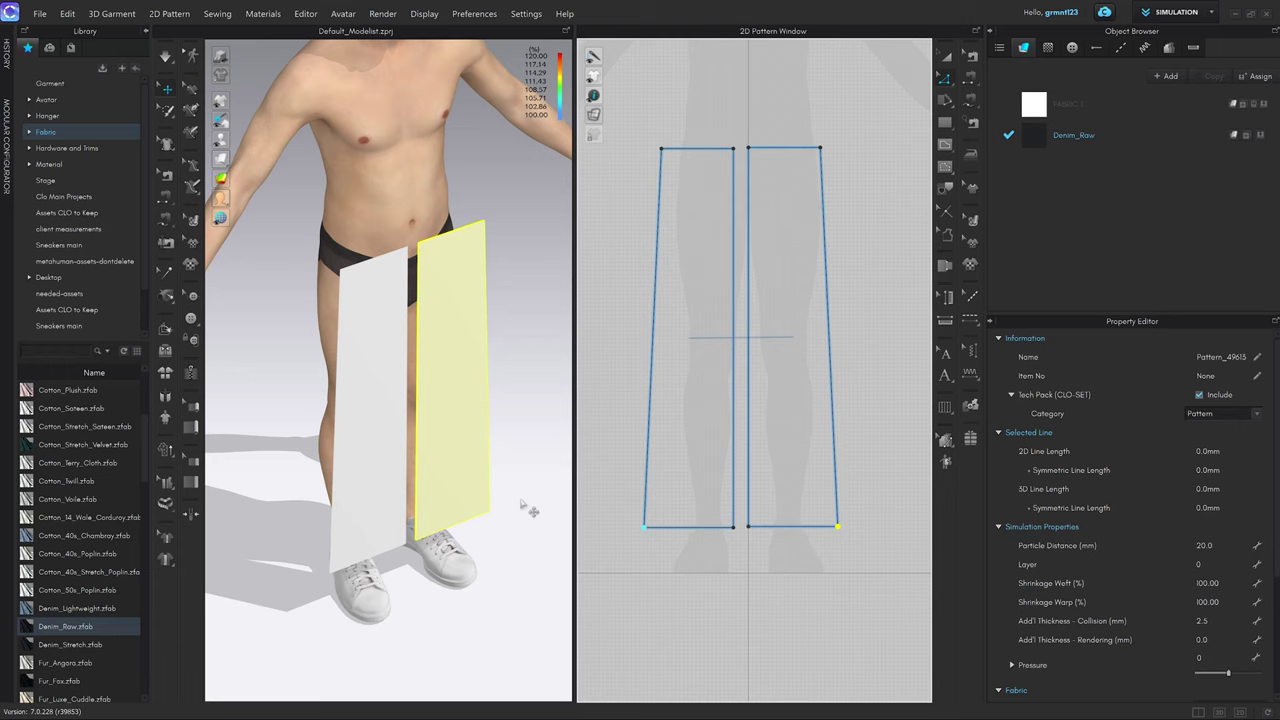
{"action": "right_click_drag", "start_coordinate": [497, 482], "coordinate": [460, 470]}
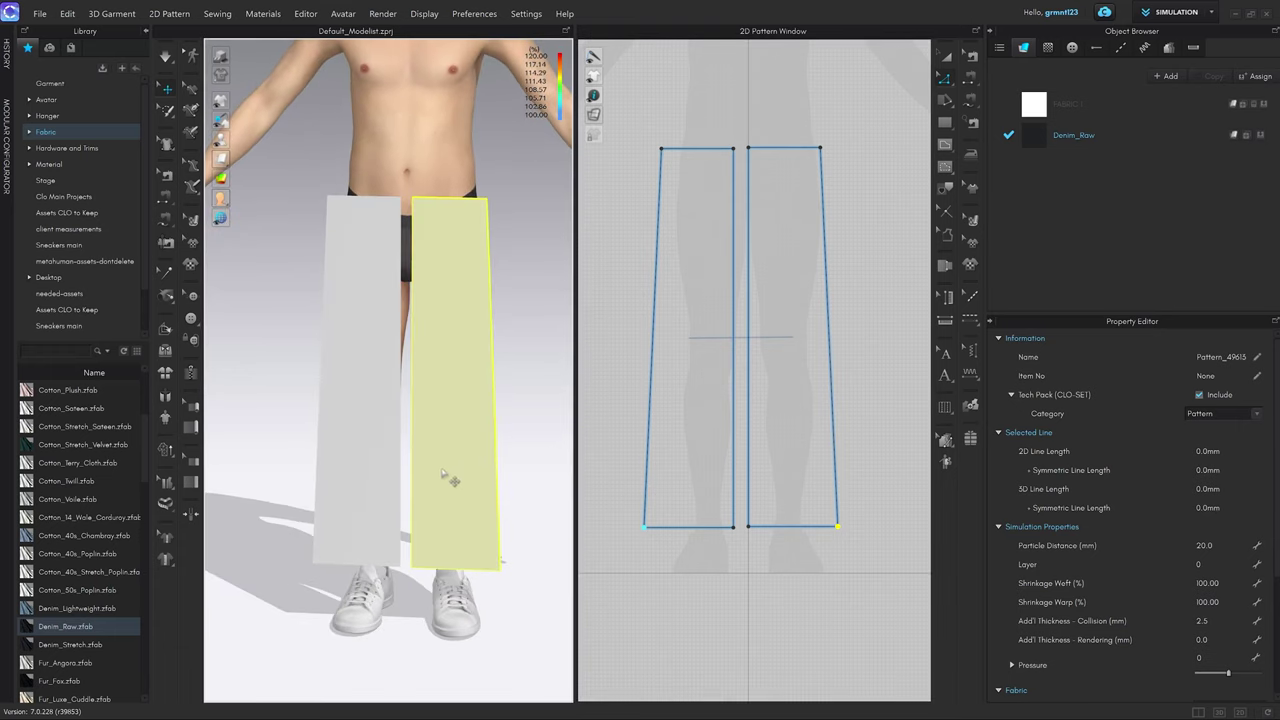
{"action": "left_click", "coordinate": [810, 545]}
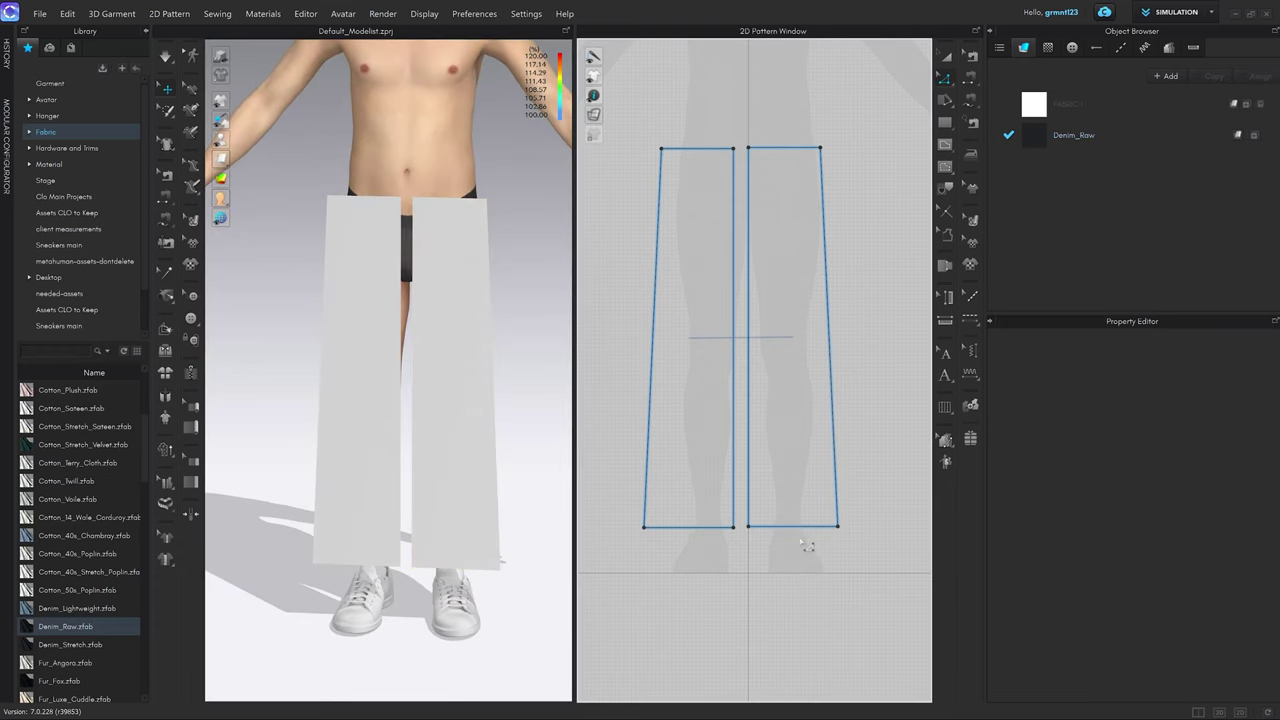
{"action": "scroll", "coordinate": [471, 414], "scroll_direction": "down", "scroll_amount": 4}
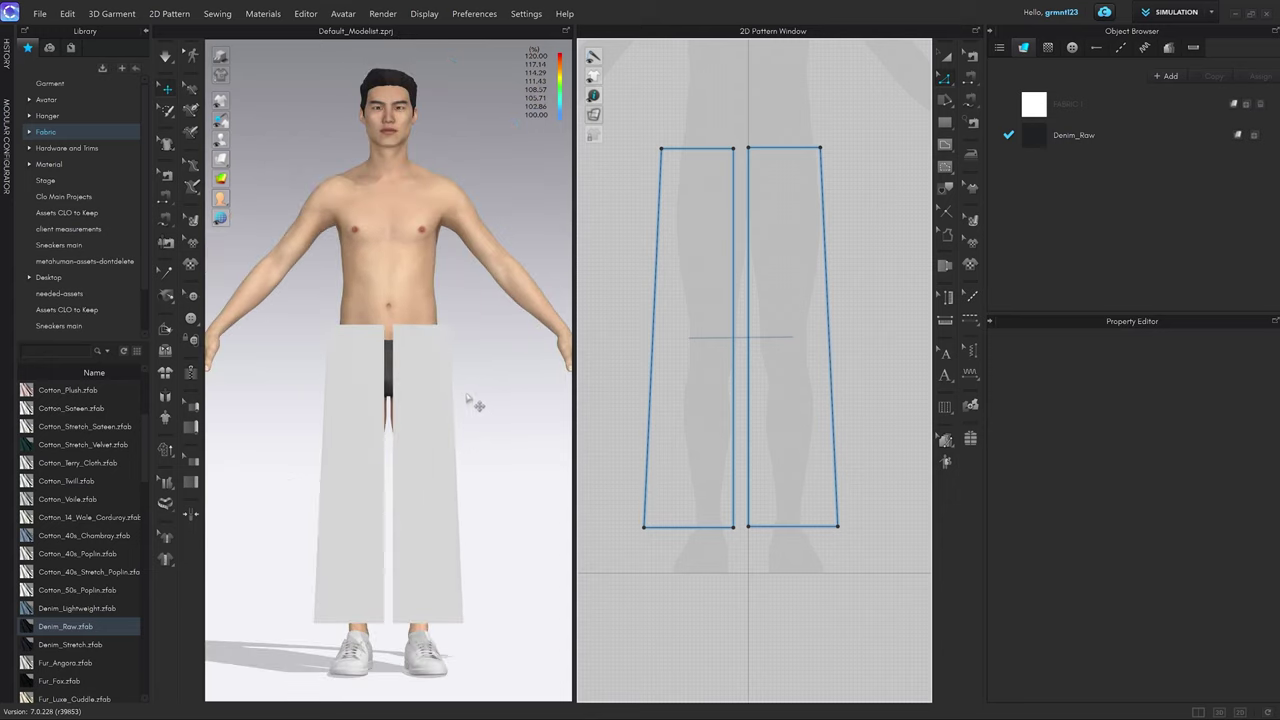
{"action": "scroll", "coordinate": [470, 390], "scroll_direction": "up", "scroll_amount": 1}
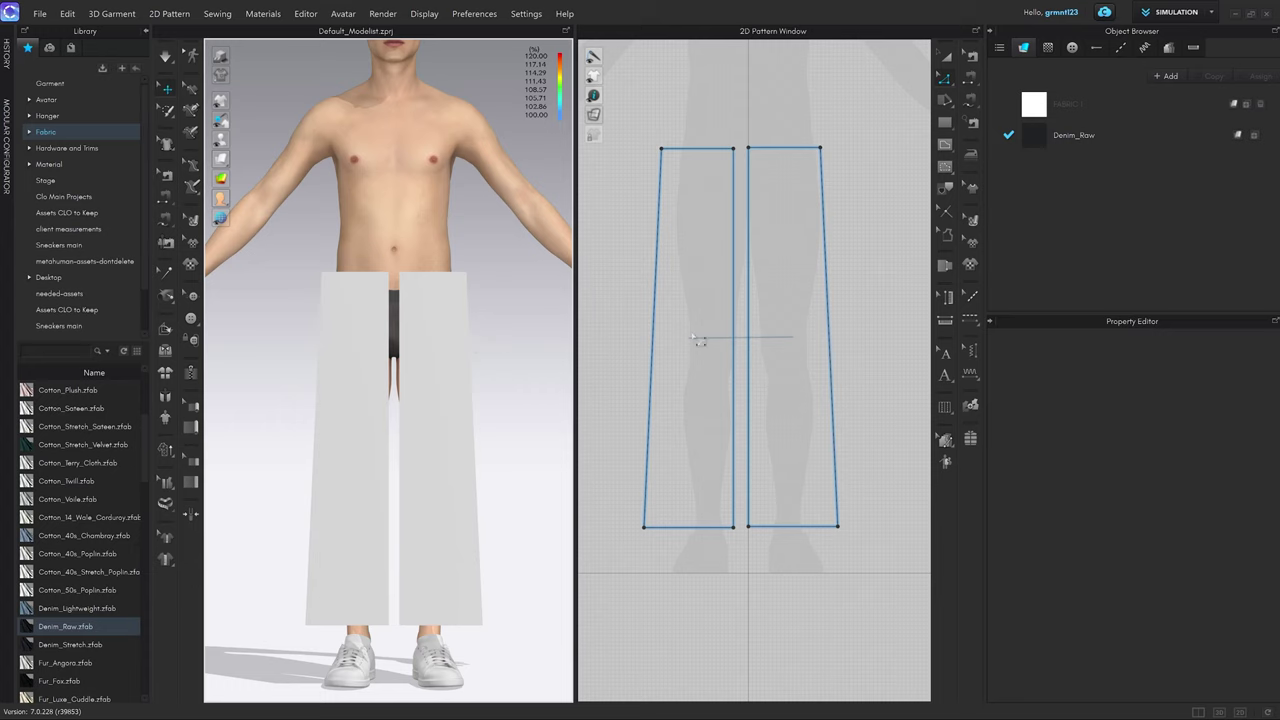
Undo the hem flare on the two linked leg panels.
{"action": "key", "text": "ctrl+z"}
{"action": "key", "text": "ctrl+z"}
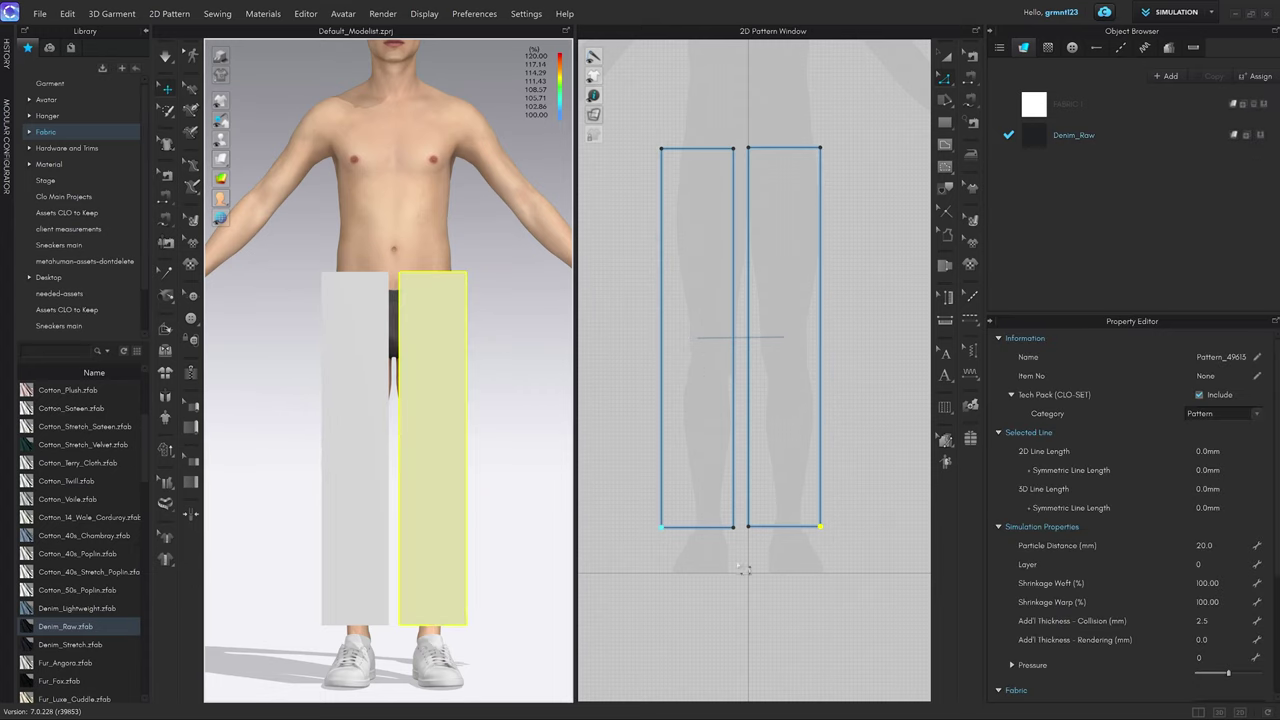
{"action": "left_click", "coordinate": [742, 567]}
{"action": "scroll", "coordinate": [534, 374], "scroll_direction": "up", "scroll_amount": 3}
{"action": "middle_click_drag", "start_coordinate": [534, 374], "coordinate": [538, 305]}
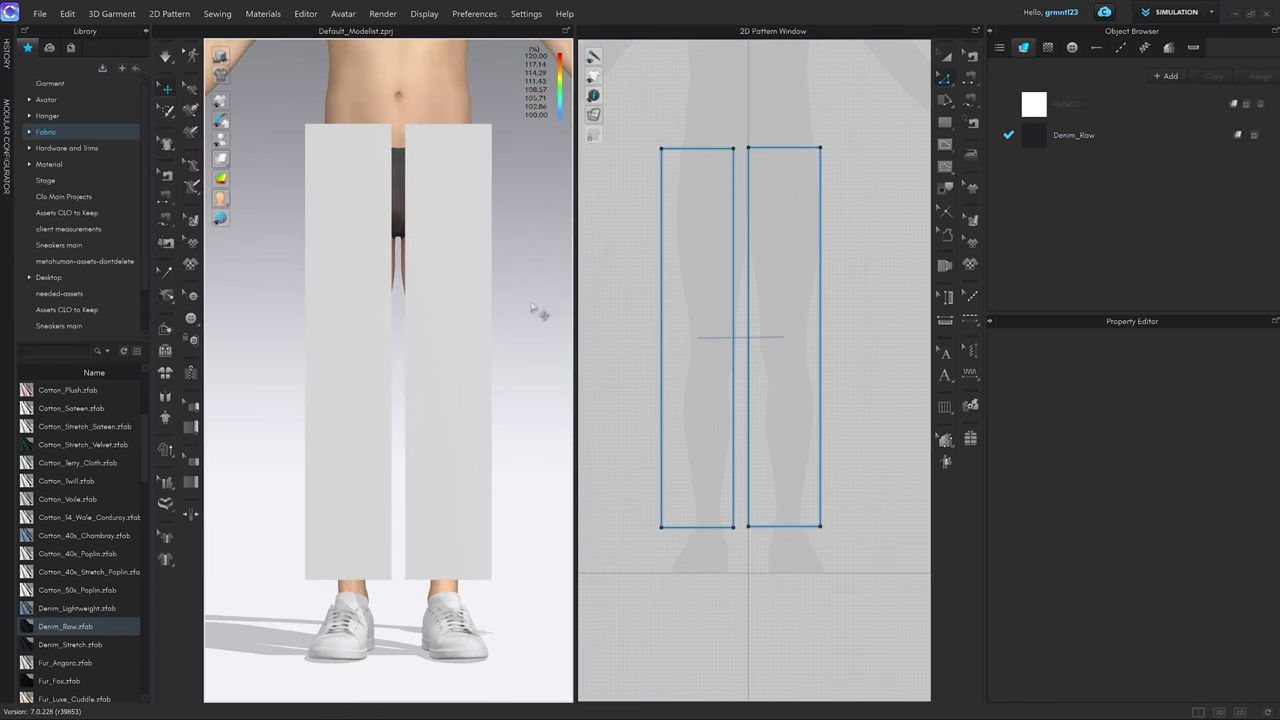
{"action": "right_click_drag", "start_coordinate": [537, 311], "coordinate": [532, 410]}
{"action": "scroll", "coordinate": [697, 424], "scroll_direction": "down", "scroll_amount": 4}
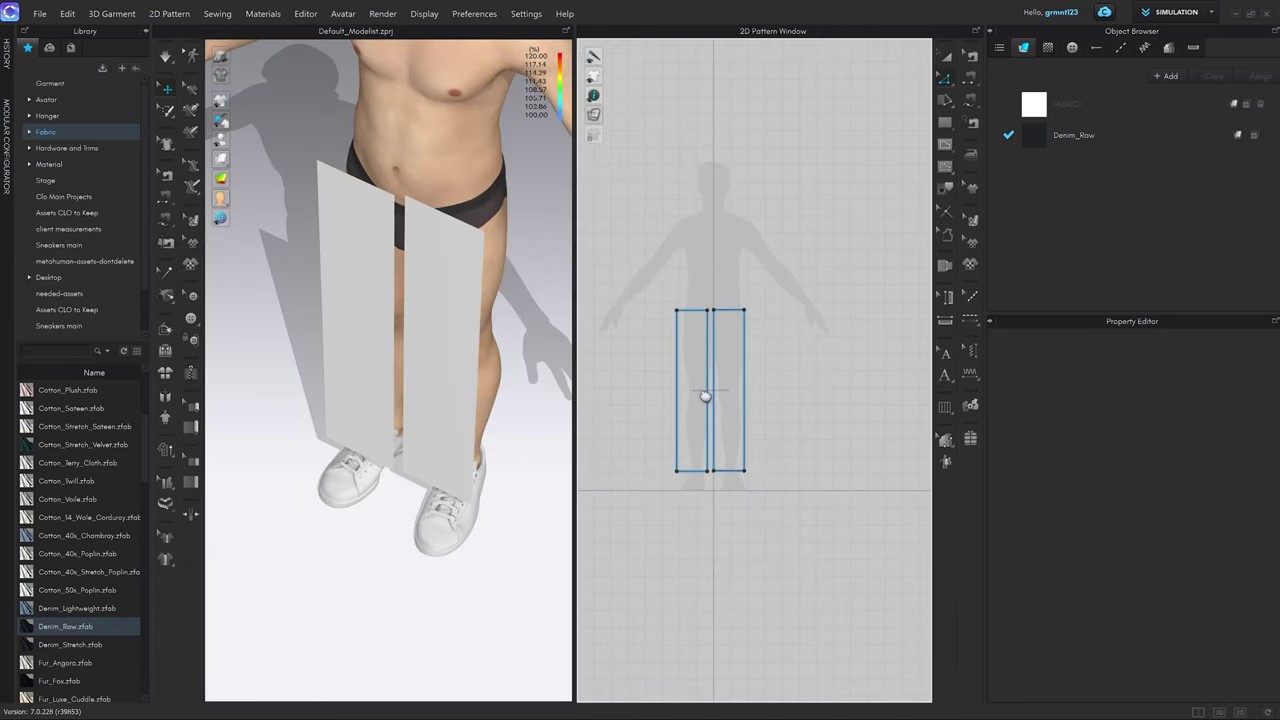
Paste a copy of the left-hand leg panel in 2D, level with the original and about 256 mm to its left.
{"action": "key", "text": "a"}
{"action": "left_click", "coordinate": [688, 386]}
{"action": "middle_click_drag", "start_coordinate": [715, 400], "coordinate": [753, 362]}
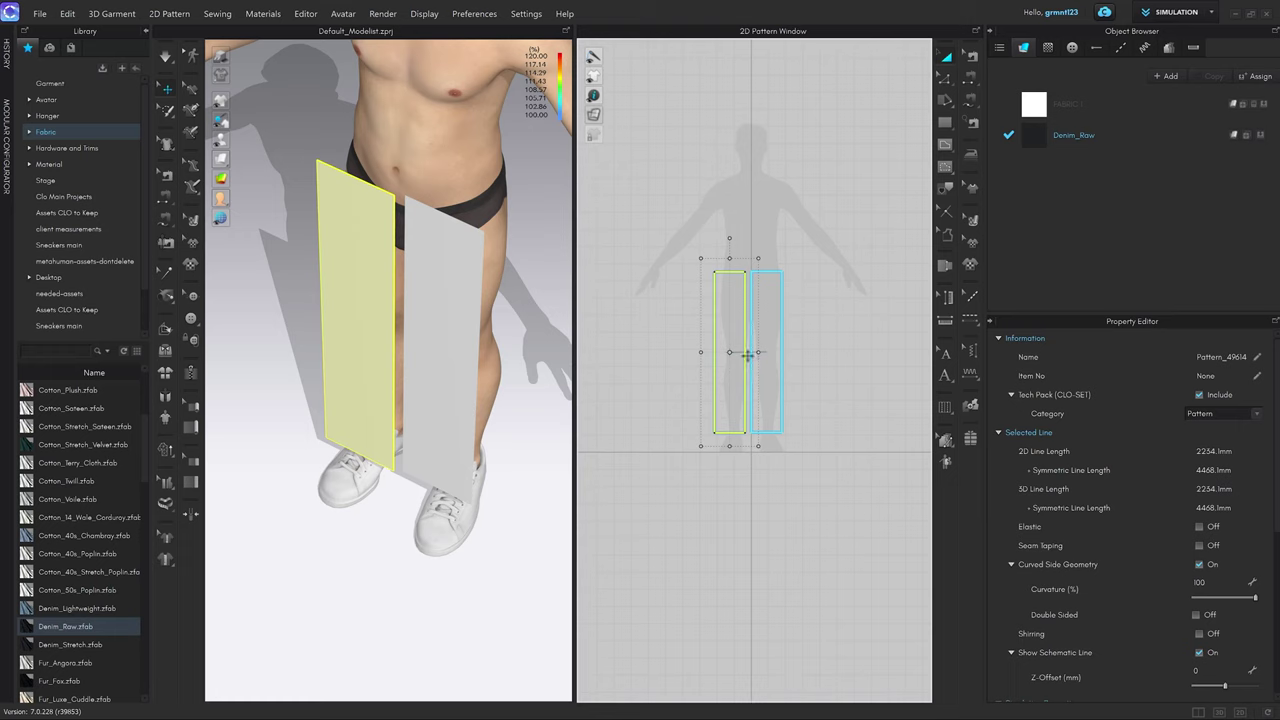
{"action": "key", "text": "ctrl+c"}
{"action": "key", "text": "ctrl+v"}
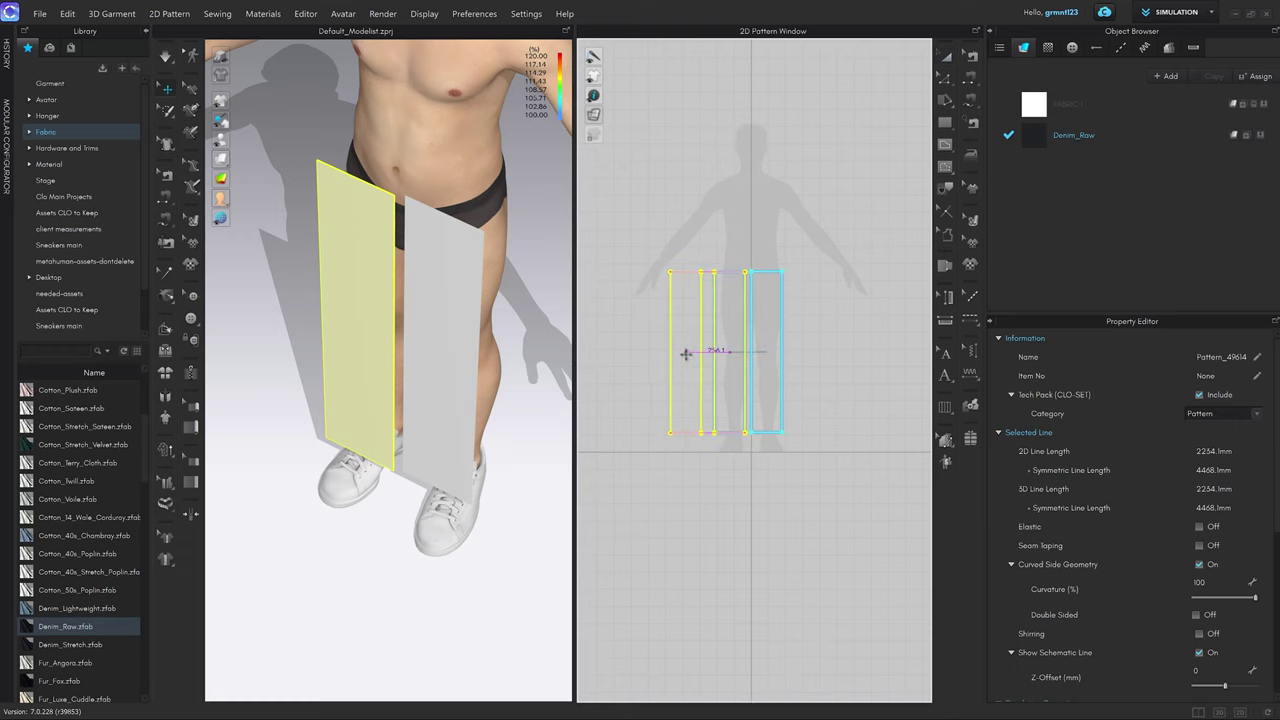
{"action": "left_click", "coordinate": [685, 355]}
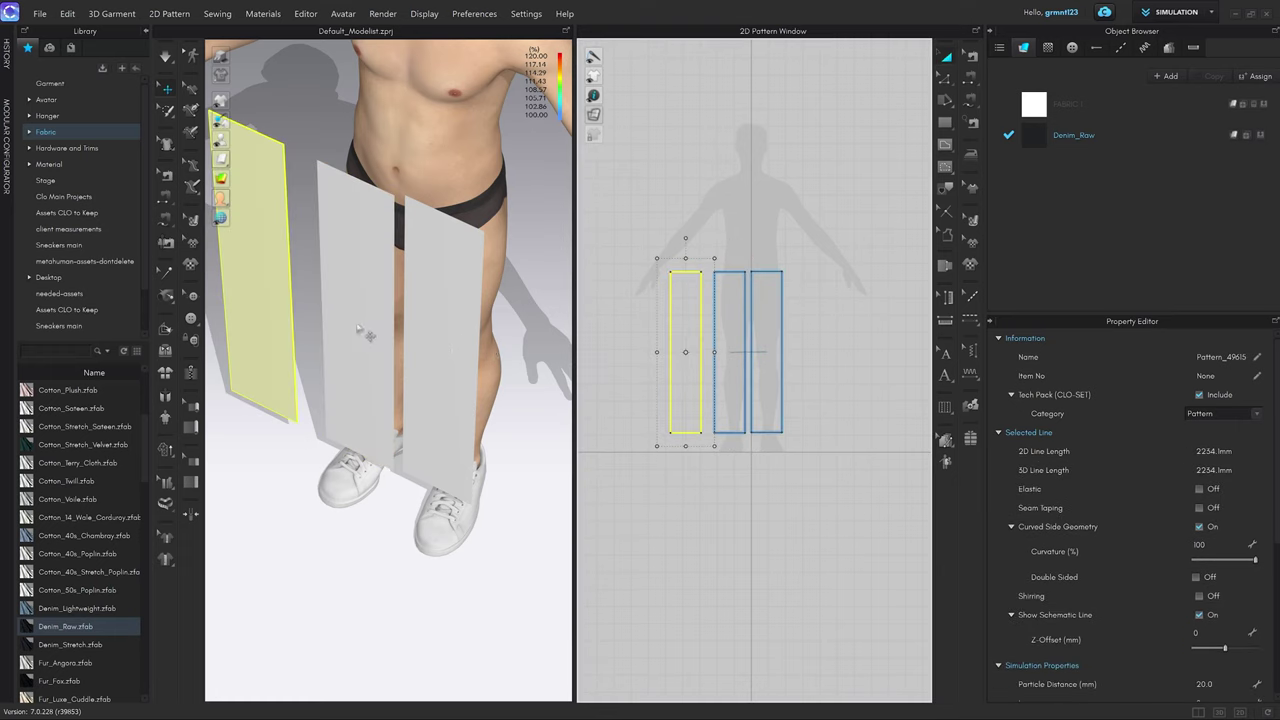
Examine the pasted panel's placement beside the avatar from the front, above, behind and the side in 3D.
{"action": "right_click_drag", "start_coordinate": [277, 300], "coordinate": [301, 334]}
{"action": "key", "text": "2"}
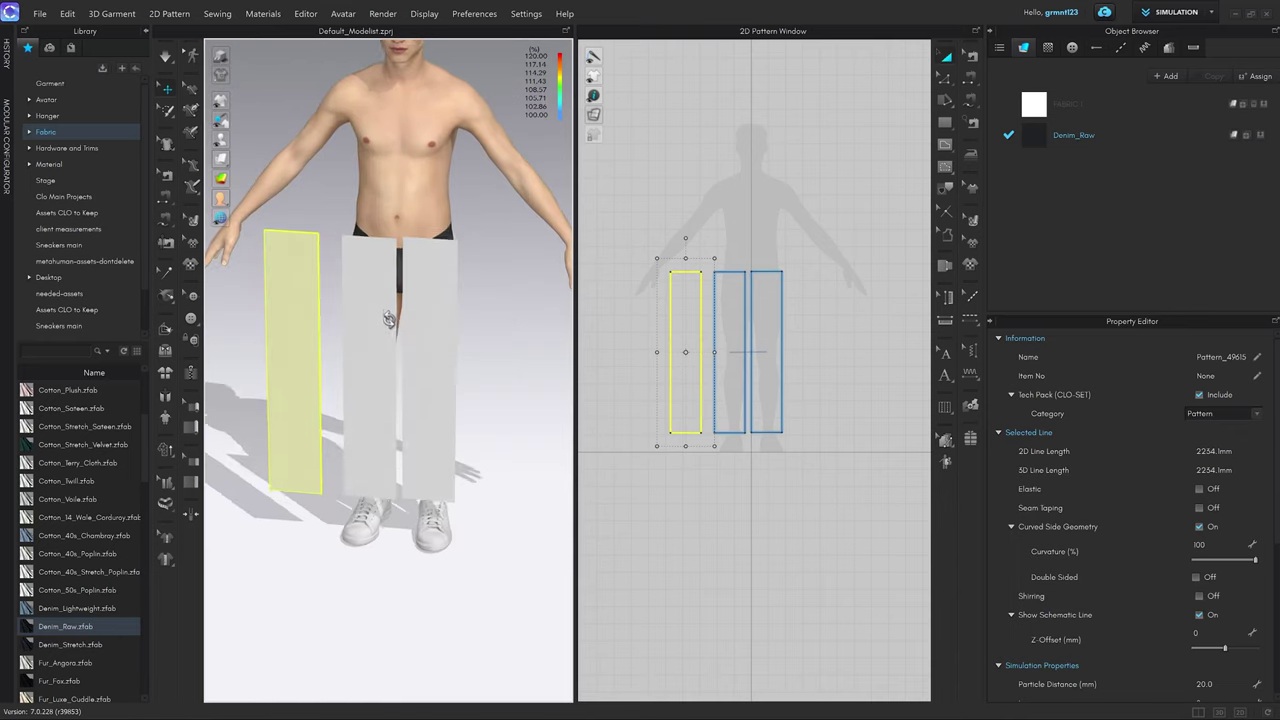
{"action": "right_click_drag", "start_coordinate": [391, 319], "coordinate": [500, 312]}
{"action": "key", "text": "2"}
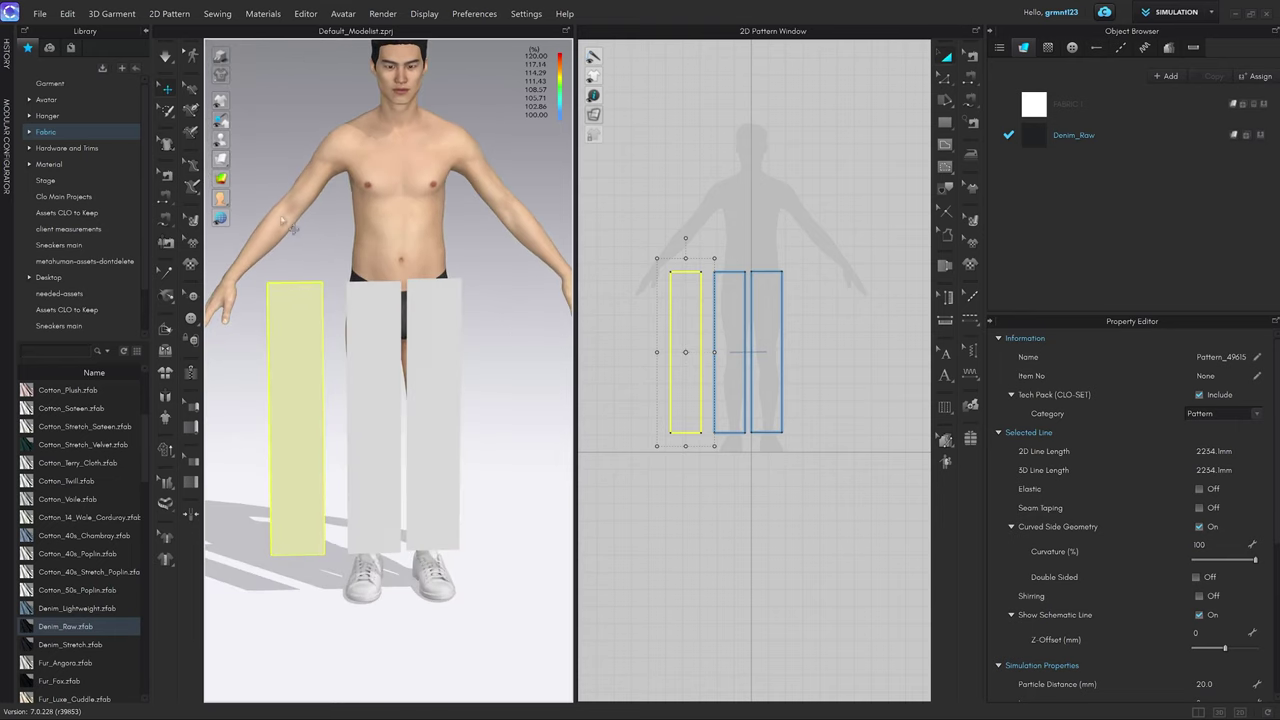
{"action": "mouse_move", "coordinate": [243, 170]}
{"action": "right_click_drag", "start_coordinate": [451, 333], "coordinate": [451, 414]}
{"action": "right_click_drag", "start_coordinate": [334, 382], "coordinate": [336, 381]}
{"action": "left_click", "coordinate": [336, 380]}
{"action": "left_click_drag", "start_coordinate": [287, 390], "coordinate": [287, 336]}
{"action": "right_click_drag", "start_coordinate": [325, 493], "coordinate": [432, 458]}
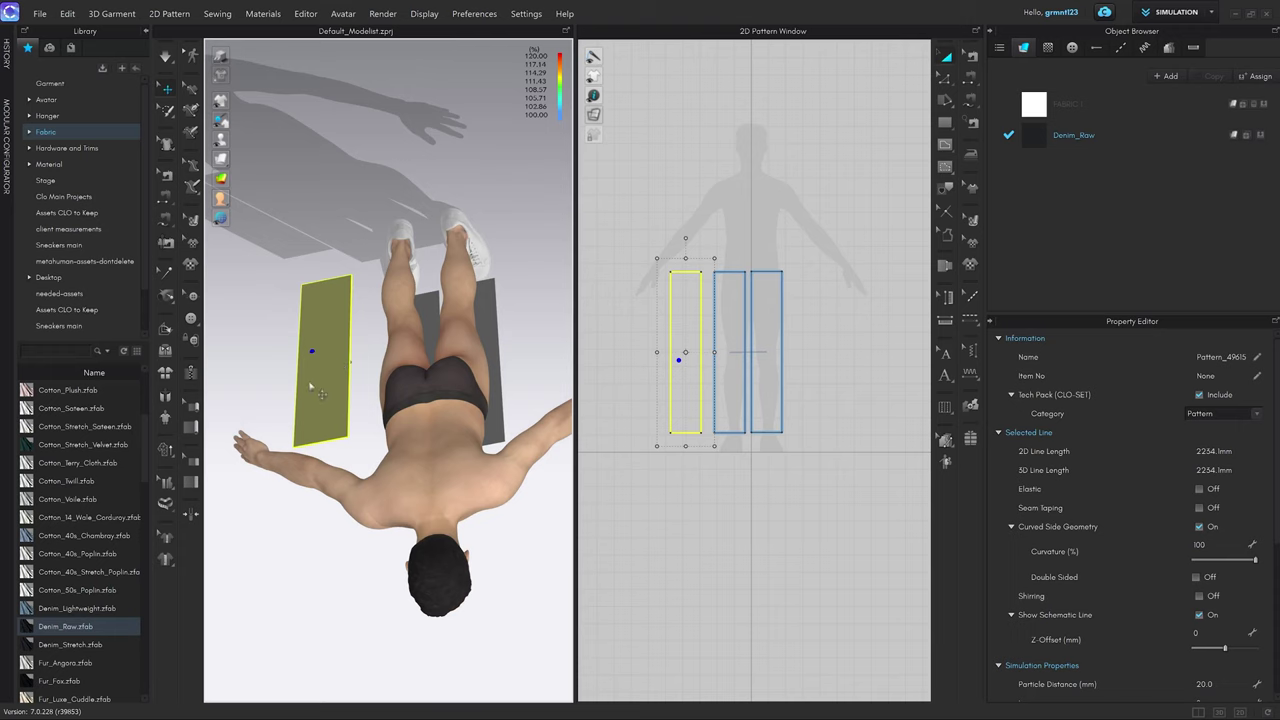
{"action": "right_click_drag", "start_coordinate": [428, 471], "coordinate": [492, 503]}
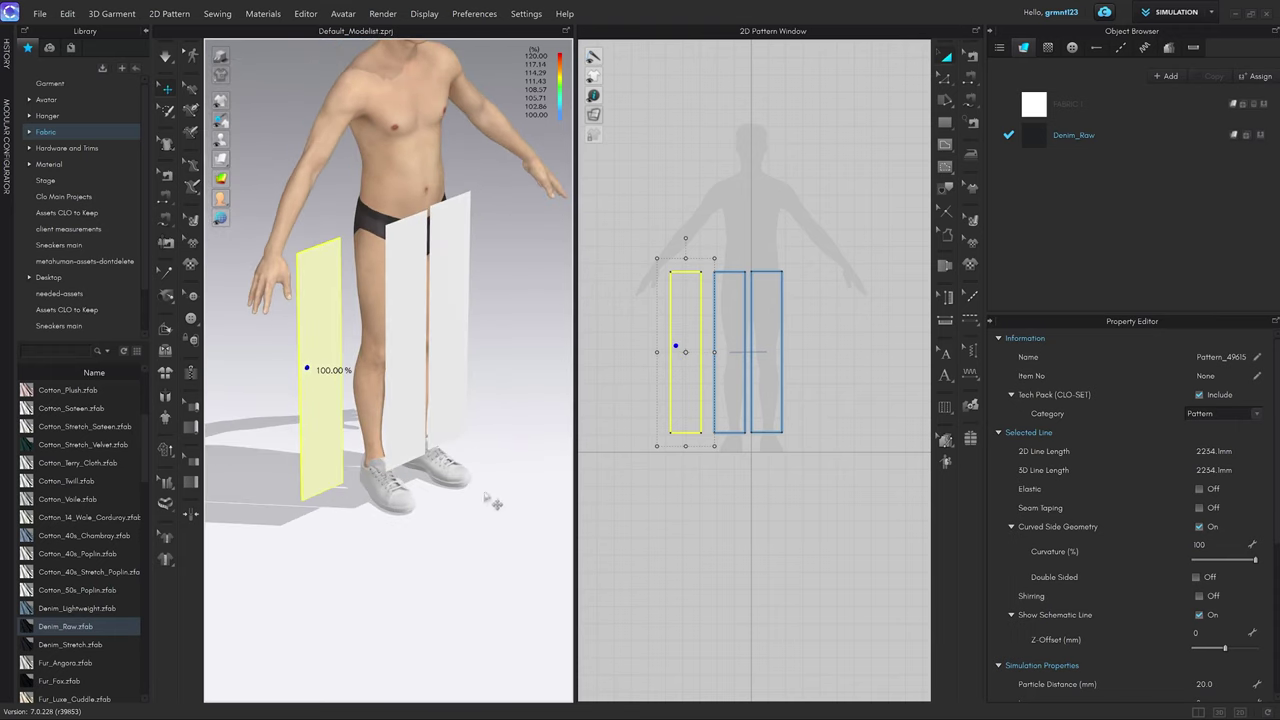
Rotate the pasted panel beside the avatar to face backward and display the garment with the monochrome surface.
{"action": "key", "text": "alt+1"}
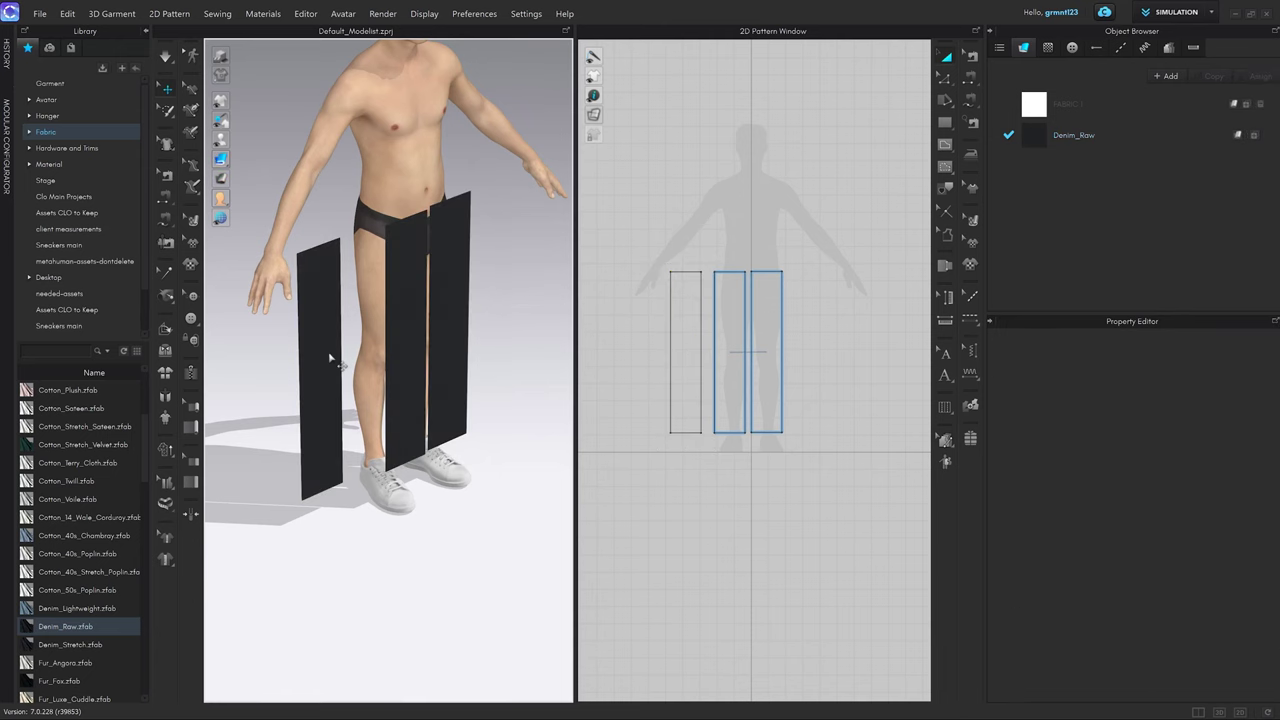
{"action": "left_click", "coordinate": [329, 353]}
{"action": "left_click", "coordinate": [324, 346]}
{"action": "right_click_drag", "start_coordinate": [418, 350], "coordinate": [408, 403]}
{"action": "left_click_drag", "start_coordinate": [370, 321], "coordinate": [271, 360]}
{"action": "mouse_move", "coordinate": [224, 162]}
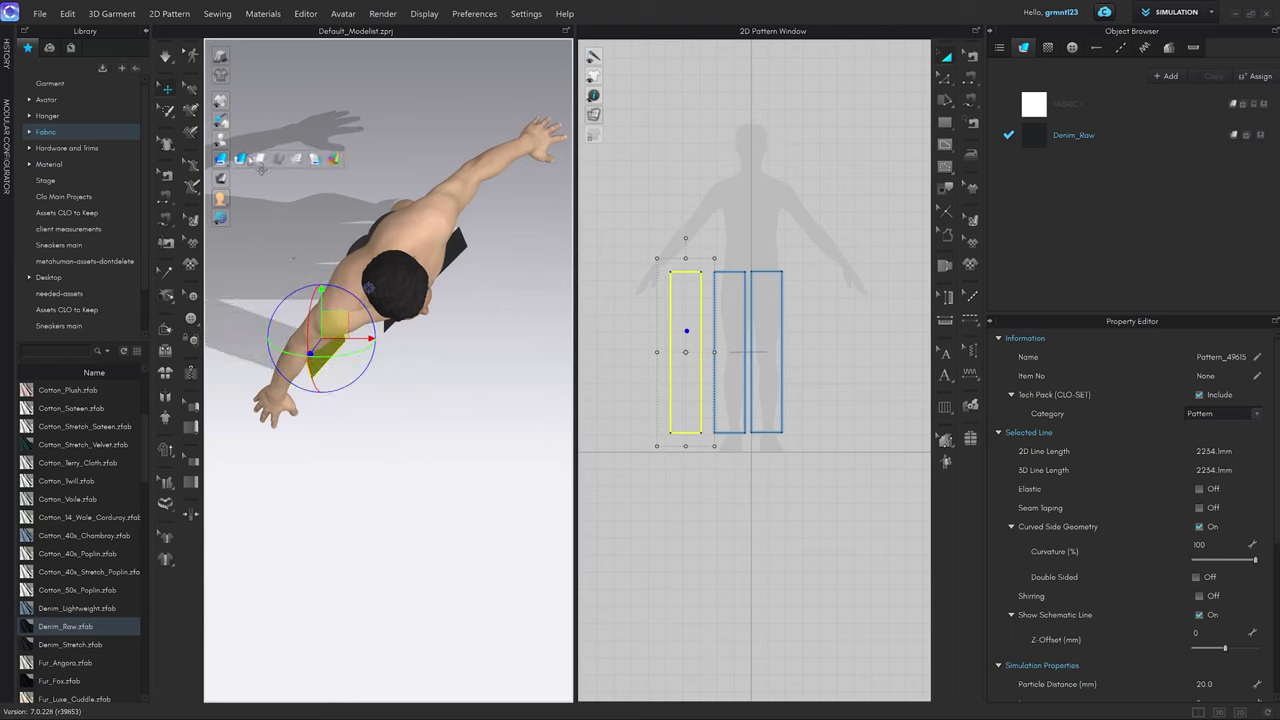
{"action": "left_click", "coordinate": [264, 161]}
Move the pasted panel behind the avatar's right leg, raise it to the height of the front panels and rotate it upright.
{"action": "left_click_drag", "start_coordinate": [348, 352], "coordinate": [332, 240]}
{"action": "right_click_drag", "start_coordinate": [335, 362], "coordinate": [460, 350]}
{"action": "middle_click_drag", "start_coordinate": [462, 324], "coordinate": [504, 310]}
{"action": "mouse_move", "coordinate": [705, 179]}
{"action": "middle_mouse_down"}
{"action": "mouse_move", "coordinate": [762, 199]}
{"action": "mouse_move", "coordinate": [741, 203]}
{"action": "mouse_move", "coordinate": [754, 194]}
{"action": "middle_mouse_up"}
{"action": "scroll", "coordinate": [741, 204], "scroll_direction": "up", "scroll_amount": 2}
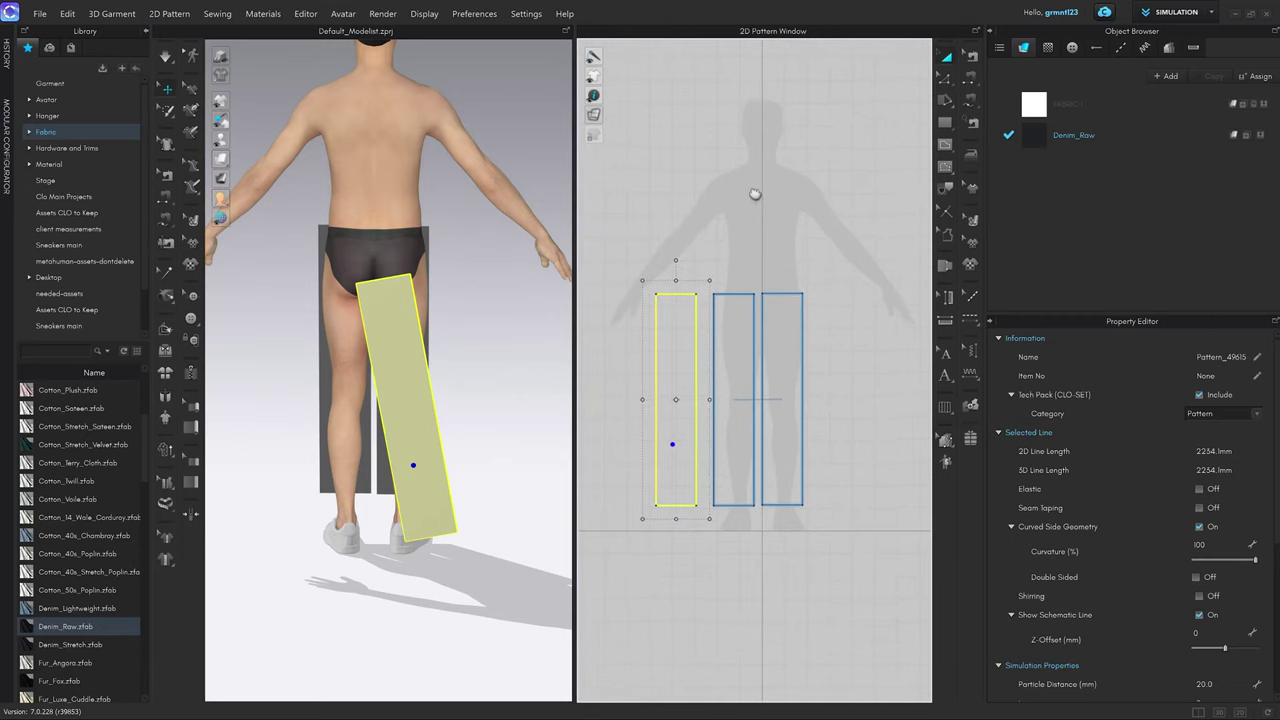
{"action": "left_click", "coordinate": [389, 326]}
{"action": "left_click_drag", "start_coordinate": [390, 328], "coordinate": [405, 273]}
{"action": "left_click", "coordinate": [531, 298]}
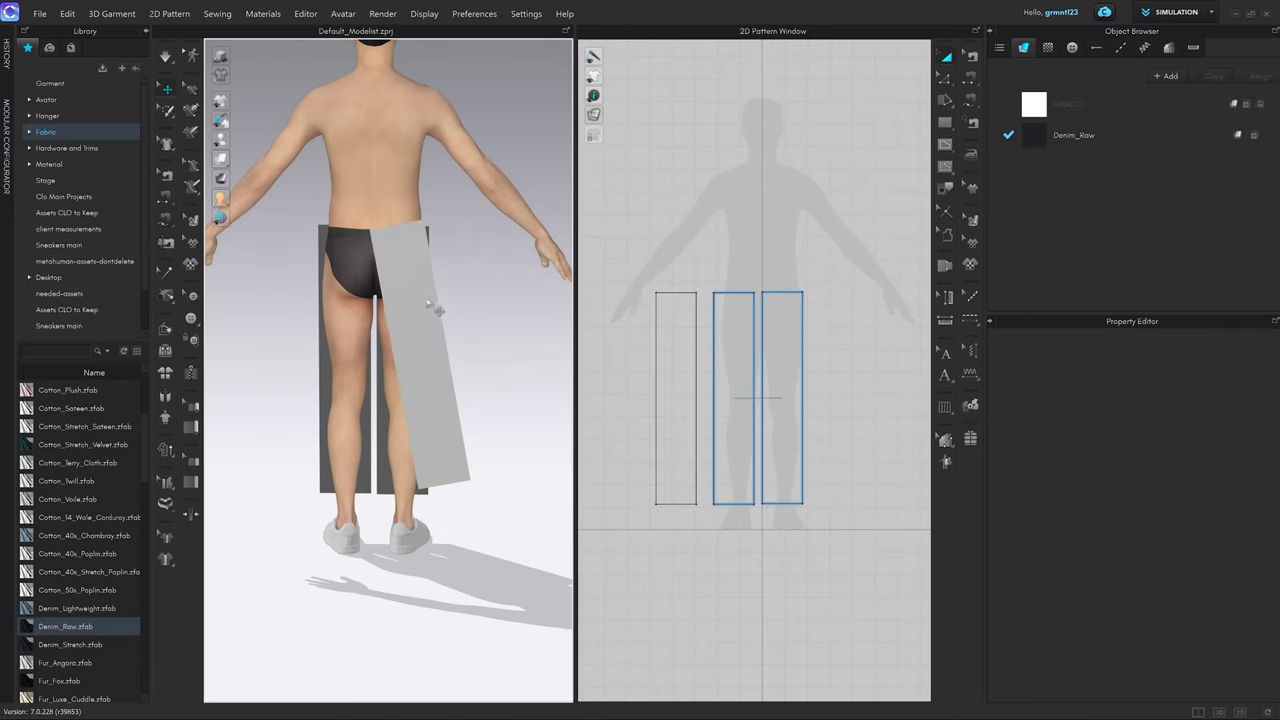
{"action": "left_click", "coordinate": [427, 298]}
{"action": "left_click_drag", "start_coordinate": [456, 256], "coordinate": [463, 265]}
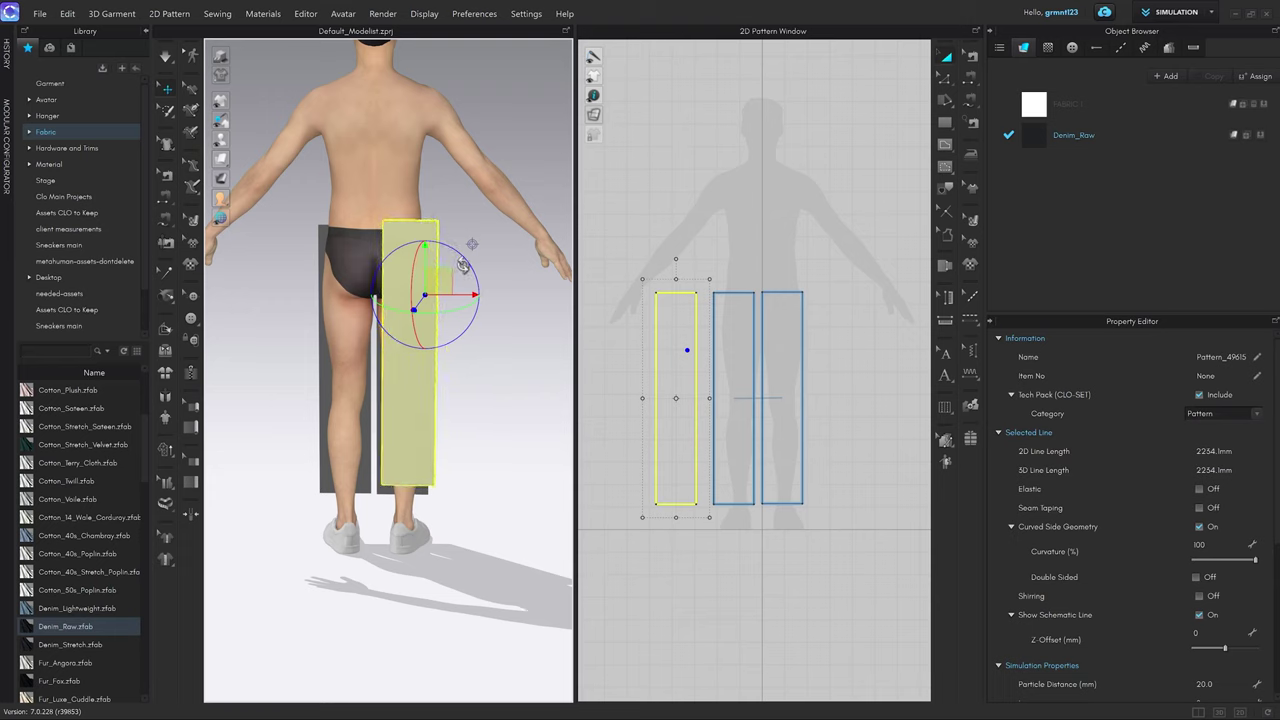
{"action": "left_click", "coordinate": [320, 329], "text": "shift"}
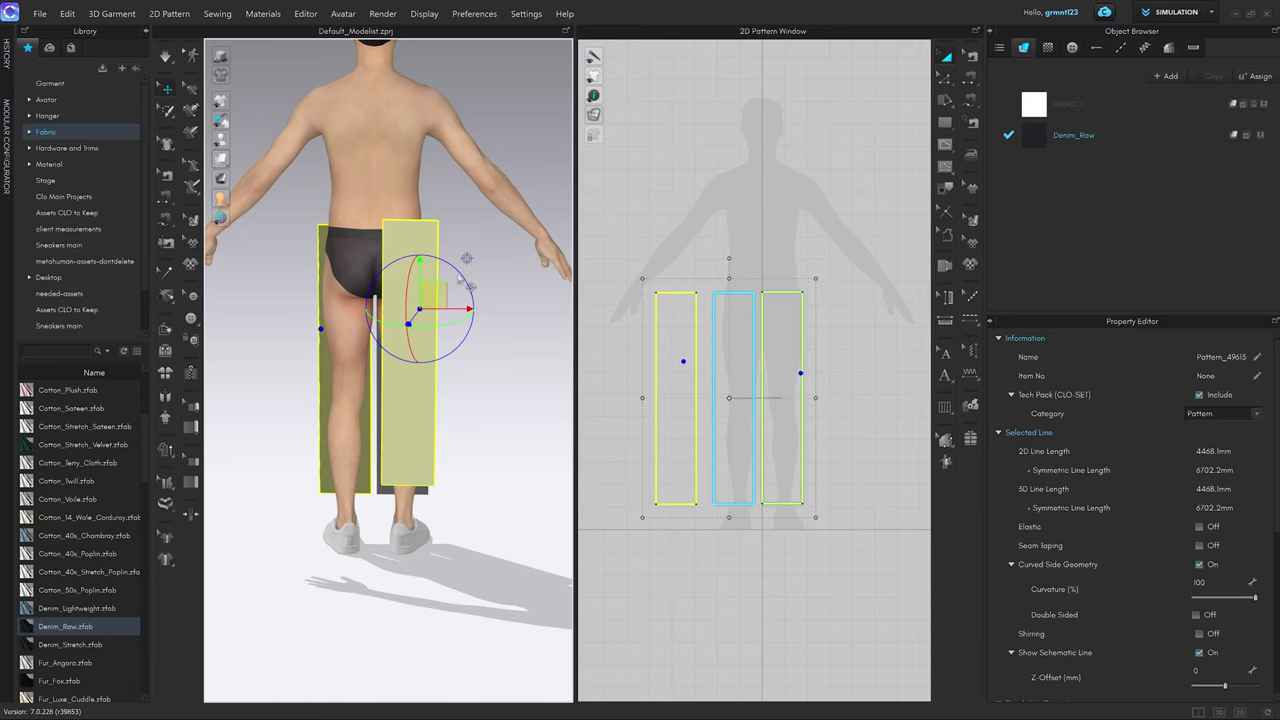
{"action": "left_click_drag", "start_coordinate": [468, 285], "coordinate": [470, 335]}
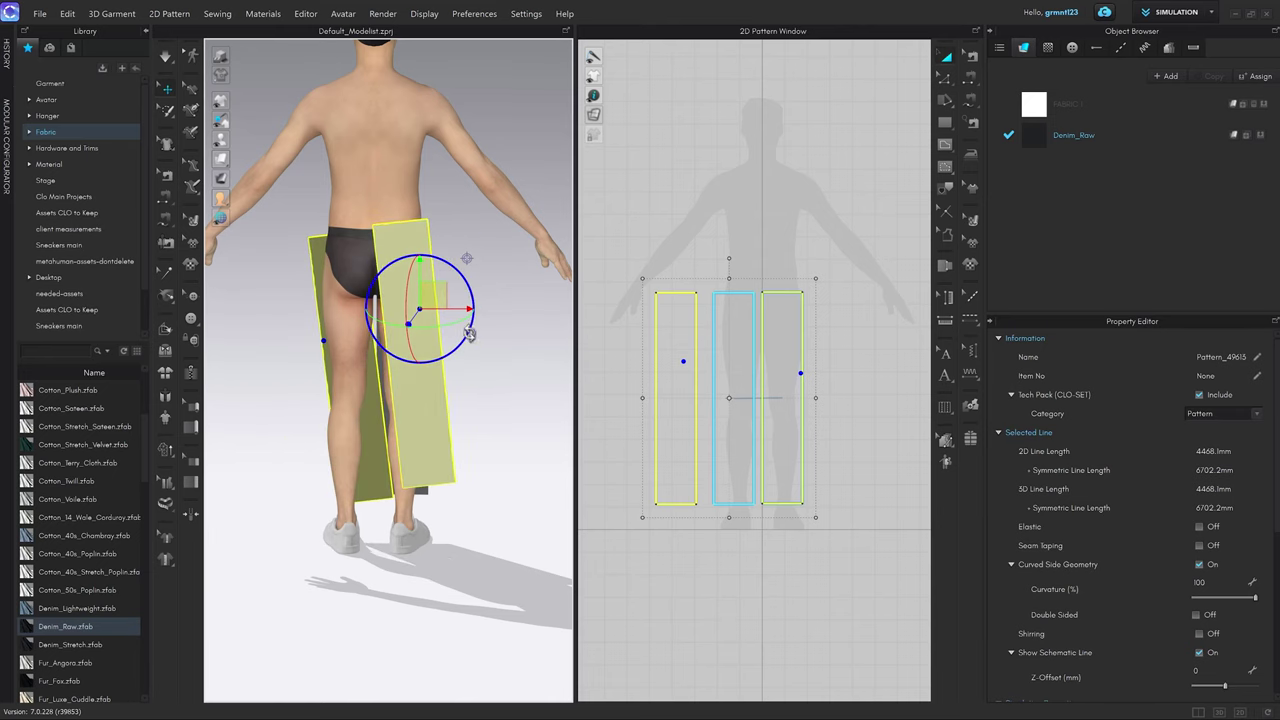
{"action": "key", "text": "ctrl+z"}
{"action": "left_click", "coordinate": [500, 326]}
Tilt the back panel behind the avatar's right leg using the rotation gizmo.
{"action": "left_click", "coordinate": [416, 323]}
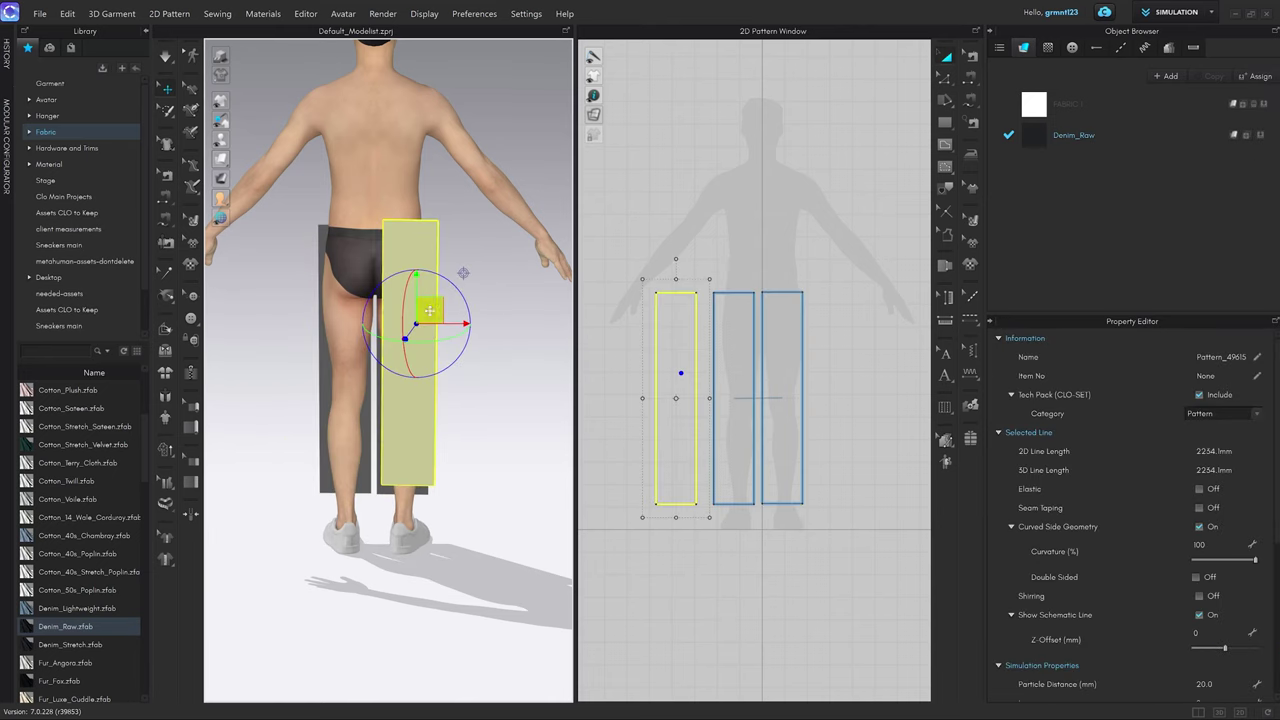
{"action": "left_click_drag", "start_coordinate": [457, 277], "coordinate": [400, 293]}
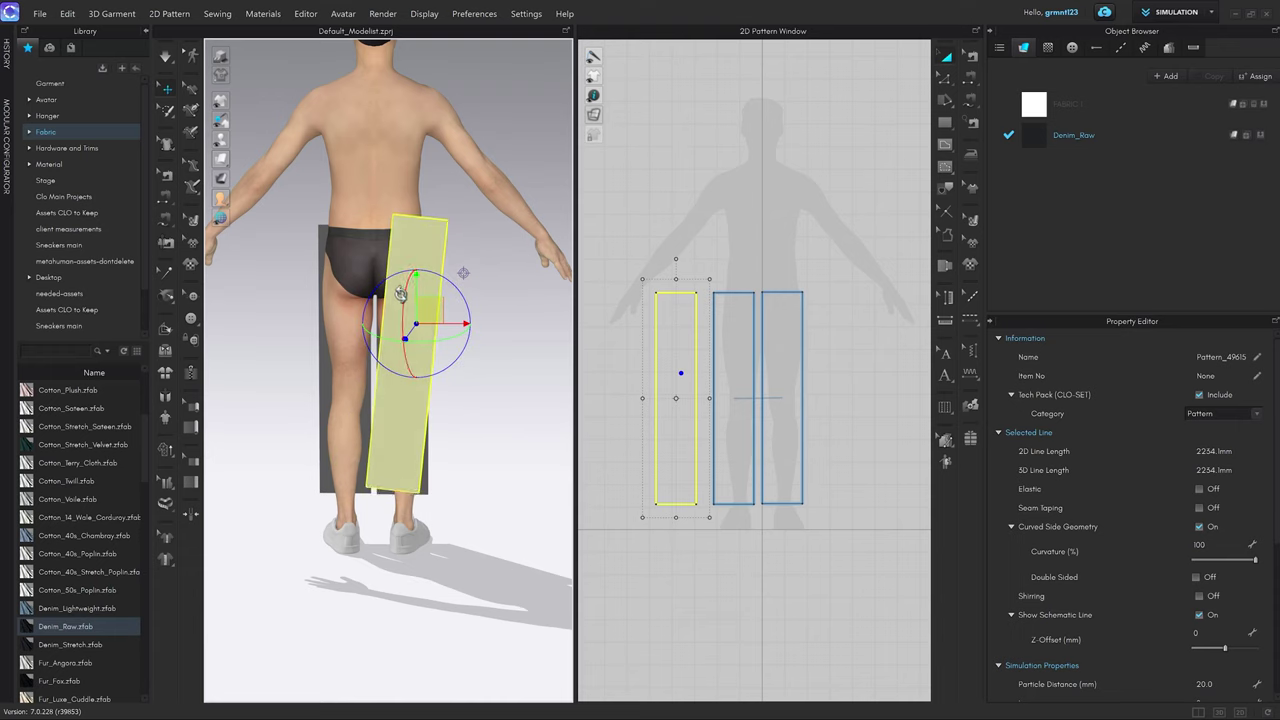
{"action": "mouse_move", "coordinate": [431, 342]}
{"action": "left_mouse_down"}
{"action": "mouse_move", "coordinate": [480, 337]}
{"action": "mouse_move", "coordinate": [433, 342]}
{"action": "left_mouse_up"}
{"action": "left_click_drag", "start_coordinate": [466, 302], "coordinate": [418, 312]}
Turn the back panel parallel to the avatar's back and straighten it upright, aligned with the front panel on the same leg.
{"action": "right_click_drag", "start_coordinate": [418, 312], "coordinate": [468, 413]}
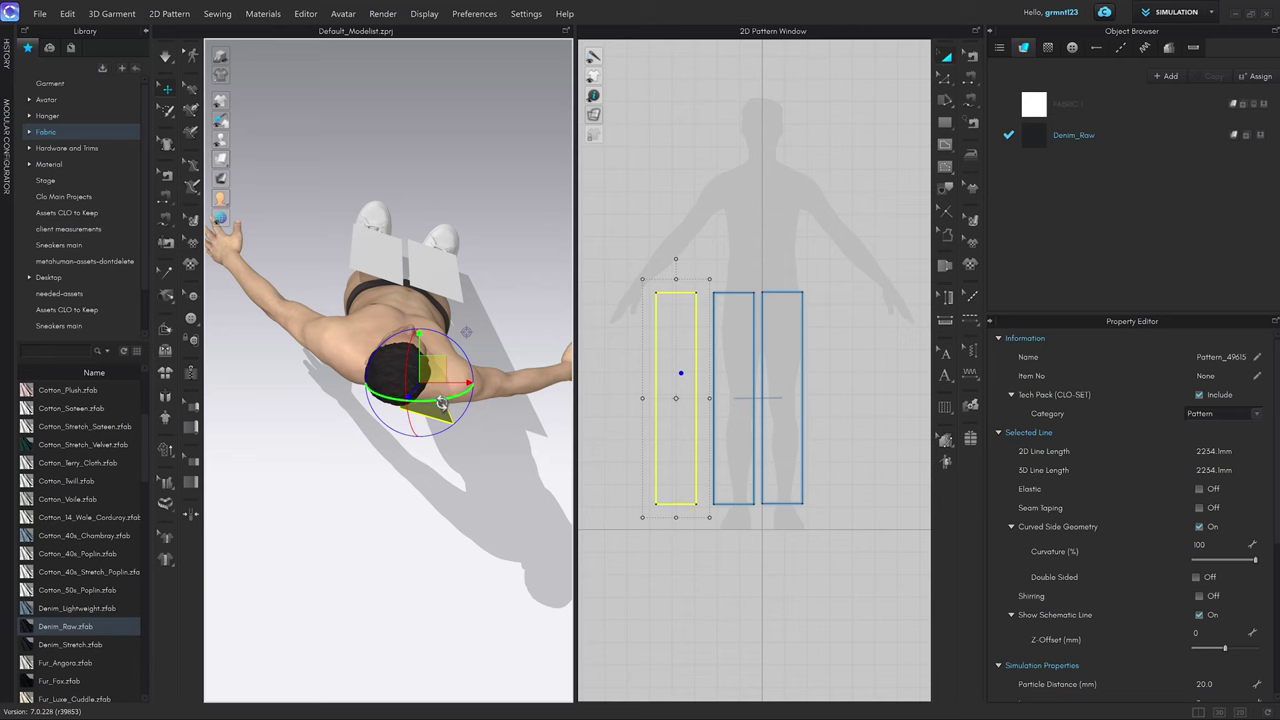
{"action": "mouse_move", "coordinate": [435, 368]}
{"action": "left_mouse_down"}
{"action": "mouse_move", "coordinate": [432, 409]}
{"action": "mouse_move", "coordinate": [432, 367]}
{"action": "left_mouse_up"}
{"action": "right_click_drag", "start_coordinate": [432, 402], "coordinate": [512, 365]}
{"action": "mouse_move", "coordinate": [446, 366]}
{"action": "left_mouse_down"}
{"action": "mouse_move", "coordinate": [518, 366]}
{"action": "mouse_move", "coordinate": [453, 362]}
{"action": "left_mouse_up"}
{"action": "right_click_drag", "start_coordinate": [453, 362], "coordinate": [463, 389]}
{"action": "left_click_drag", "start_coordinate": [449, 367], "coordinate": [448, 303]}
{"action": "right_click_drag", "start_coordinate": [446, 440], "coordinate": [439, 416]}
{"action": "key", "text": "8"}
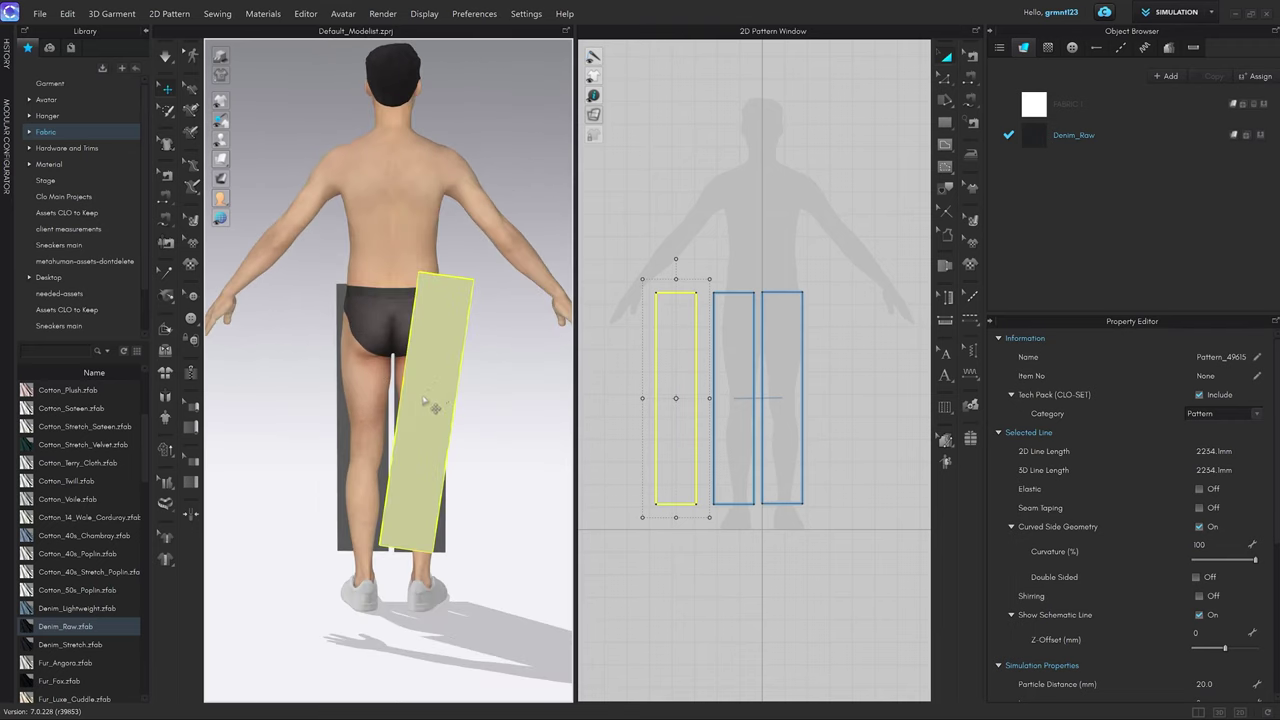
{"action": "left_click_drag", "start_coordinate": [470, 353], "coordinate": [422, 383]}
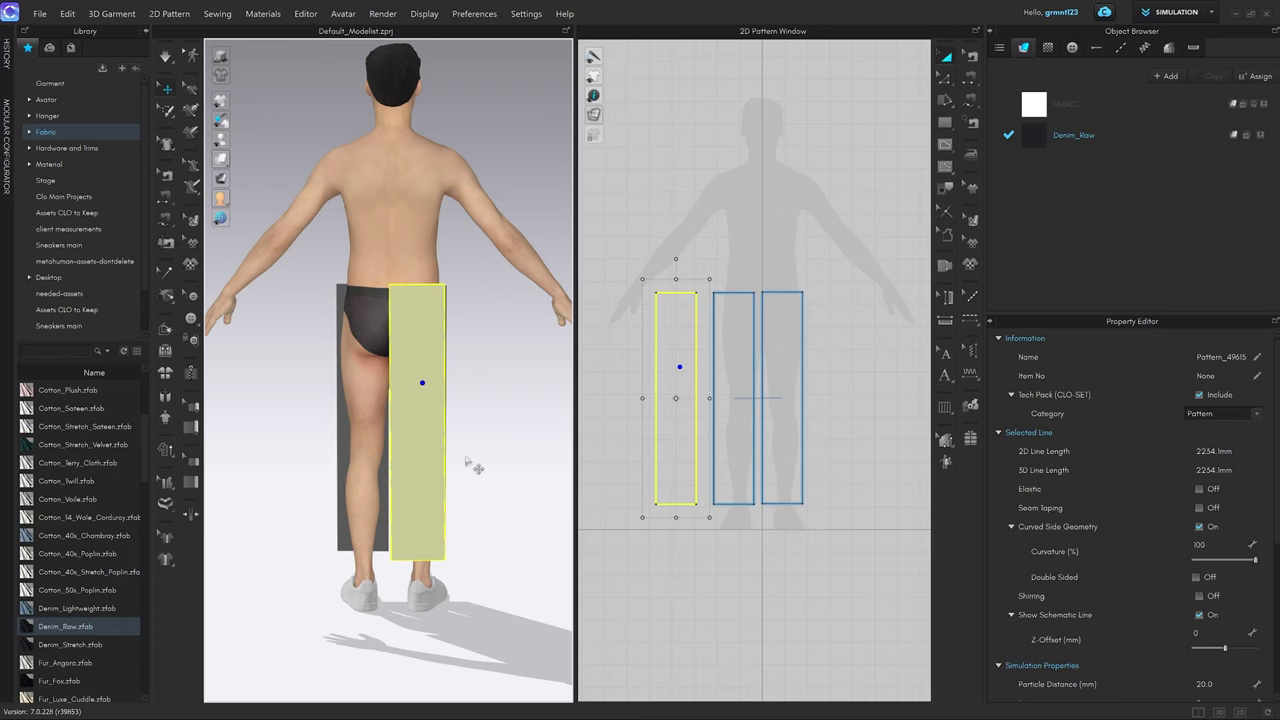
Create a symmetric linked copy of the back panel and place it beyond the right-hand front panel in 2D.
{"action": "middle_click_drag", "start_coordinate": [728, 419], "coordinate": [720, 418]}
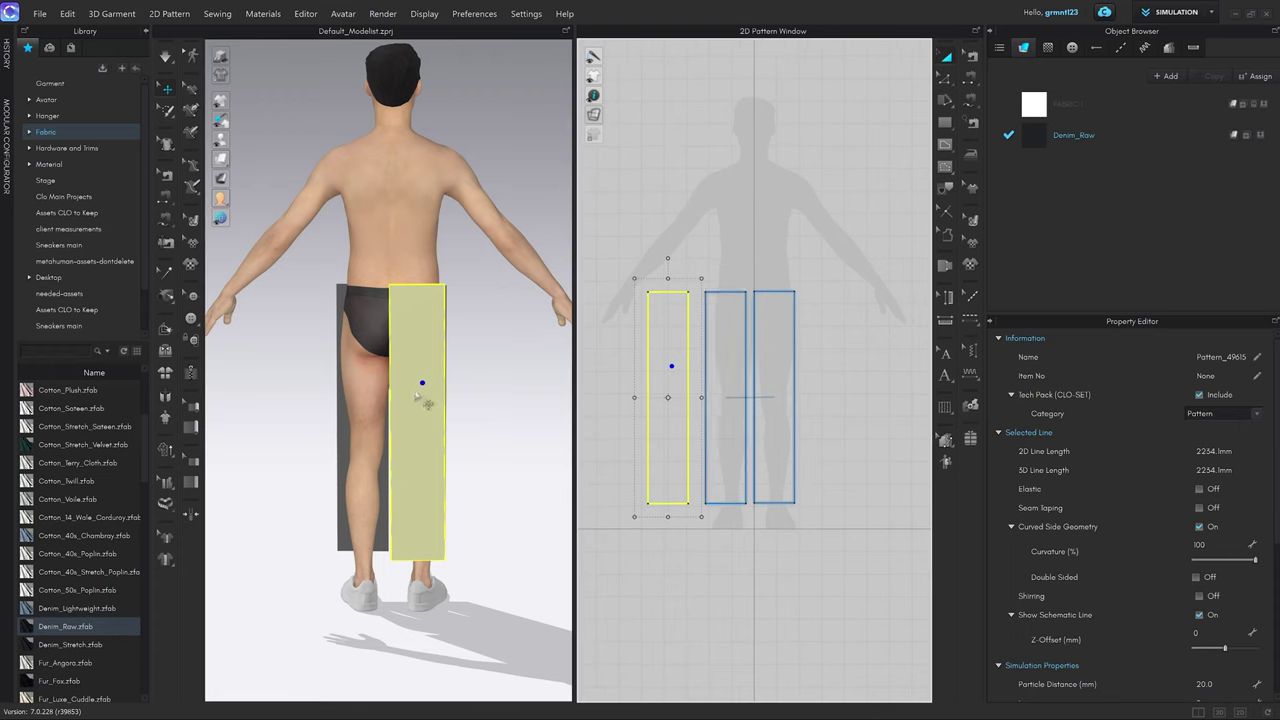
{"action": "left_click", "coordinate": [430, 340]}
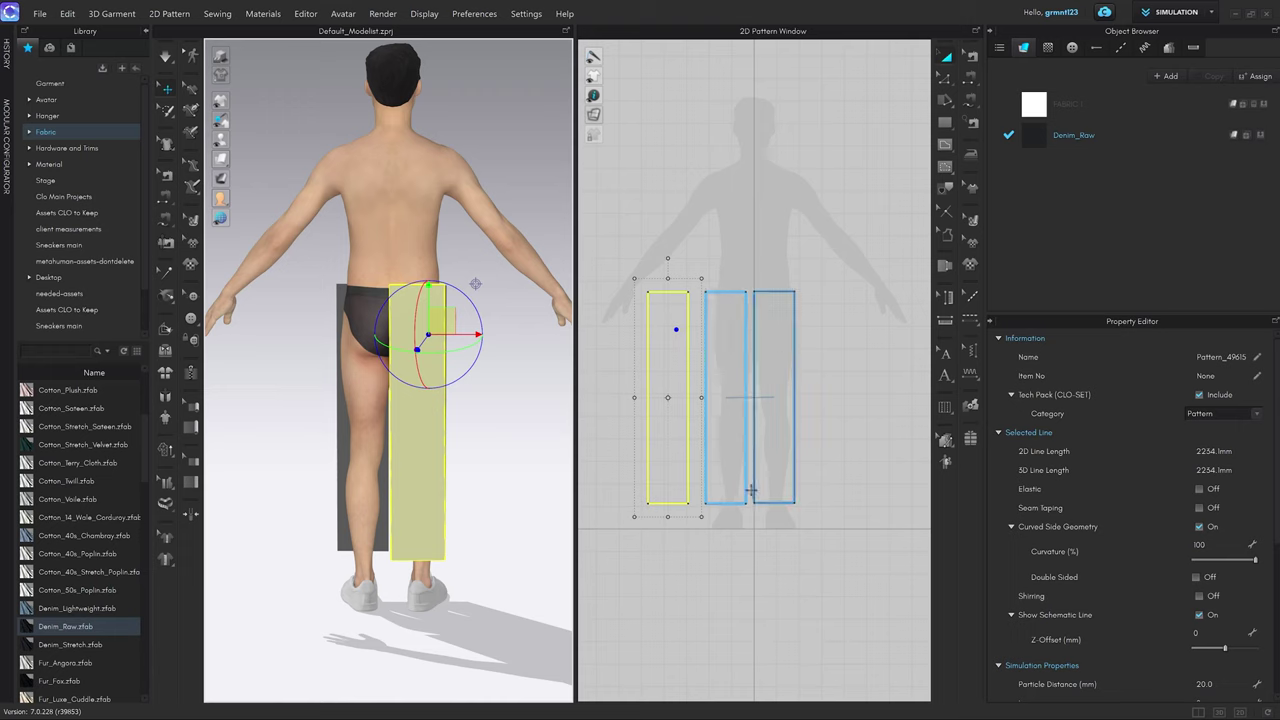
{"action": "scroll", "coordinate": [389, 551], "scroll_direction": "up", "scroll_amount": 2}
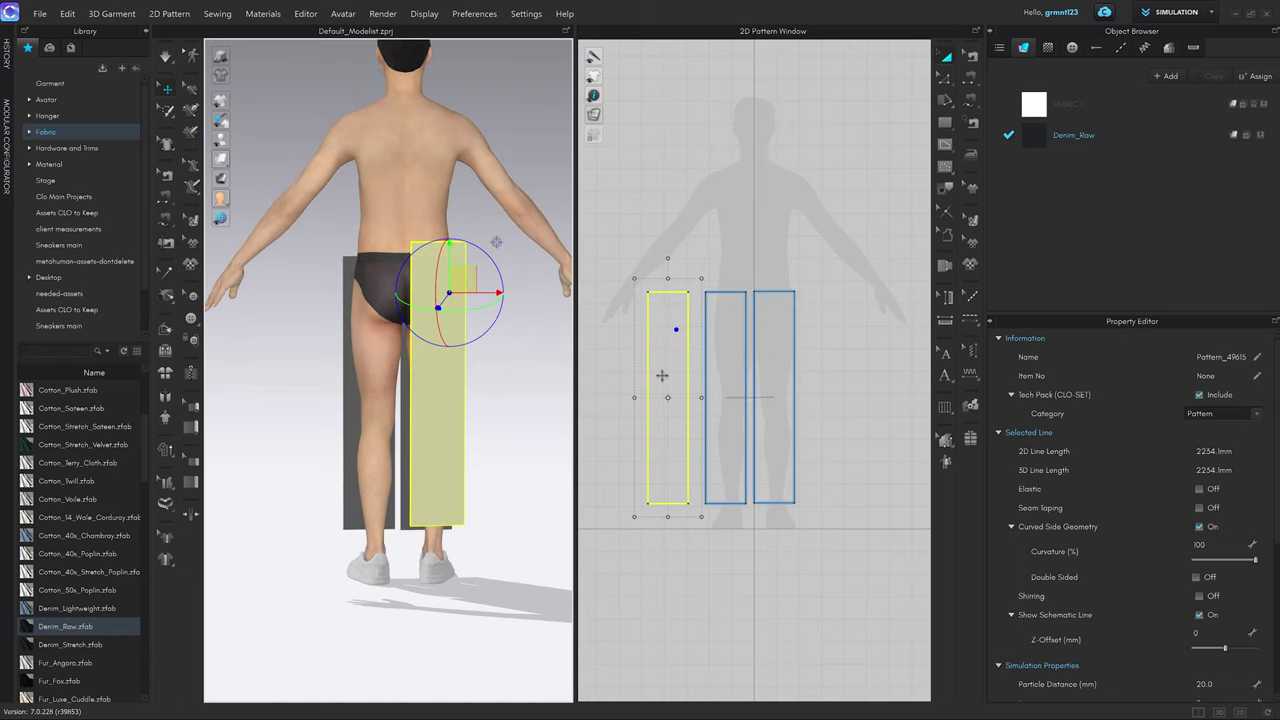
{"action": "key", "text": "ctrl+d"}
{"action": "left_click", "coordinate": [831, 402]}
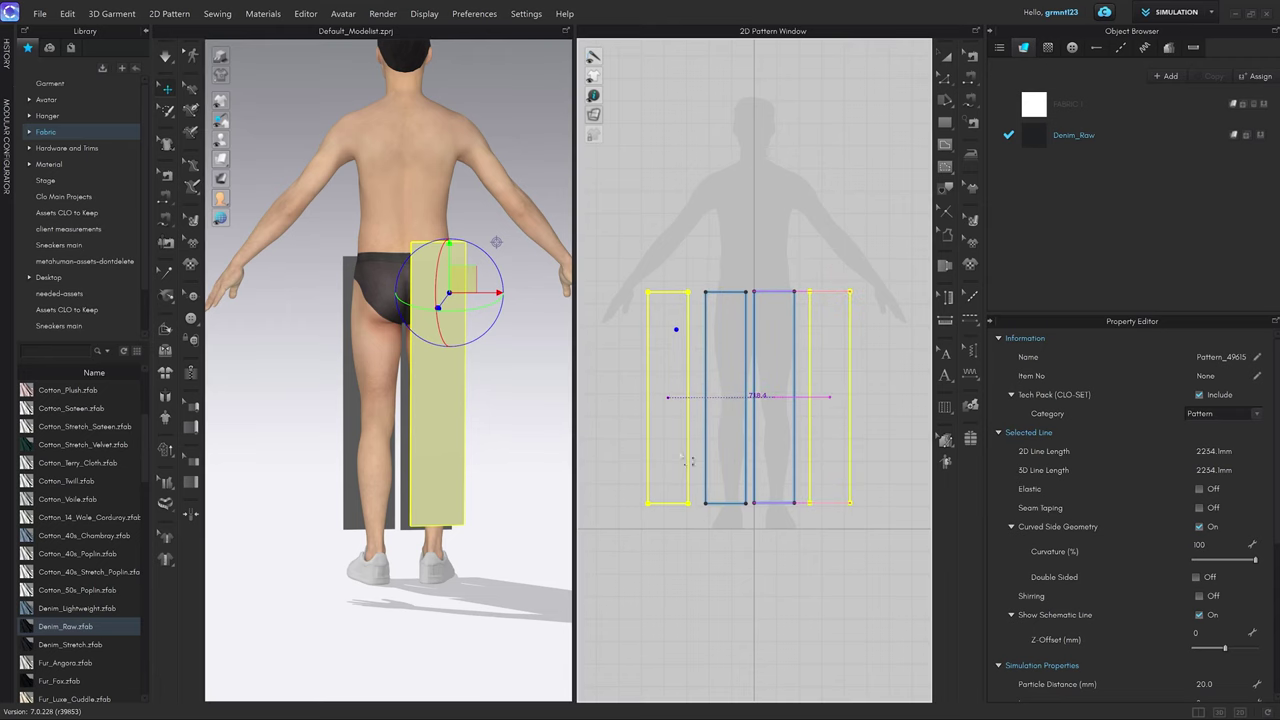
{"action": "left_click", "coordinate": [816, 440]}
{"action": "left_click", "coordinate": [808, 445]}
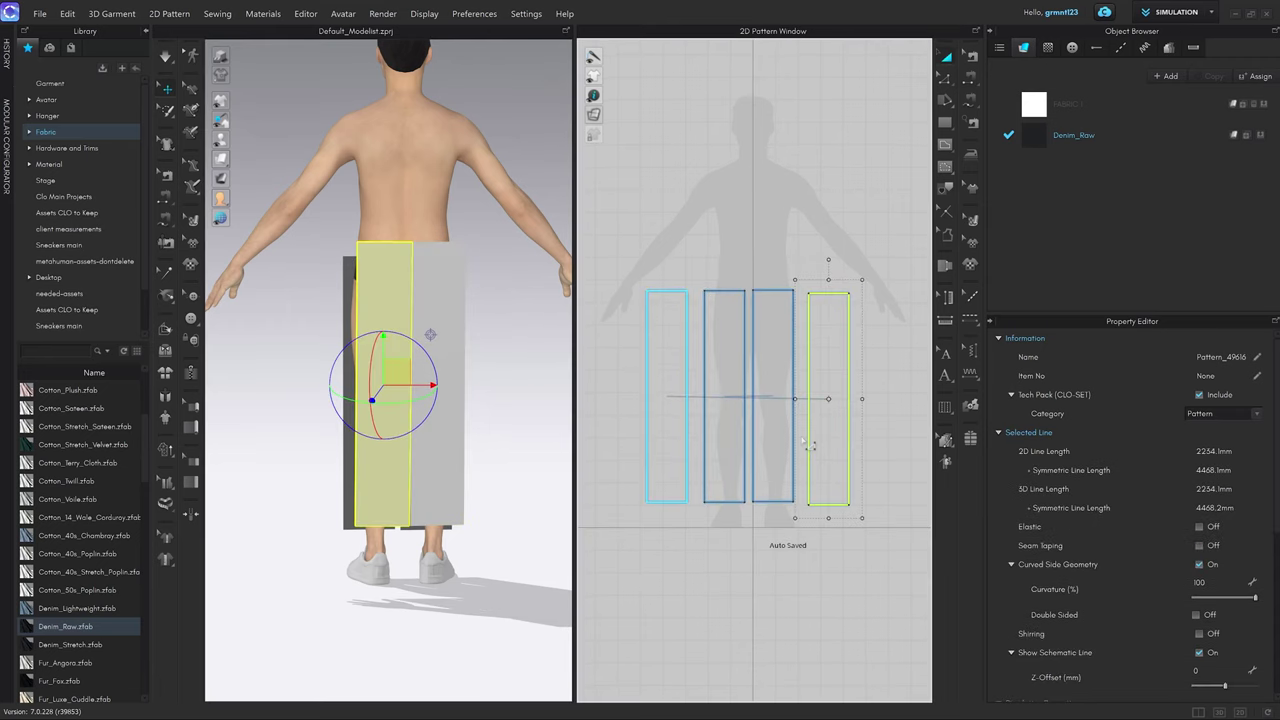
Lower the two linked back panels slightly behind the avatar's legs in 3D.
{"action": "right_click_drag", "start_coordinate": [483, 354], "coordinate": [450, 373]}
{"action": "left_click_drag", "start_coordinate": [450, 373], "coordinate": [450, 322]}
{"action": "right_click_drag", "start_coordinate": [450, 322], "coordinate": [486, 323]}
{"action": "left_click", "coordinate": [373, 357]}
{"action": "left_click_drag", "start_coordinate": [373, 357], "coordinate": [370, 342]}
{"action": "right_click_drag", "start_coordinate": [384, 345], "coordinate": [378, 337]}
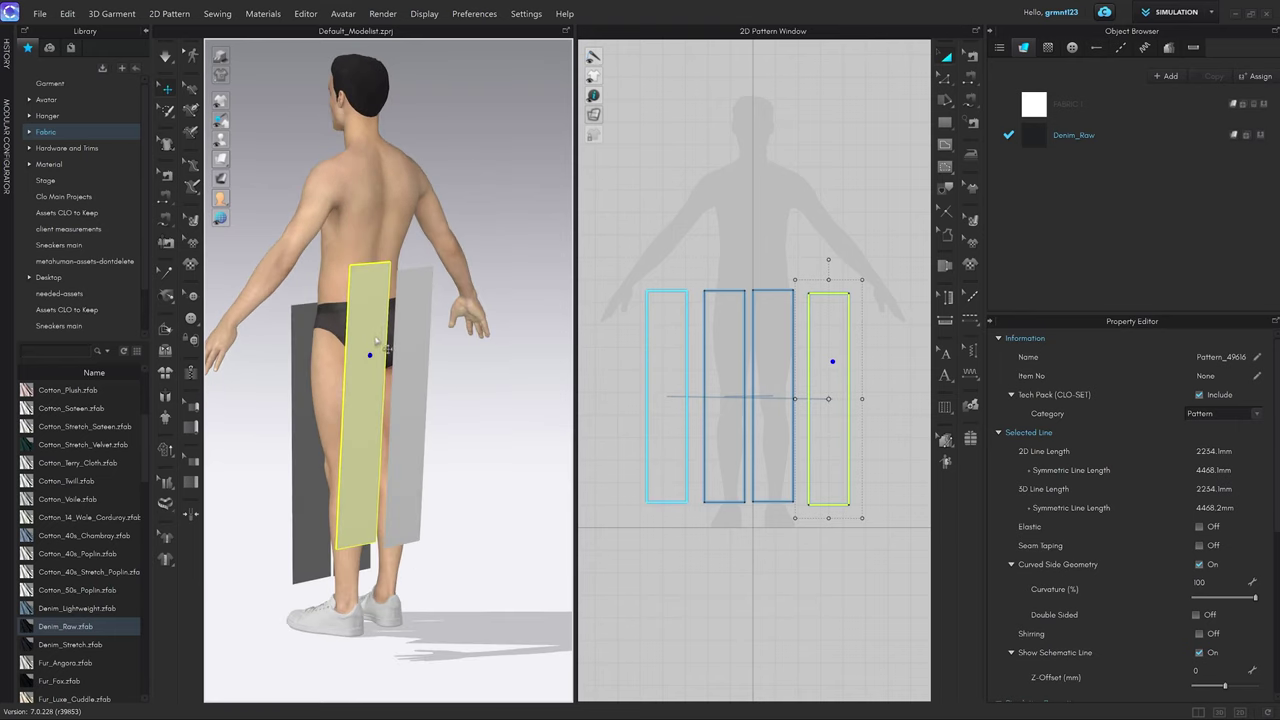
{"action": "left_click_drag", "start_coordinate": [378, 338], "coordinate": [424, 367]}
{"action": "left_click", "coordinate": [507, 403]}
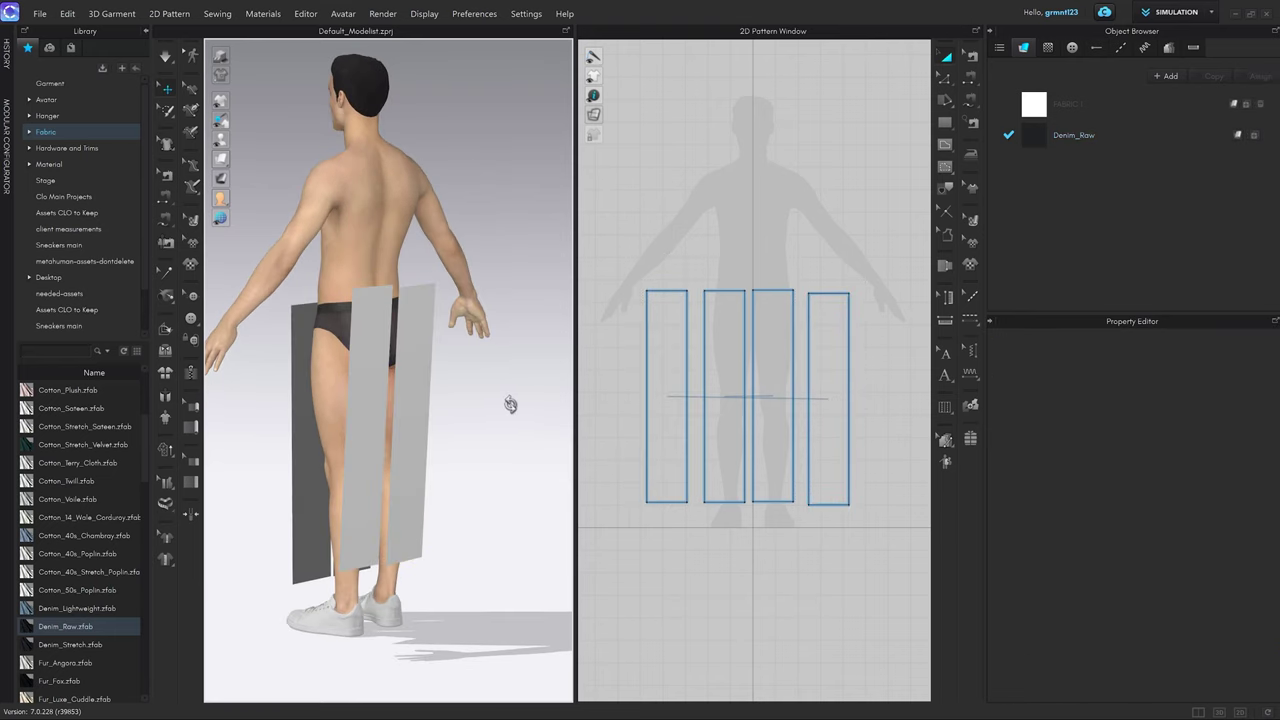
Examine the arrangement of the four leg panels around the avatar in 3D and their layout in 2D.
{"action": "right_click_drag", "start_coordinate": [511, 405], "coordinate": [466, 406]}
{"action": "key", "text": "2"}
{"action": "scroll", "coordinate": [485, 408], "scroll_direction": "up", "scroll_amount": 3}
{"action": "middle_click_drag", "start_coordinate": [481, 411], "coordinate": [483, 325]}
{"action": "scroll", "coordinate": [482, 325], "scroll_direction": "down", "scroll_amount": 2}
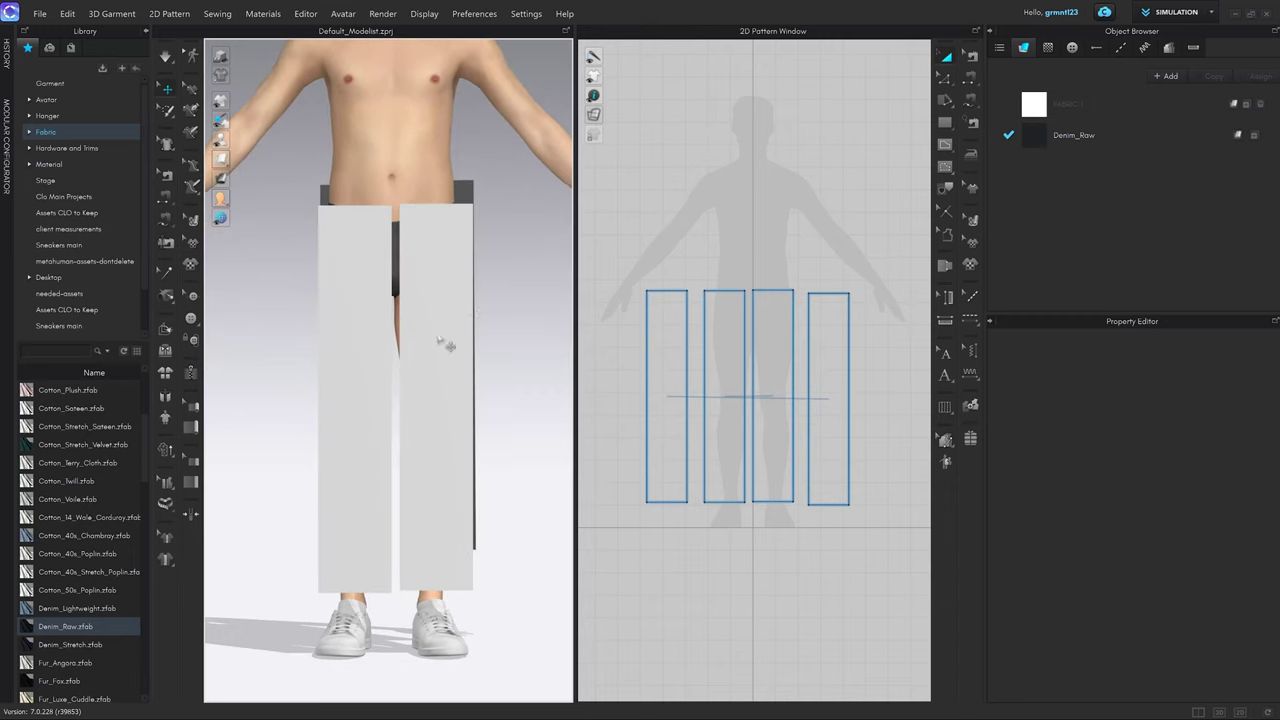
{"action": "mouse_move", "coordinate": [443, 343]}
{"action": "right_mouse_down"}
{"action": "mouse_move", "coordinate": [460, 363]}
{"action": "mouse_move", "coordinate": [489, 360]}
{"action": "mouse_move", "coordinate": [451, 353]}
{"action": "right_mouse_up"}
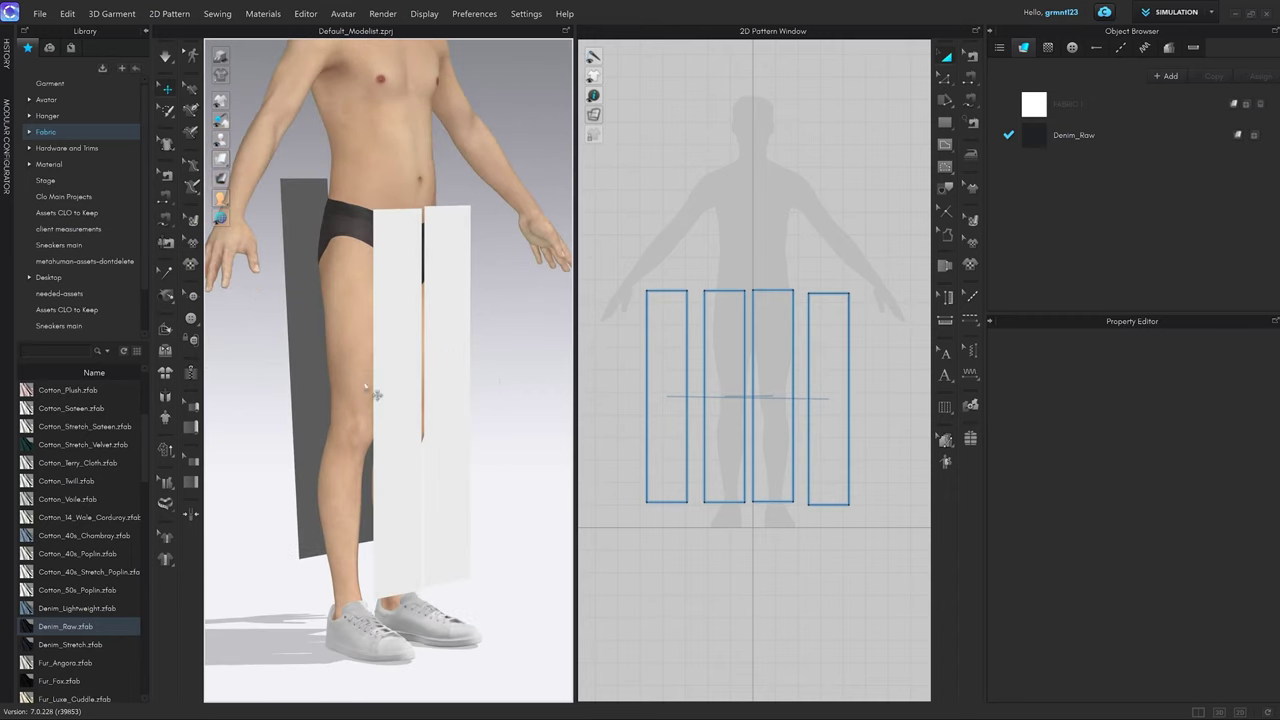
{"action": "mouse_move", "coordinate": [494, 446]}
{"action": "right_mouse_down"}
{"action": "mouse_move", "coordinate": [409, 434]}
{"action": "mouse_move", "coordinate": [491, 471]}
{"action": "mouse_move", "coordinate": [506, 446]}
{"action": "mouse_move", "coordinate": [486, 426]}
{"action": "right_mouse_up"}
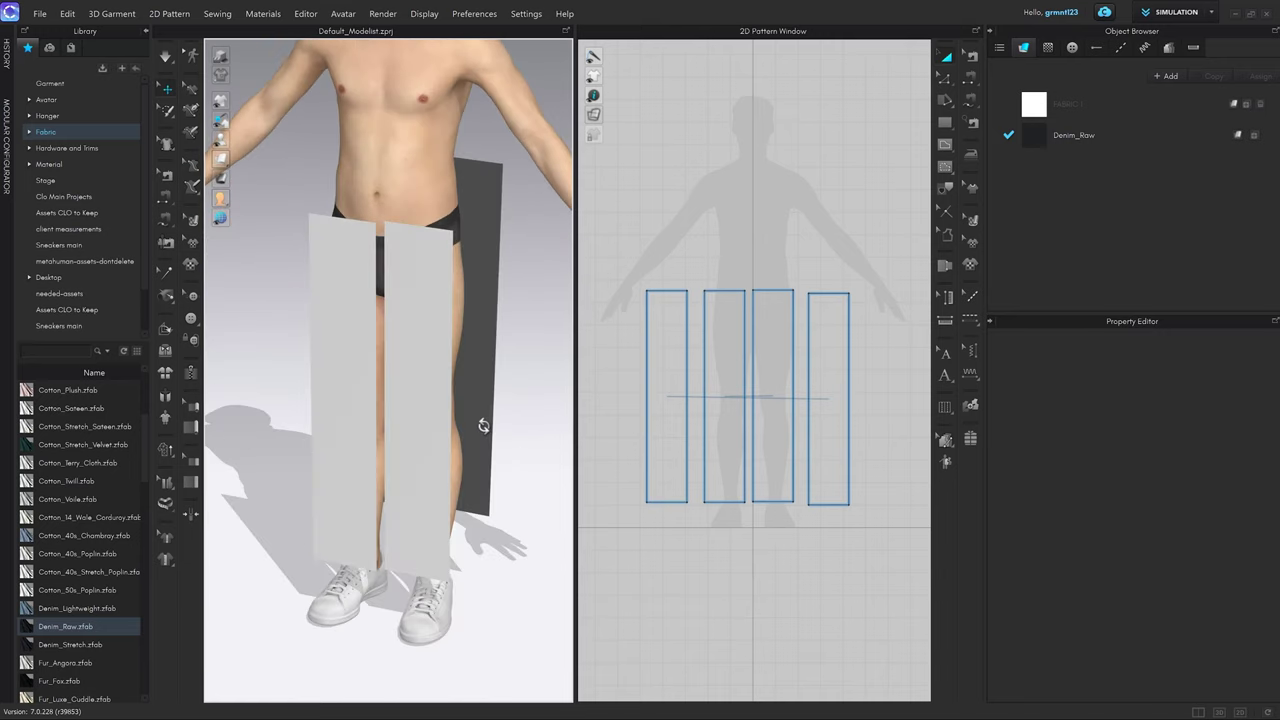
{"action": "scroll", "coordinate": [771, 437], "scroll_direction": "up", "scroll_amount": 4}
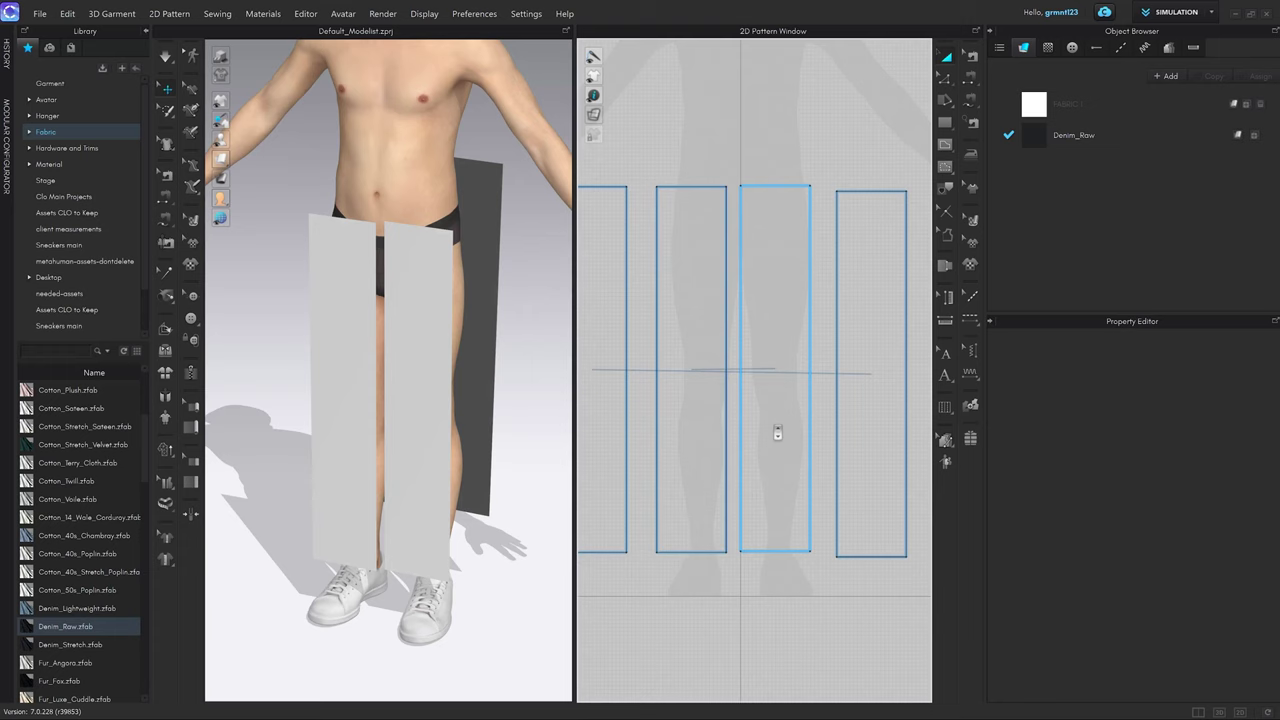
{"action": "right_click_drag", "start_coordinate": [451, 394], "coordinate": [436, 368]}
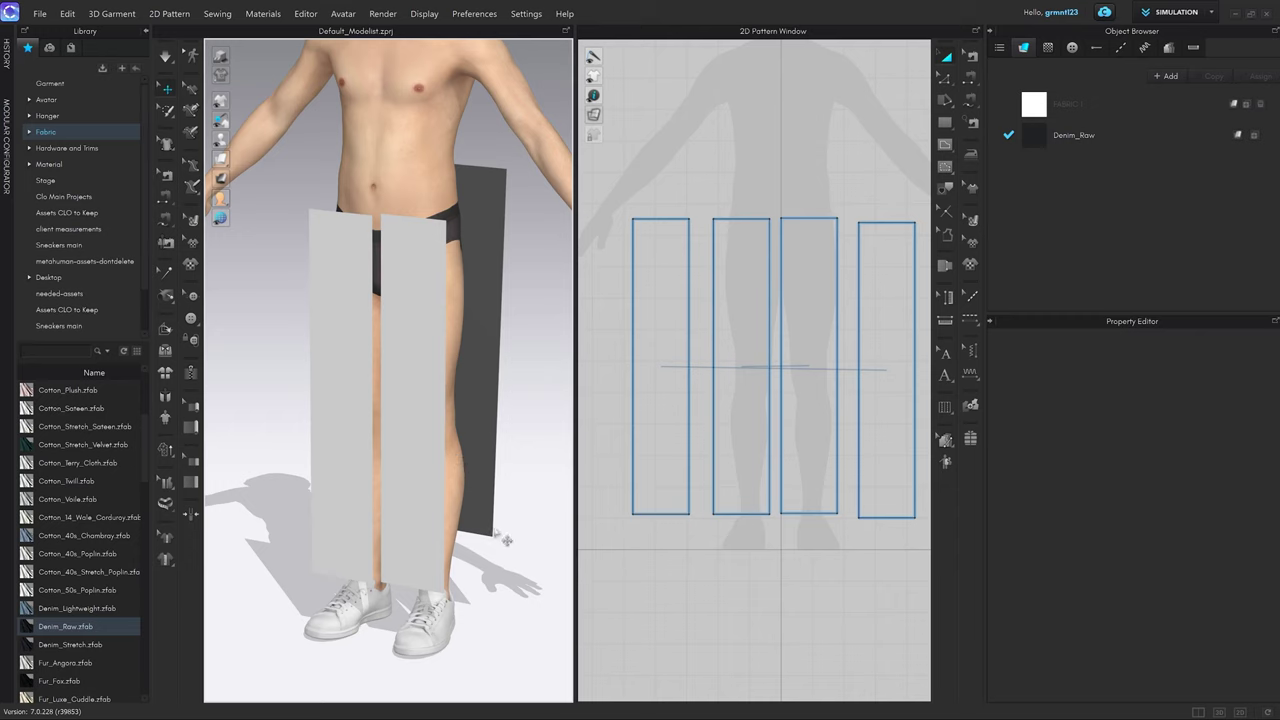
{"action": "middle_click_drag", "start_coordinate": [524, 357], "coordinate": [522, 341]}
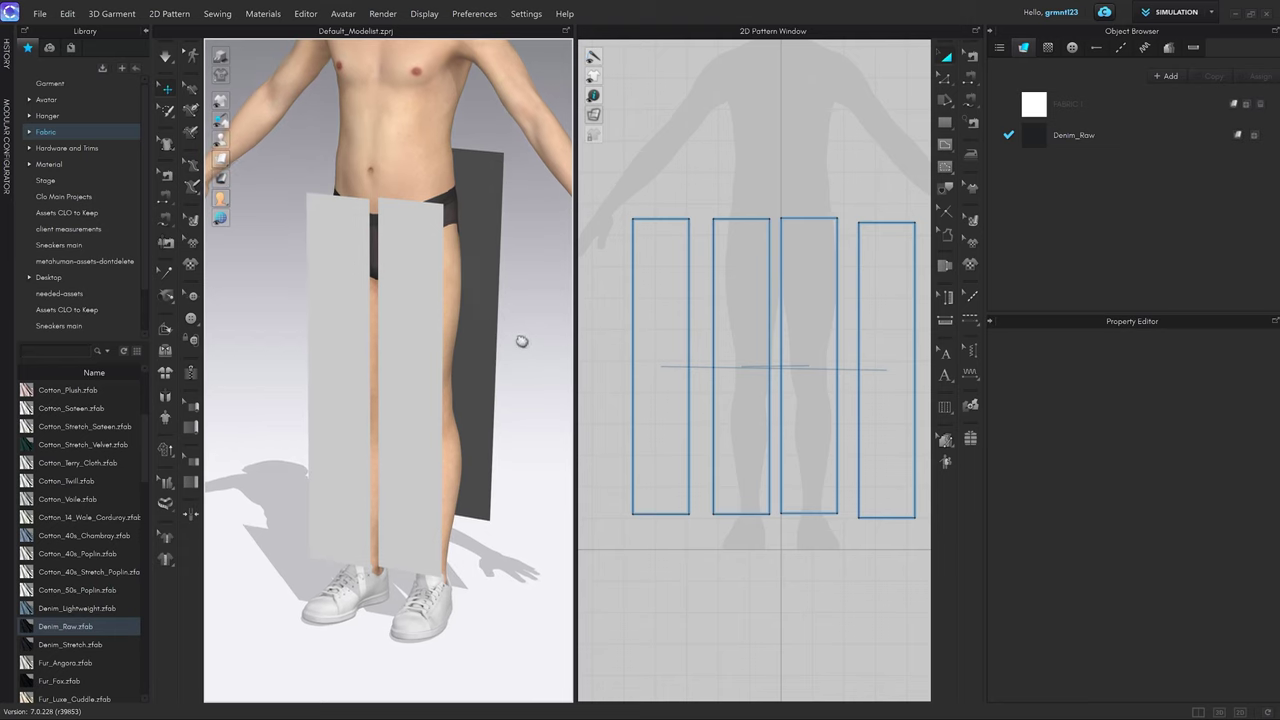
Sew the front panel's outer side edge to the same leg's back panel with Segment Sewing, starting the two edges from opposite ends.
{"action": "key", "text": "n"}
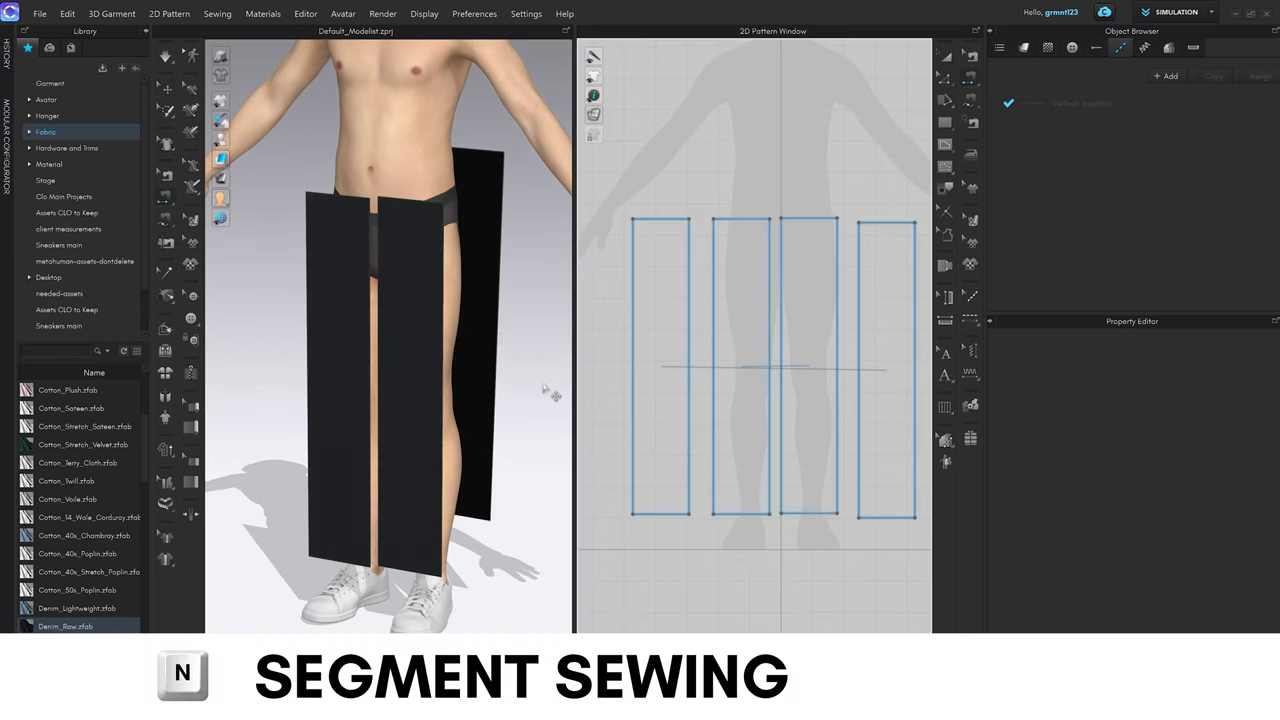
{"action": "left_click", "coordinate": [886, 221]}
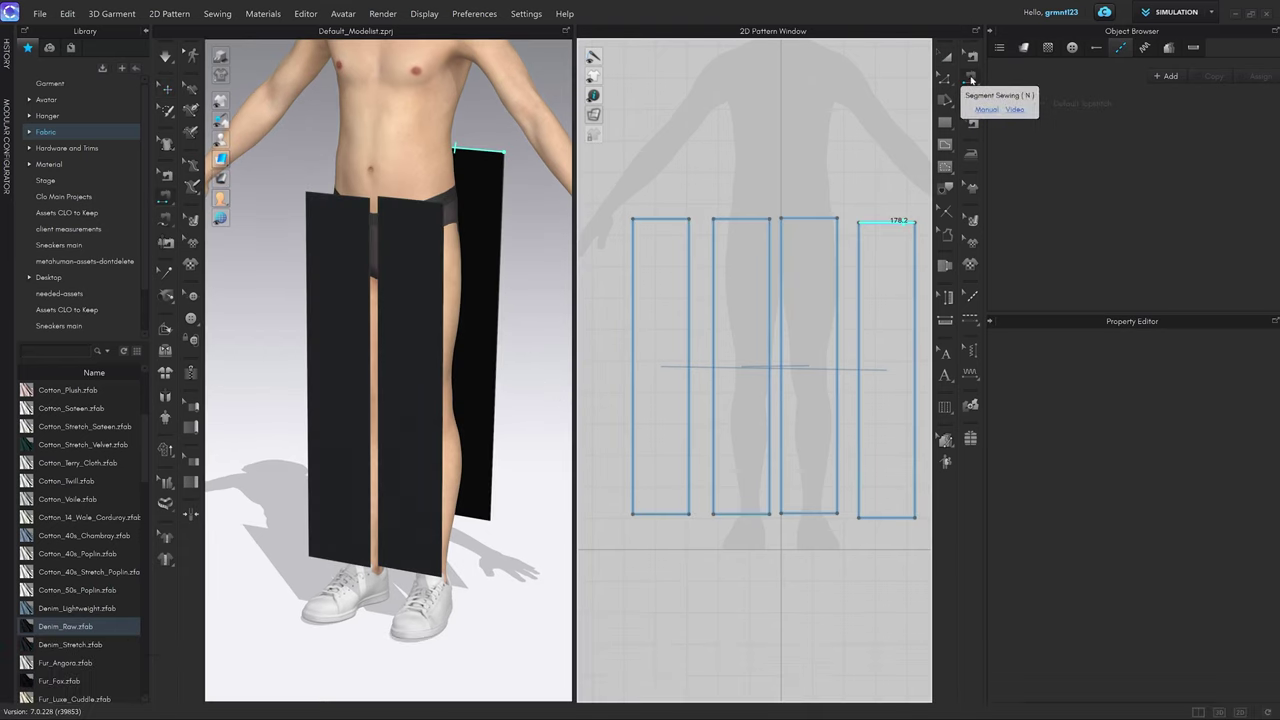
{"action": "left_click", "coordinate": [971, 80]}
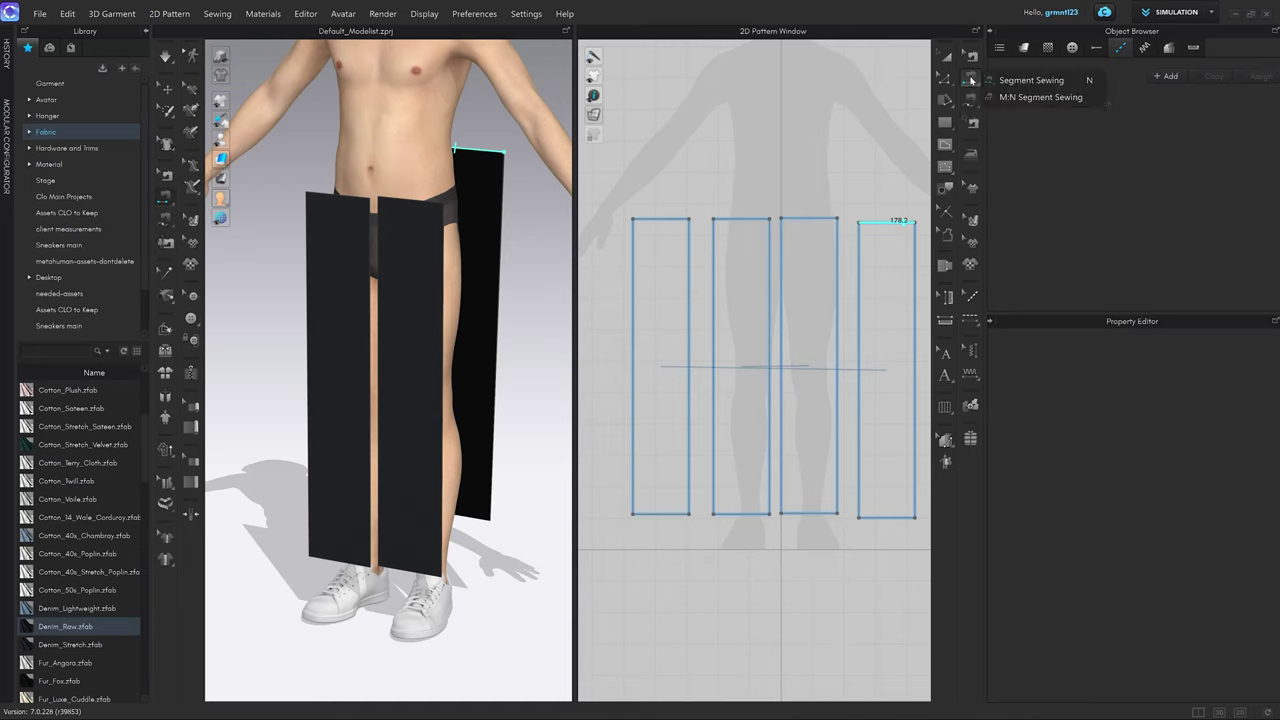
{"action": "left_click", "coordinate": [1028, 81]}
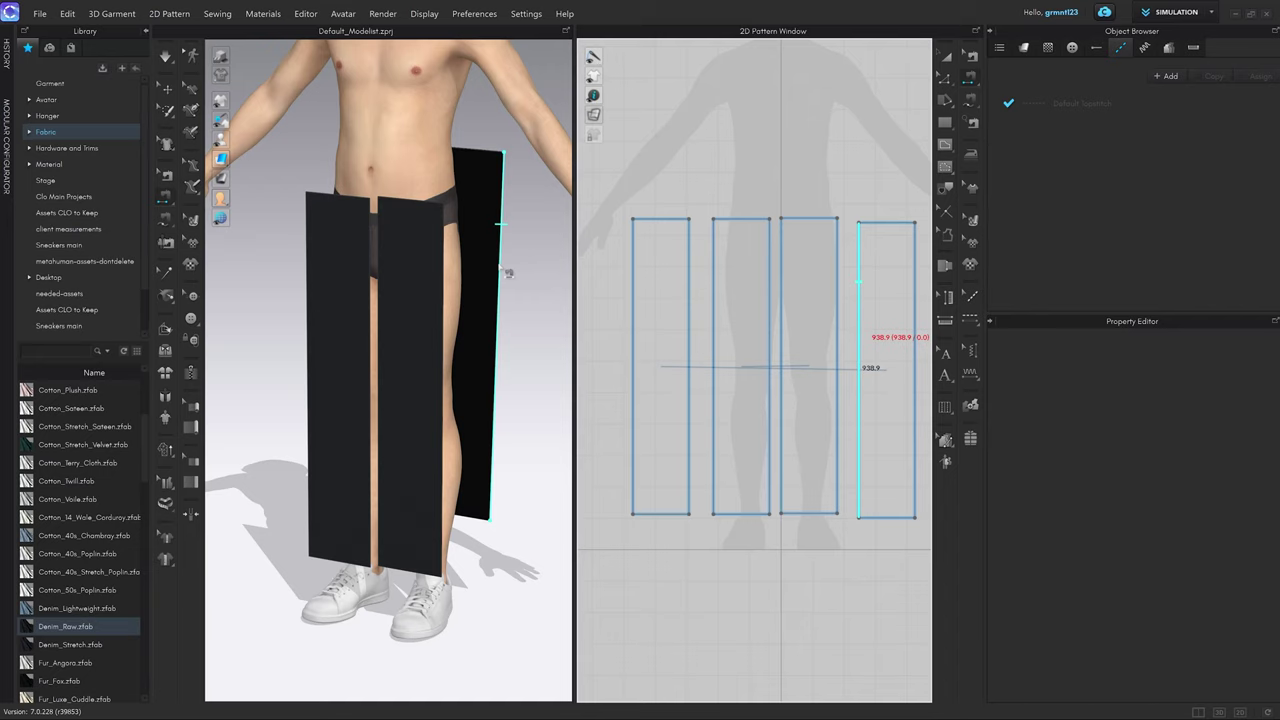
{"action": "left_click", "coordinate": [793, 217]}
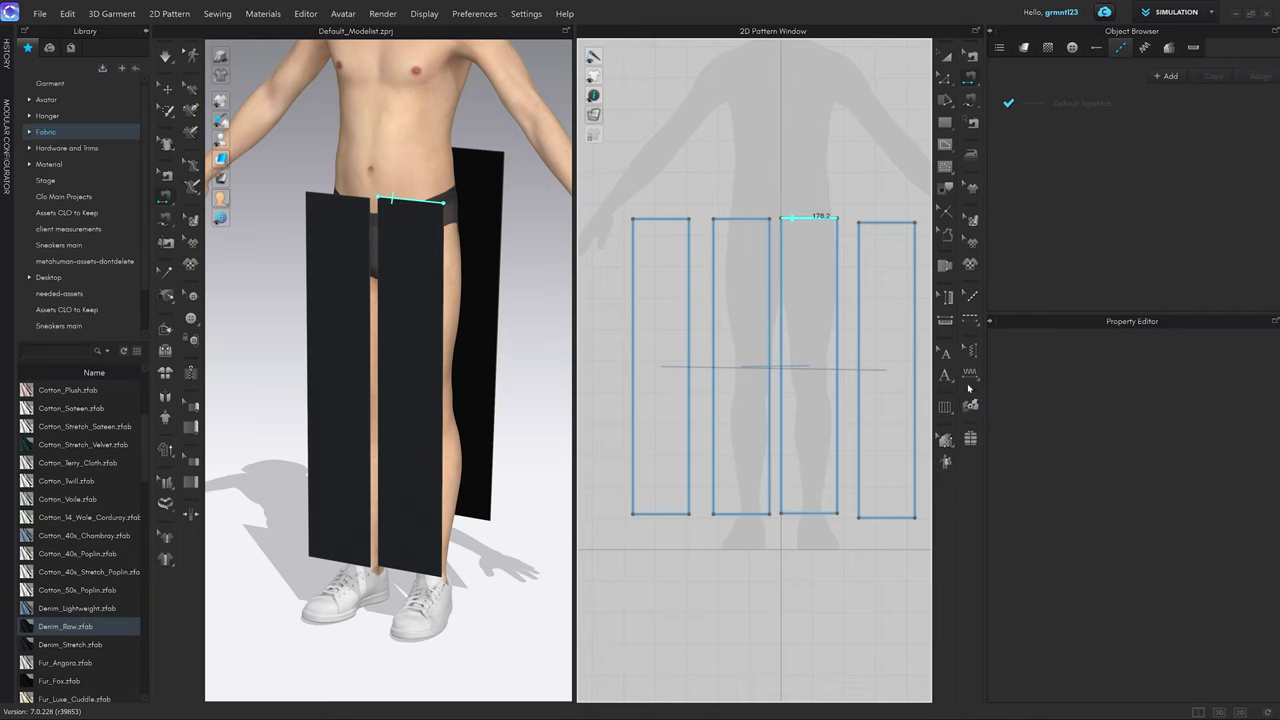
{"action": "left_click", "coordinate": [970, 376]}
{"action": "left_click", "coordinate": [940, 377]}
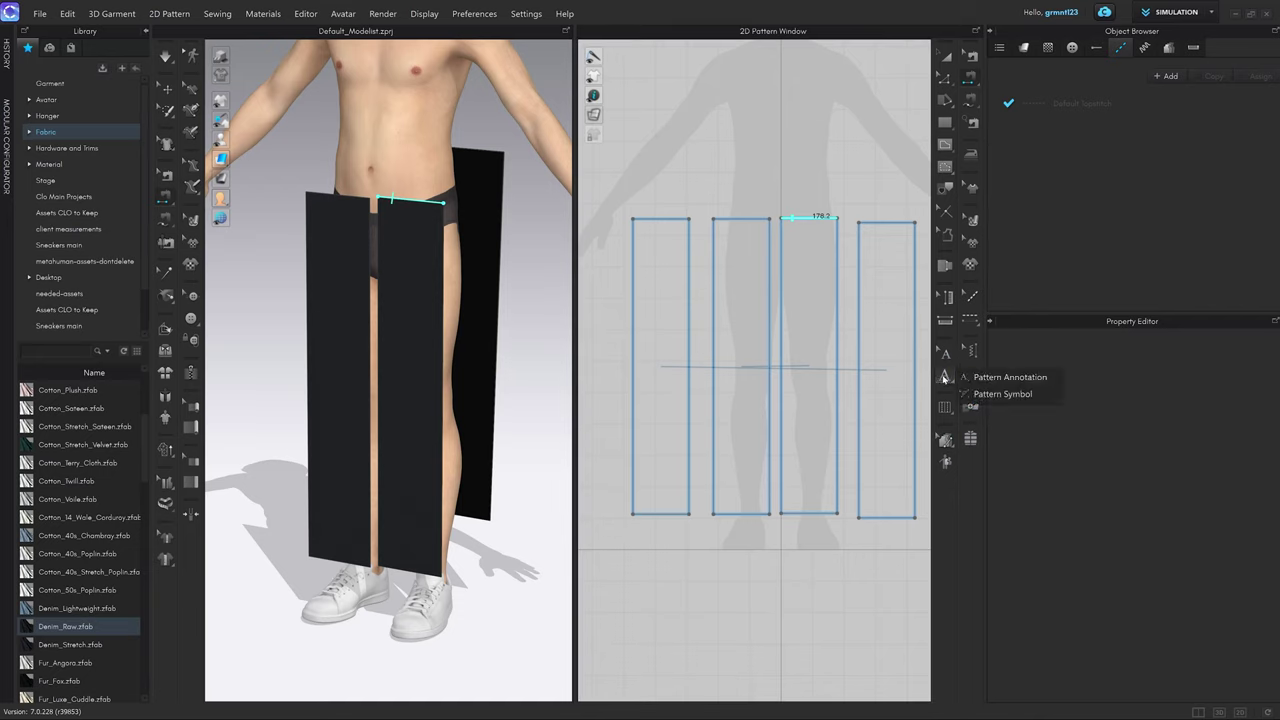
{"action": "left_click", "coordinate": [1028, 195]}
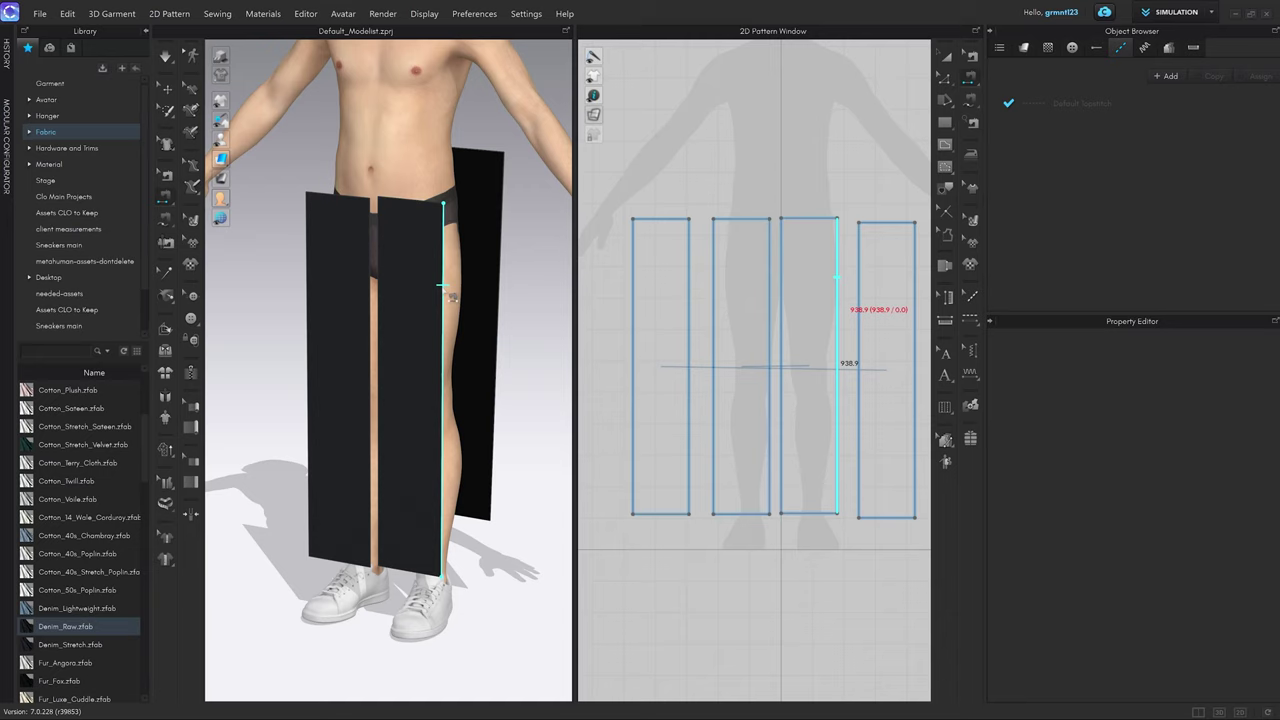
{"action": "left_click", "coordinate": [447, 294]}
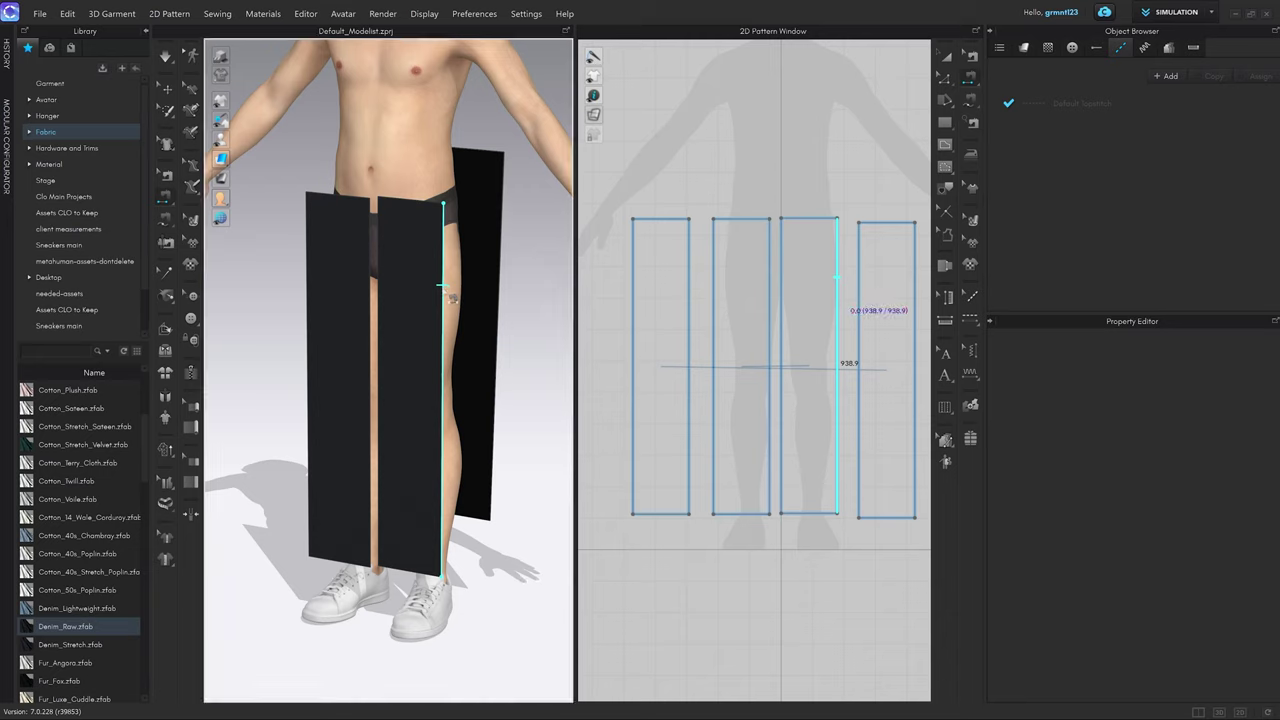
{"action": "left_click", "coordinate": [503, 382]}
{"action": "left_click", "coordinate": [496, 380]}
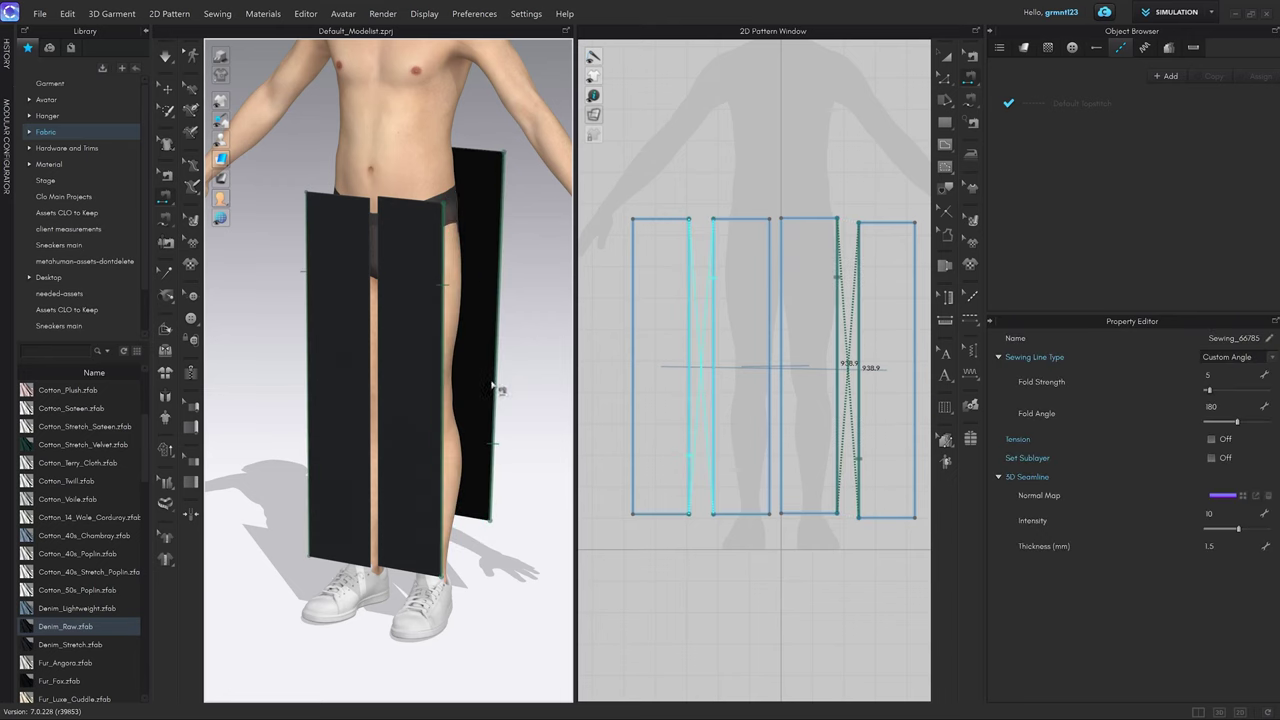
{"action": "left_click", "coordinate": [496, 383]}
Show the sewing lines in the 3D view and examine the crossed side seams on both legs.
{"action": "right_click_drag", "start_coordinate": [540, 368], "coordinate": [505, 335]}
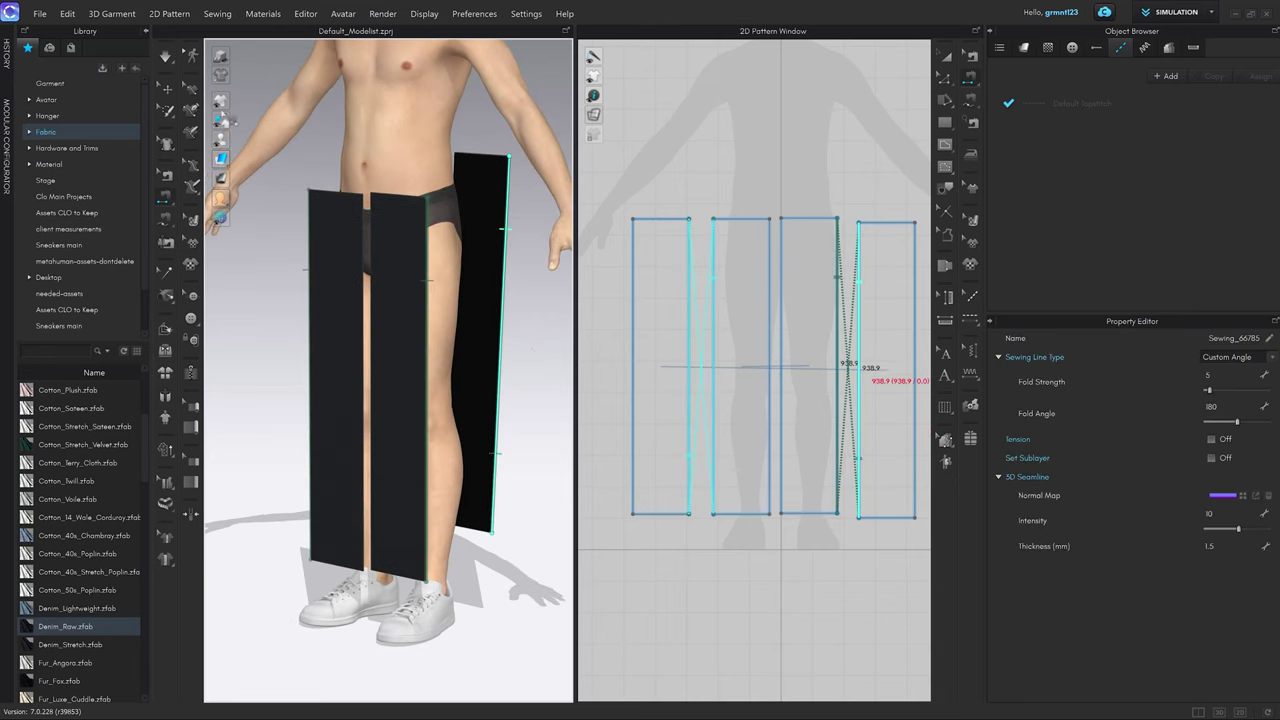
{"action": "mouse_move", "coordinate": [222, 101]}
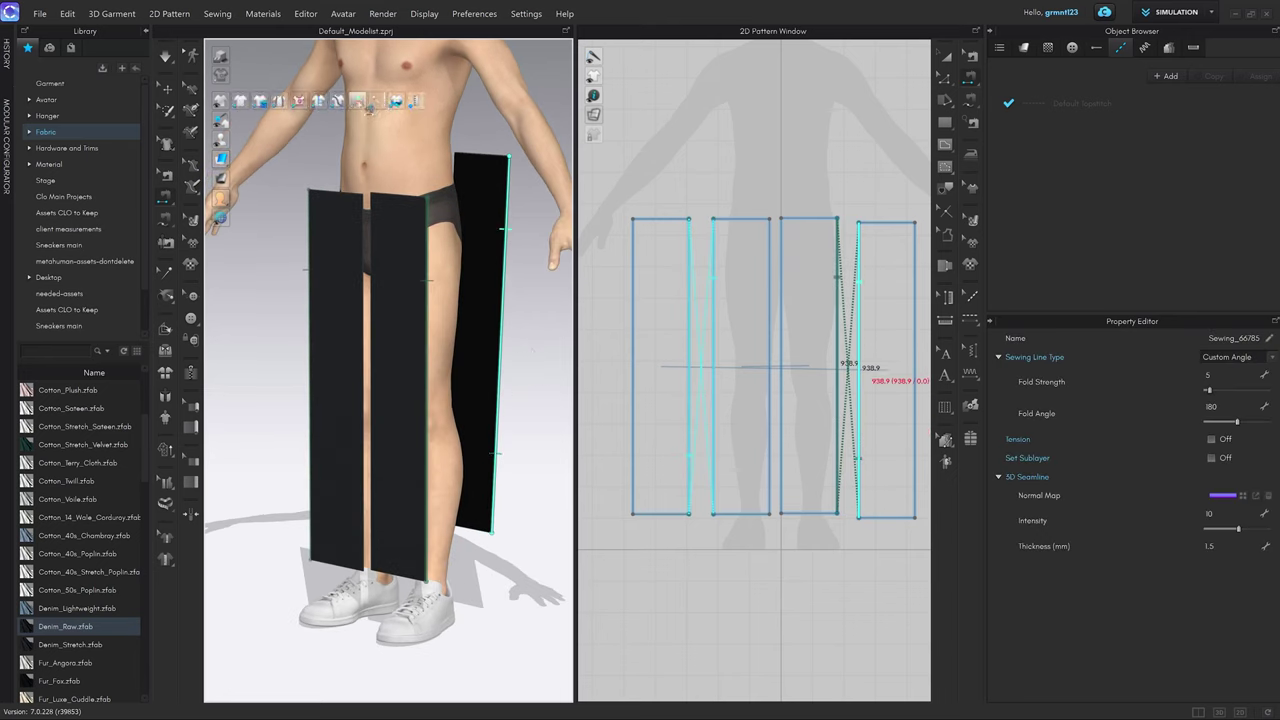
{"action": "left_click", "coordinate": [364, 104]}
{"action": "right_click_drag", "start_coordinate": [535, 363], "coordinate": [530, 366]}
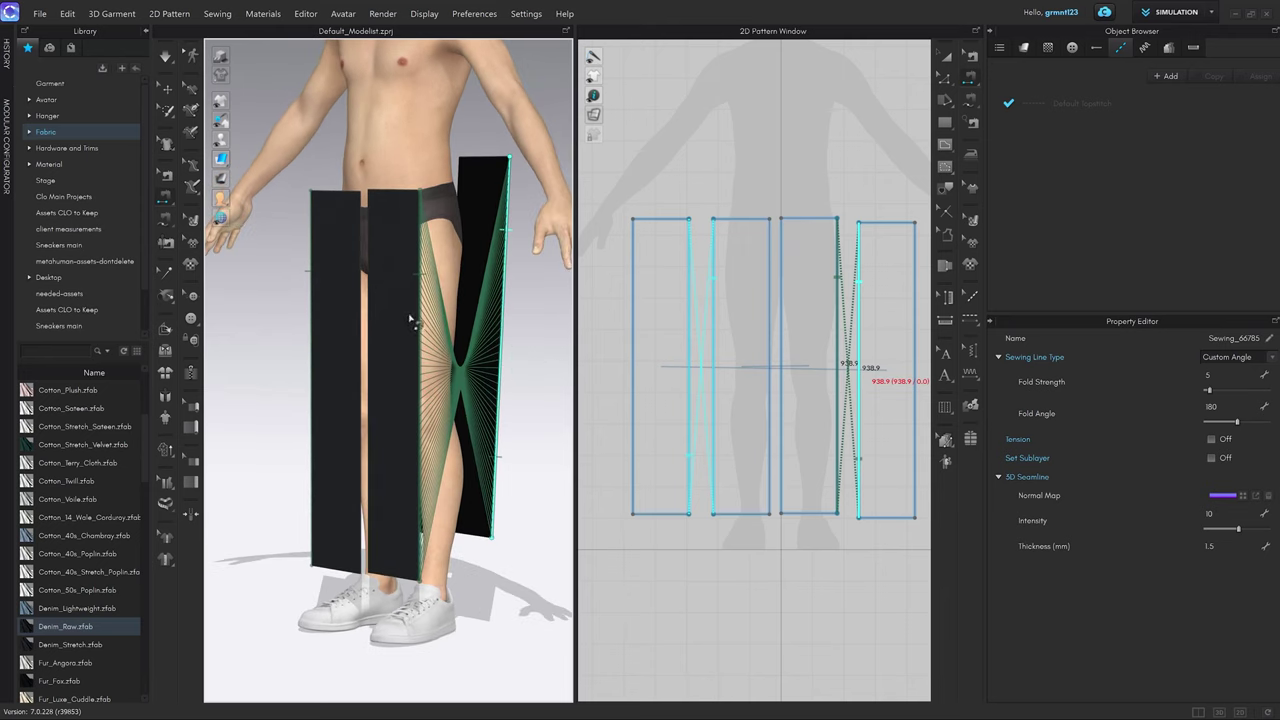
{"action": "right_click_drag", "start_coordinate": [410, 322], "coordinate": [494, 304]}
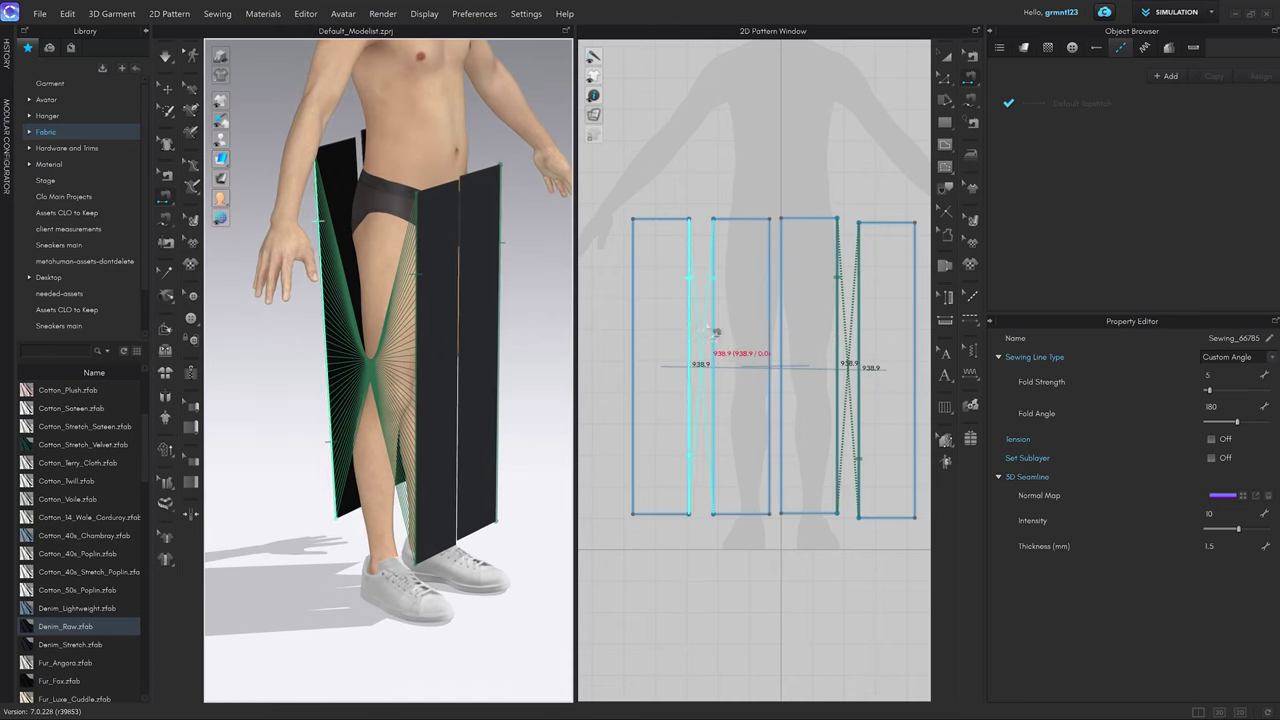
{"action": "right_click_drag", "start_coordinate": [463, 346], "coordinate": [439, 338]}
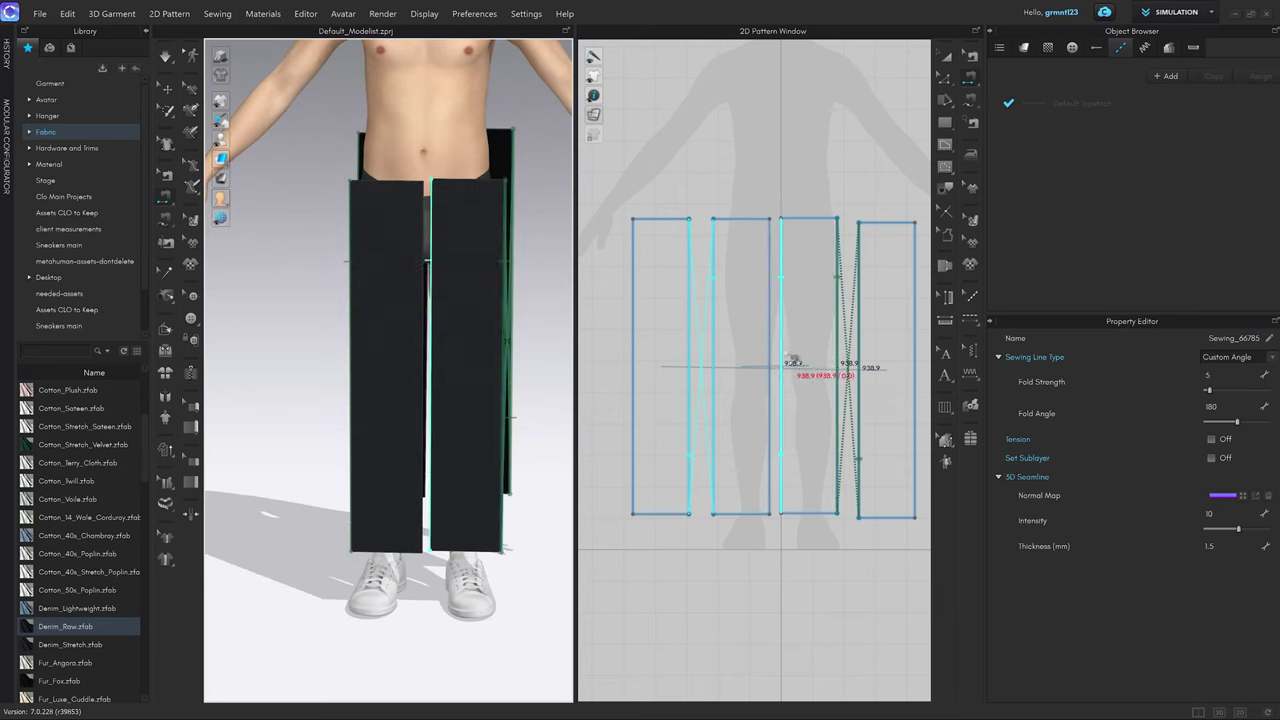
{"action": "right_click_drag", "start_coordinate": [514, 434], "coordinate": [522, 392]}
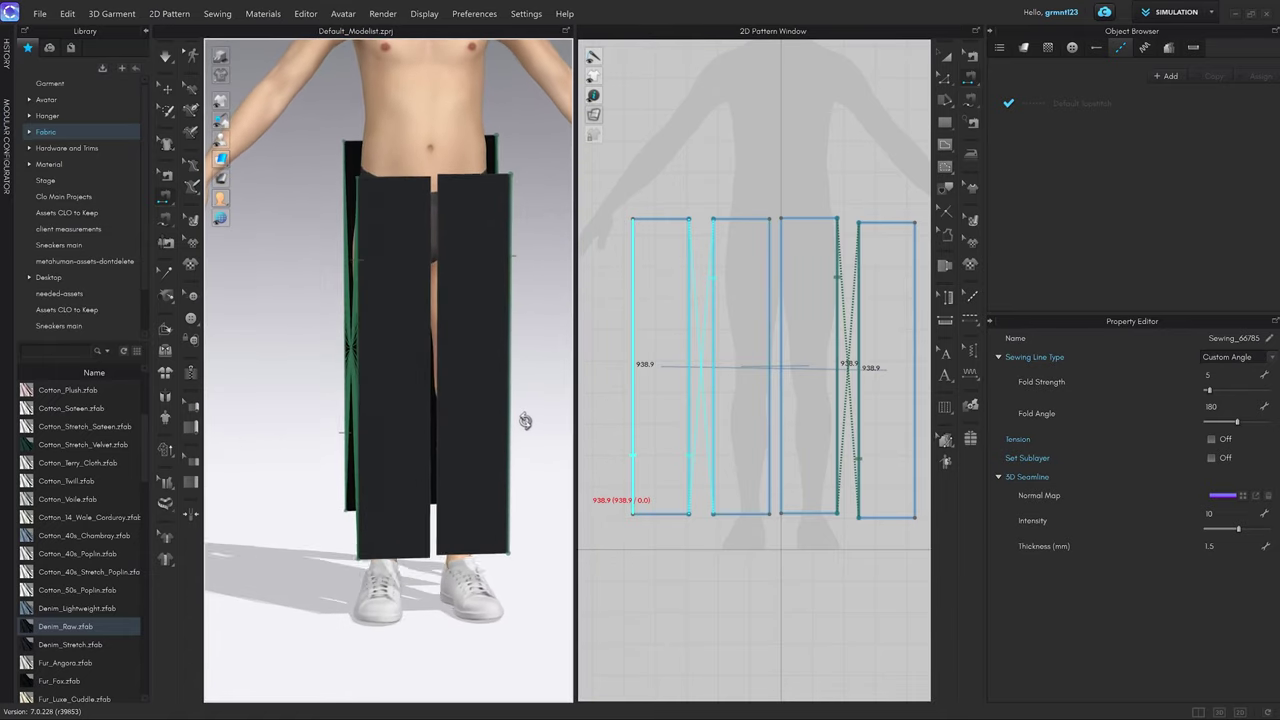
Sew the inner edges of the two front panels together along the centre, running both edges from the waist down.
{"action": "scroll", "coordinate": [457, 337], "scroll_direction": "up", "scroll_amount": 5}
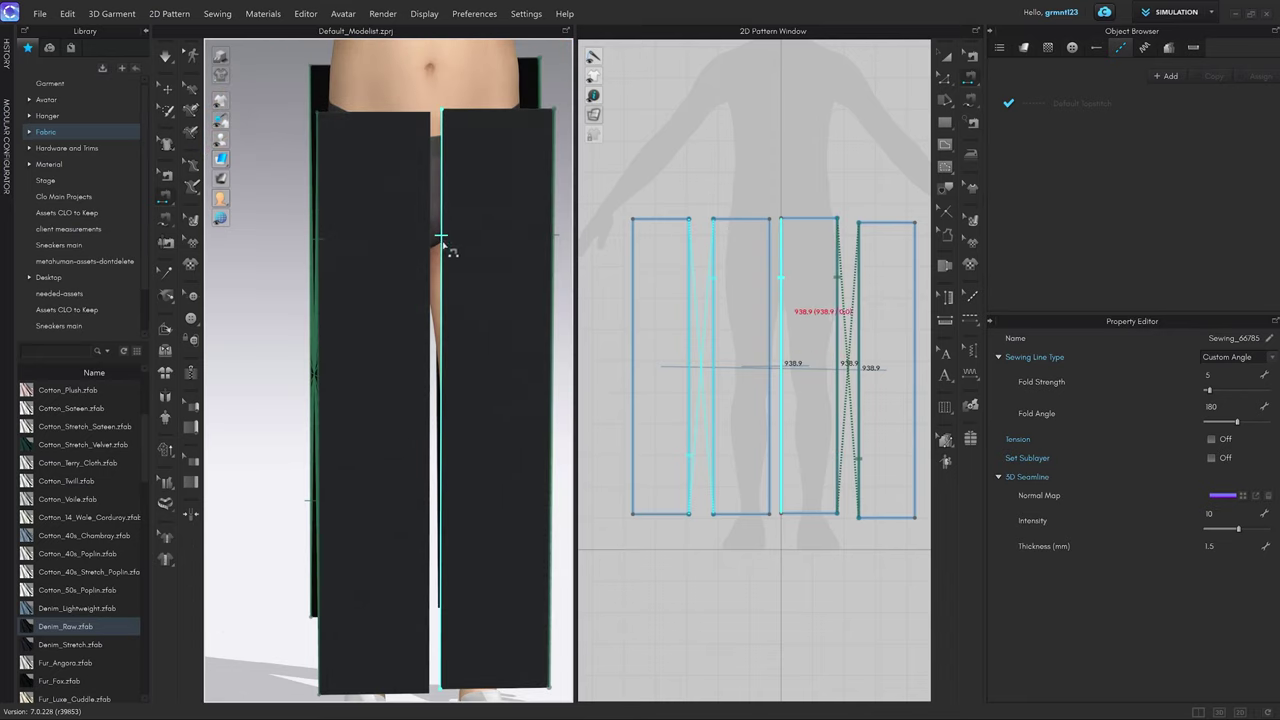
{"action": "key", "text": "Delete"}
{"action": "left_click", "coordinate": [441, 253]}
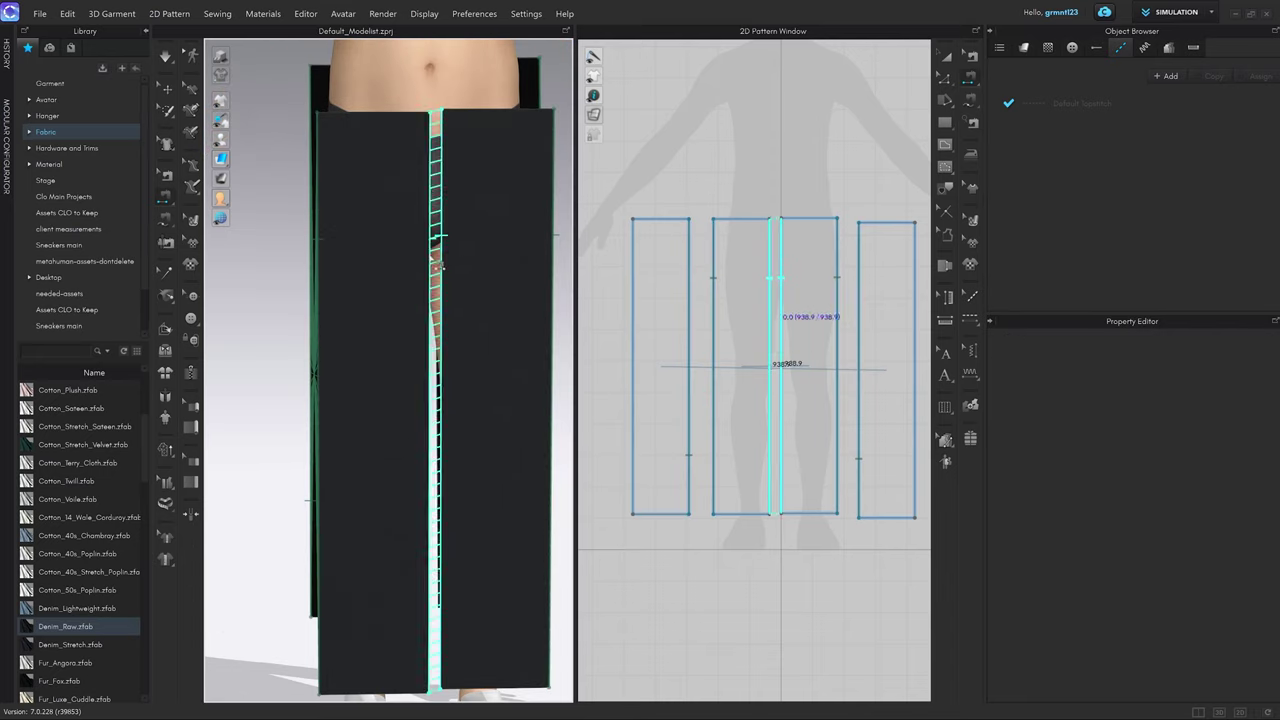
{"action": "left_click", "coordinate": [431, 253]}
Sew the inner edges of the two back panels together along the centre back, running both edges from the waist down.
{"action": "scroll", "coordinate": [464, 367], "scroll_direction": "down", "scroll_amount": 3}
{"action": "middle_click_drag", "start_coordinate": [466, 364], "coordinate": [462, 308]}
{"action": "right_click_drag", "start_coordinate": [462, 308], "coordinate": [457, 232]}
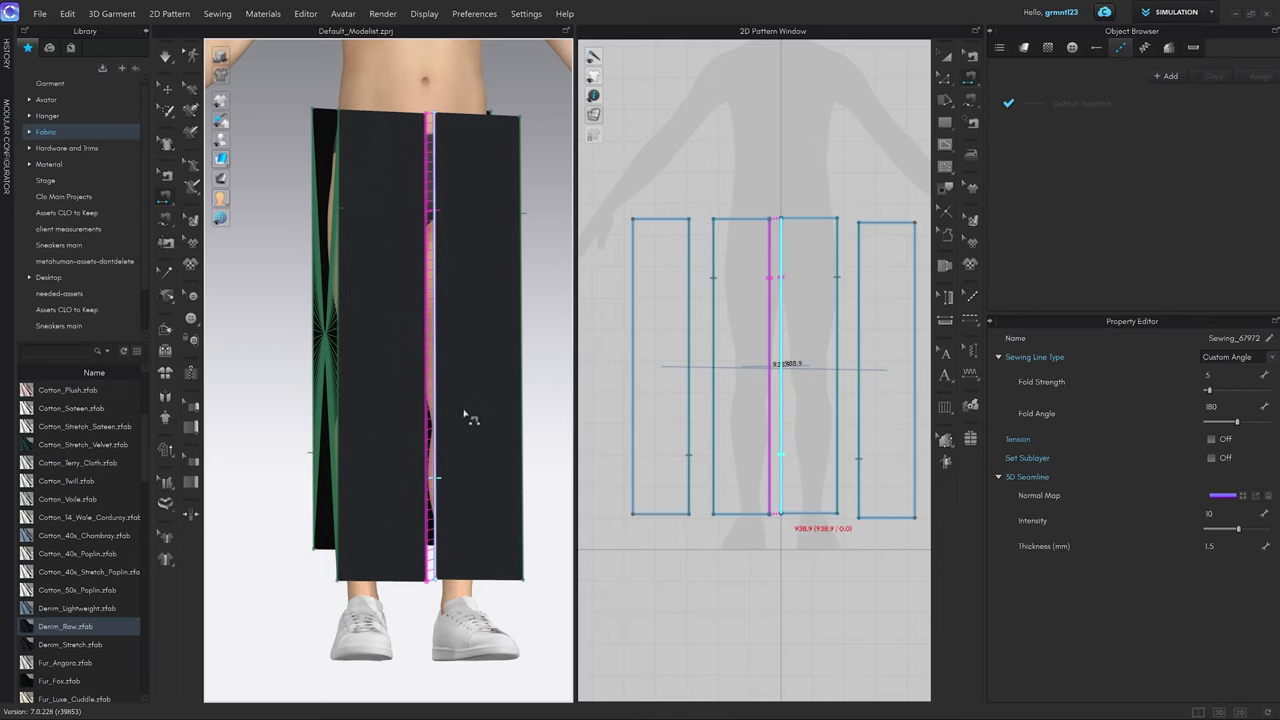
{"action": "right_click_drag", "start_coordinate": [463, 382], "coordinate": [340, 374]}
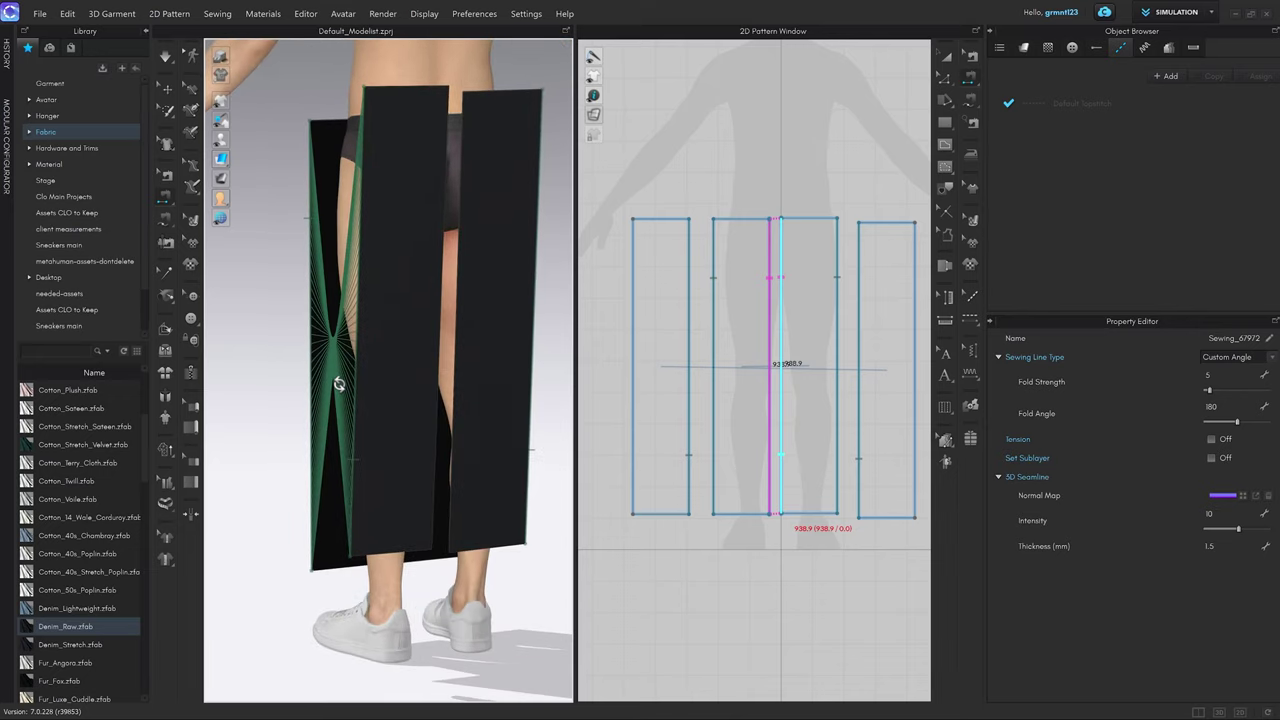
{"action": "left_click", "coordinate": [451, 192]}
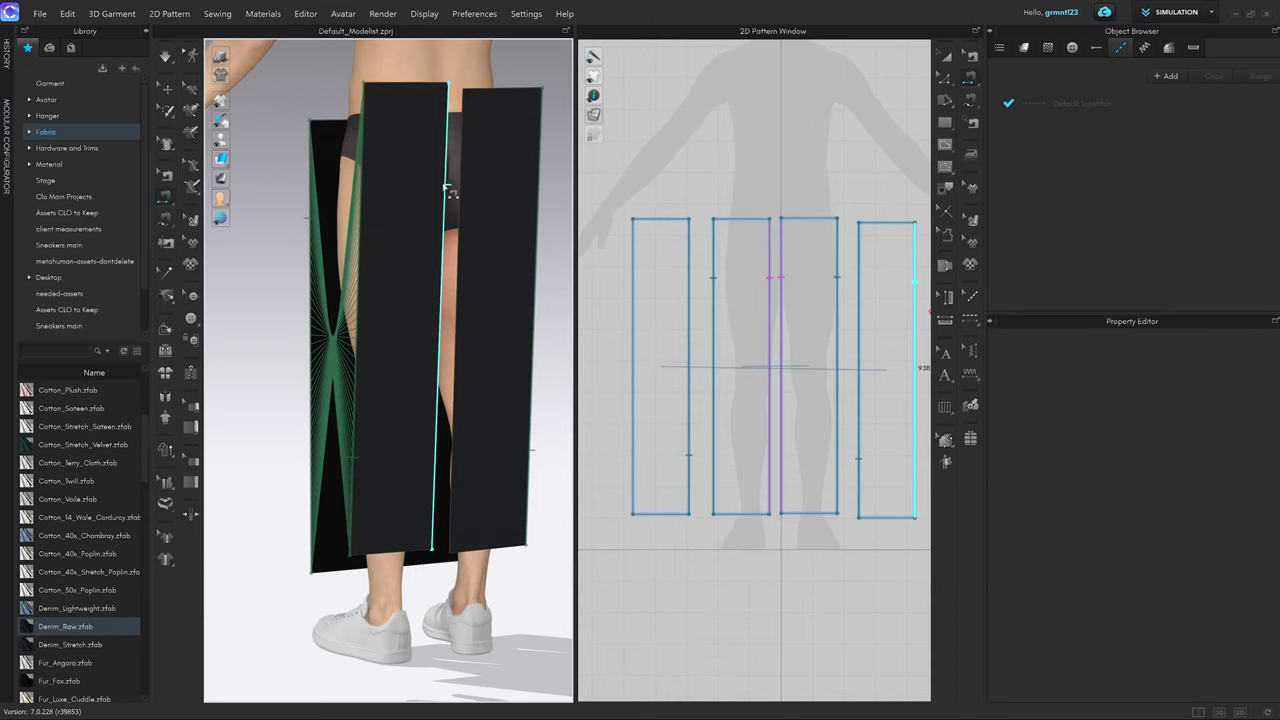
{"action": "left_click", "coordinate": [464, 191]}
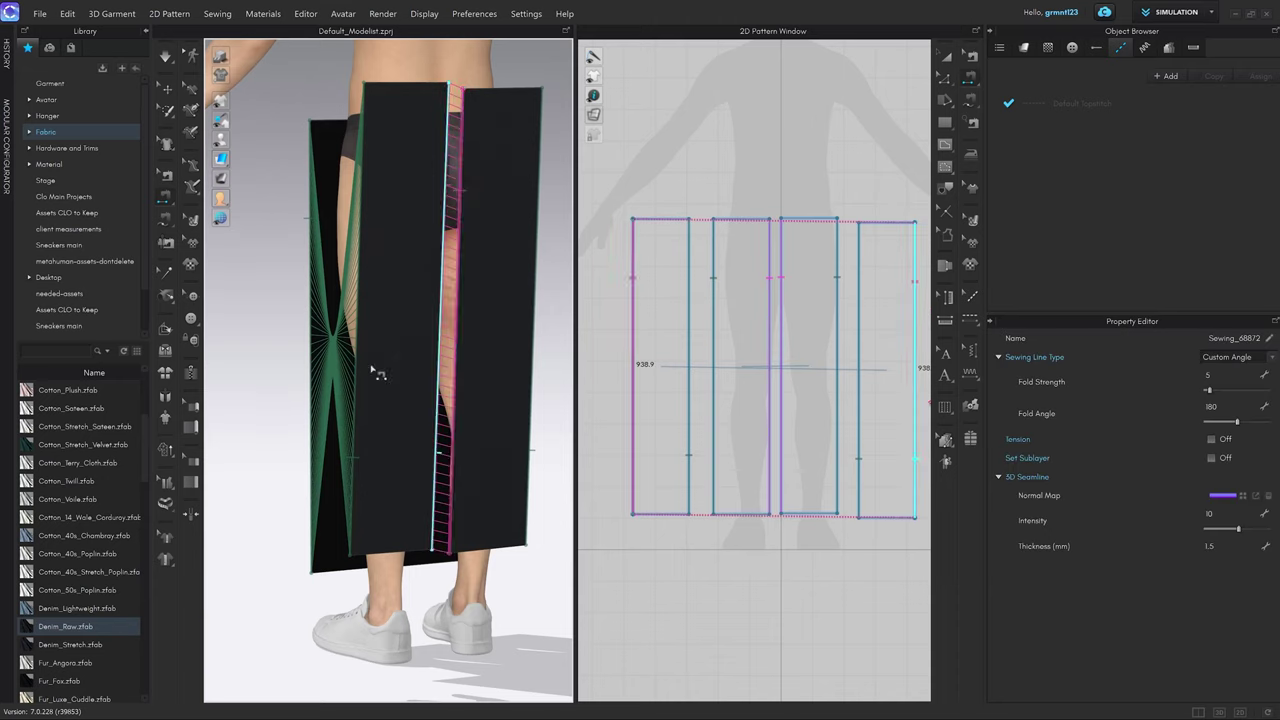
Start saving the project and create and open a new folder named acne-masterclass in Clo Main Projects.
{"action": "right_click_drag", "start_coordinate": [370, 364], "coordinate": [494, 376]}
{"action": "middle_click_drag", "start_coordinate": [496, 363], "coordinate": [461, 383]}
{"action": "right_click_drag", "start_coordinate": [461, 383], "coordinate": [450, 372]}
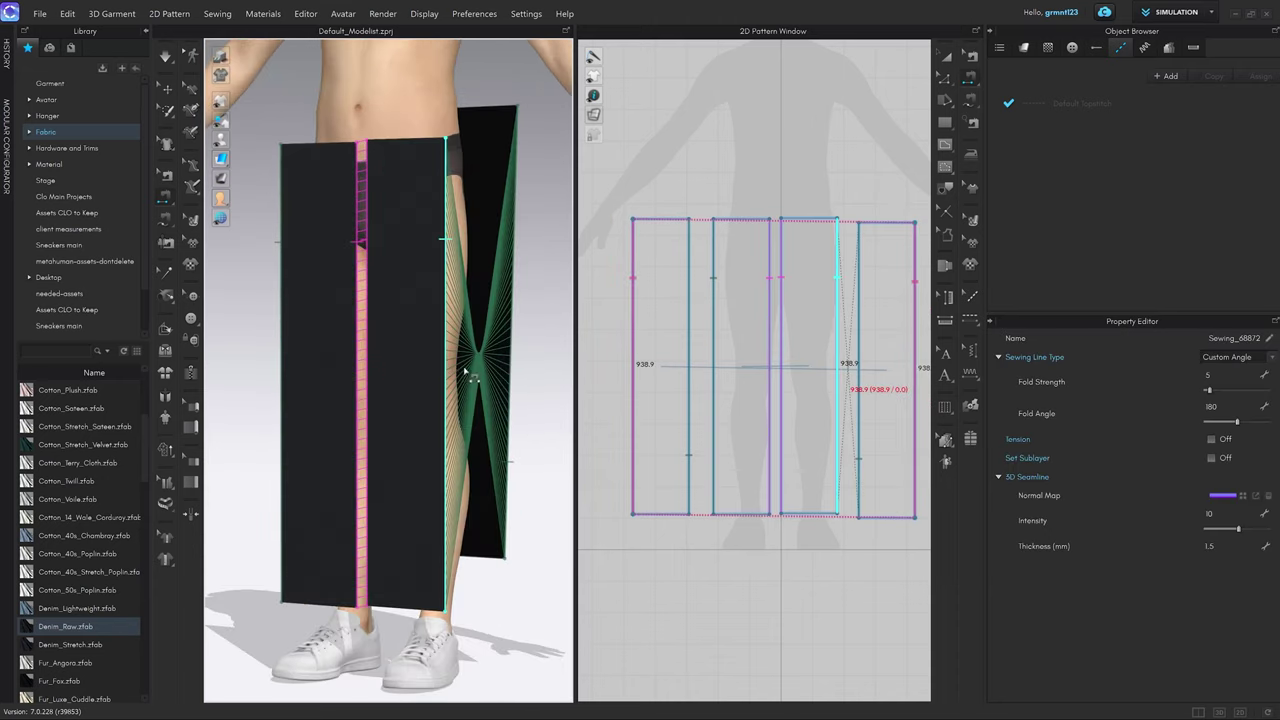
{"action": "key", "text": "q"}
{"action": "key", "text": "ctrl+s"}
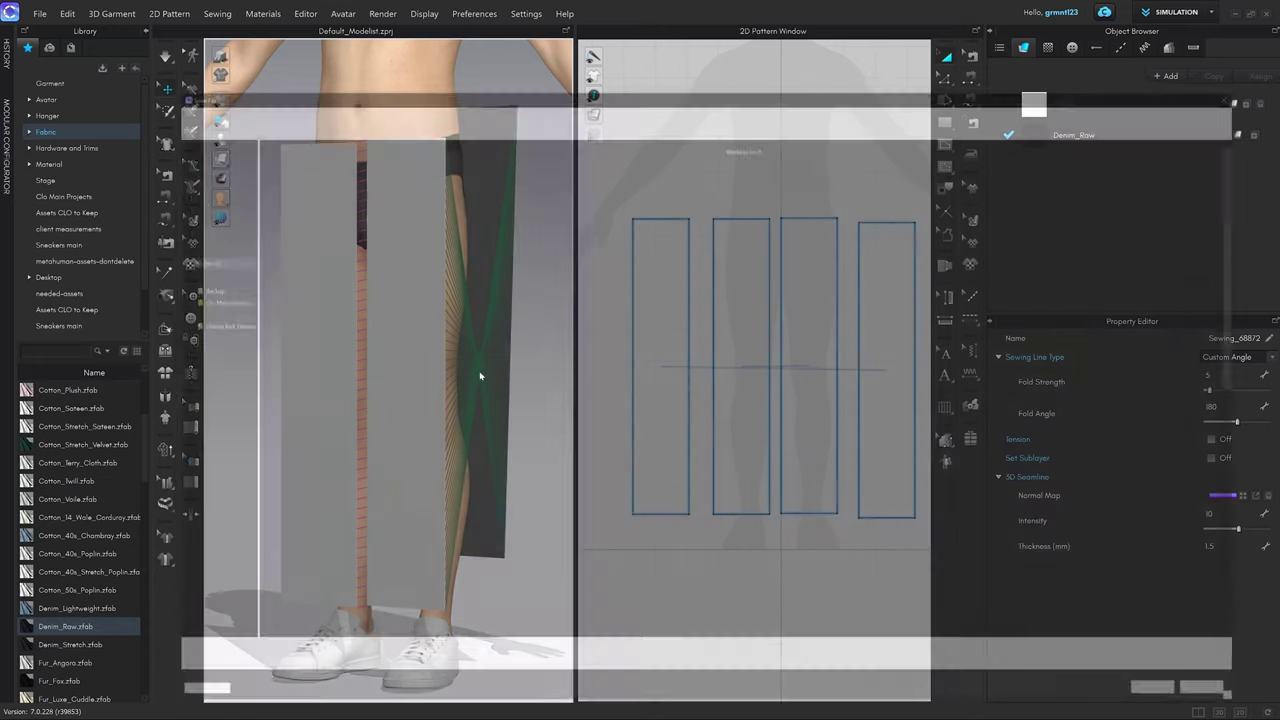
{"action": "left_click", "coordinate": [335, 107]}
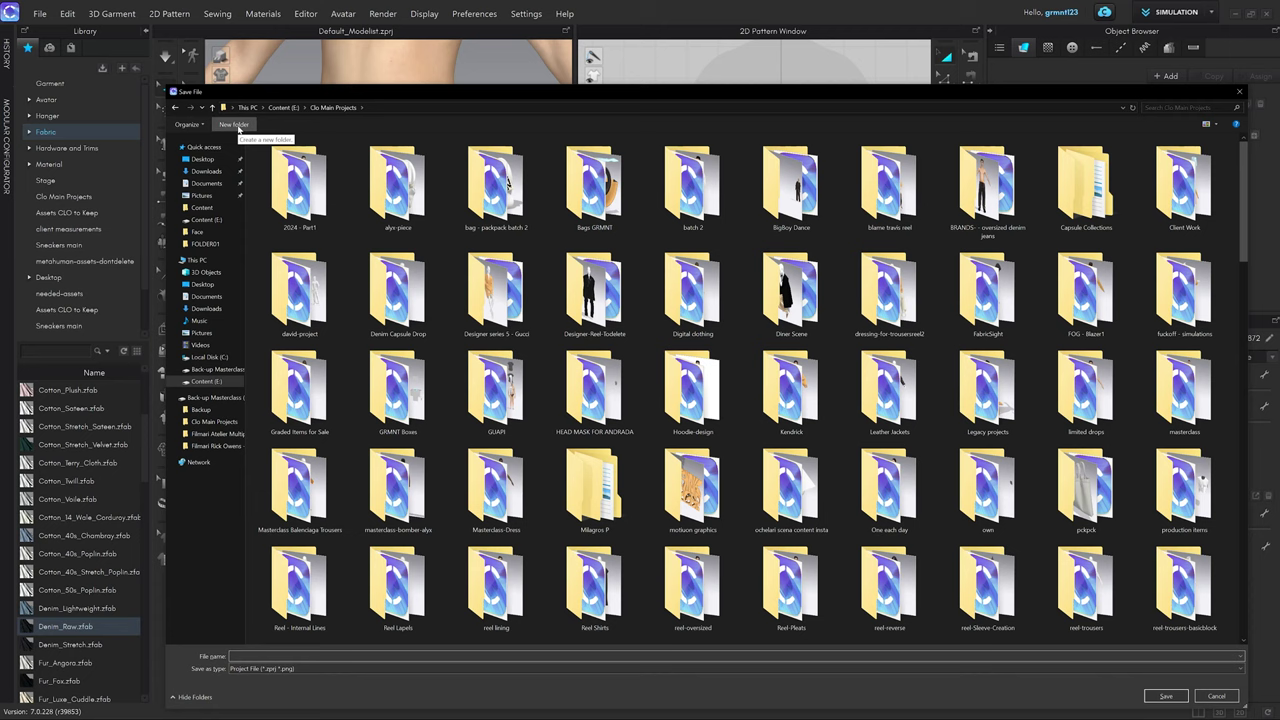
{"action": "left_click", "coordinate": [234, 124]}
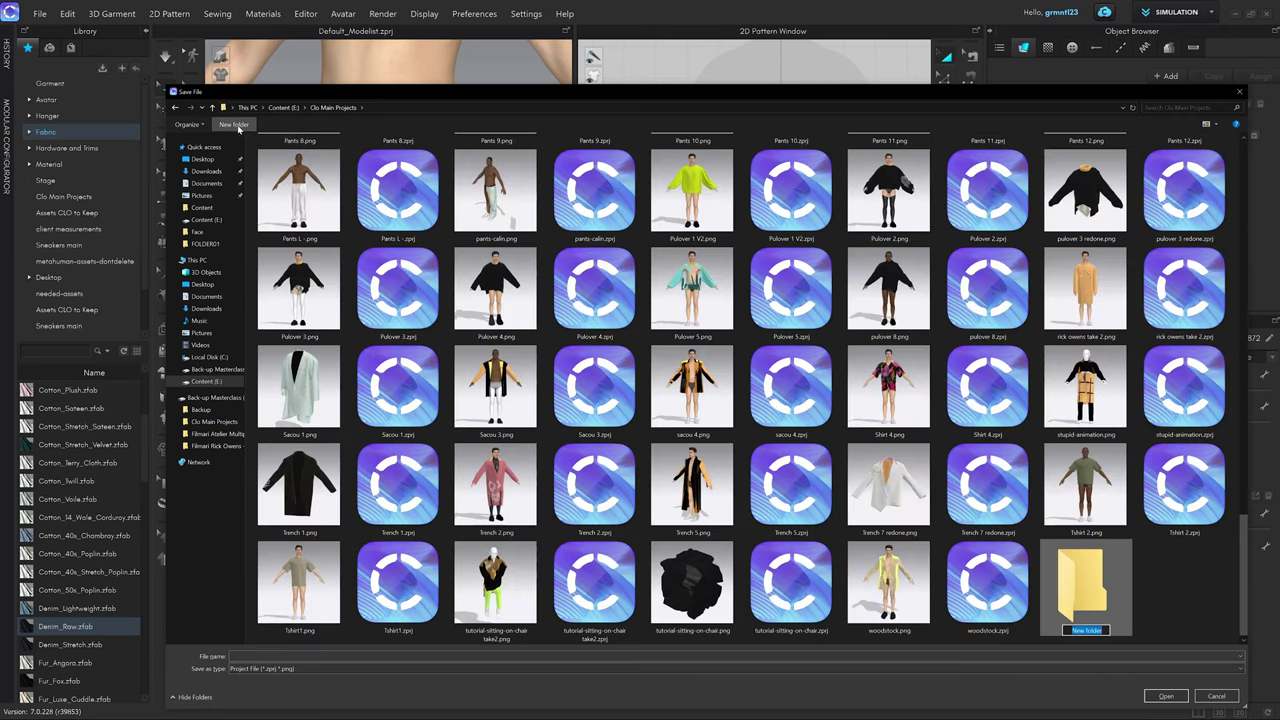
{"action": "type", "text": "acti"}
{"action": "type", "text": "-mastercl"}
{"action": "type", "text": "ass"}
{"action": "key", "text": "Return"}
{"action": "key", "text": "Return"}
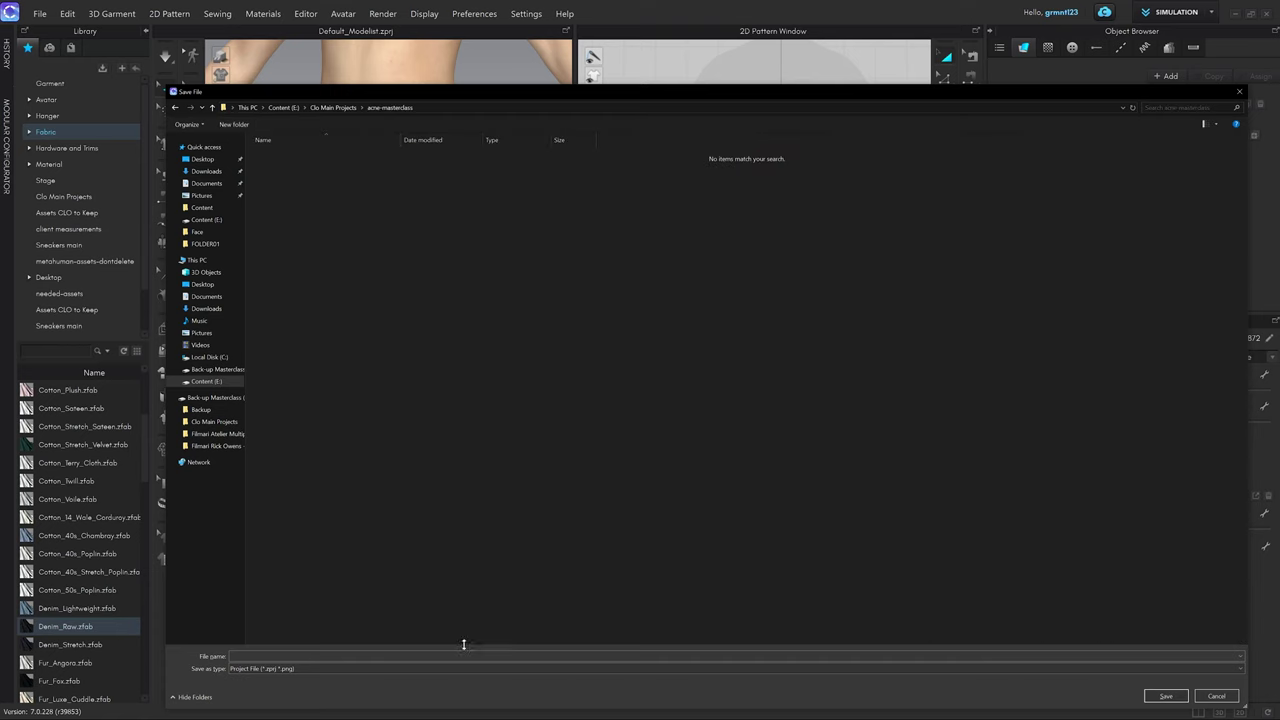
Save the project as acne V1 in the acne-masterclass folder.
{"action": "left_click", "coordinate": [464, 657]}
{"action": "type", "text": "acne V"}
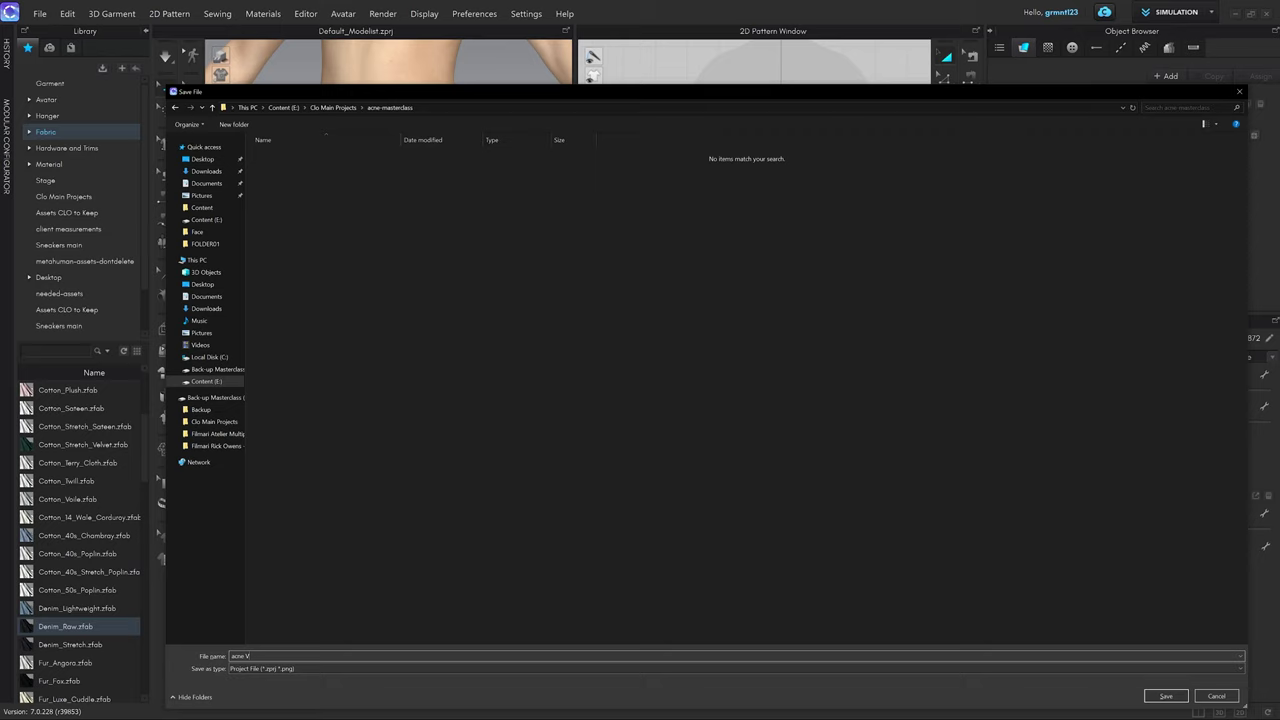
{"action": "key", "text": "Return"}
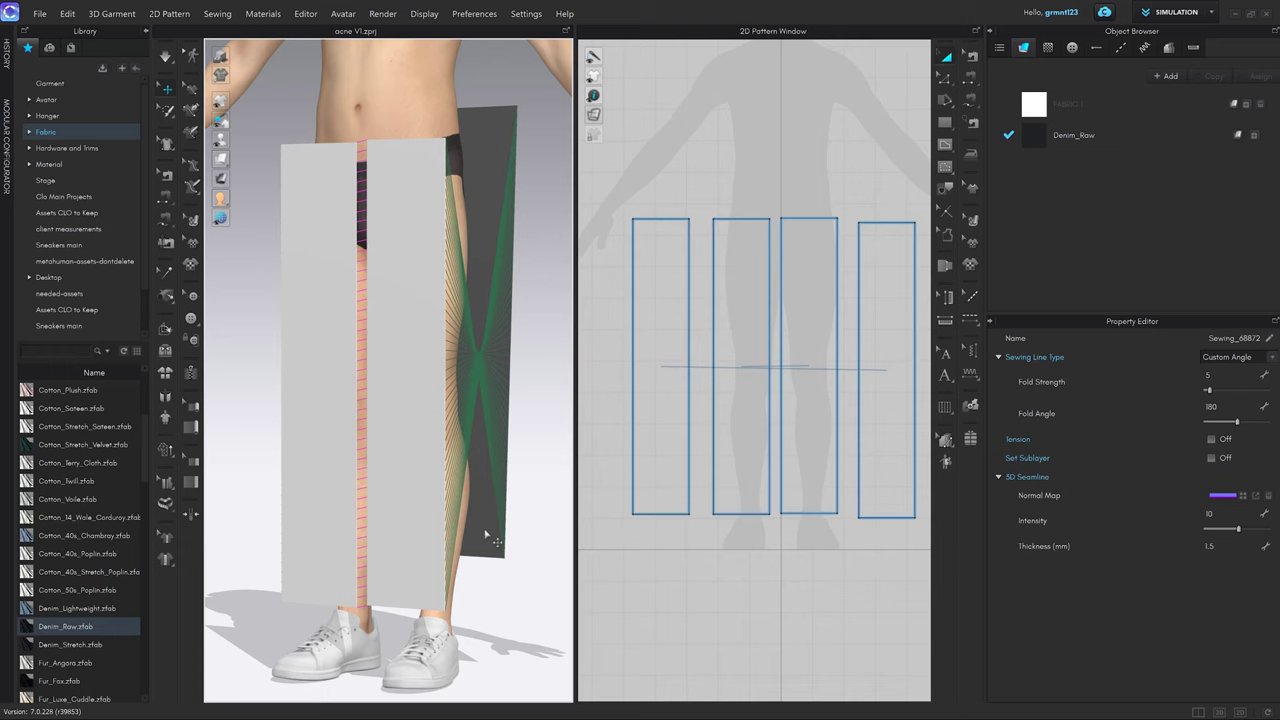
Simulate the sewn panels, examine the drape on the avatar from front and back, and undo the simulation.
{"action": "right_click_drag", "start_coordinate": [517, 471], "coordinate": [478, 458]}
{"action": "left_click", "coordinate": [478, 458]}
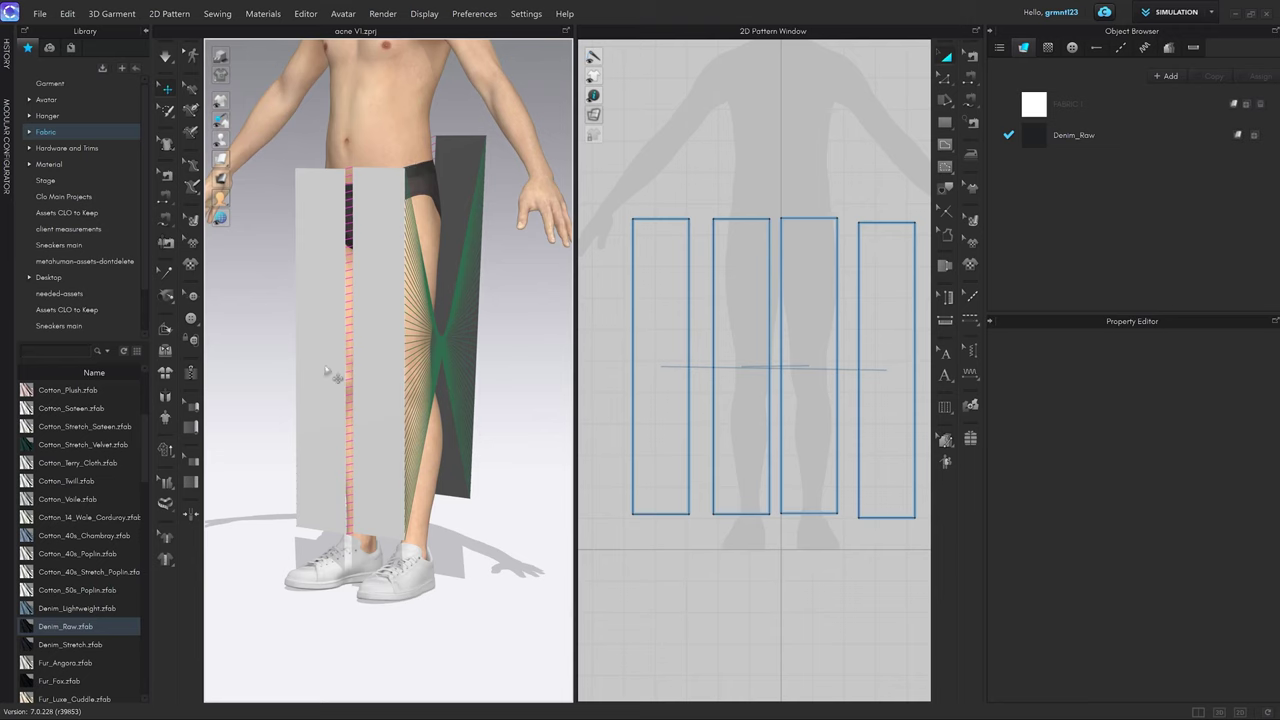
{"action": "key", "text": "space"}
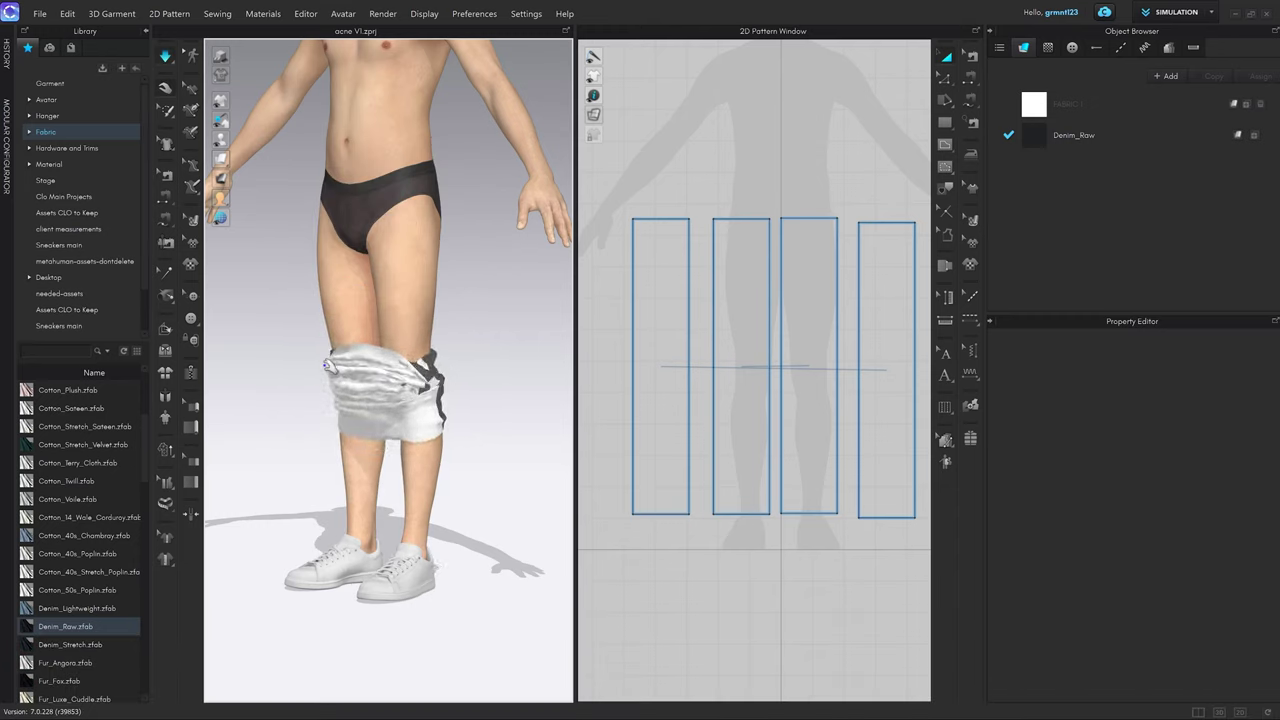
{"action": "right_click_drag", "start_coordinate": [491, 354], "coordinate": [410, 422]}
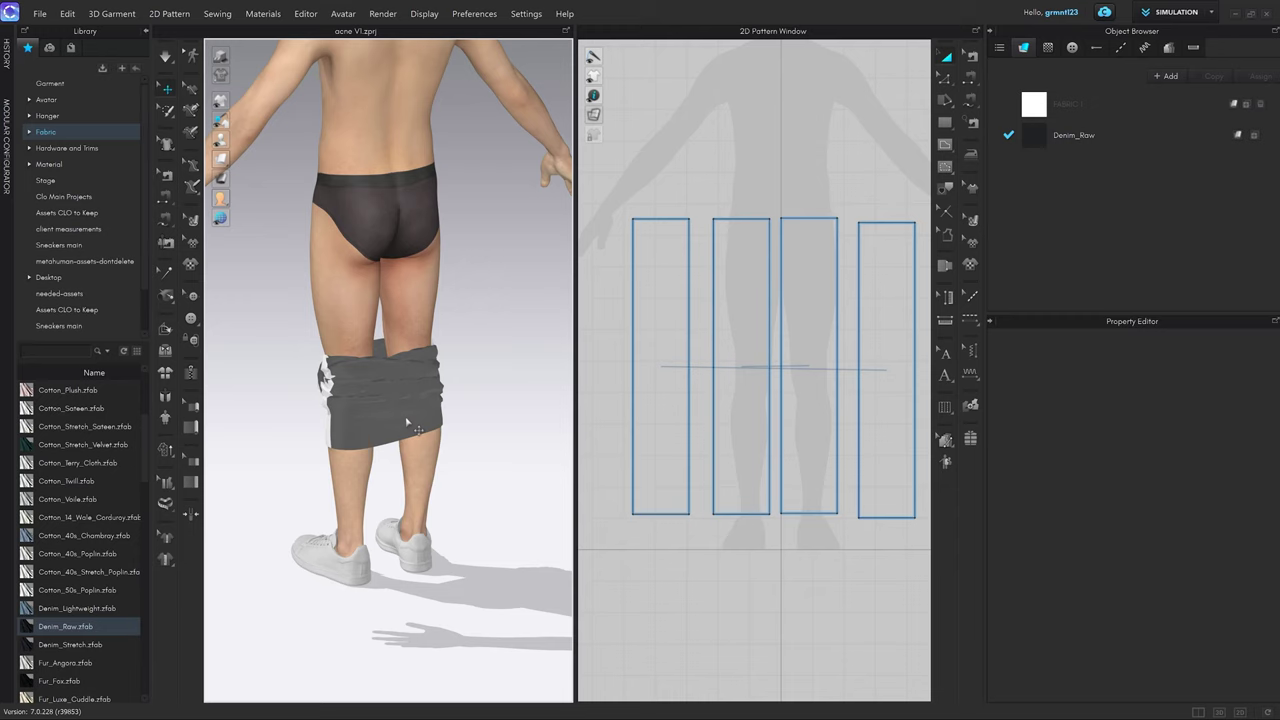
{"action": "right_click_drag", "start_coordinate": [407, 424], "coordinate": [452, 388]}
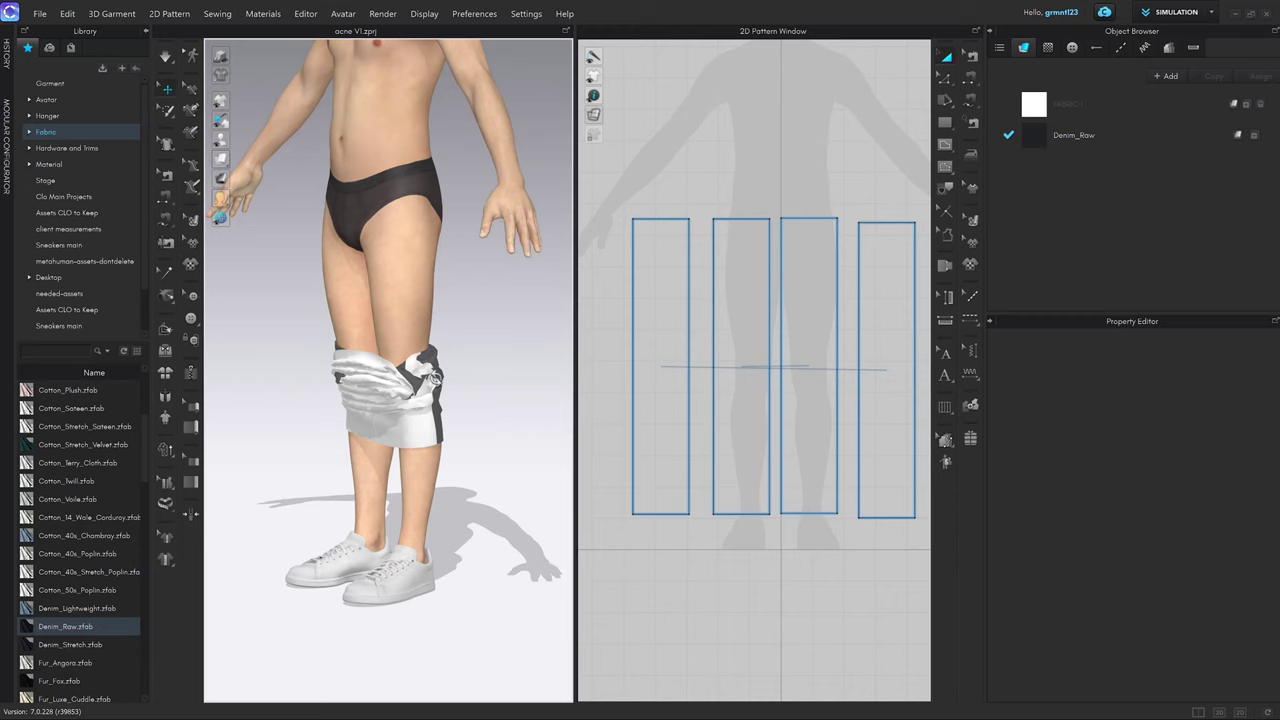
{"action": "key", "text": "ctrl+z"}
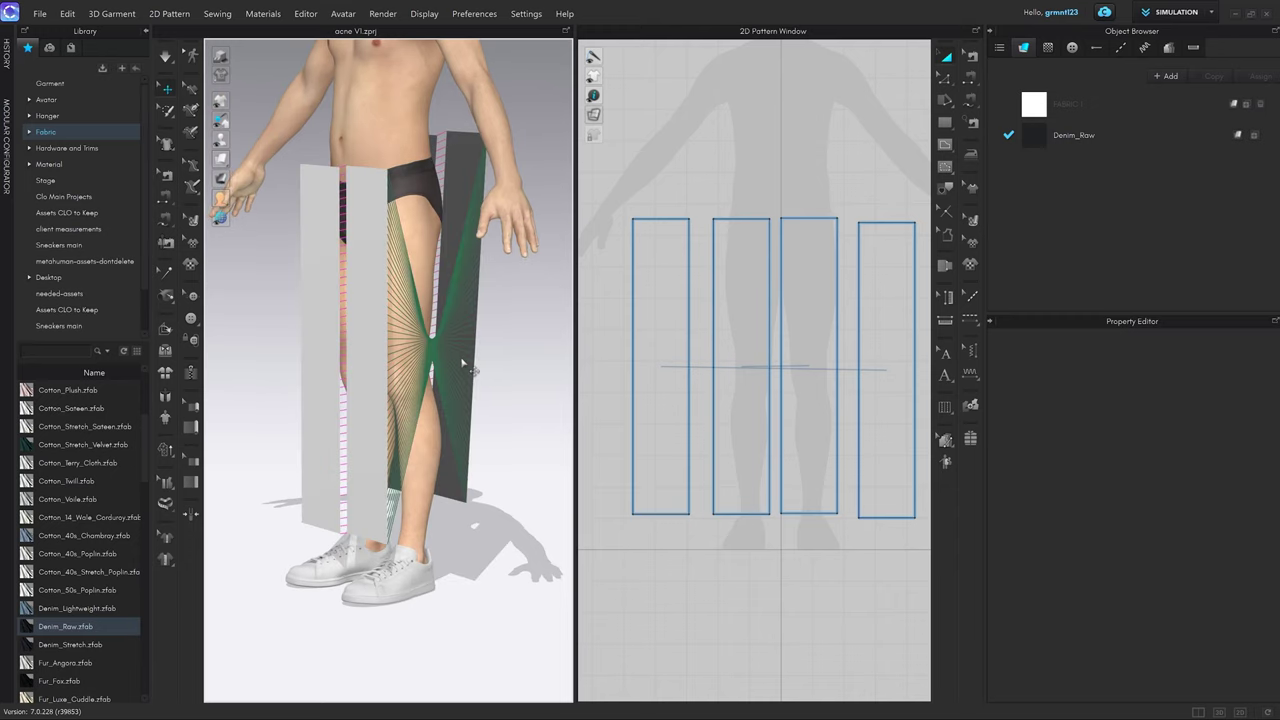
Delete the crossed side seam joining the outer edges of the front and back panels.
{"action": "right_click_drag", "start_coordinate": [522, 394], "coordinate": [481, 358]}
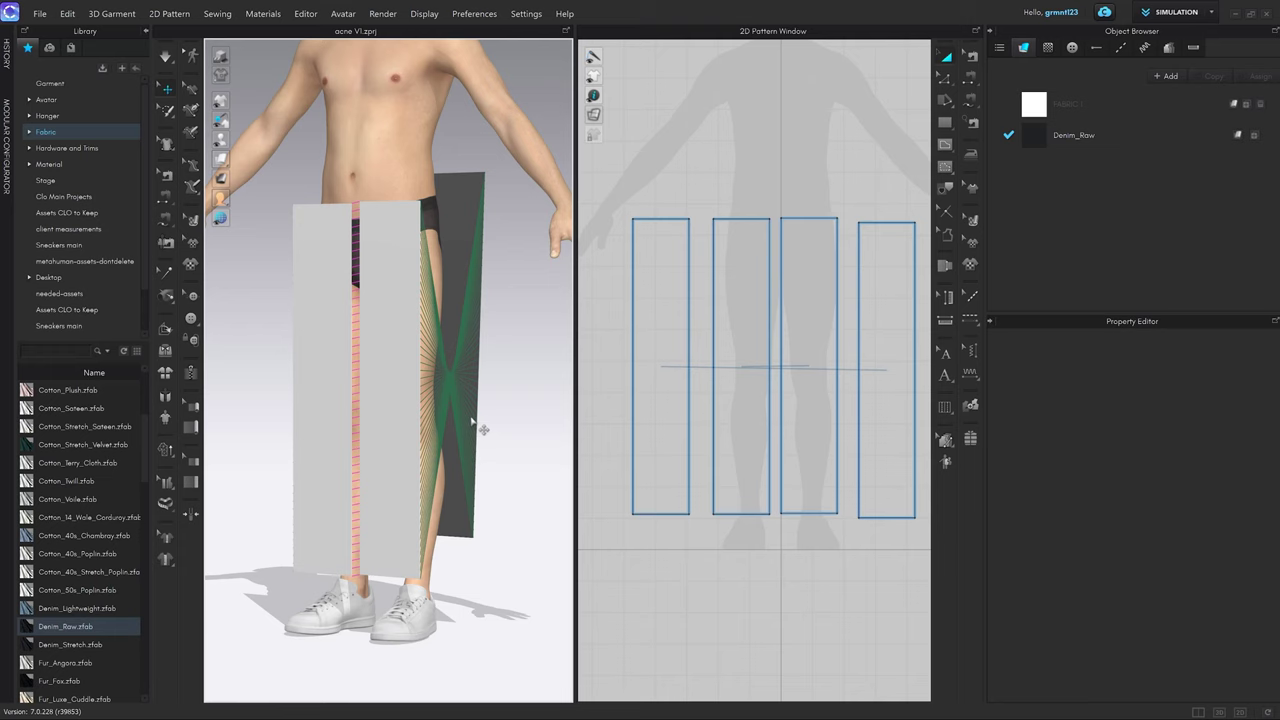
{"action": "right_click_drag", "start_coordinate": [470, 415], "coordinate": [459, 425]}
{"action": "key", "text": "b"}
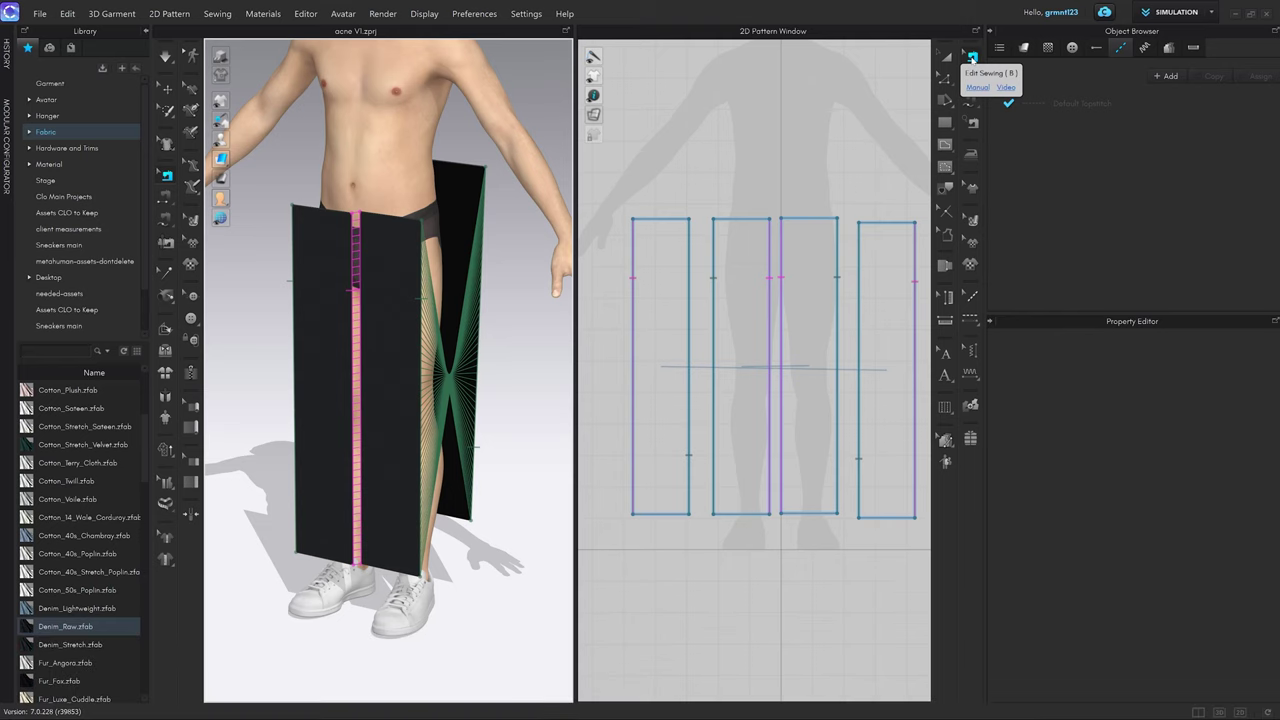
{"action": "left_click", "coordinate": [486, 363]}
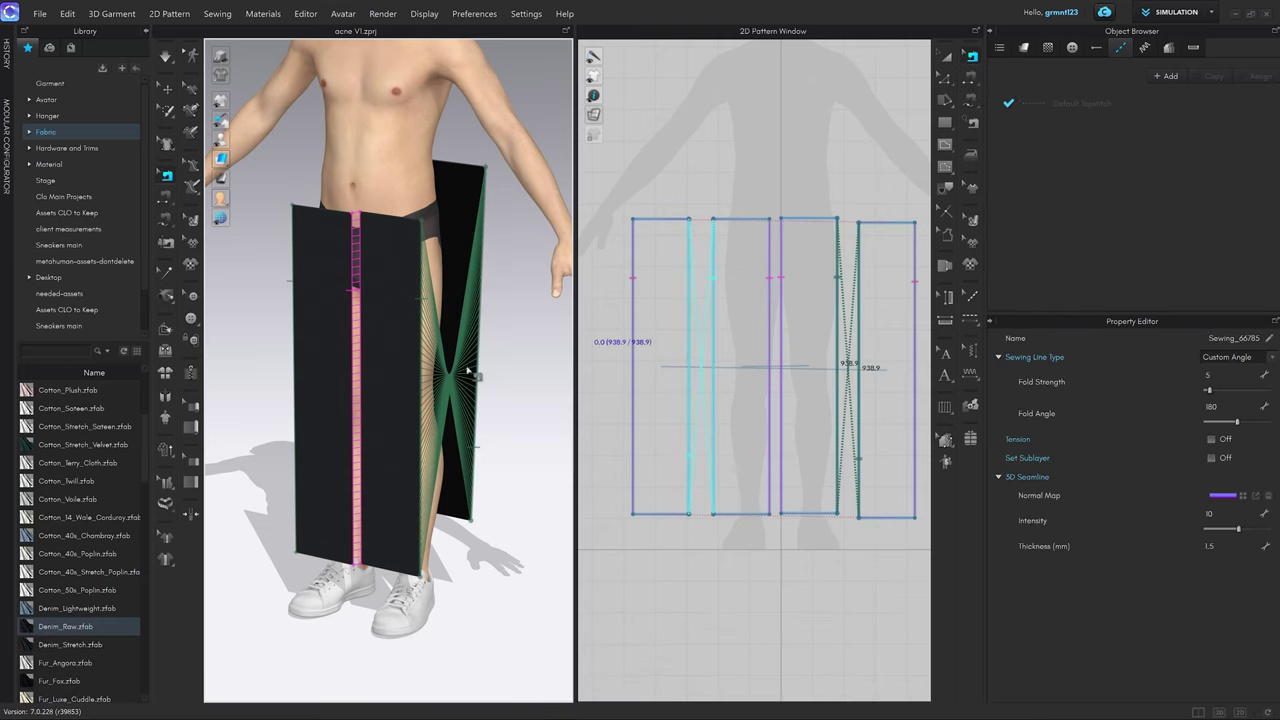
{"action": "key", "text": "Delete"}
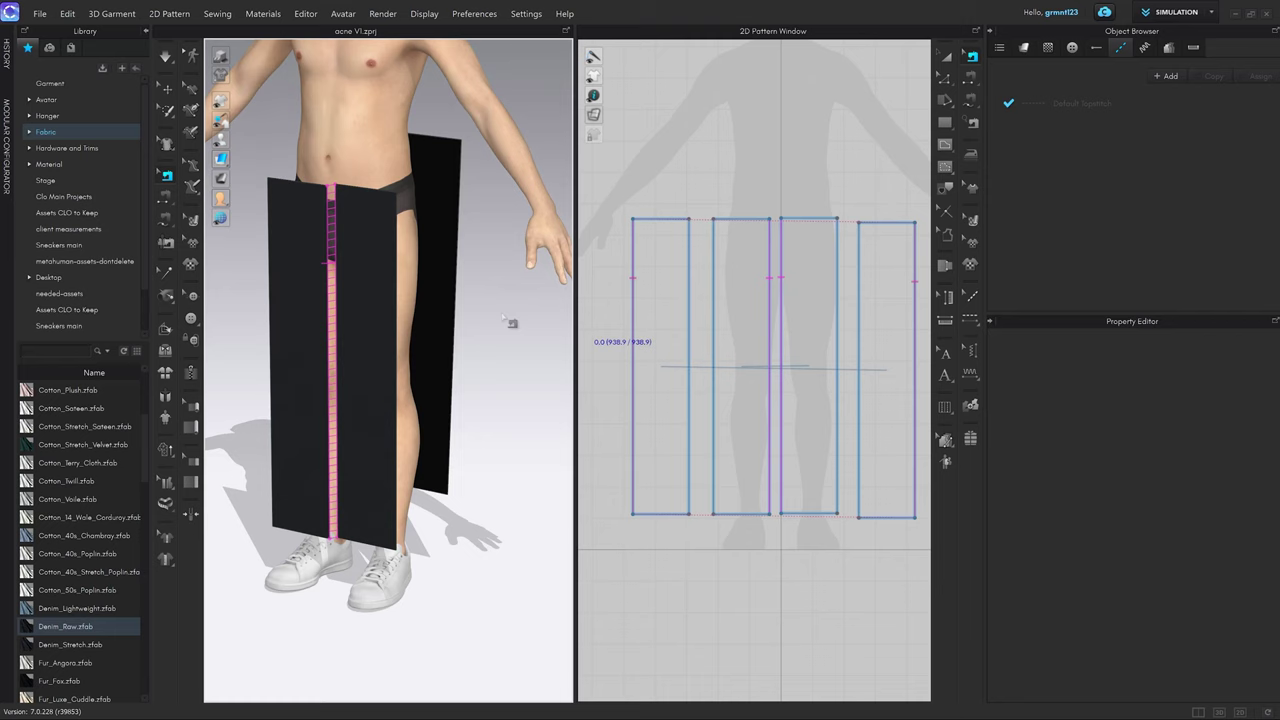
Sew the outer edges of the front and back panels with segment sewing, running both edges from the waist down.
{"action": "key", "text": "n"}
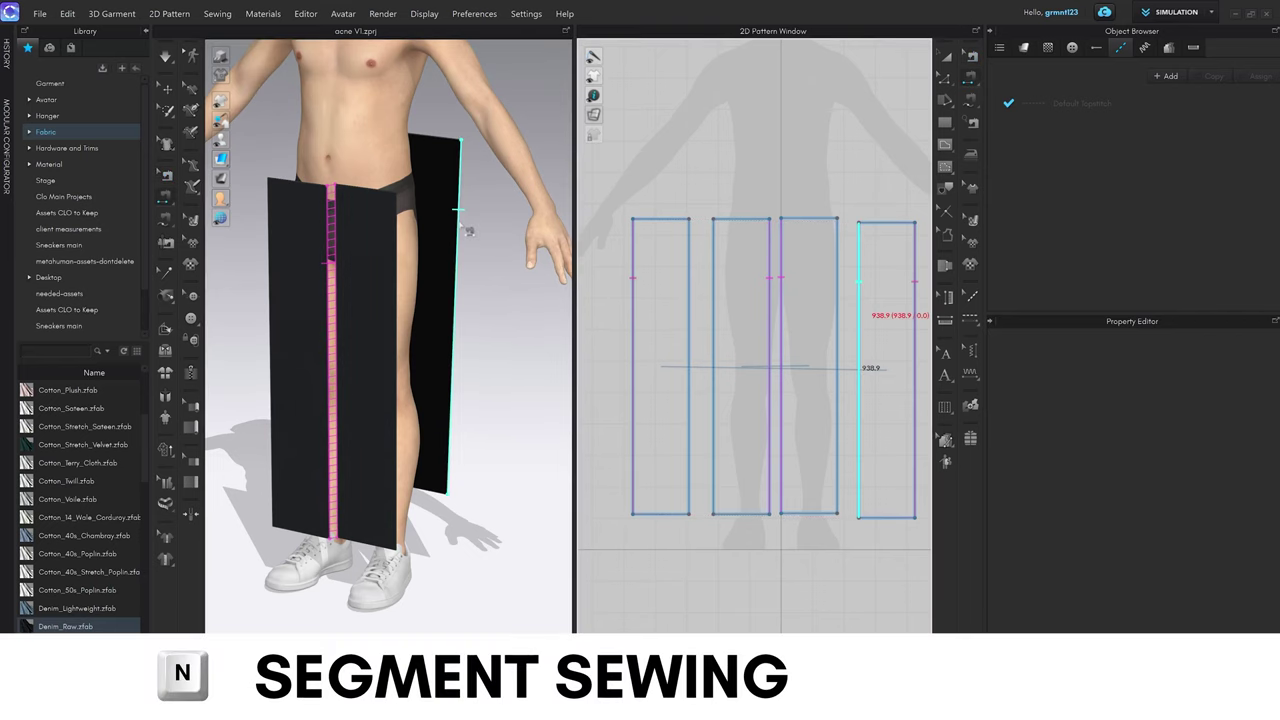
{"action": "middle_click_drag", "start_coordinate": [466, 215], "coordinate": [455, 182]}
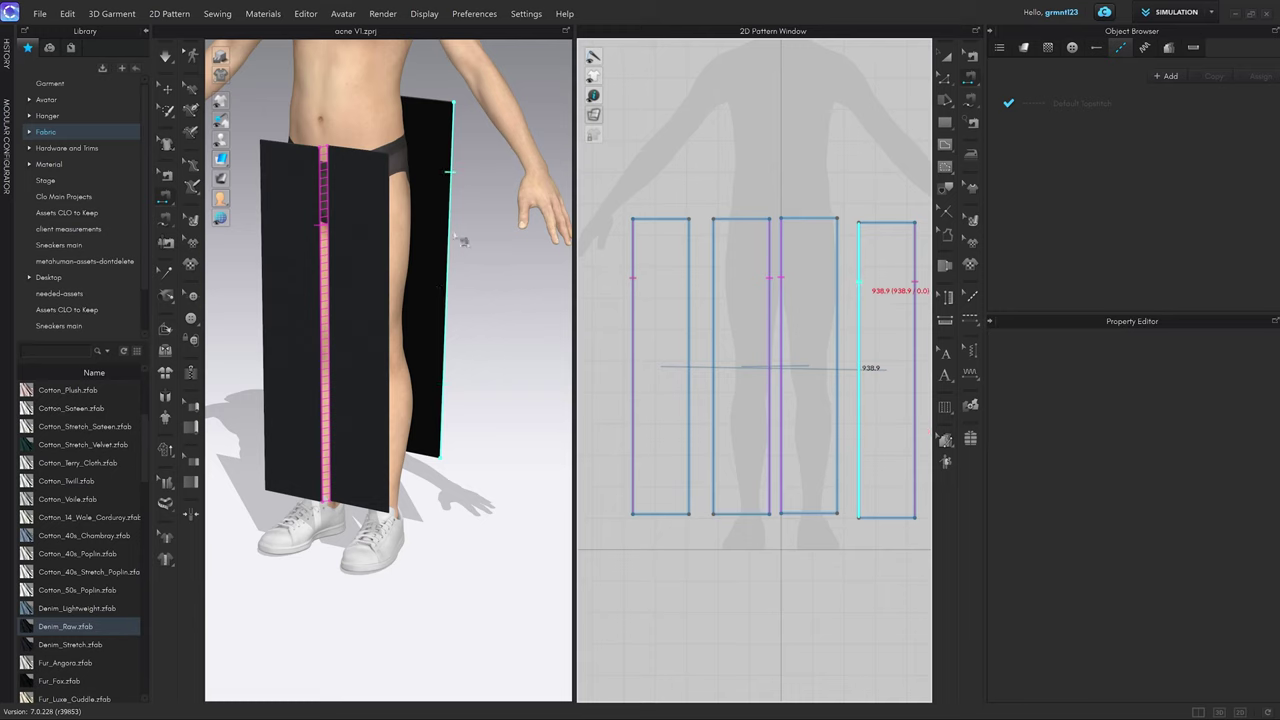
{"action": "middle_click_drag", "start_coordinate": [823, 379], "coordinate": [789, 365]}
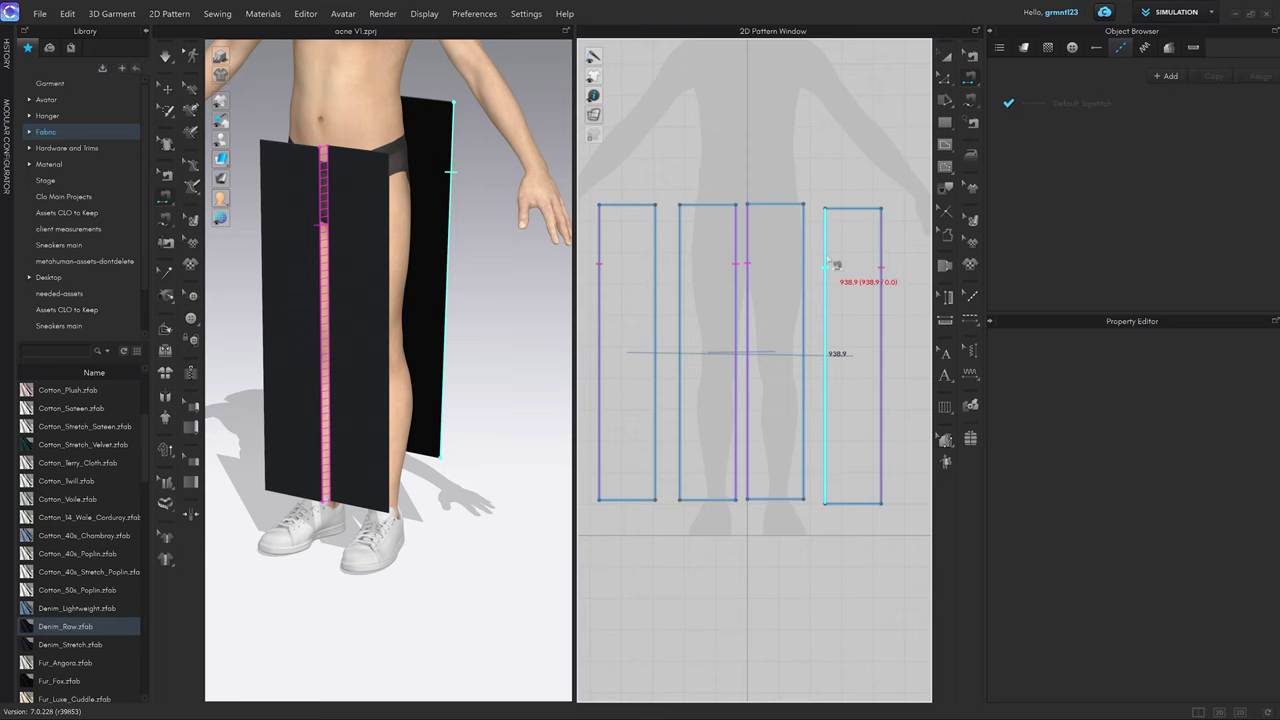
{"action": "left_click", "coordinate": [831, 269]}
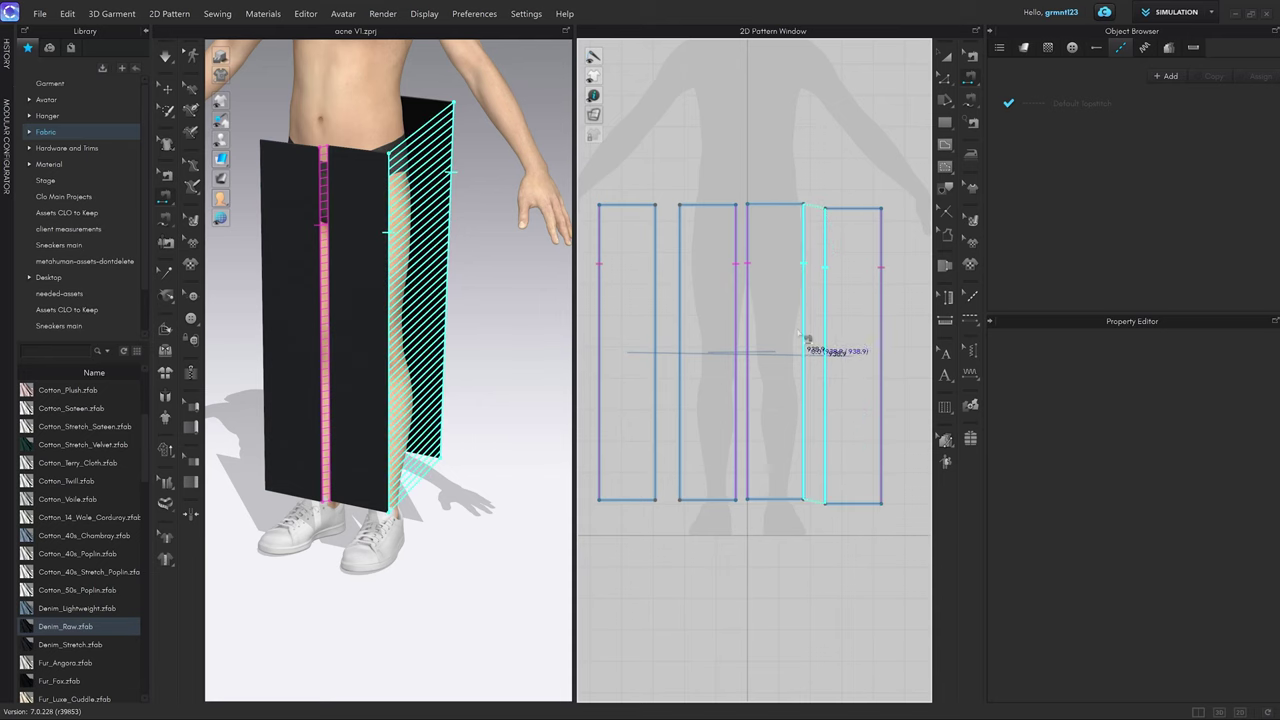
{"action": "left_click", "coordinate": [812, 270]}
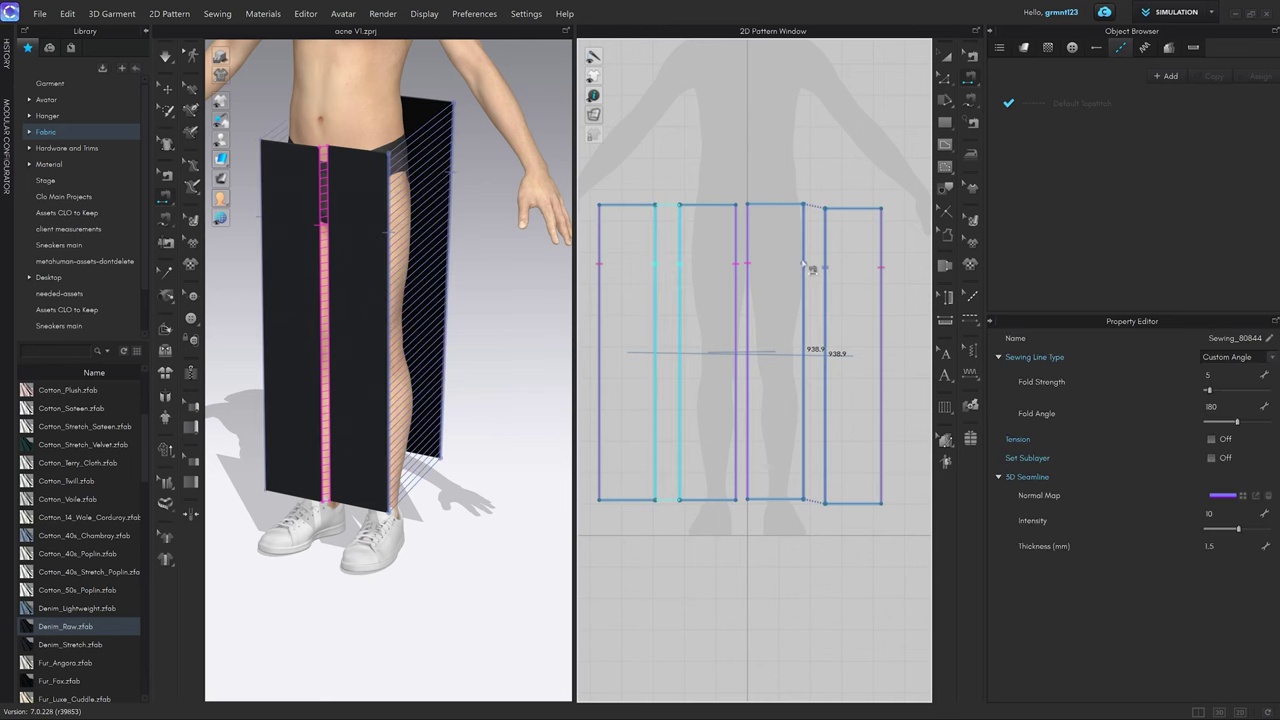
{"action": "right_click_drag", "start_coordinate": [480, 314], "coordinate": [460, 300]}
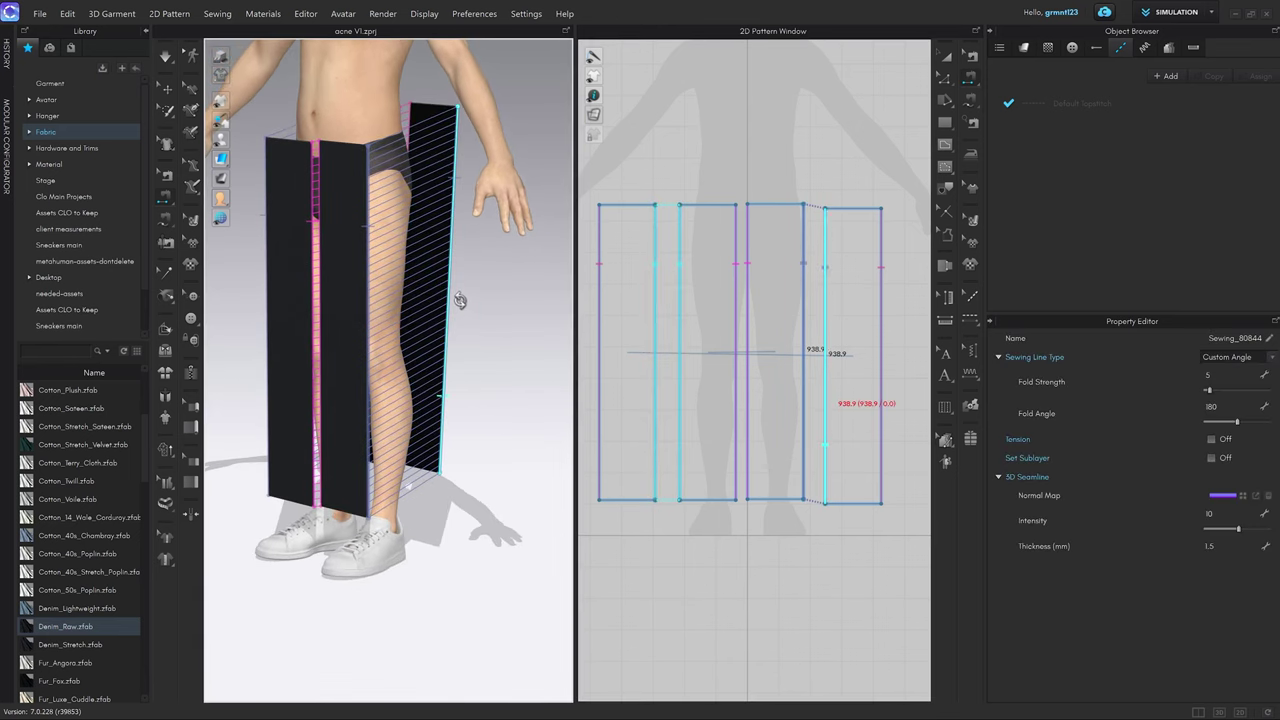
Undo the new side seam and the deletion of the crossed one.
{"action": "key", "text": "ctrl+z"}
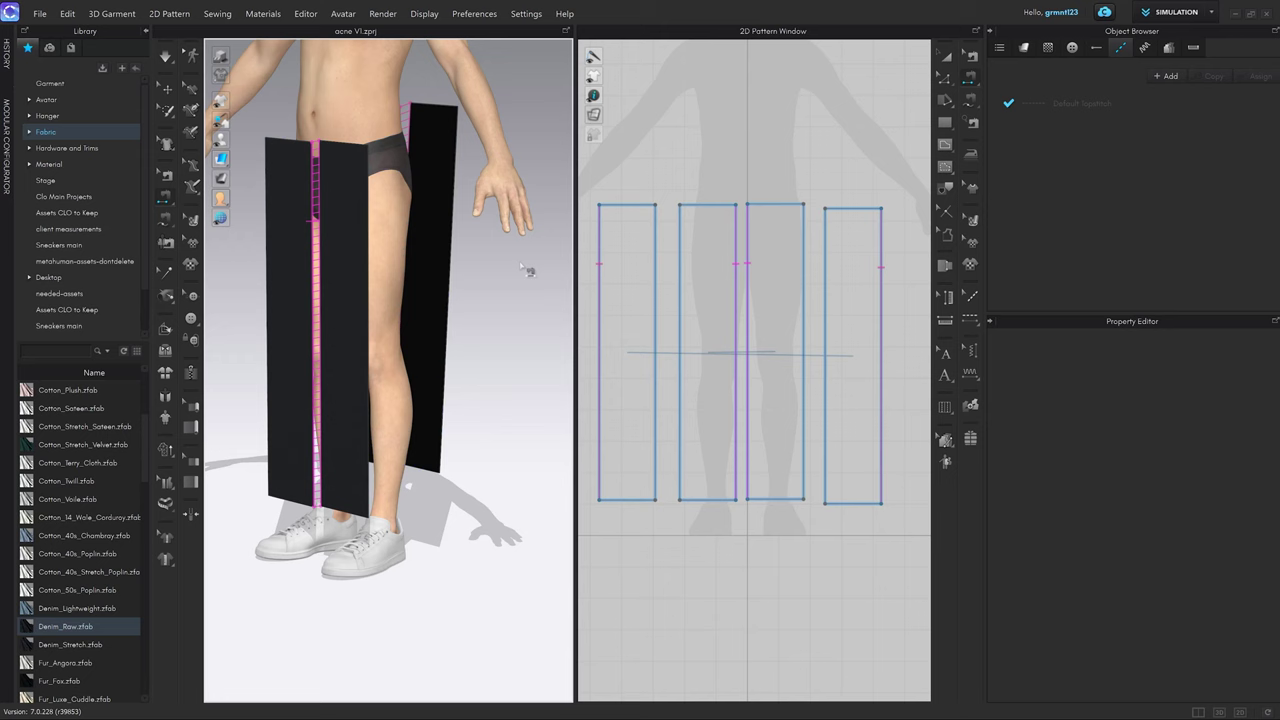
{"action": "key", "text": "ctrl+z"}
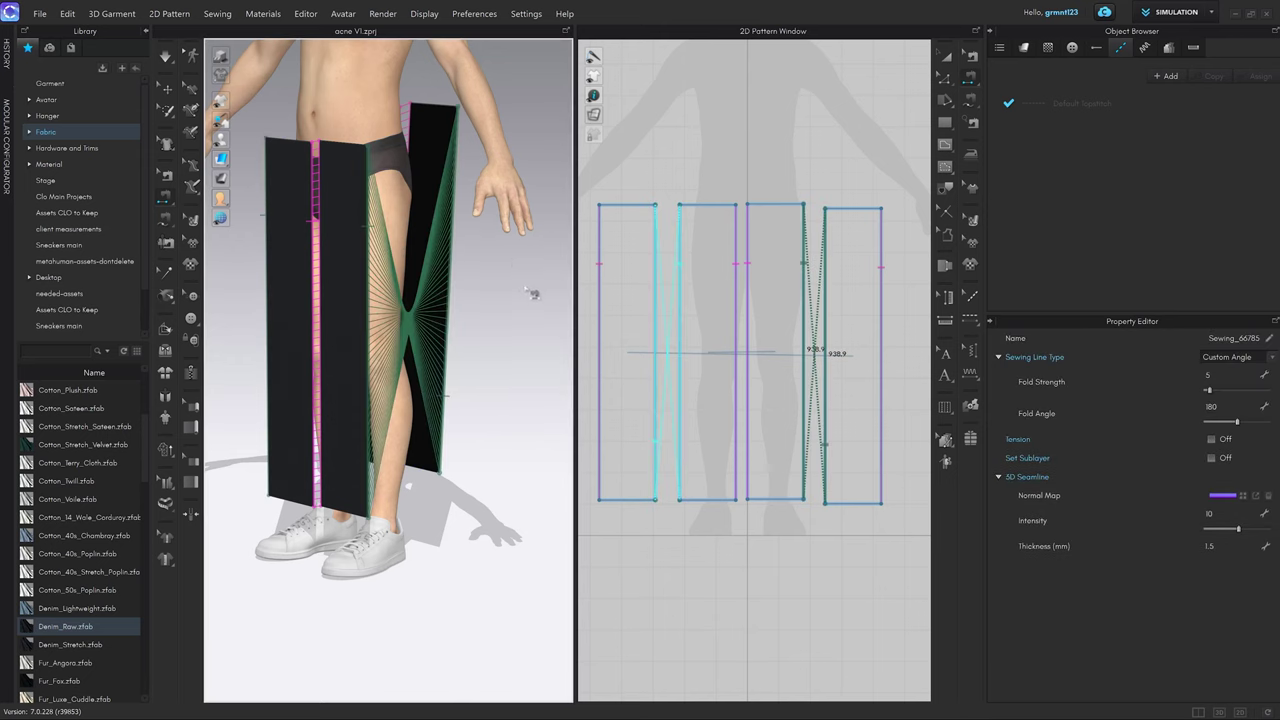
Reverse the sewing direction of the crossed side seam between the front and back panels, then clear the selection.
{"action": "key", "text": "b"}
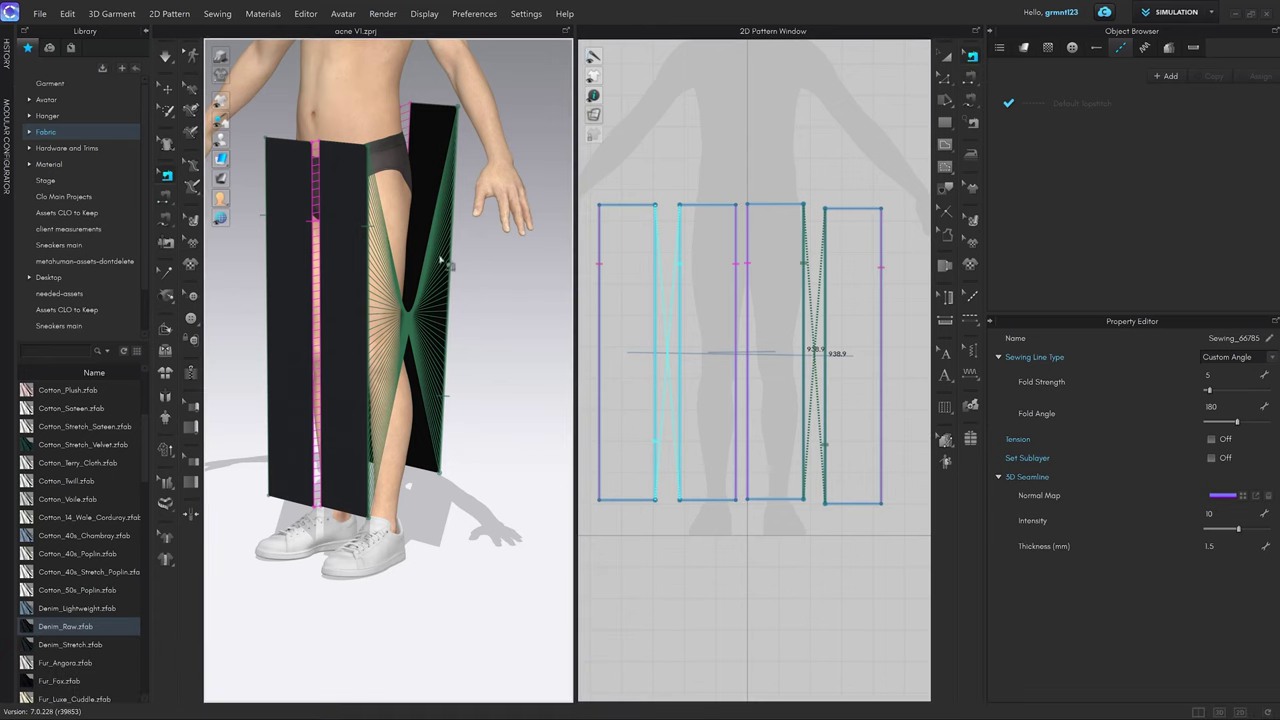
{"action": "left_click", "coordinate": [758, 523]}
{"action": "left_click", "coordinate": [457, 283]}
{"action": "left_click", "coordinate": [824, 340]}
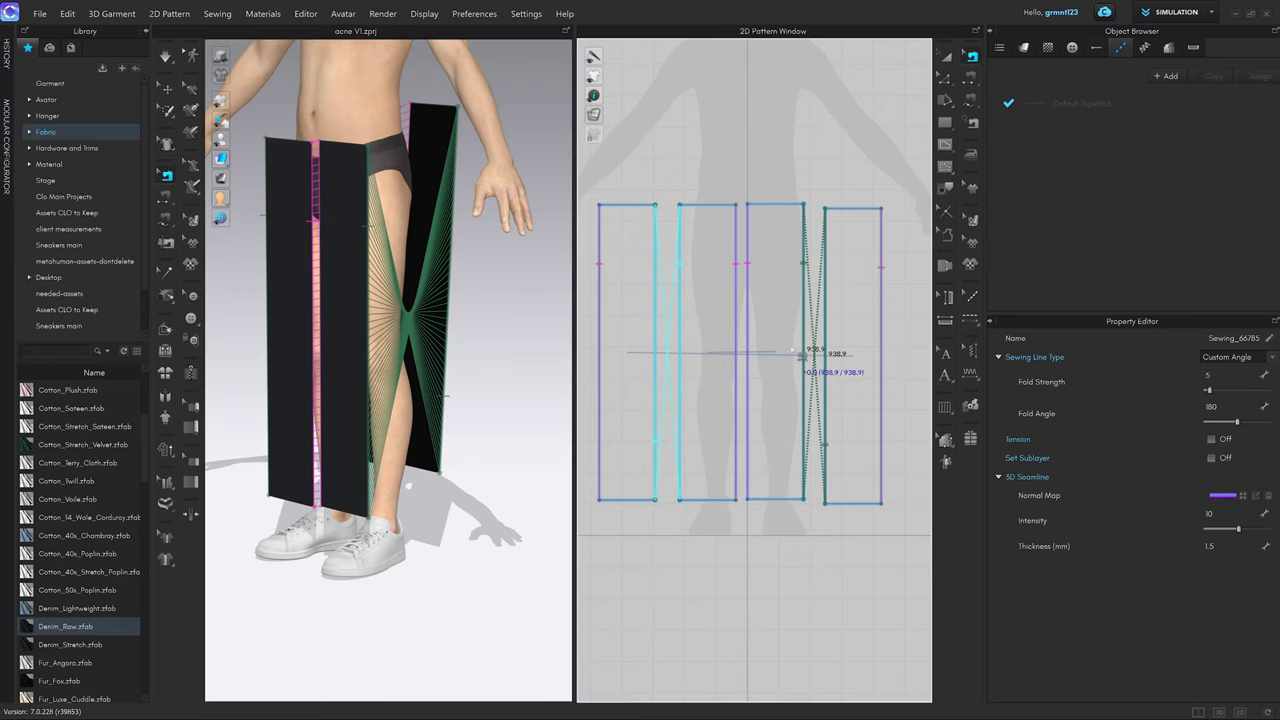
{"action": "key", "text": "ctrl+b"}
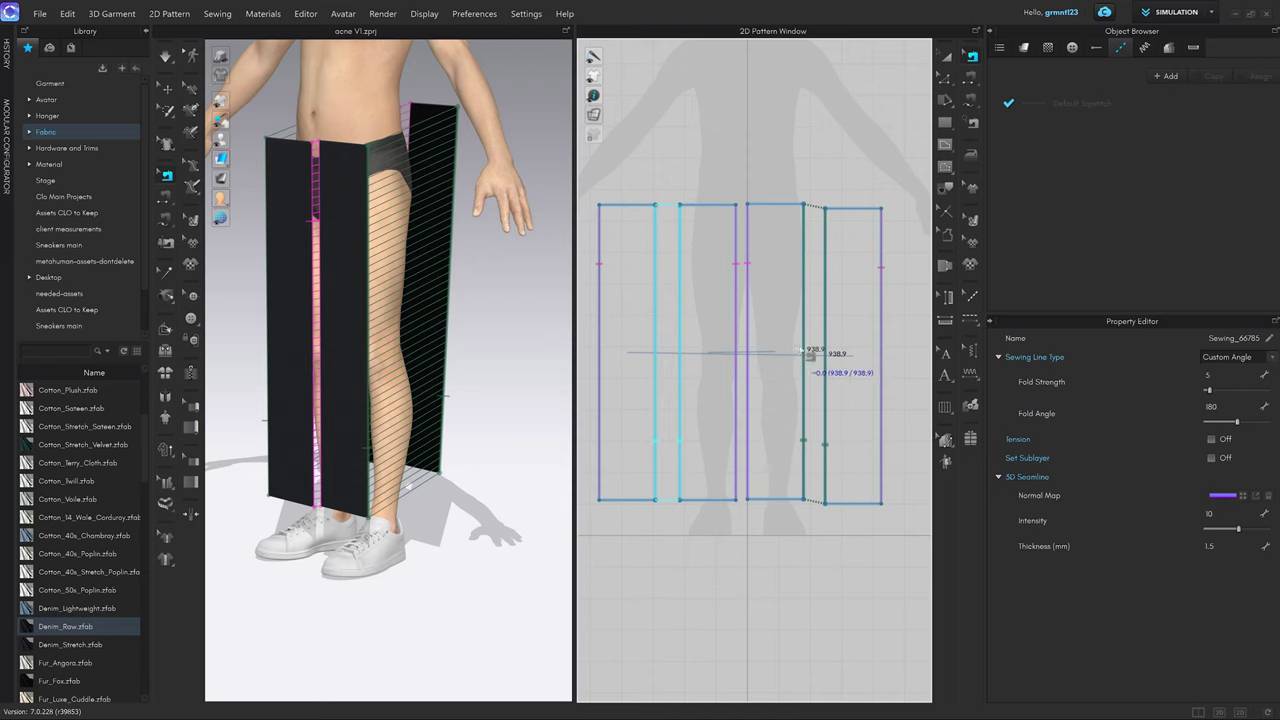
{"action": "left_click", "coordinate": [827, 356]}
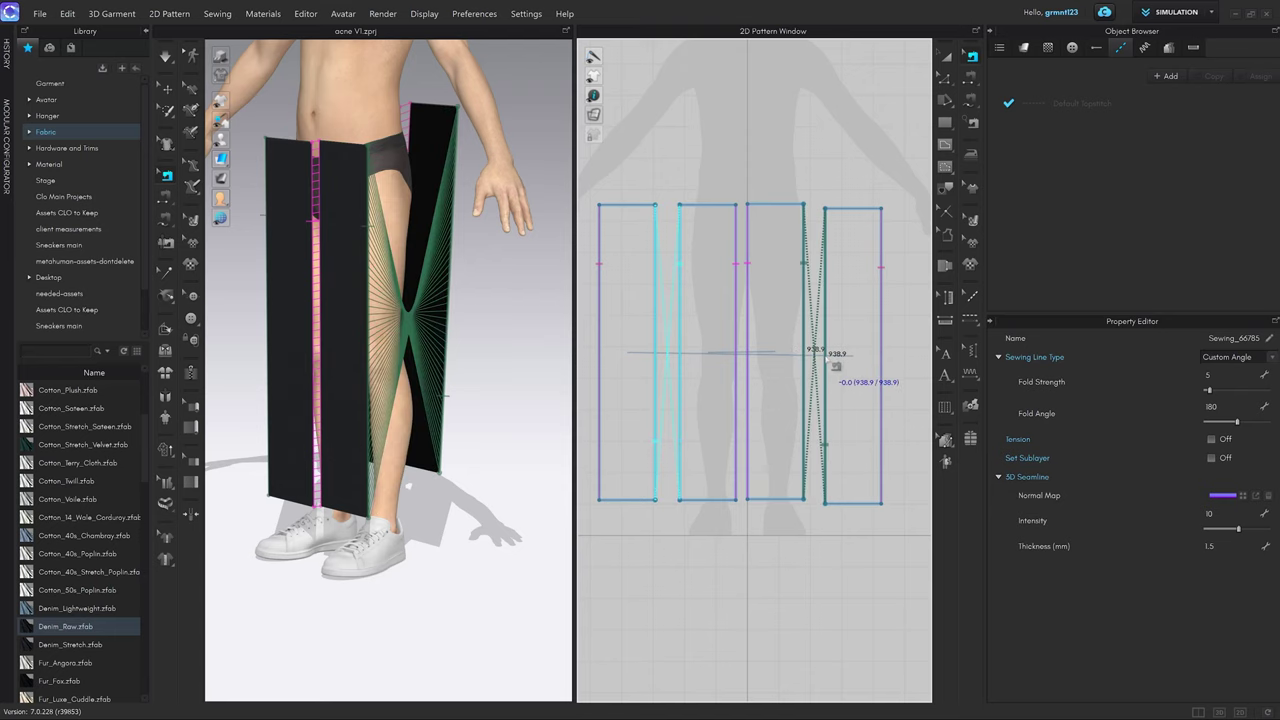
{"action": "right_click", "coordinate": [828, 364]}
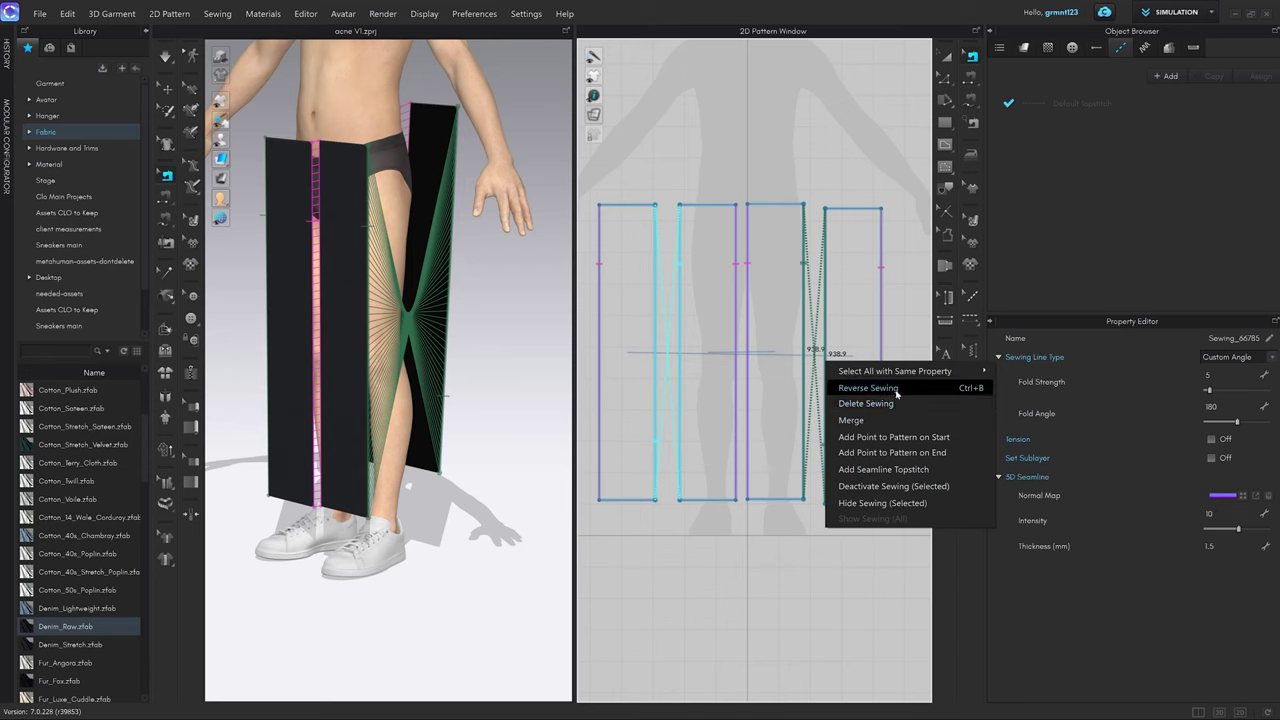
{"action": "left_click", "coordinate": [867, 388]}
{"action": "left_click", "coordinate": [720, 548]}
Simulate the sewn panels on the avatar and examine the drape from front and back.
{"action": "mouse_move", "coordinate": [465, 405]}
{"action": "right_mouse_down"}
{"action": "mouse_move", "coordinate": [557, 391]}
{"action": "mouse_move", "coordinate": [489, 397]}
{"action": "right_mouse_up"}
{"action": "key", "text": "q"}
{"action": "key", "text": "alt+3"}
{"action": "scroll", "coordinate": [480, 377], "scroll_direction": "down", "scroll_amount": 3}
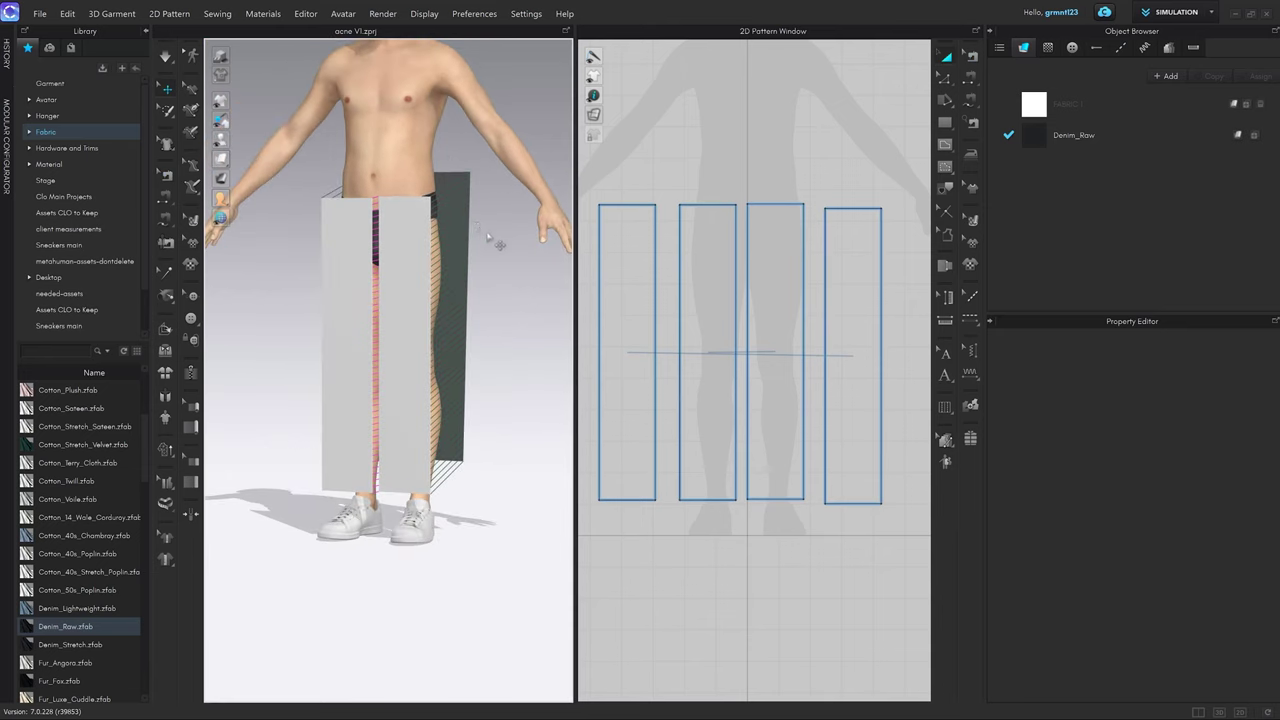
{"action": "key", "text": "a"}
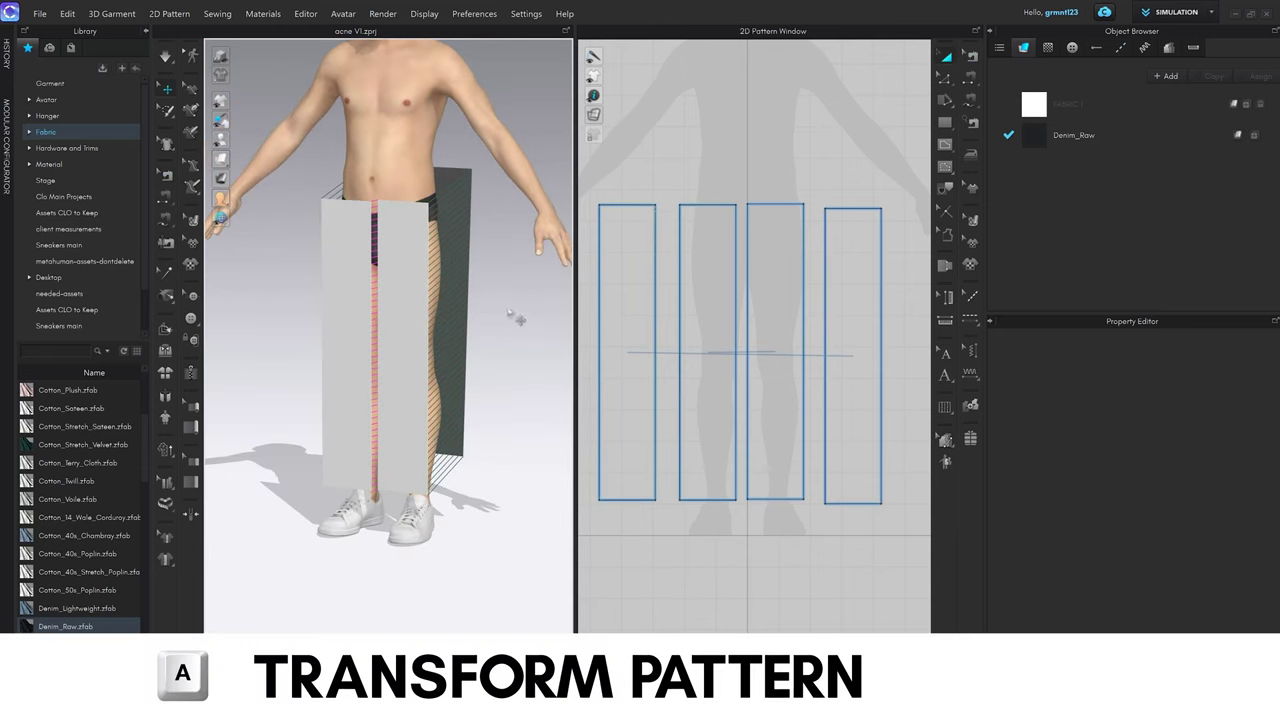
{"action": "key", "text": "space"}
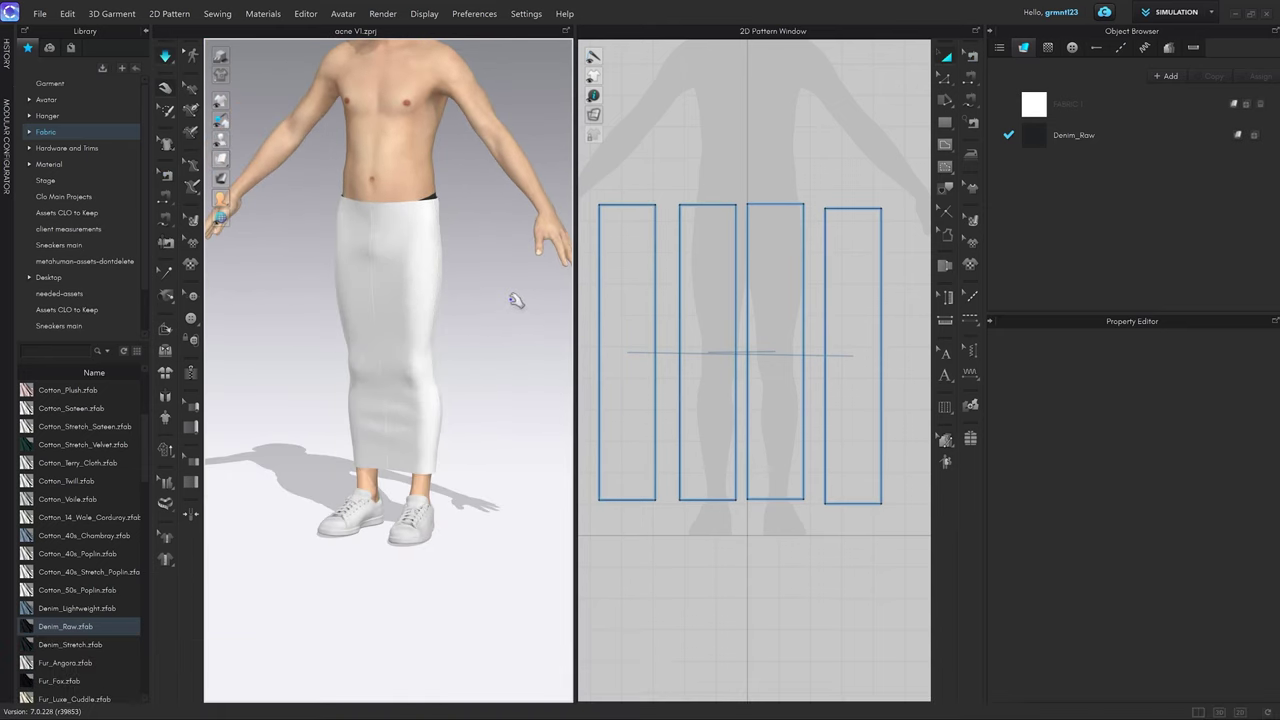
{"action": "right_click_drag", "start_coordinate": [514, 297], "coordinate": [374, 314]}
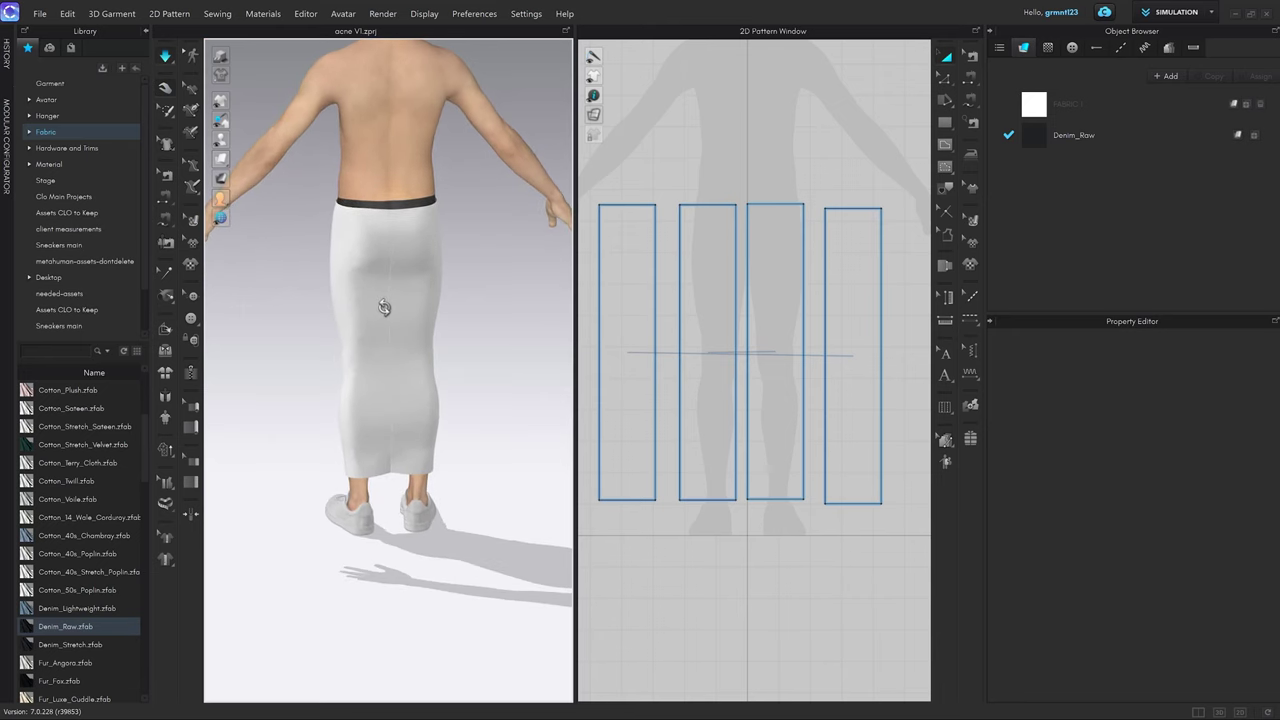
Tug the simulated fabric at the back and front waist and near the knee to test how the panels hold together.
{"action": "left_click", "coordinate": [384, 222]}
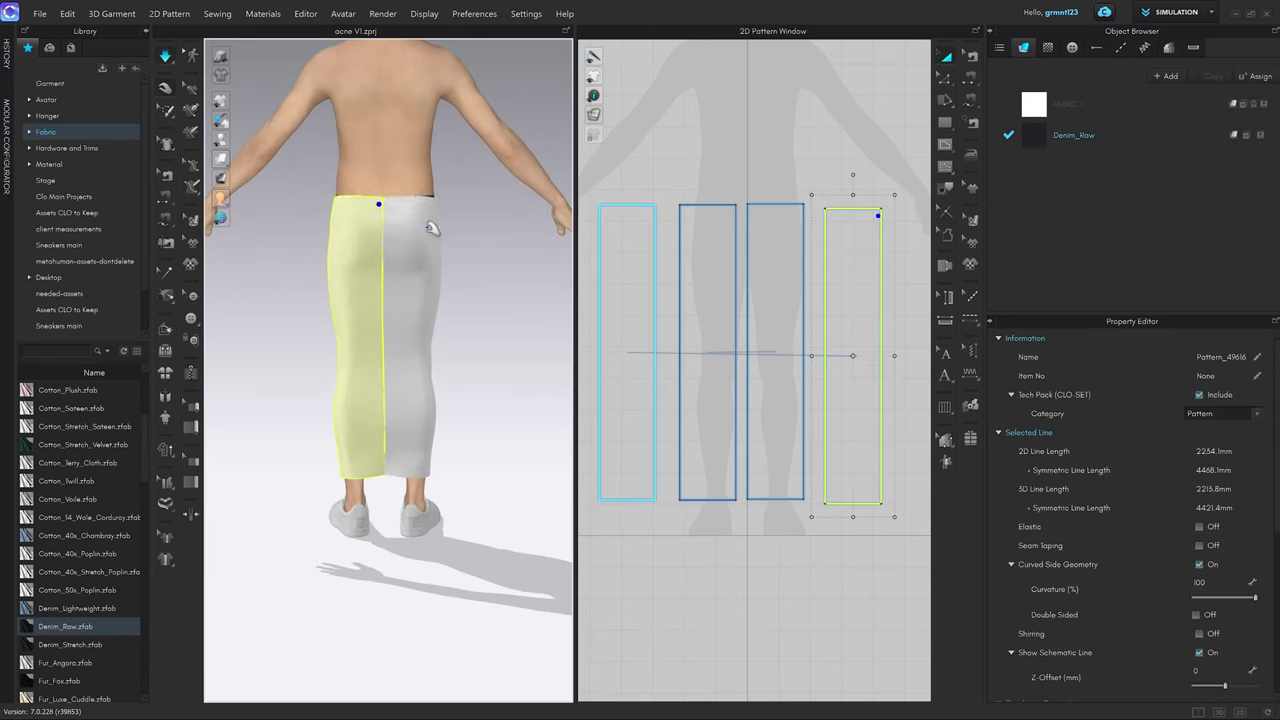
{"action": "left_click", "coordinate": [440, 198]}
{"action": "left_click_drag", "start_coordinate": [440, 190], "coordinate": [456, 156]}
{"action": "right_click_drag", "start_coordinate": [454, 324], "coordinate": [523, 314]}
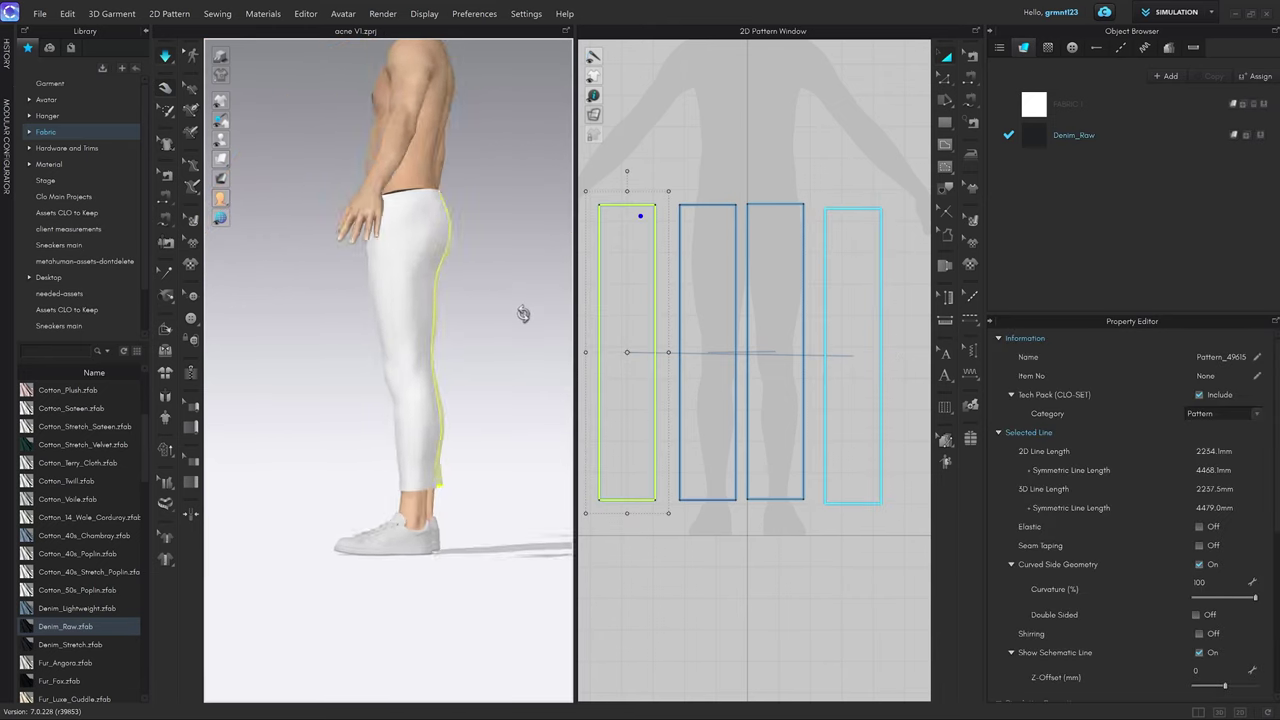
{"action": "key", "text": "2"}
{"action": "scroll", "coordinate": [487, 319], "scroll_direction": "up", "scroll_amount": 5}
{"action": "left_click", "coordinate": [436, 190]}
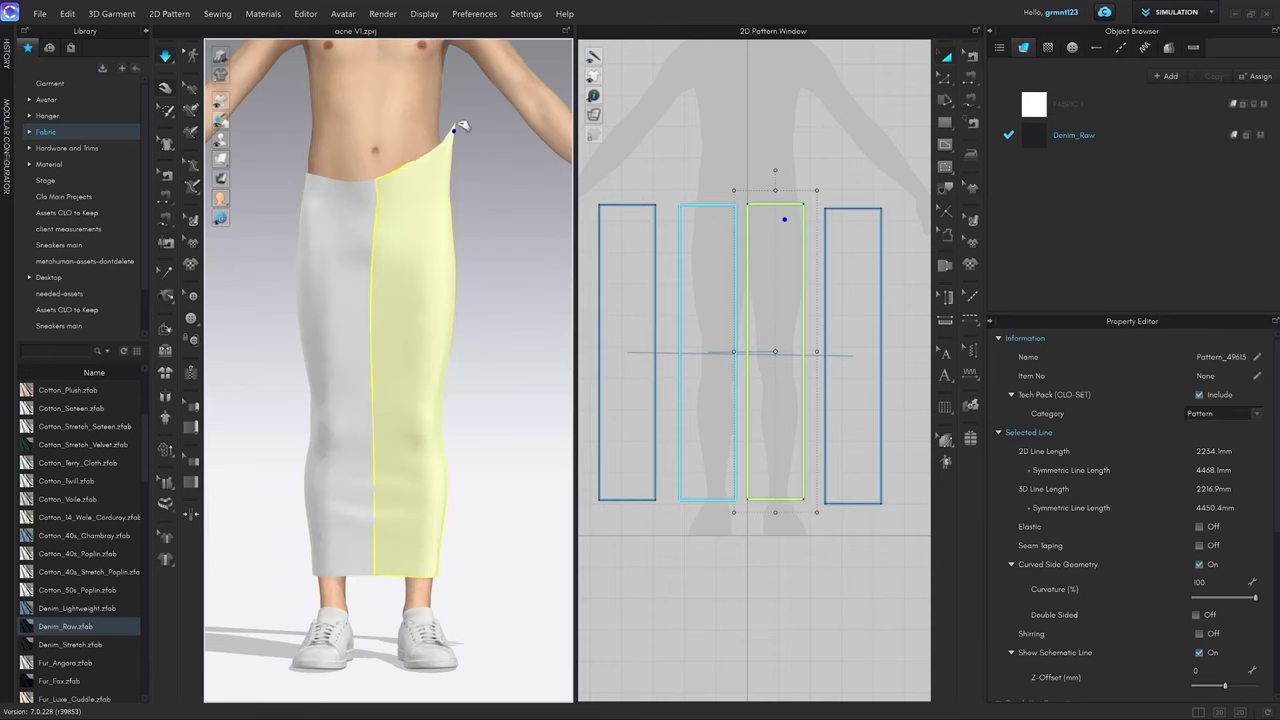
{"action": "left_click", "coordinate": [306, 185]}
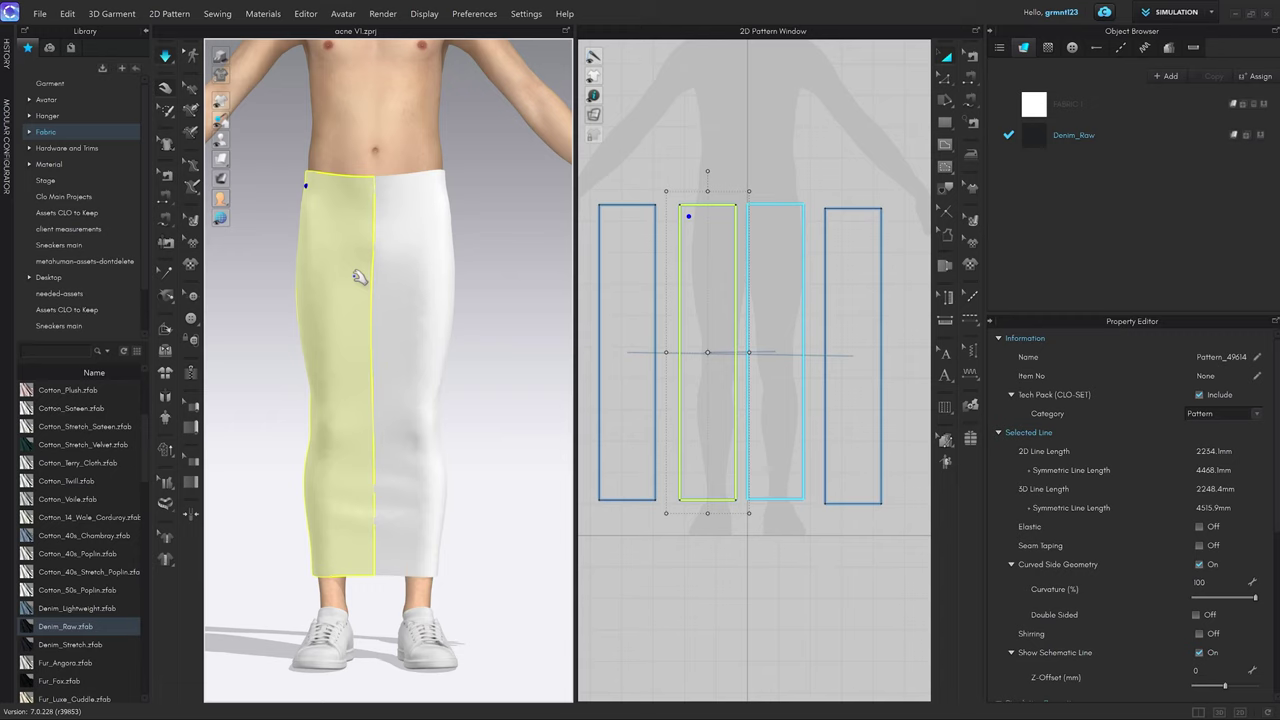
{"action": "mouse_move", "coordinate": [437, 318]}
{"action": "right_mouse_down"}
{"action": "mouse_move", "coordinate": [392, 317]}
{"action": "mouse_move", "coordinate": [457, 320]}
{"action": "right_mouse_up"}
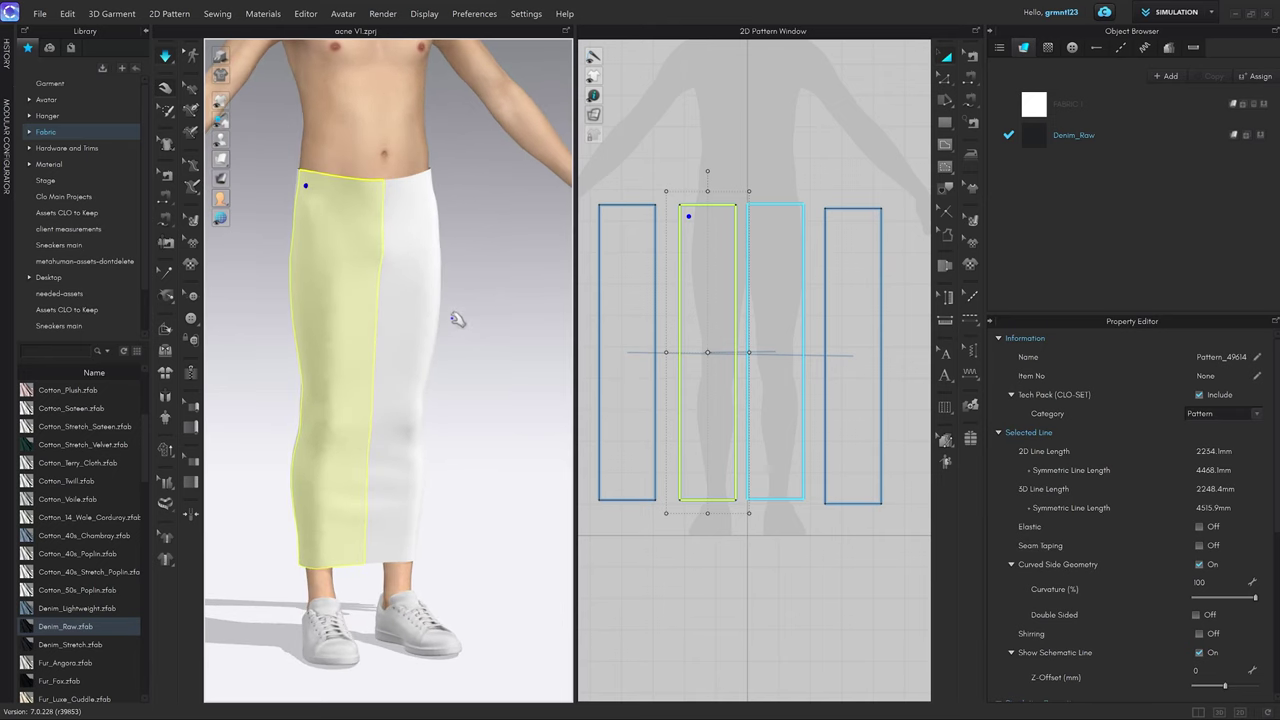
{"action": "middle_click_drag", "start_coordinate": [384, 386], "coordinate": [433, 312]}
{"action": "scroll", "coordinate": [432, 311], "scroll_direction": "up", "scroll_amount": 2}
{"action": "left_click", "coordinate": [448, 314]}
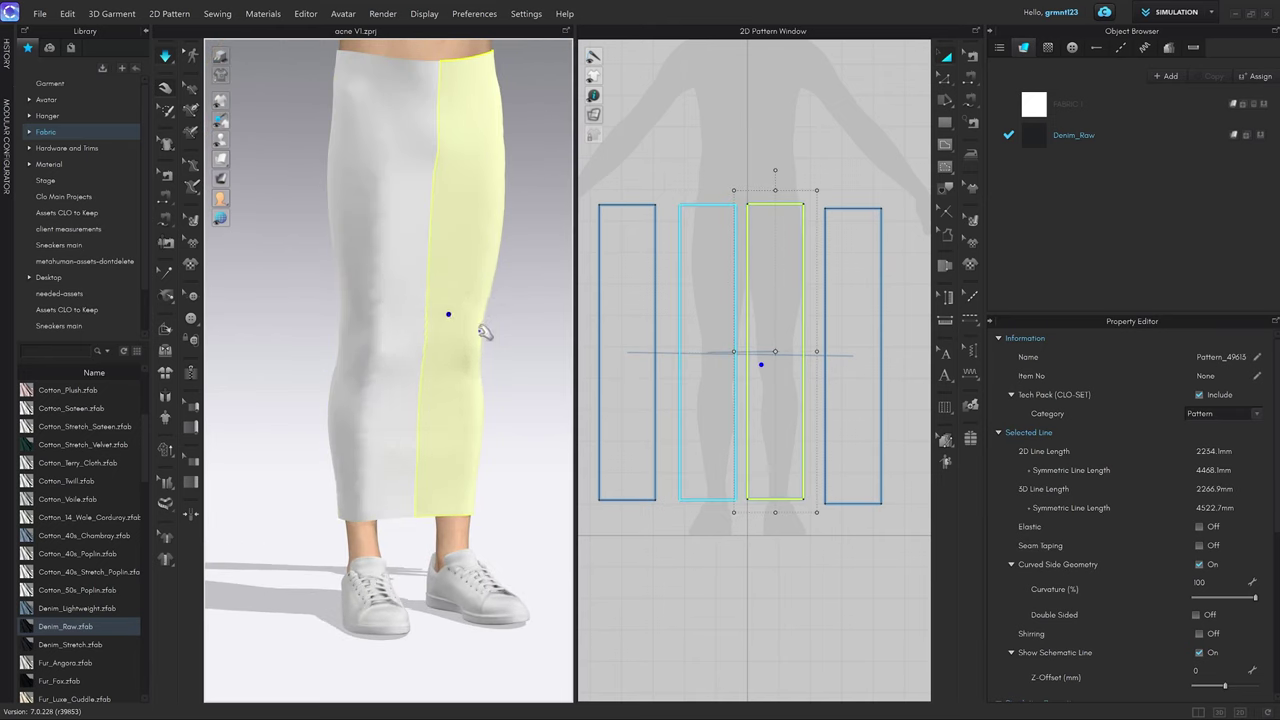
Undo the fabric tugs and the simulation back to the flat, unsimulated panels.
{"action": "key", "text": "ctrl+z"}
{"action": "key", "text": "ctrl+z"}
{"action": "key", "text": "ctrl+z"}
{"action": "key", "text": "ctrl+z"}
{"action": "key", "text": "ctrl+z"}
{"action": "key", "text": "ctrl+z"}
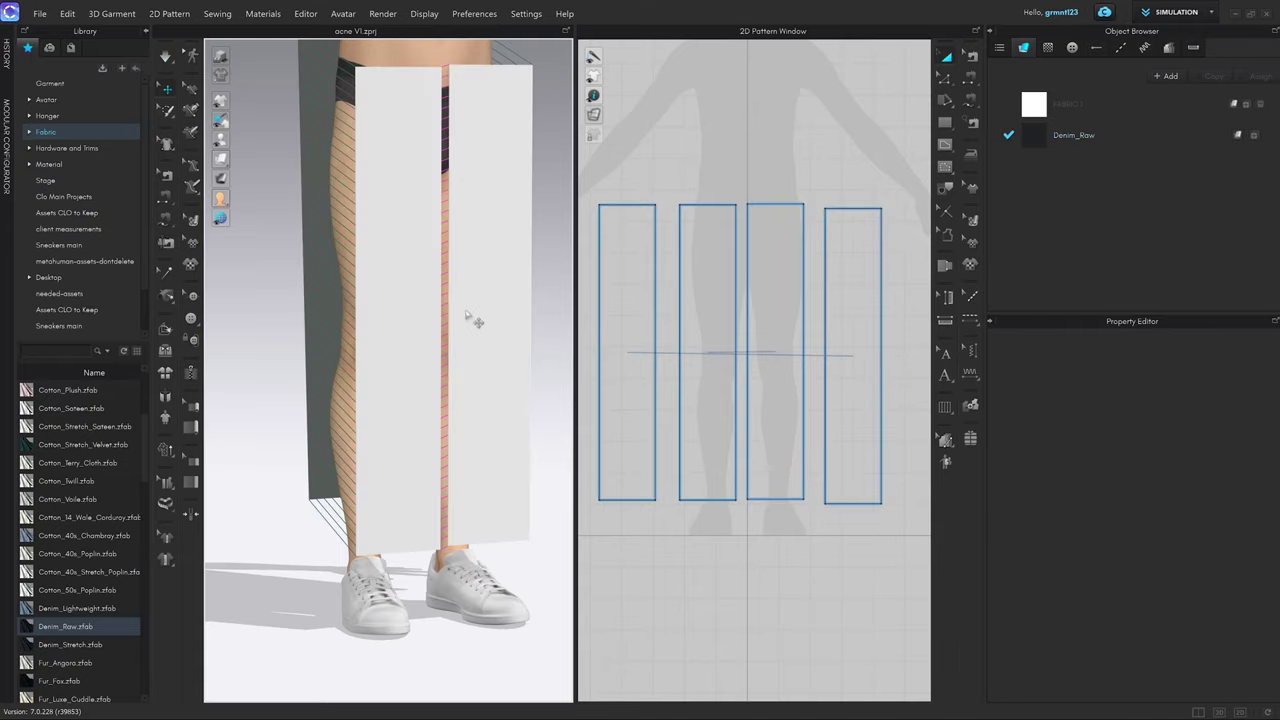
Shorten the centre front seam from its hem end to 193.3 mm on the front panel of the avatar's right leg.
{"action": "mouse_move", "coordinate": [498, 287]}
{"action": "right_mouse_down"}
{"action": "mouse_move", "coordinate": [474, 311]}
{"action": "mouse_move", "coordinate": [475, 338]}
{"action": "mouse_move", "coordinate": [486, 314]}
{"action": "mouse_move", "coordinate": [606, 286]}
{"action": "mouse_move", "coordinate": [453, 275]}
{"action": "mouse_move", "coordinate": [480, 289]}
{"action": "right_mouse_up"}
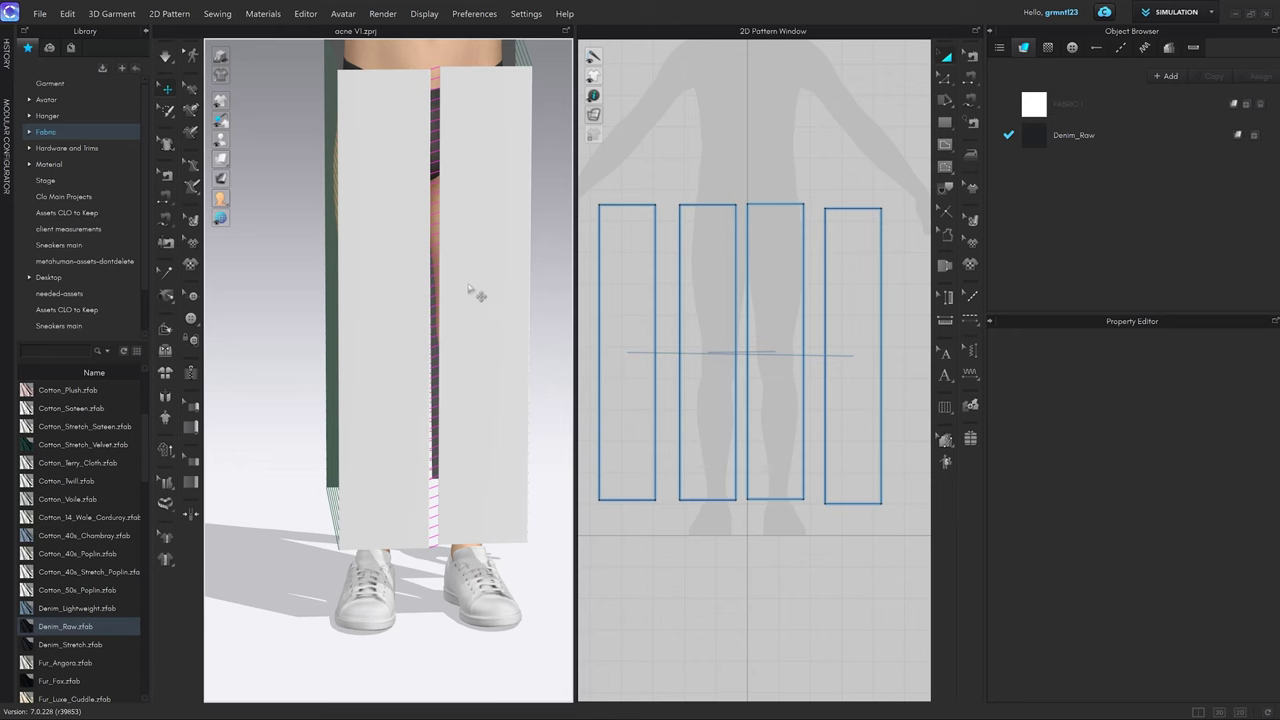
{"action": "key", "text": "b"}
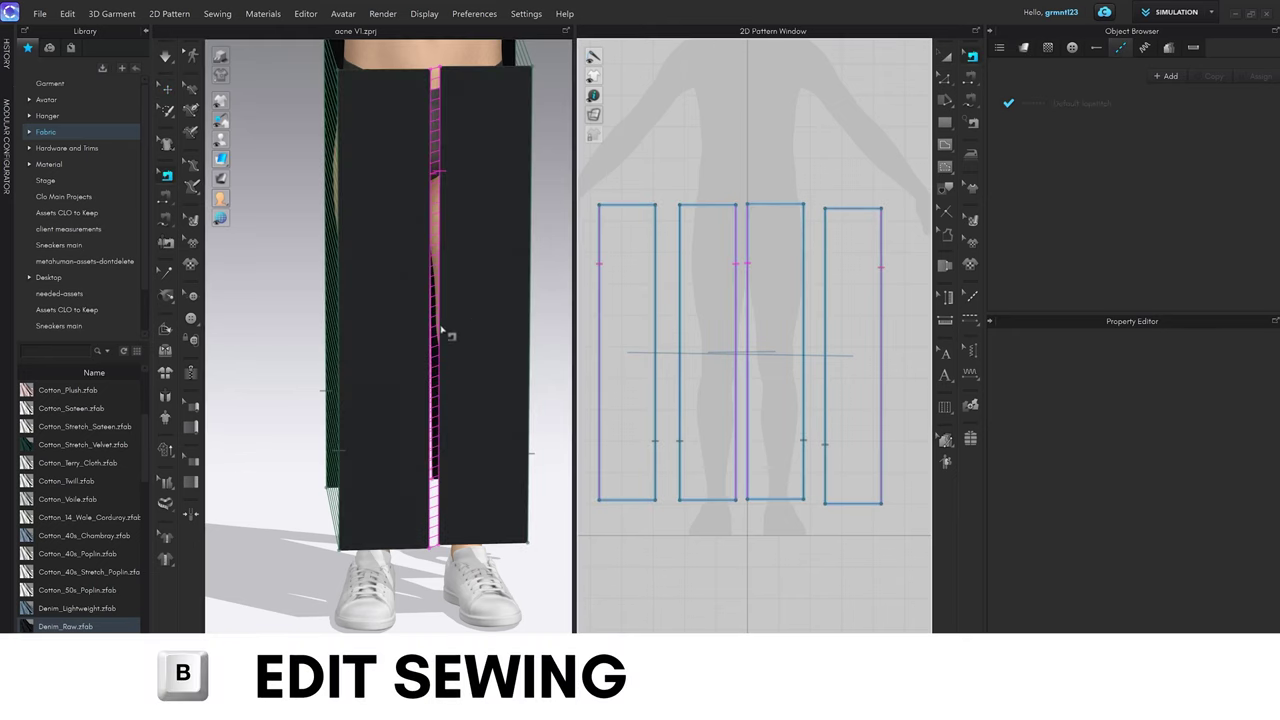
{"action": "left_click", "coordinate": [441, 330]}
{"action": "right_click_drag", "start_coordinate": [471, 331], "coordinate": [465, 306]}
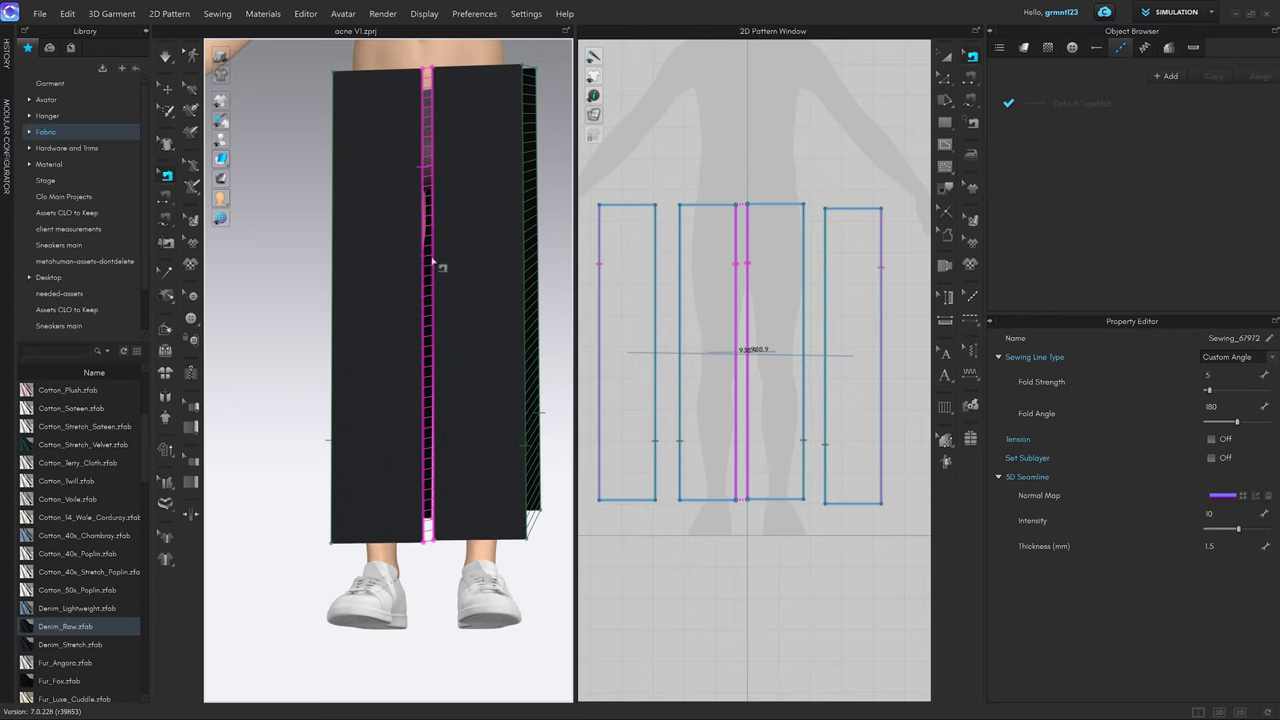
{"action": "right_click_drag", "start_coordinate": [432, 368], "coordinate": [432, 250]}
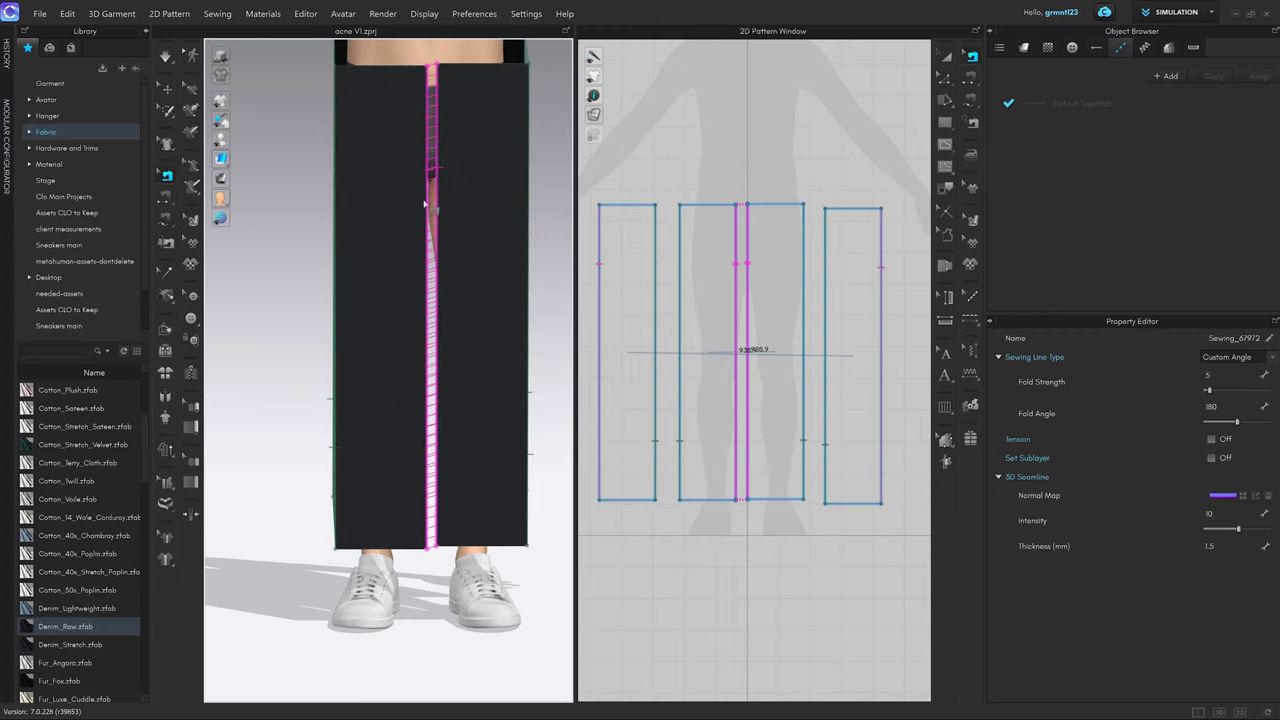
{"action": "scroll", "coordinate": [425, 205], "scroll_direction": "down", "scroll_amount": 5}
{"action": "scroll", "coordinate": [763, 303], "scroll_direction": "up", "scroll_amount": 2}
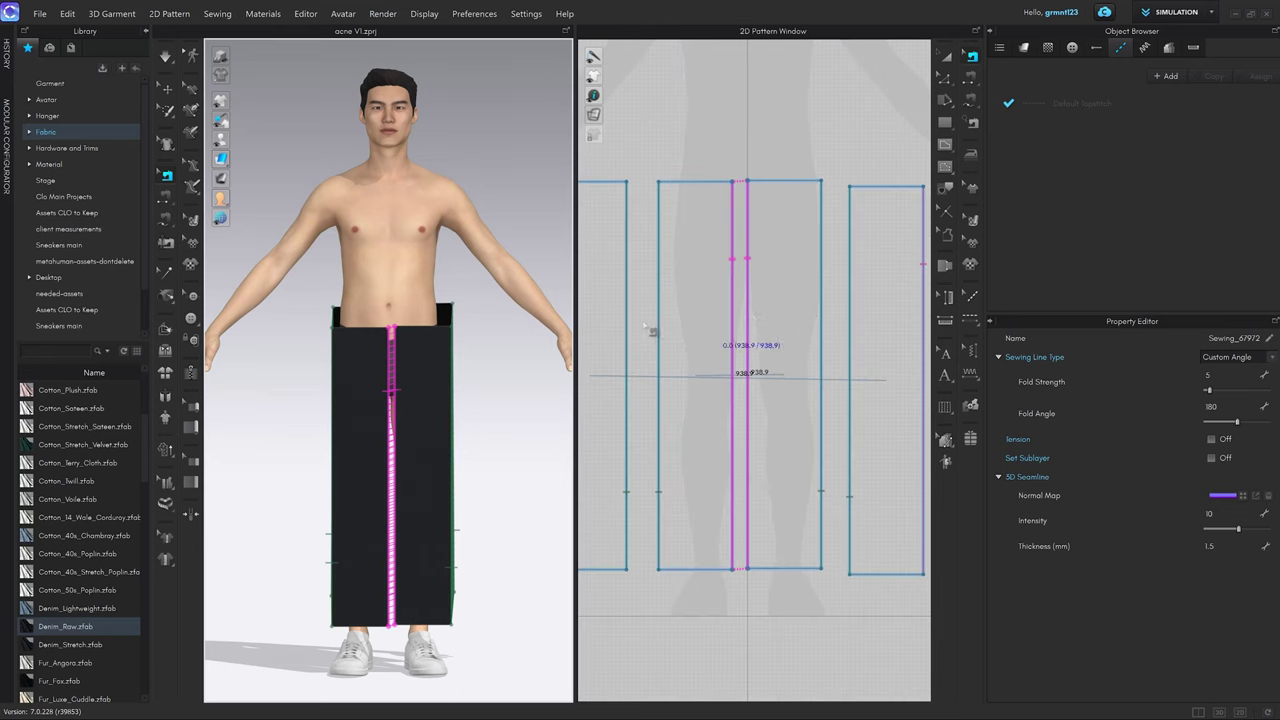
{"action": "middle_click_drag", "start_coordinate": [448, 438], "coordinate": [455, 345]}
{"action": "middle_click_drag", "start_coordinate": [428, 401], "coordinate": [427, 380]}
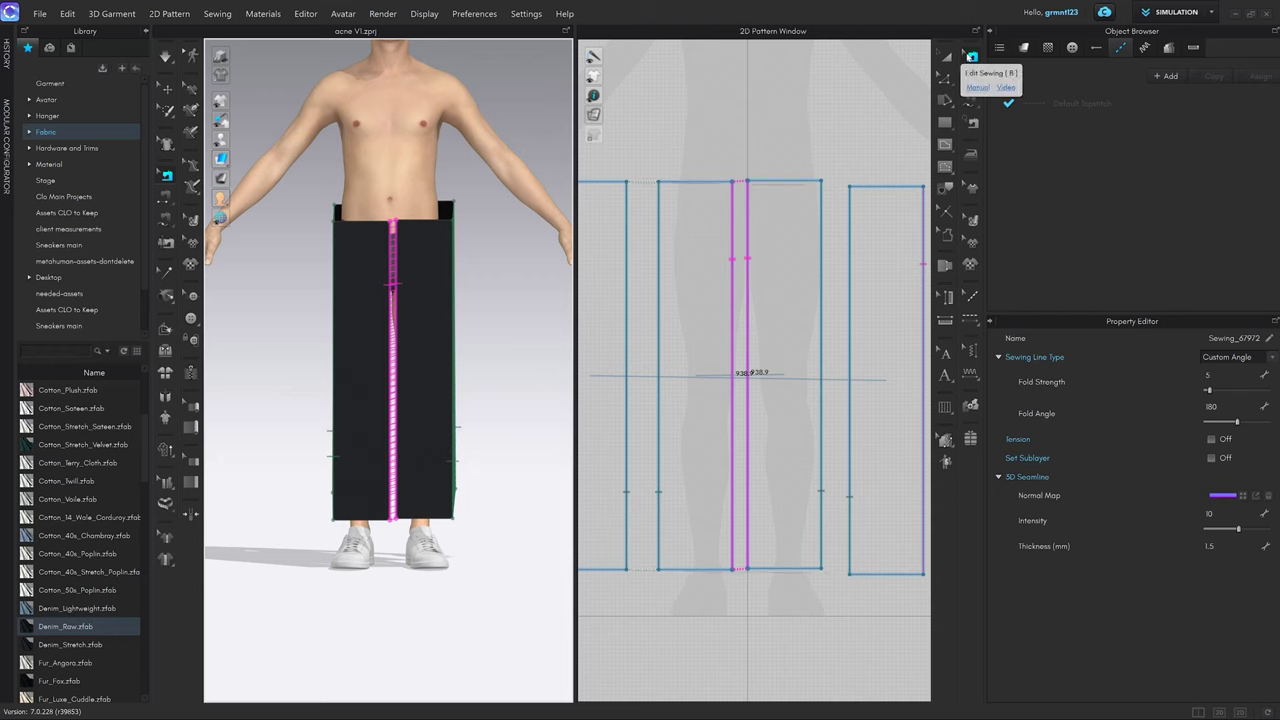
{"action": "left_click", "coordinate": [971, 57]}
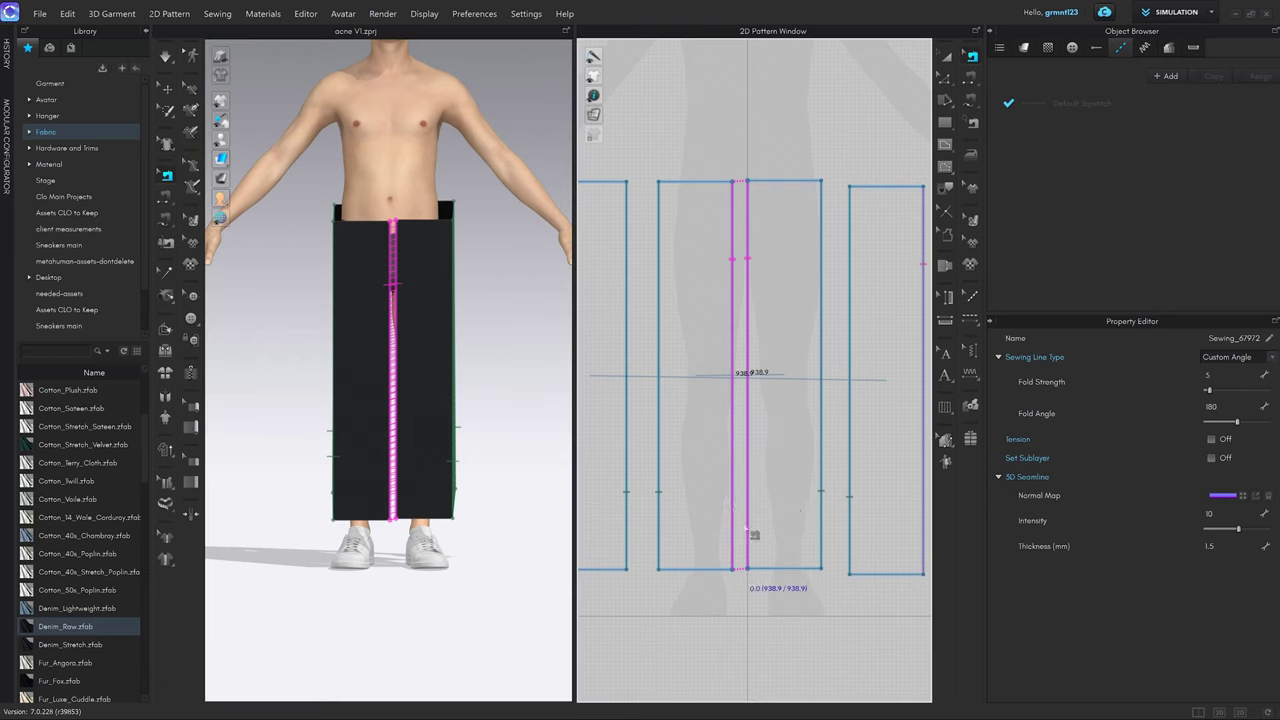
{"action": "scroll", "coordinate": [727, 560], "scroll_direction": "up", "scroll_amount": 3}
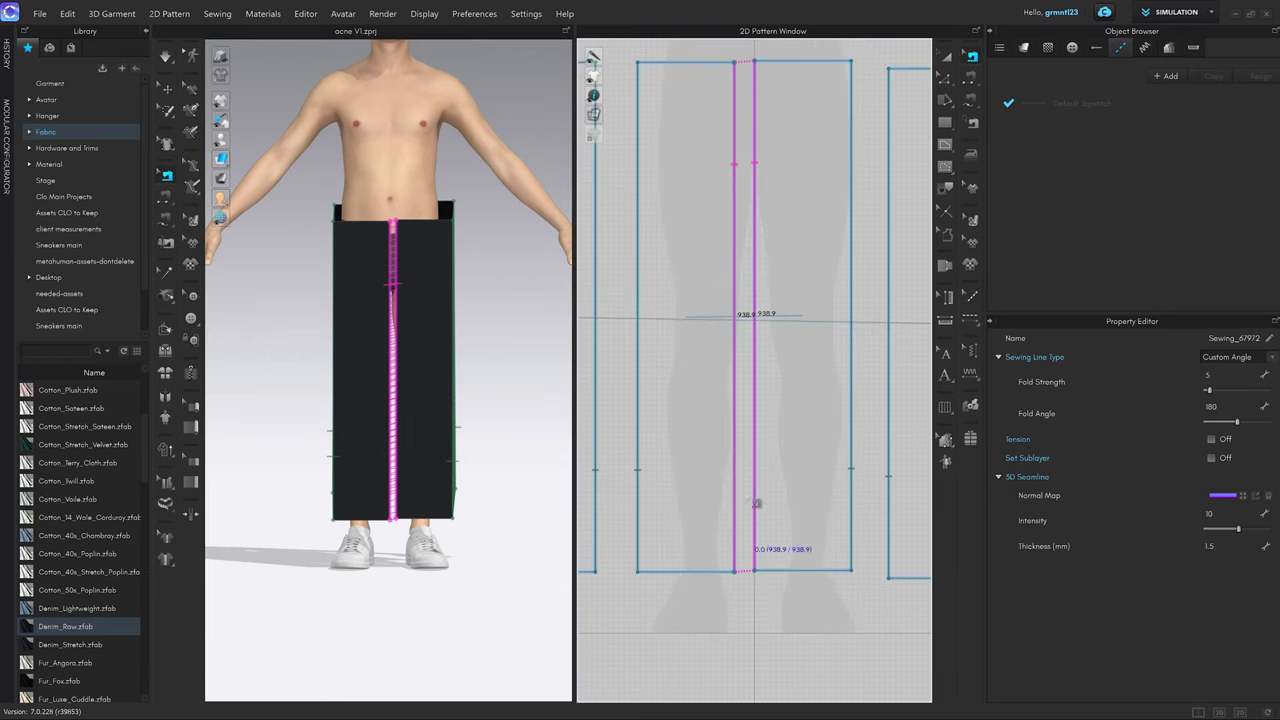
{"action": "left_click_drag", "start_coordinate": [730, 627], "coordinate": [764, 216]}
{"action": "scroll", "coordinate": [764, 216], "scroll_direction": "up", "scroll_amount": 3}
{"action": "scroll", "coordinate": [757, 234], "scroll_direction": "down", "scroll_amount": 3}
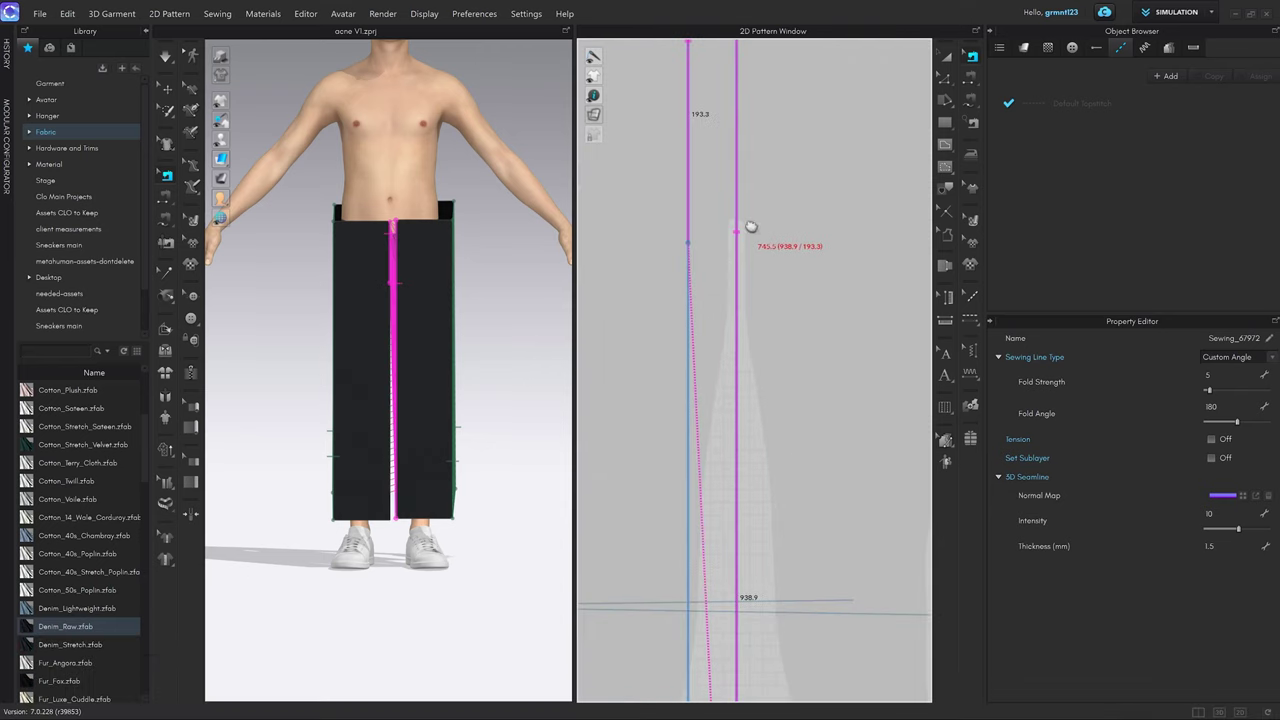
{"action": "scroll", "coordinate": [791, 238], "scroll_direction": "down", "scroll_amount": 4}
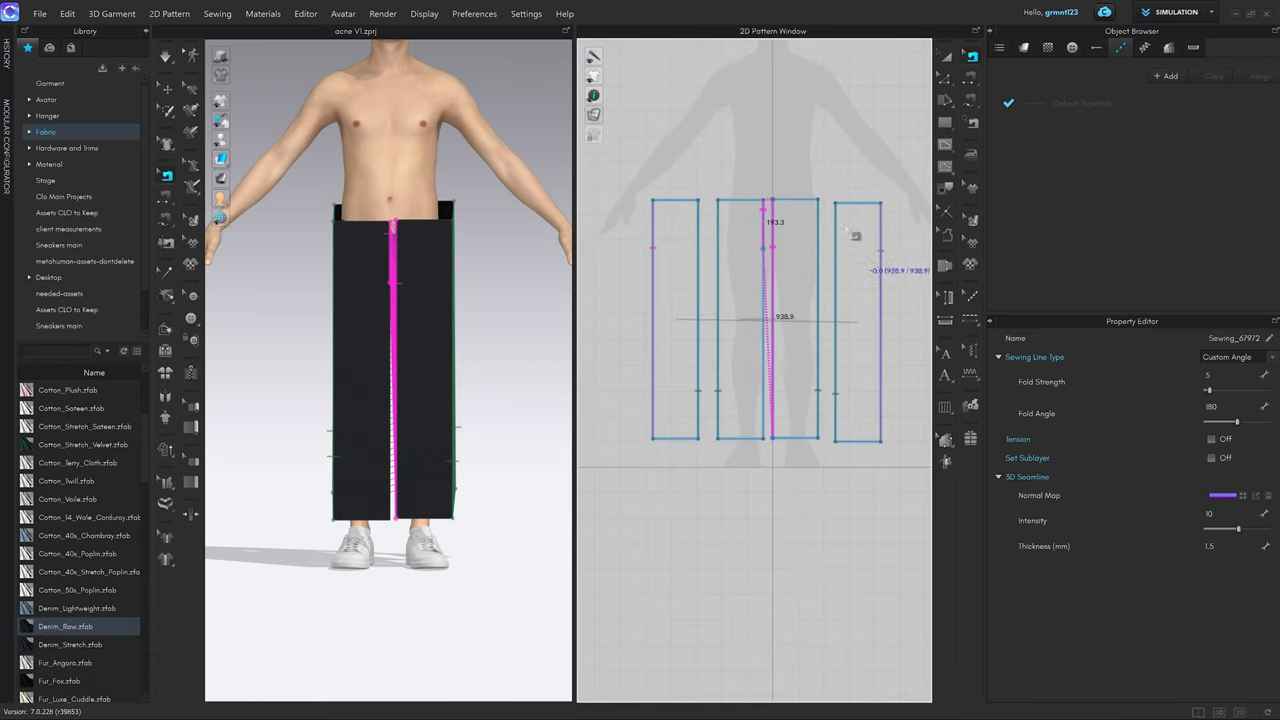
Move the front panel of the avatar's left leg slightly away from the centre line in the 2D layout, then clear the selection.
{"action": "key", "text": "a"}
{"action": "scroll", "coordinate": [757, 234], "scroll_direction": "up", "scroll_amount": 3}
{"action": "left_click", "coordinate": [838, 229]}
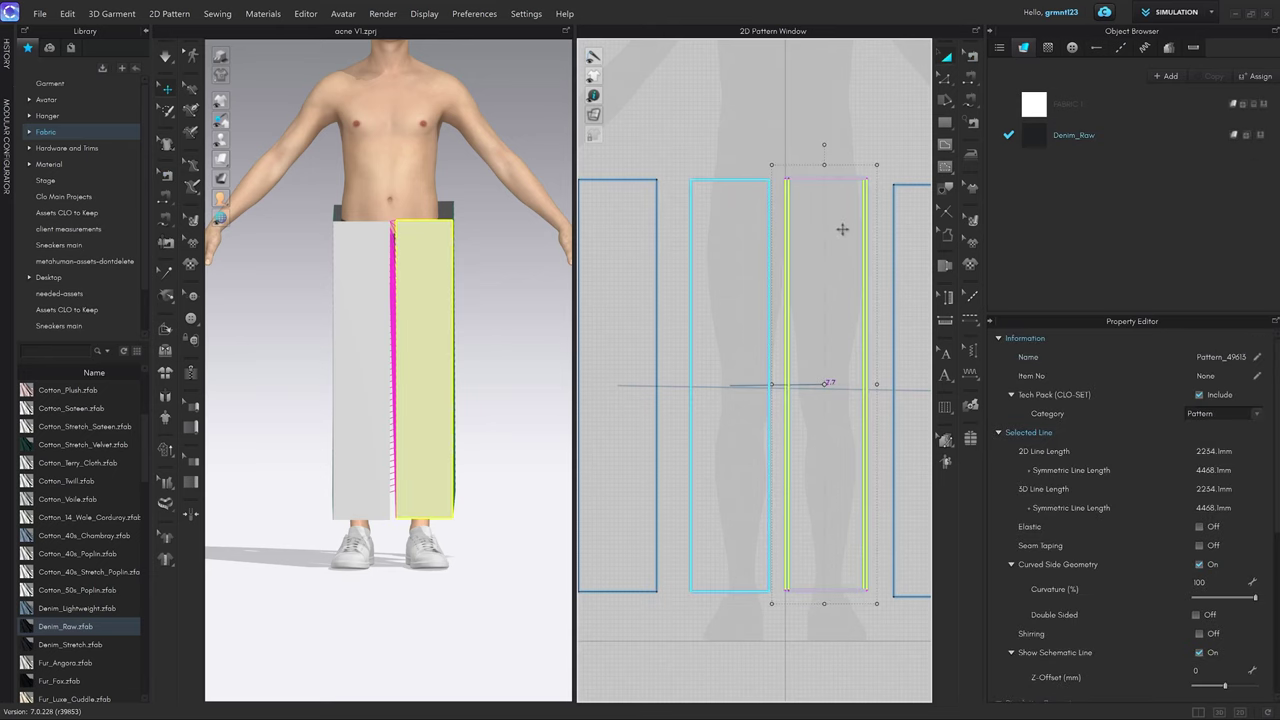
{"action": "left_click_drag", "start_coordinate": [834, 238], "coordinate": [837, 239]}
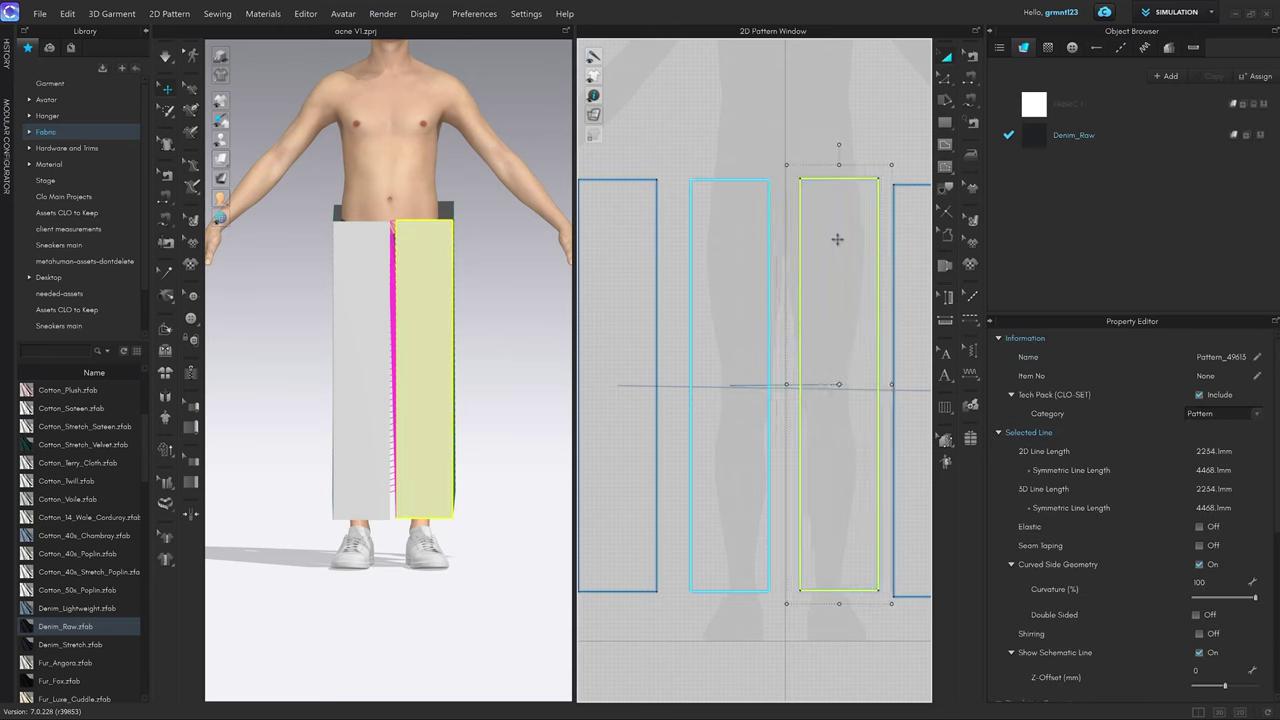
{"action": "left_click", "coordinate": [733, 289]}
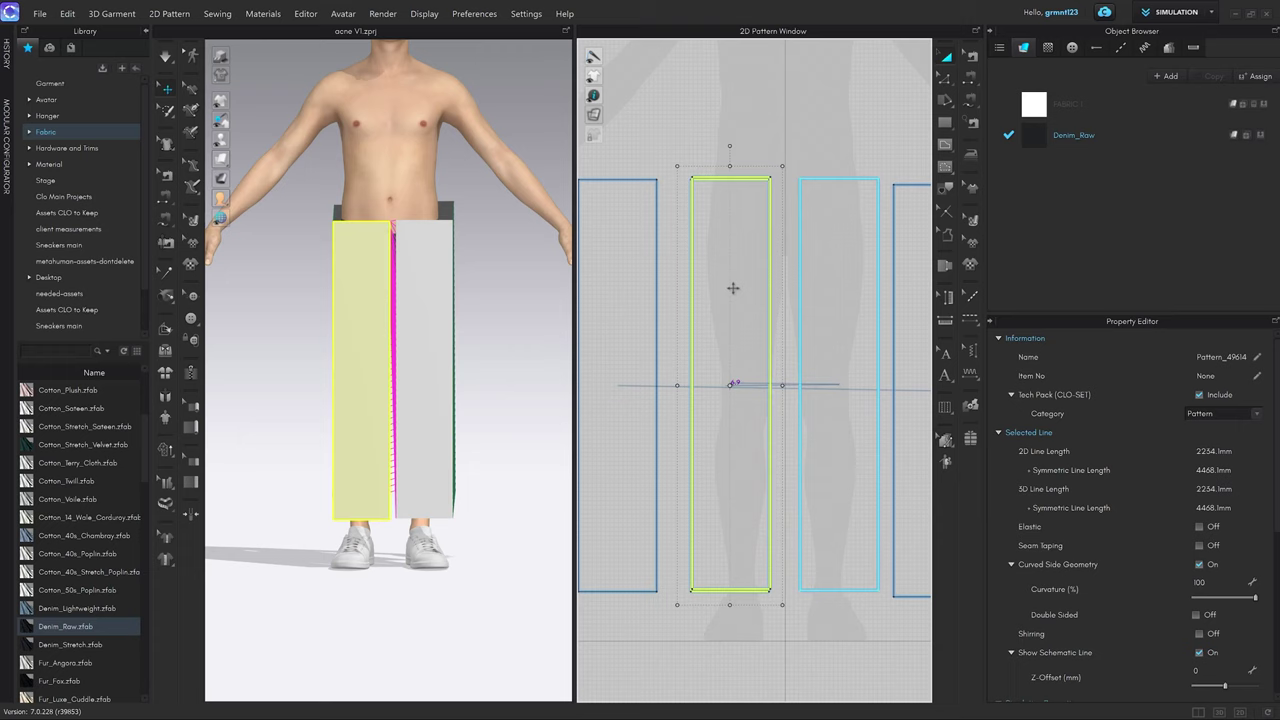
{"action": "scroll", "coordinate": [855, 451], "scroll_direction": "down", "scroll_amount": 2}
{"action": "middle_click_drag", "start_coordinate": [835, 420], "coordinate": [800, 377]}
{"action": "left_click", "coordinate": [923, 271]}
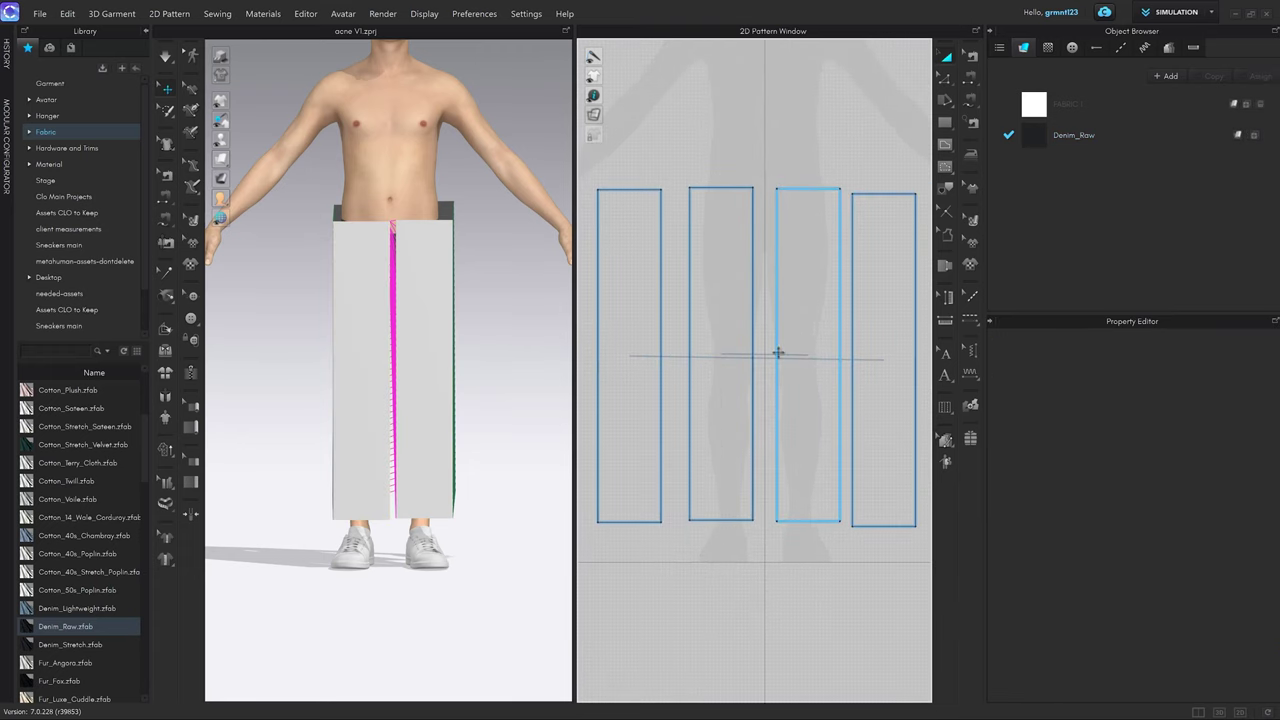
{"action": "middle_click_drag", "start_coordinate": [785, 327], "coordinate": [783, 319]}
Simulate the panels with the unequal centre front seam and examine the drape on the avatar.
{"action": "key", "text": "b"}
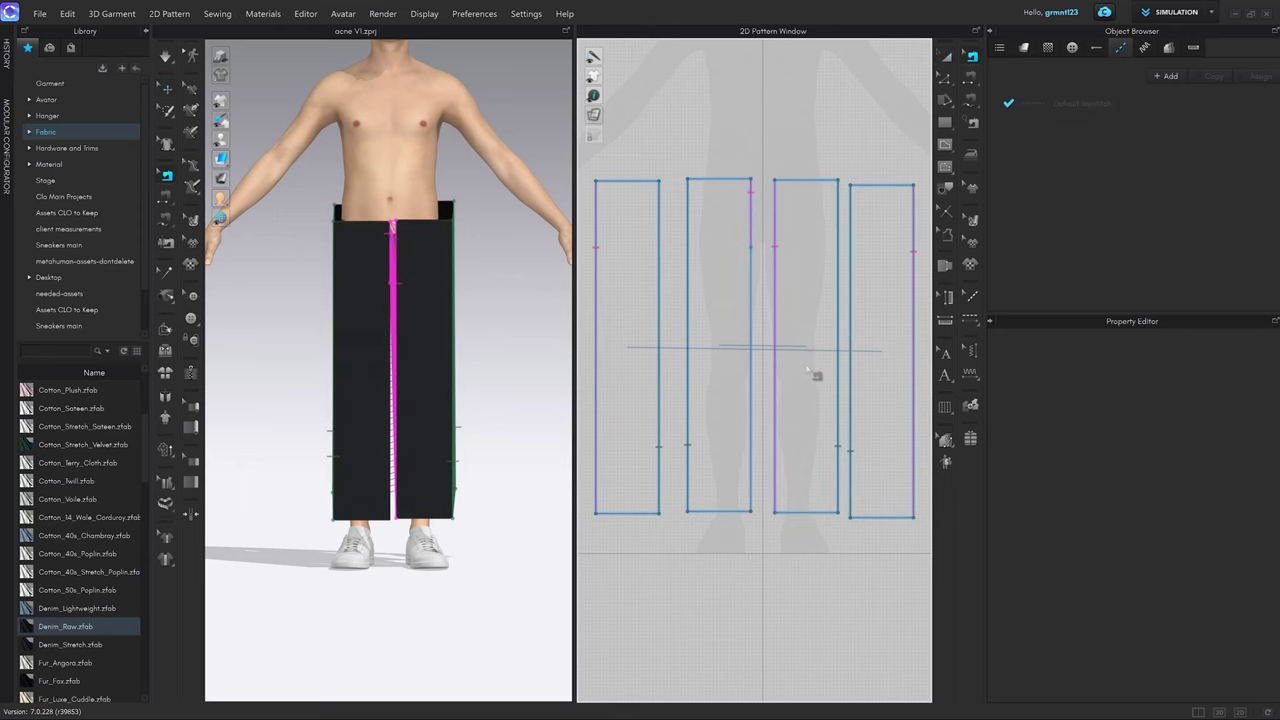
{"action": "scroll", "coordinate": [398, 332], "scroll_direction": "up", "scroll_amount": 2}
{"action": "right_click_drag", "start_coordinate": [398, 332], "coordinate": [440, 377]}
{"action": "key", "text": "q"}
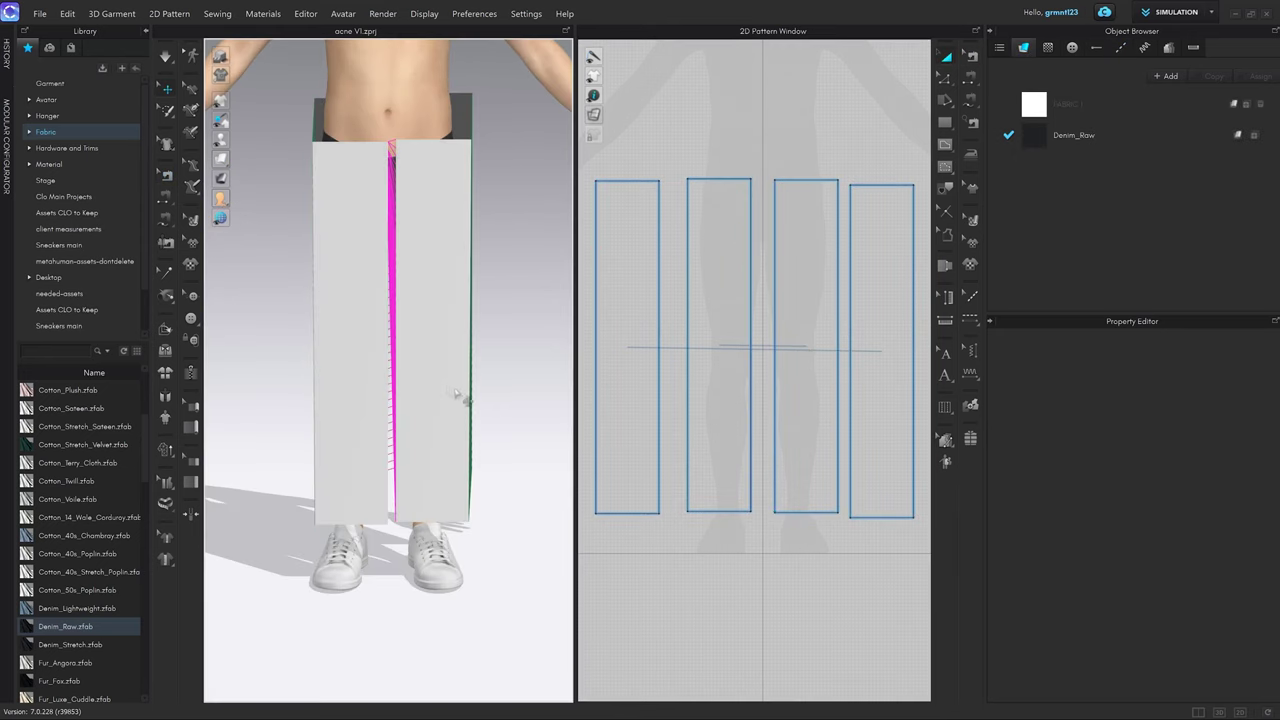
{"action": "key", "text": "space"}
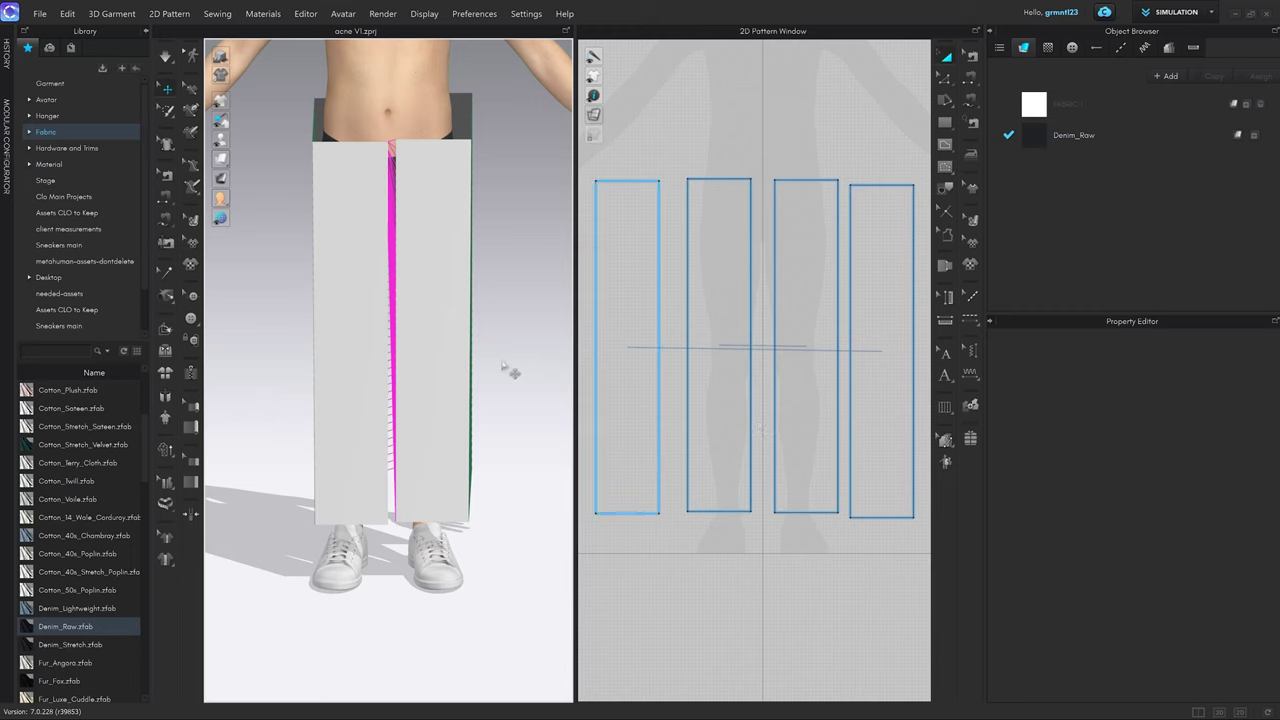
{"action": "key", "text": "space"}
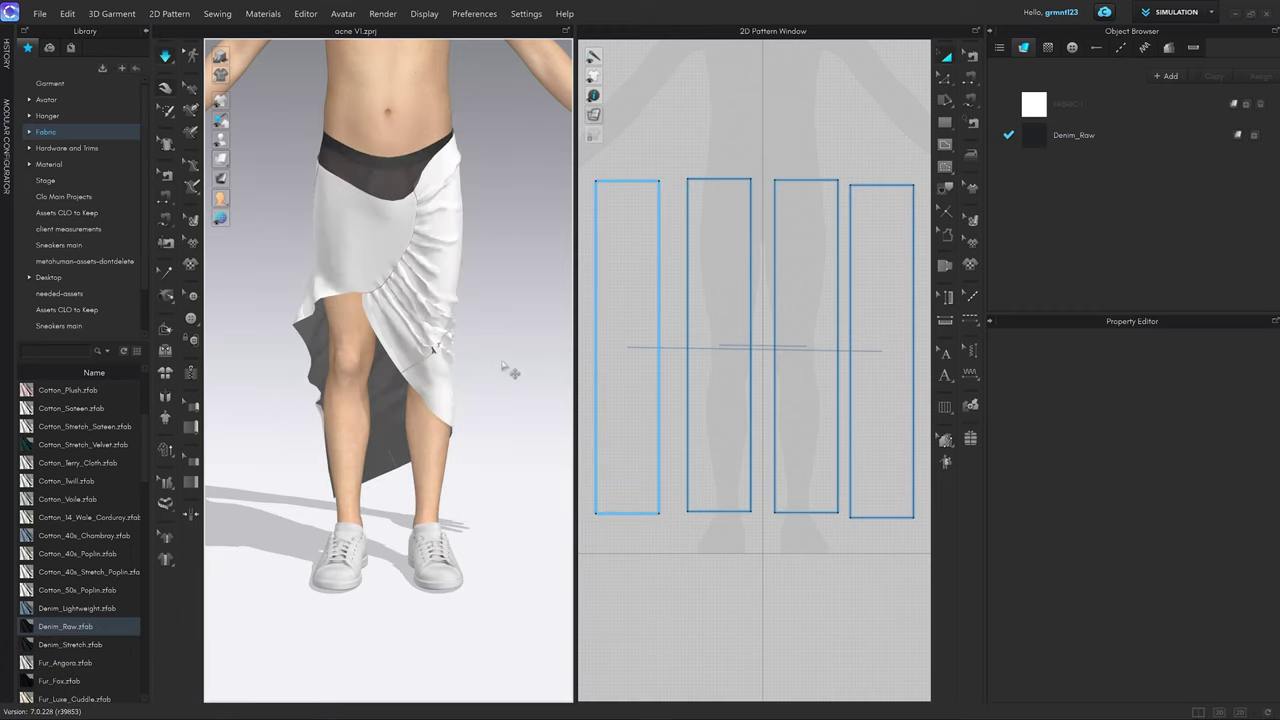
{"action": "right_click_drag", "start_coordinate": [488, 354], "coordinate": [518, 354]}
{"action": "scroll", "coordinate": [518, 354], "scroll_direction": "down", "scroll_amount": 5}
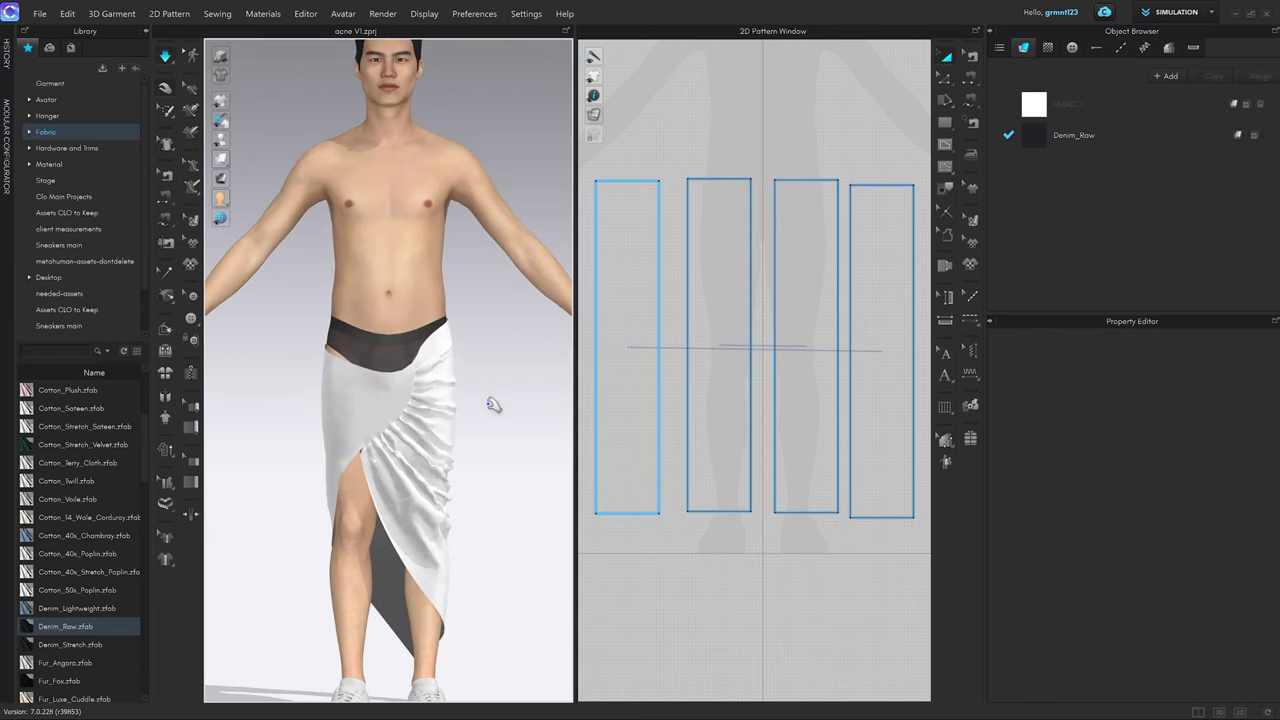
Tug the simulated front panel near the waist, then undo the simulation back to the flat panels.
{"action": "scroll", "coordinate": [491, 406], "scroll_direction": "up", "scroll_amount": 4}
{"action": "left_click_drag", "start_coordinate": [355, 249], "coordinate": [300, 96]}
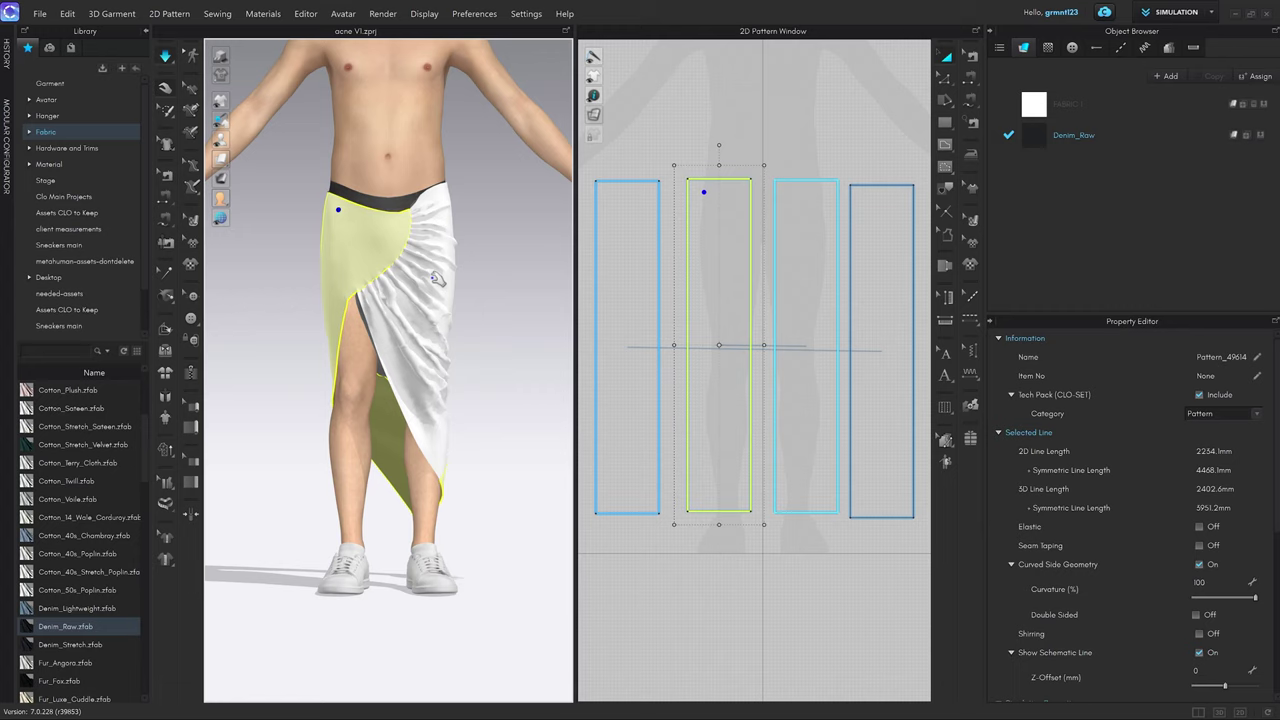
{"action": "left_click", "coordinate": [496, 307]}
{"action": "key", "text": "ctrl+f"}
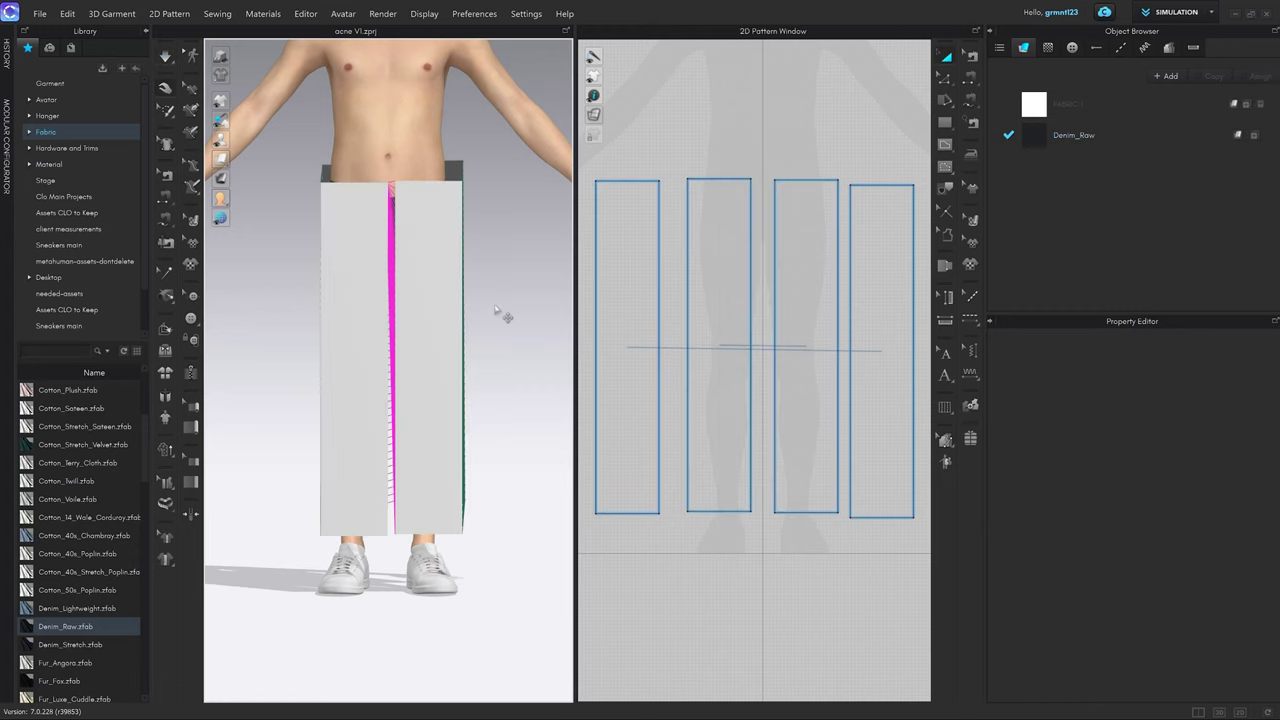
Shorten the centre front seam on the other front panel to 193.3 mm so both sides have equal length.
{"action": "key", "text": "b"}
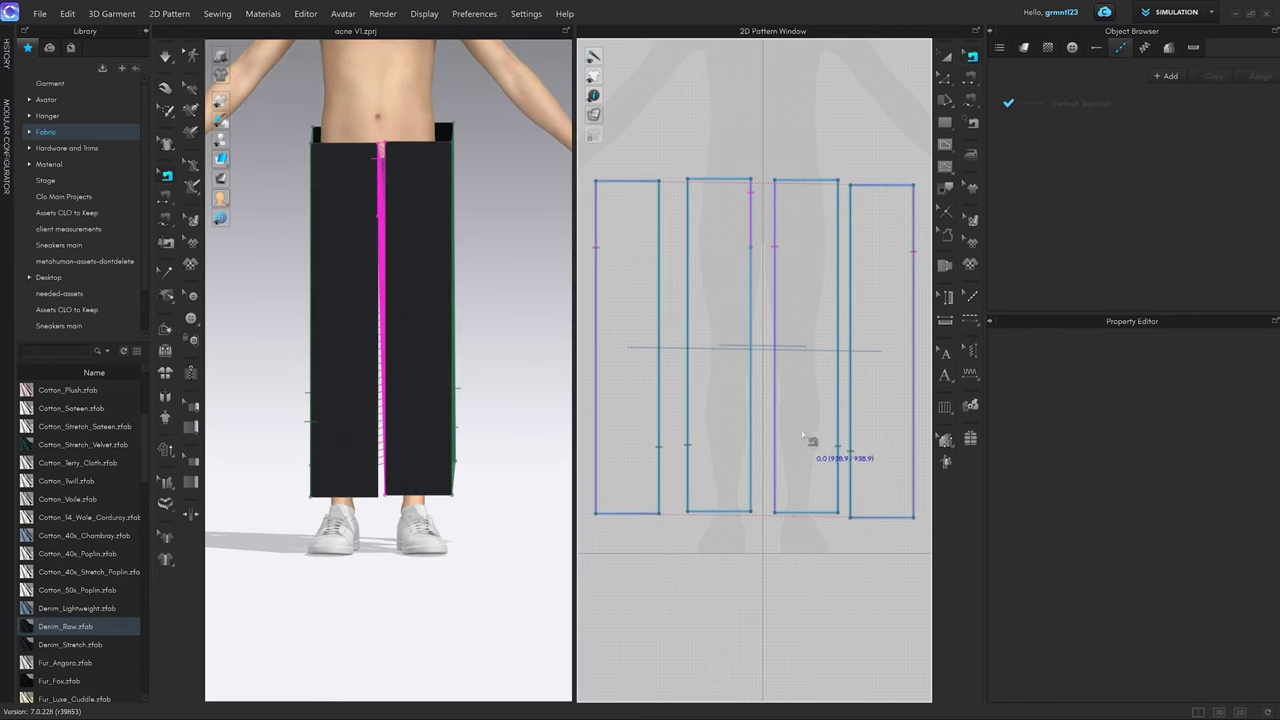
{"action": "left_click", "coordinate": [776, 442]}
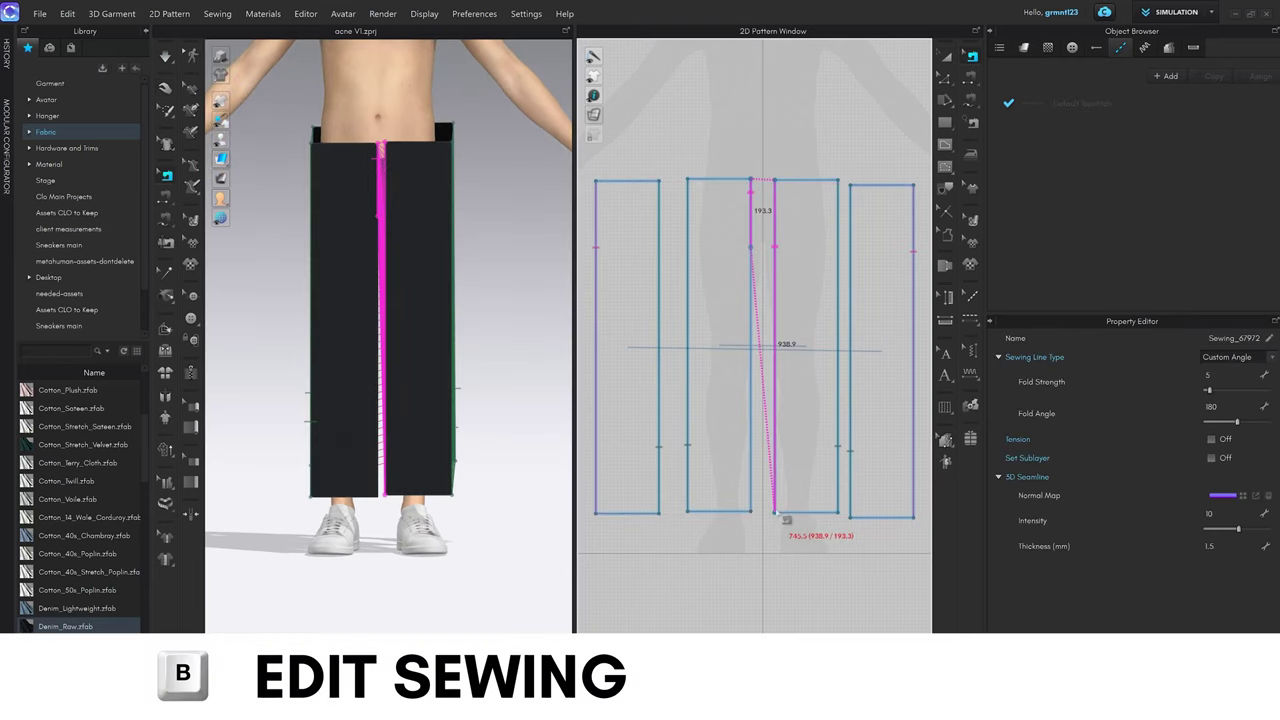
{"action": "left_click_drag", "start_coordinate": [786, 523], "coordinate": [784, 232]}
{"action": "scroll", "coordinate": [775, 265], "scroll_direction": "up", "scroll_amount": 3}
{"action": "scroll", "coordinate": [775, 255], "scroll_direction": "up", "scroll_amount": 2}
{"action": "scroll", "coordinate": [786, 226], "scroll_direction": "up", "scroll_amount": 2}
{"action": "scroll", "coordinate": [786, 192], "scroll_direction": "down", "scroll_amount": 2}
{"action": "scroll", "coordinate": [786, 238], "scroll_direction": "up", "scroll_amount": 2}
{"action": "scroll", "coordinate": [786, 236], "scroll_direction": "down", "scroll_amount": 2}
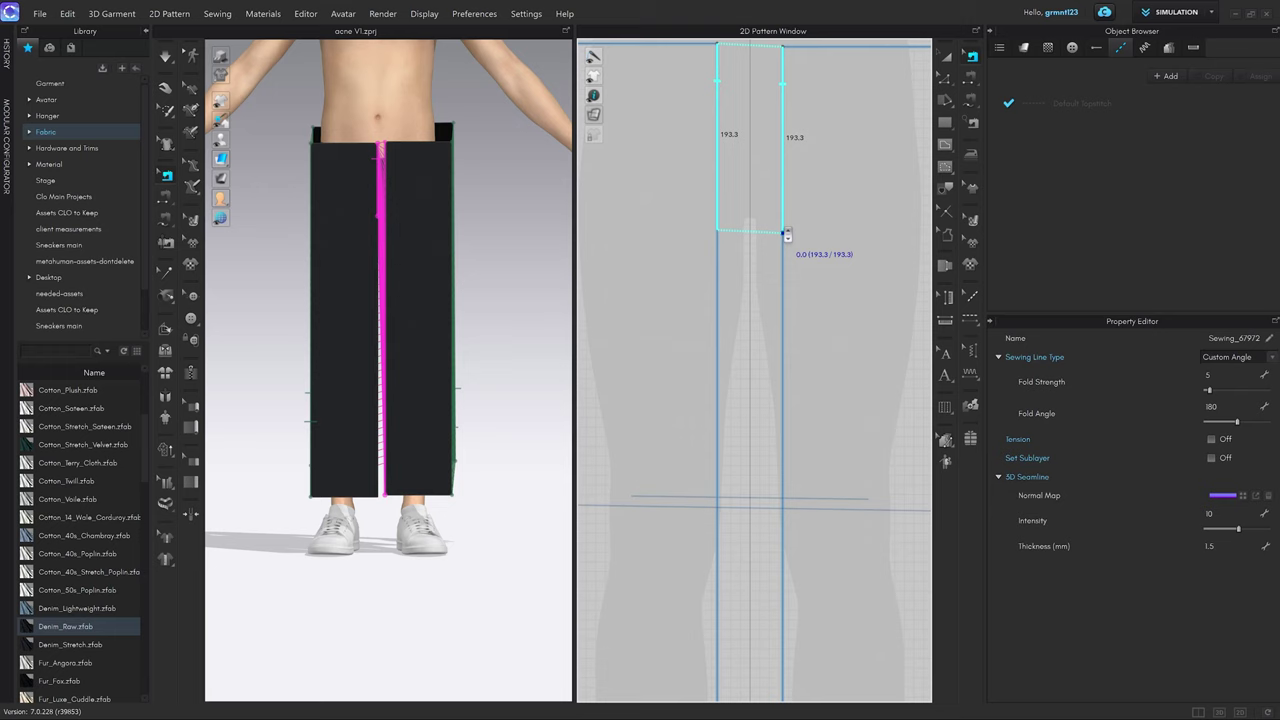
{"action": "scroll", "coordinate": [784, 232], "scroll_direction": "down", "scroll_amount": 4}
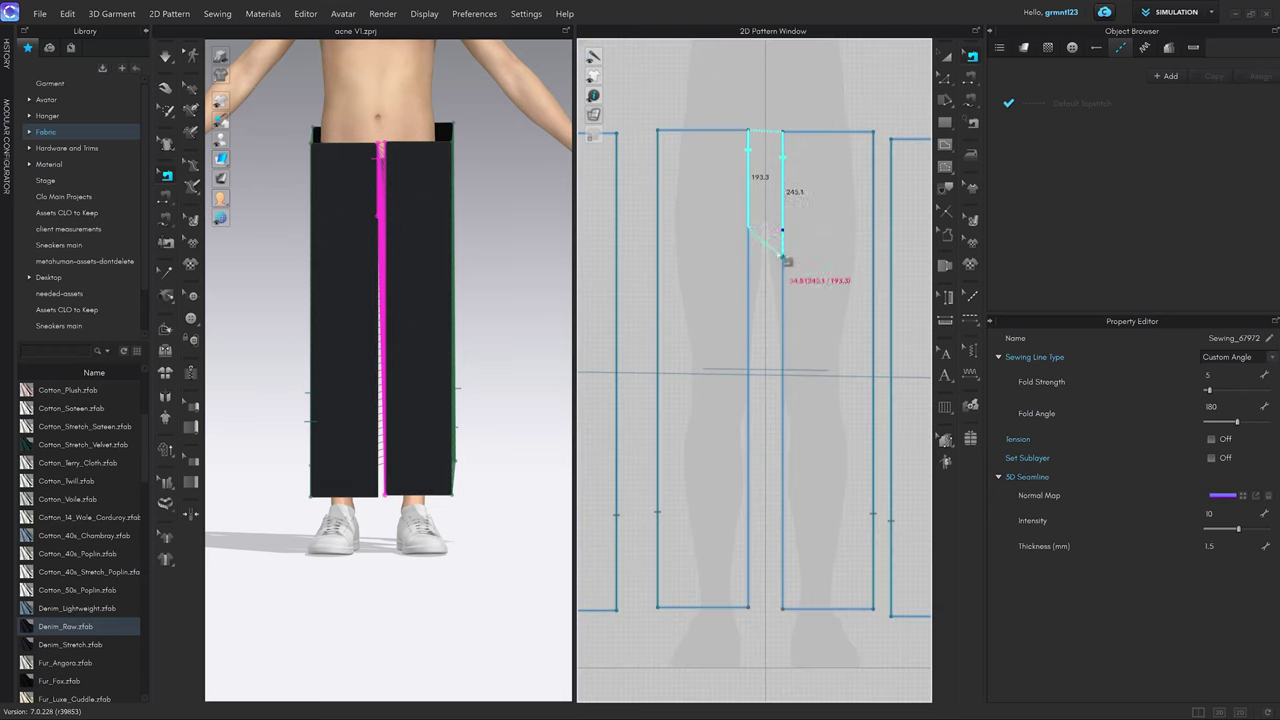
{"action": "left_click", "coordinate": [784, 234]}
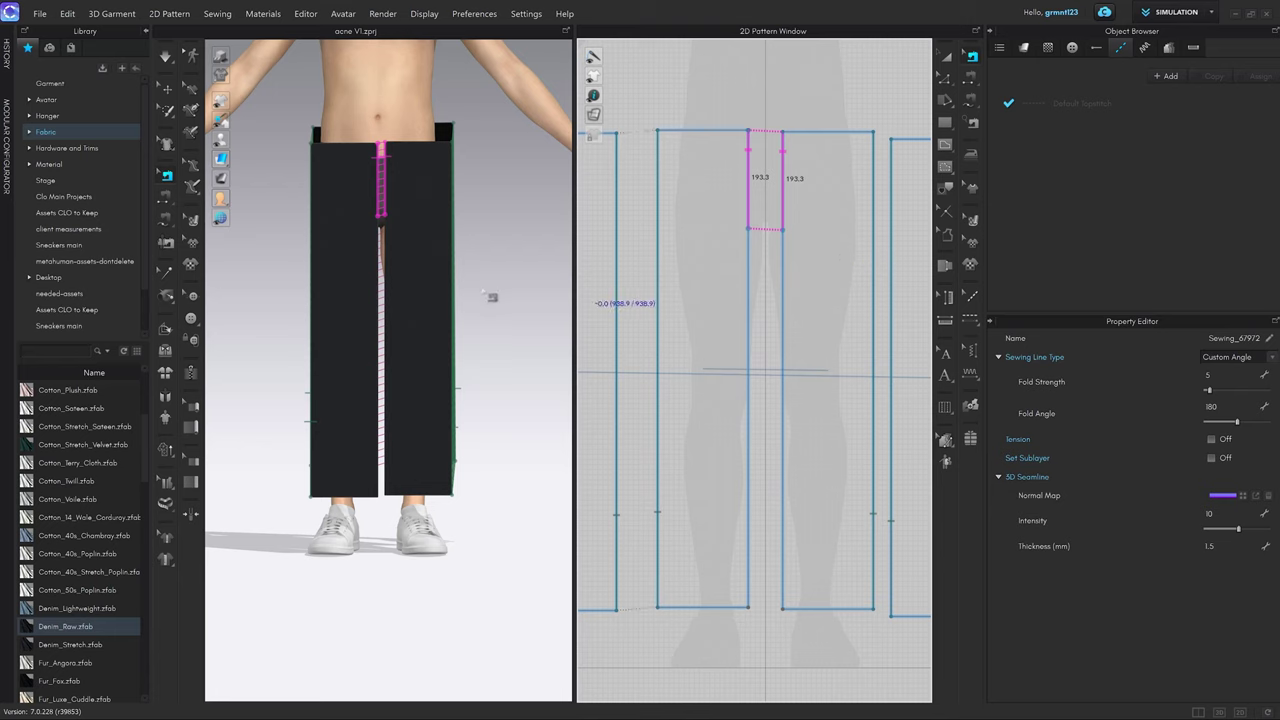
Simulate the sewn panels, tug the fabric near the centre back seam, and examine the drape from front and back.
{"action": "key", "text": "space"}
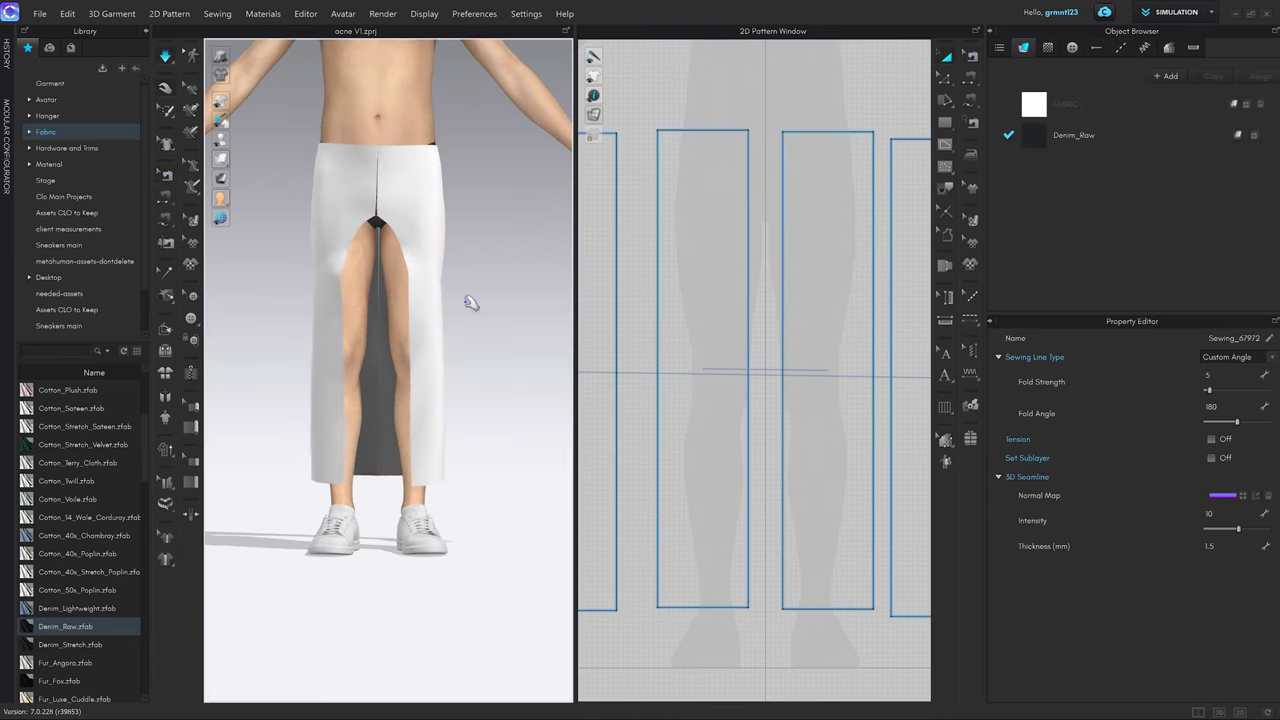
{"action": "right_click_drag", "start_coordinate": [503, 306], "coordinate": [437, 262]}
{"action": "left_click_drag", "start_coordinate": [432, 251], "coordinate": [459, 277]}
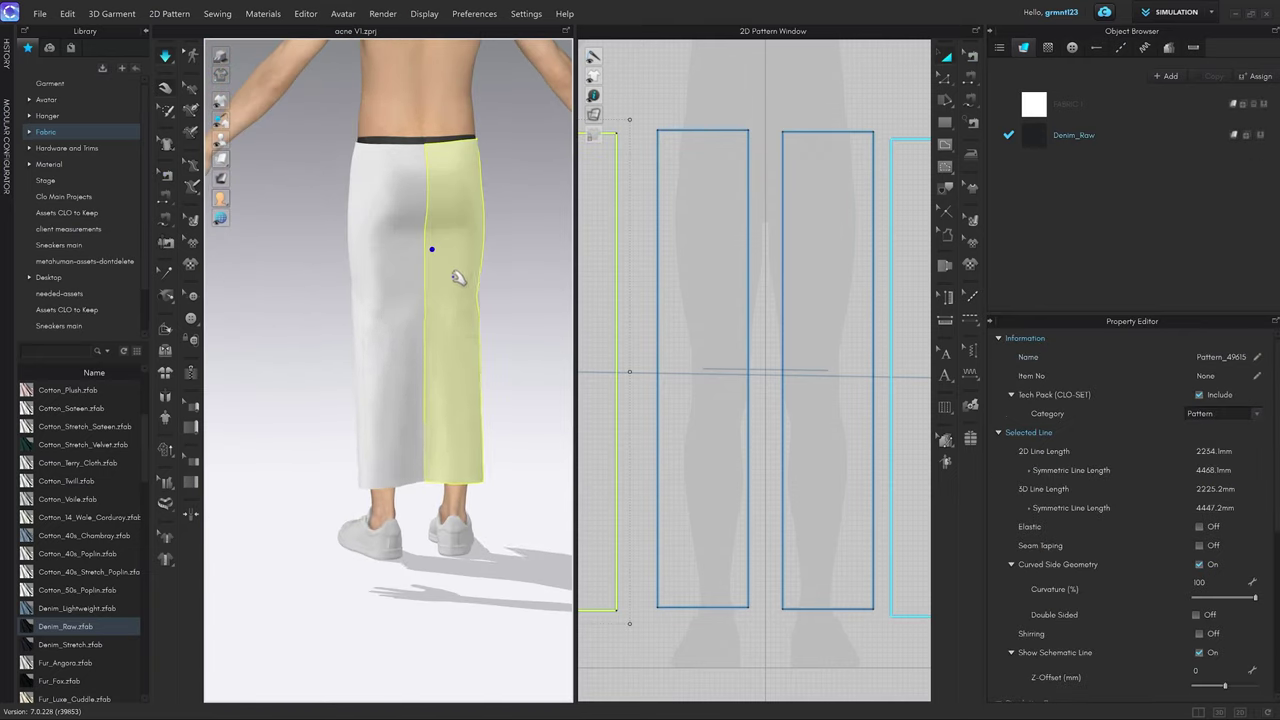
{"action": "key", "text": "b"}
{"action": "key", "text": "2"}
{"action": "key", "text": "z"}
{"action": "scroll", "coordinate": [492, 440], "scroll_direction": "up", "scroll_amount": 3}
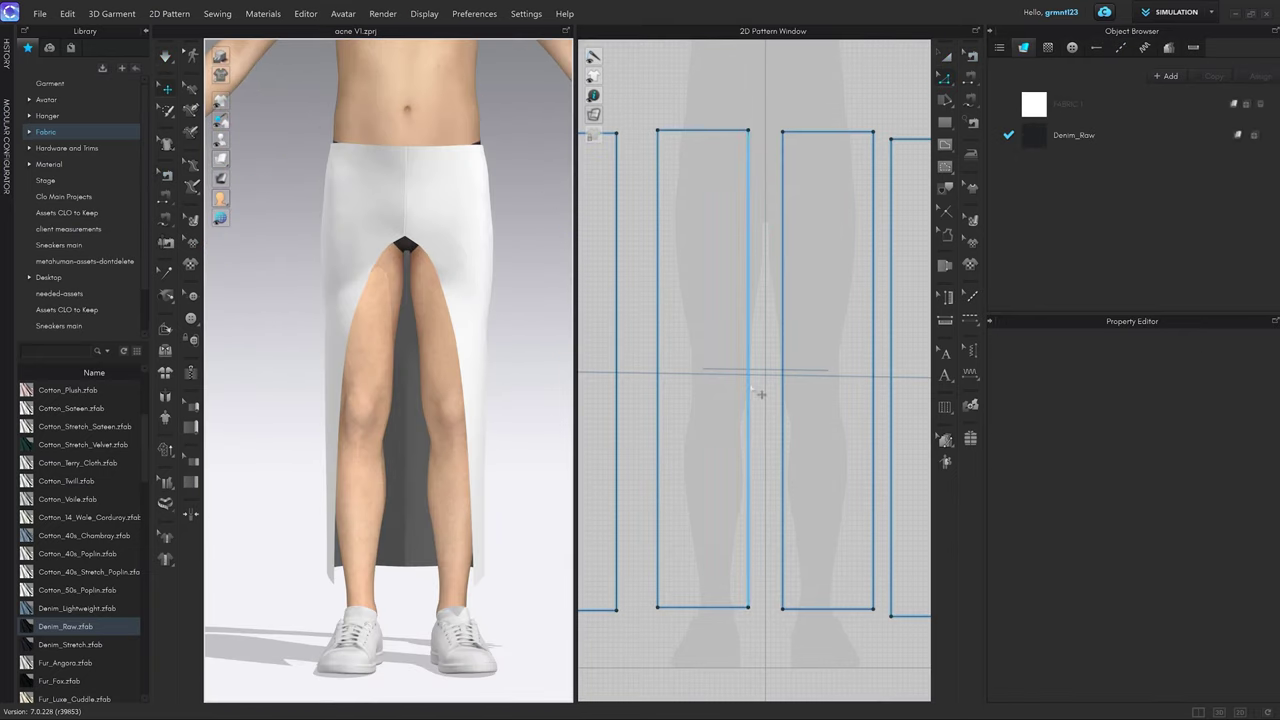
{"action": "scroll", "coordinate": [774, 340], "scroll_direction": "down", "scroll_amount": 2}
{"action": "scroll", "coordinate": [773, 329], "scroll_direction": "down", "scroll_amount": 2}
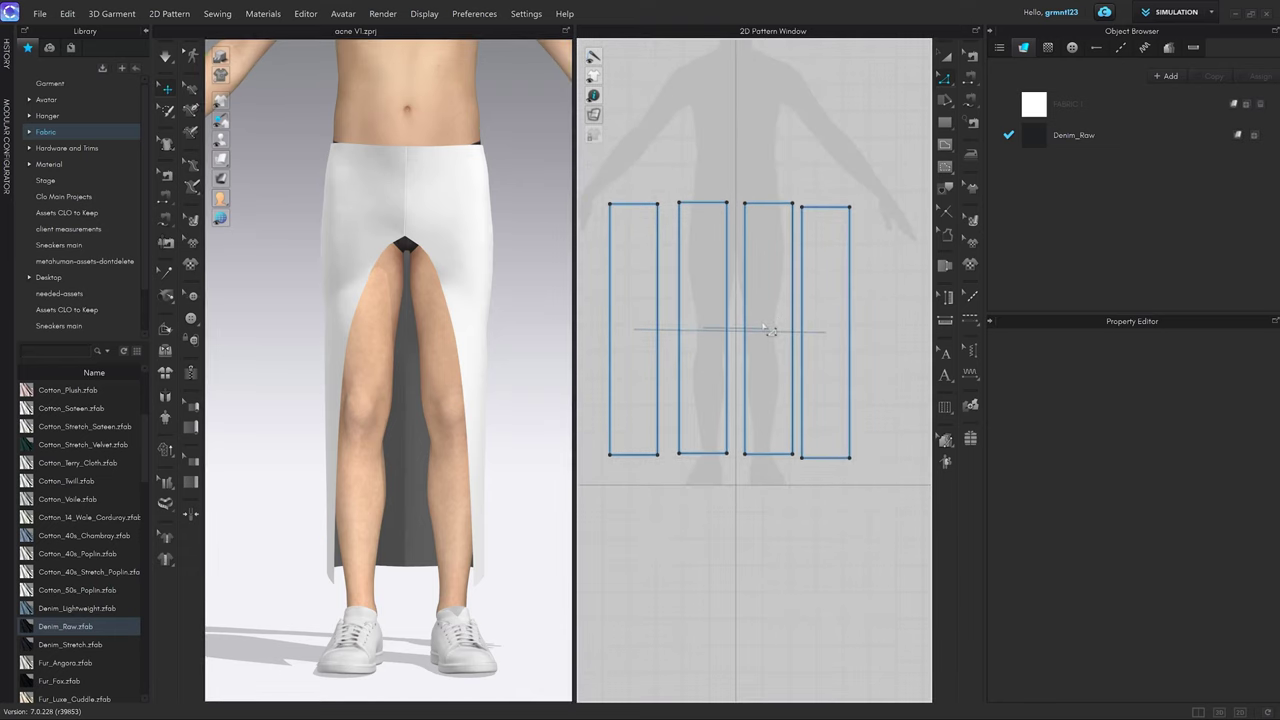
{"action": "right_click_drag", "start_coordinate": [471, 354], "coordinate": [417, 309]}
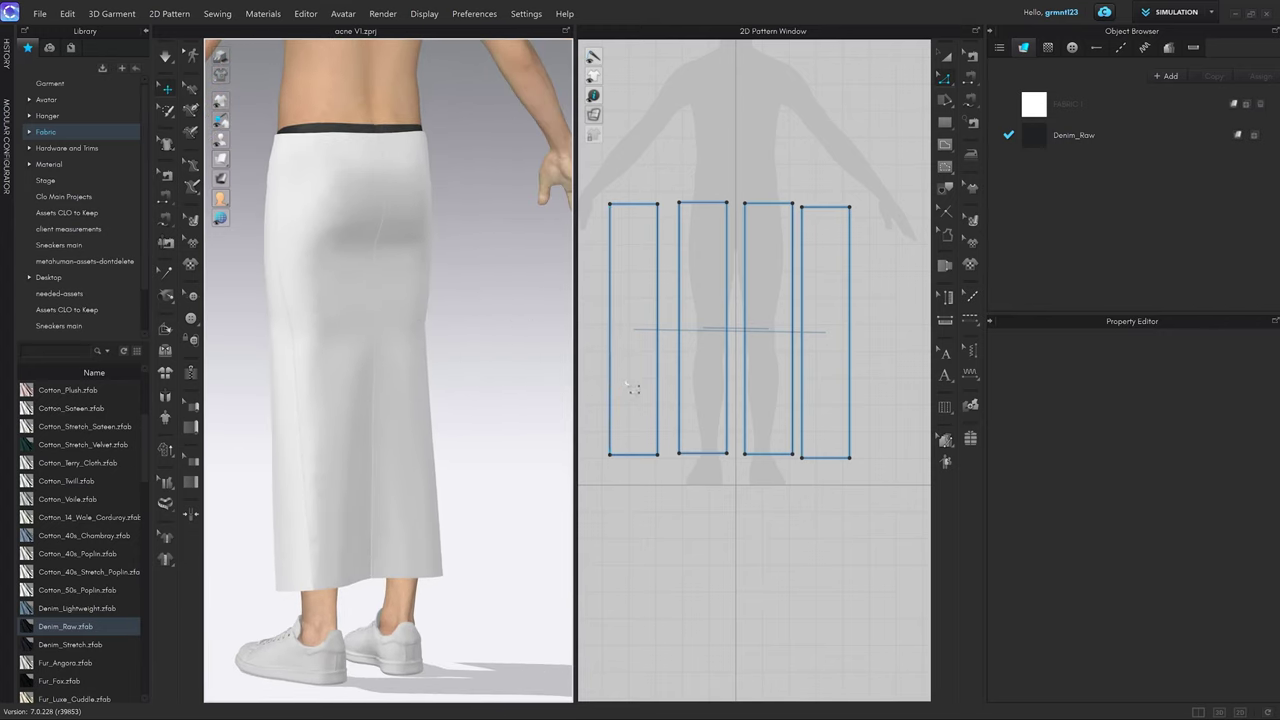
Delete the full-length centre back seam joining the outer edges of the two back panels.
{"action": "key", "text": "b"}
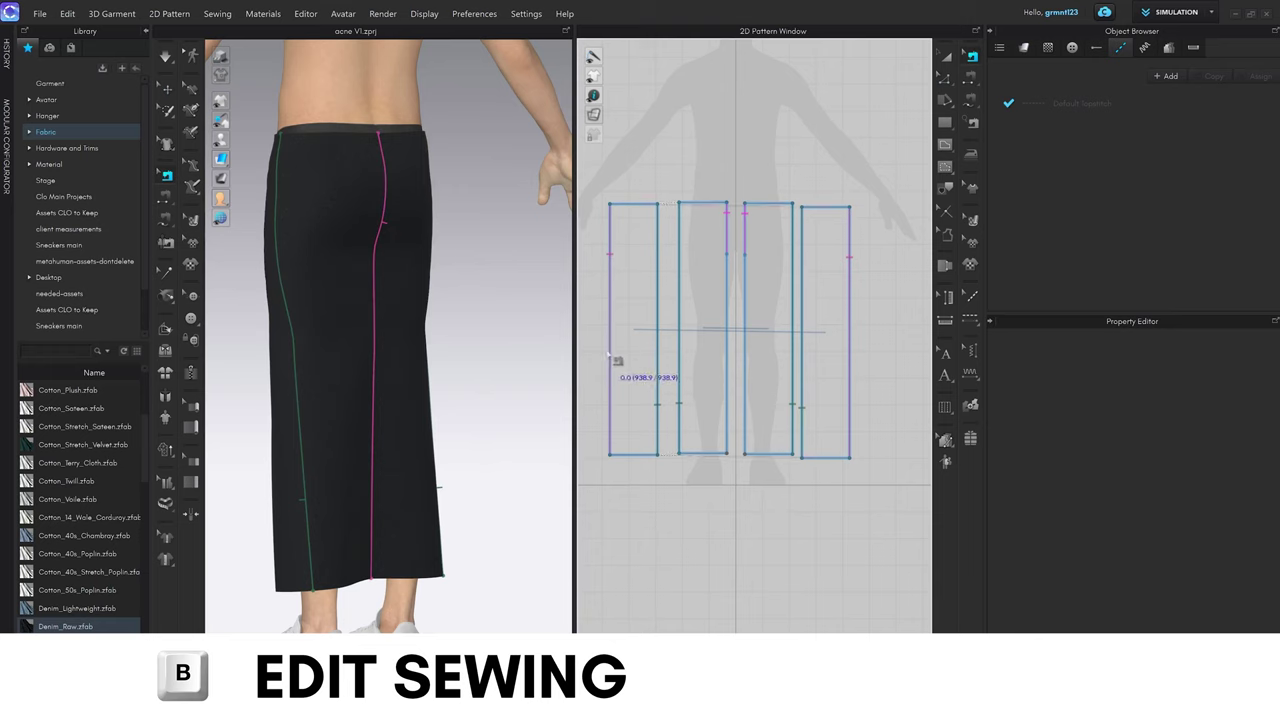
{"action": "left_click", "coordinate": [610, 352]}
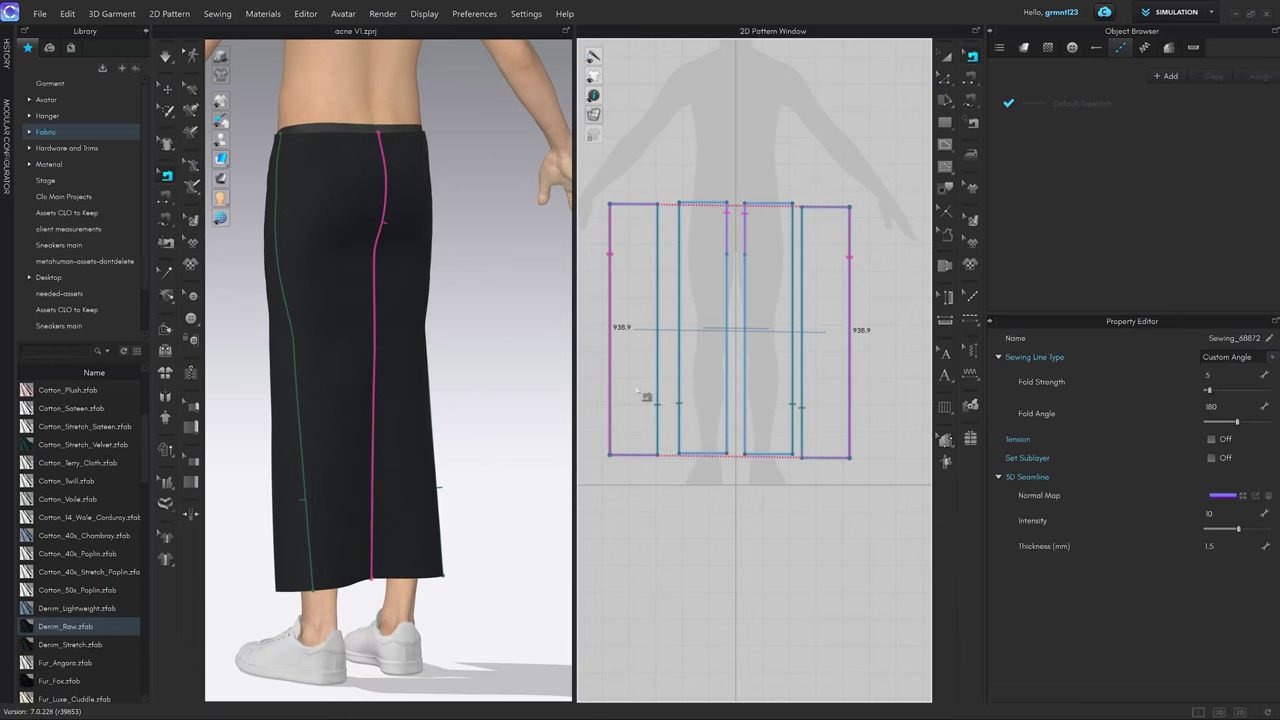
{"action": "key", "text": "Delete"}
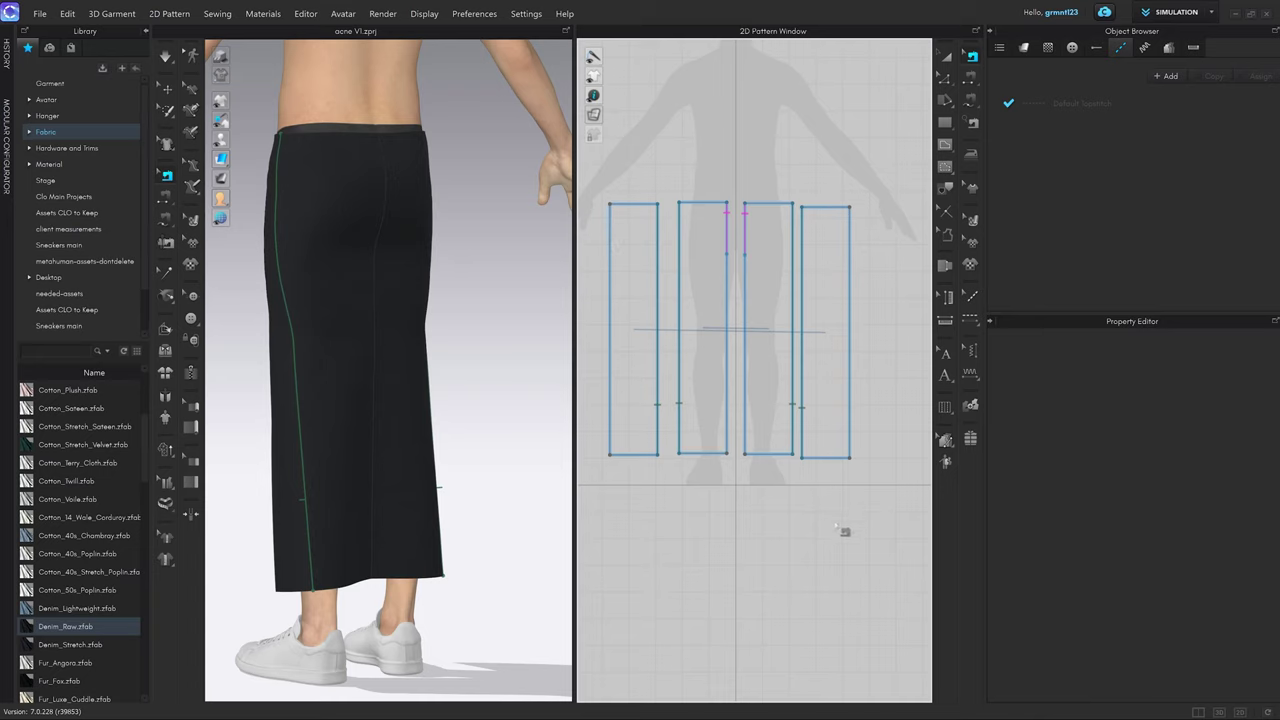
{"action": "scroll", "coordinate": [615, 220], "scroll_direction": "up", "scroll_amount": 2}
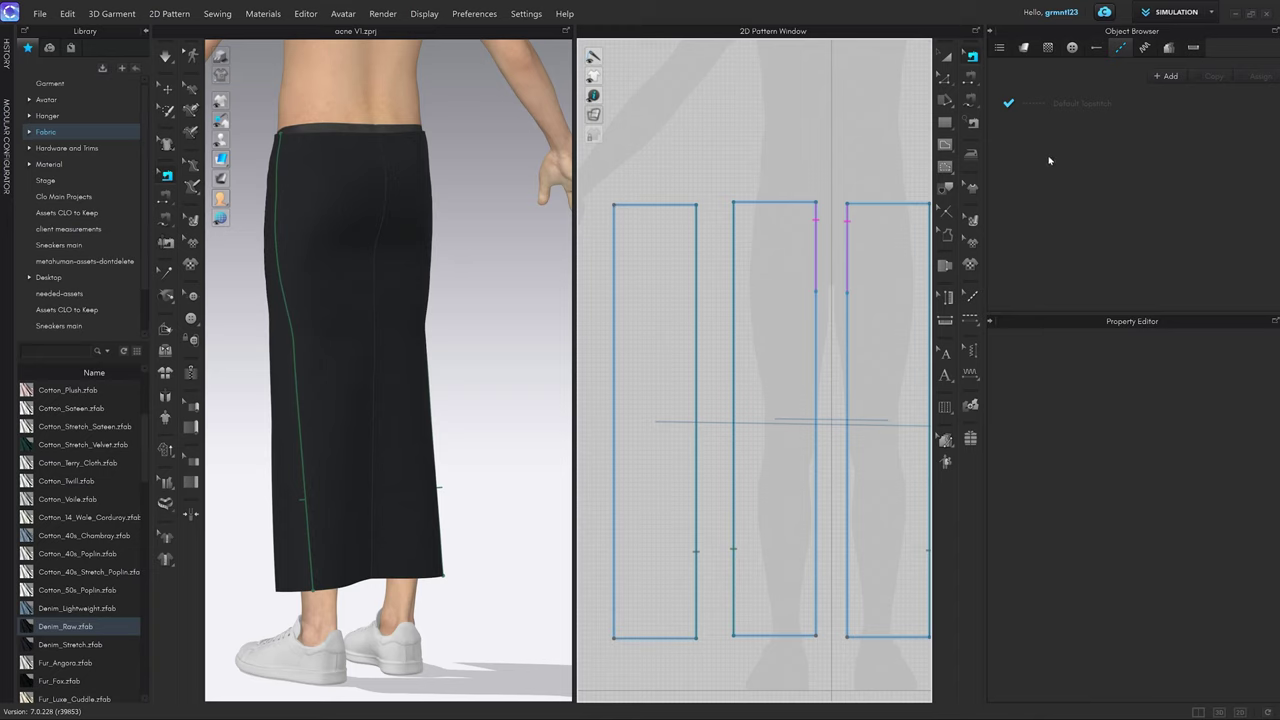
Free-sew the outer edges of the two back panels together from the waist down, about 200.3 mm on each, as the centre back seam.
{"action": "left_click", "coordinate": [973, 103]}
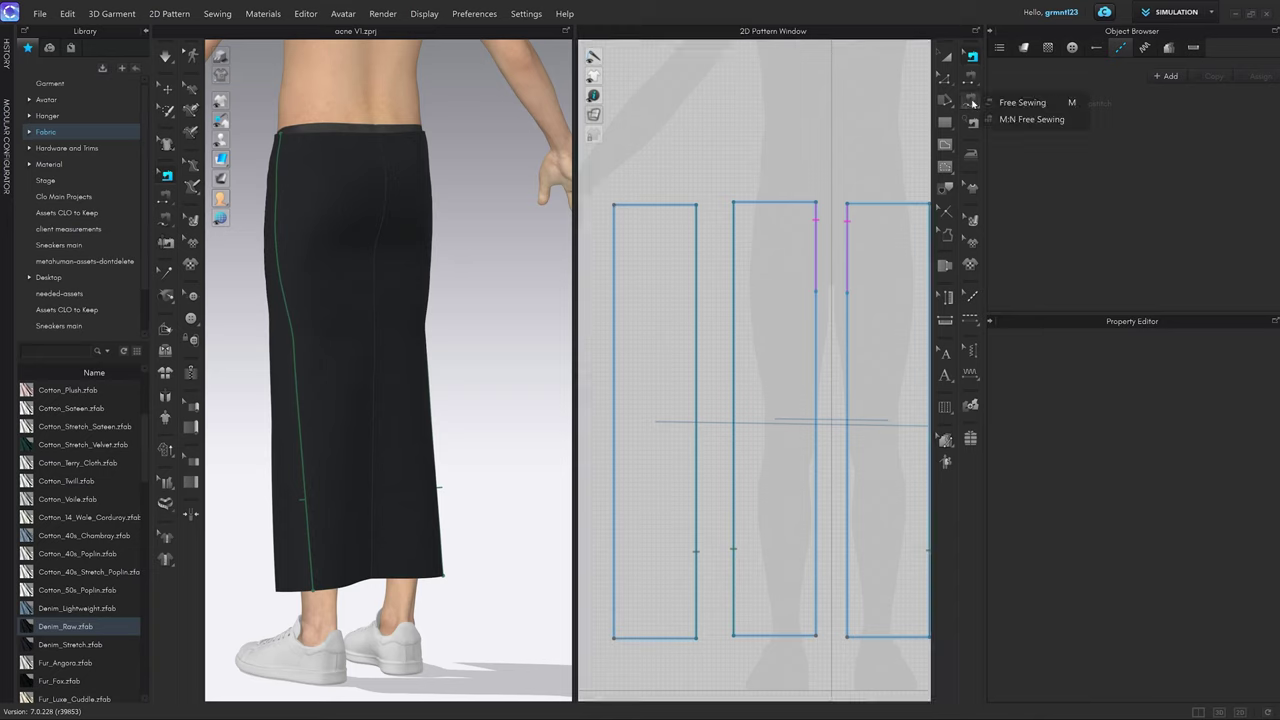
{"action": "left_click", "coordinate": [1022, 103]}
{"action": "scroll", "coordinate": [851, 171], "scroll_direction": "down", "scroll_amount": 3}
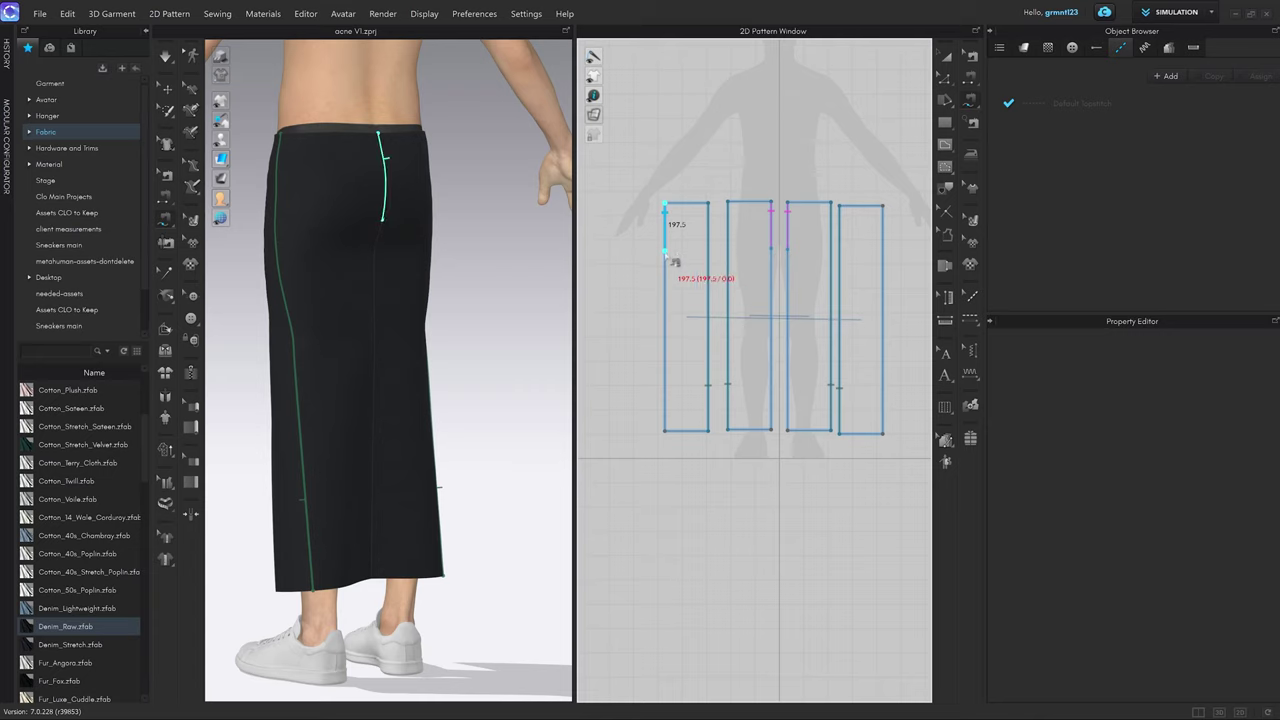
{"action": "left_click", "coordinate": [665, 254]}
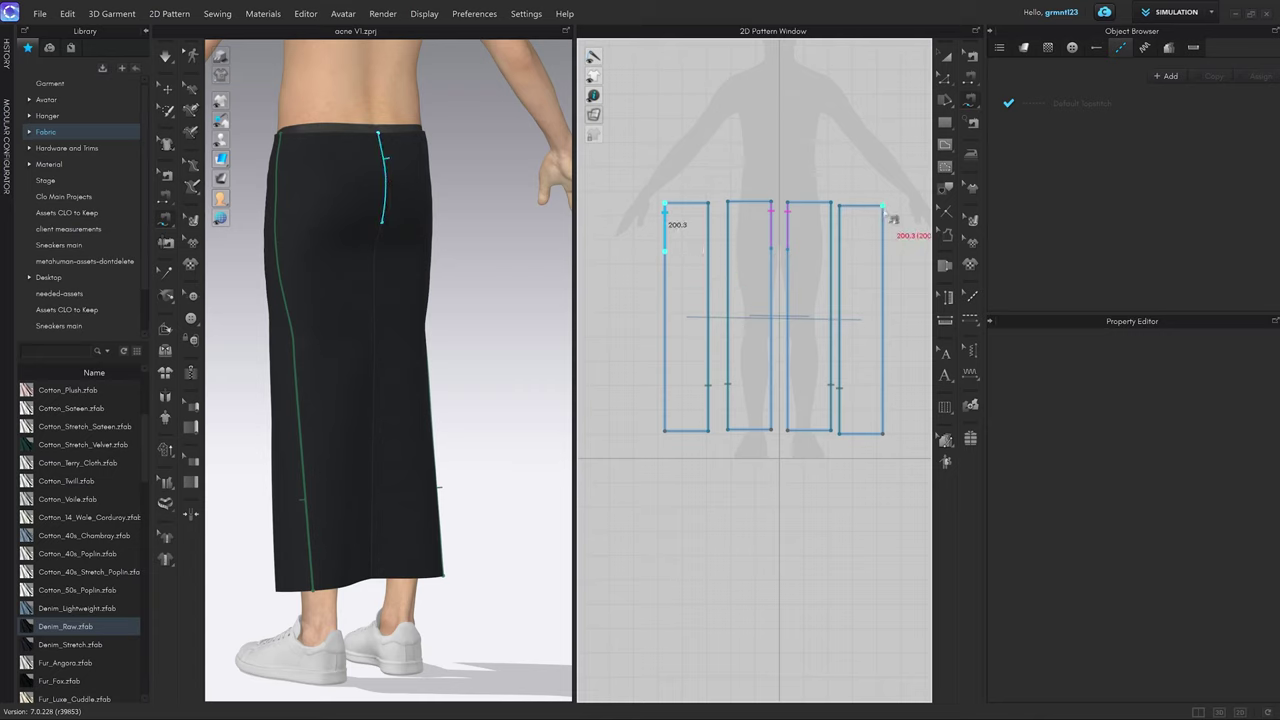
{"action": "scroll", "coordinate": [890, 222], "scroll_direction": "up", "scroll_amount": 2}
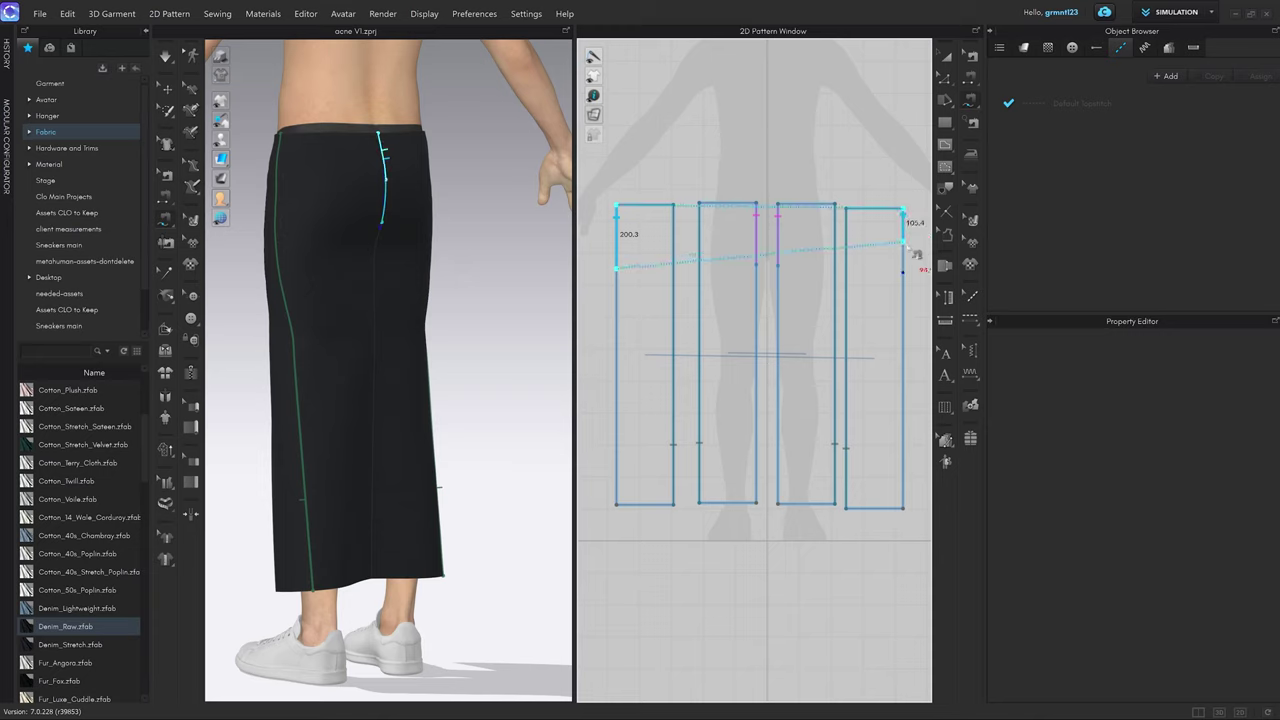
{"action": "scroll", "coordinate": [910, 270], "scroll_direction": "up", "scroll_amount": 5}
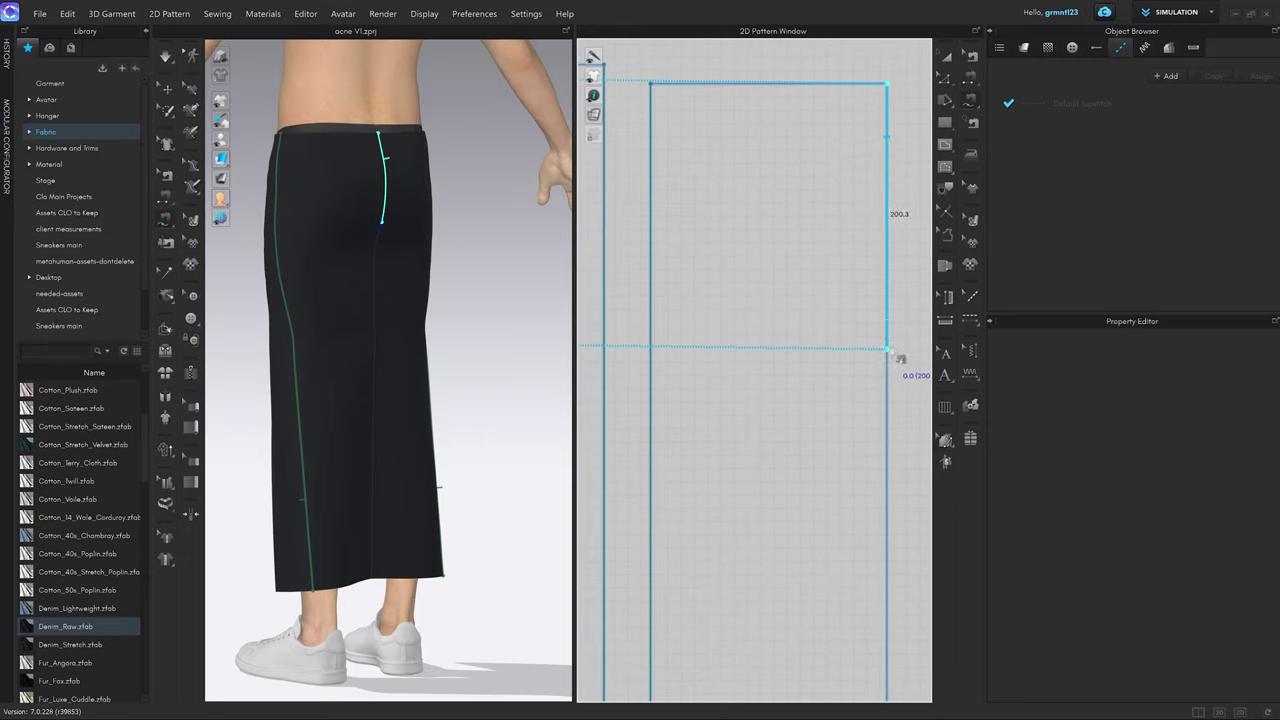
{"action": "left_click", "coordinate": [889, 349]}
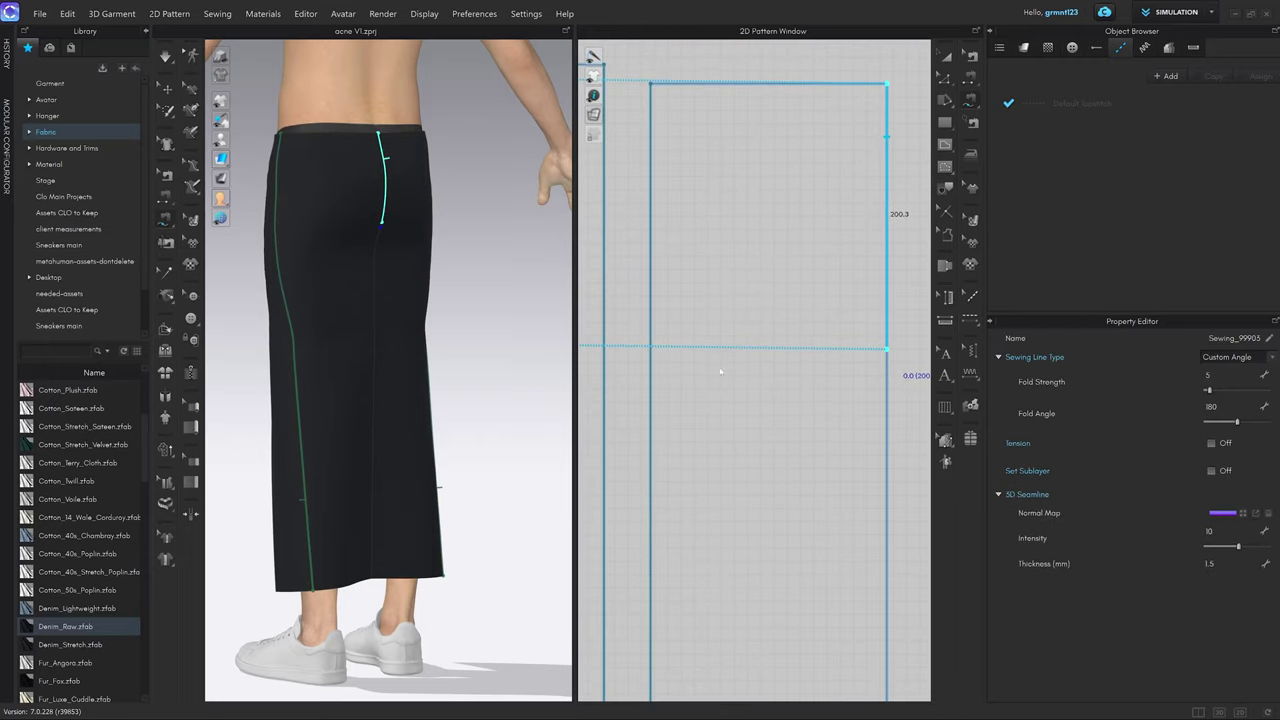
{"action": "scroll", "coordinate": [836, 349], "scroll_direction": "down", "scroll_amount": 5}
{"action": "scroll", "coordinate": [458, 326], "scroll_direction": "down", "scroll_amount": 3}
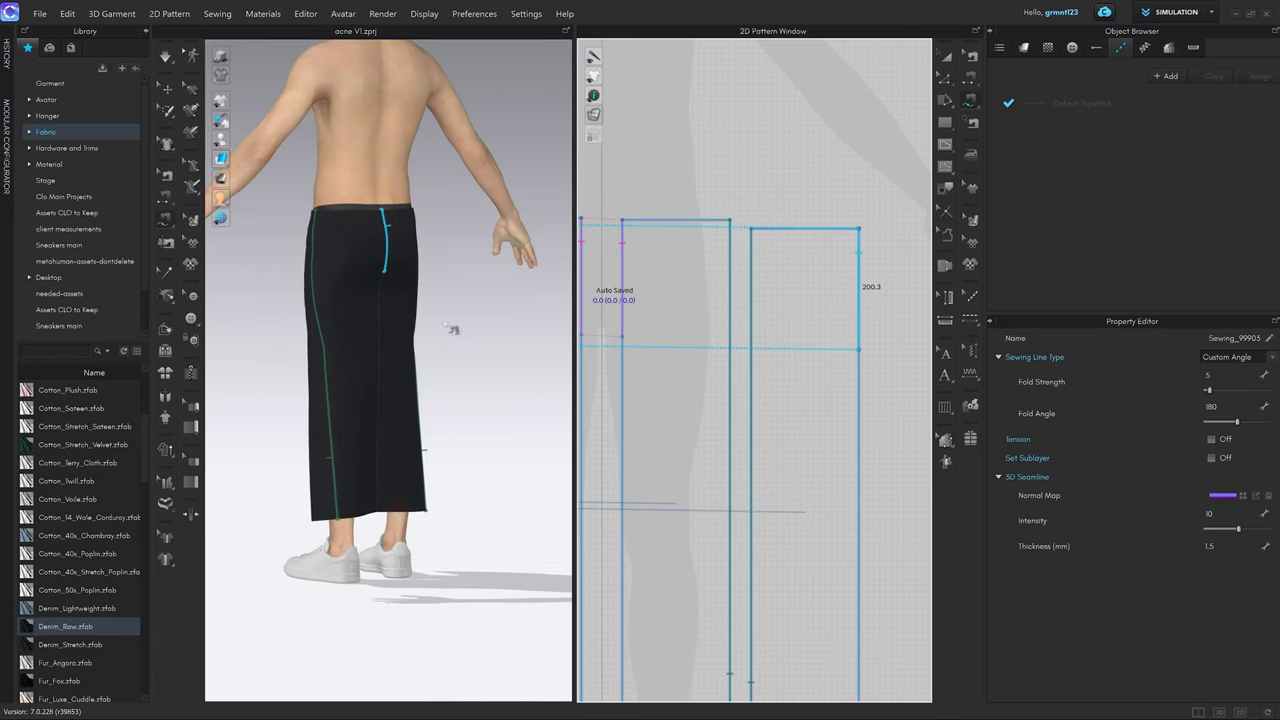
Hide the sewing by switching to the pattern transform tool and examine the garment from the front, back, both sides, three-quarter angles and above.
{"action": "right_click_drag", "start_coordinate": [453, 327], "coordinate": [498, 283]}
{"action": "key", "text": "q"}
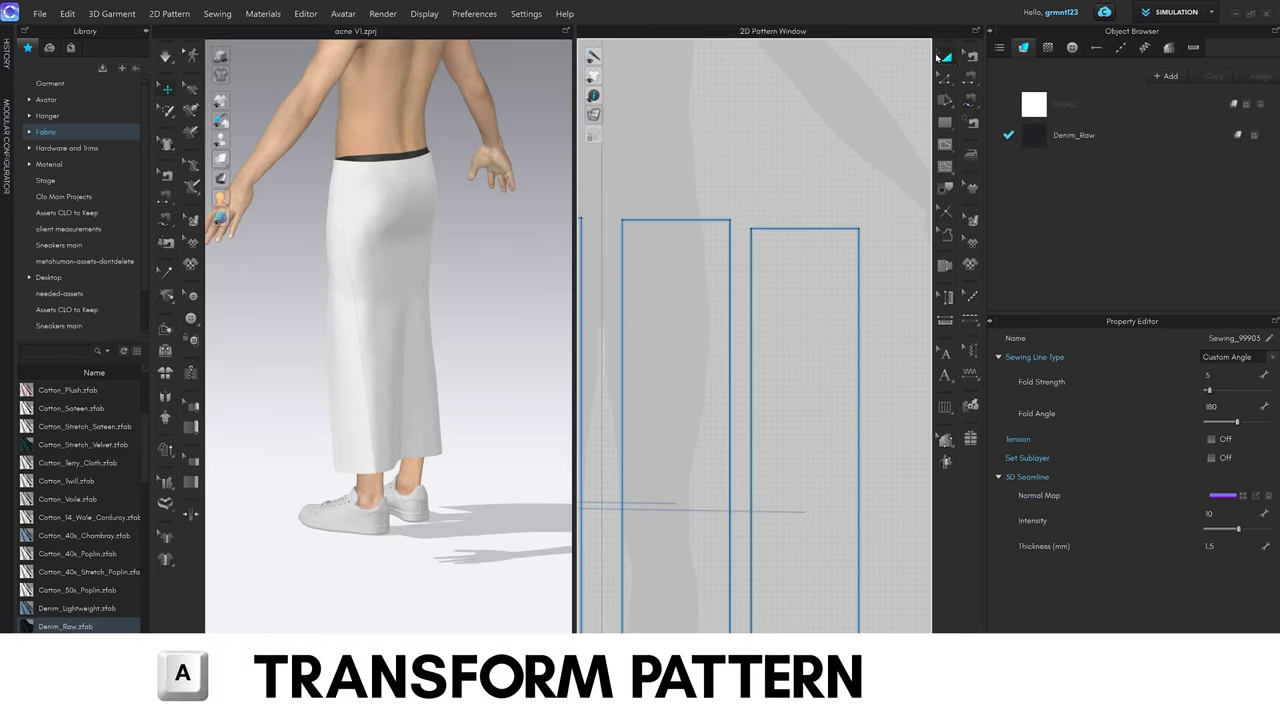
{"action": "left_click", "coordinate": [168, 94]}
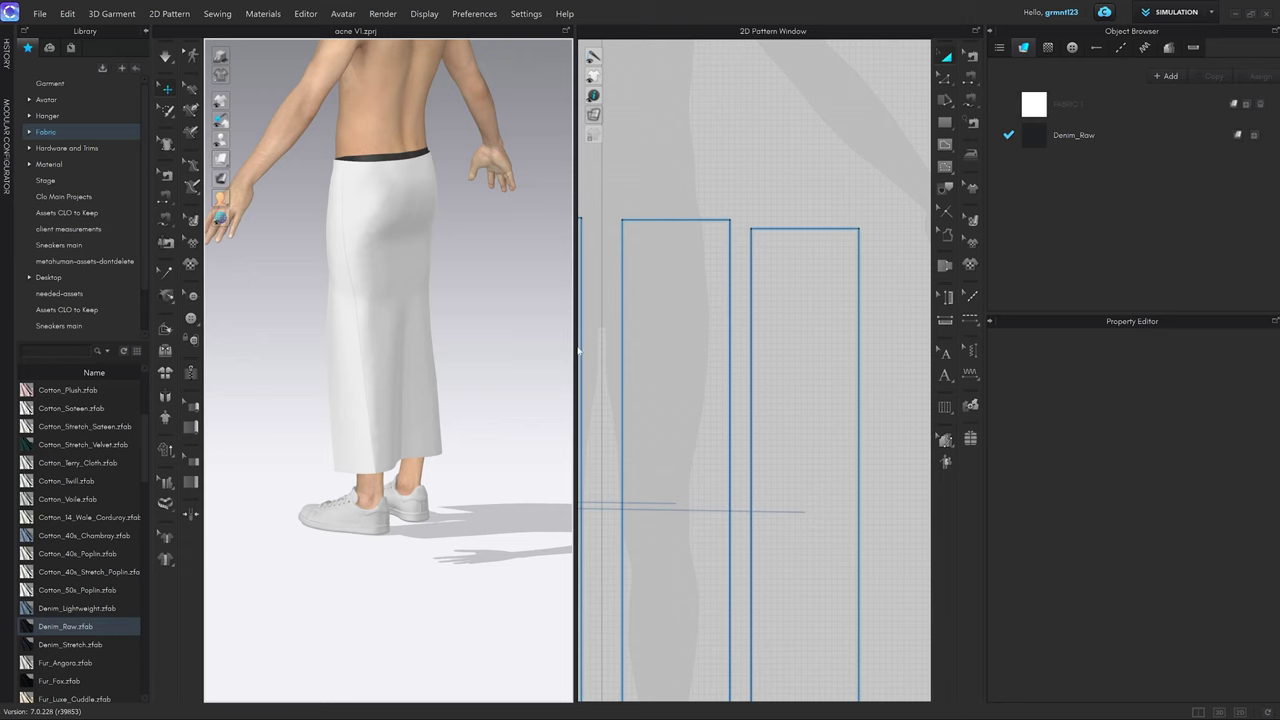
{"action": "key", "text": "2"}
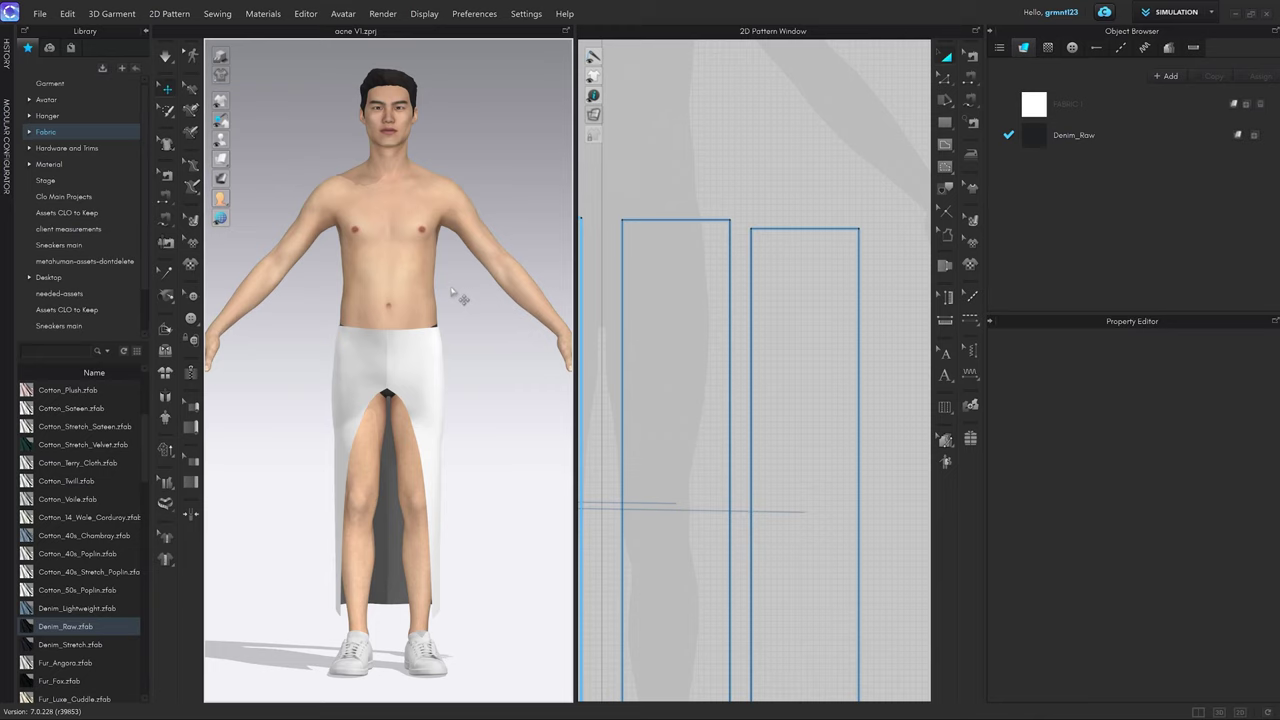
{"action": "key", "text": "4"}
{"action": "key", "text": "5"}
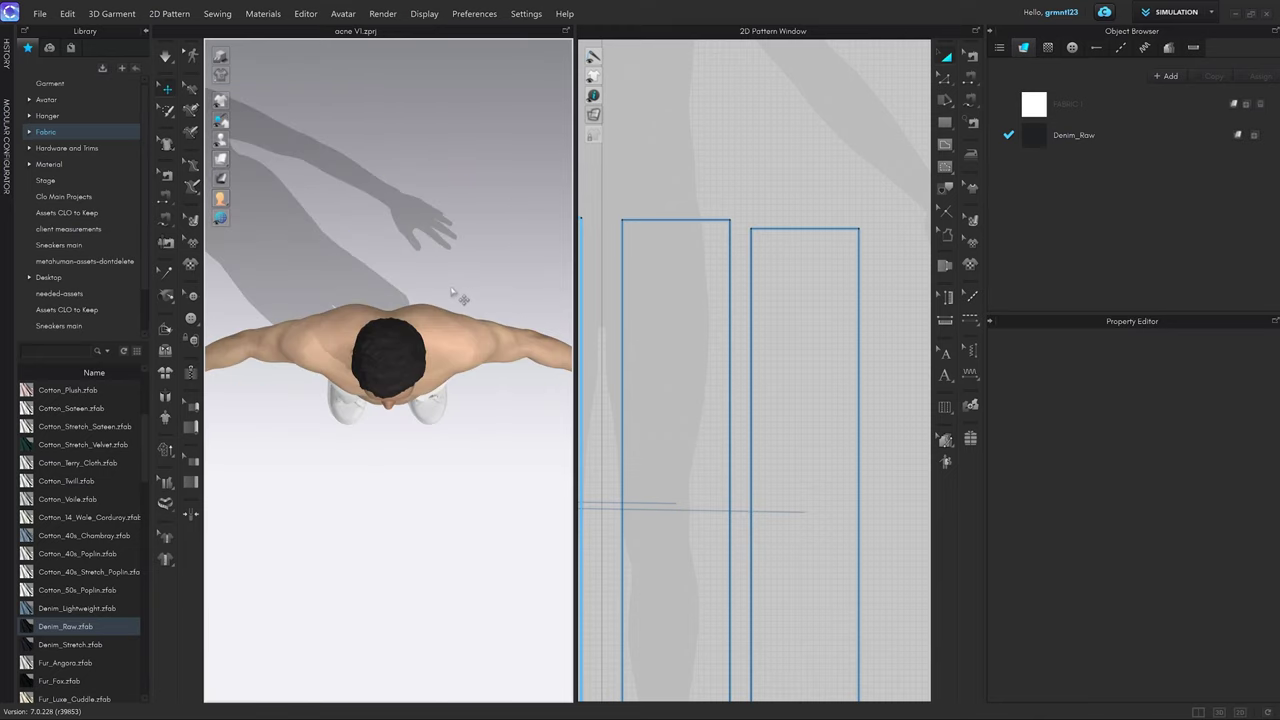
{"action": "key", "text": "4"}
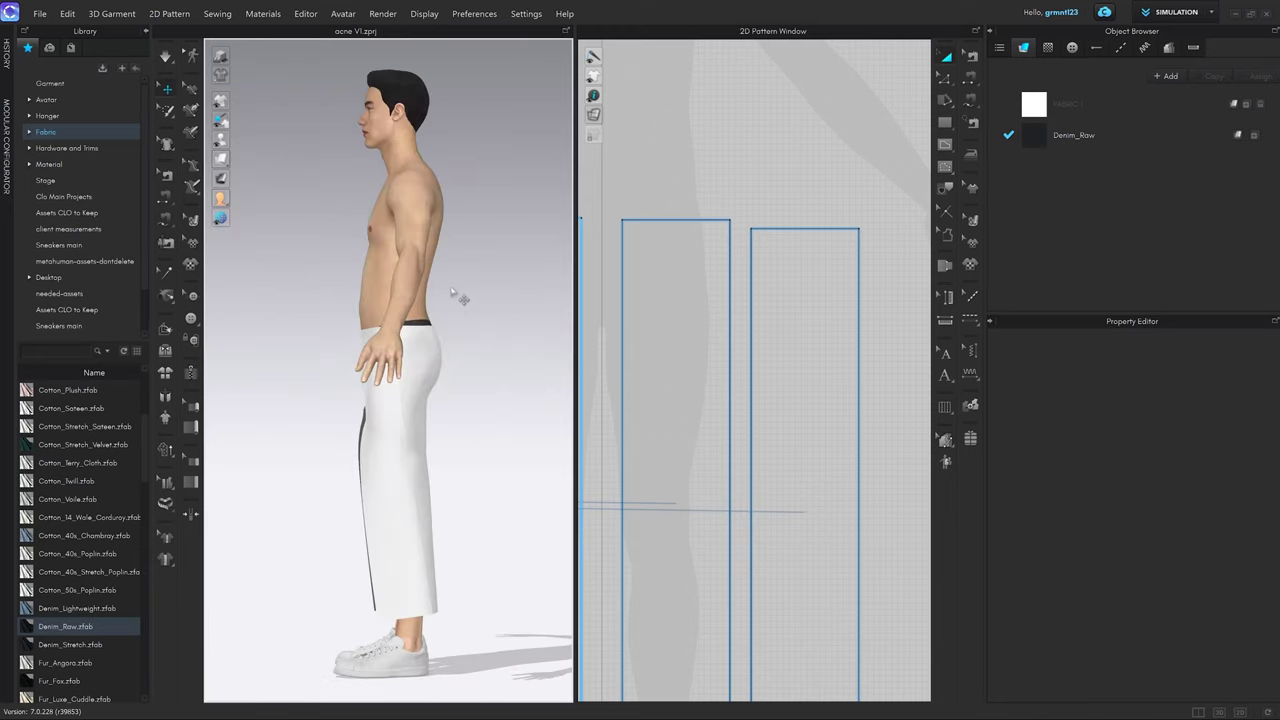
{"action": "key", "text": "1"}
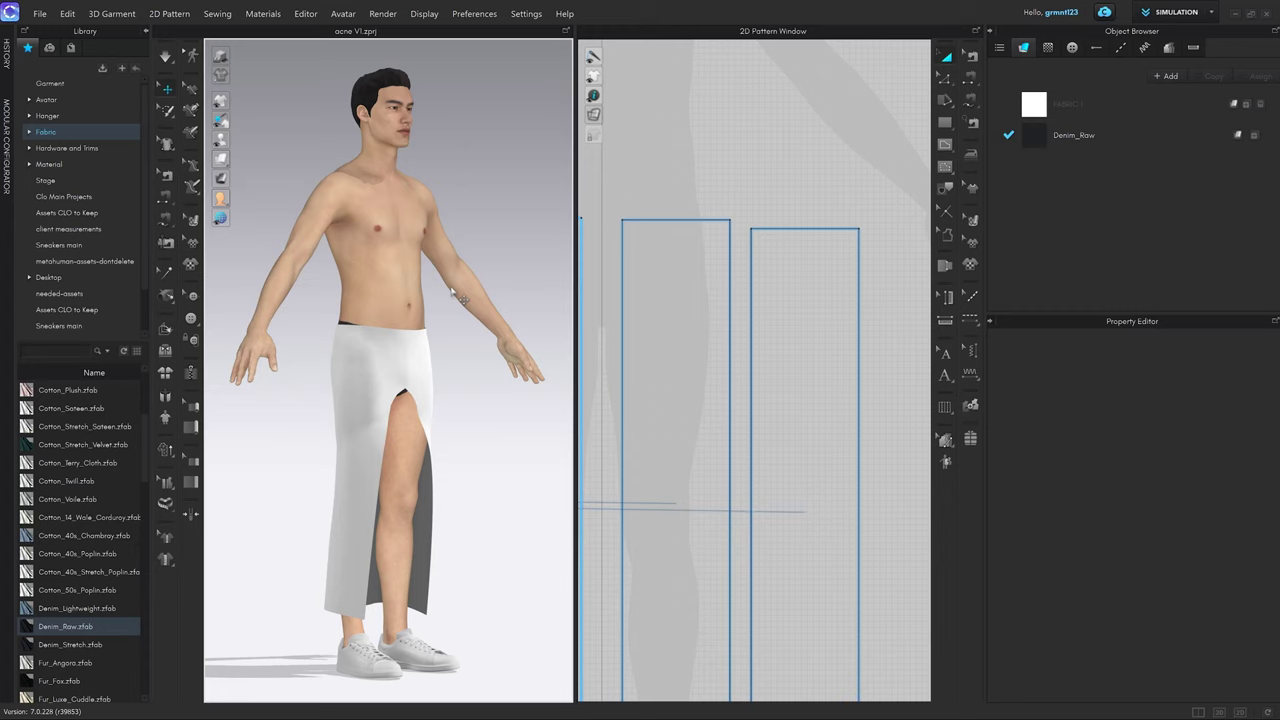
{"action": "key", "text": "2"}
{"action": "key", "text": "3"}
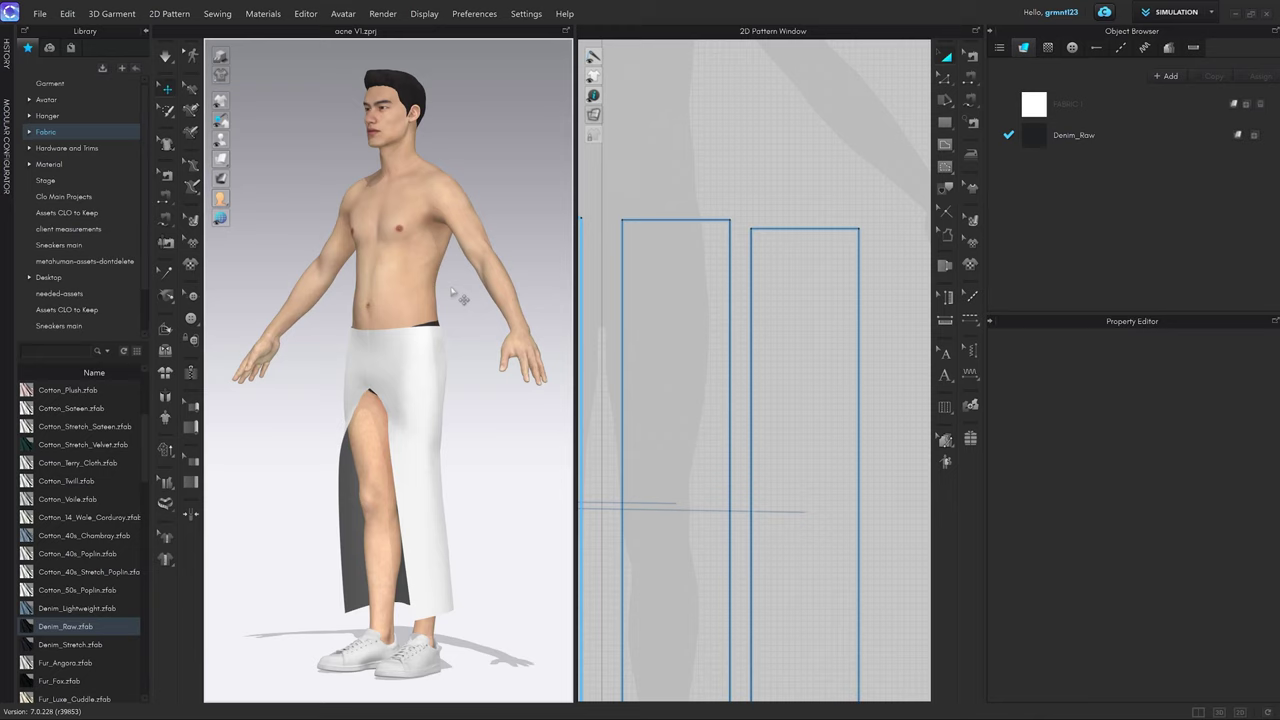
{"action": "key", "text": "6"}
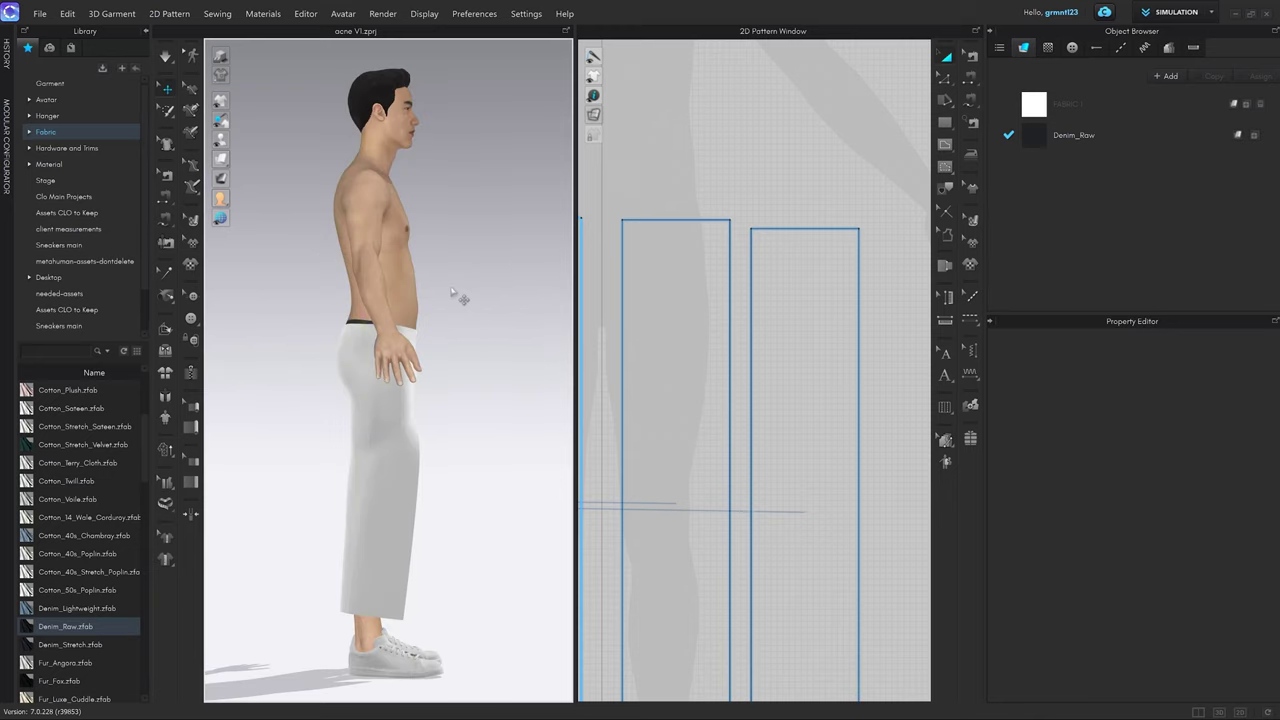
{"action": "key", "text": "5"}
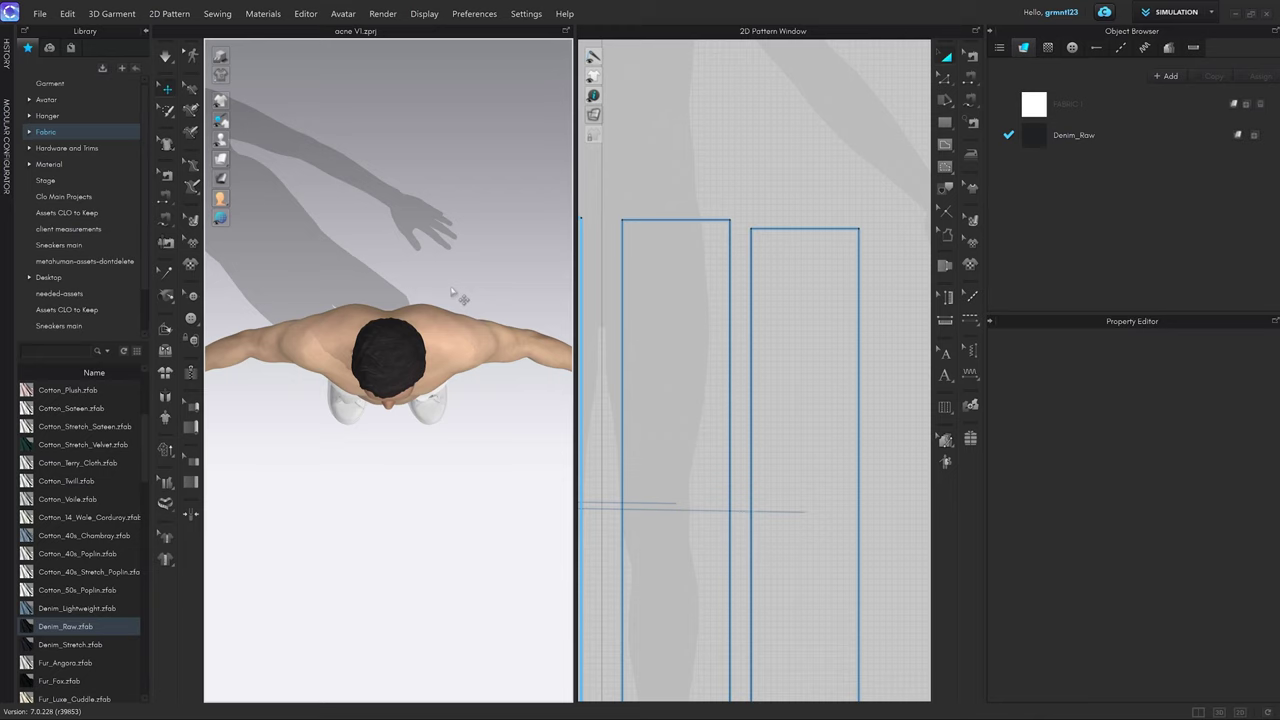
{"action": "key", "text": "4"}
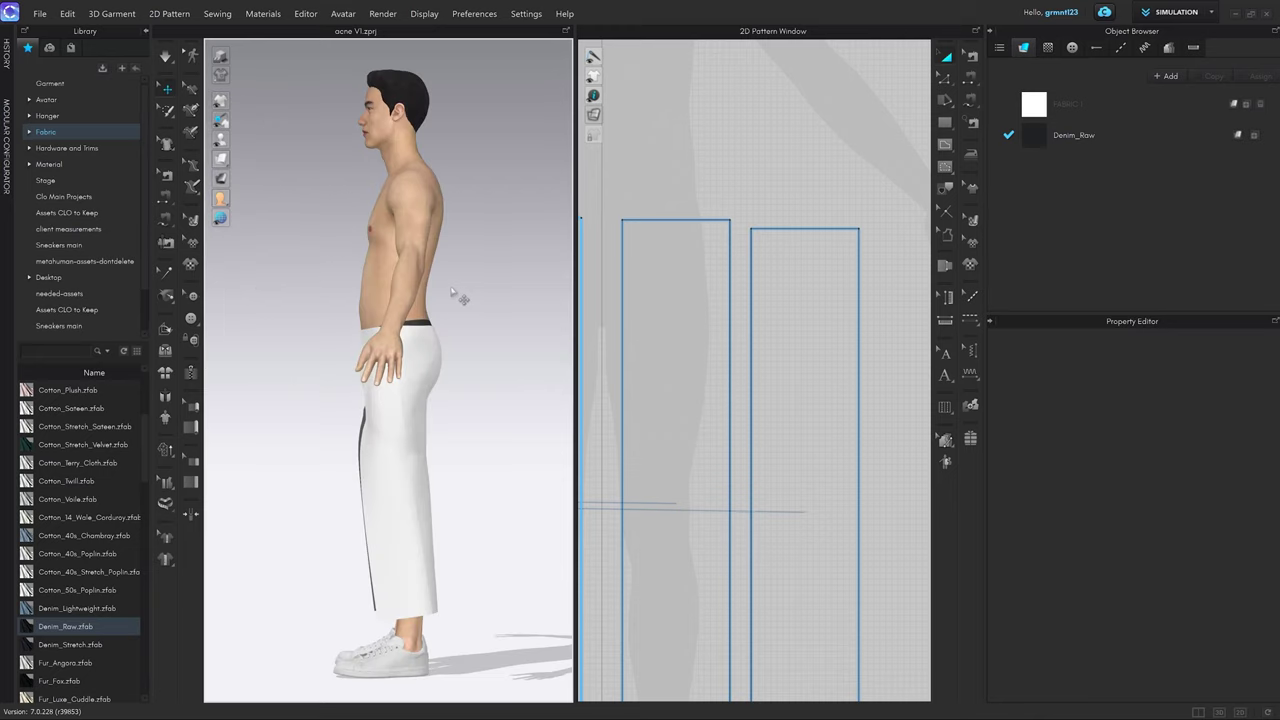
{"action": "key", "text": "8"}
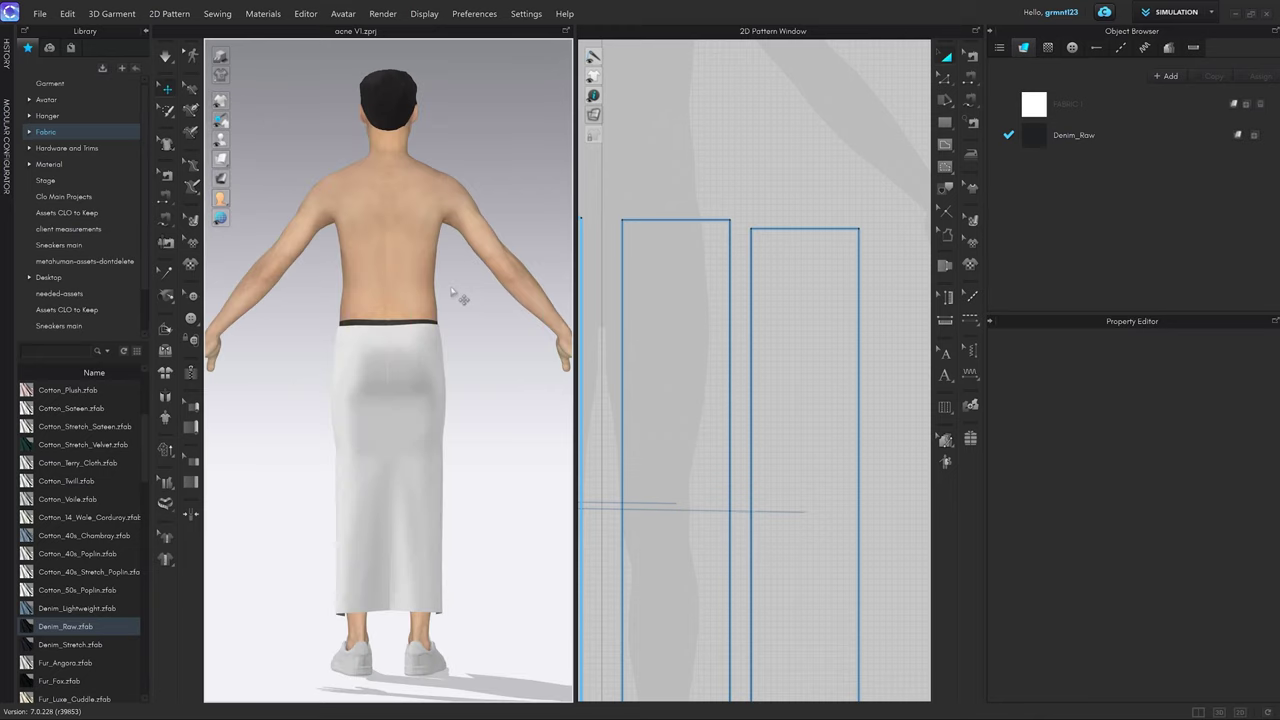
{"action": "key", "text": "2"}
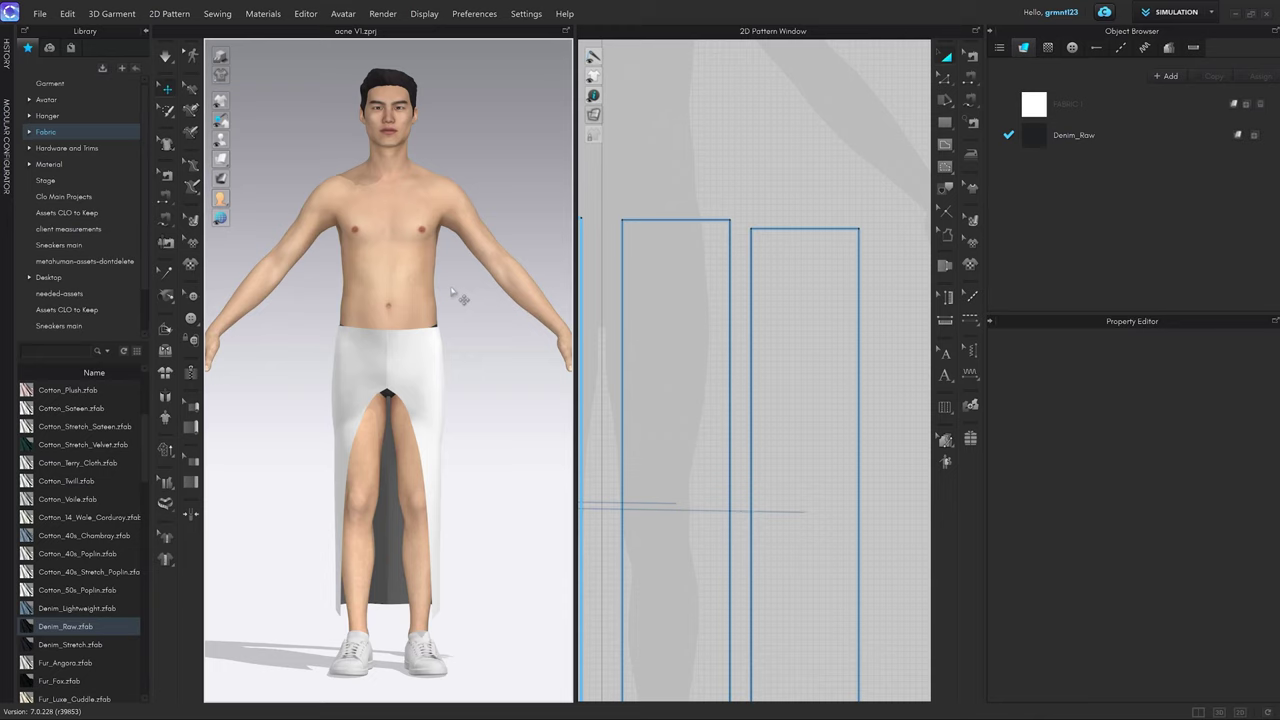
Simulate the garment with the shortened centre back seam and inspect the separated legs from front and back.
{"action": "key", "text": "space"}
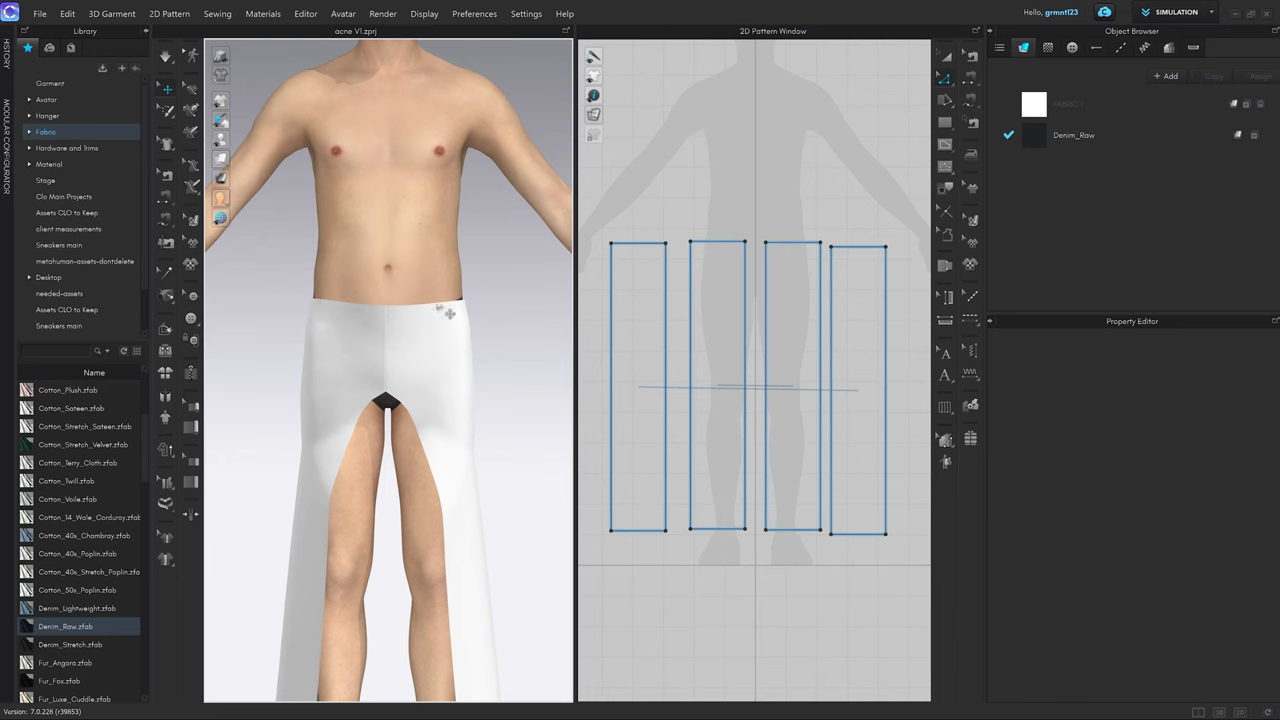
{"action": "right_click_drag", "start_coordinate": [476, 302], "coordinate": [336, 300]}
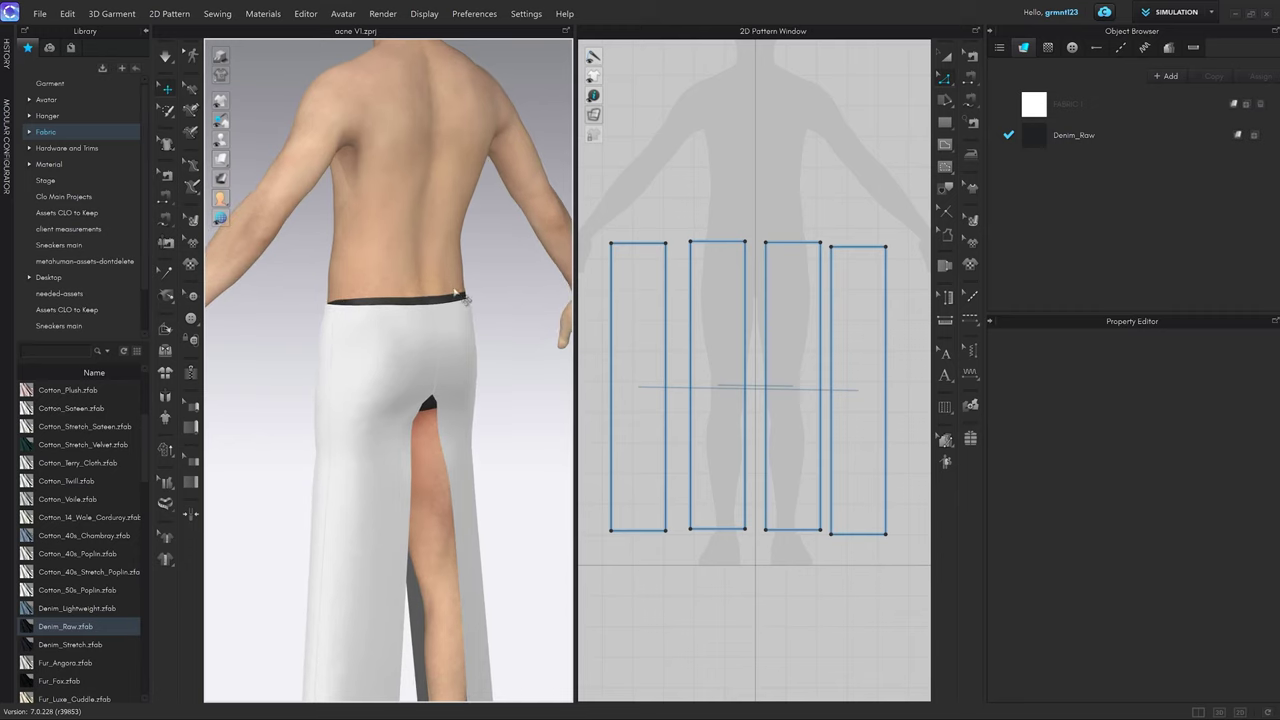
{"action": "right_click_drag", "start_coordinate": [456, 292], "coordinate": [434, 288]}
{"action": "right_click_drag", "start_coordinate": [384, 304], "coordinate": [457, 337]}
Measure the avatar's circumference along the trousers' waist edge with Basic Circumference Measure, placing points at the front, side and back.
{"action": "left_click", "coordinate": [168, 504]}
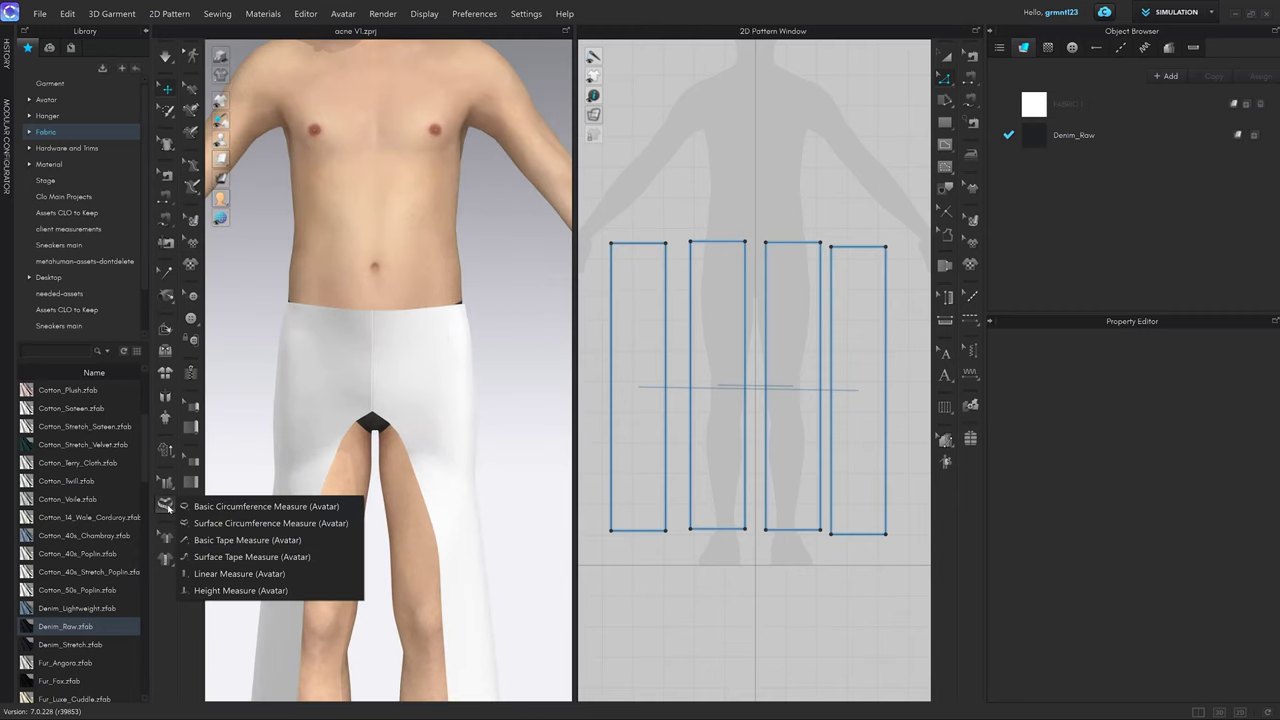
{"action": "left_click", "coordinate": [231, 509]}
{"action": "scroll", "coordinate": [386, 323], "scroll_direction": "up", "scroll_amount": 2}
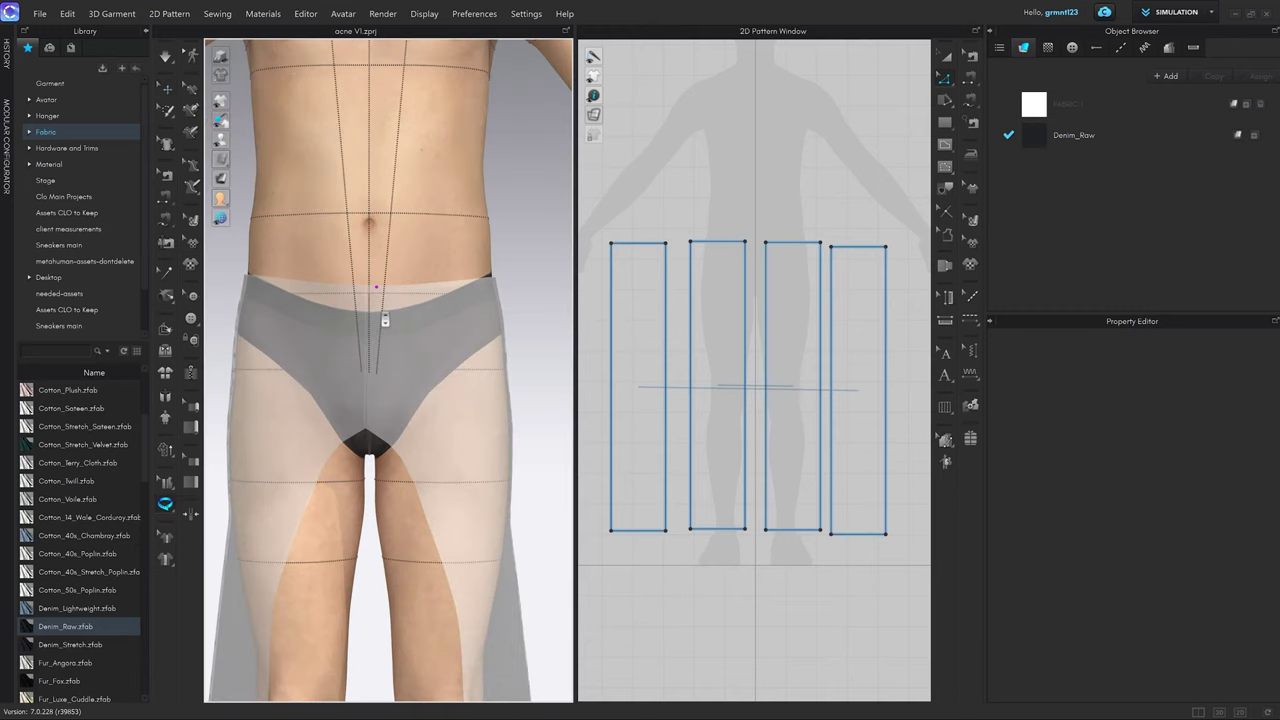
{"action": "left_click", "coordinate": [369, 284]}
{"action": "right_click_drag", "start_coordinate": [458, 283], "coordinate": [370, 281]}
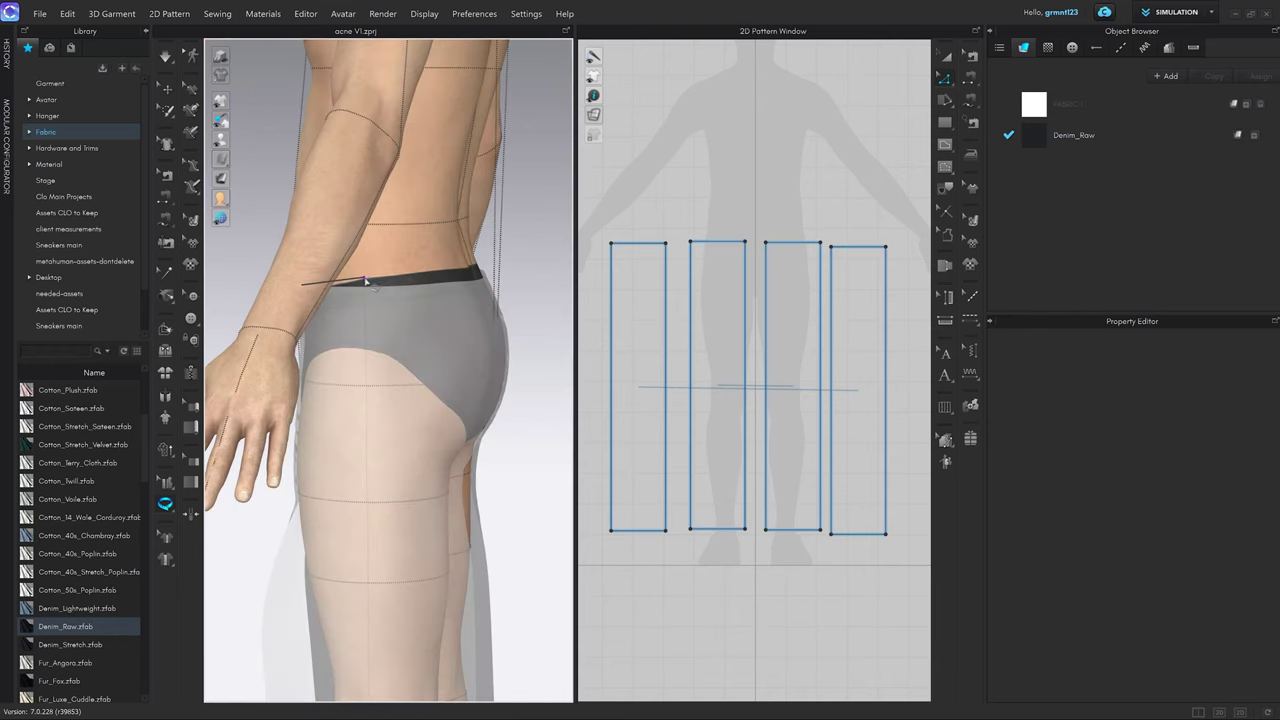
{"action": "left_click", "coordinate": [365, 280]}
{"action": "right_click_drag", "start_coordinate": [478, 265], "coordinate": [460, 287]}
{"action": "scroll", "coordinate": [466, 290], "scroll_direction": "down", "scroll_amount": 3}
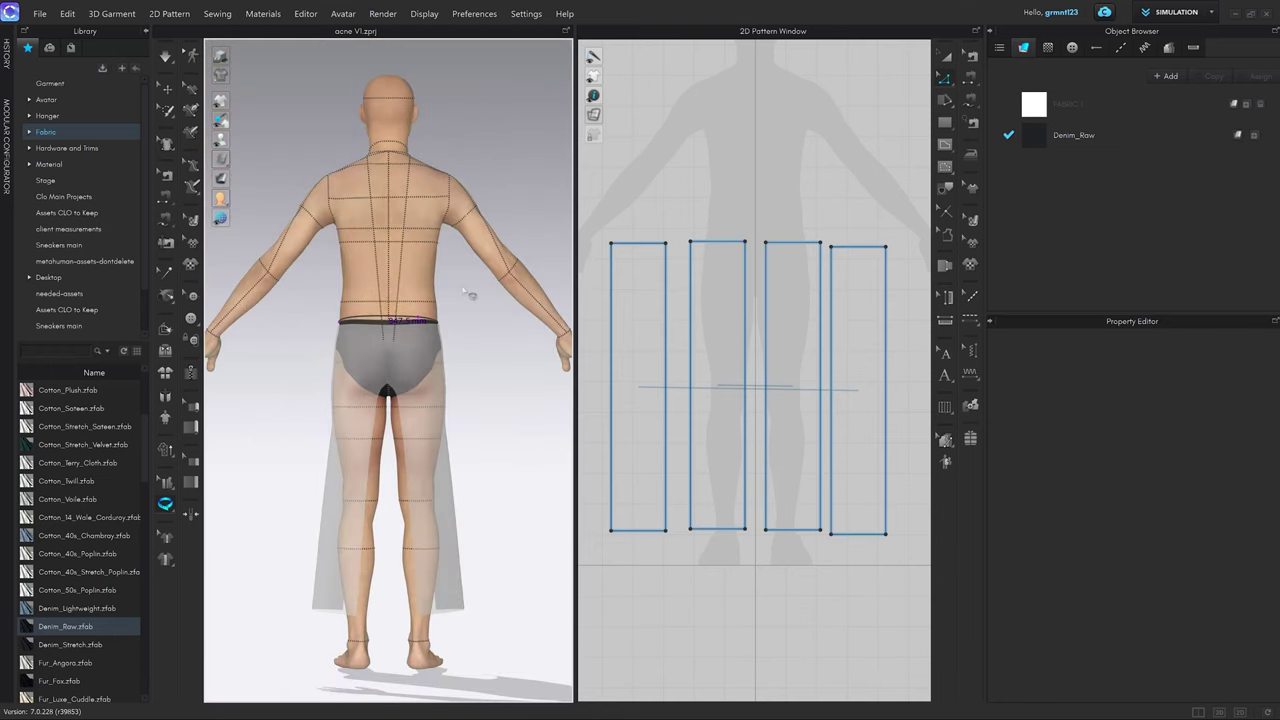
{"action": "scroll", "coordinate": [440, 296], "scroll_direction": "up", "scroll_amount": 2}
{"action": "scroll", "coordinate": [440, 296], "scroll_direction": "up", "scroll_amount": 2}
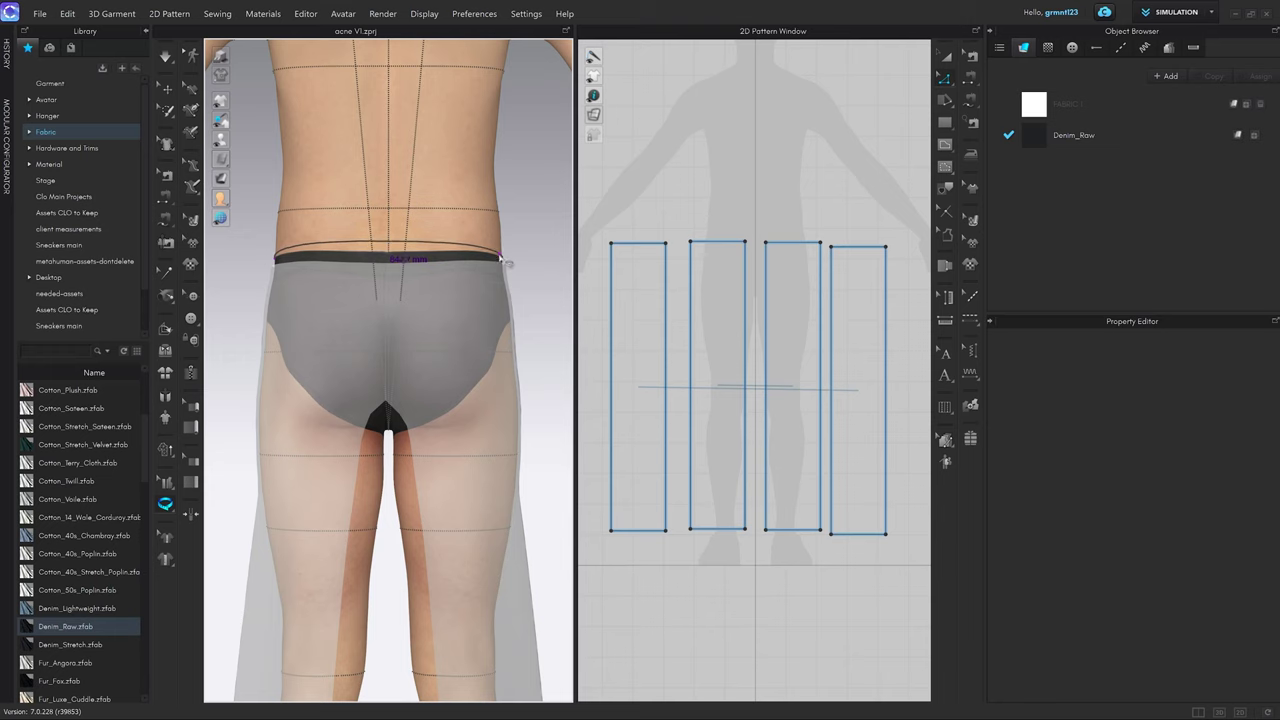
{"action": "left_click", "coordinate": [505, 260]}
{"action": "right_click_drag", "start_coordinate": [510, 305], "coordinate": [388, 316]}
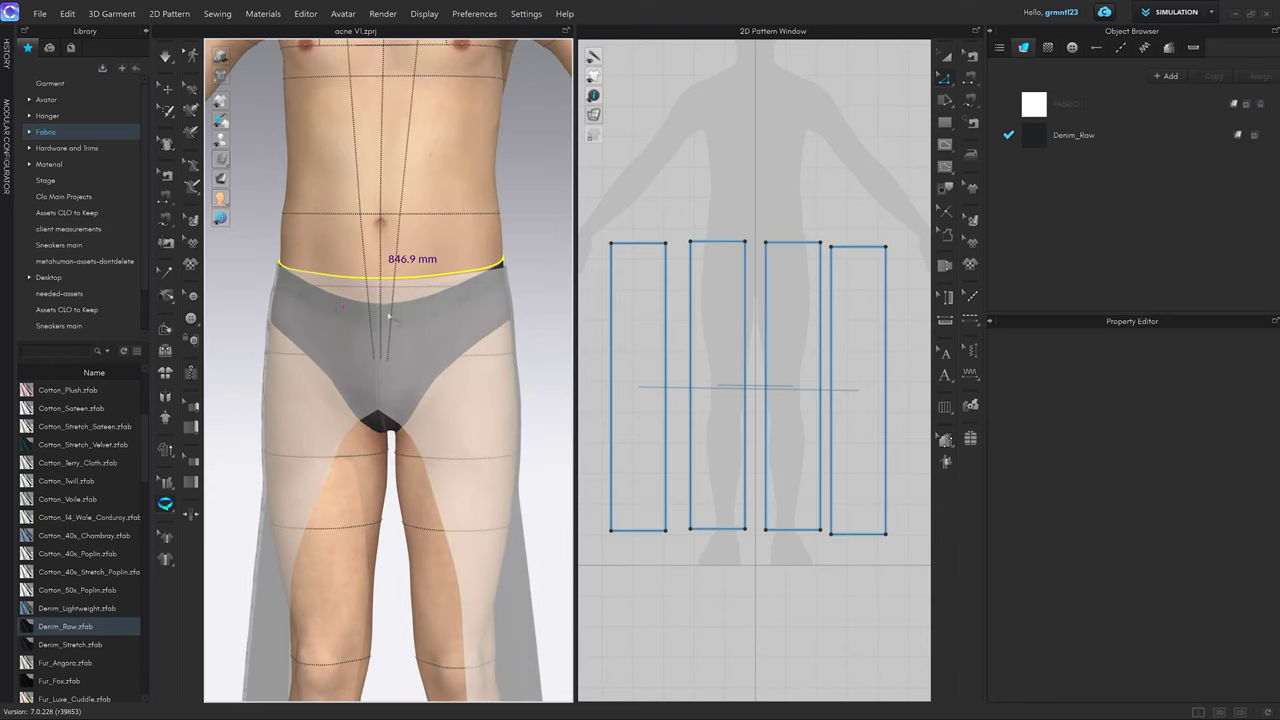
Switch to Calculator and divide the measured waist circumference of 846.9 mm by 4 for the width per panel.
{"action": "scroll", "coordinate": [437, 337], "scroll_direction": "up", "scroll_amount": 3}
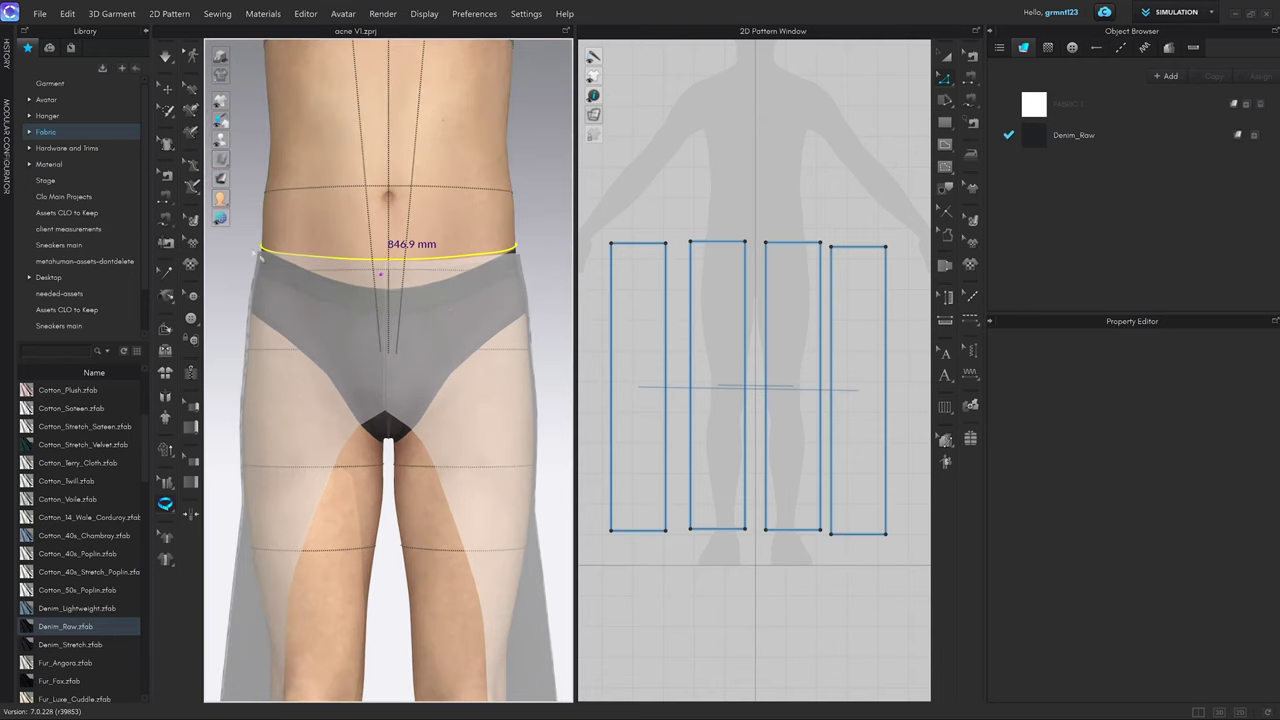
{"action": "scroll", "coordinate": [433, 335], "scroll_direction": "down", "scroll_amount": 2}
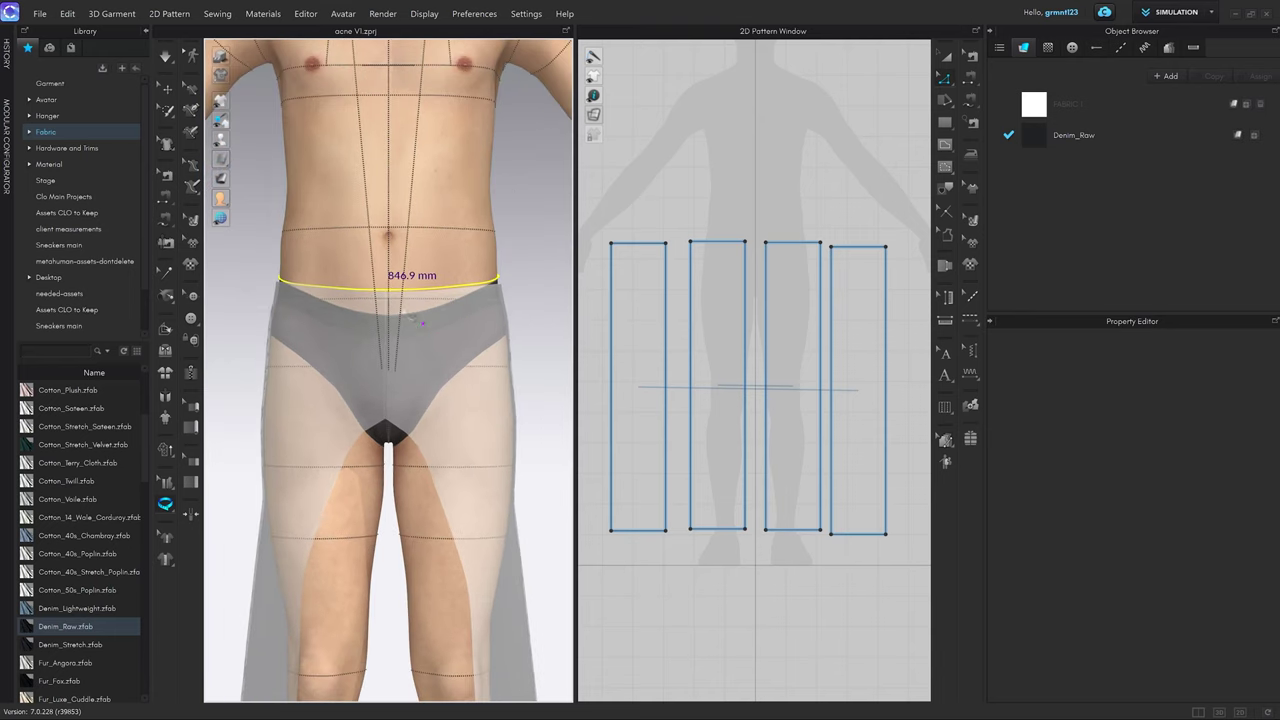
{"action": "scroll", "coordinate": [410, 302], "scroll_direction": "up", "scroll_amount": 3}
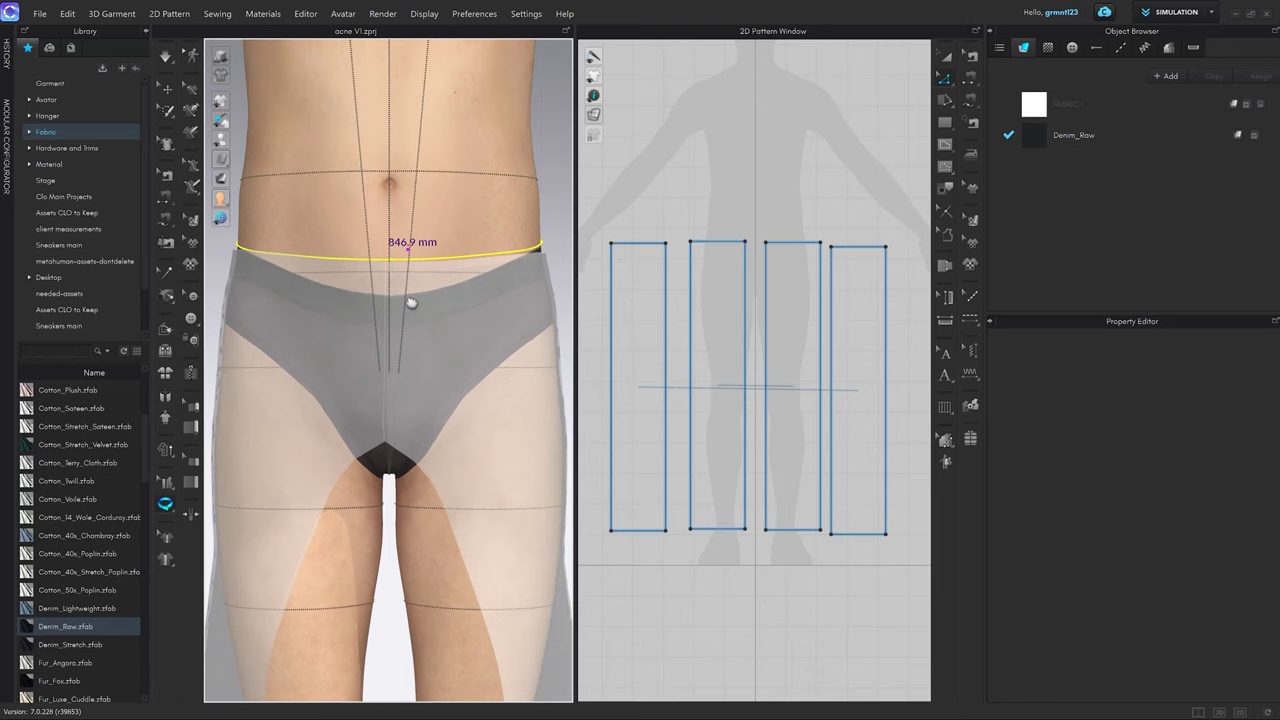
{"action": "middle_click_drag", "start_coordinate": [410, 302], "coordinate": [412, 348]}
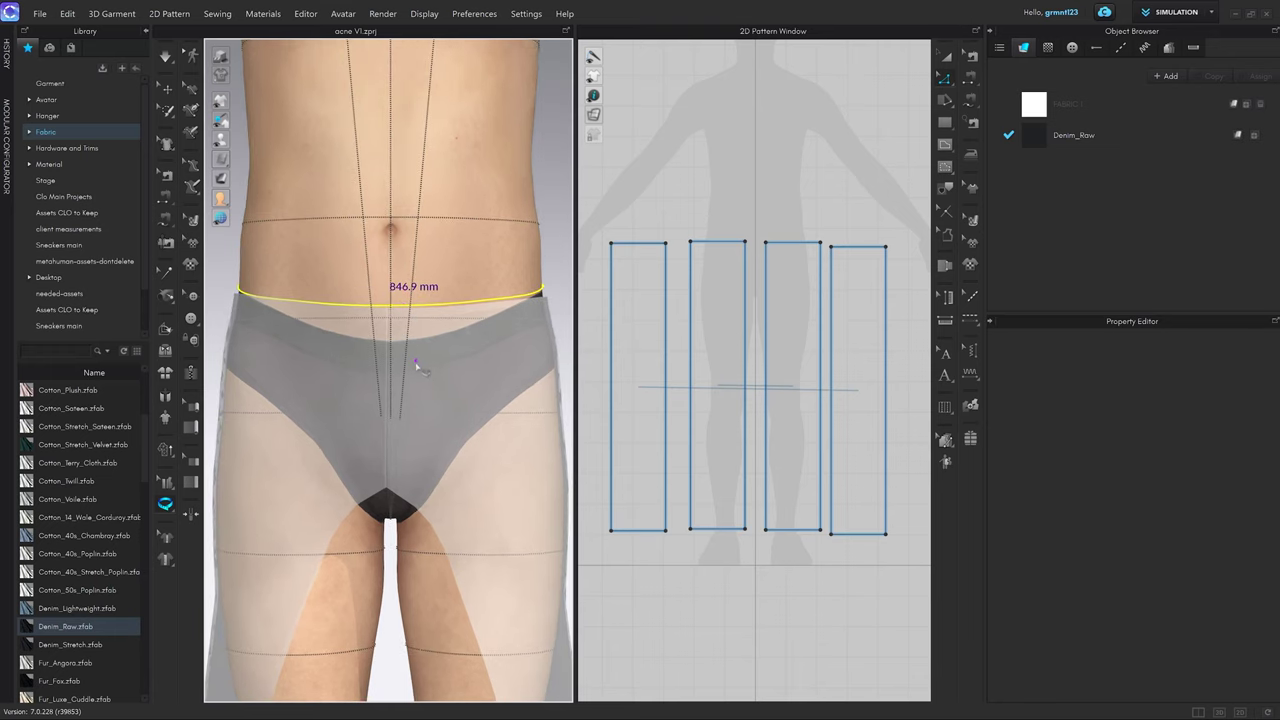
{"action": "key", "text": "super"}
{"action": "left_click", "coordinate": [96, 583]}
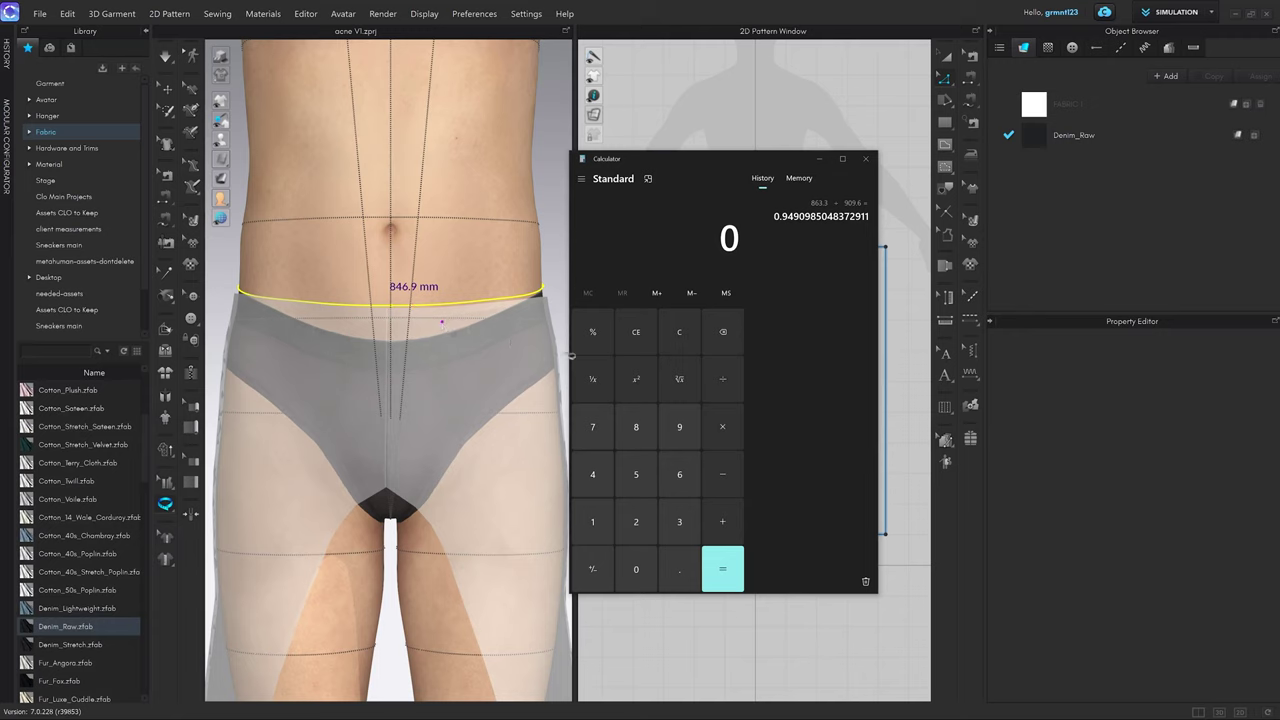
{"action": "left_click", "coordinate": [636, 432]}
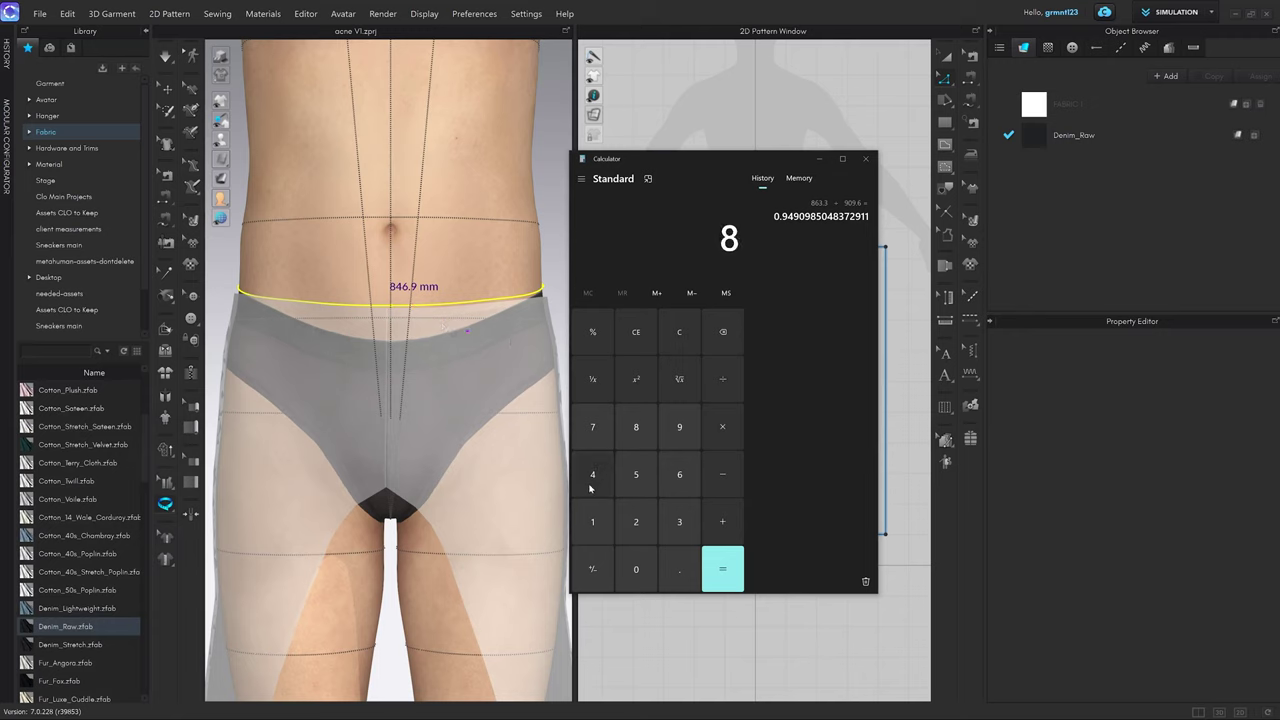
{"action": "left_click", "coordinate": [592, 476]}
{"action": "left_click", "coordinate": [682, 476]}
{"action": "left_click", "coordinate": [680, 566]}
{"action": "left_click", "coordinate": [686, 414]}
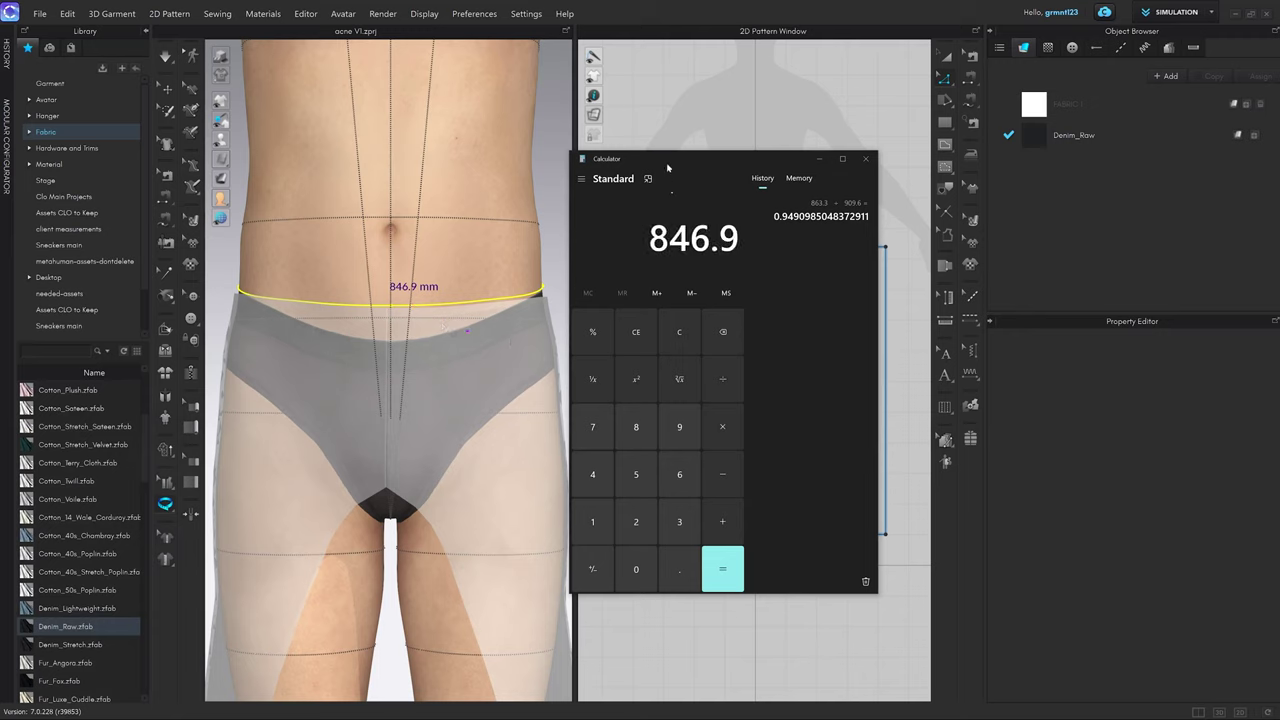
{"action": "left_click_drag", "start_coordinate": [667, 163], "coordinate": [340, 202]}
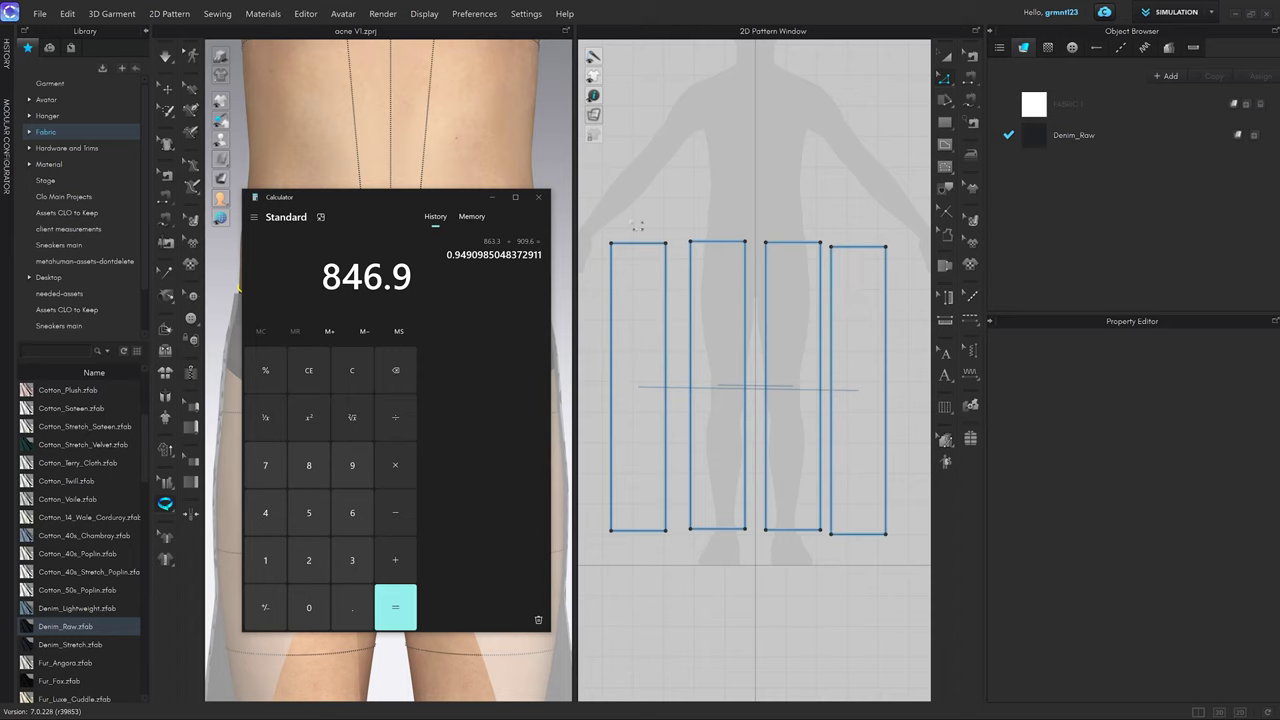
{"action": "left_click", "coordinate": [395, 417]}
{"action": "left_click", "coordinate": [266, 512]}
{"action": "key", "text": "Return"}
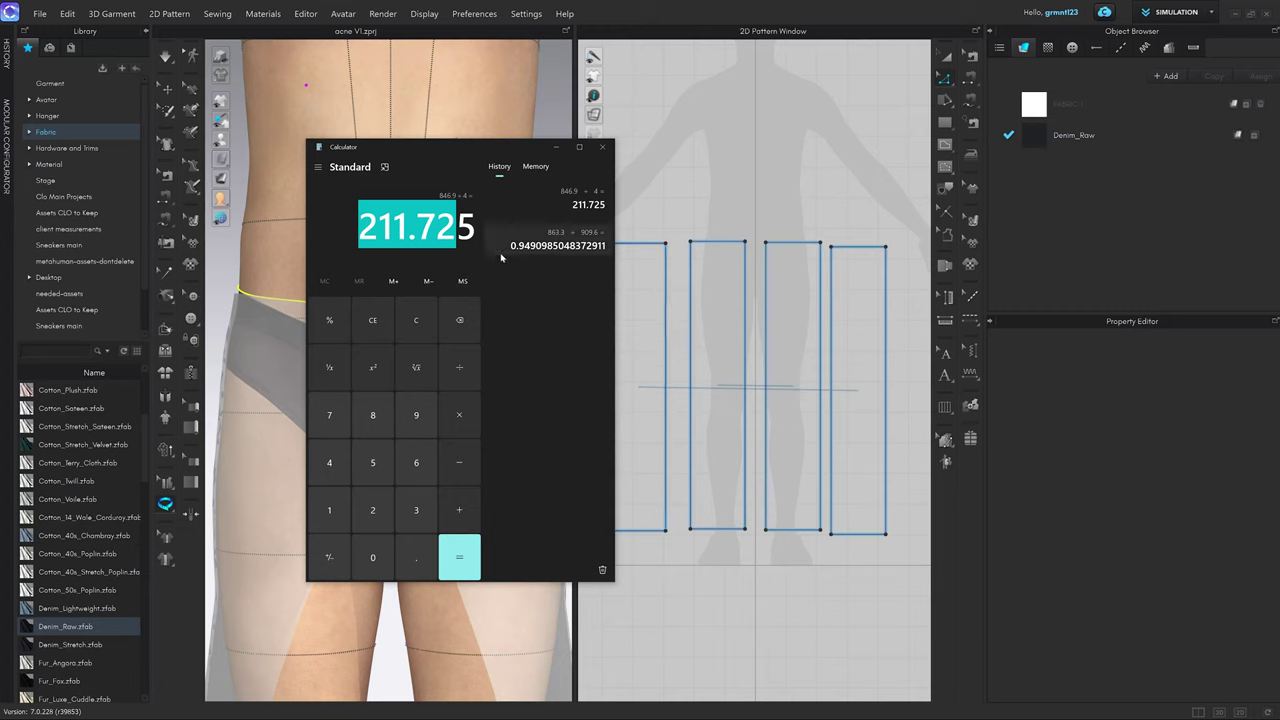
Return to CLO and select the waist edge of the left inner front panel with Edit Pattern to read its length.
{"action": "left_click", "coordinate": [710, 200]}
{"action": "scroll", "coordinate": [727, 216], "scroll_direction": "up", "scroll_amount": 2}
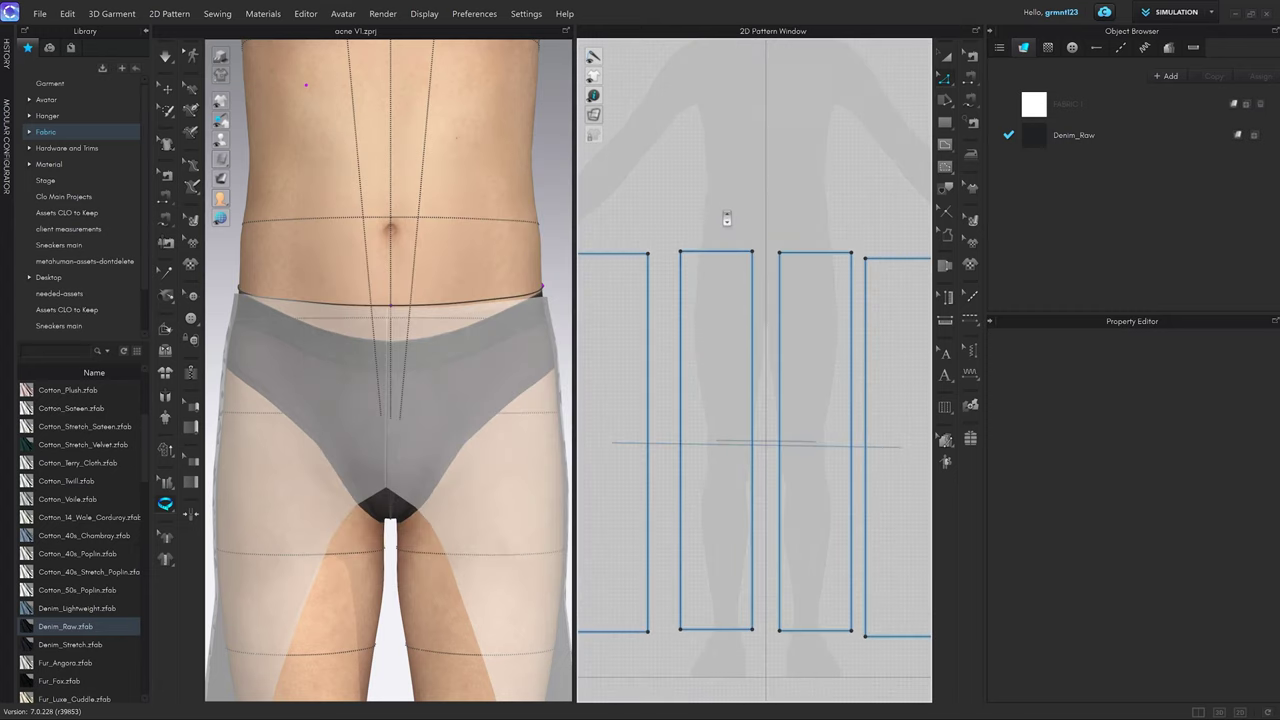
{"action": "key", "text": "z"}
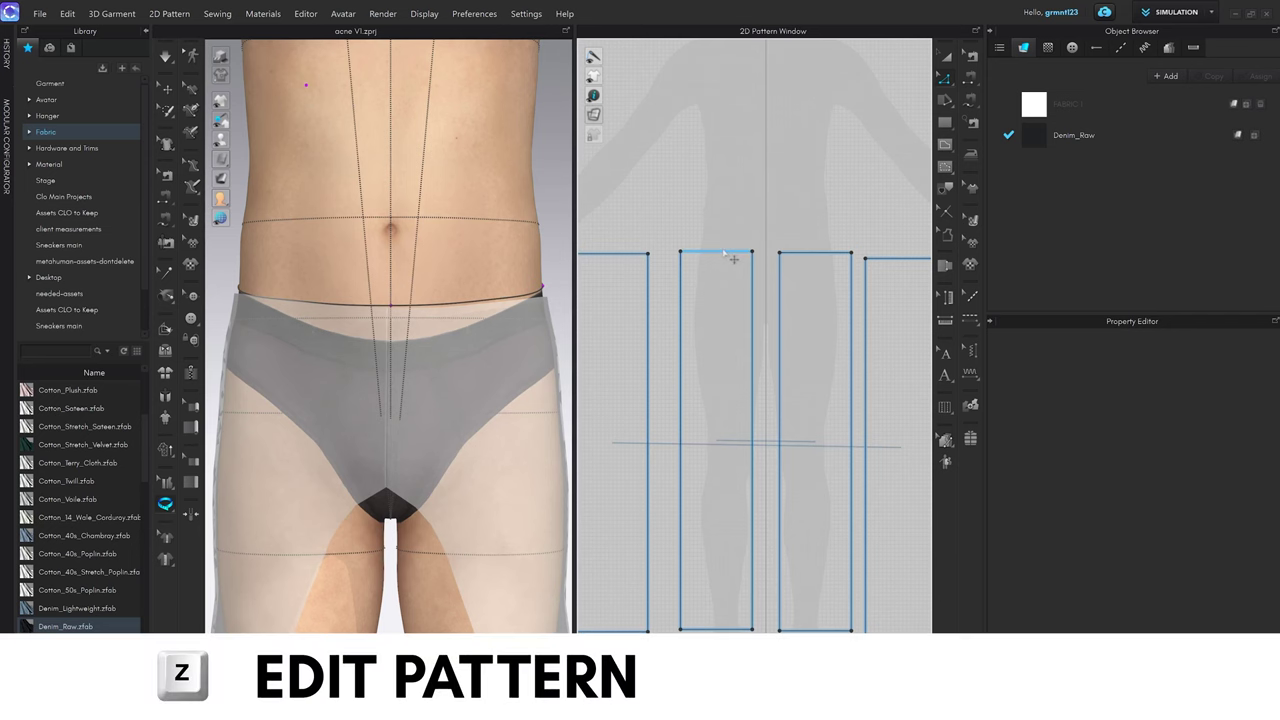
{"action": "left_click", "coordinate": [727, 252]}
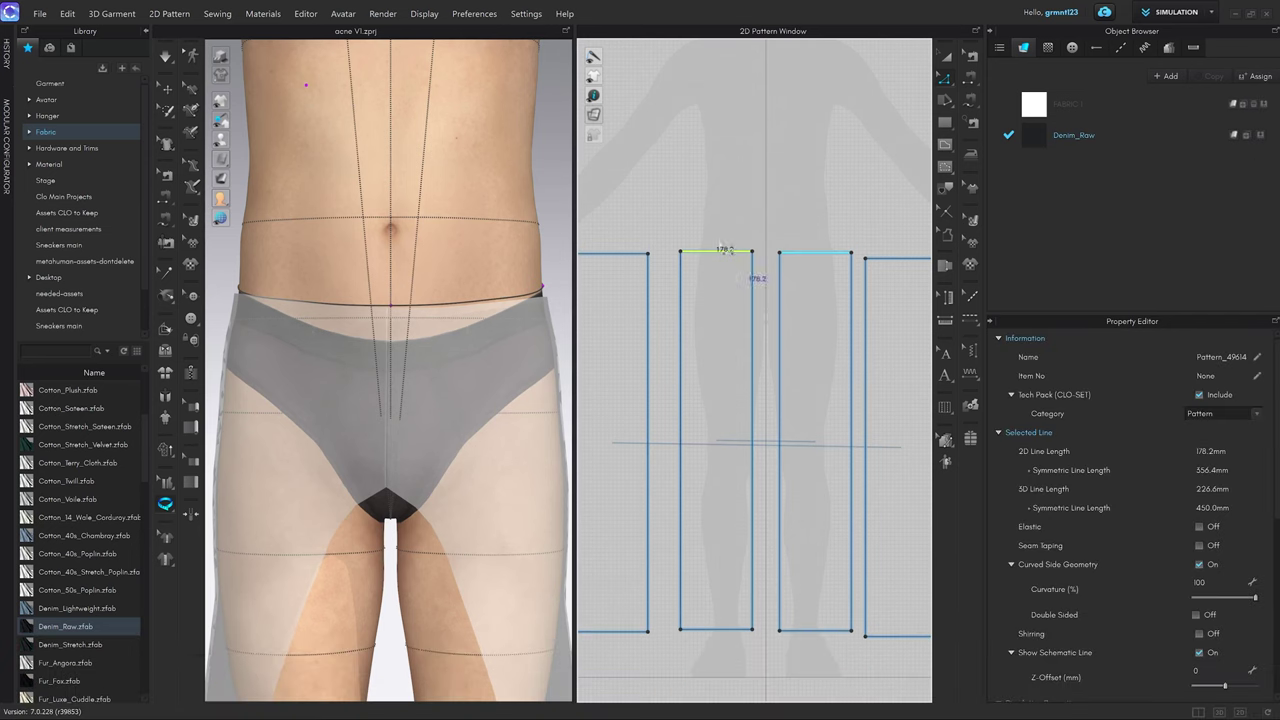
Leave the measuring tool for Select/Move and view the whole garment on the dressed avatar from the front.
{"action": "scroll", "coordinate": [432, 337], "scroll_direction": "down", "scroll_amount": 3}
{"action": "scroll", "coordinate": [433, 338], "scroll_direction": "down", "scroll_amount": 3}
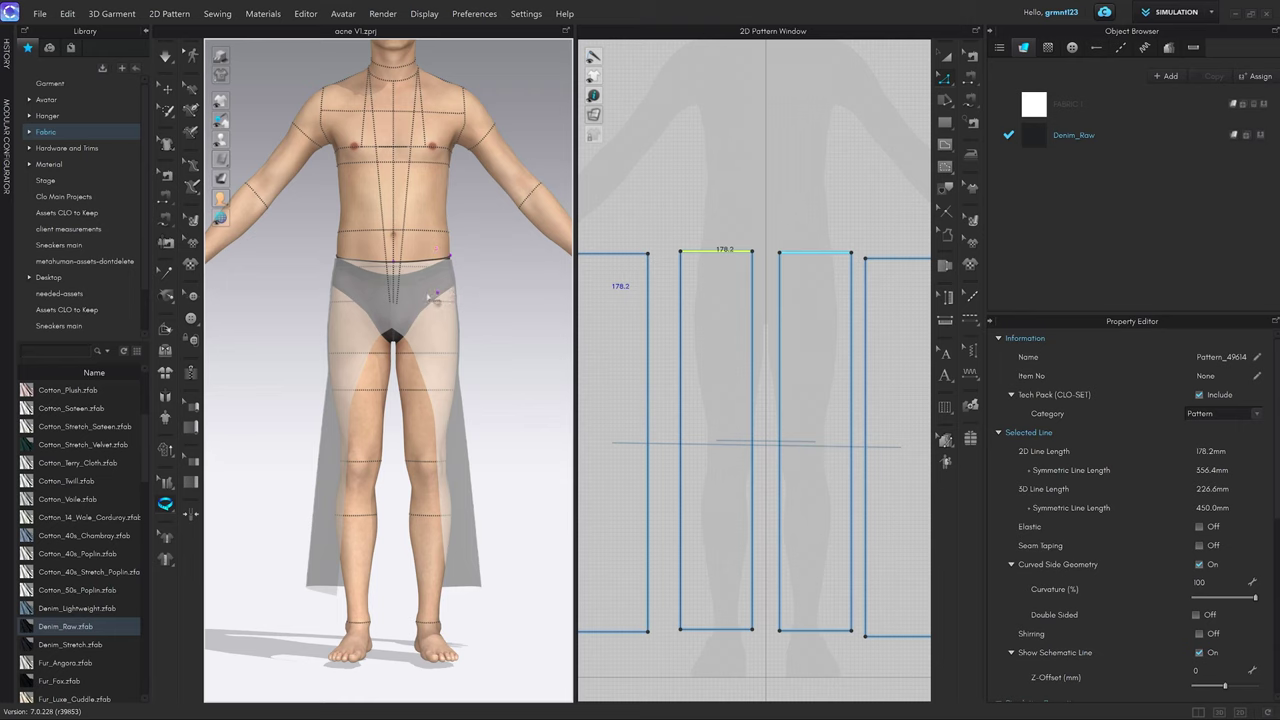
{"action": "key", "text": "q"}
{"action": "mouse_move", "coordinate": [434, 328]}
{"action": "right_mouse_down"}
{"action": "mouse_move", "coordinate": [321, 326]}
{"action": "mouse_move", "coordinate": [386, 317]}
{"action": "mouse_move", "coordinate": [449, 331]}
{"action": "right_mouse_up"}
{"action": "key", "text": "2"}
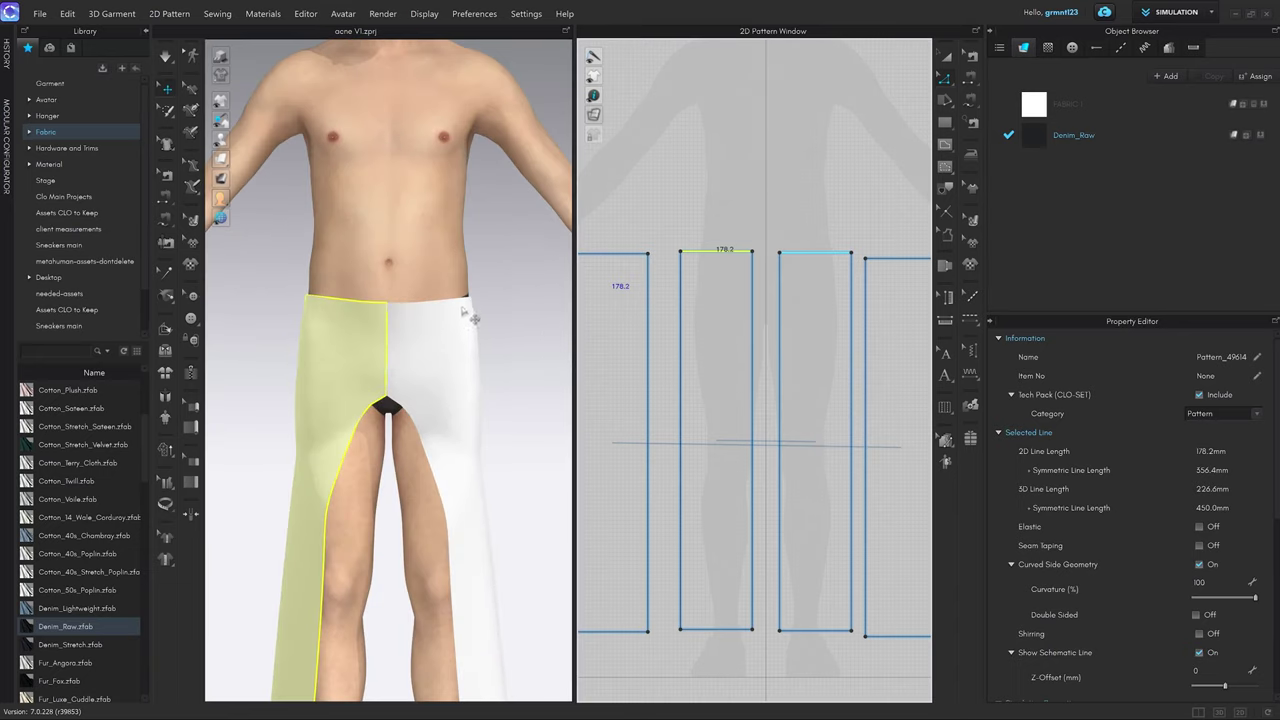
{"action": "scroll", "coordinate": [470, 318], "scroll_direction": "down", "scroll_amount": 2}
{"action": "scroll", "coordinate": [480, 323], "scroll_direction": "down", "scroll_amount": 1}
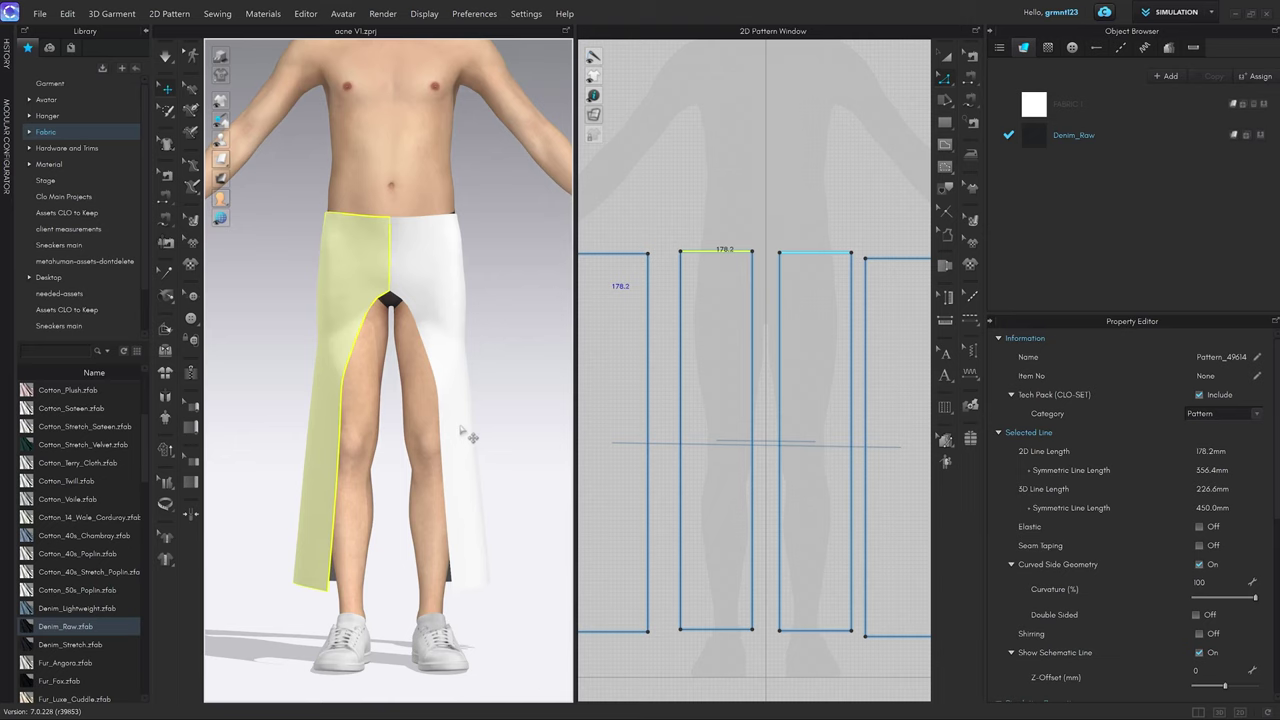
Switch to Calculator and divide the required panel width of 211.725 by the current panel width of 178.2.
{"action": "mouse_move", "coordinate": [130, 717]}
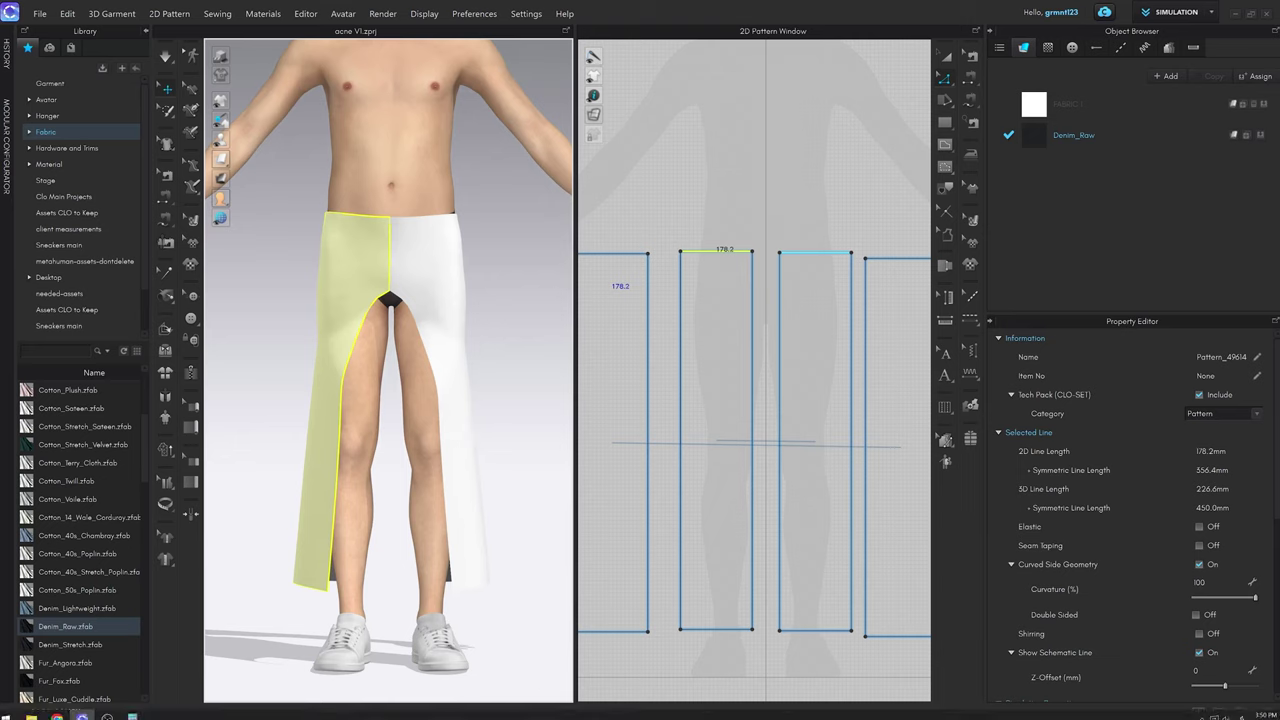
{"action": "left_click", "coordinate": [133, 713]}
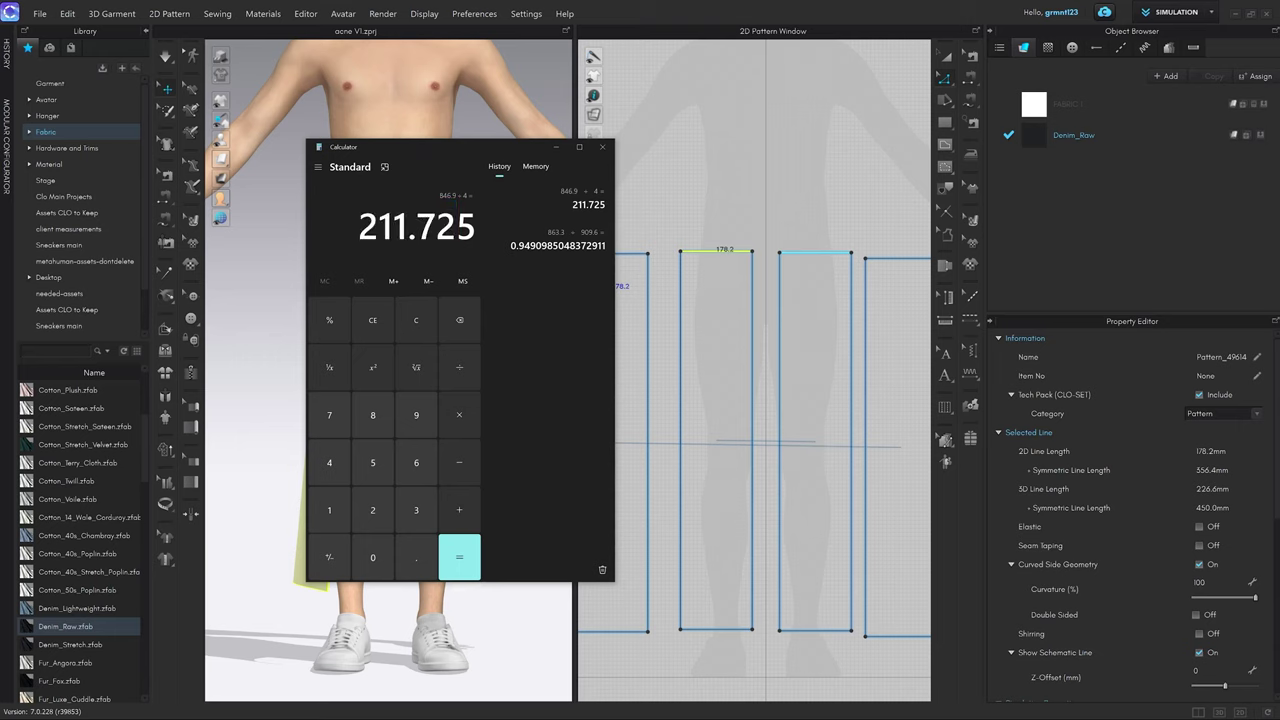
{"action": "left_click_drag", "start_coordinate": [360, 229], "coordinate": [485, 234]}
{"action": "left_click", "coordinate": [474, 244]}
{"action": "left_click", "coordinate": [459, 369]}
{"action": "left_click", "coordinate": [329, 510]}
{"action": "left_click", "coordinate": [329, 415]}
{"action": "left_click", "coordinate": [373, 415]}
{"action": "left_click", "coordinate": [416, 557]}
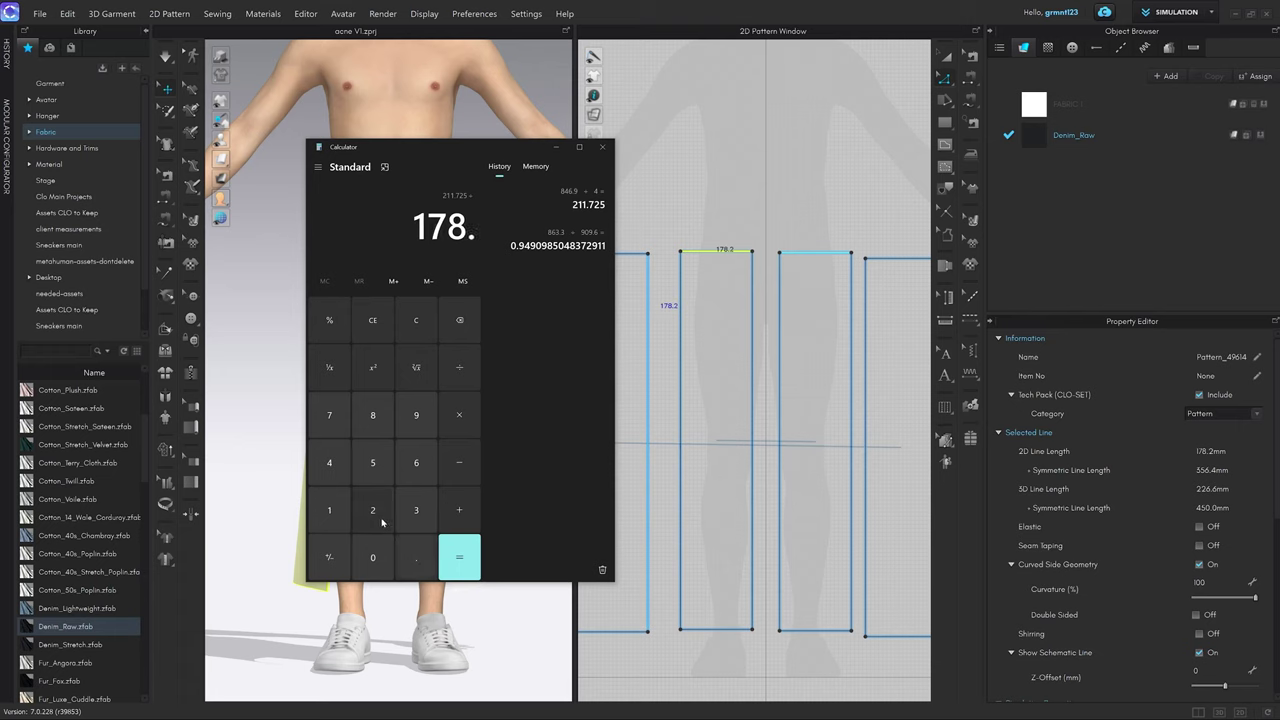
{"action": "left_click", "coordinate": [373, 512]}
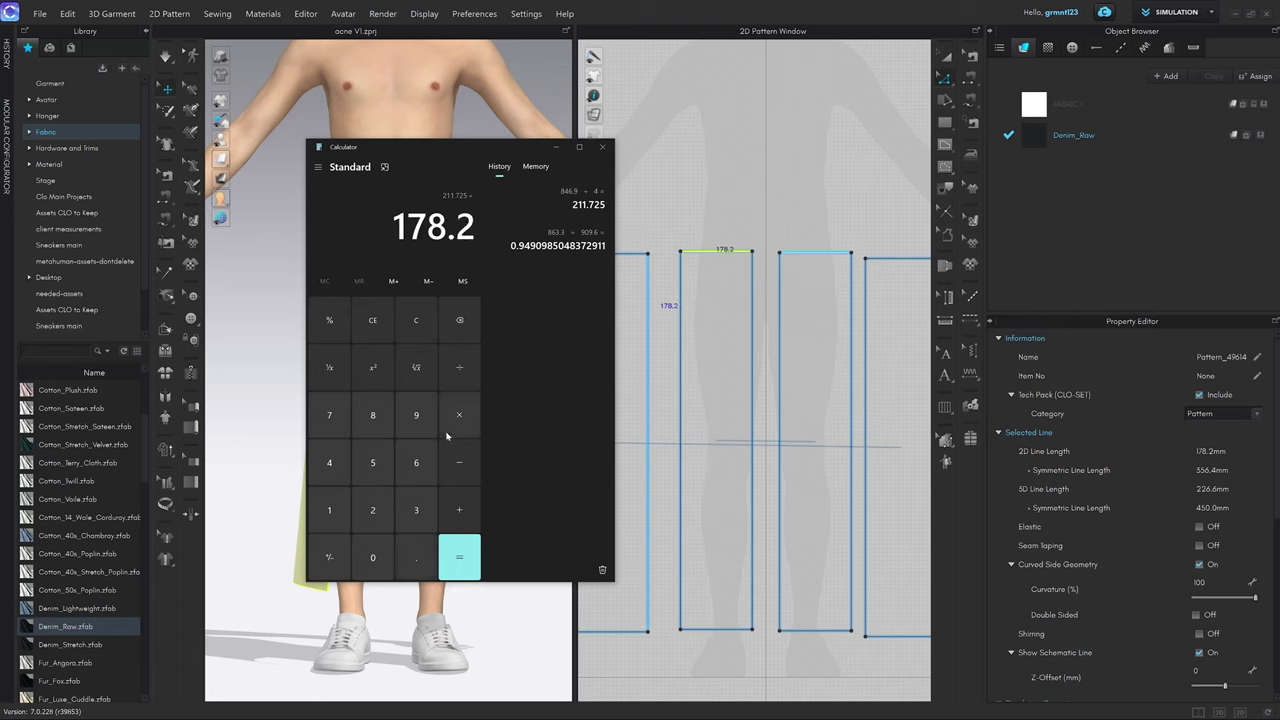
{"action": "left_click", "coordinate": [459, 557]}
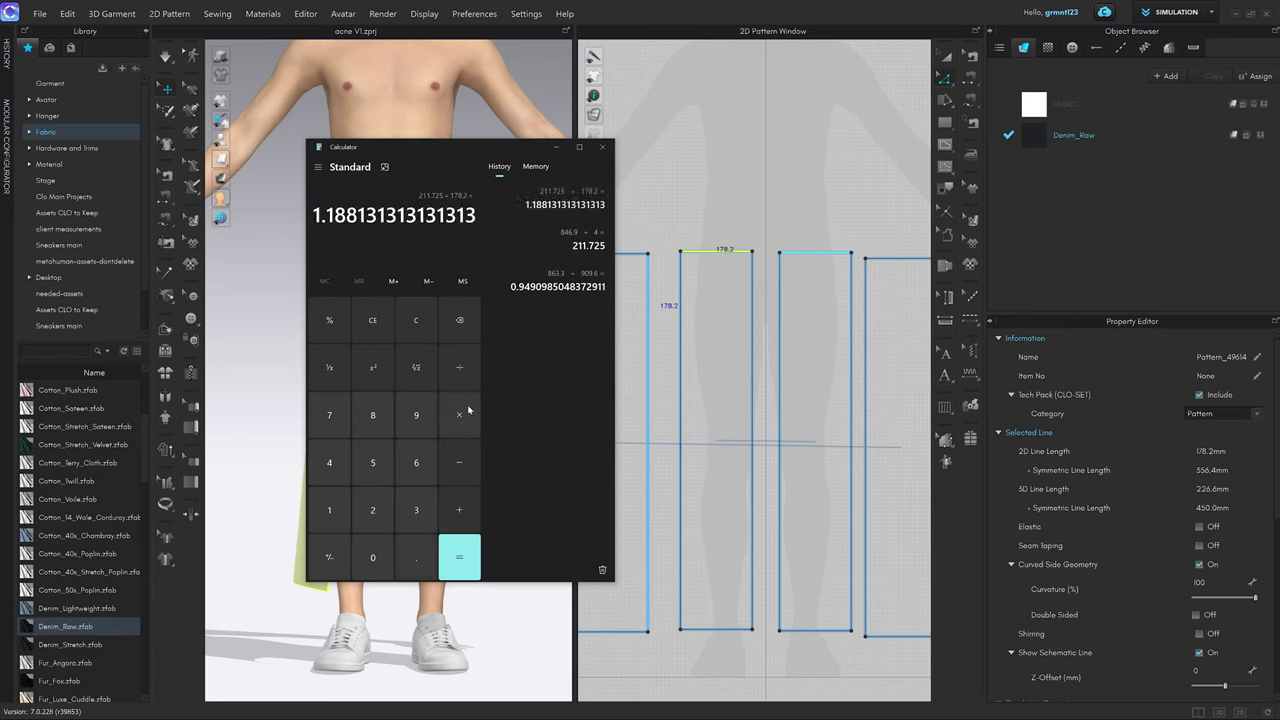
Multiply the width ratio by 100 to get a percentage and select 118.81 in the result.
{"action": "left_click", "coordinate": [463, 415]}
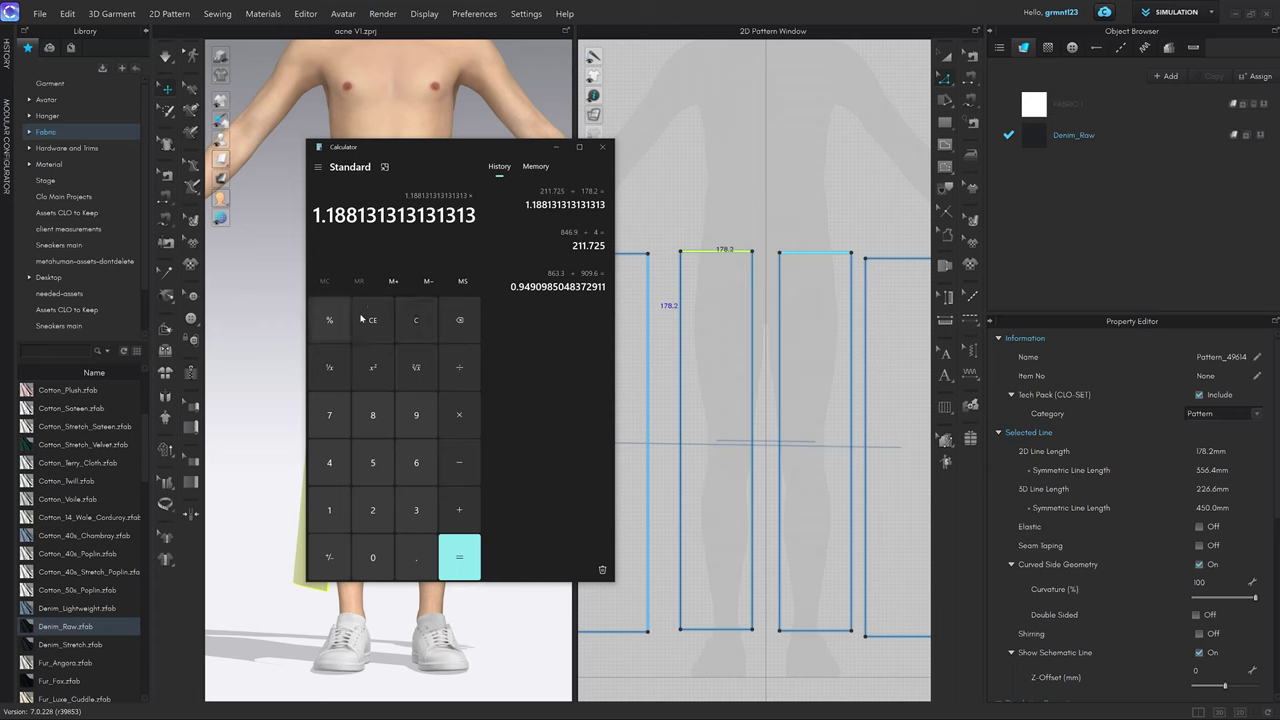
{"action": "left_click", "coordinate": [329, 510]}
{"action": "left_click", "coordinate": [373, 557]}
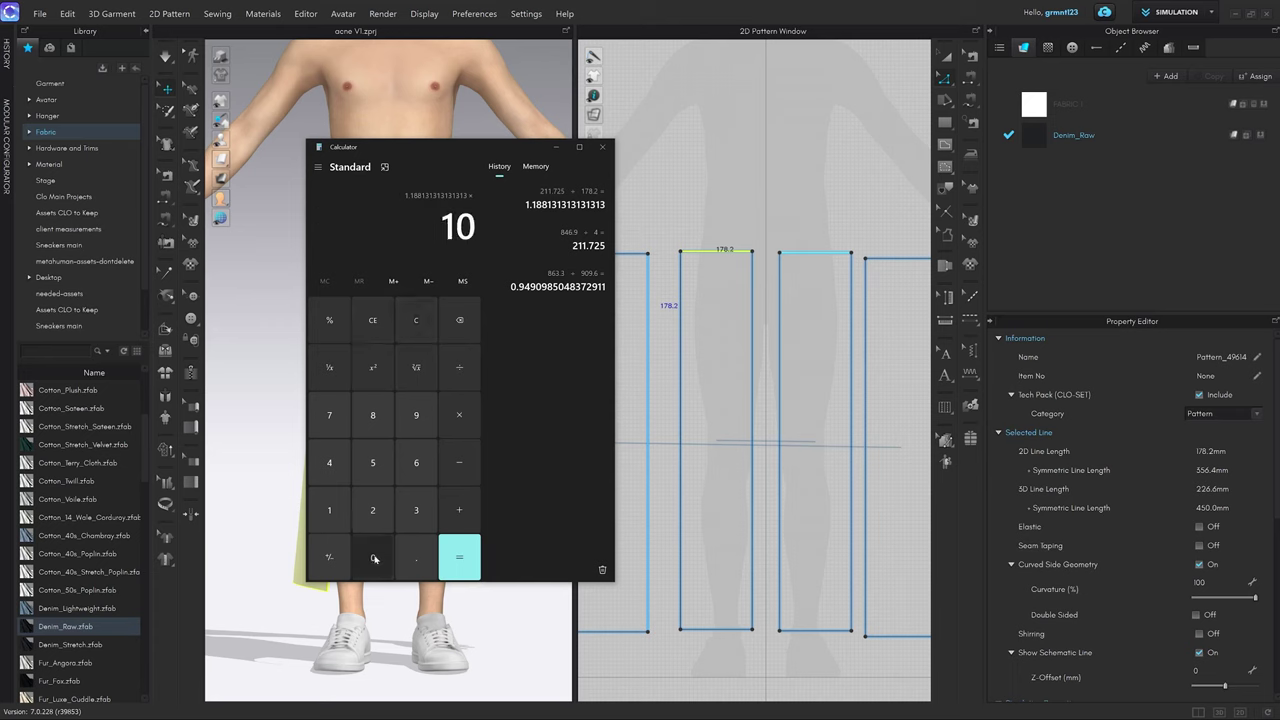
{"action": "left_click", "coordinate": [373, 557]}
{"action": "left_click", "coordinate": [459, 562]}
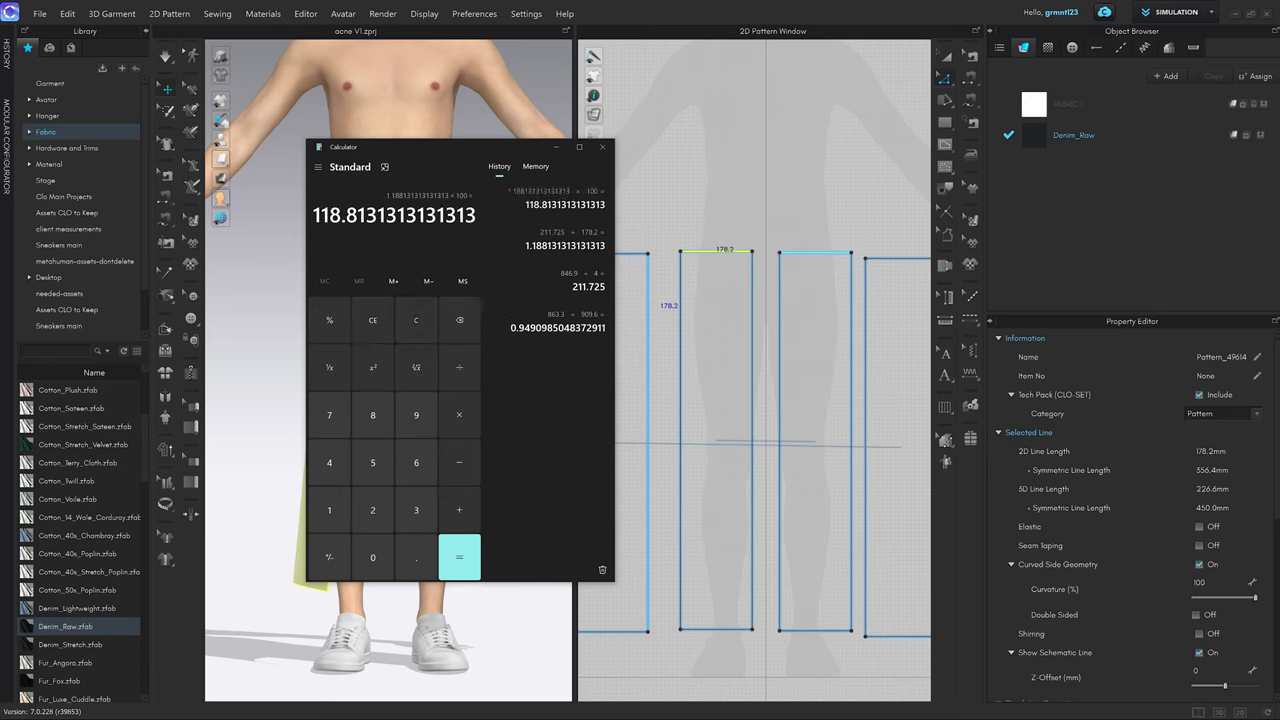
{"action": "left_click_drag", "start_coordinate": [366, 214], "coordinate": [312, 214]}
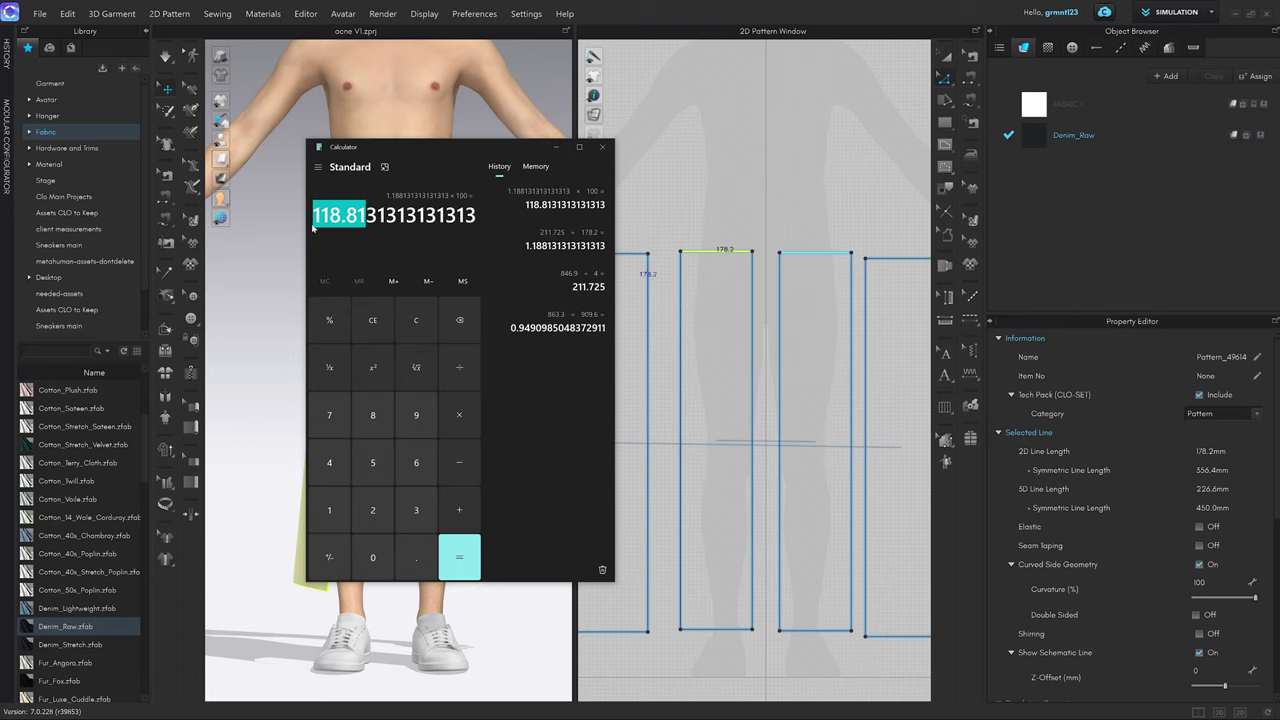
Return to the pattern layout and select all four leg panels with Transform Pattern.
{"action": "scroll", "coordinate": [788, 347], "scroll_direction": "down", "scroll_amount": 3}
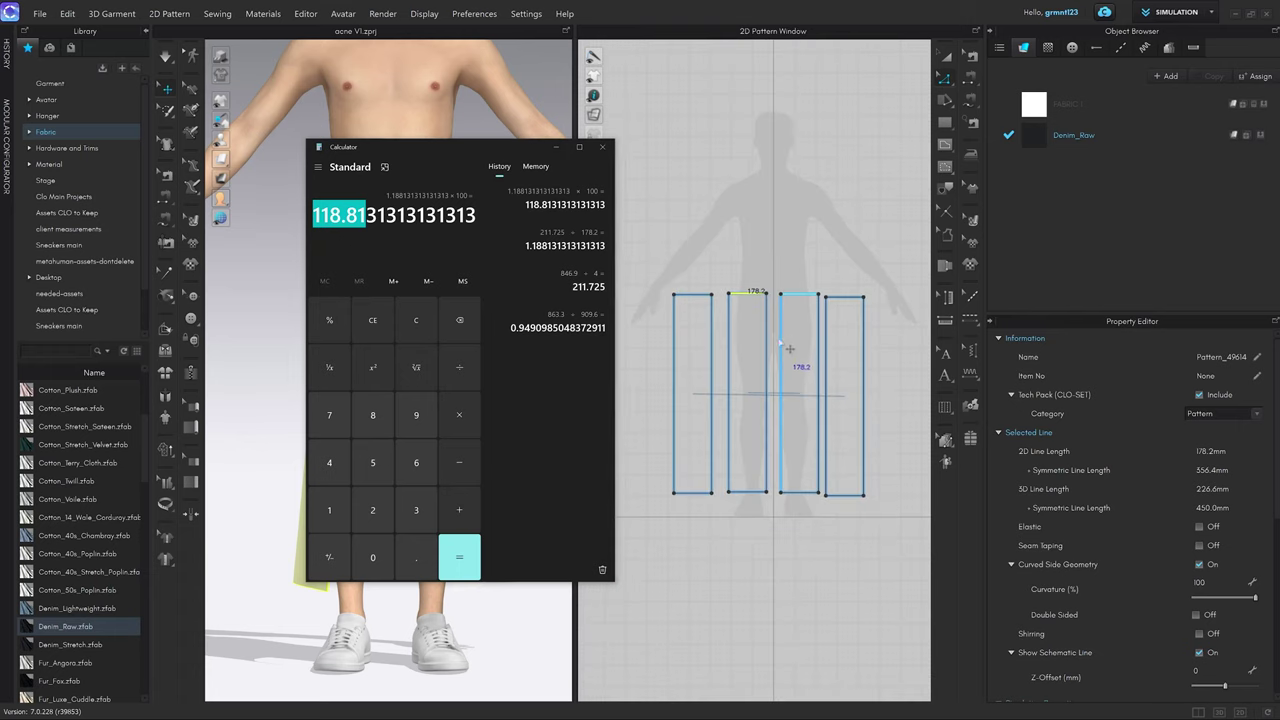
{"action": "middle_click_drag", "start_coordinate": [788, 348], "coordinate": [779, 324]}
{"action": "left_click_drag", "start_coordinate": [630, 230], "coordinate": [886, 490]}
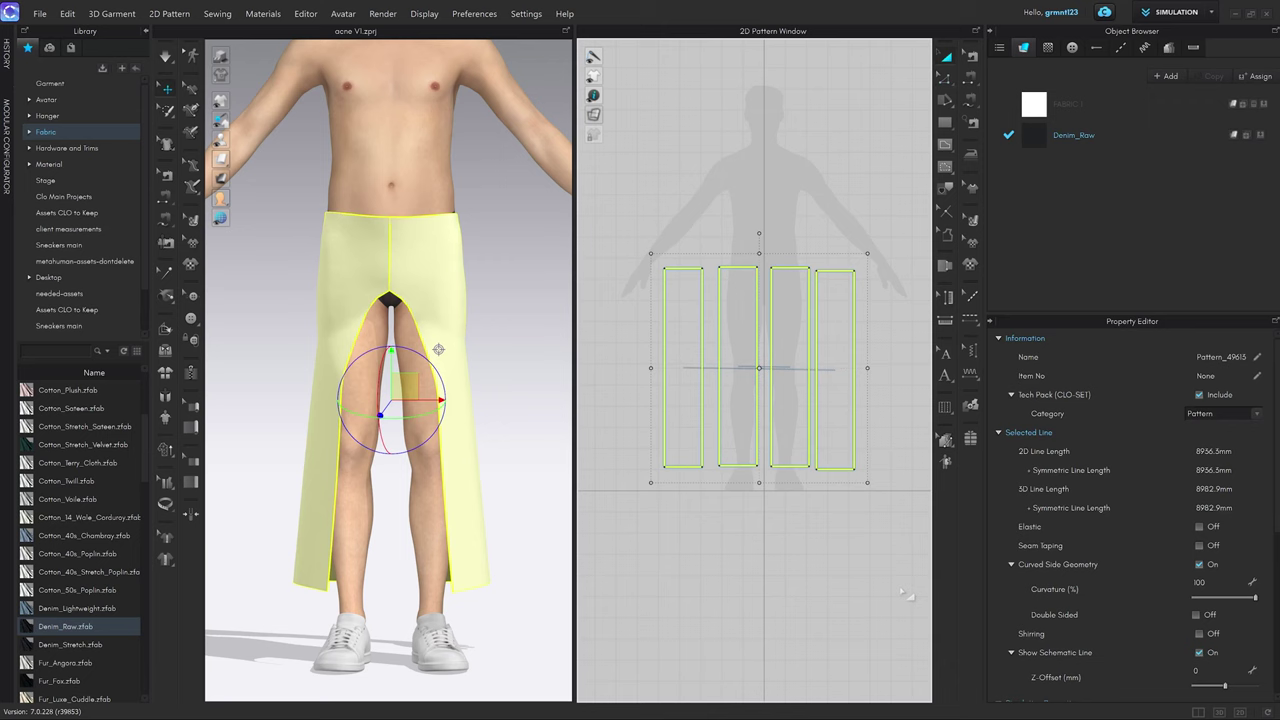
{"action": "left_click", "coordinate": [665, 257]}
{"action": "left_click_drag", "start_coordinate": [617, 215], "coordinate": [943, 530]}
{"action": "mouse_move", "coordinate": [868, 254]}
{"action": "left_mouse_down"}
{"action": "mouse_move", "coordinate": [887, 217]}
{"action": "mouse_move", "coordinate": [885, 239]}
{"action": "left_mouse_up"}
{"action": "key", "text": "Escape"}
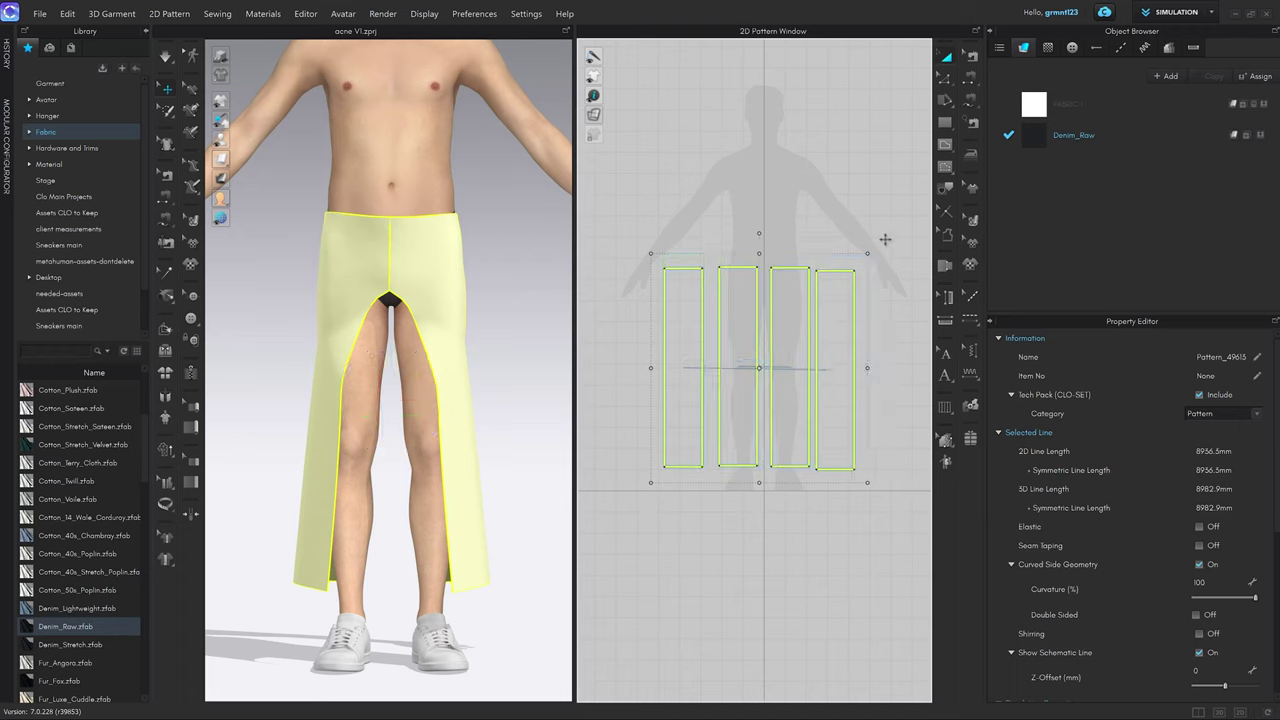
{"action": "left_click_drag", "start_coordinate": [759, 251], "coordinate": [737, 221]}
{"action": "key", "text": "Escape"}
{"action": "mouse_move", "coordinate": [869, 369]}
{"action": "left_mouse_down"}
{"action": "mouse_move", "coordinate": [852, 369]}
{"action": "mouse_move", "coordinate": [865, 371]}
{"action": "left_mouse_up"}
{"action": "key", "text": "Escape"}
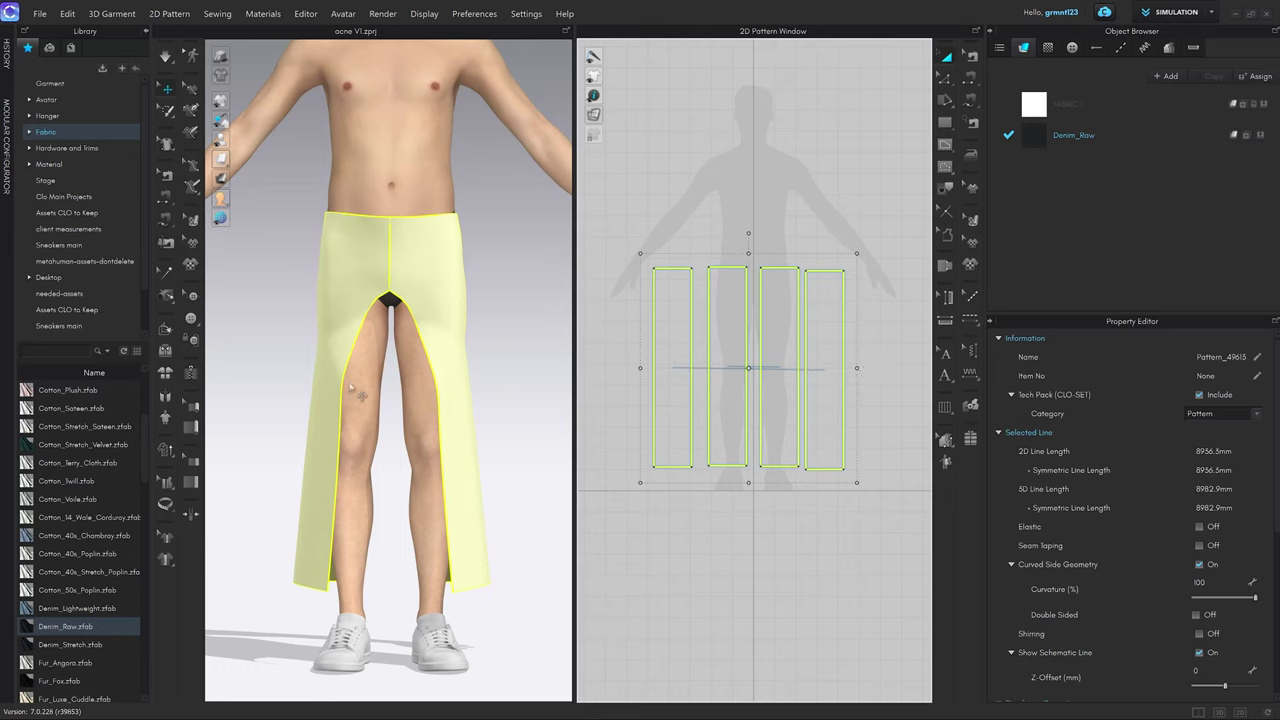
{"action": "mouse_move", "coordinate": [857, 253]}
{"action": "left_mouse_down"}
{"action": "mouse_move", "coordinate": [886, 220]}
{"action": "mouse_move", "coordinate": [869, 247]}
{"action": "left_mouse_up"}
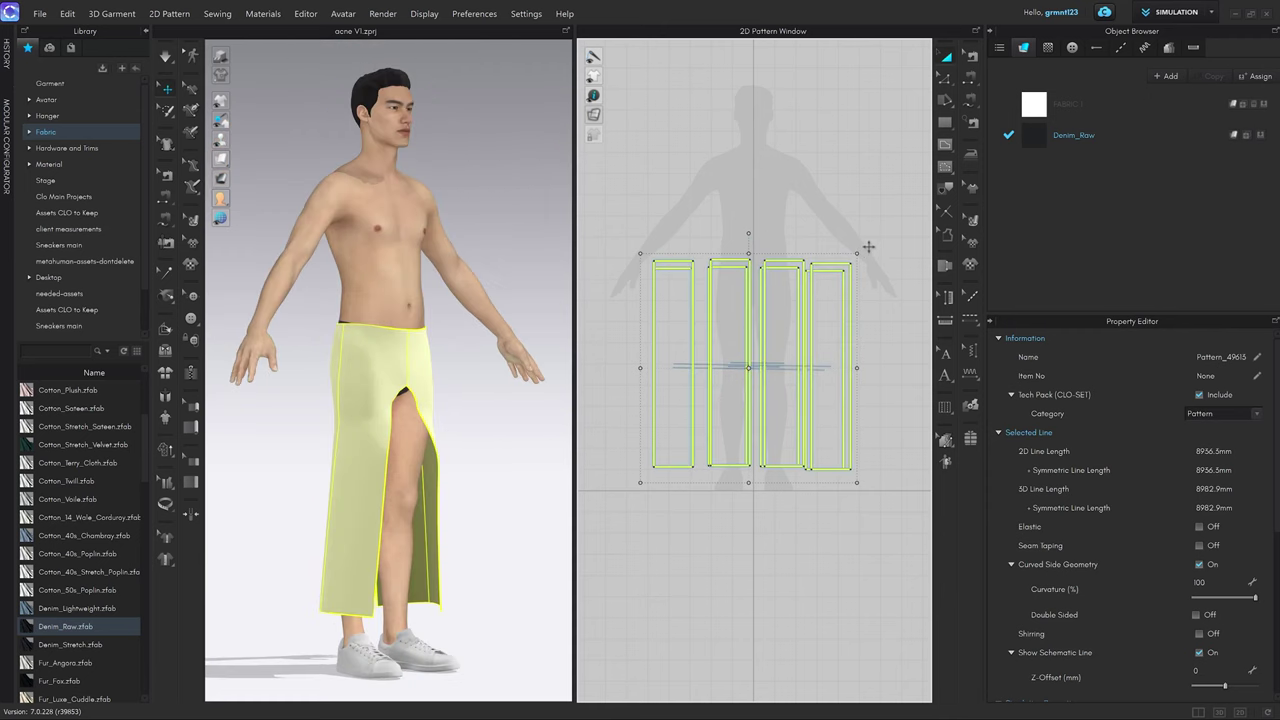
{"action": "left_click_drag", "start_coordinate": [856, 482], "coordinate": [869, 517]}
{"action": "left_click_drag", "start_coordinate": [641, 483], "coordinate": [615, 506]}
{"action": "left_click_drag", "start_coordinate": [640, 253], "coordinate": [608, 194]}
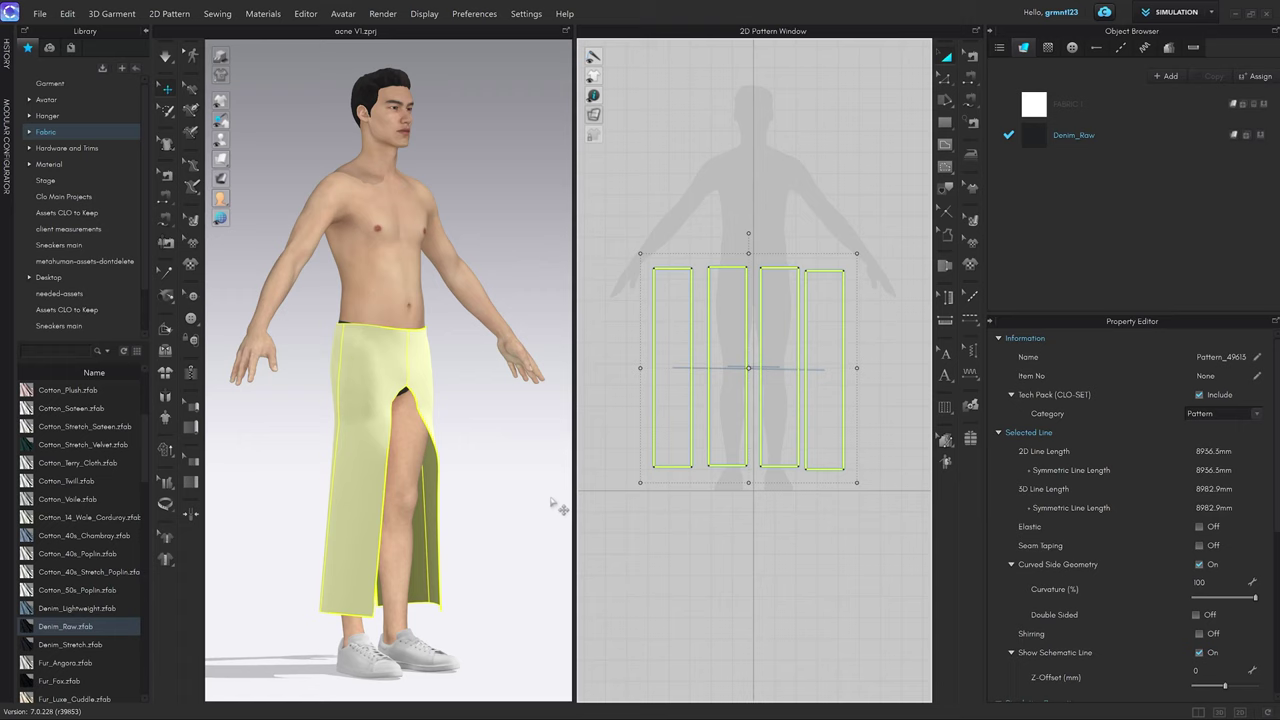
Start scaling the four selected panels from their upper corner handle and open the numeric Transform dialog.
{"action": "left_click_drag", "start_coordinate": [857, 253], "coordinate": [879, 229]}
{"action": "right_click", "coordinate": [879, 229]}
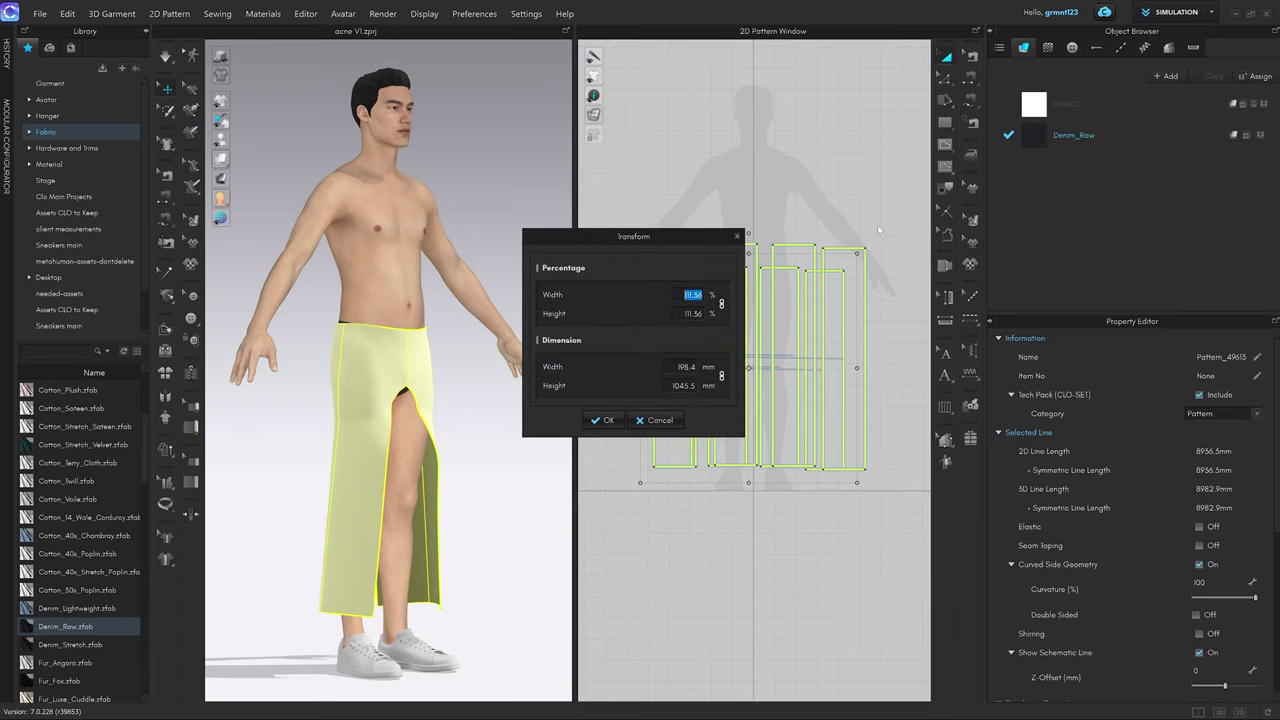
{"action": "left_click_drag", "start_coordinate": [620, 241], "coordinate": [634, 230]}
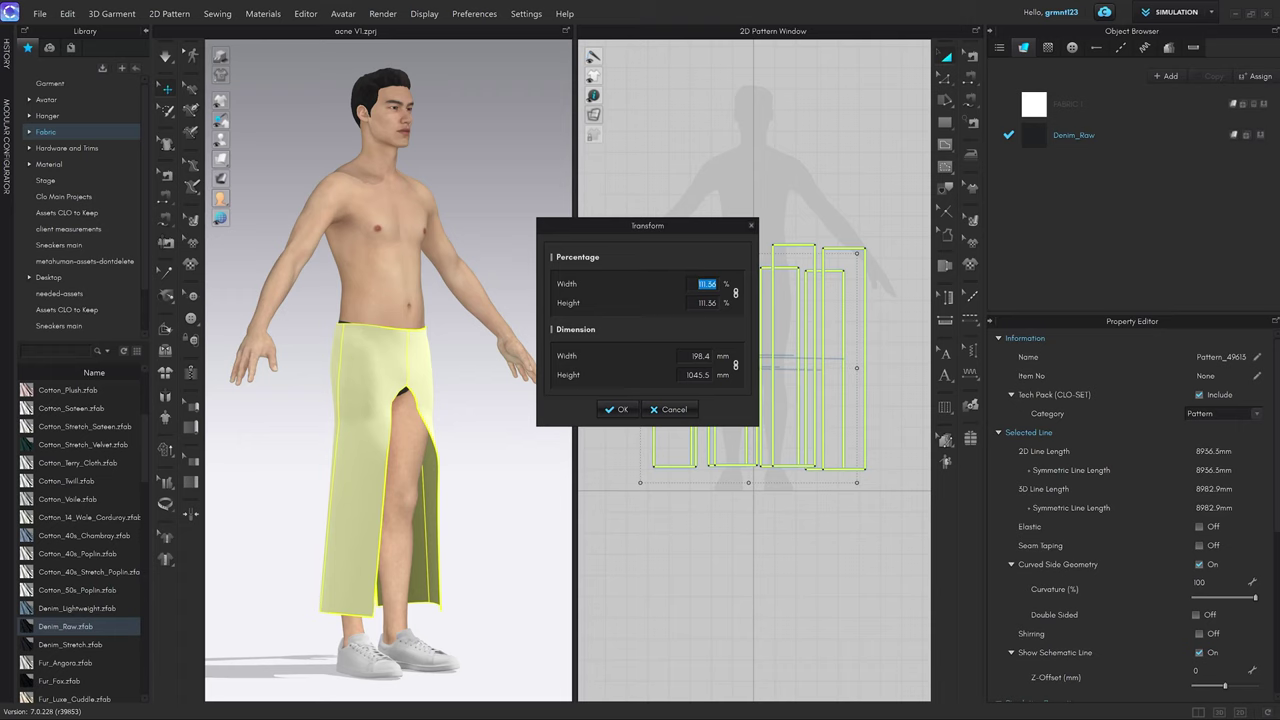
Copy 118.81 from Calculator and scale the four selected leg panels to 118.81% in width and height.
{"action": "key", "text": "super"}
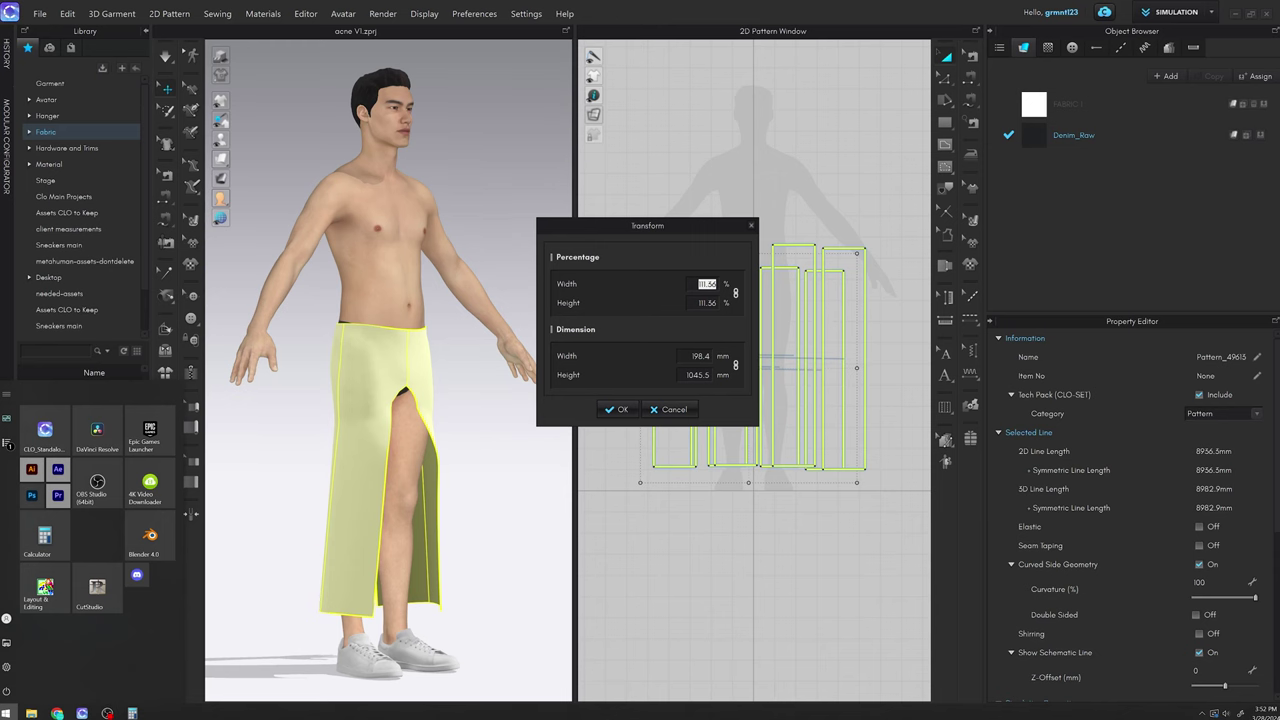
{"action": "left_click", "coordinate": [135, 713]}
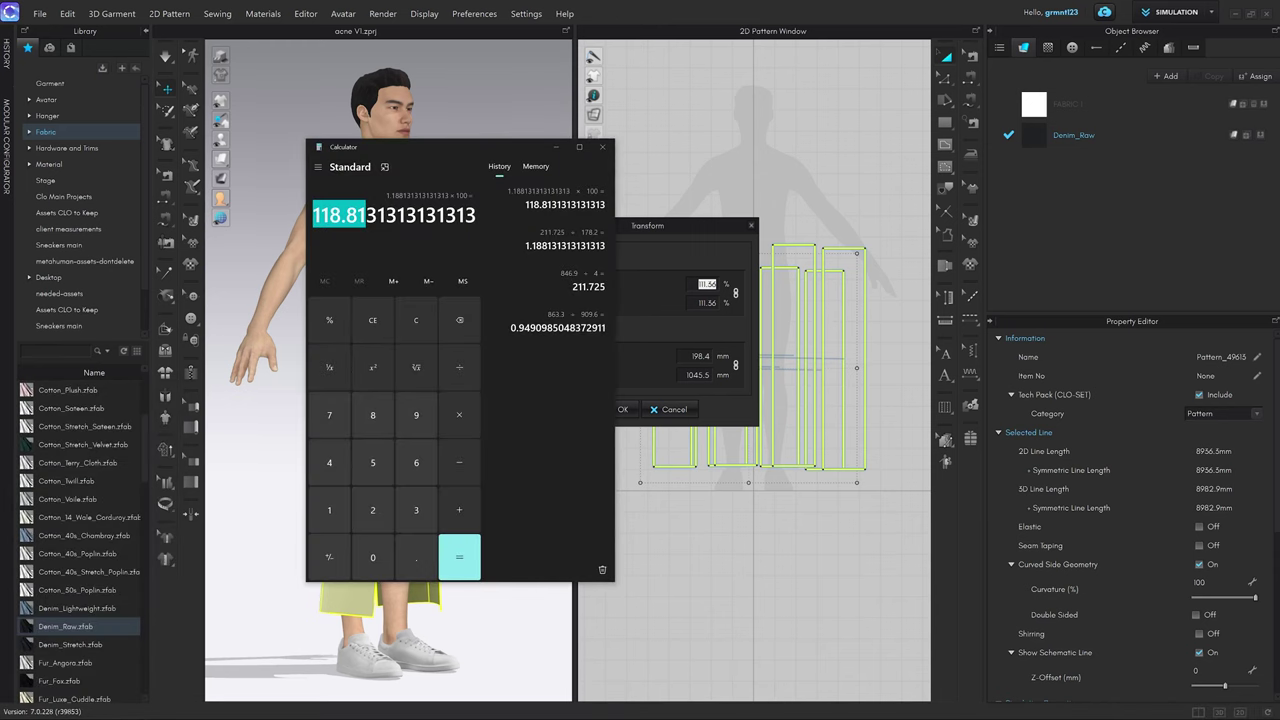
{"action": "right_click", "coordinate": [350, 214]}
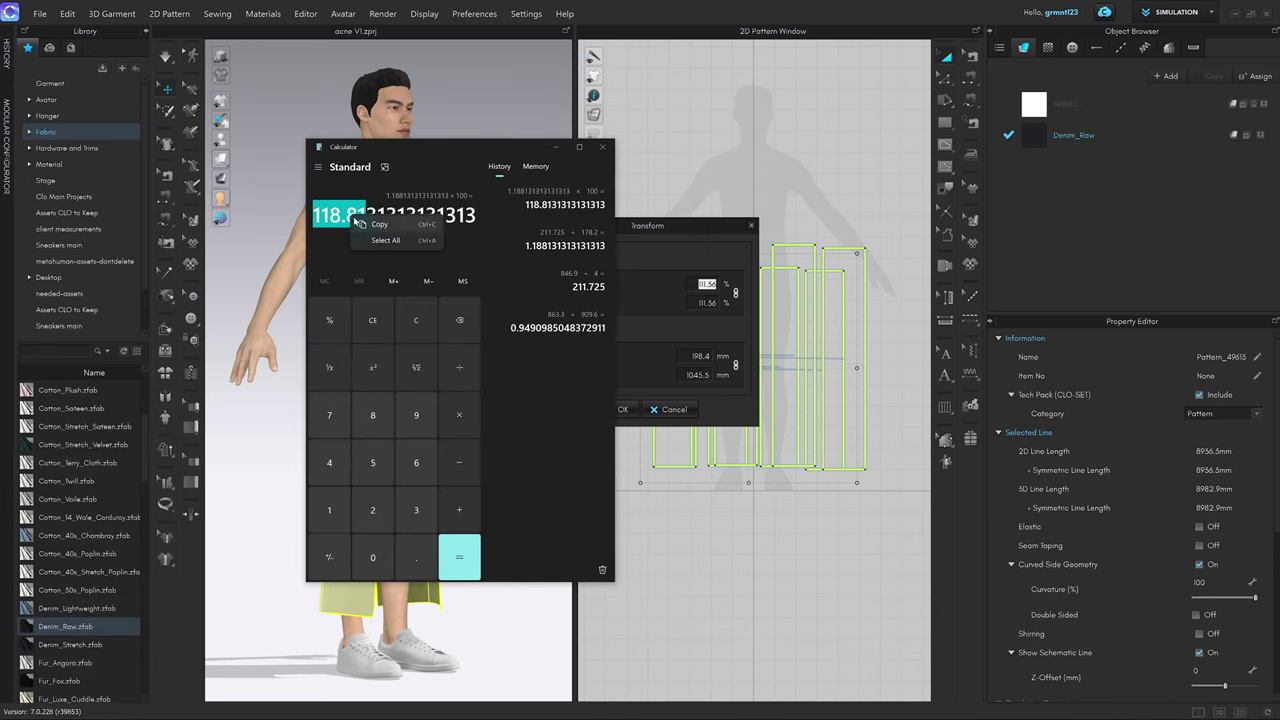
{"action": "left_click", "coordinate": [368, 224]}
{"action": "left_click", "coordinate": [699, 284]}
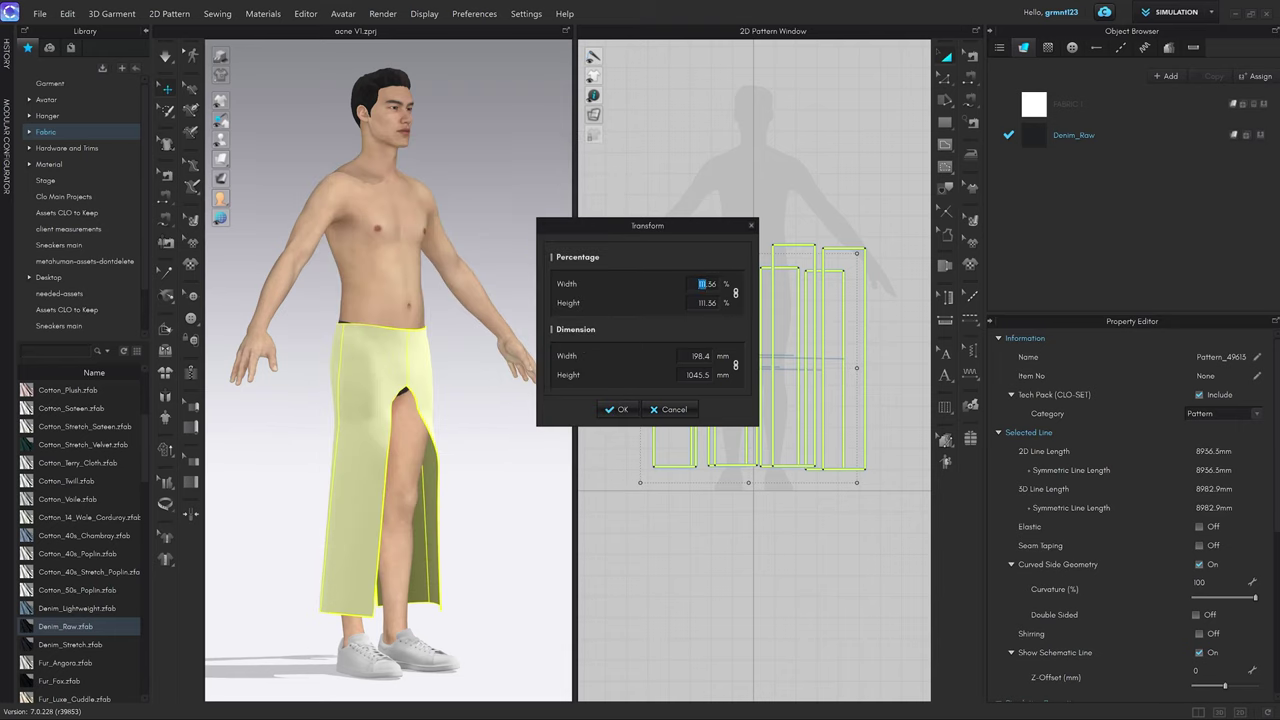
{"action": "key", "text": "ctrl+v"}
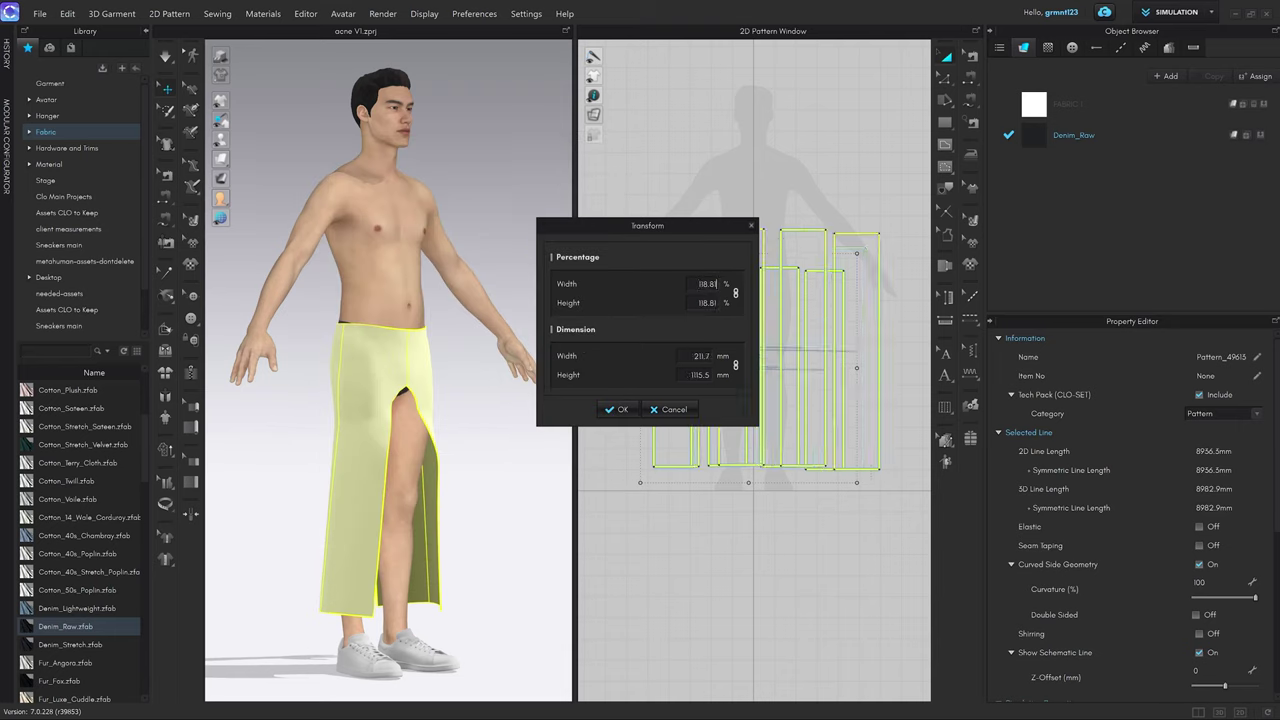
{"action": "left_click", "coordinate": [617, 409]}
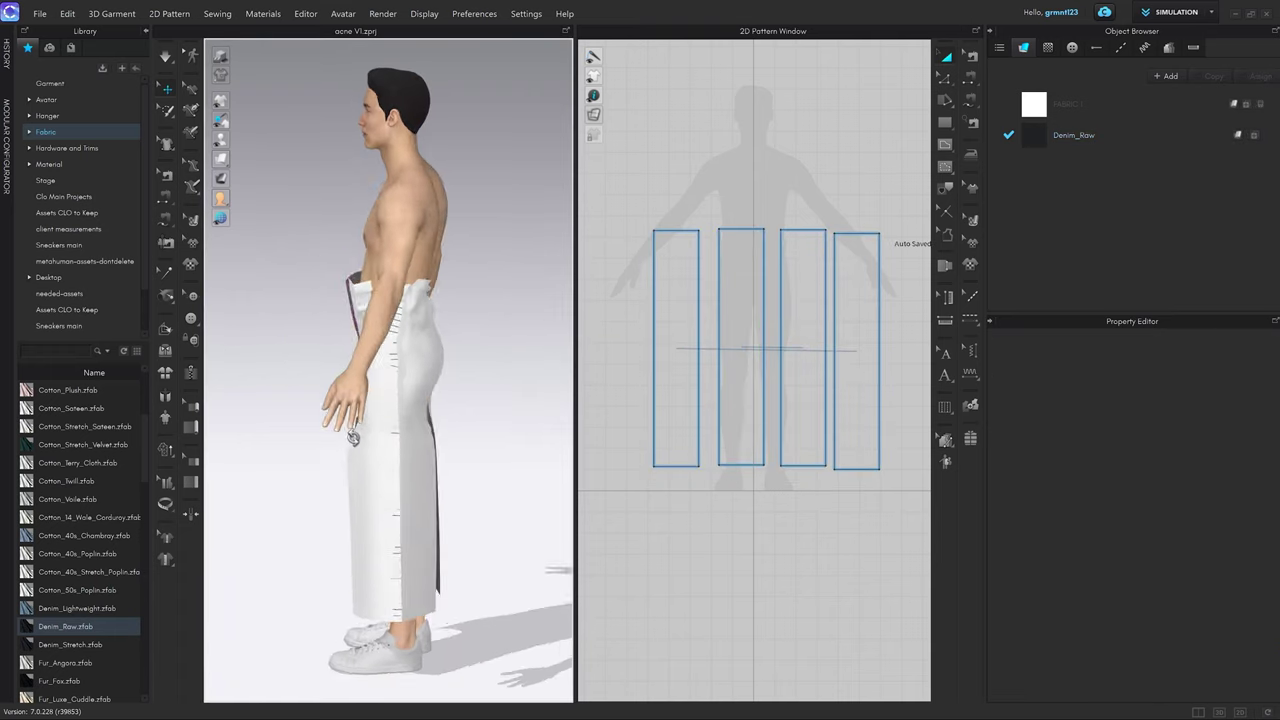
Start the garment simulation and pull both front panels downward so they settle over the avatar's hips.
{"action": "right_click_drag", "start_coordinate": [354, 437], "coordinate": [409, 450]}
{"action": "middle_click_drag", "start_coordinate": [409, 450], "coordinate": [371, 341]}
{"action": "scroll", "coordinate": [461, 388], "scroll_direction": "up", "scroll_amount": 3}
{"action": "scroll", "coordinate": [354, 341], "scroll_direction": "down", "scroll_amount": 2}
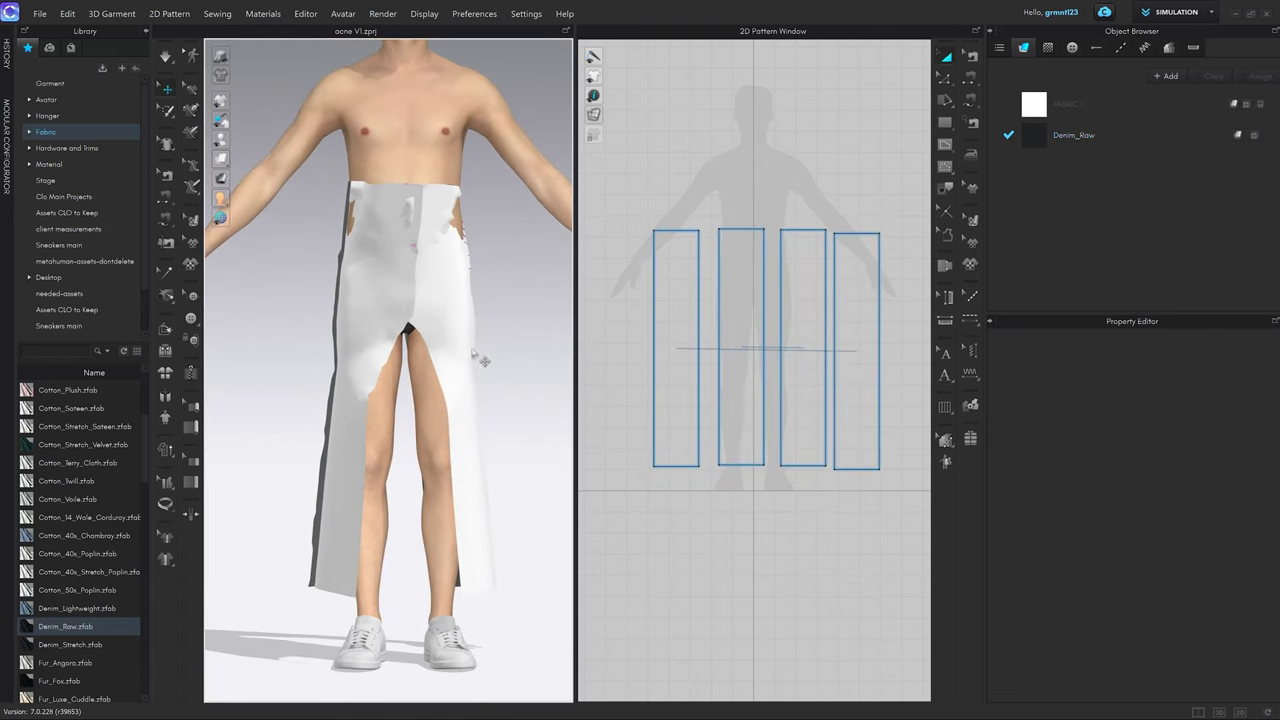
{"action": "key", "text": "space"}
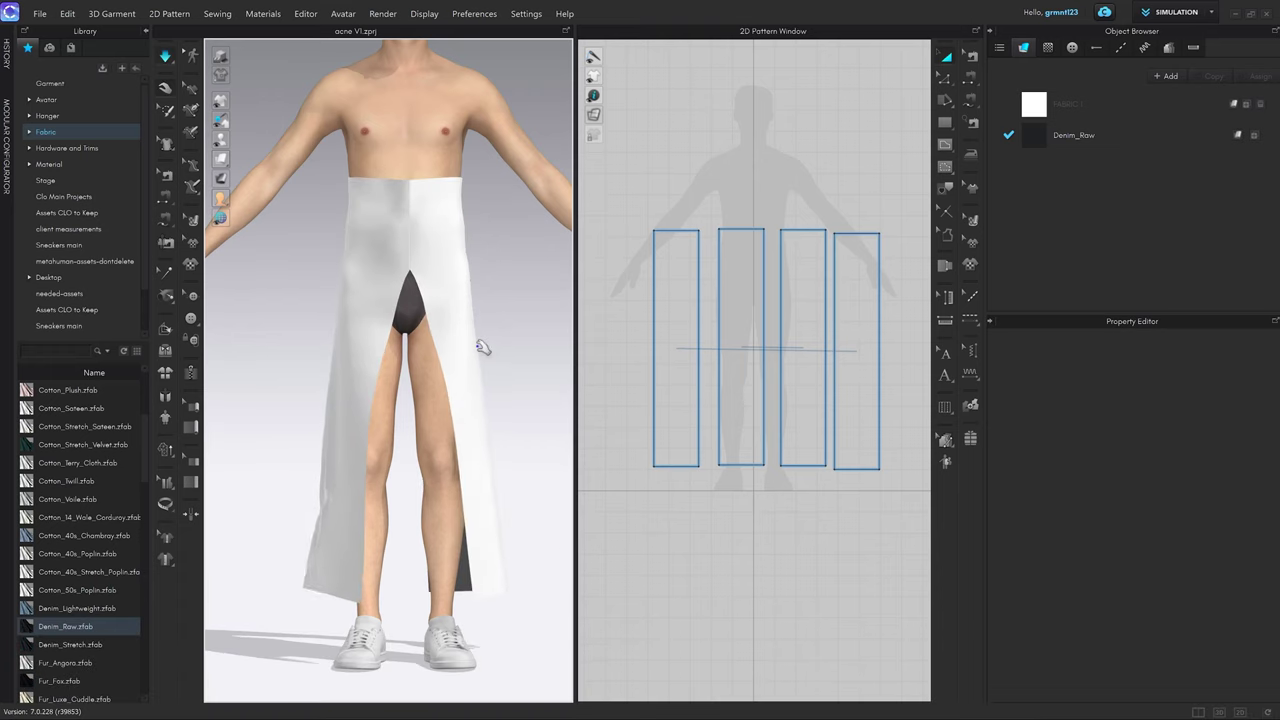
{"action": "left_click_drag", "start_coordinate": [466, 321], "coordinate": [461, 404]}
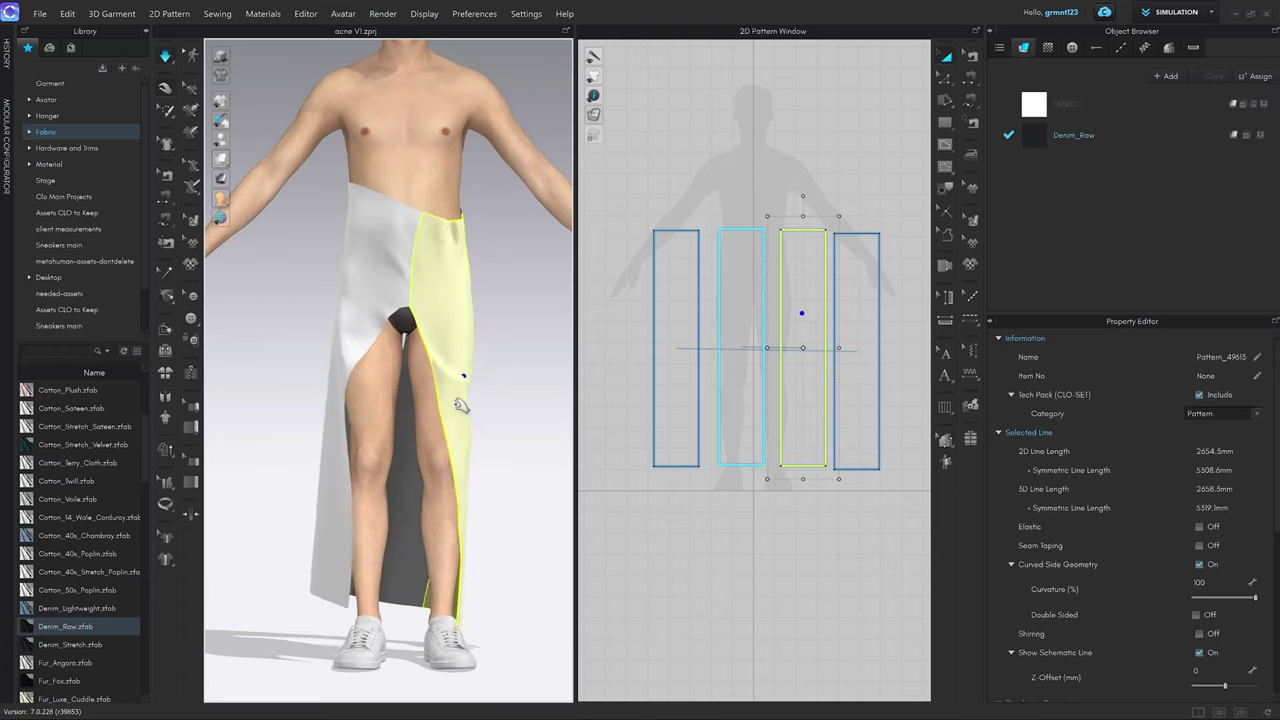
{"action": "left_click_drag", "start_coordinate": [350, 322], "coordinate": [330, 388]}
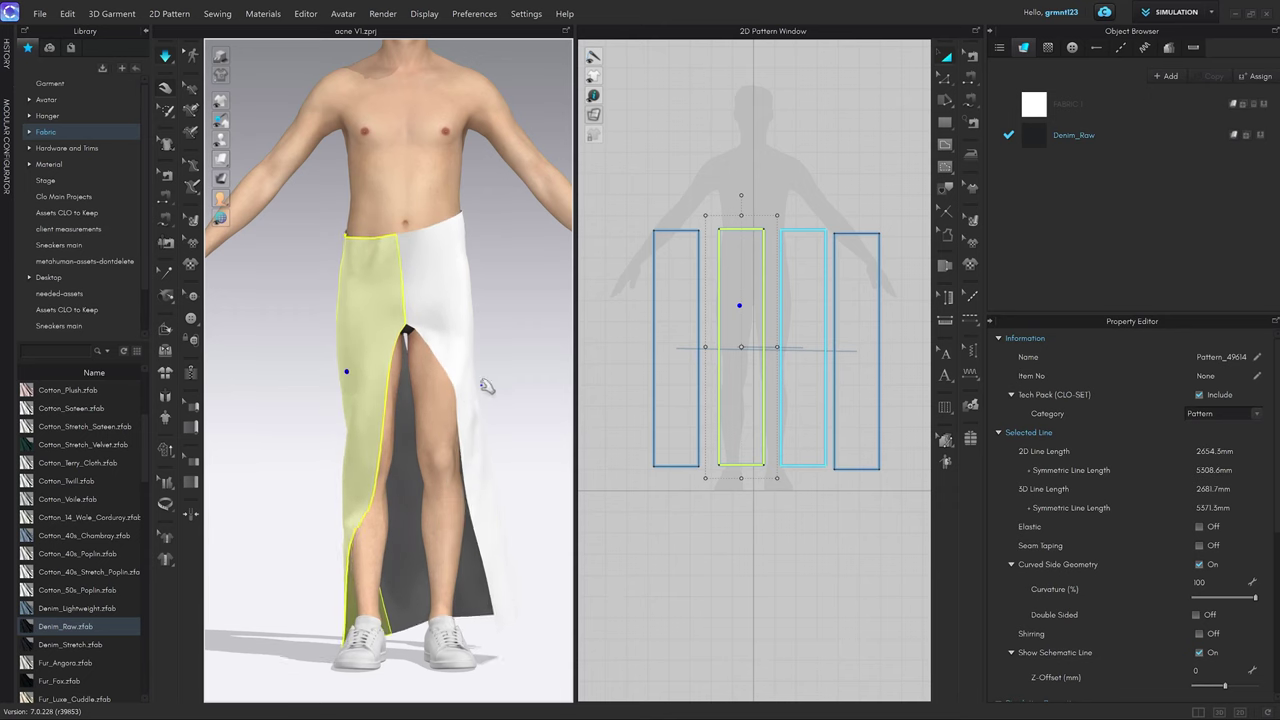
{"action": "left_click", "coordinate": [436, 425]}
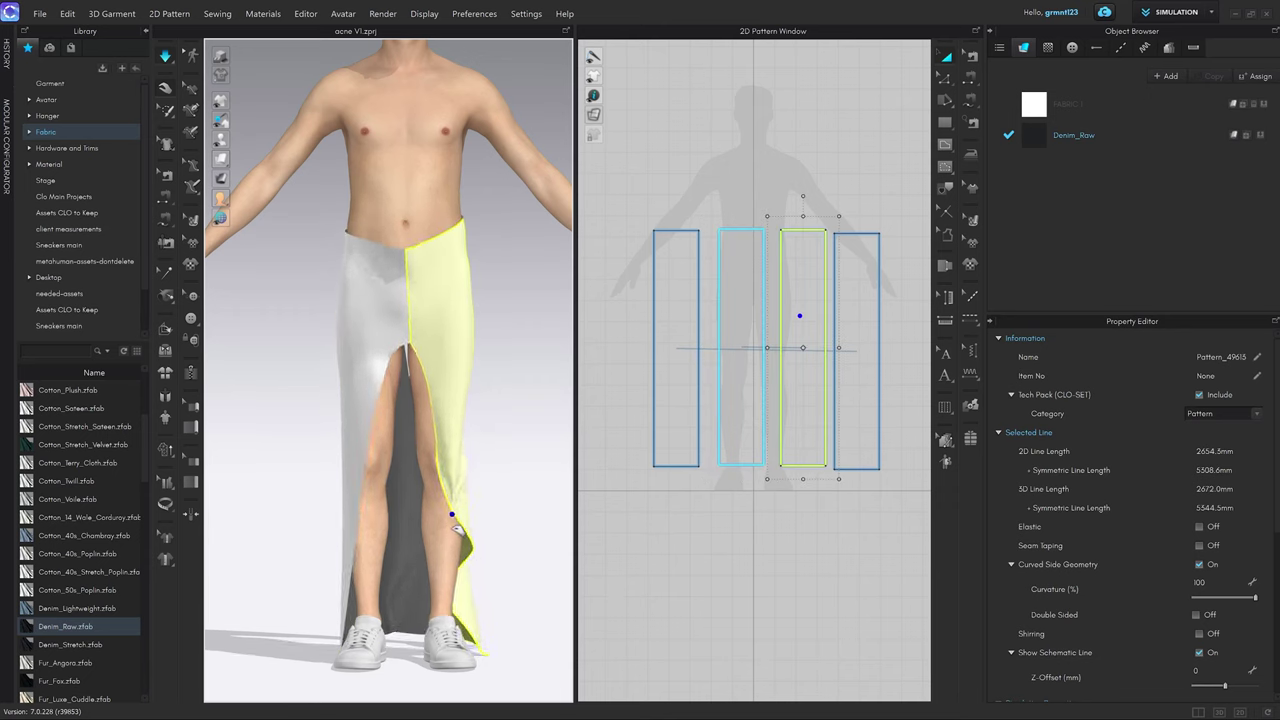
Tug both back panels up at the centre-back waist and adjust the avatar's left front panel at the crotch and side seam.
{"action": "right_click_drag", "start_coordinate": [500, 349], "coordinate": [414, 343]}
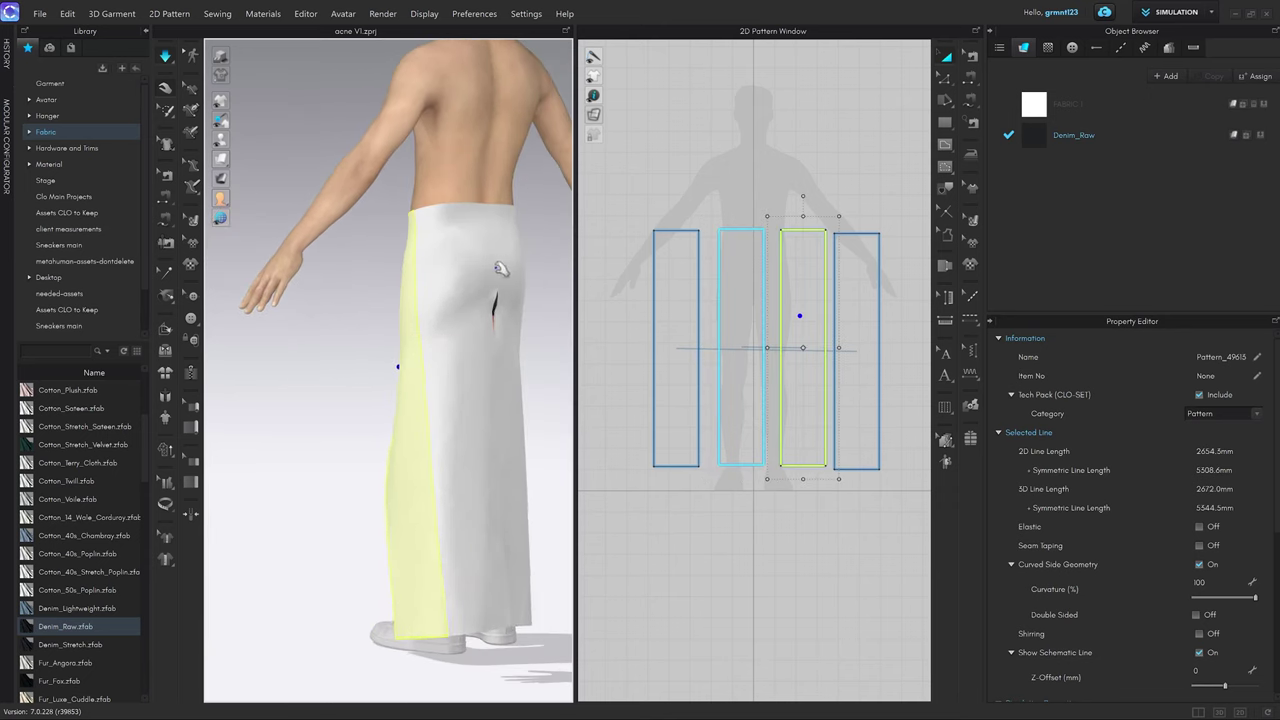
{"action": "left_click", "coordinate": [510, 347]}
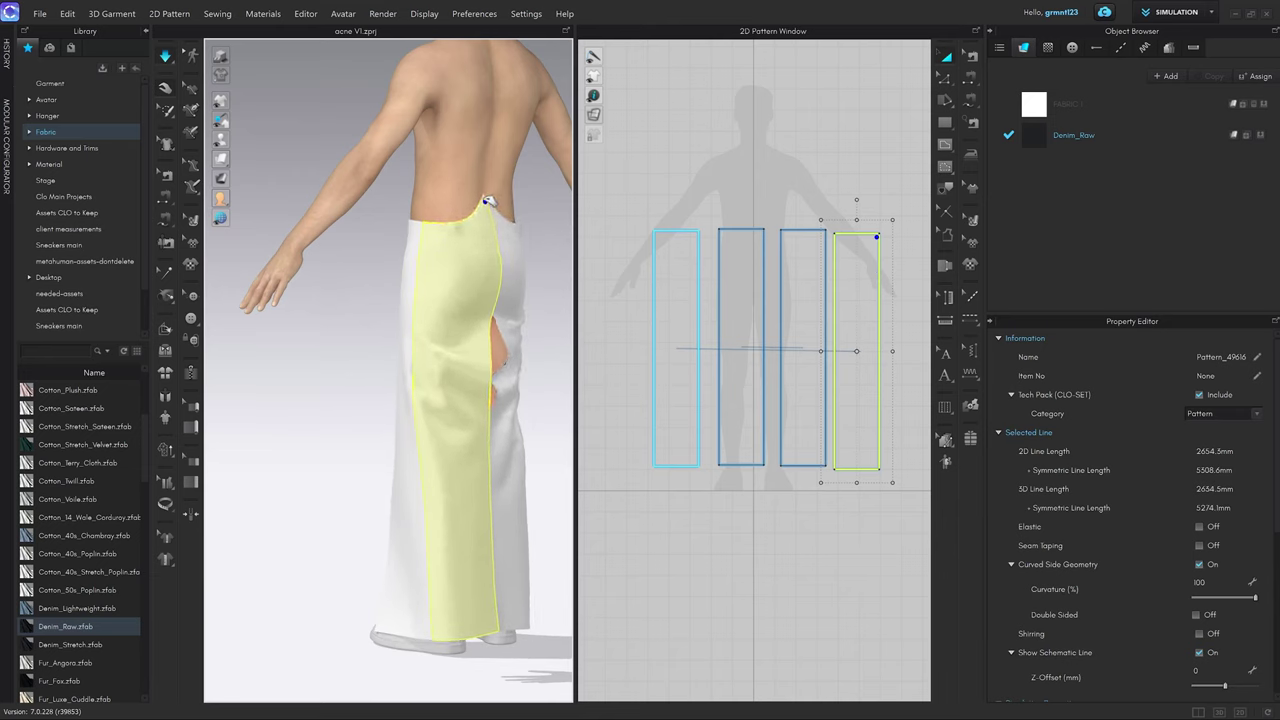
{"action": "left_click", "coordinate": [510, 252]}
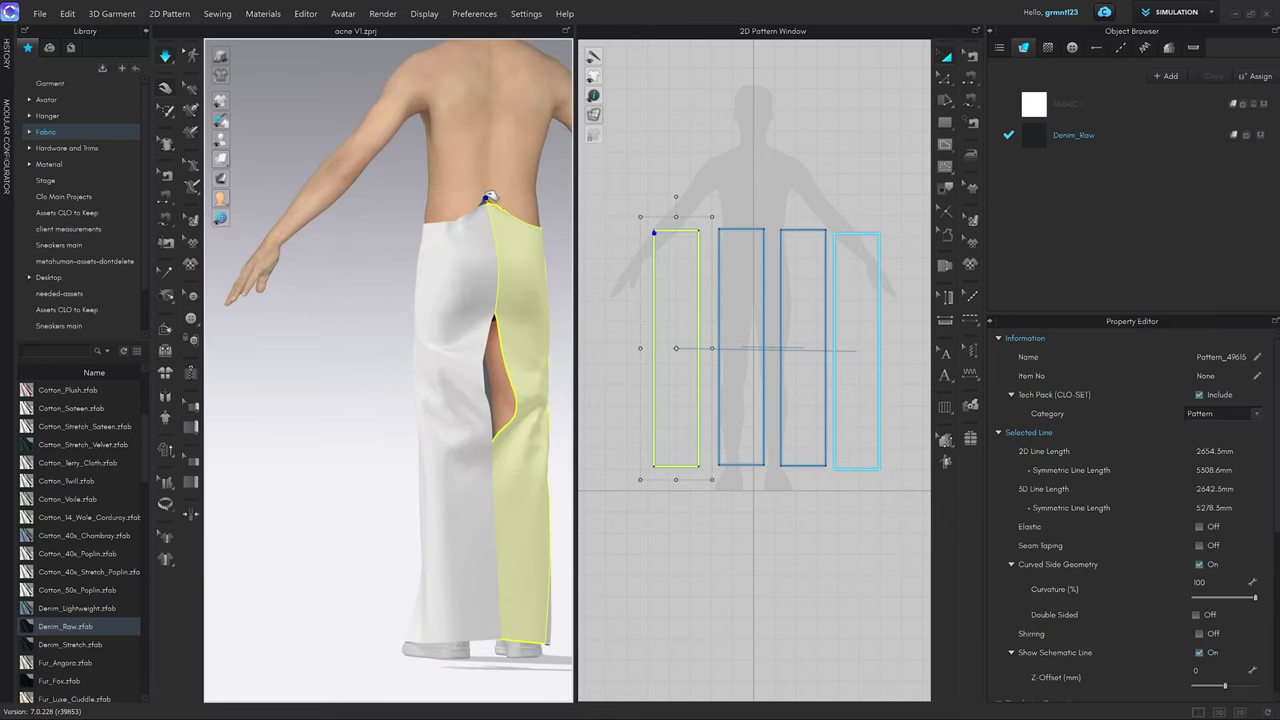
{"action": "right_click_drag", "start_coordinate": [510, 252], "coordinate": [470, 290]}
{"action": "left_click", "coordinate": [425, 300]}
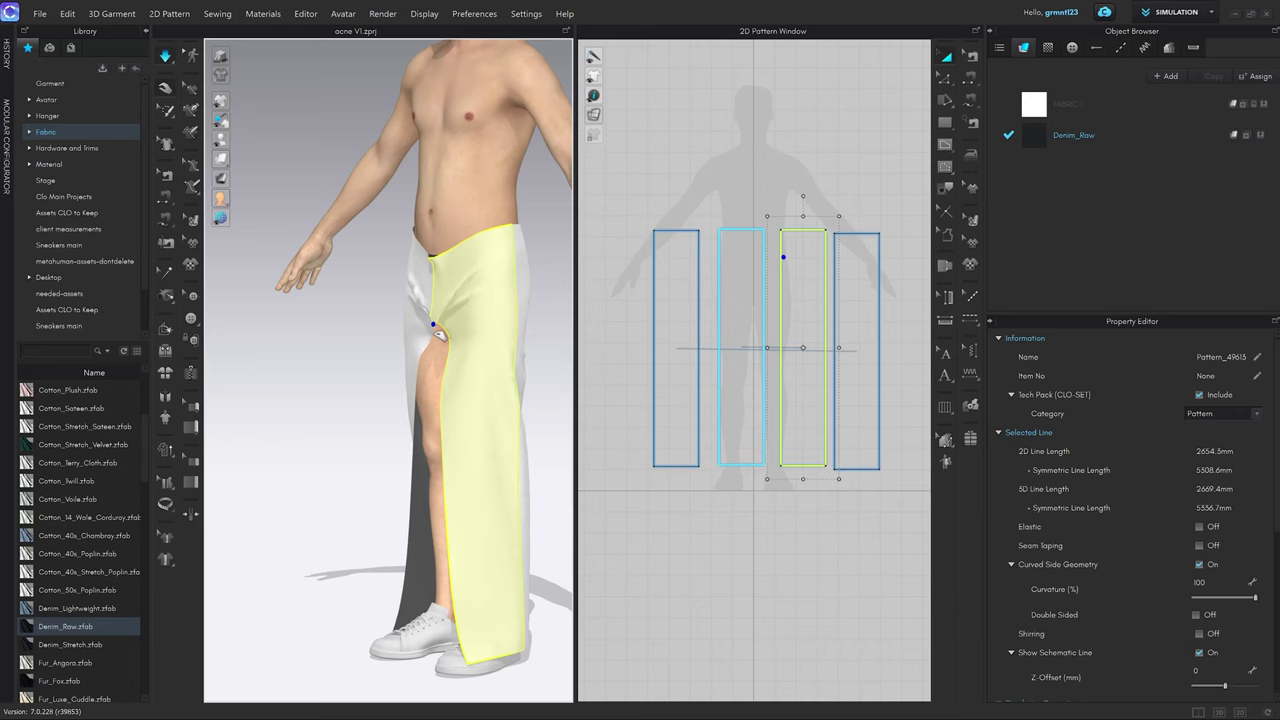
{"action": "left_click", "coordinate": [510, 345]}
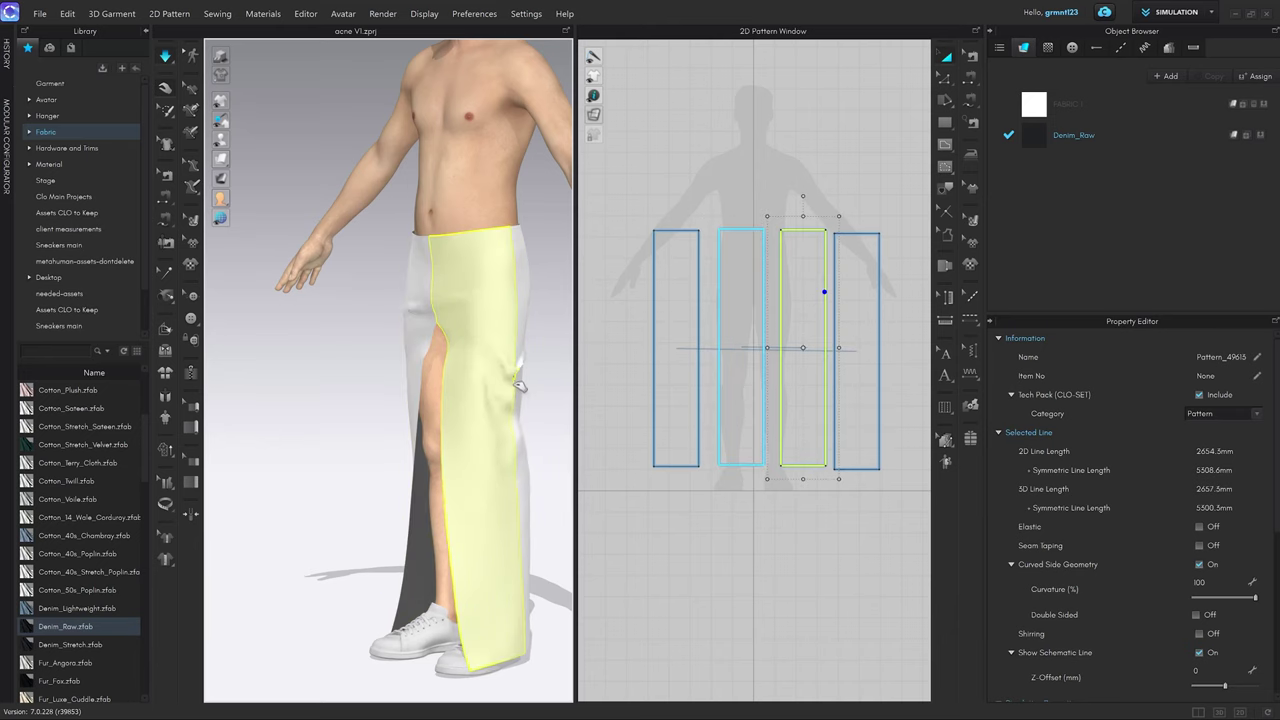
Pull the avatar's right front panel upward at its outer waist corner to level the front waistline.
{"action": "right_click_drag", "start_coordinate": [512, 396], "coordinate": [491, 374]}
{"action": "scroll", "coordinate": [480, 280], "scroll_direction": "up", "scroll_amount": 5}
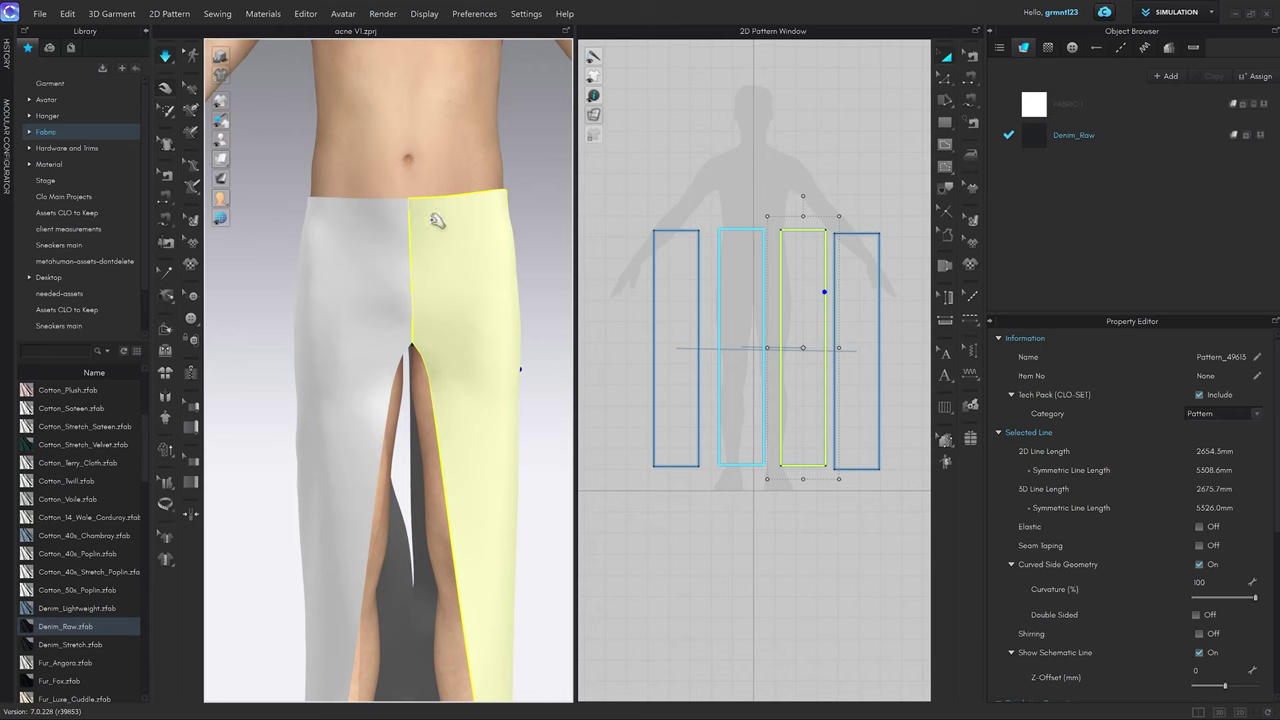
{"action": "scroll", "coordinate": [449, 270], "scroll_direction": "down", "scroll_amount": 3}
{"action": "middle_click_drag", "start_coordinate": [452, 291], "coordinate": [472, 265]}
{"action": "left_click", "coordinate": [355, 220]}
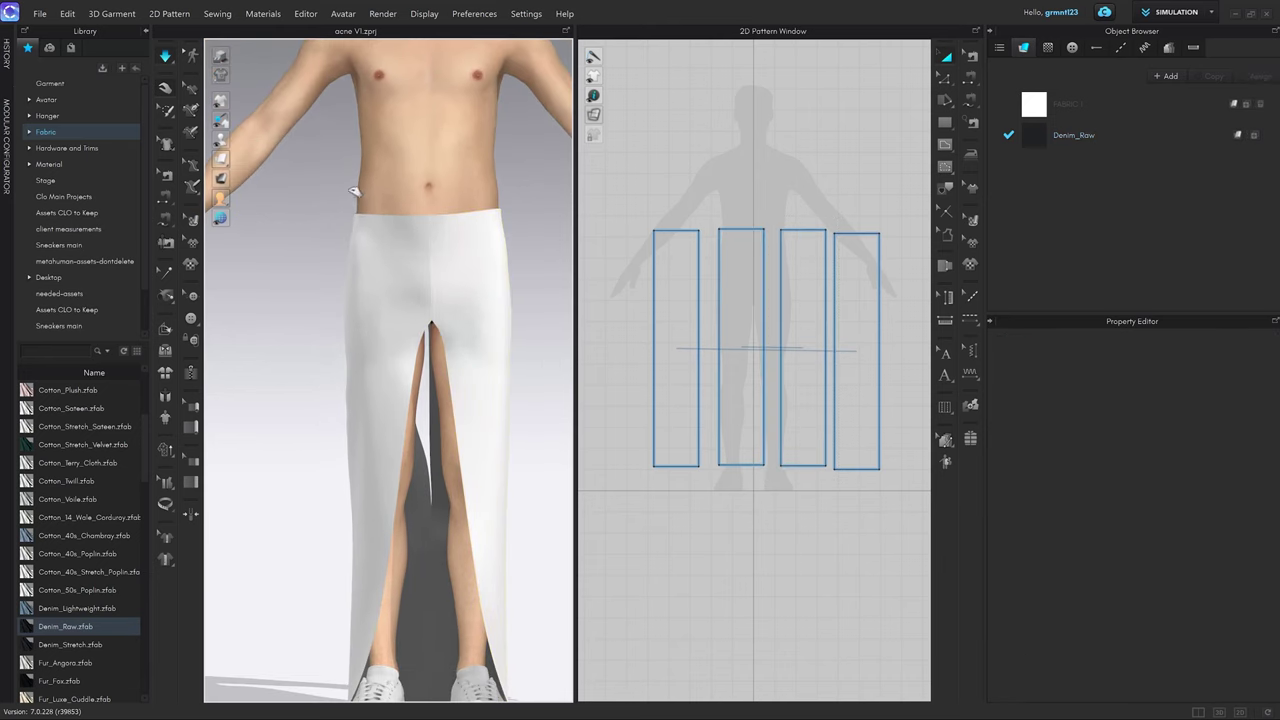
{"action": "left_click_drag", "start_coordinate": [355, 221], "coordinate": [356, 186]}
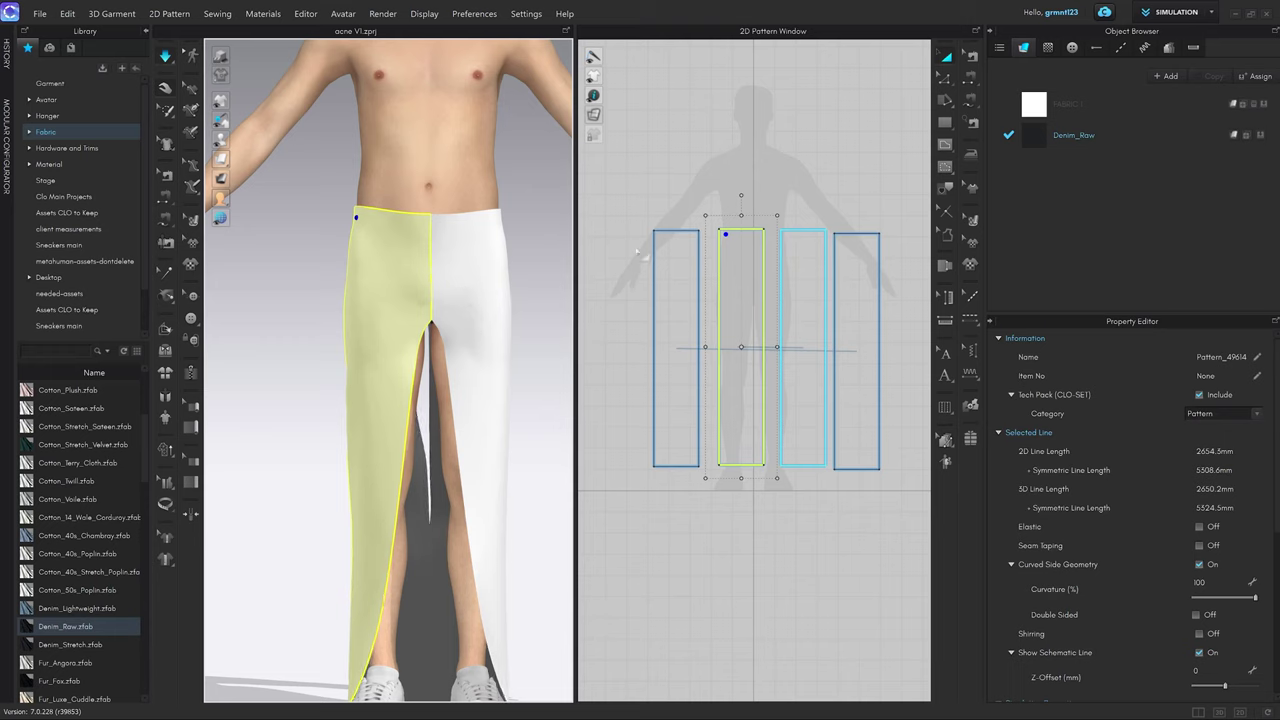
Move the avatar's right-leg back and front panels outward in the 2D layout, placing them side by side apart from the left-leg pair.
{"action": "left_click_drag", "start_coordinate": [677, 283], "coordinate": [667, 283]}
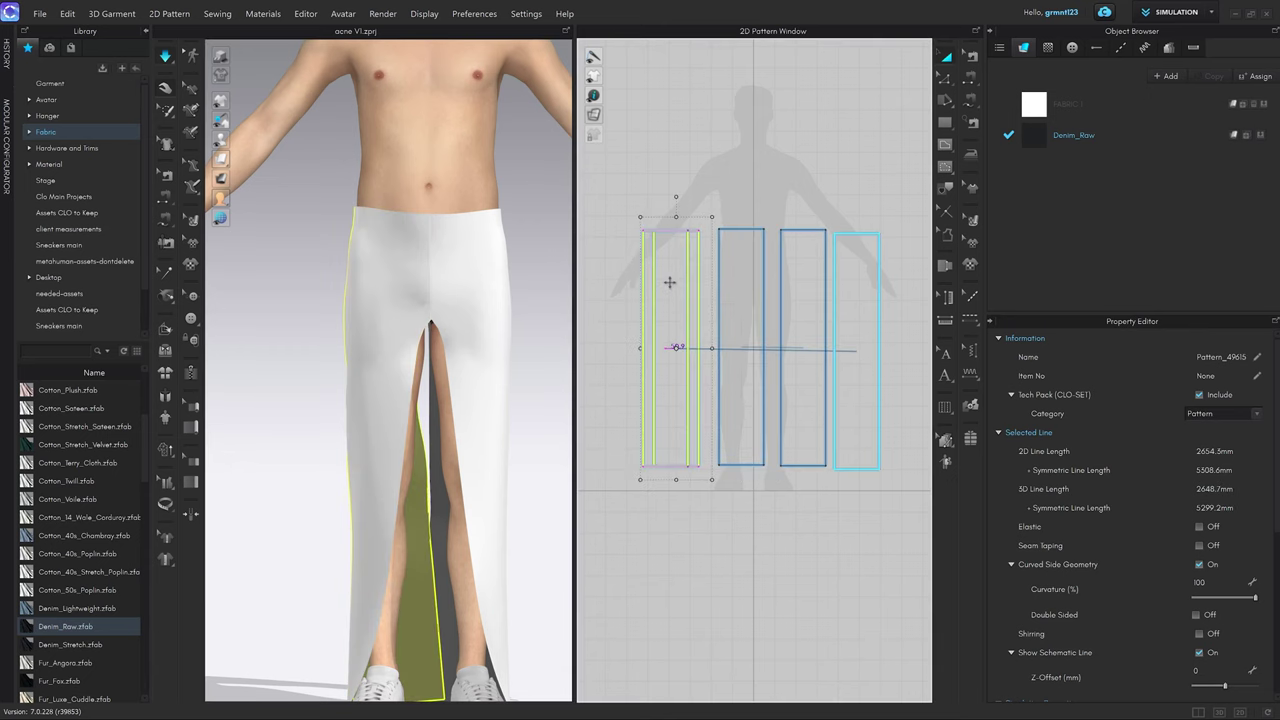
{"action": "scroll", "coordinate": [490, 375], "scroll_direction": "down", "scroll_amount": 2}
{"action": "middle_click_drag", "start_coordinate": [480, 374], "coordinate": [479, 337]}
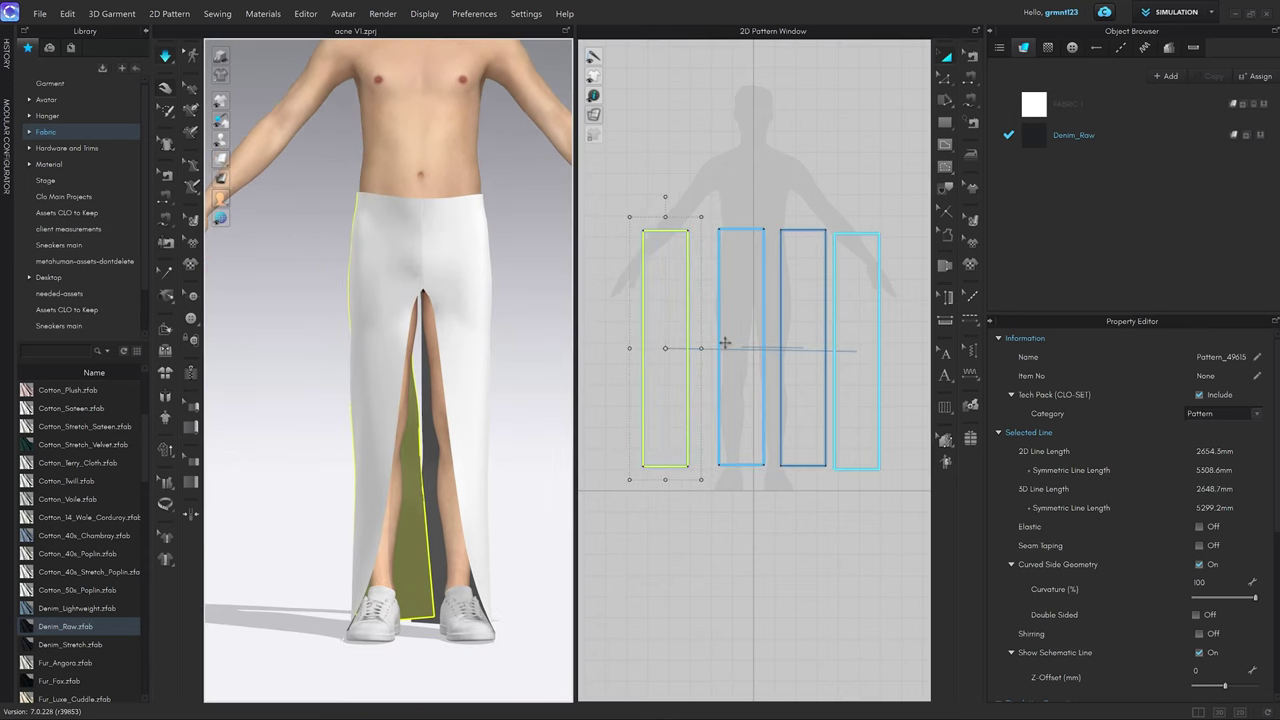
{"action": "left_click_drag", "start_coordinate": [723, 342], "coordinate": [703, 345]}
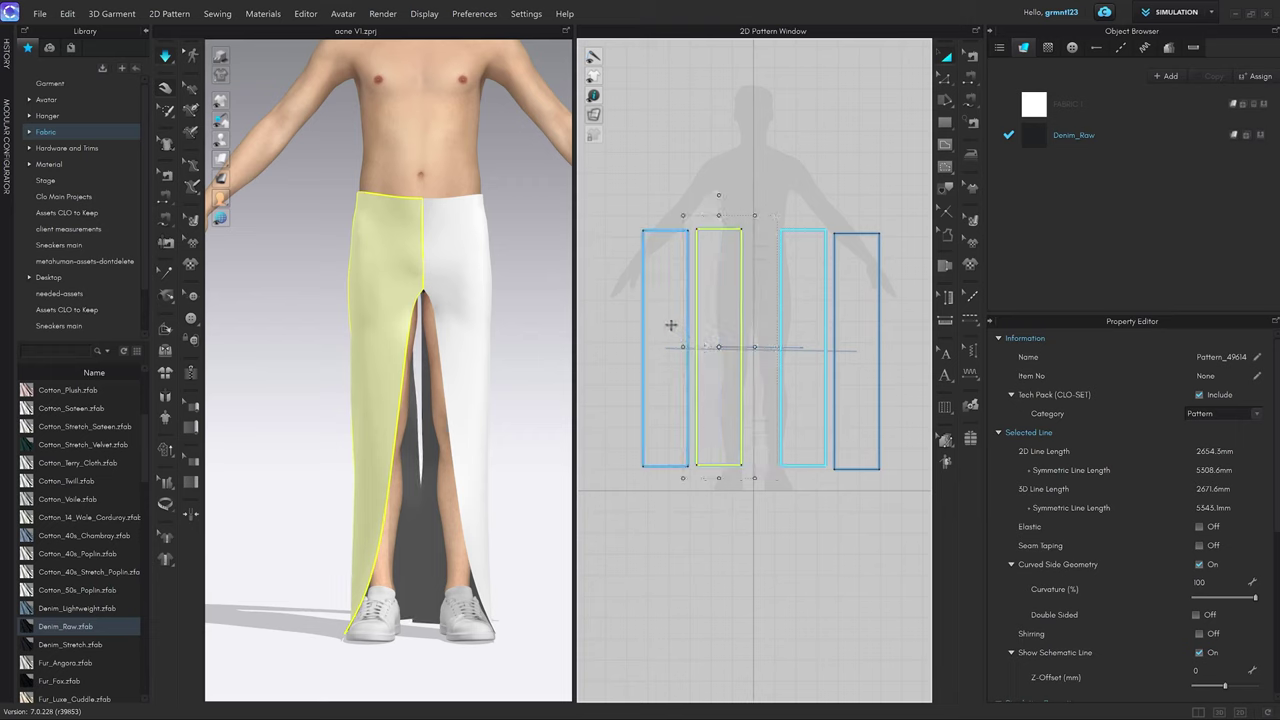
{"action": "left_click", "coordinate": [674, 326], "text": "shift"}
{"action": "mouse_move", "coordinate": [674, 294]}
{"action": "left_mouse_down"}
{"action": "mouse_move", "coordinate": [651, 328]}
{"action": "mouse_move", "coordinate": [654, 298]}
{"action": "left_mouse_up"}
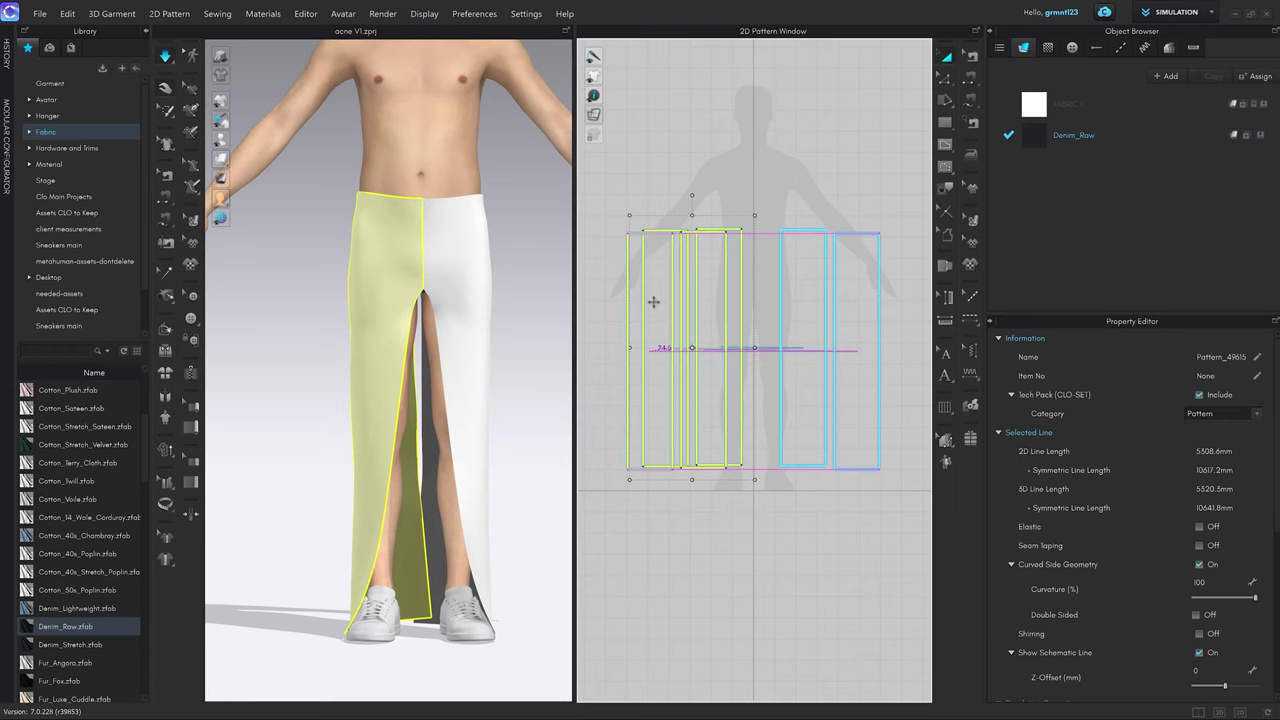
{"action": "left_click_drag", "start_coordinate": [755, 204], "coordinate": [888, 508]}
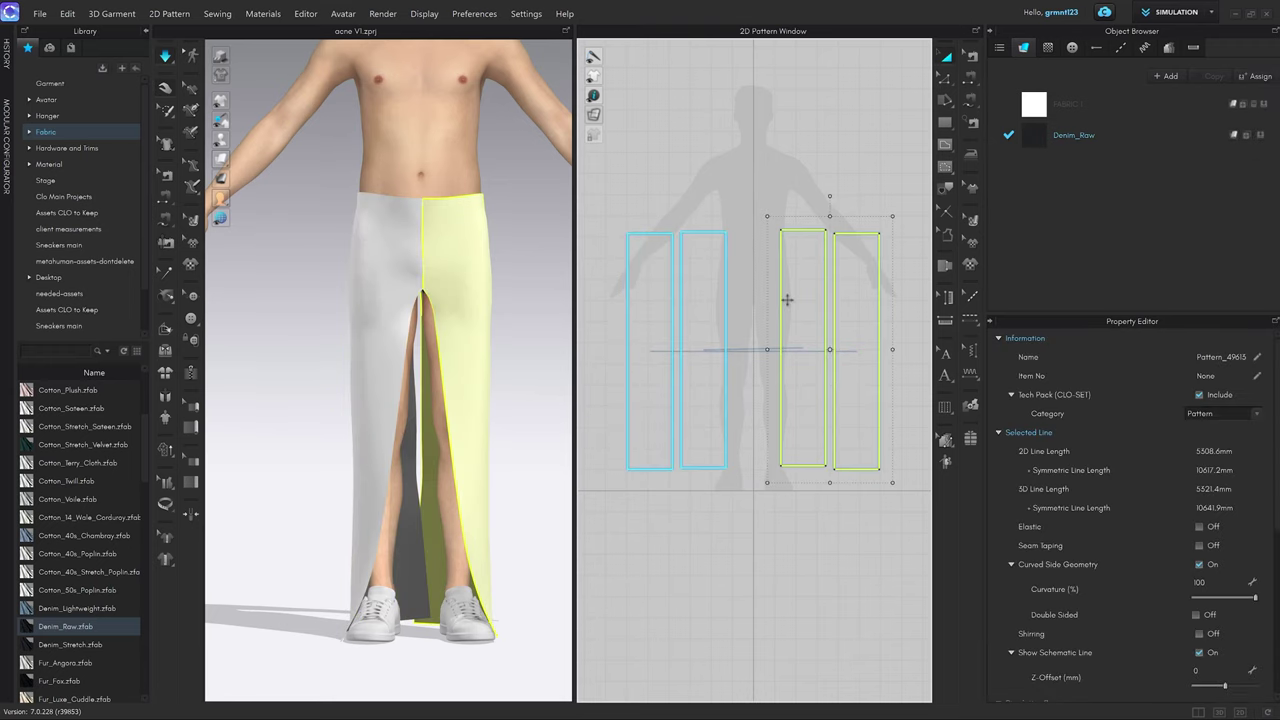
{"action": "left_click", "coordinate": [766, 493]}
Tug both front panels near the crotch to settle the drape, and stop the simulation.
{"action": "scroll", "coordinate": [516, 355], "scroll_direction": "up", "scroll_amount": 2}
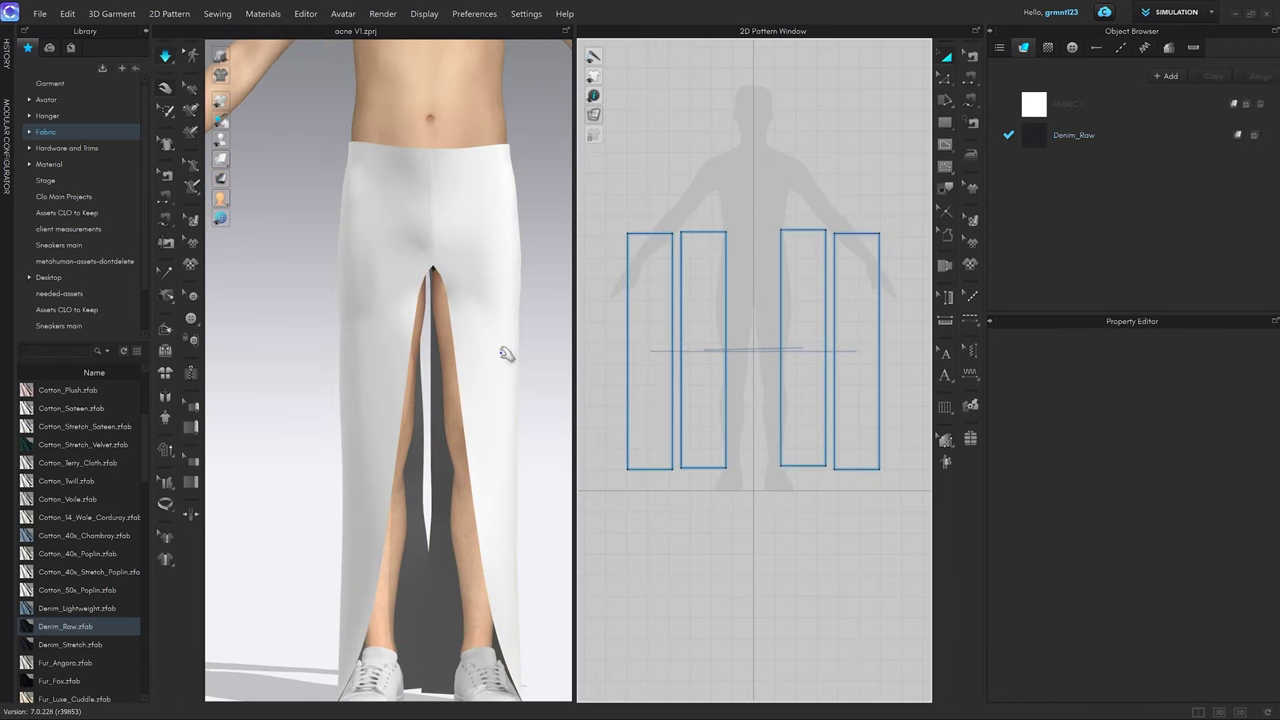
{"action": "scroll", "coordinate": [505, 345], "scroll_direction": "up", "scroll_amount": 2}
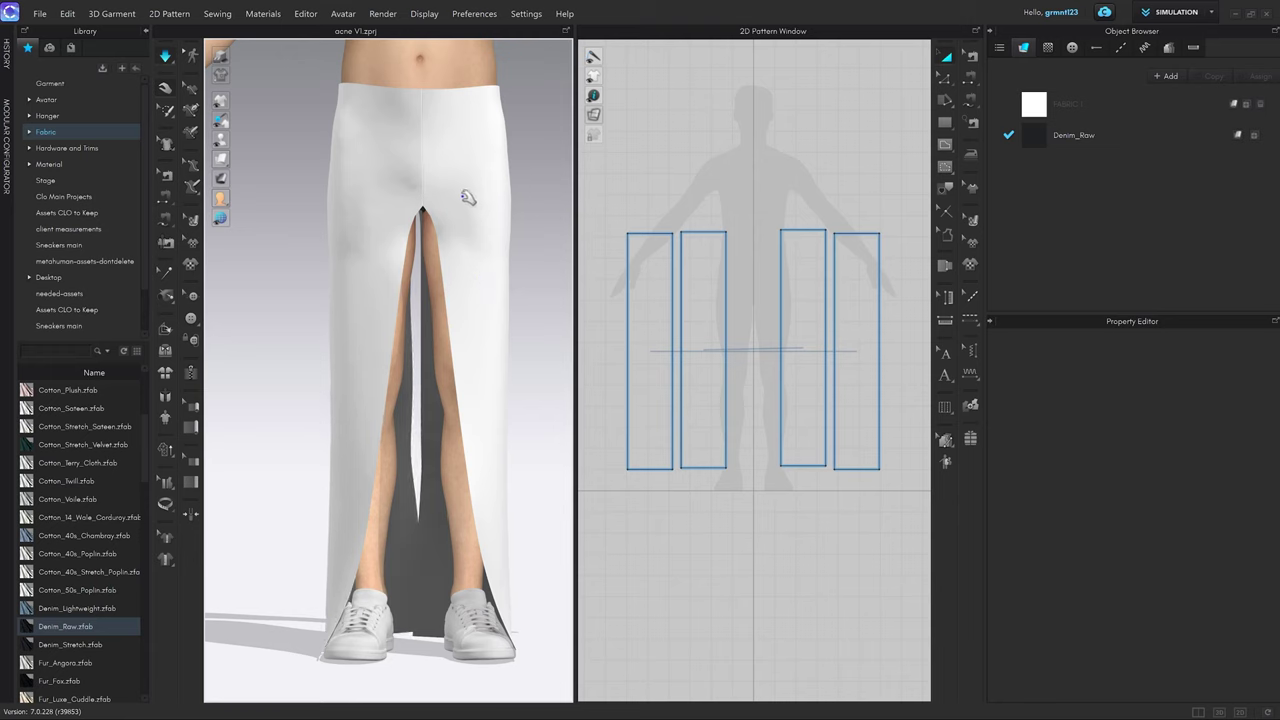
{"action": "left_click_drag", "start_coordinate": [477, 185], "coordinate": [471, 250]}
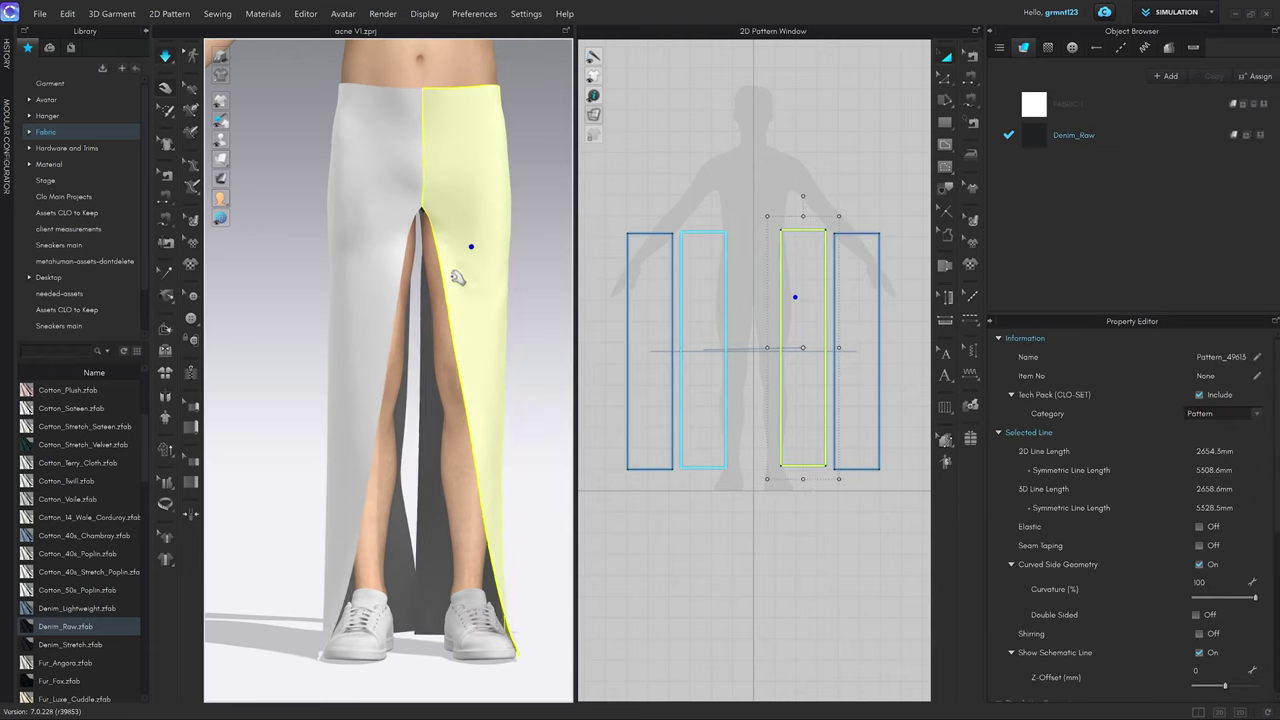
{"action": "left_click", "coordinate": [404, 225]}
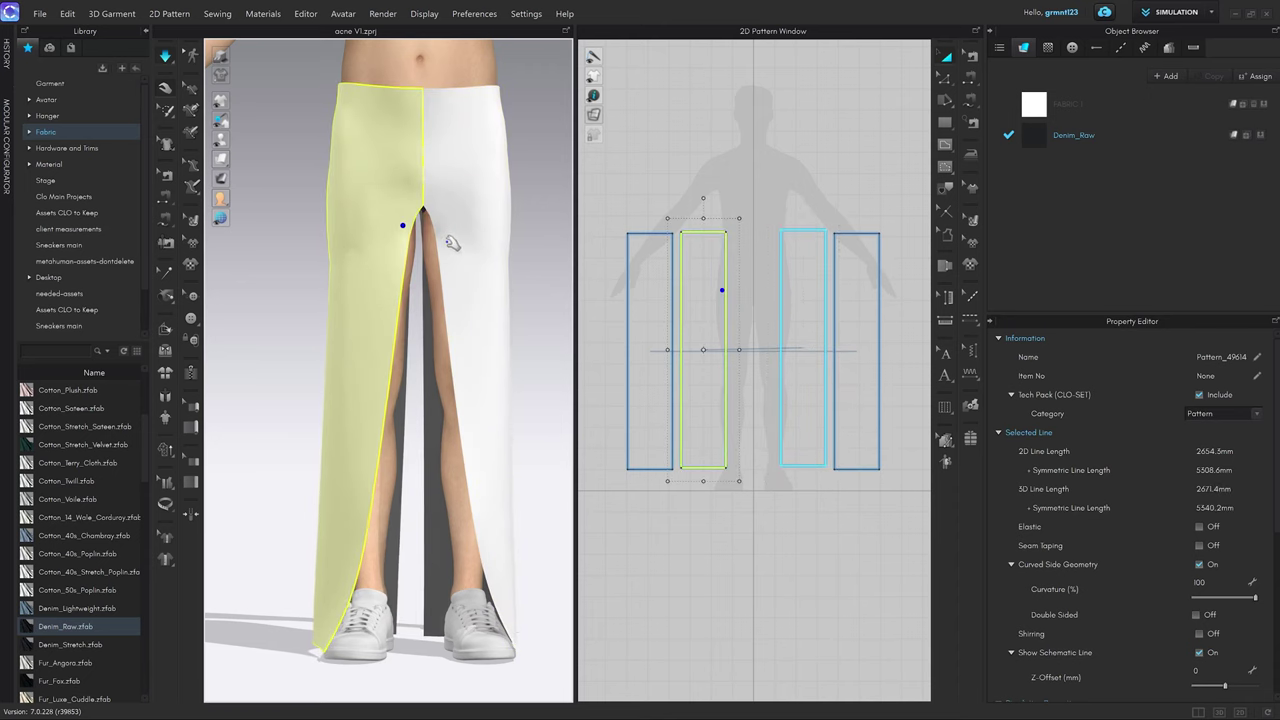
{"action": "right_click_drag", "start_coordinate": [443, 253], "coordinate": [450, 220]}
{"action": "scroll", "coordinate": [450, 220], "scroll_direction": "down", "scroll_amount": 2}
{"action": "middle_click_drag", "start_coordinate": [450, 220], "coordinate": [456, 158]}
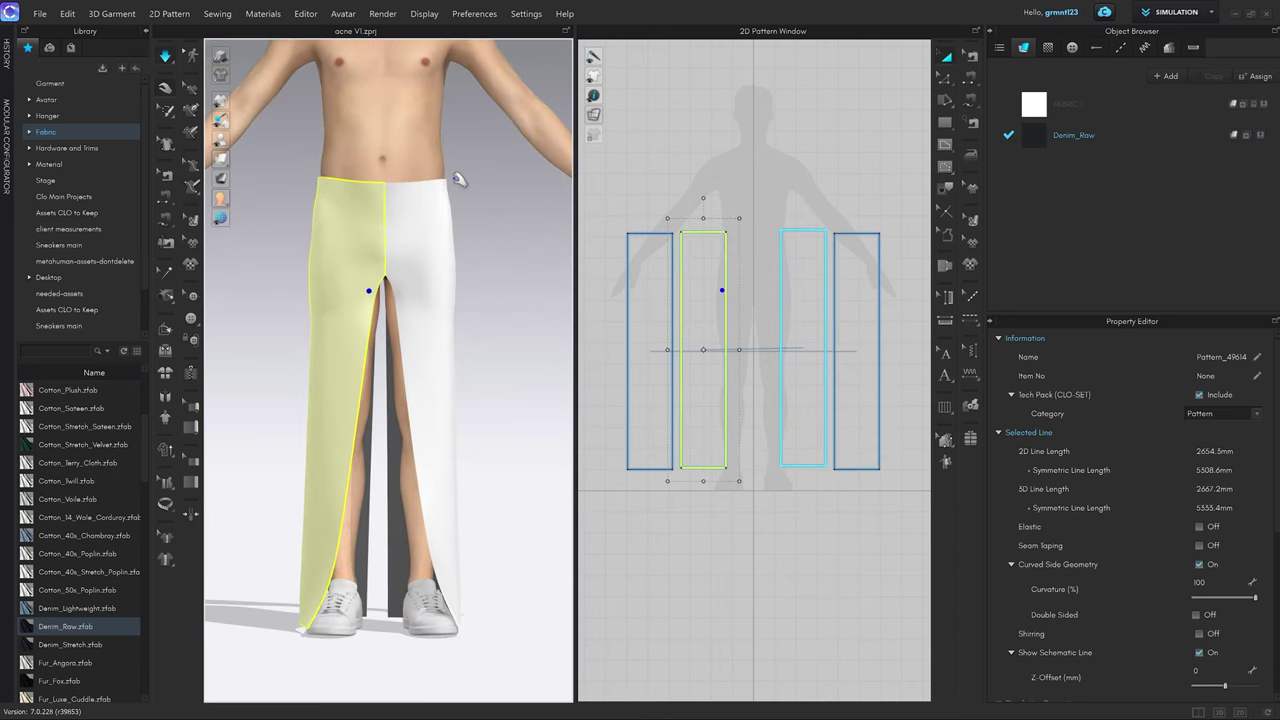
{"action": "left_click", "coordinate": [481, 277]}
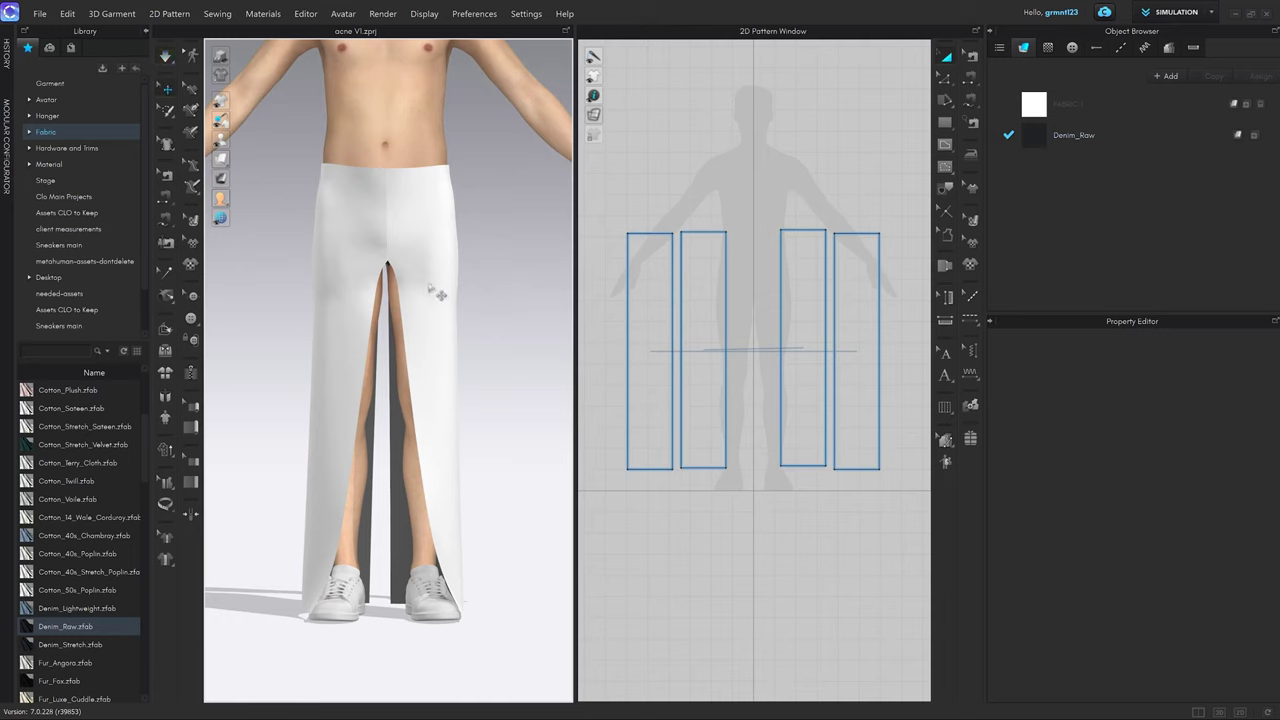
Display the garment's strain map and examine the tension across the waist, hips and crotch from the front.
{"action": "mouse_move", "coordinate": [434, 286]}
{"action": "right_mouse_down"}
{"action": "mouse_move", "coordinate": [346, 281]}
{"action": "mouse_move", "coordinate": [420, 292]}
{"action": "mouse_move", "coordinate": [443, 286]}
{"action": "mouse_move", "coordinate": [435, 277]}
{"action": "right_mouse_up"}
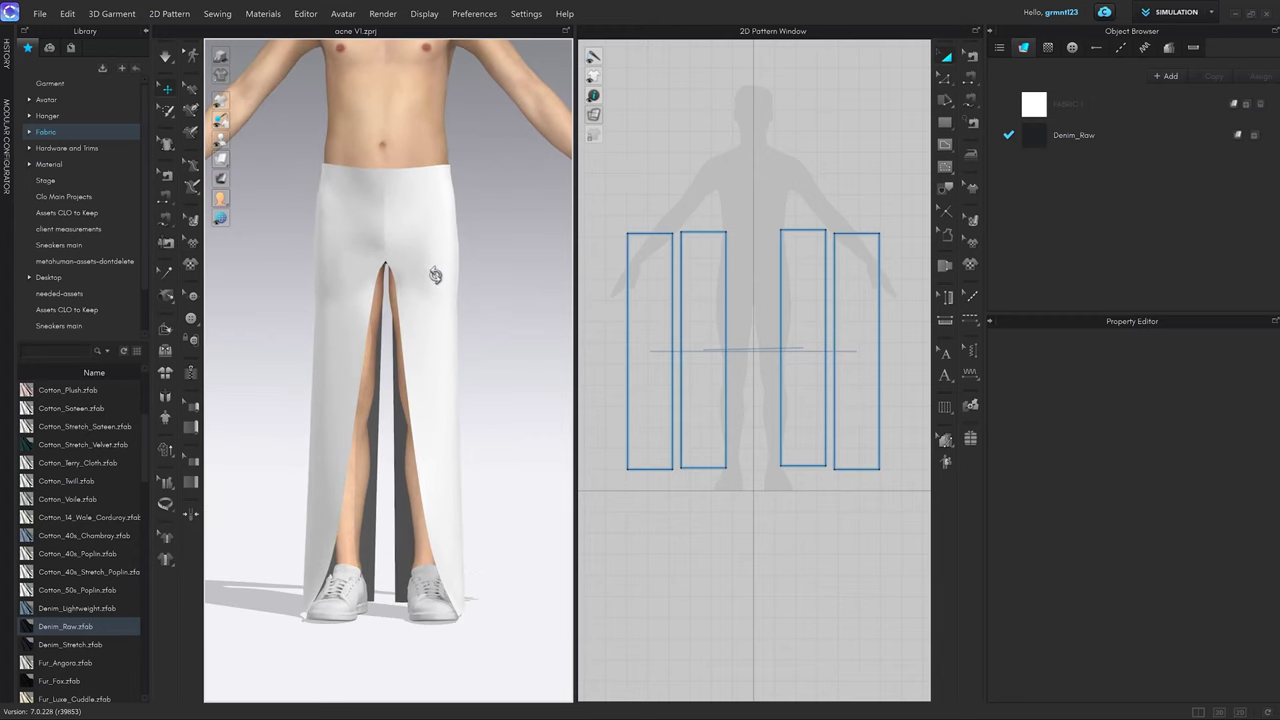
{"action": "mouse_move", "coordinate": [227, 183]}
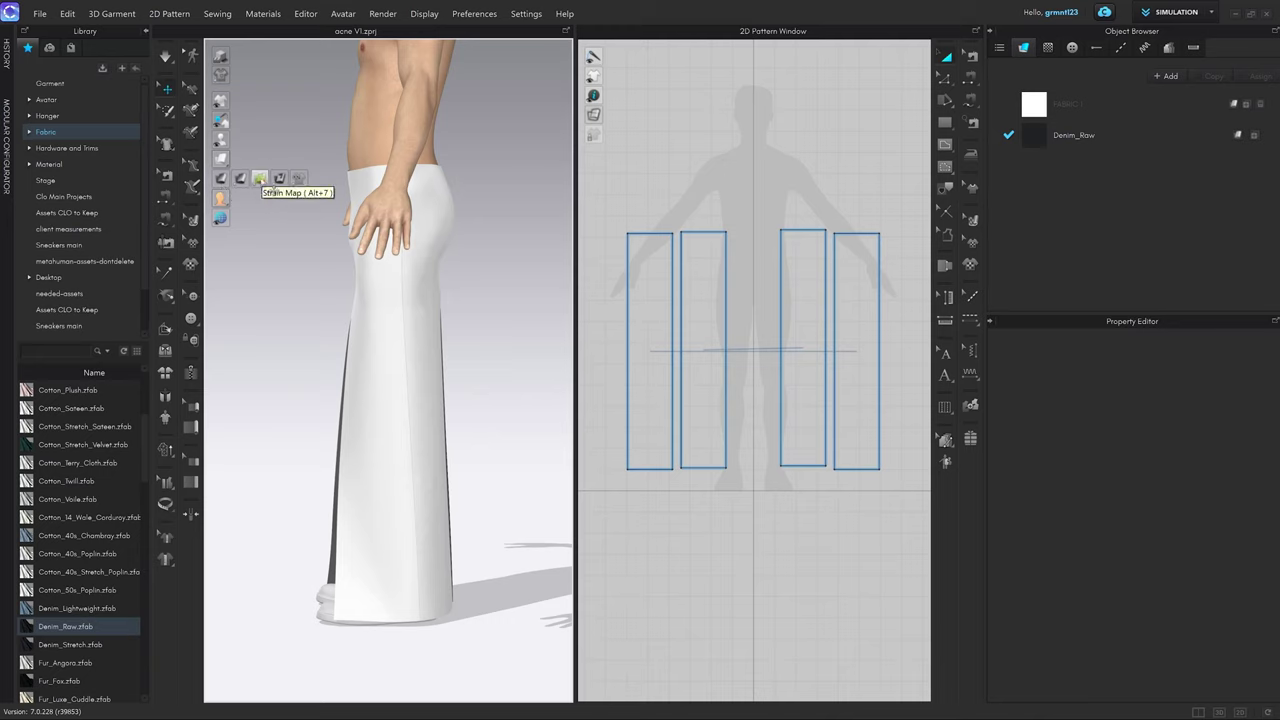
{"action": "left_click", "coordinate": [260, 178]}
{"action": "right_click_drag", "start_coordinate": [305, 270], "coordinate": [416, 272]}
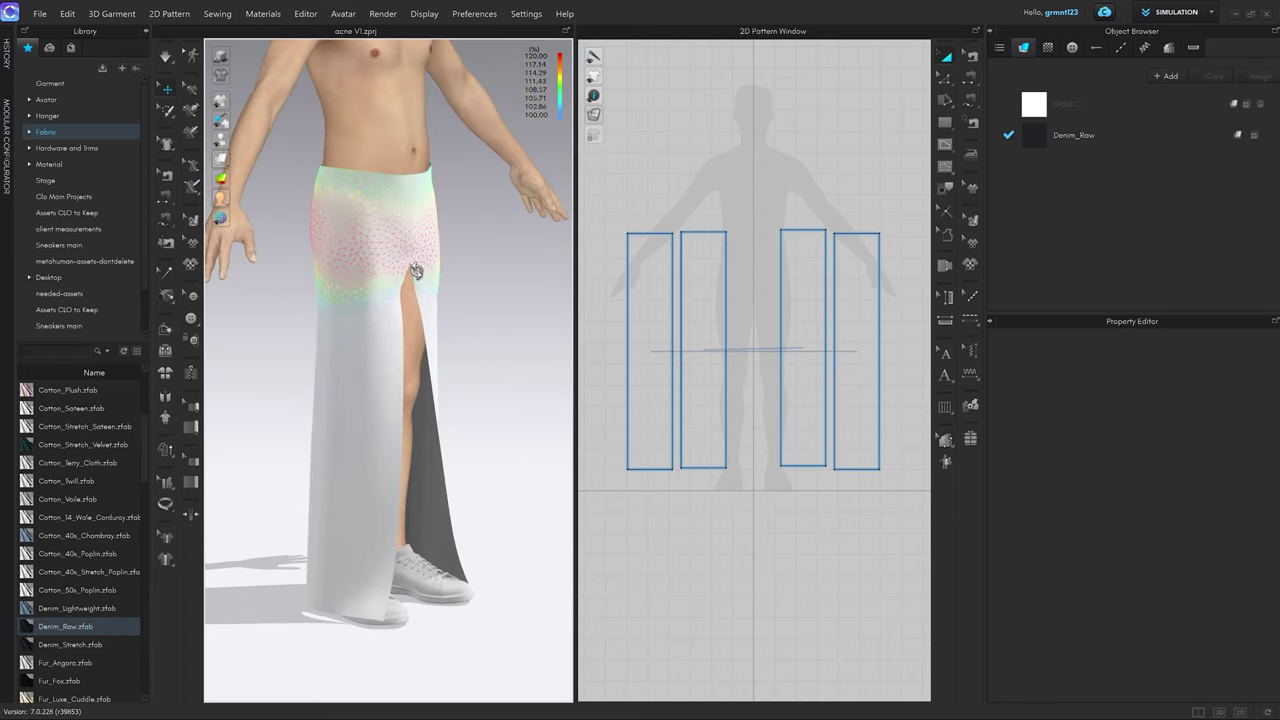
{"action": "key", "text": "2"}
{"action": "scroll", "coordinate": [444, 280], "scroll_direction": "up", "scroll_amount": 5}
{"action": "middle_click_drag", "start_coordinate": [452, 399], "coordinate": [421, 286]}
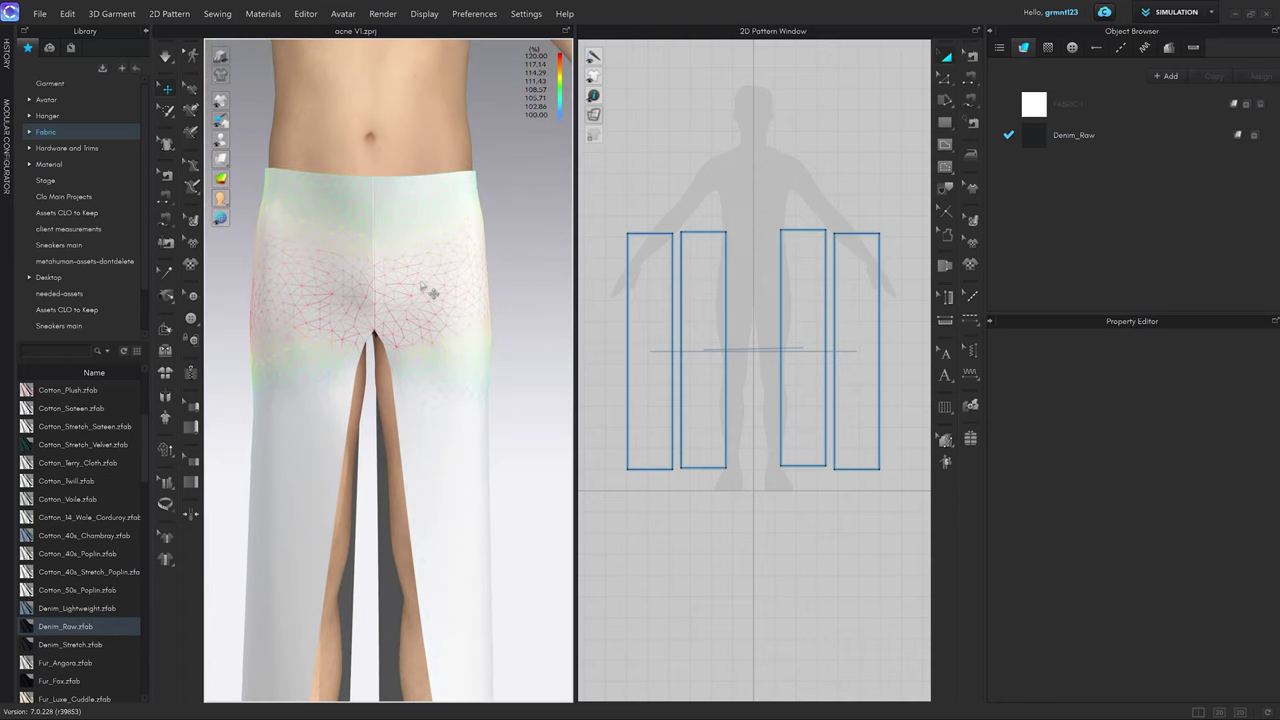
{"action": "key", "text": "2"}
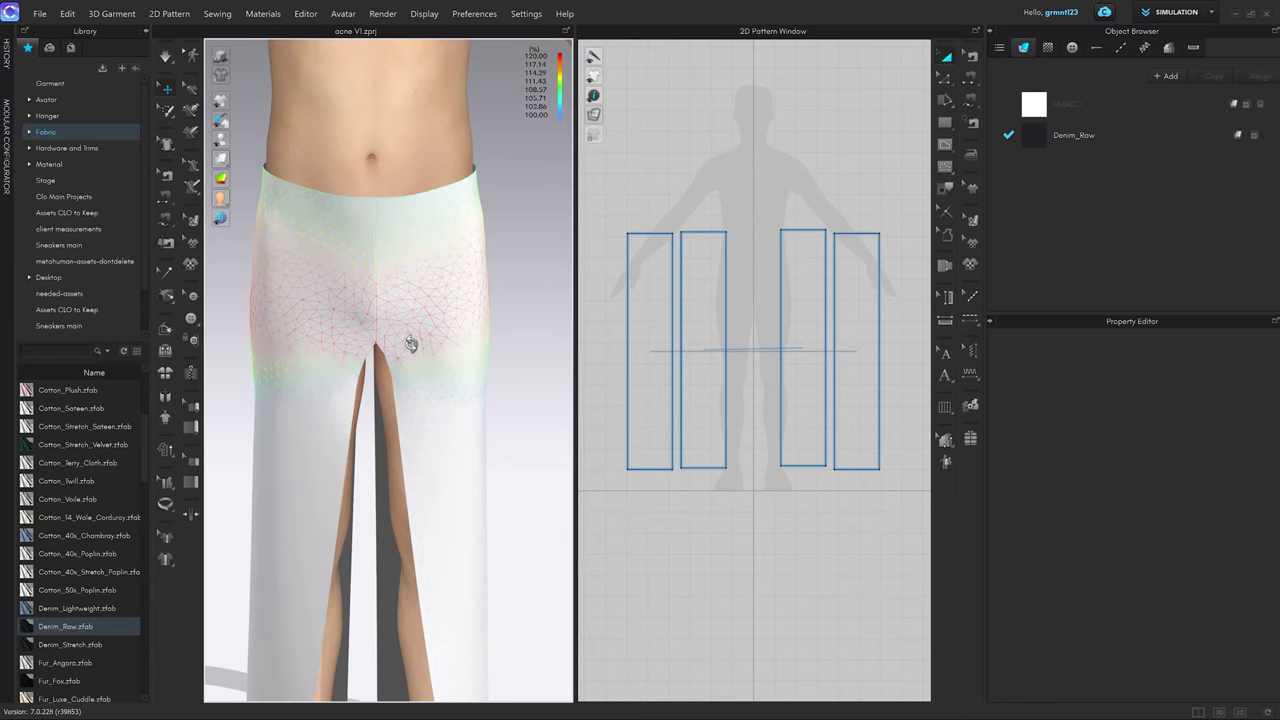
Examine the strain map around the hips, side and seat of the trousers from the side and back.
{"action": "right_click_drag", "start_coordinate": [419, 341], "coordinate": [447, 338]}
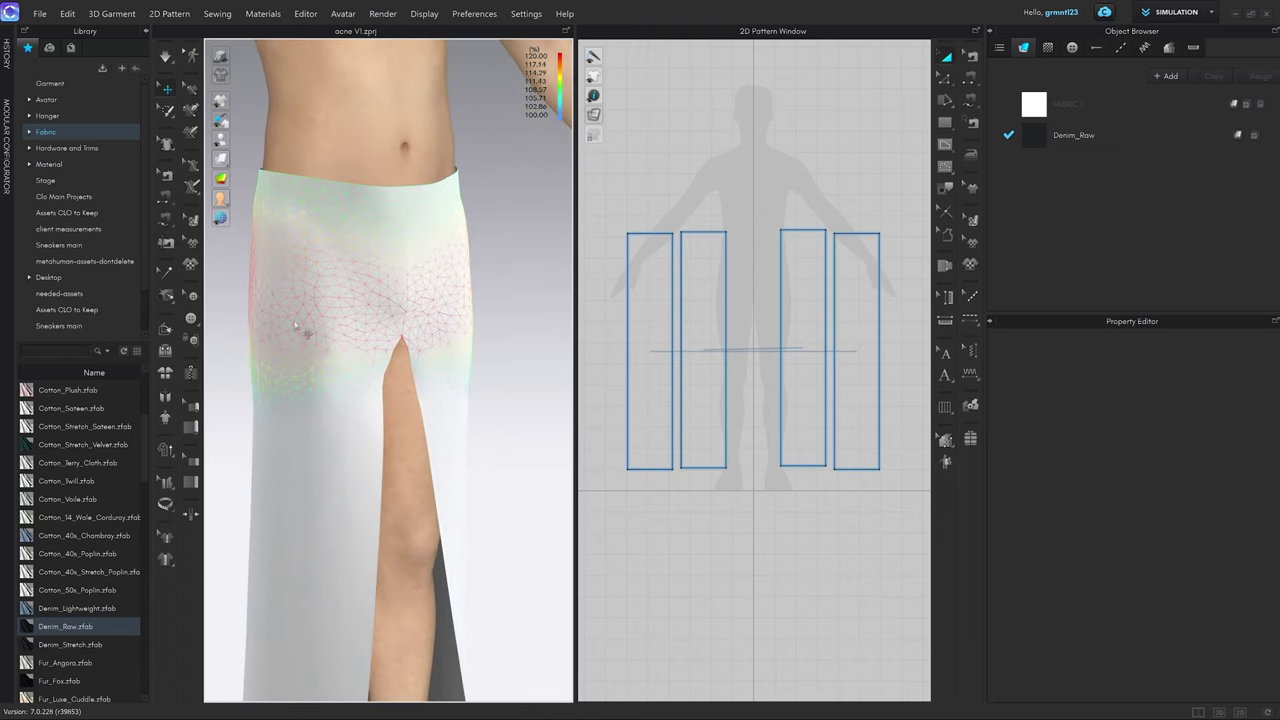
{"action": "scroll", "coordinate": [478, 316], "scroll_direction": "down", "scroll_amount": 5}
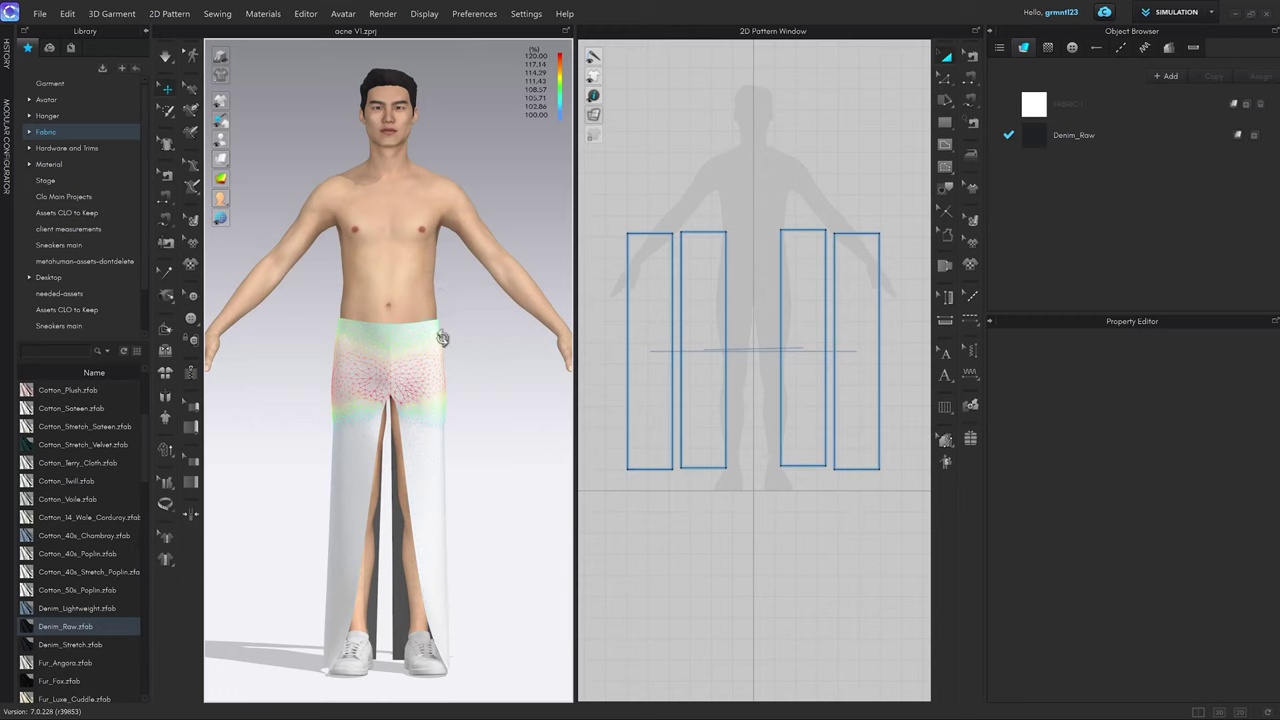
{"action": "right_click_drag", "start_coordinate": [440, 331], "coordinate": [354, 338]}
{"action": "scroll", "coordinate": [386, 349], "scroll_direction": "up", "scroll_amount": 5}
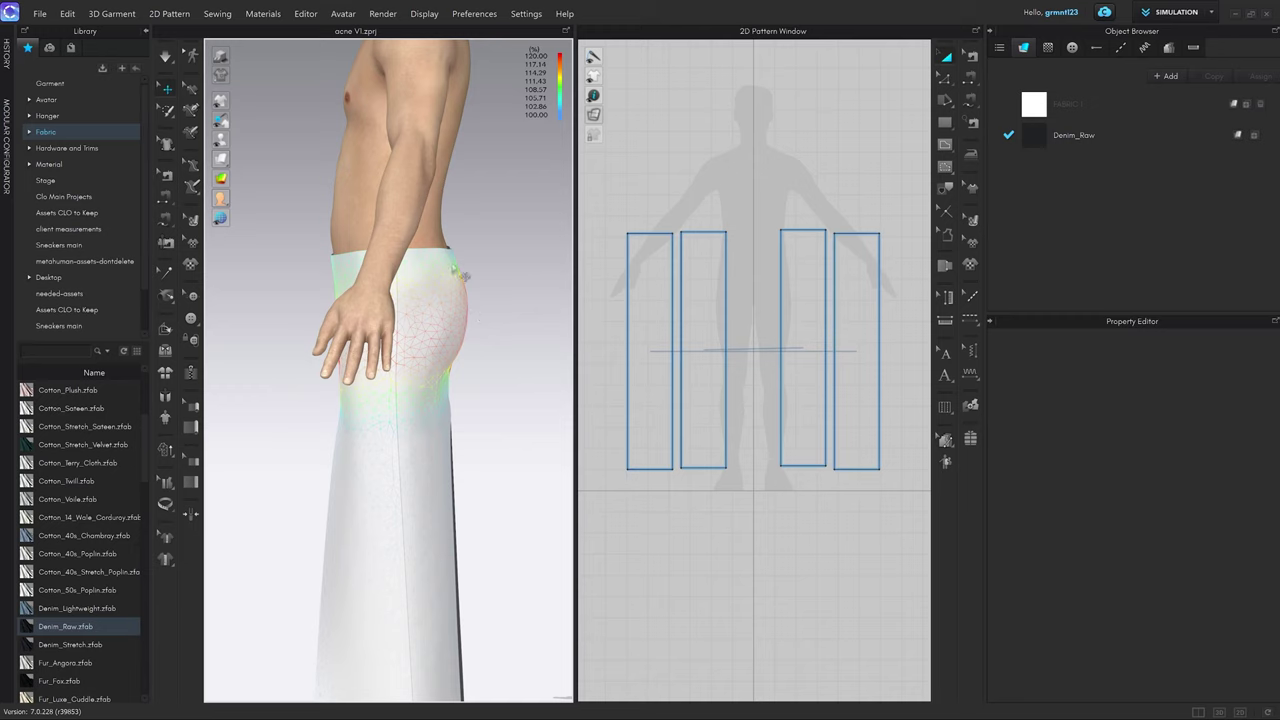
{"action": "mouse_move", "coordinate": [417, 277]}
{"action": "right_mouse_down"}
{"action": "mouse_move", "coordinate": [389, 280]}
{"action": "mouse_move", "coordinate": [396, 288]}
{"action": "right_mouse_up"}
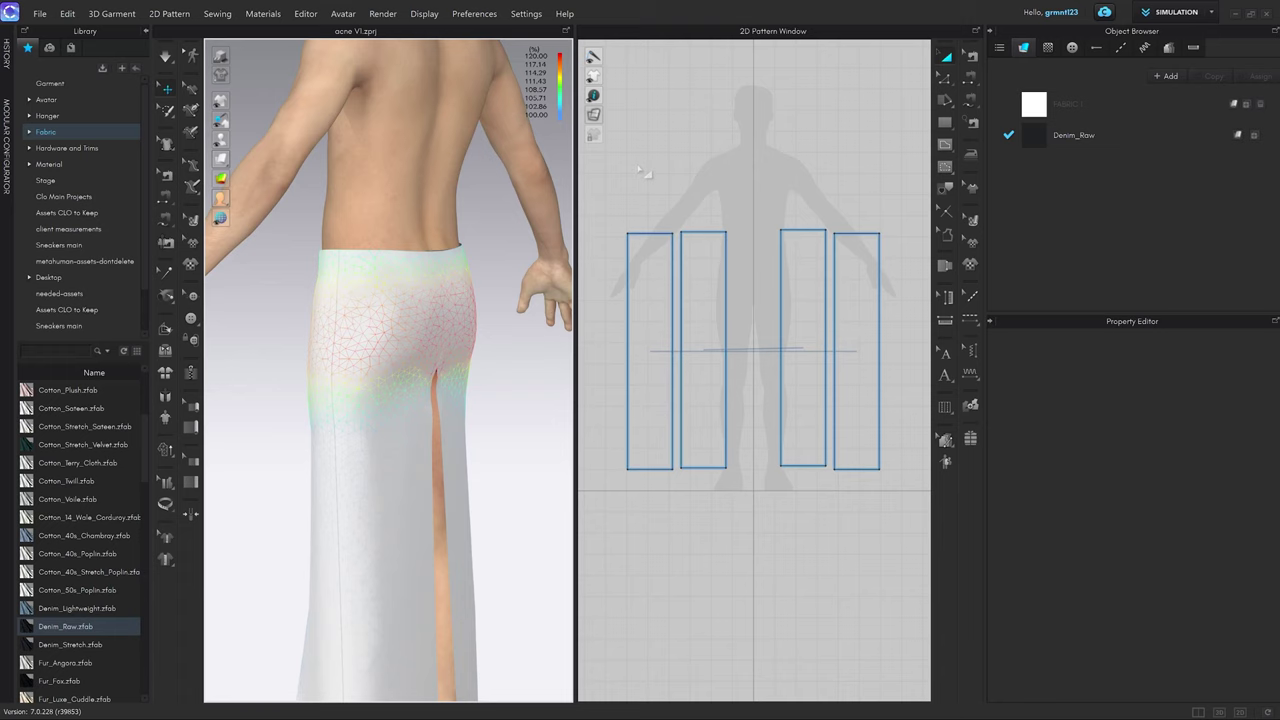
{"action": "scroll", "coordinate": [683, 252], "scroll_direction": "up", "scroll_amount": 2}
{"action": "scroll", "coordinate": [730, 150], "scroll_direction": "down", "scroll_amount": 3}
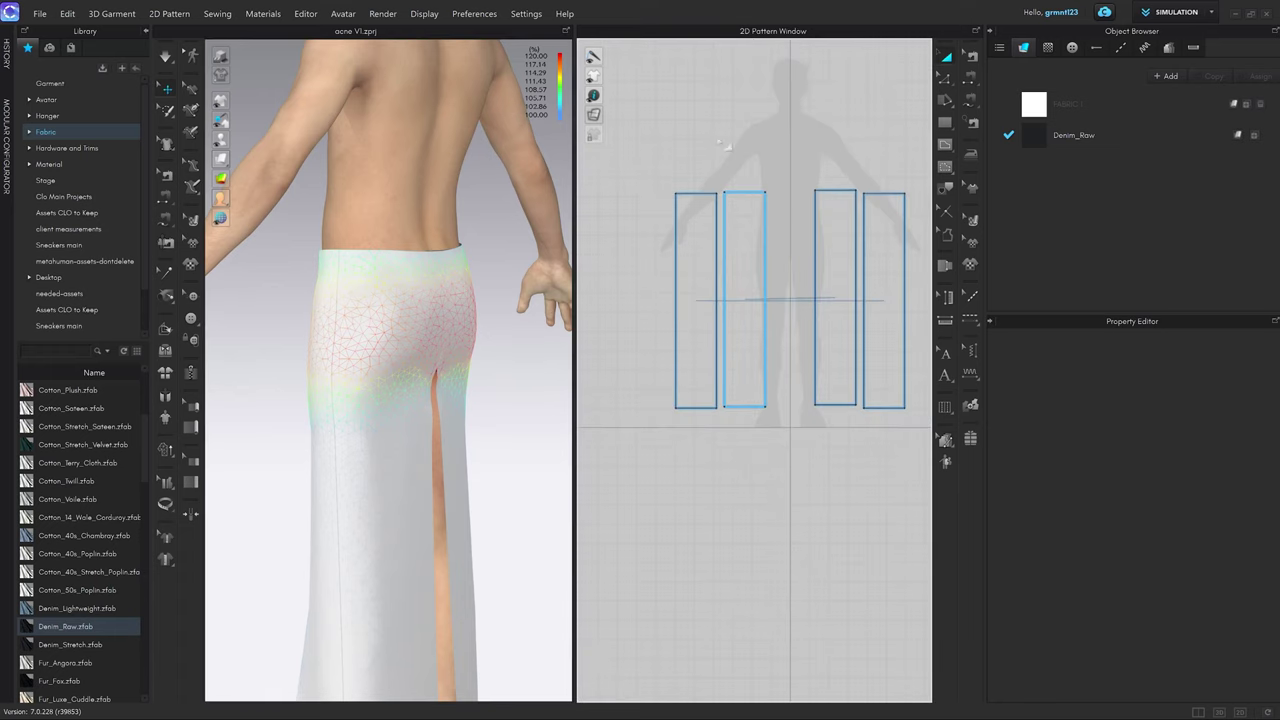
Level the avatar's right front panel with the adjacent back panel in the 2D layout.
{"action": "scroll", "coordinate": [737, 208], "scroll_direction": "up", "scroll_amount": 2}
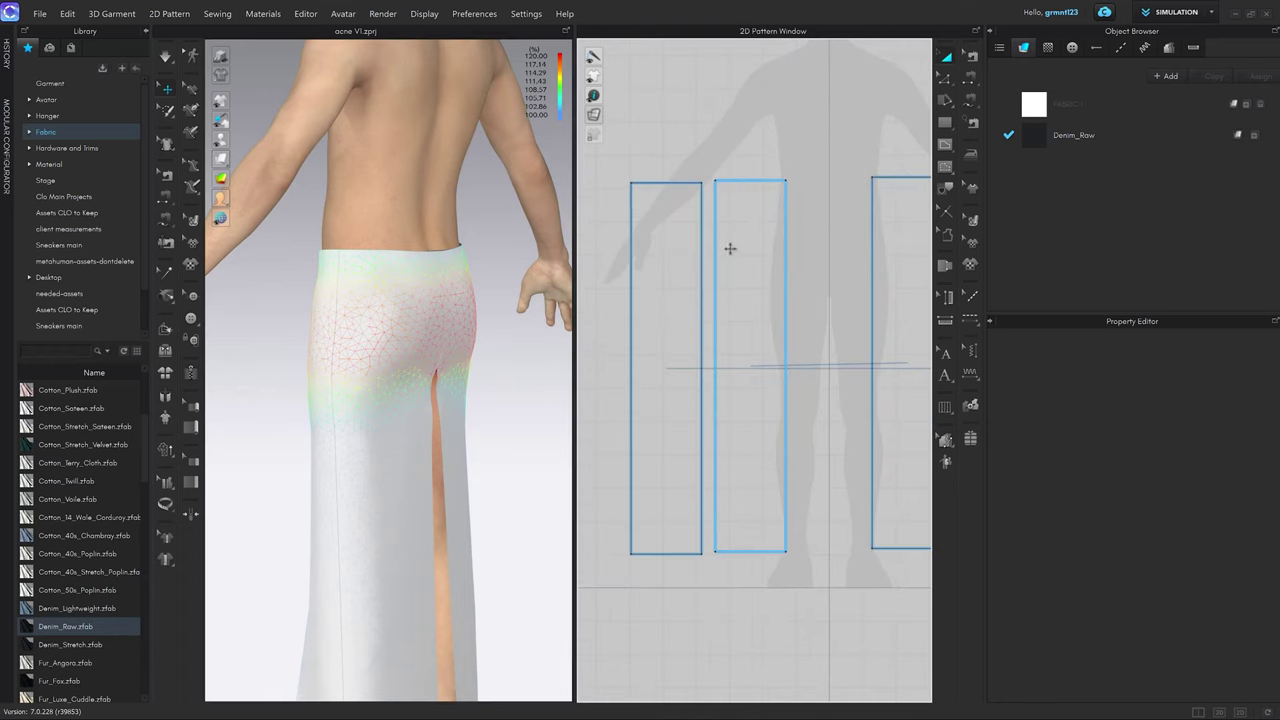
{"action": "left_click", "coordinate": [746, 252]}
{"action": "left_click_drag", "start_coordinate": [746, 252], "coordinate": [754, 239]}
Examine the strain concentrated around the crotch and front hips from the front of the avatar.
{"action": "right_click_drag", "start_coordinate": [444, 325], "coordinate": [395, 323]}
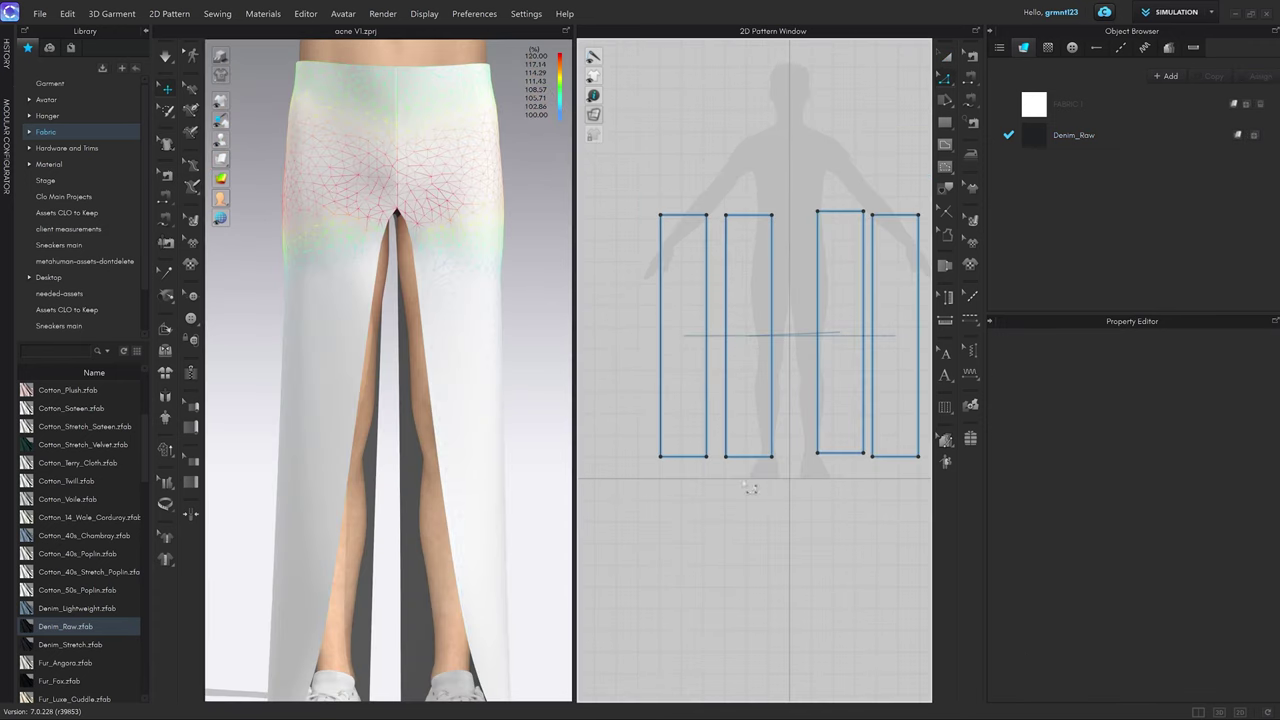
{"action": "scroll", "coordinate": [453, 300], "scroll_direction": "down", "scroll_amount": 2}
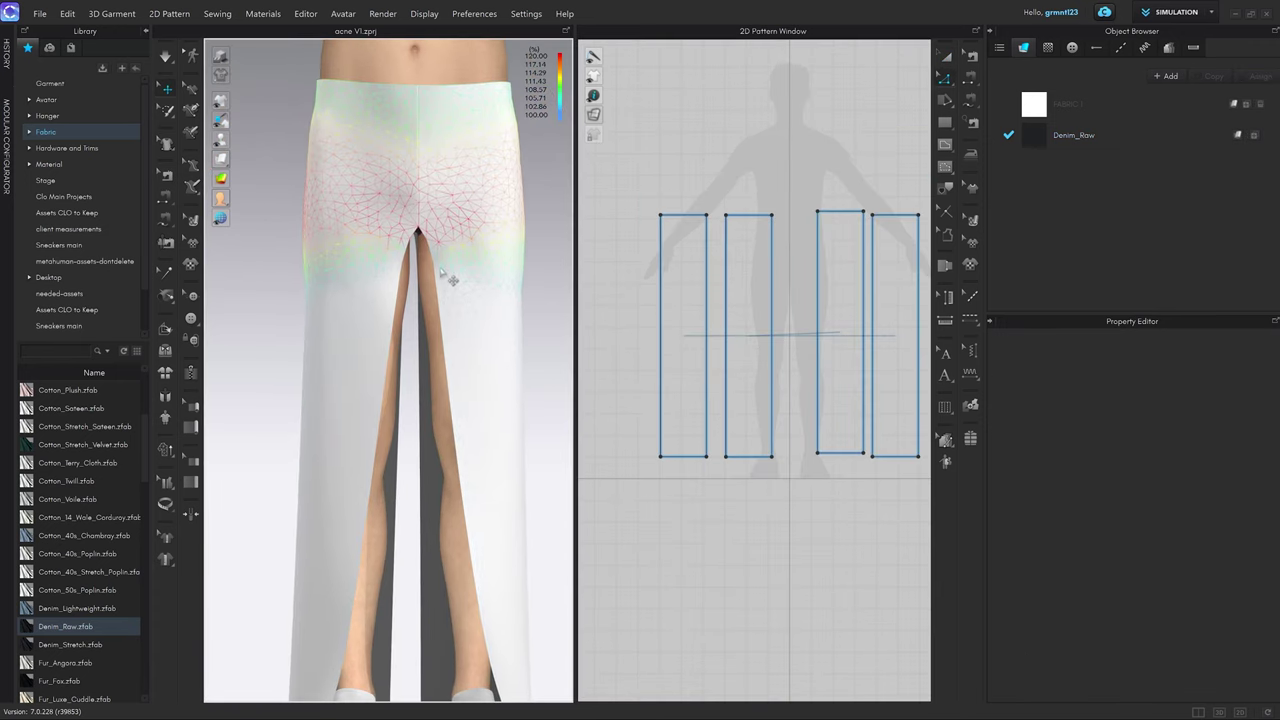
{"action": "scroll", "coordinate": [444, 276], "scroll_direction": "up", "scroll_amount": 2}
{"action": "middle_click_drag", "start_coordinate": [446, 280], "coordinate": [420, 303]}
{"action": "scroll", "coordinate": [420, 303], "scroll_direction": "down", "scroll_amount": 3}
{"action": "right_click_drag", "start_coordinate": [420, 303], "coordinate": [421, 302]}
{"action": "scroll", "coordinate": [424, 300], "scroll_direction": "down", "scroll_amount": 2}
{"action": "middle_click_drag", "start_coordinate": [430, 300], "coordinate": [433, 391]}
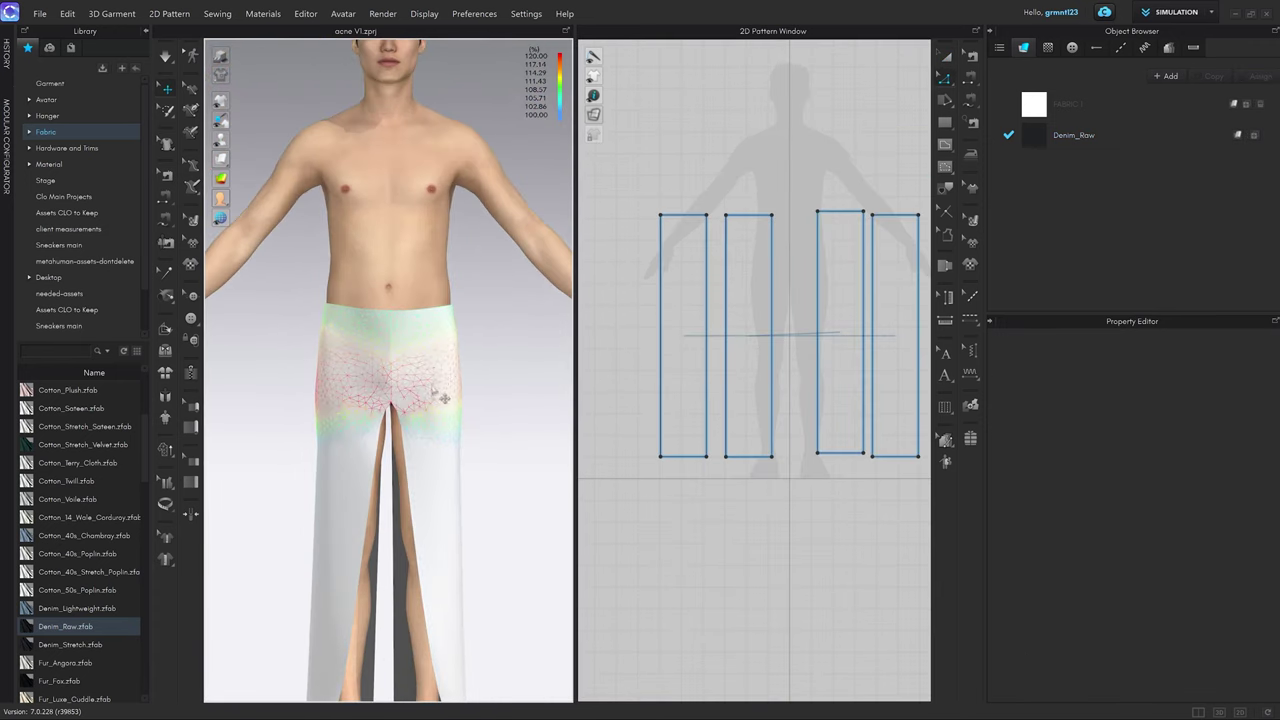
Switch to the browser and enlarge the front photo of the Acne Studios loose fit trousers to compare the crotch depth.
{"action": "scroll", "coordinate": [411, 300], "scroll_direction": "up", "scroll_amount": 5}
{"action": "key", "text": "alt+Tab"}
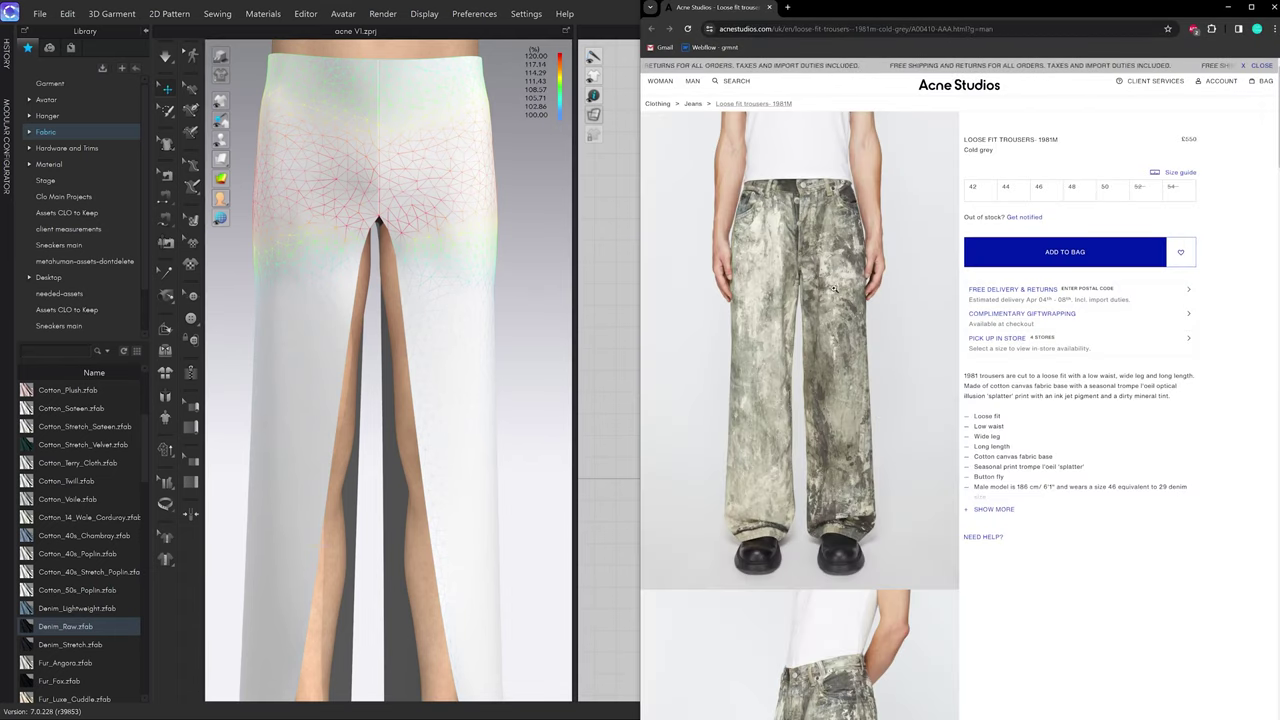
{"action": "left_click", "coordinate": [833, 288]}
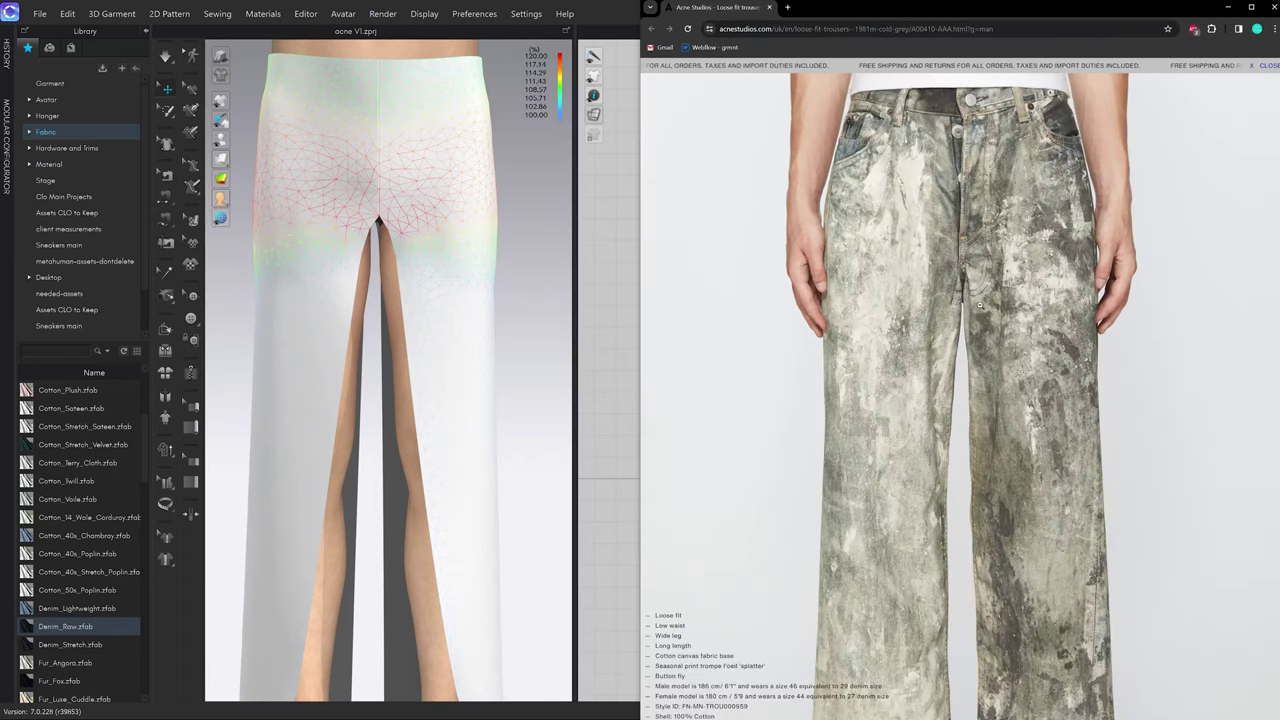
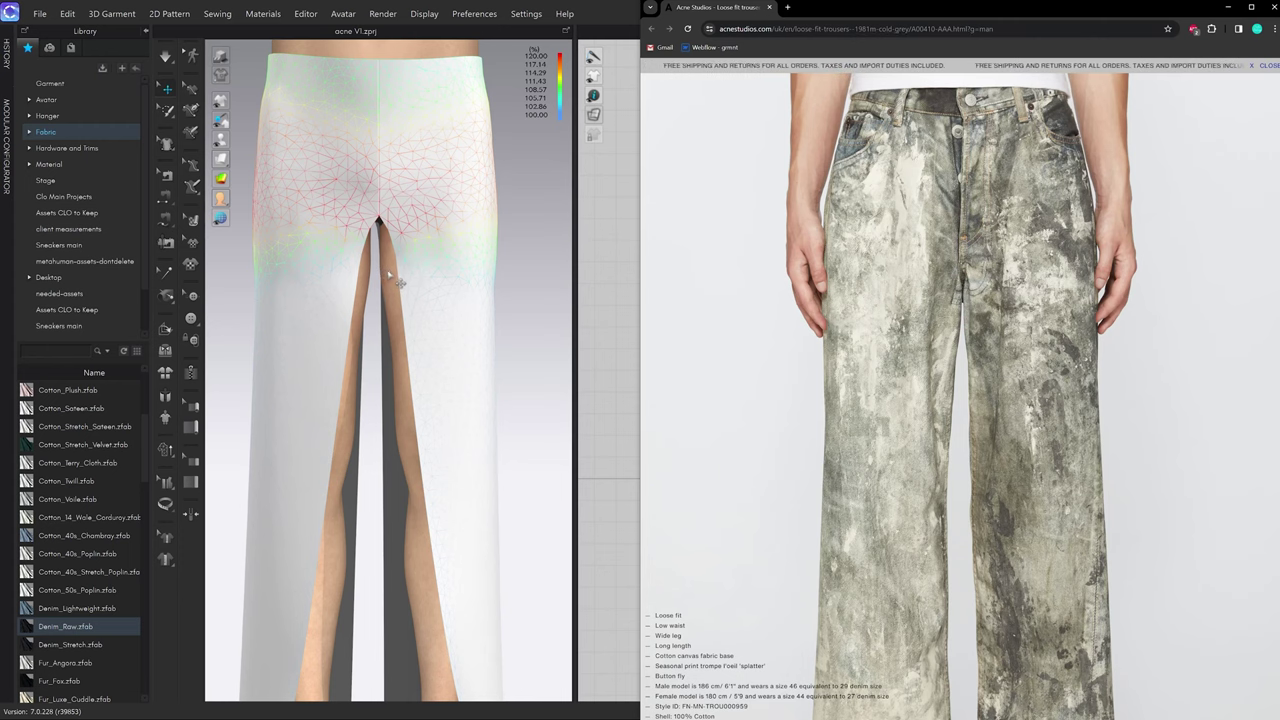
Return to CLO and mark a lower crotch depth on the inner edges of both front panels, using the 3D garment as a guide.
{"action": "scroll", "coordinate": [390, 272], "scroll_direction": "down", "scroll_amount": 2}
{"action": "middle_click_drag", "start_coordinate": [407, 282], "coordinate": [388, 267]}
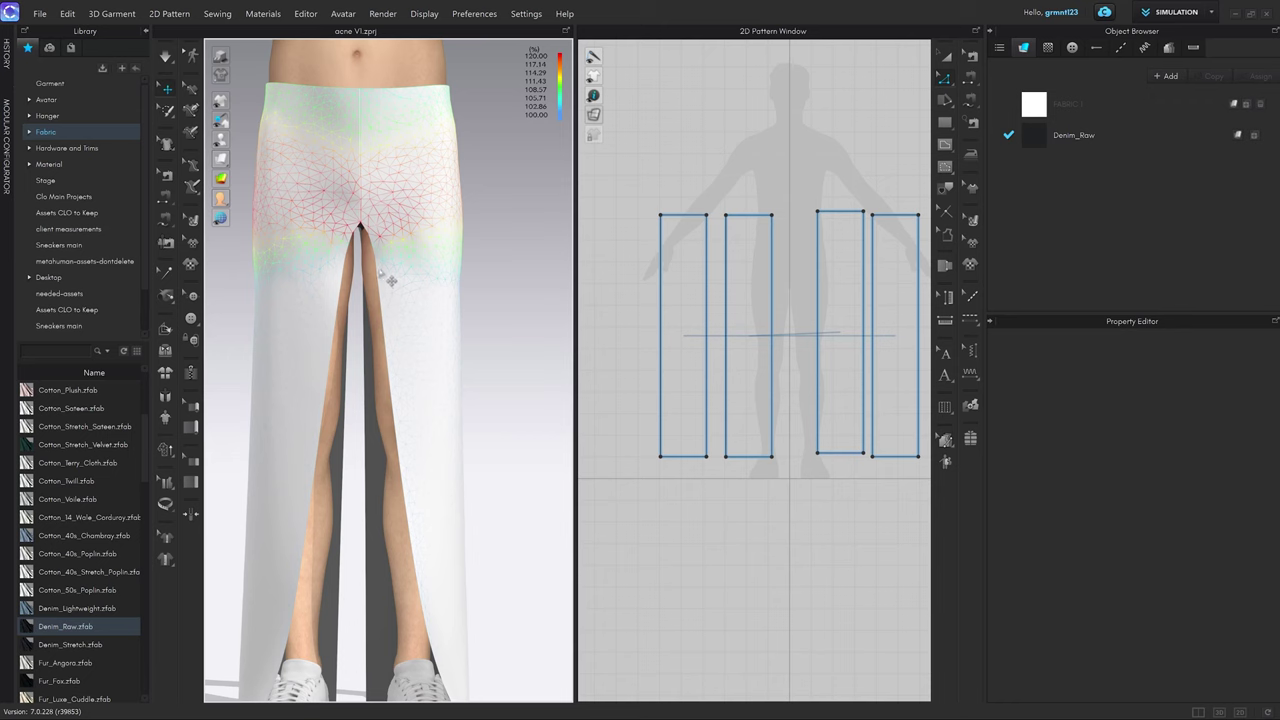
{"action": "left_click", "coordinate": [389, 280]}
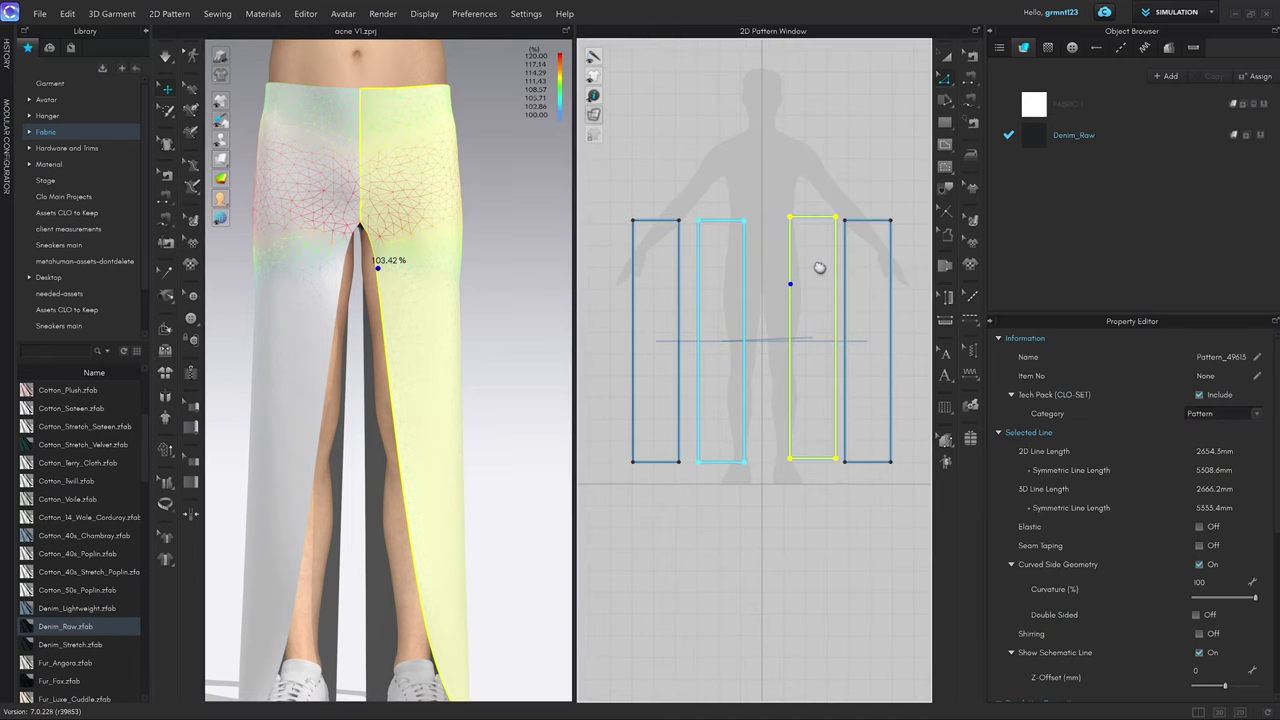
{"action": "scroll", "coordinate": [814, 271], "scroll_direction": "up", "scroll_amount": 3}
{"action": "scroll", "coordinate": [820, 271], "scroll_direction": "down", "scroll_amount": 2}
{"action": "middle_click_drag", "start_coordinate": [836, 250], "coordinate": [828, 253]}
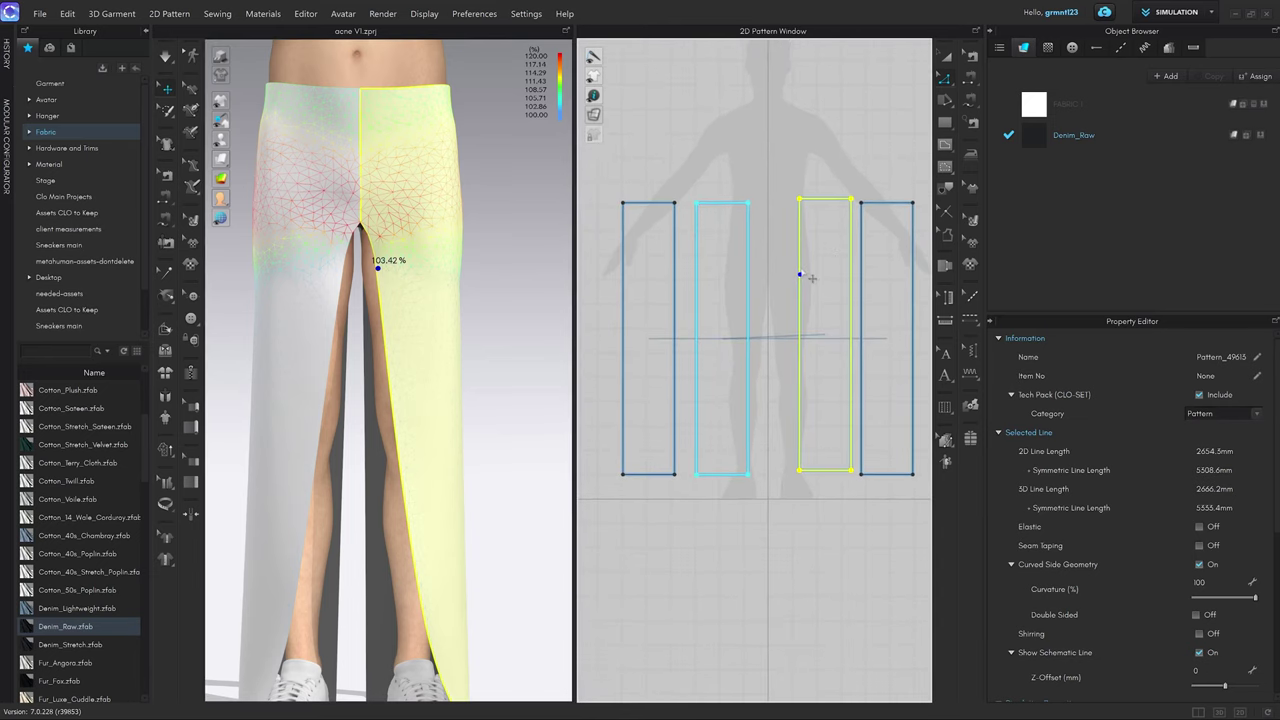
{"action": "left_click", "coordinate": [350, 282]}
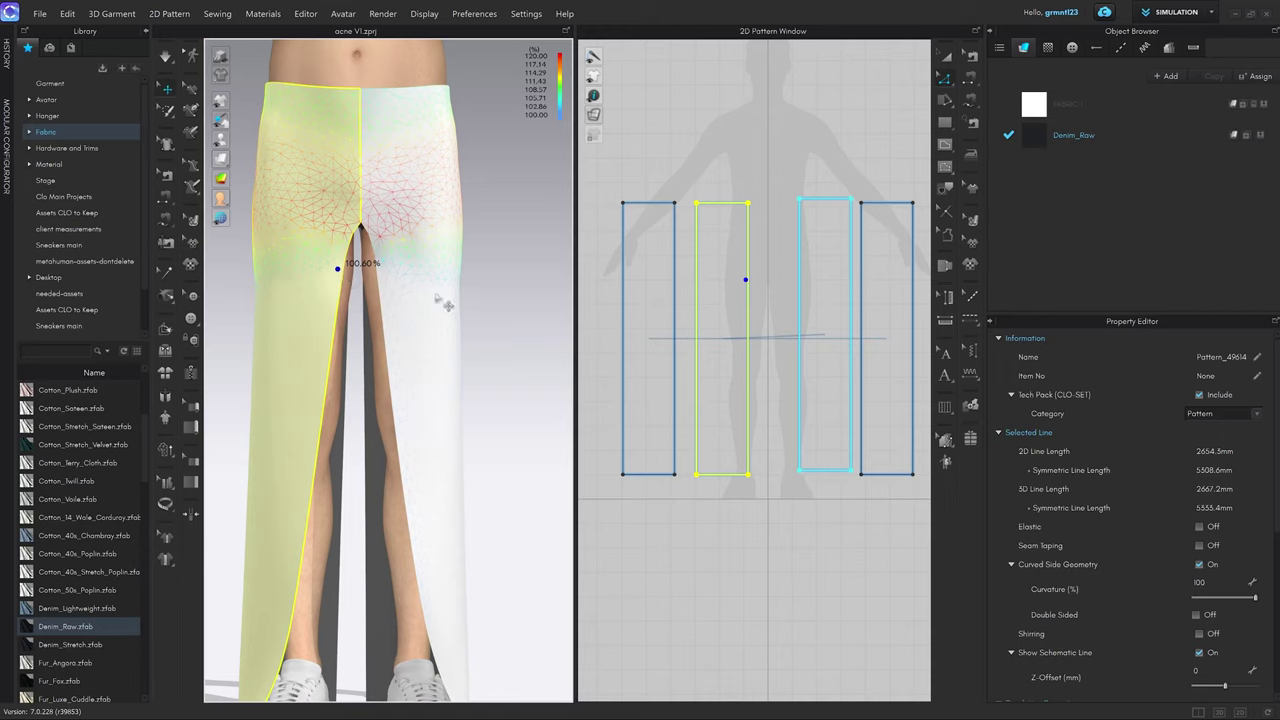
{"action": "left_click", "coordinate": [763, 286]}
{"action": "left_click", "coordinate": [747, 290]}
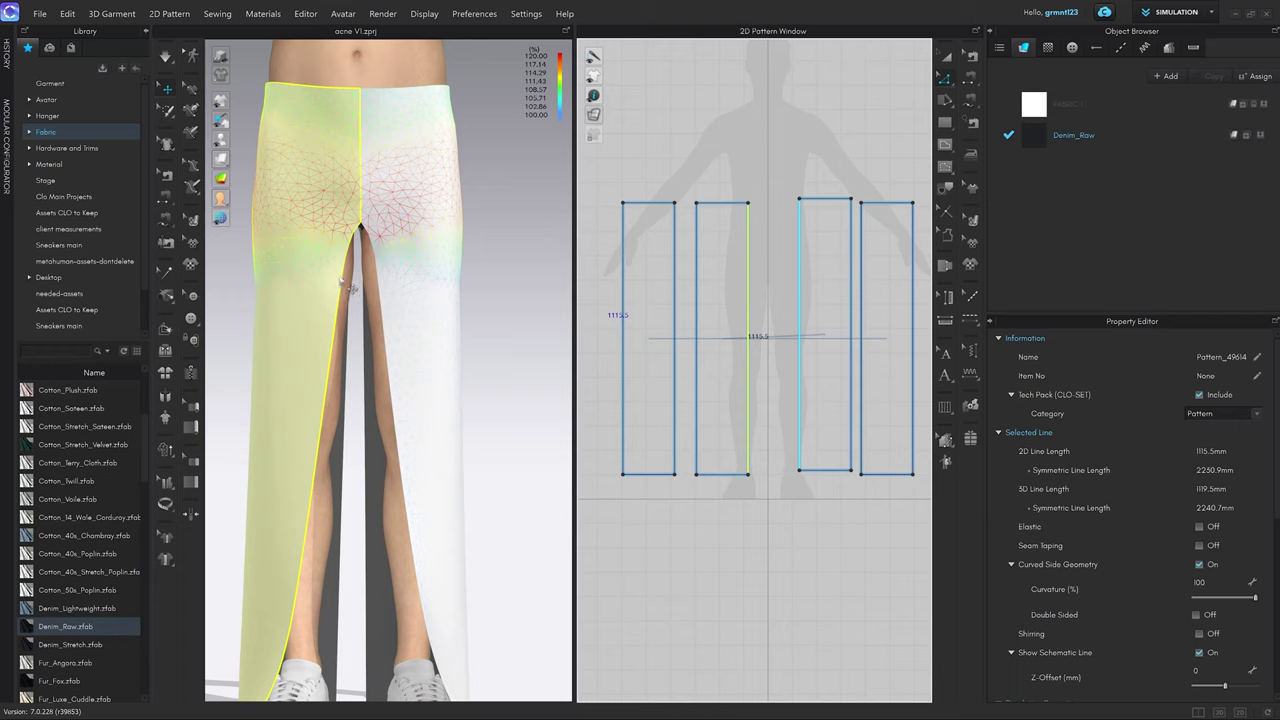
{"action": "double_click", "coordinate": [347, 288]}
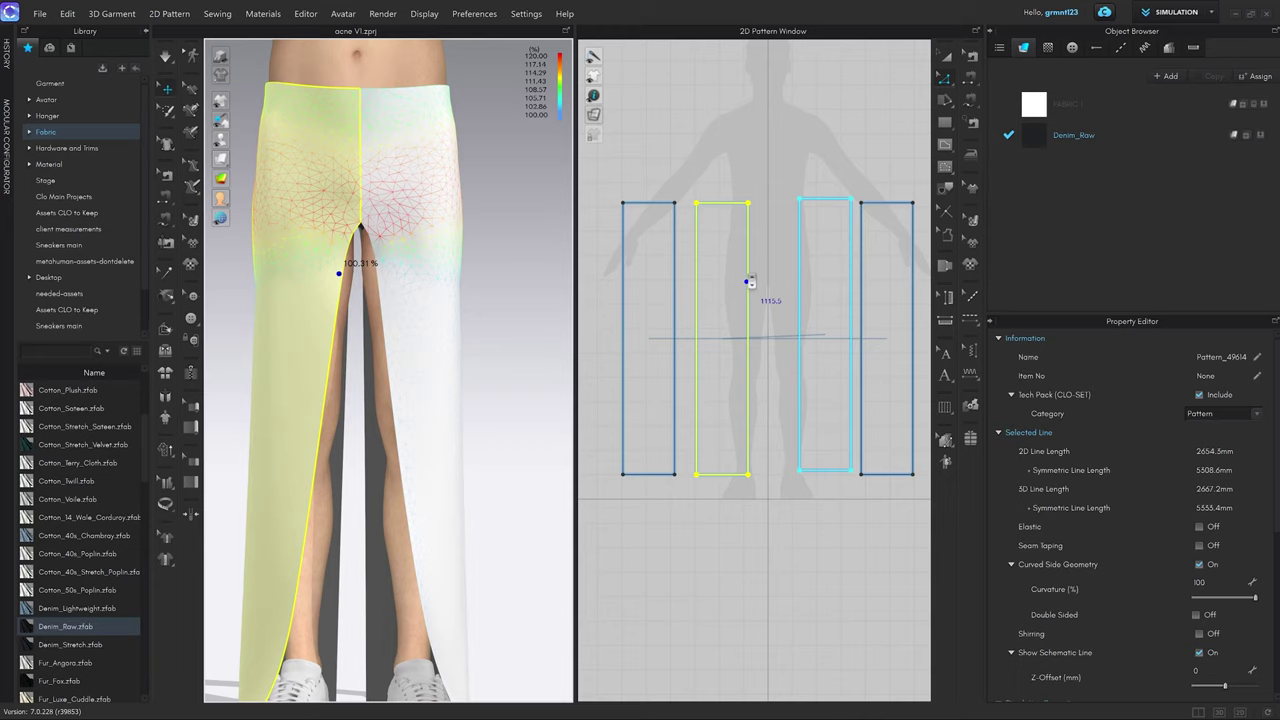
Add a point on the inner edge of the avatar's right front panel at the marked crotch depth, about 323 mm below the waist.
{"action": "scroll", "coordinate": [770, 295], "scroll_direction": "up", "scroll_amount": 1}
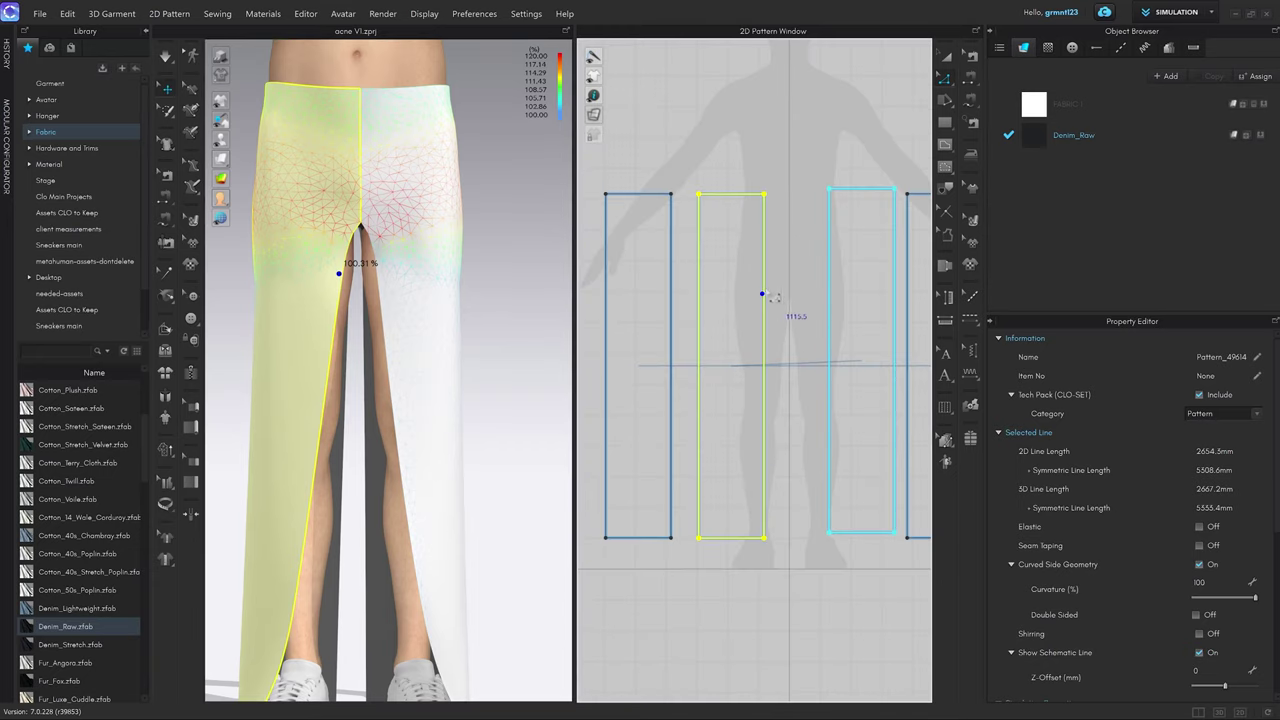
{"action": "scroll", "coordinate": [783, 298], "scroll_direction": "up", "scroll_amount": 2}
{"action": "key", "text": "x"}
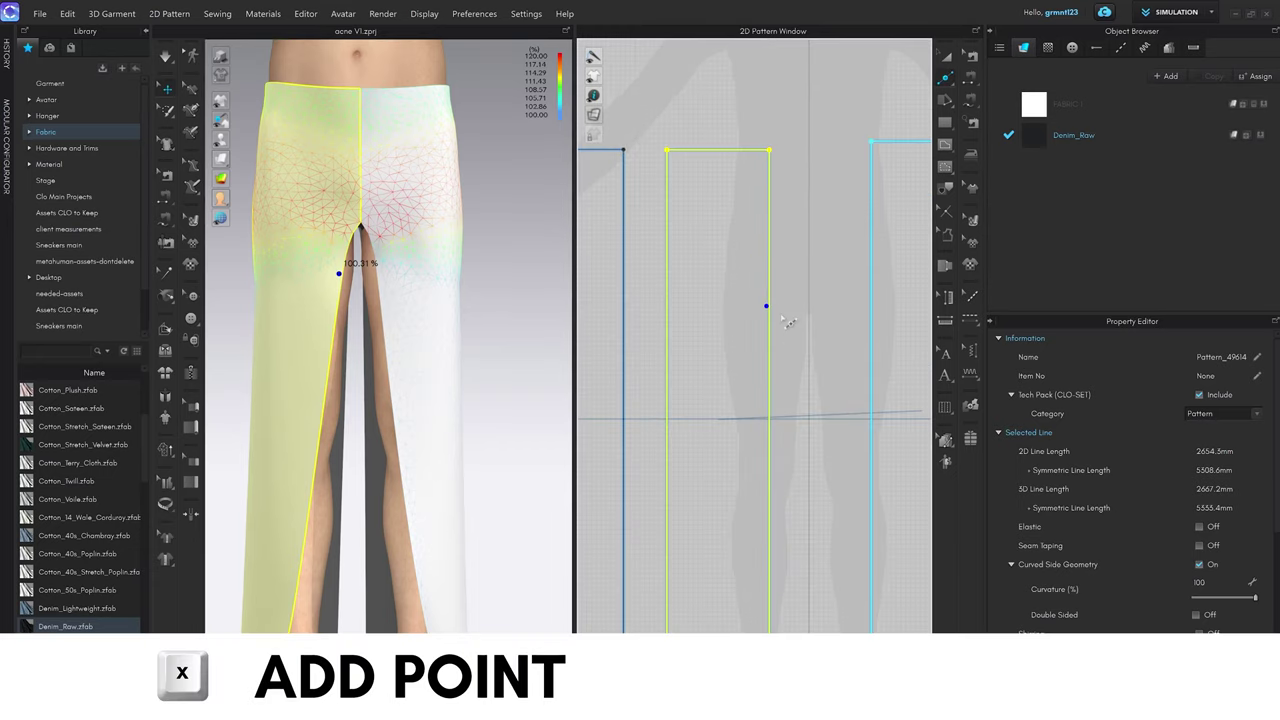
{"action": "left_click", "coordinate": [766, 307]}
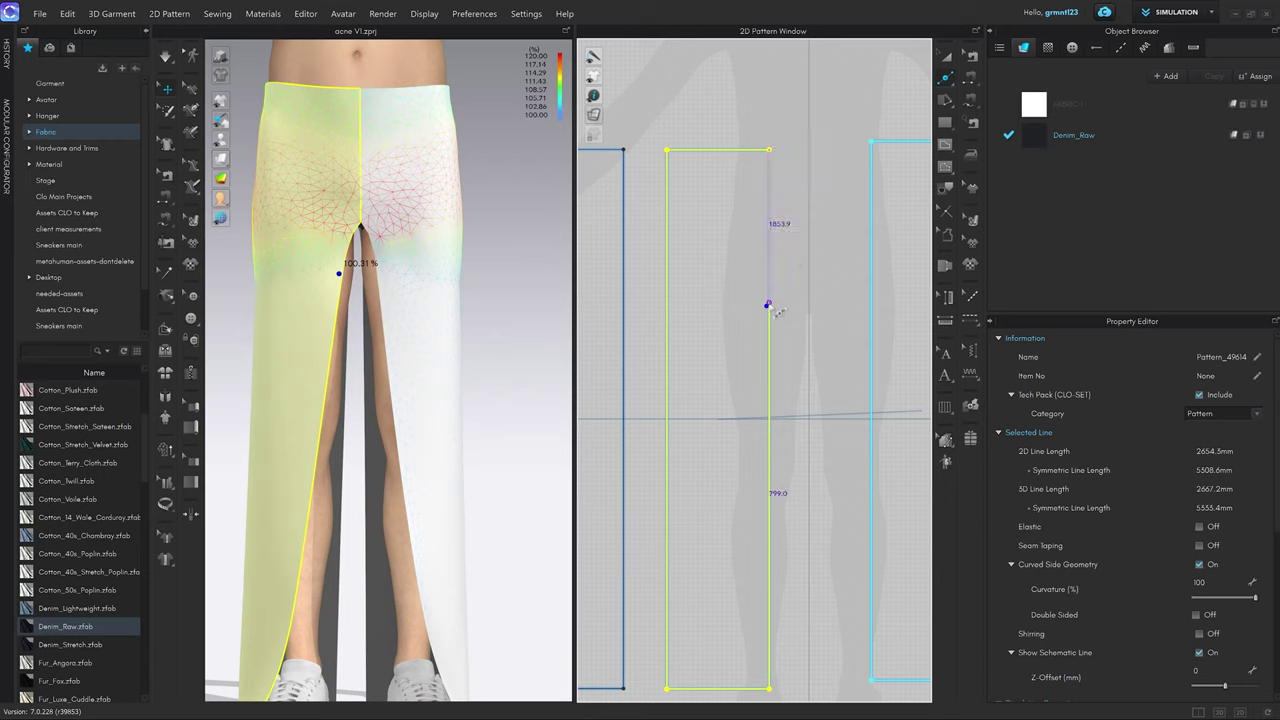
{"action": "scroll", "coordinate": [766, 306], "scroll_direction": "up", "scroll_amount": 5}
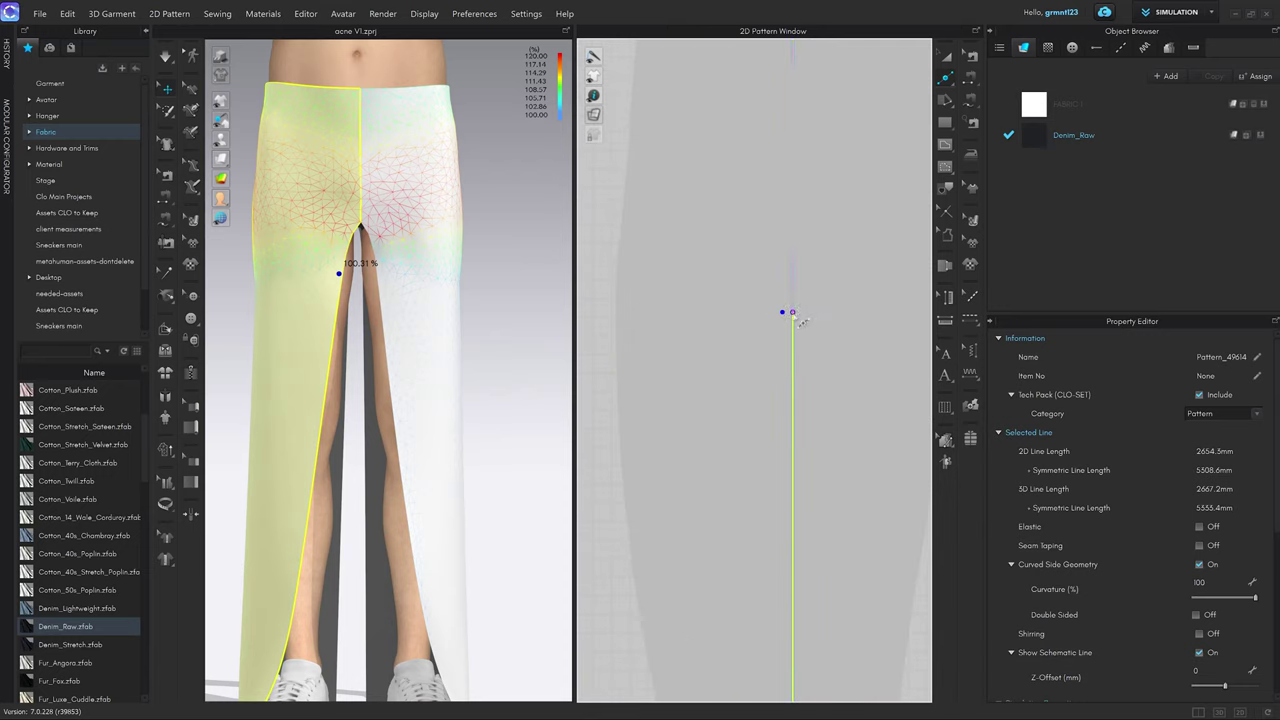
{"action": "left_click", "coordinate": [794, 313]}
{"action": "scroll", "coordinate": [820, 350], "scroll_direction": "down", "scroll_amount": 5}
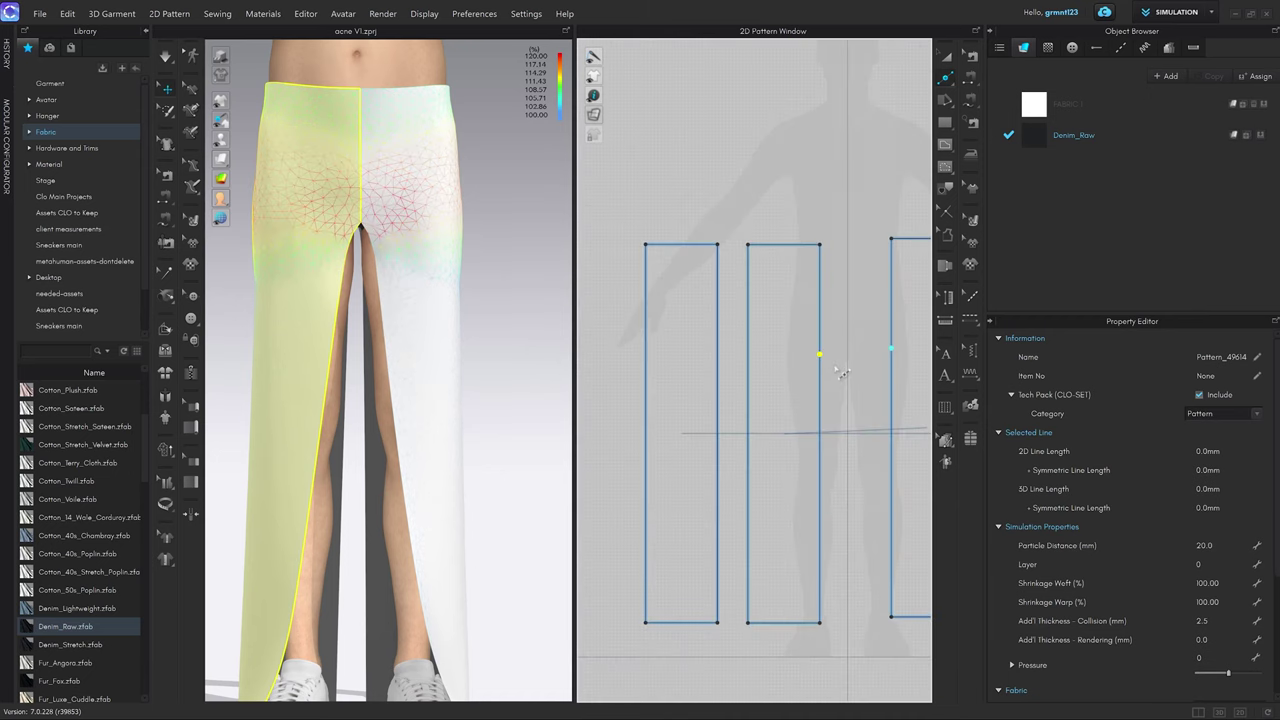
{"action": "left_click", "coordinate": [855, 373]}
{"action": "middle_click_drag", "start_coordinate": [855, 373], "coordinate": [843, 364]}
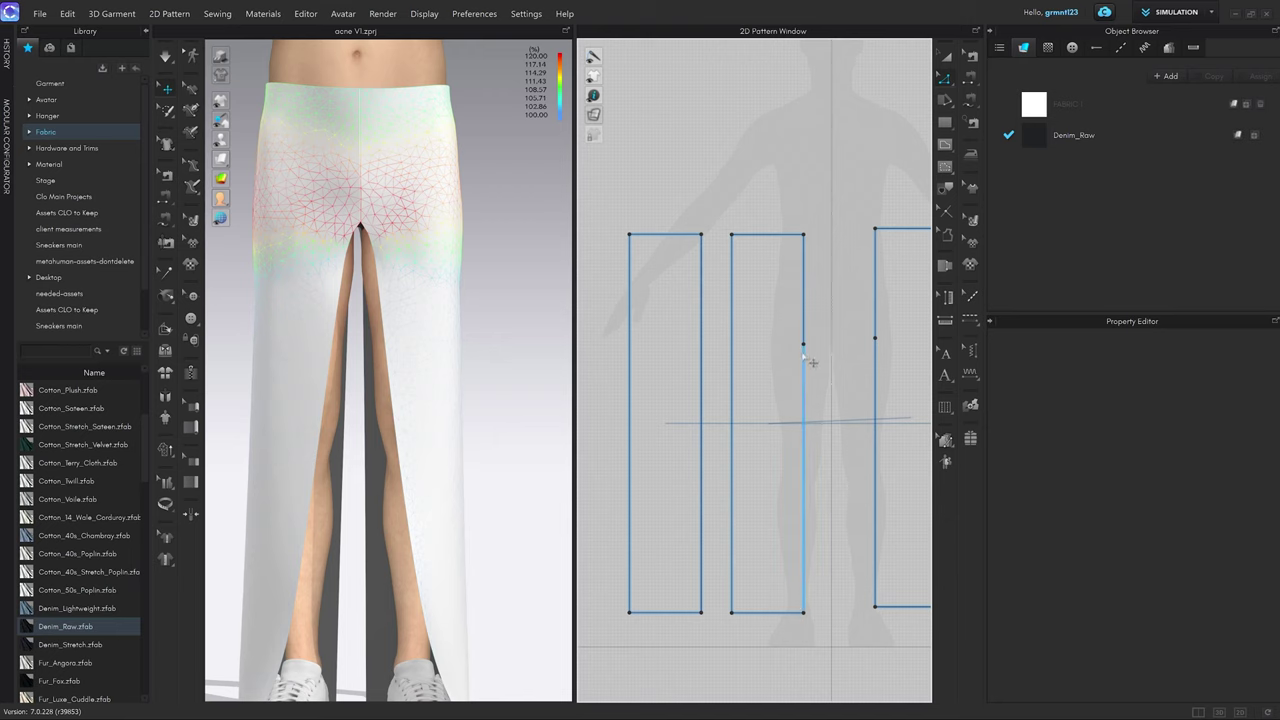
Butt the avatar's right front panel against the back panel and add a matching crotch point on the back panel, 324.0 mm below the waist.
{"action": "scroll", "coordinate": [660, 345], "scroll_direction": "down", "scroll_amount": 1}
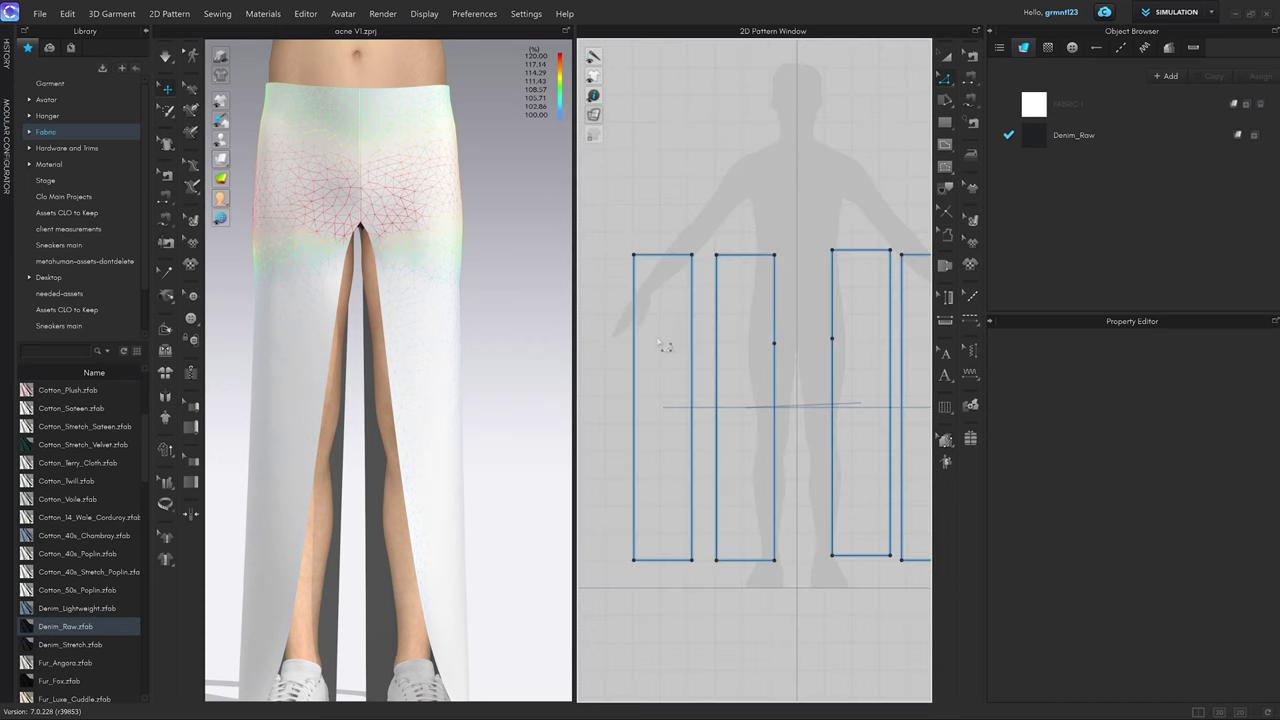
{"action": "scroll", "coordinate": [760, 350], "scroll_direction": "up", "scroll_amount": 1}
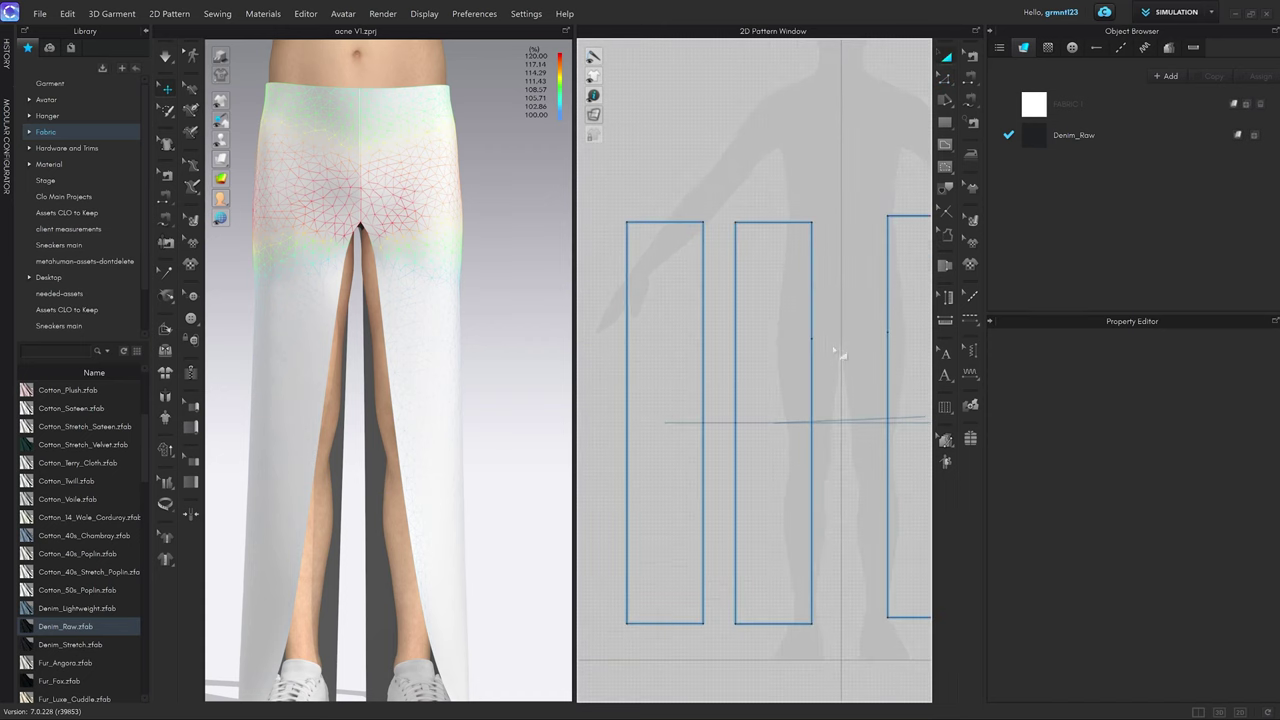
{"action": "left_click", "coordinate": [776, 327]}
{"action": "left_click_drag", "start_coordinate": [743, 324], "coordinate": [746, 316]}
{"action": "key", "text": "ctrl+z"}
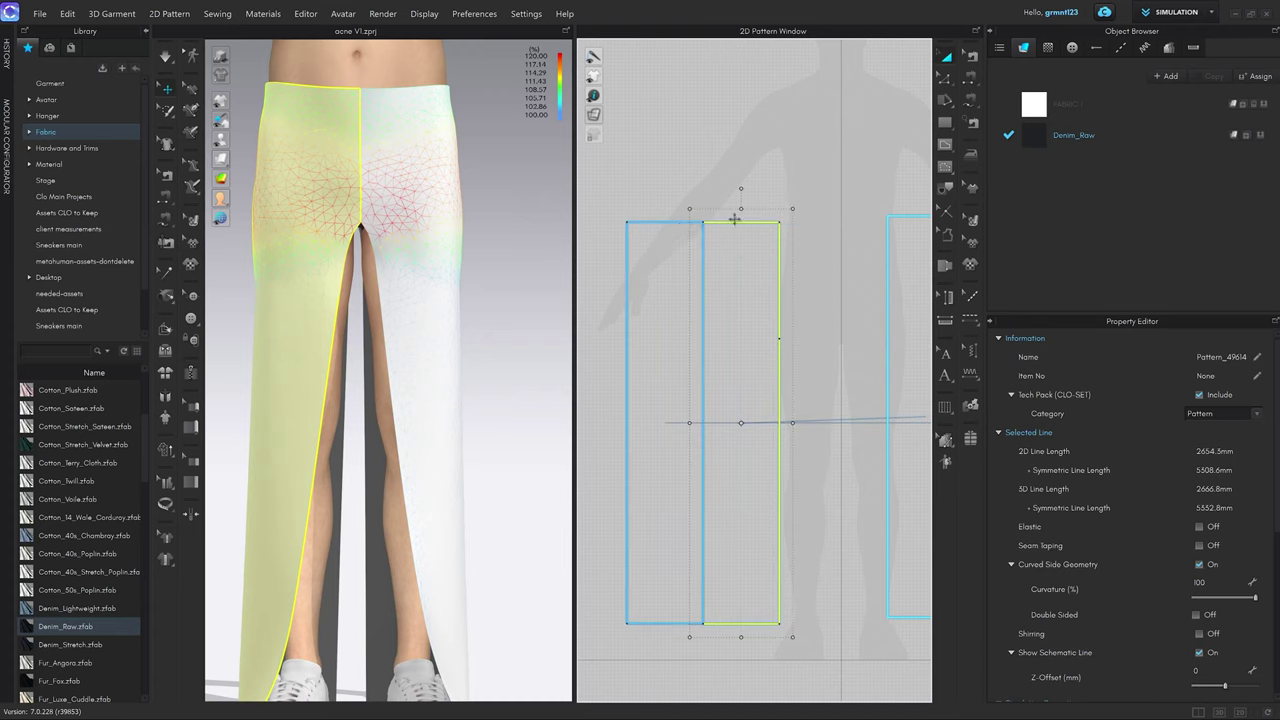
{"action": "left_click", "coordinate": [847, 409]}
{"action": "middle_click_drag", "start_coordinate": [849, 411], "coordinate": [893, 409]}
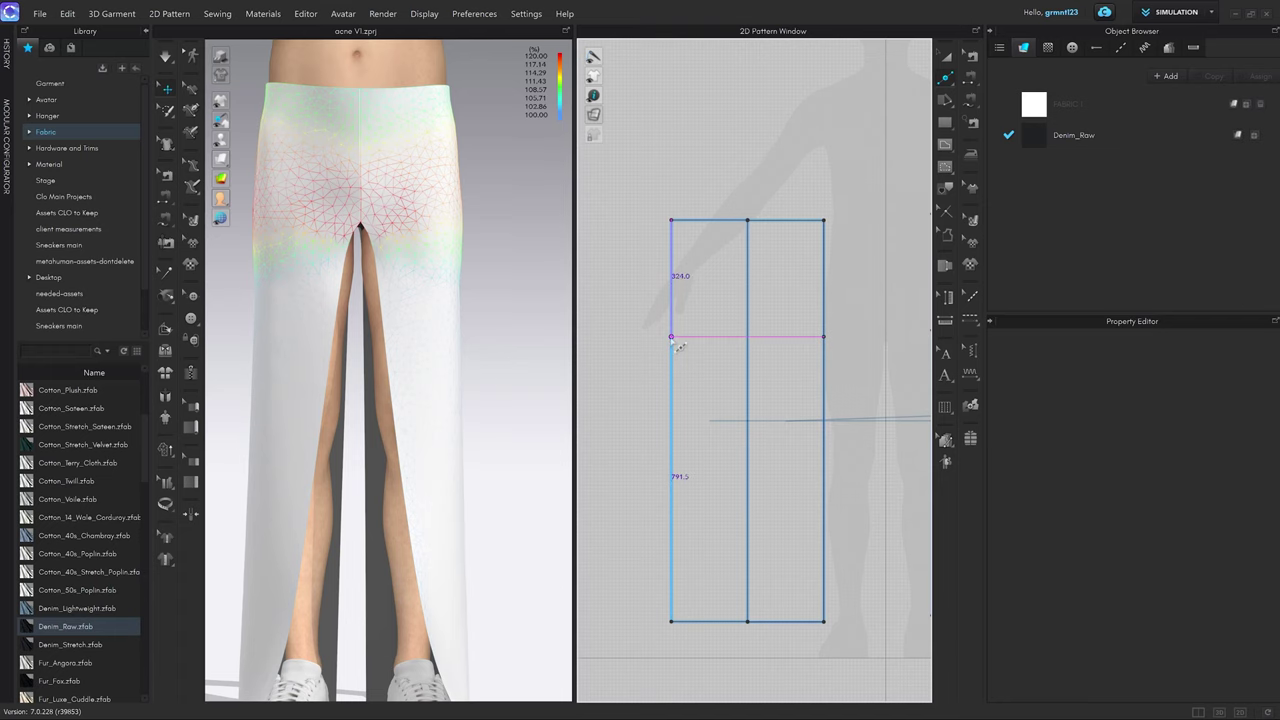
{"action": "left_click", "coordinate": [673, 340]}
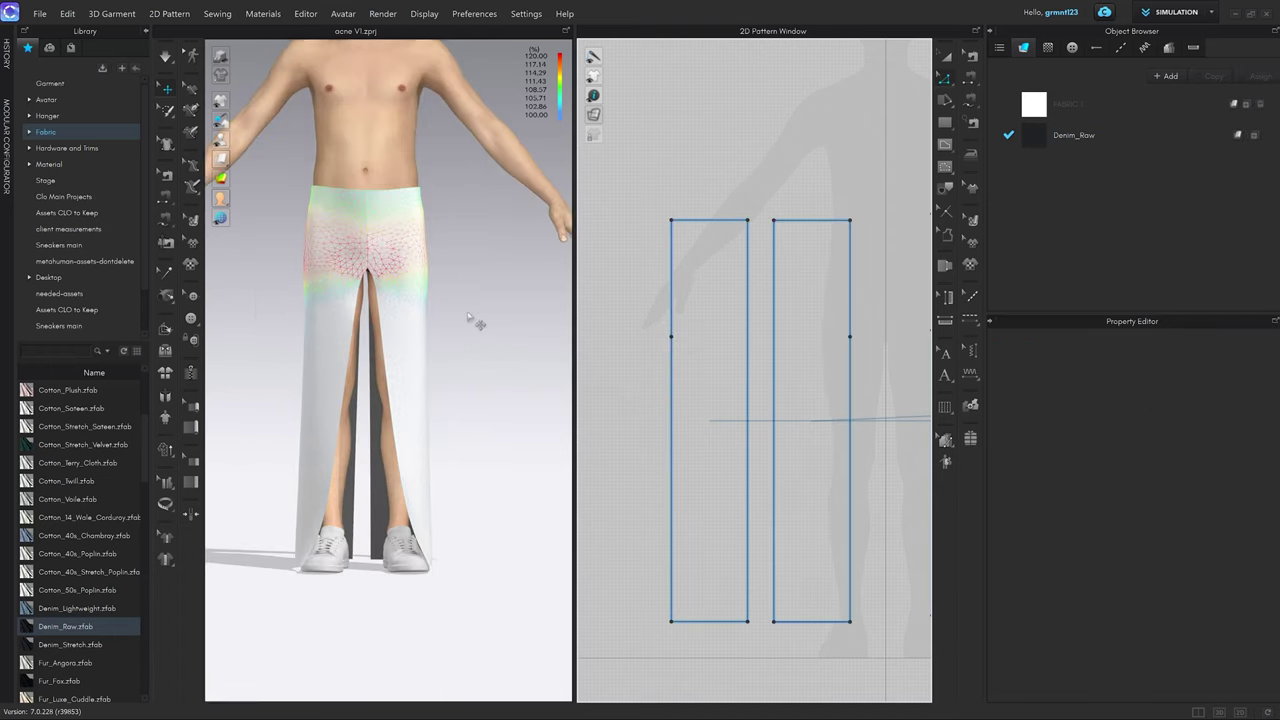
Extend the centre front seam on both front panels down to the new crotch points using Edit Sewing.
{"action": "scroll", "coordinate": [475, 322], "scroll_direction": "up", "scroll_amount": 4}
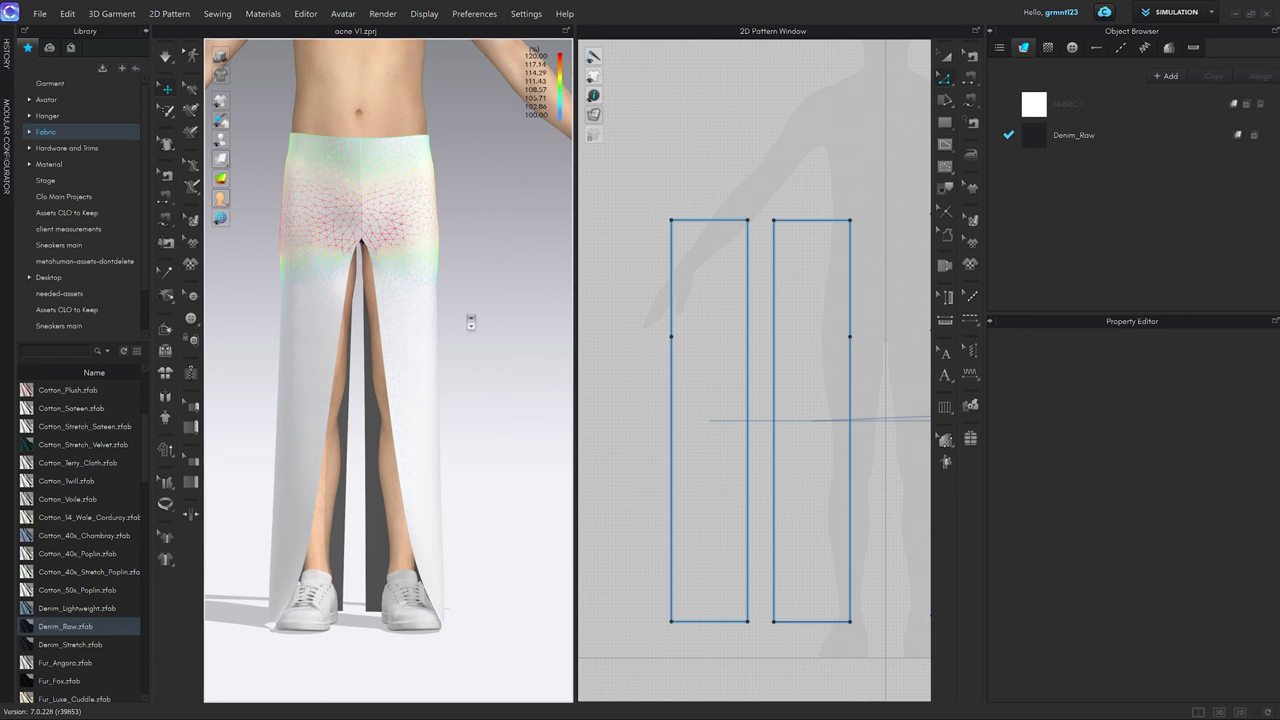
{"action": "middle_click_drag", "start_coordinate": [820, 362], "coordinate": [795, 358]}
{"action": "key", "text": "b"}
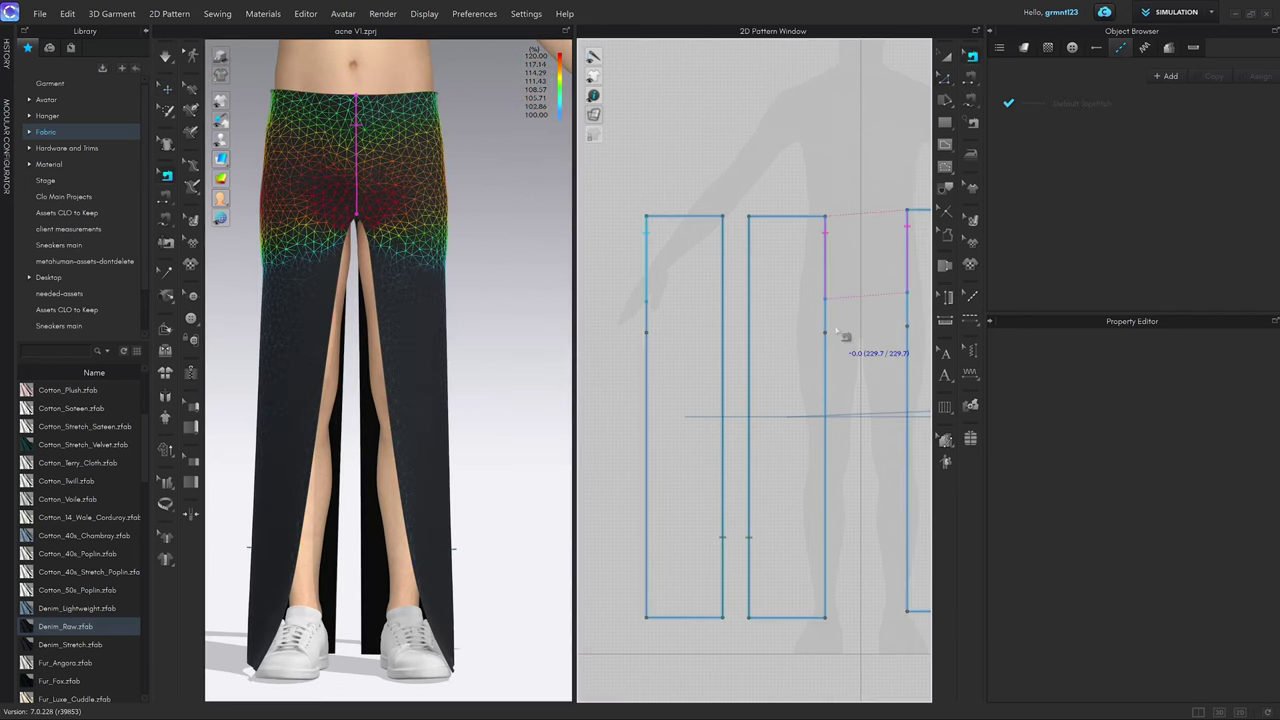
{"action": "left_click", "coordinate": [826, 296]}
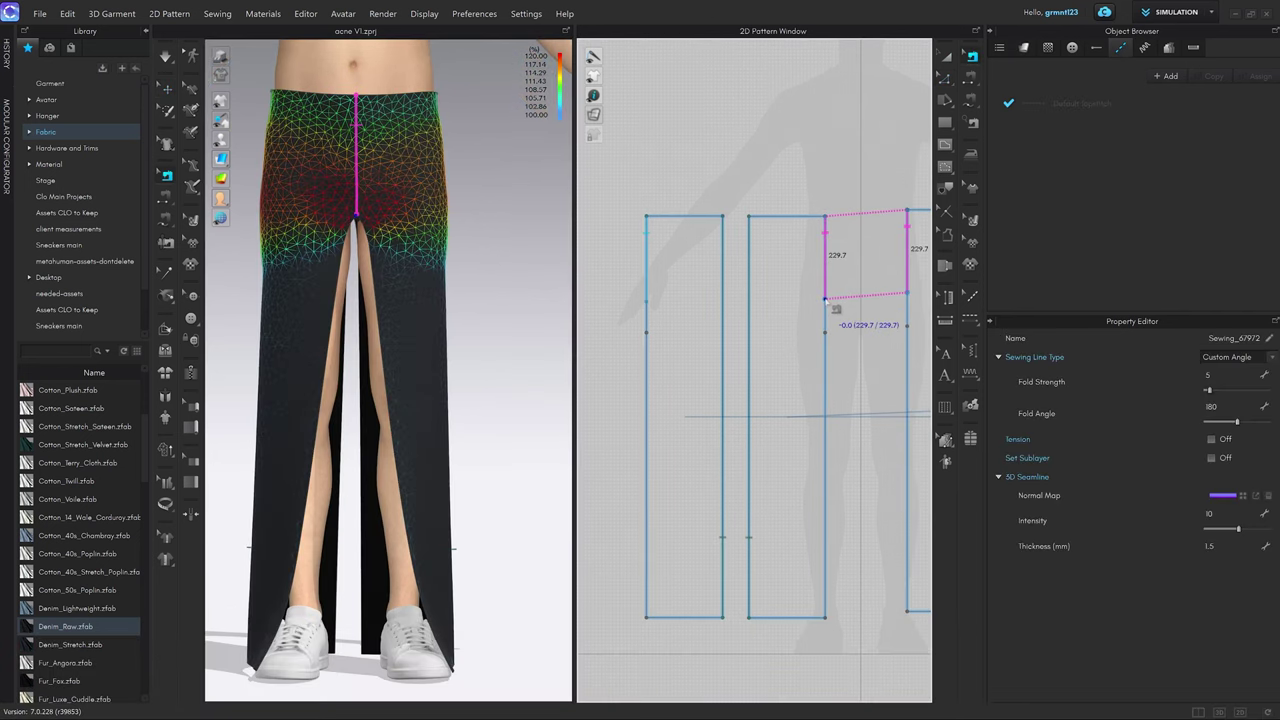
{"action": "left_click_drag", "start_coordinate": [826, 298], "coordinate": [828, 338]}
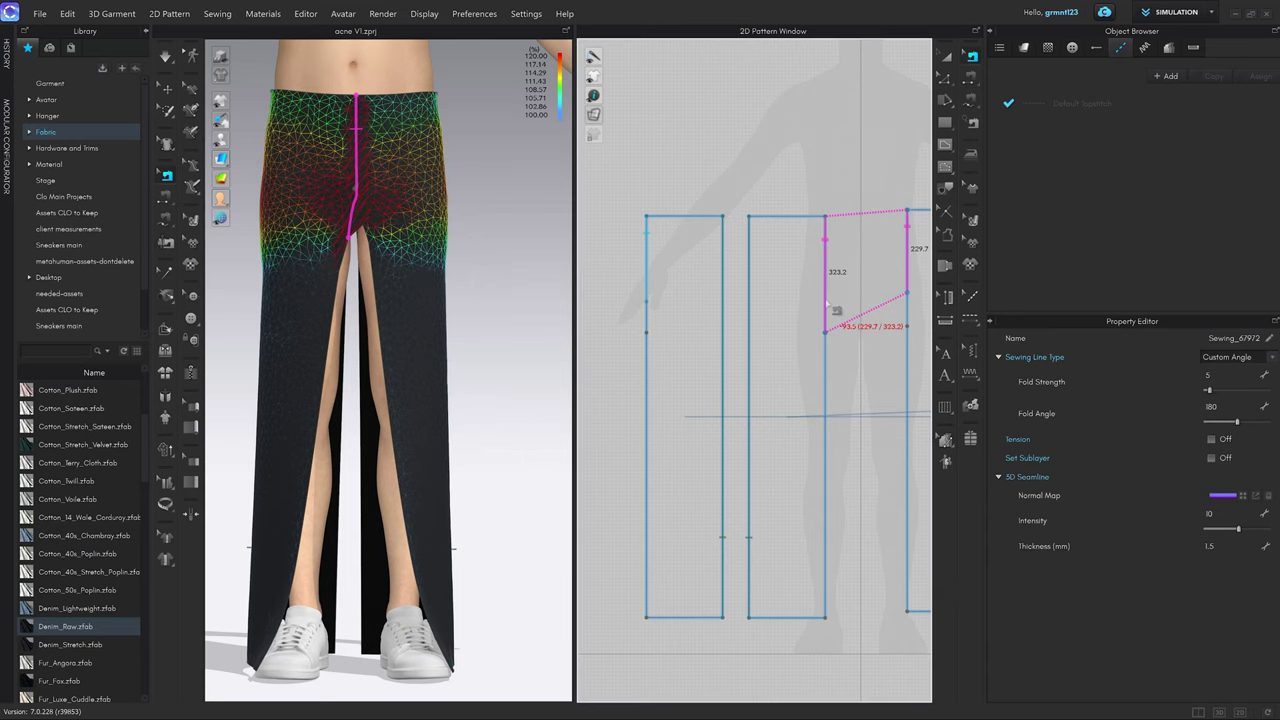
{"action": "middle_click_drag", "start_coordinate": [833, 309], "coordinate": [813, 305]}
{"action": "left_click_drag", "start_coordinate": [890, 297], "coordinate": [870, 342]}
Extend the centre back seam on both back panels down to the 324.0 mm crotch points using Edit Sewing.
{"action": "scroll", "coordinate": [830, 330], "scroll_direction": "down", "scroll_amount": 4}
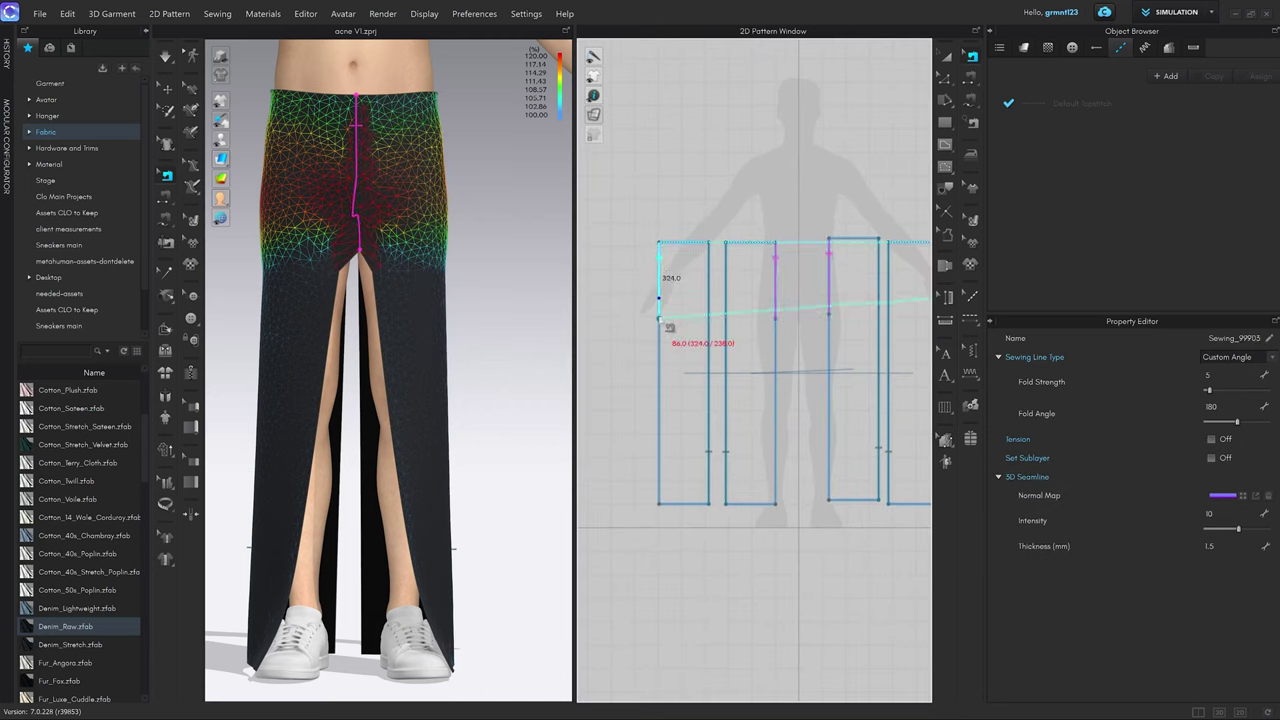
{"action": "left_click", "coordinate": [659, 319]}
{"action": "middle_click_drag", "start_coordinate": [855, 328], "coordinate": [743, 320]}
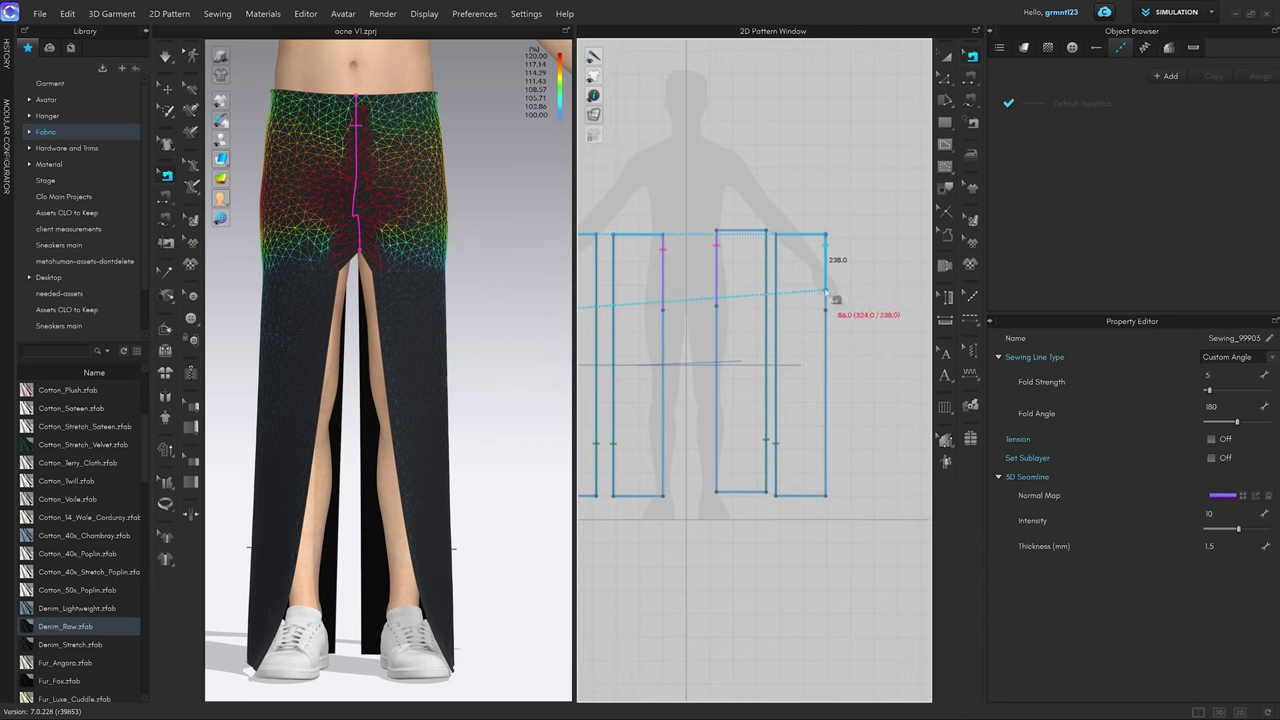
{"action": "left_click_drag", "start_coordinate": [826, 291], "coordinate": [826, 310]}
{"action": "scroll", "coordinate": [743, 320], "scroll_direction": "down", "scroll_amount": 5}
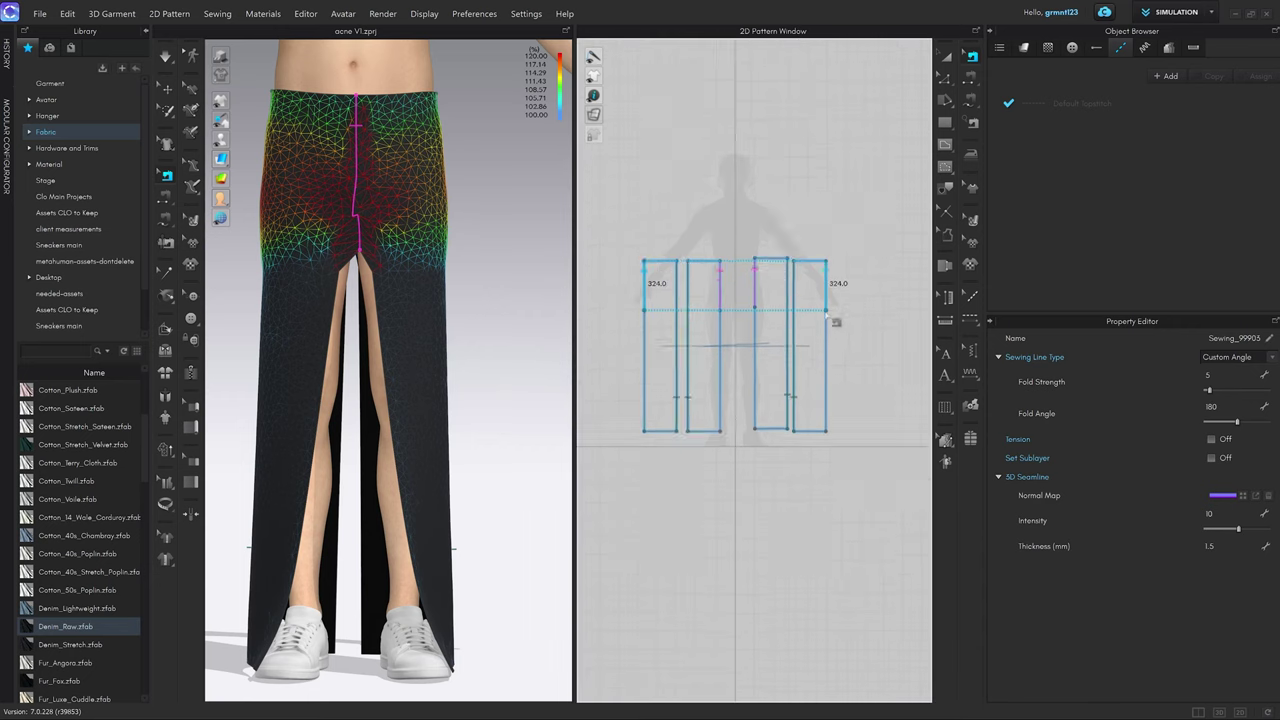
{"action": "scroll", "coordinate": [455, 330], "scroll_direction": "down", "scroll_amount": 3}
Simulate the garment with the extended centre seams, tug the front crotch into place, and check the fabric strain there.
{"action": "key", "text": "q"}
{"action": "scroll", "coordinate": [445, 343], "scroll_direction": "up", "scroll_amount": 4}
{"action": "middle_click_drag", "start_coordinate": [470, 417], "coordinate": [445, 287]}
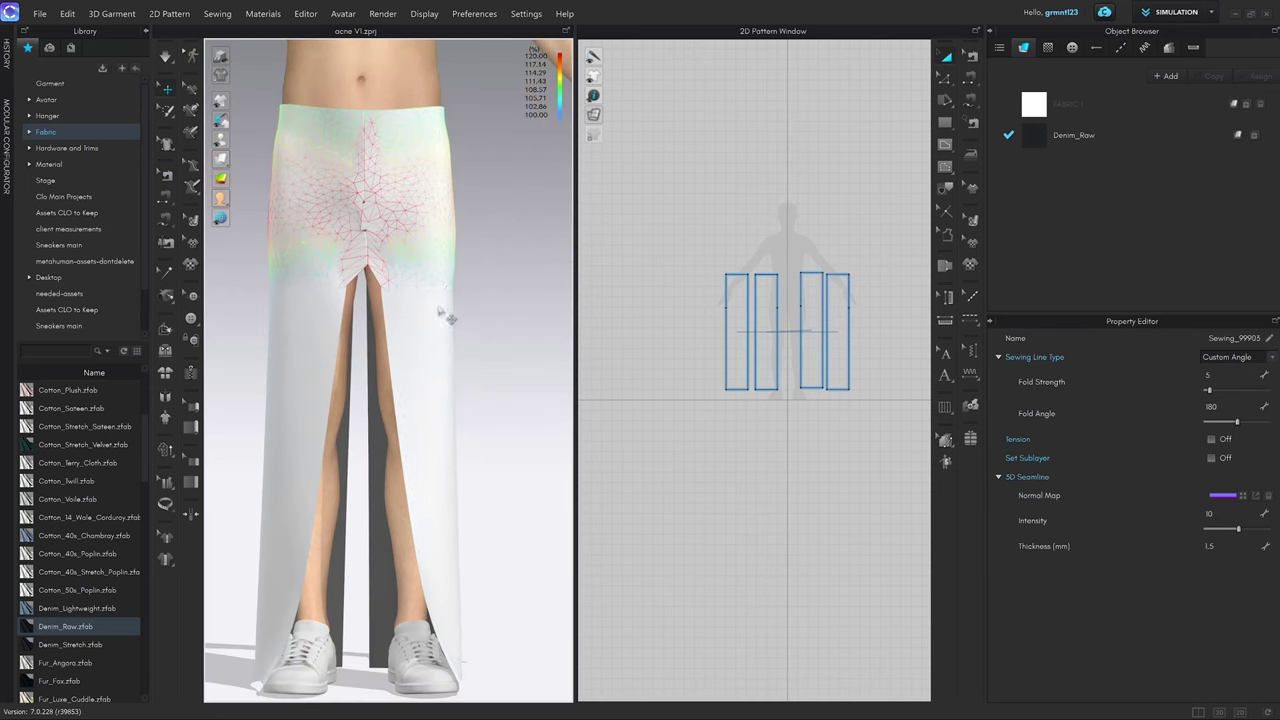
{"action": "key", "text": "space"}
{"action": "left_click", "coordinate": [365, 274]}
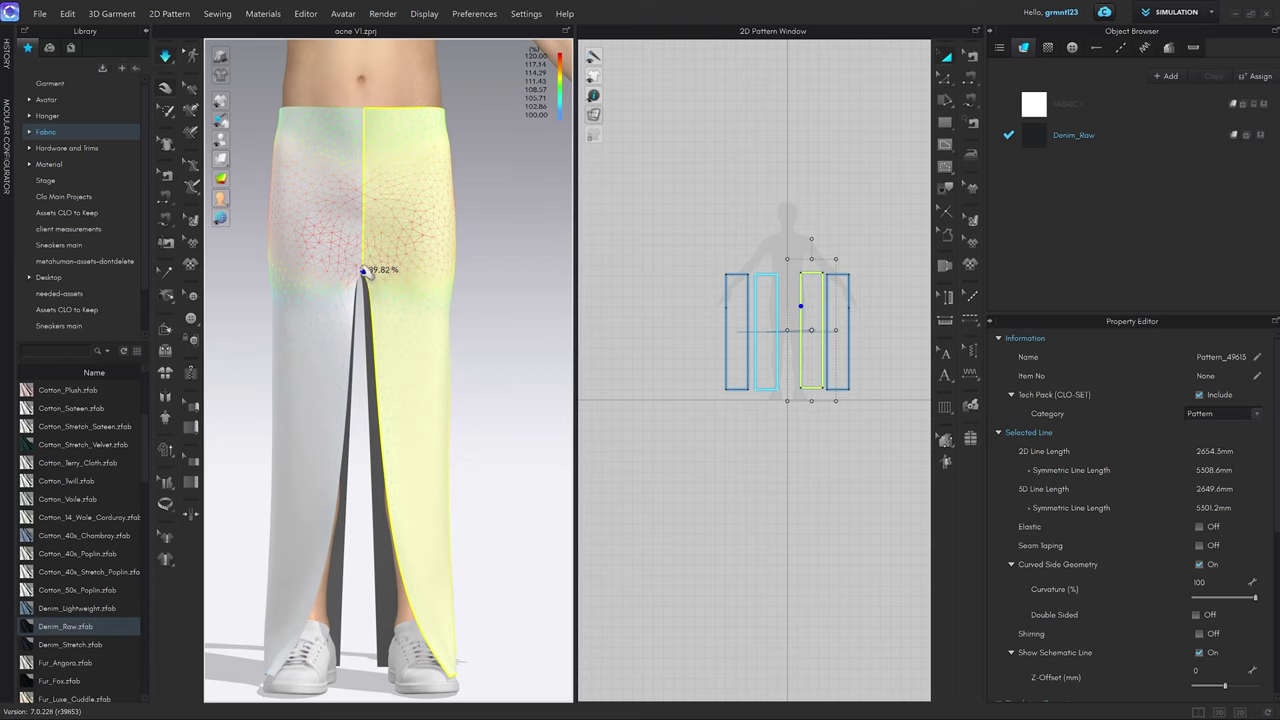
{"action": "right_click_drag", "start_coordinate": [368, 276], "coordinate": [429, 277]}
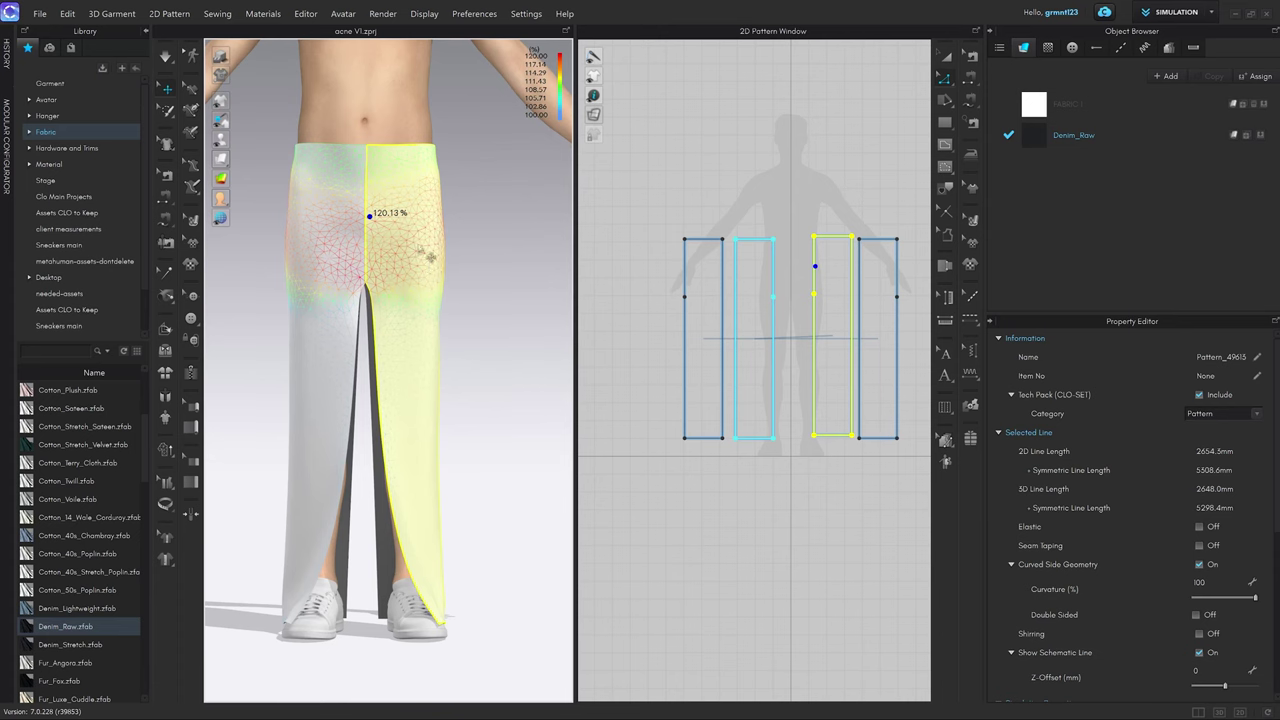
{"action": "left_click", "coordinate": [452, 350]}
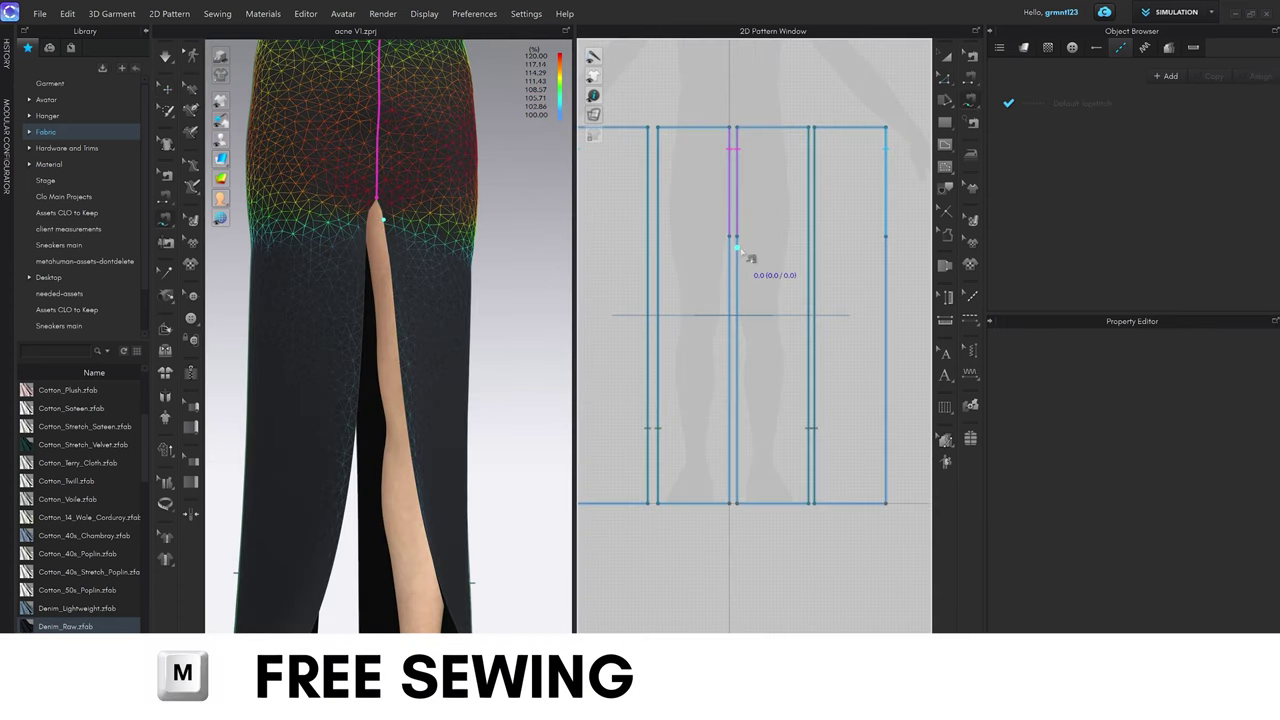
Free-sew the inseam from crotch point to hem, joining the avatar's left front panel's inner edge to the left back panel's inner edge.
{"action": "left_click", "coordinate": [740, 248]}
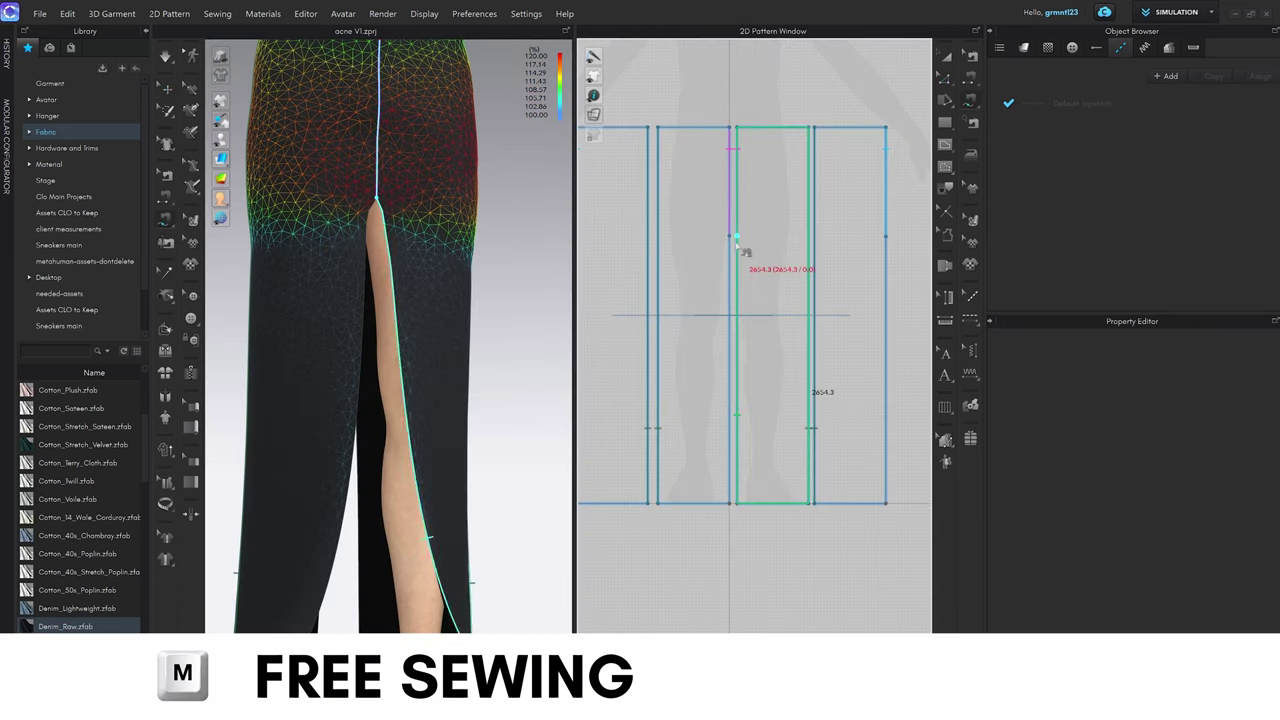
{"action": "left_click", "coordinate": [748, 510]}
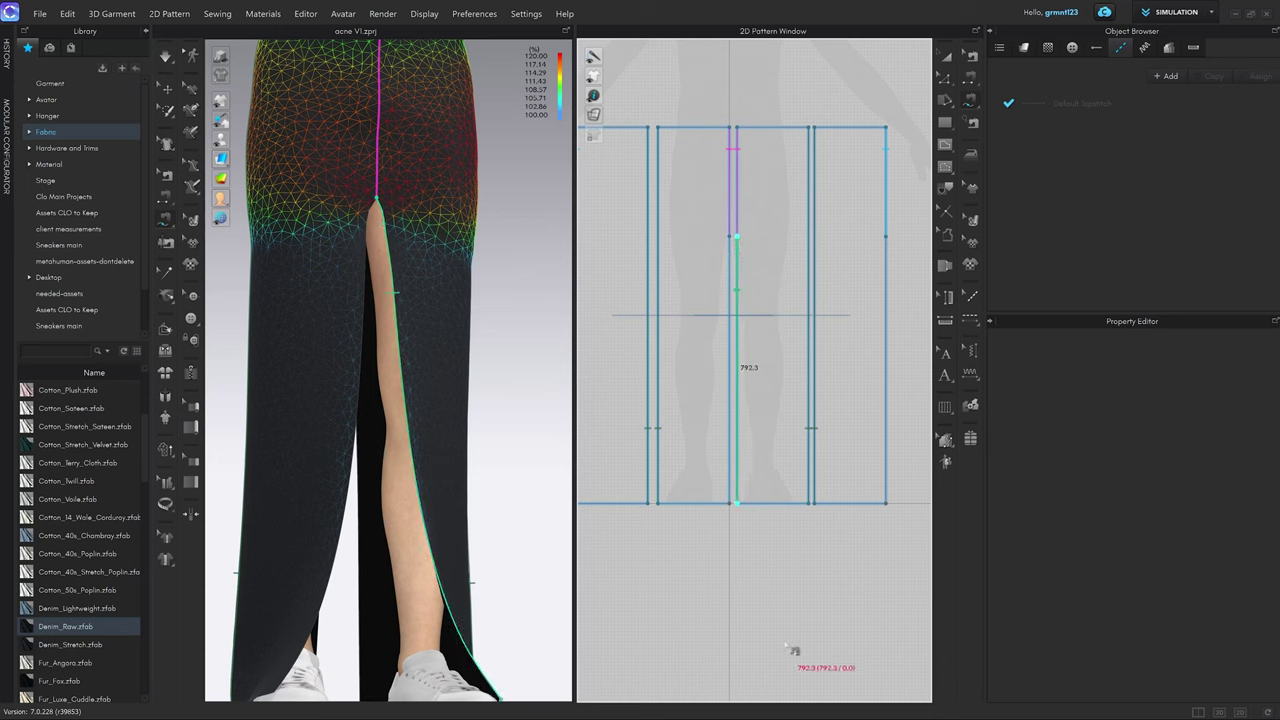
{"action": "left_click", "coordinate": [886, 238]}
{"action": "left_click", "coordinate": [887, 504]}
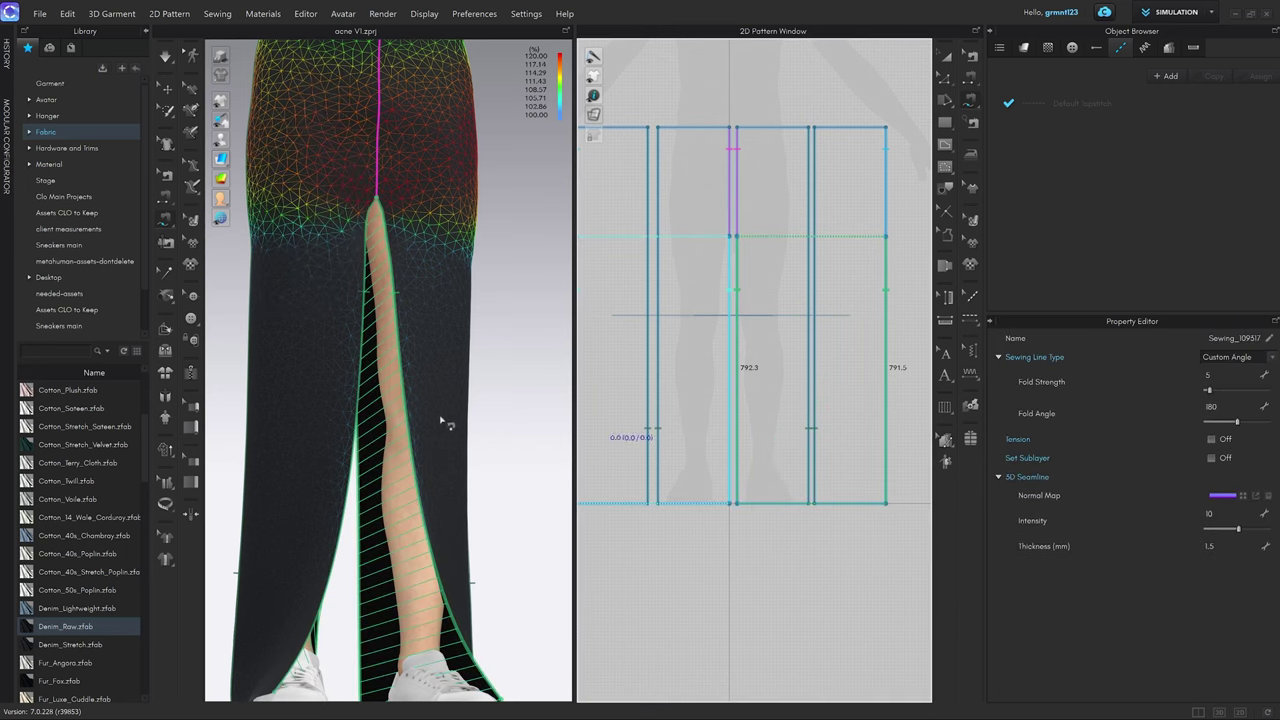
{"action": "scroll", "coordinate": [463, 425], "scroll_direction": "down", "scroll_amount": 3}
Simulate the trousers with sewn inseams, adjust the drape at the crotch, and examine the strain over the crotch and thighs.
{"action": "key", "text": "a"}
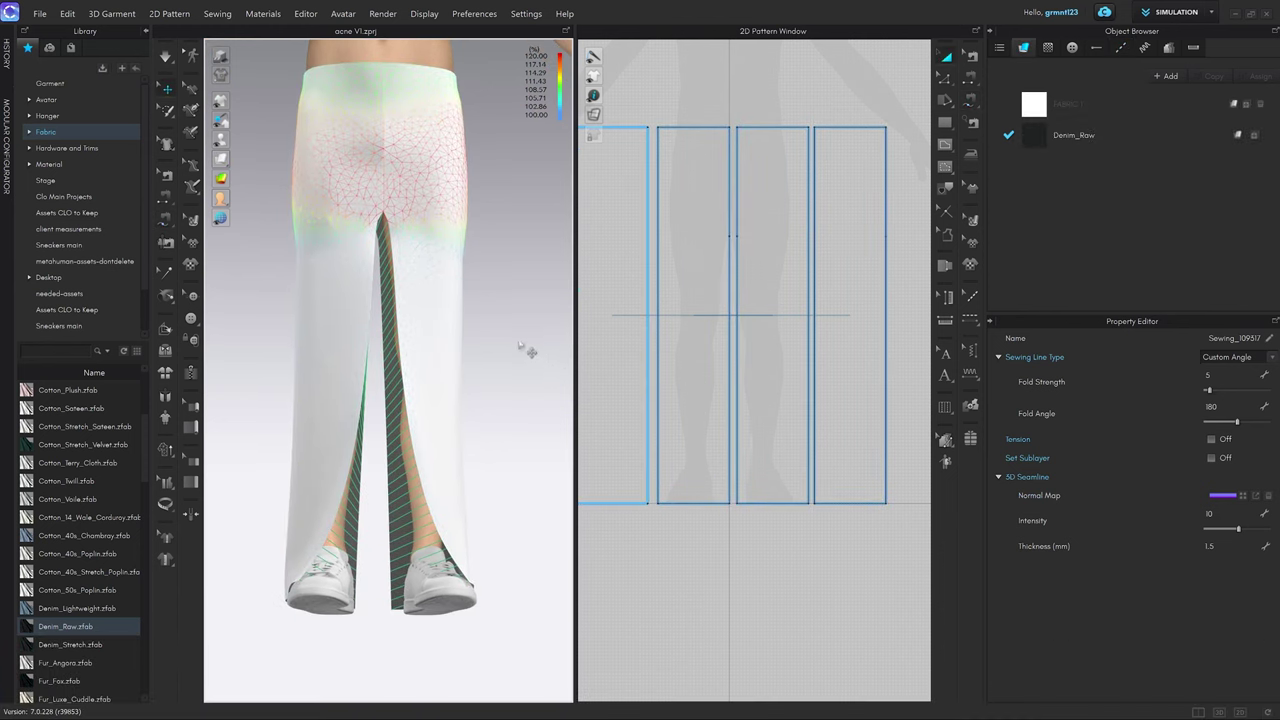
{"action": "key", "text": "space"}
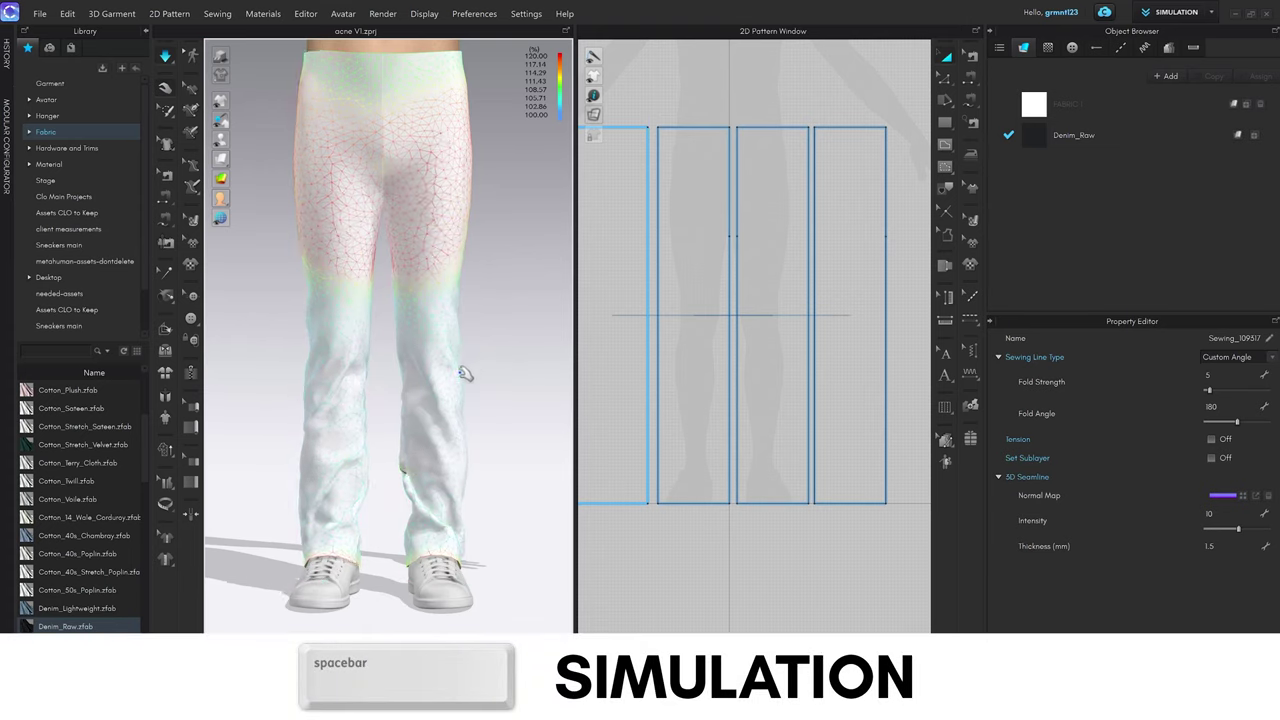
{"action": "right_click_drag", "start_coordinate": [423, 294], "coordinate": [625, 303]}
{"action": "key", "text": "2"}
{"action": "scroll", "coordinate": [449, 380], "scroll_direction": "up", "scroll_amount": 5}
{"action": "middle_click_drag", "start_coordinate": [449, 380], "coordinate": [465, 289]}
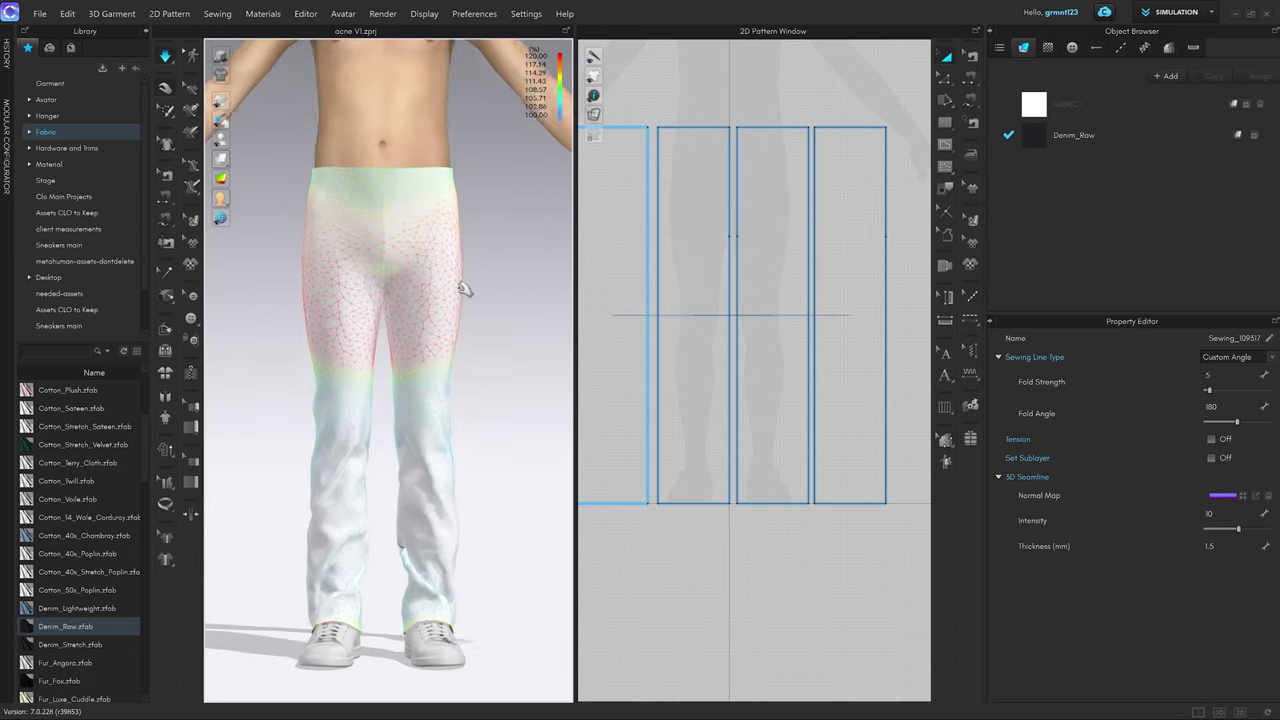
{"action": "left_click", "coordinate": [388, 292]}
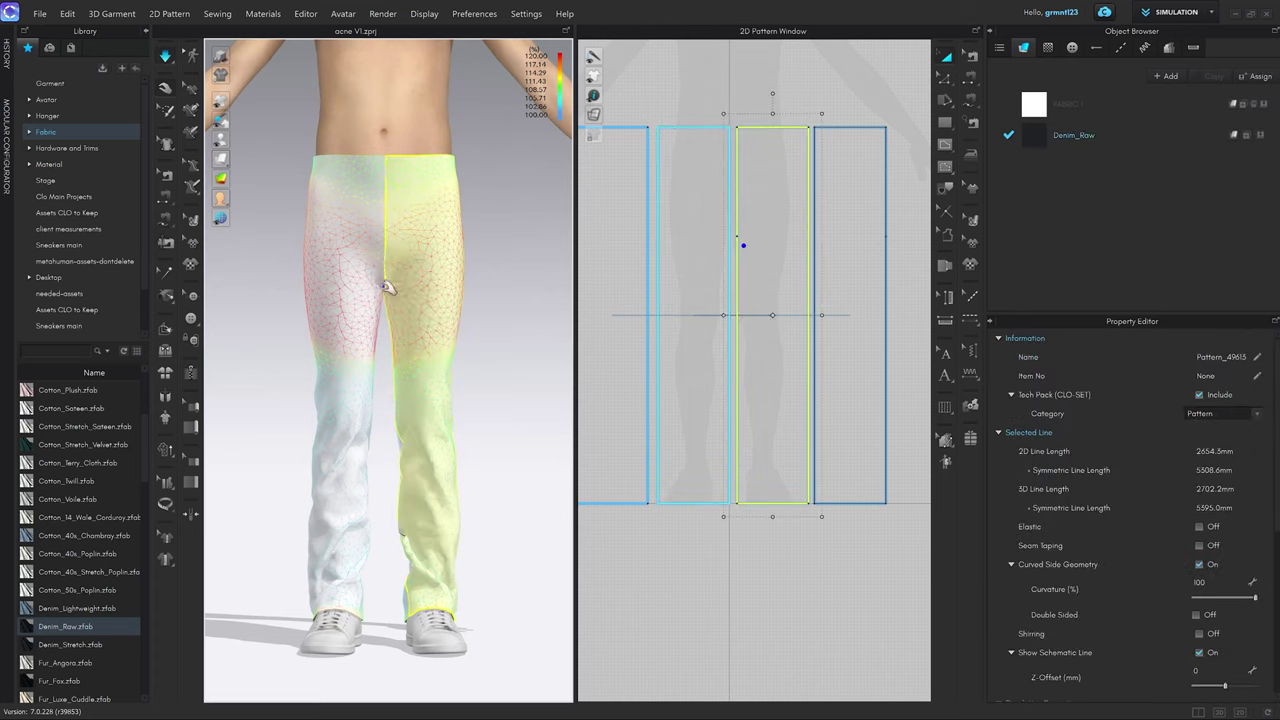
{"action": "left_click", "coordinate": [490, 380]}
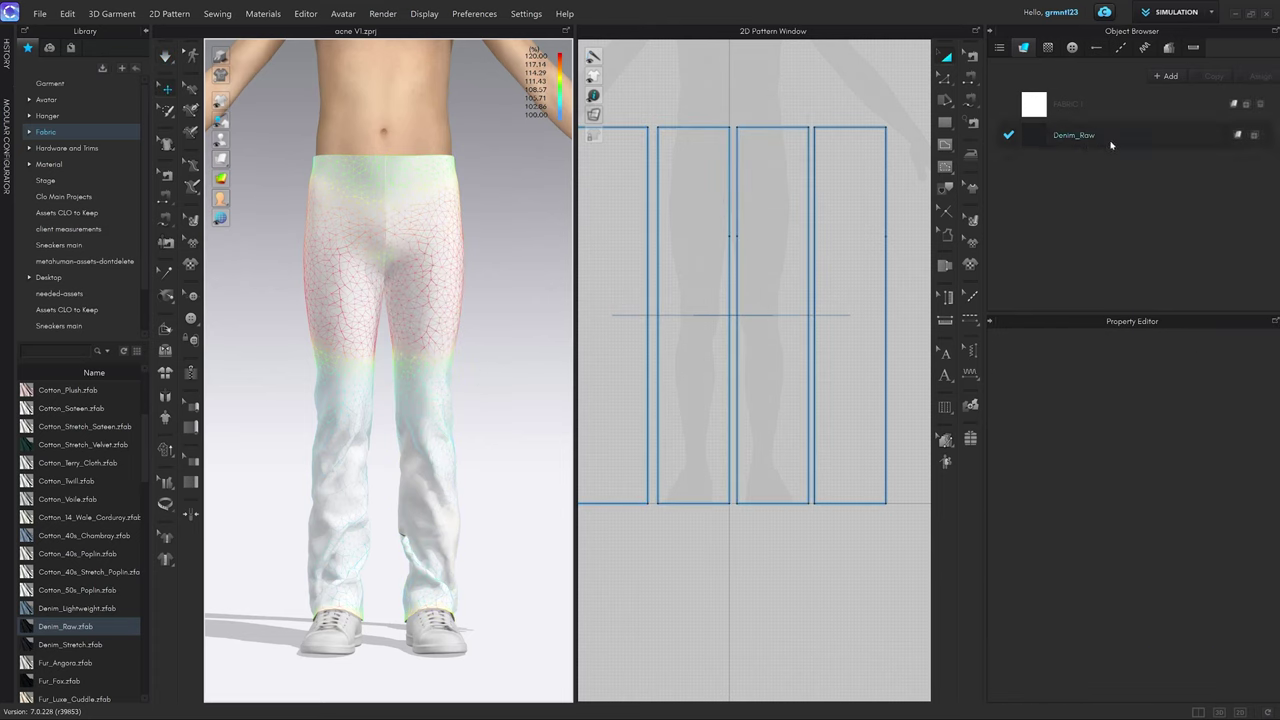
{"action": "scroll", "coordinate": [371, 320], "scroll_direction": "up", "scroll_amount": 2}
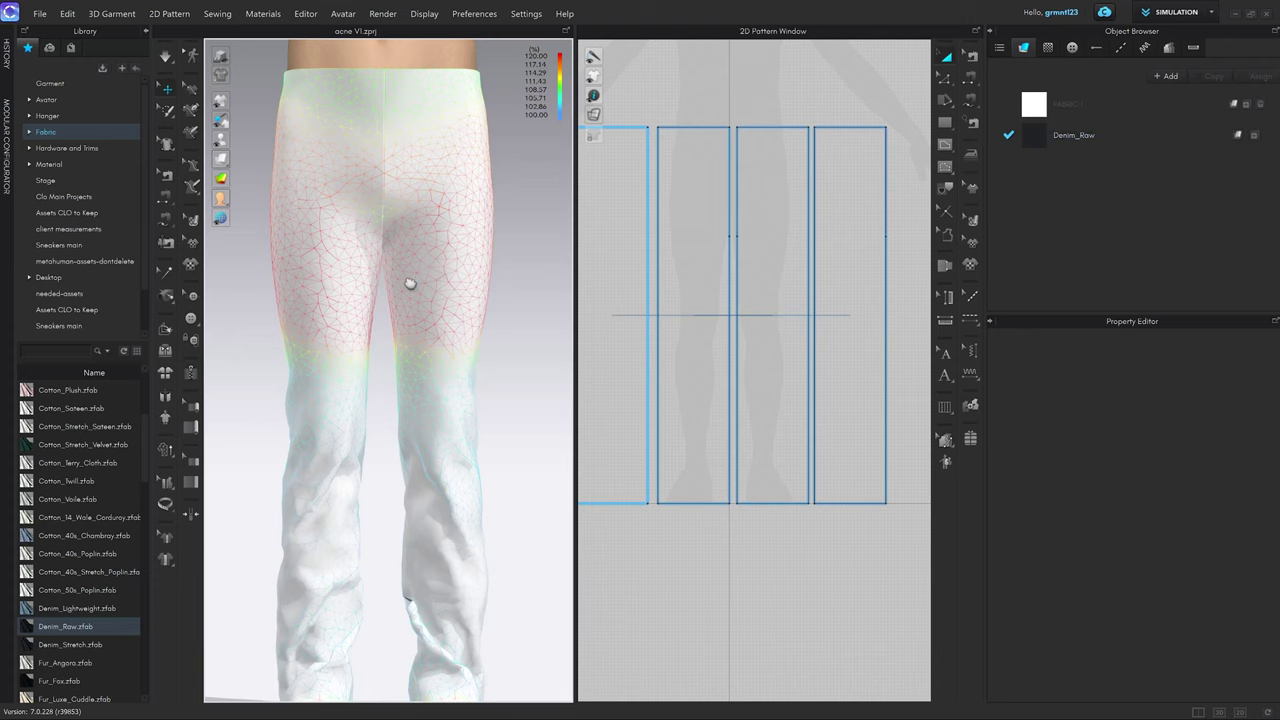
{"action": "scroll", "coordinate": [409, 280], "scroll_direction": "up", "scroll_amount": 2}
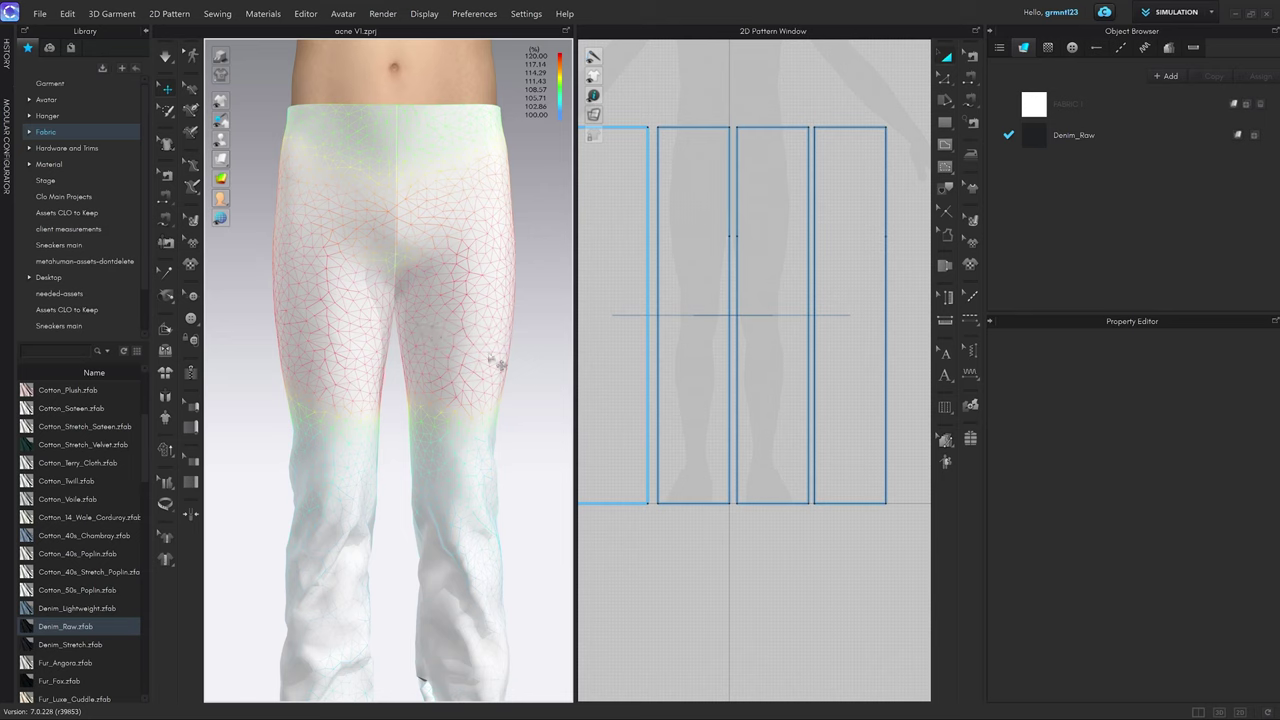
{"action": "mouse_move", "coordinate": [482, 342]}
{"action": "right_mouse_down"}
{"action": "mouse_move", "coordinate": [491, 318]}
{"action": "mouse_move", "coordinate": [506, 319]}
{"action": "mouse_move", "coordinate": [478, 345]}
{"action": "right_mouse_up"}
{"action": "right_click_drag", "start_coordinate": [424, 307], "coordinate": [401, 312]}
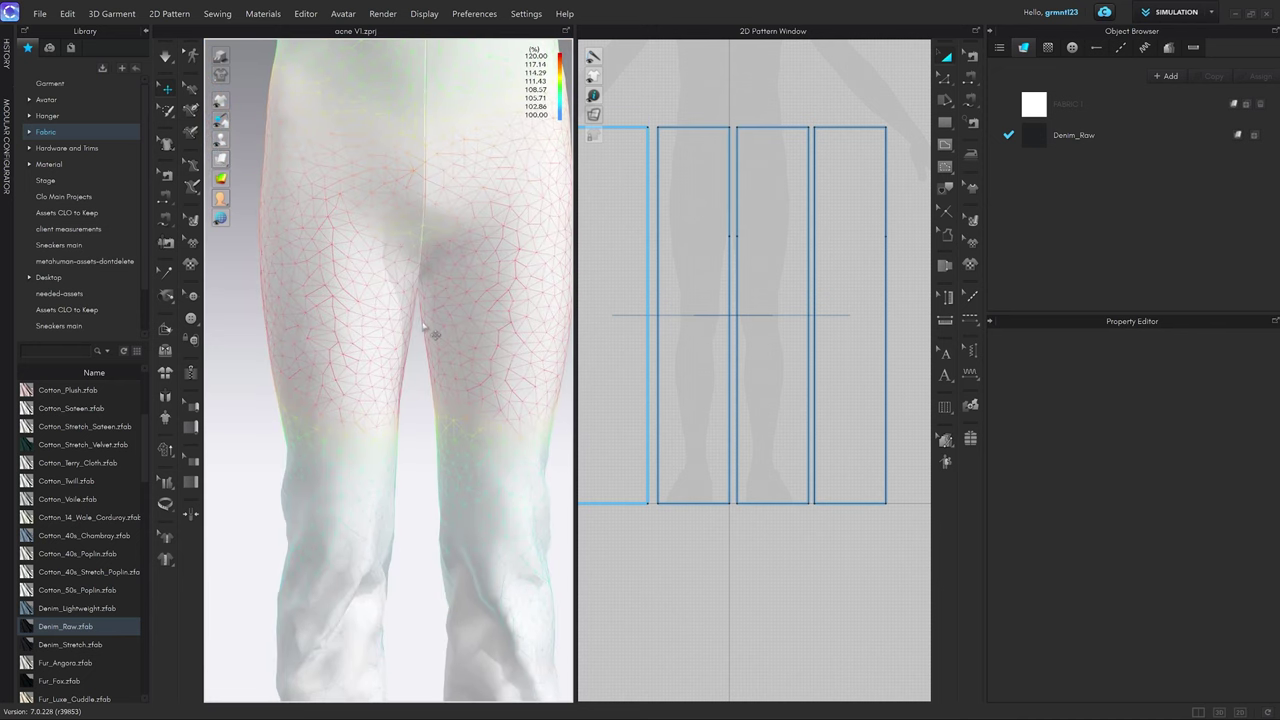
Move the avatar's right back and front panels outward to open a gap between the front panels, and inspect the crotch in 3D.
{"action": "scroll", "coordinate": [421, 322], "scroll_direction": "down", "scroll_amount": 3}
{"action": "scroll", "coordinate": [721, 335], "scroll_direction": "down", "scroll_amount": 3}
{"action": "middle_click_drag", "start_coordinate": [724, 341], "coordinate": [786, 342]}
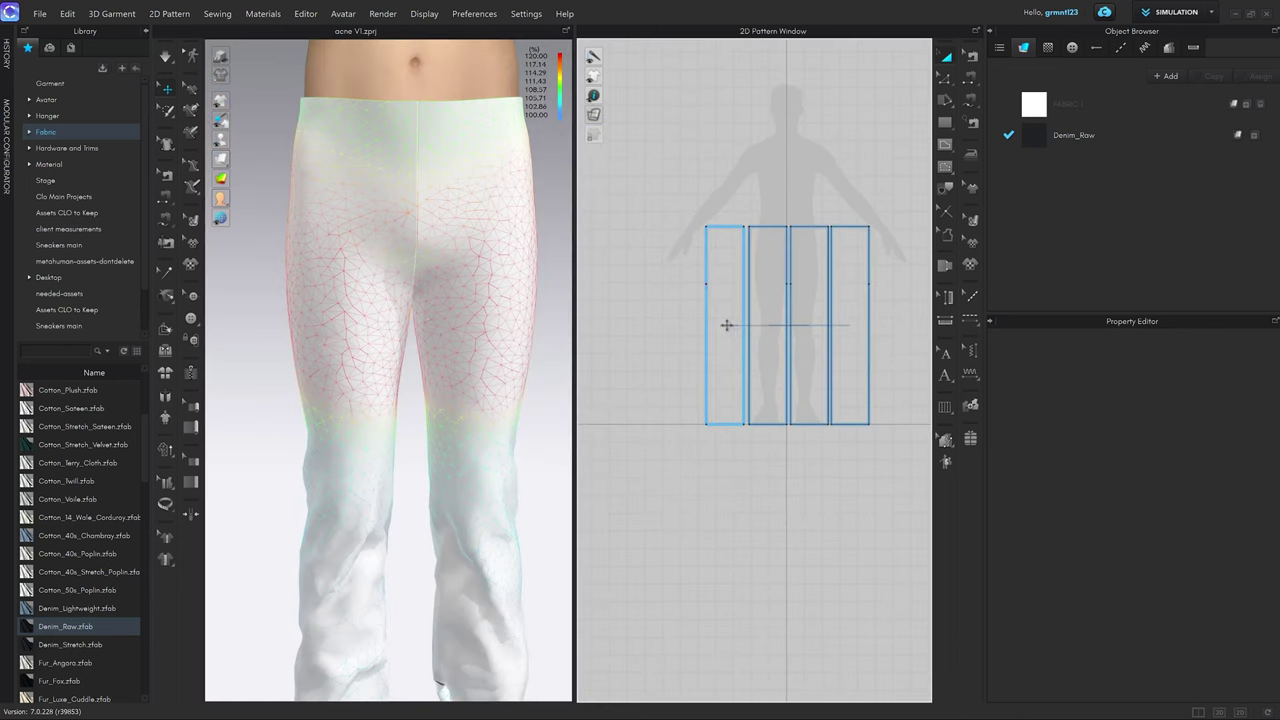
{"action": "left_click_drag", "start_coordinate": [727, 325], "coordinate": [700, 325]}
{"action": "left_click_drag", "start_coordinate": [778, 314], "coordinate": [752, 316]}
{"action": "scroll", "coordinate": [446, 357], "scroll_direction": "up", "scroll_amount": 2}
{"action": "right_click_drag", "start_coordinate": [446, 357], "coordinate": [486, 354]}
{"action": "middle_click_drag", "start_coordinate": [465, 326], "coordinate": [452, 364]}
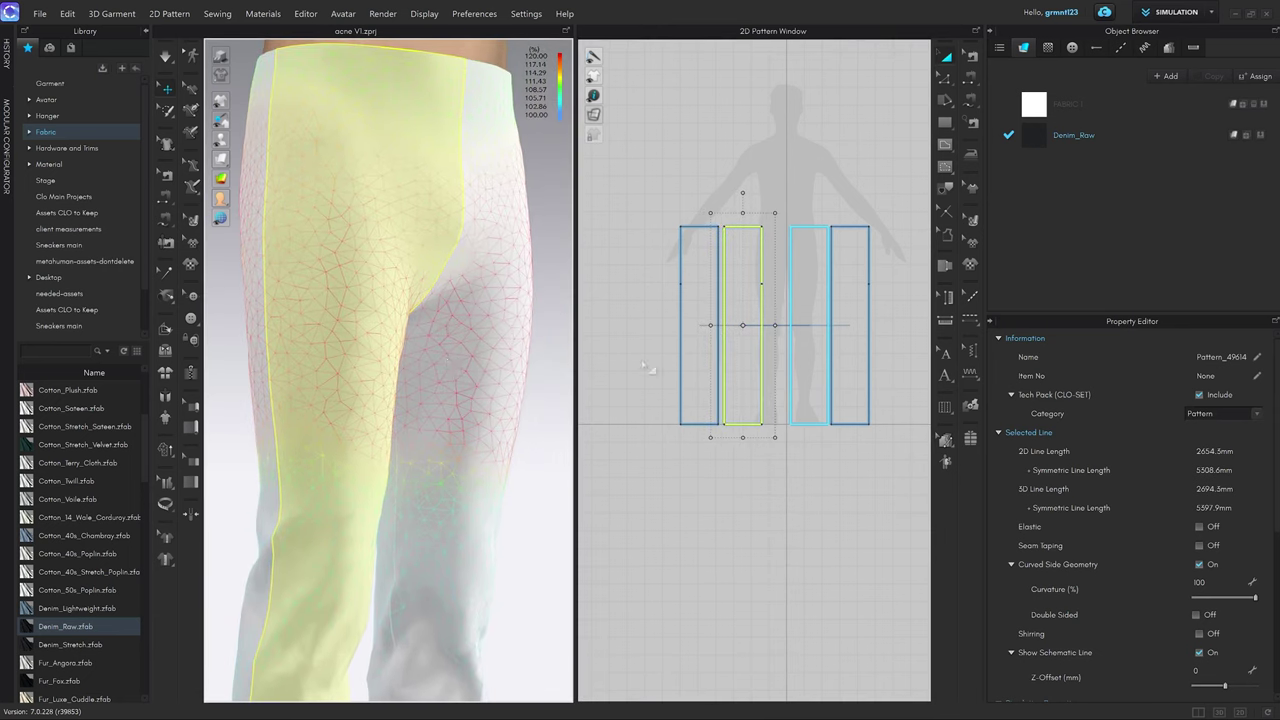
{"action": "right_click_drag", "start_coordinate": [555, 385], "coordinate": [450, 392]}
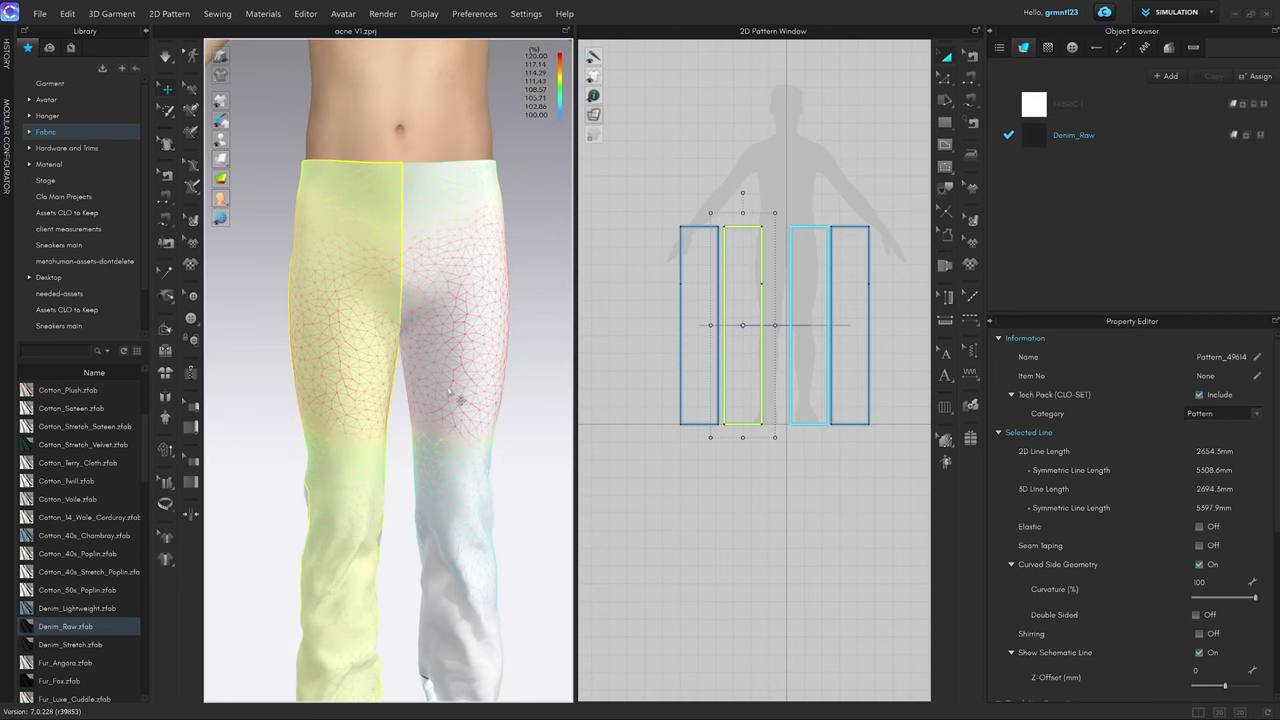
Move the crotch point on the avatar's right front panel 50 mm horizontally outward with Edit Pattern.
{"action": "key", "text": "2"}
{"action": "scroll", "coordinate": [720, 367], "scroll_direction": "up", "scroll_amount": 2}
{"action": "middle_click_drag", "start_coordinate": [751, 363], "coordinate": [758, 388]}
{"action": "key", "text": "z"}
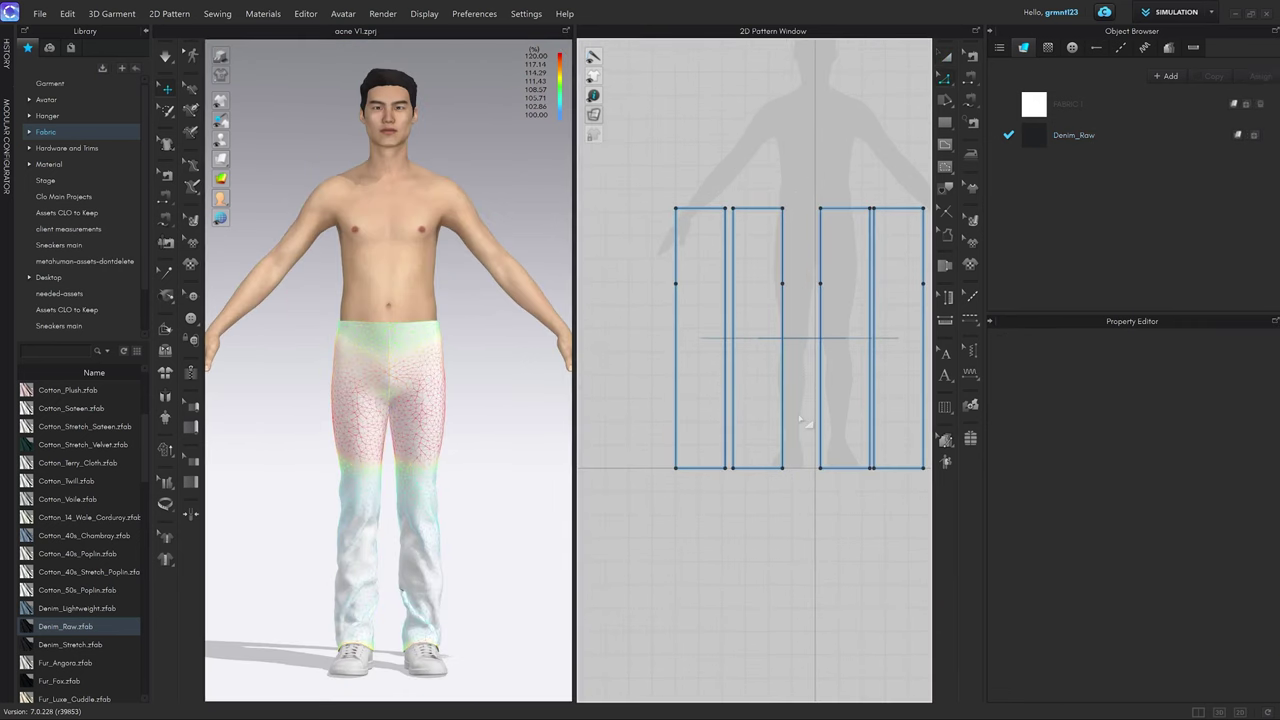
{"action": "key", "text": "z"}
{"action": "scroll", "coordinate": [790, 288], "scroll_direction": "up", "scroll_amount": 3}
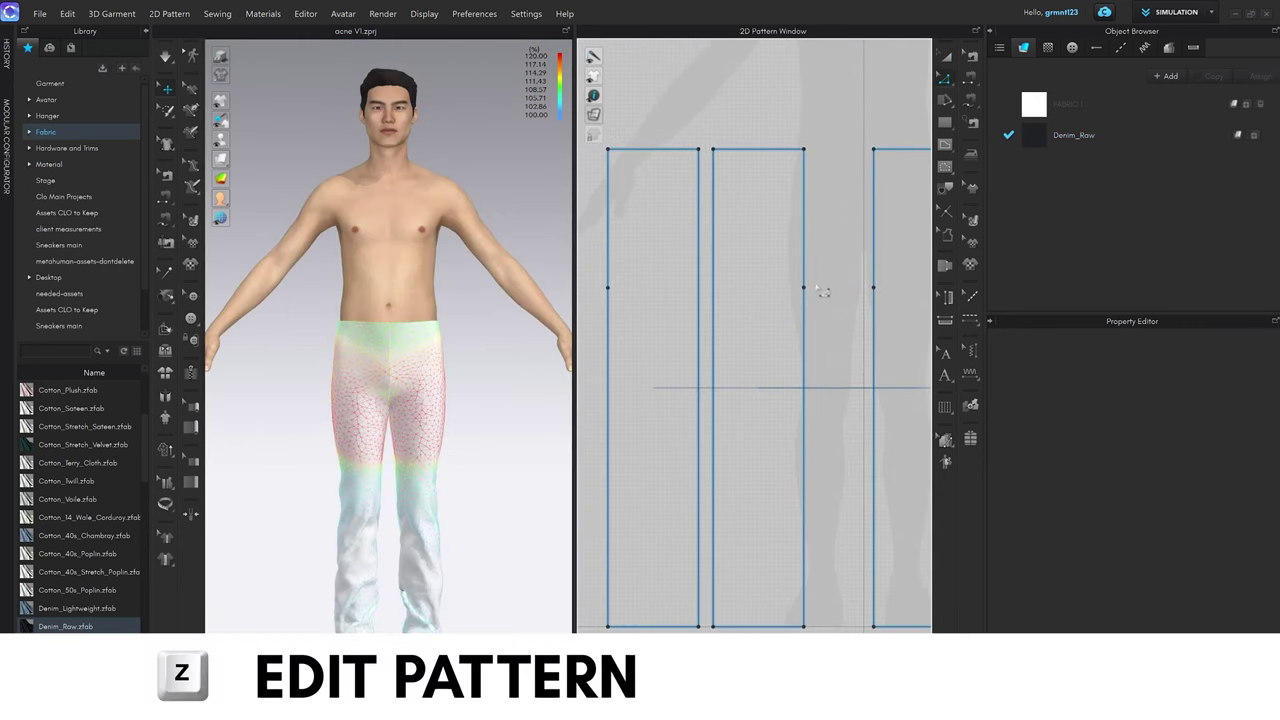
{"action": "left_click", "coordinate": [805, 290]}
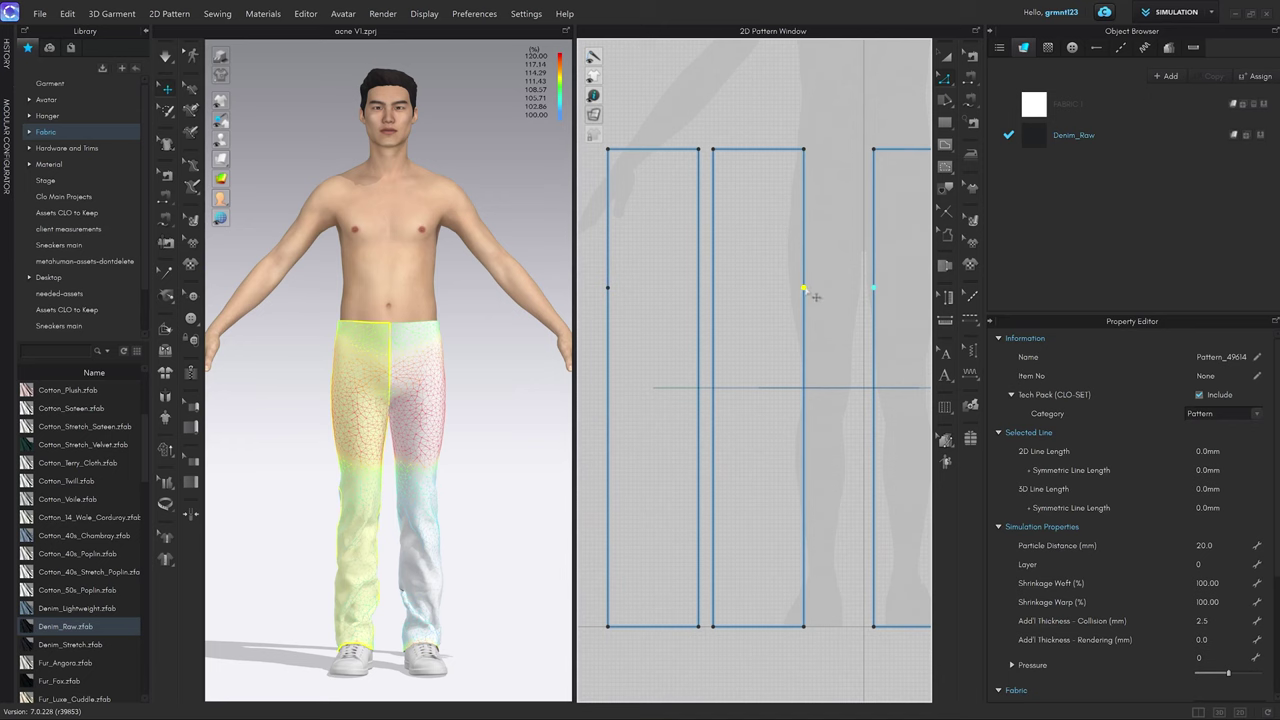
{"action": "mouse_move", "coordinate": [816, 296]}
{"action": "left_mouse_down"}
{"action": "mouse_move", "coordinate": [840, 296]}
{"action": "mouse_move", "coordinate": [829, 290]}
{"action": "left_mouse_up"}
{"action": "right_click", "coordinate": [829, 290]}
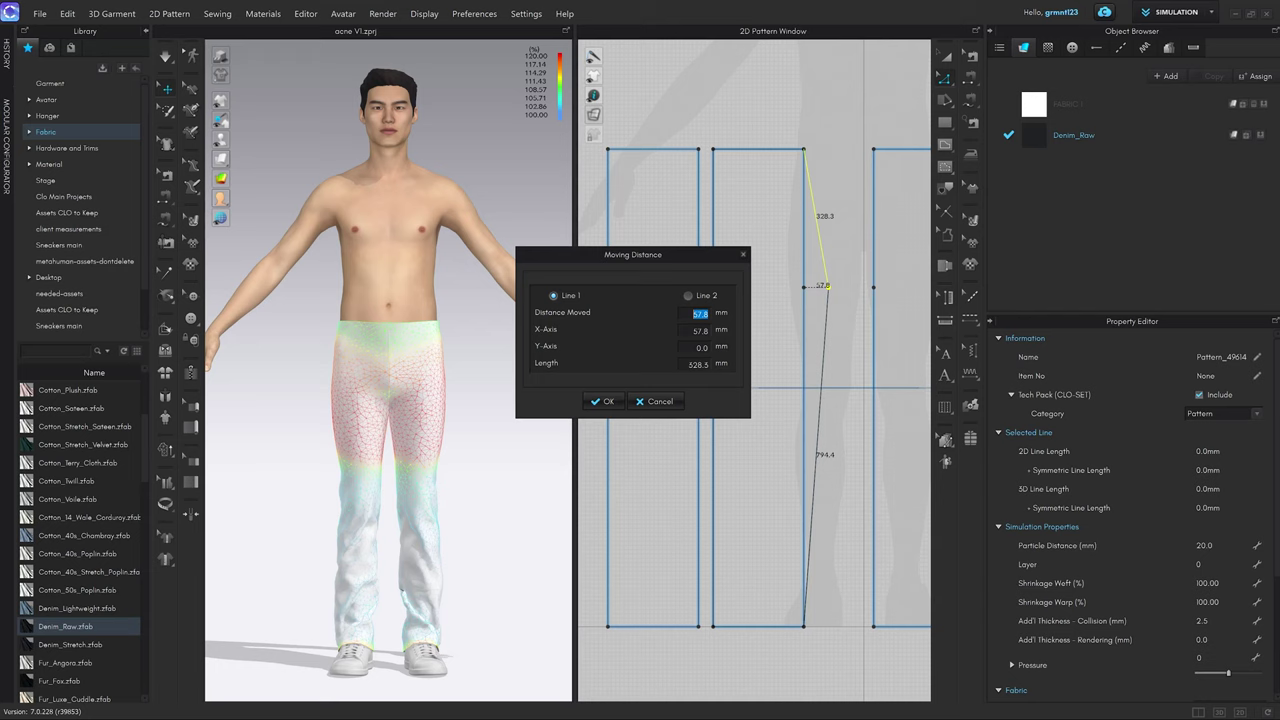
{"action": "type", "text": "50"}
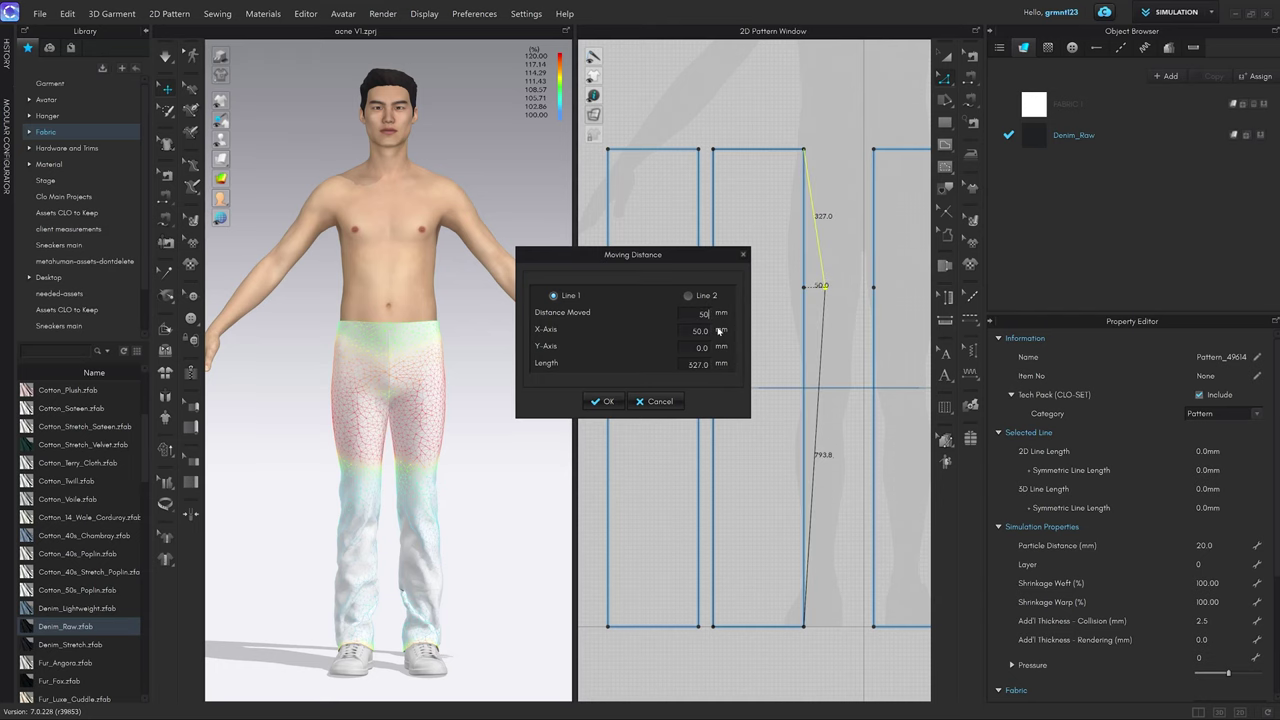
{"action": "key", "text": "Return"}
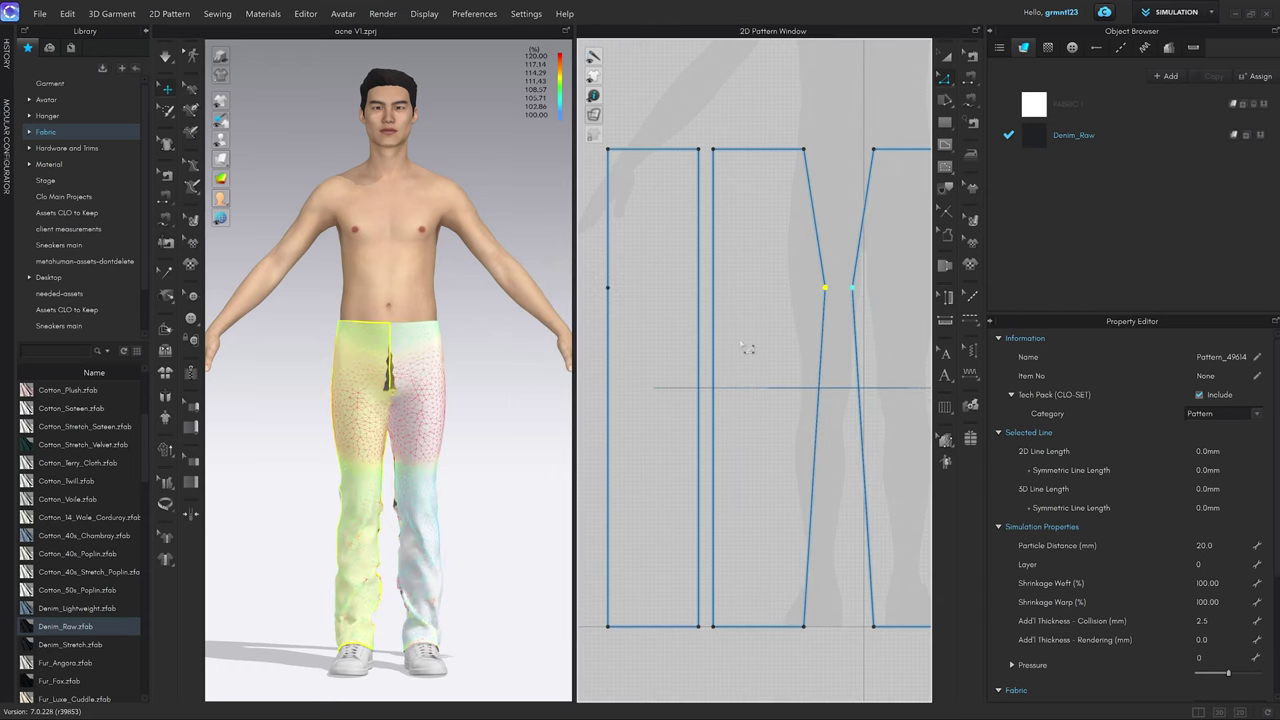
Move the crotch point on the avatar's right back panel 50 mm horizontally outward.
{"action": "middle_click_drag", "start_coordinate": [669, 324], "coordinate": [739, 315]}
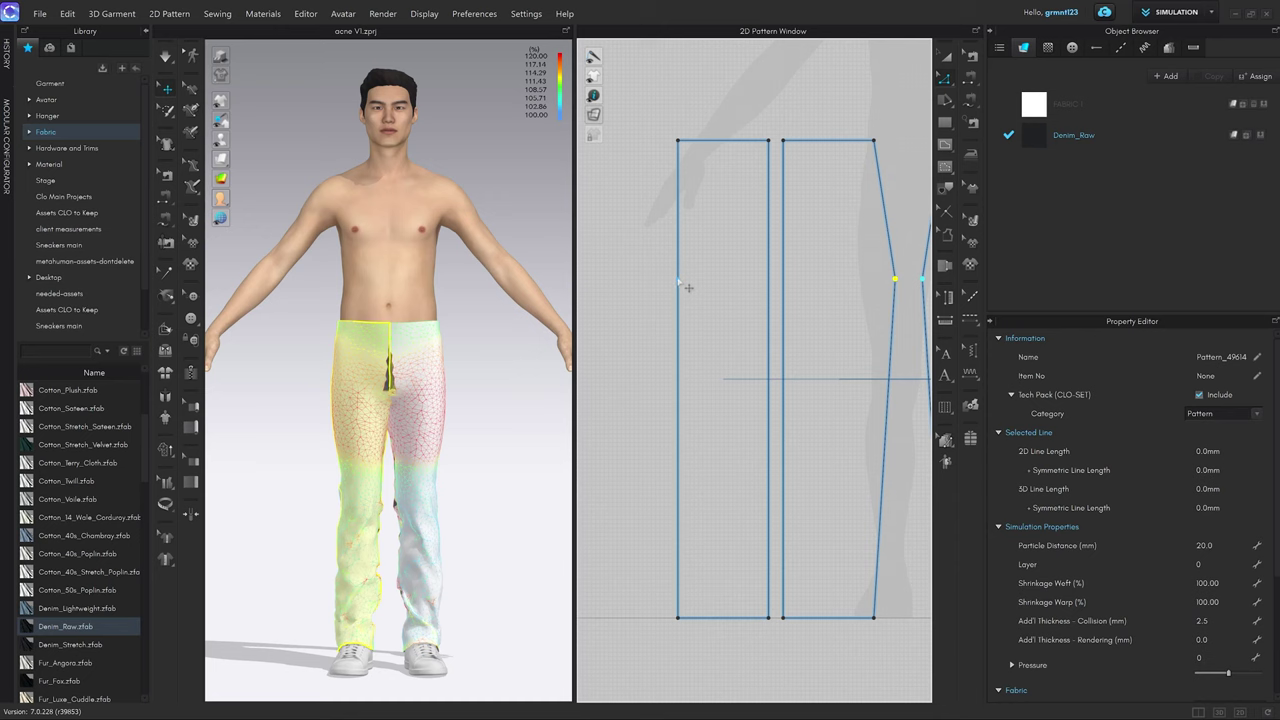
{"action": "left_click", "coordinate": [679, 283]}
{"action": "left_click_drag", "start_coordinate": [688, 288], "coordinate": [668, 293]}
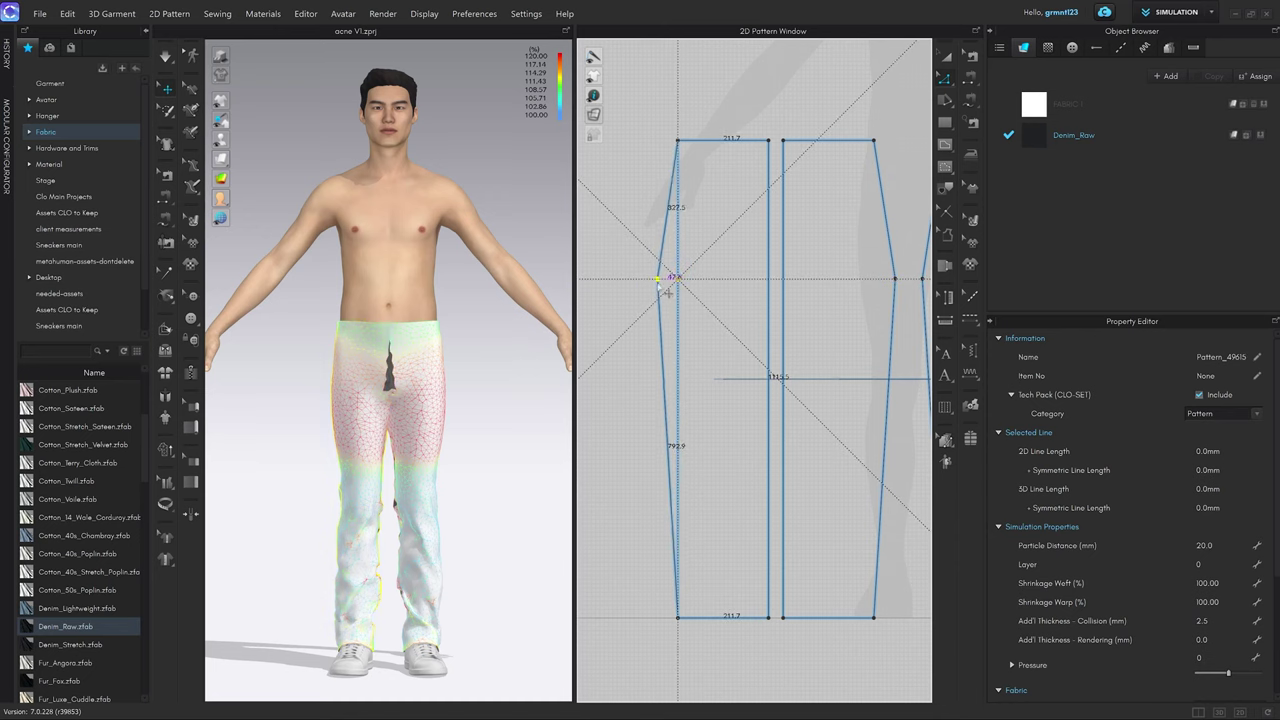
{"action": "right_click", "coordinate": [667, 291]}
{"action": "type", "text": "50"}
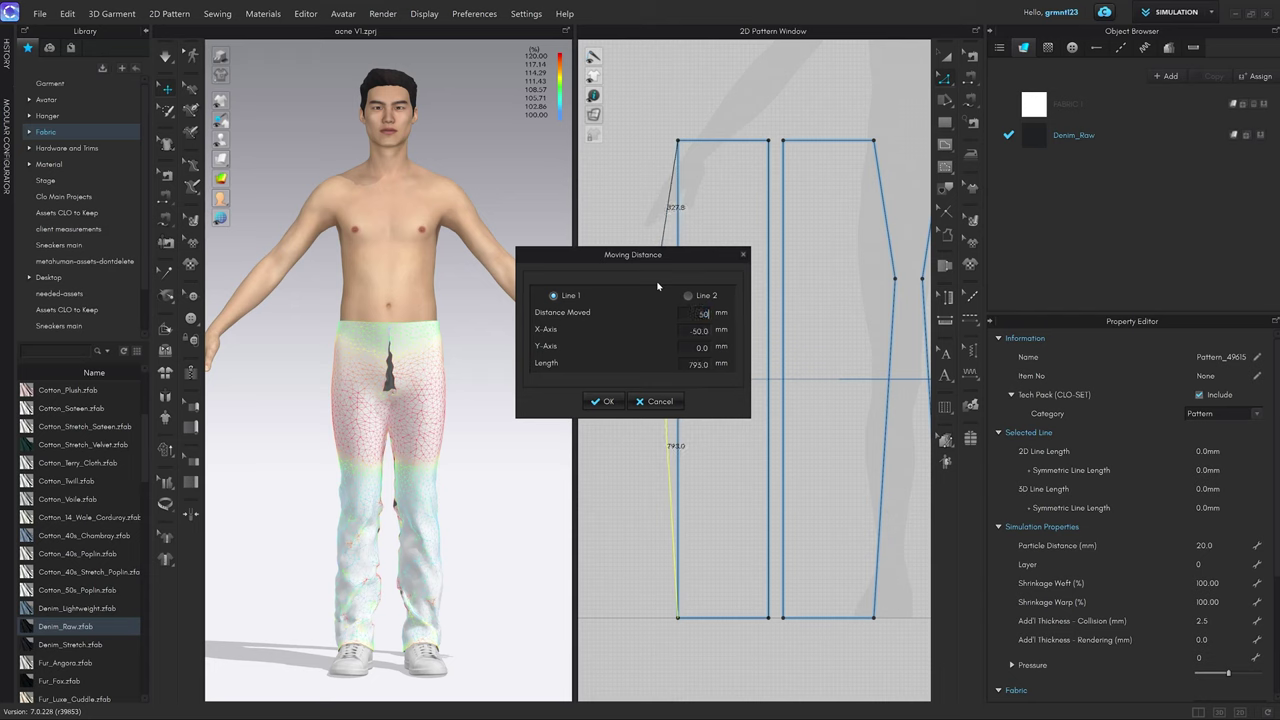
{"action": "key", "text": "Return"}
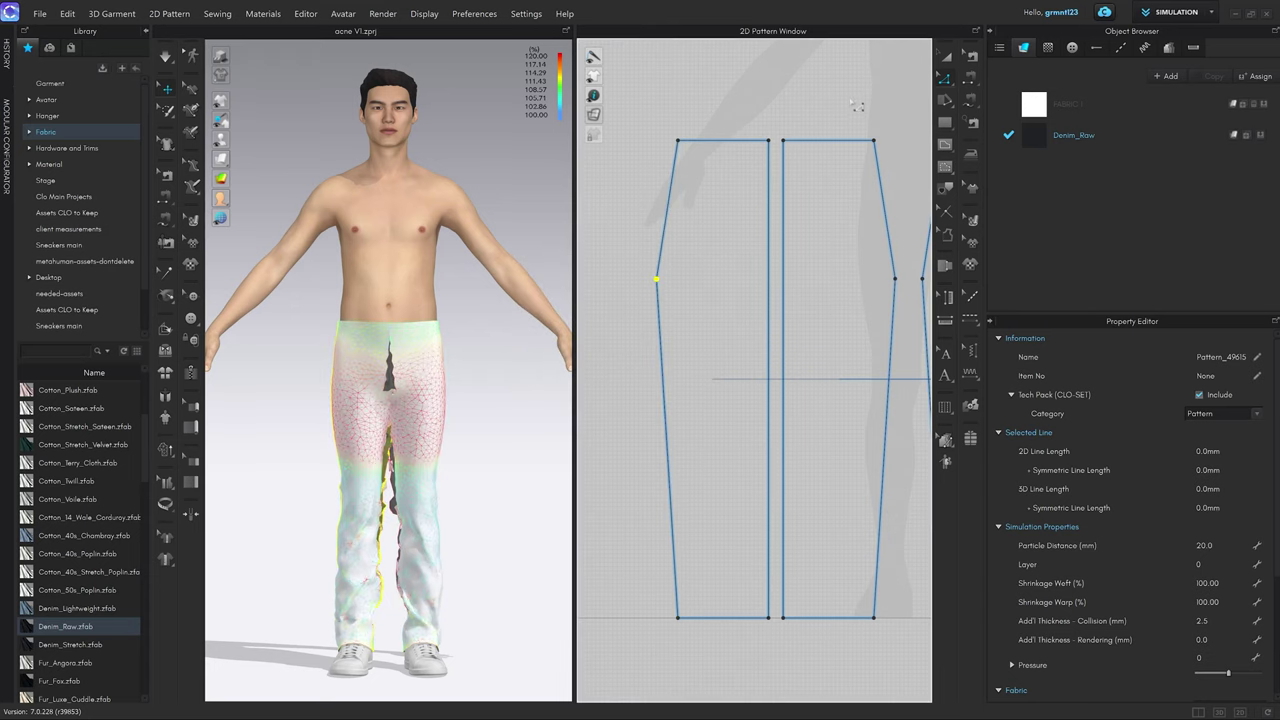
Simulate the trousers with the extended crotch points, adjust the centre back waist, and inspect the strain from the back and side.
{"action": "left_click", "coordinate": [500, 383]}
{"action": "scroll", "coordinate": [460, 430], "scroll_direction": "up", "scroll_amount": 4}
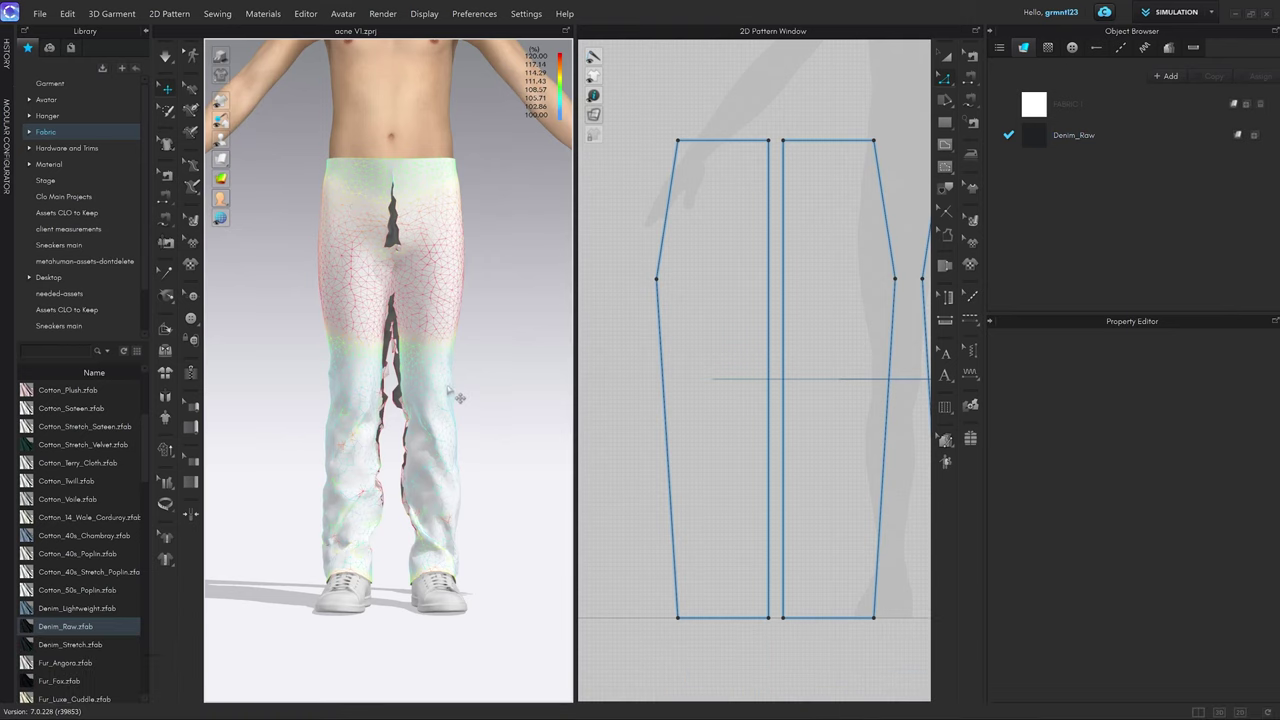
{"action": "key", "text": "space"}
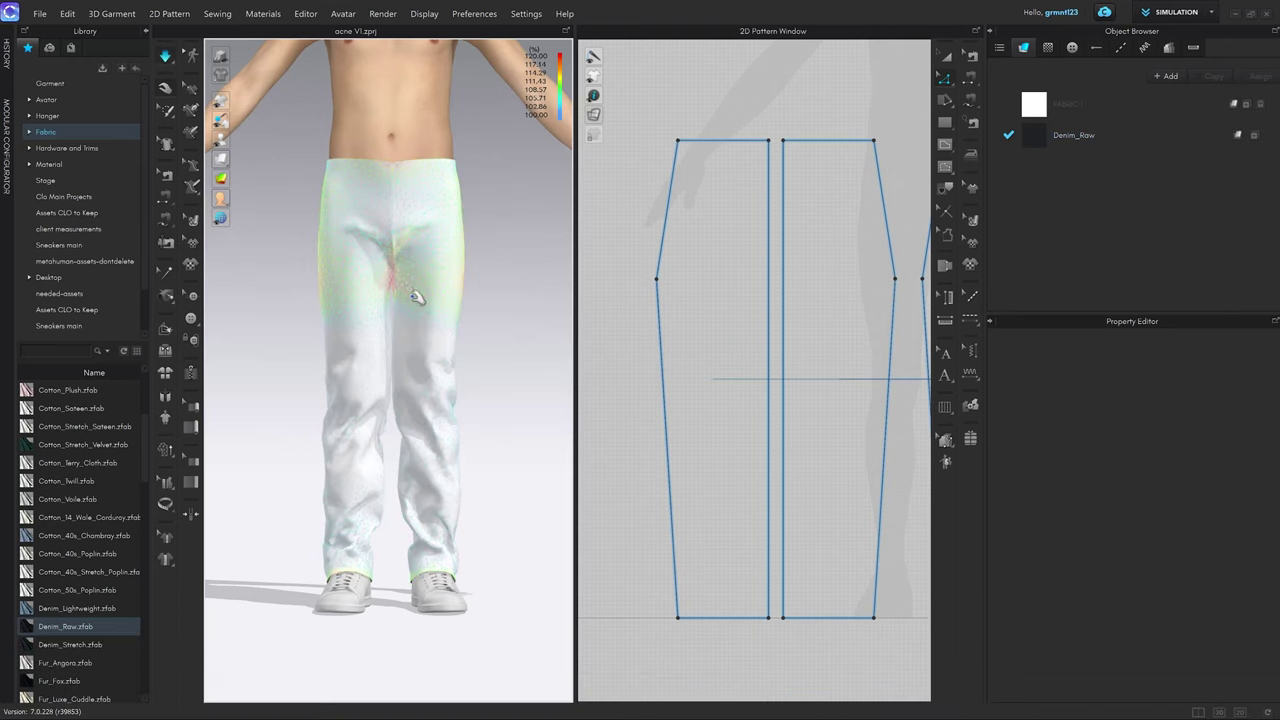
{"action": "right_click_drag", "start_coordinate": [419, 298], "coordinate": [845, 310]}
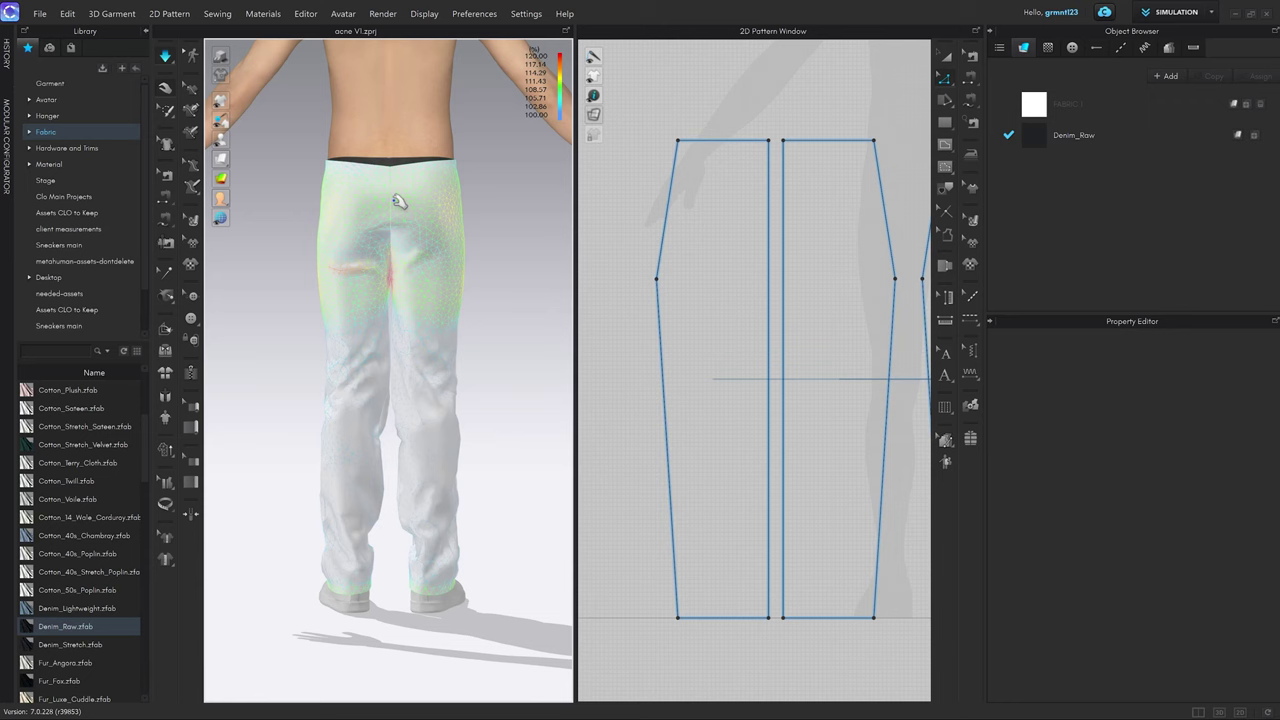
{"action": "left_click", "coordinate": [388, 122]}
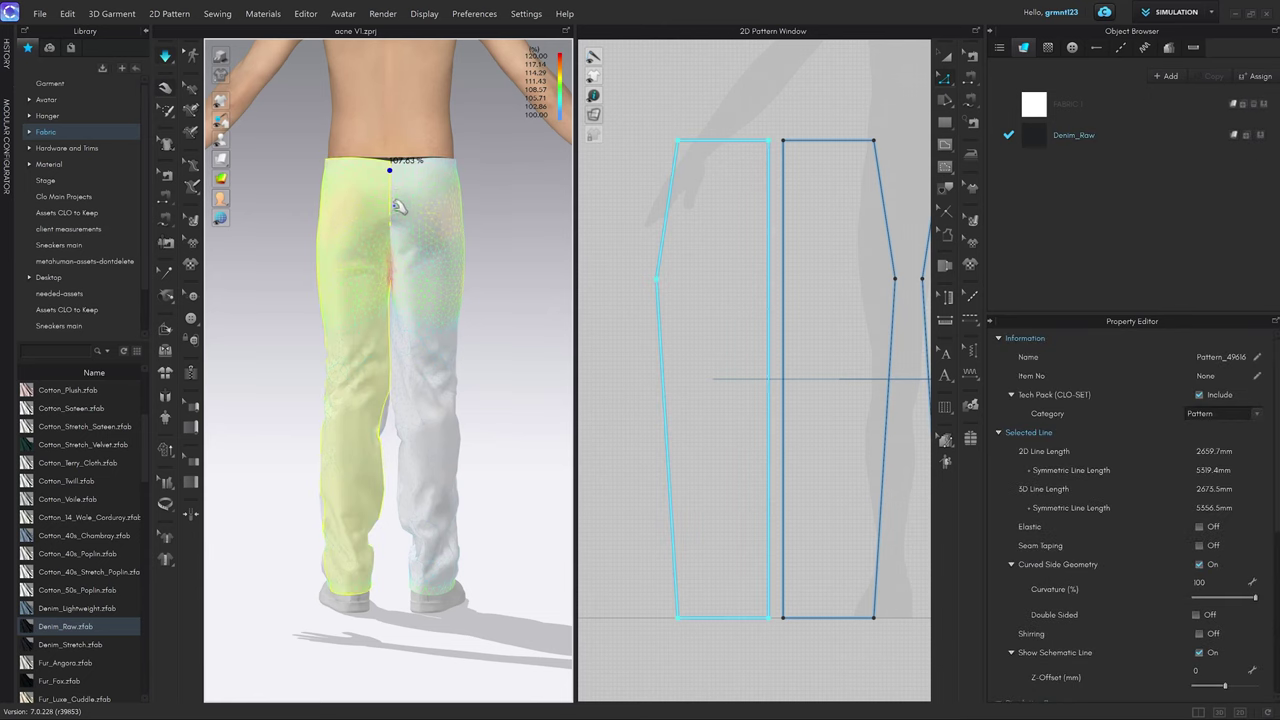
{"action": "right_click_drag", "start_coordinate": [398, 230], "coordinate": [436, 282]}
{"action": "middle_click_drag", "start_coordinate": [436, 282], "coordinate": [478, 265]}
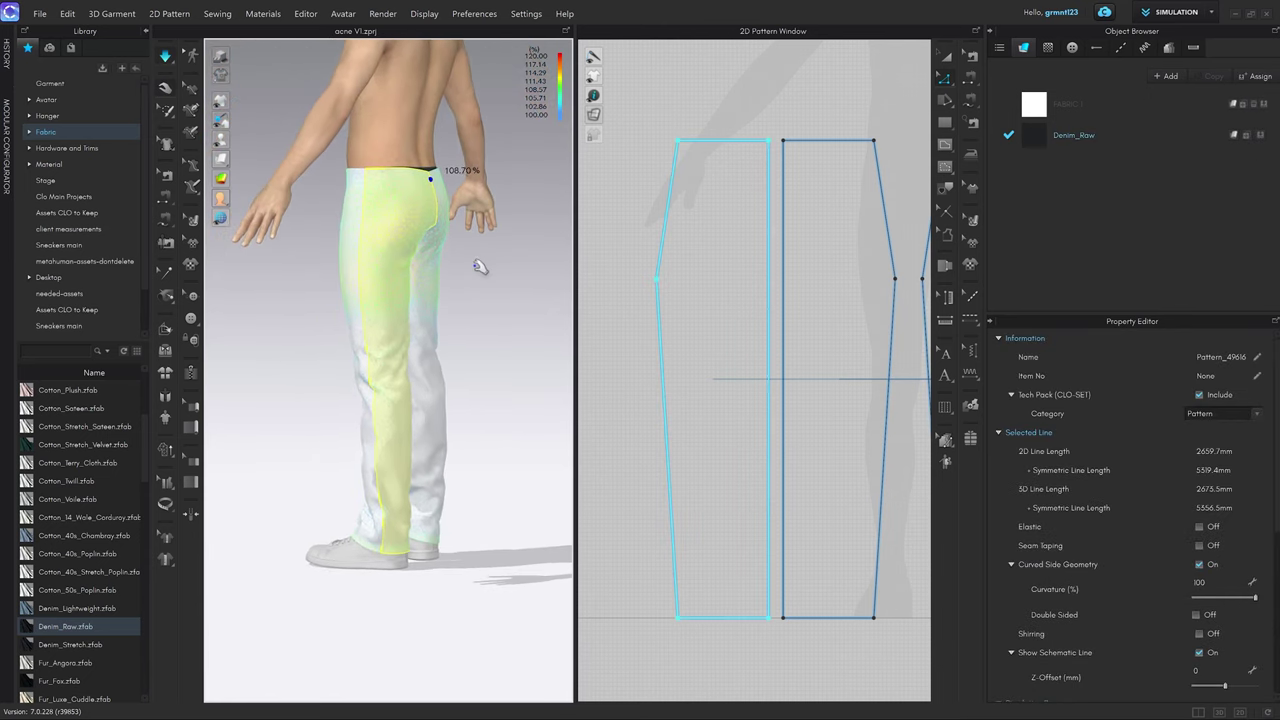
Stop the simulation and examine the strain around the front crotch and the crotch edge of the avatar's right front panel.
{"action": "key", "text": "2"}
{"action": "scroll", "coordinate": [856, 281], "scroll_direction": "down", "scroll_amount": 3}
{"action": "middle_click_drag", "start_coordinate": [853, 284], "coordinate": [798, 281]}
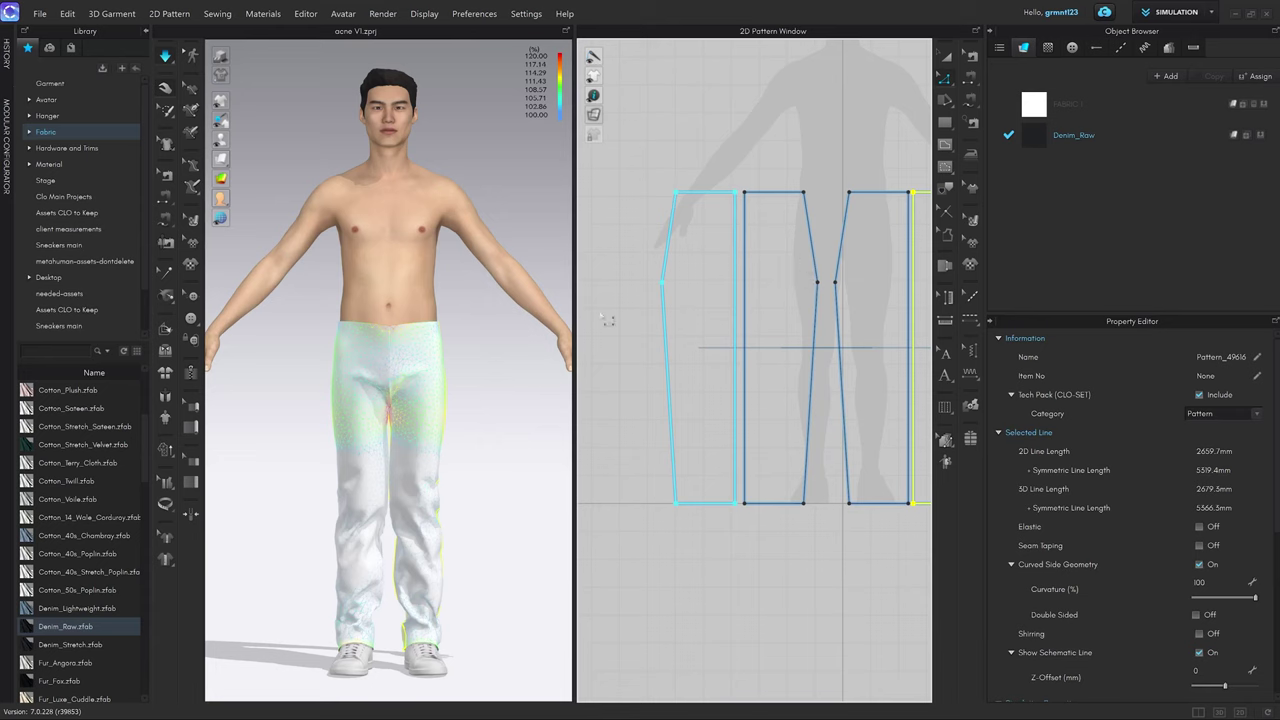
{"action": "scroll", "coordinate": [457, 371], "scroll_direction": "up", "scroll_amount": 3}
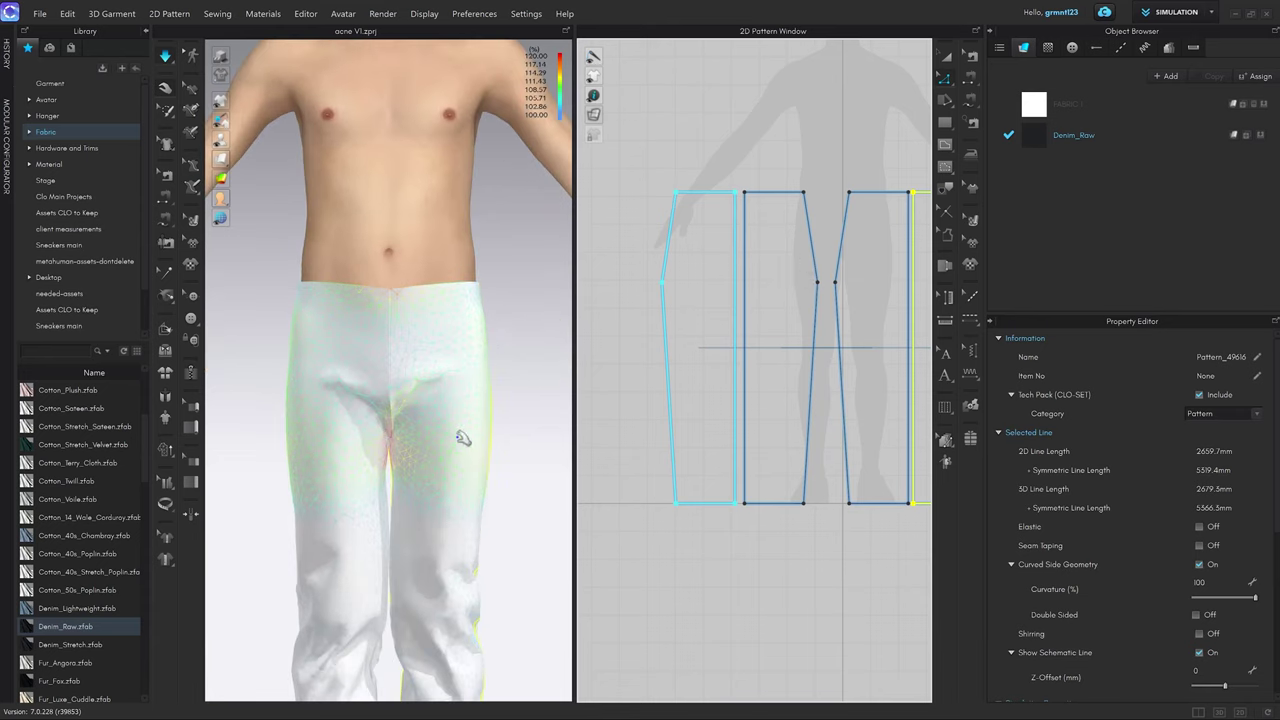
{"action": "key", "text": "space"}
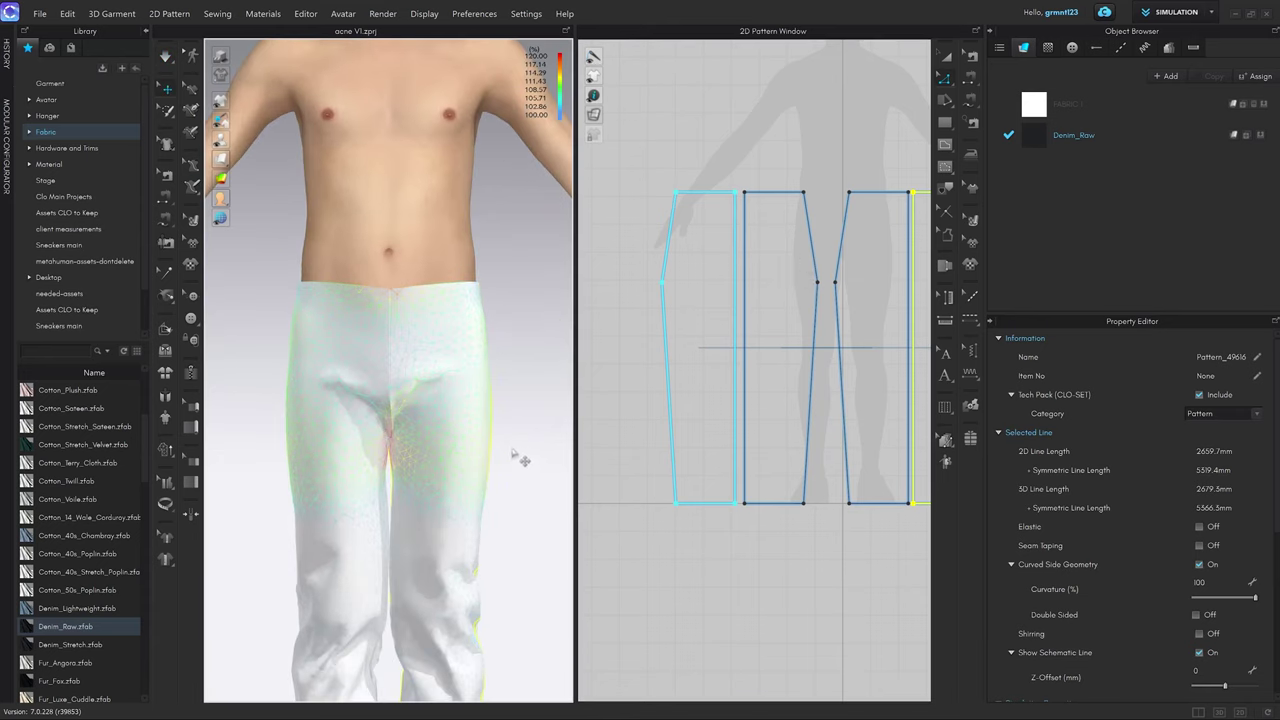
{"action": "scroll", "coordinate": [471, 337], "scroll_direction": "up", "scroll_amount": 5}
{"action": "left_click", "coordinate": [444, 289]}
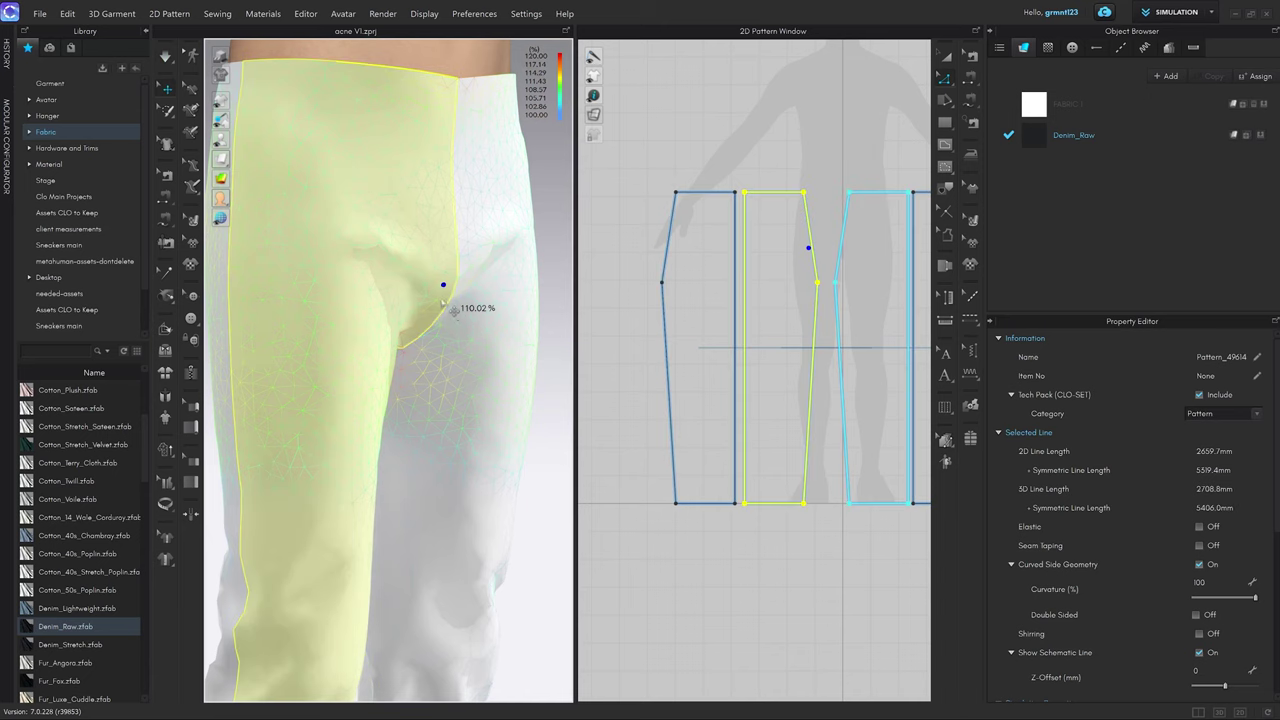
{"action": "right_click_drag", "start_coordinate": [438, 342], "coordinate": [408, 334]}
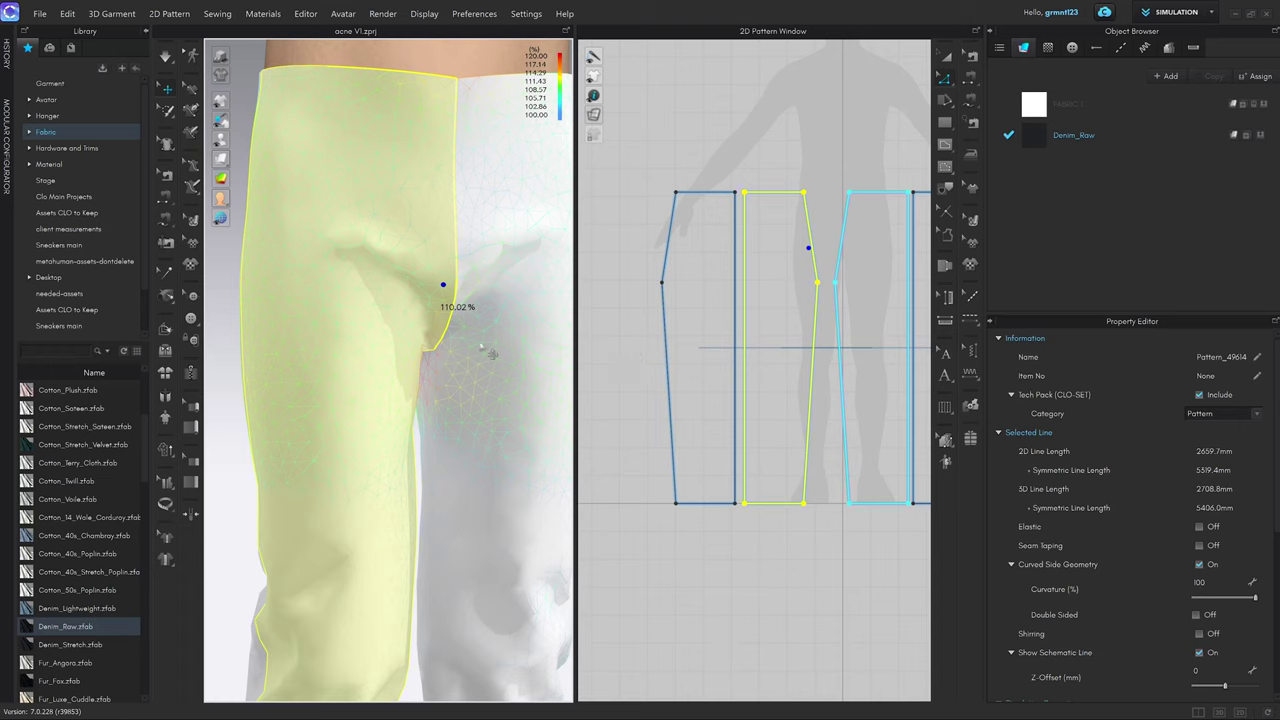
Resume the simulation, pull the trousers up at the centre front waist, and examine the strain along the crotch and inner thighs.
{"action": "scroll", "coordinate": [485, 348], "scroll_direction": "down", "scroll_amount": 4}
{"action": "key", "text": "space"}
{"action": "left_click_drag", "start_coordinate": [418, 172], "coordinate": [424, 96]}
{"action": "right_click_drag", "start_coordinate": [460, 325], "coordinate": [429, 334]}
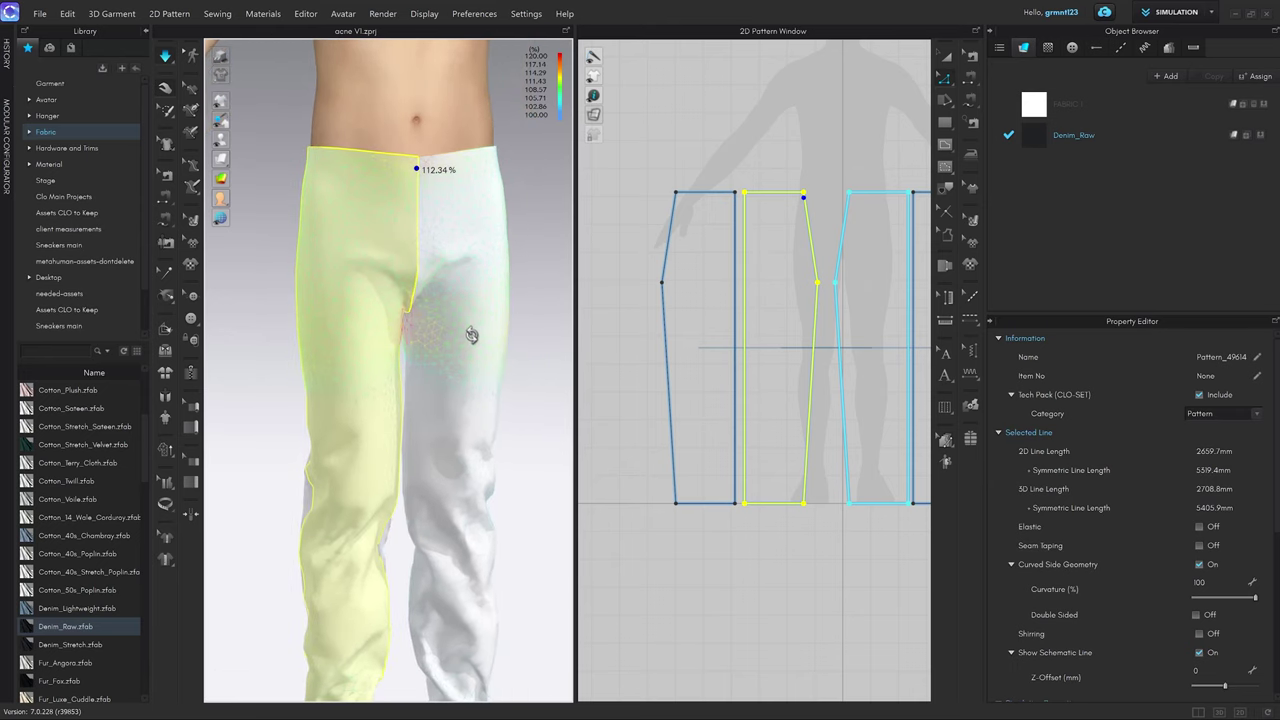
{"action": "scroll", "coordinate": [442, 320], "scroll_direction": "up", "scroll_amount": 3}
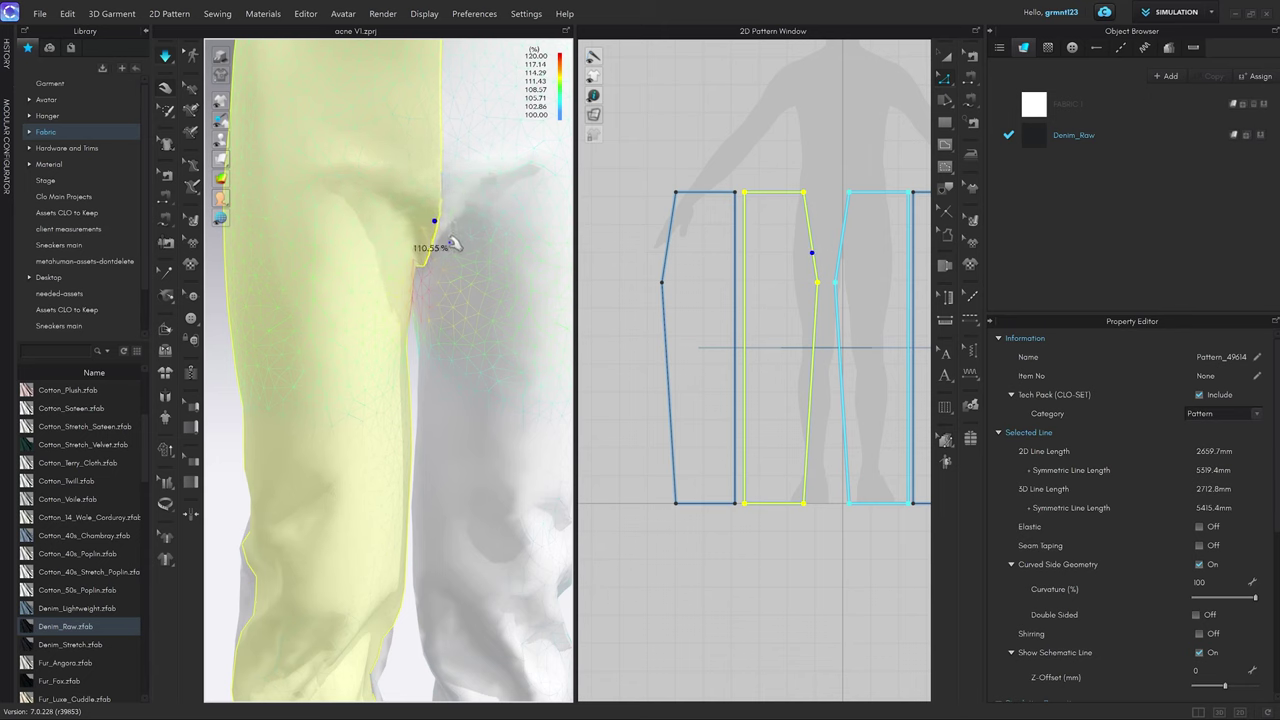
{"action": "right_click_drag", "start_coordinate": [434, 223], "coordinate": [462, 232]}
{"action": "scroll", "coordinate": [449, 240], "scroll_direction": "down", "scroll_amount": 4}
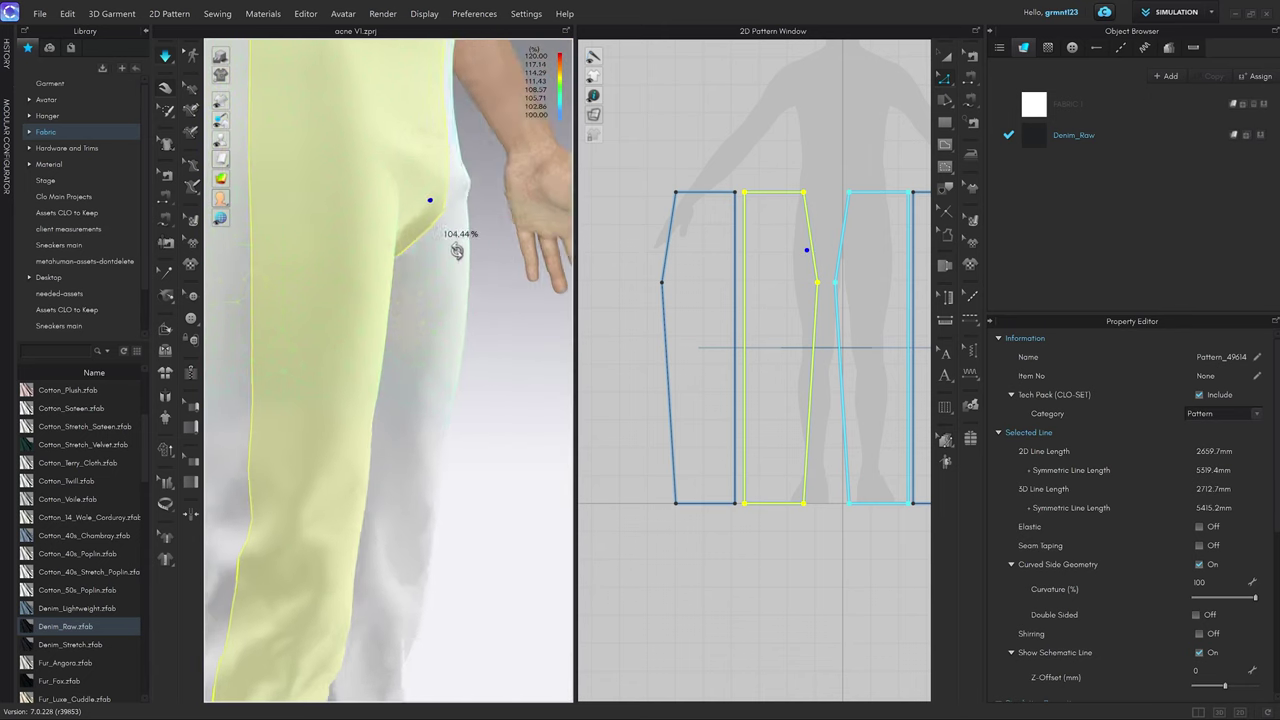
Tug the trouser fabric at the back of the crotch during simulation, and stop the simulation.
{"action": "right_click_drag", "start_coordinate": [390, 264], "coordinate": [454, 263]}
{"action": "right_click_drag", "start_coordinate": [392, 223], "coordinate": [422, 222]}
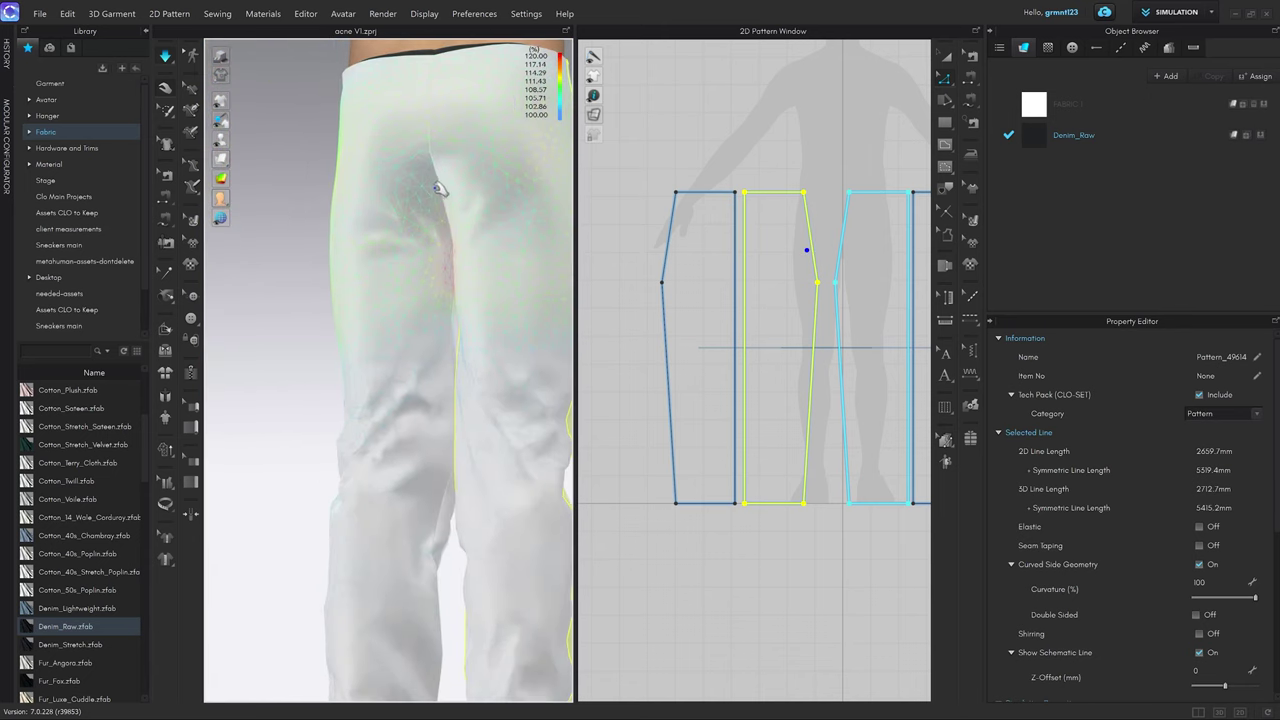
{"action": "left_click_drag", "start_coordinate": [440, 187], "coordinate": [383, 206]}
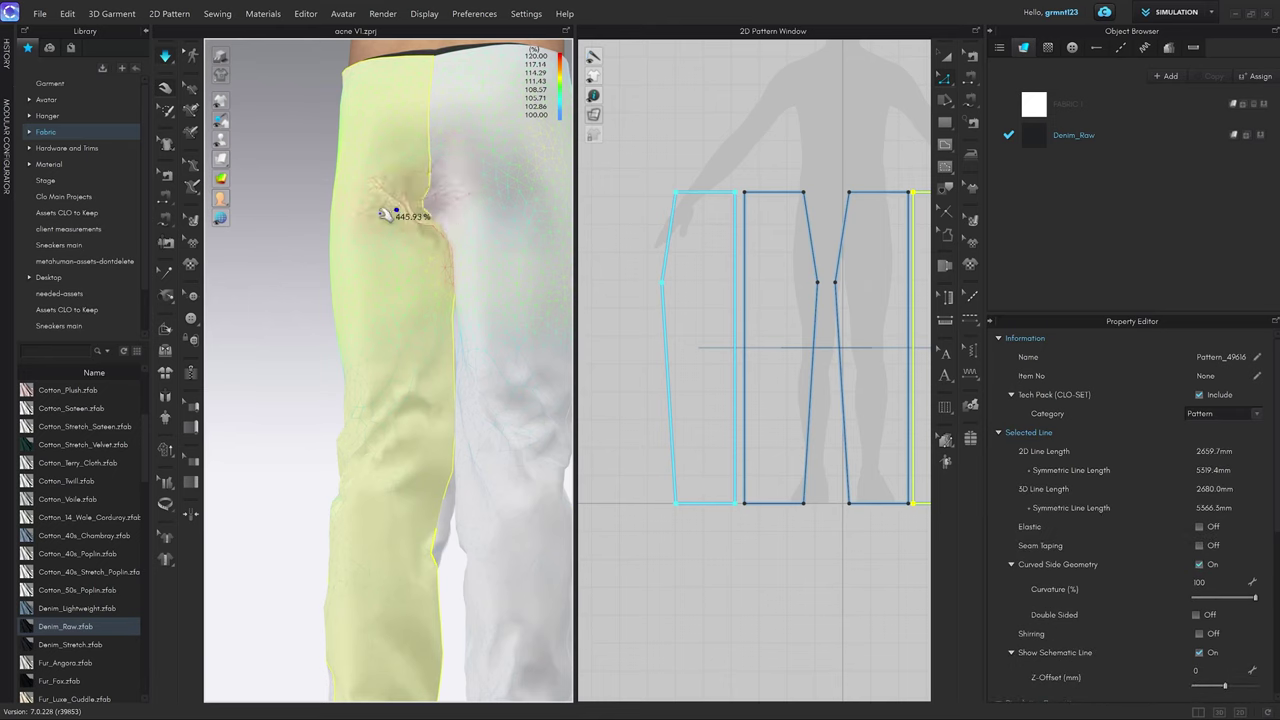
{"action": "scroll", "coordinate": [792, 400], "scroll_direction": "down", "scroll_amount": 3}
{"action": "middle_click_drag", "start_coordinate": [800, 299], "coordinate": [780, 309]}
{"action": "scroll", "coordinate": [780, 308], "scroll_direction": "up", "scroll_amount": 8}
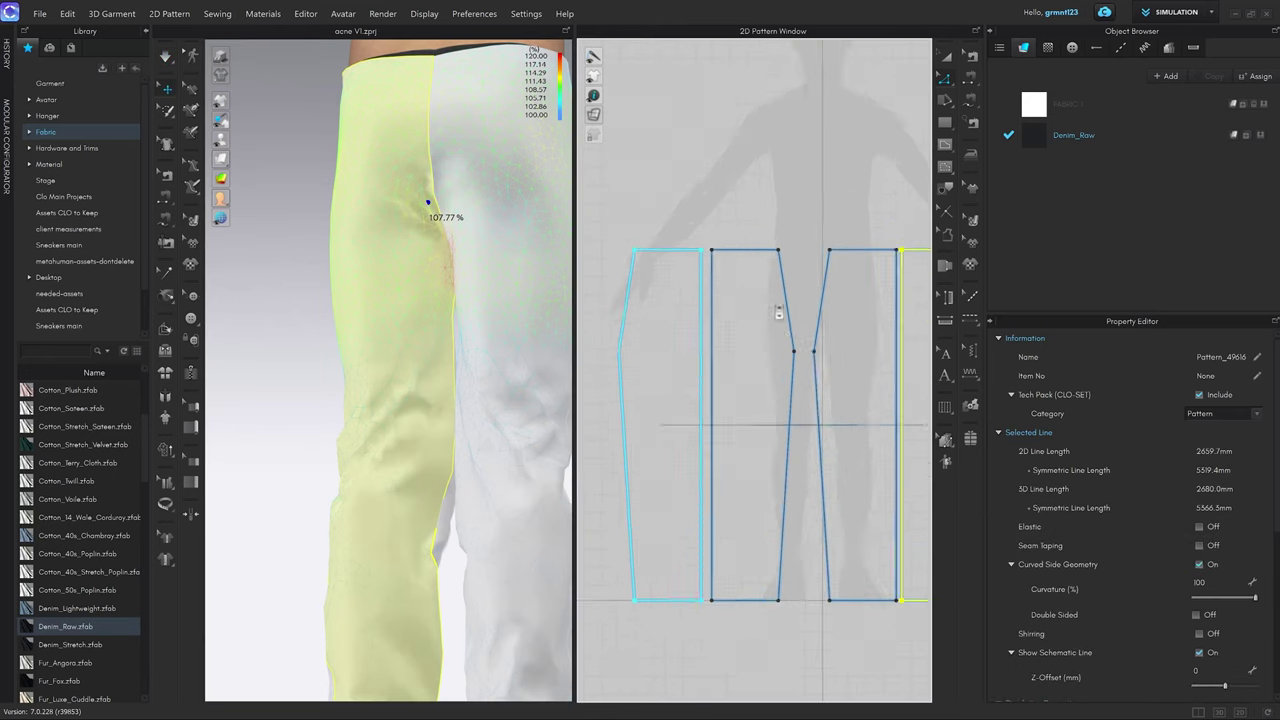
{"action": "key", "text": "space"}
Move the front leg pattern piece beside the back leg piece so that their crotch points face each other.
{"action": "left_click", "coordinate": [812, 328]}
{"action": "right_click_drag", "start_coordinate": [500, 335], "coordinate": [440, 342]}
{"action": "key", "text": "2"}
{"action": "scroll", "coordinate": [445, 360], "scroll_direction": "up", "scroll_amount": 5}
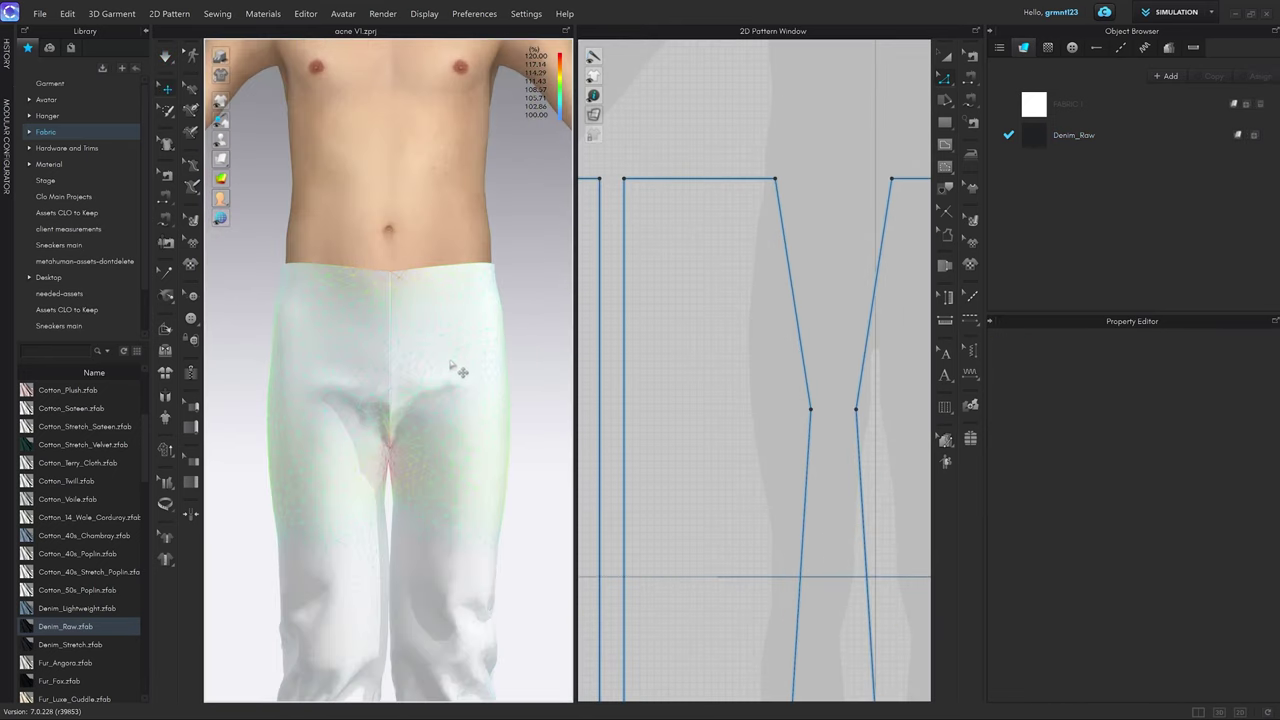
{"action": "middle_click_drag", "start_coordinate": [442, 360], "coordinate": [448, 242]}
{"action": "scroll", "coordinate": [794, 314], "scroll_direction": "down", "scroll_amount": 3}
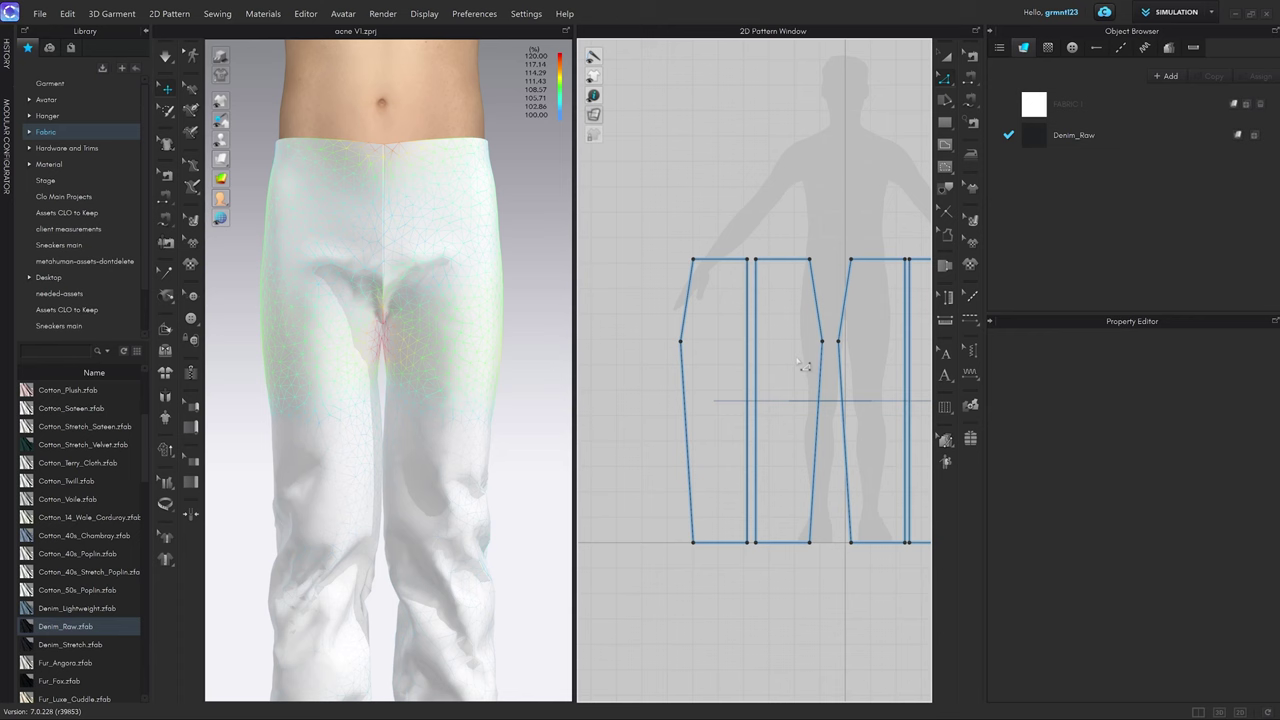
{"action": "left_click", "coordinate": [793, 348]}
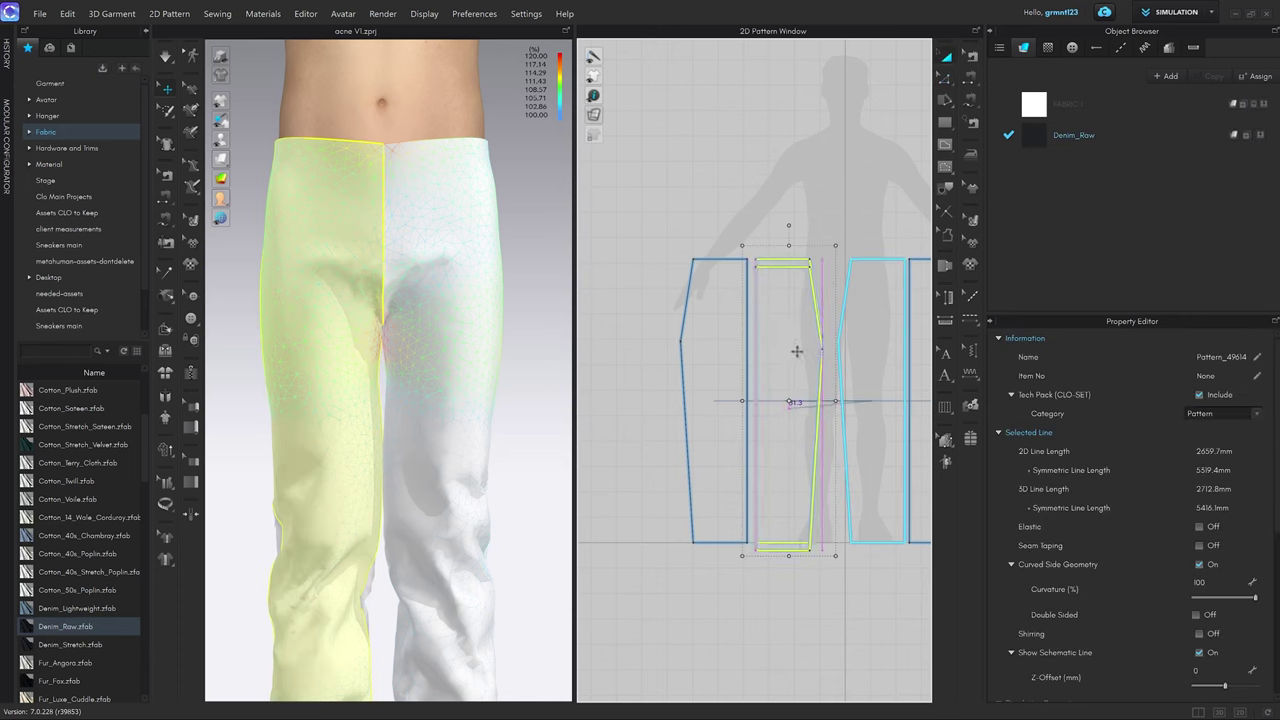
{"action": "key", "text": "ctrl+c"}
{"action": "key", "text": "ctrl+v"}
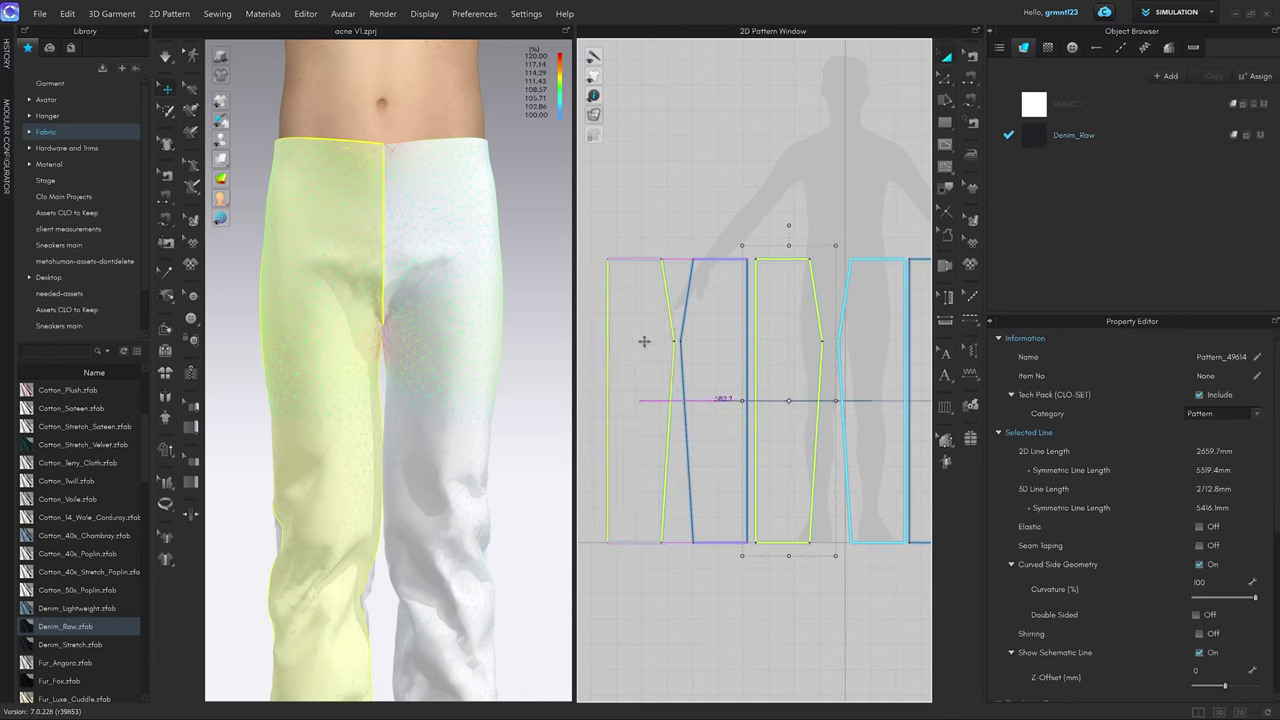
{"action": "left_click", "coordinate": [644, 341]}
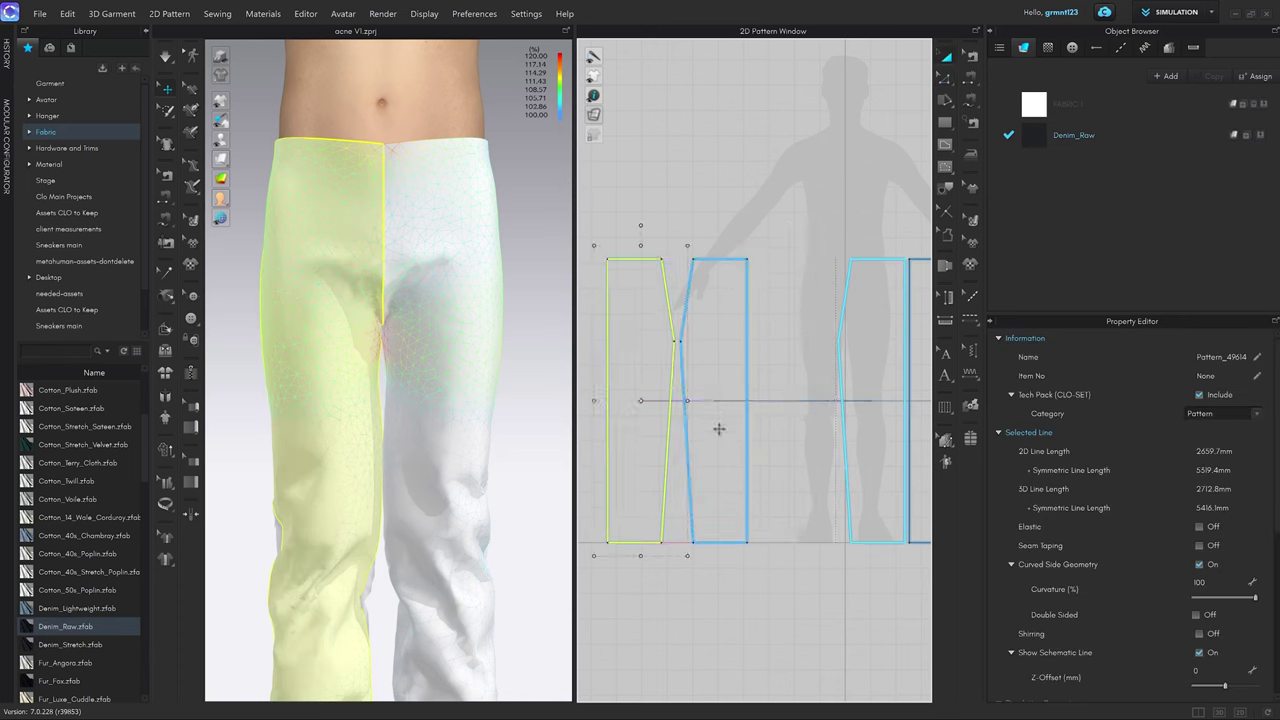
{"action": "left_click", "coordinate": [684, 568]}
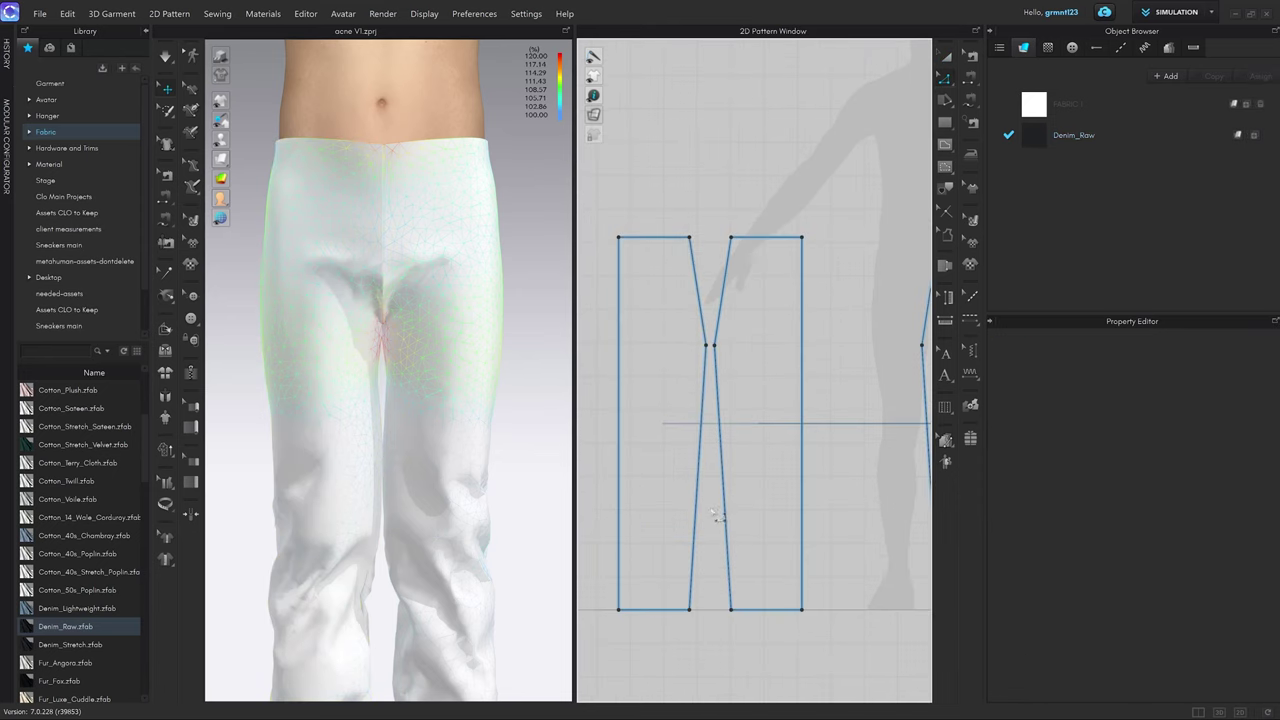
Match up the inseam lines of the front and back leg pieces so both inseams lie together.
{"action": "key", "text": "z"}
{"action": "left_click", "coordinate": [700, 510]}
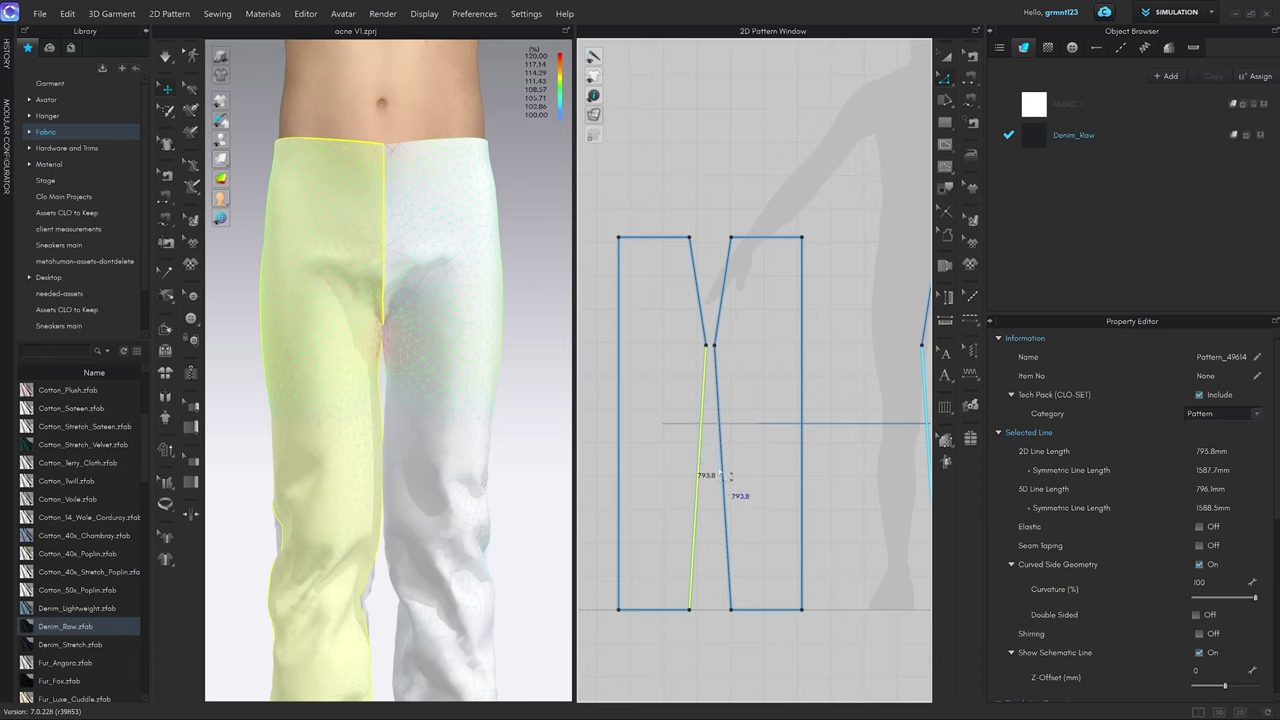
{"action": "left_click", "coordinate": [722, 477], "text": "shift"}
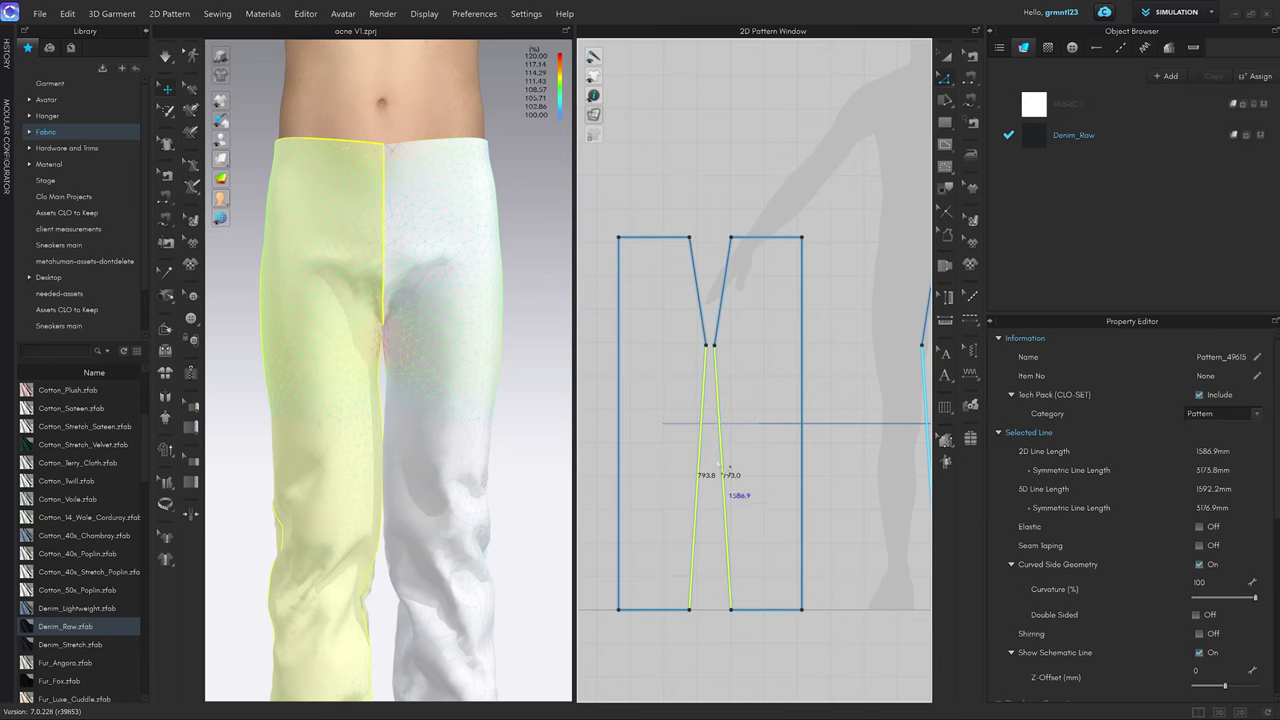
{"action": "right_click", "coordinate": [721, 441]}
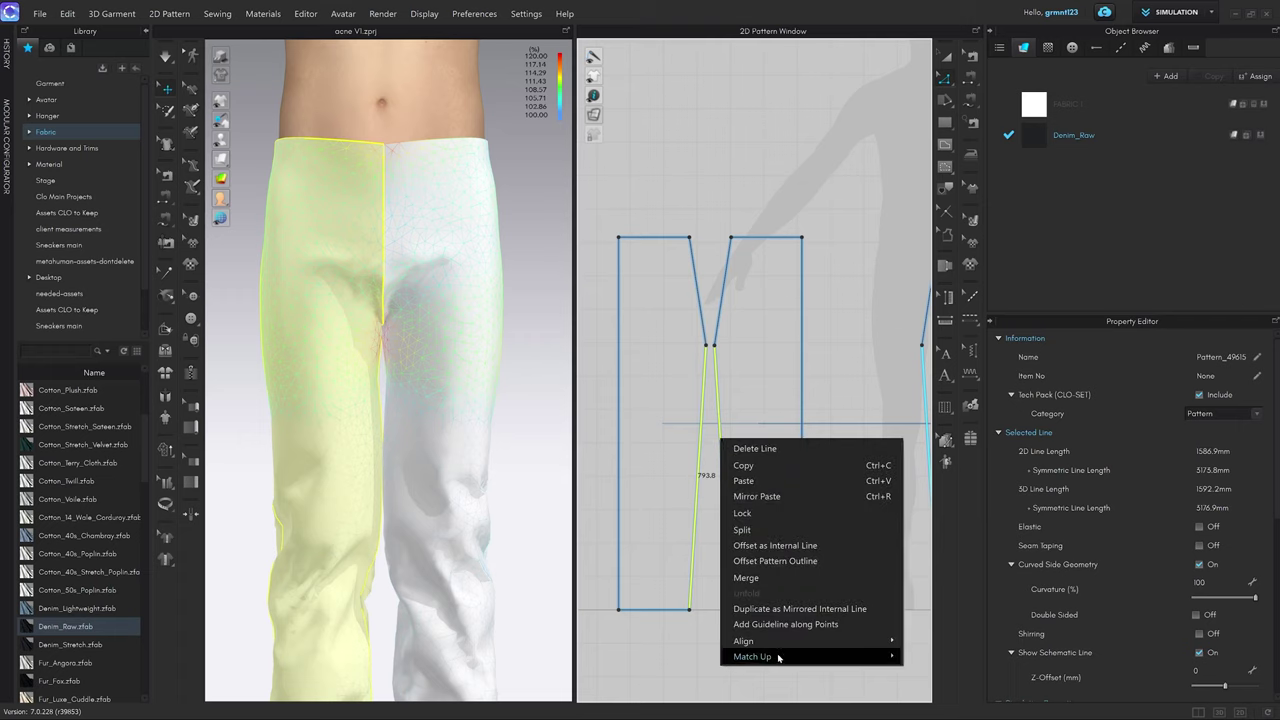
{"action": "mouse_move", "coordinate": [778, 657]}
{"action": "left_click", "coordinate": [928, 657]}
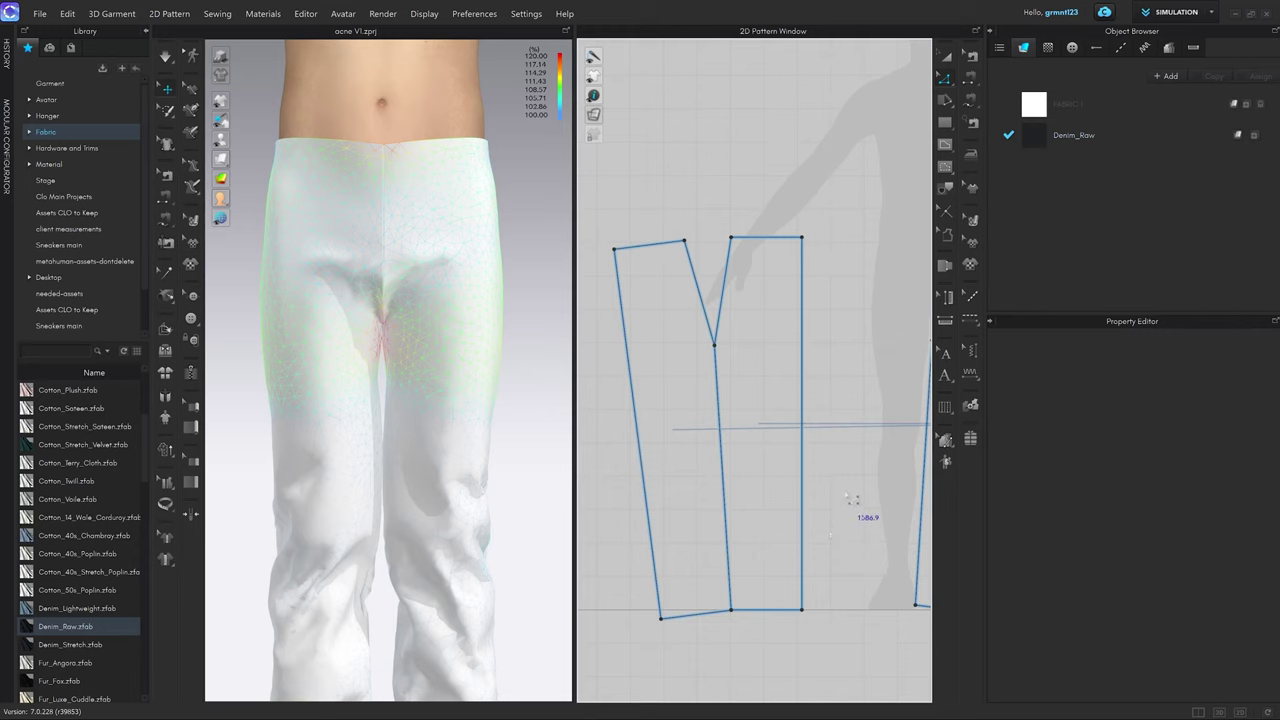
Examine the crotch angle and inseam of the matched 2D pieces and compare them with the simulated trousers.
{"action": "scroll", "coordinate": [729, 323], "scroll_direction": "up", "scroll_amount": 4}
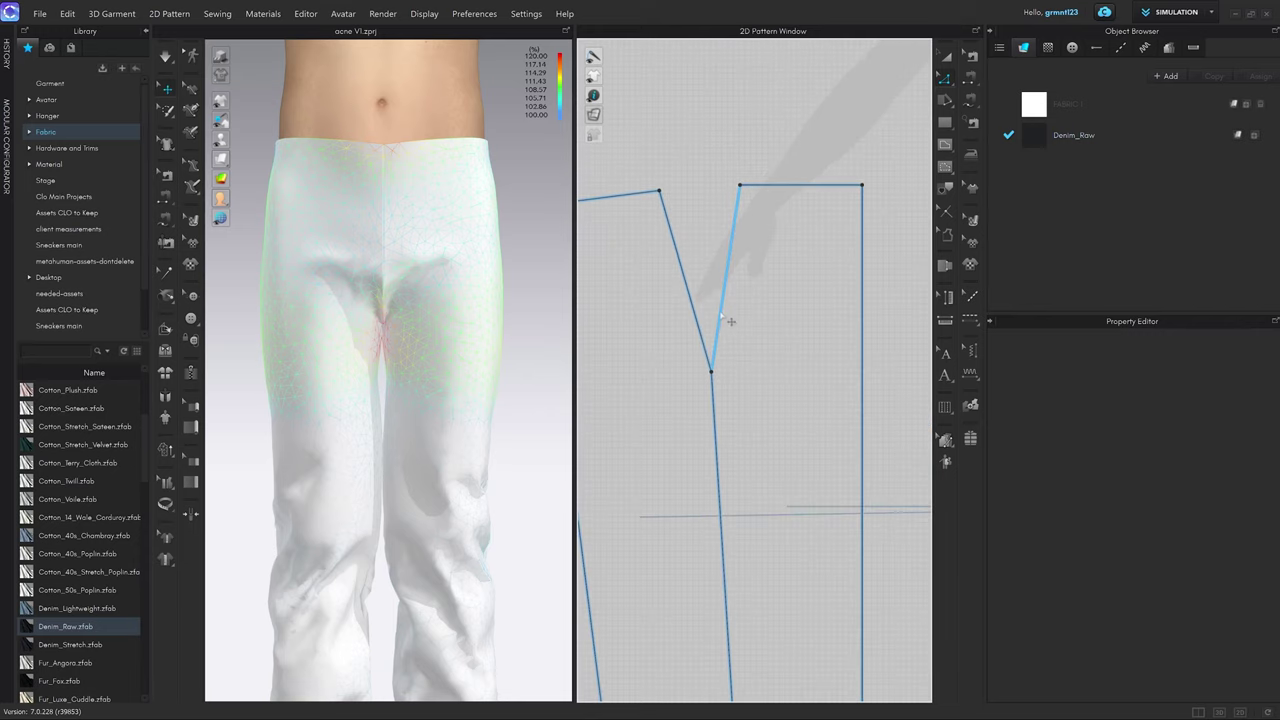
{"action": "scroll", "coordinate": [749, 349], "scroll_direction": "down", "scroll_amount": 6}
{"action": "middle_click_drag", "start_coordinate": [756, 380], "coordinate": [749, 229]}
{"action": "scroll", "coordinate": [709, 329], "scroll_direction": "up", "scroll_amount": 5}
{"action": "scroll", "coordinate": [690, 293], "scroll_direction": "up", "scroll_amount": 2}
{"action": "scroll", "coordinate": [740, 377], "scroll_direction": "down", "scroll_amount": 3}
{"action": "scroll", "coordinate": [780, 543], "scroll_direction": "down", "scroll_amount": 2}
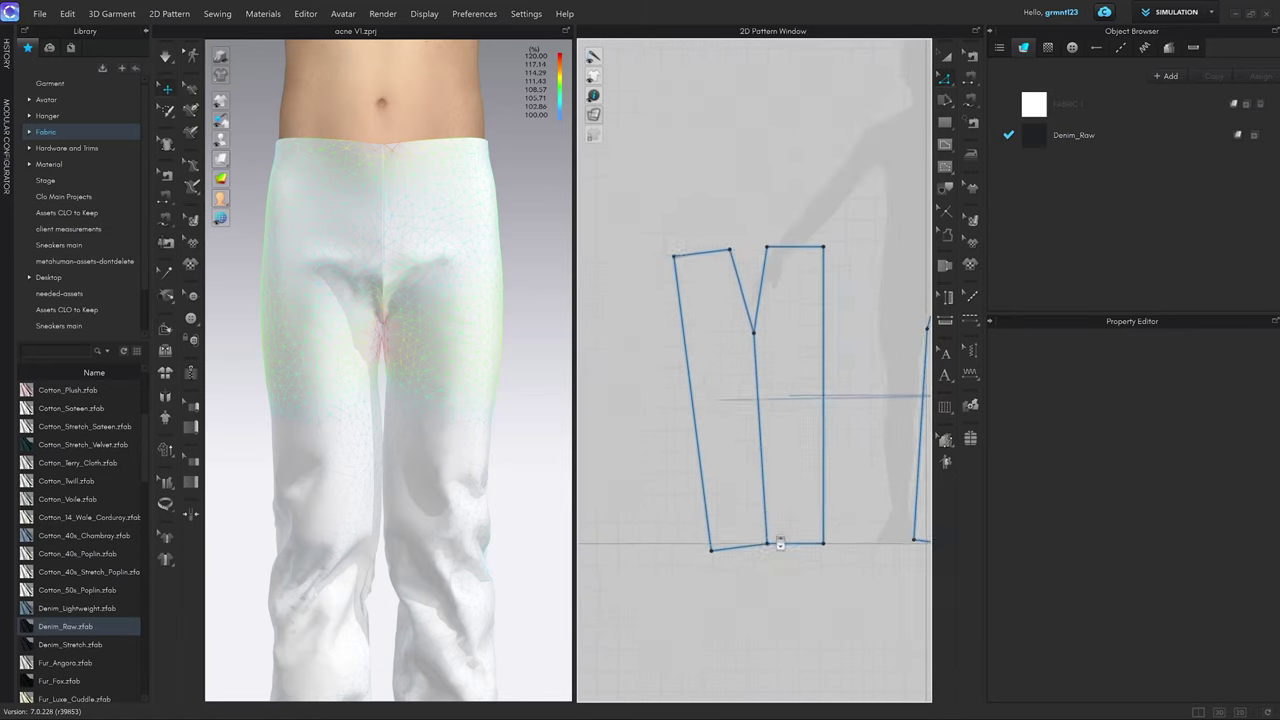
{"action": "scroll", "coordinate": [780, 543], "scroll_direction": "down", "scroll_amount": 2}
{"action": "middle_click_drag", "start_coordinate": [780, 542], "coordinate": [723, 522]}
{"action": "middle_click_drag", "start_coordinate": [793, 436], "coordinate": [719, 446]}
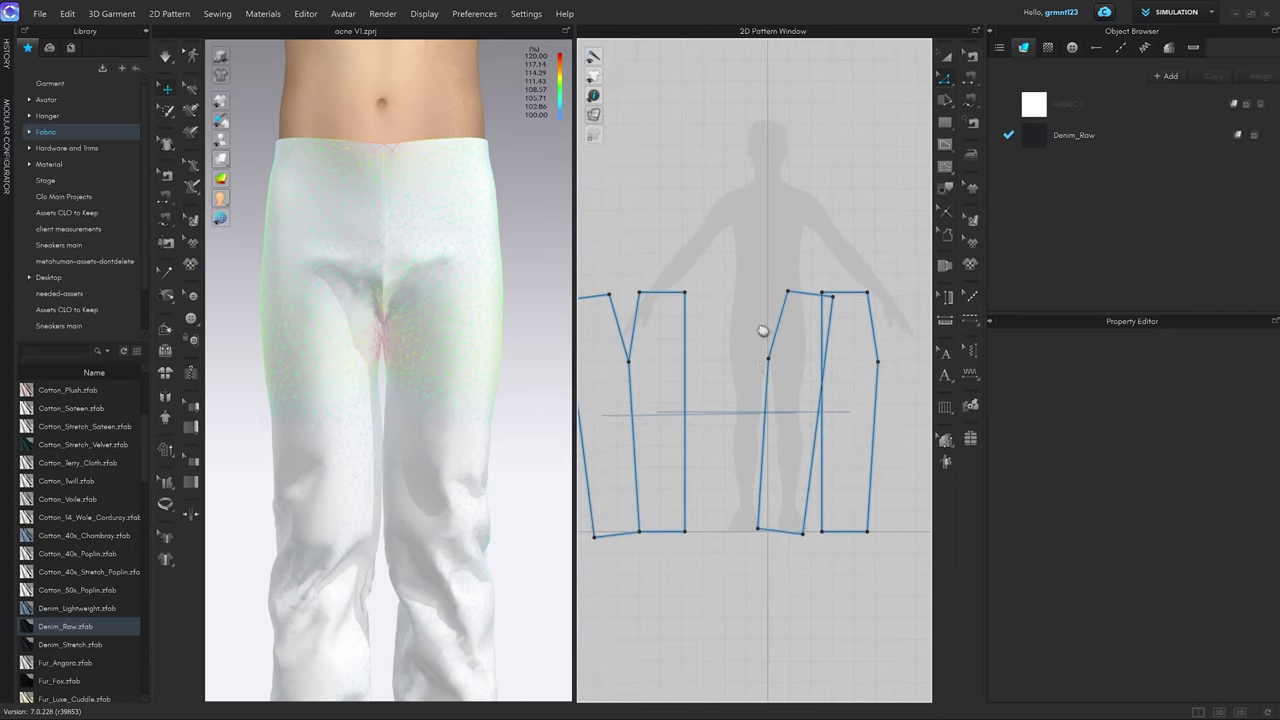
{"action": "scroll", "coordinate": [762, 326], "scroll_direction": "up", "scroll_amount": 3}
{"action": "scroll", "coordinate": [770, 318], "scroll_direction": "up", "scroll_amount": 2}
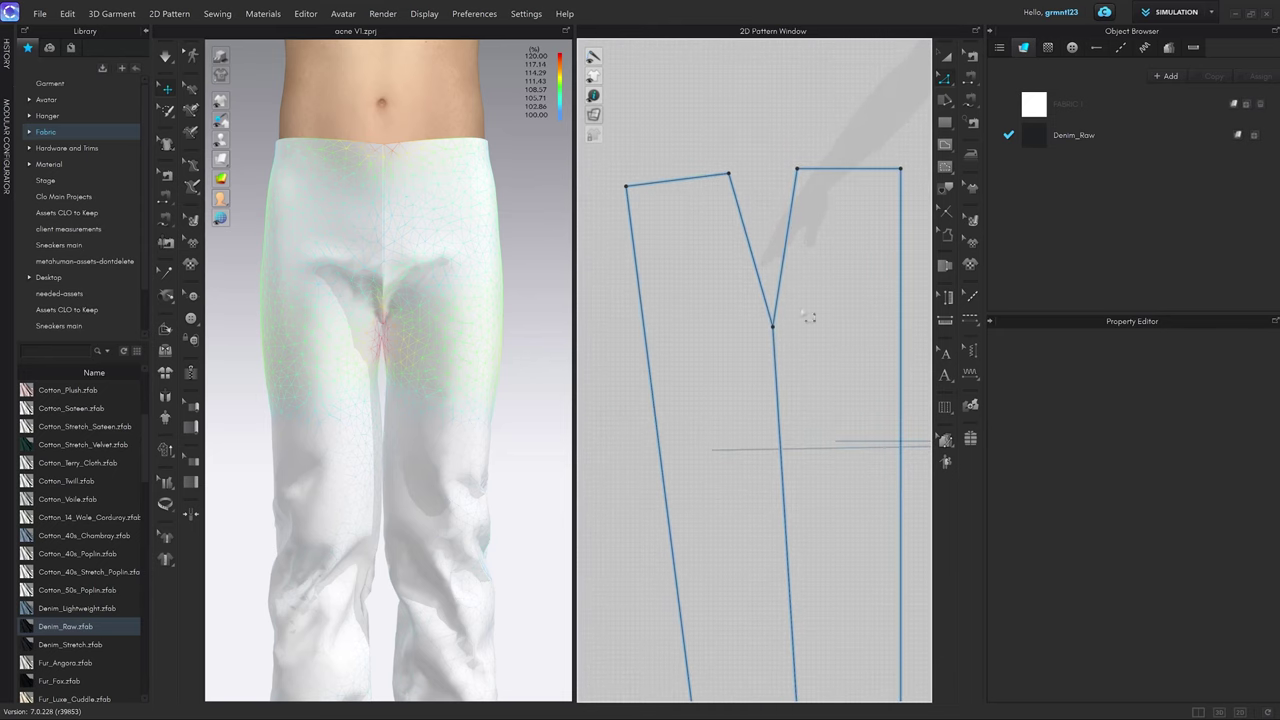
{"action": "right_click_drag", "start_coordinate": [361, 356], "coordinate": [412, 348]}
{"action": "scroll", "coordinate": [775, 328], "scroll_direction": "up", "scroll_amount": 4}
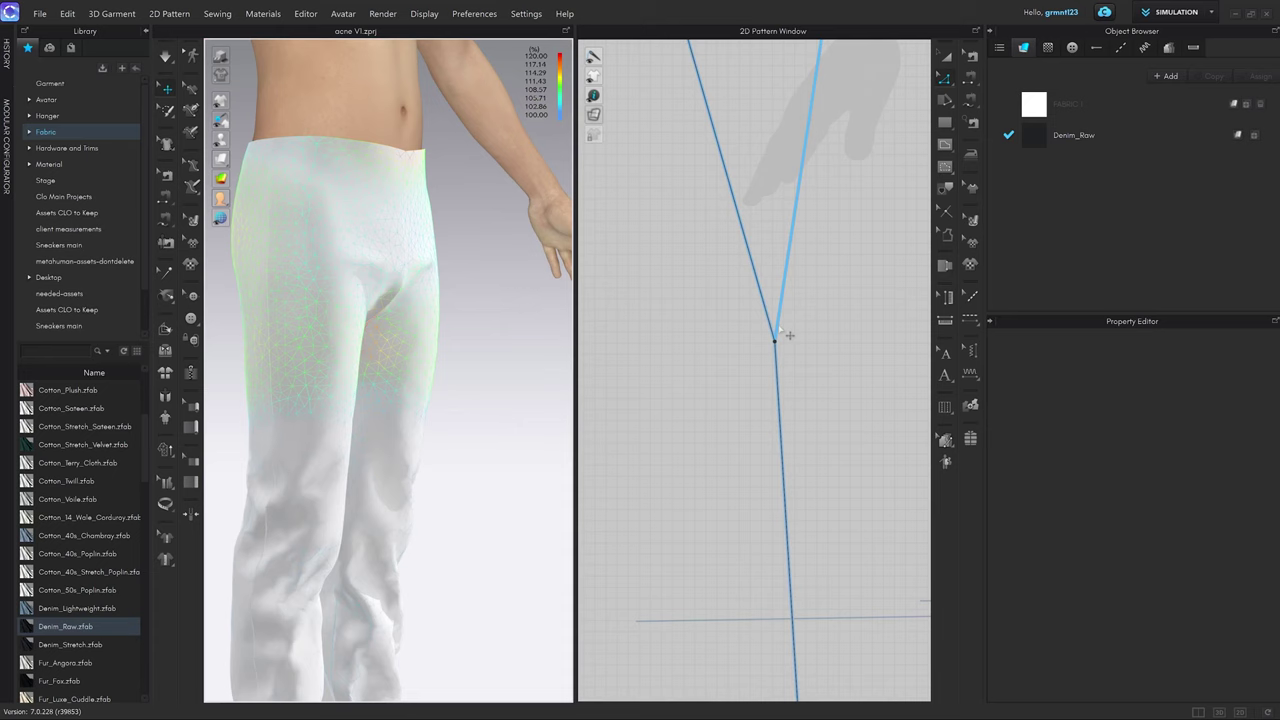
{"action": "scroll", "coordinate": [780, 314], "scroll_direction": "down", "scroll_amount": 2}
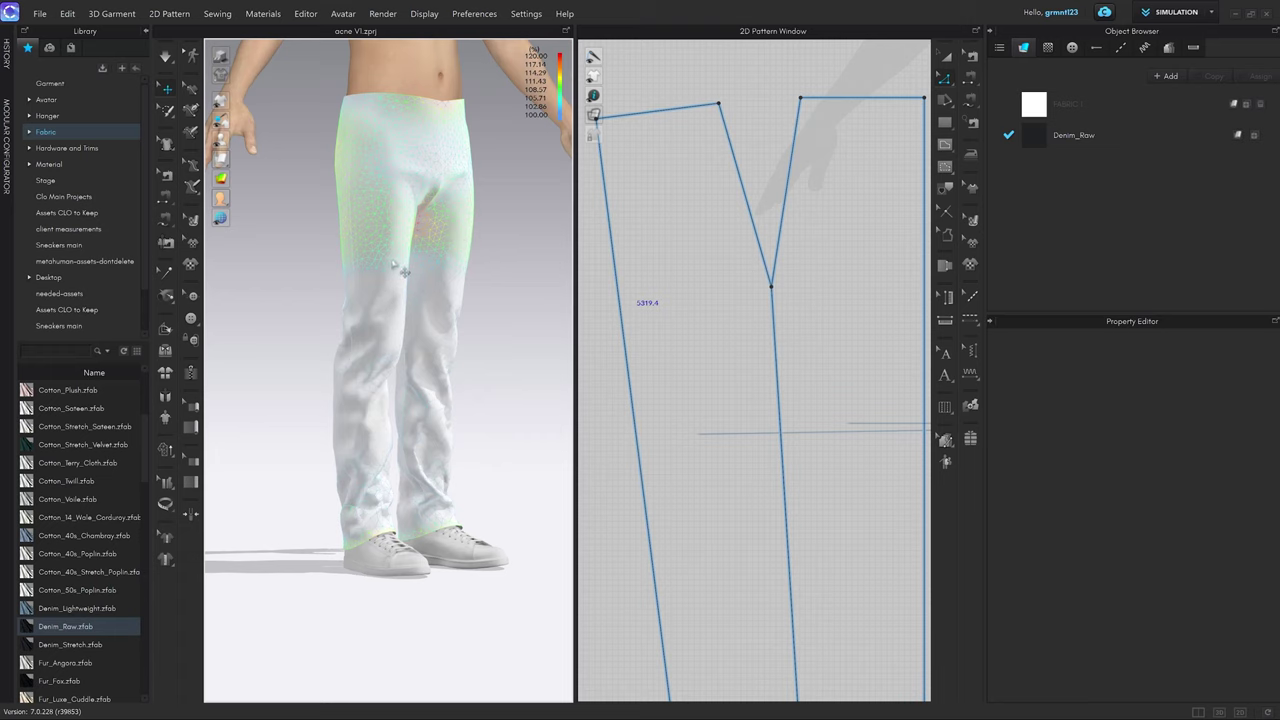
Hide the front and back pattern pieces of one trouser leg in the 3D view and clear the selection.
{"action": "scroll", "coordinate": [402, 270], "scroll_direction": "up", "scroll_amount": 3}
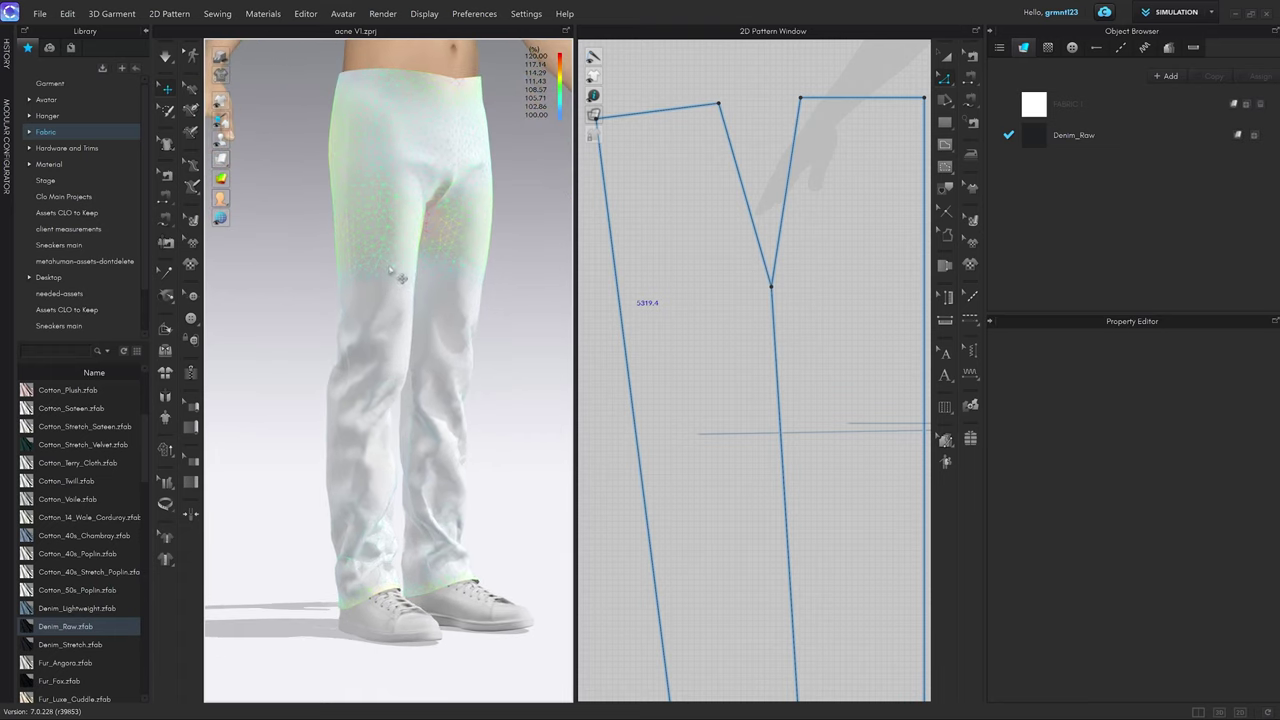
{"action": "left_click", "coordinate": [388, 262]}
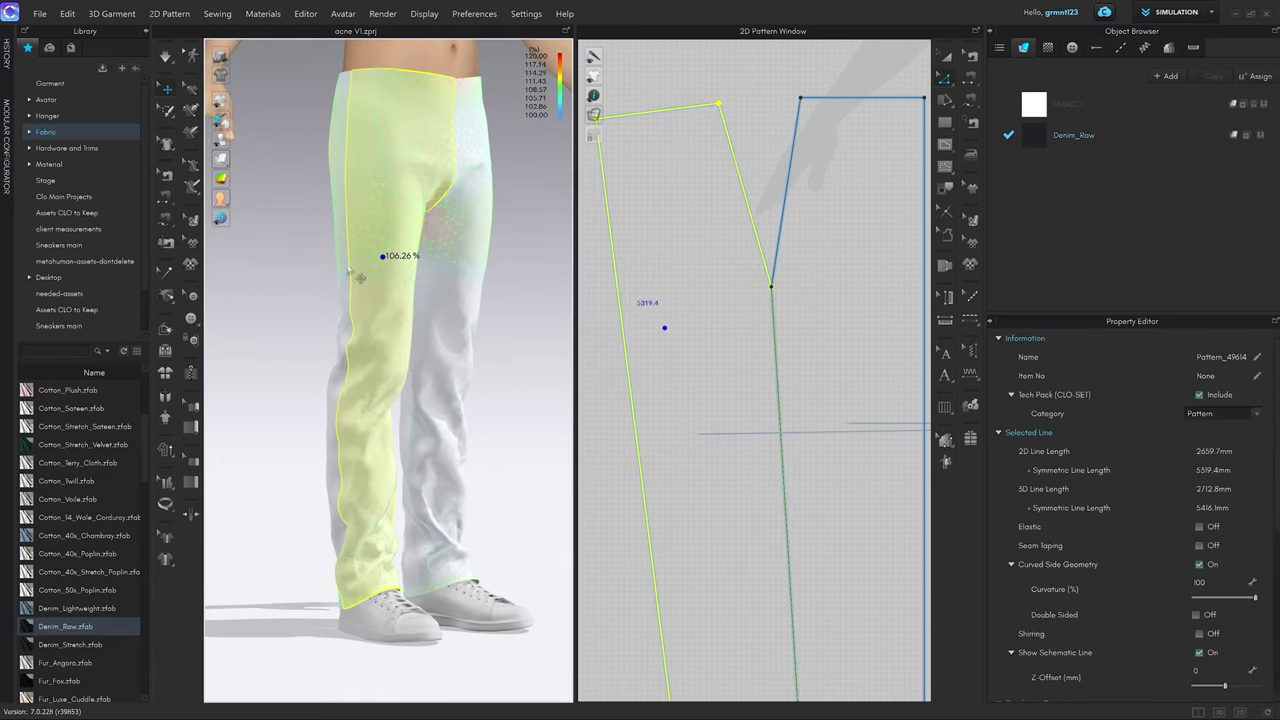
{"action": "right_click_drag", "start_coordinate": [388, 256], "coordinate": [434, 271]}
{"action": "left_click", "coordinate": [416, 258]}
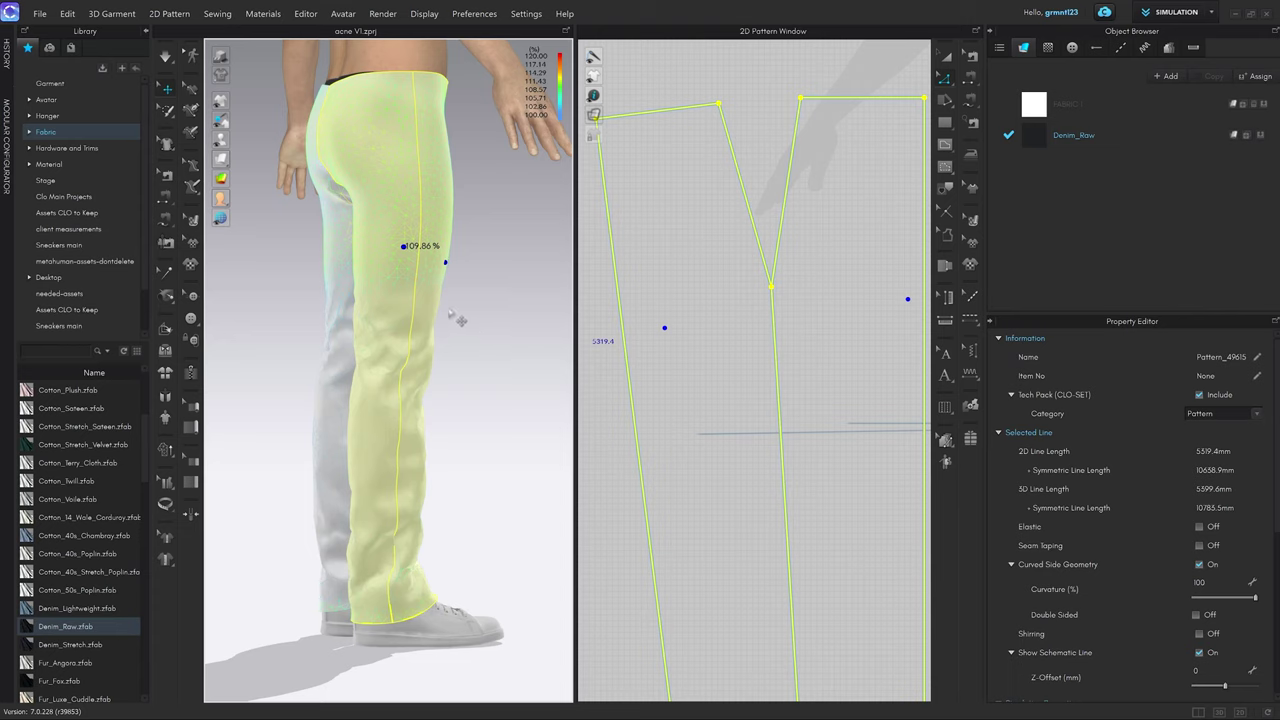
{"action": "key", "text": "shift+q"}
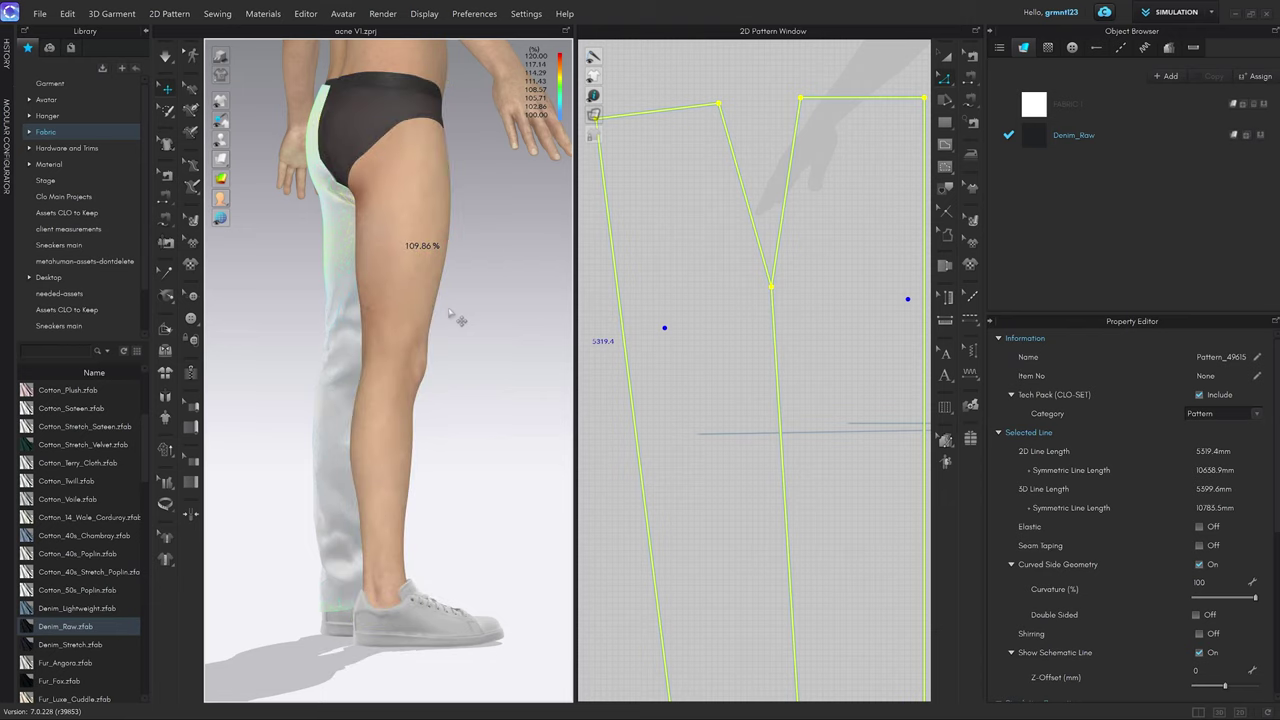
{"action": "right_click_drag", "start_coordinate": [450, 315], "coordinate": [405, 296]}
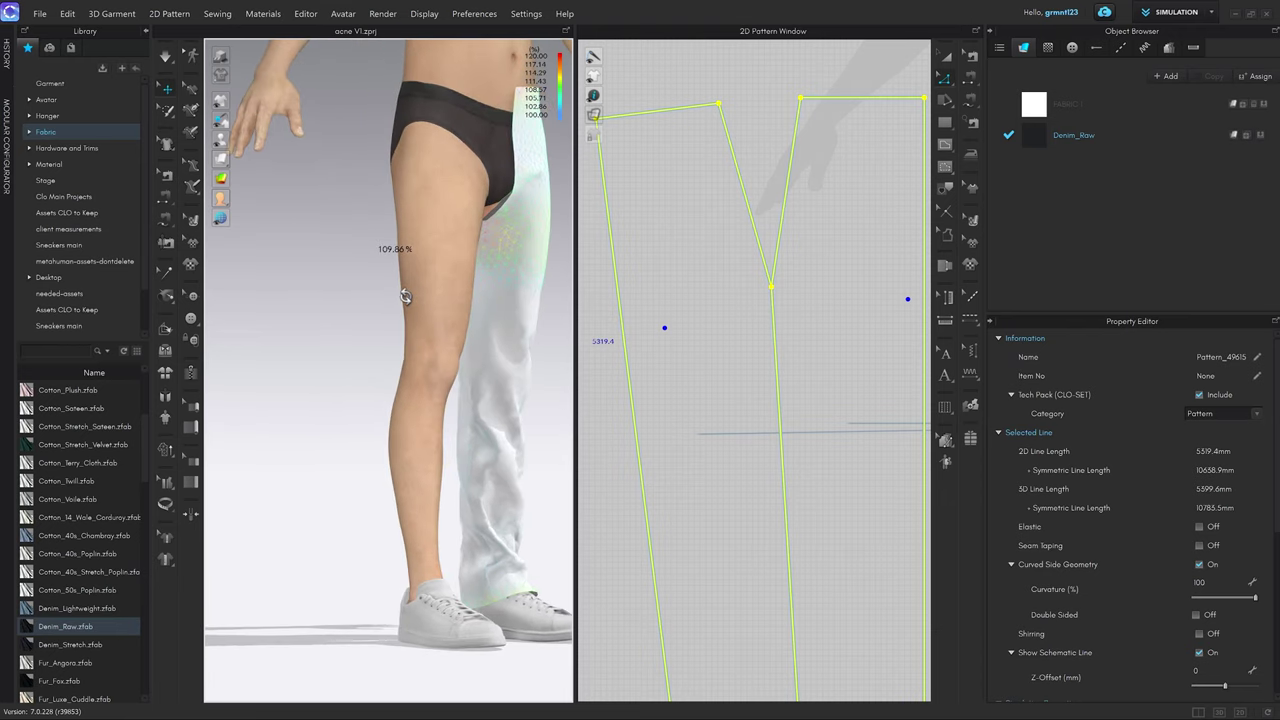
{"action": "key", "text": "shift+q"}
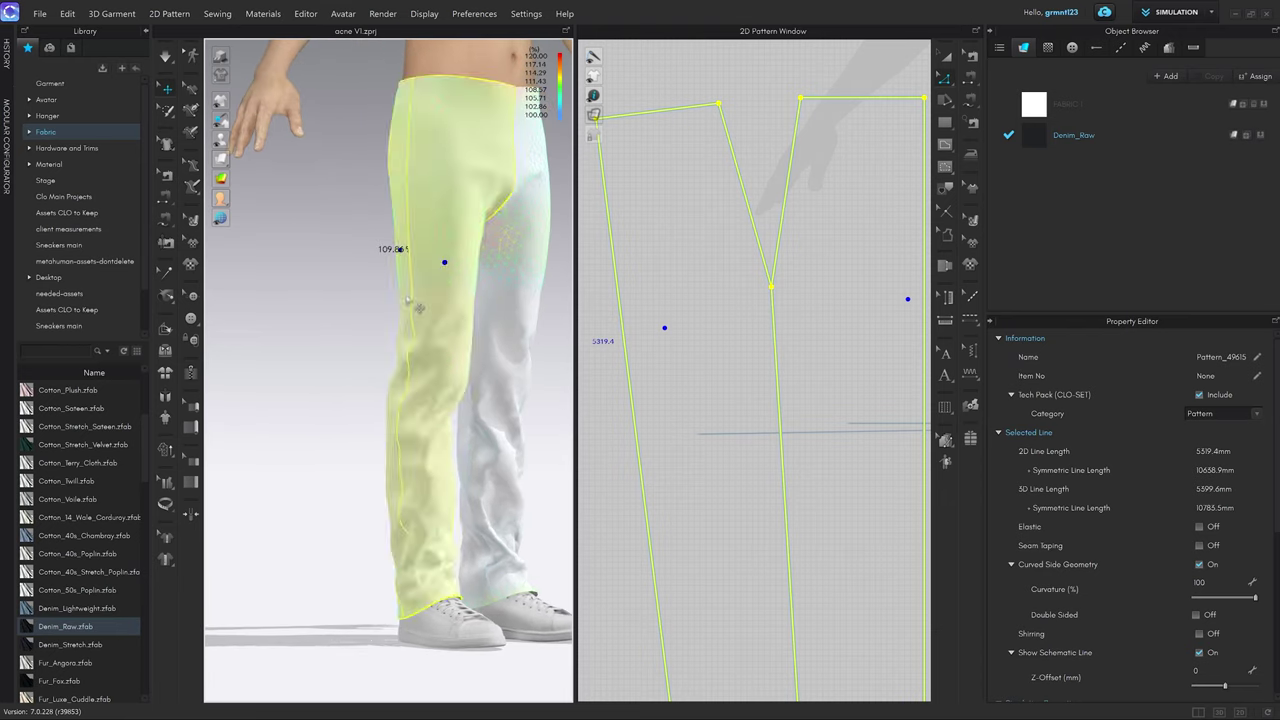
{"action": "key", "text": "shift+q"}
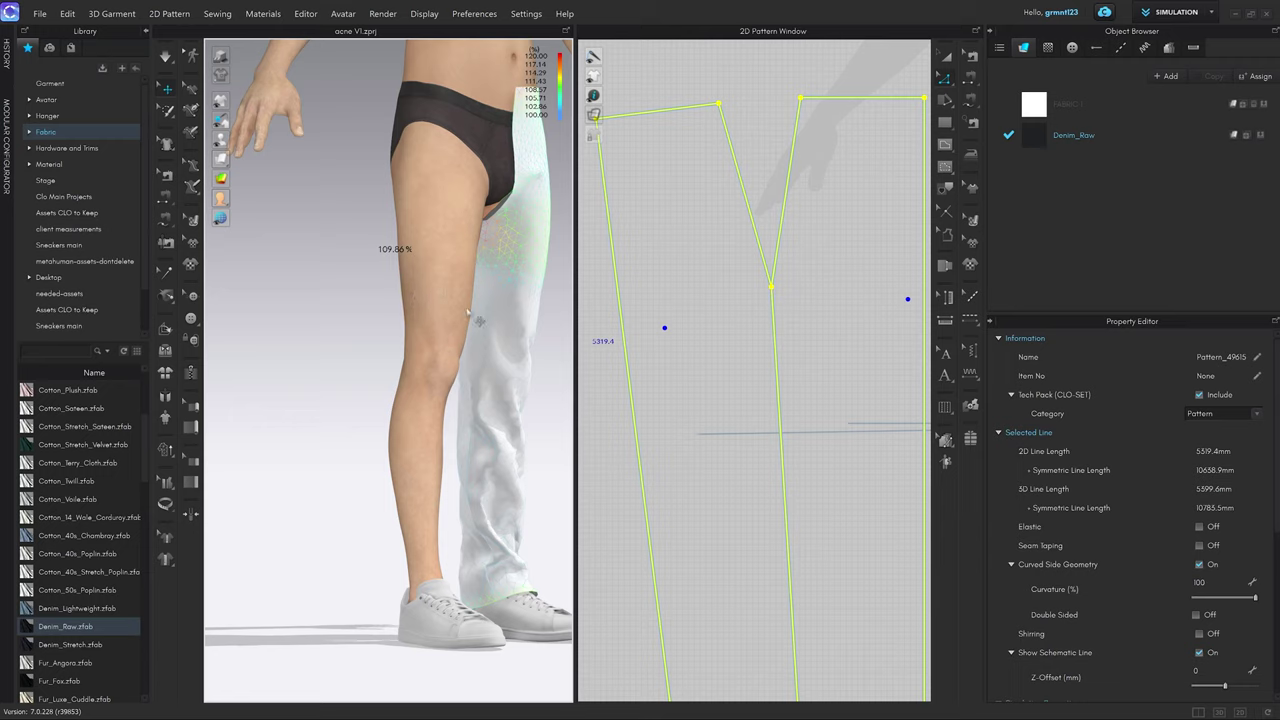
{"action": "middle_click_drag", "start_coordinate": [447, 304], "coordinate": [432, 311]}
{"action": "left_click", "coordinate": [351, 326]}
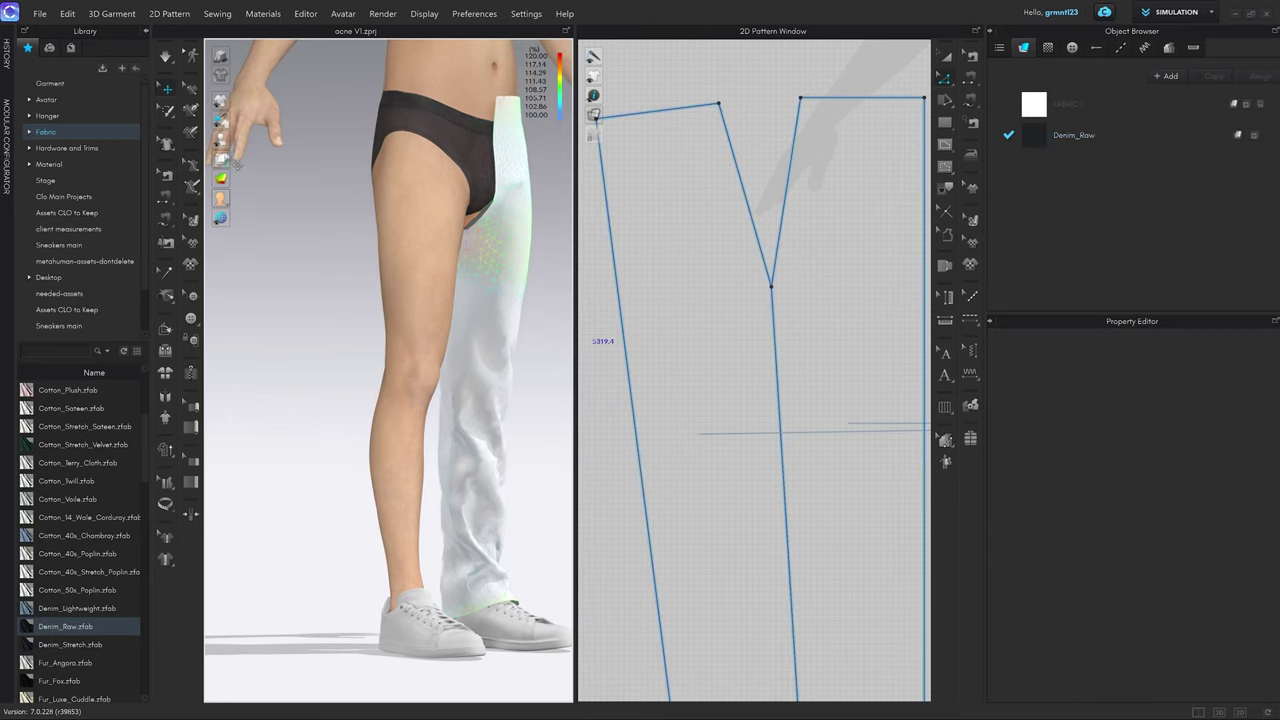
Toggle the avatar's visibility repeatedly to compare the remaining trouser leg with and without the body.
{"action": "mouse_move", "coordinate": [228, 150]}
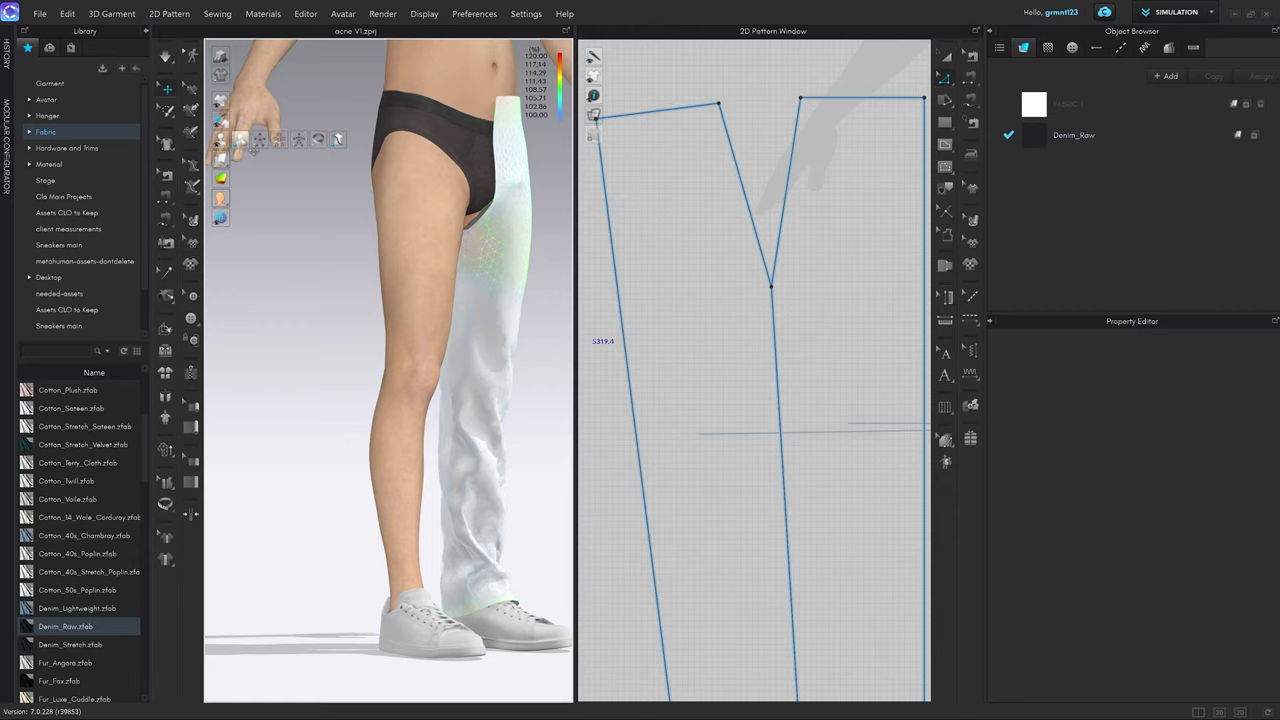
{"action": "left_click", "coordinate": [241, 141]}
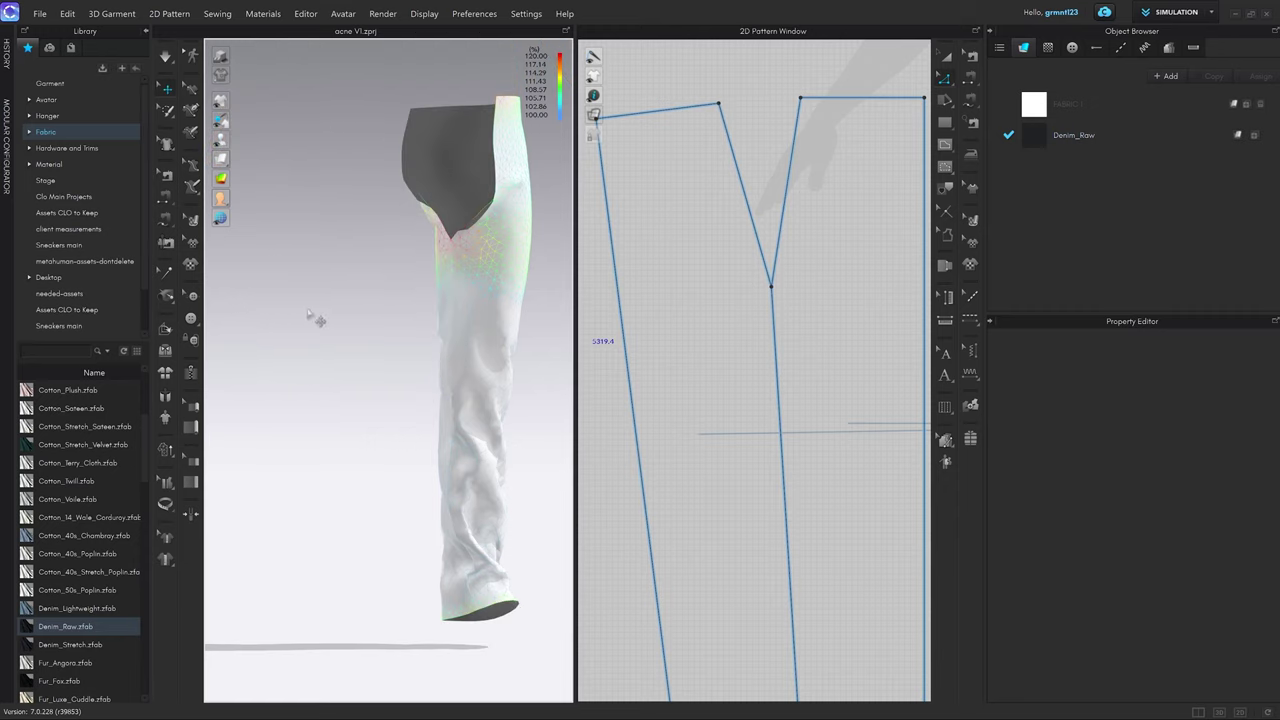
{"action": "left_click", "coordinate": [241, 141]}
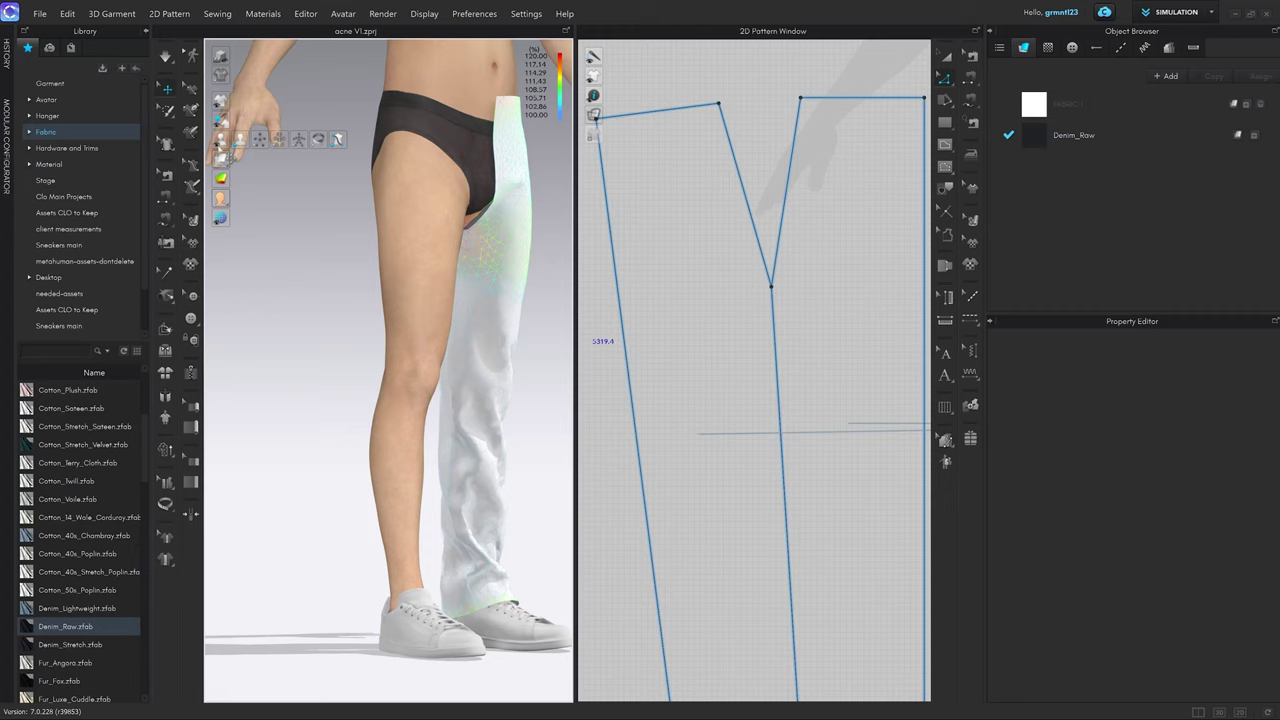
{"action": "left_click", "coordinate": [241, 141]}
{"action": "left_click", "coordinate": [241, 141]}
{"action": "left_click", "coordinate": [241, 141]}
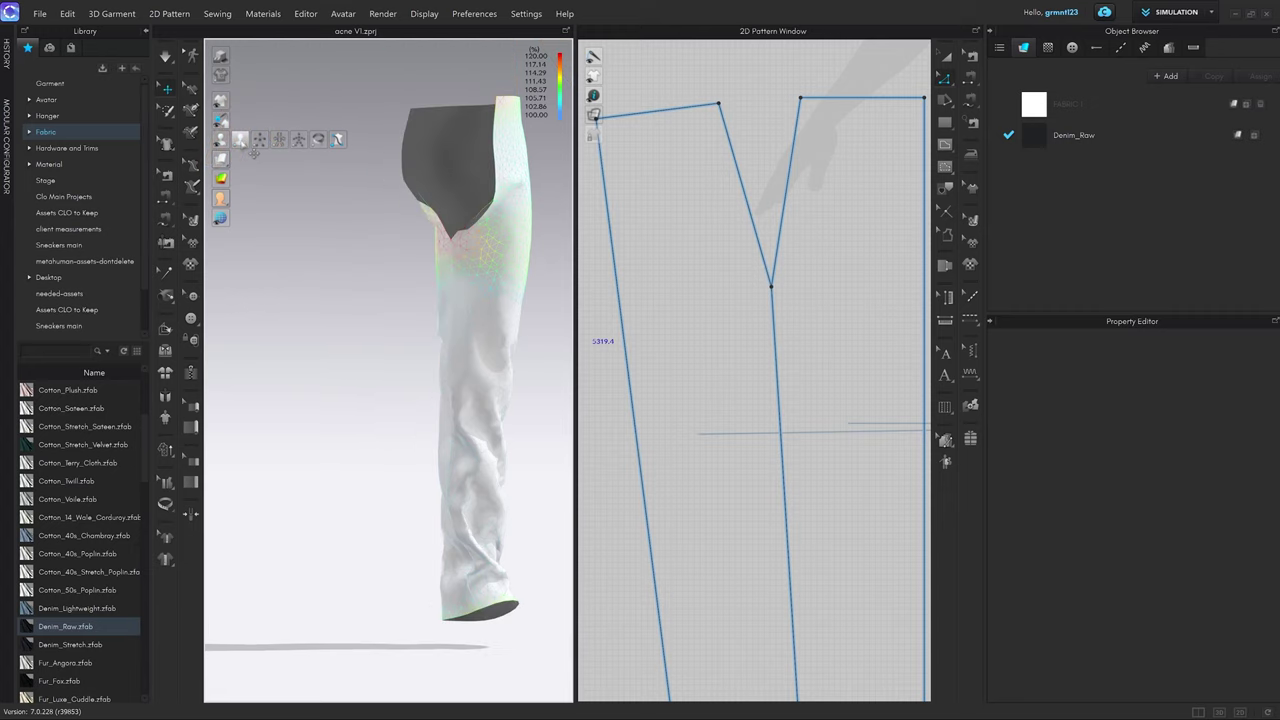
{"action": "left_click", "coordinate": [241, 141]}
{"action": "left_click", "coordinate": [241, 141]}
{"action": "left_click", "coordinate": [241, 142]}
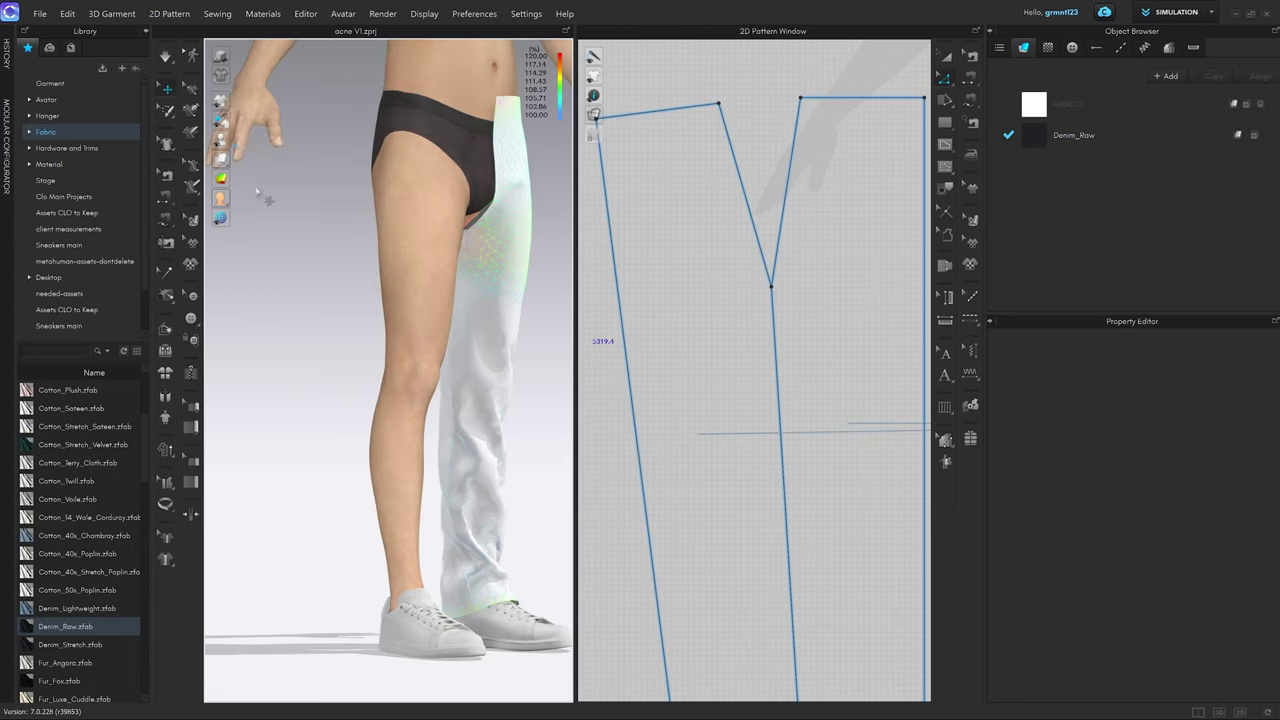
Hide the avatar and examine the strain around the crotch point on the inner side of the remaining leg.
{"action": "right_click_drag", "start_coordinate": [366, 308], "coordinate": [448, 315]}
{"action": "left_click", "coordinate": [241, 141]}
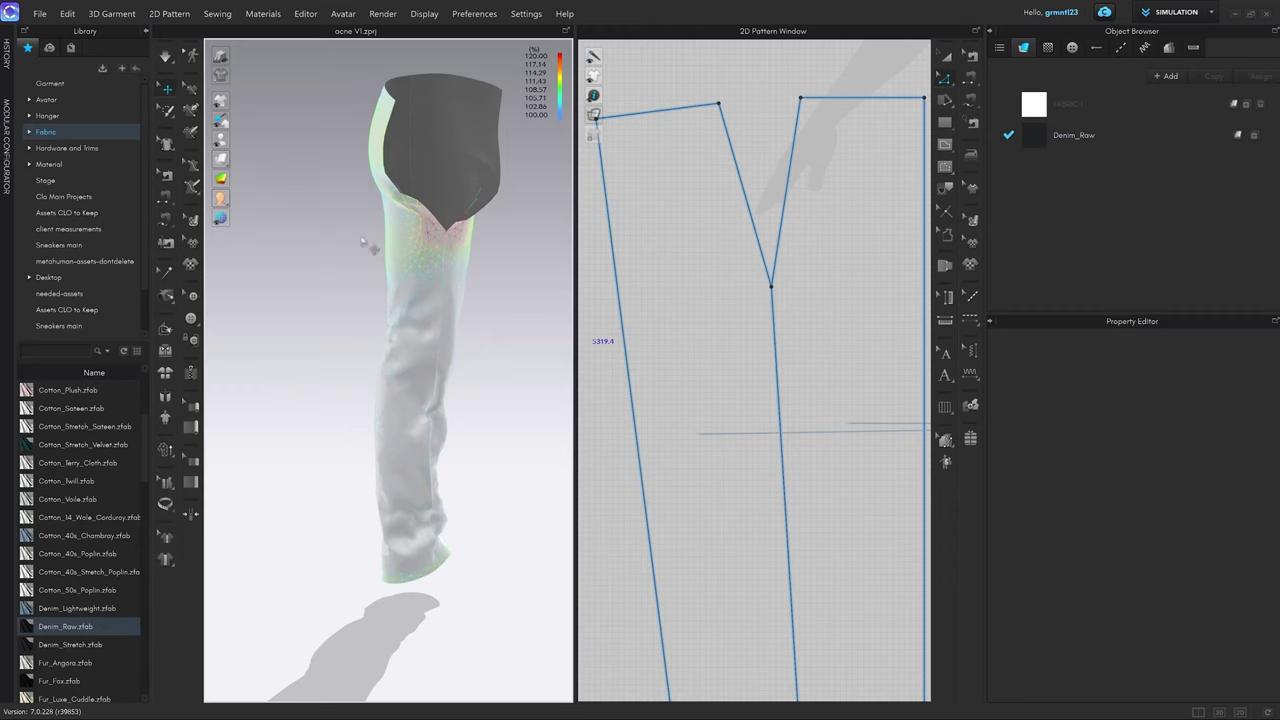
{"action": "scroll", "coordinate": [420, 266], "scroll_direction": "up", "scroll_amount": 10}
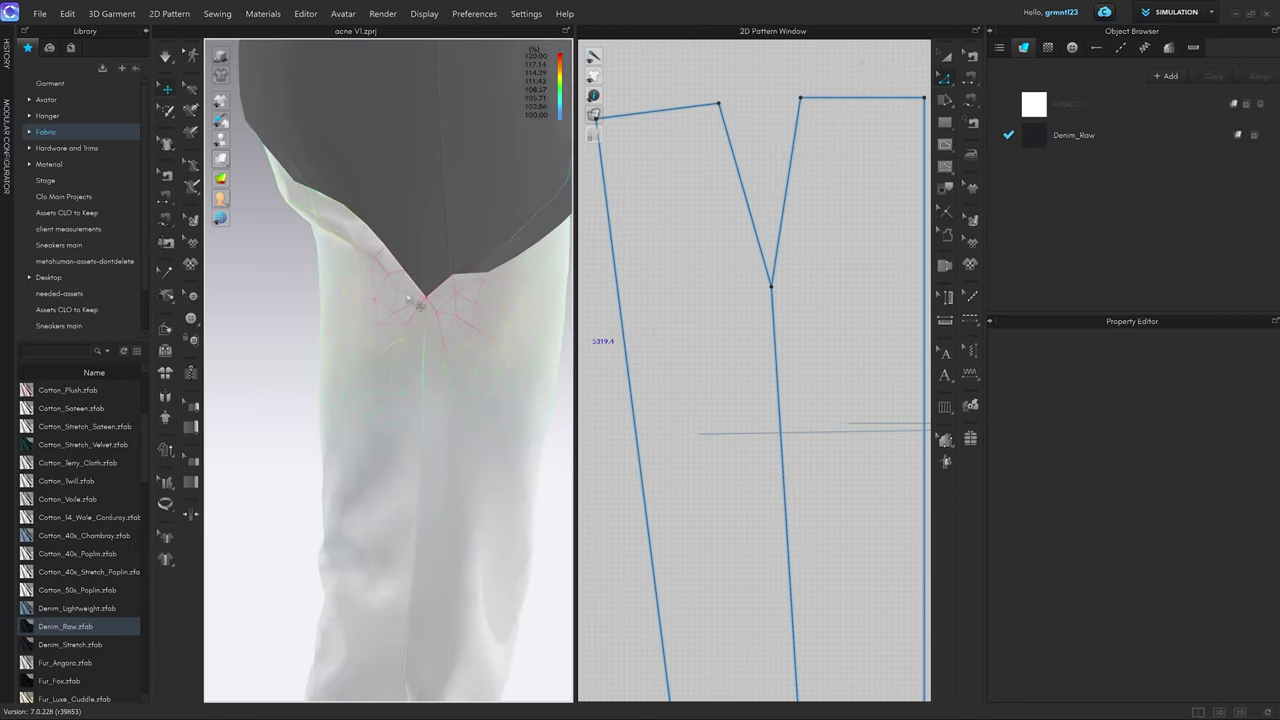
{"action": "right_click_drag", "start_coordinate": [535, 296], "coordinate": [454, 329]}
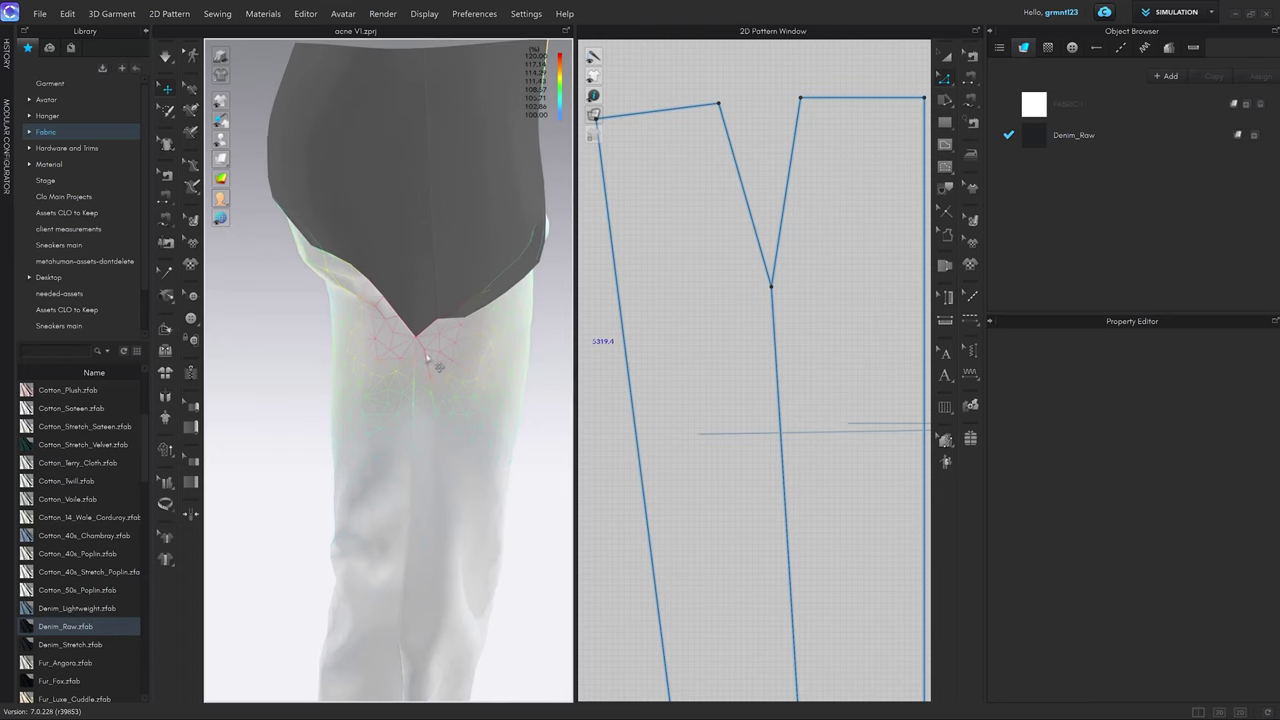
Show the avatar without the trousers and examine the body's crotch area from the front, side and back.
{"action": "left_click", "coordinate": [243, 140]}
{"action": "right_click_drag", "start_coordinate": [411, 297], "coordinate": [383, 203]}
{"action": "right_click_drag", "start_coordinate": [460, 307], "coordinate": [374, 257]}
{"action": "right_click_drag", "start_coordinate": [398, 300], "coordinate": [366, 283]}
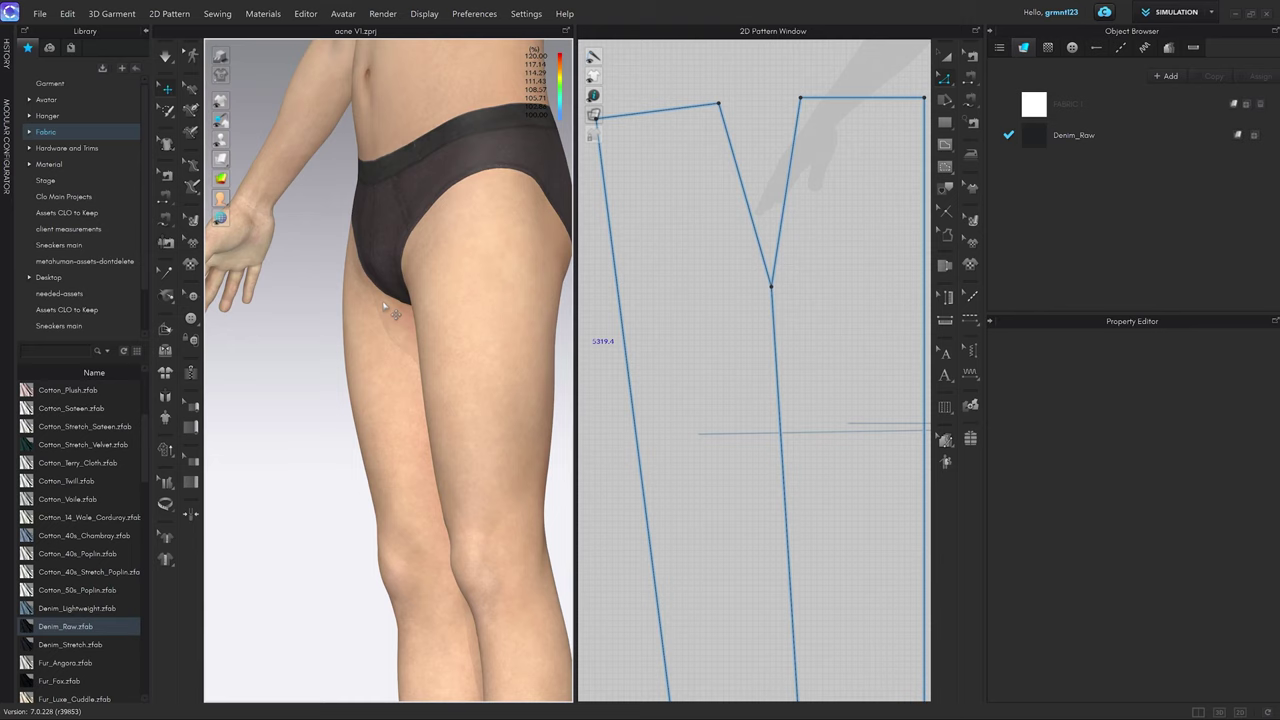
{"action": "mouse_move", "coordinate": [424, 327]}
{"action": "right_mouse_down"}
{"action": "mouse_move", "coordinate": [426, 308]}
{"action": "mouse_move", "coordinate": [429, 335]}
{"action": "right_mouse_up"}
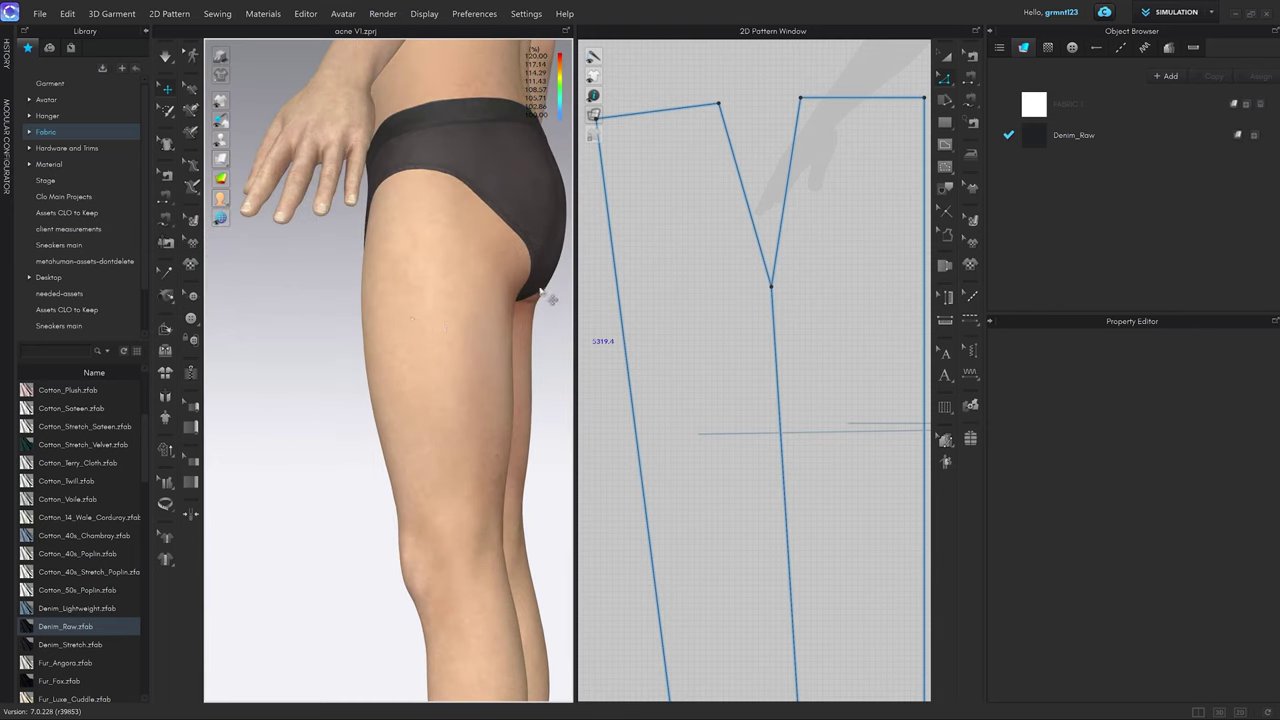
{"action": "right_click_drag", "start_coordinate": [400, 266], "coordinate": [390, 222]}
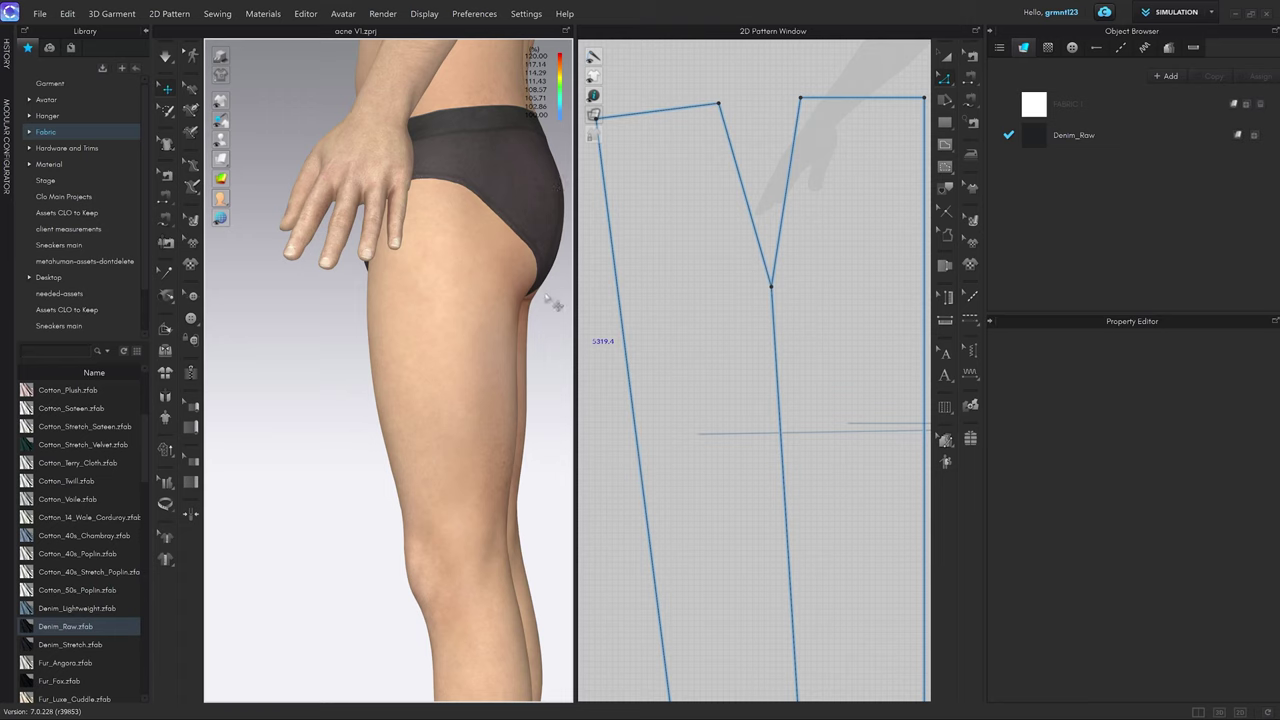
{"action": "mouse_move", "coordinate": [457, 343]}
{"action": "right_mouse_down"}
{"action": "mouse_move", "coordinate": [423, 343]}
{"action": "mouse_move", "coordinate": [447, 330]}
{"action": "right_mouse_up"}
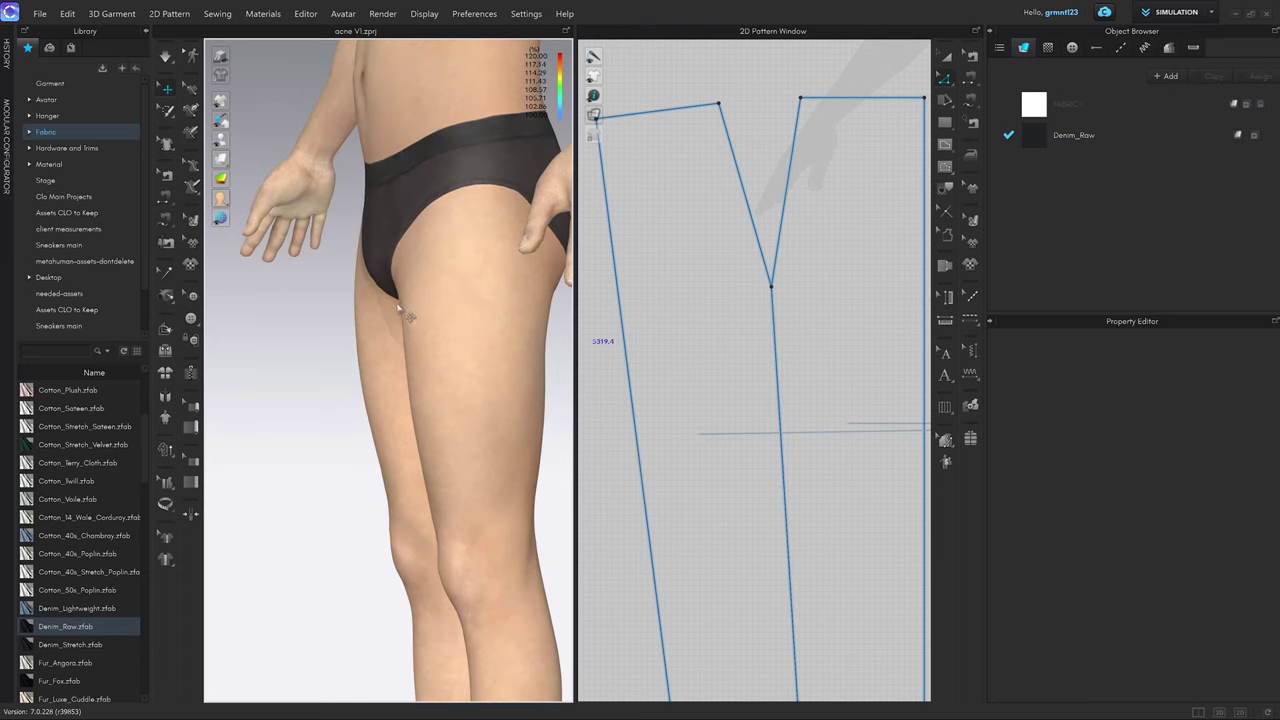
{"action": "right_click_drag", "start_coordinate": [410, 318], "coordinate": [432, 305]}
Examine the avatar's torso, seat and leg profile to compare the body's shape with the flat crotch lines.
{"action": "scroll", "coordinate": [430, 260], "scroll_direction": "down", "scroll_amount": 3}
{"action": "middle_click_drag", "start_coordinate": [428, 202], "coordinate": [424, 331]}
{"action": "scroll", "coordinate": [424, 331], "scroll_direction": "up", "scroll_amount": 3}
{"action": "right_click_drag", "start_coordinate": [400, 180], "coordinate": [455, 180]}
{"action": "middle_click_drag", "start_coordinate": [455, 180], "coordinate": [458, 323]}
{"action": "scroll", "coordinate": [457, 322], "scroll_direction": "down", "scroll_amount": 2}
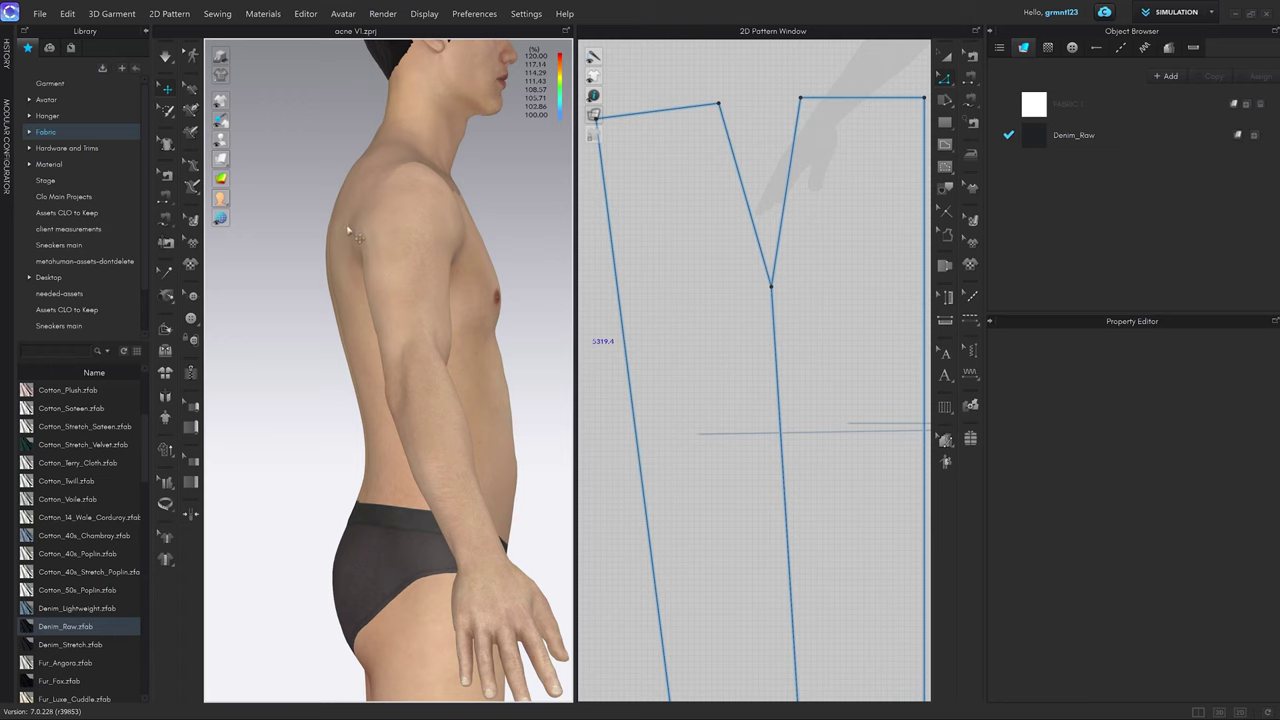
{"action": "middle_click_drag", "start_coordinate": [460, 325], "coordinate": [423, 200]}
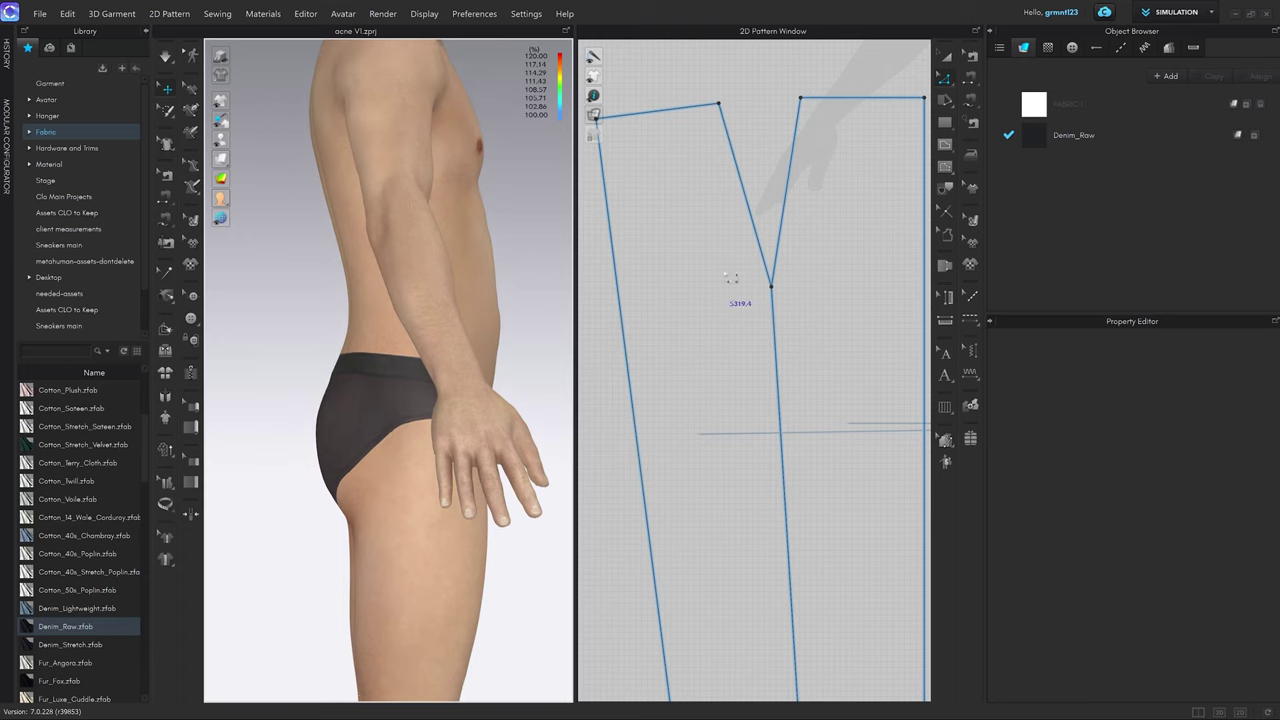
{"action": "scroll", "coordinate": [455, 385], "scroll_direction": "down", "scroll_amount": 5}
{"action": "middle_click_drag", "start_coordinate": [457, 380], "coordinate": [464, 298]}
{"action": "right_click_drag", "start_coordinate": [464, 298], "coordinate": [412, 288]}
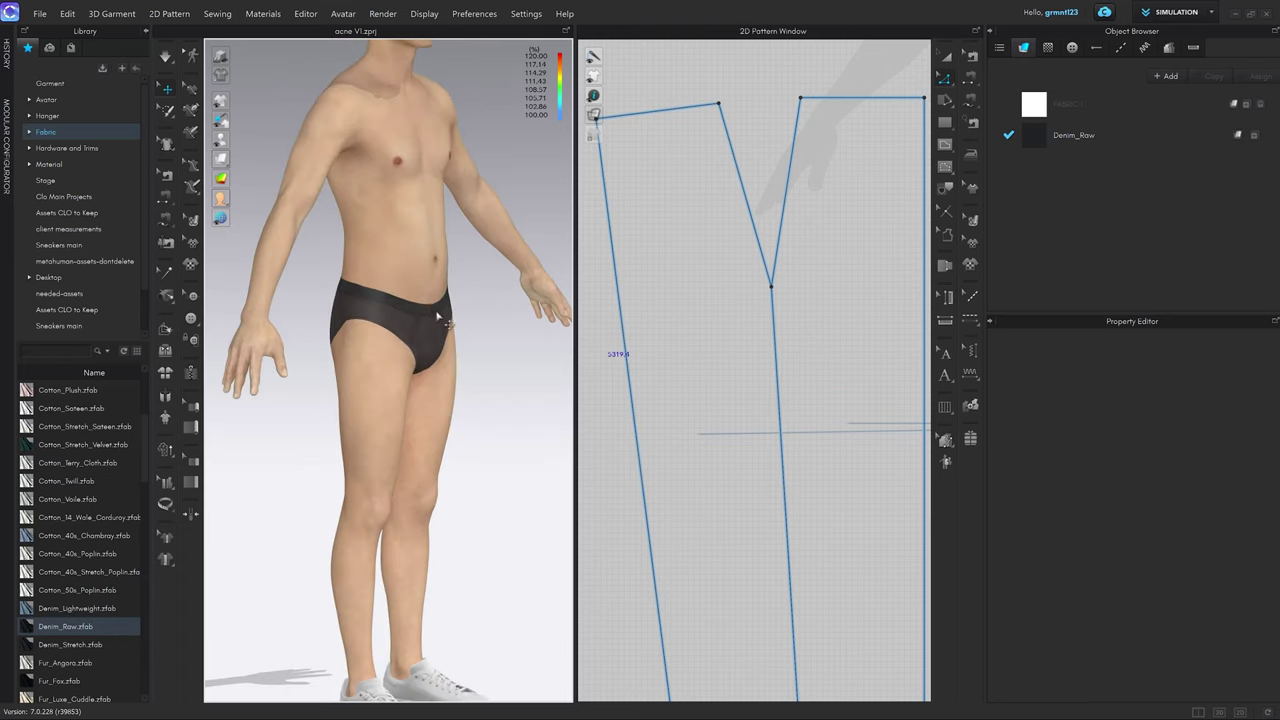
Select the front and back pattern pieces of one trouser leg and show them on the avatar in 3D.
{"action": "scroll", "coordinate": [707, 328], "scroll_direction": "down", "scroll_amount": 4}
{"action": "key", "text": "a"}
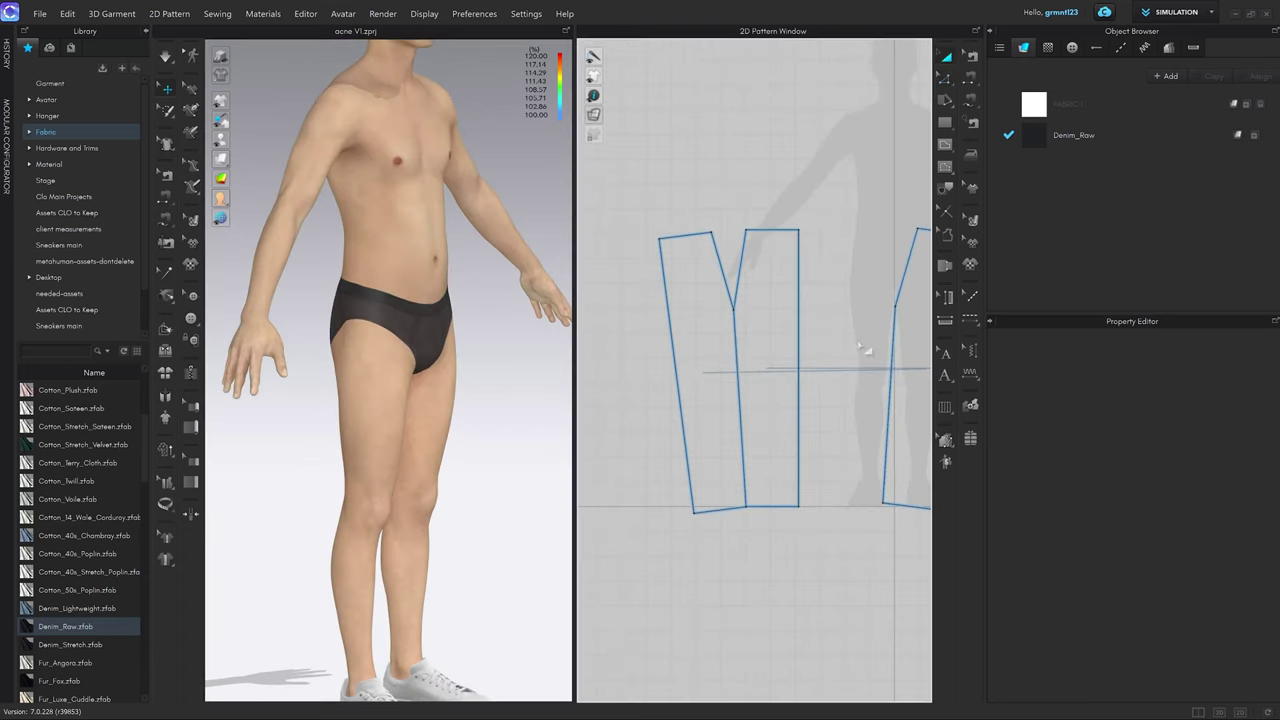
{"action": "middle_click_drag", "start_coordinate": [866, 351], "coordinate": [690, 338]}
{"action": "scroll", "coordinate": [690, 338], "scroll_direction": "down", "scroll_amount": 1}
{"action": "left_click", "coordinate": [737, 324]}
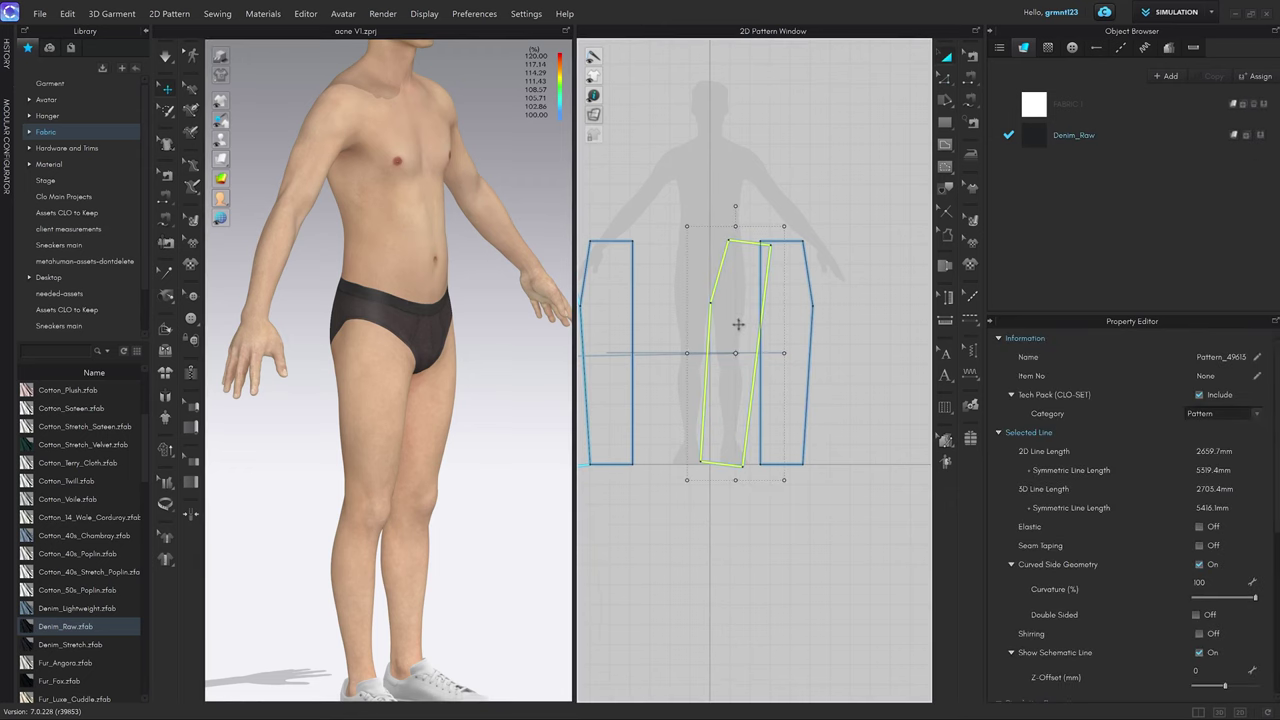
{"action": "left_click", "coordinate": [793, 325], "text": "shift"}
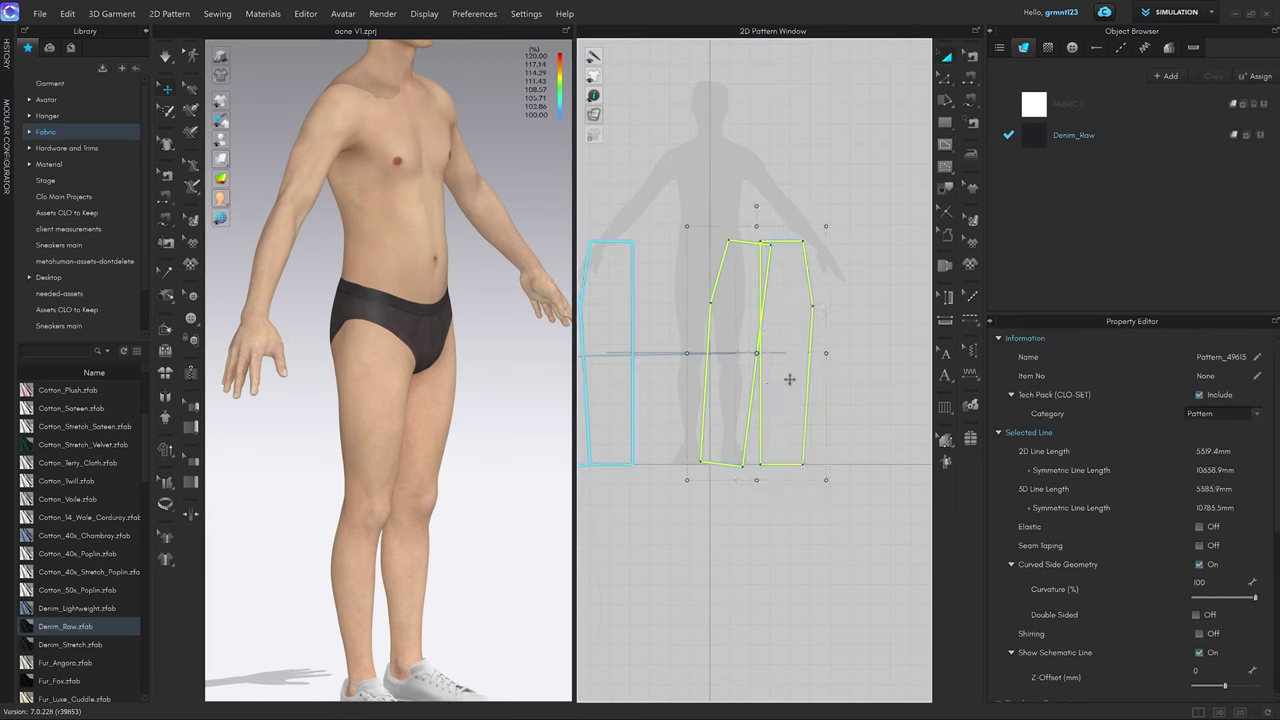
{"action": "key", "text": "shift+q"}
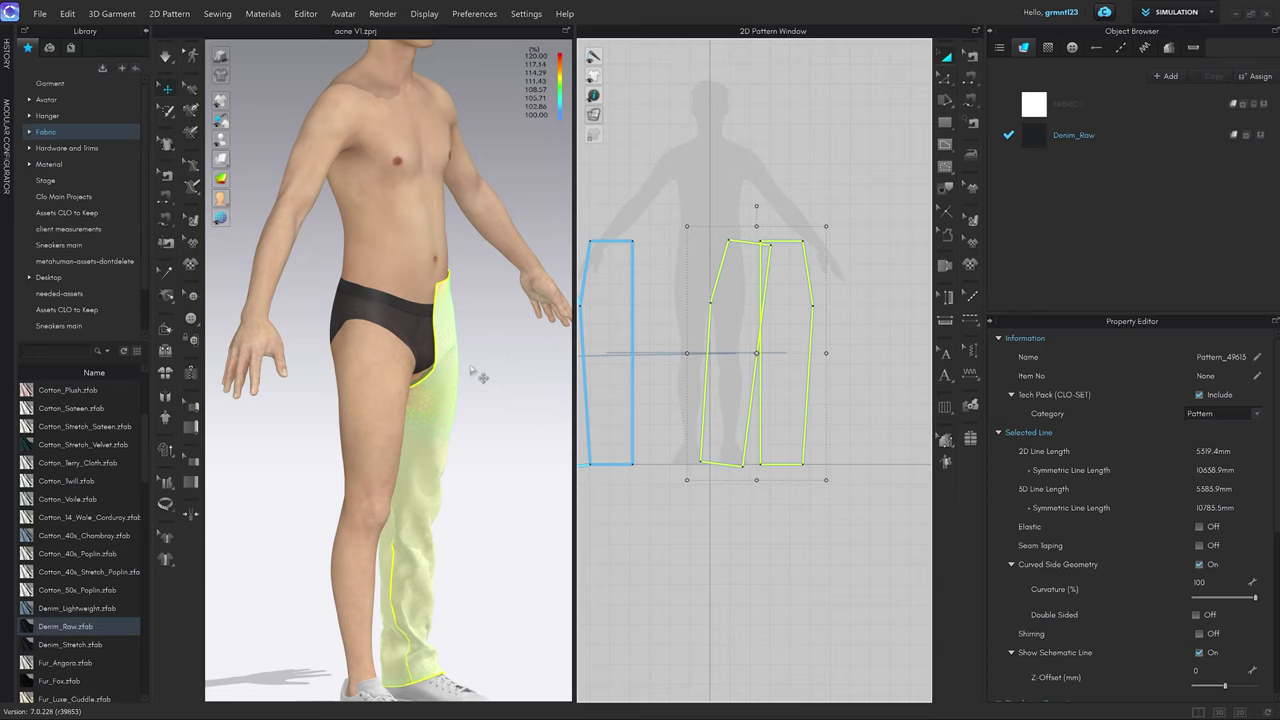
Hide the avatar, clear the selection and examine the strain around the crotch point inside the visible leg.
{"action": "right_click_drag", "start_coordinate": [477, 374], "coordinate": [466, 391]}
{"action": "middle_click_drag", "start_coordinate": [466, 391], "coordinate": [449, 320]}
{"action": "scroll", "coordinate": [426, 283], "scroll_direction": "down", "scroll_amount": 2}
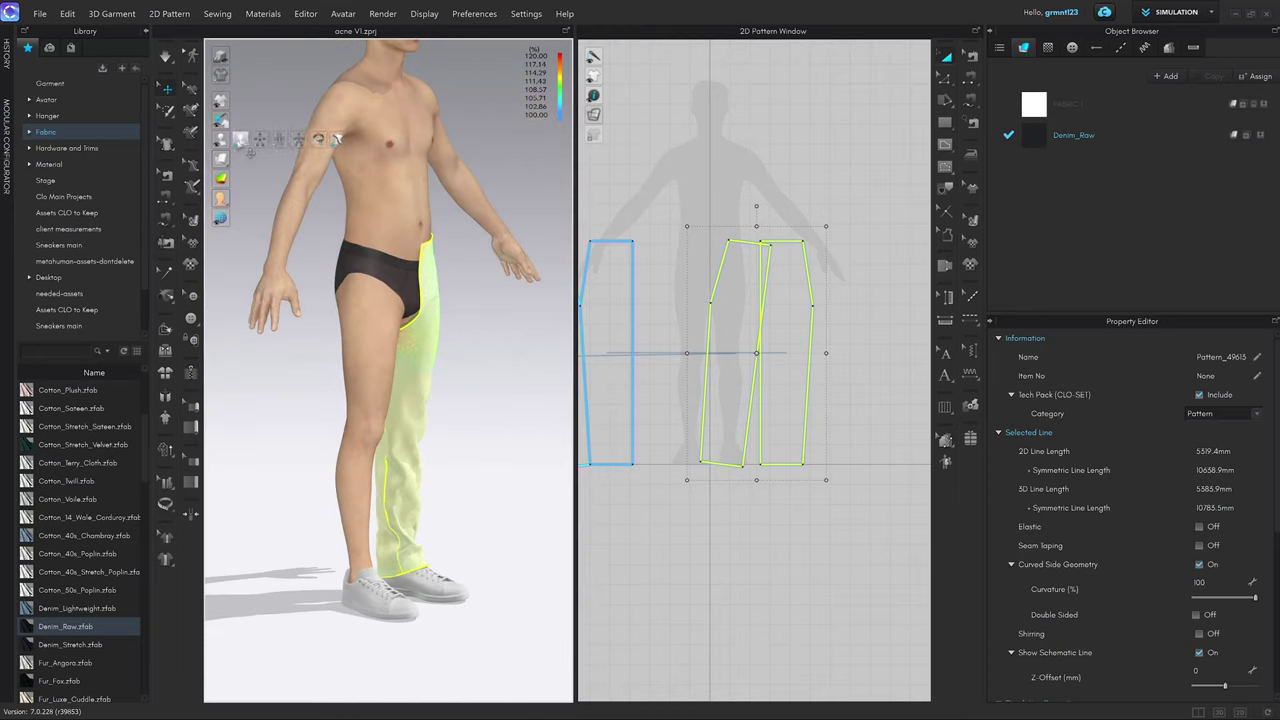
{"action": "left_click", "coordinate": [241, 141]}
{"action": "scroll", "coordinate": [412, 325], "scroll_direction": "up", "scroll_amount": 4}
{"action": "left_click", "coordinate": [524, 406]}
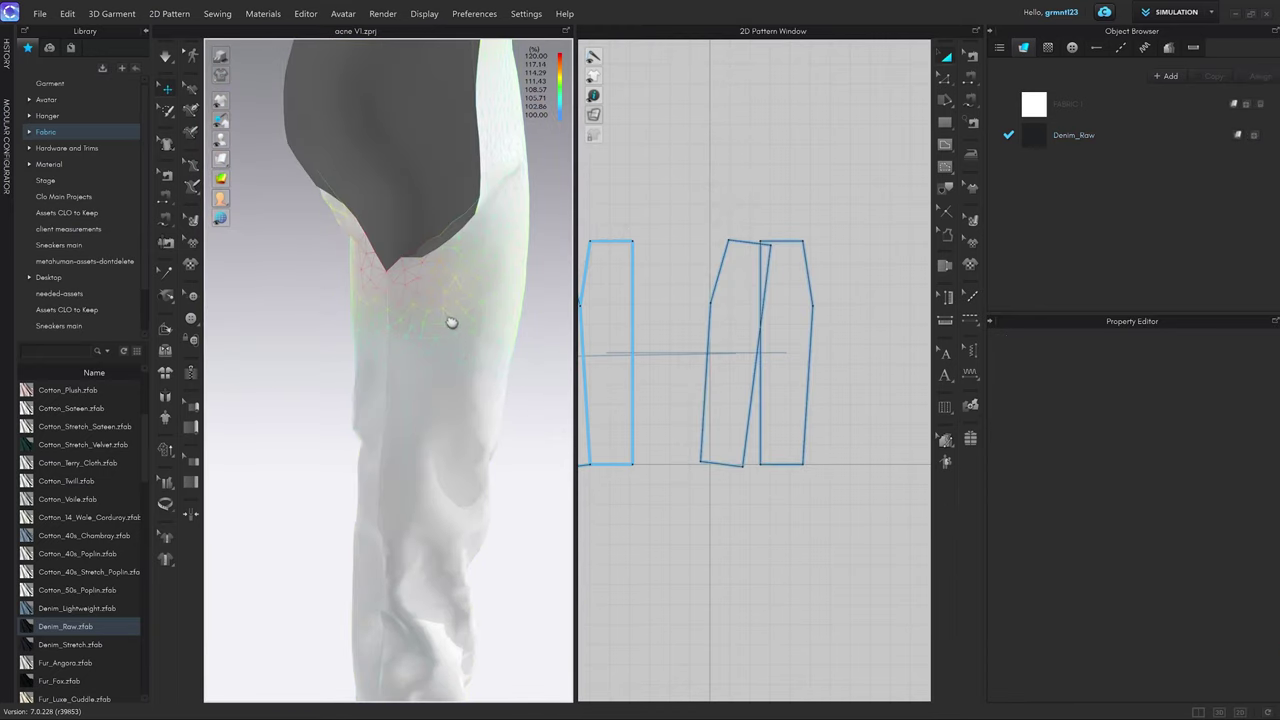
{"action": "right_click_drag", "start_coordinate": [451, 323], "coordinate": [520, 357]}
{"action": "scroll", "coordinate": [518, 357], "scroll_direction": "up", "scroll_amount": 3}
{"action": "middle_click_drag", "start_coordinate": [434, 366], "coordinate": [406, 374]}
{"action": "right_click_drag", "start_coordinate": [356, 297], "coordinate": [416, 312]}
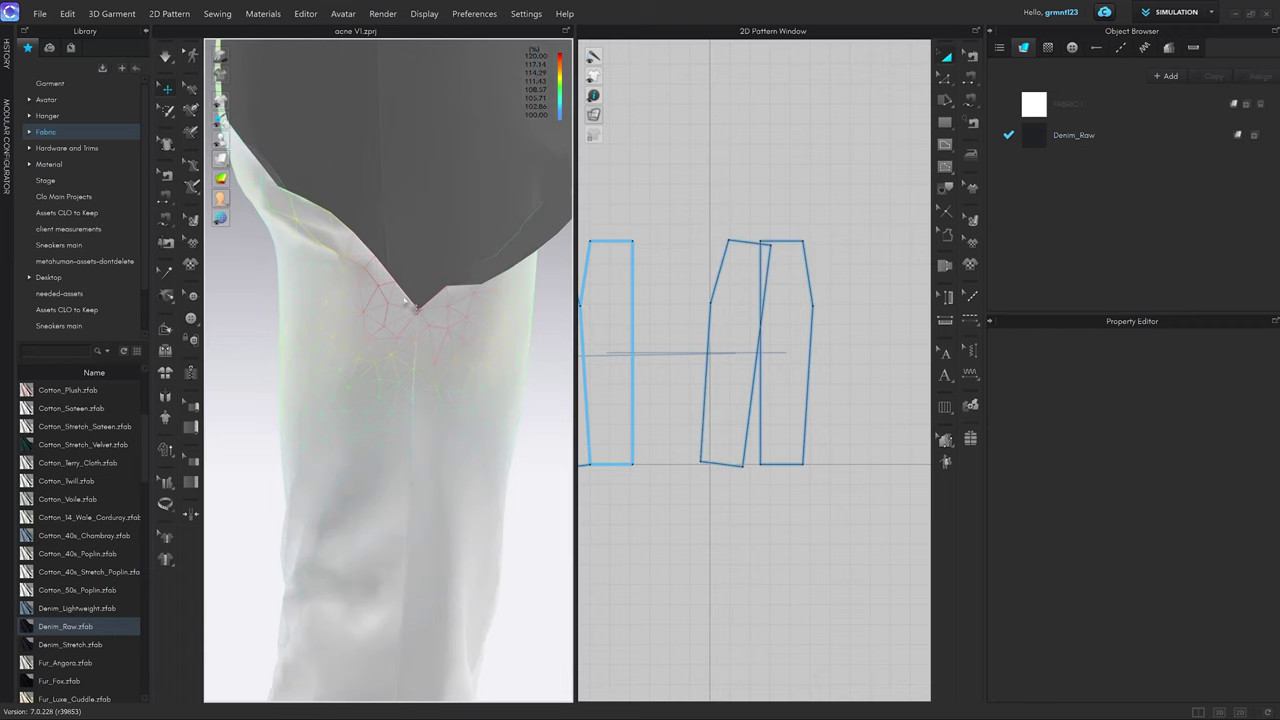
{"action": "scroll", "coordinate": [771, 312], "scroll_direction": "up", "scroll_amount": 3}
{"action": "scroll", "coordinate": [786, 329], "scroll_direction": "down", "scroll_amount": 3}
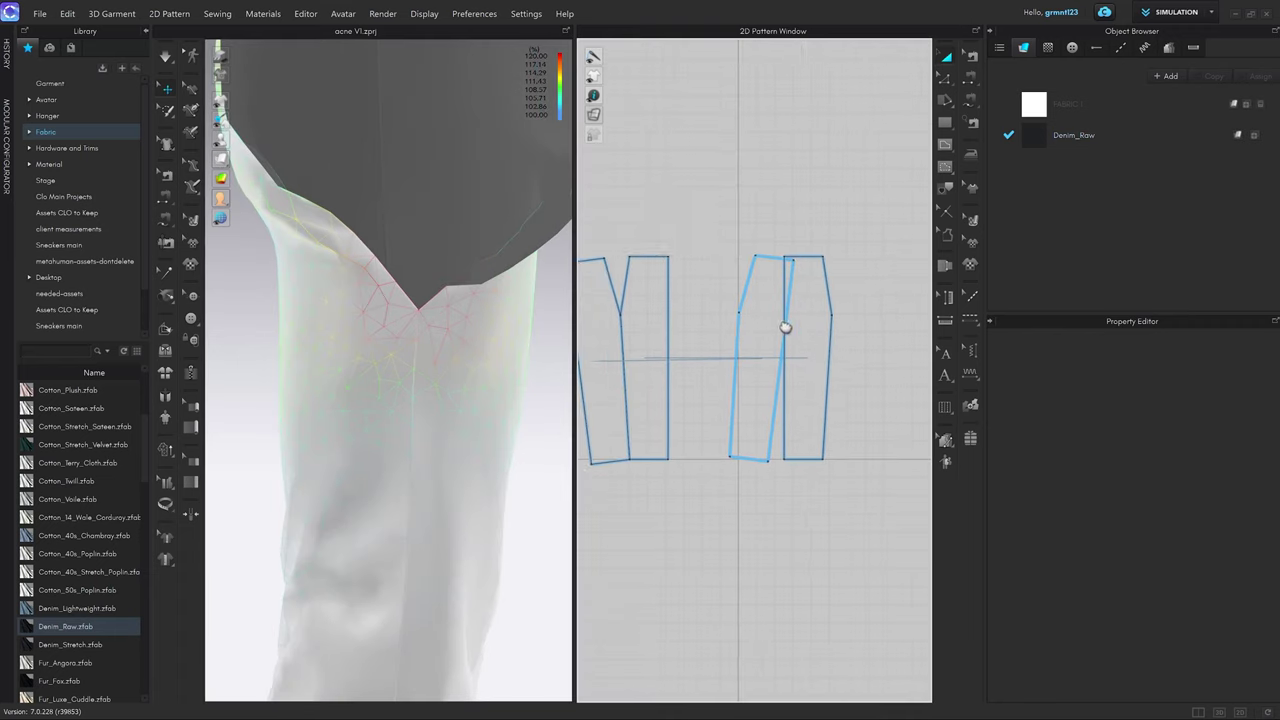
Add a curve point on the upright leg piece's slanted crotch line, about 220 mm from its waist end.
{"action": "scroll", "coordinate": [749, 317], "scroll_direction": "up", "scroll_amount": 5}
{"action": "scroll", "coordinate": [763, 291], "scroll_direction": "up", "scroll_amount": 3}
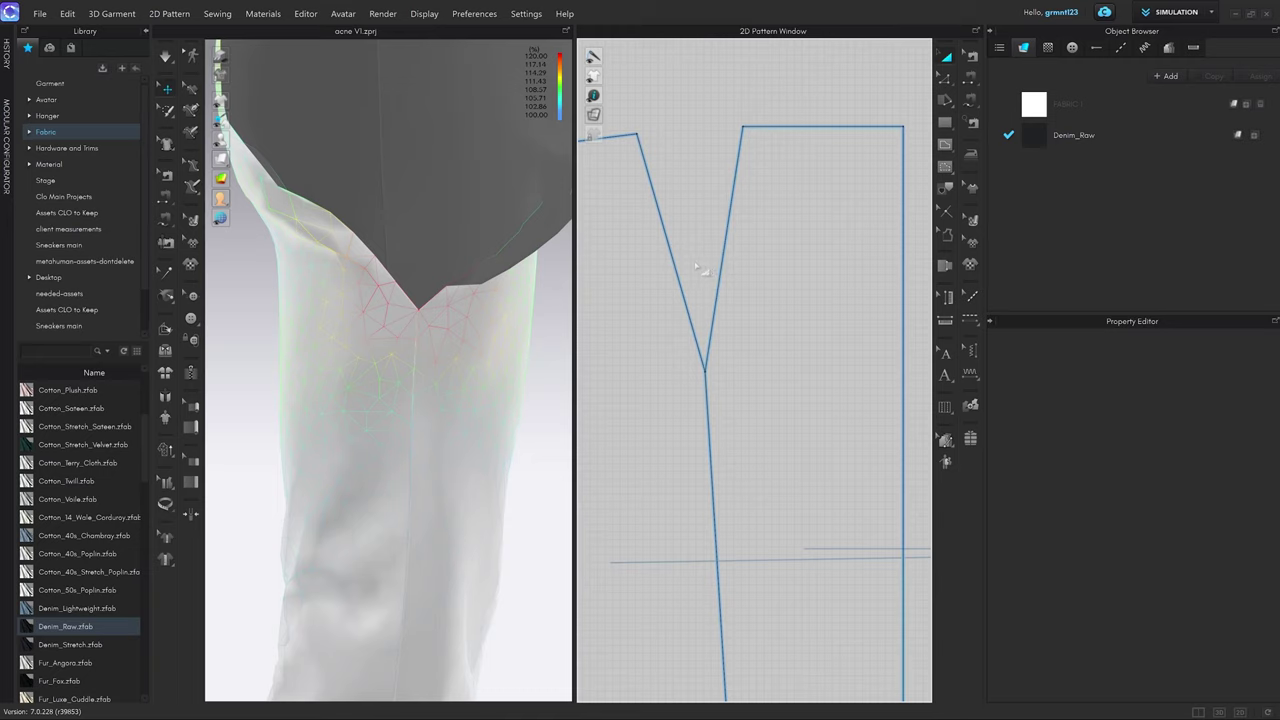
{"action": "key", "text": "v"}
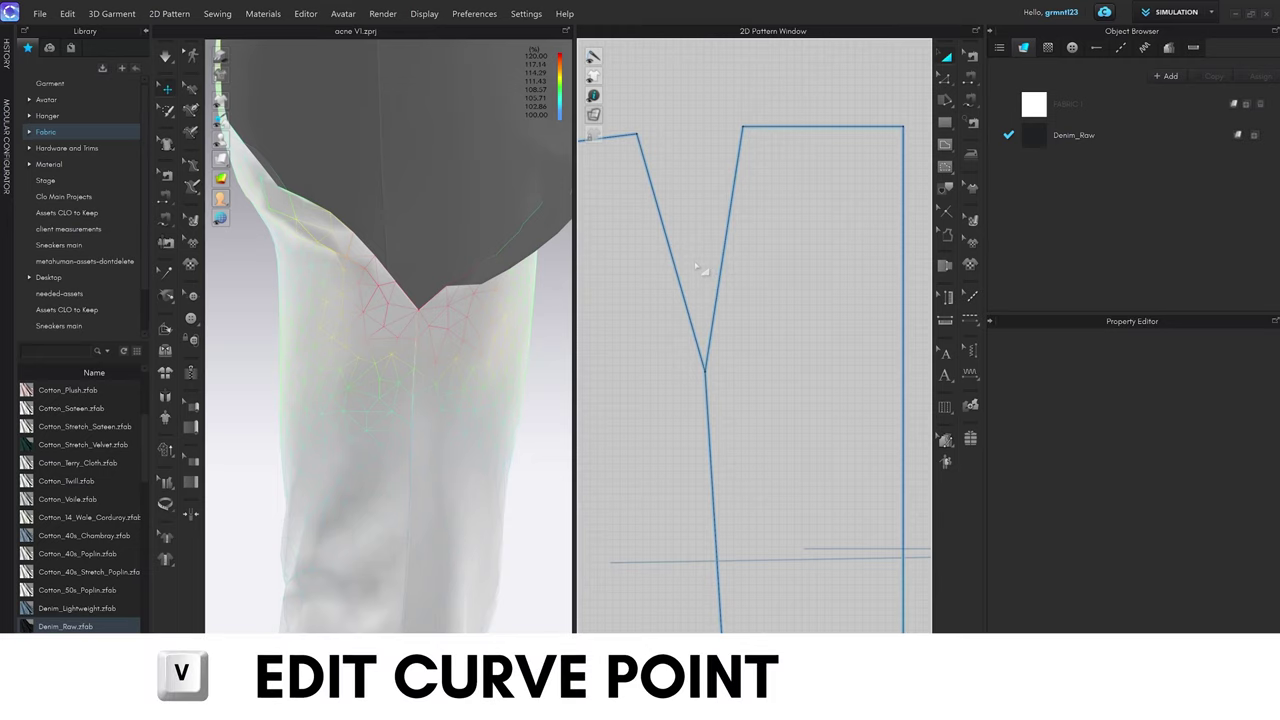
{"action": "key", "text": "v"}
{"action": "left_click", "coordinate": [725, 318]}
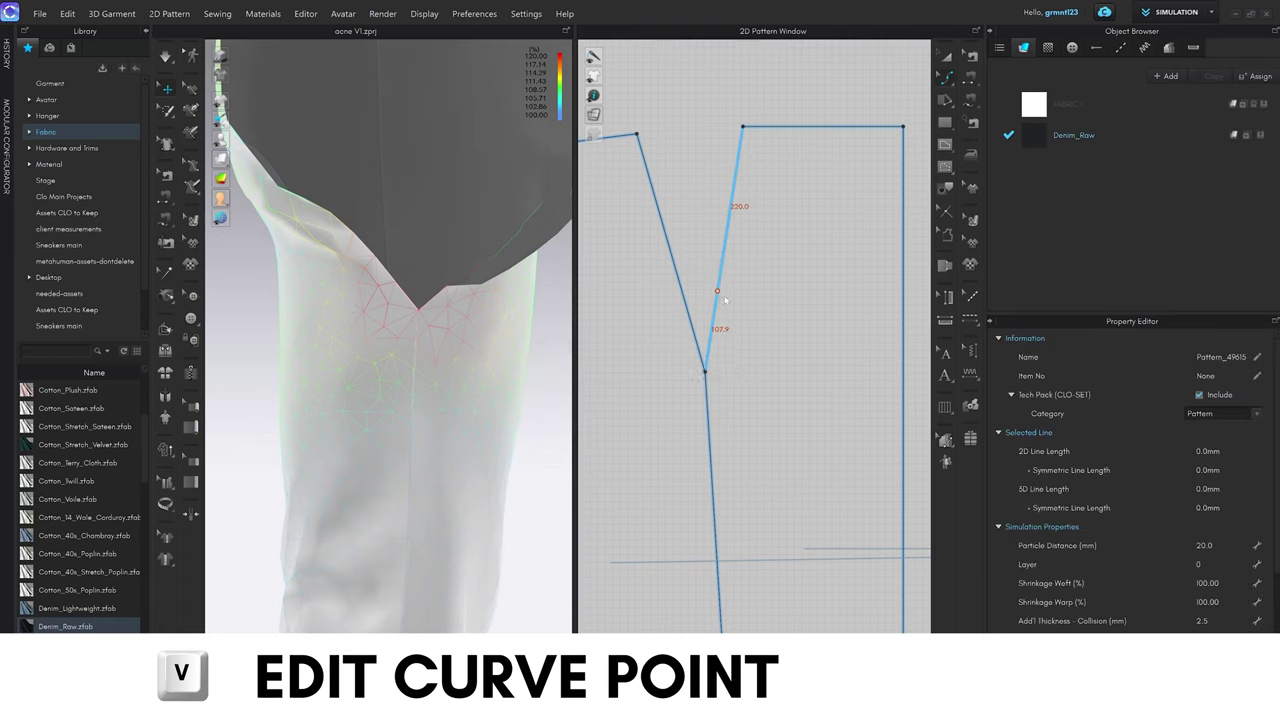
{"action": "key", "text": "v"}
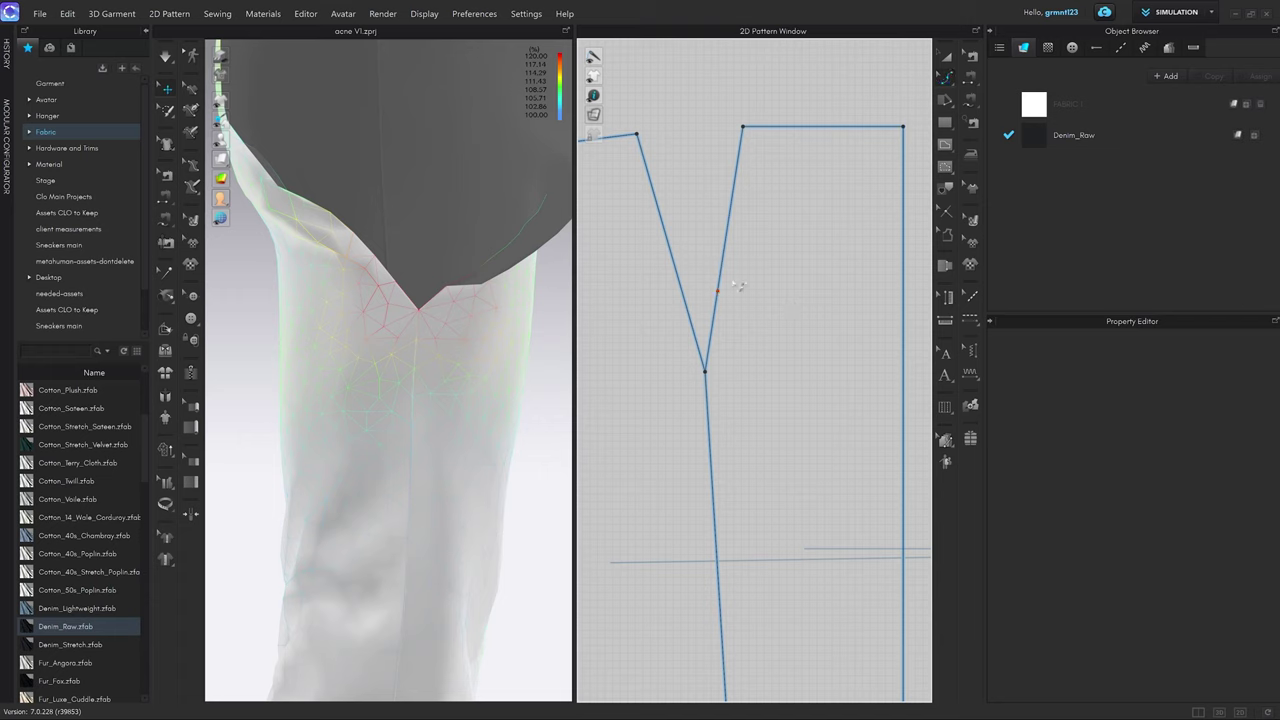
Move the curve point beside the crotch corner to bend the crotch line into a curve about 374 mm long.
{"action": "left_click_drag", "start_coordinate": [720, 296], "coordinate": [706, 378]}
{"action": "scroll", "coordinate": [726, 378], "scroll_direction": "up", "scroll_amount": 2}
{"action": "scroll", "coordinate": [725, 377], "scroll_direction": "up", "scroll_amount": 2}
{"action": "scroll", "coordinate": [762, 359], "scroll_direction": "down", "scroll_amount": 4}
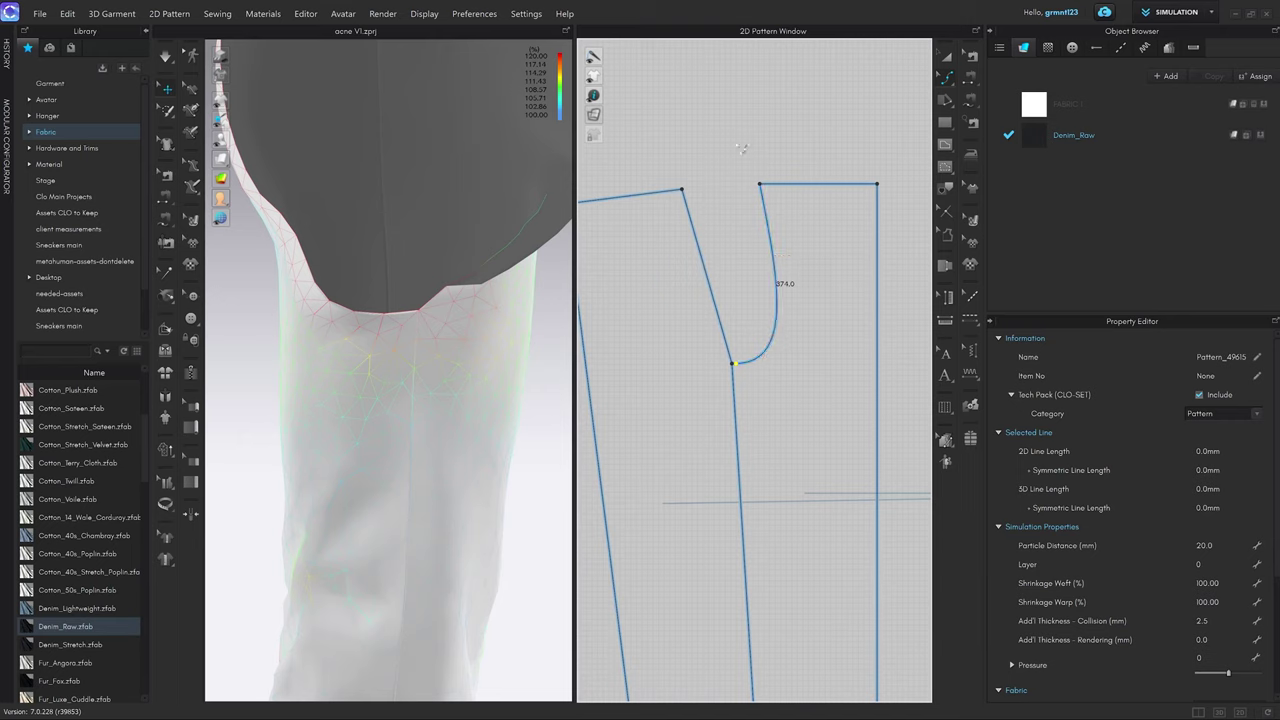
Show the hidden pieces of the other trouser leg in the 3D view.
{"action": "scroll", "coordinate": [472, 340], "scroll_direction": "down", "scroll_amount": 5}
{"action": "right_click_drag", "start_coordinate": [472, 340], "coordinate": [403, 346]}
{"action": "key", "text": "shift+q"}
Examine the deeply curved crotch seam and its strain on the complete trousers from the front and back.
{"action": "scroll", "coordinate": [437, 346], "scroll_direction": "up", "scroll_amount": 3}
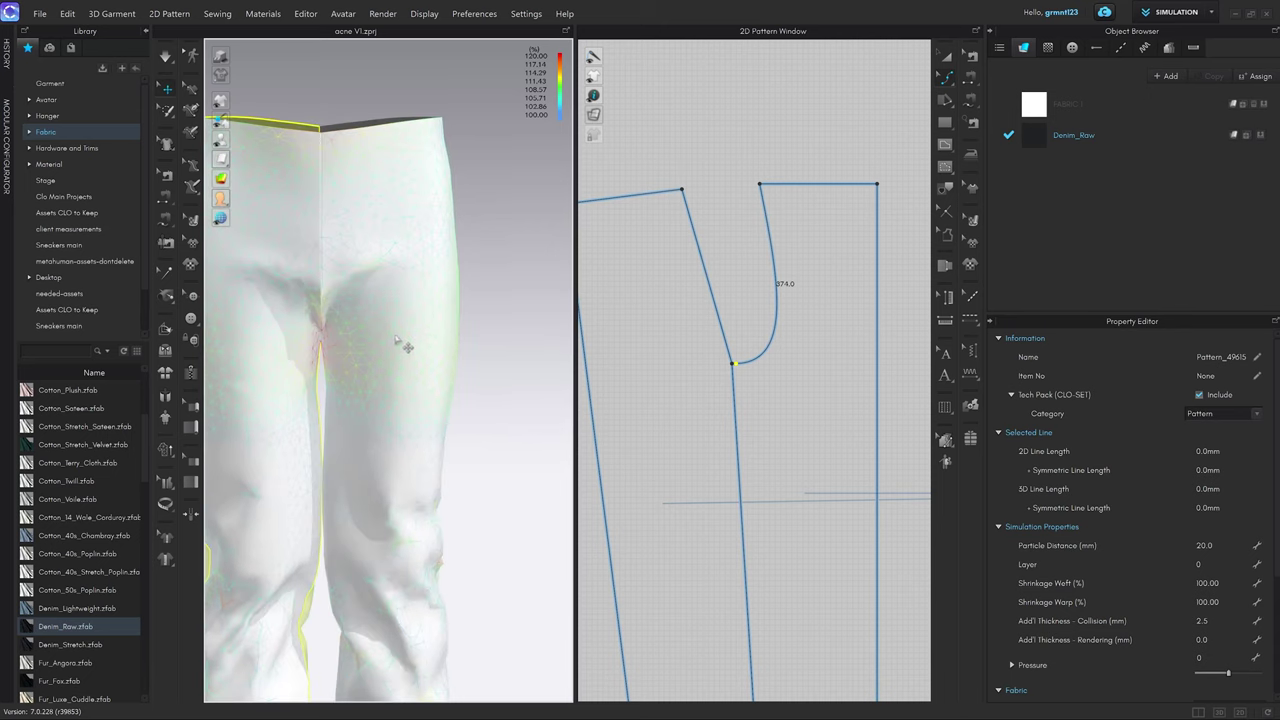
{"action": "scroll", "coordinate": [405, 345], "scroll_direction": "down", "scroll_amount": 4}
{"action": "middle_click_drag", "start_coordinate": [410, 342], "coordinate": [454, 340]}
{"action": "right_click_drag", "start_coordinate": [454, 340], "coordinate": [505, 340]}
{"action": "scroll", "coordinate": [811, 337], "scroll_direction": "down", "scroll_amount": 2}
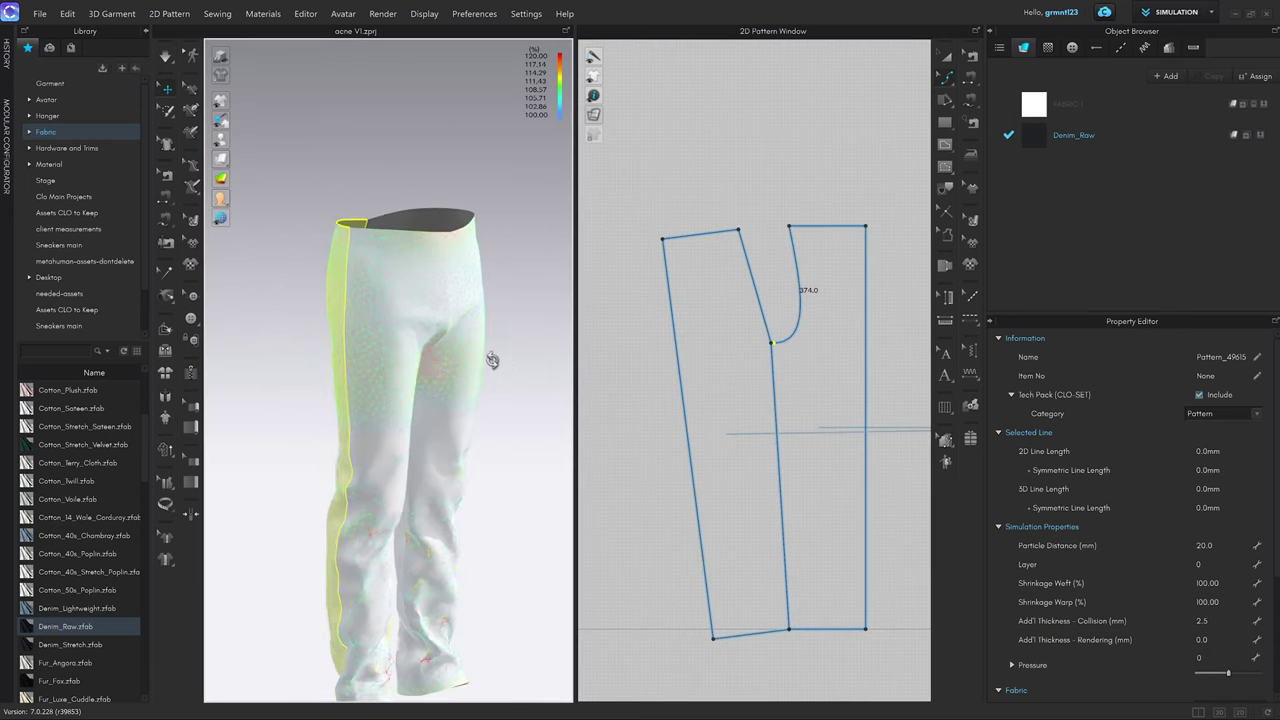
{"action": "scroll", "coordinate": [491, 350], "scroll_direction": "up", "scroll_amount": 5}
{"action": "scroll", "coordinate": [412, 333], "scroll_direction": "up", "scroll_amount": 3}
{"action": "scroll", "coordinate": [412, 333], "scroll_direction": "down", "scroll_amount": 4}
{"action": "middle_click_drag", "start_coordinate": [423, 331], "coordinate": [384, 342]}
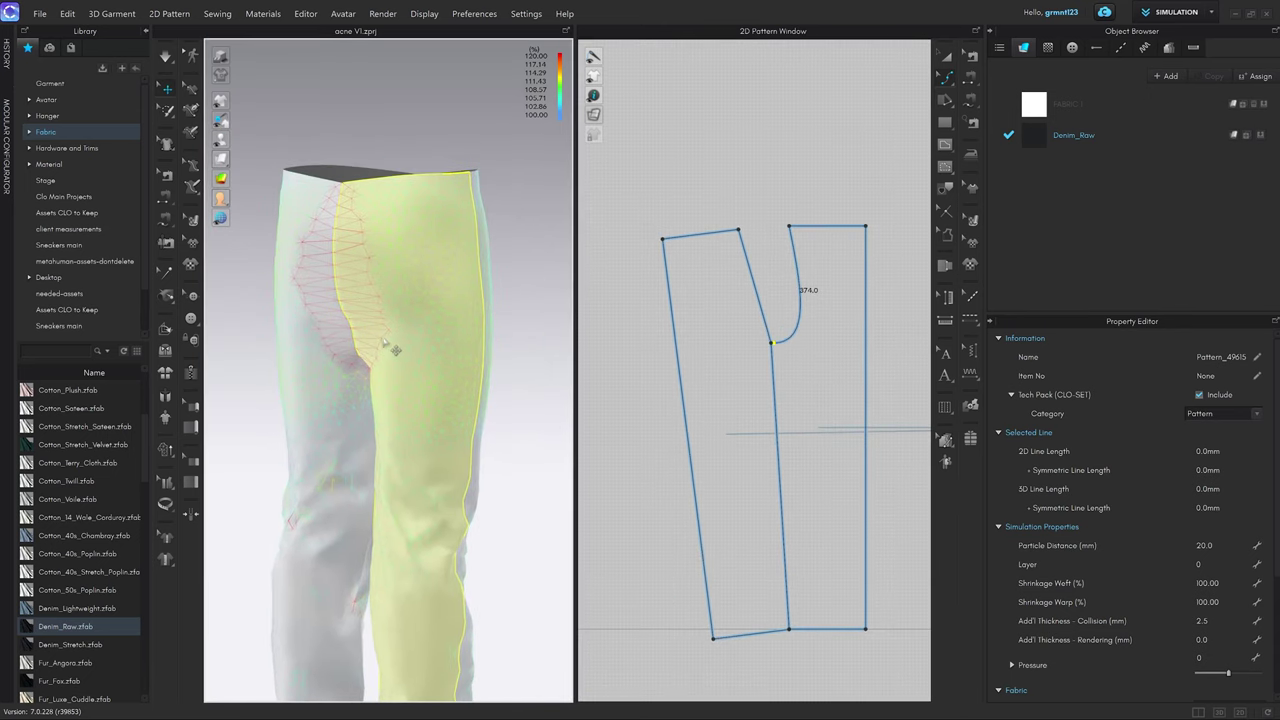
{"action": "right_click_drag", "start_coordinate": [387, 310], "coordinate": [346, 361]}
{"action": "middle_click_drag", "start_coordinate": [346, 361], "coordinate": [467, 366]}
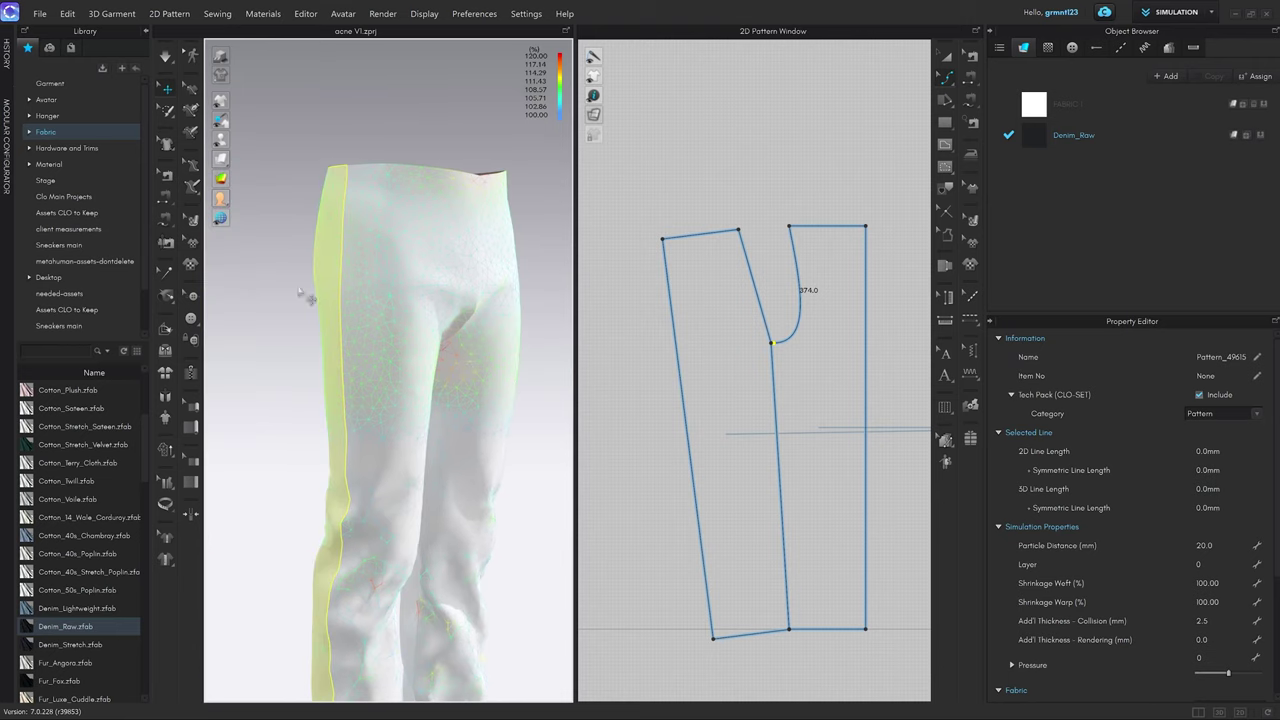
Simulate the trousers with the deep crotch curve and inspect the resulting strain around the seat.
{"action": "right_click_drag", "start_coordinate": [298, 292], "coordinate": [222, 302]}
{"action": "key", "text": "space"}
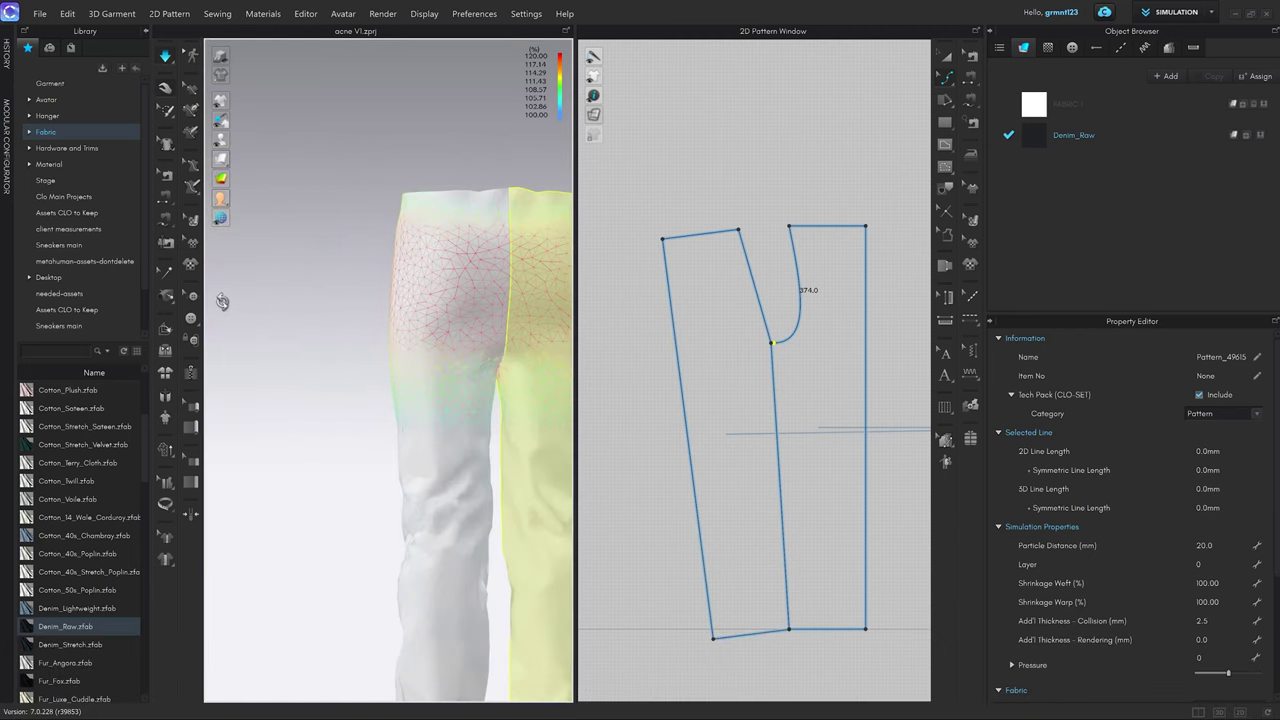
{"action": "right_click_drag", "start_coordinate": [509, 337], "coordinate": [735, 349]}
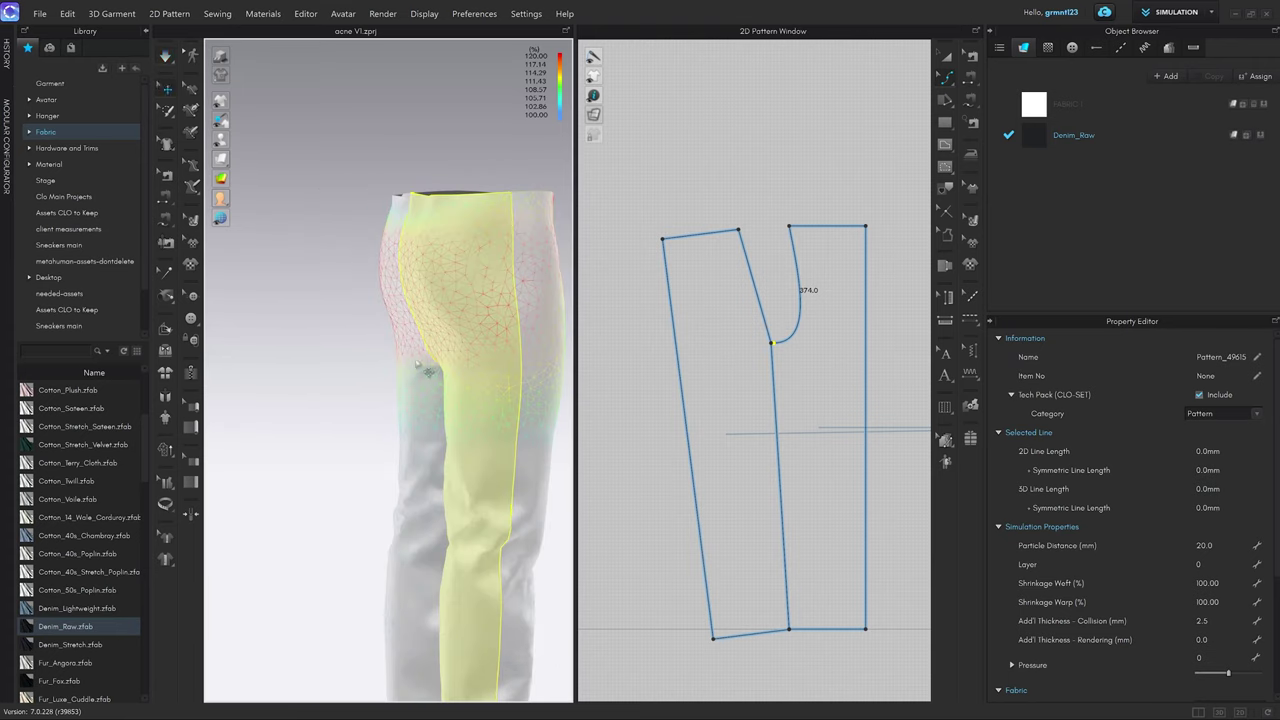
{"action": "scroll", "coordinate": [417, 365], "scroll_direction": "down", "scroll_amount": 1}
{"action": "middle_click_drag", "start_coordinate": [412, 364], "coordinate": [352, 359]}
Add a second curve point on the crotch curve and move it about 57.7 mm inward, making the curve about 345.8 mm long.
{"action": "scroll", "coordinate": [776, 302], "scroll_direction": "up", "scroll_amount": 6}
{"action": "left_click", "coordinate": [802, 323]}
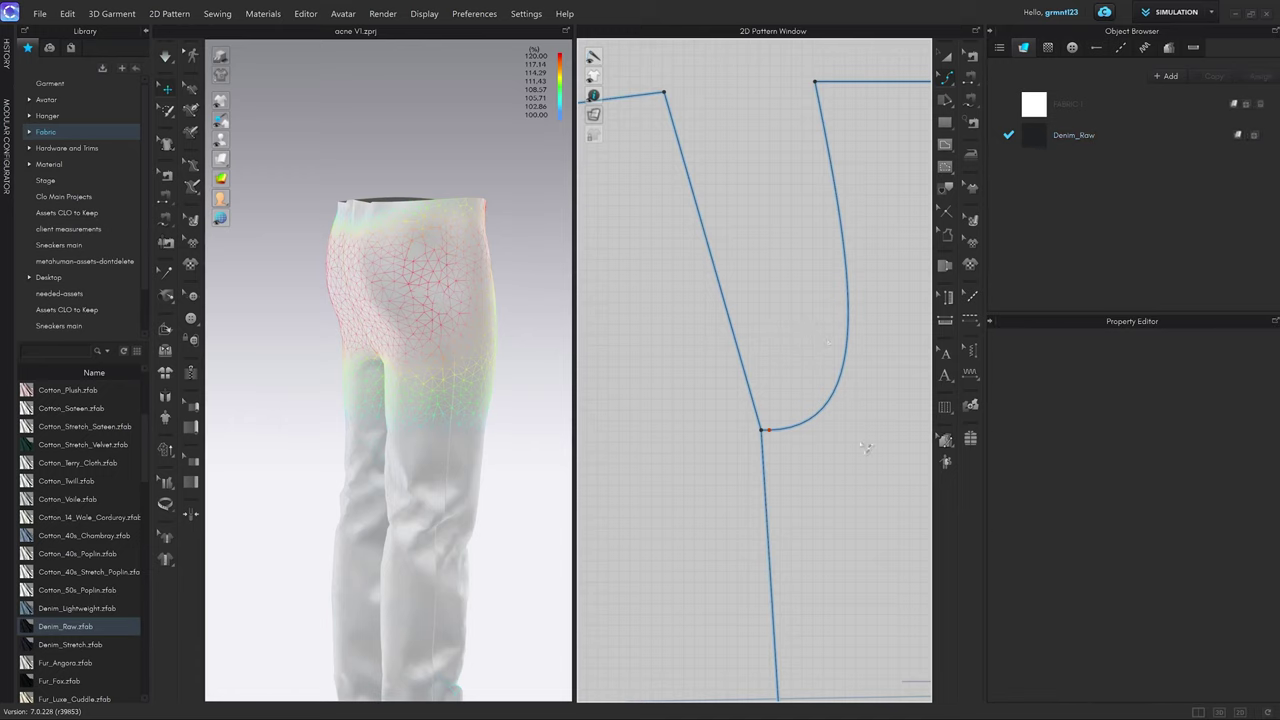
{"action": "left_click", "coordinate": [834, 391]}
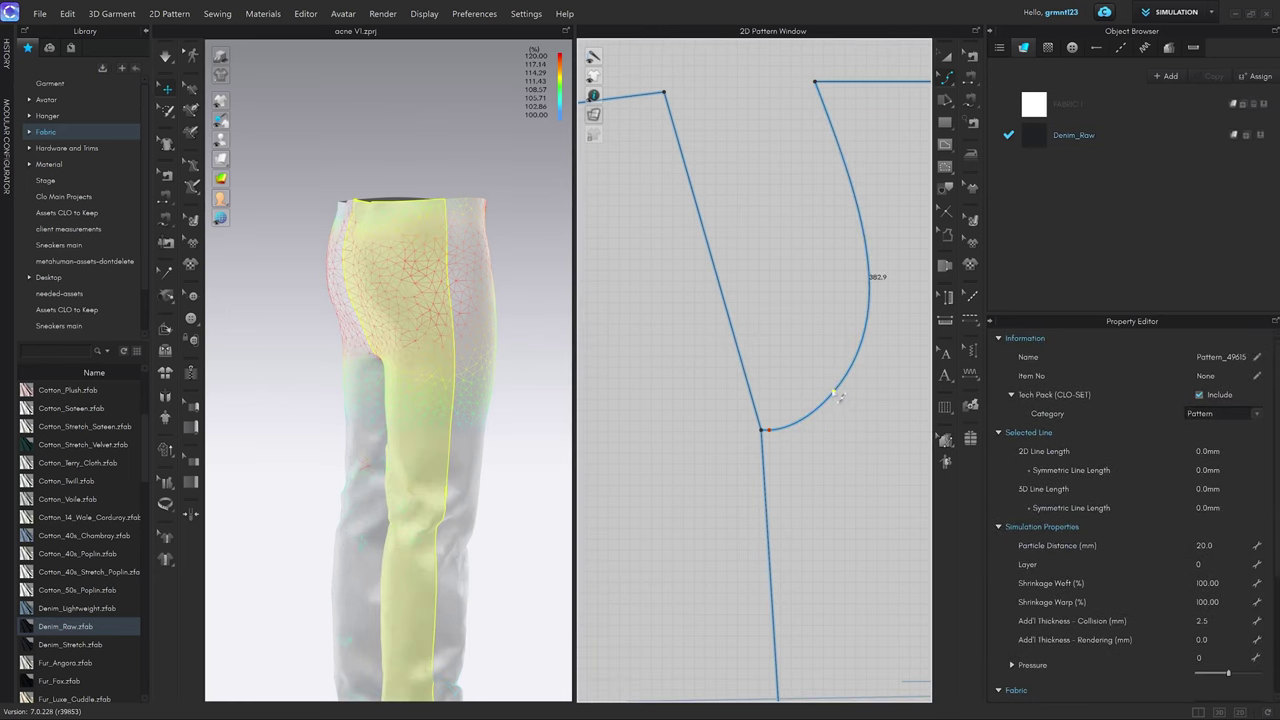
{"action": "left_click_drag", "start_coordinate": [838, 398], "coordinate": [815, 346]}
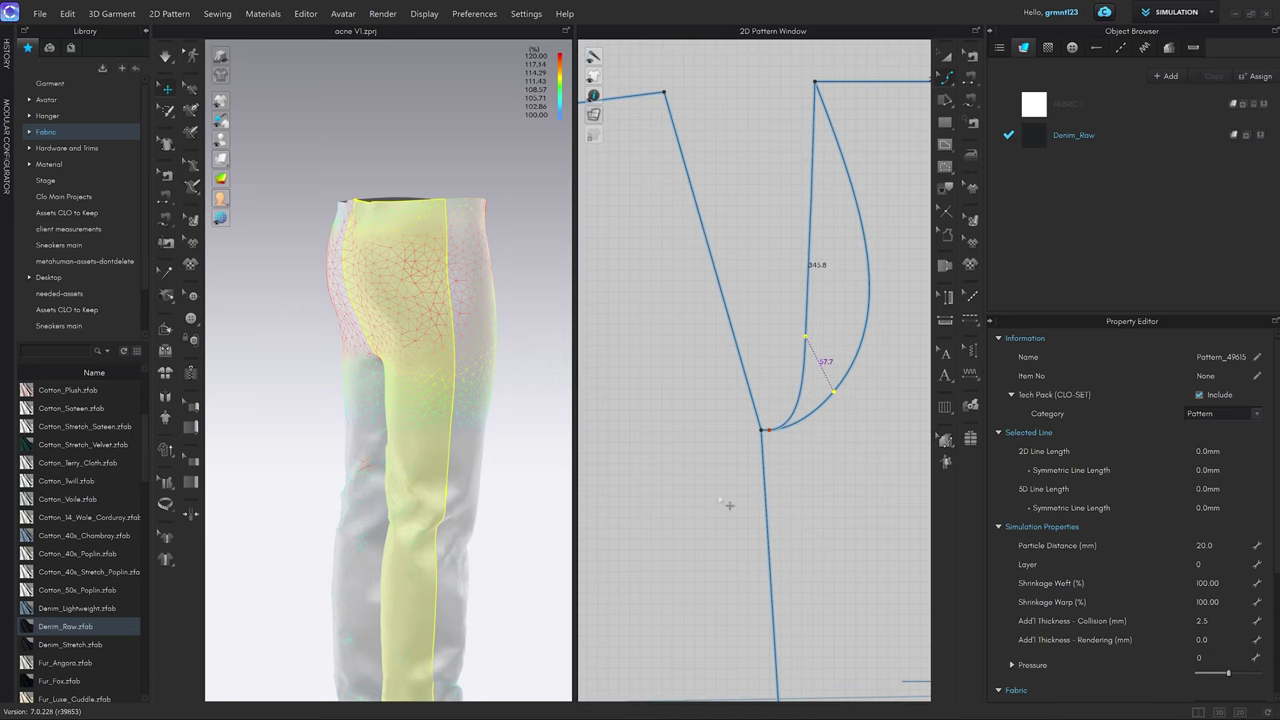
Simulate the trousers with the shallower crotch curve and pull the cloth upward at the waist seam to settle it.
{"action": "scroll", "coordinate": [800, 445], "scroll_direction": "down", "scroll_amount": 4}
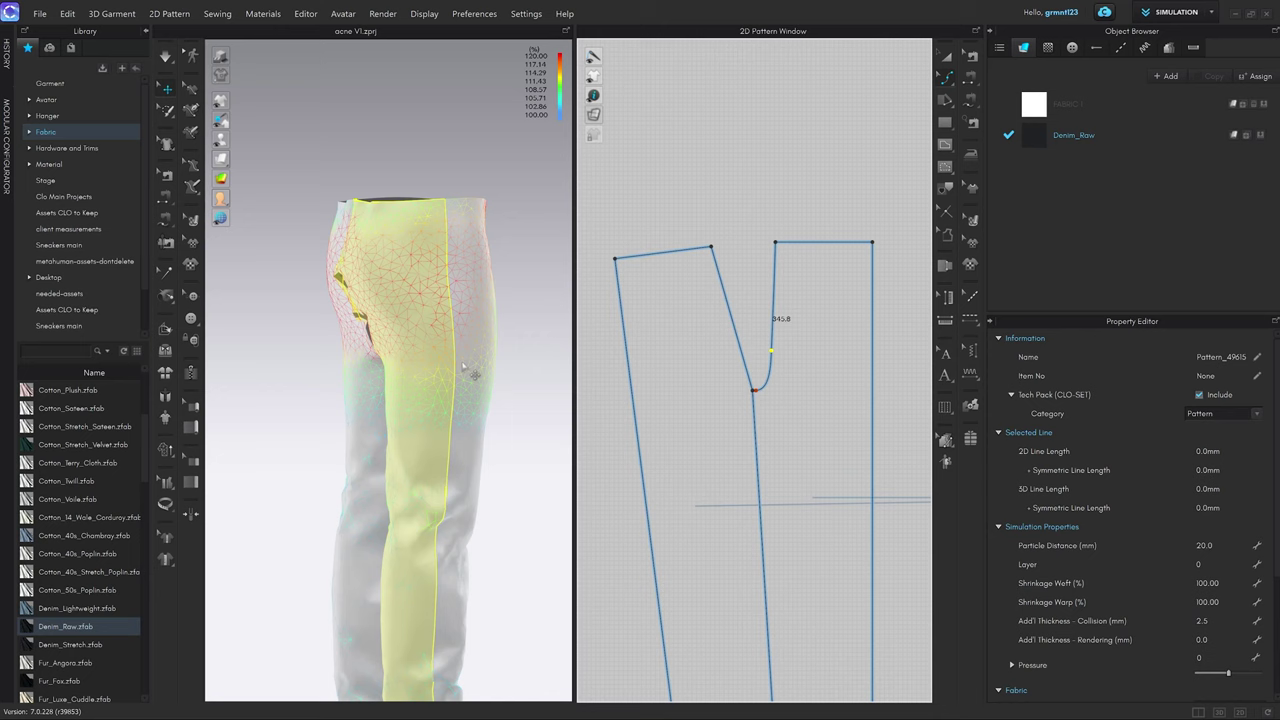
{"action": "key", "text": "space"}
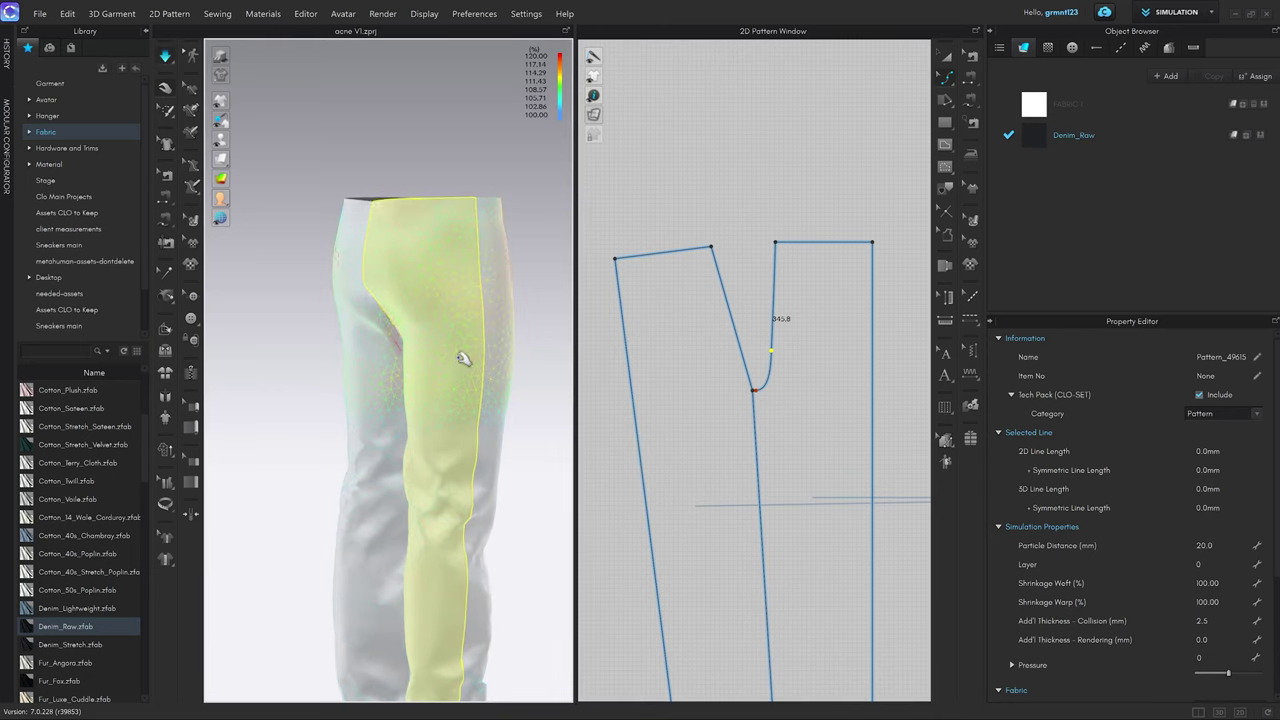
{"action": "left_click_drag", "start_coordinate": [465, 331], "coordinate": [508, 320]}
{"action": "right_click_drag", "start_coordinate": [490, 329], "coordinate": [404, 311]}
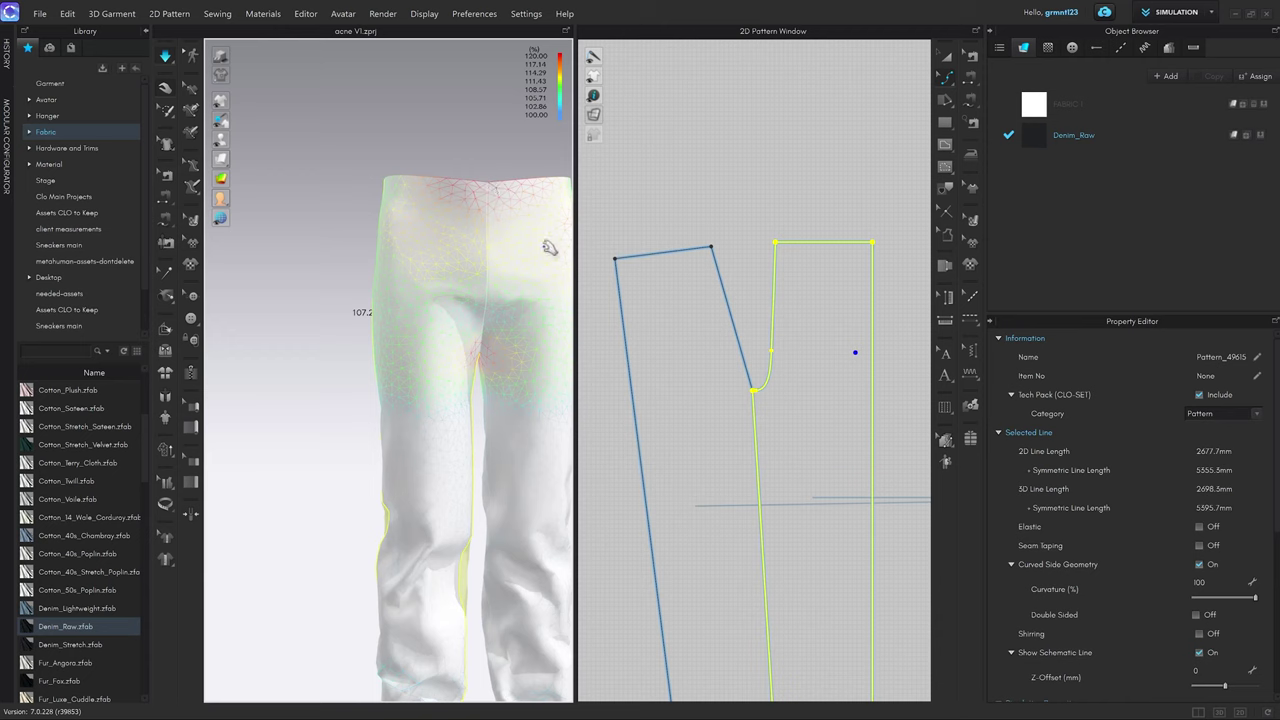
{"action": "left_click_drag", "start_coordinate": [491, 251], "coordinate": [493, 192]}
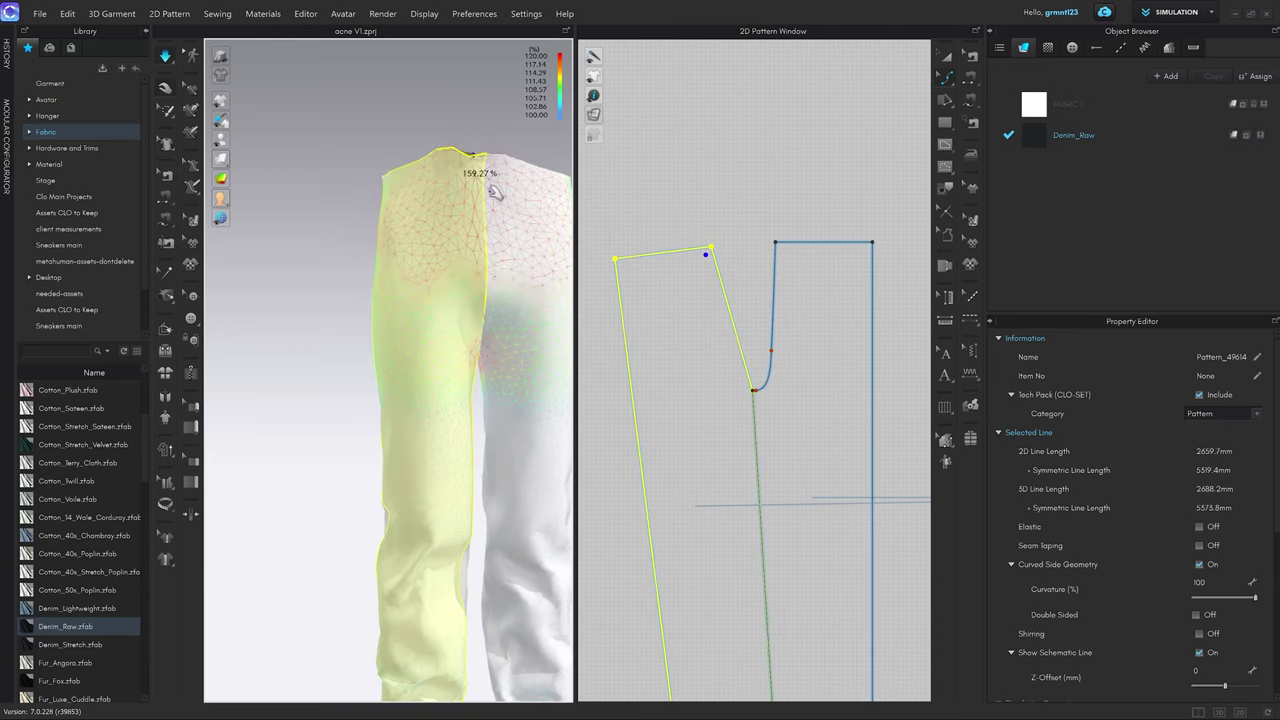
{"action": "right_click_drag", "start_coordinate": [493, 192], "coordinate": [483, 309]}
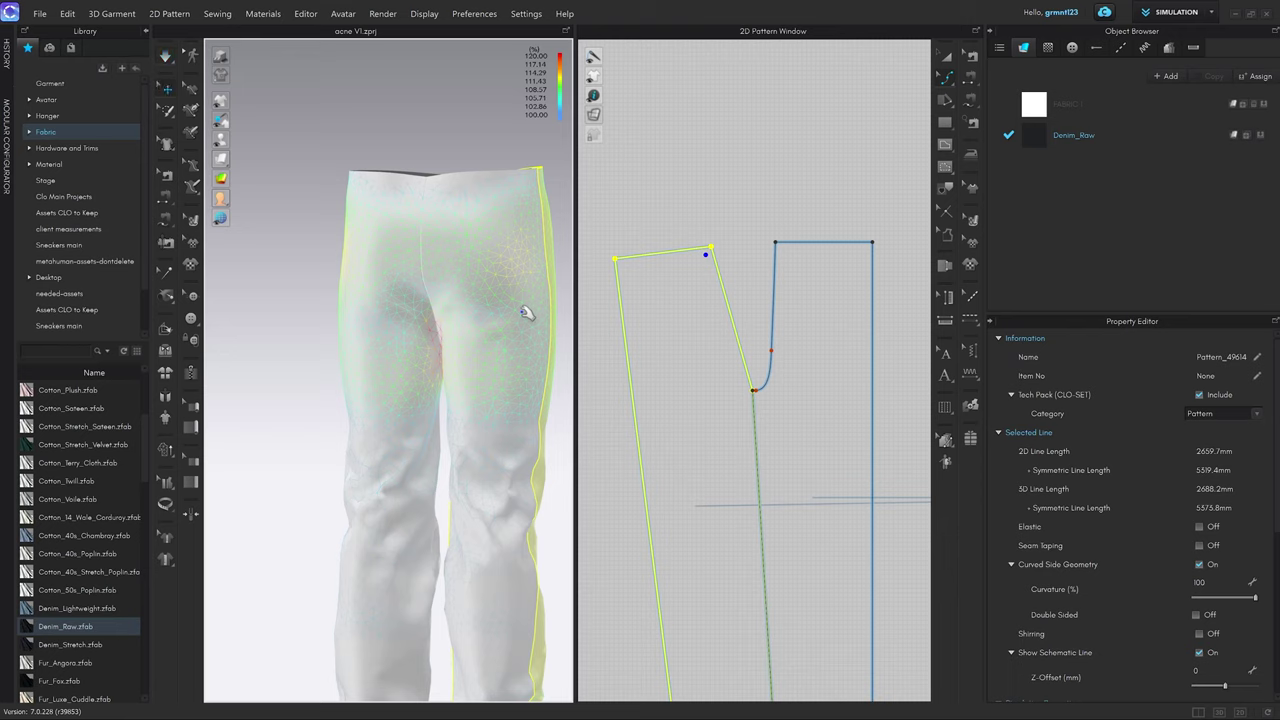
Isolate one trouser leg in the 3D view and examine the strain around its reshaped crotch curve.
{"action": "right_click_drag", "start_coordinate": [483, 336], "coordinate": [446, 332]}
{"action": "left_click_drag", "start_coordinate": [422, 323], "coordinate": [411, 328]}
{"action": "right_click_drag", "start_coordinate": [411, 328], "coordinate": [419, 331]}
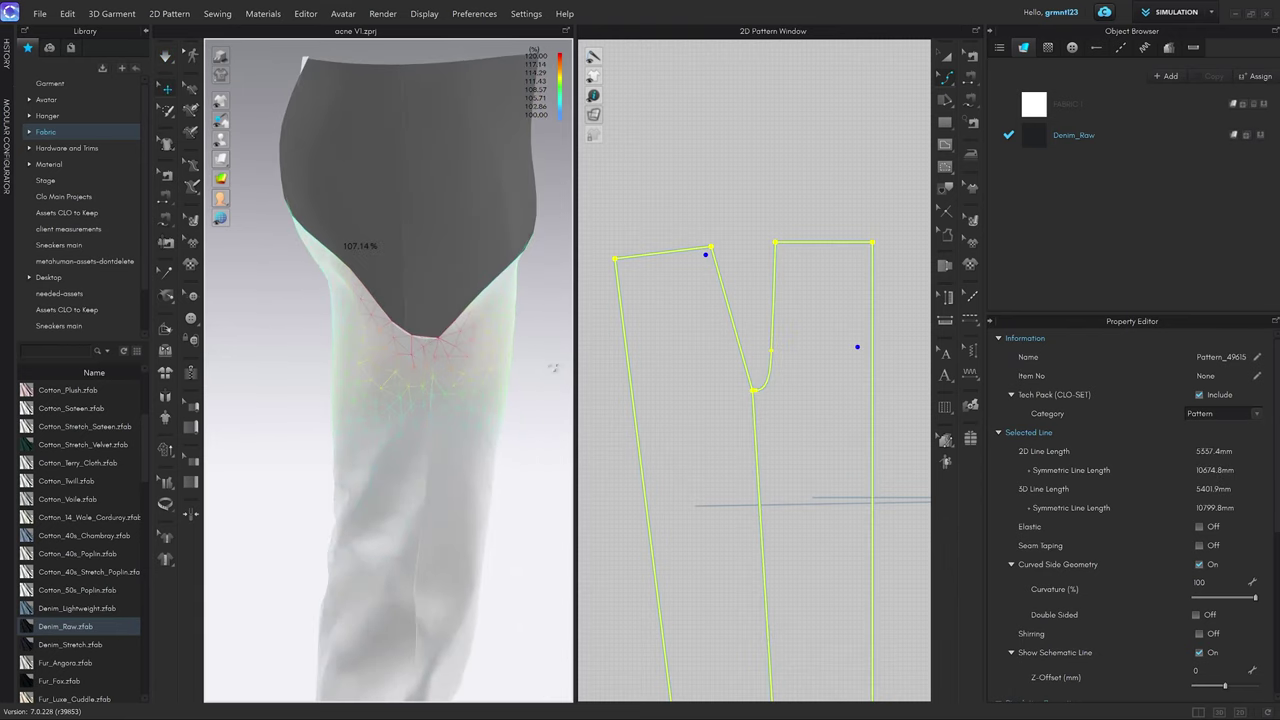
Add a curve point on the slanted straight crotch line and pull it down beside the crotch tip, making the line about 370.8 mm long.
{"action": "scroll", "coordinate": [421, 358], "scroll_direction": "up", "scroll_amount": 2}
{"action": "middle_click_drag", "start_coordinate": [423, 323], "coordinate": [415, 361]}
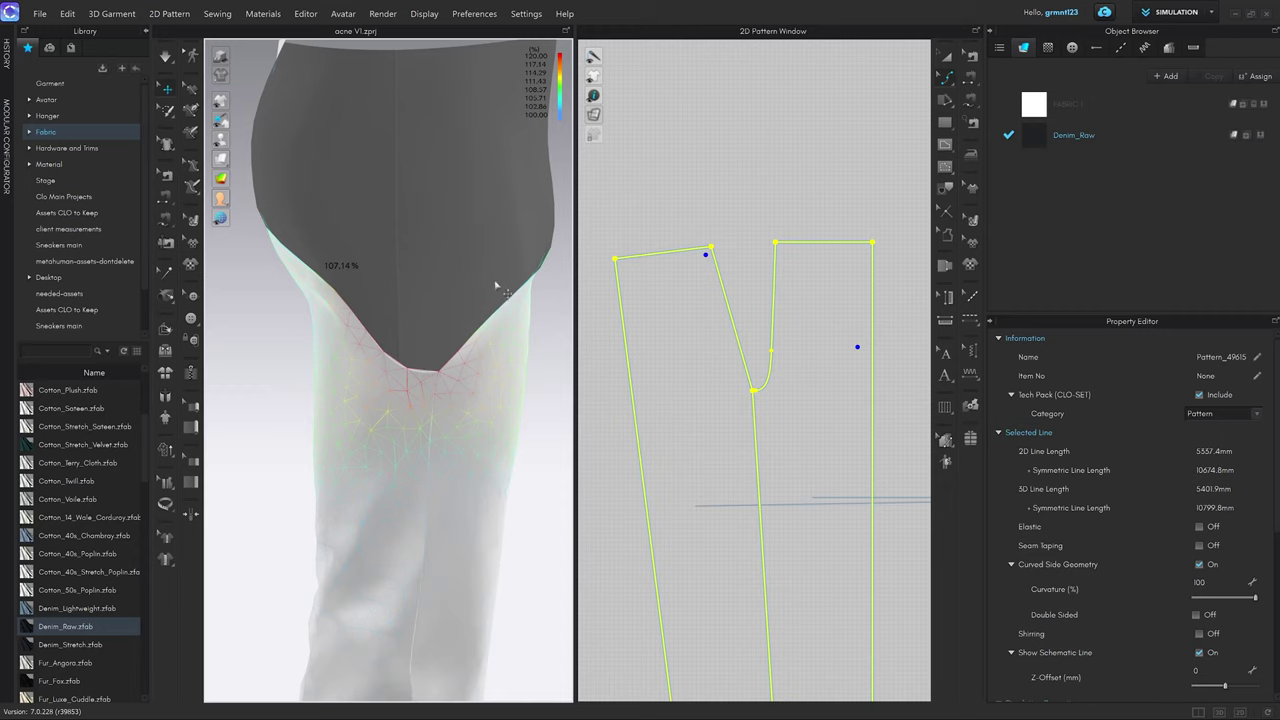
{"action": "left_click", "coordinate": [753, 330]}
{"action": "scroll", "coordinate": [754, 329], "scroll_direction": "up", "scroll_amount": 3}
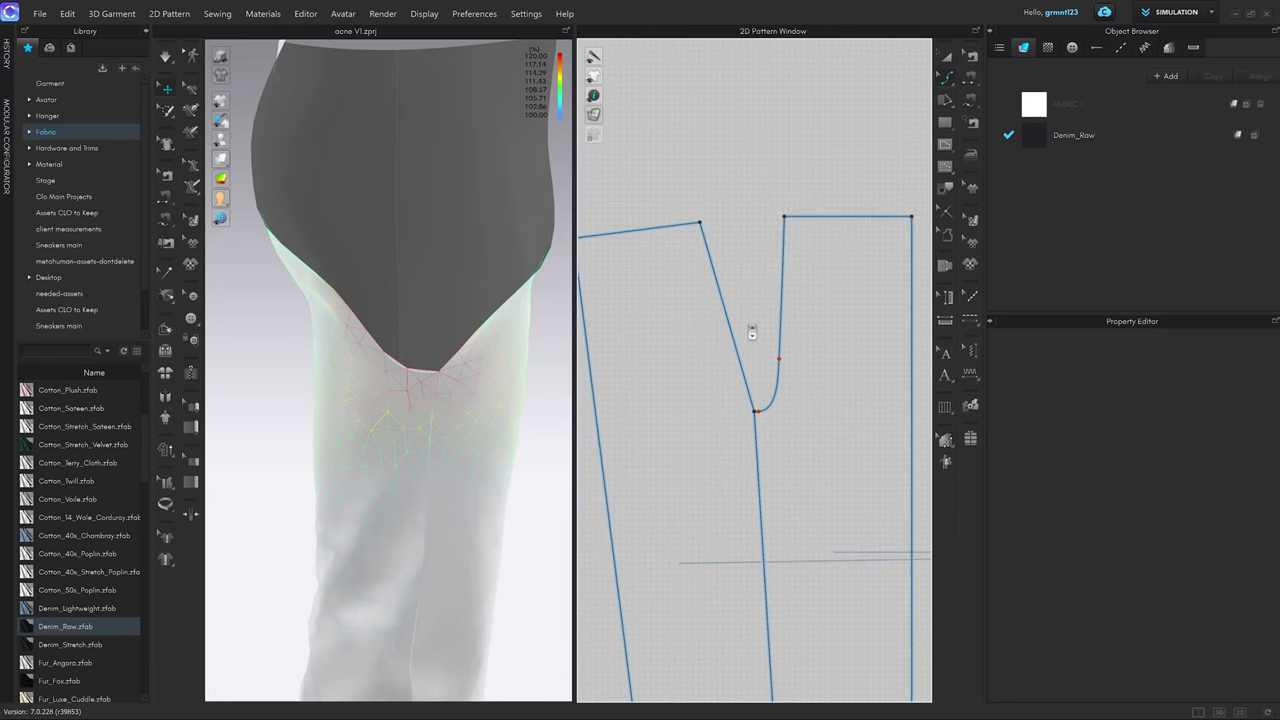
{"action": "right_click_drag", "start_coordinate": [500, 397], "coordinate": [358, 349]}
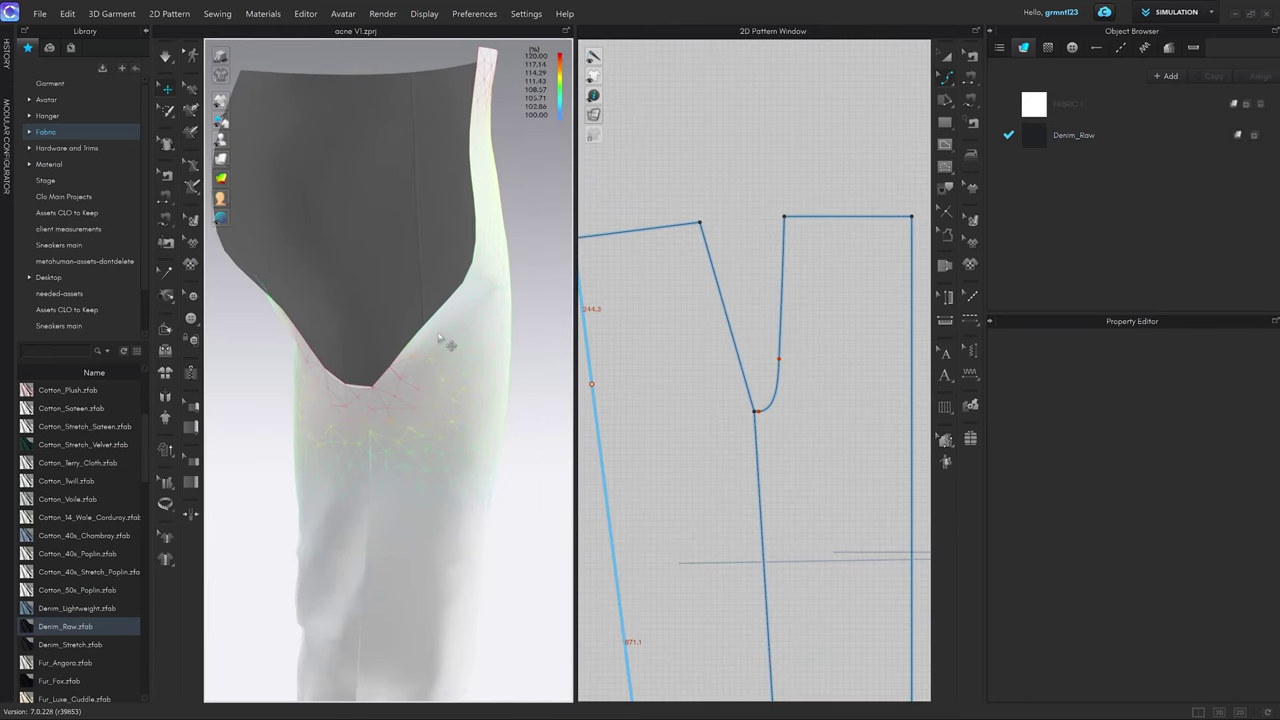
{"action": "scroll", "coordinate": [789, 387], "scroll_direction": "up", "scroll_amount": 2}
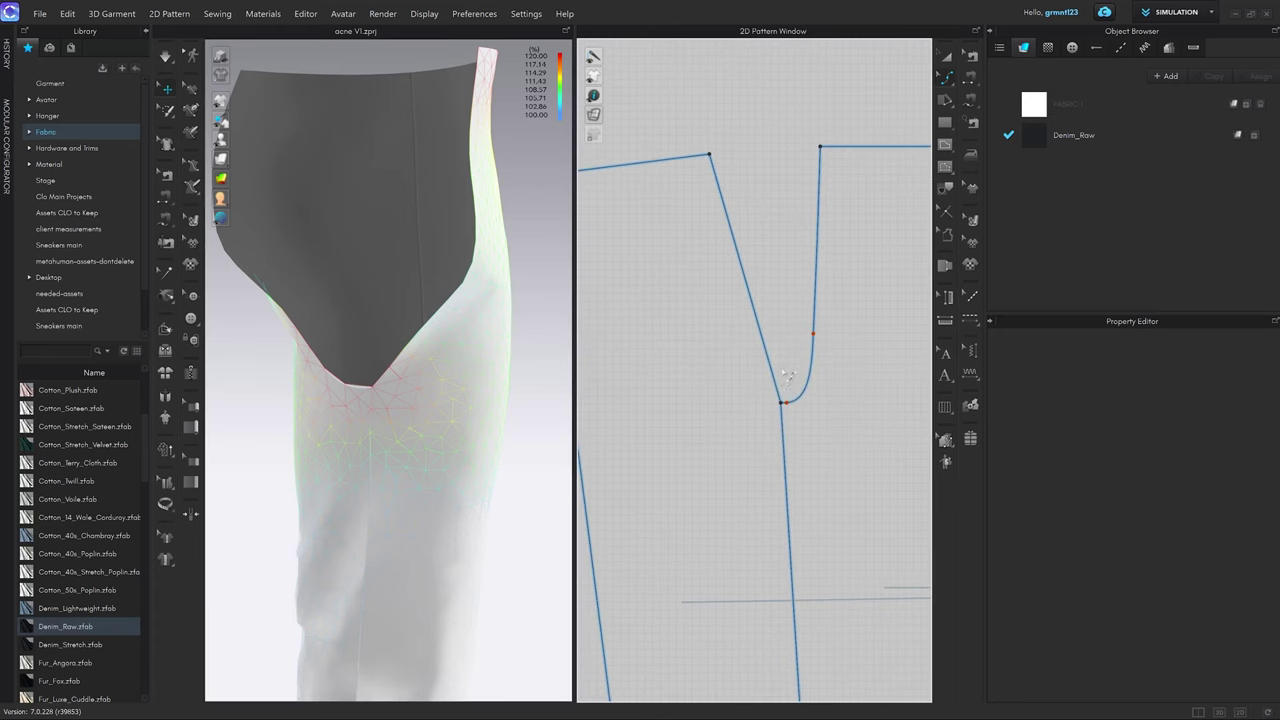
{"action": "left_click", "coordinate": [774, 365]}
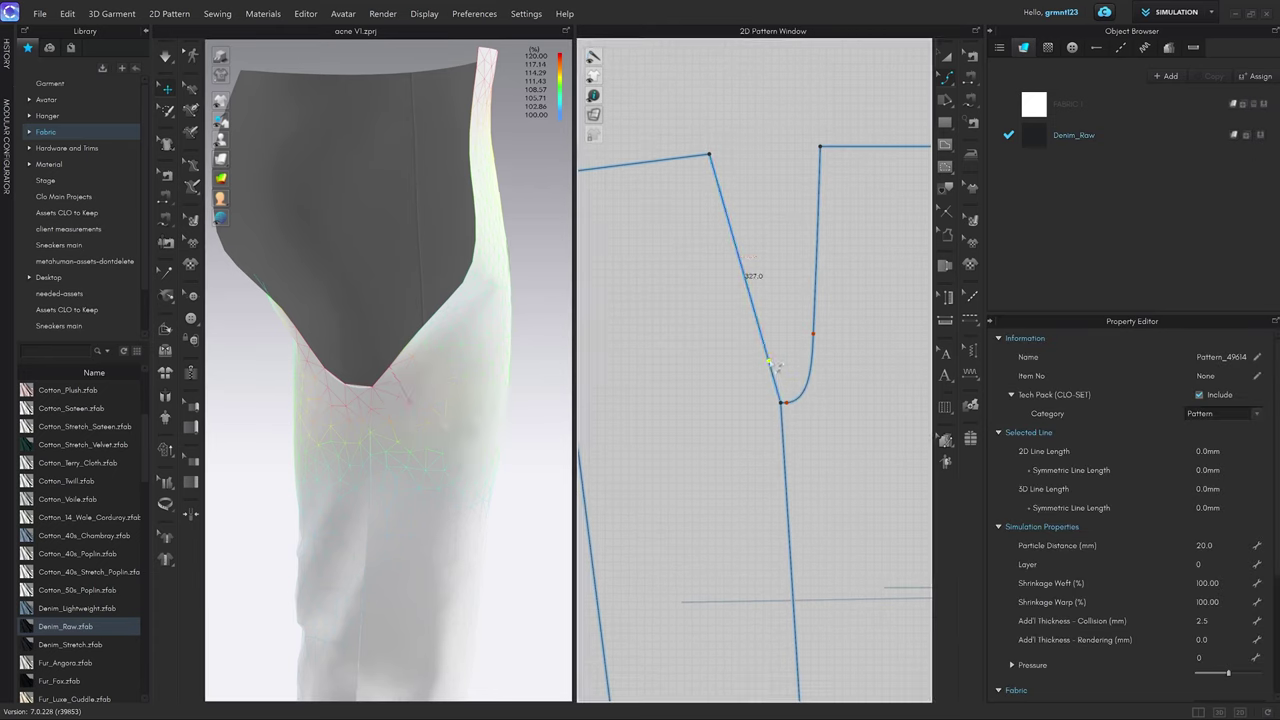
{"action": "left_click_drag", "start_coordinate": [768, 362], "coordinate": [777, 404]}
{"action": "scroll", "coordinate": [763, 402], "scroll_direction": "up", "scroll_amount": 3}
{"action": "scroll", "coordinate": [753, 343], "scroll_direction": "down", "scroll_amount": 3}
{"action": "middle_click_drag", "start_coordinate": [786, 274], "coordinate": [786, 349]}
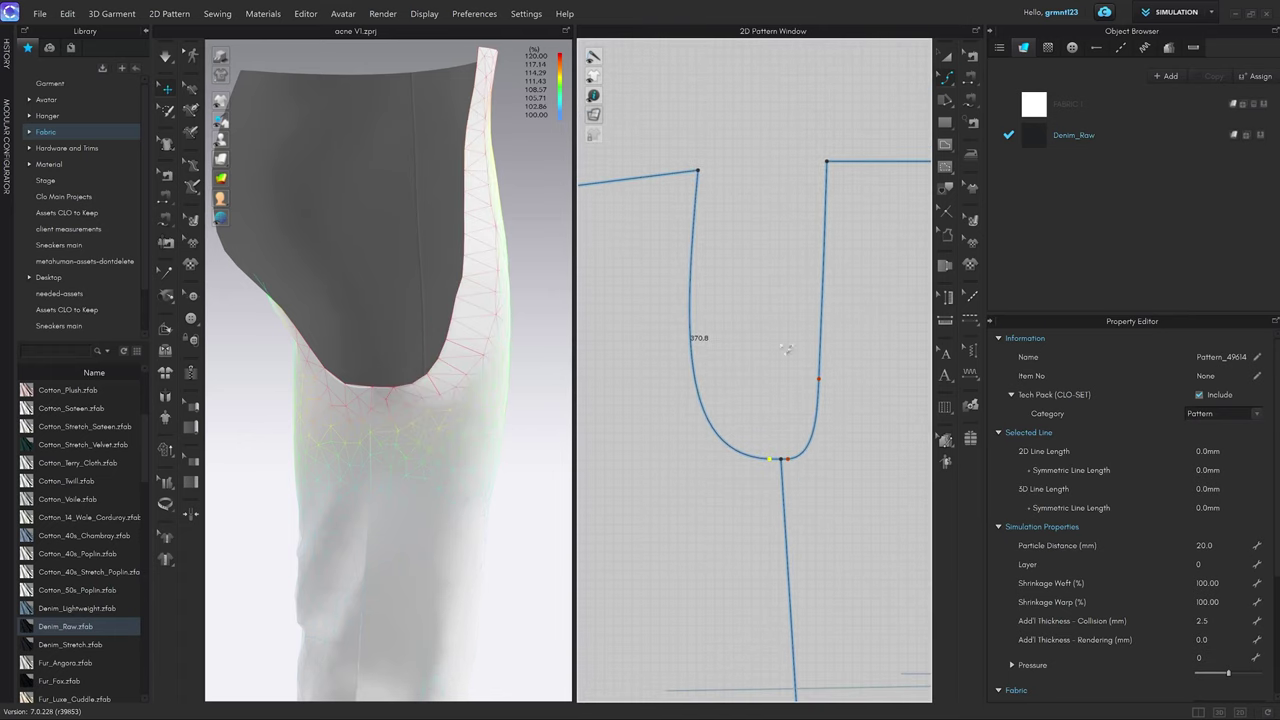
Add a second curve point midway down the new crotch curve and move it inward, making the curve about 349.1 mm long.
{"action": "left_click", "coordinate": [696, 379]}
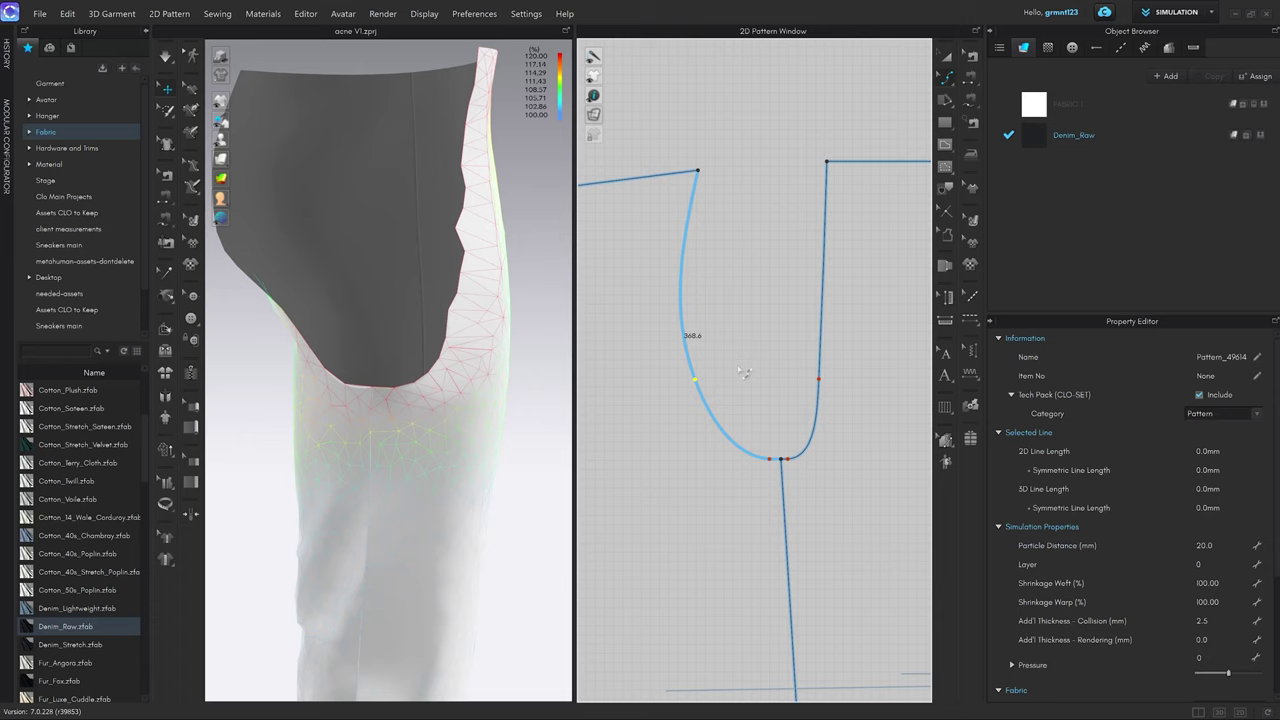
{"action": "left_click_drag", "start_coordinate": [695, 379], "coordinate": [733, 374]}
{"action": "scroll", "coordinate": [790, 410], "scroll_direction": "down", "scroll_amount": 4}
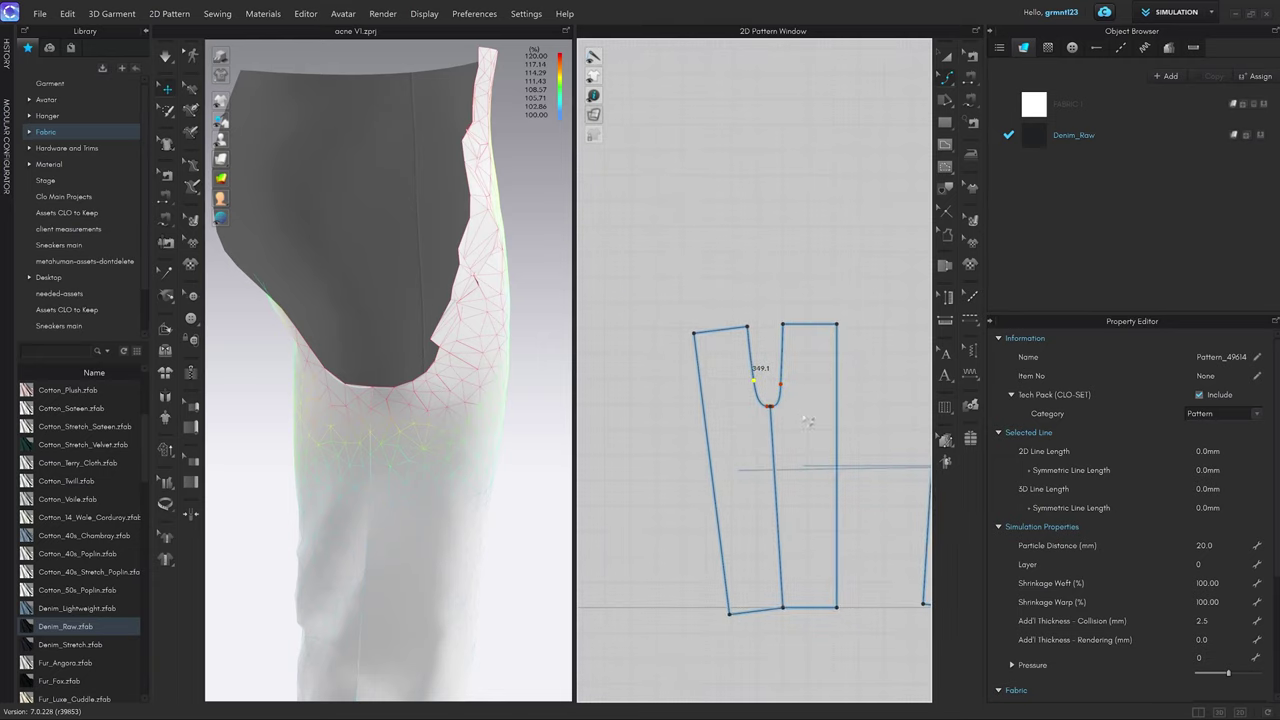
Simulate the trousers with both crotch lines curved and examine the strain at the seat from behind.
{"action": "key", "text": "space"}
{"action": "scroll", "coordinate": [463, 402], "scroll_direction": "down", "scroll_amount": 4}
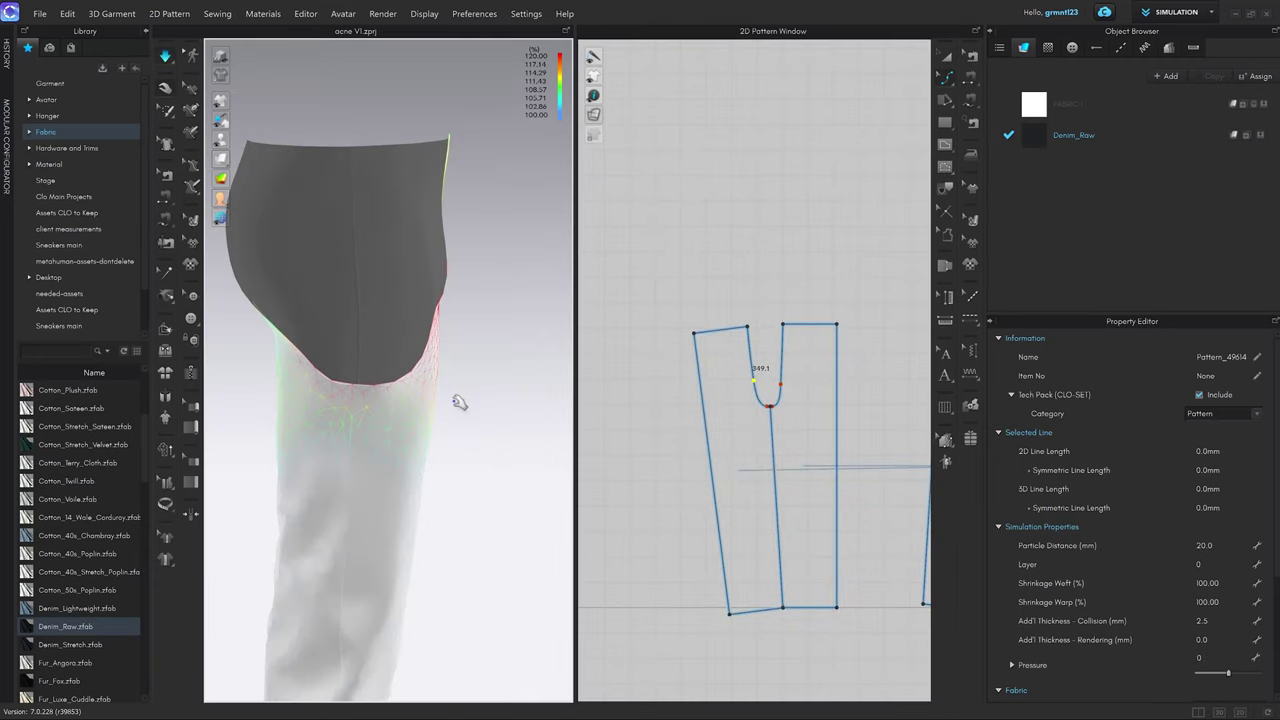
{"action": "right_click_drag", "start_coordinate": [449, 395], "coordinate": [597, 360]}
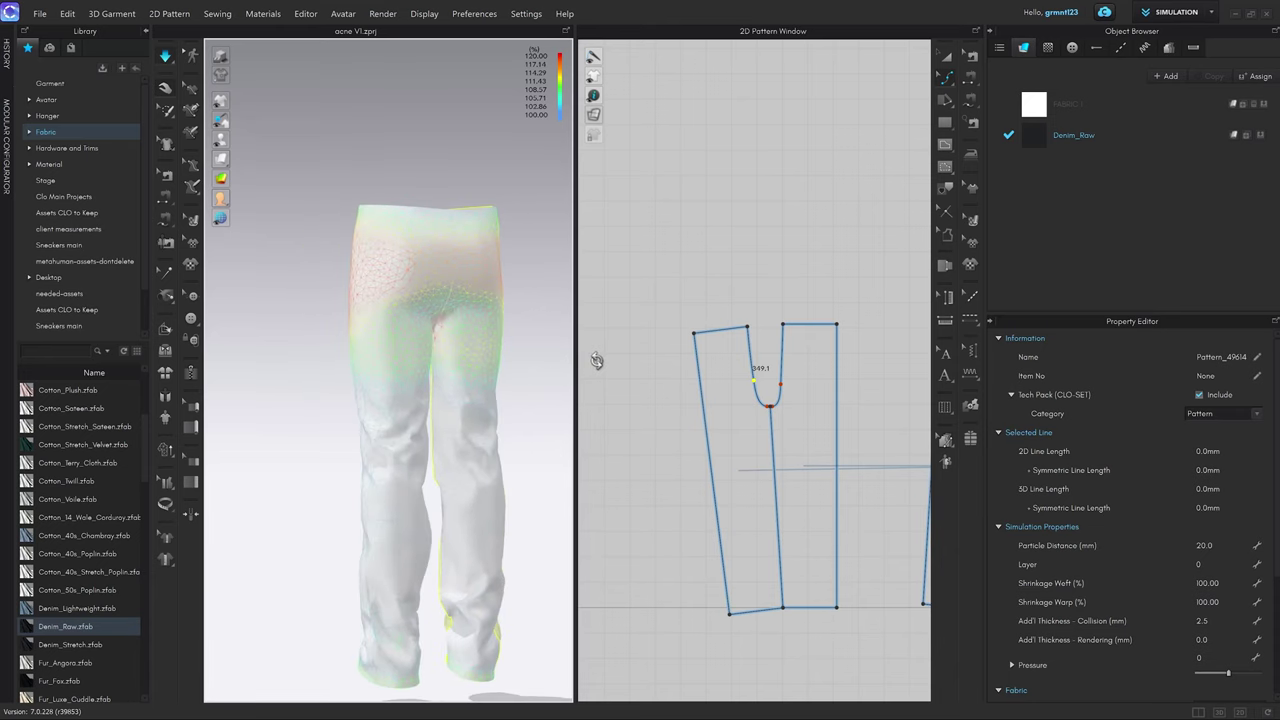
{"action": "scroll", "coordinate": [750, 397], "scroll_direction": "up", "scroll_amount": 3}
{"action": "scroll", "coordinate": [760, 399], "scroll_direction": "down", "scroll_amount": 4}
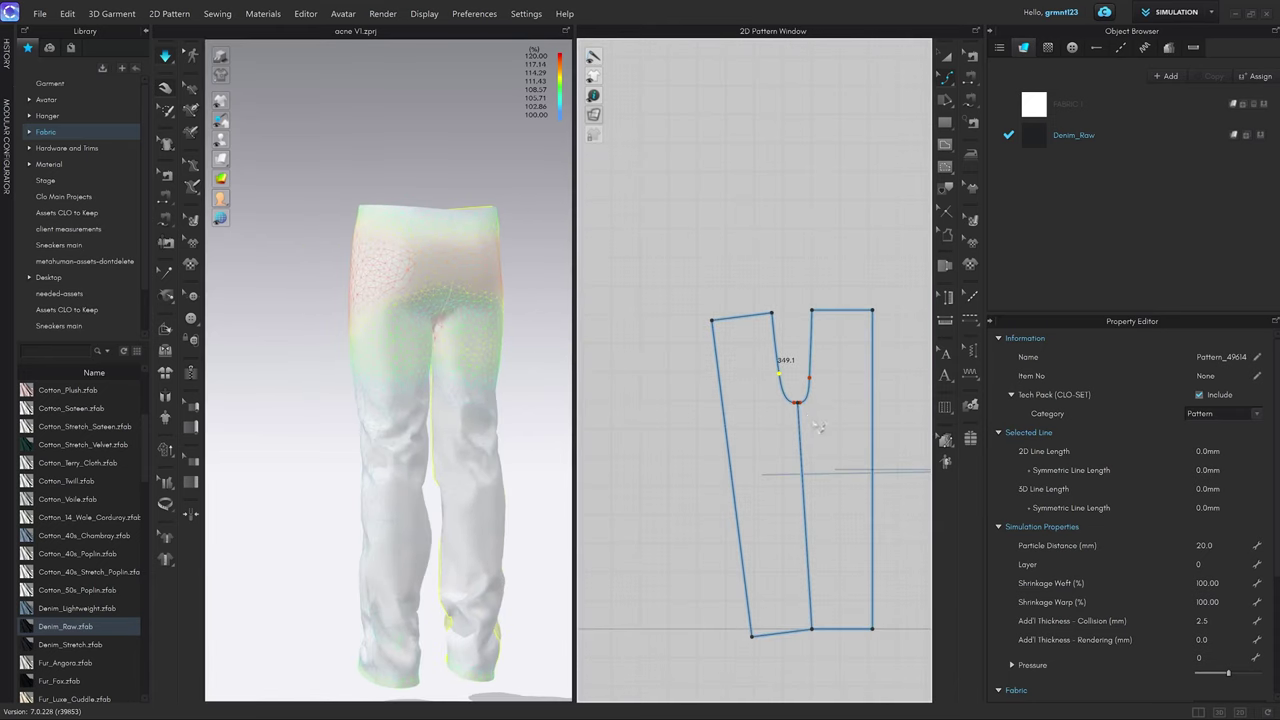
{"action": "left_click", "coordinate": [380, 274]}
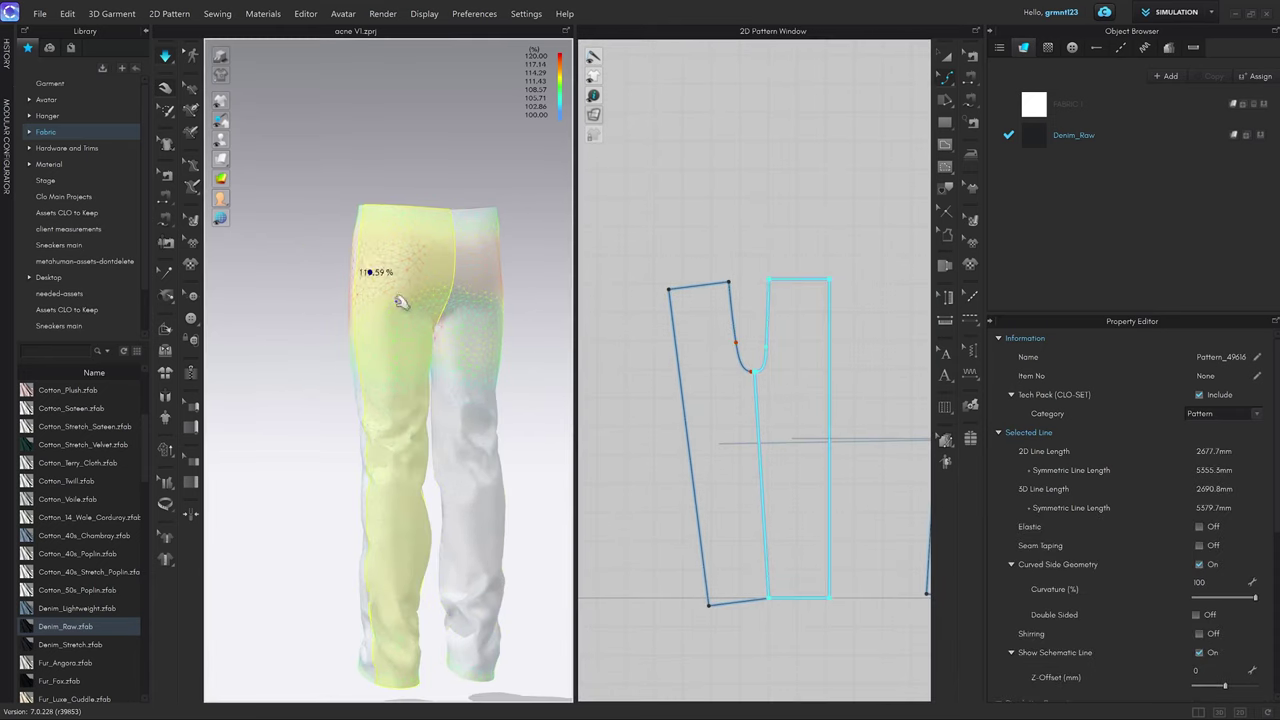
{"action": "scroll", "coordinate": [762, 325], "scroll_direction": "up", "scroll_amount": 3}
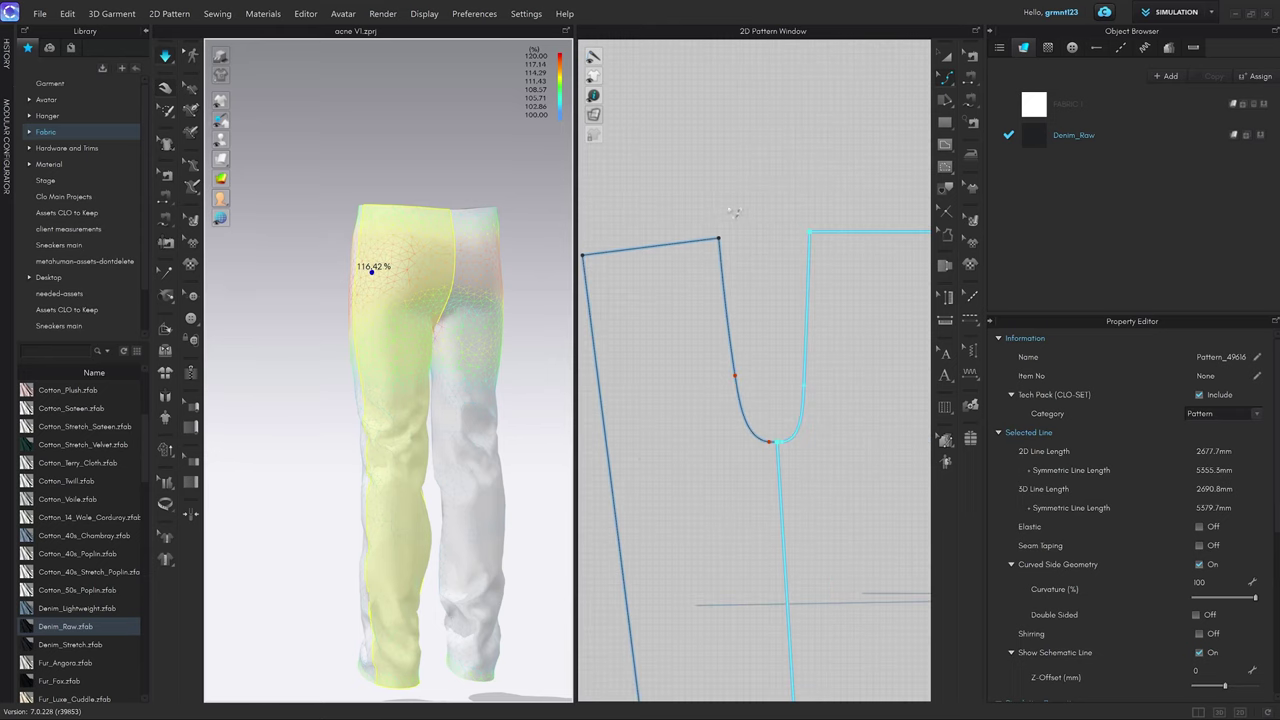
{"action": "scroll", "coordinate": [810, 460], "scroll_direction": "down", "scroll_amount": 4}
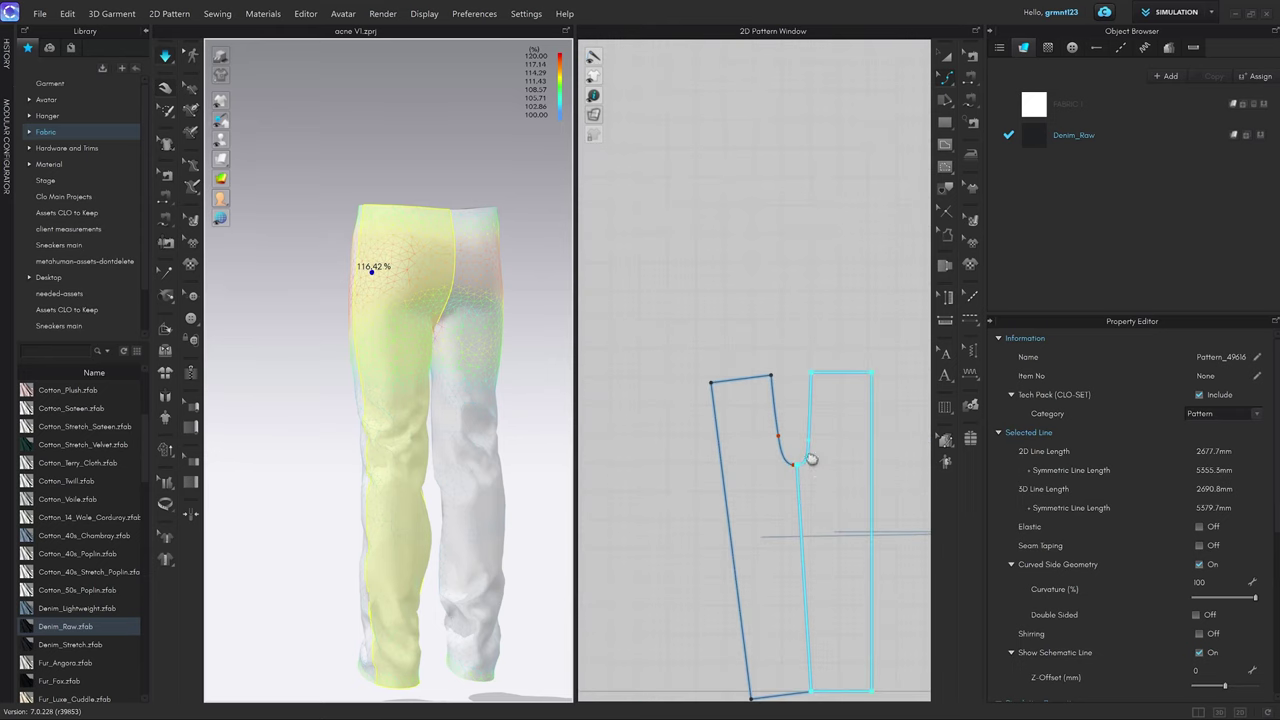
Straighten the tilted leg pattern piece by aligning it to its grain direction.
{"action": "left_click_drag", "start_coordinate": [733, 386], "coordinate": [719, 386]}
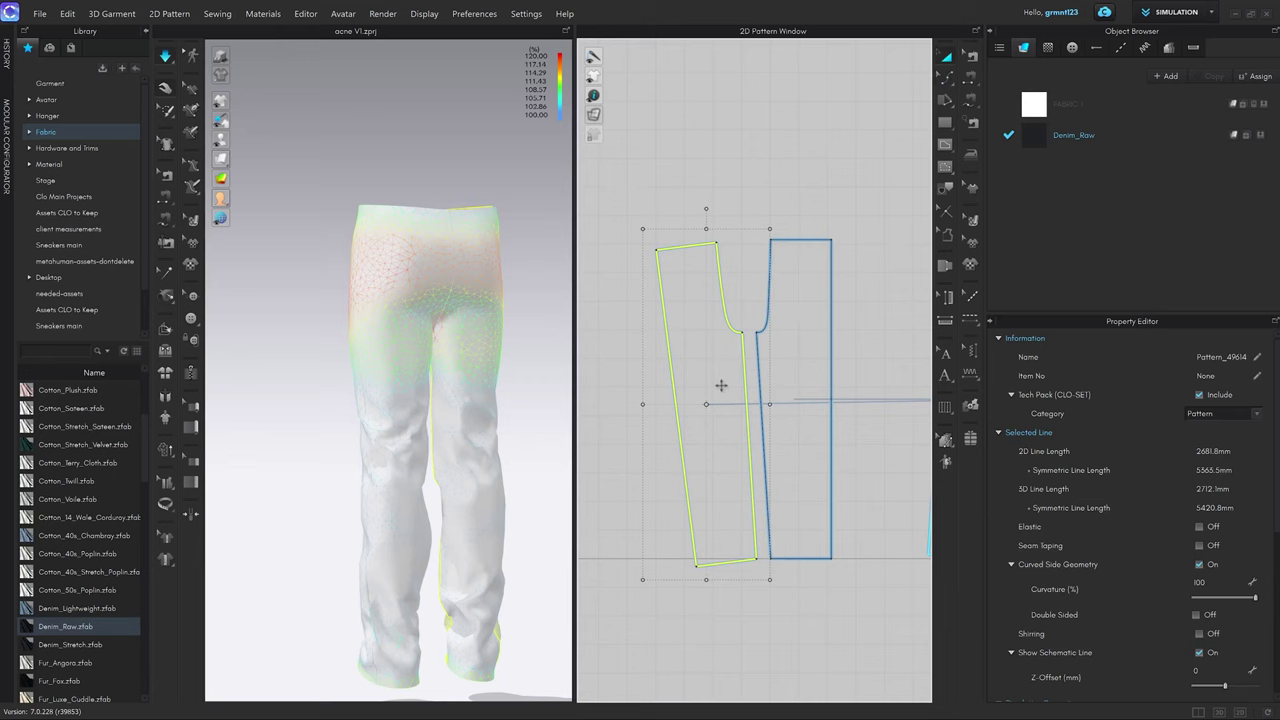
{"action": "left_click_drag", "start_coordinate": [707, 210], "coordinate": [705, 310]}
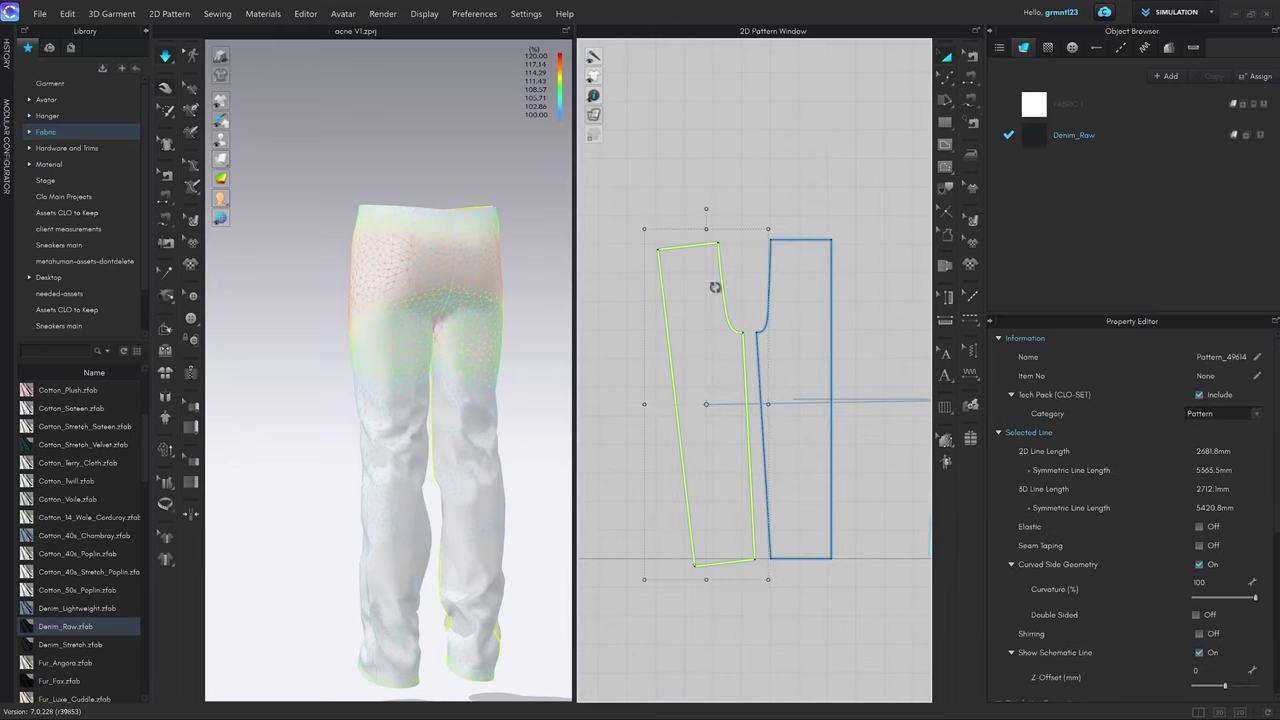
{"action": "right_click", "coordinate": [704, 431]}
{"action": "left_click", "coordinate": [709, 317]}
{"action": "left_click", "coordinate": [717, 616]}
{"action": "left_click", "coordinate": [720, 384]}
{"action": "scroll", "coordinate": [1118, 578], "scroll_direction": "down", "scroll_amount": 3}
{"action": "scroll", "coordinate": [1118, 578], "scroll_direction": "down", "scroll_amount": 3}
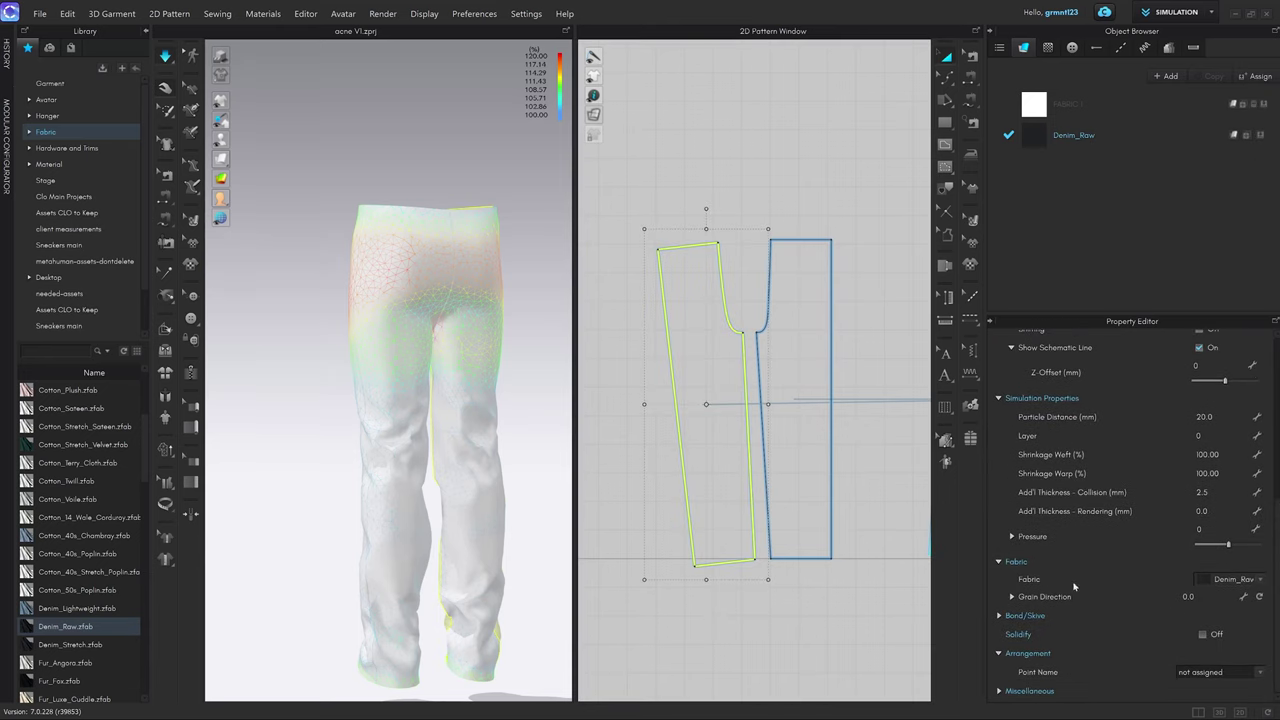
{"action": "left_click", "coordinate": [1260, 598]}
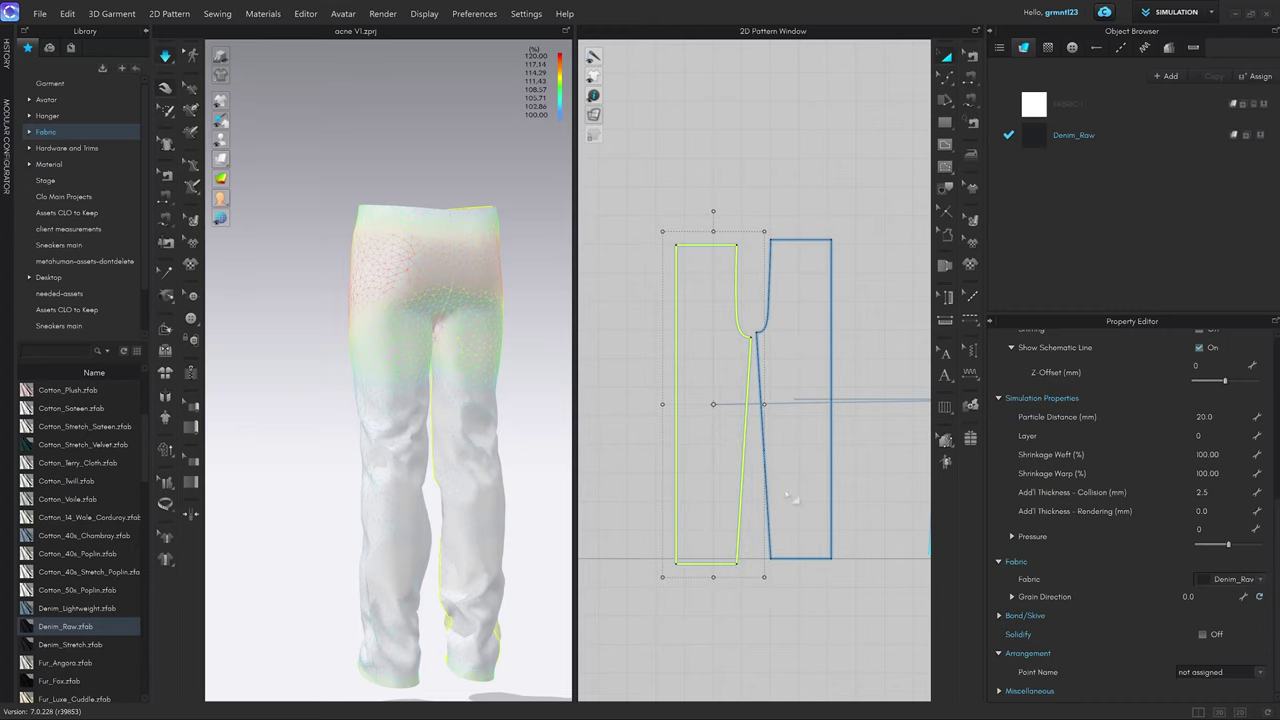
Level the straightened piece with its neighbour, then move it across to the remaining tilted piece, crotch tips facing.
{"action": "middle_click_drag", "start_coordinate": [748, 475], "coordinate": [726, 474]}
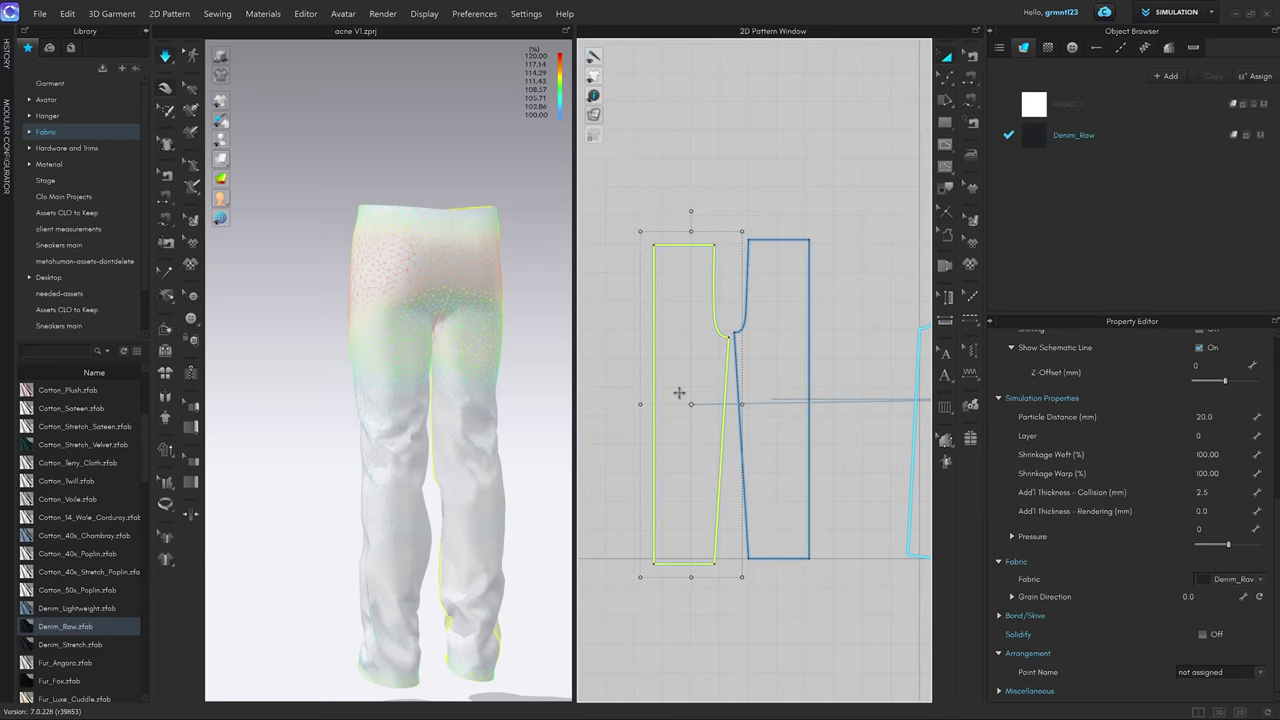
{"action": "left_click_drag", "start_coordinate": [675, 381], "coordinate": [673, 372]}
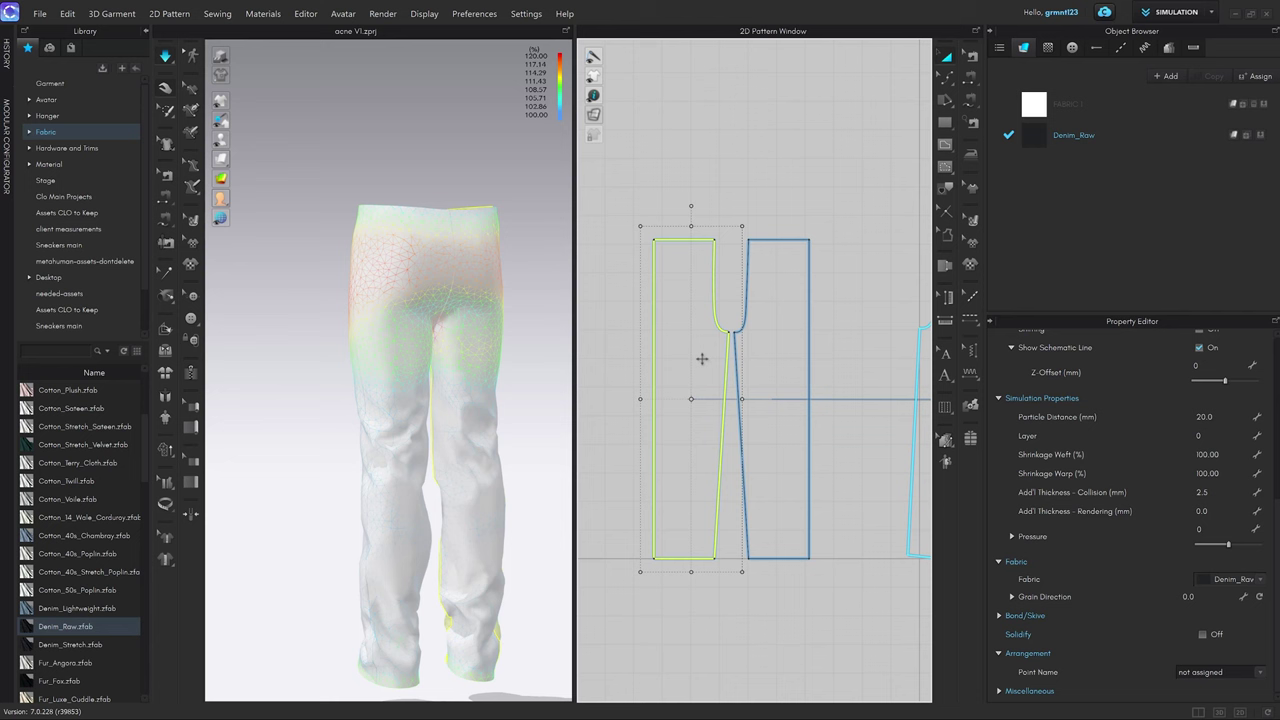
{"action": "scroll", "coordinate": [702, 358], "scroll_direction": "down", "scroll_amount": 2}
{"action": "left_click_drag", "start_coordinate": [660, 317], "coordinate": [812, 316]}
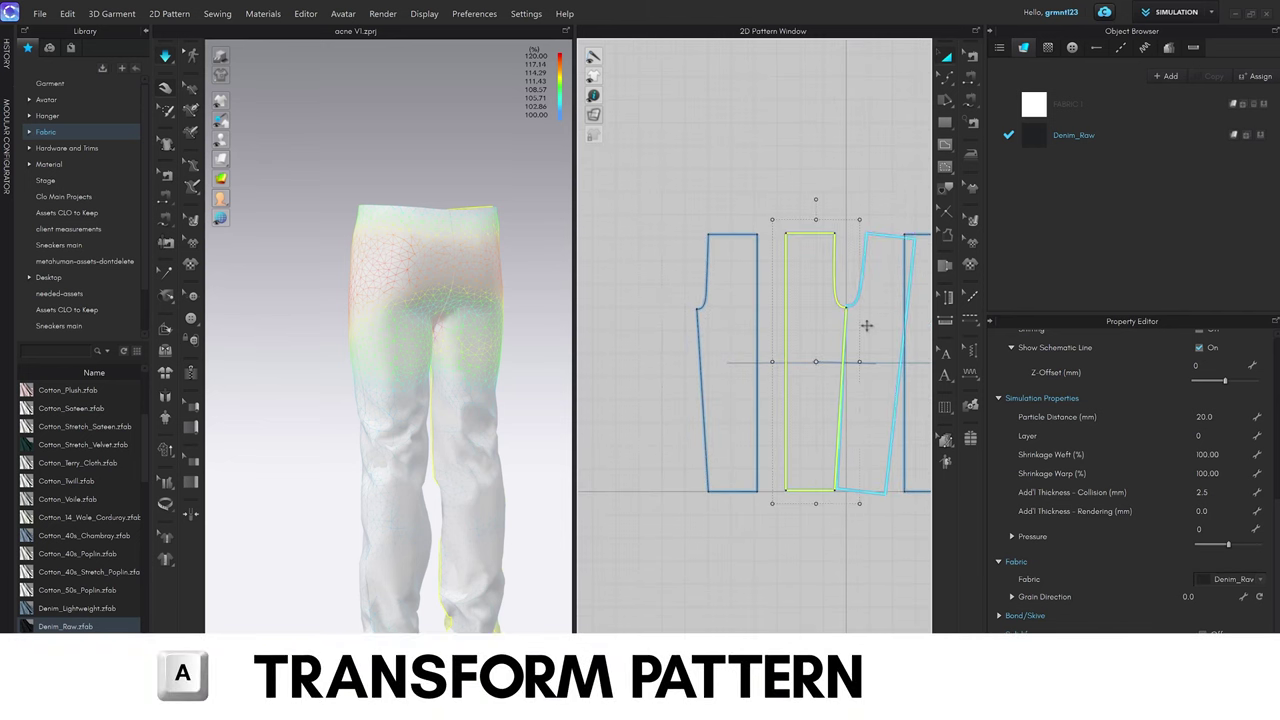
Straighten the remaining tilted leg piece to its grain direction and line it up in the row of pattern pieces.
{"action": "scroll", "coordinate": [801, 323], "scroll_direction": "up", "scroll_amount": 4}
{"action": "left_click", "coordinate": [814, 307]}
{"action": "middle_click_drag", "start_coordinate": [814, 312], "coordinate": [794, 320]}
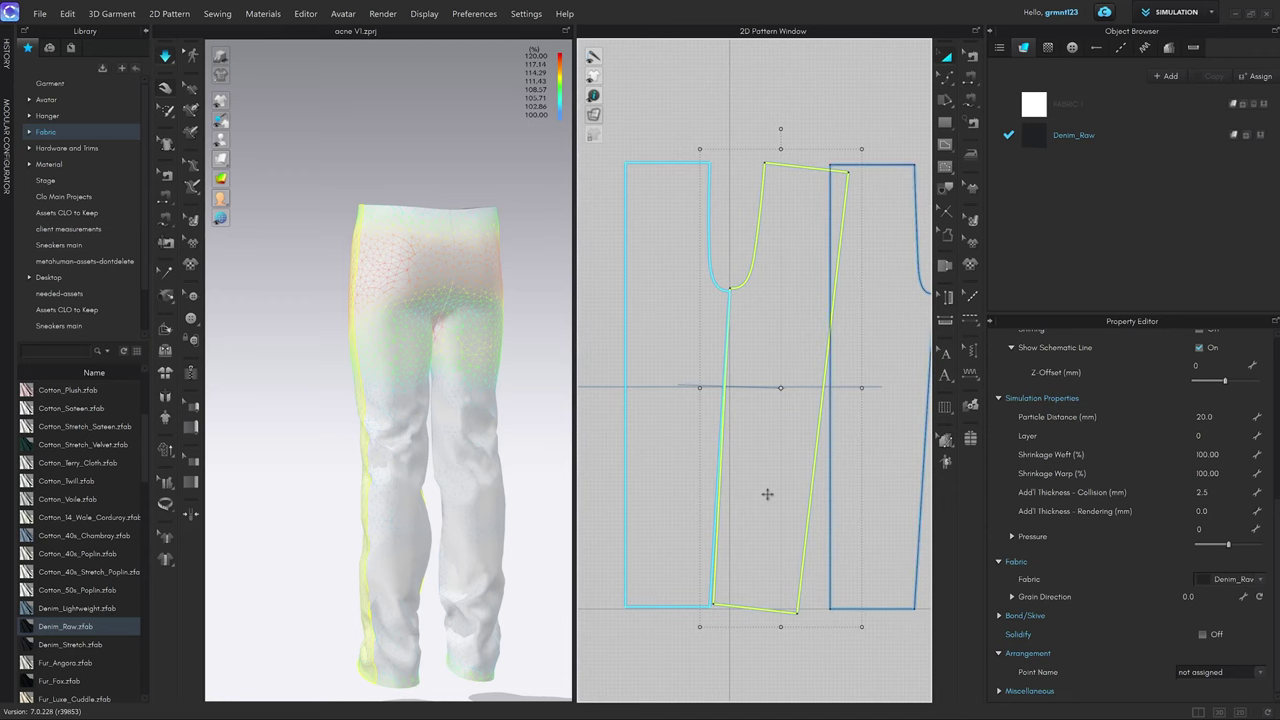
{"action": "left_click", "coordinate": [1260, 597]}
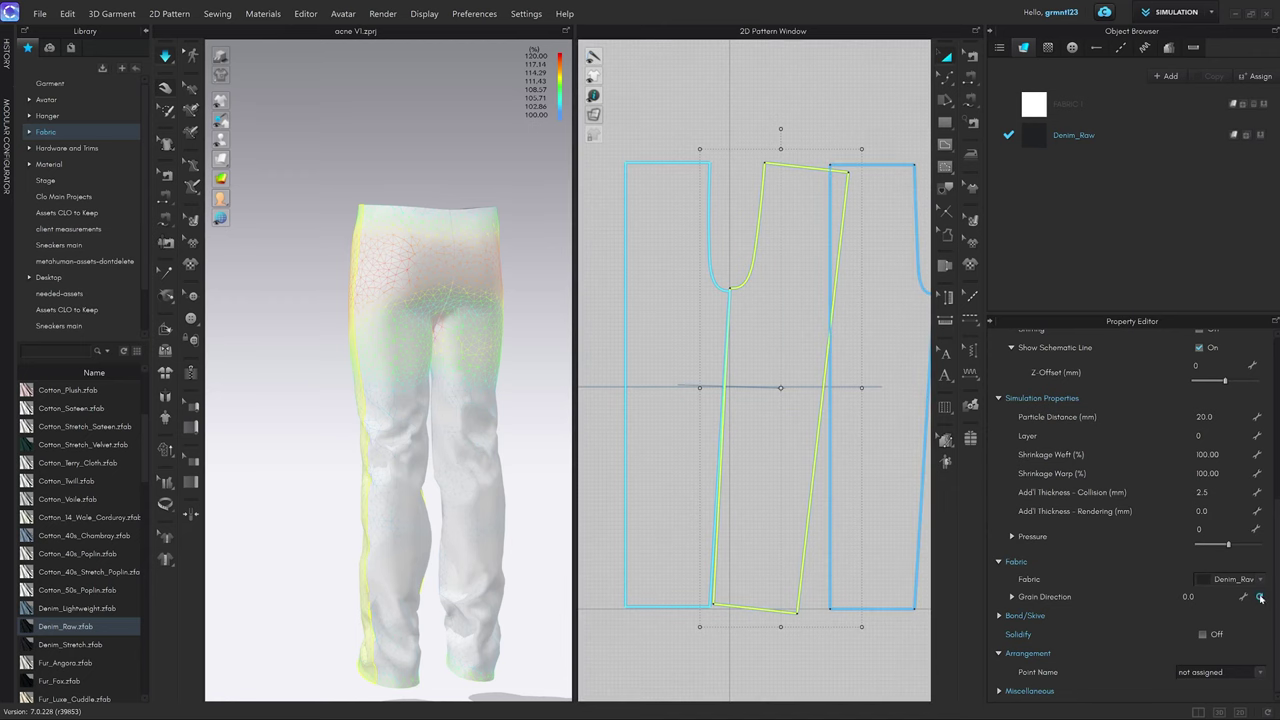
{"action": "middle_click_drag", "start_coordinate": [763, 346], "coordinate": [801, 355]}
{"action": "left_click_drag", "start_coordinate": [726, 331], "coordinate": [714, 331]}
{"action": "scroll", "coordinate": [766, 357], "scroll_direction": "down", "scroll_amount": 5}
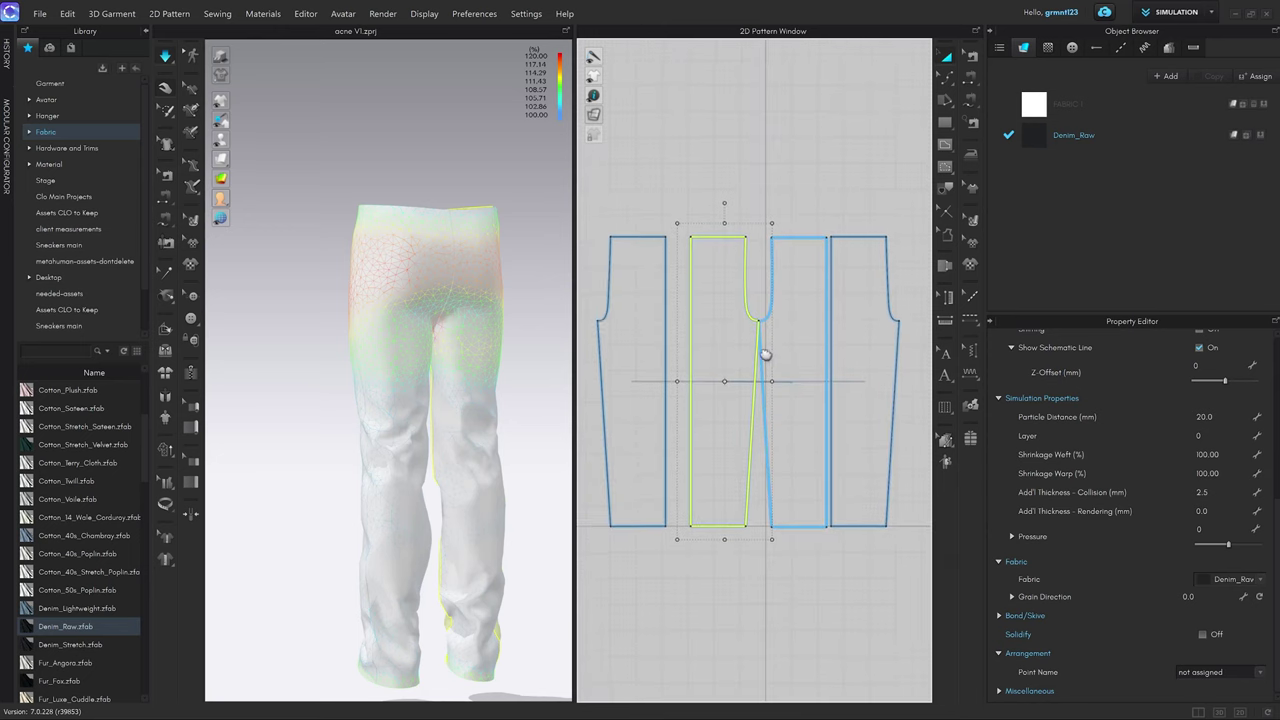
{"action": "left_click", "coordinate": [858, 370]}
{"action": "left_click_drag", "start_coordinate": [859, 368], "coordinate": [859, 368]}
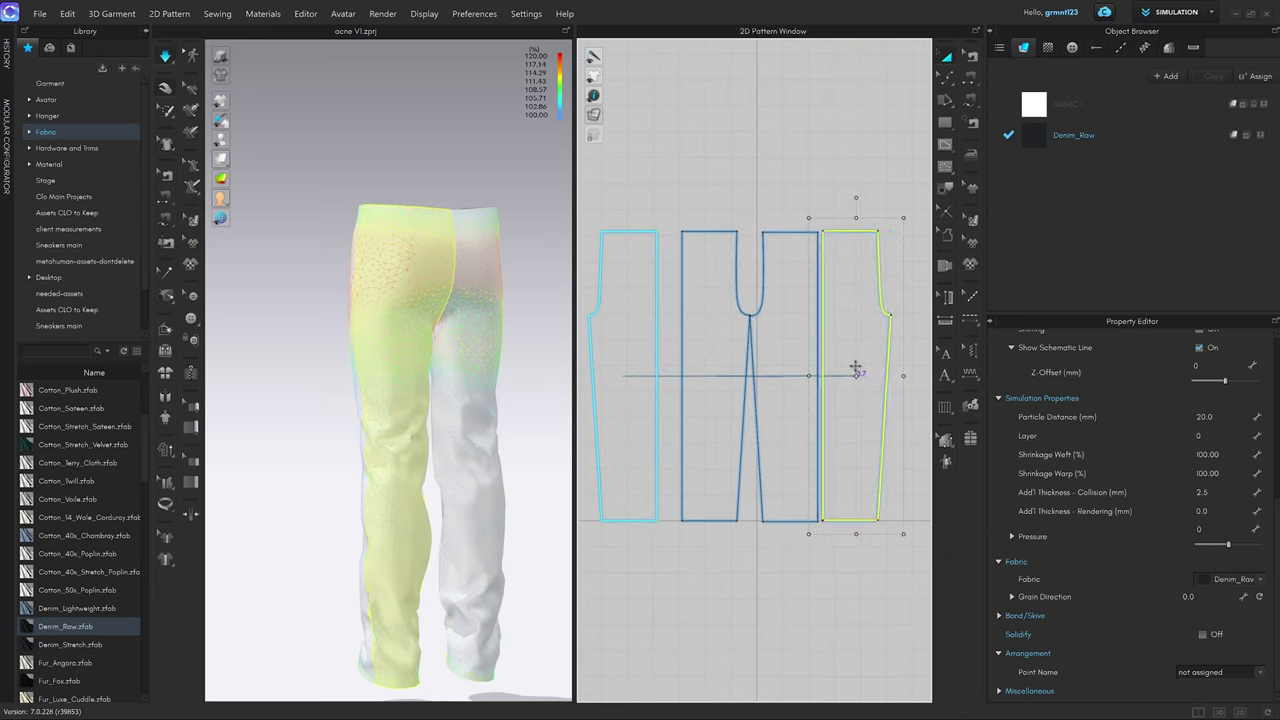
Show the trousers from the front and separate the pattern pieces into two pairs with their side seams facing.
{"action": "key", "text": "2"}
{"action": "scroll", "coordinate": [714, 366], "scroll_direction": "down", "scroll_amount": 5}
{"action": "mouse_move", "coordinate": [718, 369]}
{"action": "middle_mouse_down"}
{"action": "mouse_move", "coordinate": [771, 363]}
{"action": "mouse_move", "coordinate": [728, 347]}
{"action": "middle_mouse_up"}
{"action": "scroll", "coordinate": [737, 356], "scroll_direction": "up", "scroll_amount": 3}
{"action": "left_click_drag", "start_coordinate": [717, 343], "coordinate": [688, 343]}
{"action": "left_click_drag", "start_coordinate": [791, 343], "coordinate": [752, 337]}
Move the crotch tip of the inner leg piece horizontally outward by 35 mm.
{"action": "key", "text": "z"}
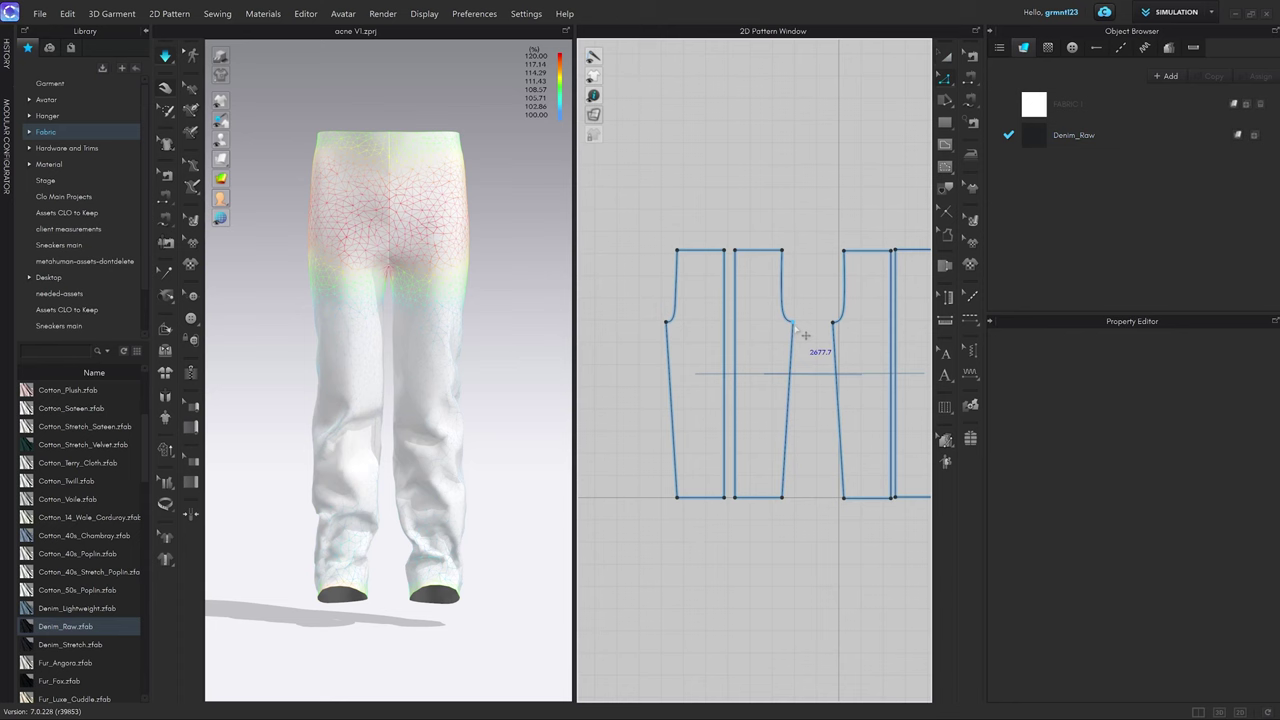
{"action": "scroll", "coordinate": [804, 335], "scroll_direction": "up", "scroll_amount": 5}
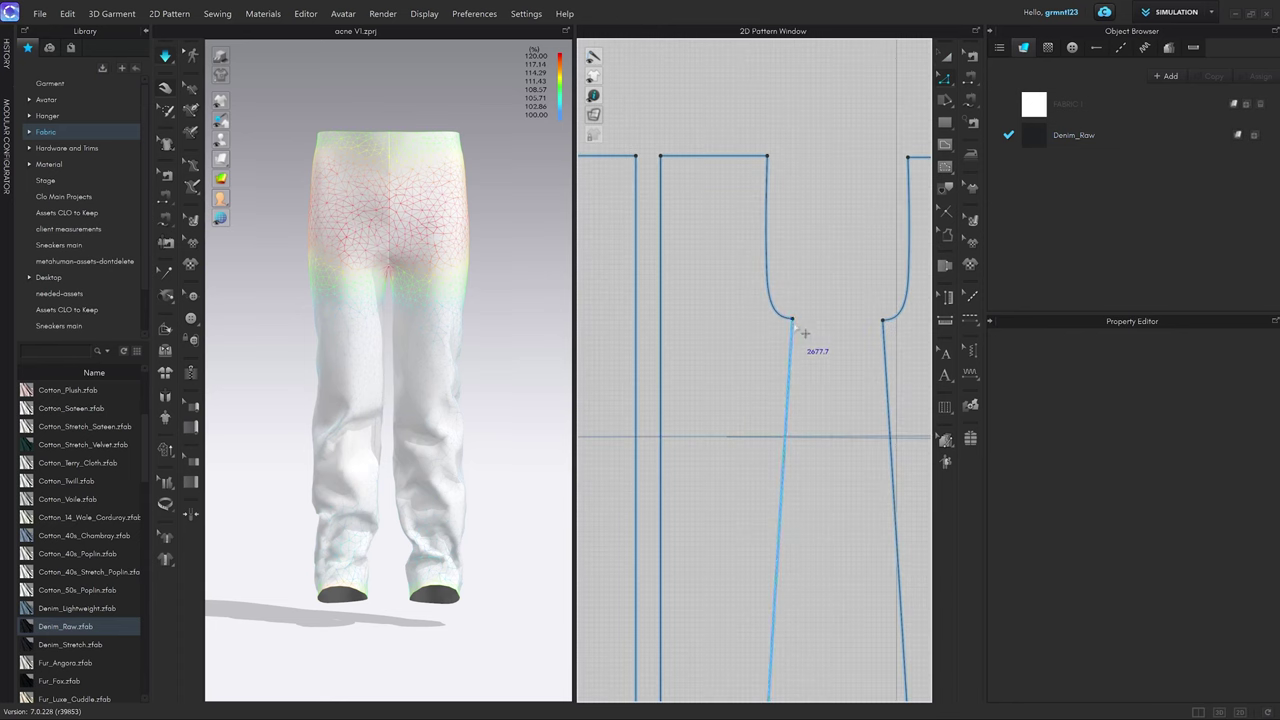
{"action": "key", "text": "z"}
{"action": "left_click", "coordinate": [812, 320]}
{"action": "left_click_drag", "start_coordinate": [814, 321], "coordinate": [813, 320]}
{"action": "right_click", "coordinate": [813, 320]}
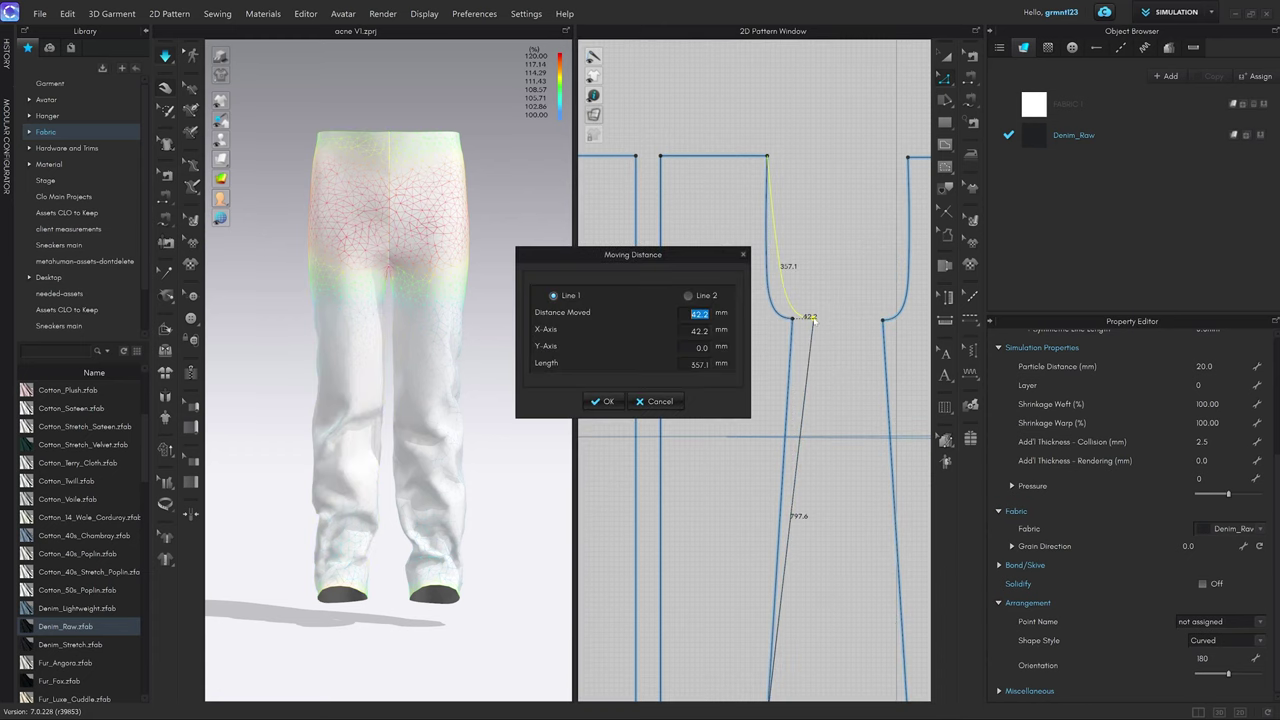
{"action": "type", "text": "35"}
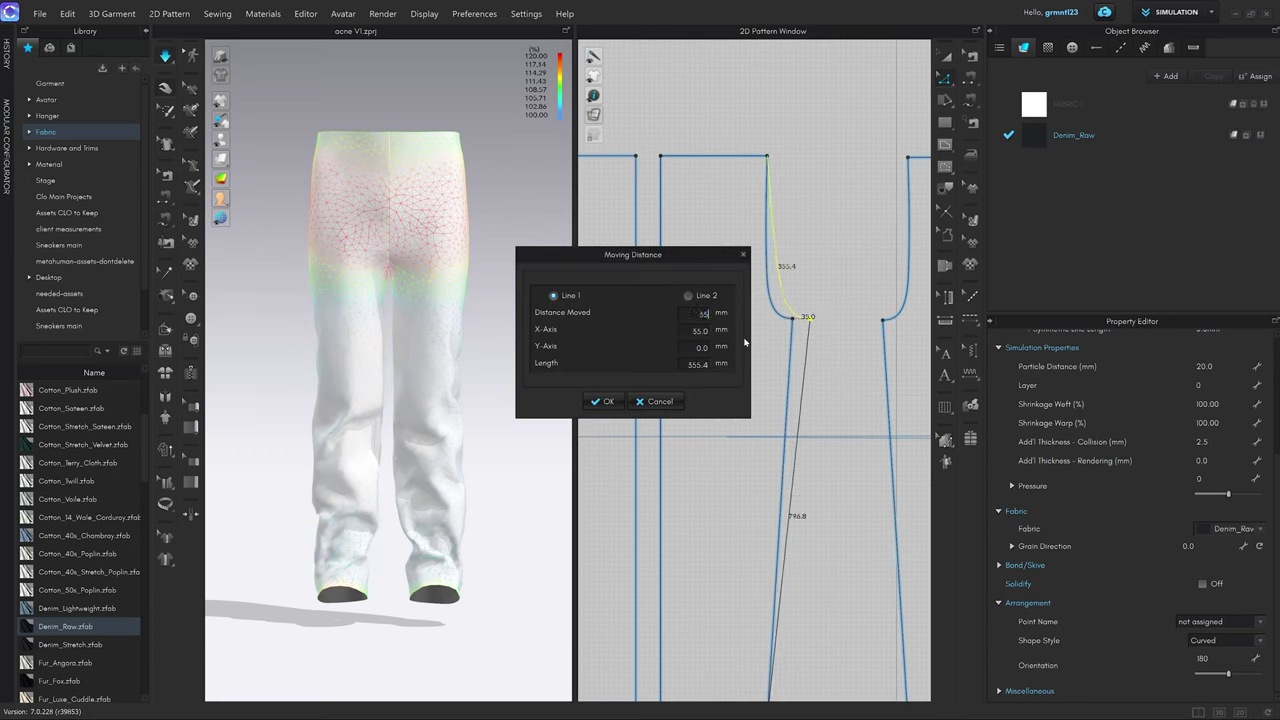
{"action": "left_click", "coordinate": [604, 401]}
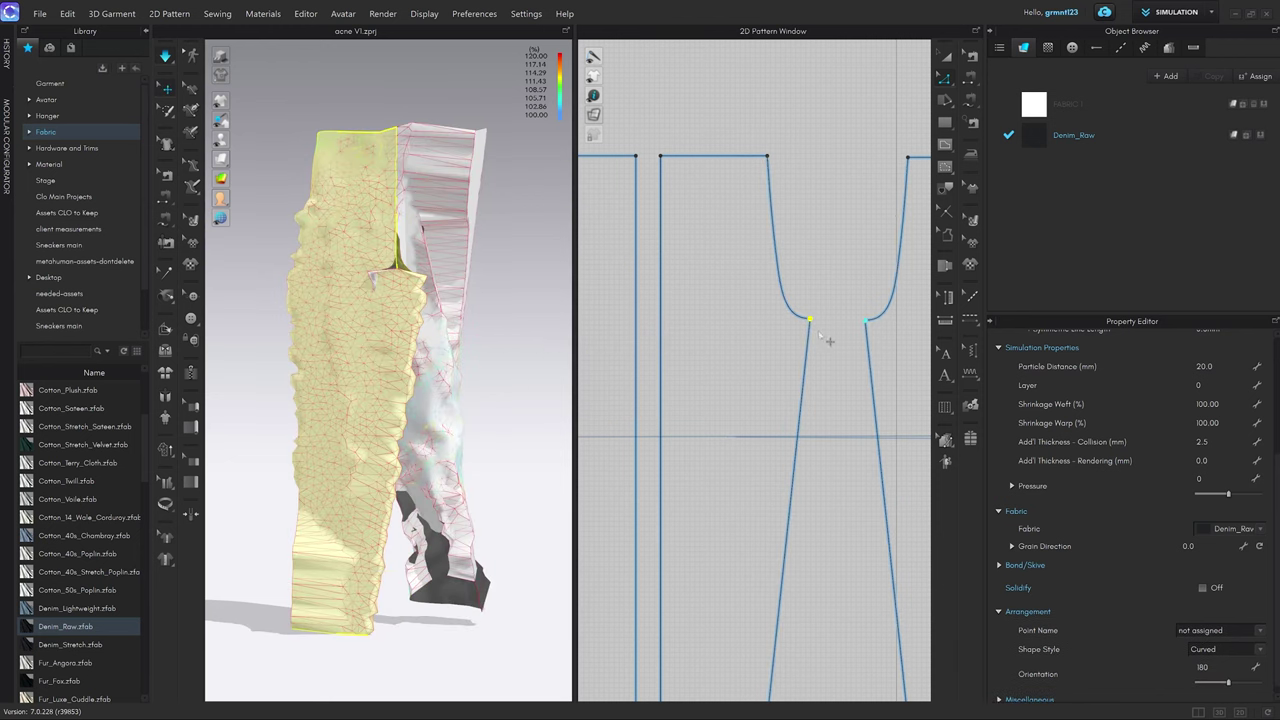
Move the crotch tip of the adjacent outer leg piece horizontally outward by 35 mm.
{"action": "scroll", "coordinate": [830, 338], "scroll_direction": "down", "scroll_amount": 3}
{"action": "middle_click_drag", "start_coordinate": [728, 330], "coordinate": [832, 307]}
{"action": "left_click_drag", "start_coordinate": [733, 310], "coordinate": [718, 306]}
{"action": "right_click", "coordinate": [718, 305]}
{"action": "type", "text": "55"}
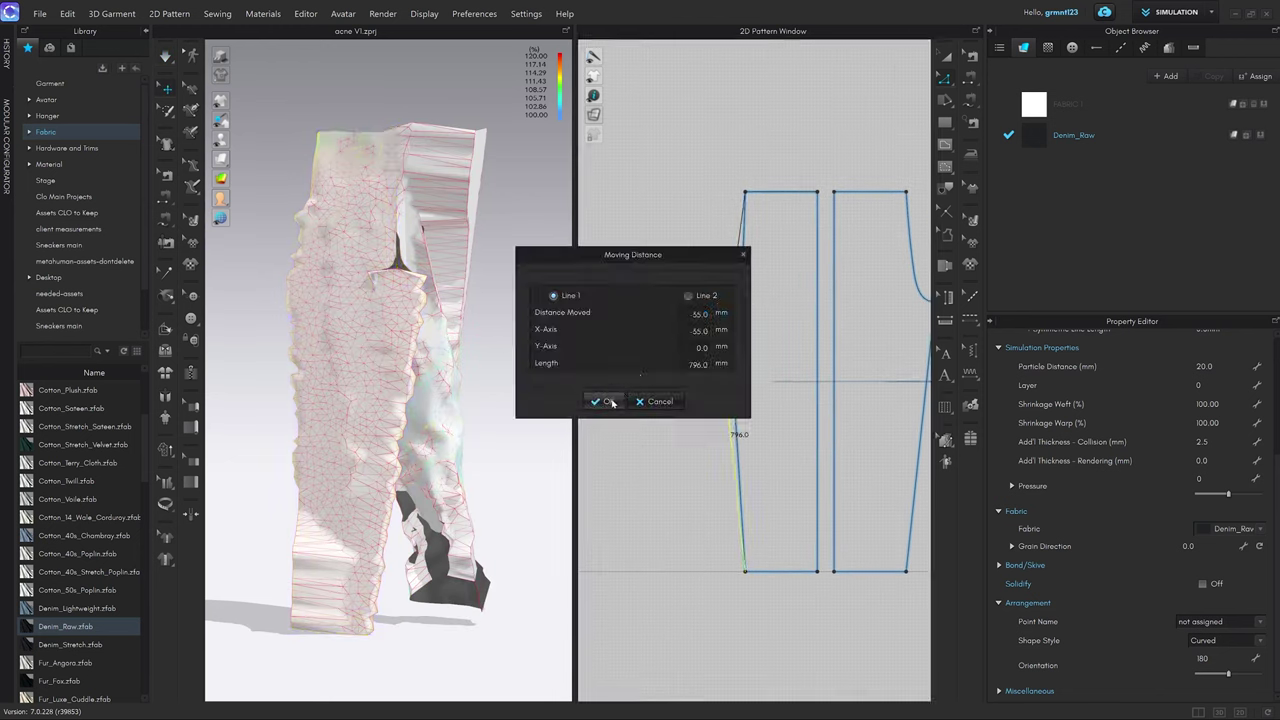
{"action": "left_click", "coordinate": [607, 401]}
Simulate the trousers and tug the fabric of both legs downward to straighten them.
{"action": "key", "text": "space"}
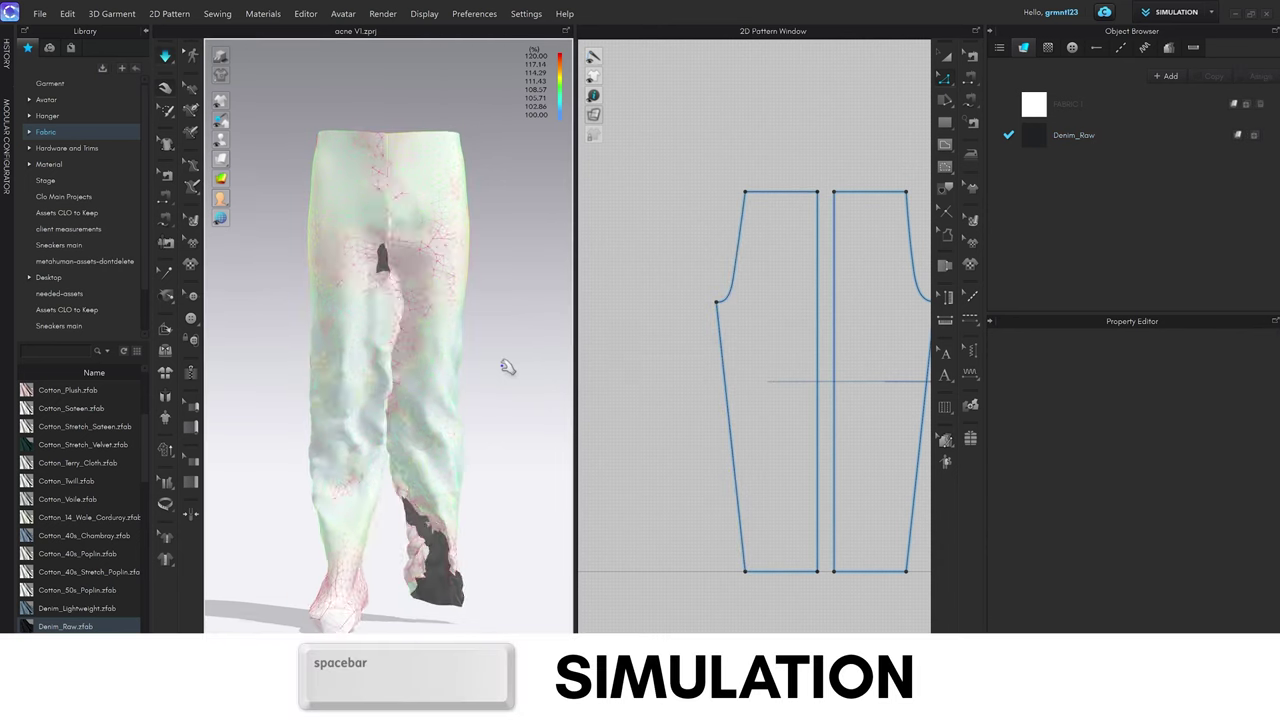
{"action": "left_click", "coordinate": [420, 340]}
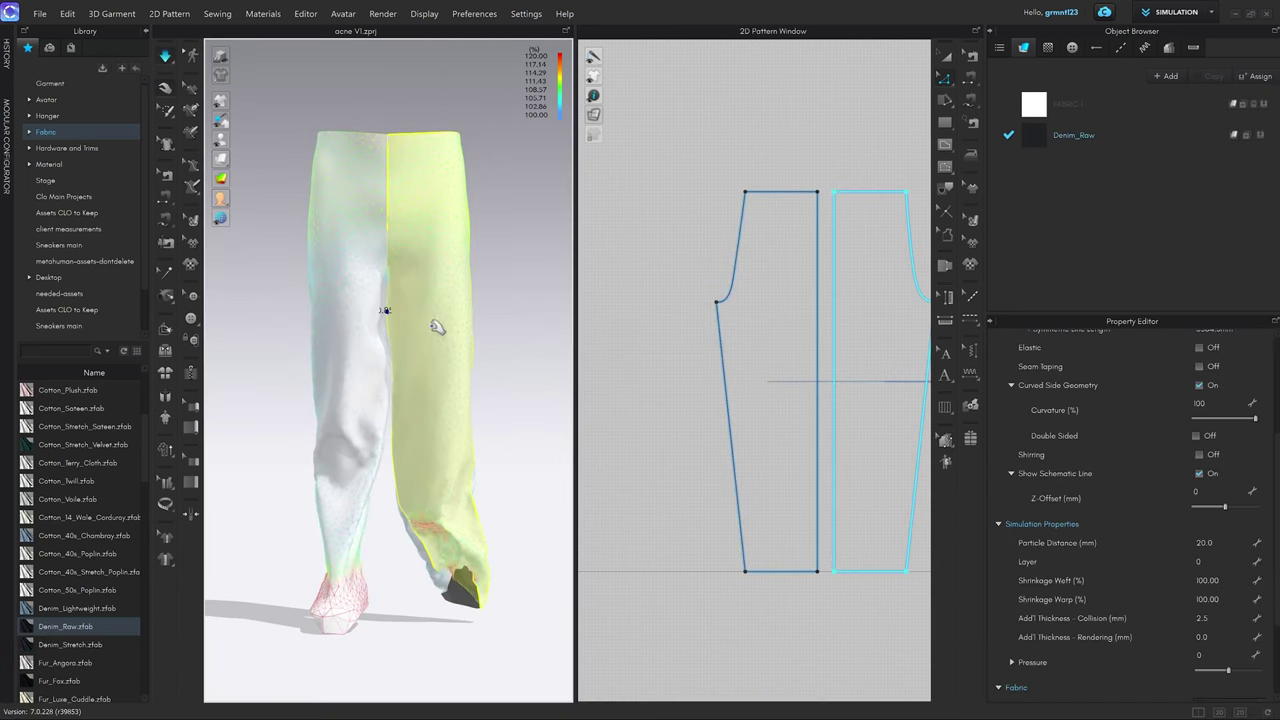
{"action": "left_click_drag", "start_coordinate": [364, 547], "coordinate": [343, 600]}
{"action": "left_click_drag", "start_coordinate": [342, 266], "coordinate": [337, 571]}
{"action": "left_click_drag", "start_coordinate": [398, 470], "coordinate": [420, 551]}
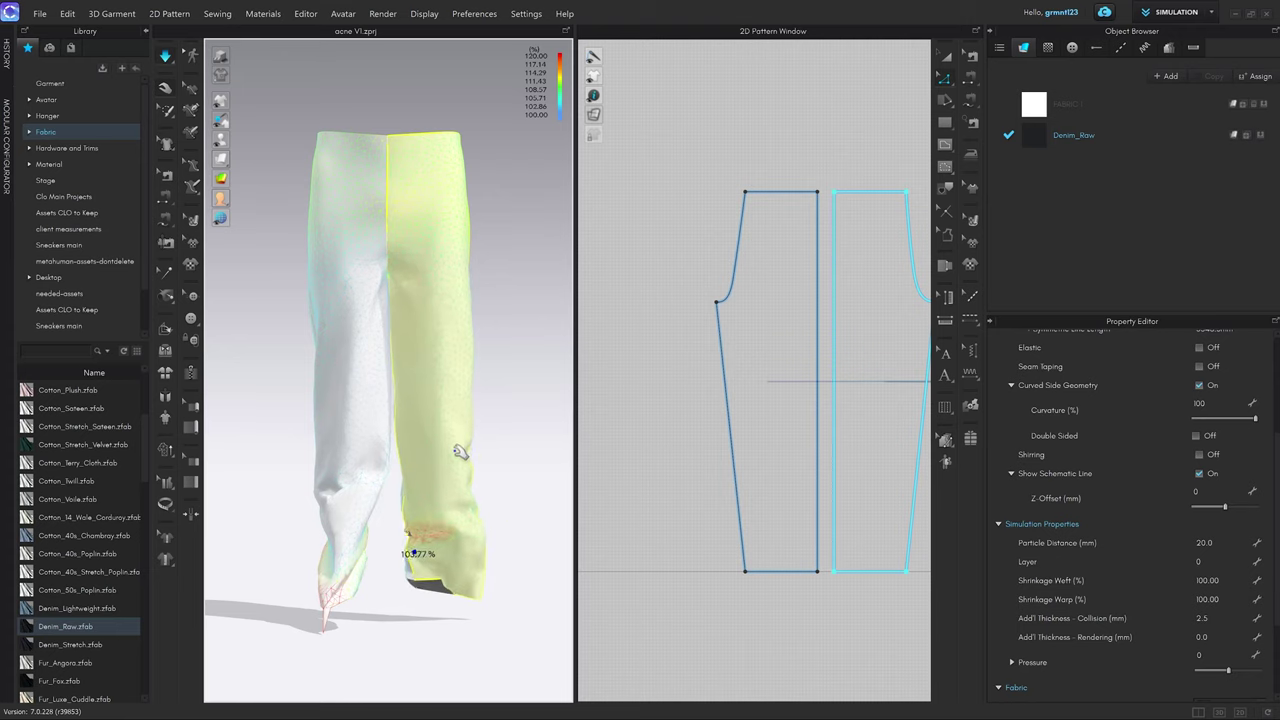
{"action": "right_click_drag", "start_coordinate": [463, 451], "coordinate": [372, 482]}
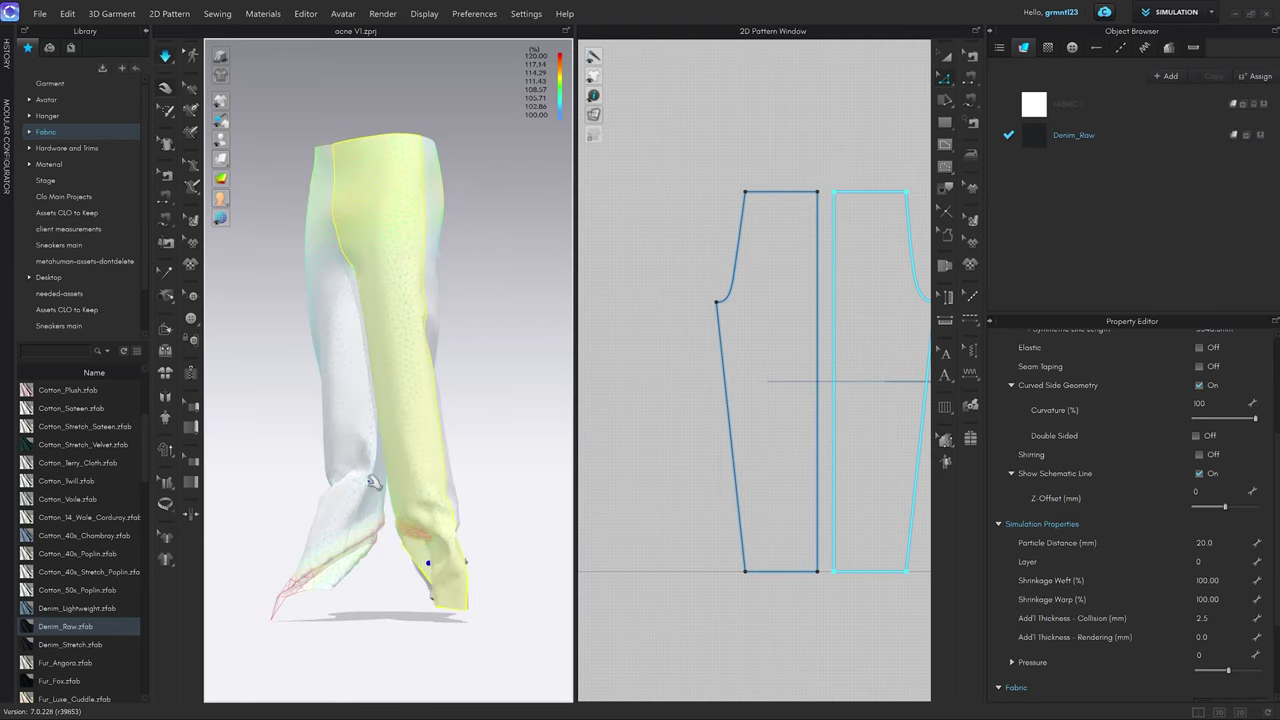
Show the avatar again and check how the trouser legs and hems sit around the shoes.
{"action": "left_click", "coordinate": [241, 139]}
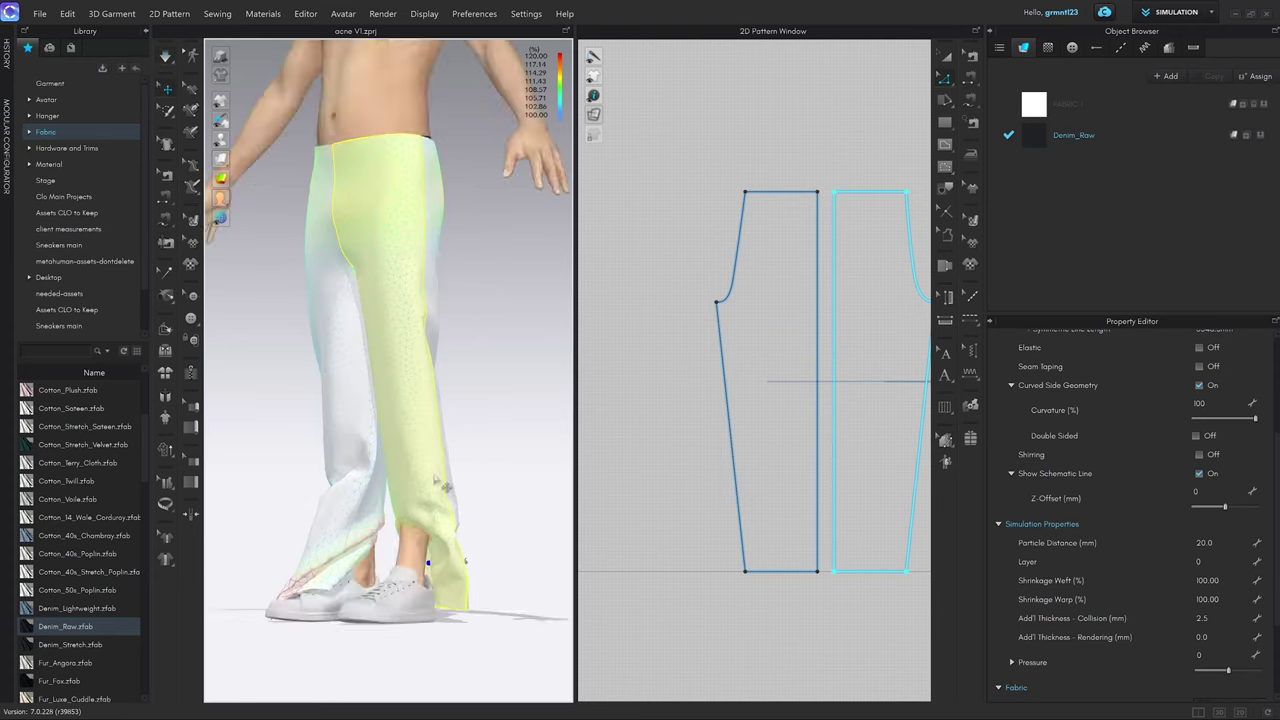
{"action": "middle_click_drag", "start_coordinate": [434, 524], "coordinate": [420, 398]}
{"action": "right_click_drag", "start_coordinate": [420, 398], "coordinate": [403, 406]}
{"action": "left_click", "coordinate": [474, 383]}
{"action": "middle_click_drag", "start_coordinate": [474, 383], "coordinate": [483, 383]}
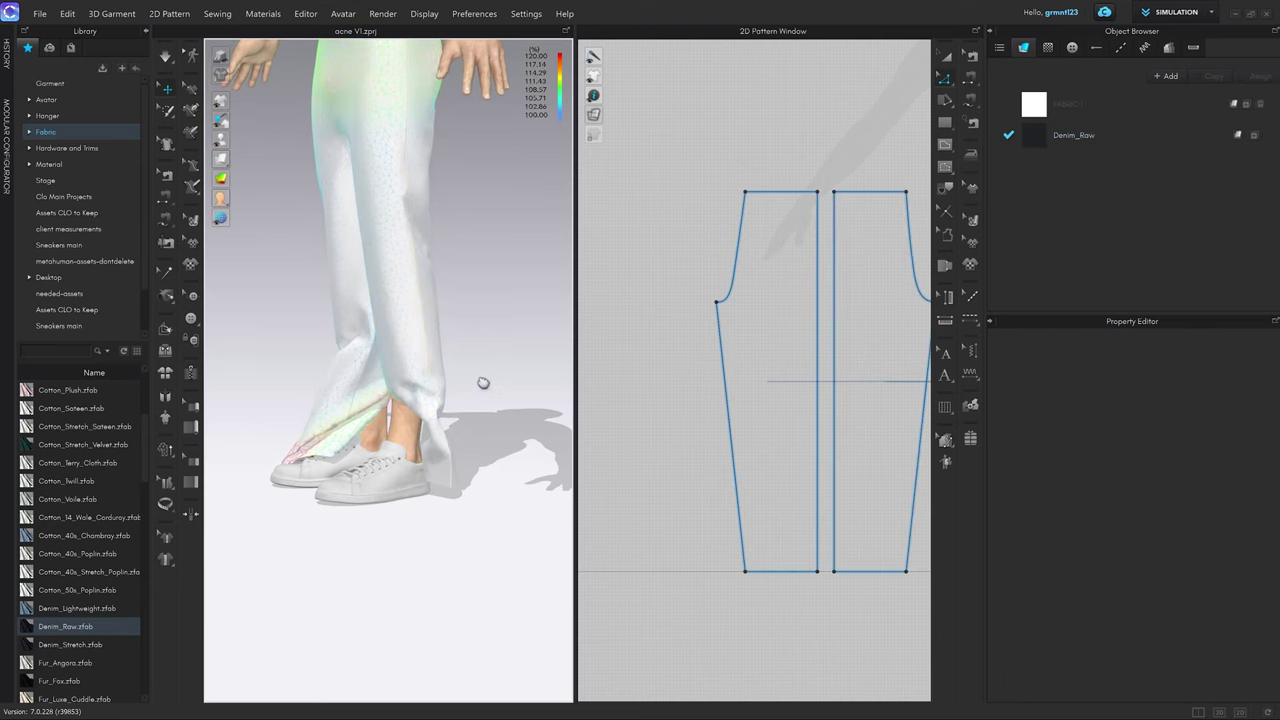
{"action": "right_click_drag", "start_coordinate": [483, 383], "coordinate": [443, 353]}
{"action": "left_click", "coordinate": [379, 326]}
{"action": "right_click_drag", "start_coordinate": [379, 326], "coordinate": [437, 410]}
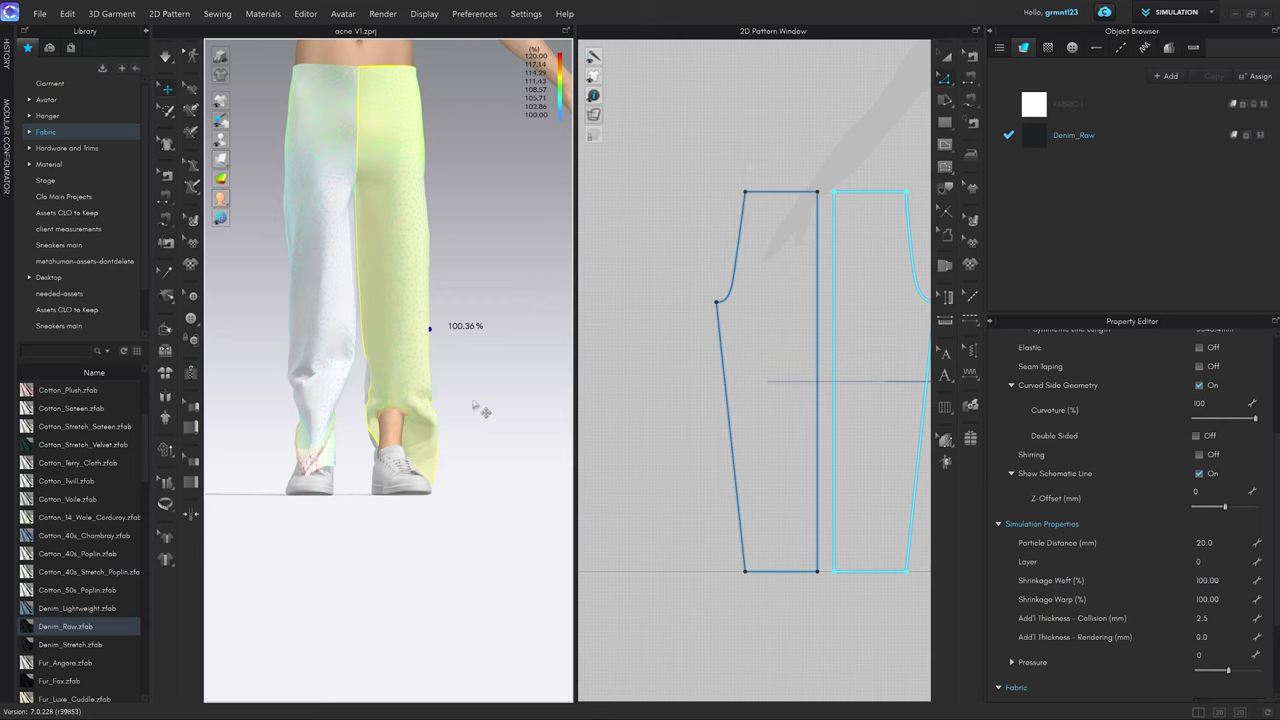
Pull the front leg piece away from the avatar, simulate, and tug the legs into place over the shoes.
{"action": "mouse_move", "coordinate": [474, 405]}
{"action": "right_mouse_down"}
{"action": "mouse_move", "coordinate": [494, 405]}
{"action": "mouse_move", "coordinate": [452, 402]}
{"action": "mouse_move", "coordinate": [494, 405]}
{"action": "right_mouse_up"}
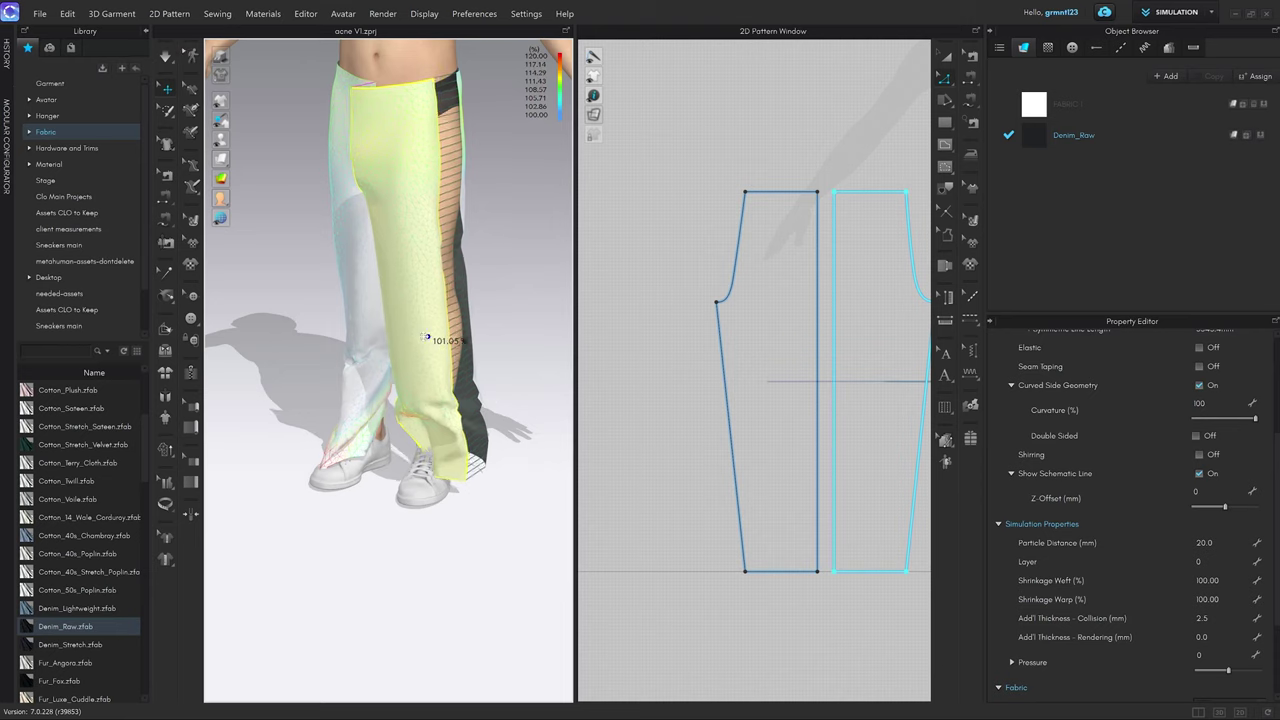
{"action": "key", "text": "space"}
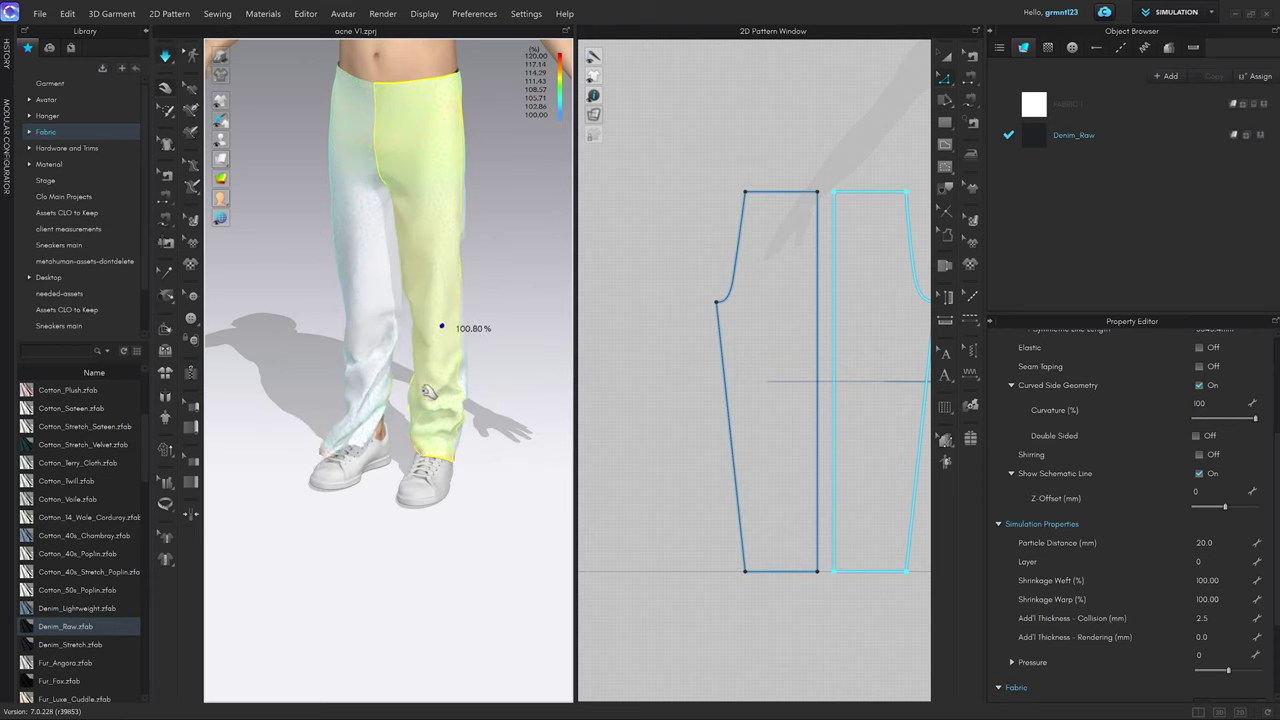
{"action": "left_click_drag", "start_coordinate": [397, 344], "coordinate": [377, 441]}
{"action": "right_click_drag", "start_coordinate": [377, 441], "coordinate": [474, 394]}
{"action": "left_click", "coordinate": [453, 434]}
{"action": "key", "text": "space"}
Move the back leg piece away behind the avatar's leg and simulate it back onto the body.
{"action": "left_click", "coordinate": [366, 415]}
{"action": "left_click_drag", "start_coordinate": [453, 388], "coordinate": [368, 402]}
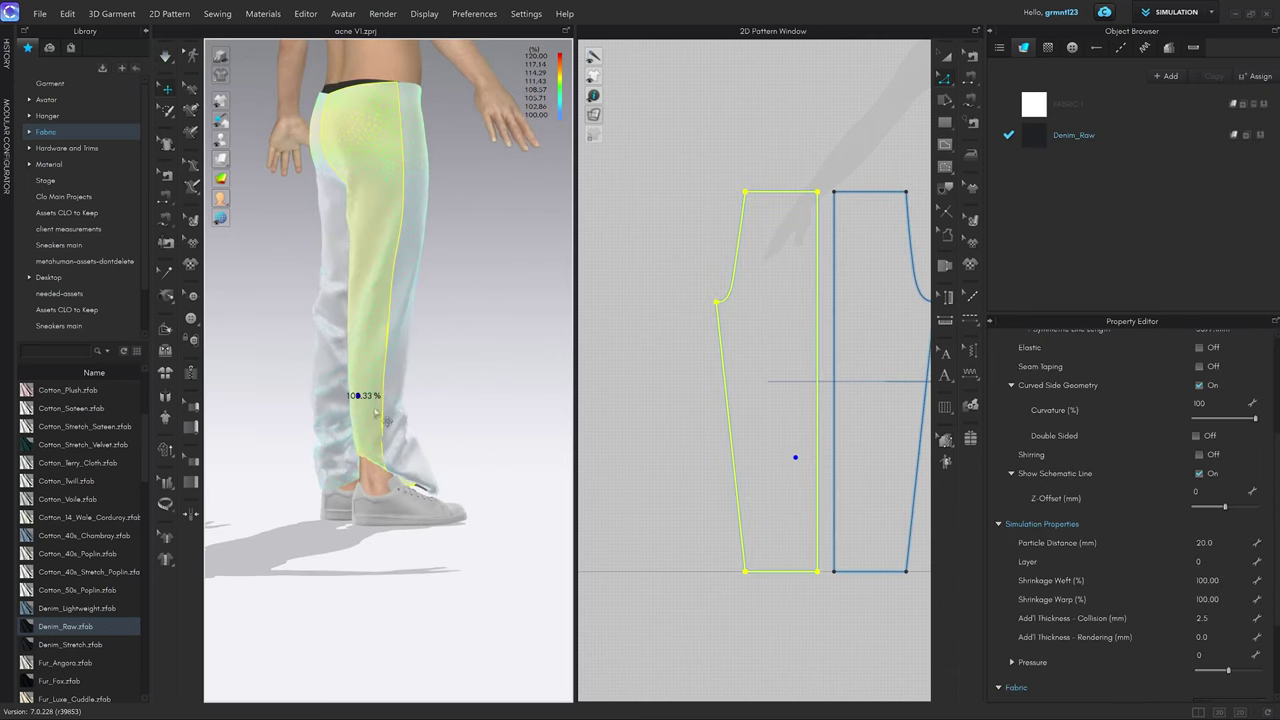
{"action": "right_click_drag", "start_coordinate": [381, 456], "coordinate": [461, 422]}
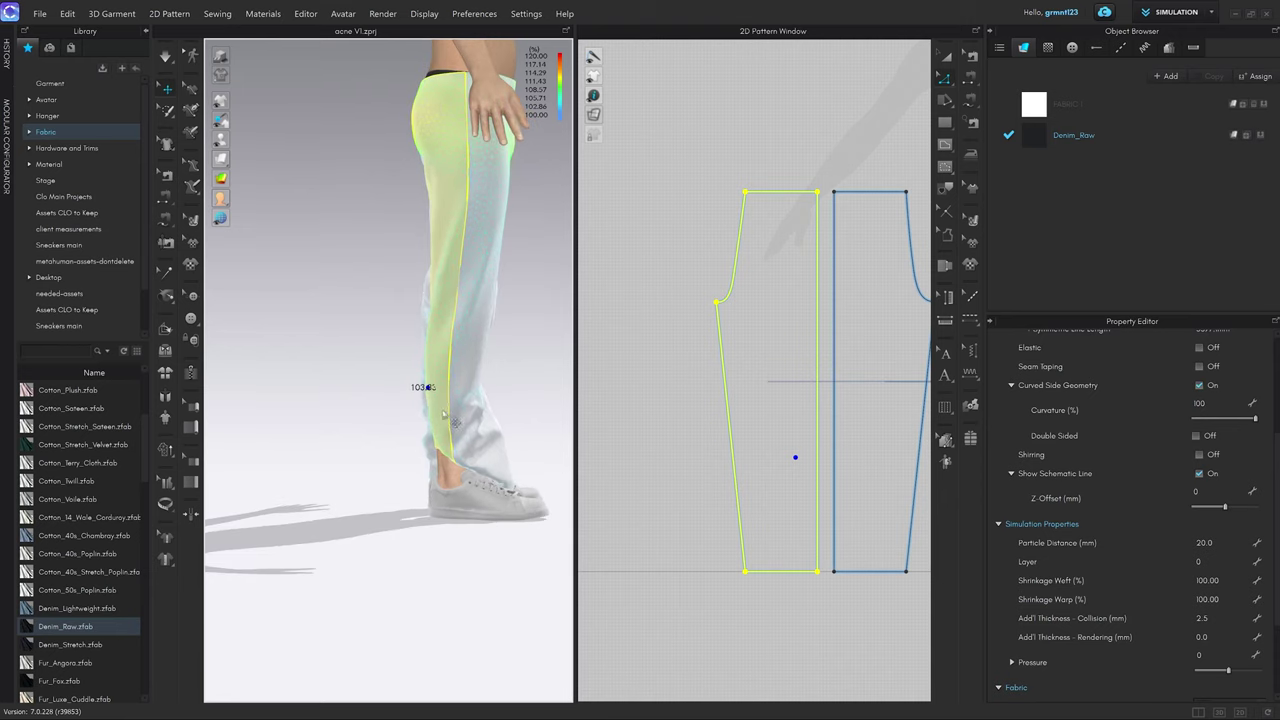
{"action": "left_click_drag", "start_coordinate": [428, 387], "coordinate": [342, 411]}
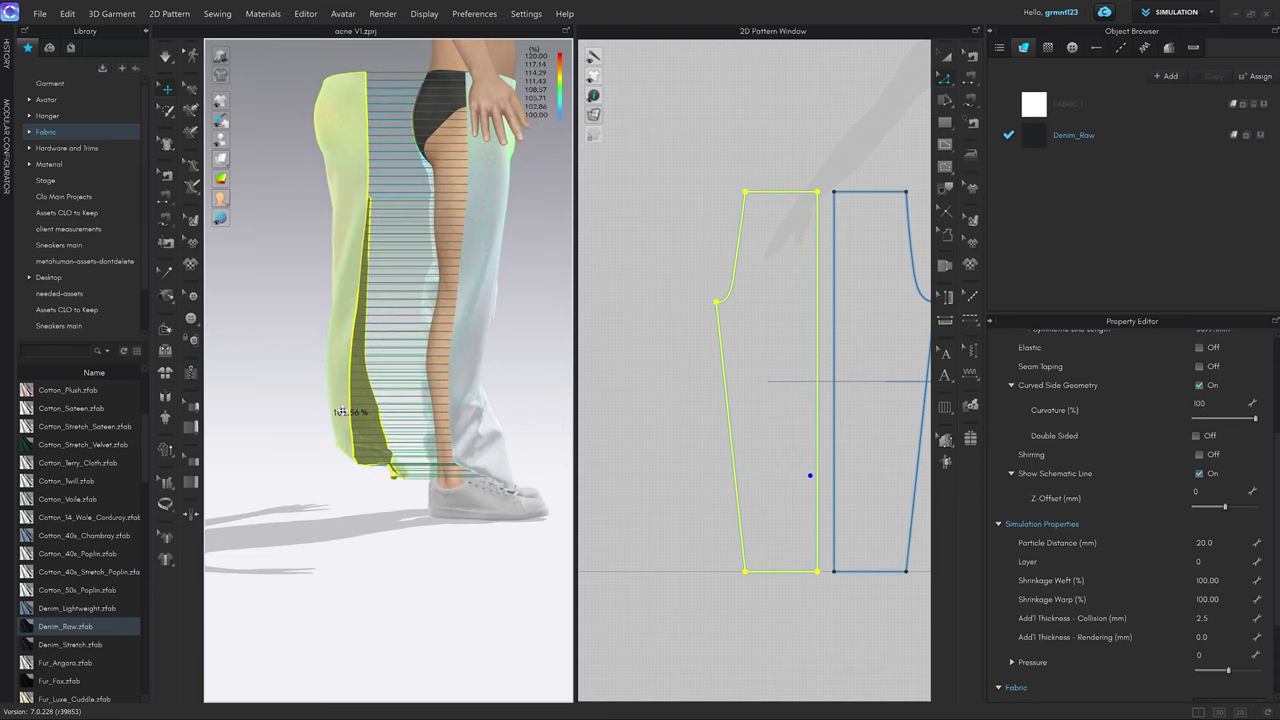
{"action": "key", "text": "space"}
{"action": "right_click_drag", "start_coordinate": [352, 422], "coordinate": [442, 430]}
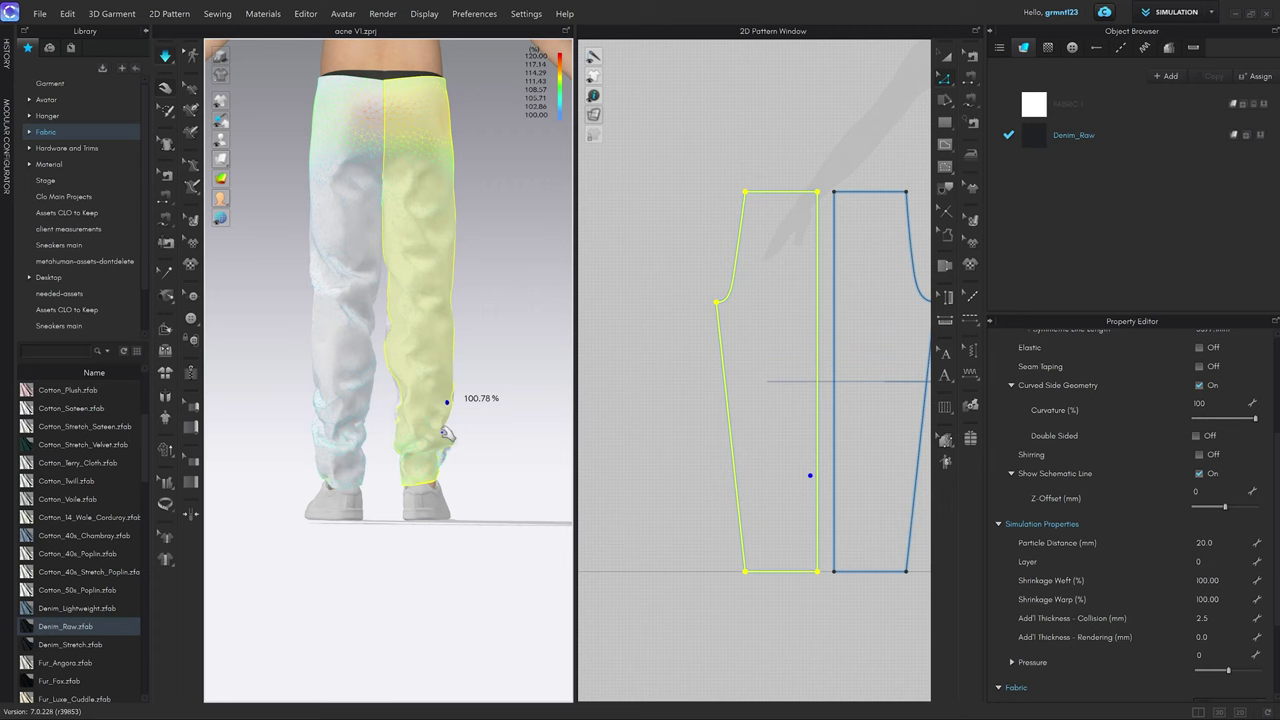
Tug the waist, seat and legs while simulating so the trousers settle evenly, and stop the simulation.
{"action": "left_click_drag", "start_coordinate": [446, 462], "coordinate": [424, 395]}
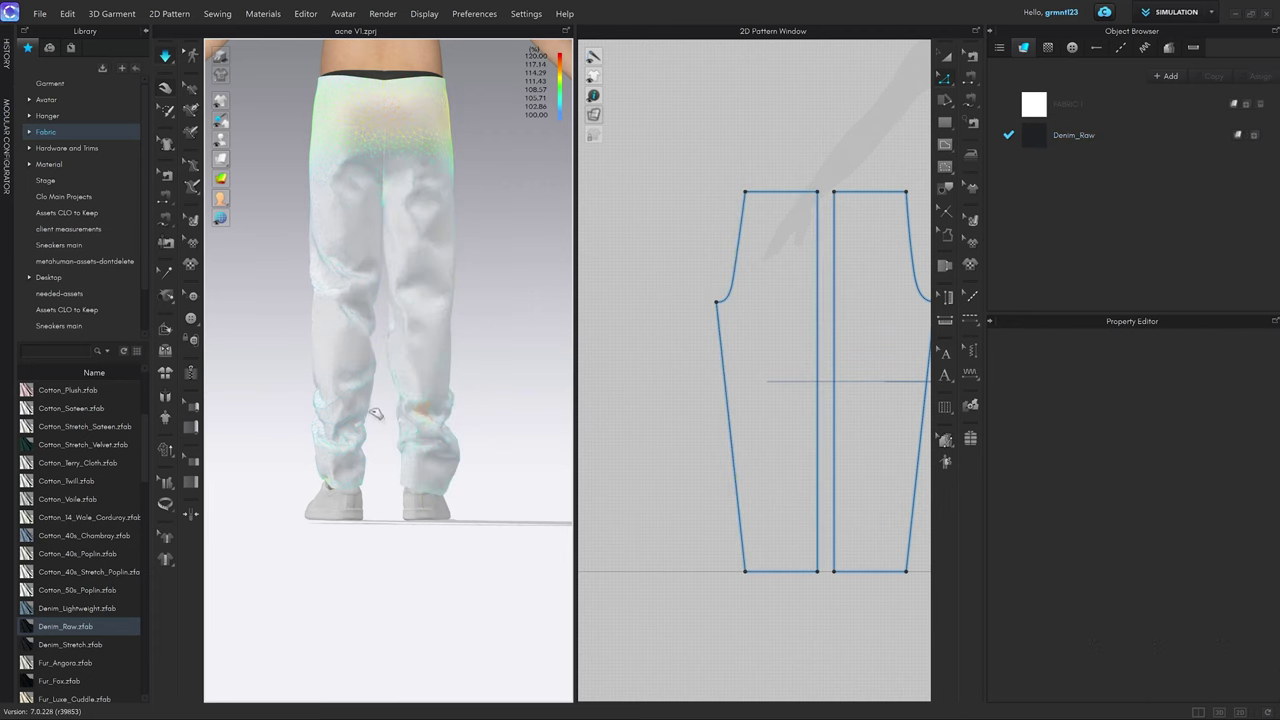
{"action": "left_click_drag", "start_coordinate": [377, 78], "coordinate": [423, 167]}
{"action": "left_click_drag", "start_coordinate": [422, 272], "coordinate": [408, 302]}
{"action": "left_click_drag", "start_coordinate": [331, 251], "coordinate": [354, 302]}
{"action": "left_click_drag", "start_coordinate": [429, 291], "coordinate": [428, 270]}
{"action": "right_click_drag", "start_coordinate": [408, 262], "coordinate": [225, 252]}
{"action": "middle_click_drag", "start_coordinate": [414, 70], "coordinate": [422, 255]}
{"action": "scroll", "coordinate": [428, 300], "scroll_direction": "up", "scroll_amount": 4}
{"action": "middle_click_drag", "start_coordinate": [429, 317], "coordinate": [424, 243]}
{"action": "left_click", "coordinate": [427, 289]}
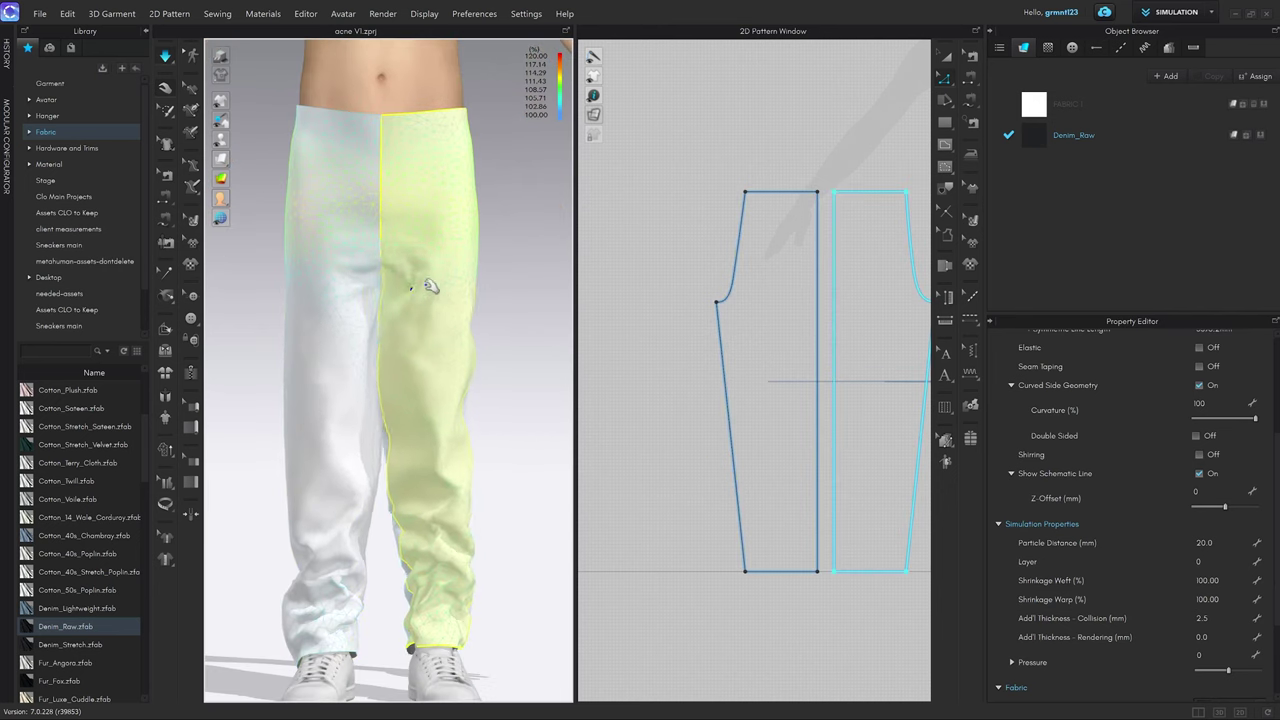
{"action": "scroll", "coordinate": [425, 275], "scroll_direction": "up", "scroll_amount": 4}
{"action": "key", "text": "space"}
Examine the strain around the crotch and seat from the front, side and back, comparing the front and back pieces.
{"action": "left_click", "coordinate": [373, 216]}
{"action": "right_click_drag", "start_coordinate": [389, 260], "coordinate": [430, 268]}
{"action": "scroll", "coordinate": [430, 273], "scroll_direction": "down", "scroll_amount": 4}
{"action": "scroll", "coordinate": [440, 277], "scroll_direction": "down", "scroll_amount": 1}
{"action": "scroll", "coordinate": [431, 322], "scroll_direction": "up", "scroll_amount": 2}
{"action": "middle_click_drag", "start_coordinate": [430, 321], "coordinate": [452, 337]}
{"action": "scroll", "coordinate": [474, 345], "scroll_direction": "down", "scroll_amount": 3}
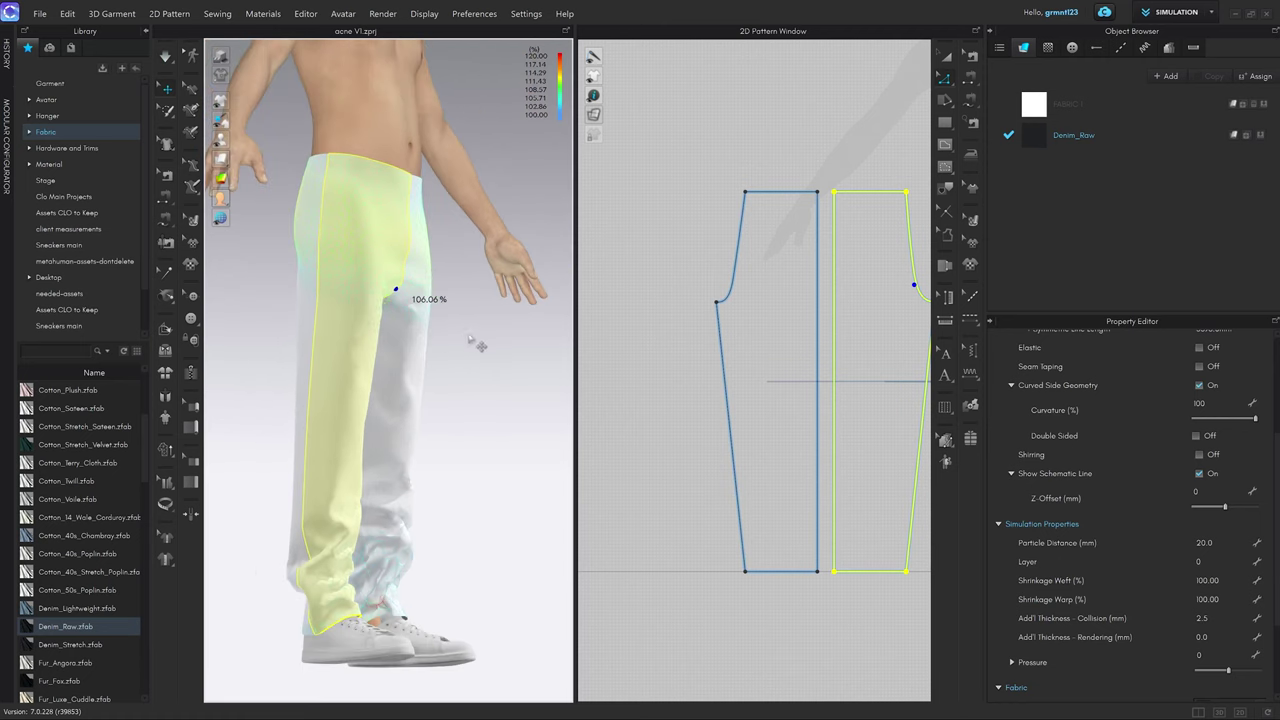
{"action": "middle_click_drag", "start_coordinate": [743, 365], "coordinate": [679, 359]}
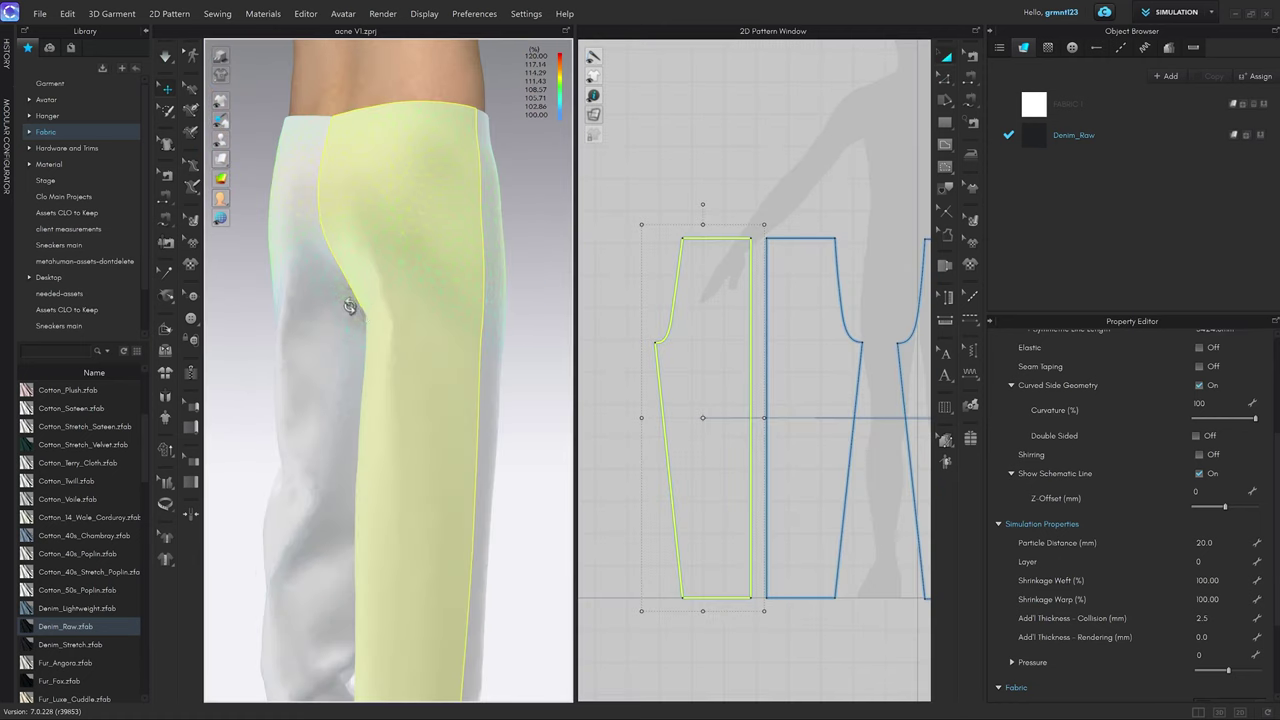
{"action": "mouse_move", "coordinate": [350, 307]}
{"action": "right_mouse_down"}
{"action": "mouse_move", "coordinate": [323, 317]}
{"action": "mouse_move", "coordinate": [343, 320]}
{"action": "mouse_move", "coordinate": [325, 305]}
{"action": "right_mouse_up"}
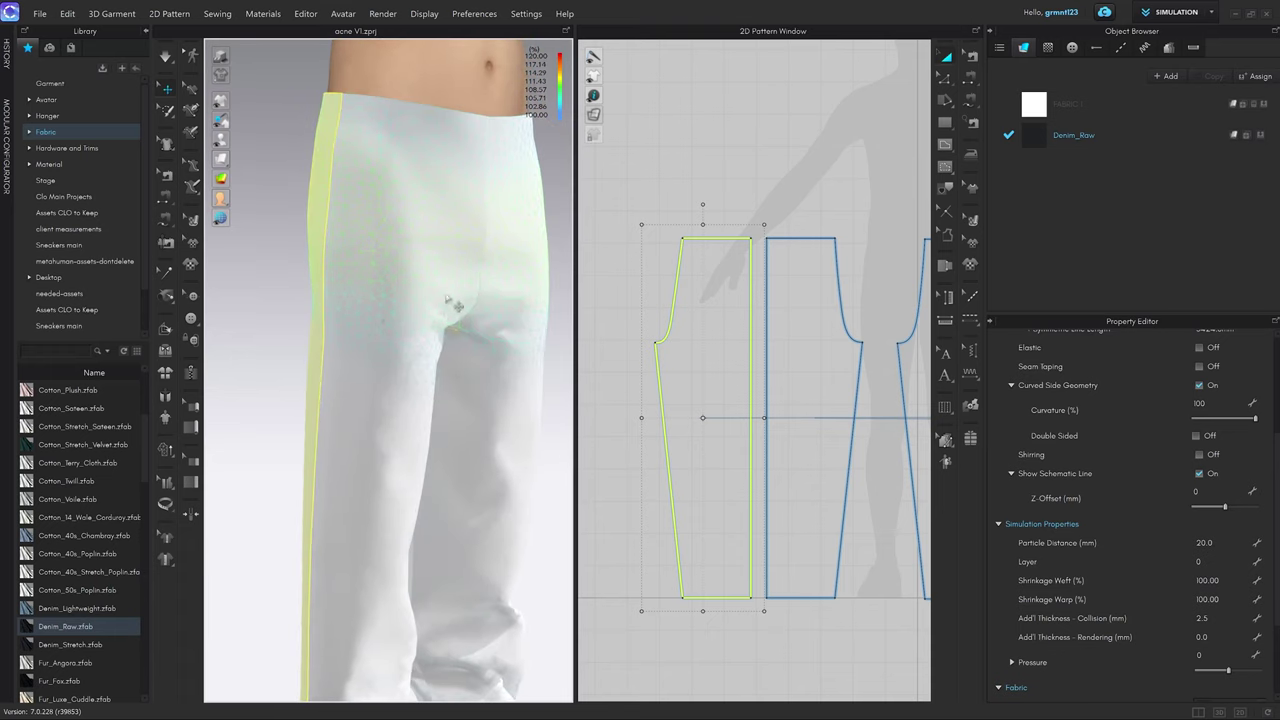
{"action": "left_click", "coordinate": [478, 322]}
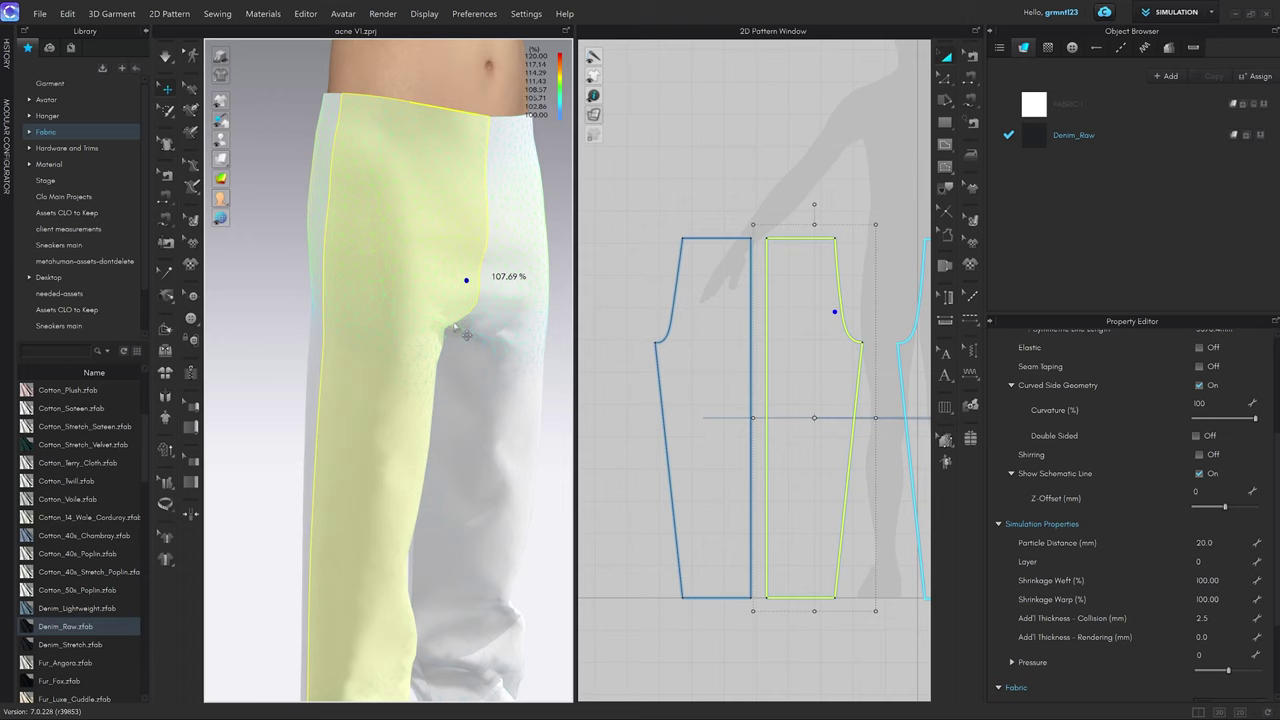
{"action": "right_click_drag", "start_coordinate": [465, 335], "coordinate": [462, 294]}
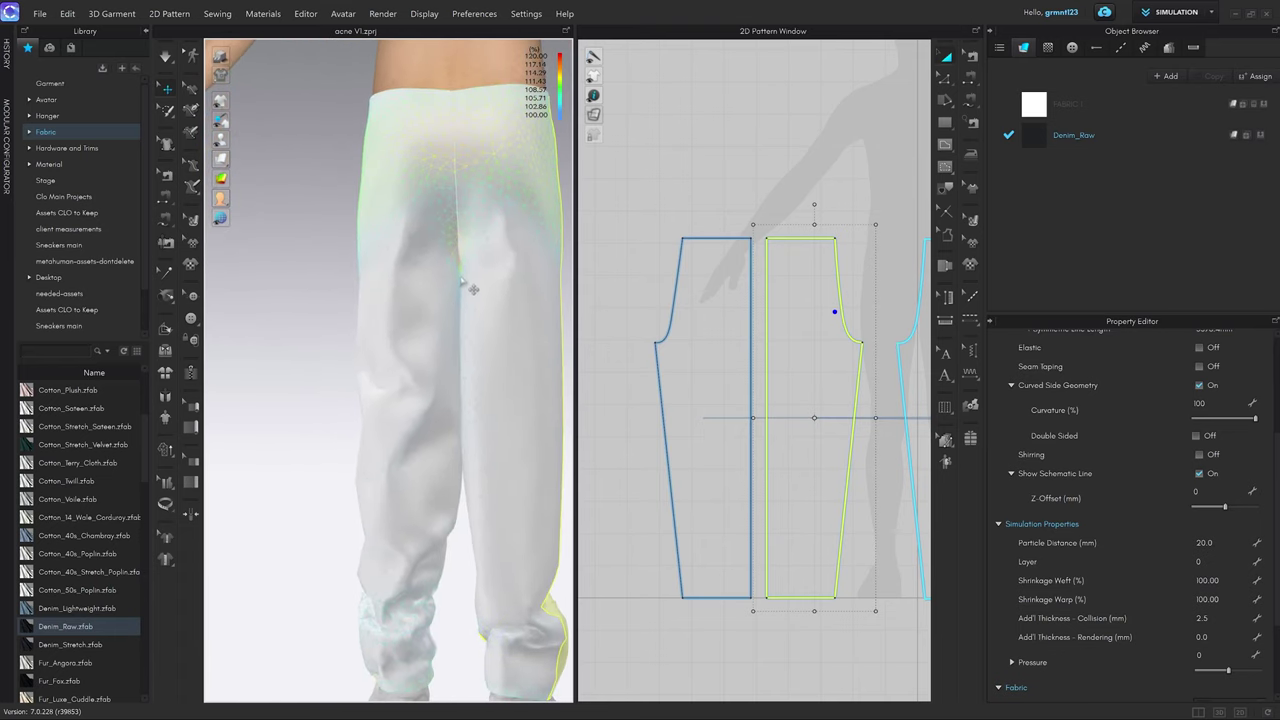
{"action": "left_click", "coordinate": [648, 327]}
{"action": "right_click_drag", "start_coordinate": [507, 327], "coordinate": [461, 280]}
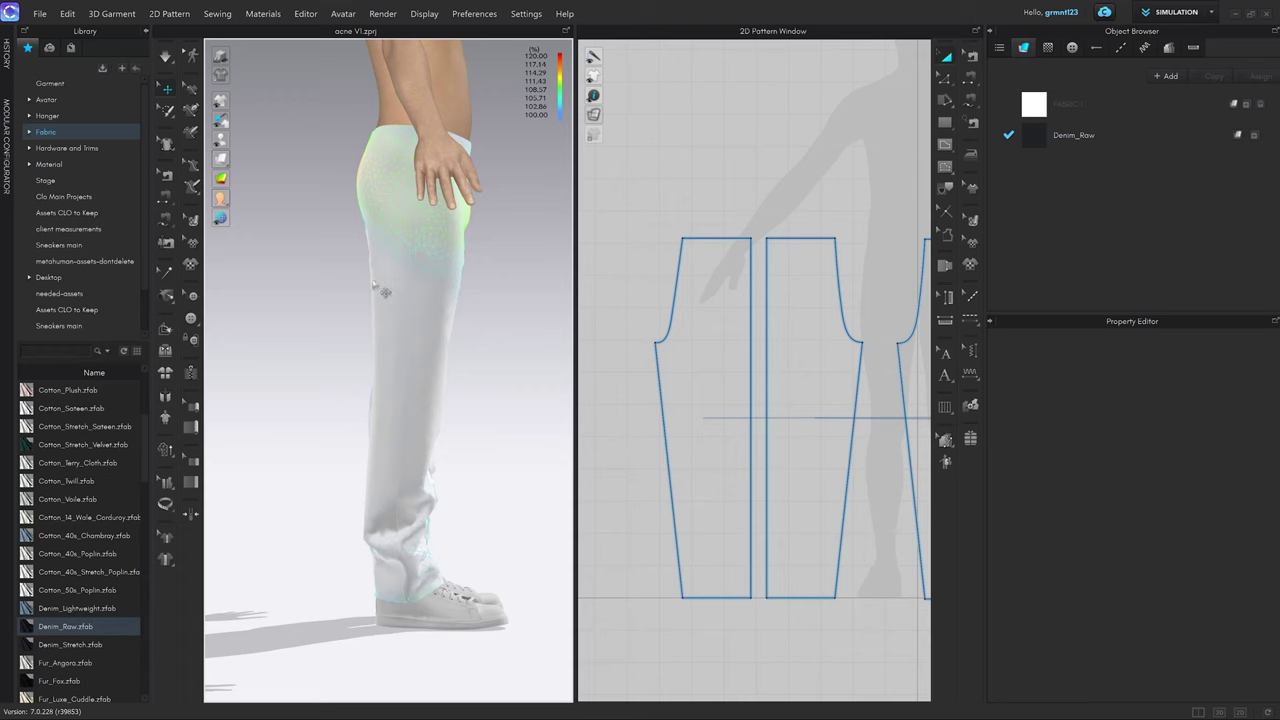
{"action": "left_click", "coordinate": [704, 369]}
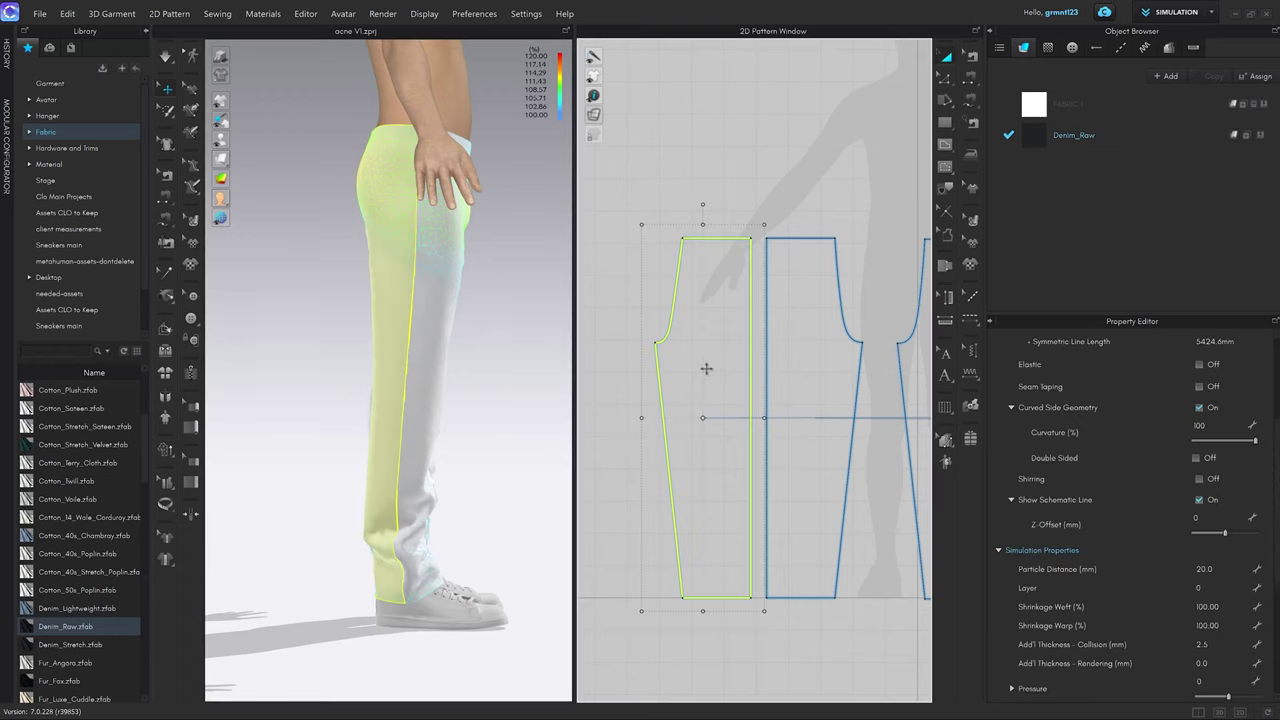
{"action": "right_click_drag", "start_coordinate": [570, 371], "coordinate": [435, 344]}
Move the crotch tip of the back leg piece horizontally outward by 50 mm.
{"action": "left_click", "coordinate": [648, 328]}
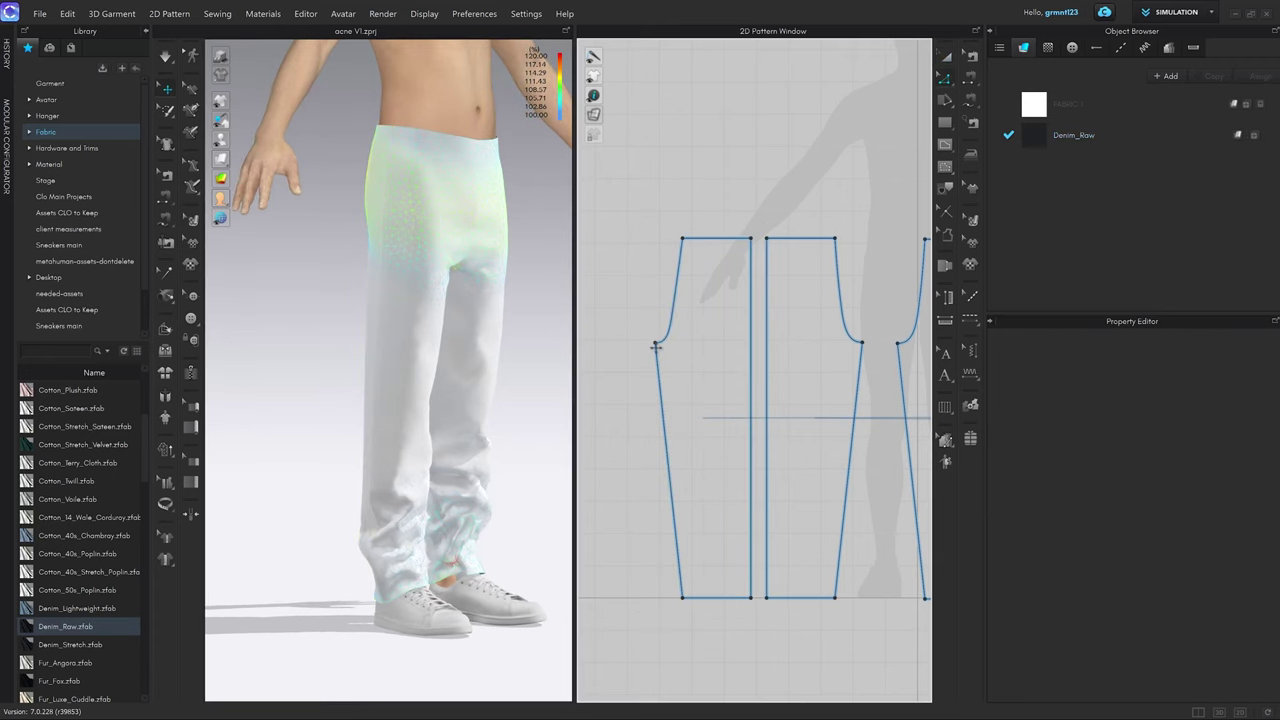
{"action": "key", "text": "z"}
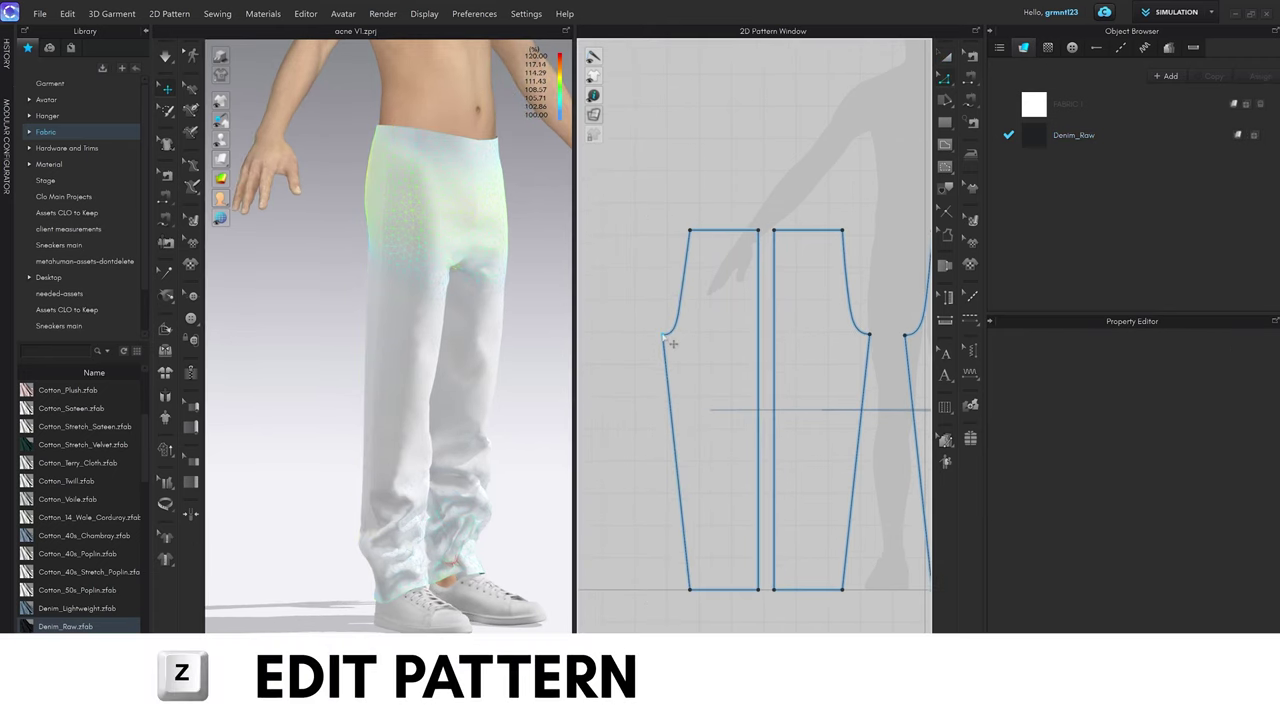
{"action": "left_click_drag", "start_coordinate": [664, 336], "coordinate": [647, 337]}
{"action": "right_click", "coordinate": [647, 337]}
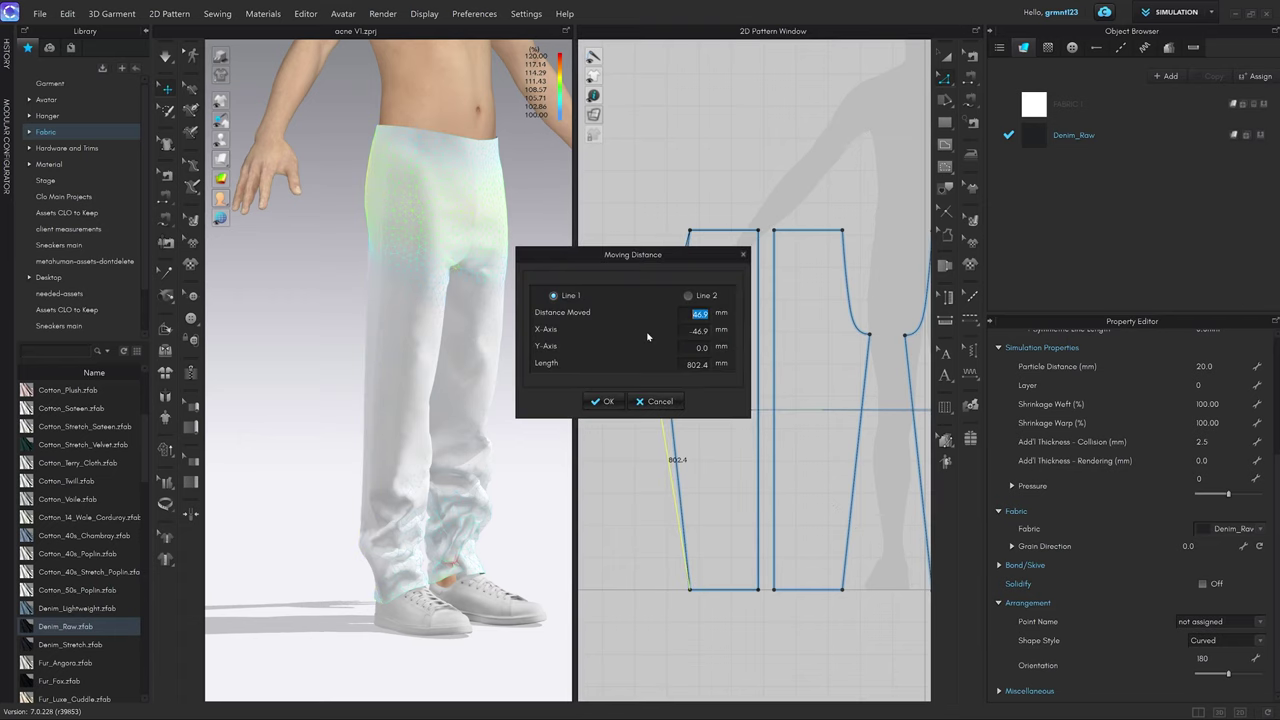
{"action": "type", "text": "50"}
{"action": "key", "text": "Return"}
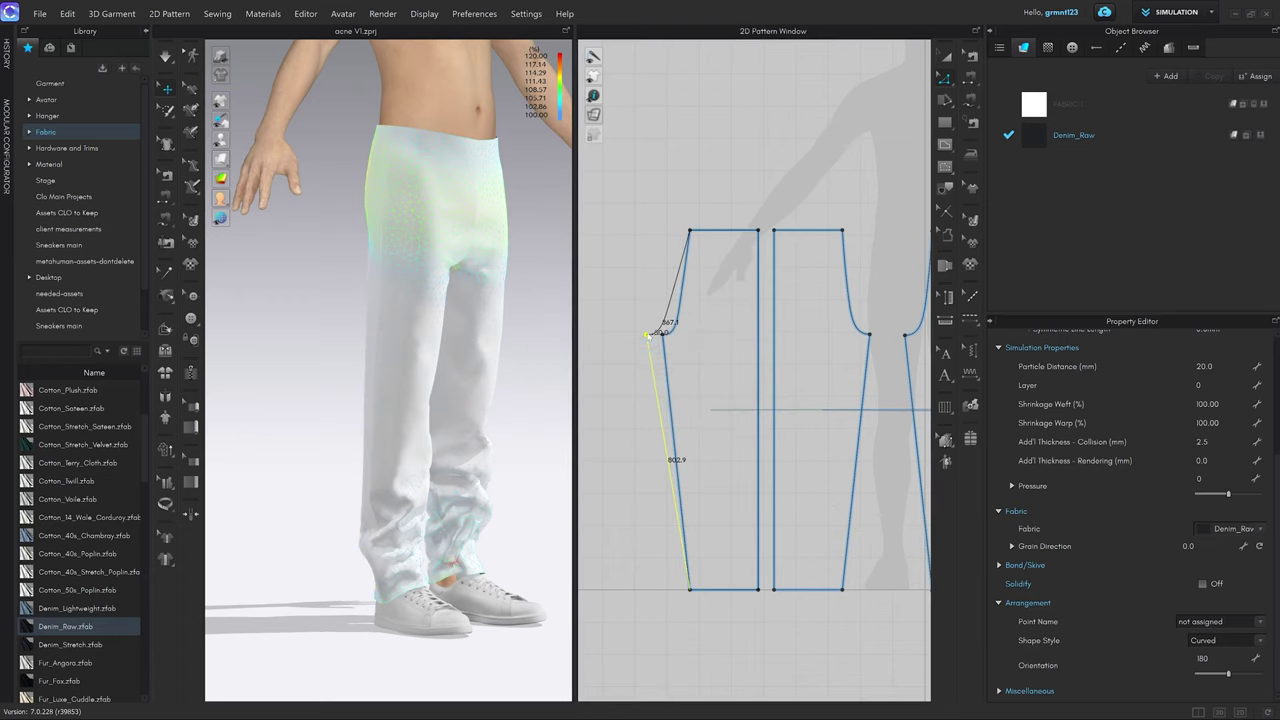
Simulate the widened back crotch, tugging the fabric near the crotch, and stop the simulation to check the fit.
{"action": "left_click", "coordinate": [530, 333]}
{"action": "scroll", "coordinate": [530, 332], "scroll_direction": "up", "scroll_amount": 1}
{"action": "middle_click_drag", "start_coordinate": [530, 332], "coordinate": [515, 321]}
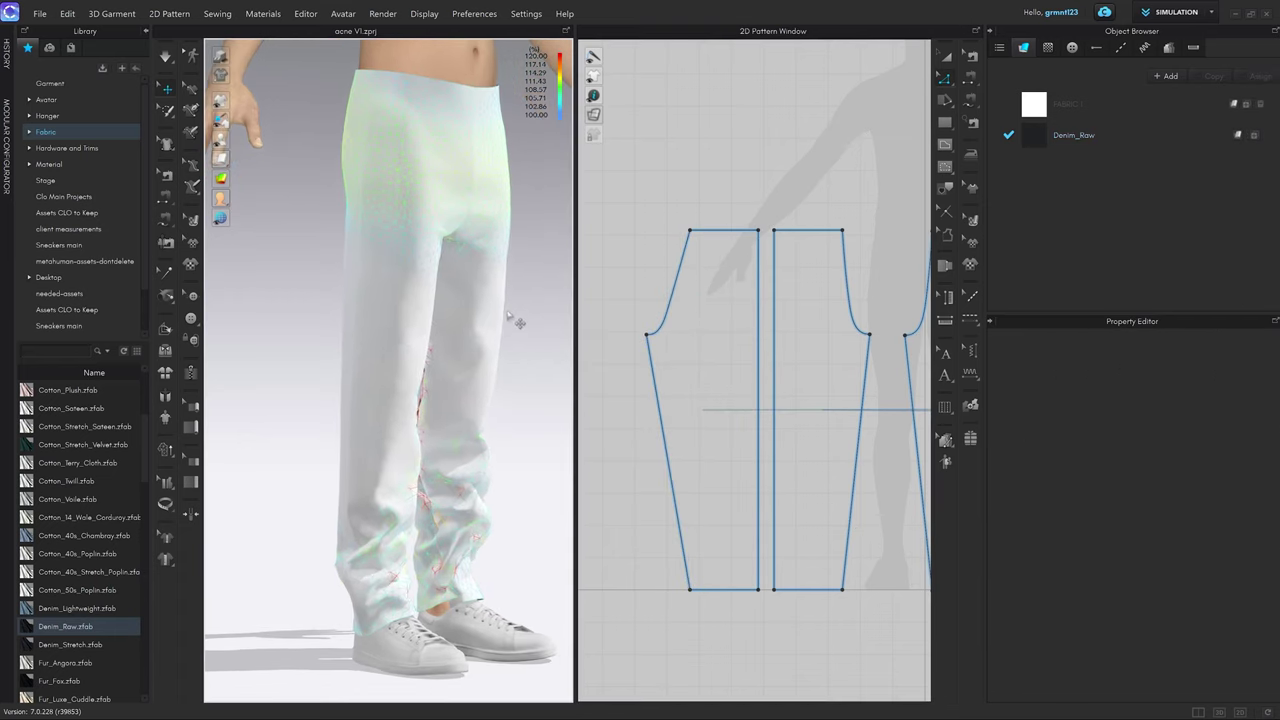
{"action": "key", "text": "space"}
{"action": "right_click_drag", "start_coordinate": [489, 303], "coordinate": [458, 277]}
{"action": "left_click", "coordinate": [458, 278]}
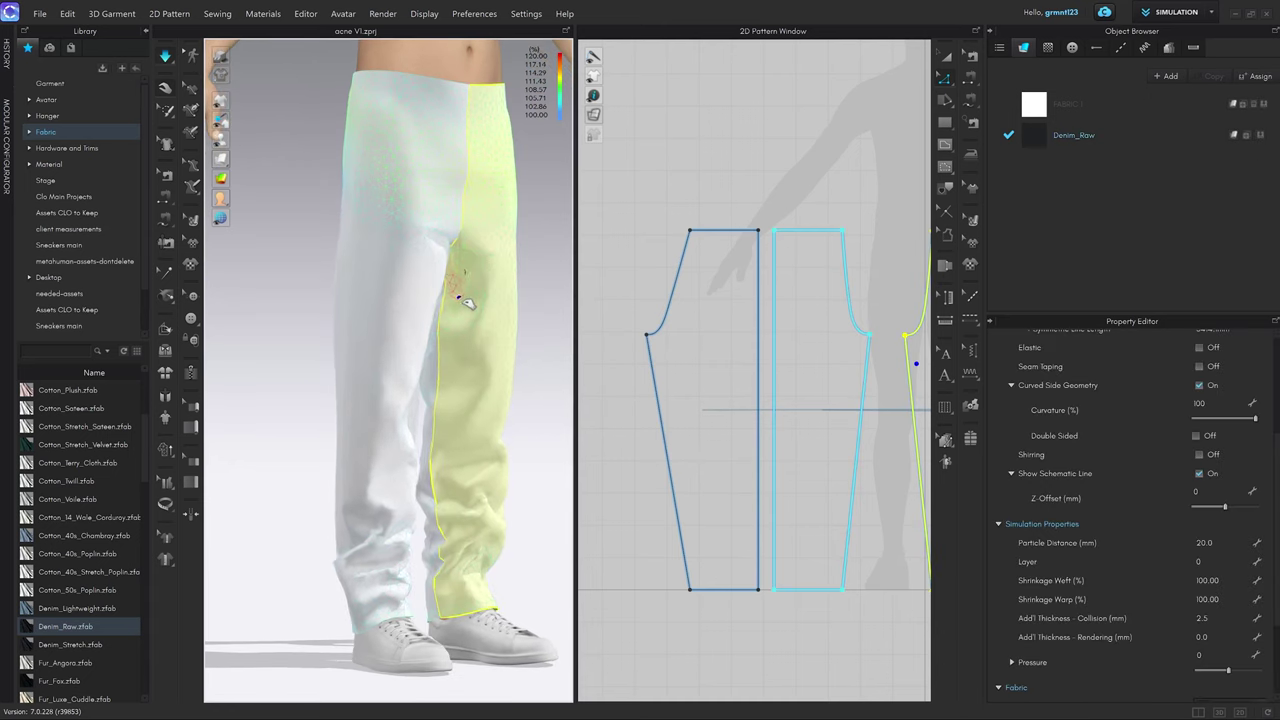
{"action": "key", "text": "space"}
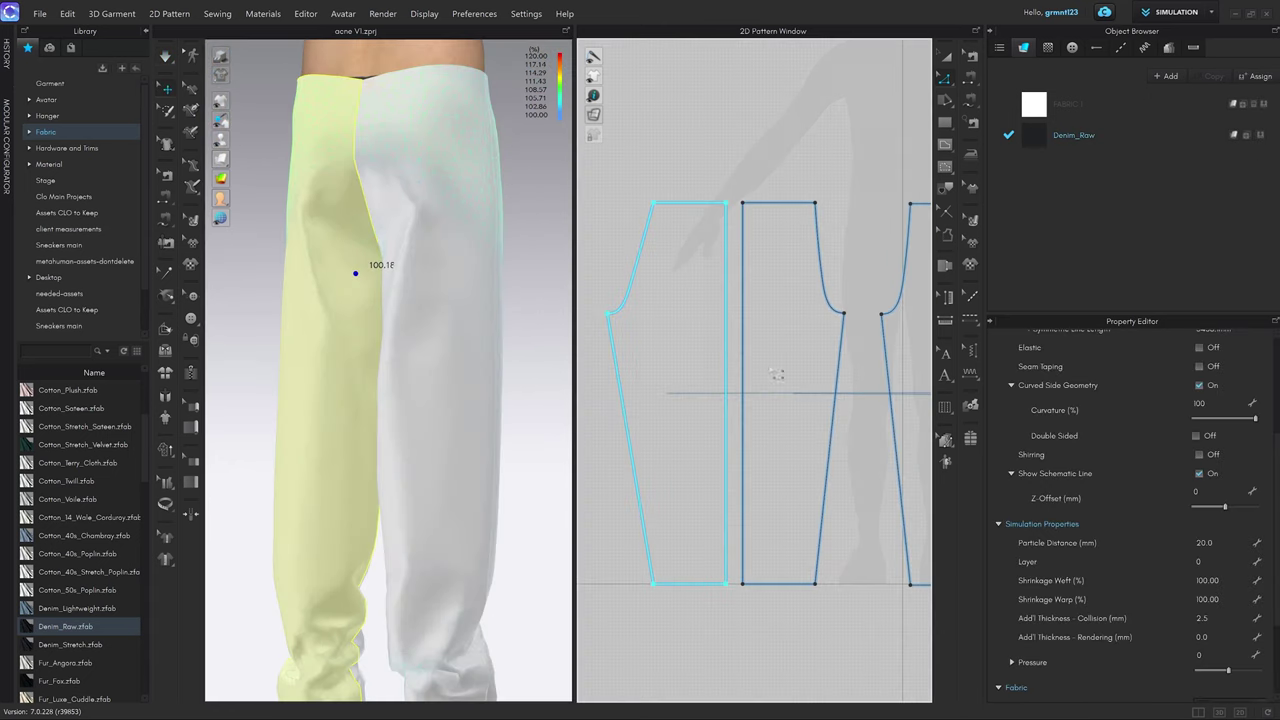
Rearrange the front and back leg pieces so their crotch tips meet, with the back piece beside the front crotch curve.
{"action": "left_click", "coordinate": [652, 345]}
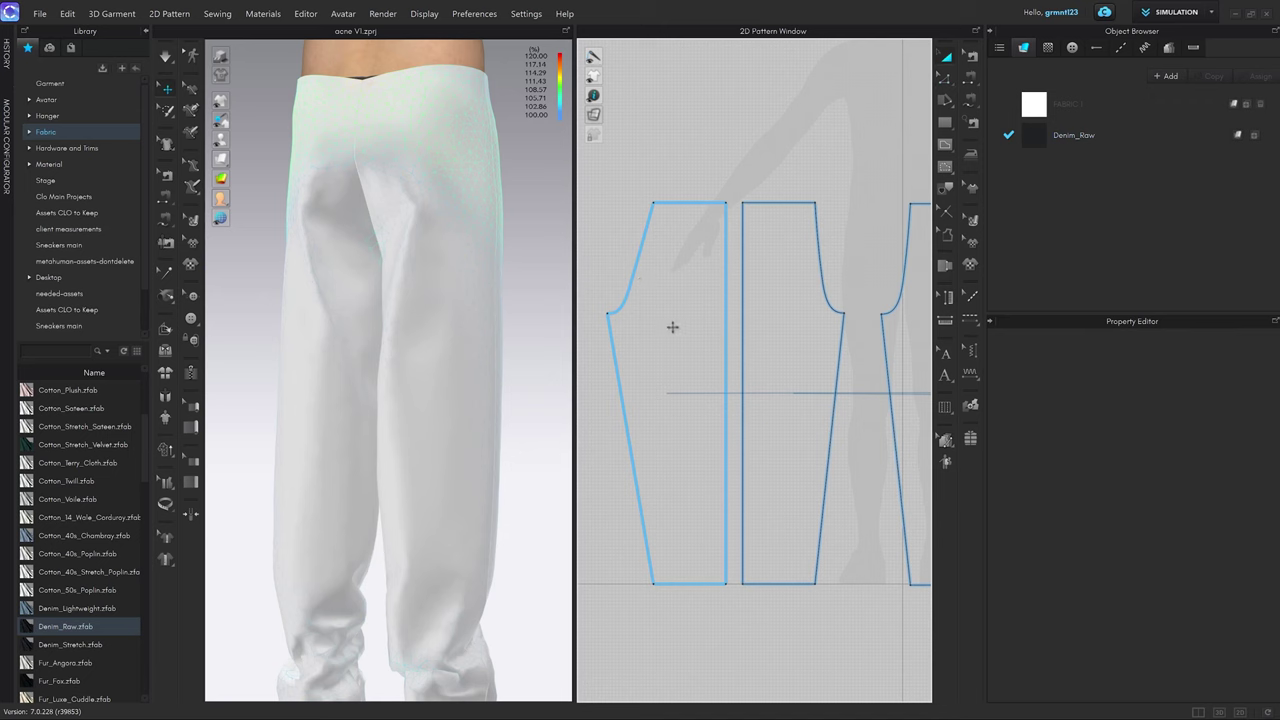
{"action": "left_click_drag", "start_coordinate": [673, 327], "coordinate": [888, 321]}
{"action": "left_click_drag", "start_coordinate": [800, 318], "coordinate": [668, 313]}
{"action": "left_click_drag", "start_coordinate": [842, 320], "coordinate": [732, 320]}
Match up the inseam of the front leg piece with the back piece's inseam, aligned to the start.
{"action": "key", "text": "z"}
{"action": "left_click", "coordinate": [701, 428]}
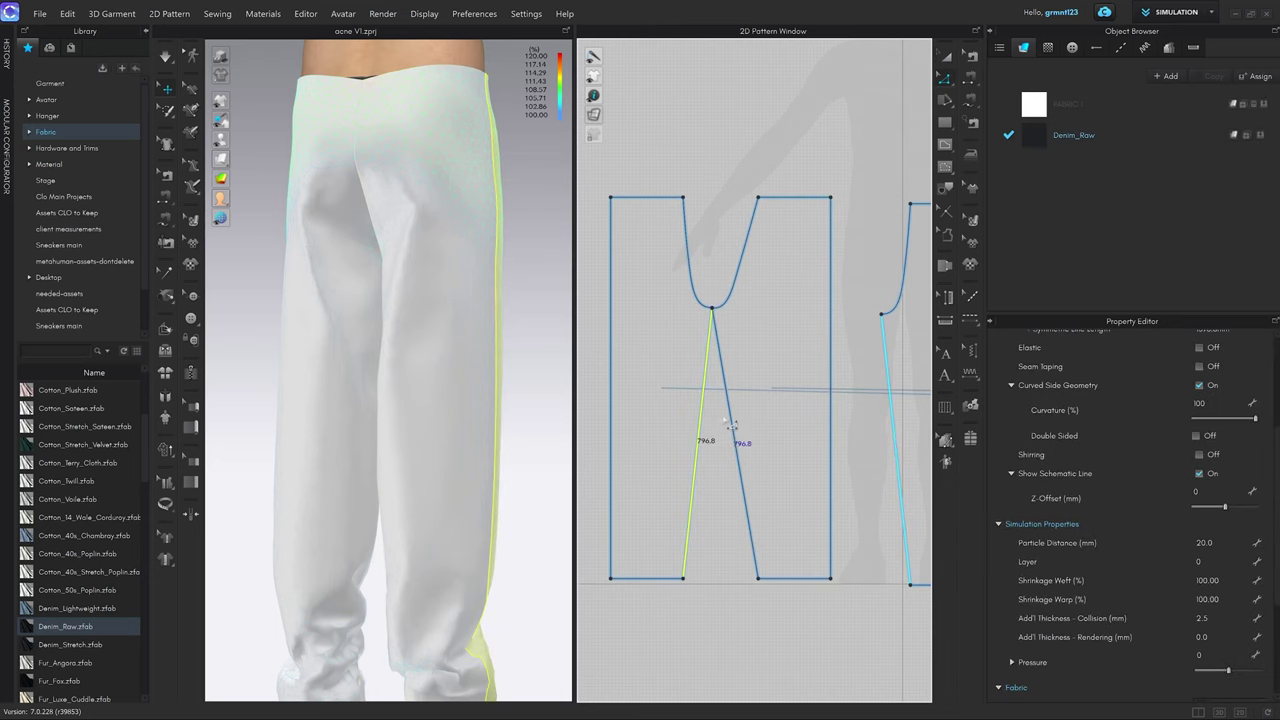
{"action": "left_click", "coordinate": [730, 425], "text": "shift"}
{"action": "right_click", "coordinate": [731, 415]}
{"action": "mouse_move", "coordinate": [816, 632]}
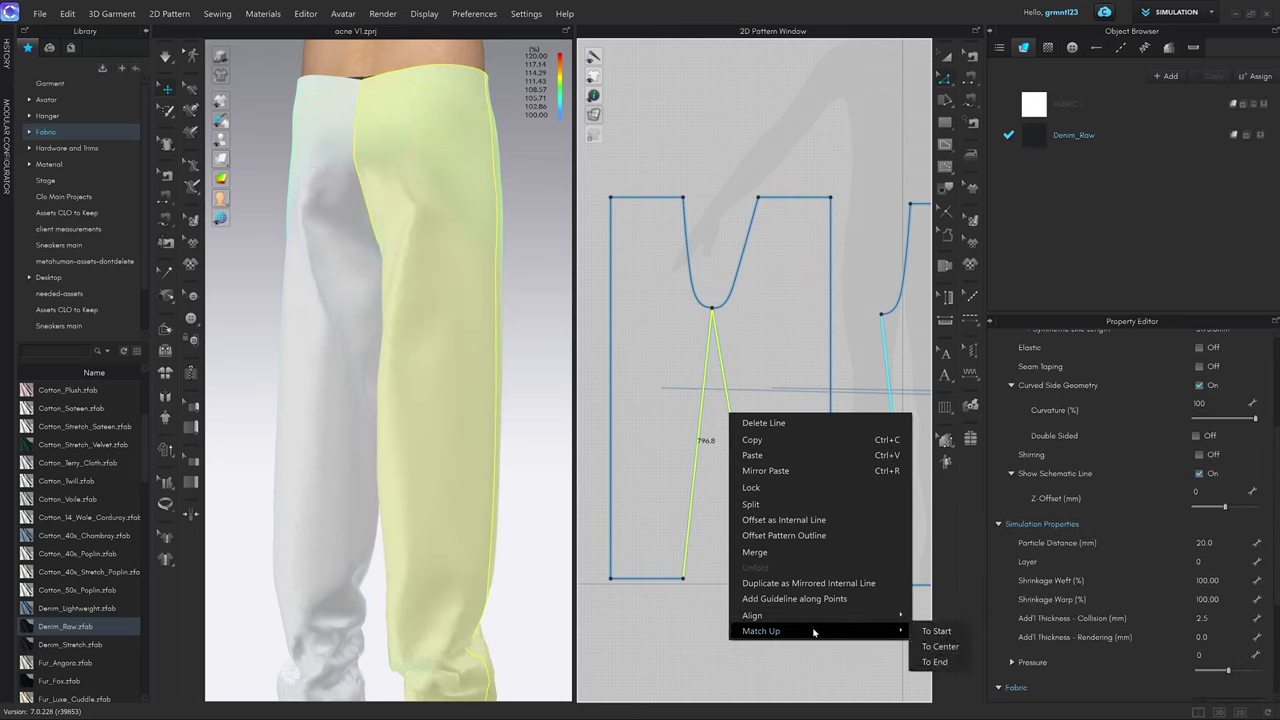
{"action": "left_click", "coordinate": [934, 632]}
Move the back leg piece's curve point nearest the crotch tip outward and up along the crotch curve.
{"action": "scroll", "coordinate": [718, 280], "scroll_direction": "up", "scroll_amount": 6}
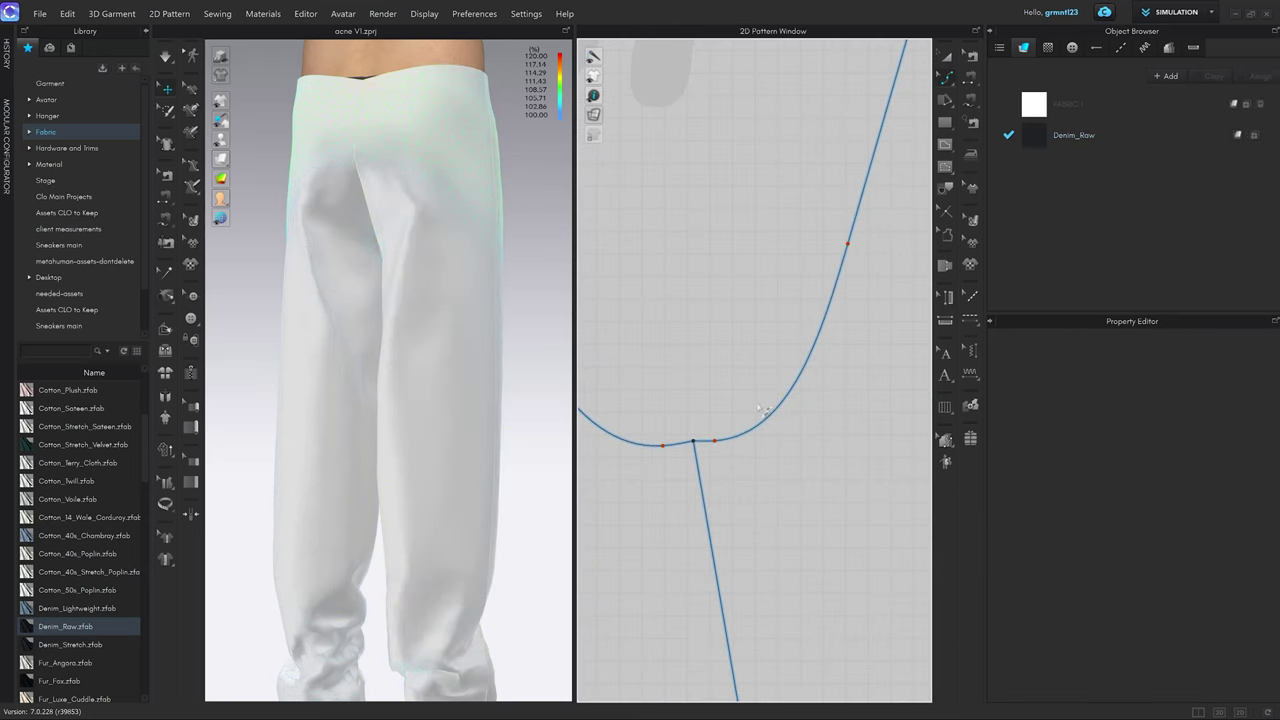
{"action": "key", "text": "v"}
{"action": "mouse_move", "coordinate": [773, 392]}
{"action": "left_mouse_down"}
{"action": "mouse_move", "coordinate": [795, 378]}
{"action": "mouse_move", "coordinate": [773, 392]}
{"action": "left_mouse_up"}
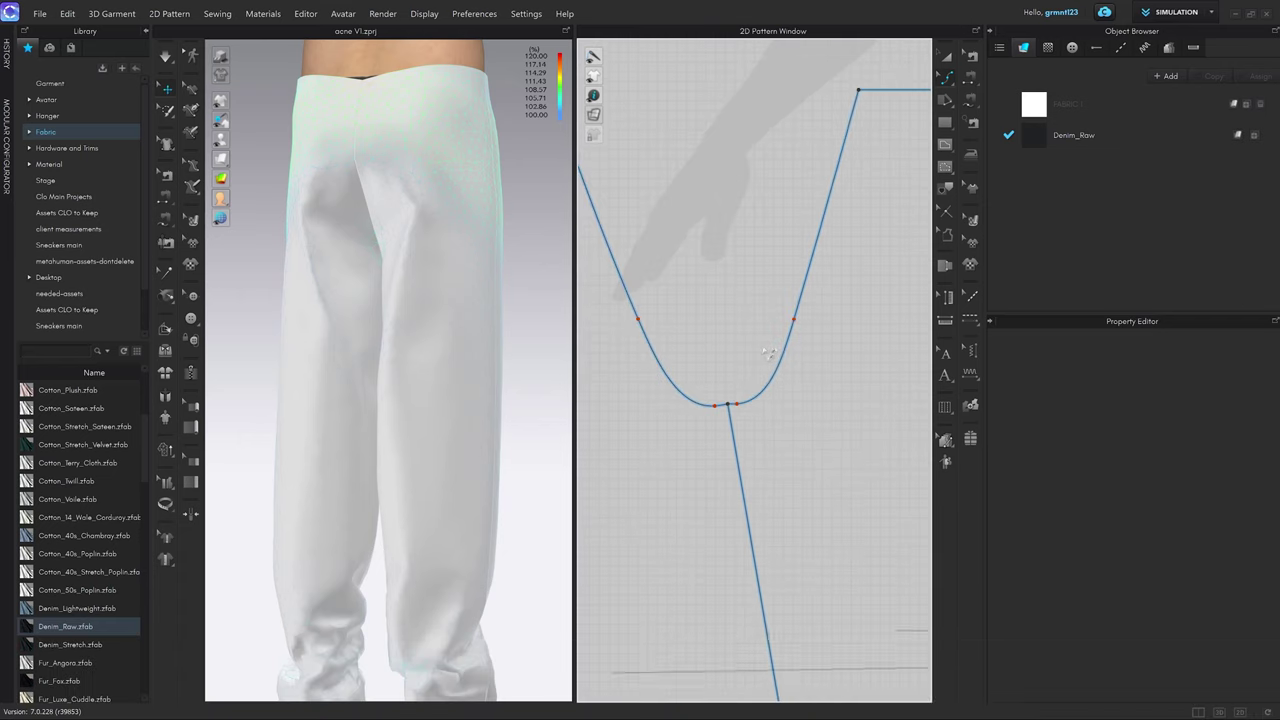
{"action": "scroll", "coordinate": [768, 352], "scroll_direction": "down", "scroll_amount": 5}
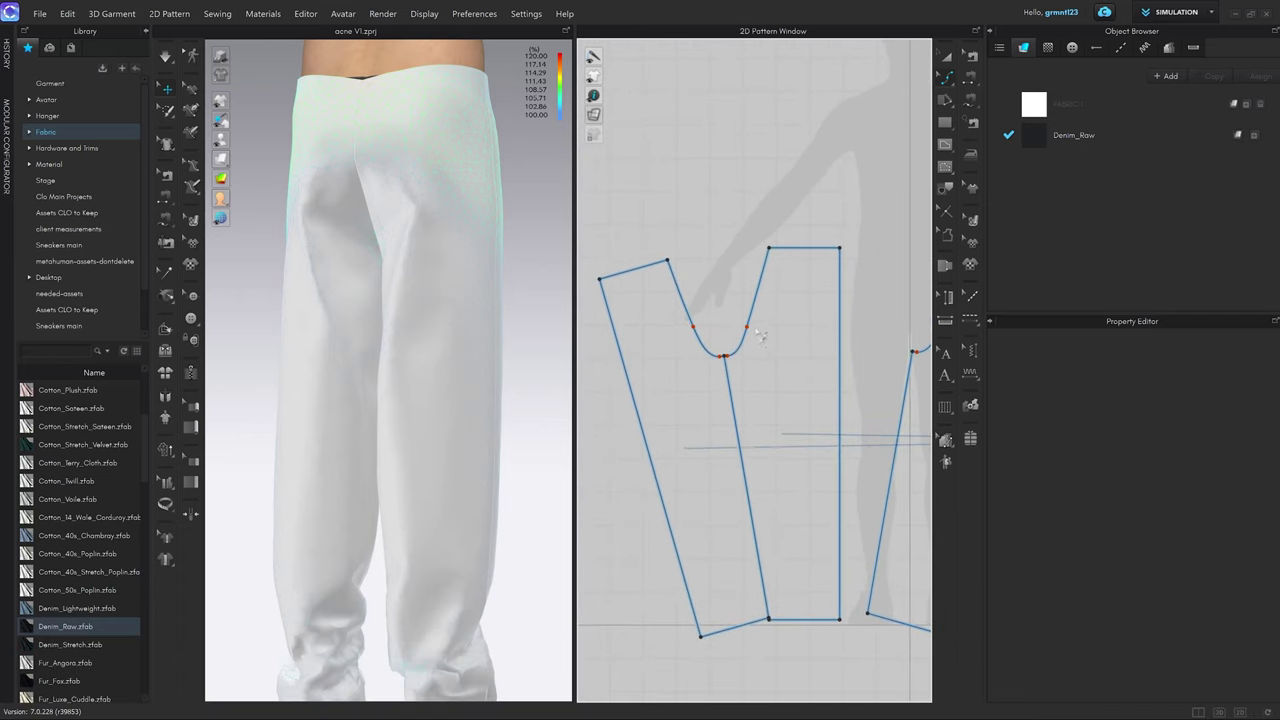
{"action": "scroll", "coordinate": [760, 336], "scroll_direction": "up", "scroll_amount": 5}
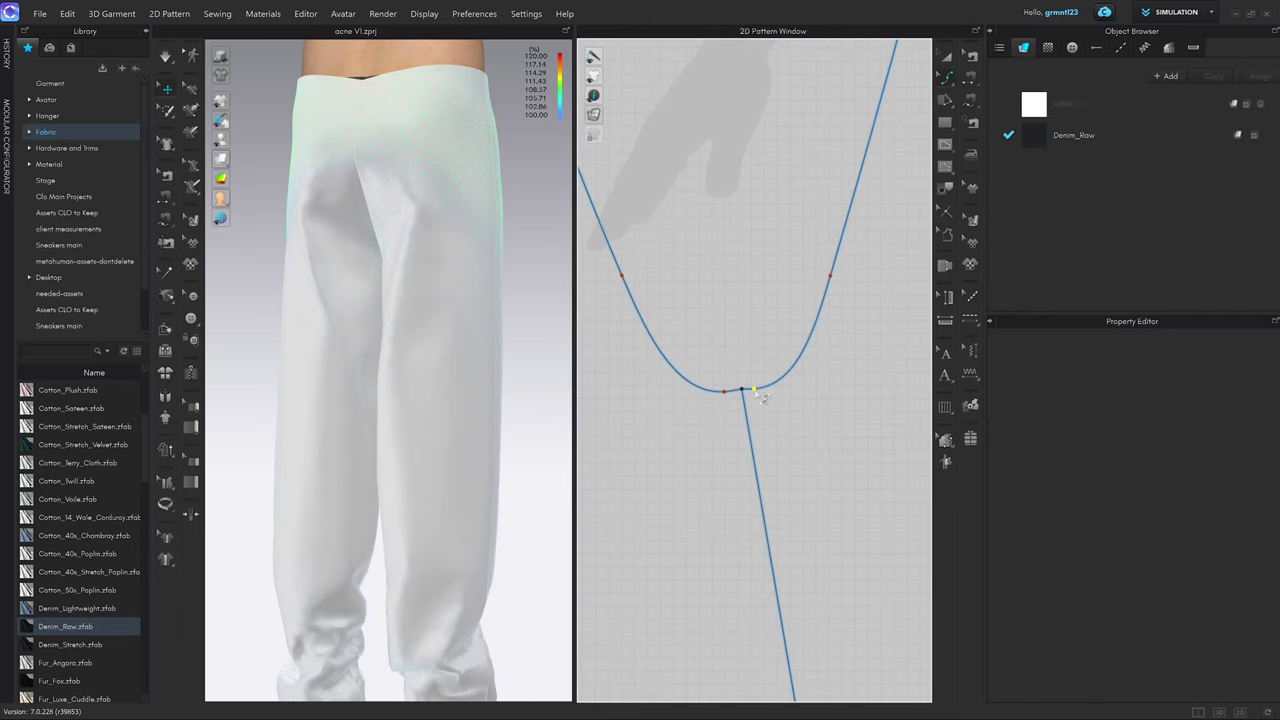
{"action": "left_click_drag", "start_coordinate": [756, 389], "coordinate": [795, 370]}
Move the upper curve point of the back piece's crotch curve up toward the waist to smooth the curve.
{"action": "scroll", "coordinate": [769, 384], "scroll_direction": "up", "scroll_amount": 3}
{"action": "scroll", "coordinate": [838, 328], "scroll_direction": "down", "scroll_amount": 5}
{"action": "middle_click_drag", "start_coordinate": [777, 345], "coordinate": [665, 366]}
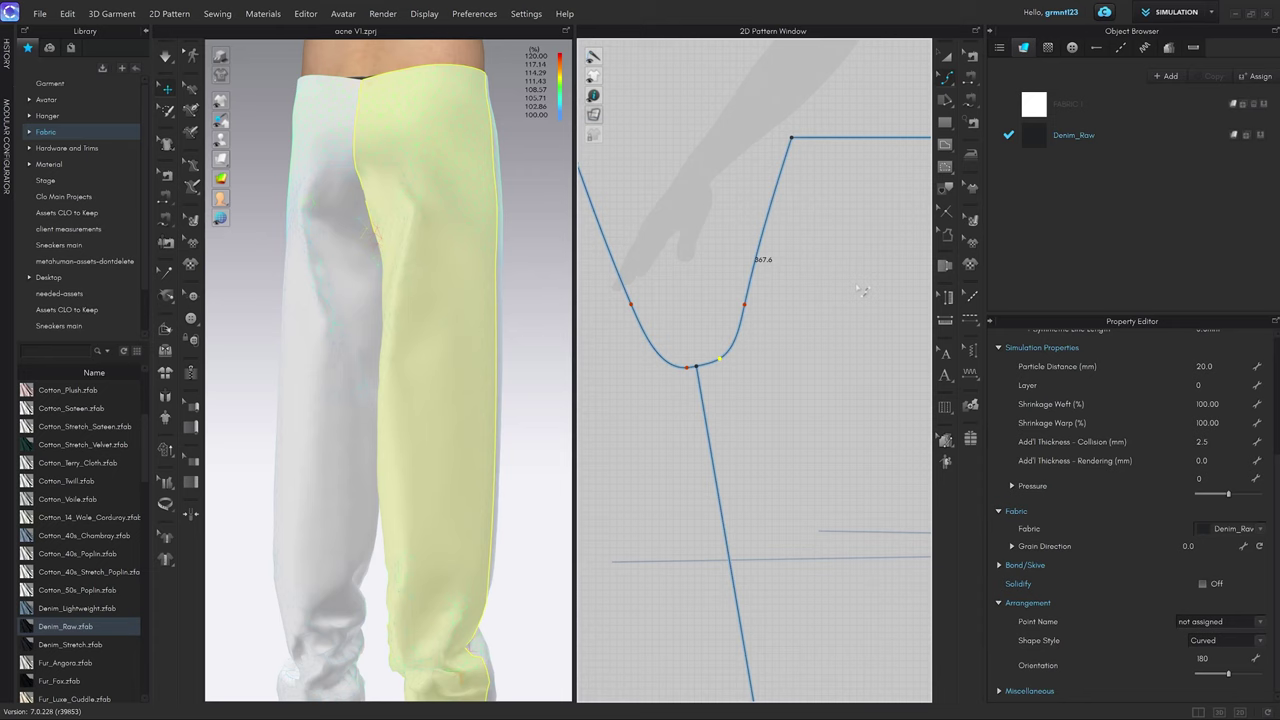
{"action": "scroll", "coordinate": [686, 271], "scroll_direction": "down", "scroll_amount": 3}
{"action": "scroll", "coordinate": [737, 277], "scroll_direction": "up", "scroll_amount": 4}
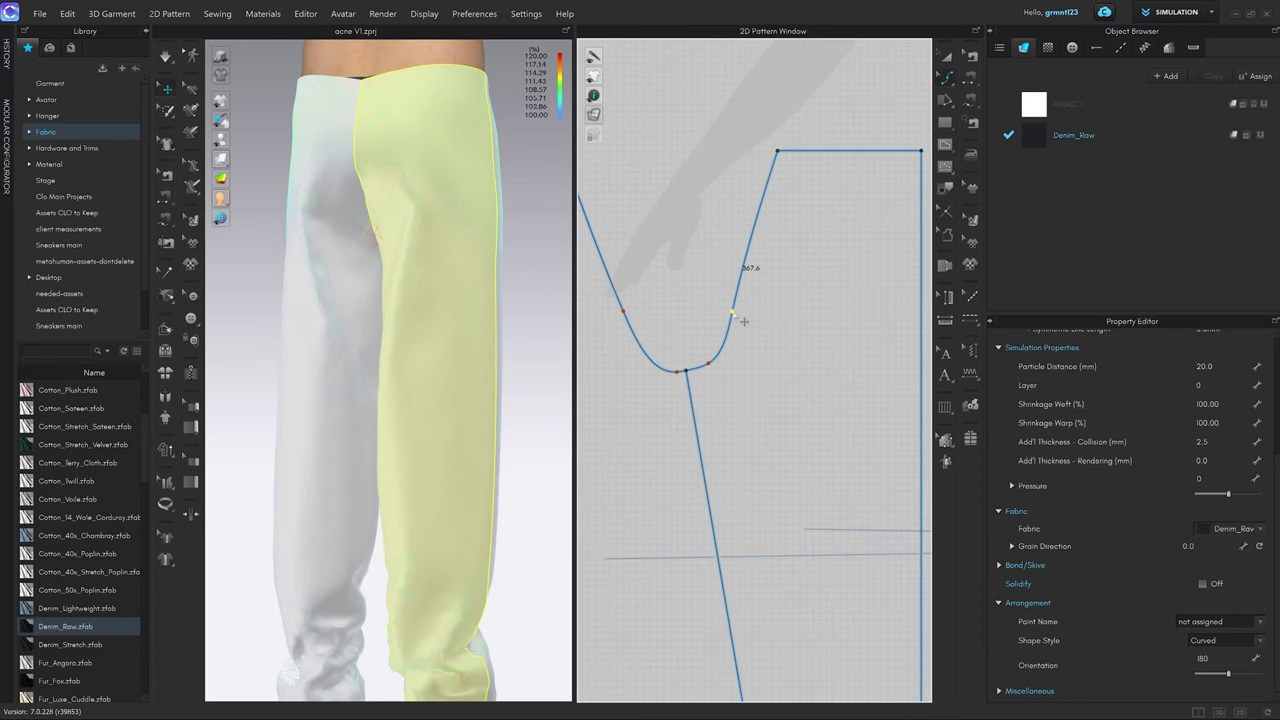
{"action": "left_click_drag", "start_coordinate": [744, 321], "coordinate": [768, 272]}
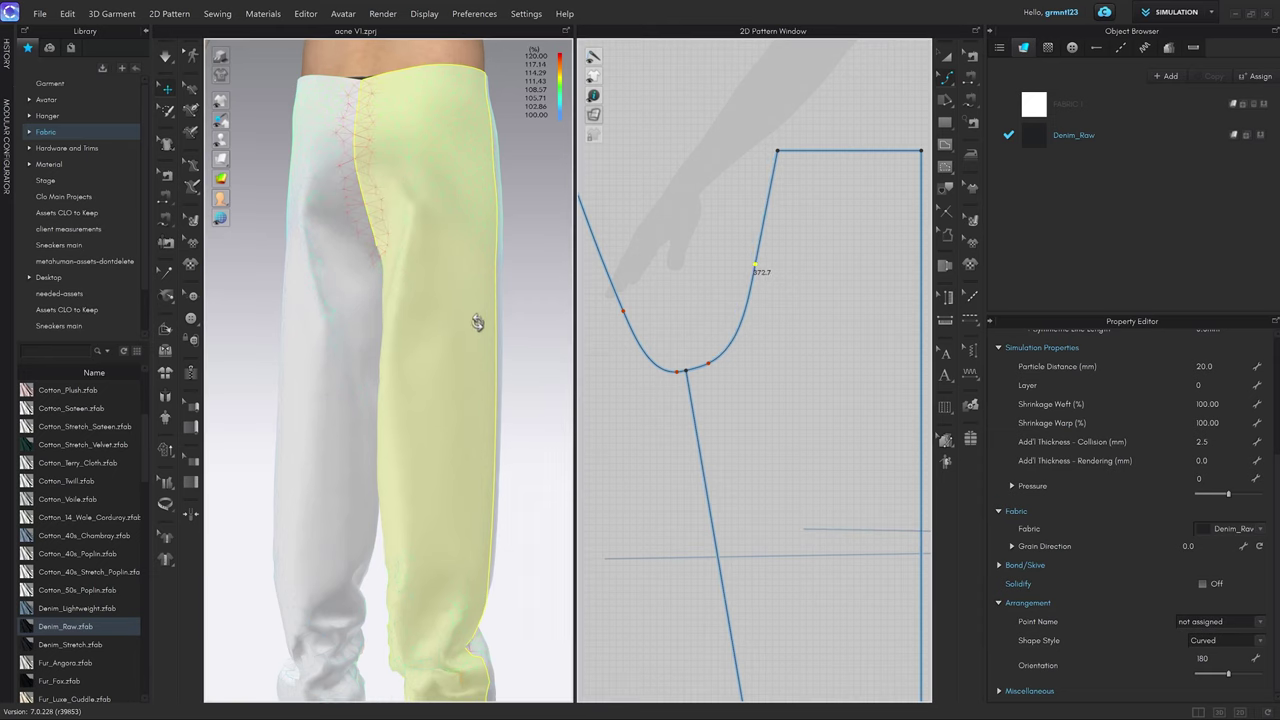
Simulate the trousers with the reshaped back crotch curve, and tug the fabric at the front waist and upper legs.
{"action": "scroll", "coordinate": [815, 295], "scroll_direction": "down", "scroll_amount": 2}
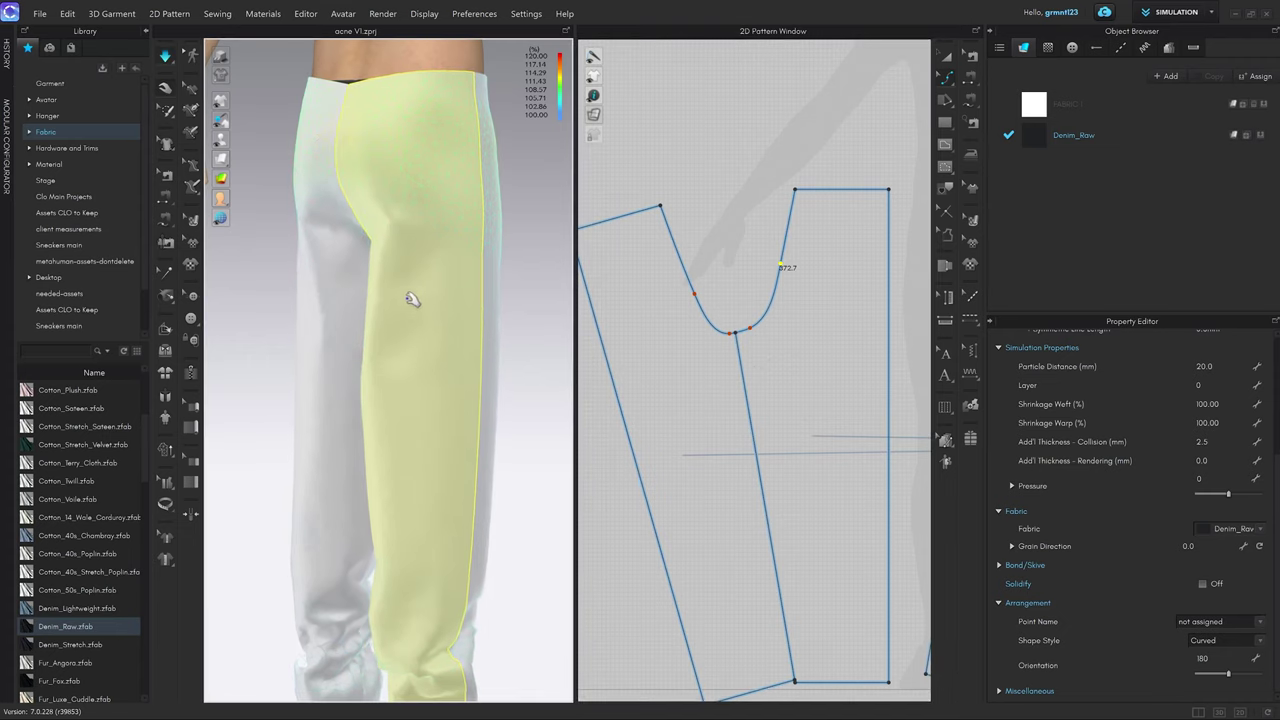
{"action": "left_click", "coordinate": [312, 338]}
{"action": "mouse_move", "coordinate": [312, 338]}
{"action": "right_mouse_down"}
{"action": "mouse_move", "coordinate": [346, 303]}
{"action": "mouse_move", "coordinate": [420, 351]}
{"action": "mouse_move", "coordinate": [329, 347]}
{"action": "right_mouse_up"}
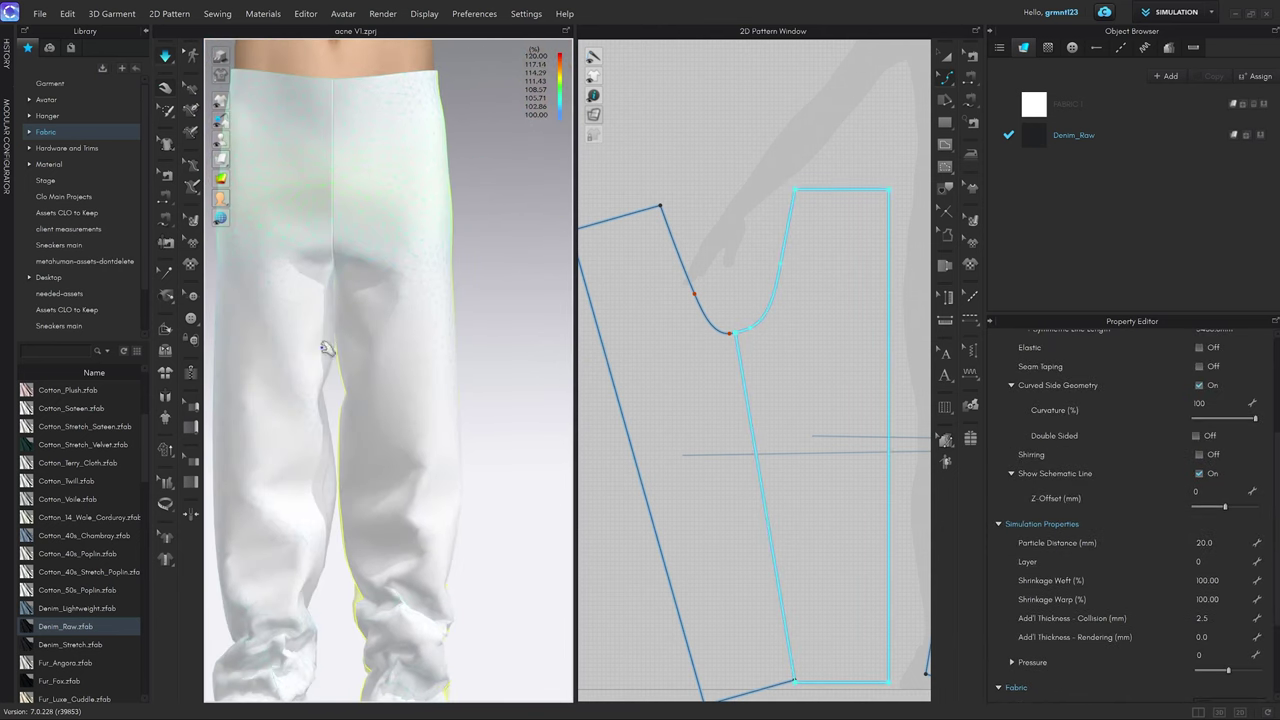
{"action": "key", "text": "2"}
{"action": "scroll", "coordinate": [400, 332], "scroll_direction": "up", "scroll_amount": 3}
{"action": "left_click_drag", "start_coordinate": [386, 320], "coordinate": [391, 272]}
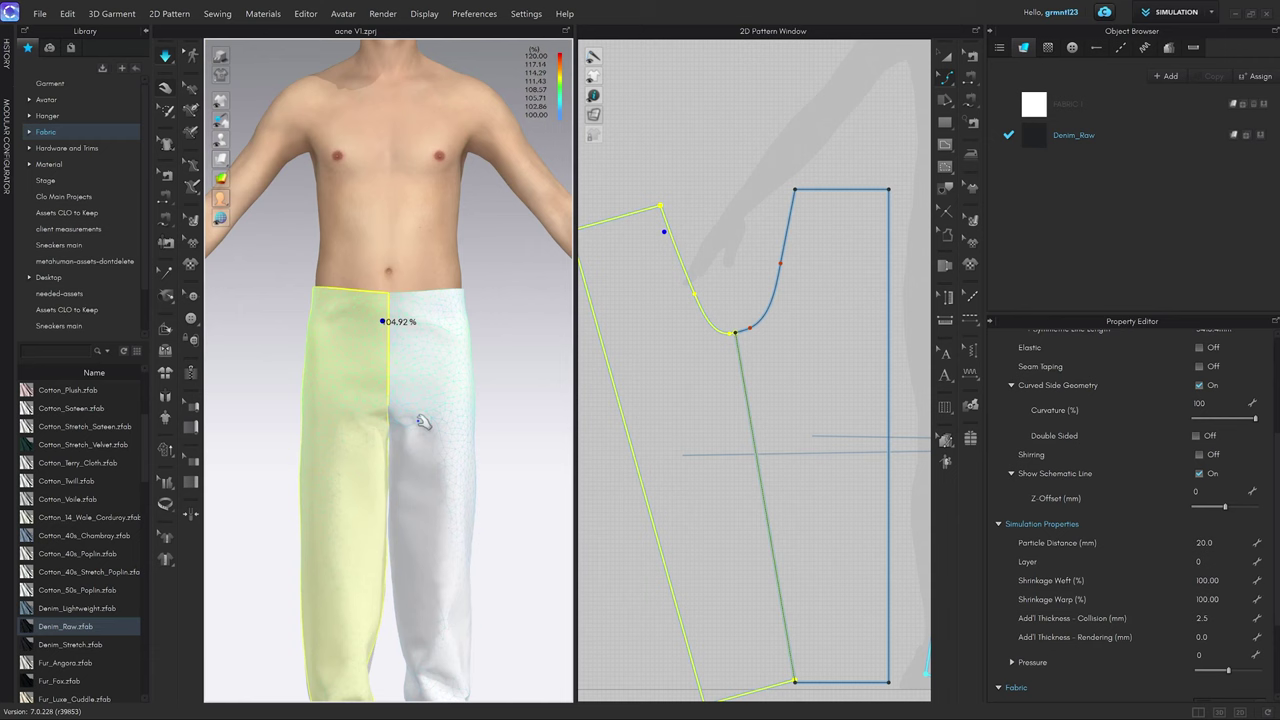
{"action": "left_click_drag", "start_coordinate": [406, 473], "coordinate": [387, 495]}
{"action": "left_click", "coordinate": [357, 537]}
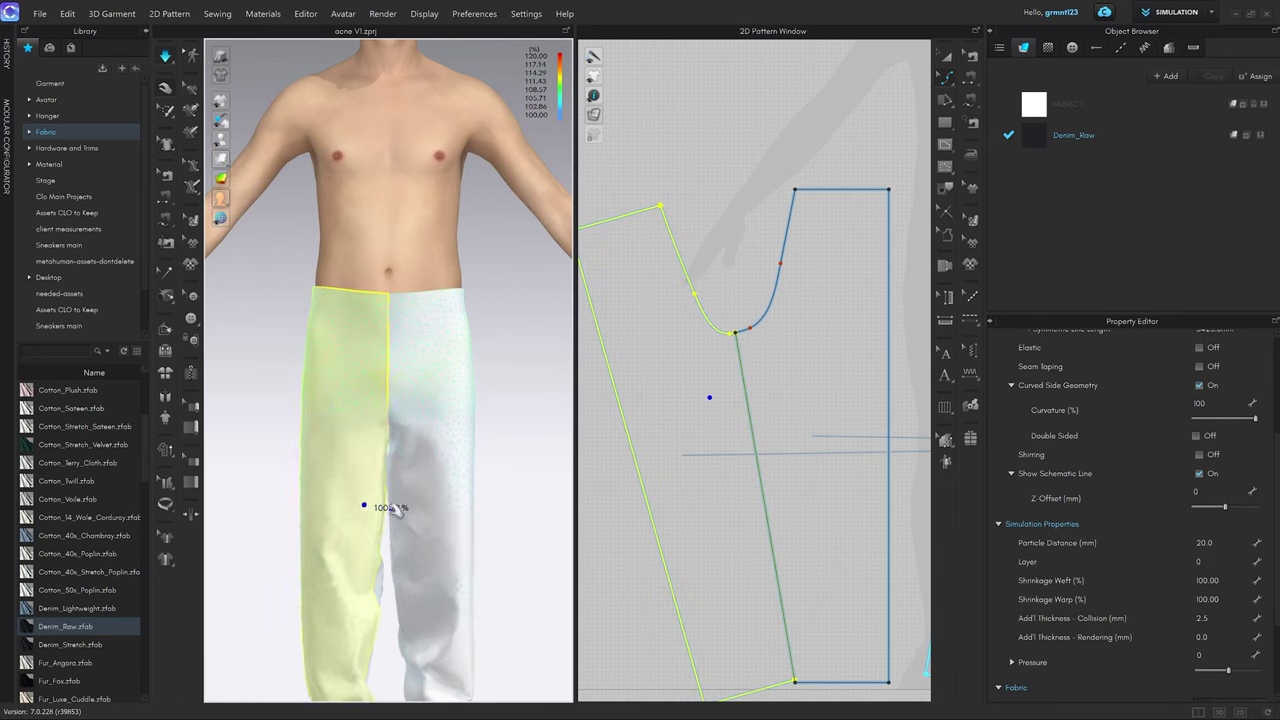
Pull the fabric down along the legs to settle the drape, and stop the simulation to check the fit from behind.
{"action": "middle_click_drag", "start_coordinate": [422, 425], "coordinate": [434, 313]}
{"action": "left_click_drag", "start_coordinate": [432, 312], "coordinate": [361, 377]}
{"action": "middle_click_drag", "start_coordinate": [468, 350], "coordinate": [470, 290]}
{"action": "left_click", "coordinate": [496, 328]}
{"action": "scroll", "coordinate": [438, 337], "scroll_direction": "up", "scroll_amount": 2}
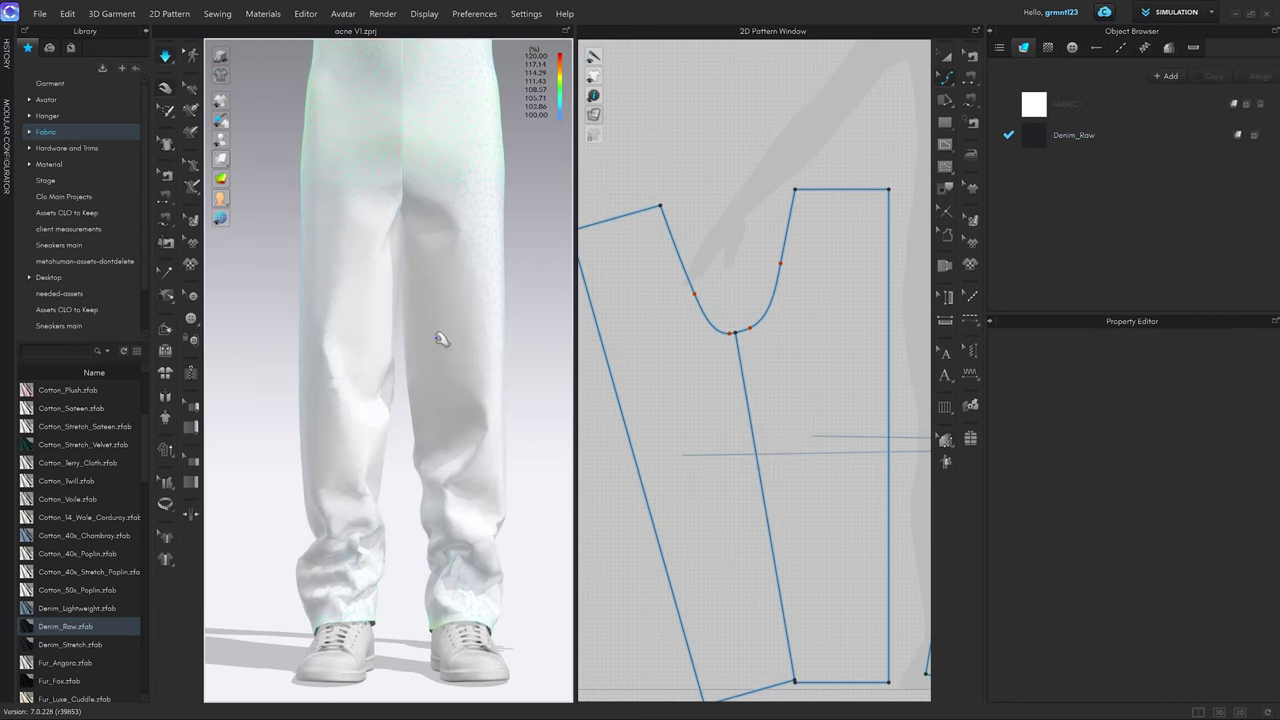
{"action": "right_click_drag", "start_coordinate": [438, 337], "coordinate": [503, 348]}
{"action": "scroll", "coordinate": [479, 337], "scroll_direction": "down", "scroll_amount": 2}
{"action": "scroll", "coordinate": [752, 388], "scroll_direction": "down", "scroll_amount": 3}
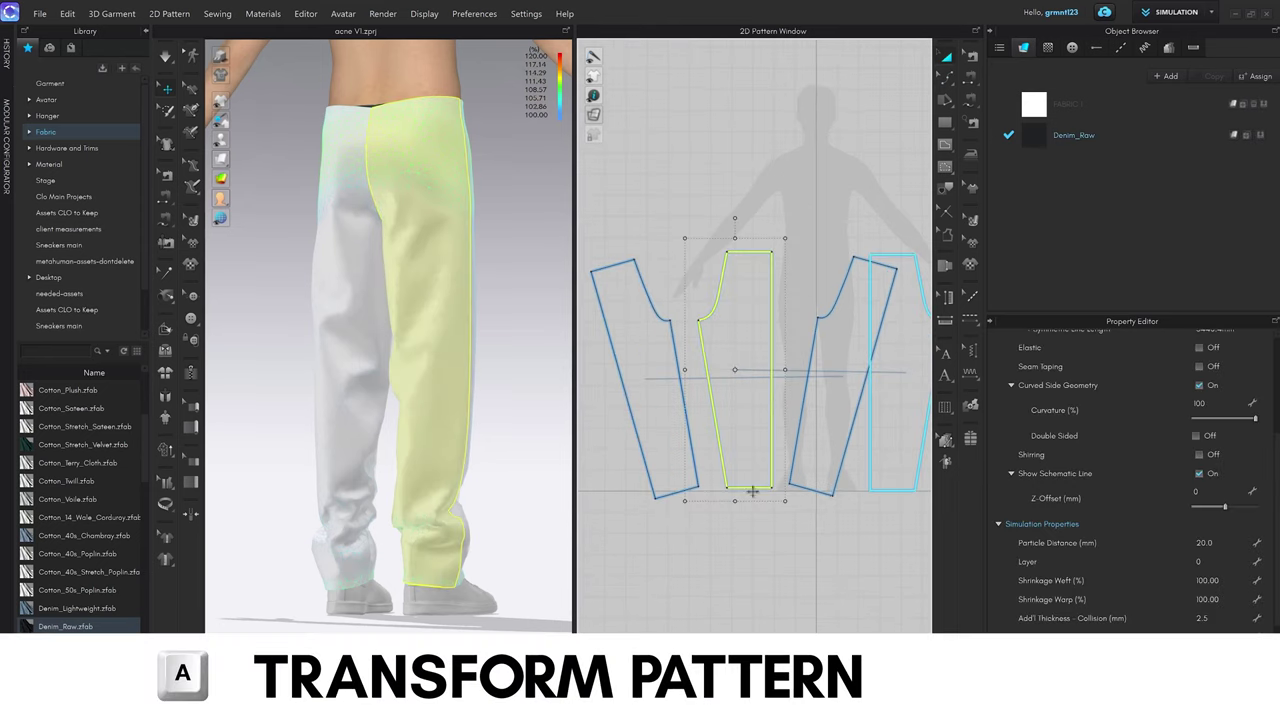
Straighten the tilted front leg pieces by resetting their rotation to the grain direction, and arrange the leg pieces side by side.
{"action": "left_click", "coordinate": [753, 493]}
{"action": "left_click", "coordinate": [751, 391]}
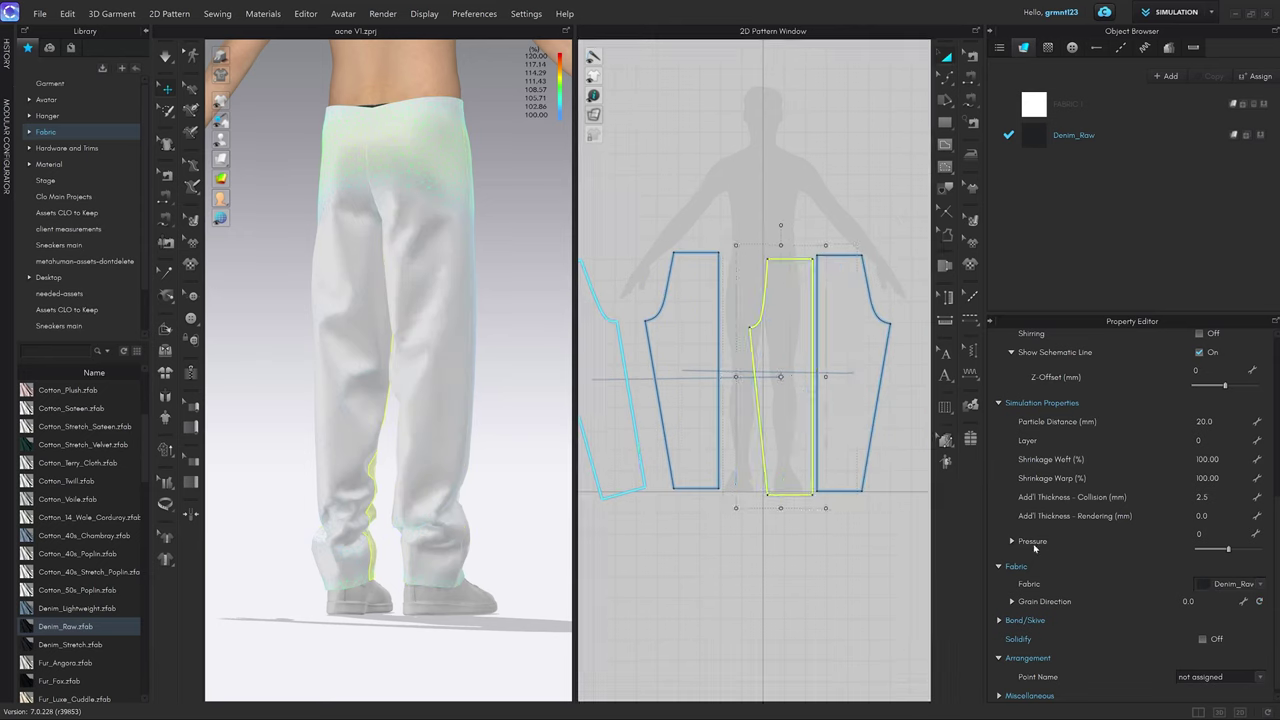
{"action": "scroll", "coordinate": [771, 371], "scroll_direction": "down", "scroll_amount": 3}
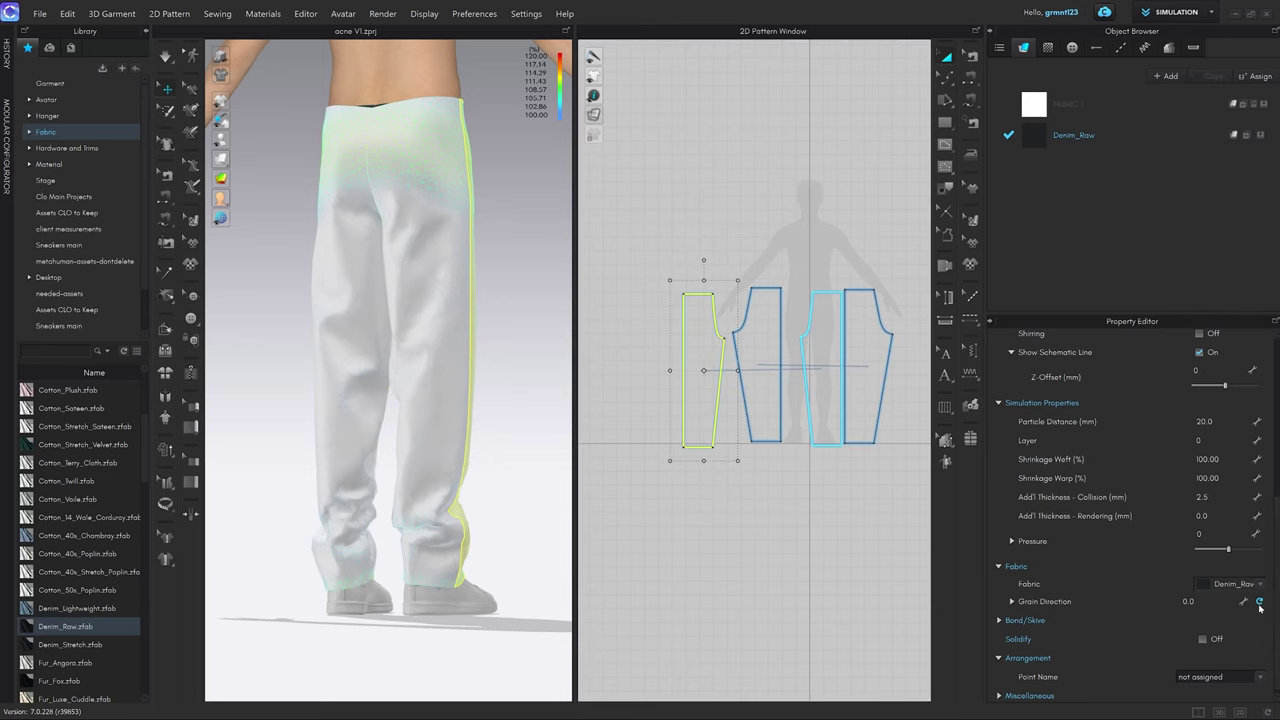
{"action": "scroll", "coordinate": [745, 370], "scroll_direction": "up", "scroll_amount": 4}
{"action": "scroll", "coordinate": [713, 368], "scroll_direction": "down", "scroll_amount": 2}
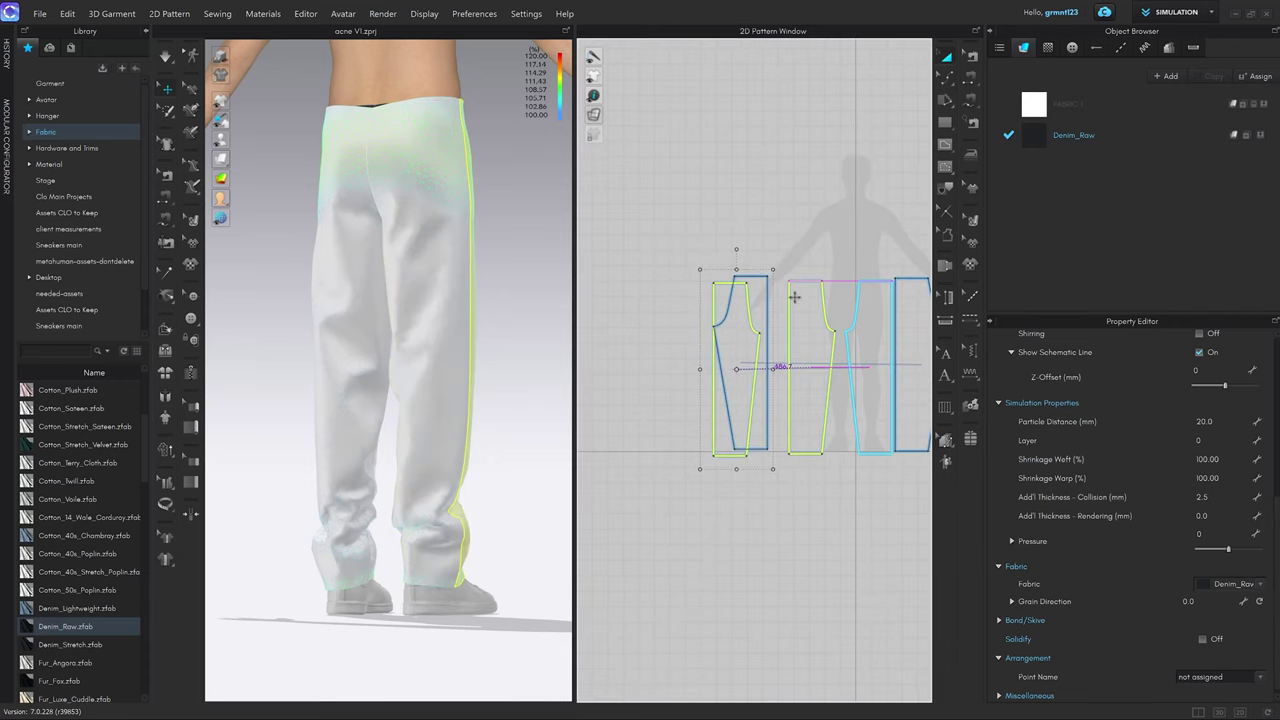
{"action": "scroll", "coordinate": [810, 300], "scroll_direction": "up", "scroll_amount": 3}
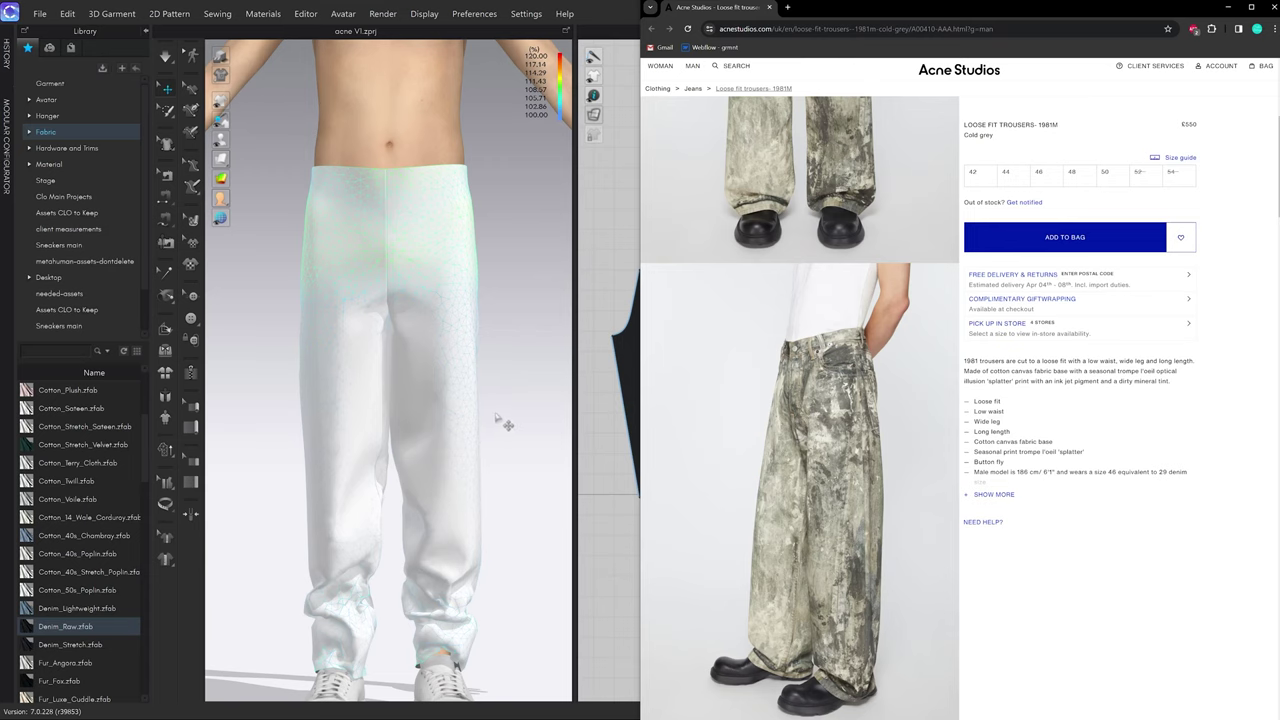
Return from the reference web page to the garment file, and examine the leg pieces' outseams and the trousers' side silhouette.
{"action": "left_click", "coordinate": [605, 304]}
{"action": "scroll", "coordinate": [699, 303], "scroll_direction": "up", "scroll_amount": 5}
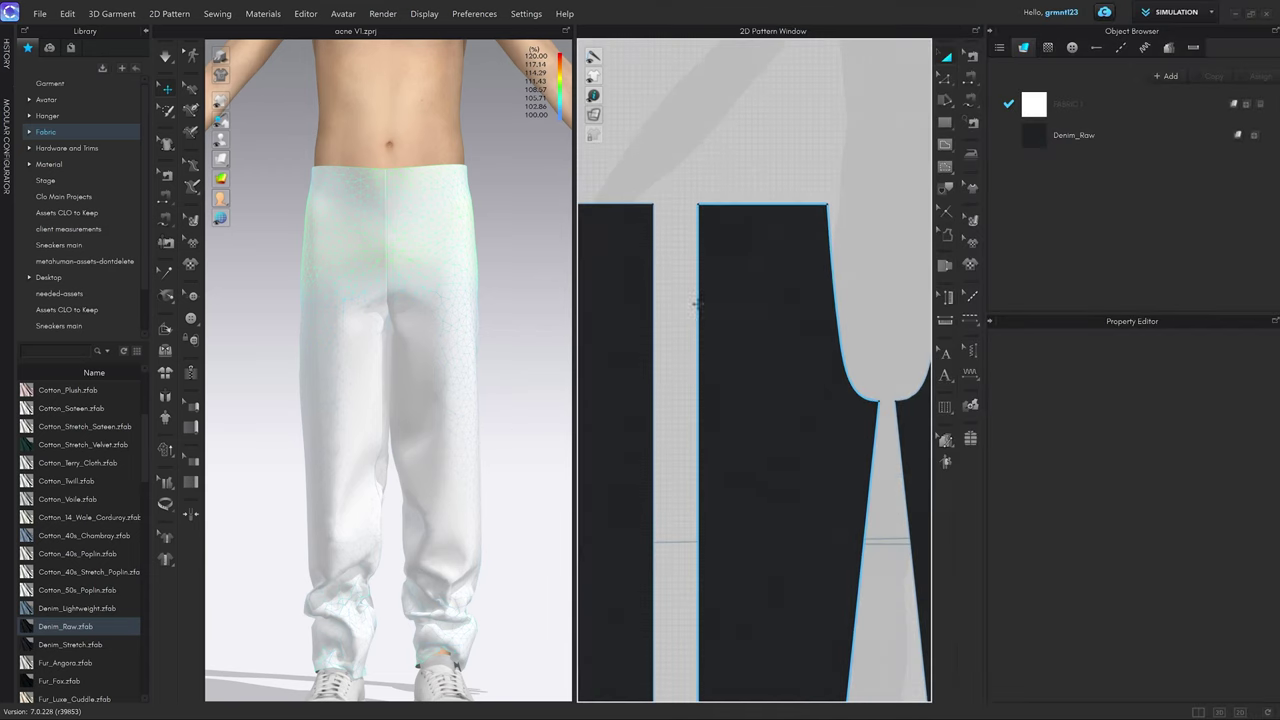
{"action": "scroll", "coordinate": [754, 282], "scroll_direction": "down", "scroll_amount": 3}
{"action": "middle_click_drag", "start_coordinate": [697, 303], "coordinate": [721, 262]}
{"action": "scroll", "coordinate": [720, 263], "scroll_direction": "up", "scroll_amount": 1}
{"action": "left_click", "coordinate": [720, 263]}
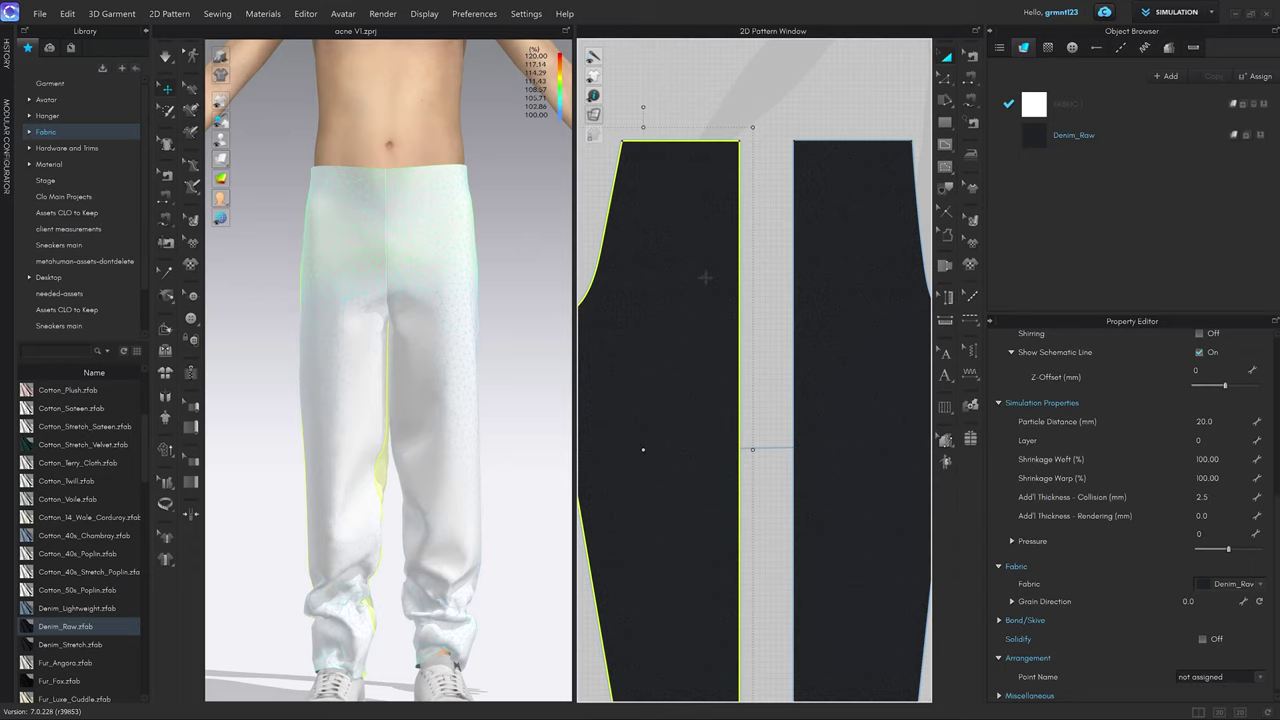
{"action": "scroll", "coordinate": [760, 253], "scroll_direction": "down", "scroll_amount": 1}
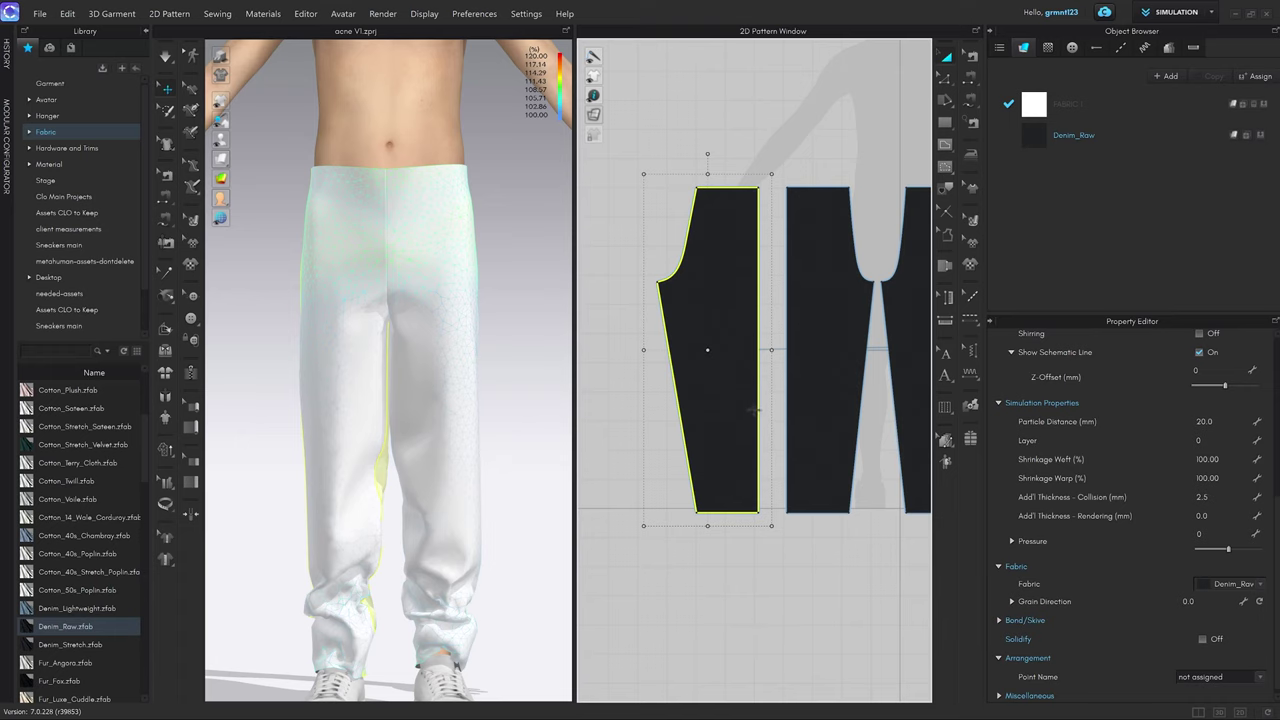
{"action": "scroll", "coordinate": [762, 212], "scroll_direction": "up", "scroll_amount": 3}
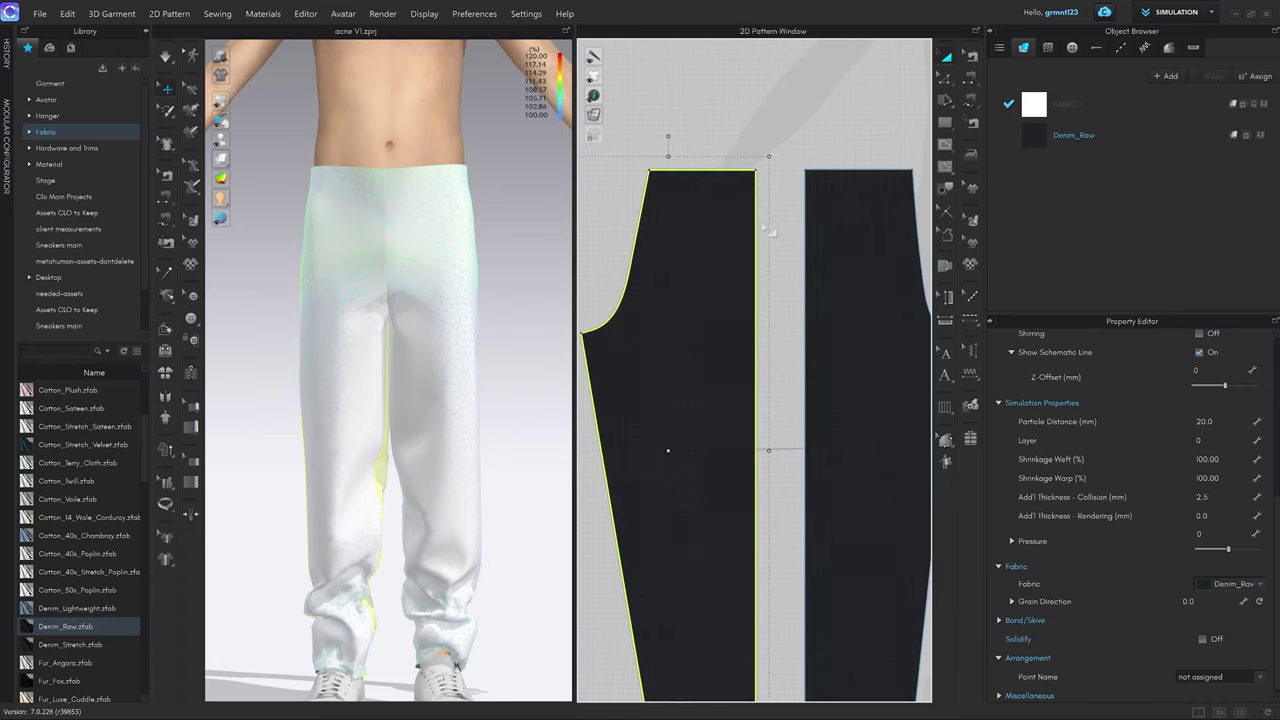
{"action": "right_click_drag", "start_coordinate": [560, 230], "coordinate": [486, 229]}
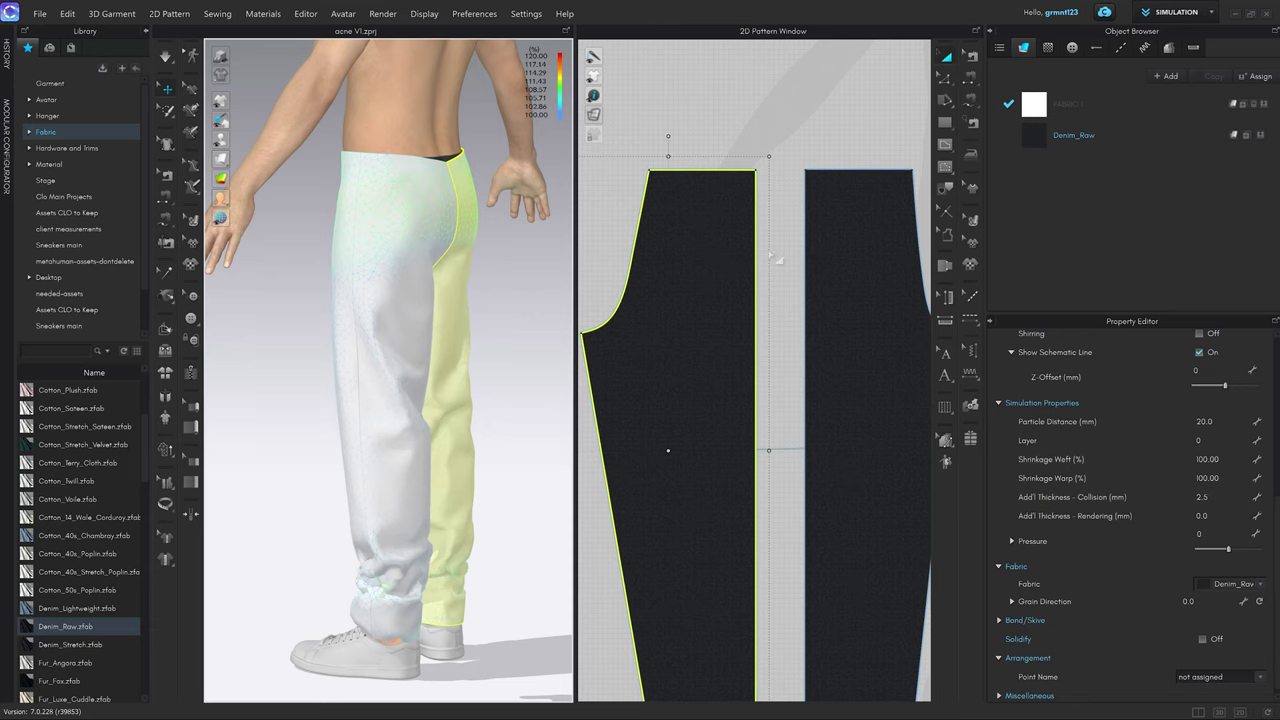
{"action": "right_click_drag", "start_coordinate": [403, 339], "coordinate": [480, 300]}
{"action": "scroll", "coordinate": [799, 322], "scroll_direction": "down", "scroll_amount": 2}
Add a curve point at crotch level on the outseams of the back and front leg pieces.
{"action": "key", "text": "v"}
{"action": "scroll", "coordinate": [792, 210], "scroll_direction": "up", "scroll_amount": 1}
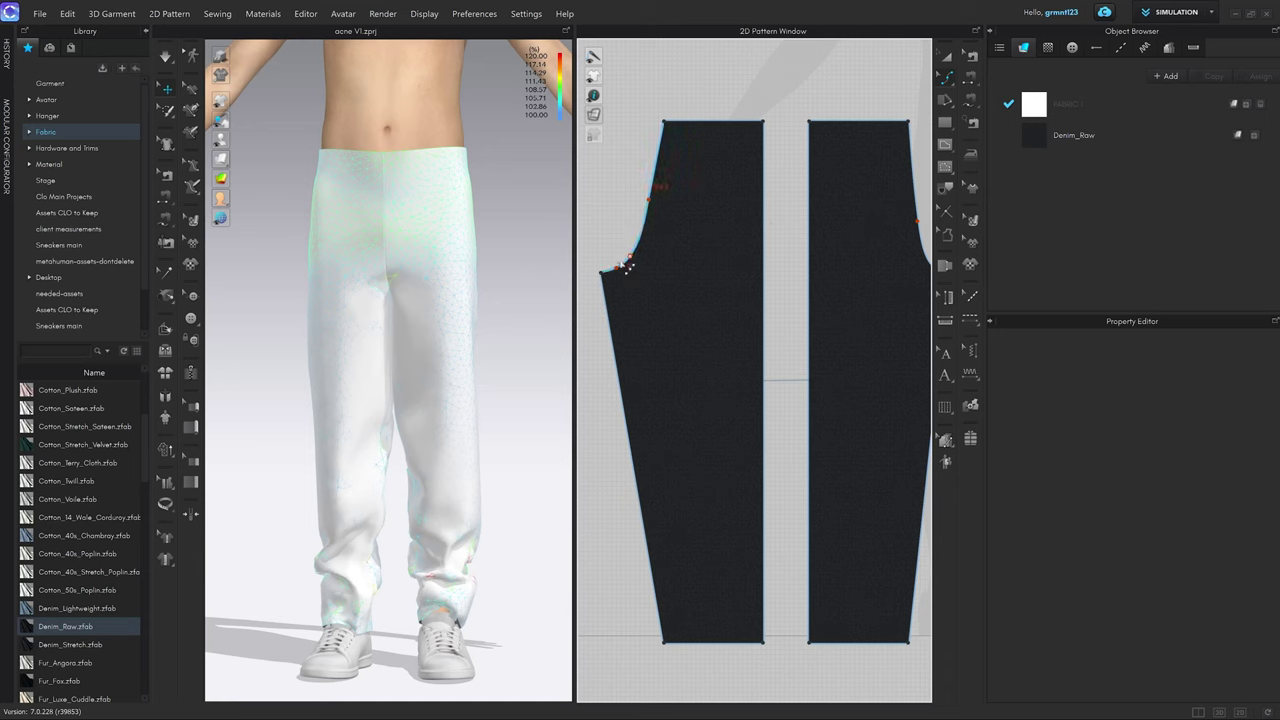
{"action": "left_click", "coordinate": [763, 272]}
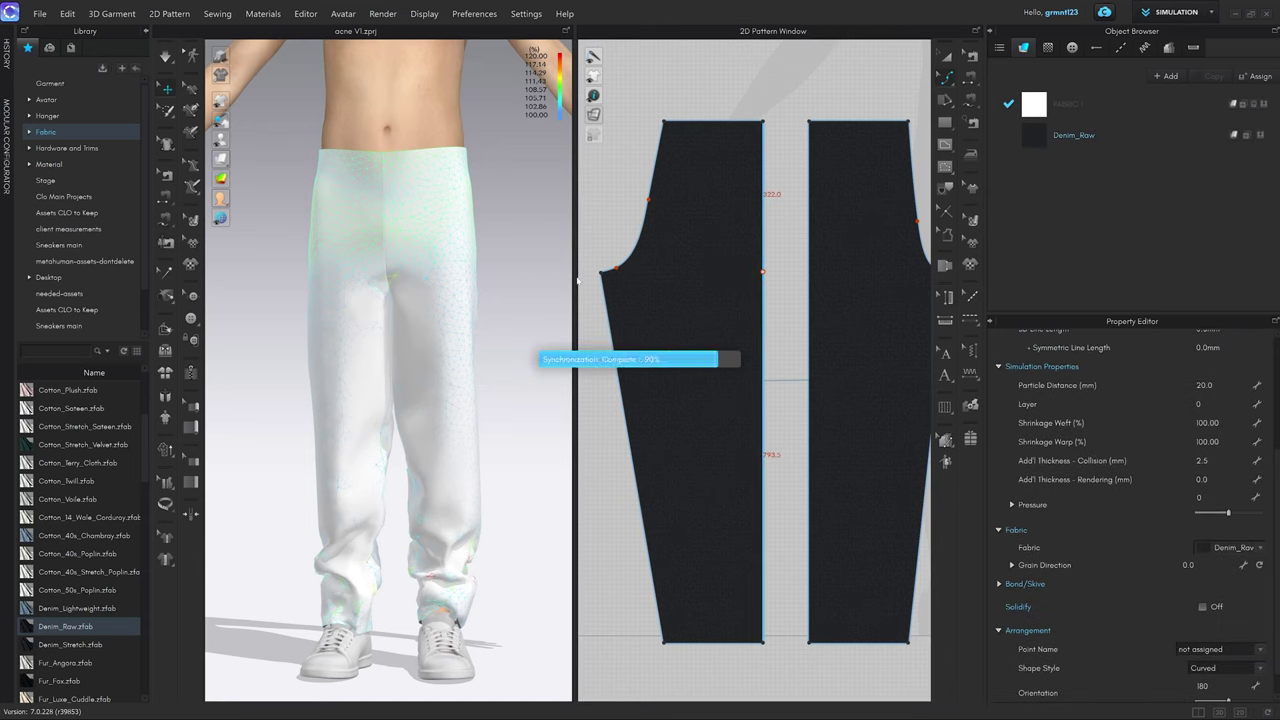
{"action": "left_click", "coordinate": [811, 281]}
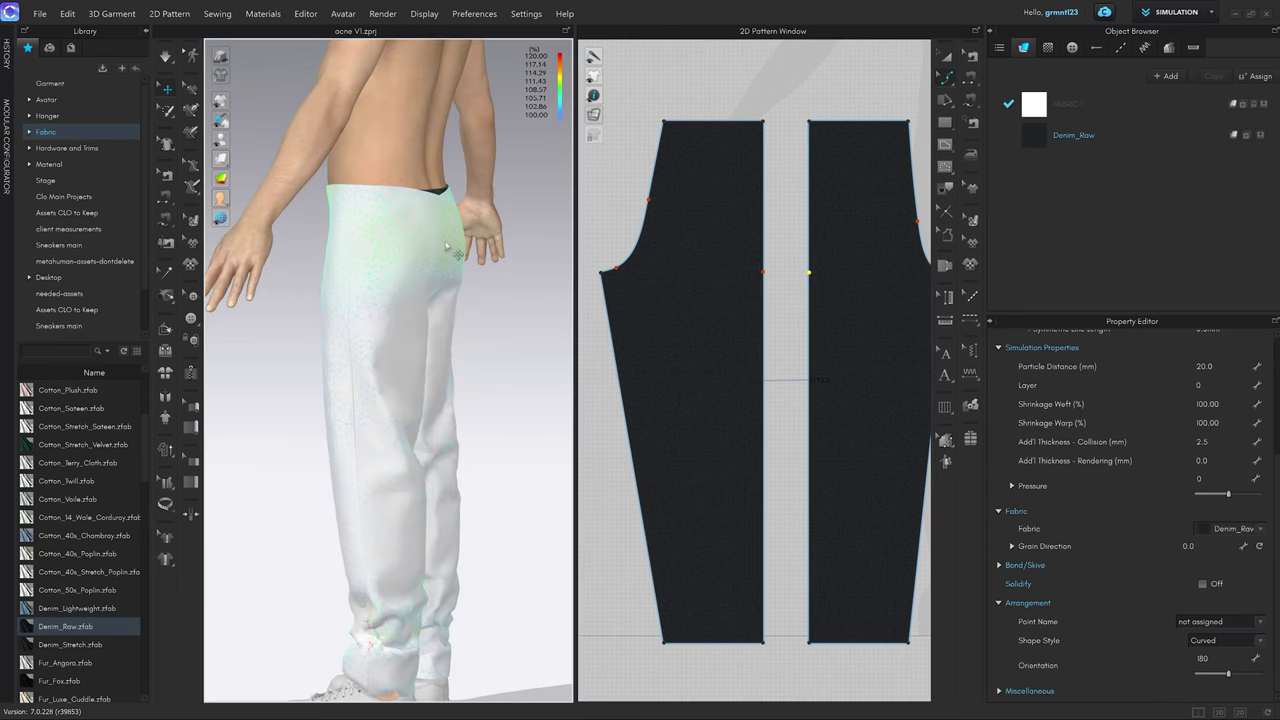
Check the strain on the seat, and add a curve point at hip level on the other back leg piece's outseam.
{"action": "left_click", "coordinate": [445, 241]}
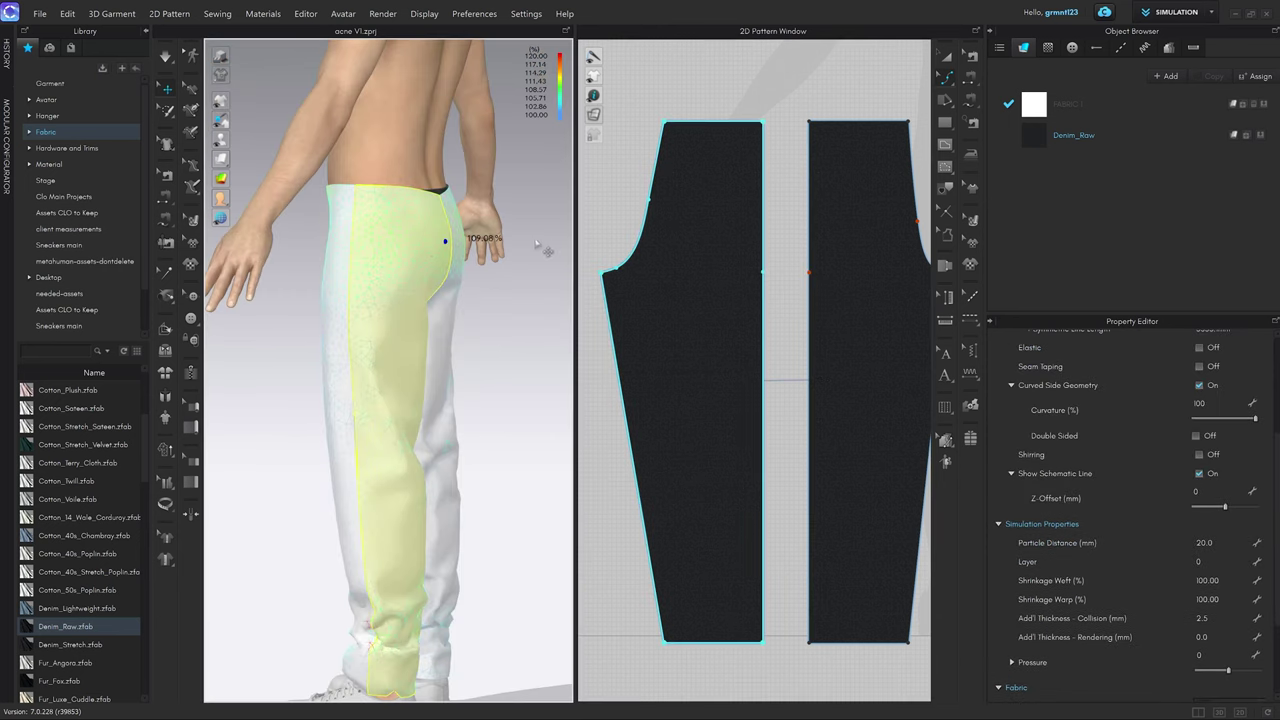
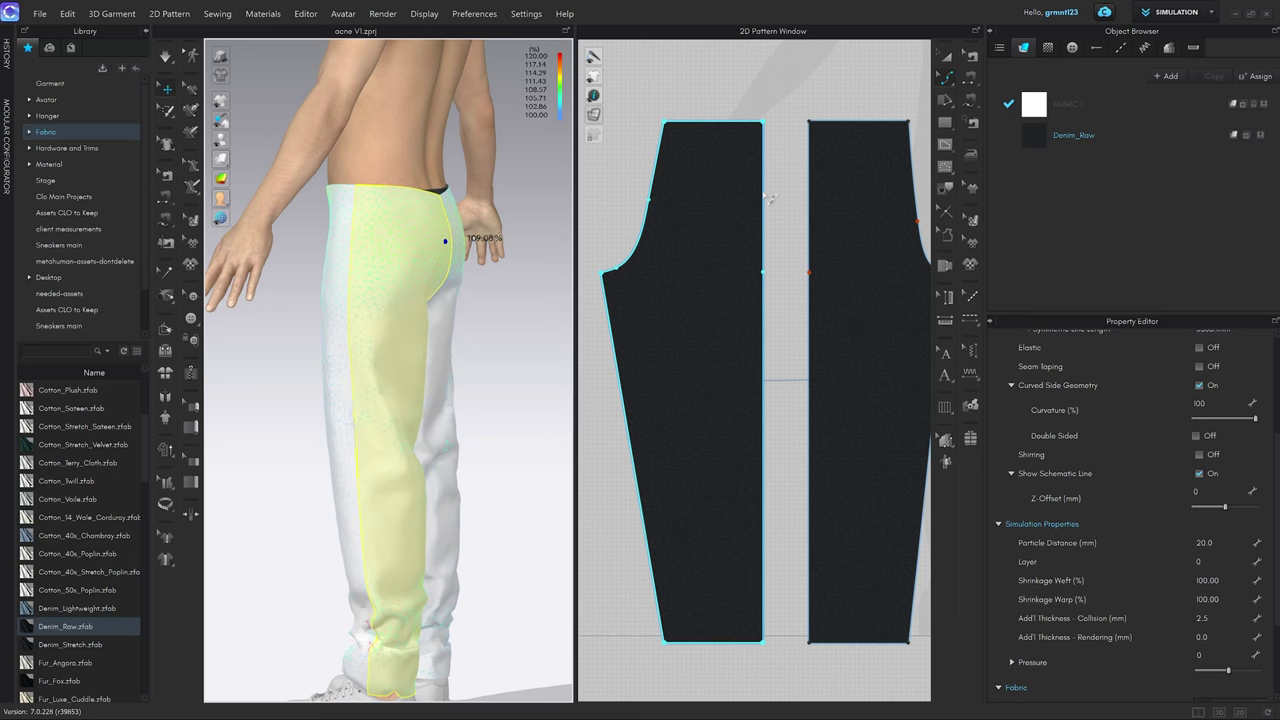
{"action": "right_click_drag", "start_coordinate": [456, 258], "coordinate": [433, 248]}
{"action": "scroll", "coordinate": [769, 247], "scroll_direction": "down", "scroll_amount": 3}
{"action": "middle_click_drag", "start_coordinate": [769, 247], "coordinate": [609, 243]}
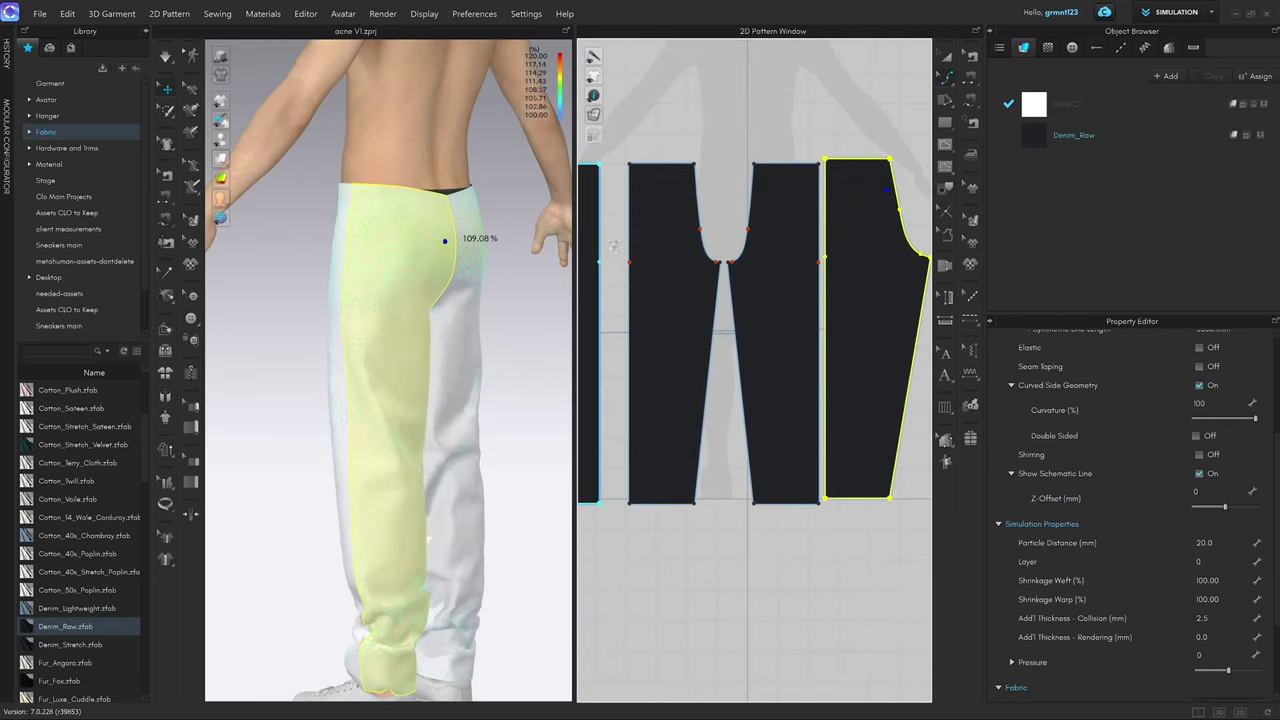
{"action": "scroll", "coordinate": [906, 200], "scroll_direction": "up", "scroll_amount": 3}
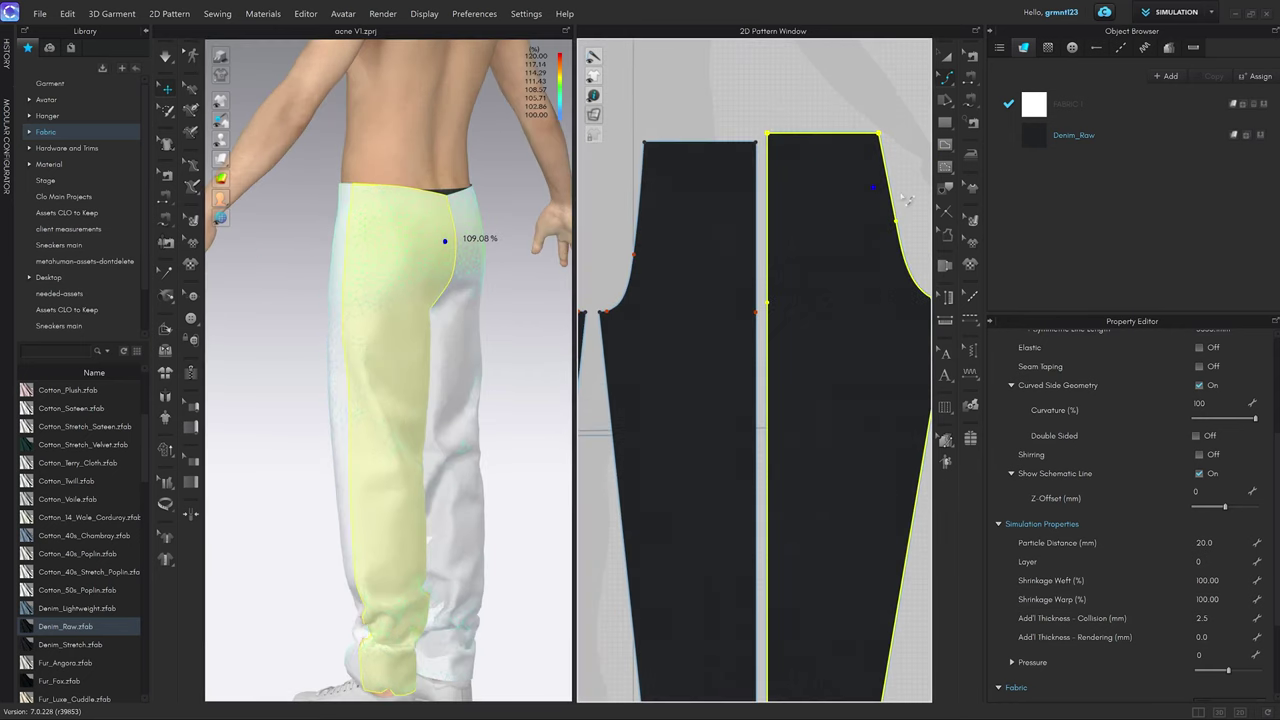
{"action": "left_click", "coordinate": [770, 194]}
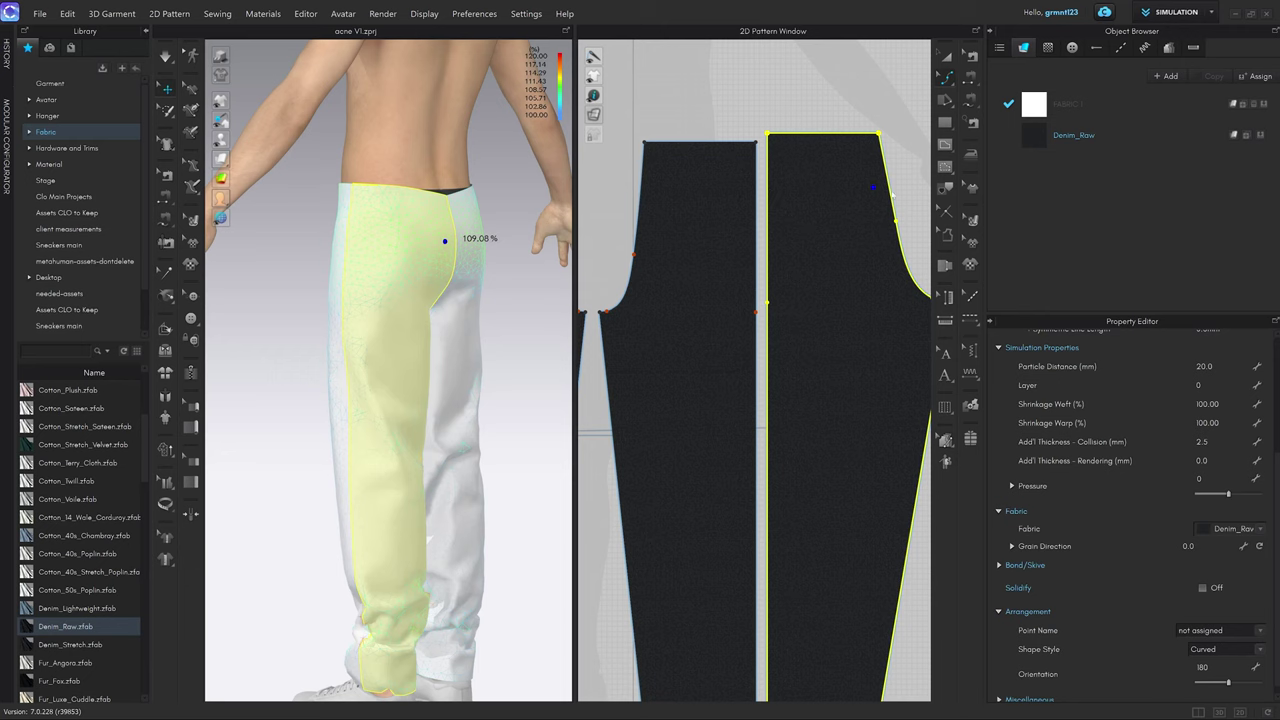
{"action": "key", "text": "ctrl+z"}
{"action": "right_click_drag", "start_coordinate": [471, 232], "coordinate": [511, 234]}
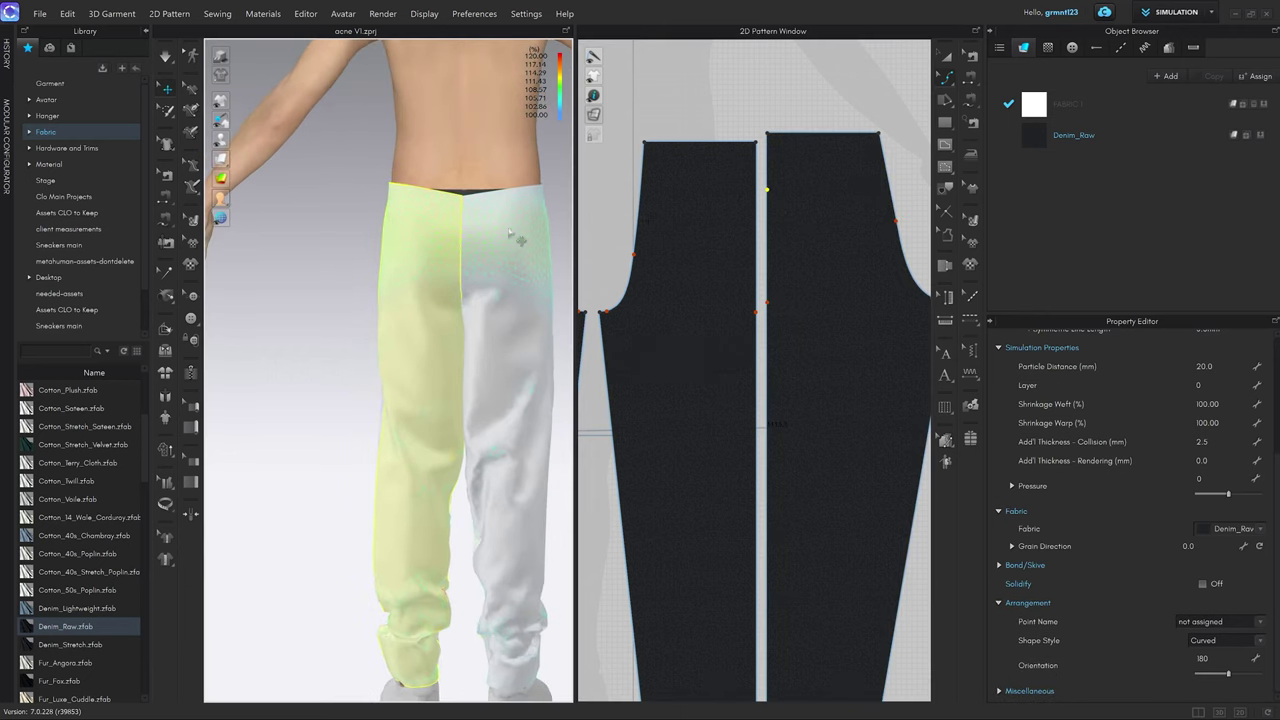
Move the adjacent front leg piece up until its waistline lines up with the back piece's waistline.
{"action": "key", "text": "a"}
{"action": "left_click_drag", "start_coordinate": [714, 231], "coordinate": [714, 221]}
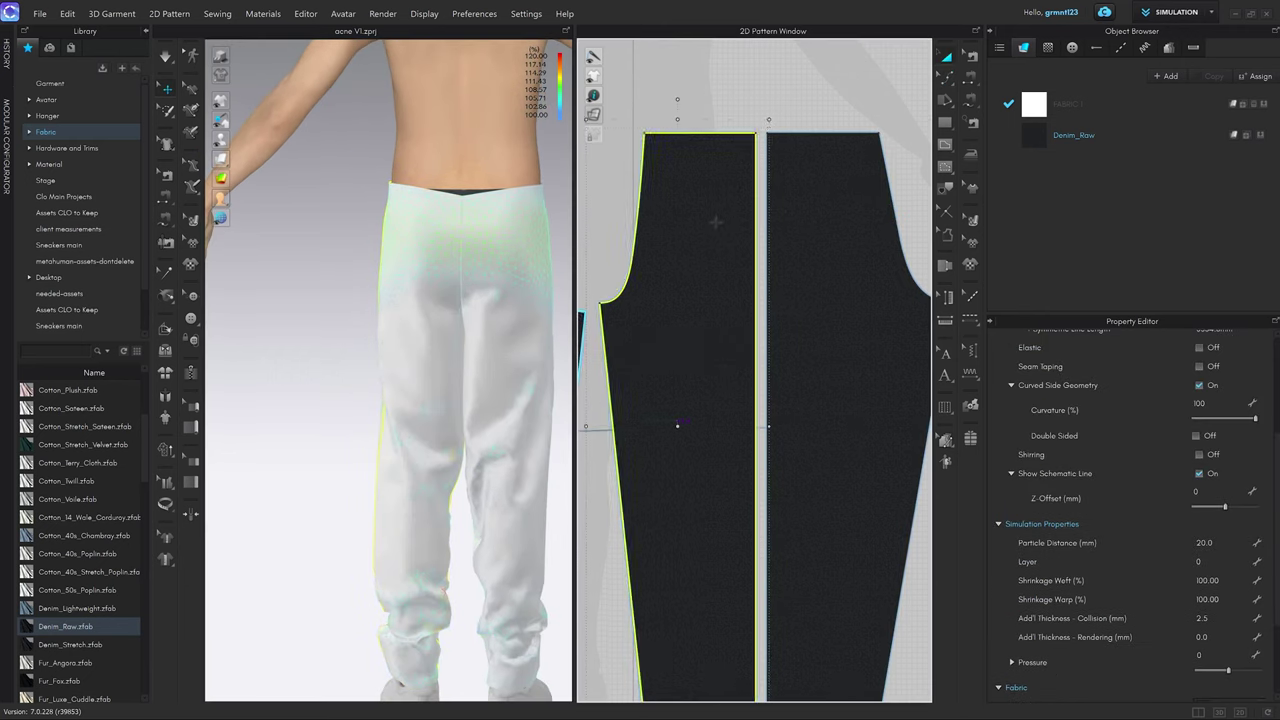
{"action": "scroll", "coordinate": [735, 190], "scroll_direction": "up", "scroll_amount": 2}
{"action": "key", "text": "Escape"}
Add a curve point on the front leg piece's outseam level with the back piece's hip point.
{"action": "scroll", "coordinate": [791, 140], "scroll_direction": "down", "scroll_amount": 3}
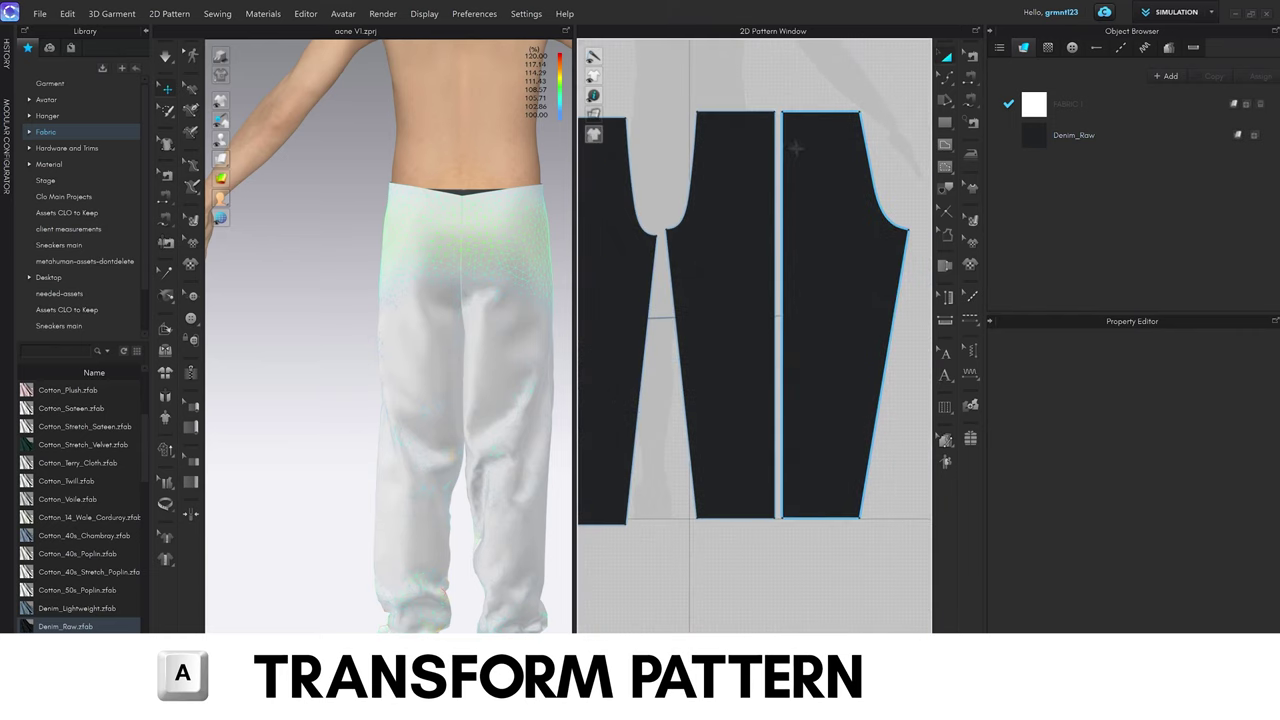
{"action": "key", "text": "v"}
{"action": "scroll", "coordinate": [795, 170], "scroll_direction": "up", "scroll_amount": 3}
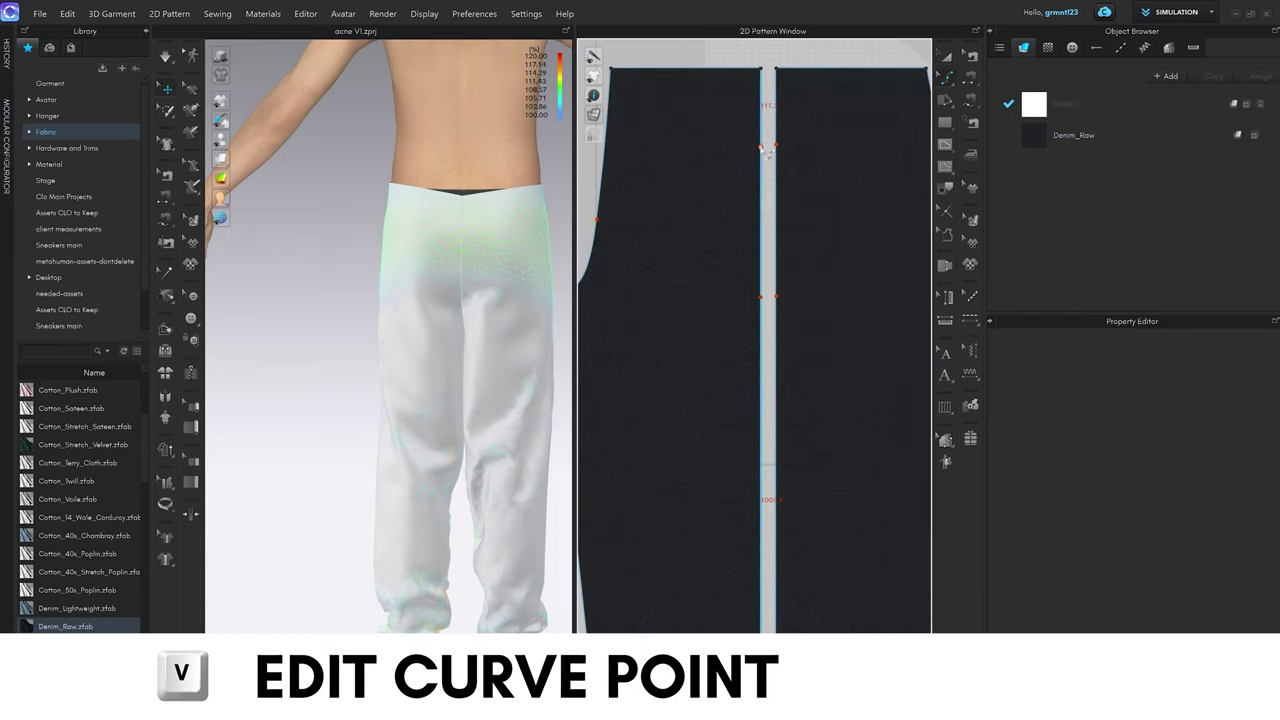
{"action": "left_click", "coordinate": [768, 155]}
{"action": "scroll", "coordinate": [729, 234], "scroll_direction": "down", "scroll_amount": 4}
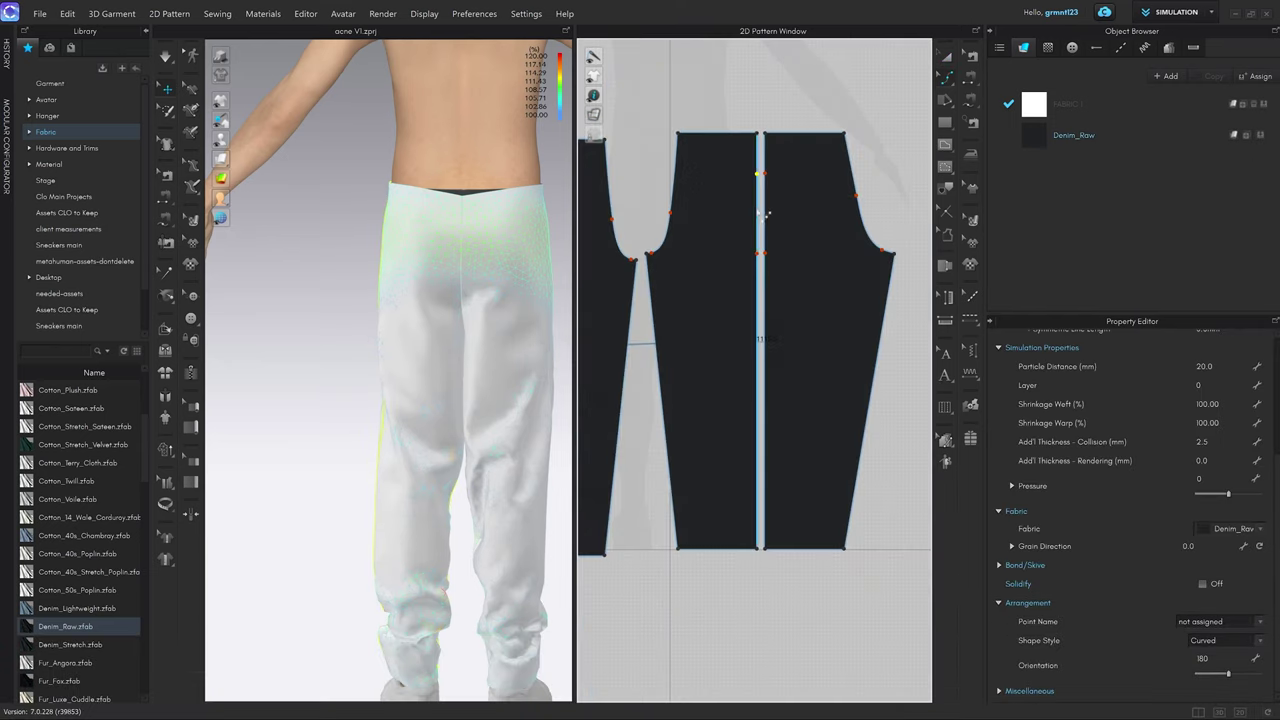
Move the hip-level curve point on the back leg piece's outseam 15 mm straight outward.
{"action": "middle_click_drag", "start_coordinate": [724, 233], "coordinate": [800, 234]}
{"action": "key", "text": "a"}
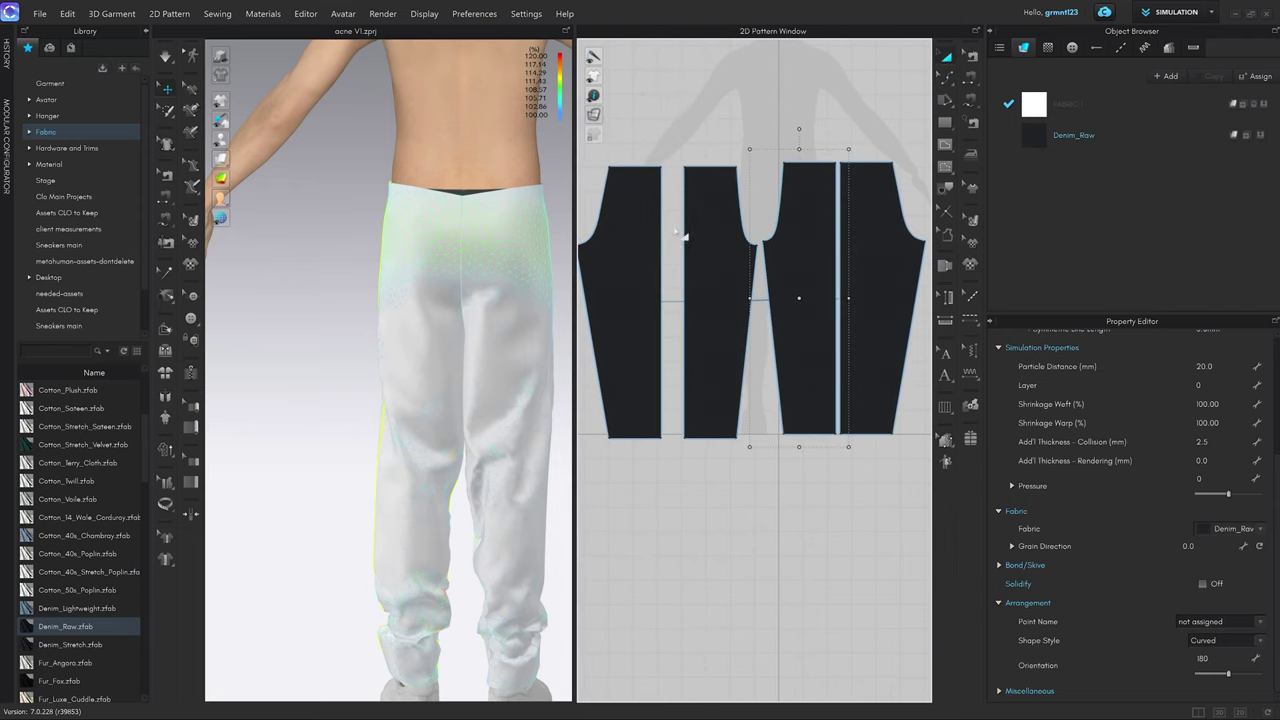
{"action": "key", "text": "v"}
{"action": "scroll", "coordinate": [748, 183], "scroll_direction": "up", "scroll_amount": 4}
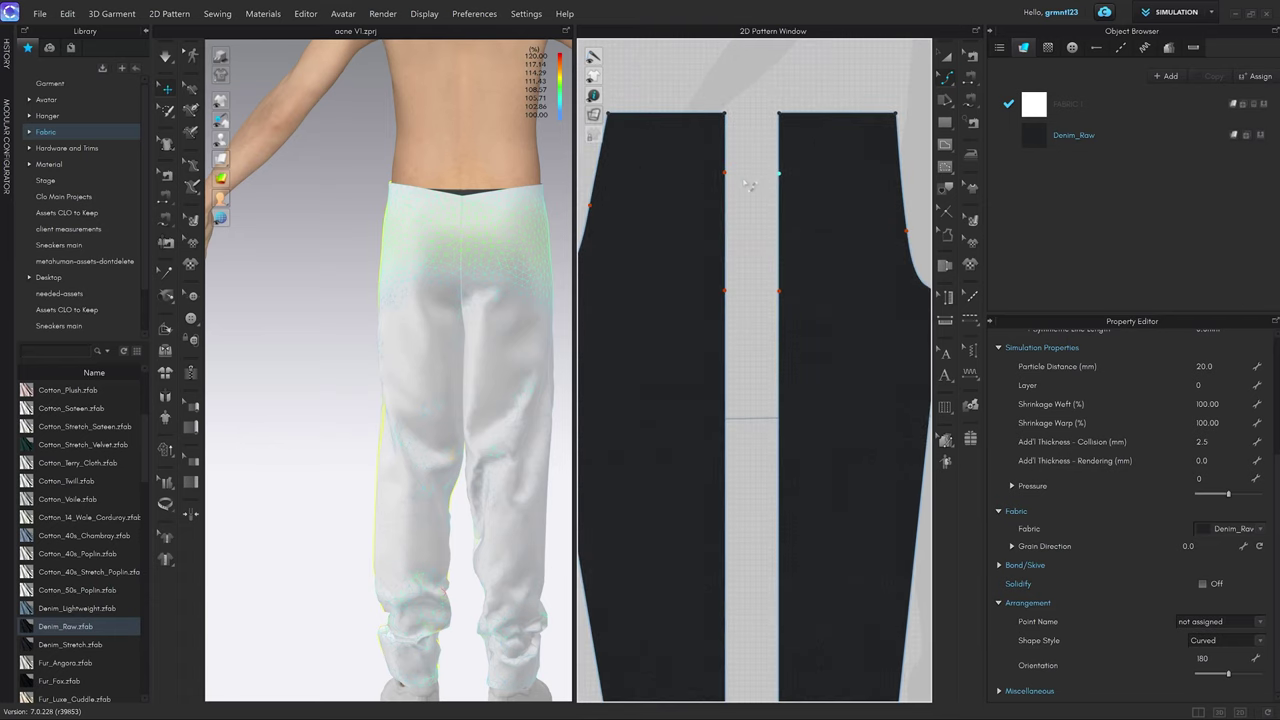
{"action": "scroll", "coordinate": [732, 183], "scroll_direction": "up", "scroll_amount": 1}
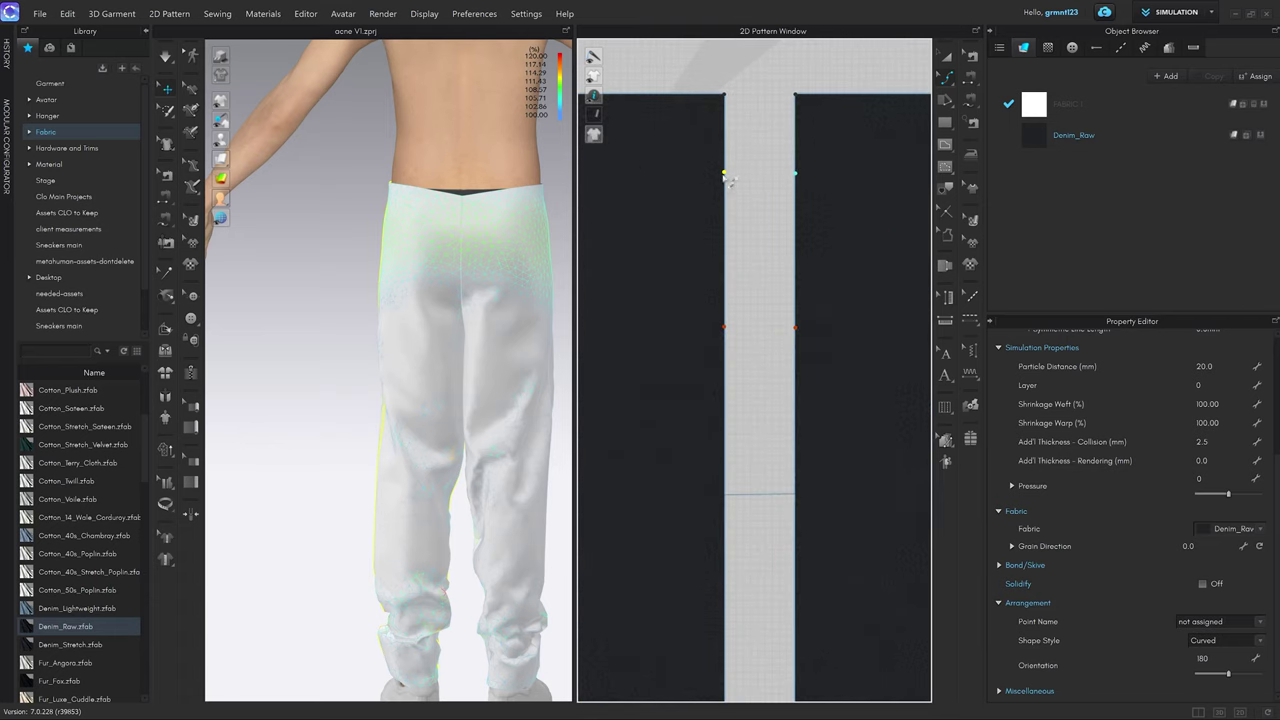
{"action": "mouse_move", "coordinate": [734, 184]}
{"action": "left_mouse_down"}
{"action": "mouse_move", "coordinate": [733, 172]}
{"action": "mouse_move", "coordinate": [746, 185]}
{"action": "mouse_move", "coordinate": [735, 176]}
{"action": "left_mouse_up"}
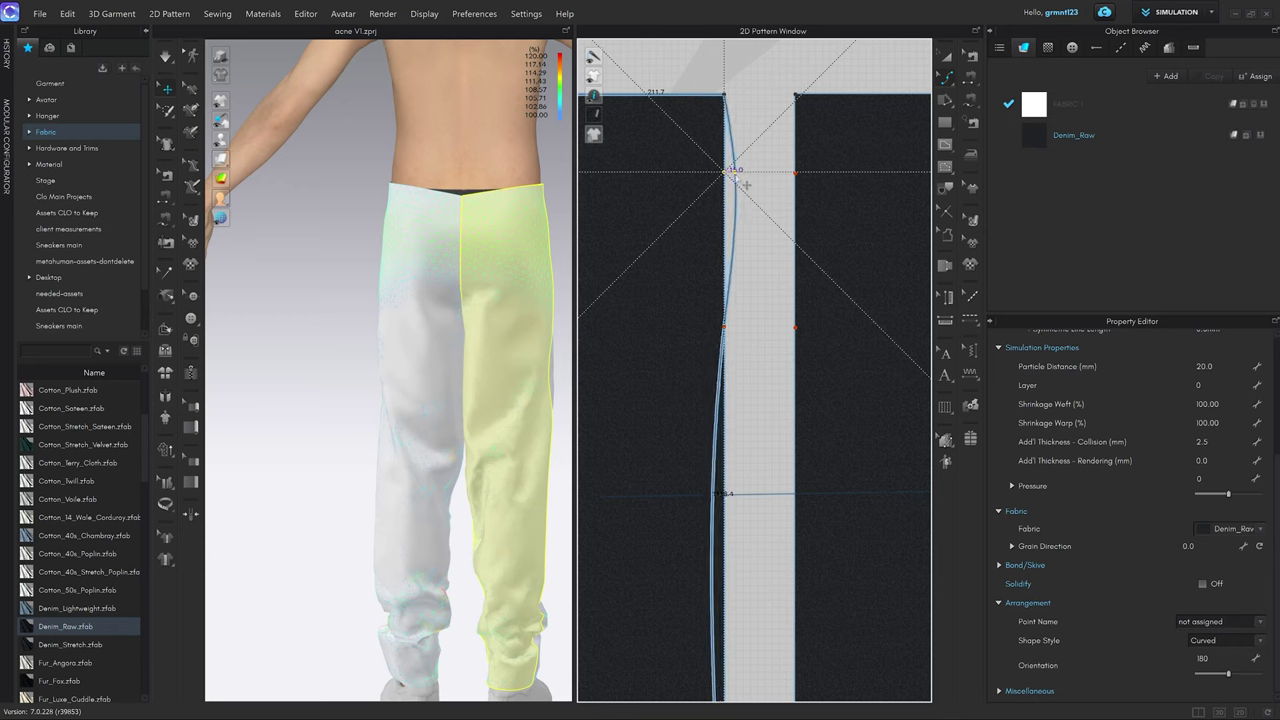
{"action": "right_click", "coordinate": [735, 176]}
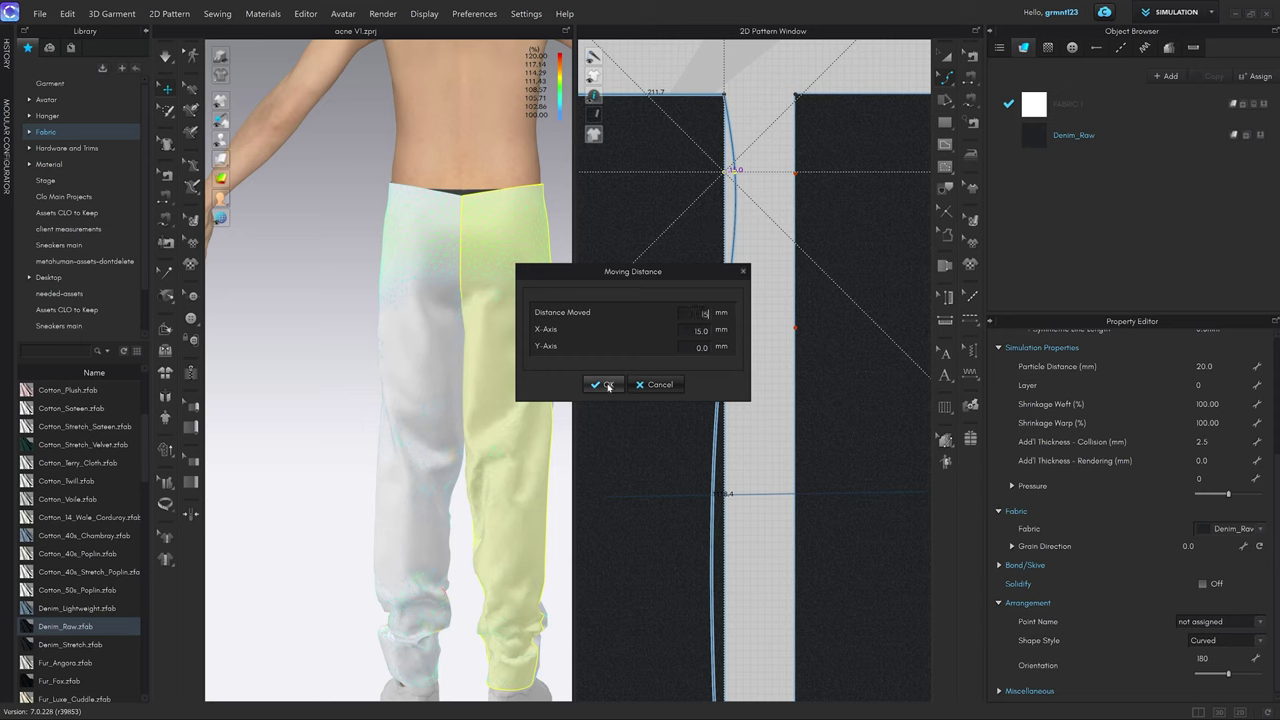
{"action": "left_click", "coordinate": [610, 384]}
Move the facing front leg piece's hip-level outseam point outward to mirror the back piece's curve.
{"action": "left_click_drag", "start_coordinate": [795, 174], "coordinate": [789, 173]}
{"action": "right_click", "coordinate": [789, 173]}
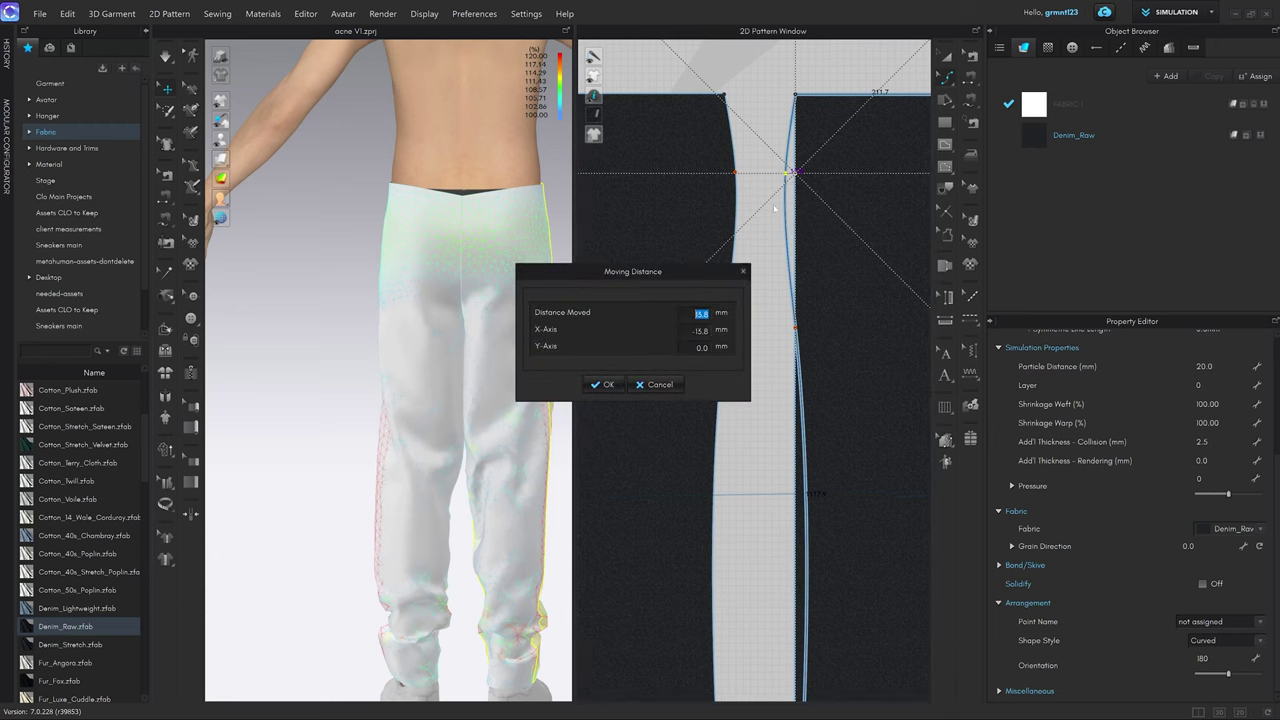
{"action": "left_click", "coordinate": [603, 384]}
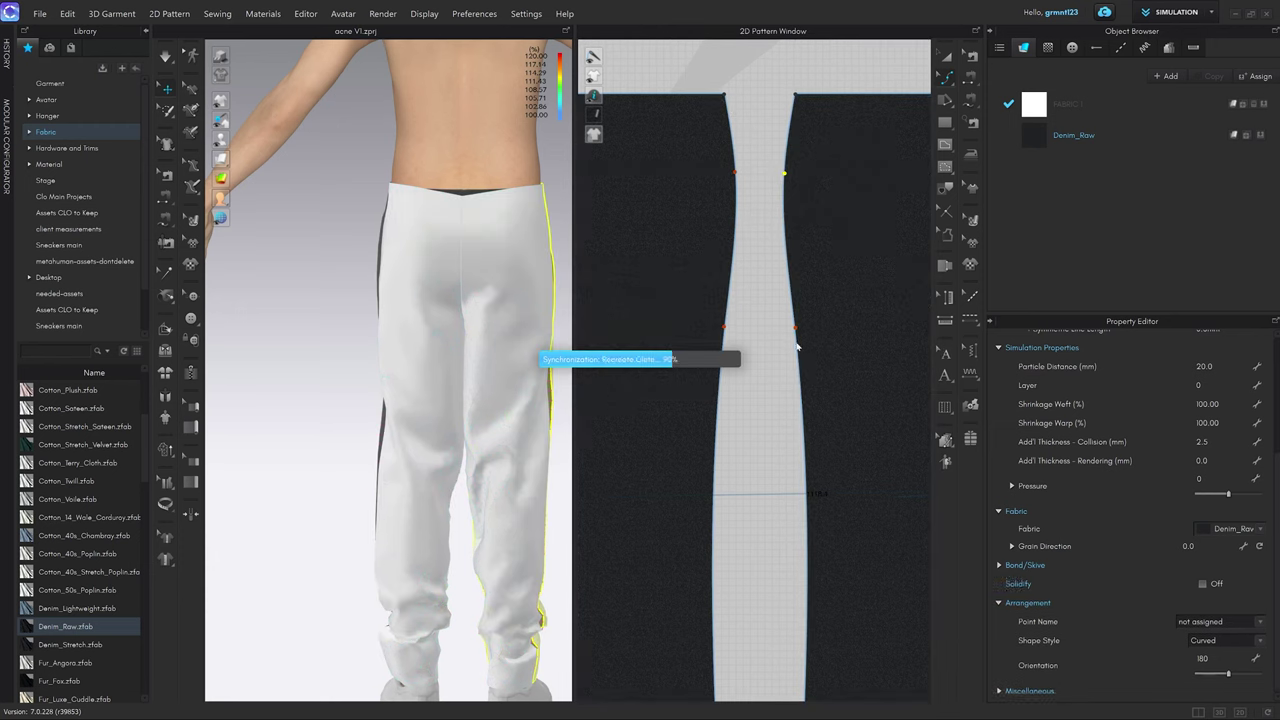
Shift the crotch-level outseam points of both leg pieces outward, moving the back piece's point by 12 mm.
{"action": "left_click_drag", "start_coordinate": [728, 330], "coordinate": [790, 333]}
{"action": "right_click", "coordinate": [733, 332]}
{"action": "type", "text": "12"}
{"action": "left_click", "coordinate": [615, 386]}
{"action": "right_click", "coordinate": [791, 333]}
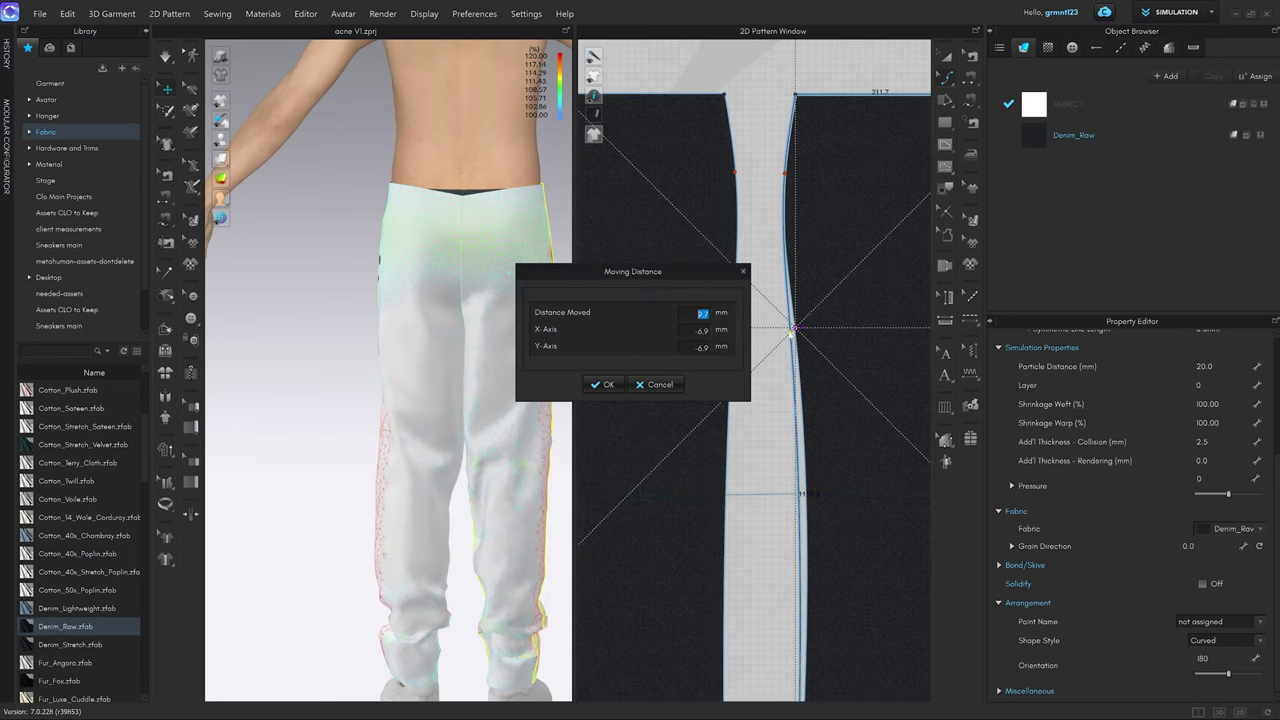
{"action": "left_click", "coordinate": [603, 384]}
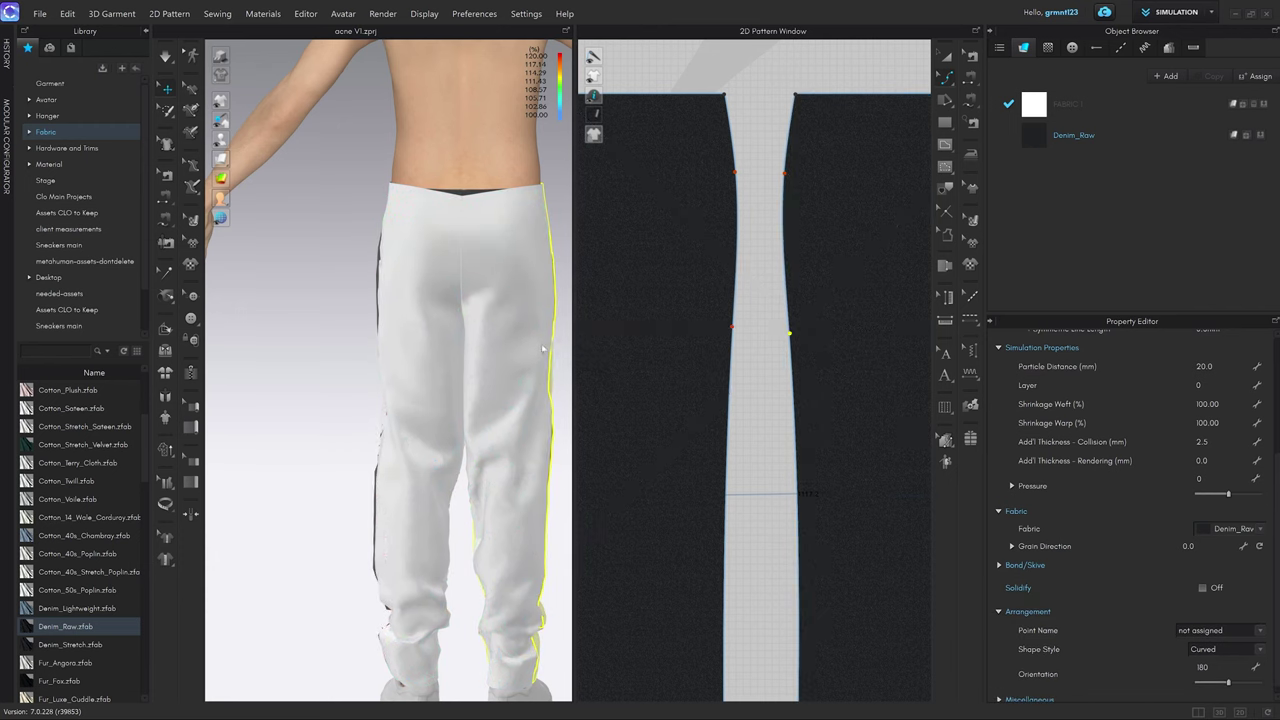
Simulate the reshaped trousers and tug the outer thigh and inseam fabric from the front to settle the drape.
{"action": "scroll", "coordinate": [740, 348], "scroll_direction": "down", "scroll_amount": 5}
{"action": "middle_click_drag", "start_coordinate": [779, 286], "coordinate": [778, 287]}
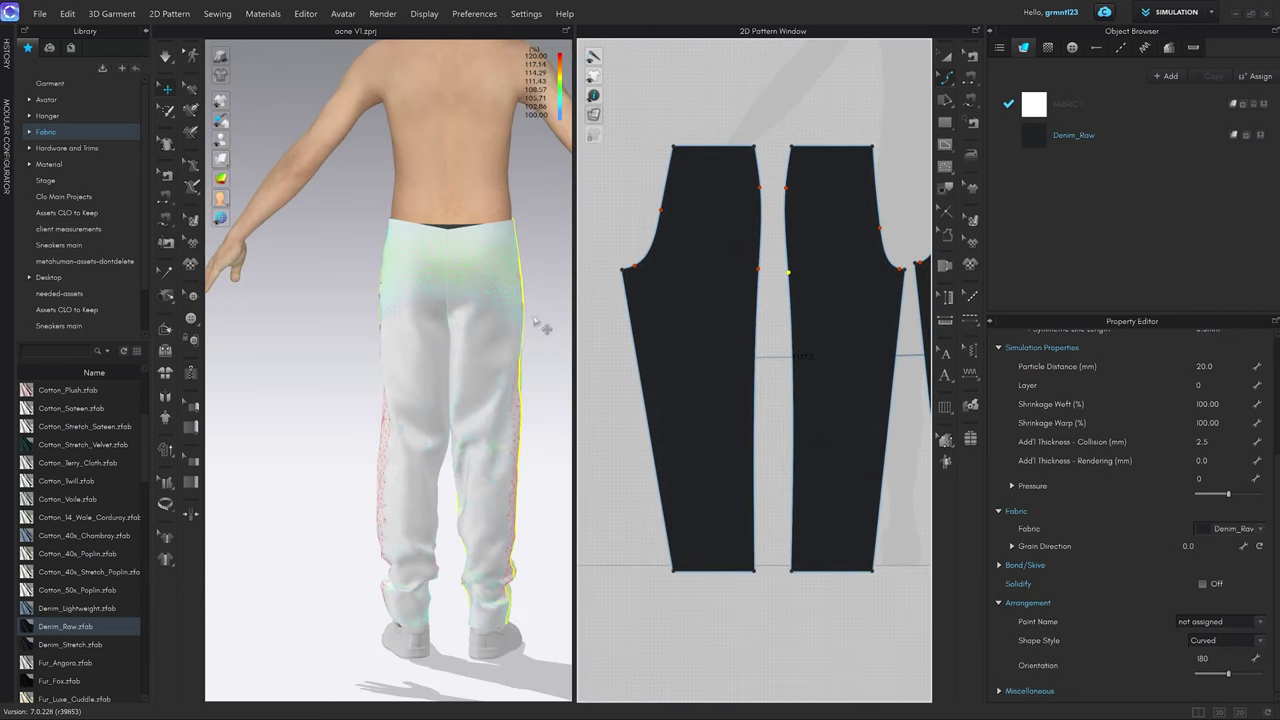
{"action": "key", "text": "2"}
{"action": "scroll", "coordinate": [529, 334], "scroll_direction": "up", "scroll_amount": 2}
{"action": "middle_click_drag", "start_coordinate": [492, 355], "coordinate": [505, 270]}
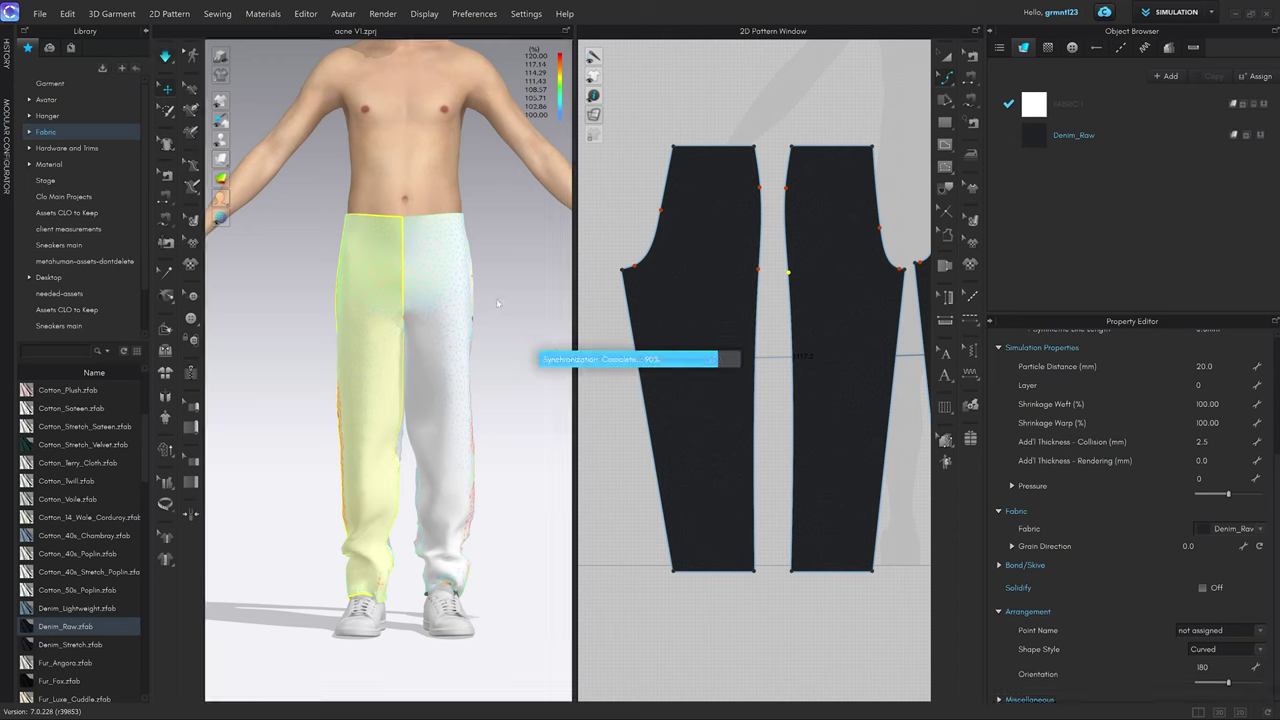
{"action": "left_click", "coordinate": [481, 350]}
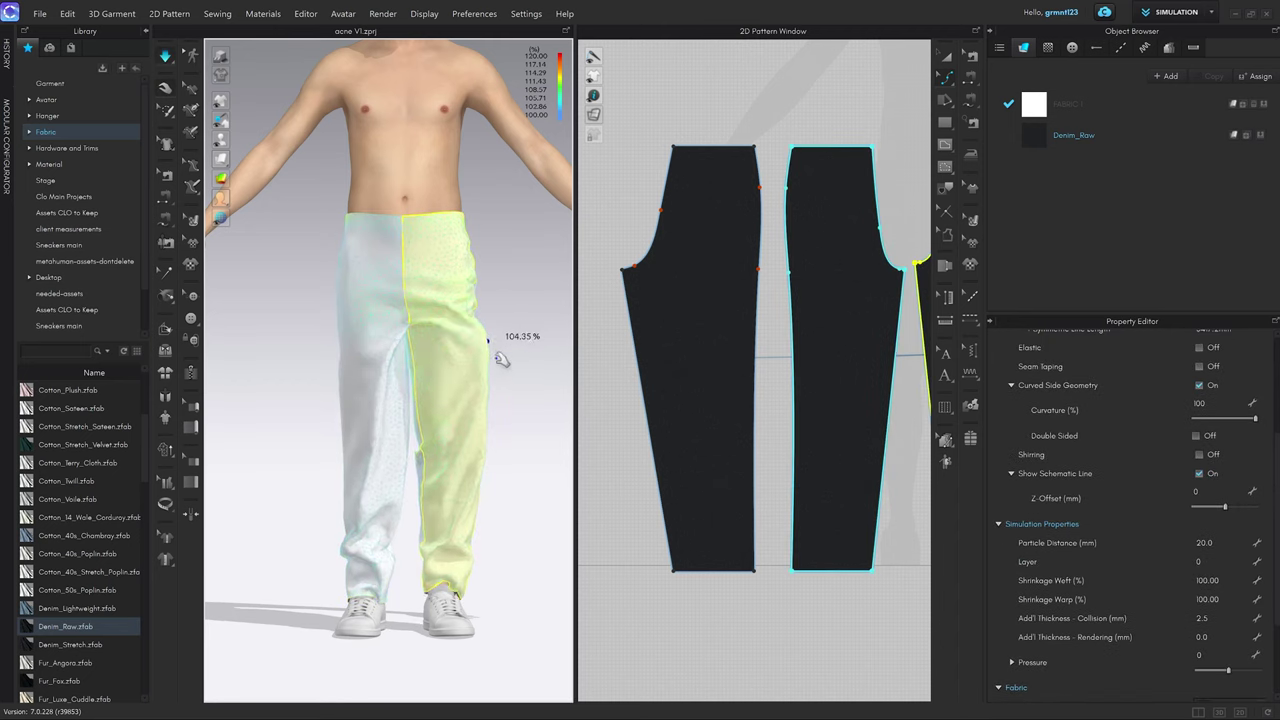
{"action": "left_click", "coordinate": [410, 390]}
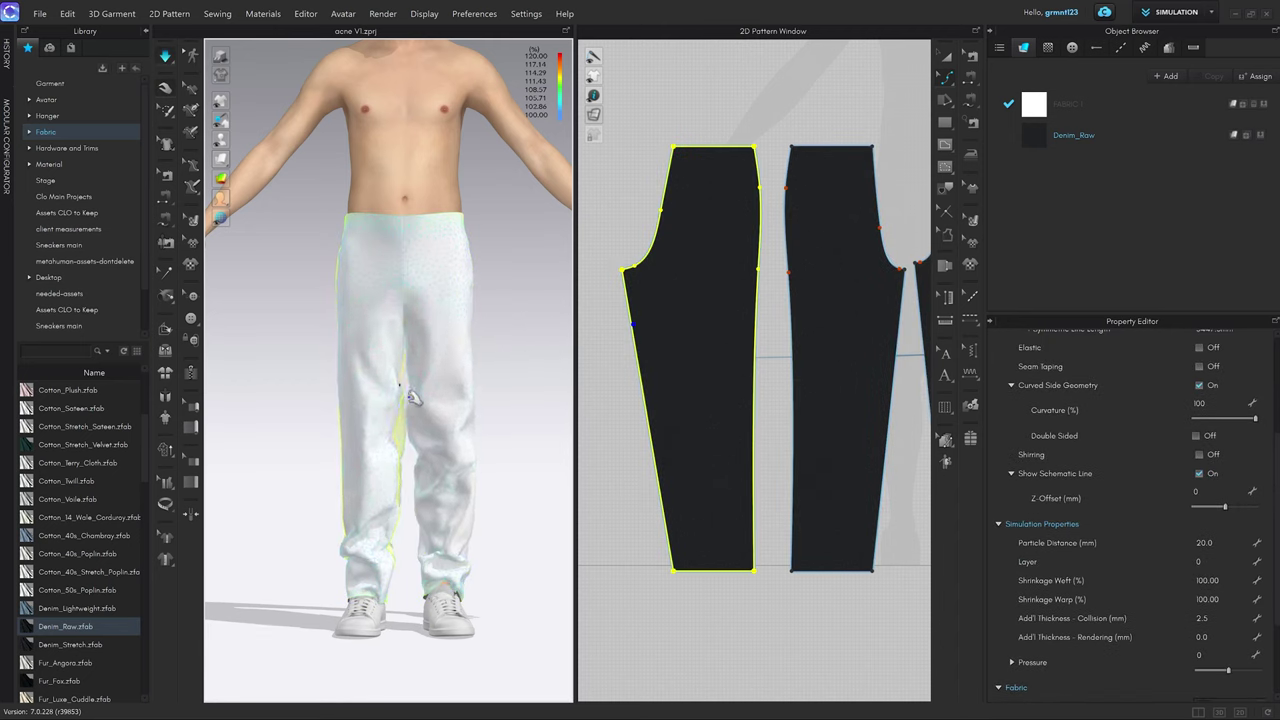
{"action": "scroll", "coordinate": [470, 283], "scroll_direction": "up", "scroll_amount": 5}
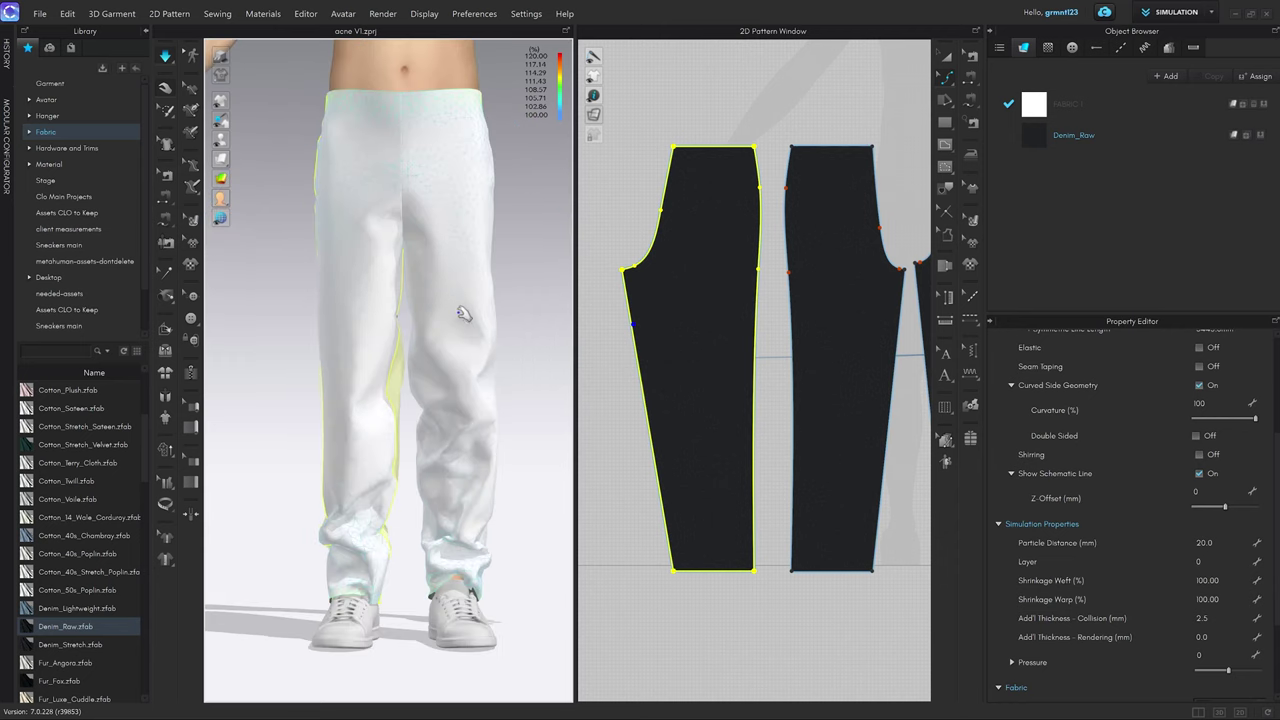
{"action": "right_click_drag", "start_coordinate": [489, 317], "coordinate": [688, 316]}
Tug the lower legs and thighs into place from the front and side, and stop the simulation.
{"action": "key", "text": "2"}
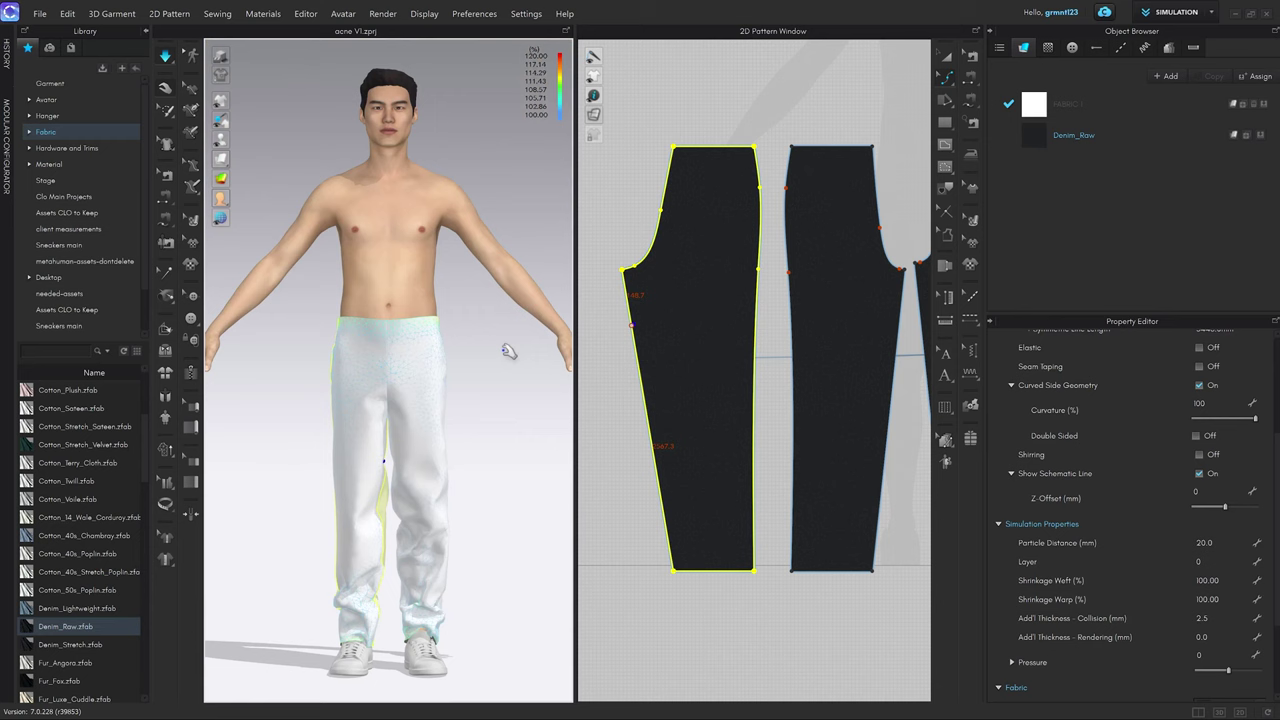
{"action": "scroll", "coordinate": [509, 352], "scroll_direction": "up", "scroll_amount": 2}
{"action": "middle_click_drag", "start_coordinate": [508, 364], "coordinate": [503, 251]}
{"action": "key", "text": "z"}
{"action": "left_click", "coordinate": [403, 455]}
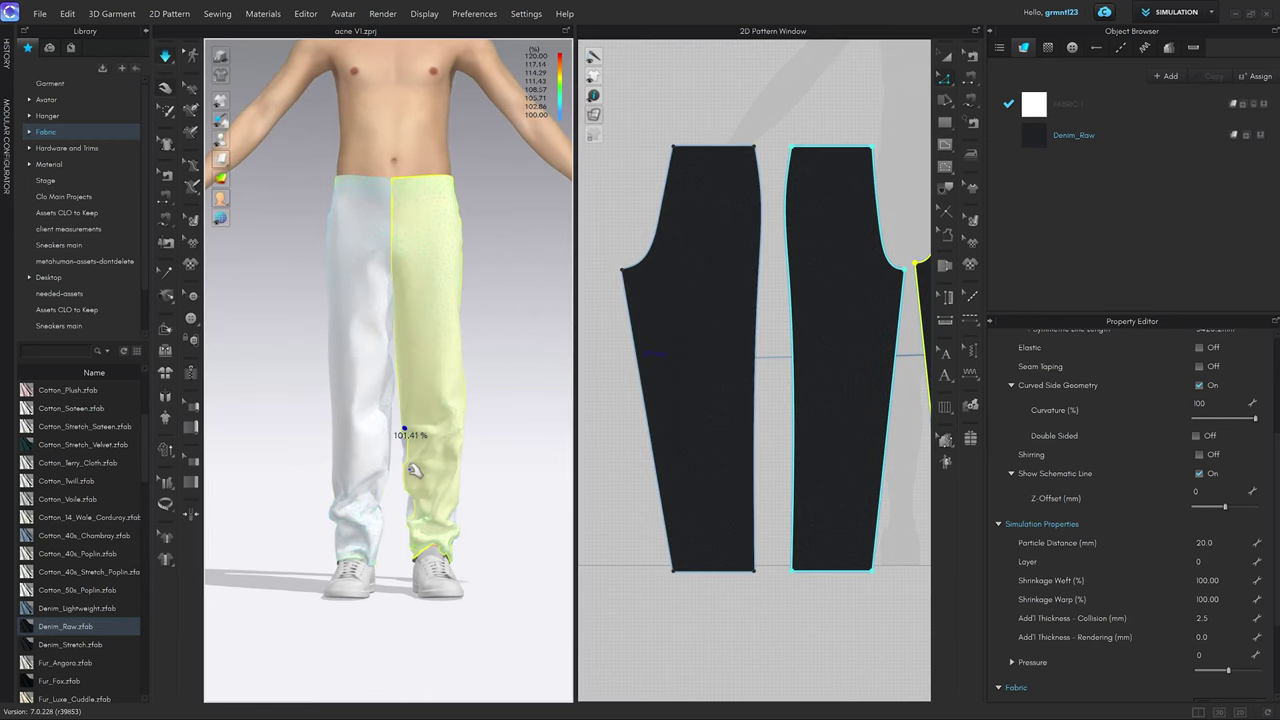
{"action": "left_click", "coordinate": [395, 507]}
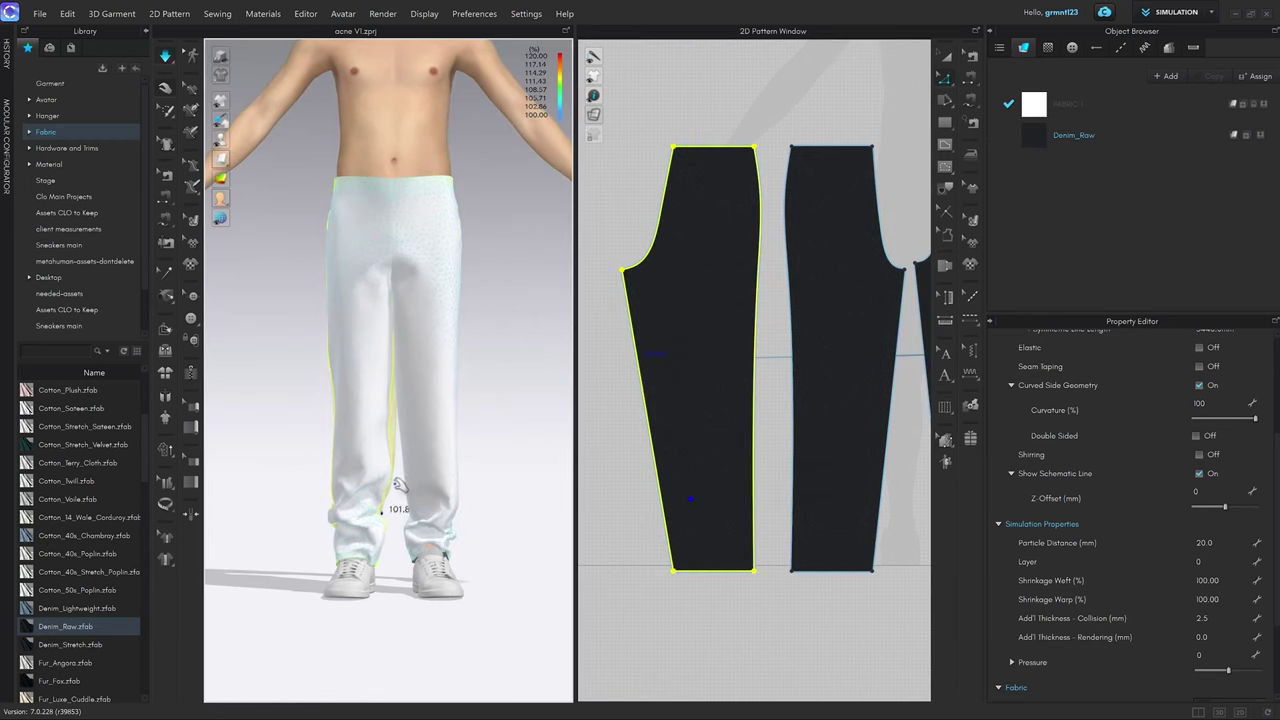
{"action": "left_click", "coordinate": [430, 382]}
{"action": "right_click_drag", "start_coordinate": [433, 388], "coordinate": [486, 376]}
{"action": "left_click", "coordinate": [486, 376]}
{"action": "left_click", "coordinate": [402, 276]}
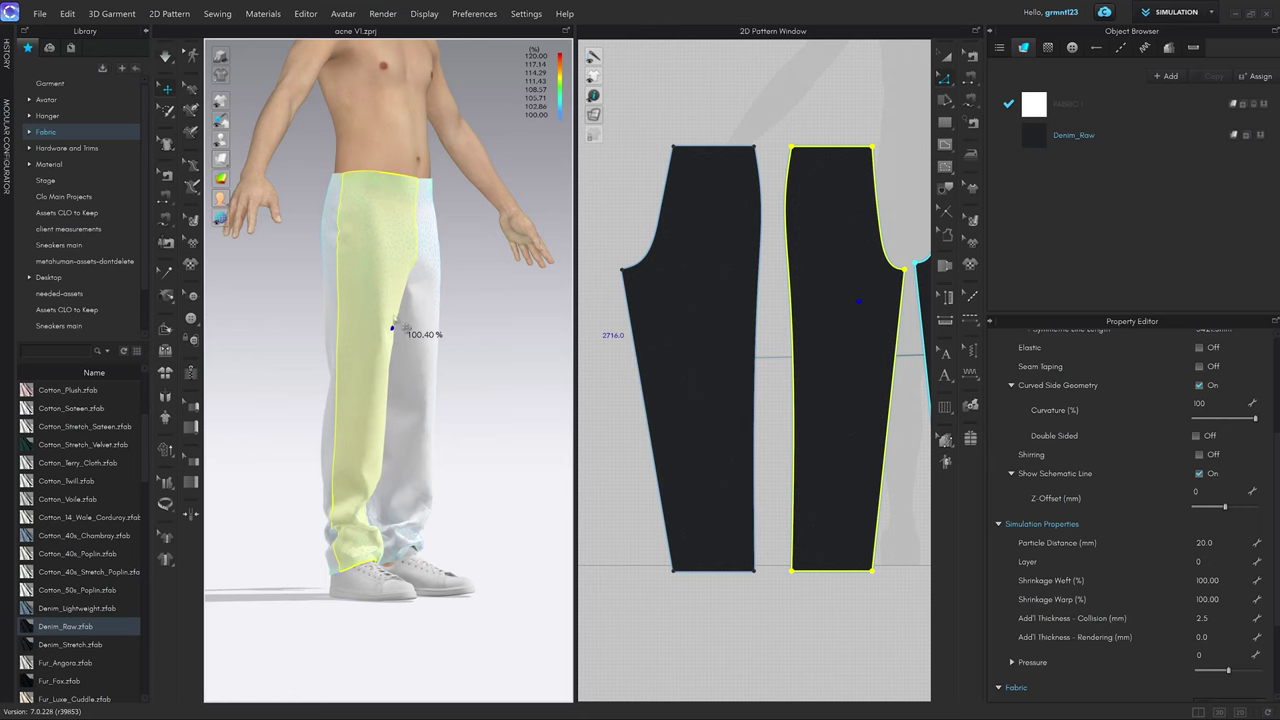
Adjust the curve point near the inseam end of the front leg piece's crotch curve slightly upward and inward.
{"action": "right_click_drag", "start_coordinate": [478, 214], "coordinate": [449, 423]}
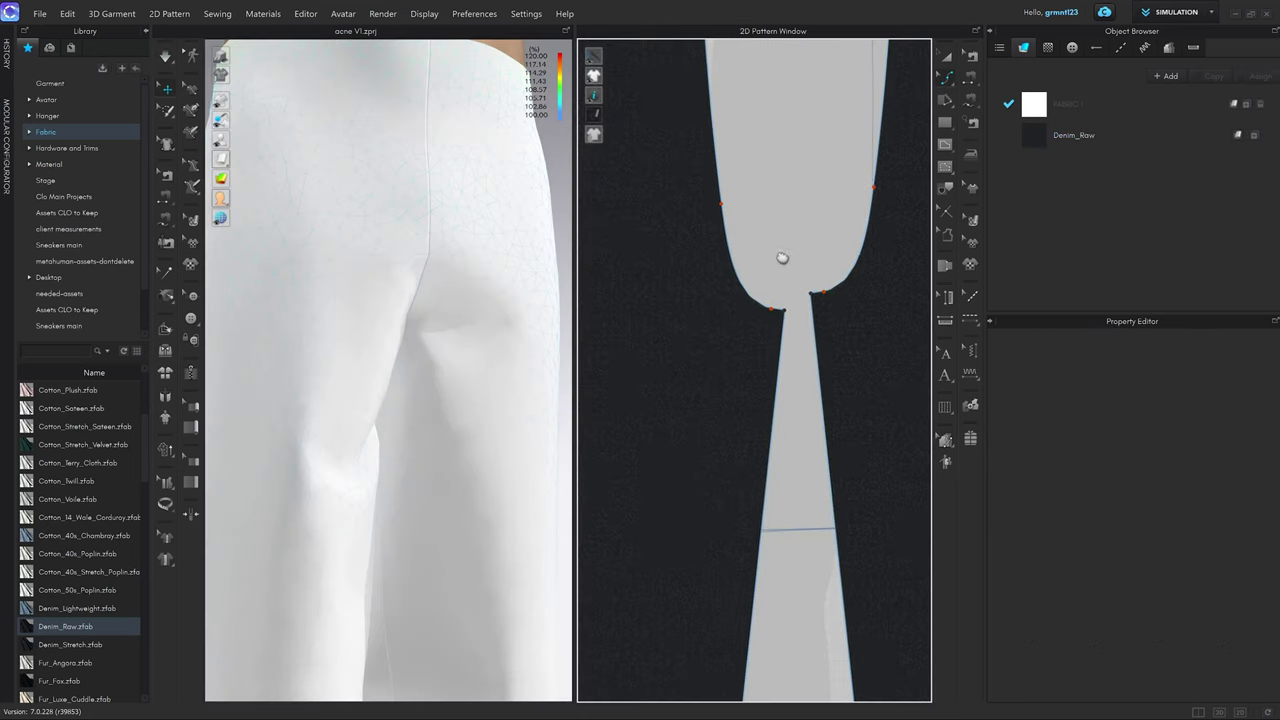
{"action": "scroll", "coordinate": [784, 330], "scroll_direction": "up", "scroll_amount": 3}
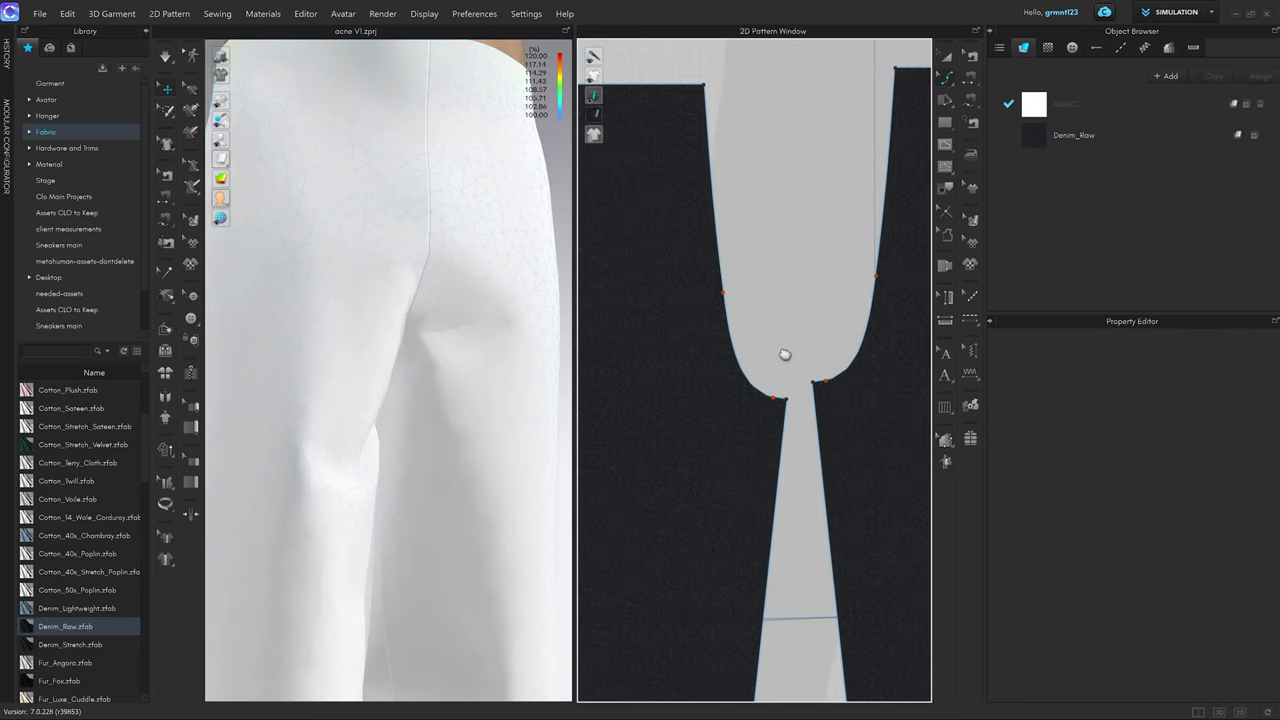
{"action": "left_click", "coordinate": [771, 427]}
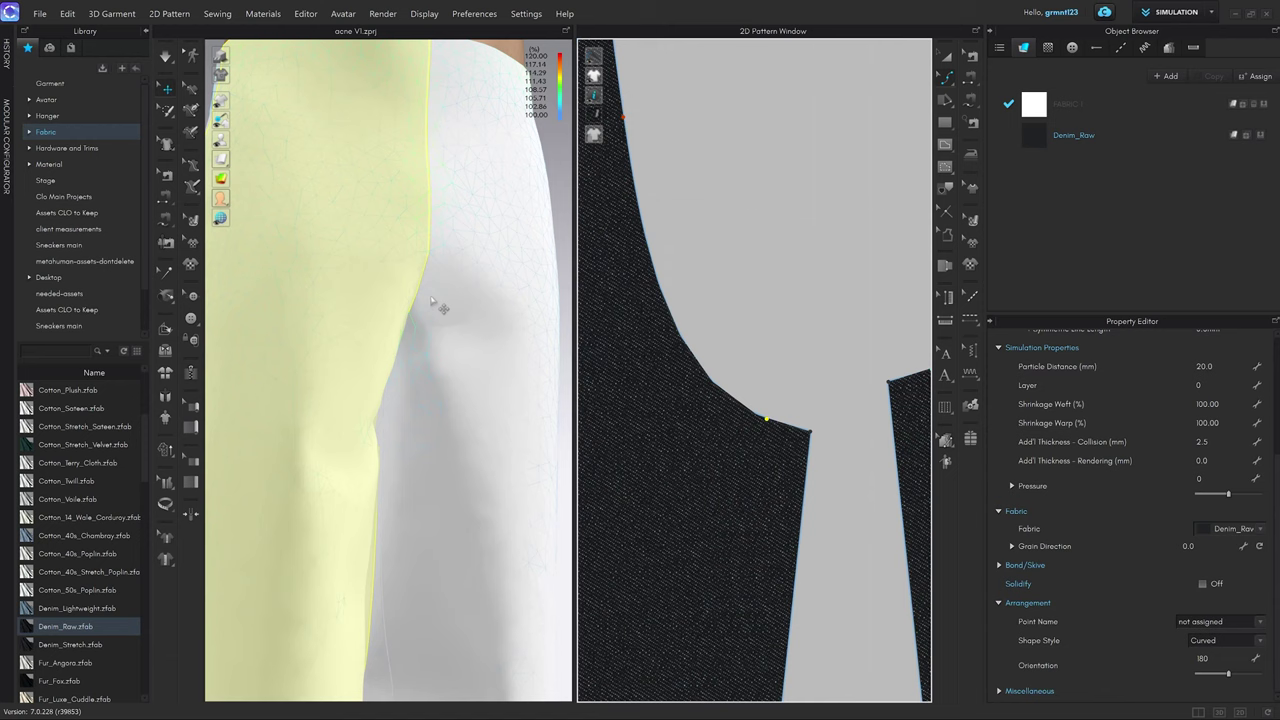
Simulate the adjusted crotch, tug the fabric around the crotch and inner thigh, and check the trousers from behind.
{"action": "scroll", "coordinate": [437, 303], "scroll_direction": "down", "scroll_amount": 5}
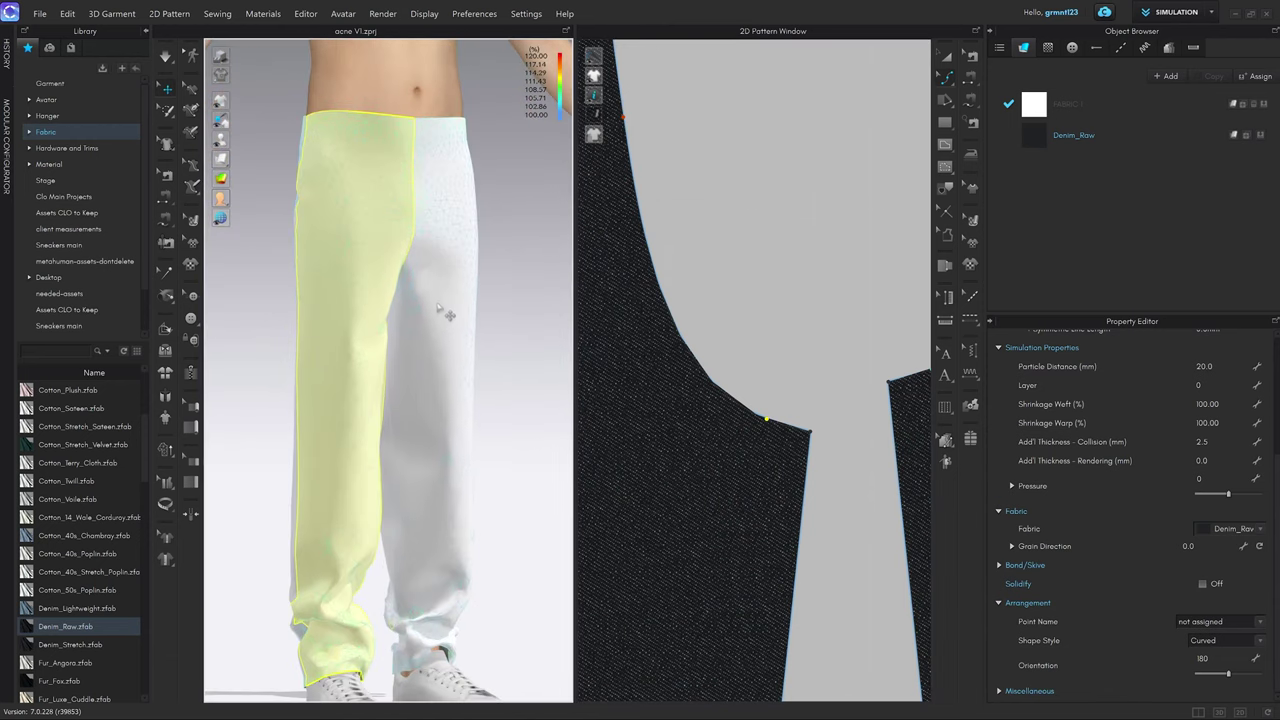
{"action": "key", "text": "q"}
{"action": "left_click", "coordinate": [432, 280]}
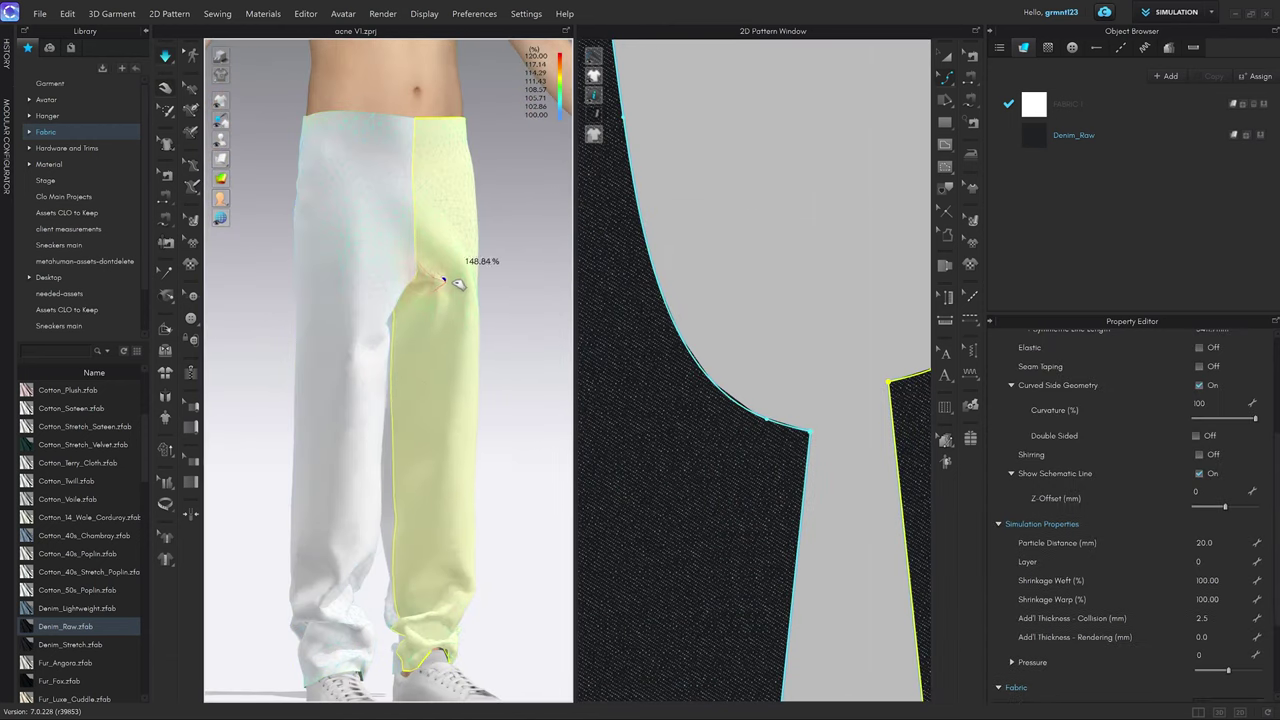
{"action": "left_click", "coordinate": [405, 330]}
{"action": "right_click_drag", "start_coordinate": [429, 335], "coordinate": [449, 294]}
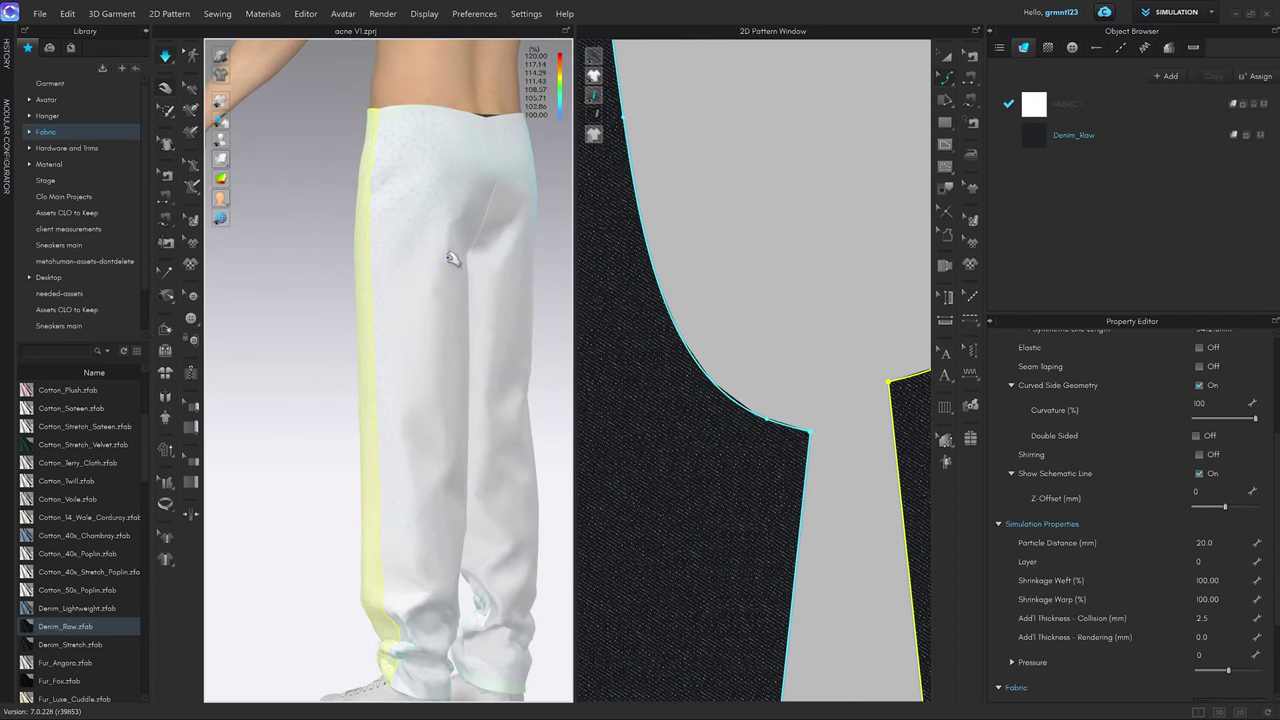
{"action": "key", "text": "space"}
{"action": "key", "text": "2"}
{"action": "left_click", "coordinate": [507, 449]}
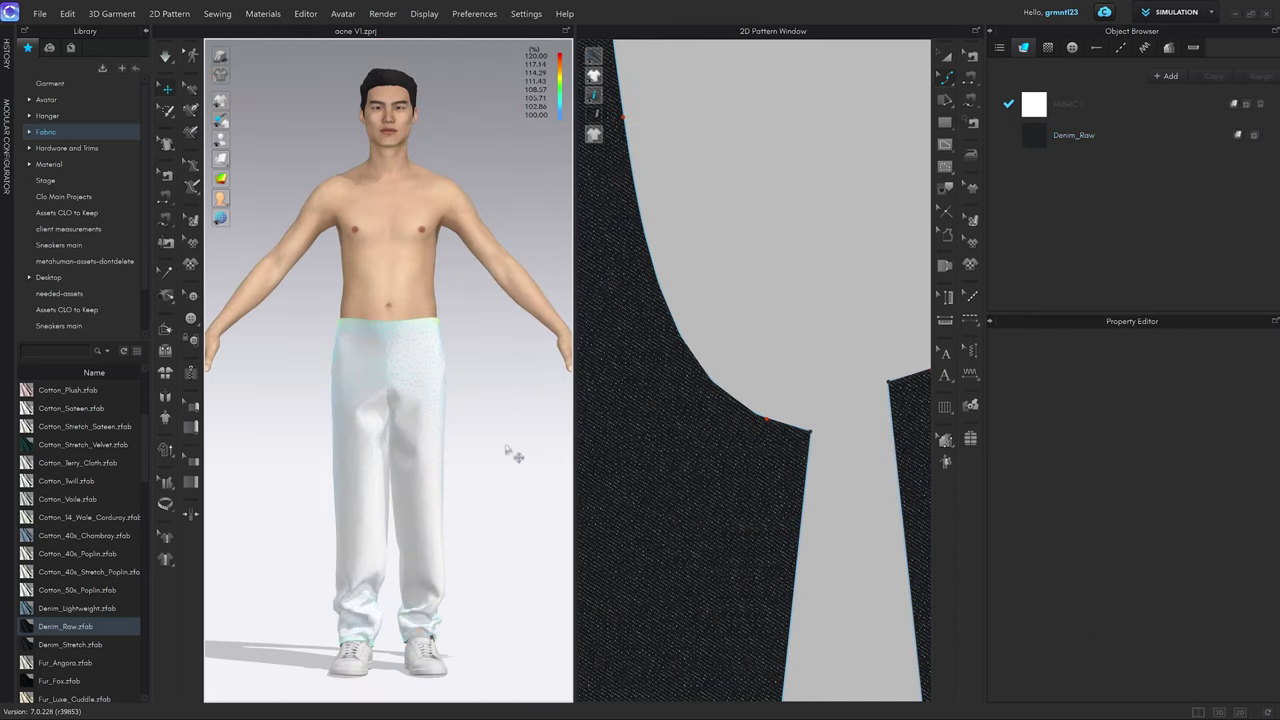
Match up the back and front leg pieces along their inseams.
{"action": "scroll", "coordinate": [716, 408], "scroll_direction": "down", "scroll_amount": 10}
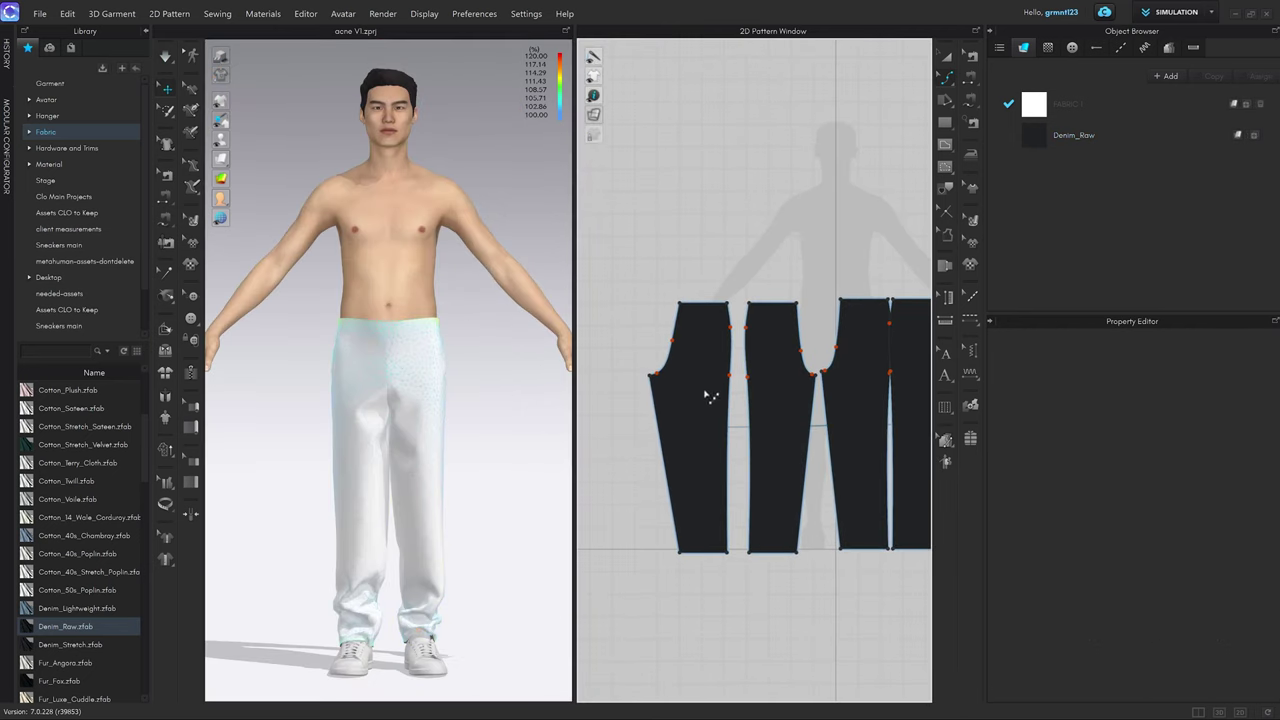
{"action": "left_click", "coordinate": [659, 418]}
{"action": "left_click", "coordinate": [811, 425], "text": "shift"}
{"action": "right_click", "coordinate": [811, 425]}
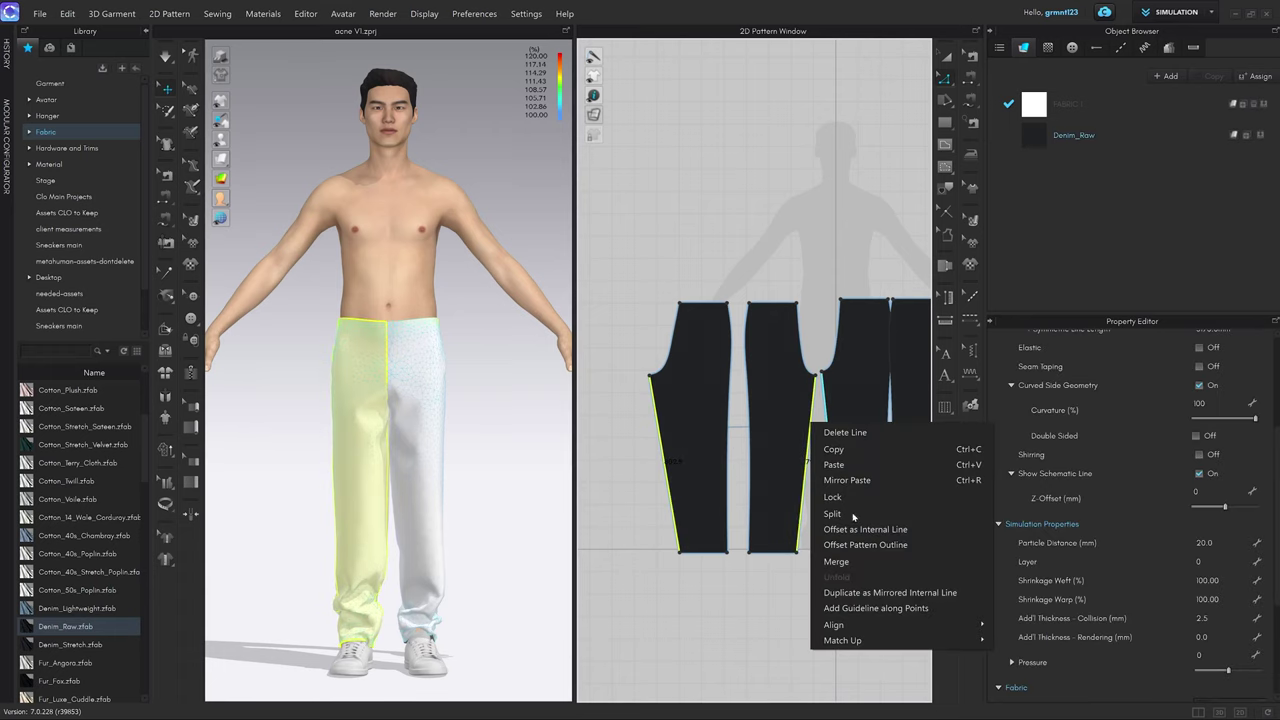
{"action": "left_click", "coordinate": [1022, 640]}
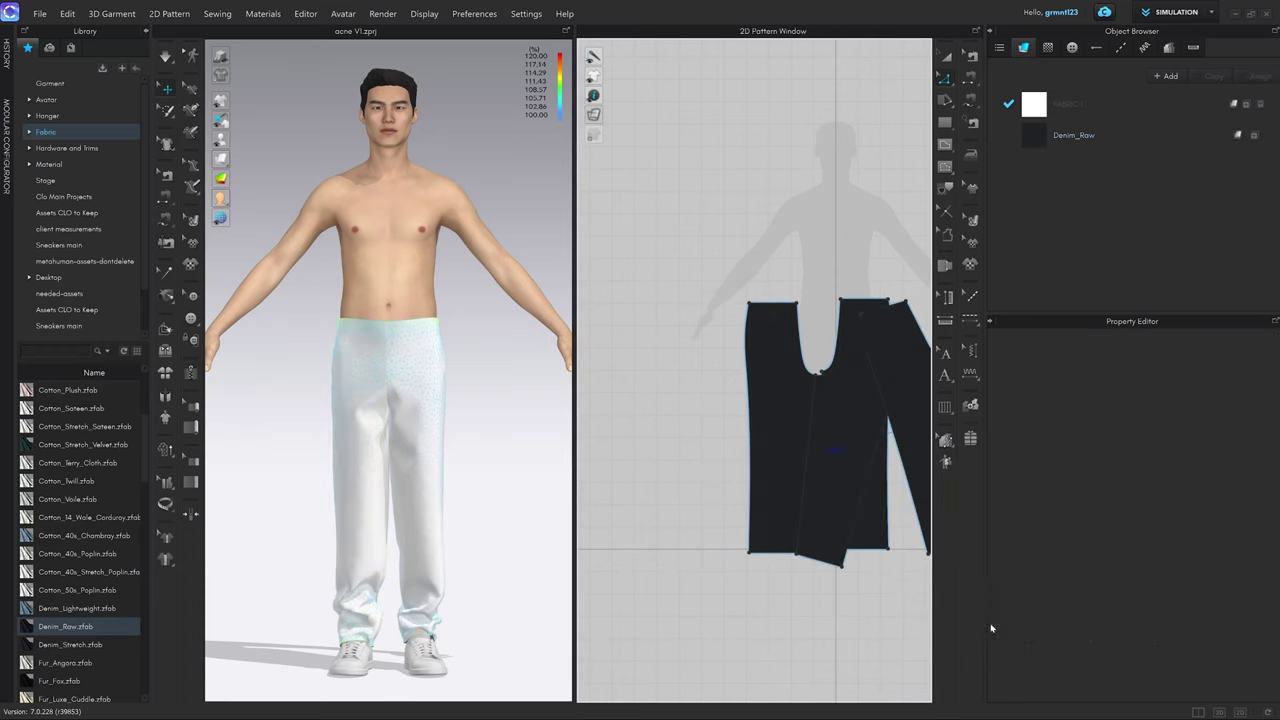
Move the two matched leg pieces together into the empty space clear of the other pair.
{"action": "left_click", "coordinate": [783, 439]}
{"action": "left_click", "coordinate": [847, 443], "text": "shift"}
{"action": "left_click_drag", "start_coordinate": [848, 418], "coordinate": [716, 406]}
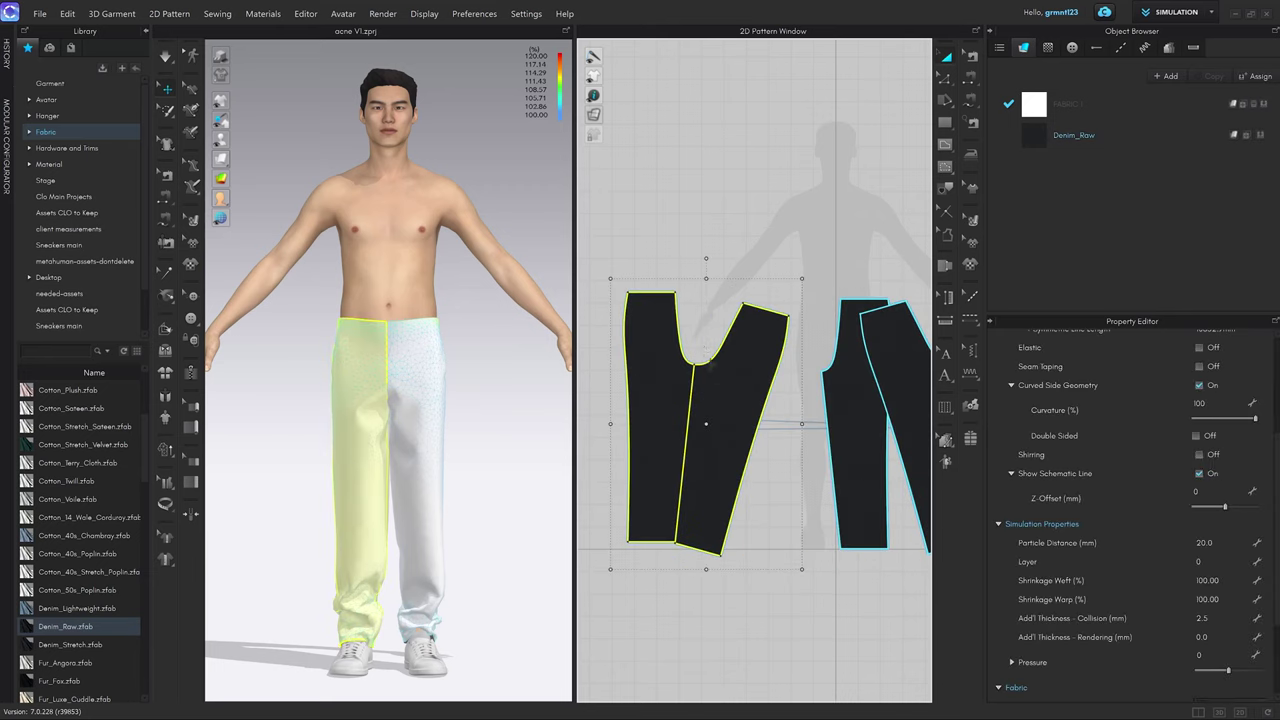
Examine how smoothly the front and back crotch curves flow into each other where the inseams meet.
{"action": "left_click", "coordinate": [700, 335]}
{"action": "scroll", "coordinate": [702, 336], "scroll_direction": "up", "scroll_amount": 6}
{"action": "middle_click_drag", "start_coordinate": [717, 399], "coordinate": [757, 280]}
{"action": "scroll", "coordinate": [726, 449], "scroll_direction": "down", "scroll_amount": 3}
{"action": "scroll", "coordinate": [746, 282], "scroll_direction": "up", "scroll_amount": 2}
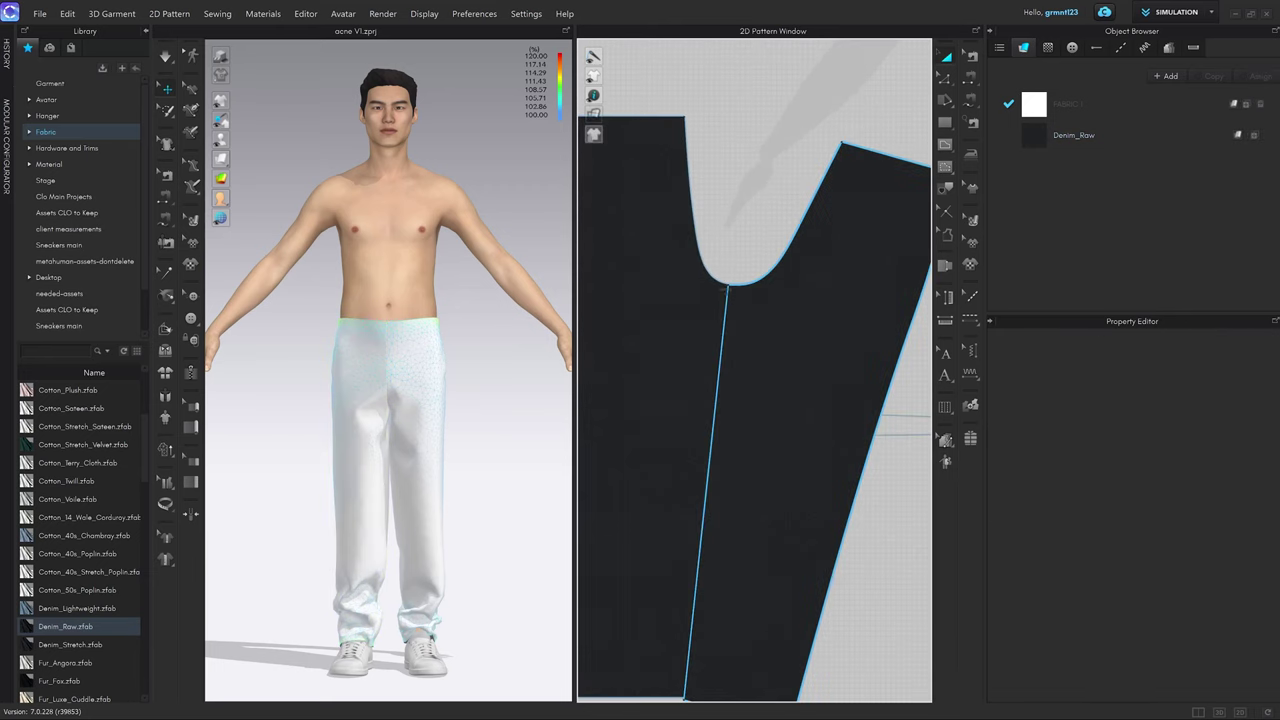
{"action": "scroll", "coordinate": [731, 491], "scroll_direction": "down", "scroll_amount": 2}
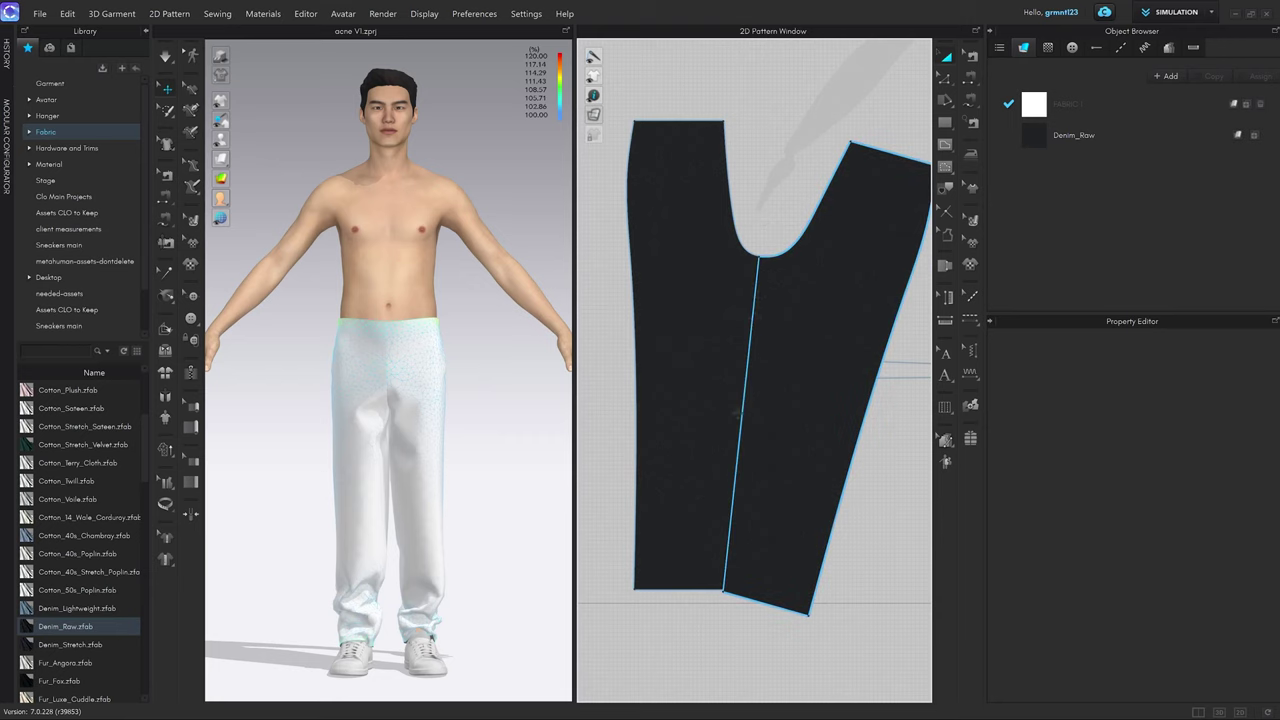
{"action": "scroll", "coordinate": [775, 208], "scroll_direction": "up", "scroll_amount": 5}
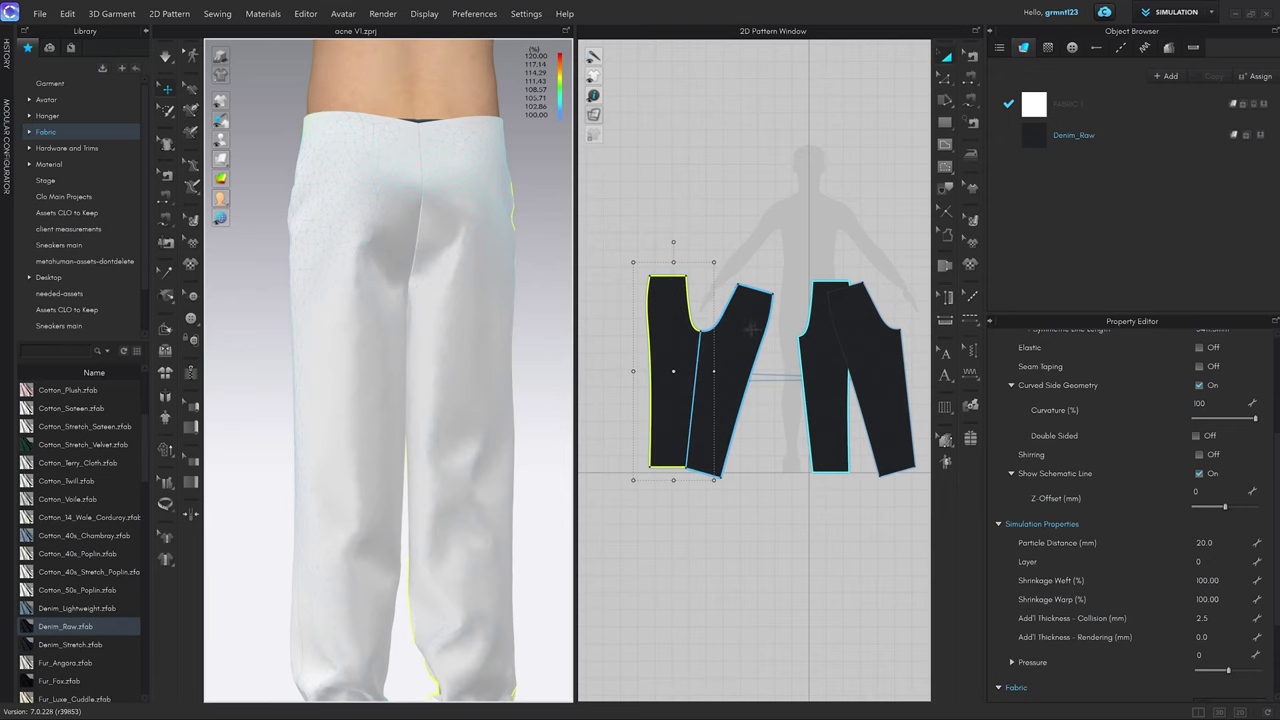
Move the back leg piece across the mirrored pair so its crotch tip meets the opposite back piece's crotch tip.
{"action": "left_click", "coordinate": [743, 330]}
{"action": "scroll", "coordinate": [743, 330], "scroll_direction": "up", "scroll_amount": 2}
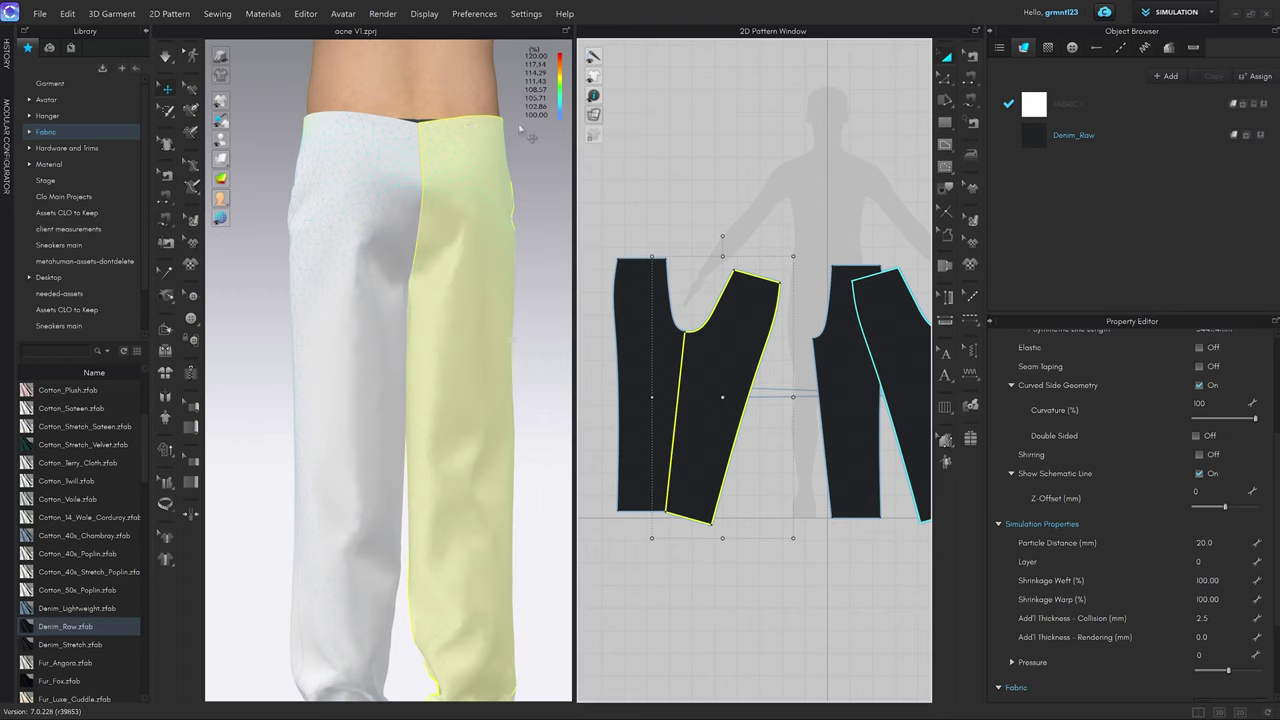
{"action": "right_click_drag", "start_coordinate": [792, 341], "coordinate": [630, 308]}
{"action": "key", "text": "a"}
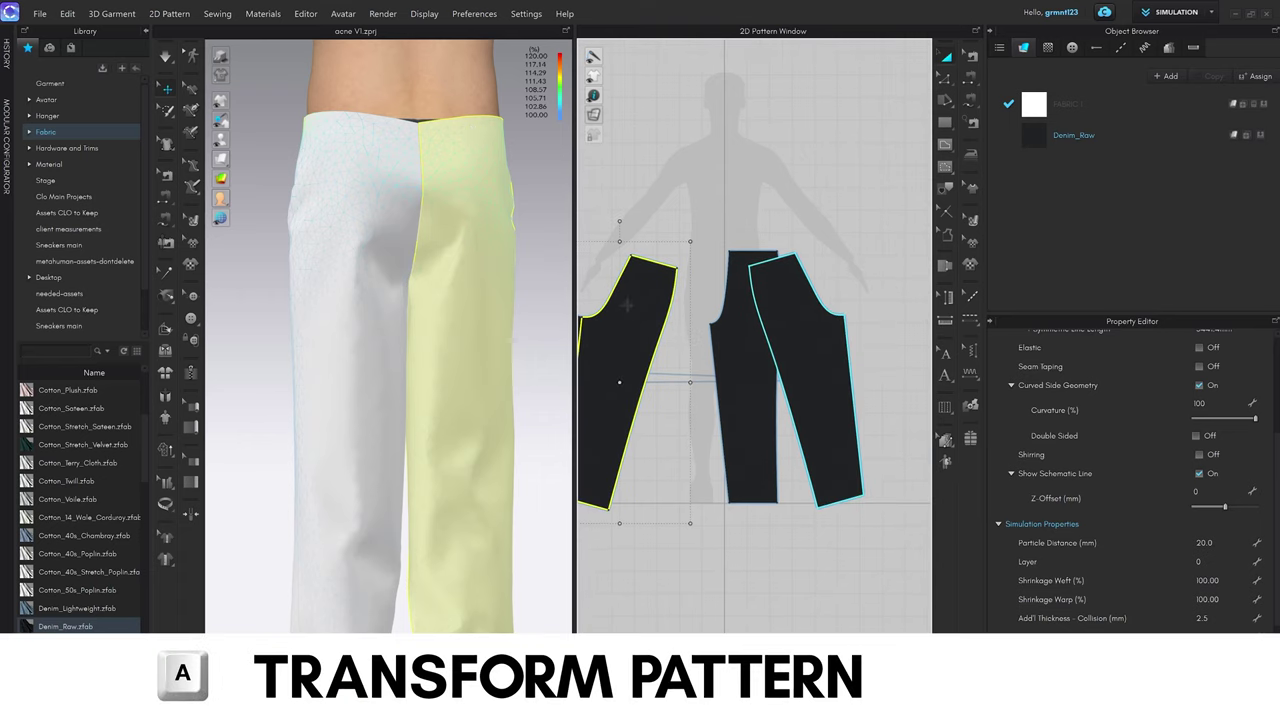
{"action": "left_click_drag", "start_coordinate": [889, 310], "coordinate": [886, 308]}
{"action": "right_click_drag", "start_coordinate": [886, 308], "coordinate": [800, 303]}
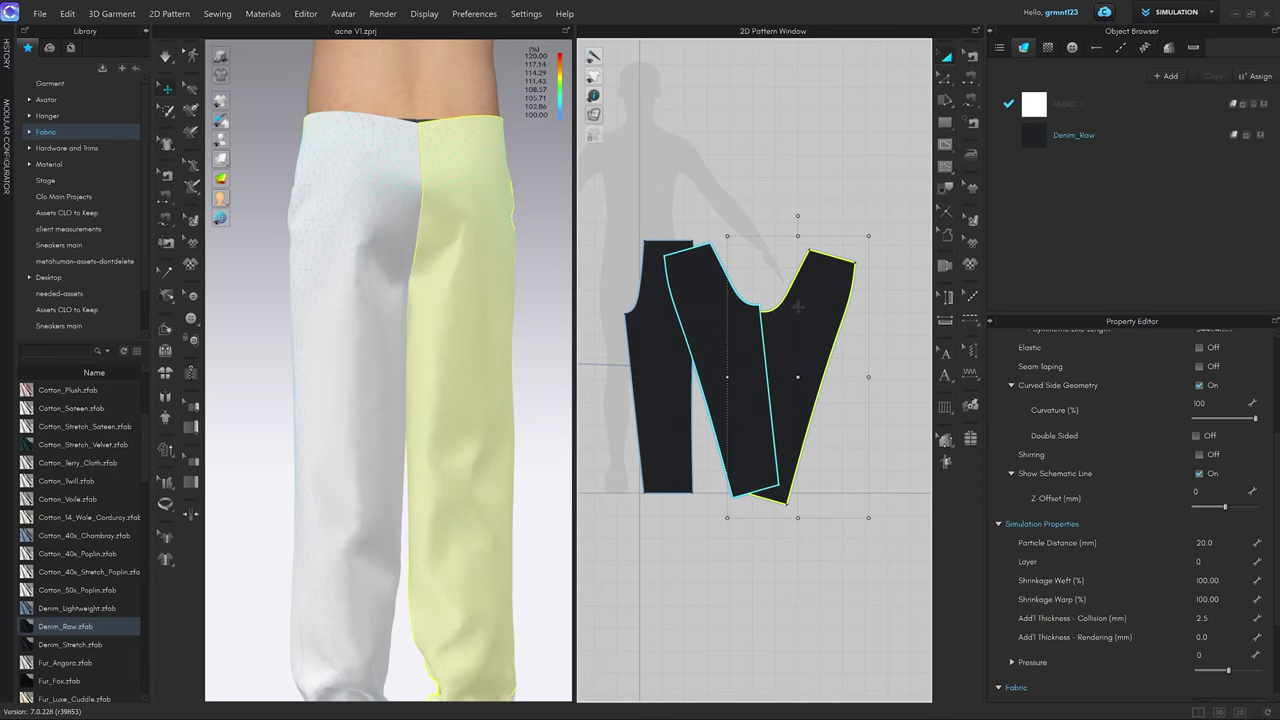
Rotate and nudge the back leg piece until its centre-back edge lines up with the mirrored back piece's edge.
{"action": "left_click_drag", "start_coordinate": [823, 207], "coordinate": [766, 221]}
{"action": "scroll", "coordinate": [788, 262], "scroll_direction": "up", "scroll_amount": 5}
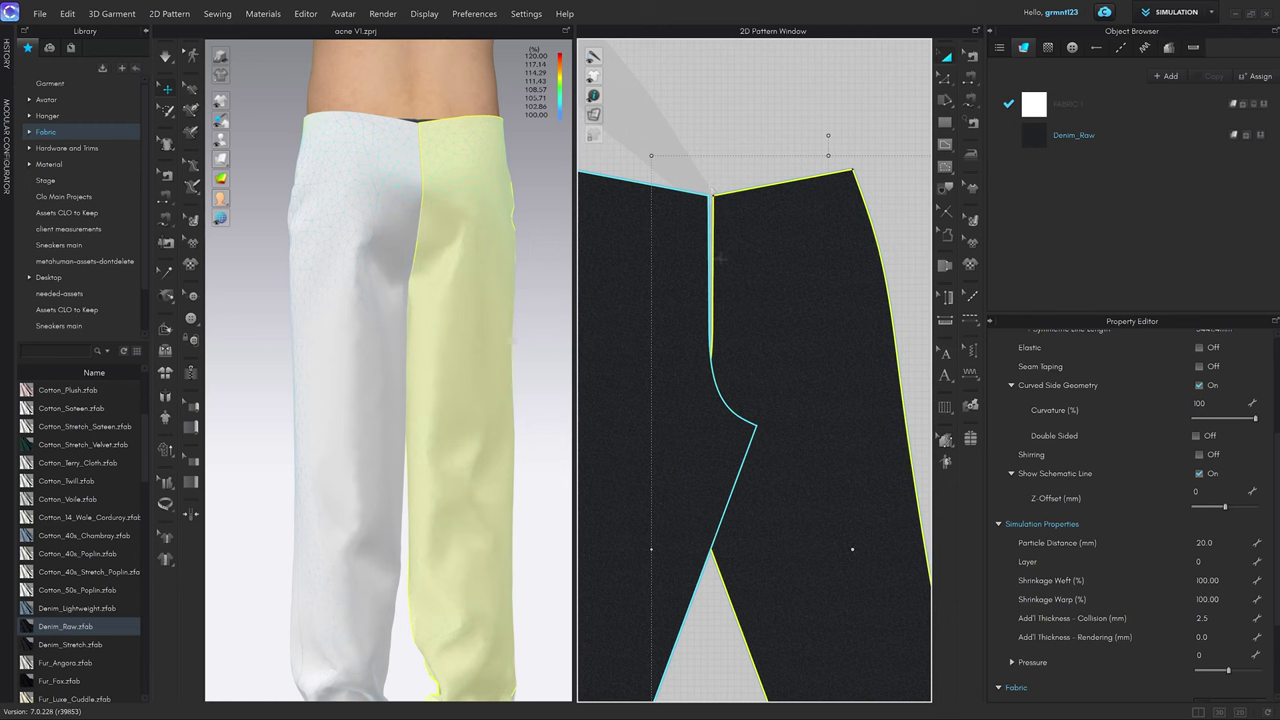
{"action": "scroll", "coordinate": [727, 293], "scroll_direction": "up", "scroll_amount": 3}
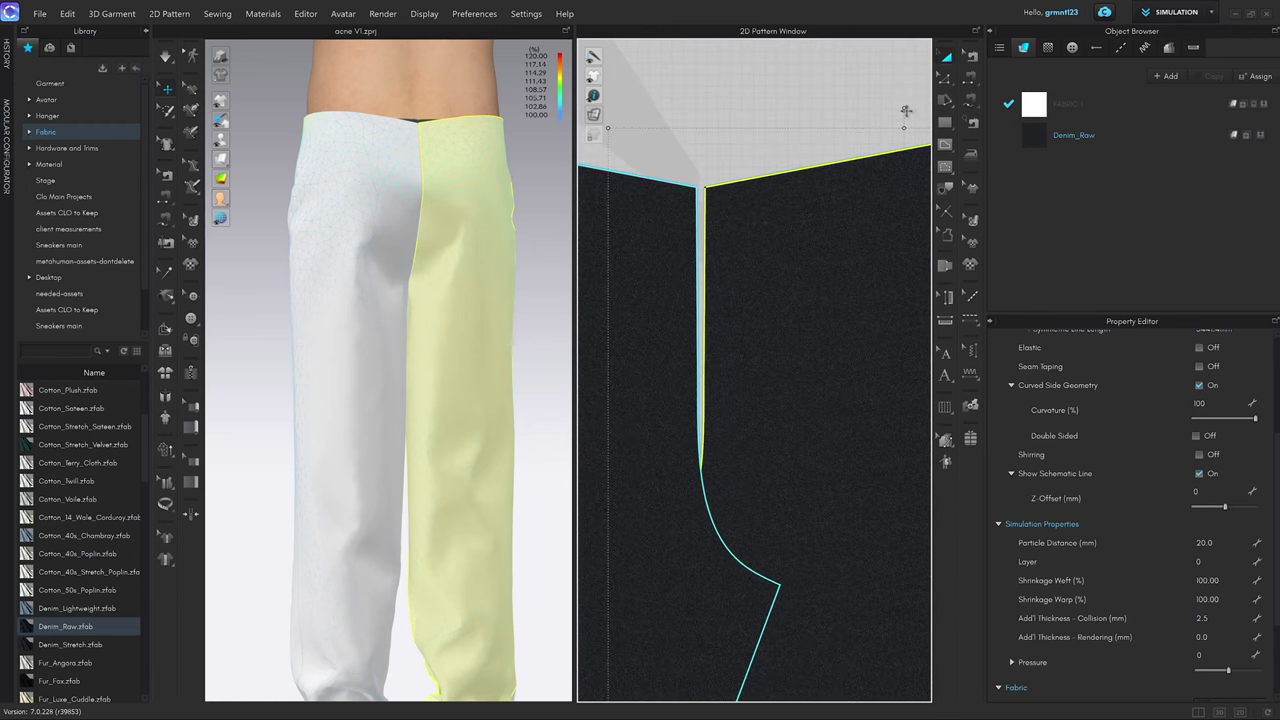
{"action": "key", "text": "Left"}
{"action": "scroll", "coordinate": [810, 178], "scroll_direction": "down", "scroll_amount": 5}
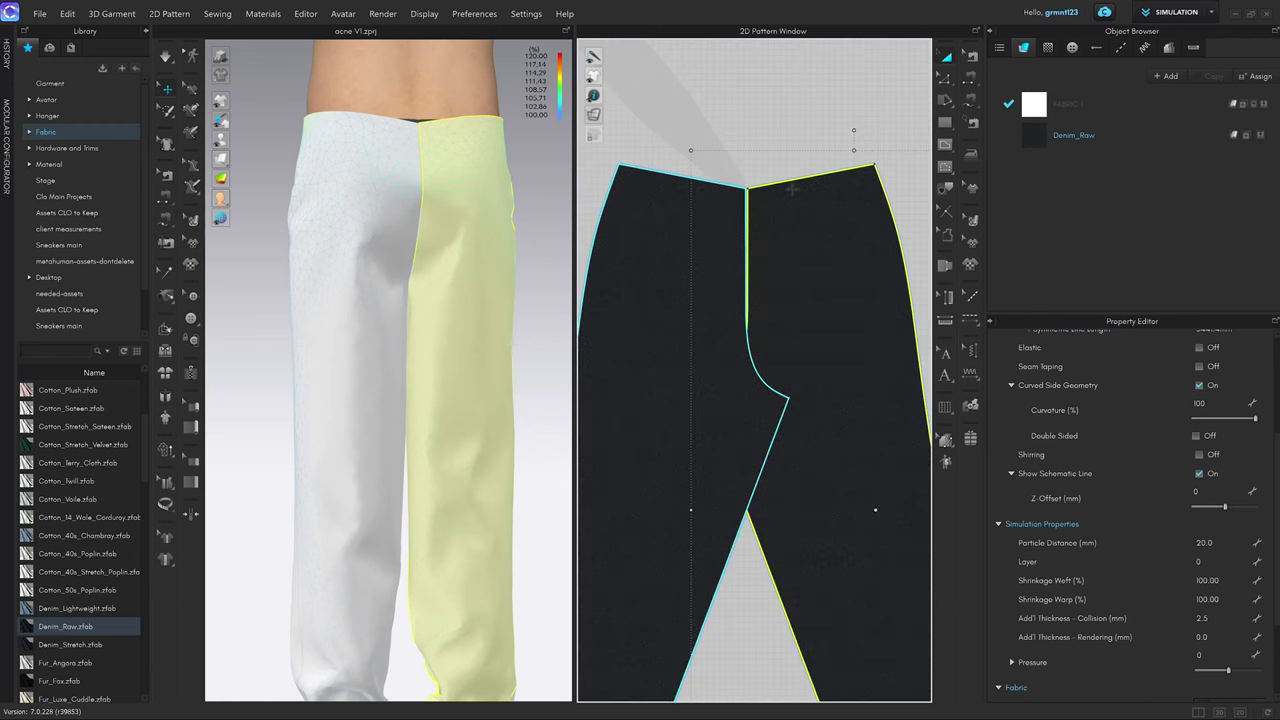
Raise the centre-back waist corner point so the waistline runs straight across both back pieces.
{"action": "key", "text": "z"}
{"action": "scroll", "coordinate": [800, 165], "scroll_direction": "up", "scroll_amount": 3}
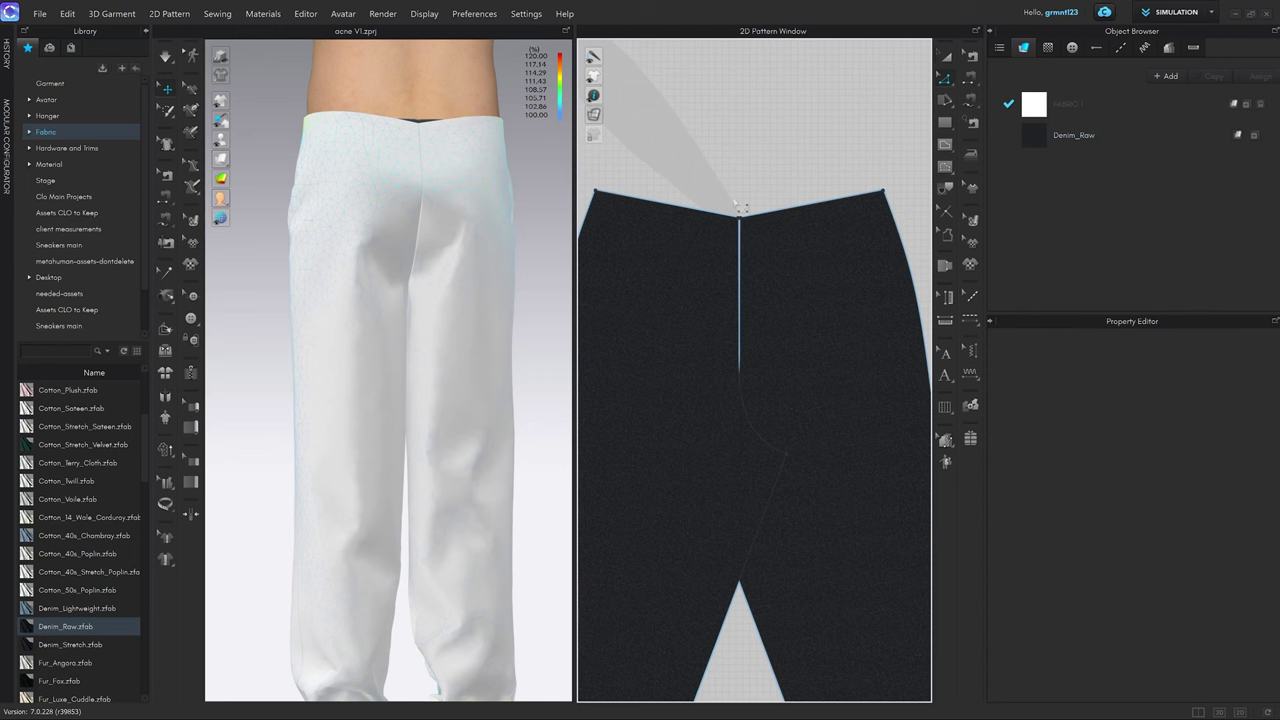
{"action": "scroll", "coordinate": [741, 207], "scroll_direction": "up", "scroll_amount": 2}
{"action": "left_click_drag", "start_coordinate": [755, 249], "coordinate": [751, 163]}
{"action": "scroll", "coordinate": [479, 202], "scroll_direction": "down", "scroll_amount": 3}
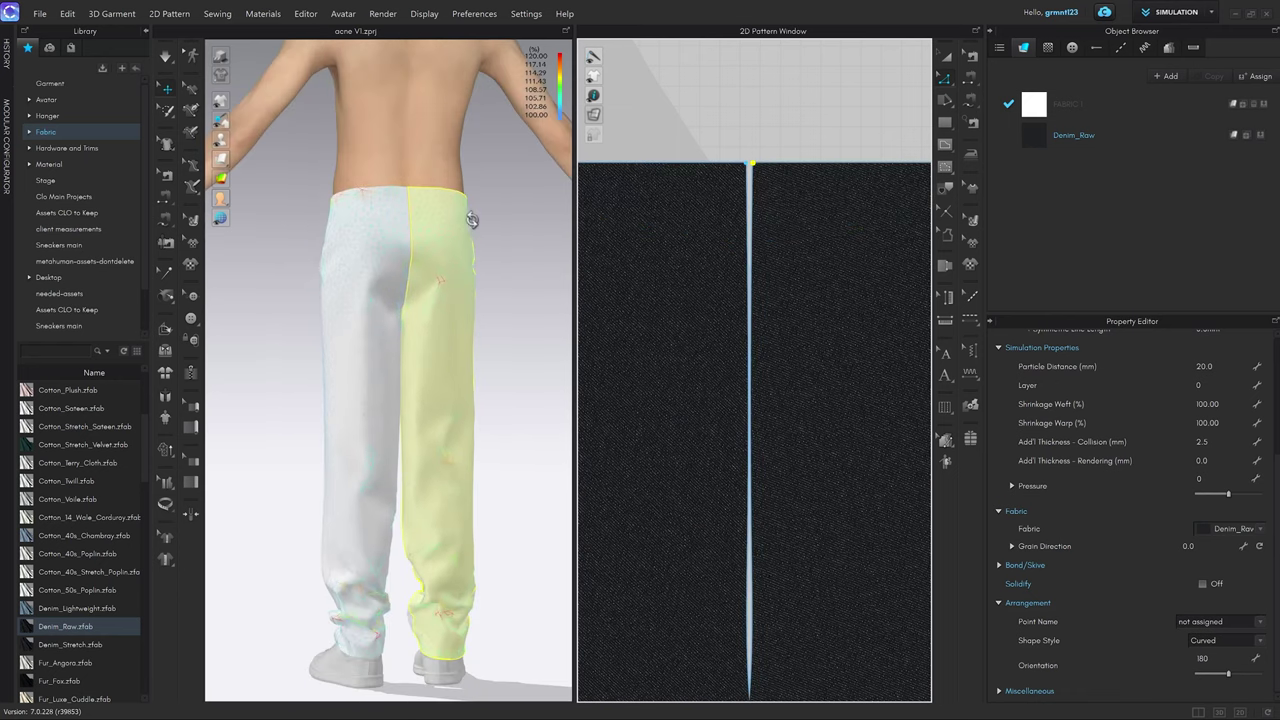
Simulate the trousers and tug the fabric lightly to settle the raised back waist, viewing the garment from back to front.
{"action": "right_click_drag", "start_coordinate": [472, 217], "coordinate": [508, 217]}
{"action": "key", "text": "space"}
{"action": "mouse_move", "coordinate": [432, 275]}
{"action": "left_mouse_down"}
{"action": "mouse_move", "coordinate": [457, 307]}
{"action": "mouse_move", "coordinate": [443, 280]}
{"action": "left_mouse_up"}
{"action": "mouse_move", "coordinate": [443, 280]}
{"action": "right_mouse_down"}
{"action": "mouse_move", "coordinate": [381, 278]}
{"action": "mouse_move", "coordinate": [423, 280]}
{"action": "mouse_move", "coordinate": [429, 263]}
{"action": "right_mouse_up"}
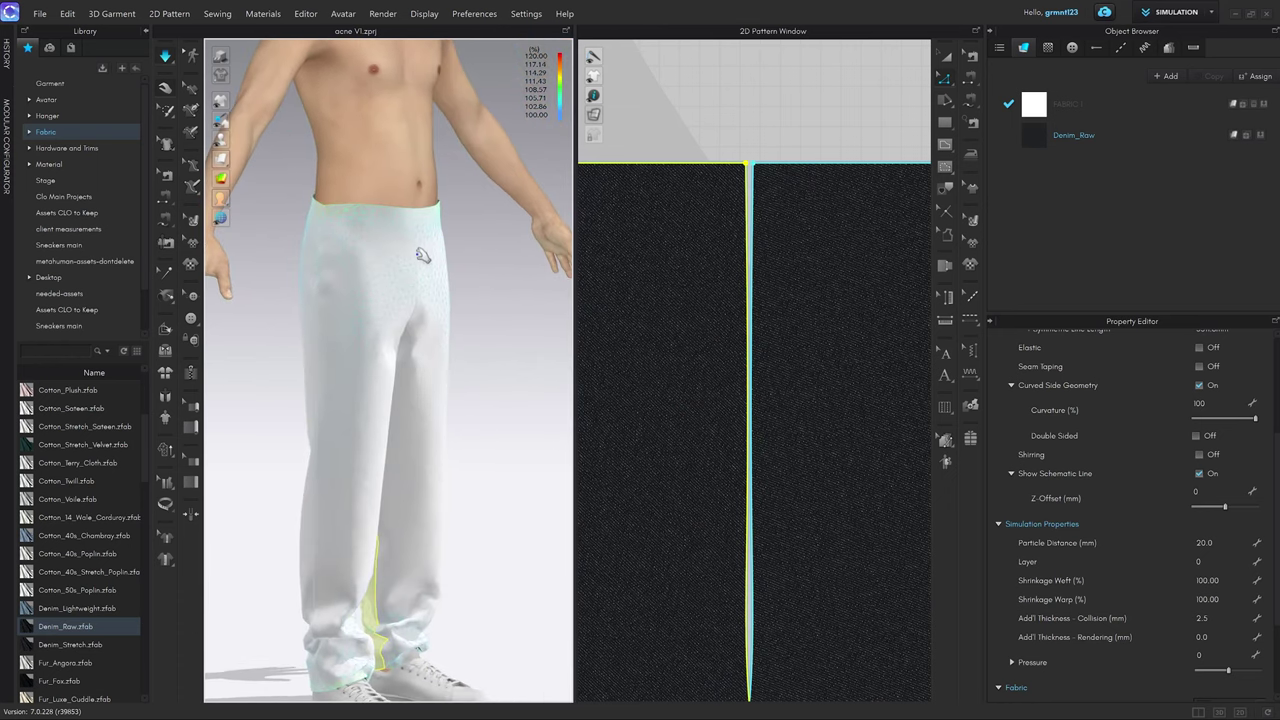
{"action": "left_click", "coordinate": [418, 220]}
Move and rotate the front leg piece over its mirrored counterpart until their centre-front edges line up at the waist.
{"action": "scroll", "coordinate": [790, 292], "scroll_direction": "down", "scroll_amount": 10}
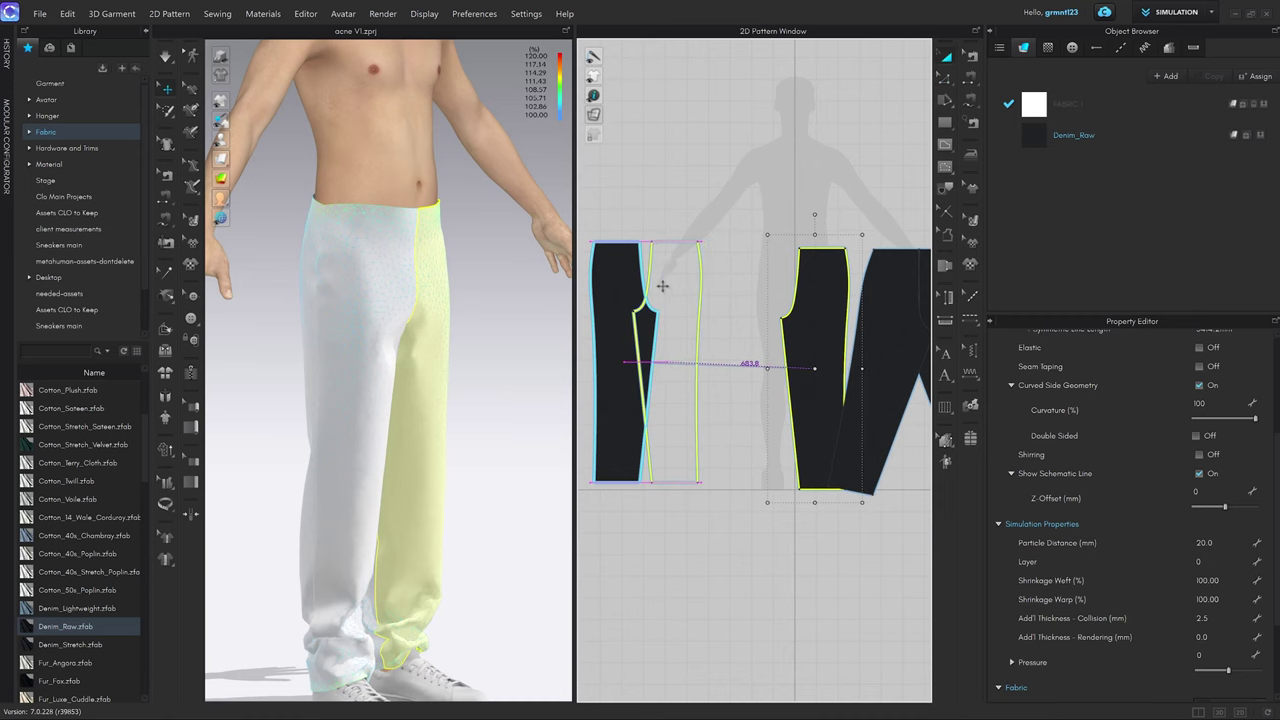
{"action": "scroll", "coordinate": [660, 283], "scroll_direction": "up", "scroll_amount": 5}
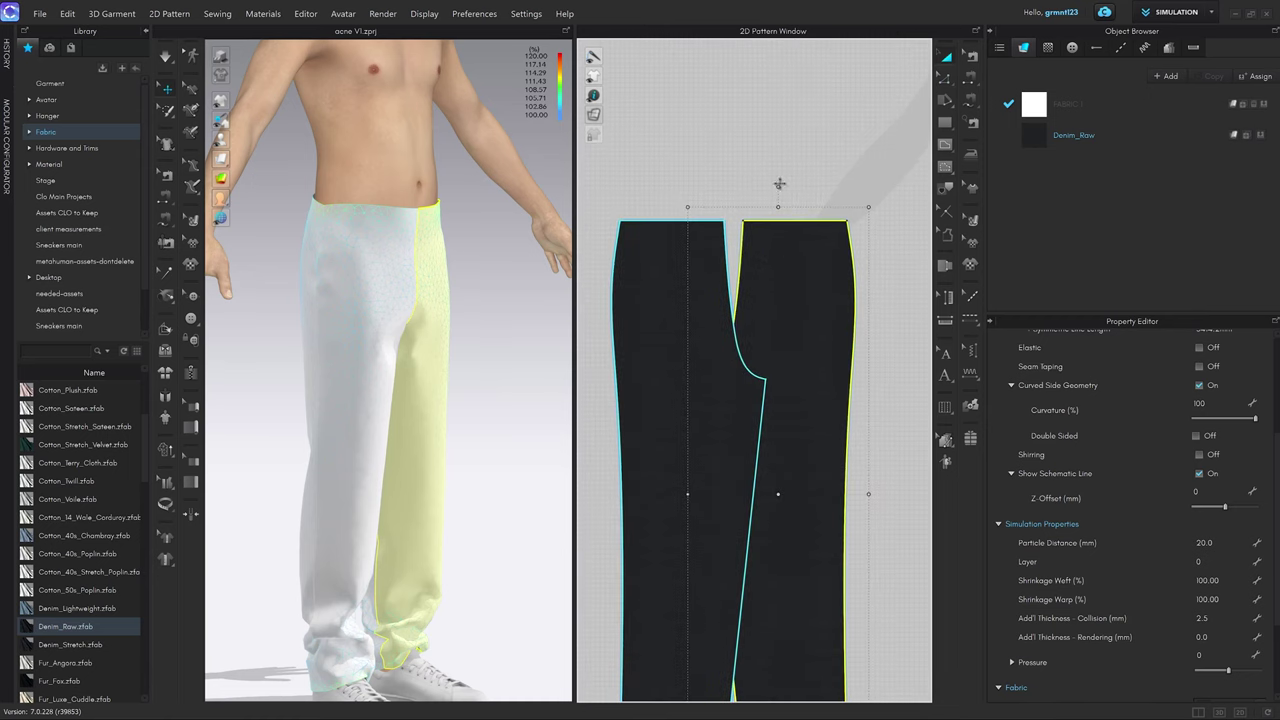
{"action": "left_click_drag", "start_coordinate": [780, 184], "coordinate": [754, 194]}
{"action": "mouse_move", "coordinate": [765, 262]}
{"action": "left_mouse_down"}
{"action": "mouse_move", "coordinate": [792, 262]}
{"action": "mouse_move", "coordinate": [780, 261]}
{"action": "left_mouse_up"}
{"action": "scroll", "coordinate": [786, 260], "scroll_direction": "up", "scroll_amount": 4}
{"action": "scroll", "coordinate": [780, 261], "scroll_direction": "down", "scroll_amount": 2}
{"action": "middle_click_drag", "start_coordinate": [780, 259], "coordinate": [768, 241]}
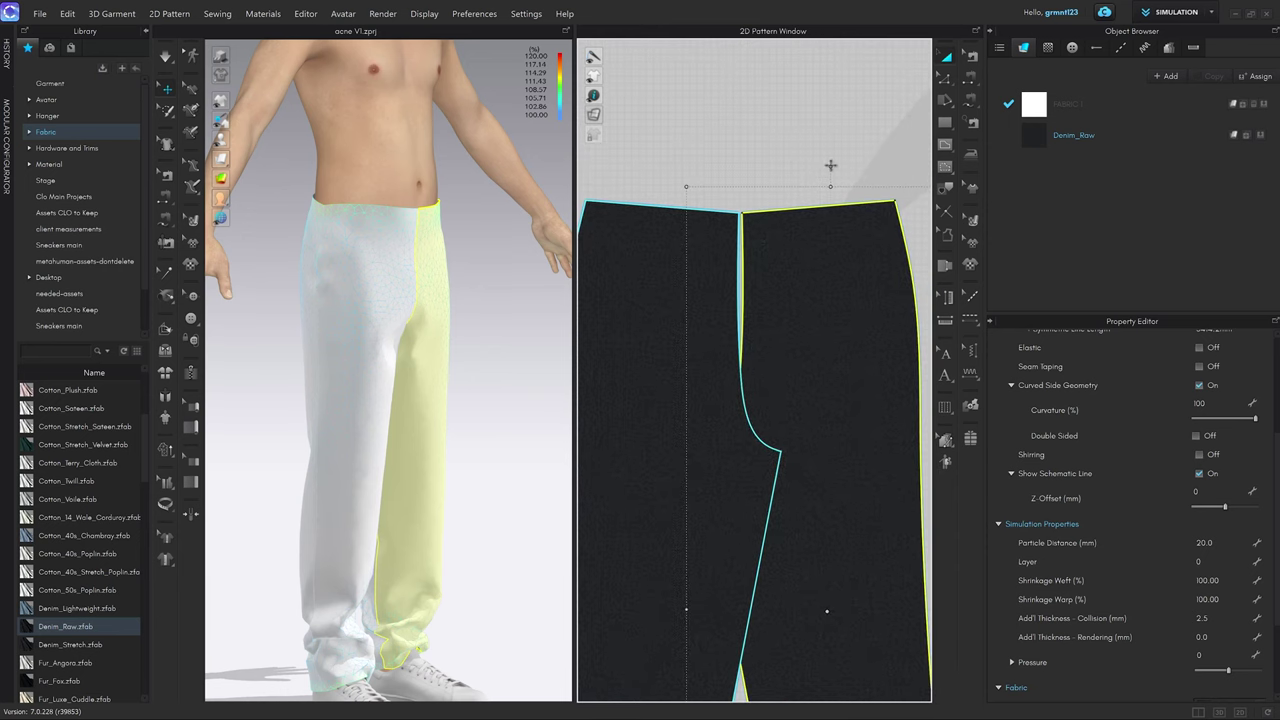
{"action": "key", "text": "ctrl+y"}
{"action": "key", "text": "ctrl+z"}
{"action": "key", "text": "ctrl+y"}
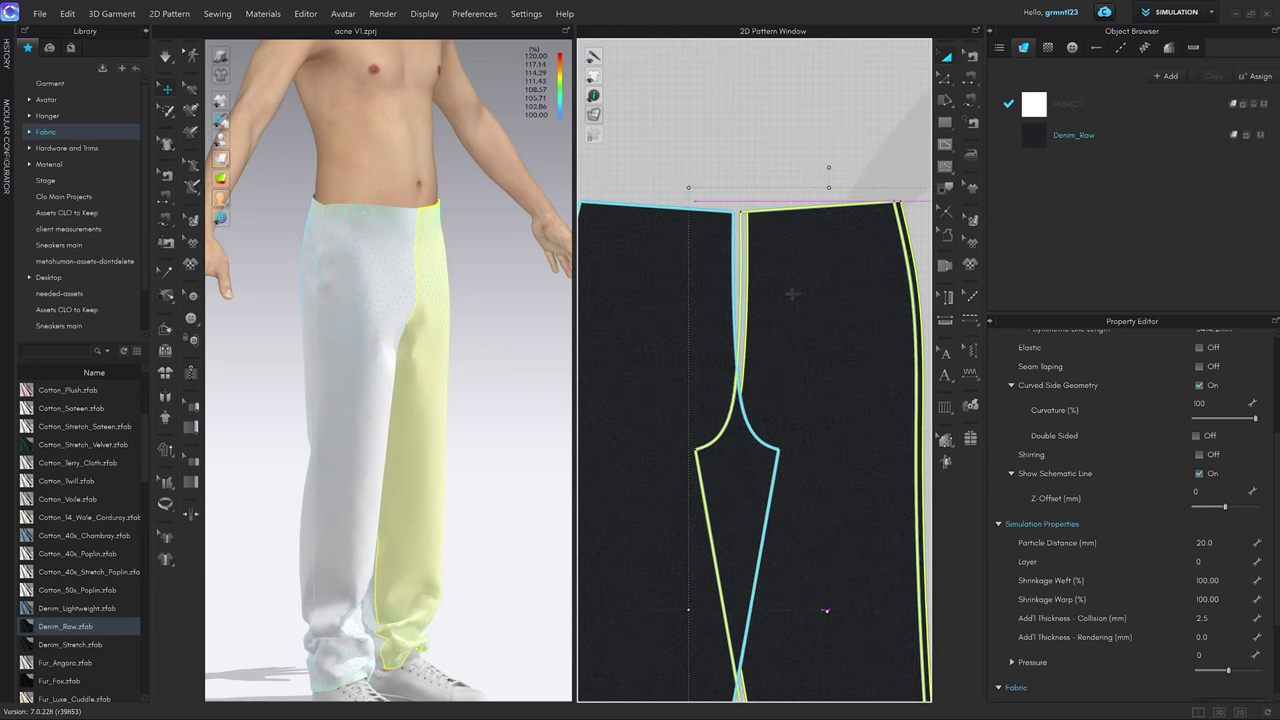
{"action": "key", "text": "ctrl+z"}
Lower the centre-front waist corner point of the front pieces by 15 mm.
{"action": "scroll", "coordinate": [467, 289], "scroll_direction": "up", "scroll_amount": 3}
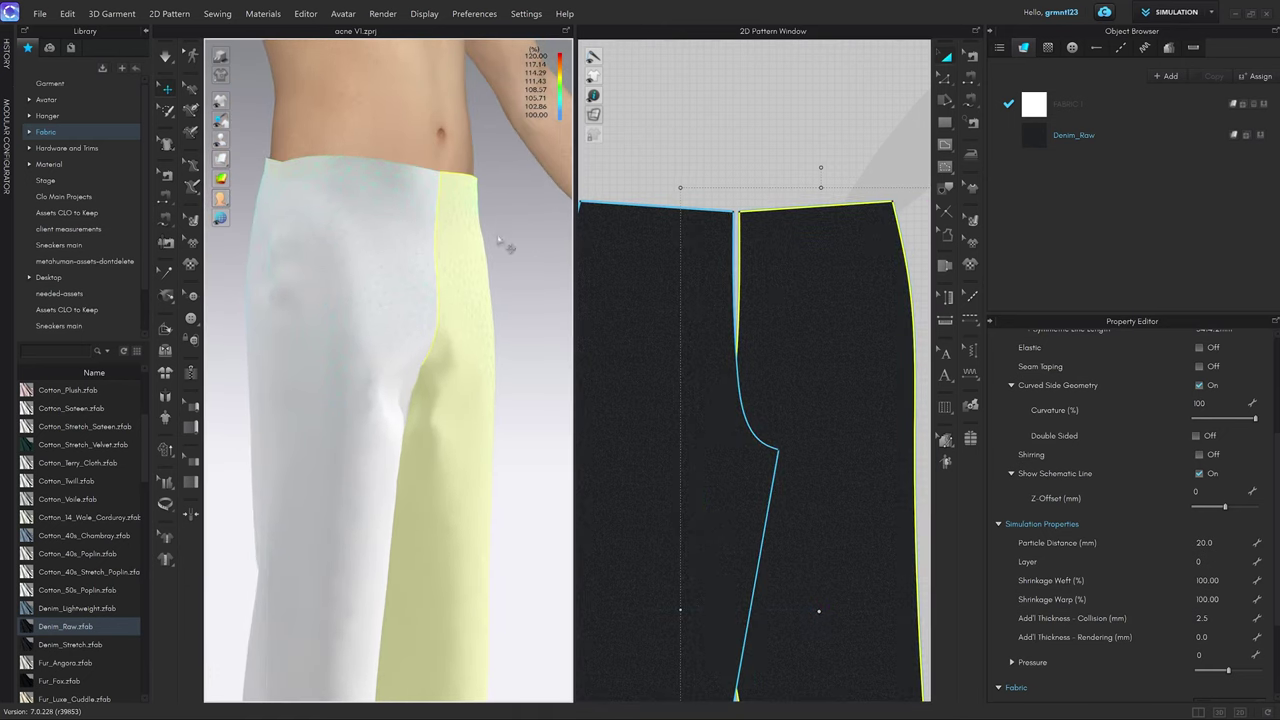
{"action": "right_click_drag", "start_coordinate": [436, 247], "coordinate": [480, 247]}
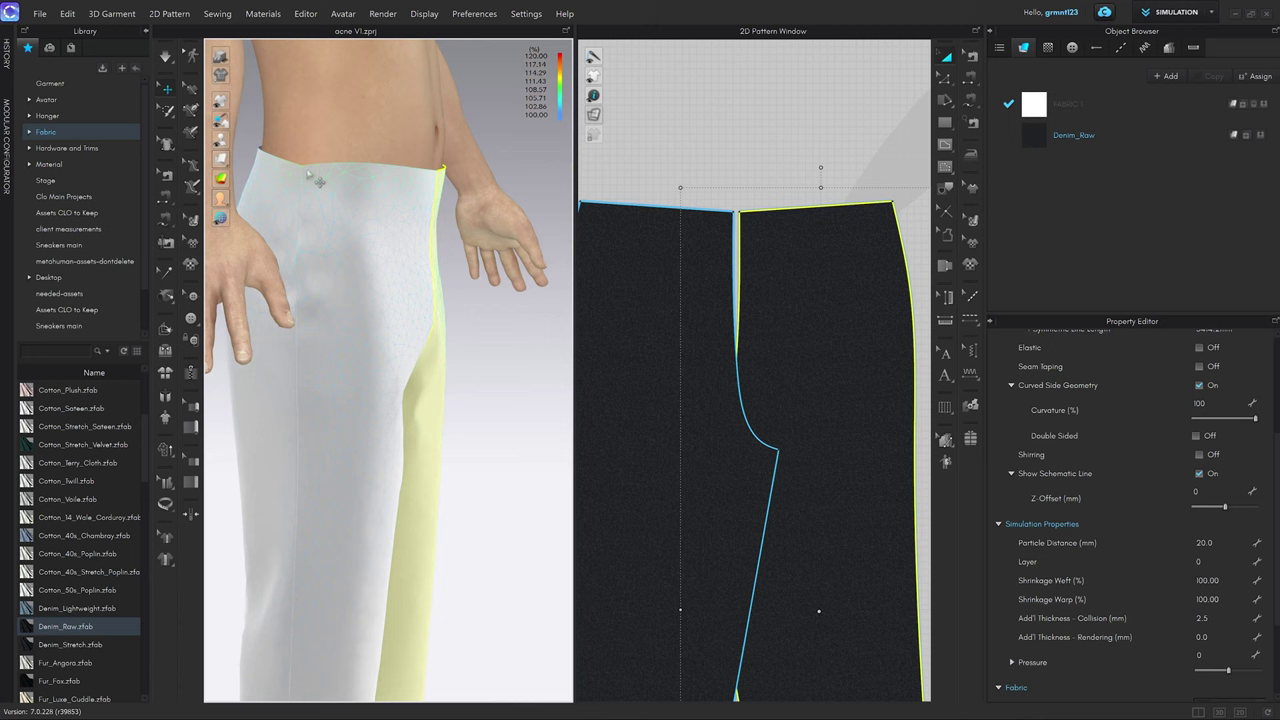
{"action": "right_click_drag", "start_coordinate": [342, 174], "coordinate": [300, 171]}
{"action": "key", "text": "z"}
{"action": "scroll", "coordinate": [740, 211], "scroll_direction": "up", "scroll_amount": 2}
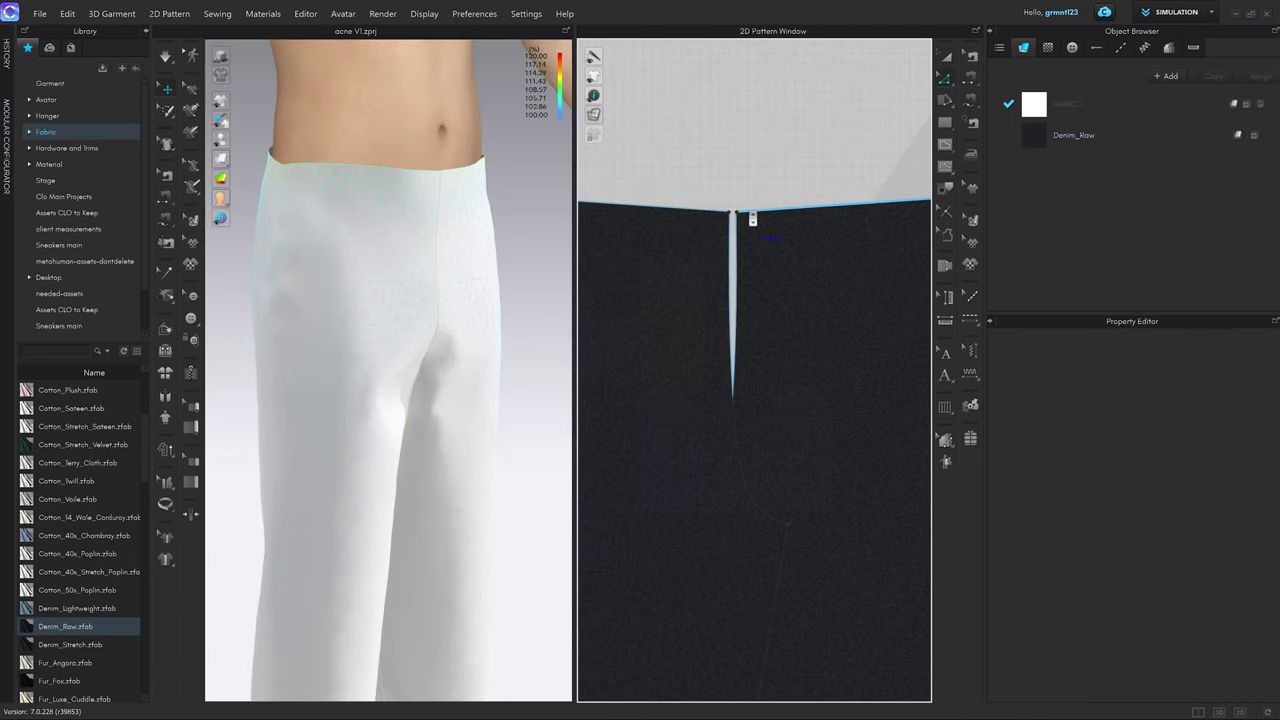
{"action": "scroll", "coordinate": [753, 218], "scroll_direction": "up", "scroll_amount": 1}
{"action": "left_click_drag", "start_coordinate": [729, 212], "coordinate": [731, 246]}
{"action": "right_click", "coordinate": [731, 246]}
{"action": "type", "text": "1"}
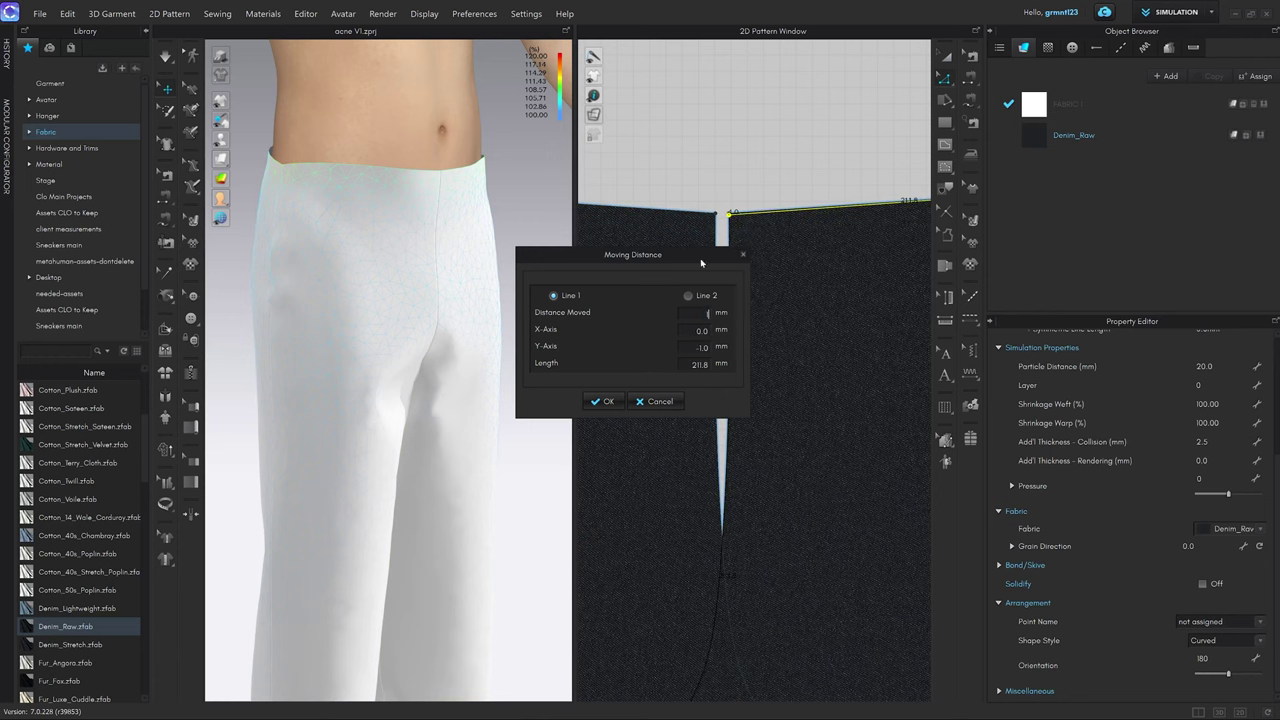
{"action": "type", "text": "5"}
{"action": "left_click", "coordinate": [607, 402]}
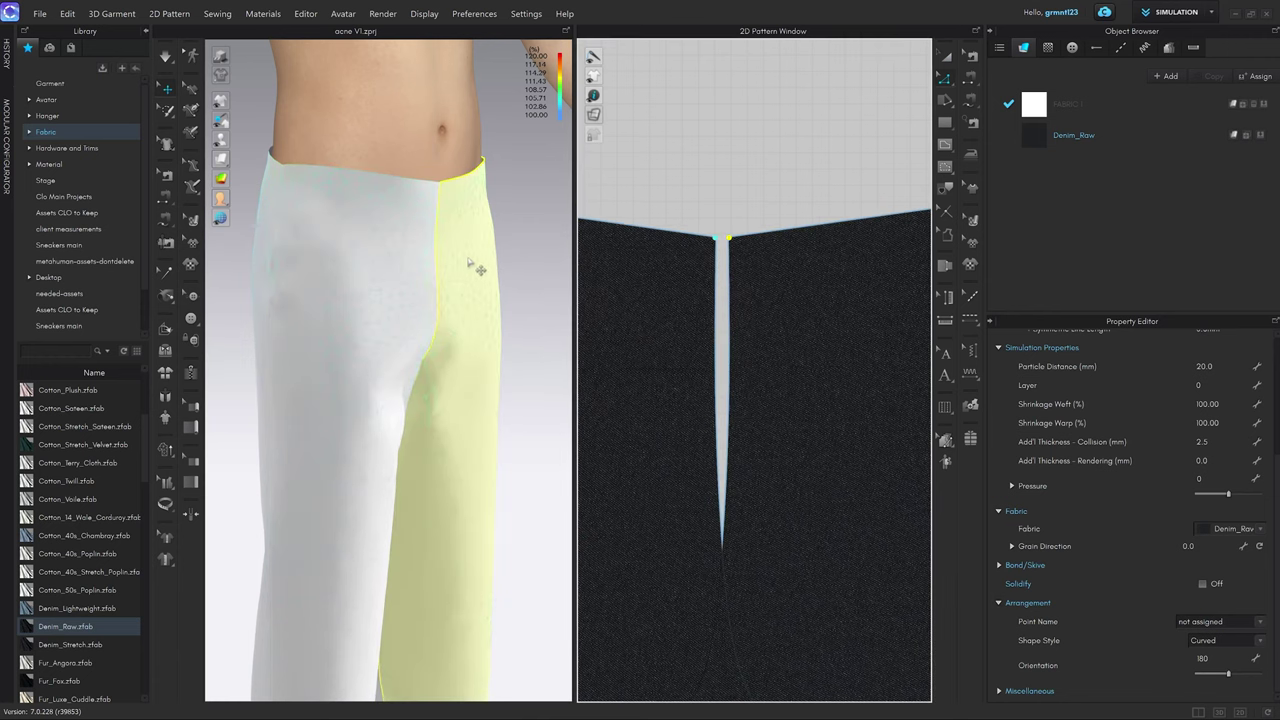
Separate the front leg piece from its mirror and place the back leg piece beside it with the outseams facing.
{"action": "scroll", "coordinate": [468, 262], "scroll_direction": "down", "scroll_amount": 5}
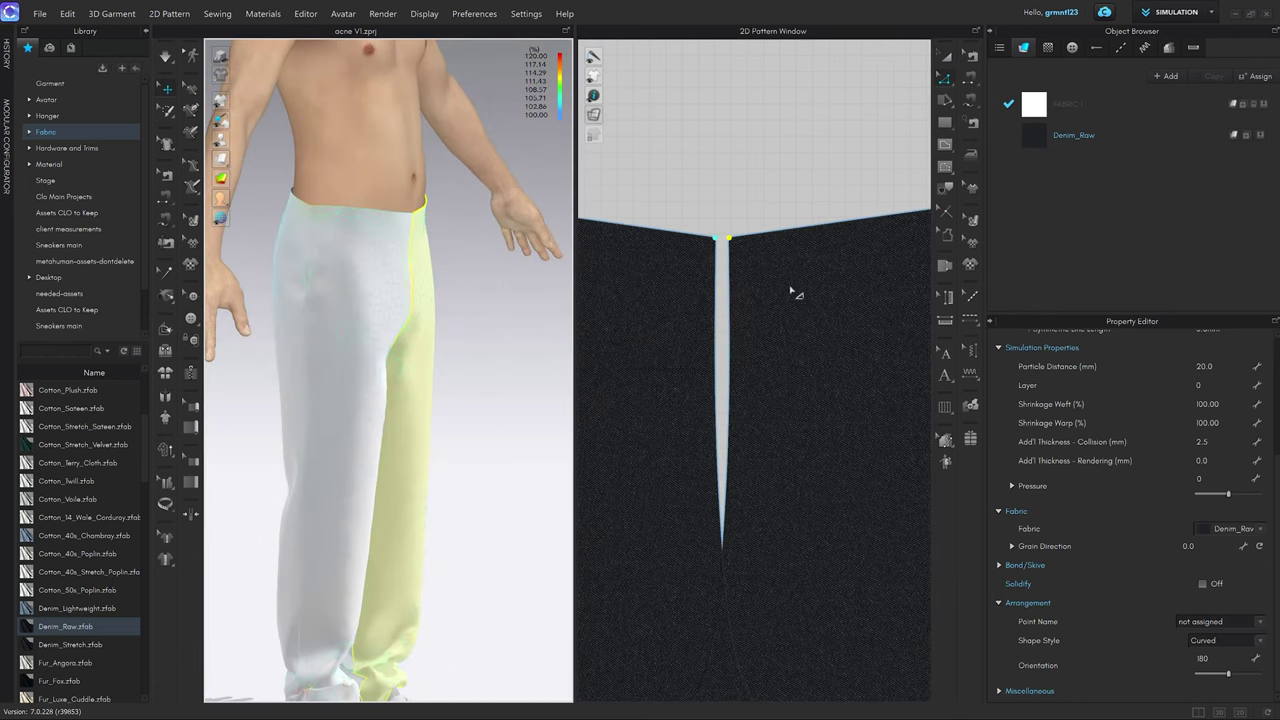
{"action": "scroll", "coordinate": [790, 292], "scroll_direction": "down", "scroll_amount": 8}
{"action": "key", "text": "a"}
{"action": "left_click_drag", "start_coordinate": [726, 277], "coordinate": [783, 278]}
{"action": "middle_click_drag", "start_coordinate": [750, 265], "coordinate": [652, 251]}
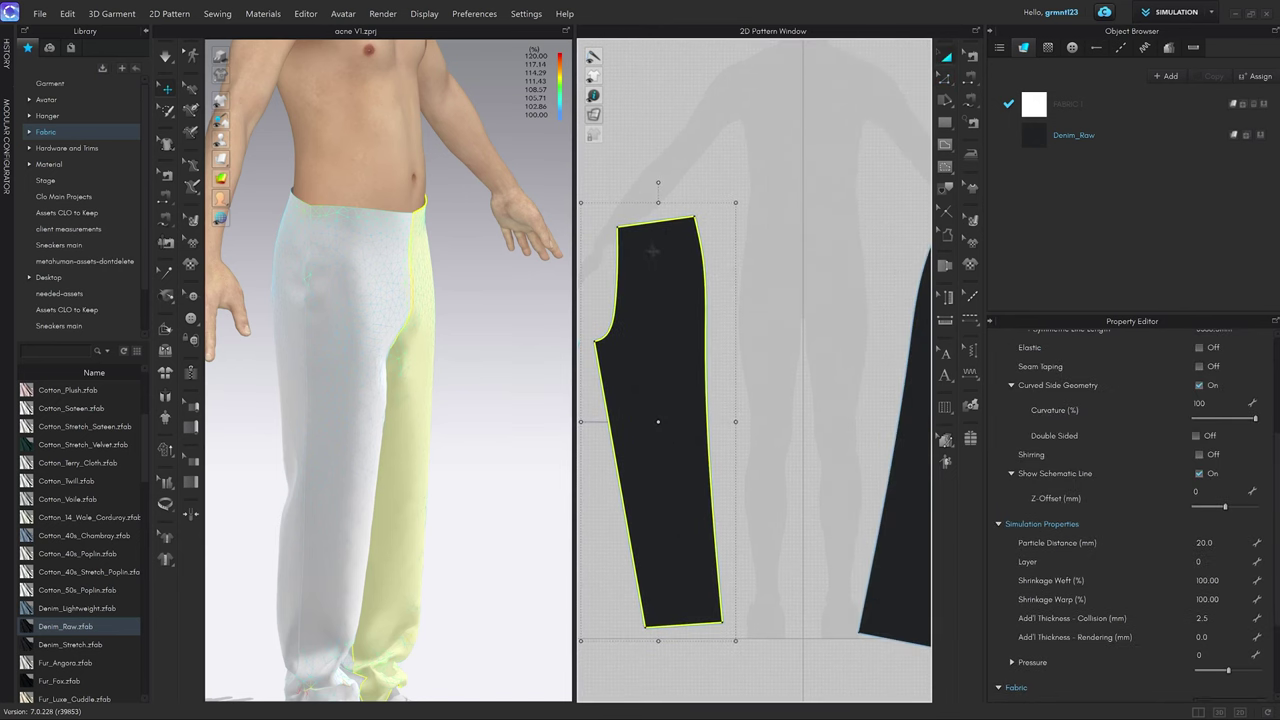
{"action": "left_click_drag", "start_coordinate": [685, 250], "coordinate": [774, 251]}
{"action": "middle_click_drag", "start_coordinate": [774, 251], "coordinate": [697, 236]}
{"action": "left_click_drag", "start_coordinate": [857, 265], "coordinate": [767, 257]}
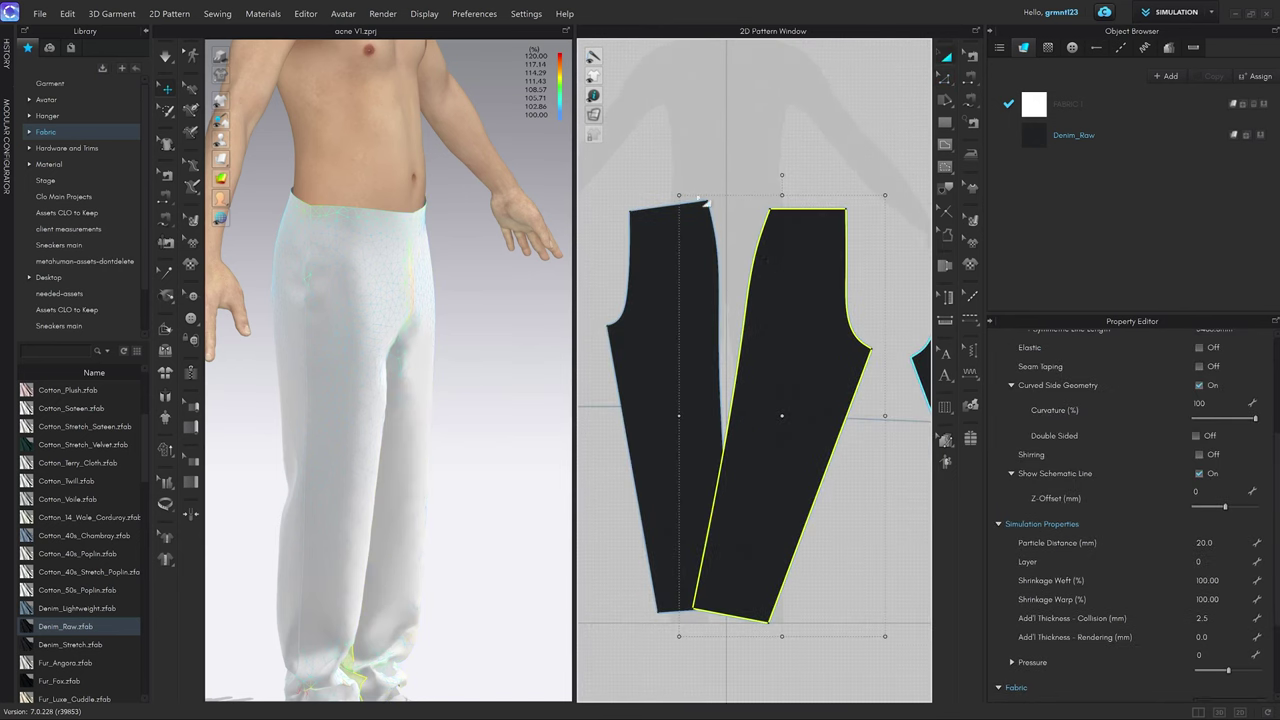
Match up the front and back leg pieces along their outseams so they meet at the waist.
{"action": "left_click", "coordinate": [747, 250]}
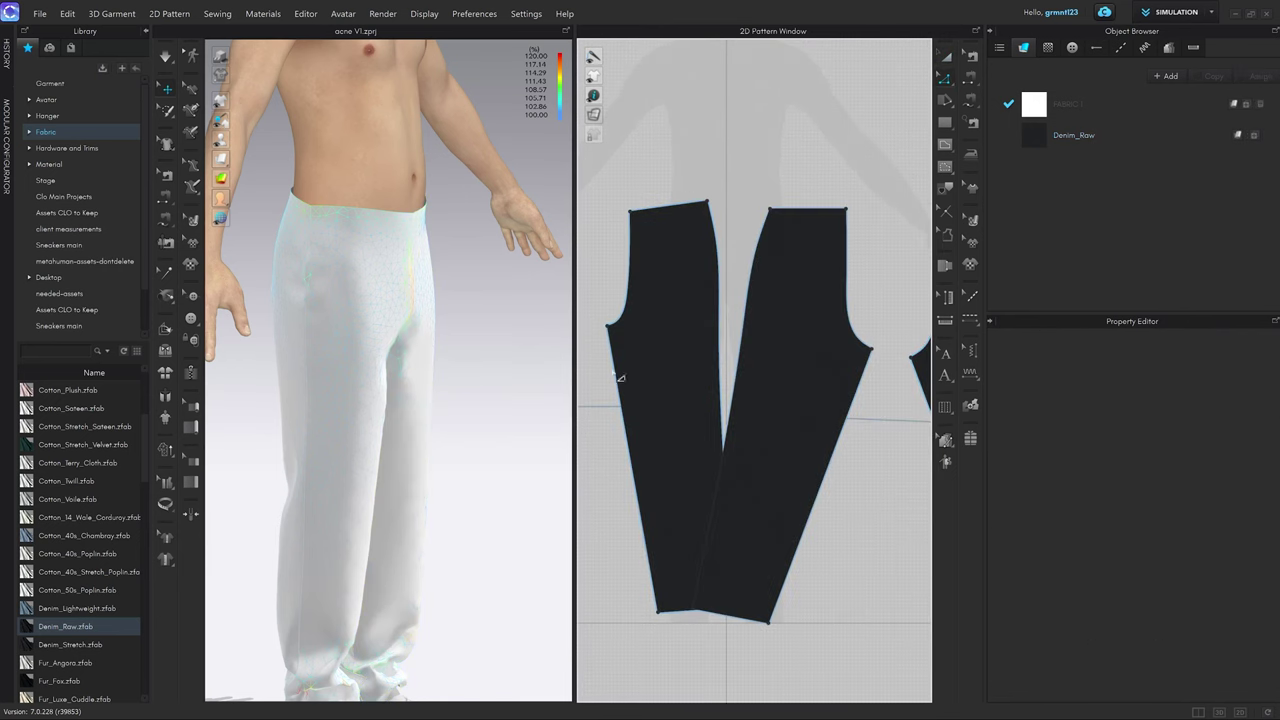
{"action": "left_click", "coordinate": [724, 268]}
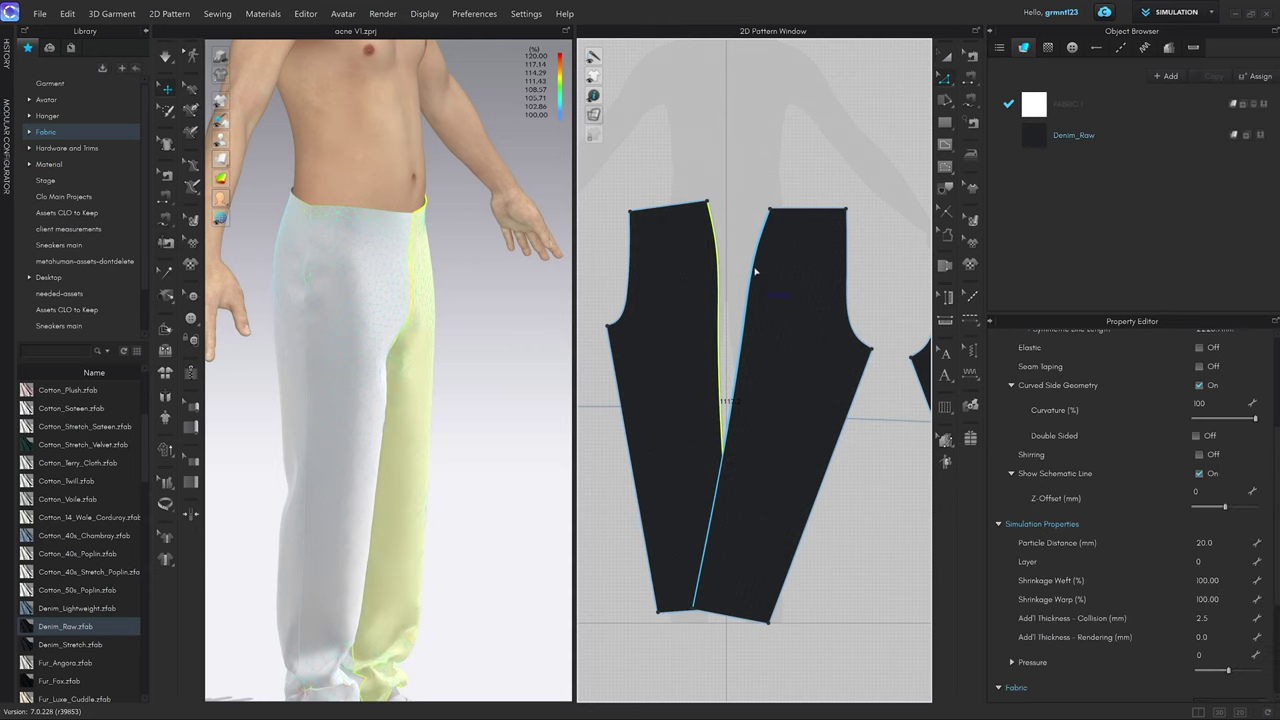
{"action": "left_click", "coordinate": [755, 271], "text": "shift"}
{"action": "left_click", "coordinate": [732, 252]}
{"action": "left_click", "coordinate": [718, 258]}
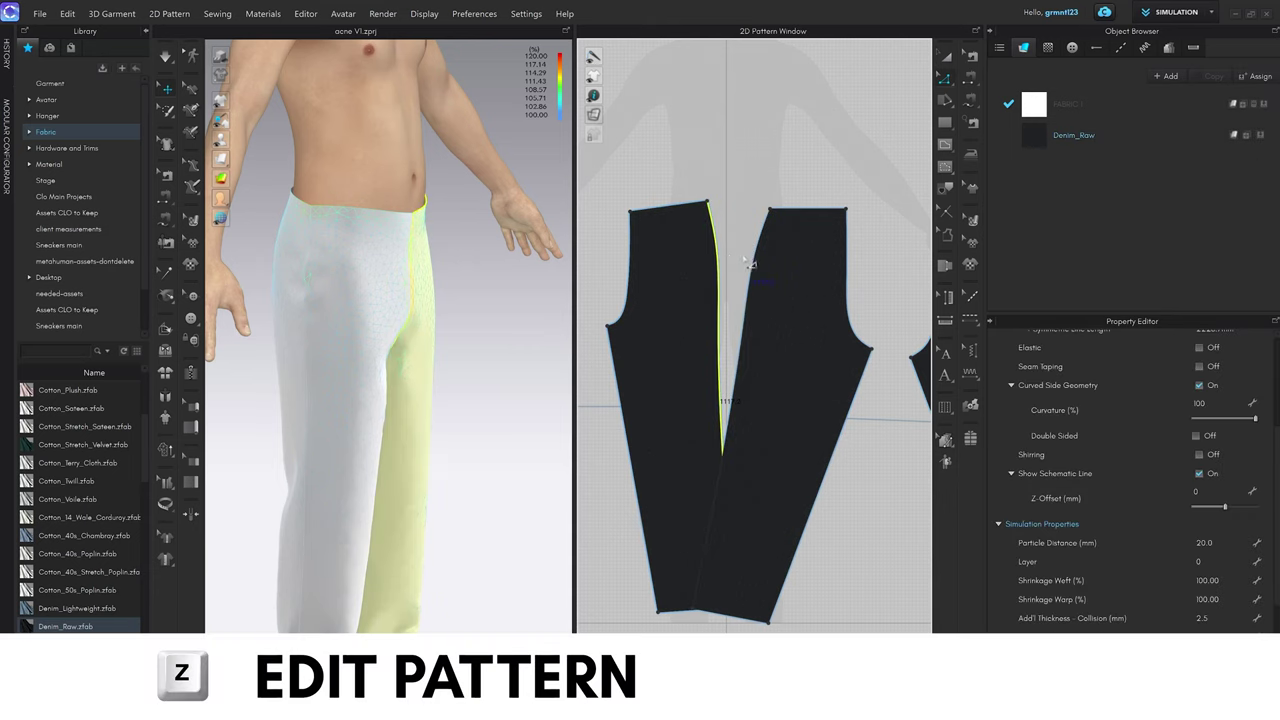
{"action": "left_click", "coordinate": [754, 256], "text": "shift"}
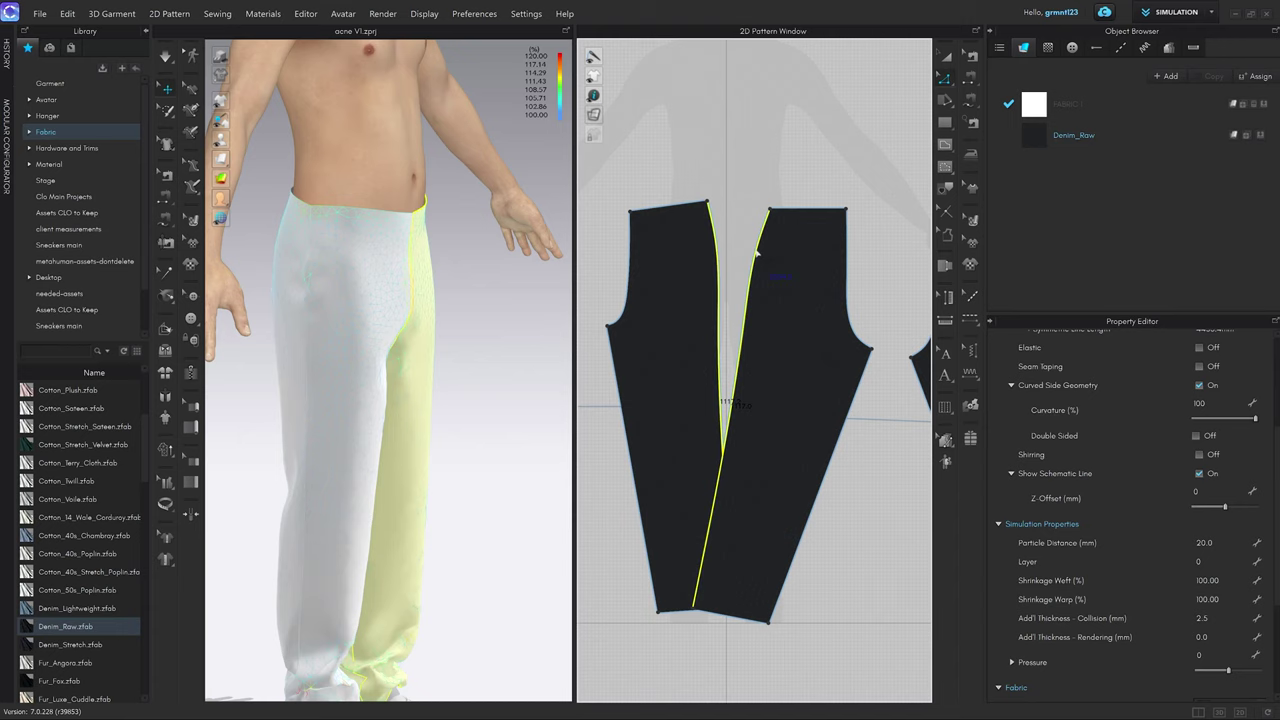
{"action": "right_click", "coordinate": [757, 254]}
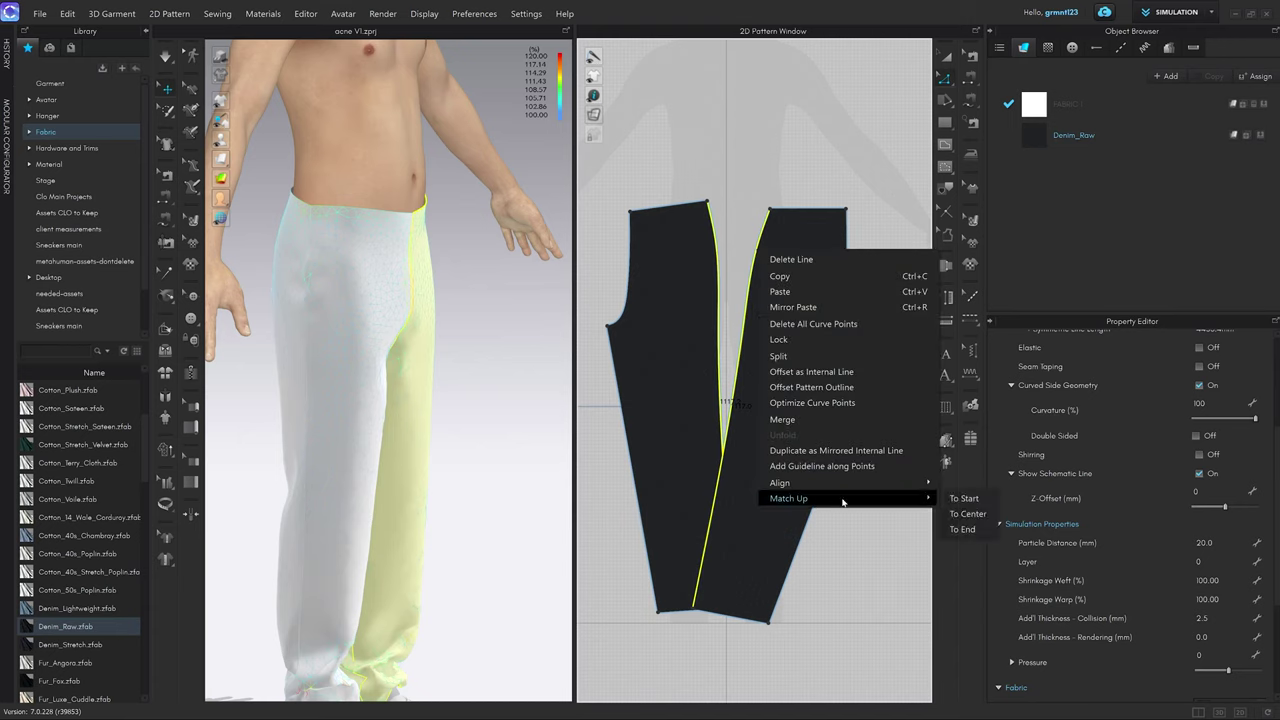
{"action": "left_click", "coordinate": [915, 497]}
Add a curve point on the back piece's waistline and pull it slightly down into a shallow curve.
{"action": "scroll", "coordinate": [795, 194], "scroll_direction": "up", "scroll_amount": 4}
{"action": "scroll", "coordinate": [776, 216], "scroll_direction": "down", "scroll_amount": 3}
{"action": "key", "text": "v"}
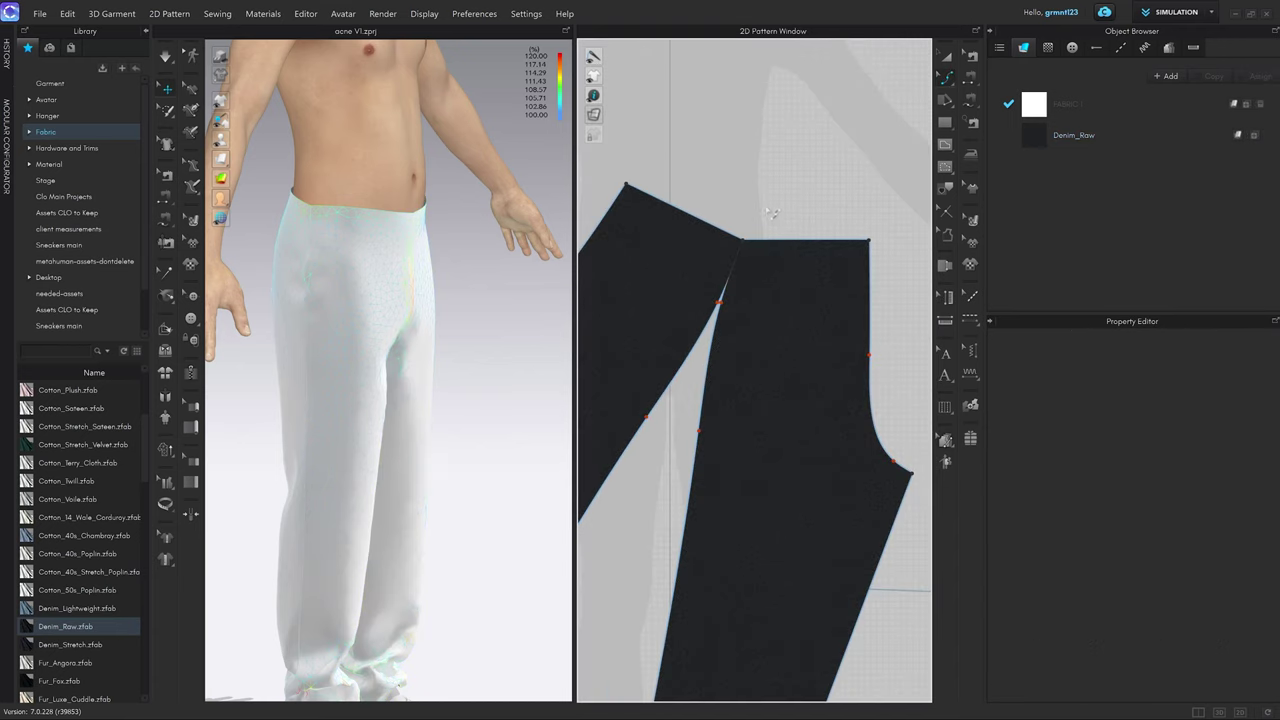
{"action": "scroll", "coordinate": [772, 214], "scroll_direction": "up", "scroll_amount": 2}
{"action": "scroll", "coordinate": [731, 227], "scroll_direction": "down", "scroll_amount": 2}
{"action": "scroll", "coordinate": [740, 238], "scroll_direction": "up", "scroll_amount": 3}
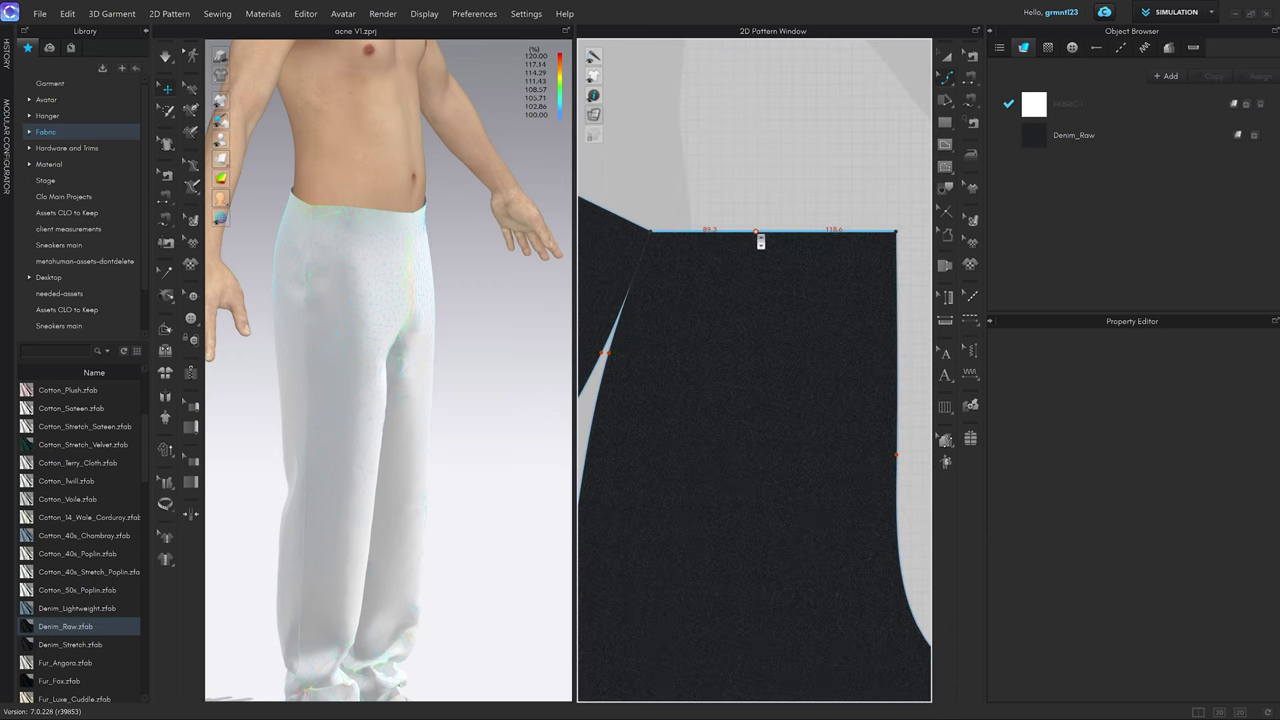
{"action": "left_click", "coordinate": [757, 238]}
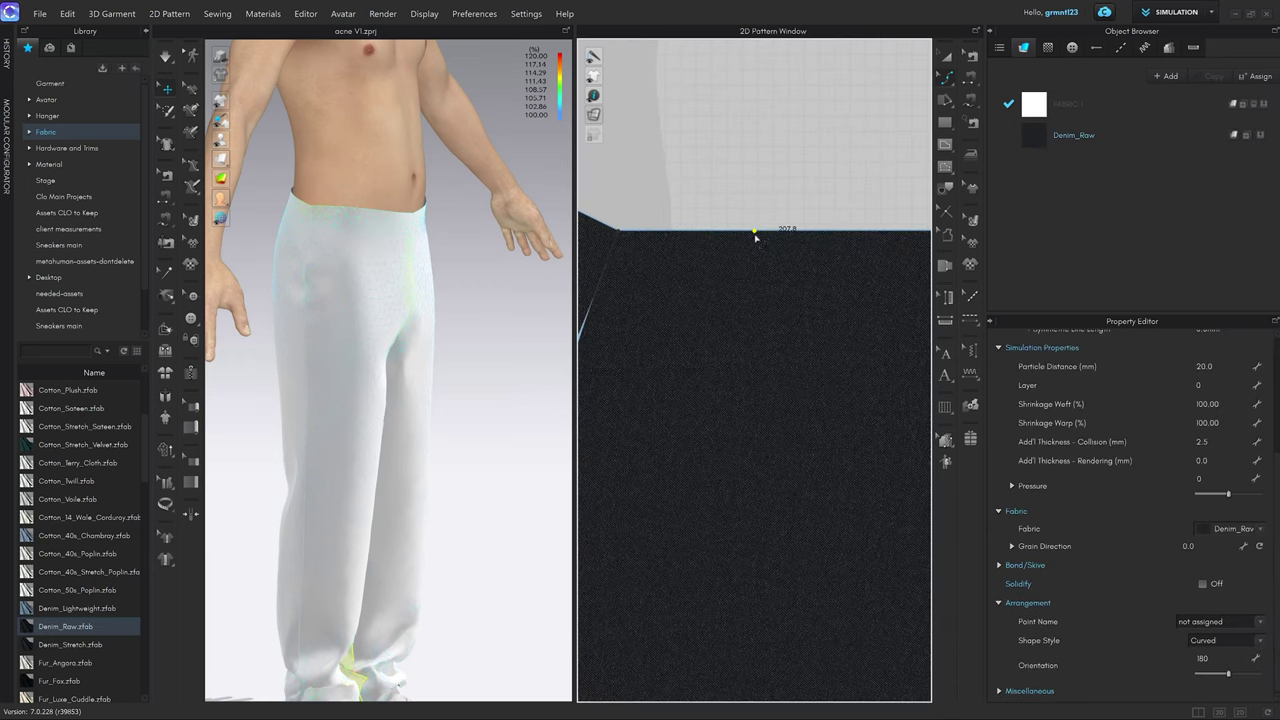
{"action": "key", "text": "v"}
{"action": "scroll", "coordinate": [689, 206], "scroll_direction": "down", "scroll_amount": 2}
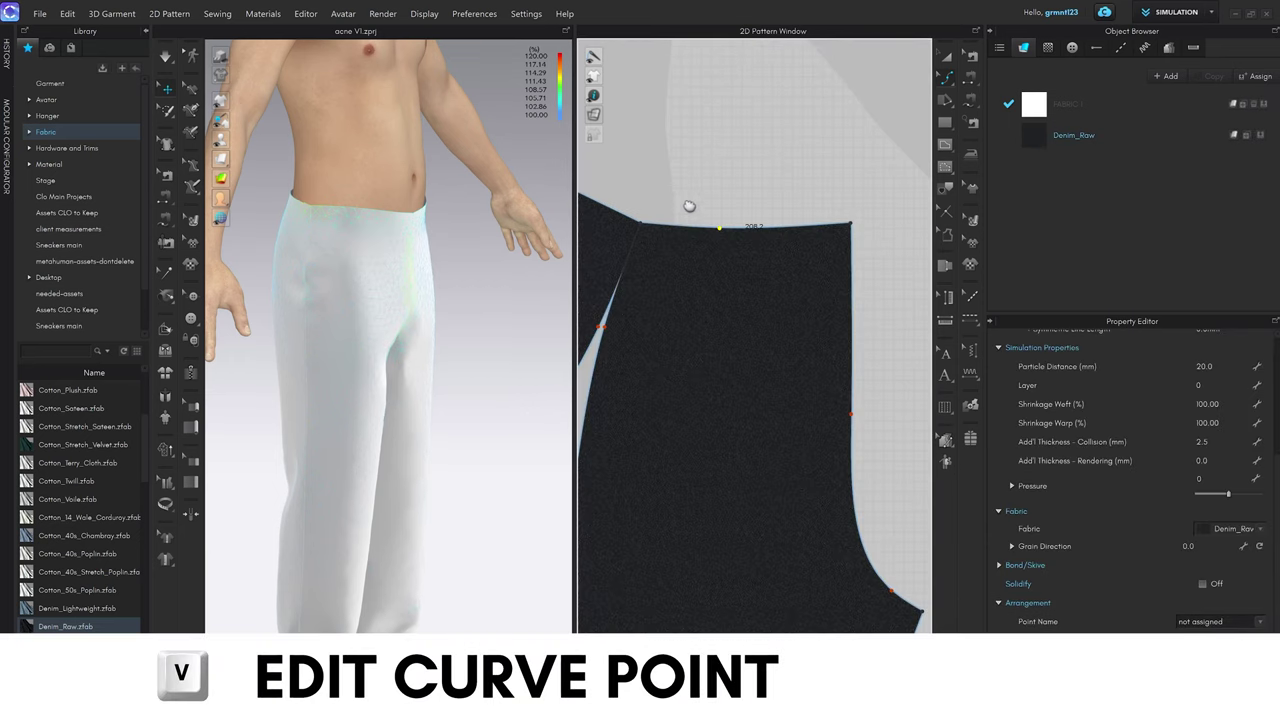
Curve the front piece's waistline near the outseam so it flows smoothly into the back waistline.
{"action": "scroll", "coordinate": [689, 206], "scroll_direction": "up", "scroll_amount": 3}
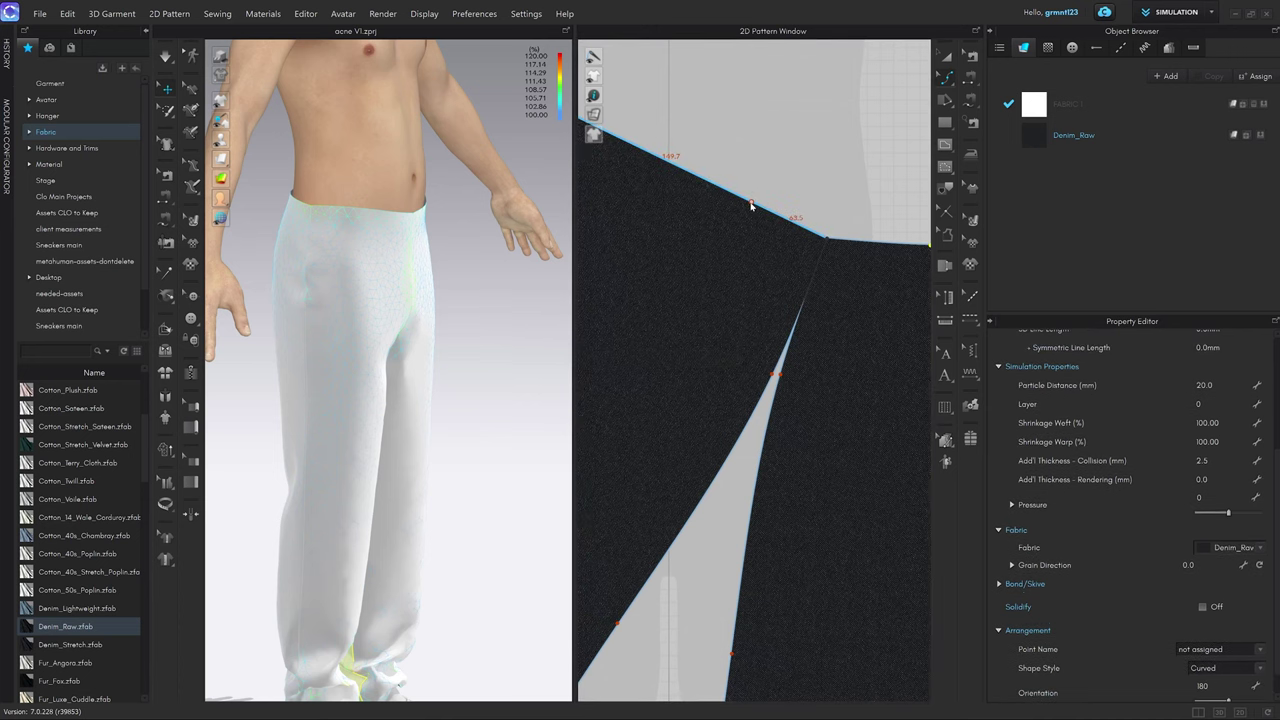
{"action": "left_click_drag", "start_coordinate": [751, 205], "coordinate": [785, 228]}
{"action": "scroll", "coordinate": [783, 231], "scroll_direction": "up", "scroll_amount": 3}
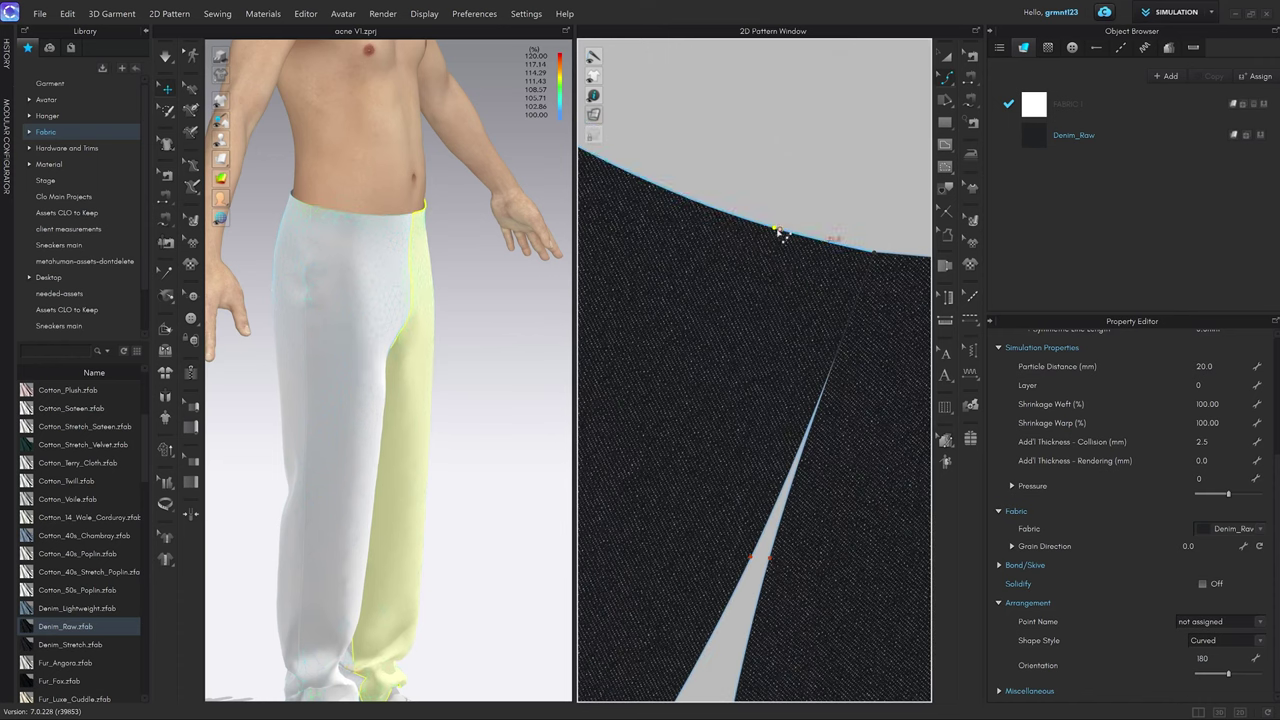
Bring the two mirrored back leg pieces together along their centre-back edges to compare their curved waistlines.
{"action": "scroll", "coordinate": [783, 231], "scroll_direction": "down", "scroll_amount": 2}
{"action": "mouse_move", "coordinate": [487, 248]}
{"action": "right_mouse_down"}
{"action": "mouse_move", "coordinate": [451, 243]}
{"action": "mouse_move", "coordinate": [423, 309]}
{"action": "mouse_move", "coordinate": [330, 247]}
{"action": "mouse_move", "coordinate": [471, 251]}
{"action": "right_mouse_up"}
{"action": "scroll", "coordinate": [670, 215], "scroll_direction": "down", "scroll_amount": 4}
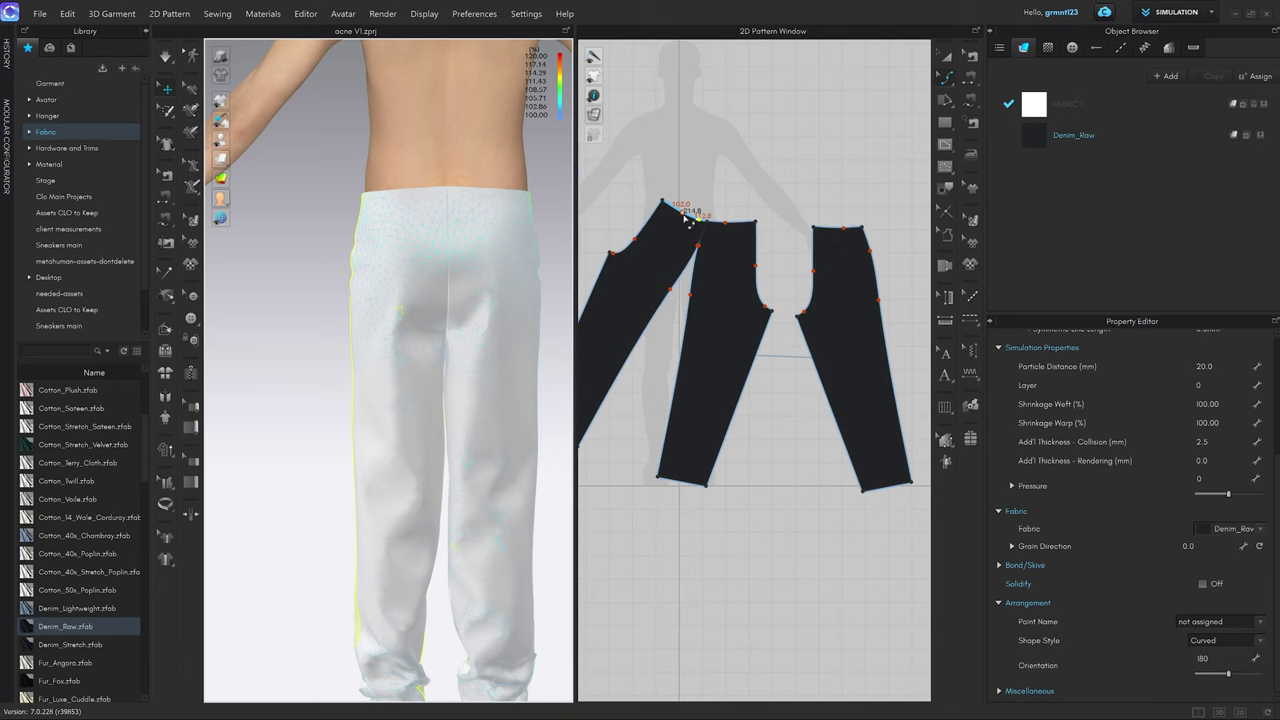
{"action": "middle_click_drag", "start_coordinate": [686, 217], "coordinate": [695, 211]}
{"action": "scroll", "coordinate": [785, 228], "scroll_direction": "up", "scroll_amount": 5}
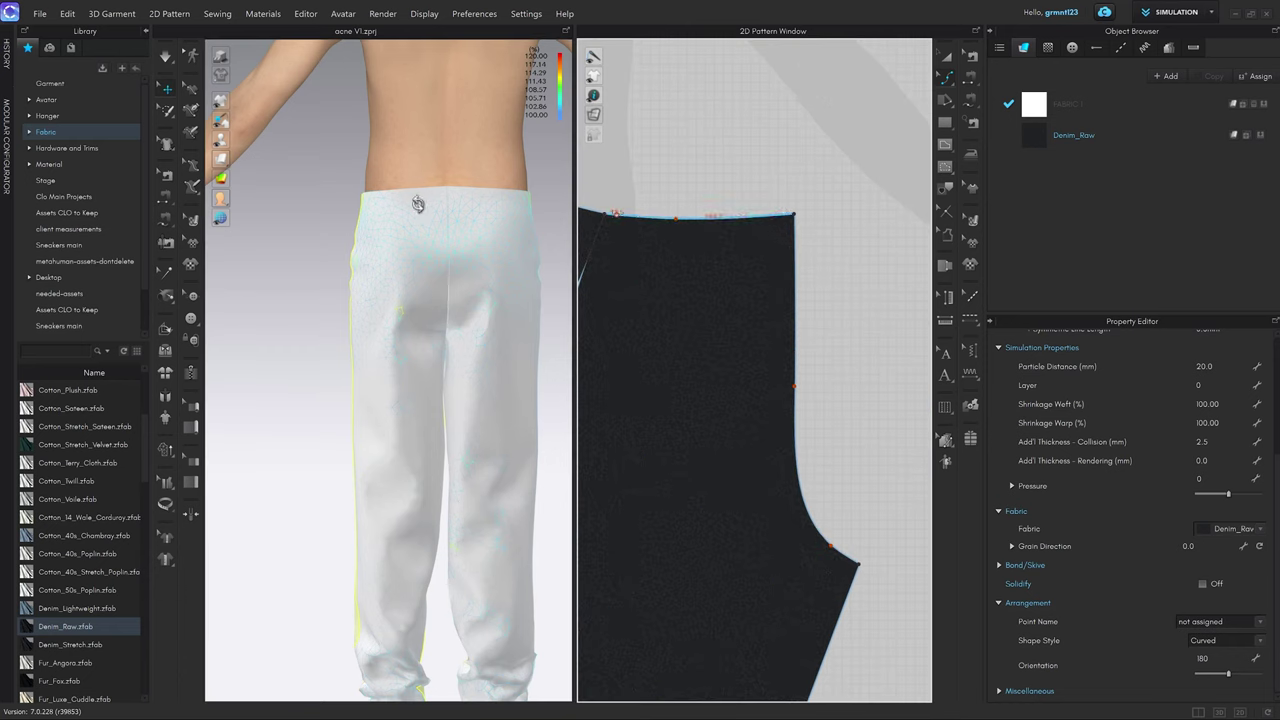
{"action": "scroll", "coordinate": [429, 206], "scroll_direction": "up", "scroll_amount": 4}
{"action": "scroll", "coordinate": [871, 251], "scroll_direction": "down", "scroll_amount": 4}
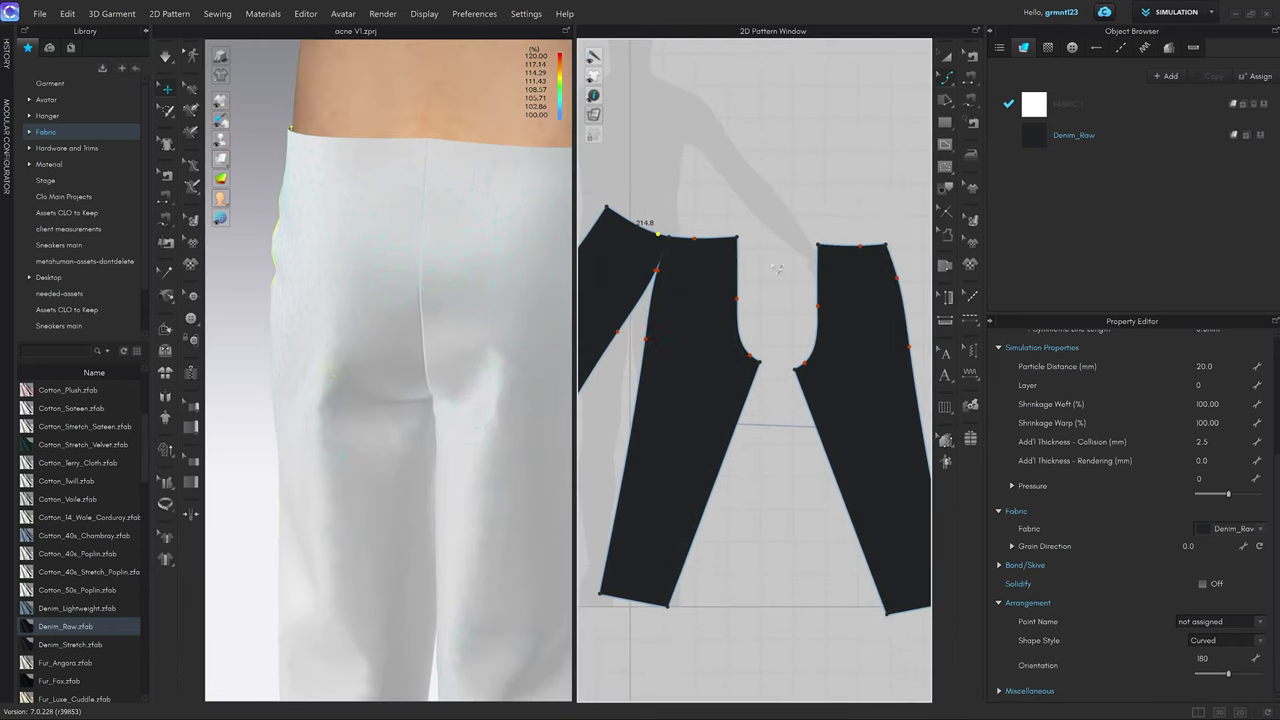
{"action": "left_click", "coordinate": [781, 281]}
{"action": "scroll", "coordinate": [838, 210], "scroll_direction": "up", "scroll_amount": 5}
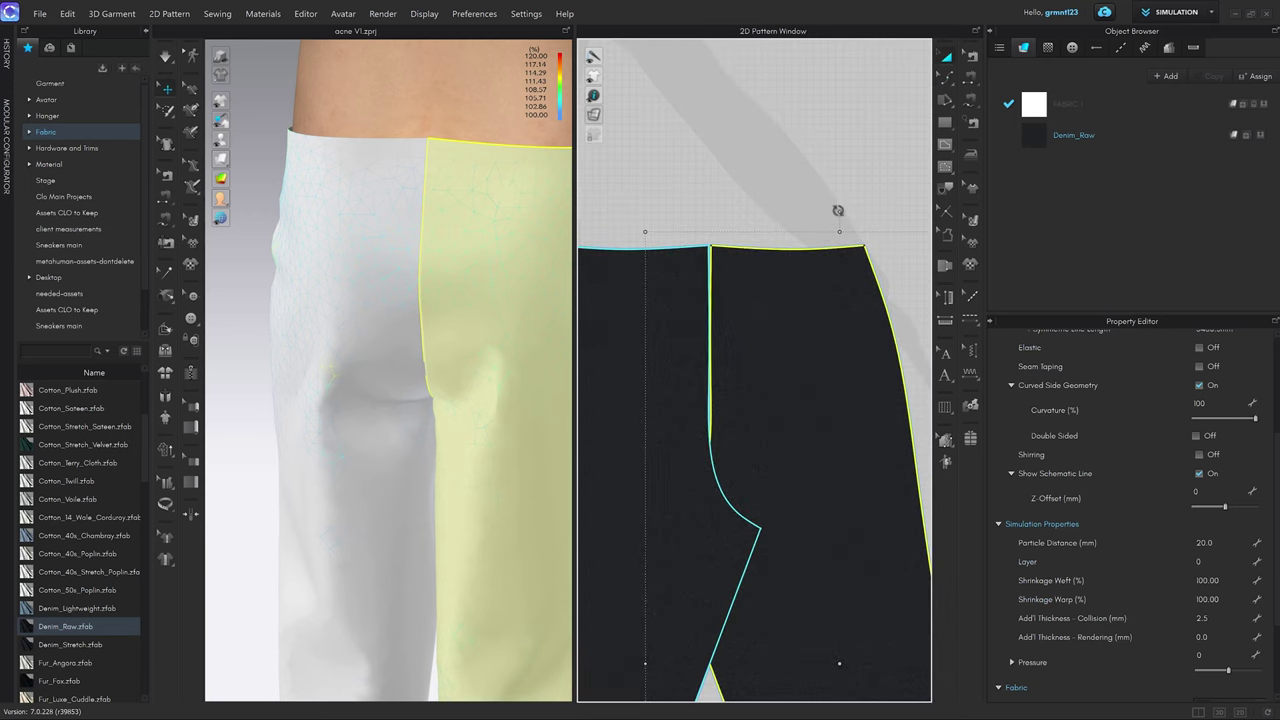
Add a curve point on the back waistline near centre back and raise it to level the waist at the seam.
{"action": "scroll", "coordinate": [752, 250], "scroll_direction": "up", "scroll_amount": 3}
{"action": "key", "text": "z"}
{"action": "scroll", "coordinate": [757, 260], "scroll_direction": "up", "scroll_amount": 2}
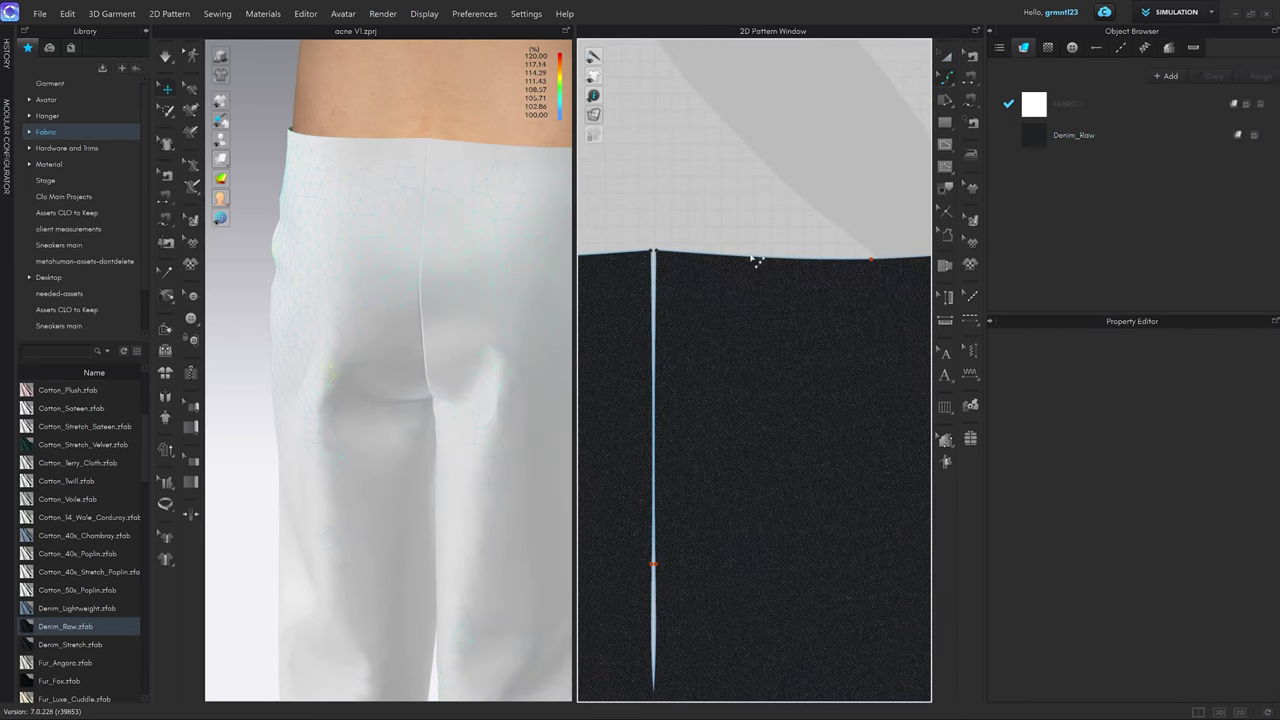
{"action": "left_click", "coordinate": [753, 259]}
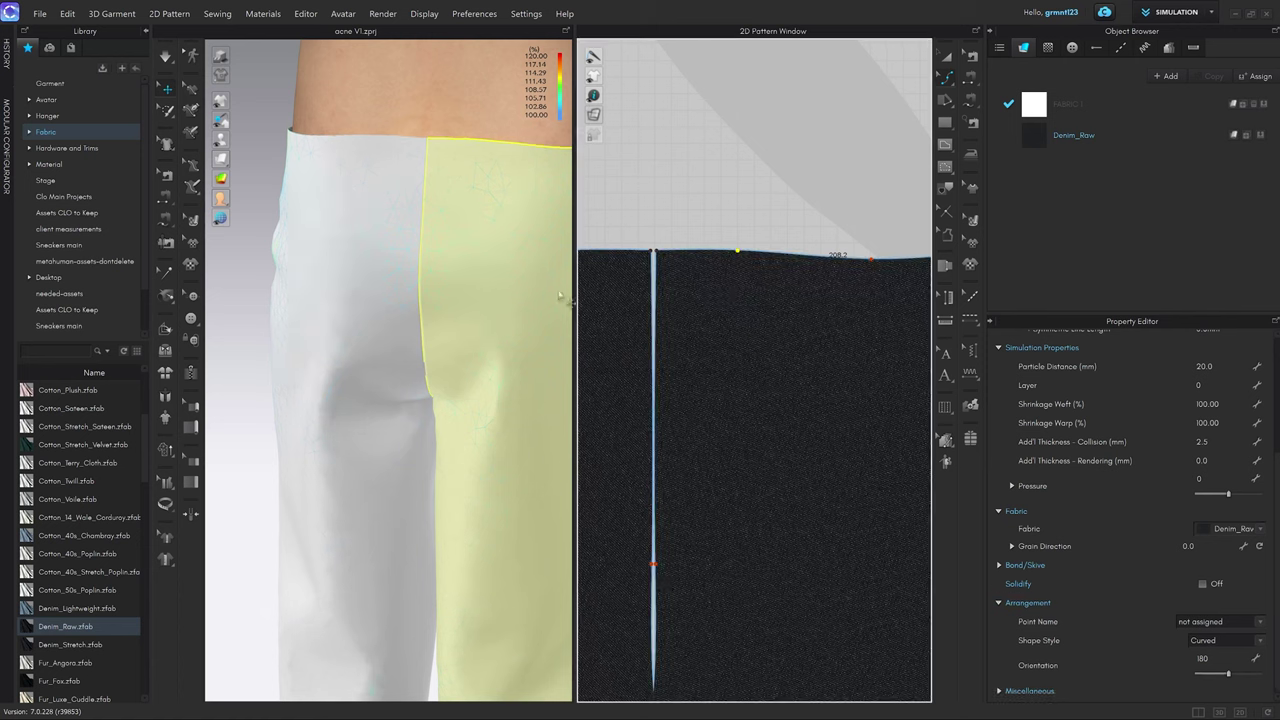
Simulate the trousers in front view and pull the leg fabric sideways so both legs settle on the avatar.
{"action": "scroll", "coordinate": [470, 289], "scroll_direction": "down", "scroll_amount": 3}
{"action": "right_click_drag", "start_coordinate": [470, 289], "coordinate": [560, 277]}
{"action": "key", "text": "2"}
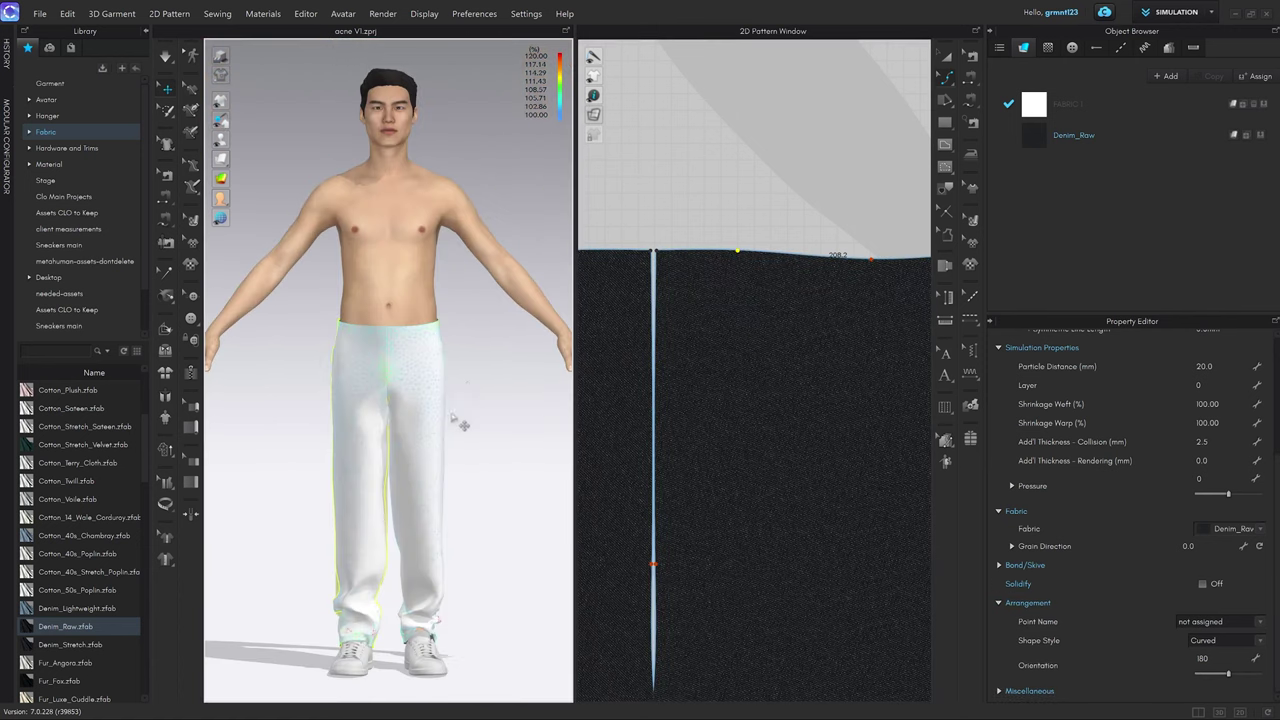
{"action": "middle_click_drag", "start_coordinate": [452, 418], "coordinate": [465, 346]}
{"action": "scroll", "coordinate": [411, 415], "scroll_direction": "up", "scroll_amount": 3}
{"action": "key", "text": "z"}
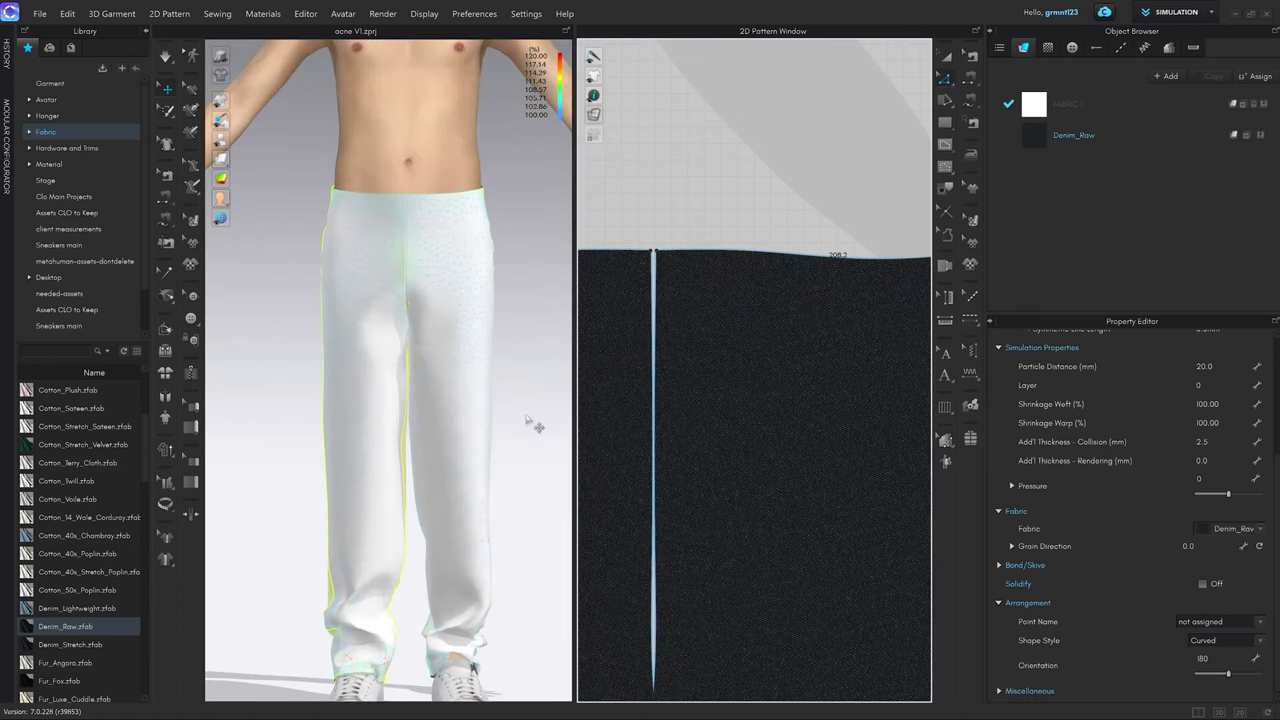
{"action": "key", "text": "2"}
{"action": "scroll", "coordinate": [466, 331], "scroll_direction": "up", "scroll_amount": 2}
{"action": "middle_click_drag", "start_coordinate": [496, 375], "coordinate": [491, 316]}
{"action": "left_click", "coordinate": [479, 326]}
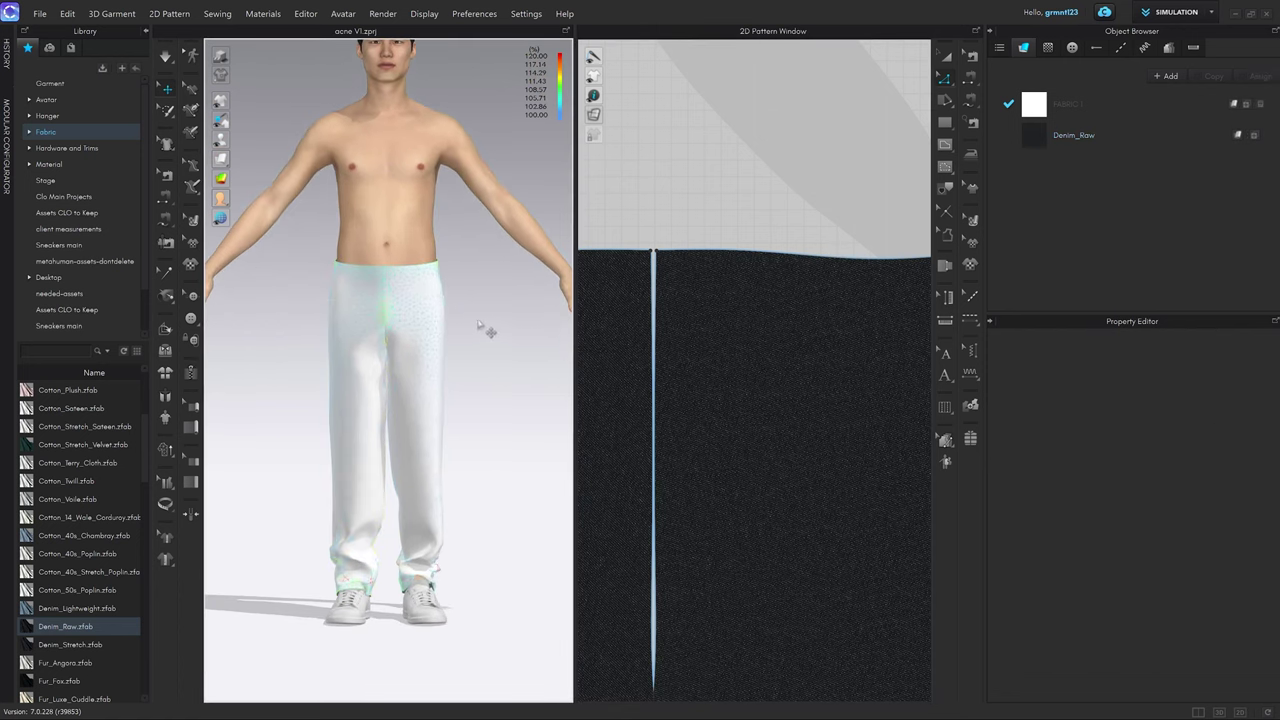
{"action": "key", "text": "space"}
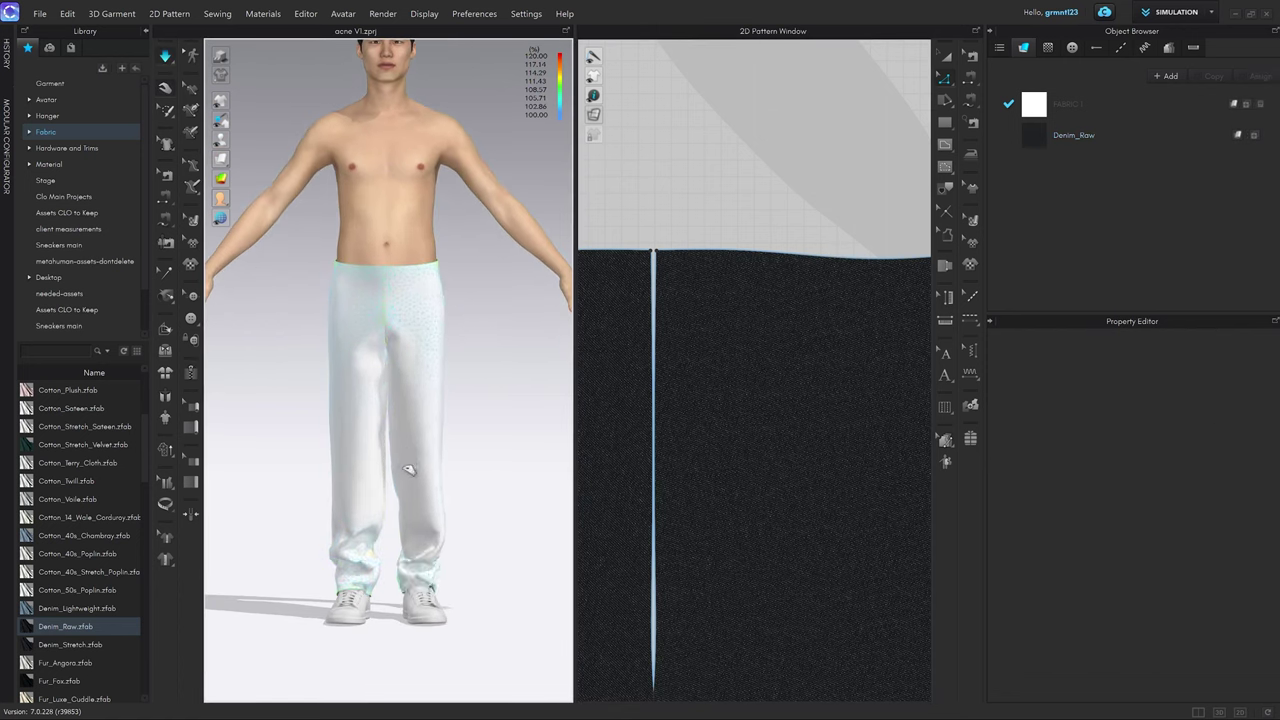
{"action": "left_click_drag", "start_coordinate": [409, 470], "coordinate": [377, 449]}
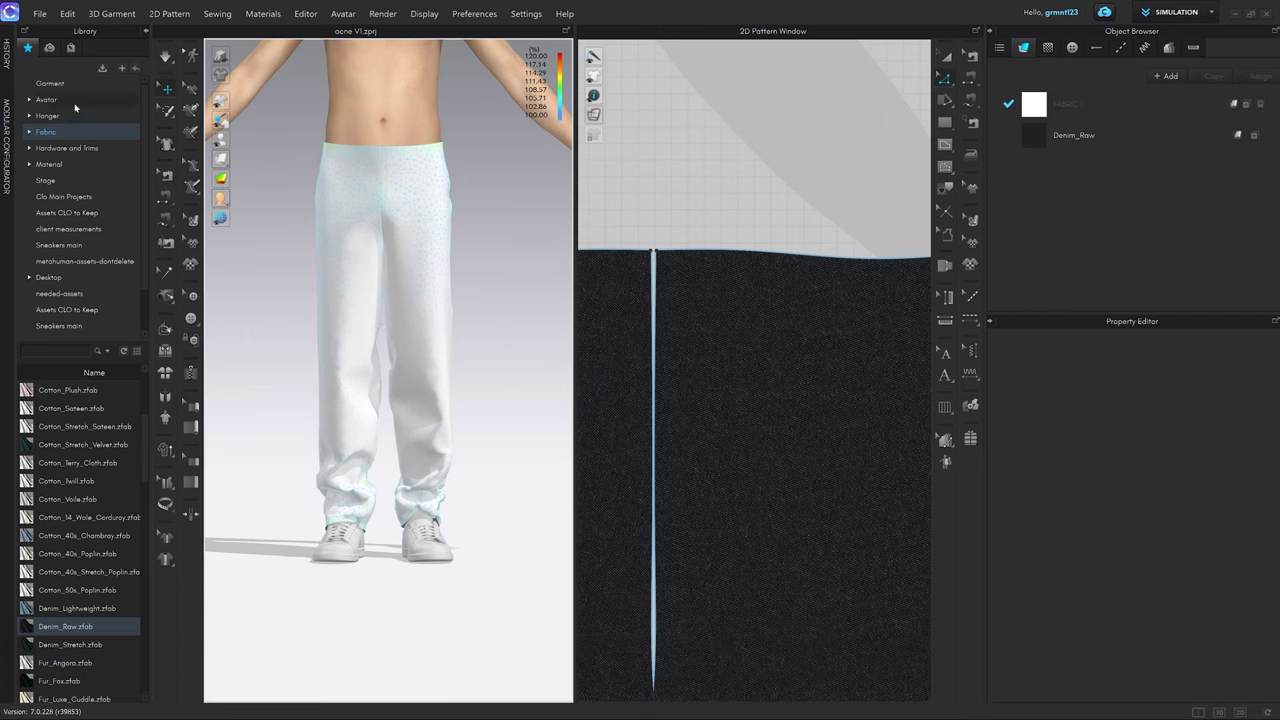
Examine the drape of the simulated trousers from the front, three-quarter and side views.
{"action": "mouse_move", "coordinate": [455, 290]}
{"action": "right_mouse_down"}
{"action": "mouse_move", "coordinate": [409, 306]}
{"action": "mouse_move", "coordinate": [440, 324]}
{"action": "mouse_move", "coordinate": [447, 304]}
{"action": "right_mouse_up"}
{"action": "scroll", "coordinate": [432, 295], "scroll_direction": "up", "scroll_amount": 3}
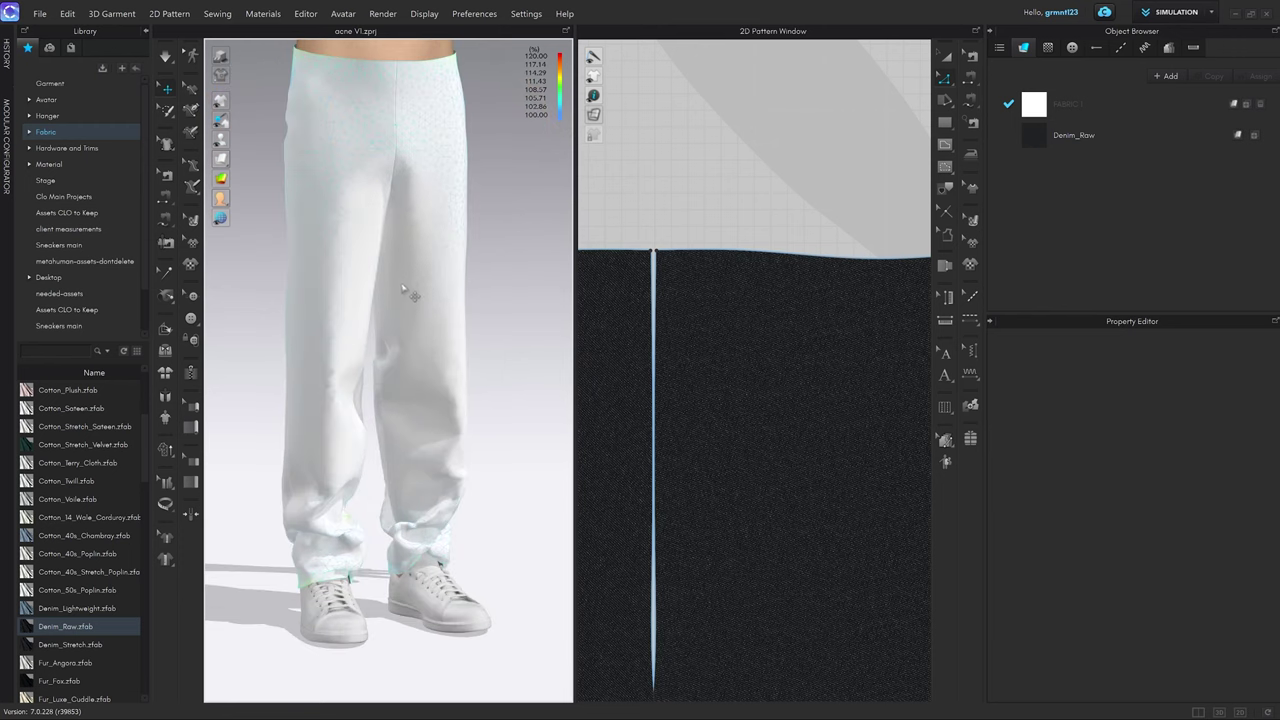
{"action": "scroll", "coordinate": [420, 270], "scroll_direction": "up", "scroll_amount": 2}
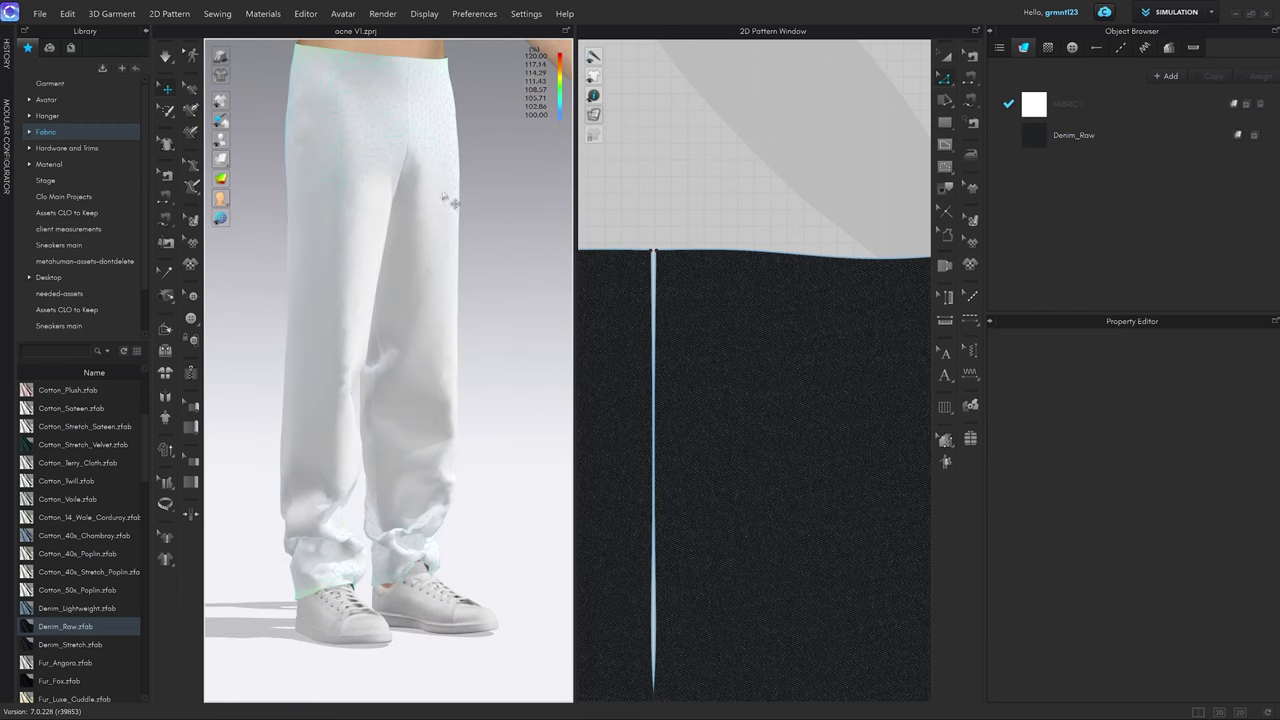
{"action": "right_click_drag", "start_coordinate": [411, 364], "coordinate": [467, 358]}
{"action": "scroll", "coordinate": [467, 358], "scroll_direction": "down", "scroll_amount": 2}
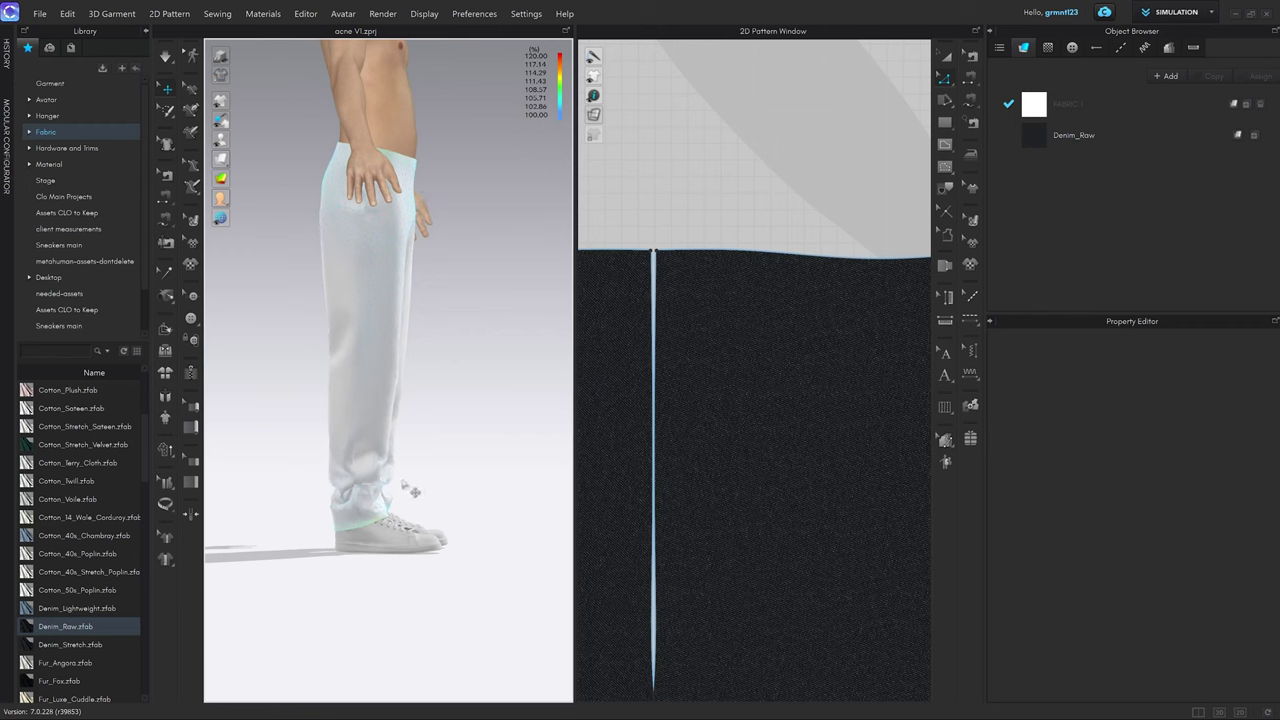
{"action": "right_click_drag", "start_coordinate": [424, 437], "coordinate": [363, 430]}
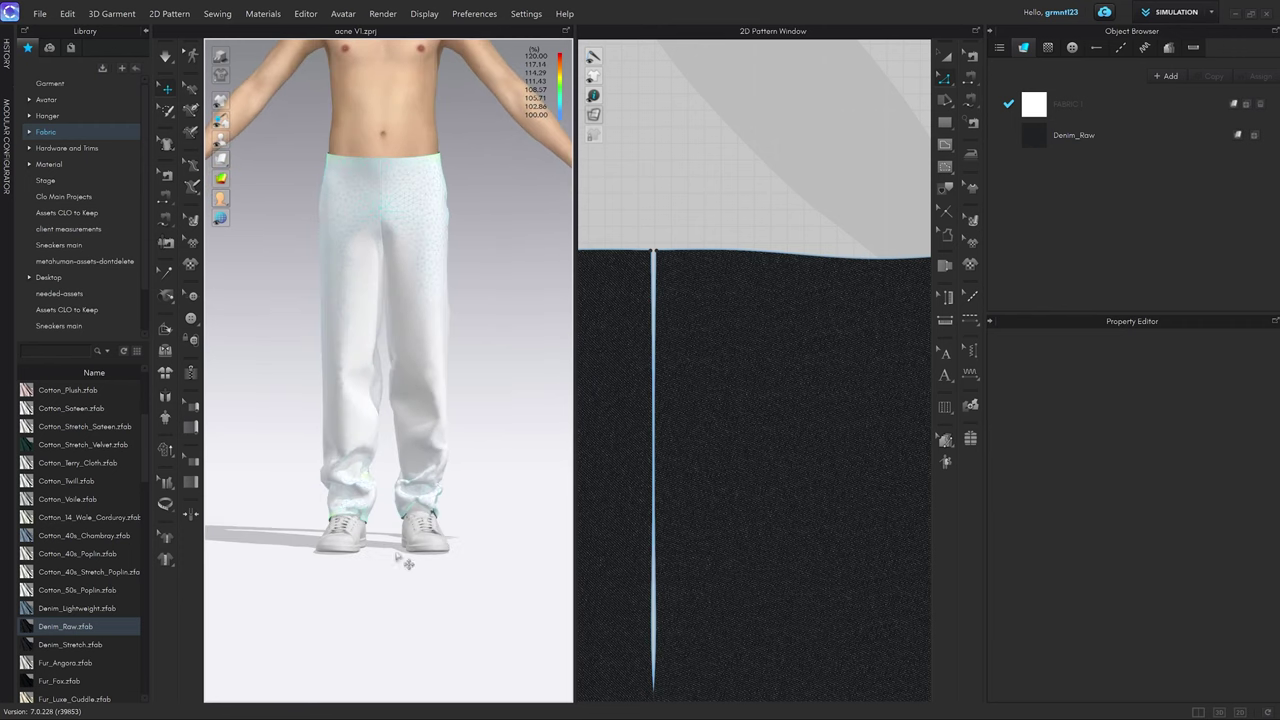
{"action": "scroll", "coordinate": [409, 300], "scroll_direction": "up", "scroll_amount": 5}
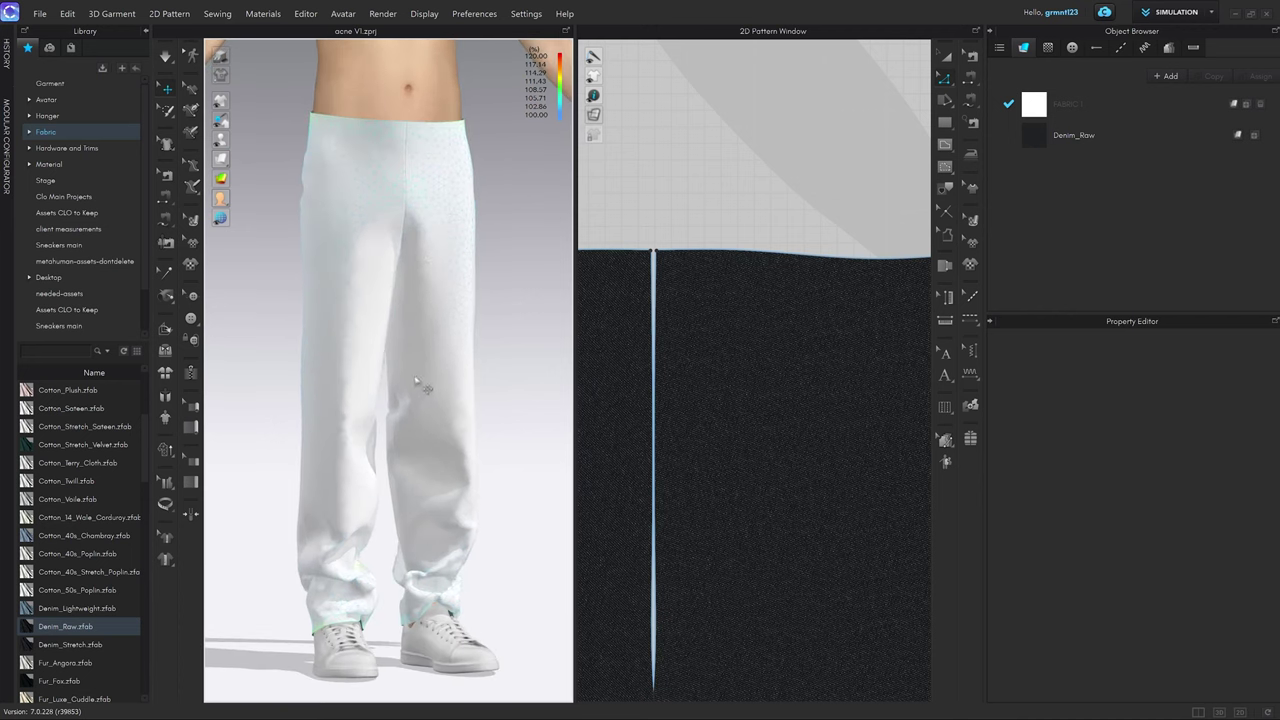
Apply the Male_V2 pose MV2_08_Running.pos to the avatar as Pose Only (Maintain Avatar Size).
{"action": "left_click", "coordinate": [47, 100]}
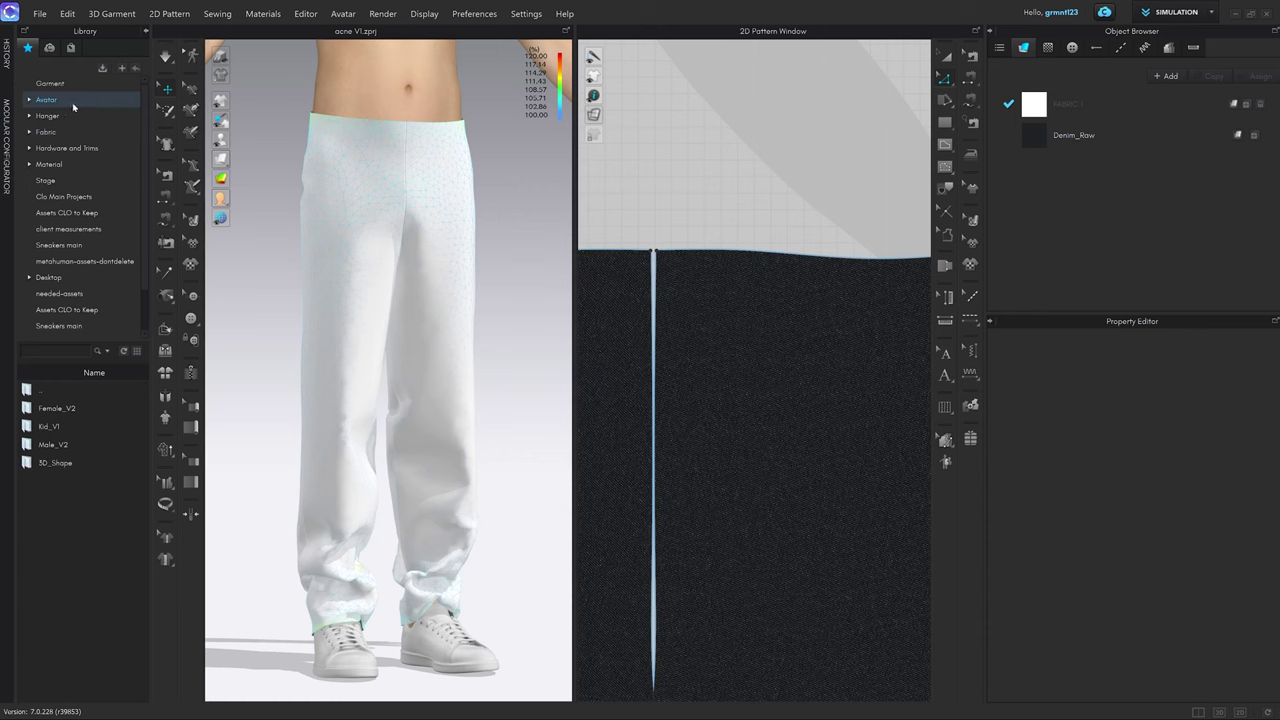
{"action": "double_click", "coordinate": [72, 445]}
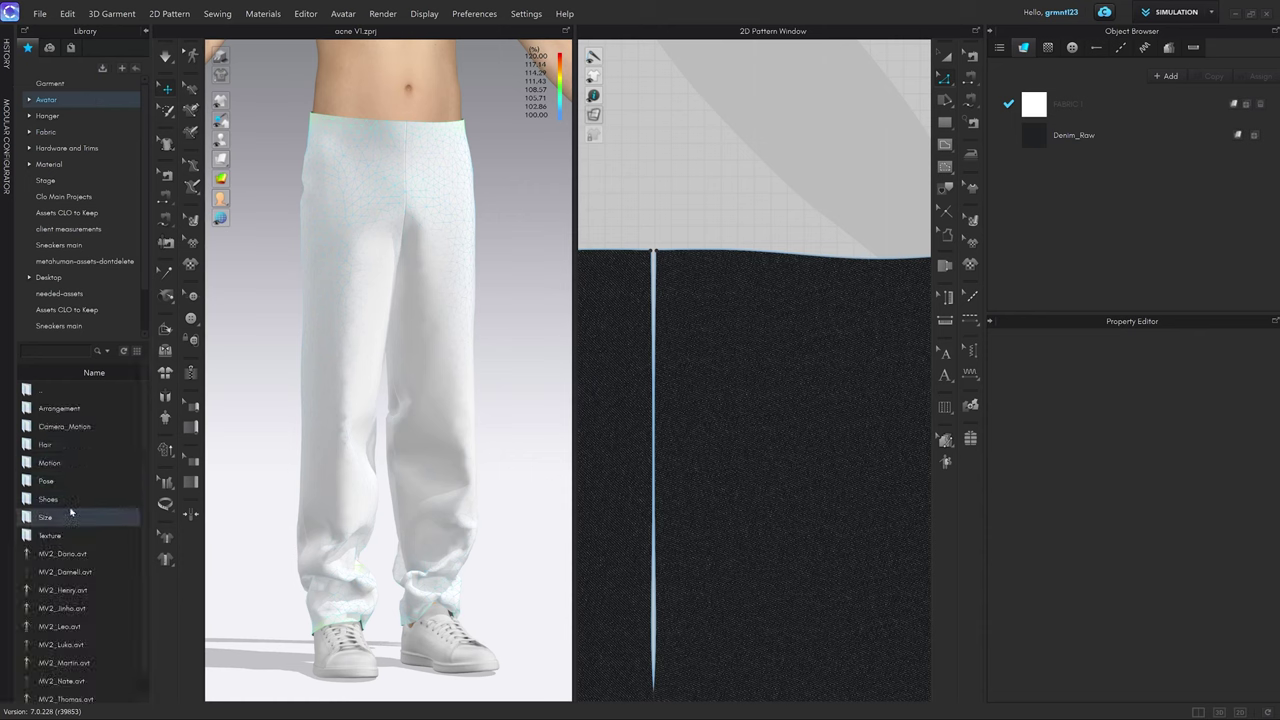
{"action": "double_click", "coordinate": [29, 482]}
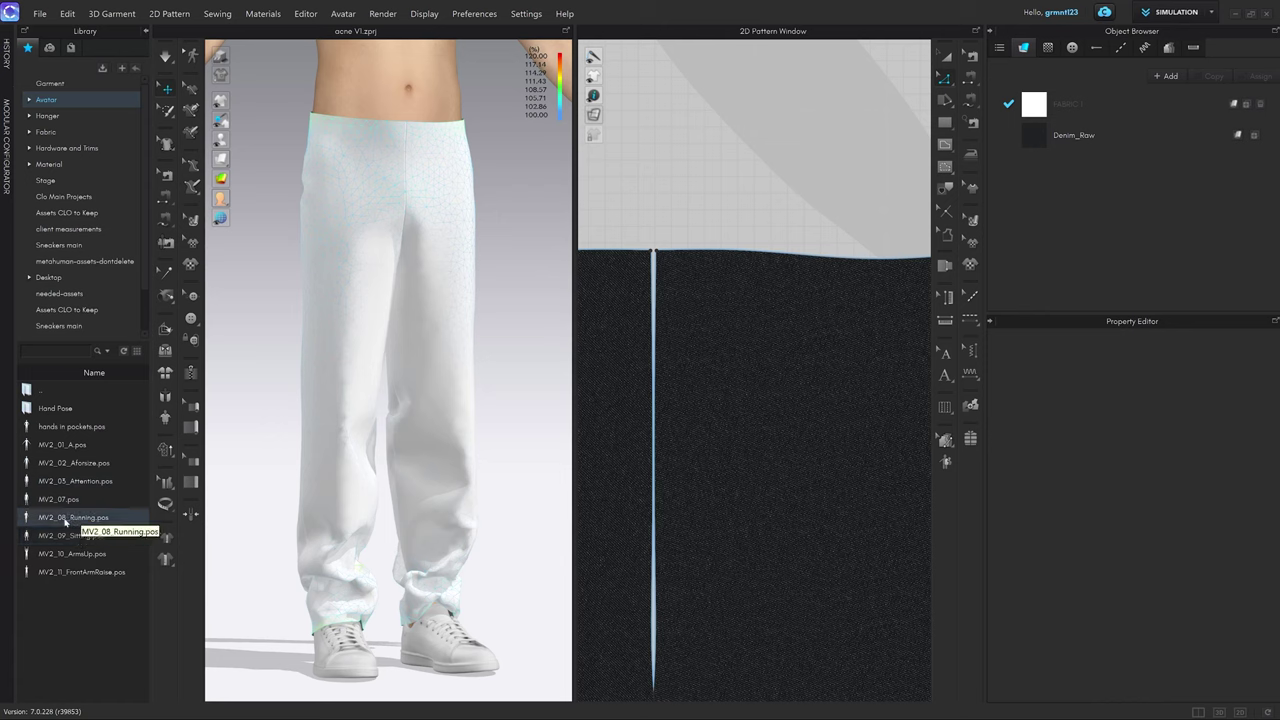
{"action": "double_click", "coordinate": [64, 518]}
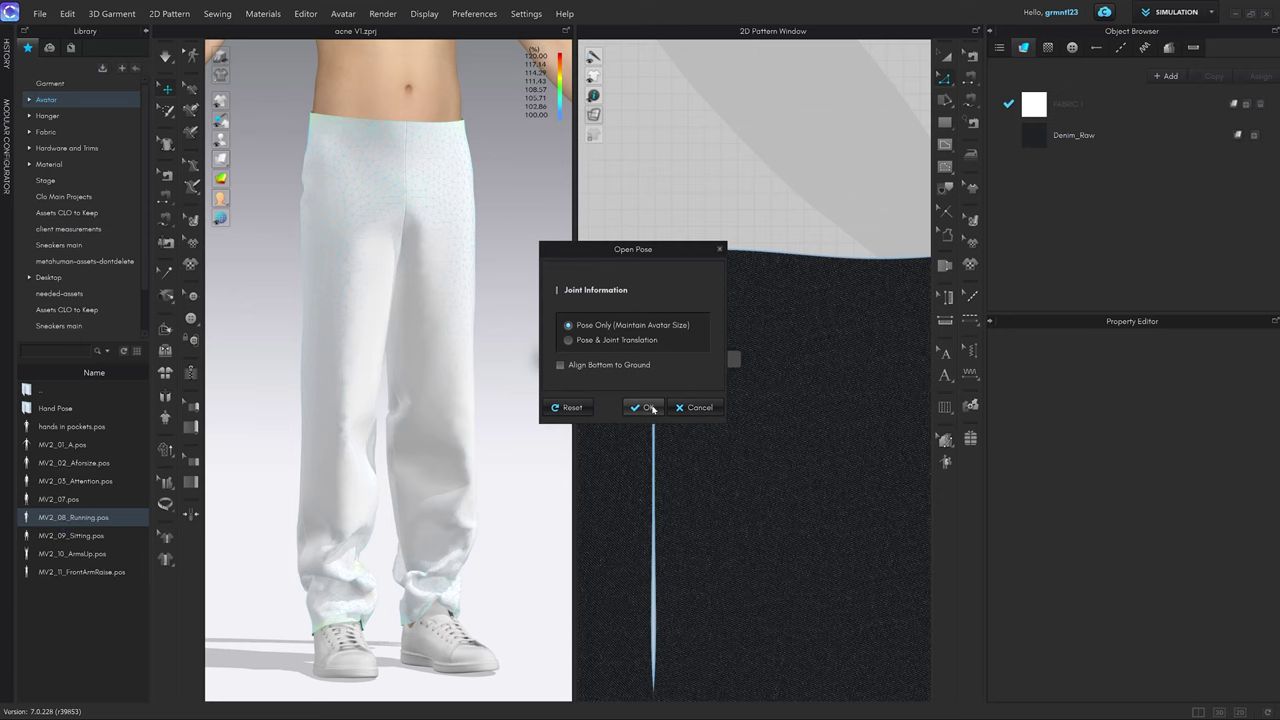
{"action": "left_click", "coordinate": [648, 408]}
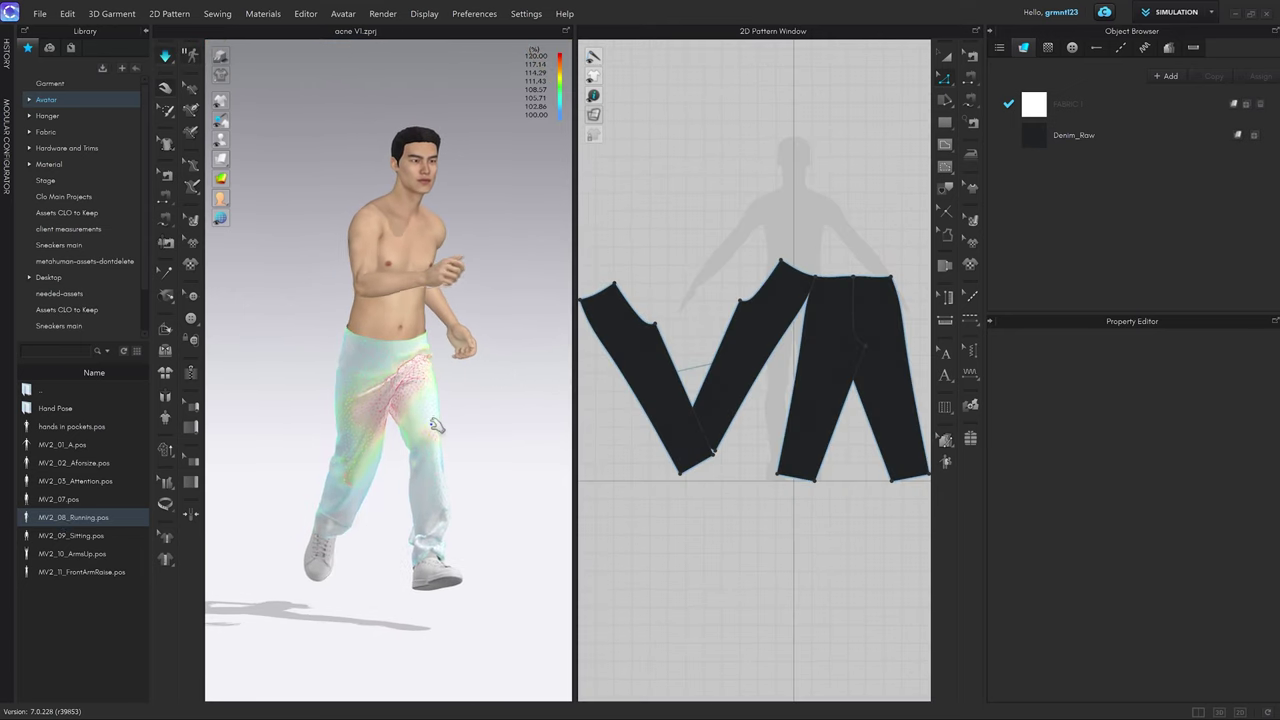
Tug both front leg pieces around the crotch during simulation and check the strain in the running pose.
{"action": "left_click", "coordinate": [410, 278]}
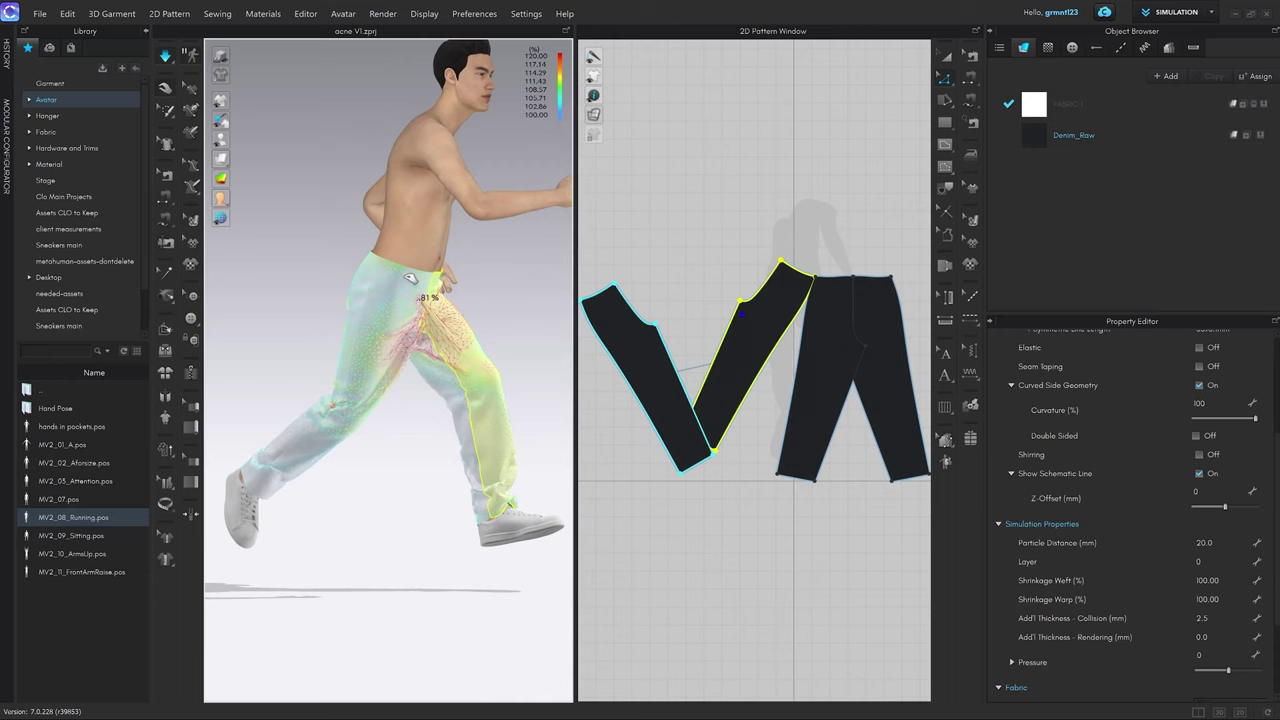
{"action": "left_click", "coordinate": [404, 338]}
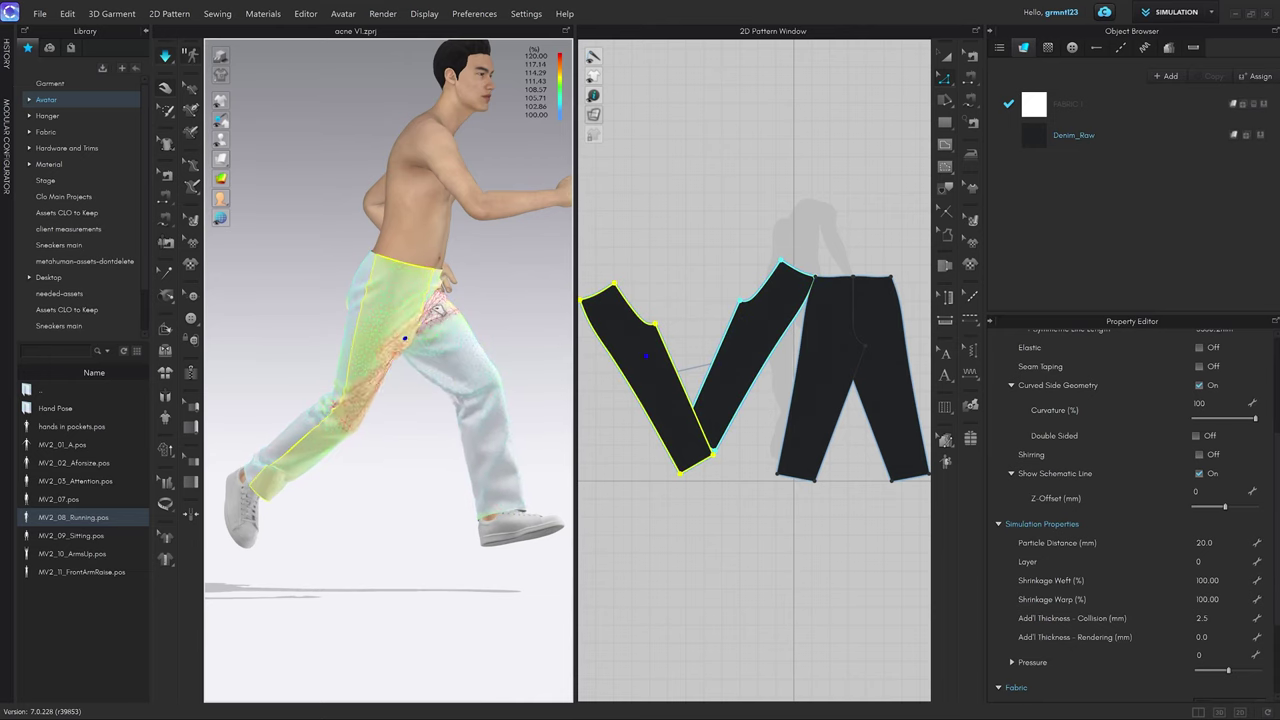
{"action": "left_click", "coordinate": [354, 448]}
{"action": "right_click_drag", "start_coordinate": [446, 388], "coordinate": [356, 383]}
{"action": "scroll", "coordinate": [402, 380], "scroll_direction": "up", "scroll_amount": 4}
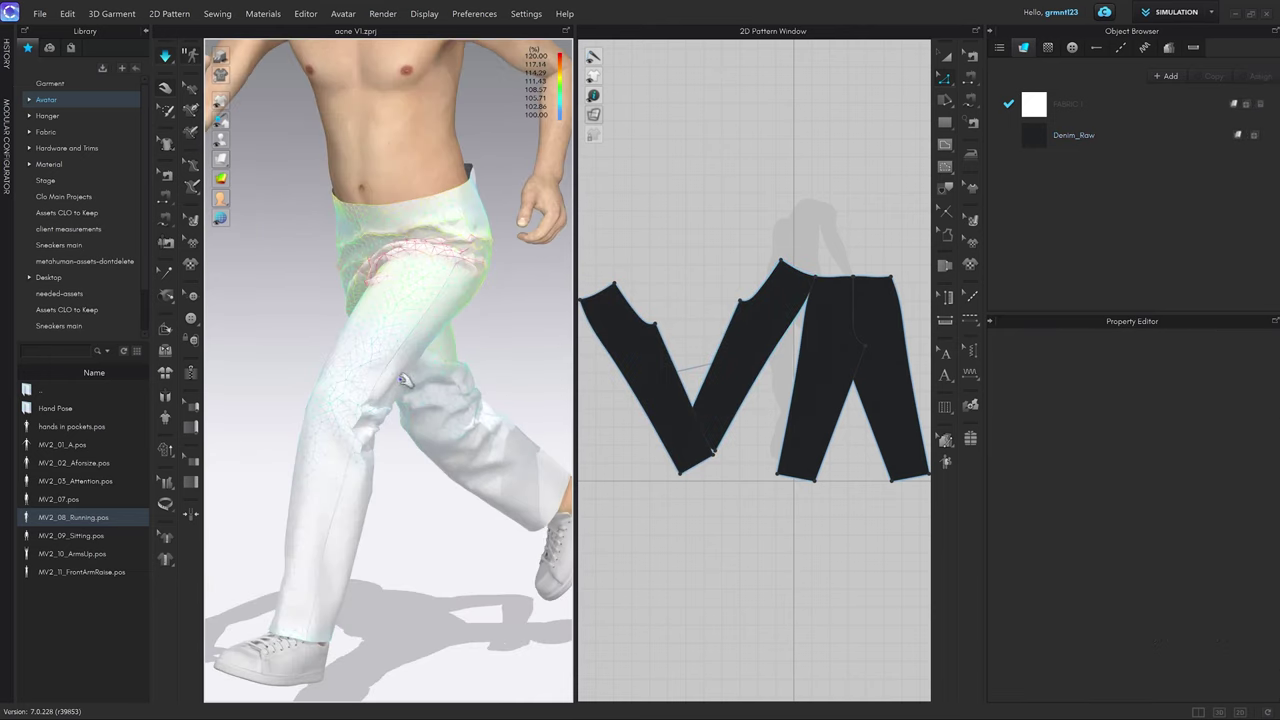
Pull the back piece's fabric down below the seat on the raised leg while the simulation runs.
{"action": "key", "text": "8"}
{"action": "left_click", "coordinate": [500, 266]}
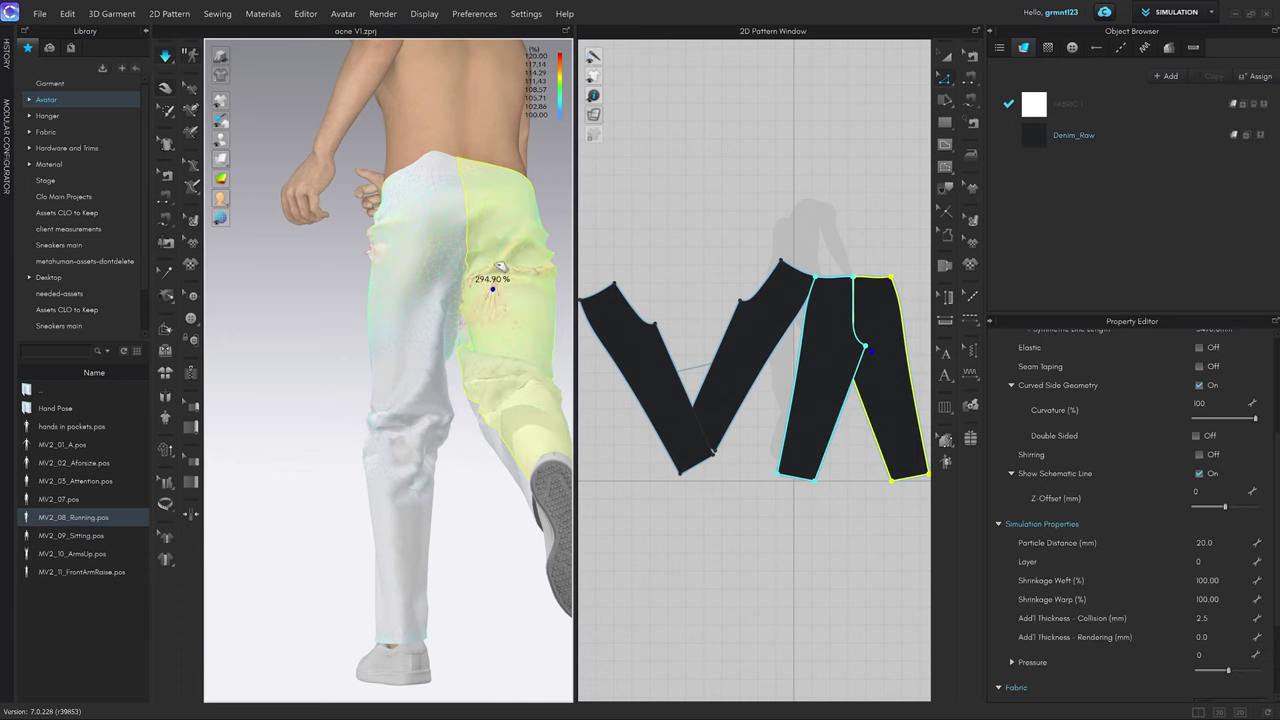
{"action": "left_click_drag", "start_coordinate": [501, 267], "coordinate": [512, 323]}
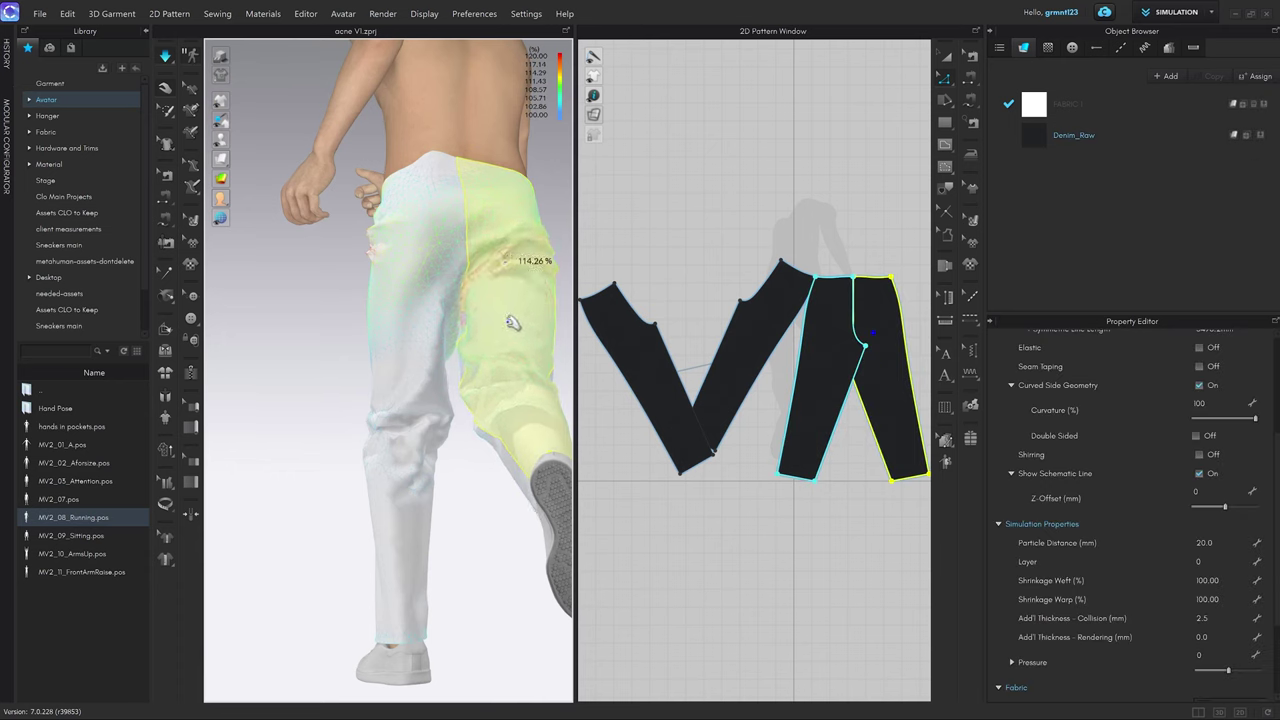
Pull the front fabric down from the hip and crotch over the forward thigh to ease the bunching.
{"action": "key", "text": "2"}
{"action": "scroll", "coordinate": [463, 327], "scroll_direction": "up", "scroll_amount": 3}
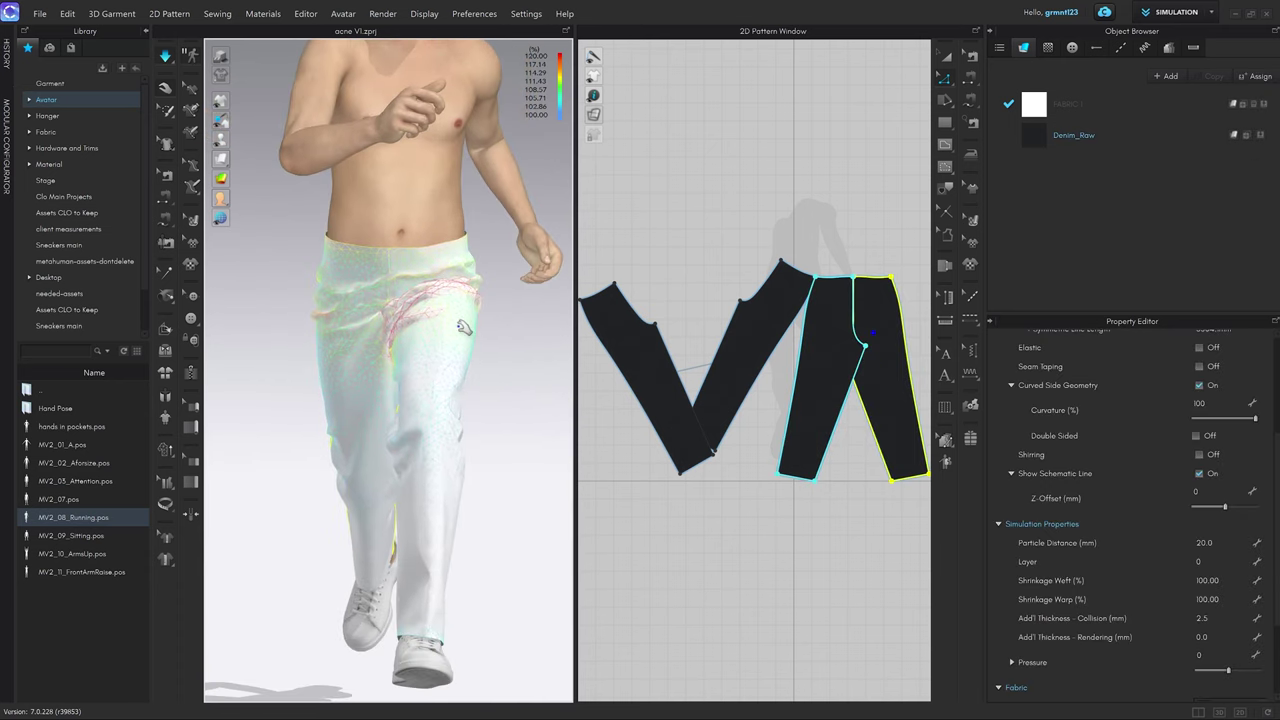
{"action": "right_click_drag", "start_coordinate": [463, 327], "coordinate": [450, 328]}
{"action": "left_click_drag", "start_coordinate": [450, 325], "coordinate": [460, 398]}
{"action": "left_click_drag", "start_coordinate": [464, 320], "coordinate": [496, 362]}
{"action": "left_click_drag", "start_coordinate": [468, 277], "coordinate": [496, 378]}
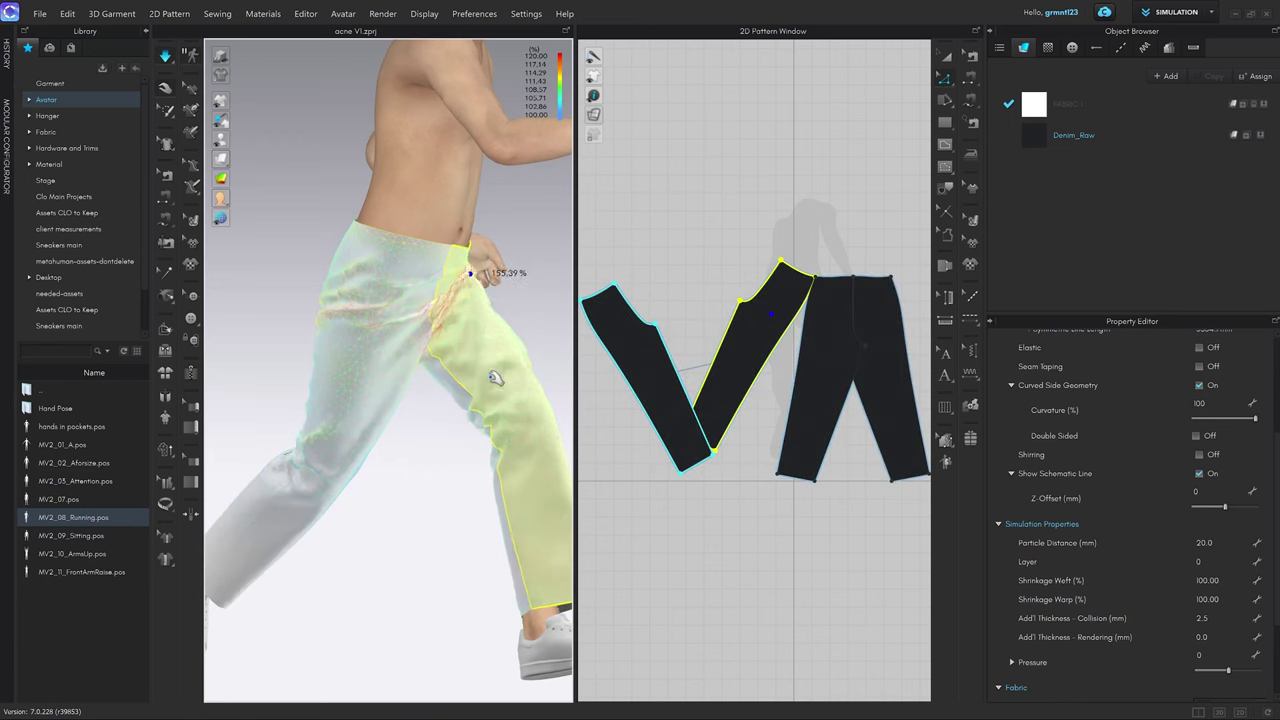
Stop simulating and straighten the tilted front leg piece and its matching back piece upright along their grain direction.
{"action": "left_click", "coordinate": [756, 428]}
{"action": "key", "text": "a"}
{"action": "left_click", "coordinate": [729, 367]}
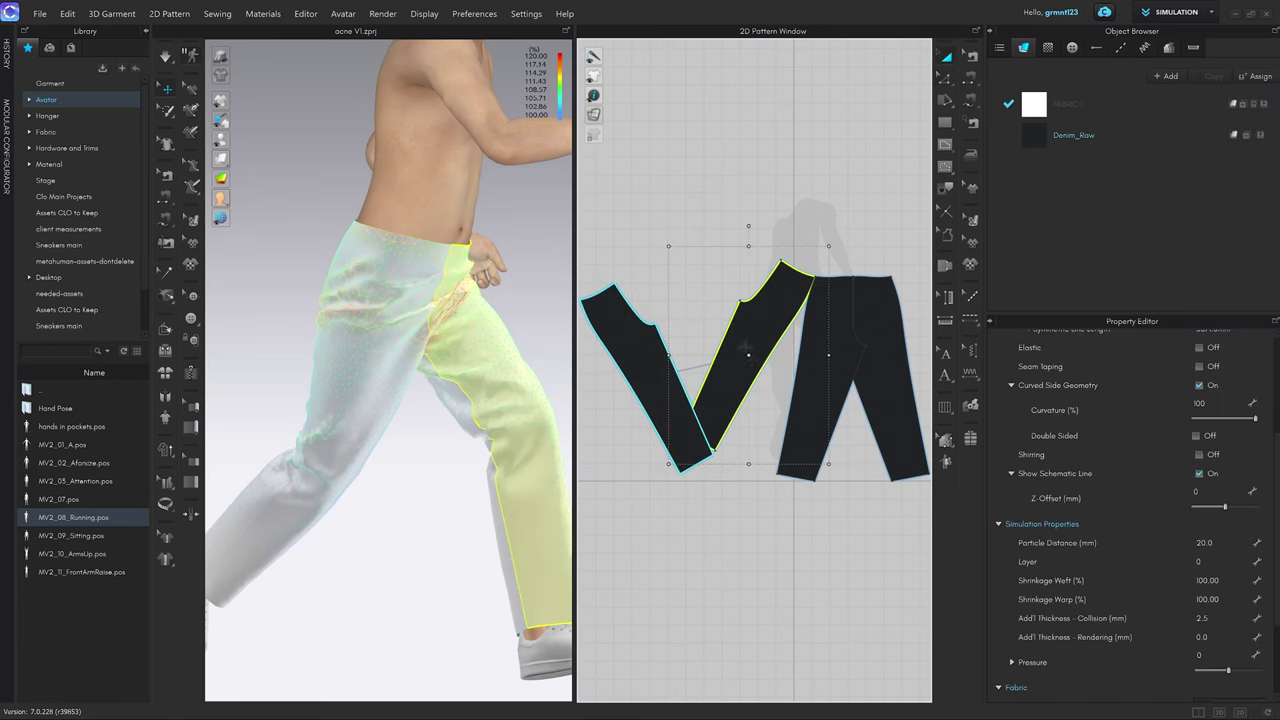
{"action": "scroll", "coordinate": [1160, 579], "scroll_direction": "down", "scroll_amount": 3}
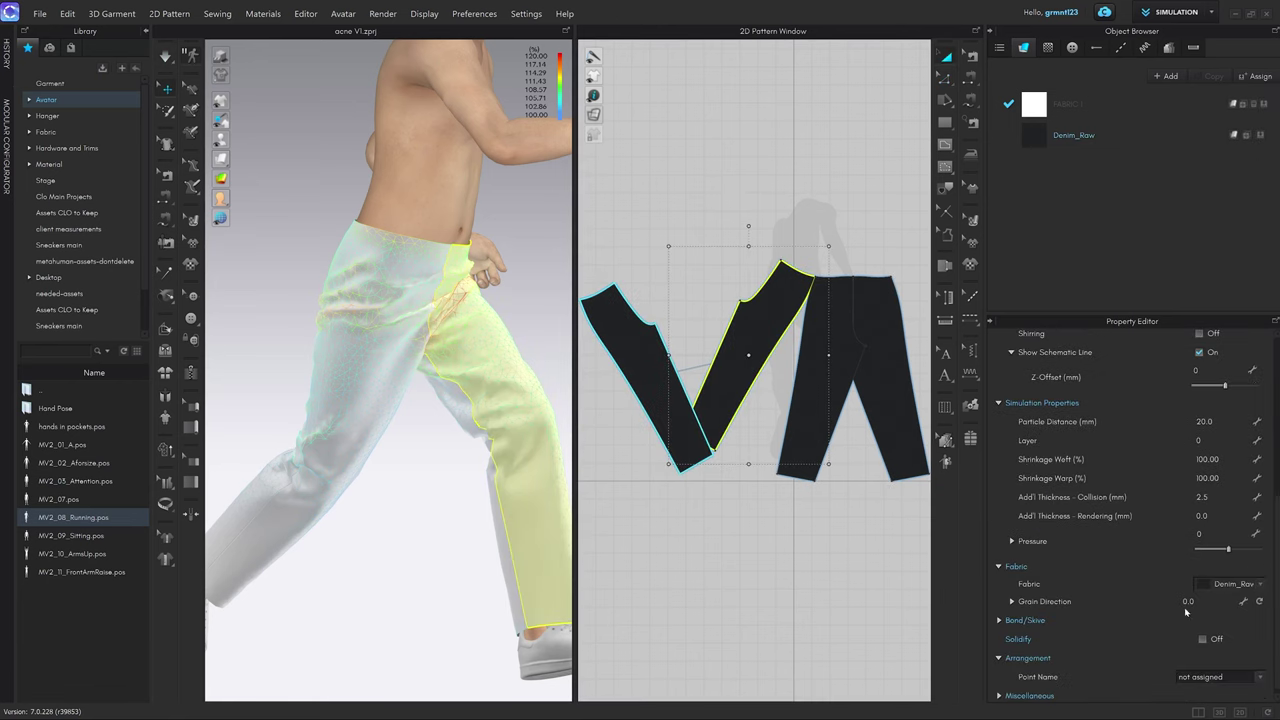
{"action": "scroll", "coordinate": [1186, 612], "scroll_direction": "down", "scroll_amount": 1}
{"action": "left_click", "coordinate": [1261, 598]}
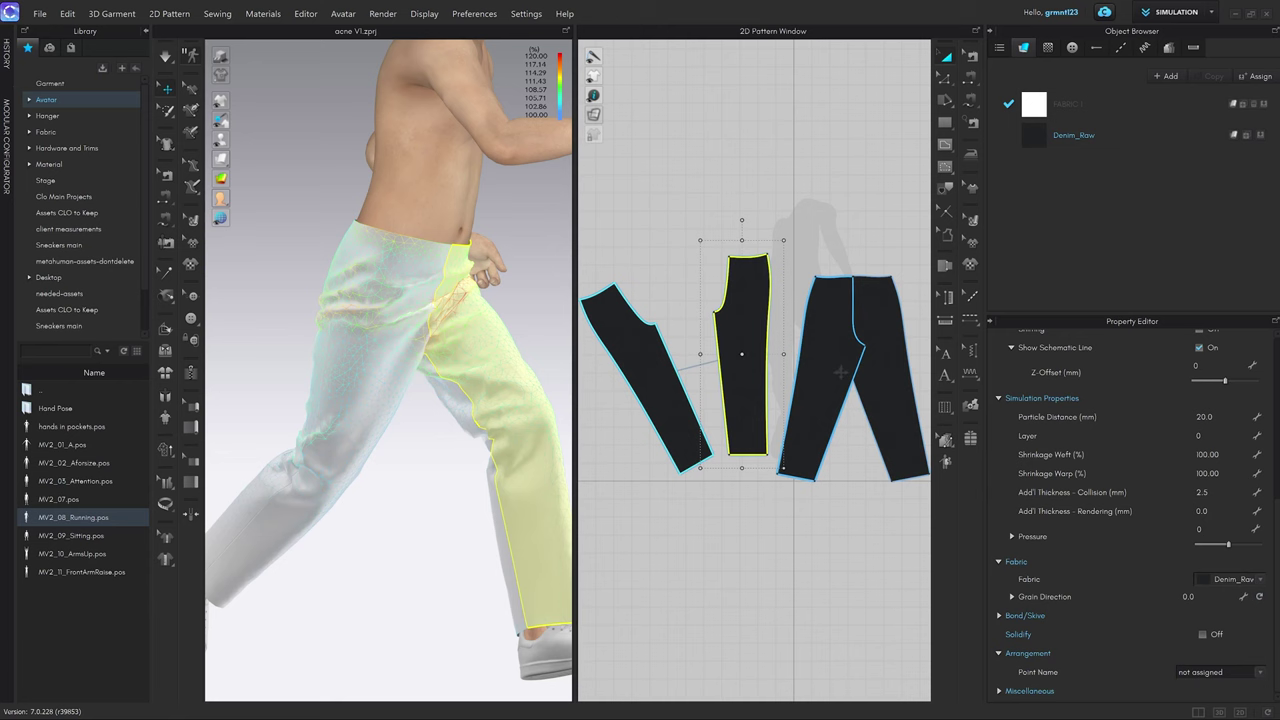
{"action": "left_click", "coordinate": [1261, 597]}
Move the straightened back piece beside the front piece so their outseams face each other and their hems align.
{"action": "middle_click_drag", "start_coordinate": [812, 366], "coordinate": [836, 367]}
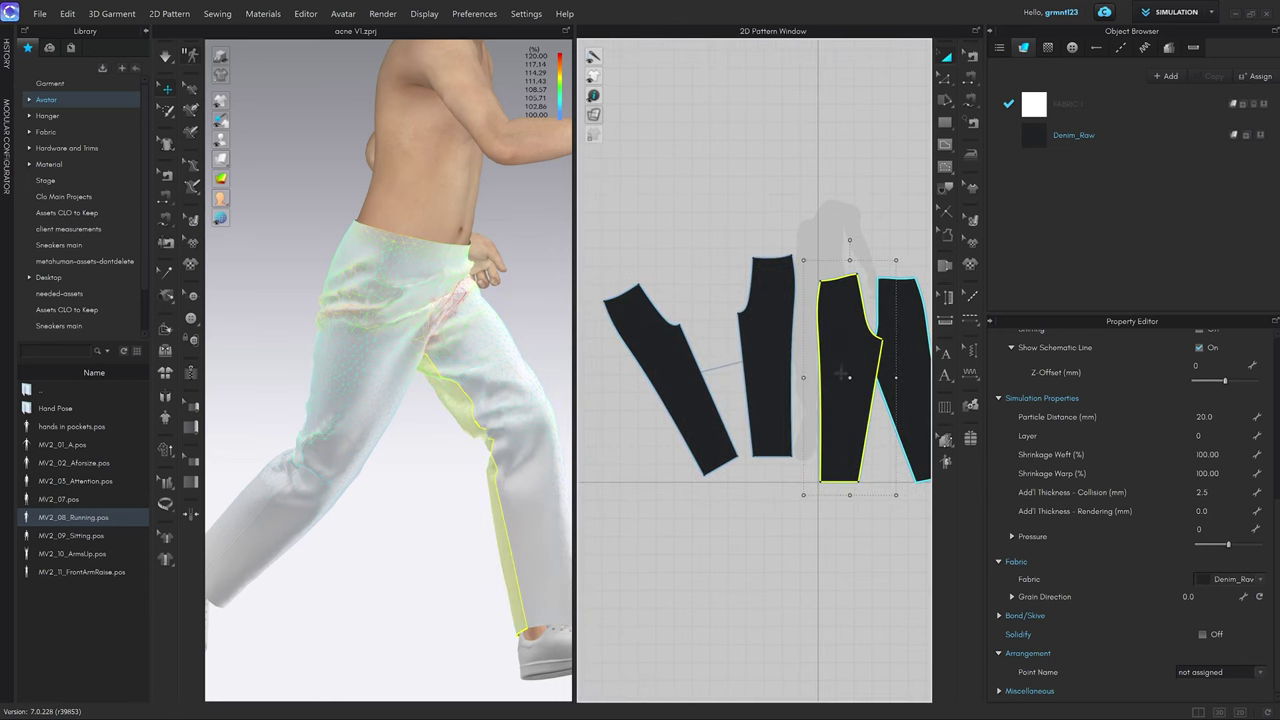
{"action": "left_click_drag", "start_coordinate": [836, 366], "coordinate": [816, 338]}
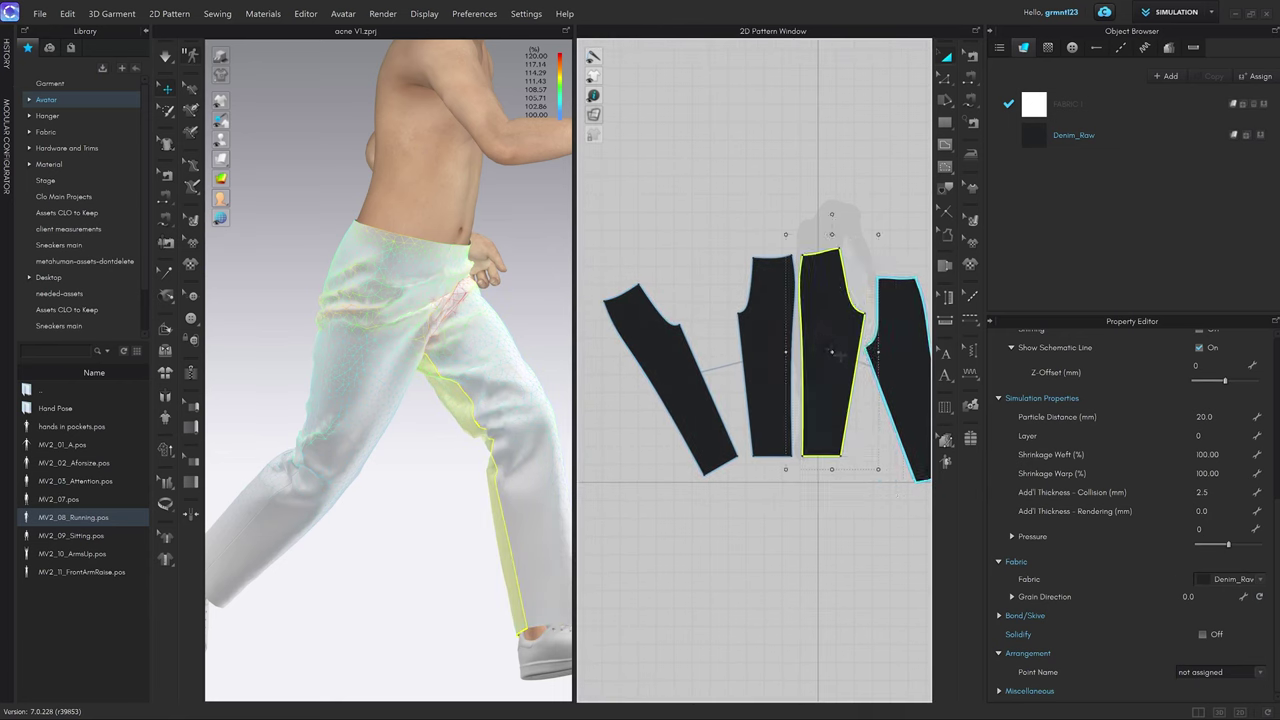
{"action": "middle_click_drag", "start_coordinate": [910, 362], "coordinate": [844, 357]}
Extend the front piece's crotch point horizontally outward by 10 mm.
{"action": "scroll", "coordinate": [668, 297], "scroll_direction": "up", "scroll_amount": 5}
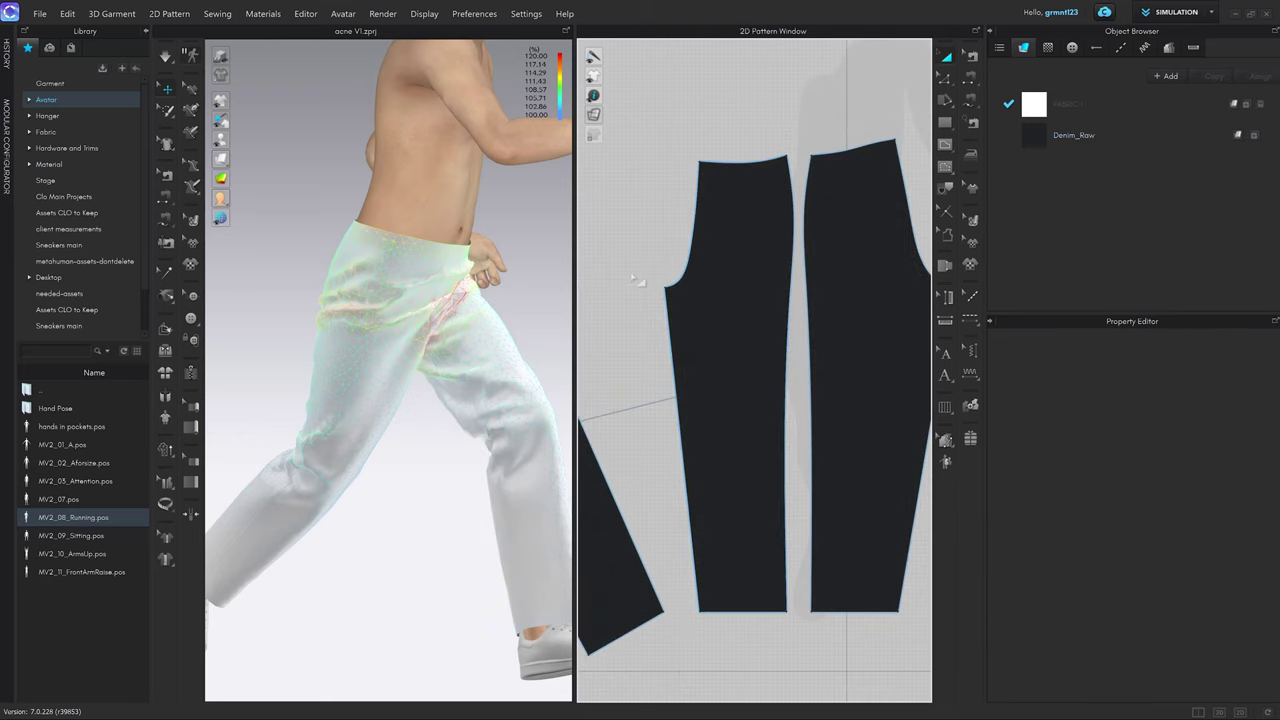
{"action": "key", "text": "z"}
{"action": "left_click", "coordinate": [668, 297]}
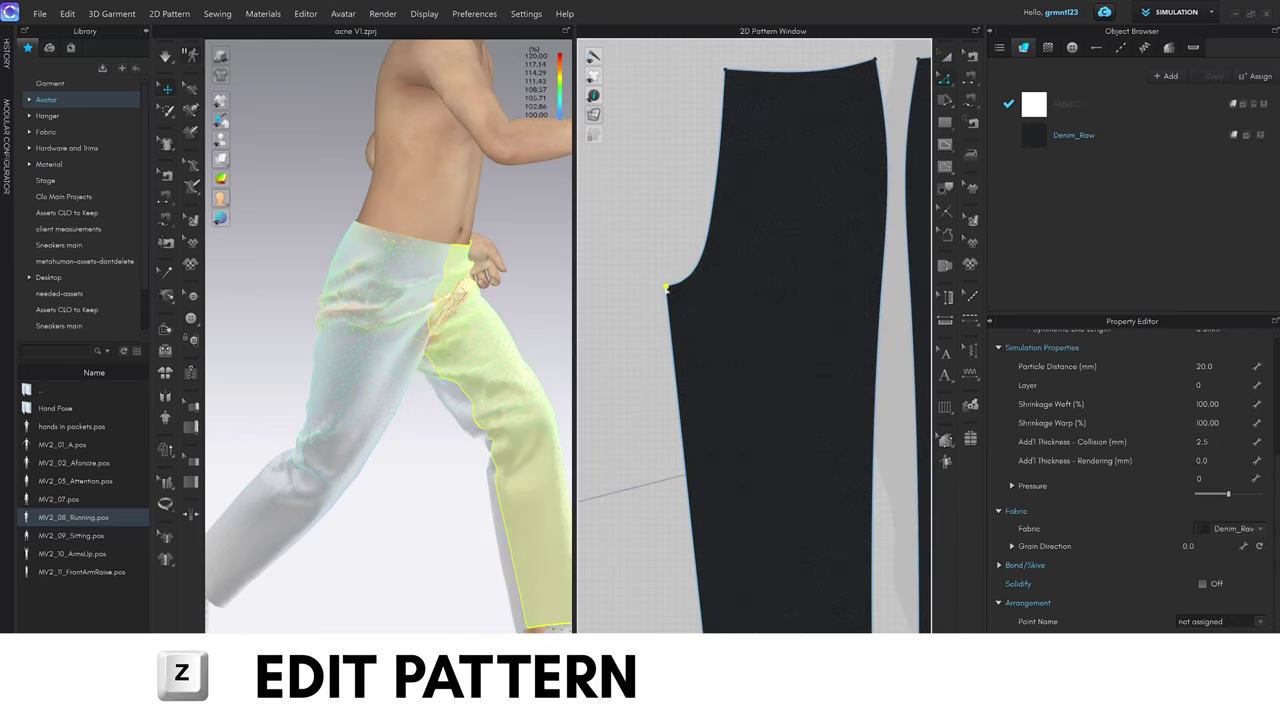
{"action": "scroll", "coordinate": [668, 297], "scroll_direction": "down", "scroll_amount": 5}
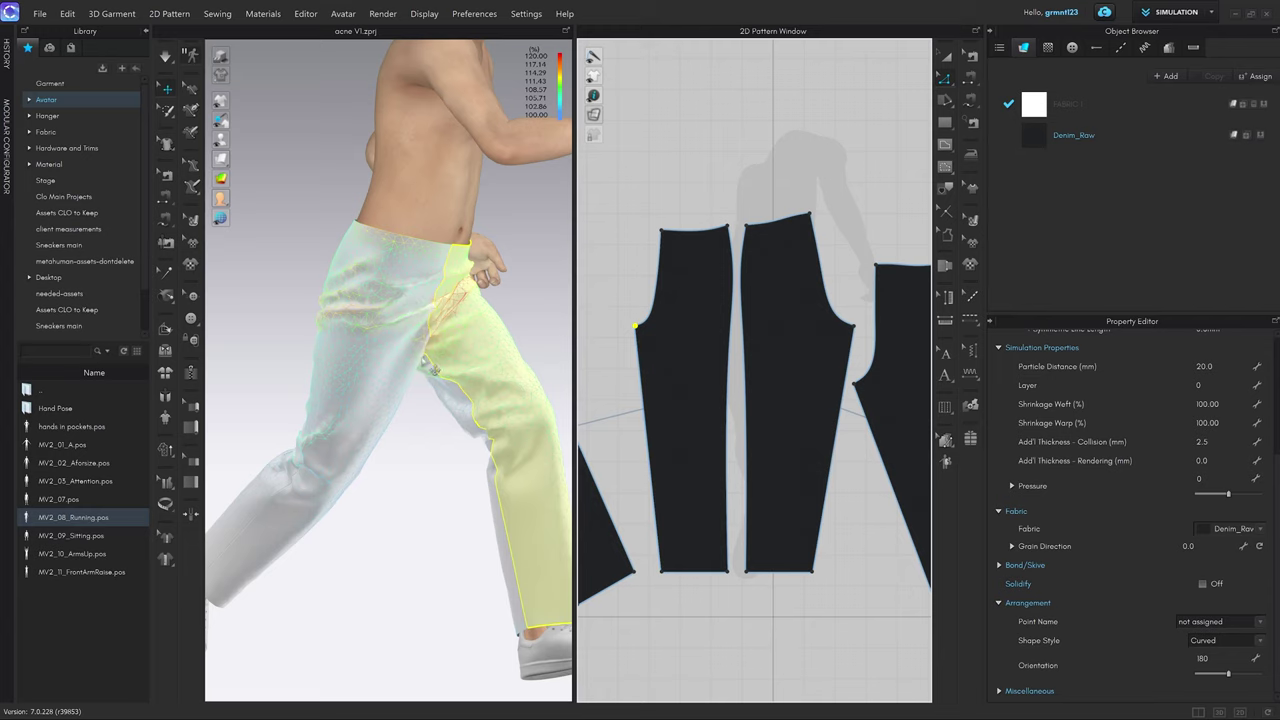
{"action": "scroll", "coordinate": [425, 364], "scroll_direction": "down", "scroll_amount": 3}
{"action": "right_click_drag", "start_coordinate": [425, 364], "coordinate": [468, 310]}
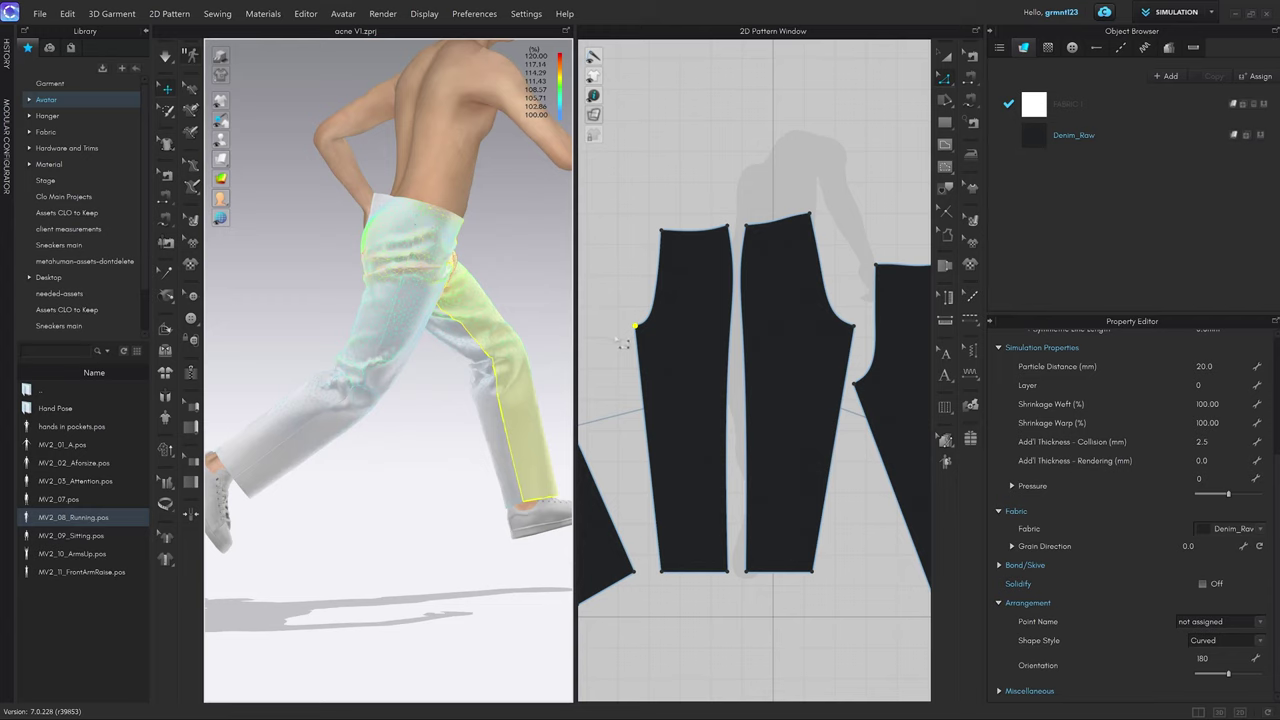
{"action": "scroll", "coordinate": [622, 343], "scroll_direction": "up", "scroll_amount": 5}
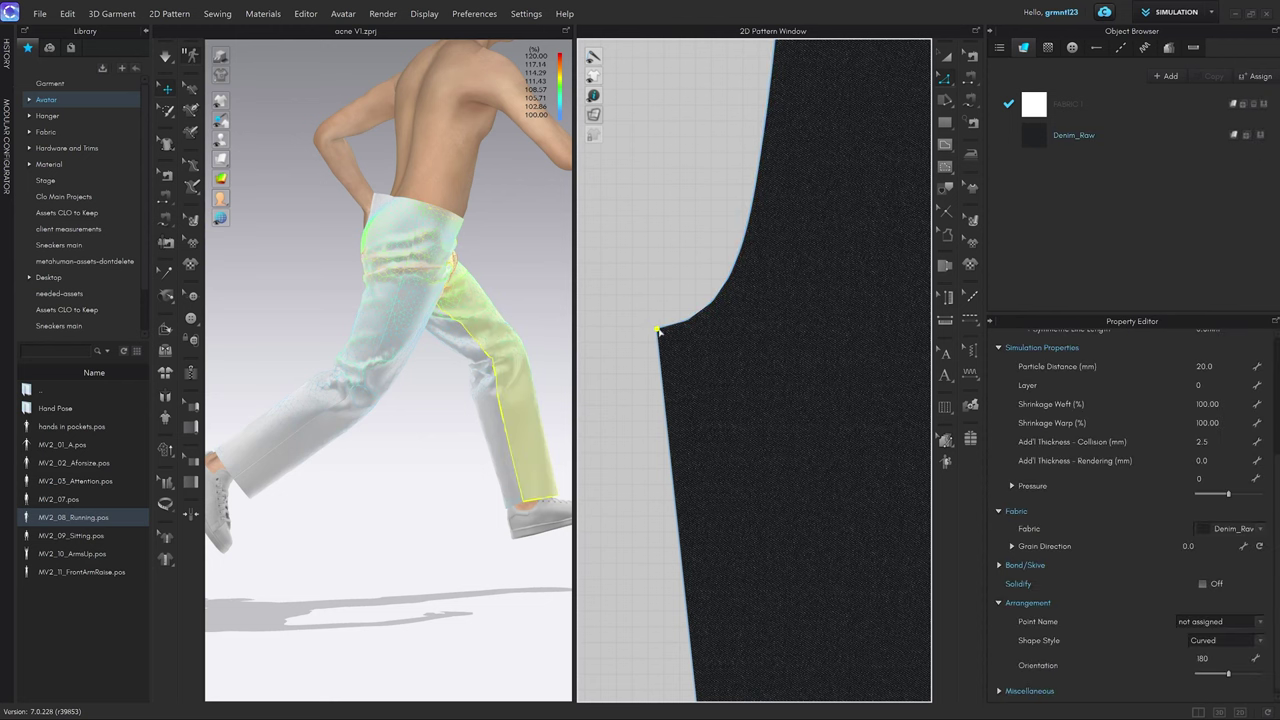
{"action": "right_click_drag", "start_coordinate": [658, 332], "coordinate": [639, 327]}
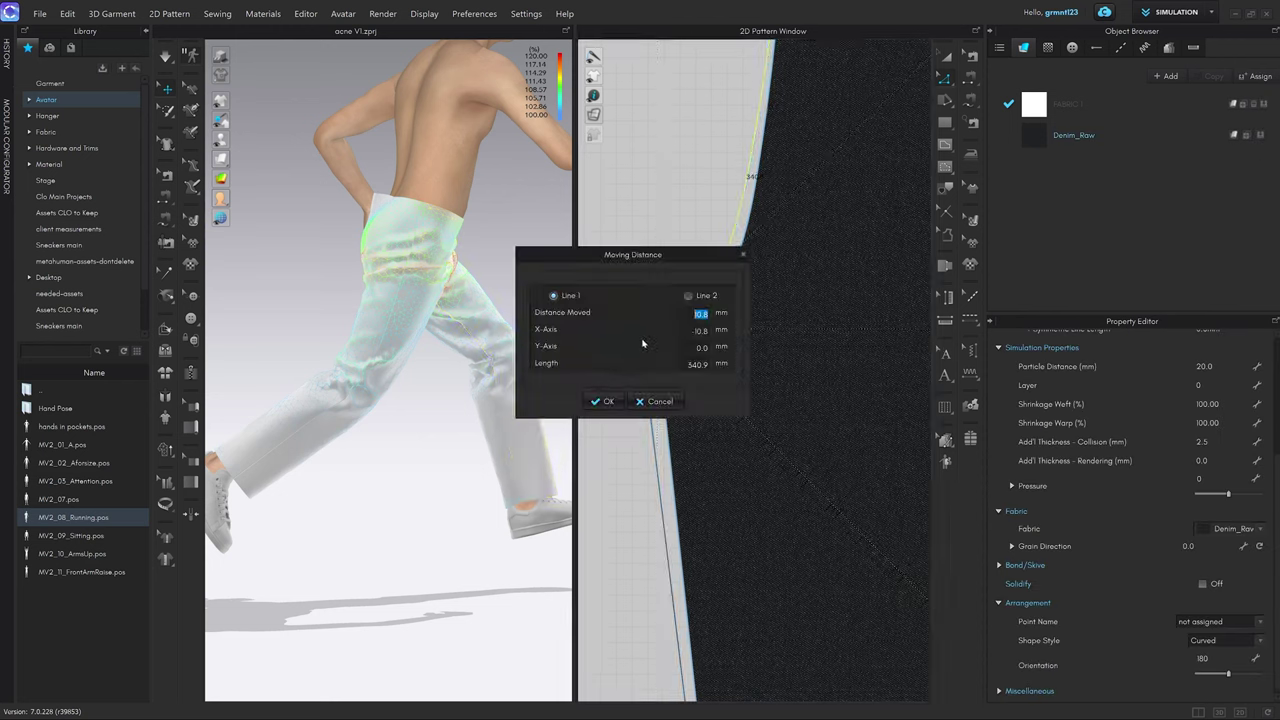
{"action": "key", "text": "Return"}
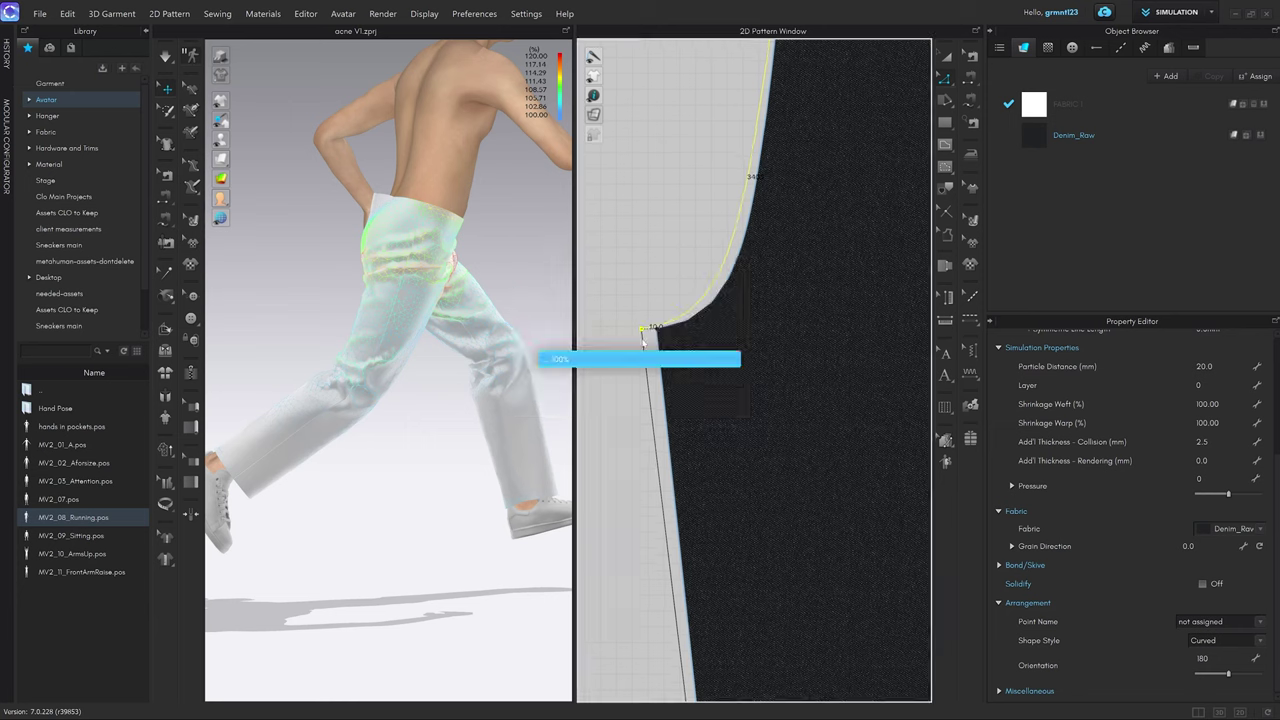
{"action": "scroll", "coordinate": [800, 368], "scroll_direction": "down", "scroll_amount": 5}
{"action": "scroll", "coordinate": [815, 355], "scroll_direction": "up", "scroll_amount": 6}
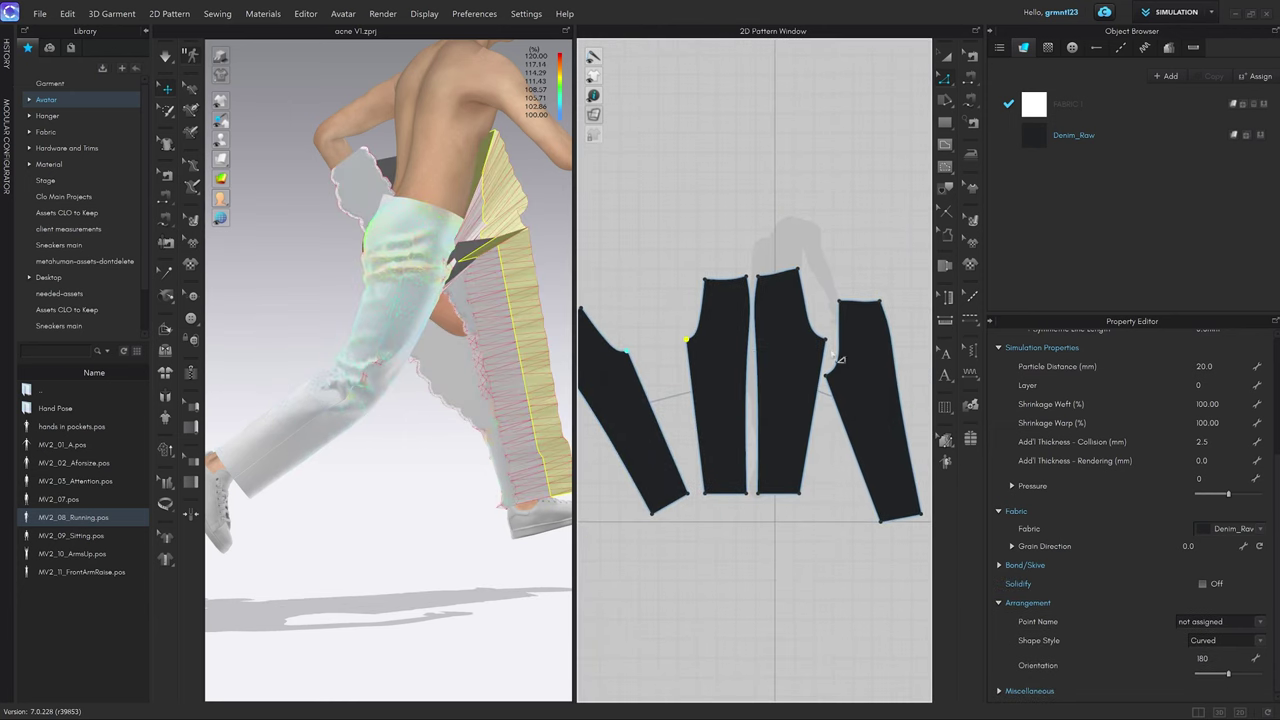
Extend the back piece's crotch point horizontally outward by 10 mm.
{"action": "right_click_drag", "start_coordinate": [812, 336], "coordinate": [822, 337]}
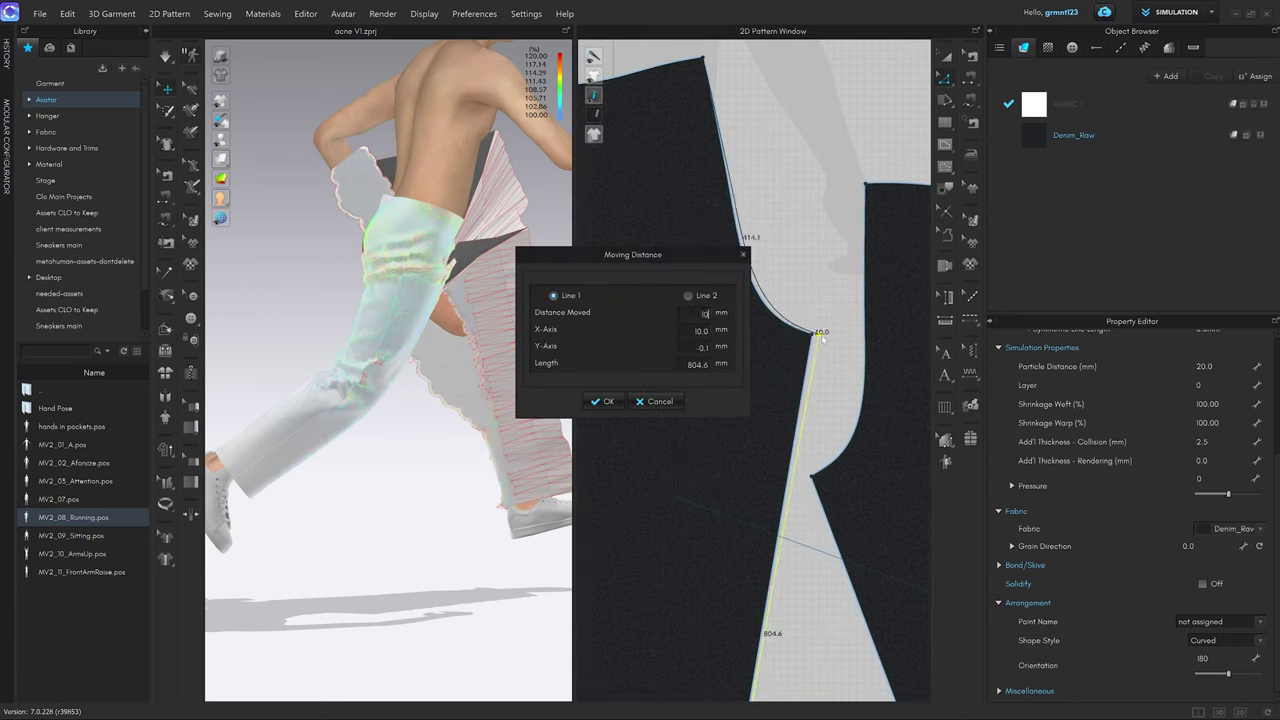
{"action": "key", "text": "Return"}
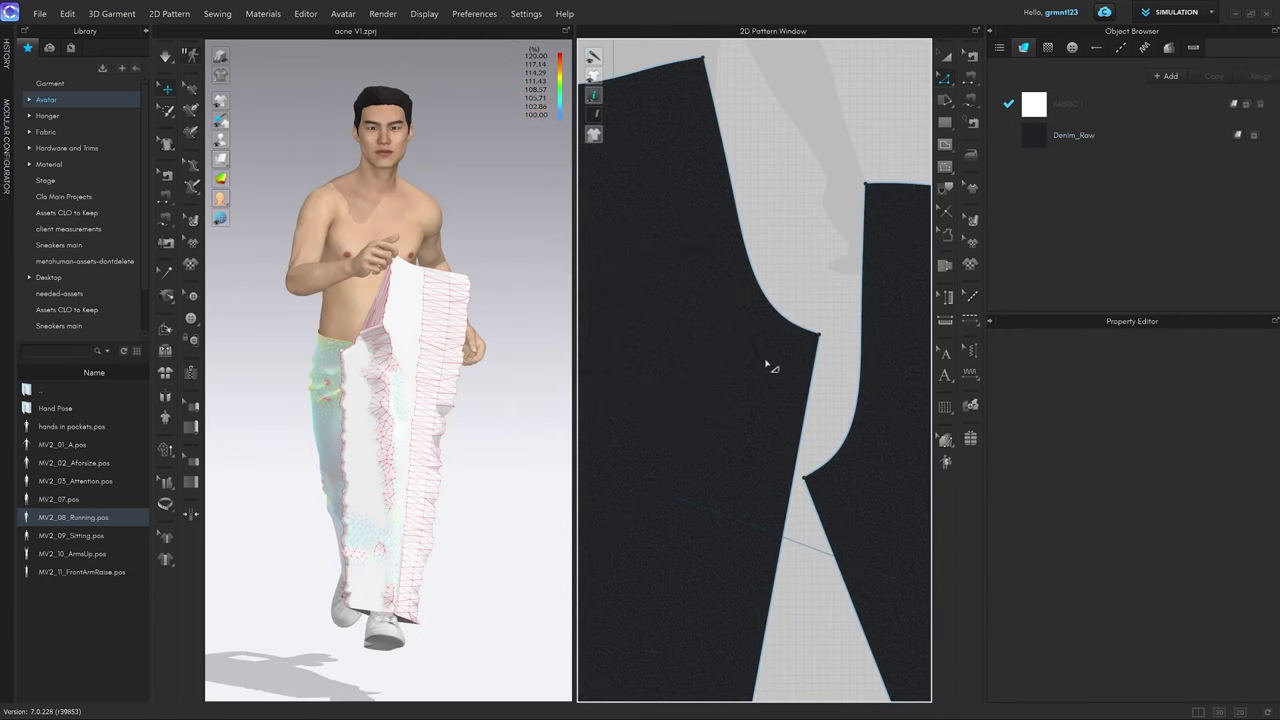
{"action": "scroll", "coordinate": [815, 340], "scroll_direction": "down", "scroll_amount": 2}
{"action": "middle_click_drag", "start_coordinate": [647, 300], "coordinate": [760, 295]}
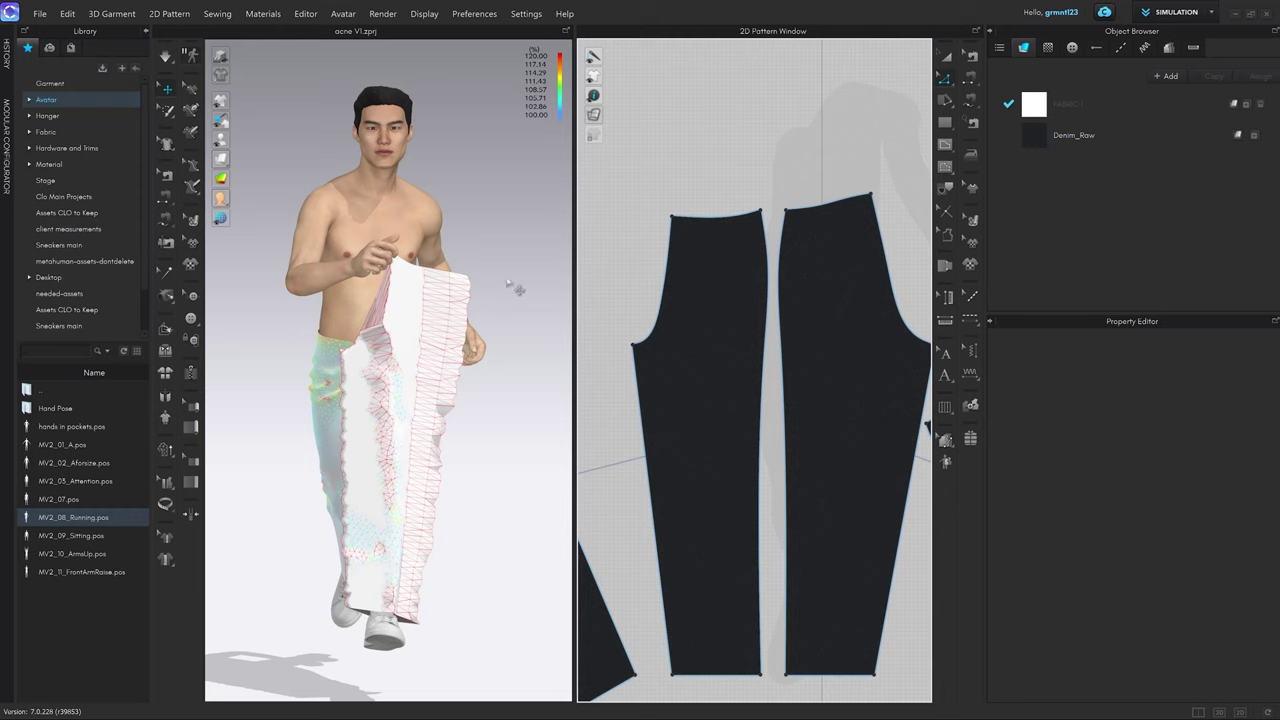
Simulate the garment, pulling the back fabric down the forward thigh and up toward the back waist to settle the drape.
{"action": "key", "text": "space"}
{"action": "key", "text": "4"}
{"action": "scroll", "coordinate": [443, 381], "scroll_direction": "up", "scroll_amount": 3}
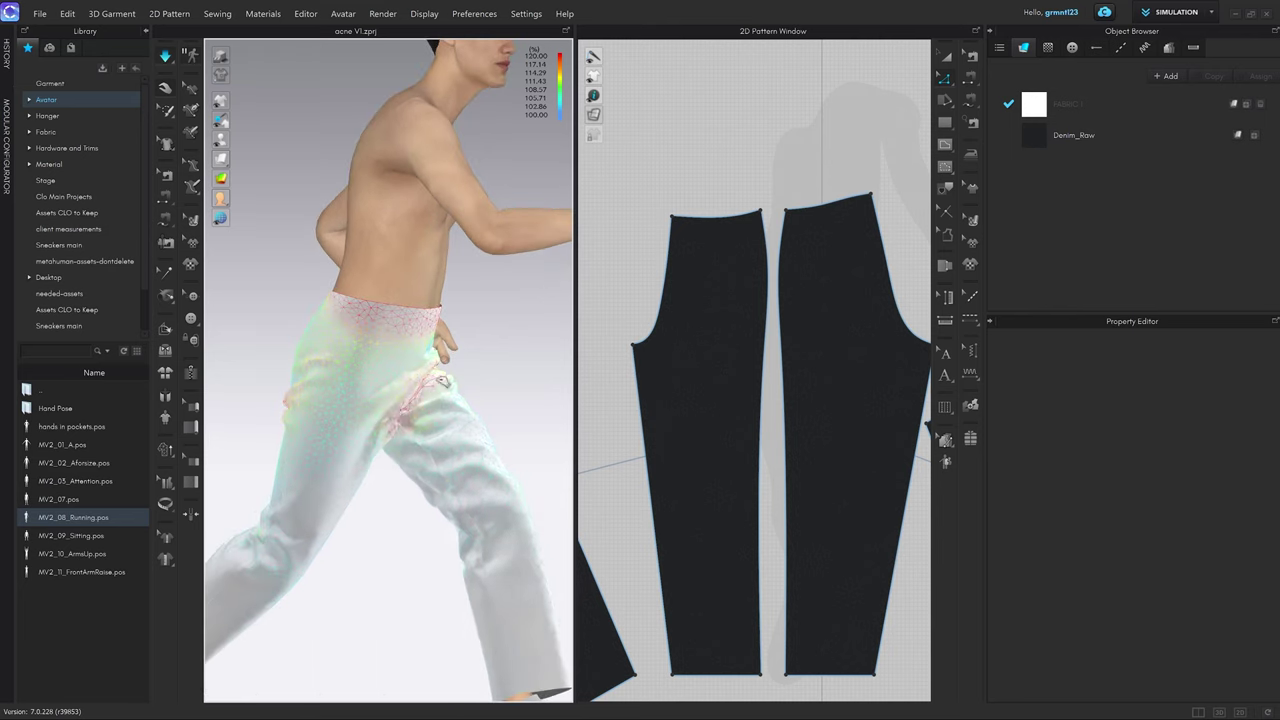
{"action": "left_click", "coordinate": [441, 381]}
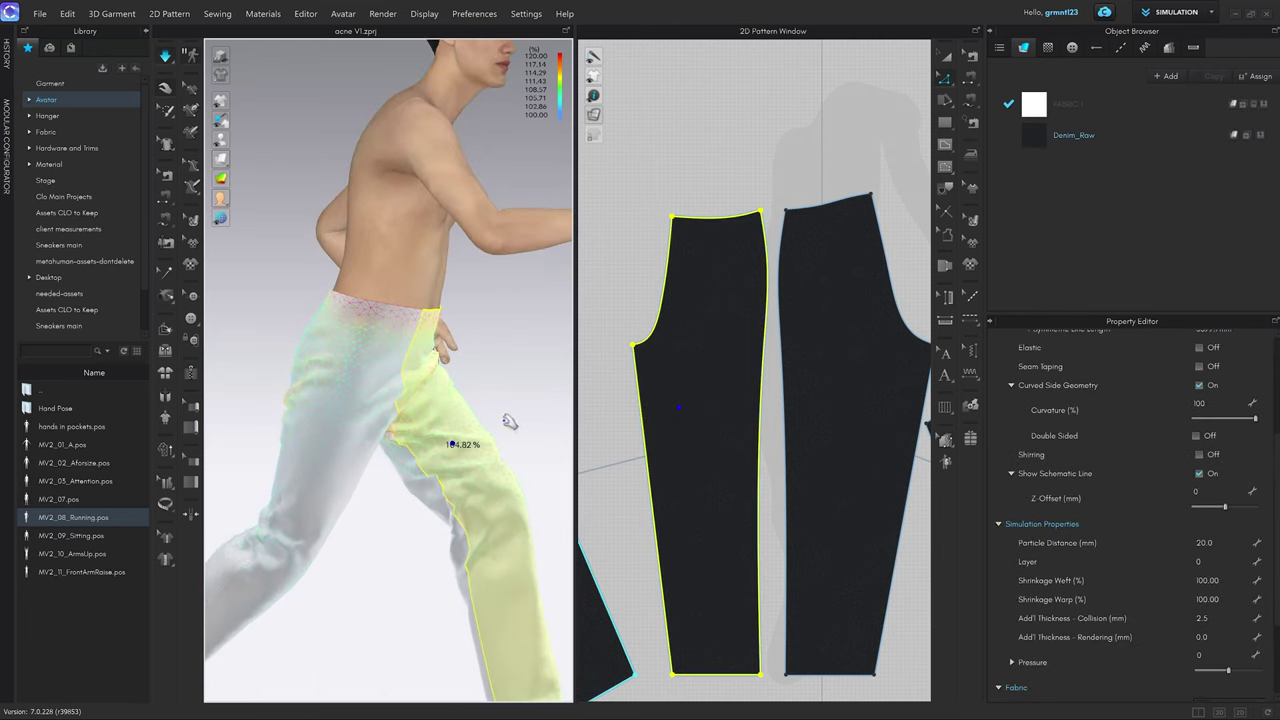
{"action": "right_click_drag", "start_coordinate": [511, 423], "coordinate": [481, 420]}
{"action": "left_click", "coordinate": [481, 420]}
{"action": "left_click_drag", "start_coordinate": [481, 418], "coordinate": [429, 522]}
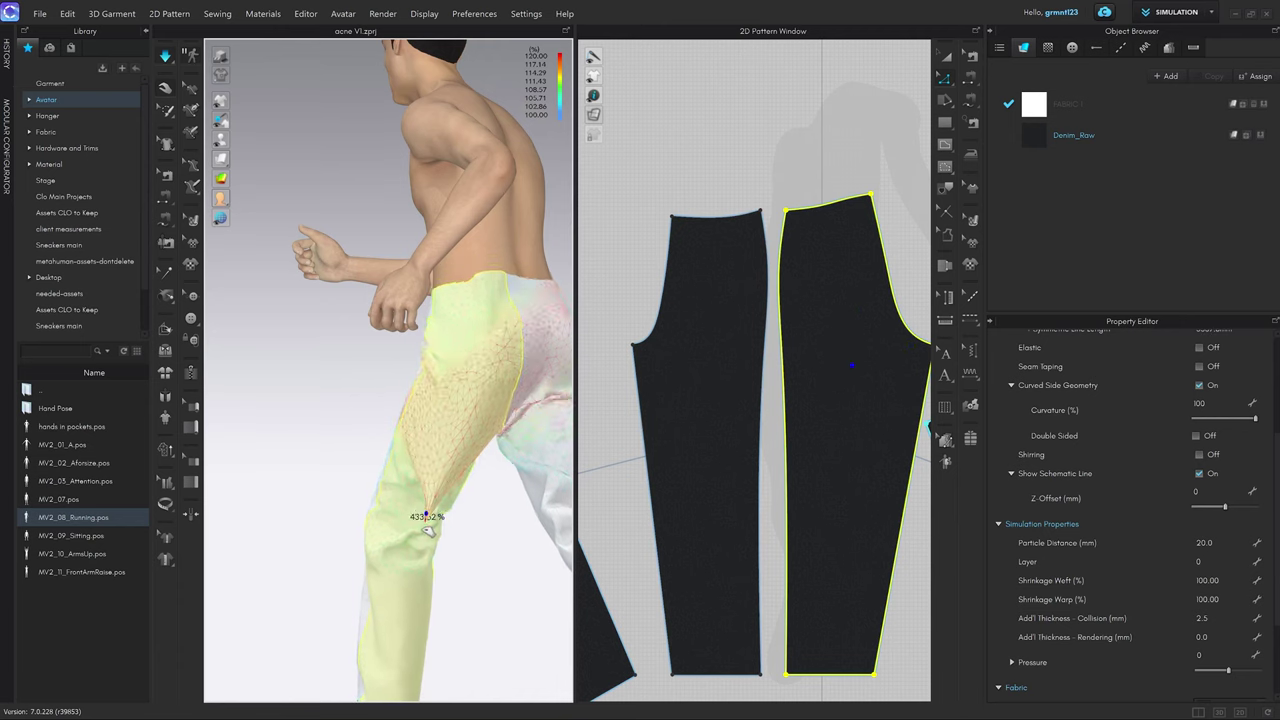
{"action": "left_click_drag", "start_coordinate": [503, 322], "coordinate": [550, 247]}
Examine the strain and drape around the hips, crotch and waistband from the front and side.
{"action": "right_click_drag", "start_coordinate": [453, 442], "coordinate": [563, 451]}
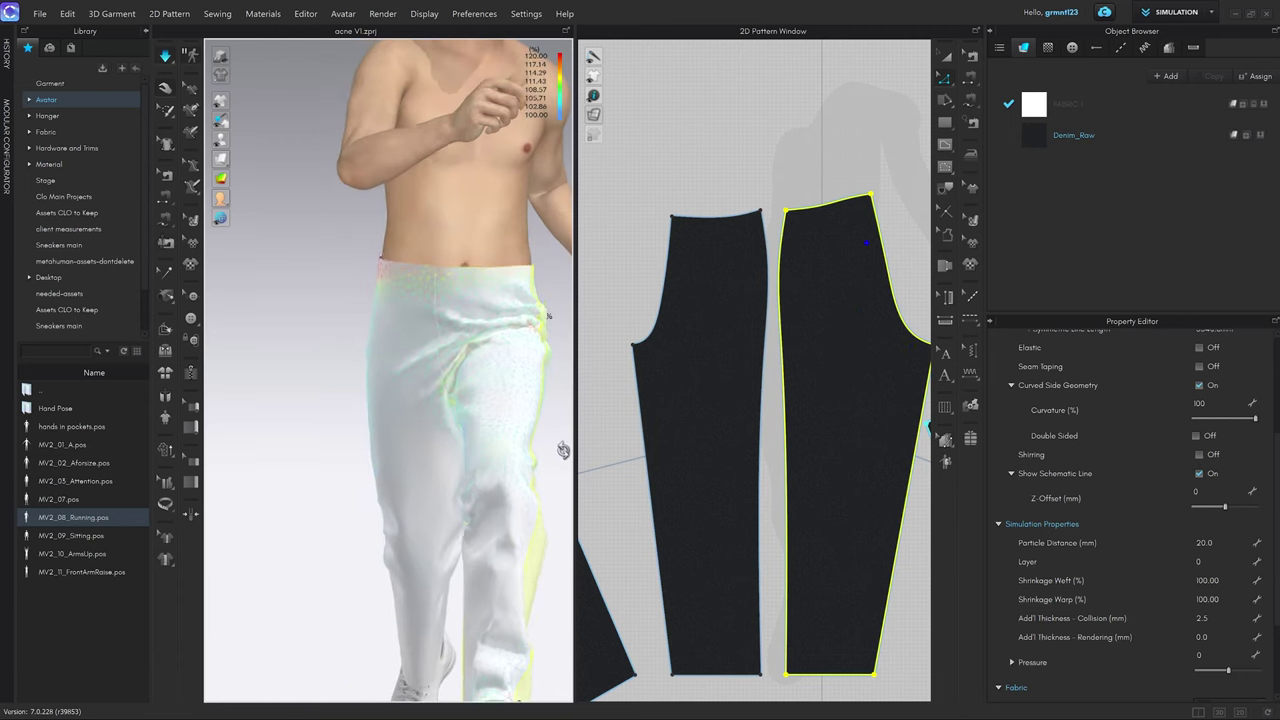
{"action": "scroll", "coordinate": [472, 405], "scroll_direction": "down", "scroll_amount": 2}
{"action": "middle_click_drag", "start_coordinate": [472, 405], "coordinate": [460, 351]}
{"action": "right_click_drag", "start_coordinate": [460, 351], "coordinate": [517, 346]}
{"action": "middle_click_drag", "start_coordinate": [517, 346], "coordinate": [505, 330]}
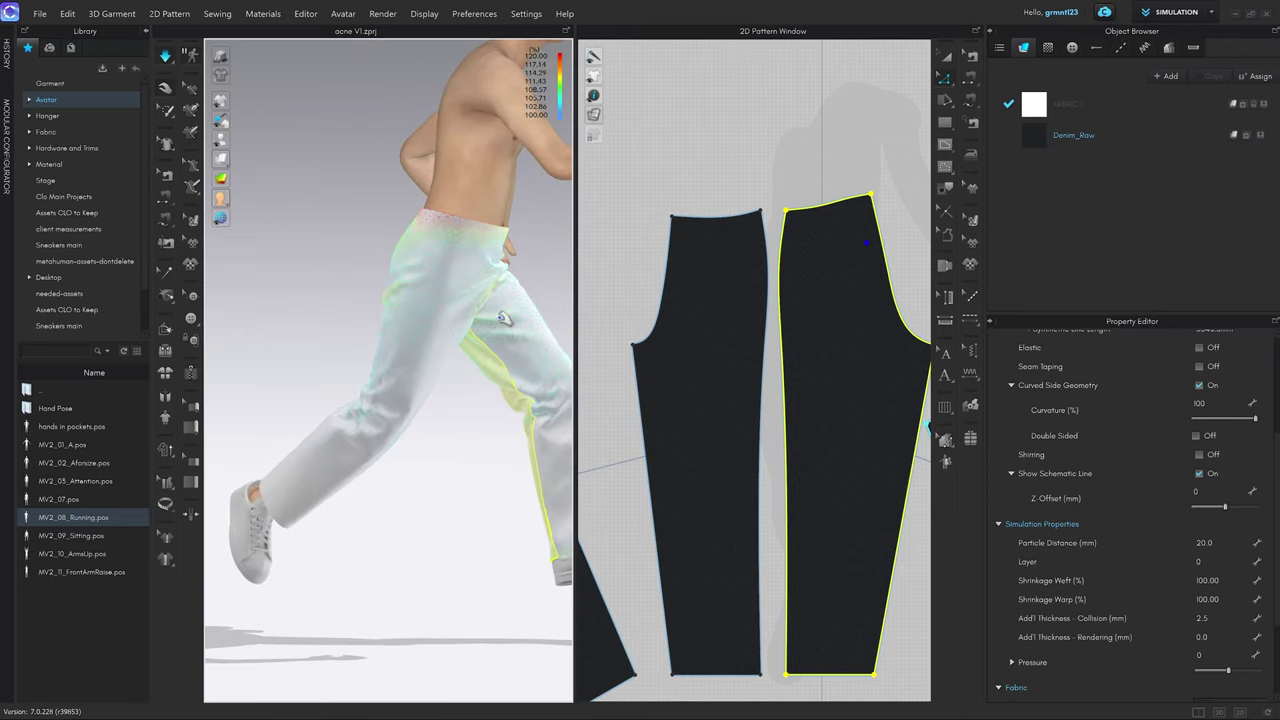
{"action": "left_click", "coordinate": [451, 243]}
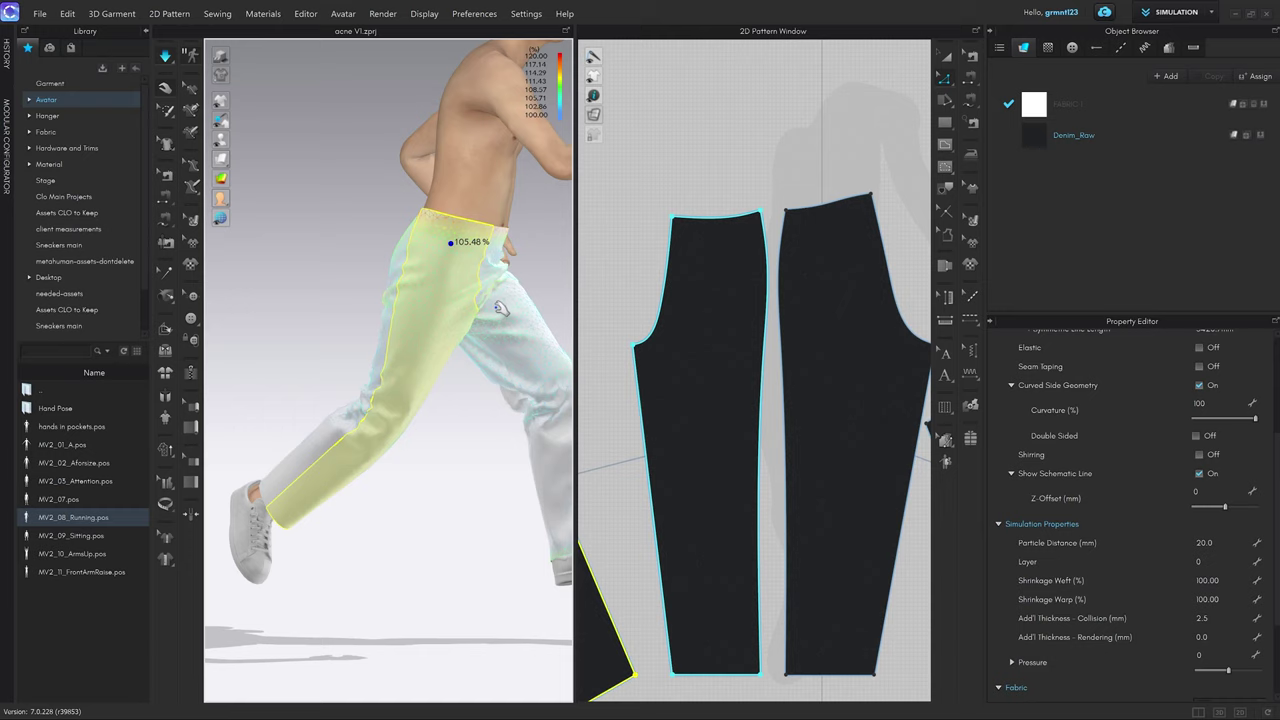
{"action": "scroll", "coordinate": [431, 462], "scroll_direction": "down", "scroll_amount": 3}
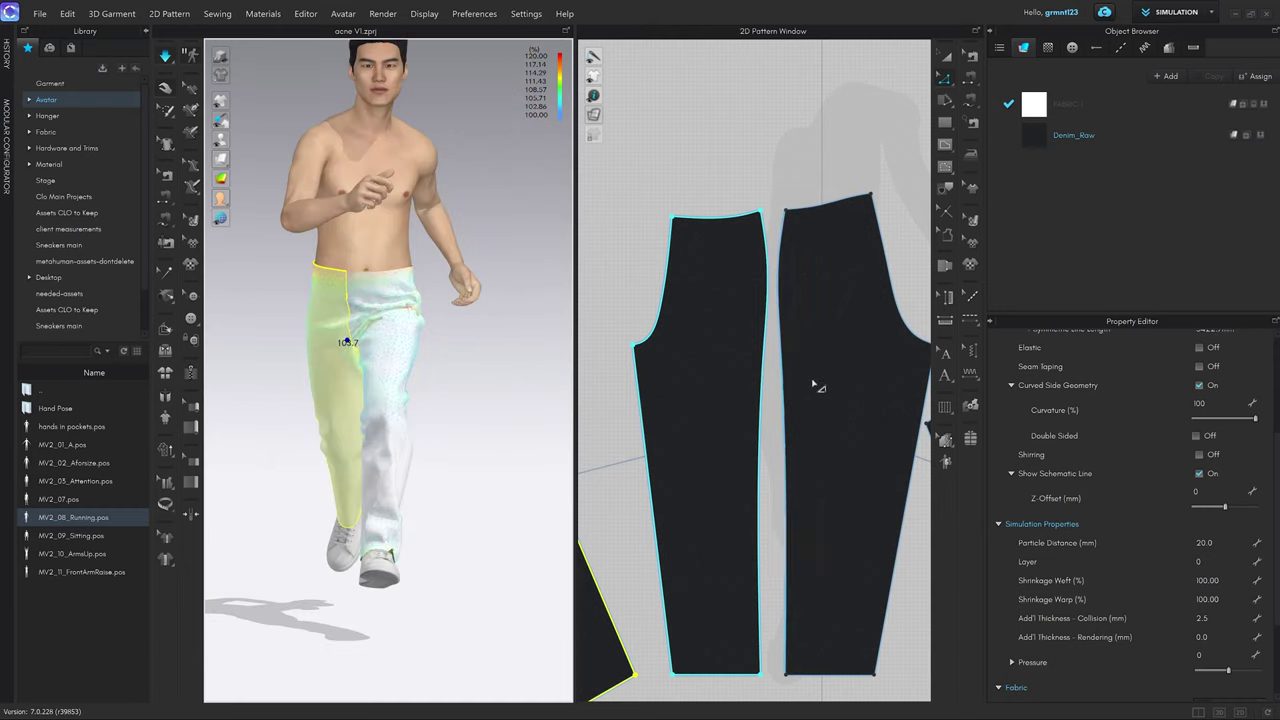
Straighten the tilted front leg piece upright along its grain direction.
{"action": "scroll", "coordinate": [817, 386], "scroll_direction": "down", "scroll_amount": 3}
{"action": "scroll", "coordinate": [829, 396], "scroll_direction": "down", "scroll_amount": 2}
{"action": "key", "text": "a"}
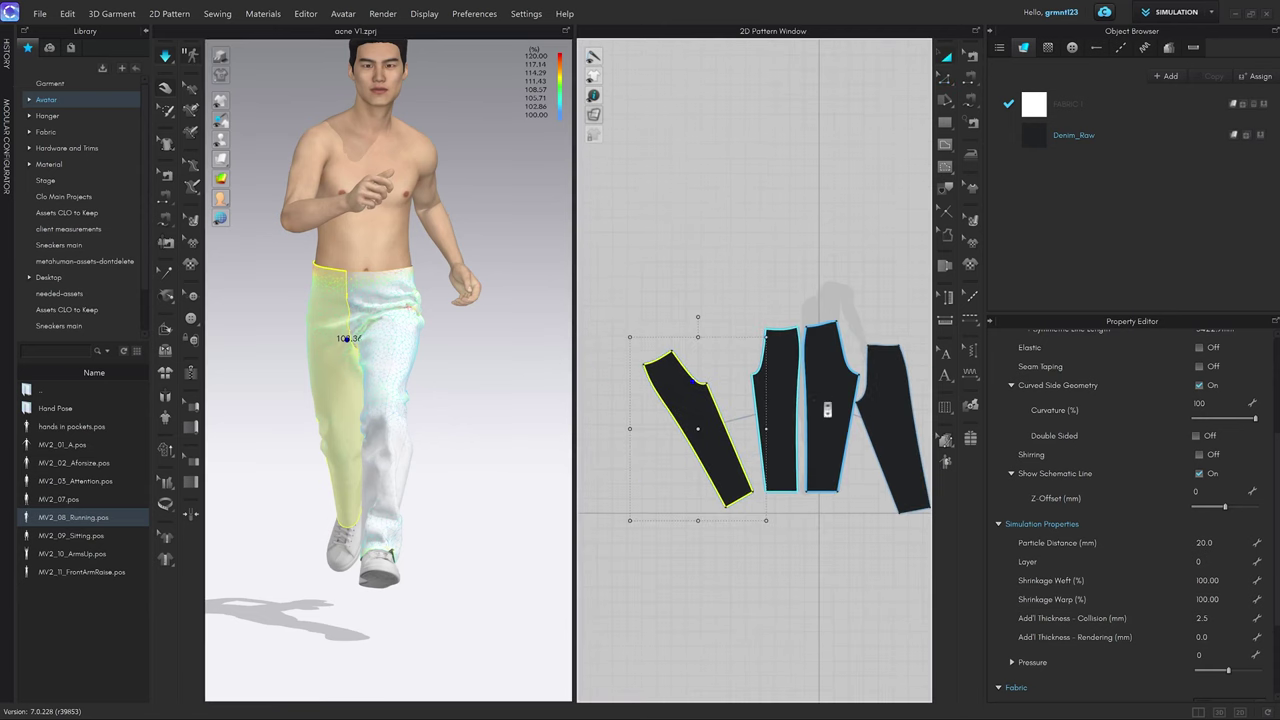
{"action": "middle_click_drag", "start_coordinate": [829, 408], "coordinate": [752, 378]}
{"action": "left_click", "coordinate": [810, 388]}
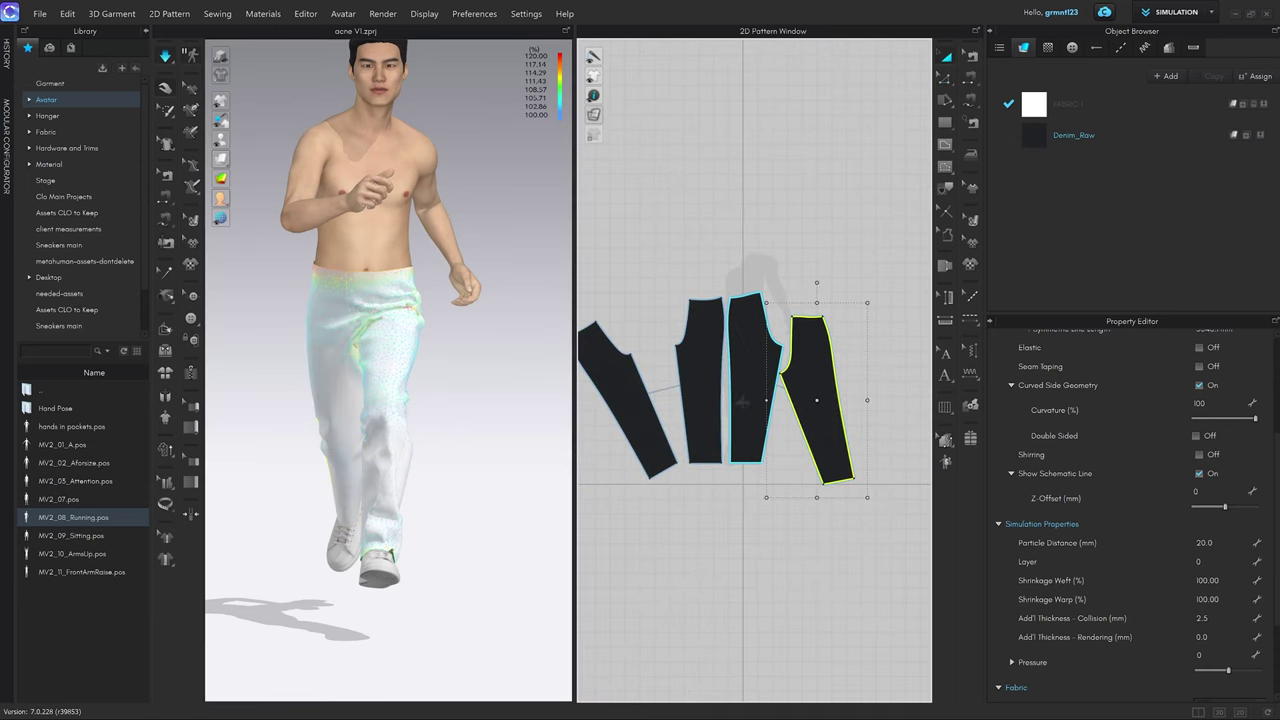
{"action": "scroll", "coordinate": [742, 403], "scroll_direction": "up", "scroll_amount": 5}
{"action": "scroll", "coordinate": [749, 343], "scroll_direction": "down", "scroll_amount": 3}
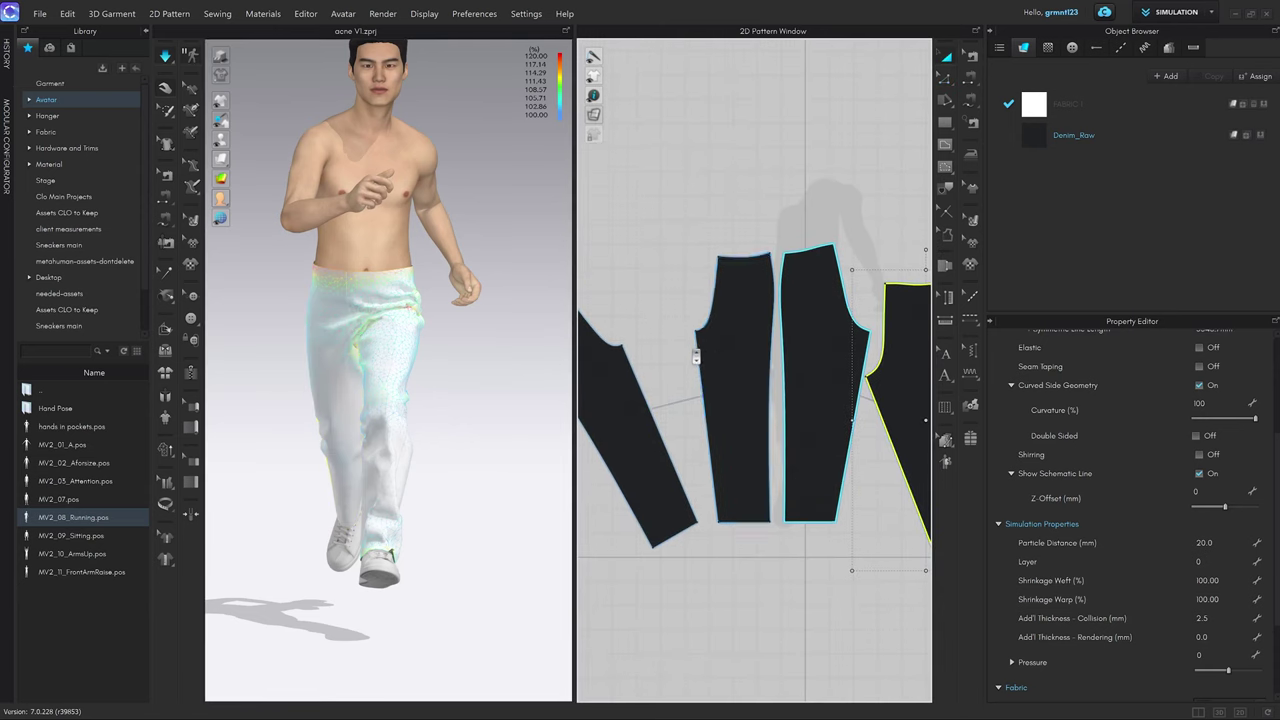
{"action": "scroll", "coordinate": [695, 357], "scroll_direction": "down", "scroll_amount": 3}
{"action": "left_click", "coordinate": [655, 375]}
{"action": "scroll", "coordinate": [1235, 641], "scroll_direction": "down", "scroll_amount": 3}
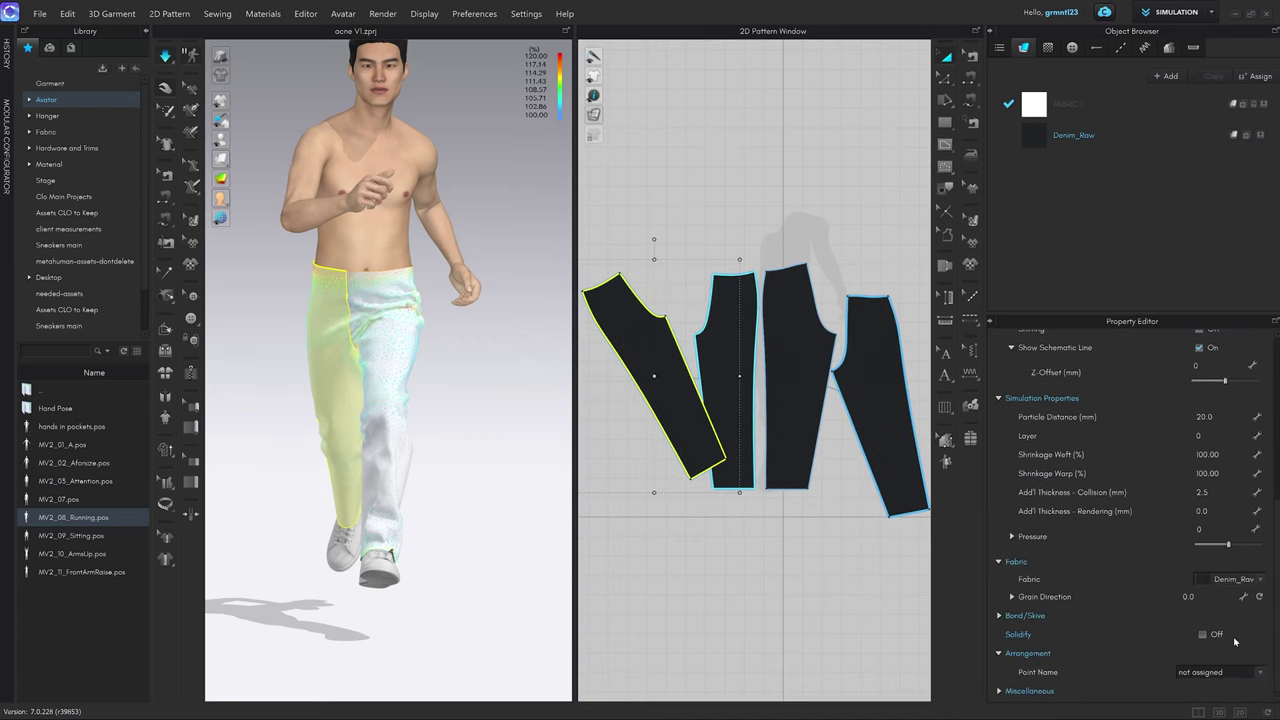
{"action": "left_click", "coordinate": [1260, 598]}
Rotate the mirrored front pieces until their centre-front edges are vertical, and align them at the waist to check the waistline curve.
{"action": "left_click", "coordinate": [711, 366]}
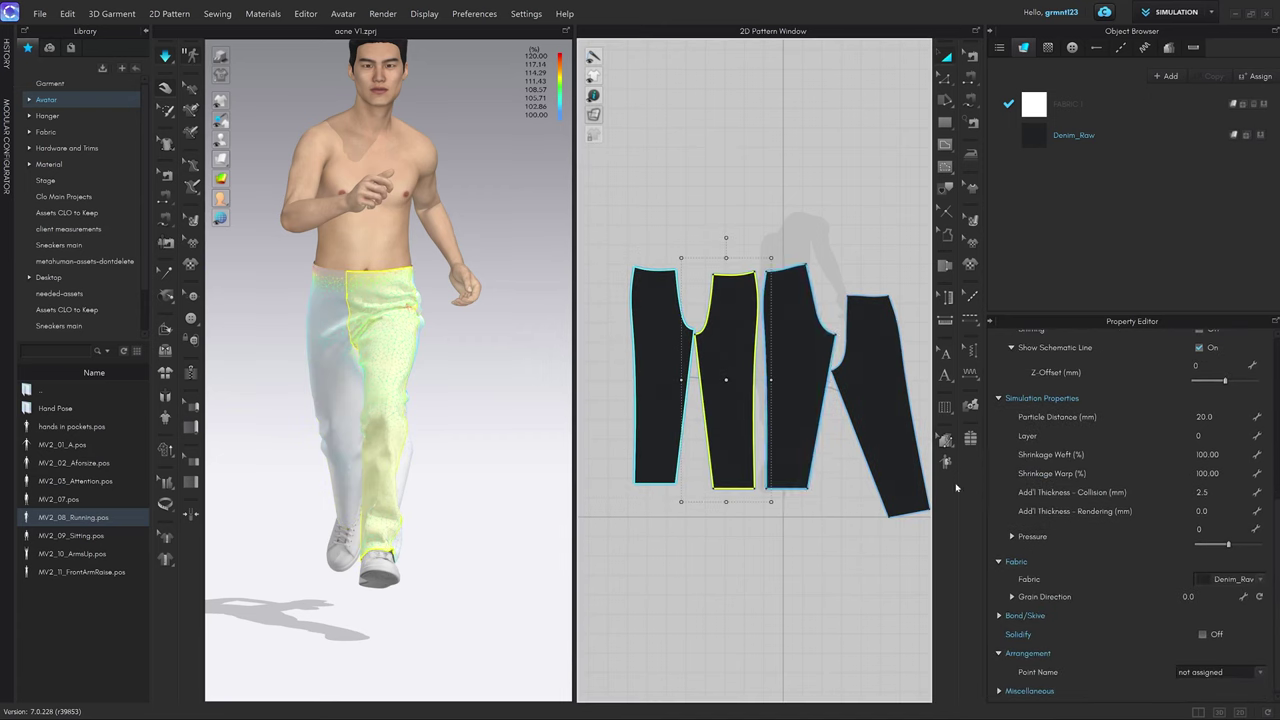
{"action": "scroll", "coordinate": [723, 281], "scroll_direction": "up", "scroll_amount": 4}
{"action": "scroll", "coordinate": [801, 296], "scroll_direction": "down", "scroll_amount": 2}
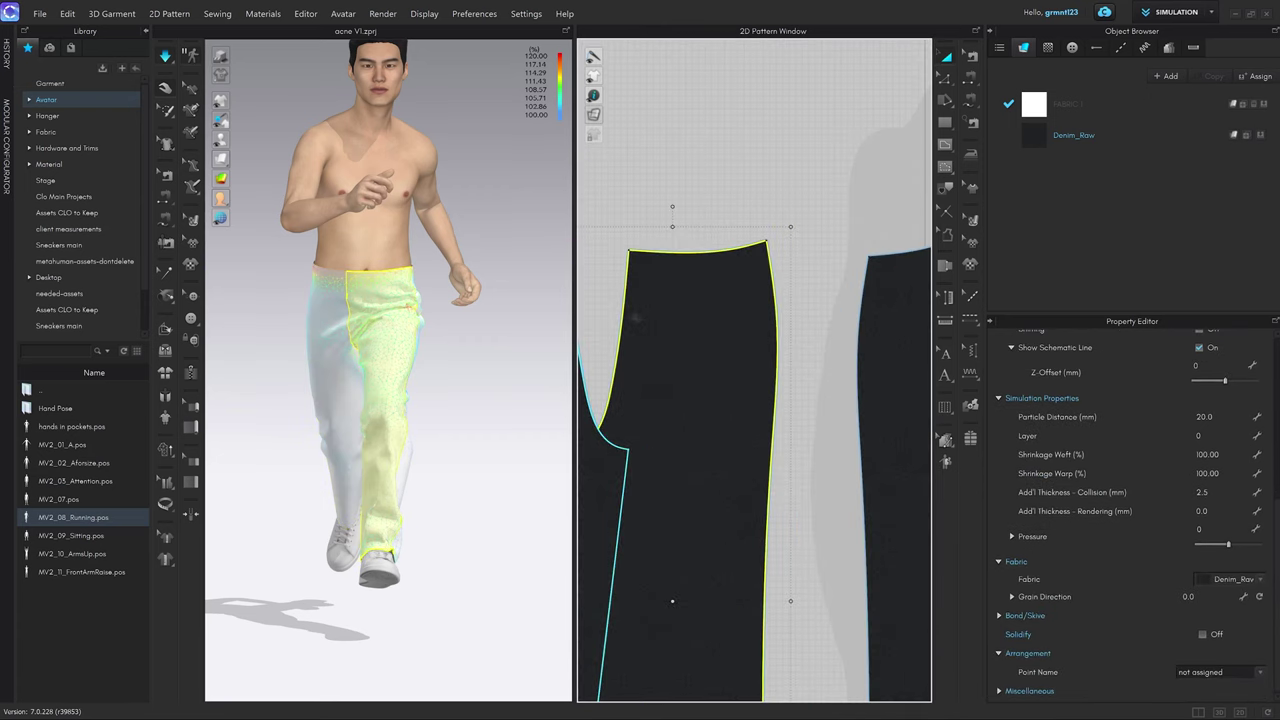
{"action": "left_click_drag", "start_coordinate": [801, 296], "coordinate": [756, 297]}
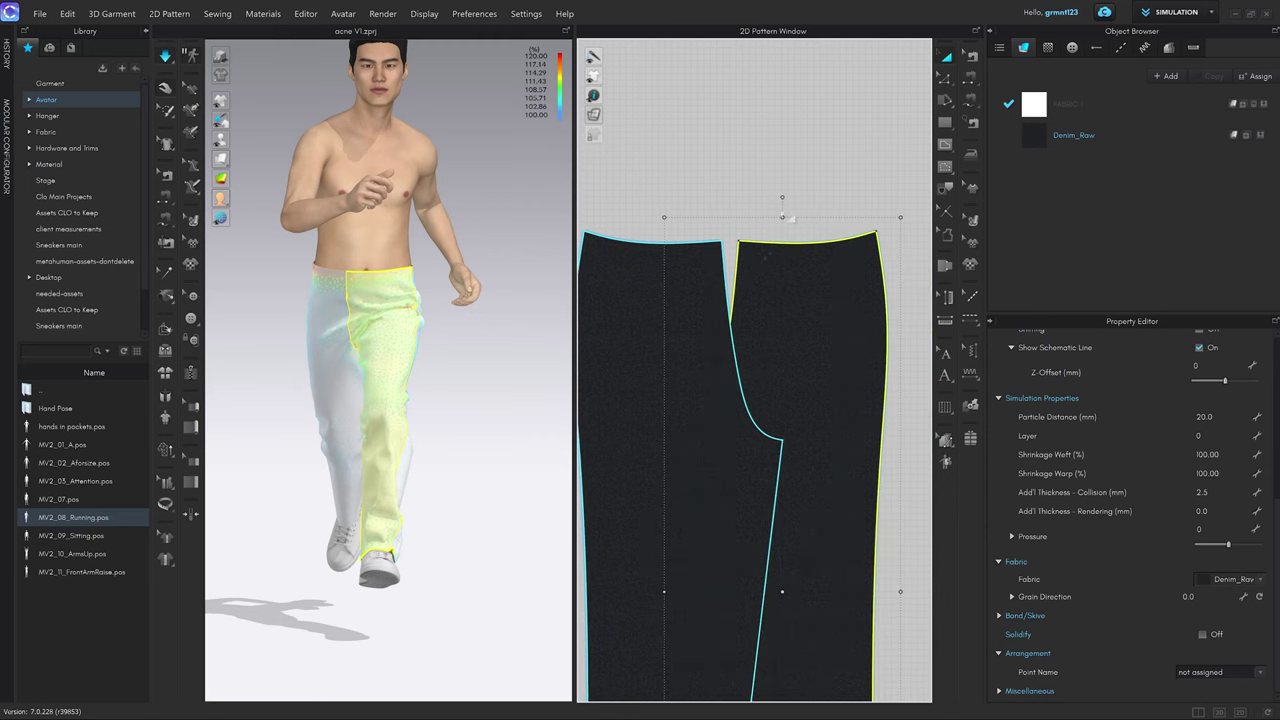
{"action": "left_click_drag", "start_coordinate": [781, 197], "coordinate": [757, 203]}
{"action": "left_click_drag", "start_coordinate": [778, 303], "coordinate": [816, 299]}
{"action": "left_click_drag", "start_coordinate": [822, 192], "coordinate": [812, 192]}
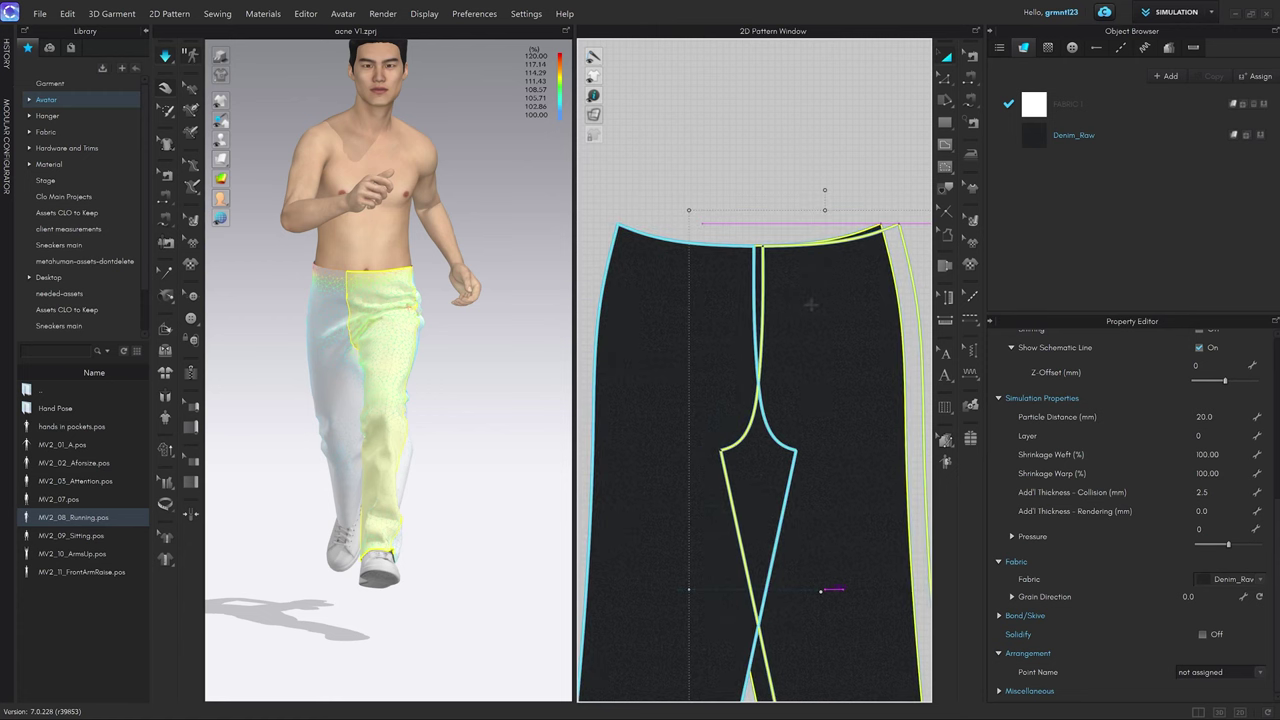
{"action": "scroll", "coordinate": [797, 300], "scroll_direction": "up", "scroll_amount": 5}
{"action": "scroll", "coordinate": [792, 293], "scroll_direction": "down", "scroll_amount": 2}
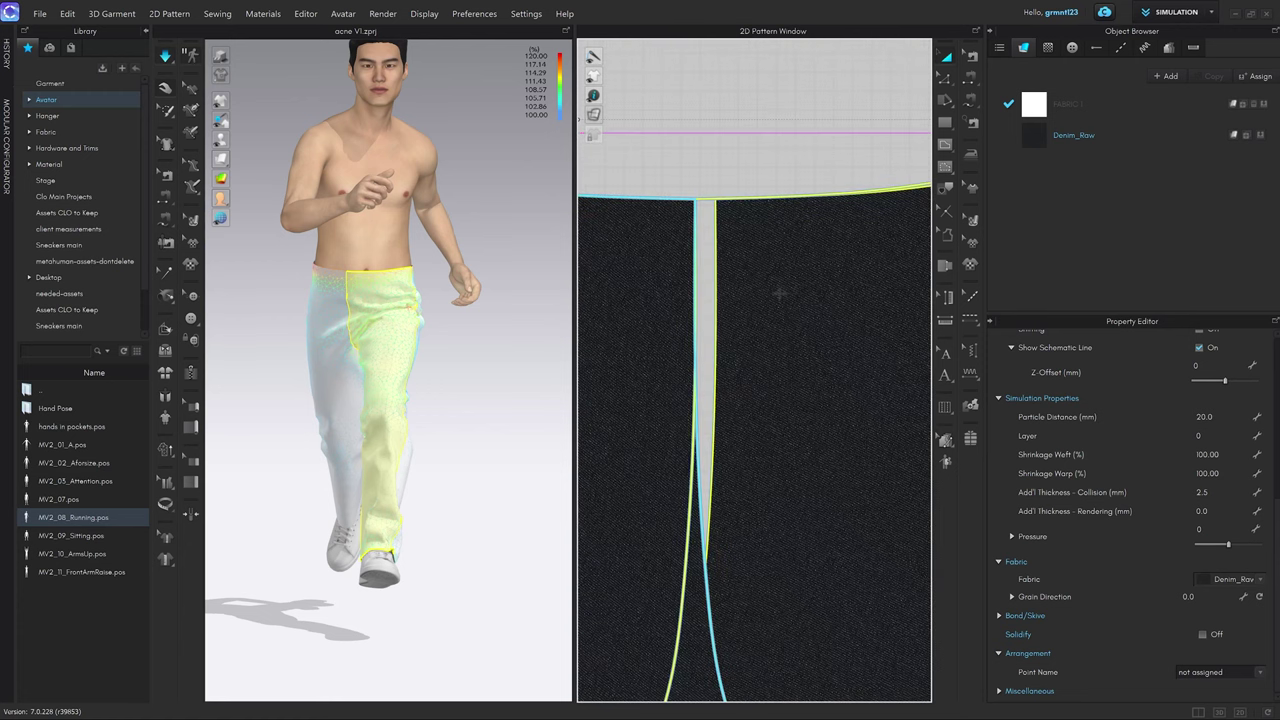
{"action": "scroll", "coordinate": [781, 293], "scroll_direction": "down", "scroll_amount": 3}
{"action": "scroll", "coordinate": [781, 293], "scroll_direction": "down", "scroll_amount": 4}
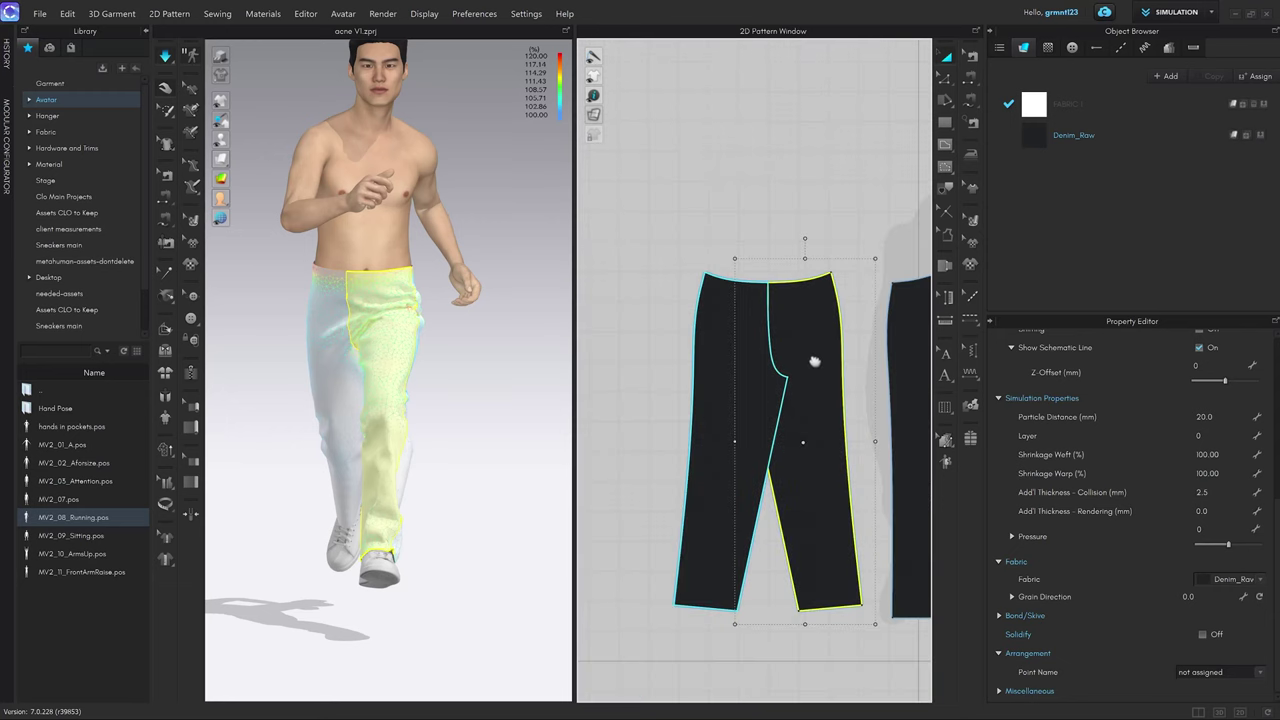
Separate the two front pieces again, leaving a gap between them.
{"action": "middle_click_drag", "start_coordinate": [815, 361], "coordinate": [775, 323]}
{"action": "left_click_drag", "start_coordinate": [720, 337], "coordinate": [650, 334]}
{"action": "scroll", "coordinate": [780, 345], "scroll_direction": "down", "scroll_amount": 2}
{"action": "middle_click_drag", "start_coordinate": [786, 345], "coordinate": [714, 344]}
Straighten the tilted back piece along its grain, and rotate and align both back pieces at centre back to check the waistline.
{"action": "left_click", "coordinate": [840, 345]}
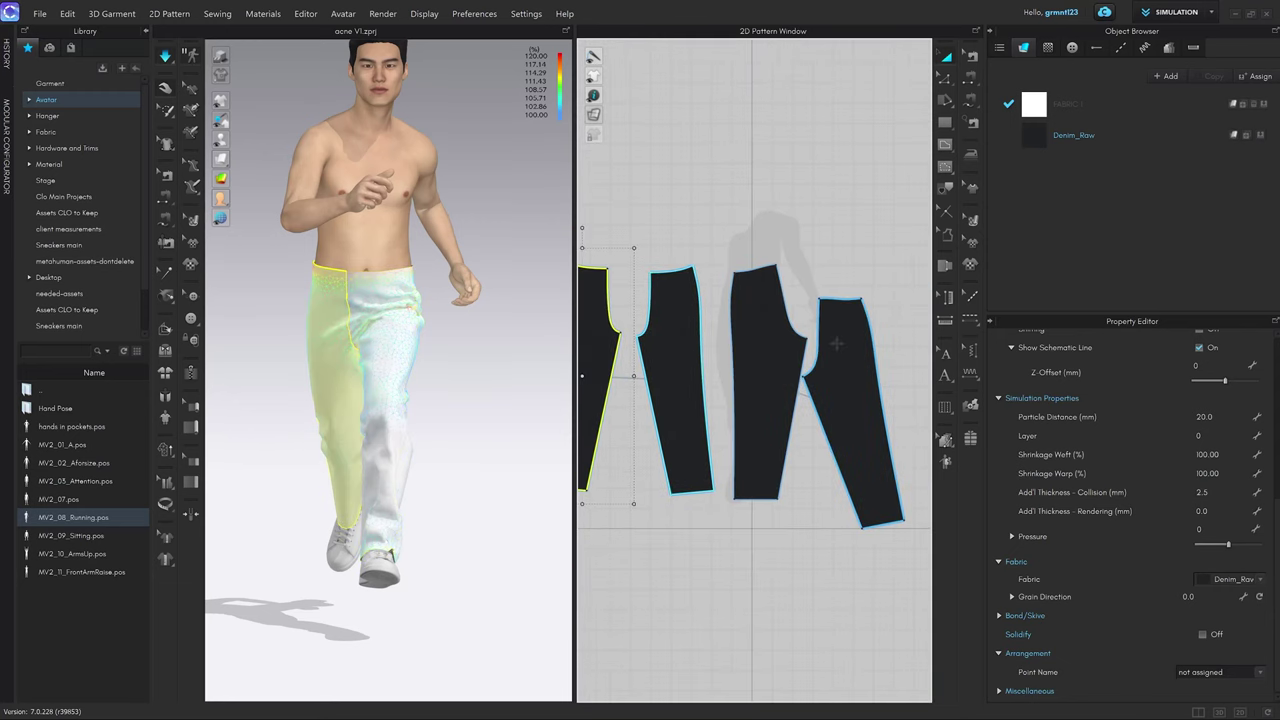
{"action": "left_click", "coordinate": [1261, 597]}
{"action": "scroll", "coordinate": [869, 326], "scroll_direction": "up", "scroll_amount": 4}
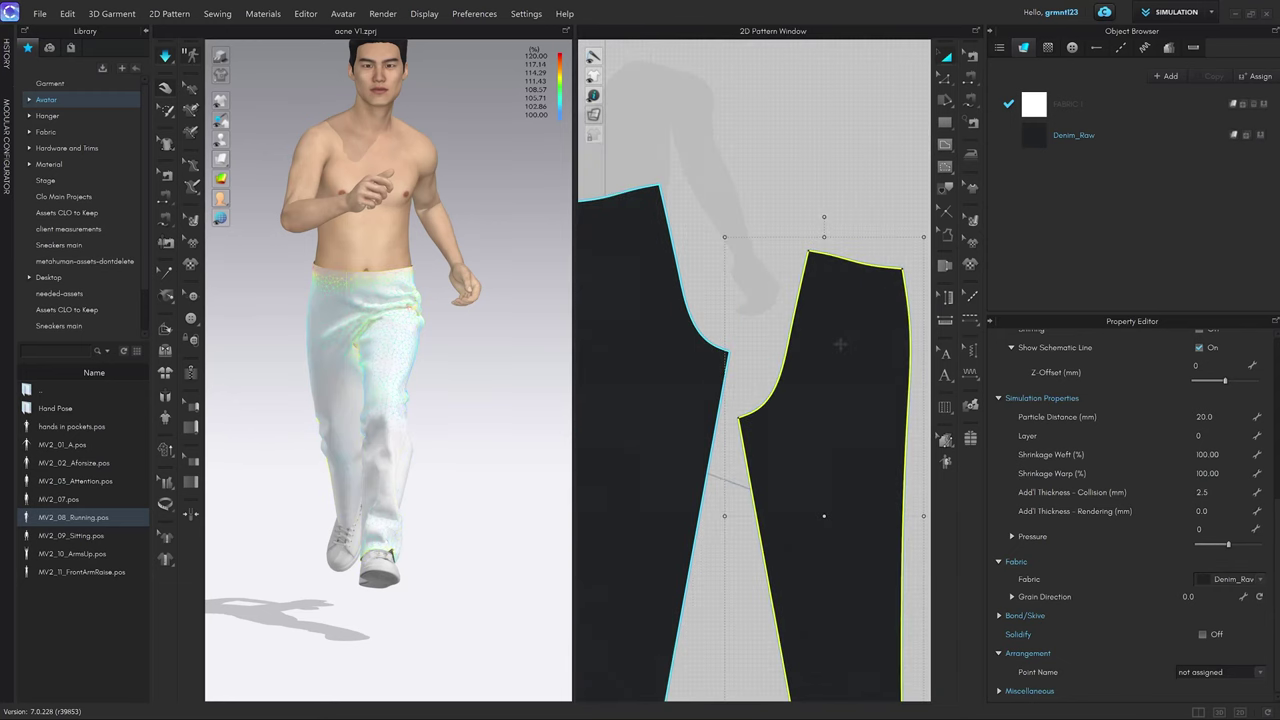
{"action": "left_click_drag", "start_coordinate": [844, 341], "coordinate": [730, 270]}
{"action": "right_click_drag", "start_coordinate": [707, 206], "coordinate": [802, 193]}
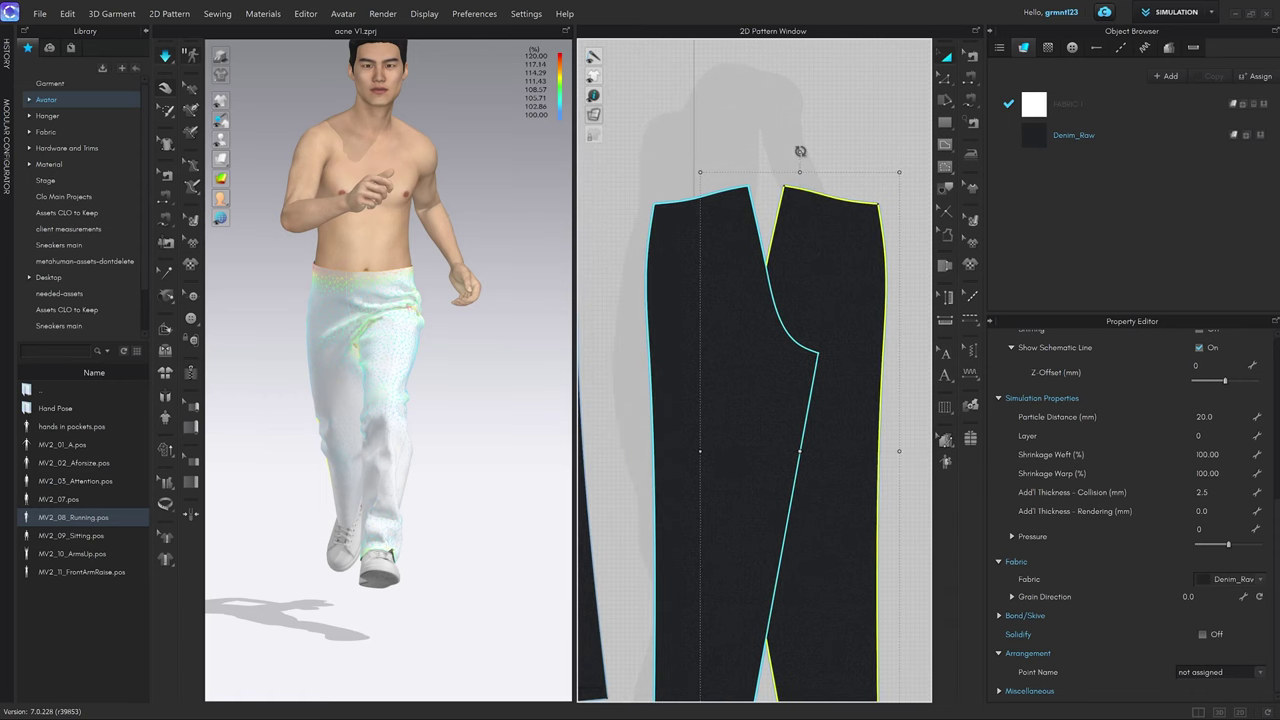
{"action": "left_click_drag", "start_coordinate": [800, 151], "coordinate": [736, 153]}
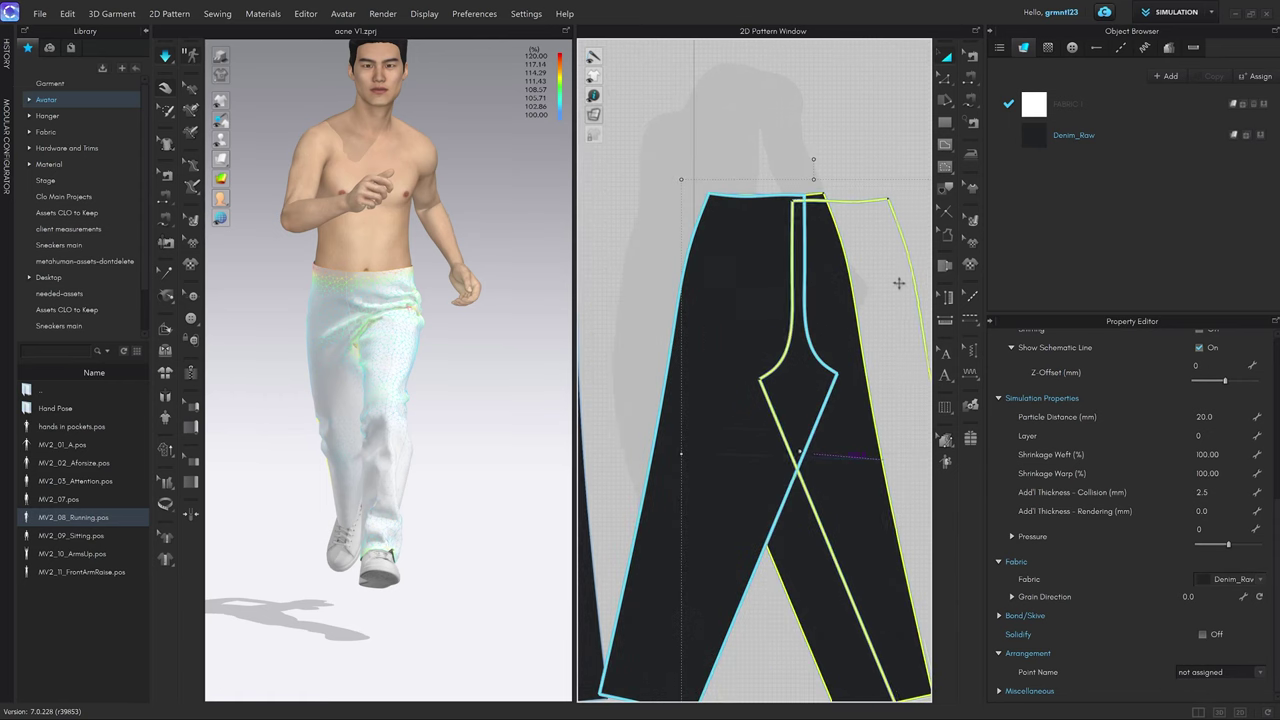
{"action": "left_click_drag", "start_coordinate": [899, 283], "coordinate": [902, 279]}
{"action": "scroll", "coordinate": [852, 272], "scroll_direction": "down", "scroll_amount": 5}
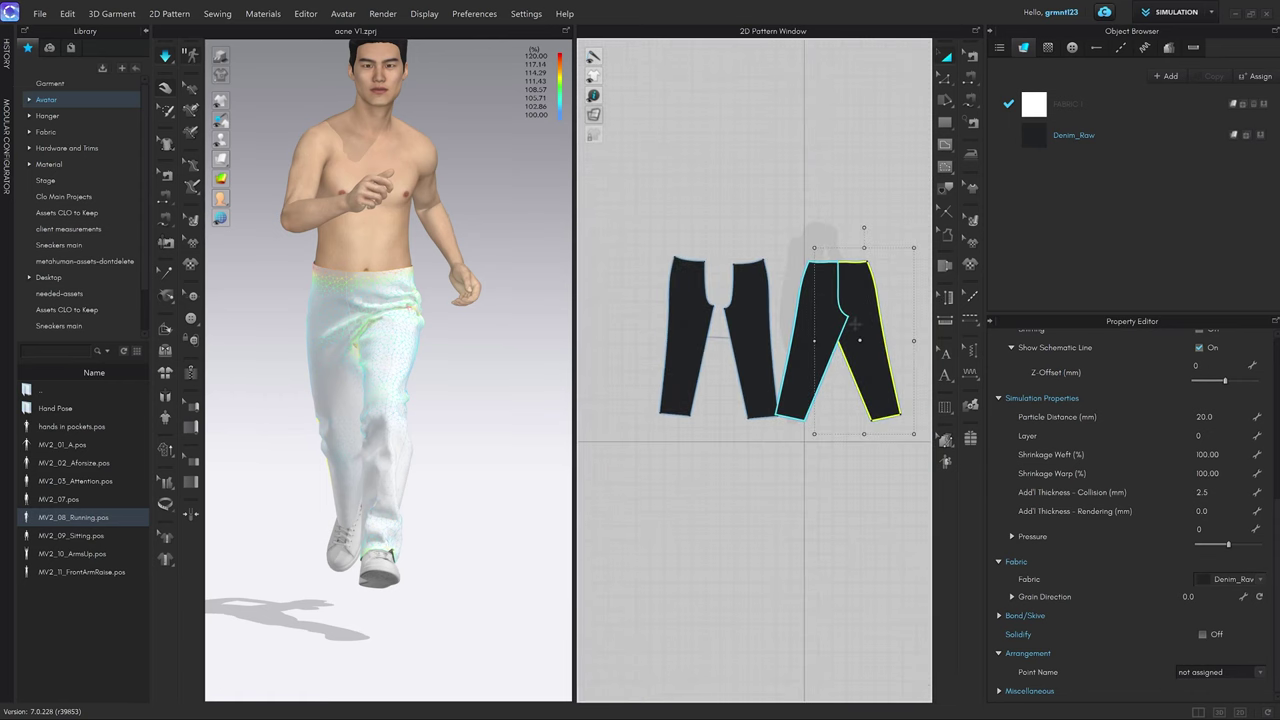
Spread the front pieces apart and place a back piece between them with its crotch point touching the matching front piece's.
{"action": "middle_click_drag", "start_coordinate": [853, 291], "coordinate": [876, 284]}
{"action": "left_click_drag", "start_coordinate": [708, 313], "coordinate": [620, 314]}
{"action": "left_click_drag", "start_coordinate": [768, 308], "coordinate": [727, 307]}
{"action": "left_click_drag", "start_coordinate": [846, 318], "coordinate": [684, 315]}
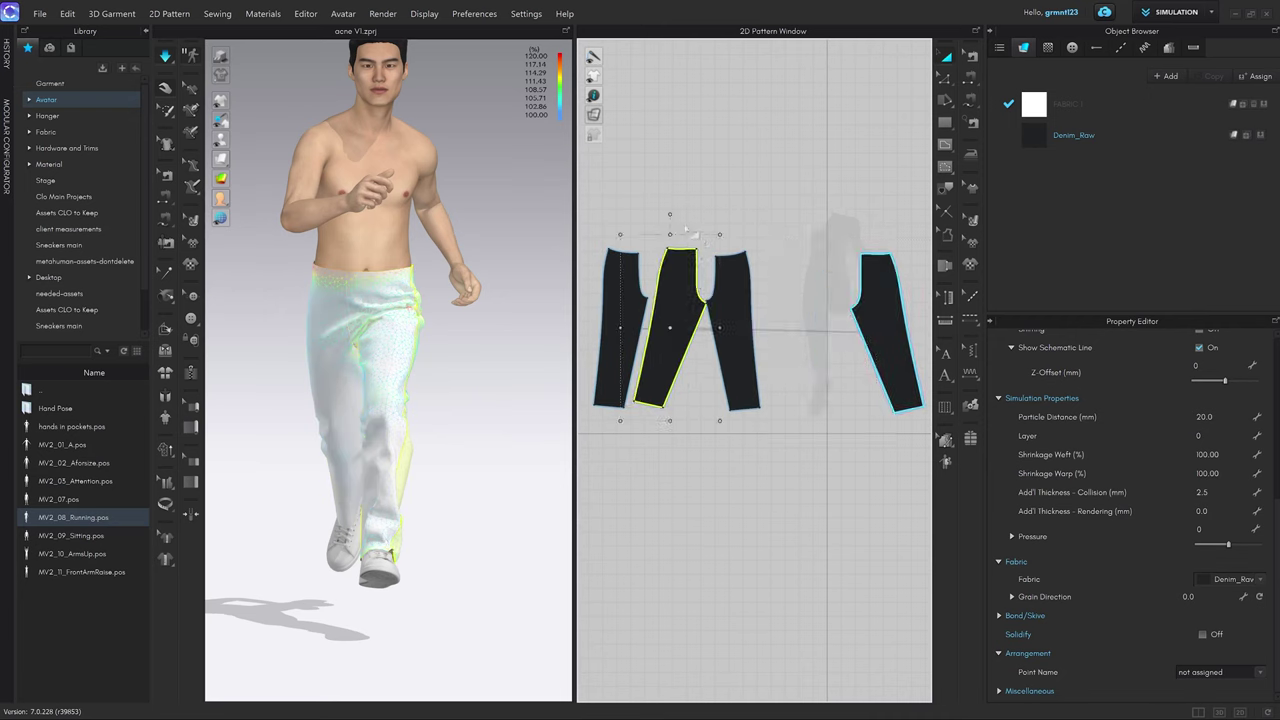
Snap the back piece's inseam against the front piece's inseam so the two crotch curves meet.
{"action": "key", "text": "z"}
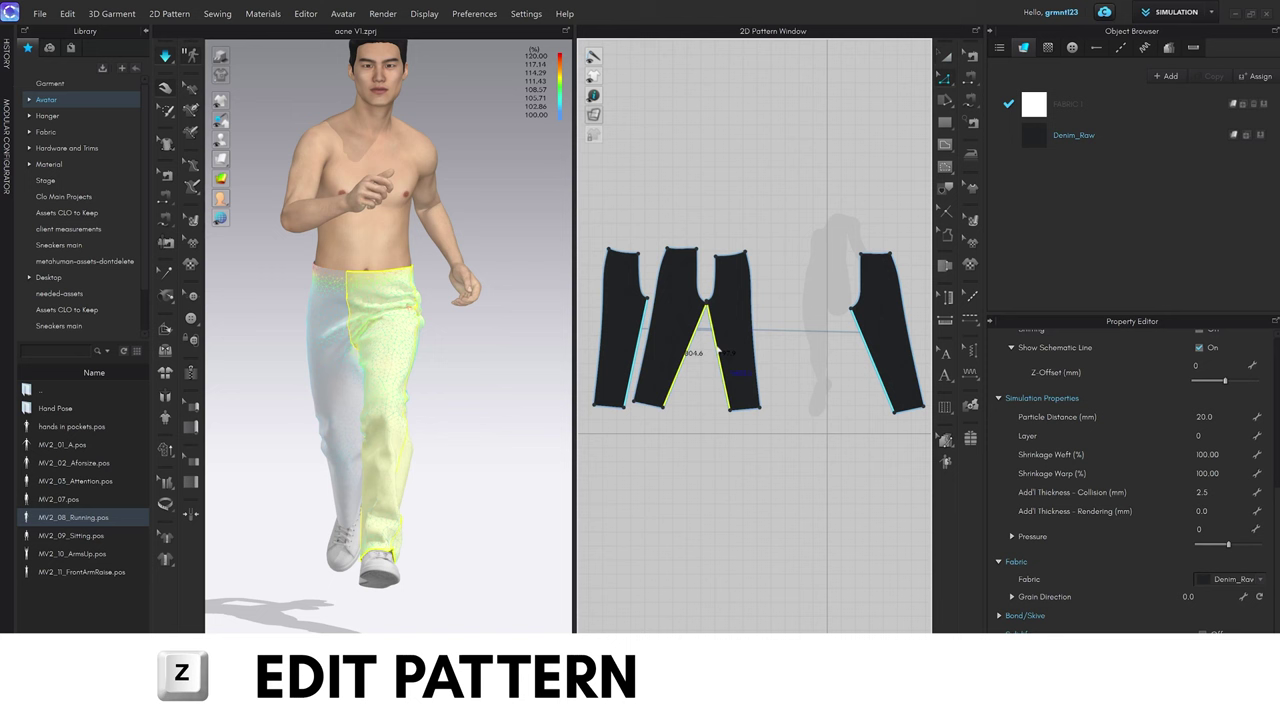
{"action": "right_click", "coordinate": [716, 345]}
{"action": "mouse_move", "coordinate": [766, 563]}
{"action": "left_click", "coordinate": [918, 564]}
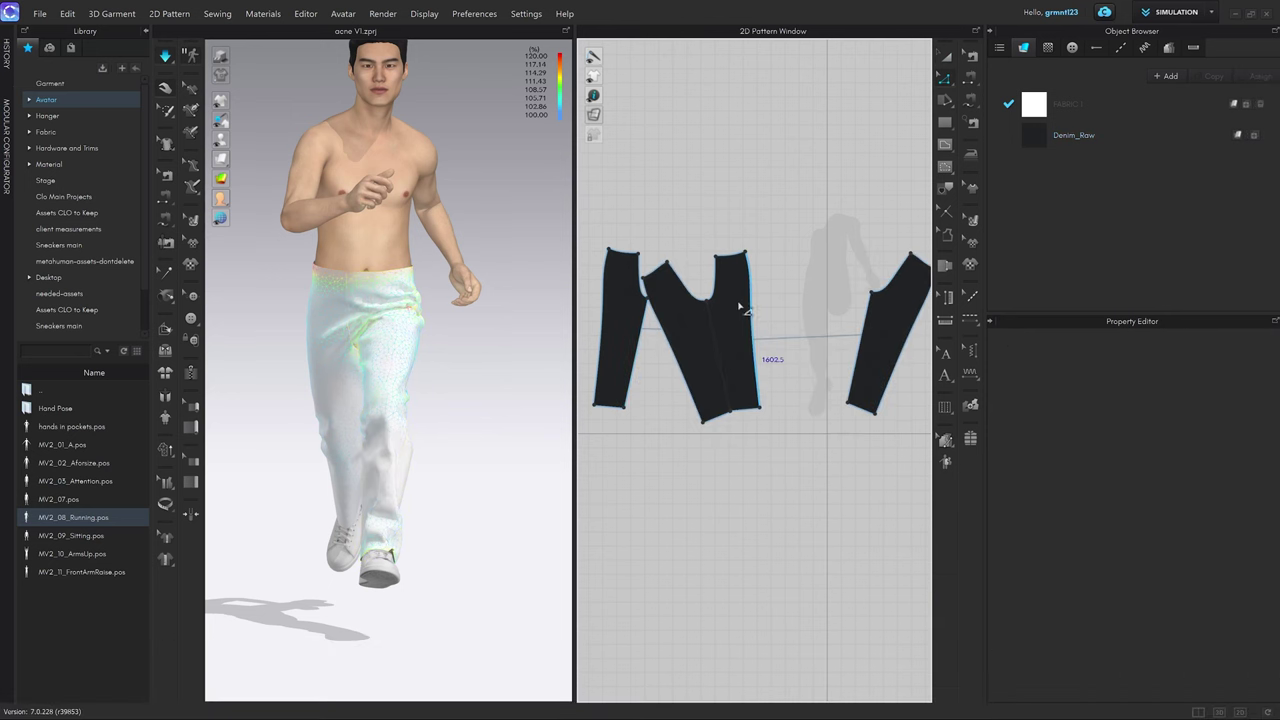
Shift the back crotch curve's point nearest the inseam so the curve flows smoothly into the front crotch curve.
{"action": "scroll", "coordinate": [728, 304], "scroll_direction": "up", "scroll_amount": 8}
{"action": "scroll", "coordinate": [720, 305], "scroll_direction": "up", "scroll_amount": 4}
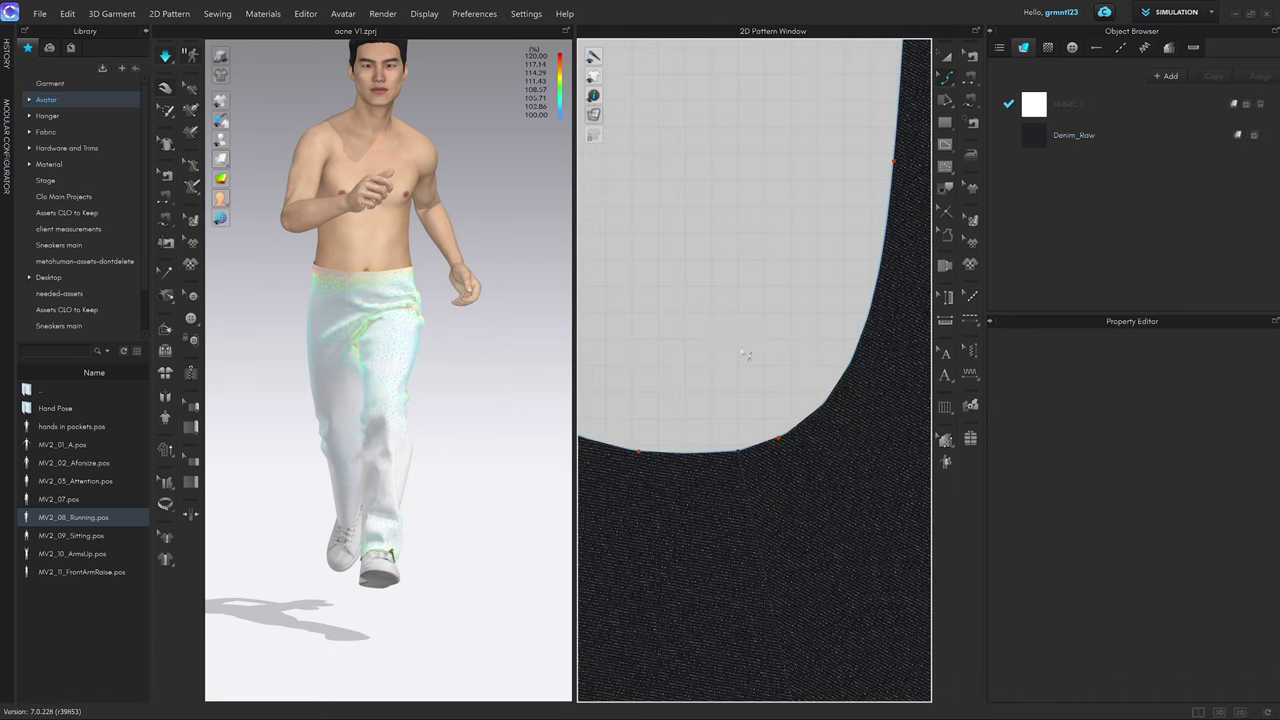
{"action": "scroll", "coordinate": [791, 331], "scroll_direction": "down", "scroll_amount": 5}
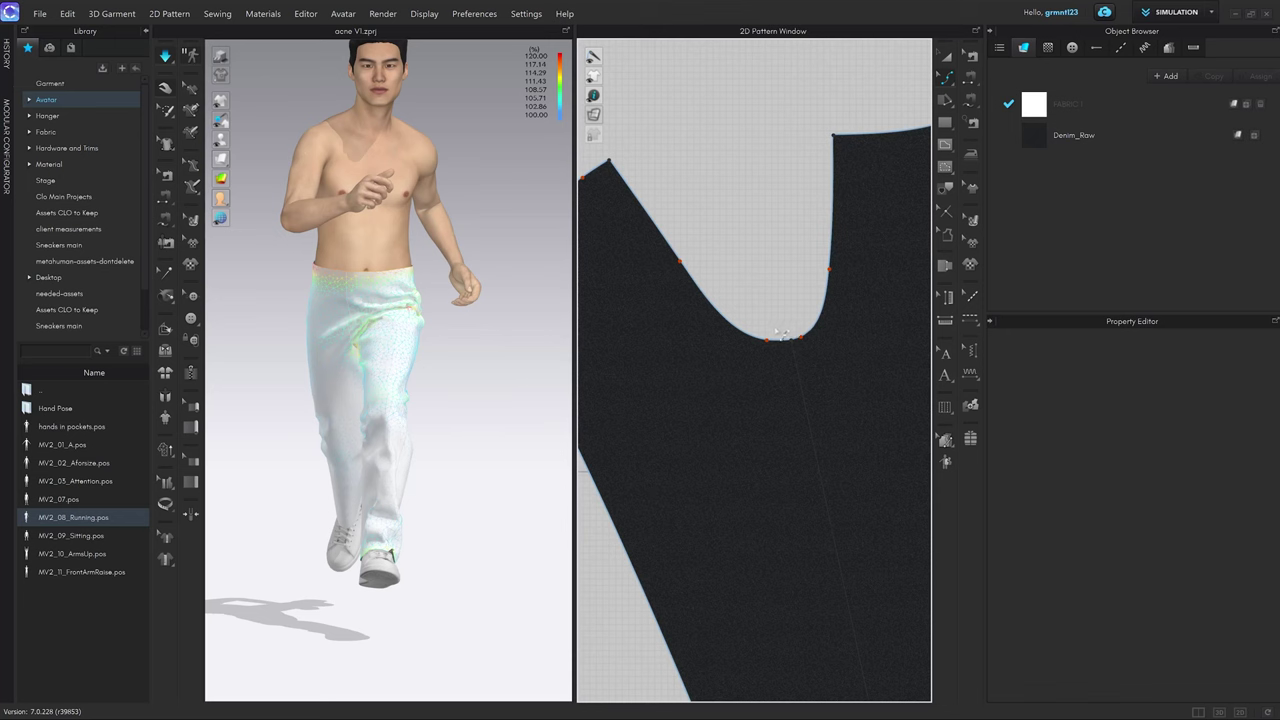
{"action": "scroll", "coordinate": [782, 335], "scroll_direction": "up", "scroll_amount": 5}
{"action": "left_click", "coordinate": [740, 376]}
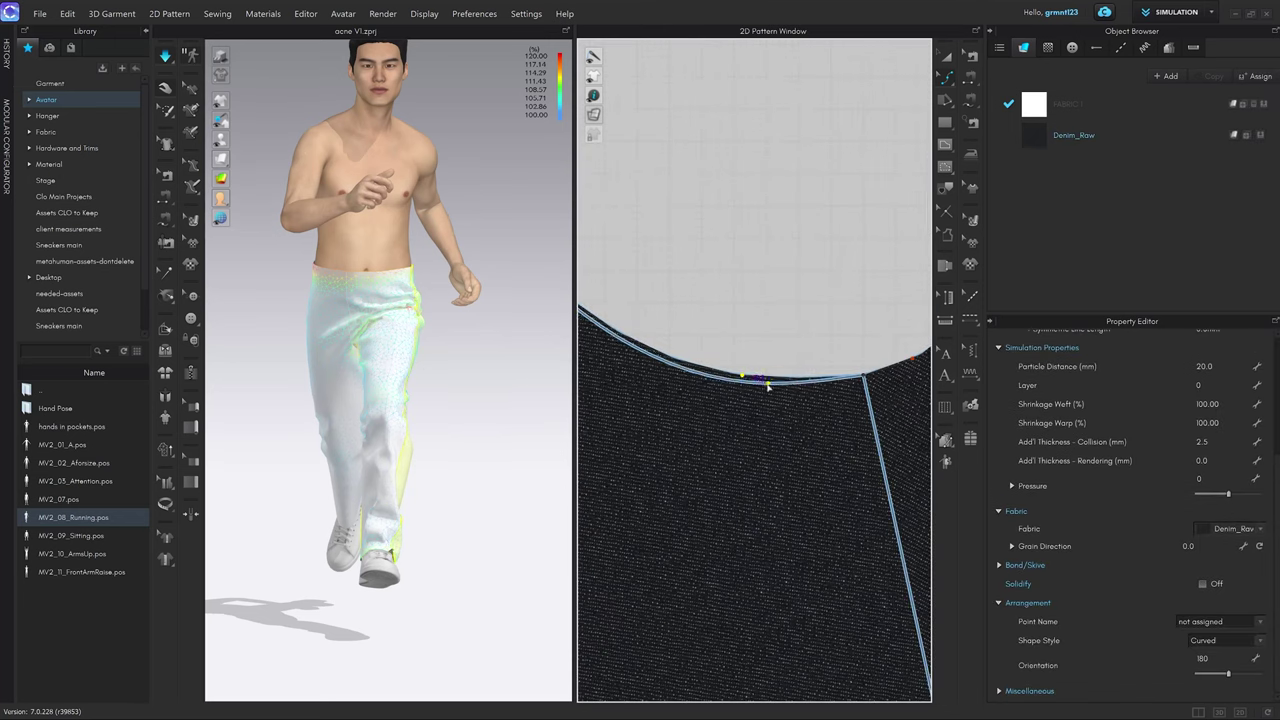
{"action": "scroll", "coordinate": [768, 386], "scroll_direction": "down", "scroll_amount": 4}
{"action": "scroll", "coordinate": [771, 390], "scroll_direction": "up", "scroll_amount": 4}
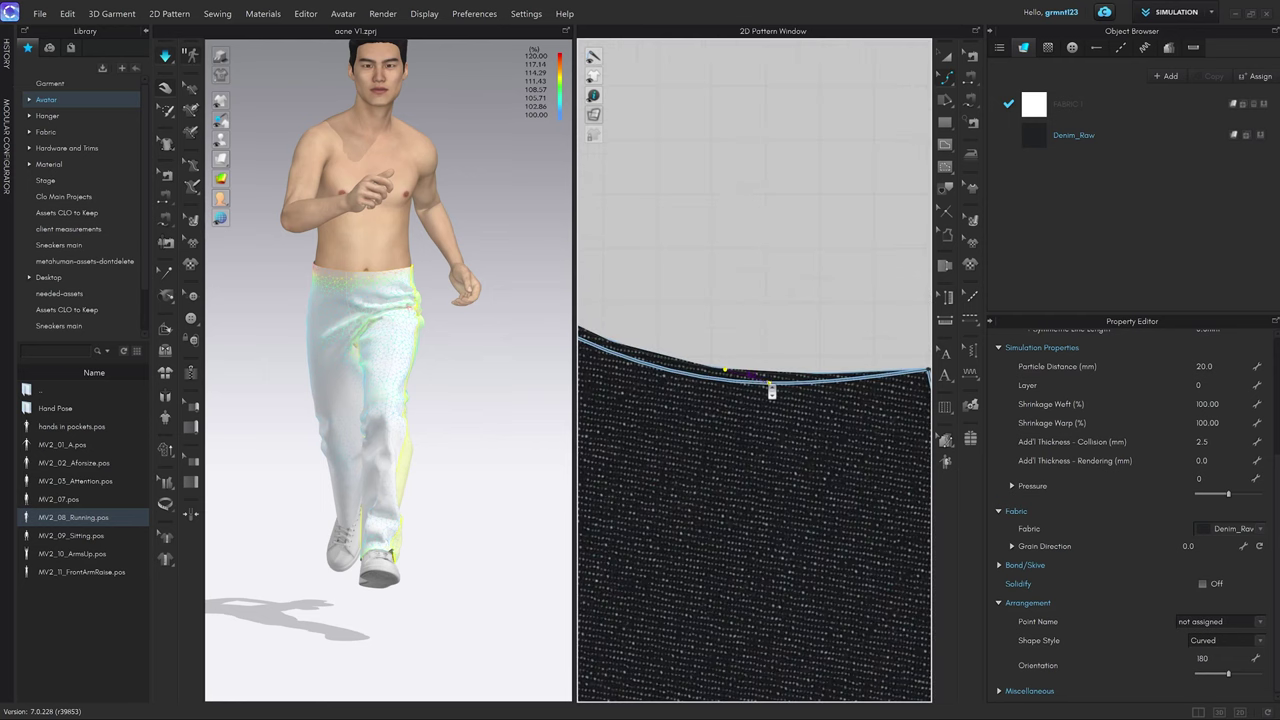
{"action": "left_click_drag", "start_coordinate": [770, 384], "coordinate": [770, 381]}
{"action": "scroll", "coordinate": [746, 399], "scroll_direction": "down", "scroll_amount": 1}
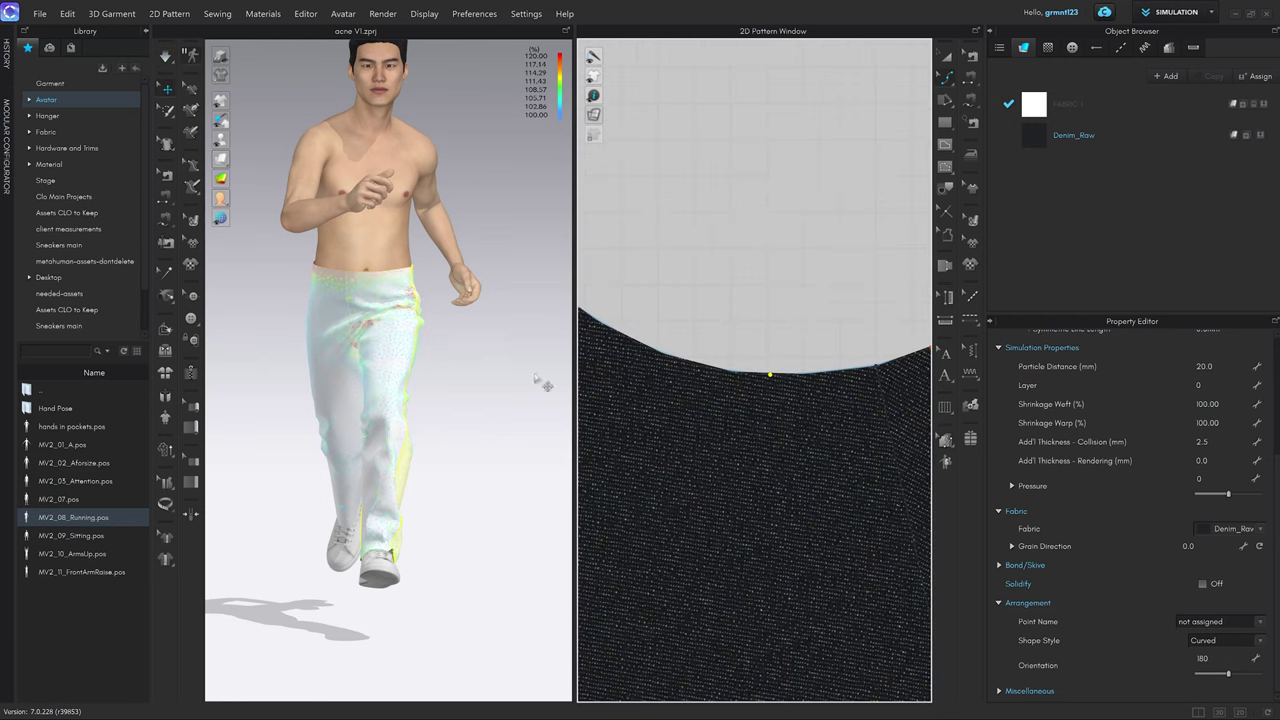
Simulate the garment with the smoothed crotch curve and check the drape from the side and front.
{"action": "key", "text": "4"}
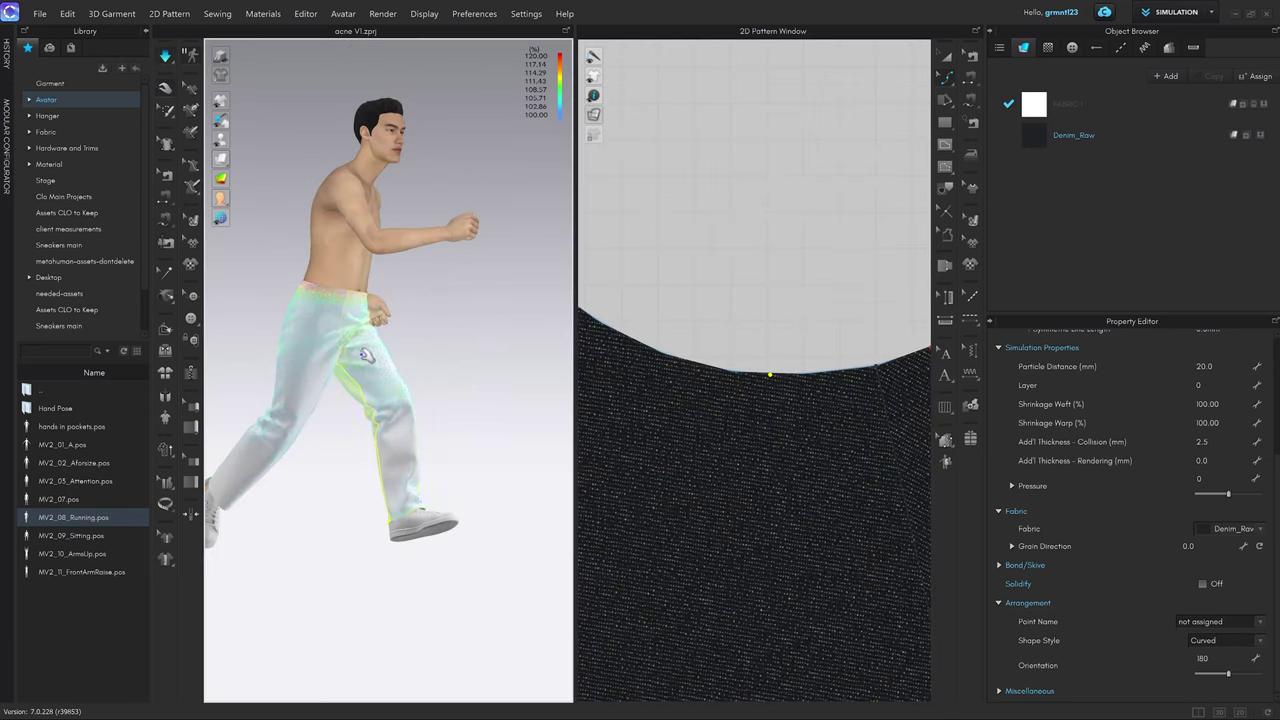
{"action": "left_click", "coordinate": [365, 348]}
{"action": "right_click_drag", "start_coordinate": [366, 352], "coordinate": [640, 388]}
{"action": "left_click", "coordinate": [477, 446]}
{"action": "scroll", "coordinate": [477, 446], "scroll_direction": "down", "scroll_amount": 2}
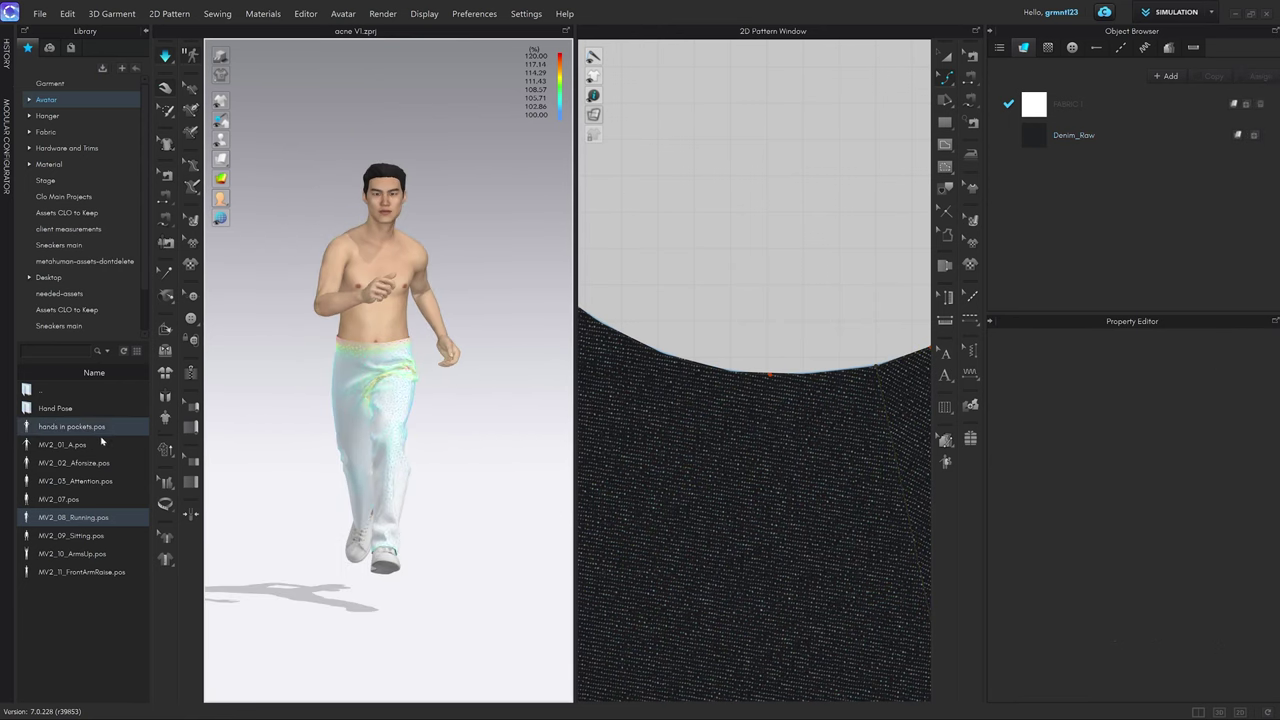
Return the avatar to the MV2_01_A standing pose with Pose Only (Maintain Avatar Size) and settle the trousers on it.
{"action": "double_click", "coordinate": [84, 481]}
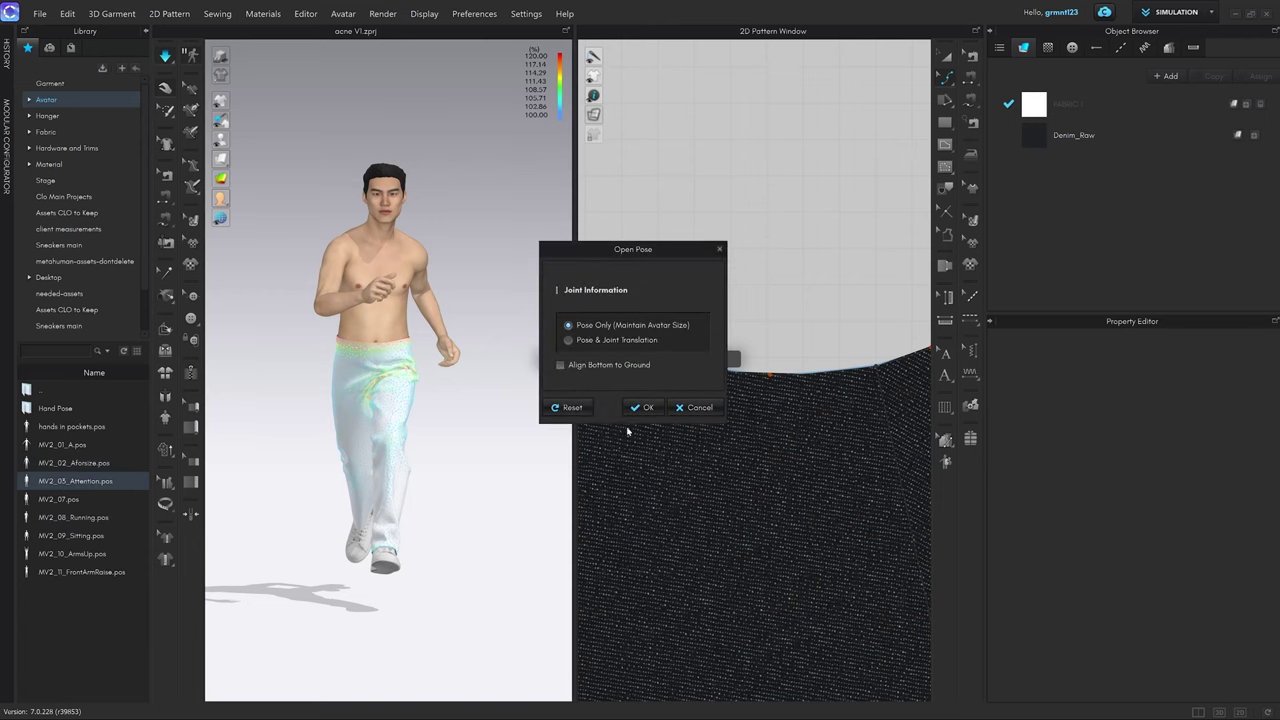
{"action": "left_click", "coordinate": [641, 407]}
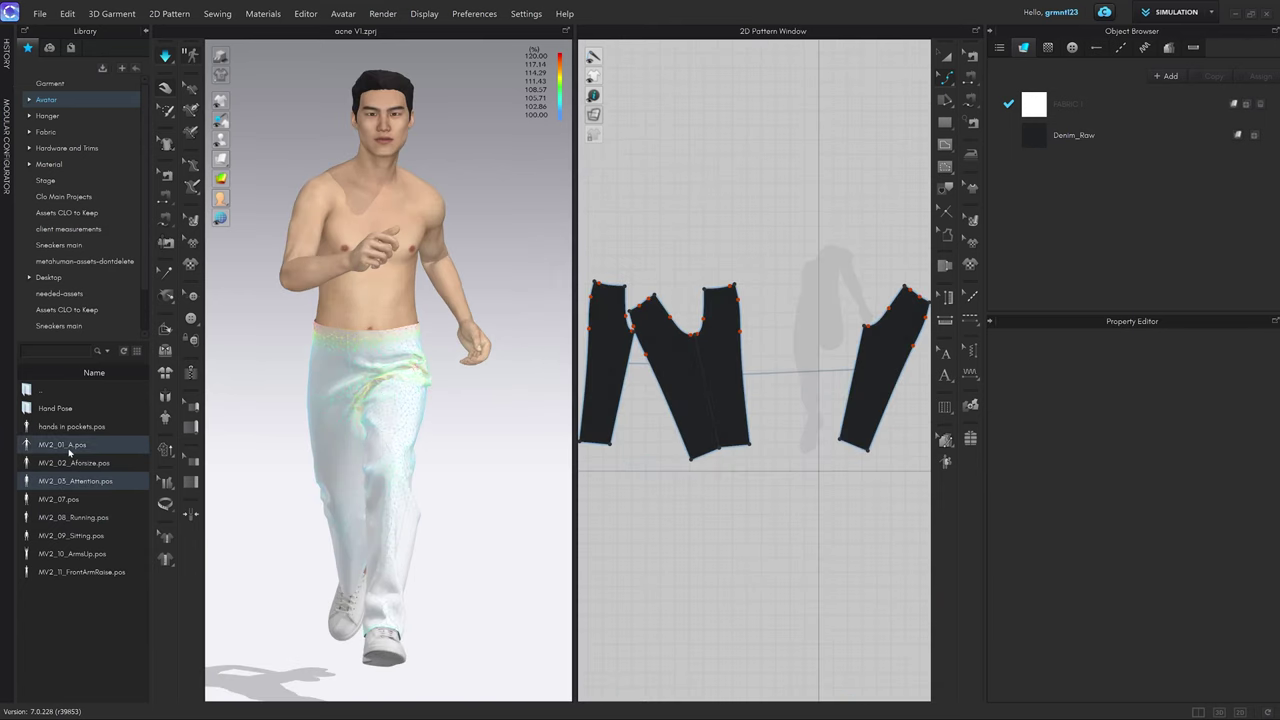
{"action": "double_click", "coordinate": [75, 444]}
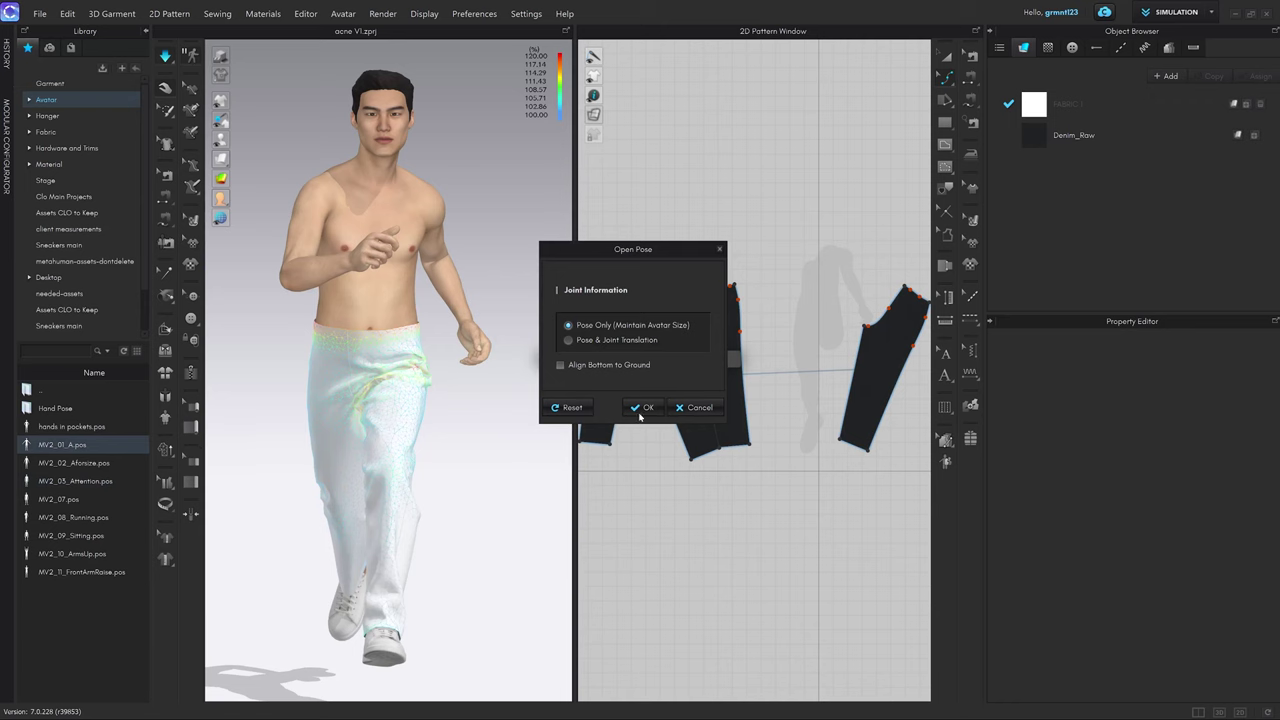
{"action": "left_click", "coordinate": [641, 409]}
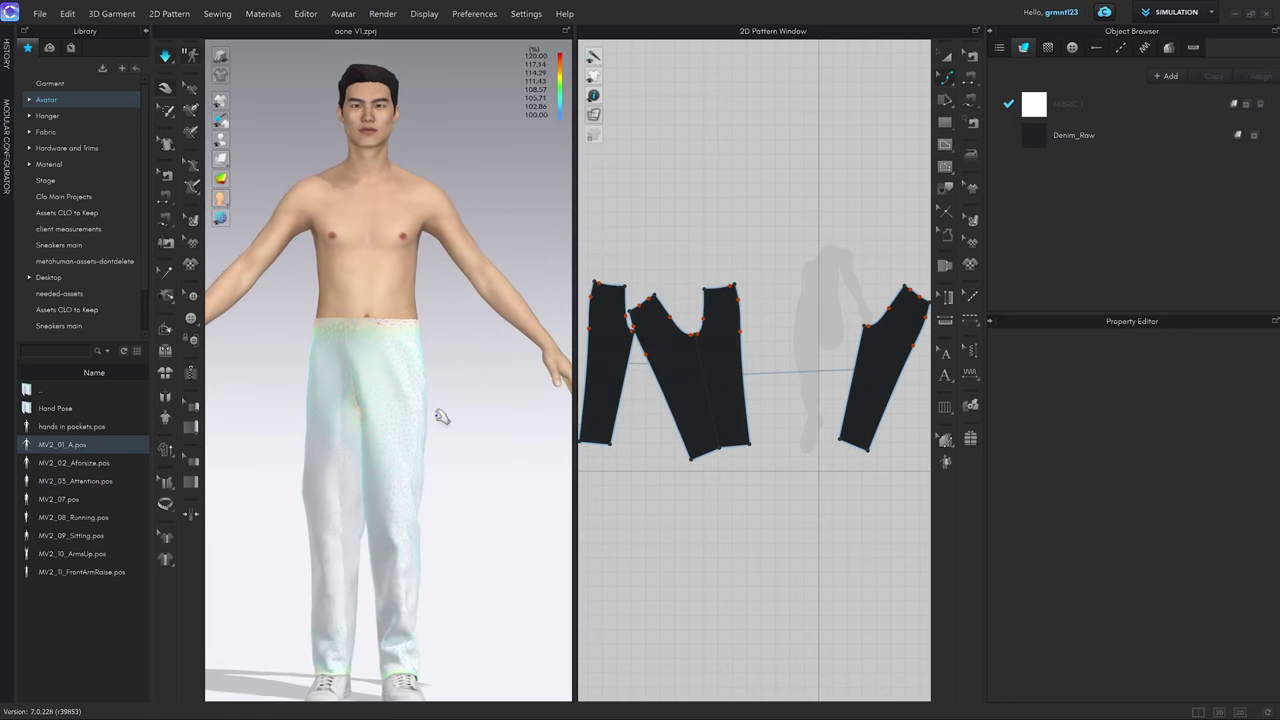
{"action": "left_click_drag", "start_coordinate": [403, 401], "coordinate": [353, 443]}
{"action": "left_click_drag", "start_coordinate": [408, 362], "coordinate": [325, 402]}
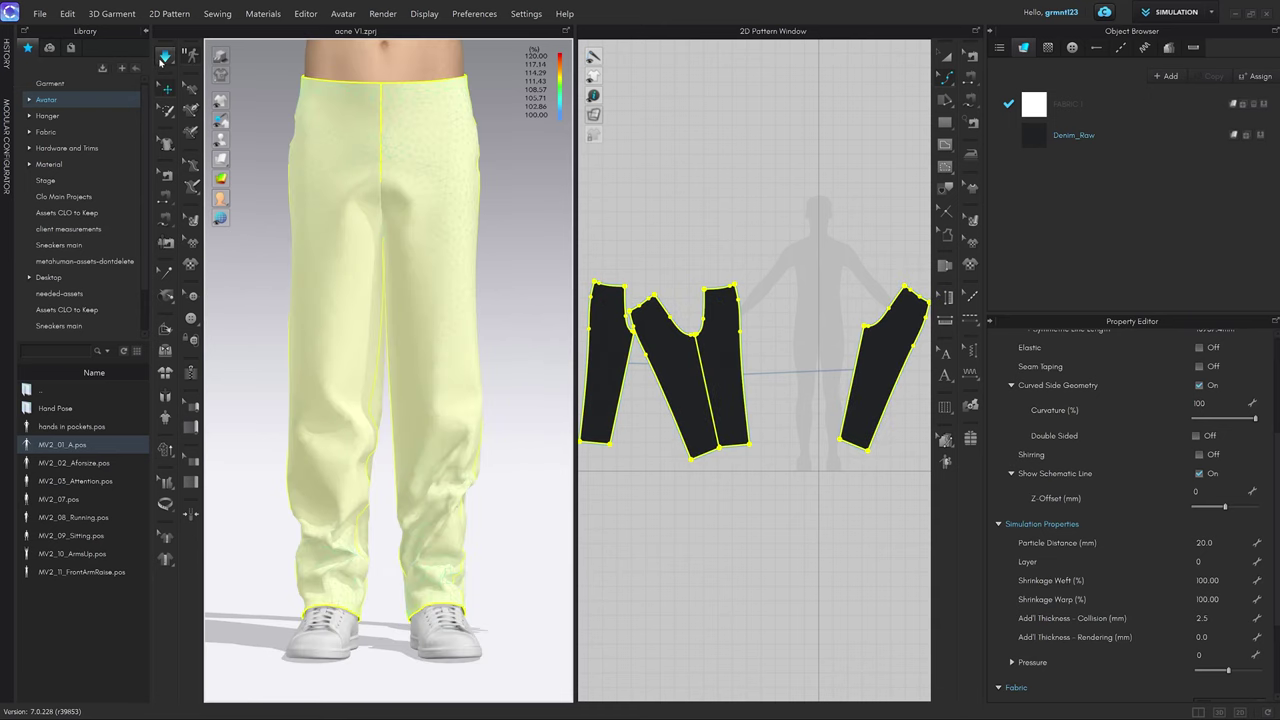
Set the simulation quality to Fitting (Accurate Fabric) and simulate the trousers.
{"action": "left_click", "coordinate": [162, 60]}
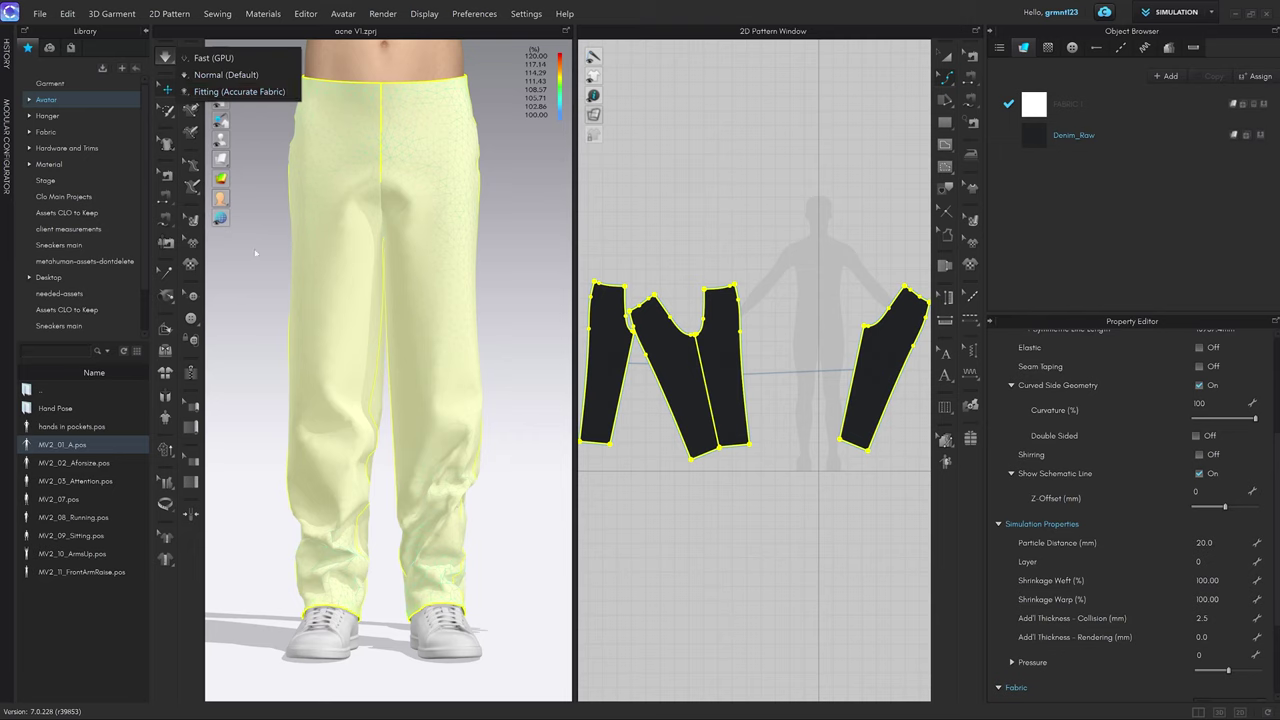
{"action": "left_click", "coordinate": [240, 91]}
{"action": "scroll", "coordinate": [470, 253], "scroll_direction": "down", "scroll_amount": 2}
{"action": "scroll", "coordinate": [461, 246], "scroll_direction": "up", "scroll_amount": 1}
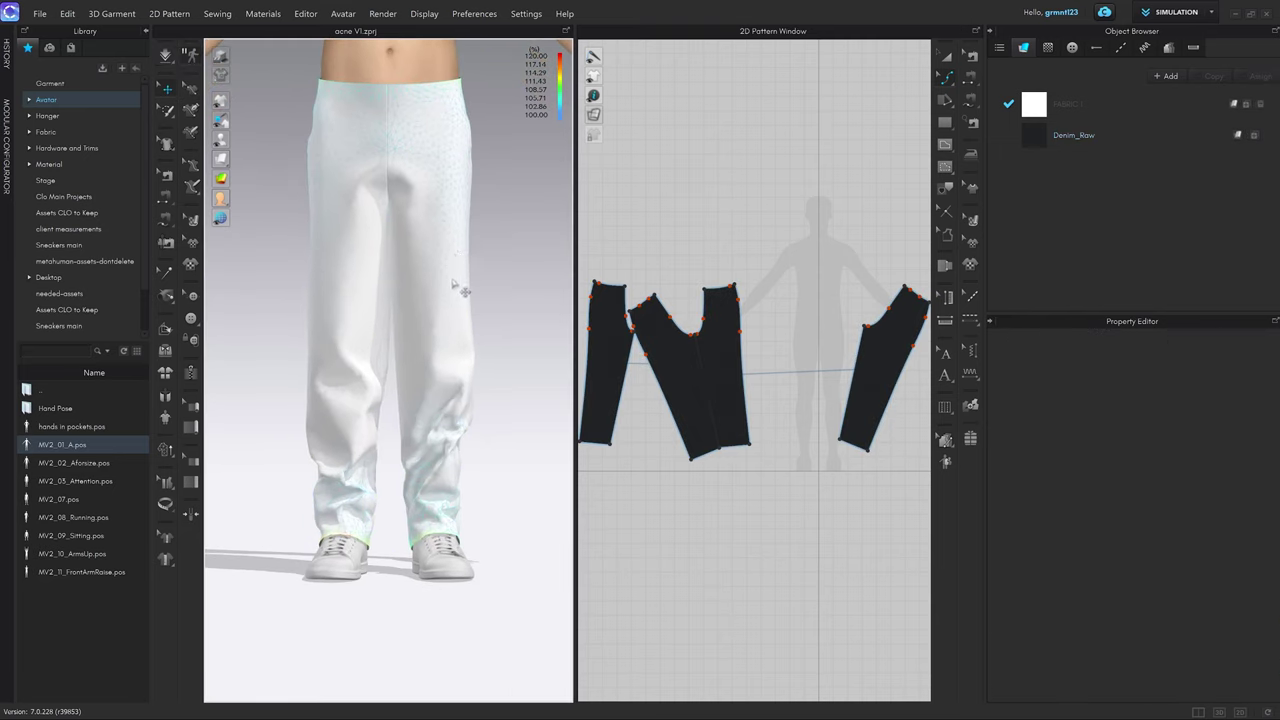
{"action": "key", "text": "space"}
{"action": "scroll", "coordinate": [466, 333], "scroll_direction": "up", "scroll_amount": 1}
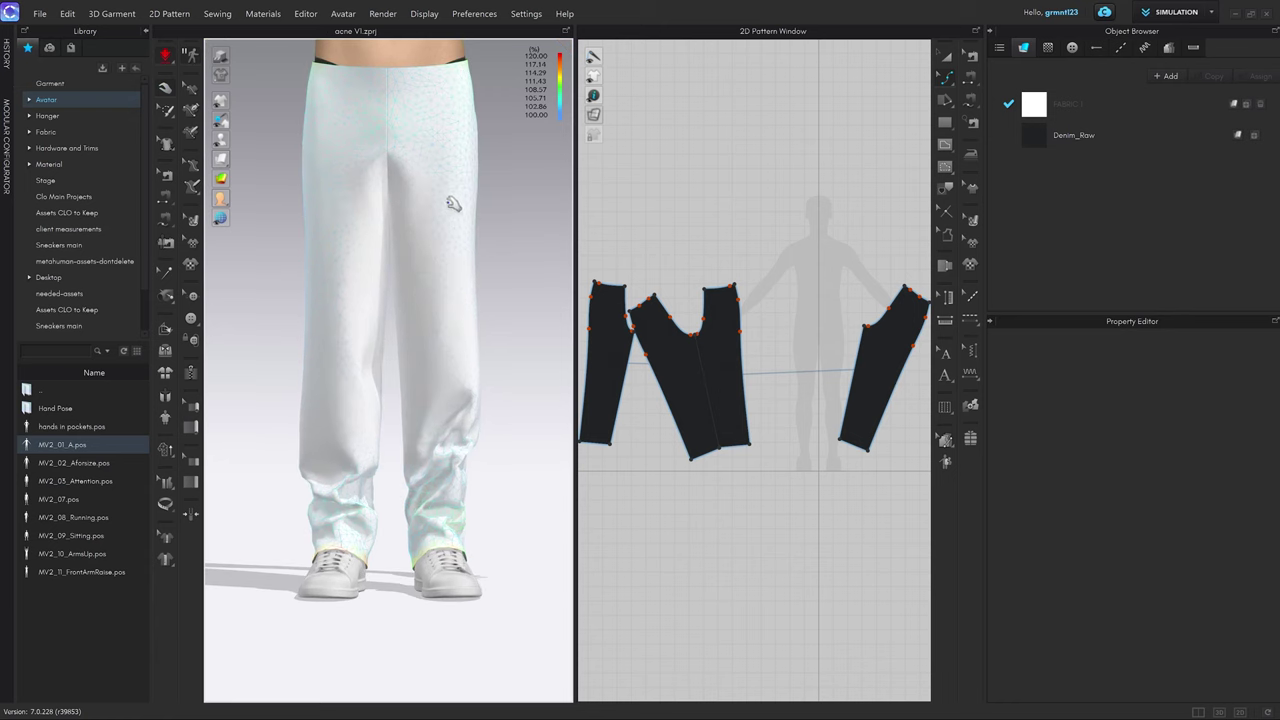
Pull the waistband up and adjust the leg fabric during simulation, stop it, and check the trousers from the front.
{"action": "left_click", "coordinate": [393, 114]}
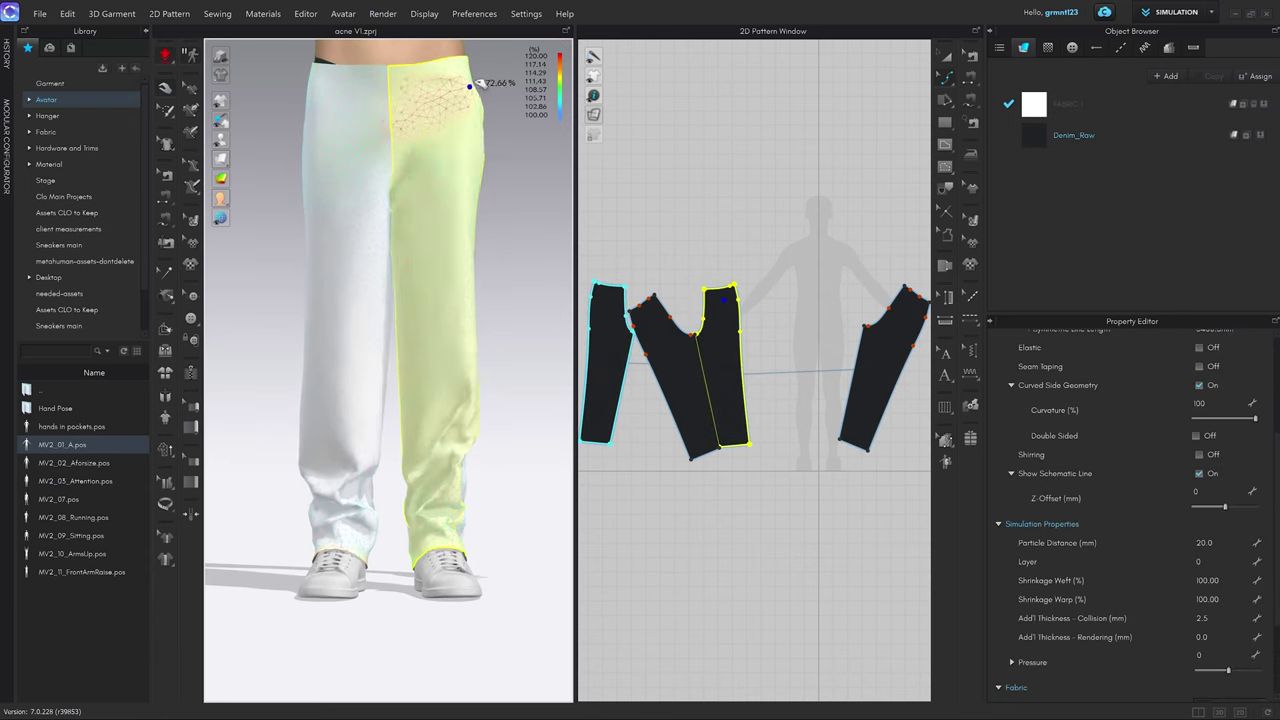
{"action": "left_click_drag", "start_coordinate": [322, 82], "coordinate": [316, 54]}
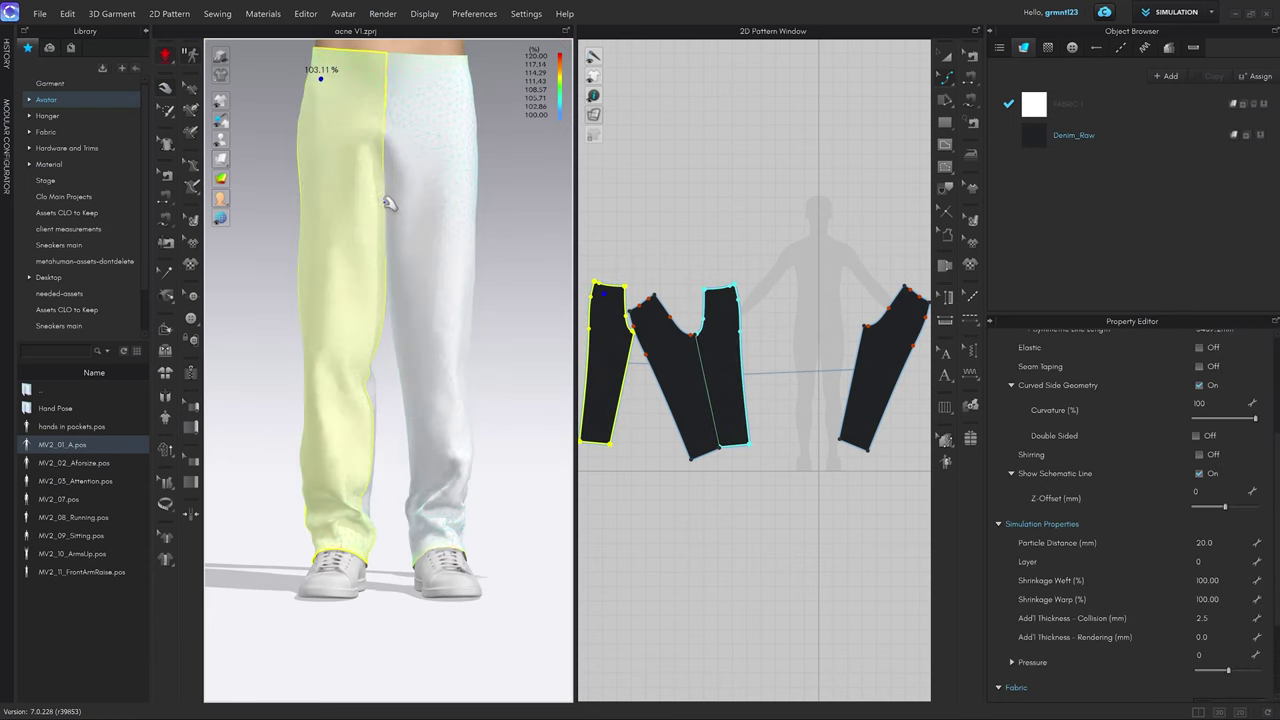
{"action": "left_click_drag", "start_coordinate": [387, 204], "coordinate": [390, 248]}
{"action": "left_click_drag", "start_coordinate": [308, 229], "coordinate": [314, 253]}
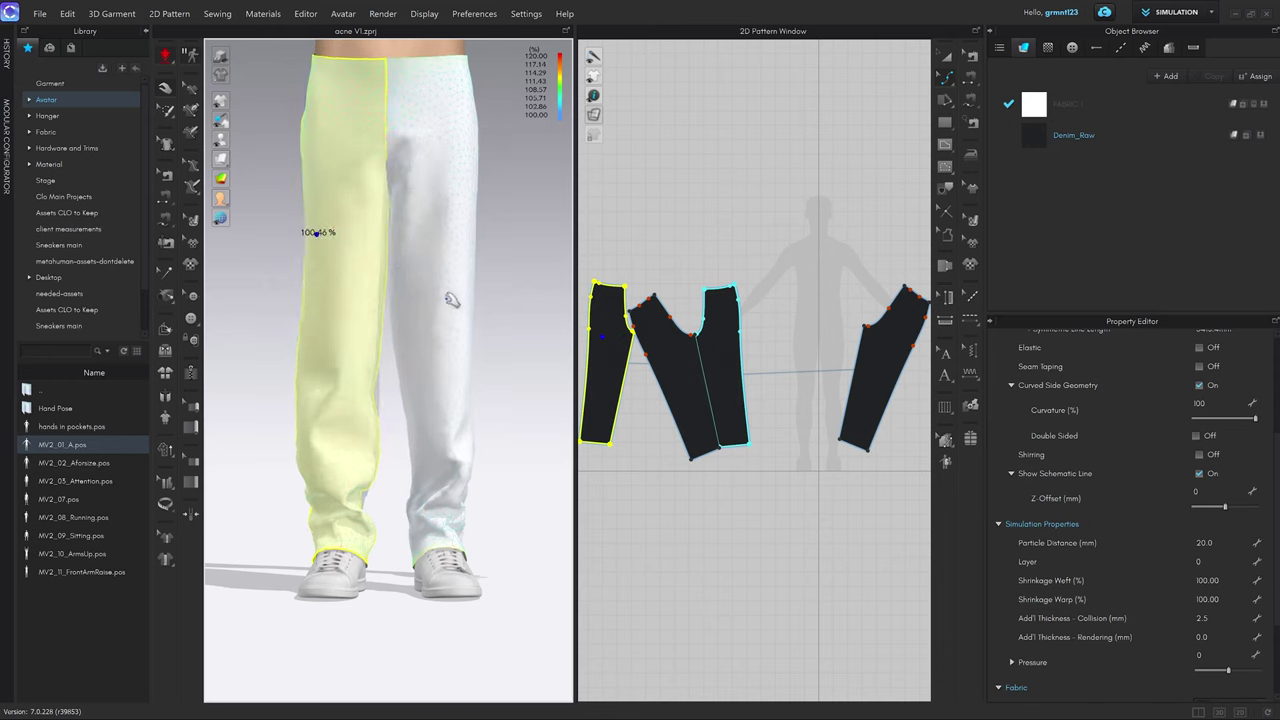
{"action": "right_click_drag", "start_coordinate": [459, 312], "coordinate": [430, 256]}
{"action": "left_click_drag", "start_coordinate": [416, 286], "coordinate": [420, 298]}
{"action": "left_click", "coordinate": [457, 341]}
{"action": "right_click_drag", "start_coordinate": [457, 343], "coordinate": [501, 267]}
{"action": "key", "text": "2"}
{"action": "scroll", "coordinate": [501, 290], "scroll_direction": "up", "scroll_amount": 3}
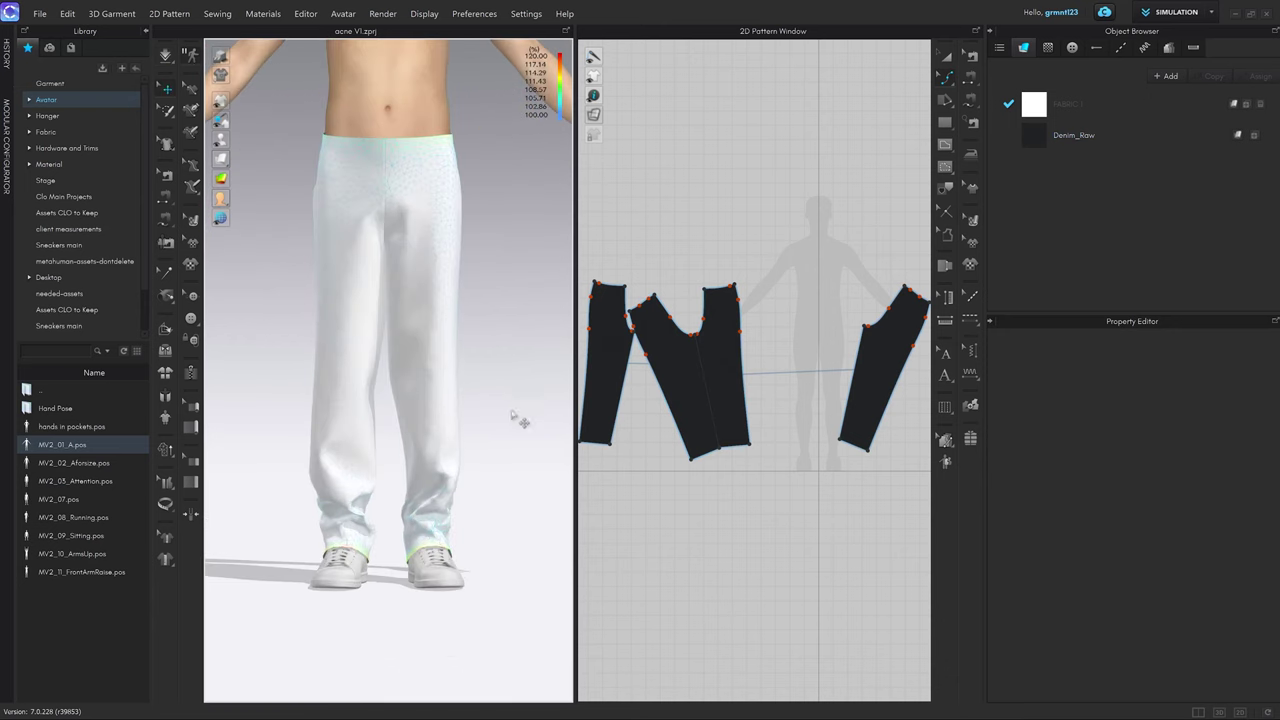
Switch to the browser and examine the Acne Studios 1981M trousers' side, back, waist and flat photos for fit reference.
{"action": "mouse_move", "coordinate": [133, 713]}
{"action": "left_click", "coordinate": [56, 713]}
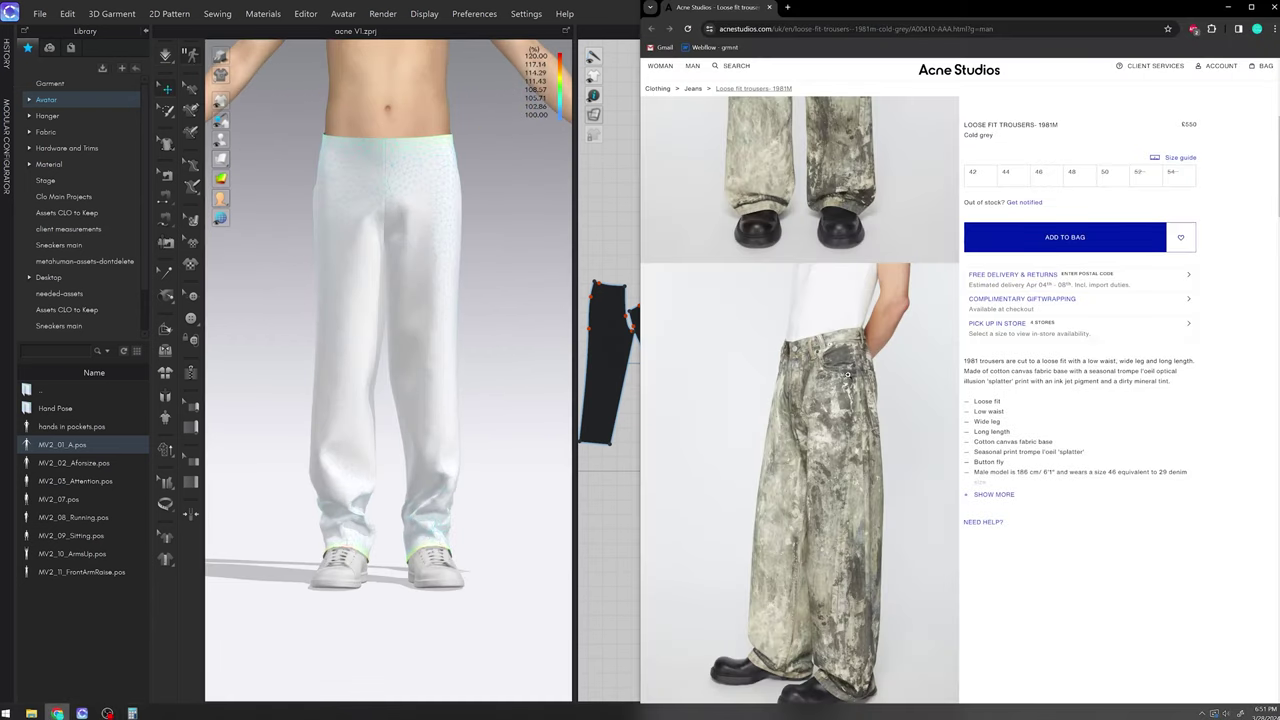
{"action": "scroll", "coordinate": [876, 365], "scroll_direction": "down", "scroll_amount": 2}
{"action": "scroll", "coordinate": [876, 365], "scroll_direction": "down", "scroll_amount": 4}
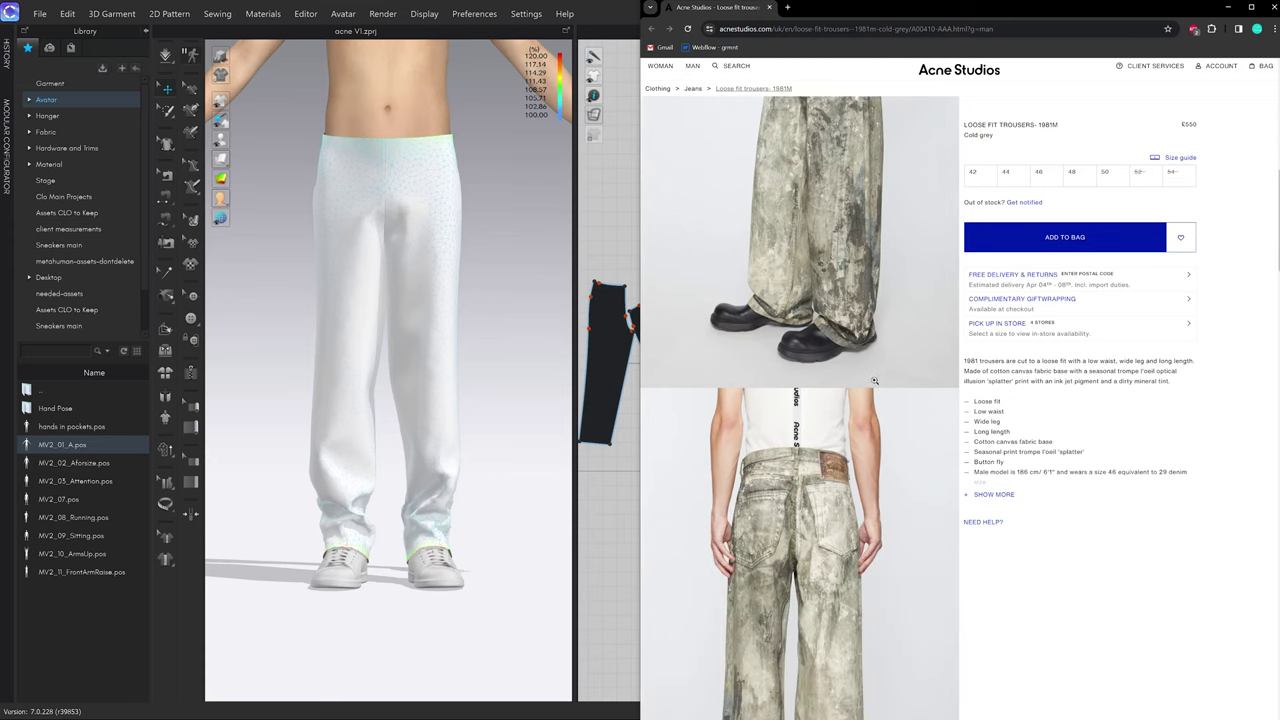
{"action": "scroll", "coordinate": [855, 374], "scroll_direction": "down", "scroll_amount": 2}
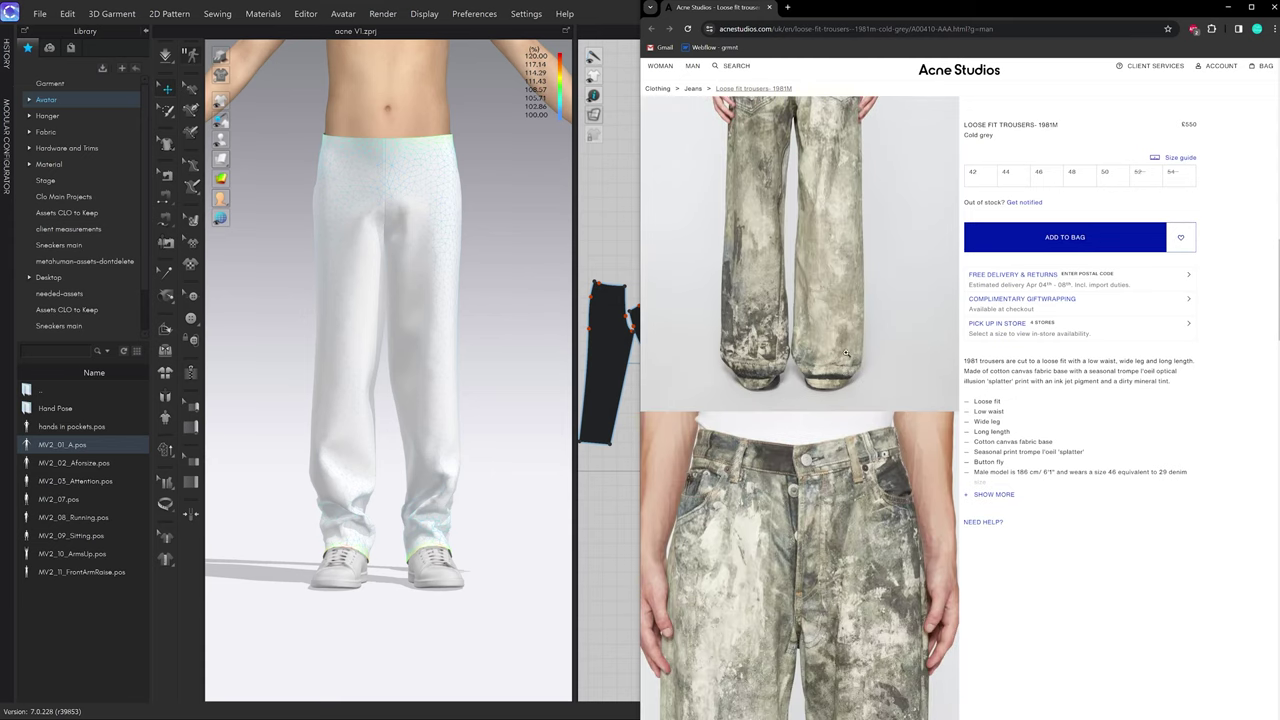
{"action": "scroll", "coordinate": [845, 352], "scroll_direction": "down", "scroll_amount": 5}
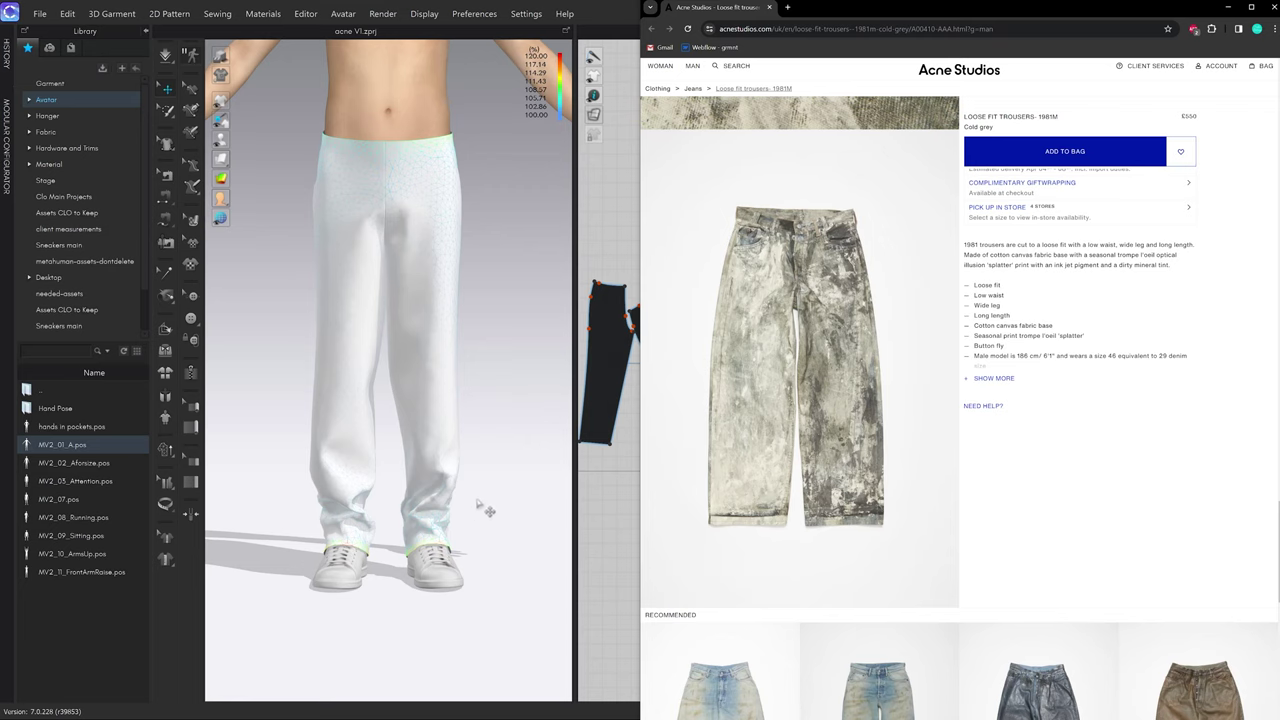
Return to the pattern and straighten the joined front and back pieces upright along their grain direction.
{"action": "left_click", "coordinate": [510, 498]}
{"action": "scroll", "coordinate": [746, 400], "scroll_direction": "down", "scroll_amount": 2}
{"action": "middle_click_drag", "start_coordinate": [786, 382], "coordinate": [830, 373]}
{"action": "scroll", "coordinate": [803, 367], "scroll_direction": "up", "scroll_amount": 3}
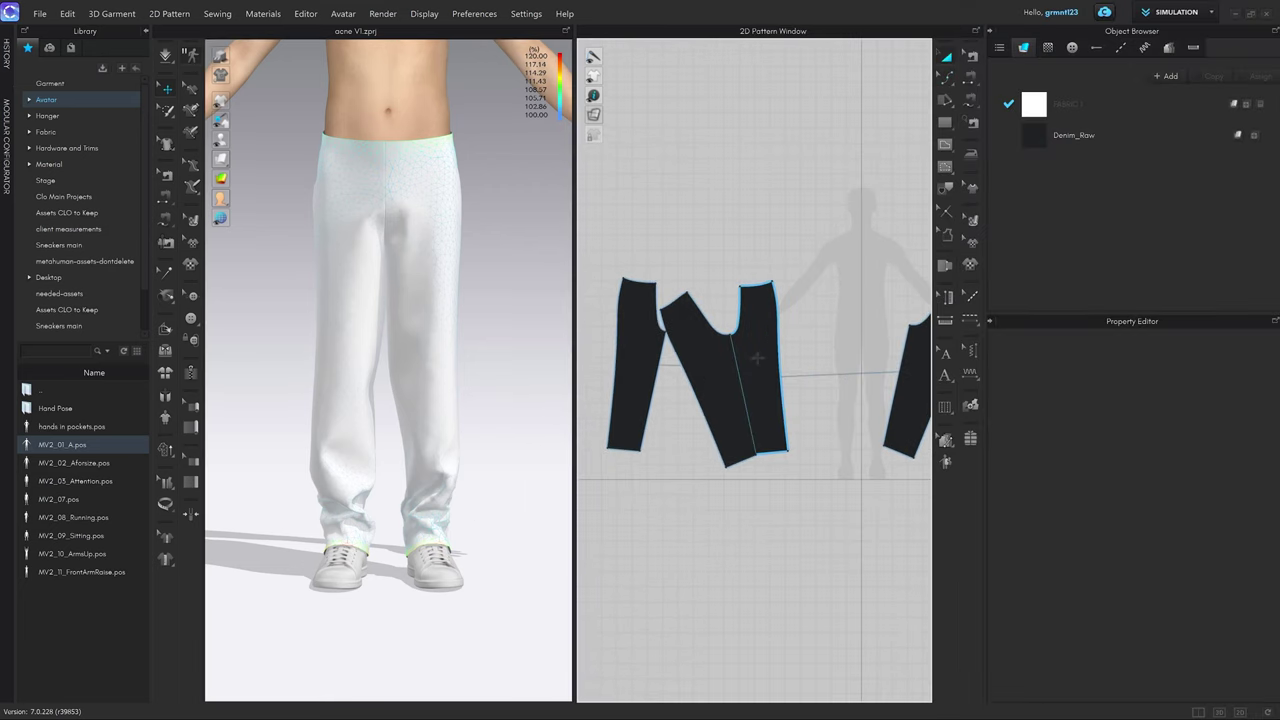
{"action": "left_click", "coordinate": [757, 357]}
{"action": "scroll", "coordinate": [1243, 623], "scroll_direction": "down", "scroll_amount": 2}
{"action": "left_click", "coordinate": [1259, 601]}
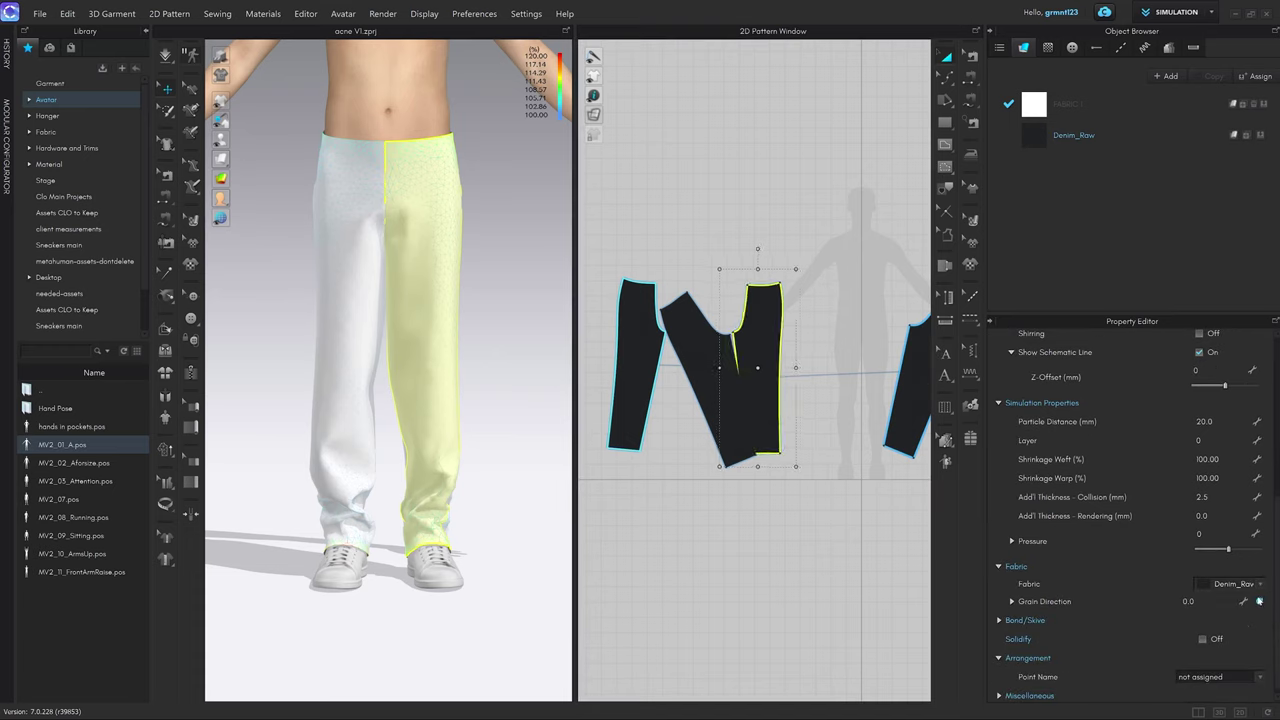
{"action": "left_click", "coordinate": [713, 380]}
{"action": "left_click", "coordinate": [1261, 600]}
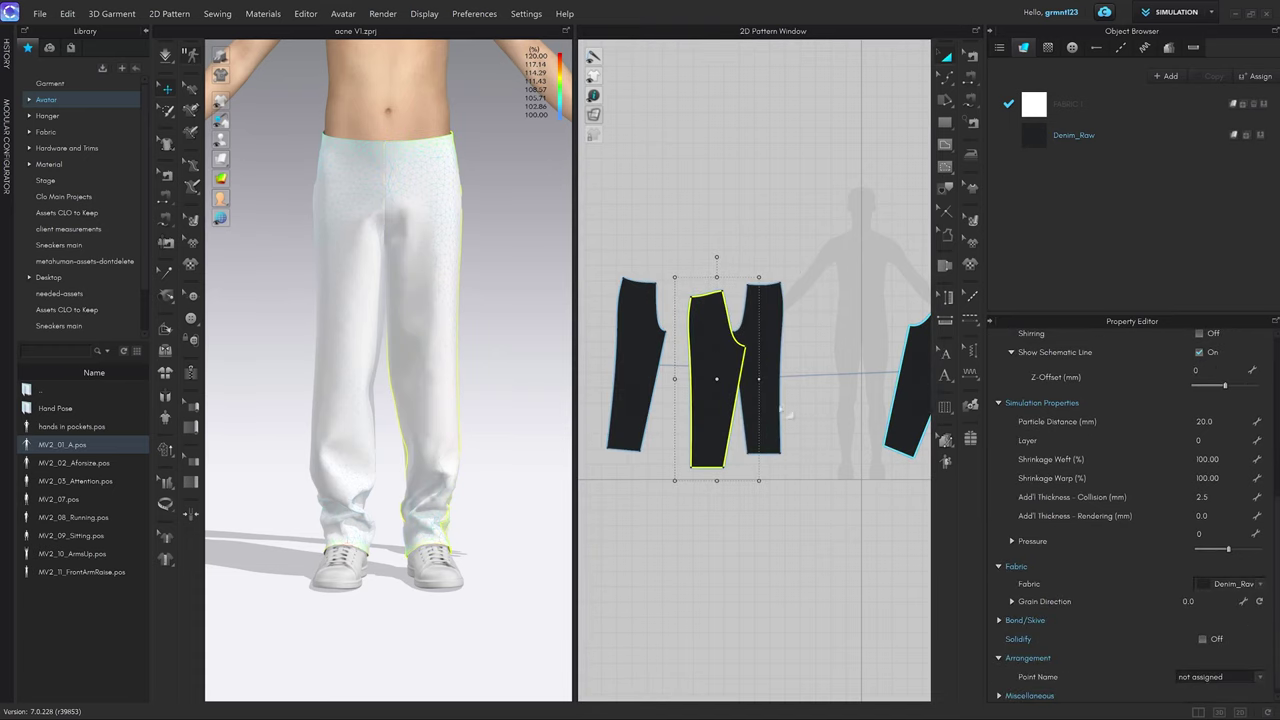
{"action": "middle_click_drag", "start_coordinate": [790, 416], "coordinate": [811, 423]}
{"action": "left_click_drag", "start_coordinate": [780, 387], "coordinate": [801, 402]}
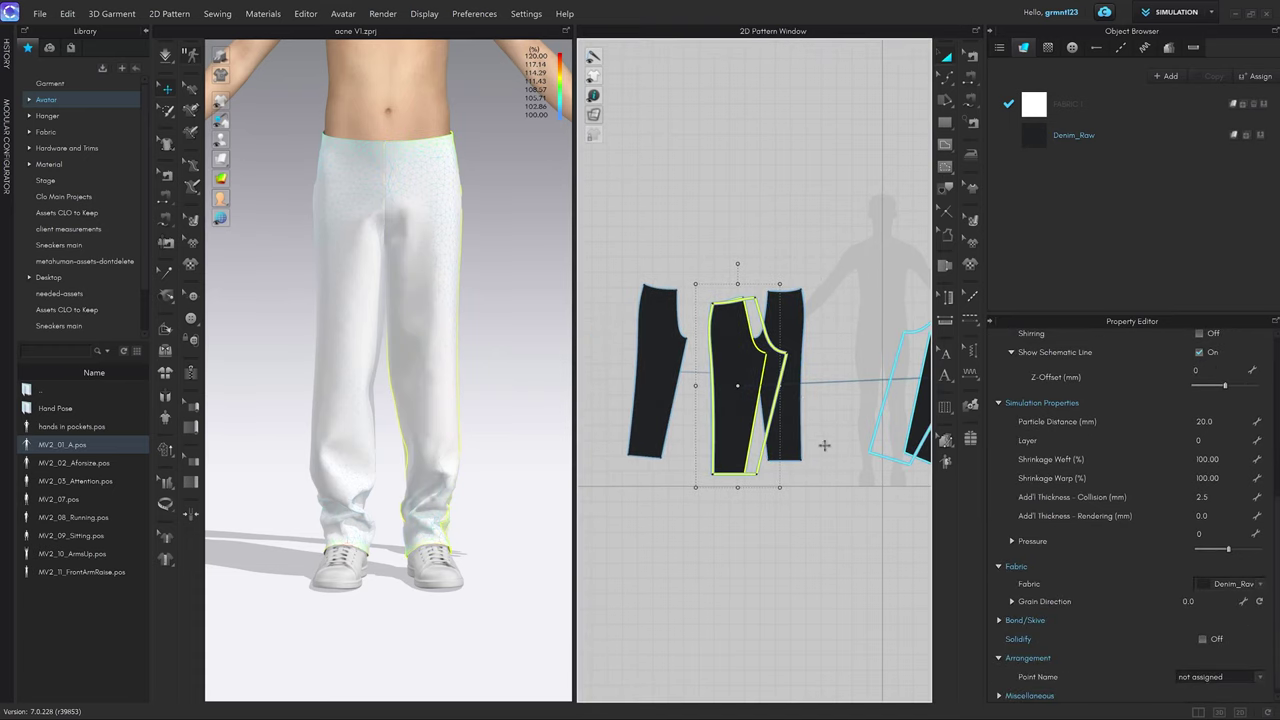
{"action": "key", "text": "ctrl+z"}
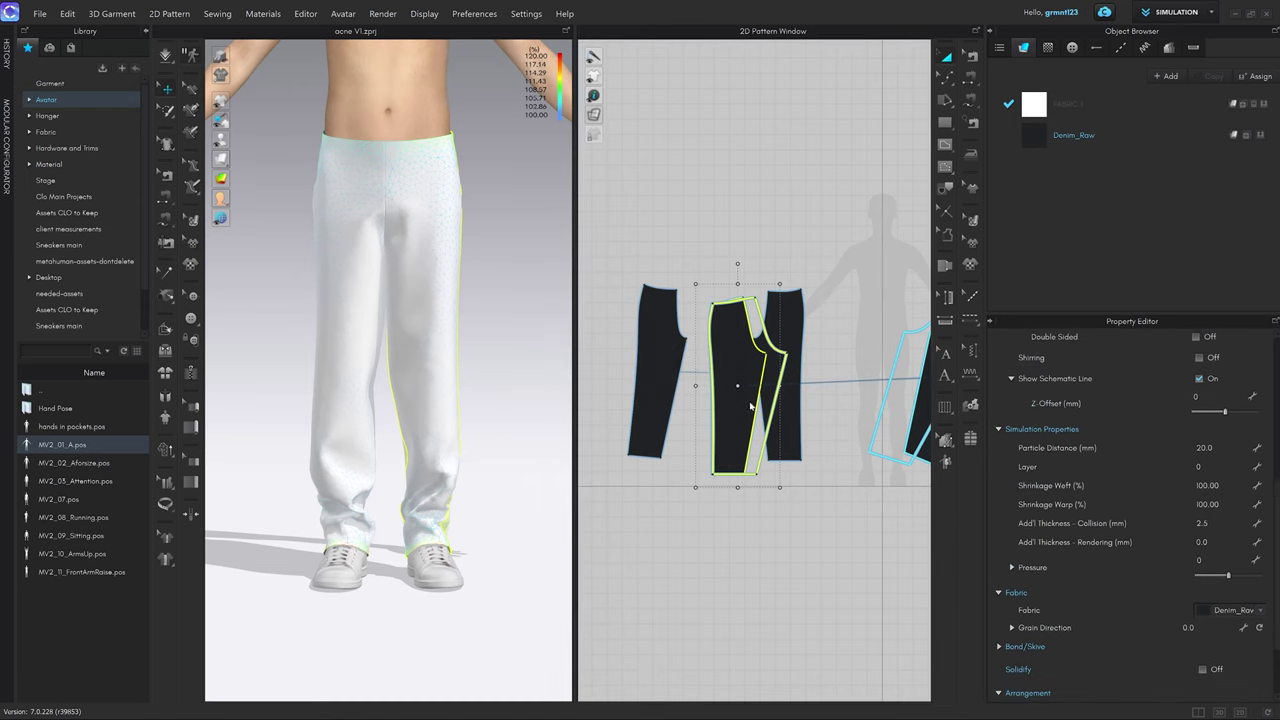
{"action": "key", "text": "ctrl+z"}
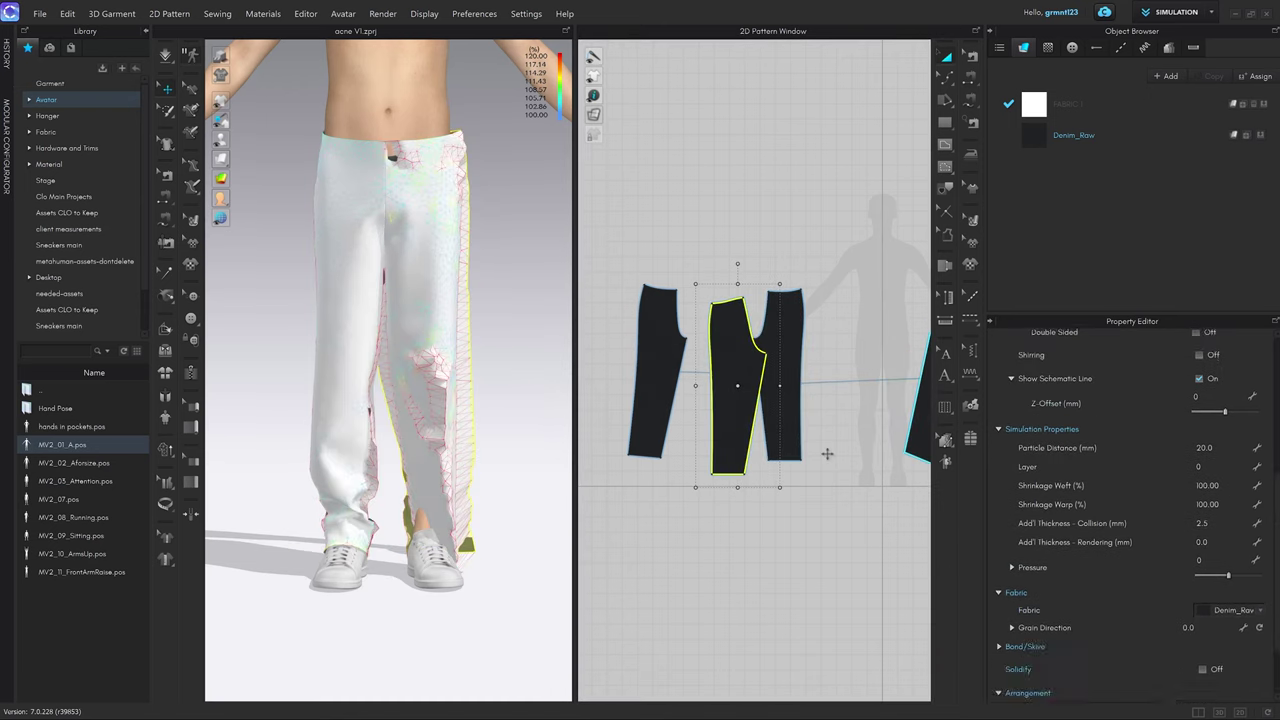
Move the front pieces side by side over the avatar silhouette with their crotch curves facing, and straighten the second one.
{"action": "left_click", "coordinate": [826, 454]}
{"action": "left_click_drag", "start_coordinate": [777, 413], "coordinate": [804, 427]}
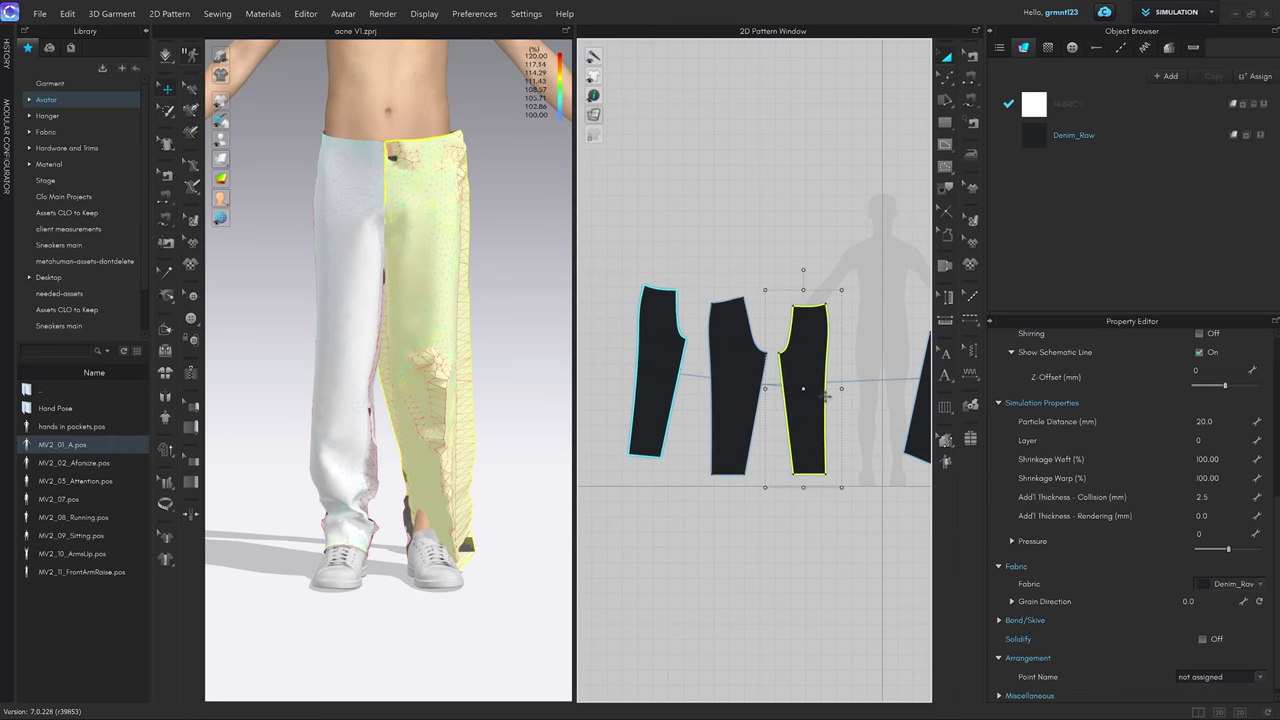
{"action": "middle_click_drag", "start_coordinate": [825, 397], "coordinate": [771, 383]}
{"action": "left_click_drag", "start_coordinate": [751, 365], "coordinate": [860, 357]}
{"action": "middle_click_drag", "start_coordinate": [896, 351], "coordinate": [822, 337]}
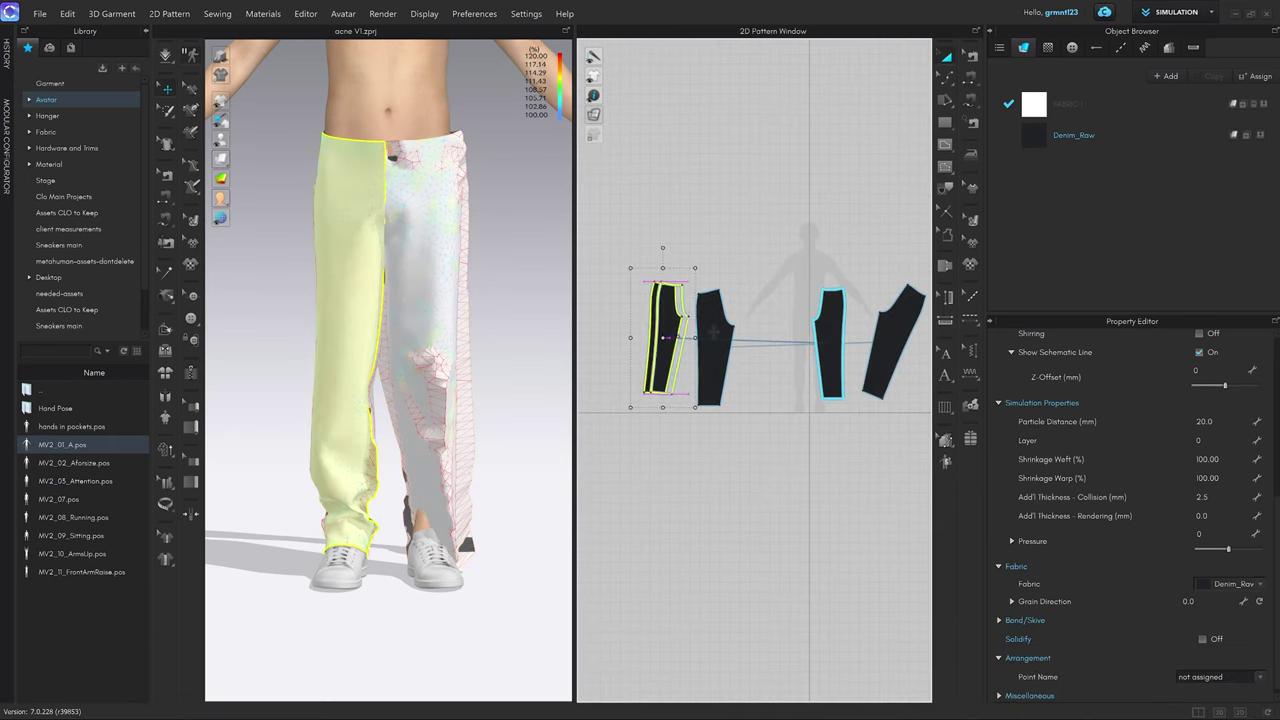
{"action": "left_click_drag", "start_coordinate": [665, 350], "coordinate": [817, 346]}
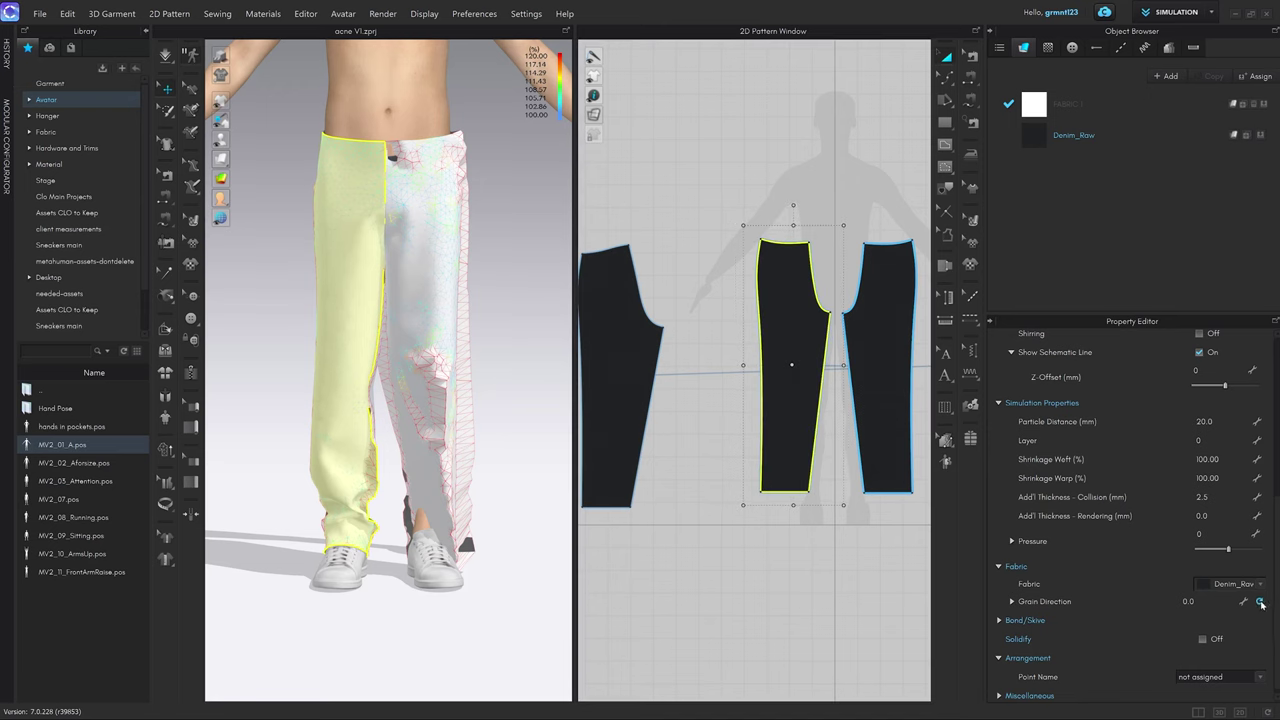
Place the back pieces on the outer sides of the front pieces and straighten them along their grain direction.
{"action": "middle_click_drag", "start_coordinate": [841, 381], "coordinate": [833, 383]}
{"action": "scroll", "coordinate": [836, 402], "scroll_direction": "down", "scroll_amount": 5}
{"action": "left_click_drag", "start_coordinate": [727, 384], "coordinate": [750, 382]}
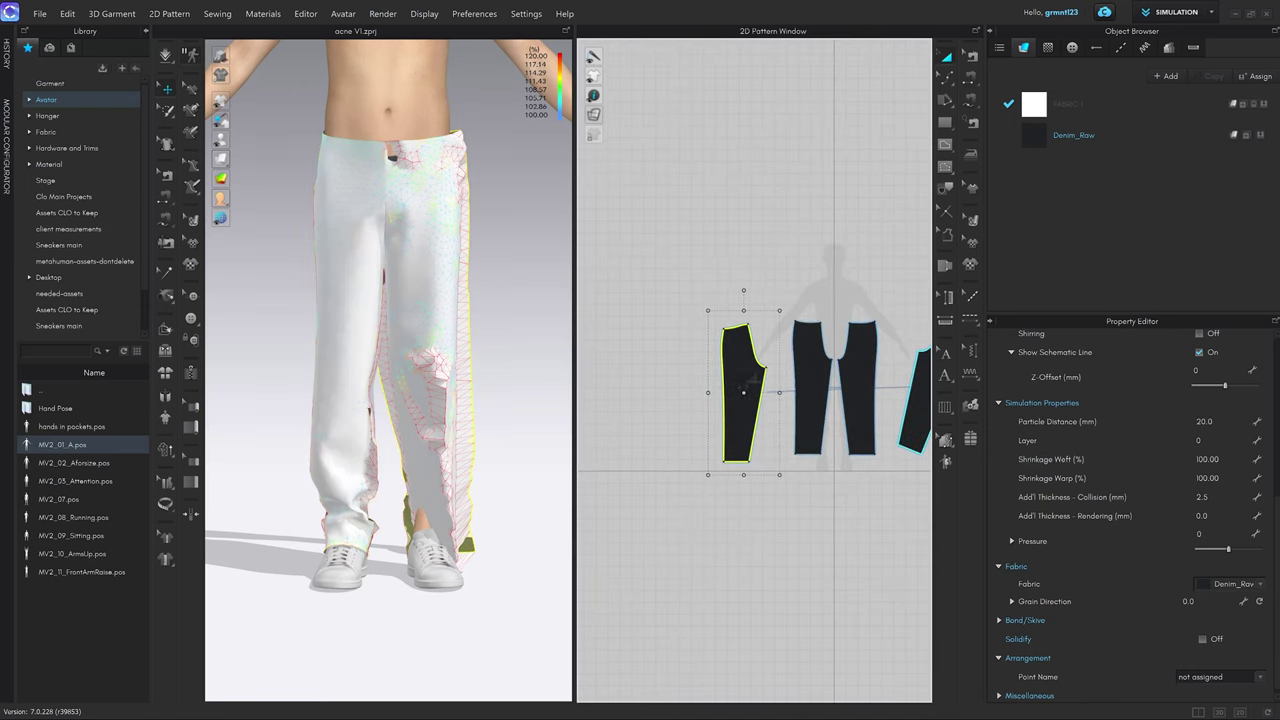
{"action": "middle_click_drag", "start_coordinate": [750, 382], "coordinate": [676, 367]}
{"action": "left_click", "coordinate": [863, 373]}
{"action": "left_click", "coordinate": [1260, 600]}
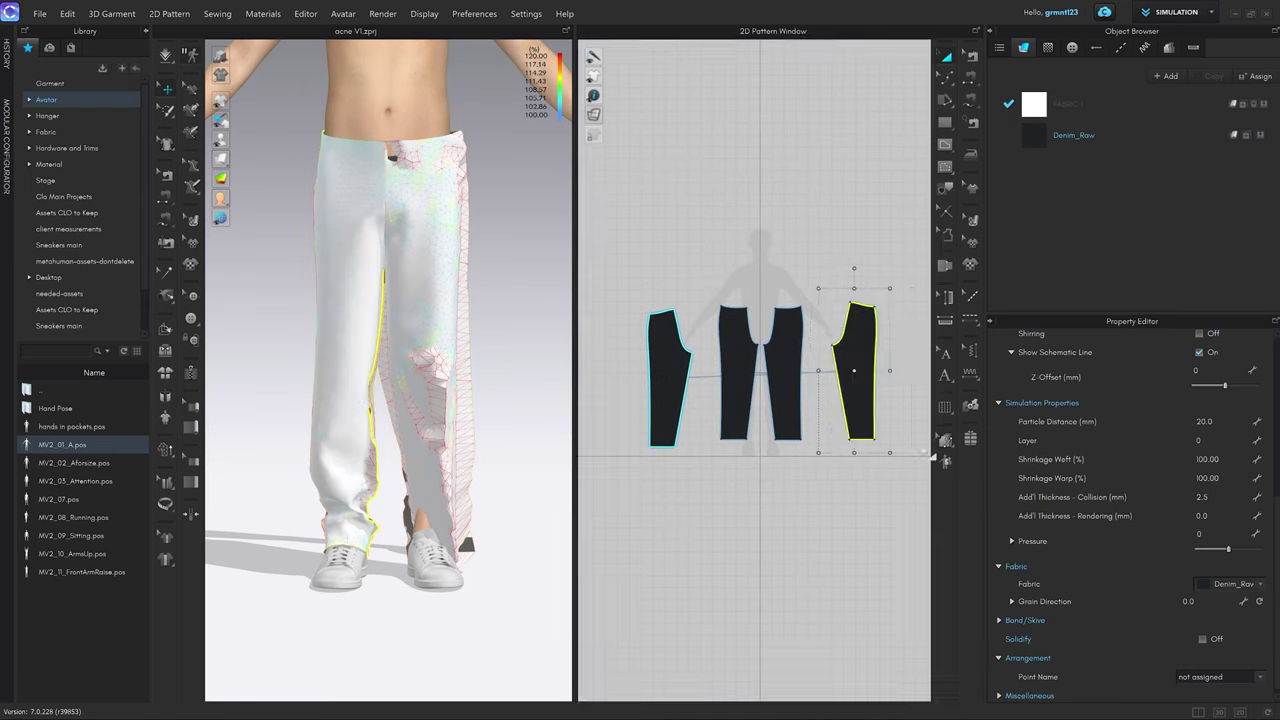
{"action": "left_click", "coordinate": [666, 366]}
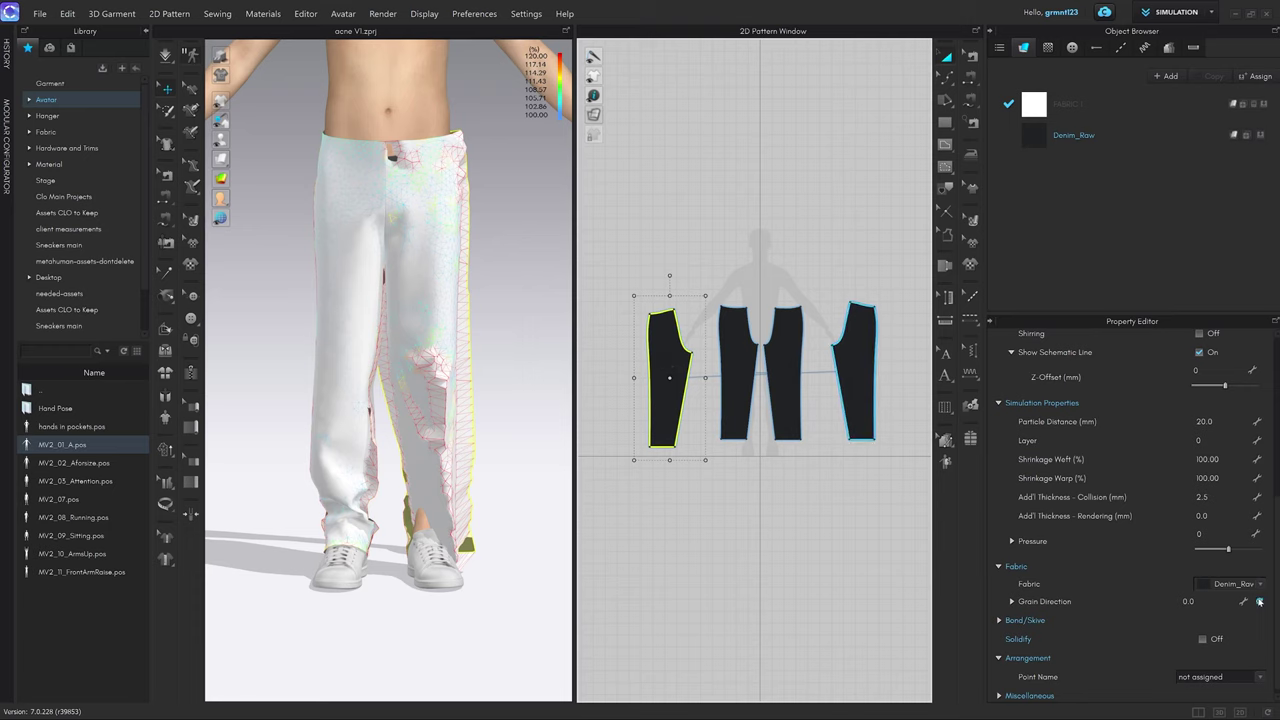
{"action": "left_click", "coordinate": [673, 233]}
Display the grainline arrows on the pattern pieces.
{"action": "scroll", "coordinate": [677, 238], "scroll_direction": "up", "scroll_amount": 5}
{"action": "middle_click_drag", "start_coordinate": [680, 246], "coordinate": [662, 120]}
{"action": "mouse_move", "coordinate": [594, 80]}
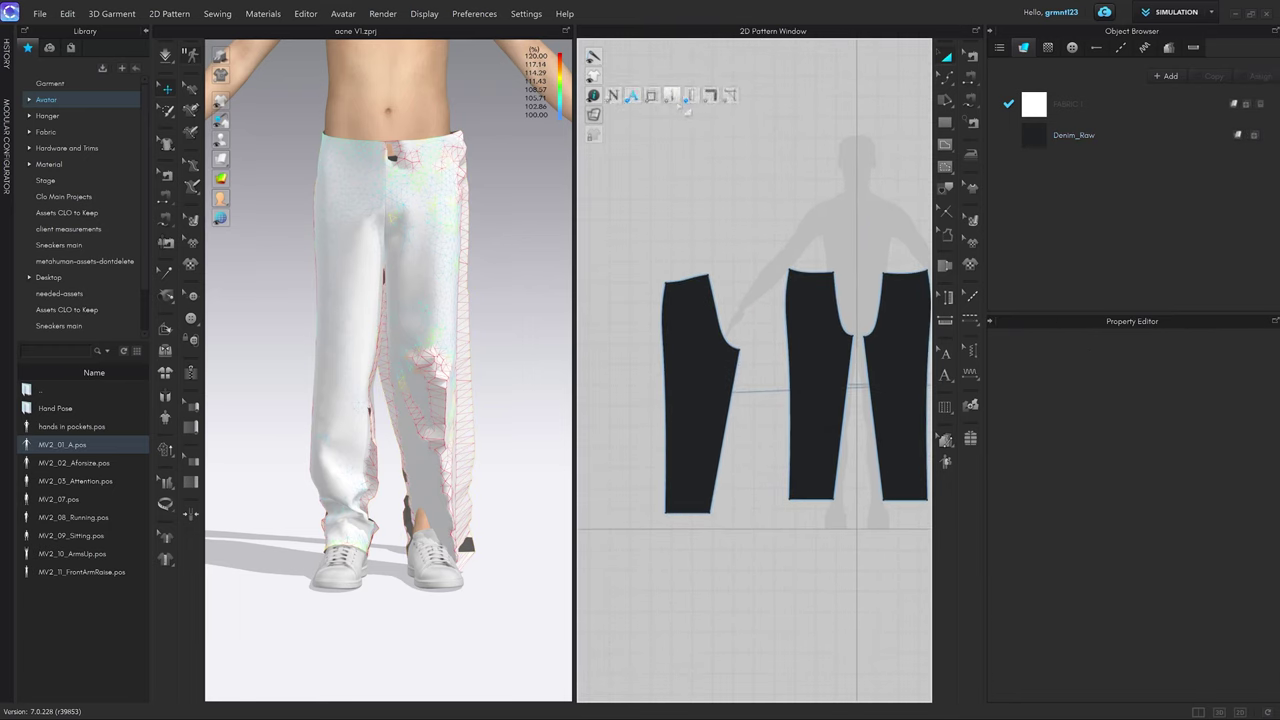
{"action": "left_click", "coordinate": [671, 96]}
{"action": "scroll", "coordinate": [680, 320], "scroll_direction": "down", "scroll_amount": 3}
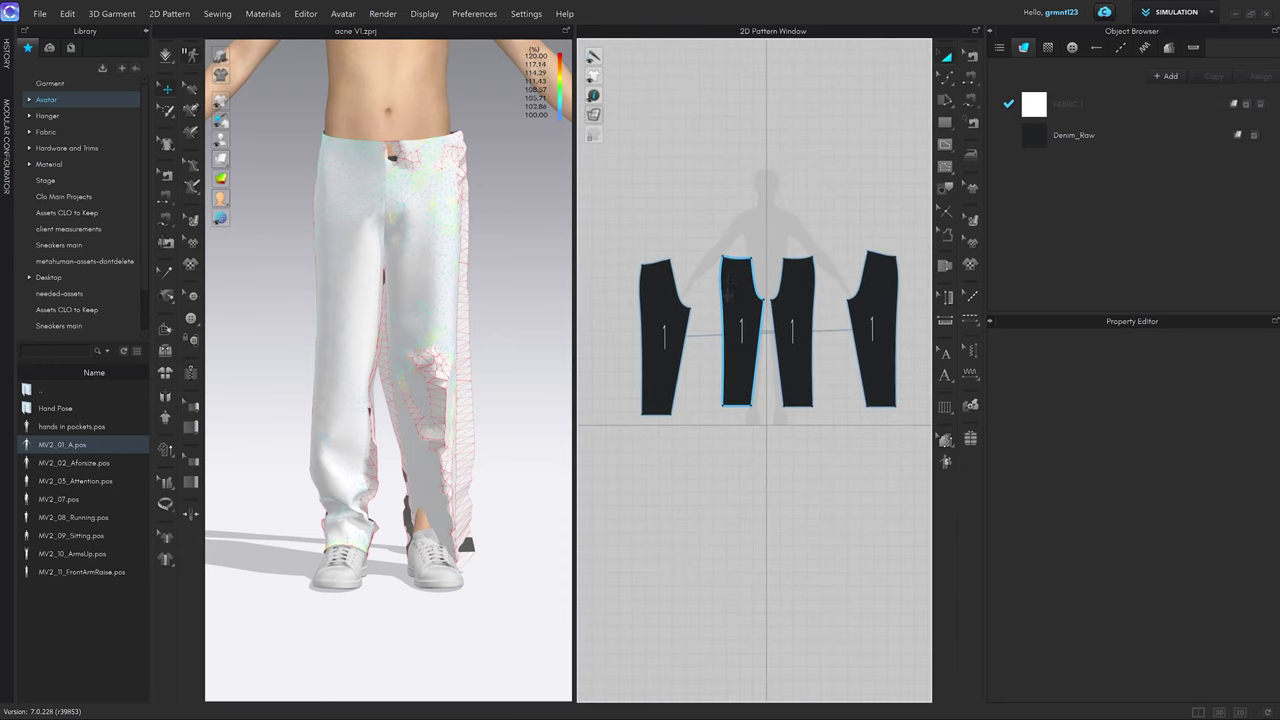
Rotate a back piece off its grainline, then realign both back pieces upright to their grain direction.
{"action": "left_click", "coordinate": [673, 318]}
{"action": "left_click_drag", "start_coordinate": [670, 226], "coordinate": [707, 238]}
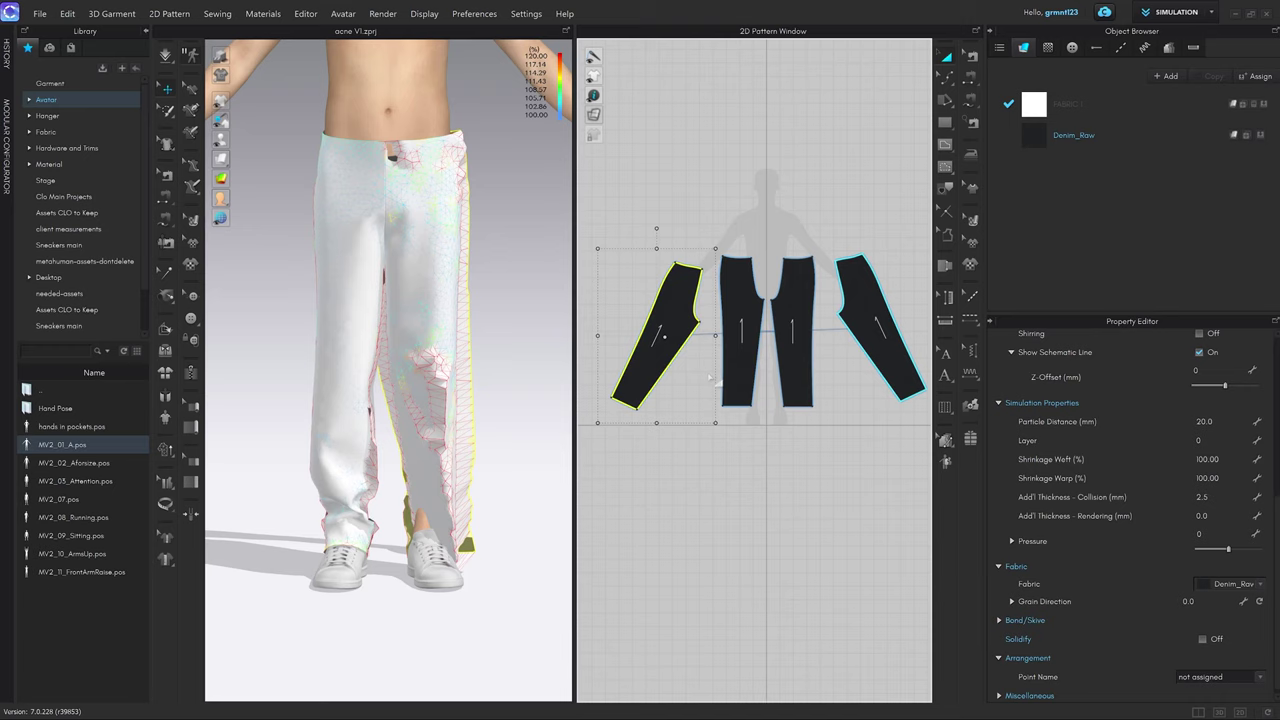
{"action": "left_click", "coordinate": [1260, 603]}
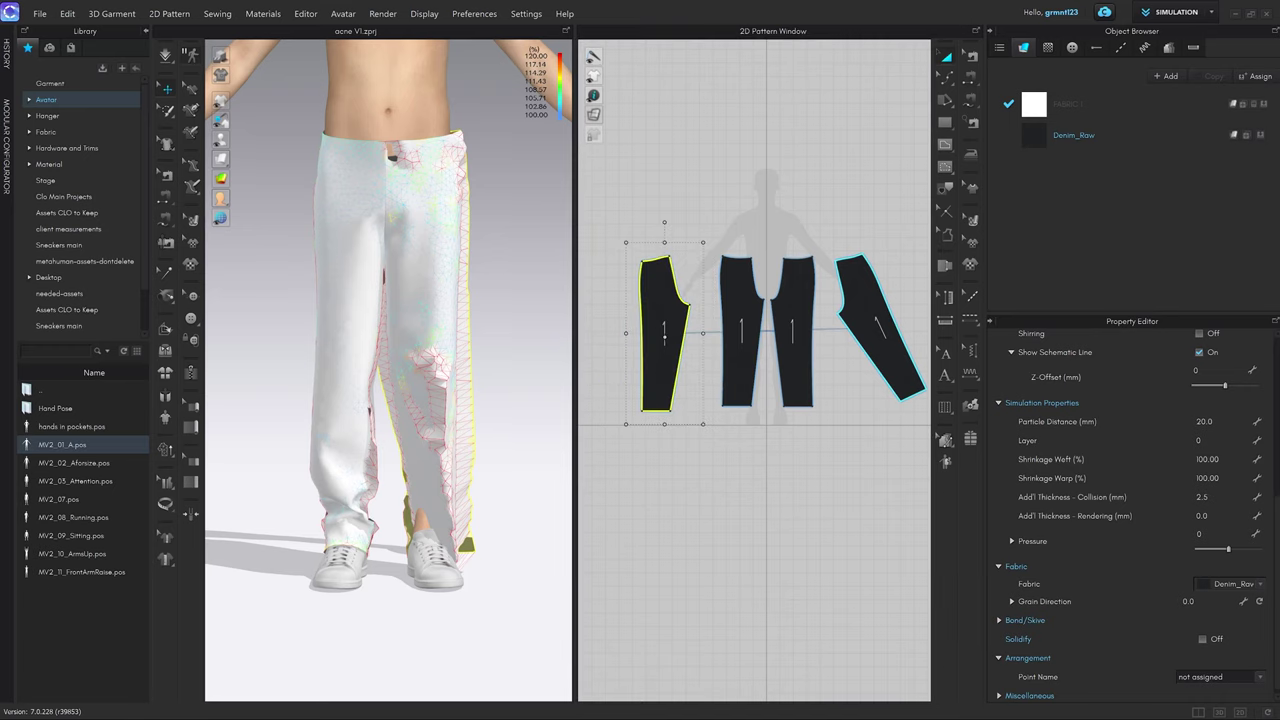
{"action": "left_click", "coordinate": [843, 291]}
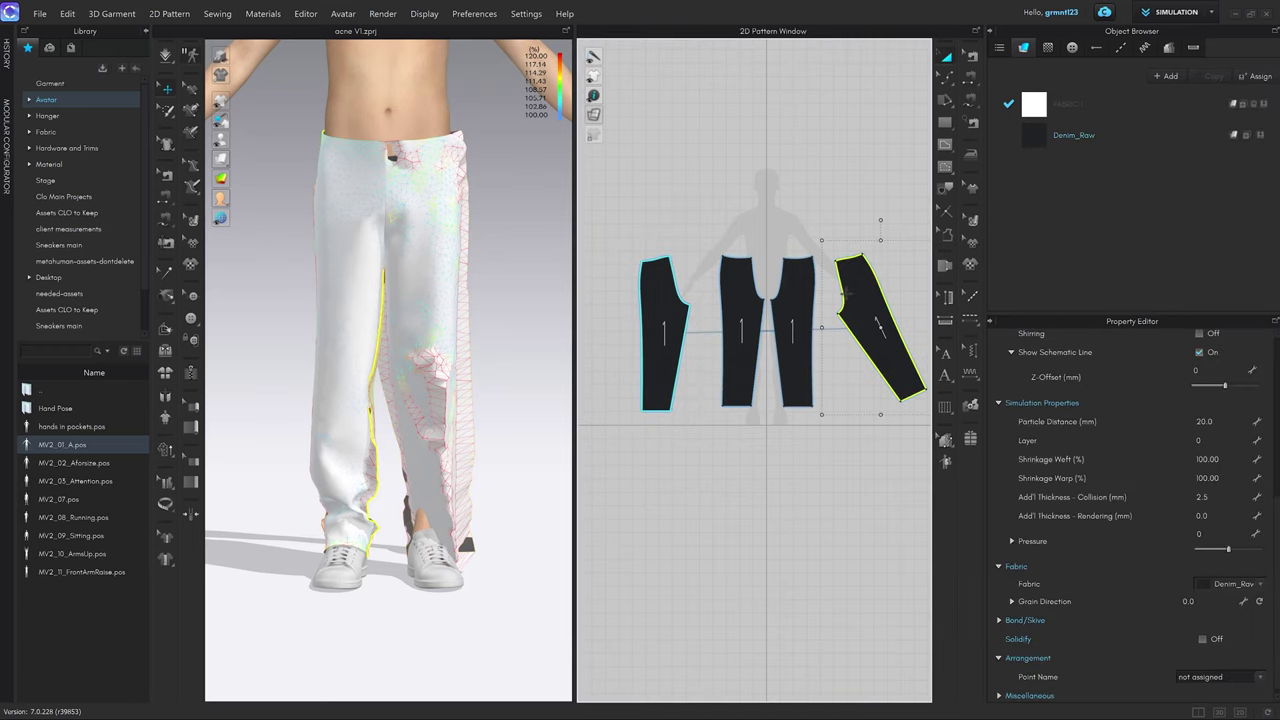
{"action": "left_click", "coordinate": [1259, 601]}
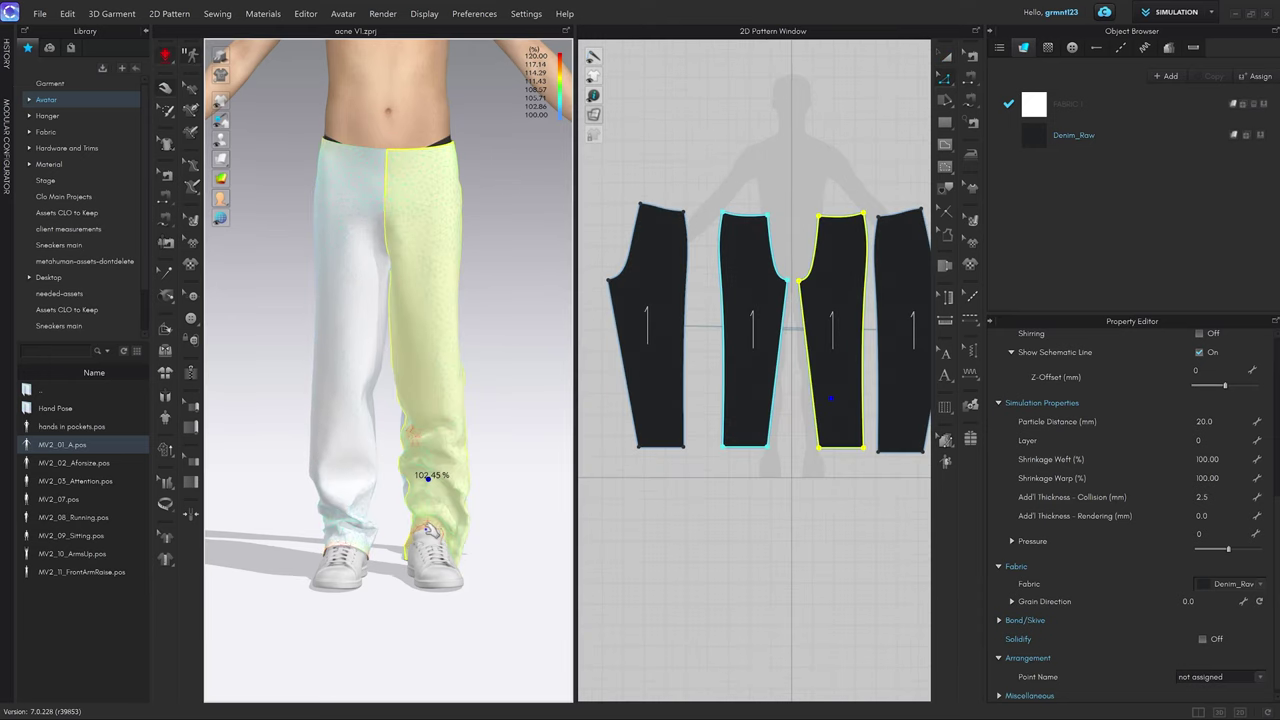
Tug the trouser leg up and down on the avatar during simulation to test how the fabric drapes from several angles.
{"action": "left_click_drag", "start_coordinate": [427, 497], "coordinate": [395, 185]}
{"action": "left_click_drag", "start_coordinate": [440, 432], "coordinate": [470, 215]}
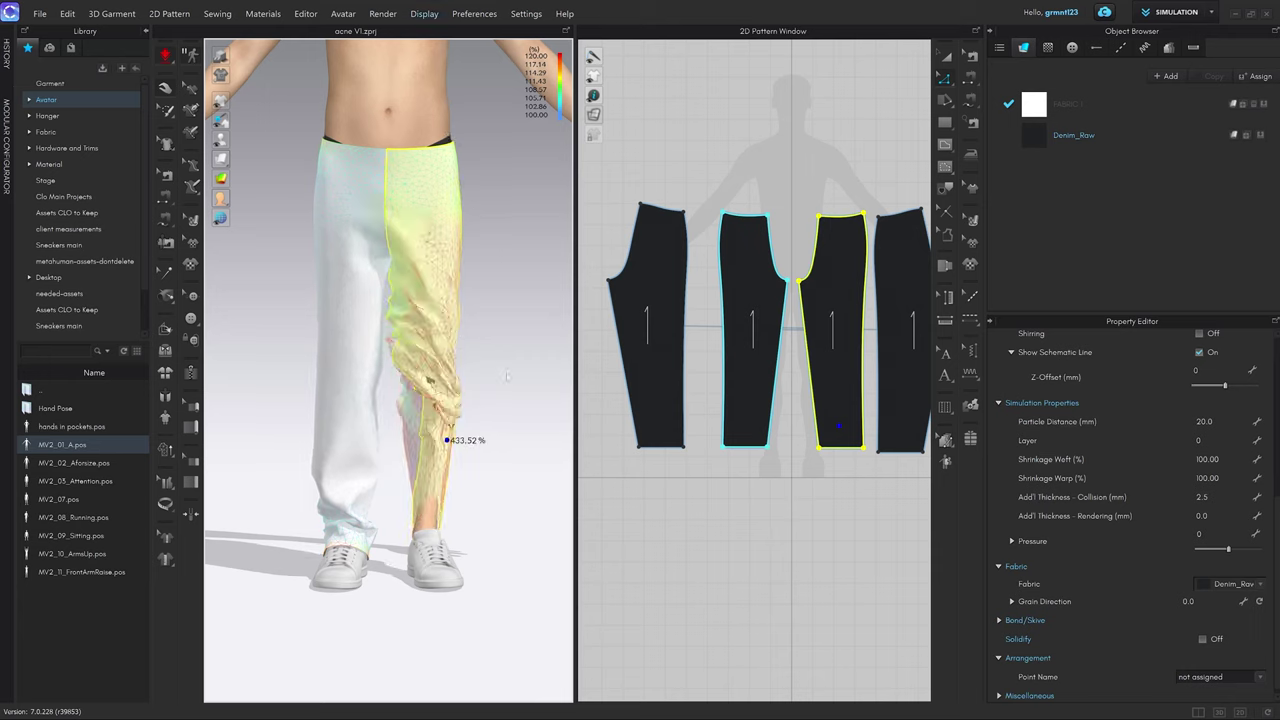
{"action": "right_click_drag", "start_coordinate": [448, 440], "coordinate": [400, 446]}
{"action": "left_click_drag", "start_coordinate": [449, 517], "coordinate": [471, 168]}
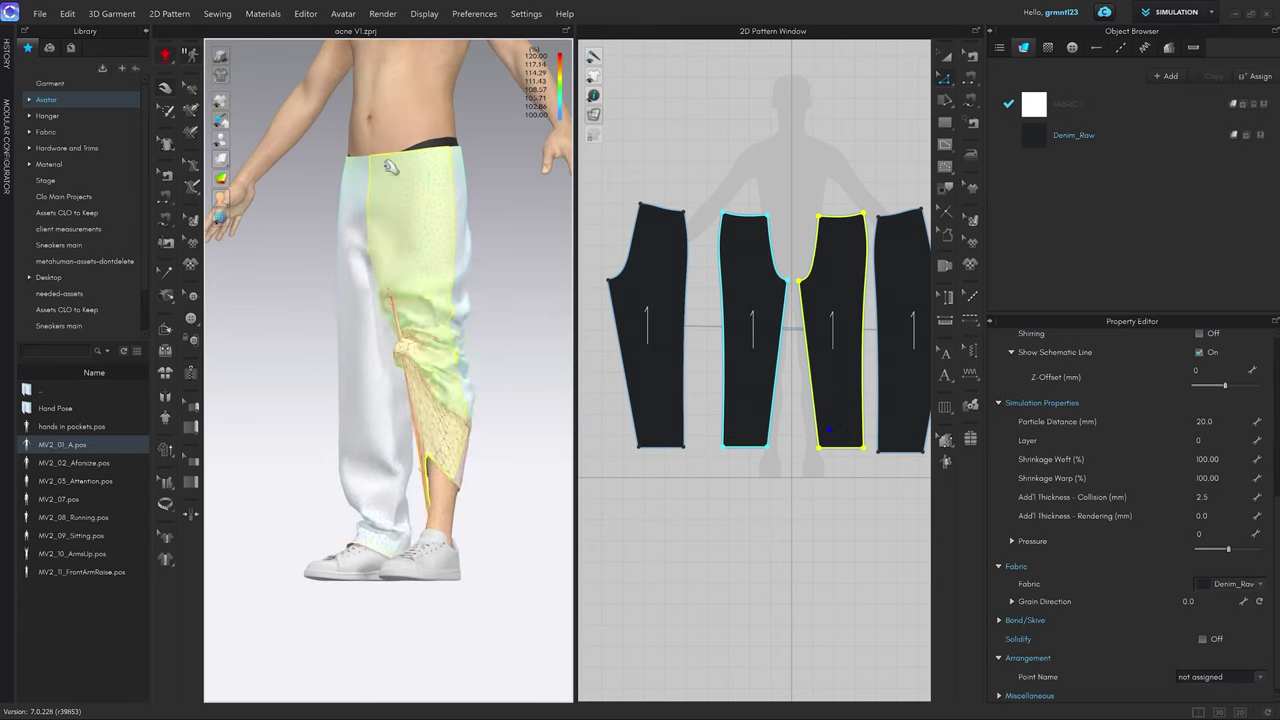
{"action": "right_click_drag", "start_coordinate": [385, 508], "coordinate": [460, 510]}
{"action": "left_click_drag", "start_coordinate": [433, 518], "coordinate": [506, 517]}
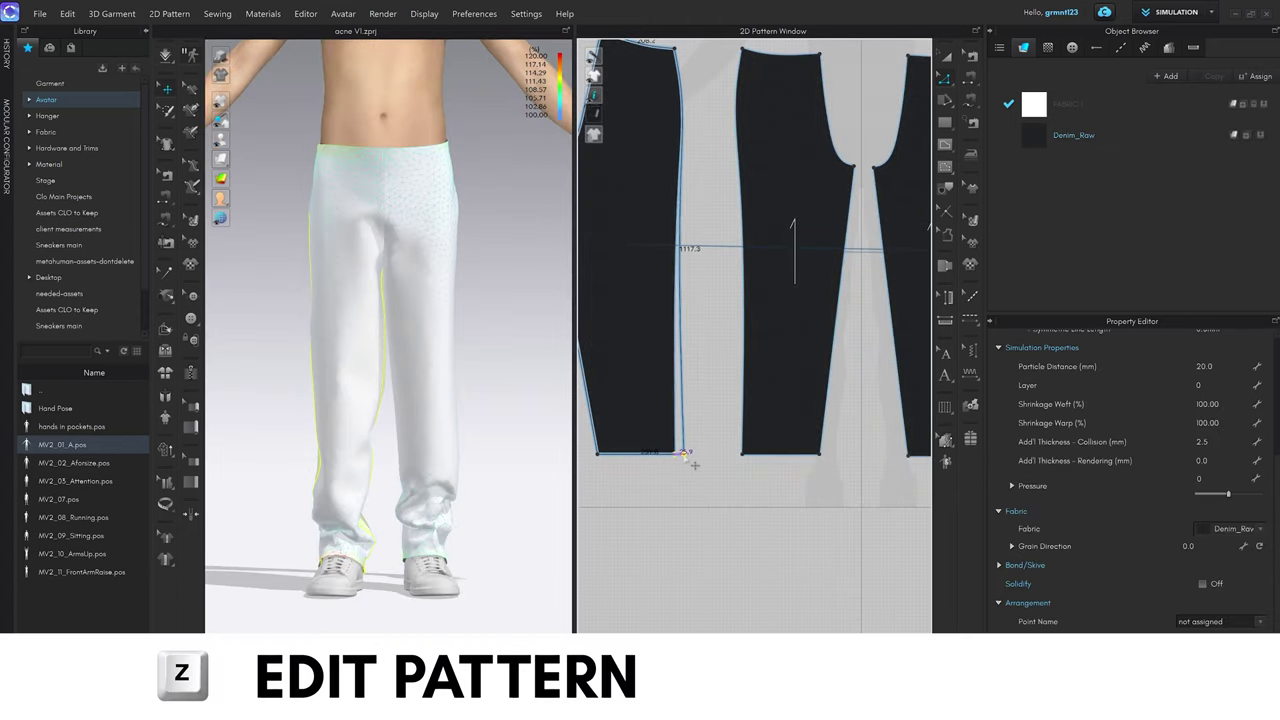
Move the back piece's outer hem corner horizontally outward by exactly 50 mm to widen the leg opening.
{"action": "mouse_move", "coordinate": [684, 455]}
{"action": "left_mouse_down"}
{"action": "mouse_move", "coordinate": [705, 465]}
{"action": "mouse_move", "coordinate": [697, 454]}
{"action": "left_mouse_up"}
{"action": "scroll", "coordinate": [691, 455], "scroll_direction": "down", "scroll_amount": 3}
{"action": "right_click", "coordinate": [697, 454]}
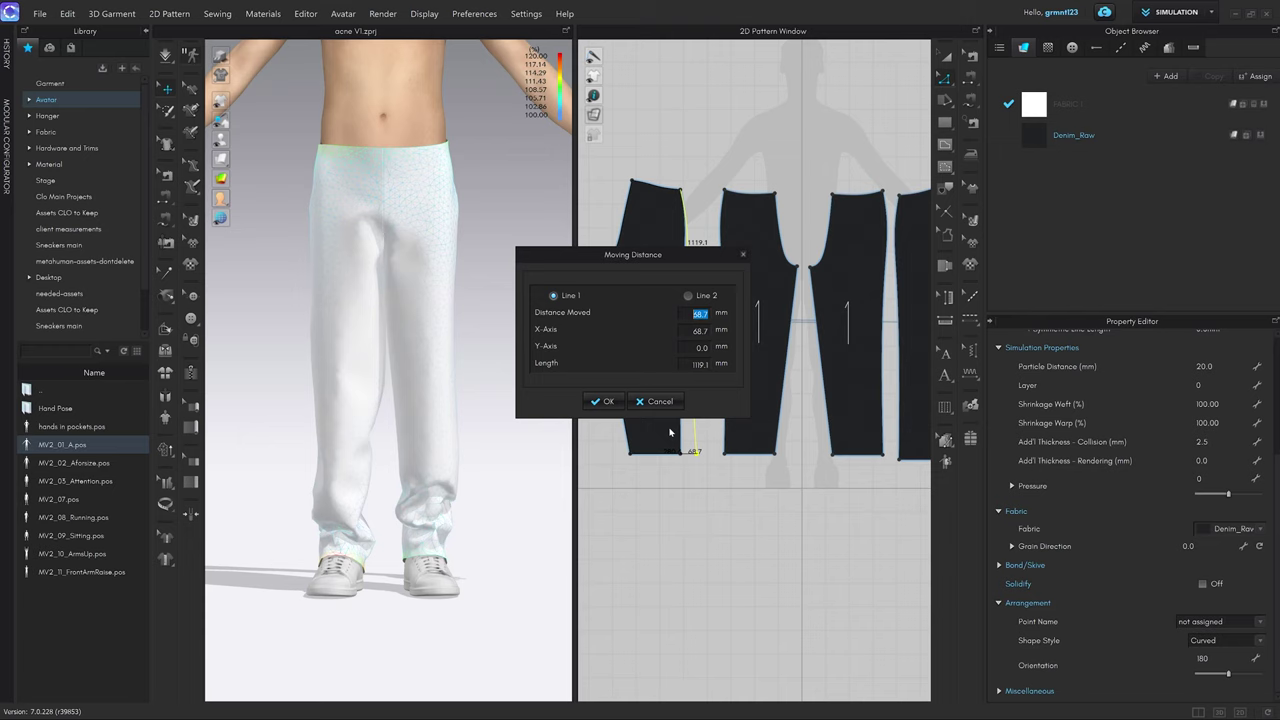
{"action": "type", "text": "50"}
{"action": "left_click", "coordinate": [601, 401]}
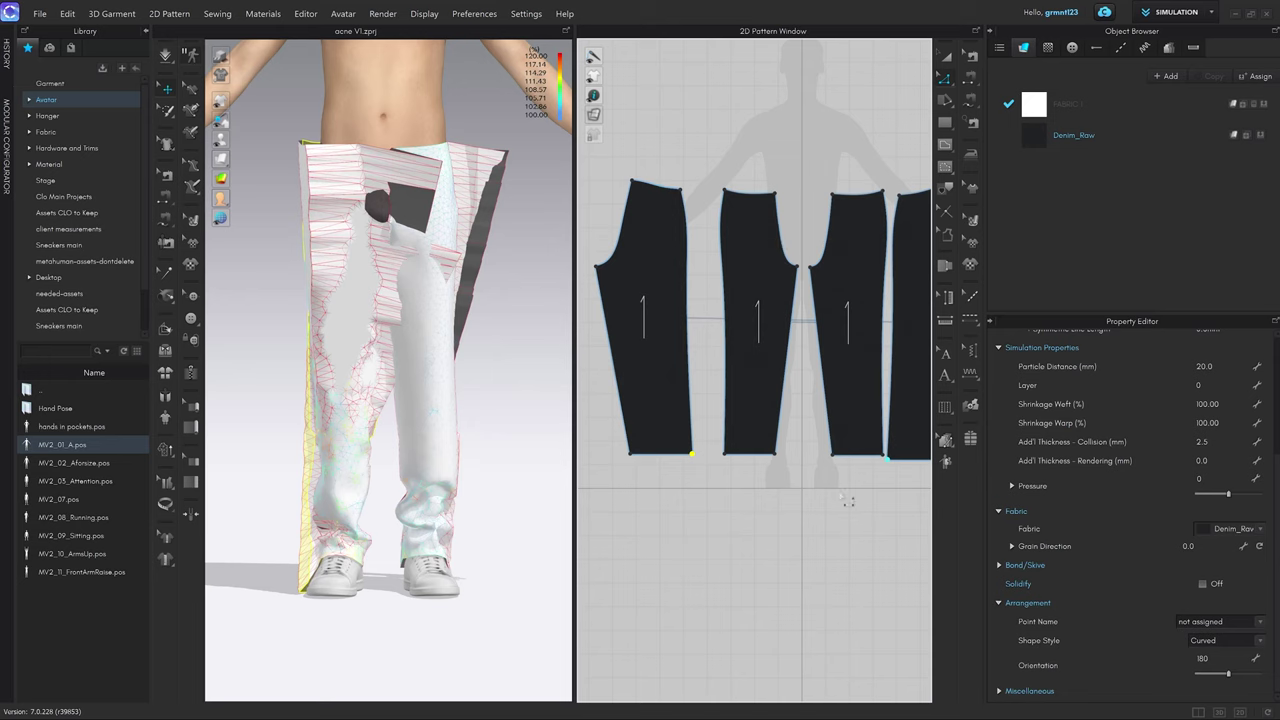
Move the front piece's outer hem corner horizontally outward by the same 50 mm as the back piece.
{"action": "middle_click_drag", "start_coordinate": [847, 500], "coordinate": [792, 480]}
{"action": "middle_click_drag", "start_coordinate": [706, 447], "coordinate": [748, 453]}
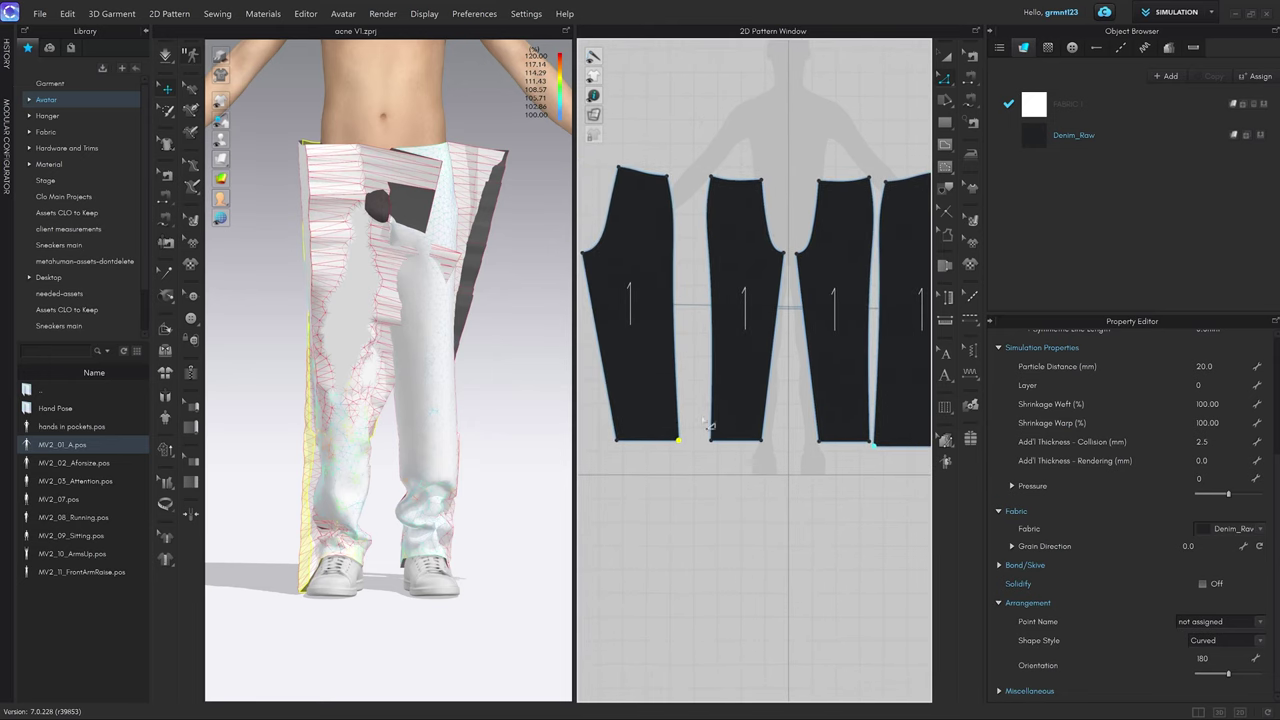
{"action": "left_click", "coordinate": [718, 457]}
{"action": "left_click_drag", "start_coordinate": [712, 441], "coordinate": [700, 447]}
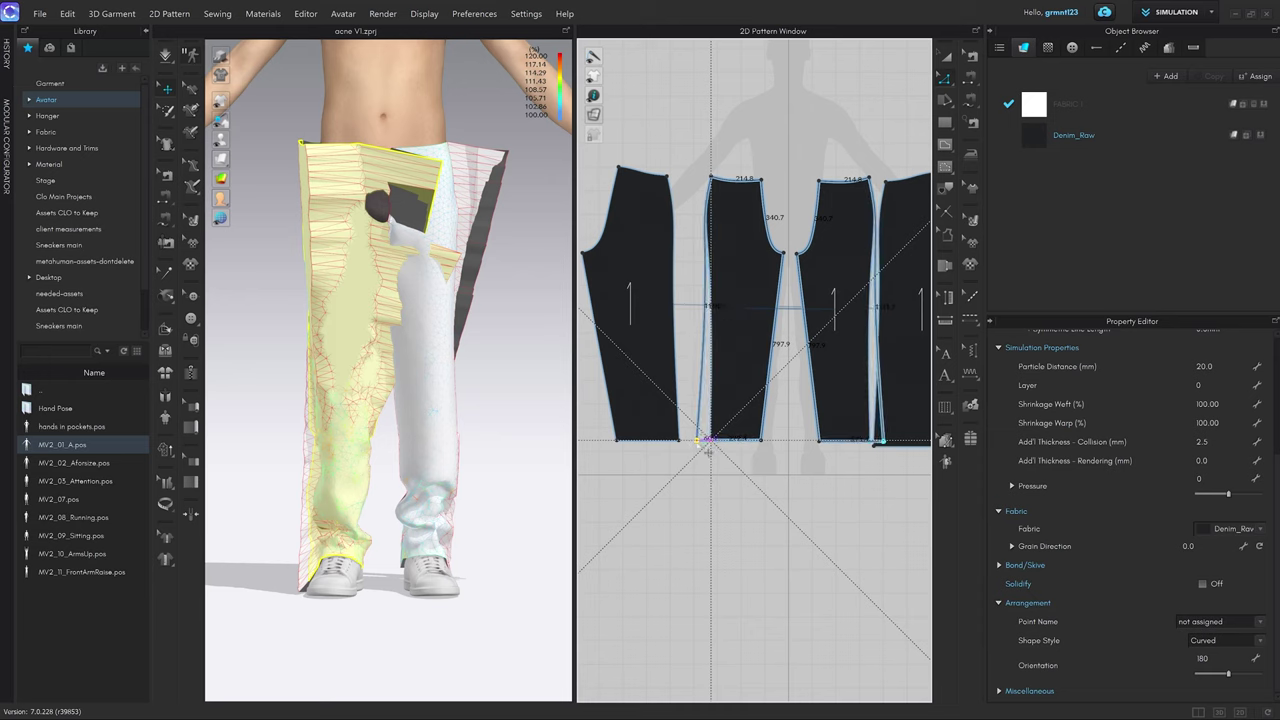
{"action": "right_click", "coordinate": [700, 447]}
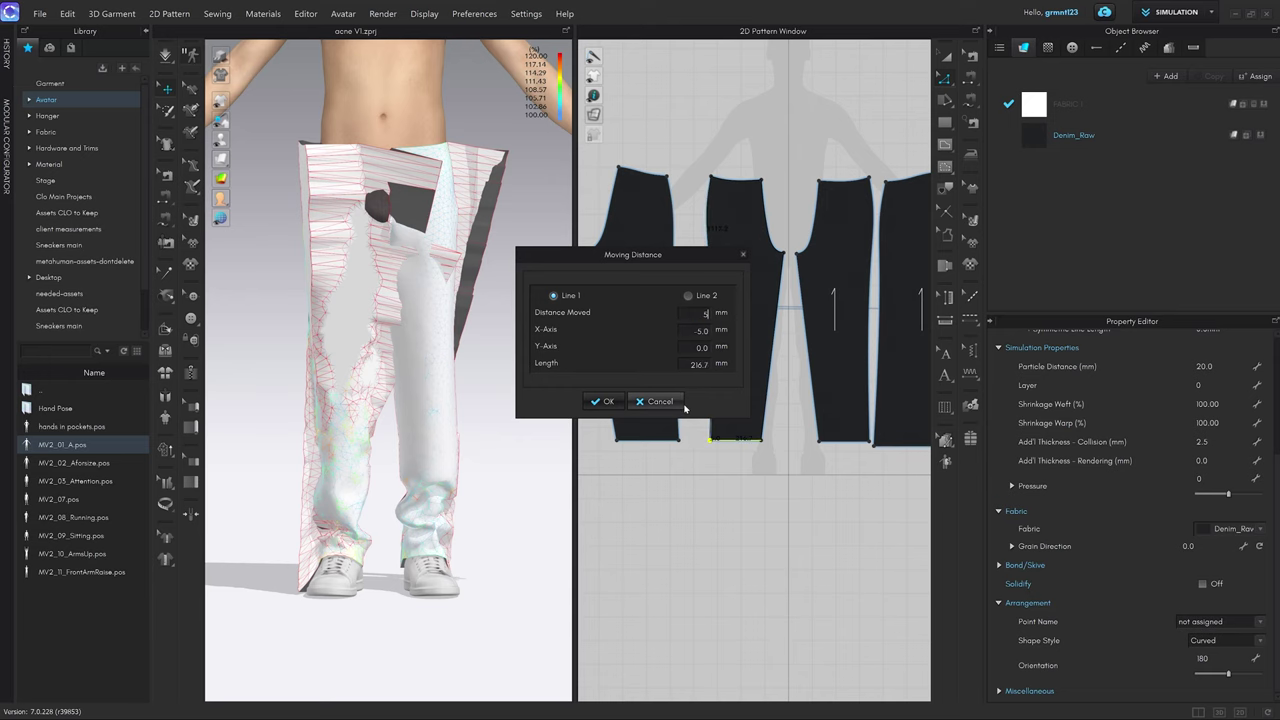
{"action": "left_click", "coordinate": [603, 401]}
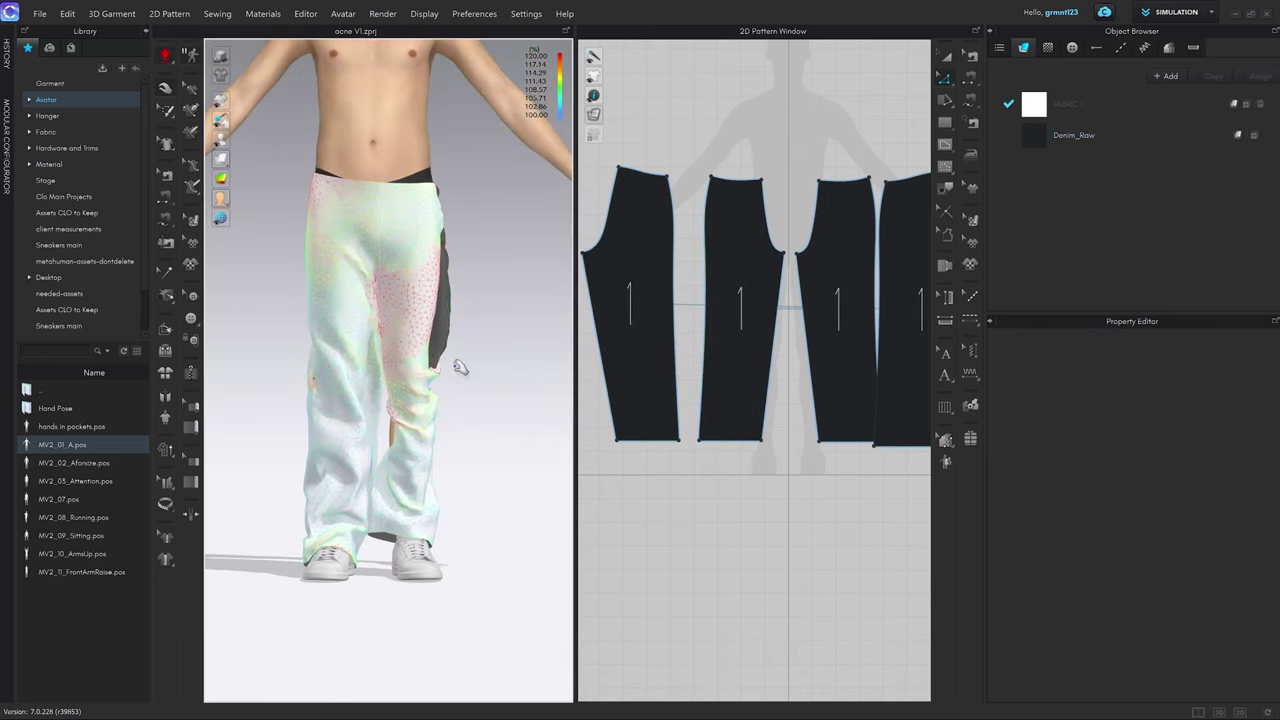
Simulate the widened trousers and pull the waist up into place on both sides of the avatar.
{"action": "key", "text": "space"}
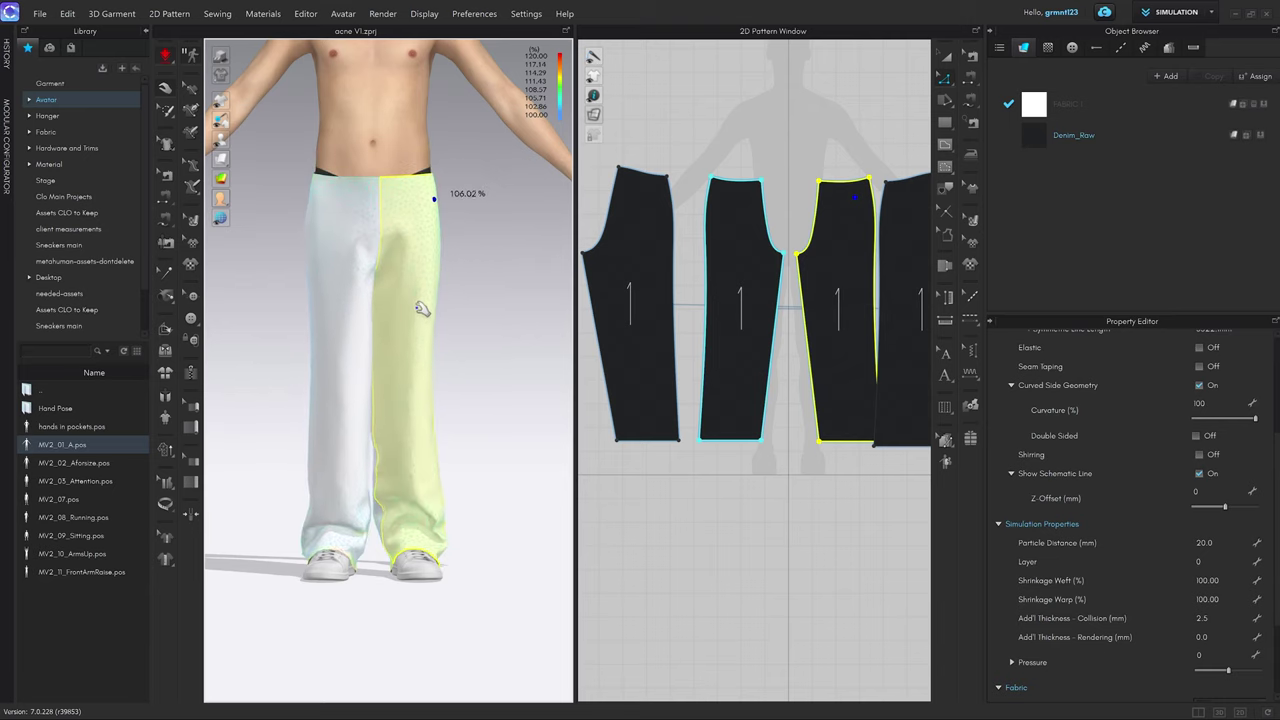
{"action": "left_click", "coordinate": [312, 157]}
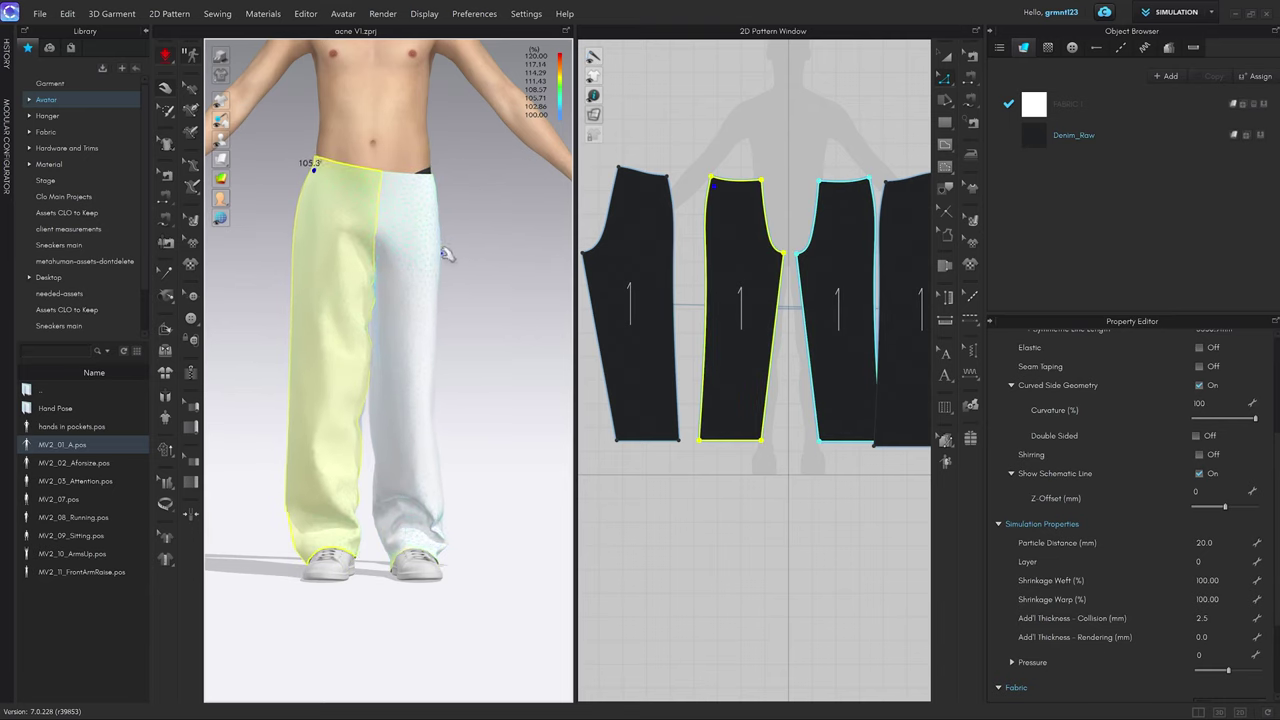
{"action": "left_click", "coordinate": [429, 173]}
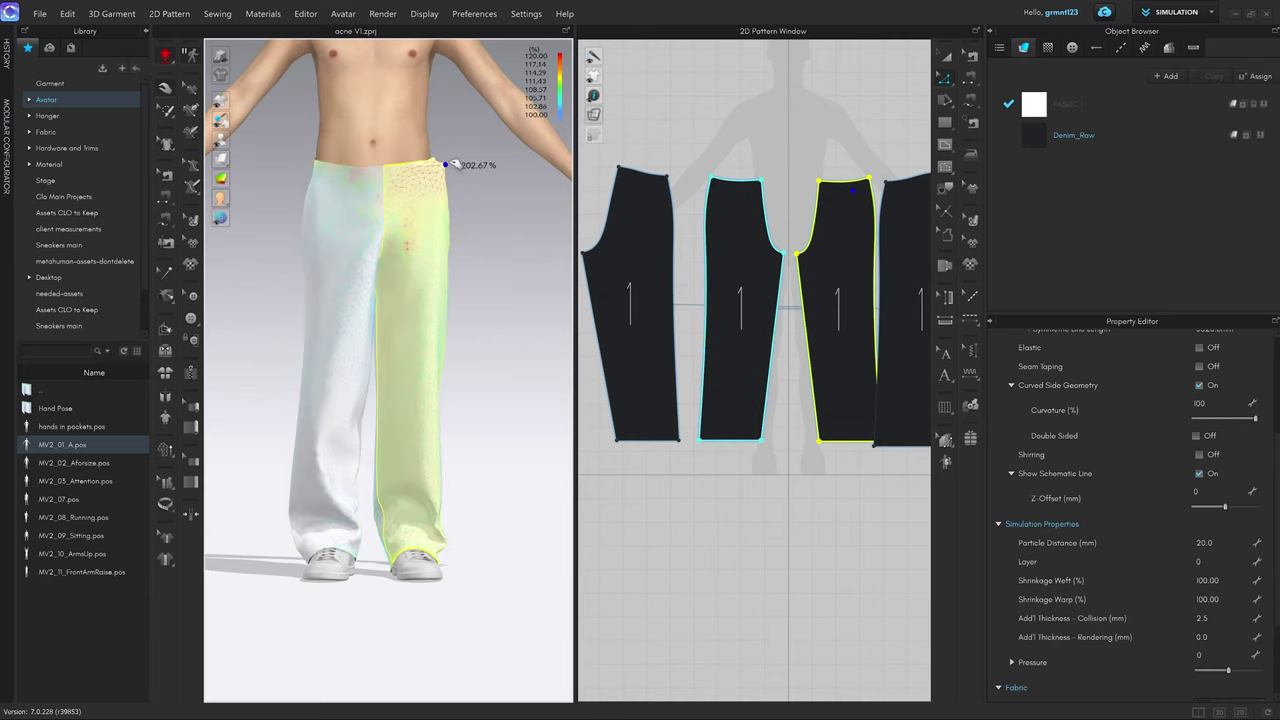
{"action": "left_click", "coordinate": [329, 335]}
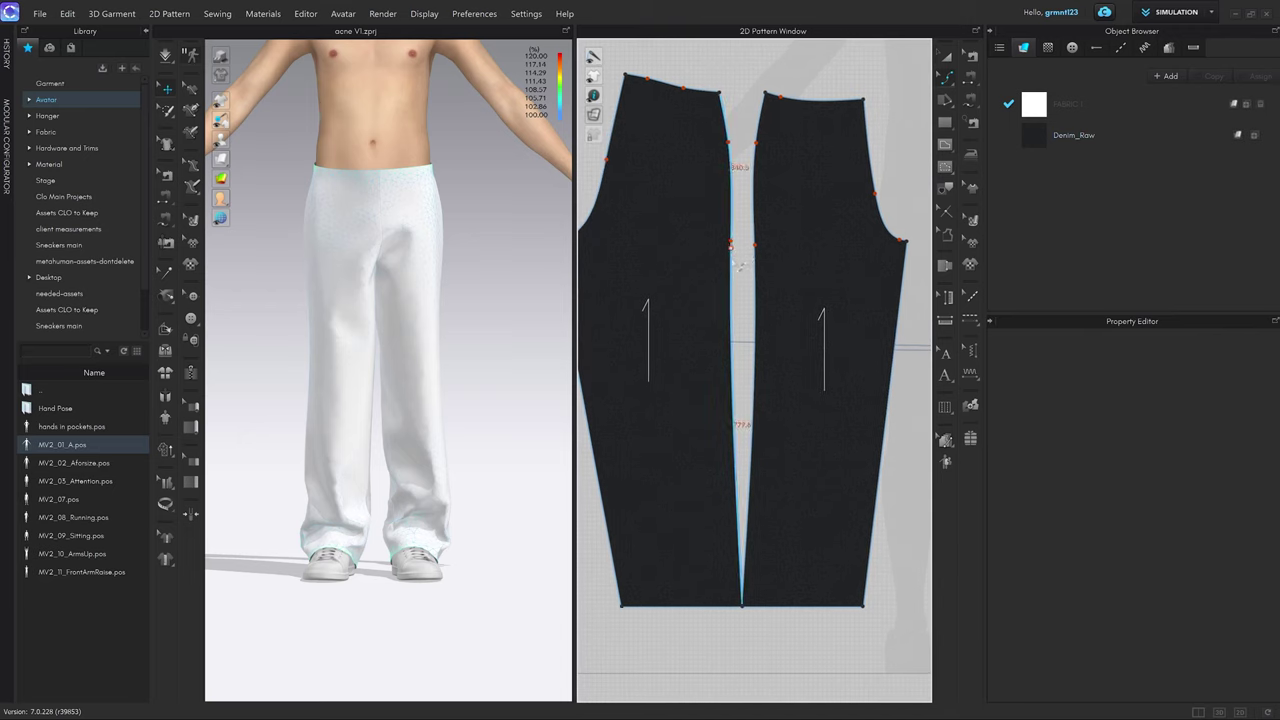
Position the front piece beside the back piece with a narrow gap between their side seams, and select the back piece's outer hem corner.
{"action": "left_click", "coordinate": [800, 410]}
{"action": "left_click", "coordinate": [758, 382]}
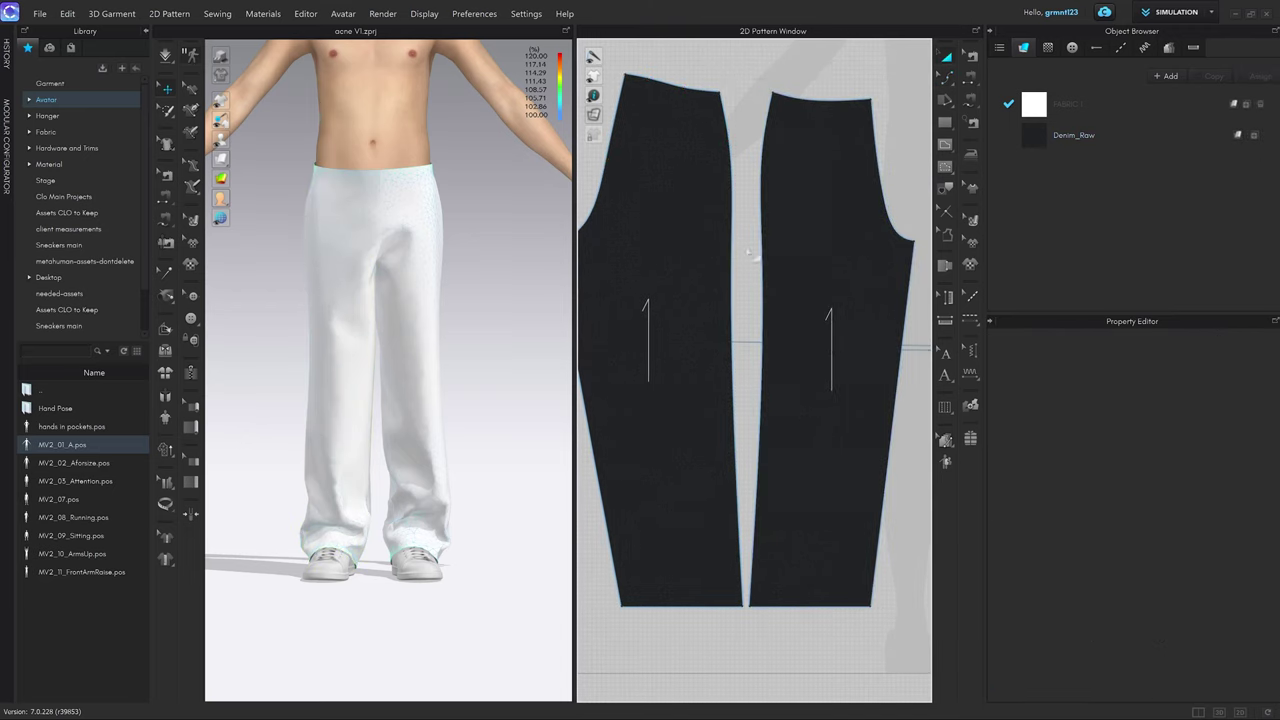
{"action": "mouse_move", "coordinate": [743, 606]}
{"action": "left_mouse_down"}
{"action": "mouse_move", "coordinate": [692, 600]}
{"action": "mouse_move", "coordinate": [757, 597]}
{"action": "mouse_move", "coordinate": [743, 605]}
{"action": "left_mouse_up"}
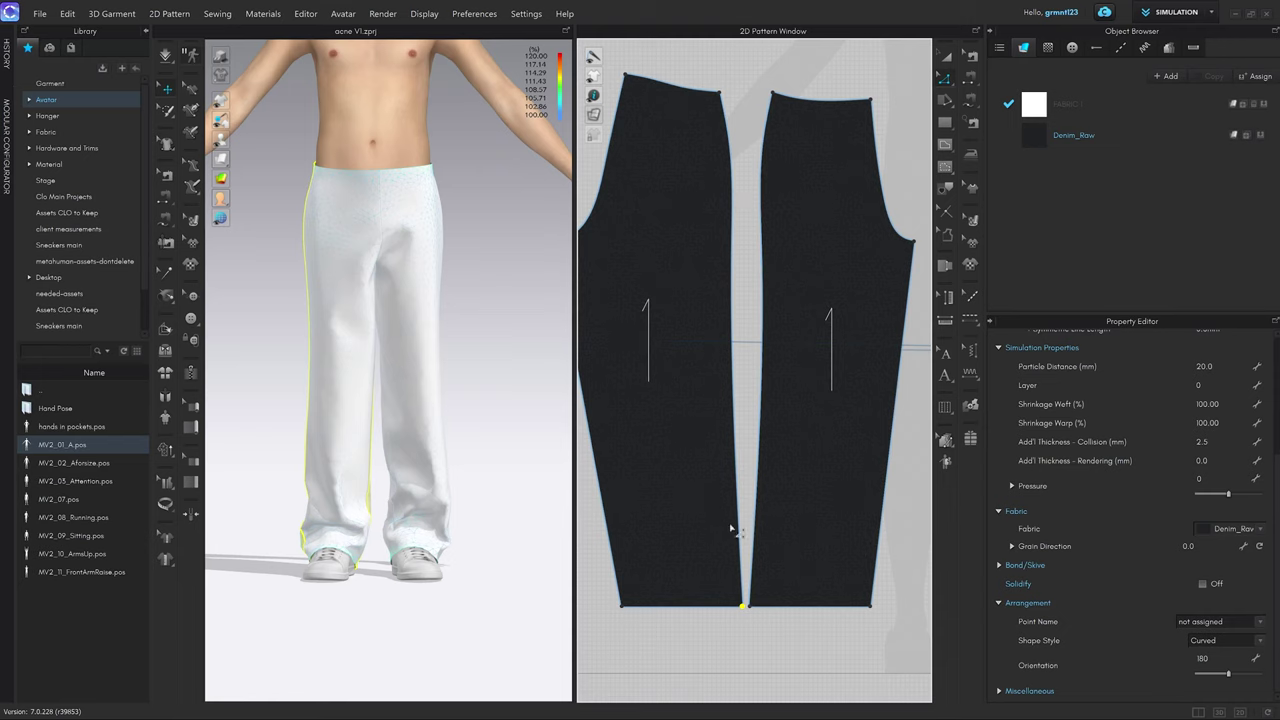
Move the curve points at thigh level on the back and front side seams outward to smooth the line towards the widened hem.
{"action": "key", "text": "v"}
{"action": "middle_click_drag", "start_coordinate": [748, 290], "coordinate": [780, 255]}
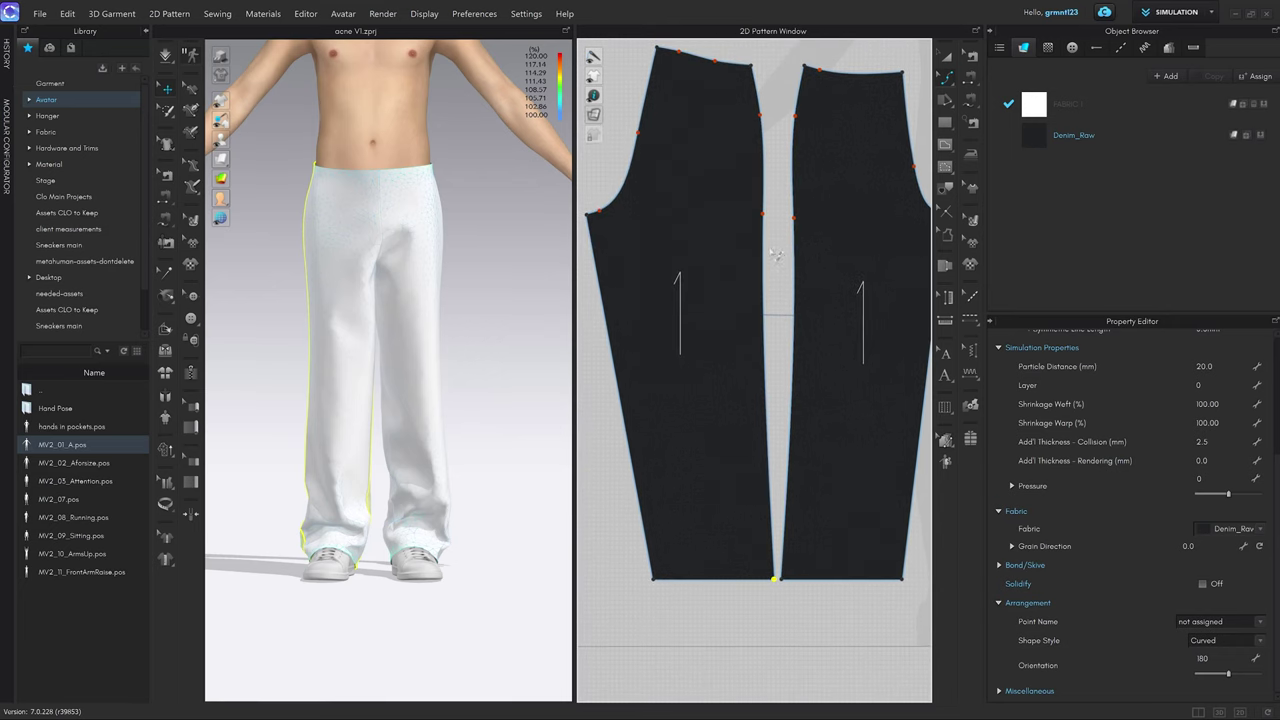
{"action": "scroll", "coordinate": [776, 255], "scroll_direction": "up", "scroll_amount": 3}
{"action": "scroll", "coordinate": [767, 215], "scroll_direction": "up", "scroll_amount": 2}
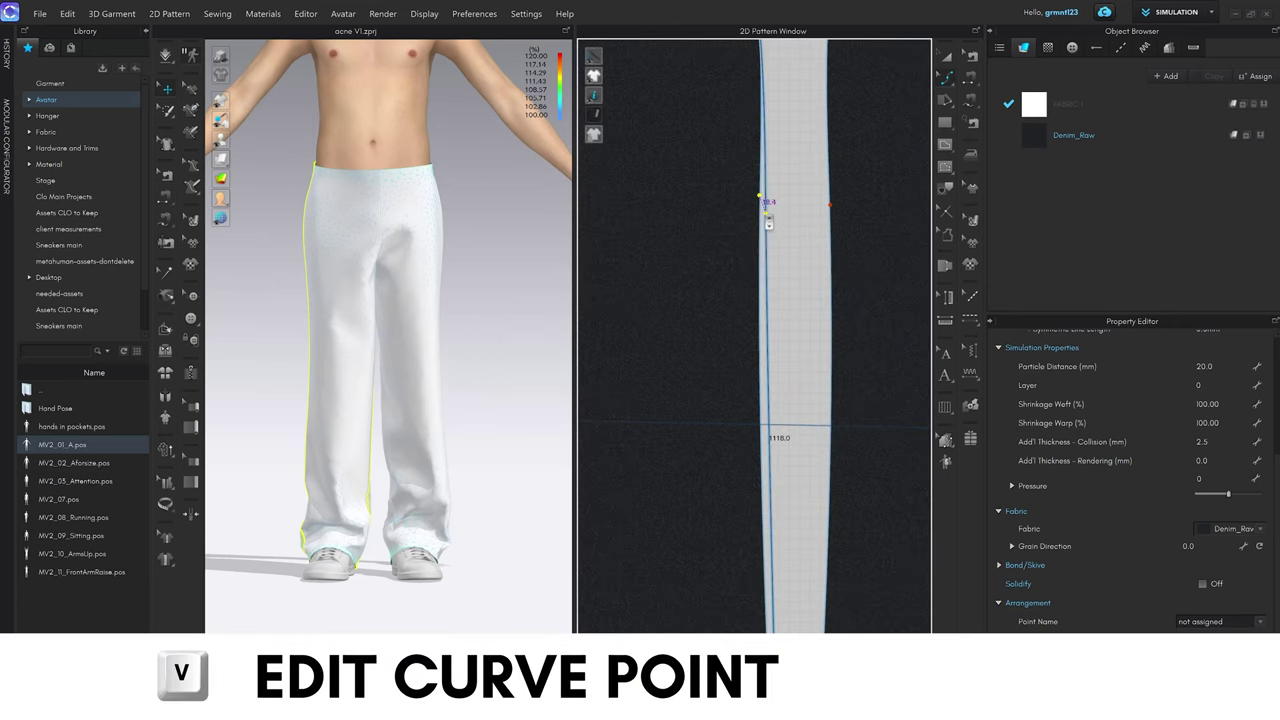
{"action": "scroll", "coordinate": [785, 228], "scroll_direction": "down", "scroll_amount": 3}
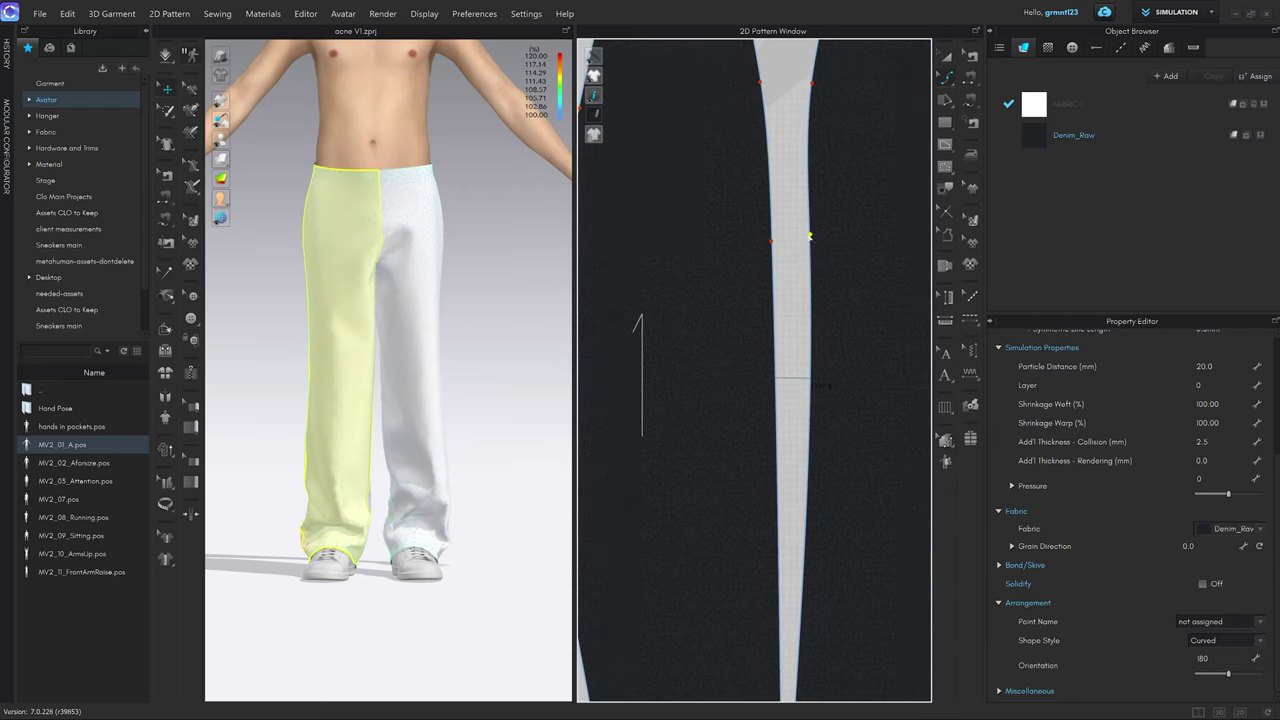
{"action": "left_click_drag", "start_coordinate": [810, 237], "coordinate": [801, 241]}
{"action": "scroll", "coordinate": [806, 240], "scroll_direction": "down", "scroll_amount": 4}
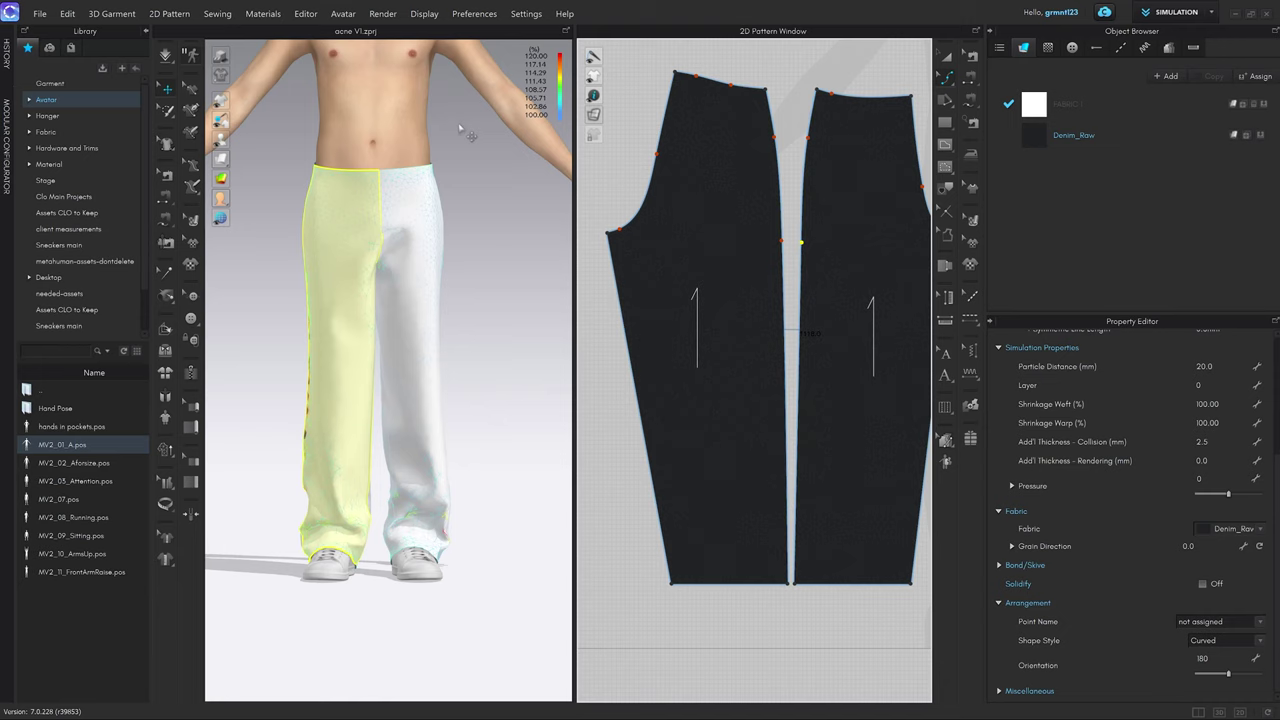
Simulate the trousers with the reshaped side seams and pull the waist and legs into position on the avatar.
{"action": "left_click", "coordinate": [495, 424]}
{"action": "scroll", "coordinate": [497, 426], "scroll_direction": "up", "scroll_amount": 2}
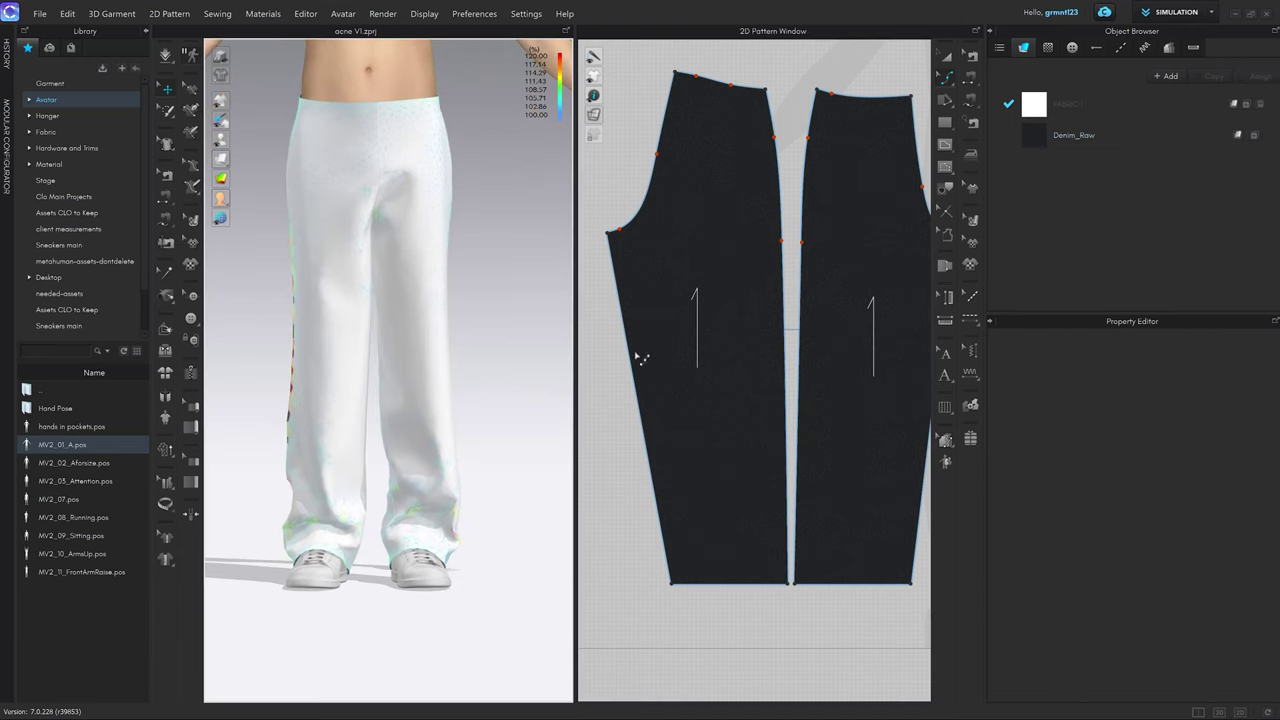
{"action": "key", "text": "space"}
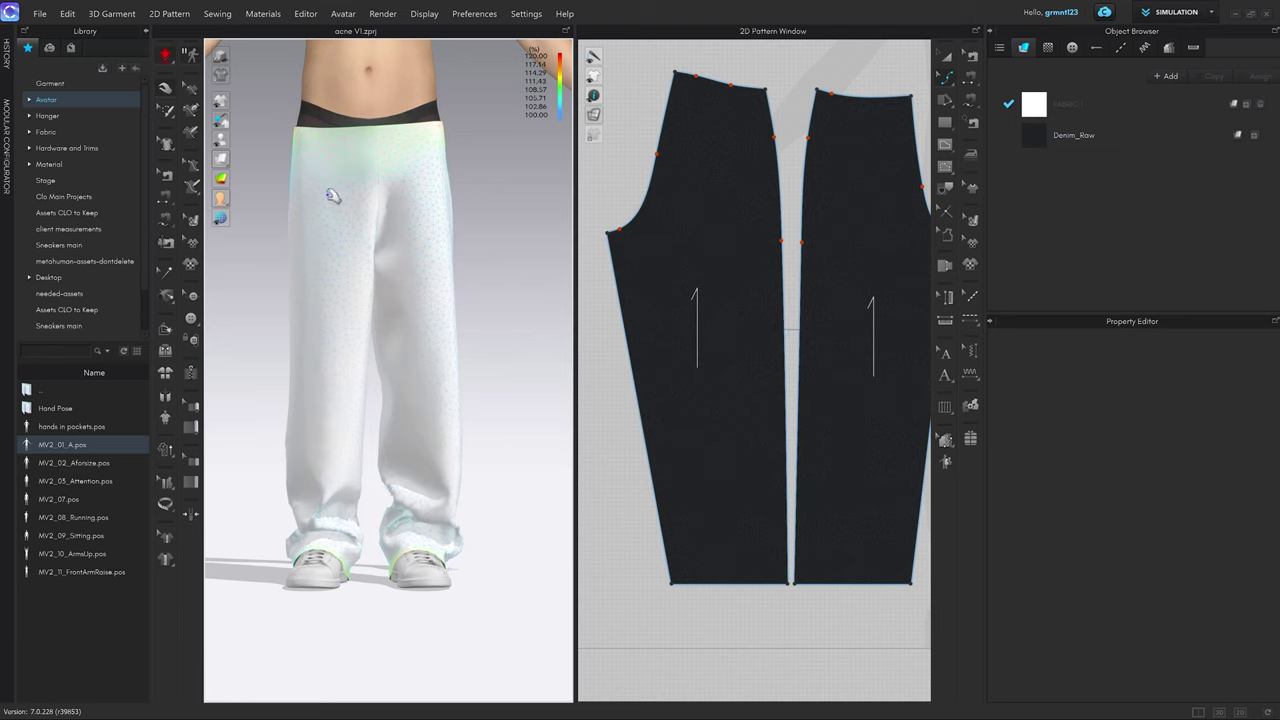
{"action": "left_click_drag", "start_coordinate": [300, 137], "coordinate": [462, 89]}
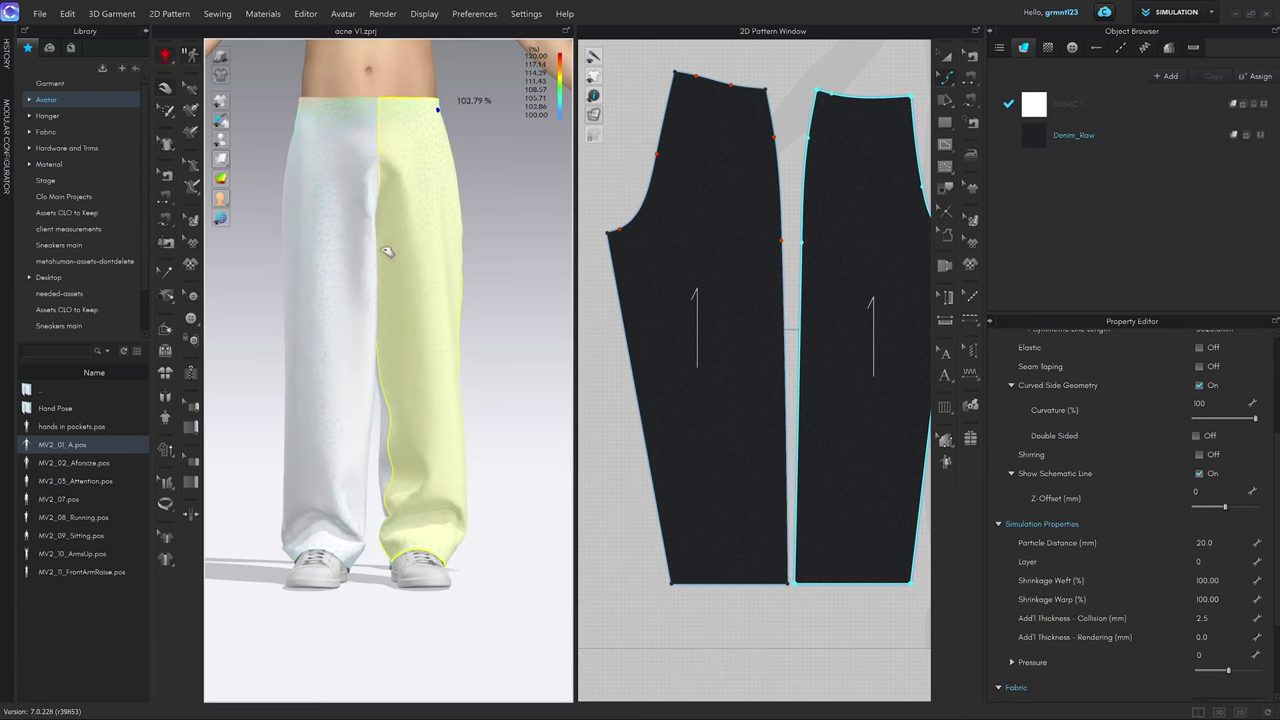
{"action": "left_click_drag", "start_coordinate": [386, 250], "coordinate": [327, 262]}
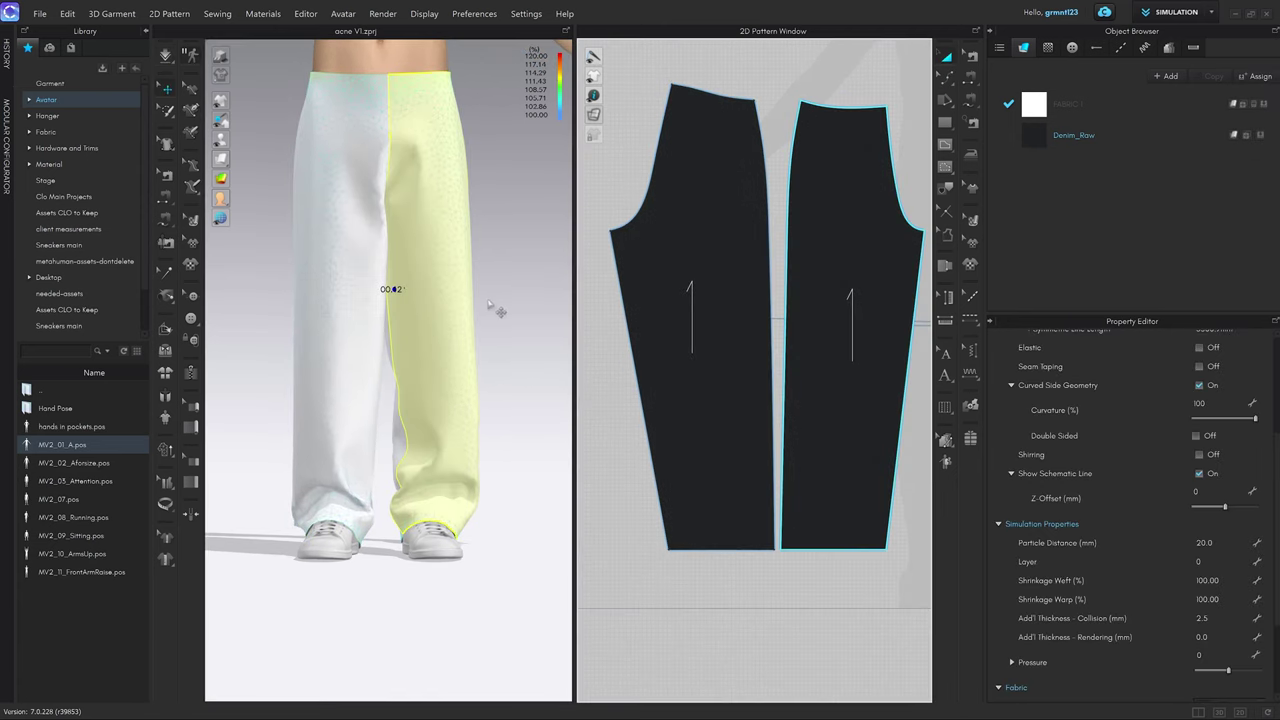
Add a curve point to the front piece's inseam and pull the back piece's inseam curve point inward below the crotch.
{"action": "key", "text": "v"}
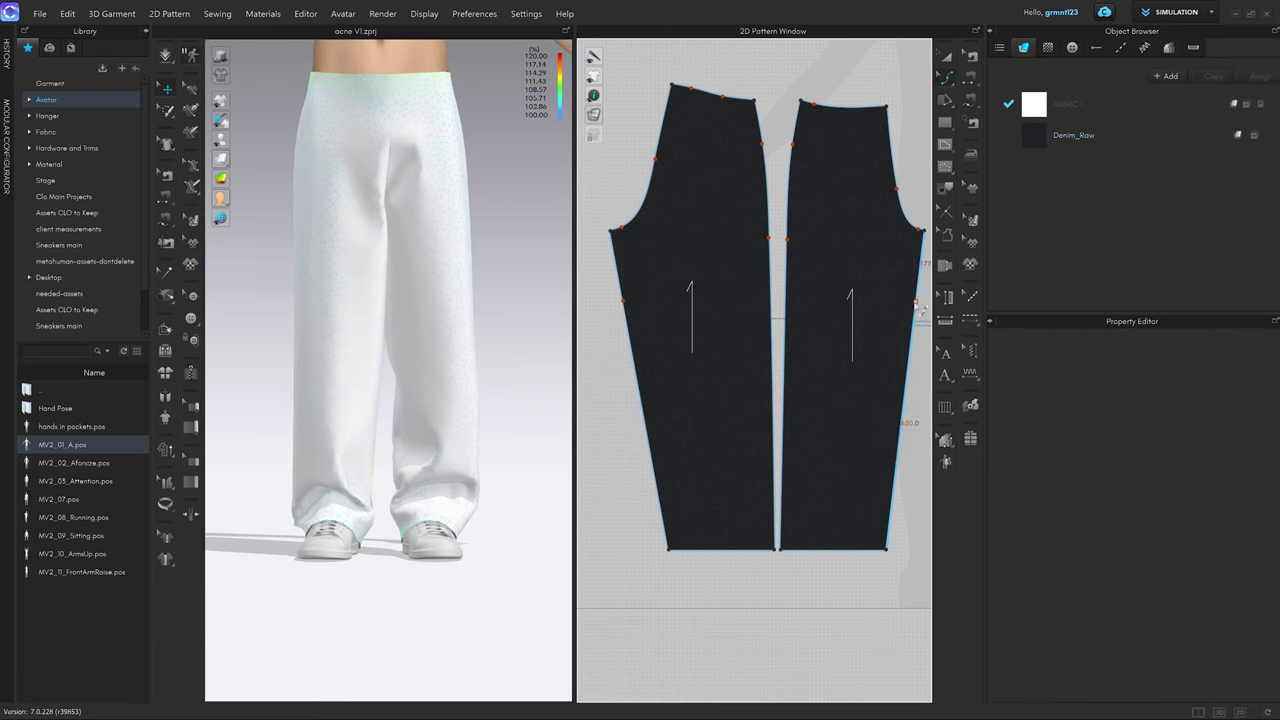
{"action": "left_click", "coordinate": [916, 300]}
{"action": "scroll", "coordinate": [628, 302], "scroll_direction": "up", "scroll_amount": 3}
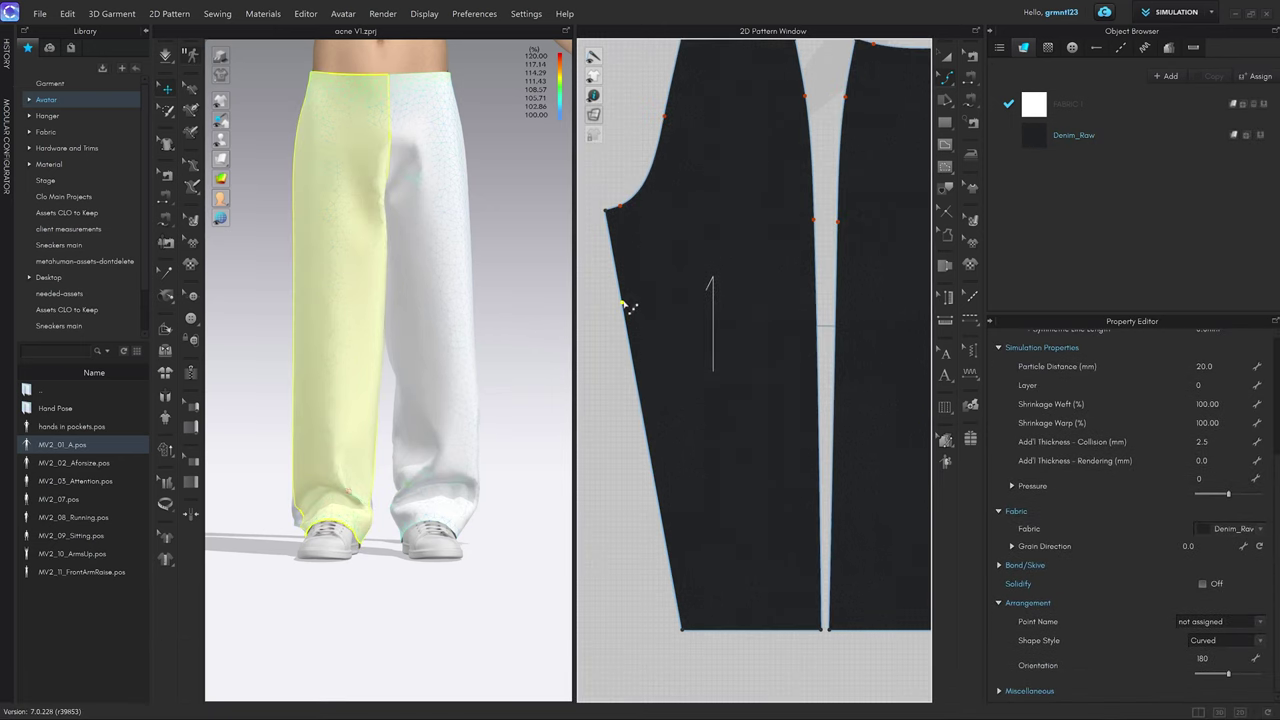
{"action": "left_click", "coordinate": [624, 300]}
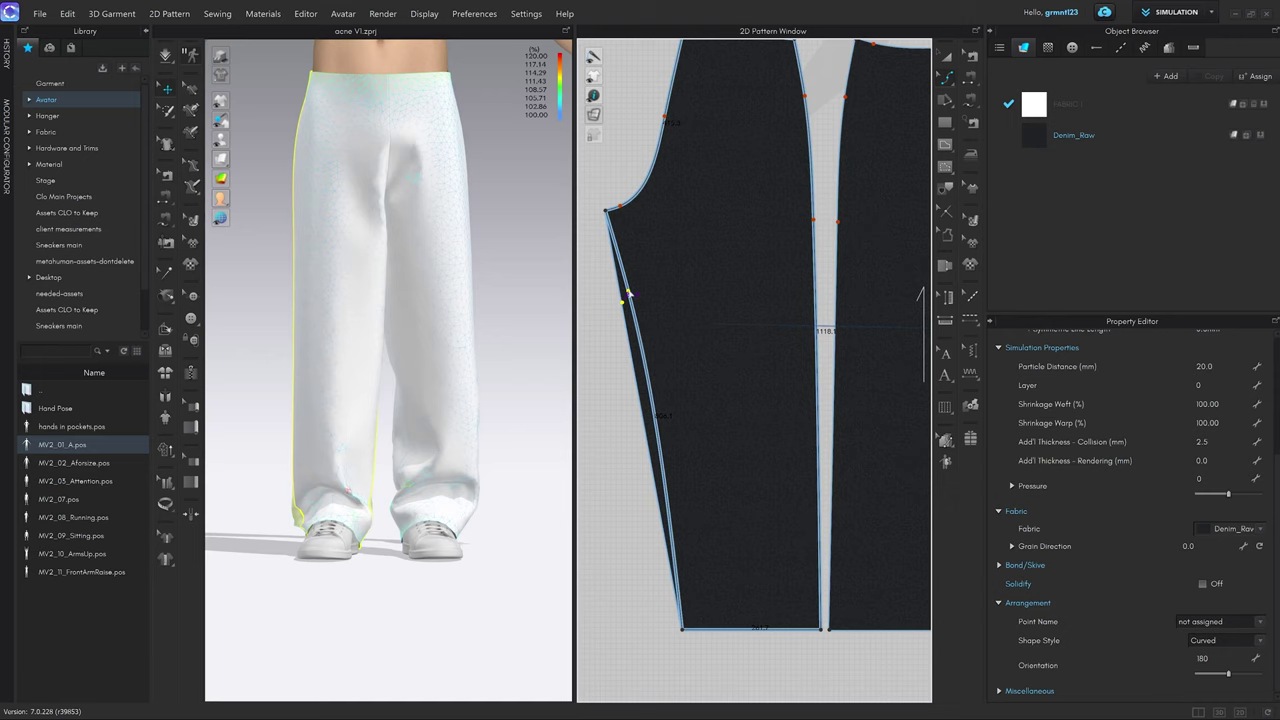
{"action": "left_click_drag", "start_coordinate": [629, 294], "coordinate": [629, 291]}
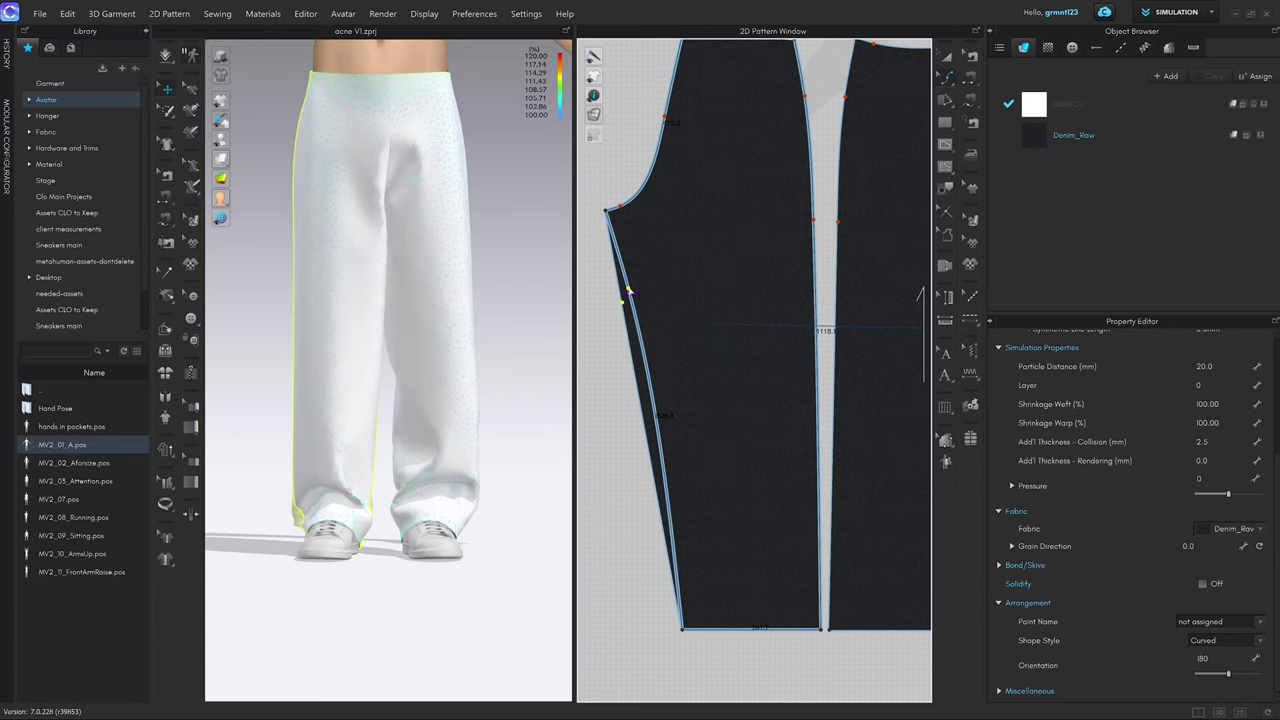
Fine-tune the curve point on the back panel's inseam and show the 2D patterns without their fabric texture.
{"action": "left_click_drag", "start_coordinate": [629, 291], "coordinate": [629, 289]}
{"action": "scroll", "coordinate": [665, 406], "scroll_direction": "down", "scroll_amount": 1}
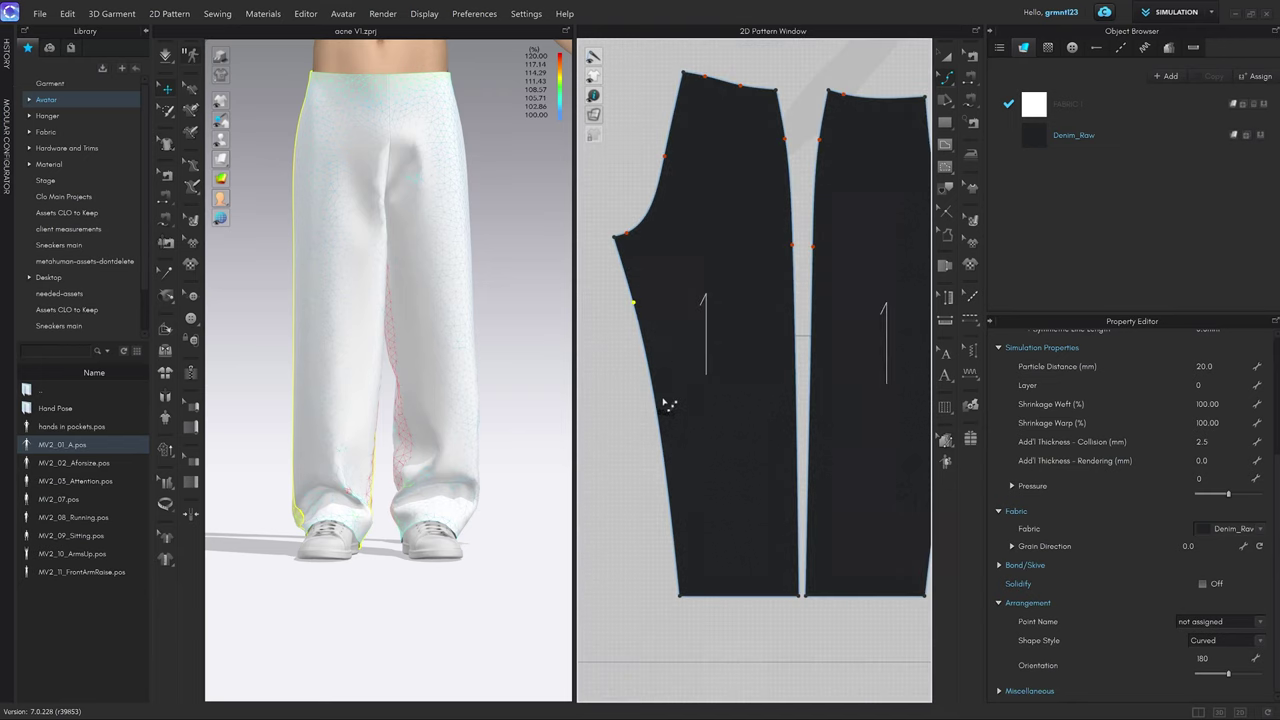
{"action": "left_click", "coordinate": [594, 114]}
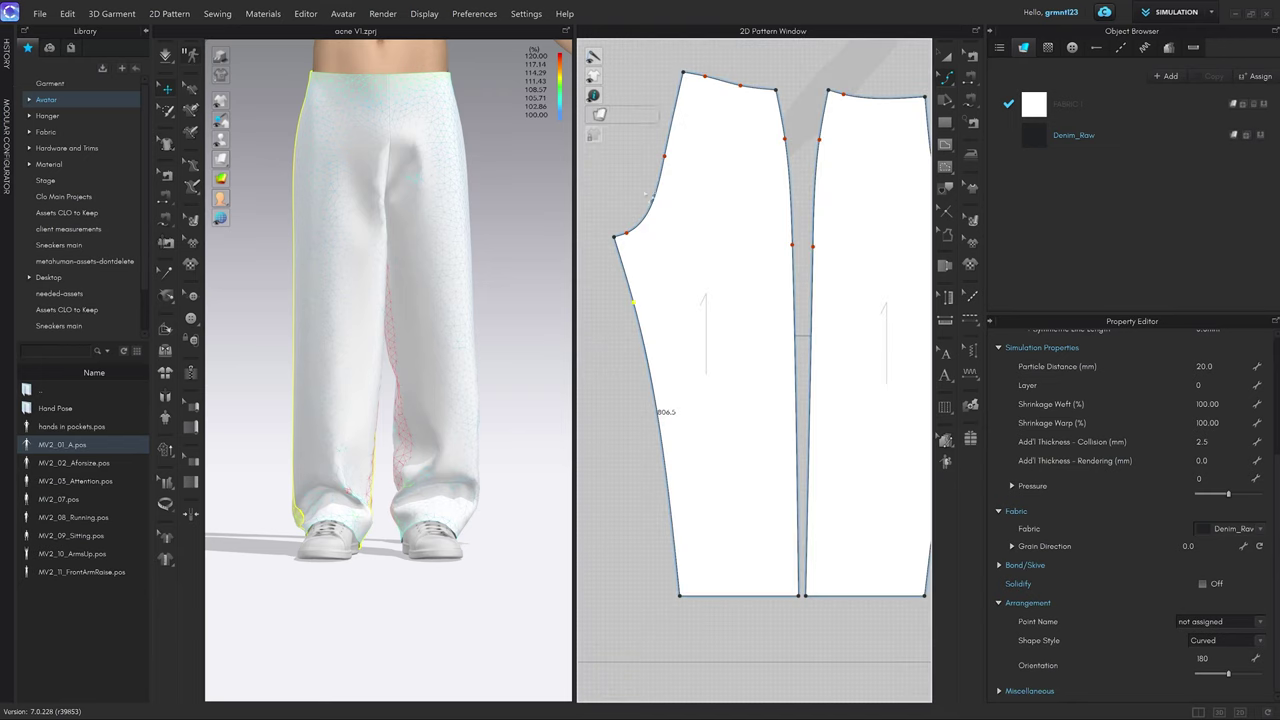
Bend the front panel's straight inseam into a gentle inward curve through a point between crotch and knee.
{"action": "middle_click_drag", "start_coordinate": [707, 332], "coordinate": [702, 340]}
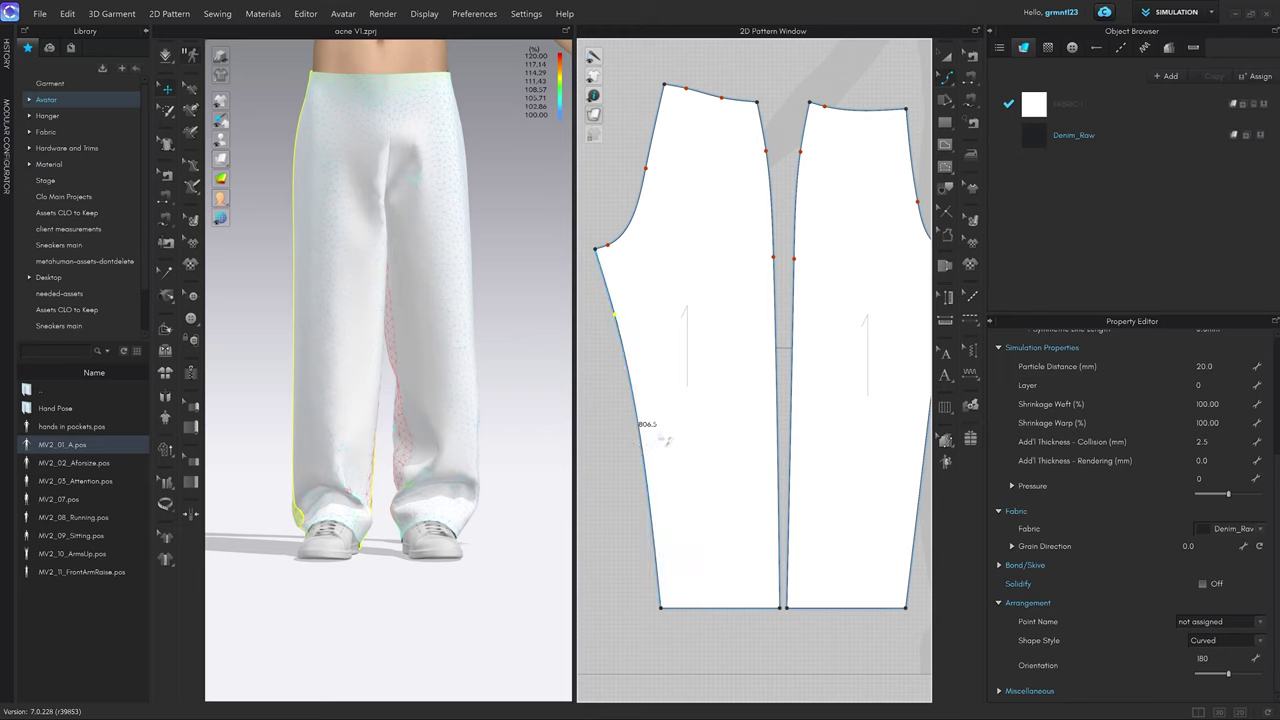
{"action": "middle_click_drag", "start_coordinate": [827, 368], "coordinate": [768, 357]}
{"action": "left_click", "coordinate": [879, 320]}
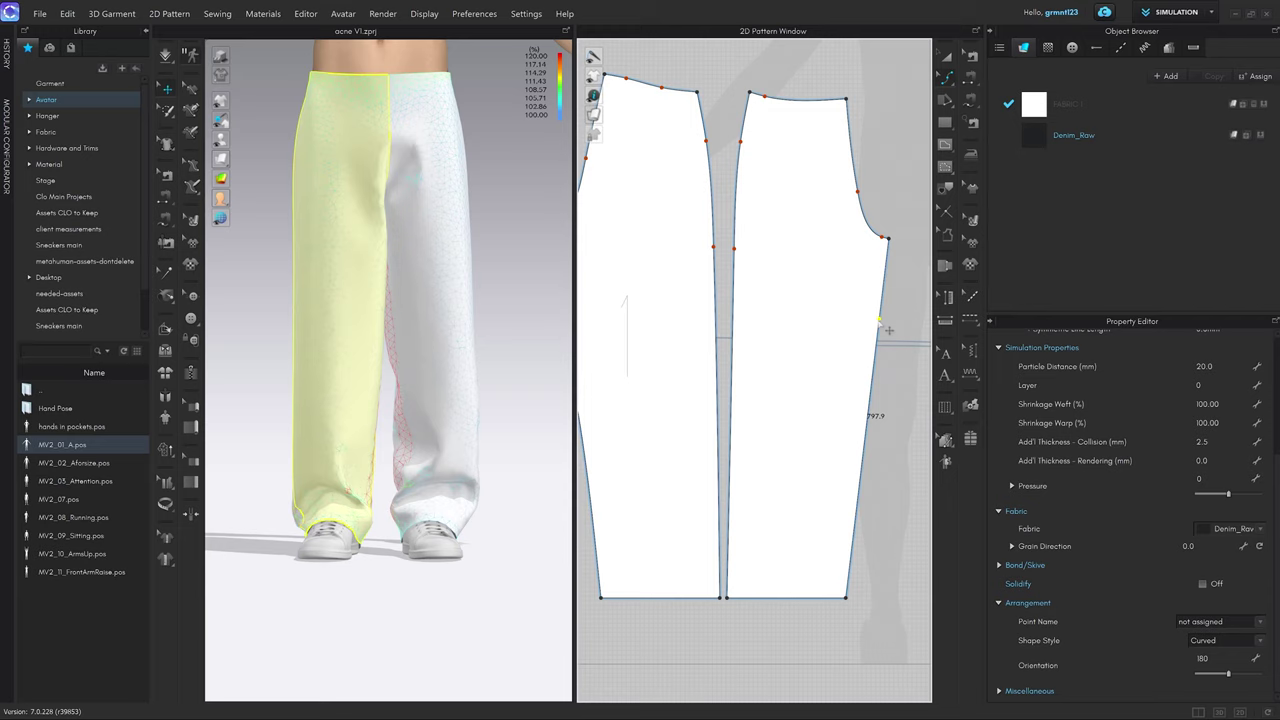
{"action": "scroll", "coordinate": [880, 322], "scroll_direction": "up", "scroll_amount": 3}
{"action": "left_click_drag", "start_coordinate": [880, 322], "coordinate": [876, 296]}
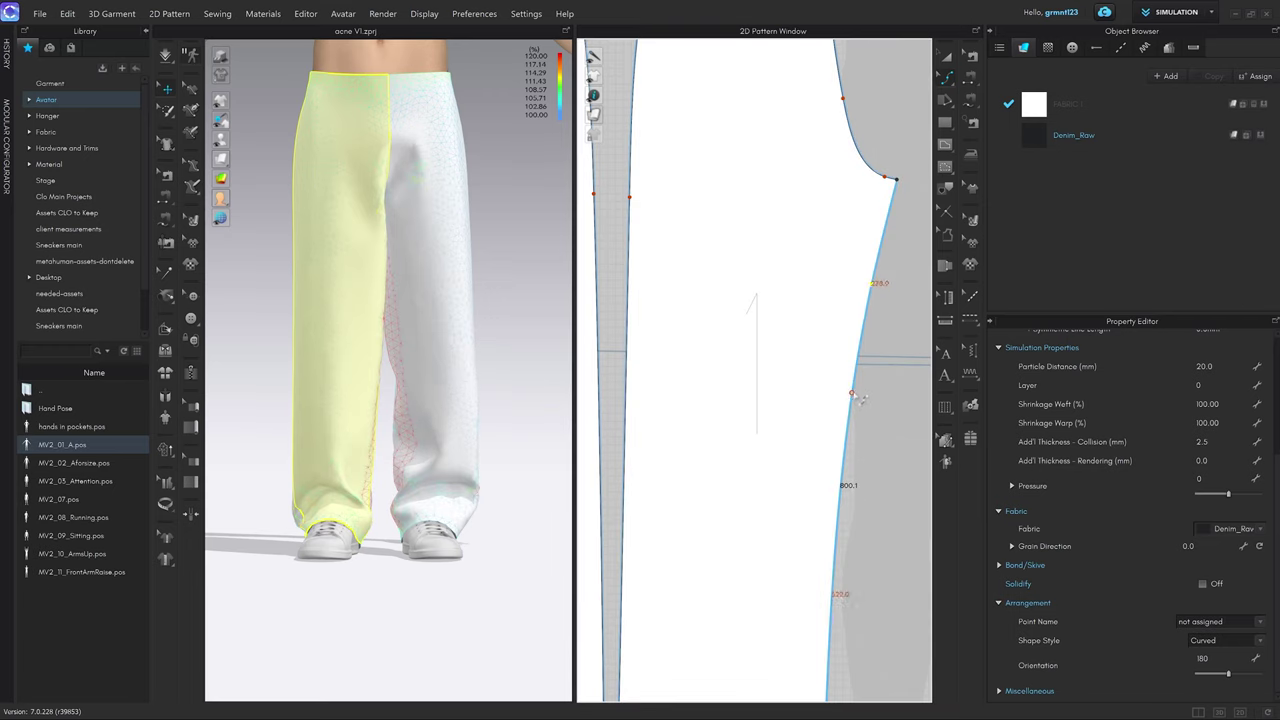
{"action": "scroll", "coordinate": [877, 407], "scroll_direction": "down", "scroll_amount": 3}
{"action": "middle_click_drag", "start_coordinate": [878, 407], "coordinate": [880, 378]}
{"action": "scroll", "coordinate": [880, 378], "scroll_direction": "down", "scroll_amount": 2}
Compare the sewing lengths of the front and back inseams.
{"action": "key", "text": "z"}
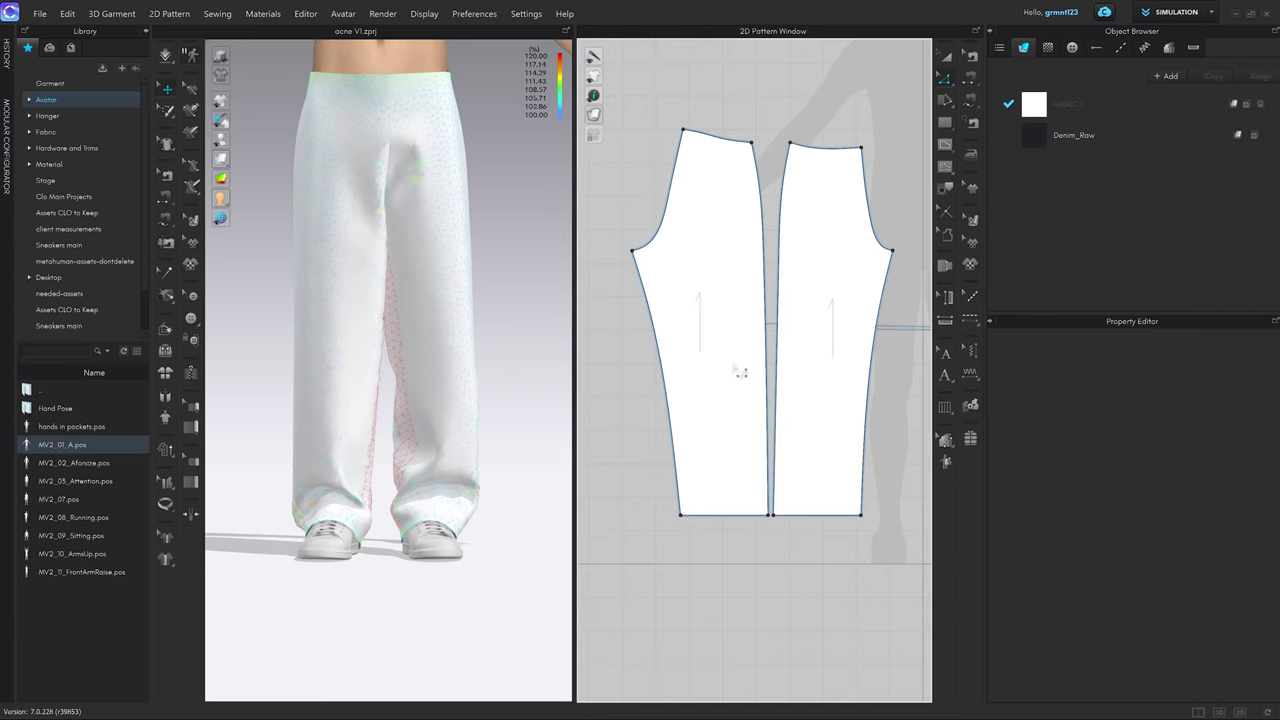
{"action": "key", "text": "b"}
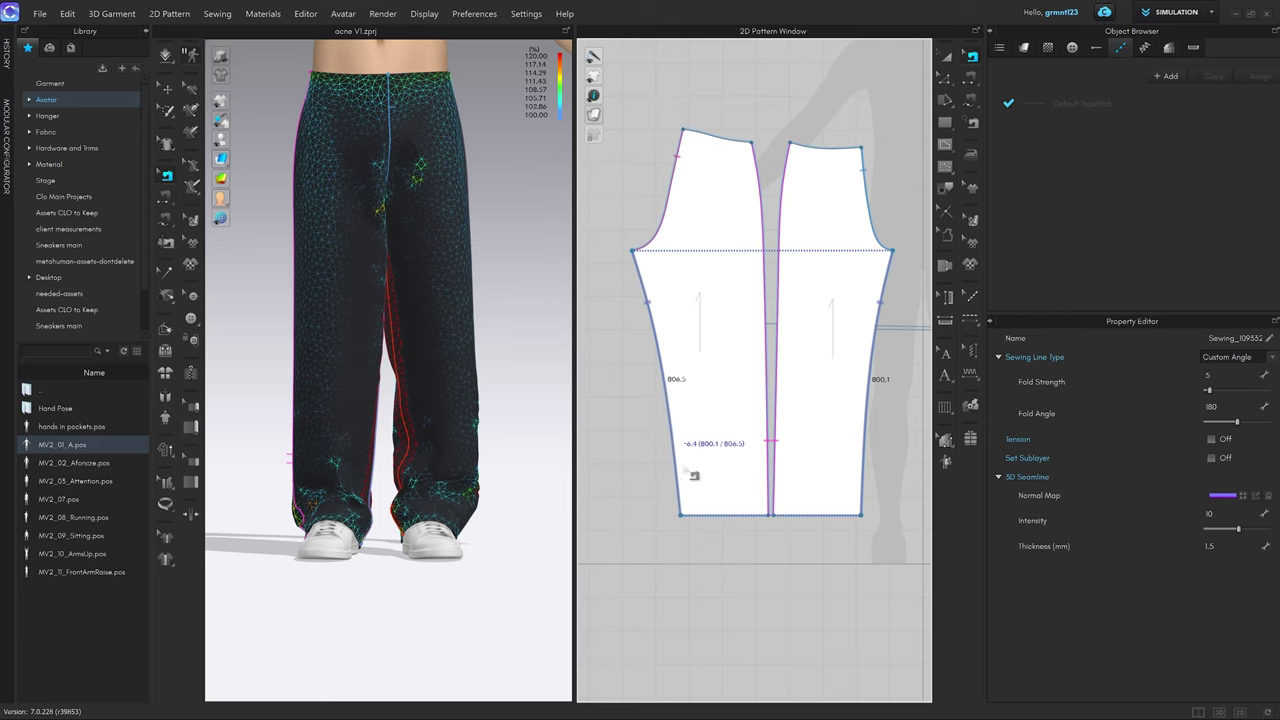
{"action": "key", "text": "z"}
{"action": "left_click_drag", "start_coordinate": [680, 515], "coordinate": [679, 490]}
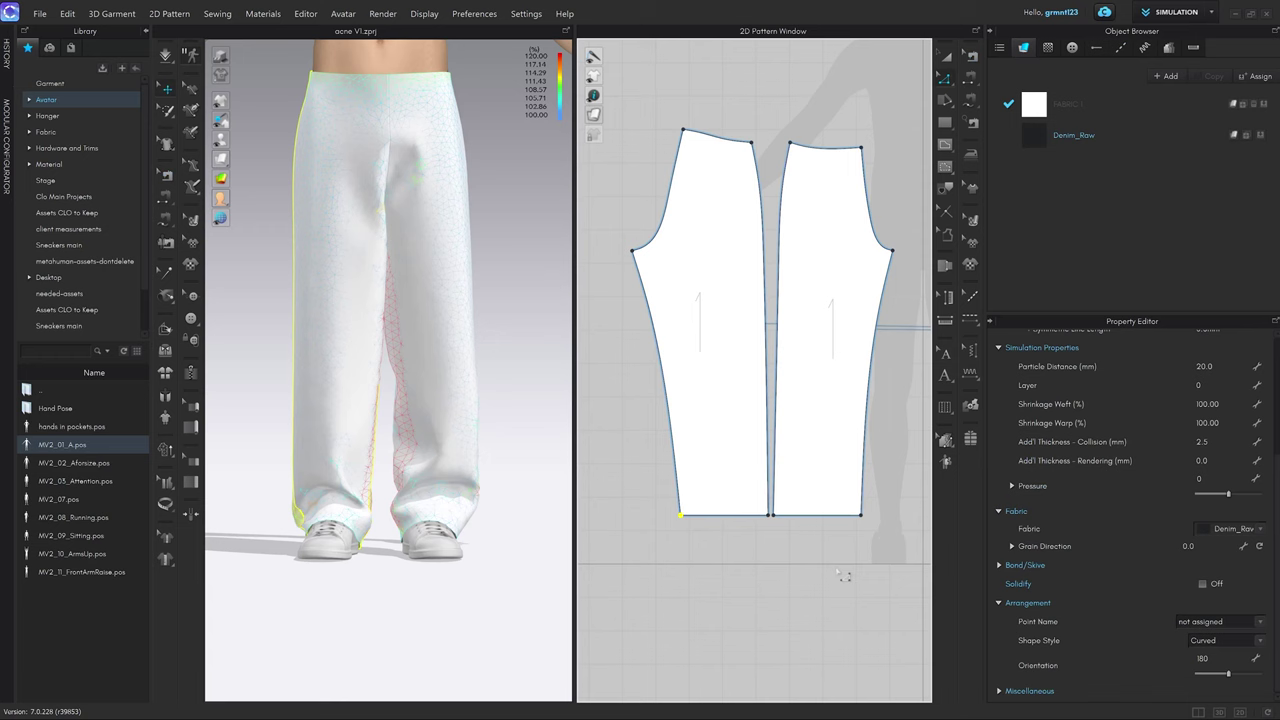
{"action": "key", "text": "b"}
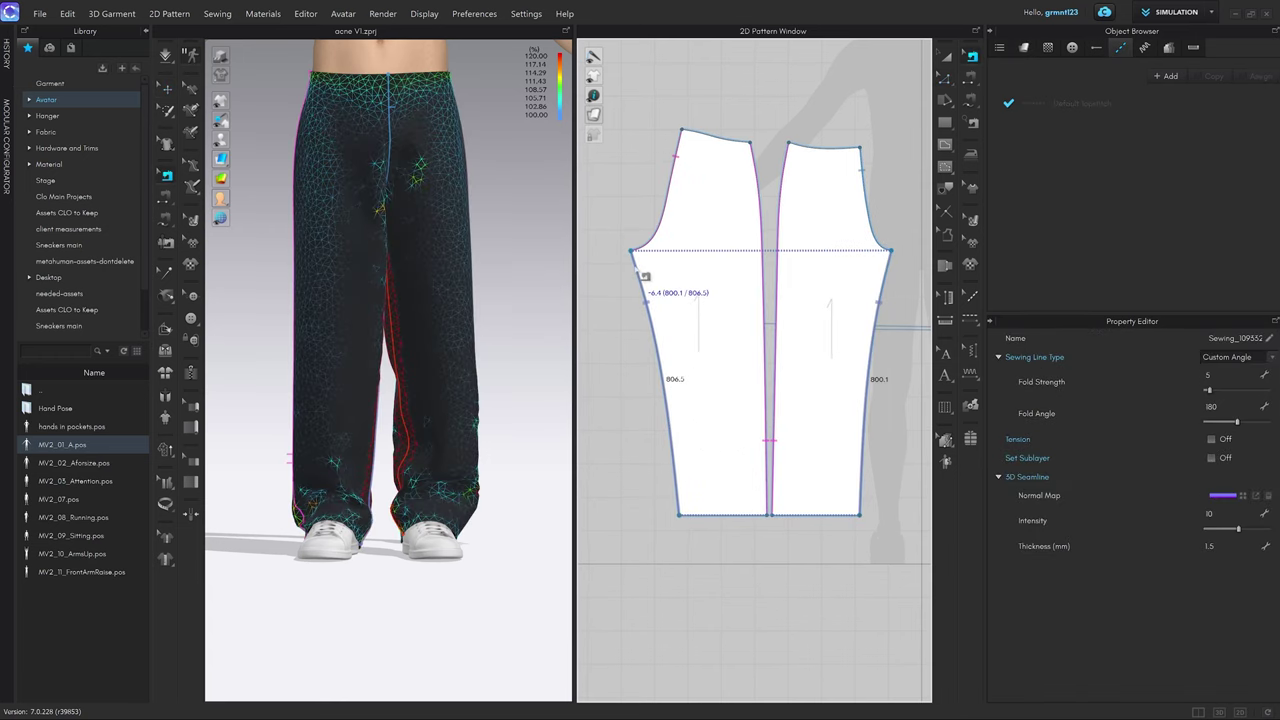
{"action": "scroll", "coordinate": [642, 274], "scroll_direction": "up", "scroll_amount": 2}
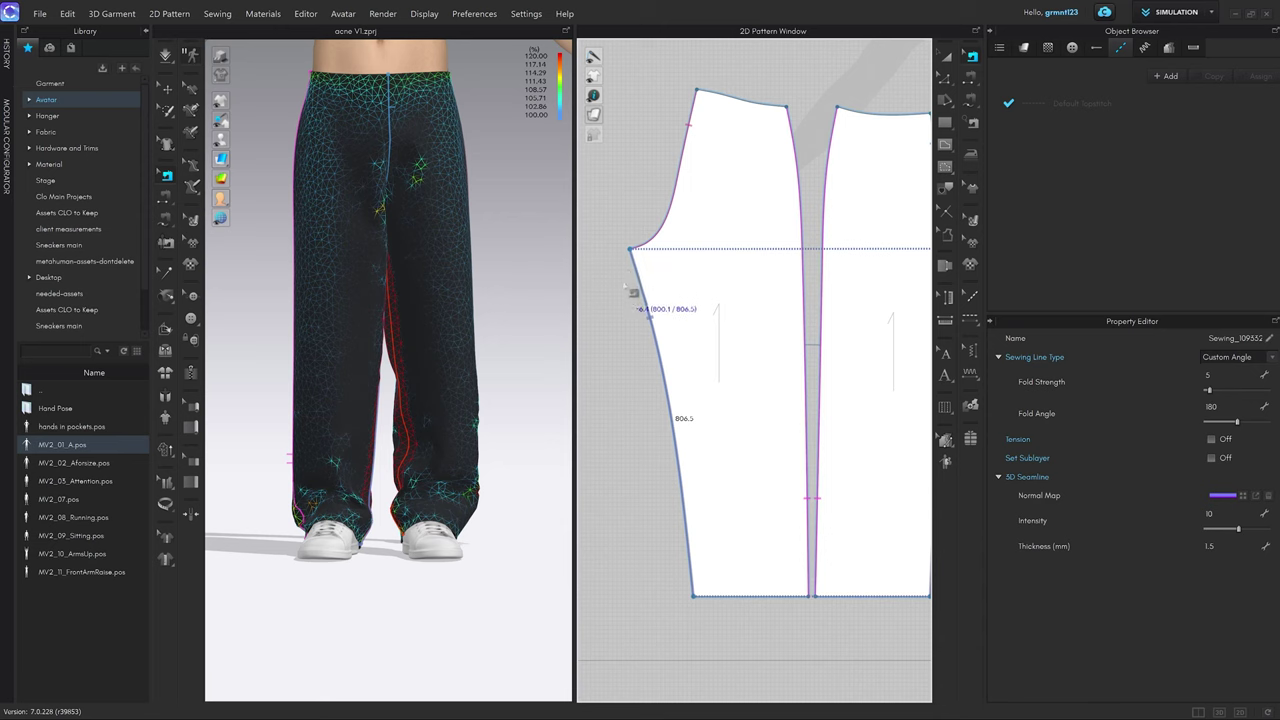
Move the back panel's crotch point 6.4 mm down along the inseam to shorten that seam.
{"action": "key", "text": "z"}
{"action": "left_click", "coordinate": [634, 252]}
{"action": "scroll", "coordinate": [636, 256], "scroll_direction": "up", "scroll_amount": 3}
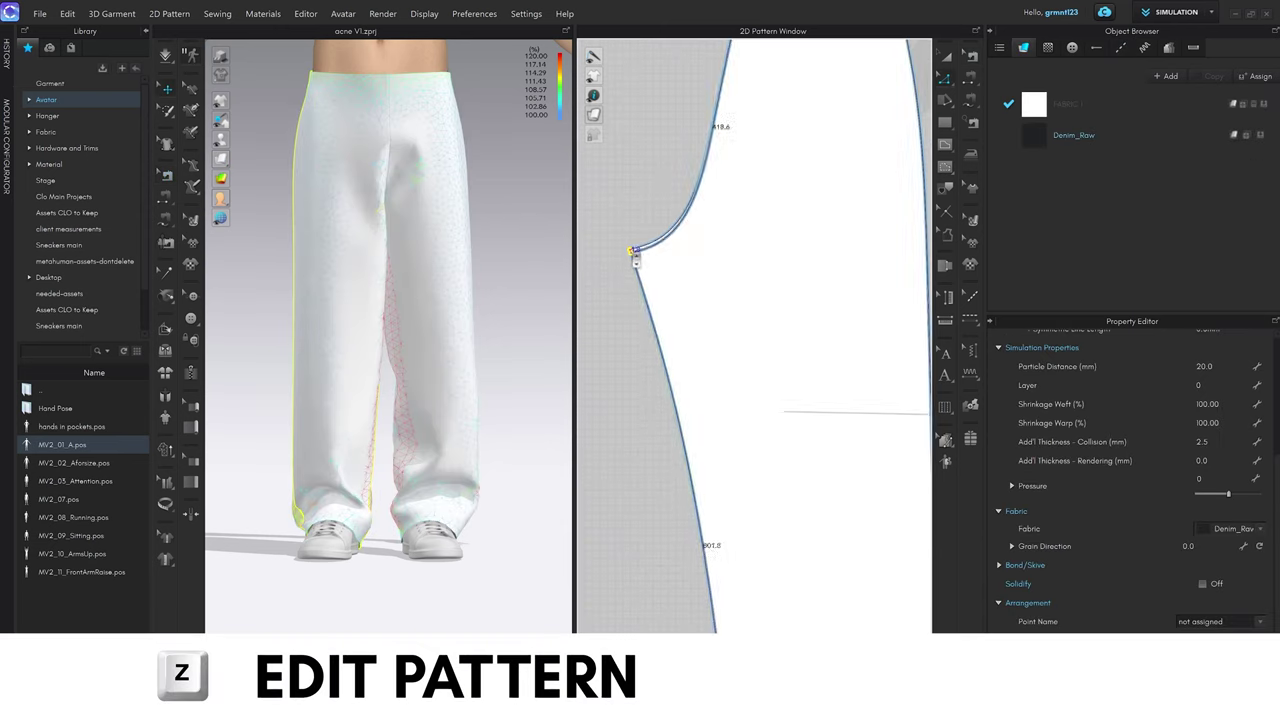
{"action": "right_click_drag", "start_coordinate": [634, 252], "coordinate": [634, 259]}
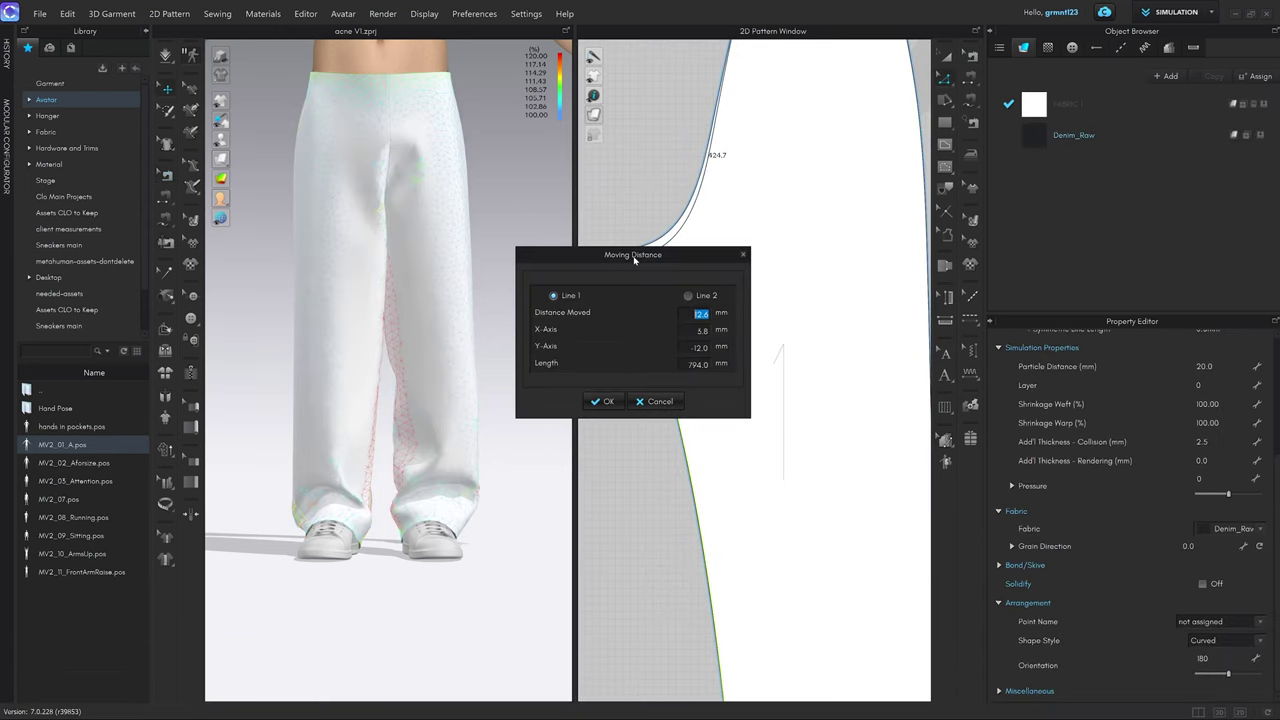
{"action": "type", "text": "6.4"}
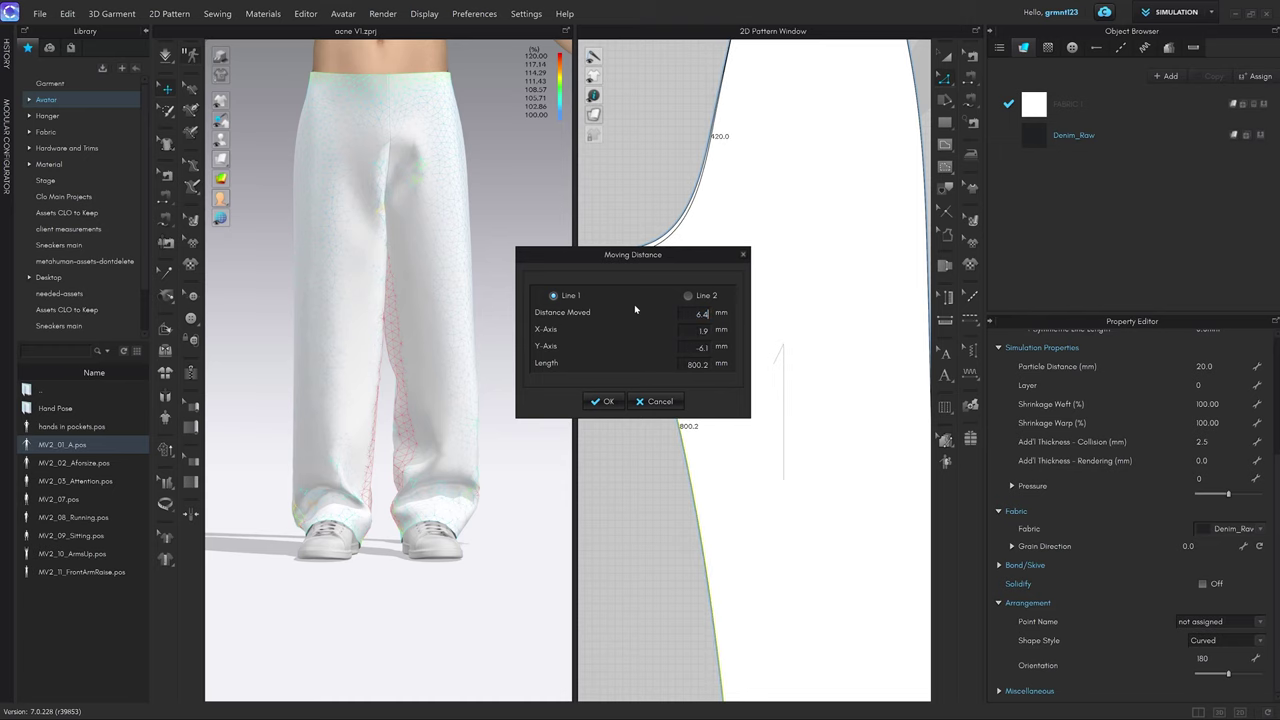
{"action": "key", "text": "Return"}
{"action": "scroll", "coordinate": [752, 348], "scroll_direction": "down", "scroll_amount": 8}
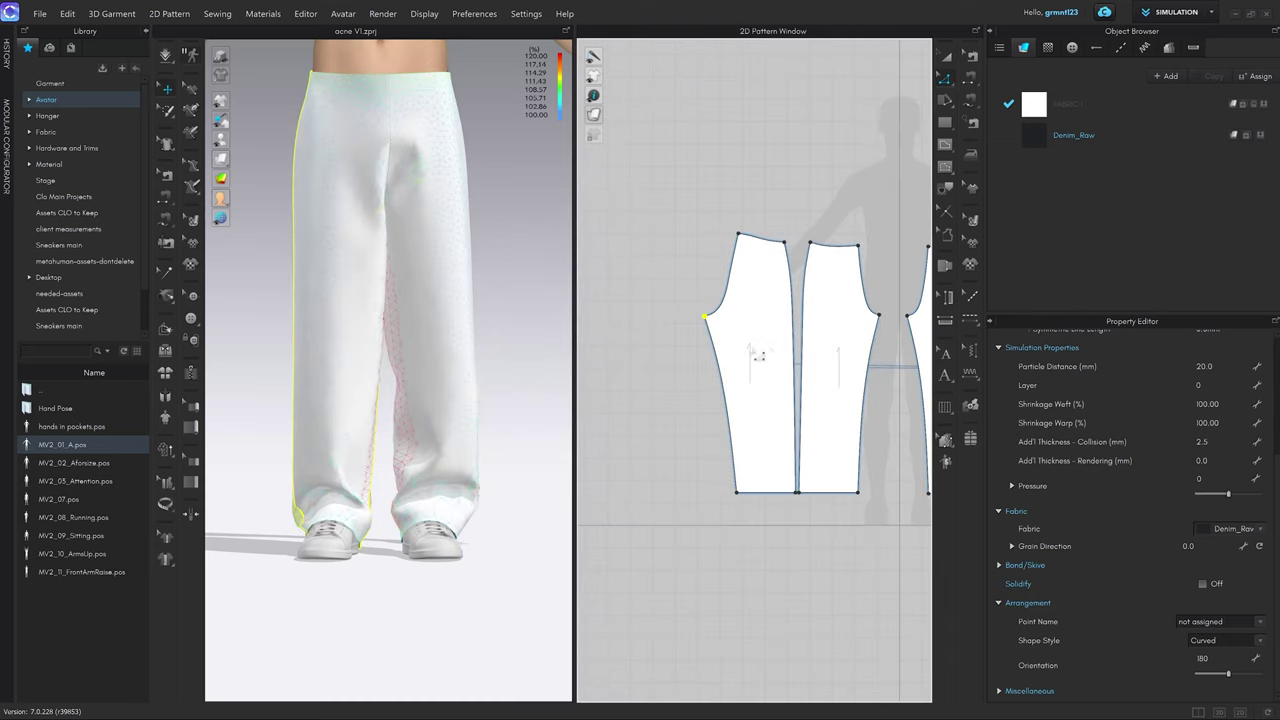
Simulate the trousers on the avatar from the front and pull the waist up on both sides.
{"action": "middle_click_drag", "start_coordinate": [762, 351], "coordinate": [744, 348]}
{"action": "scroll", "coordinate": [744, 348], "scroll_direction": "up", "scroll_amount": 2}
{"action": "key", "text": "2"}
{"action": "scroll", "coordinate": [527, 375], "scroll_direction": "up", "scroll_amount": 3}
{"action": "key", "text": "space"}
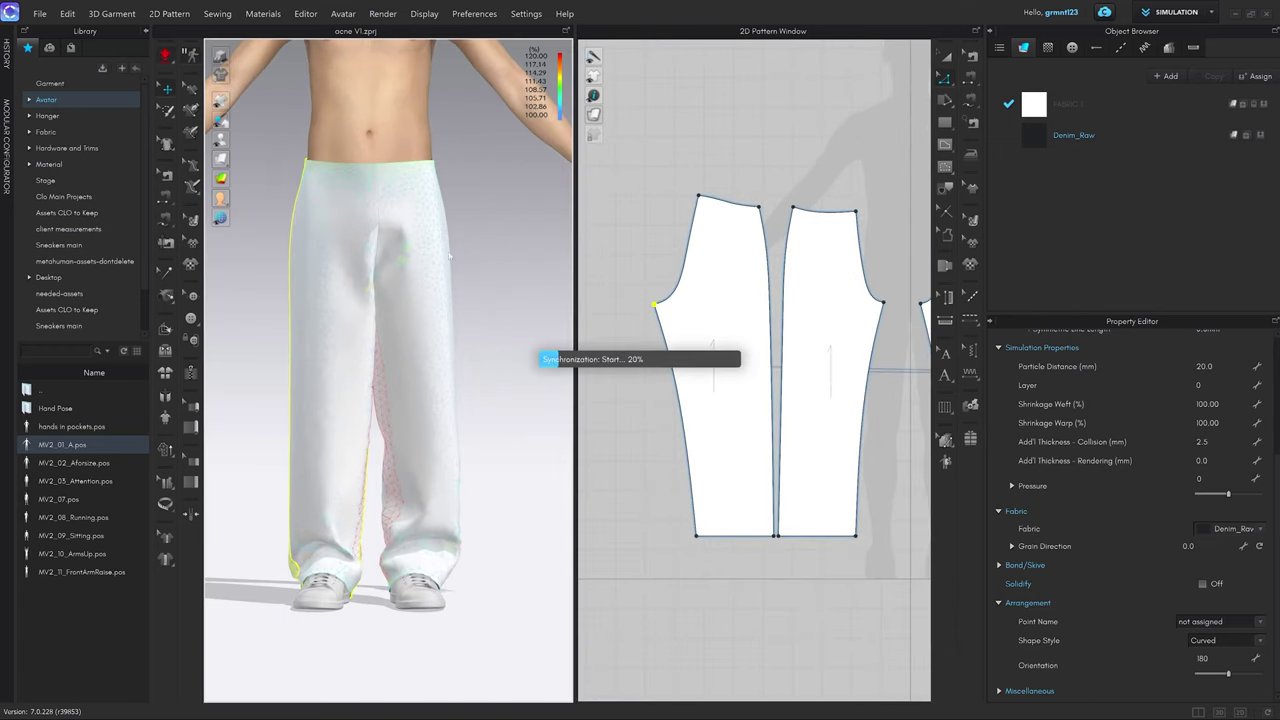
{"action": "left_click_drag", "start_coordinate": [306, 184], "coordinate": [300, 138]}
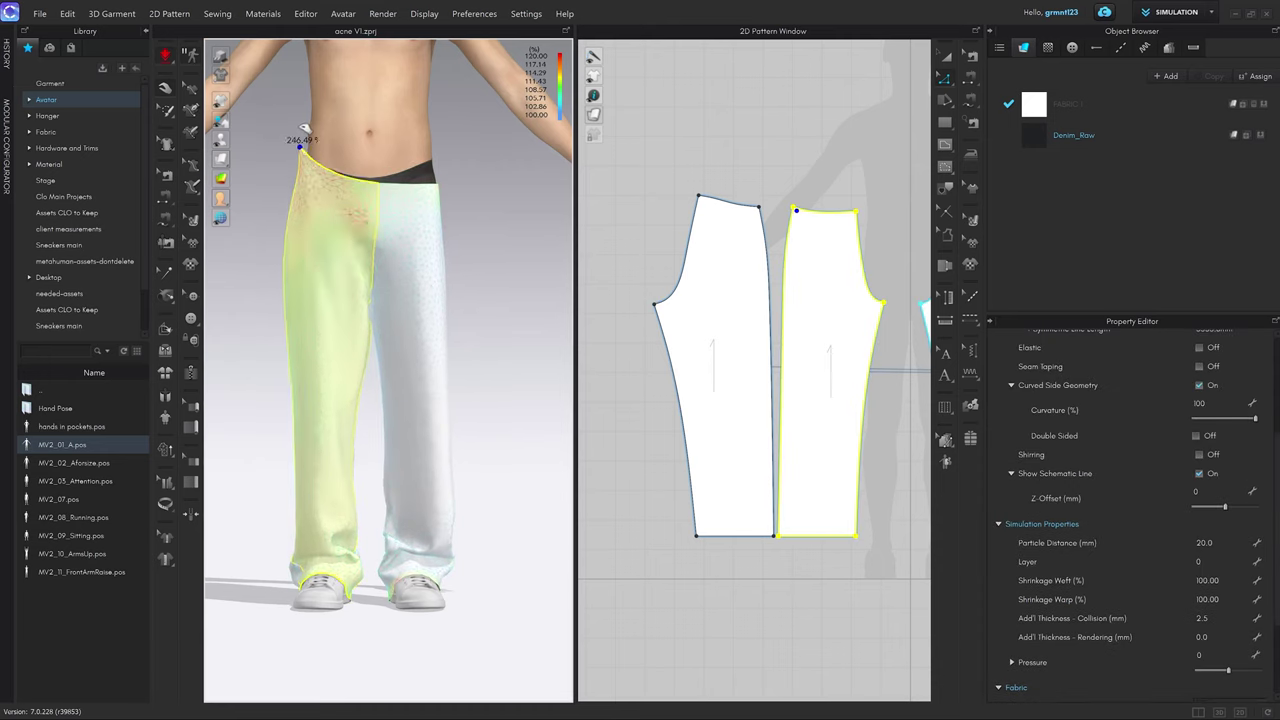
{"action": "left_click_drag", "start_coordinate": [436, 193], "coordinate": [455, 167]}
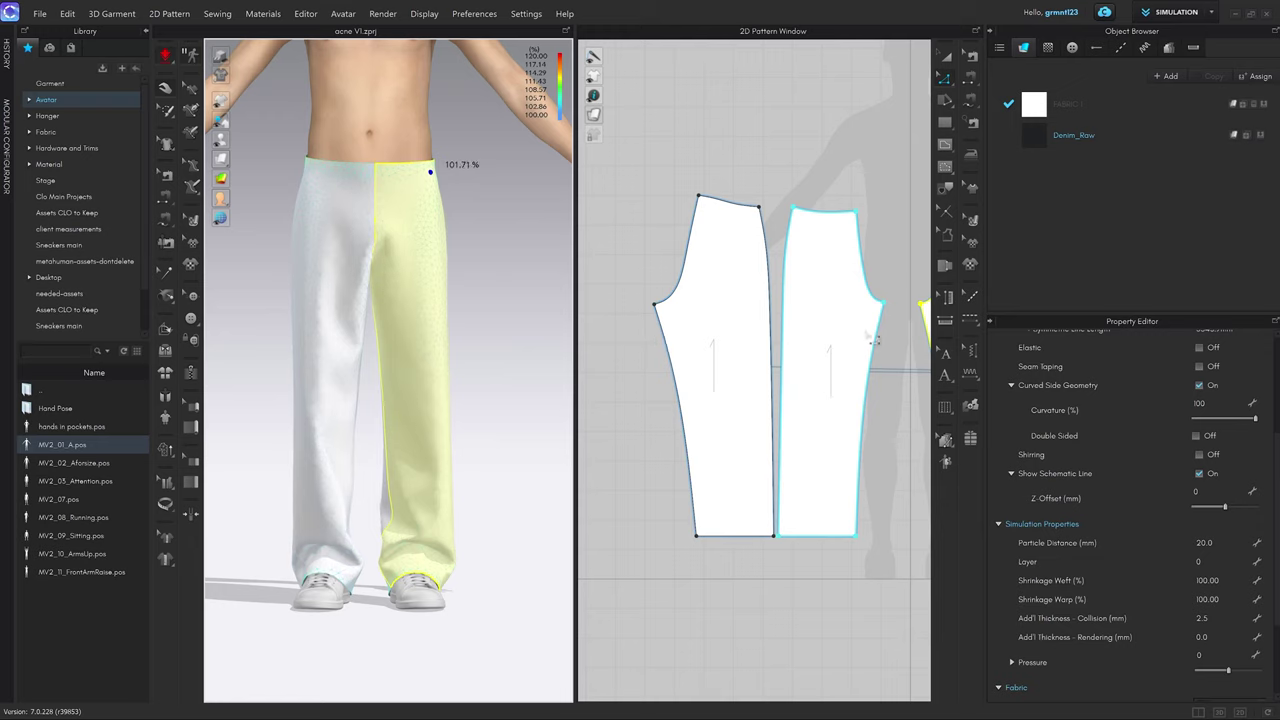
{"action": "scroll", "coordinate": [431, 355], "scroll_direction": "up", "scroll_amount": 2}
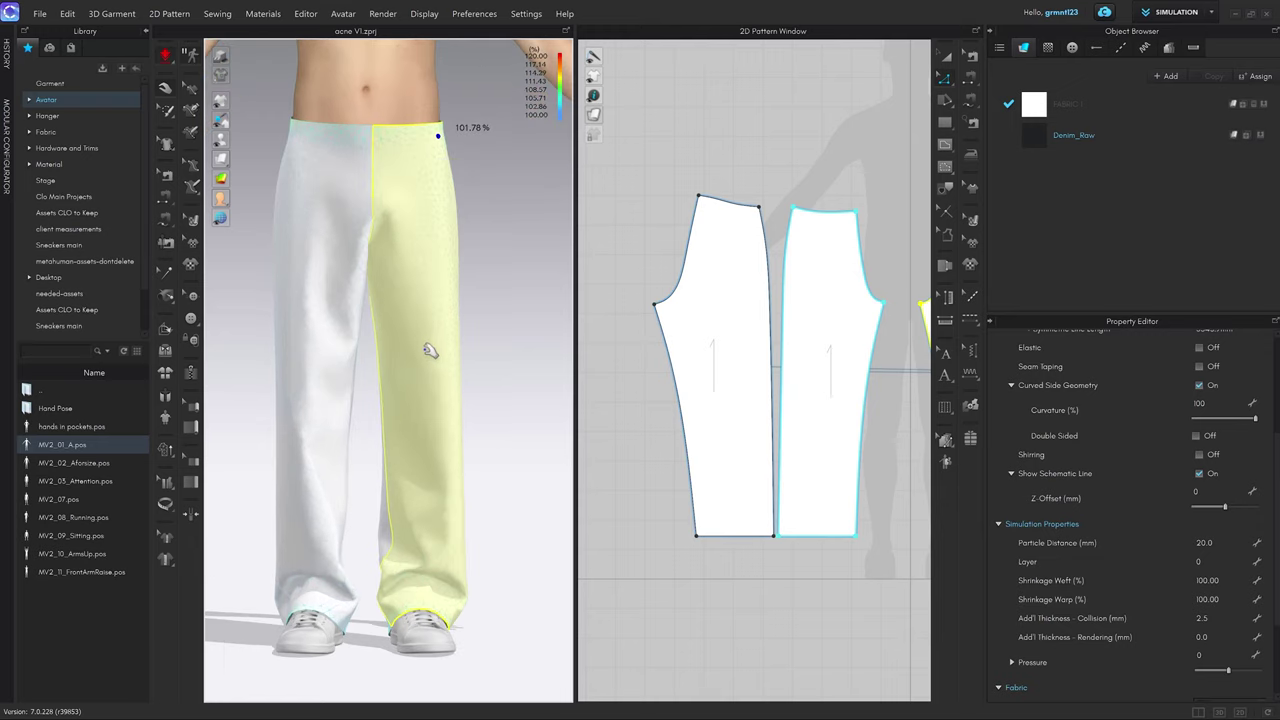
{"action": "middle_click_drag", "start_coordinate": [431, 354], "coordinate": [448, 262]}
{"action": "left_click_drag", "start_coordinate": [387, 339], "coordinate": [397, 343]}
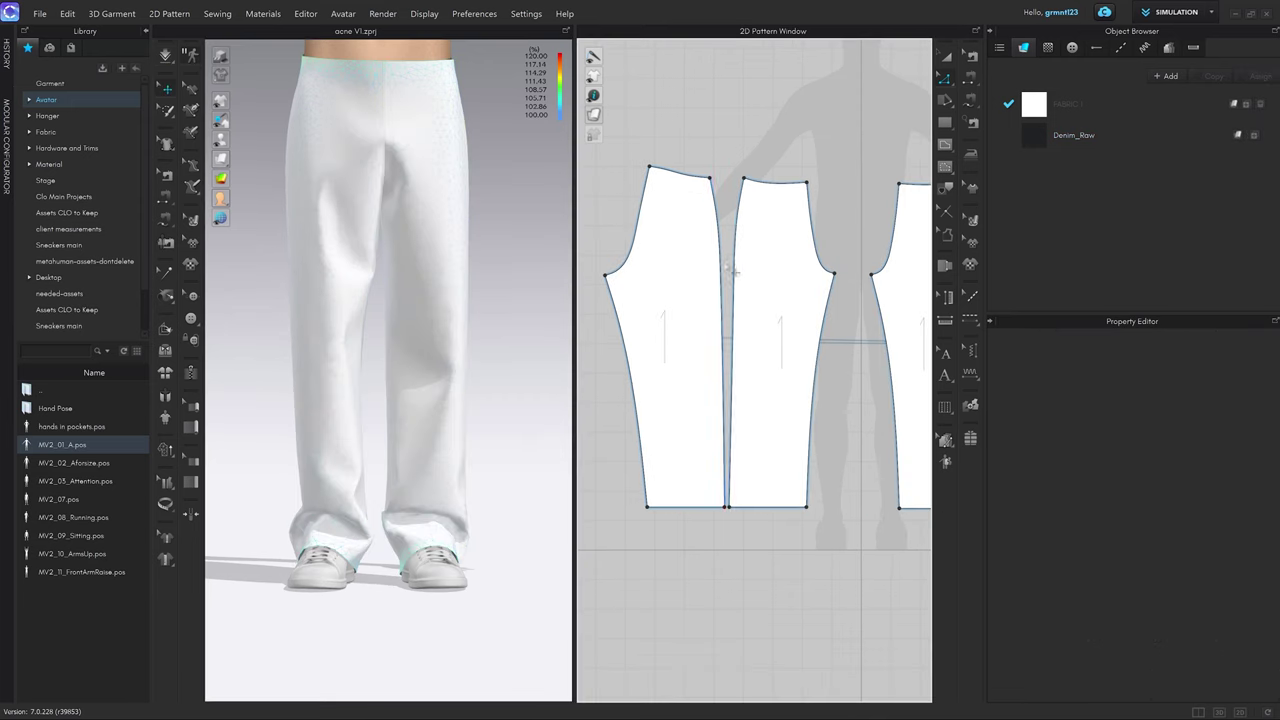
Compare the outseam's sewing lengths and skew the back panel's hem, raising its outseam corner about 104 mm and lowering the inseam corner about 50 mm.
{"action": "left_click", "coordinate": [742, 295]}
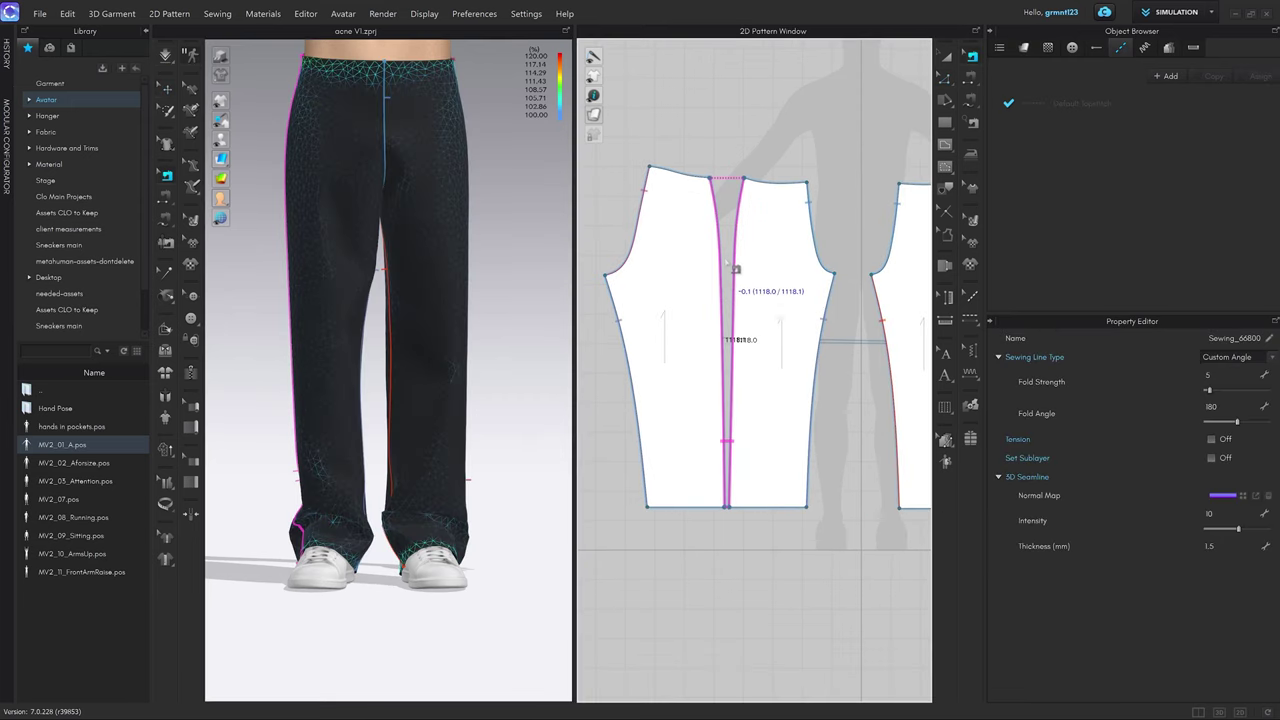
{"action": "scroll", "coordinate": [750, 293], "scroll_direction": "up", "scroll_amount": 3}
{"action": "scroll", "coordinate": [752, 288], "scroll_direction": "down", "scroll_amount": 2}
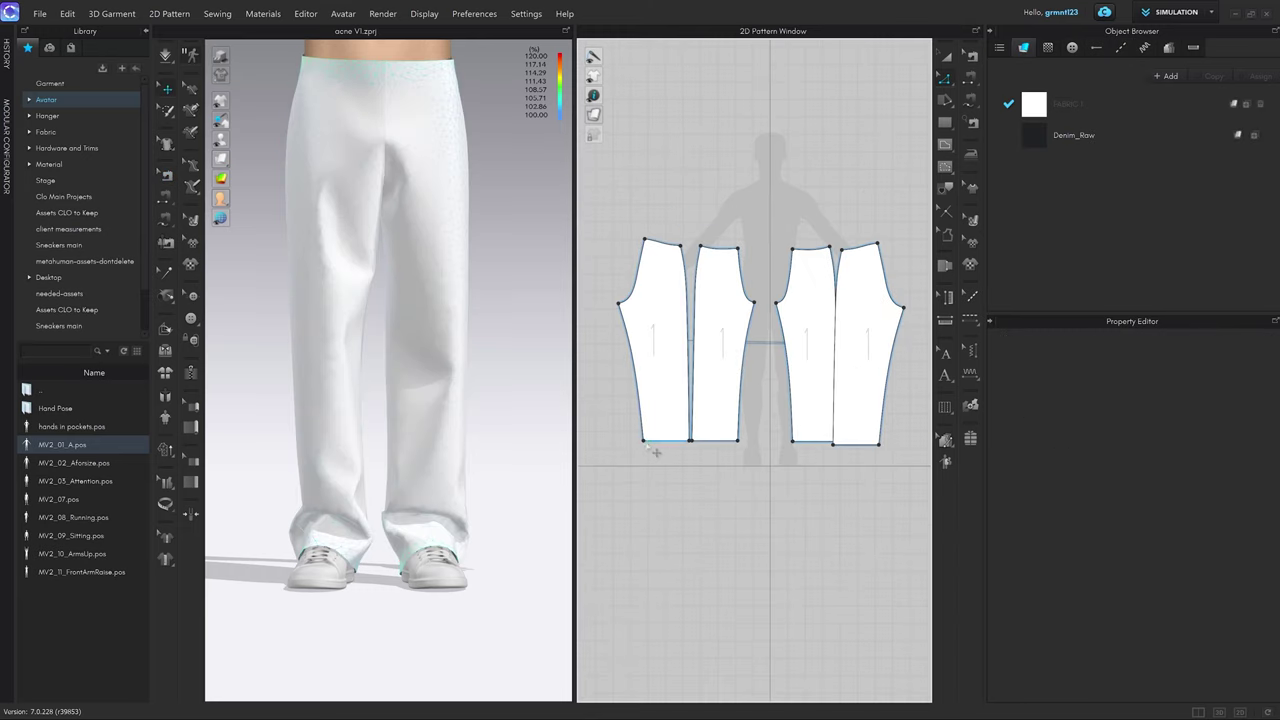
{"action": "left_click_drag", "start_coordinate": [645, 441], "coordinate": [690, 423]}
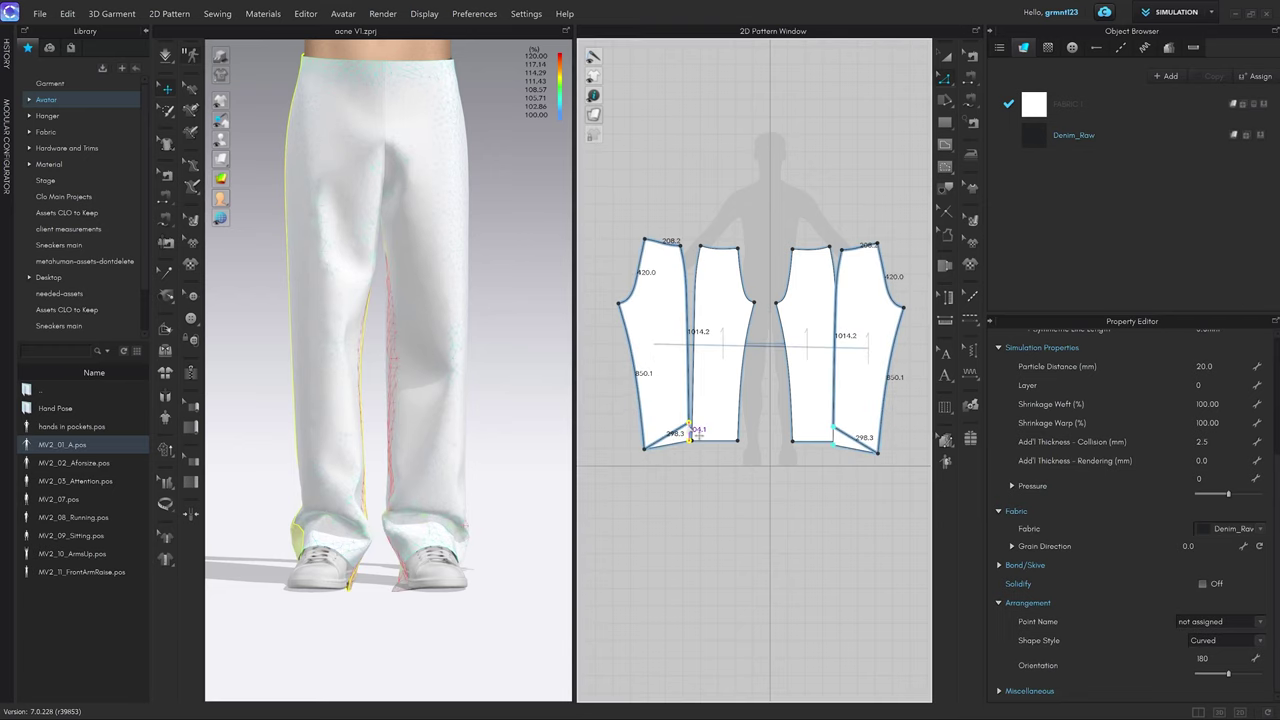
{"action": "left_click", "coordinate": [755, 452]}
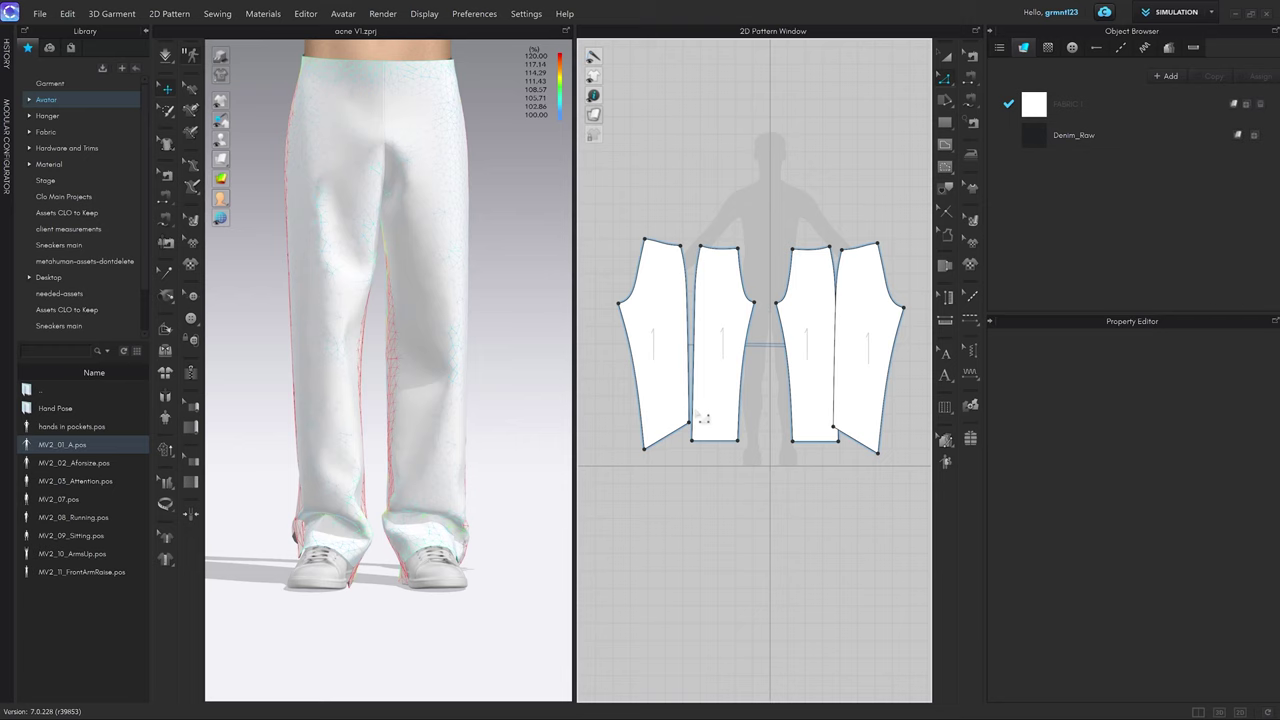
Simulate the trousers with the skewed hem and pull the waistband back up on both sides.
{"action": "key", "text": "space"}
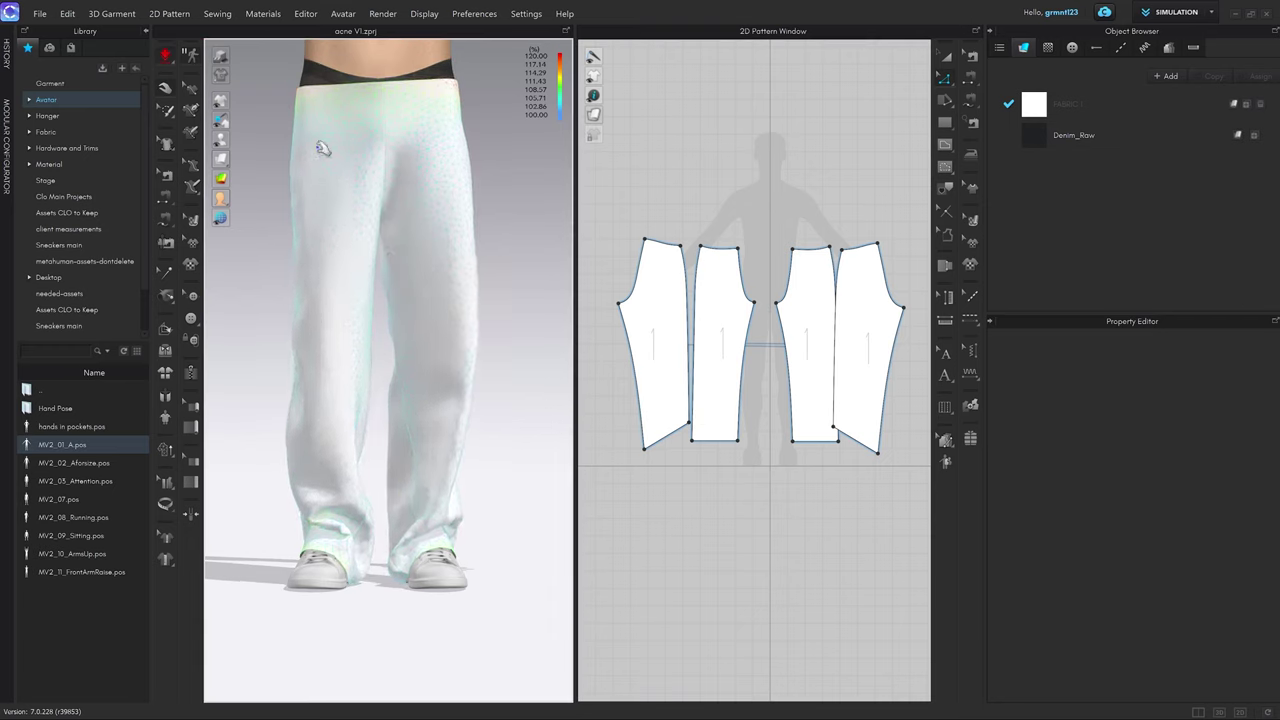
{"action": "left_click_drag", "start_coordinate": [302, 98], "coordinate": [302, 38]}
{"action": "left_click_drag", "start_coordinate": [457, 94], "coordinate": [476, 270]}
{"action": "left_click_drag", "start_coordinate": [467, 116], "coordinate": [467, 76]}
{"action": "left_click_drag", "start_coordinate": [490, 252], "coordinate": [508, 310]}
{"action": "left_click", "coordinate": [543, 389]}
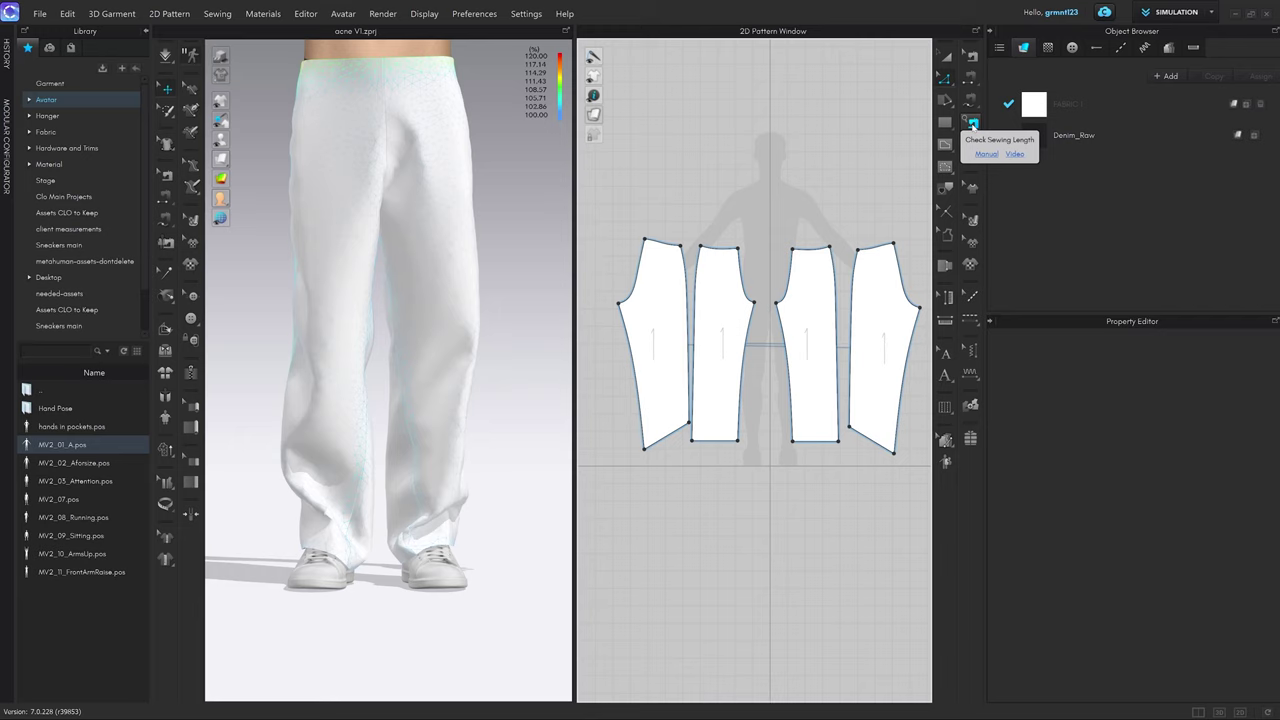
Run Check Sewing Length and examine the flagged seams across all four trouser panels.
{"action": "left_click", "coordinate": [973, 122]}
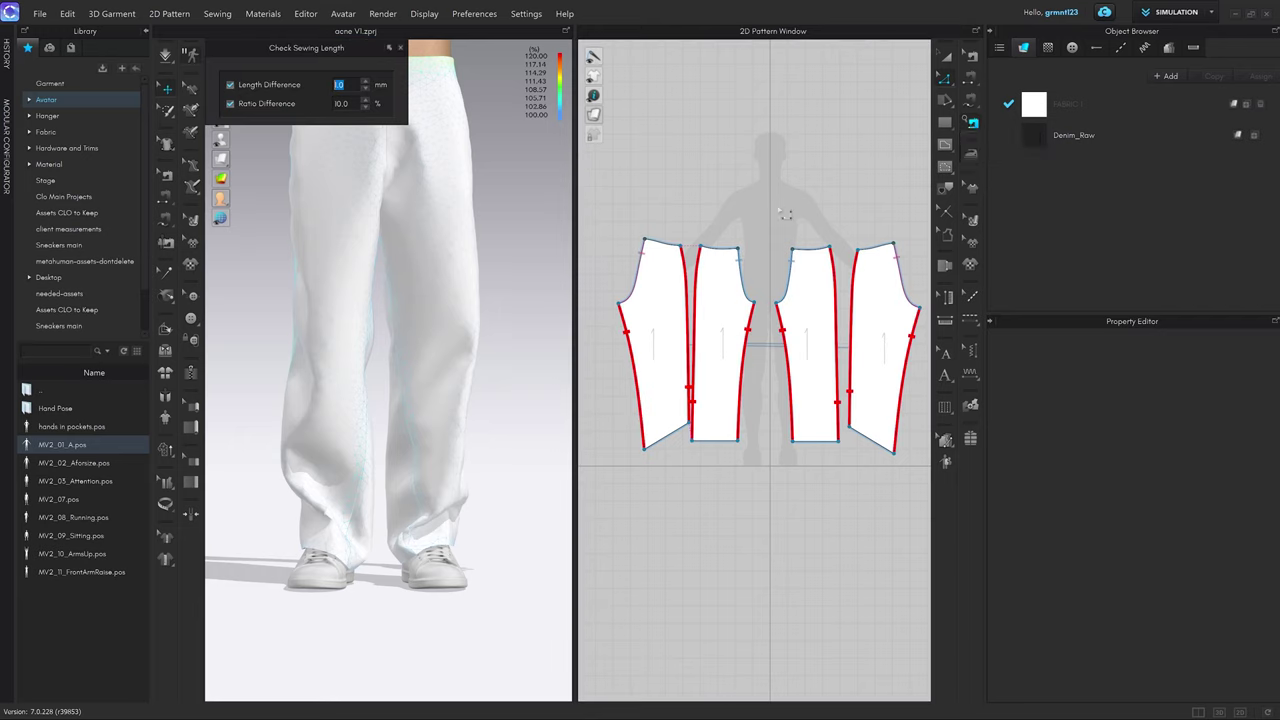
{"action": "scroll", "coordinate": [707, 353], "scroll_direction": "up", "scroll_amount": 3}
{"action": "scroll", "coordinate": [715, 353], "scroll_direction": "down", "scroll_amount": 5}
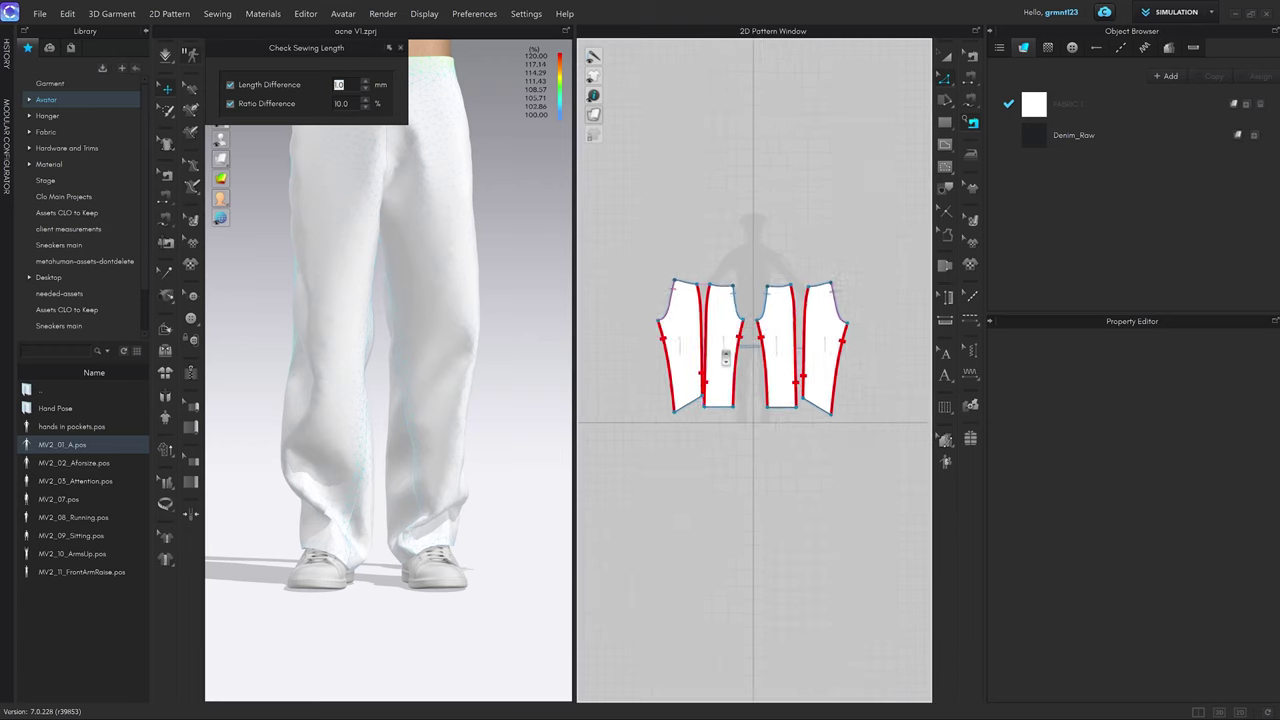
{"action": "scroll", "coordinate": [730, 352], "scroll_direction": "up", "scroll_amount": 3}
{"action": "middle_click_drag", "start_coordinate": [725, 328], "coordinate": [699, 322]}
{"action": "scroll", "coordinate": [760, 340], "scroll_direction": "down", "scroll_amount": 1}
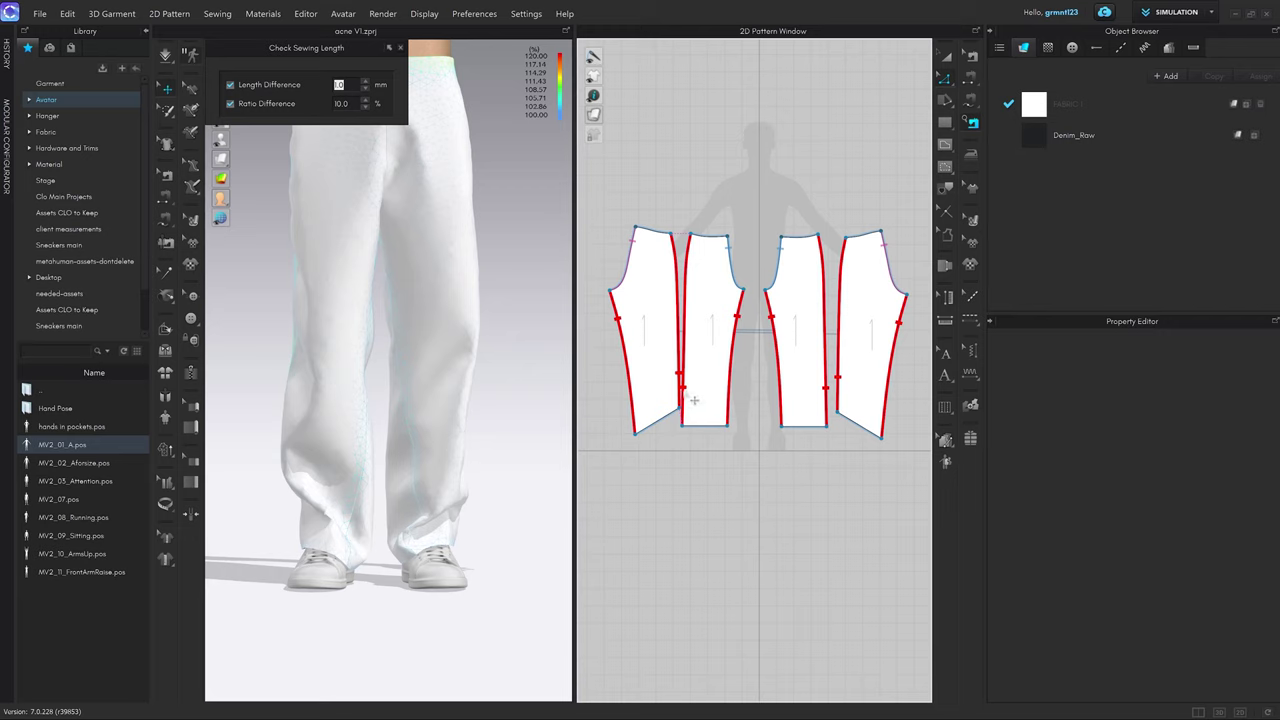
Inspect the flagged inseam sewing to find the length difference between the front and back panels.
{"action": "key", "text": "b"}
{"action": "left_click", "coordinate": [640, 407]}
{"action": "scroll", "coordinate": [638, 405], "scroll_direction": "up", "scroll_amount": 2}
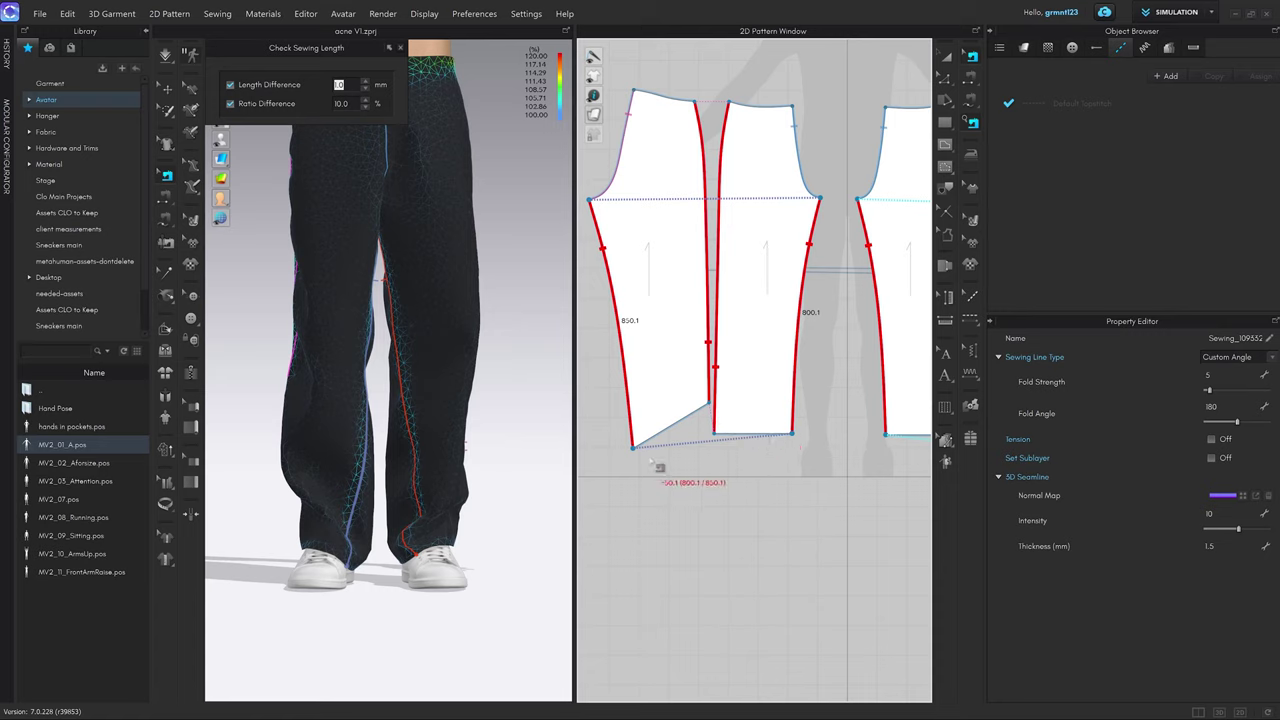
Move the back panel's inseam hem corner 50.1 mm up along the inseam.
{"action": "key", "text": "z"}
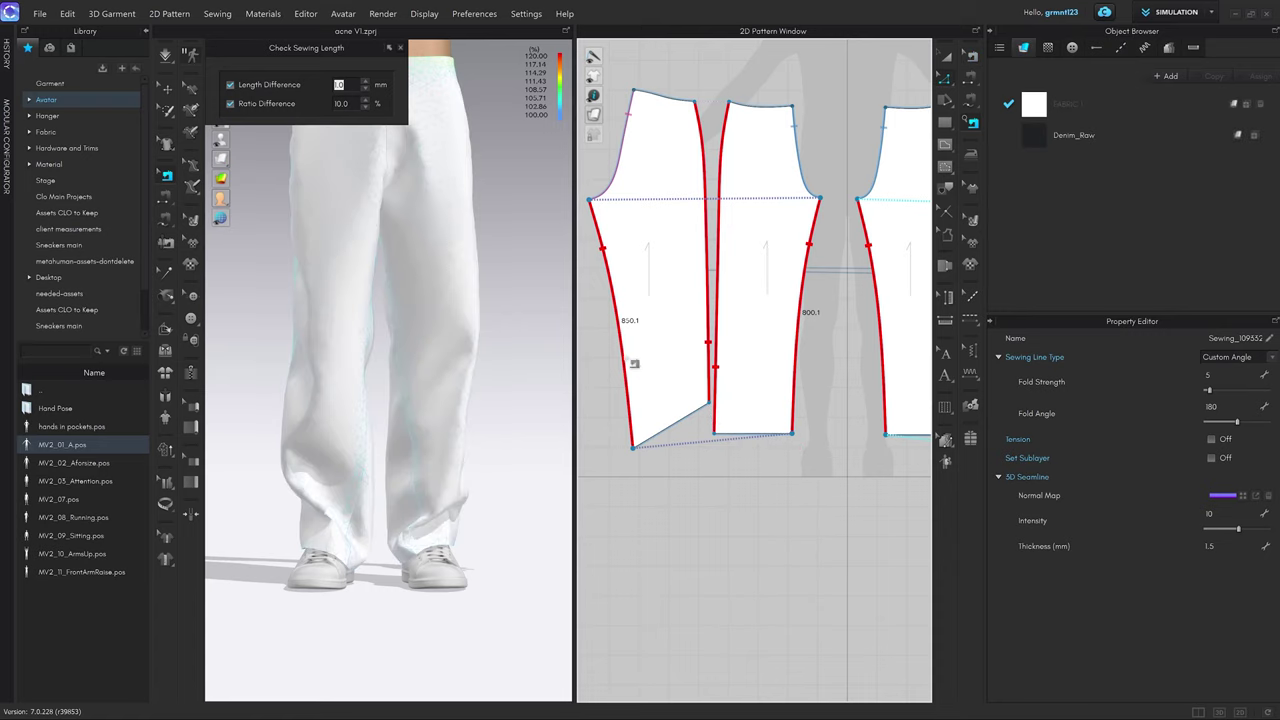
{"action": "left_click", "coordinate": [649, 452]}
{"action": "left_click", "coordinate": [641, 432]}
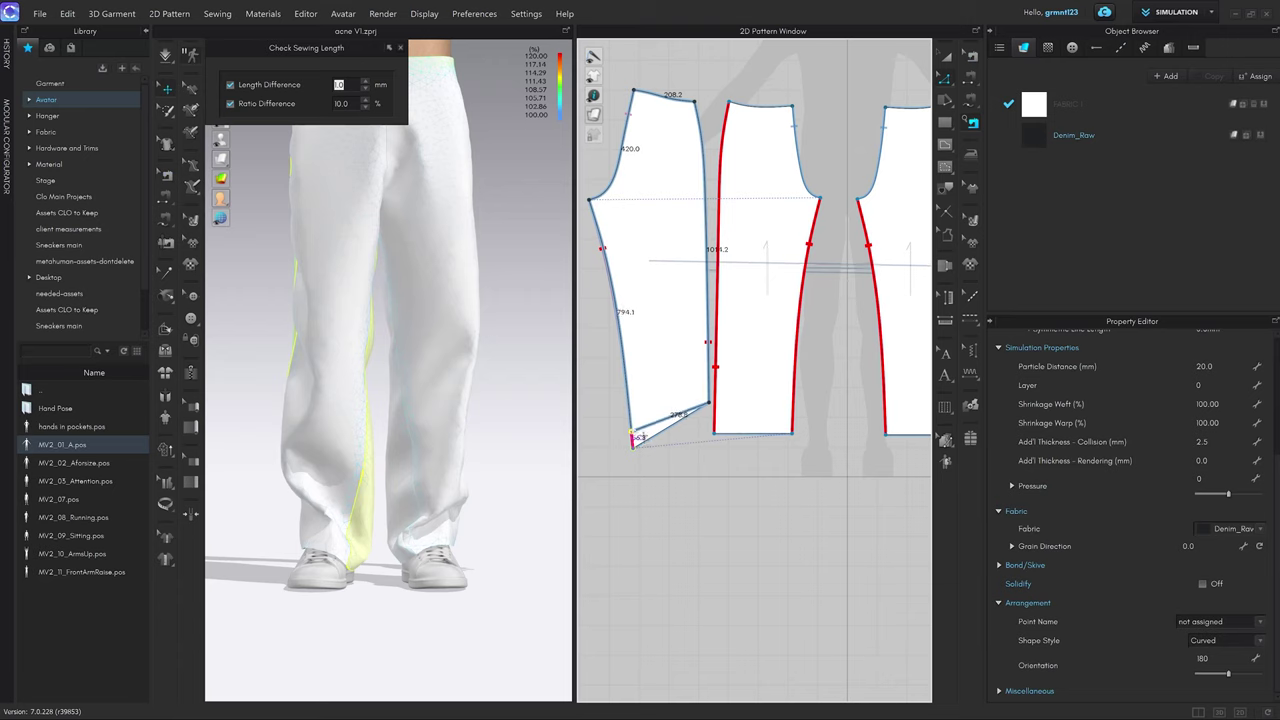
{"action": "key", "text": "z"}
{"action": "left_click_drag", "start_coordinate": [641, 428], "coordinate": [632, 419]}
{"action": "right_click", "coordinate": [632, 419]}
{"action": "type", "text": "50.1"}
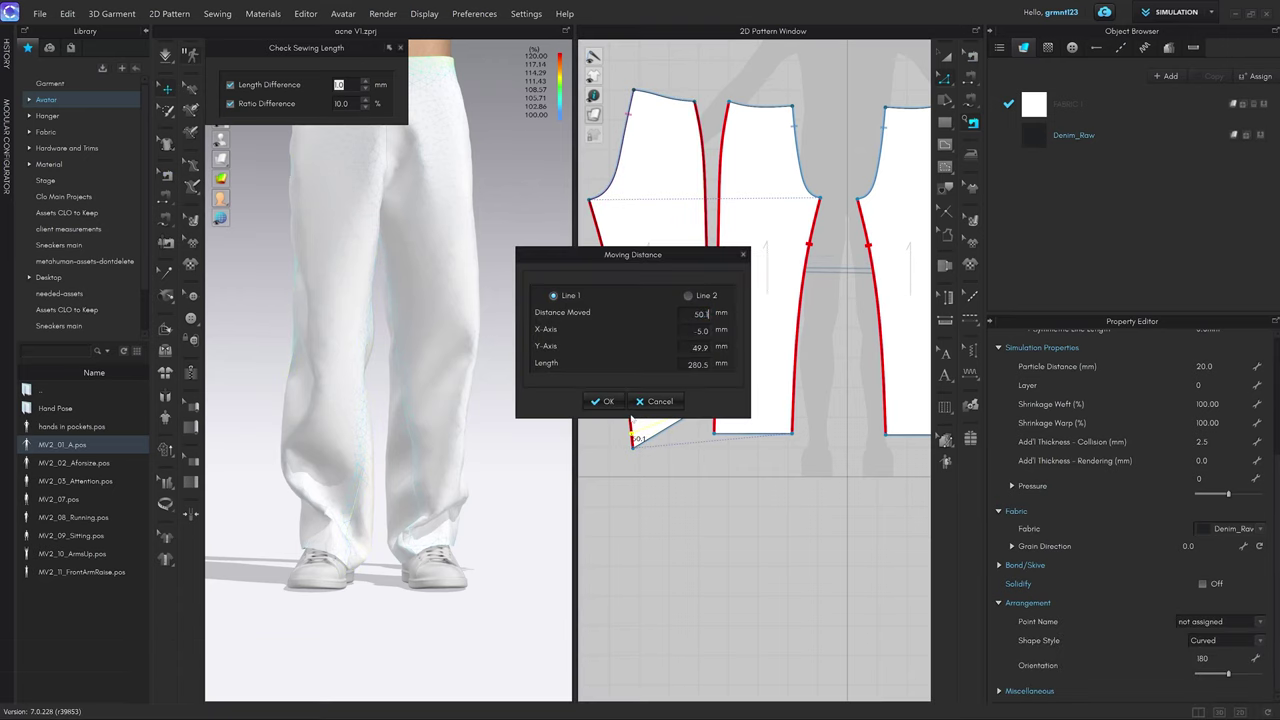
{"action": "key", "text": "Return"}
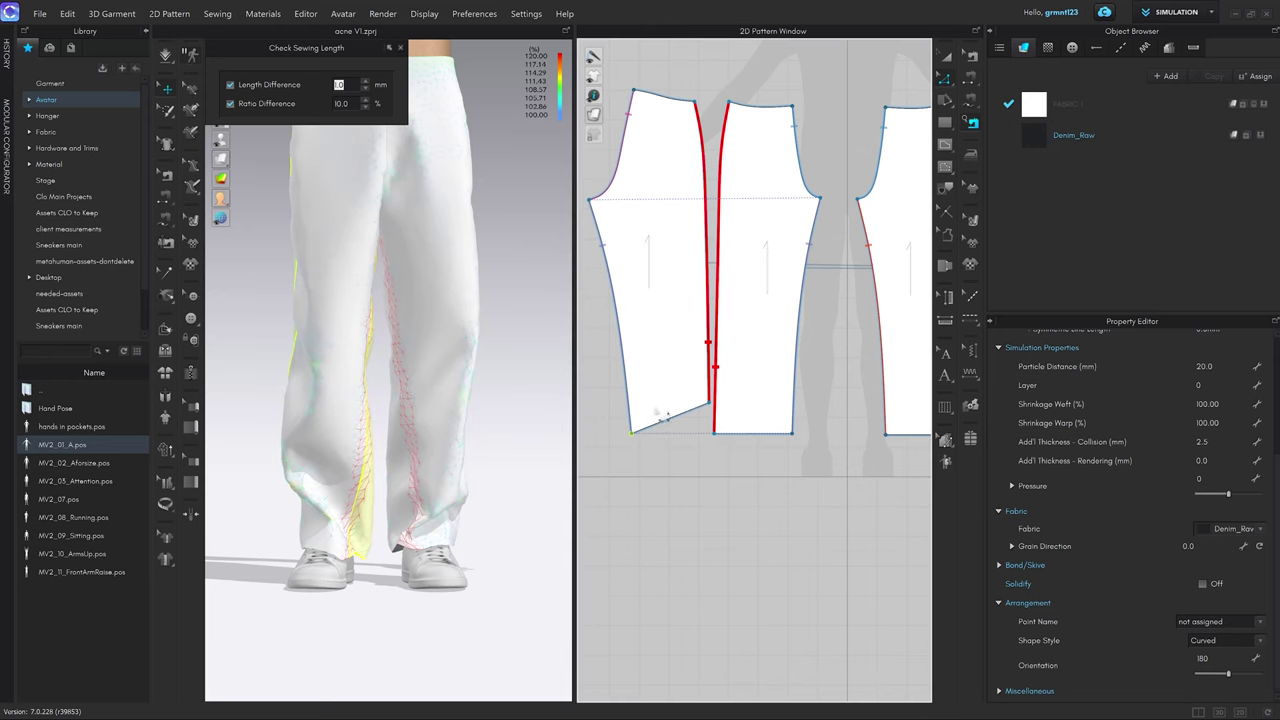
{"action": "scroll", "coordinate": [719, 410], "scroll_direction": "up", "scroll_amount": 5}
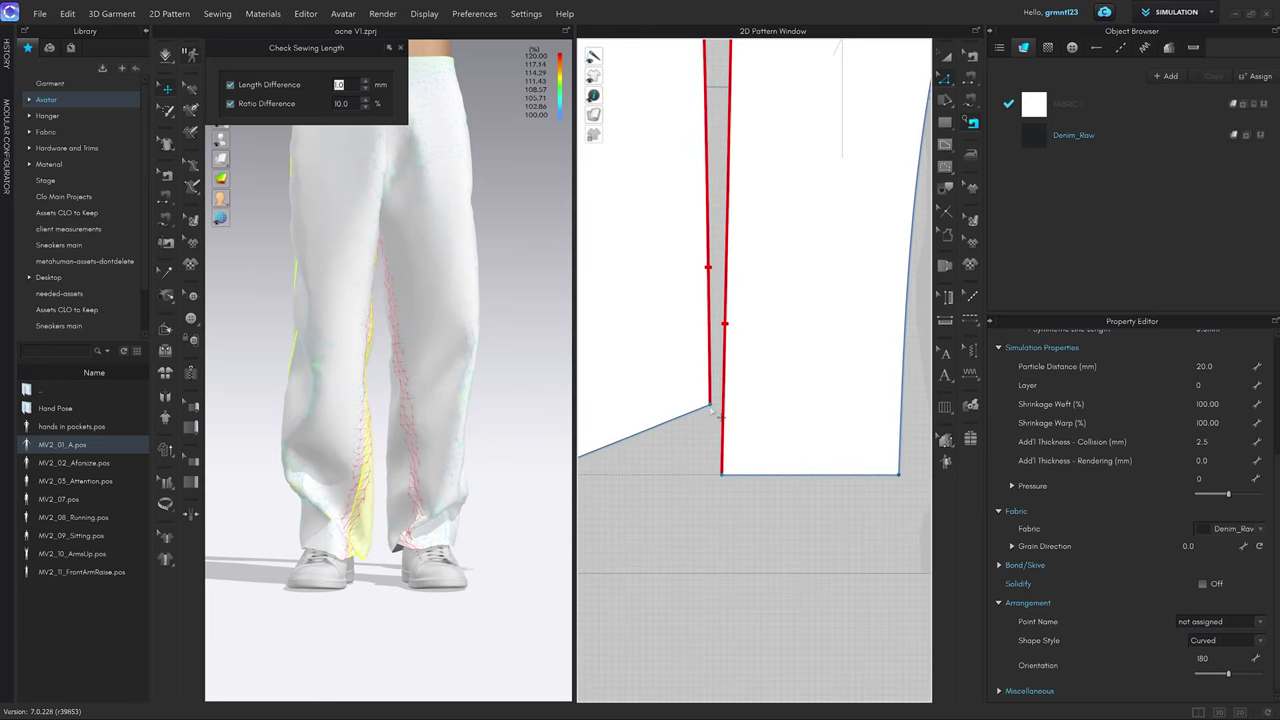
{"action": "scroll", "coordinate": [735, 425], "scroll_direction": "down", "scroll_amount": 4}
{"action": "left_click_drag", "start_coordinate": [731, 425], "coordinate": [736, 477]}
{"action": "scroll", "coordinate": [740, 477], "scroll_direction": "up", "scroll_amount": 3}
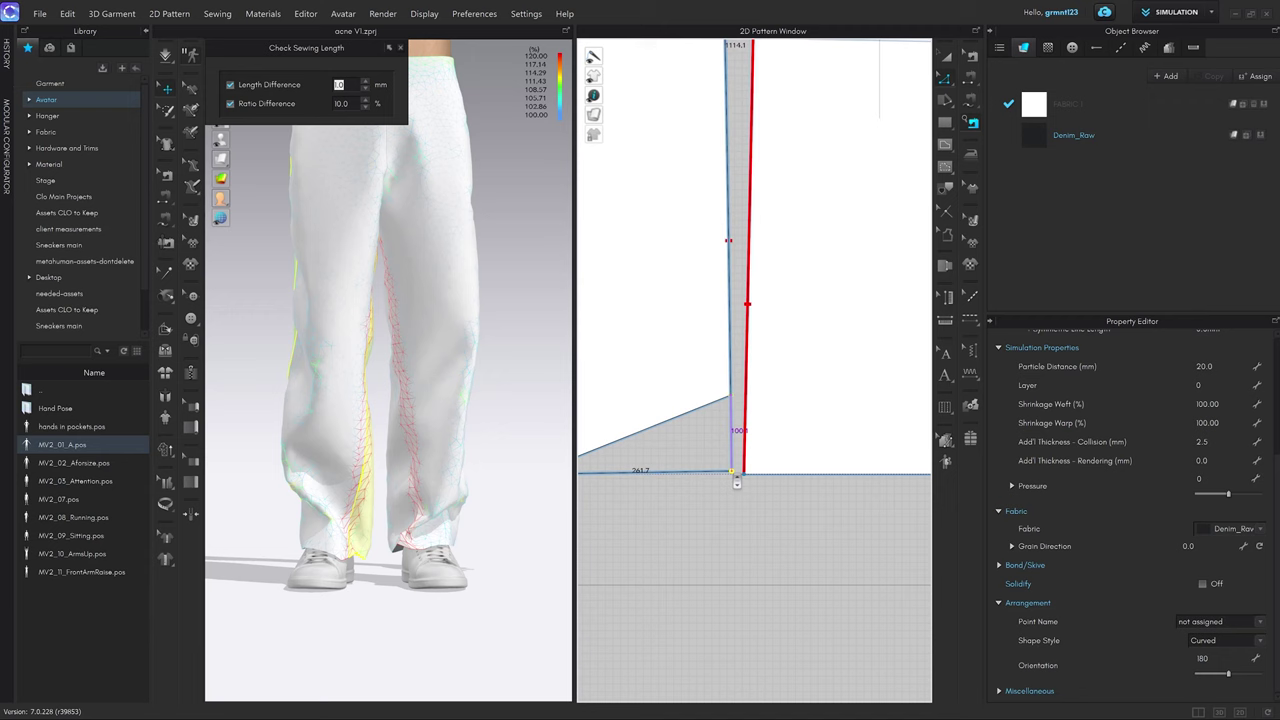
{"action": "scroll", "coordinate": [750, 460], "scroll_direction": "down", "scroll_amount": 5}
Check the inseam sewing's length difference and move the back panel's inseam hem corner 103 mm down along the inseam.
{"action": "key", "text": "b"}
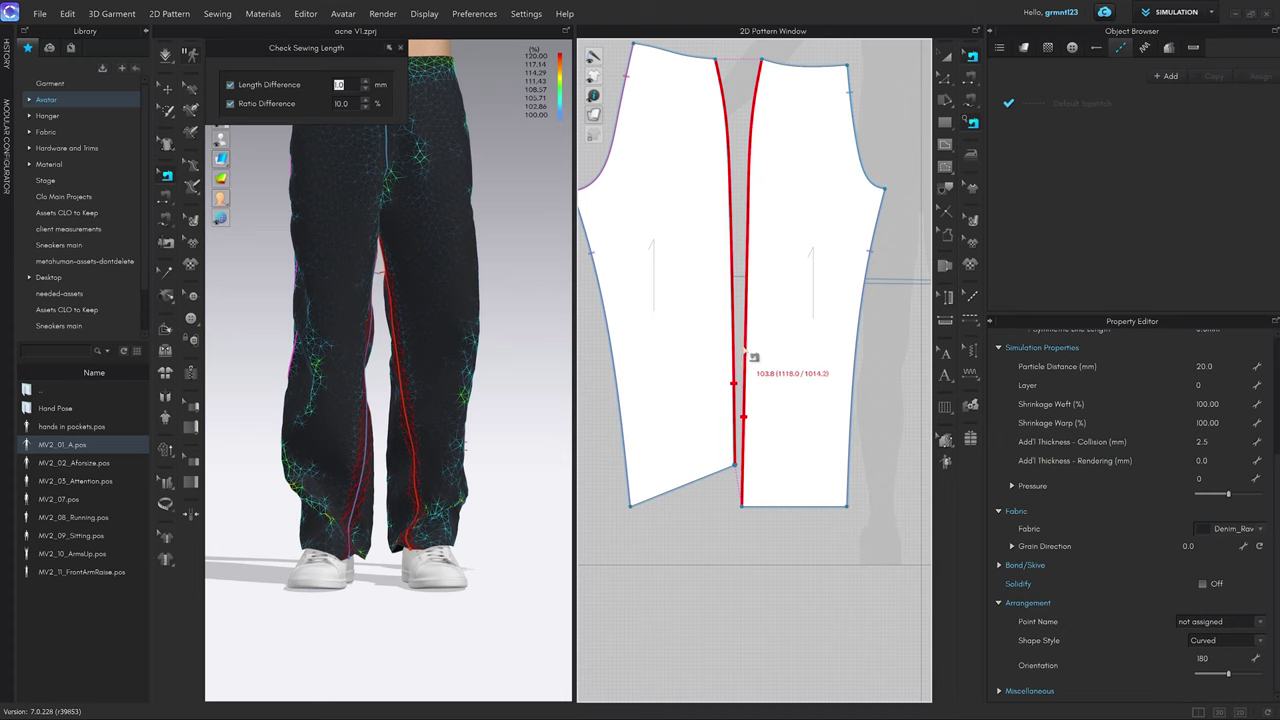
{"action": "left_click", "coordinate": [745, 350]}
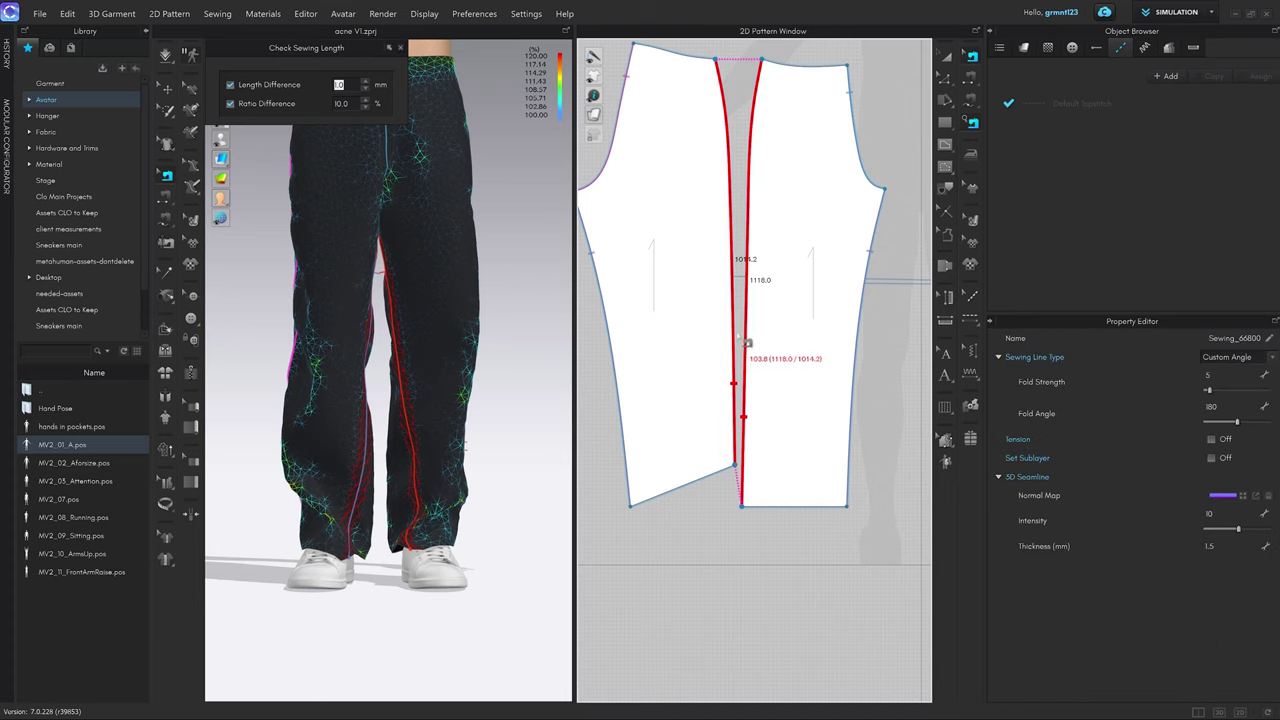
{"action": "key", "text": "z"}
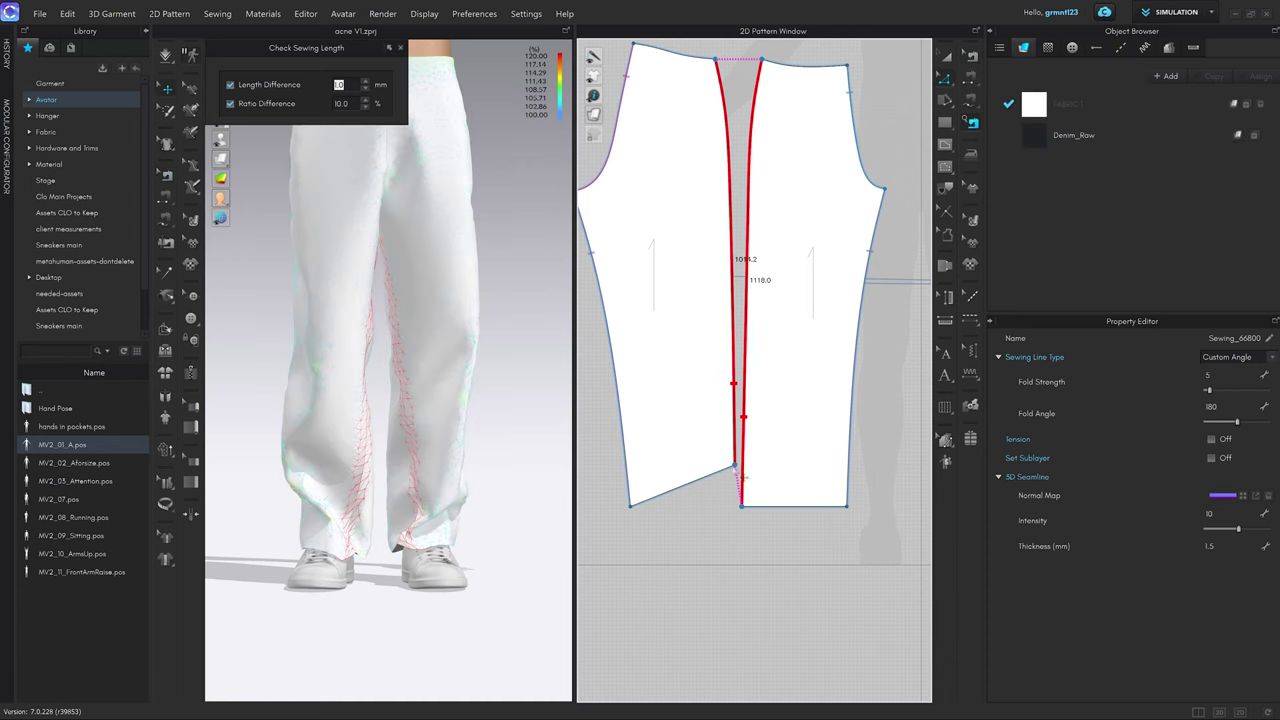
{"action": "key", "text": "z"}
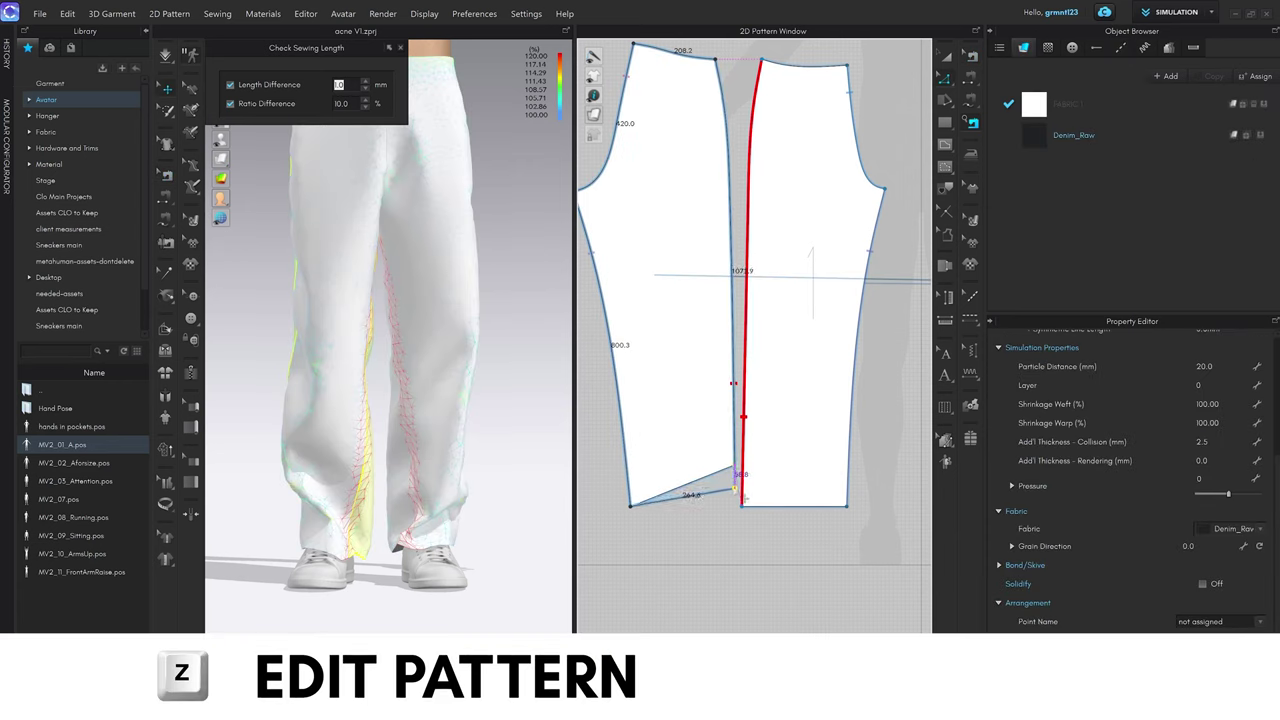
{"action": "left_click_drag", "start_coordinate": [734, 489], "coordinate": [743, 514]}
{"action": "scroll", "coordinate": [734, 494], "scroll_direction": "up", "scroll_amount": 10}
{"action": "right_click", "coordinate": [742, 507]}
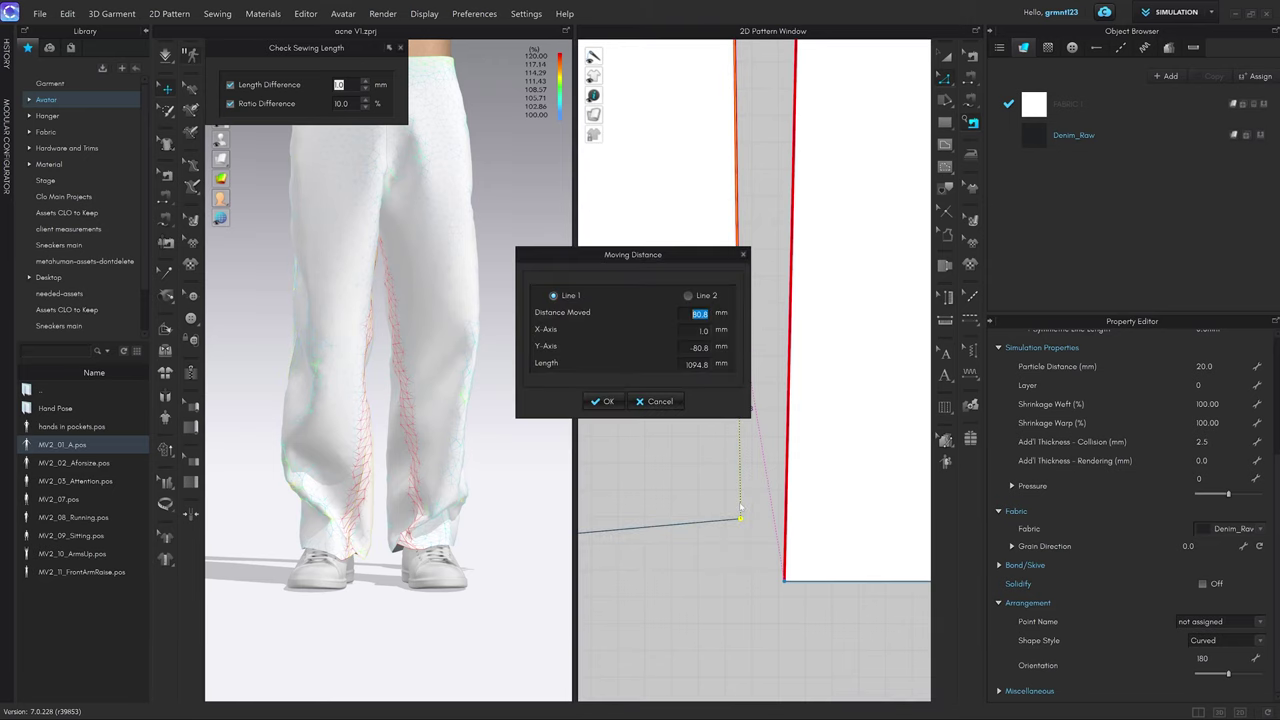
{"action": "type", "text": "103"}
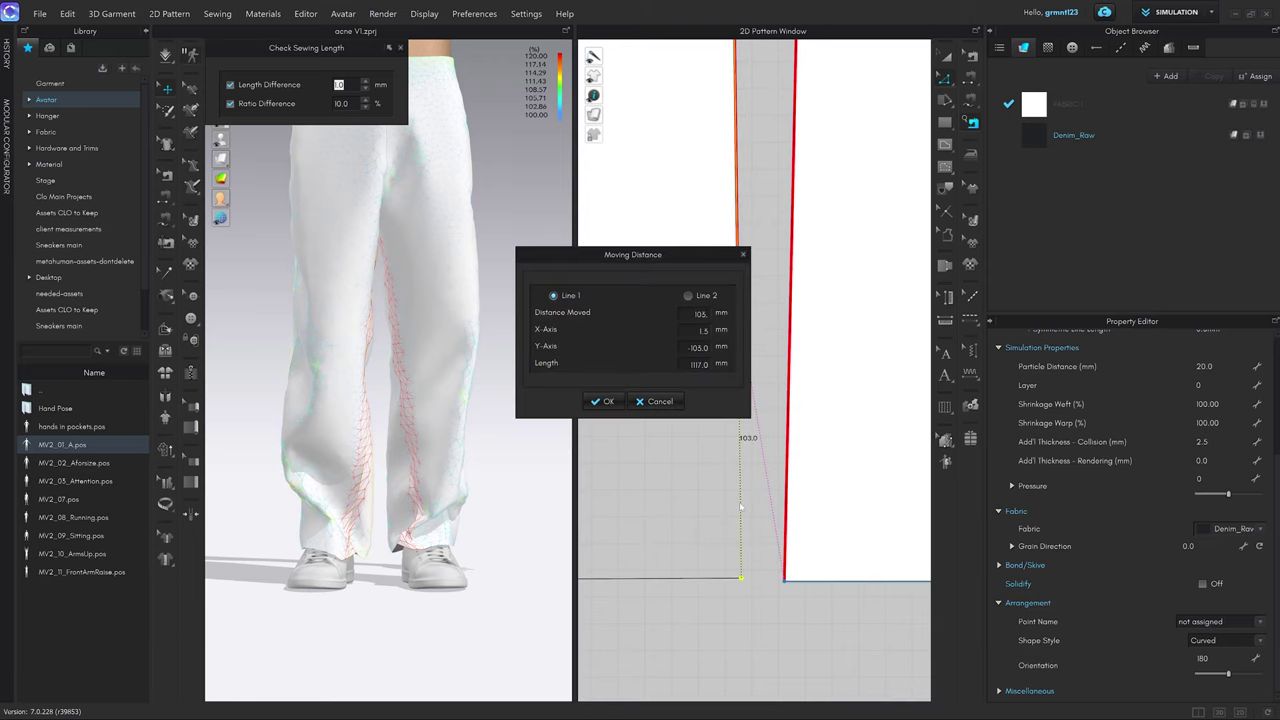
{"action": "key", "text": "Return"}
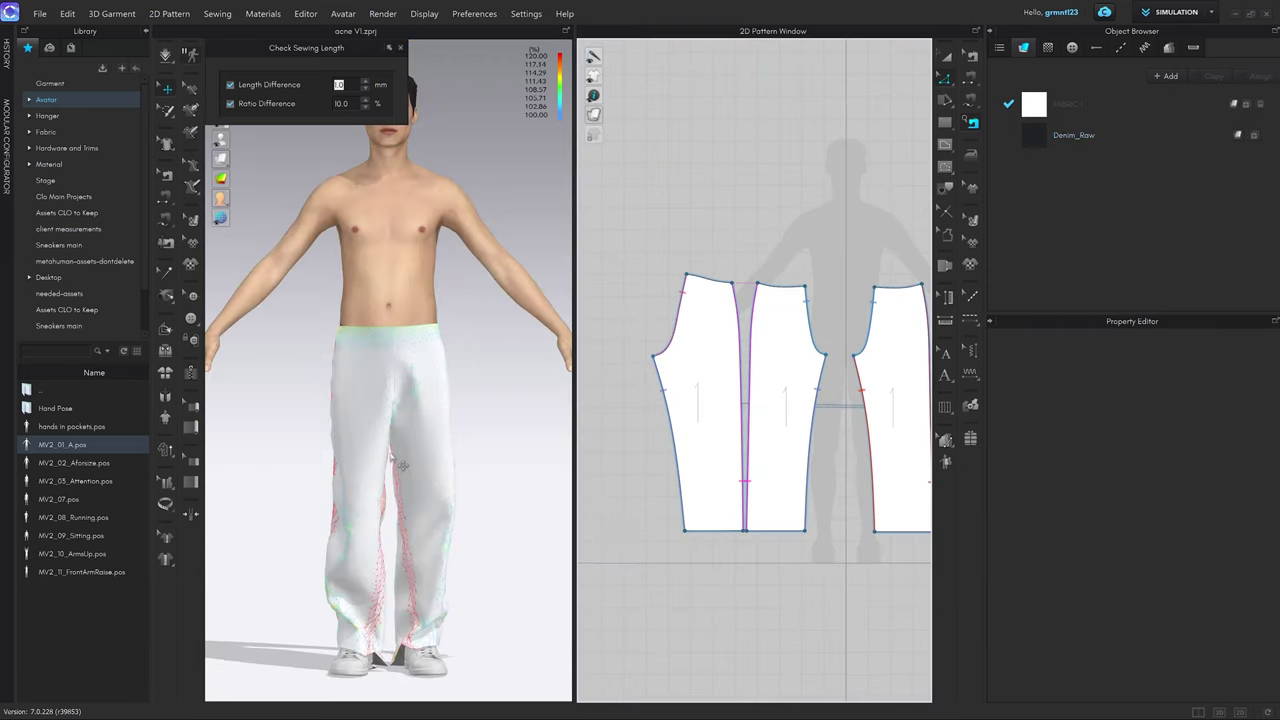
Simulate the trousers with the levelled hem and pull the waistband up on both sides.
{"action": "scroll", "coordinate": [405, 473], "scroll_direction": "up", "scroll_amount": 3}
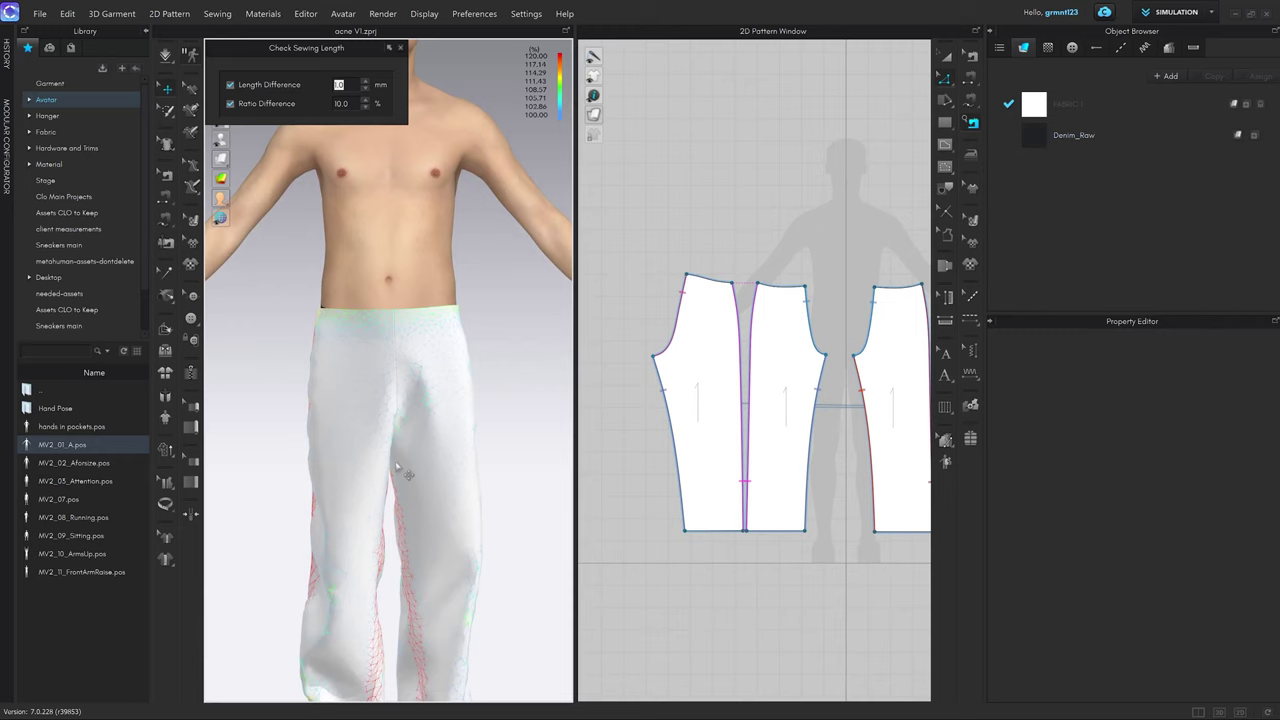
{"action": "scroll", "coordinate": [397, 467], "scroll_direction": "down", "scroll_amount": 3}
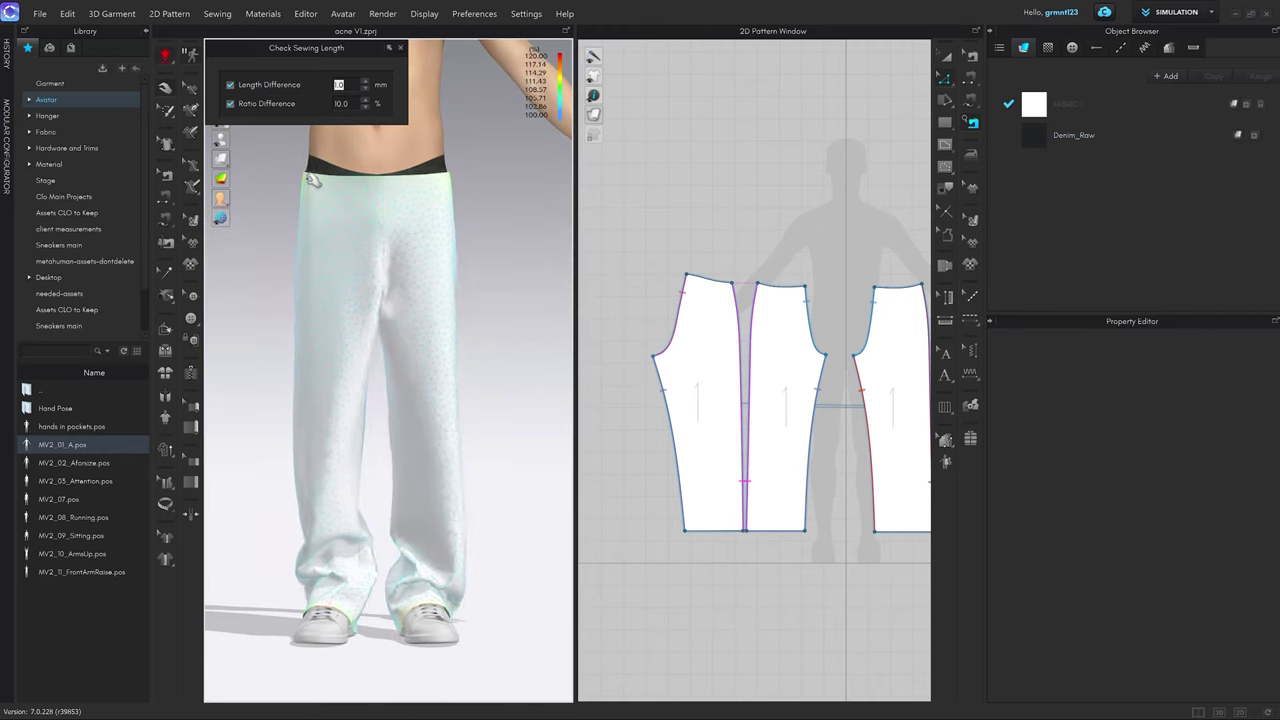
{"action": "left_click_drag", "start_coordinate": [308, 177], "coordinate": [309, 156]}
{"action": "left_click_drag", "start_coordinate": [447, 185], "coordinate": [462, 153]}
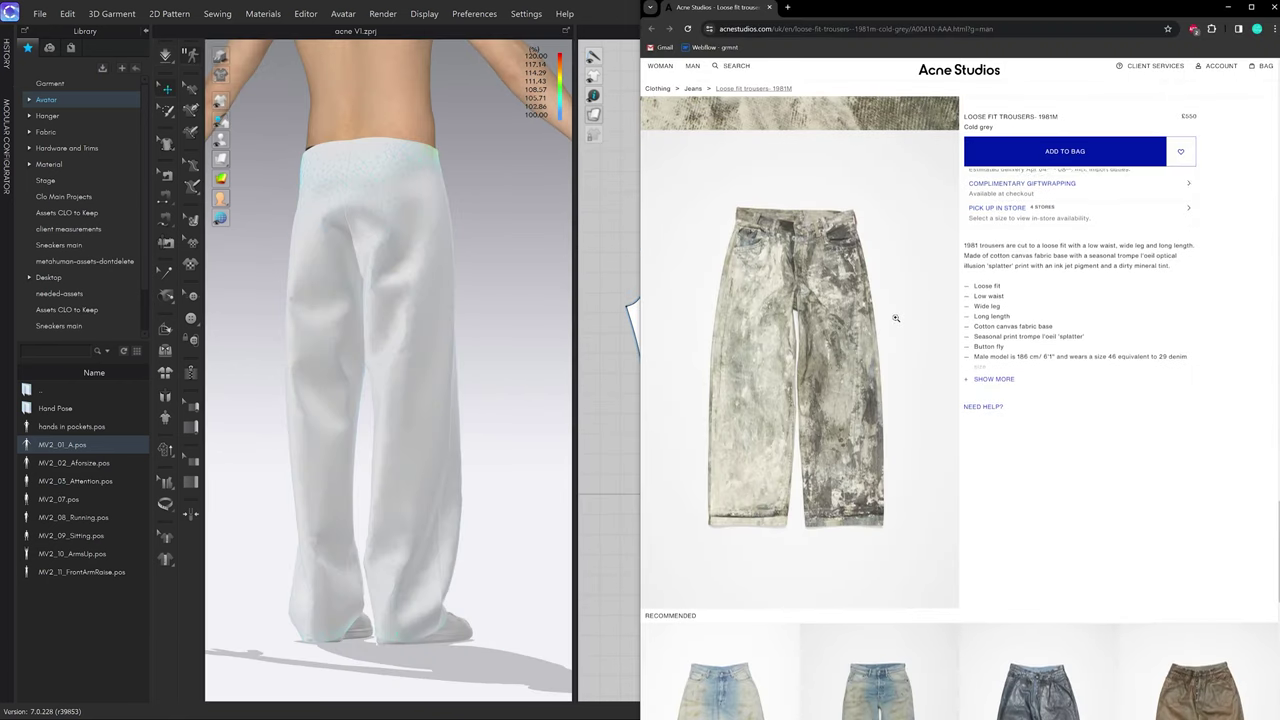
Switch to the Acne Studios product page in the browser and compare the reference trousers' fit and waist height with the simulated pair.
{"action": "scroll", "coordinate": [884, 326], "scroll_direction": "up", "scroll_amount": 1}
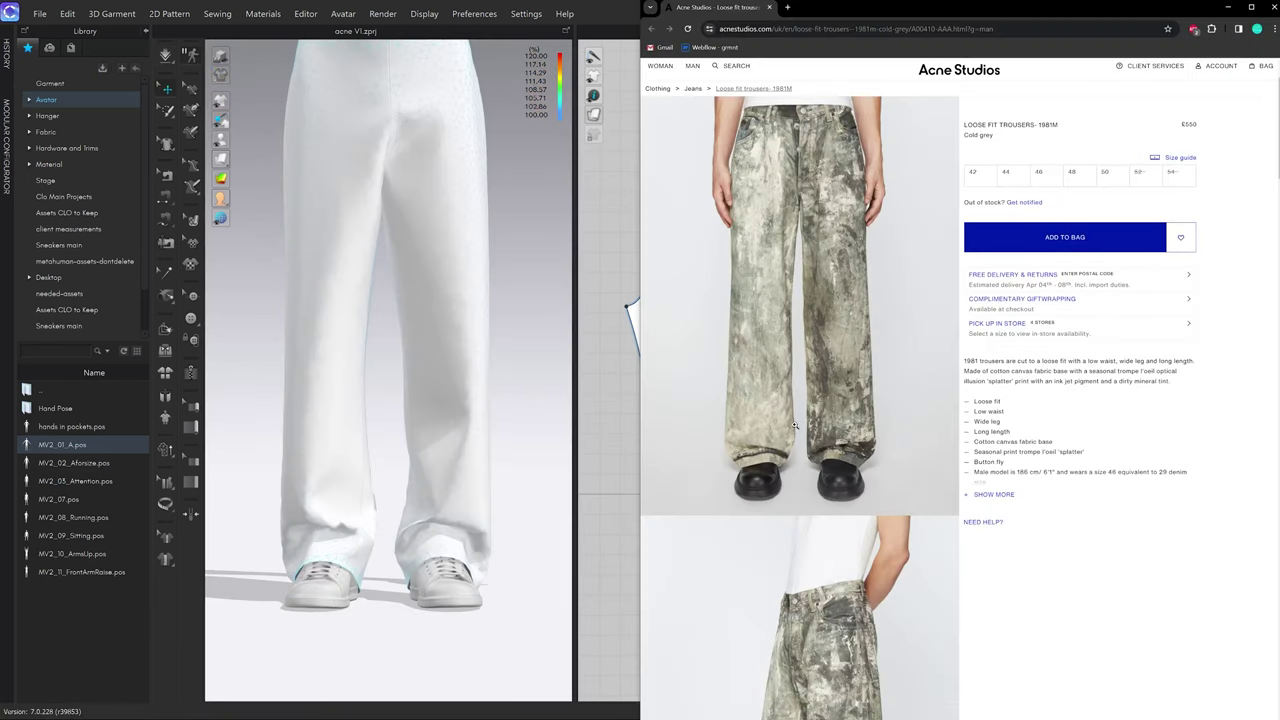
{"action": "scroll", "coordinate": [737, 438], "scroll_direction": "up", "scroll_amount": 1}
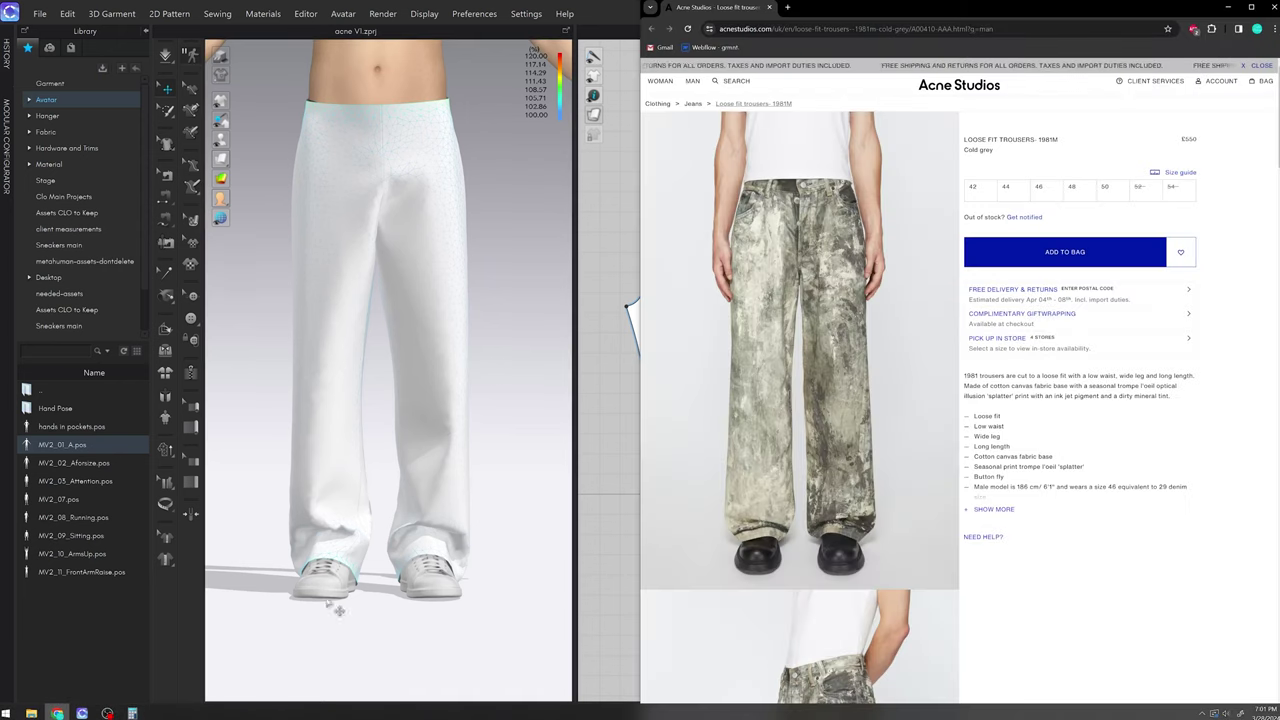
{"action": "scroll", "coordinate": [745, 465], "scroll_direction": "down", "scroll_amount": 4}
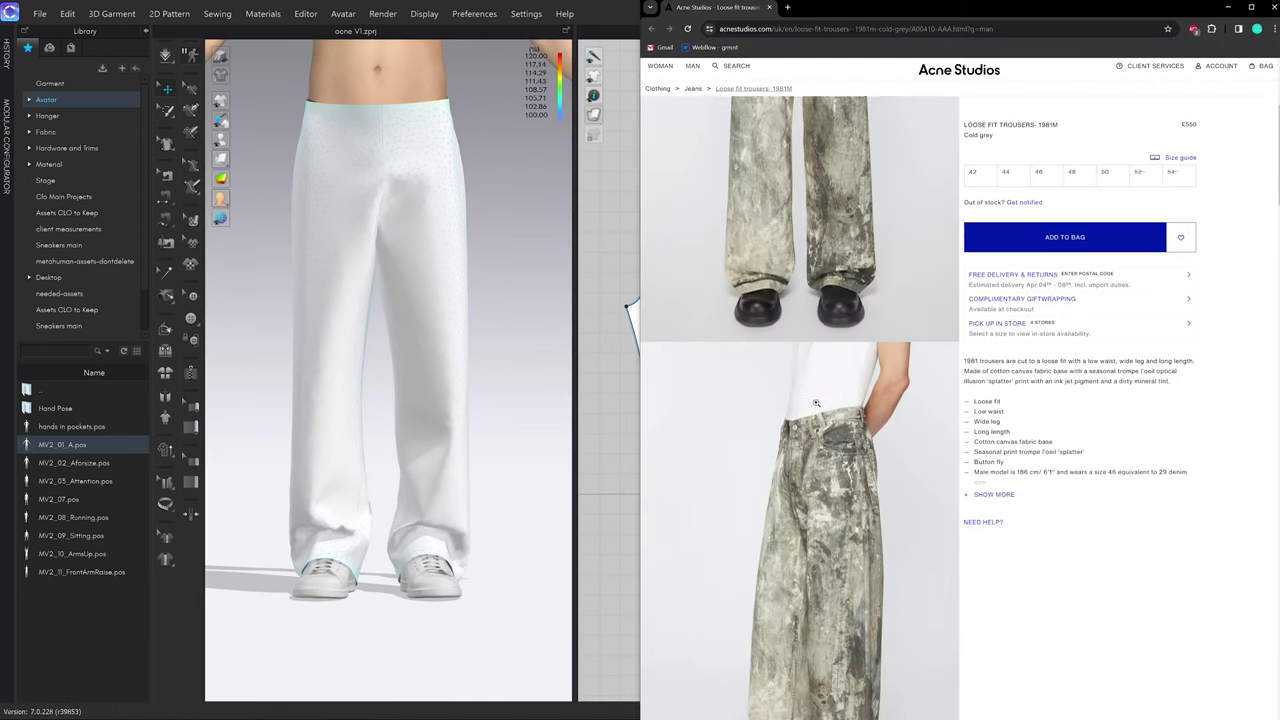
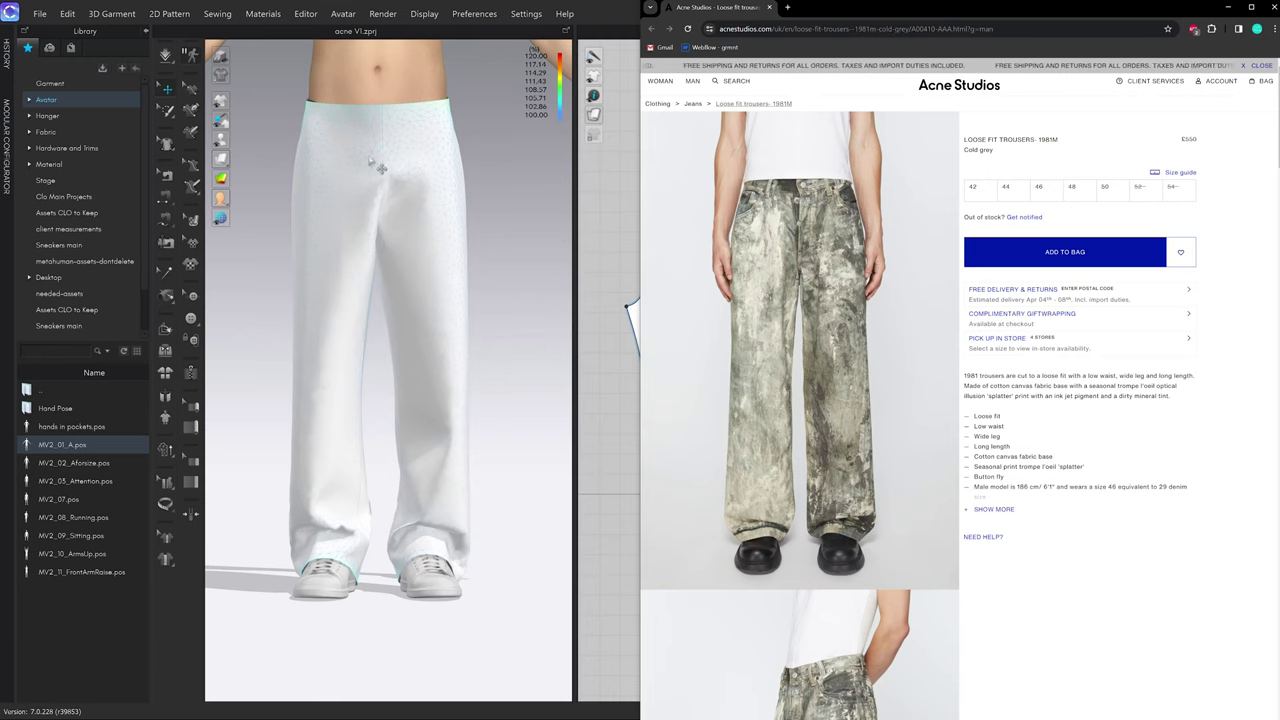
{"action": "left_click", "coordinate": [513, 215]}
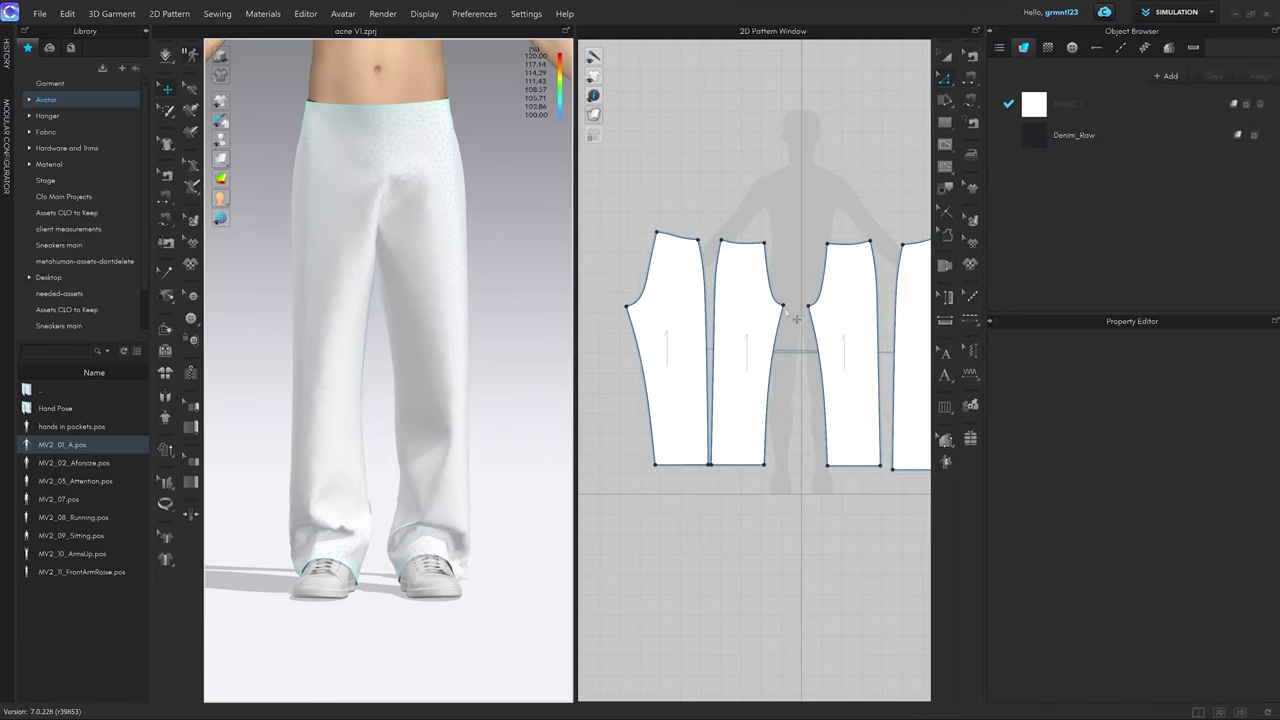
Offset the waist edges of the front and back panels as internal lines at a distance of 50 mm.
{"action": "left_click", "coordinate": [690, 245]}
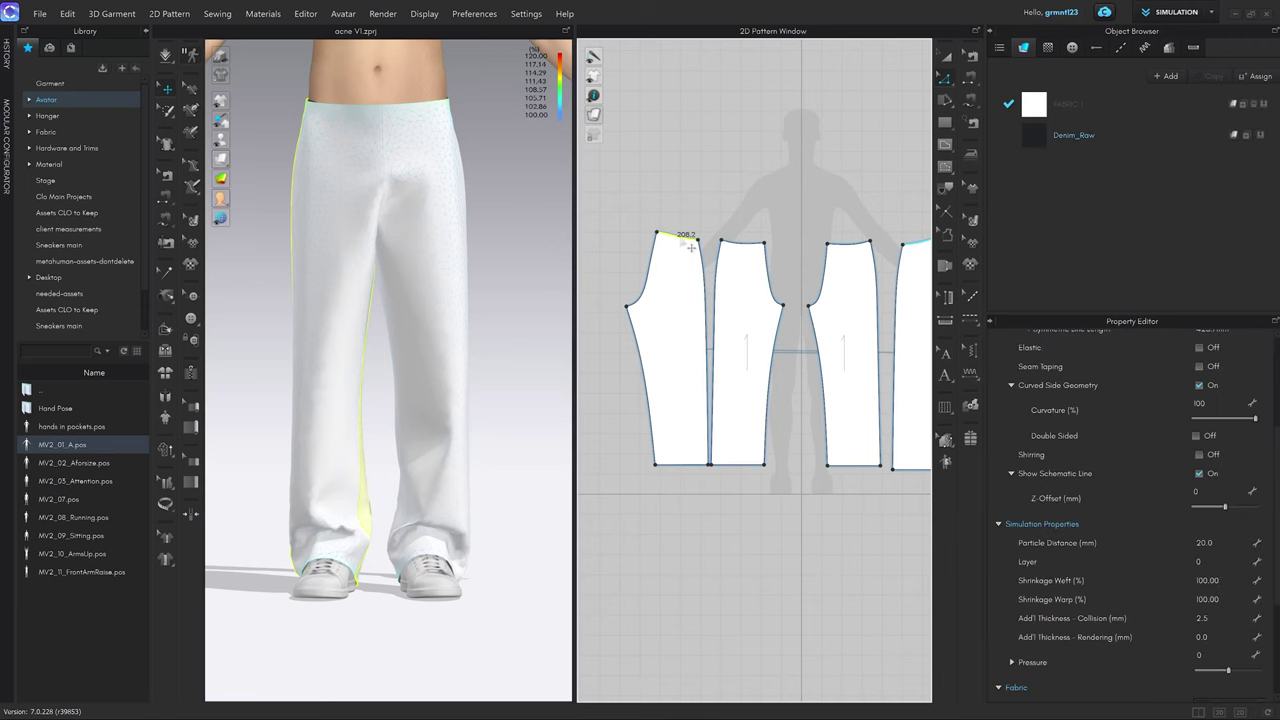
{"action": "left_click", "coordinate": [745, 249], "text": "shift"}
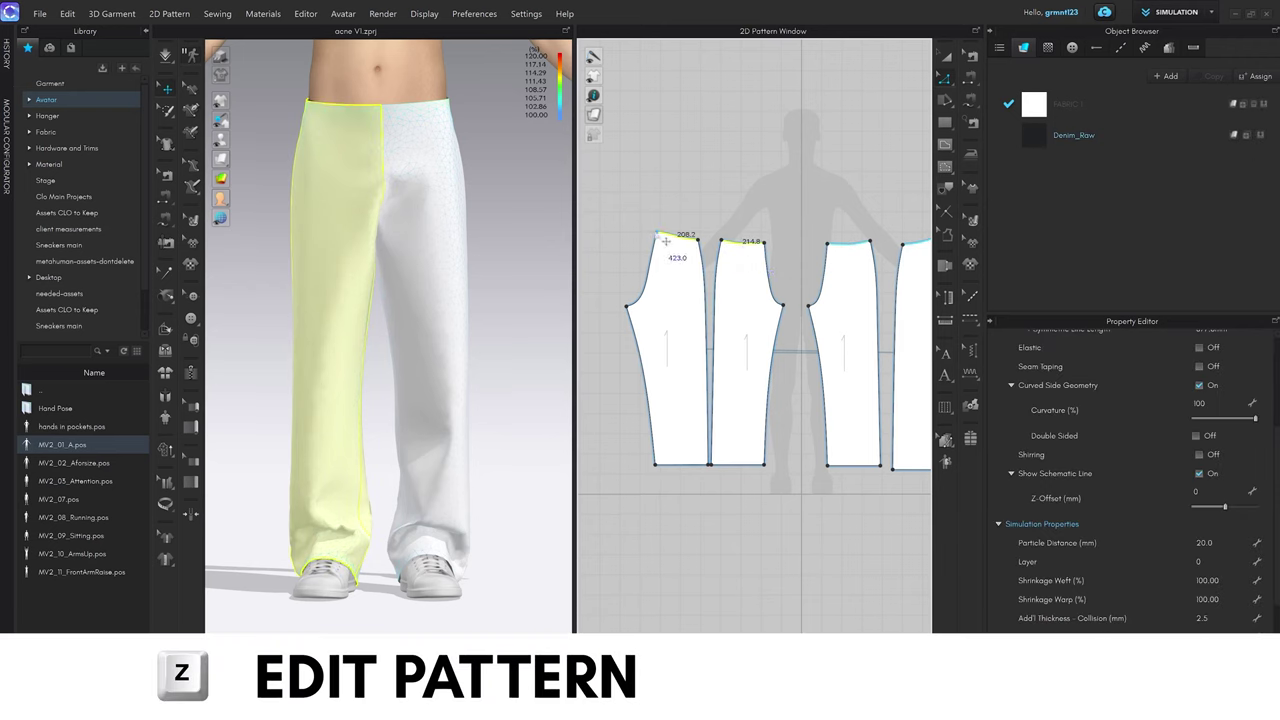
{"action": "mouse_move", "coordinate": [775, 254]}
{"action": "middle_mouse_down"}
{"action": "mouse_move", "coordinate": [733, 265]}
{"action": "mouse_move", "coordinate": [776, 268]}
{"action": "middle_mouse_up"}
{"action": "middle_click_drag", "start_coordinate": [865, 247], "coordinate": [851, 245]}
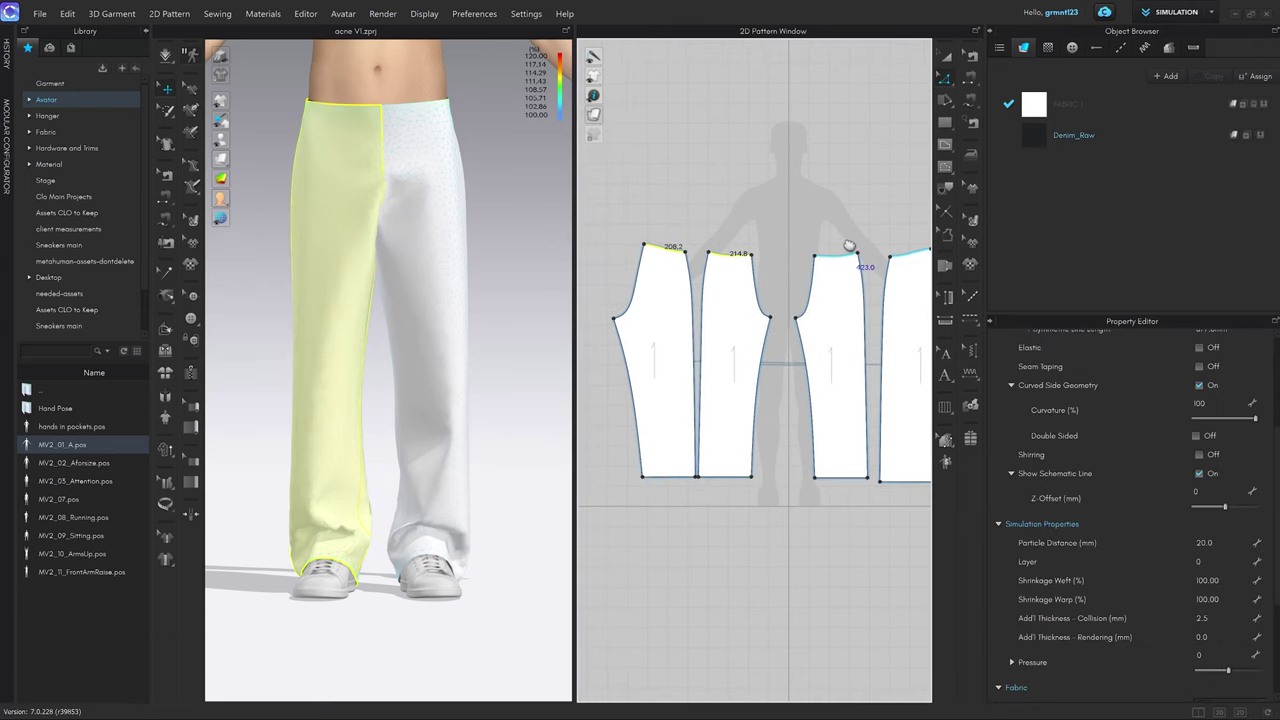
{"action": "scroll", "coordinate": [780, 276], "scroll_direction": "up", "scroll_amount": 2}
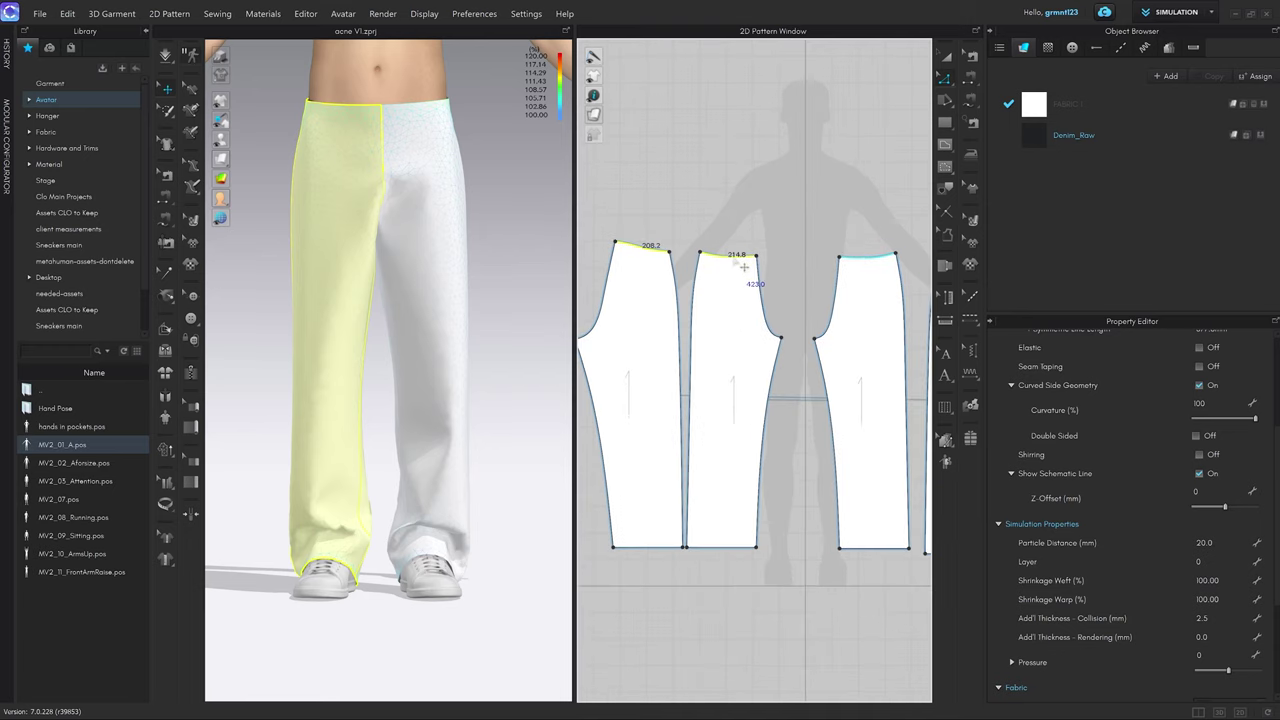
{"action": "right_click", "coordinate": [734, 258]}
{"action": "left_click", "coordinate": [788, 379]}
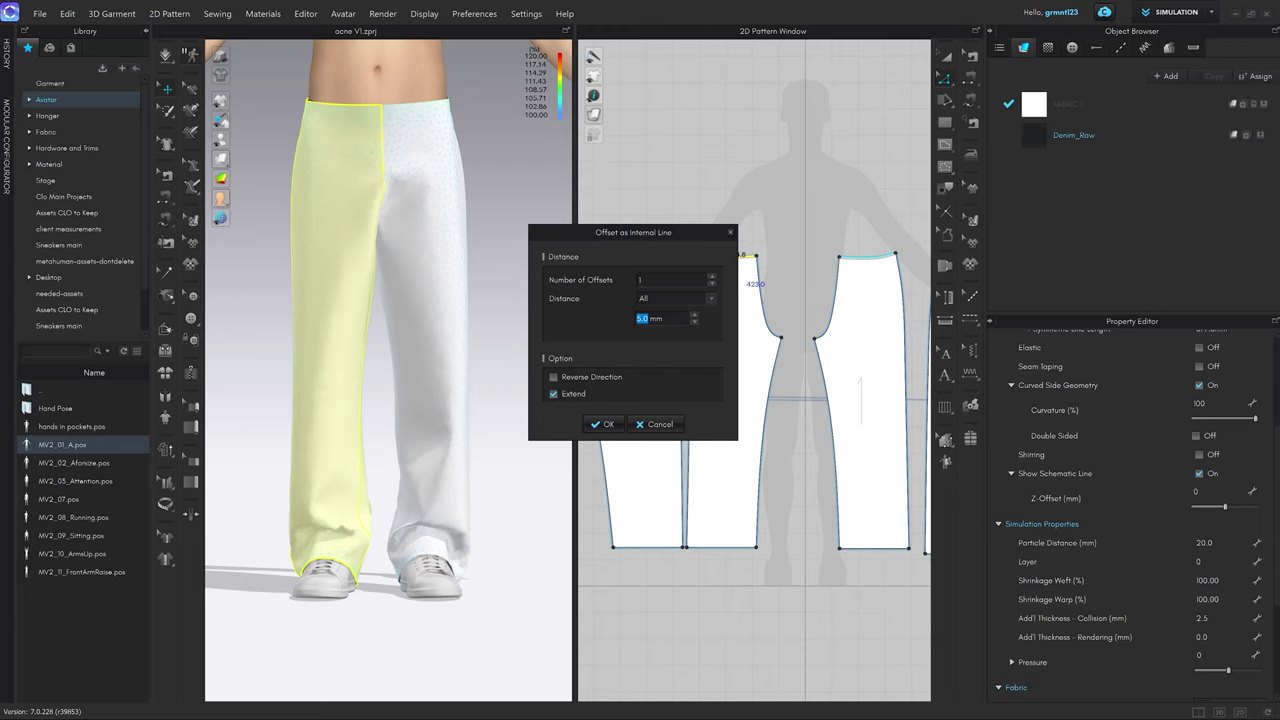
{"action": "type", "text": "50"}
{"action": "left_click", "coordinate": [603, 424]}
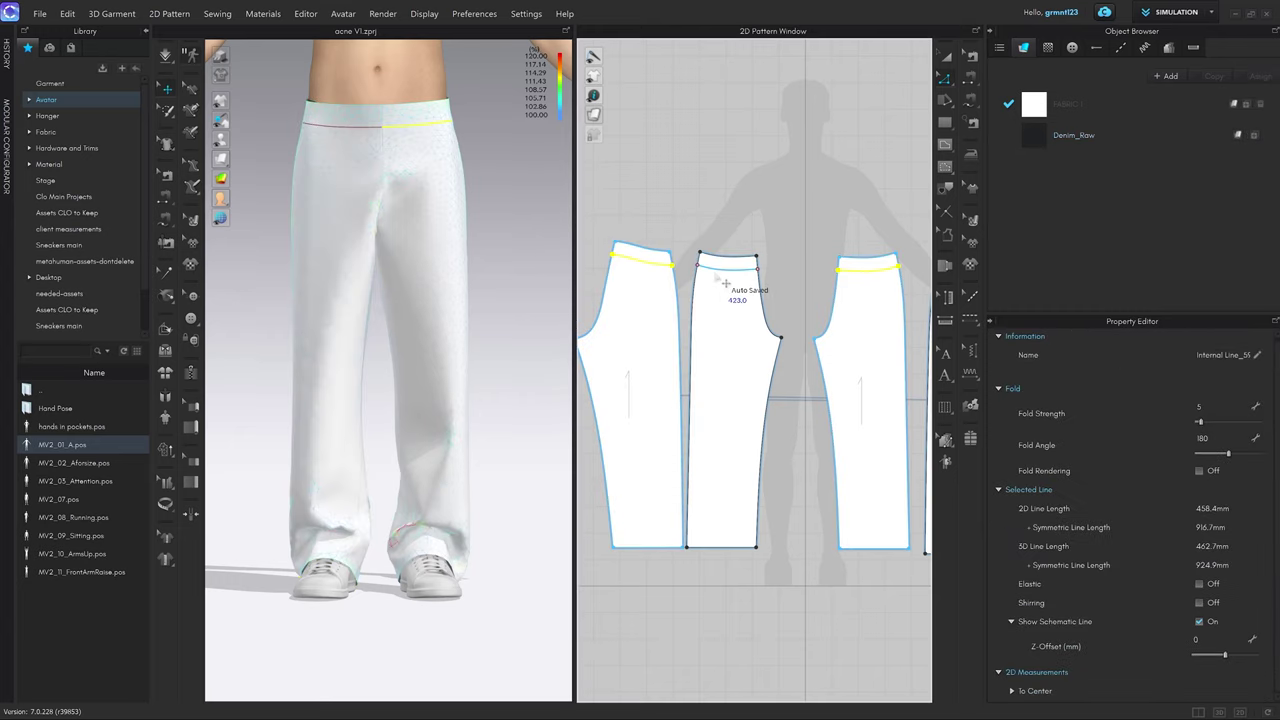
Cut the front and back panels along the internal lines below the waist edges.
{"action": "left_click", "coordinate": [763, 299]}
{"action": "left_click", "coordinate": [738, 270]}
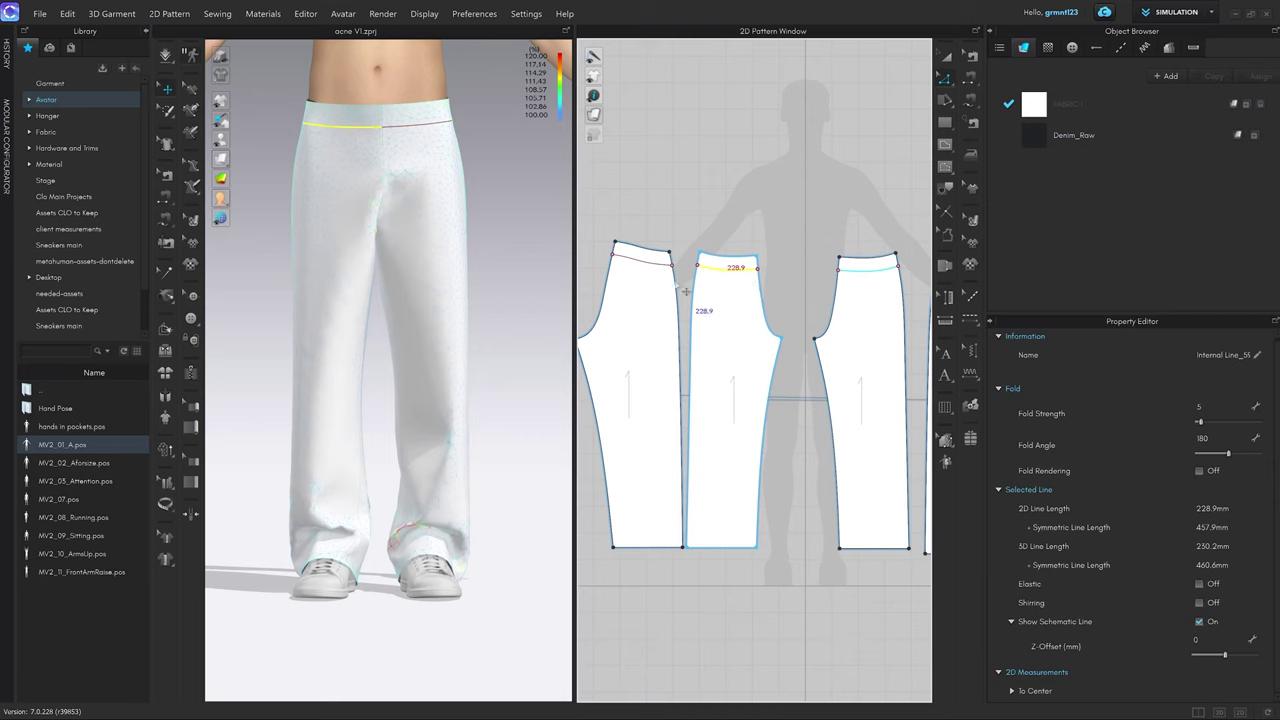
{"action": "left_click", "coordinate": [656, 264], "text": "shift"}
{"action": "right_click", "coordinate": [659, 263]}
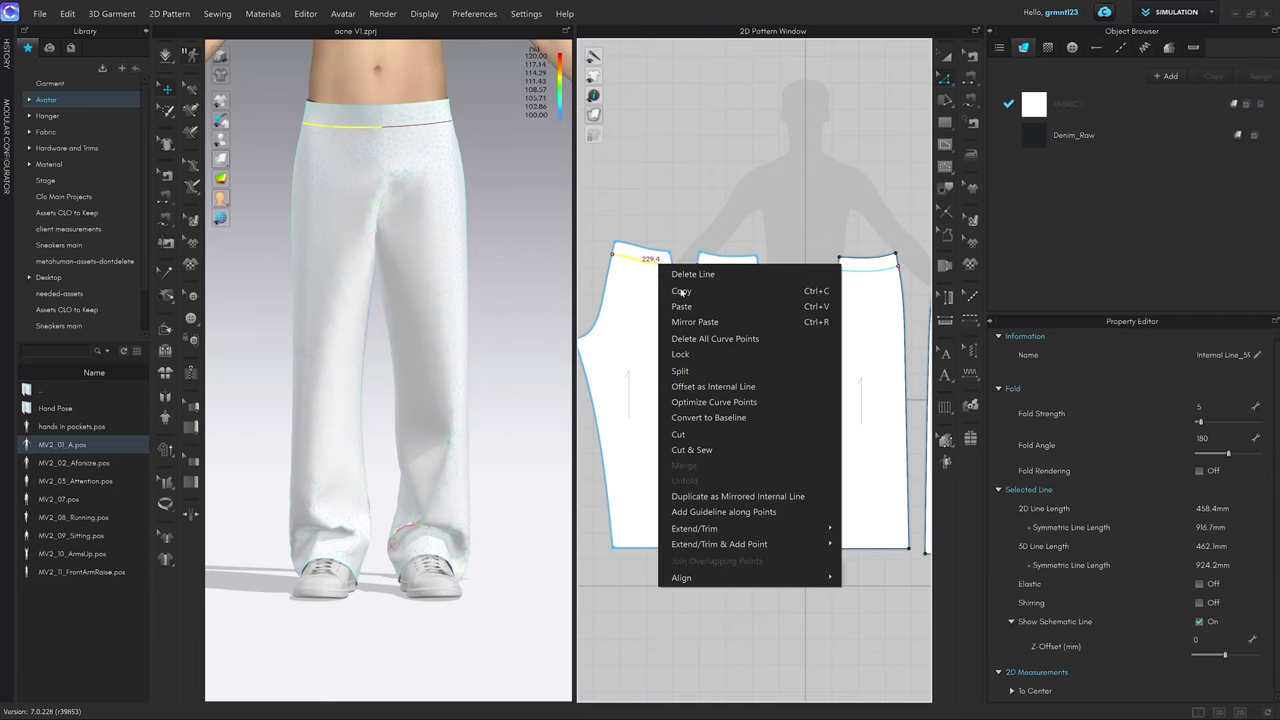
{"action": "left_click", "coordinate": [686, 435]}
Delete the four cut-off waist strips and simulate the lowered trousers on the avatar.
{"action": "key", "text": "a"}
{"action": "left_click", "coordinate": [662, 254]}
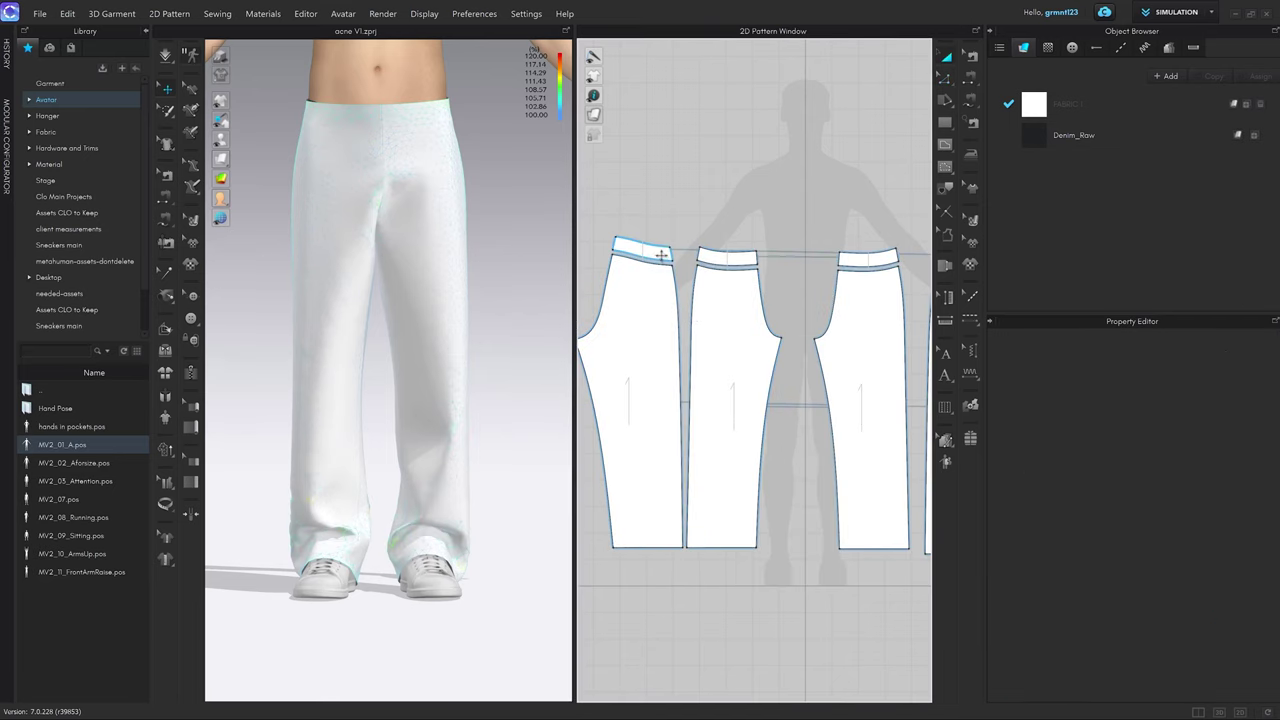
{"action": "left_click", "coordinate": [738, 258], "text": "shift"}
{"action": "left_click", "coordinate": [868, 260], "text": "shift"}
{"action": "middle_click_drag", "start_coordinate": [905, 276], "coordinate": [766, 268]}
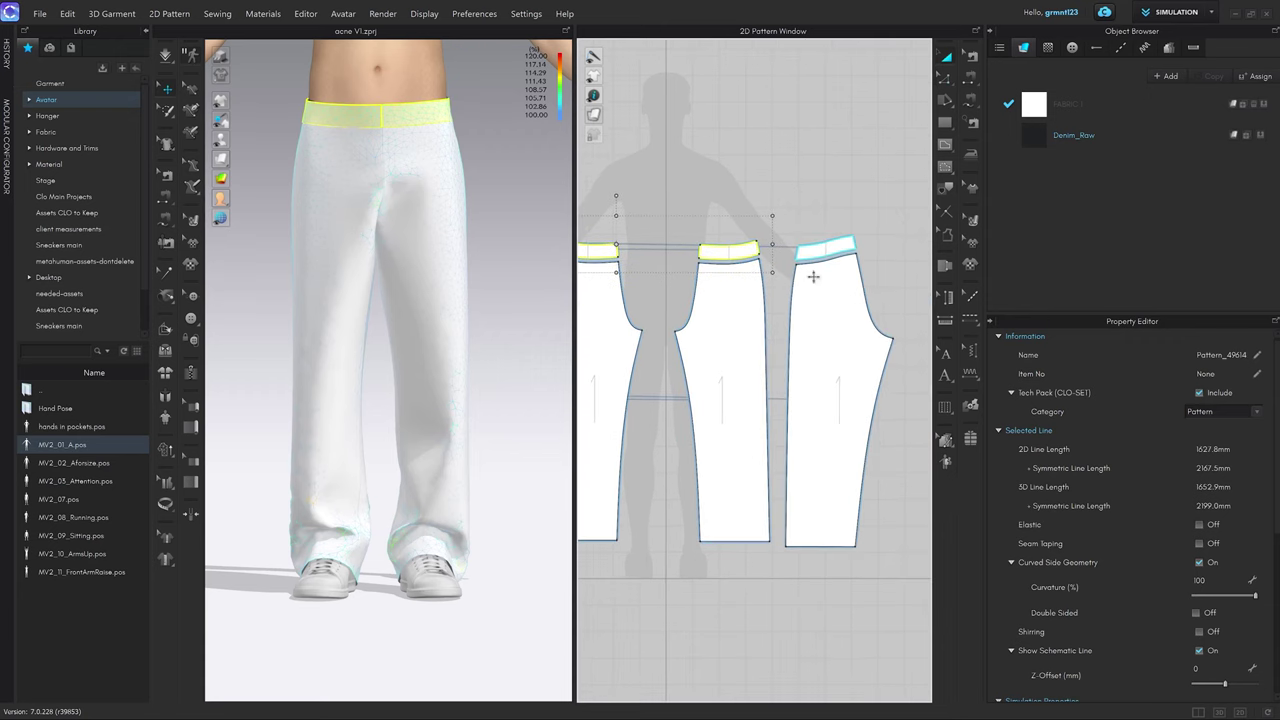
{"action": "left_click", "coordinate": [845, 247], "text": "shift"}
{"action": "middle_click_drag", "start_coordinate": [814, 201], "coordinate": [852, 199]}
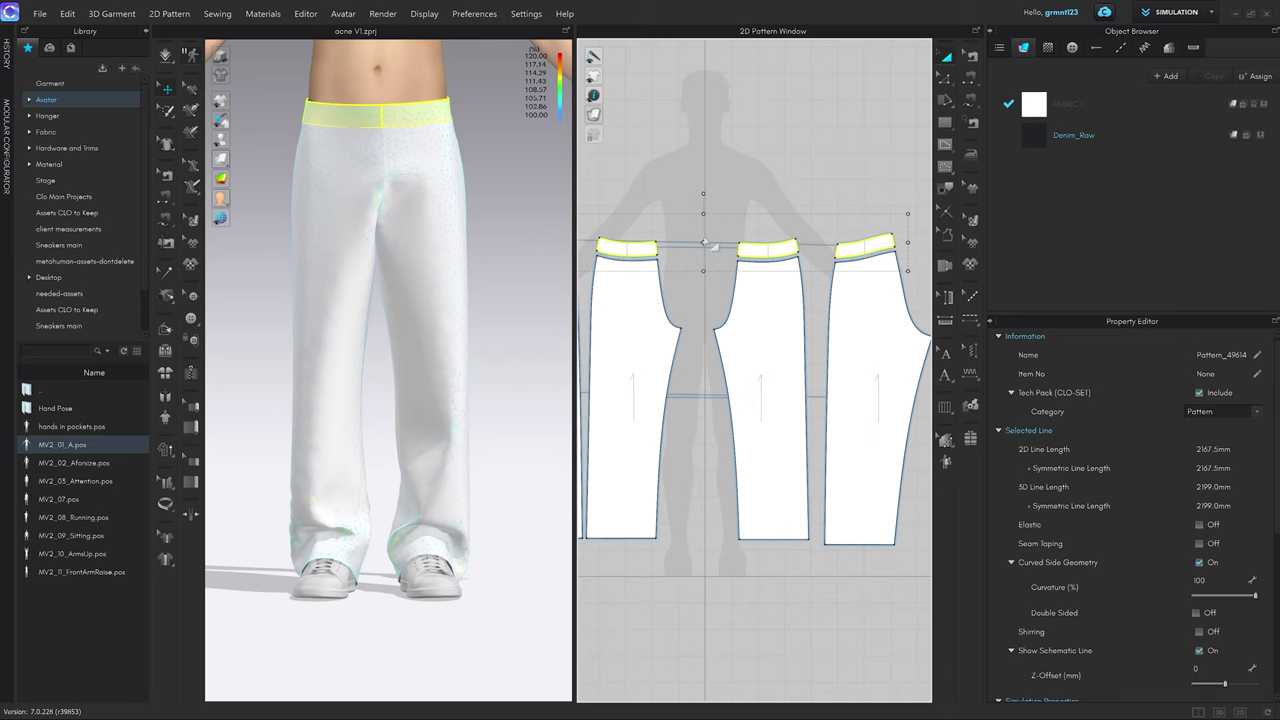
{"action": "scroll", "coordinate": [705, 243], "scroll_direction": "down", "scroll_amount": 3}
{"action": "scroll", "coordinate": [772, 217], "scroll_direction": "up", "scroll_amount": 1}
{"action": "scroll", "coordinate": [772, 217], "scroll_direction": "down", "scroll_amount": 1}
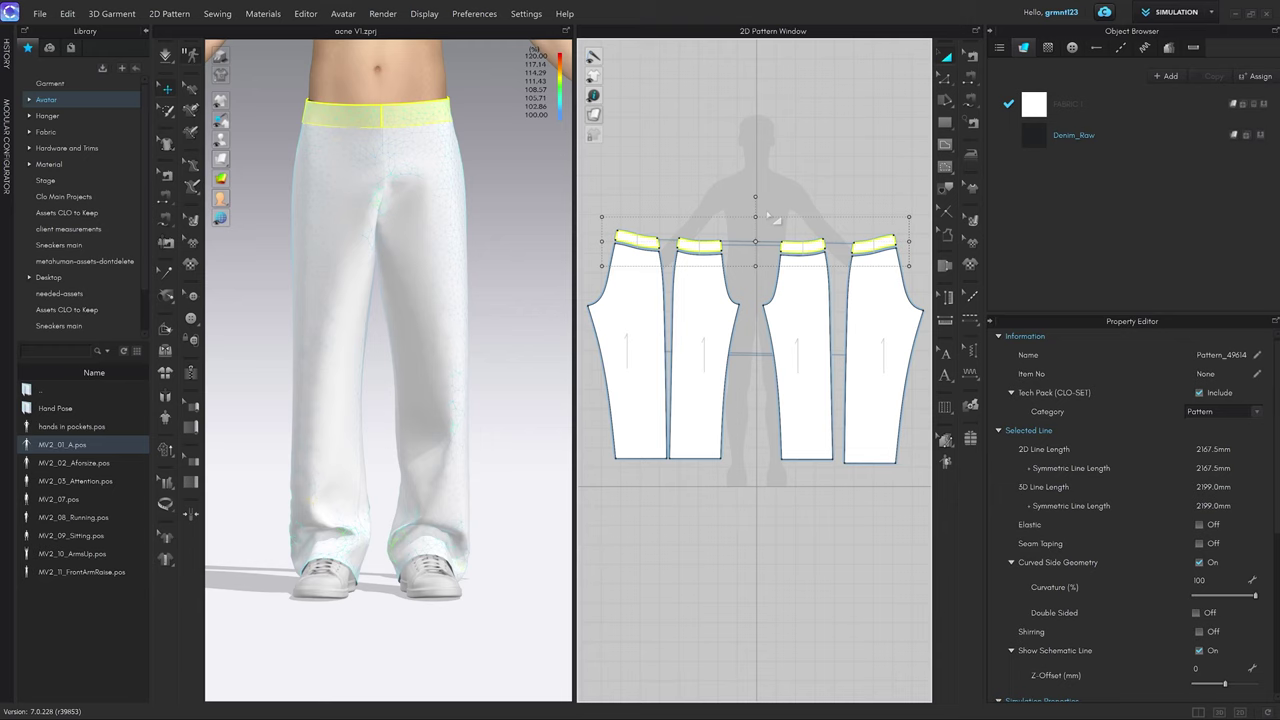
{"action": "key", "text": "Delete"}
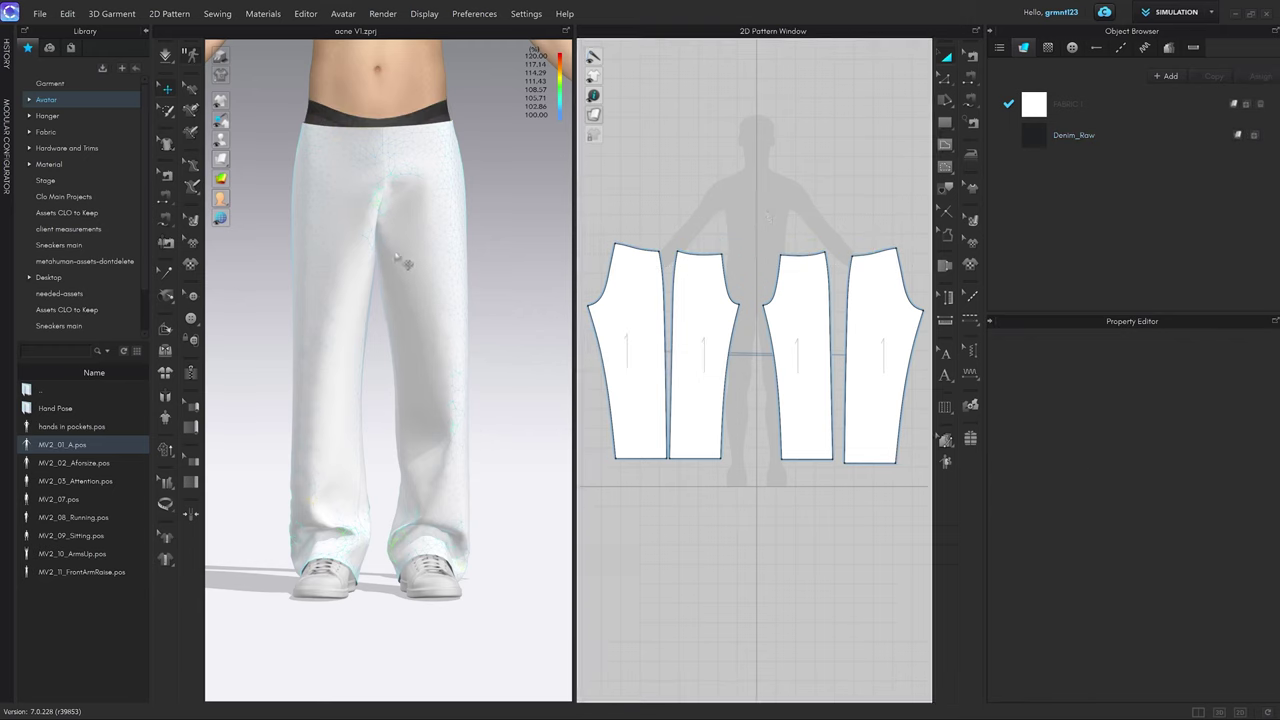
{"action": "left_click", "coordinate": [391, 285]}
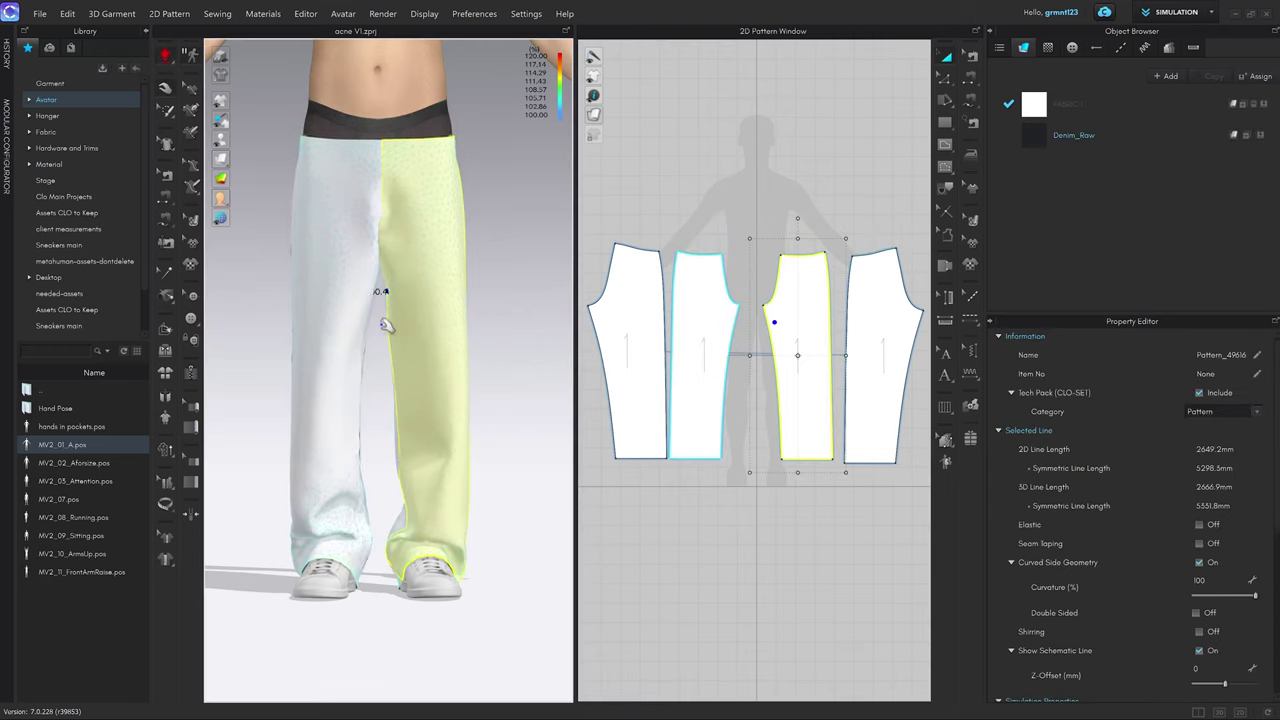
{"action": "key", "text": "space"}
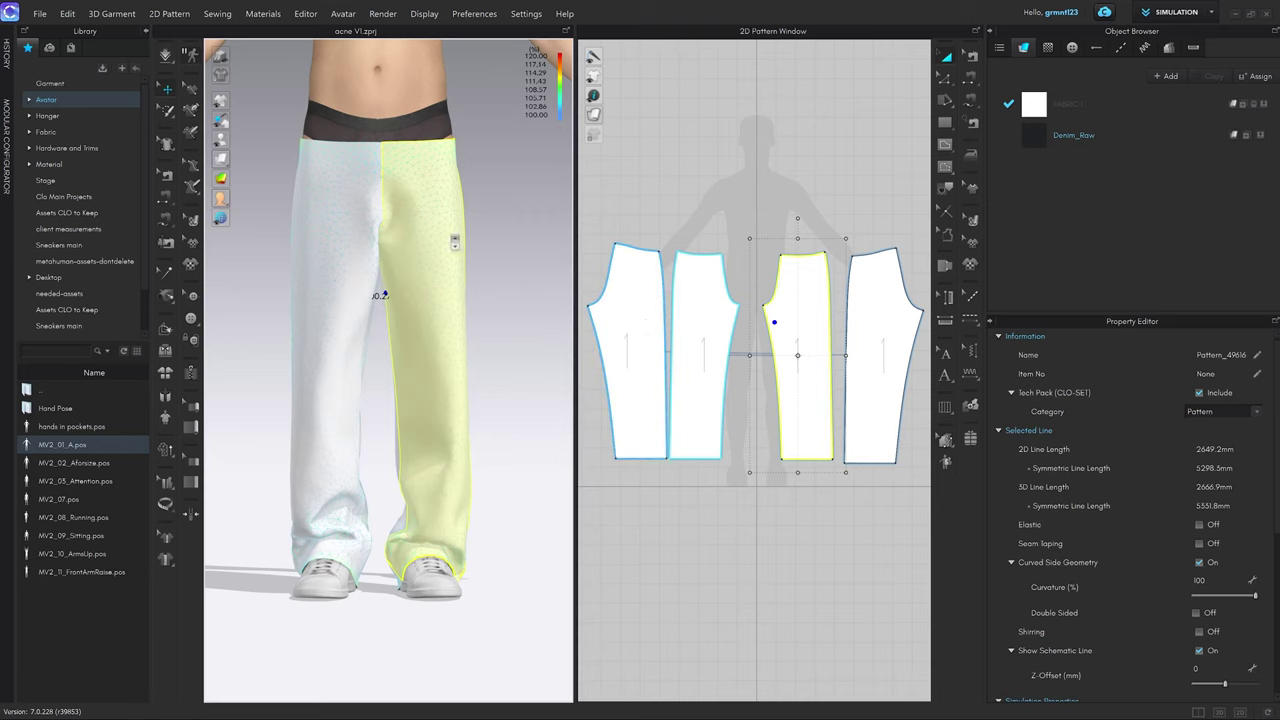
Inspect the avatar's waist circumference above the trousers using Edit Measure (Avatar).
{"action": "scroll", "coordinate": [506, 300], "scroll_direction": "up", "scroll_amount": 2}
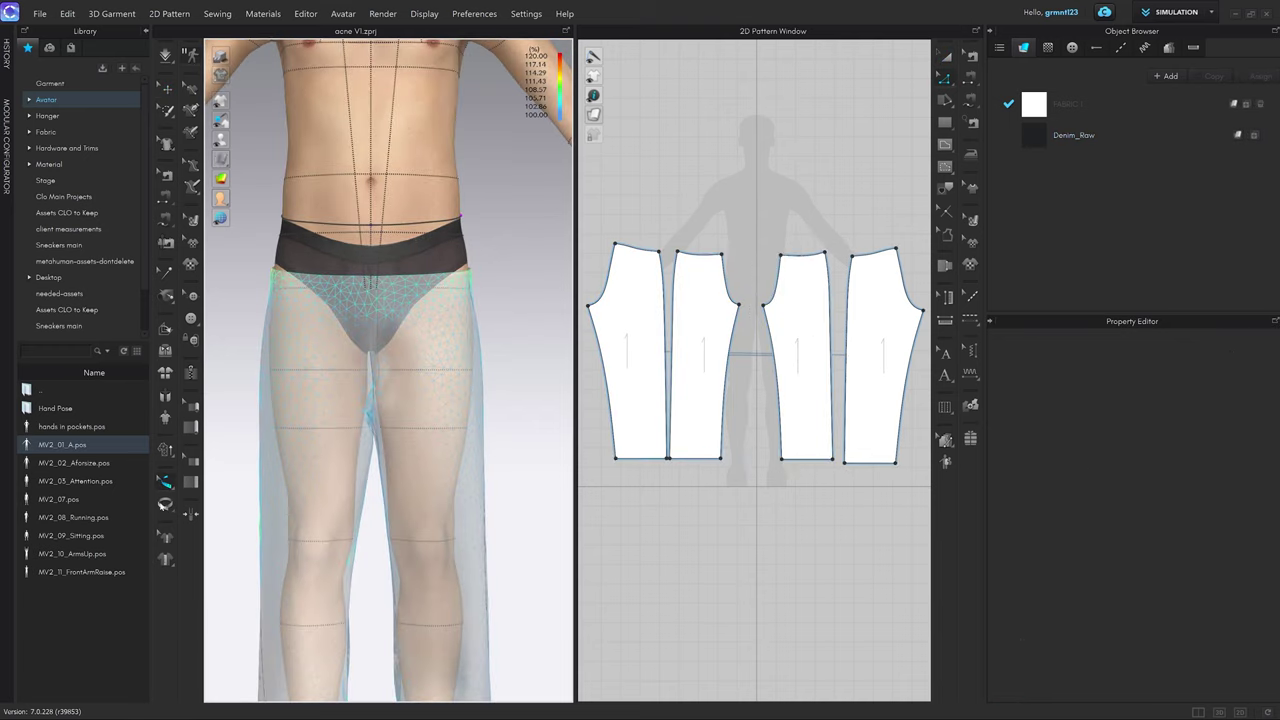
{"action": "left_click", "coordinate": [168, 482]}
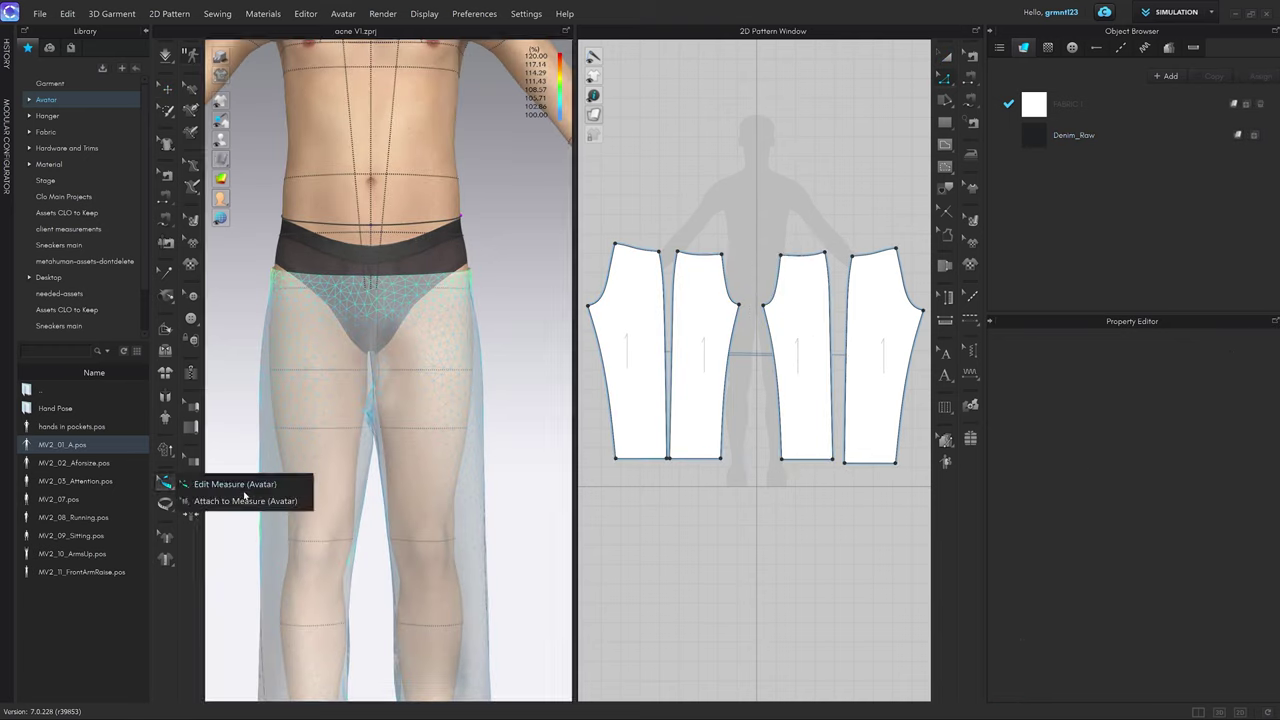
{"action": "left_click", "coordinate": [399, 225]}
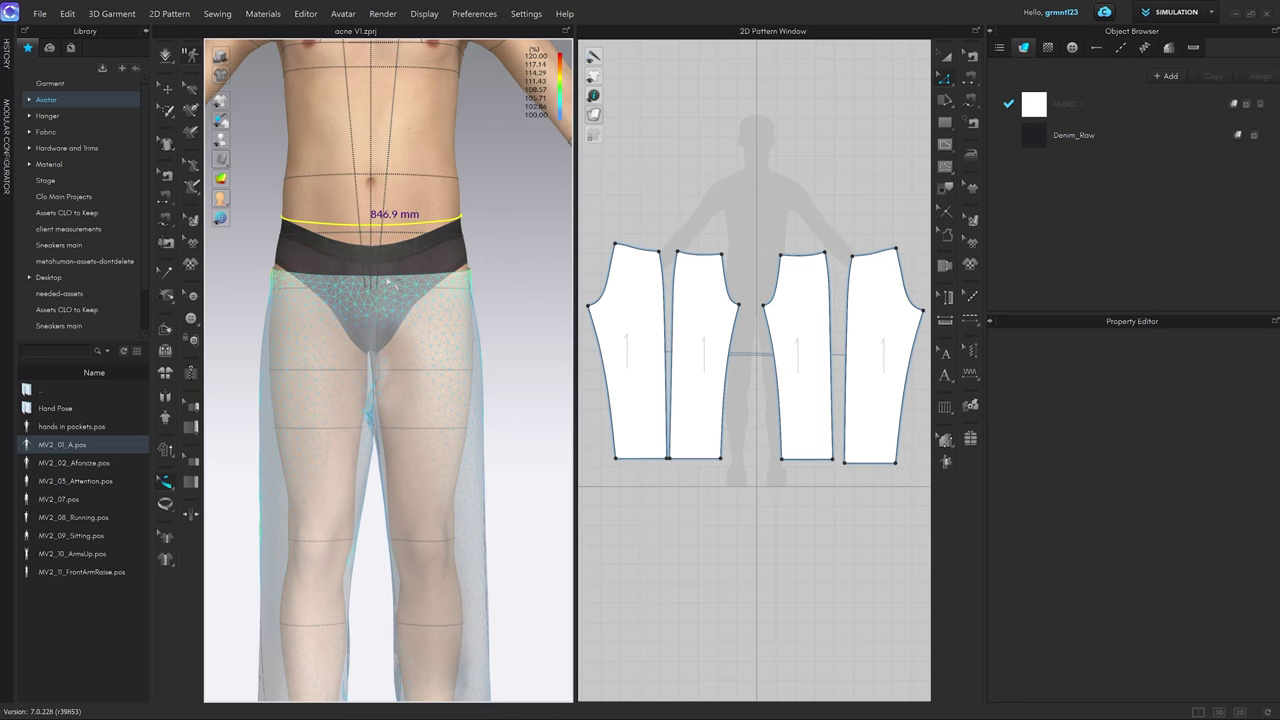
Switch to Calculator, divide the avatar's waist circumference of 846.9 by 2, and copy the result.
{"action": "key", "text": "alt+Tab"}
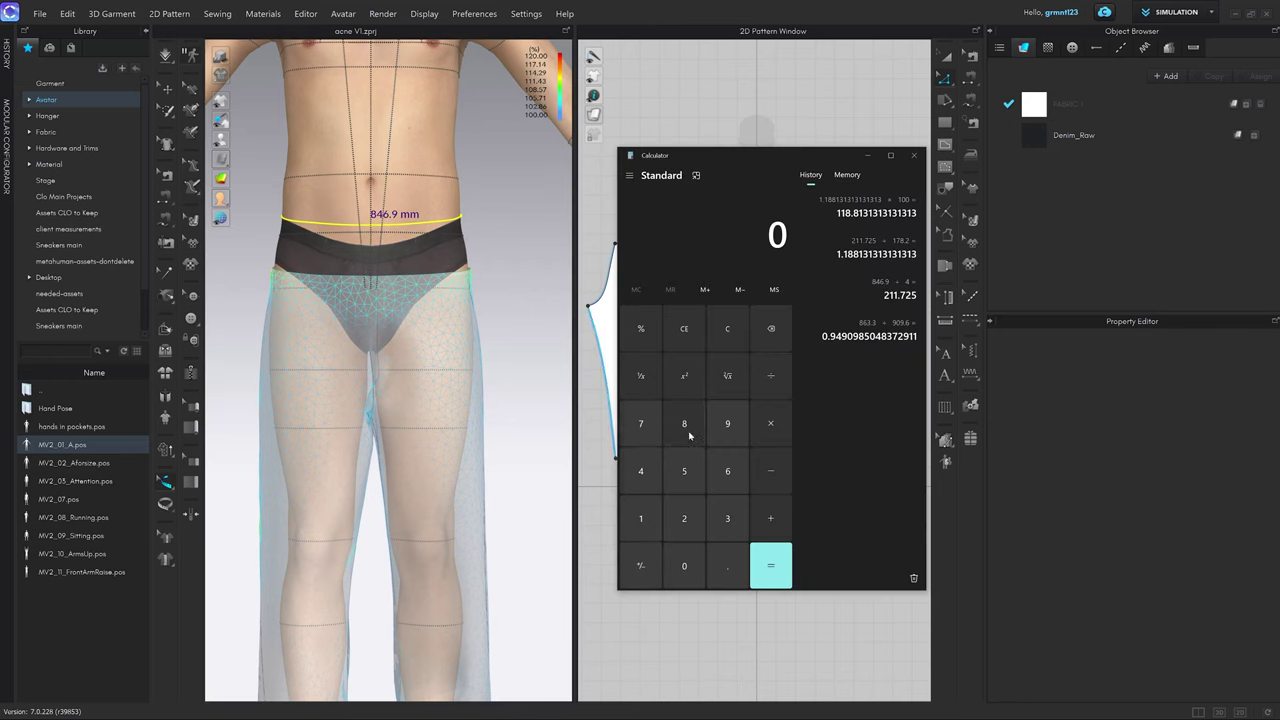
{"action": "left_click", "coordinate": [688, 433]}
{"action": "left_click", "coordinate": [641, 471]}
{"action": "left_click", "coordinate": [727, 471]}
{"action": "left_click", "coordinate": [727, 566]}
{"action": "left_click", "coordinate": [727, 423]}
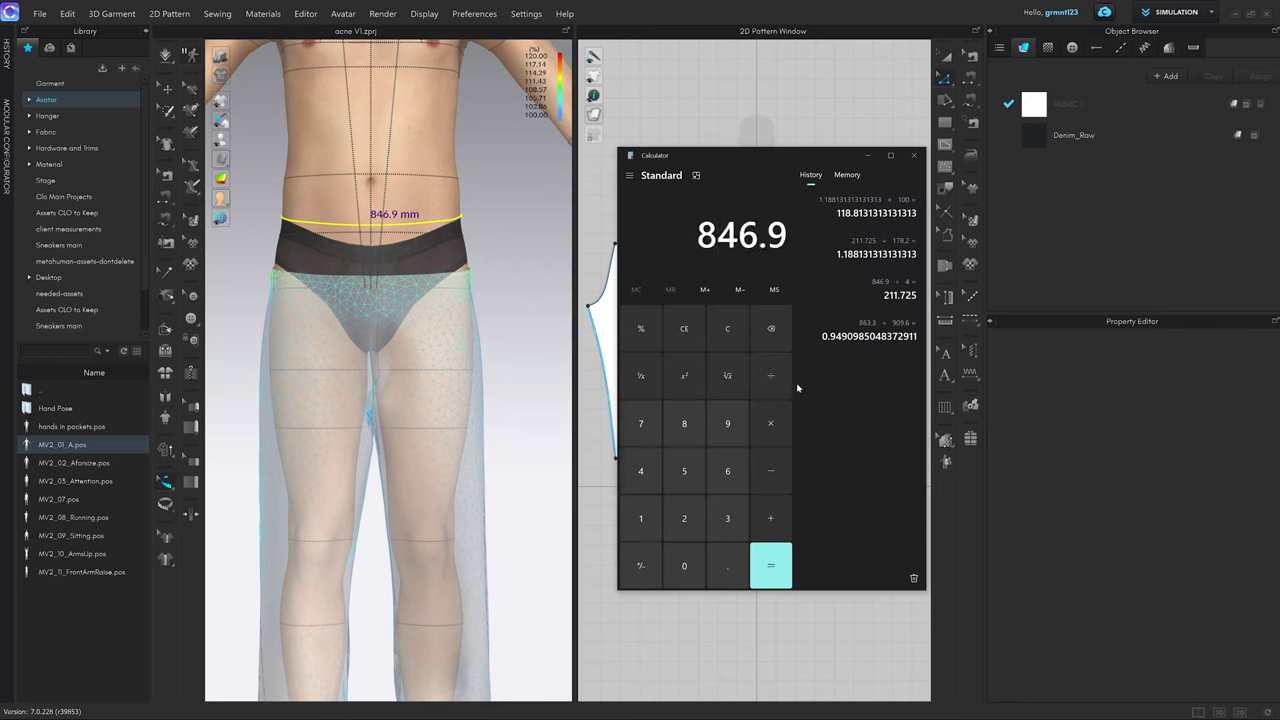
{"action": "left_click", "coordinate": [771, 376]}
{"action": "left_click", "coordinate": [684, 518]}
{"action": "left_click", "coordinate": [770, 566]}
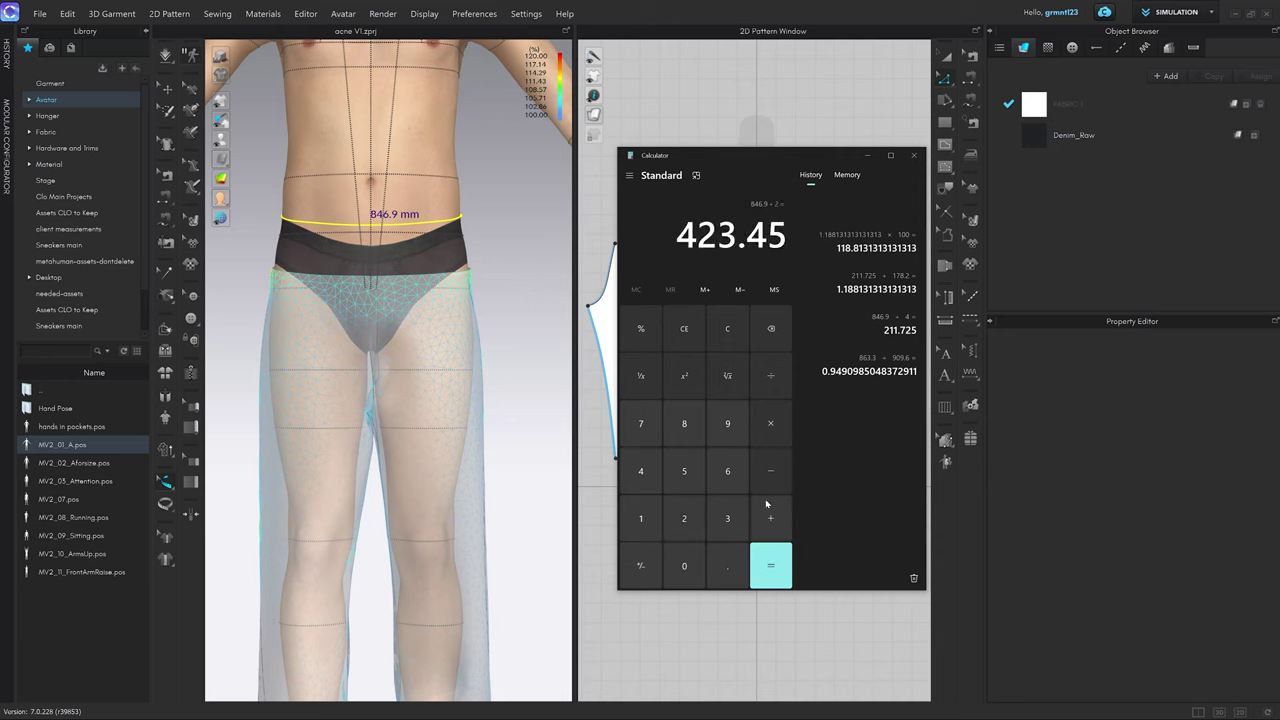
{"action": "key", "text": "ctrl+c"}
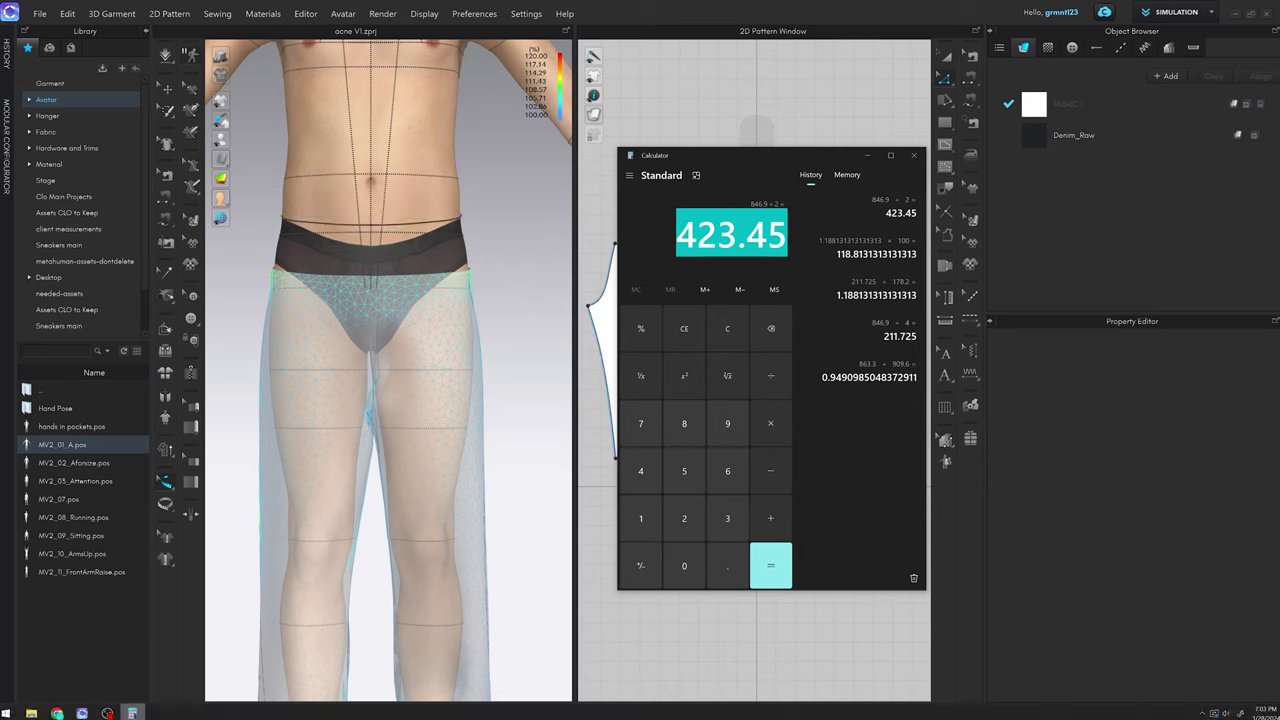
Return to CLO, create a 423.4 × 55 mm rectangle for the waistband, and place it above the left pair of trouser panels.
{"action": "key", "text": "alt+Tab"}
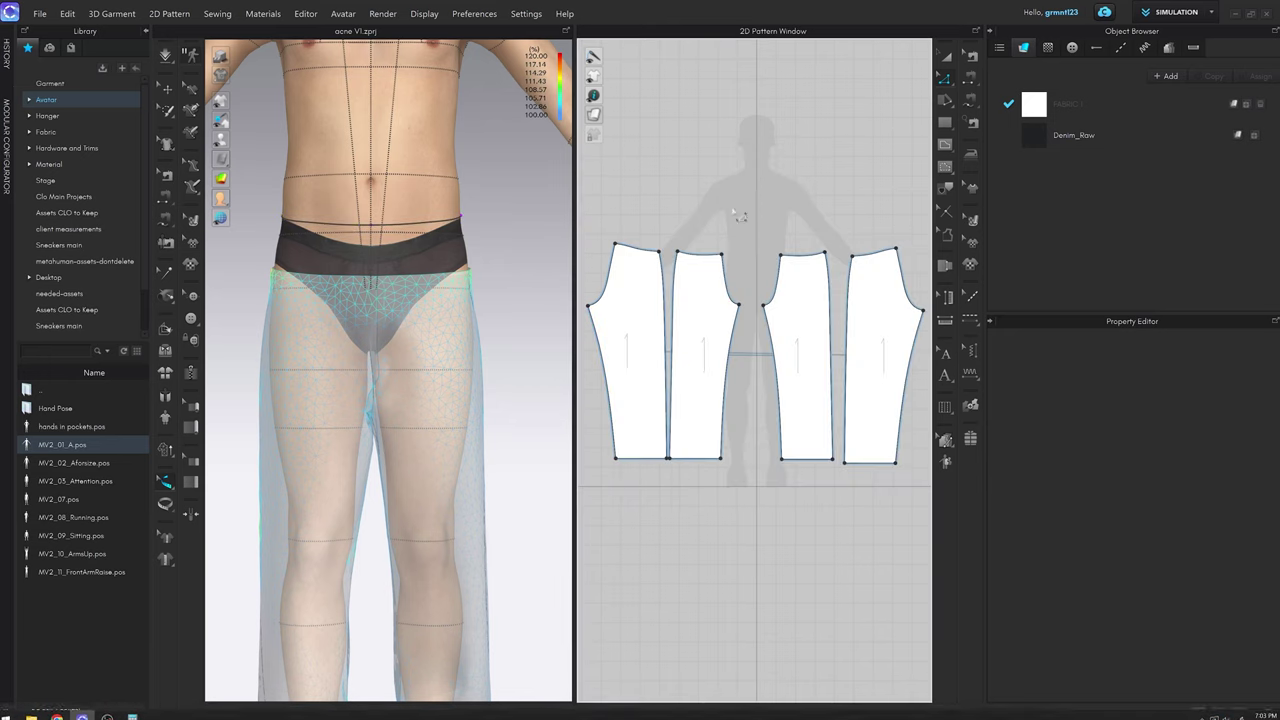
{"action": "key", "text": "s"}
{"action": "left_click", "coordinate": [737, 206]}
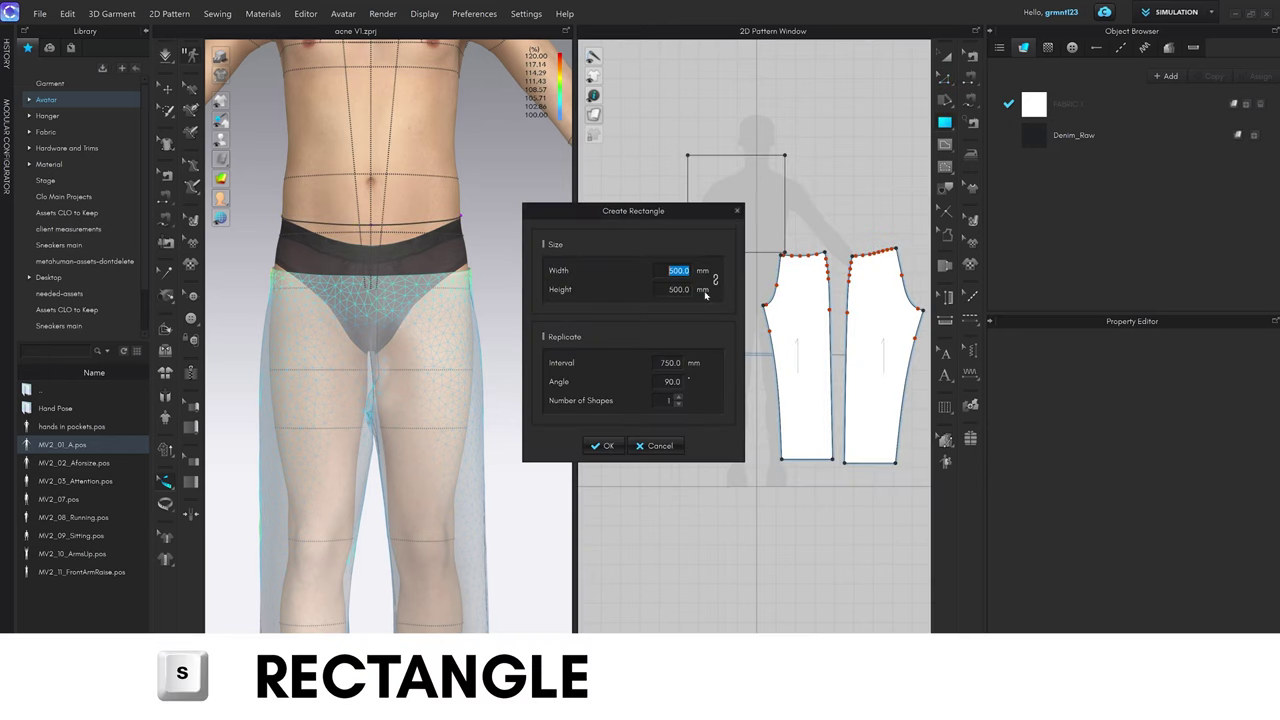
{"action": "type", "text": "42"}
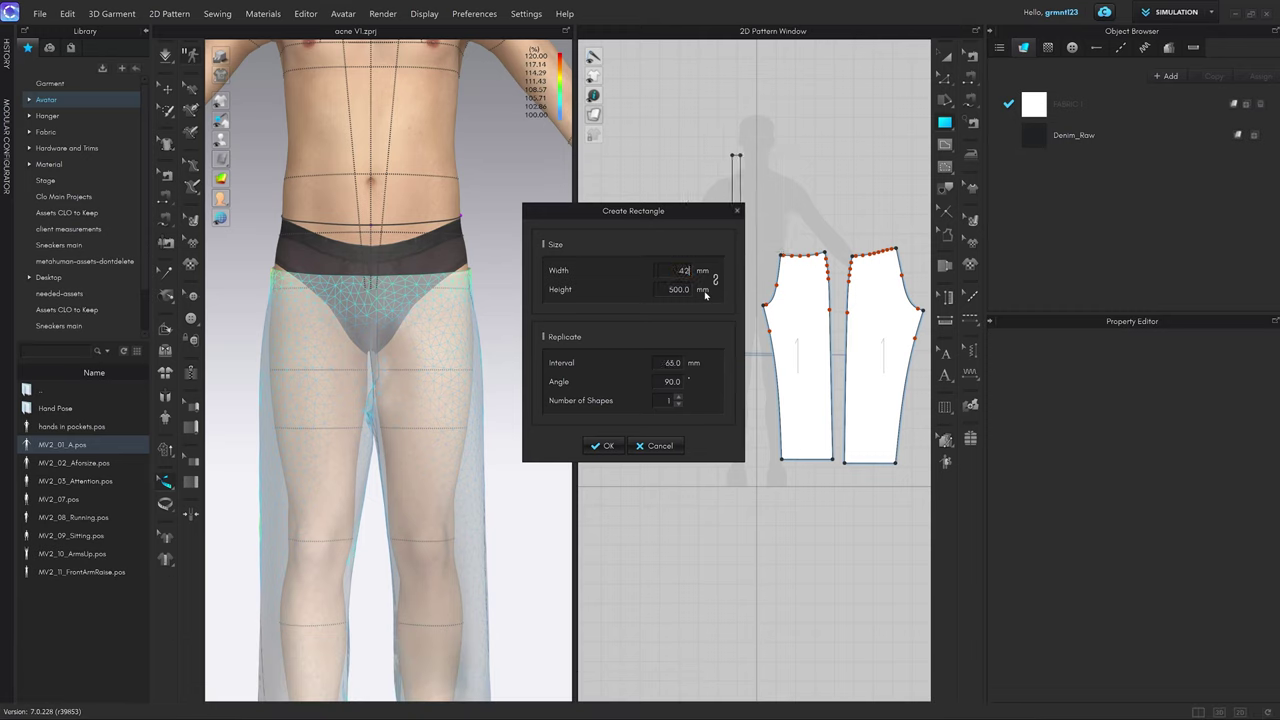
{"action": "type", "text": "5.4"}
{"action": "key", "text": "Tab"}
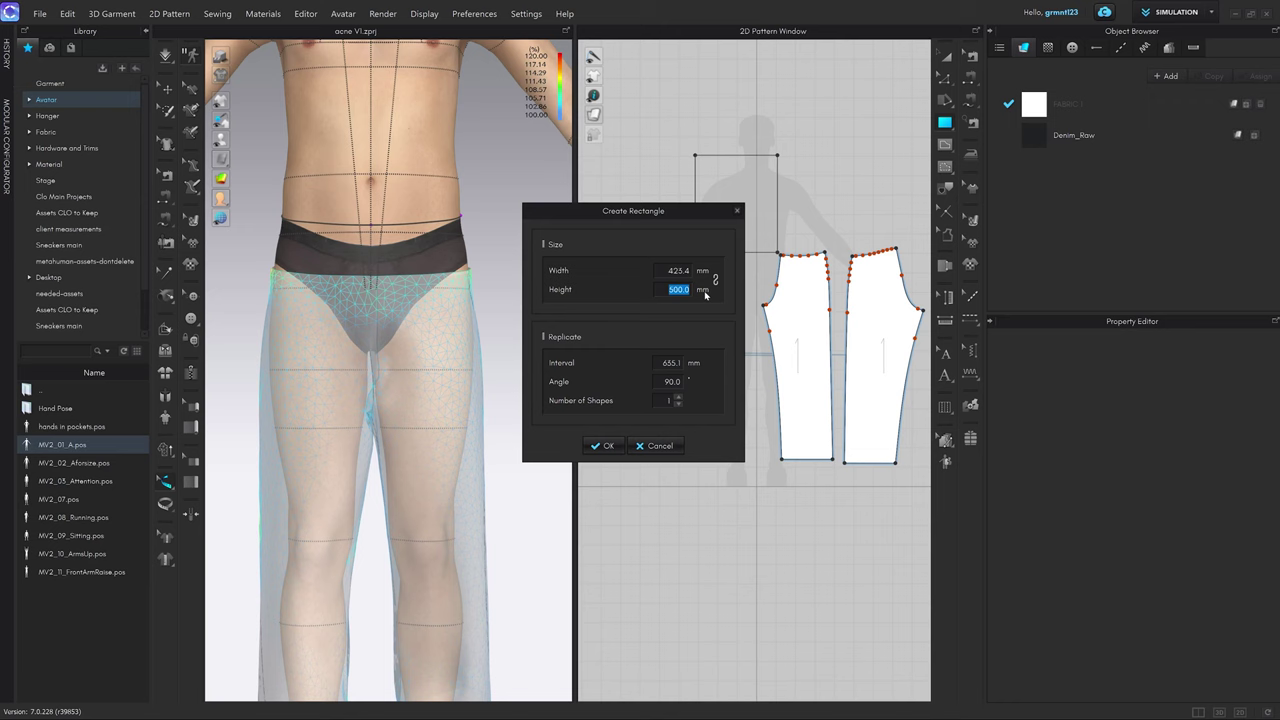
{"action": "type", "text": "50"}
{"action": "key", "text": "Return"}
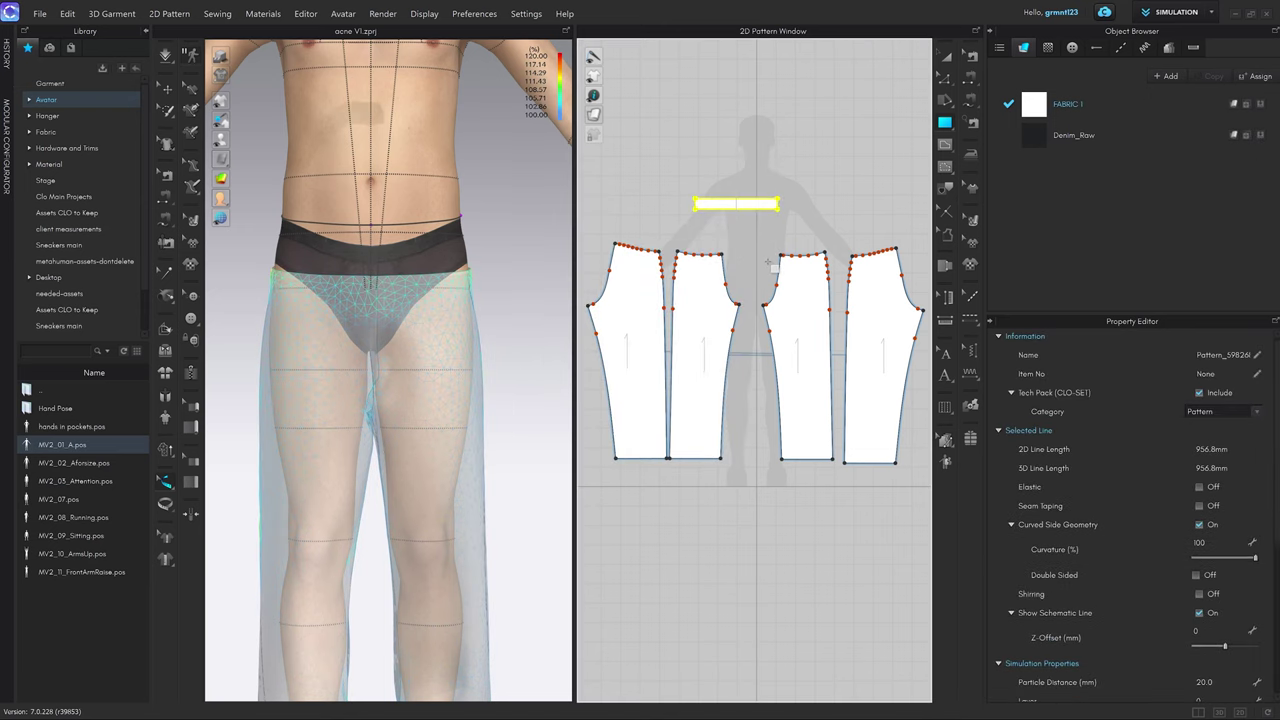
{"action": "key", "text": "a"}
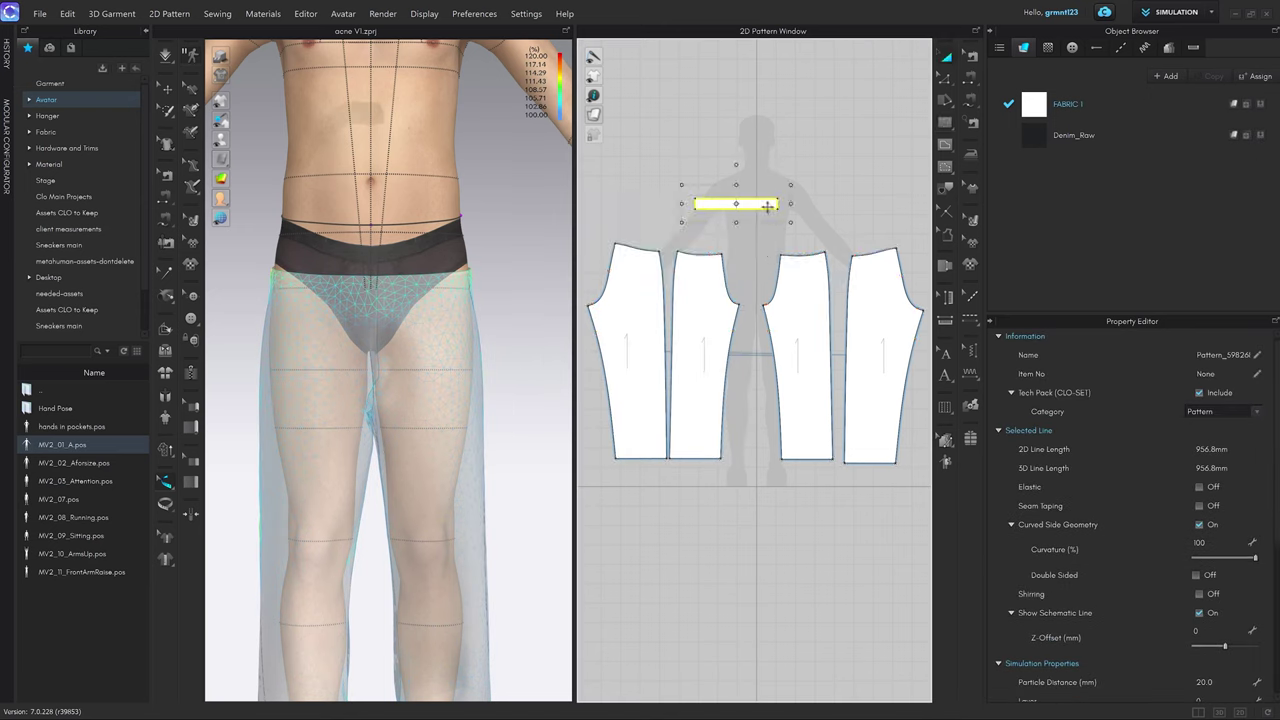
{"action": "left_click_drag", "start_coordinate": [737, 206], "coordinate": [692, 220]}
{"action": "left_click", "coordinate": [752, 258]}
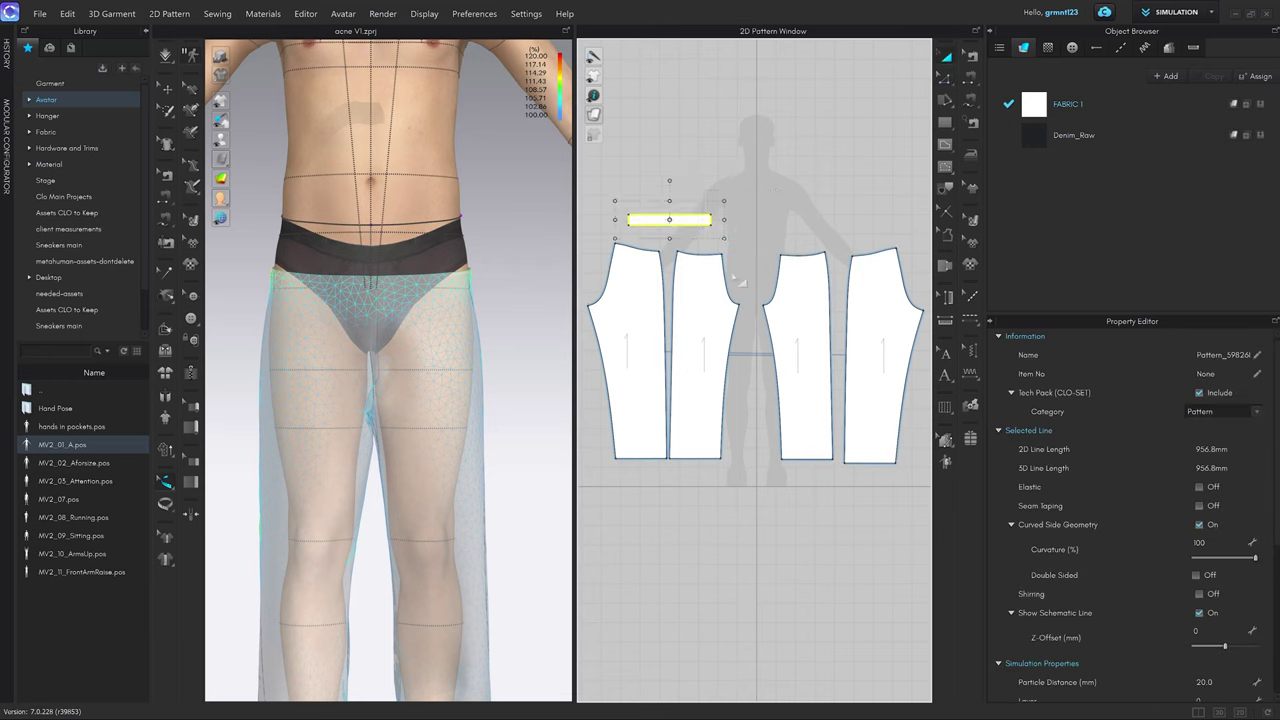
Try a symmetric duplicate of the waistband rectangle beside the original, and undo the copy.
{"action": "key", "text": "ctrl+d"}
{"action": "left_click", "coordinate": [796, 221]}
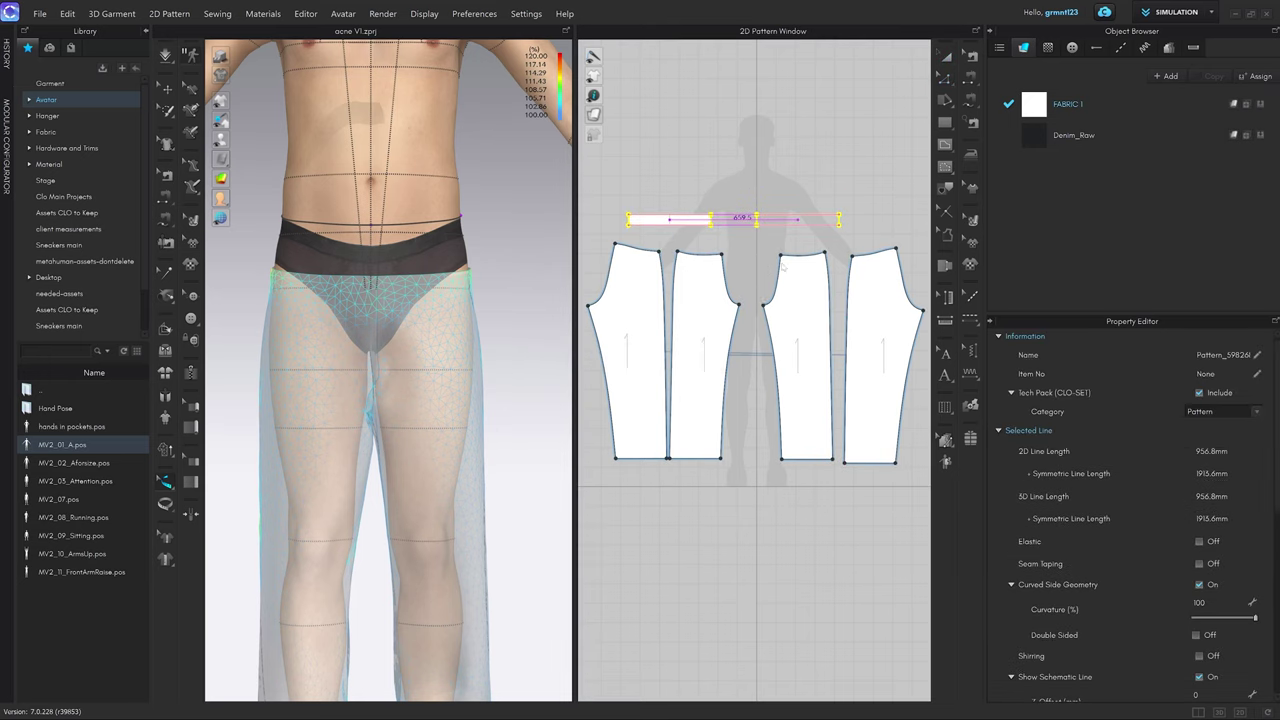
{"action": "scroll", "coordinate": [468, 283], "scroll_direction": "down", "scroll_amount": 5}
{"action": "left_click", "coordinate": [521, 242]}
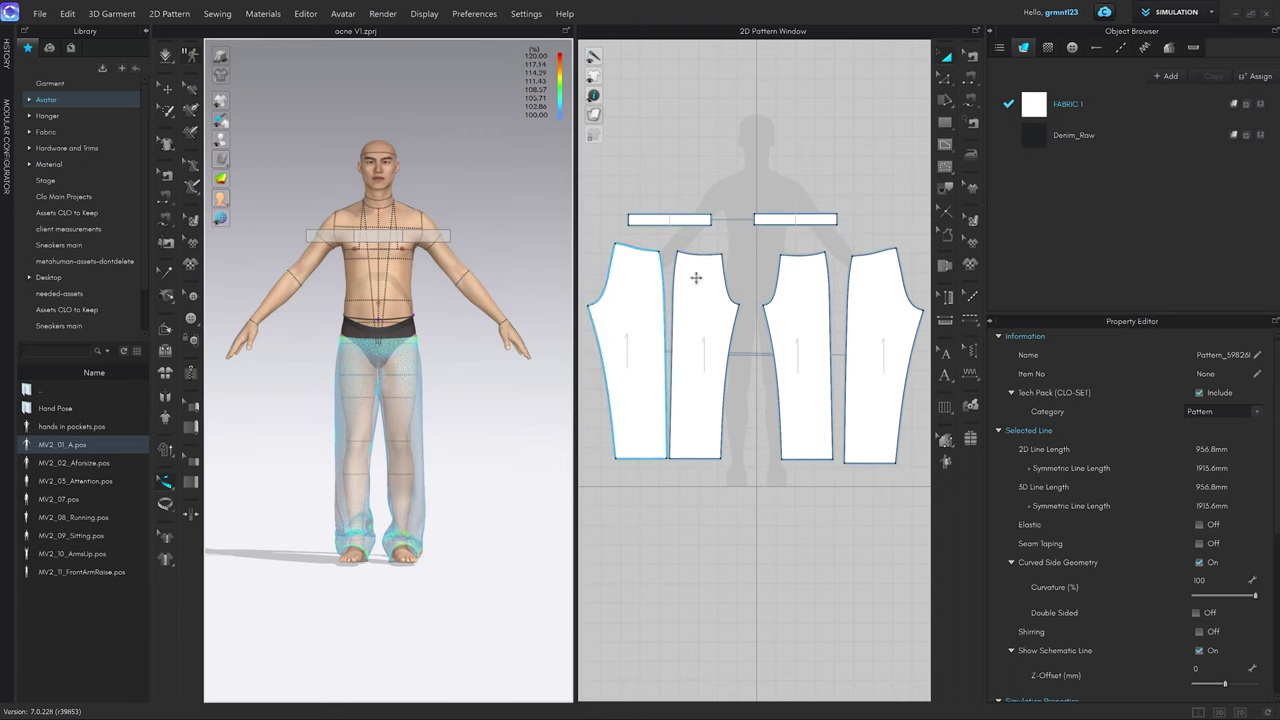
{"action": "key", "text": "ctrl+z"}
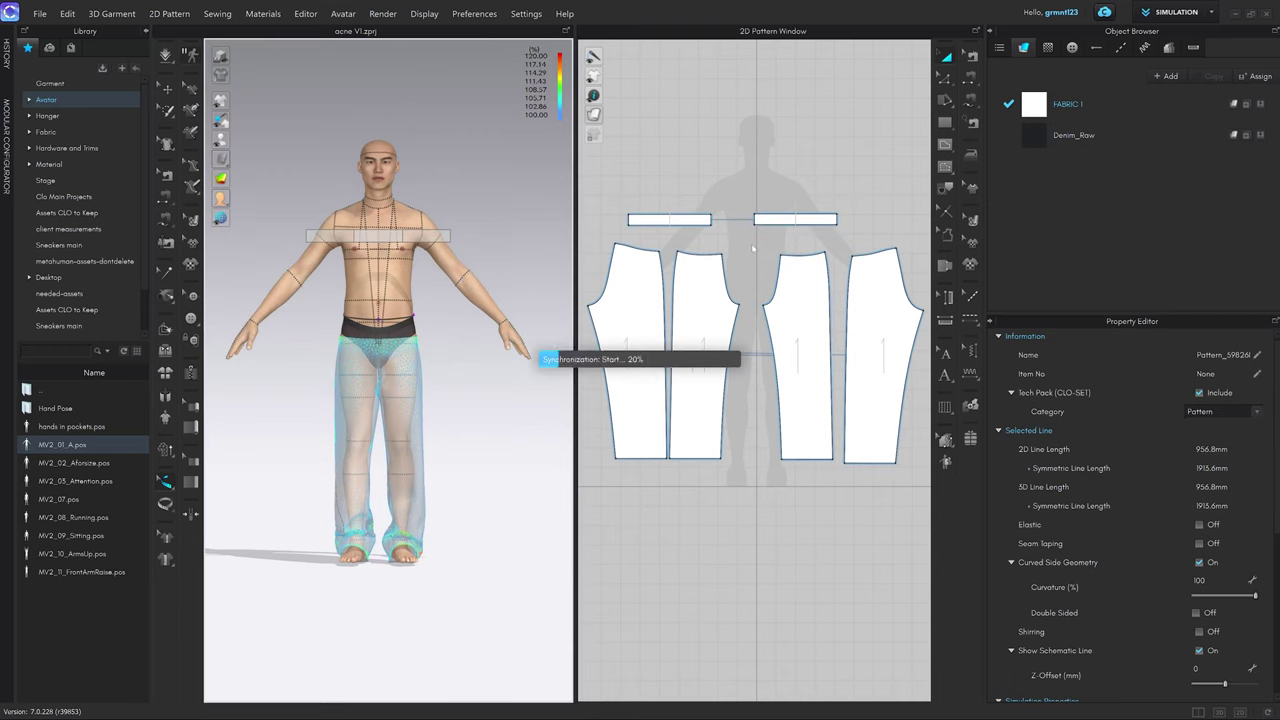
Unfold the waistband rectangle across its right short edge with Unfold Symmetric Editing (with Sewing).
{"action": "scroll", "coordinate": [754, 254], "scroll_direction": "up", "scroll_amount": 4}
{"action": "left_click", "coordinate": [768, 250]}
{"action": "middle_click_drag", "start_coordinate": [768, 250], "coordinate": [773, 248]}
{"action": "scroll", "coordinate": [772, 248], "scroll_direction": "down", "scroll_amount": 2}
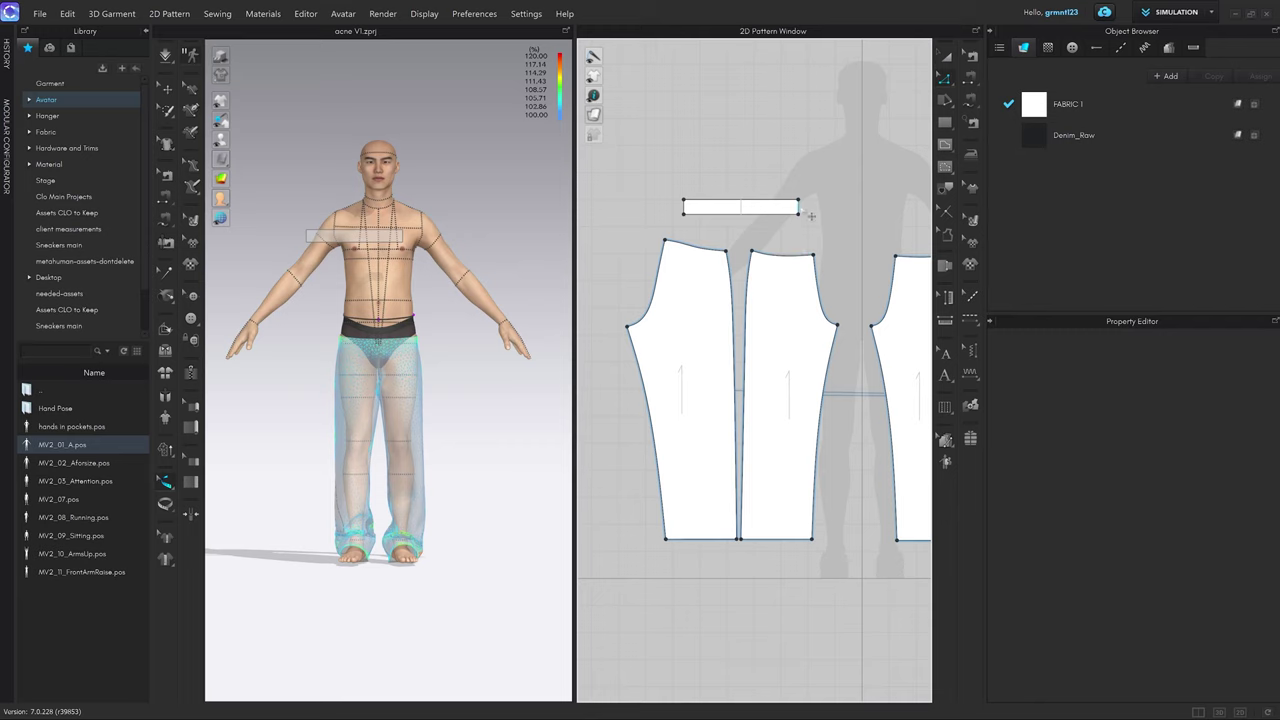
{"action": "left_click", "coordinate": [806, 210]}
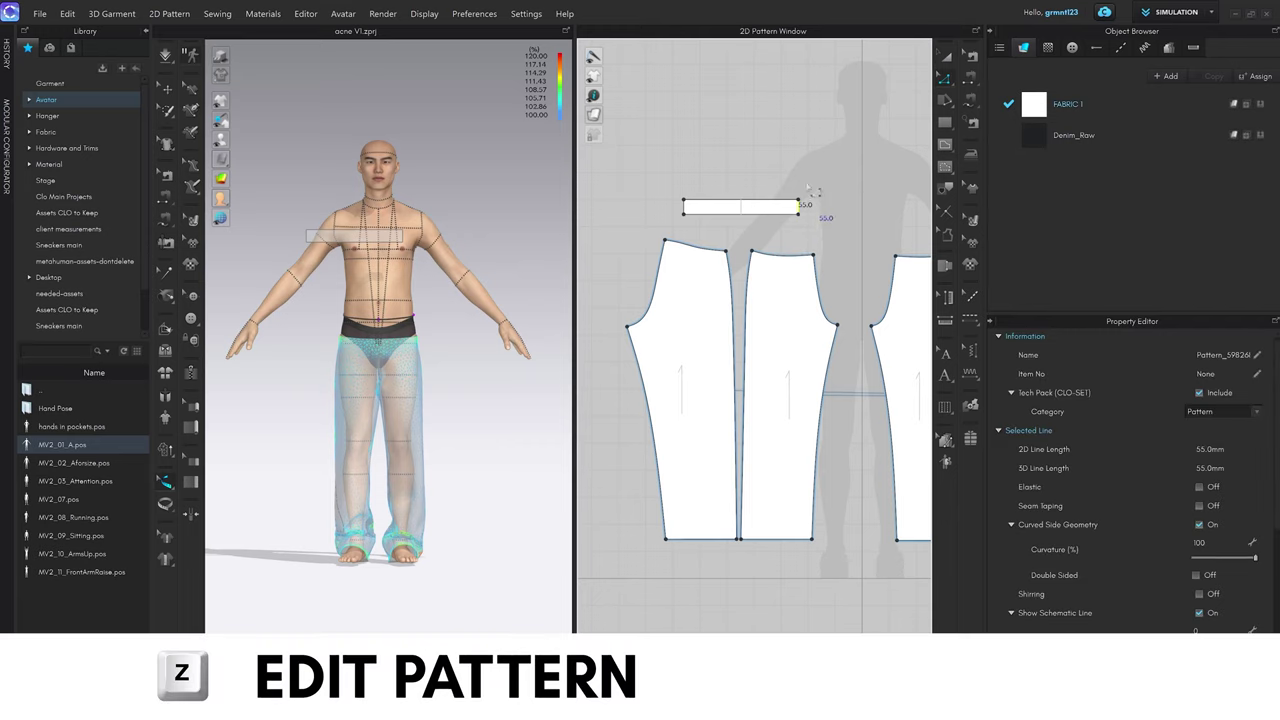
{"action": "right_click", "coordinate": [800, 208]}
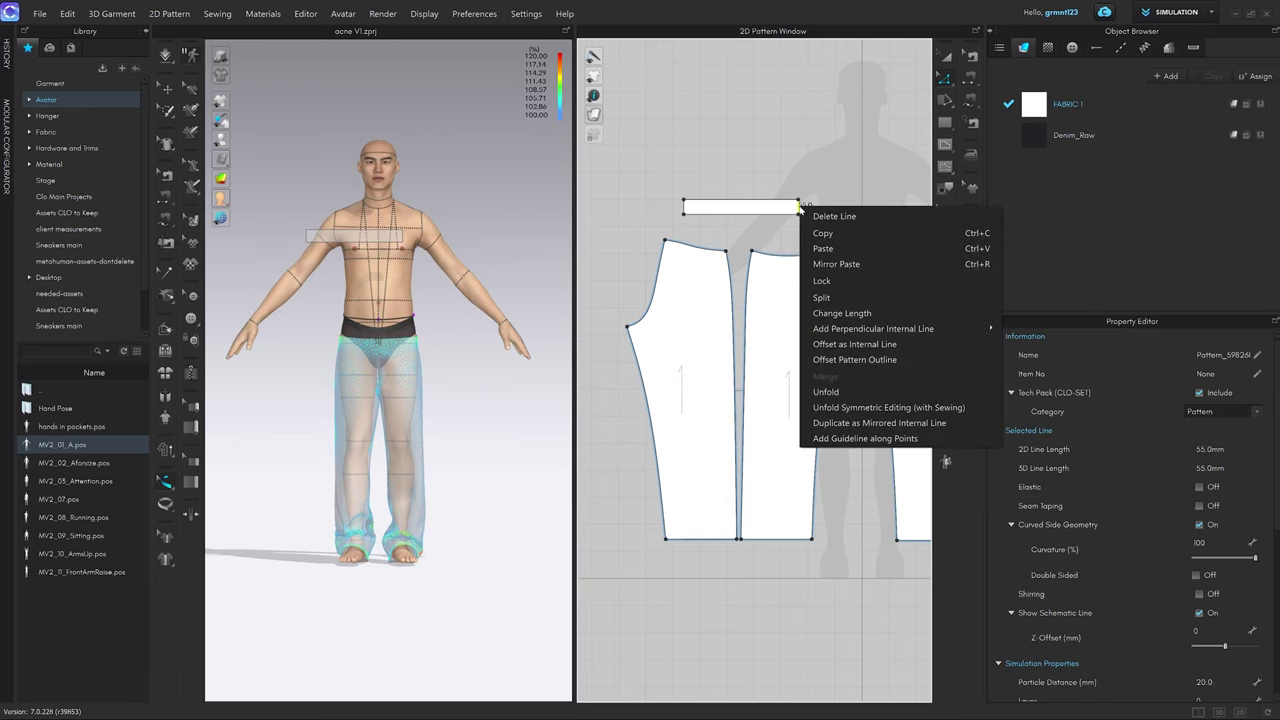
{"action": "left_click", "coordinate": [834, 408]}
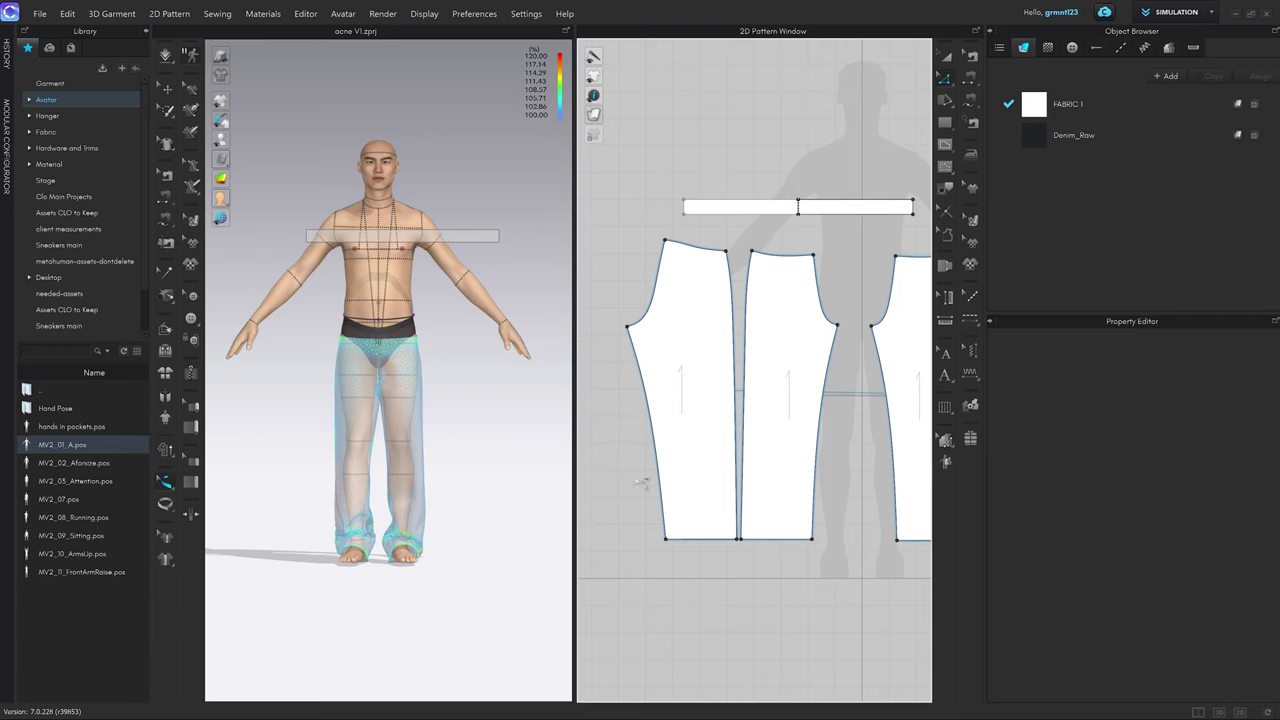
Try moving the corner points at the right end of the unfolded waistband, and undo the moves.
{"action": "middle_click_drag", "start_coordinate": [852, 254], "coordinate": [820, 257]}
{"action": "left_click", "coordinate": [881, 219]}
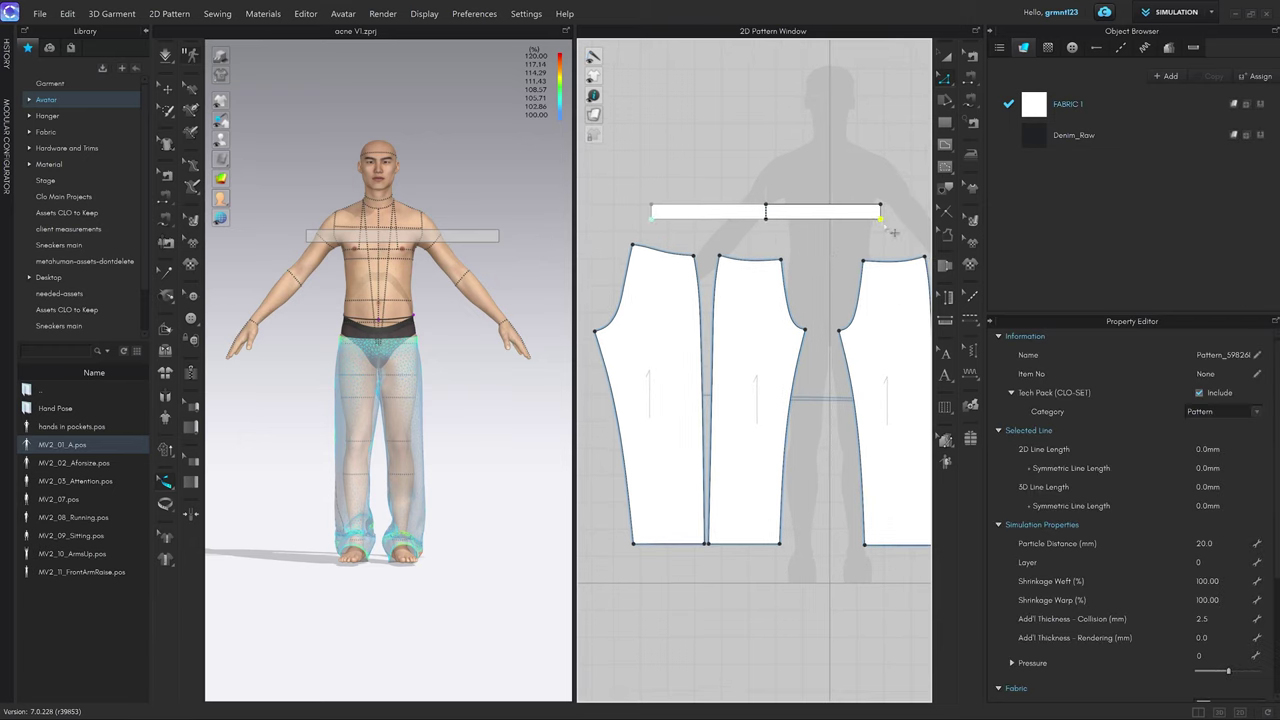
{"action": "mouse_move", "coordinate": [882, 220]}
{"action": "left_mouse_down"}
{"action": "mouse_move", "coordinate": [861, 250]}
{"action": "mouse_move", "coordinate": [899, 224]}
{"action": "left_mouse_up"}
{"action": "key", "text": "ctrl+z"}
{"action": "scroll", "coordinate": [739, 206], "scroll_direction": "up", "scroll_amount": 5}
{"action": "scroll", "coordinate": [803, 182], "scroll_direction": "down", "scroll_amount": 4}
{"action": "middle_click_drag", "start_coordinate": [900, 194], "coordinate": [847, 208]}
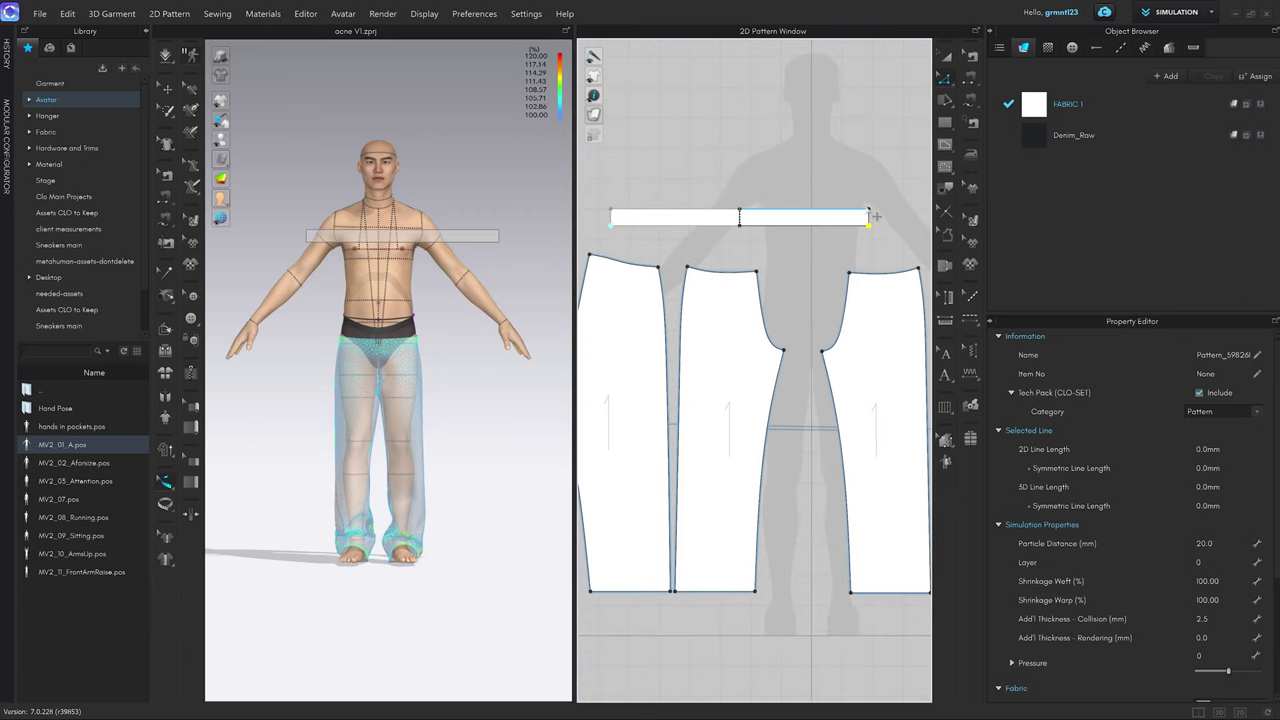
{"action": "left_click_drag", "start_coordinate": [869, 210], "coordinate": [823, 187]}
{"action": "key", "text": "ctrl+z"}
{"action": "left_click", "coordinate": [791, 263]}
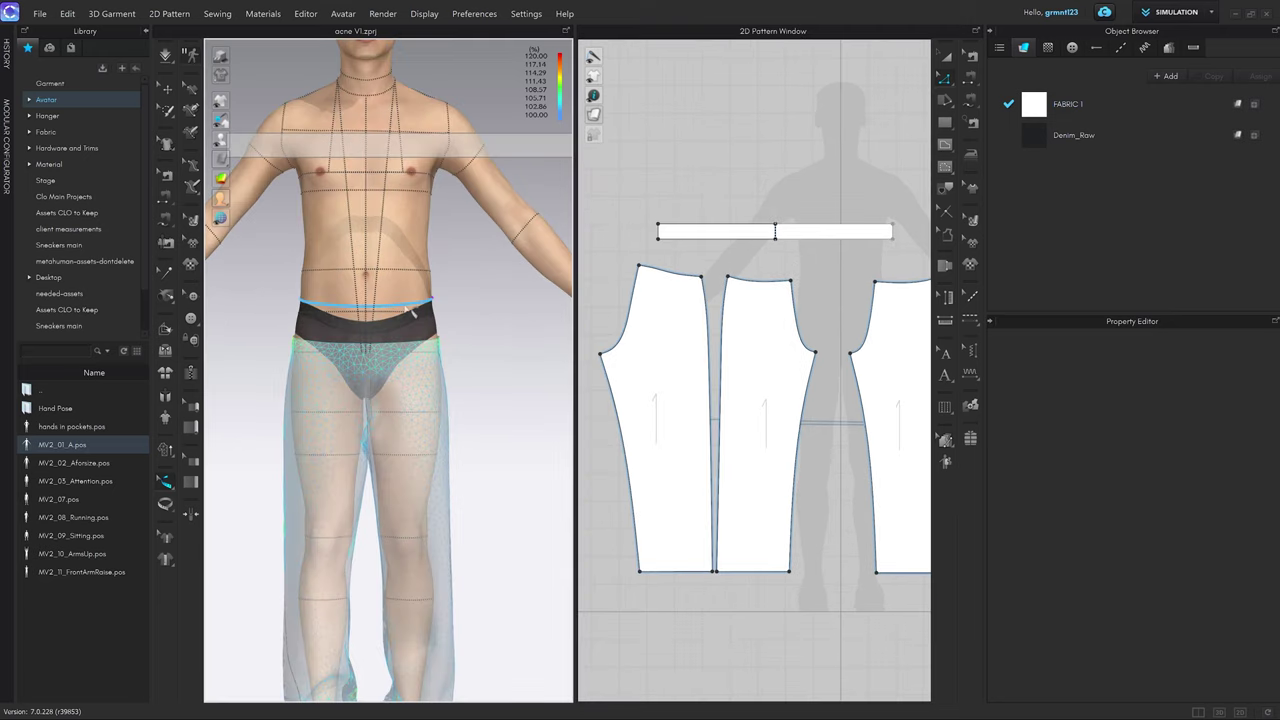
Measure the avatar's waist circumference again and inspect the waist area from the side.
{"action": "left_click", "coordinate": [411, 307]}
{"action": "scroll", "coordinate": [440, 330], "scroll_direction": "down", "scroll_amount": 5}
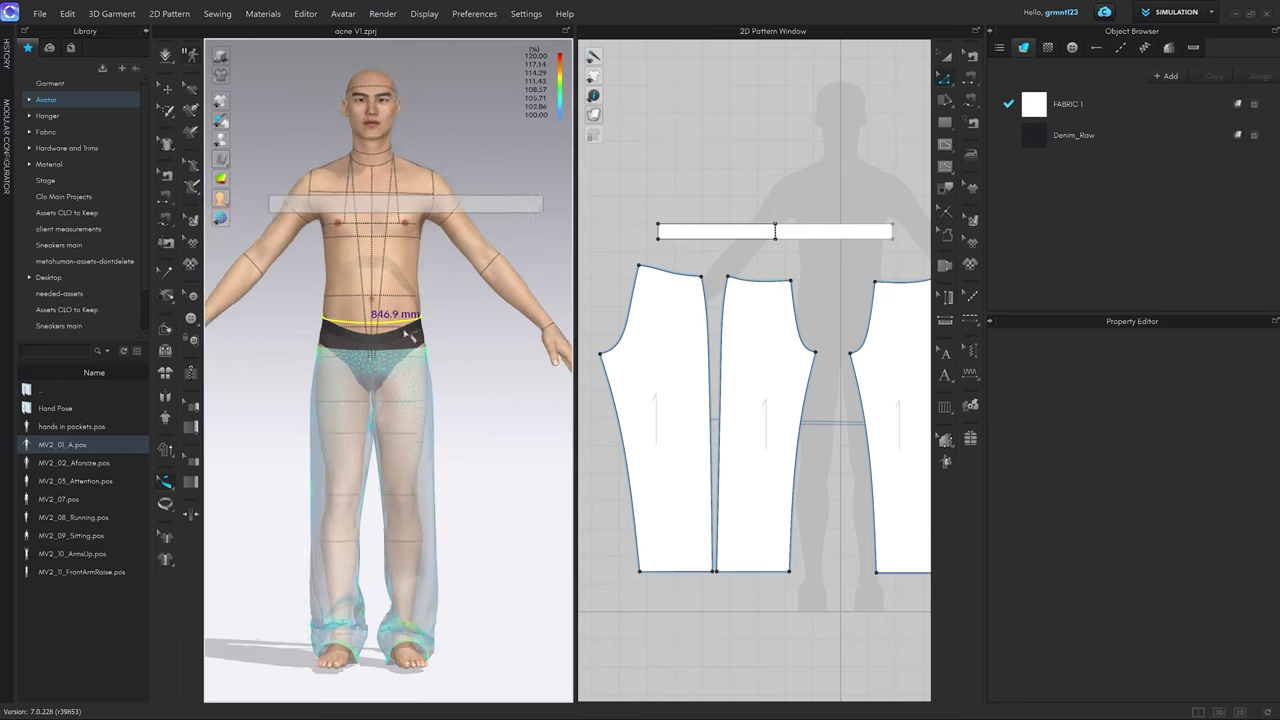
{"action": "right_click_drag", "start_coordinate": [464, 330], "coordinate": [485, 333]}
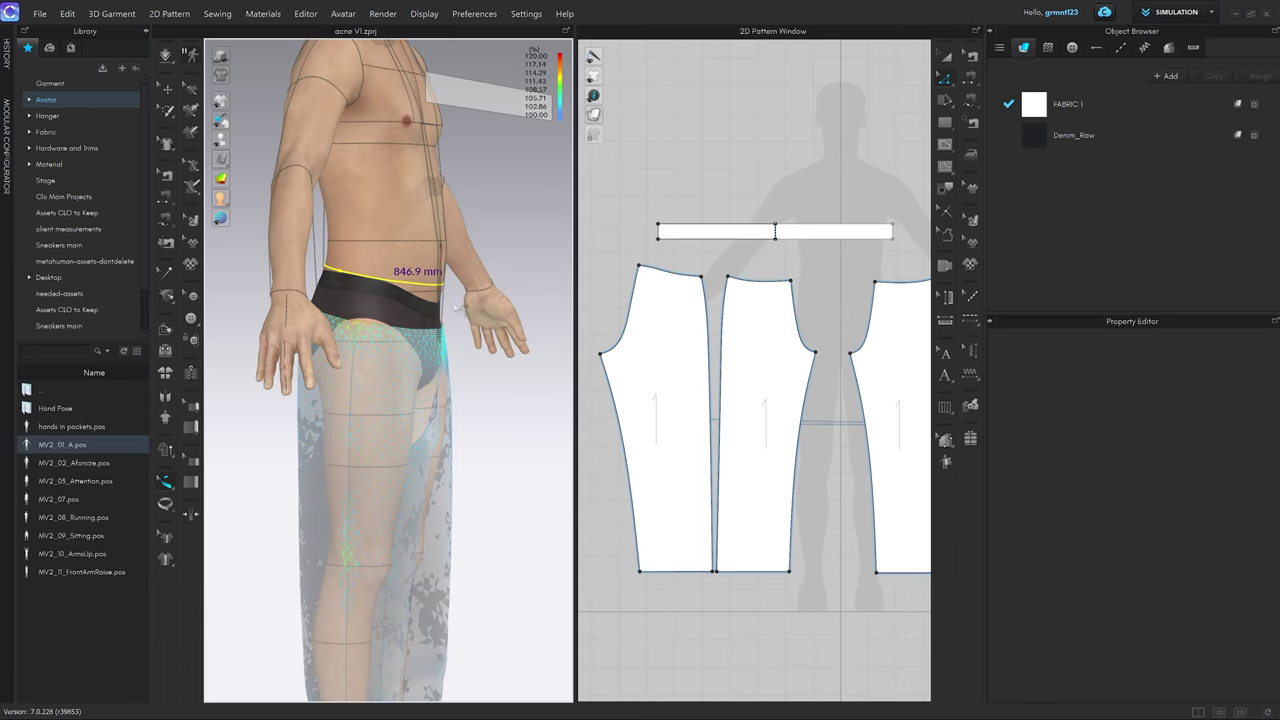
{"action": "right_click_drag", "start_coordinate": [452, 304], "coordinate": [442, 304]}
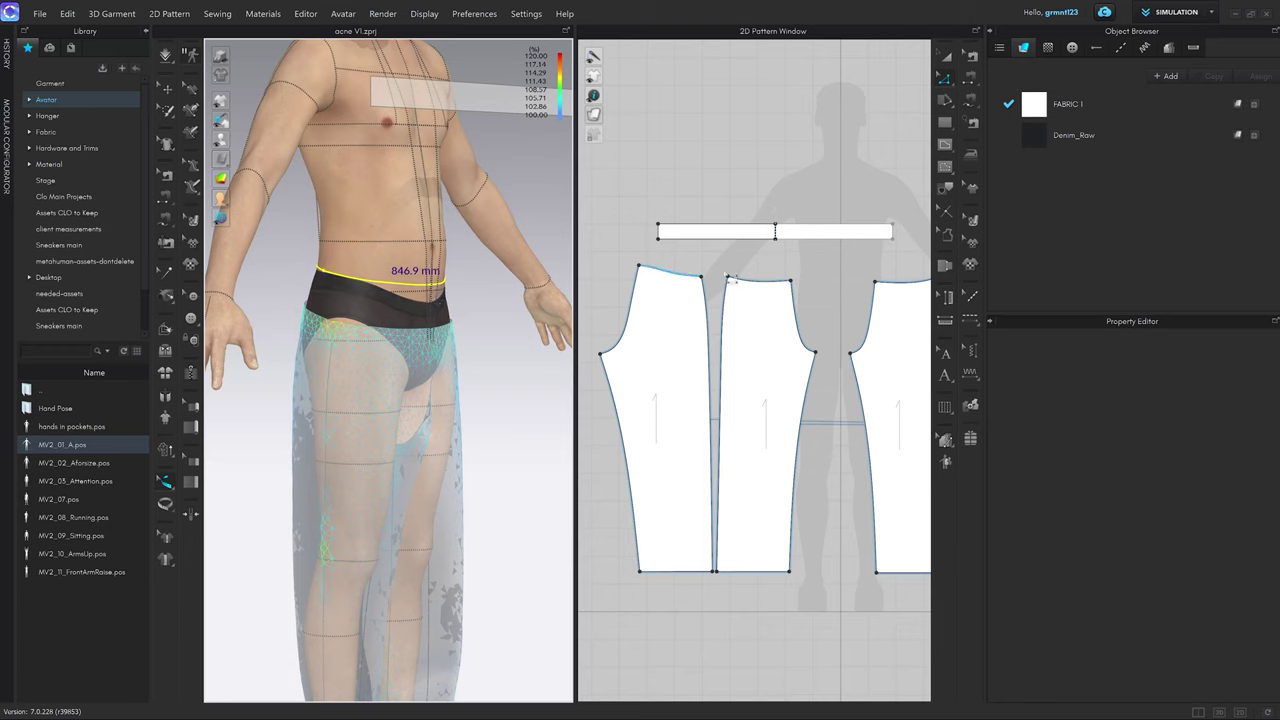
{"action": "left_click", "coordinate": [791, 270]}
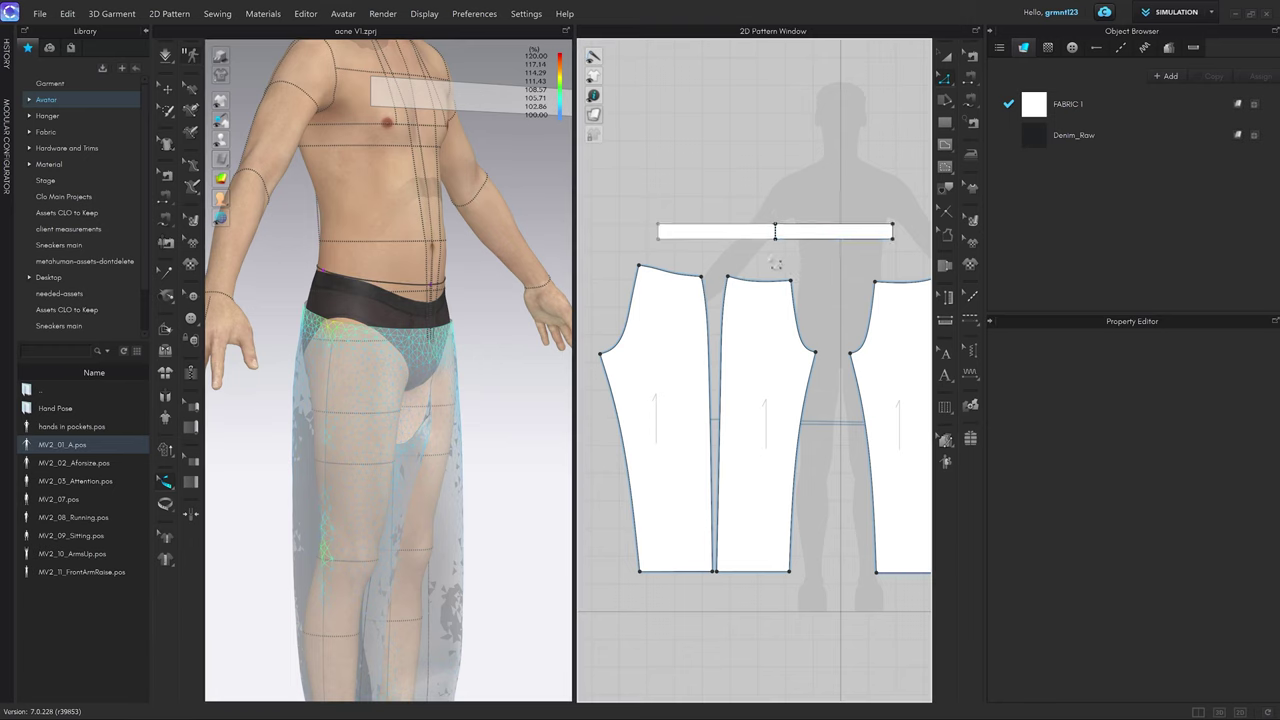
Extend the waistband by moving its left short edge outward by a distance of 16 mm.
{"action": "scroll", "coordinate": [662, 238], "scroll_direction": "up", "scroll_amount": 5}
{"action": "key", "text": "z"}
{"action": "left_click", "coordinate": [663, 240]}
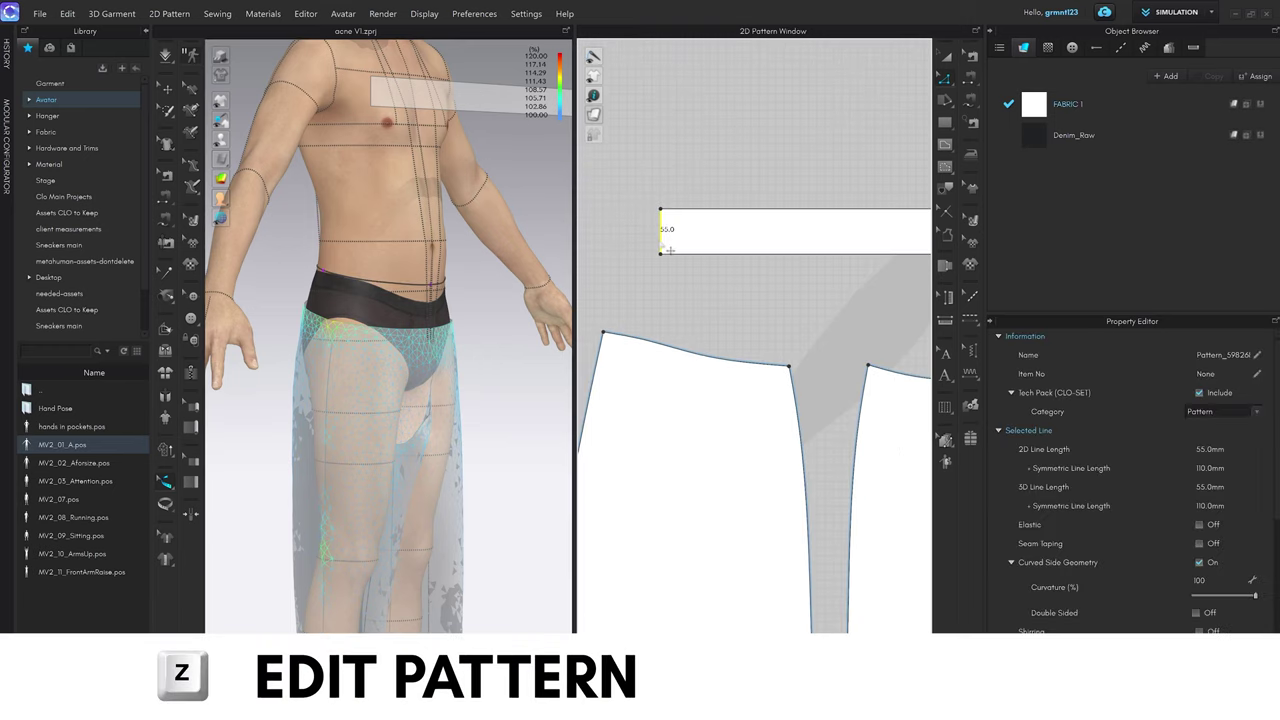
{"action": "scroll", "coordinate": [663, 248], "scroll_direction": "down", "scroll_amount": 4}
{"action": "scroll", "coordinate": [655, 246], "scroll_direction": "down", "scroll_amount": 3}
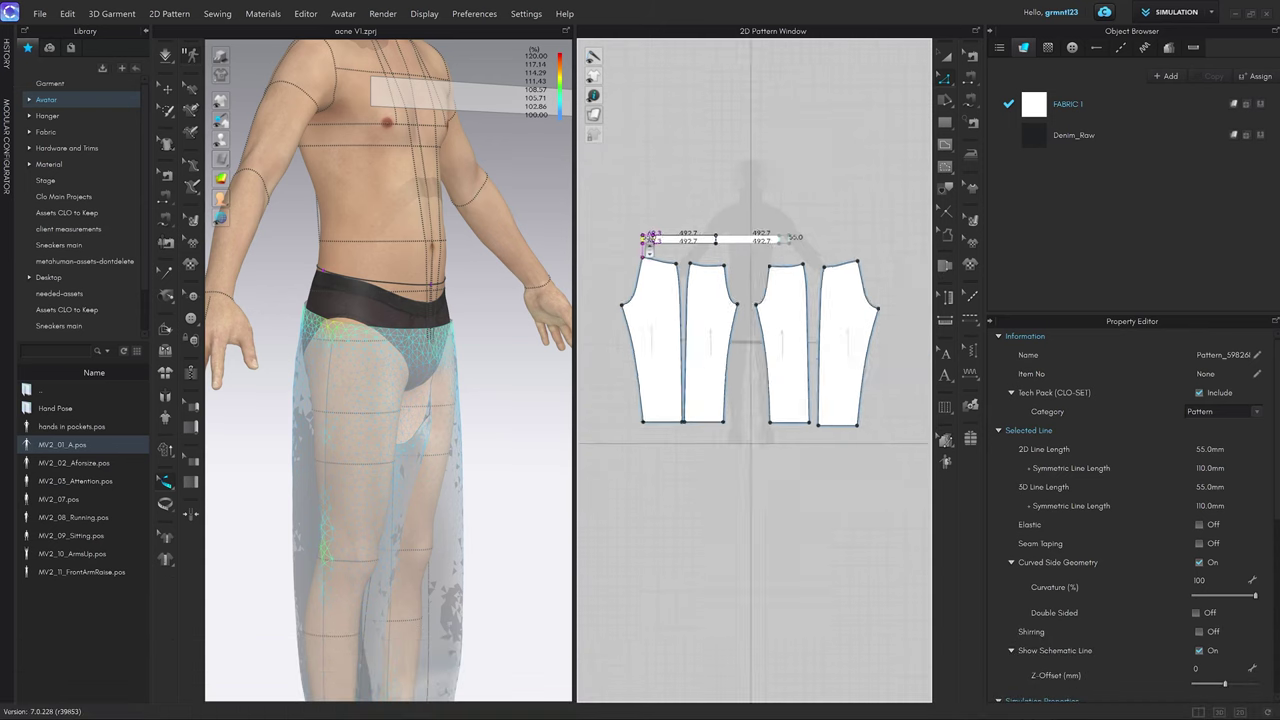
{"action": "scroll", "coordinate": [648, 250], "scroll_direction": "up", "scroll_amount": 5}
{"action": "left_click_drag", "start_coordinate": [649, 247], "coordinate": [659, 246]}
{"action": "right_click", "coordinate": [659, 246]}
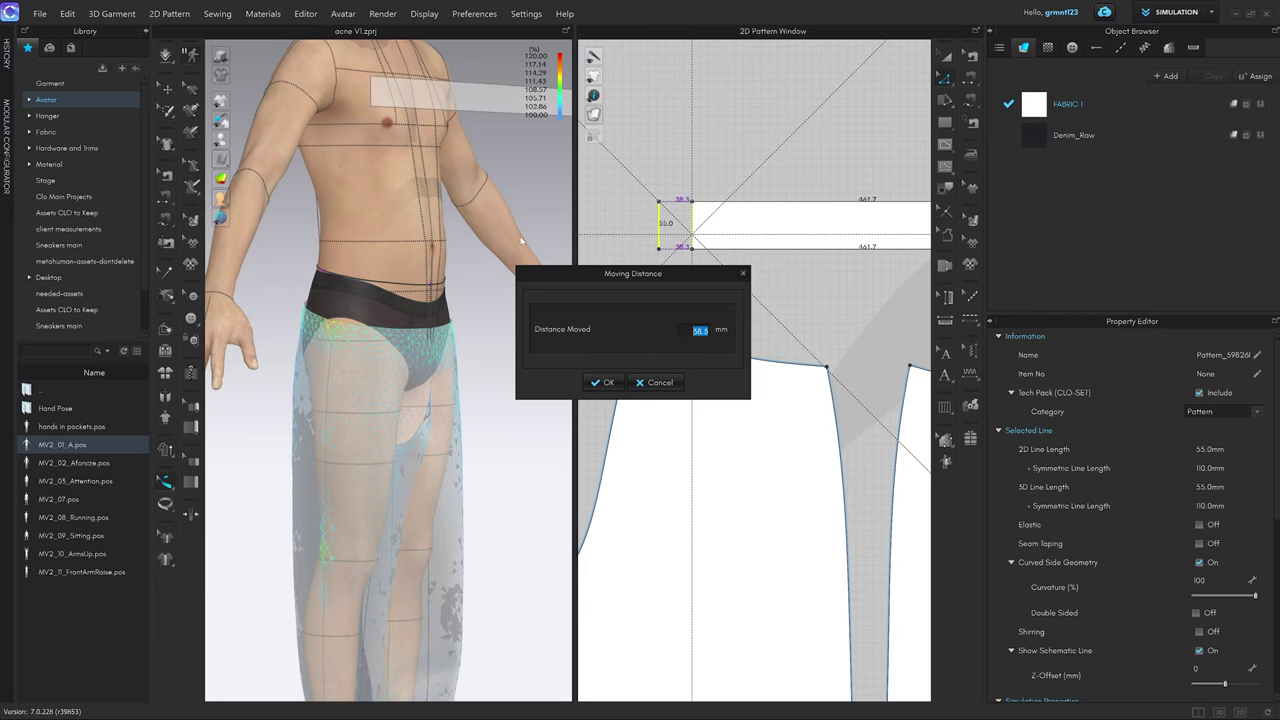
{"action": "key", "text": "BackSpace"}
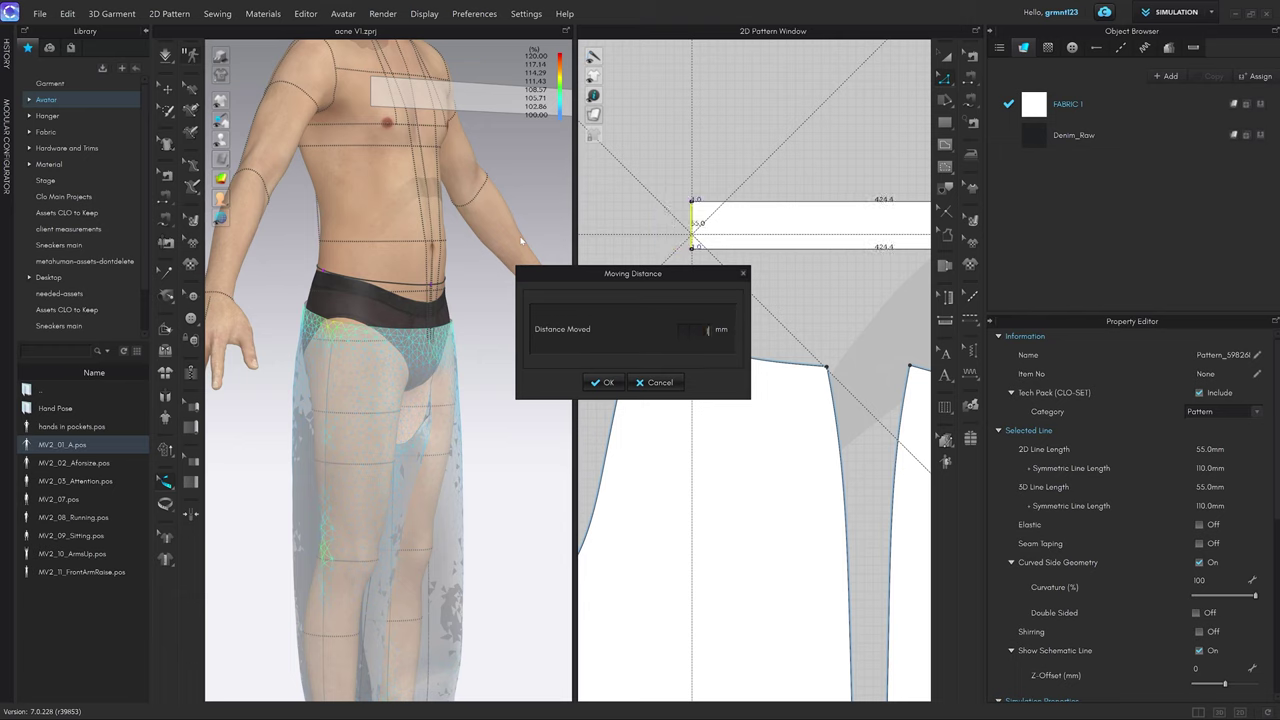
{"action": "type", "text": "16"}
{"action": "key", "text": "Return"}
Show the clothed avatar from the front and move the waistband down in front of its waist.
{"action": "key", "text": "2"}
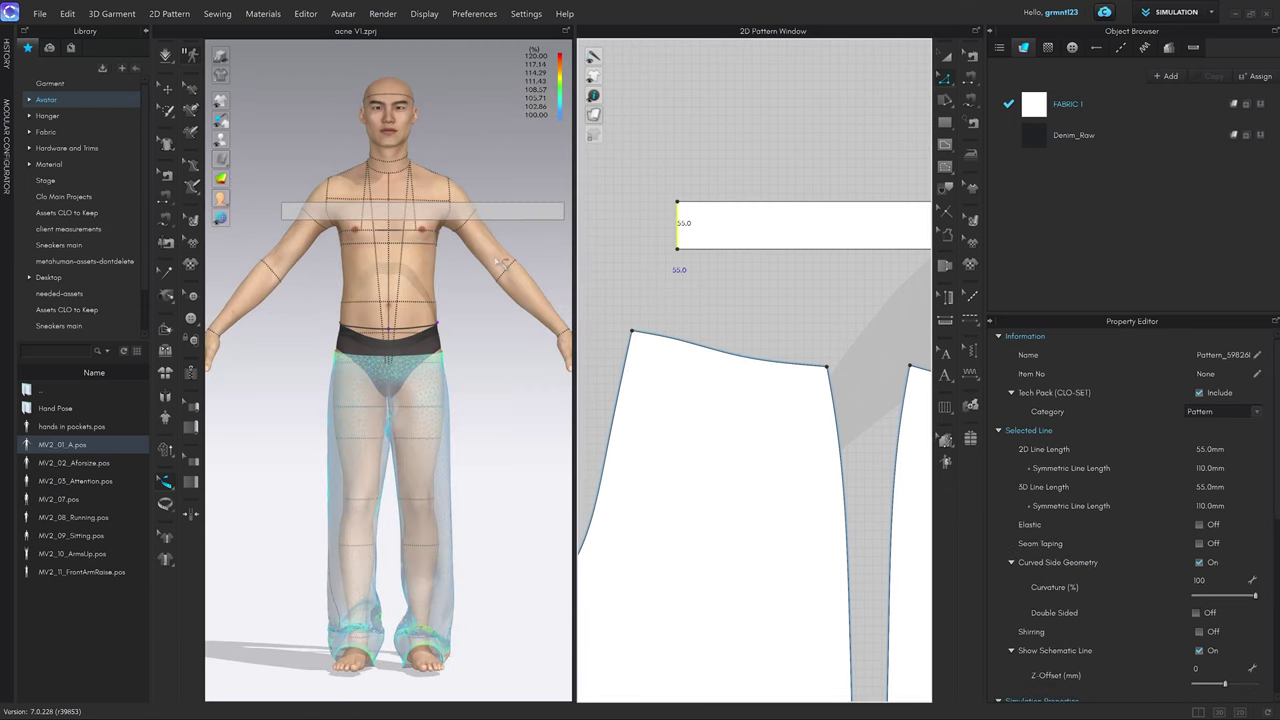
{"action": "left_click", "coordinate": [469, 217]}
{"action": "key", "text": "q"}
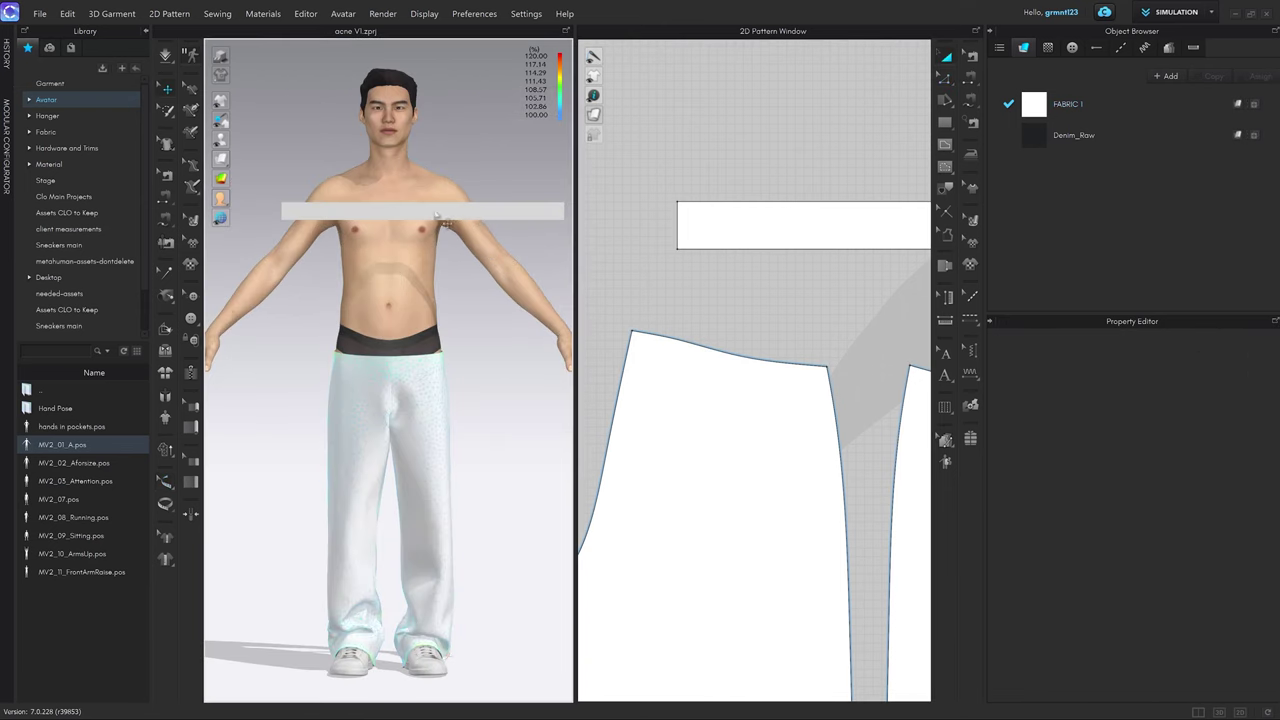
{"action": "left_click_drag", "start_coordinate": [436, 214], "coordinate": [383, 335]}
Begin a Free Sewing seam along half of the waistband's lower edge, from the centre fold line to the outer short end.
{"action": "left_click", "coordinate": [780, 307]}
{"action": "scroll", "coordinate": [790, 308], "scroll_direction": "down", "scroll_amount": 5}
{"action": "middle_click_drag", "start_coordinate": [822, 320], "coordinate": [717, 321]}
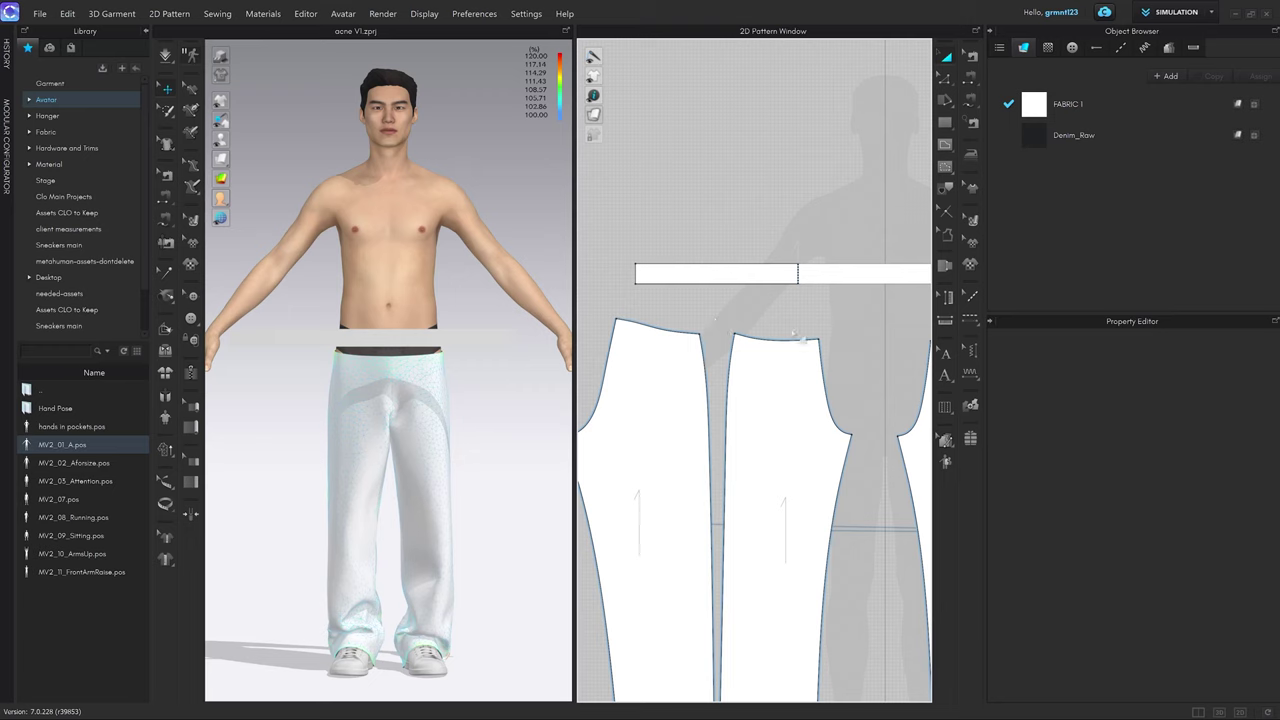
{"action": "key", "text": "m"}
{"action": "scroll", "coordinate": [791, 329], "scroll_direction": "down", "scroll_amount": 3}
{"action": "middle_click_drag", "start_coordinate": [793, 329], "coordinate": [782, 328]}
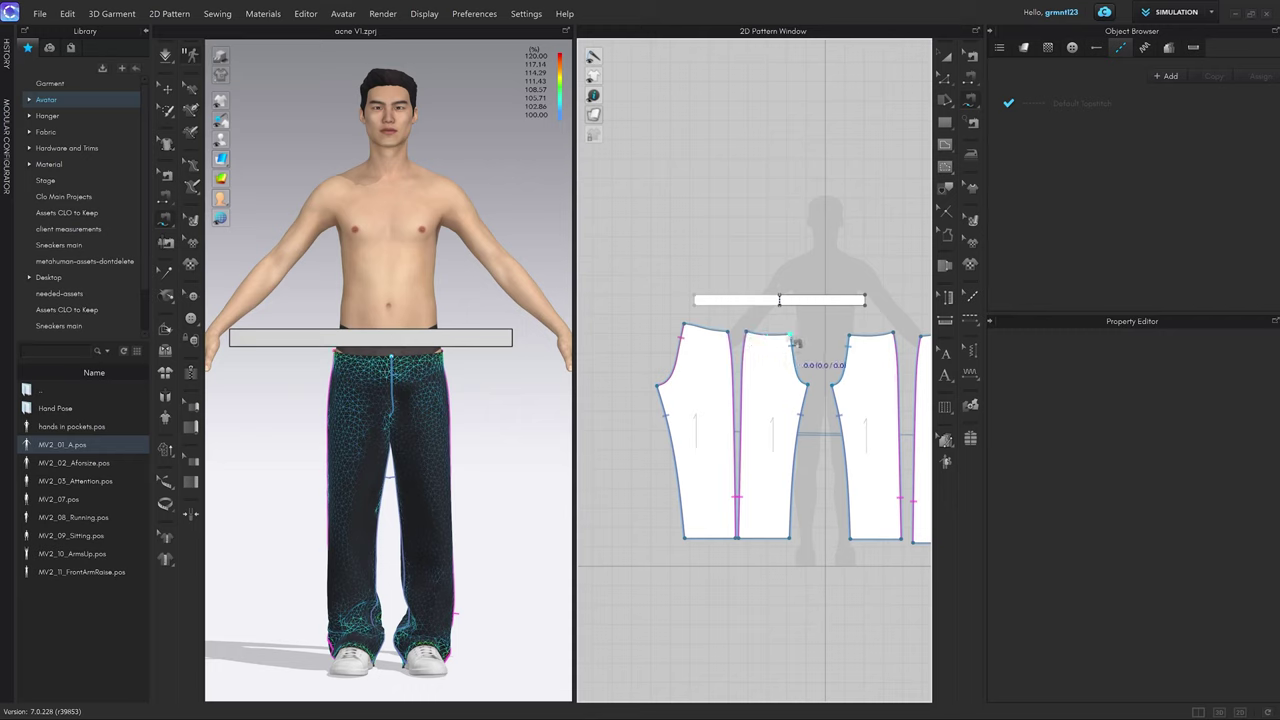
{"action": "scroll", "coordinate": [794, 341], "scroll_direction": "up", "scroll_amount": 2}
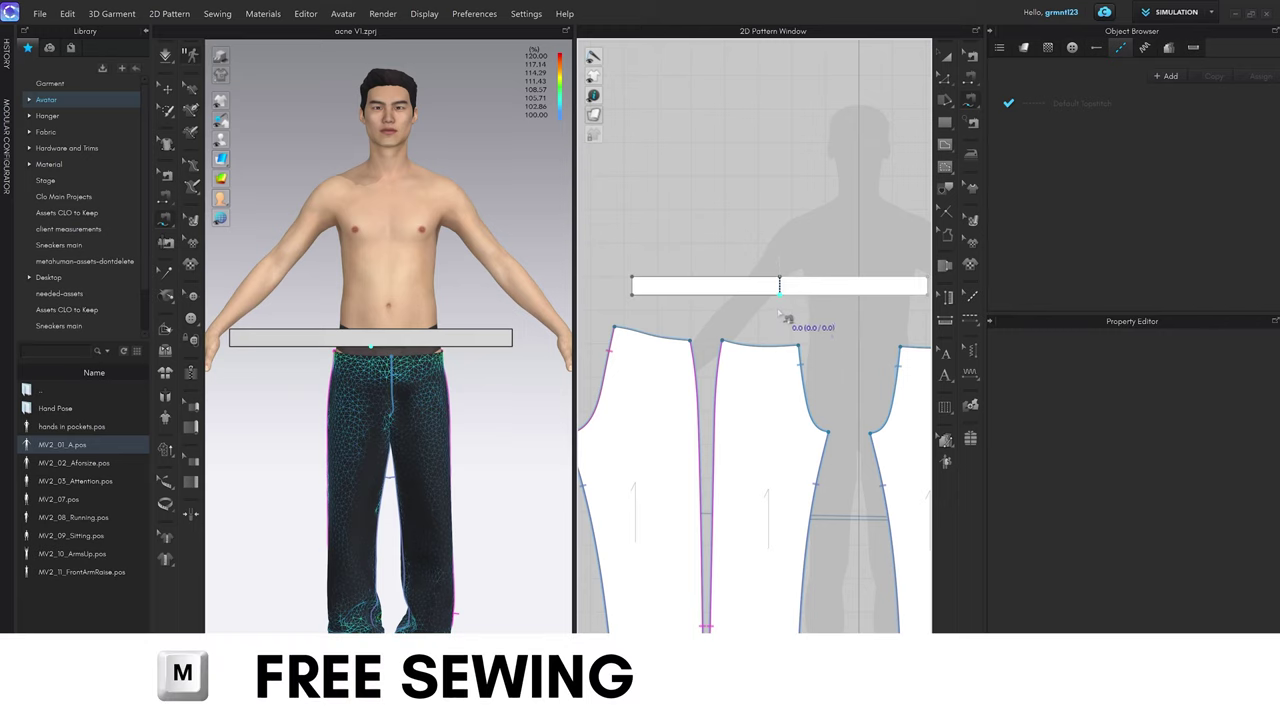
{"action": "left_click", "coordinate": [780, 294]}
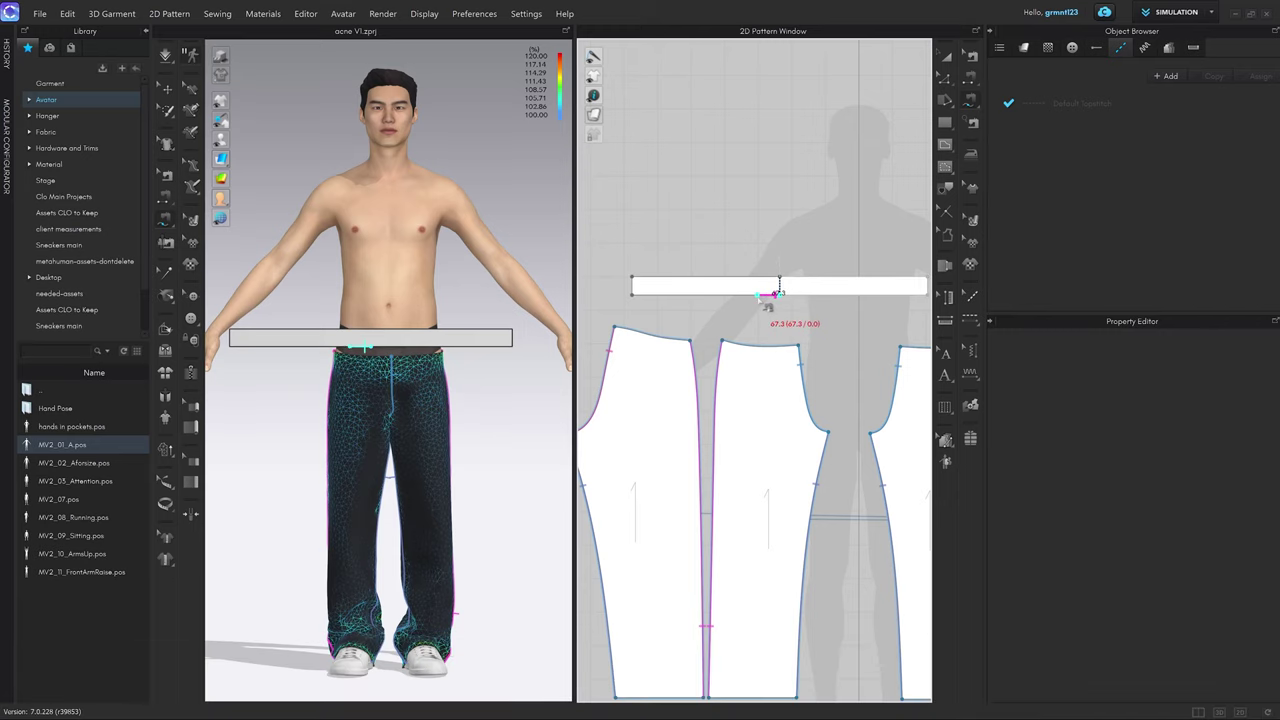
{"action": "left_click", "coordinate": [641, 300]}
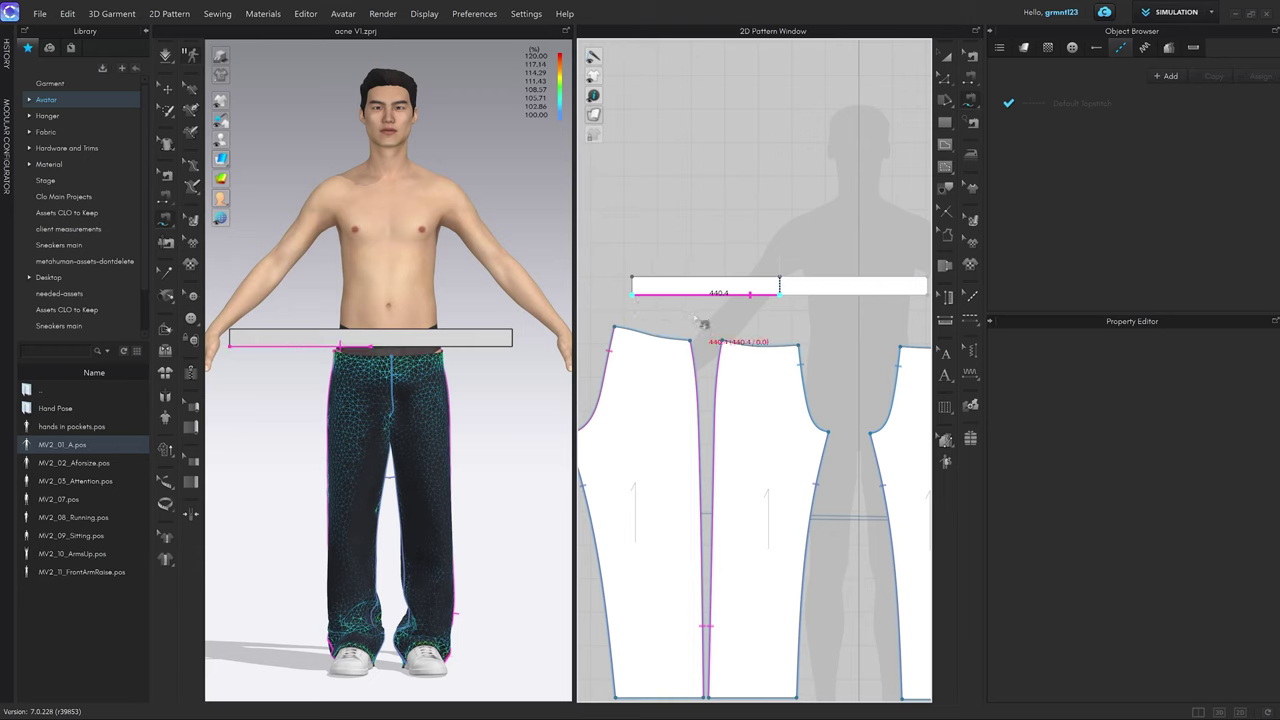
{"action": "key", "text": "Return"}
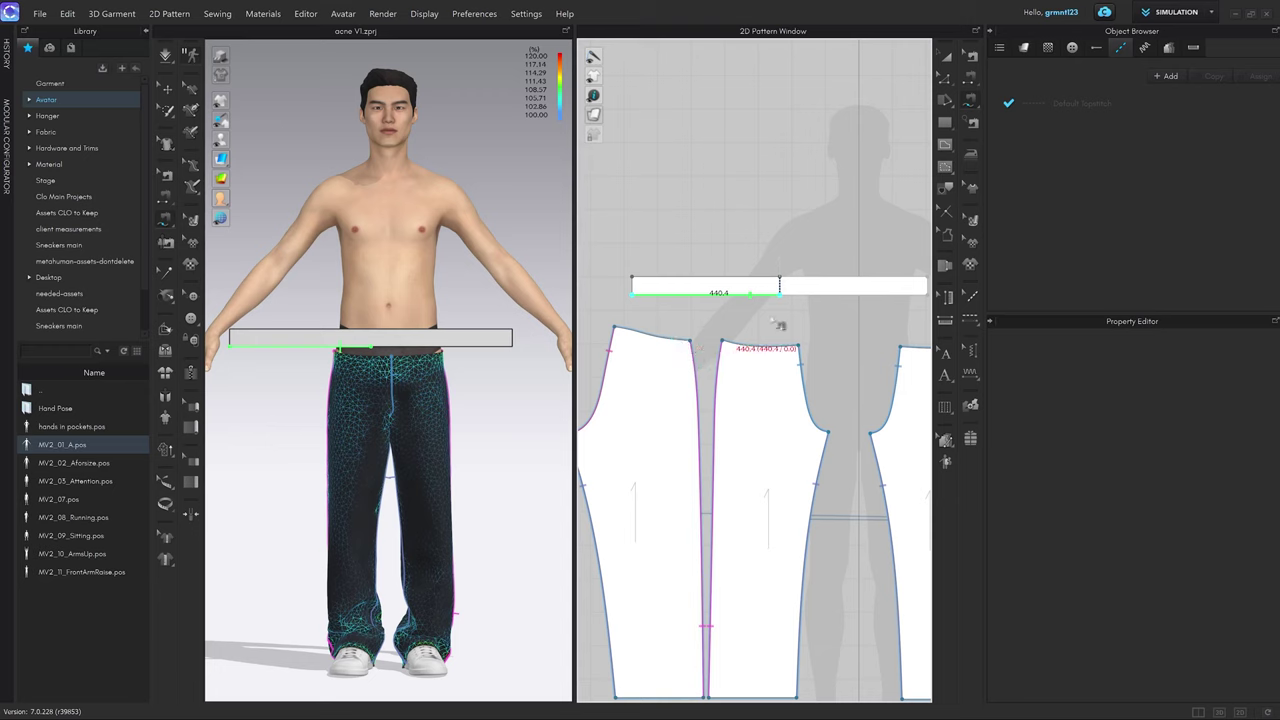
Complete the waistband seam along the top edges of the back panel and the adjoining front panel, starting at centre back.
{"action": "left_click", "coordinate": [615, 327]}
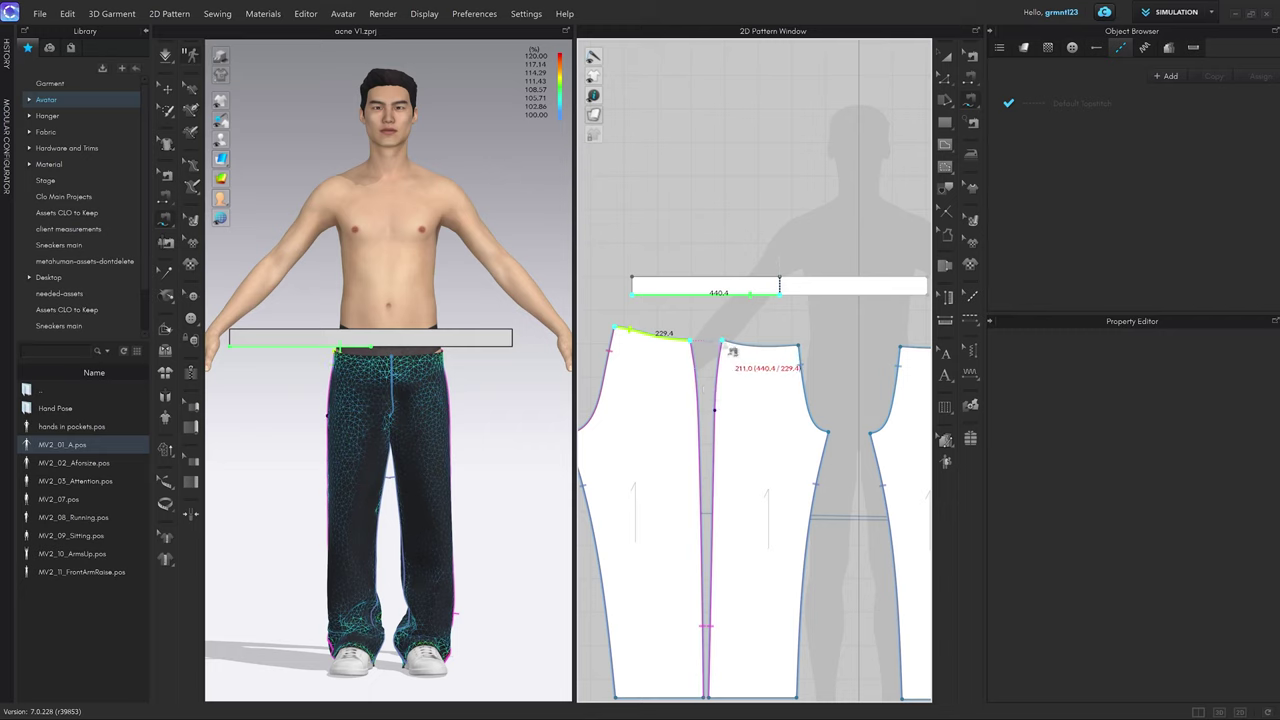
{"action": "left_click", "coordinate": [721, 342]}
{"action": "scroll", "coordinate": [798, 350], "scroll_direction": "up", "scroll_amount": 5}
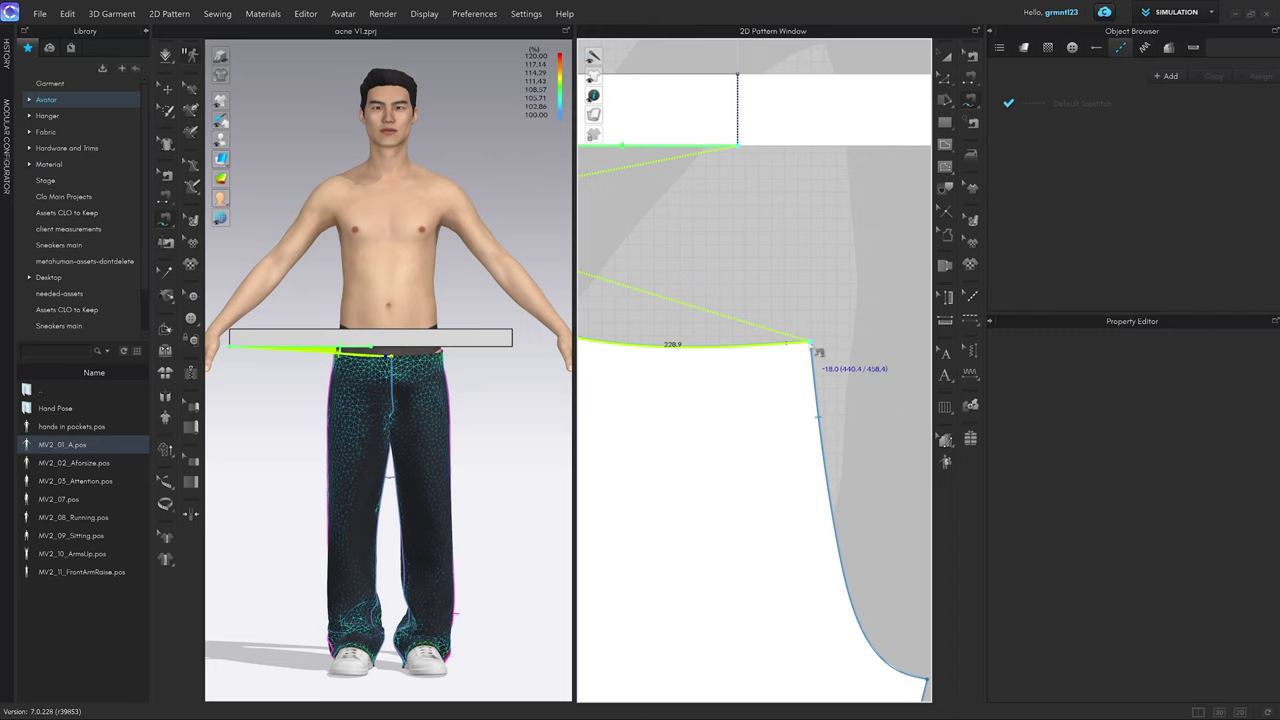
{"action": "left_click", "coordinate": [815, 350]}
{"action": "left_click", "coordinate": [817, 352]}
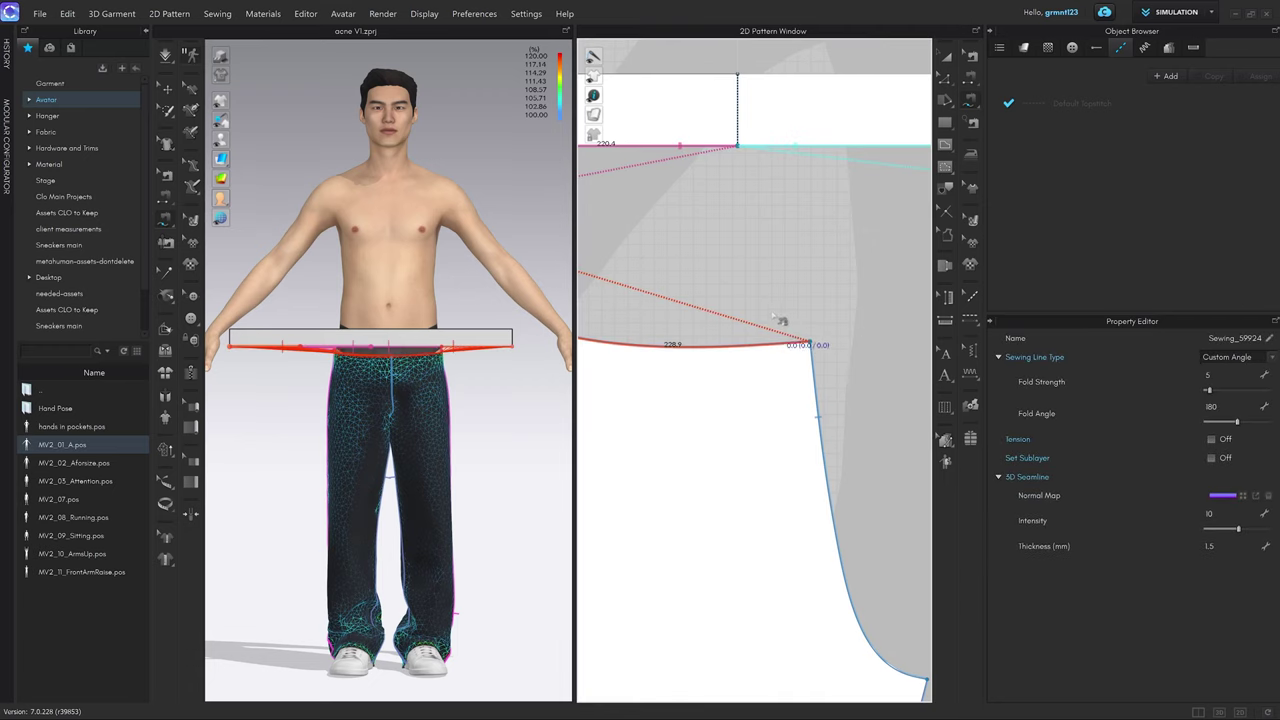
{"action": "scroll", "coordinate": [800, 330], "scroll_direction": "down", "scroll_amount": 5}
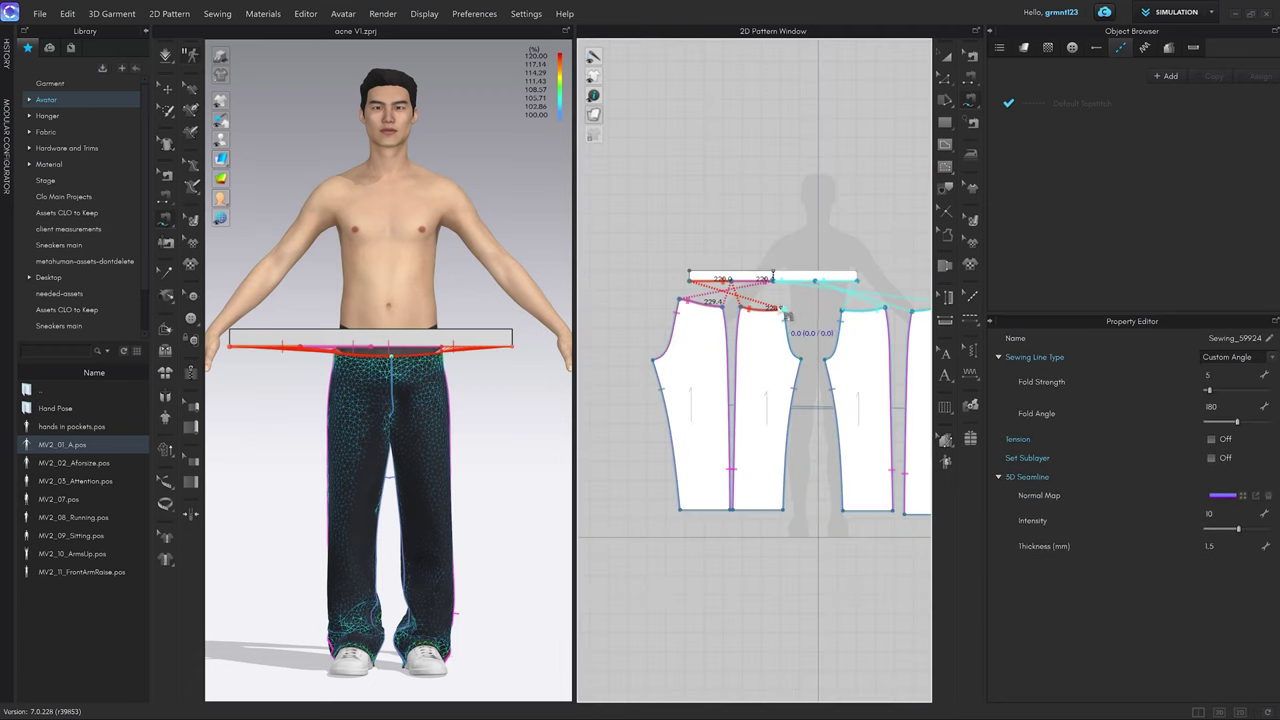
Try simulating the sewn waistband in its flat position in front of the avatar, and undo the simulation.
{"action": "right_click_drag", "start_coordinate": [400, 380], "coordinate": [493, 355]}
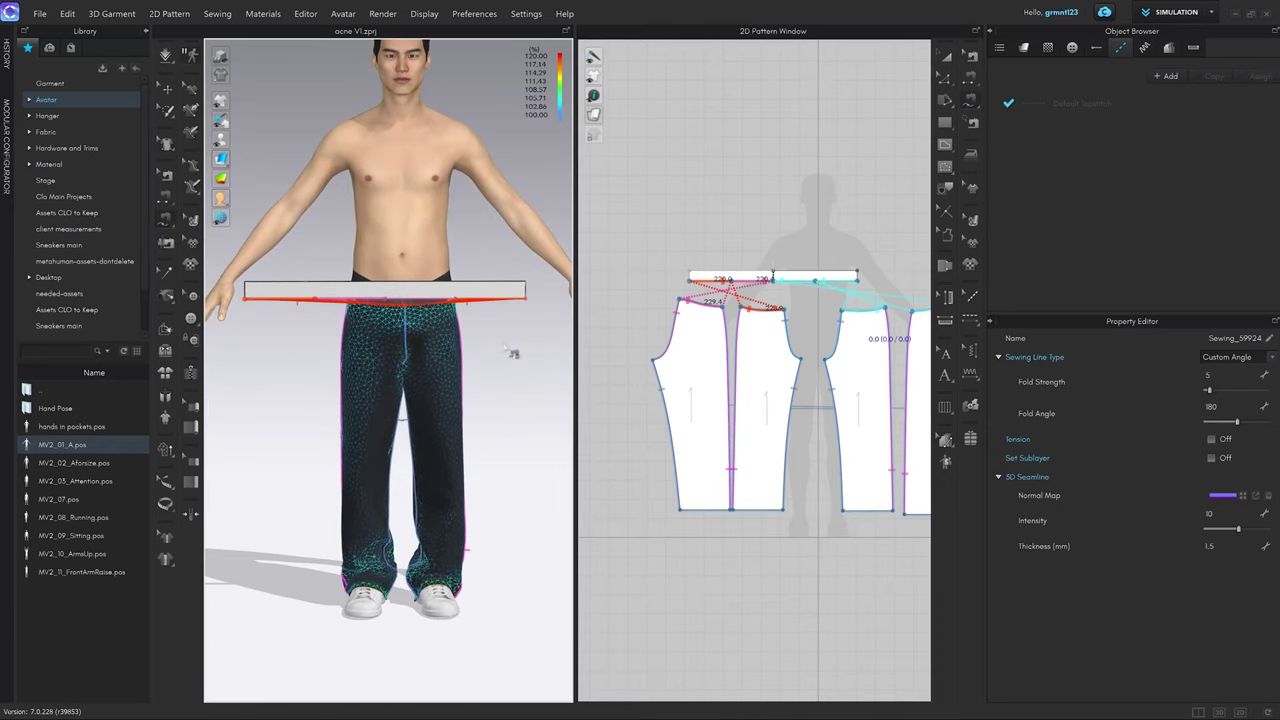
{"action": "key", "text": "q"}
{"action": "key", "text": "space"}
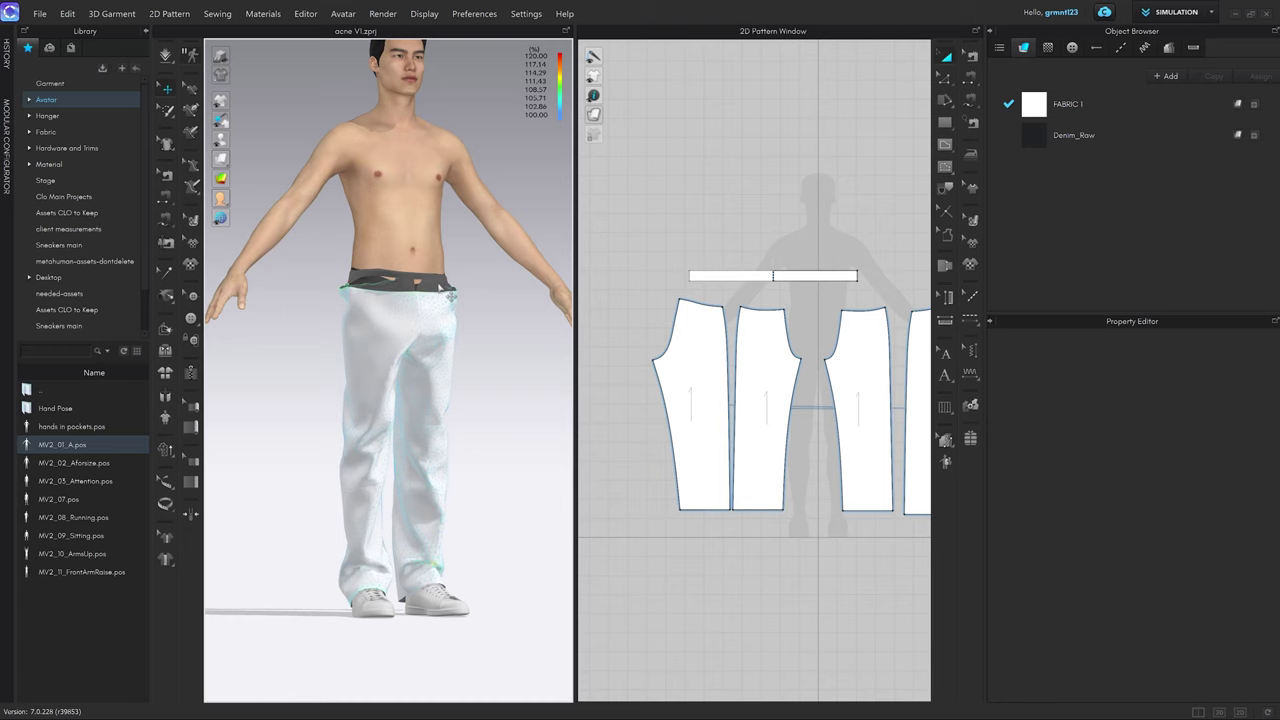
{"action": "key", "text": "ctrl+z"}
Wrap the waistband around the trousers' top edge with Superimpose (Side).
{"action": "left_click", "coordinate": [453, 286]}
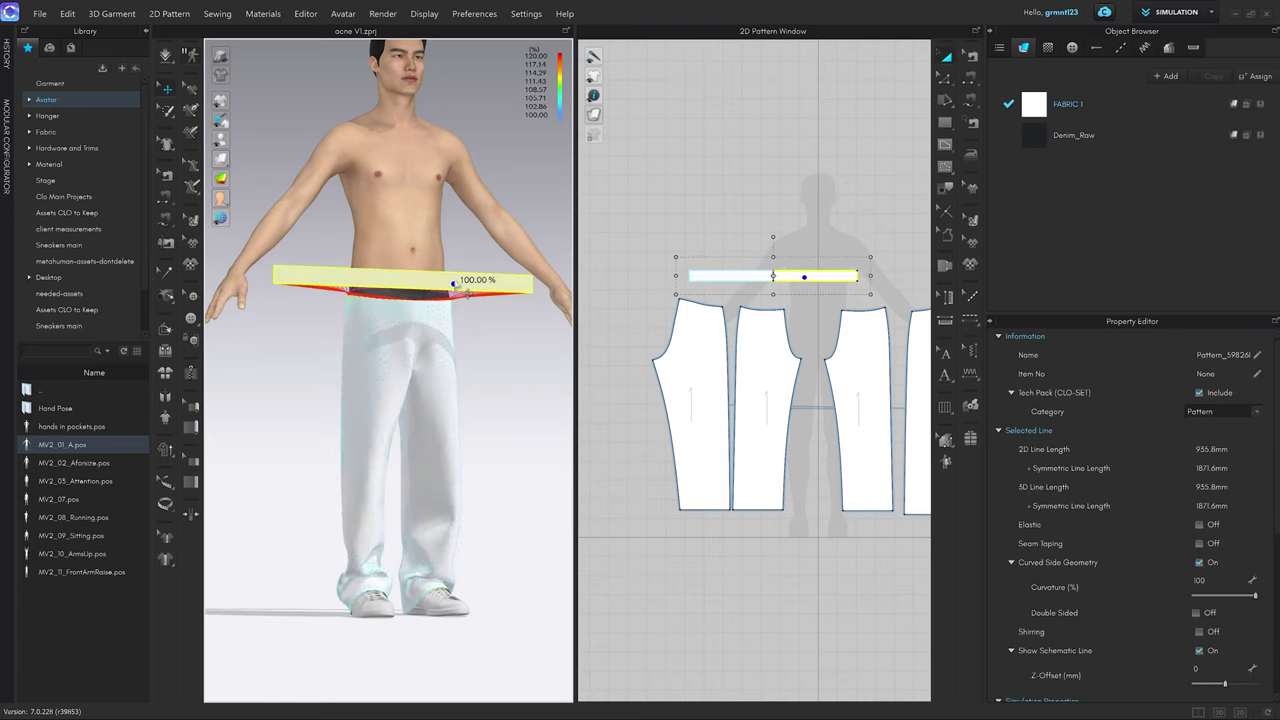
{"action": "right_click", "coordinate": [454, 285]}
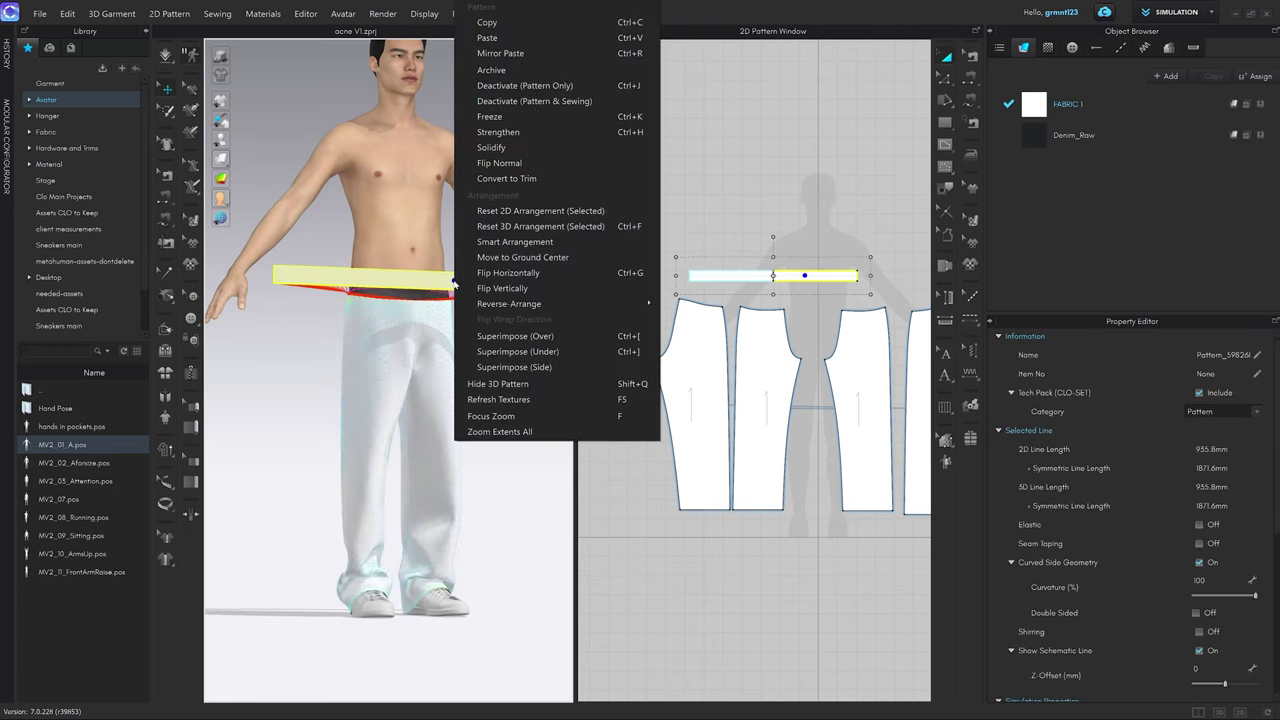
{"action": "left_click", "coordinate": [527, 372]}
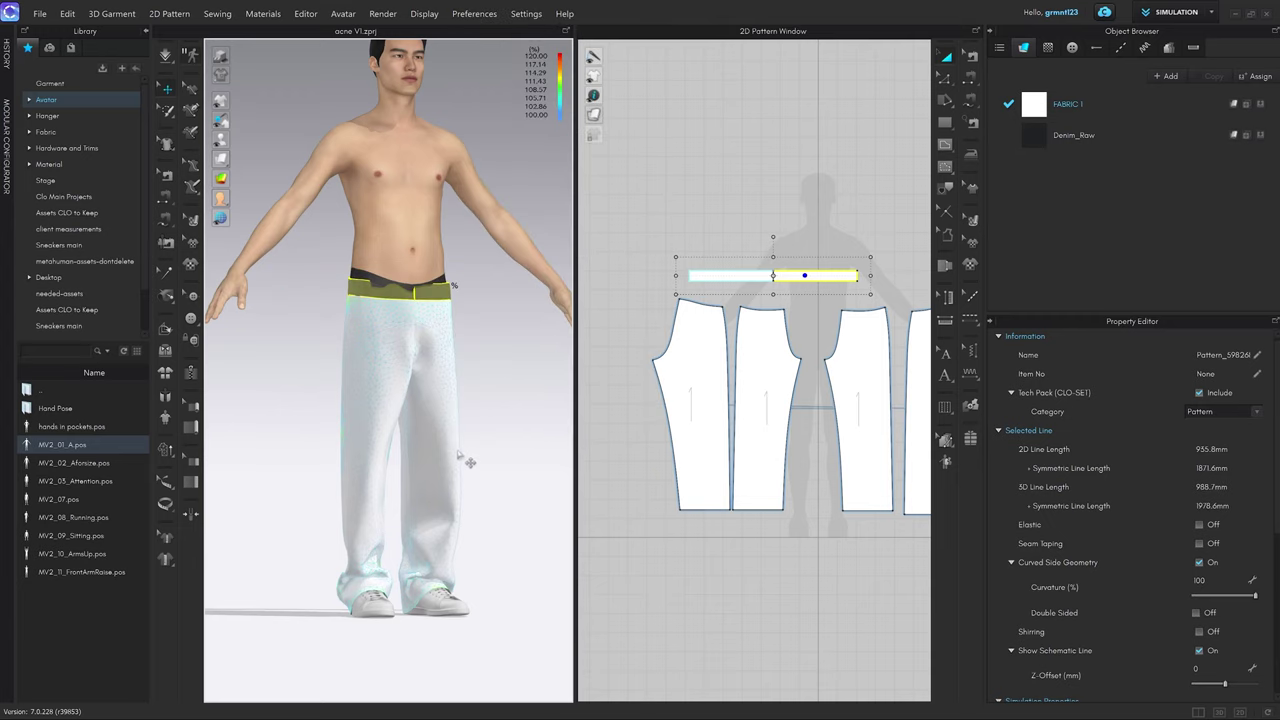
{"action": "left_click", "coordinate": [497, 353]}
Inspect the waistband from behind and pull it upward on the avatar during simulation.
{"action": "scroll", "coordinate": [496, 352], "scroll_direction": "up", "scroll_amount": 5}
{"action": "right_click_drag", "start_coordinate": [503, 356], "coordinate": [426, 350]}
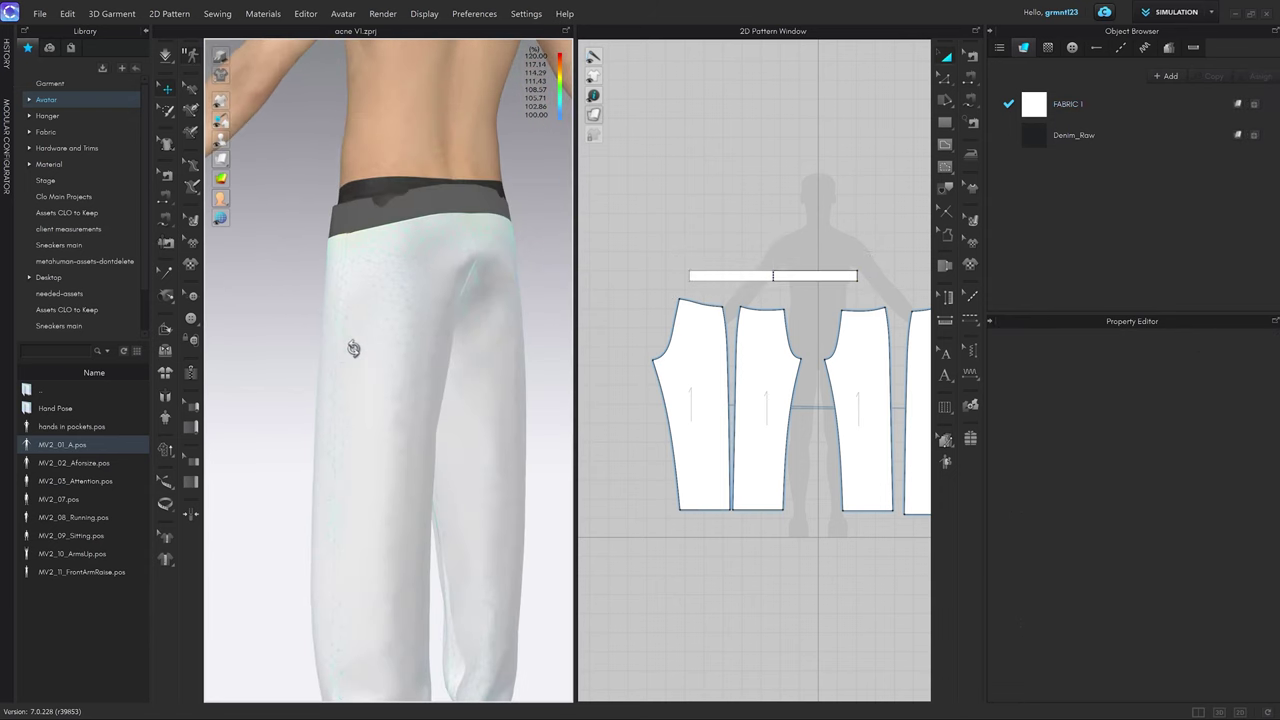
{"action": "left_click_drag", "start_coordinate": [446, 198], "coordinate": [443, 120]}
{"action": "key", "text": "2"}
{"action": "scroll", "coordinate": [492, 297], "scroll_direction": "up", "scroll_amount": 4}
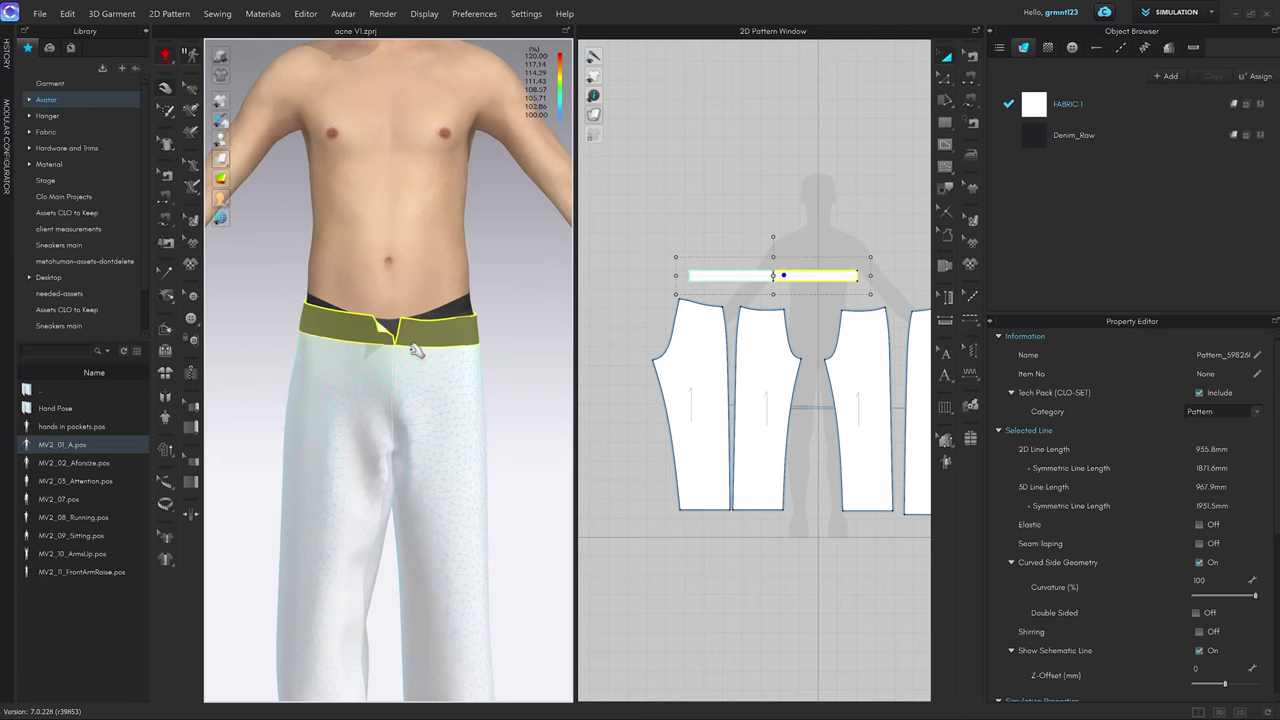
{"action": "left_click", "coordinate": [505, 373]}
{"action": "scroll", "coordinate": [503, 395], "scroll_direction": "down", "scroll_amount": 3}
Flip the waistband's normal direction so that its outer face points outward.
{"action": "left_click", "coordinate": [388, 250]}
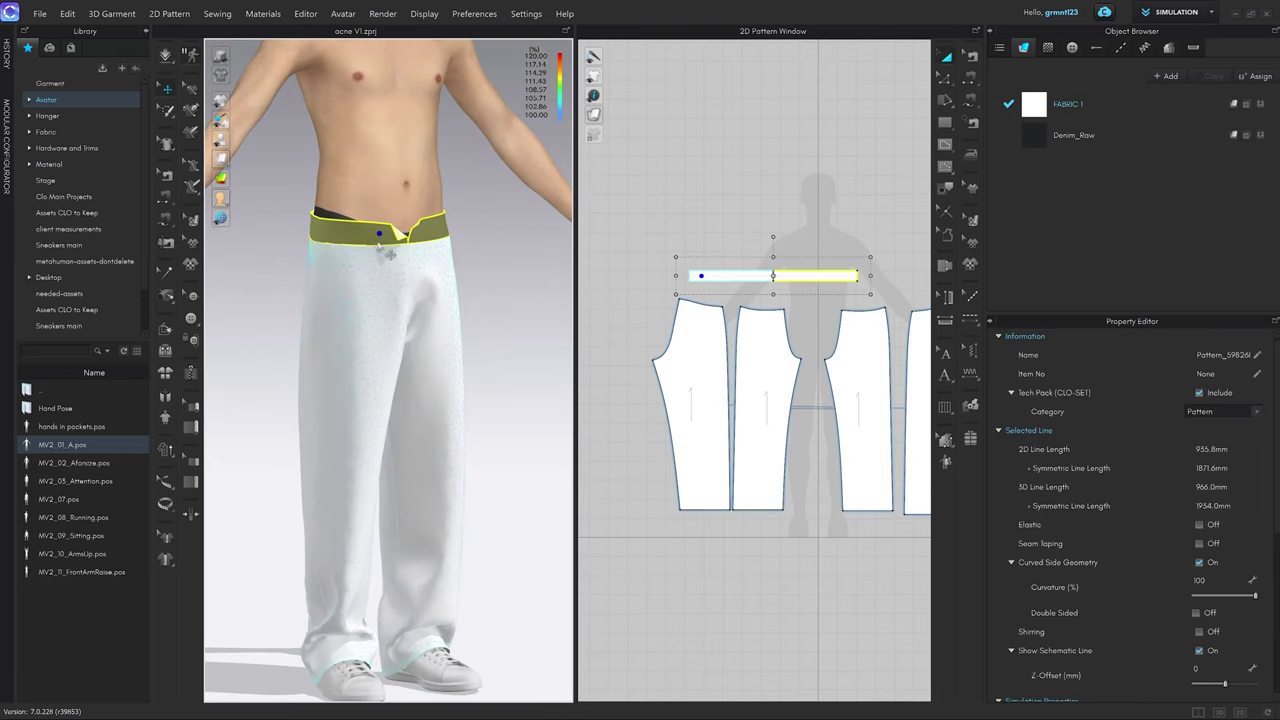
{"action": "mouse_move", "coordinate": [248, 170]}
{"action": "right_click", "coordinate": [364, 236]}
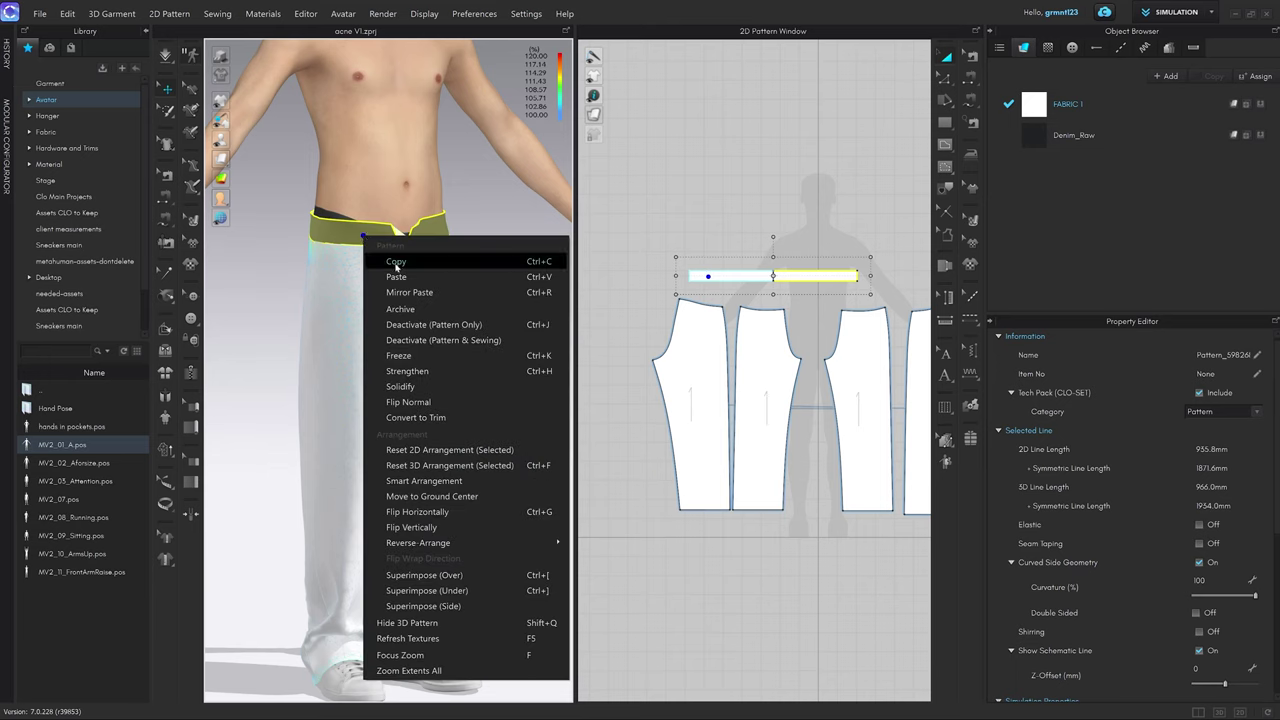
{"action": "left_click", "coordinate": [430, 402]}
{"action": "left_click", "coordinate": [510, 430]}
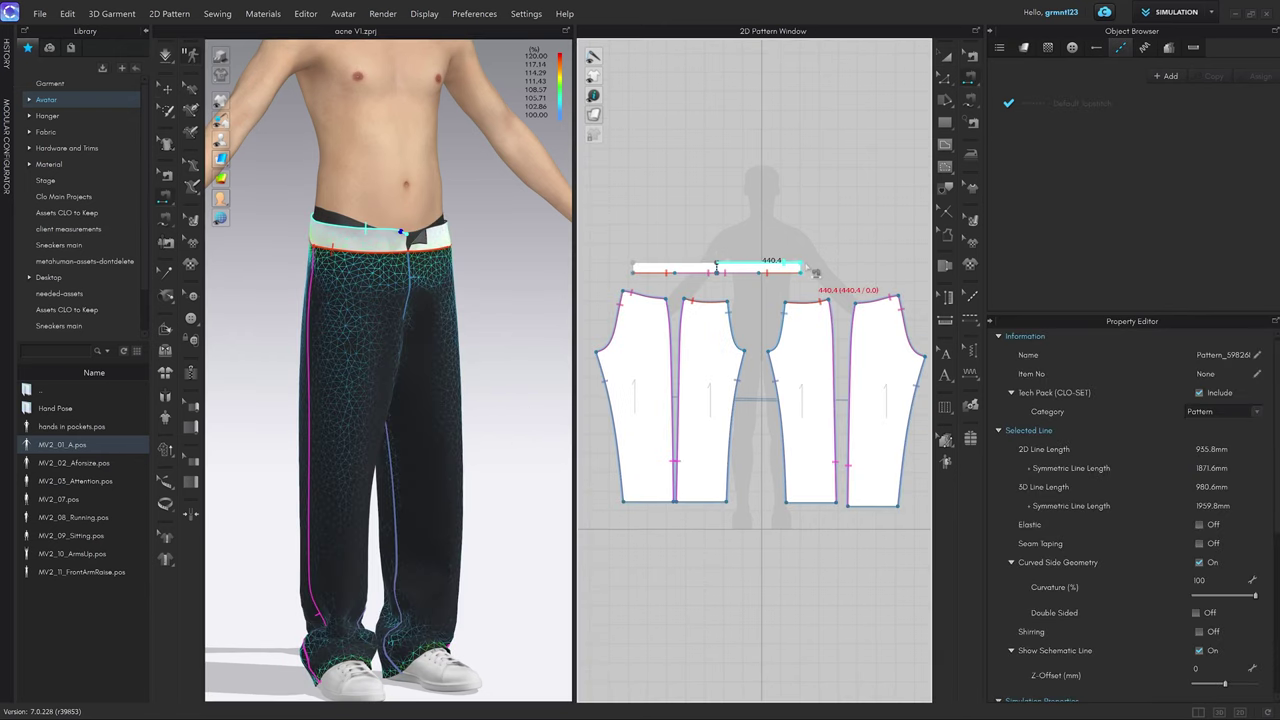
Join the waistband's two short ends with Segment Sewing and simulate the trousers.
{"action": "key", "text": "n"}
{"action": "scroll", "coordinate": [810, 275], "scroll_direction": "down", "scroll_amount": 3}
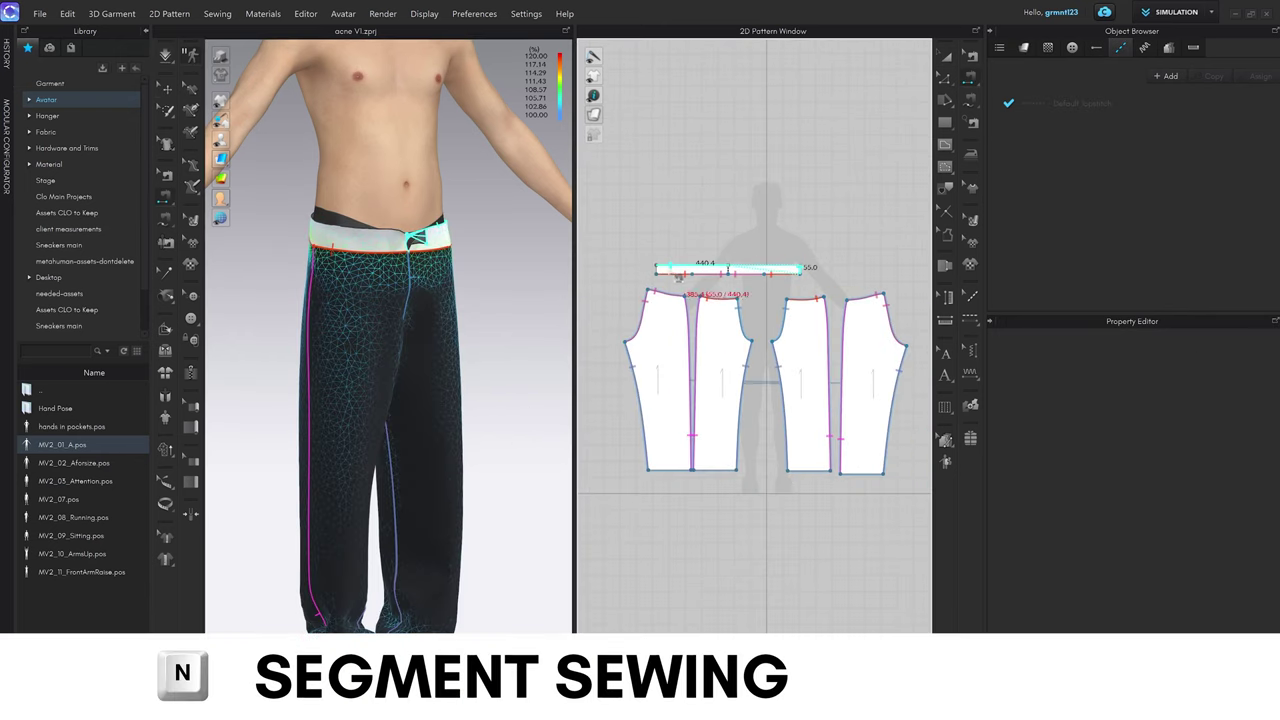
{"action": "scroll", "coordinate": [658, 270], "scroll_direction": "up", "scroll_amount": 4}
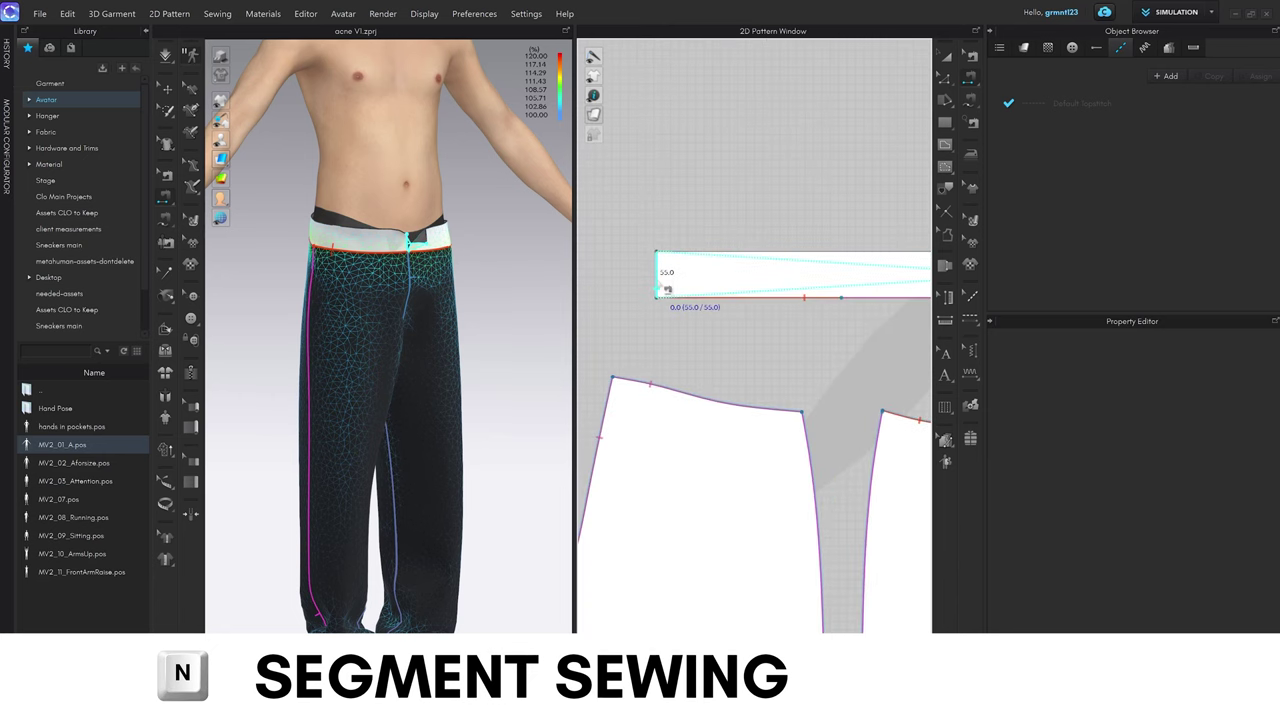
{"action": "left_click", "coordinate": [657, 287]}
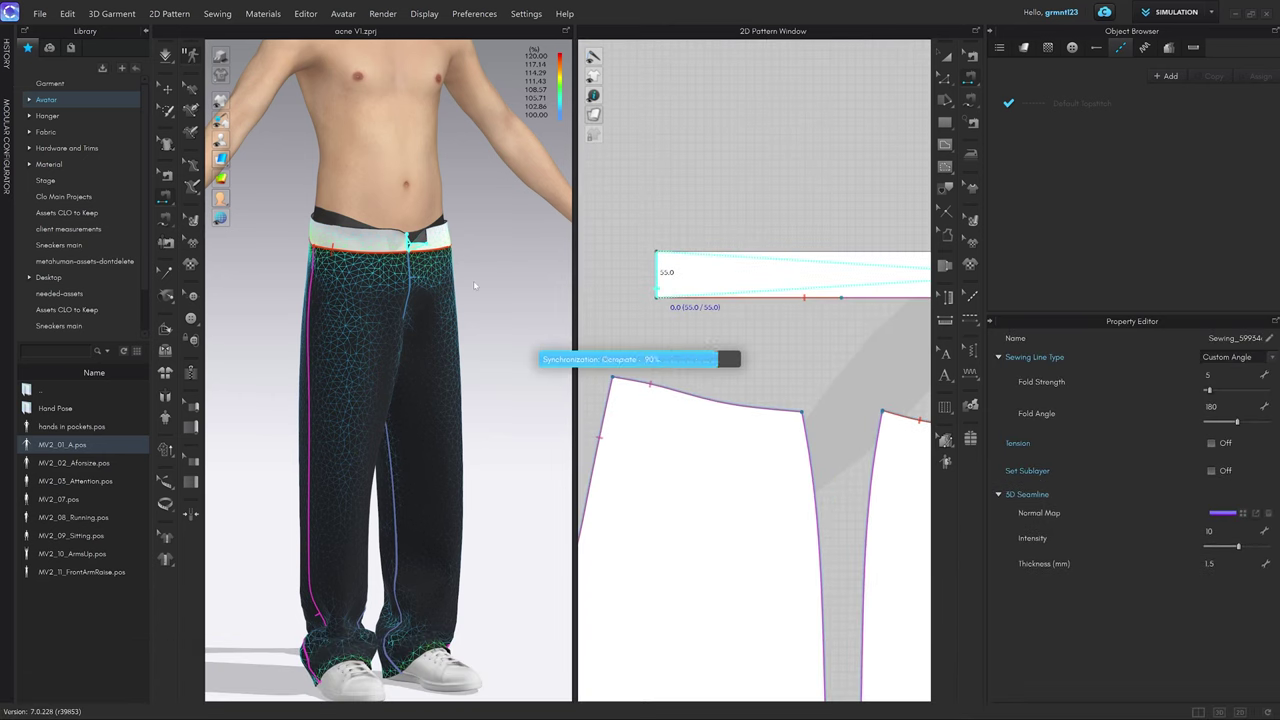
{"action": "scroll", "coordinate": [460, 264], "scroll_direction": "up", "scroll_amount": 5}
{"action": "key", "text": "space"}
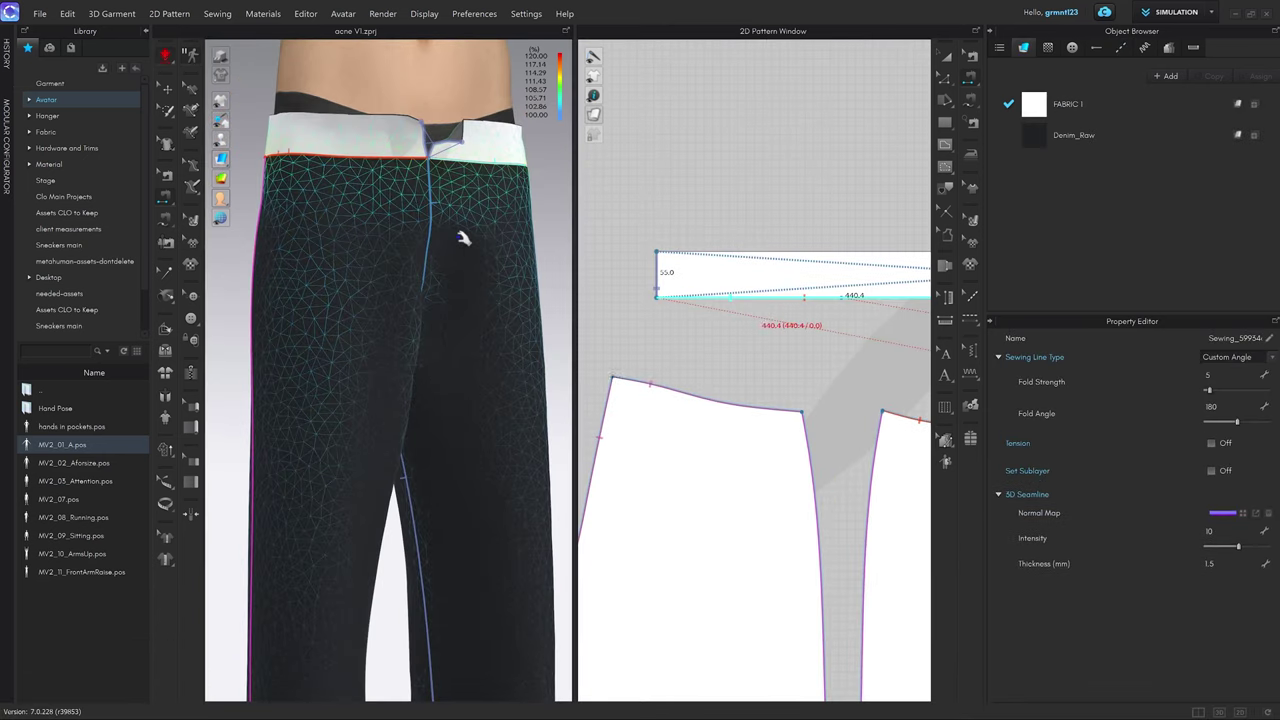
Reverse the sewing direction of the seam joining the waistband's two short ends.
{"action": "key", "text": "n"}
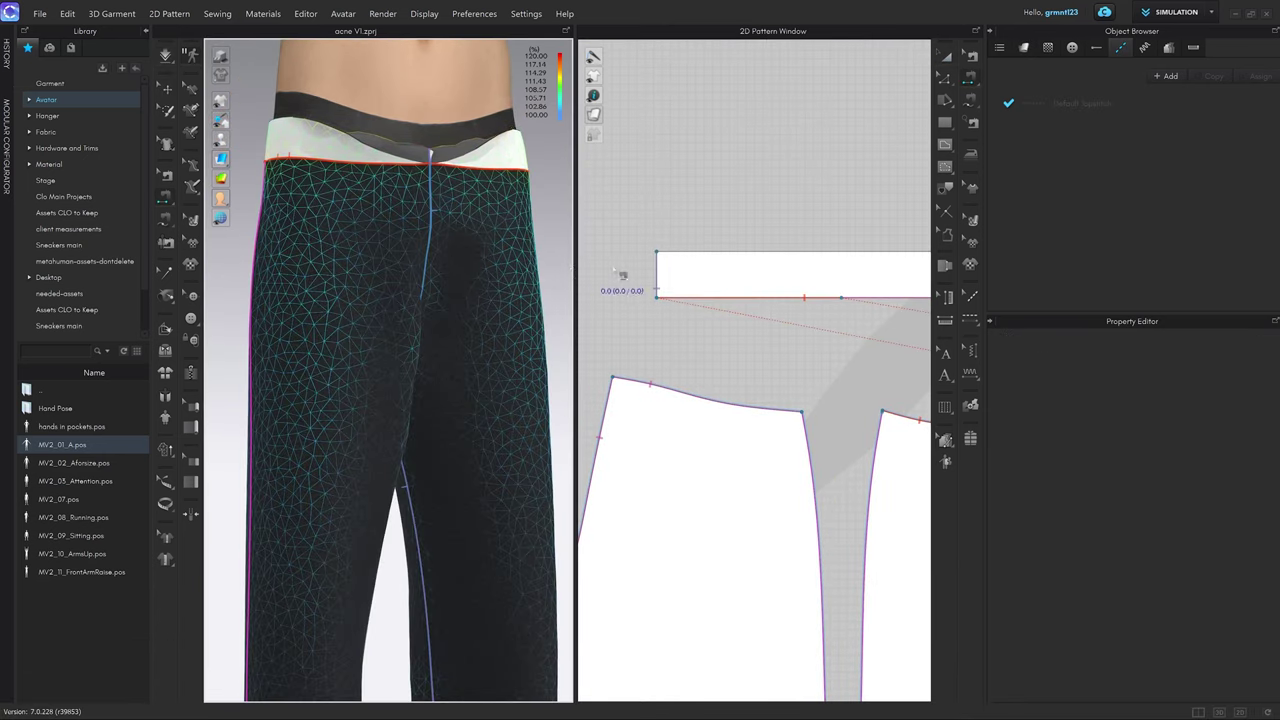
{"action": "scroll", "coordinate": [712, 317], "scroll_direction": "down", "scroll_amount": 5}
{"action": "middle_click_drag", "start_coordinate": [766, 326], "coordinate": [748, 328]}
{"action": "scroll", "coordinate": [695, 307], "scroll_direction": "up", "scroll_amount": 4}
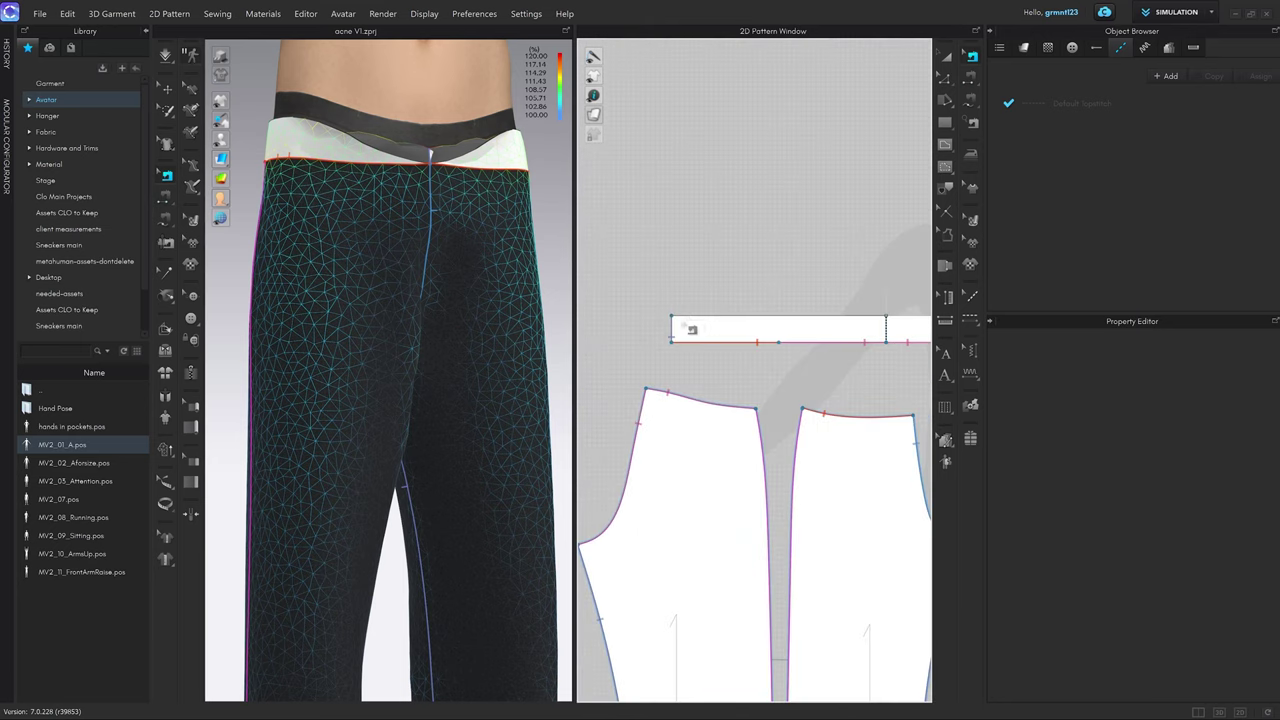
{"action": "left_click", "coordinate": [672, 335]}
{"action": "key", "text": "b"}
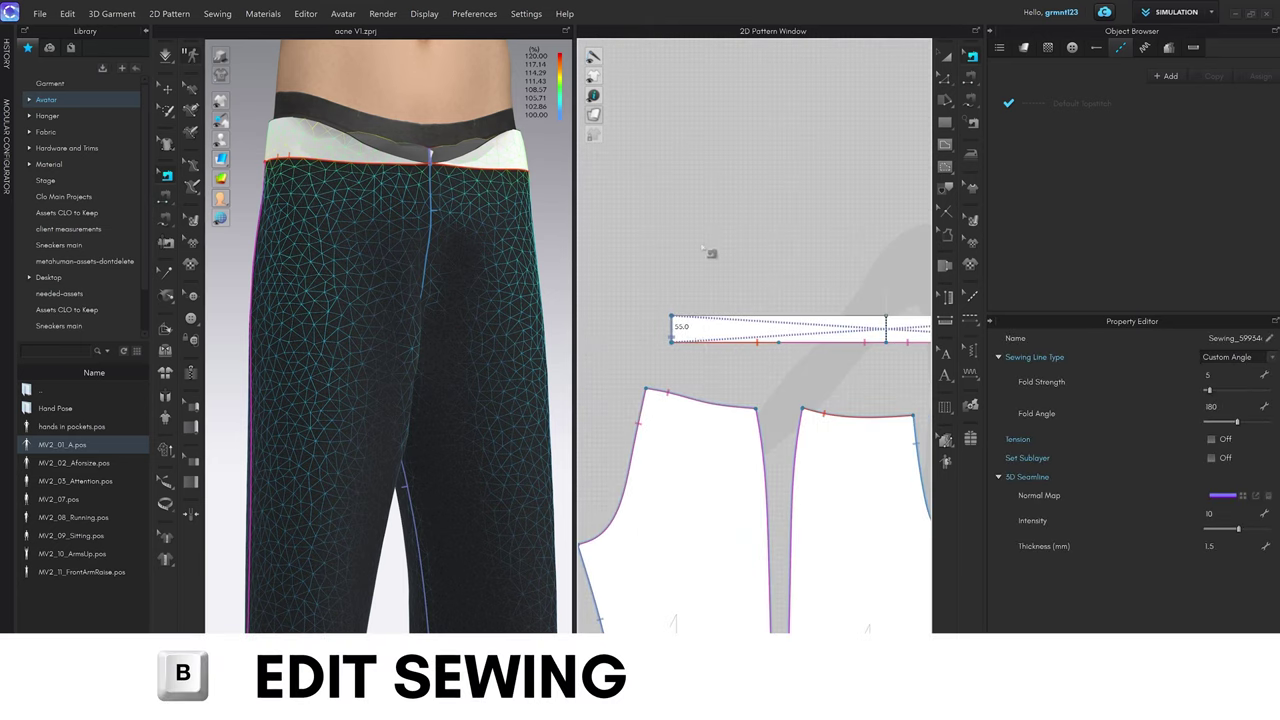
{"action": "key", "text": "ctrl+b"}
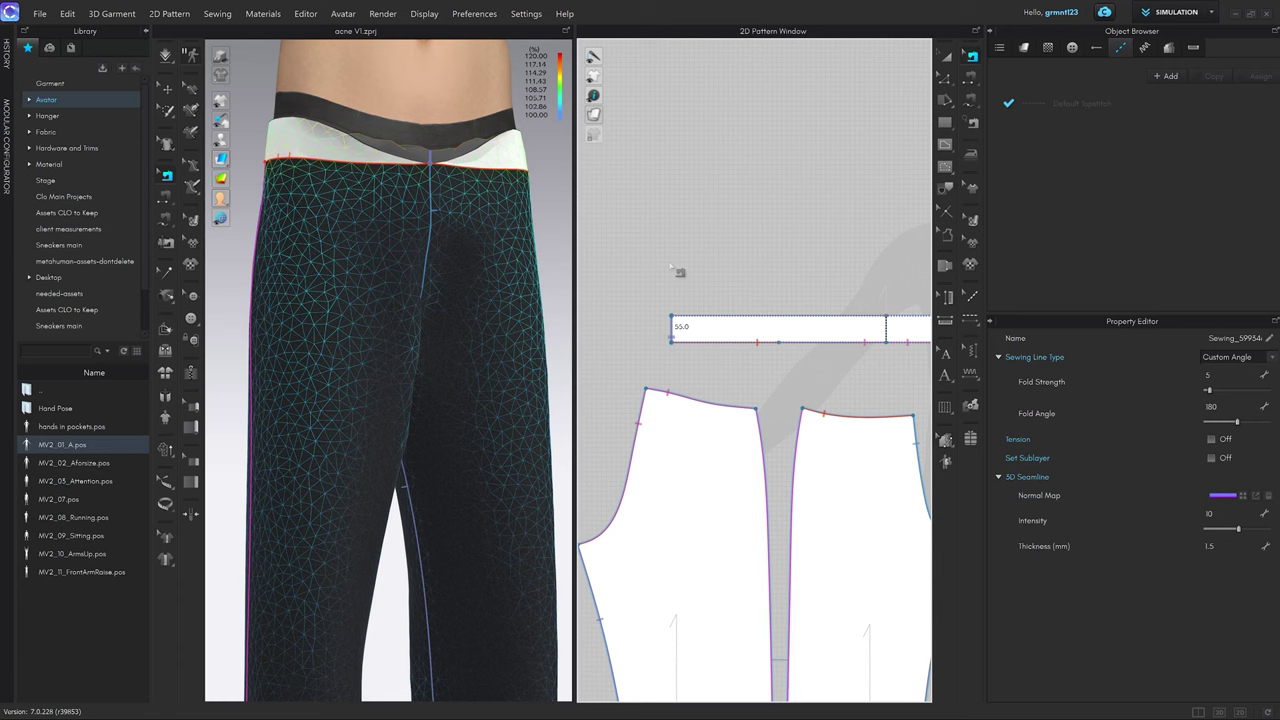
Simulate the trousers in front view, pulling the waistband up to the avatar's waist and adjusting the front panels.
{"action": "key", "text": "space"}
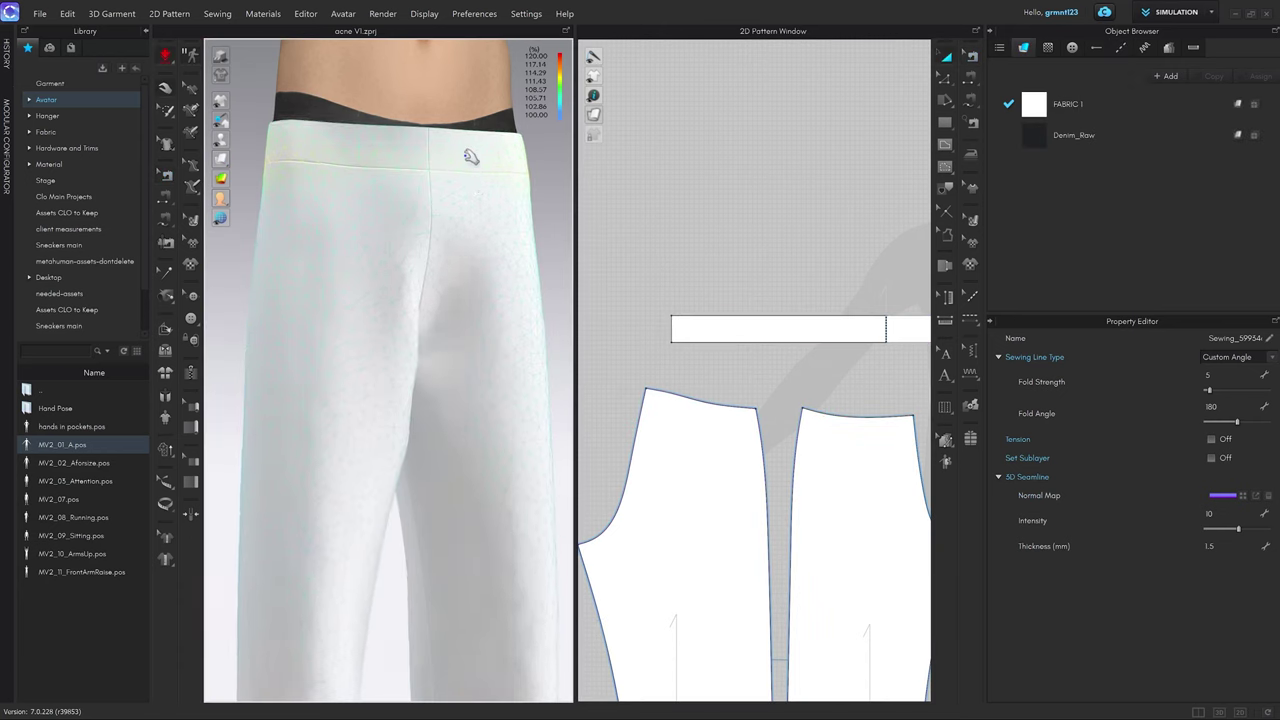
{"action": "key", "text": "2"}
{"action": "scroll", "coordinate": [469, 303], "scroll_direction": "up", "scroll_amount": 3}
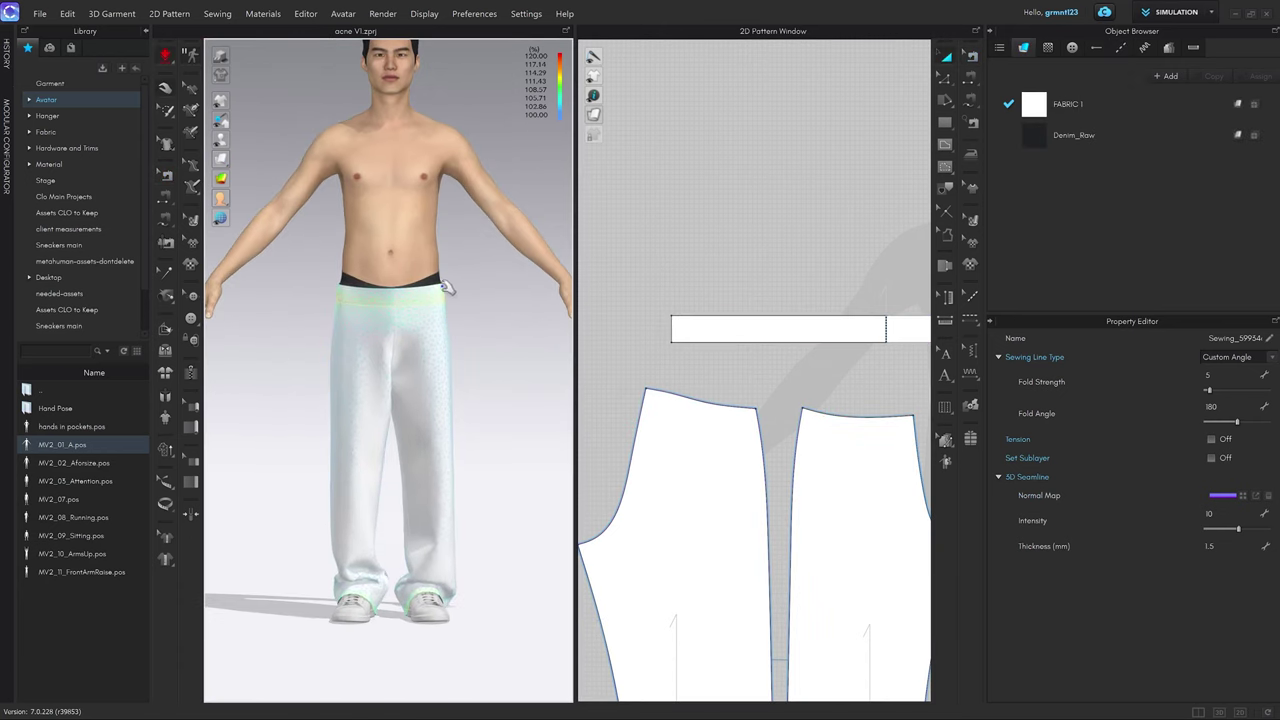
{"action": "left_click", "coordinate": [460, 291]}
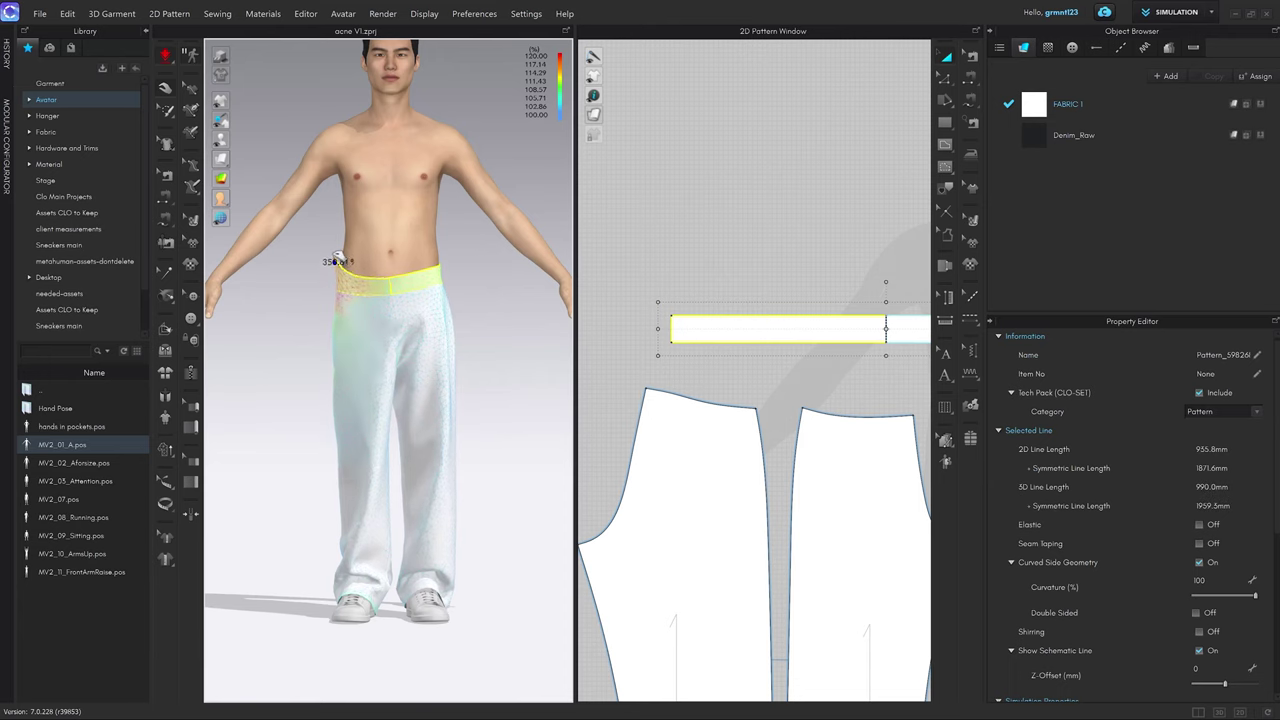
{"action": "left_click", "coordinate": [424, 395]}
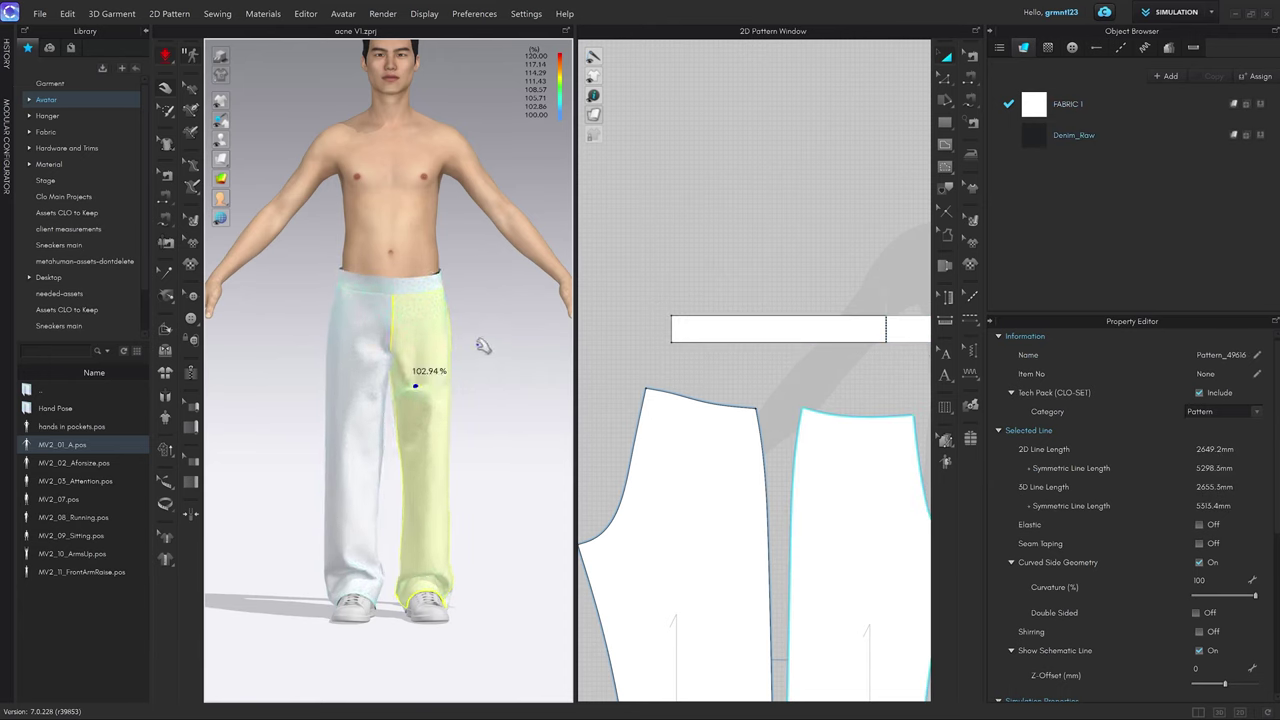
{"action": "scroll", "coordinate": [480, 347], "scroll_direction": "up", "scroll_amount": 3}
{"action": "left_click", "coordinate": [391, 395]}
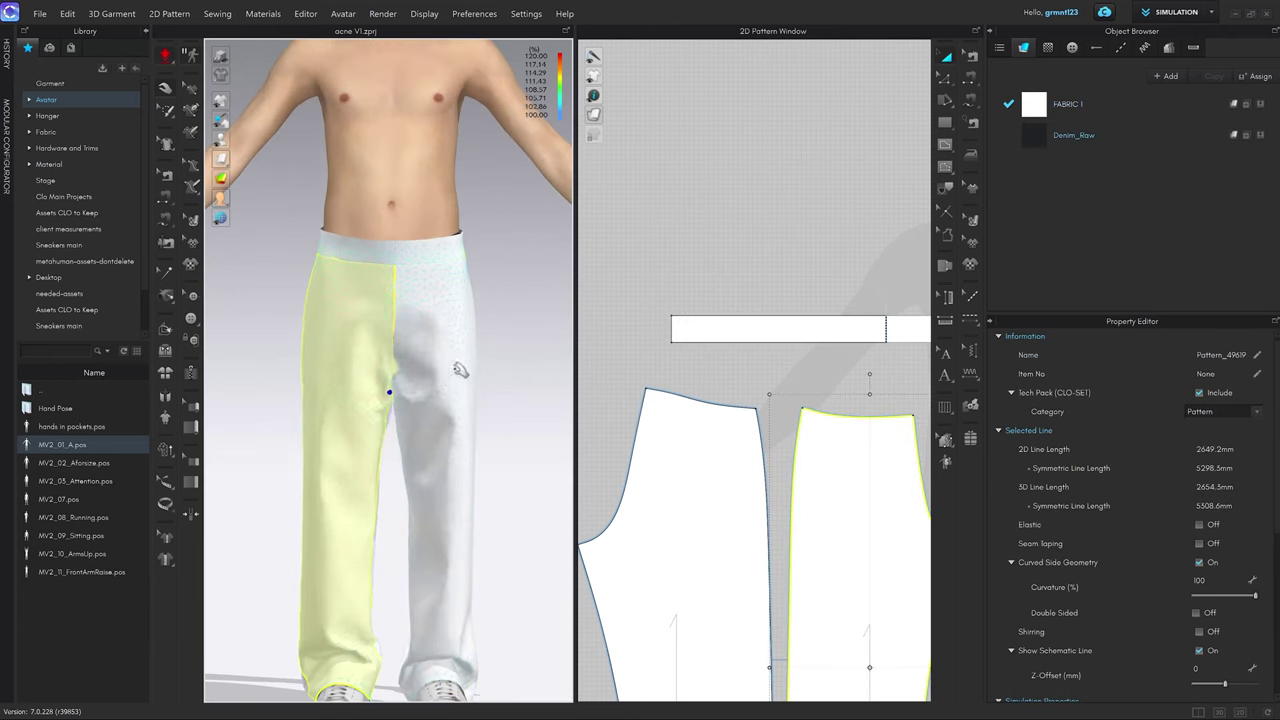
{"action": "left_click", "coordinate": [476, 228]}
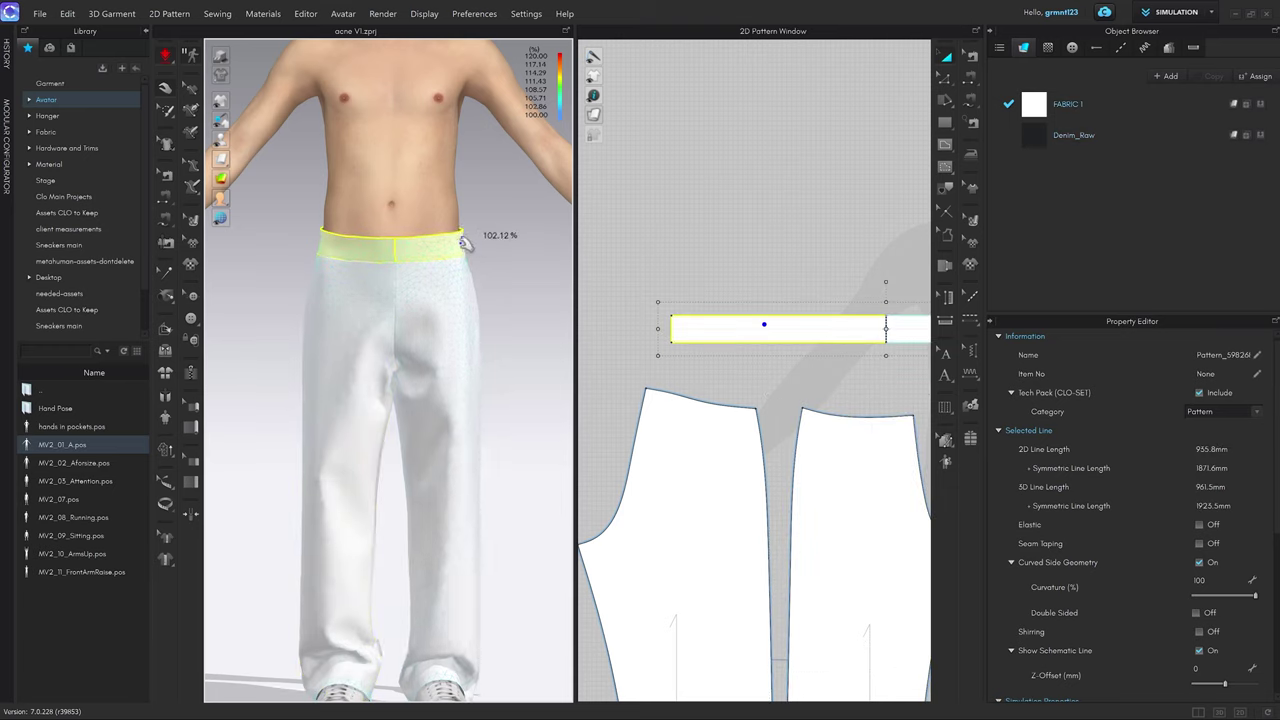
{"action": "left_click", "coordinate": [491, 318]}
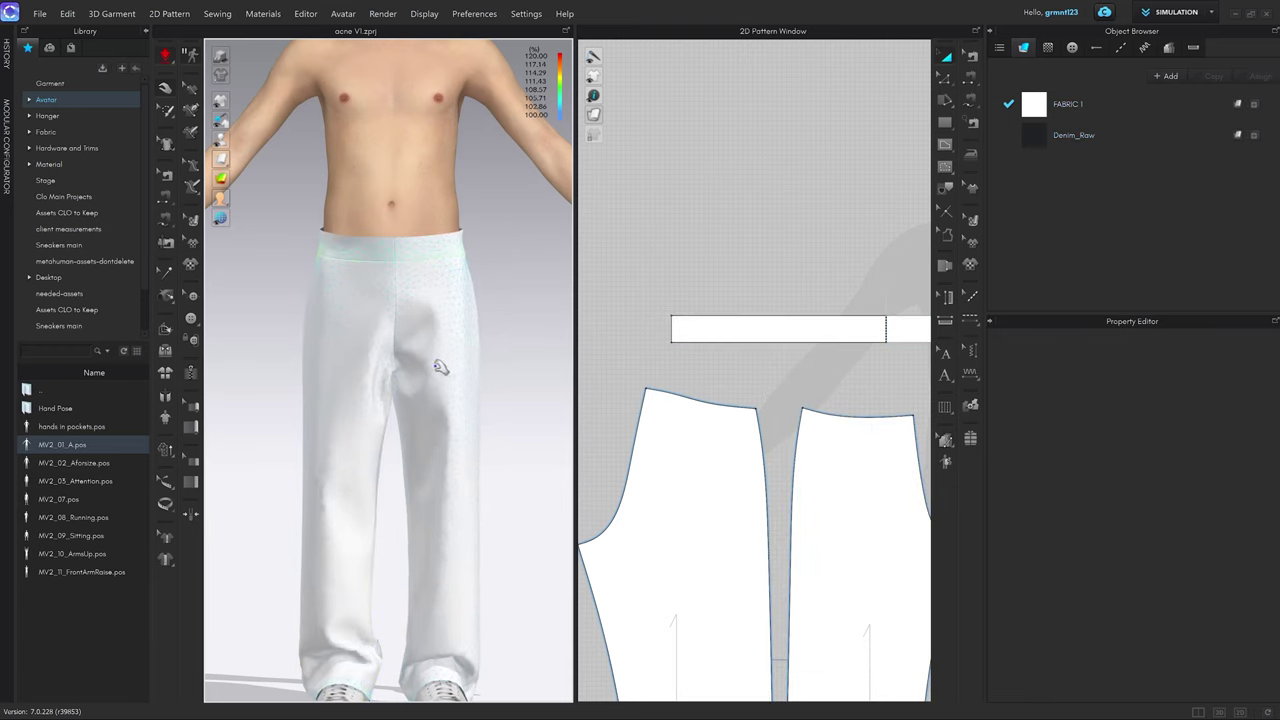
With Attach to Measure (Avatar), attach the waistband's upper edge on the avatar's right side to the measure line just below the navel.
{"action": "key", "text": "b"}
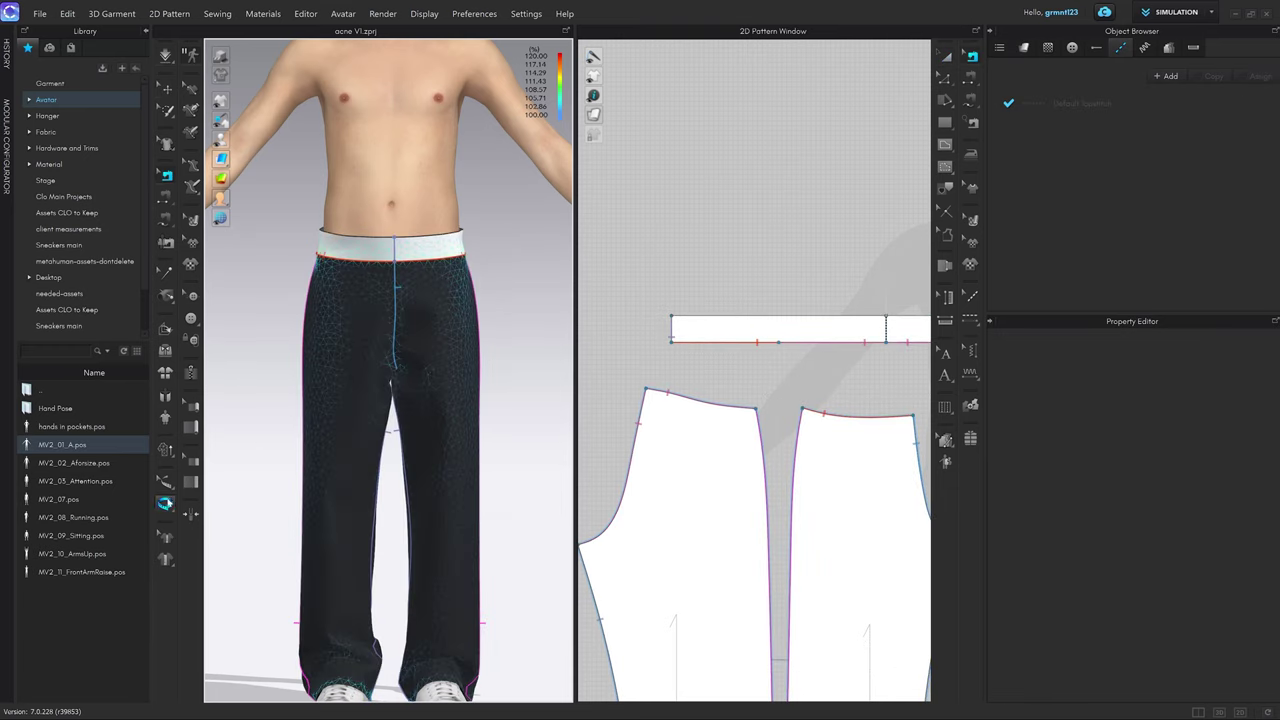
{"action": "left_click", "coordinate": [168, 485]}
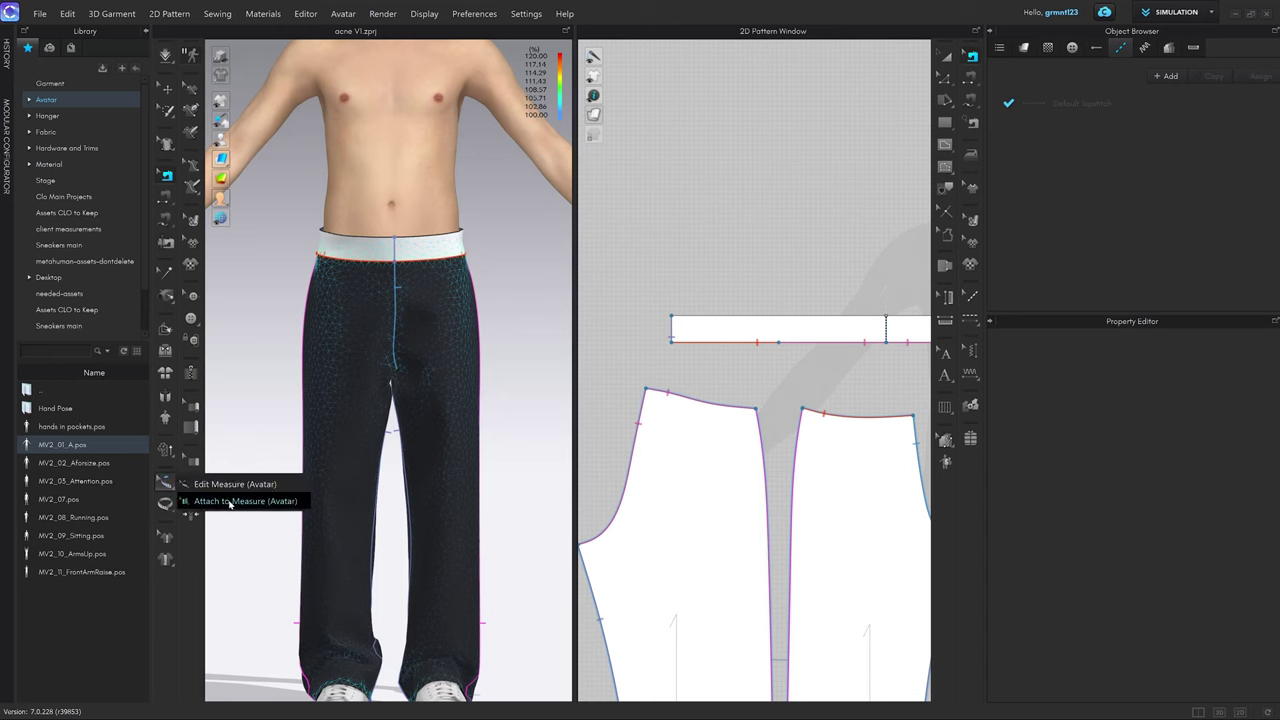
{"action": "left_click", "coordinate": [229, 502]}
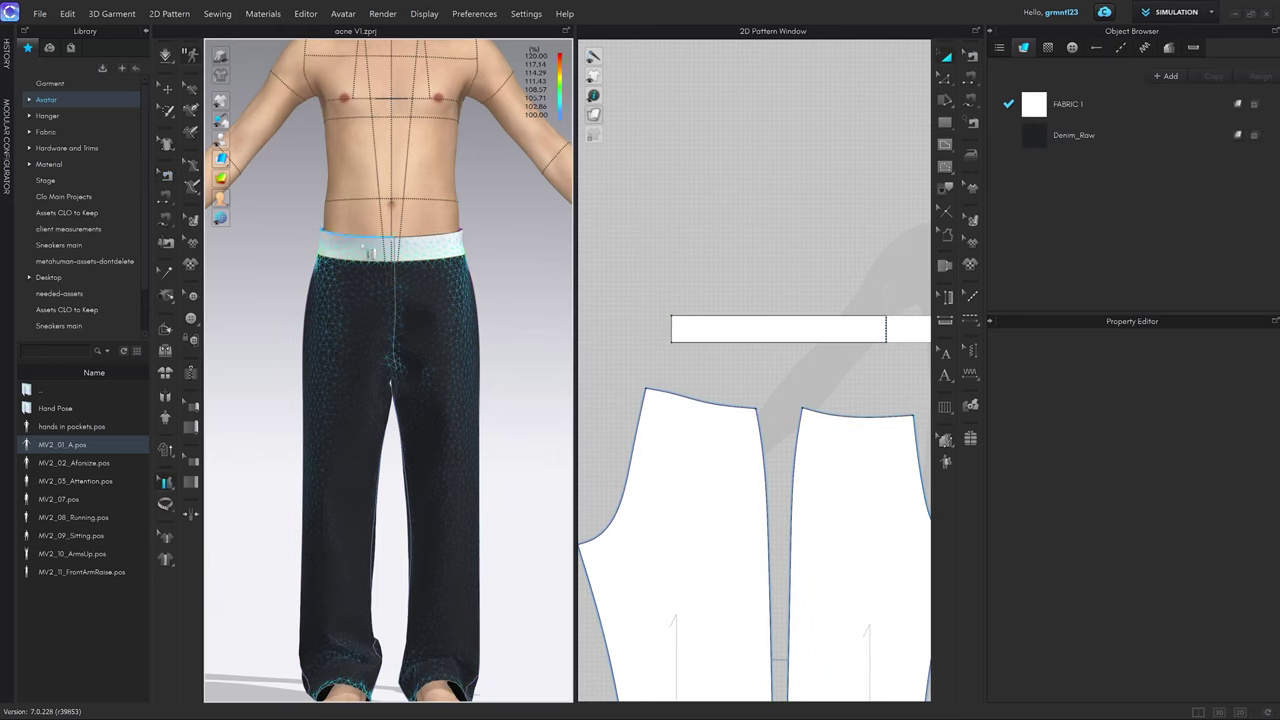
{"action": "scroll", "coordinate": [365, 245], "scroll_direction": "up", "scroll_amount": 3}
{"action": "scroll", "coordinate": [365, 245], "scroll_direction": "up", "scroll_amount": 1}
{"action": "middle_click_drag", "start_coordinate": [365, 245], "coordinate": [433, 362]}
{"action": "scroll", "coordinate": [430, 360], "scroll_direction": "up", "scroll_amount": 3}
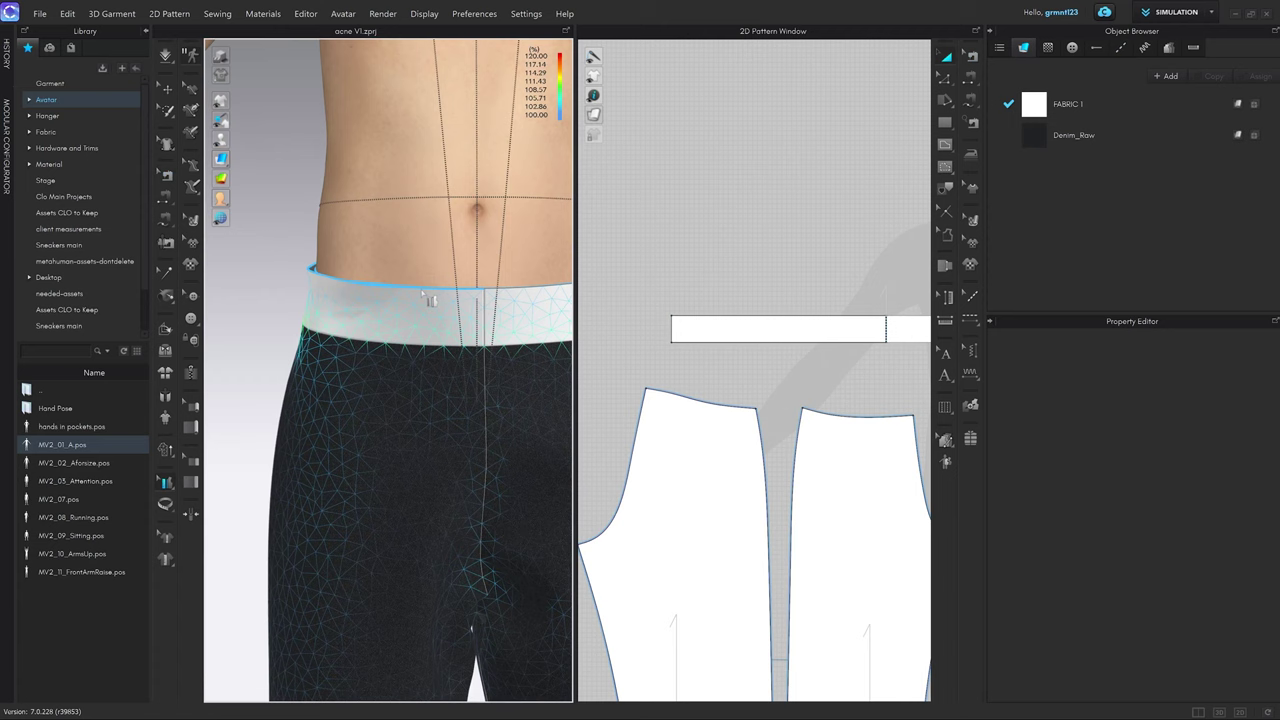
{"action": "right_click_drag", "start_coordinate": [421, 293], "coordinate": [424, 339]}
{"action": "left_click", "coordinate": [378, 346]}
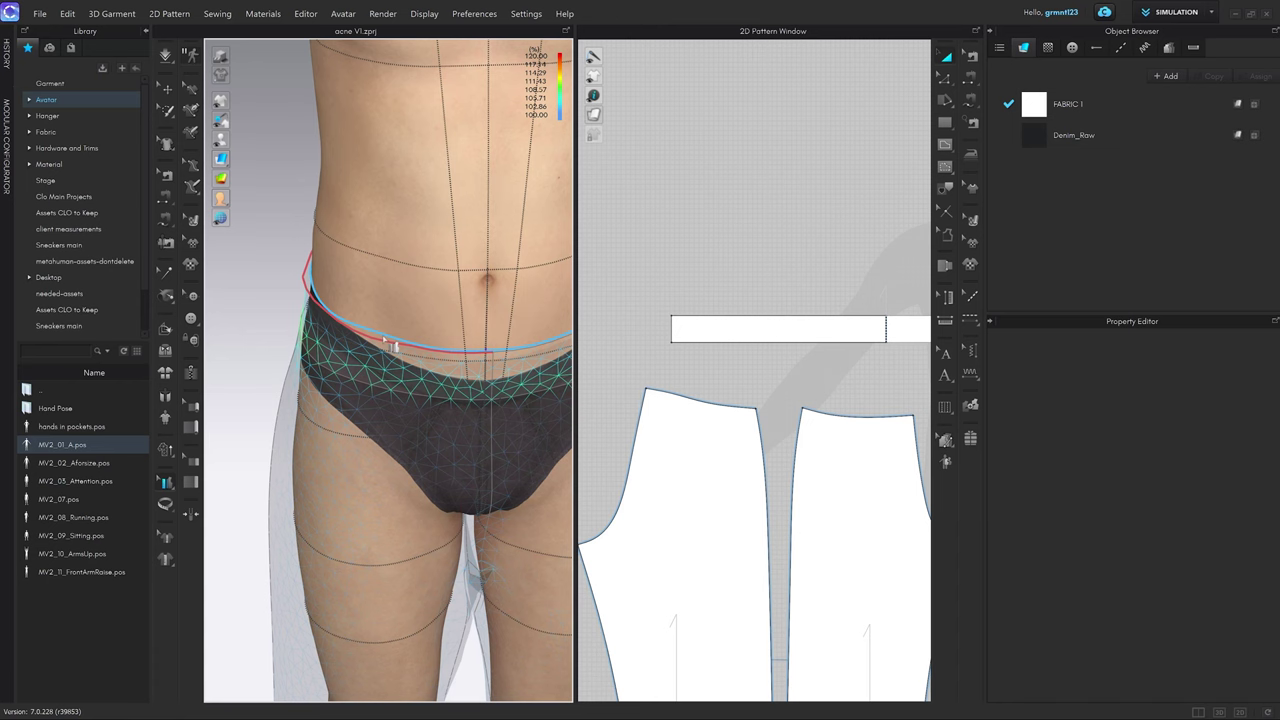
{"action": "left_click", "coordinate": [385, 340]}
Attach the waistband's upper edge on the avatar's left side to the same avatar measure line.
{"action": "middle_click_drag", "start_coordinate": [555, 352], "coordinate": [378, 344]}
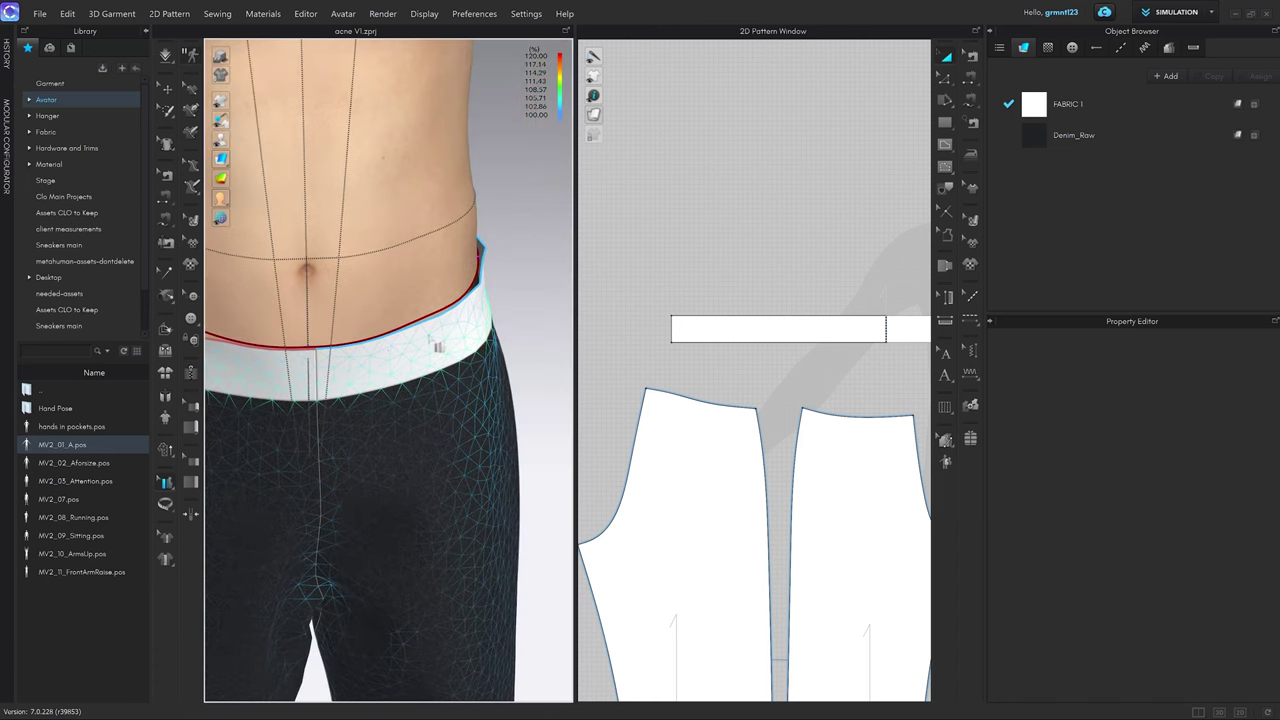
{"action": "left_click", "coordinate": [437, 330]}
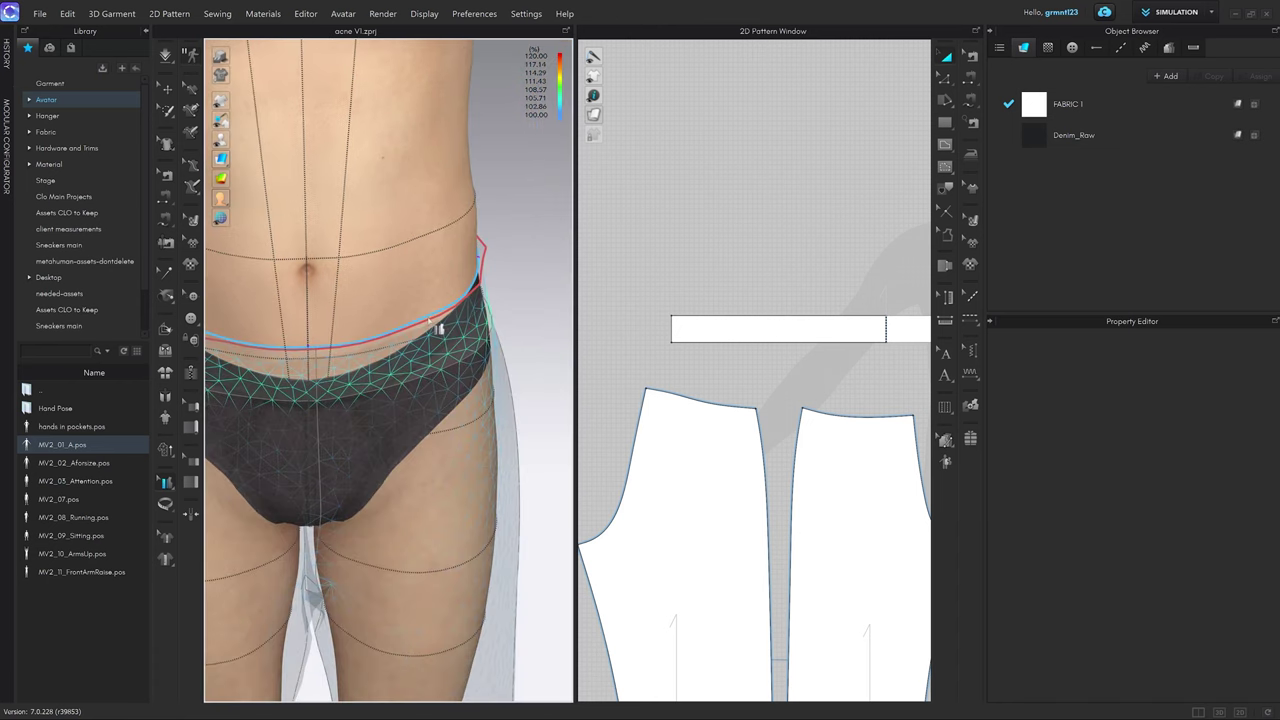
{"action": "left_click", "coordinate": [430, 321]}
{"action": "scroll", "coordinate": [438, 336], "scroll_direction": "down", "scroll_amount": 3}
{"action": "key", "text": "q"}
{"action": "middle_click_drag", "start_coordinate": [460, 377], "coordinate": [467, 366]}
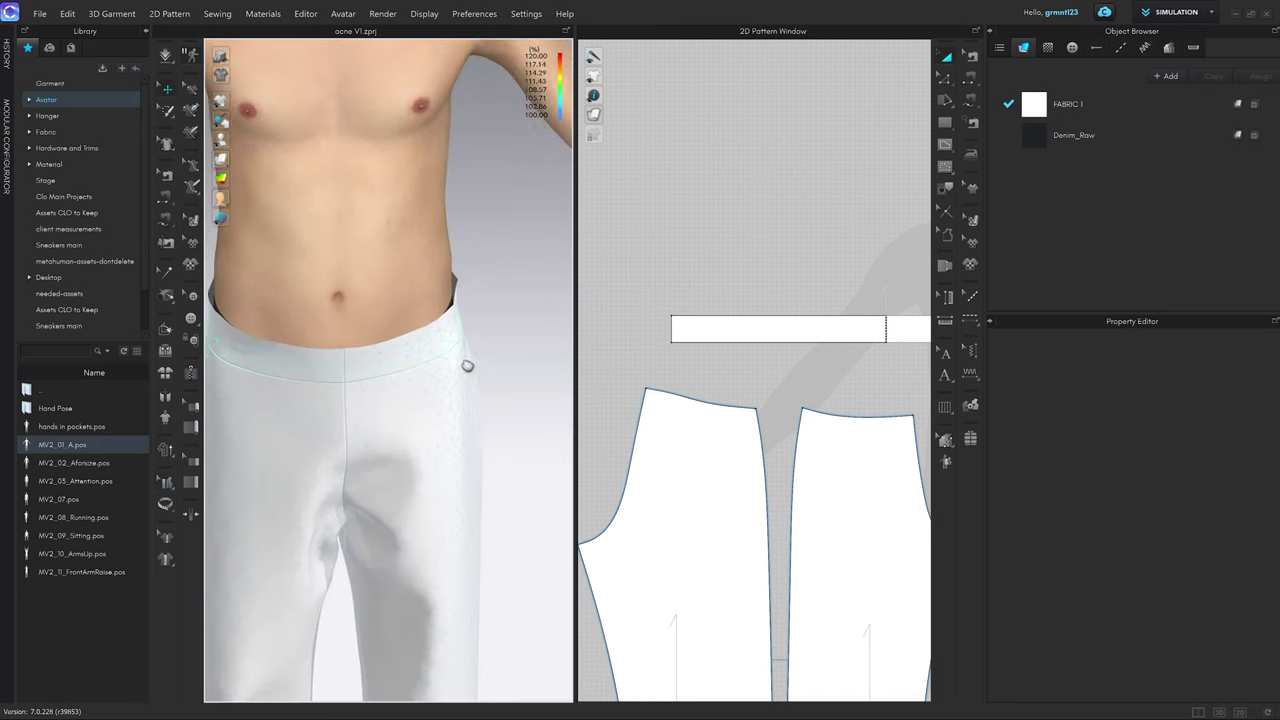
Simulate the trousers, pulling the front and back leg panels downward and outward to settle the drape around the legs.
{"action": "scroll", "coordinate": [467, 365], "scroll_direction": "down", "scroll_amount": 3}
{"action": "key", "text": "space"}
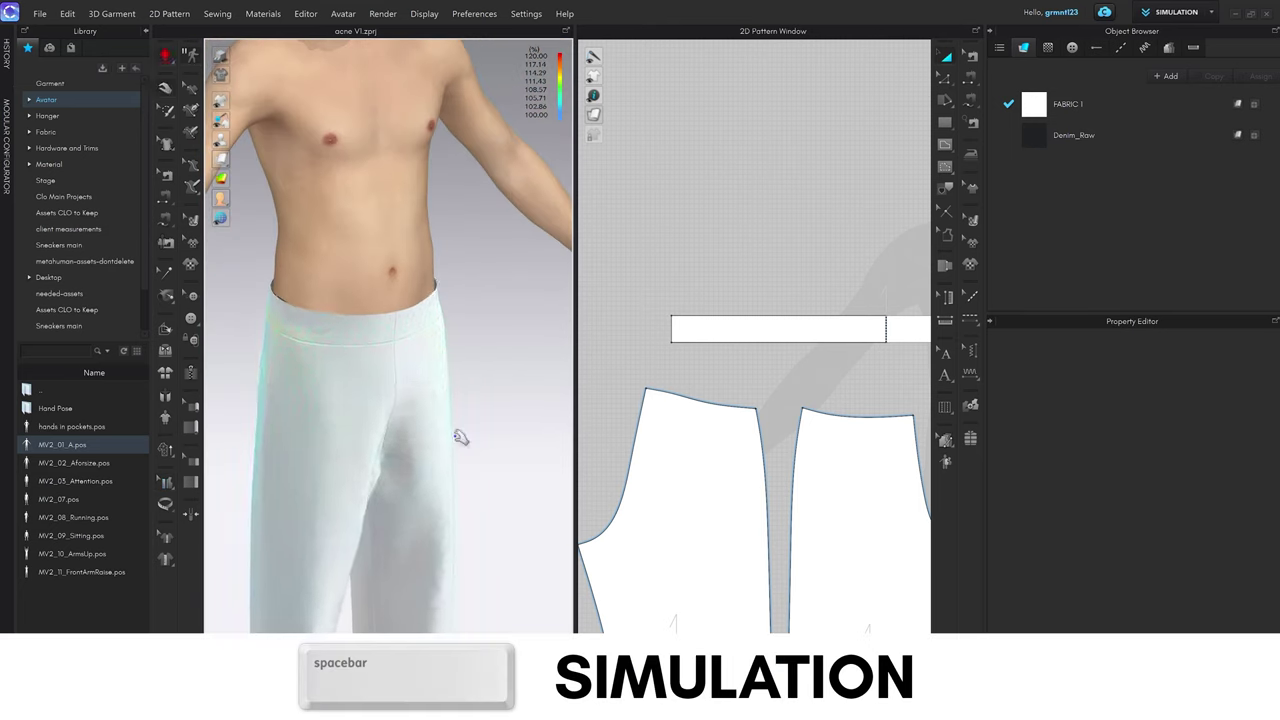
{"action": "left_click_drag", "start_coordinate": [420, 391], "coordinate": [432, 530]}
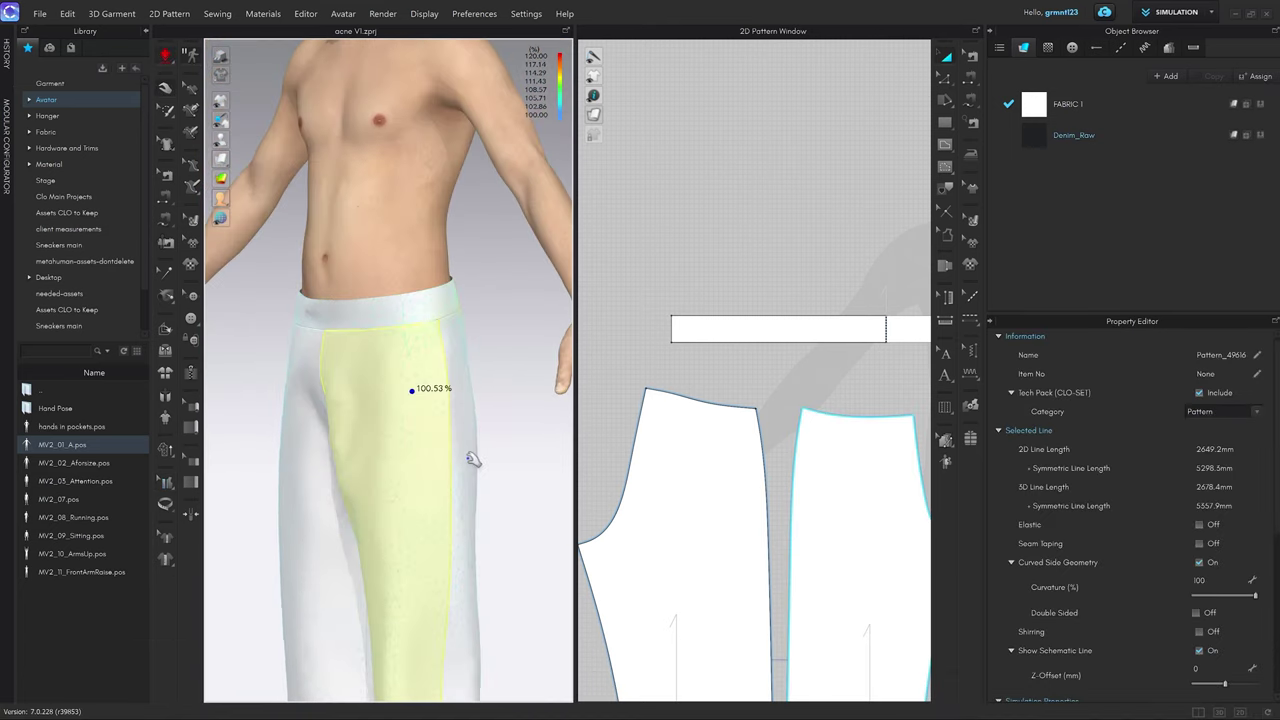
{"action": "left_click_drag", "start_coordinate": [455, 342], "coordinate": [520, 362]}
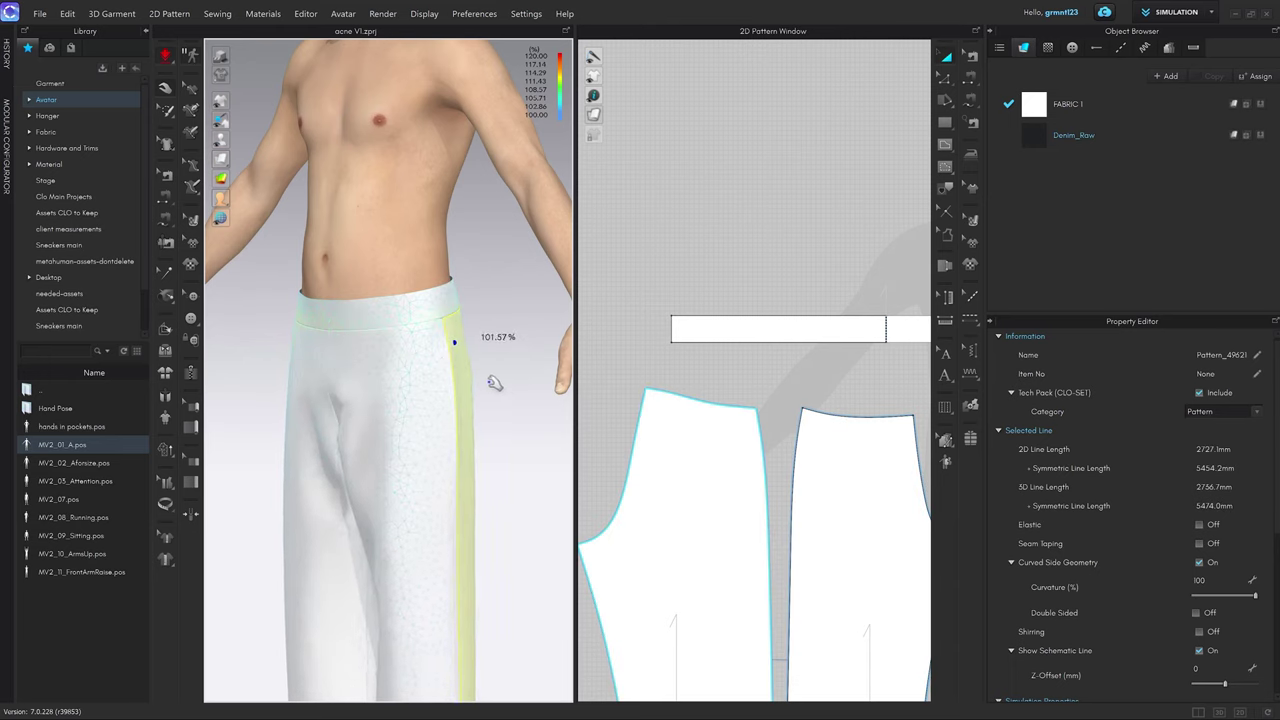
{"action": "mouse_move", "coordinate": [490, 380]}
{"action": "right_mouse_down"}
{"action": "mouse_move", "coordinate": [487, 349]}
{"action": "mouse_move", "coordinate": [405, 351]}
{"action": "right_mouse_up"}
{"action": "left_click_drag", "start_coordinate": [507, 417], "coordinate": [524, 452]}
{"action": "left_click_drag", "start_coordinate": [541, 346], "coordinate": [588, 382]}
{"action": "mouse_move", "coordinate": [486, 400]}
{"action": "right_mouse_down"}
{"action": "mouse_move", "coordinate": [423, 363]}
{"action": "mouse_move", "coordinate": [360, 360]}
{"action": "mouse_move", "coordinate": [407, 285]}
{"action": "mouse_move", "coordinate": [437, 337]}
{"action": "mouse_move", "coordinate": [389, 360]}
{"action": "mouse_move", "coordinate": [429, 383]}
{"action": "mouse_move", "coordinate": [448, 424]}
{"action": "right_mouse_up"}
{"action": "left_click", "coordinate": [389, 360]}
{"action": "scroll", "coordinate": [389, 360], "scroll_direction": "down", "scroll_amount": 3}
{"action": "scroll", "coordinate": [448, 424], "scroll_direction": "up", "scroll_amount": 3}
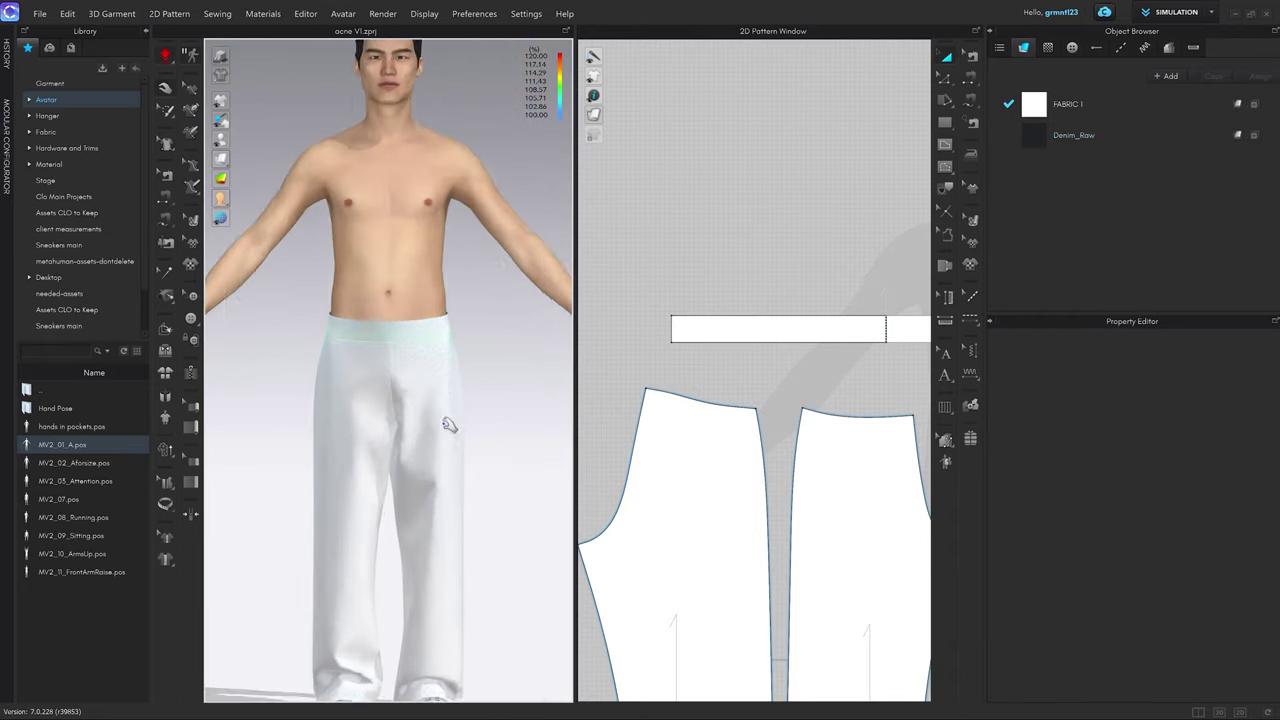
{"action": "left_click", "coordinate": [378, 362]}
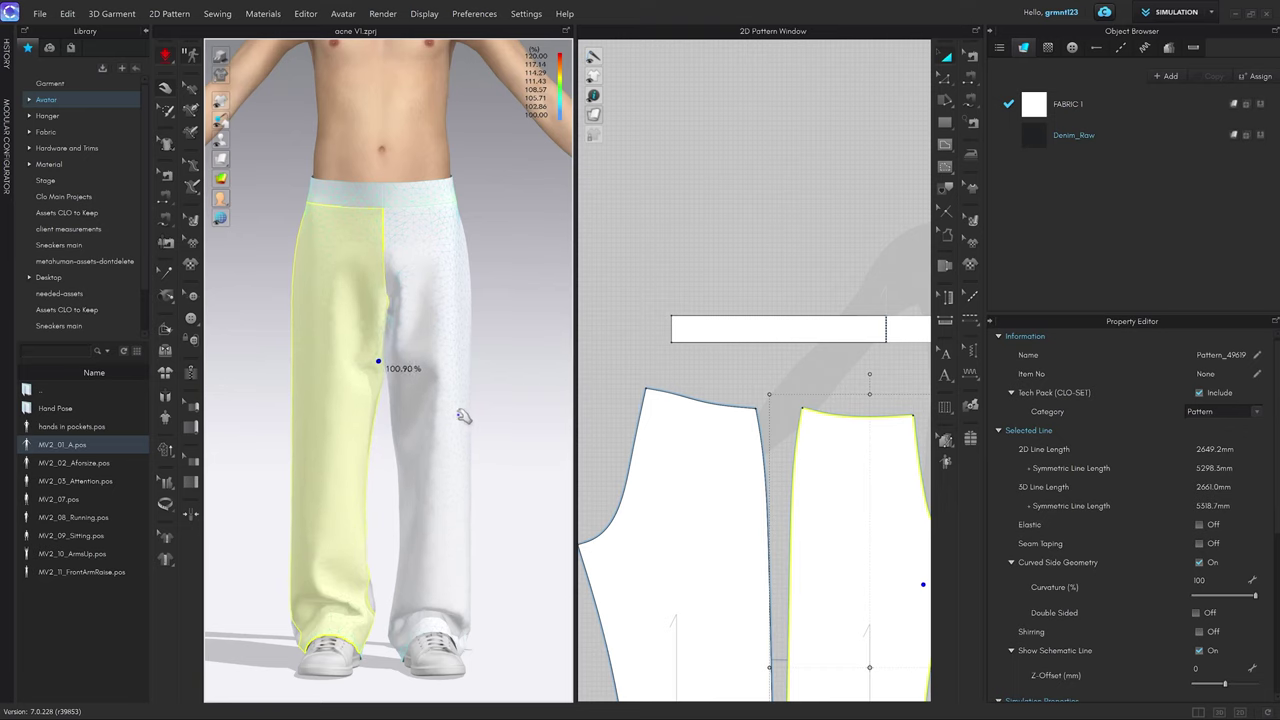
{"action": "left_click", "coordinate": [505, 468]}
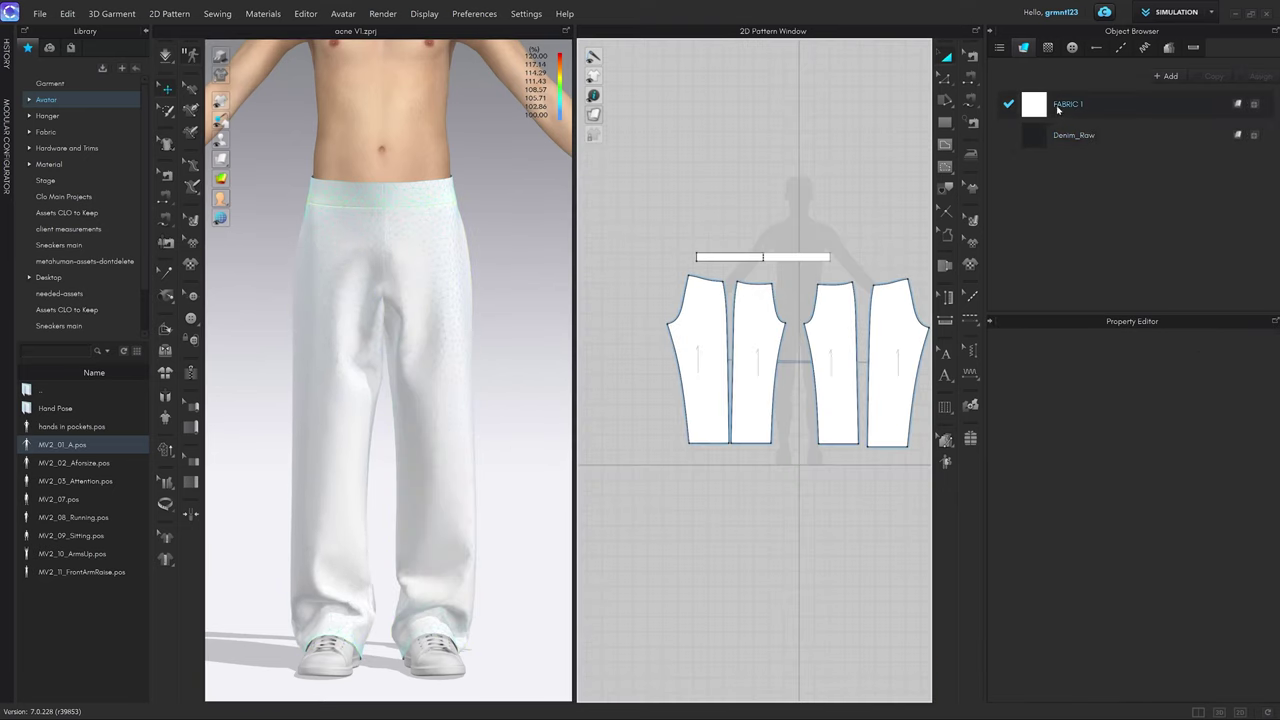
Apply FABRIC 1 to all pattern pieces and simulate the trousers to compare how they drape.
{"action": "key", "text": "ctrl+a"}
{"action": "left_click_drag", "start_coordinate": [1042, 109], "coordinate": [906, 274]}
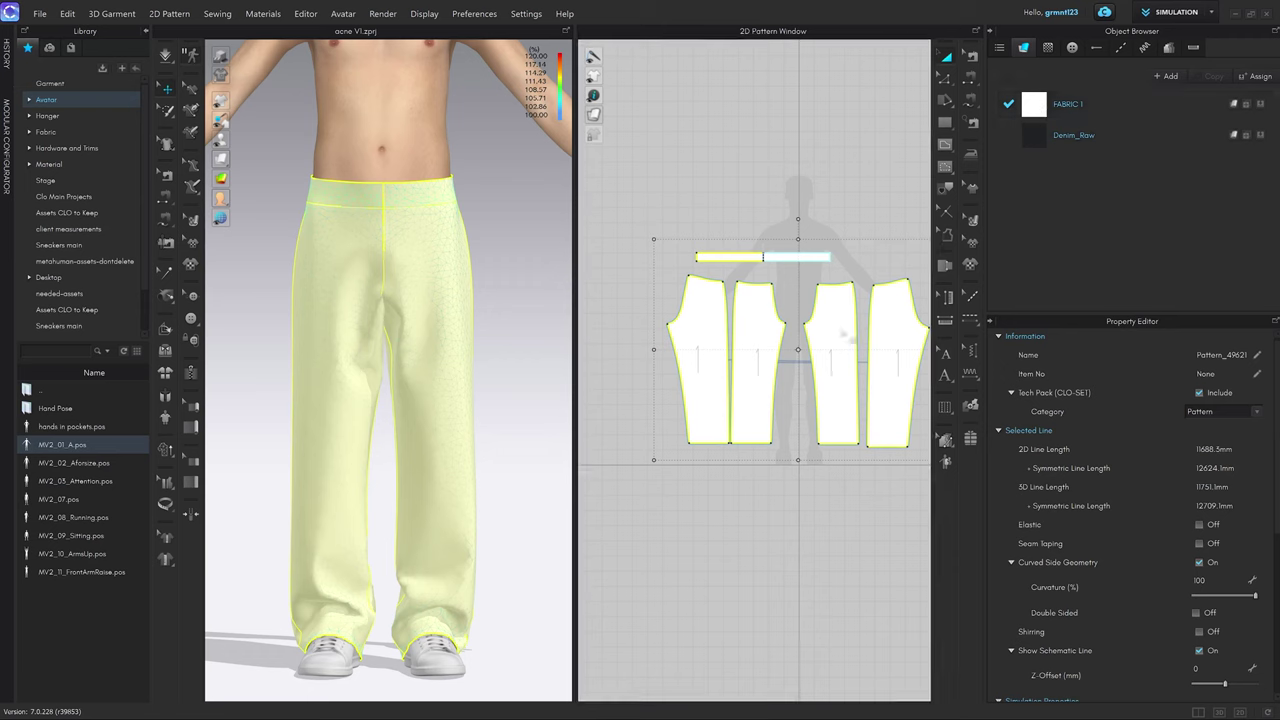
{"action": "left_click", "coordinate": [700, 305]}
{"action": "key", "text": "space"}
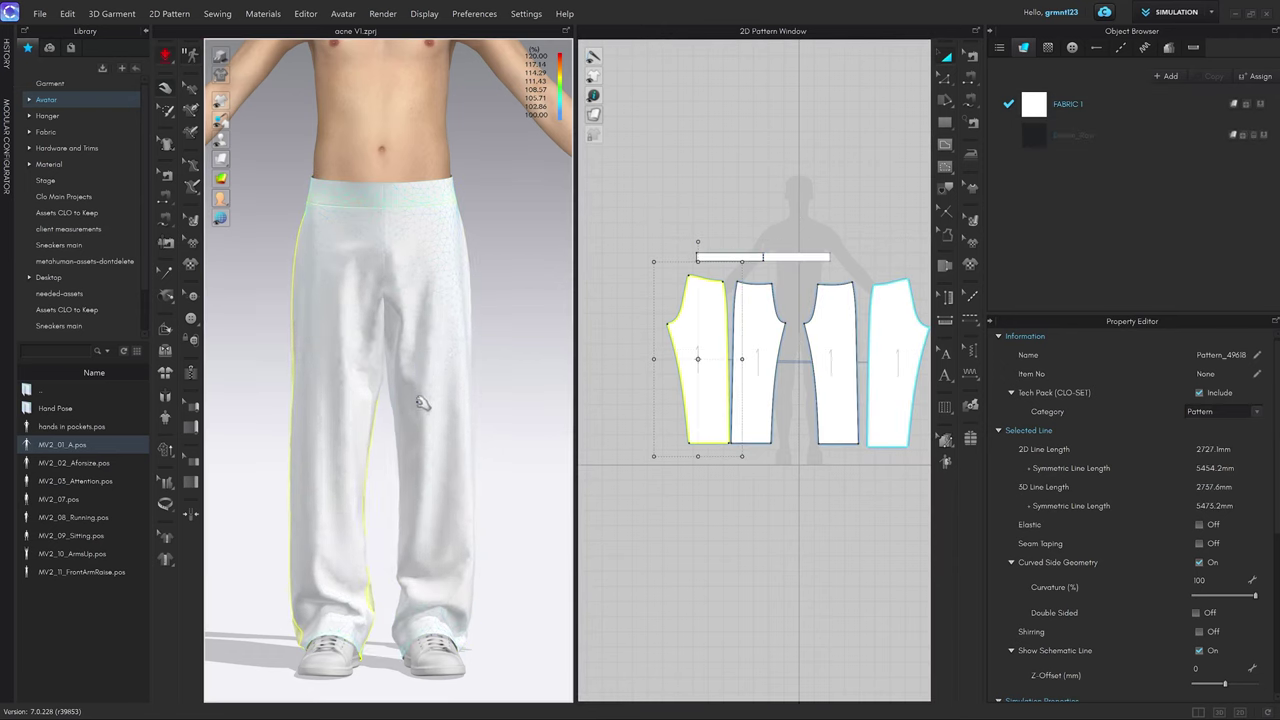
{"action": "left_click", "coordinate": [404, 454]}
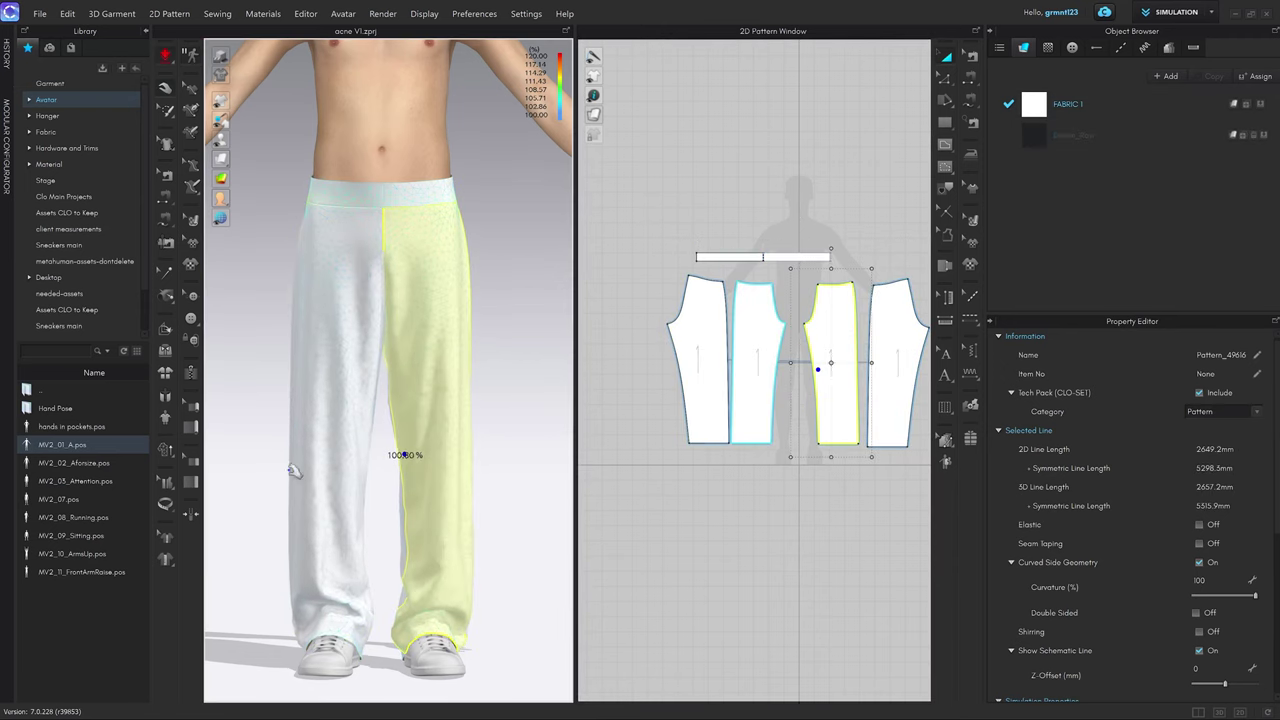
{"action": "key", "text": "space"}
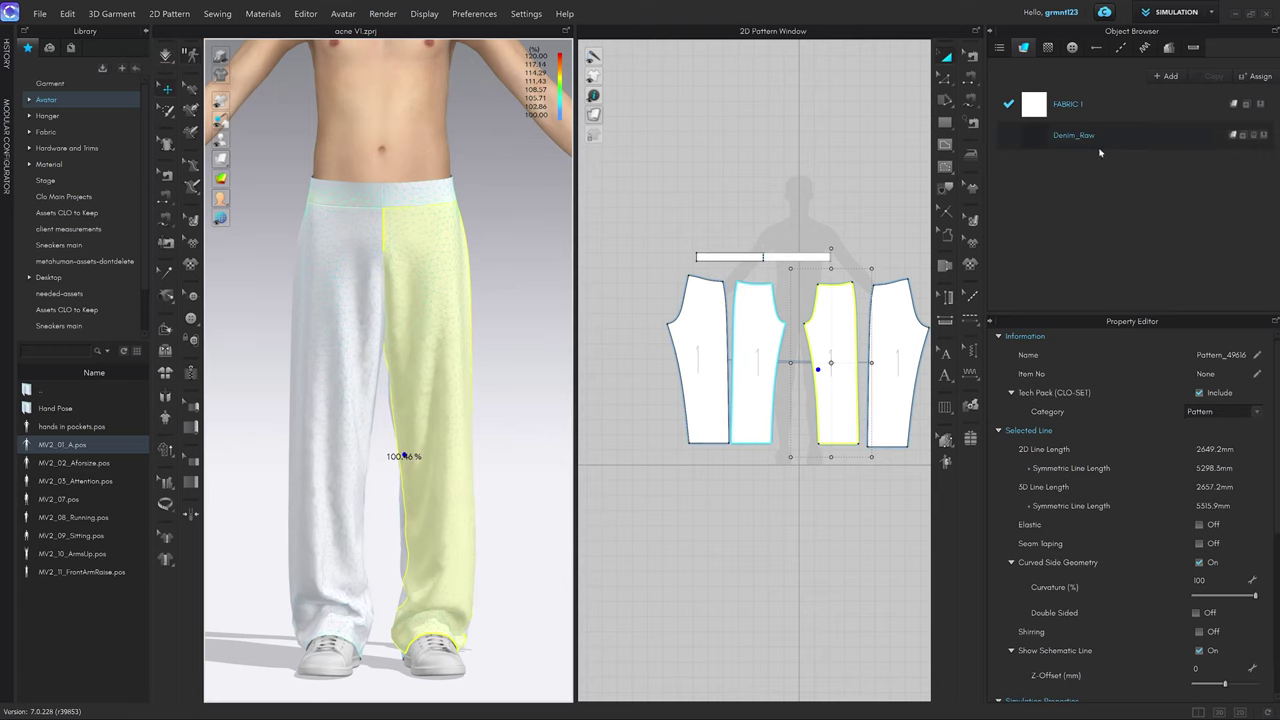
{"action": "left_click", "coordinate": [649, 200]}
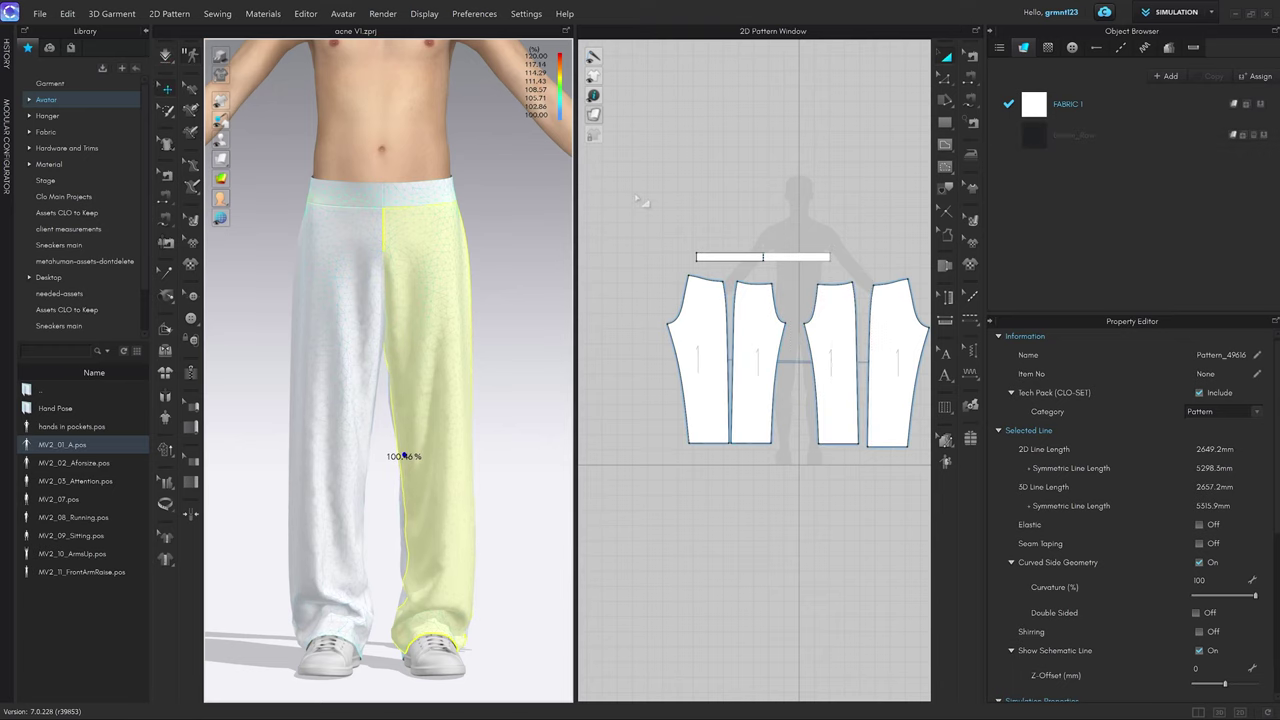
Apply the Denim_Raw fabric to all pattern pieces and clear the selection.
{"action": "right_click_drag", "start_coordinate": [449, 386], "coordinate": [686, 408]}
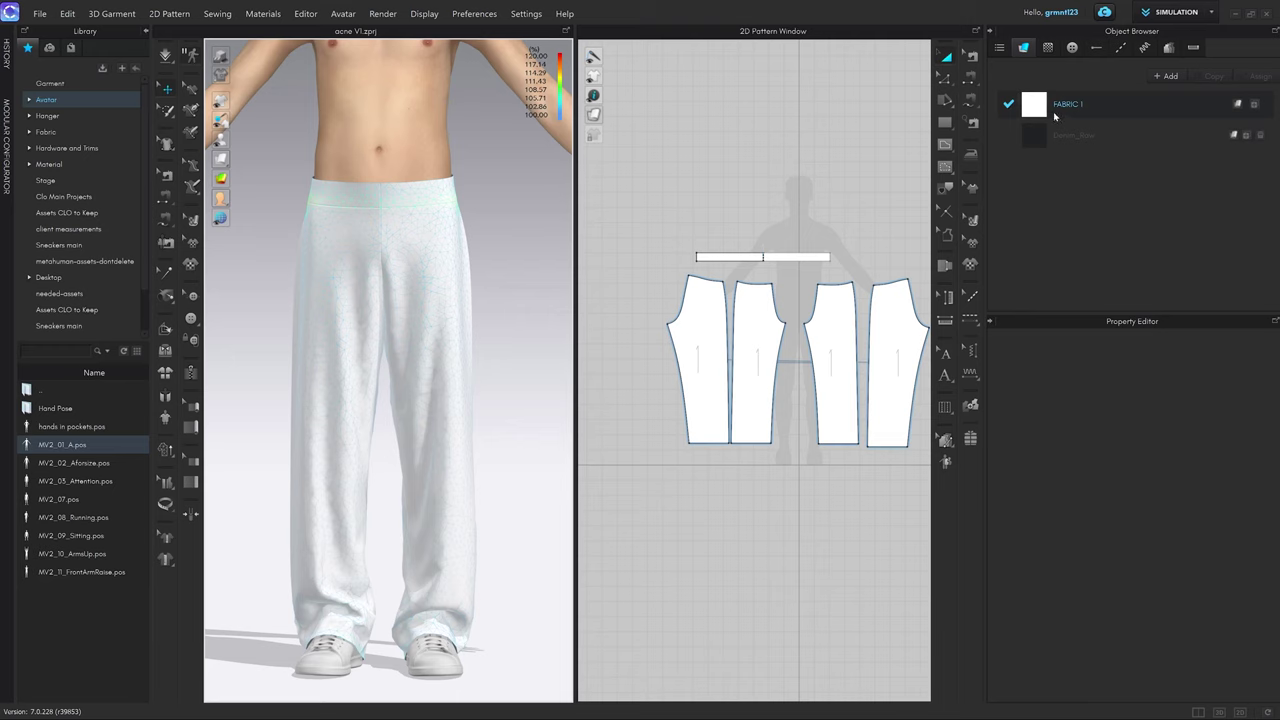
{"action": "middle_click_drag", "start_coordinate": [866, 302], "coordinate": [850, 306]}
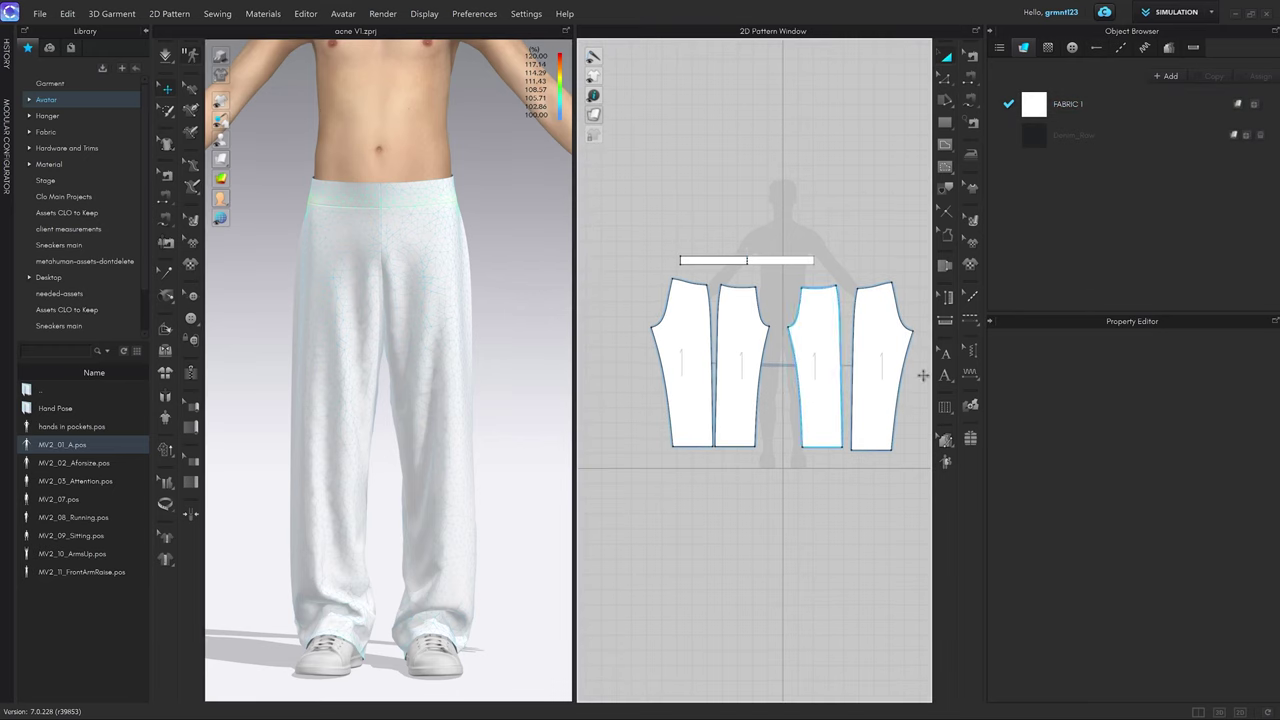
{"action": "scroll", "coordinate": [420, 364], "scroll_direction": "up", "scroll_amount": 1}
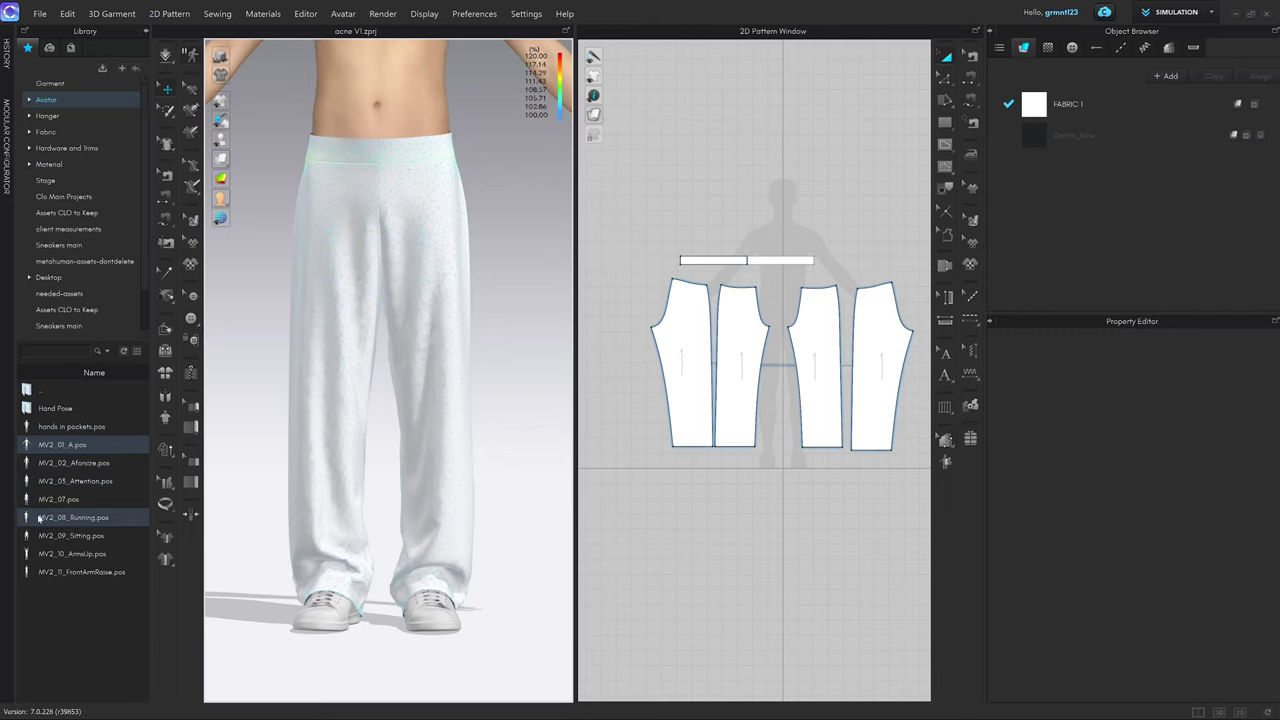
{"action": "right_click_drag", "start_coordinate": [370, 443], "coordinate": [416, 438]}
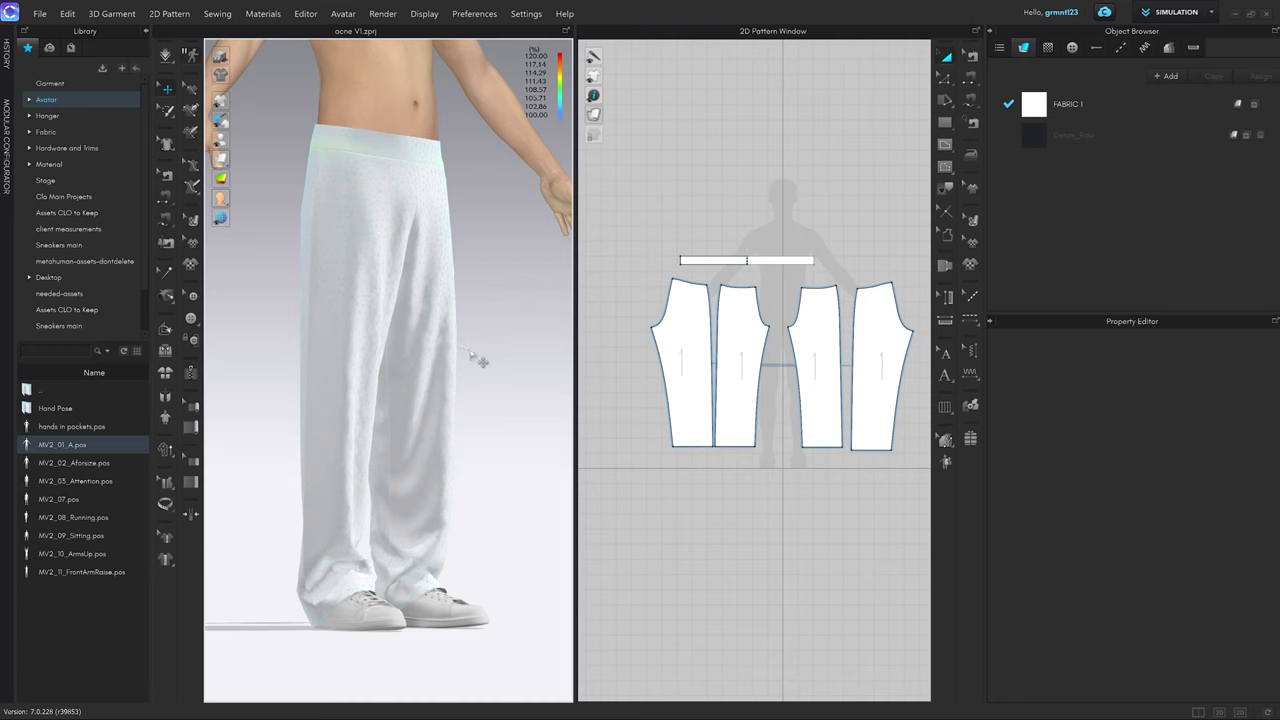
{"action": "key", "text": "ctrl+a"}
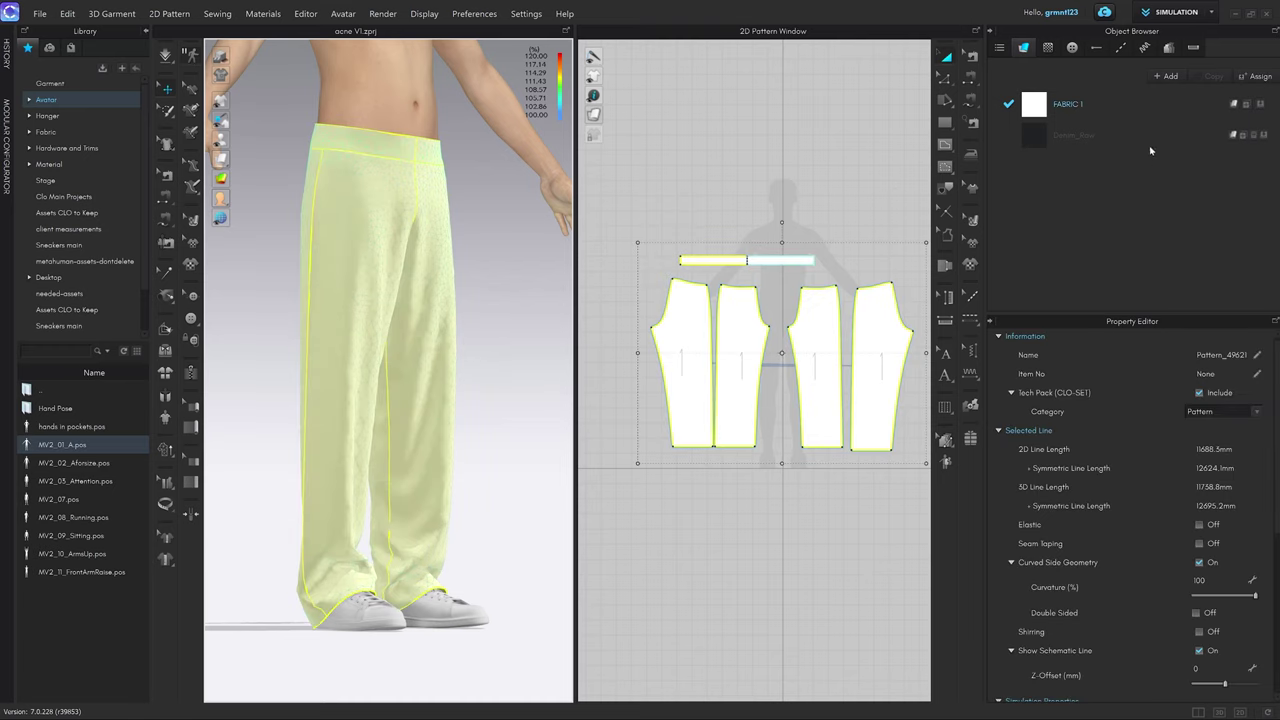
{"action": "key", "text": "Escape"}
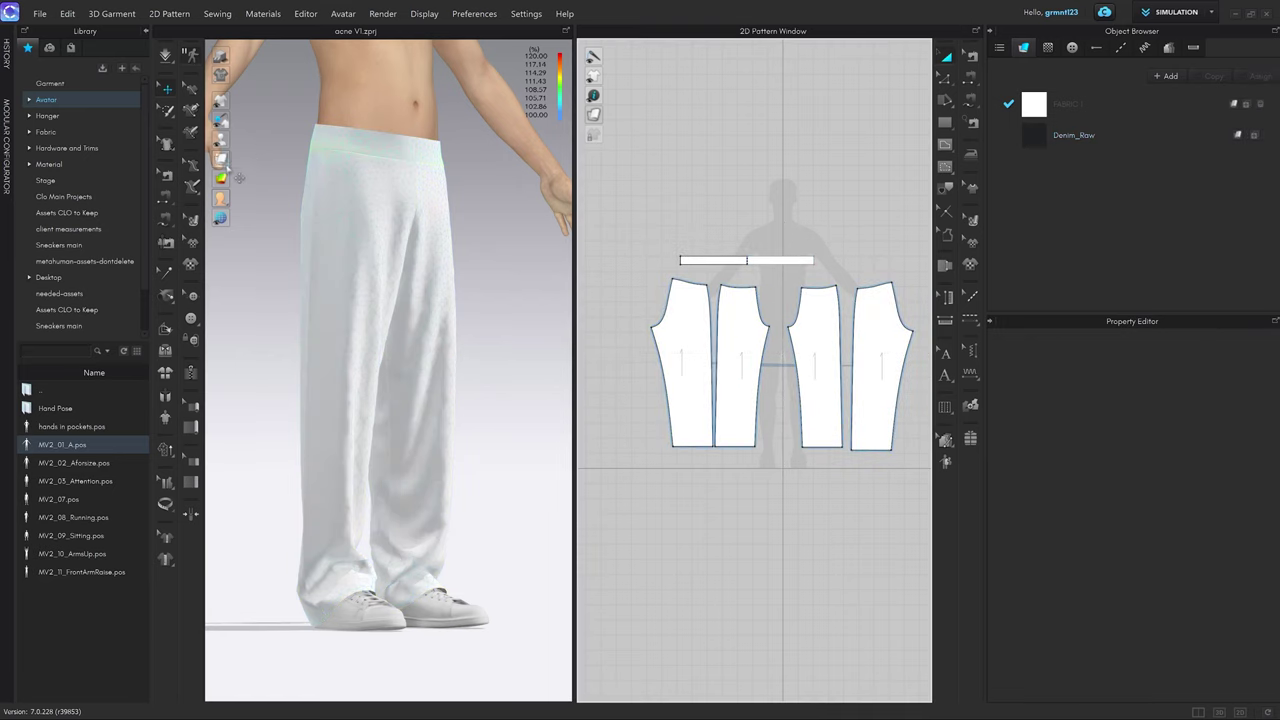
Turn off the strain map and display the garment as Thick Textured Surface.
{"action": "mouse_move", "coordinate": [220, 178]}
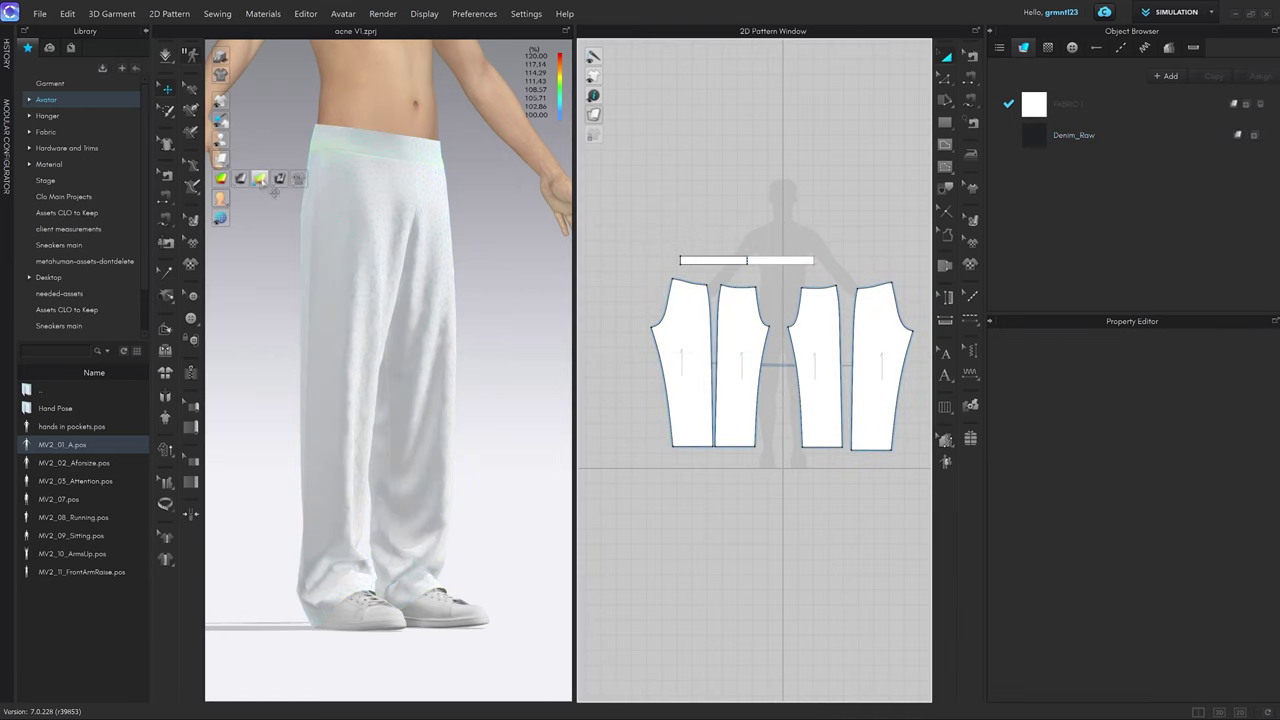
{"action": "left_click", "coordinate": [266, 181]}
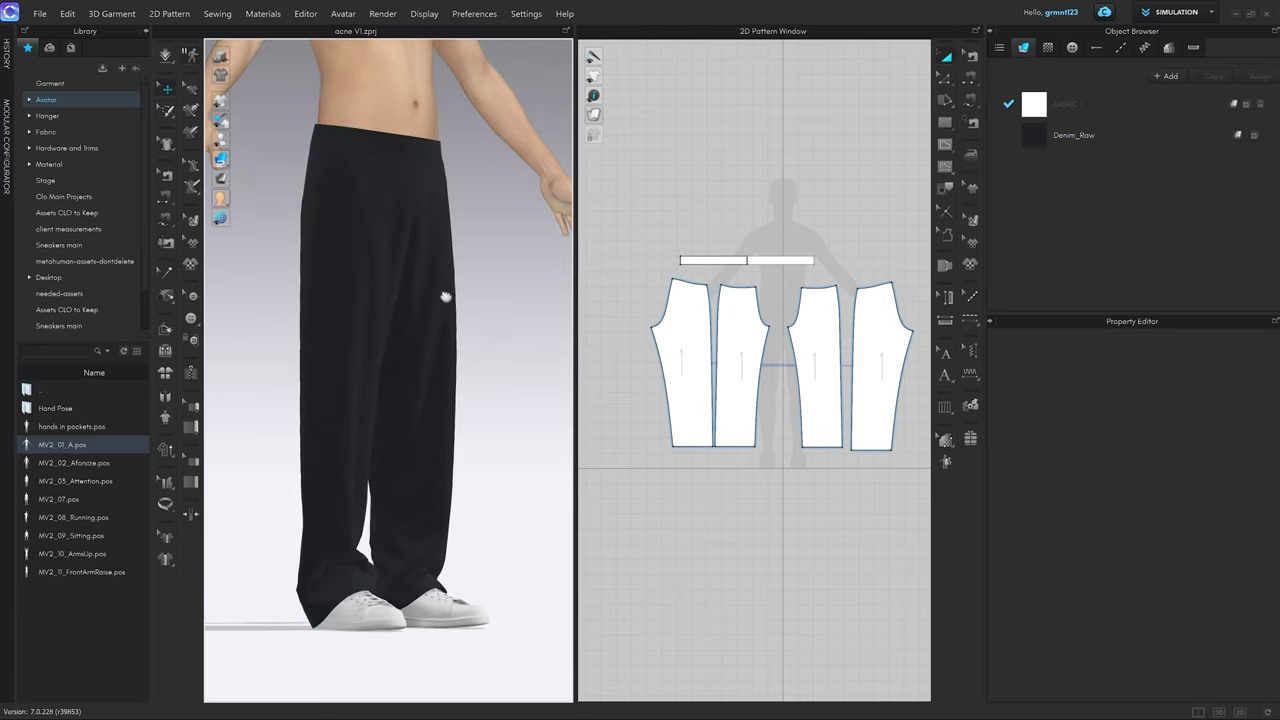
{"action": "middle_click_drag", "start_coordinate": [446, 297], "coordinate": [453, 277]}
{"action": "mouse_move", "coordinate": [223, 161]}
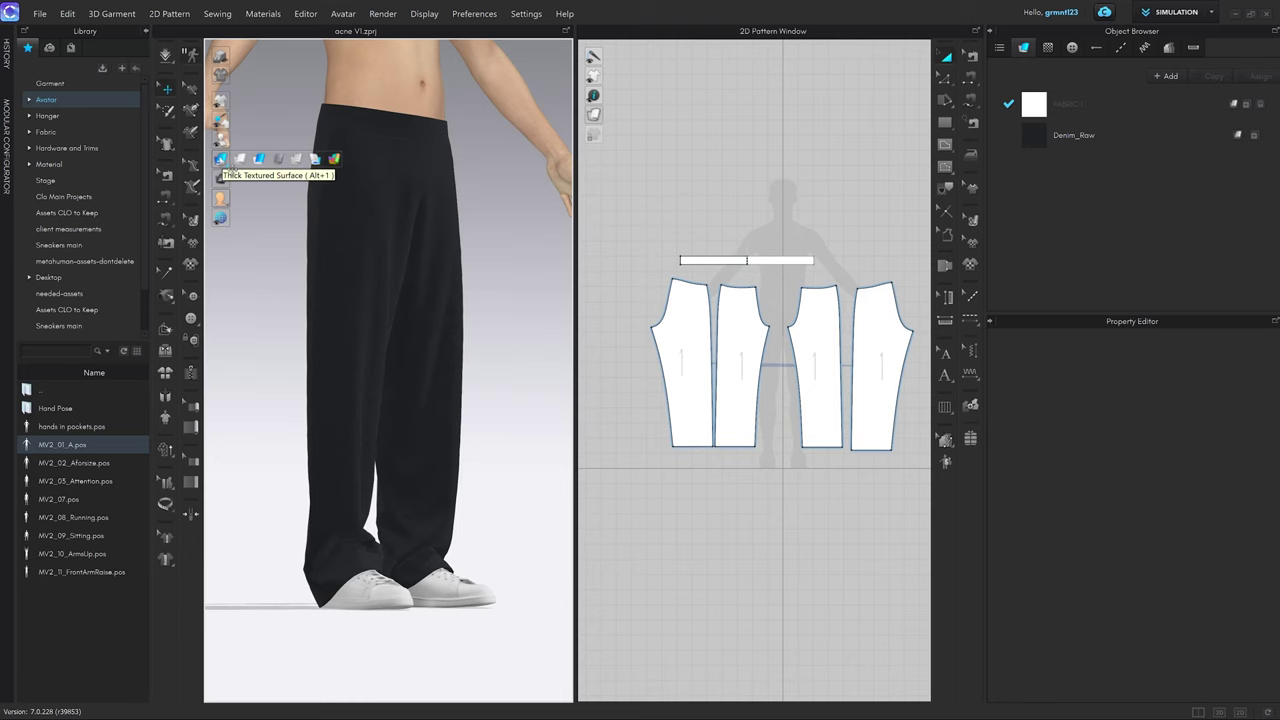
Select the waistband and examine its upper edge and fabric thickness up close from above.
{"action": "scroll", "coordinate": [409, 360], "scroll_direction": "up", "scroll_amount": 6}
{"action": "left_click", "coordinate": [457, 187]}
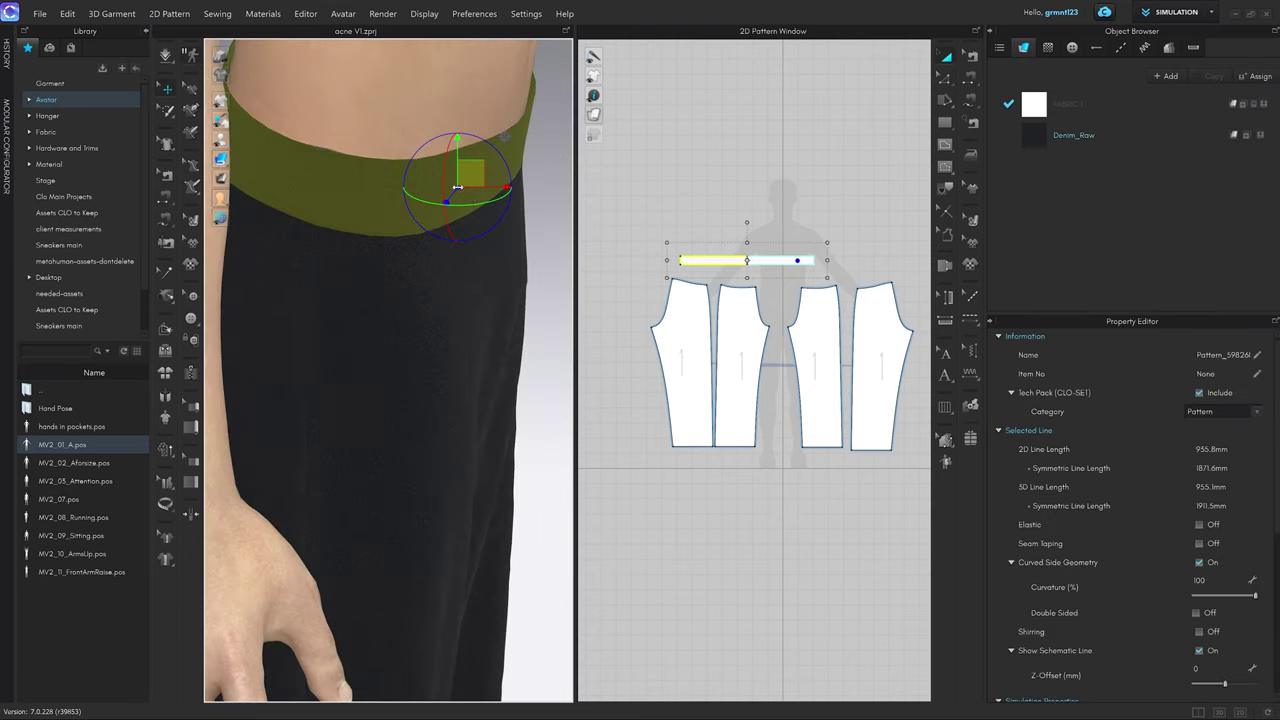
{"action": "right_click_drag", "start_coordinate": [457, 187], "coordinate": [451, 218]}
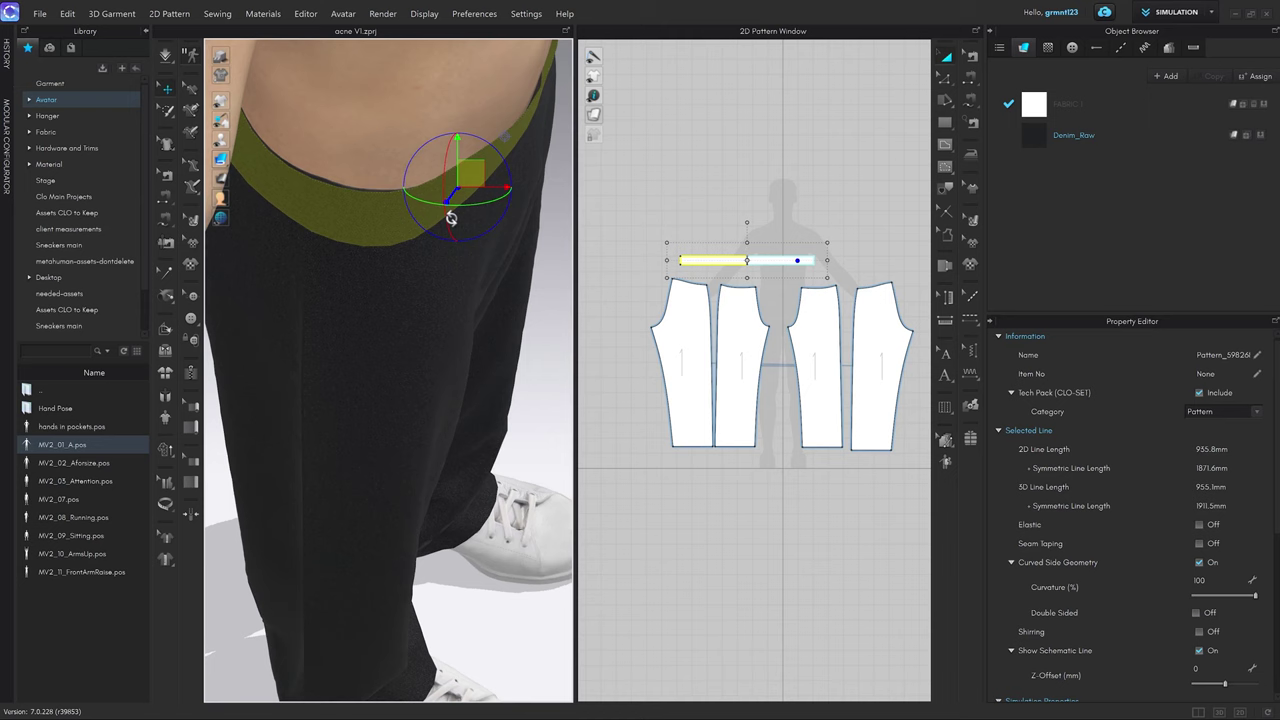
{"action": "scroll", "coordinate": [389, 171], "scroll_direction": "up", "scroll_amount": 4}
{"action": "scroll", "coordinate": [497, 324], "scroll_direction": "down", "scroll_amount": 5}
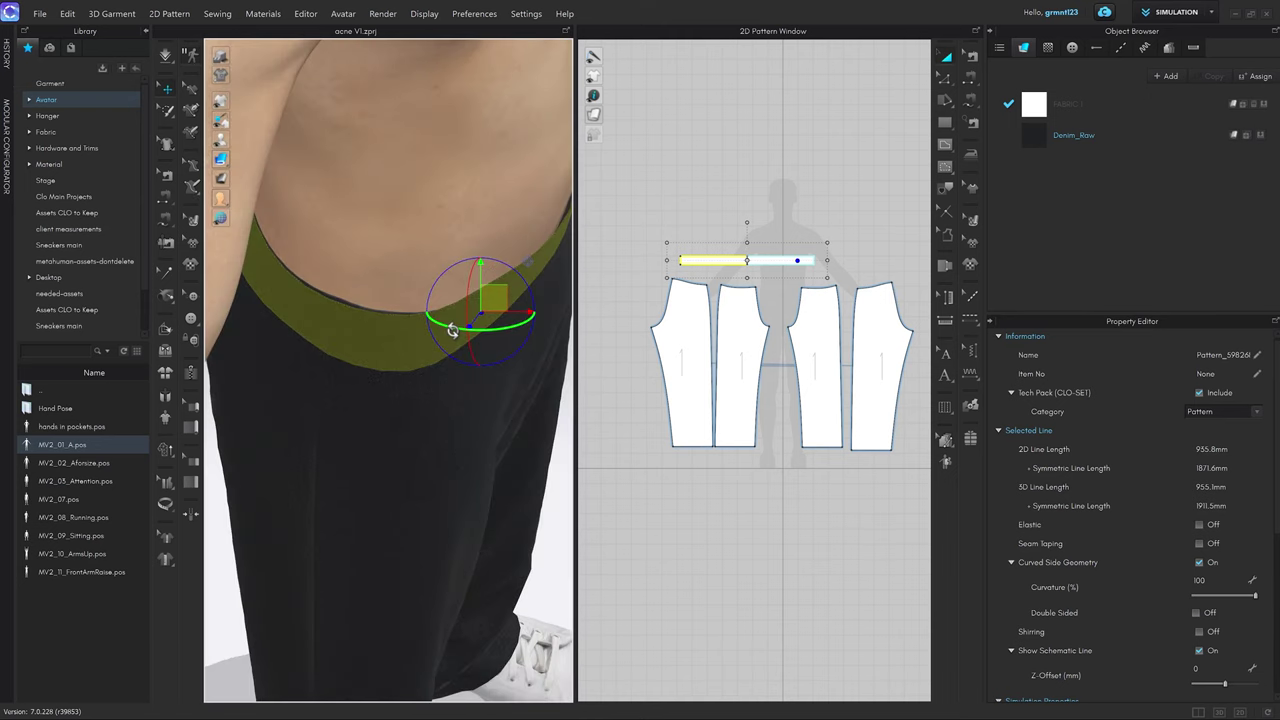
{"action": "scroll", "coordinate": [690, 292], "scroll_direction": "down", "scroll_amount": 5}
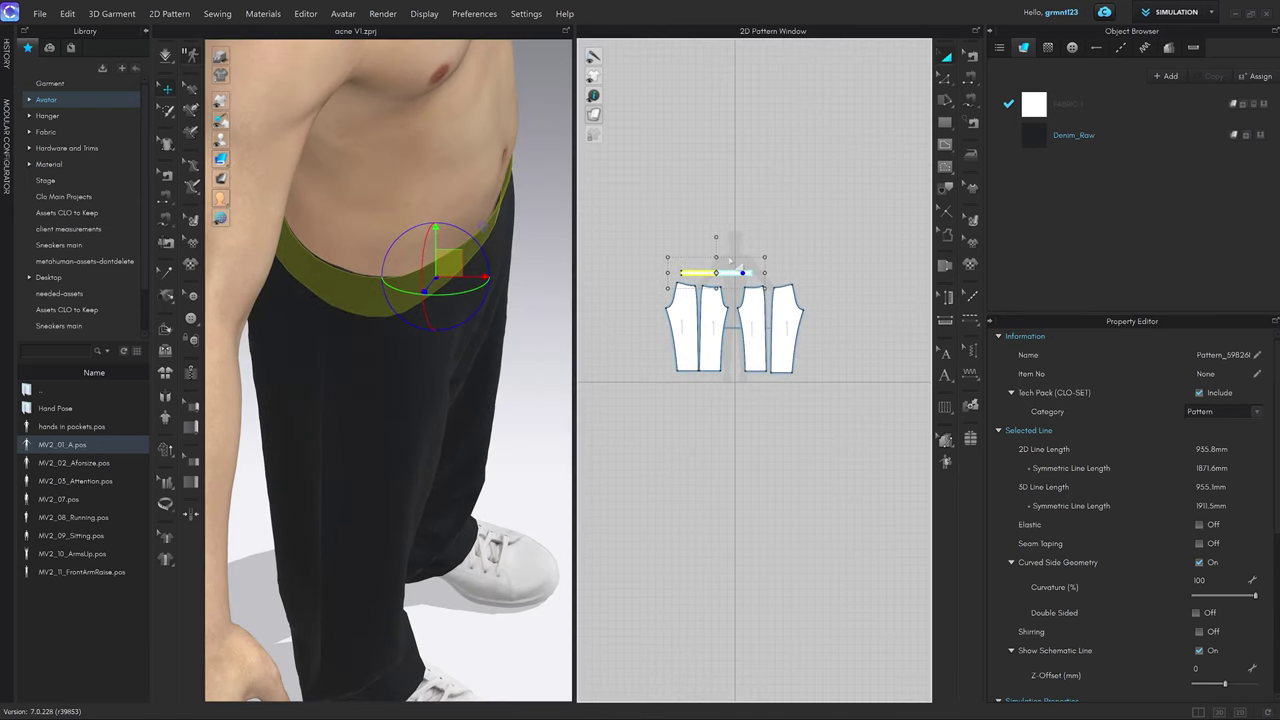
Select all pattern pieces and set their additional rendering thickness to 2.5 mm.
{"action": "key", "text": "ctrl+a"}
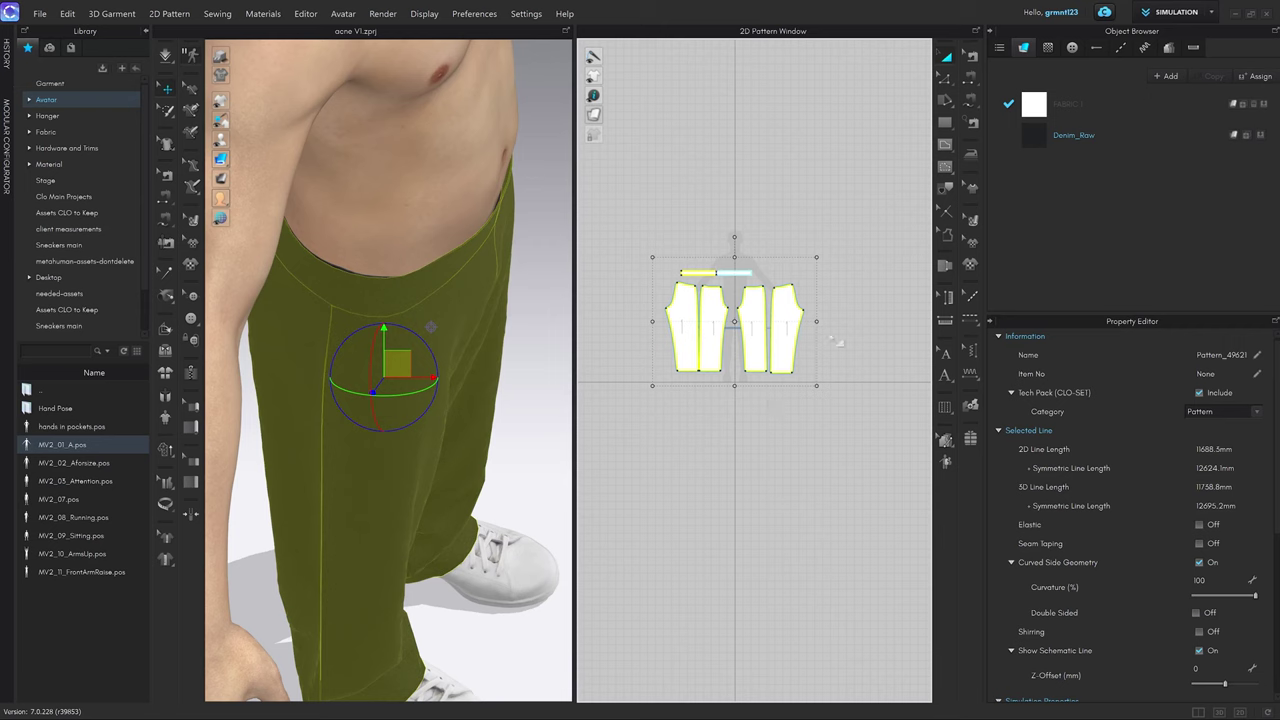
{"action": "left_click", "coordinate": [838, 438]}
{"action": "key", "text": "ctrl+a"}
{"action": "scroll", "coordinate": [1230, 528], "scroll_direction": "down", "scroll_amount": 5}
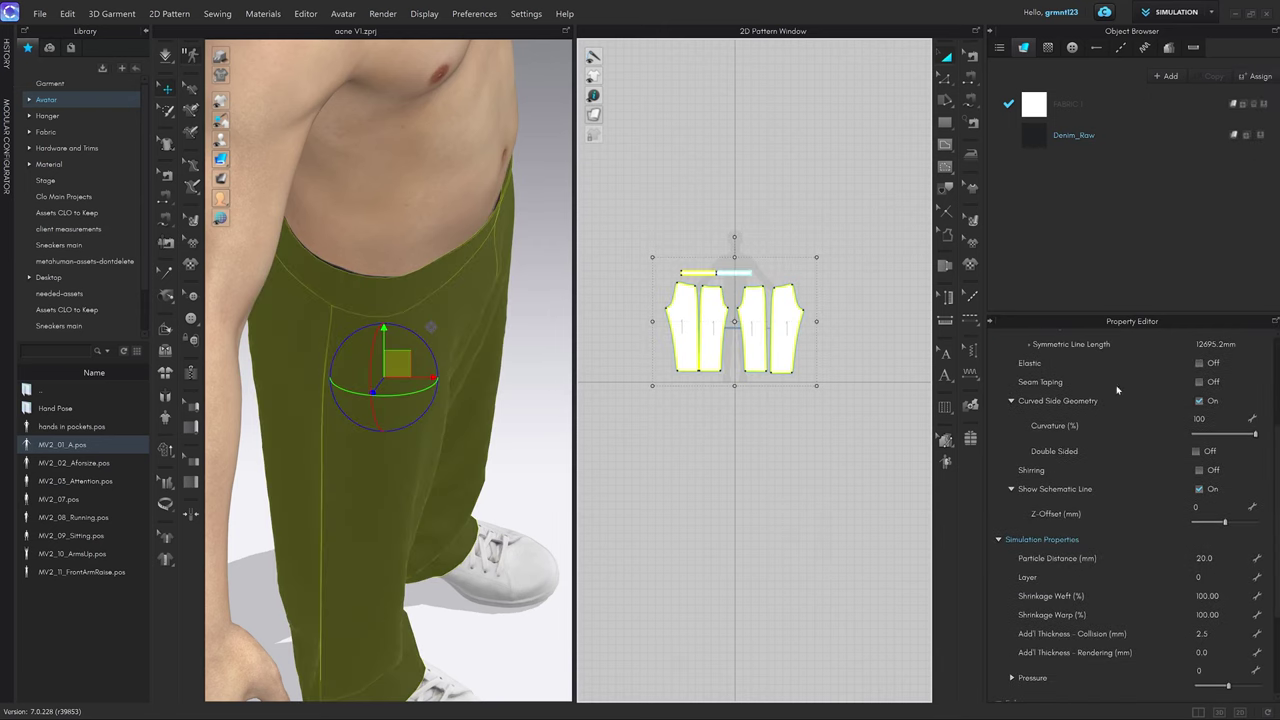
{"action": "scroll", "coordinate": [1117, 390], "scroll_direction": "down", "scroll_amount": 3}
{"action": "scroll", "coordinate": [1105, 460], "scroll_direction": "up", "scroll_amount": 1}
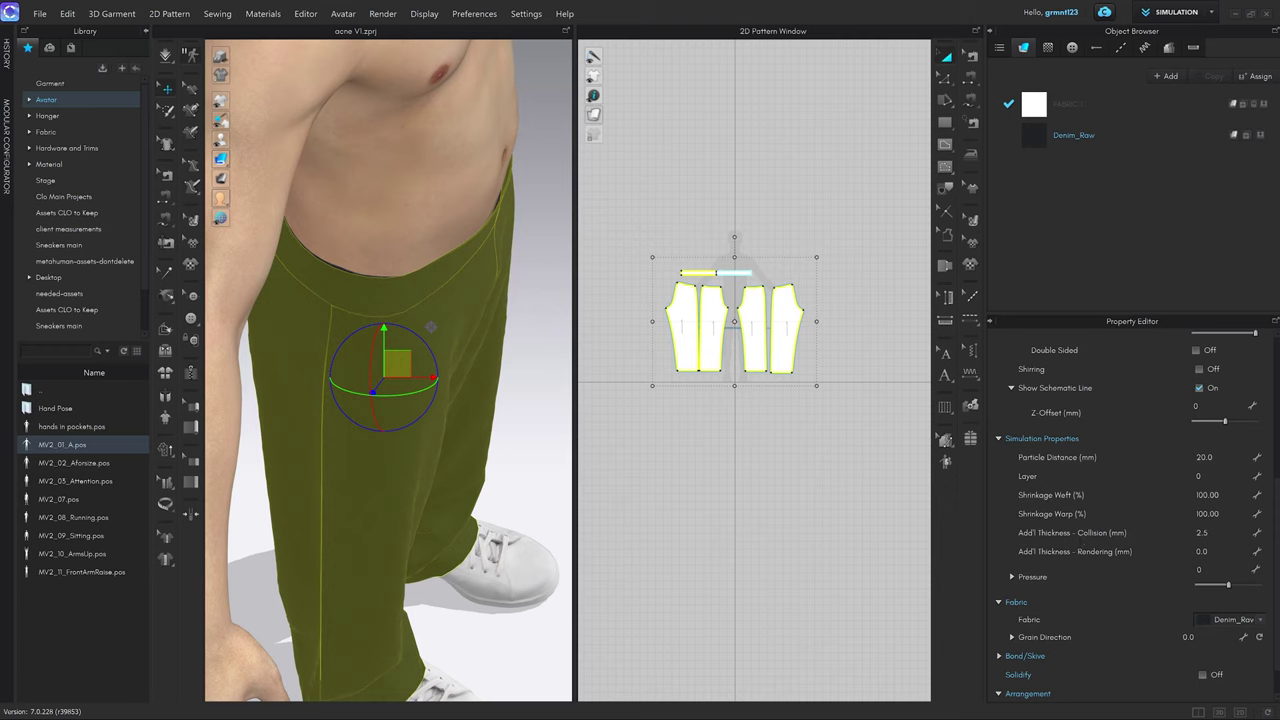
{"action": "left_click", "coordinate": [1208, 552]}
{"action": "key", "text": "Return"}
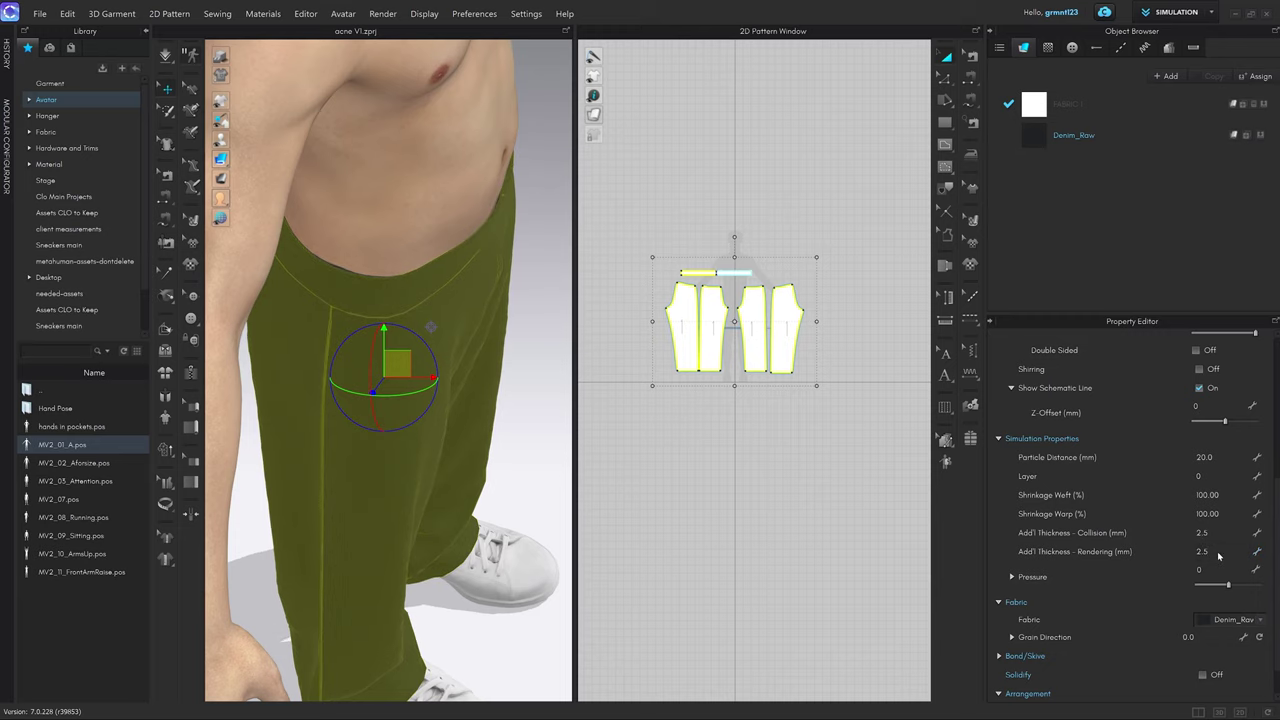
{"action": "scroll", "coordinate": [431, 326], "scroll_direction": "up", "scroll_amount": 10}
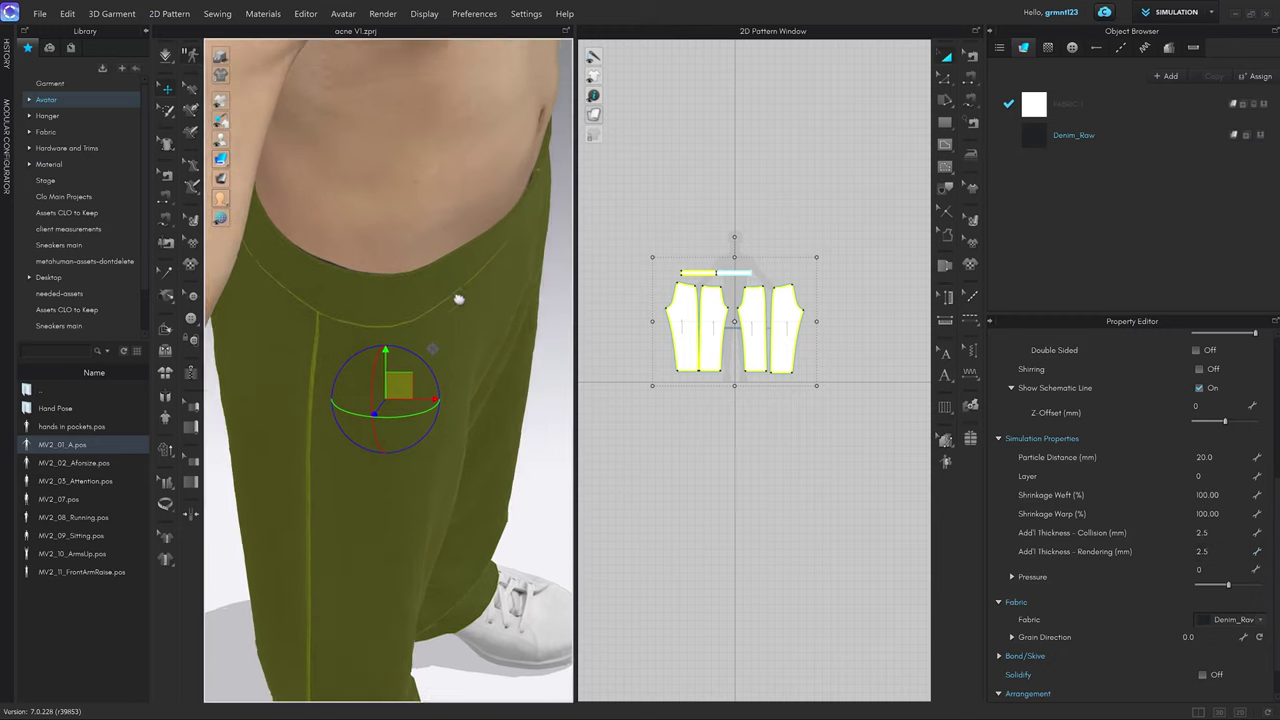
{"action": "scroll", "coordinate": [381, 305], "scroll_direction": "down", "scroll_amount": 5}
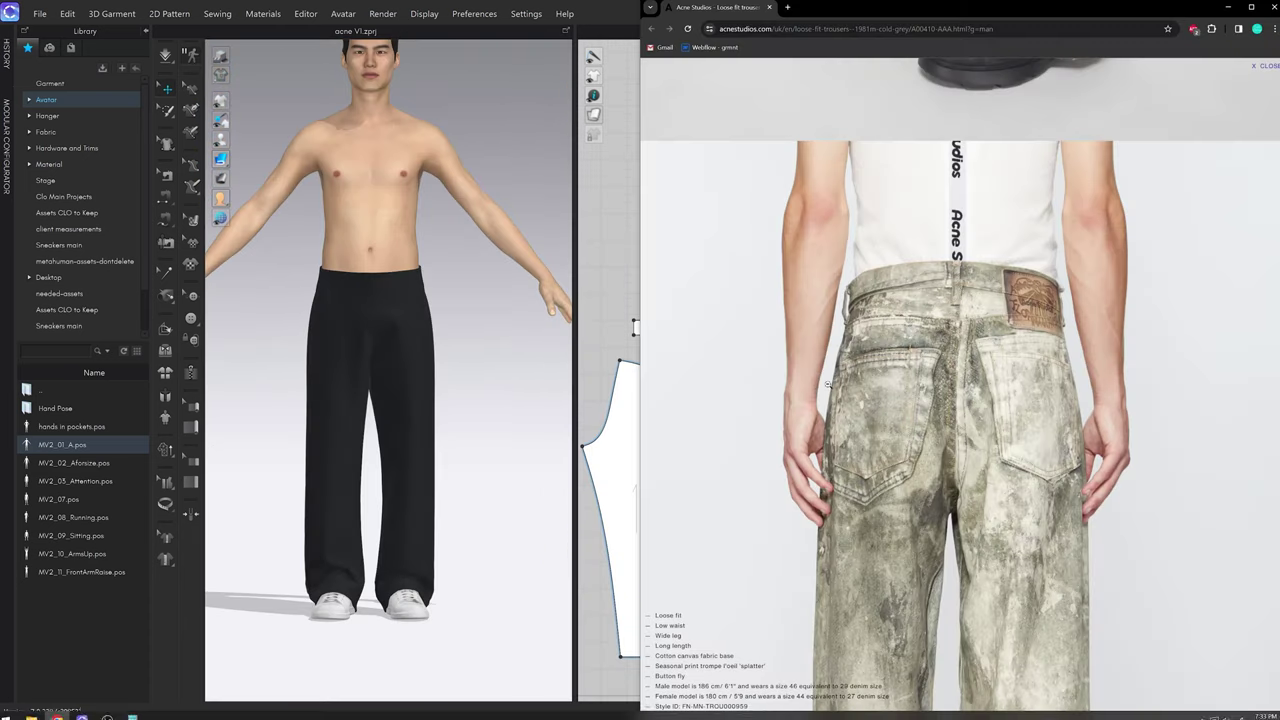
Compare the trousers' front and side silhouettes with the product photos on the Acne Studios page in the browser.
{"action": "scroll", "coordinate": [855, 362], "scroll_direction": "up", "scroll_amount": 3}
{"action": "scroll", "coordinate": [855, 362], "scroll_direction": "up", "scroll_amount": 15}
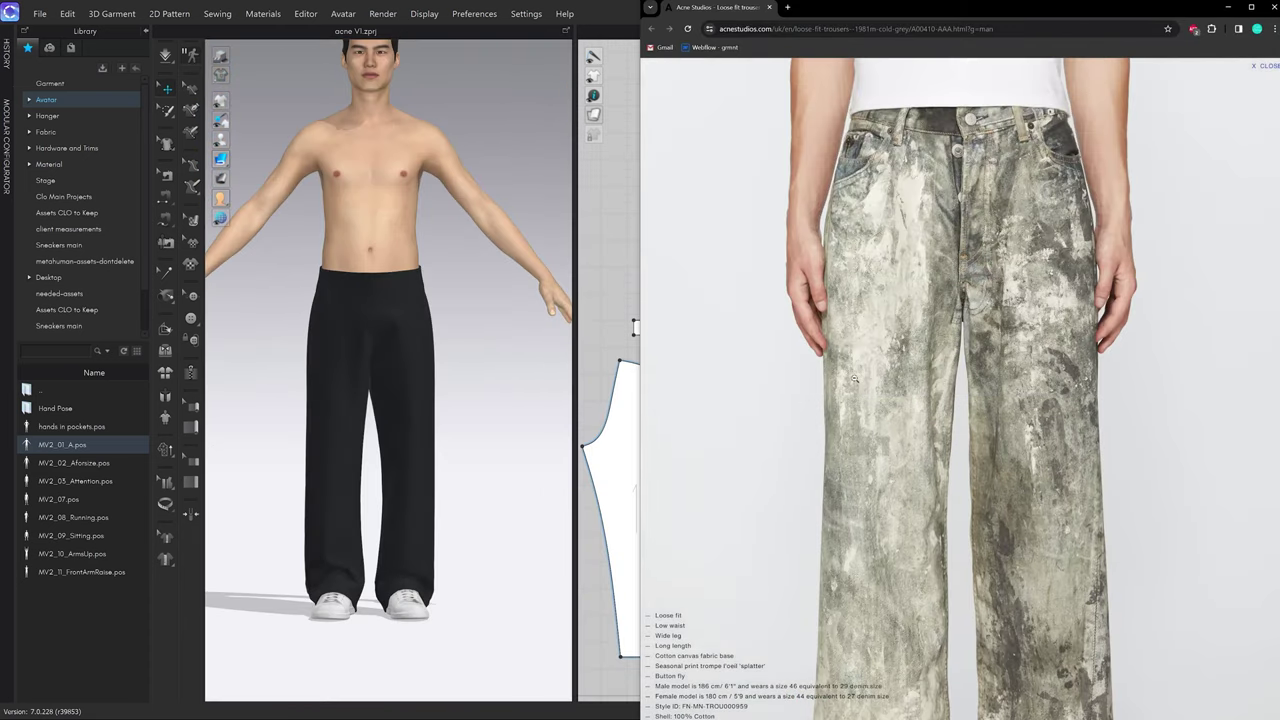
{"action": "left_click", "coordinate": [855, 379]}
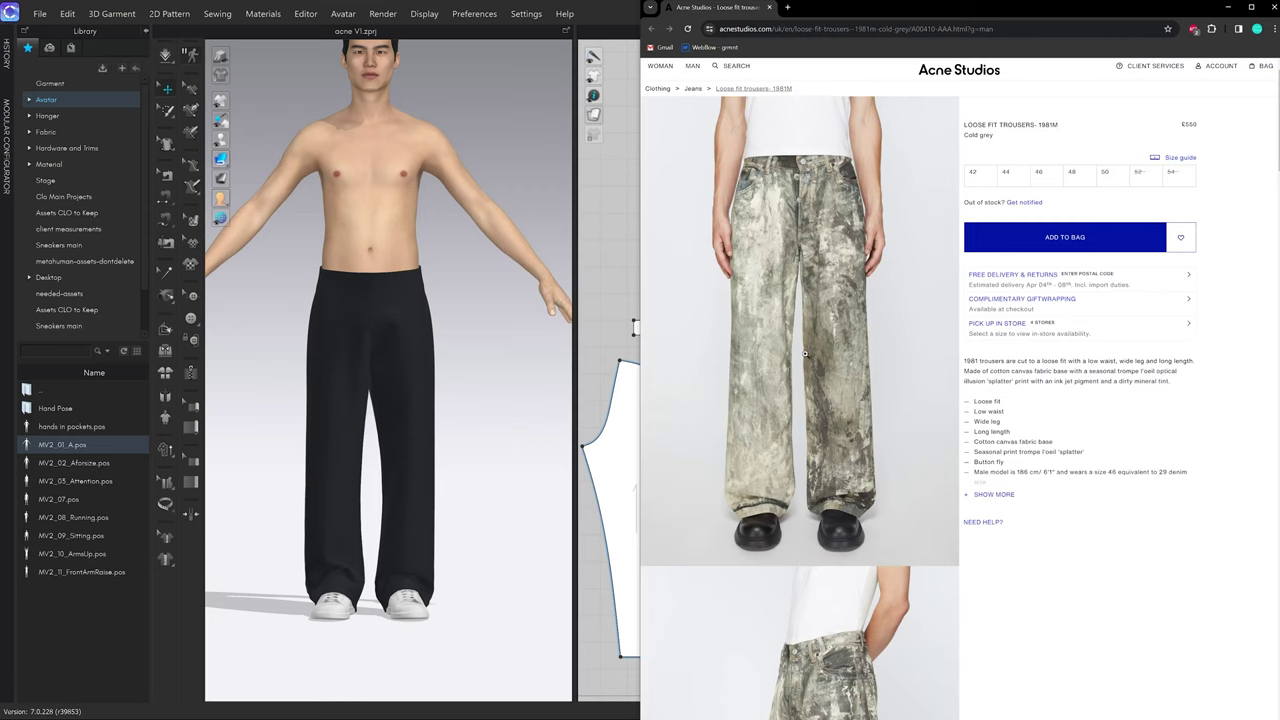
{"action": "scroll", "coordinate": [805, 353], "scroll_direction": "down", "scroll_amount": 4}
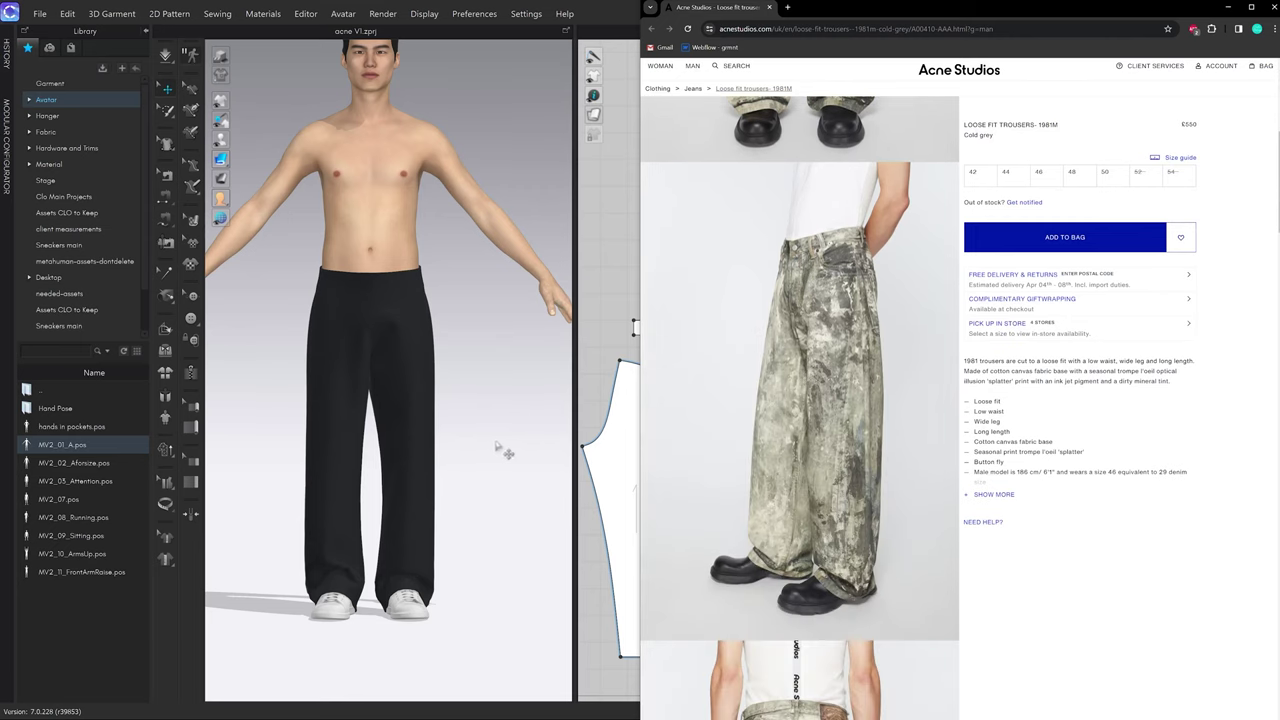
{"action": "left_click", "coordinate": [477, 437]}
{"action": "right_click_drag", "start_coordinate": [477, 437], "coordinate": [443, 443]}
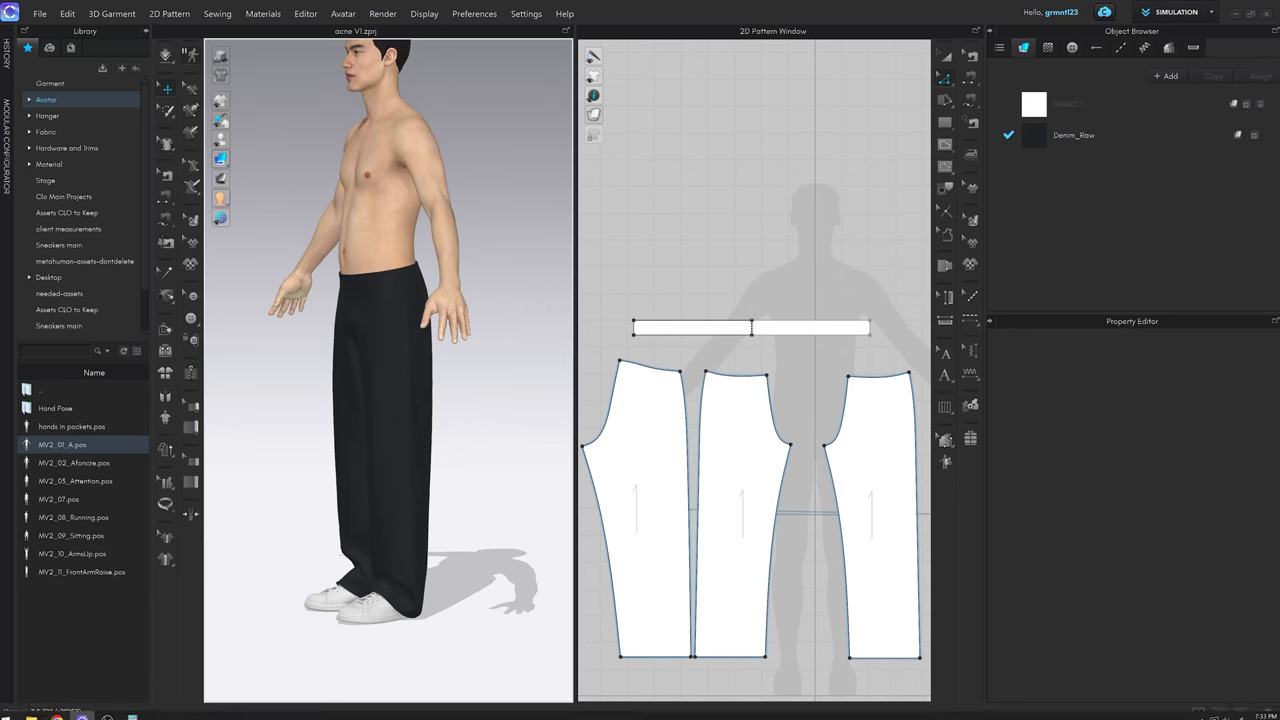
{"action": "left_click", "coordinate": [58, 717]}
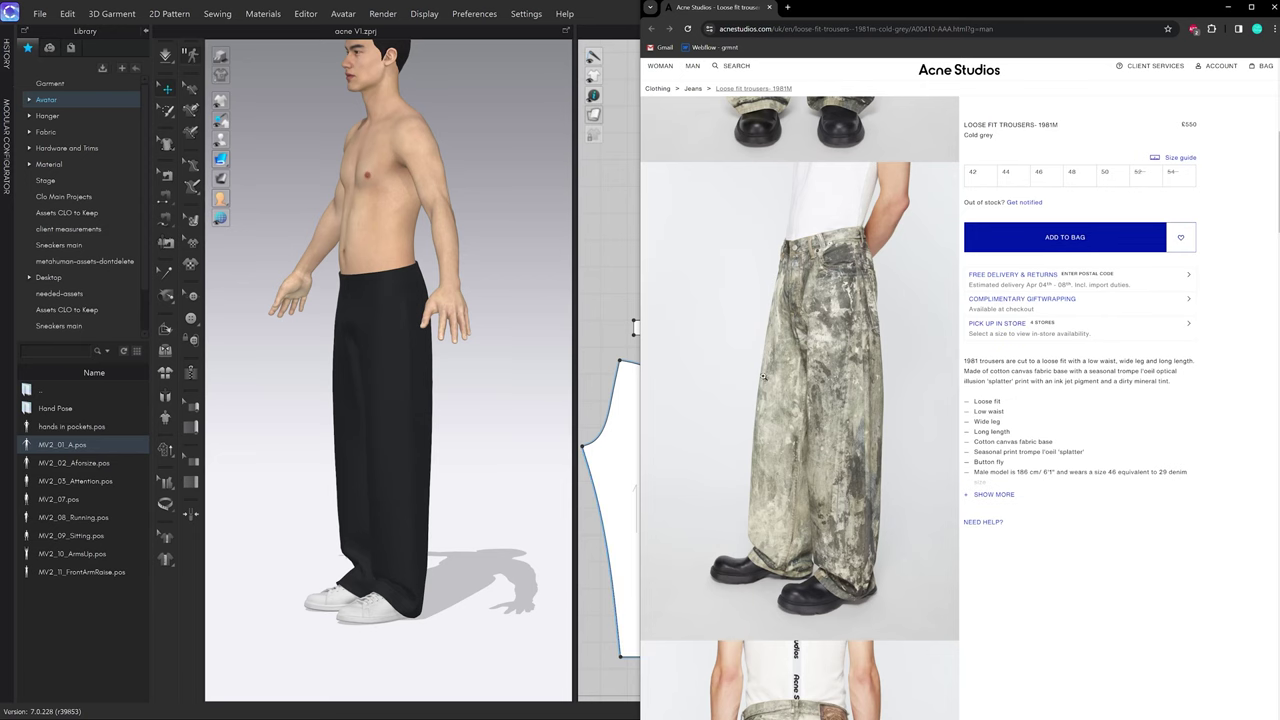
{"action": "left_click", "coordinate": [511, 530]}
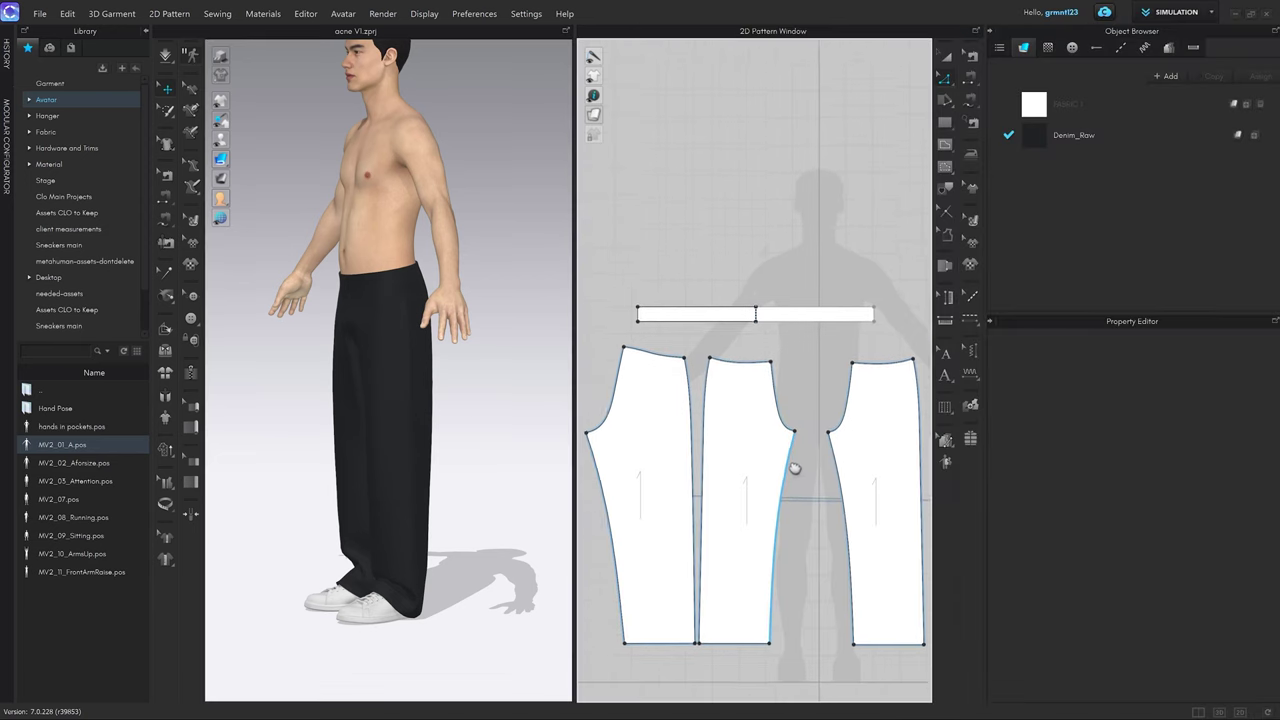
Move the front leg panel sideways to open a gap between it and the back leg panel.
{"action": "left_click_drag", "start_coordinate": [682, 457], "coordinate": [667, 457]}
{"action": "left_click_drag", "start_coordinate": [740, 473], "coordinate": [749, 473]}
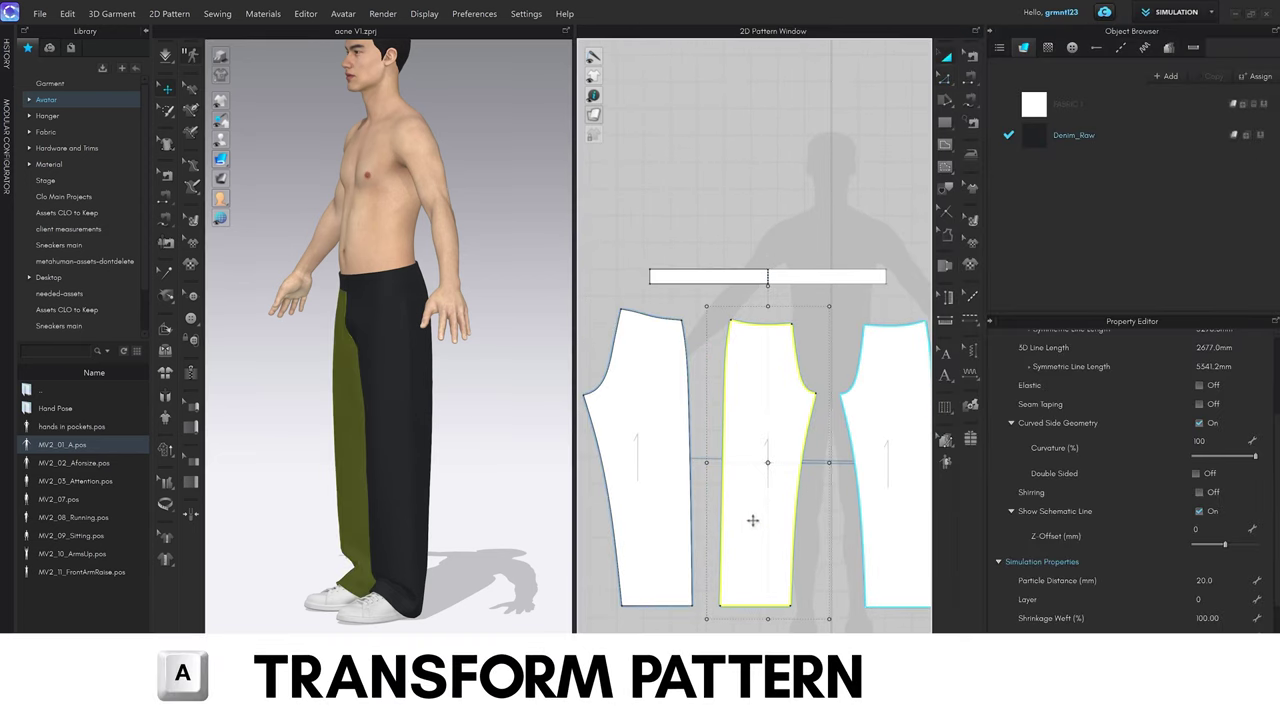
{"action": "middle_click_drag", "start_coordinate": [774, 468], "coordinate": [783, 422]}
Edit the back leg panel by moving its outseam hem corner 25 mm horizontally outward.
{"action": "key", "text": "z"}
{"action": "scroll", "coordinate": [688, 562], "scroll_direction": "up", "scroll_amount": 4}
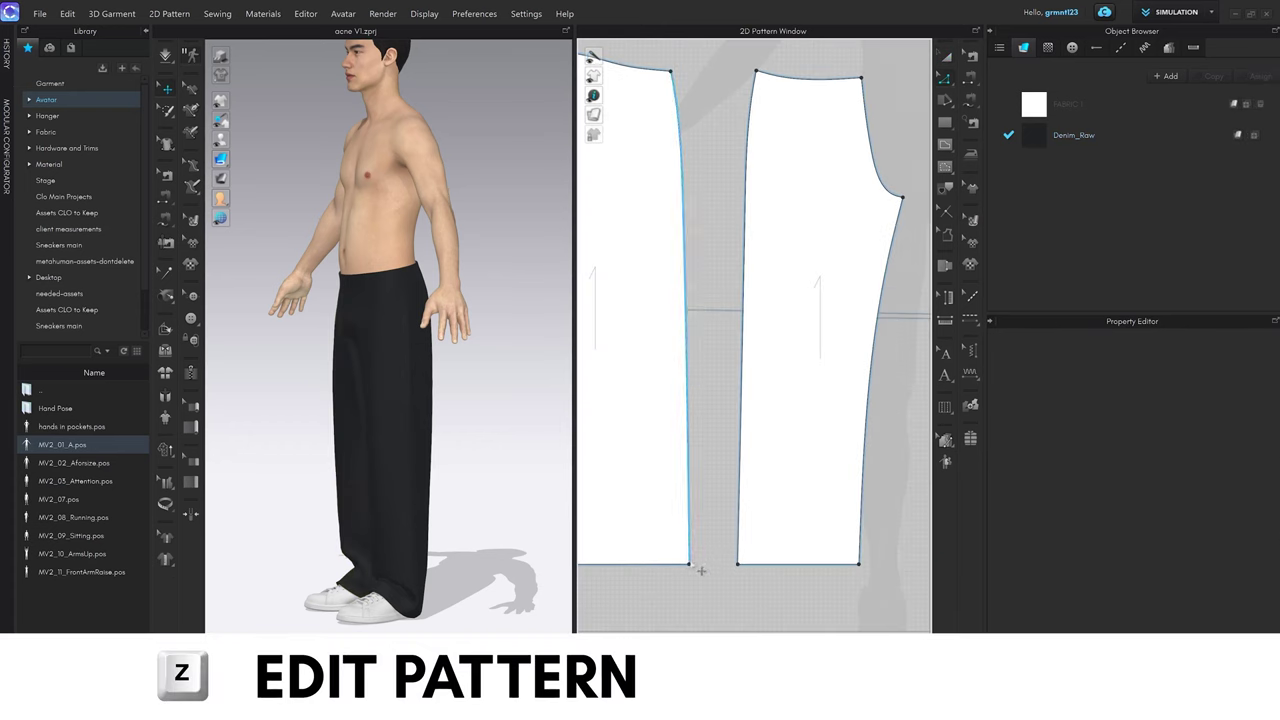
{"action": "left_click", "coordinate": [700, 564]}
{"action": "left_click_drag", "start_coordinate": [710, 571], "coordinate": [713, 571]}
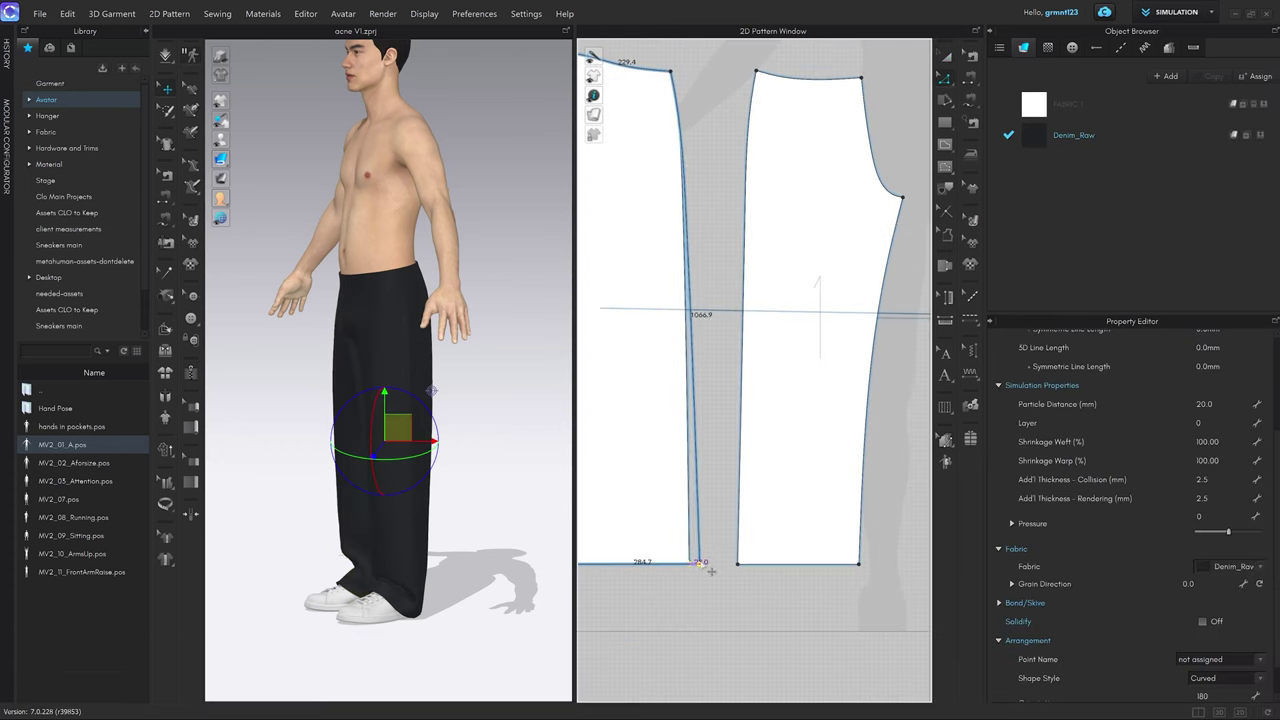
{"action": "right_click", "coordinate": [713, 571]}
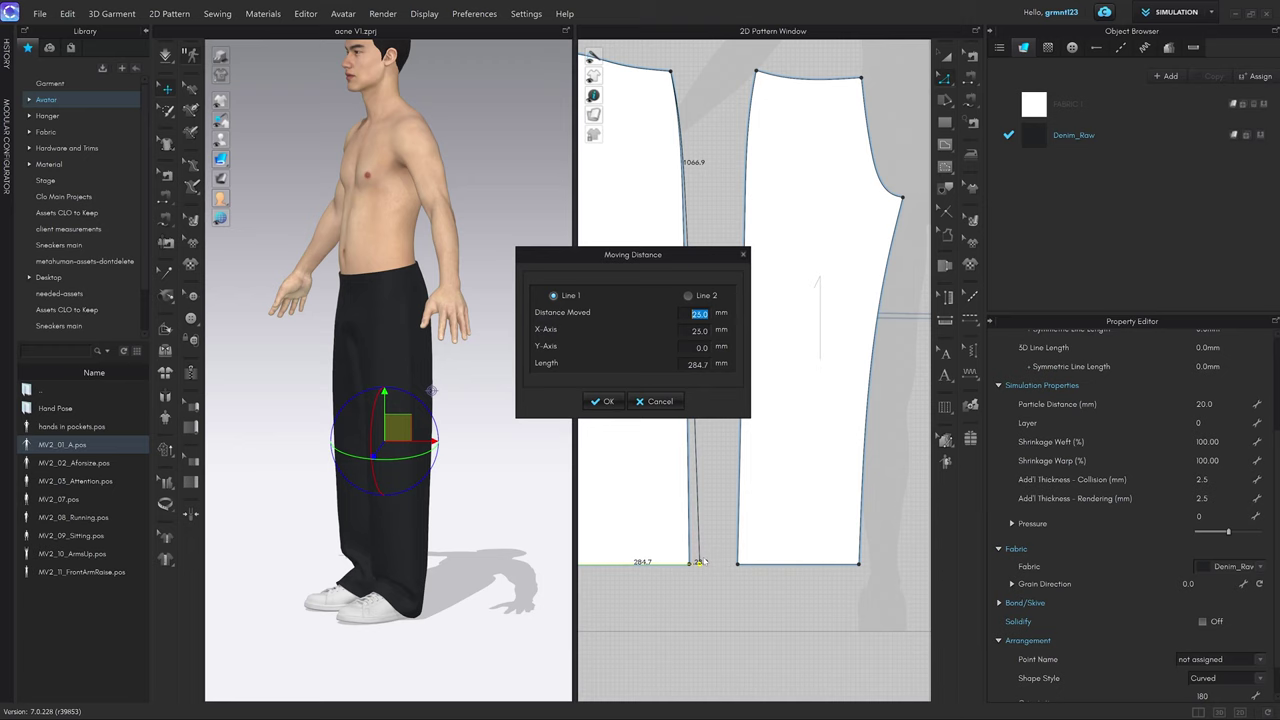
{"action": "key", "text": "Return"}
Move the front leg panel's outseam hem corner 25 mm horizontally outward.
{"action": "left_click_drag", "start_coordinate": [737, 563], "coordinate": [733, 565]}
{"action": "right_click", "coordinate": [733, 565]}
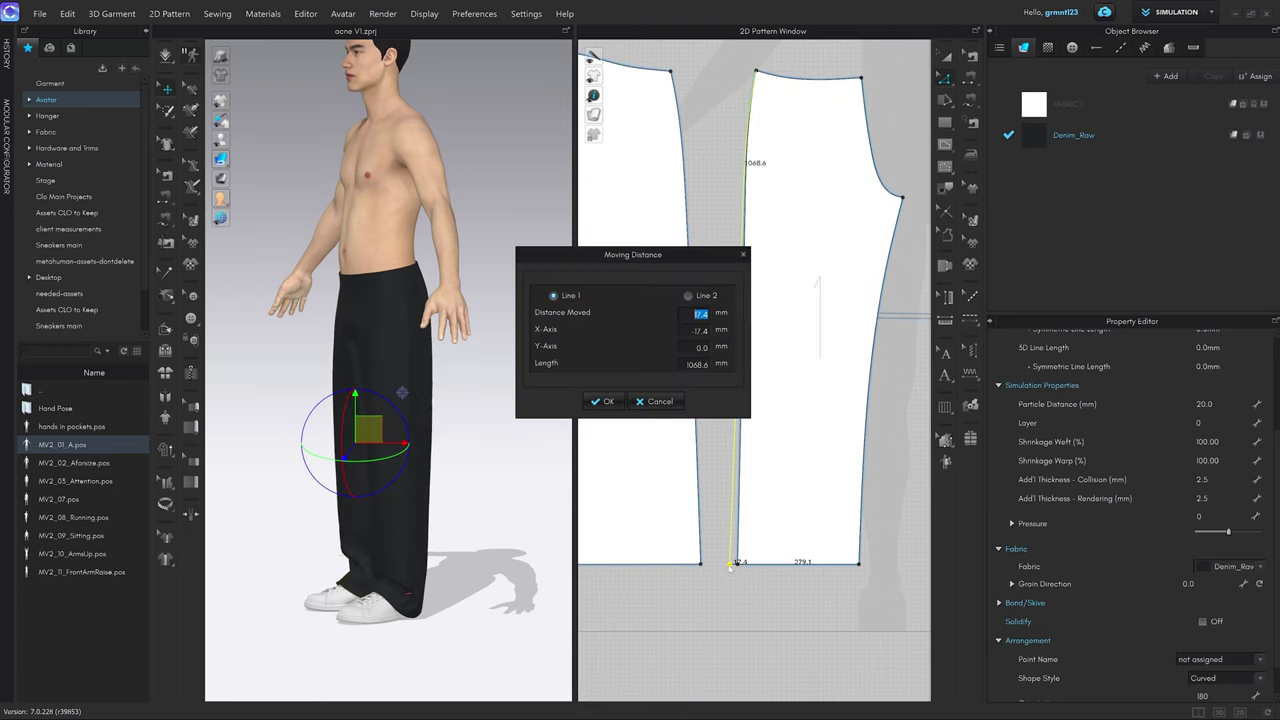
{"action": "type", "text": "25"}
{"action": "left_click", "coordinate": [617, 402]}
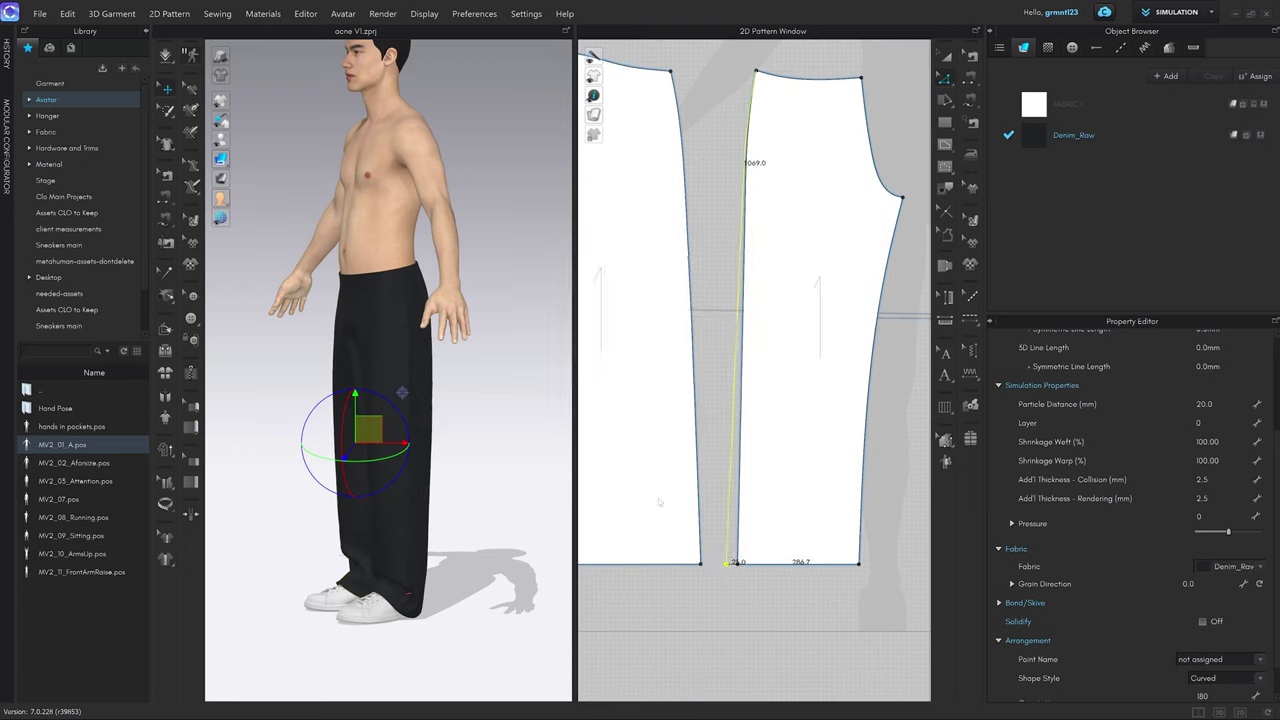
Simulate the trousers with the widened outseams and inspect the leg shape from the front and side.
{"action": "left_click", "coordinate": [478, 534]}
{"action": "scroll", "coordinate": [478, 534], "scroll_direction": "up", "scroll_amount": 5}
{"action": "scroll", "coordinate": [478, 534], "scroll_direction": "down", "scroll_amount": 5}
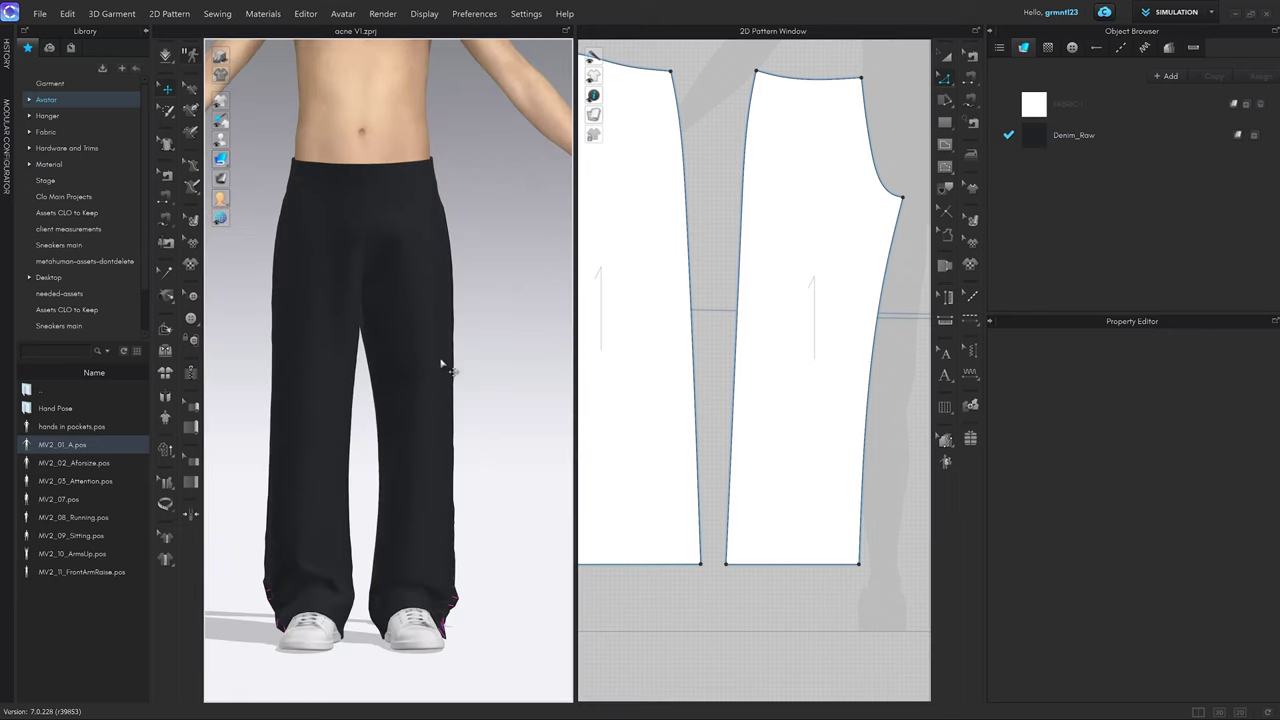
{"action": "key", "text": "space"}
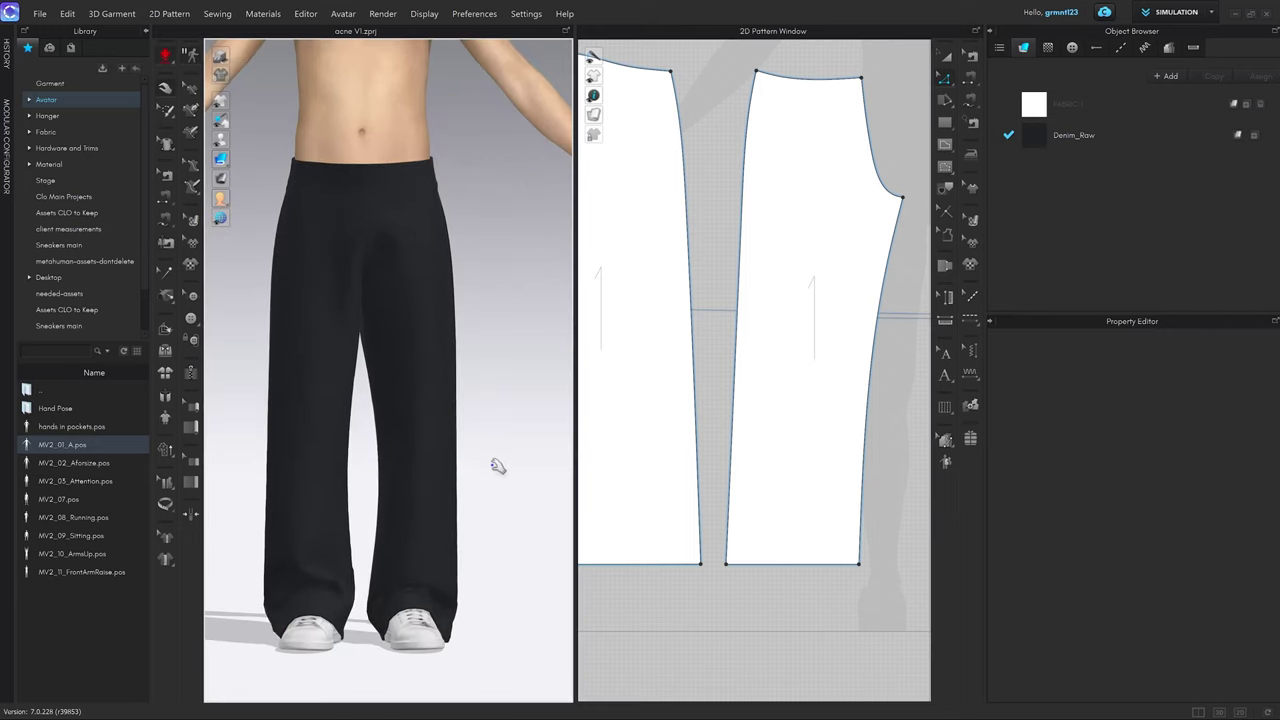
{"action": "right_click_drag", "start_coordinate": [508, 474], "coordinate": [447, 469]}
{"action": "key", "text": "space"}
{"action": "scroll", "coordinate": [470, 468], "scroll_direction": "up", "scroll_amount": 2}
{"action": "middle_click_drag", "start_coordinate": [471, 467], "coordinate": [470, 418]}
{"action": "right_click_drag", "start_coordinate": [470, 418], "coordinate": [450, 402]}
{"action": "scroll", "coordinate": [450, 402], "scroll_direction": "down", "scroll_amount": 1}
{"action": "scroll", "coordinate": [745, 470], "scroll_direction": "down", "scroll_amount": 3}
{"action": "middle_click_drag", "start_coordinate": [760, 470], "coordinate": [782, 461]}
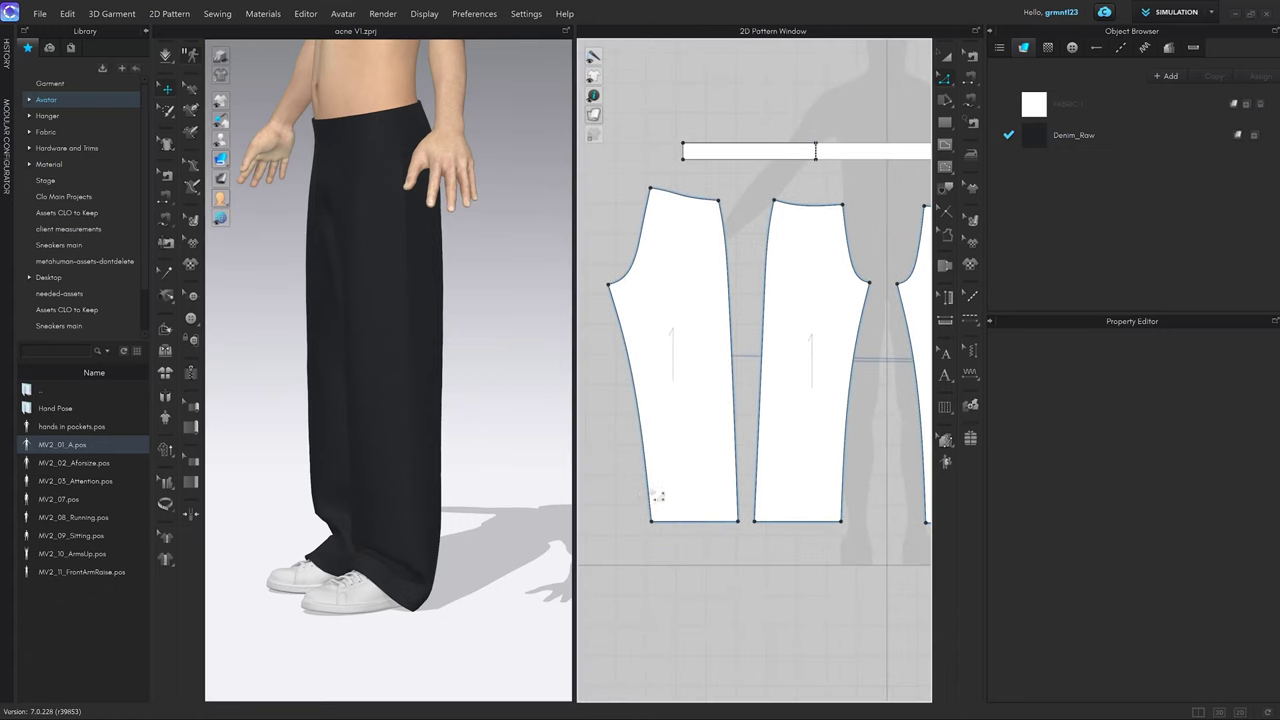
{"action": "scroll", "coordinate": [658, 495], "scroll_direction": "up", "scroll_amount": 3}
{"action": "left_click_drag", "start_coordinate": [714, 511], "coordinate": [707, 523]}
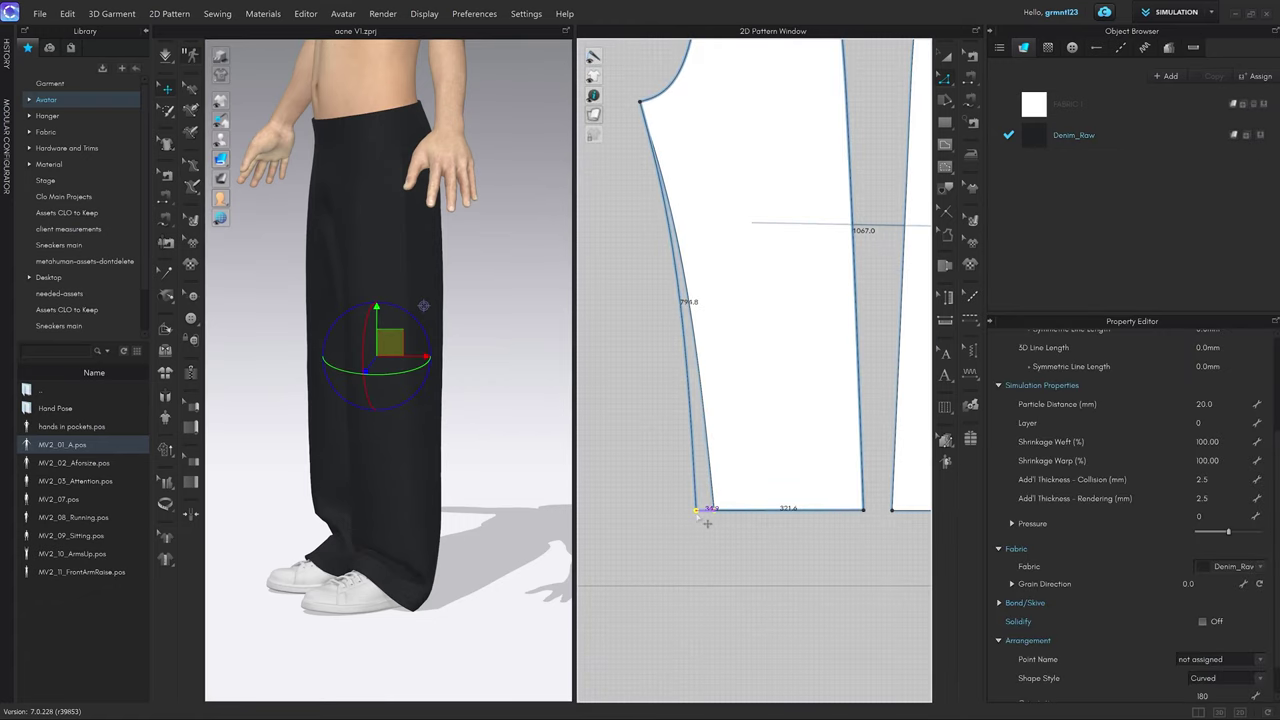
{"action": "scroll", "coordinate": [707, 523], "scroll_direction": "down", "scroll_amount": 2}
{"action": "left_click_drag", "start_coordinate": [707, 523], "coordinate": [692, 516]}
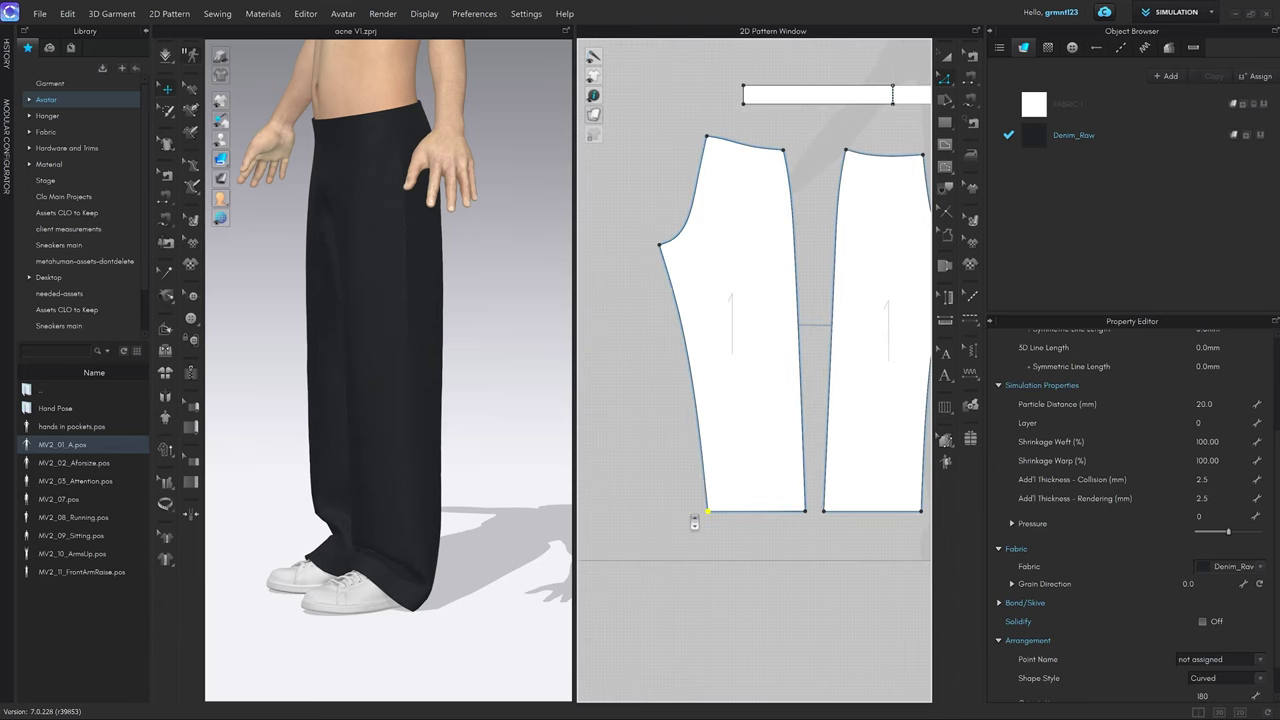
{"action": "key", "text": "2"}
{"action": "middle_click_drag", "start_coordinate": [468, 367], "coordinate": [448, 244]}
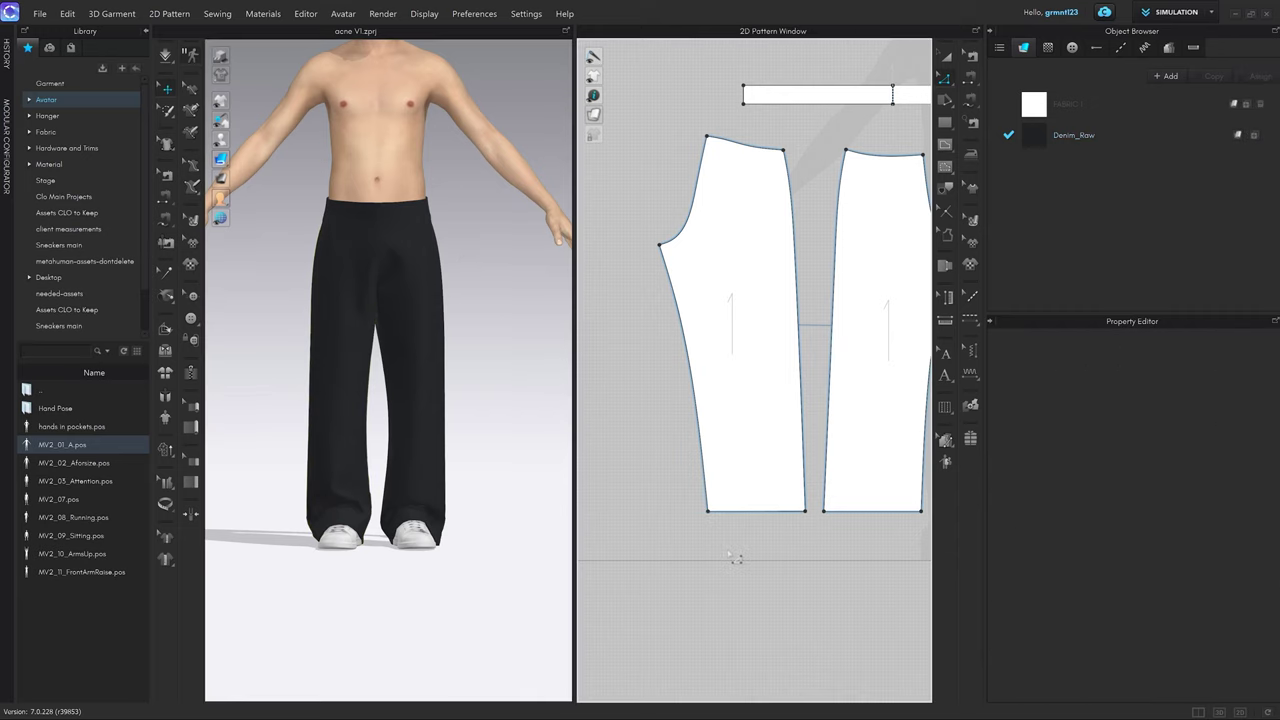
Move the back leg panel's inseam hem corner 25 mm horizontally outward.
{"action": "scroll", "coordinate": [710, 512], "scroll_direction": "up", "scroll_amount": 2}
{"action": "left_click", "coordinate": [703, 515]}
{"action": "left_click_drag", "start_coordinate": [691, 508], "coordinate": [690, 509]}
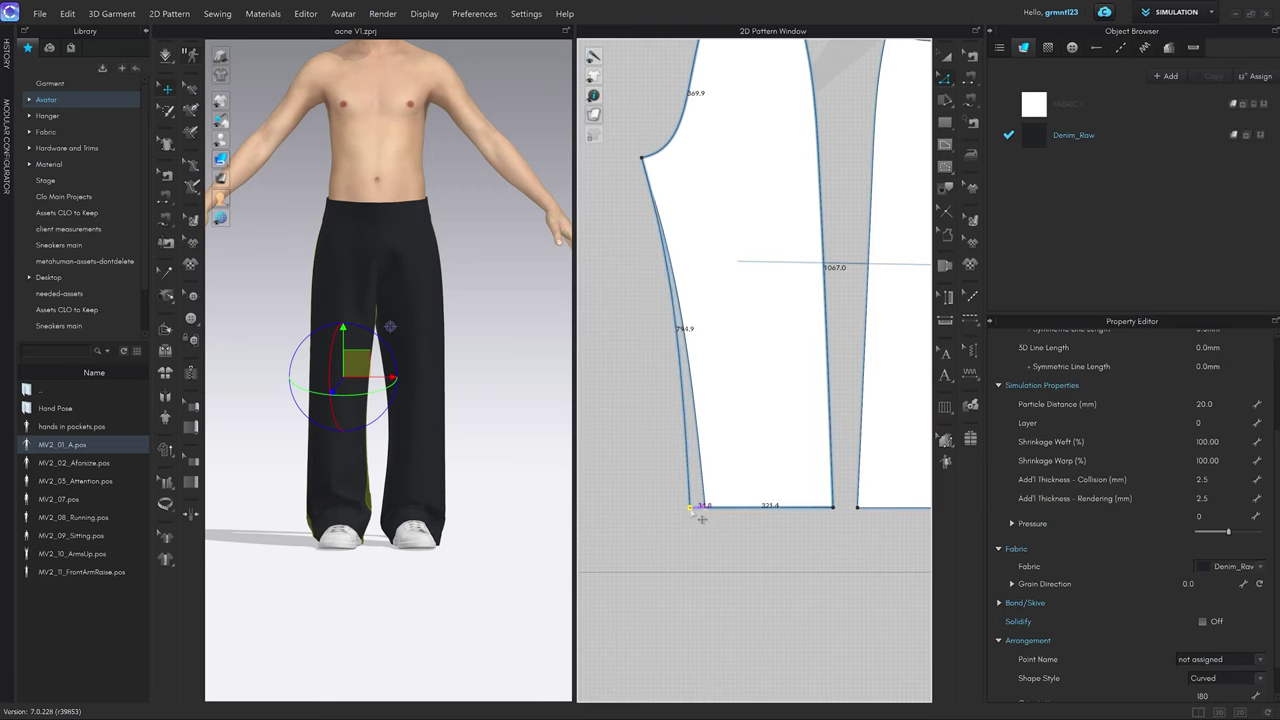
{"action": "right_click", "coordinate": [690, 509]}
{"action": "type", "text": "25"}
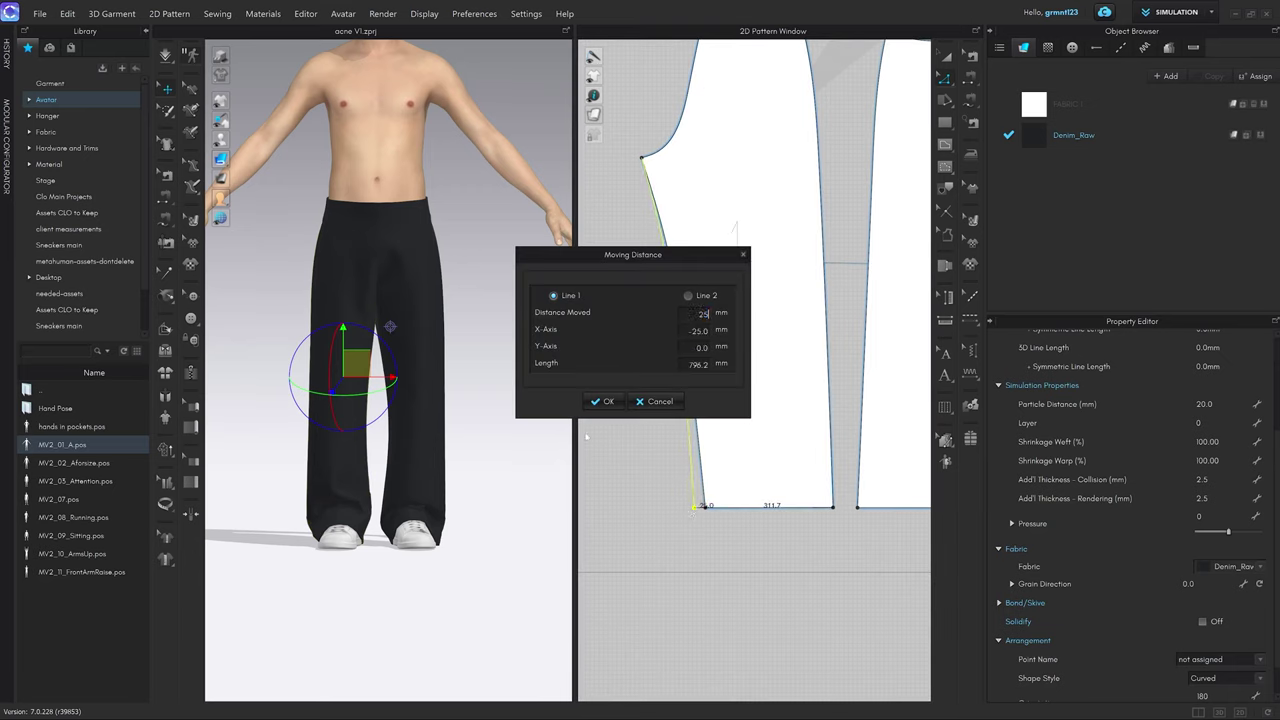
{"action": "left_click", "coordinate": [595, 403]}
Move the front leg panel's inseam hem corner 25 mm horizontally outward.
{"action": "scroll", "coordinate": [755, 478], "scroll_direction": "down", "scroll_amount": 3}
{"action": "scroll", "coordinate": [800, 490], "scroll_direction": "up", "scroll_amount": 1}
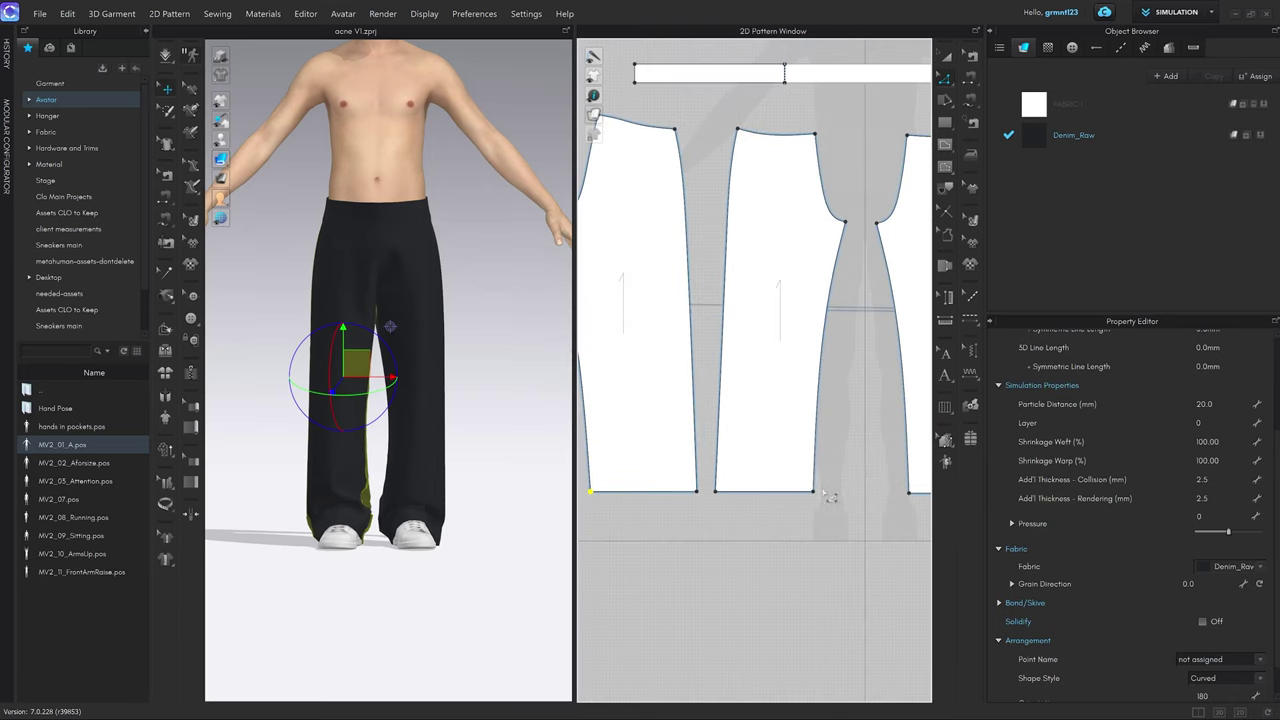
{"action": "left_click_drag", "start_coordinate": [815, 491], "coordinate": [820, 490]}
{"action": "right_click", "coordinate": [820, 490]}
{"action": "type", "text": "25"}
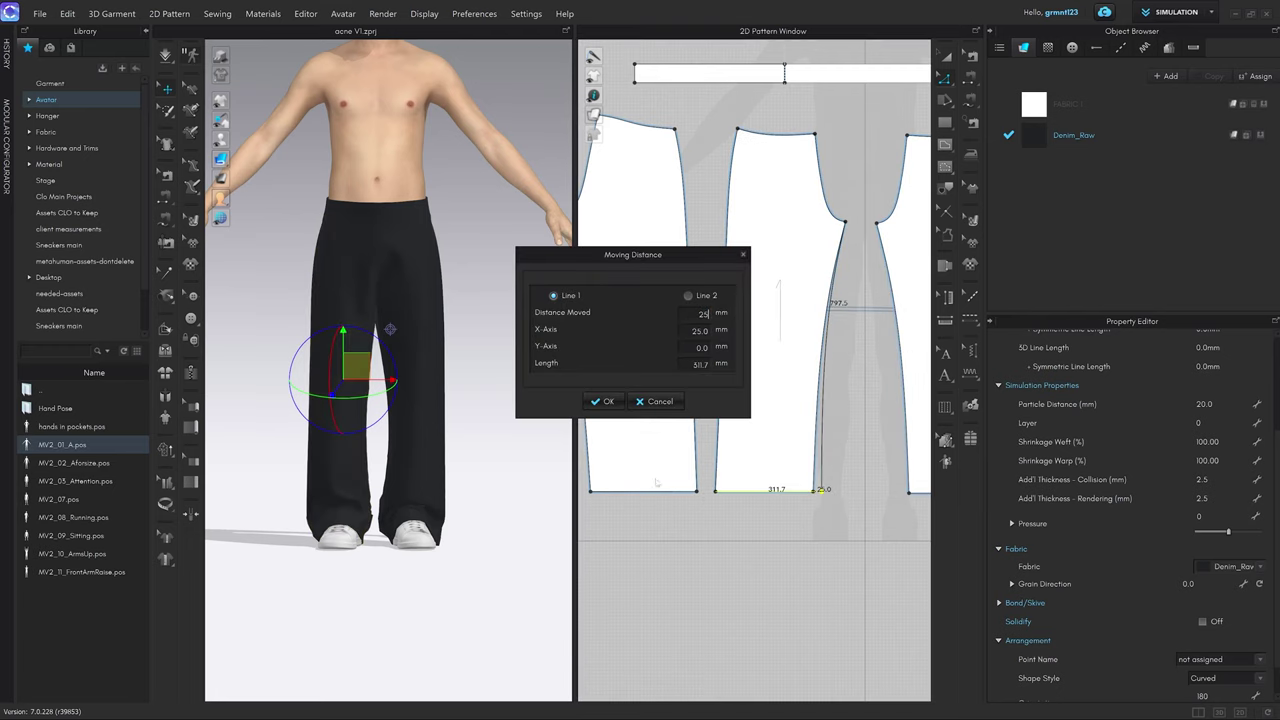
{"action": "left_click", "coordinate": [603, 401]}
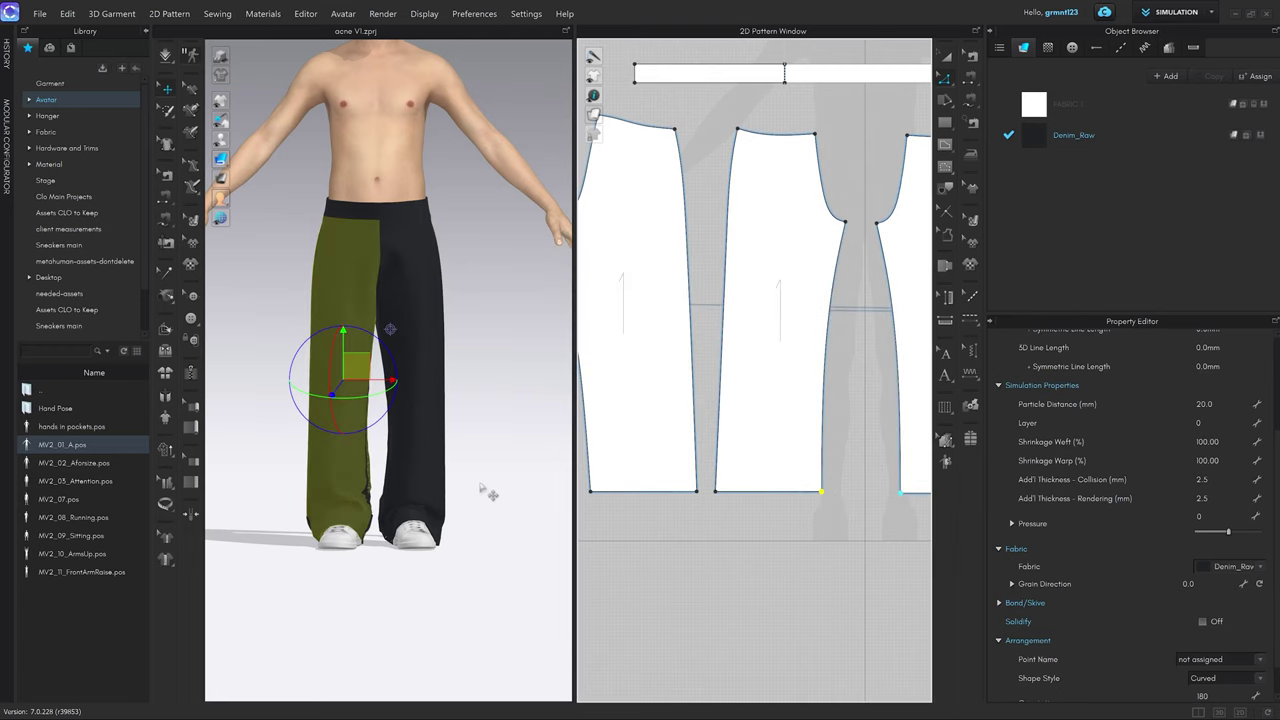
Simulate the trousers again, tug the avatar's left leg fabric into place and check the wider legs from several angles.
{"action": "scroll", "coordinate": [482, 440], "scroll_direction": "up", "scroll_amount": 3}
{"action": "key", "text": "space"}
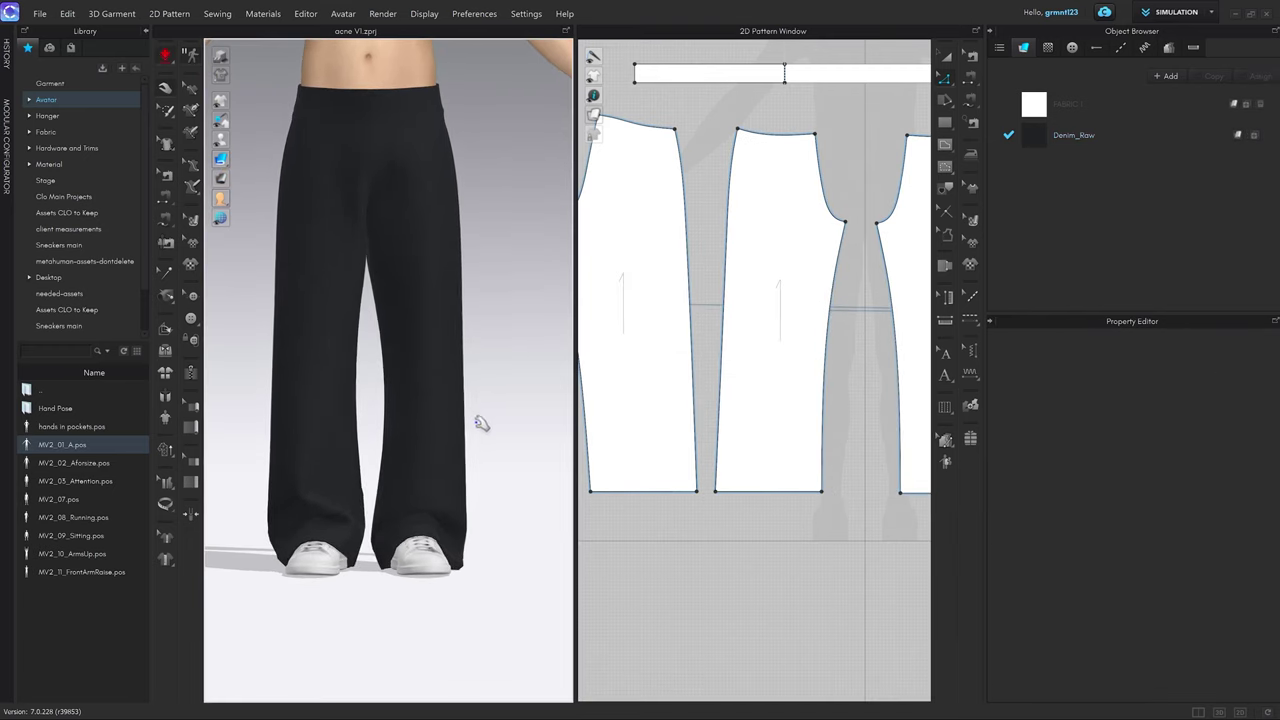
{"action": "left_click", "coordinate": [399, 386]}
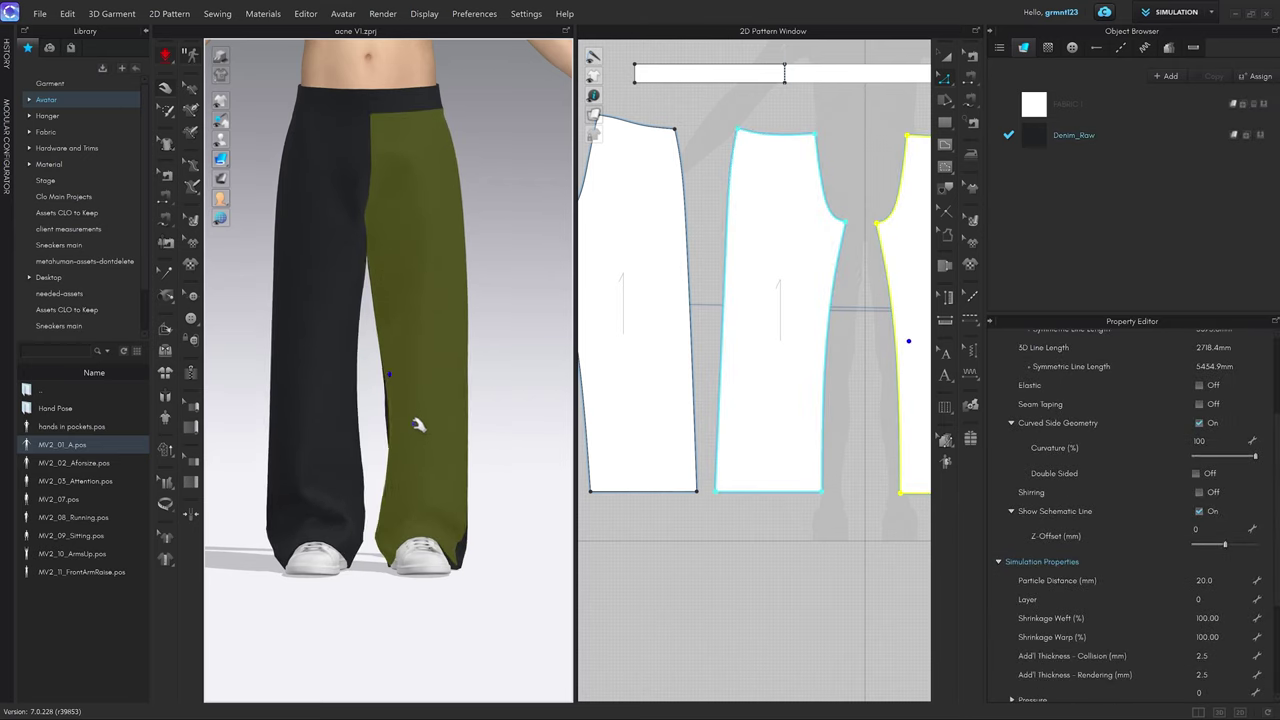
{"action": "right_click_drag", "start_coordinate": [503, 475], "coordinate": [371, 483]}
{"action": "left_click", "coordinate": [793, 620]}
{"action": "scroll", "coordinate": [753, 446], "scroll_direction": "down", "scroll_amount": 3}
{"action": "key", "text": "space"}
{"action": "right_click_drag", "start_coordinate": [562, 442], "coordinate": [438, 415]}
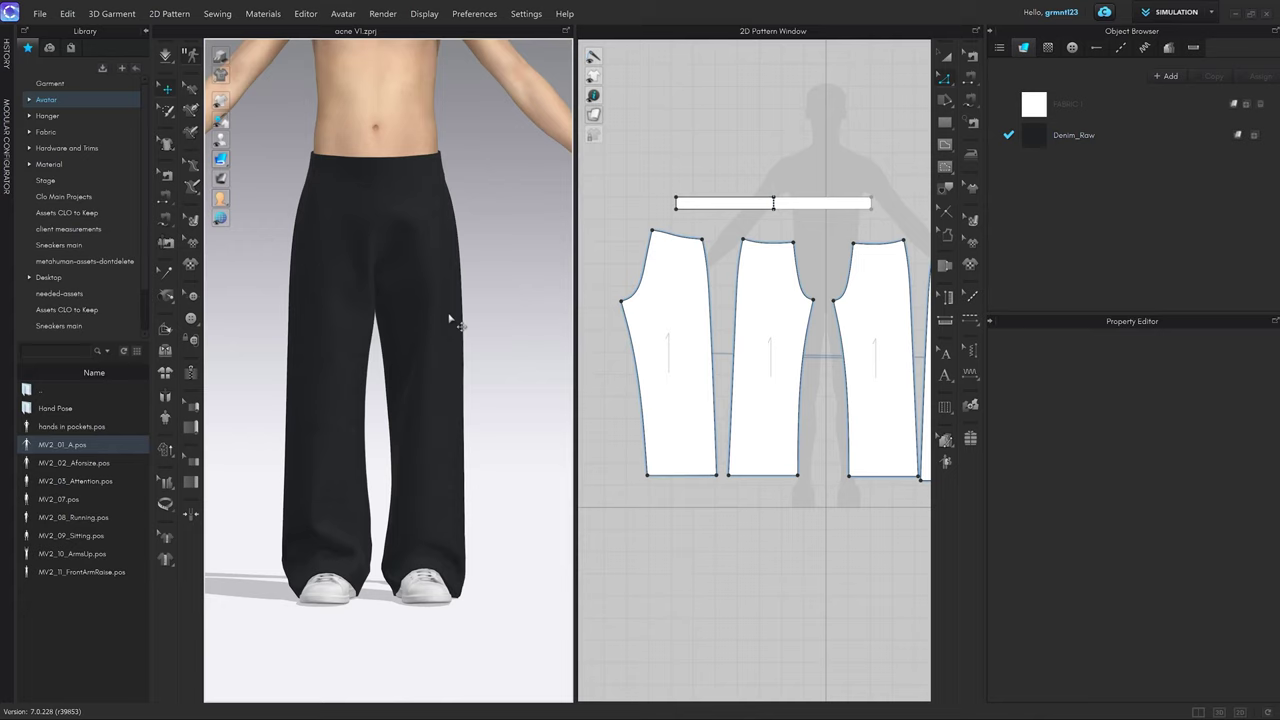
{"action": "scroll", "coordinate": [463, 437], "scroll_direction": "up", "scroll_amount": 1}
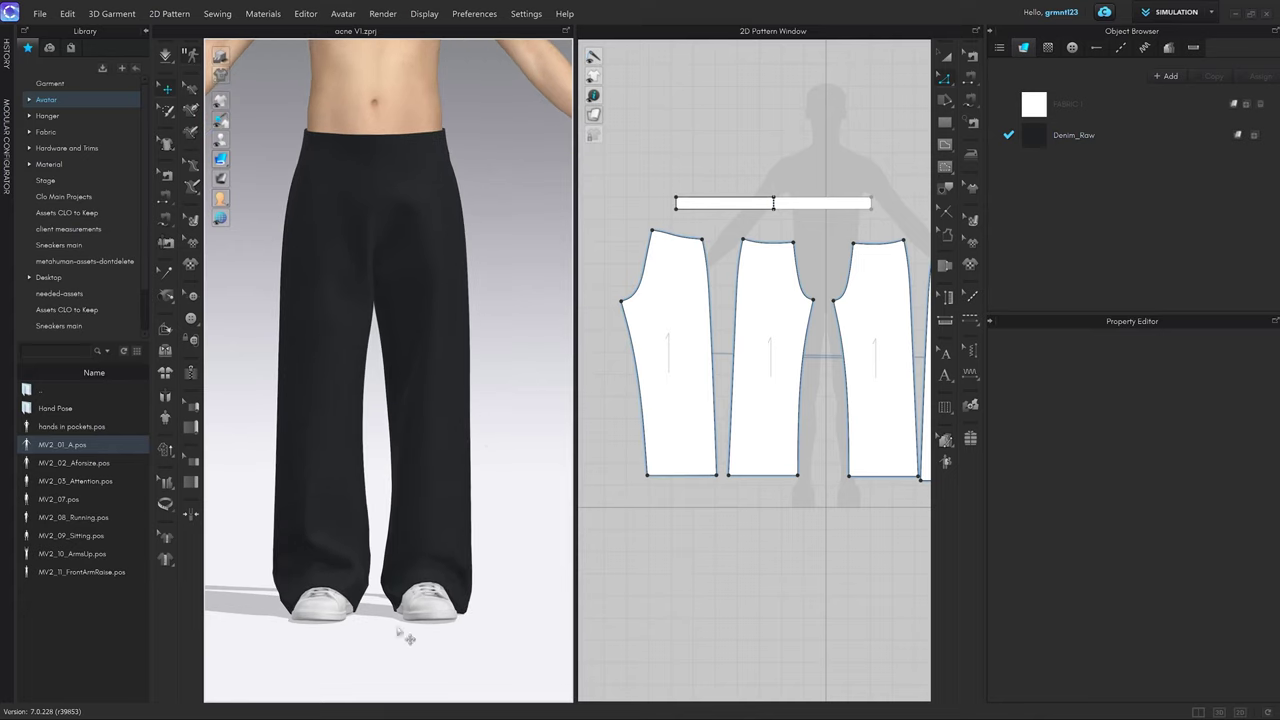
Split the back leg panel's outseam with a point 250 mm above the hem.
{"action": "scroll", "coordinate": [745, 468], "scroll_direction": "up", "scroll_amount": 4}
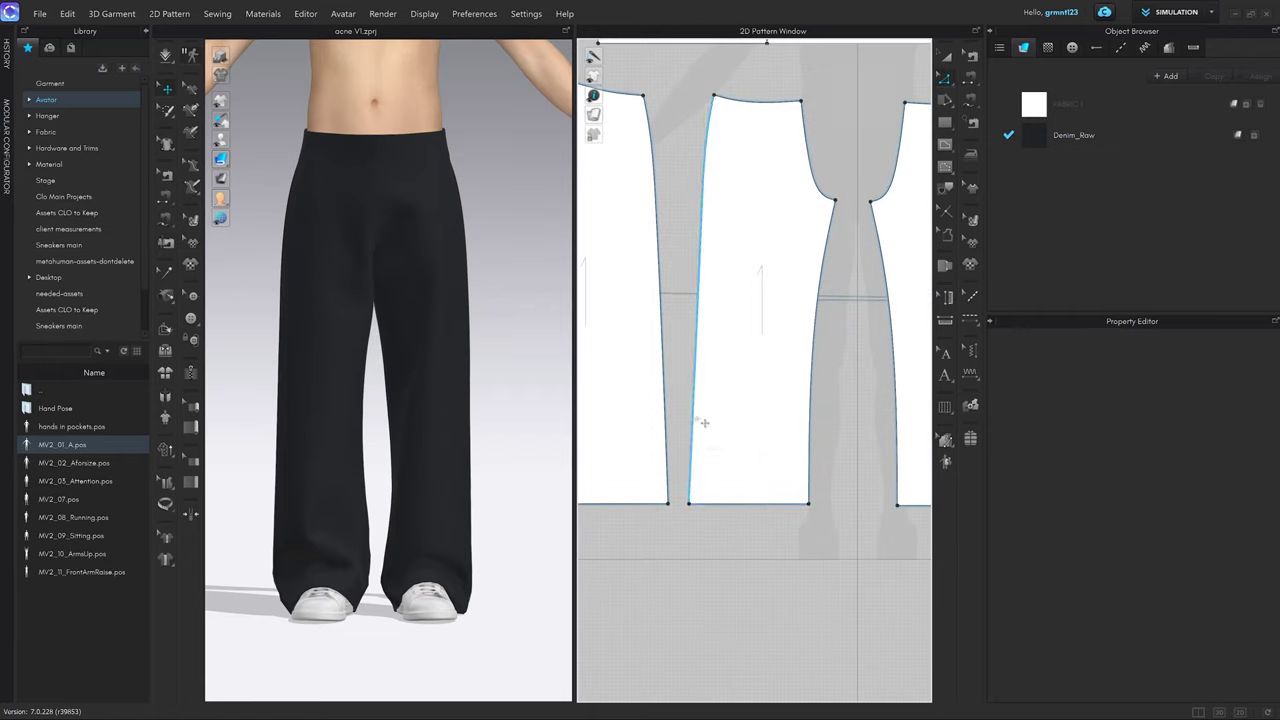
{"action": "right_click_drag", "start_coordinate": [701, 423], "coordinate": [786, 415]}
{"action": "key", "text": "x"}
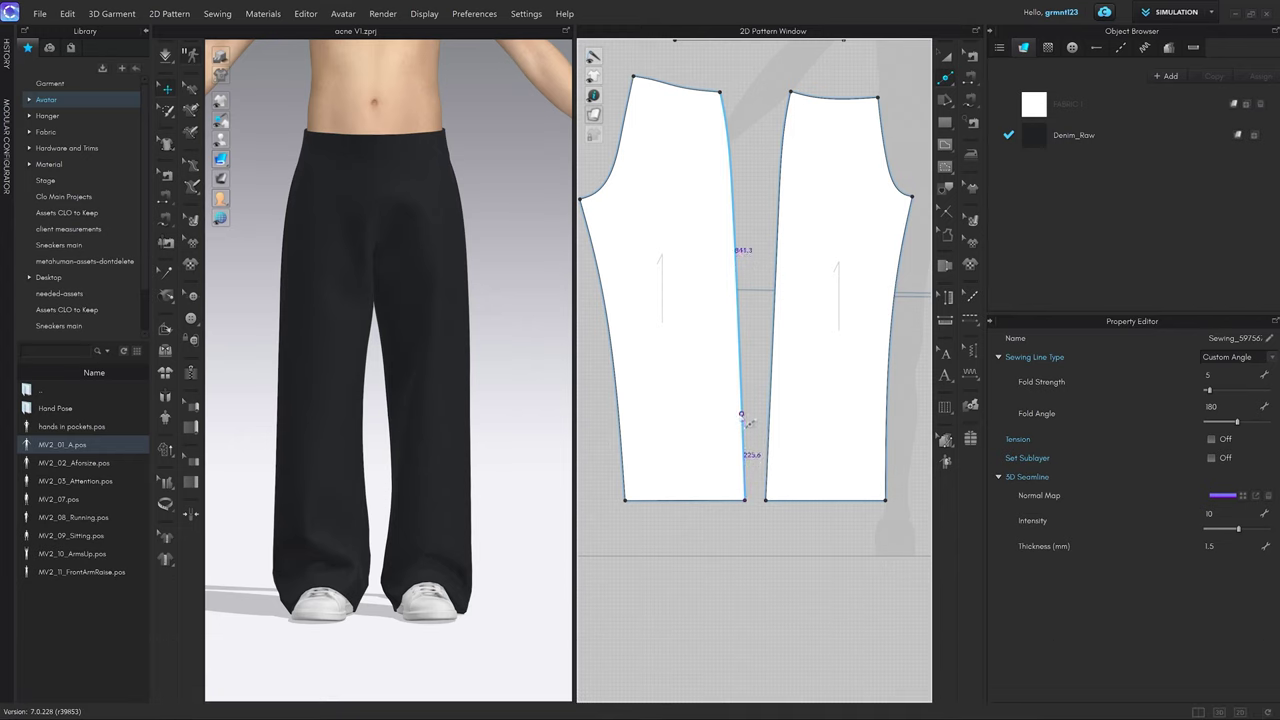
{"action": "right_click", "coordinate": [742, 415]}
{"action": "type", "text": "250"}
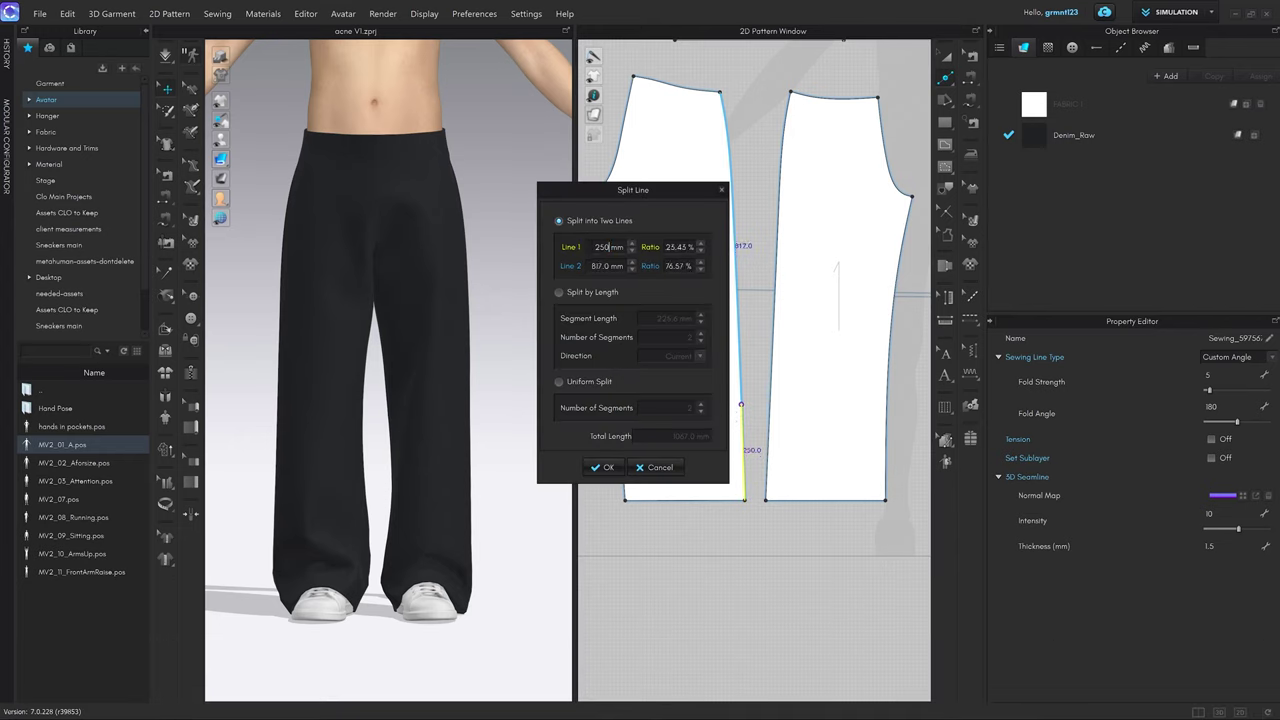
{"action": "left_click", "coordinate": [603, 467]}
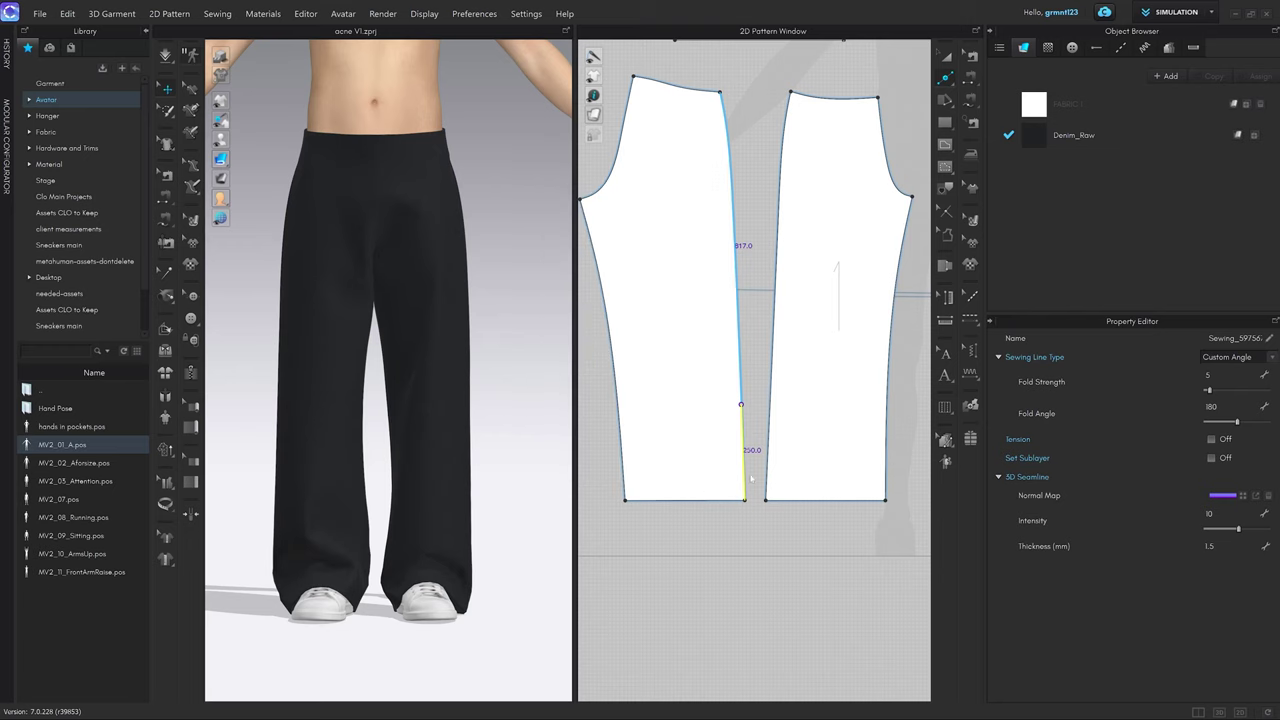
Split the front leg panel's outseam at the matching height, 250 mm above the hem.
{"action": "left_click", "coordinate": [769, 405]}
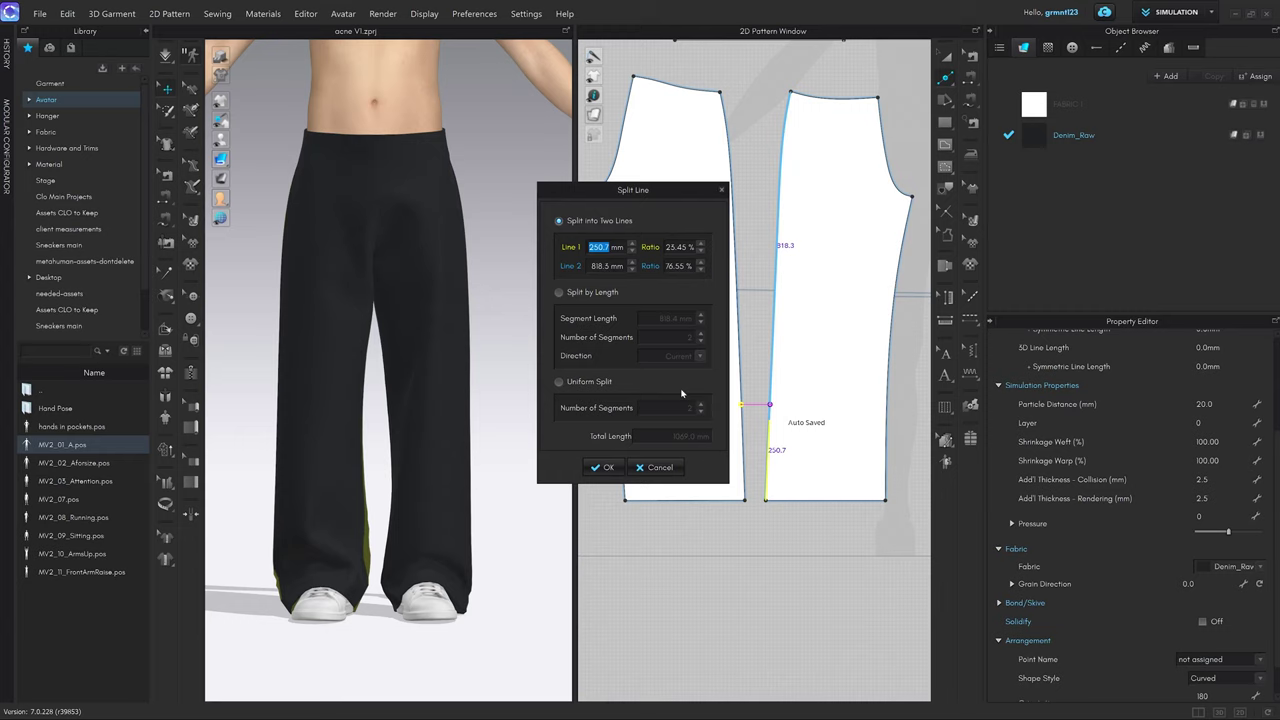
{"action": "type", "text": "250"}
{"action": "key", "text": "Return"}
{"action": "left_click", "coordinate": [604, 467]}
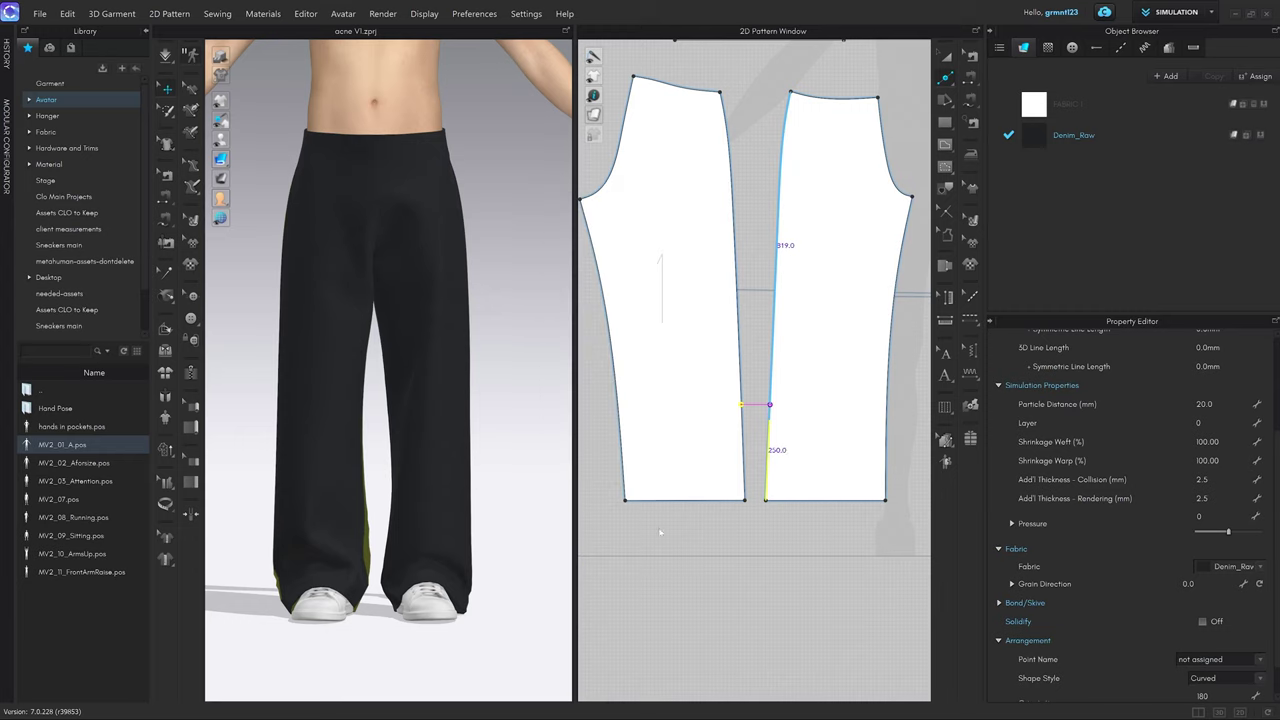
{"action": "left_click", "coordinate": [752, 530]}
Move the back leg panel's outseam hem corner horizontally inward by about 35 mm.
{"action": "scroll", "coordinate": [746, 512], "scroll_direction": "up", "scroll_amount": 2}
{"action": "key", "text": "z"}
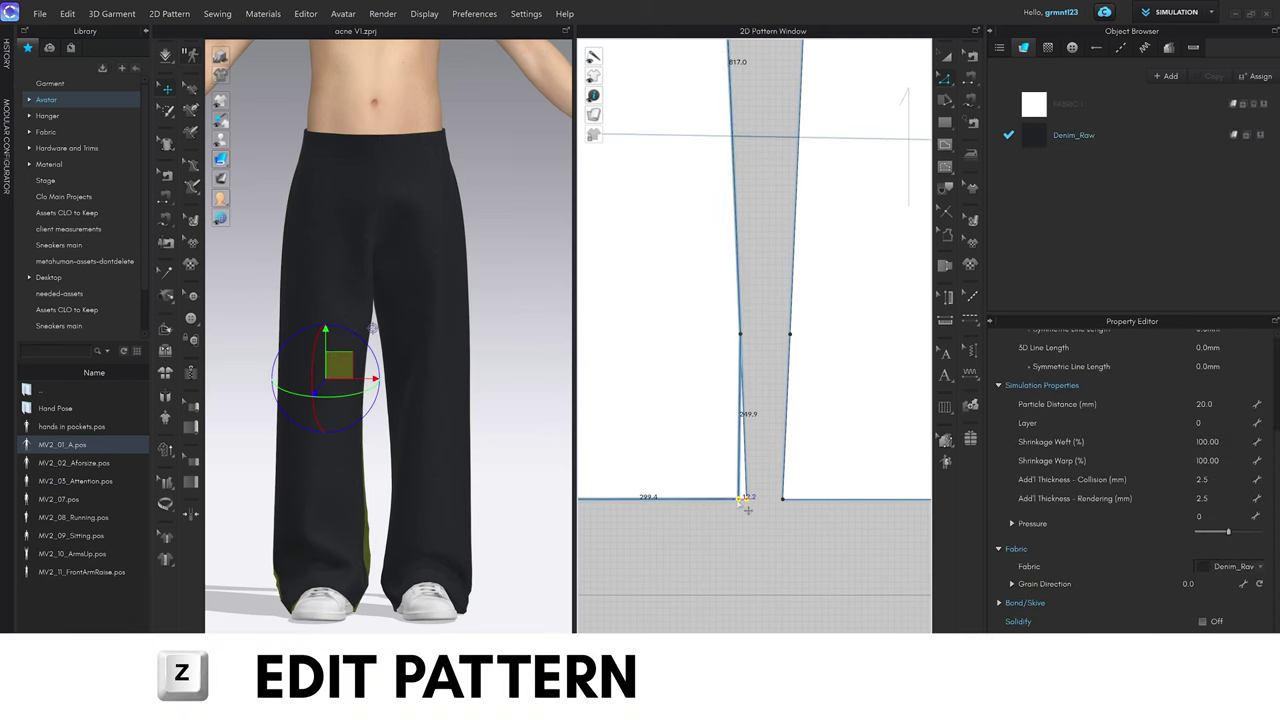
{"action": "left_click_drag", "start_coordinate": [740, 508], "coordinate": [726, 502]}
{"action": "scroll", "coordinate": [734, 508], "scroll_direction": "down", "scroll_amount": 1}
{"action": "right_click", "coordinate": [726, 502]}
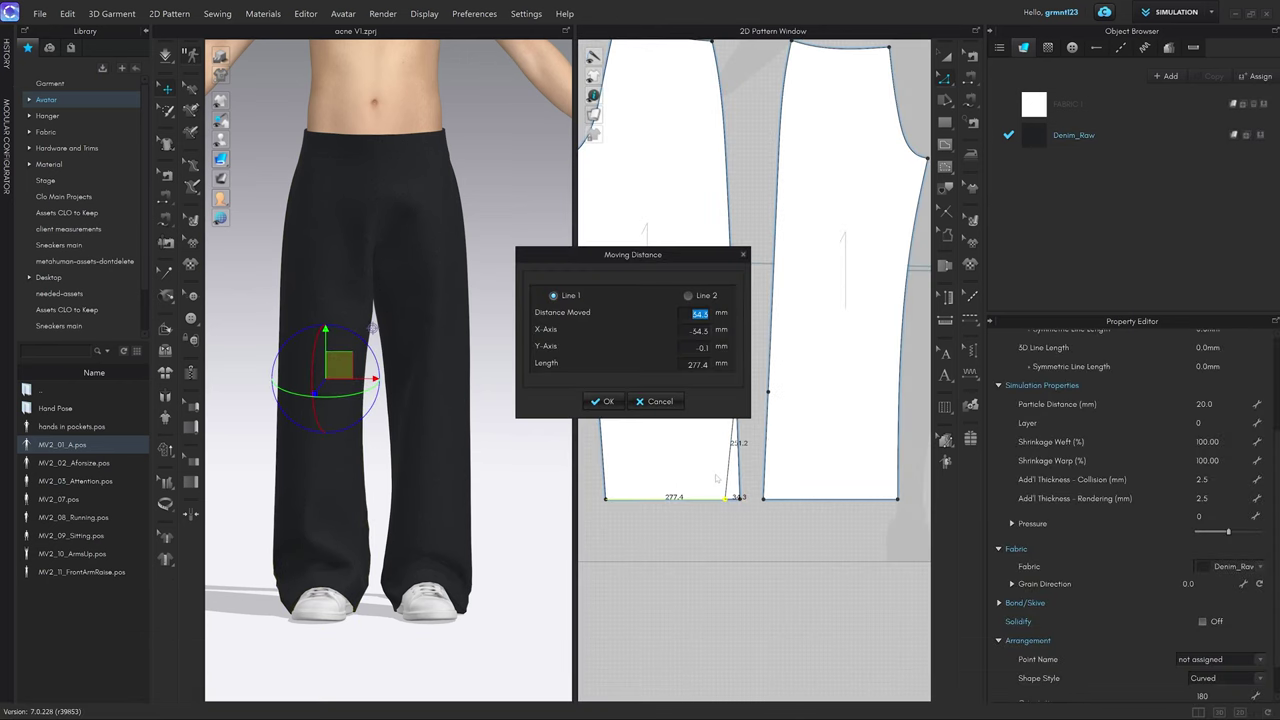
{"action": "left_click", "coordinate": [603, 401]}
Move the front leg panel's outseam hem corner 18 mm horizontally inward.
{"action": "left_click", "coordinate": [766, 499]}
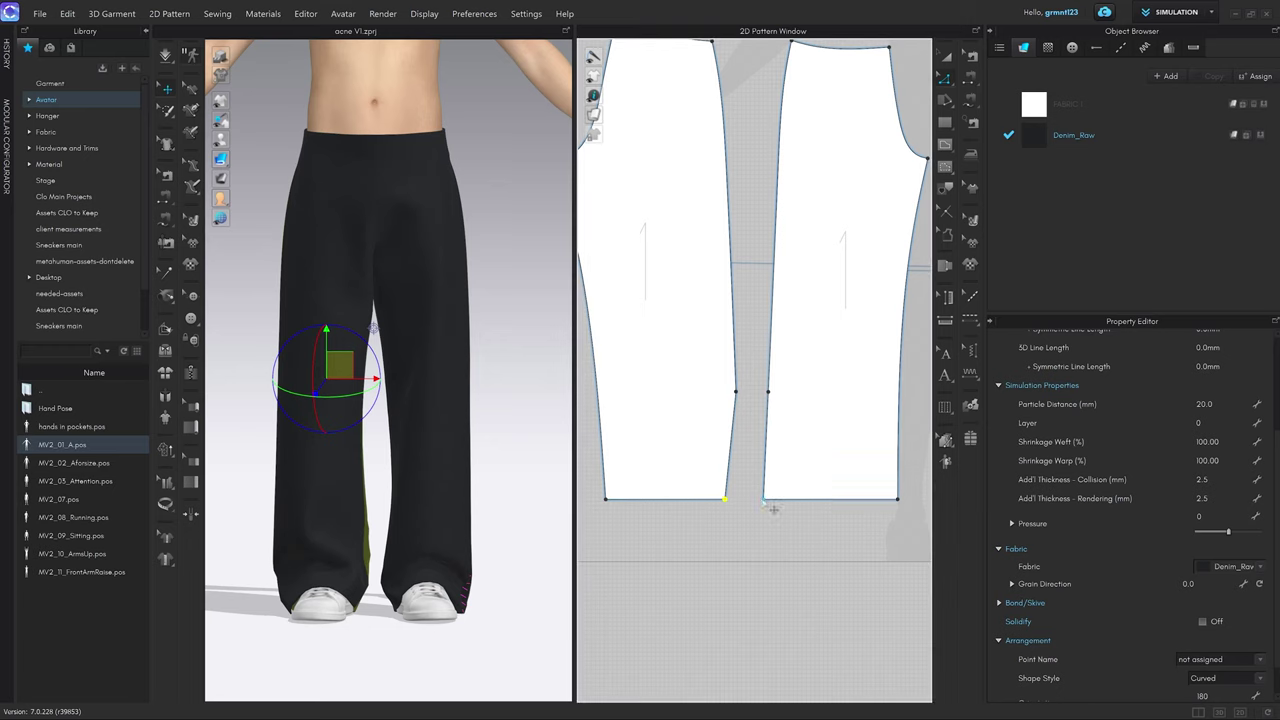
{"action": "left_click_drag", "start_coordinate": [781, 508], "coordinate": [771, 500]}
{"action": "right_click", "coordinate": [771, 500]}
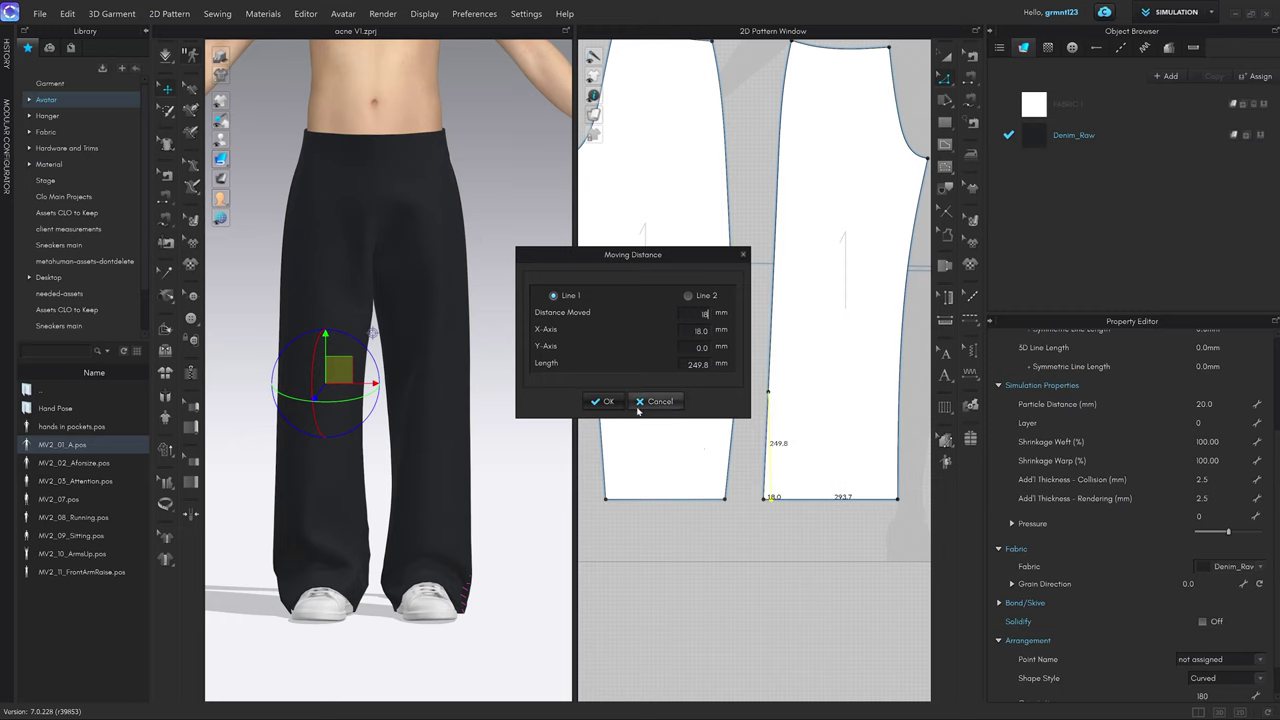
{"action": "left_click", "coordinate": [603, 401]}
{"action": "left_click", "coordinate": [750, 362]}
Simulate the trousers with the tapered outseams and inspect the lower legs from the front.
{"action": "scroll", "coordinate": [750, 362], "scroll_direction": "down", "scroll_amount": 2}
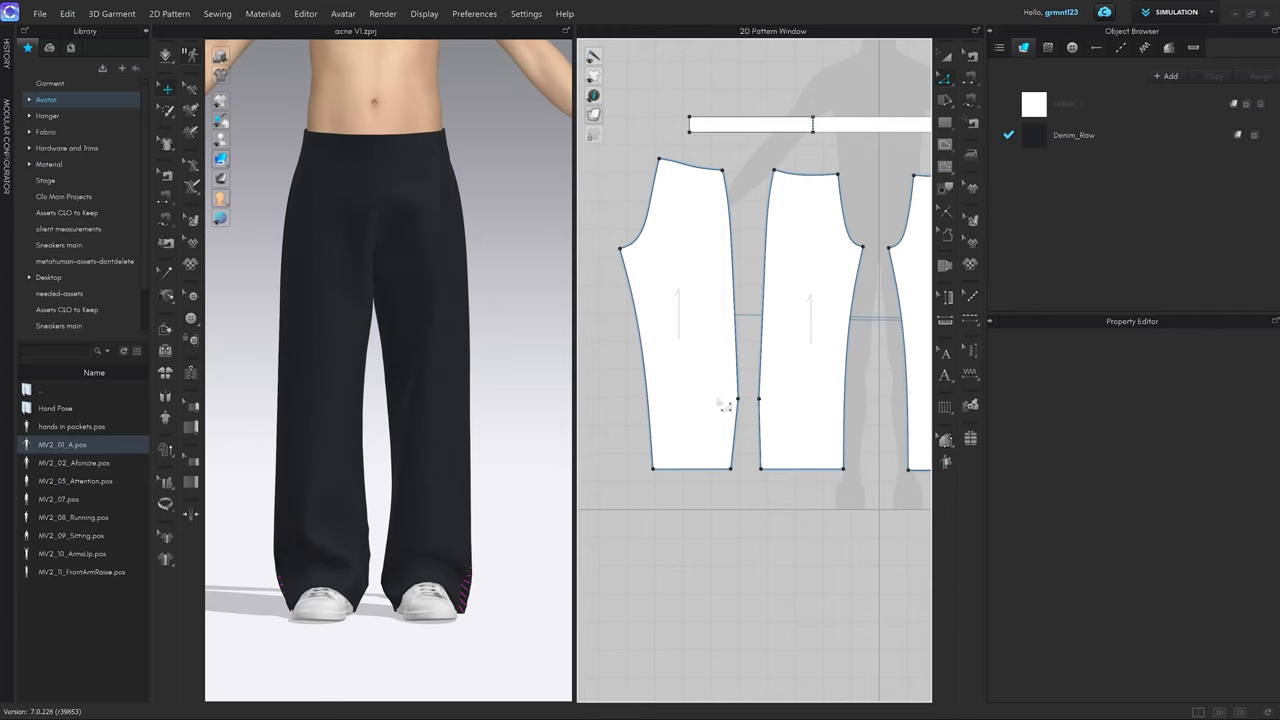
{"action": "scroll", "coordinate": [724, 399], "scroll_direction": "up", "scroll_amount": 4}
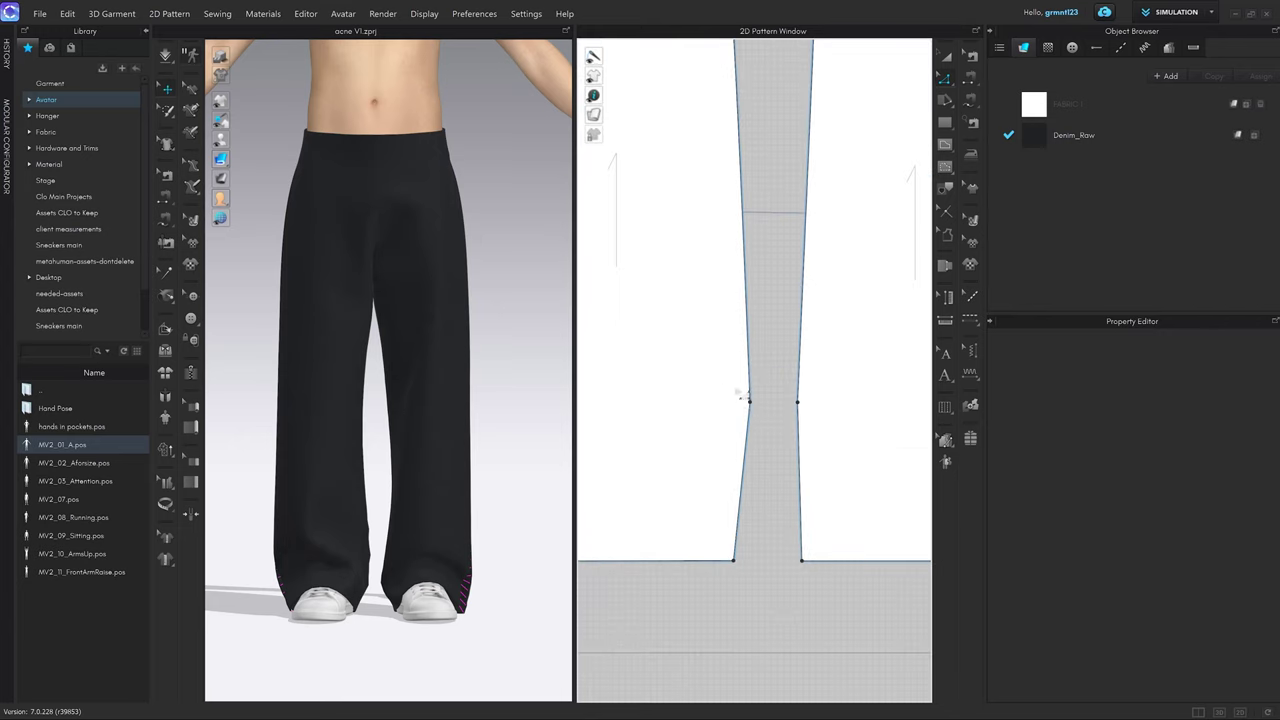
{"action": "mouse_move", "coordinate": [476, 507]}
{"action": "right_mouse_down"}
{"action": "mouse_move", "coordinate": [443, 497]}
{"action": "mouse_move", "coordinate": [483, 506]}
{"action": "right_mouse_up"}
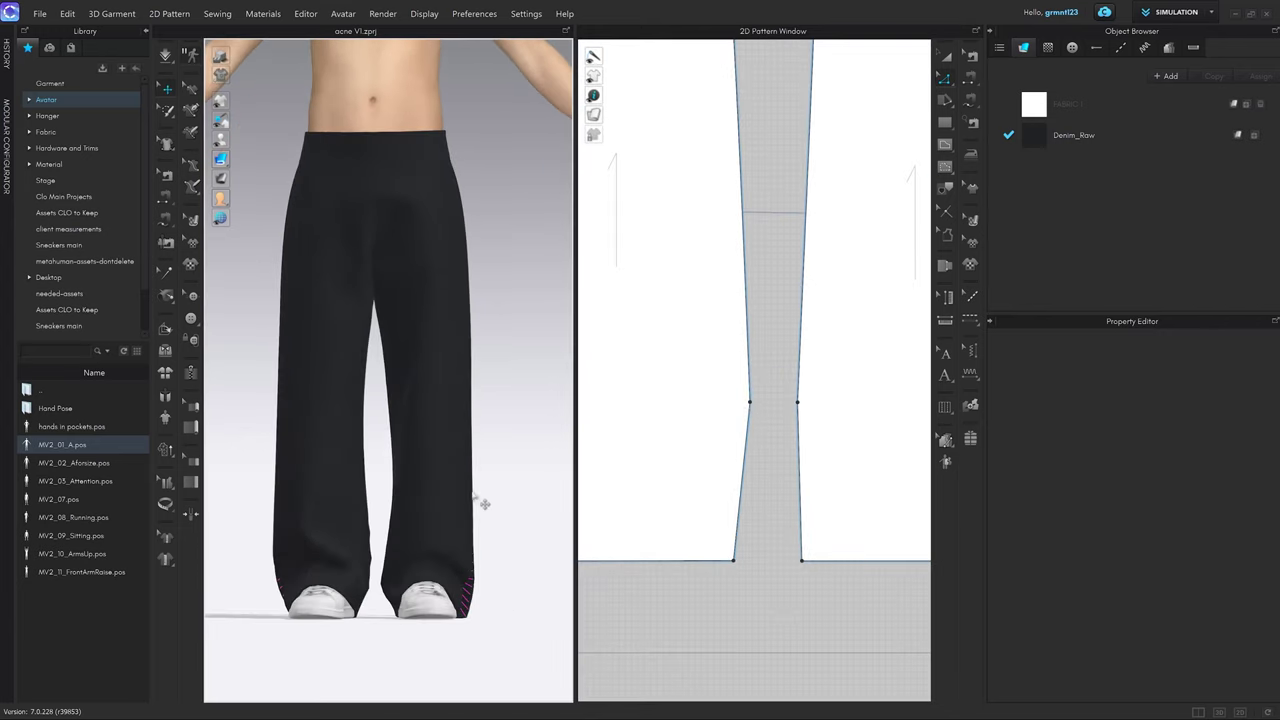
{"action": "scroll", "coordinate": [463, 326], "scroll_direction": "down", "scroll_amount": 3}
{"action": "scroll", "coordinate": [480, 390], "scroll_direction": "up", "scroll_amount": 4}
{"action": "key", "text": "space"}
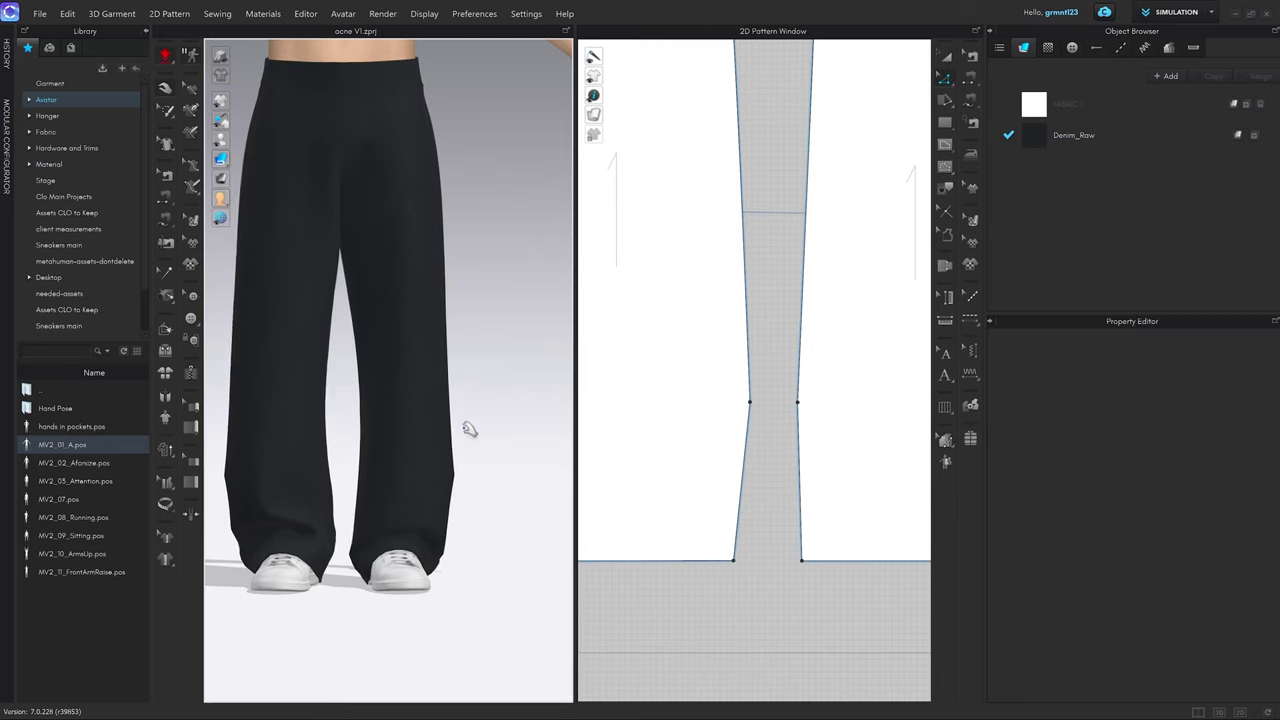
{"action": "left_click", "coordinate": [456, 476]}
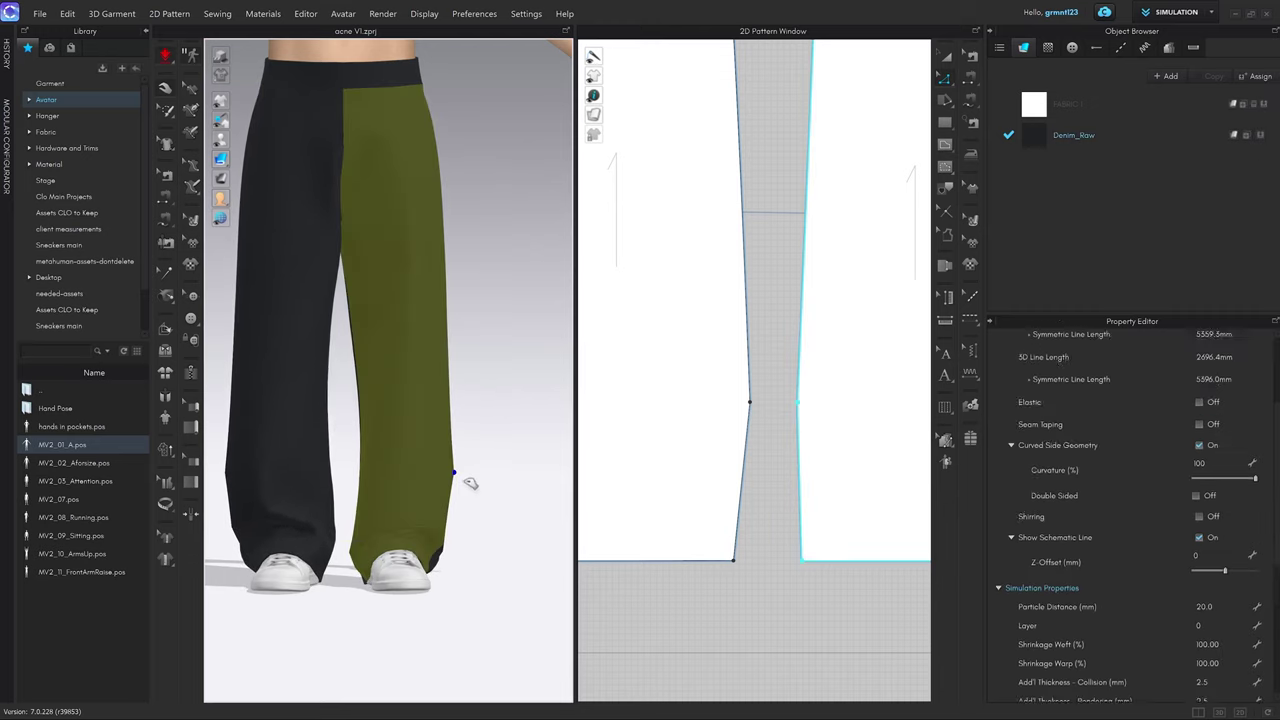
{"action": "left_click", "coordinate": [490, 527]}
Convert the outseam split points on both the back and front leg panels to curve points.
{"action": "scroll", "coordinate": [805, 525], "scroll_direction": "down", "scroll_amount": 5}
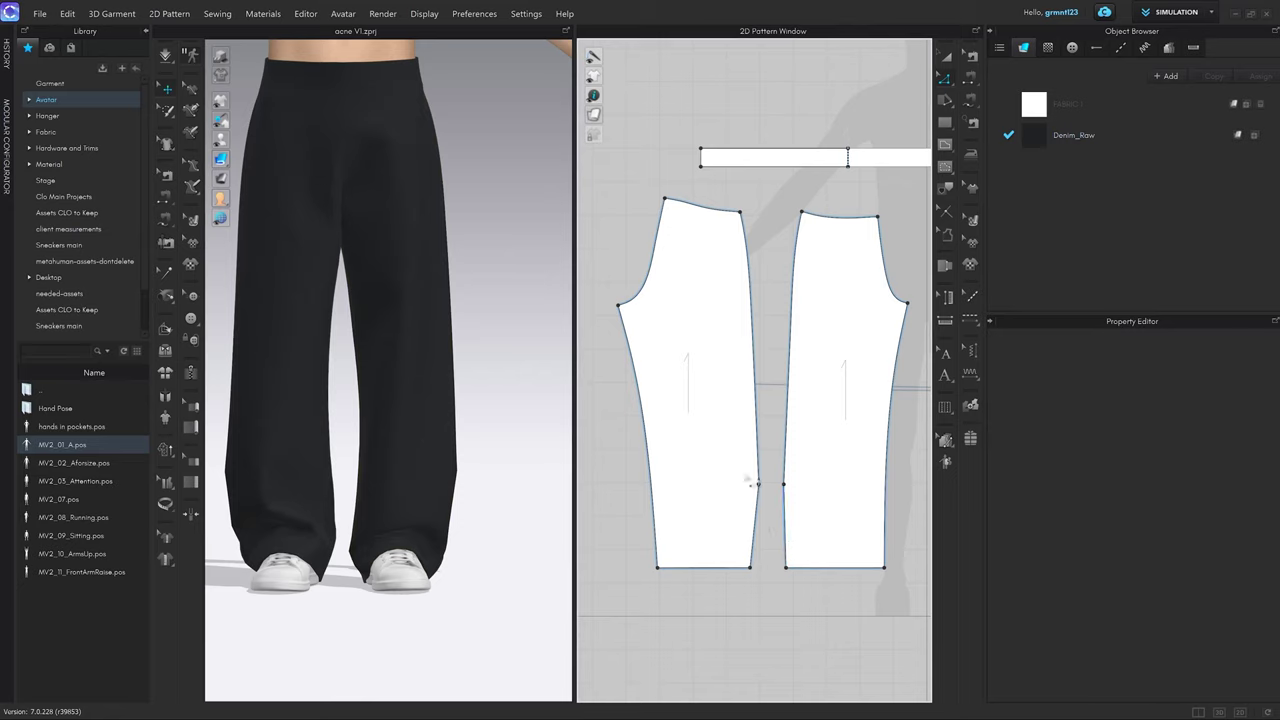
{"action": "key", "text": "z"}
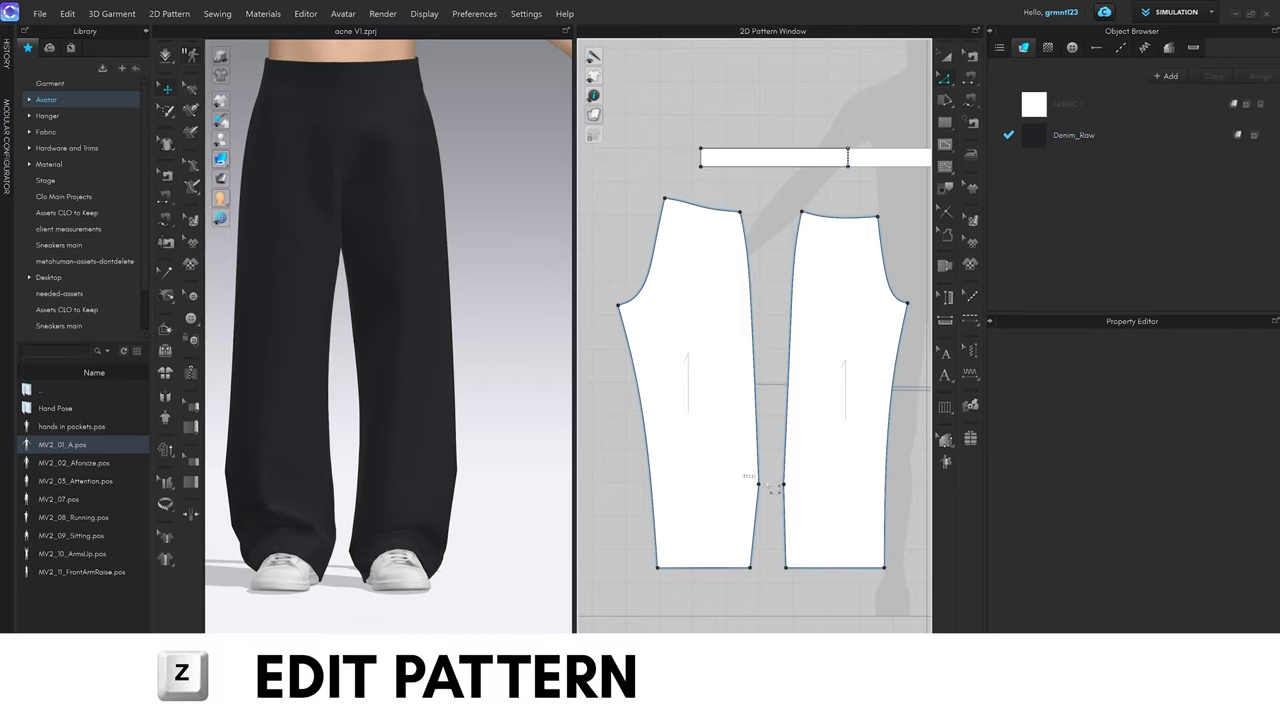
{"action": "left_click_drag", "start_coordinate": [744, 477], "coordinate": [808, 500]}
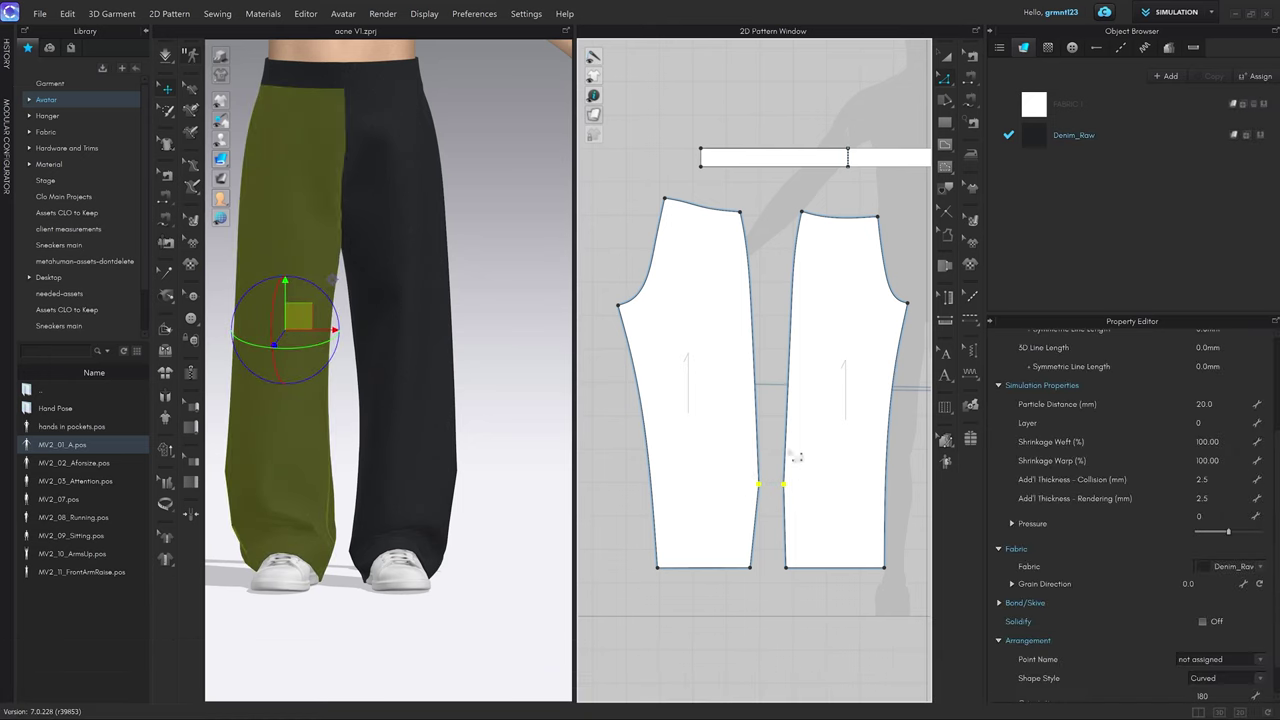
{"action": "right_click", "coordinate": [783, 486]}
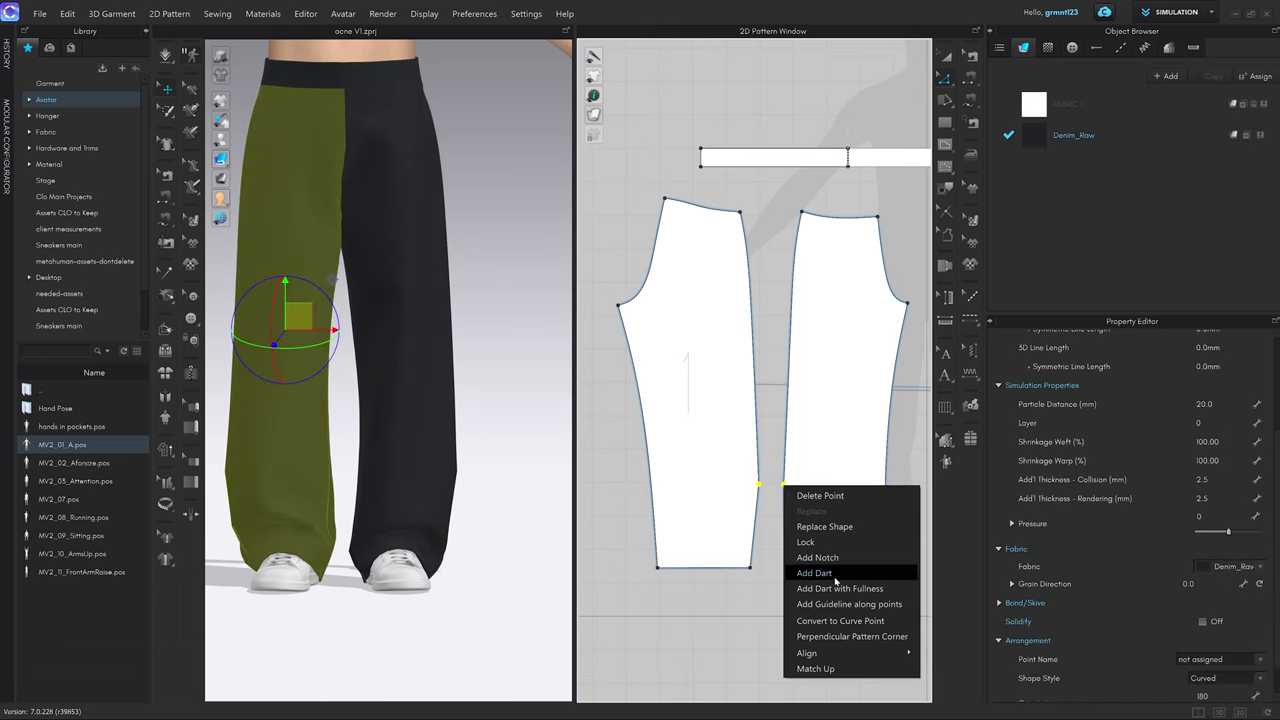
{"action": "left_click", "coordinate": [830, 622]}
{"action": "left_click", "coordinate": [768, 644]}
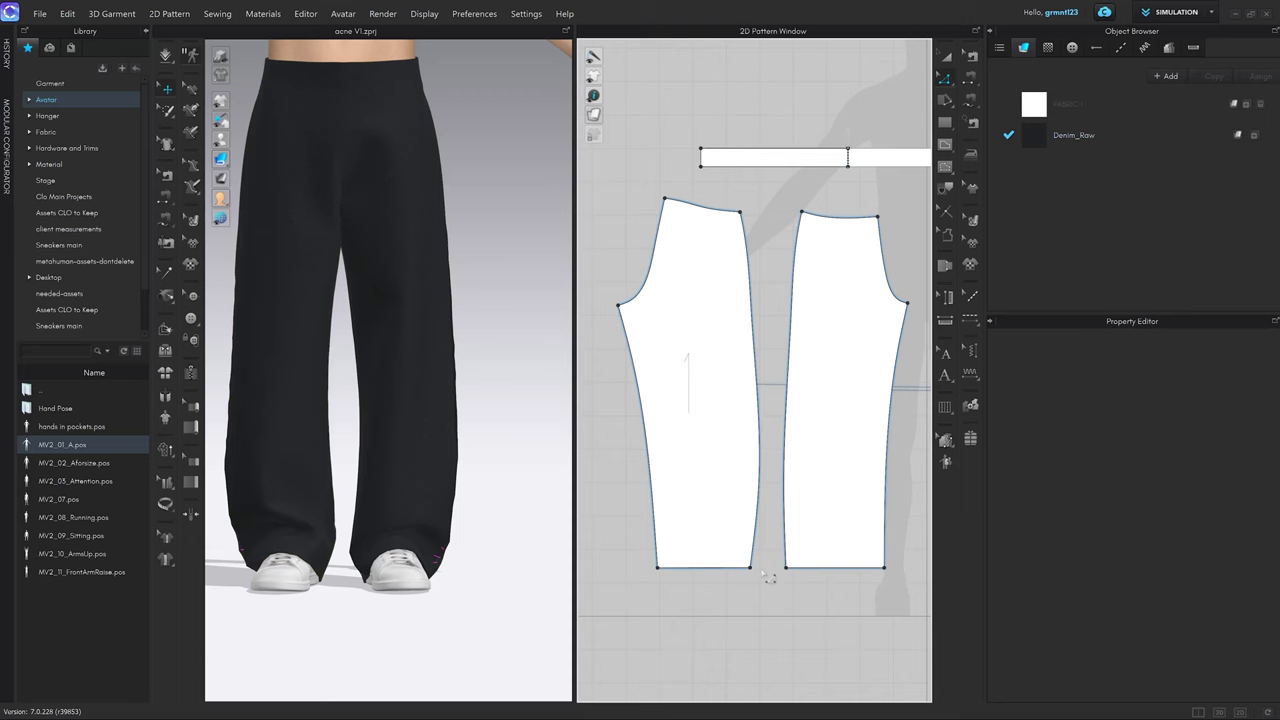
Compare the sewn outseam lengths of the back and front leg panels.
{"action": "scroll", "coordinate": [775, 500], "scroll_direction": "up", "scroll_amount": 3}
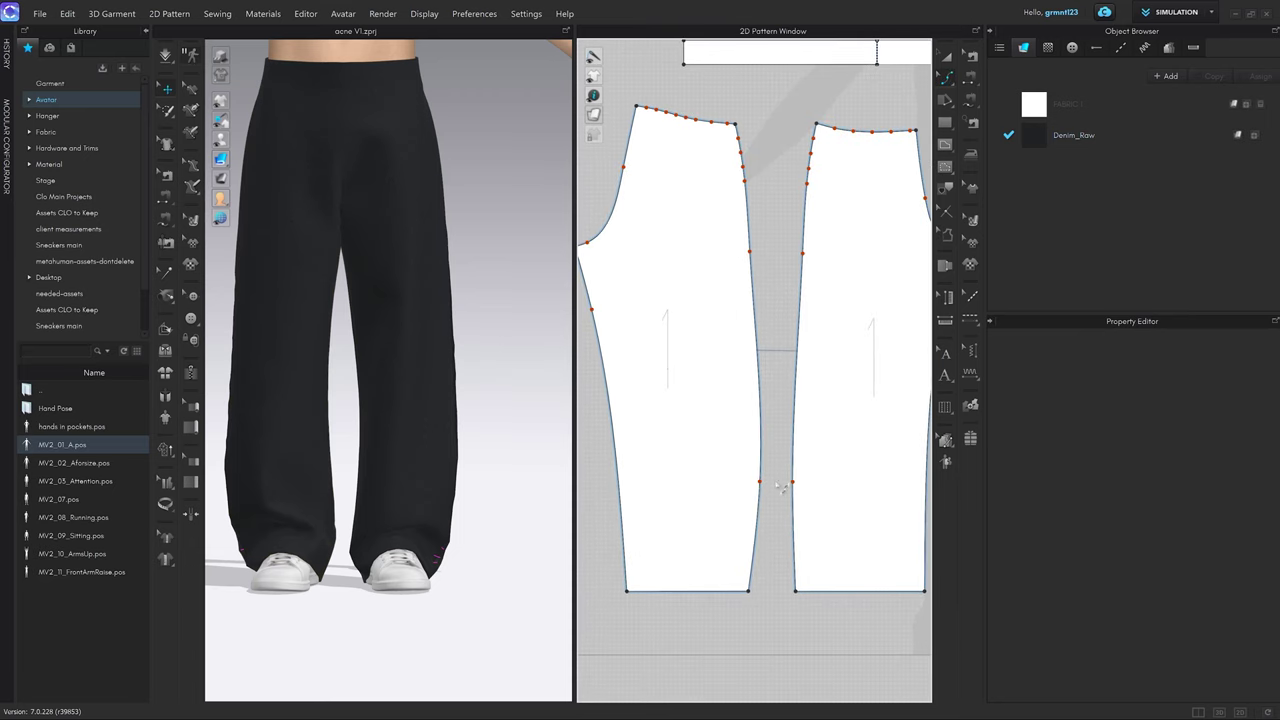
{"action": "key", "text": "z"}
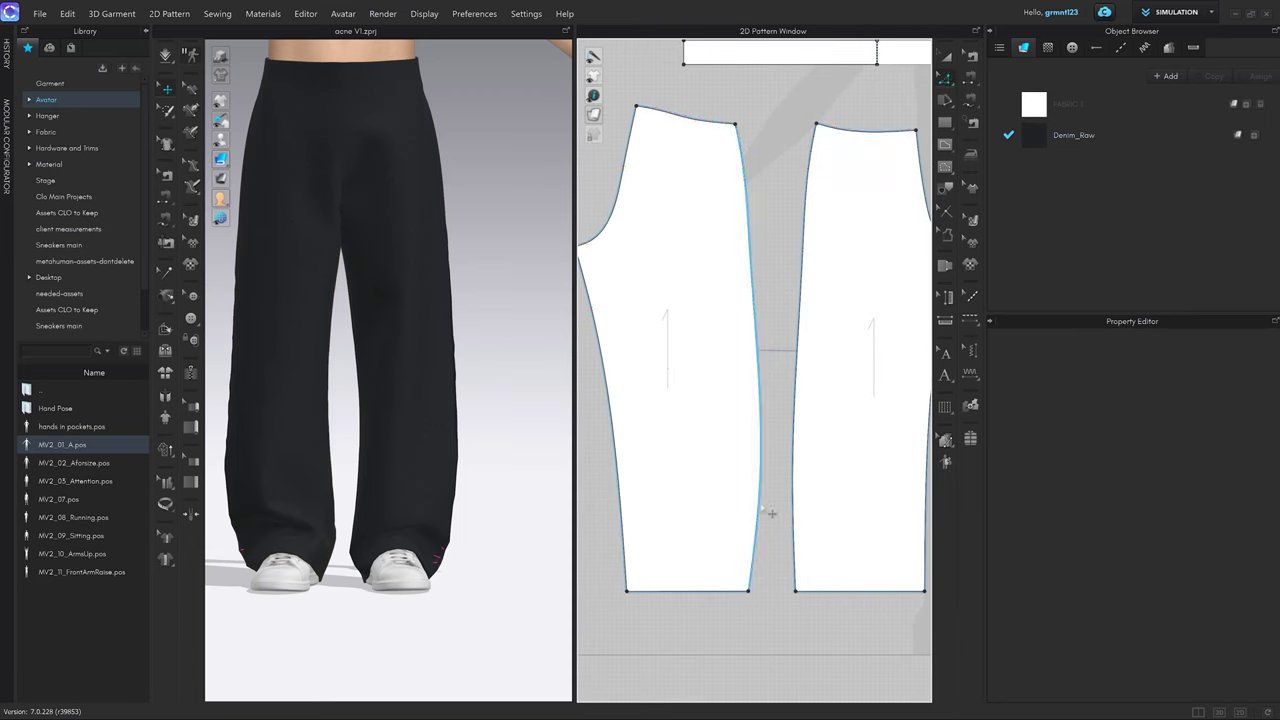
{"action": "left_click", "coordinate": [760, 507]}
{"action": "key", "text": "b"}
{"action": "left_click", "coordinate": [792, 461]}
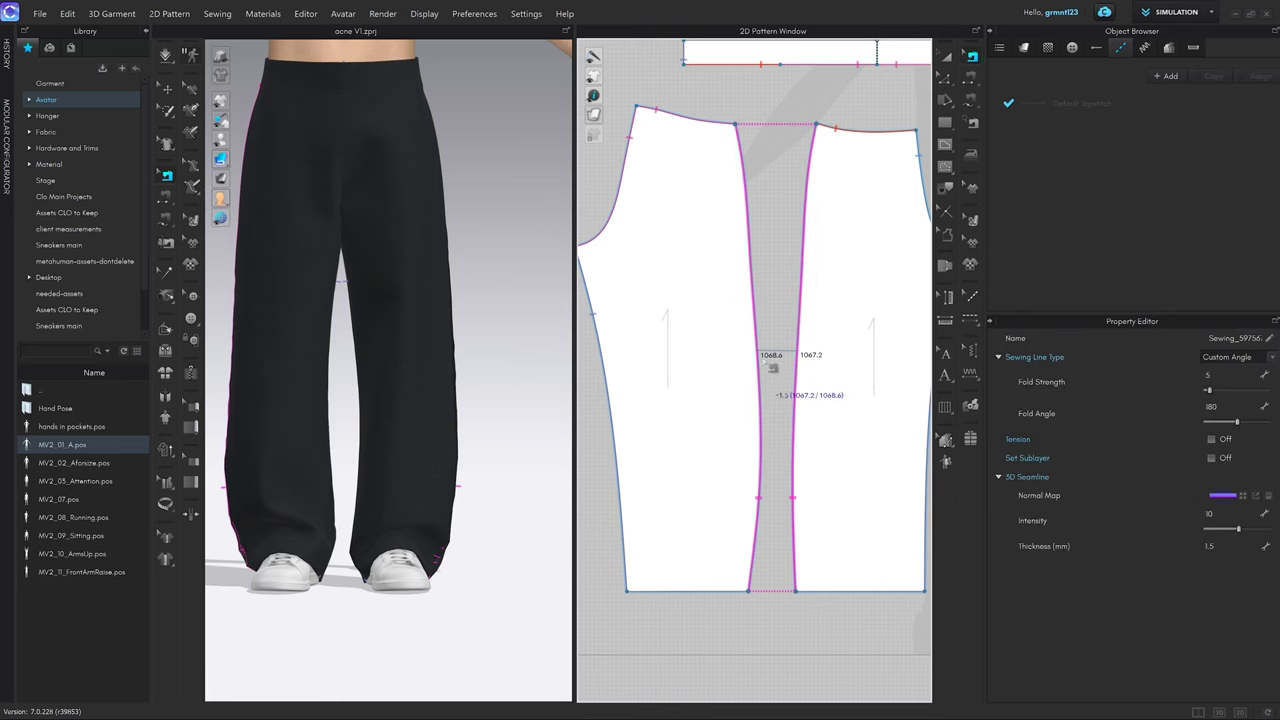
{"action": "scroll", "coordinate": [771, 480], "scroll_direction": "up", "scroll_amount": 2}
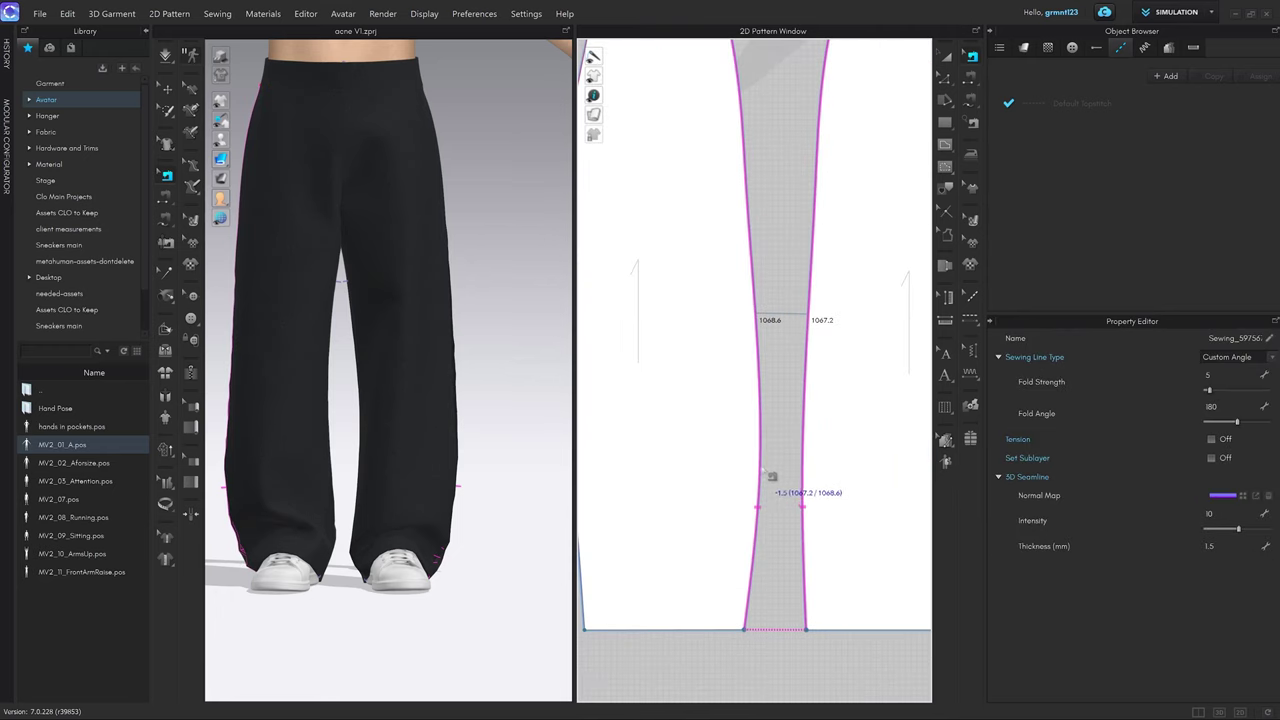
{"action": "middle_click_drag", "start_coordinate": [743, 462], "coordinate": [742, 438]}
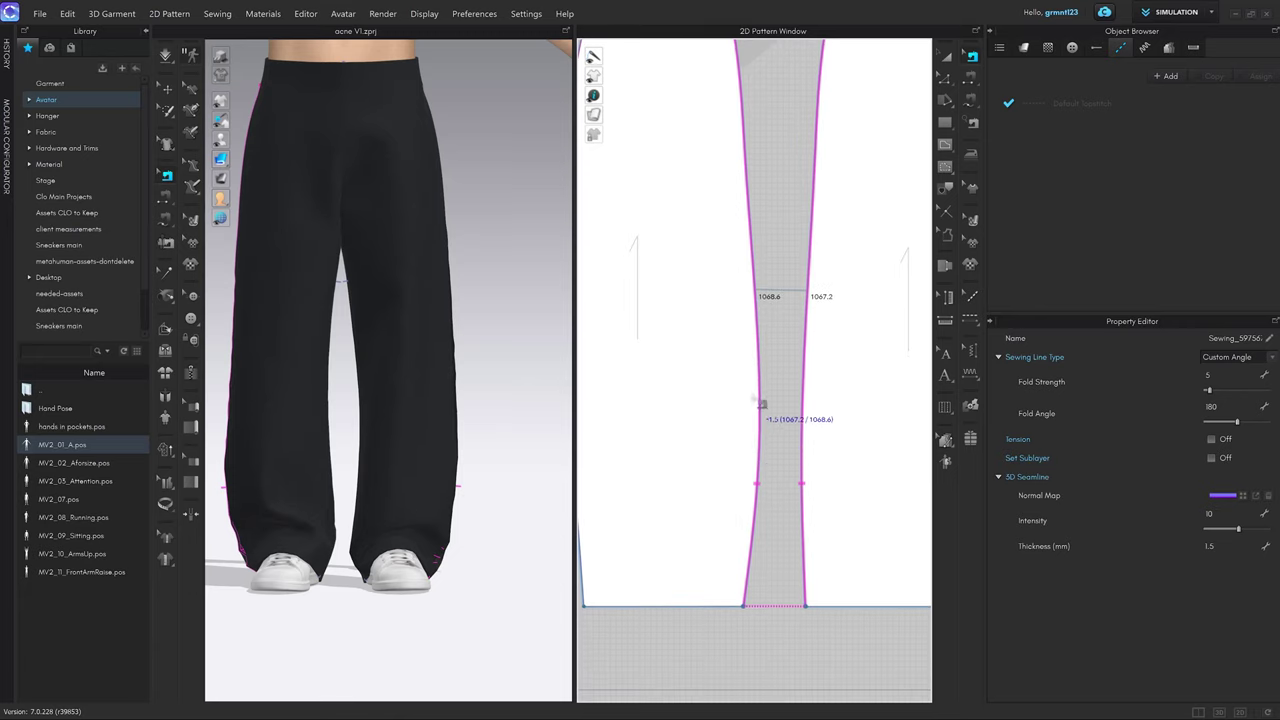
Move the back panel's lower outseam curve point inward until the outseam measures 1067.2 mm, matching the front panel.
{"action": "key", "text": "a"}
{"action": "scroll", "coordinate": [759, 435], "scroll_direction": "up", "scroll_amount": 3}
{"action": "key", "text": "v"}
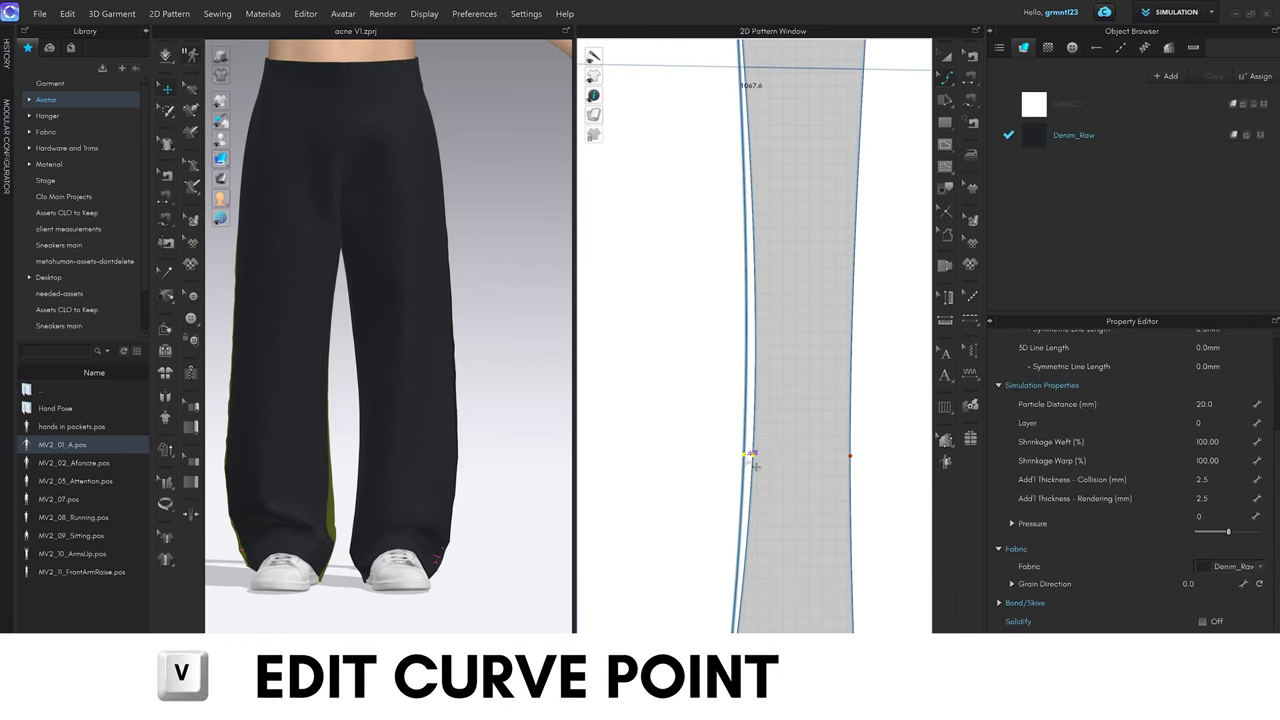
{"action": "left_click_drag", "start_coordinate": [756, 466], "coordinate": [748, 462]}
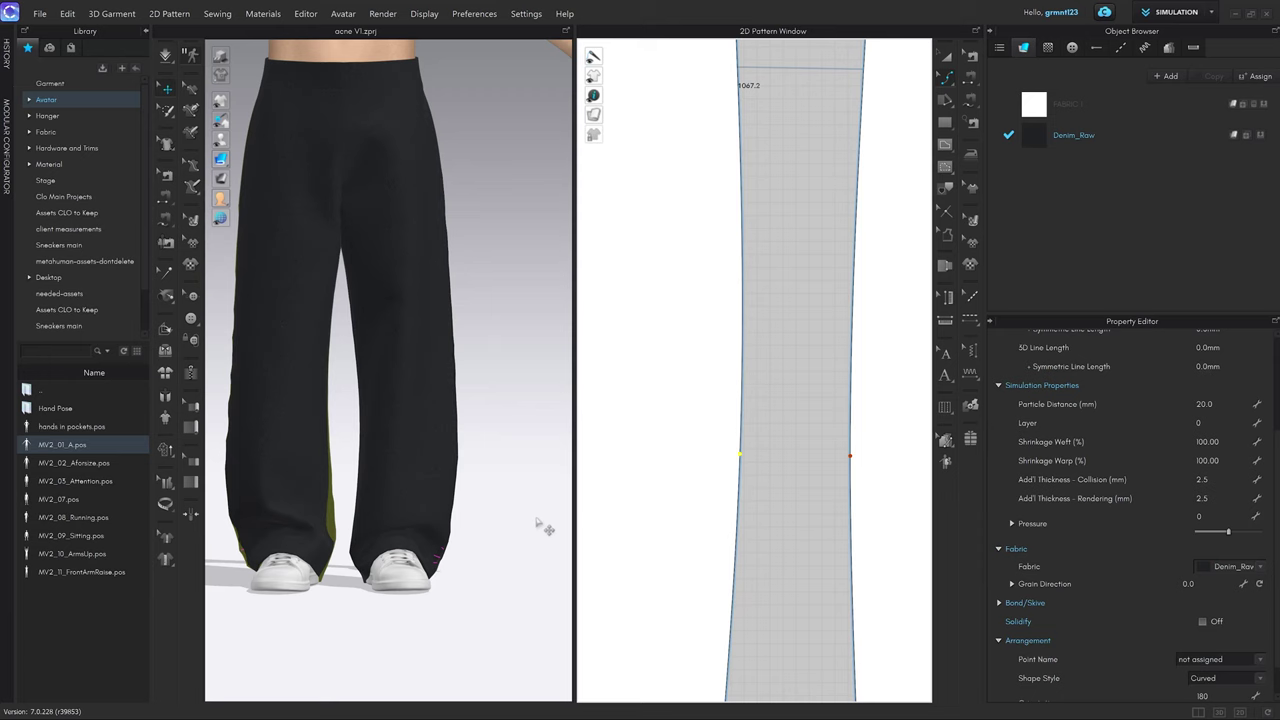
Simulate the trousers with the smoothed outseams and settle the fabric on the avatar's leg.
{"action": "scroll", "coordinate": [526, 426], "scroll_direction": "down", "scroll_amount": 5}
{"action": "scroll", "coordinate": [526, 406], "scroll_direction": "up", "scroll_amount": 3}
{"action": "scroll", "coordinate": [497, 378], "scroll_direction": "up", "scroll_amount": 2}
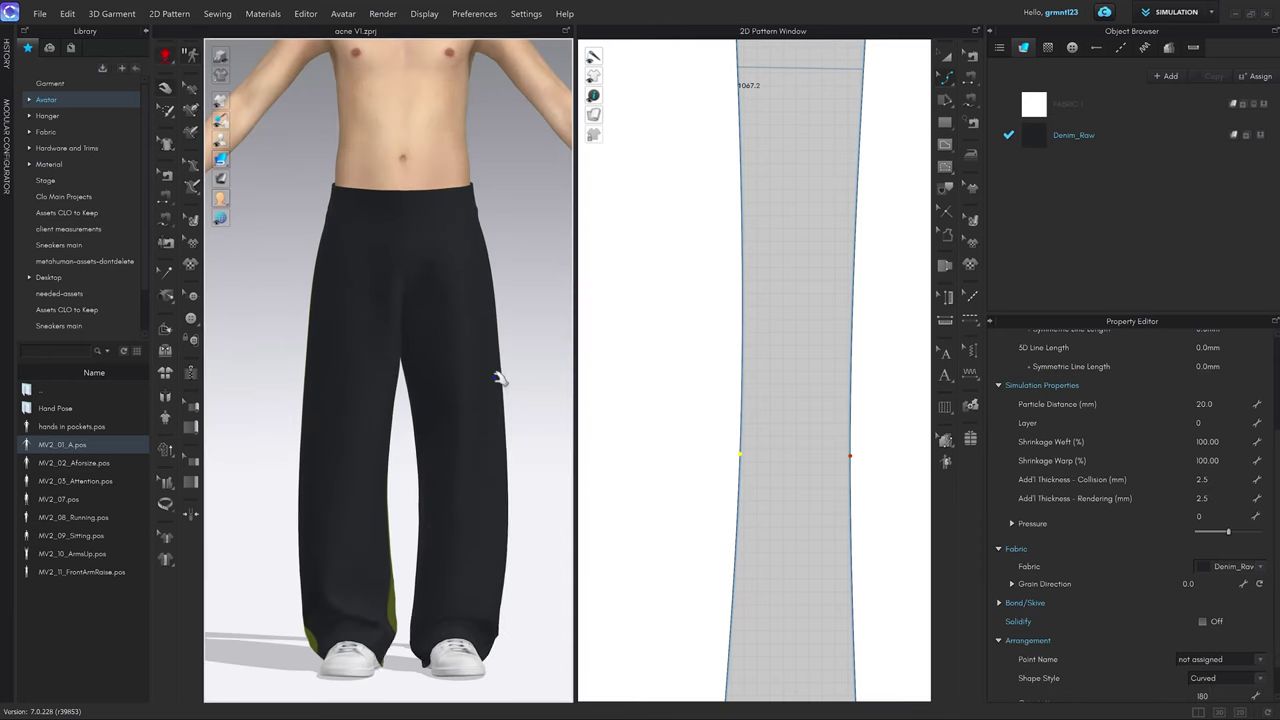
{"action": "left_click", "coordinate": [445, 452]}
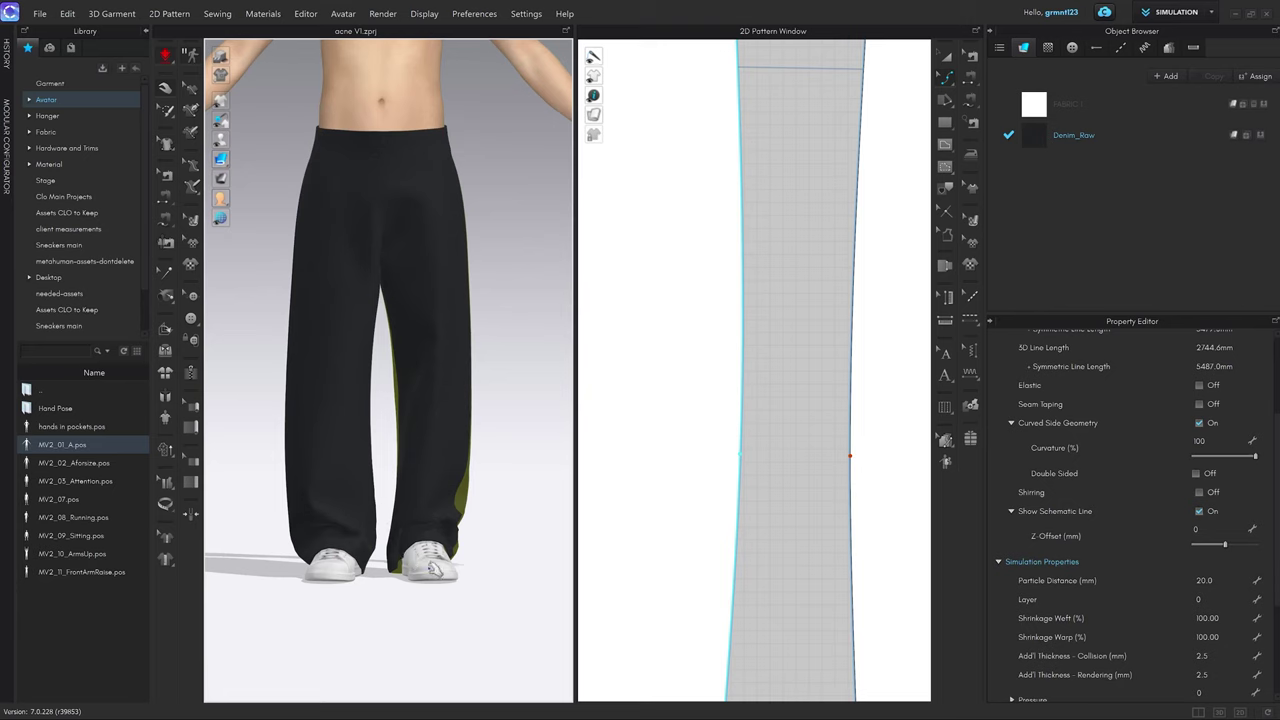
Split the back leg panel's inseam with a point 250 mm above the hem.
{"action": "scroll", "coordinate": [770, 590], "scroll_direction": "down", "scroll_amount": 7}
{"action": "middle_click_drag", "start_coordinate": [769, 584], "coordinate": [763, 543]}
{"action": "left_click", "coordinate": [763, 579]}
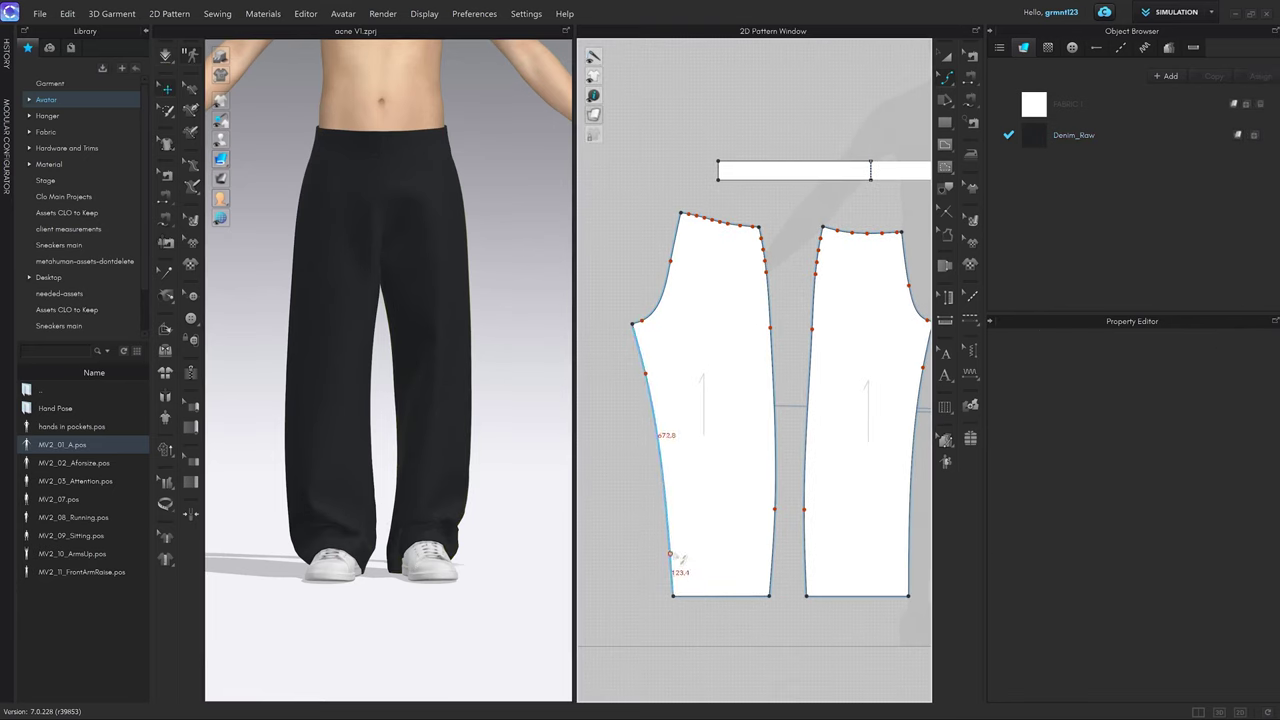
{"action": "key", "text": "x"}
{"action": "right_click", "coordinate": [667, 514]}
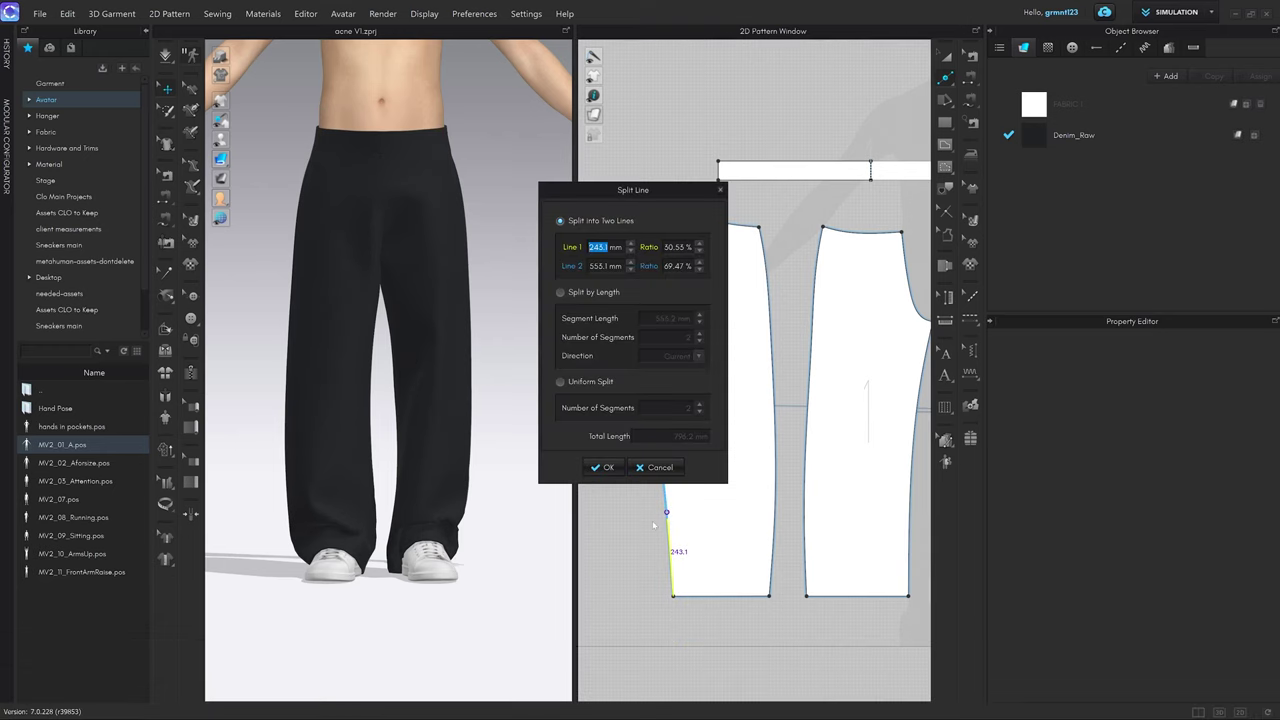
{"action": "type", "text": "250"}
{"action": "left_click", "coordinate": [602, 467]}
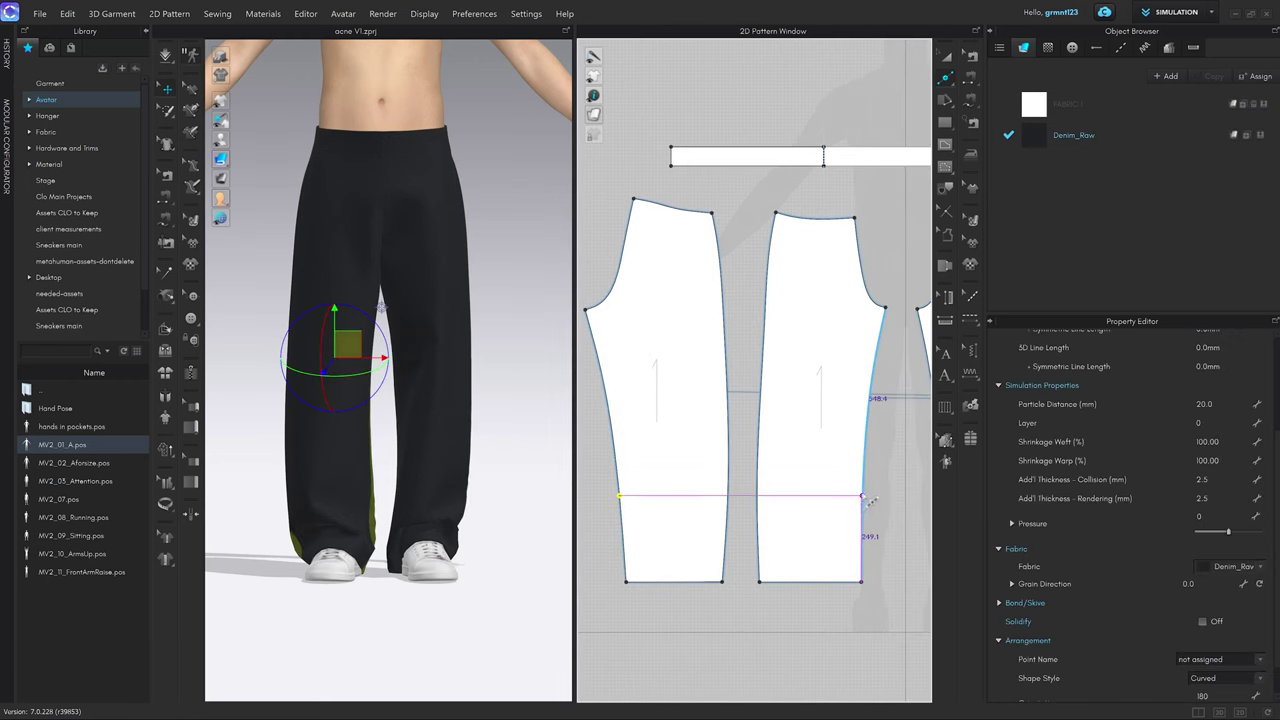
Split the front leg panel's inseam at the matching height, 250 mm above the hem.
{"action": "right_click", "coordinate": [866, 497]}
{"action": "type", "text": "50"}
{"action": "key", "text": "Return"}
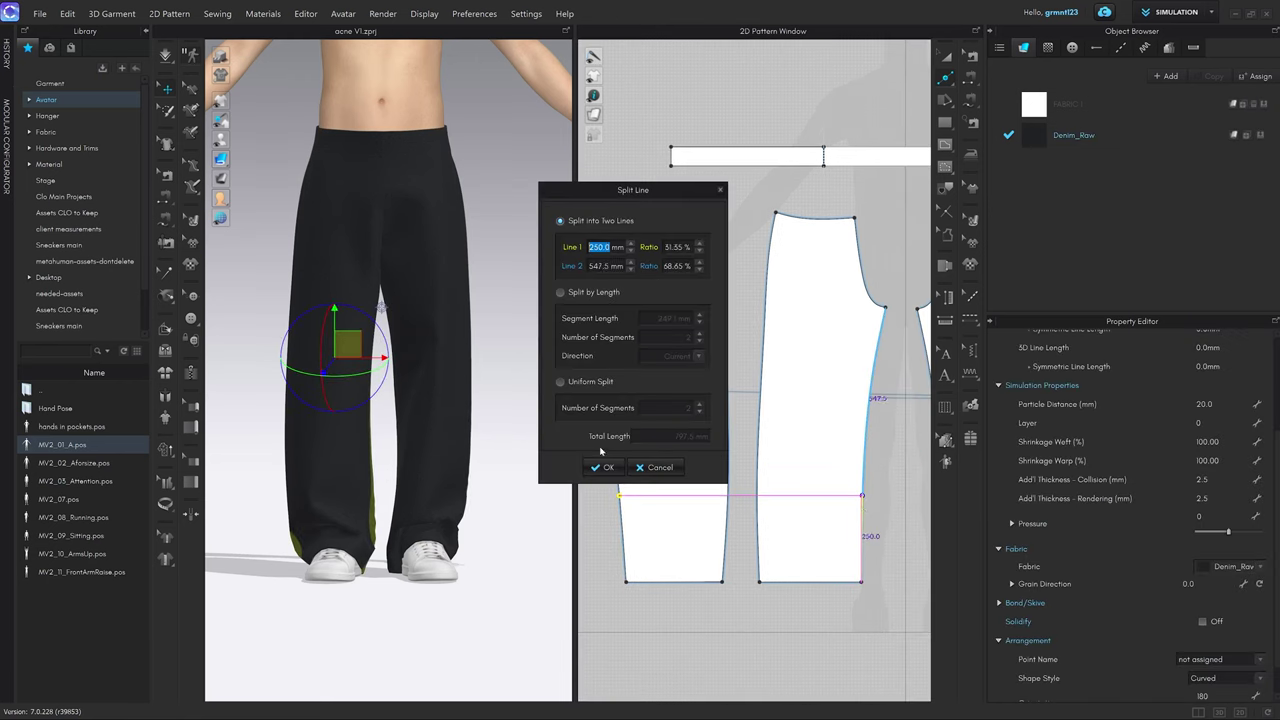
{"action": "left_click", "coordinate": [603, 467]}
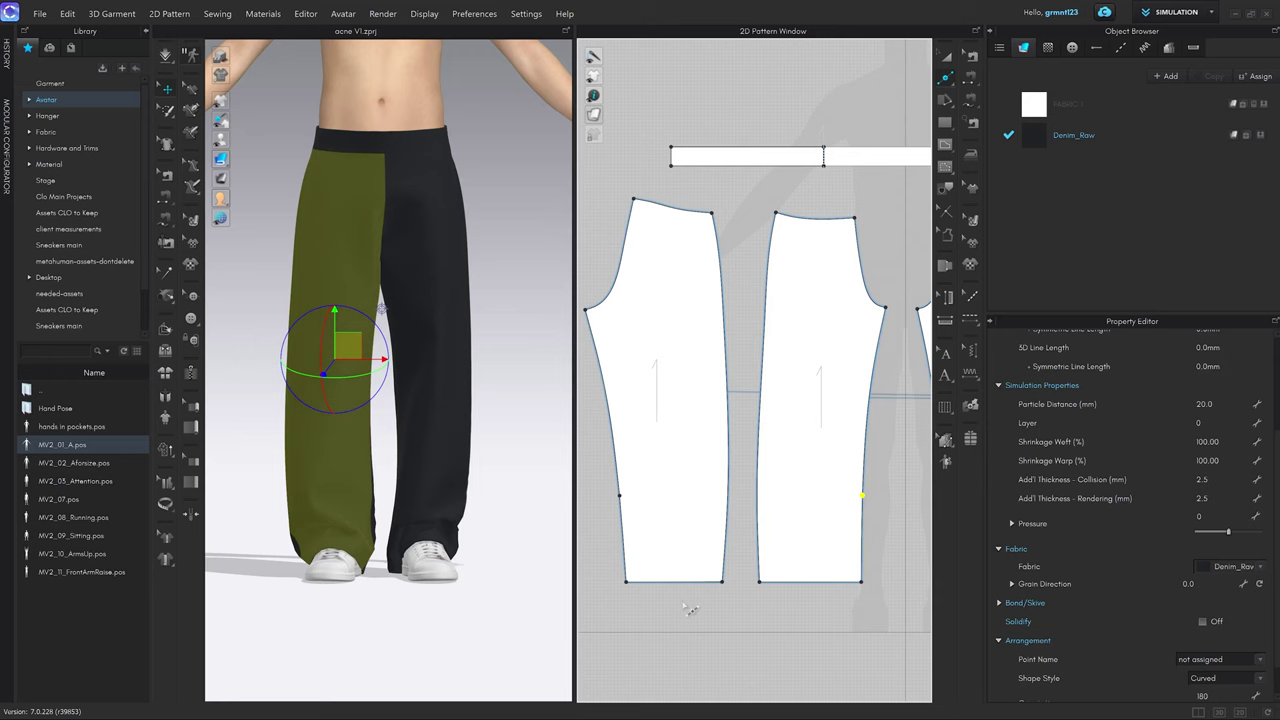
Move the back leg panel's inseam hem corner 20 mm inward along the hem.
{"action": "left_click", "coordinate": [650, 600]}
{"action": "key", "text": "z"}
{"action": "left_click", "coordinate": [627, 583]}
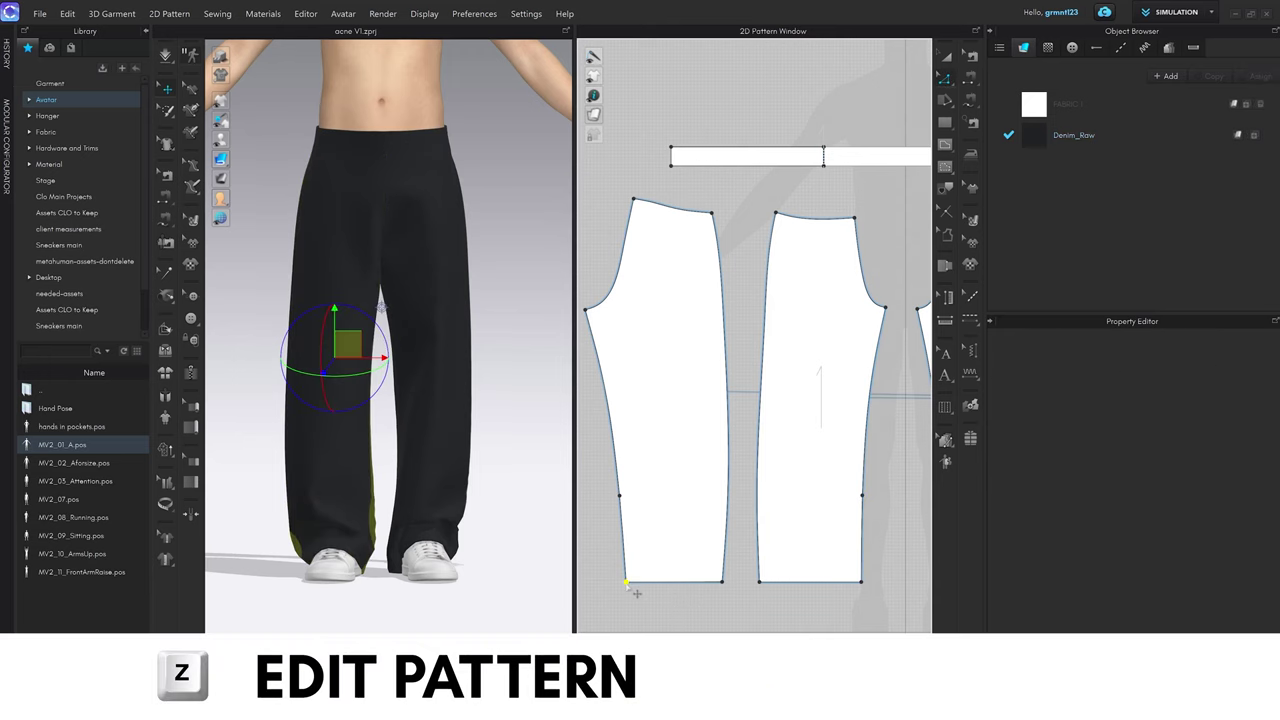
{"action": "right_click", "coordinate": [635, 583]}
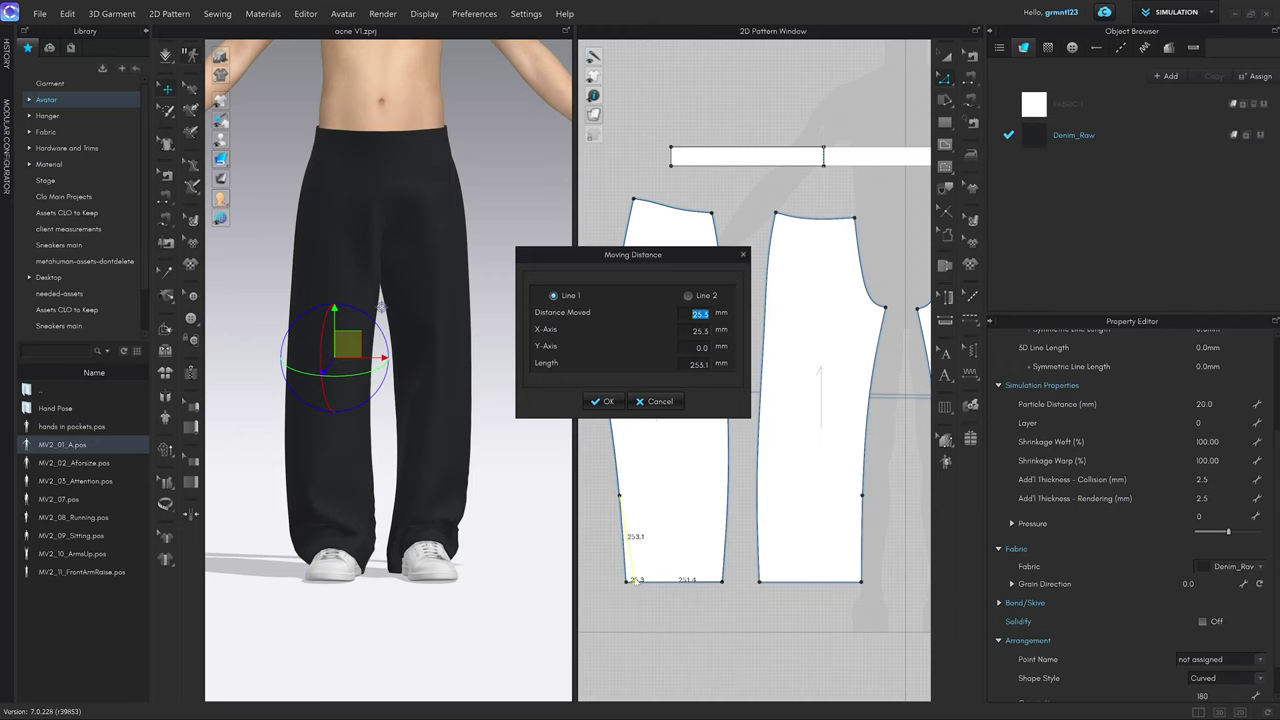
{"action": "left_click", "coordinate": [607, 402]}
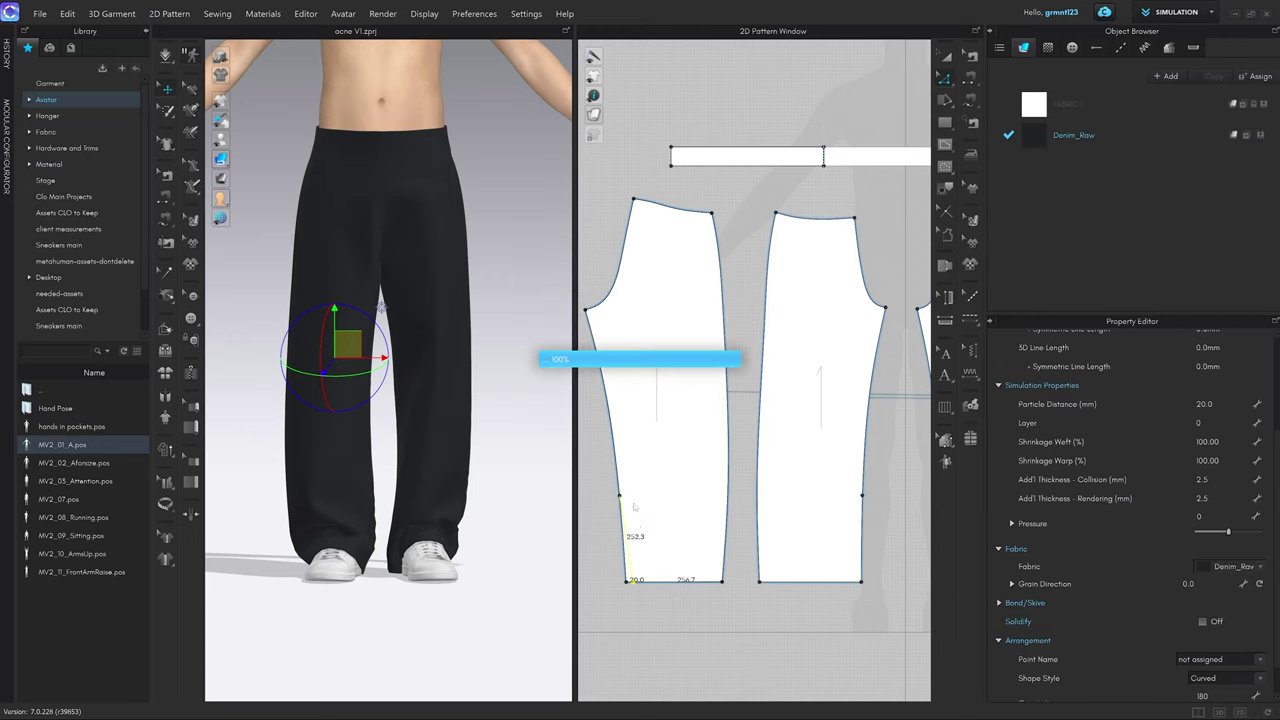
Move the front leg panel's inseam hem corner 20 mm inward to match the back panel.
{"action": "left_click", "coordinate": [862, 582]}
{"action": "right_click", "coordinate": [862, 582]}
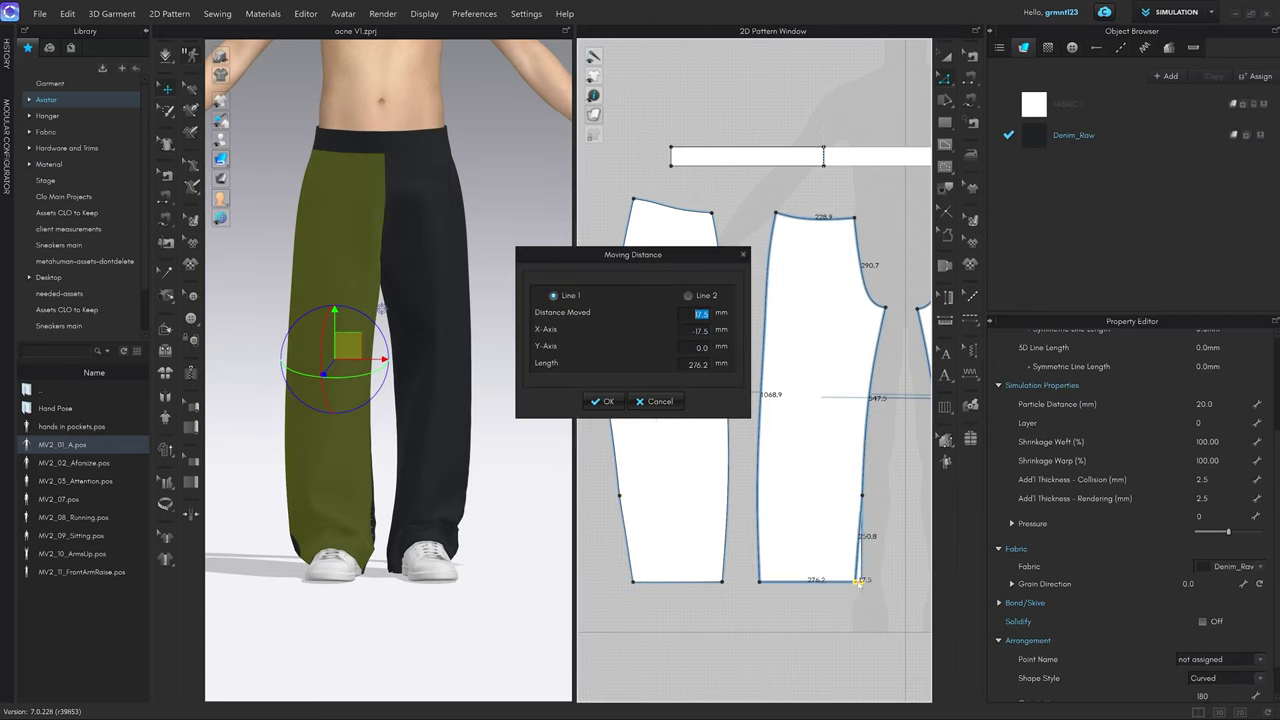
{"action": "key", "text": "Return"}
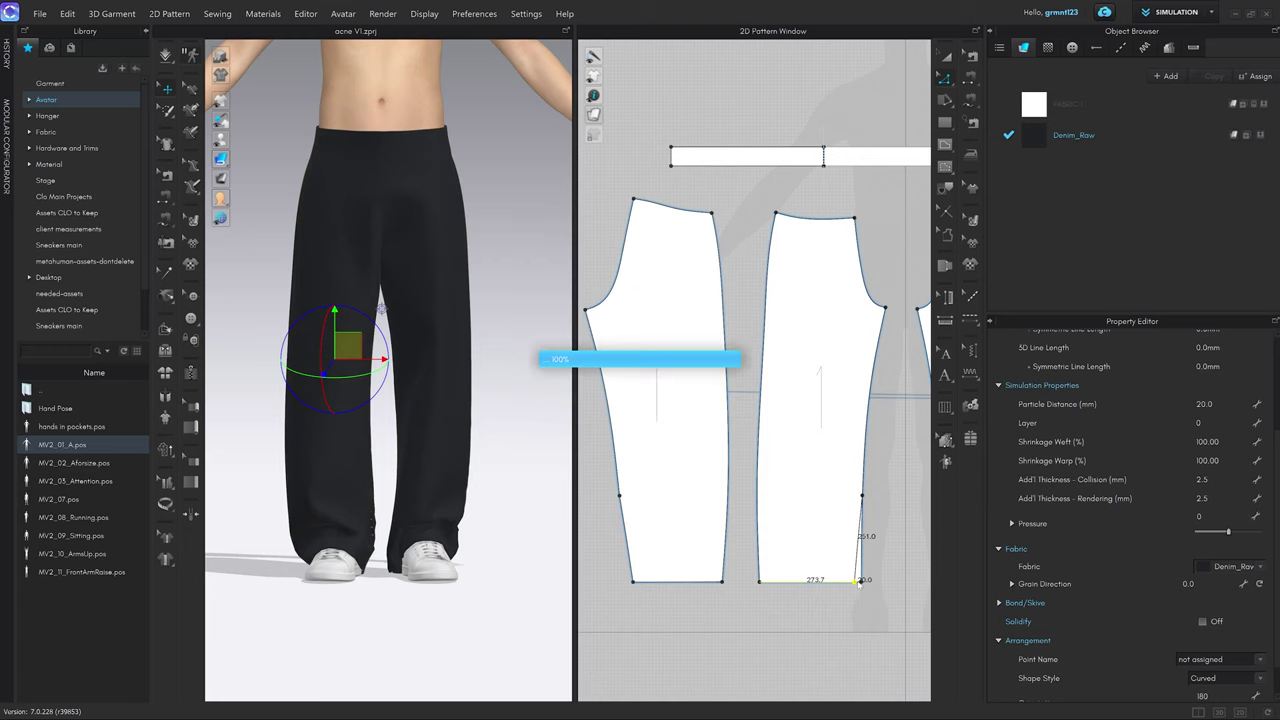
Convert the added inseam points on the front and back leg panels to curve points.
{"action": "left_click_drag", "start_coordinate": [879, 488], "coordinate": [632, 505]}
{"action": "right_click", "coordinate": [620, 496]}
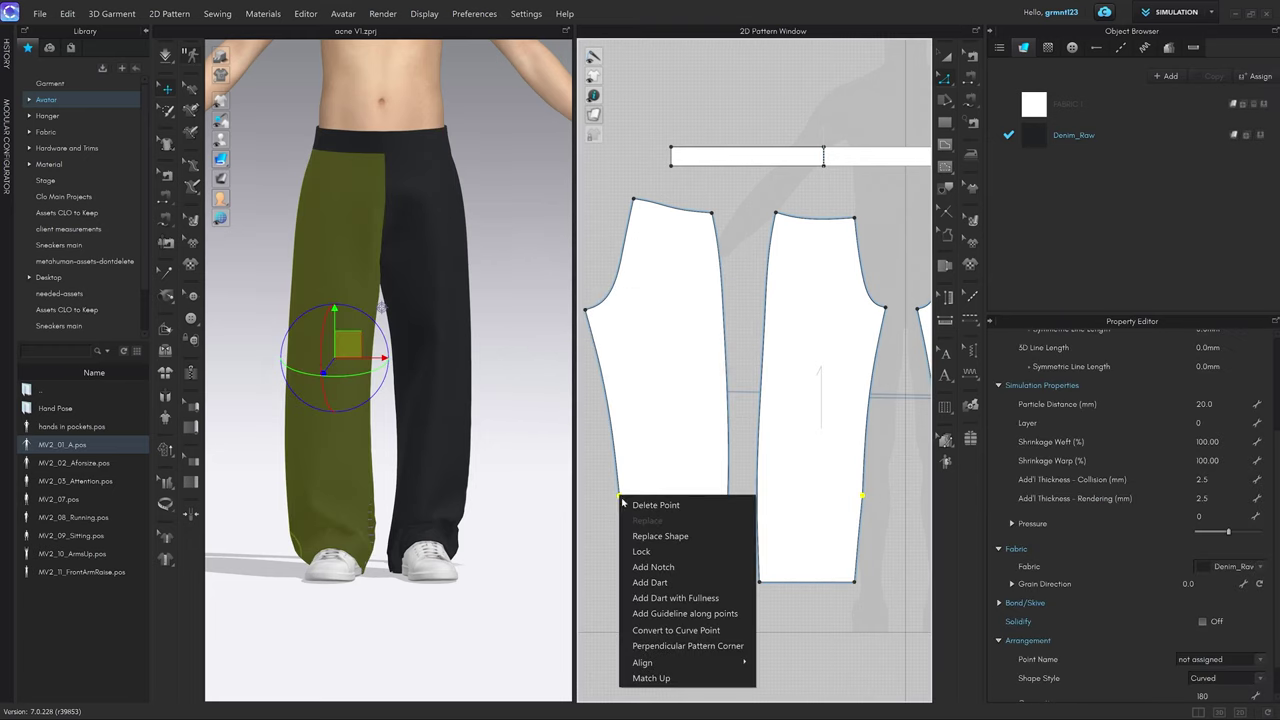
{"action": "left_click", "coordinate": [705, 631]}
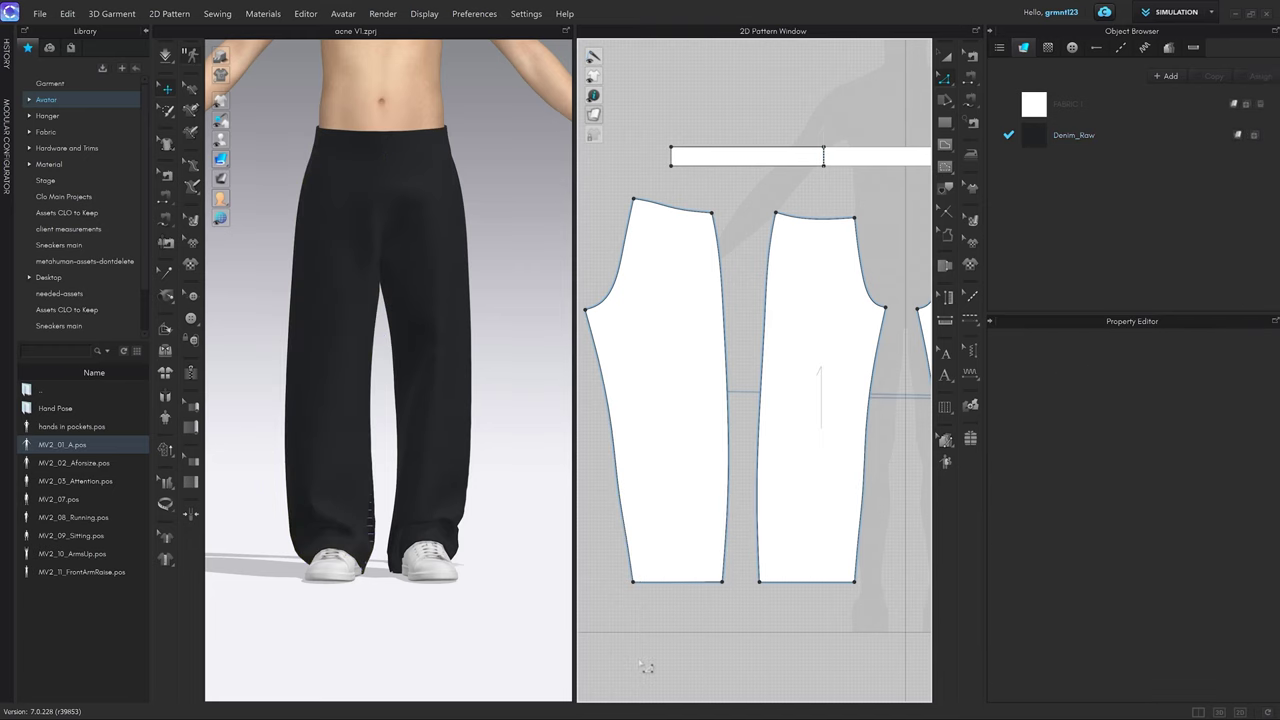
Adjust the back panel's middle inseam curve point to smooth the curve, giving an inseam length of 798.3 mm.
{"action": "scroll", "coordinate": [880, 516], "scroll_direction": "down", "scroll_amount": 2}
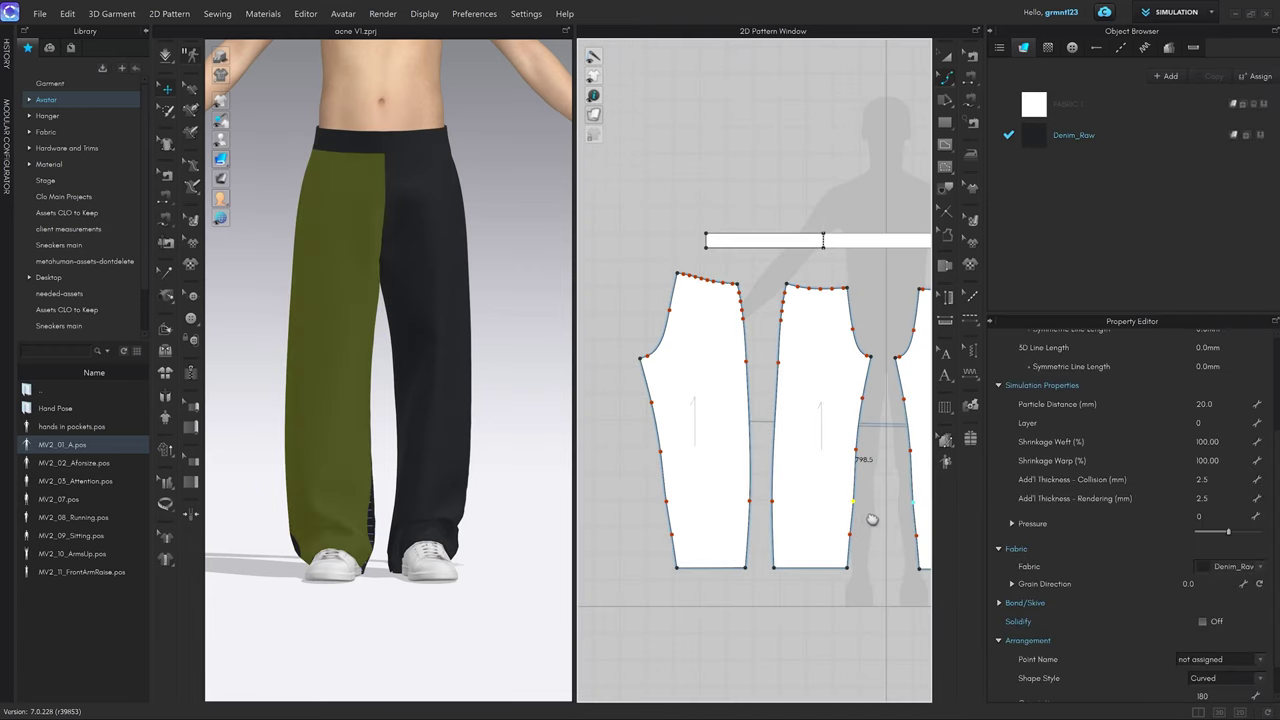
{"action": "middle_click_drag", "start_coordinate": [871, 517], "coordinate": [885, 503]}
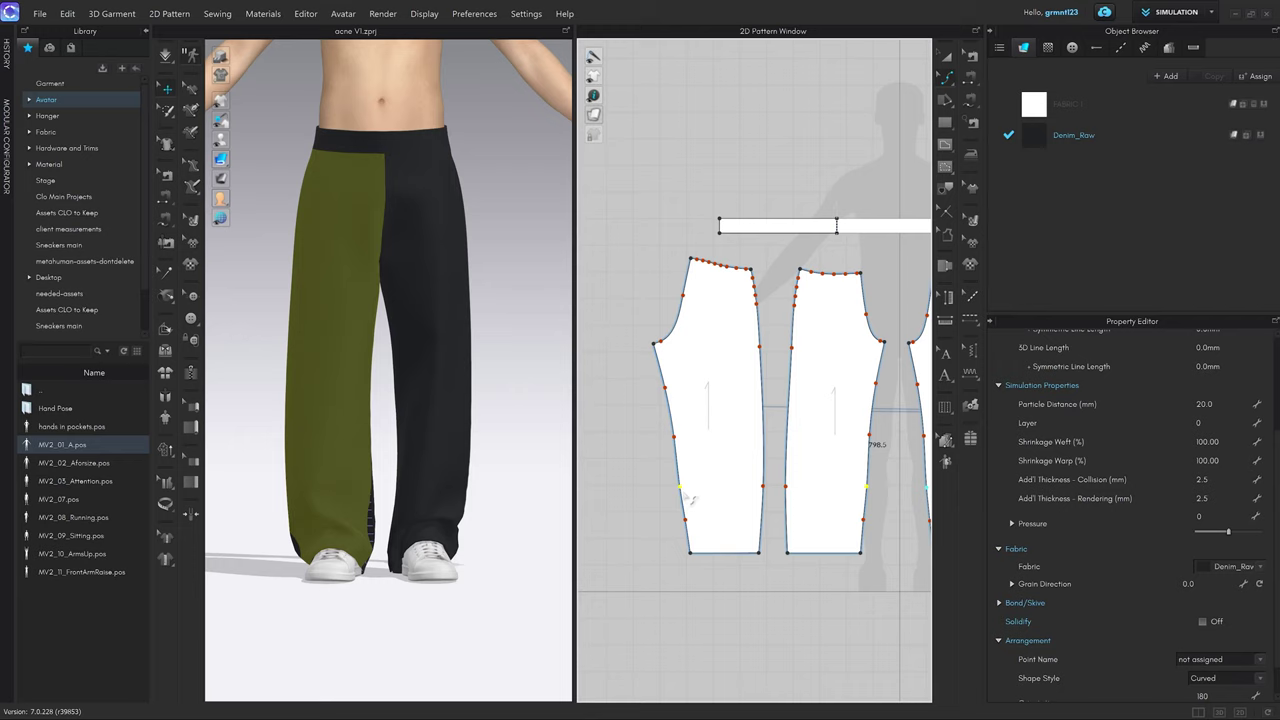
{"action": "key", "text": "v"}
{"action": "scroll", "coordinate": [686, 461], "scroll_direction": "up", "scroll_amount": 5}
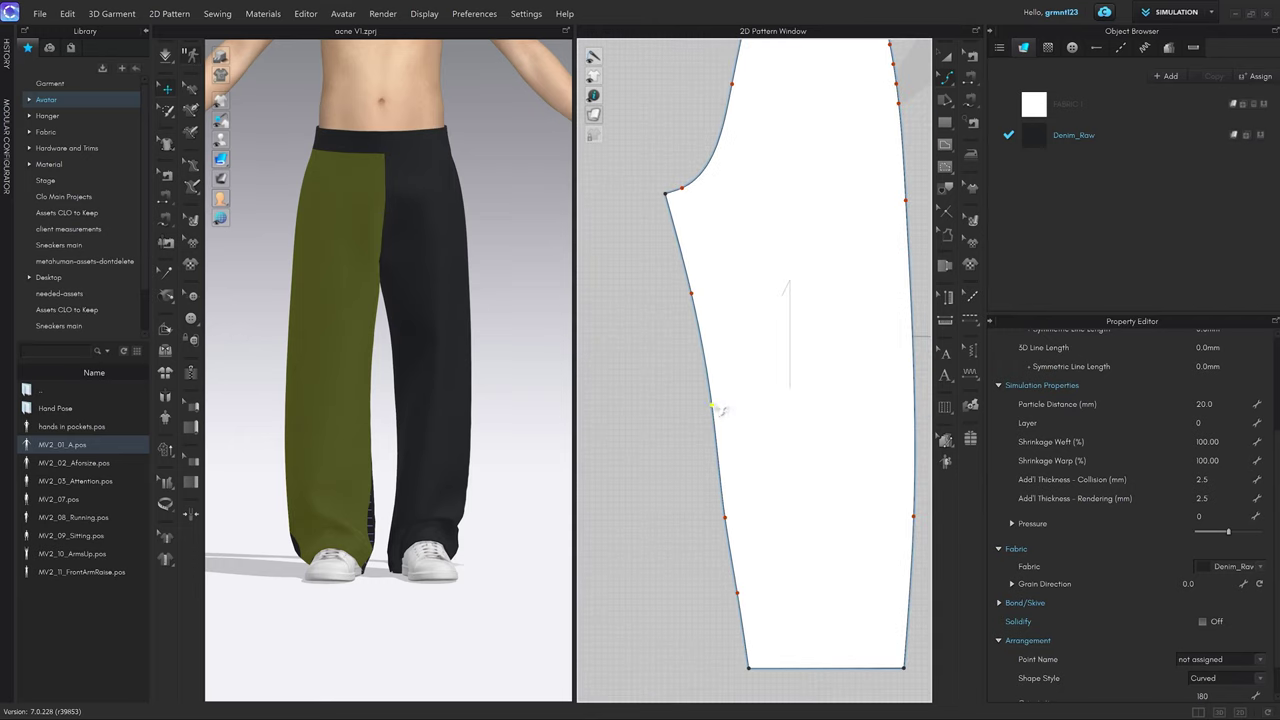
{"action": "scroll", "coordinate": [712, 408], "scroll_direction": "up", "scroll_amount": 2}
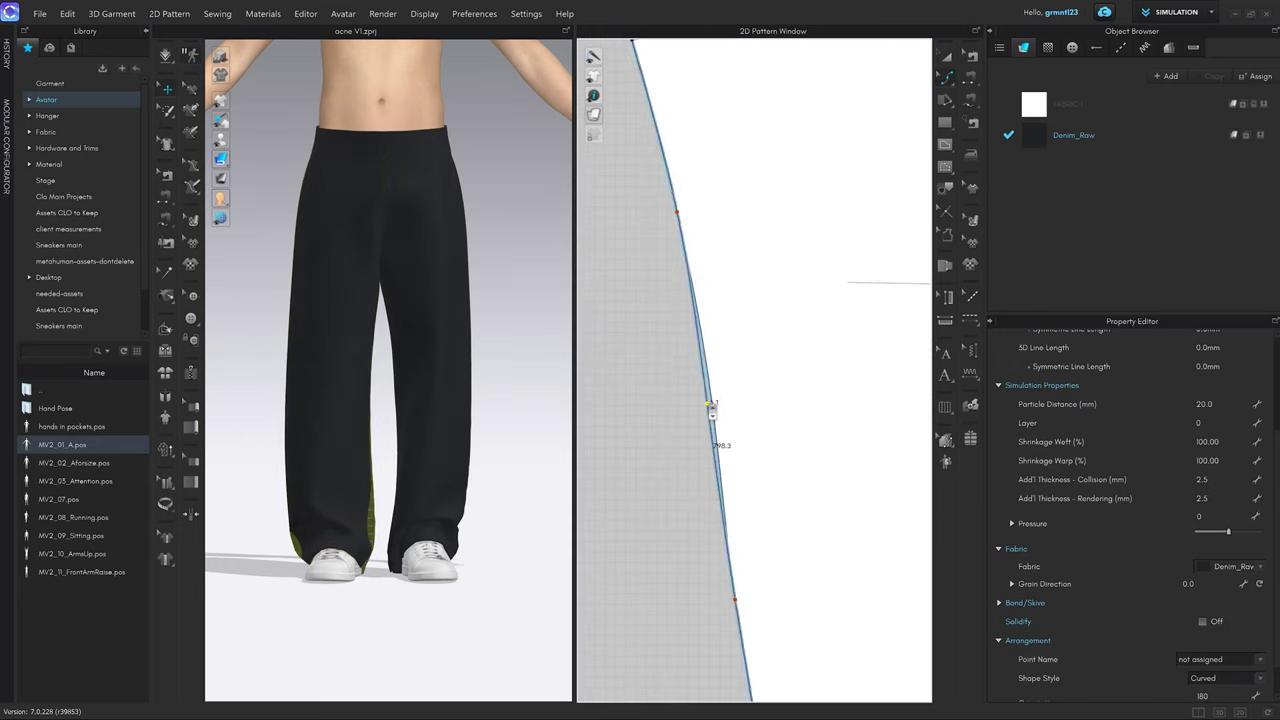
{"action": "left_click_drag", "start_coordinate": [712, 408], "coordinate": [708, 394]}
{"action": "scroll", "coordinate": [710, 400], "scroll_direction": "down", "scroll_amount": 5}
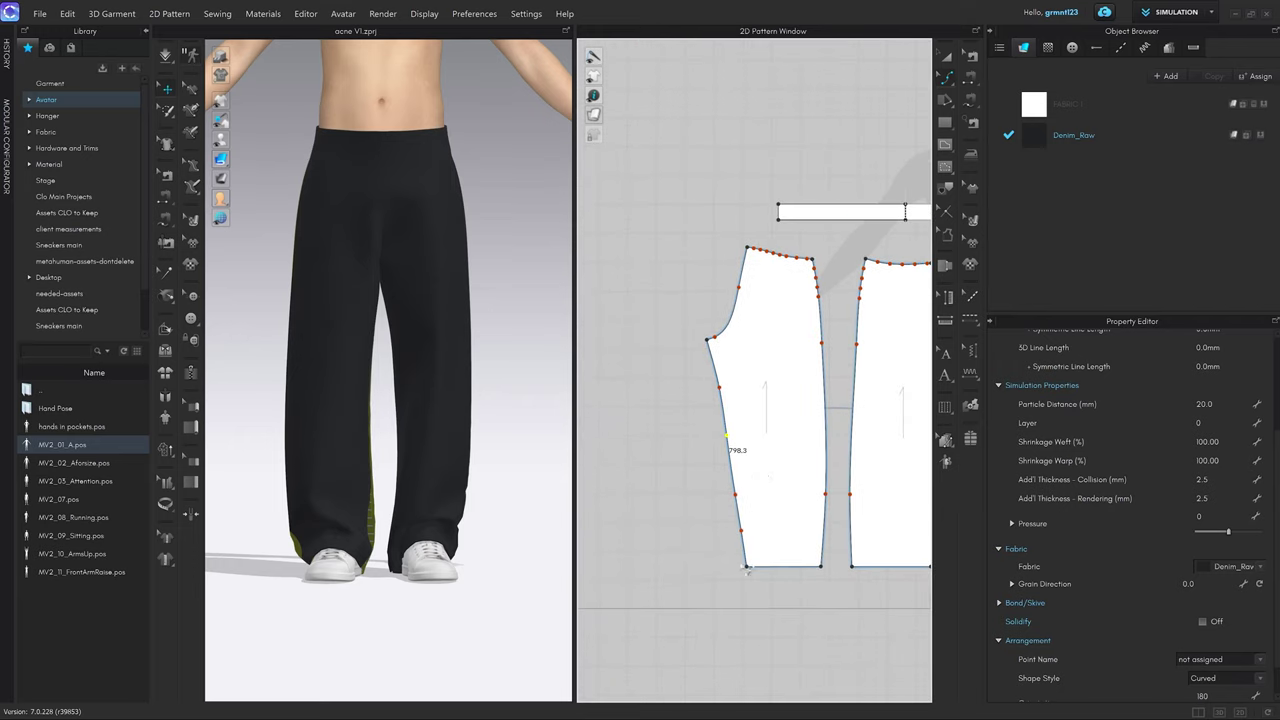
Nudge the front panel's middle inseam curve point until the inseam measures 798.3 mm, and check the seam lengths against the back panel.
{"action": "middle_click_drag", "start_coordinate": [742, 543], "coordinate": [615, 507]}
{"action": "scroll", "coordinate": [822, 401], "scroll_direction": "up", "scroll_amount": 3}
{"action": "left_click_drag", "start_coordinate": [804, 407], "coordinate": [803, 405]}
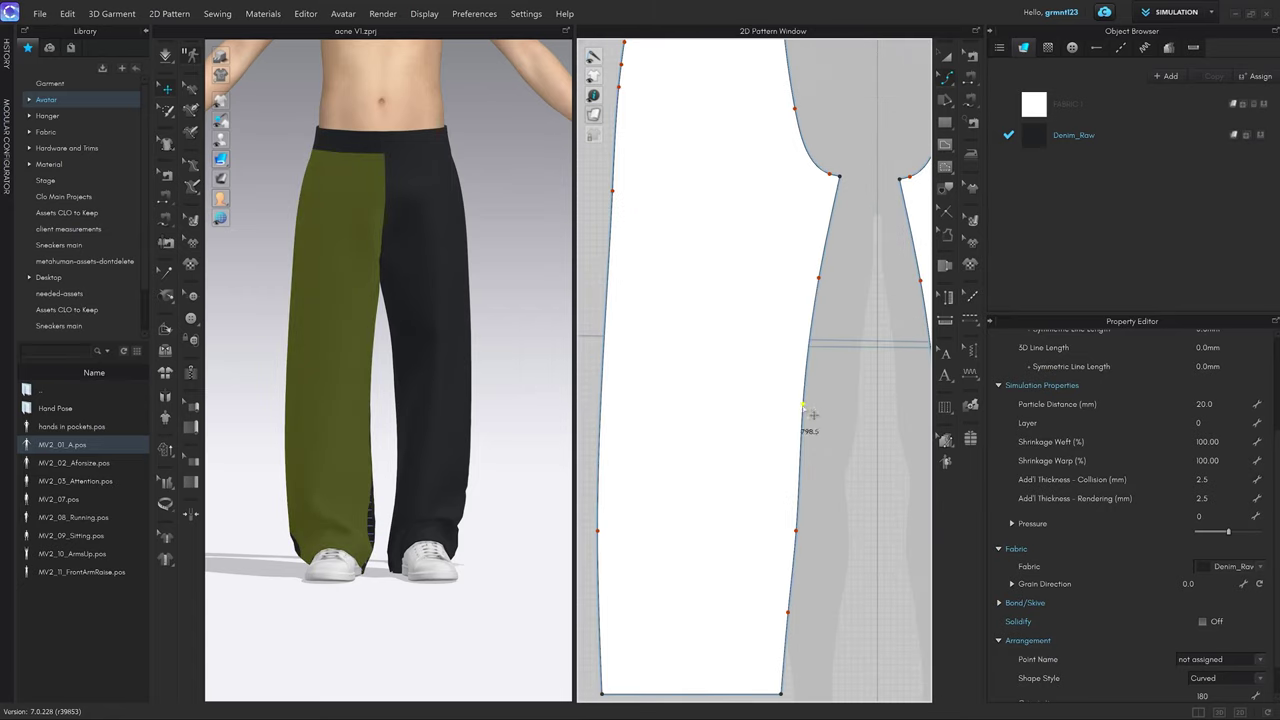
{"action": "scroll", "coordinate": [813, 414], "scroll_direction": "up", "scroll_amount": 3}
{"action": "scroll", "coordinate": [812, 408], "scroll_direction": "down", "scroll_amount": 8}
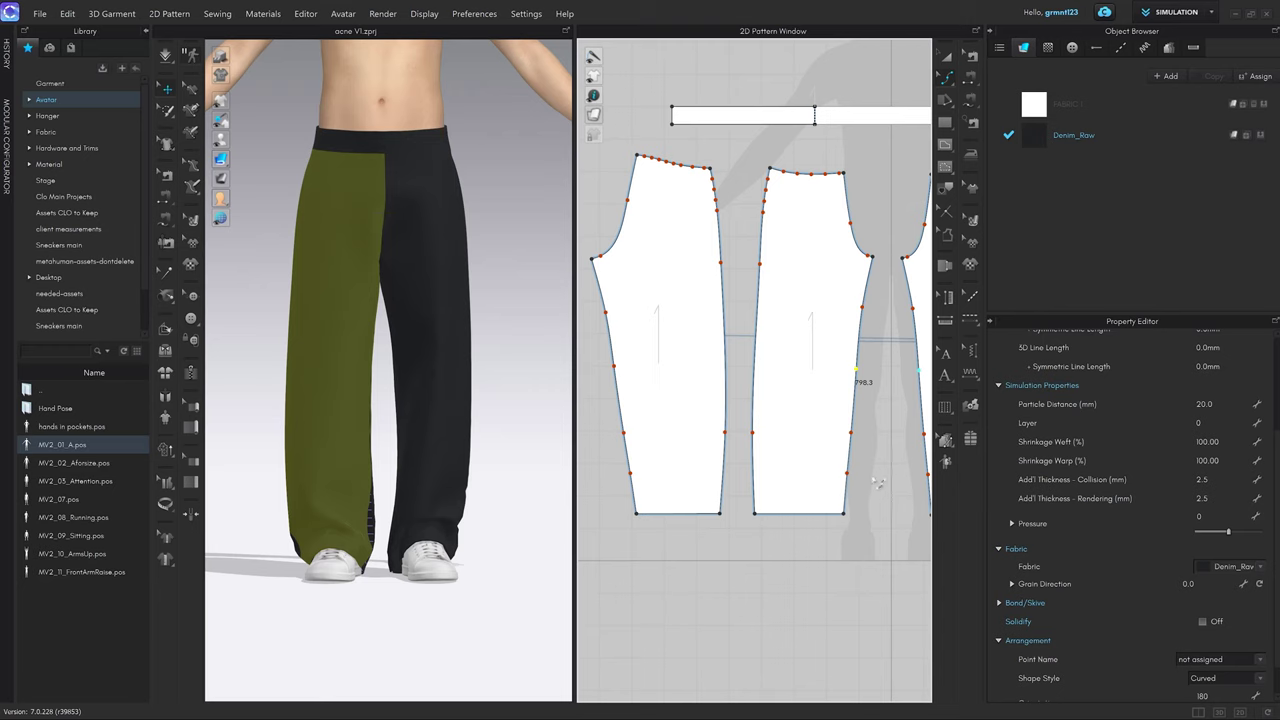
{"action": "key", "text": "b"}
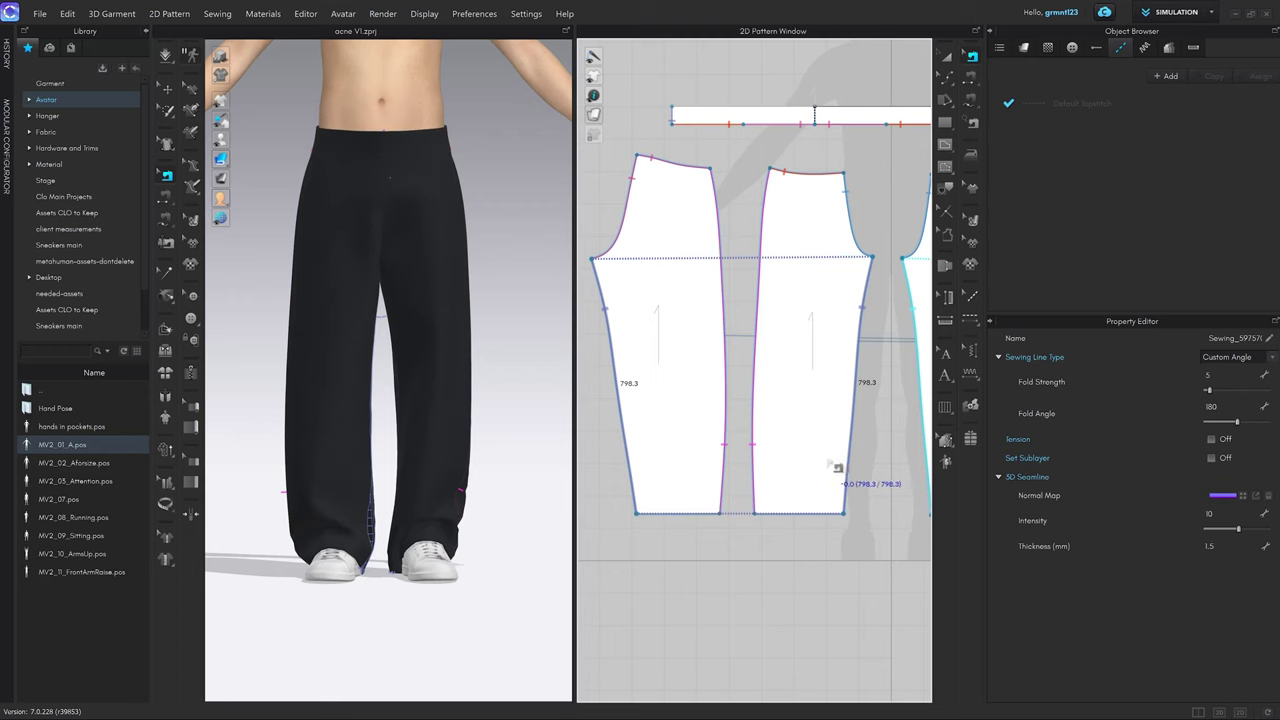
{"action": "left_click", "coordinate": [783, 560]}
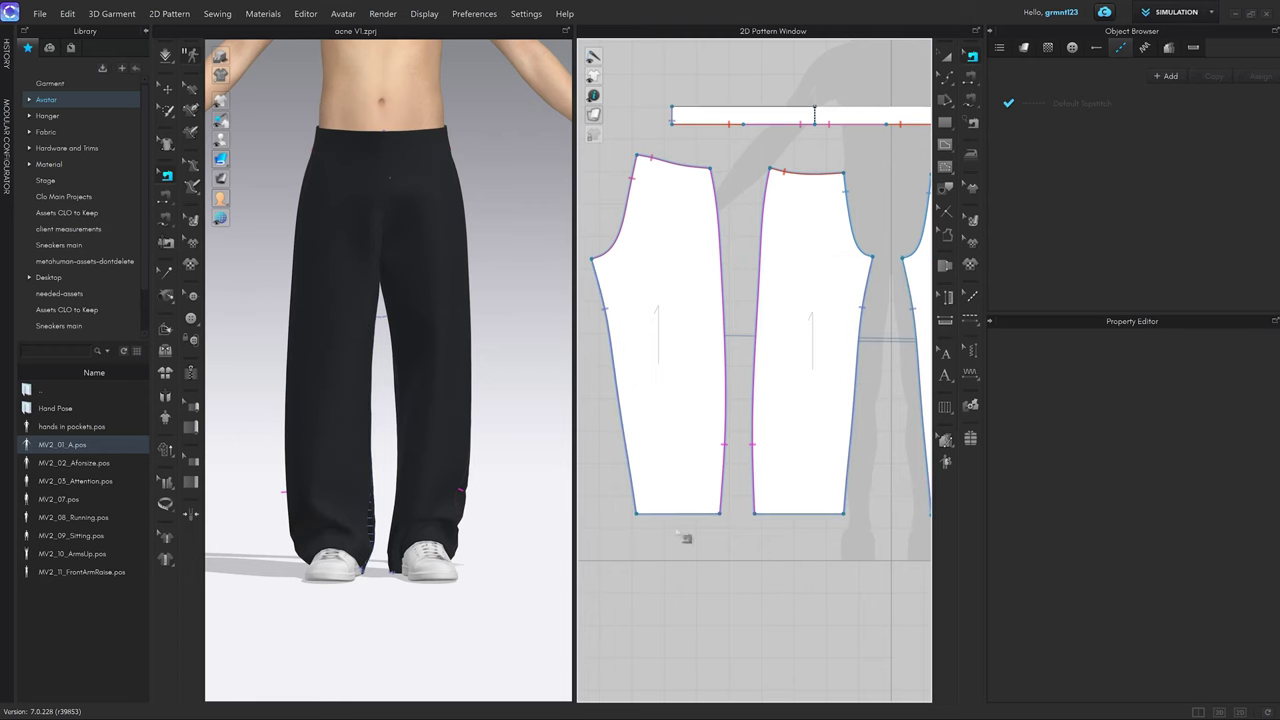
Simulate the tapered trousers and pull the lower legs and back hems into place around the shoes.
{"action": "mouse_move", "coordinate": [473, 321]}
{"action": "middle_mouse_down"}
{"action": "mouse_move", "coordinate": [463, 374]}
{"action": "mouse_move", "coordinate": [471, 319]}
{"action": "middle_mouse_up"}
{"action": "key", "text": "space"}
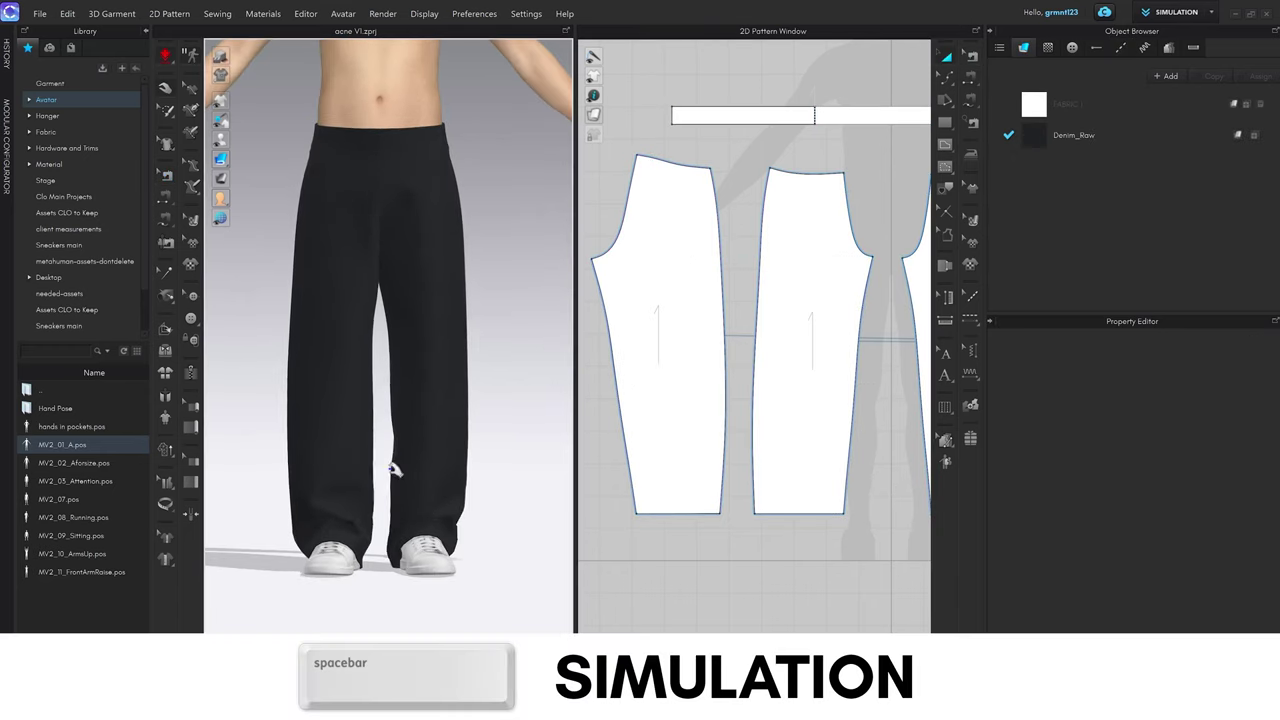
{"action": "mouse_move", "coordinate": [366, 473]}
{"action": "left_mouse_down"}
{"action": "mouse_move", "coordinate": [368, 446]}
{"action": "mouse_move", "coordinate": [376, 491]}
{"action": "left_mouse_up"}
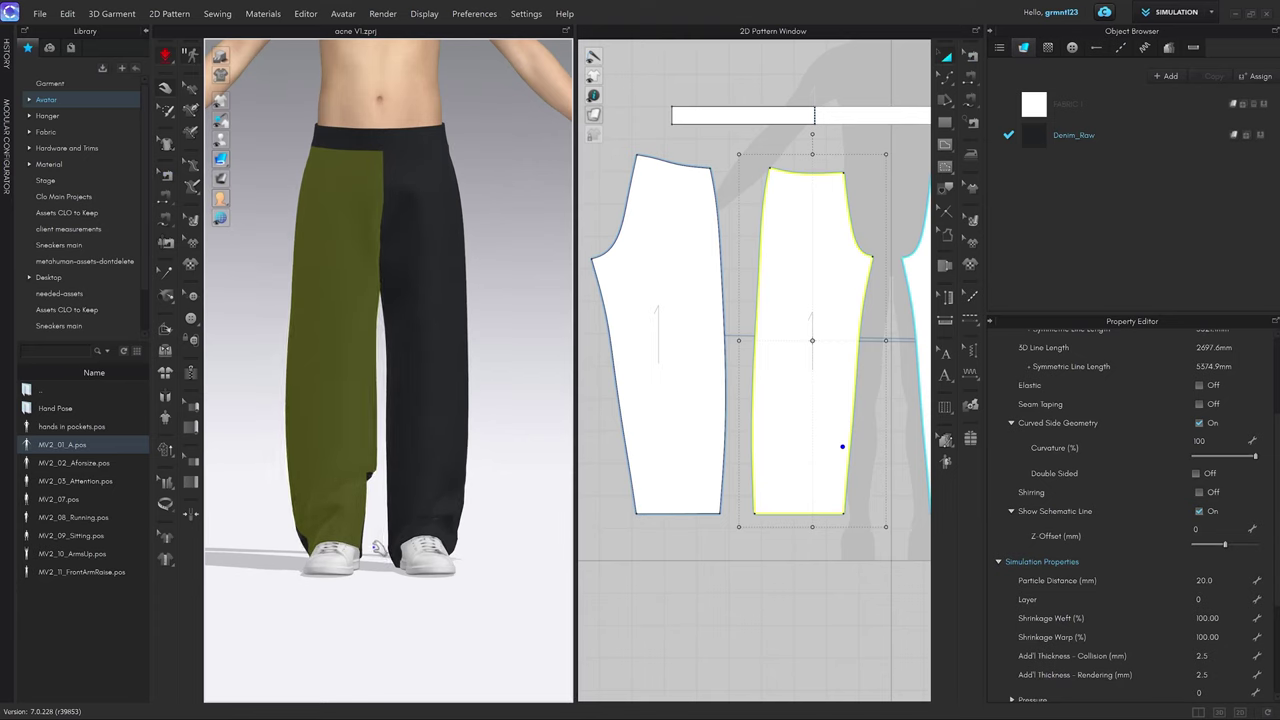
{"action": "right_click_drag", "start_coordinate": [375, 490], "coordinate": [281, 556]}
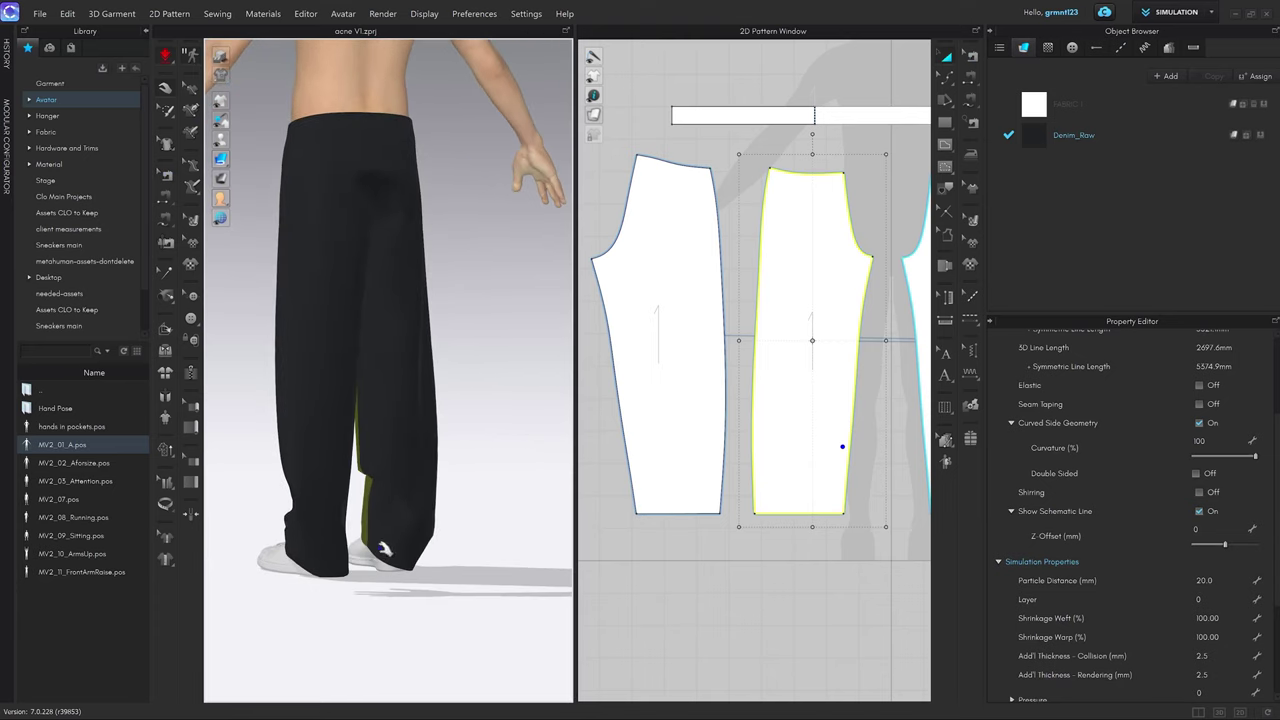
{"action": "left_click_drag", "start_coordinate": [384, 549], "coordinate": [388, 579]}
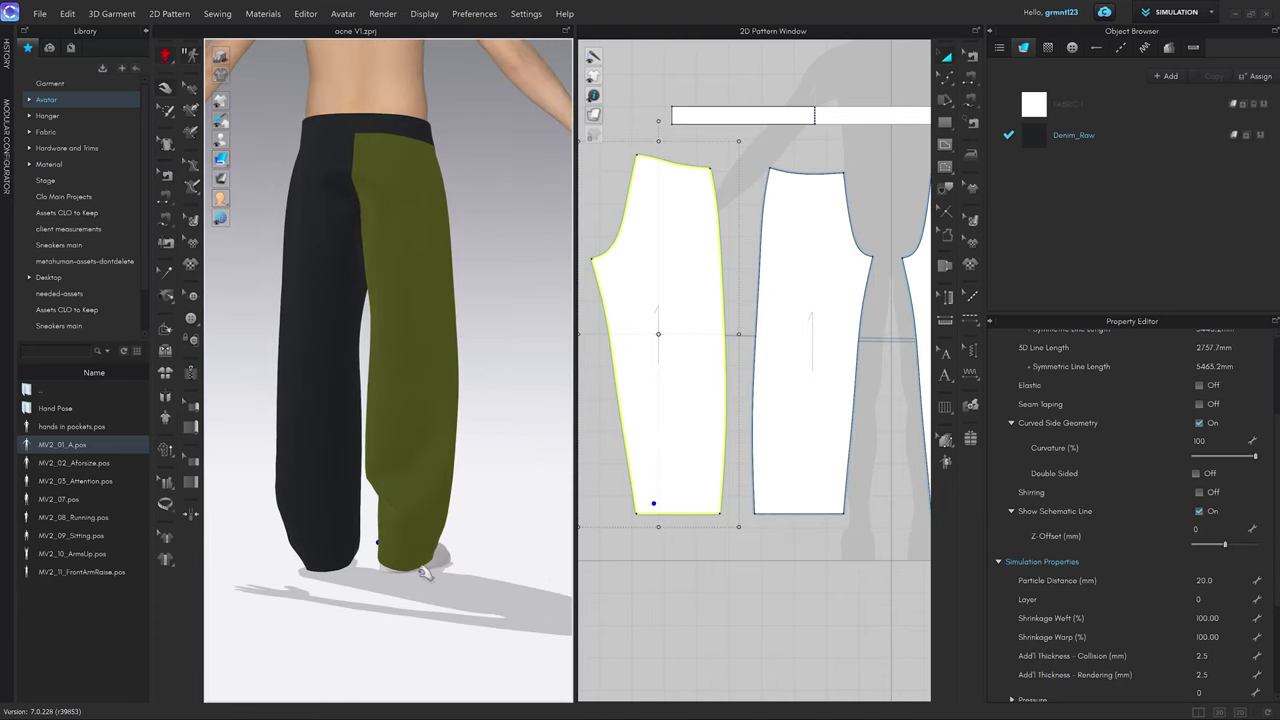
{"action": "left_click_drag", "start_coordinate": [312, 561], "coordinate": [310, 530]}
Pull the fabric at the front legs and upper thigh to settle the drape during simulation.
{"action": "right_click_drag", "start_coordinate": [393, 612], "coordinate": [404, 413]}
{"action": "scroll", "coordinate": [398, 430], "scroll_direction": "up", "scroll_amount": 3}
{"action": "left_click_drag", "start_coordinate": [366, 420], "coordinate": [336, 519]}
{"action": "left_click_drag", "start_coordinate": [426, 513], "coordinate": [459, 464]}
{"action": "mouse_move", "coordinate": [411, 262]}
{"action": "left_mouse_down"}
{"action": "mouse_move", "coordinate": [439, 275]}
{"action": "mouse_move", "coordinate": [413, 272]}
{"action": "left_mouse_up"}
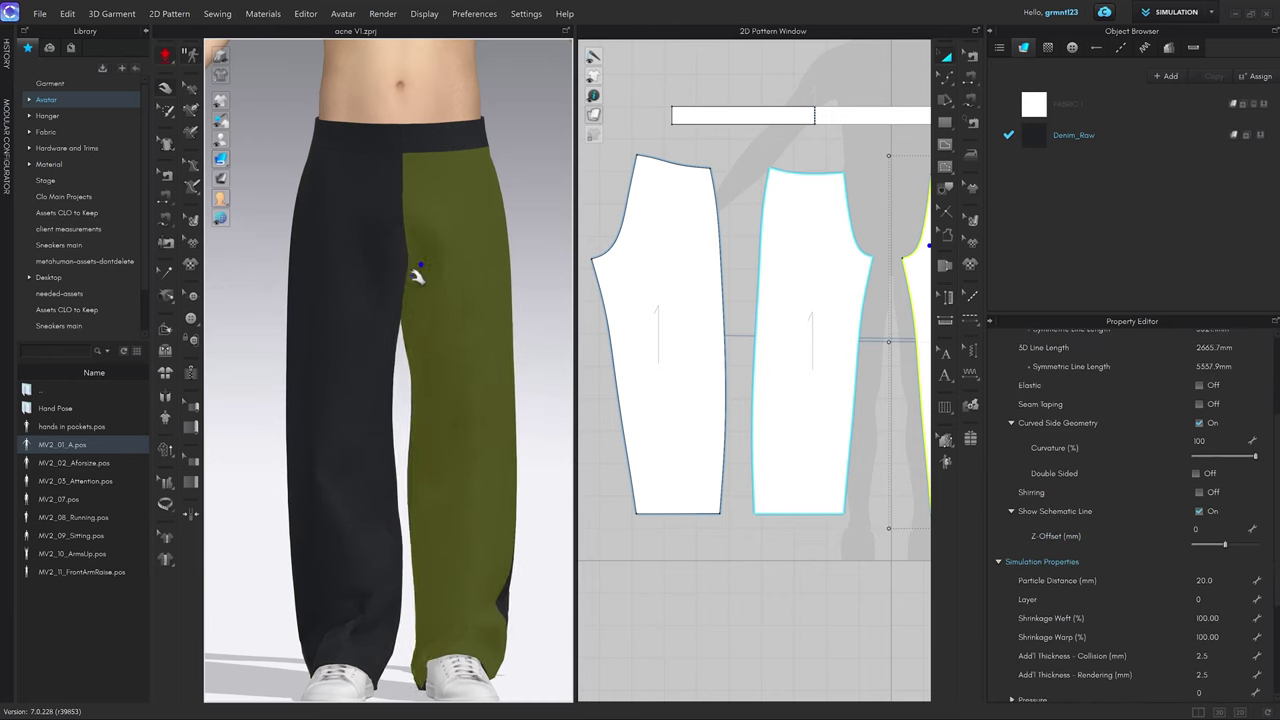
Tug the front panels around the crotch and hips to even out the fabric folds.
{"action": "left_click", "coordinate": [398, 296]}
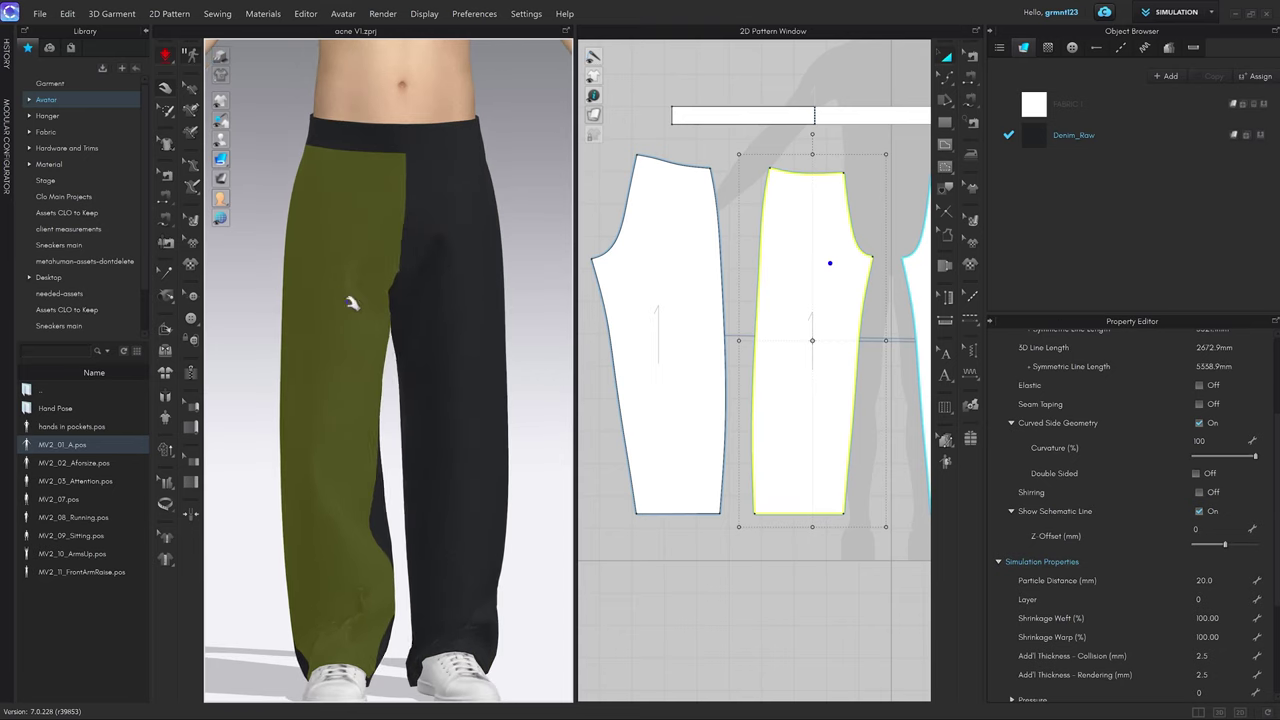
{"action": "left_click", "coordinate": [324, 261]}
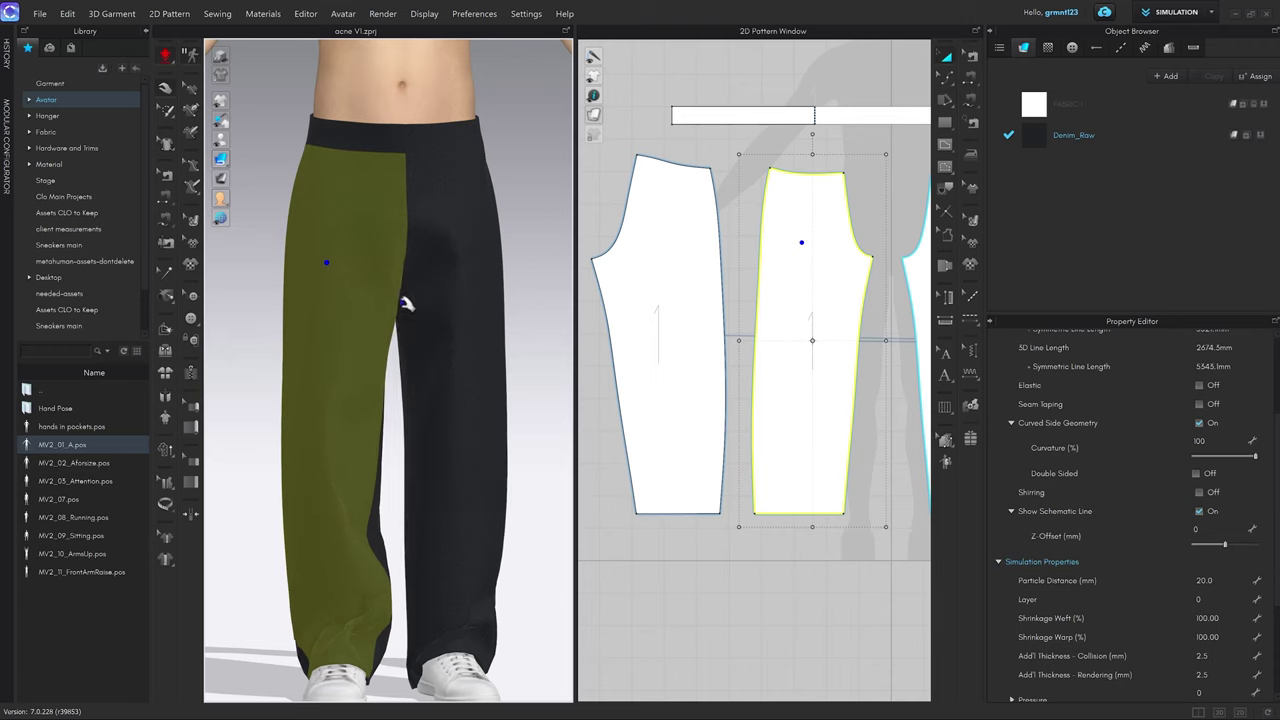
{"action": "right_click_drag", "start_coordinate": [410, 312], "coordinate": [447, 257]}
{"action": "left_click", "coordinate": [500, 317]}
{"action": "left_click", "coordinate": [441, 240]}
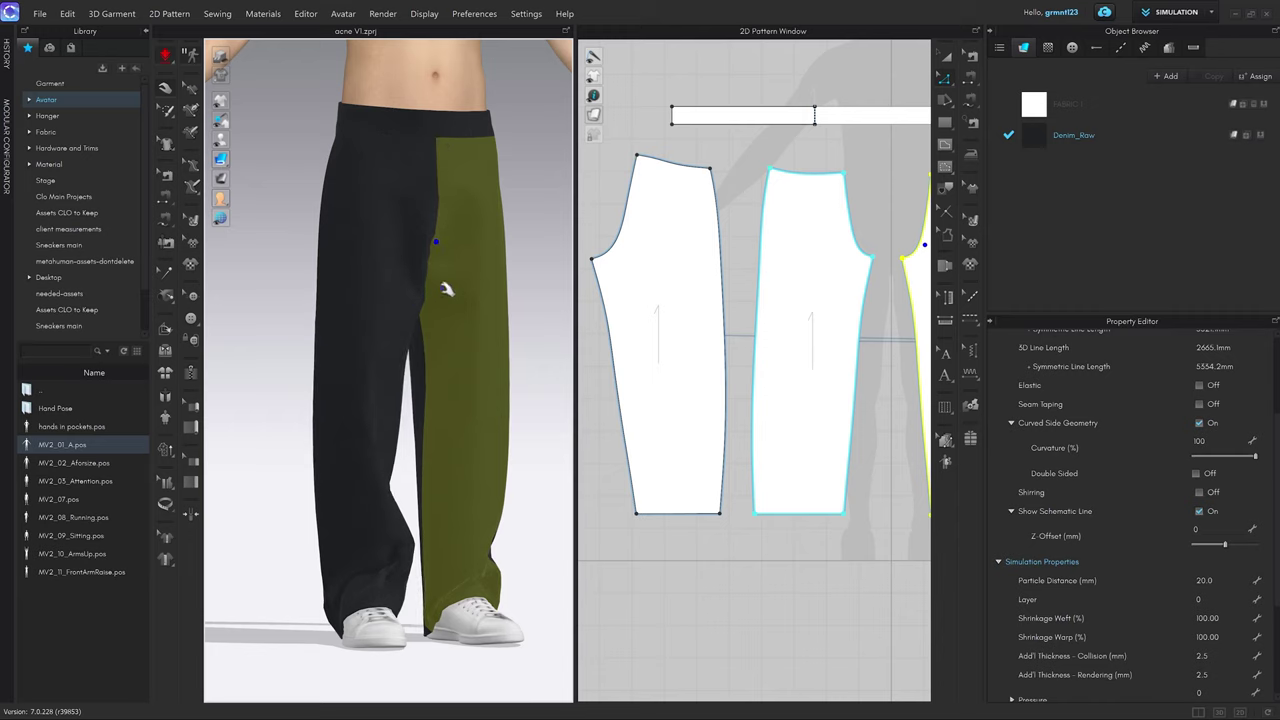
Examine the seat and crotch fit from several angles and stop the simulation.
{"action": "right_click_drag", "start_coordinate": [428, 272], "coordinate": [482, 253]}
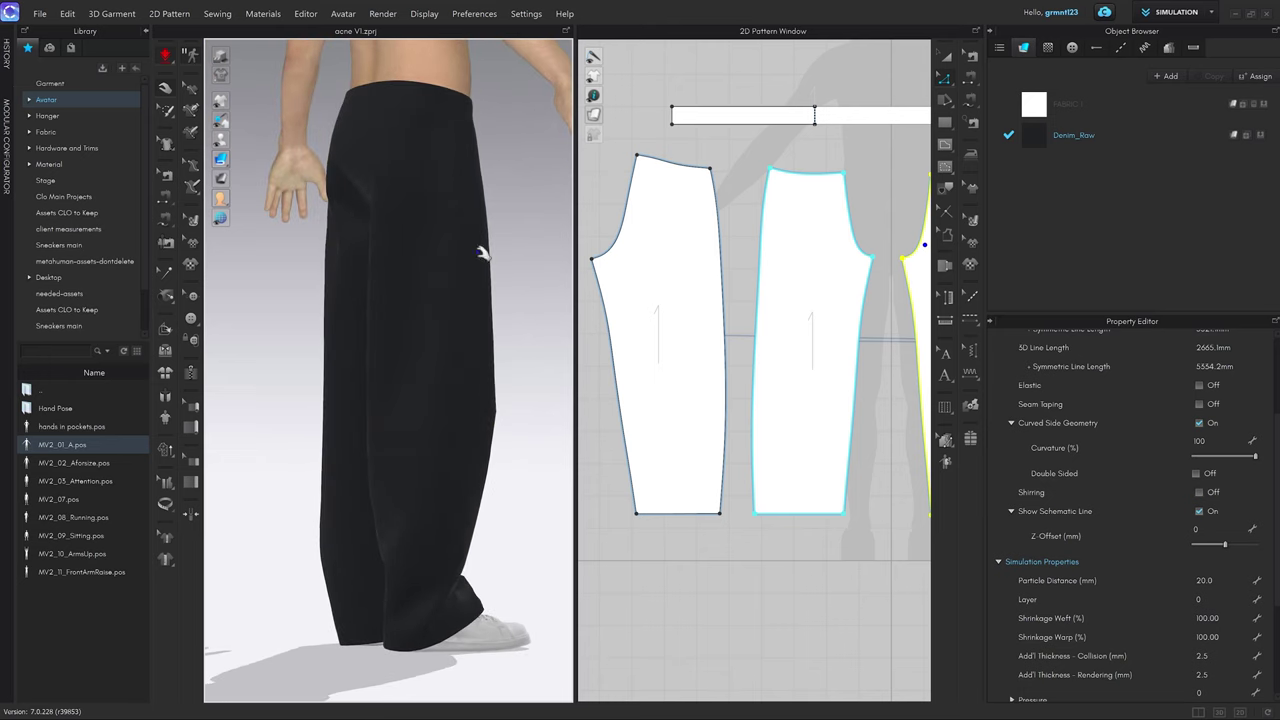
{"action": "left_click", "coordinate": [368, 208]}
{"action": "right_click_drag", "start_coordinate": [366, 200], "coordinate": [272, 200]}
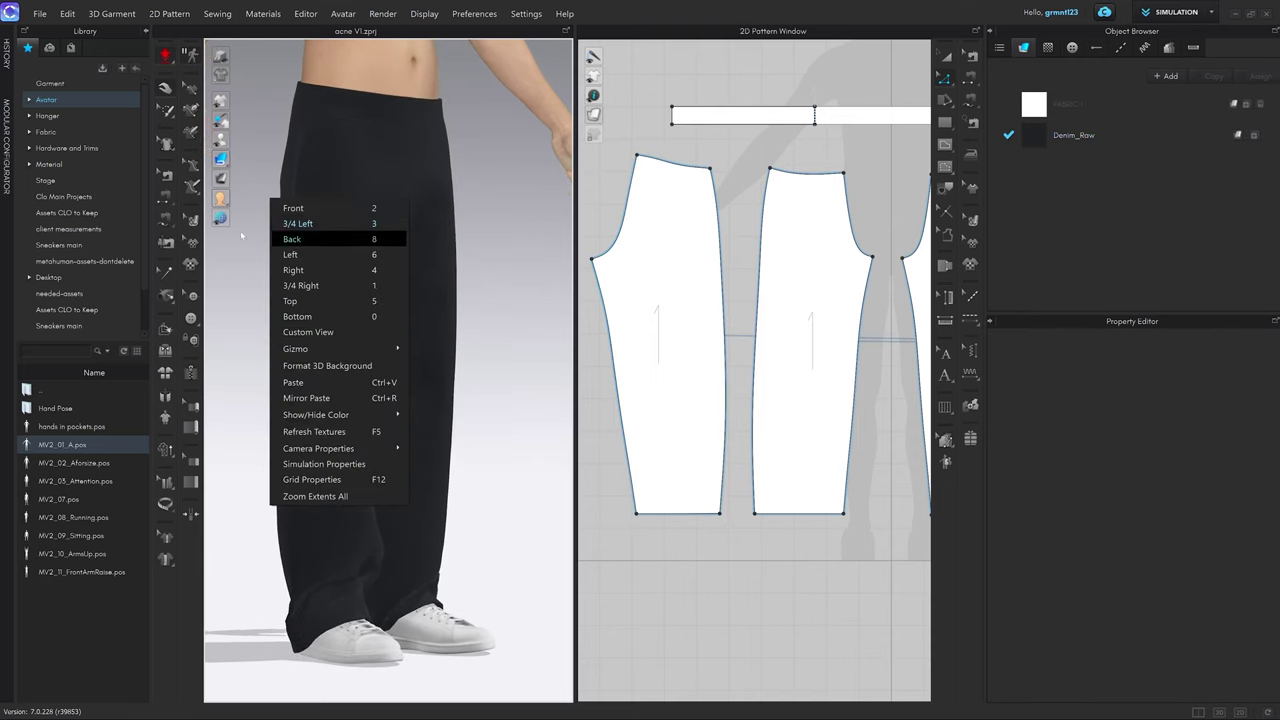
{"action": "left_click", "coordinate": [300, 234]}
{"action": "right_click_drag", "start_coordinate": [314, 241], "coordinate": [380, 266]}
{"action": "left_click", "coordinate": [320, 220]}
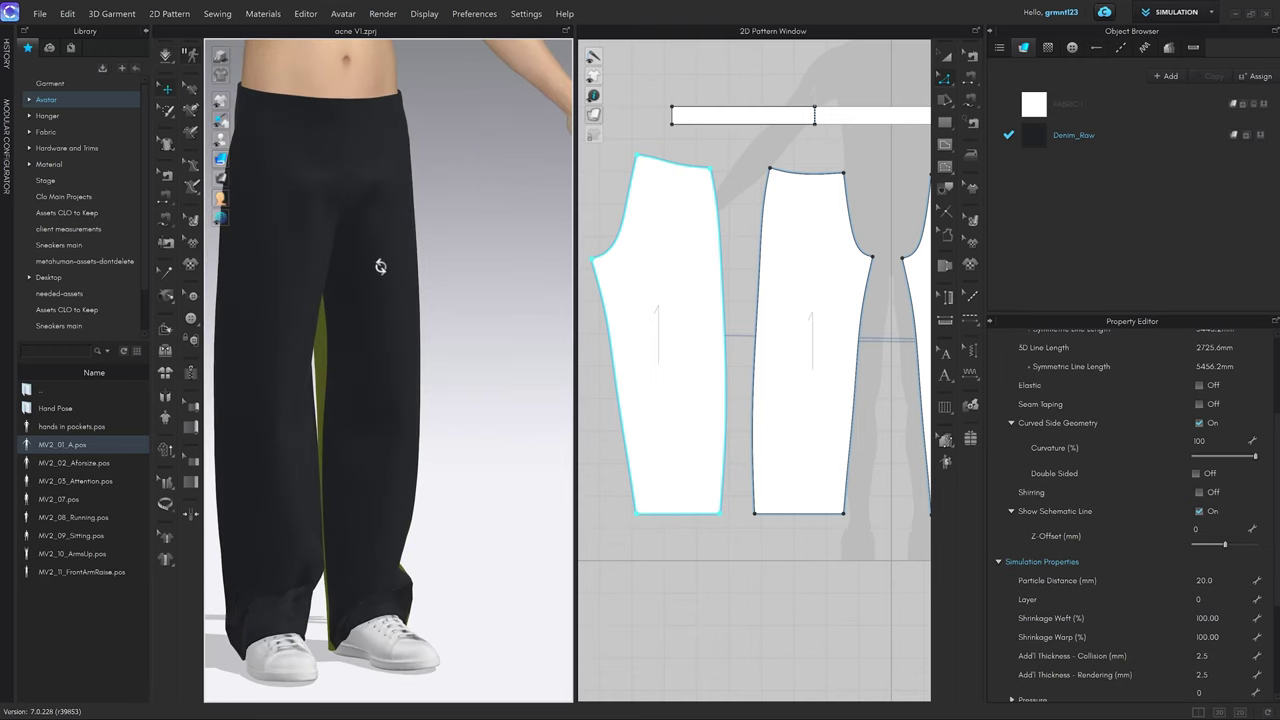
{"action": "left_click", "coordinate": [468, 316]}
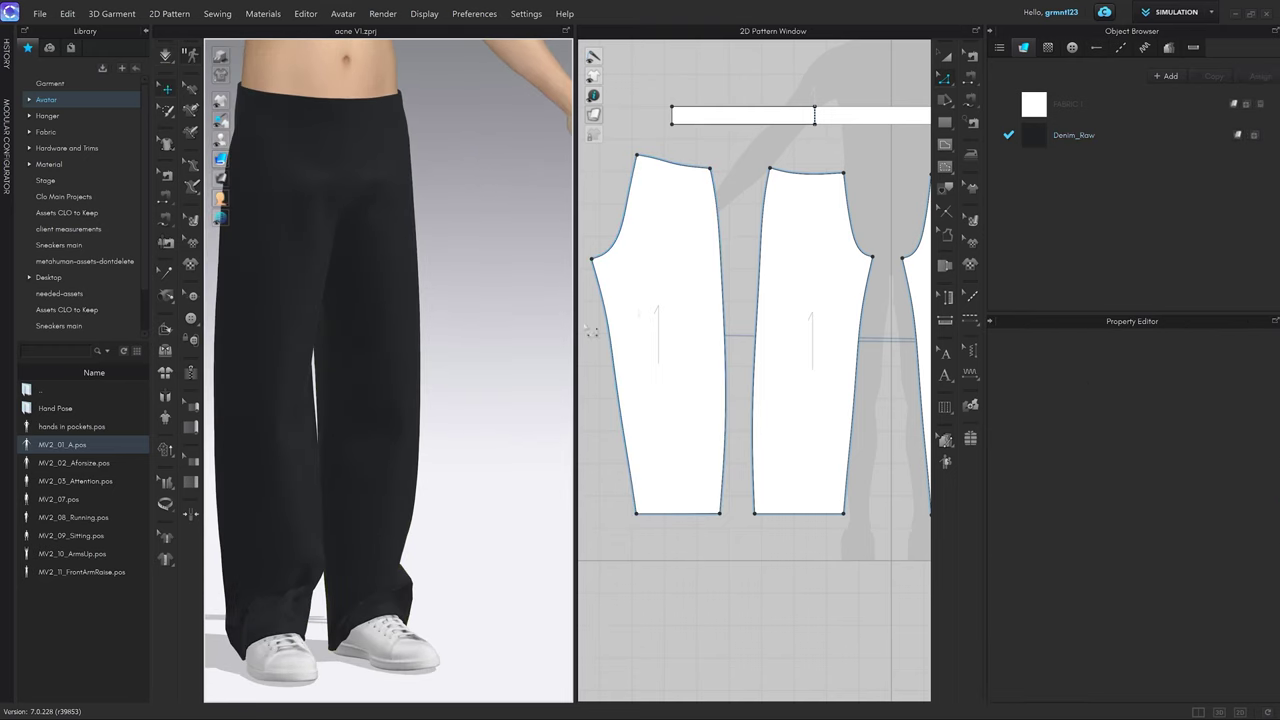
Move the back leg panel's crotch point 10 mm horizontally inward.
{"action": "right_click_drag", "start_coordinate": [673, 309], "coordinate": [687, 305]}
{"action": "scroll", "coordinate": [662, 283], "scroll_direction": "up", "scroll_amount": 5}
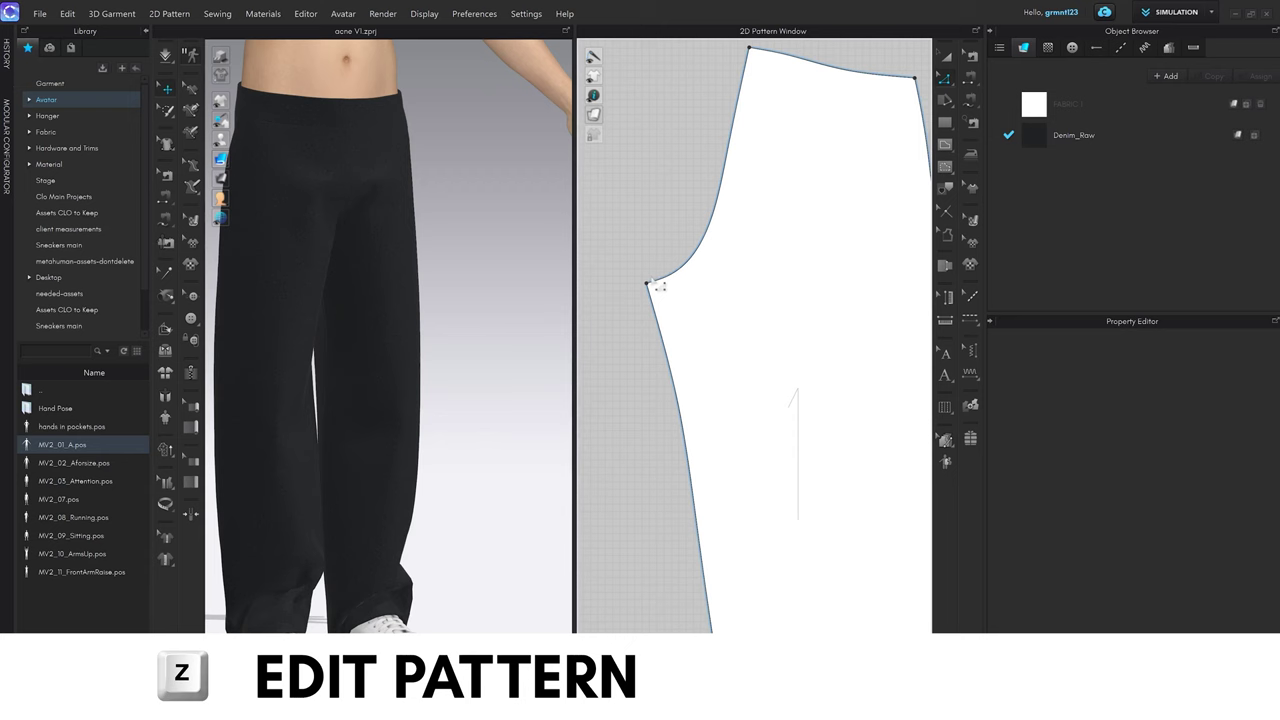
{"action": "mouse_move", "coordinate": [648, 286]}
{"action": "left_mouse_down"}
{"action": "mouse_move", "coordinate": [681, 283]}
{"action": "mouse_move", "coordinate": [657, 284]}
{"action": "left_mouse_up"}
{"action": "scroll", "coordinate": [657, 284], "scroll_direction": "up", "scroll_amount": 3}
{"action": "right_click", "coordinate": [658, 287]}
{"action": "type", "text": "10"}
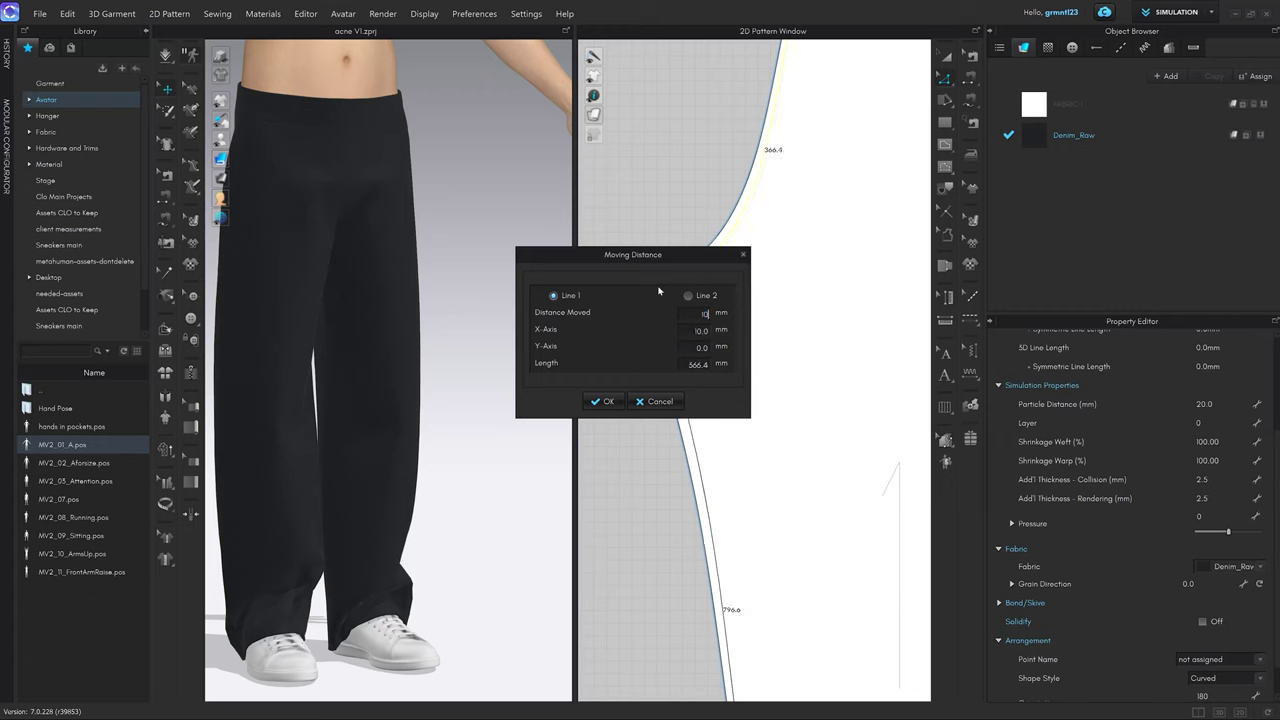
{"action": "key", "text": "Return"}
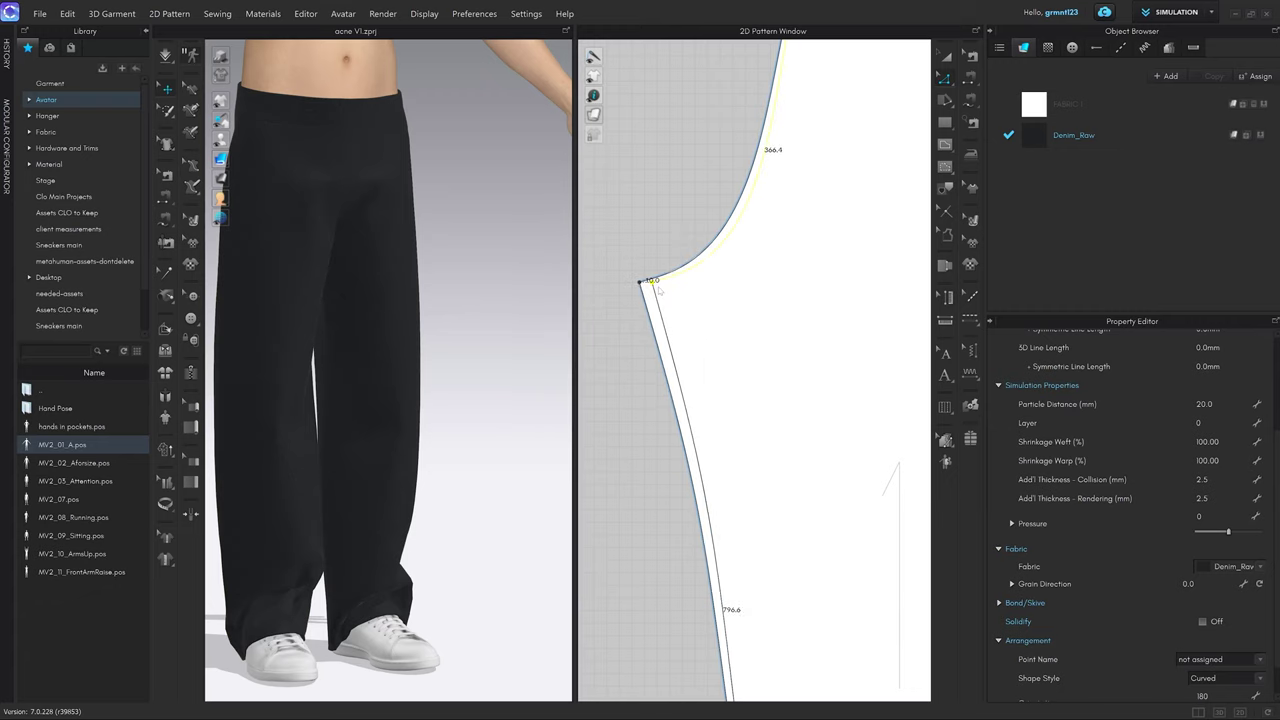
Simulate the trousers with the shortened back crotch, settle the fabric around the crotch and thighs, and stop the simulation.
{"action": "left_click", "coordinate": [440, 335]}
{"action": "middle_click_drag", "start_coordinate": [436, 330], "coordinate": [469, 311]}
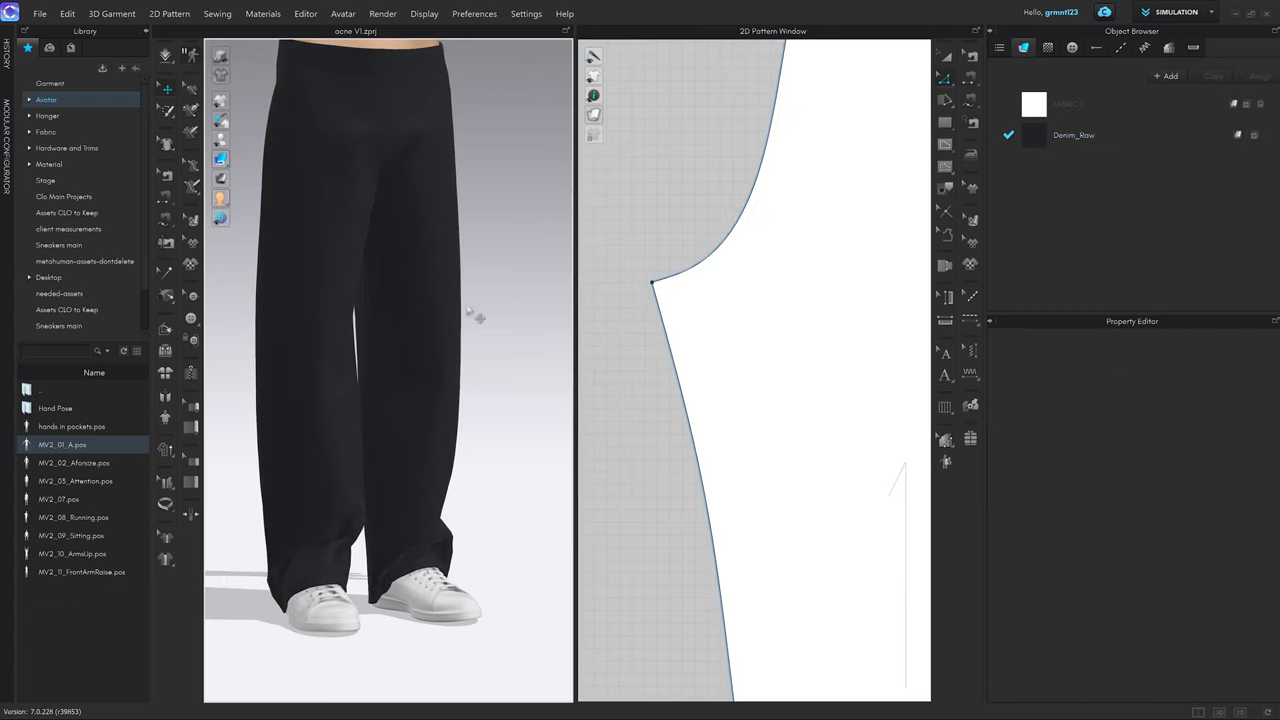
{"action": "right_click_drag", "start_coordinate": [469, 311], "coordinate": [411, 165]}
{"action": "scroll", "coordinate": [411, 165], "scroll_direction": "down", "scroll_amount": 3}
{"action": "scroll", "coordinate": [409, 212], "scroll_direction": "up", "scroll_amount": 3}
{"action": "key", "text": "space"}
{"action": "middle_click_drag", "start_coordinate": [427, 187], "coordinate": [437, 245]}
{"action": "left_click_drag", "start_coordinate": [395, 274], "coordinate": [402, 317]}
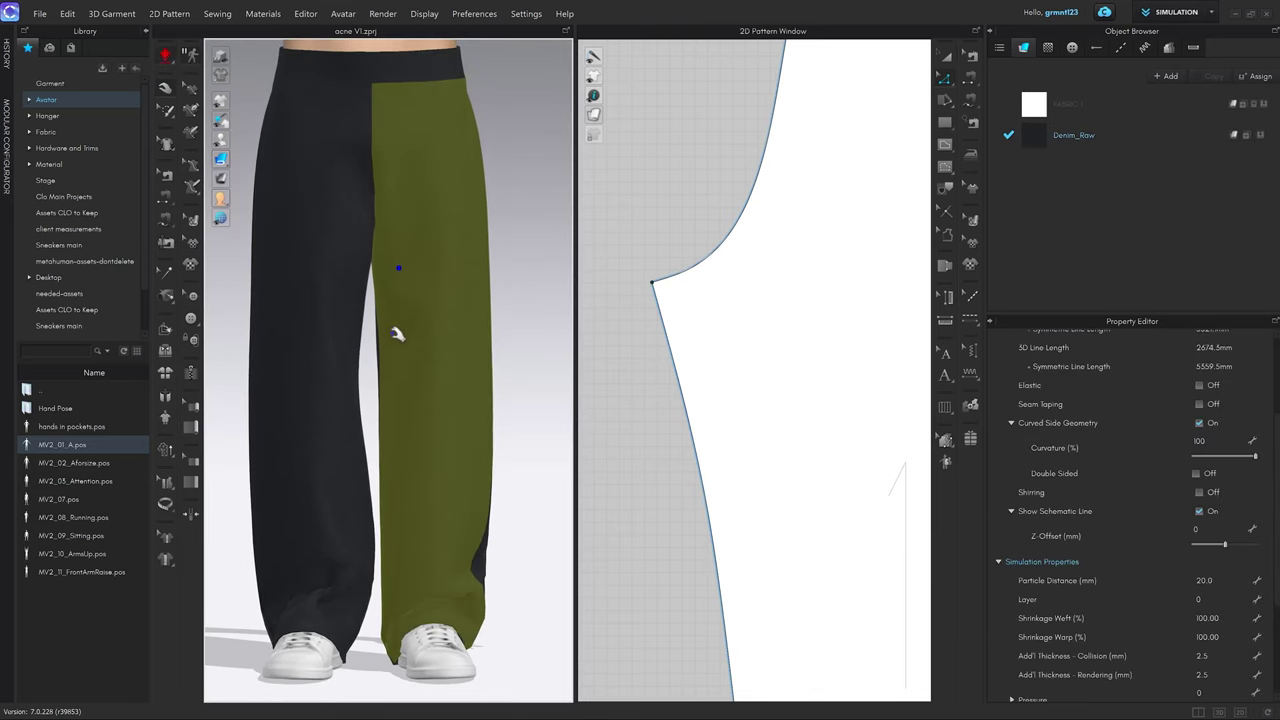
{"action": "left_click", "coordinate": [380, 270]}
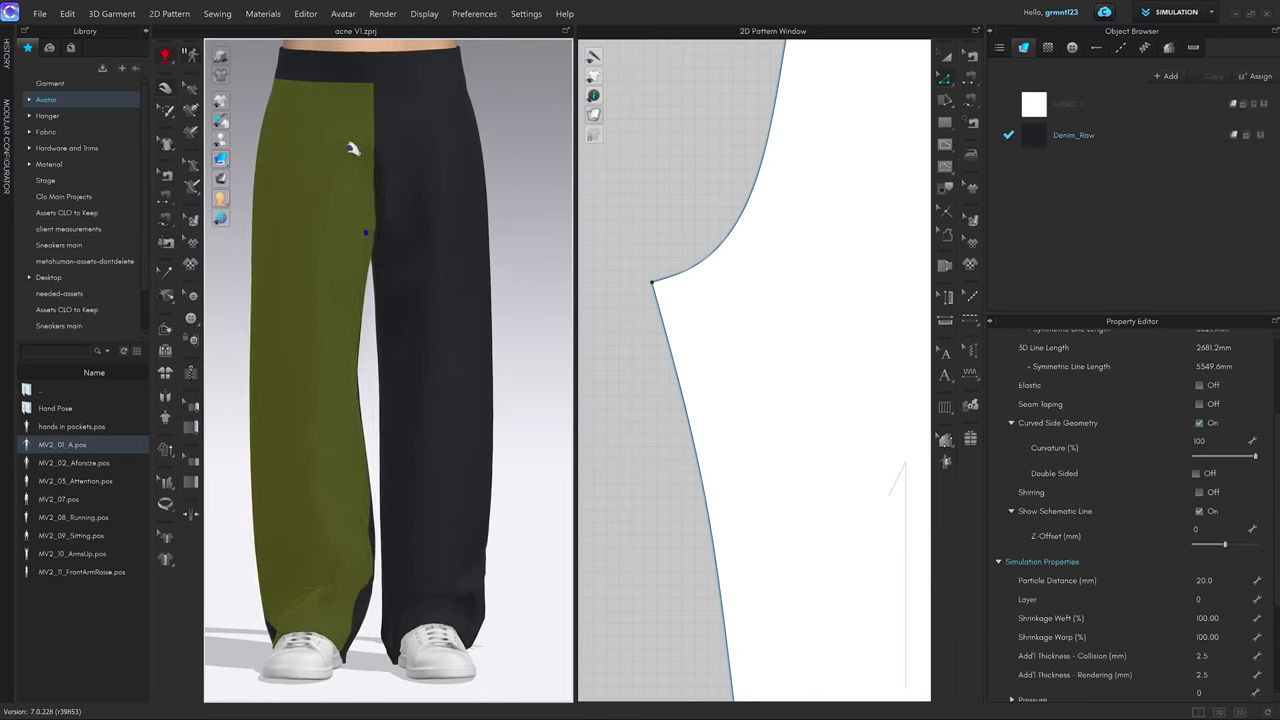
{"action": "left_click", "coordinate": [538, 338]}
{"action": "key", "text": "space"}
{"action": "scroll", "coordinate": [521, 347], "scroll_direction": "down", "scroll_amount": 2}
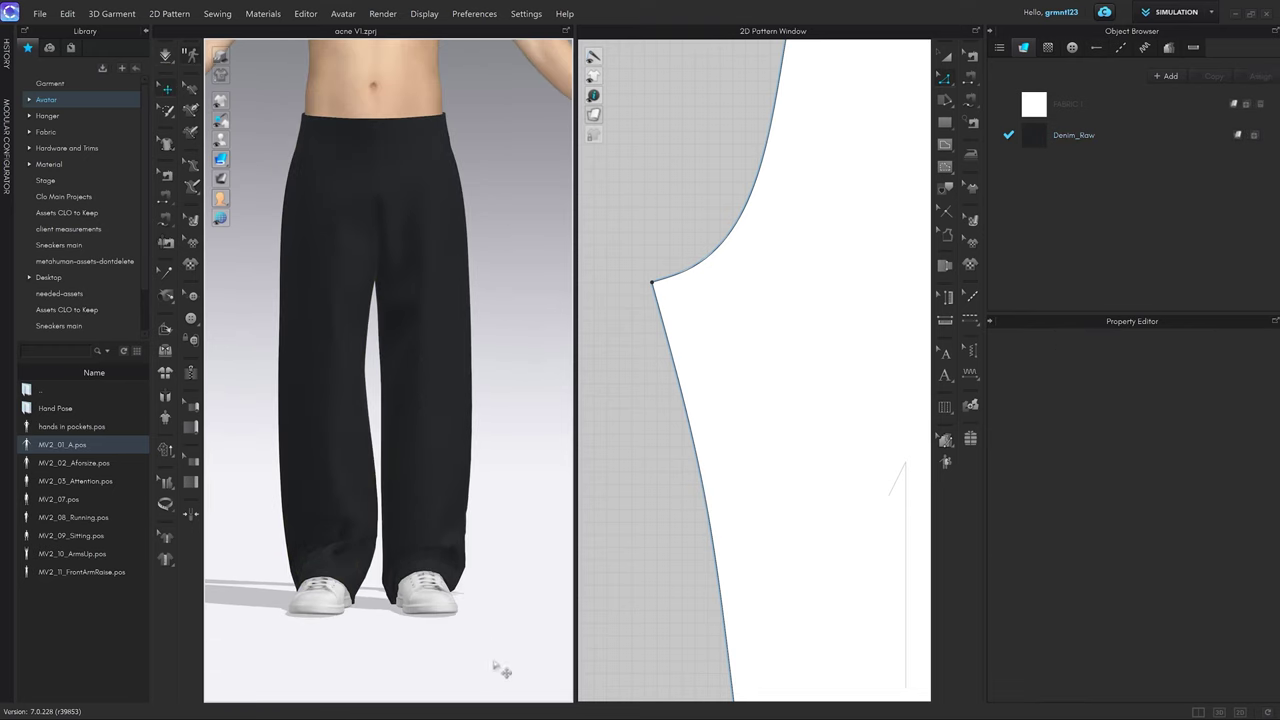
Compare the simulated trousers' leg shape from the front and at an angle with the Acne Studios product photos in the browser.
{"action": "mouse_move", "coordinate": [378, 713]}
{"action": "left_click", "coordinate": [107, 713]}
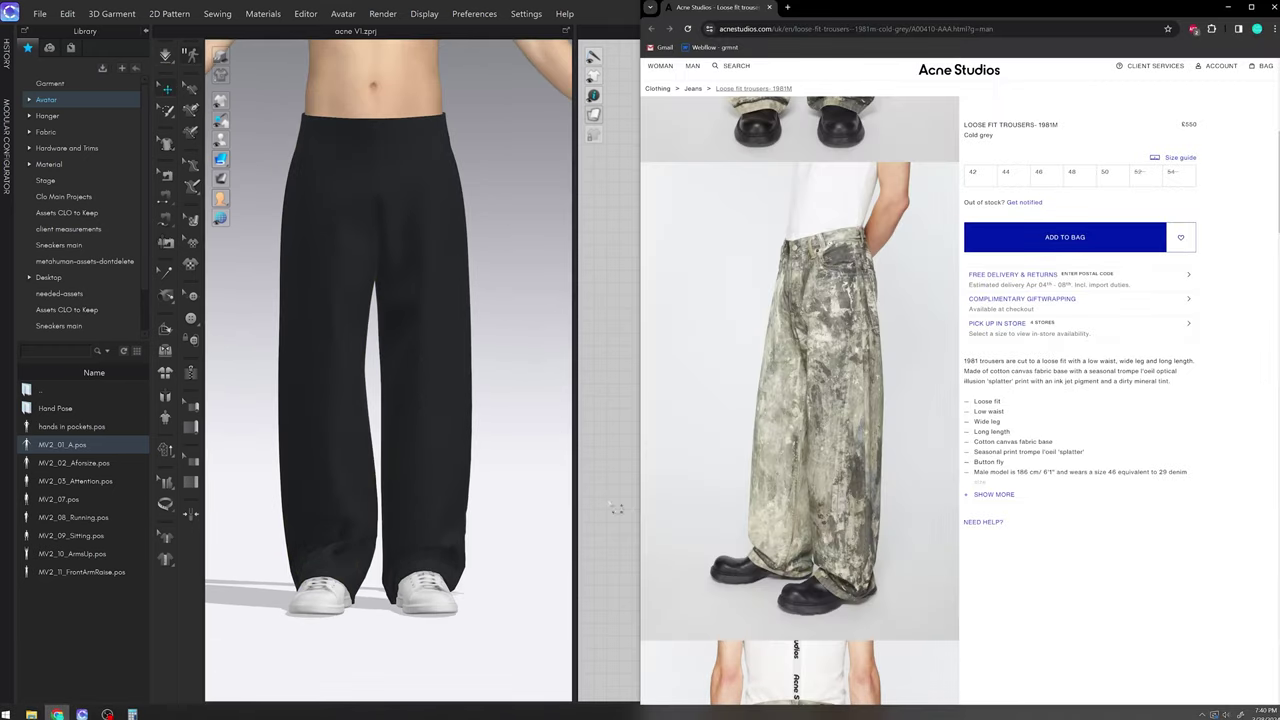
{"action": "right_click_drag", "start_coordinate": [477, 457], "coordinate": [430, 461]}
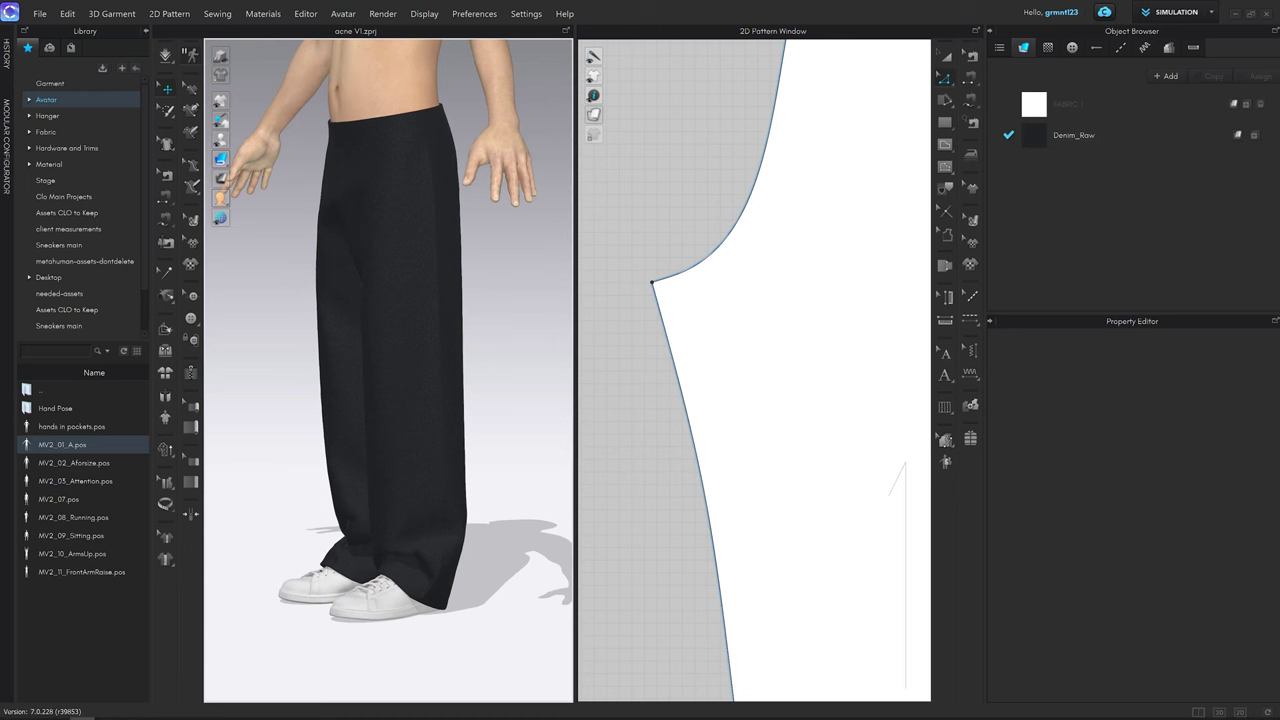
{"action": "left_click", "coordinate": [105, 712]}
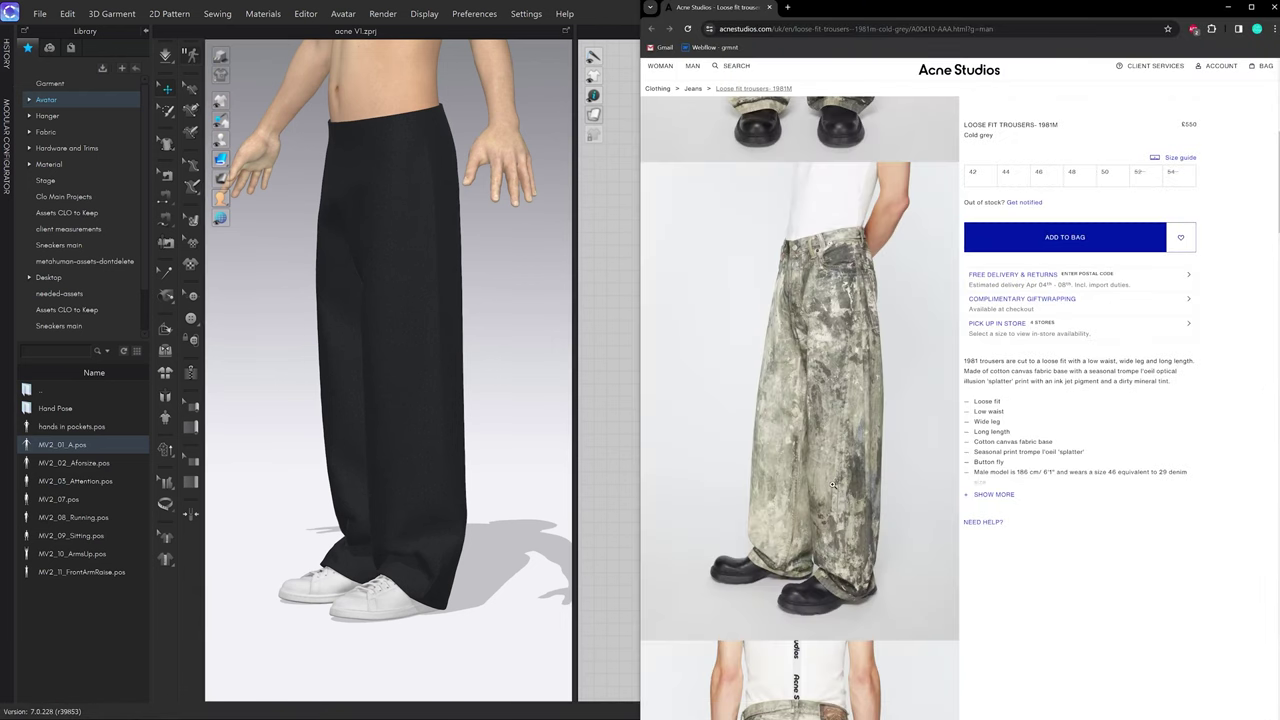
{"action": "scroll", "coordinate": [832, 484], "scroll_direction": "down", "scroll_amount": 4}
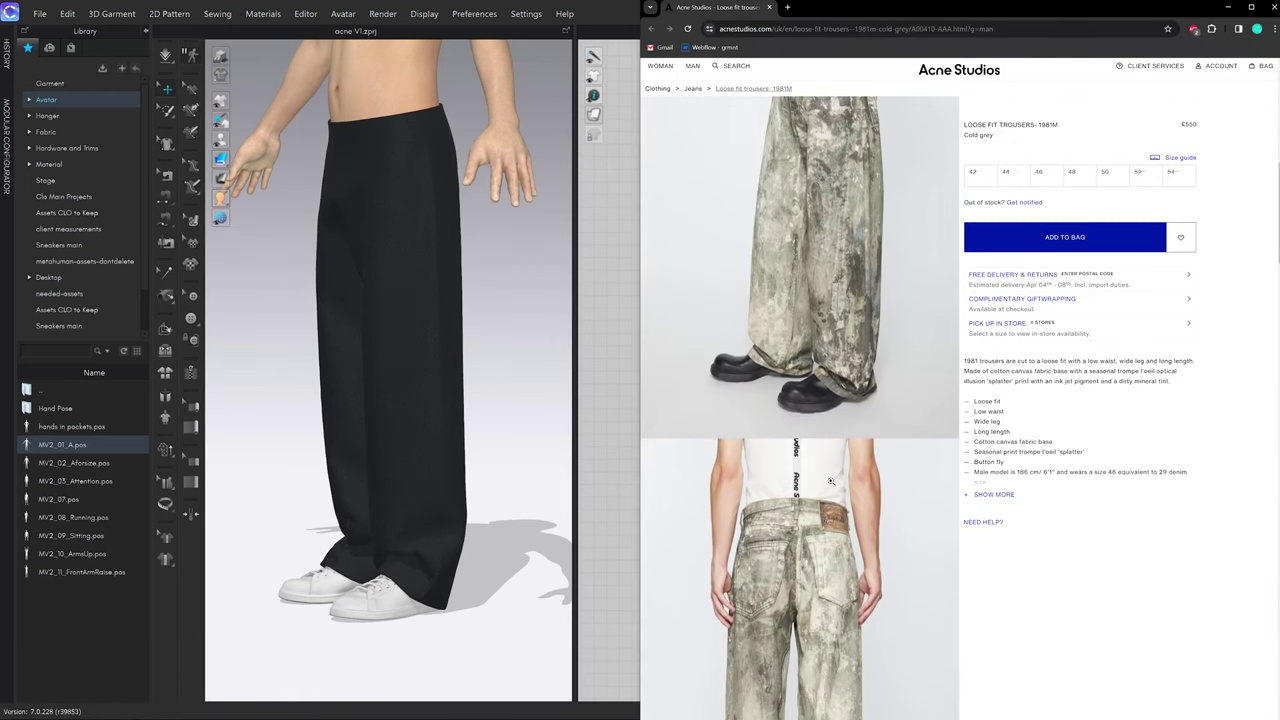
{"action": "scroll", "coordinate": [831, 481], "scroll_direction": "down", "scroll_amount": 3}
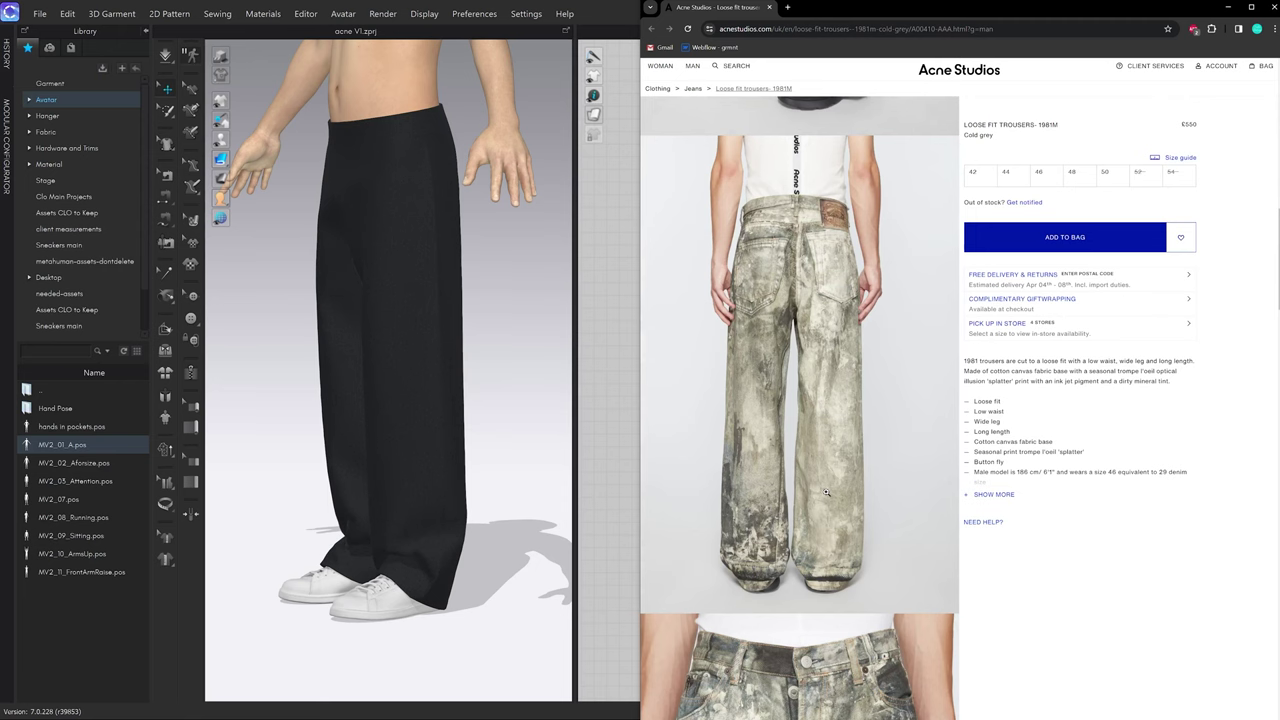
{"action": "scroll", "coordinate": [800, 420], "scroll_direction": "up", "scroll_amount": 5}
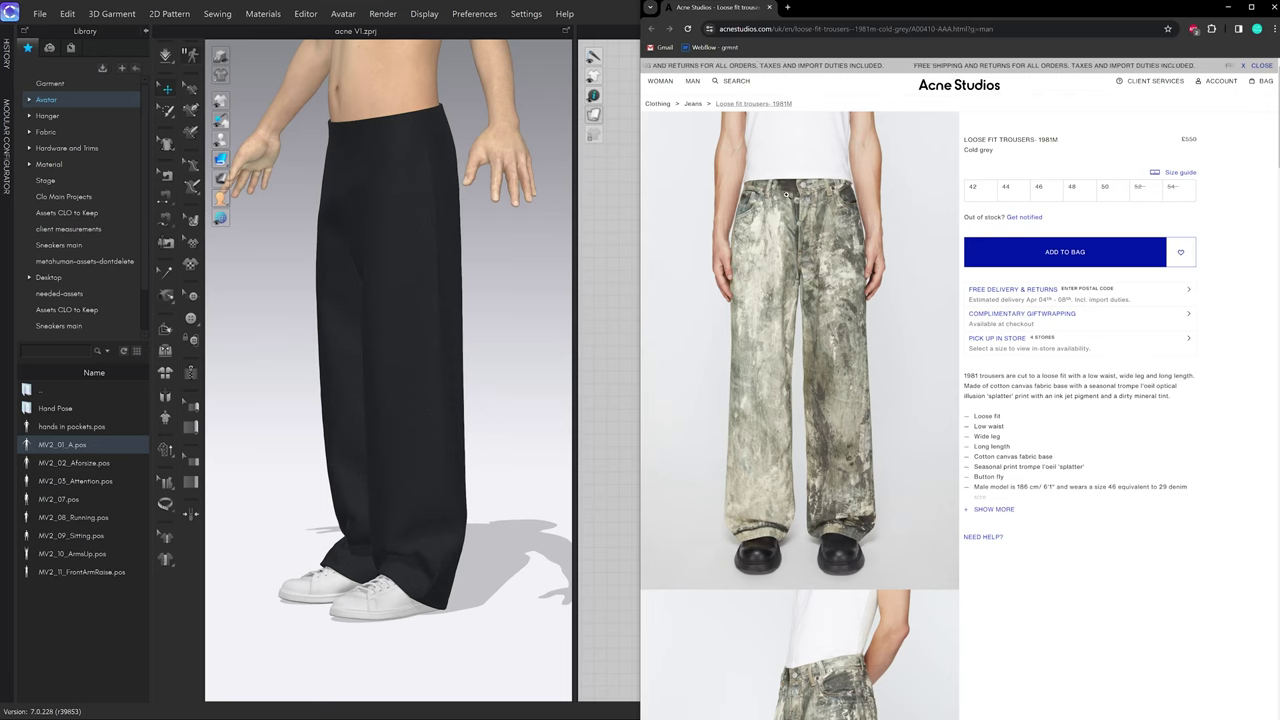
{"action": "left_click", "coordinate": [538, 335]}
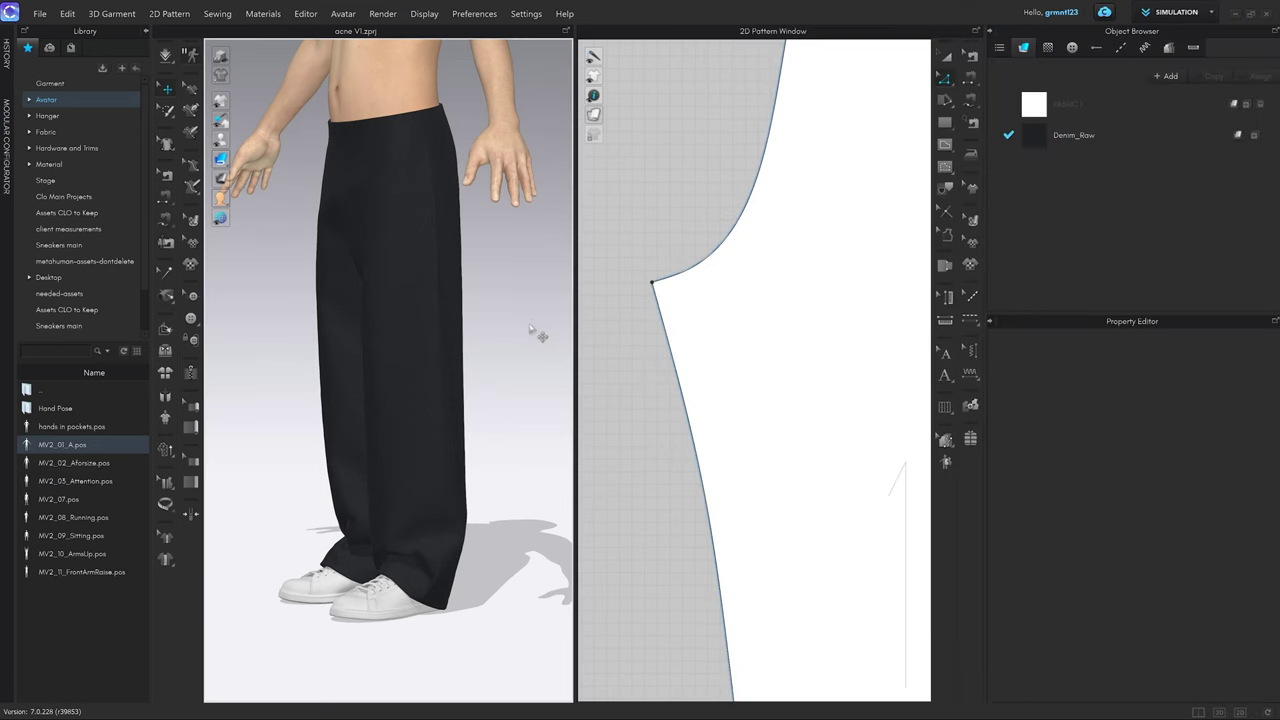
Create an 18 × 68 mm rectangle pattern piece above the waistband with the Rectangle tool.
{"action": "key", "text": "2"}
{"action": "scroll", "coordinate": [727, 379], "scroll_direction": "down", "scroll_amount": 10}
{"action": "scroll", "coordinate": [764, 294], "scroll_direction": "up", "scroll_amount": 3}
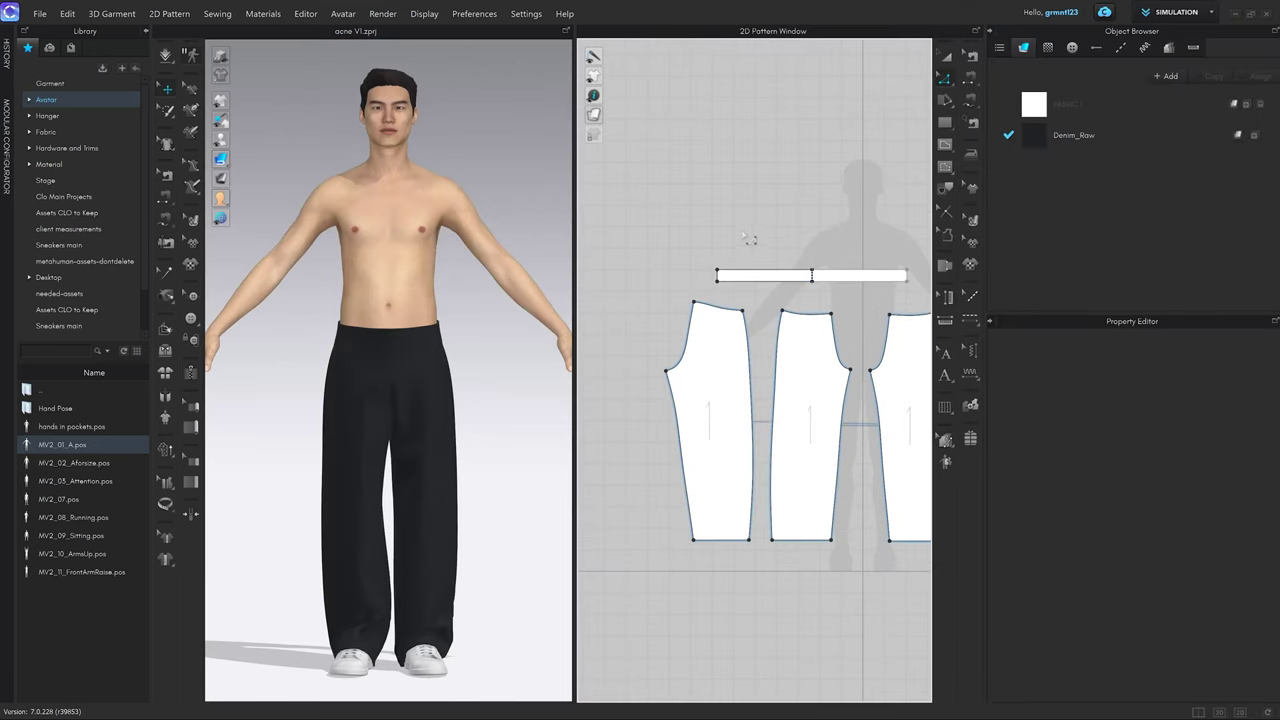
{"action": "key", "text": "s"}
{"action": "left_click", "coordinate": [741, 232]}
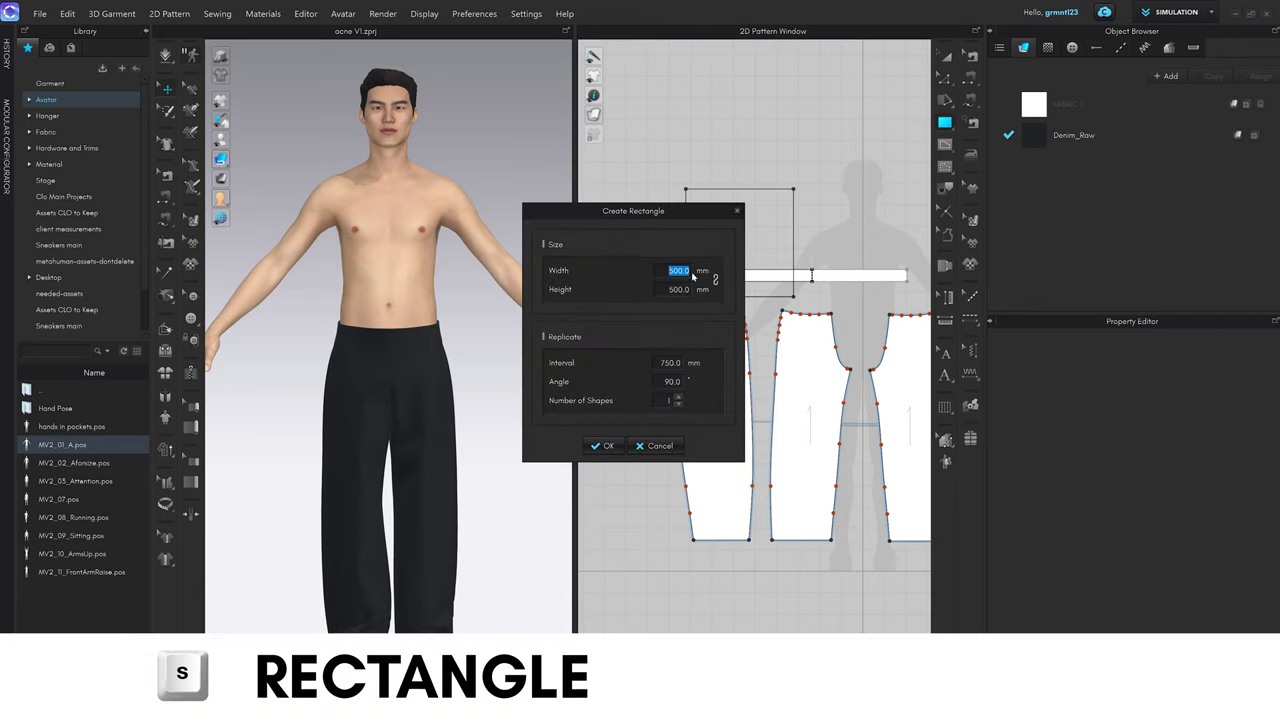
{"action": "type", "text": "18"}
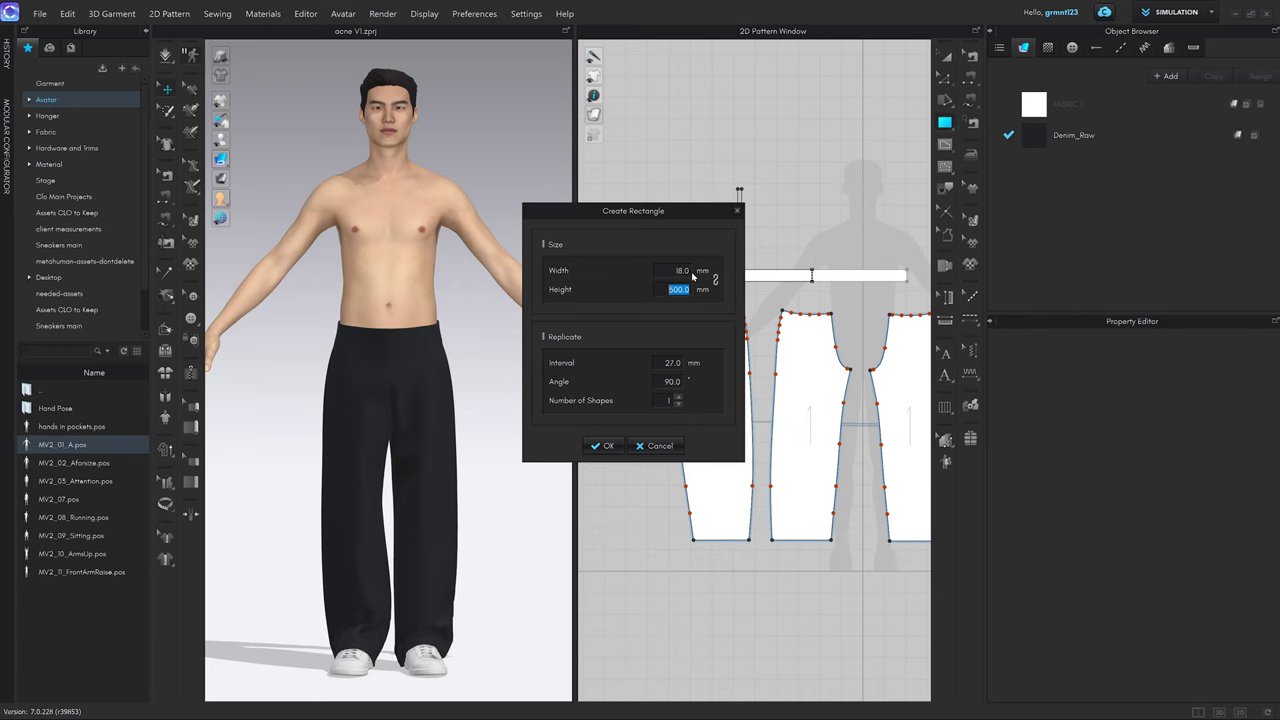
{"action": "type", "text": "68"}
{"action": "key", "text": "Return"}
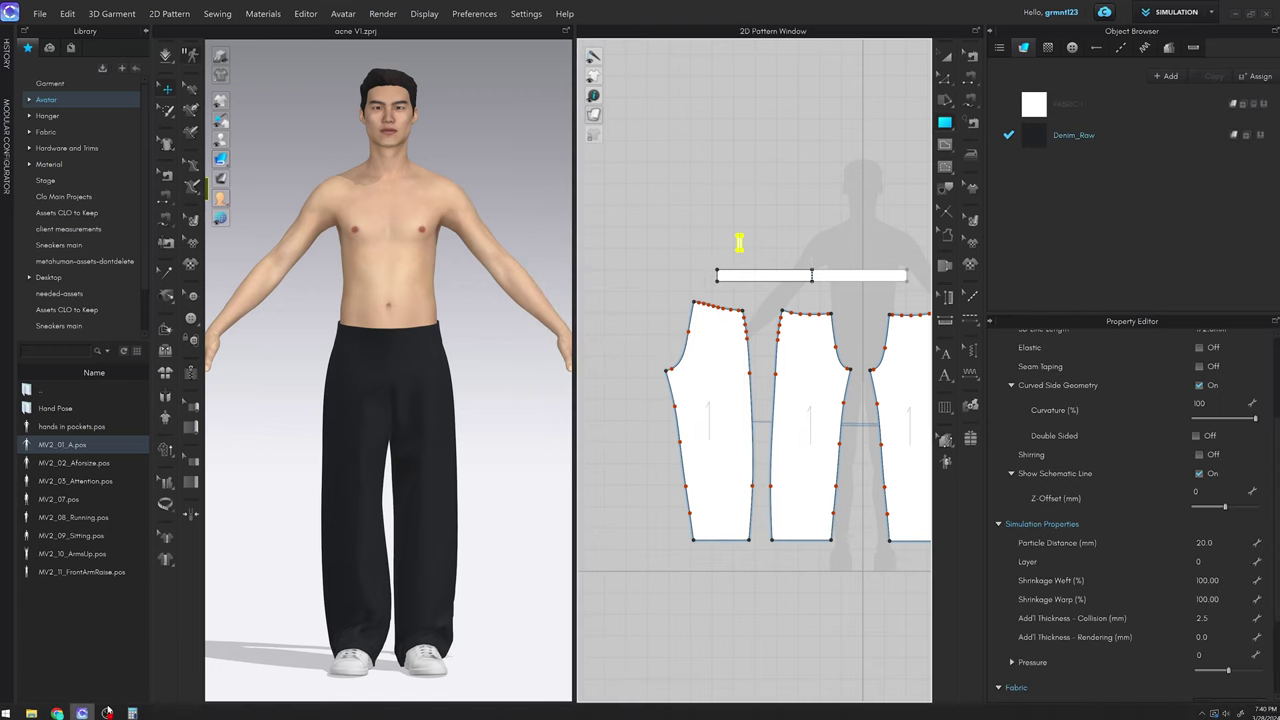
Check the waistband on the enlarged front reference photo and lower the waistband pattern's upper edge to make it narrower.
{"action": "key", "text": "alt+Tab"}
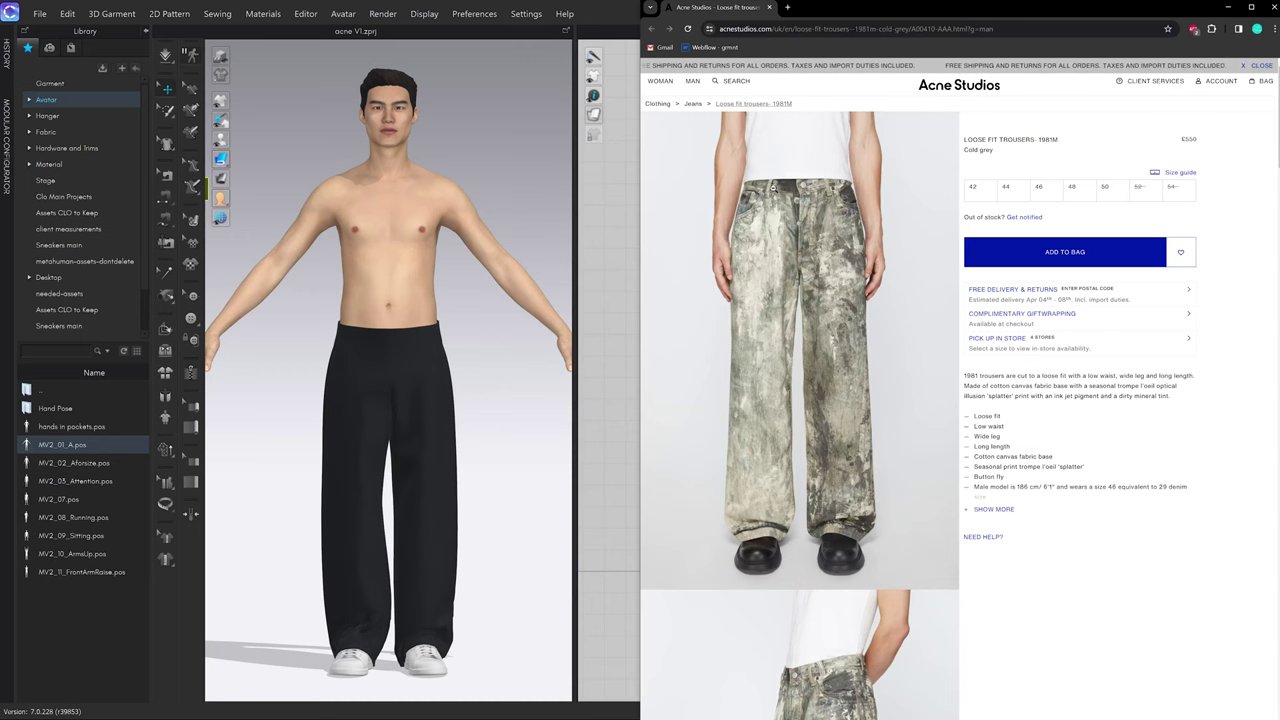
{"action": "left_click", "coordinate": [911, 239]}
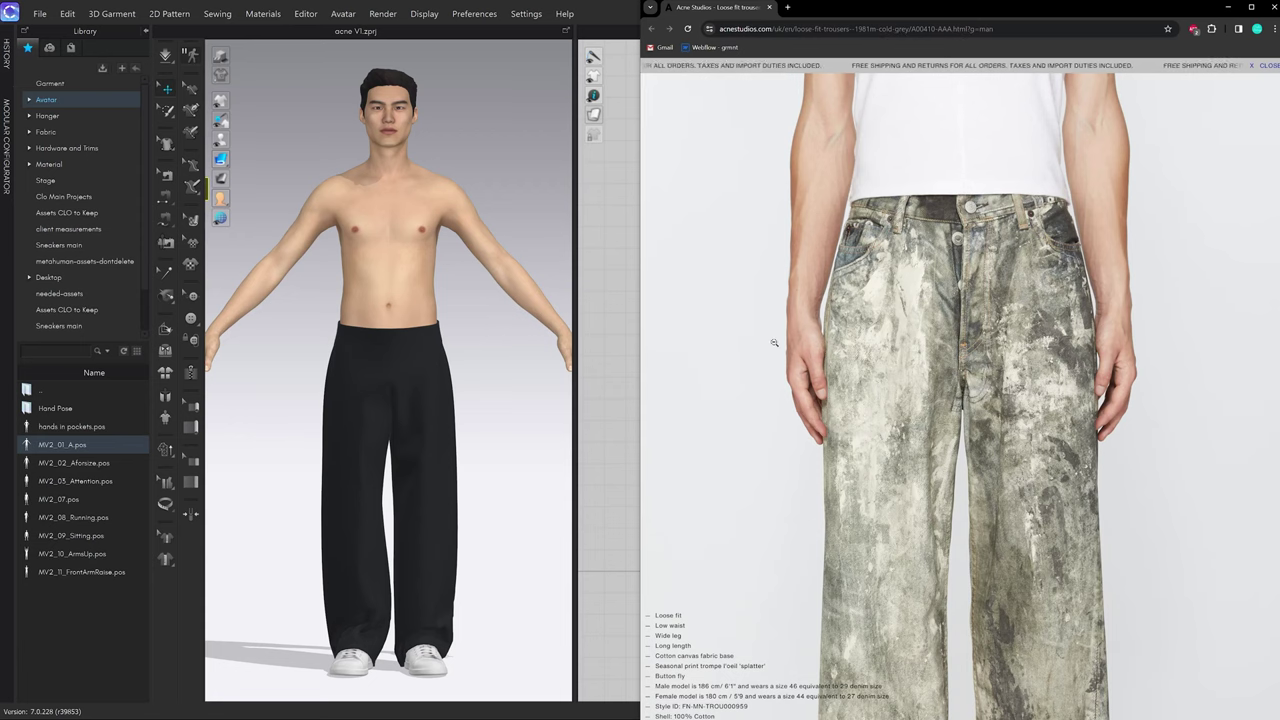
{"action": "left_click", "coordinate": [490, 412]}
{"action": "scroll", "coordinate": [414, 337], "scroll_direction": "up", "scroll_amount": 6}
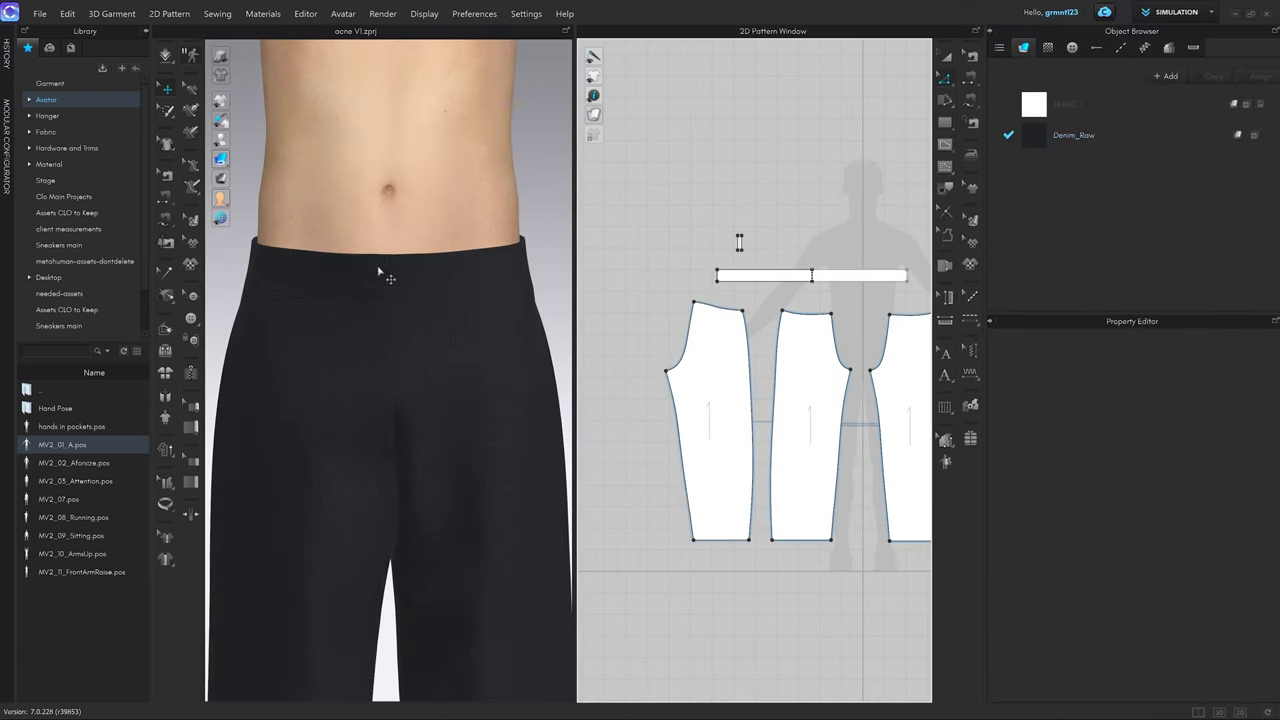
{"action": "scroll", "coordinate": [805, 288], "scroll_direction": "up", "scroll_amount": 2}
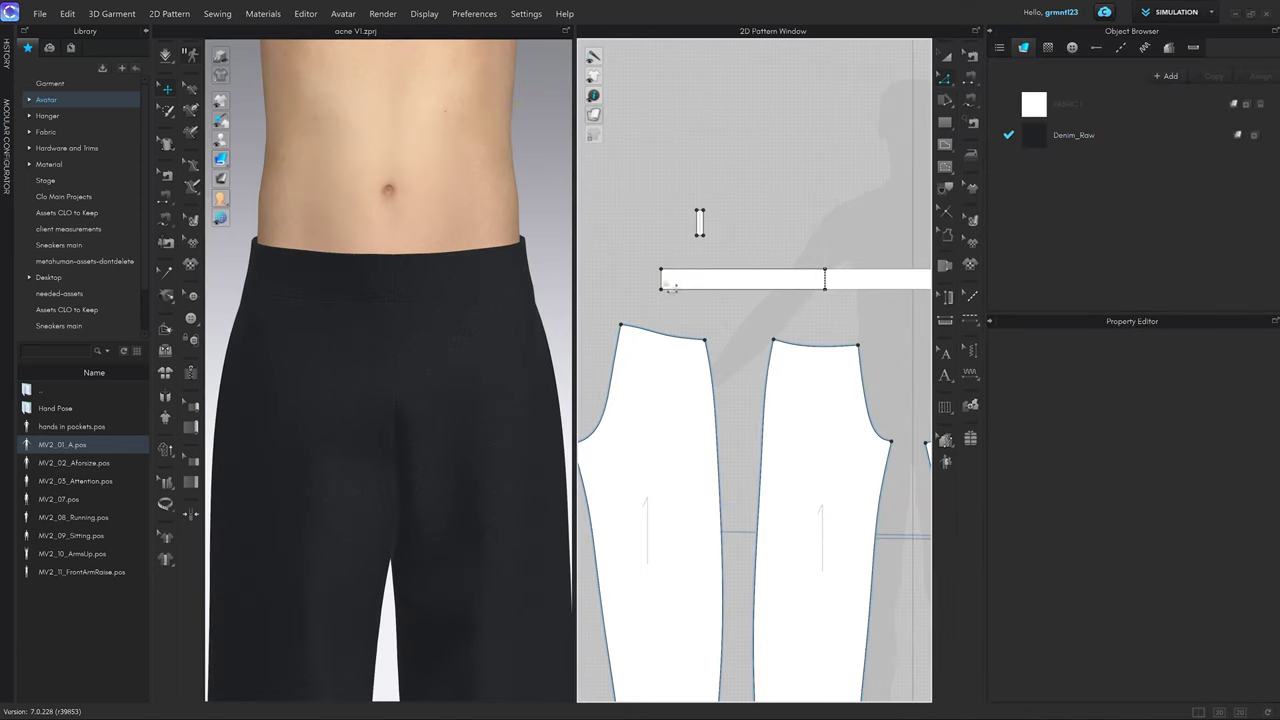
{"action": "scroll", "coordinate": [700, 280], "scroll_direction": "up", "scroll_amount": 3}
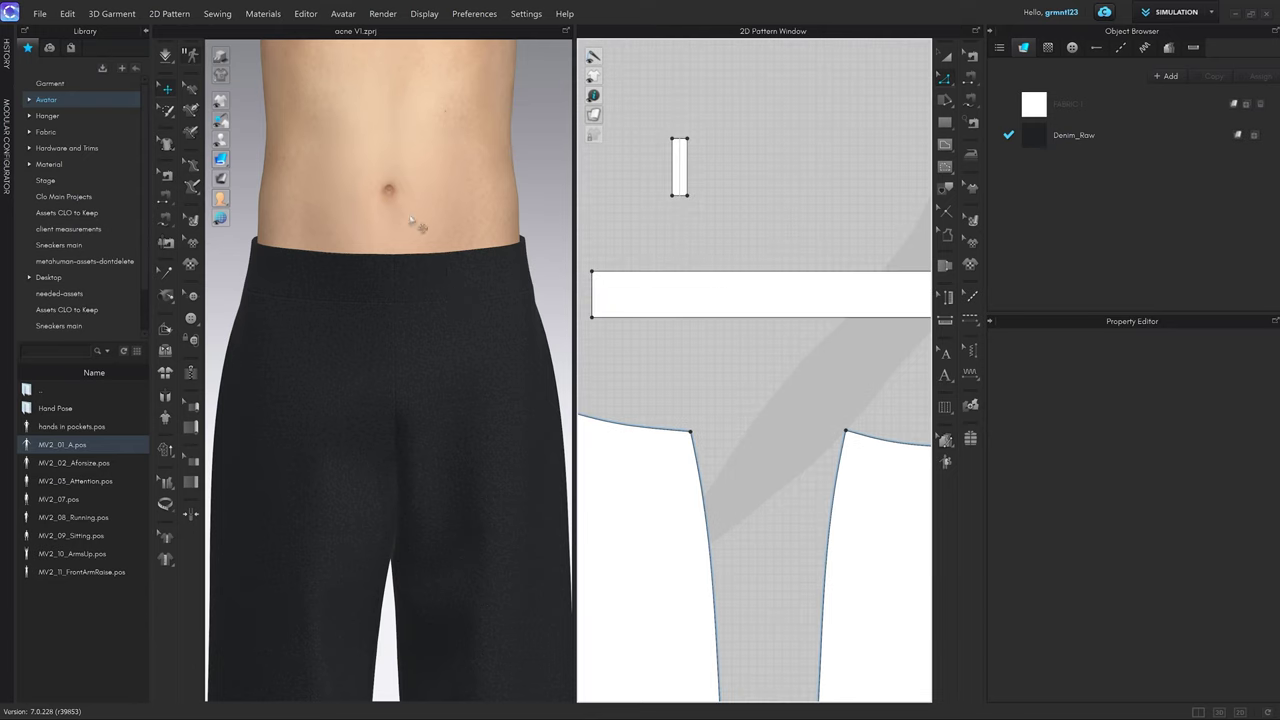
{"action": "left_click_drag", "start_coordinate": [672, 272], "coordinate": [671, 279]}
{"action": "right_click", "coordinate": [671, 279]}
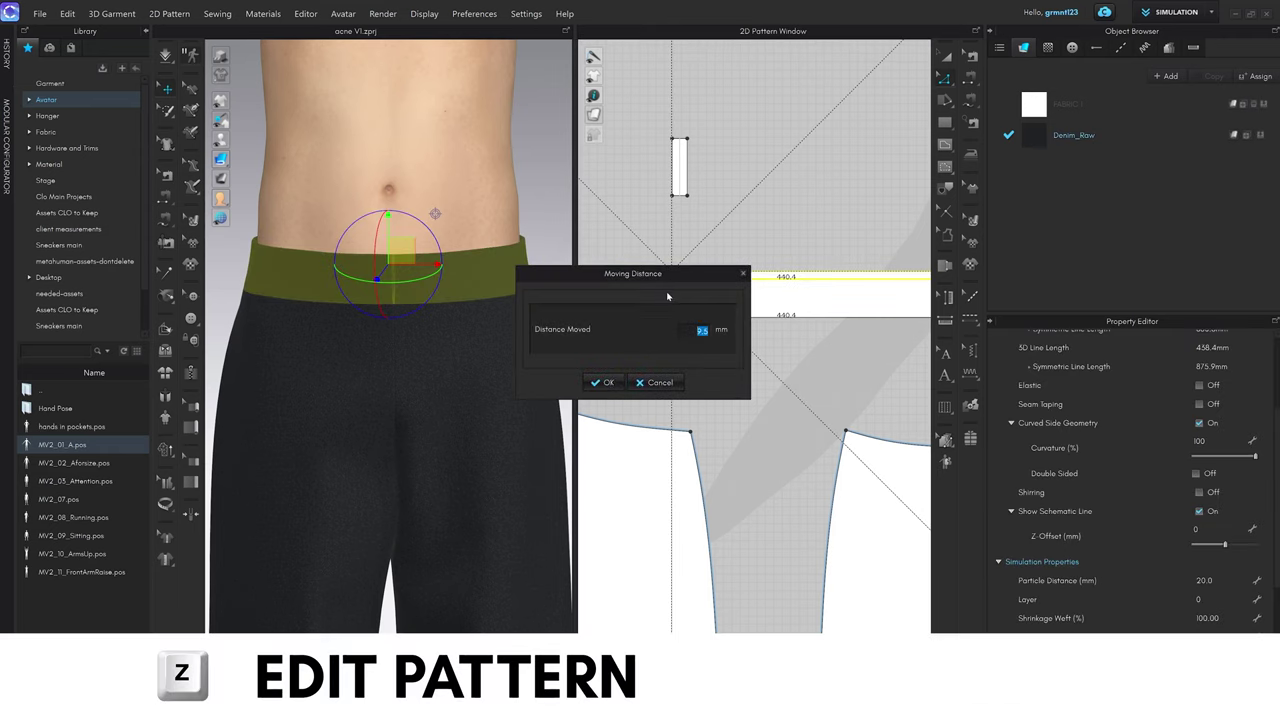
{"action": "left_click", "coordinate": [600, 382]}
Compare the waistband and rise with the enlarged front and angled reference photos in the browser.
{"action": "scroll", "coordinate": [500, 360], "scroll_direction": "down", "scroll_amount": 3}
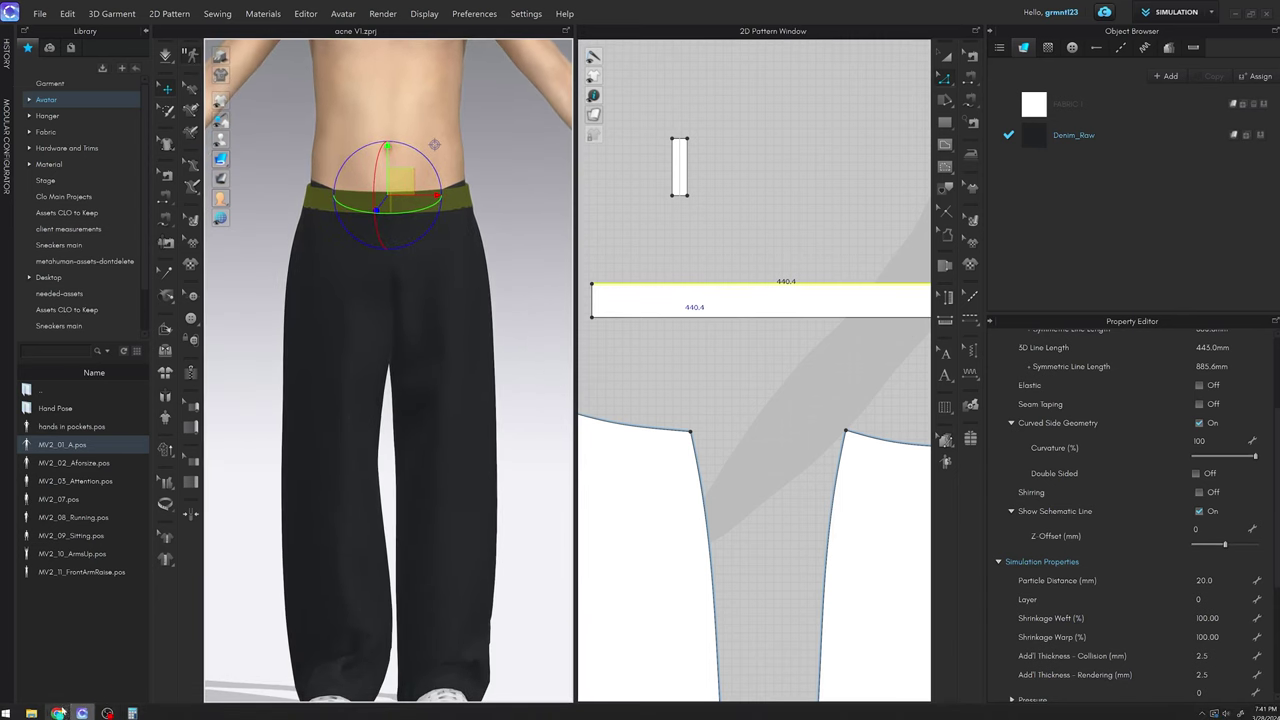
{"action": "left_click", "coordinate": [55, 713]}
{"action": "scroll", "coordinate": [969, 379], "scroll_direction": "down", "scroll_amount": 5}
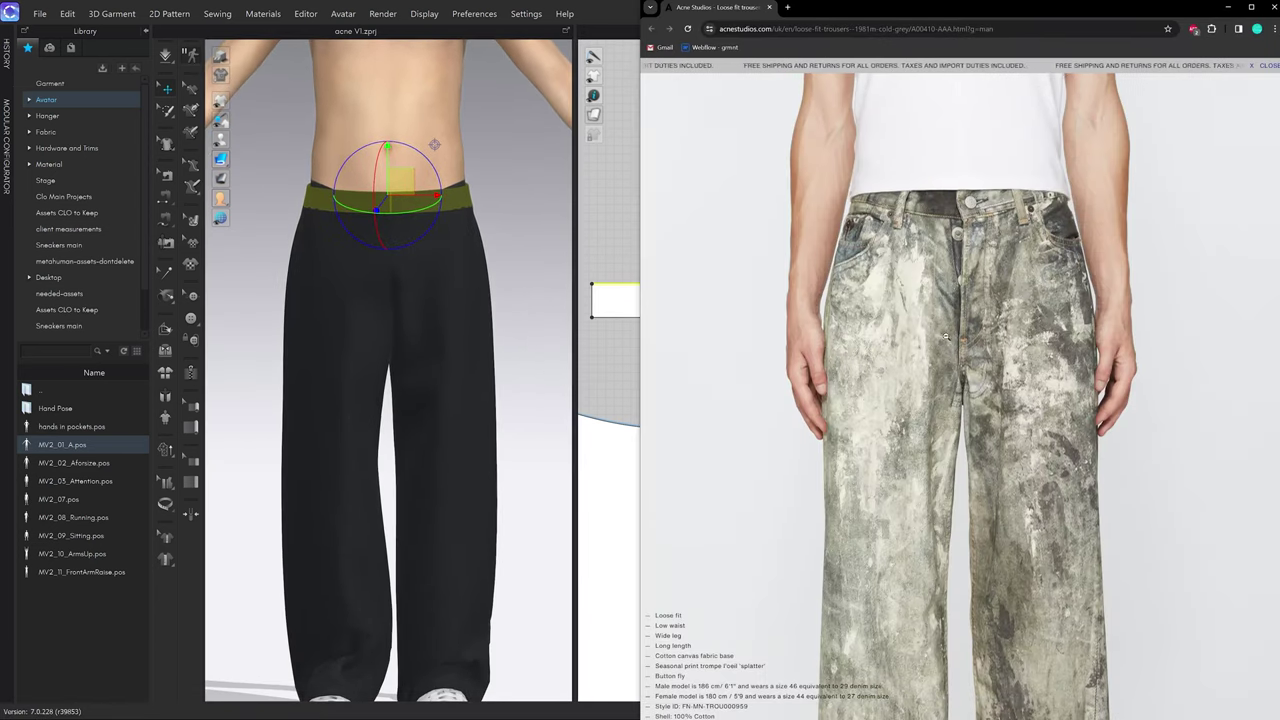
{"action": "left_click", "coordinate": [969, 379]}
{"action": "scroll", "coordinate": [930, 430], "scroll_direction": "down", "scroll_amount": 1}
{"action": "left_click", "coordinate": [894, 484]}
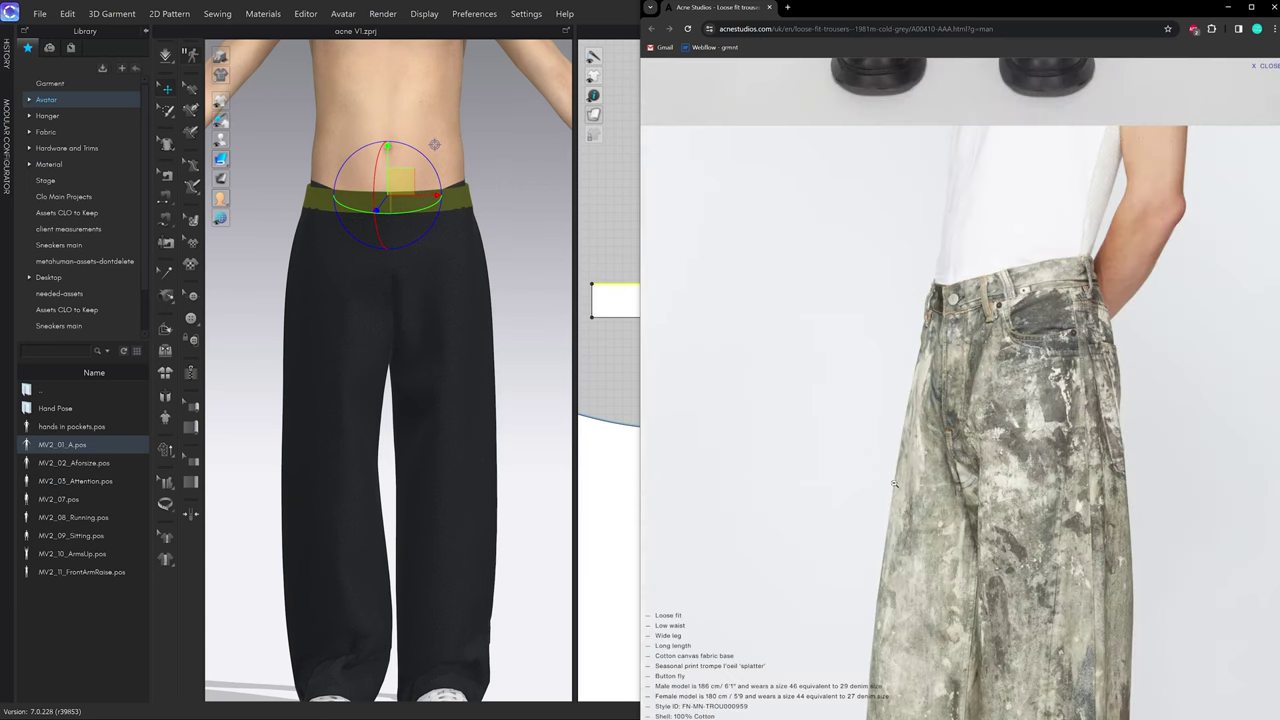
{"action": "left_click", "coordinate": [605, 477]}
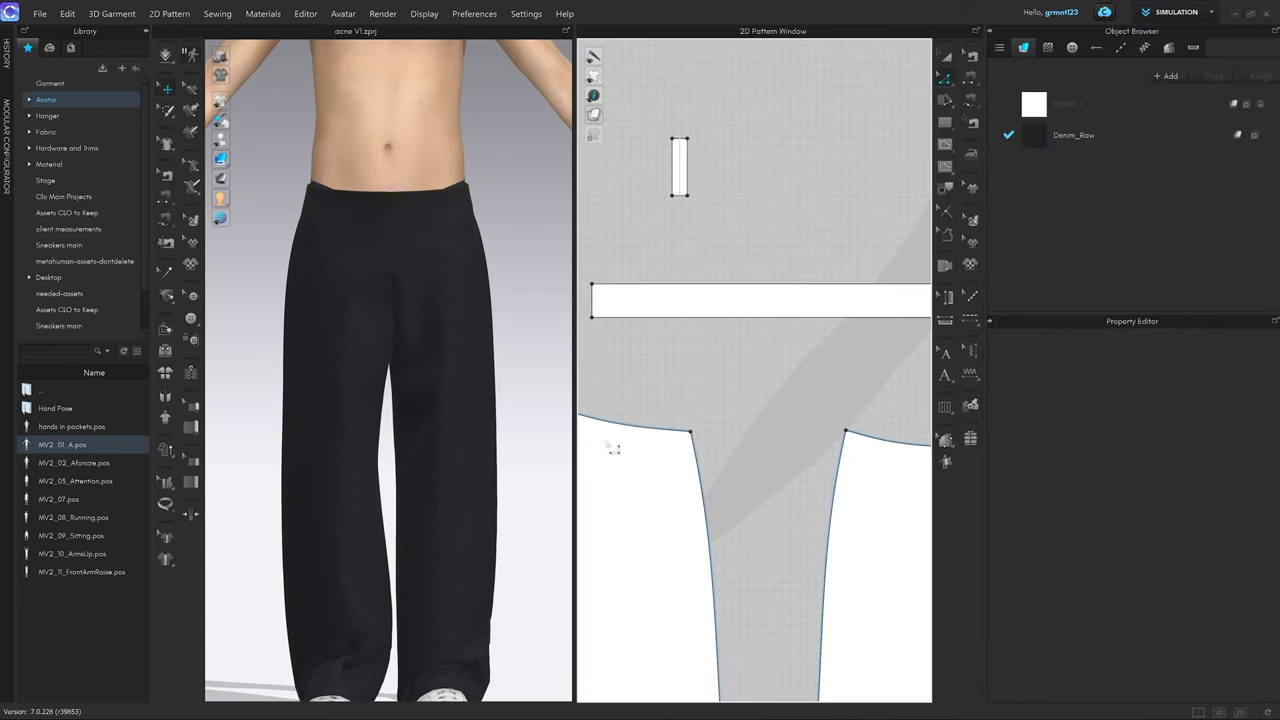
Simulate the trousers with the narrowed waistband until they settle on the avatar, and stop the simulation.
{"action": "key", "text": "space"}
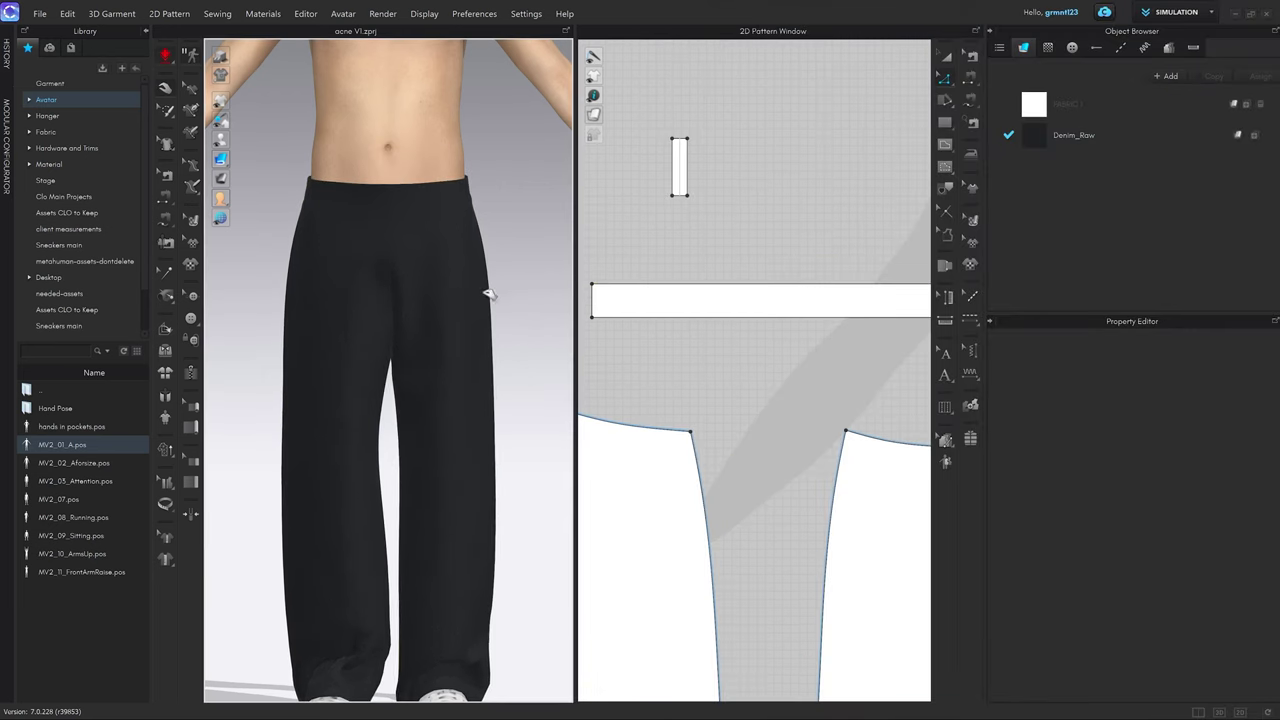
{"action": "left_click", "coordinate": [464, 314]}
{"action": "scroll", "coordinate": [423, 314], "scroll_direction": "up", "scroll_amount": 2}
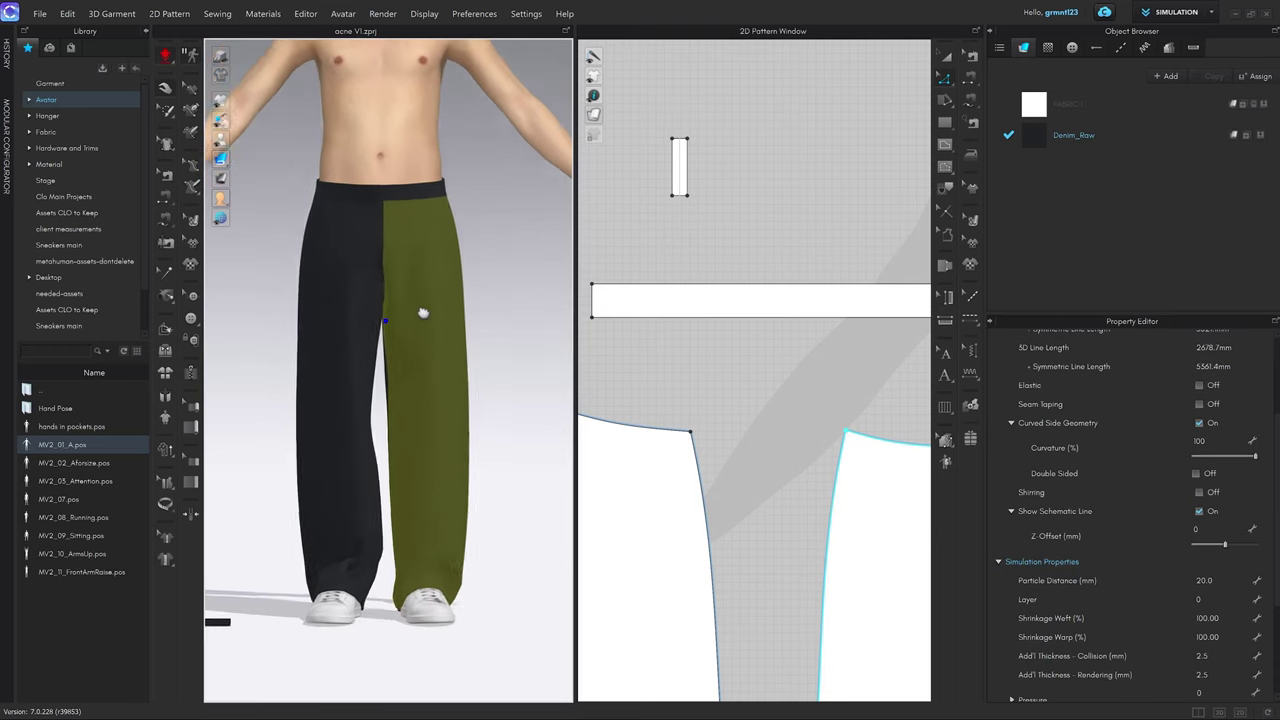
{"action": "scroll", "coordinate": [468, 428], "scroll_direction": "down", "scroll_amount": 3}
{"action": "key", "text": "space"}
Check the hems from the side and back, and settle the fabric around the crotch with another short simulation.
{"action": "middle_click_drag", "start_coordinate": [468, 428], "coordinate": [460, 346]}
{"action": "right_click_drag", "start_coordinate": [460, 346], "coordinate": [463, 577]}
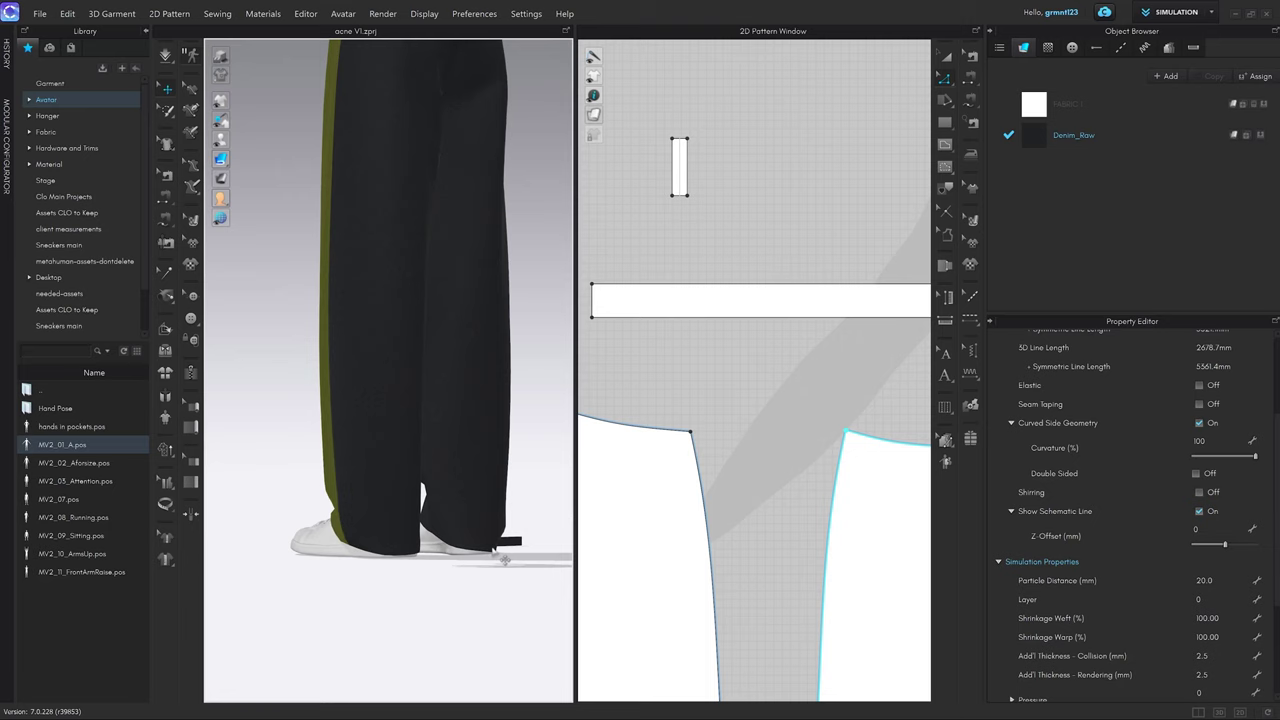
{"action": "right_click_drag", "start_coordinate": [388, 535], "coordinate": [491, 537]}
{"action": "key", "text": "2"}
{"action": "key", "text": "space"}
{"action": "scroll", "coordinate": [420, 400], "scroll_direction": "up", "scroll_amount": 3}
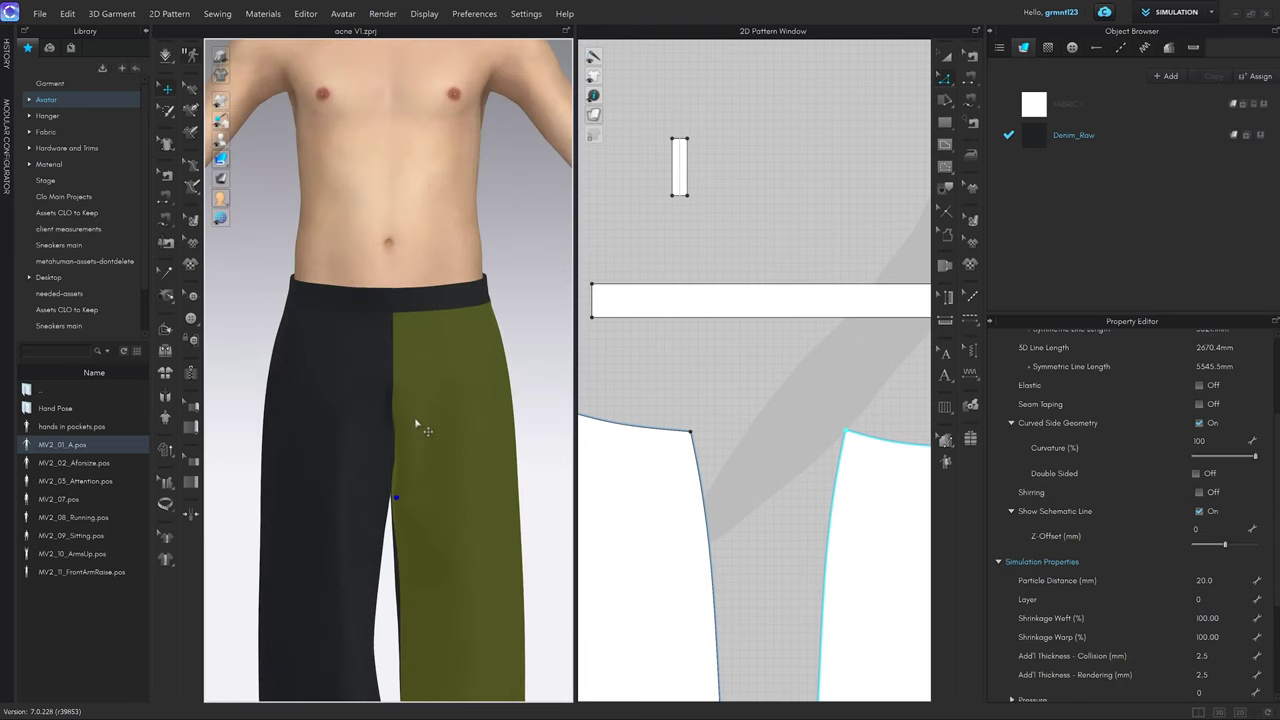
{"action": "left_click_drag", "start_coordinate": [388, 489], "coordinate": [397, 489]}
{"action": "scroll", "coordinate": [429, 389], "scroll_direction": "down", "scroll_amount": 3}
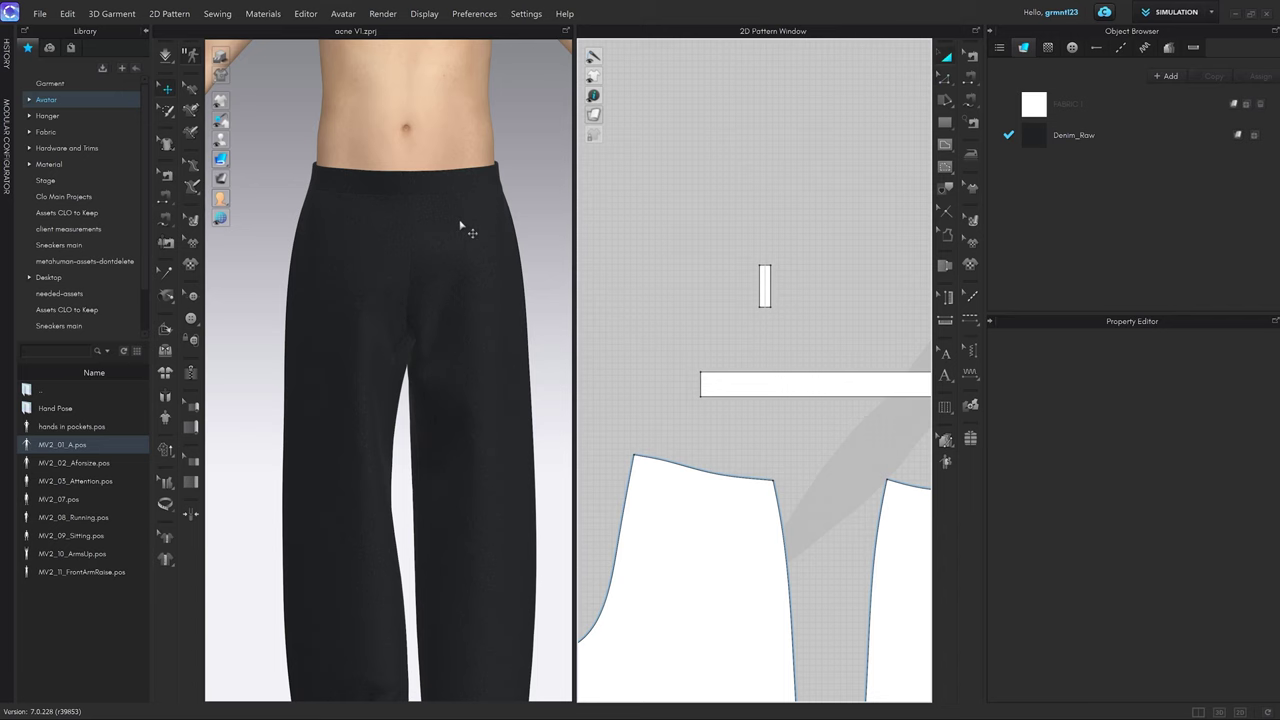
Compare the front waistband and hip fit with the reference photo and view the trousers at full length.
{"action": "middle_click_drag", "start_coordinate": [432, 202], "coordinate": [466, 234]}
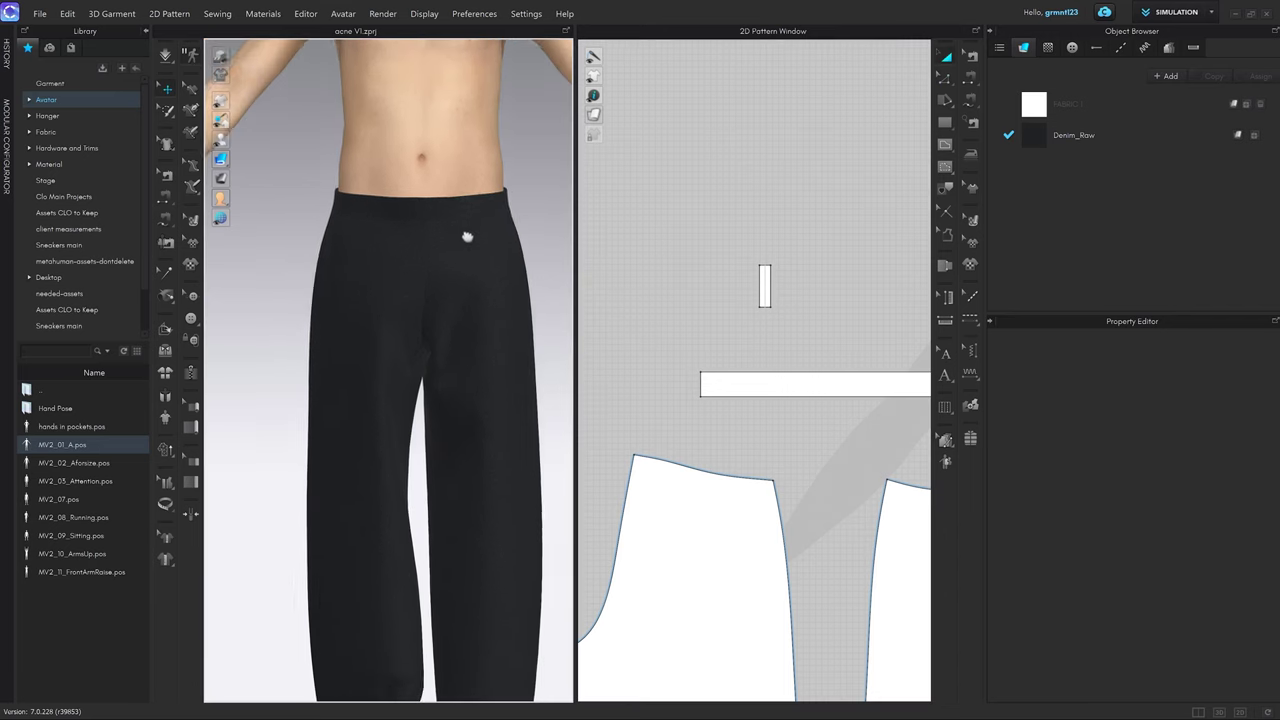
{"action": "scroll", "coordinate": [411, 204], "scroll_direction": "up", "scroll_amount": 2}
{"action": "left_click", "coordinate": [57, 713]}
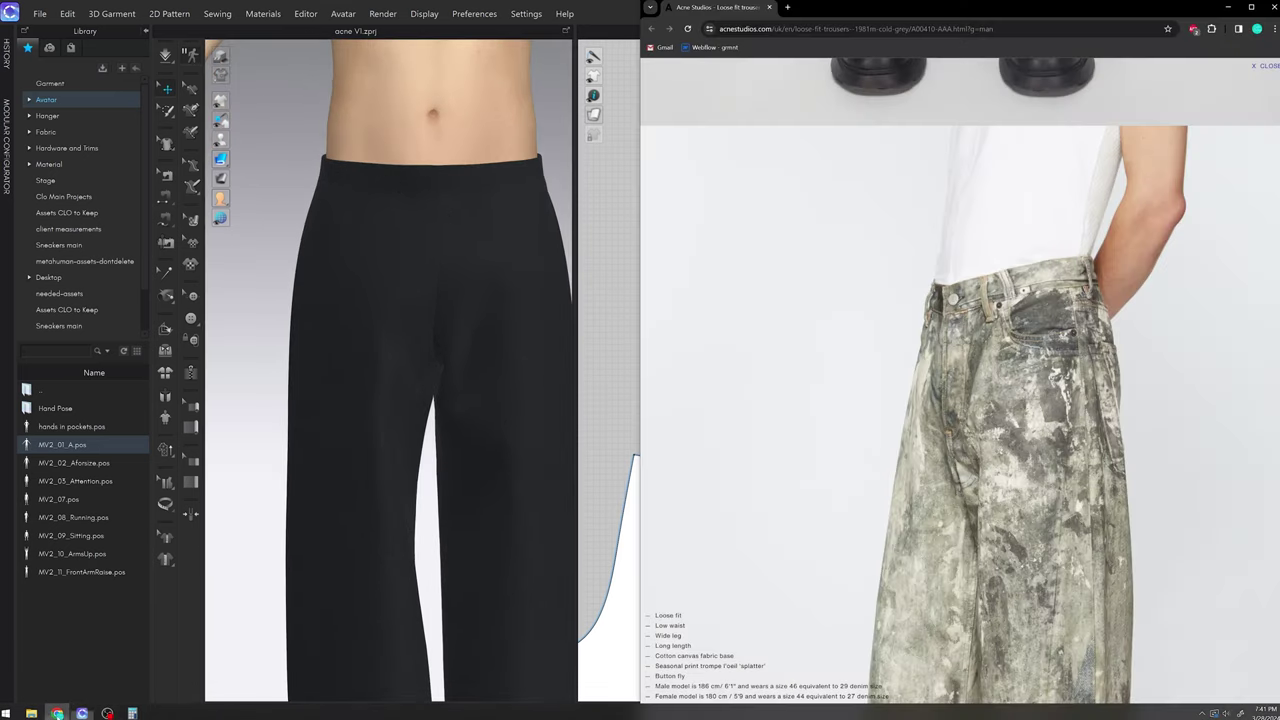
{"action": "left_click", "coordinate": [57, 713]}
{"action": "scroll", "coordinate": [412, 350], "scroll_direction": "down", "scroll_amount": 2}
{"action": "scroll", "coordinate": [415, 350], "scroll_direction": "down", "scroll_amount": 2}
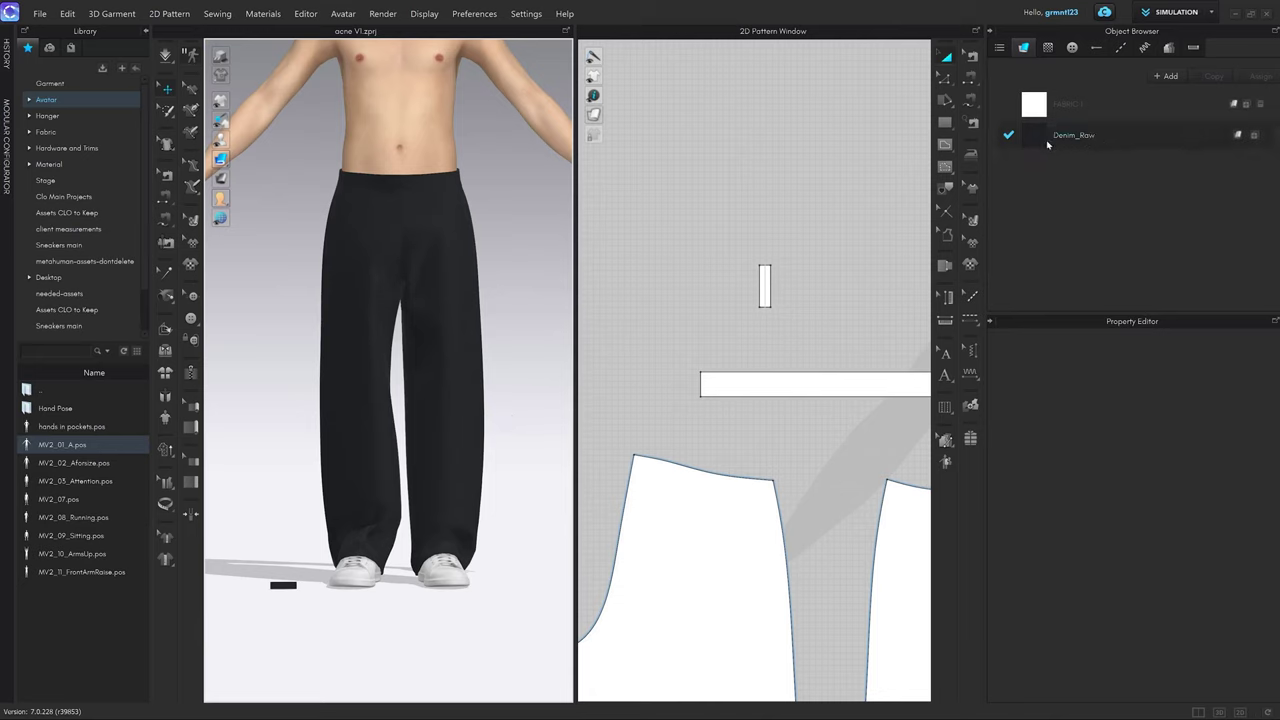
Turn on Desaturation for the texture of the Denim_Raw fabric.
{"action": "left_click", "coordinate": [1108, 140]}
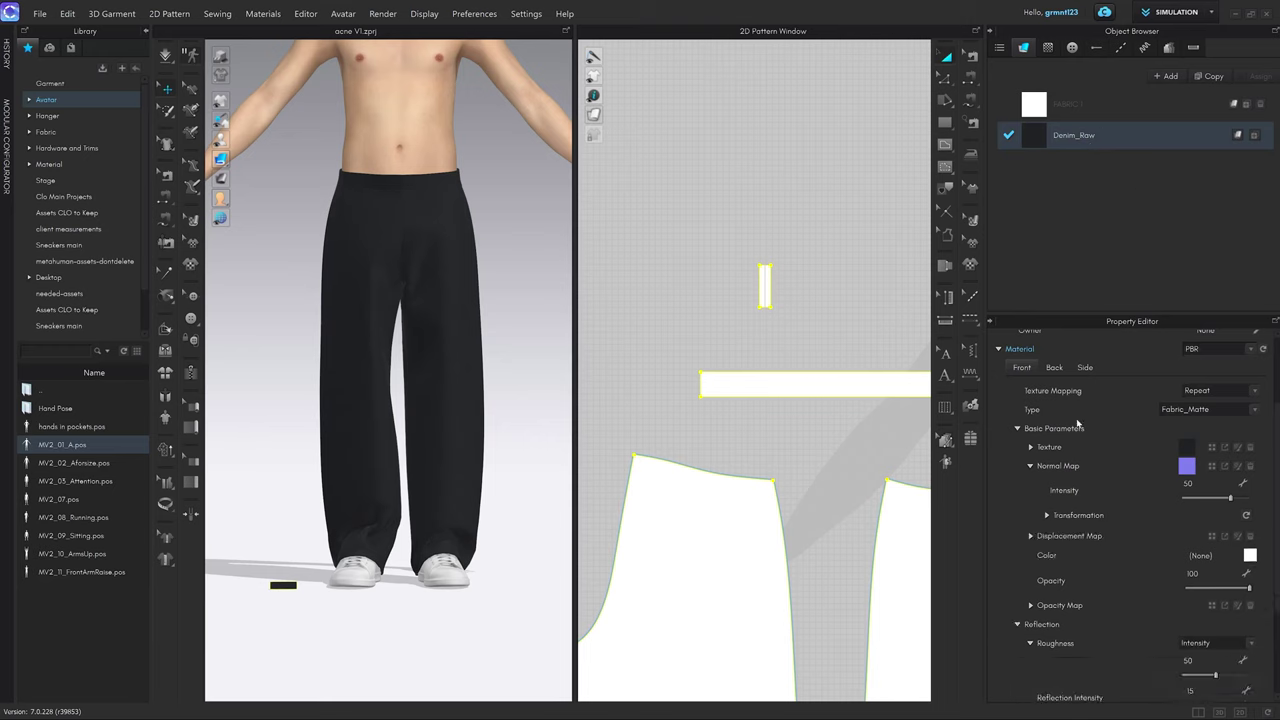
{"action": "scroll", "coordinate": [1047, 412], "scroll_direction": "up", "scroll_amount": 2}
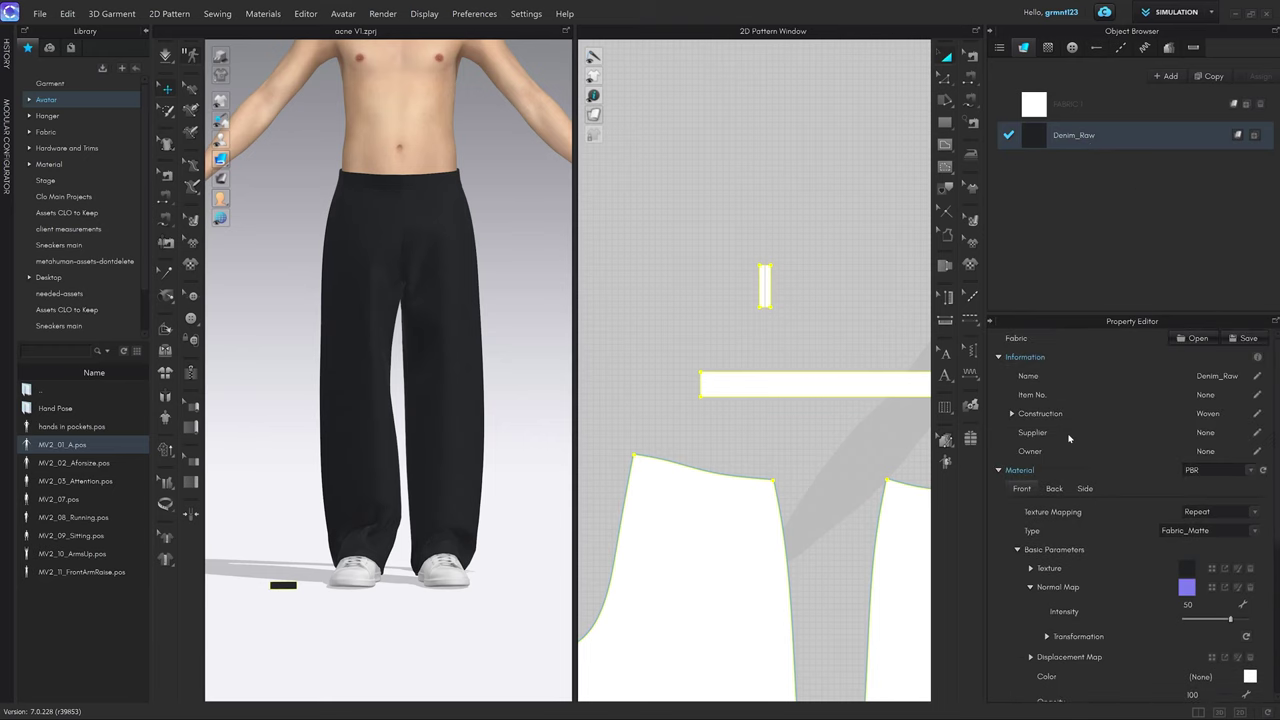
{"action": "scroll", "coordinate": [1080, 458], "scroll_direction": "down", "scroll_amount": 2}
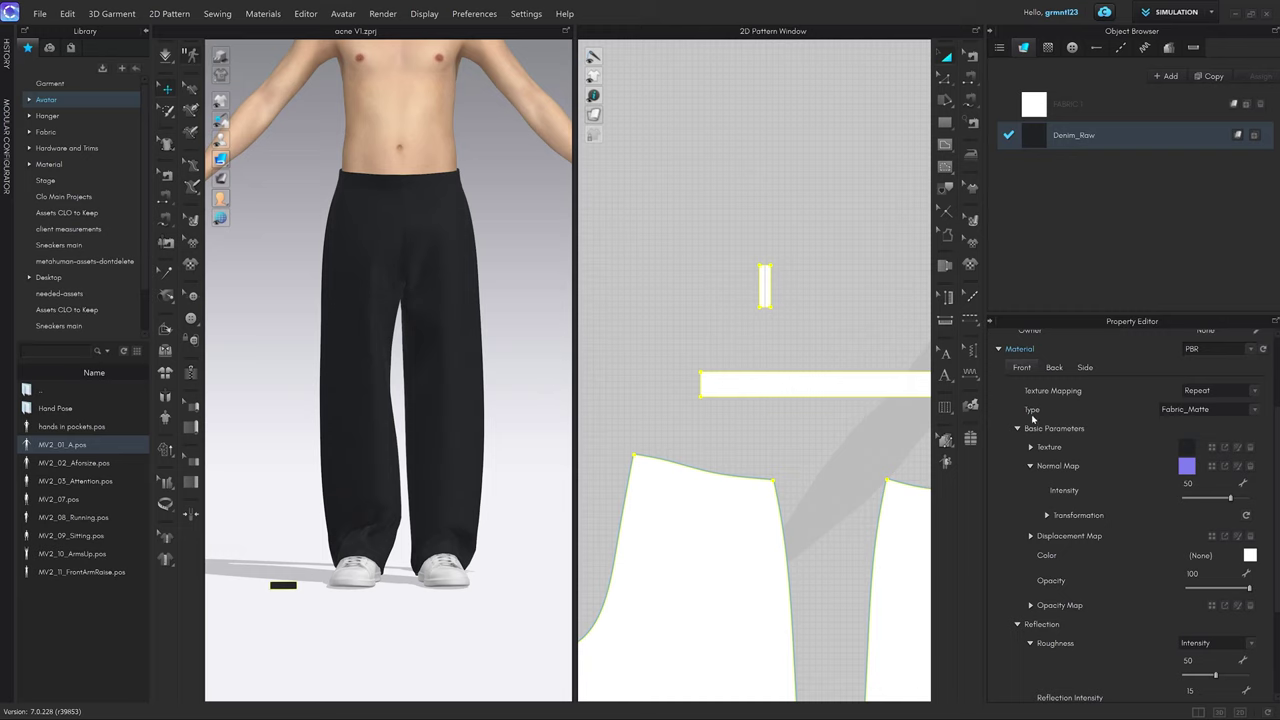
{"action": "left_click", "coordinate": [1031, 448]}
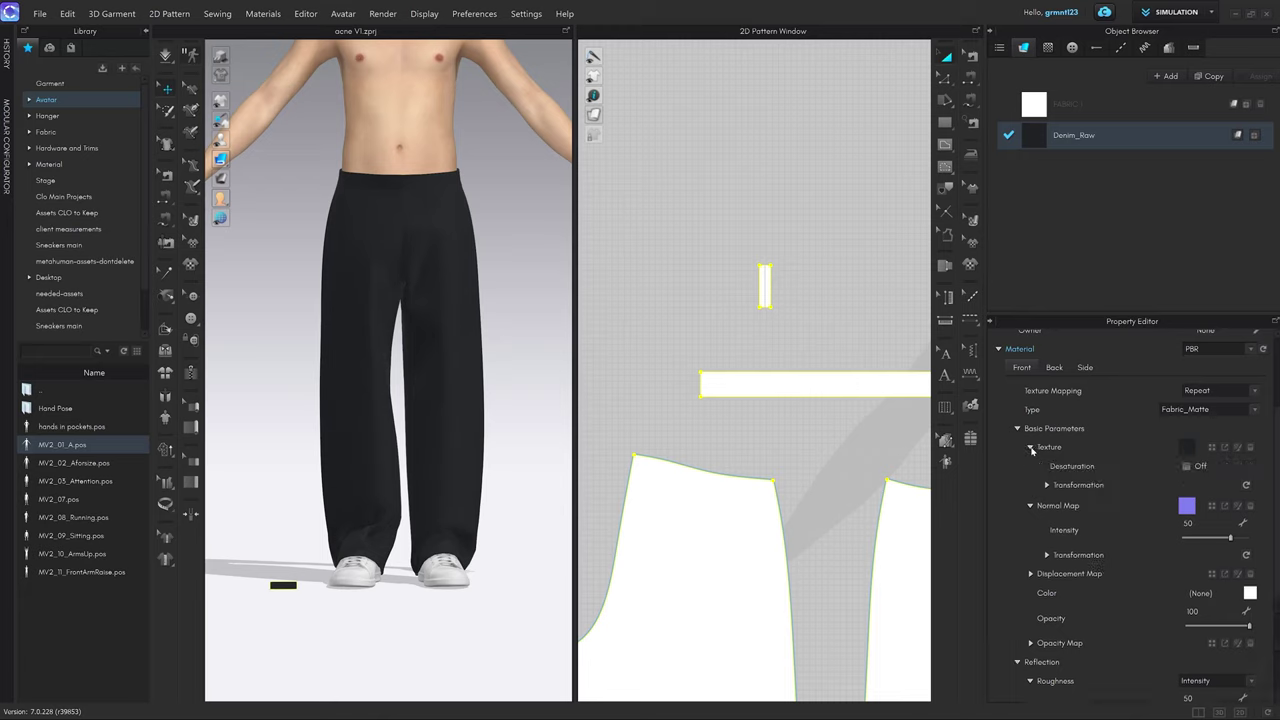
{"action": "left_click", "coordinate": [1186, 466]}
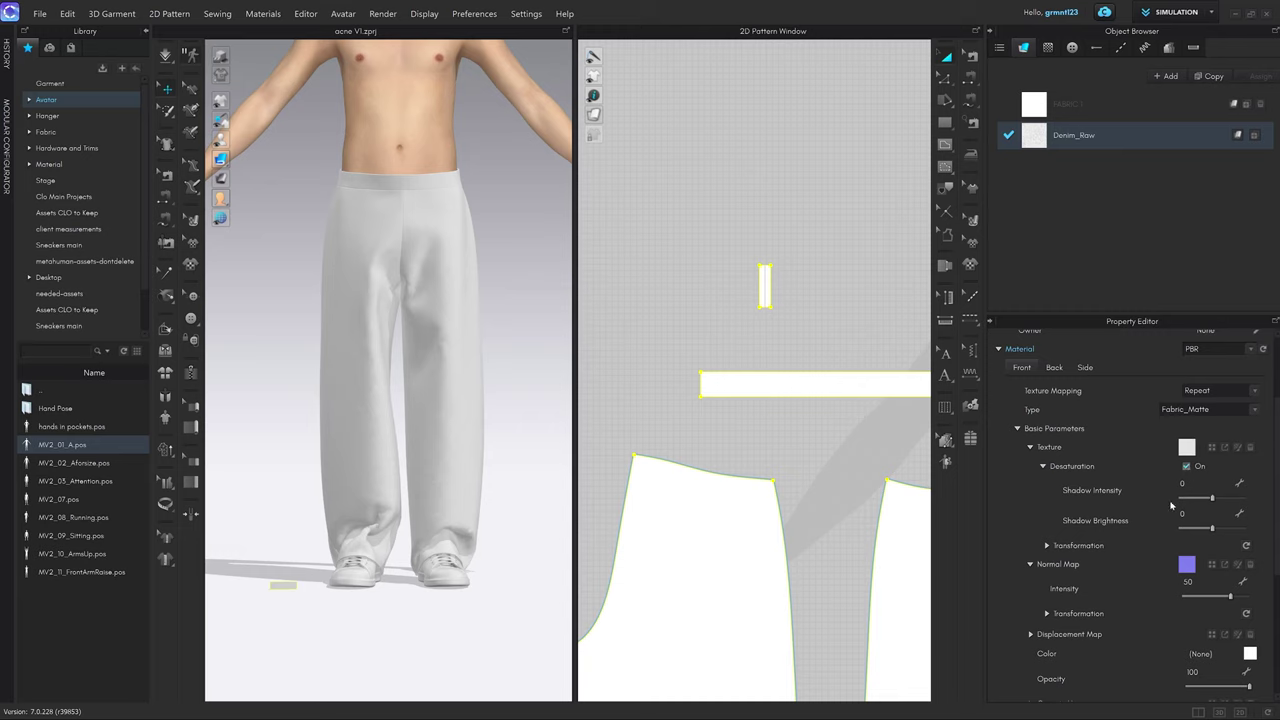
{"action": "scroll", "coordinate": [1180, 540], "scroll_direction": "down", "scroll_amount": 2}
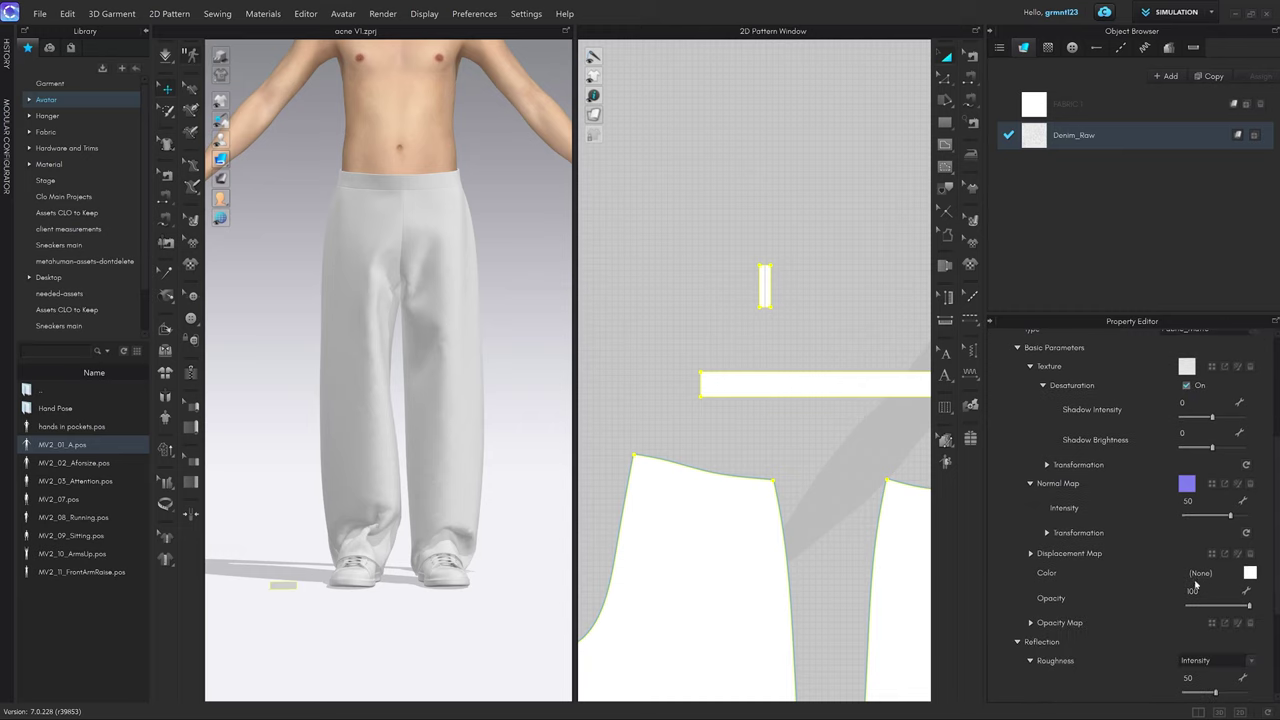
Set the colour of the Denim_Raw fabric to light grey, hex CFCFCF.
{"action": "left_click", "coordinate": [1252, 573]}
{"action": "left_click", "coordinate": [641, 409]}
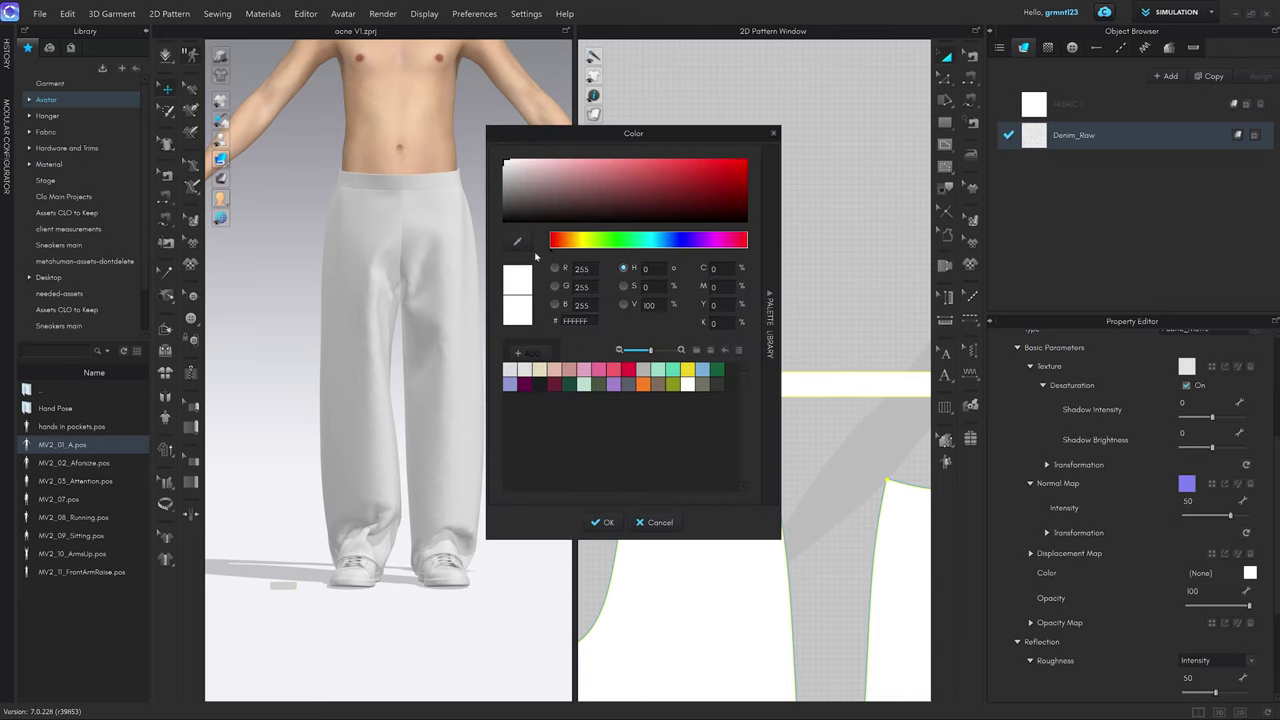
{"action": "left_click_drag", "start_coordinate": [512, 163], "coordinate": [498, 174]}
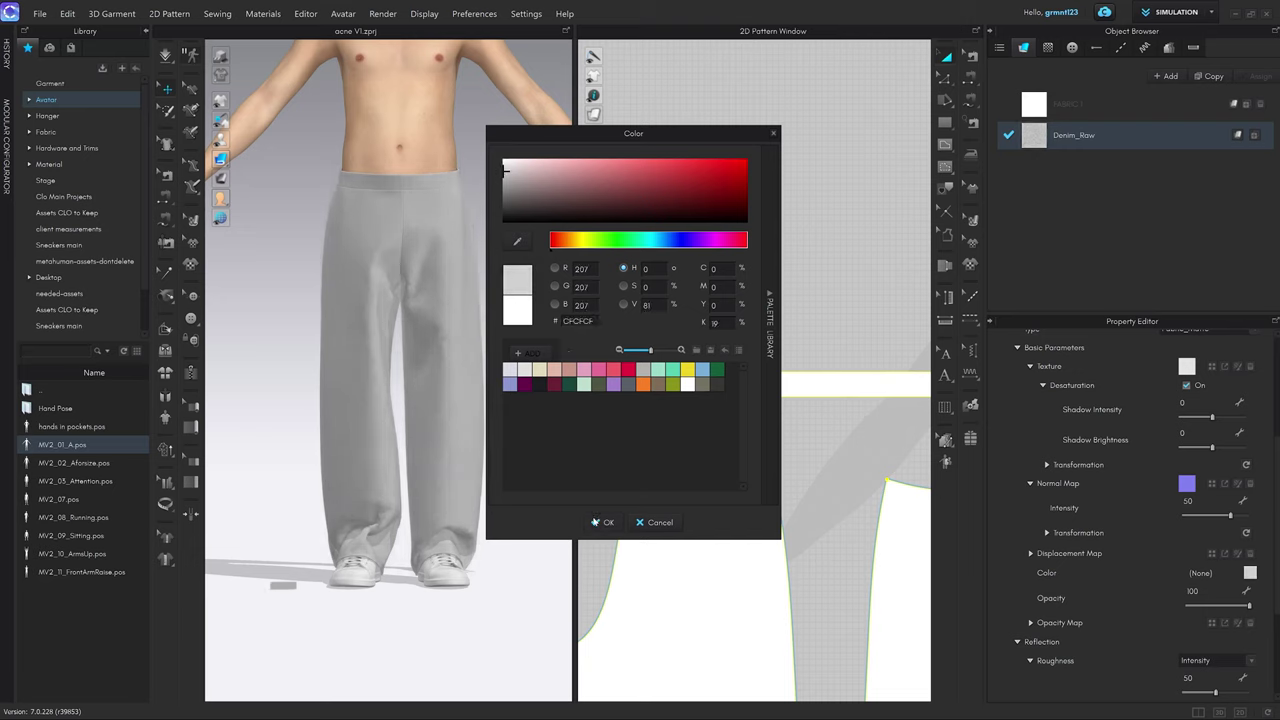
{"action": "left_click", "coordinate": [601, 522]}
Tug the front leg fabric near the crotch during a short simulation, and inspect the grey trousers from the front and side.
{"action": "scroll", "coordinate": [526, 366], "scroll_direction": "up", "scroll_amount": 3}
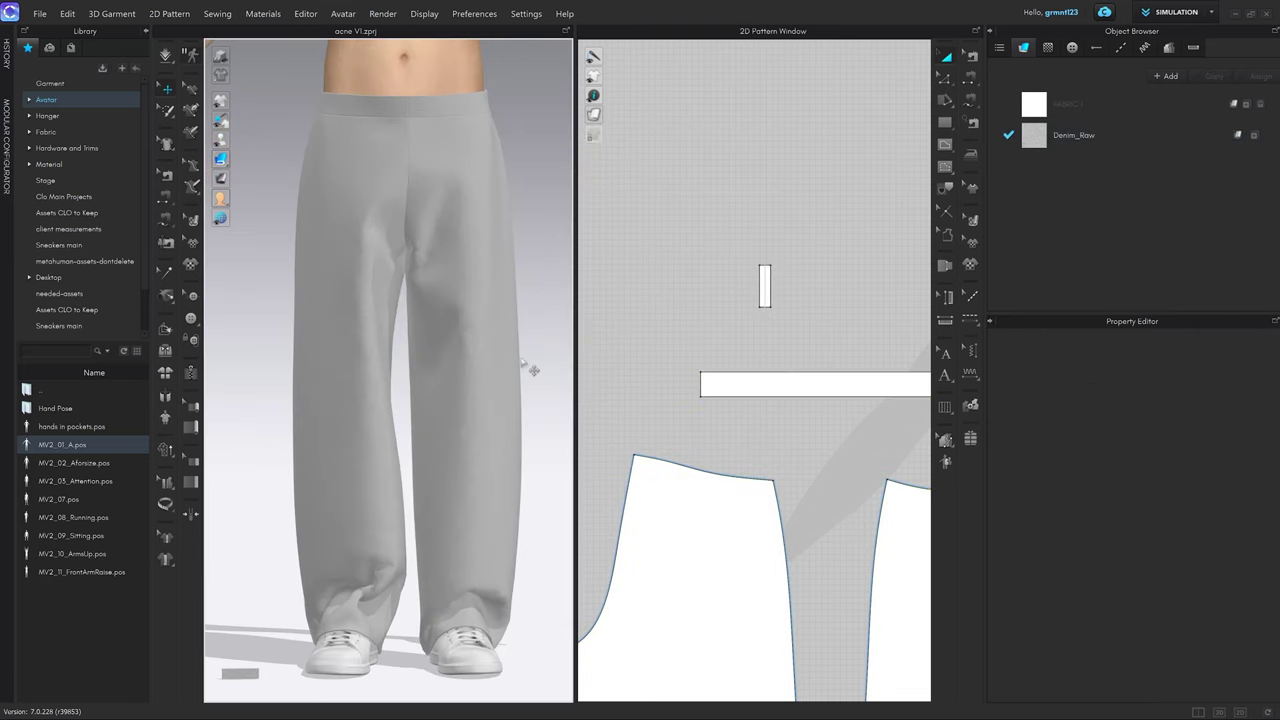
{"action": "left_click", "coordinate": [406, 303]}
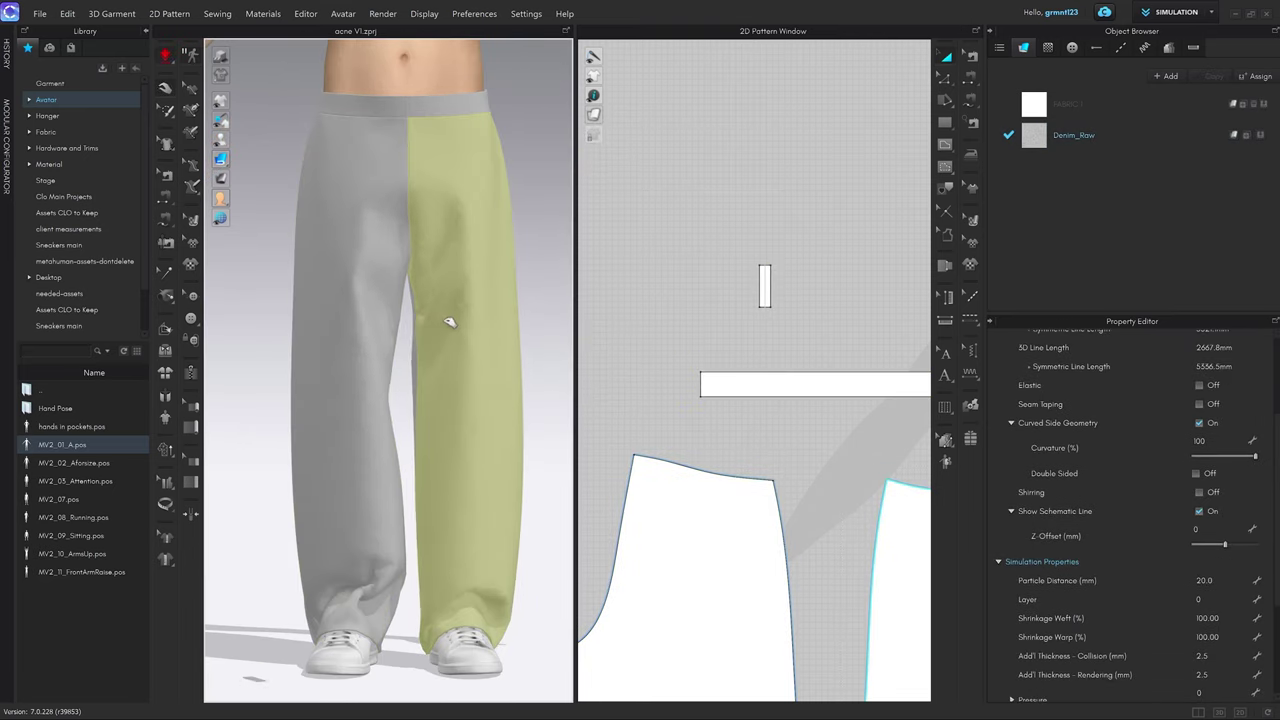
{"action": "left_click", "coordinate": [554, 309]}
{"action": "middle_click_drag", "start_coordinate": [520, 281], "coordinate": [514, 303]}
{"action": "scroll", "coordinate": [507, 296], "scroll_direction": "up", "scroll_amount": 3}
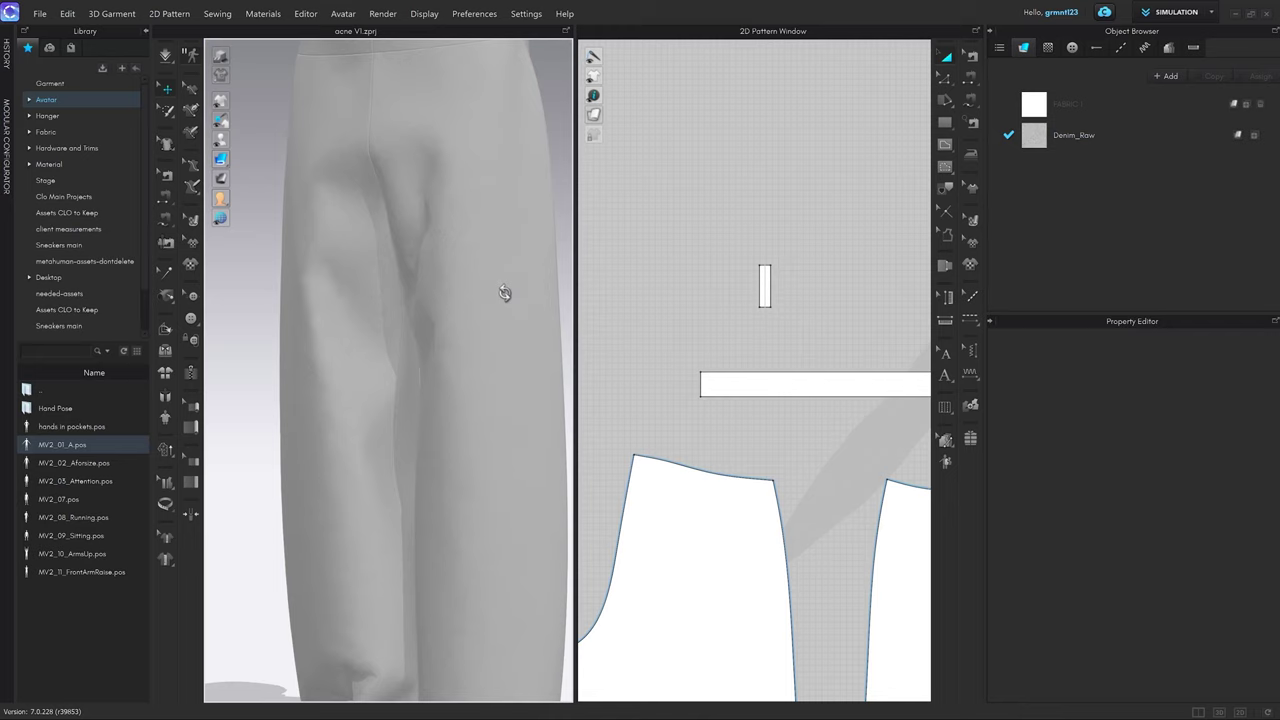
{"action": "right_click_drag", "start_coordinate": [506, 294], "coordinate": [483, 329]}
{"action": "right_click_drag", "start_coordinate": [483, 329], "coordinate": [457, 324]}
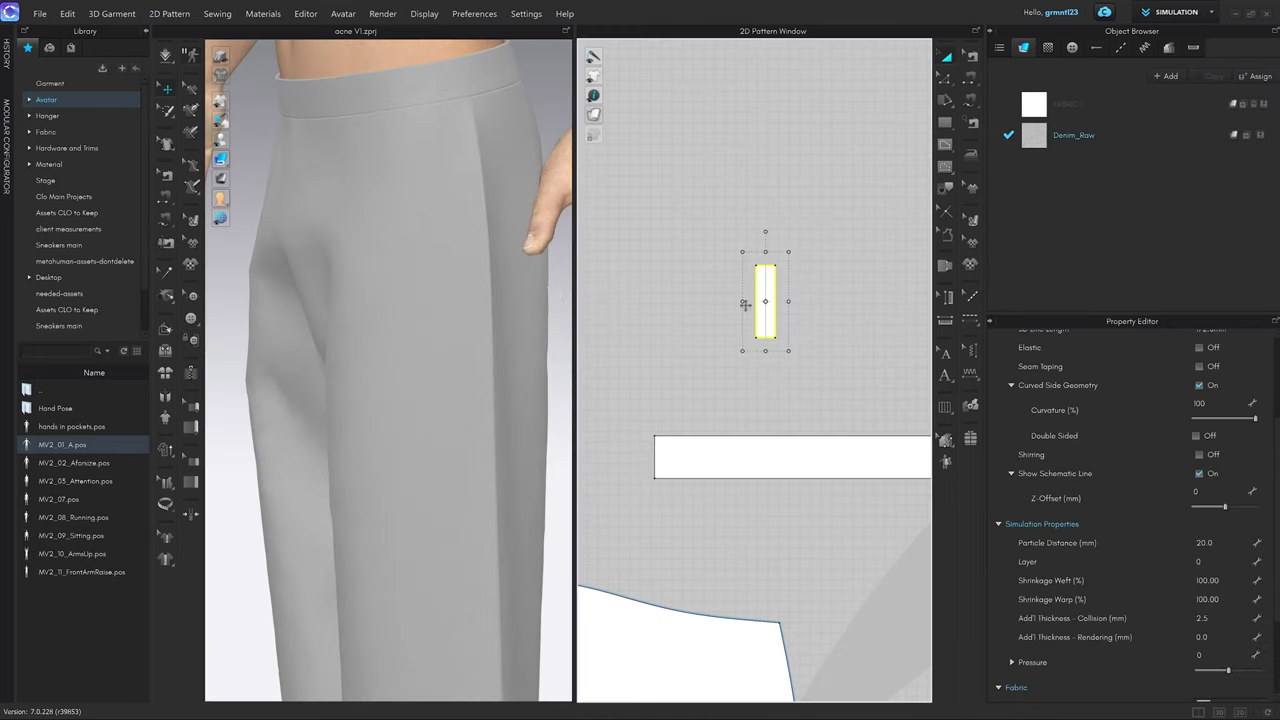
Locate the small rectangular piece in the 3D scene, view it up close, and return to the front waist of the trousers.
{"action": "scroll", "coordinate": [420, 320], "scroll_direction": "down", "scroll_amount": 10}
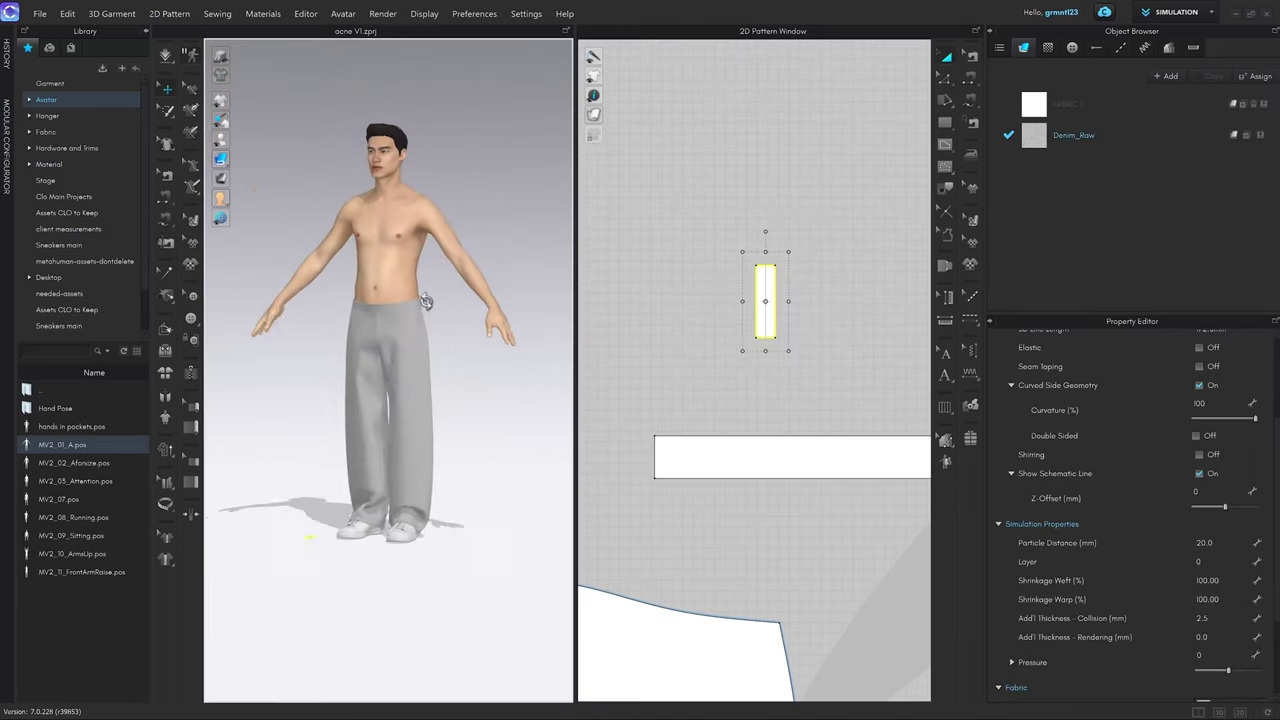
{"action": "scroll", "coordinate": [420, 352], "scroll_direction": "down", "scroll_amount": 5}
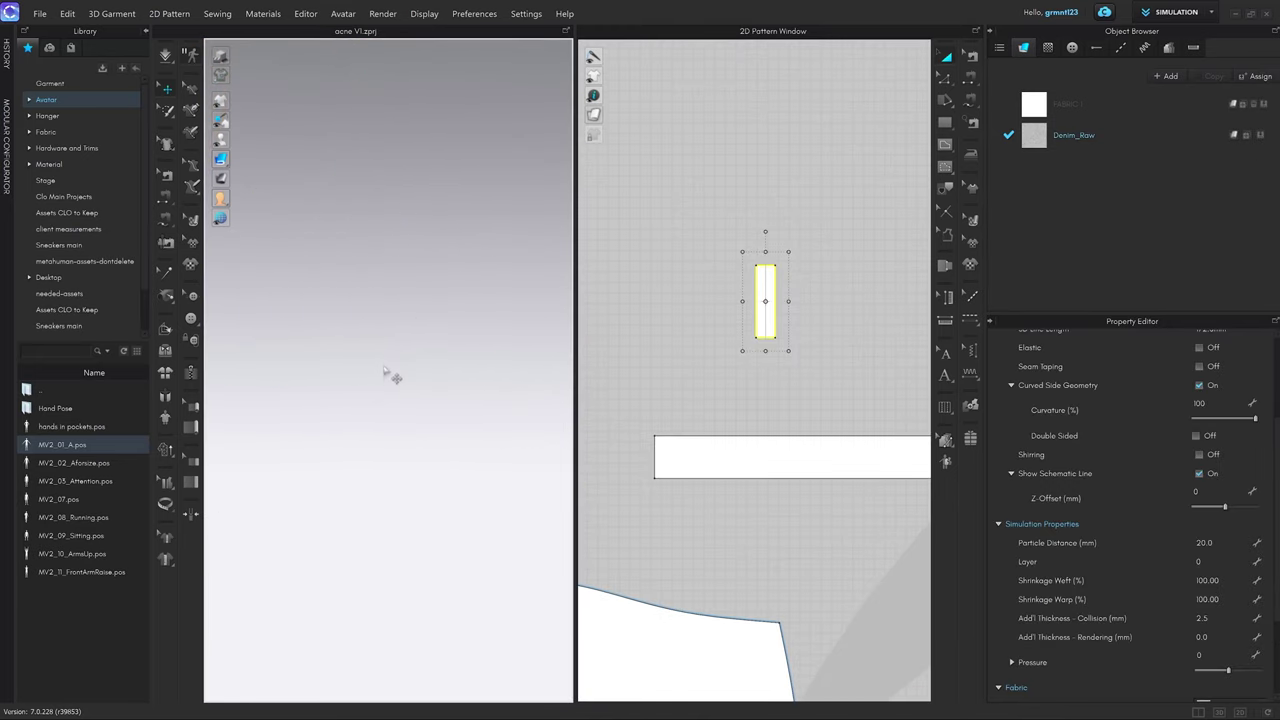
{"action": "scroll", "coordinate": [417, 371], "scroll_direction": "up", "scroll_amount": 4}
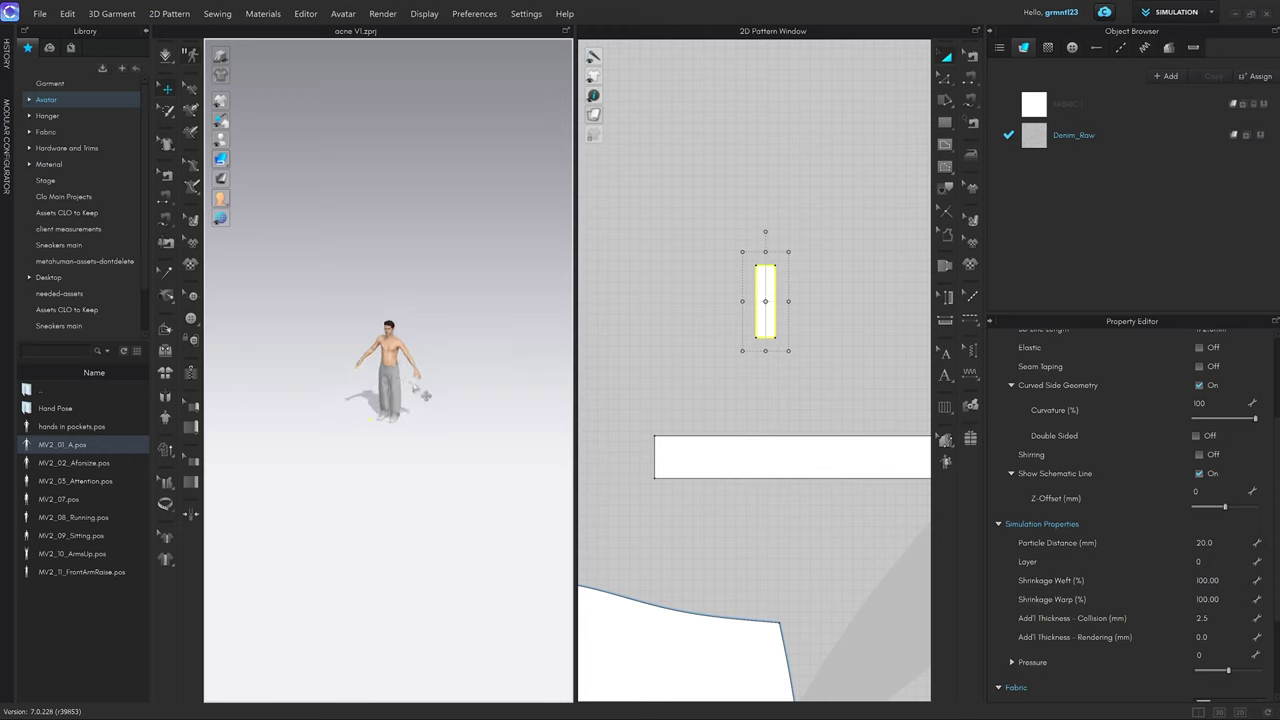
{"action": "left_click", "coordinate": [766, 322]}
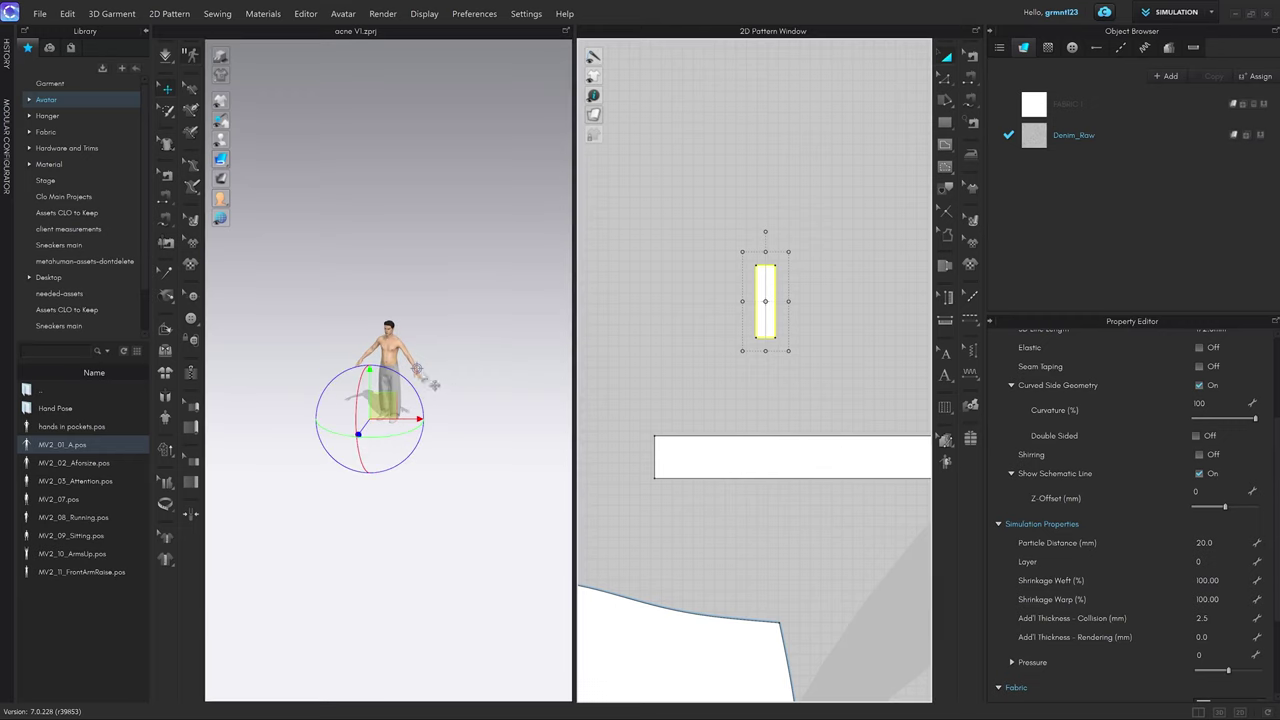
{"action": "middle_click_drag", "start_coordinate": [421, 373], "coordinate": [425, 355]}
{"action": "key", "text": "f"}
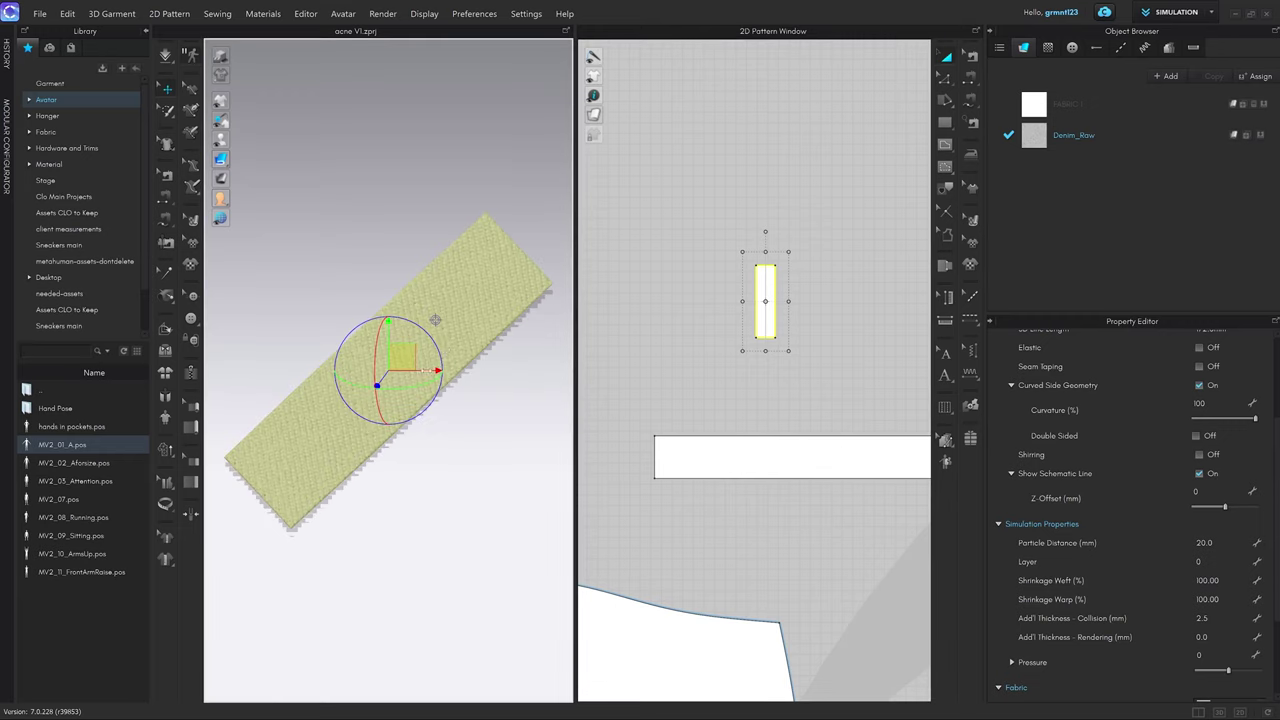
{"action": "scroll", "coordinate": [427, 371], "scroll_direction": "down", "scroll_amount": 6}
{"action": "right_click_drag", "start_coordinate": [420, 383], "coordinate": [360, 331]}
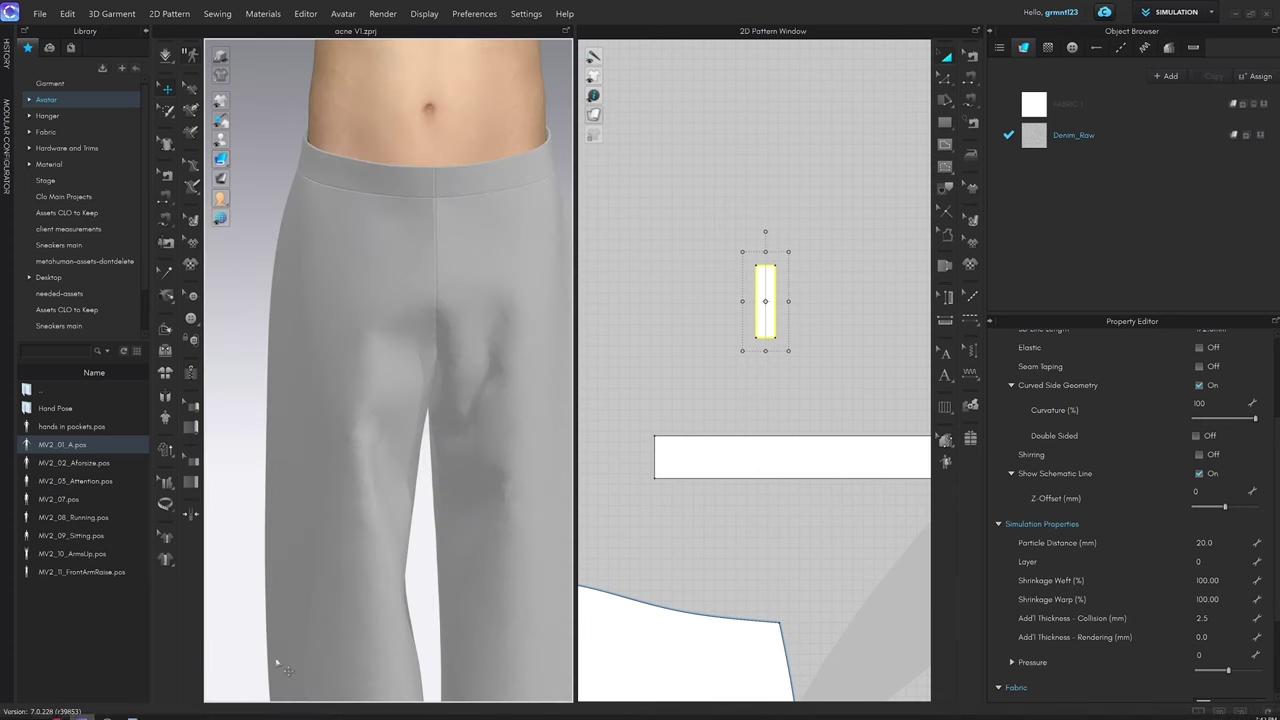
Switch to the browser to check the belt loops on the Acne Studios reference trousers, and select the matching waistband section on the garment.
{"action": "key", "text": "alt+Tab"}
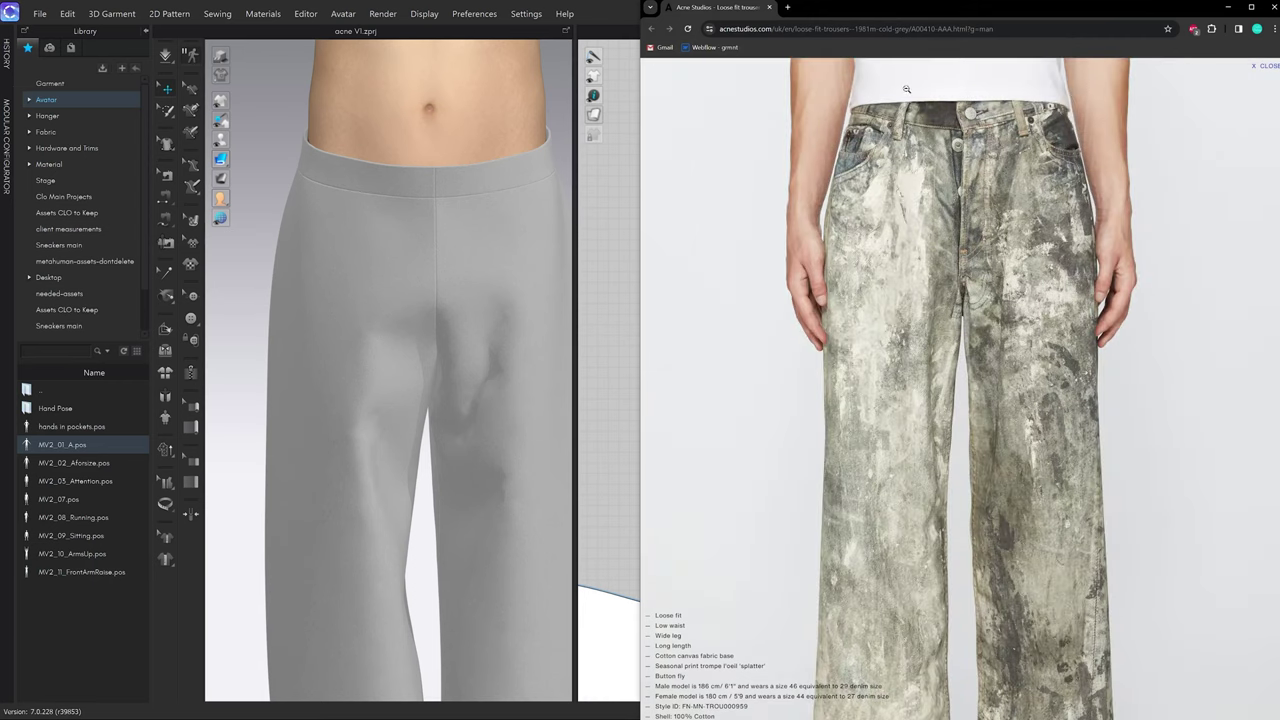
{"action": "left_click", "coordinate": [362, 167]}
{"action": "scroll", "coordinate": [748, 337], "scroll_direction": "down", "scroll_amount": 3}
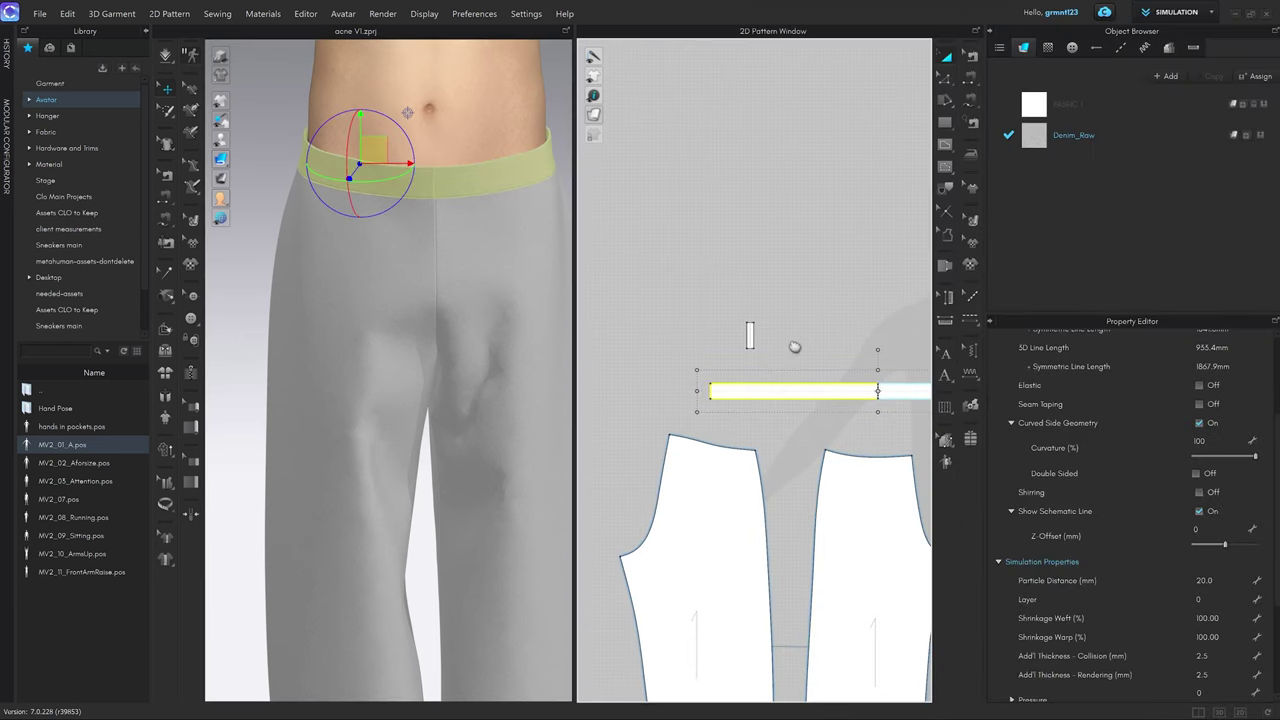
Move the small belt loop piece above the other half of the waistband in the 2D pattern.
{"action": "scroll", "coordinate": [875, 370], "scroll_direction": "up", "scroll_amount": 5}
{"action": "scroll", "coordinate": [837, 389], "scroll_direction": "down", "scroll_amount": 4}
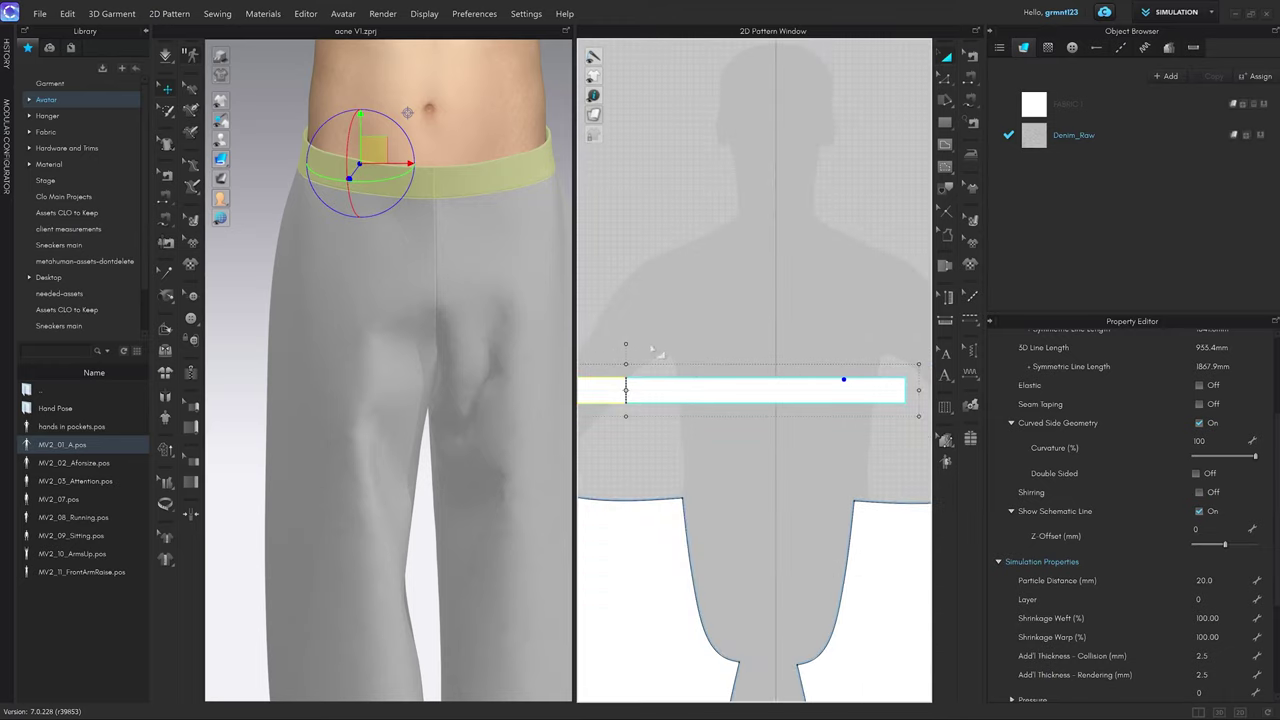
{"action": "scroll", "coordinate": [656, 354], "scroll_direction": "down", "scroll_amount": 2}
{"action": "middle_click_drag", "start_coordinate": [754, 343], "coordinate": [812, 335]}
{"action": "scroll", "coordinate": [814, 329], "scroll_direction": "down", "scroll_amount": 2}
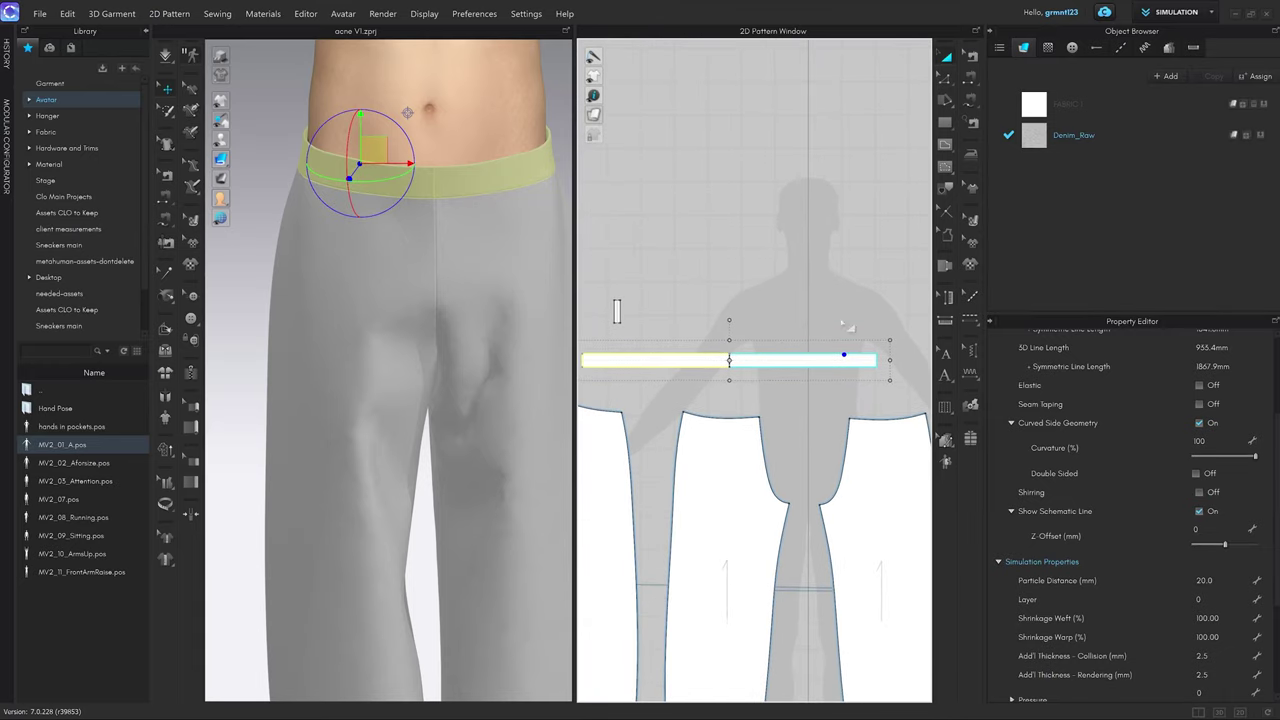
{"action": "left_click_drag", "start_coordinate": [617, 310], "coordinate": [846, 323]}
{"action": "scroll", "coordinate": [852, 339], "scroll_direction": "up", "scroll_amount": 5}
{"action": "scroll", "coordinate": [856, 345], "scroll_direction": "up", "scroll_amount": 4}
{"action": "scroll", "coordinate": [837, 317], "scroll_direction": "down", "scroll_amount": 4}
{"action": "middle_click_drag", "start_coordinate": [837, 317], "coordinate": [806, 306]}
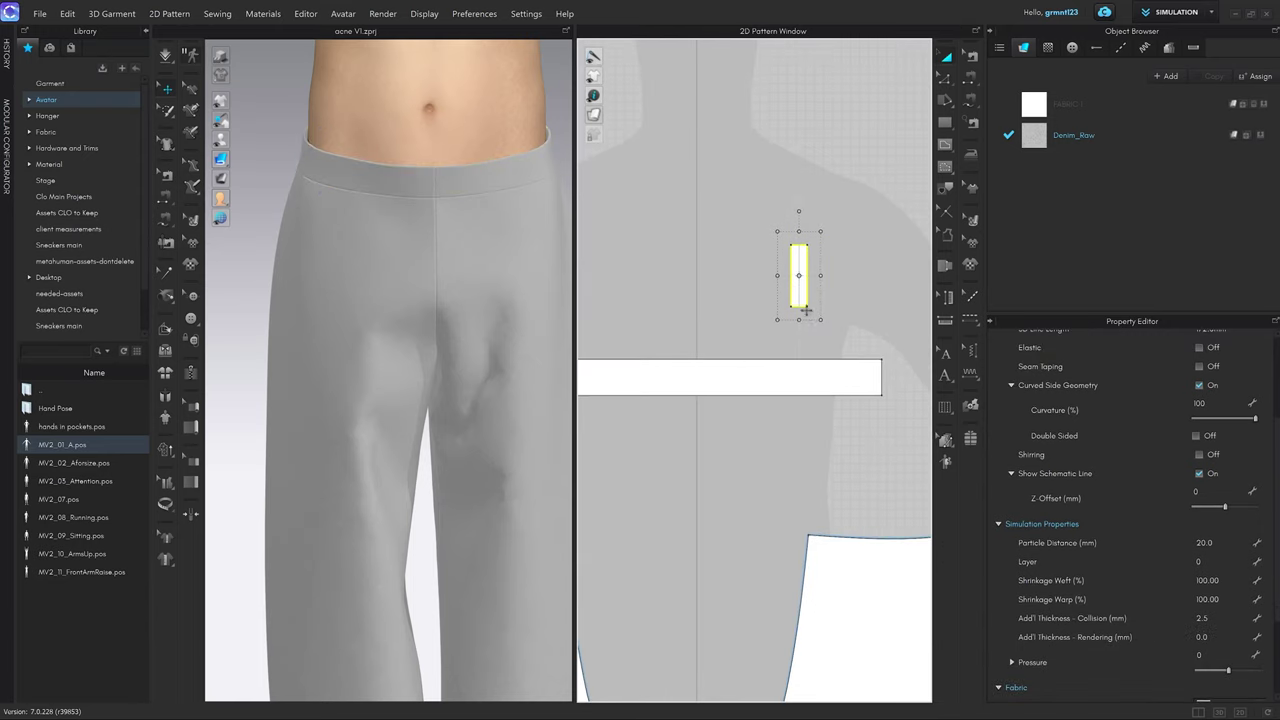
{"action": "left_click", "coordinate": [822, 314]}
Sew the belt loop's 18 mm top edge to an equal length of the waistband's top edge with Free Sewing.
{"action": "key", "text": "m"}
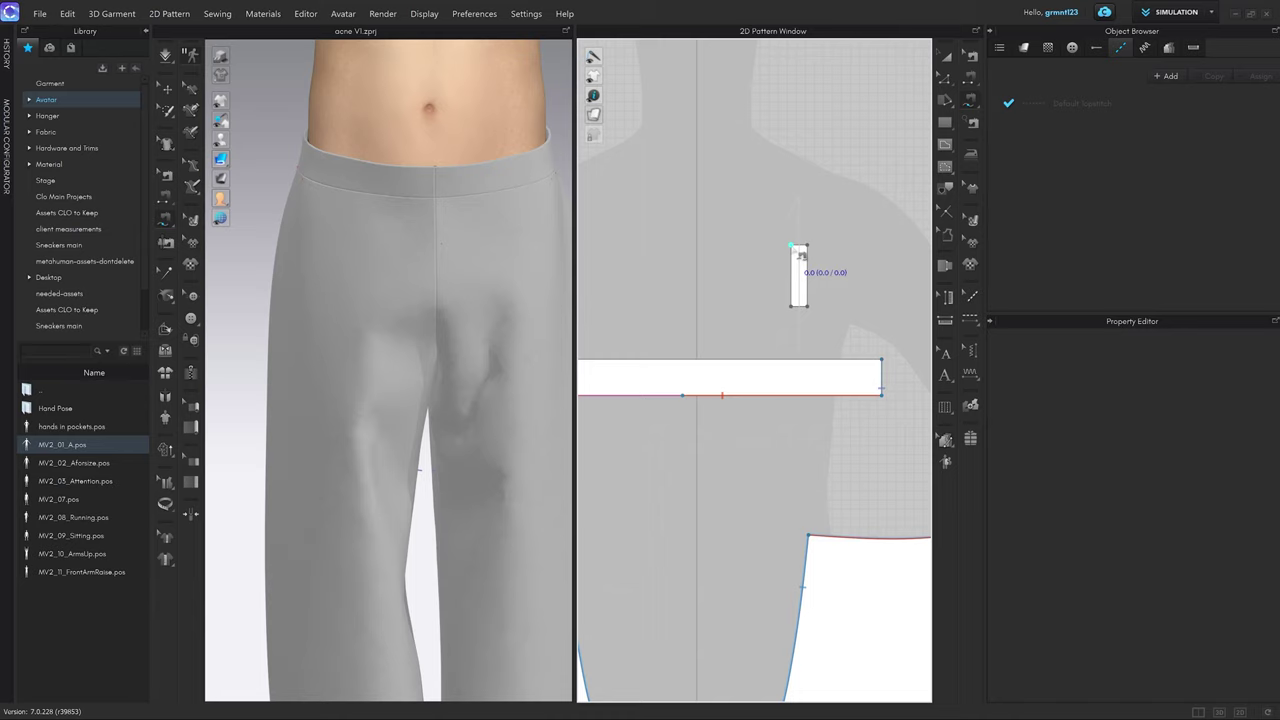
{"action": "left_click", "coordinate": [791, 245]}
{"action": "left_click", "coordinate": [806, 243]}
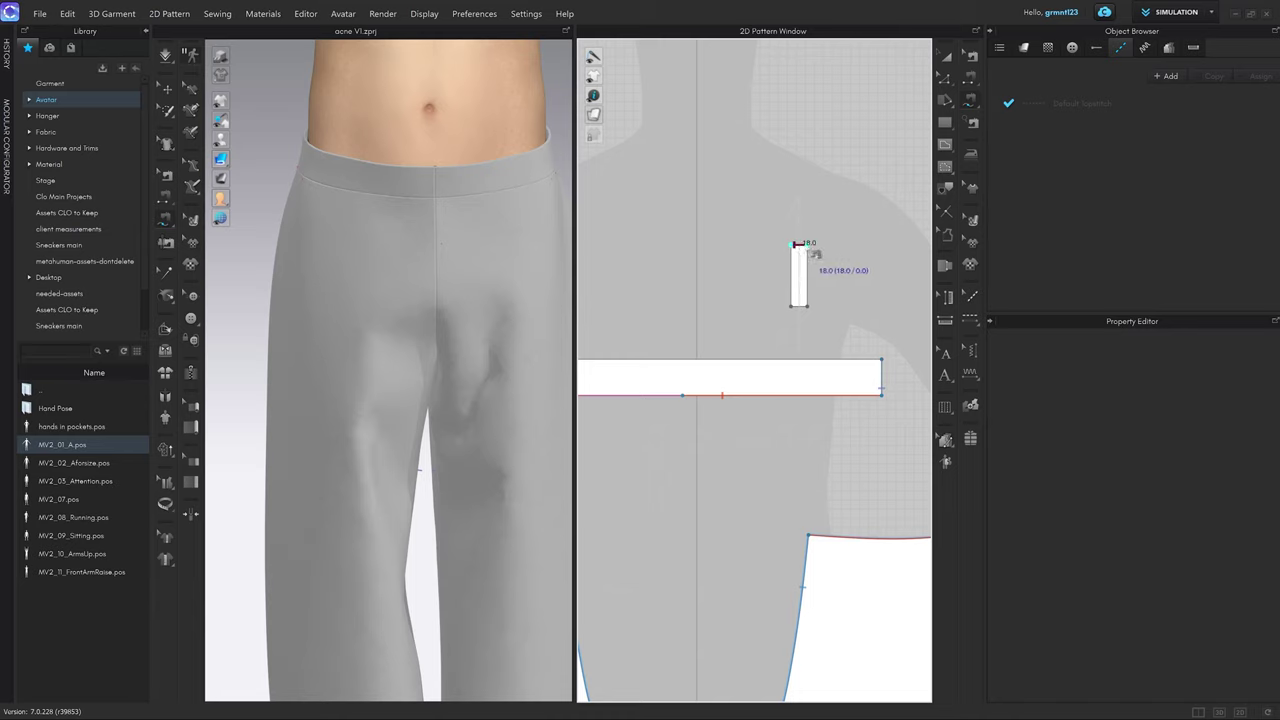
{"action": "left_click", "coordinate": [800, 362]}
Try a brief simulation of the sewn belt loop, and place the piece onto the waistband with Superimpose (Over).
{"action": "scroll", "coordinate": [387, 487], "scroll_direction": "down", "scroll_amount": 5}
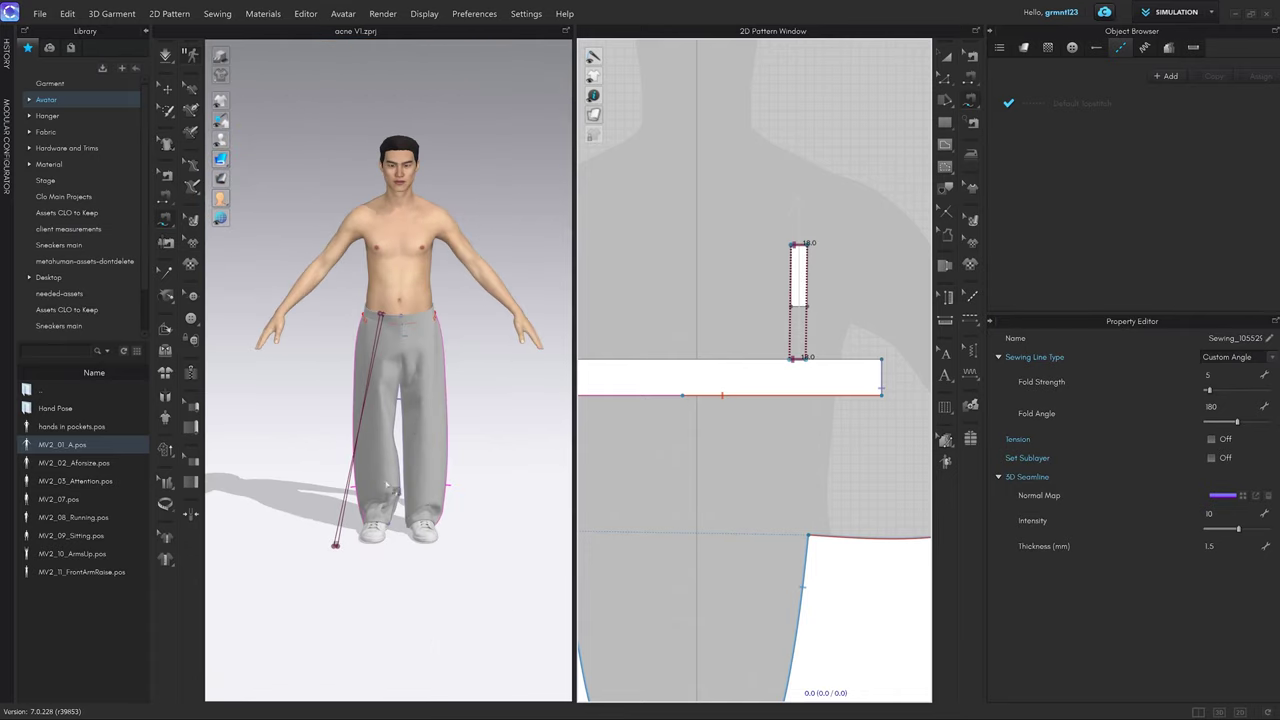
{"action": "key", "text": "space"}
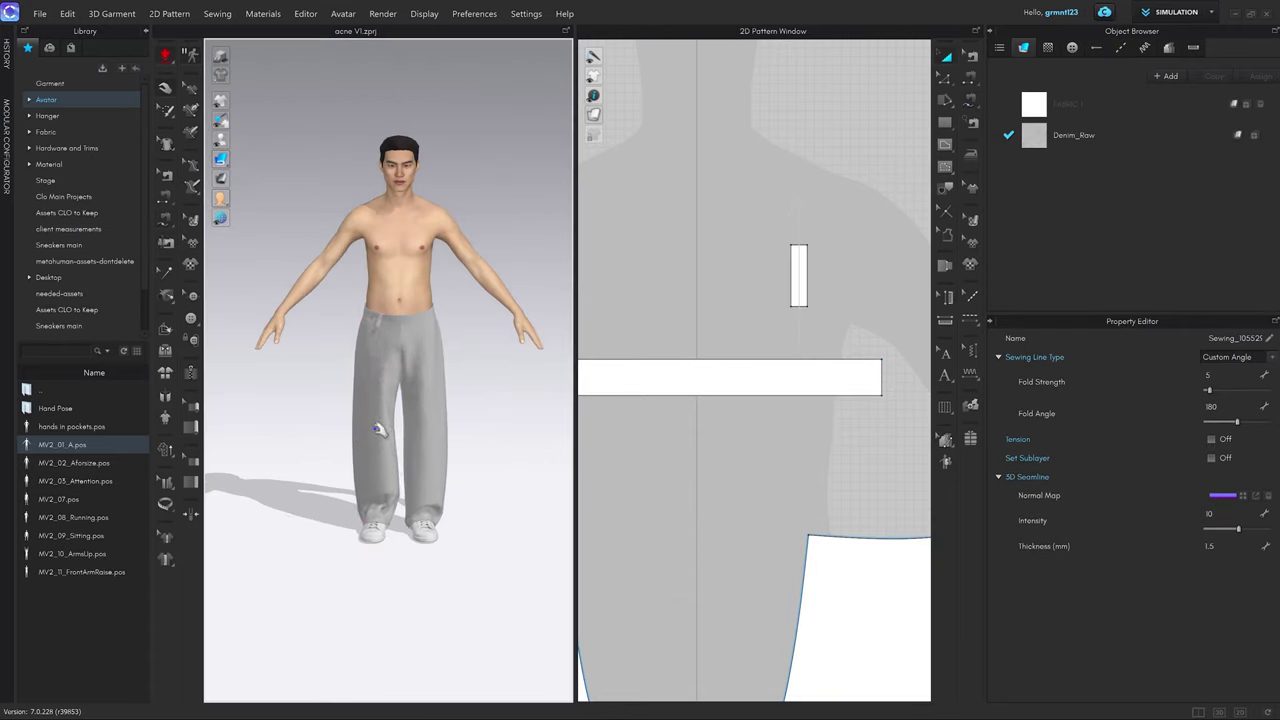
{"action": "scroll", "coordinate": [392, 357], "scroll_direction": "up", "scroll_amount": 5}
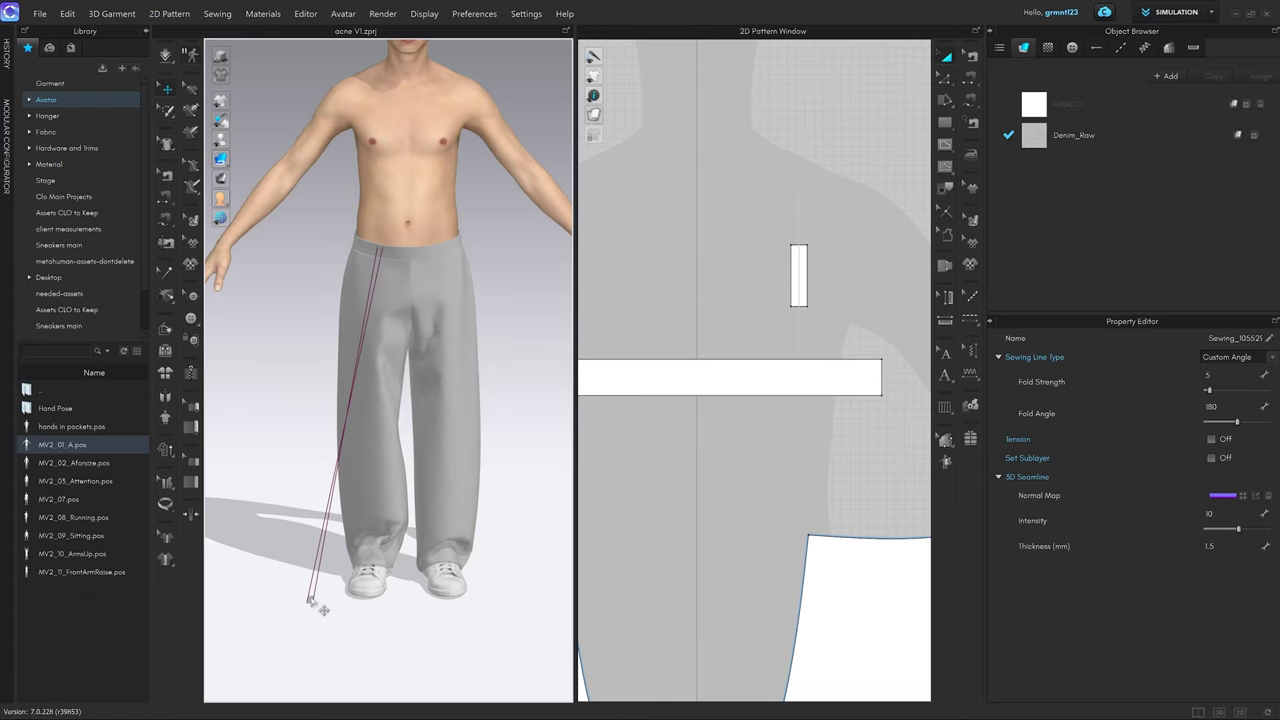
{"action": "left_click_drag", "start_coordinate": [322, 609], "coordinate": [310, 598]}
{"action": "right_click", "coordinate": [310, 598]}
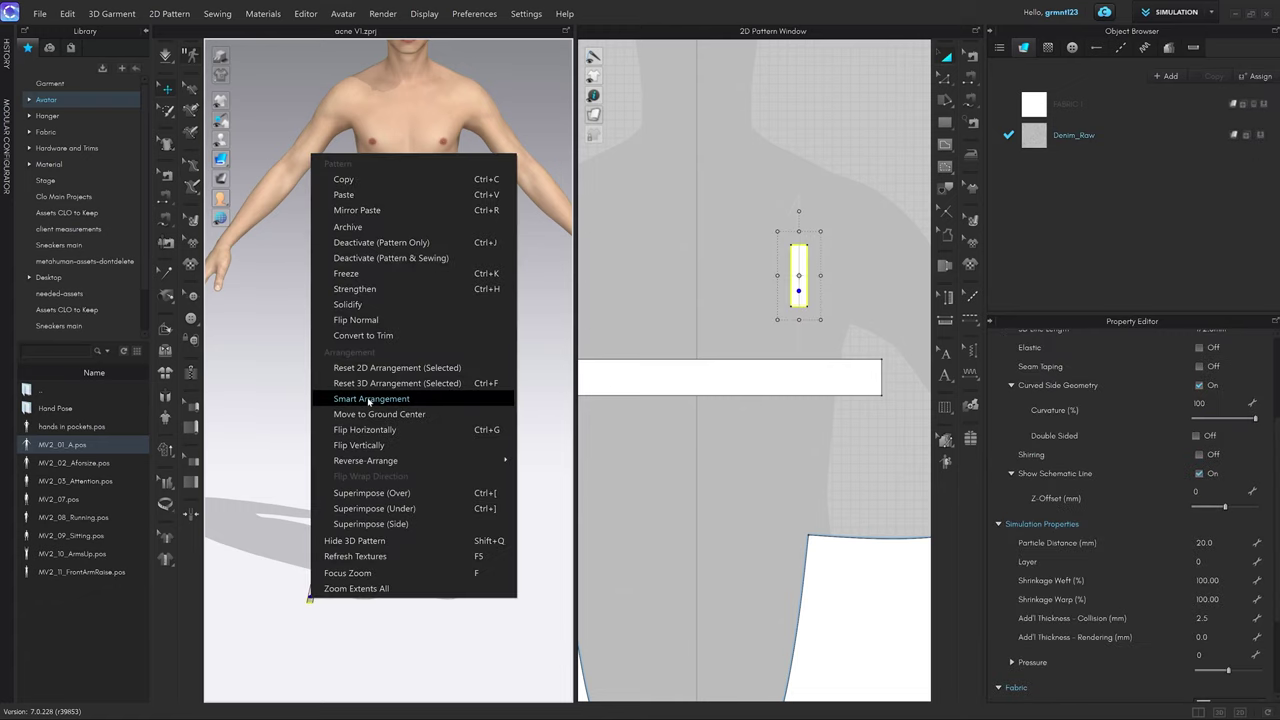
{"action": "left_click", "coordinate": [371, 497]}
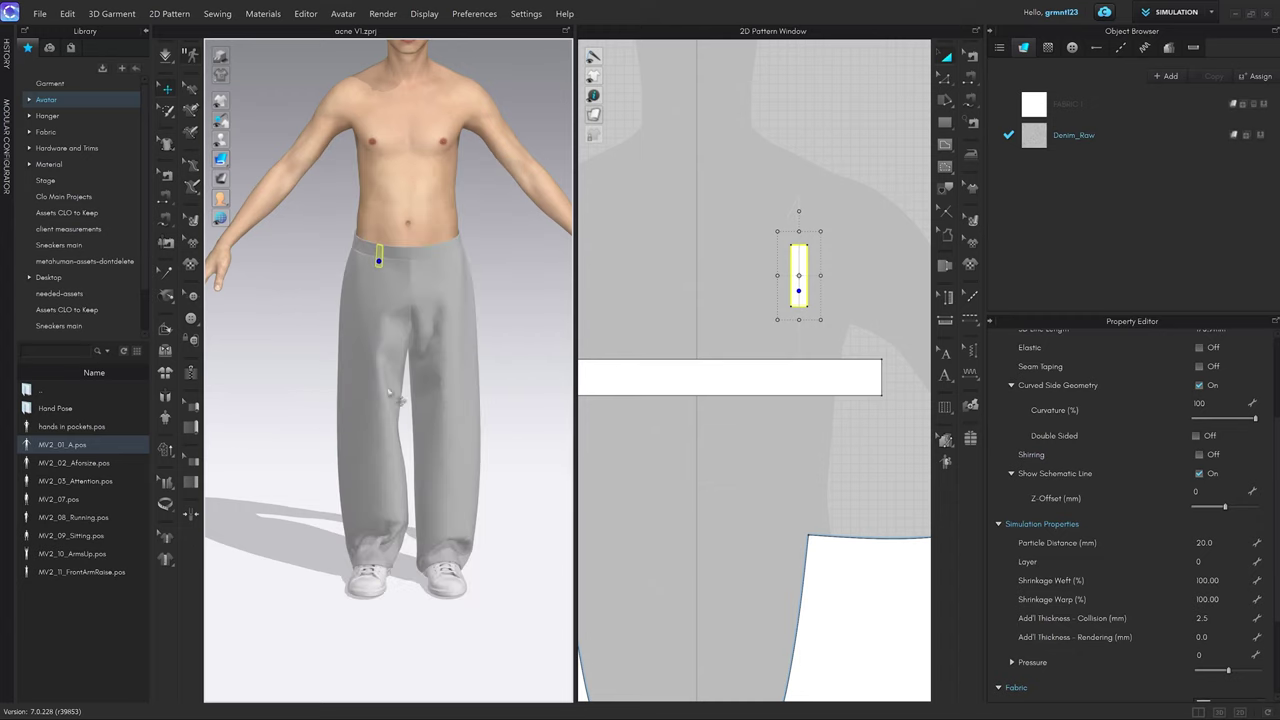
Inspect the belt loop on the waistband up close, and delete the sewing between its top edge and the waistband.
{"action": "scroll", "coordinate": [400, 397], "scroll_direction": "up", "scroll_amount": 5}
{"action": "middle_click_drag", "start_coordinate": [411, 258], "coordinate": [429, 363]}
{"action": "scroll", "coordinate": [430, 364], "scroll_direction": "up", "scroll_amount": 3}
{"action": "scroll", "coordinate": [457, 357], "scroll_direction": "down", "scroll_amount": 3}
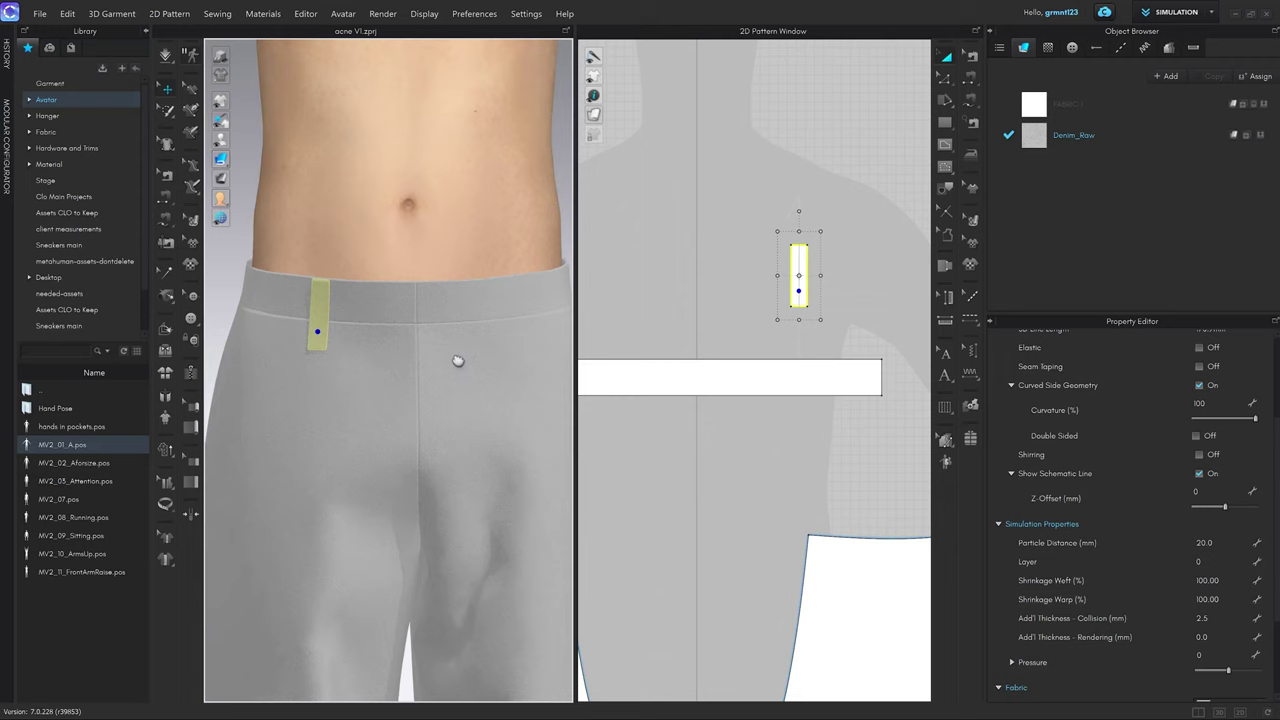
{"action": "scroll", "coordinate": [357, 362], "scroll_direction": "up", "scroll_amount": 4}
{"action": "scroll", "coordinate": [431, 354], "scroll_direction": "down", "scroll_amount": 4}
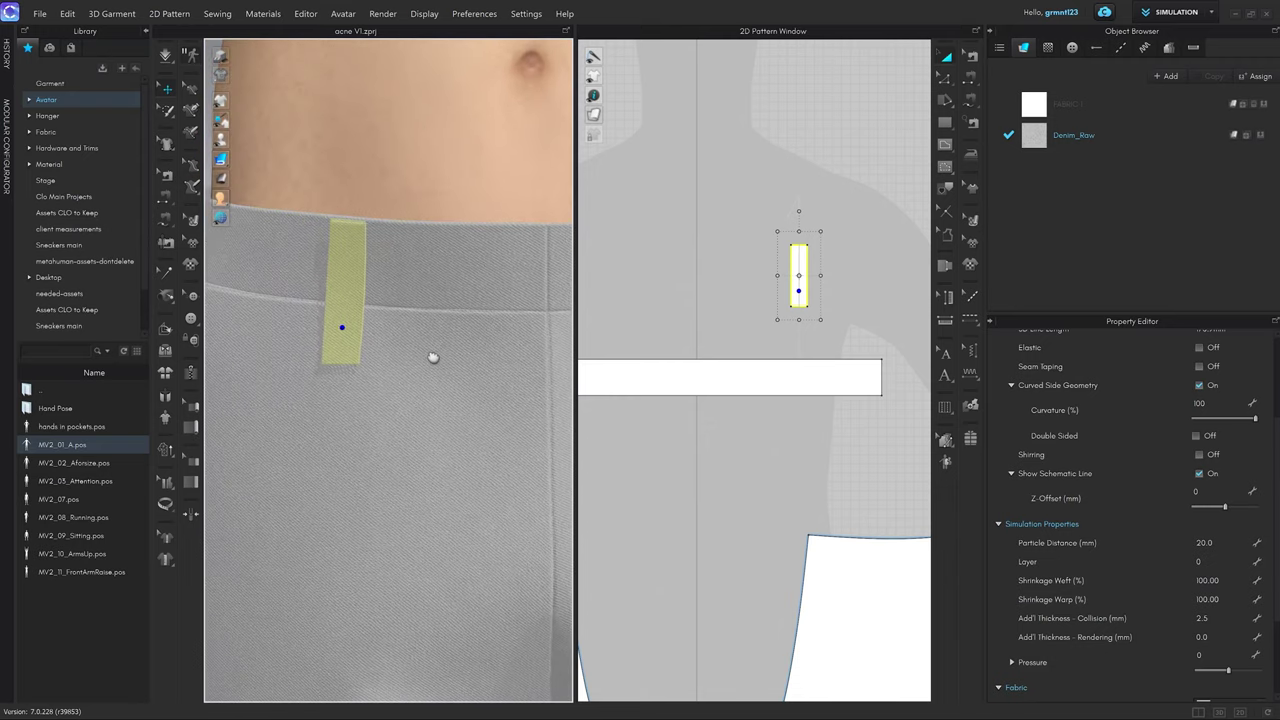
{"action": "middle_click_drag", "start_coordinate": [798, 337], "coordinate": [780, 318]}
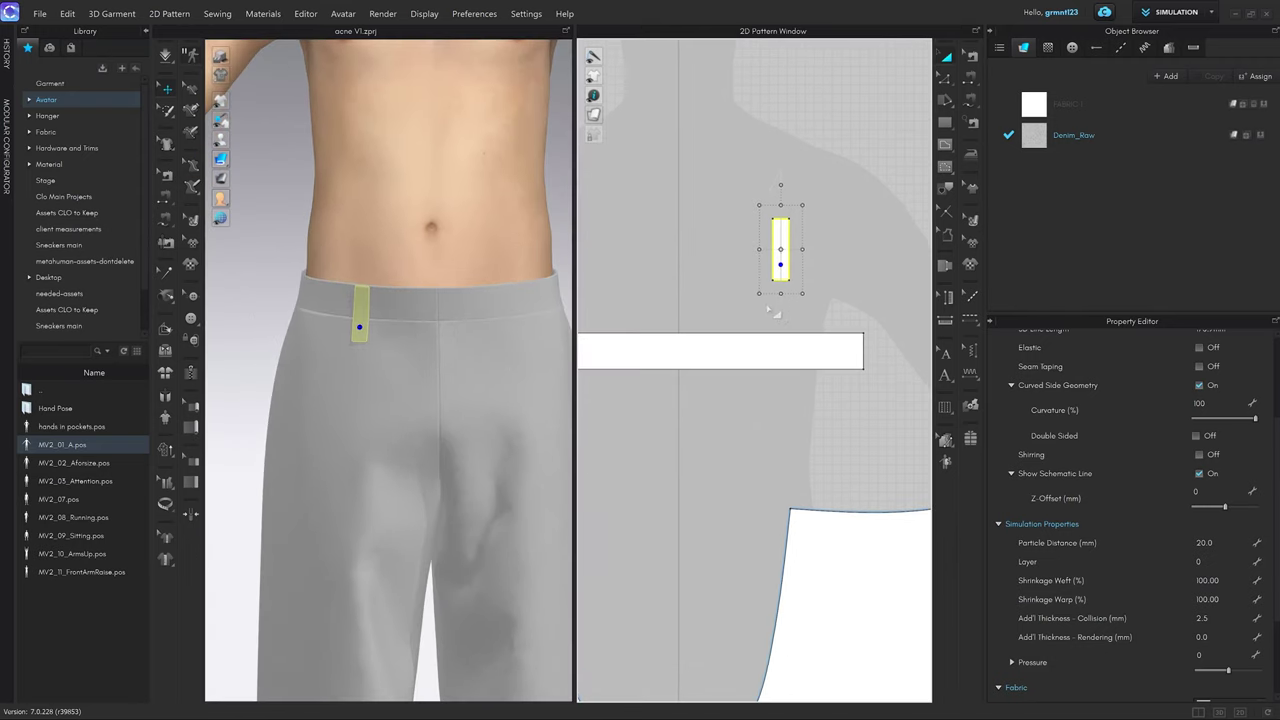
{"action": "left_click", "coordinate": [779, 317]}
{"action": "scroll", "coordinate": [784, 223], "scroll_direction": "up", "scroll_amount": 3}
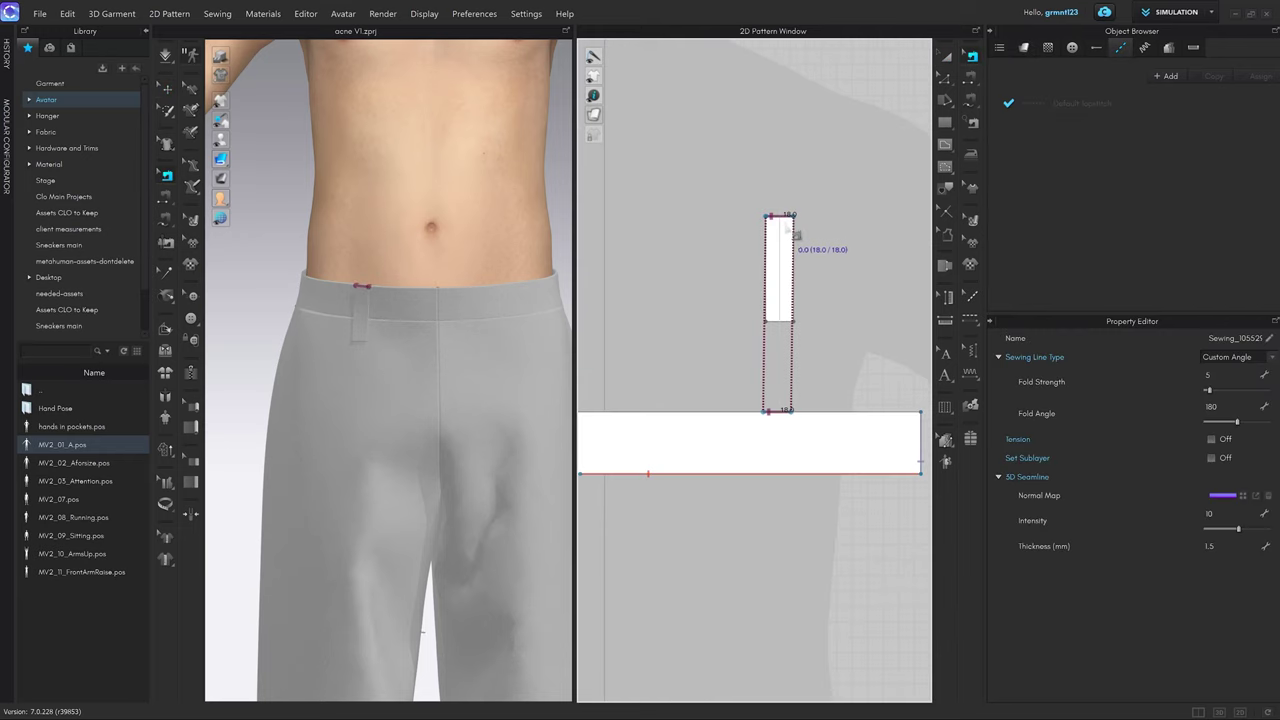
{"action": "scroll", "coordinate": [788, 228], "scroll_direction": "down", "scroll_amount": 1}
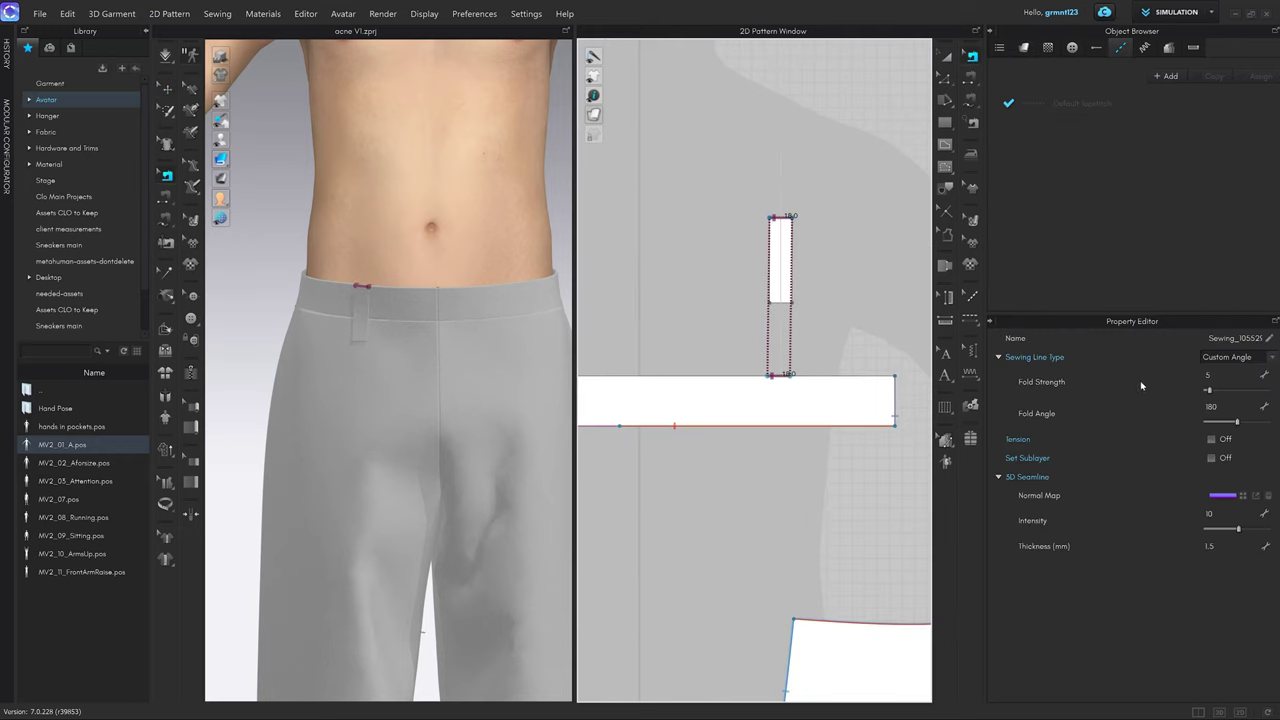
{"action": "key", "text": "Delete"}
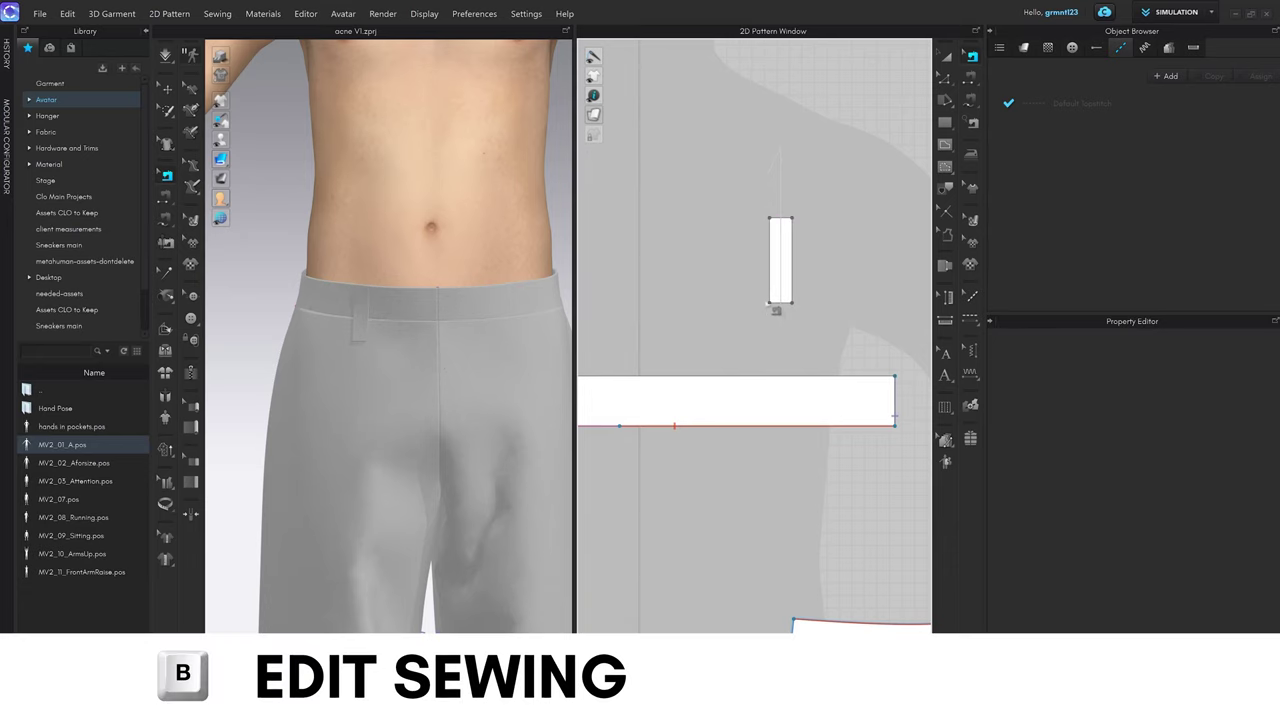
{"action": "middle_click_drag", "start_coordinate": [787, 293], "coordinate": [788, 284]}
{"action": "key", "text": "m"}
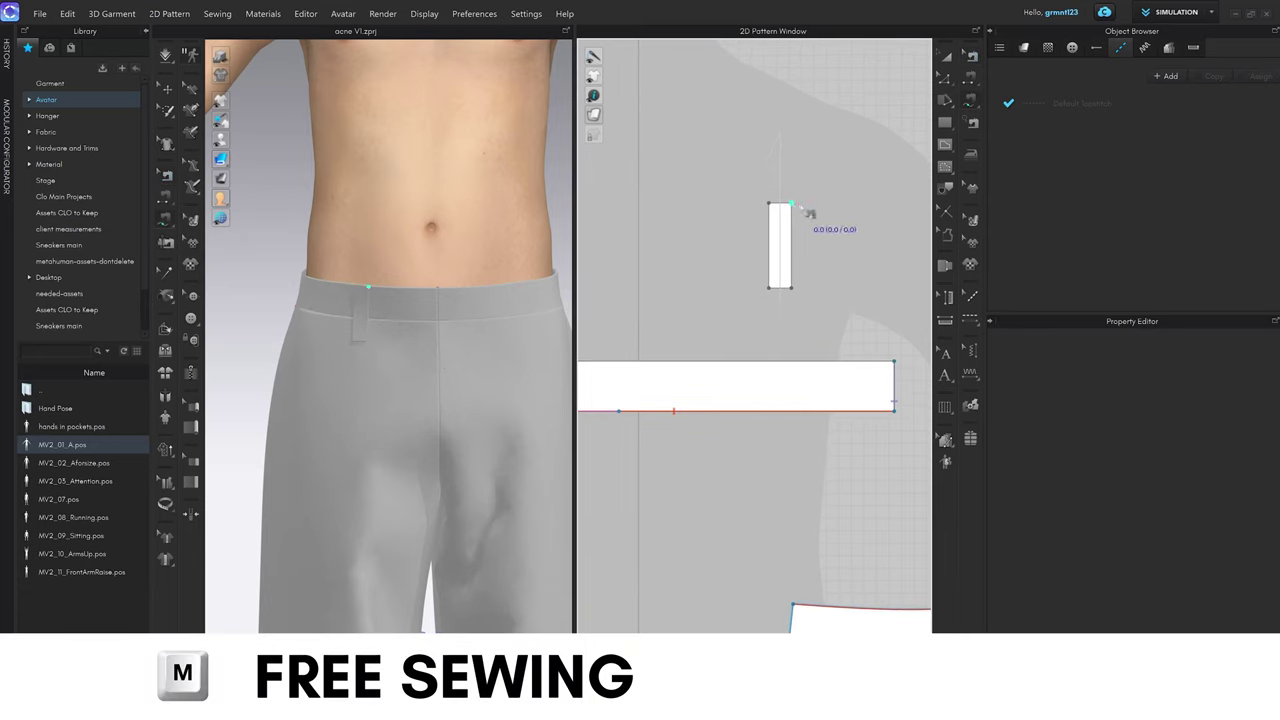
{"action": "scroll", "coordinate": [760, 366], "scroll_direction": "up", "scroll_amount": 5}
{"action": "left_click", "coordinate": [755, 361]}
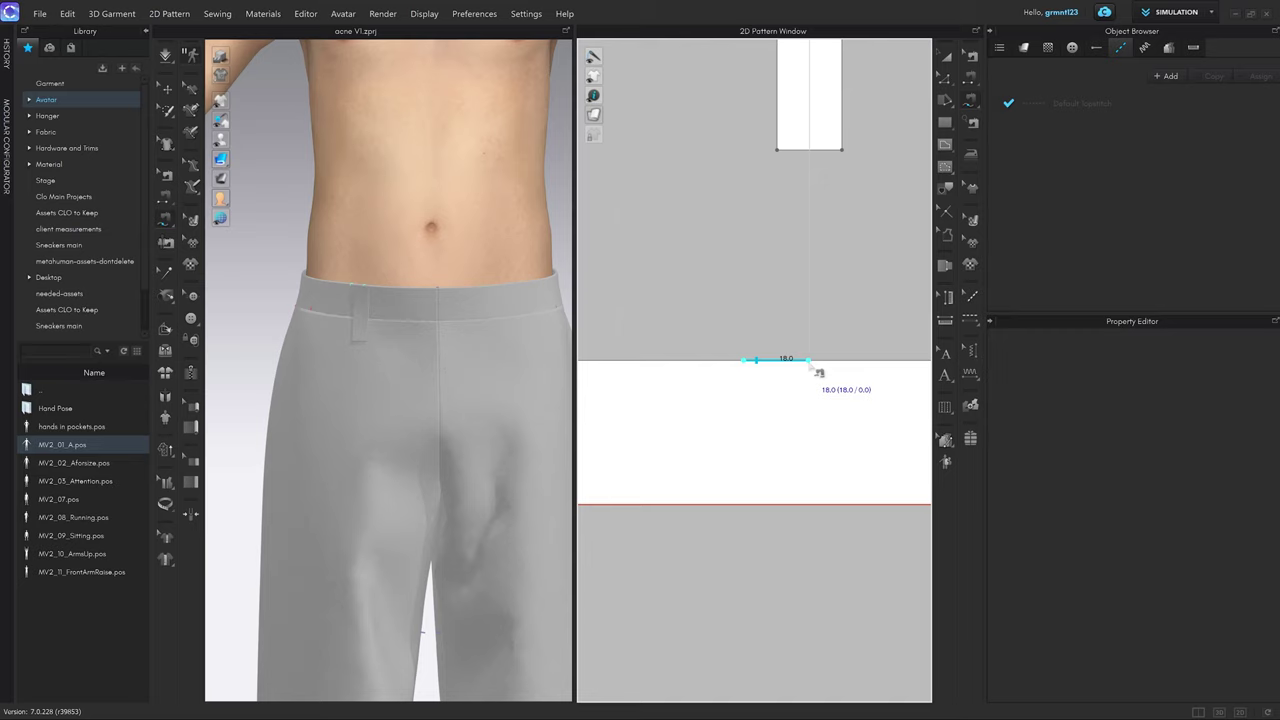
{"action": "scroll", "coordinate": [811, 245], "scroll_direction": "down", "scroll_amount": 4}
{"action": "middle_click_drag", "start_coordinate": [801, 153], "coordinate": [790, 210]}
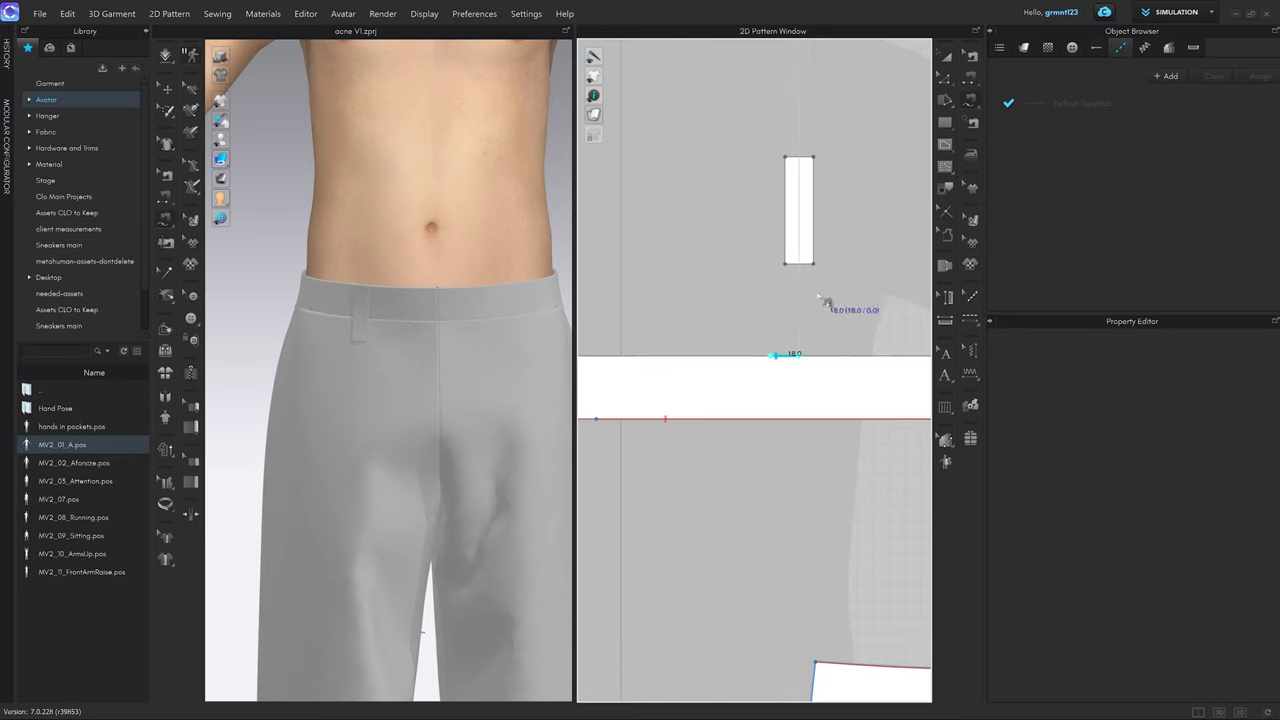
{"action": "key", "text": "Escape"}
Sew the belt loop's 18 mm top edge to an equal length of the waistband's top edge with Free Sewing, and simulate the garment.
{"action": "middle_click_drag", "start_coordinate": [817, 340], "coordinate": [774, 341]}
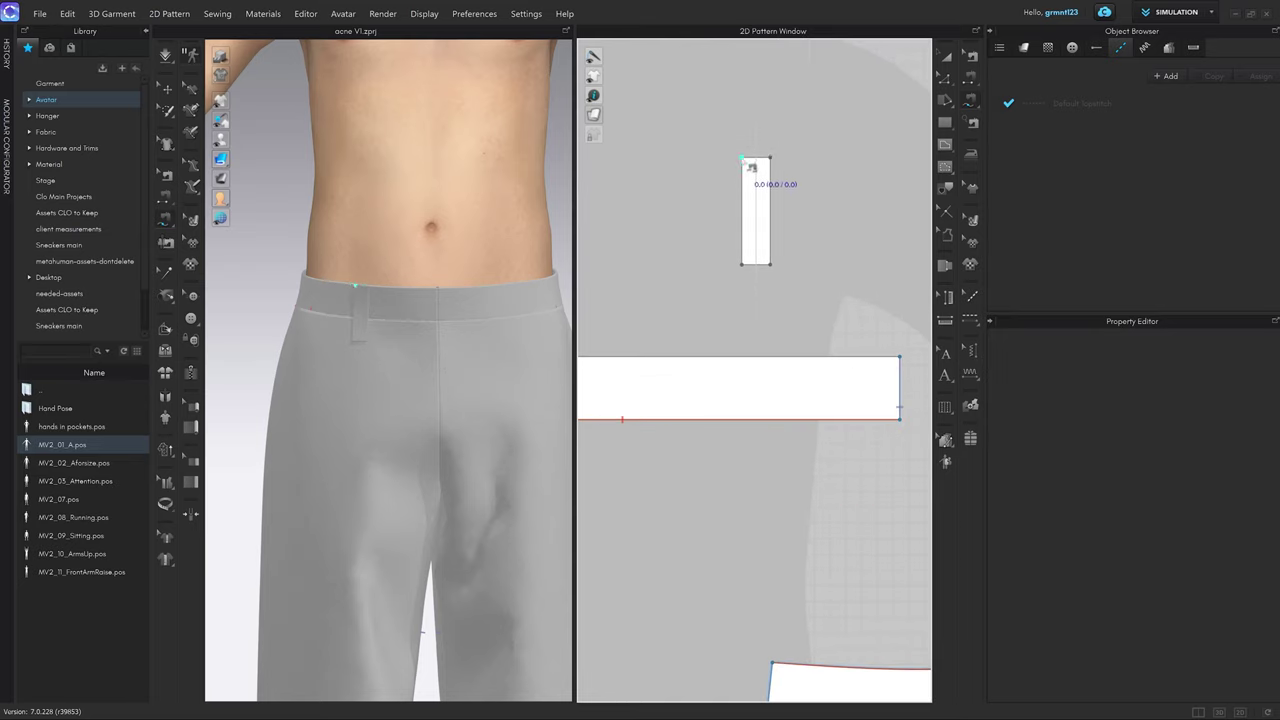
{"action": "left_click", "coordinate": [766, 162]}
{"action": "left_click", "coordinate": [746, 360]}
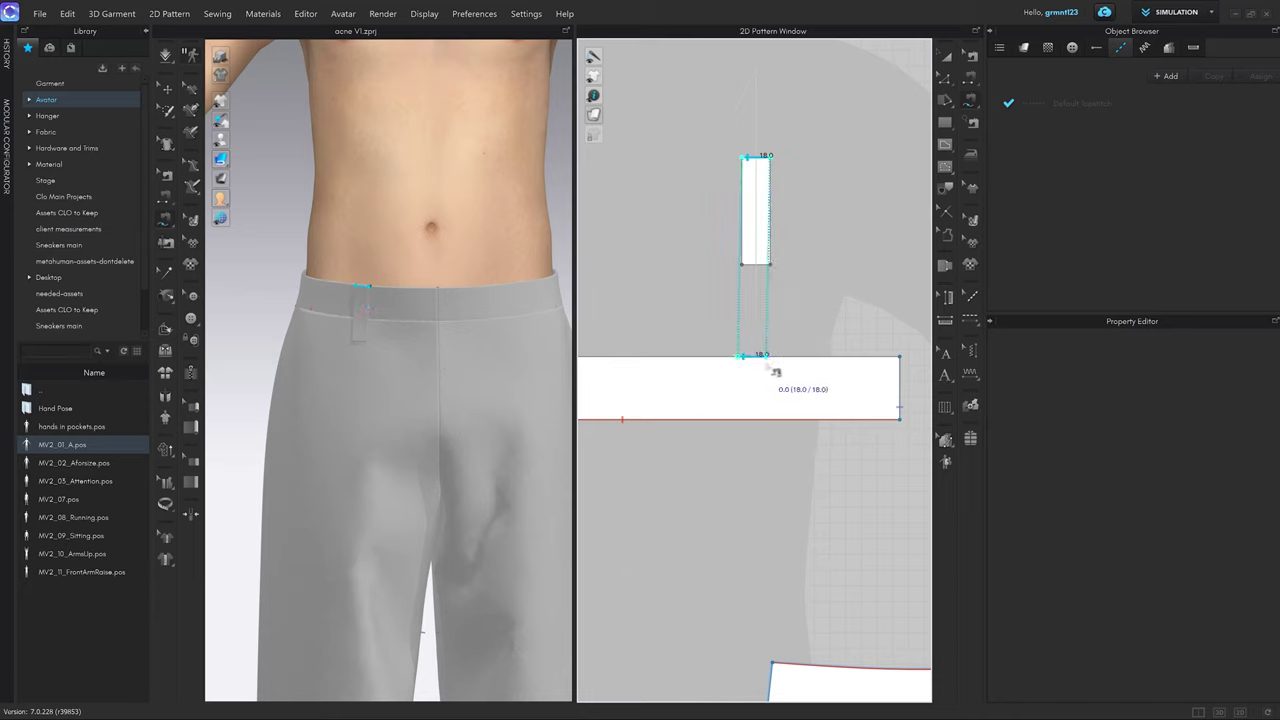
{"action": "scroll", "coordinate": [776, 370], "scroll_direction": "up", "scroll_amount": 2}
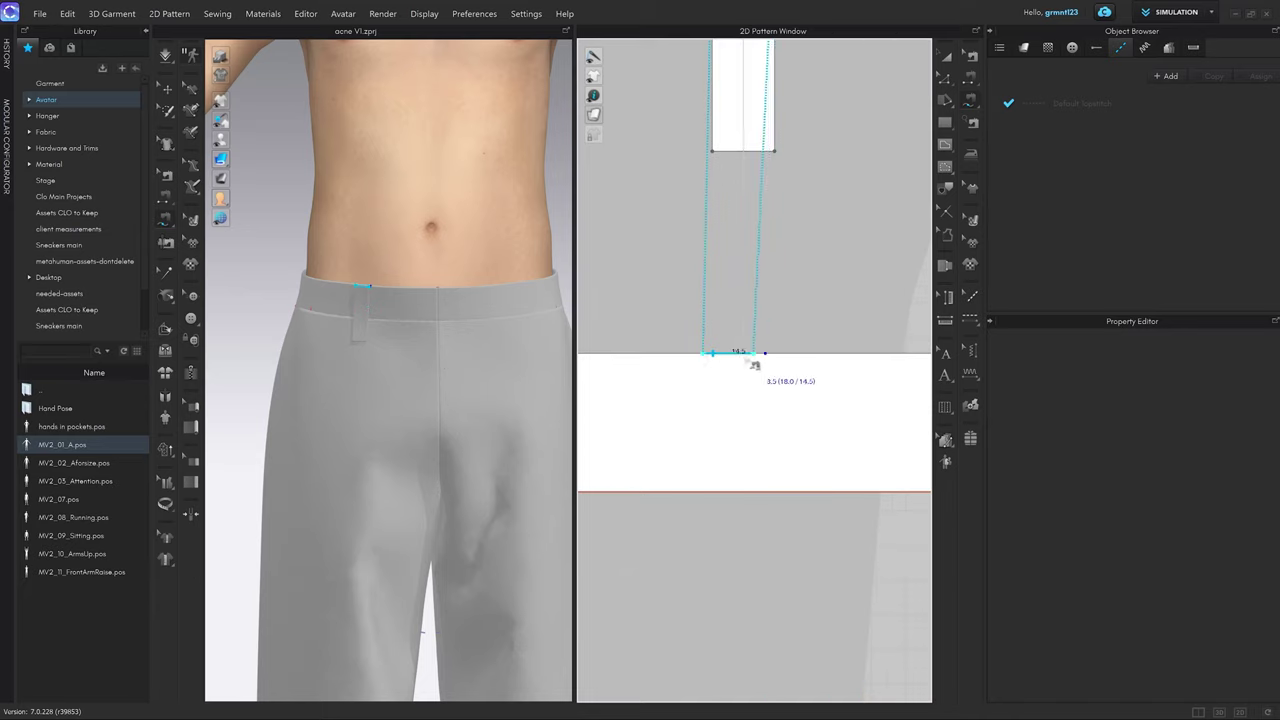
{"action": "scroll", "coordinate": [774, 358], "scroll_direction": "up", "scroll_amount": 1}
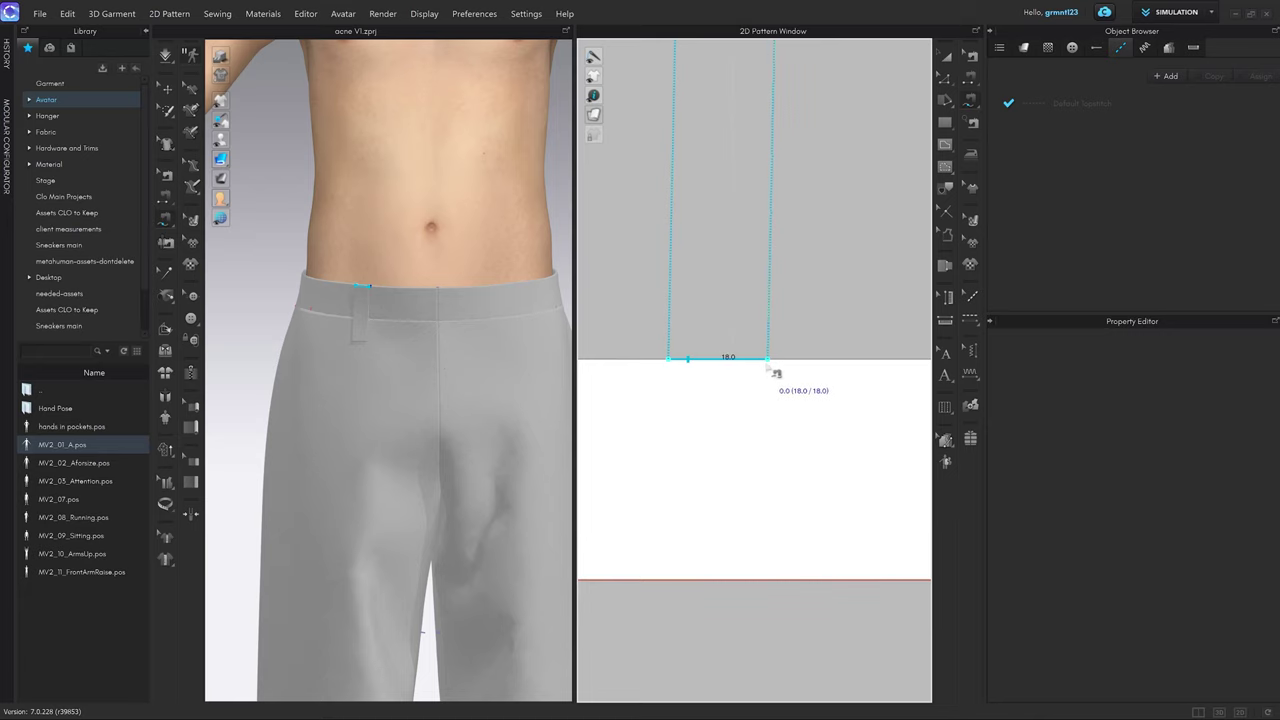
{"action": "left_click", "coordinate": [774, 372]}
{"action": "scroll", "coordinate": [640, 390], "scroll_direction": "down", "scroll_amount": 3}
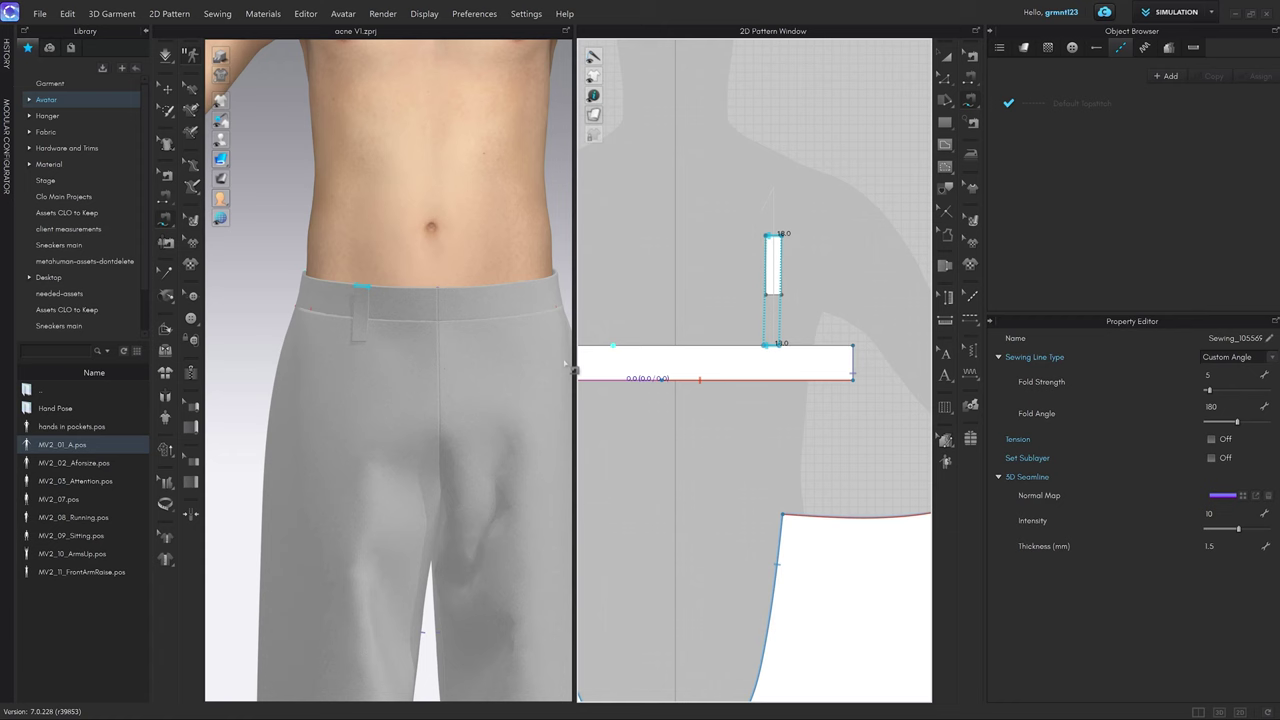
{"action": "left_click", "coordinate": [451, 354]}
{"action": "key", "text": "space"}
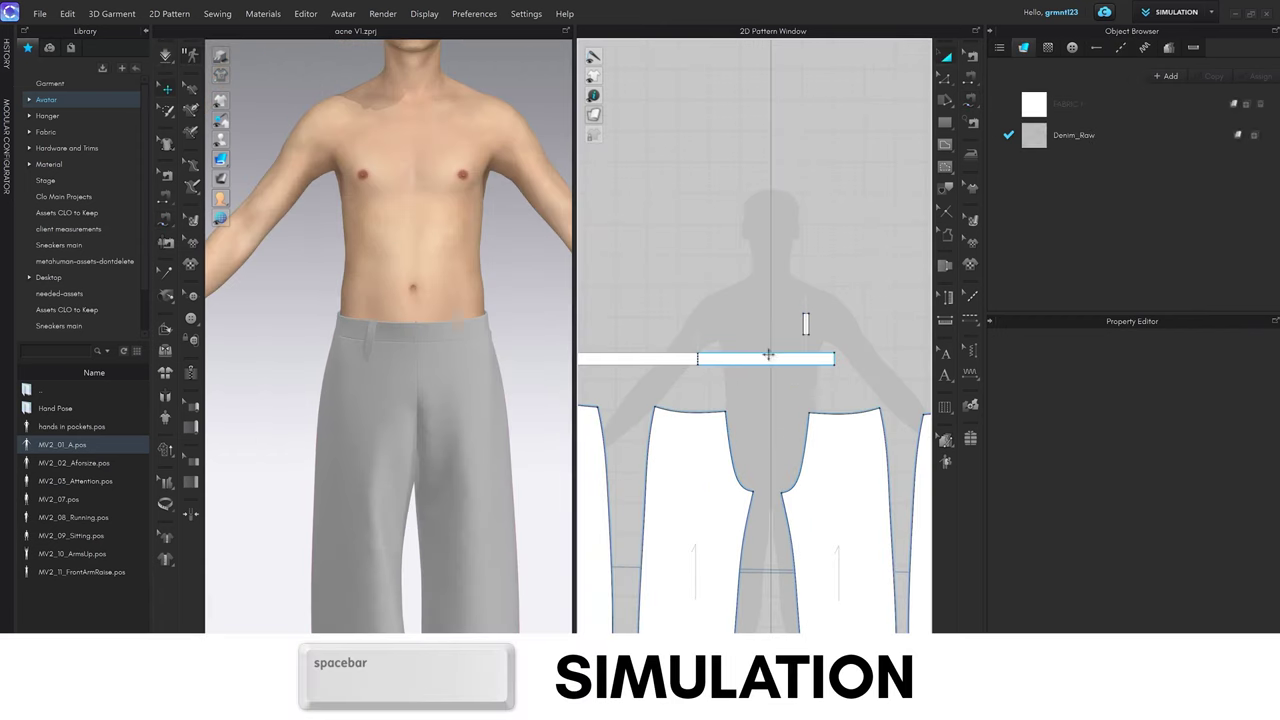
Create a symmetric copy of the belt loop with its sewing above the opposite half of the waistband, and simulate the garment briefly.
{"action": "left_click", "coordinate": [889, 303]}
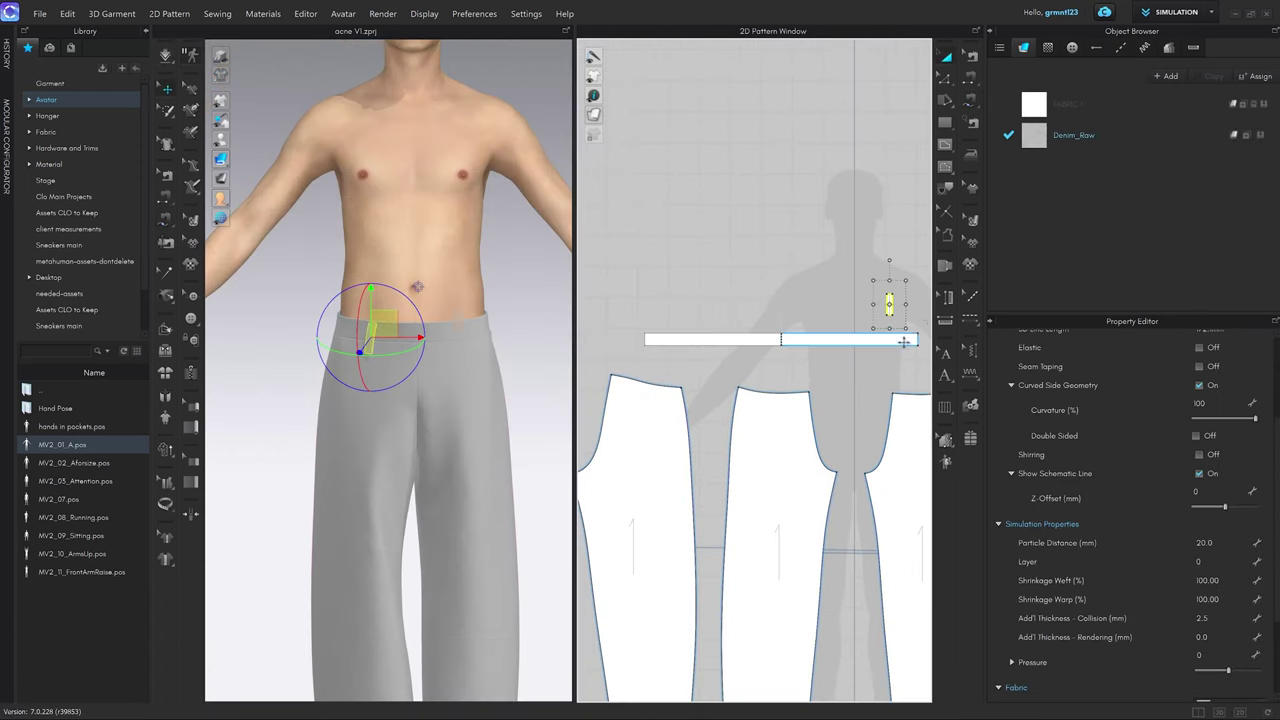
{"action": "left_click_drag", "start_coordinate": [889, 303], "coordinate": [674, 313]}
{"action": "scroll", "coordinate": [457, 329], "scroll_direction": "up", "scroll_amount": 3}
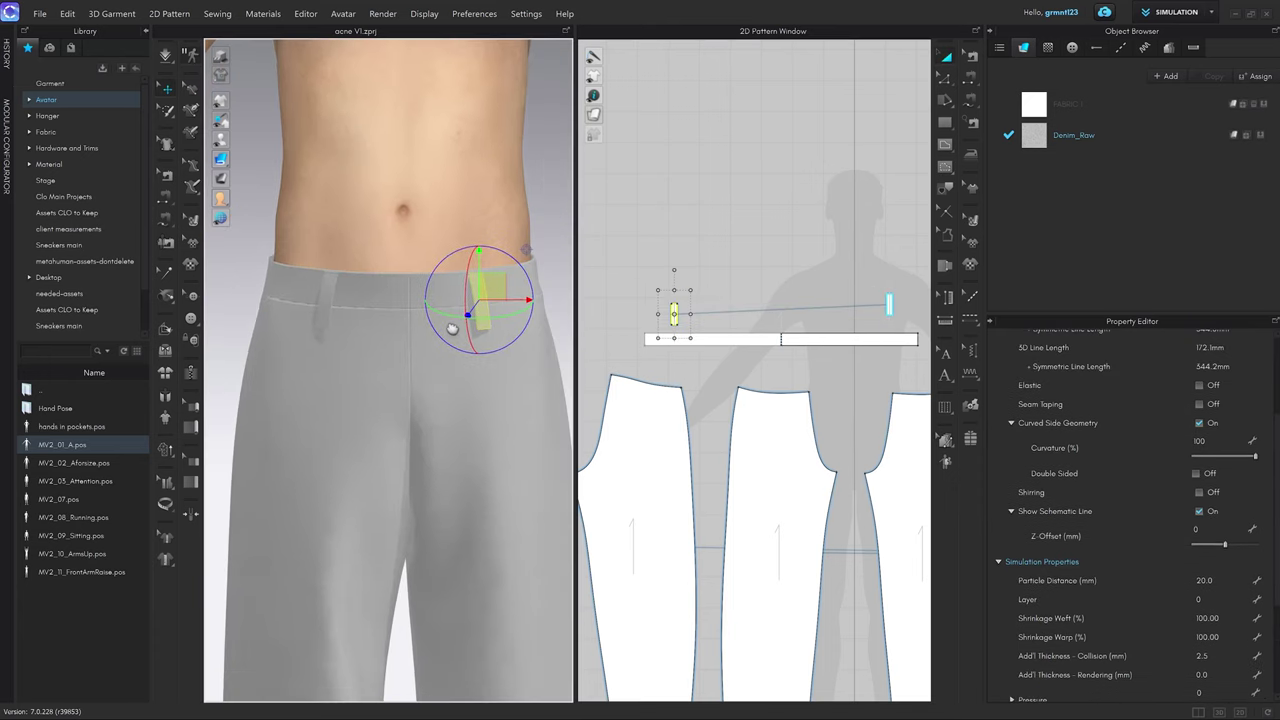
{"action": "key", "text": "space"}
{"action": "scroll", "coordinate": [510, 366], "scroll_direction": "up", "scroll_amount": 3}
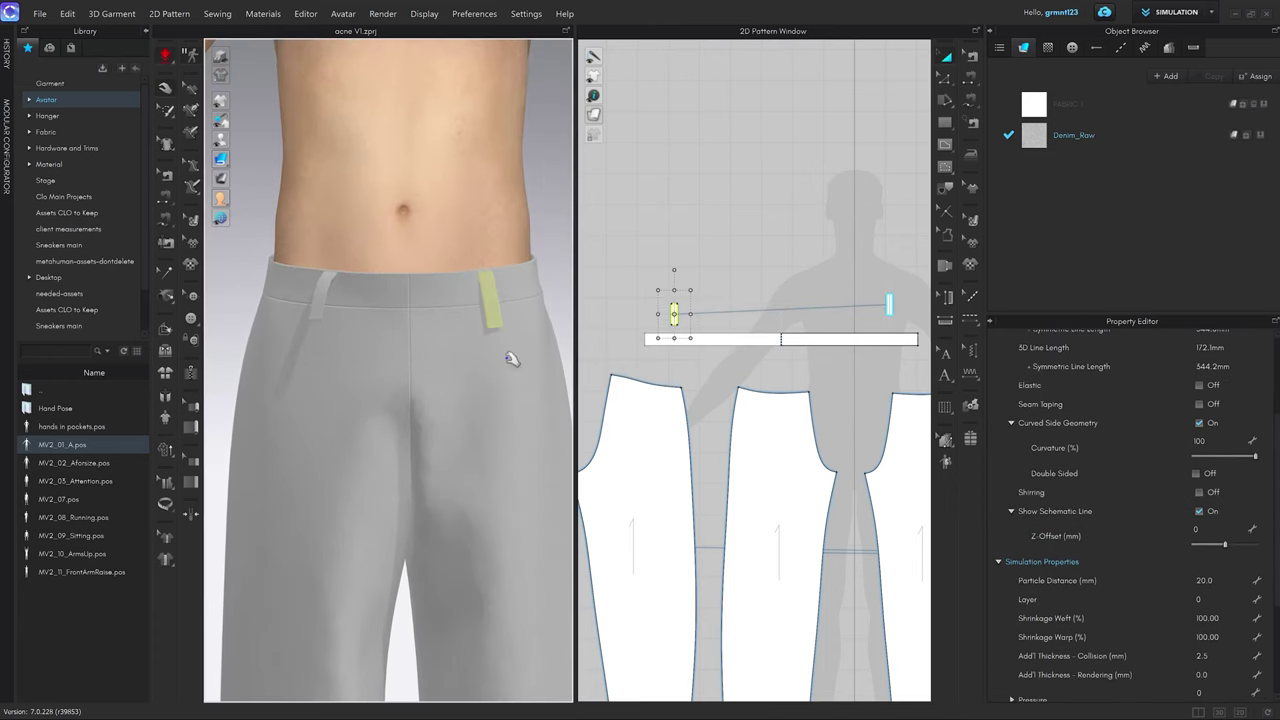
{"action": "key", "text": "space"}
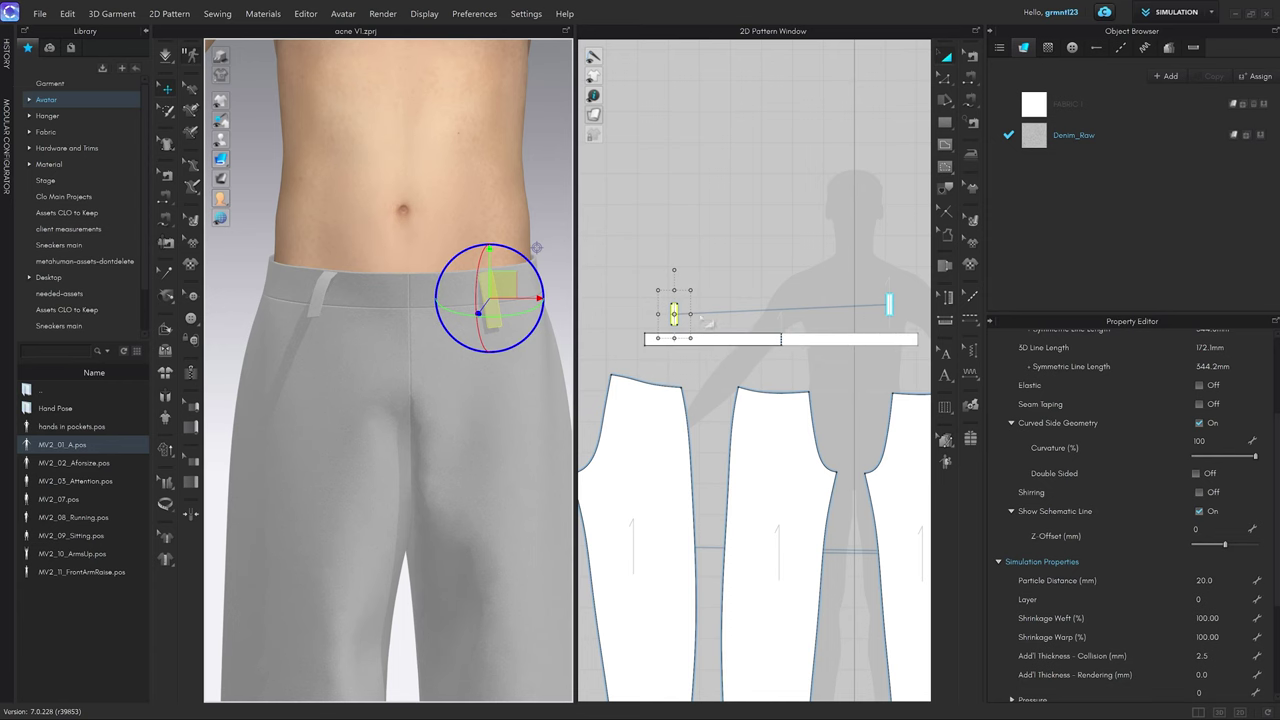
Examine the belt loop placement on the back of the reference trousers and compare it with the back and side of the 3D waistband.
{"action": "right_click_drag", "start_coordinate": [508, 334], "coordinate": [363, 337]}
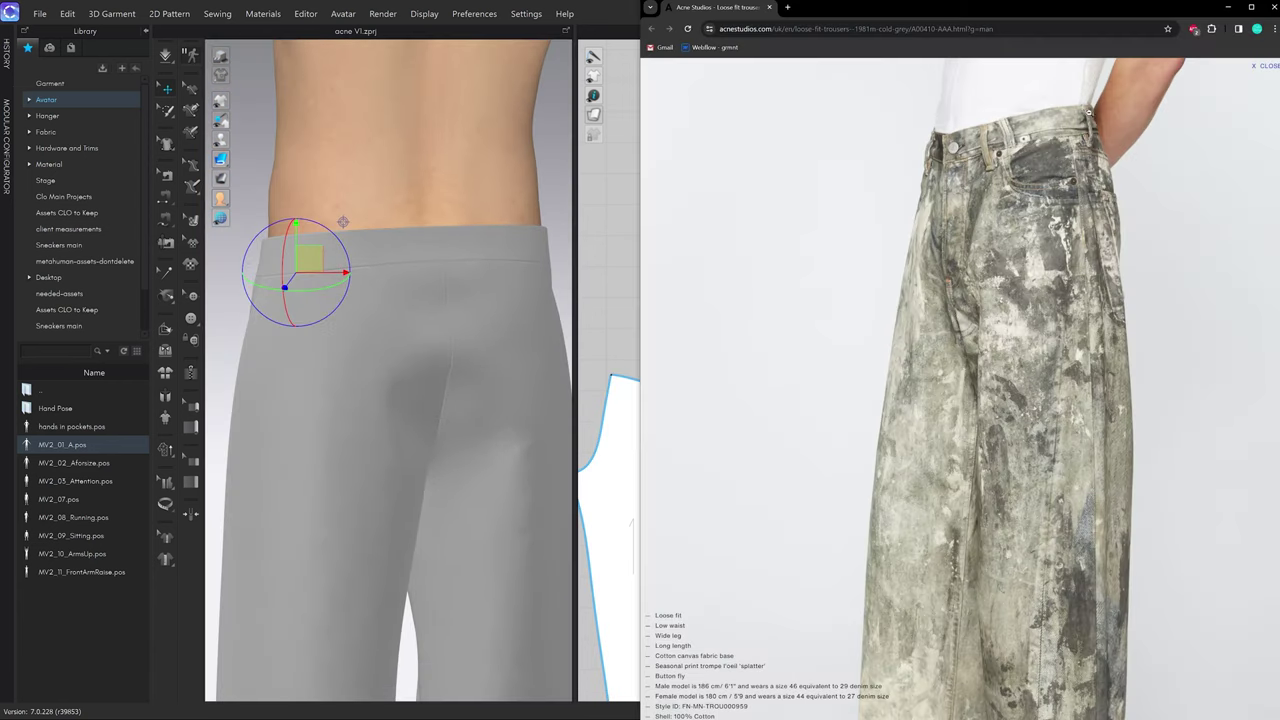
{"action": "scroll", "coordinate": [1091, 143], "scroll_direction": "down", "scroll_amount": 10}
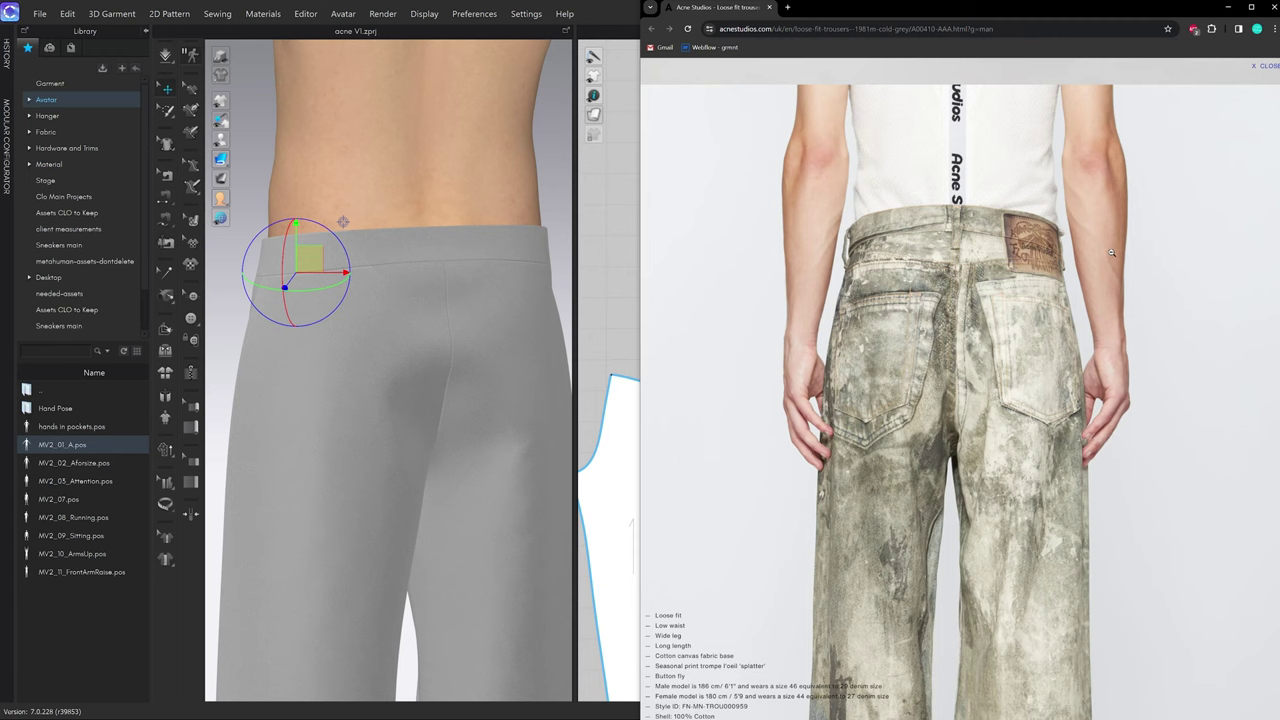
{"action": "scroll", "coordinate": [495, 317], "scroll_direction": "down", "scroll_amount": 2}
{"action": "right_click_drag", "start_coordinate": [458, 274], "coordinate": [453, 359]}
{"action": "scroll", "coordinate": [517, 318], "scroll_direction": "down", "scroll_amount": 2}
{"action": "scroll", "coordinate": [517, 340], "scroll_direction": "up", "scroll_amount": 4}
{"action": "scroll", "coordinate": [458, 335], "scroll_direction": "up", "scroll_amount": 3}
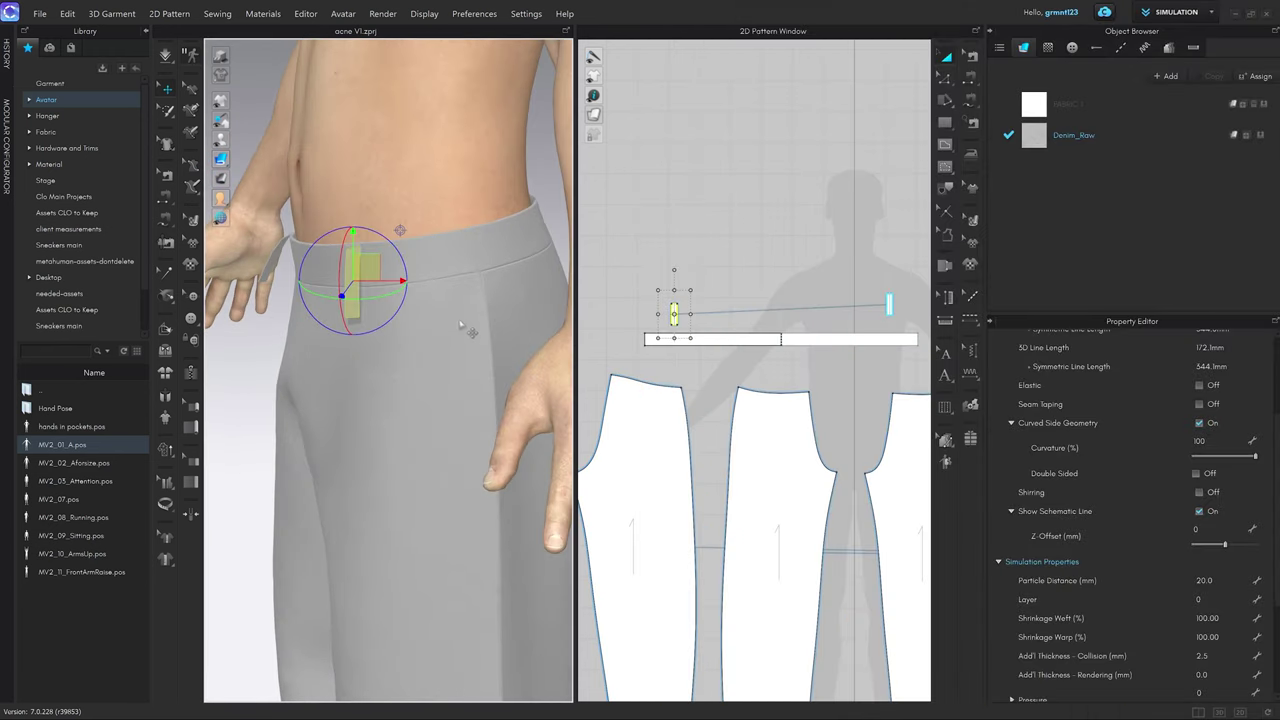
Paste a copy of the mirrored belt loop above the same waistband half, between that loop and the waistband's middle seam.
{"action": "left_click", "coordinate": [489, 232]}
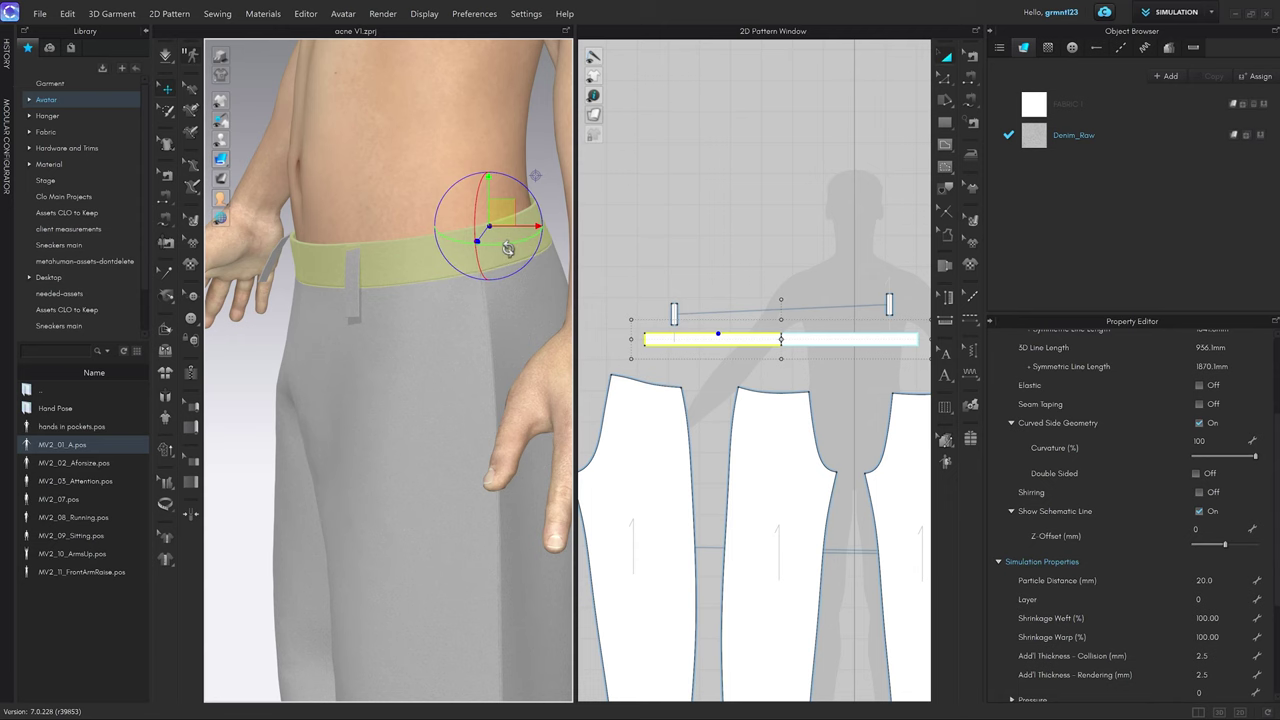
{"action": "right_click_drag", "start_coordinate": [508, 249], "coordinate": [484, 242]}
{"action": "scroll", "coordinate": [694, 324], "scroll_direction": "up", "scroll_amount": 5}
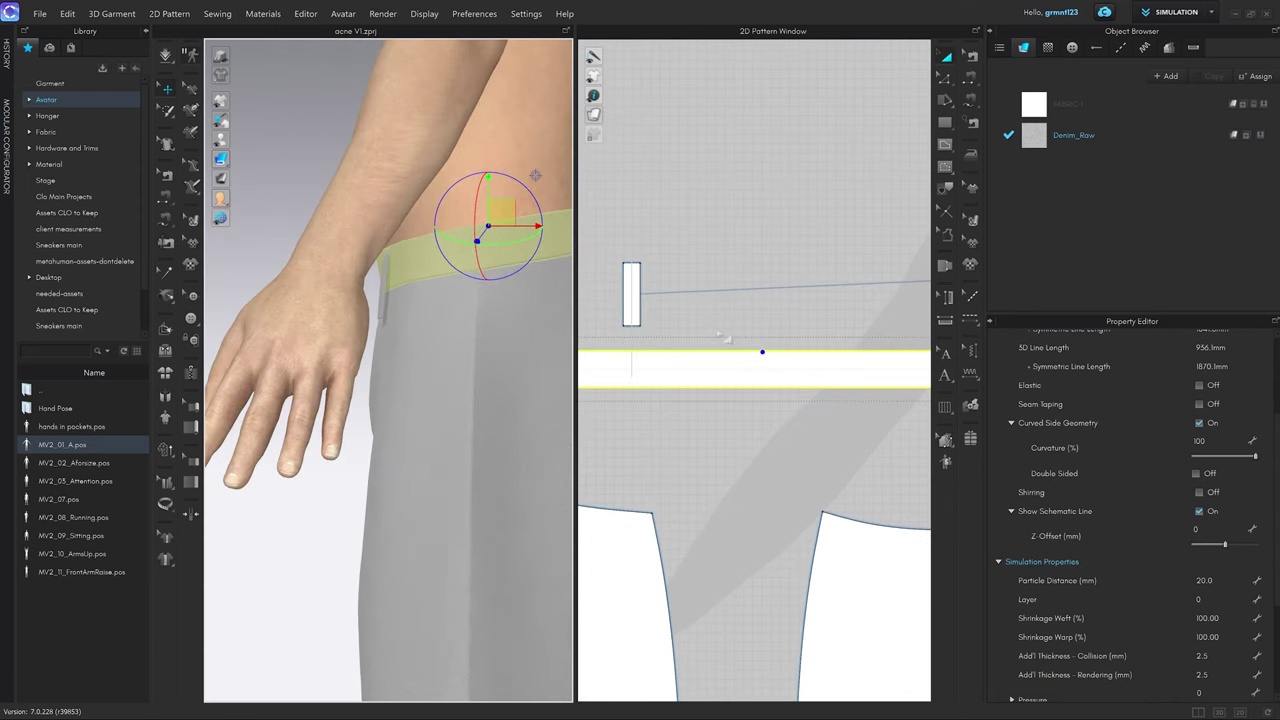
{"action": "scroll", "coordinate": [720, 329], "scroll_direction": "down", "scroll_amount": 5}
{"action": "scroll", "coordinate": [740, 340], "scroll_direction": "up", "scroll_amount": 3}
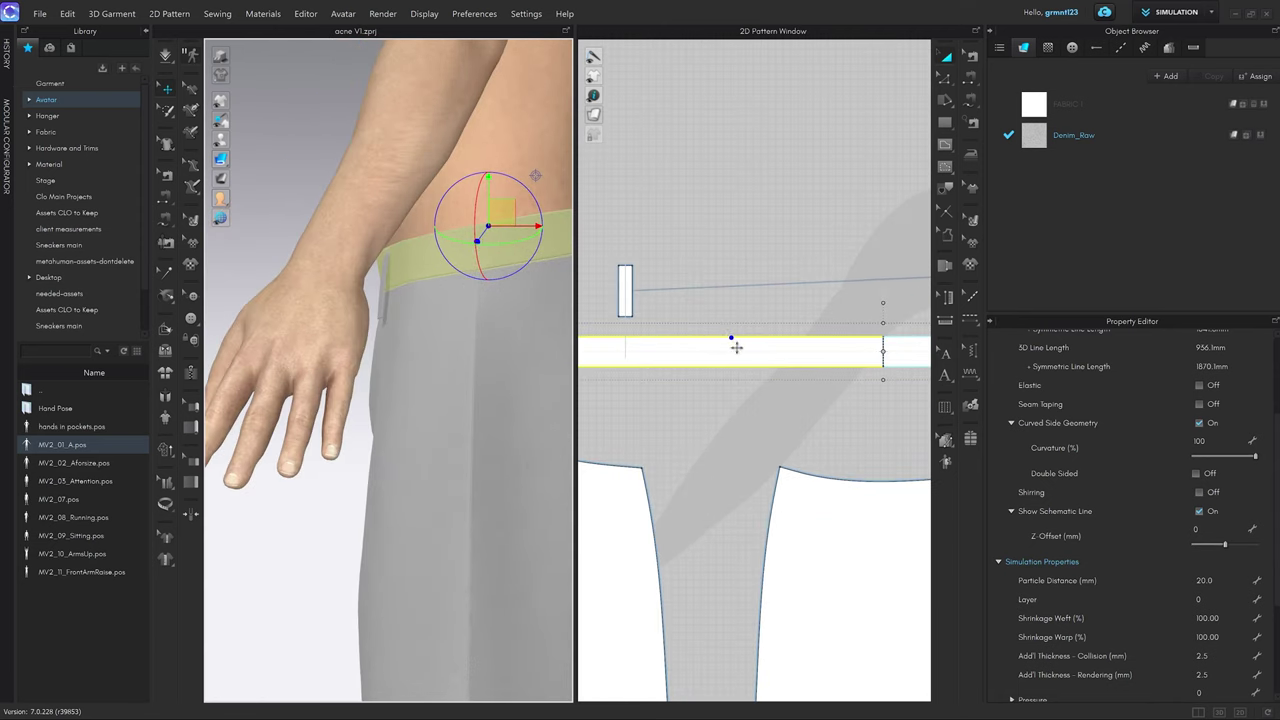
{"action": "left_click", "coordinate": [625, 290]}
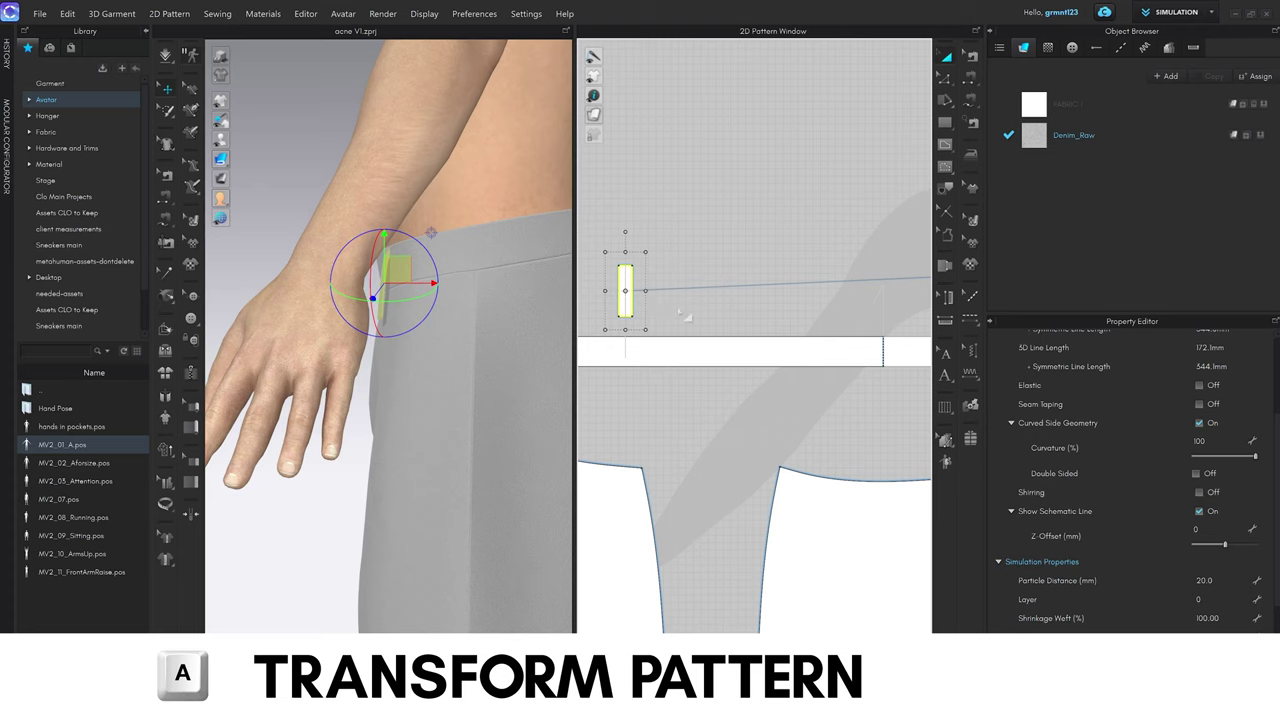
{"action": "key", "text": "ctrl+v"}
{"action": "left_click", "coordinate": [750, 287]}
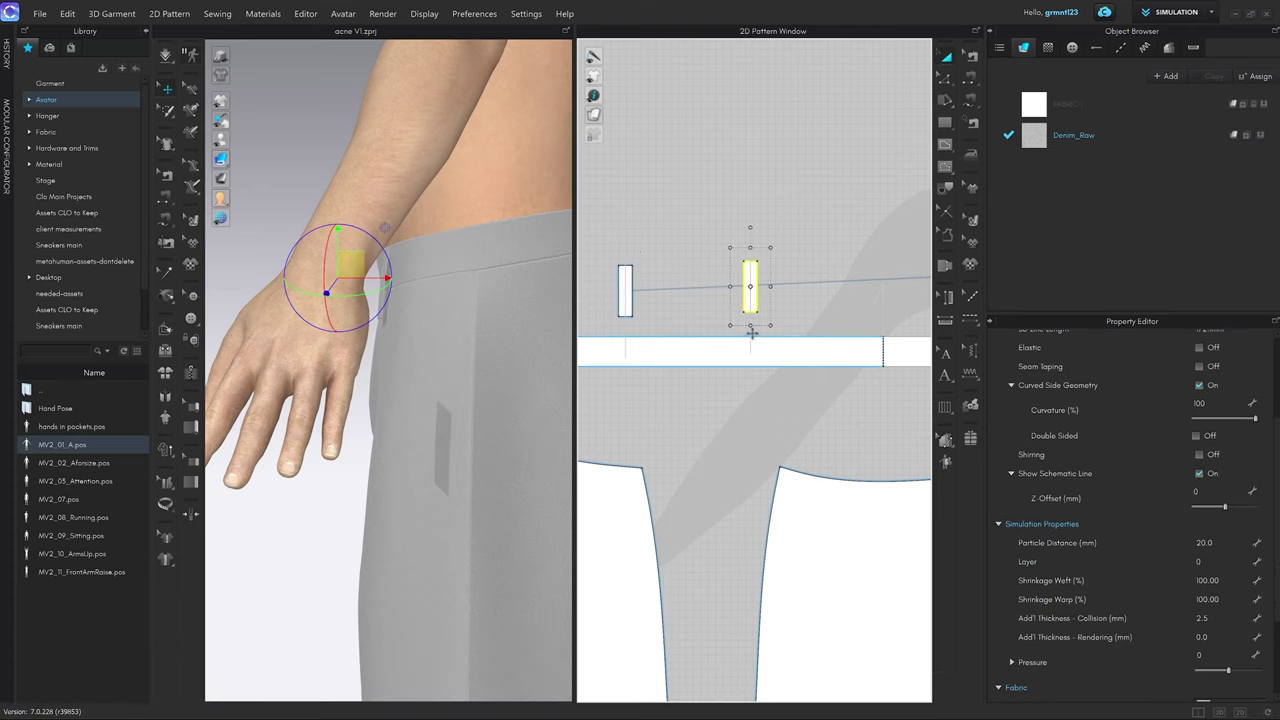
{"action": "scroll", "coordinate": [750, 300], "scroll_direction": "up", "scroll_amount": 2}
{"action": "left_click", "coordinate": [811, 336]}
{"action": "middle_click_drag", "start_coordinate": [811, 334], "coordinate": [772, 318]}
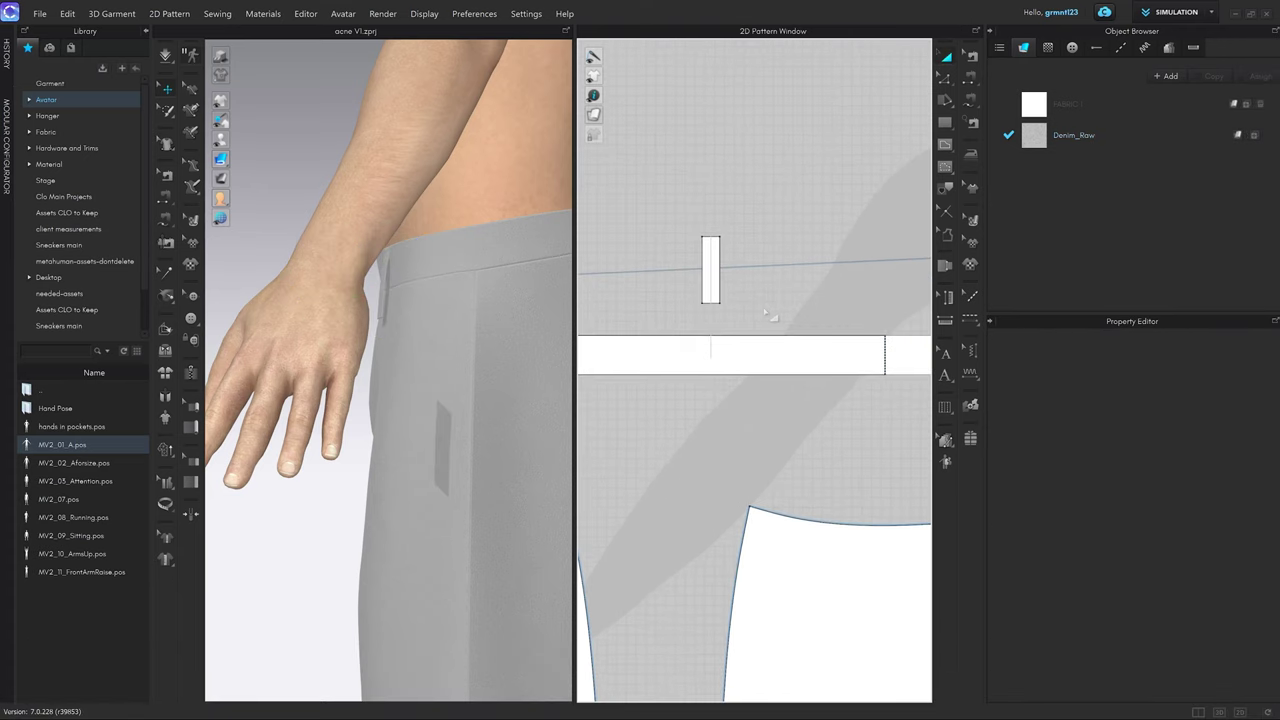
Sew the new belt loop's 18 mm top edge to the waistband's top edge directly below it with Free Sewing.
{"action": "key", "text": "m"}
{"action": "left_click", "coordinate": [703, 237]}
{"action": "left_click", "coordinate": [718, 237]}
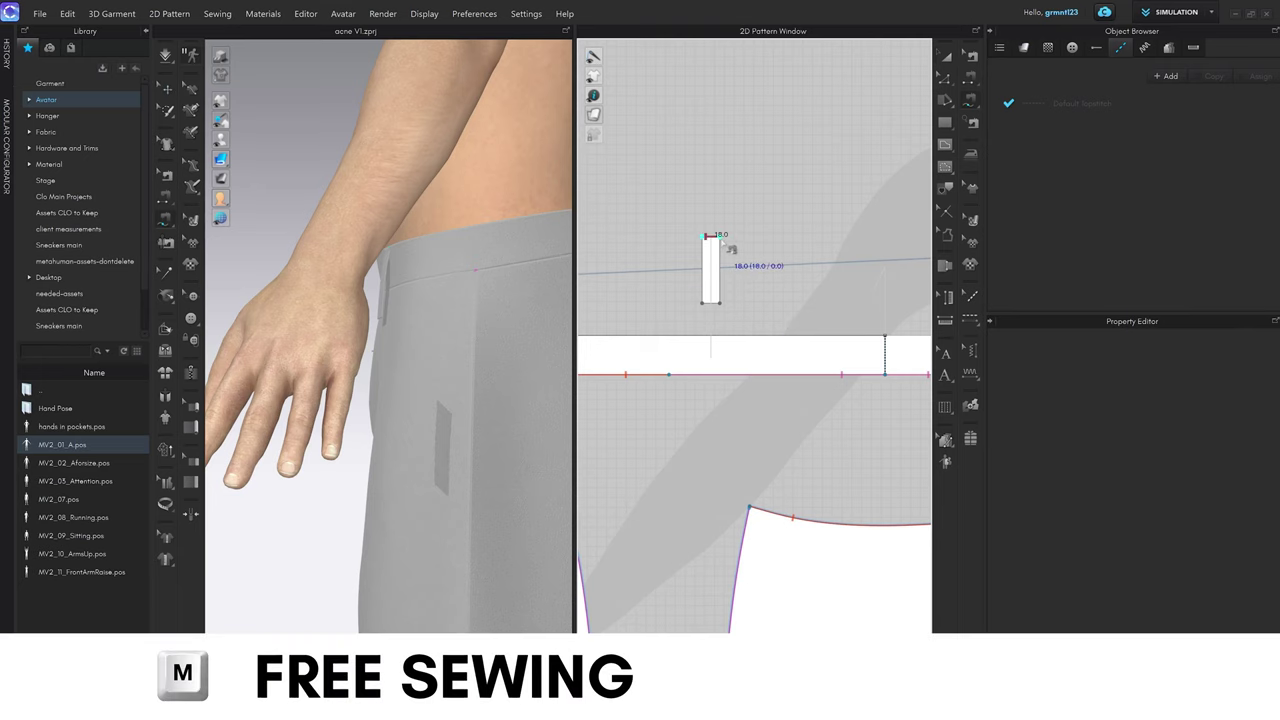
{"action": "left_click", "coordinate": [720, 340]}
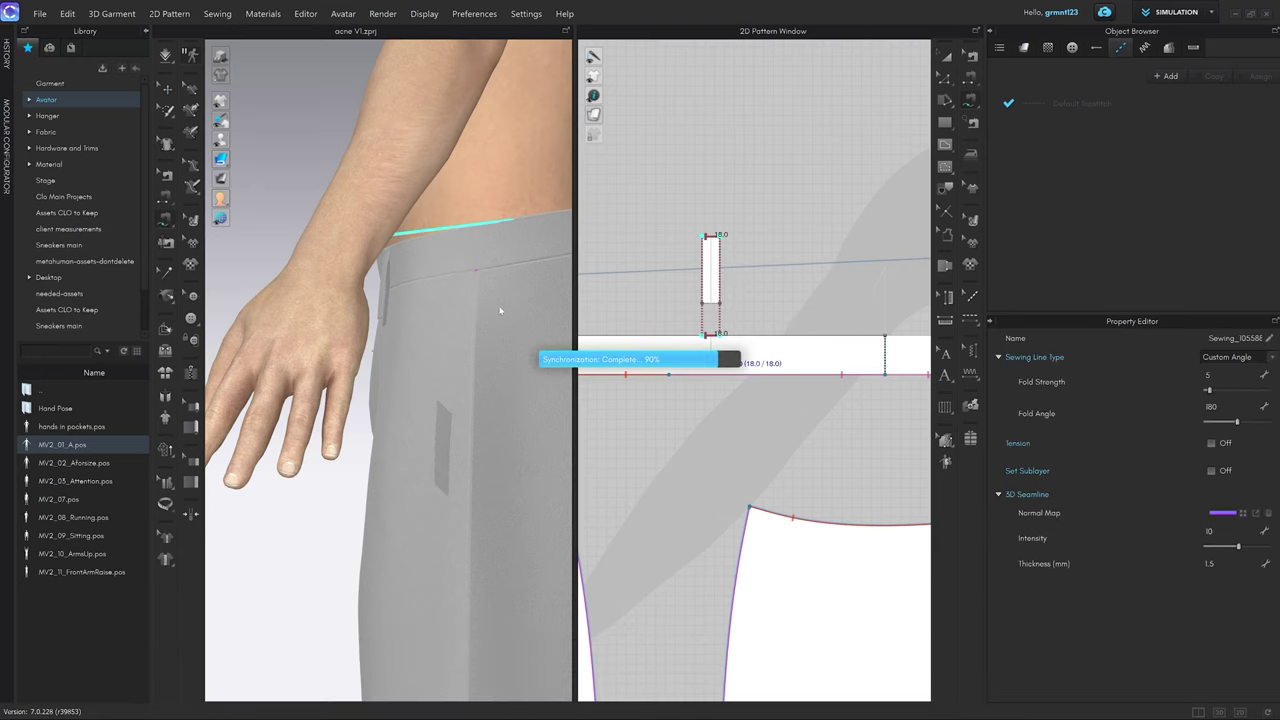
Superimpose the newly sewn belt loop onto the waistband in the 3D view.
{"action": "scroll", "coordinate": [478, 334], "scroll_direction": "down", "scroll_amount": 5}
{"action": "right_click_drag", "start_coordinate": [523, 322], "coordinate": [430, 330]}
{"action": "key", "text": "q"}
{"action": "left_click", "coordinate": [351, 349]}
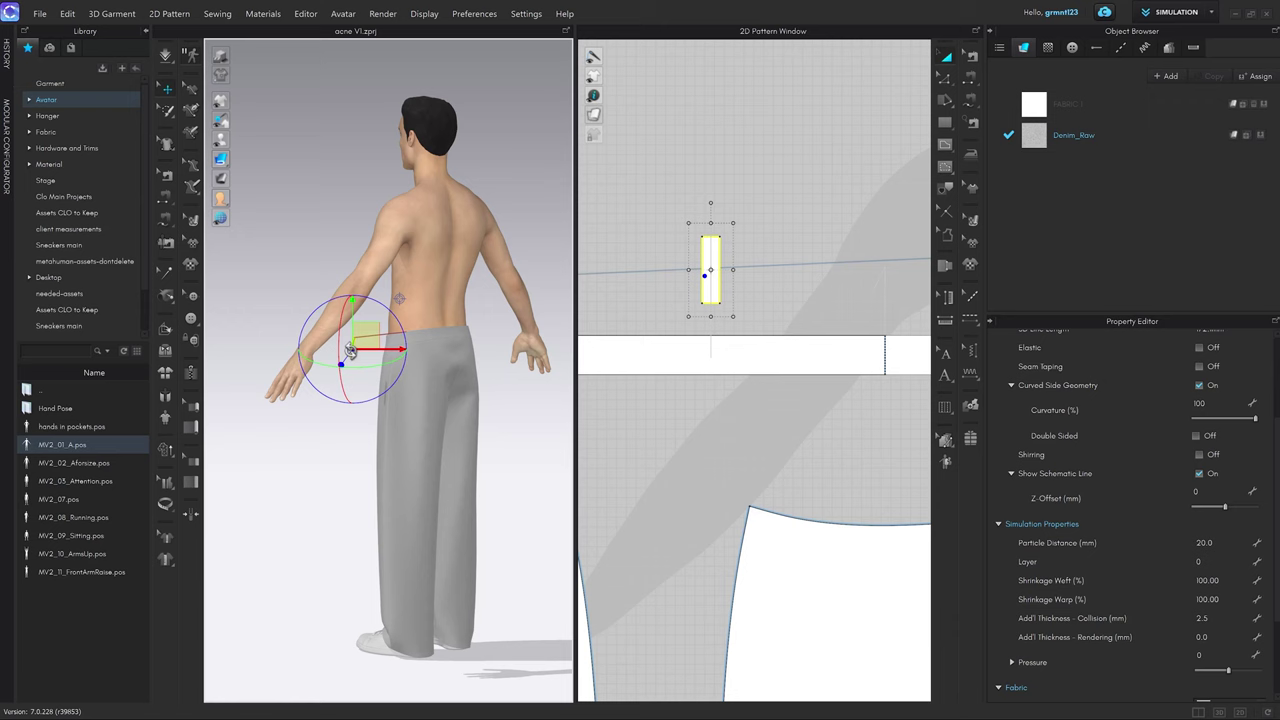
{"action": "right_click", "coordinate": [351, 349]}
{"action": "left_click", "coordinate": [443, 337]}
{"action": "key", "text": "2"}
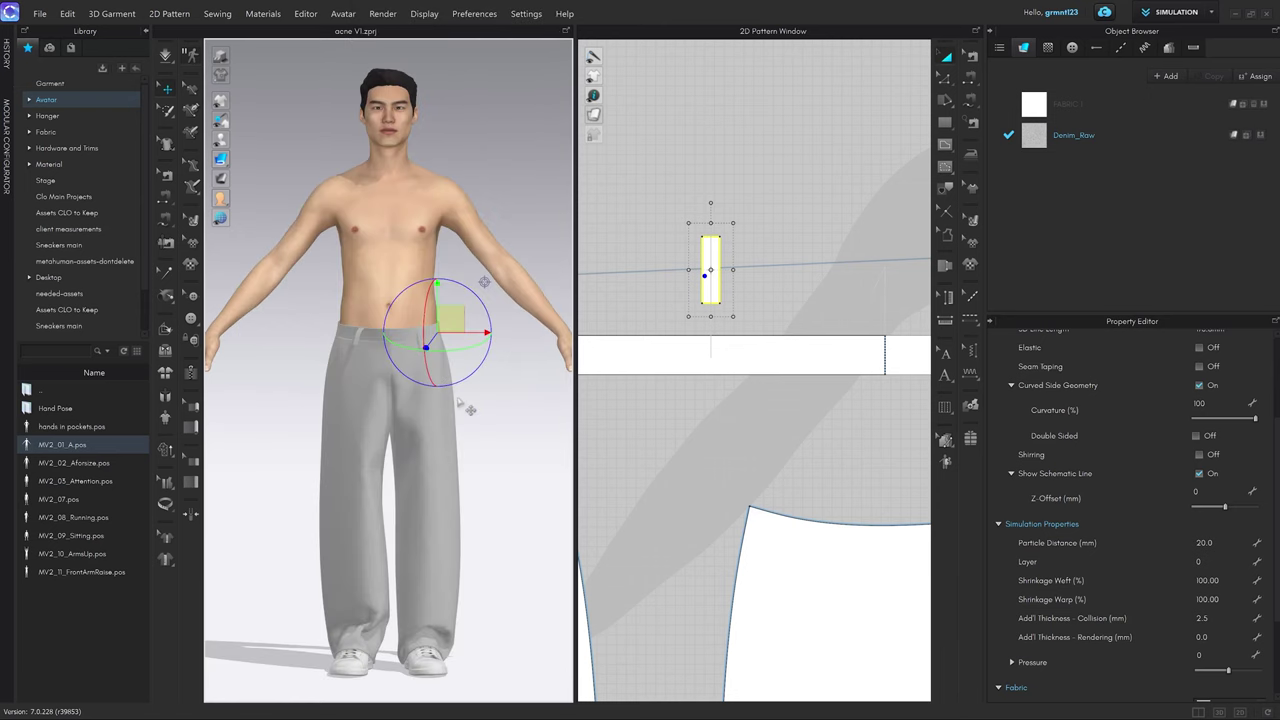
Create a symmetric copy of the superimposed belt loop with its sewing above the other half of the waistband.
{"action": "scroll", "coordinate": [800, 322], "scroll_direction": "down", "scroll_amount": 4}
{"action": "middle_click_drag", "start_coordinate": [843, 330], "coordinate": [728, 335]}
{"action": "scroll", "coordinate": [728, 335], "scroll_direction": "down", "scroll_amount": 3}
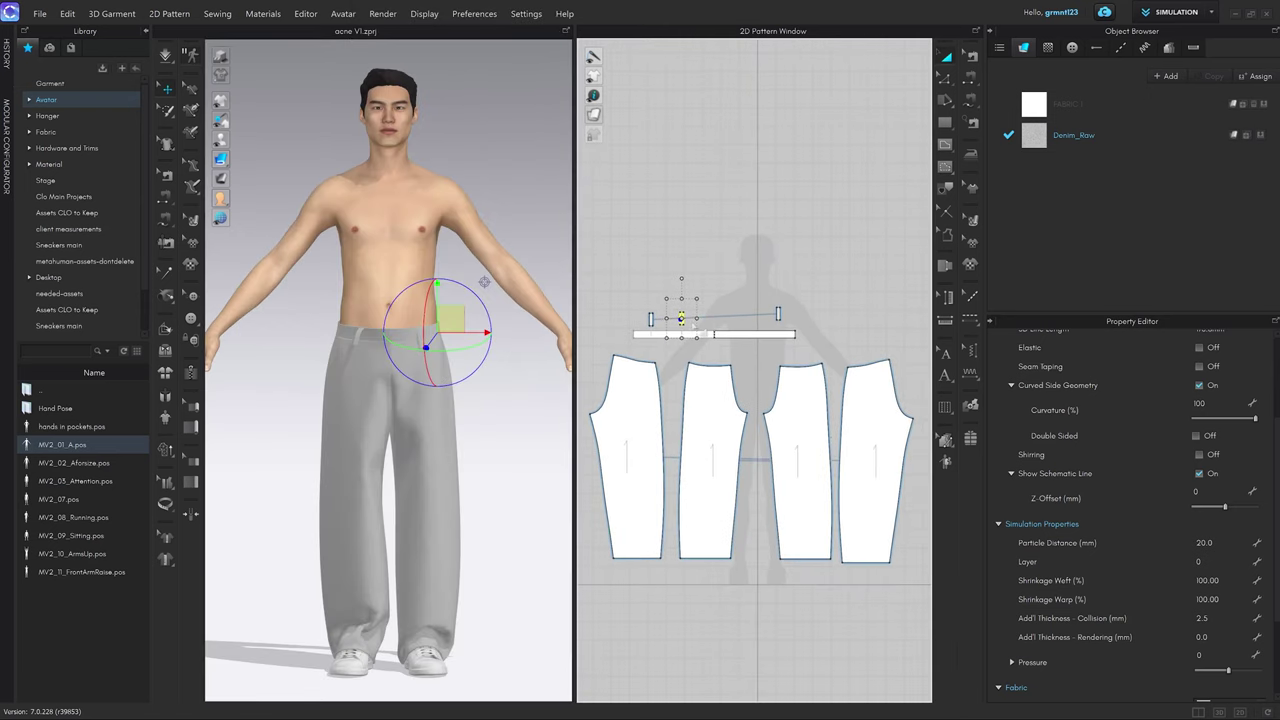
{"action": "key", "text": "ctrl+d"}
{"action": "left_click", "coordinate": [749, 318]}
Check the rear belt loop in 3D, and shift its 18 mm sewing along the waistband's top edge, farther from the middle seam.
{"action": "key", "text": "8"}
{"action": "scroll", "coordinate": [480, 360], "scroll_direction": "up", "scroll_amount": 4}
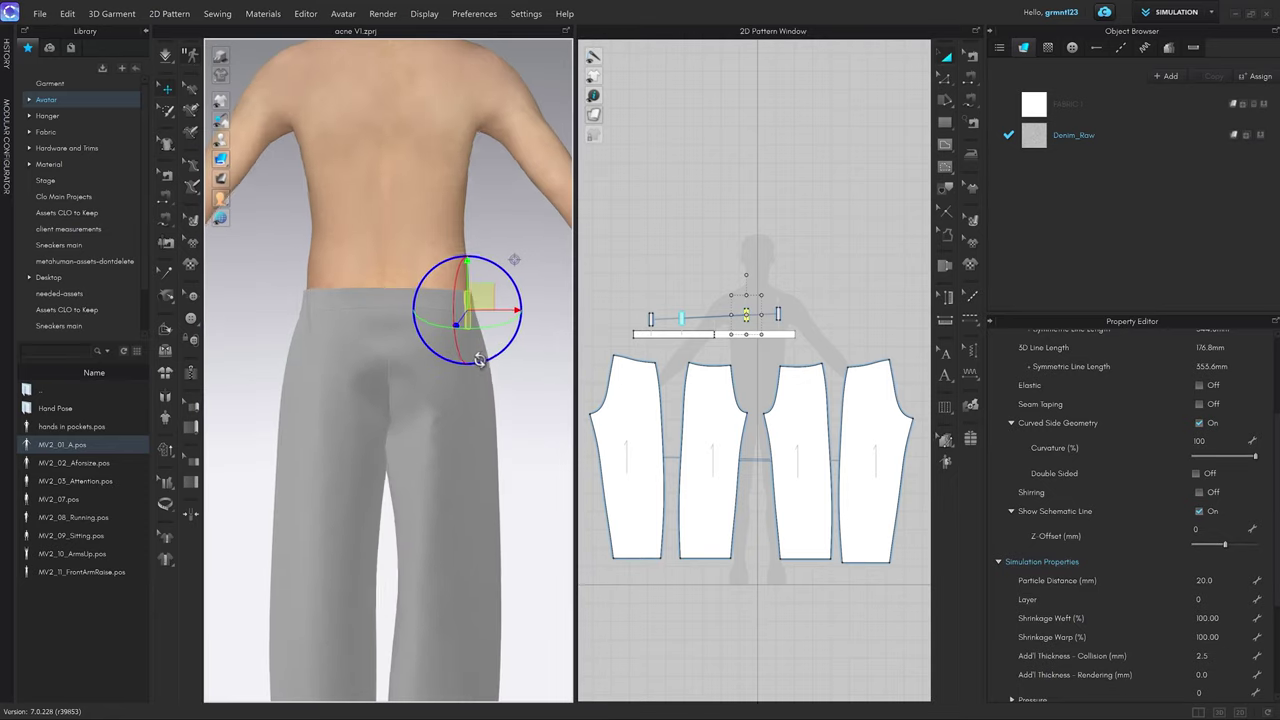
{"action": "right_click_drag", "start_coordinate": [480, 360], "coordinate": [395, 350]}
{"action": "left_click_drag", "start_coordinate": [388, 322], "coordinate": [385, 328]}
{"action": "right_click_drag", "start_coordinate": [388, 328], "coordinate": [434, 322]}
{"action": "scroll", "coordinate": [436, 322], "scroll_direction": "up", "scroll_amount": 3}
{"action": "middle_click_drag", "start_coordinate": [444, 330], "coordinate": [430, 339]}
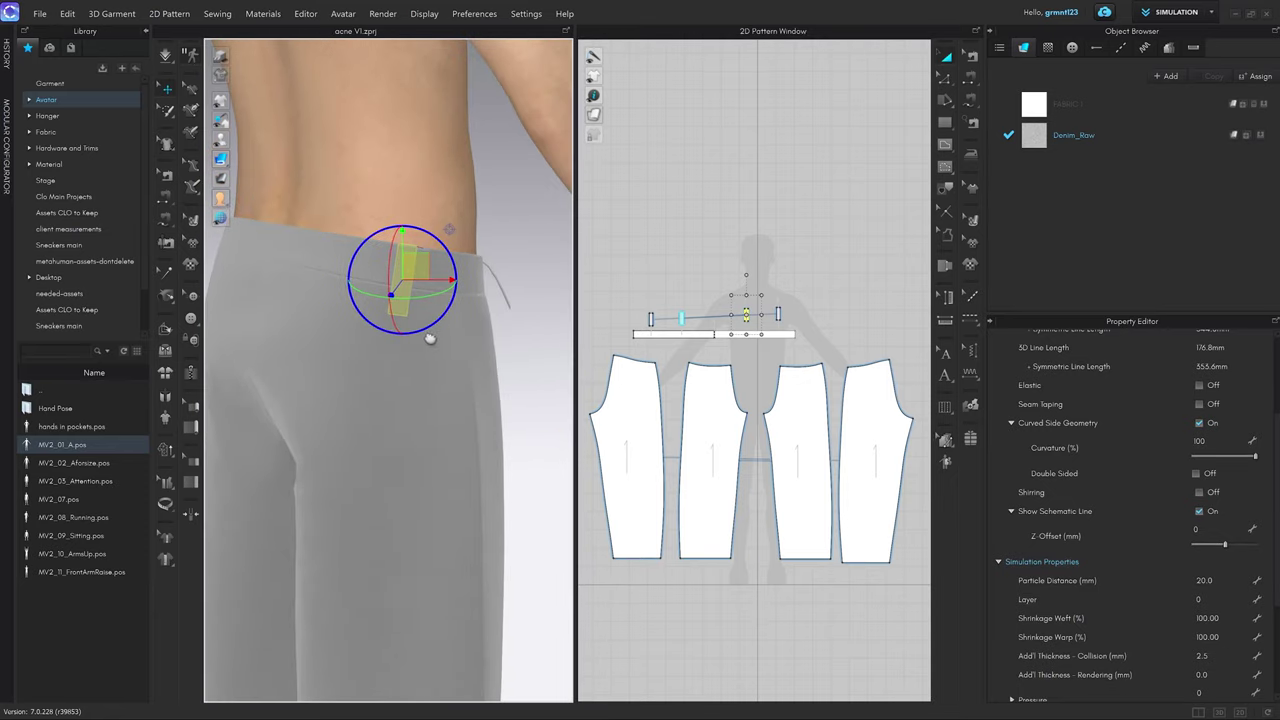
{"action": "scroll", "coordinate": [688, 346], "scroll_direction": "up", "scroll_amount": 5}
{"action": "middle_click_drag", "start_coordinate": [714, 346], "coordinate": [708, 355]}
{"action": "key", "text": "b"}
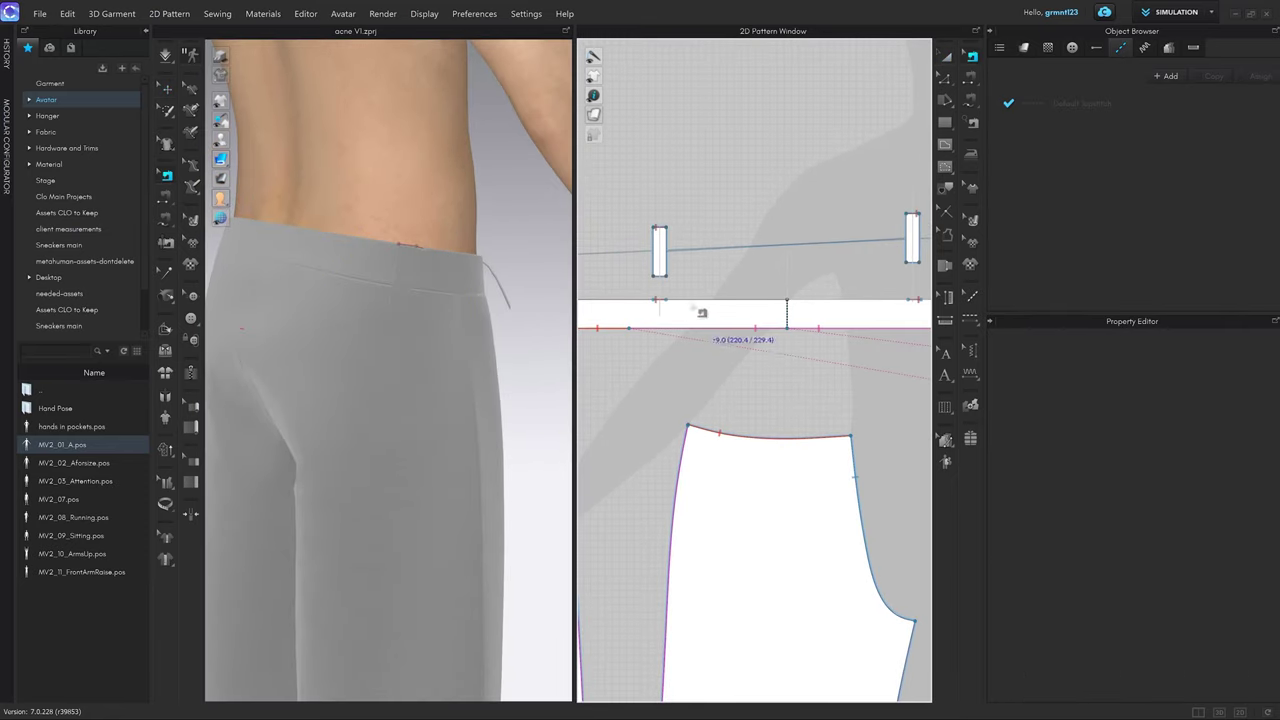
{"action": "right_click_drag", "start_coordinate": [412, 294], "coordinate": [403, 290]}
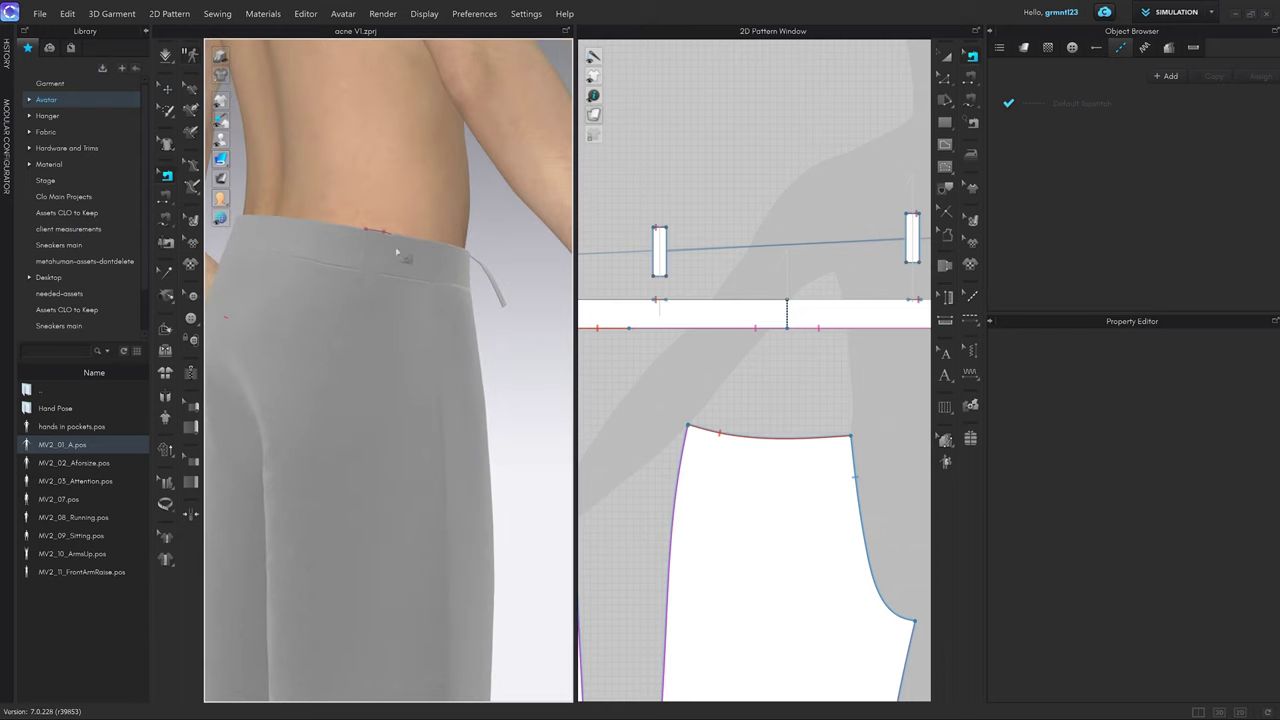
{"action": "left_click", "coordinate": [660, 303]}
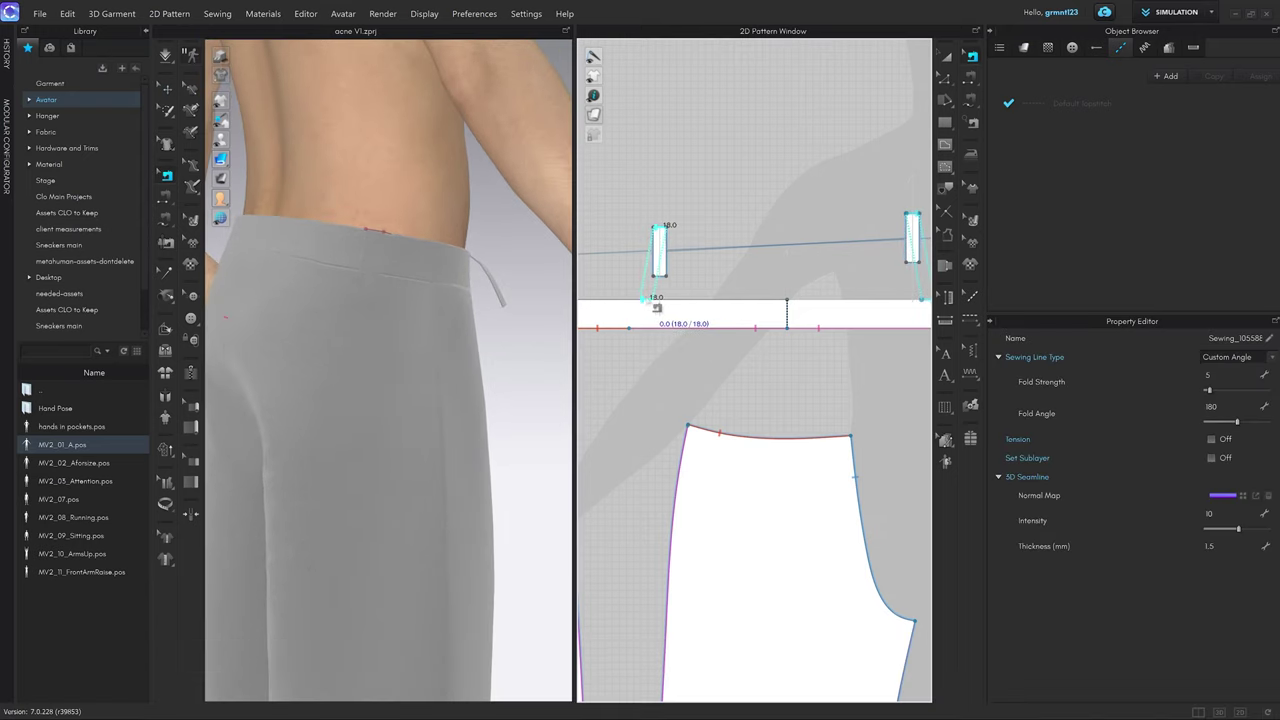
Simulate the garment to settle the rear belt loops against the waistband, and check them from the side.
{"action": "scroll", "coordinate": [655, 304], "scroll_direction": "down", "scroll_amount": 2}
{"action": "middle_click_drag", "start_coordinate": [650, 305], "coordinate": [755, 313]}
{"action": "scroll", "coordinate": [755, 315], "scroll_direction": "up", "scroll_amount": 2}
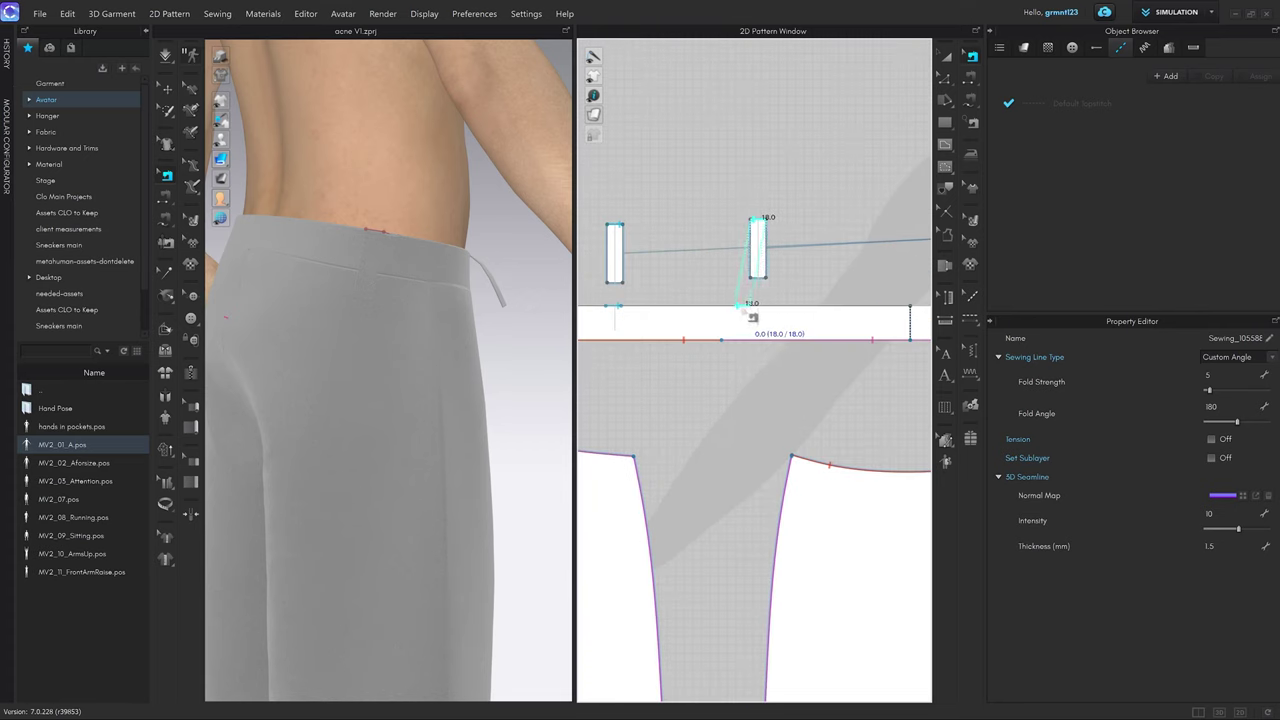
{"action": "left_click", "coordinate": [500, 315]}
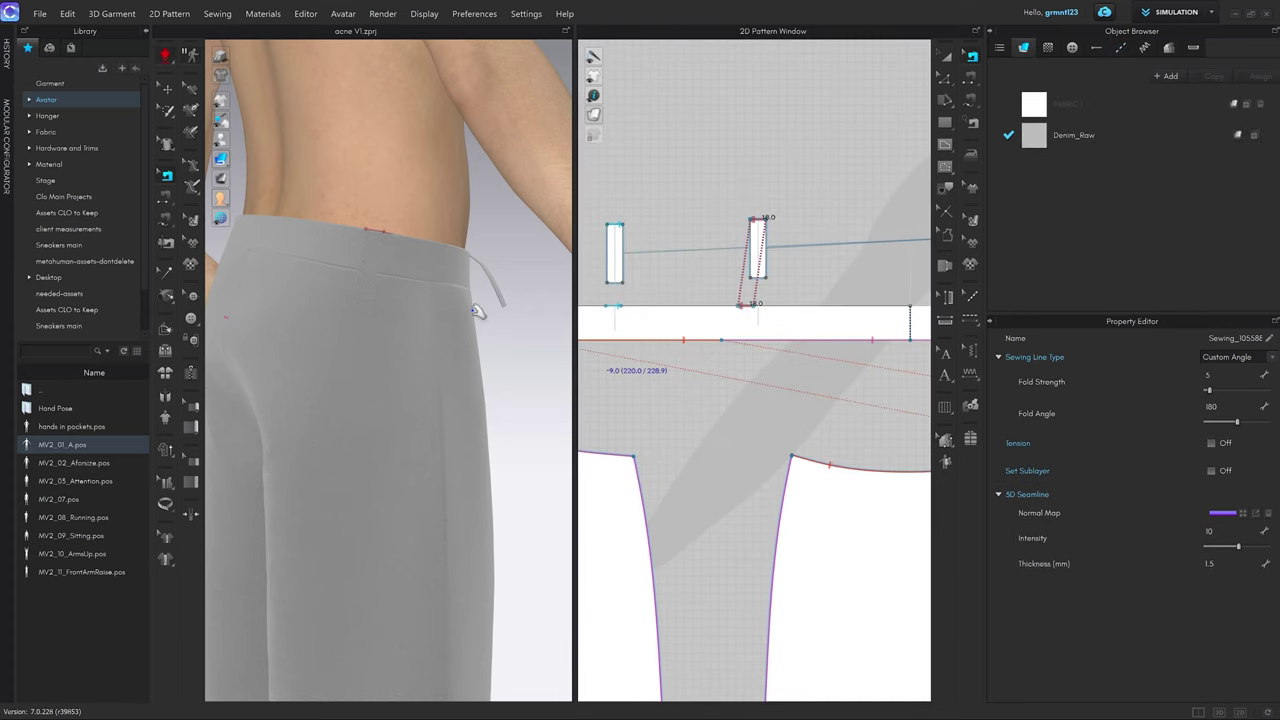
{"action": "right_click_drag", "start_coordinate": [477, 309], "coordinate": [457, 309]}
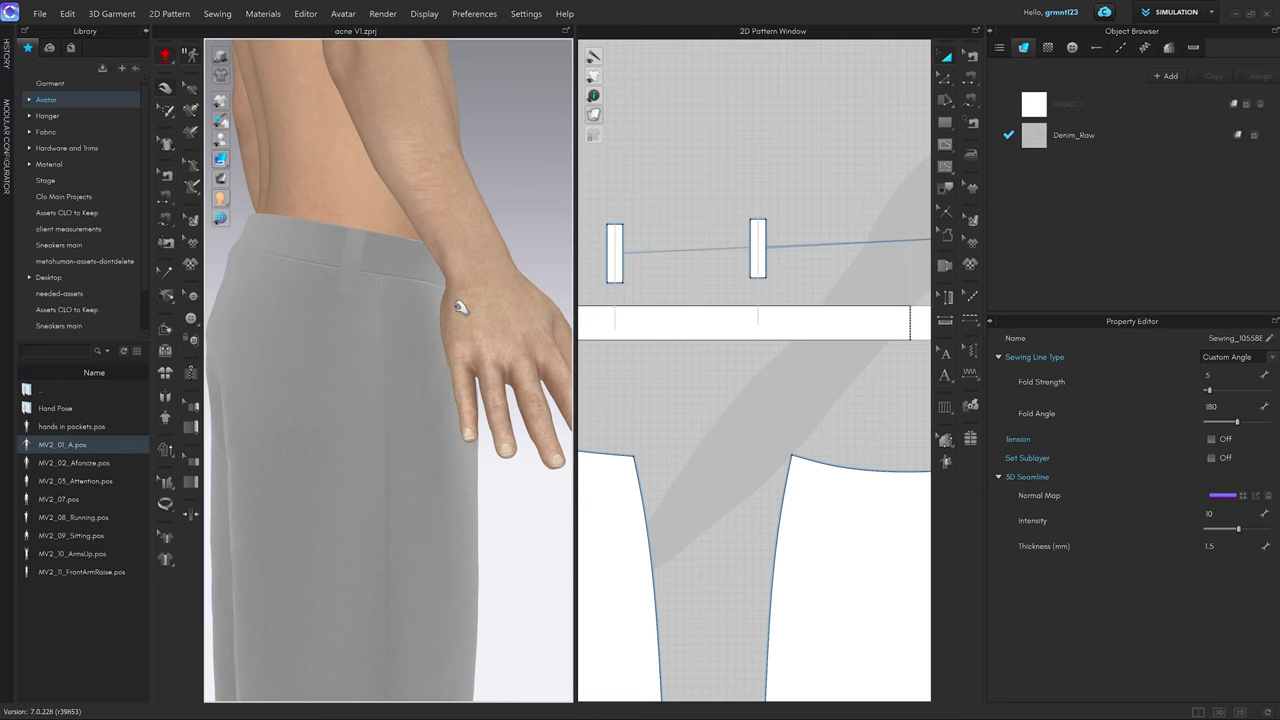
Reposition the side belt loop's top seam along the waistband's upper edge and check the loop's placement on the avatar.
{"action": "scroll", "coordinate": [752, 326], "scroll_direction": "up", "scroll_amount": 2}
{"action": "left_click", "coordinate": [748, 310]}
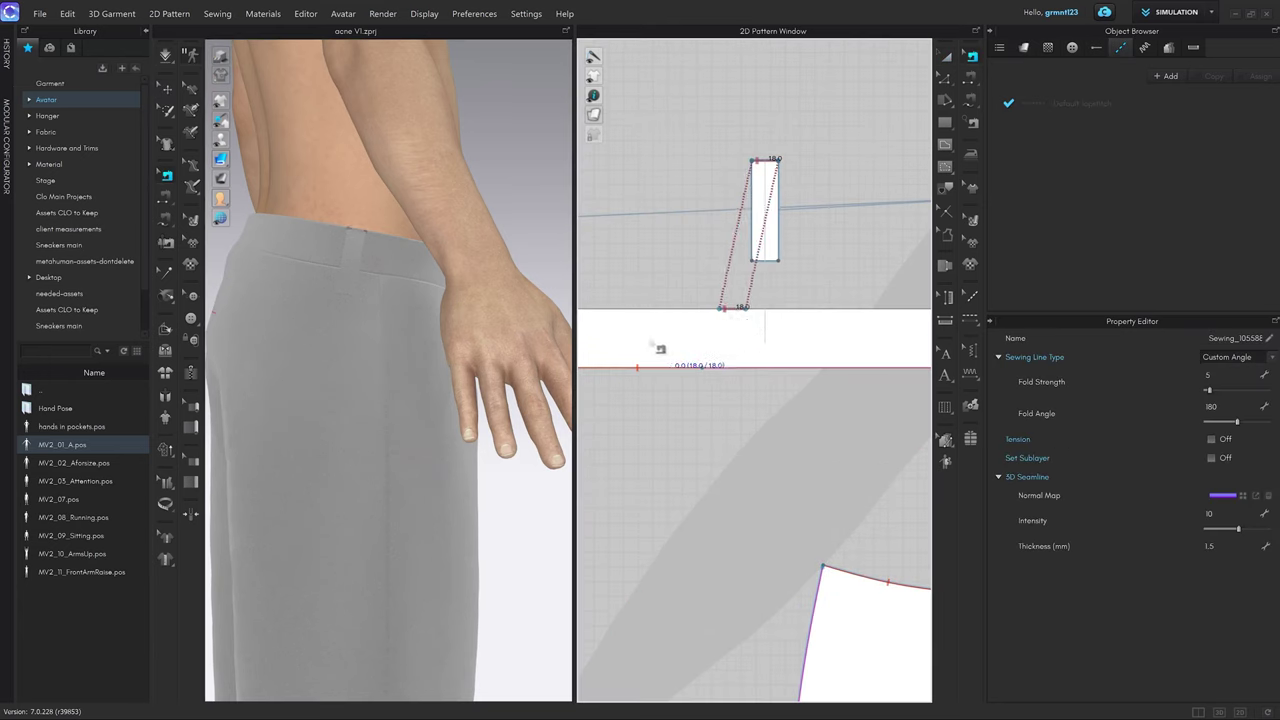
{"action": "left_click", "coordinate": [508, 334]}
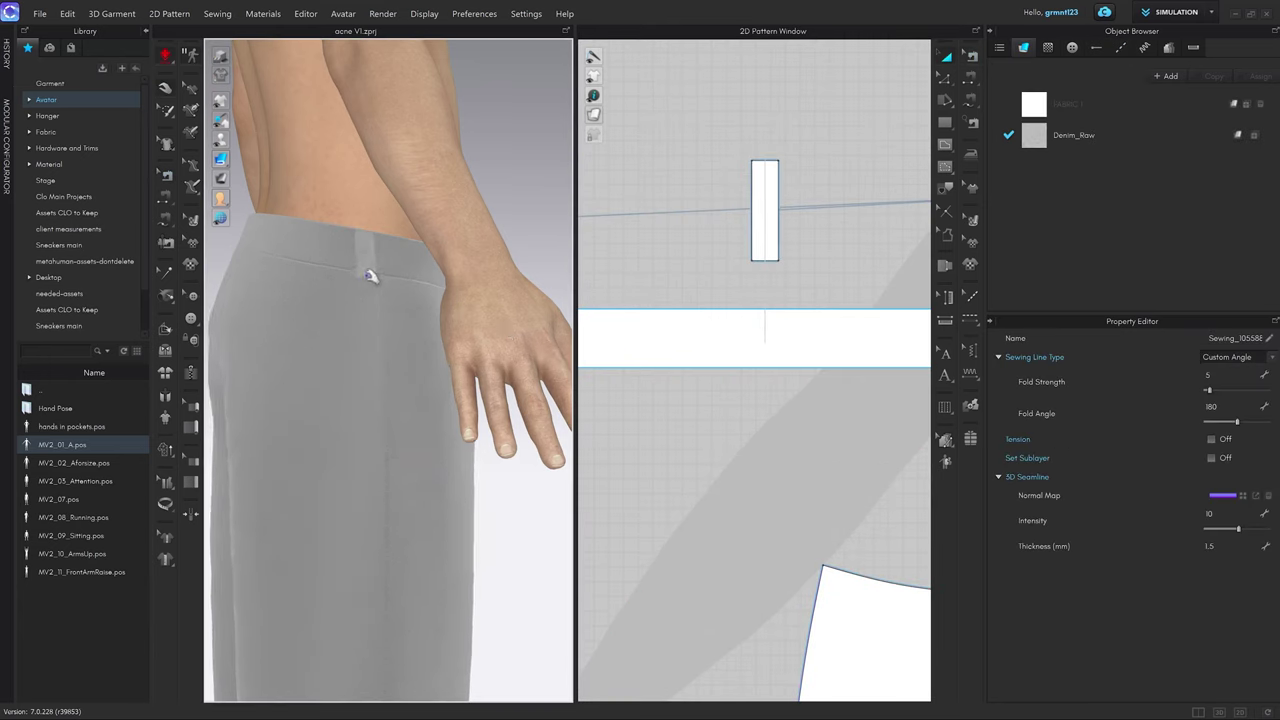
{"action": "left_click", "coordinate": [370, 275]}
Move a belt loop pattern above the waistband's centre-back line so that both are centred on each other.
{"action": "key", "text": "b"}
{"action": "right_click_drag", "start_coordinate": [256, 362], "coordinate": [314, 357]}
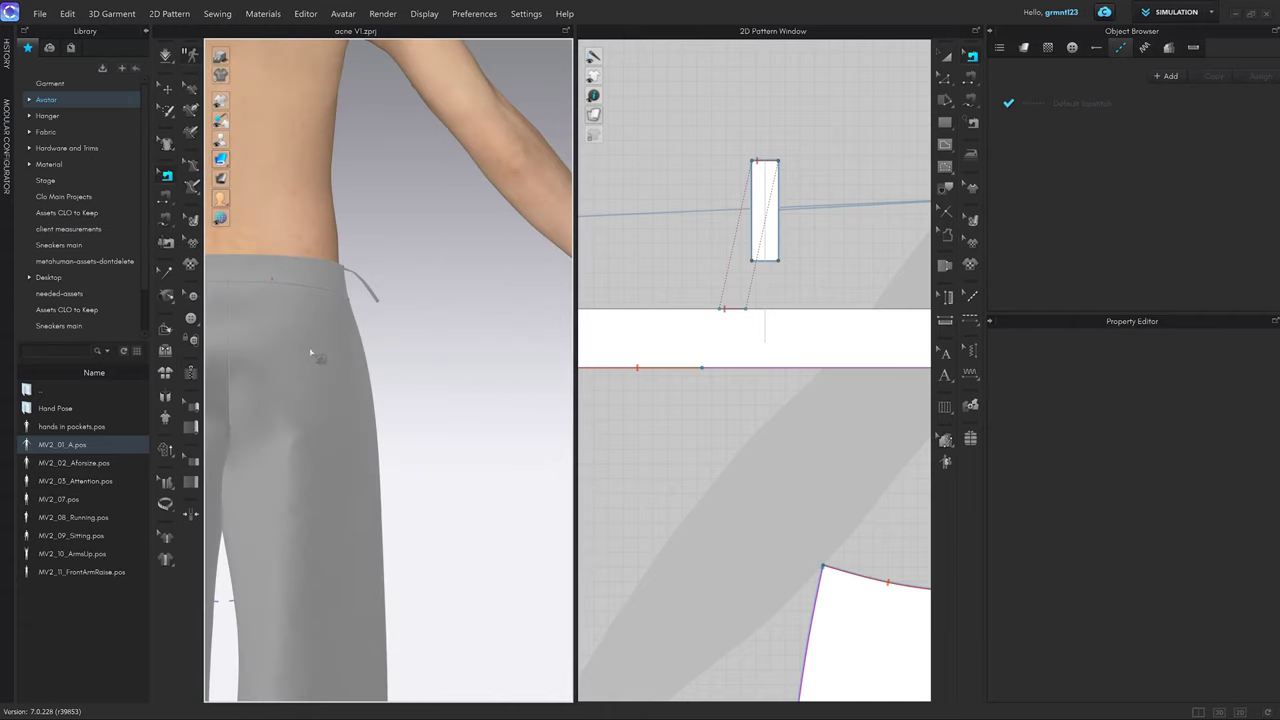
{"action": "middle_click_drag", "start_coordinate": [314, 357], "coordinate": [541, 352]}
{"action": "scroll", "coordinate": [445, 280], "scroll_direction": "up", "scroll_amount": 3}
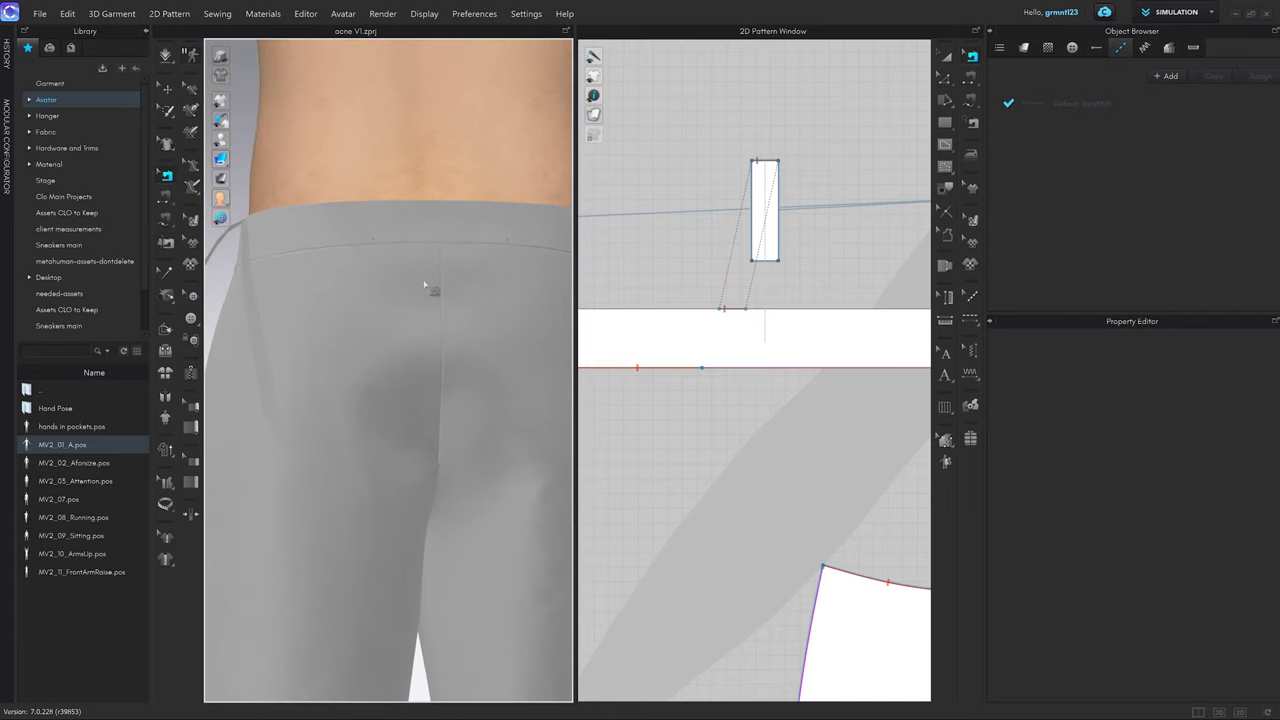
{"action": "key", "text": "a"}
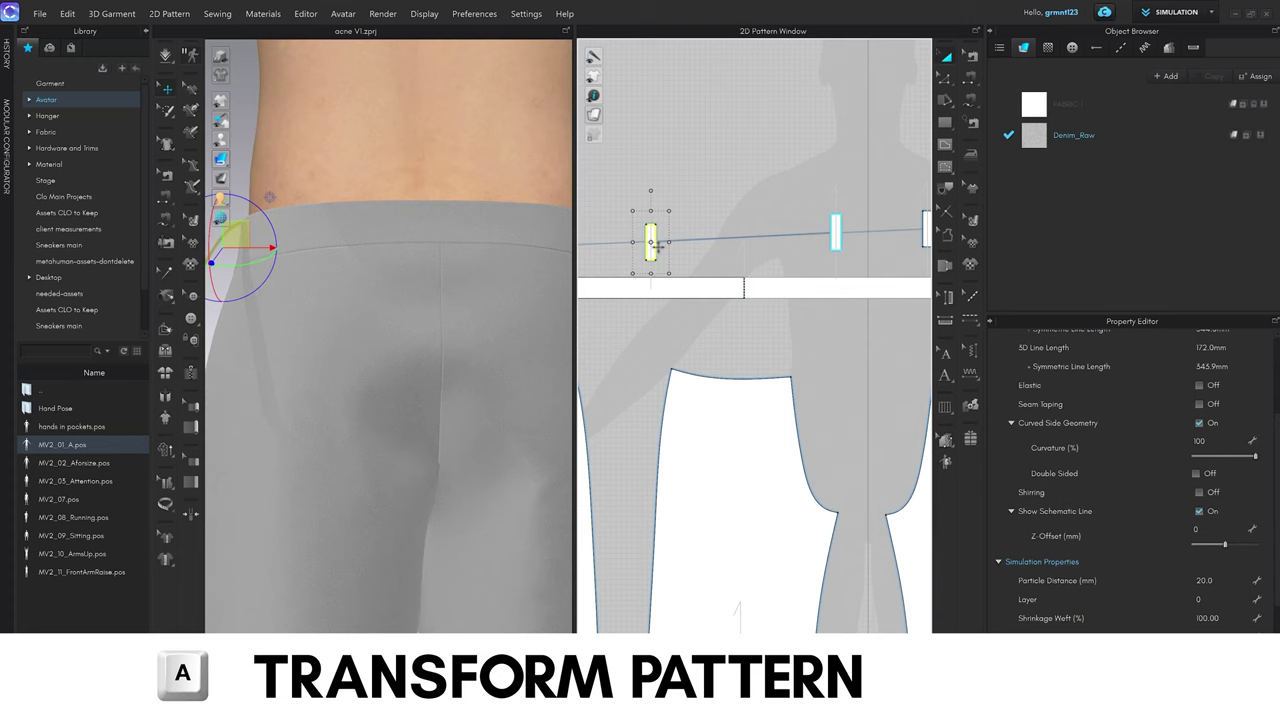
{"action": "left_click_drag", "start_coordinate": [657, 245], "coordinate": [749, 266]}
{"action": "scroll", "coordinate": [747, 268], "scroll_direction": "up", "scroll_amount": 5}
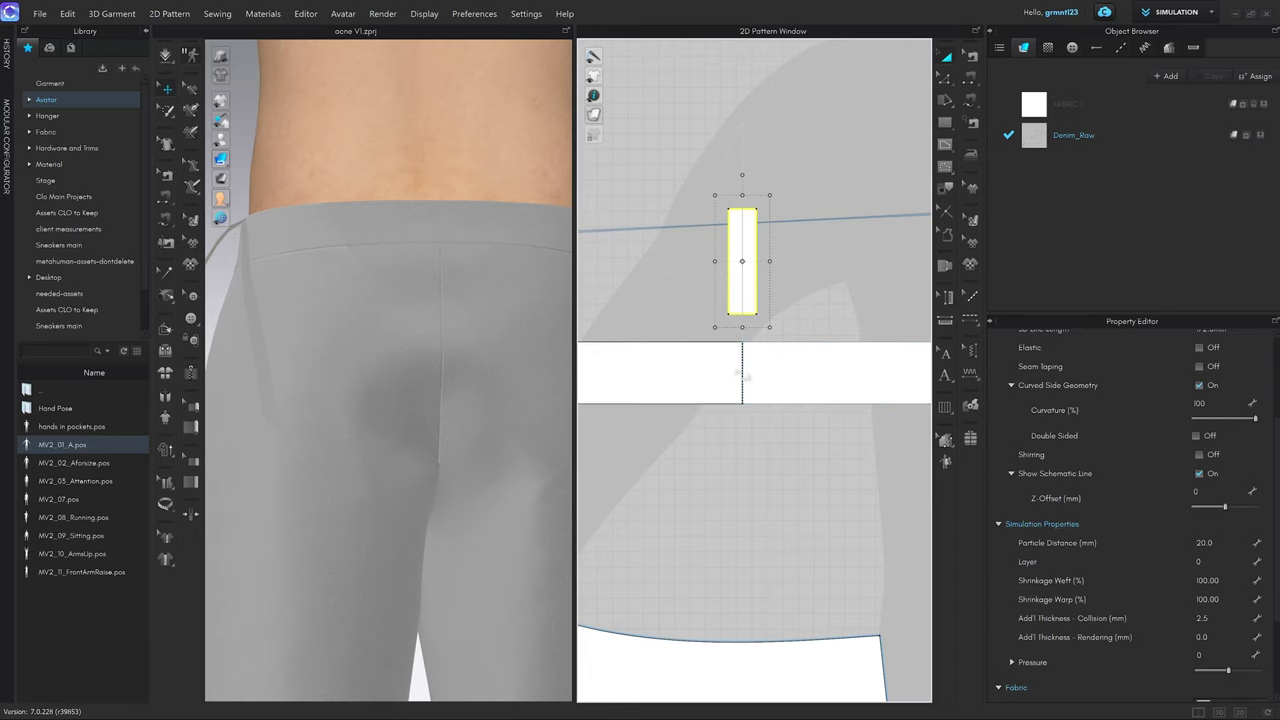
{"action": "scroll", "coordinate": [743, 378], "scroll_direction": "up", "scroll_amount": 1}
{"action": "key", "text": "m"}
{"action": "left_click", "coordinate": [711, 226]}
{"action": "left_click", "coordinate": [740, 226]}
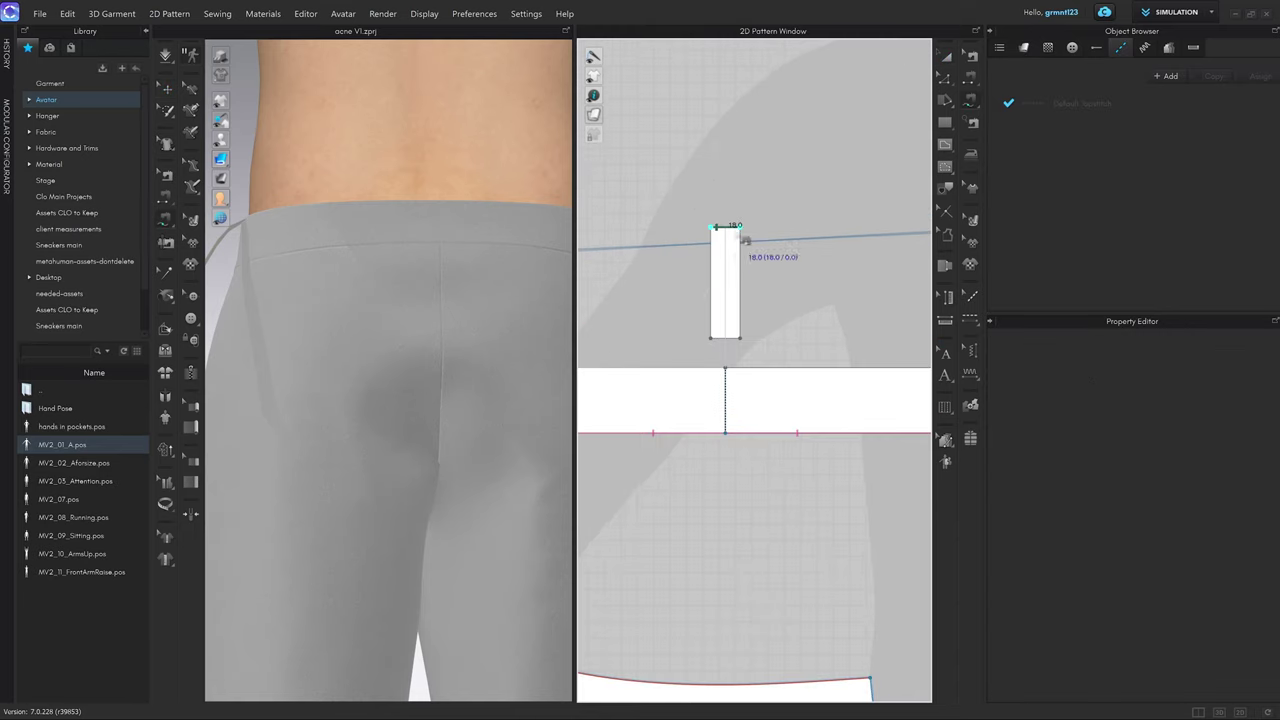
{"action": "scroll", "coordinate": [728, 366], "scroll_direction": "up", "scroll_amount": 4}
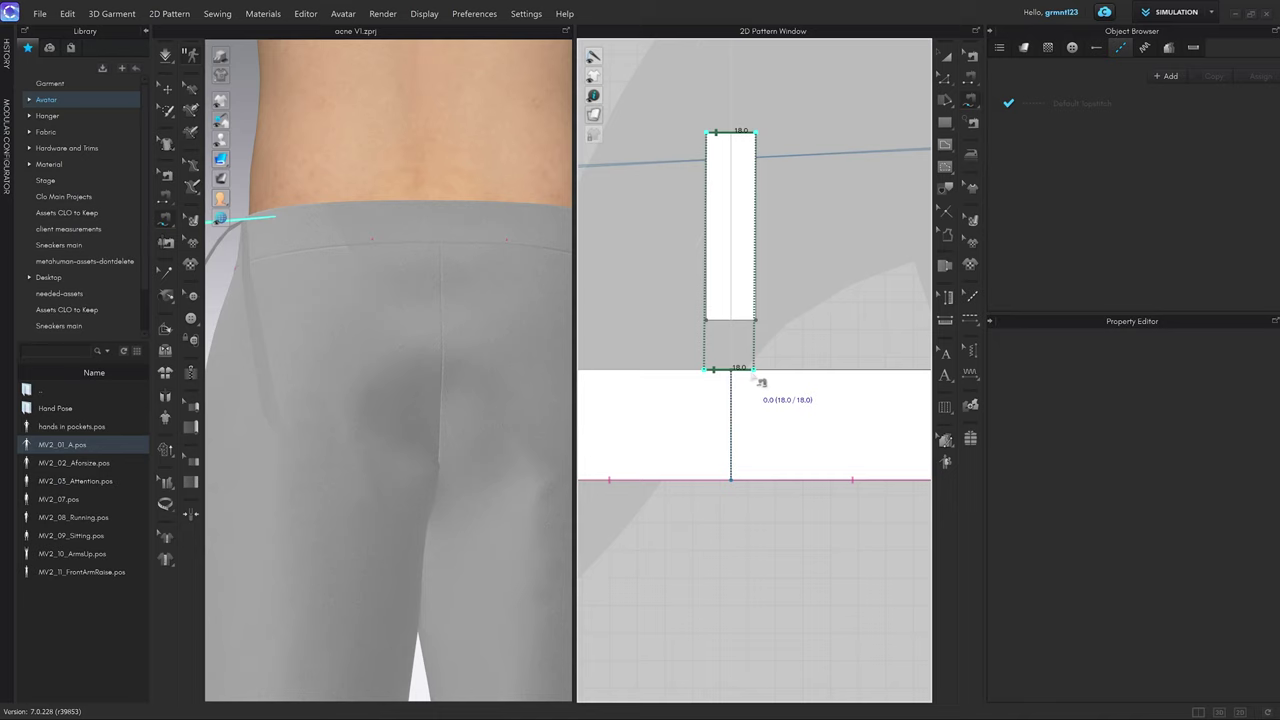
{"action": "scroll", "coordinate": [741, 382], "scroll_direction": "up", "scroll_amount": 3}
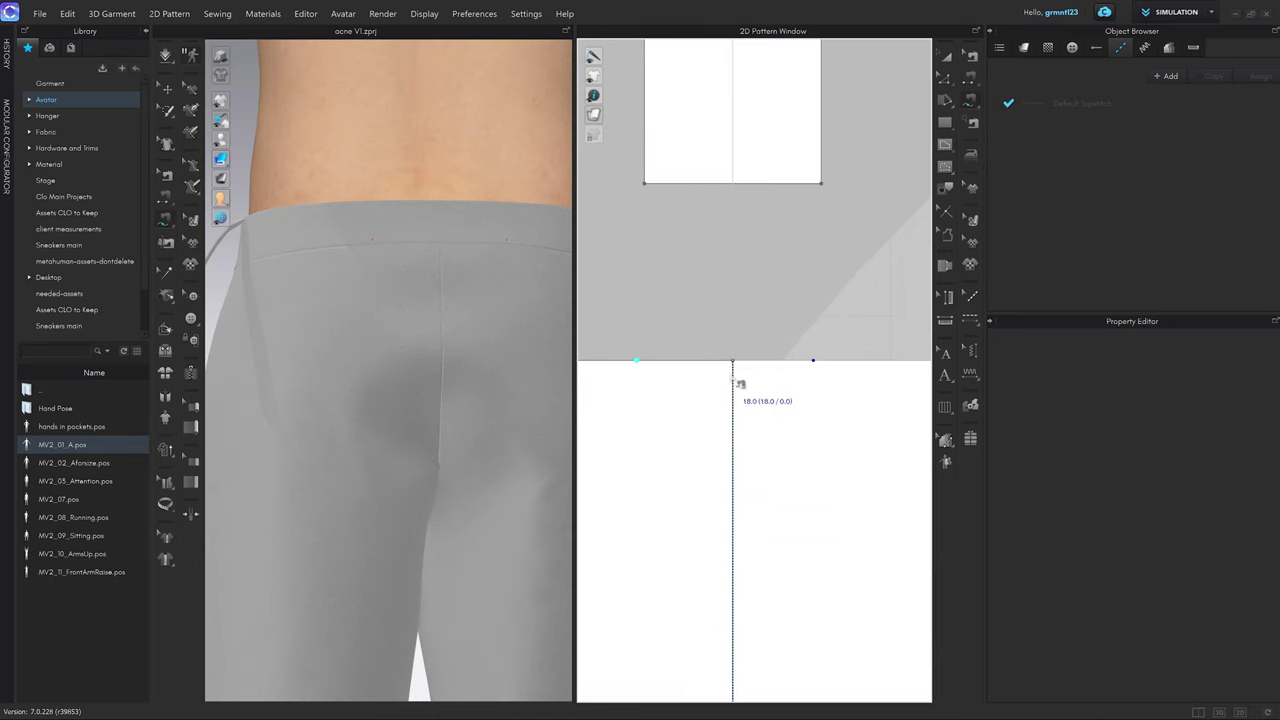
{"action": "left_click", "coordinate": [742, 375]}
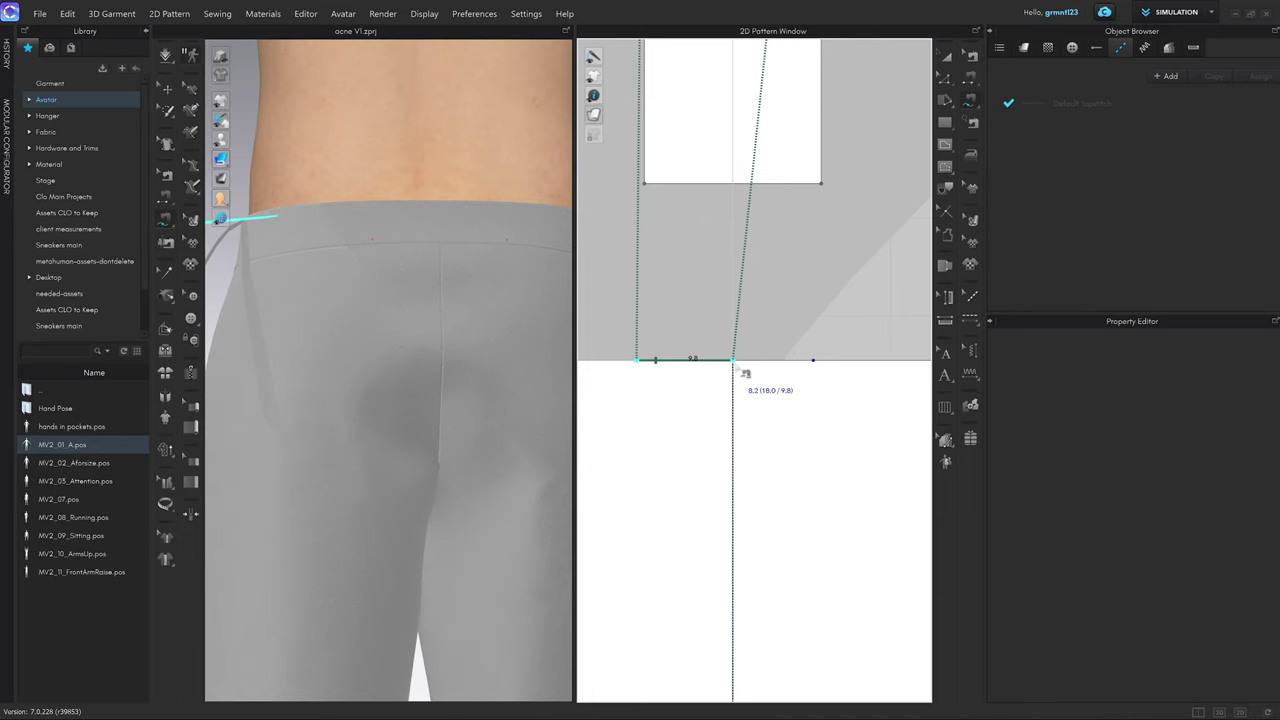
{"action": "scroll", "coordinate": [742, 372], "scroll_direction": "down", "scroll_amount": 4}
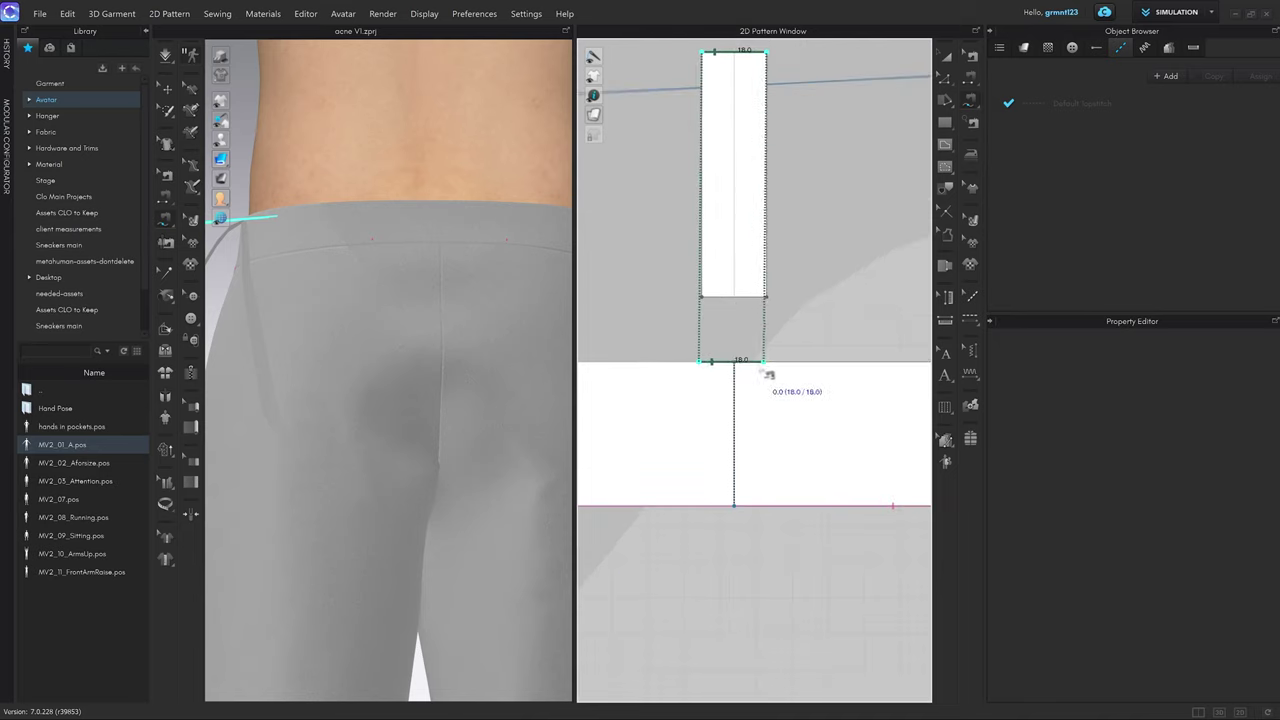
{"action": "middle_click_drag", "start_coordinate": [781, 287], "coordinate": [785, 324]}
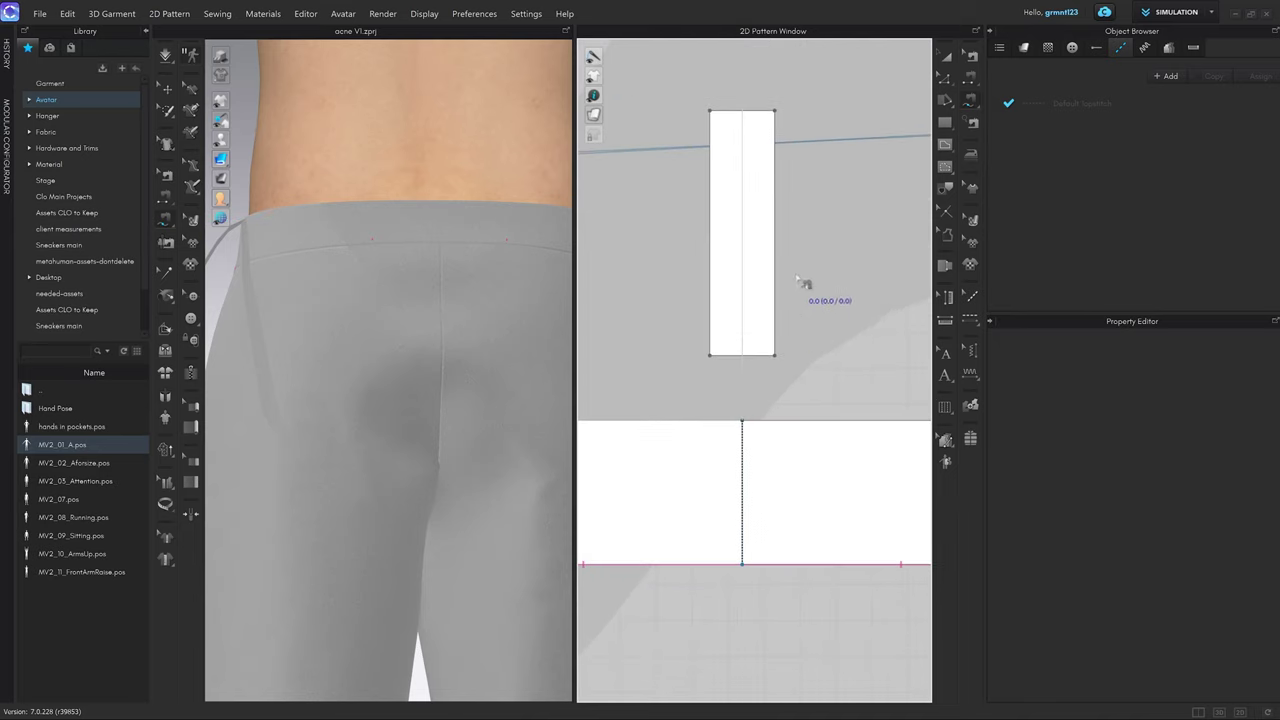
{"action": "middle_click_drag", "start_coordinate": [800, 278], "coordinate": [804, 309]}
Add a midpoint to the centre-back belt loop's top edge with a uniform split into 2 segments.
{"action": "key", "text": "x"}
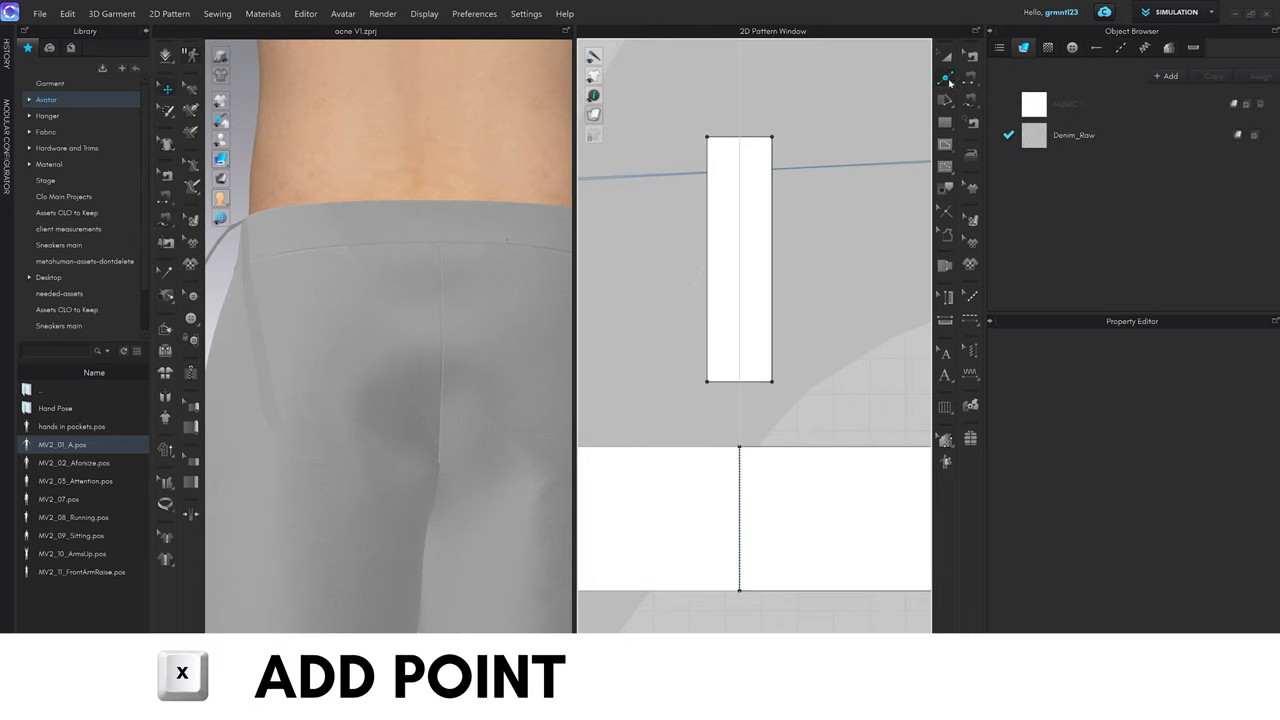
{"action": "right_click", "coordinate": [744, 147]}
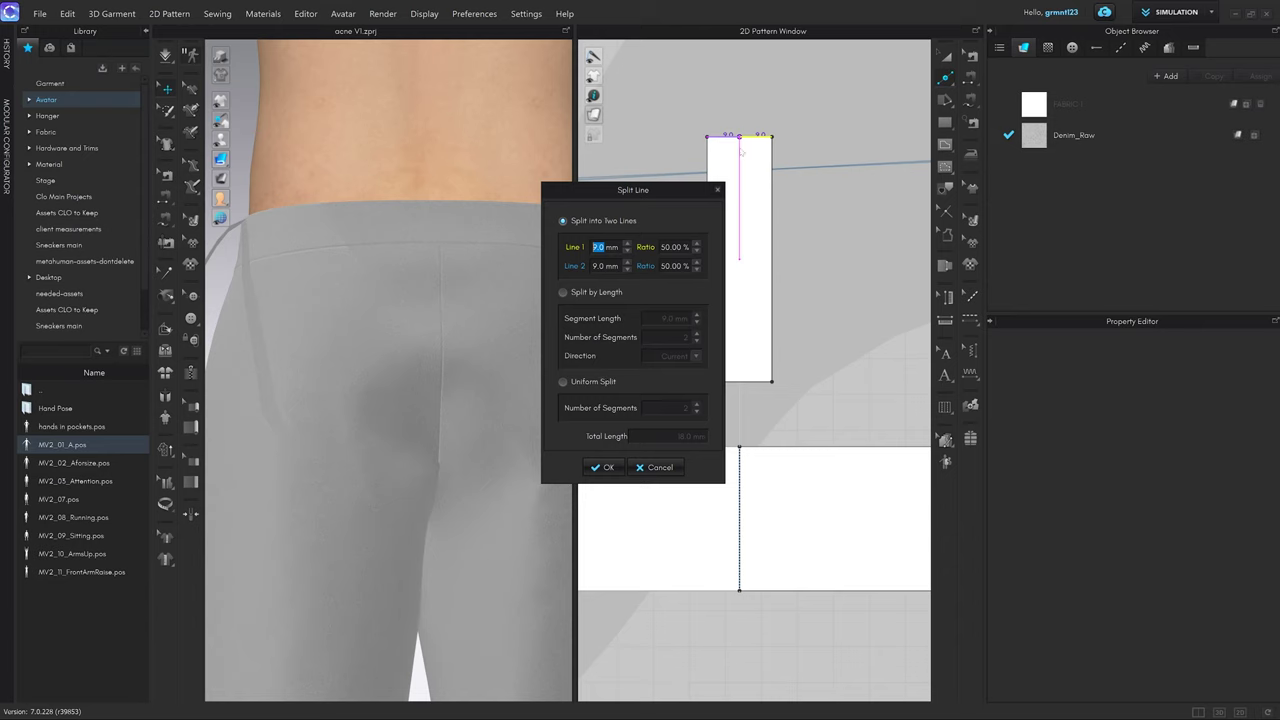
{"action": "left_click", "coordinate": [588, 382]}
{"action": "left_click", "coordinate": [695, 405]}
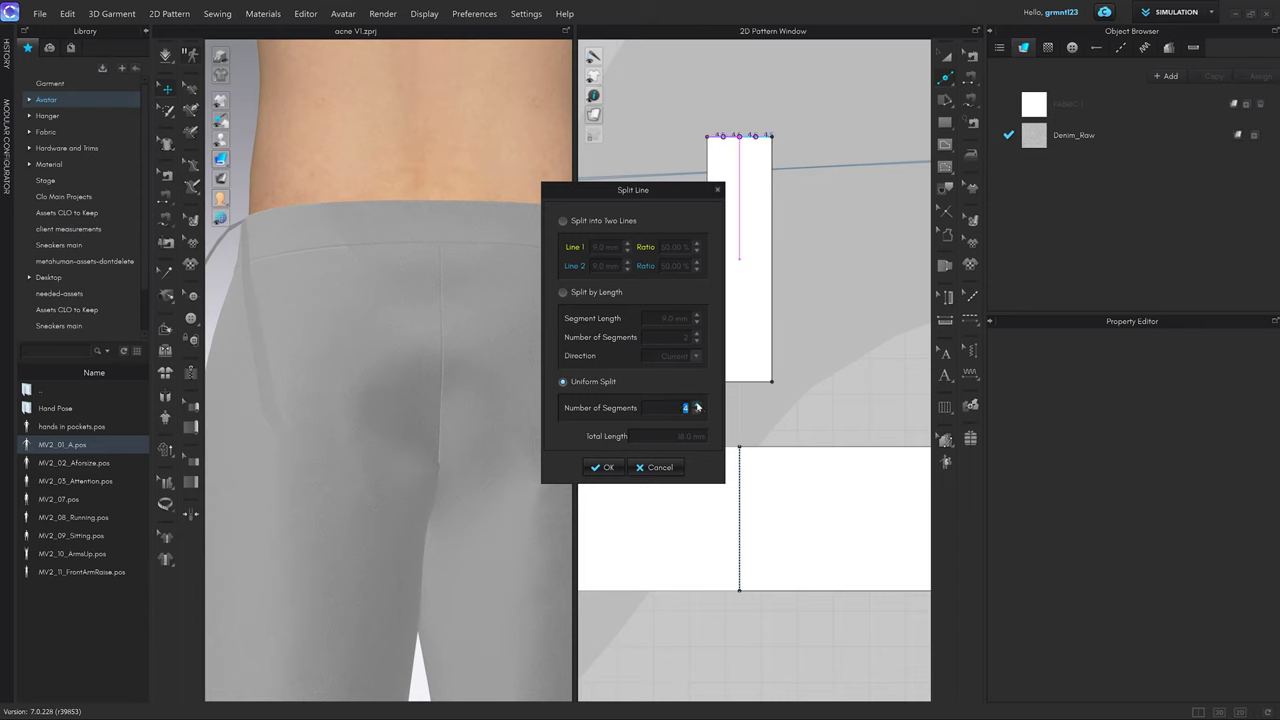
{"action": "left_click", "coordinate": [697, 405]}
{"action": "left_click", "coordinate": [697, 412]}
{"action": "left_click", "coordinate": [697, 412]}
{"action": "left_click", "coordinate": [697, 412]}
{"action": "left_click", "coordinate": [697, 412]}
{"action": "left_click", "coordinate": [697, 412]}
{"action": "left_click", "coordinate": [697, 412]}
{"action": "left_click", "coordinate": [608, 468]}
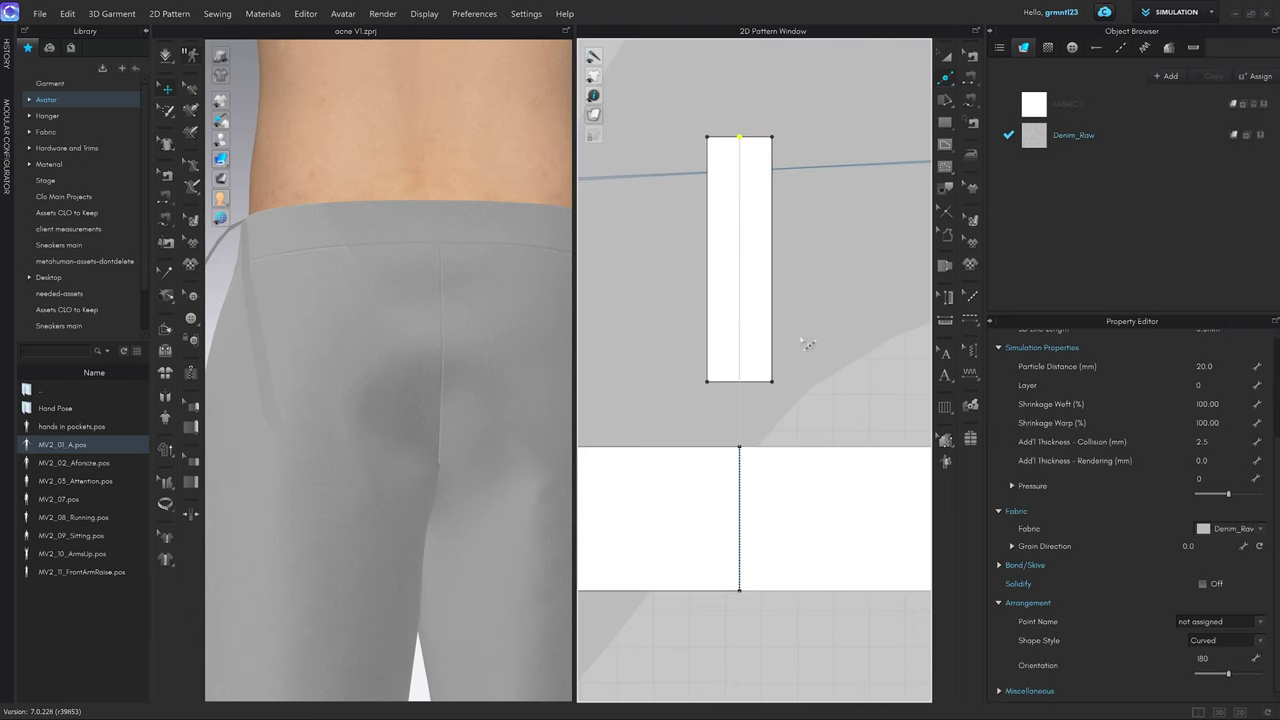
{"action": "middle_click_drag", "start_coordinate": [819, 358], "coordinate": [816, 350]}
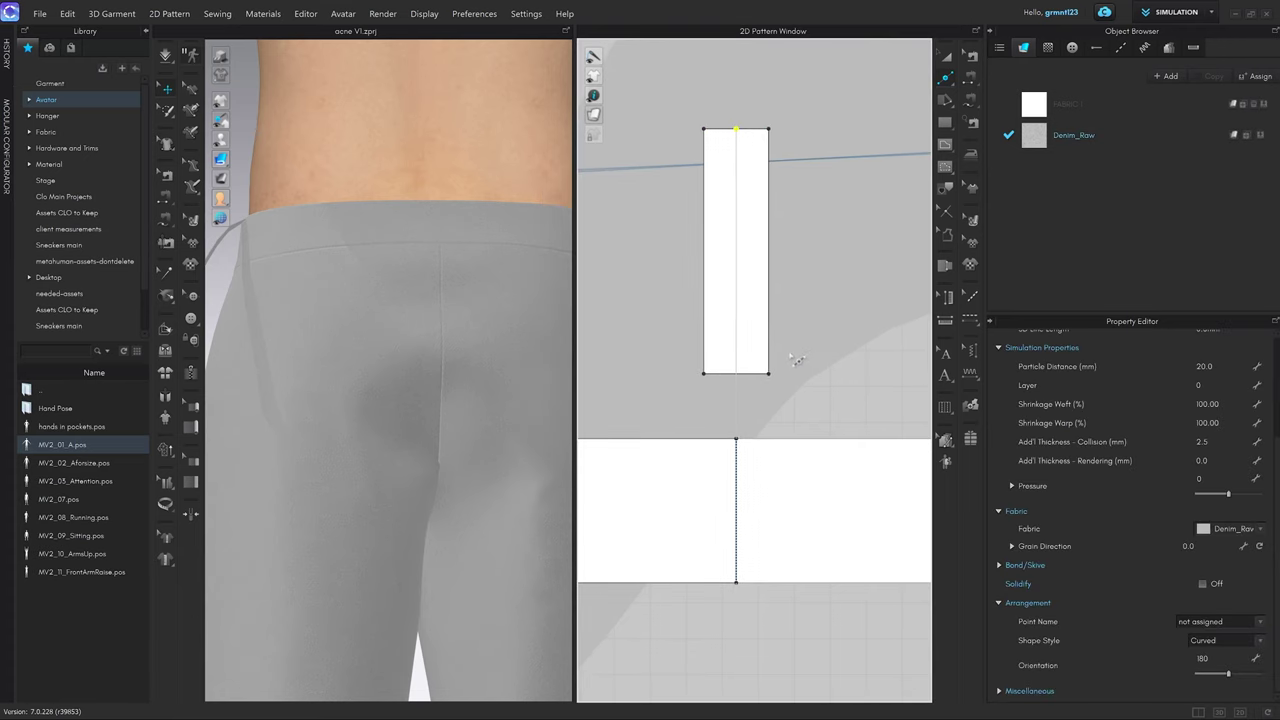
Free-sew the left 9 mm half of the loop's top edge to the waistband's upper edge, starting at the centre-back line.
{"action": "key", "text": "m"}
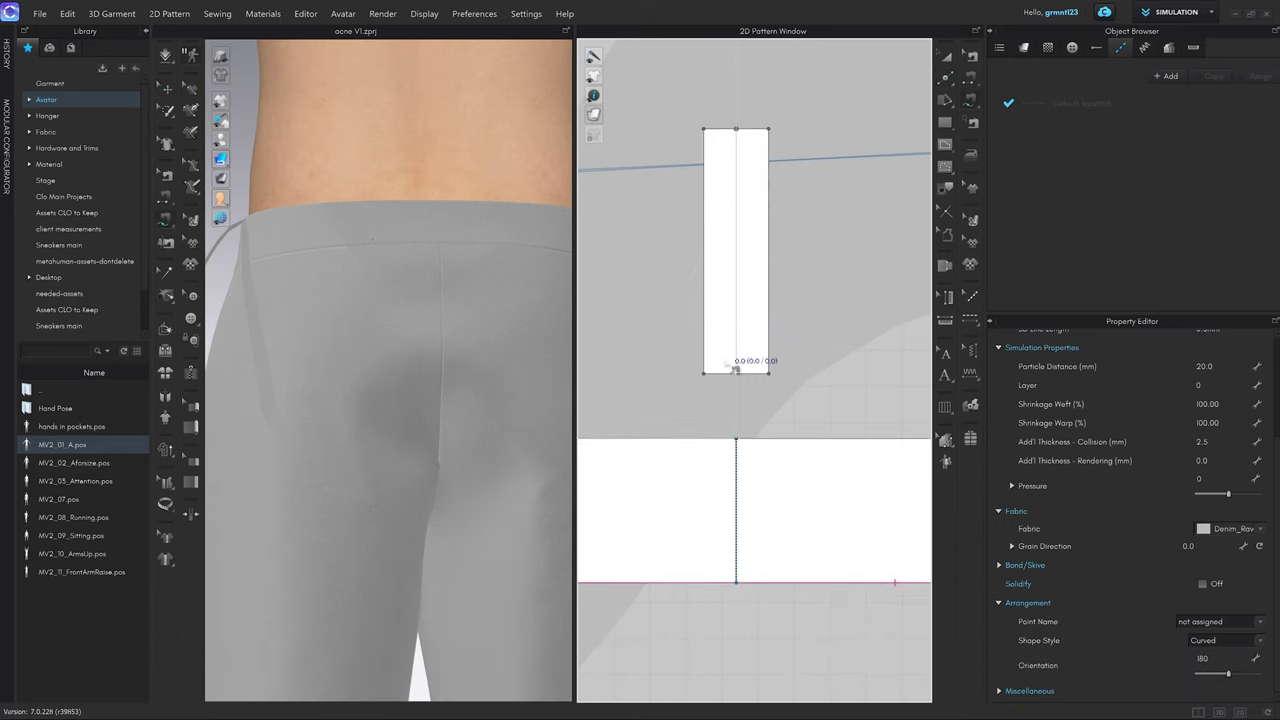
{"action": "left_click", "coordinate": [736, 440]}
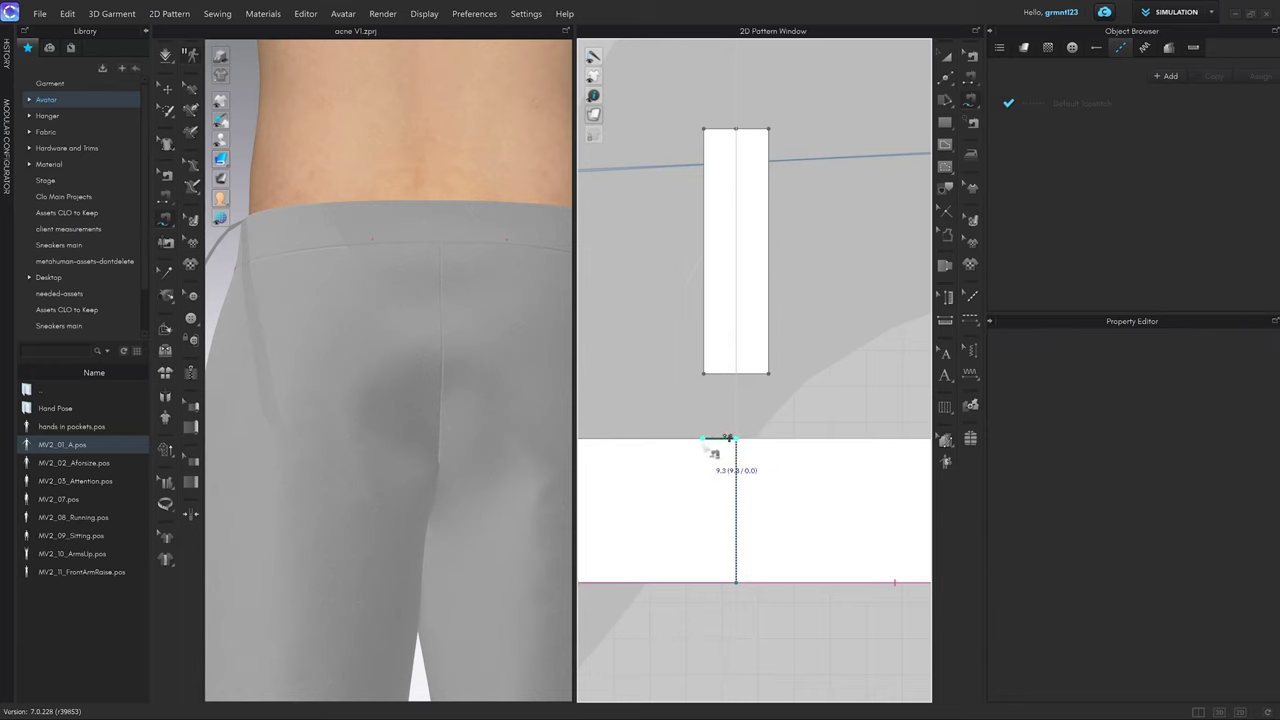
{"action": "left_click", "coordinate": [704, 440]}
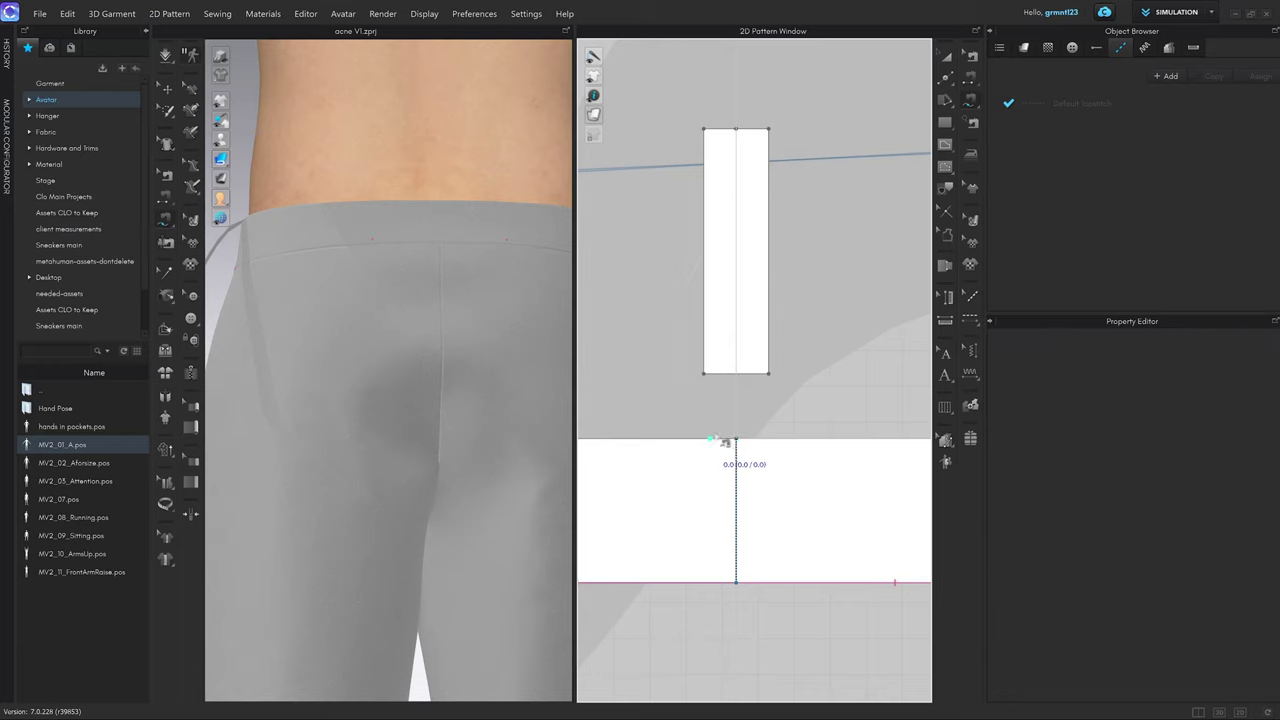
{"action": "left_click", "coordinate": [737, 128]}
{"action": "left_click", "coordinate": [704, 128]}
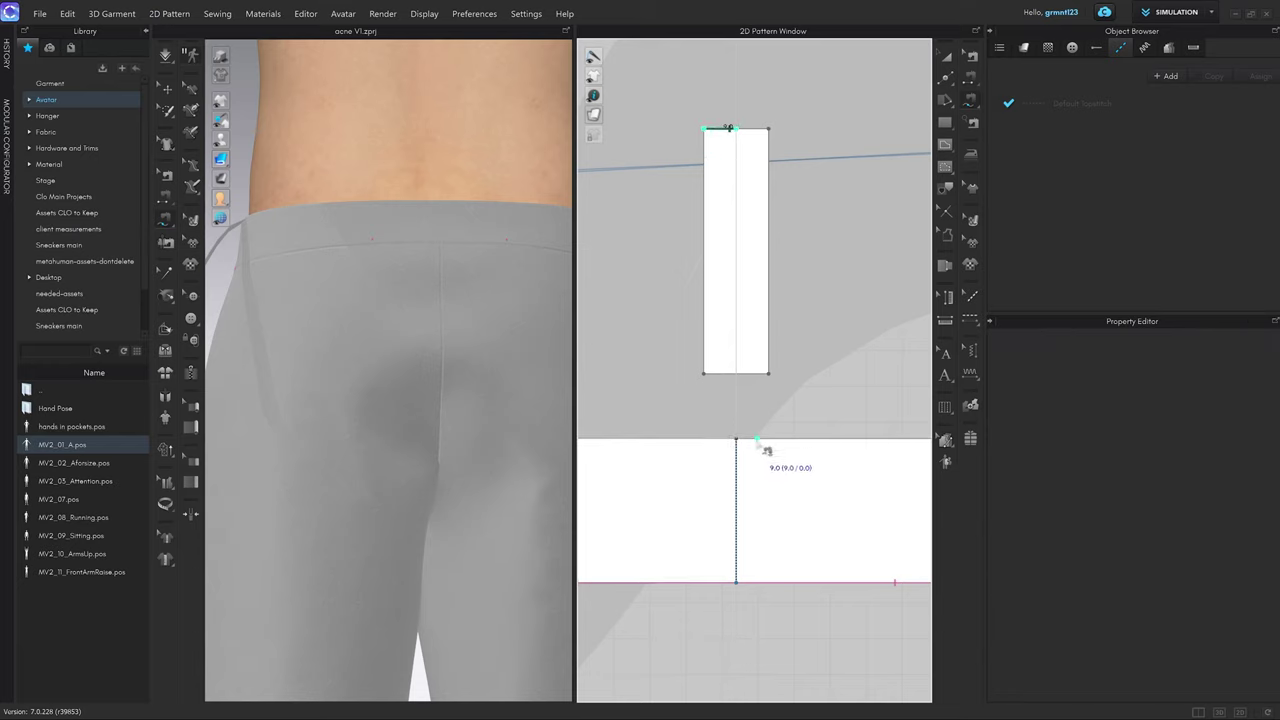
{"action": "left_click", "coordinate": [745, 450]}
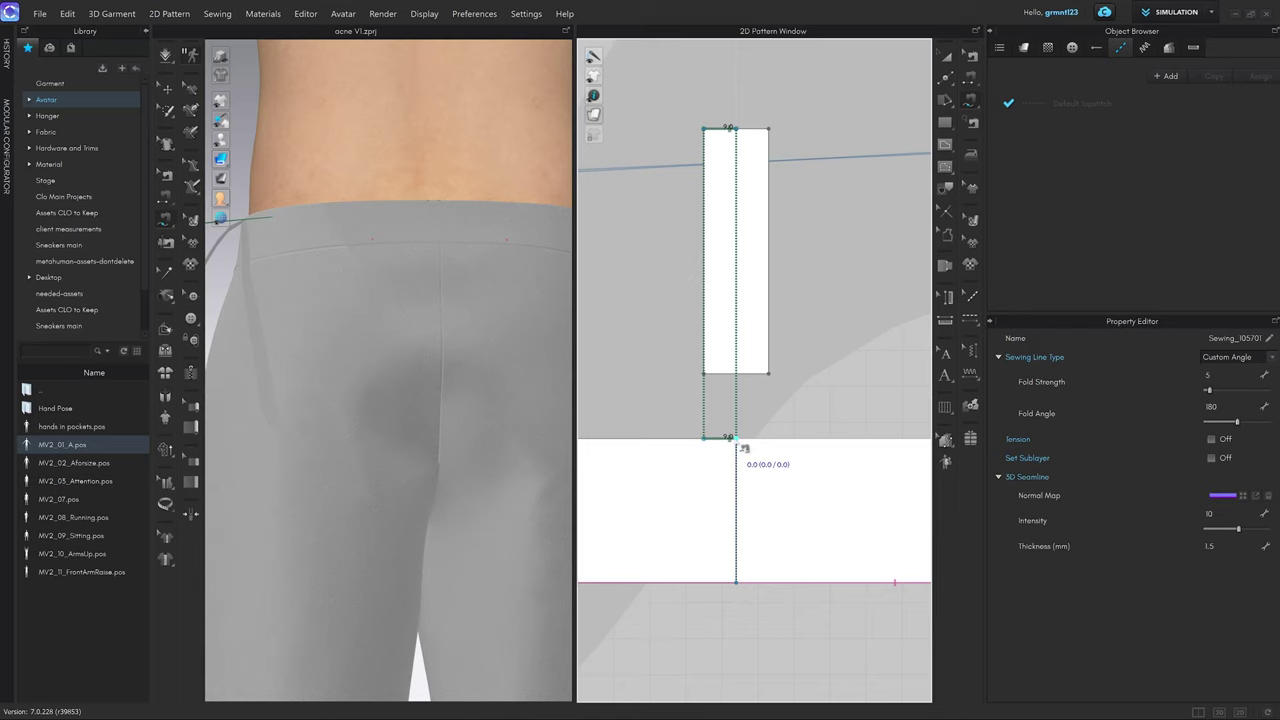
Free-sew the right 9 mm half of the loop's top edge to the waistband's upper edge, and delete that seam.
{"action": "left_click", "coordinate": [737, 129]}
{"action": "left_click", "coordinate": [769, 129]}
{"action": "left_click", "coordinate": [737, 438]}
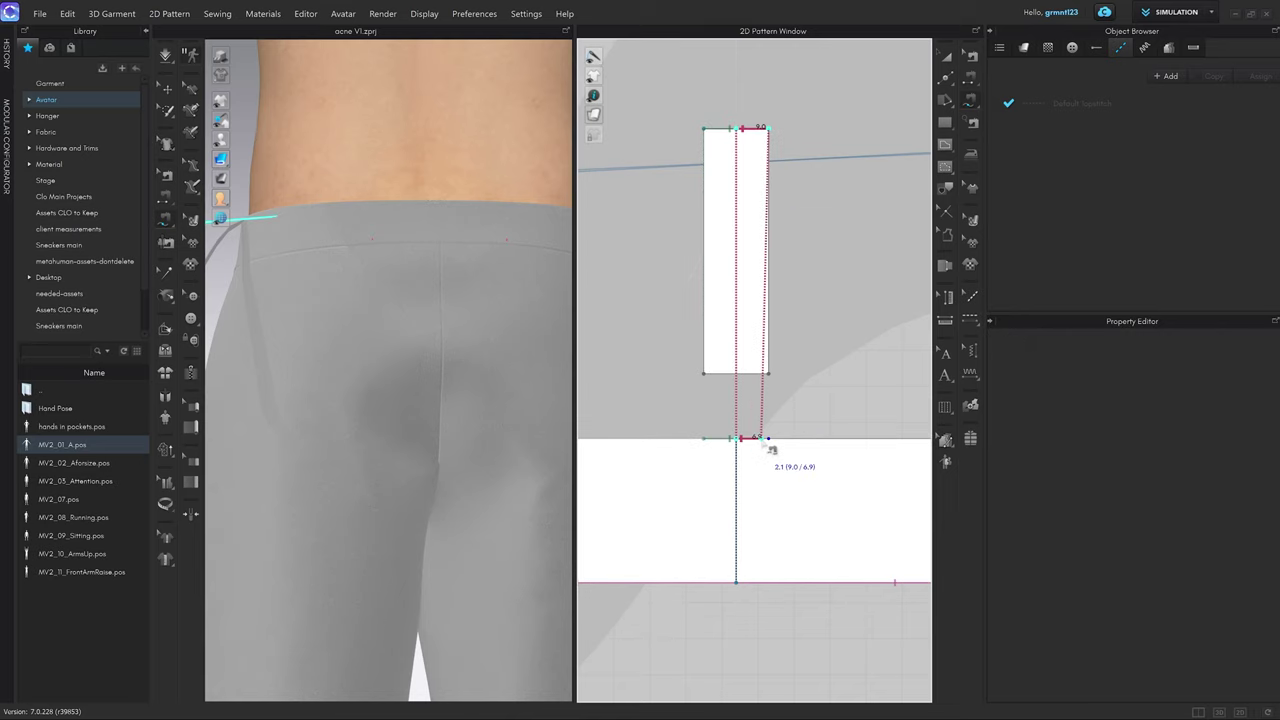
{"action": "left_click", "coordinate": [769, 438]}
{"action": "middle_click_drag", "start_coordinate": [781, 317], "coordinate": [779, 291]}
{"action": "key", "text": "b"}
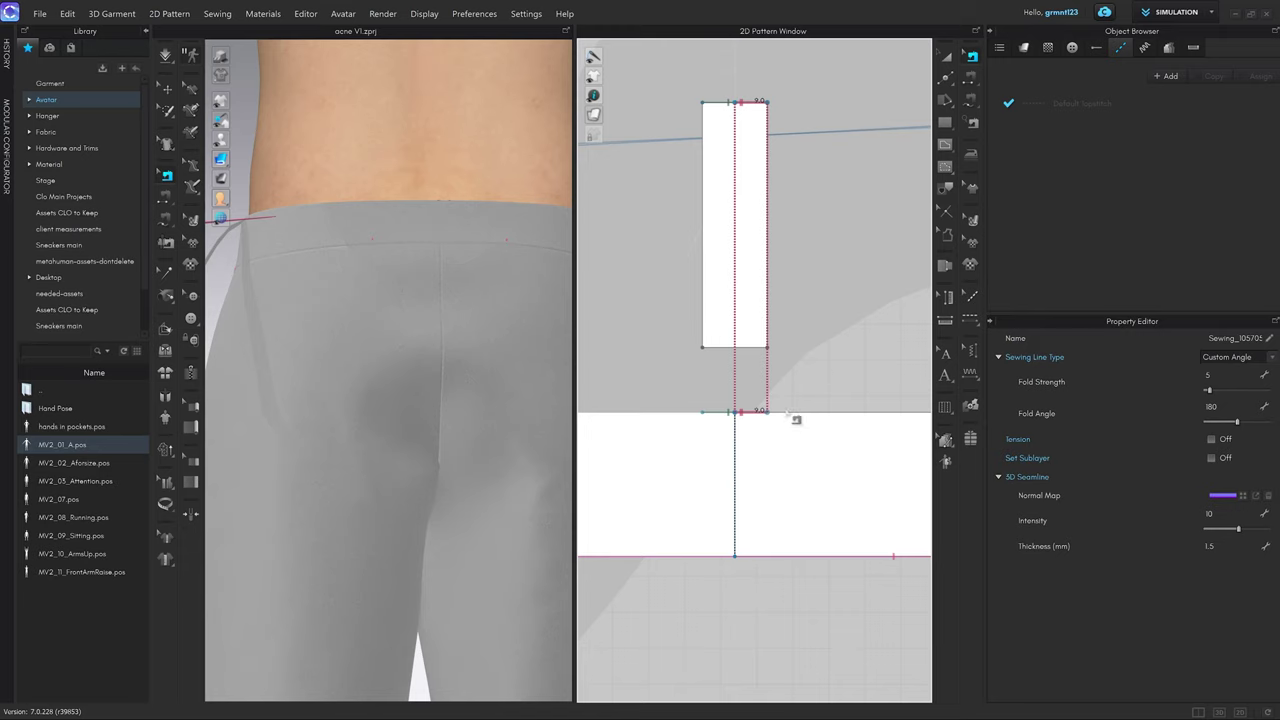
{"action": "key", "text": "b"}
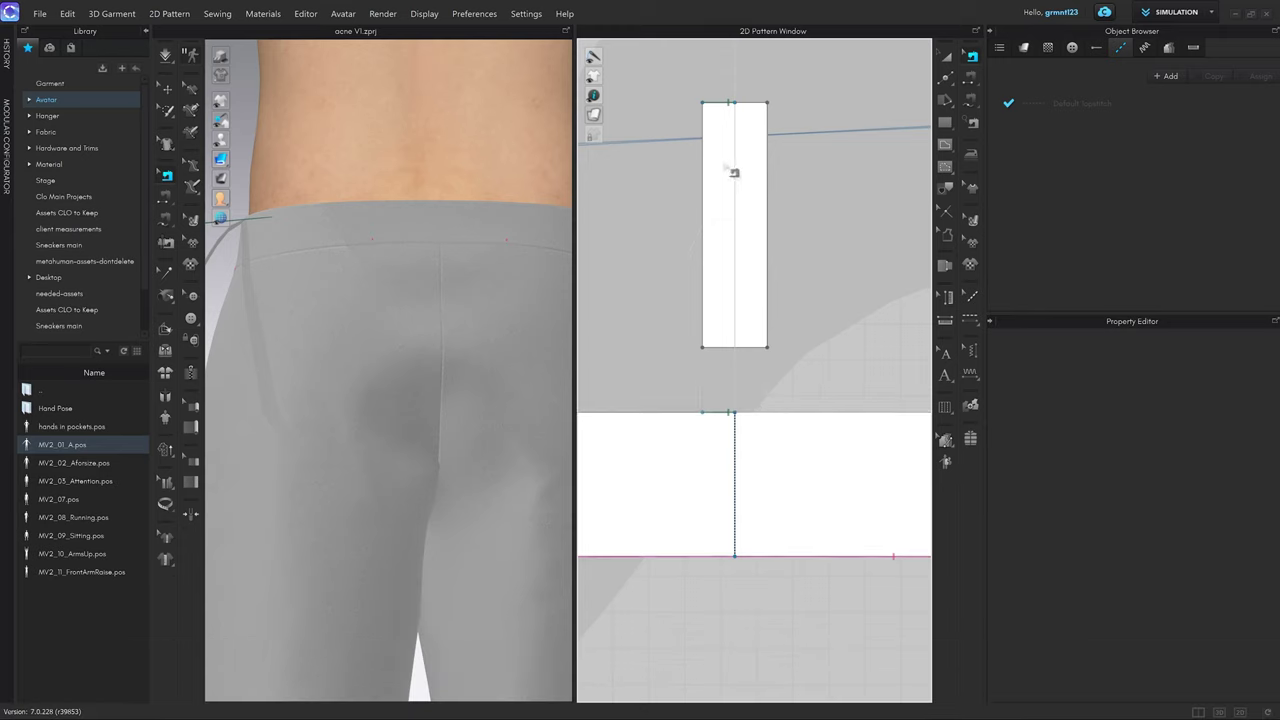
Extend the left-half seam to the full 18 mm on both the loop's top edge and the waistband's upper edge.
{"action": "scroll", "coordinate": [745, 112], "scroll_direction": "up", "scroll_amount": 2}
{"action": "left_click_drag", "start_coordinate": [737, 106], "coordinate": [784, 107]}
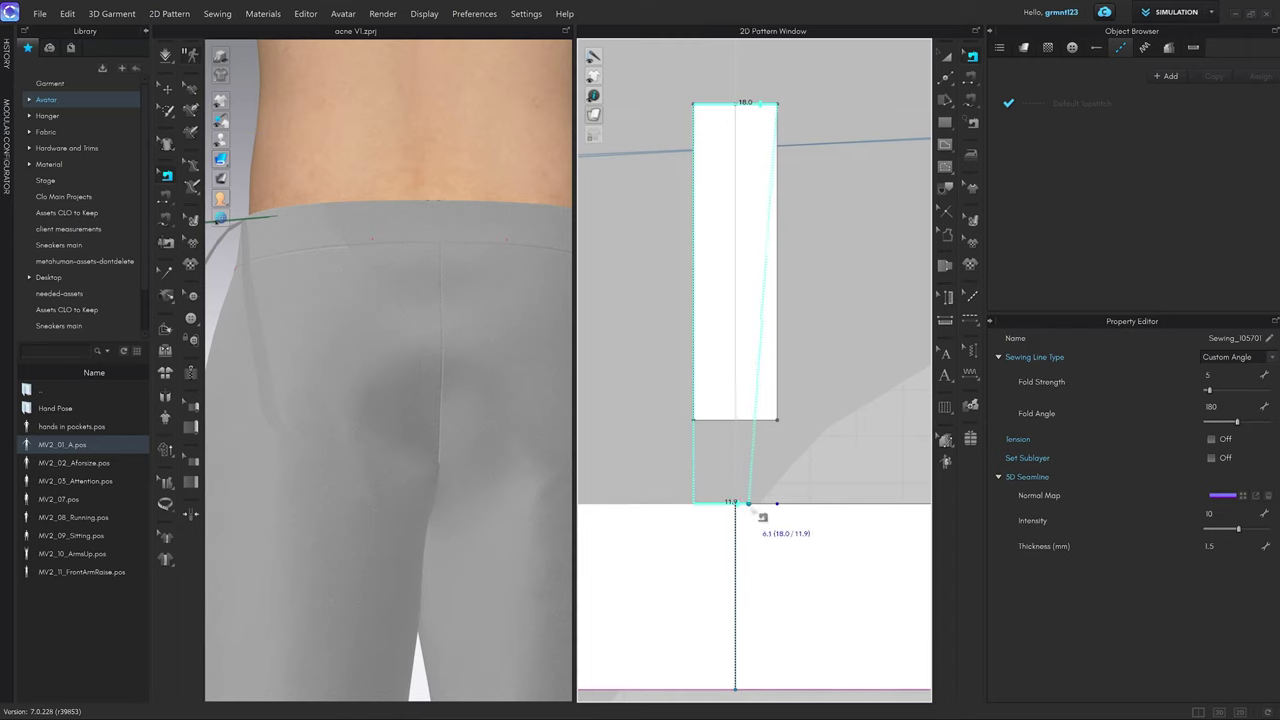
{"action": "left_click", "coordinate": [784, 516]}
Superimpose the centre-back belt loop over the waistband on the avatar and simulate the garment.
{"action": "scroll", "coordinate": [451, 369], "scroll_direction": "down", "scroll_amount": 4}
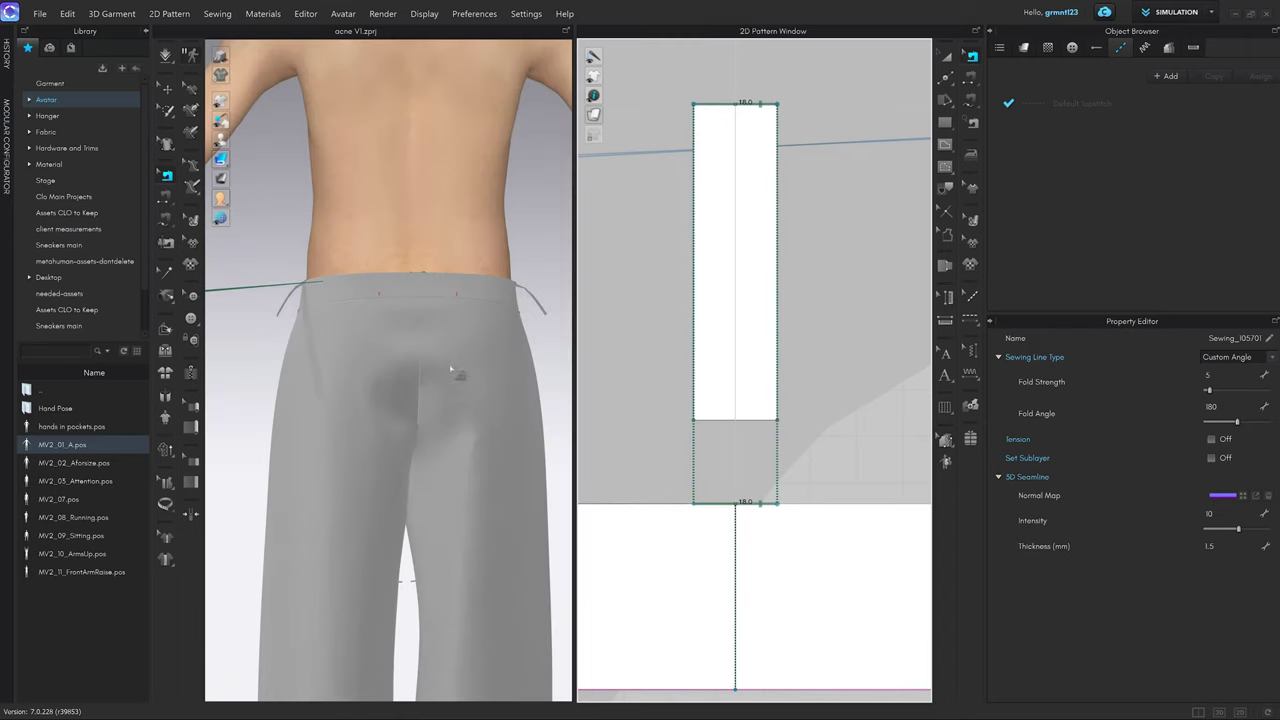
{"action": "key", "text": "a"}
{"action": "left_click", "coordinate": [262, 337]}
{"action": "right_click", "coordinate": [264, 340]}
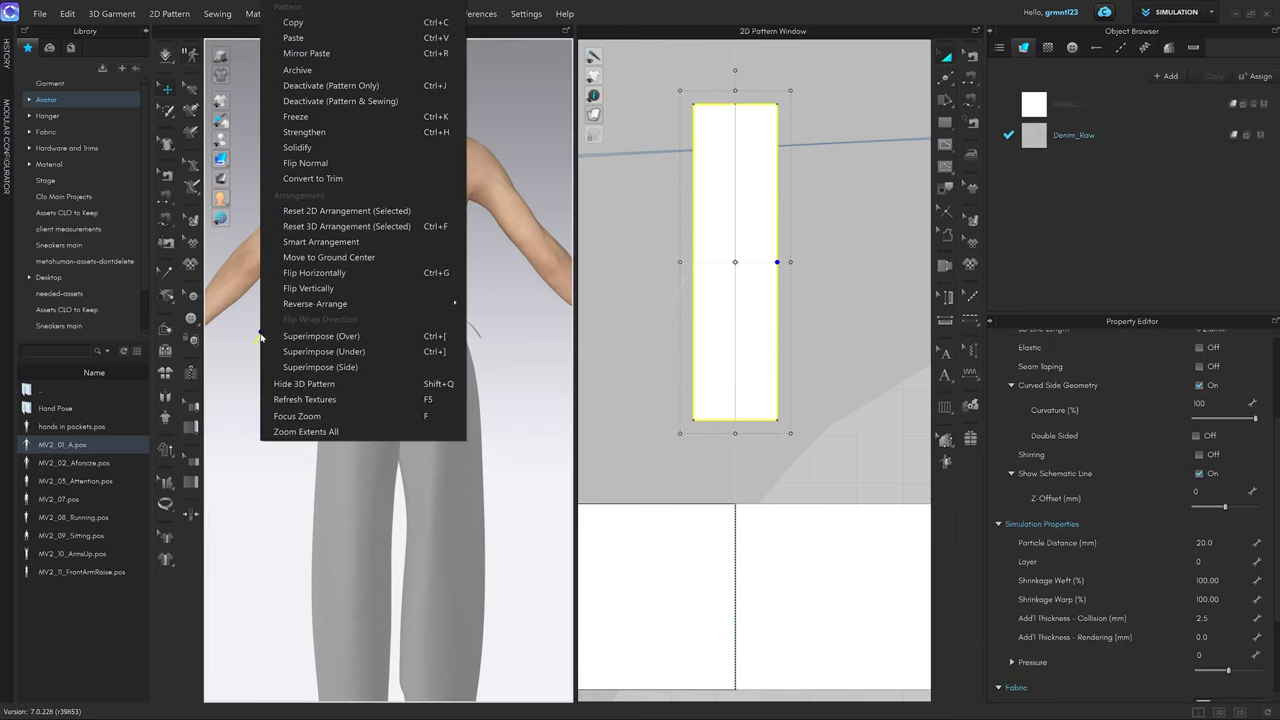
{"action": "left_click", "coordinate": [353, 337]}
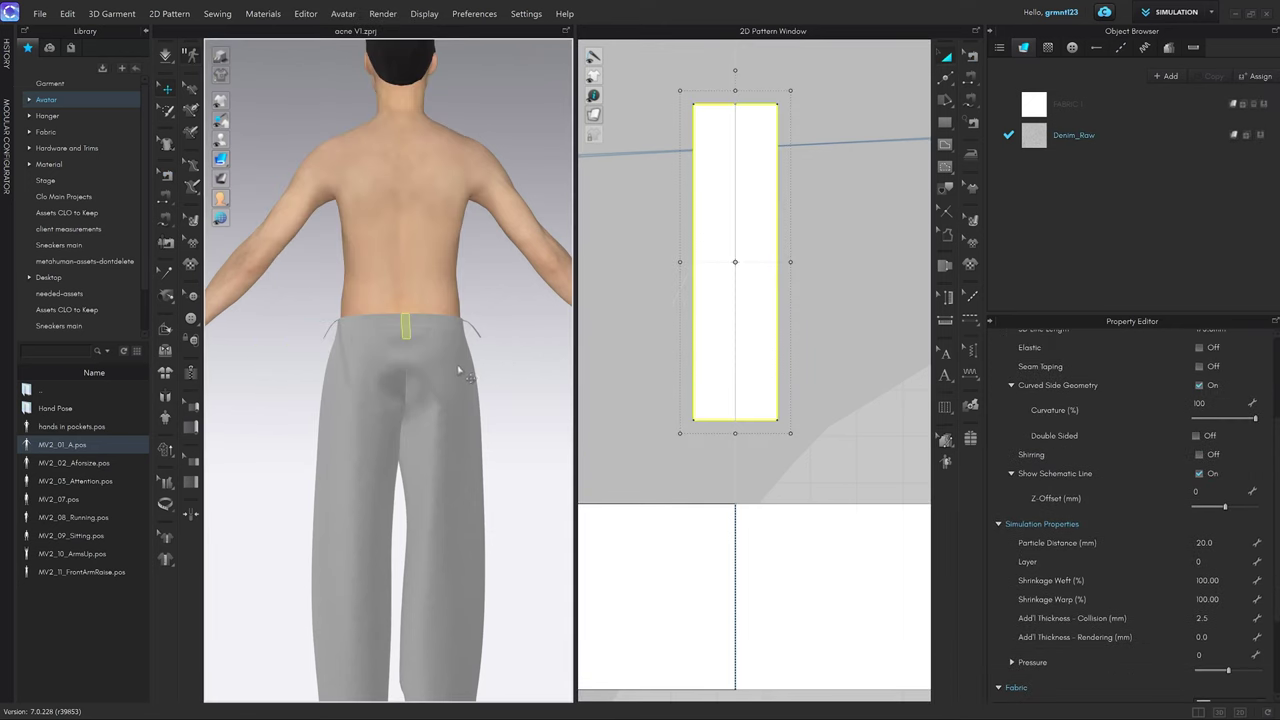
{"action": "key", "text": "space"}
{"action": "left_click", "coordinate": [411, 425]}
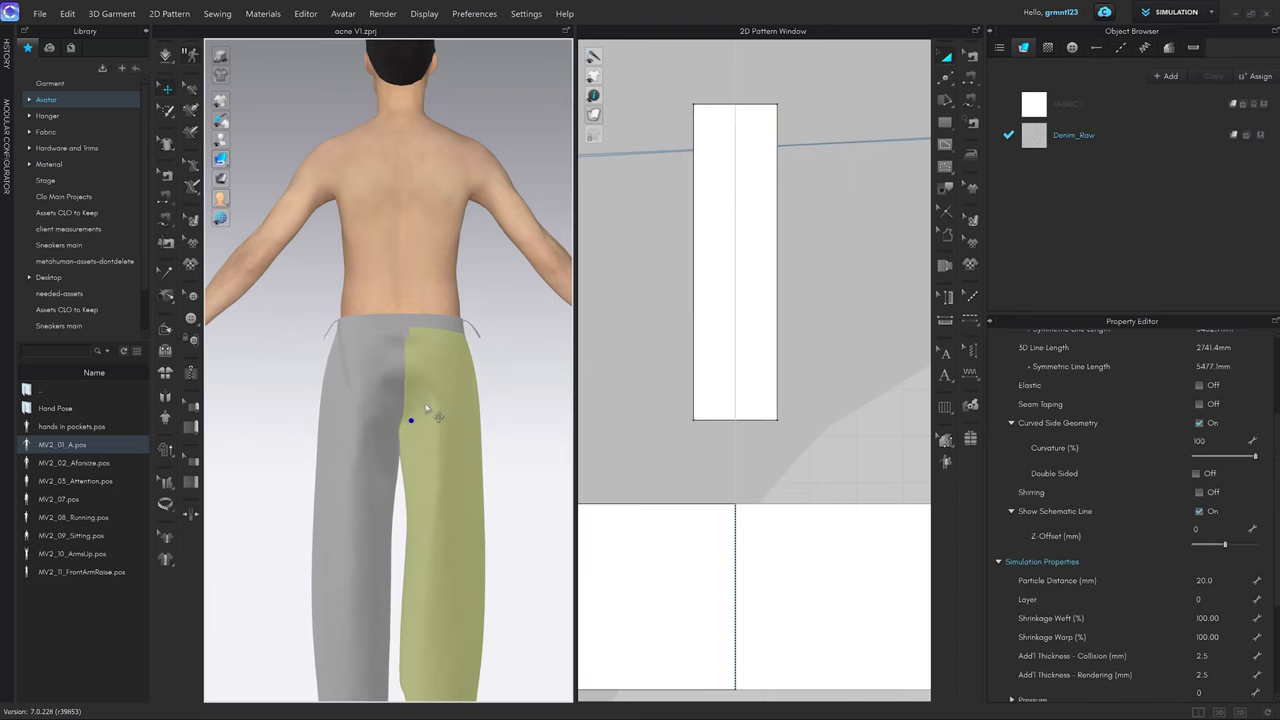
{"action": "scroll", "coordinate": [423, 371], "scroll_direction": "down", "scroll_amount": 2}
{"action": "key", "text": "space"}
Examine how the sewn belt loops hang from the waistband at the front, side and back of the trousers.
{"action": "key", "text": "2"}
{"action": "scroll", "coordinate": [403, 330], "scroll_direction": "up", "scroll_amount": 4}
{"action": "scroll", "coordinate": [404, 332], "scroll_direction": "up", "scroll_amount": 3}
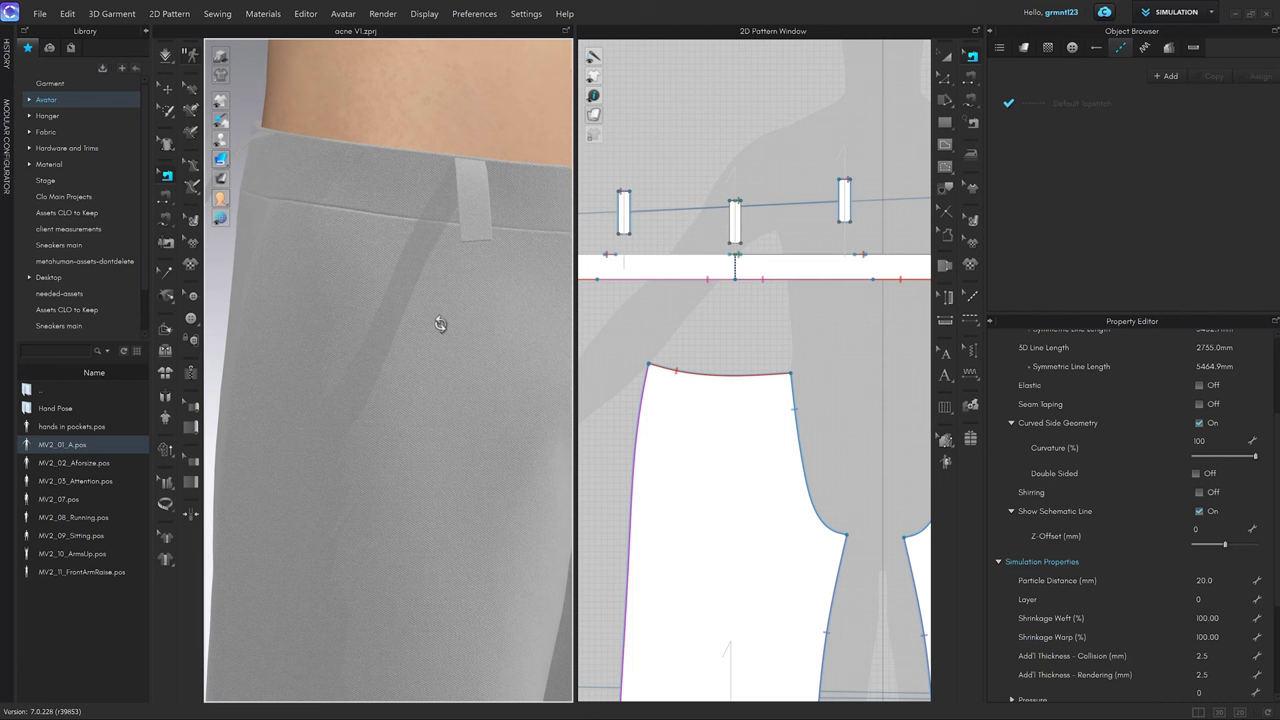
{"action": "key", "text": "q"}
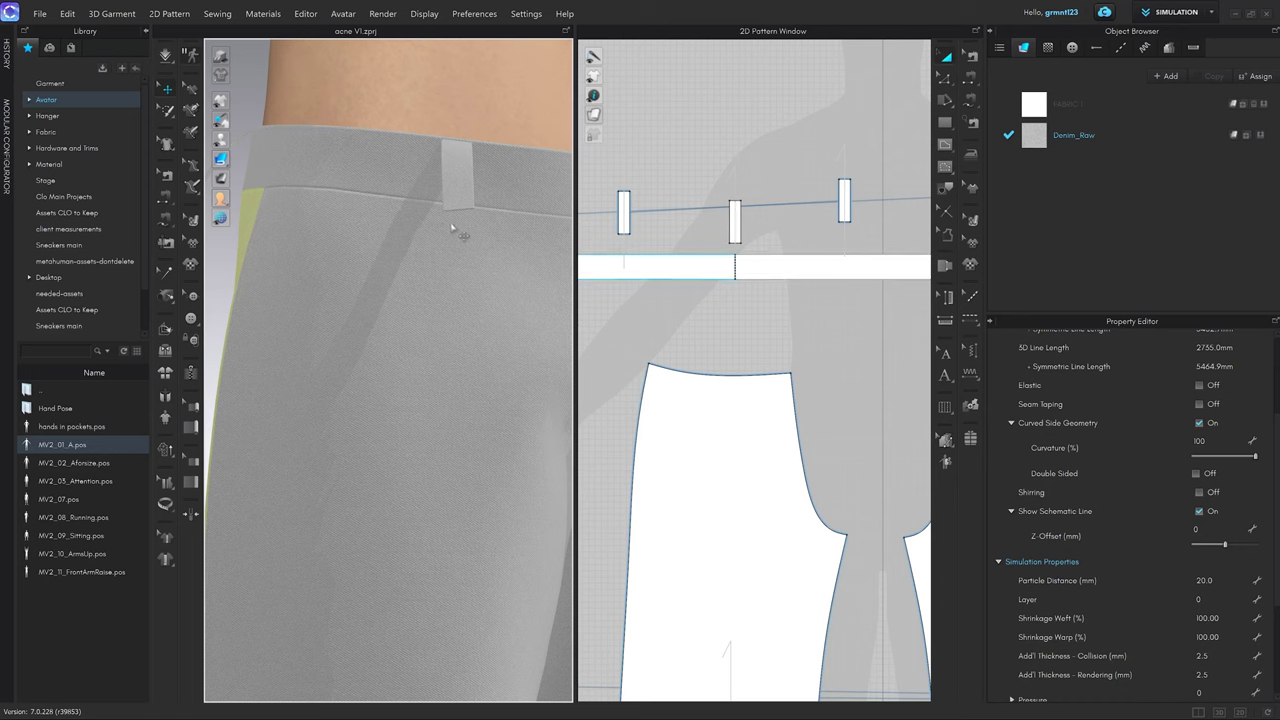
{"action": "left_click_drag", "start_coordinate": [462, 252], "coordinate": [518, 345]}
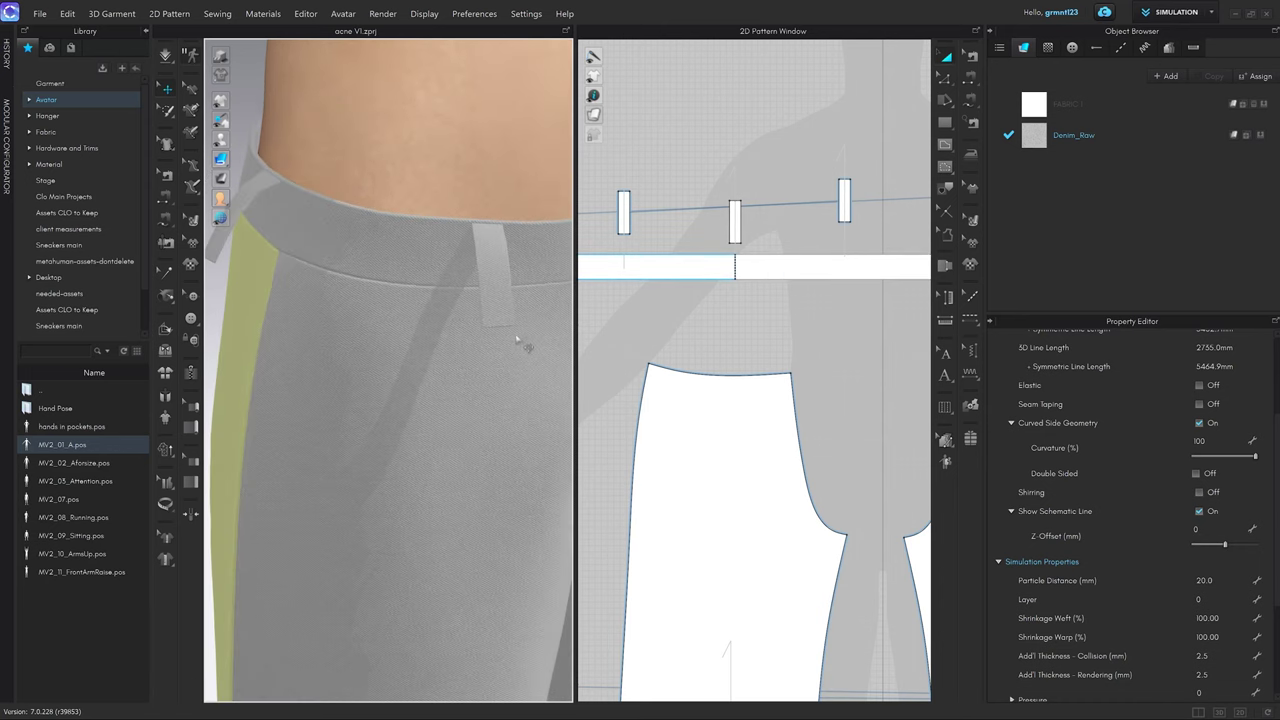
{"action": "left_click", "coordinate": [476, 331]}
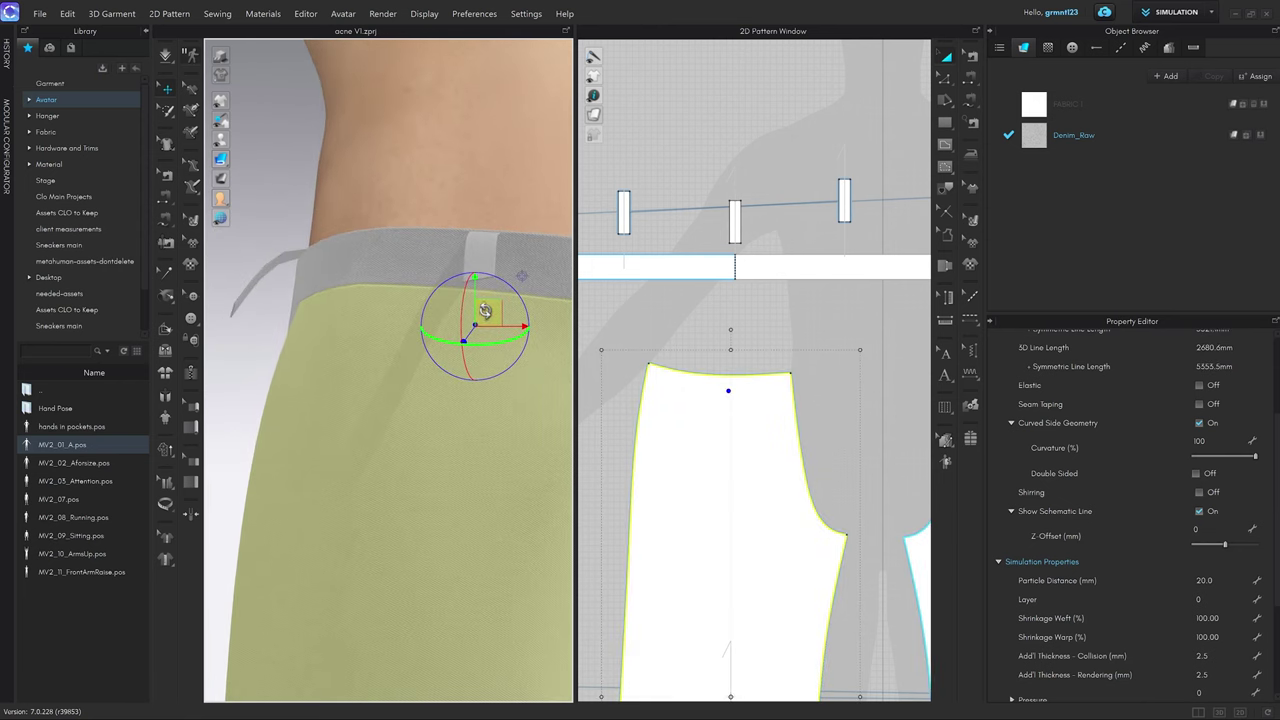
{"action": "scroll", "coordinate": [407, 303], "scroll_direction": "up", "scroll_amount": 2}
{"action": "scroll", "coordinate": [723, 415], "scroll_direction": "down", "scroll_amount": 5}
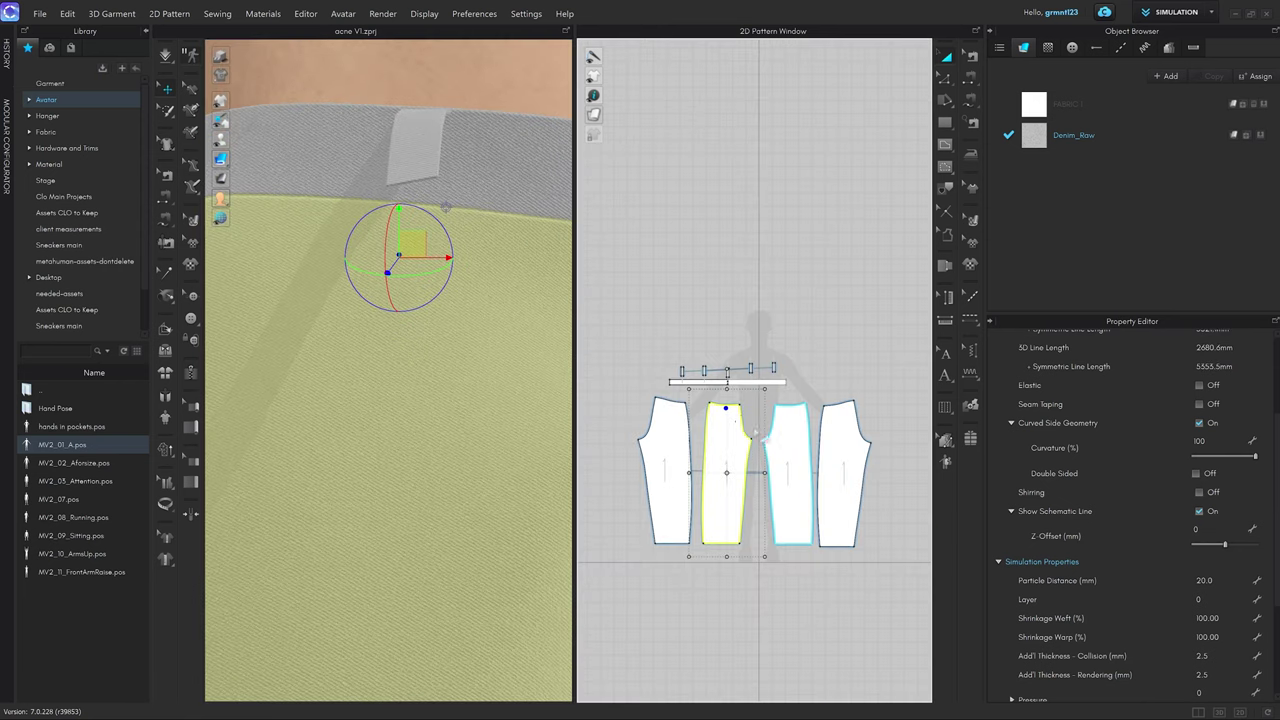
Draw an 18 mm horizontal internal line on the front trouser panel, about 23 mm below its waist edge under the belt loop.
{"action": "scroll", "coordinate": [723, 411], "scroll_direction": "up", "scroll_amount": 5}
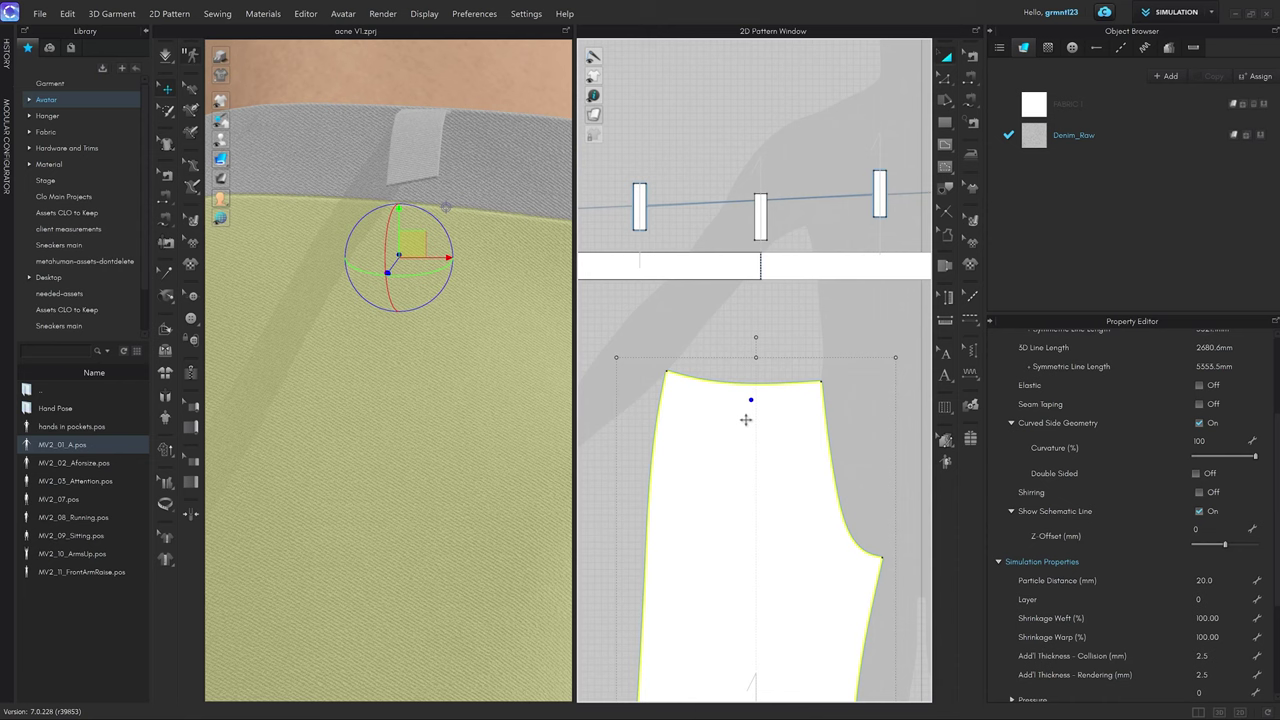
{"action": "scroll", "coordinate": [758, 398], "scroll_direction": "up", "scroll_amount": 1}
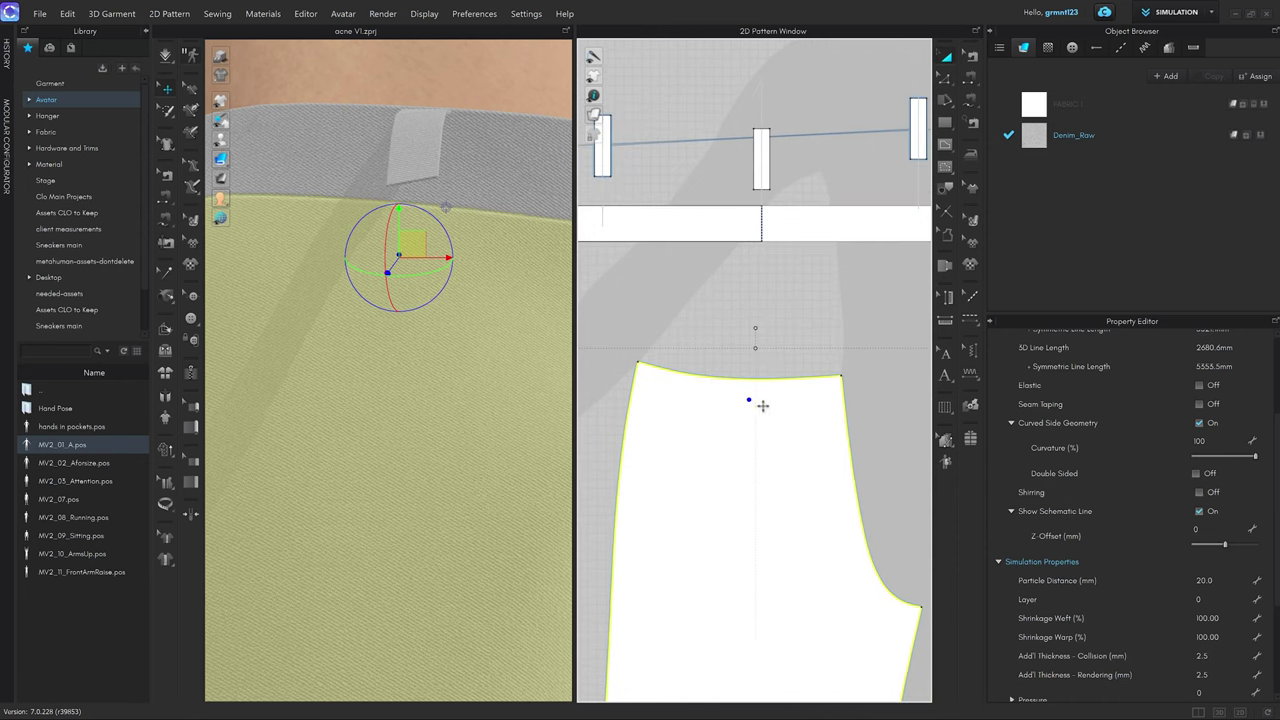
{"action": "scroll", "coordinate": [752, 401], "scroll_direction": "up", "scroll_amount": 2}
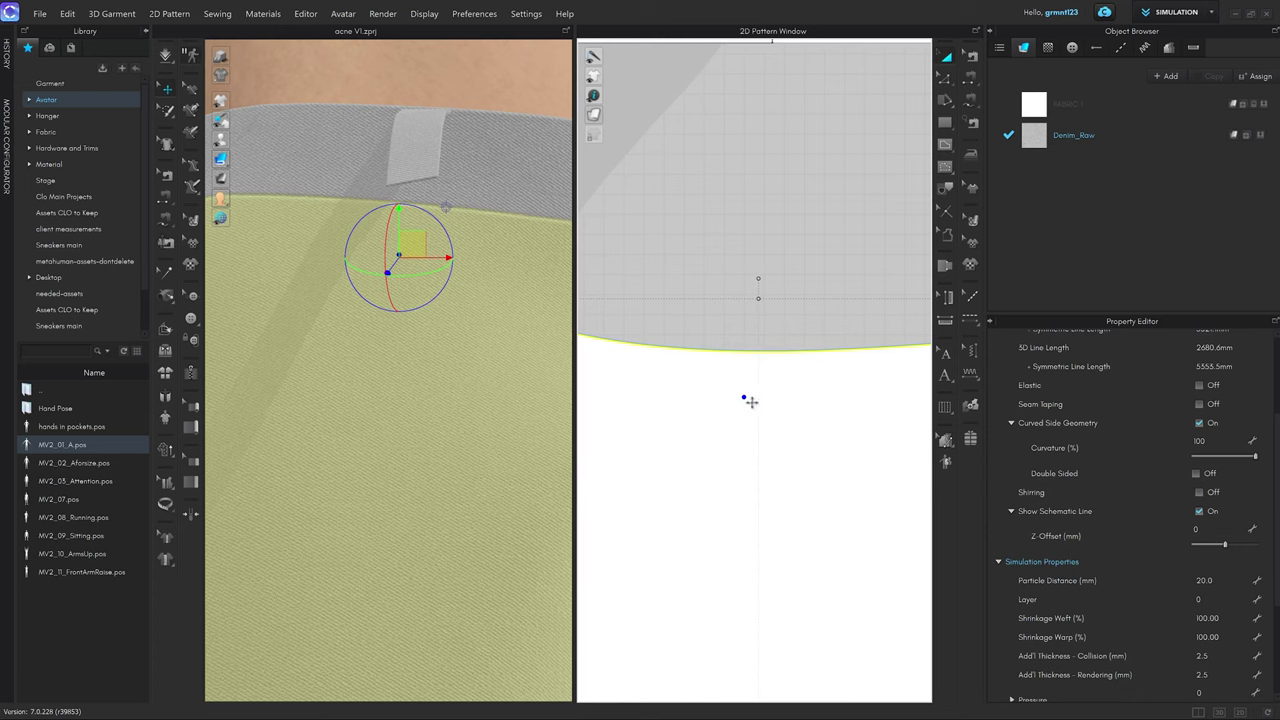
{"action": "key", "text": "g"}
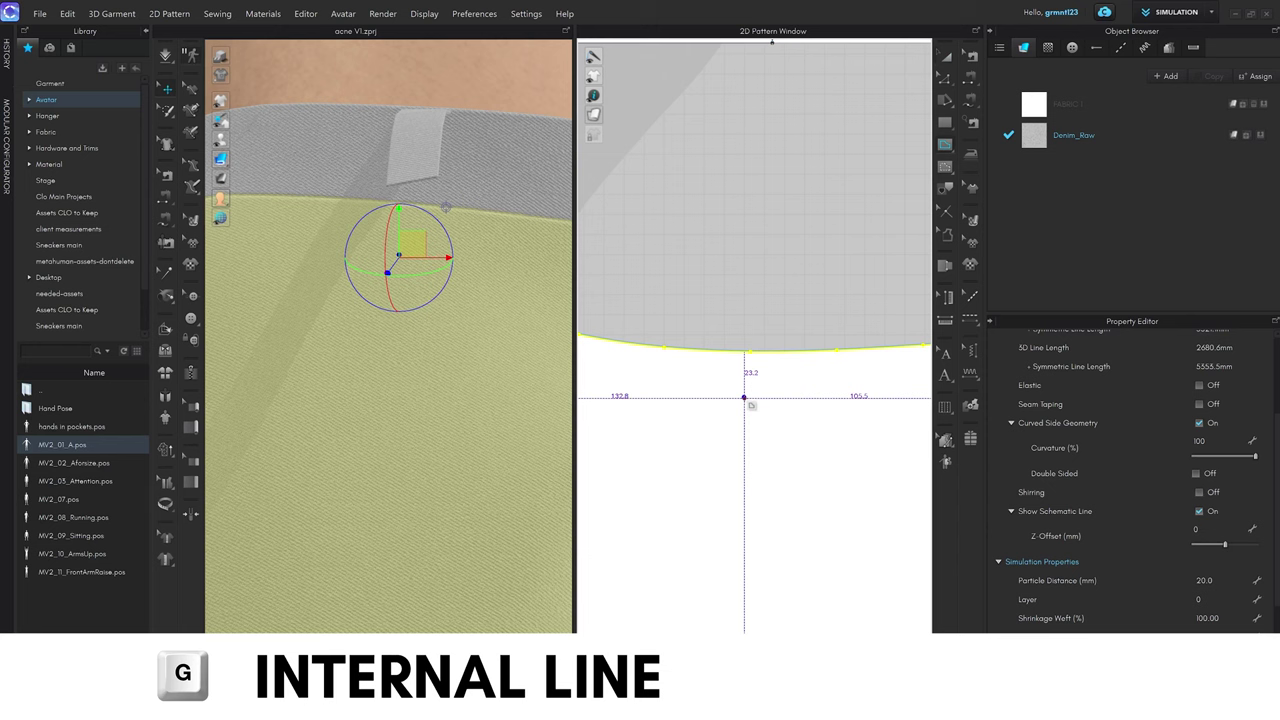
{"action": "left_click", "coordinate": [744, 397]}
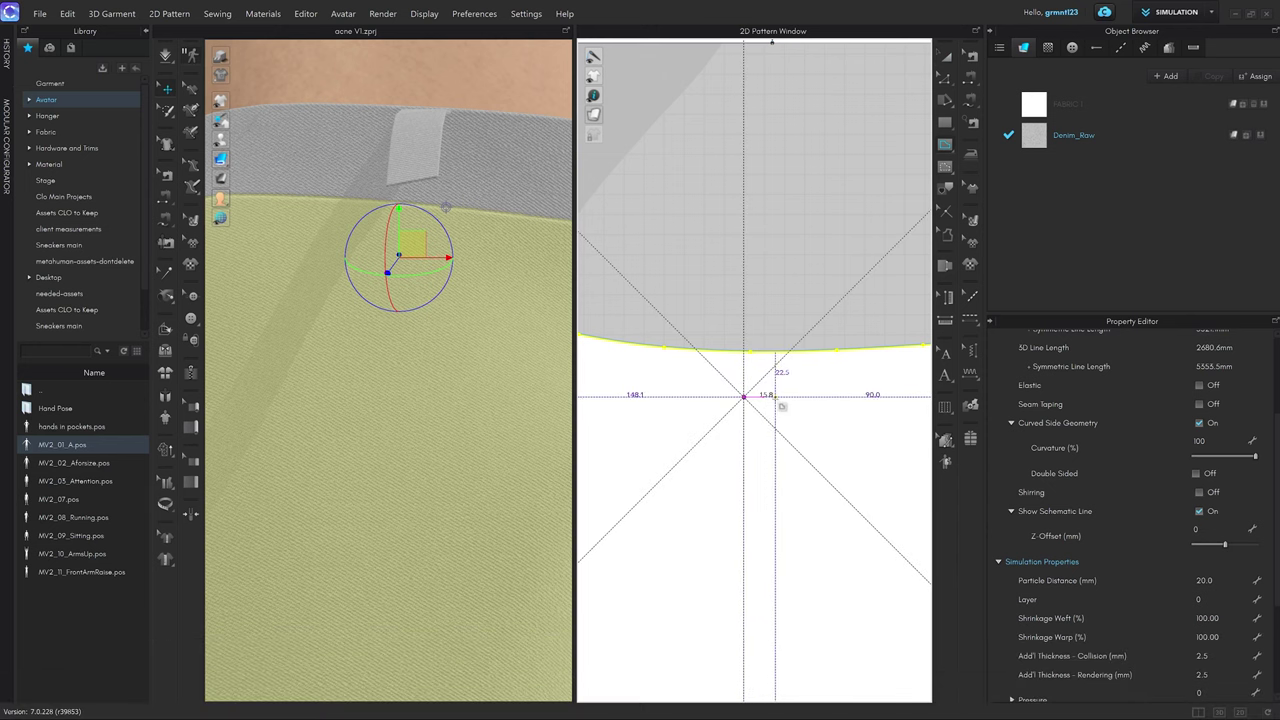
{"action": "right_click", "coordinate": [780, 403]}
{"action": "type", "text": "18"}
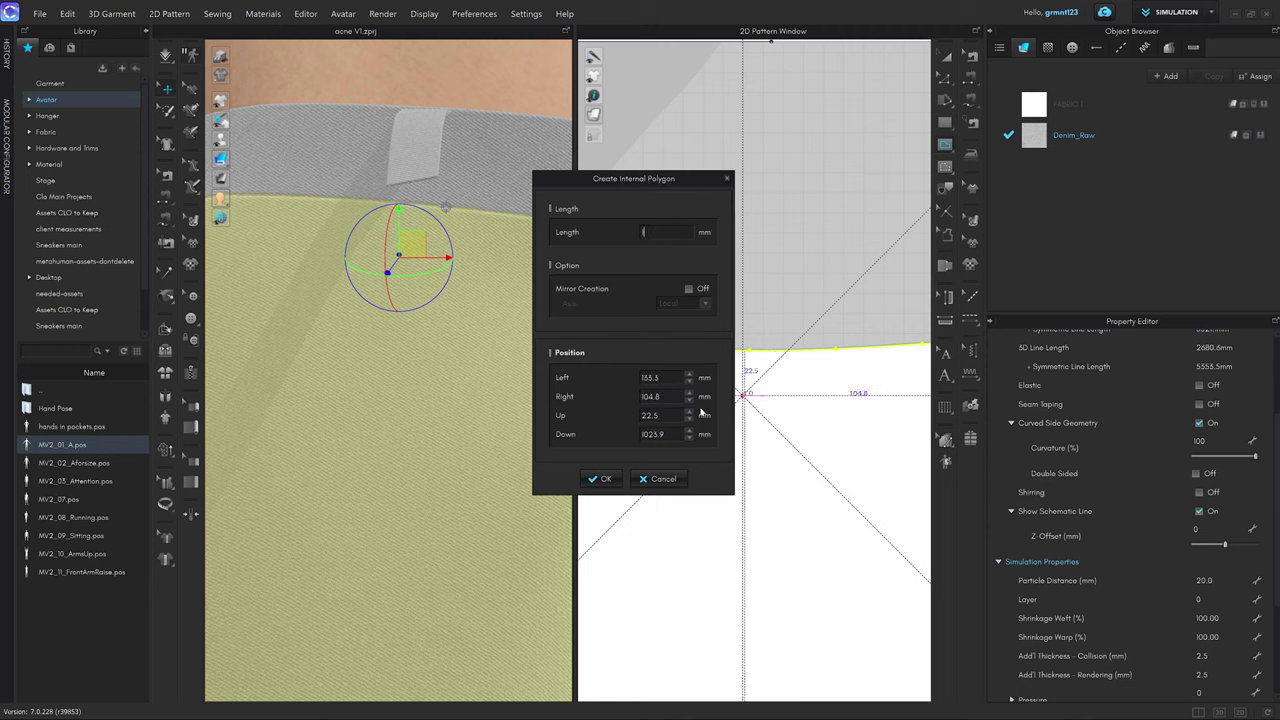
{"action": "left_click", "coordinate": [603, 479]}
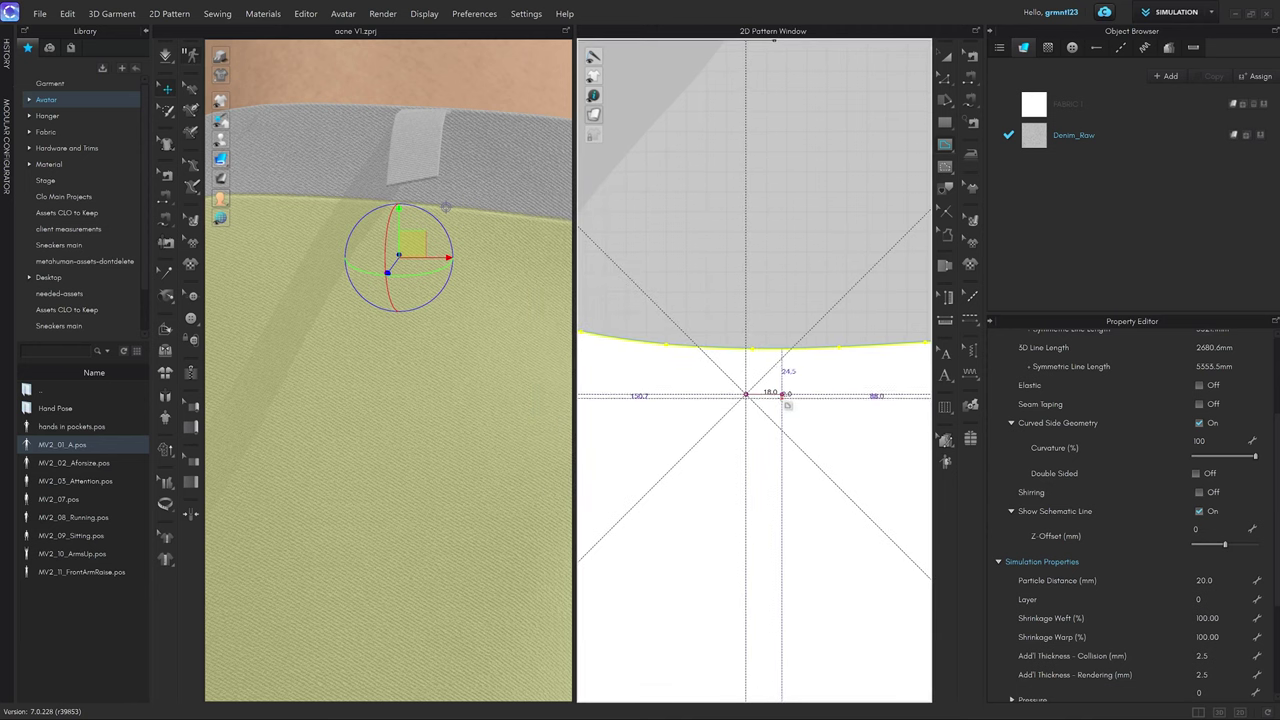
{"action": "key", "text": "Escape"}
Draw a diagonal internal line about 398 mm long across the front panel from outseam to inseam, and cut the panel along it.
{"action": "scroll", "coordinate": [795, 375], "scroll_direction": "down", "scroll_amount": 3}
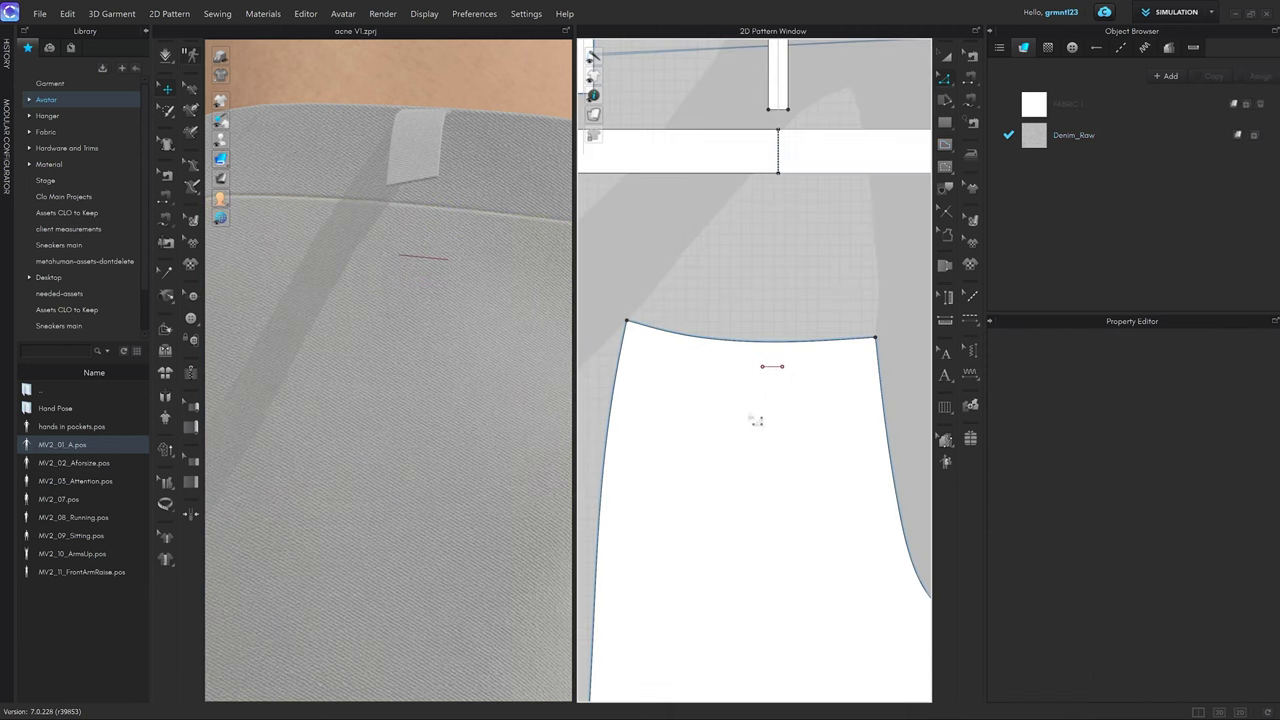
{"action": "scroll", "coordinate": [790, 368], "scroll_direction": "down", "scroll_amount": 3}
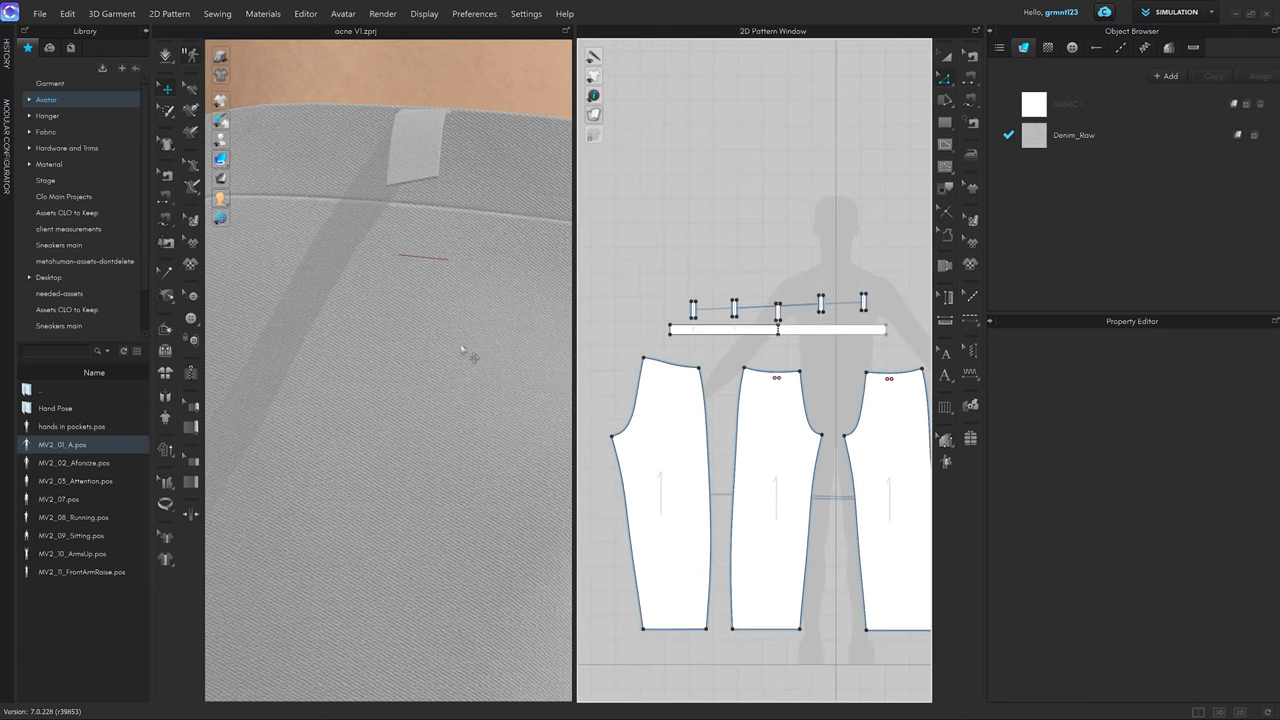
{"action": "scroll", "coordinate": [800, 392], "scroll_direction": "up", "scroll_amount": 5}
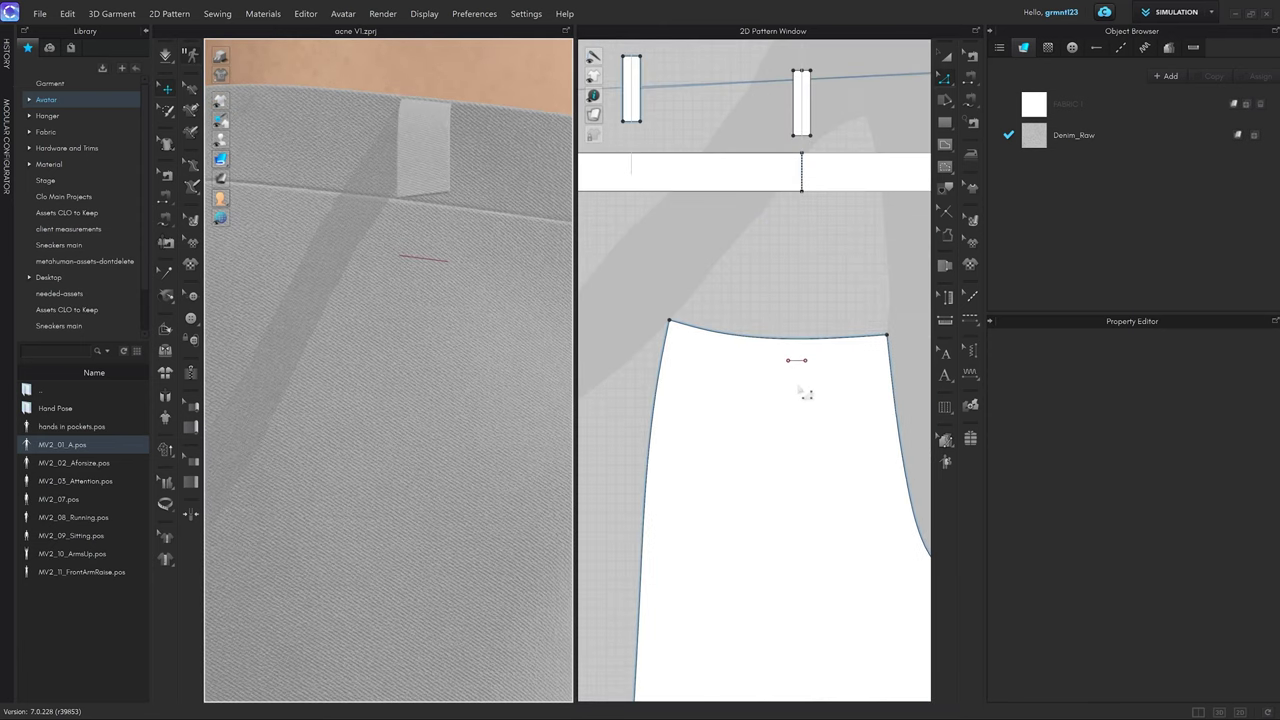
{"action": "scroll", "coordinate": [815, 410], "scroll_direction": "down", "scroll_amount": 2}
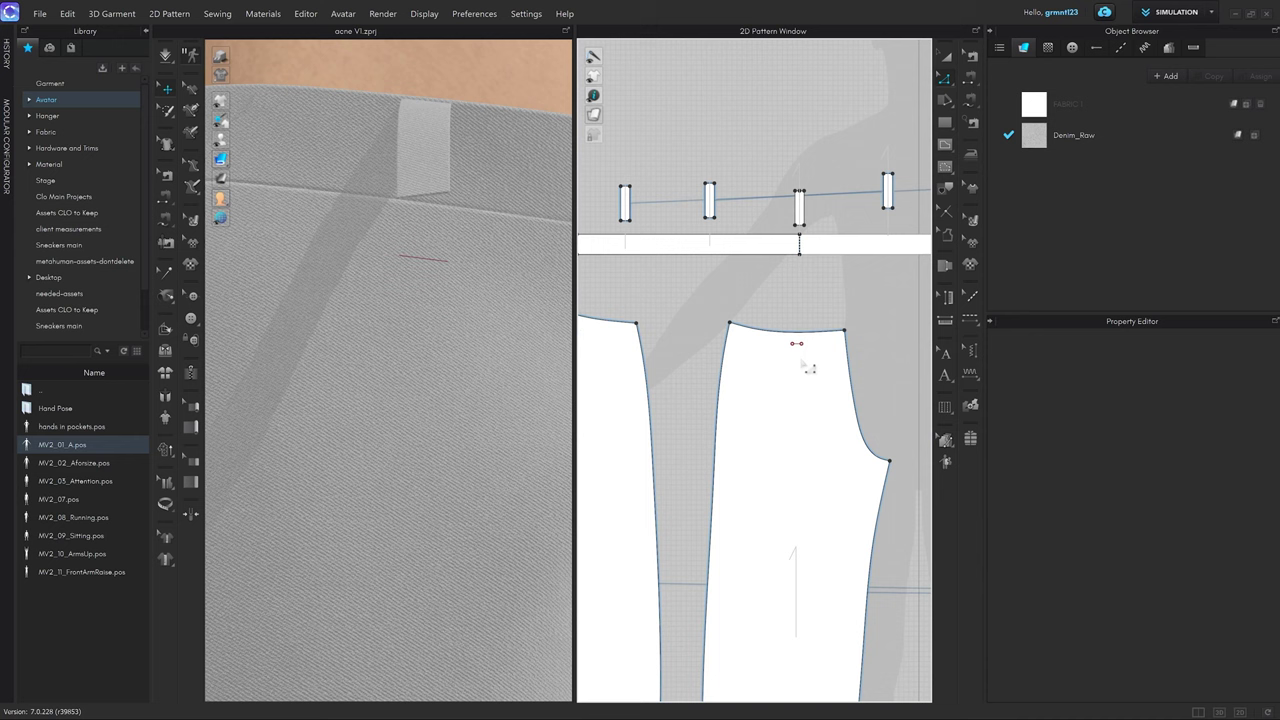
{"action": "middle_click_drag", "start_coordinate": [793, 373], "coordinate": [781, 293]}
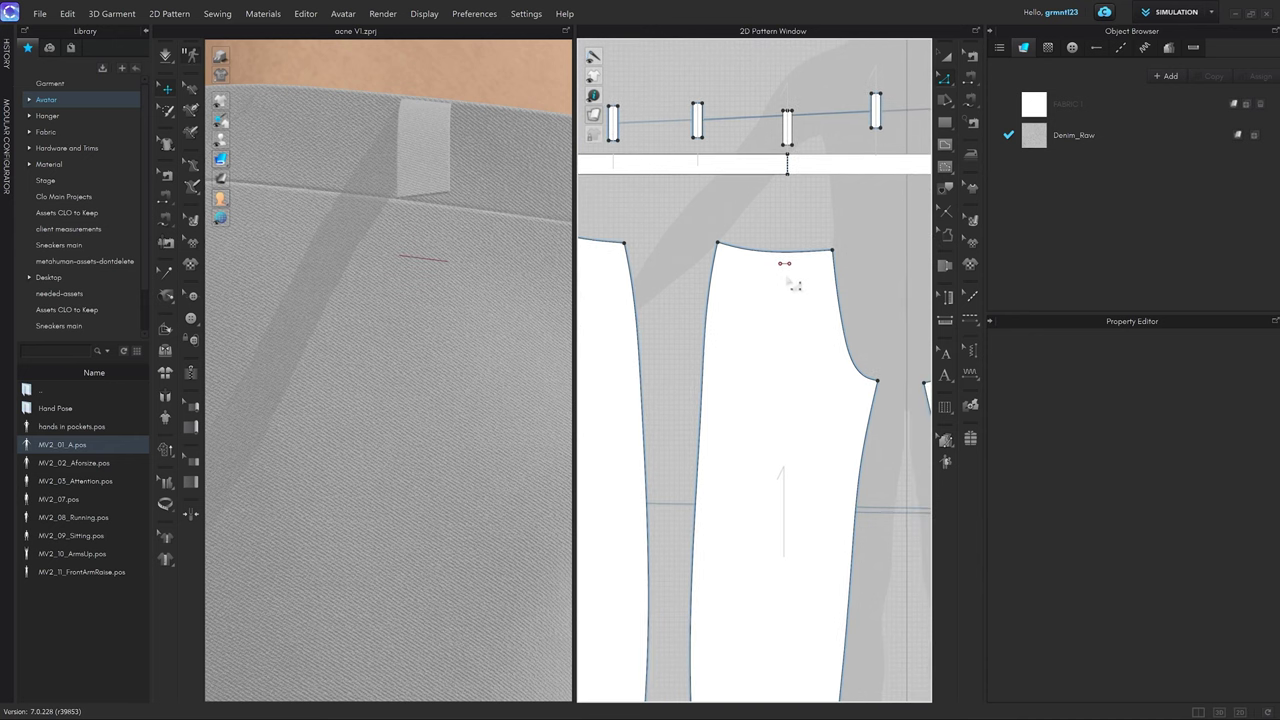
{"action": "scroll", "coordinate": [785, 357], "scroll_direction": "down", "scroll_amount": 2}
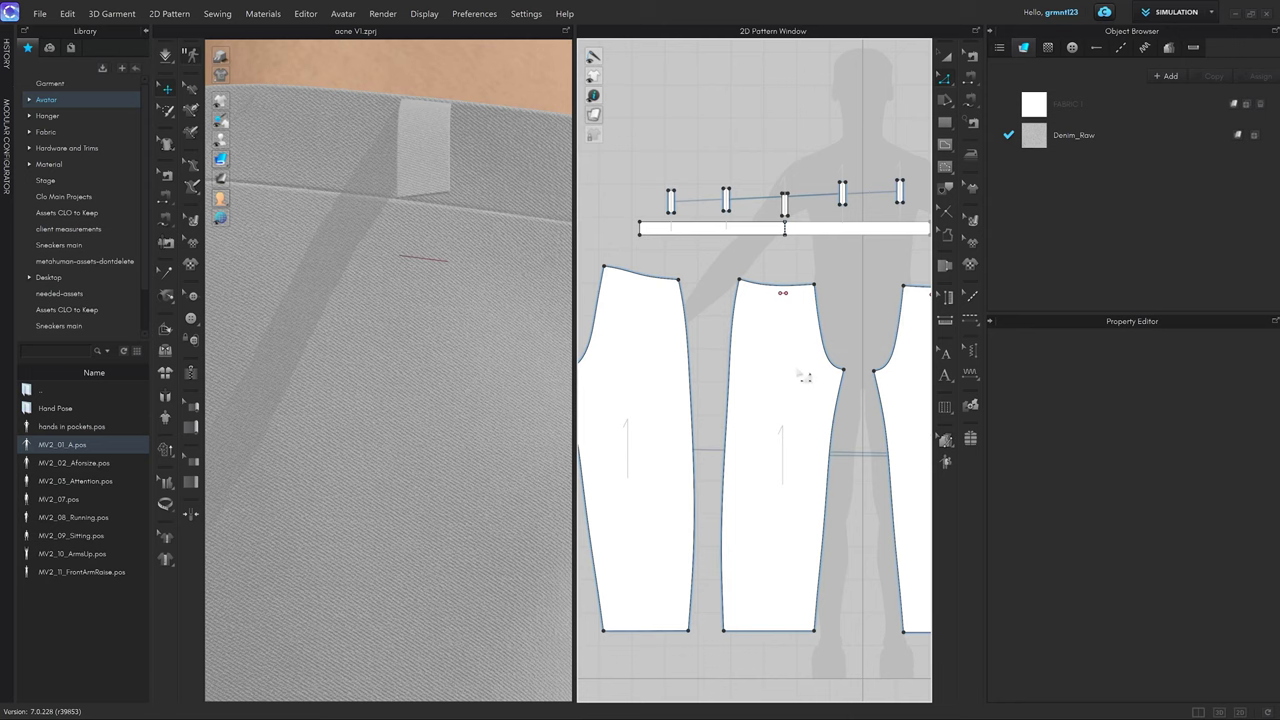
{"action": "scroll", "coordinate": [475, 320], "scroll_direction": "down", "scroll_amount": 3}
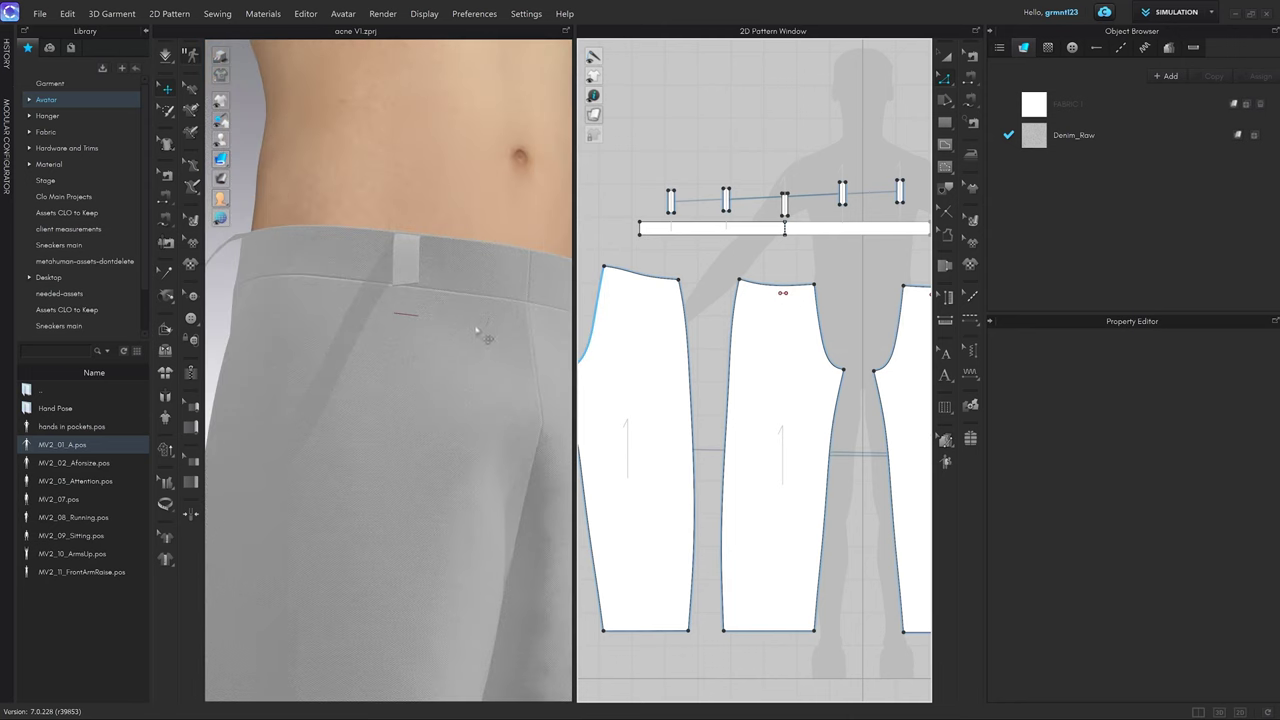
{"action": "middle_click_drag", "start_coordinate": [787, 386], "coordinate": [786, 360]}
{"action": "key", "text": "g"}
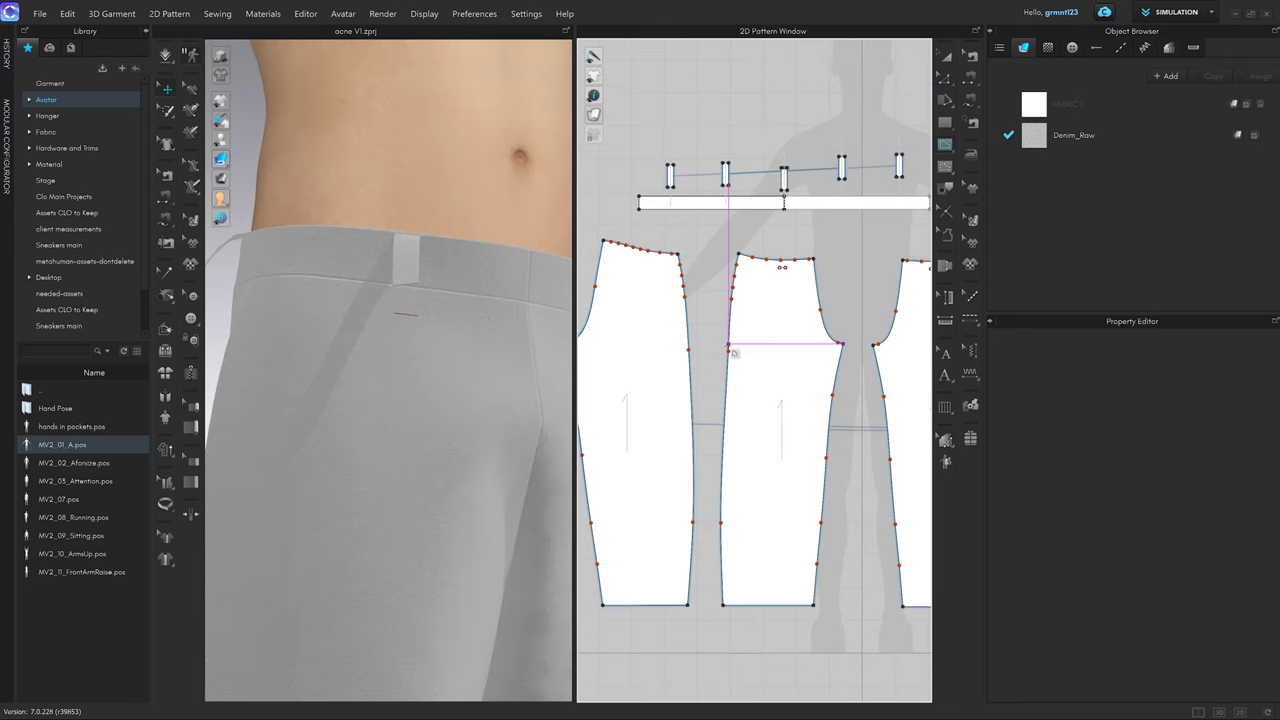
{"action": "left_click", "coordinate": [729, 344]}
{"action": "left_click", "coordinate": [829, 430]}
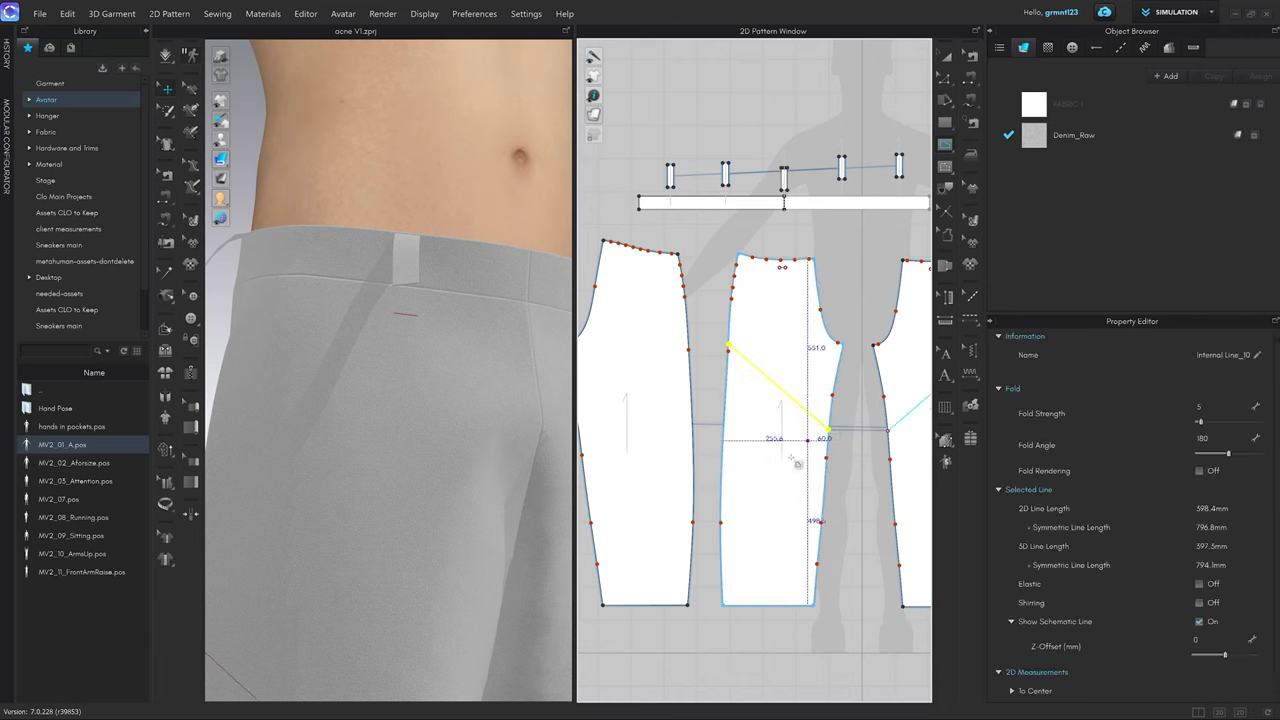
{"action": "right_click", "coordinate": [784, 397]}
{"action": "right_click", "coordinate": [783, 391]}
{"action": "left_click", "coordinate": [814, 578]}
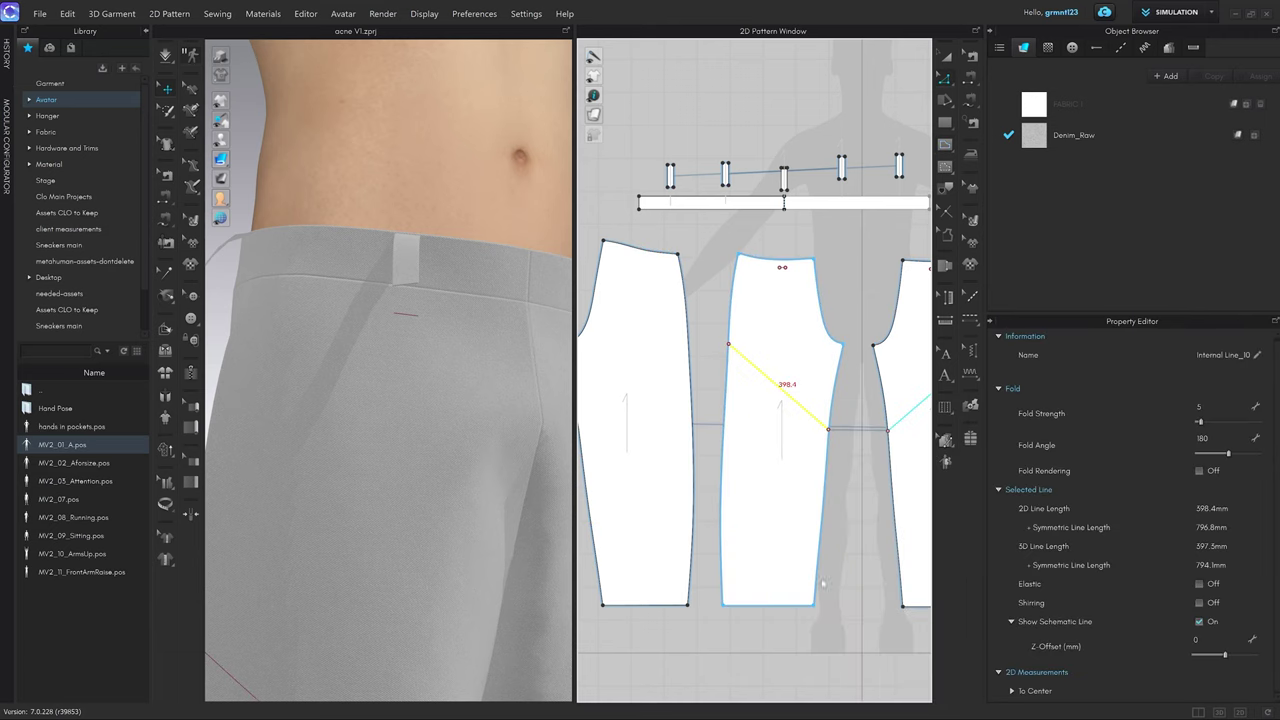
{"action": "scroll", "coordinate": [471, 386], "scroll_direction": "down", "scroll_amount": 4}
{"action": "scroll", "coordinate": [471, 386], "scroll_direction": "up", "scroll_amount": 2}
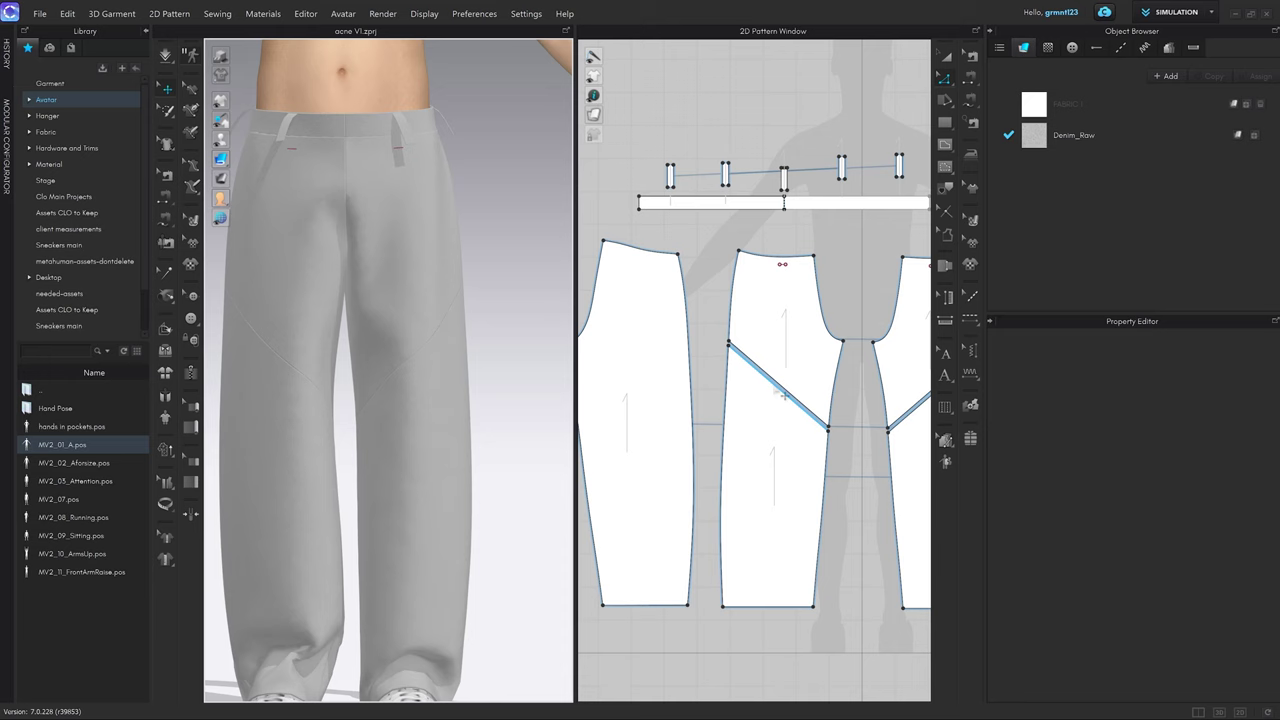
Undo the diagonal cut and remove its internal line from the front trouser panels.
{"action": "key", "text": "ctrl+z"}
{"action": "key", "text": "ctrl+z"}
{"action": "key", "text": "ctrl+z"}
{"action": "key", "text": "ctrl+z"}
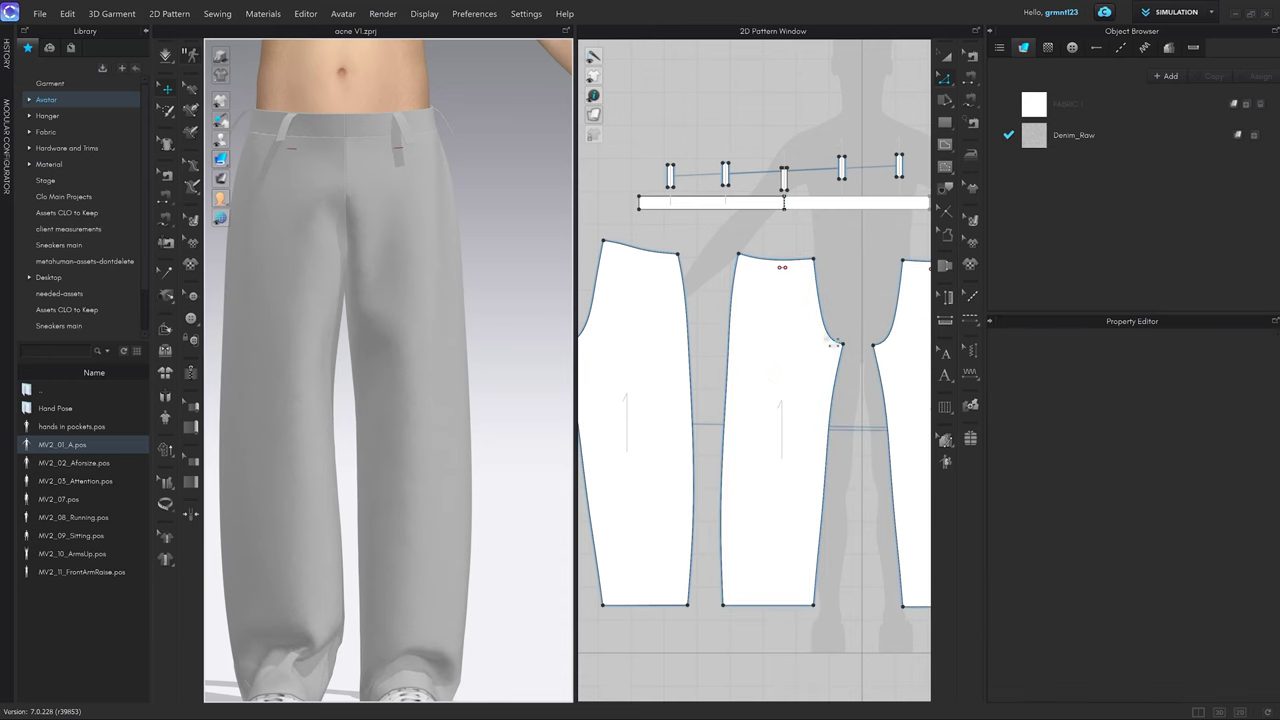
Segment-sew the front belt loop's lower edge to the 18 mm internal line on the front panel, and simulate the garment.
{"action": "scroll", "coordinate": [755, 201], "scroll_direction": "up", "scroll_amount": 4}
{"action": "scroll", "coordinate": [468, 300], "scroll_direction": "up", "scroll_amount": 3}
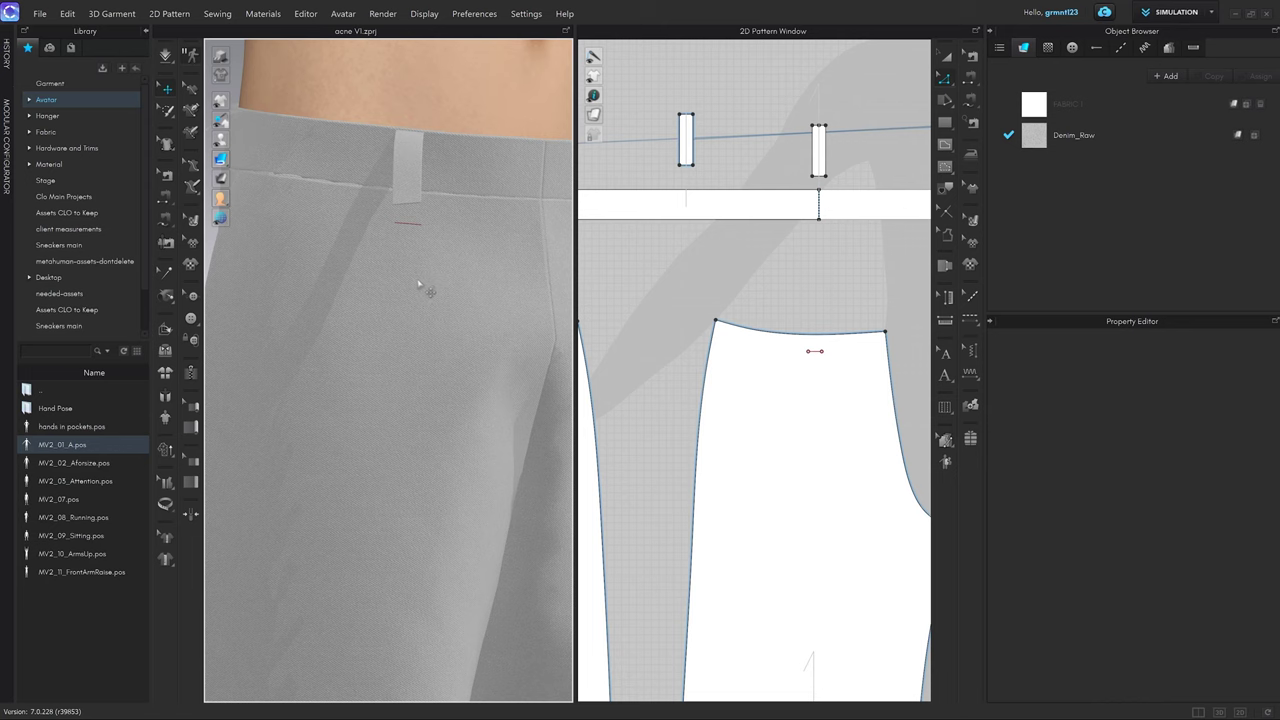
{"action": "key", "text": "n"}
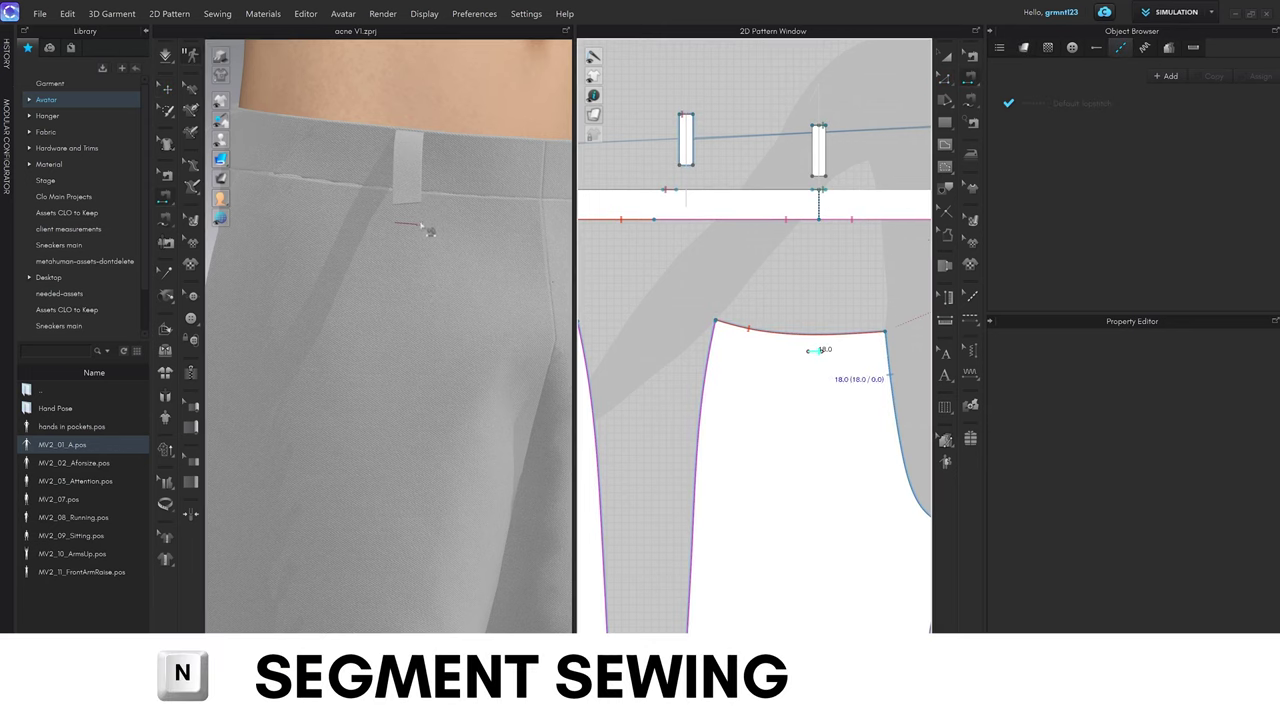
{"action": "scroll", "coordinate": [760, 271], "scroll_direction": "down", "scroll_amount": 5}
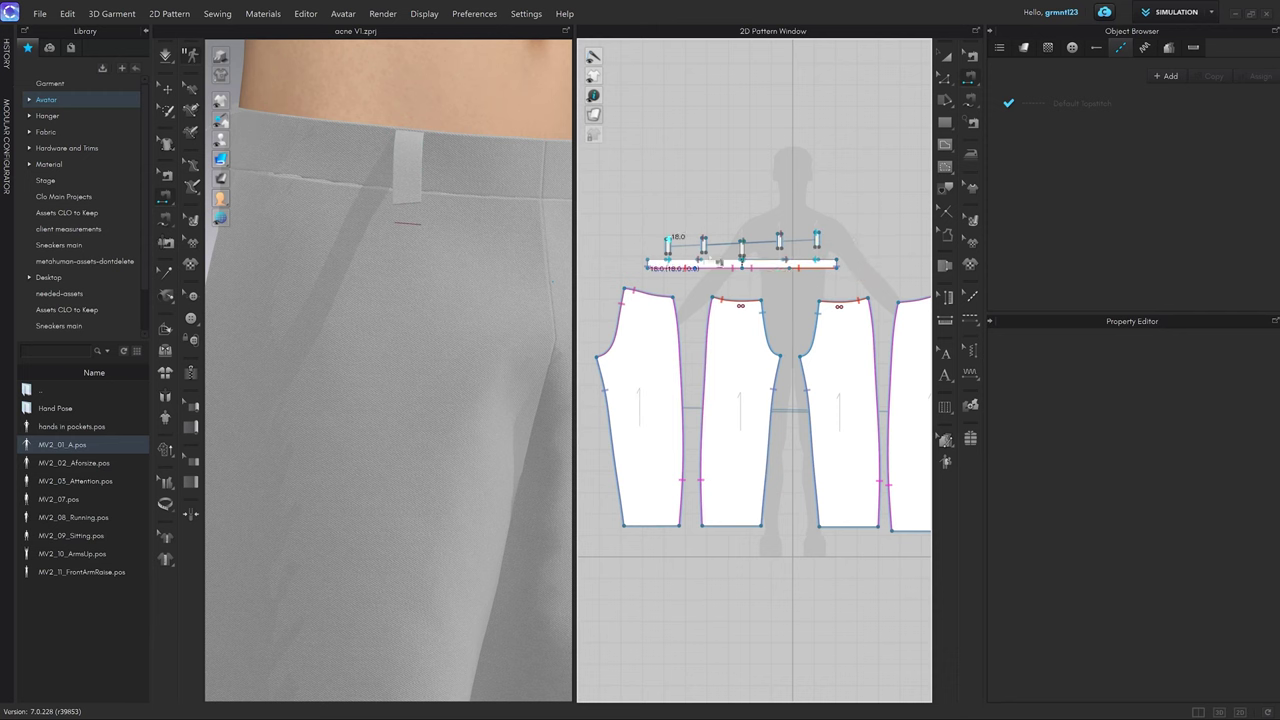
{"action": "scroll", "coordinate": [451, 257], "scroll_direction": "up", "scroll_amount": 4}
{"action": "middle_click_drag", "start_coordinate": [443, 186], "coordinate": [427, 270]}
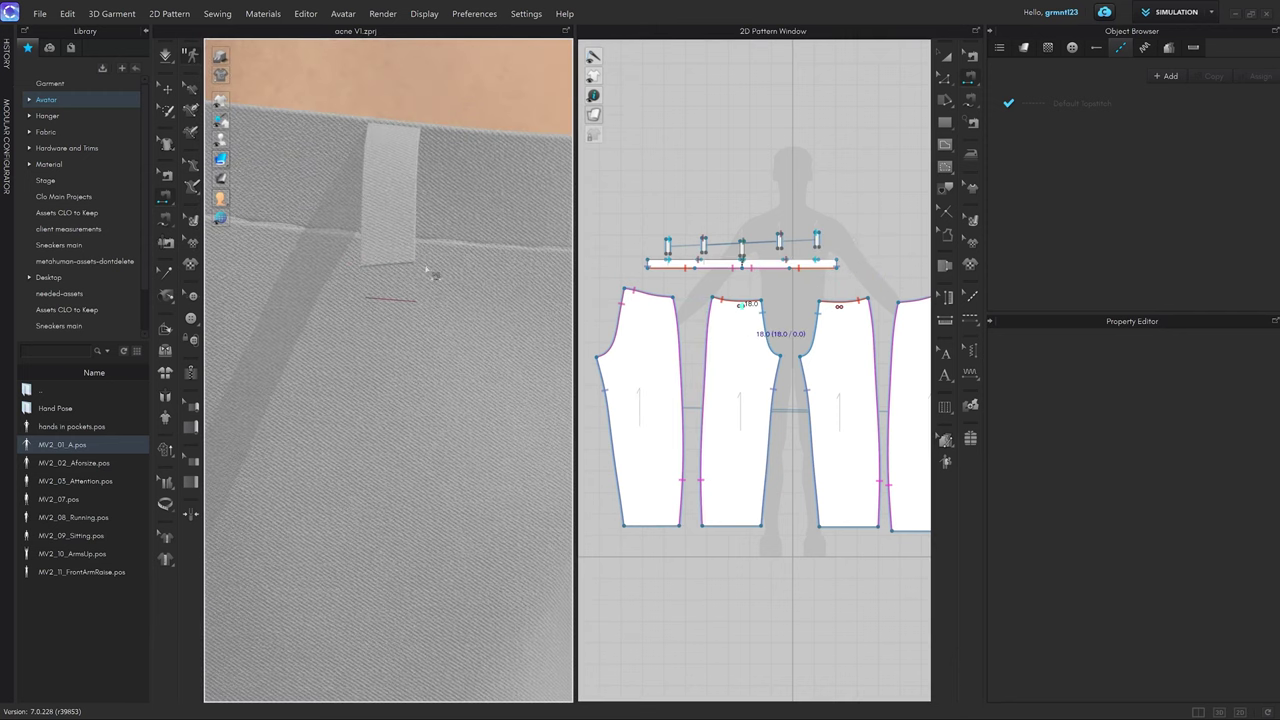
{"action": "left_click", "coordinate": [409, 267]}
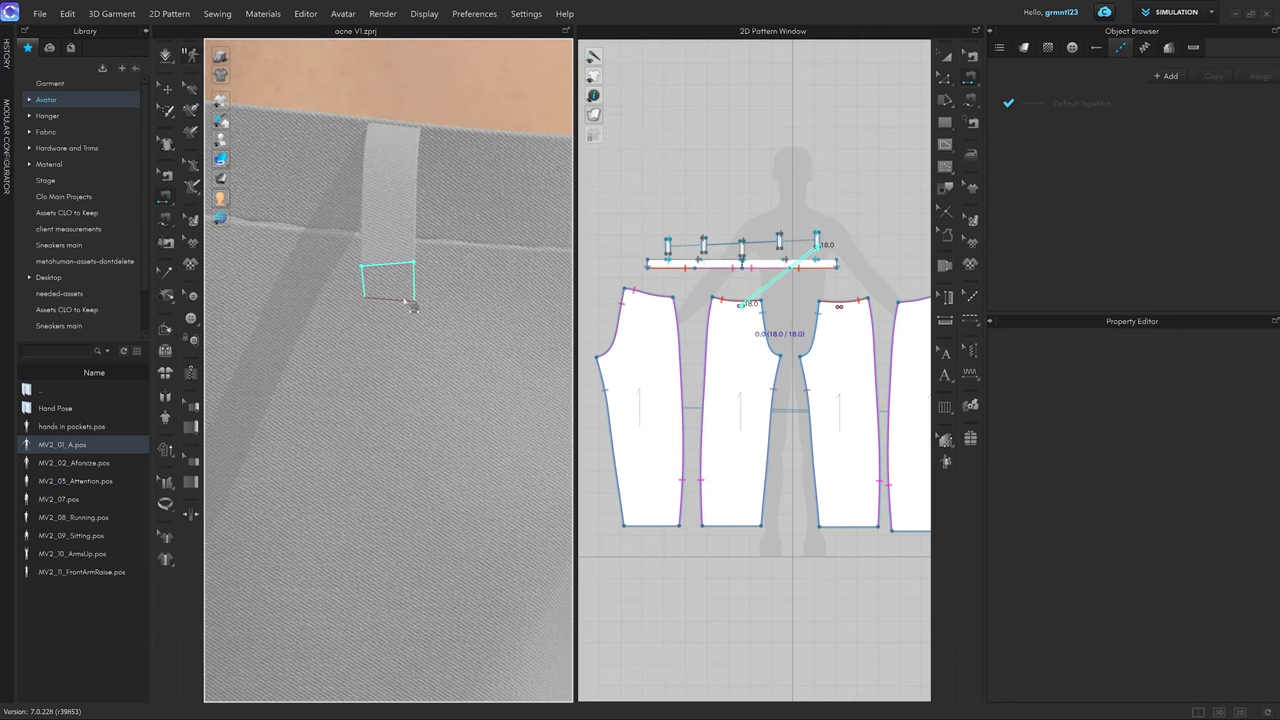
{"action": "left_click", "coordinate": [410, 303]}
{"action": "scroll", "coordinate": [410, 315], "scroll_direction": "down", "scroll_amount": 3}
{"action": "key", "text": "q"}
{"action": "key", "text": "space"}
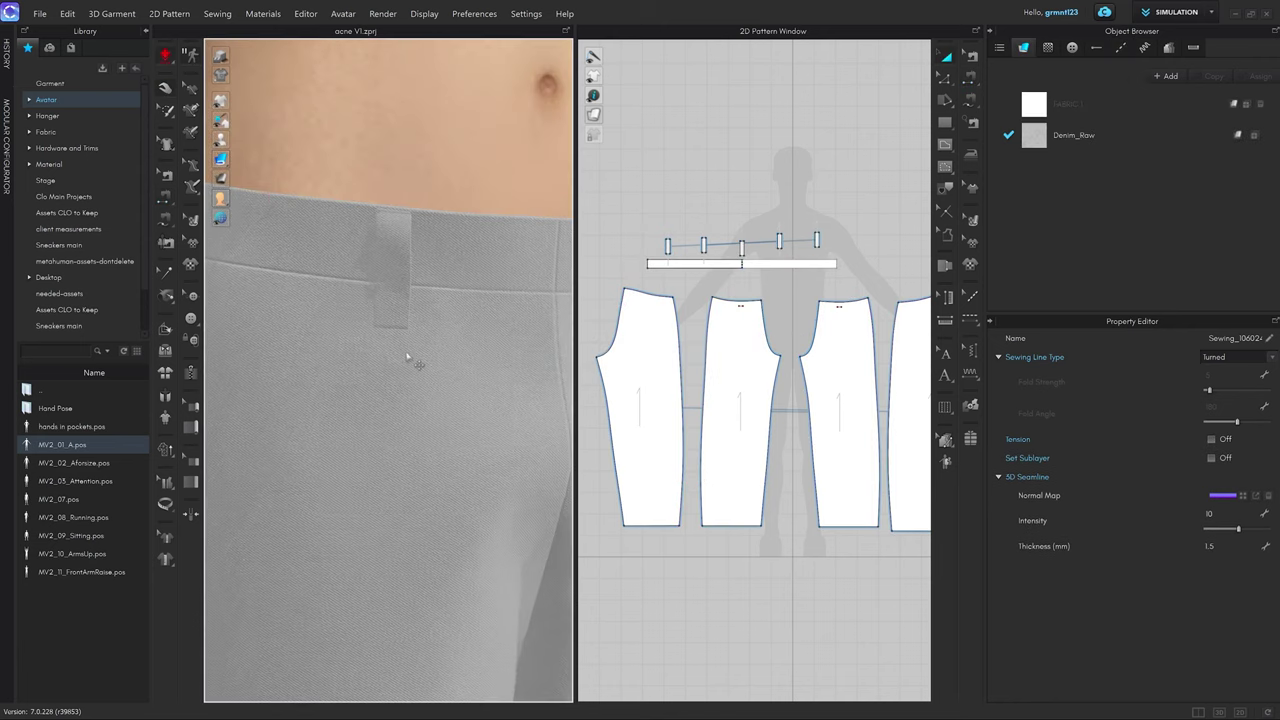
{"action": "scroll", "coordinate": [414, 366], "scroll_direction": "down", "scroll_amount": 4}
{"action": "key", "text": "space"}
Draw an 18 mm horizontal internal line on the back trouser panel near the side seam, about 26 mm below its waist edge.
{"action": "right_click_drag", "start_coordinate": [414, 364], "coordinate": [410, 325]}
{"action": "scroll", "coordinate": [410, 325], "scroll_direction": "up", "scroll_amount": 5}
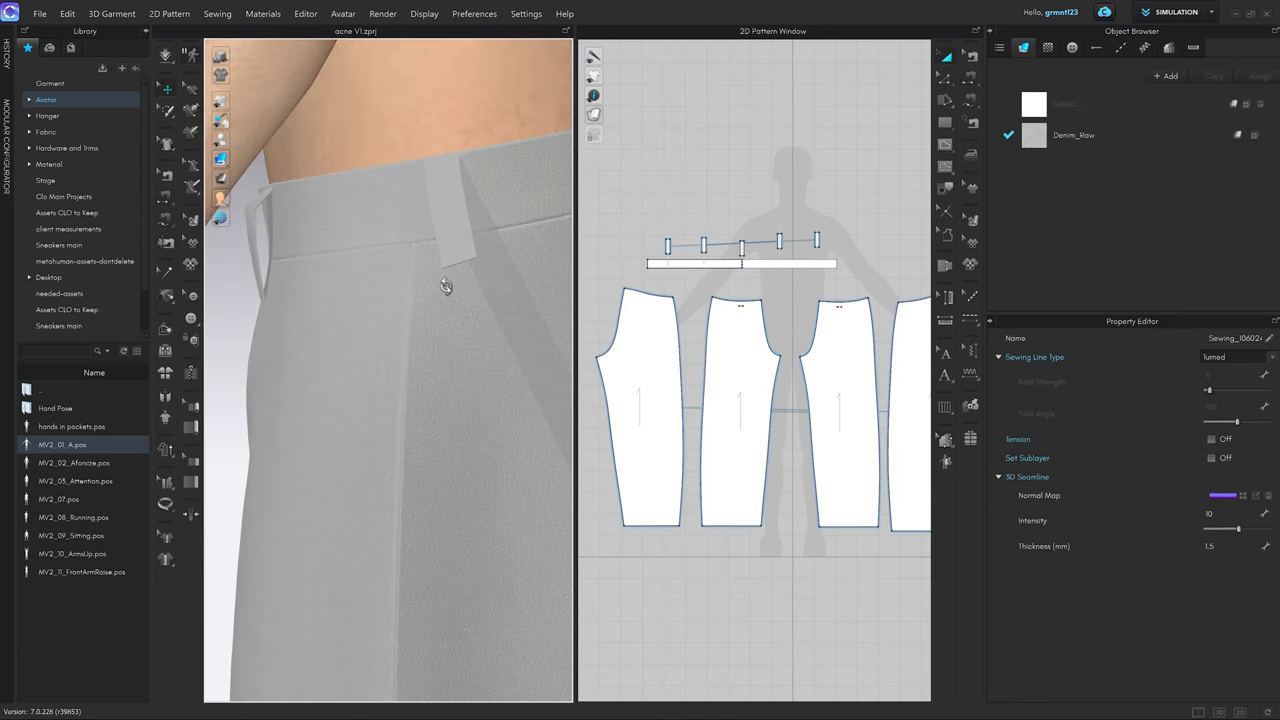
{"action": "left_click", "coordinate": [430, 218]}
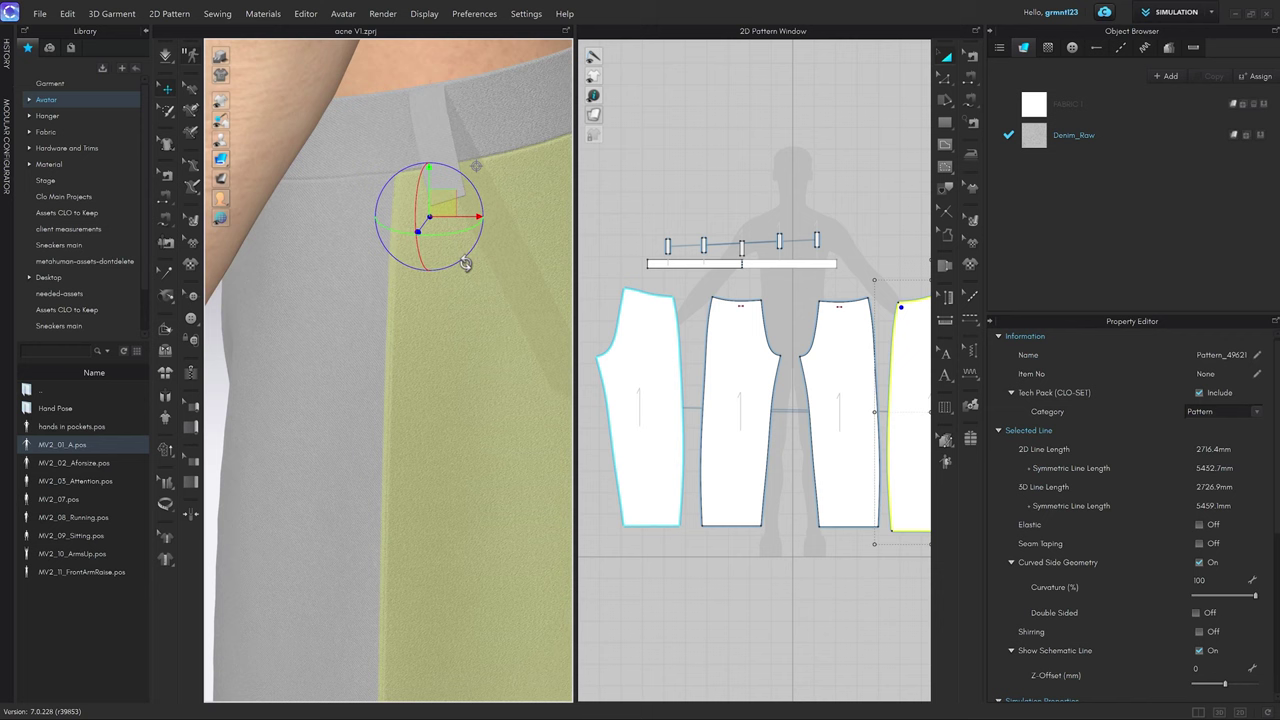
{"action": "scroll", "coordinate": [913, 343], "scroll_direction": "up", "scroll_amount": 8}
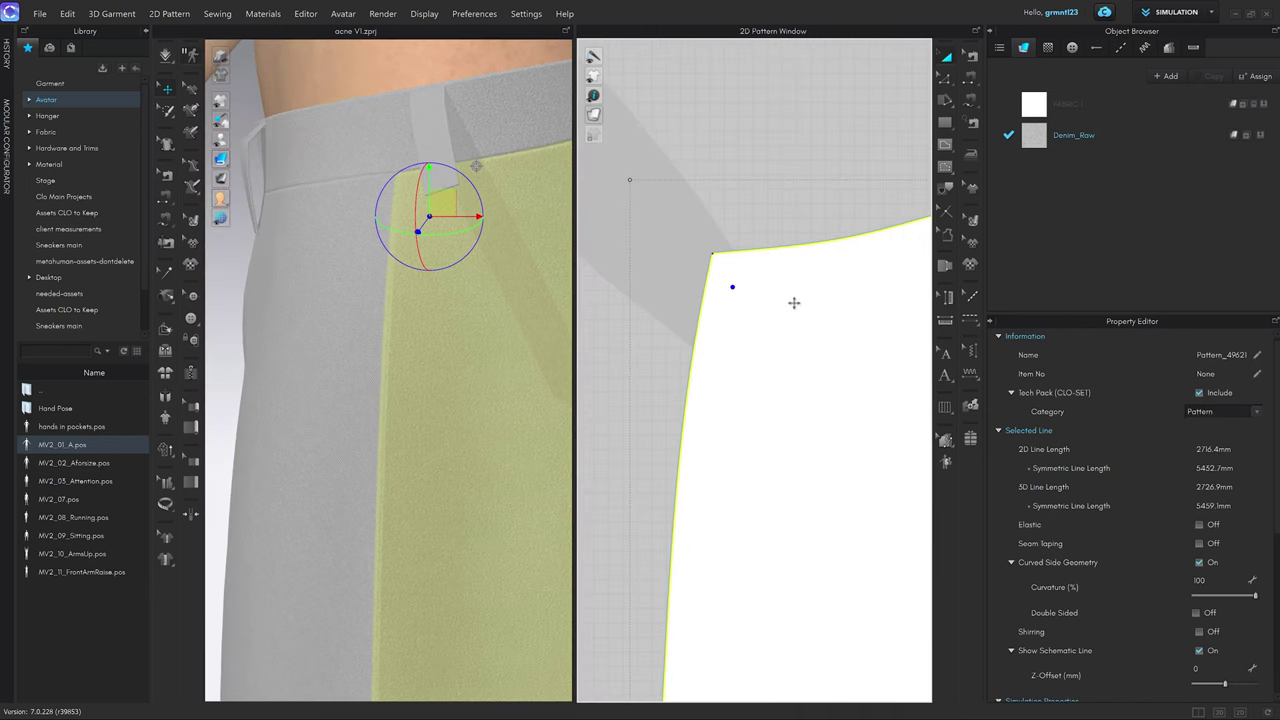
{"action": "key", "text": "g"}
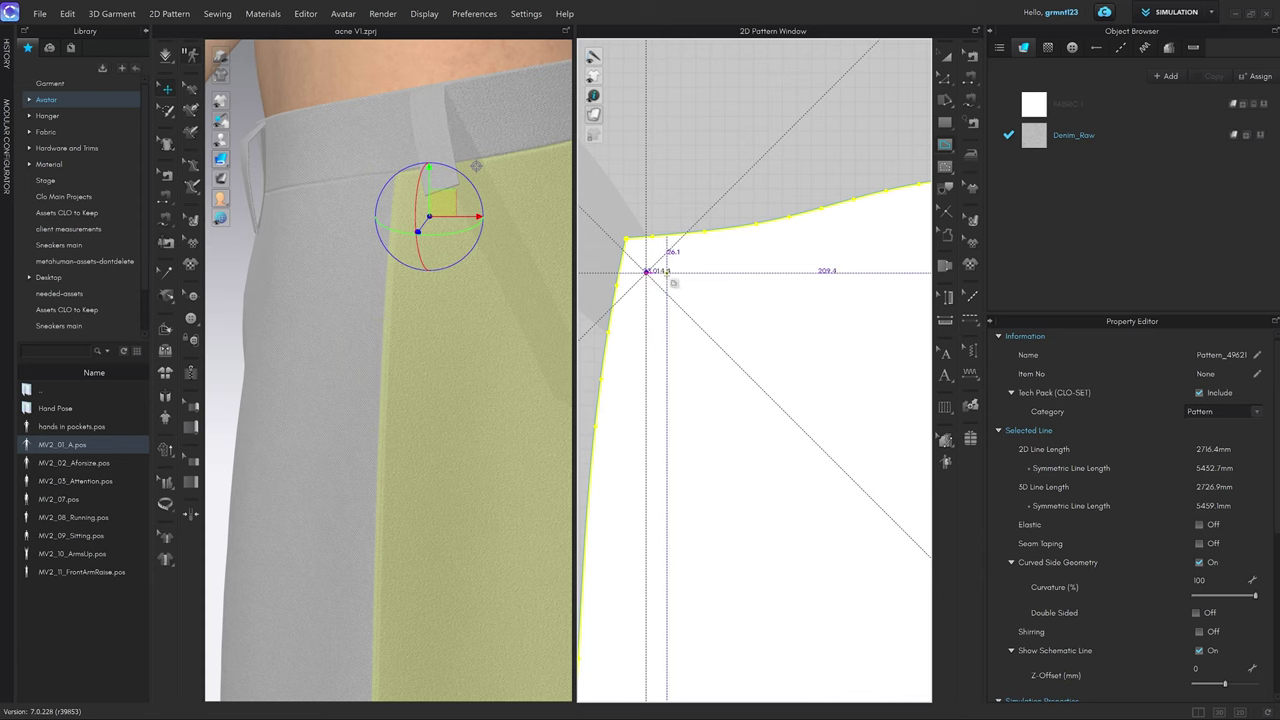
{"action": "right_click", "coordinate": [668, 280]}
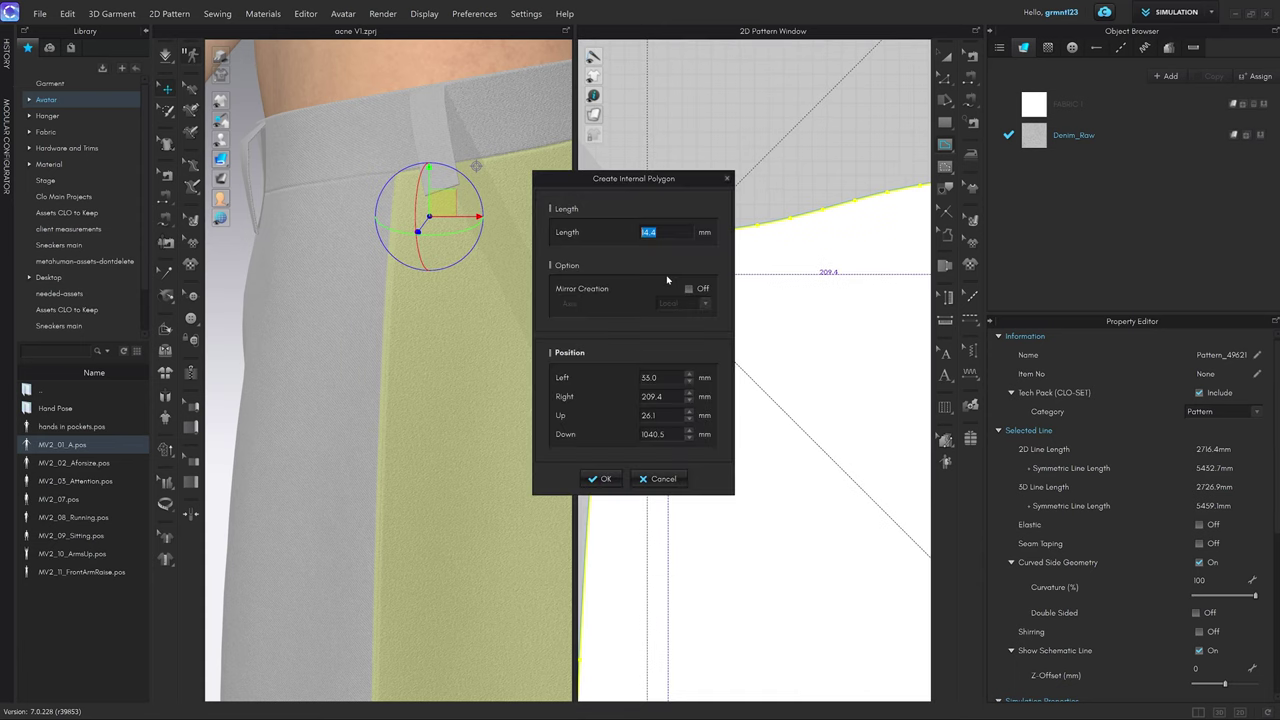
{"action": "key", "text": "Return"}
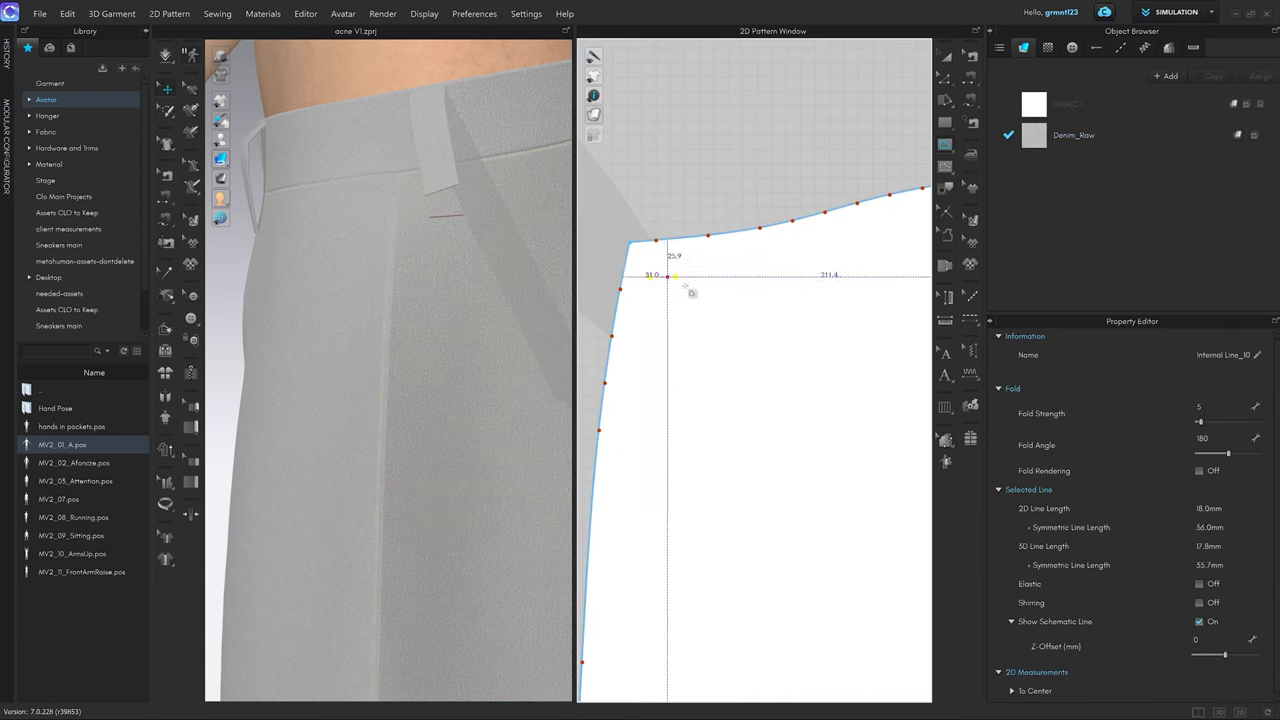
Segment-sew the rear side belt loop's lower edge to the 18 mm internal line on the back panel, and simulate the garment.
{"action": "scroll", "coordinate": [705, 213], "scroll_direction": "down", "scroll_amount": 2}
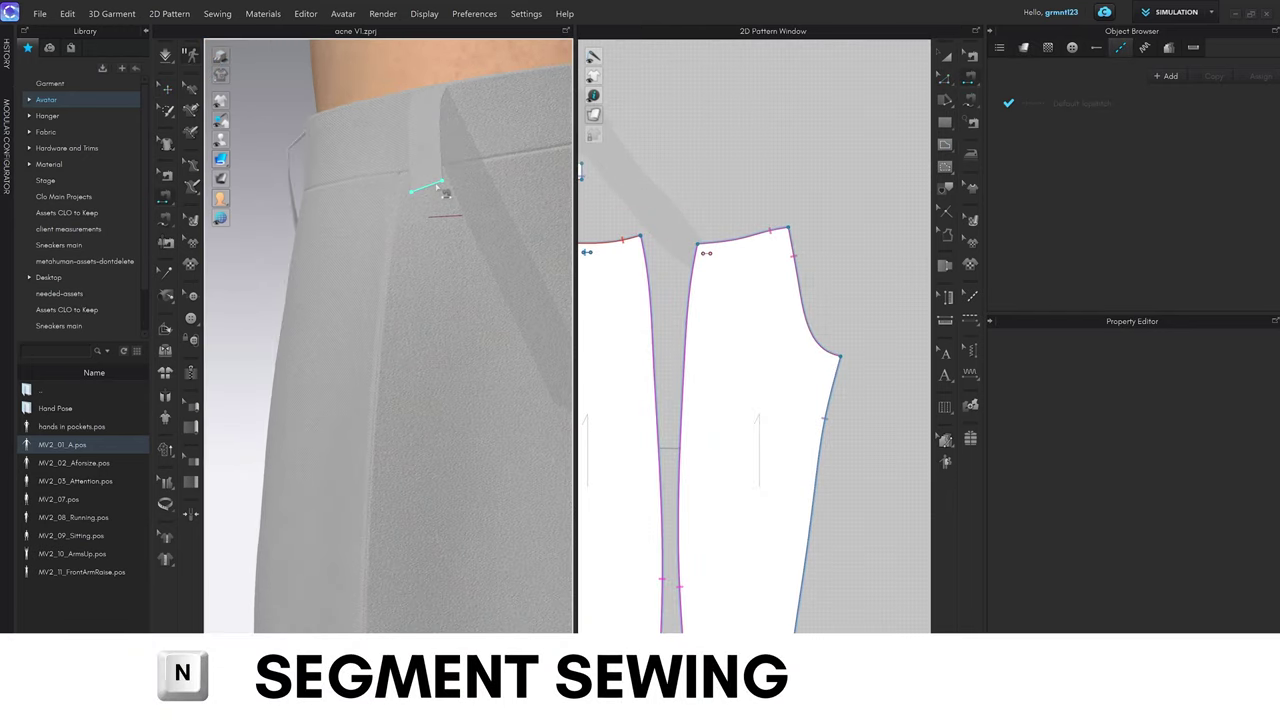
{"action": "left_click", "coordinate": [468, 228]}
{"action": "key", "text": "space"}
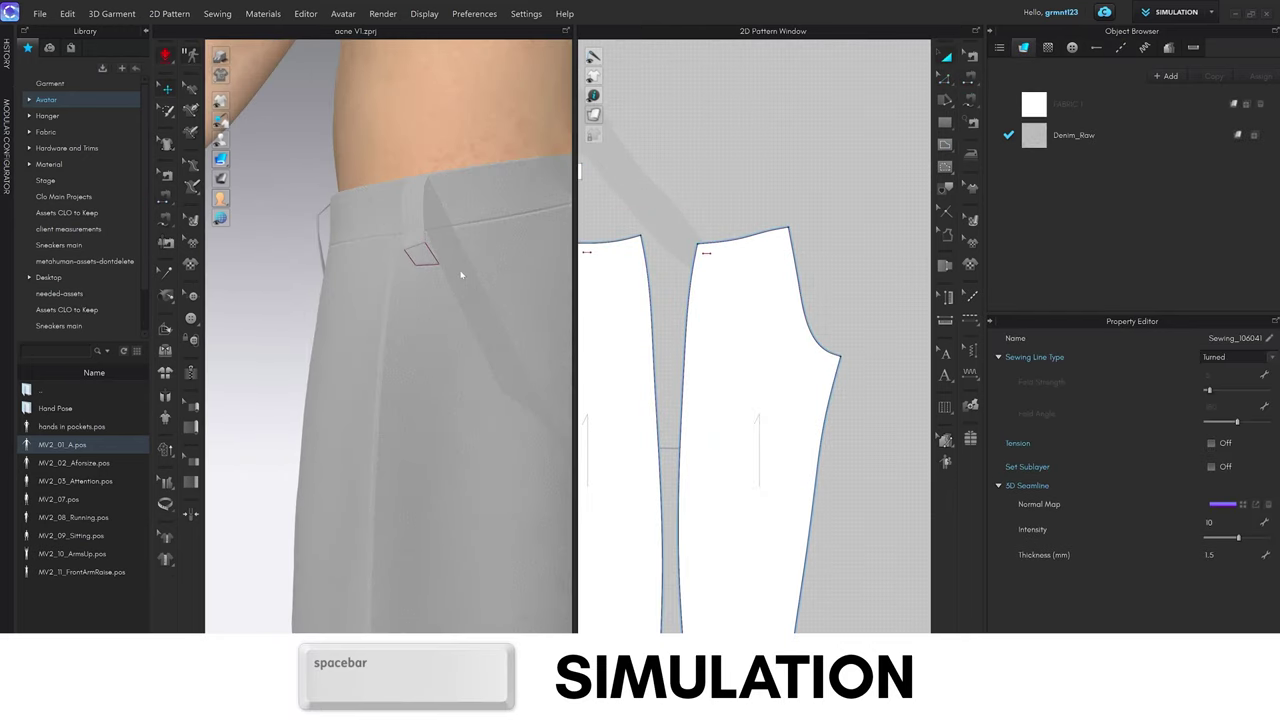
{"action": "right_click_drag", "start_coordinate": [468, 282], "coordinate": [440, 273]}
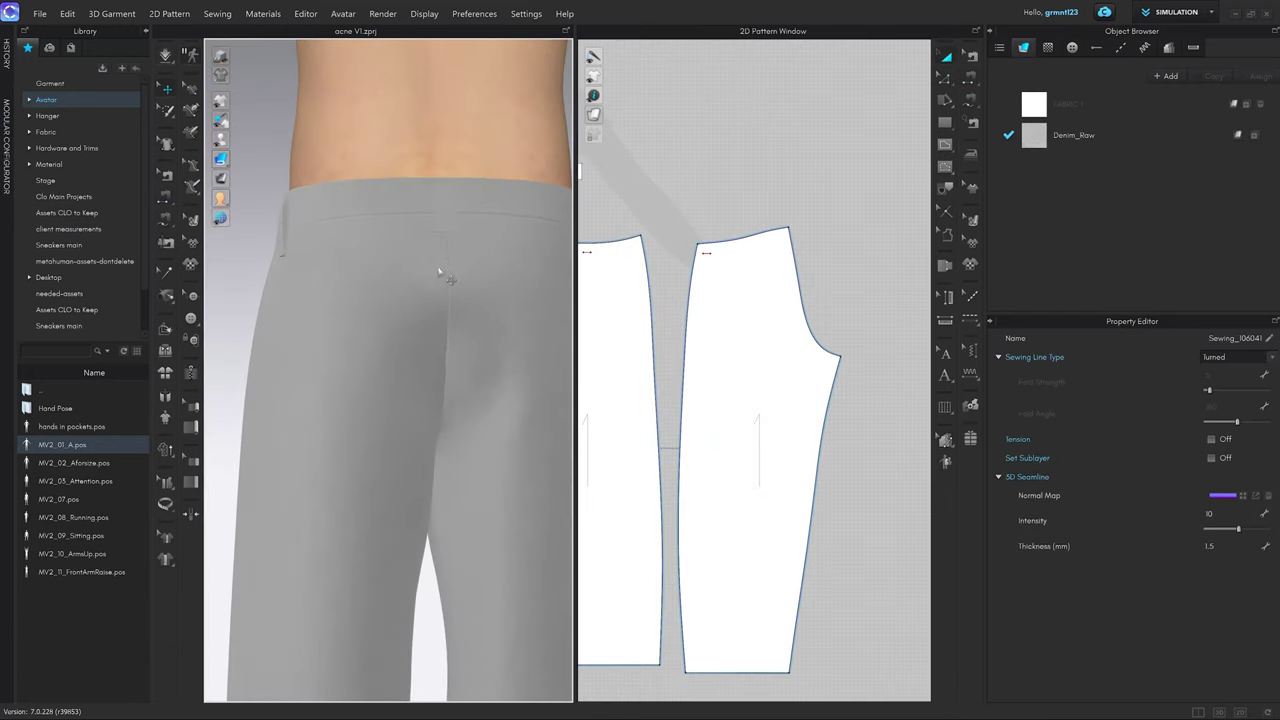
{"action": "scroll", "coordinate": [730, 322], "scroll_direction": "down", "scroll_amount": 4}
{"action": "middle_click_drag", "start_coordinate": [689, 317], "coordinate": [786, 321]}
{"action": "scroll", "coordinate": [708, 297], "scroll_direction": "up", "scroll_amount": 1}
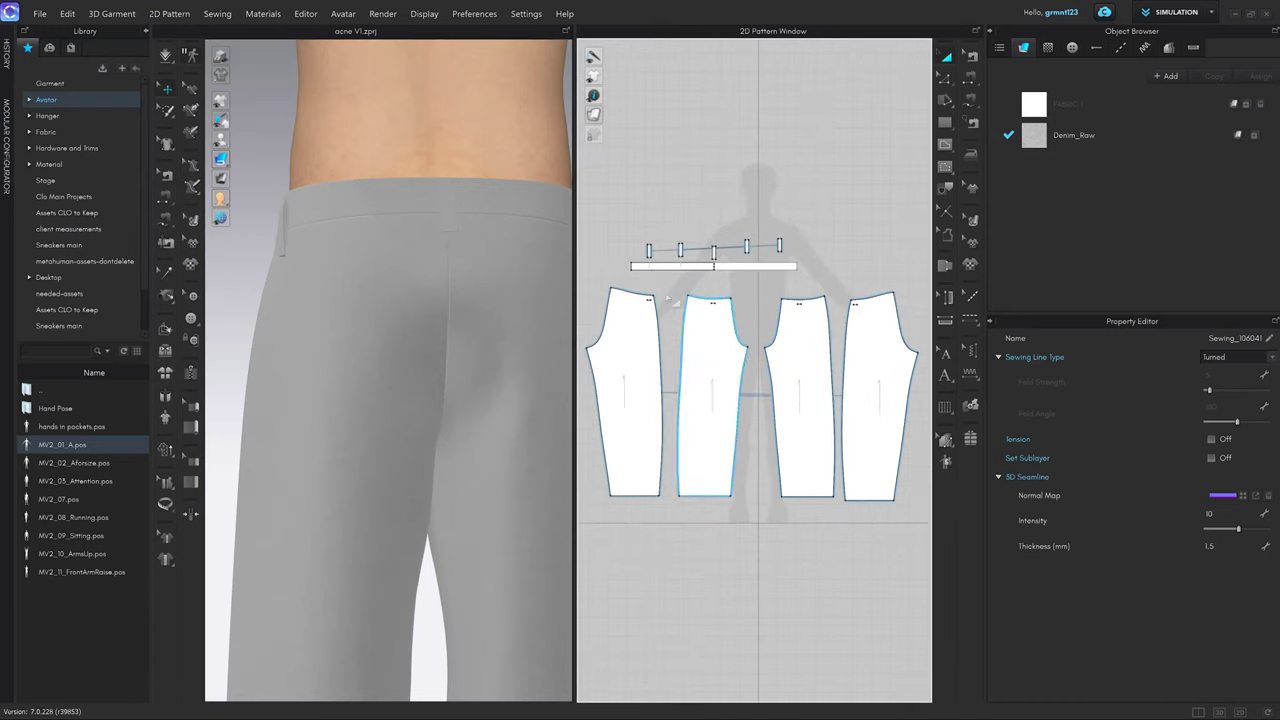
Draw a 9 mm internal line inward from the back panel's centre-back seam, about 26 mm below the waist edge.
{"action": "middle_click_drag", "start_coordinate": [703, 316], "coordinate": [782, 323]}
{"action": "scroll", "coordinate": [688, 318], "scroll_direction": "up", "scroll_amount": 5}
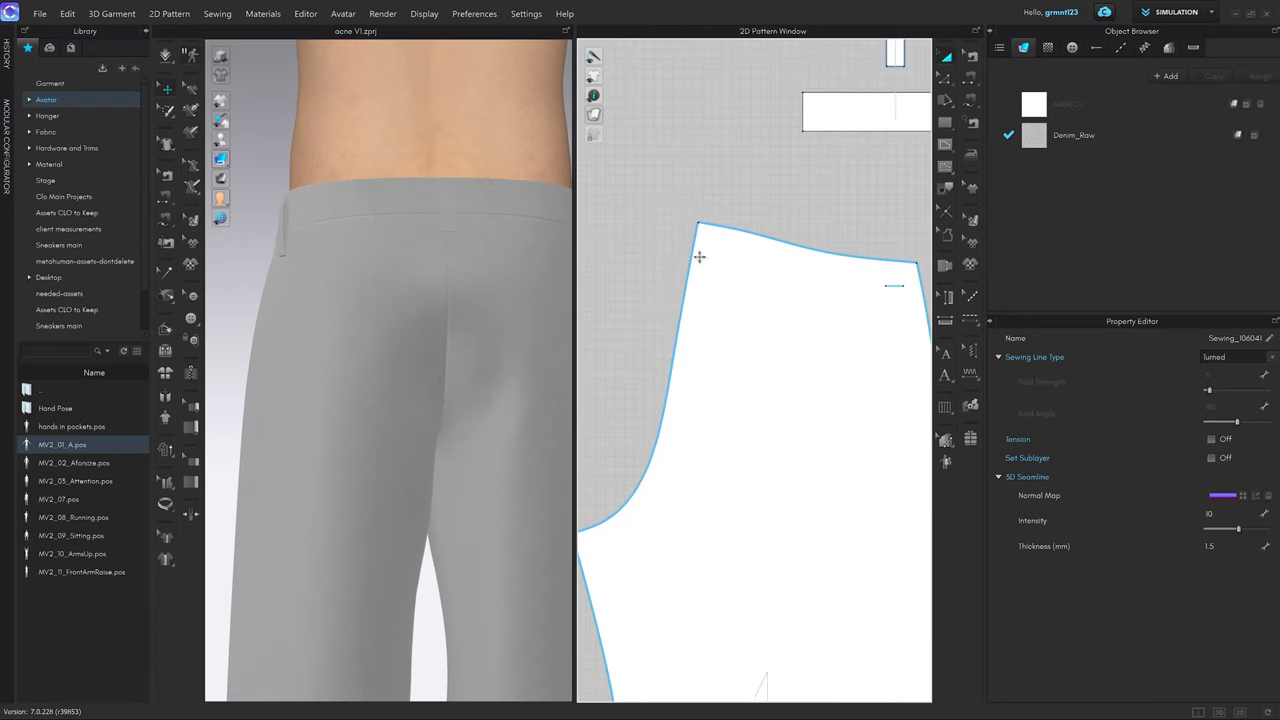
{"action": "right_click_drag", "start_coordinate": [416, 275], "coordinate": [432, 222]}
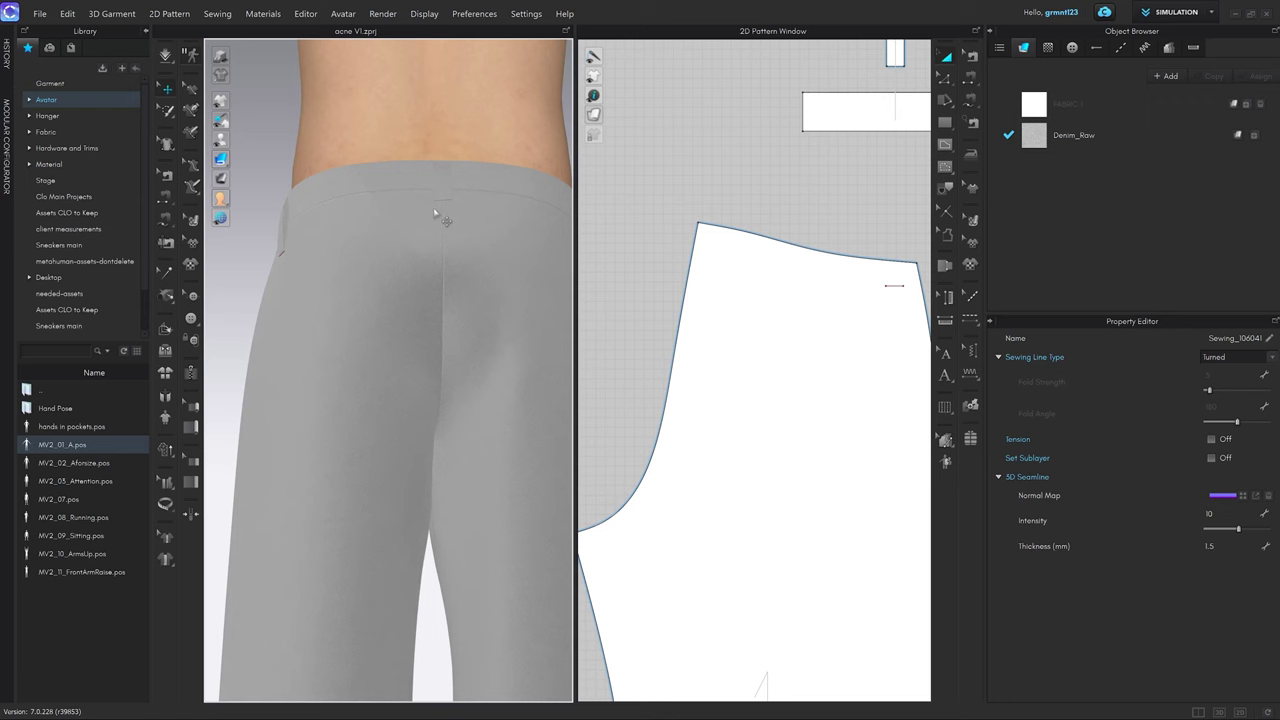
{"action": "left_click", "coordinate": [440, 215]}
{"action": "scroll", "coordinate": [591, 279], "scroll_direction": "down", "scroll_amount": 5}
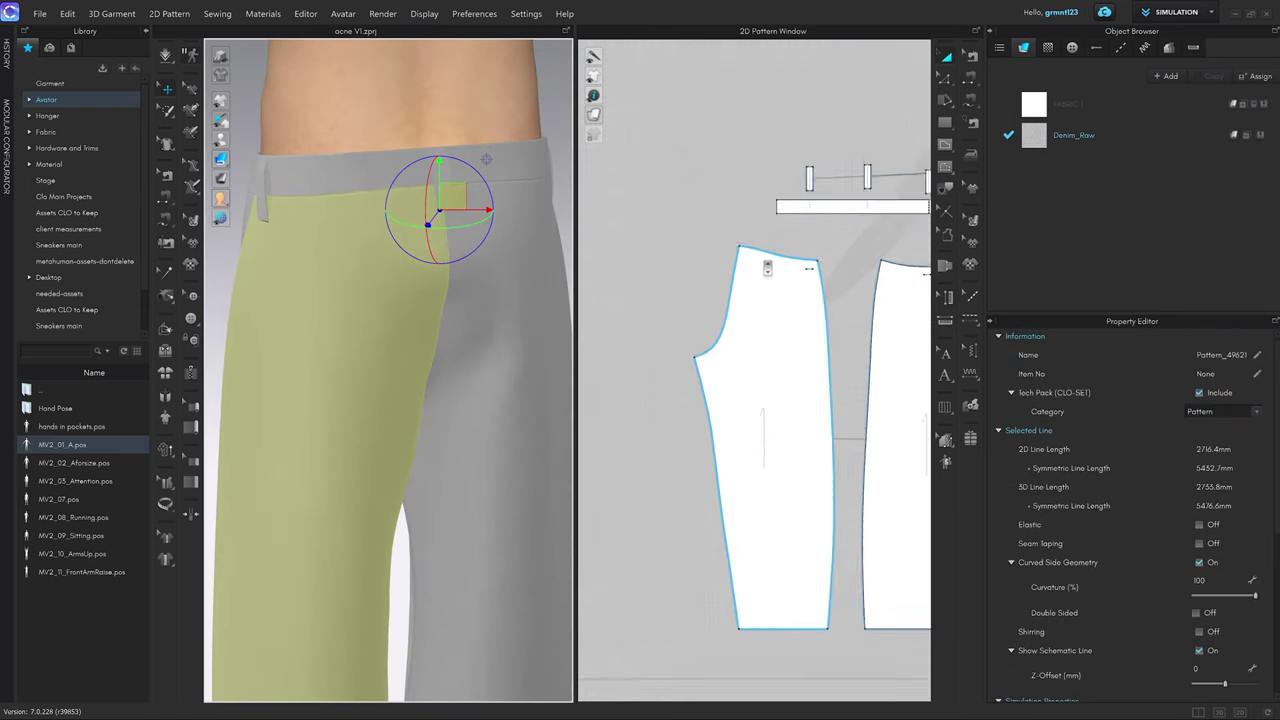
{"action": "scroll", "coordinate": [805, 225], "scroll_direction": "up", "scroll_amount": 6}
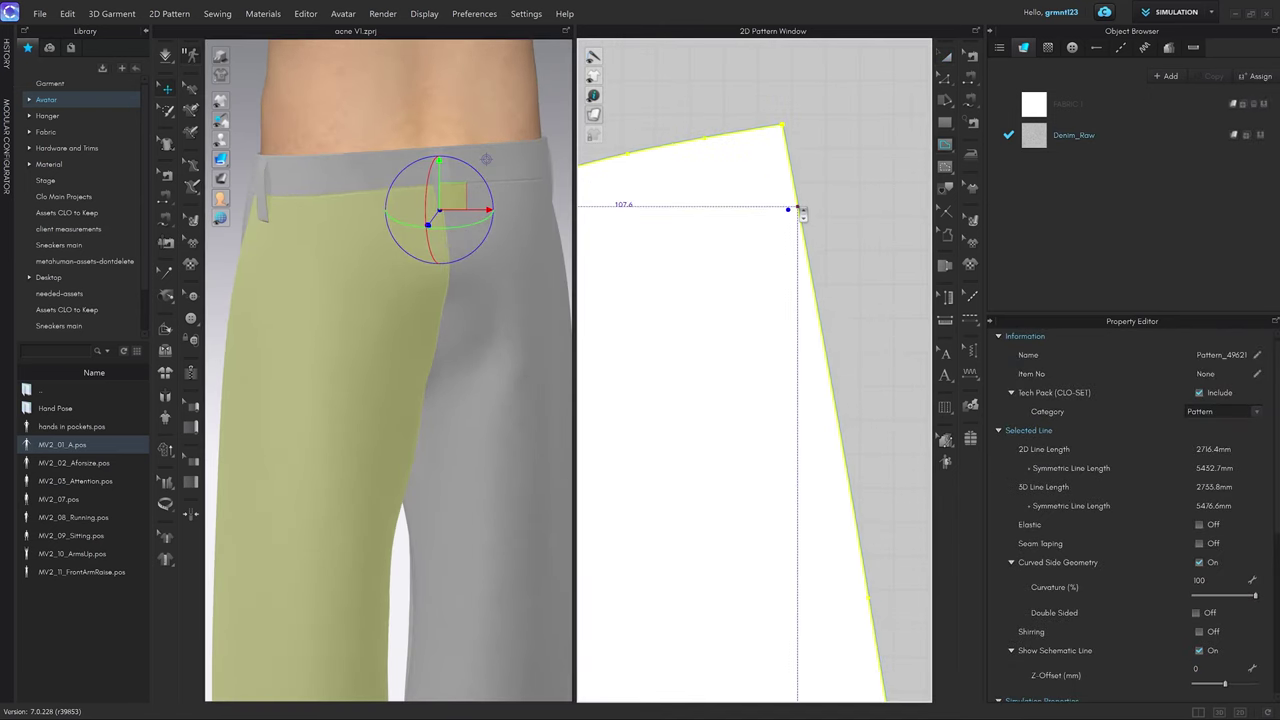
{"action": "key", "text": "g"}
{"action": "left_click", "coordinate": [797, 208]}
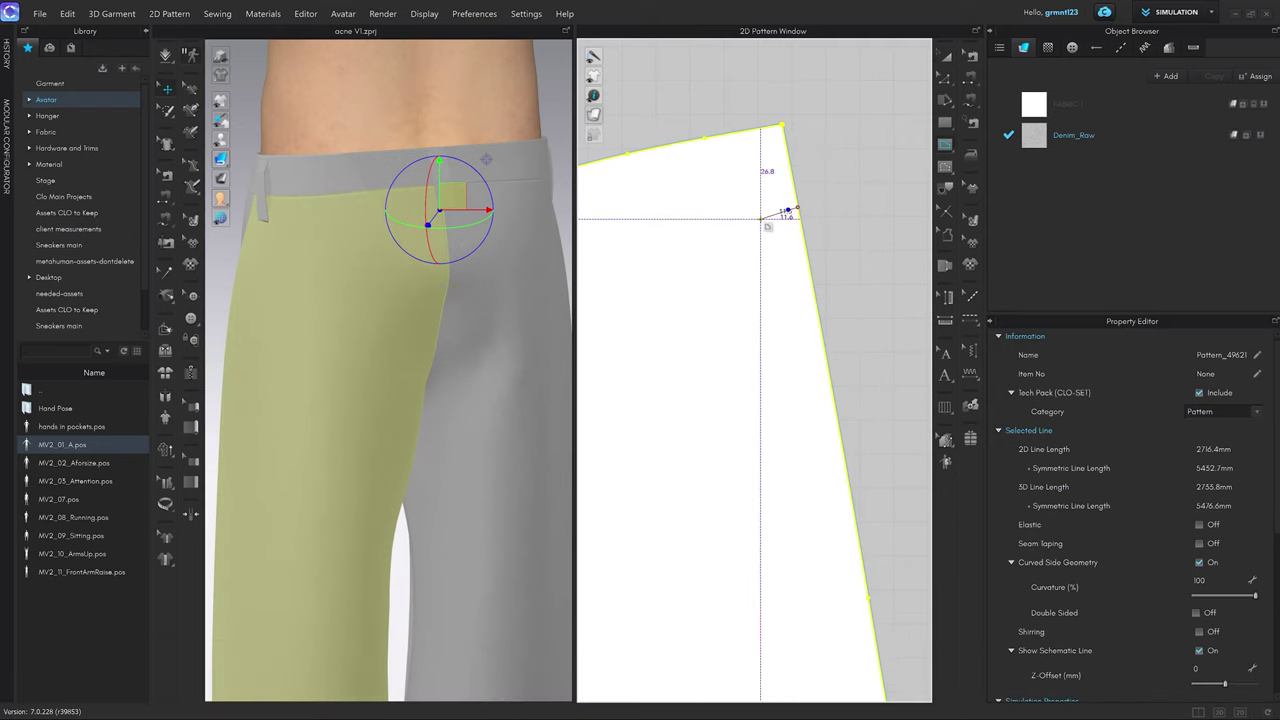
{"action": "left_click", "coordinate": [788, 210]}
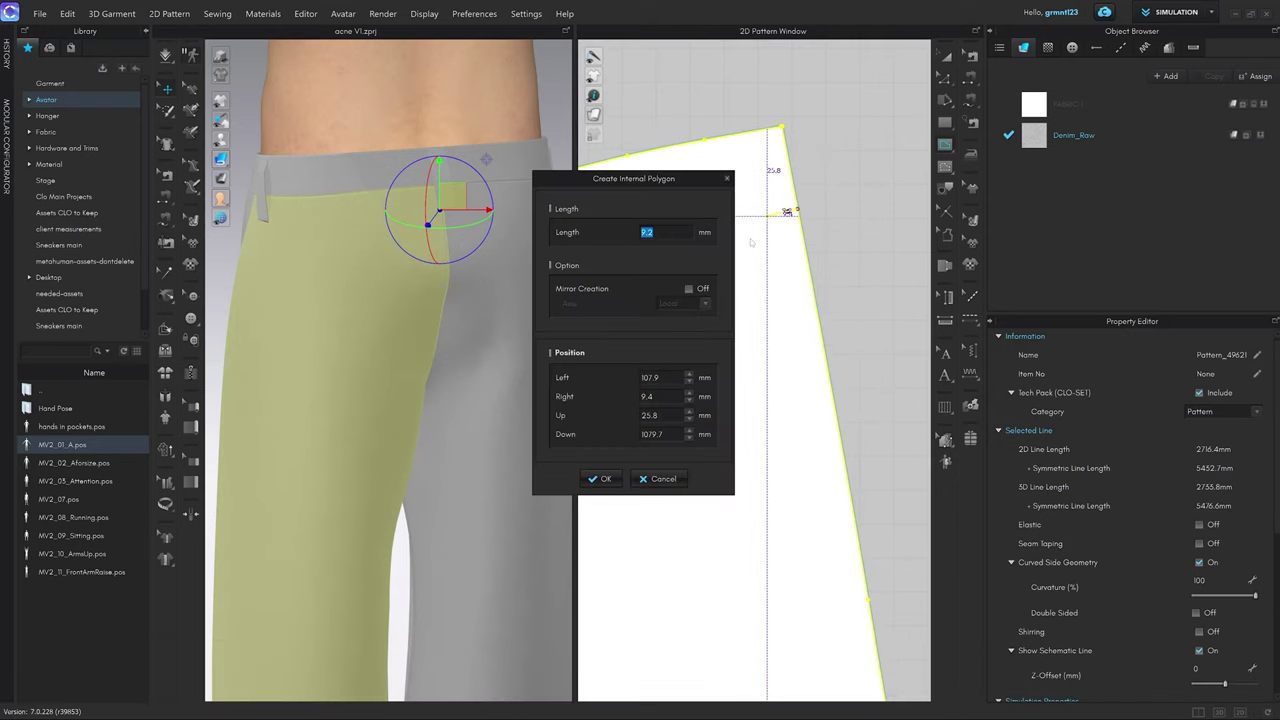
{"action": "type", "text": "9"}
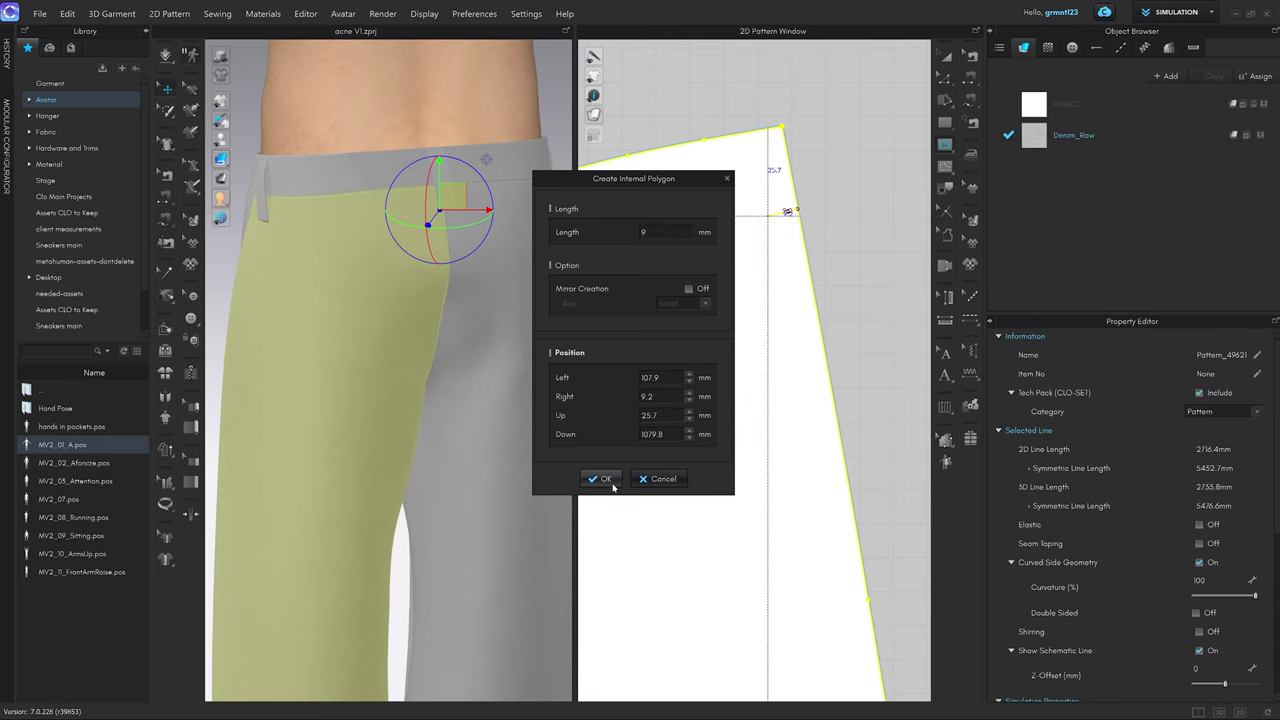
{"action": "left_click", "coordinate": [603, 479]}
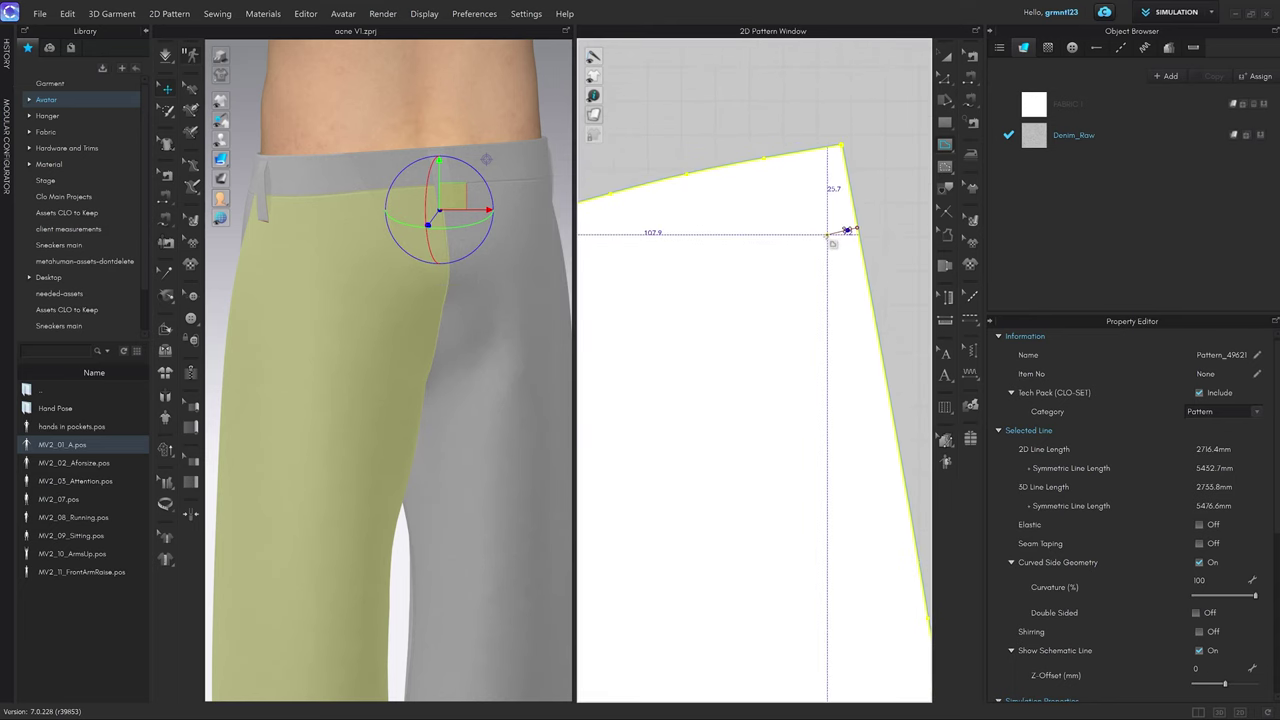
{"action": "double_click", "coordinate": [827, 235]}
Fine-tune the position of the 9 mm internal line at the centre-back seam beneath the rear centre belt loop.
{"action": "middle_click_drag", "start_coordinate": [471, 283], "coordinate": [481, 186], "text": "ctrl"}
{"action": "key", "text": "z"}
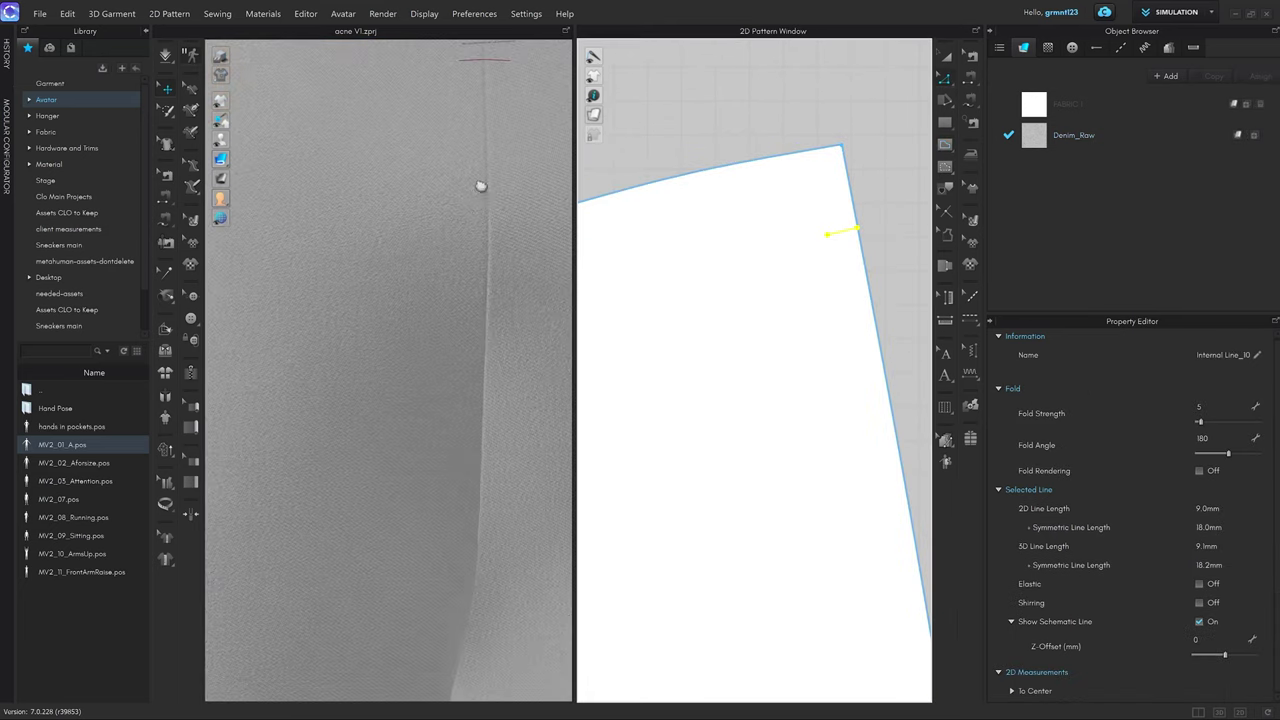
{"action": "scroll", "coordinate": [446, 300], "scroll_direction": "down", "scroll_amount": 3}
{"action": "left_click", "coordinate": [842, 272]}
{"action": "middle_click_drag", "start_coordinate": [843, 273], "coordinate": [757, 308]}
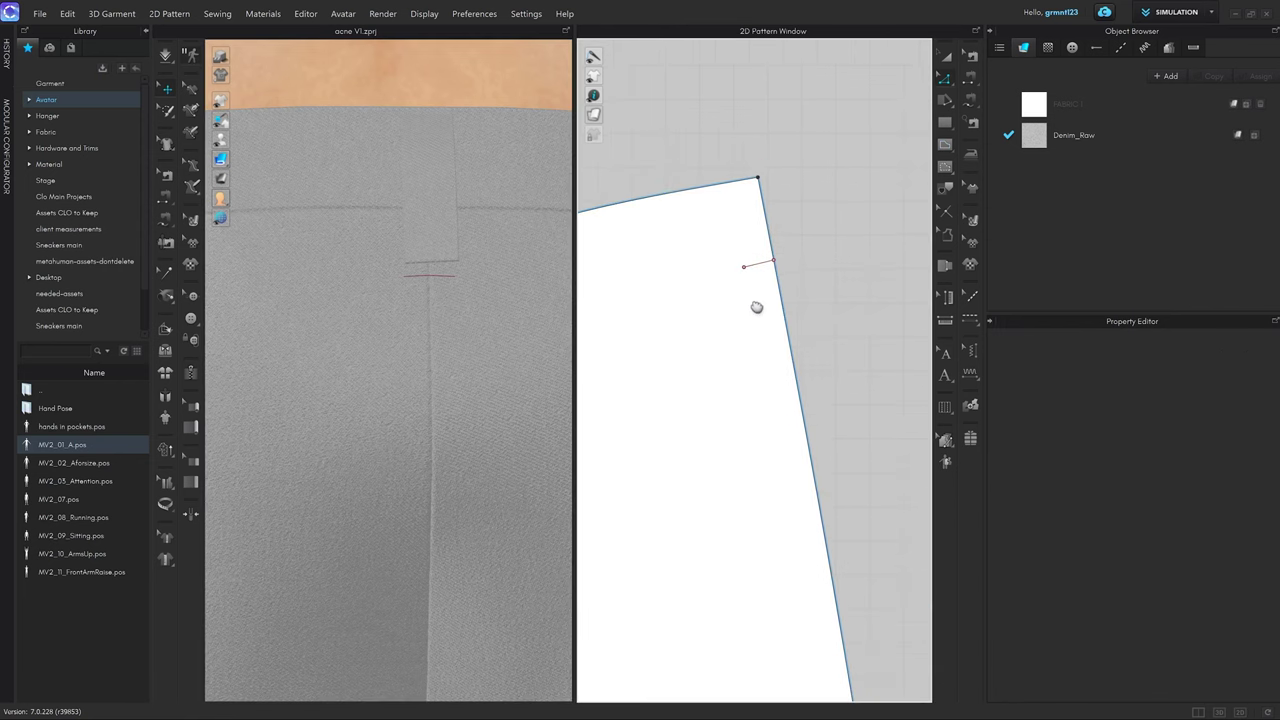
{"action": "scroll", "coordinate": [744, 258], "scroll_direction": "up", "scroll_amount": 3}
{"action": "scroll", "coordinate": [750, 283], "scroll_direction": "up", "scroll_amount": 3}
{"action": "key", "text": "z"}
{"action": "left_click_drag", "start_coordinate": [750, 280], "coordinate": [747, 273]}
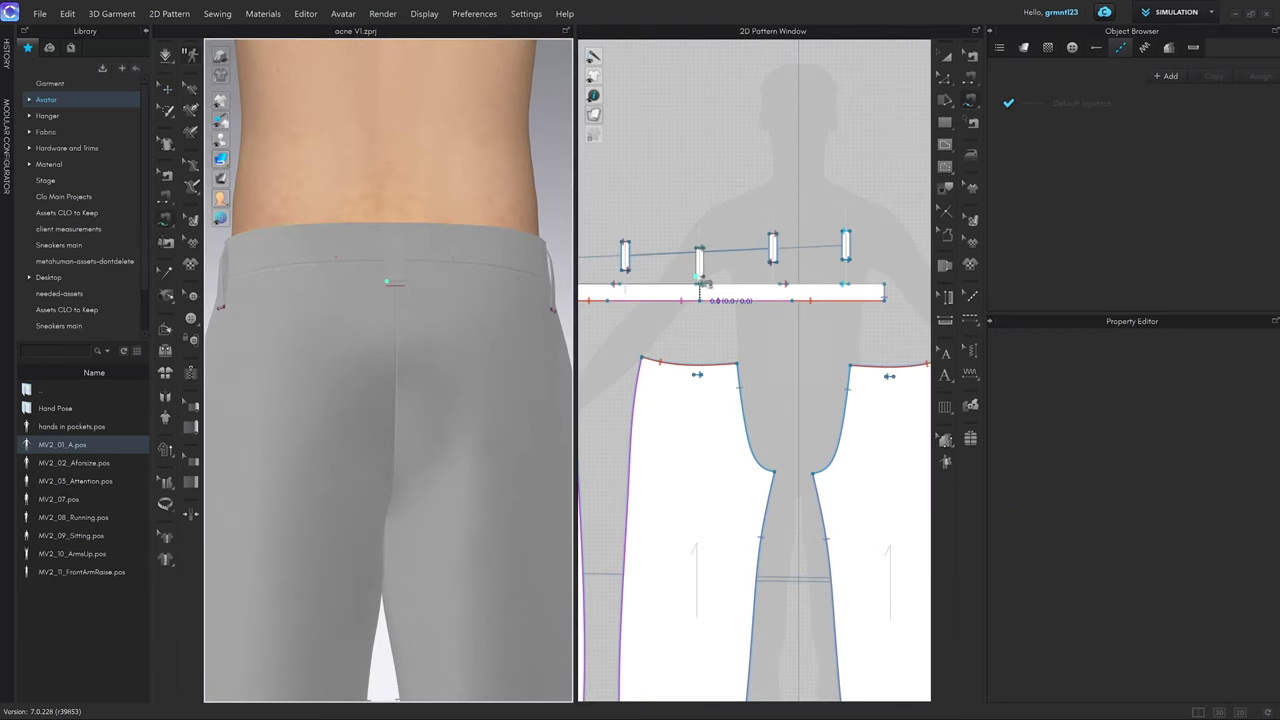
Start a free sewing with the rear centre belt loop's full 18 mm lower edge as its first side.
{"action": "scroll", "coordinate": [703, 285], "scroll_direction": "down", "scroll_amount": 3}
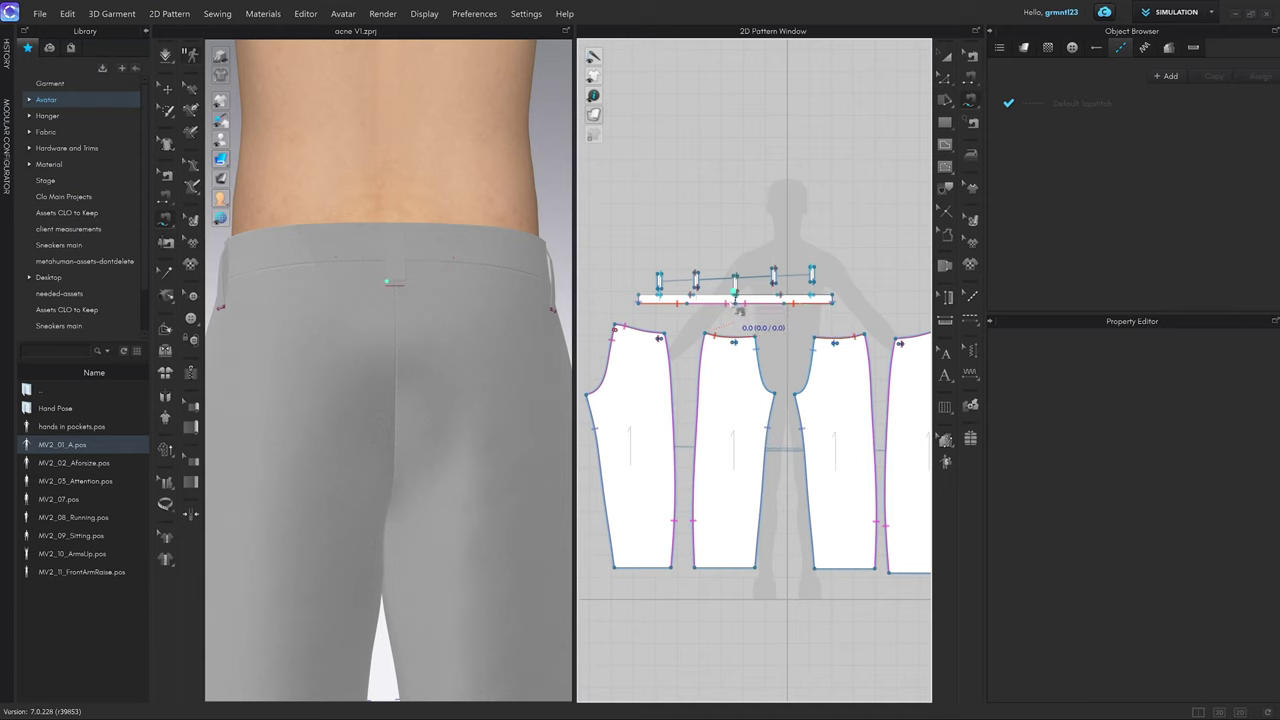
{"action": "scroll", "coordinate": [740, 308], "scroll_direction": "up", "scroll_amount": 3}
{"action": "scroll", "coordinate": [754, 279], "scroll_direction": "down", "scroll_amount": 3}
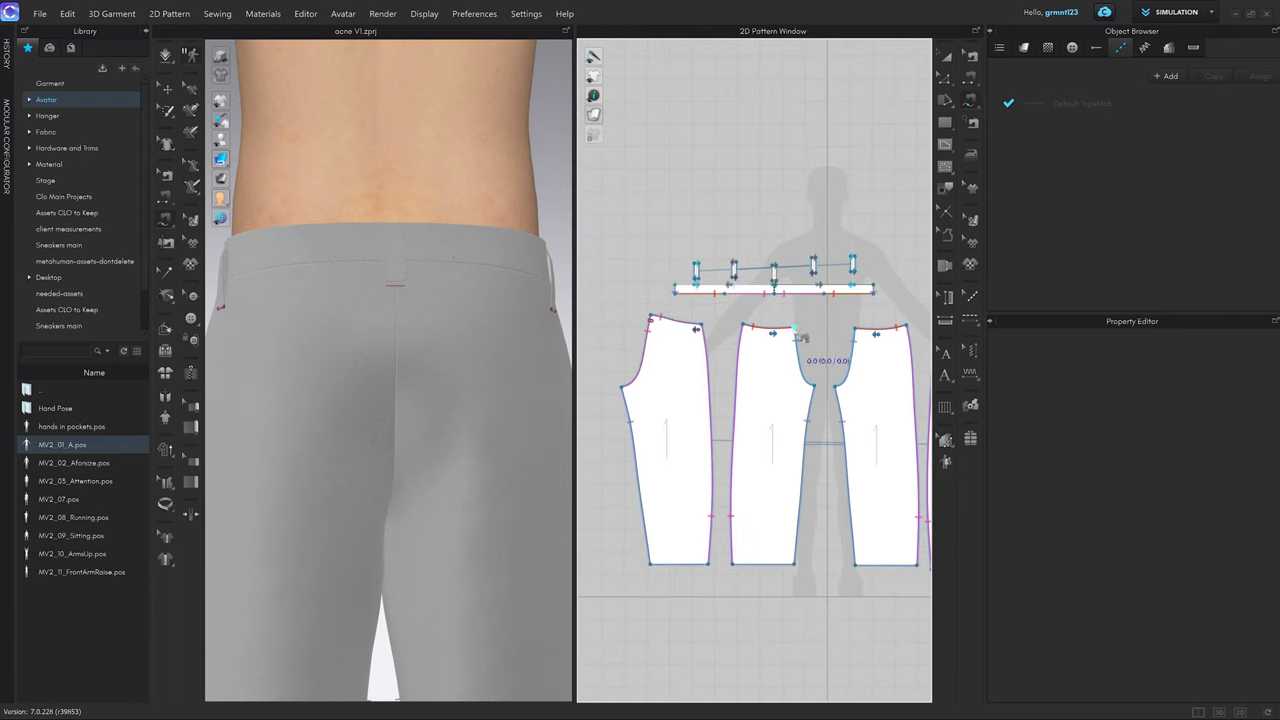
{"action": "scroll", "coordinate": [786, 292], "scroll_direction": "up", "scroll_amount": 3}
{"action": "scroll", "coordinate": [783, 290], "scroll_direction": "down", "scroll_amount": 2}
{"action": "scroll", "coordinate": [788, 290], "scroll_direction": "down", "scroll_amount": 1}
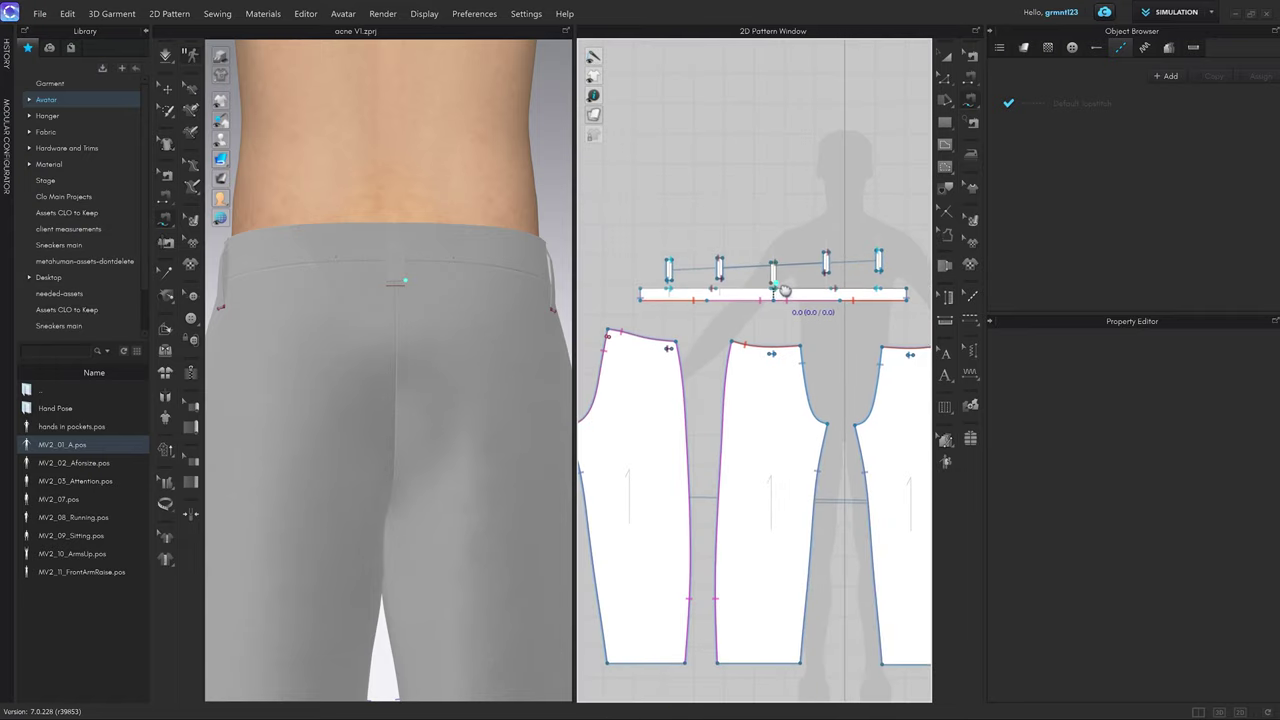
{"action": "scroll", "coordinate": [793, 285], "scroll_direction": "up", "scroll_amount": 1}
{"action": "scroll", "coordinate": [790, 285], "scroll_direction": "up", "scroll_amount": 3}
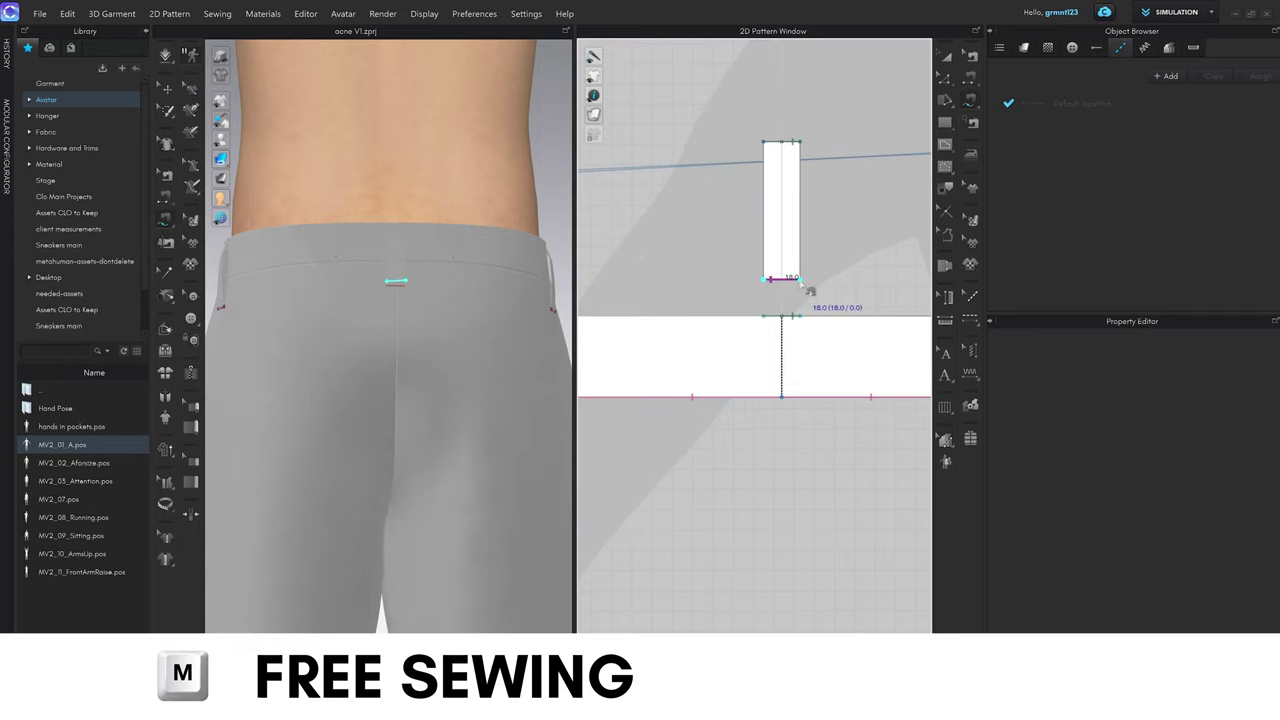
Match half of the belt loop's lower edge to the 9 mm internal line on the far-right back panel.
{"action": "scroll", "coordinate": [797, 297], "scroll_direction": "down", "scroll_amount": 2}
{"action": "scroll", "coordinate": [790, 305], "scroll_direction": "down", "scroll_amount": 2}
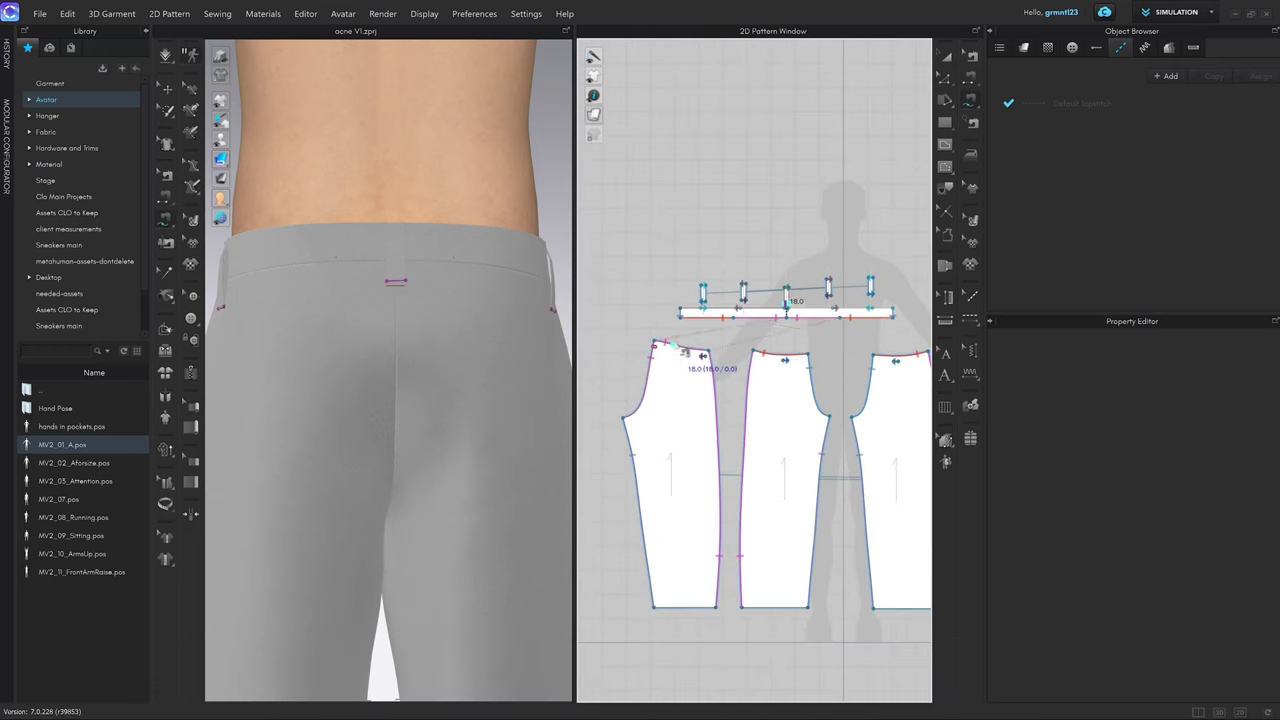
{"action": "scroll", "coordinate": [829, 366], "scroll_direction": "up", "scroll_amount": 5}
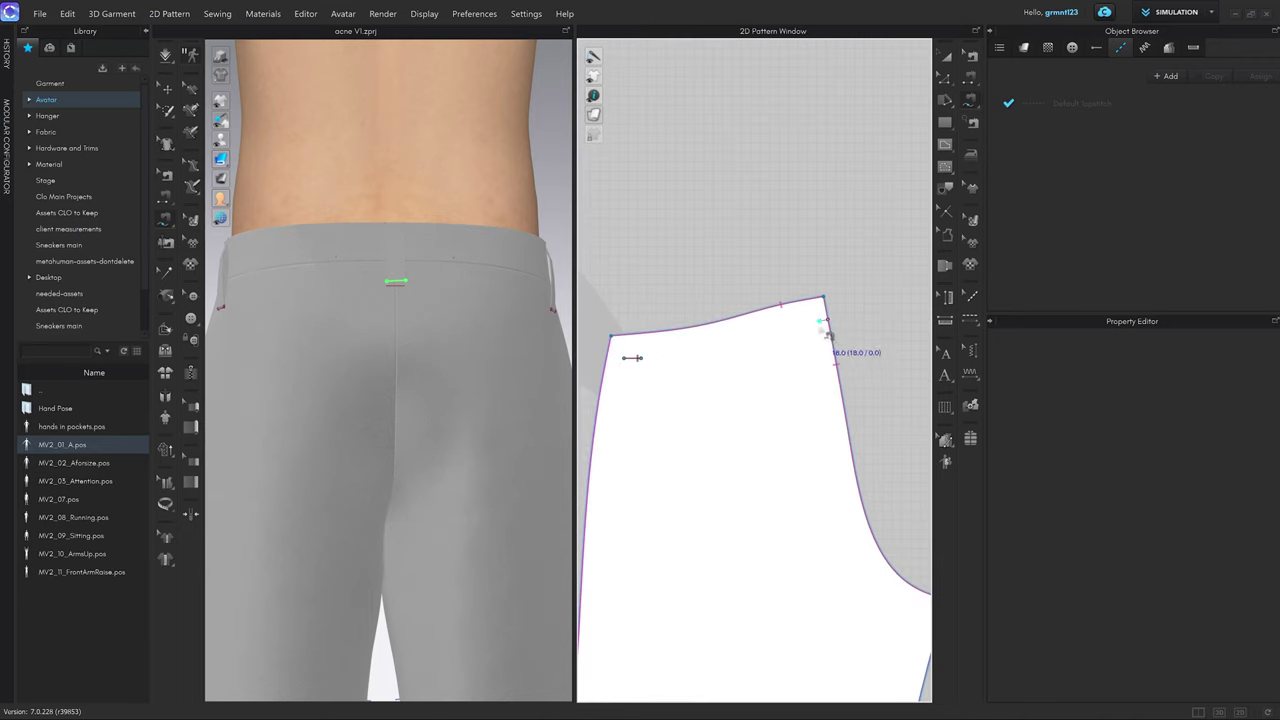
{"action": "scroll", "coordinate": [829, 335], "scroll_direction": "up", "scroll_amount": 2}
{"action": "left_click", "coordinate": [840, 327]}
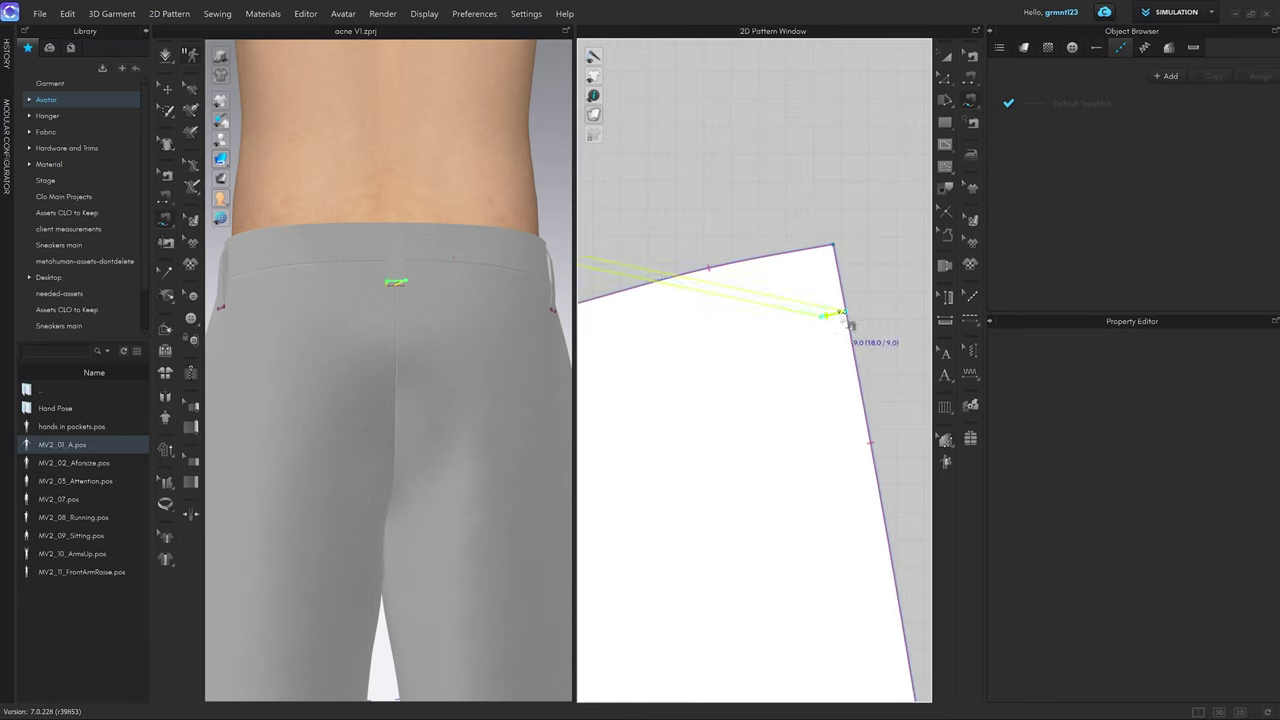
{"action": "scroll", "coordinate": [840, 327], "scroll_direction": "down", "scroll_amount": 5}
Match the remaining half of the loop's edge to the 9 mm internal line on the far-left back panel, and simulate the garment.
{"action": "scroll", "coordinate": [655, 343], "scroll_direction": "up", "scroll_amount": 3}
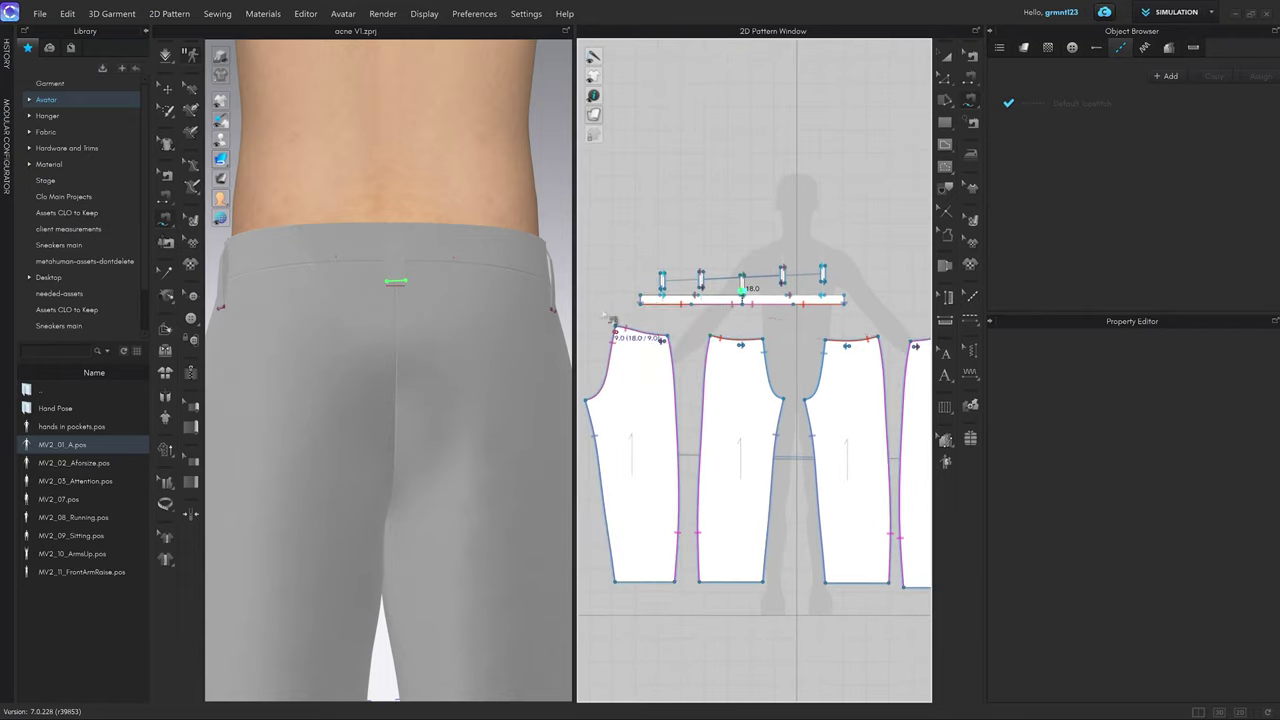
{"action": "scroll", "coordinate": [655, 343], "scroll_direction": "up", "scroll_amount": 3}
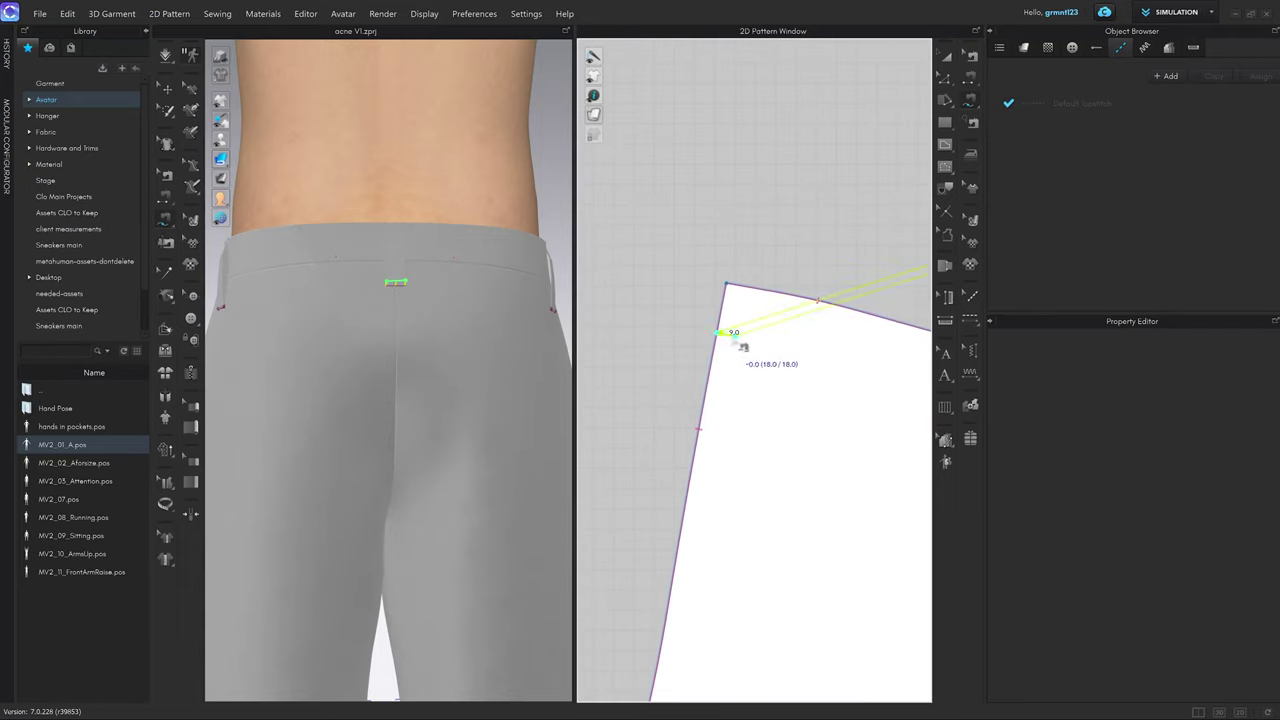
{"action": "left_click", "coordinate": [740, 342]}
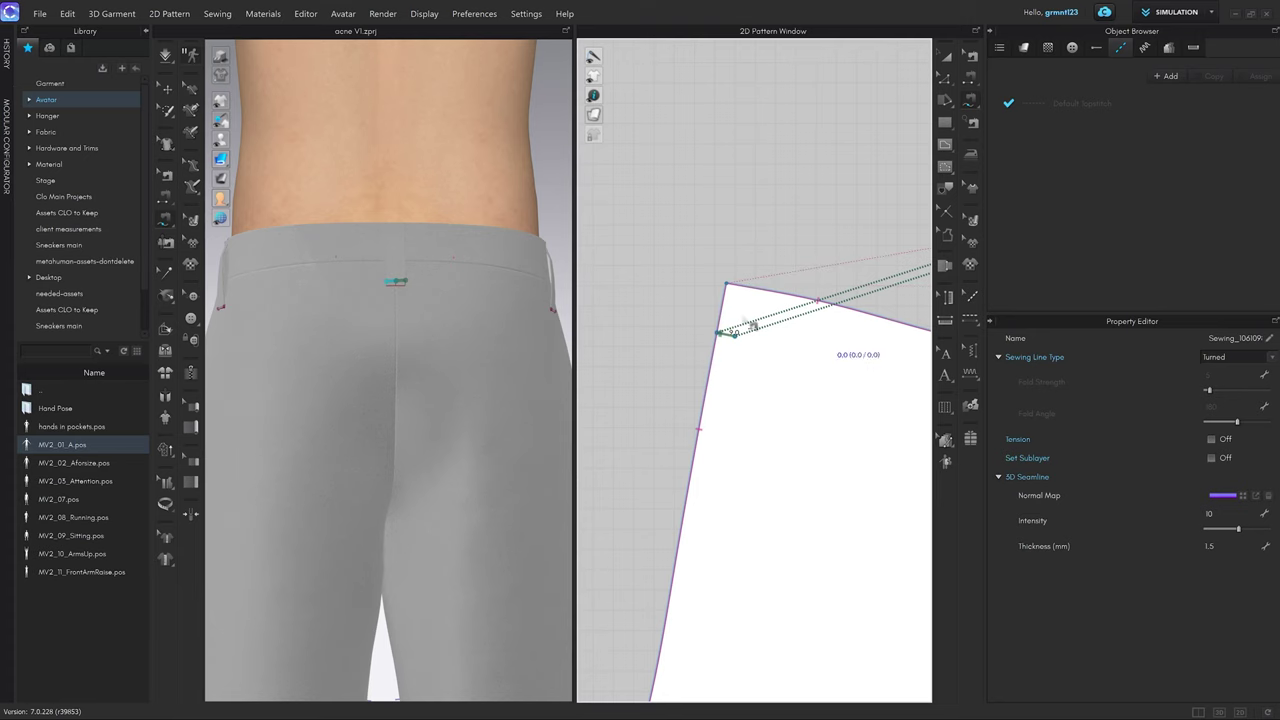
{"action": "key", "text": "space"}
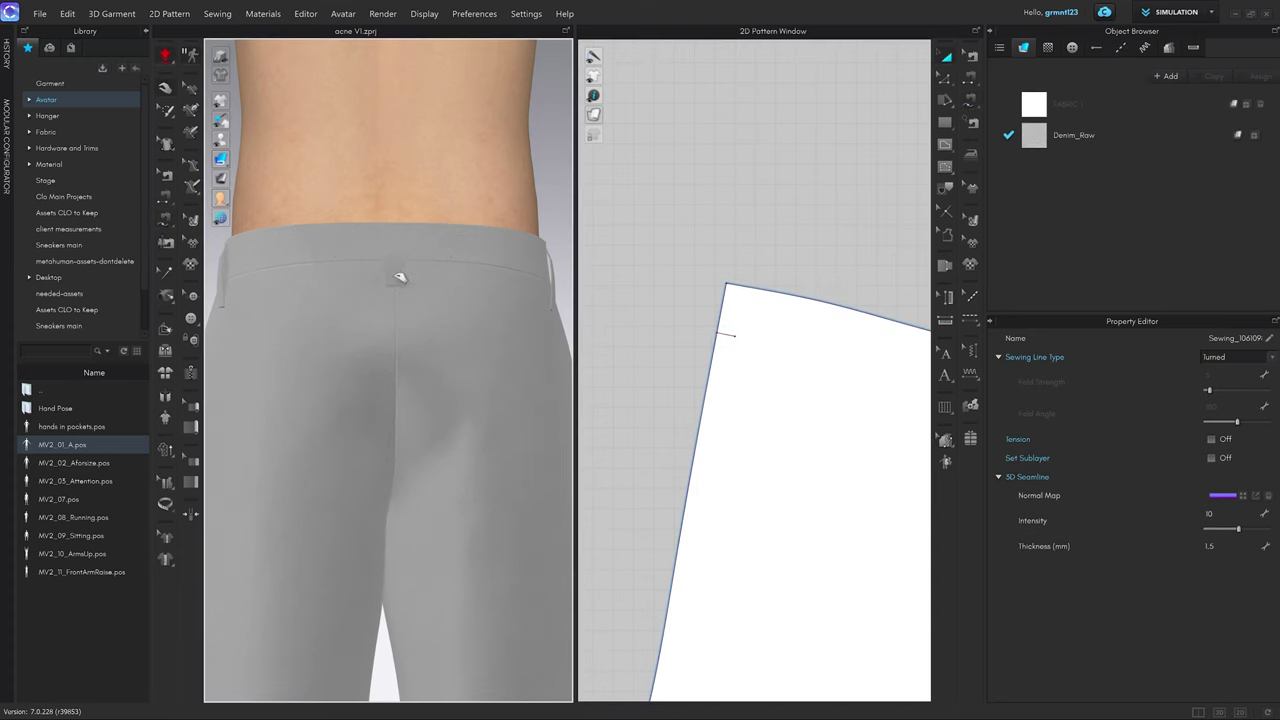
{"action": "left_click", "coordinate": [400, 277]}
Tug both front trouser legs during the simulation to settle their drape, and stop the simulation.
{"action": "right_click_drag", "start_coordinate": [435, 303], "coordinate": [468, 290]}
{"action": "scroll", "coordinate": [468, 290], "scroll_direction": "down", "scroll_amount": 4}
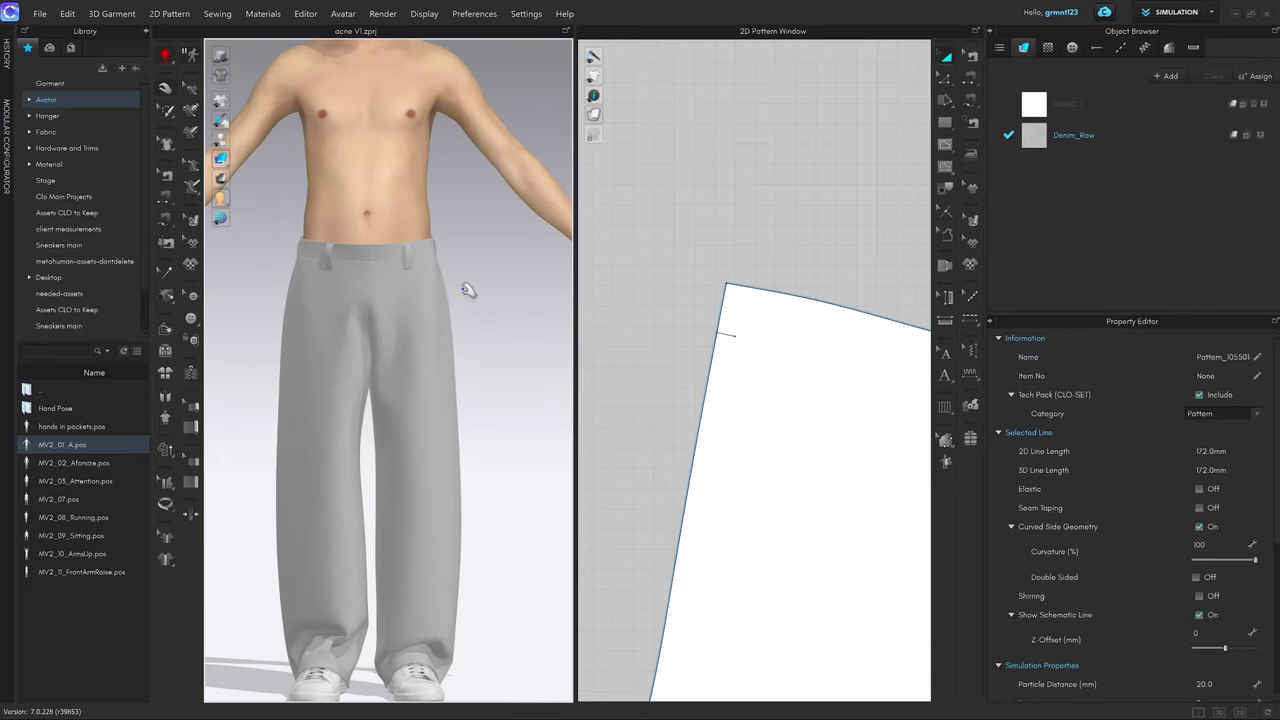
{"action": "left_click", "coordinate": [337, 402]}
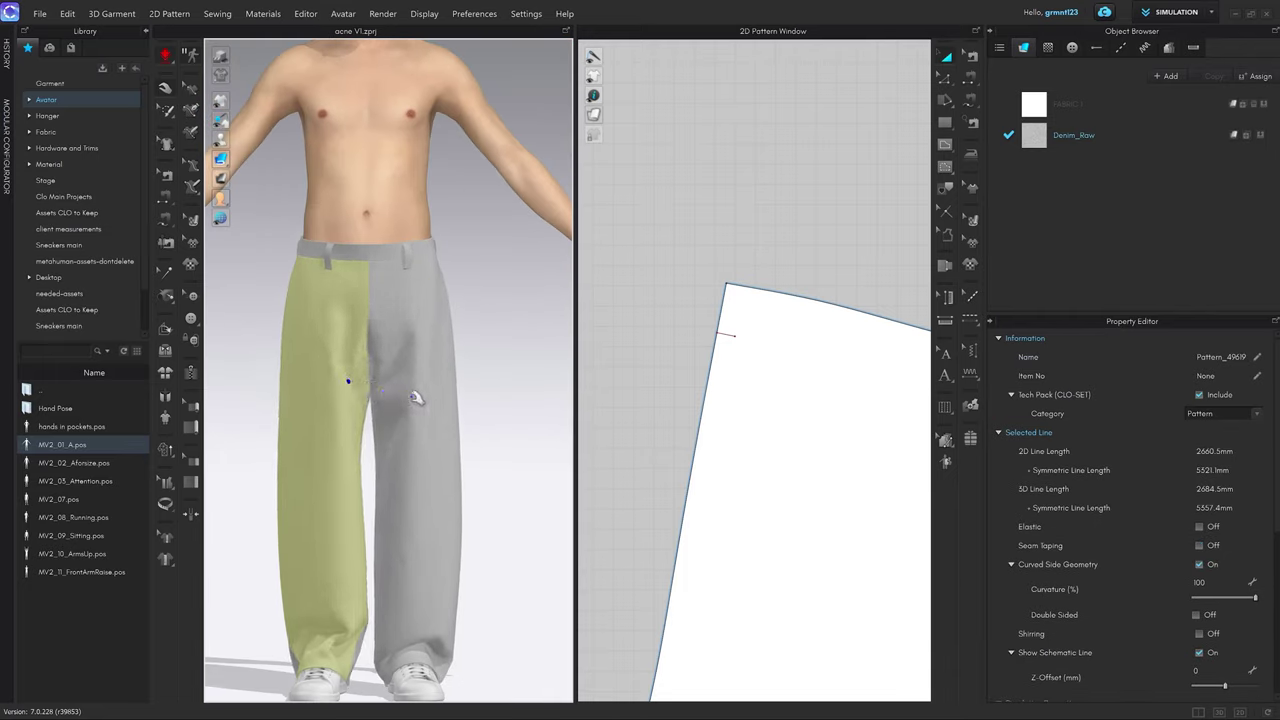
{"action": "left_click", "coordinate": [540, 432]}
{"action": "left_click", "coordinate": [428, 390]}
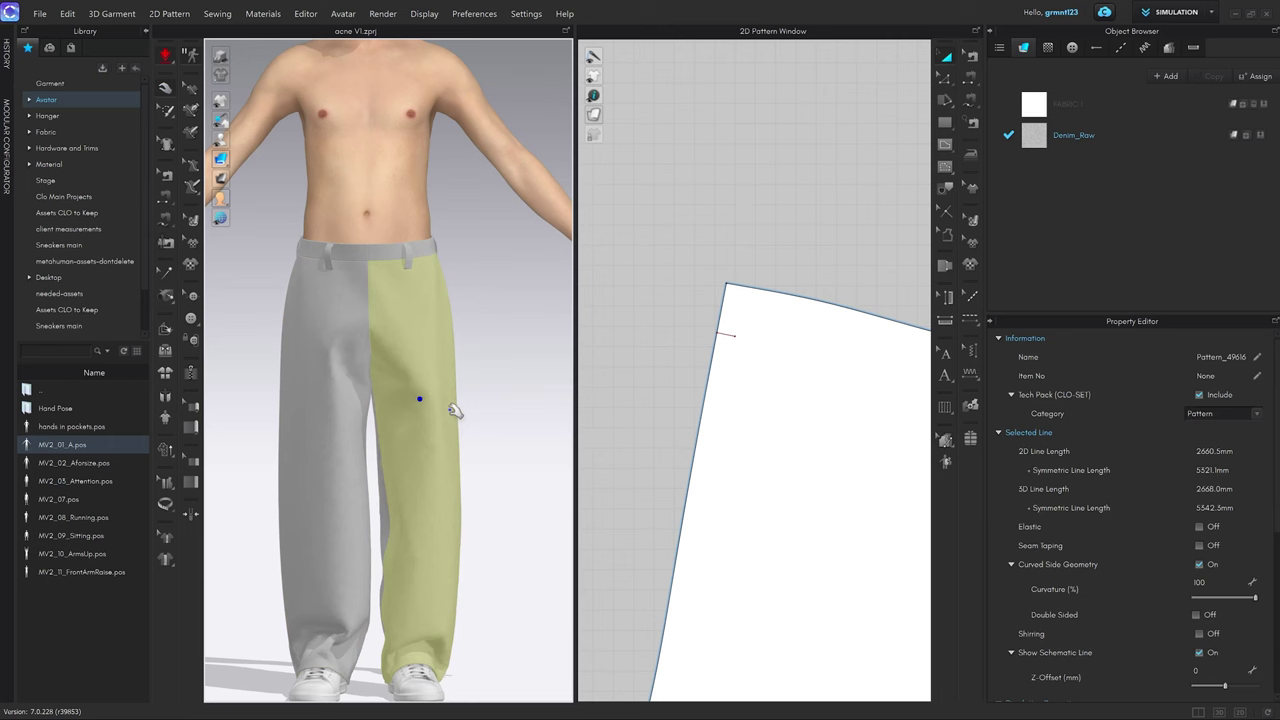
{"action": "middle_click_drag", "start_coordinate": [449, 403], "coordinate": [462, 374]}
{"action": "left_click", "coordinate": [290, 366]}
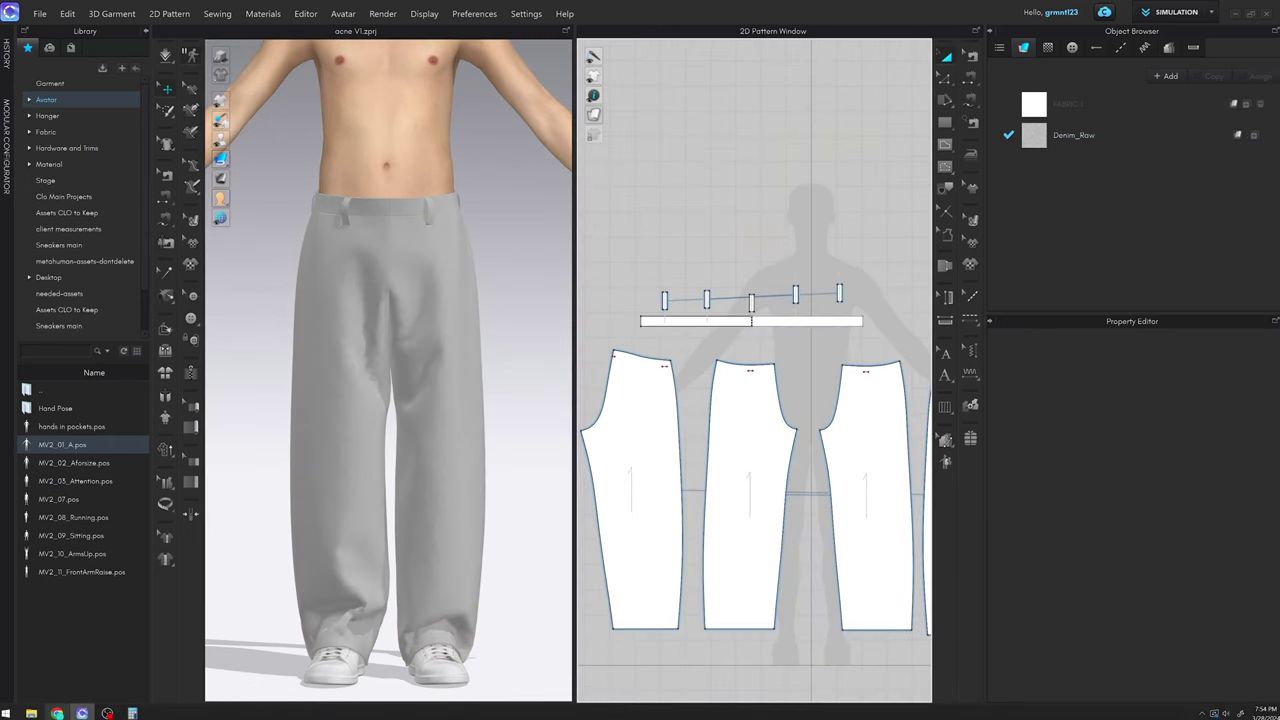
Switch to the browser and examine the pockets on the back and front photos of the Acne Studios reference trousers.
{"action": "left_click", "coordinate": [57, 713]}
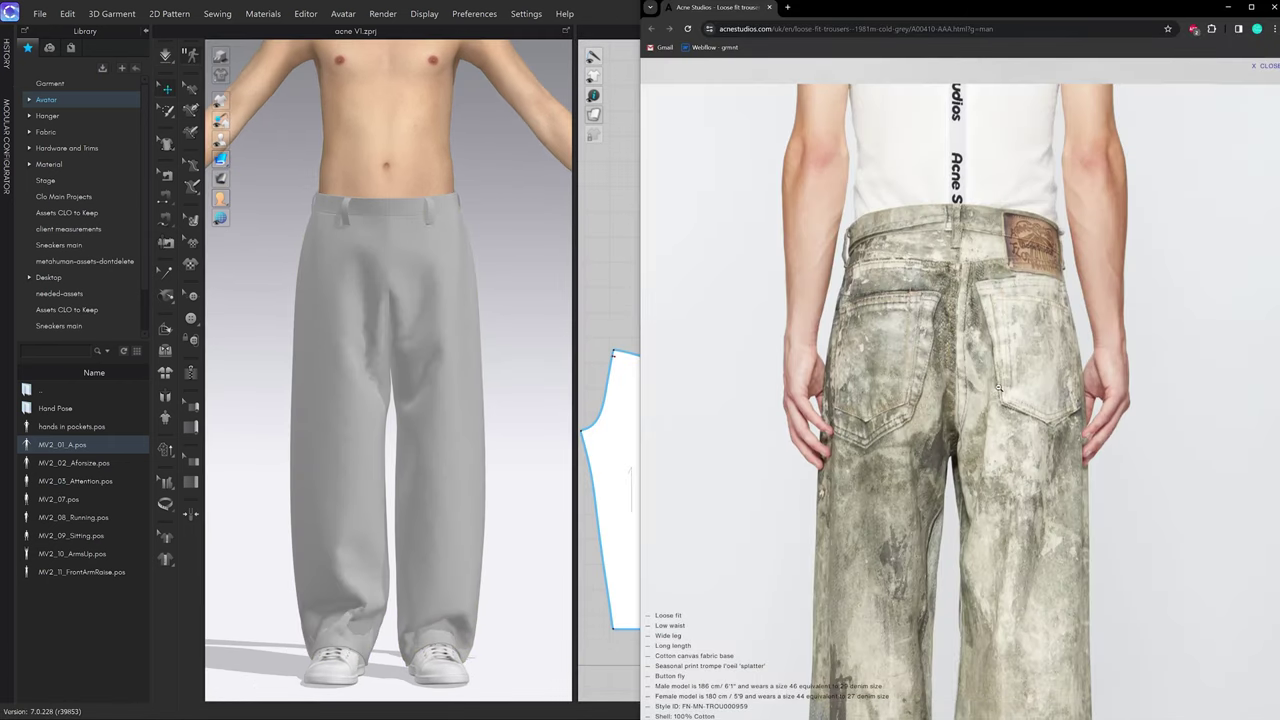
{"action": "scroll", "coordinate": [995, 387], "scroll_direction": "down", "scroll_amount": 4}
{"action": "scroll", "coordinate": [990, 350], "scroll_direction": "up", "scroll_amount": 4}
{"action": "scroll", "coordinate": [988, 310], "scroll_direction": "up", "scroll_amount": 7}
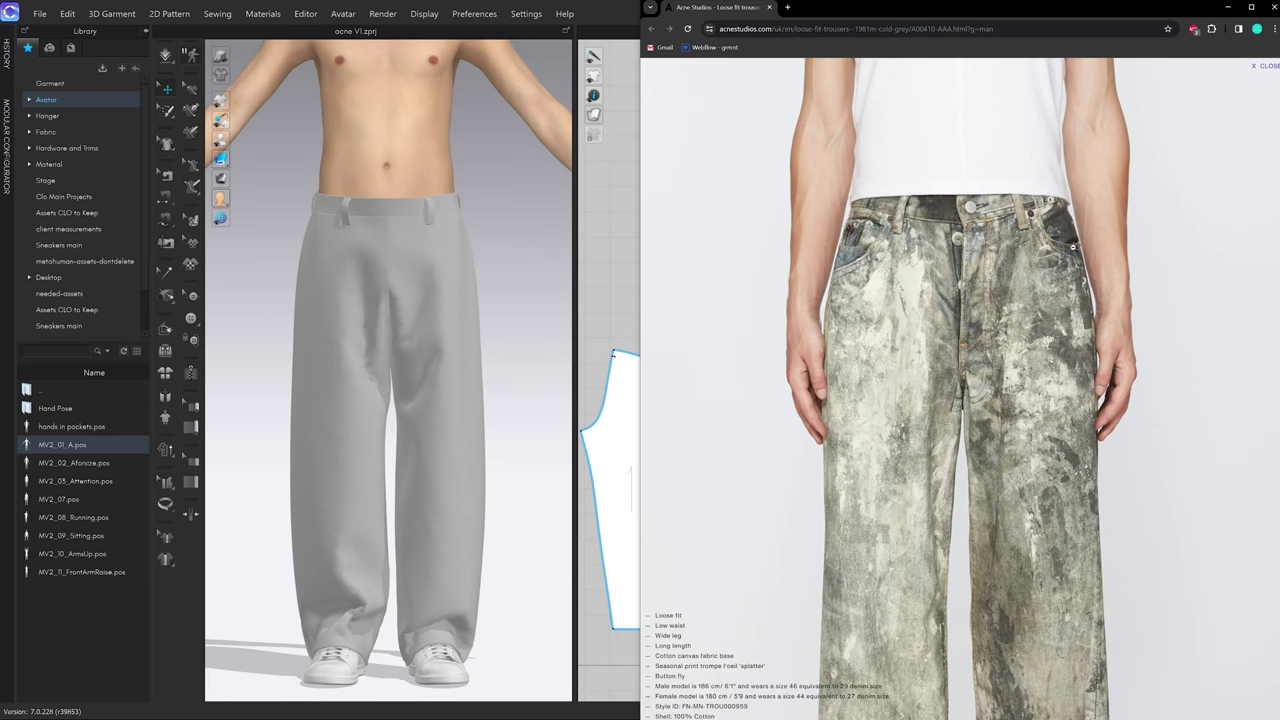
{"action": "key", "text": "alt+Tab"}
Draw a diagonal internal line about 177 mm long on the front panel, from the waist edge near the belt loop to the side seam.
{"action": "scroll", "coordinate": [460, 352], "scroll_direction": "up", "scroll_amount": 3}
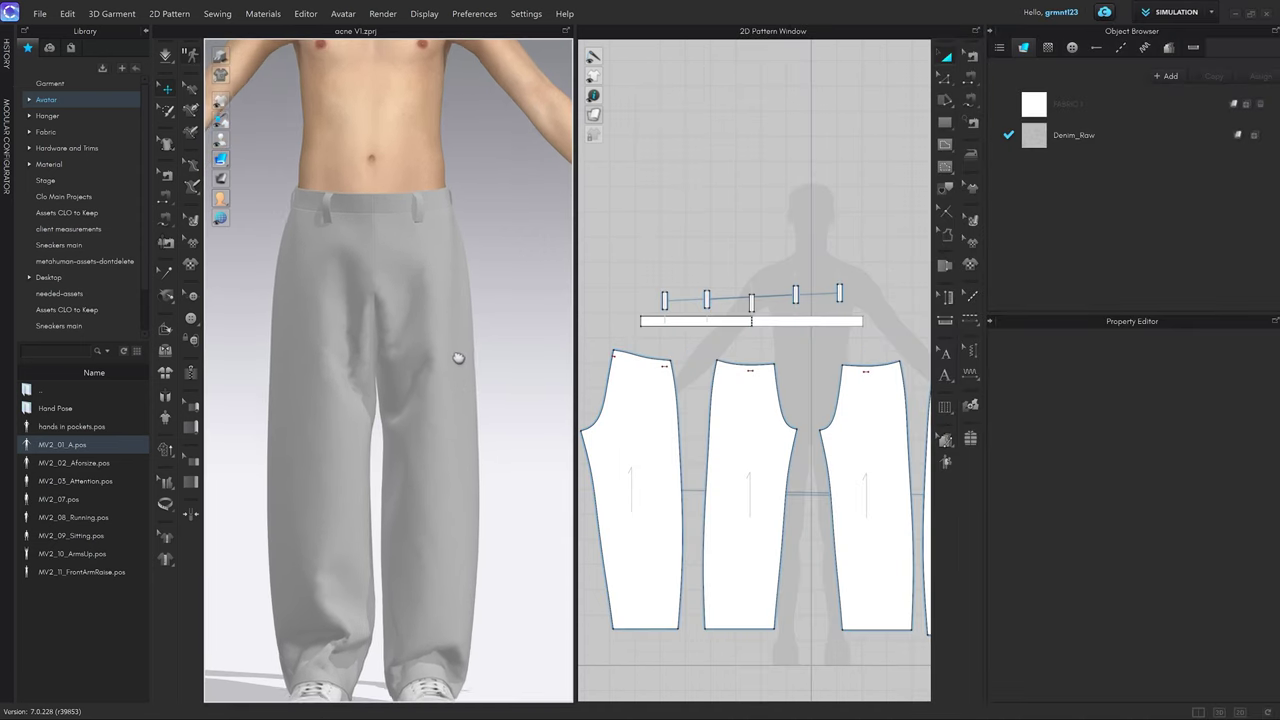
{"action": "right_click_drag", "start_coordinate": [445, 368], "coordinate": [390, 355]}
{"action": "scroll", "coordinate": [487, 356], "scroll_direction": "up", "scroll_amount": 2}
{"action": "middle_click_drag", "start_coordinate": [400, 332], "coordinate": [484, 345]}
{"action": "key", "text": "g"}
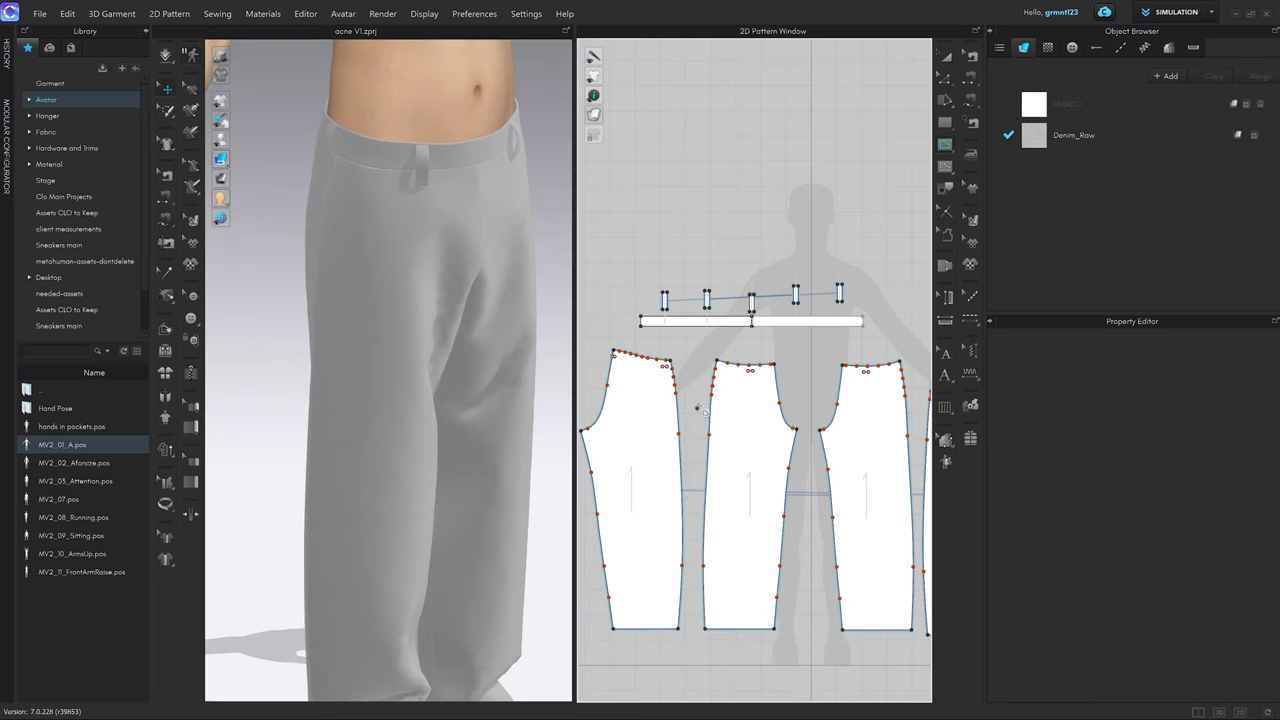
{"action": "scroll", "coordinate": [712, 394], "scroll_direction": "up", "scroll_amount": 4}
{"action": "middle_click_drag", "start_coordinate": [763, 416], "coordinate": [765, 406]}
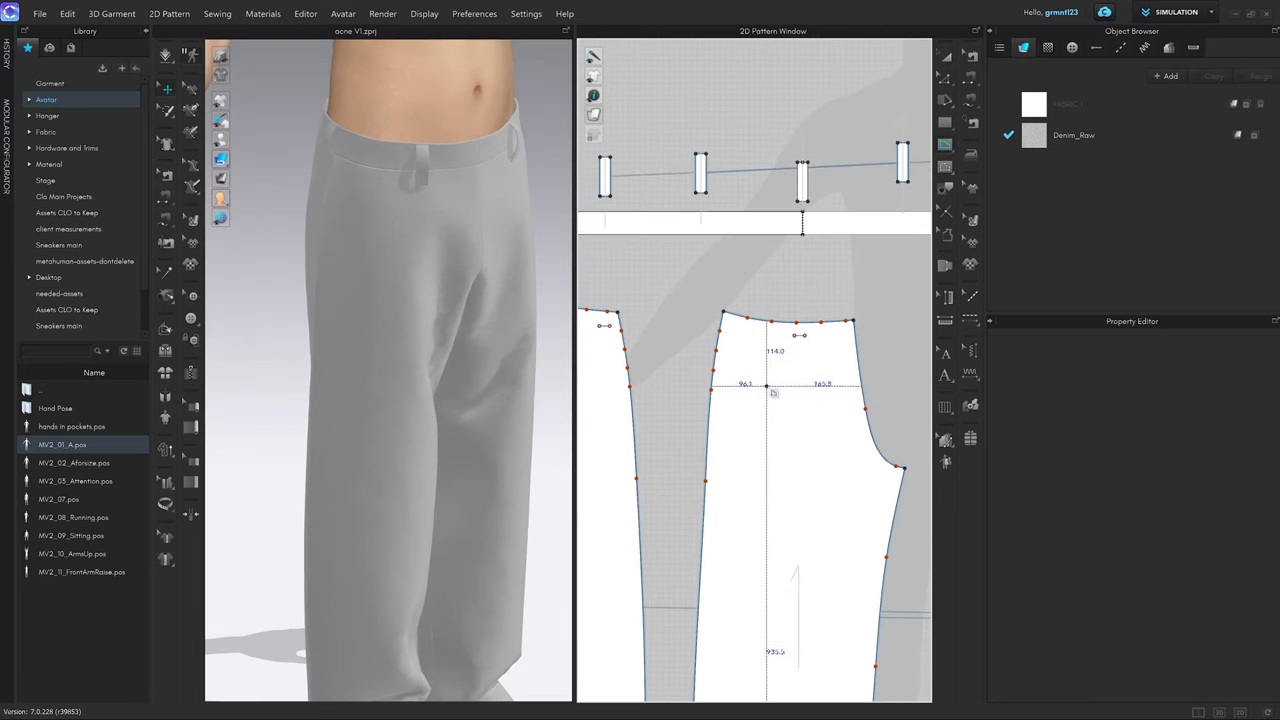
{"action": "key", "text": "g"}
{"action": "scroll", "coordinate": [771, 345], "scroll_direction": "up", "scroll_amount": 4}
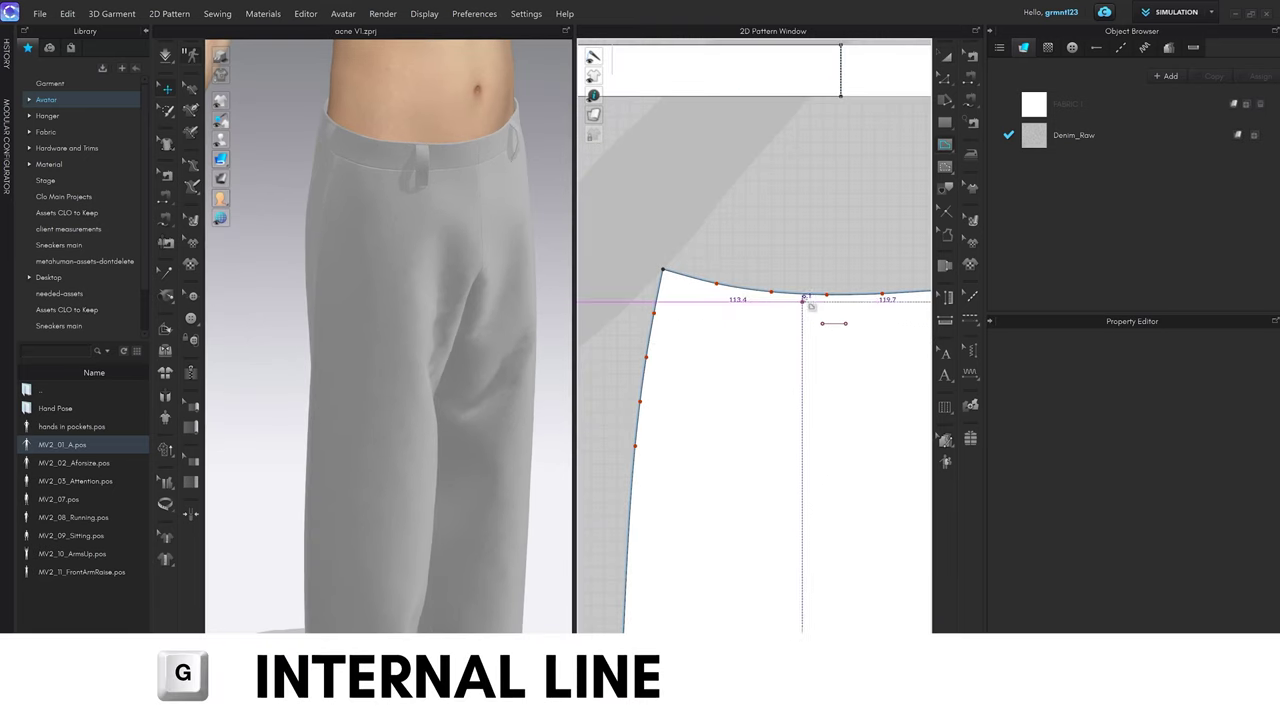
{"action": "left_click", "coordinate": [817, 295]}
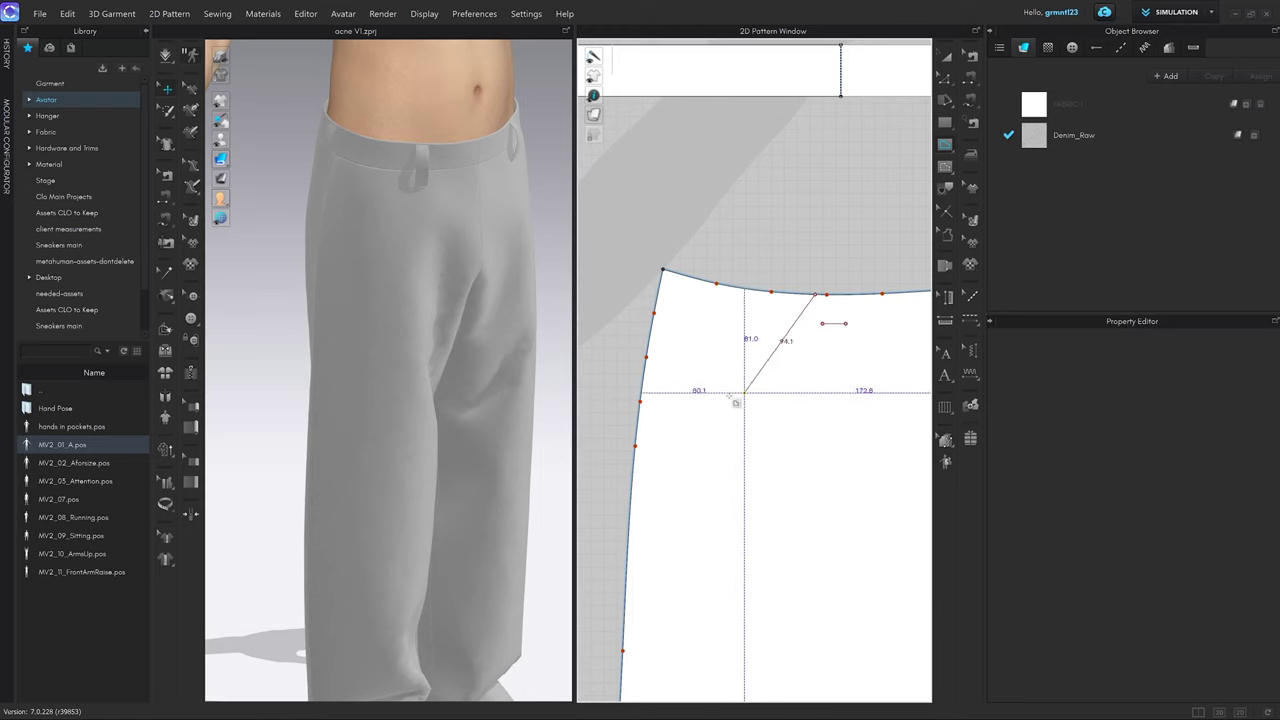
{"action": "double_click", "coordinate": [637, 437]}
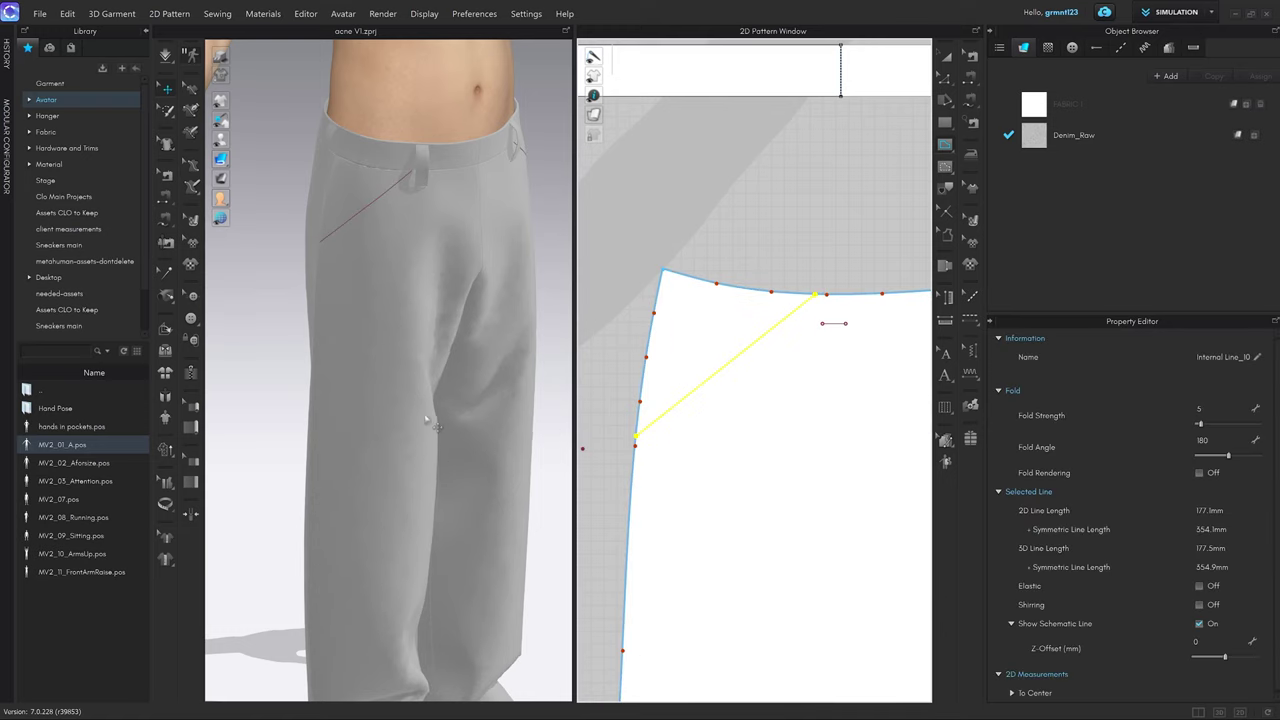
{"action": "right_click_drag", "start_coordinate": [438, 425], "coordinate": [293, 233]}
{"action": "right_click_drag", "start_coordinate": [463, 249], "coordinate": [523, 277]}
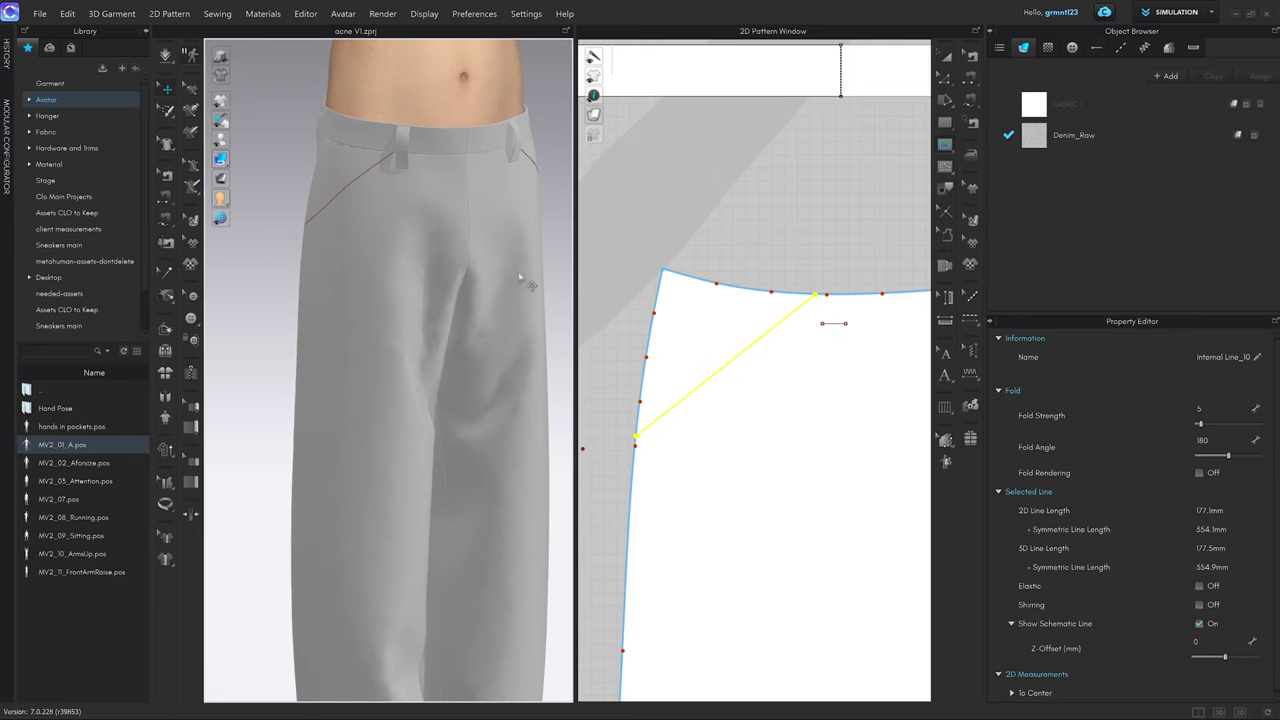
Bend the diagonal pocket line on the front panel into a rounded opening and compare its shape with the reference trouser photos.
{"action": "scroll", "coordinate": [831, 354], "scroll_direction": "up", "scroll_amount": 5}
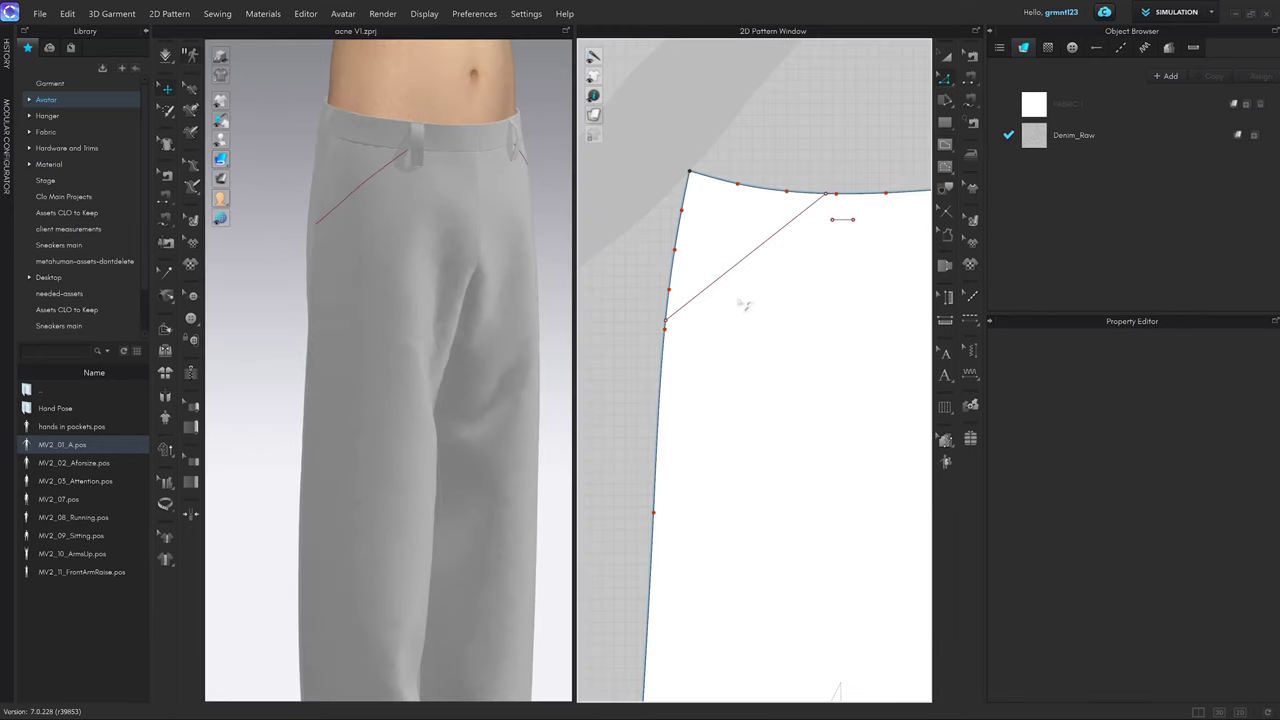
{"action": "key", "text": "v"}
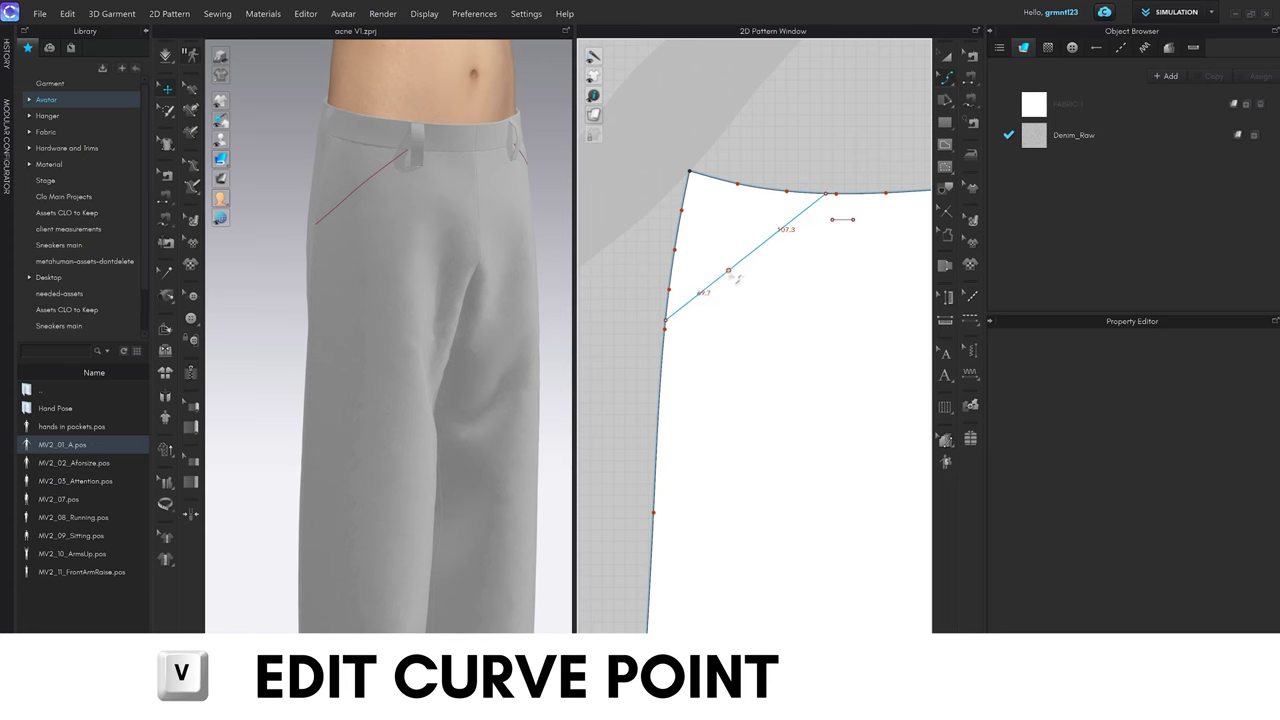
{"action": "left_click_drag", "start_coordinate": [736, 279], "coordinate": [806, 327]}
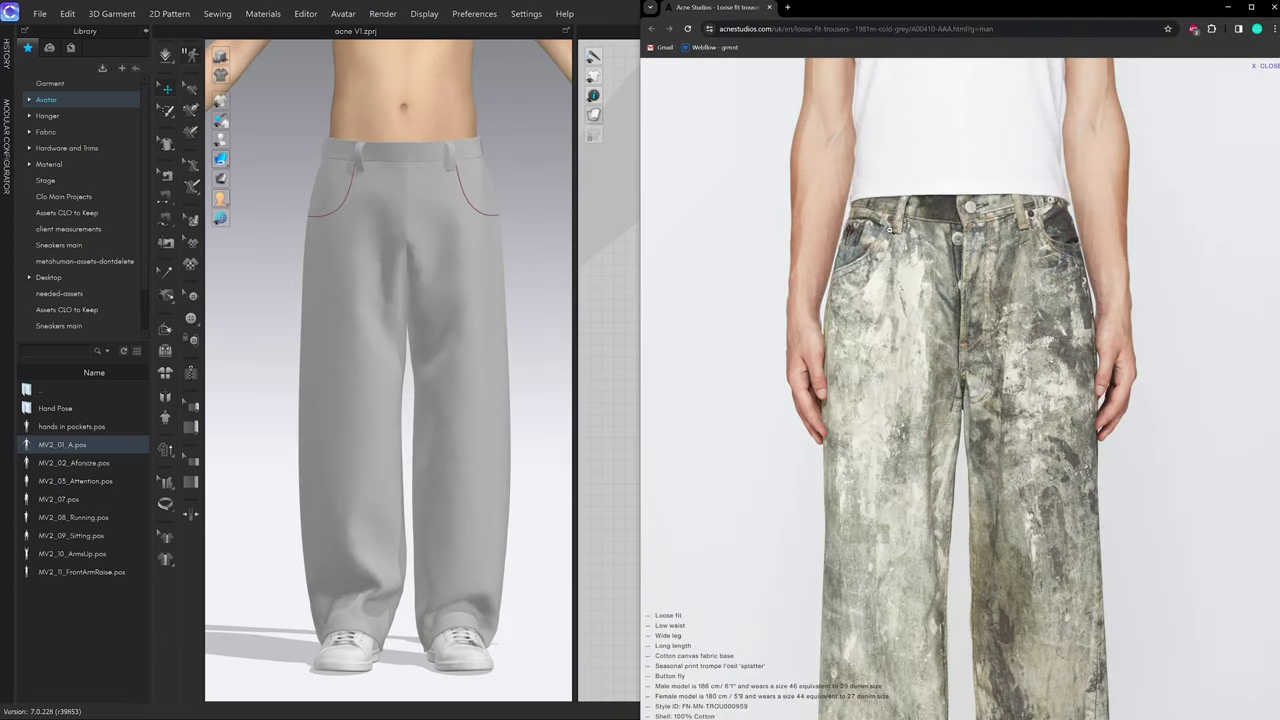
{"action": "scroll", "coordinate": [873, 262], "scroll_direction": "down", "scroll_amount": 10}
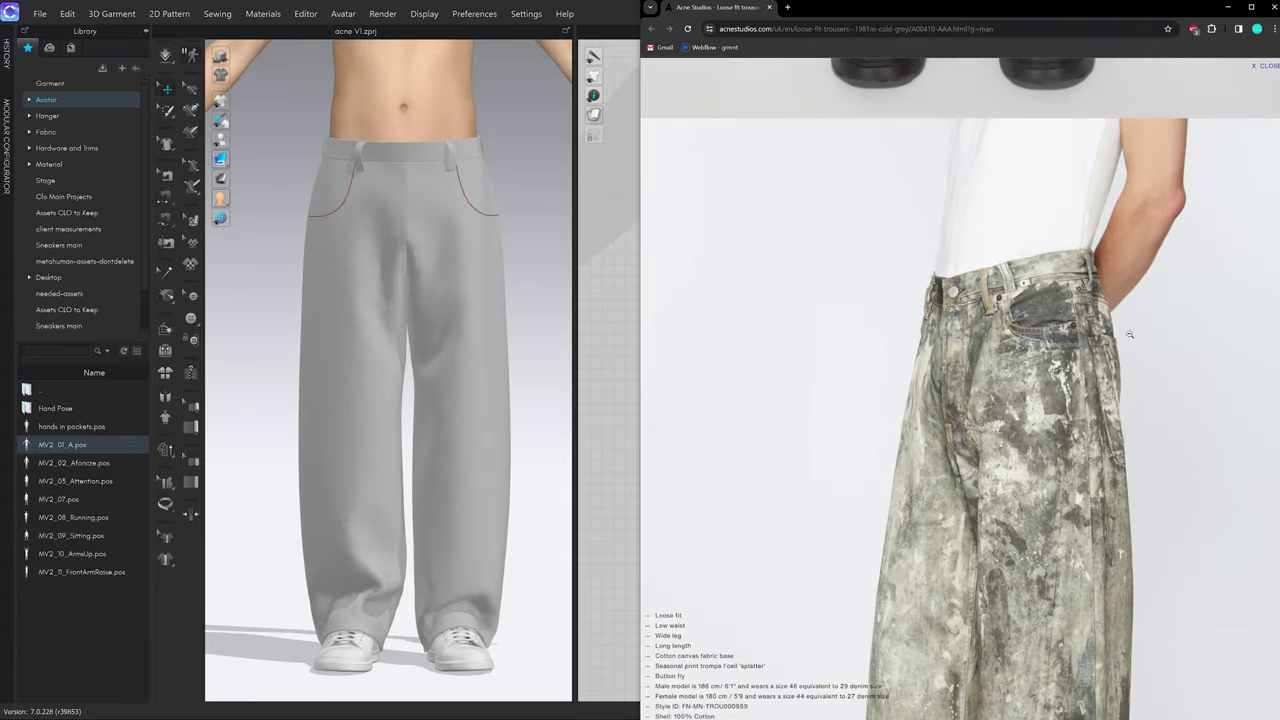
{"action": "left_click", "coordinate": [612, 335]}
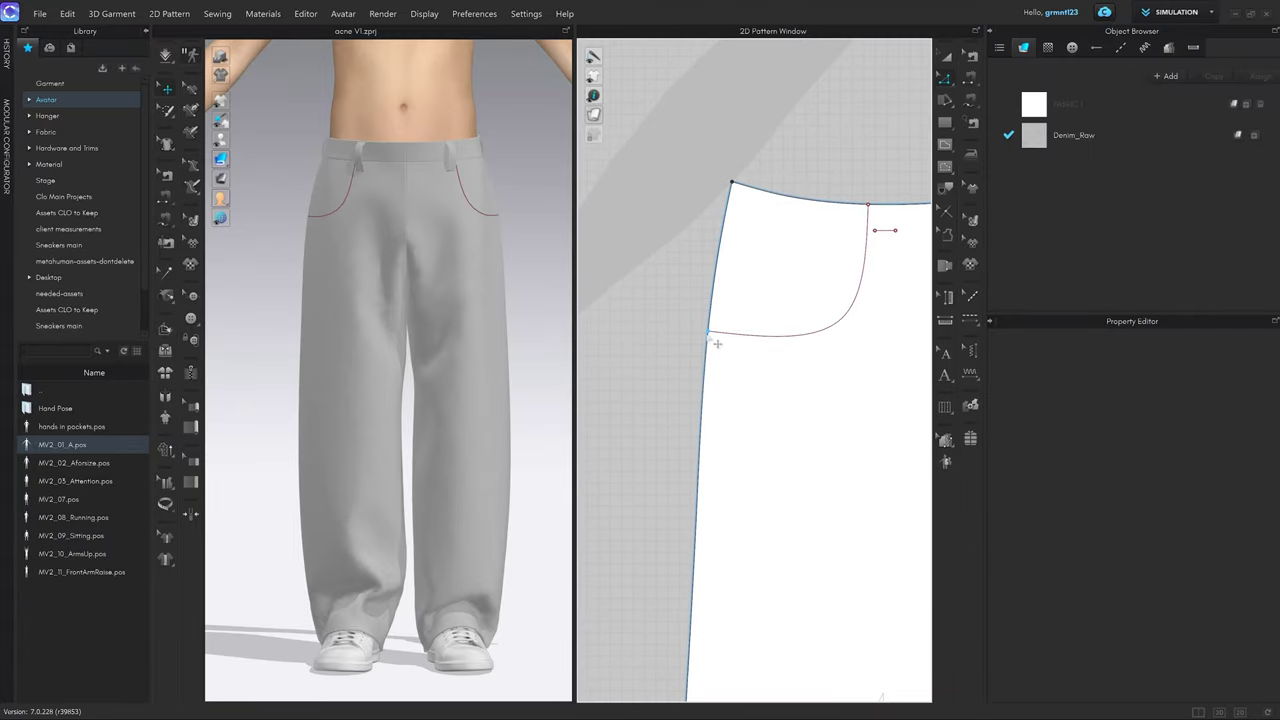
Raise the pocket opening line's end along the side seam and adjust its curve point to refine the rounding.
{"action": "scroll", "coordinate": [713, 309], "scroll_direction": "up", "scroll_amount": 4}
{"action": "left_click_drag", "start_coordinate": [708, 332], "coordinate": [715, 265]}
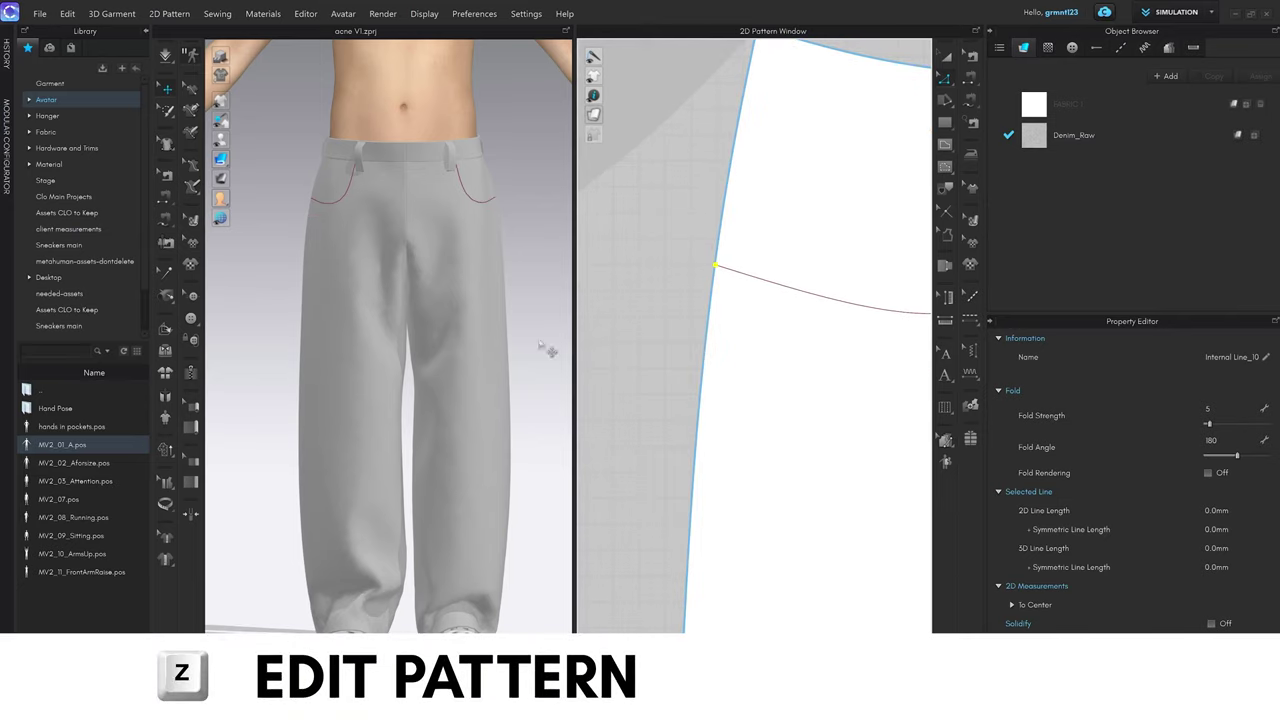
{"action": "scroll", "coordinate": [754, 331], "scroll_direction": "down", "scroll_amount": 5}
{"action": "key", "text": "v"}
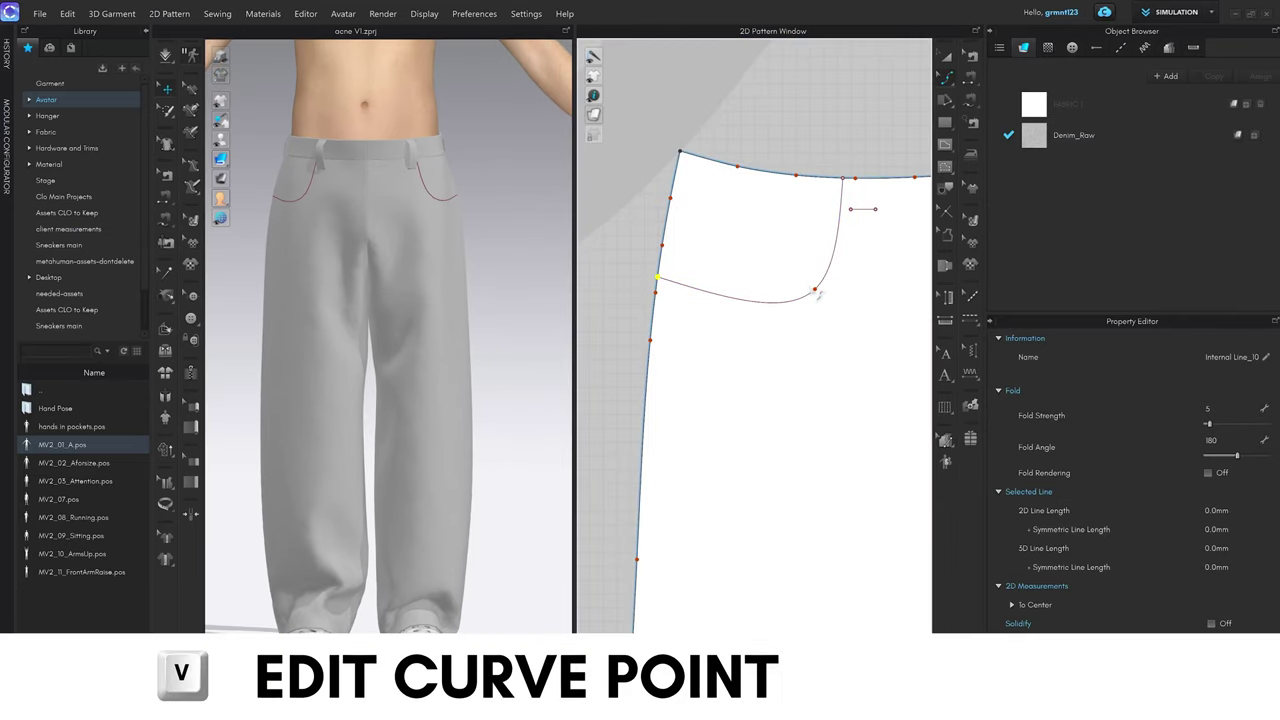
{"action": "left_click_drag", "start_coordinate": [818, 296], "coordinate": [806, 282]}
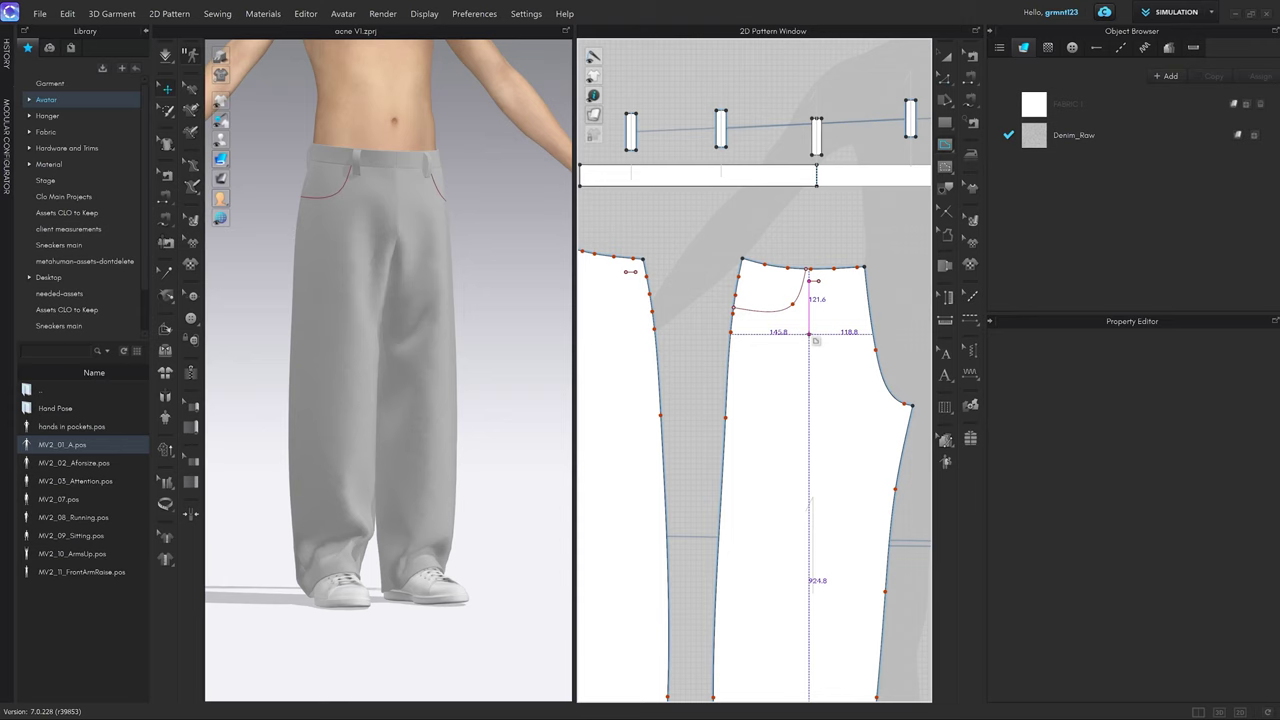
Draw an L-shaped internal line for the pocket bag, about 254 mm down from the waist and 188 mm across to the side seam.
{"action": "scroll", "coordinate": [826, 300], "scroll_direction": "up", "scroll_amount": 3}
{"action": "key", "text": "g"}
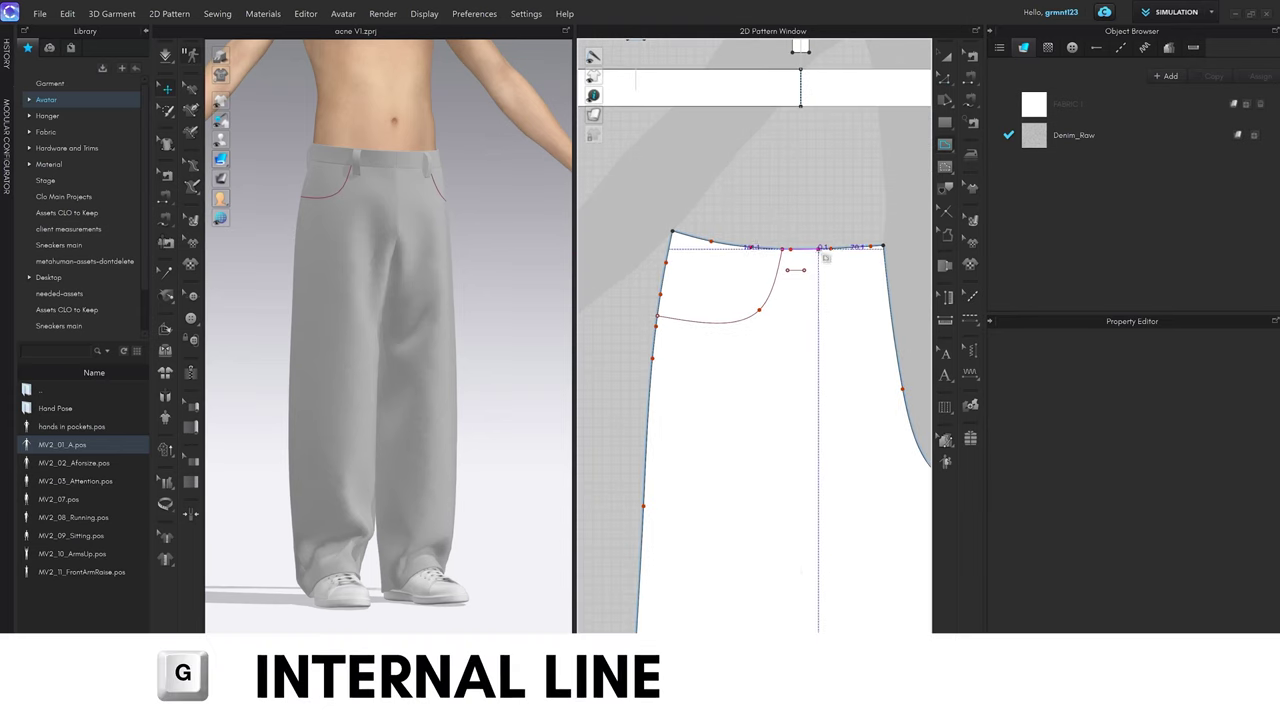
{"action": "scroll", "coordinate": [826, 372], "scroll_direction": "down", "scroll_amount": 3}
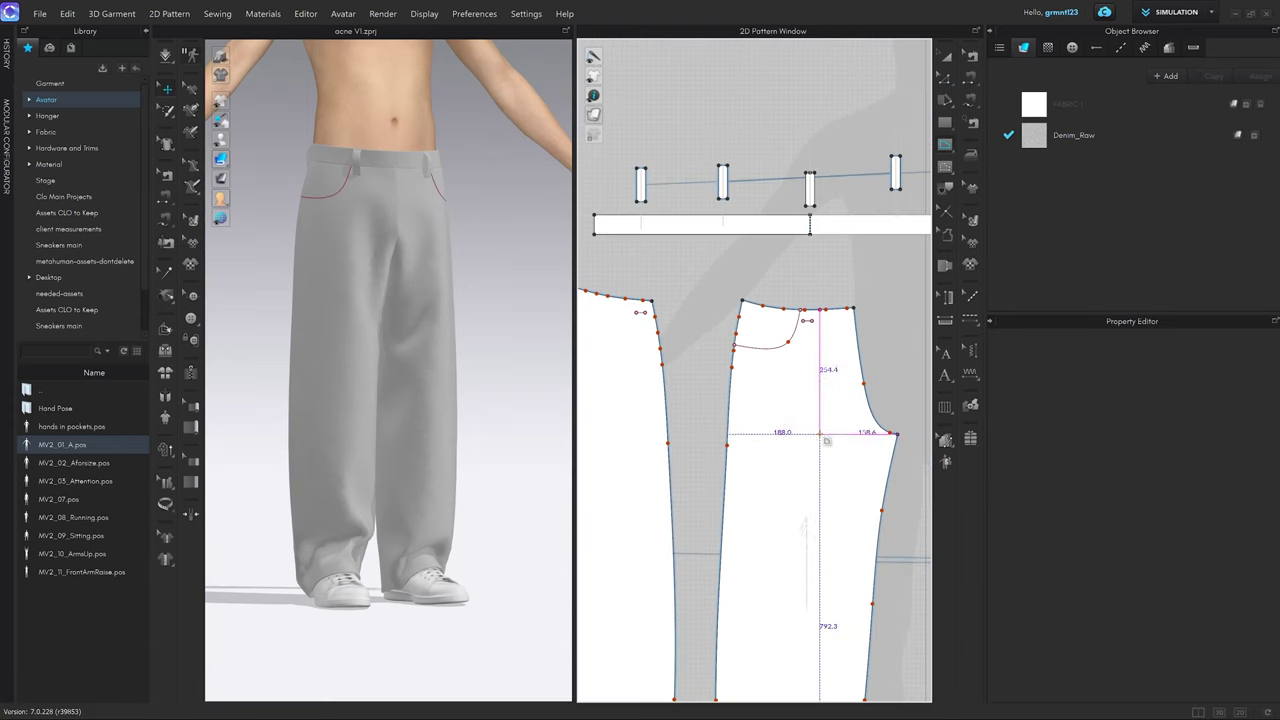
{"action": "left_click", "coordinate": [822, 436]}
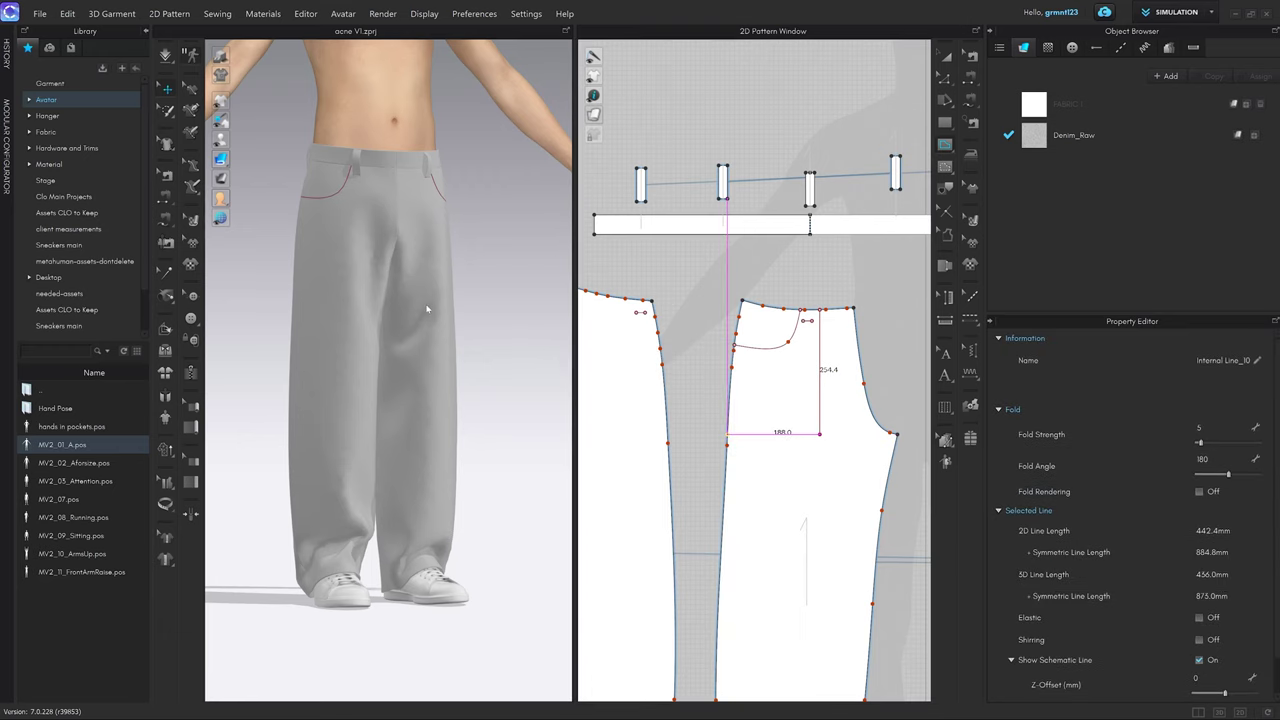
{"action": "key", "text": "z"}
Show the avatar's X-ray joints, rotate the shoulder joint to lower the arms beside the trousers, and hide the joints.
{"action": "right_click_drag", "start_coordinate": [431, 307], "coordinate": [272, 336]}
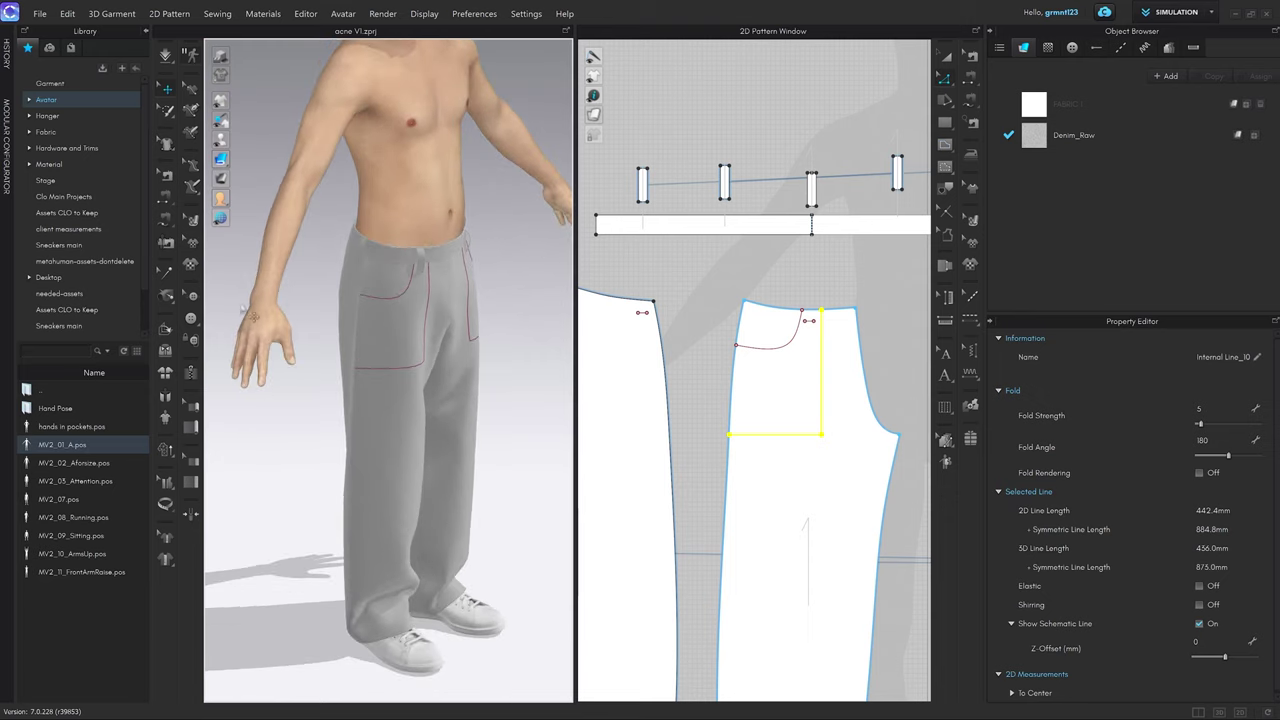
{"action": "mouse_move", "coordinate": [233, 148]}
{"action": "right_click_drag", "start_coordinate": [455, 330], "coordinate": [404, 318]}
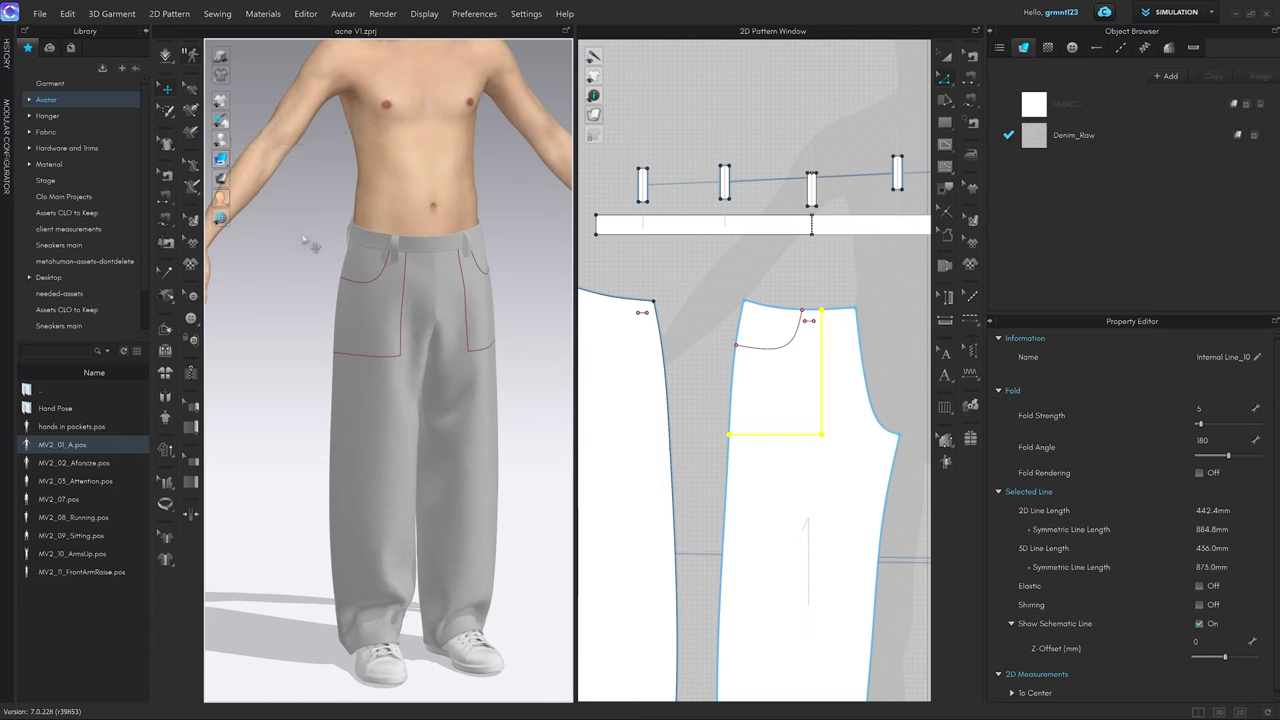
{"action": "mouse_move", "coordinate": [226, 142]}
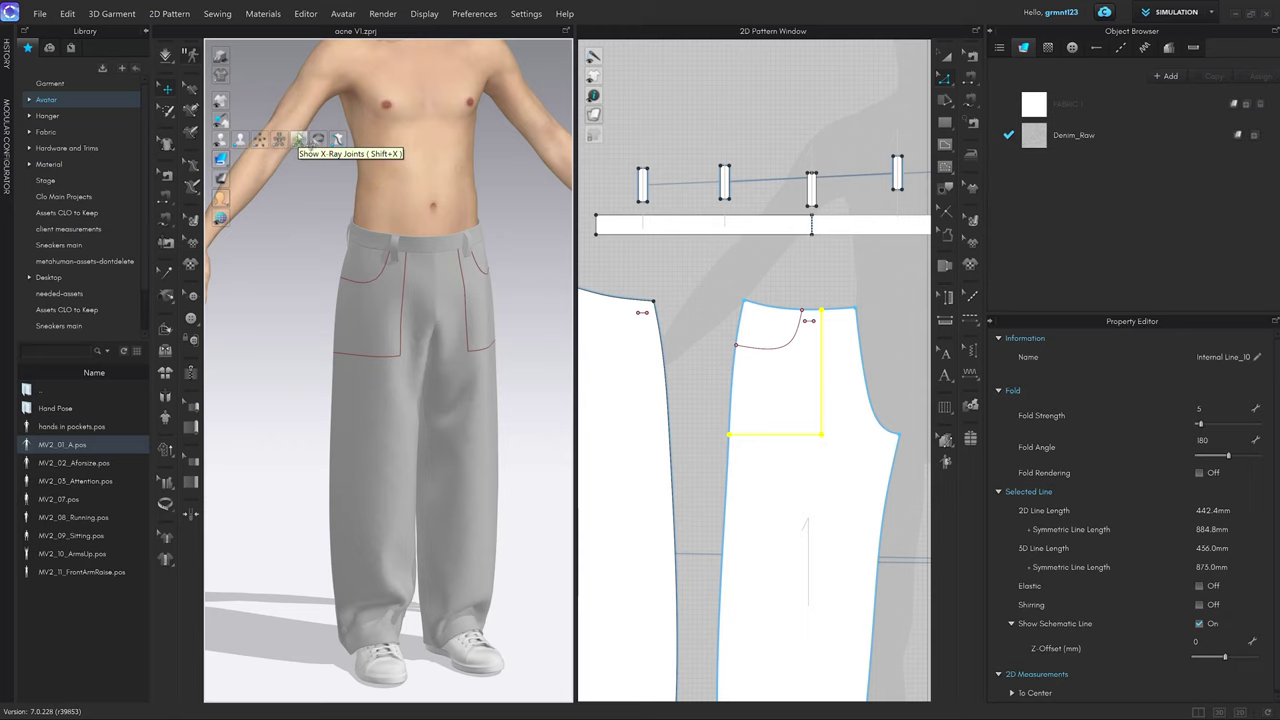
{"action": "left_click", "coordinate": [298, 139]}
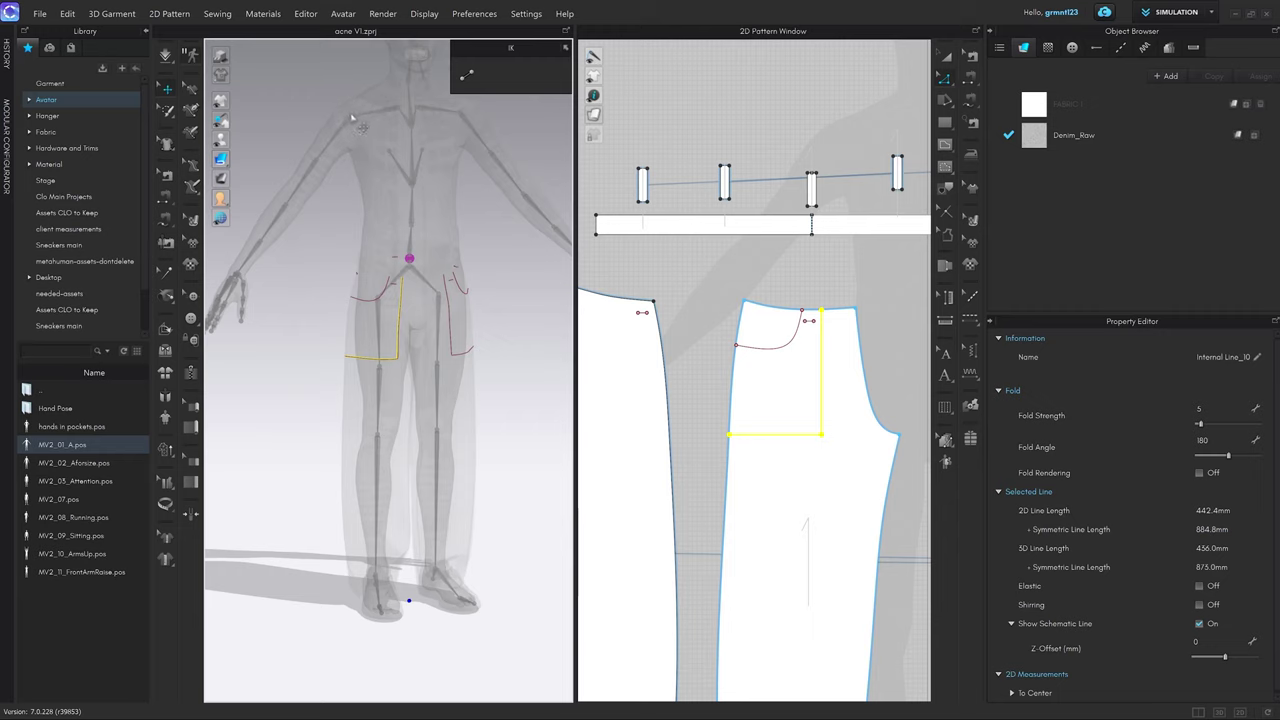
{"action": "left_click", "coordinate": [352, 118]}
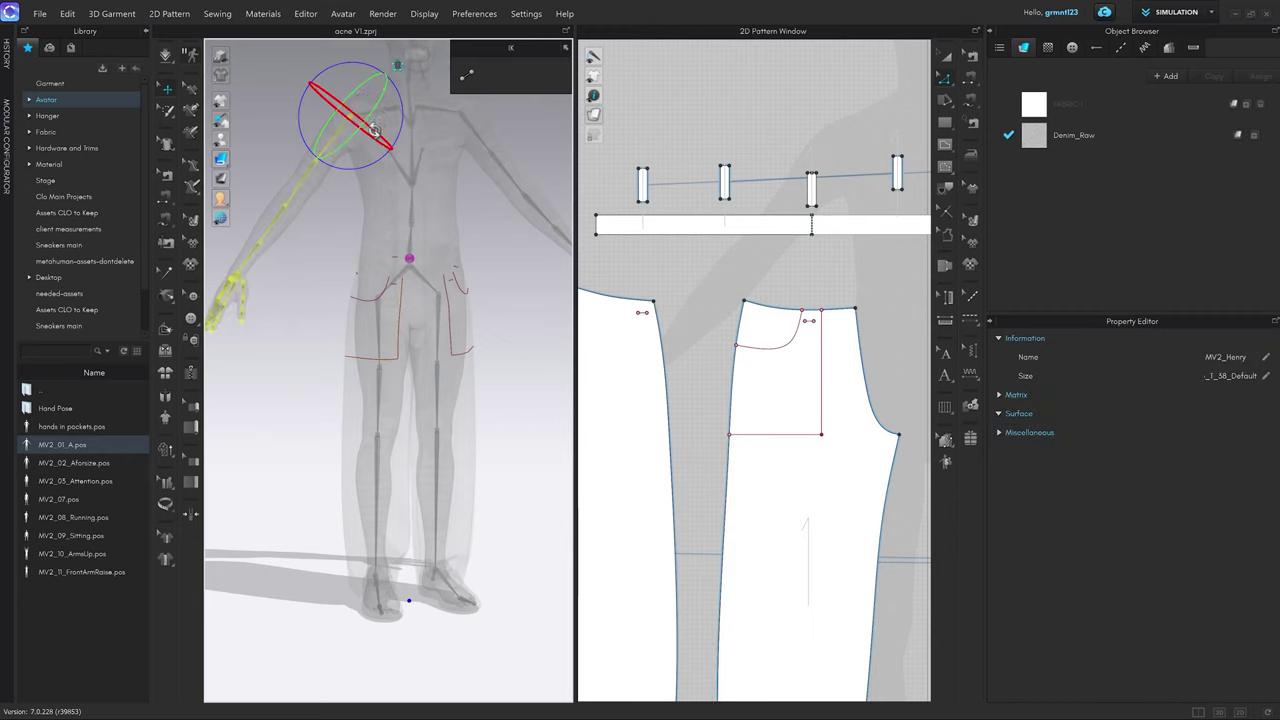
{"action": "left_click_drag", "start_coordinate": [373, 130], "coordinate": [350, 200]}
{"action": "right_click_drag", "start_coordinate": [350, 200], "coordinate": [411, 120]}
{"action": "left_click_drag", "start_coordinate": [395, 87], "coordinate": [396, 91]}
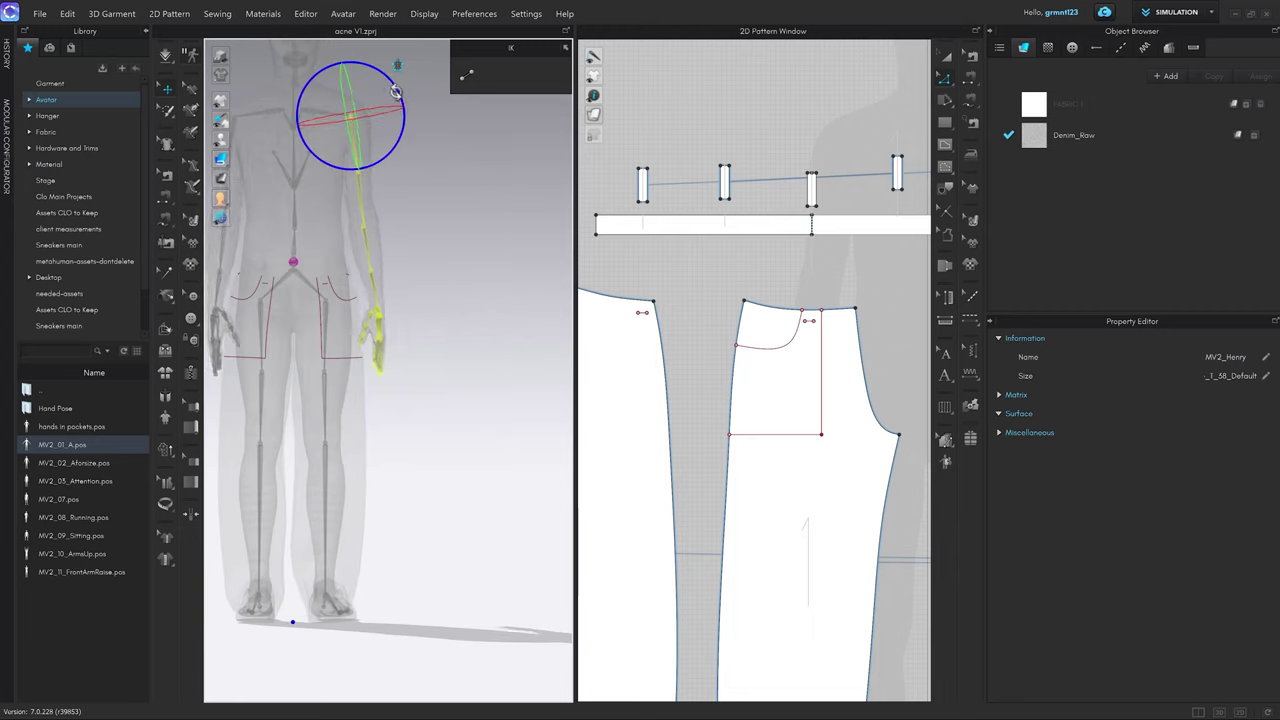
{"action": "right_click_drag", "start_coordinate": [396, 91], "coordinate": [311, 203]}
{"action": "left_click_drag", "start_coordinate": [355, 116], "coordinate": [369, 113]}
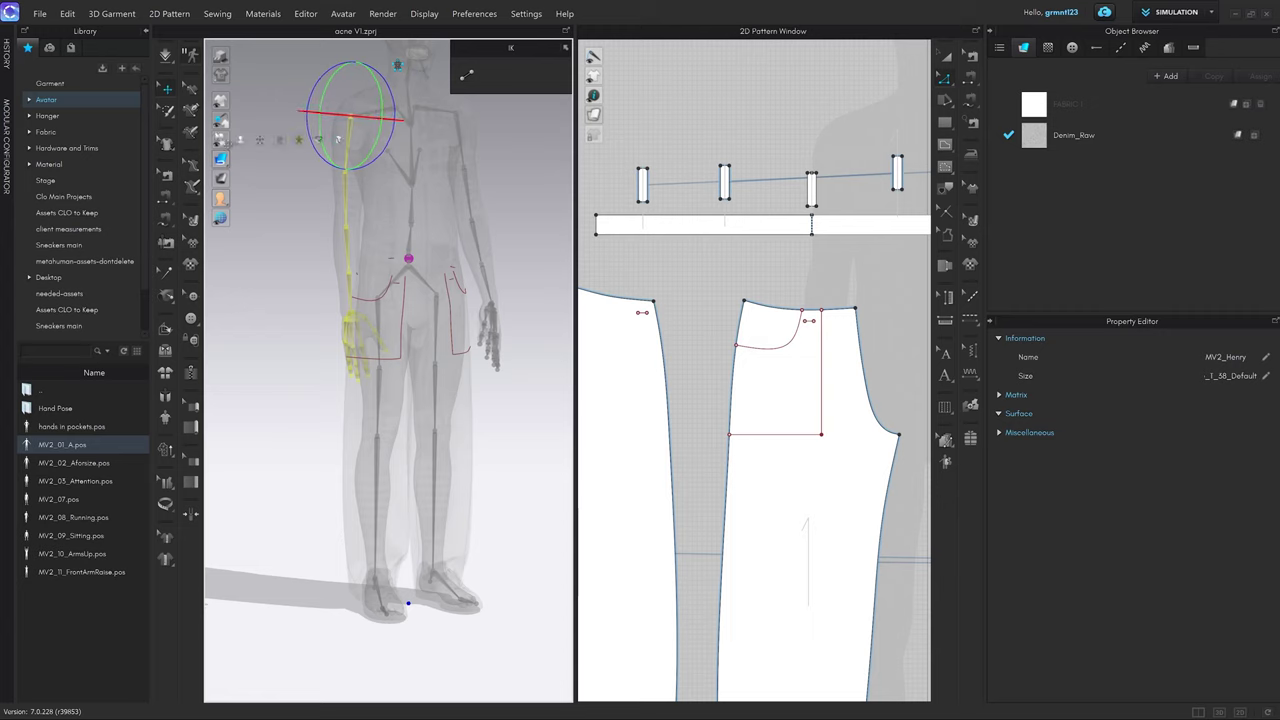
{"action": "left_click", "coordinate": [306, 142]}
Check the pocket bag outline against the avatar's hand and convert its square corner into a curve point.
{"action": "right_click_drag", "start_coordinate": [370, 290], "coordinate": [423, 318]}
{"action": "scroll", "coordinate": [427, 302], "scroll_direction": "up", "scroll_amount": 4}
{"action": "middle_click_drag", "start_coordinate": [423, 318], "coordinate": [420, 359]}
{"action": "right_click_drag", "start_coordinate": [420, 360], "coordinate": [466, 317]}
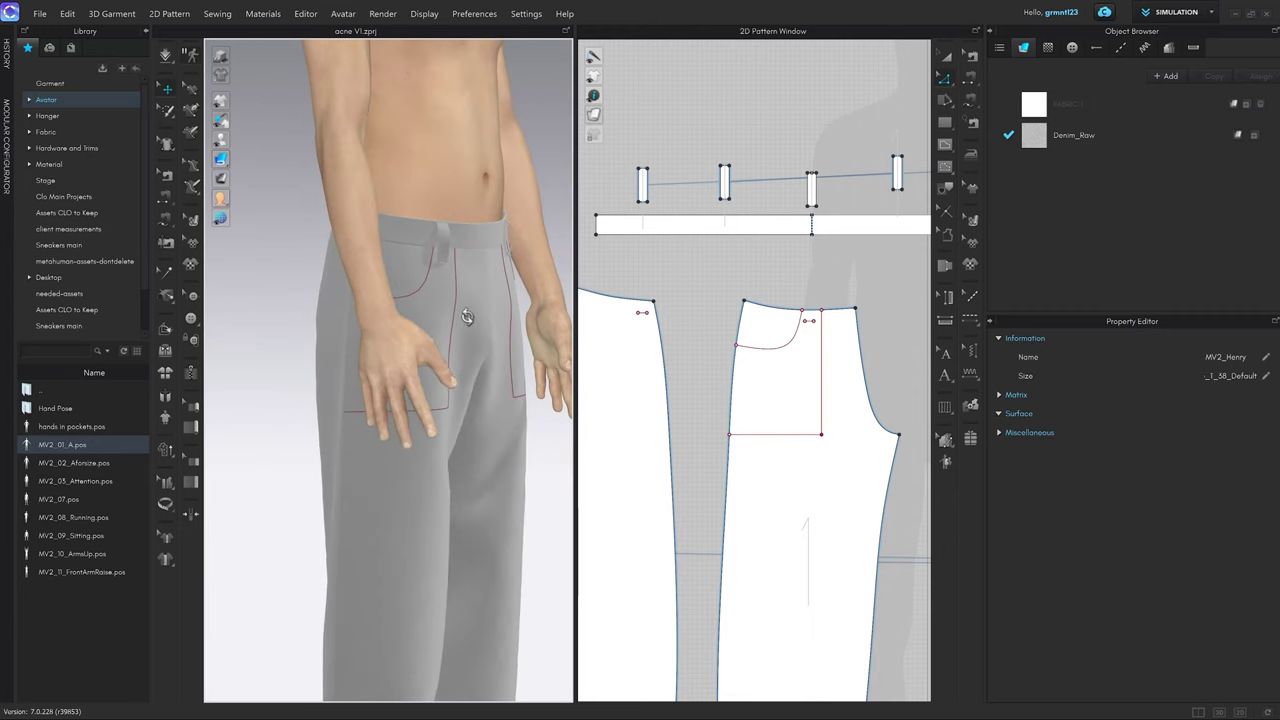
{"action": "scroll", "coordinate": [689, 418], "scroll_direction": "up", "scroll_amount": 2}
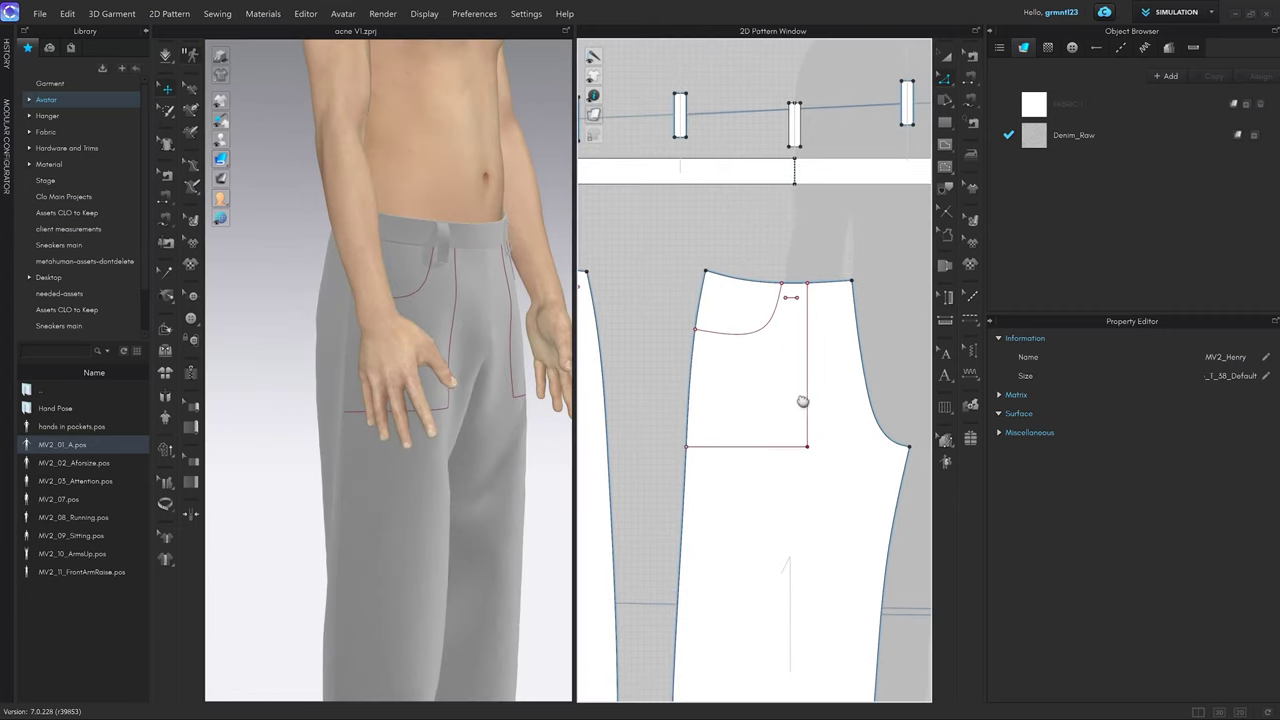
{"action": "scroll", "coordinate": [808, 453], "scroll_direction": "up", "scroll_amount": 2}
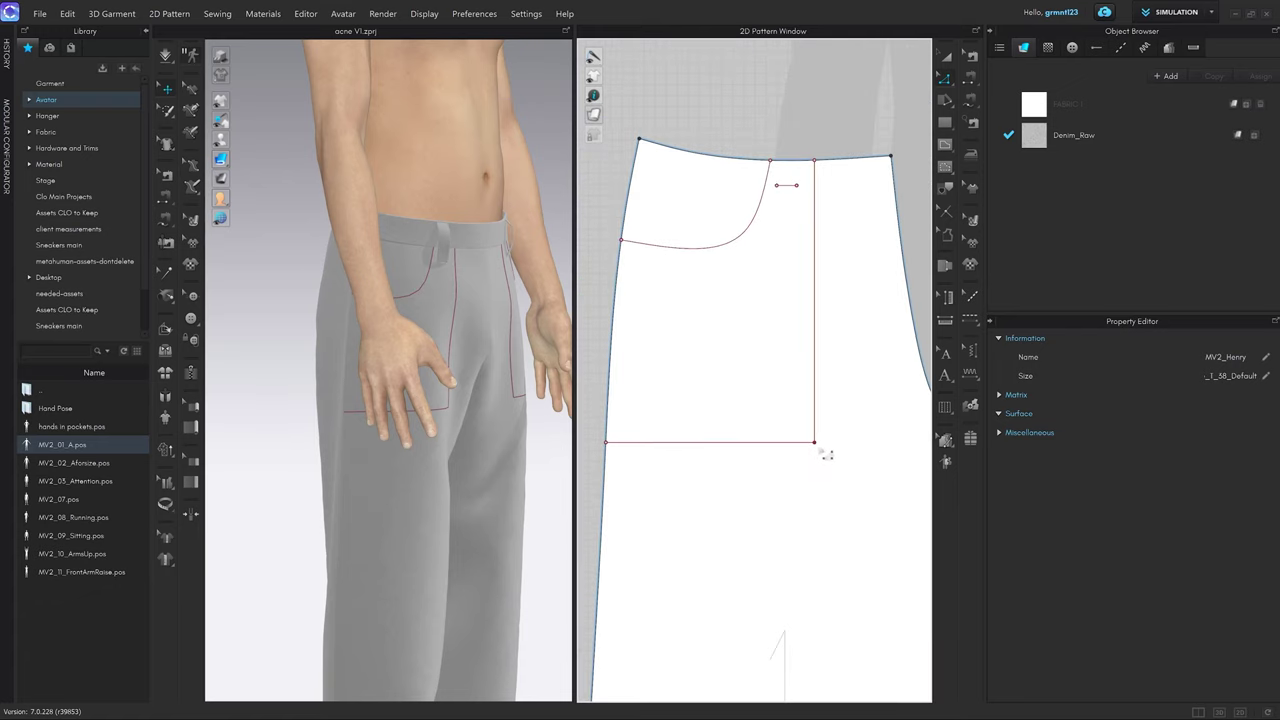
{"action": "right_click_drag", "start_coordinate": [437, 374], "coordinate": [447, 266]}
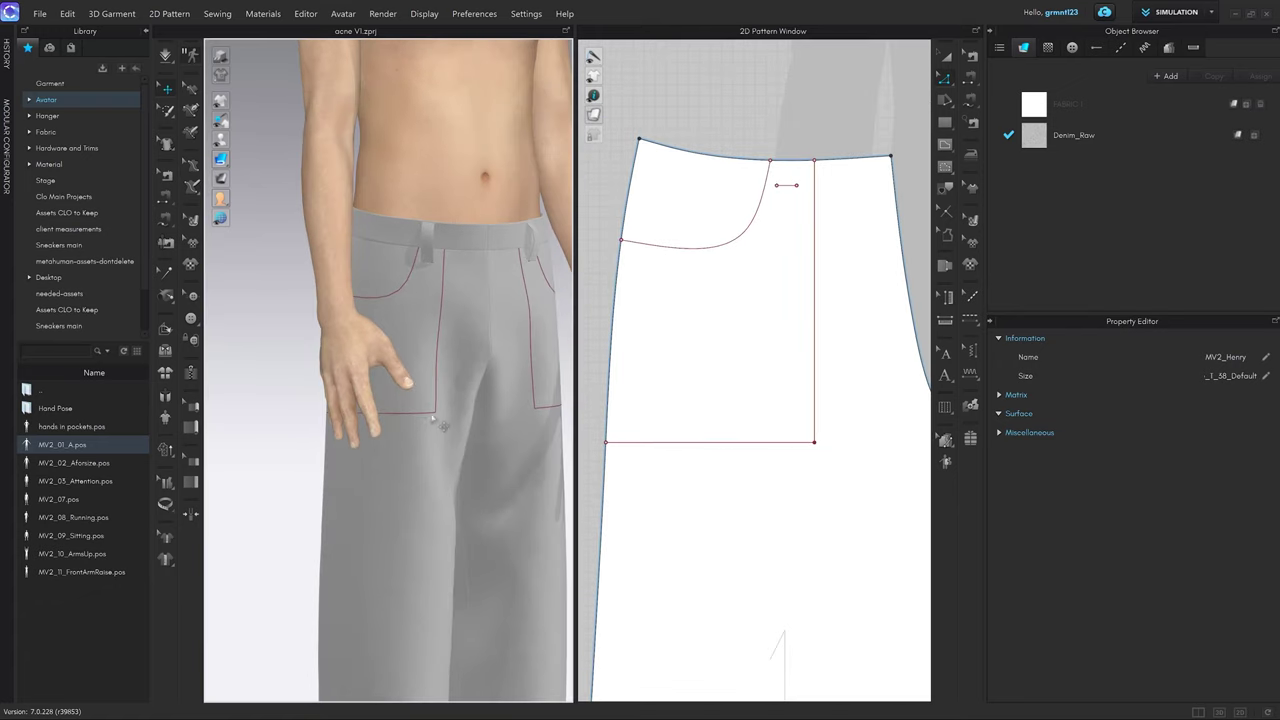
{"action": "right_click", "coordinate": [816, 446]}
{"action": "left_click", "coordinate": [860, 536]}
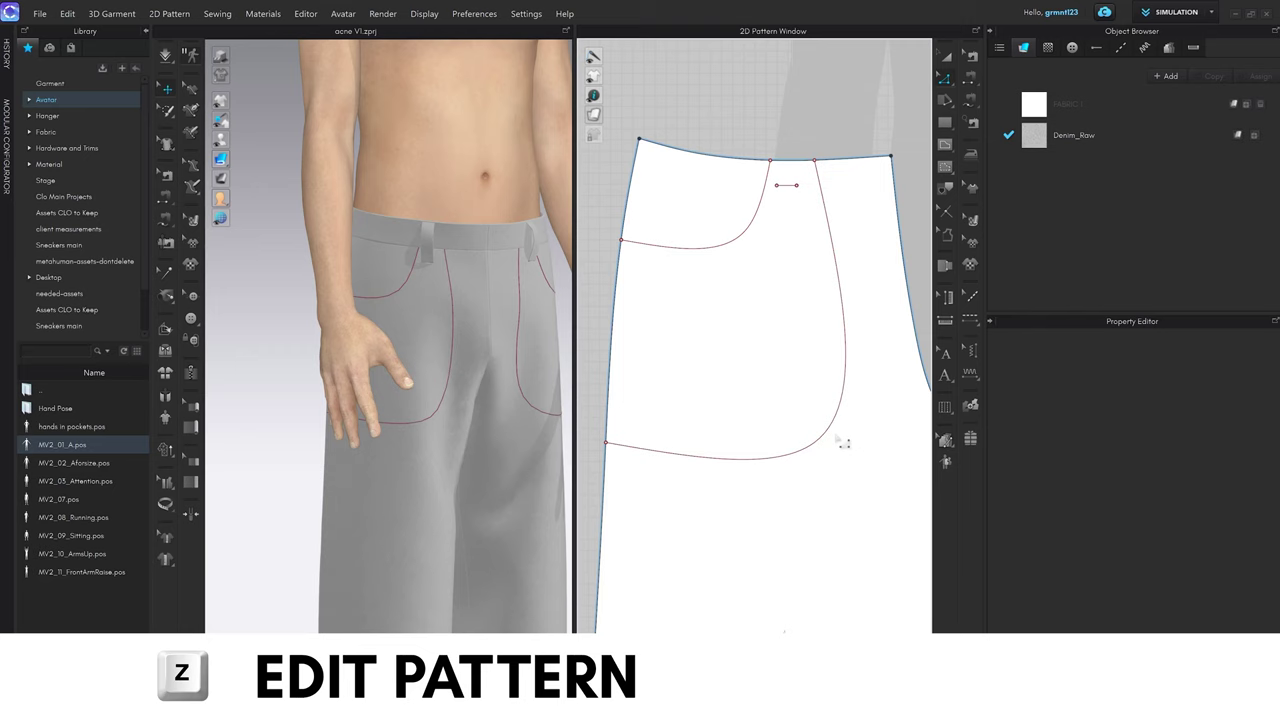
Shift the pocket bag line's curve point toward the side seam and slightly down to narrow the bag.
{"action": "scroll", "coordinate": [480, 461], "scroll_direction": "down", "scroll_amount": 2}
{"action": "right_click_drag", "start_coordinate": [480, 461], "coordinate": [448, 448]}
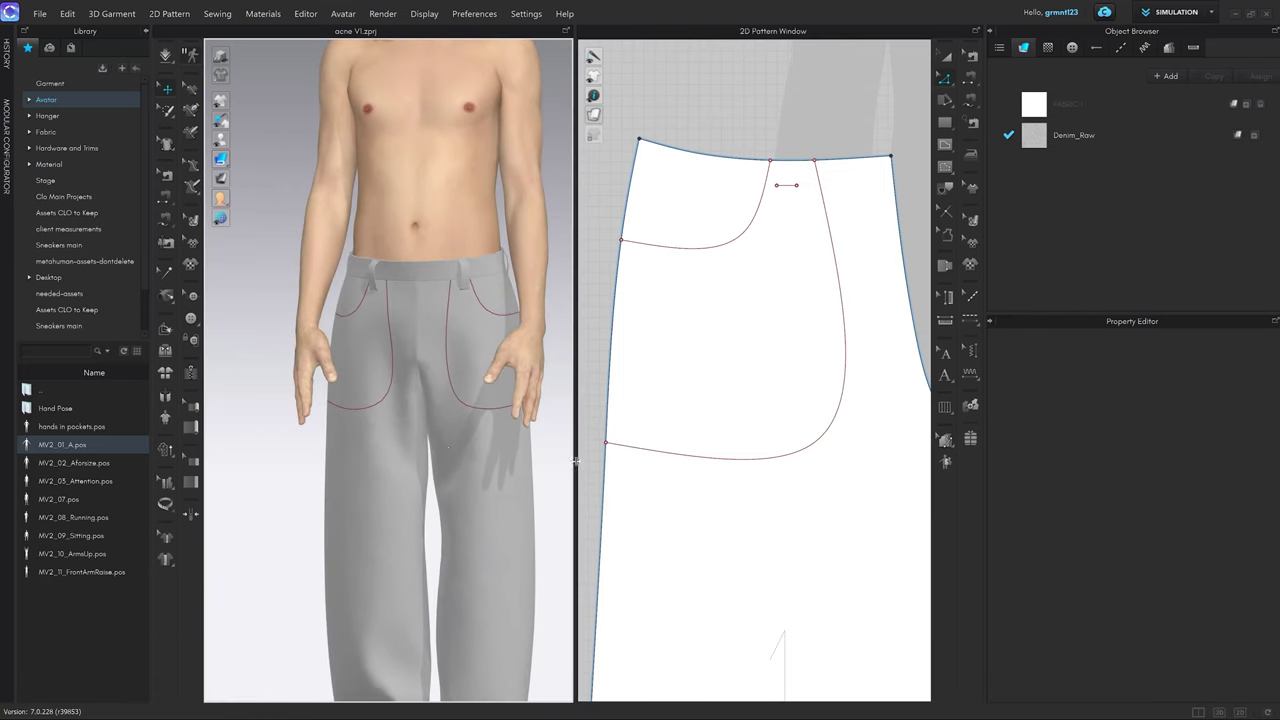
{"action": "key", "text": "v"}
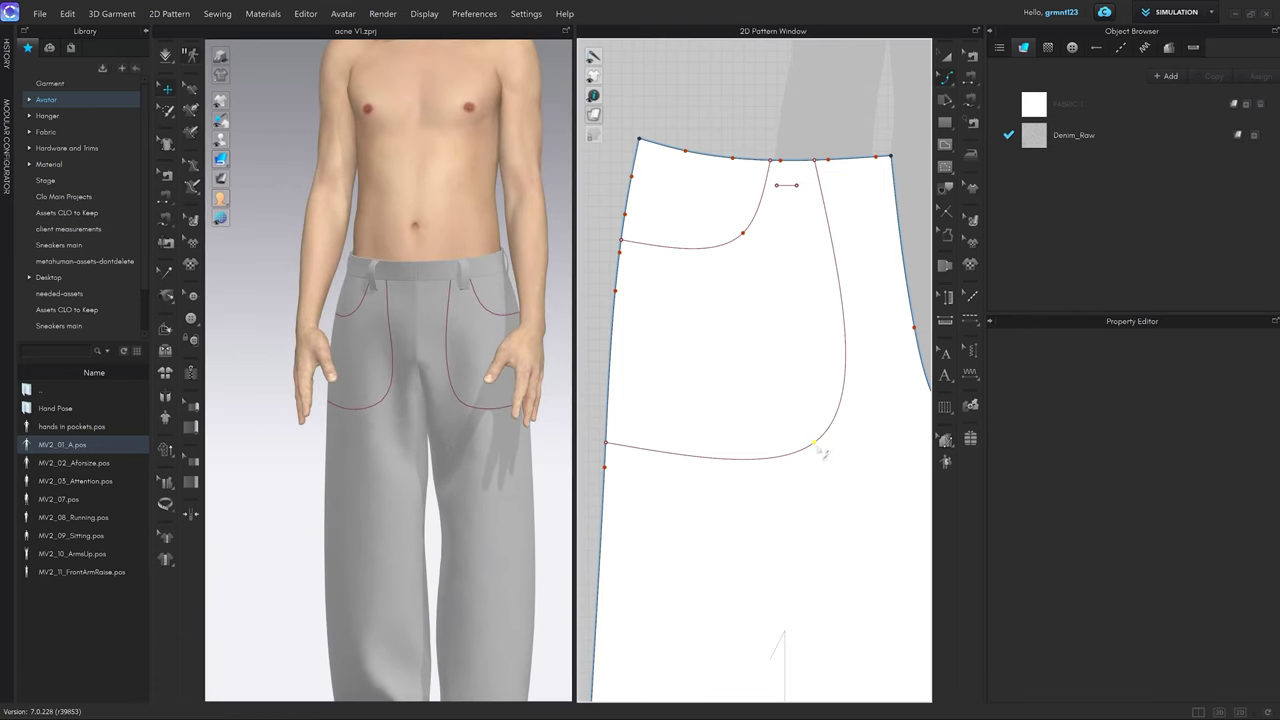
{"action": "left_click_drag", "start_coordinate": [822, 452], "coordinate": [795, 470]}
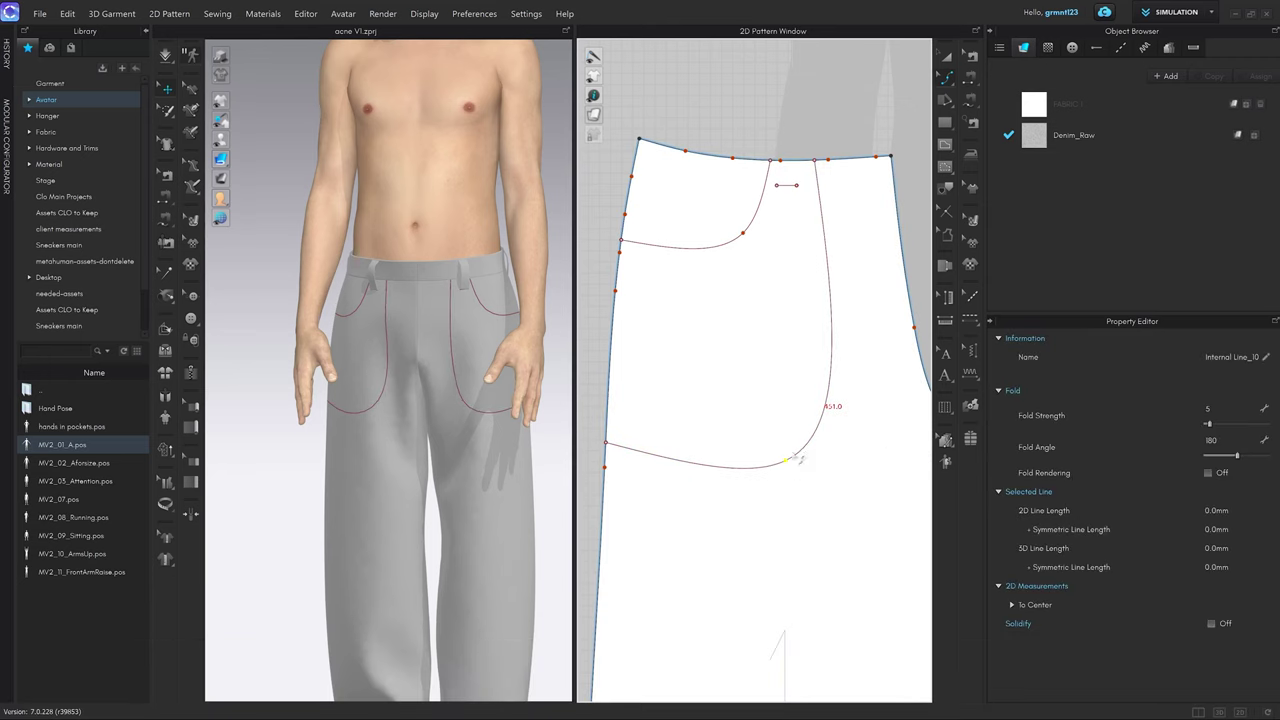
Slide the pocket bag line's waist end closer to the pocket opening and check the outline against the hands in 3D.
{"action": "scroll", "coordinate": [740, 432], "scroll_direction": "down", "scroll_amount": 2}
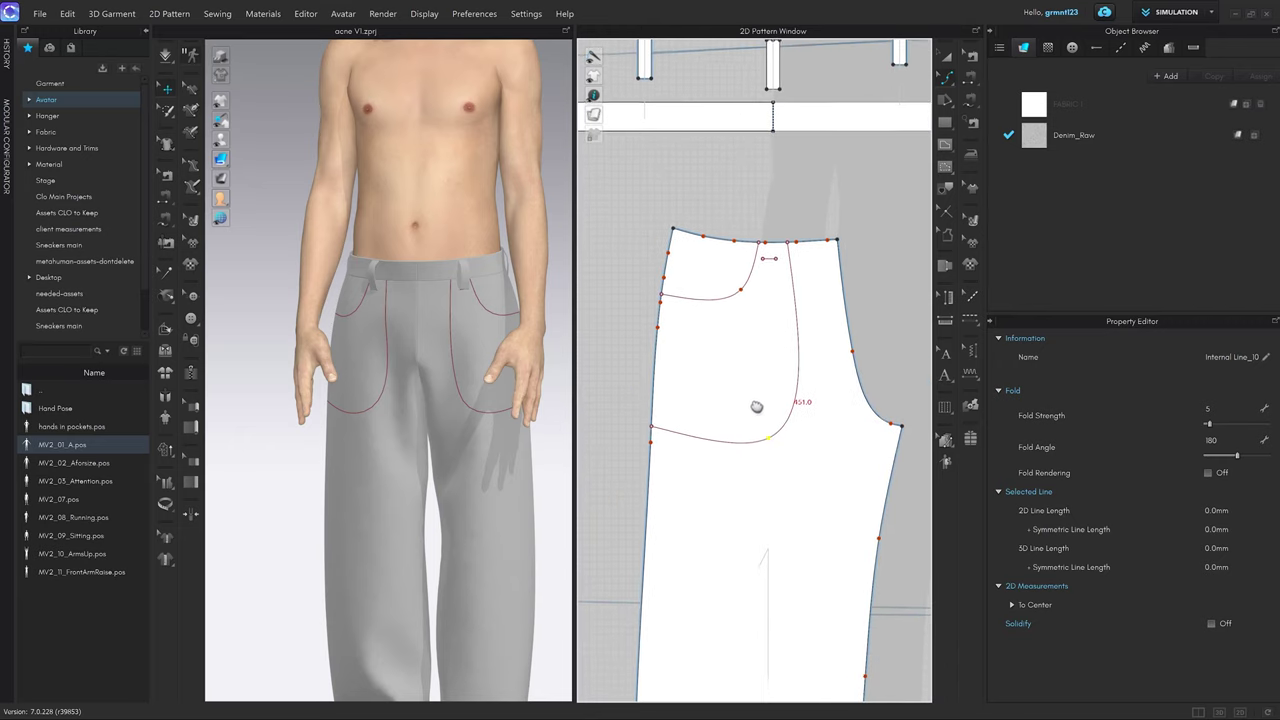
{"action": "scroll", "coordinate": [766, 380], "scroll_direction": "up", "scroll_amount": 4}
{"action": "scroll", "coordinate": [792, 197], "scroll_direction": "up", "scroll_amount": 3}
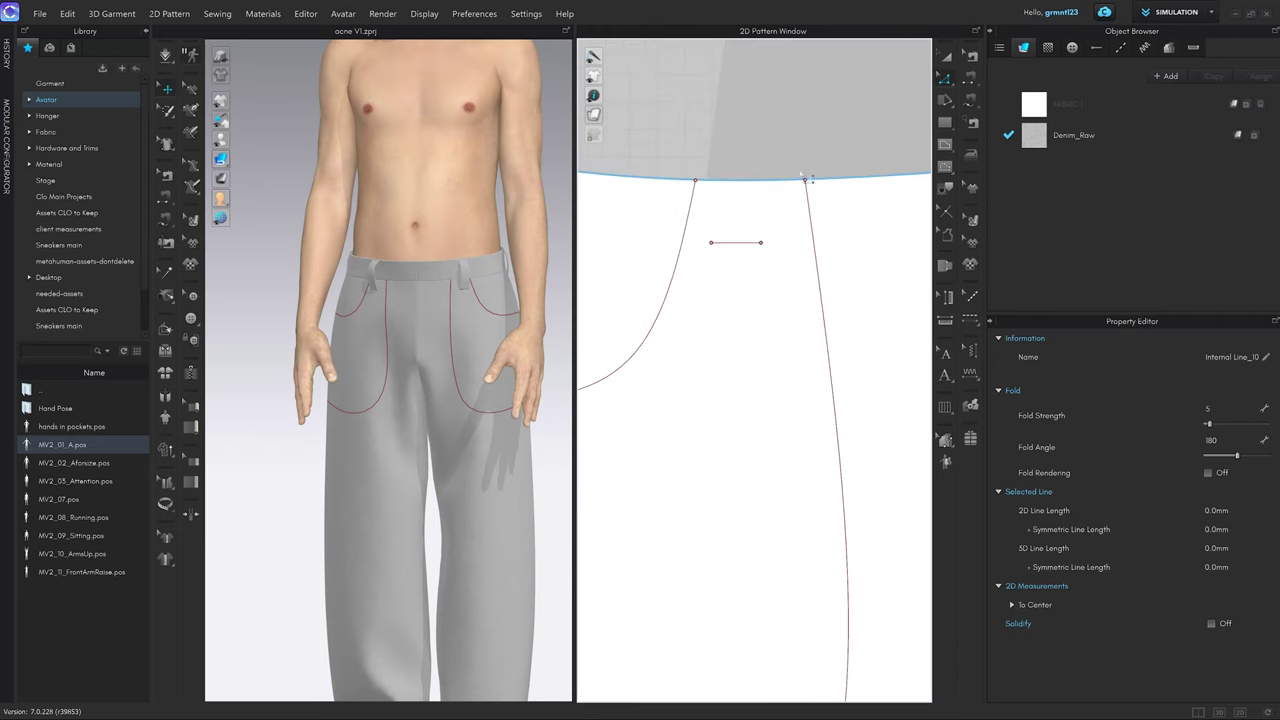
{"action": "key", "text": "z"}
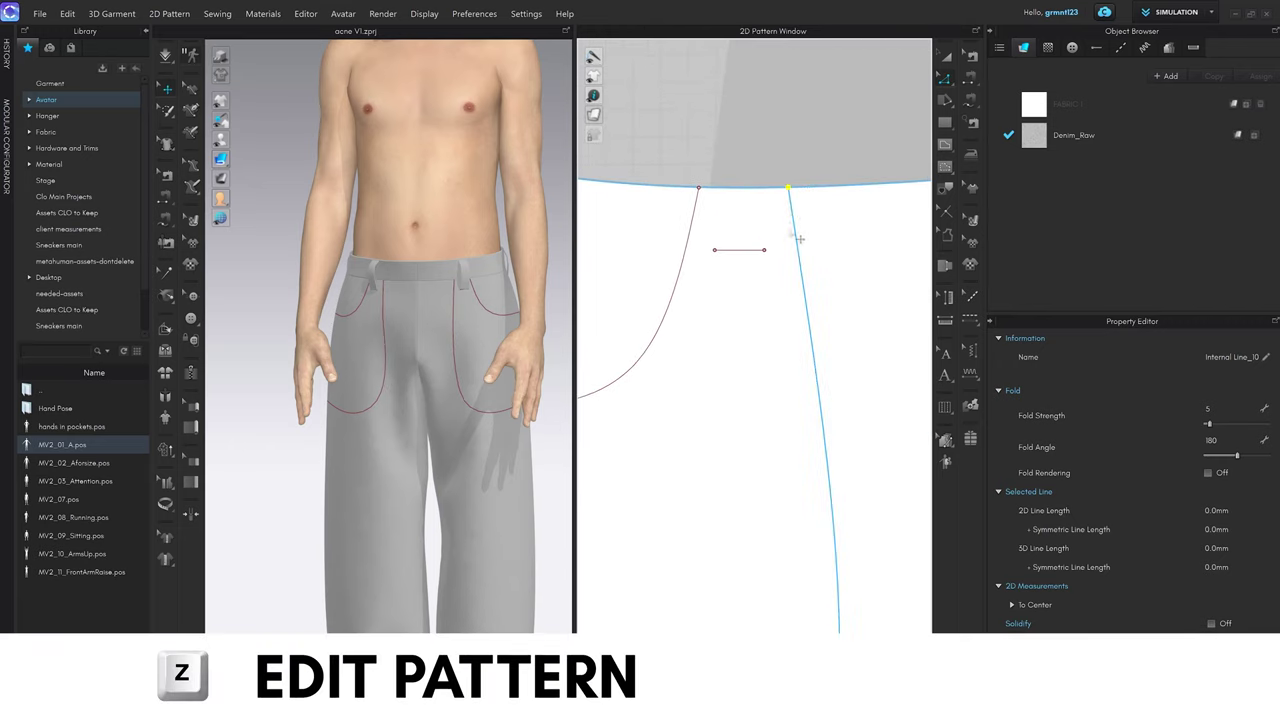
{"action": "scroll", "coordinate": [790, 200], "scroll_direction": "down", "scroll_amount": 3}
{"action": "scroll", "coordinate": [752, 425], "scroll_direction": "up", "scroll_amount": 3}
{"action": "middle_click_drag", "start_coordinate": [866, 252], "coordinate": [856, 263]}
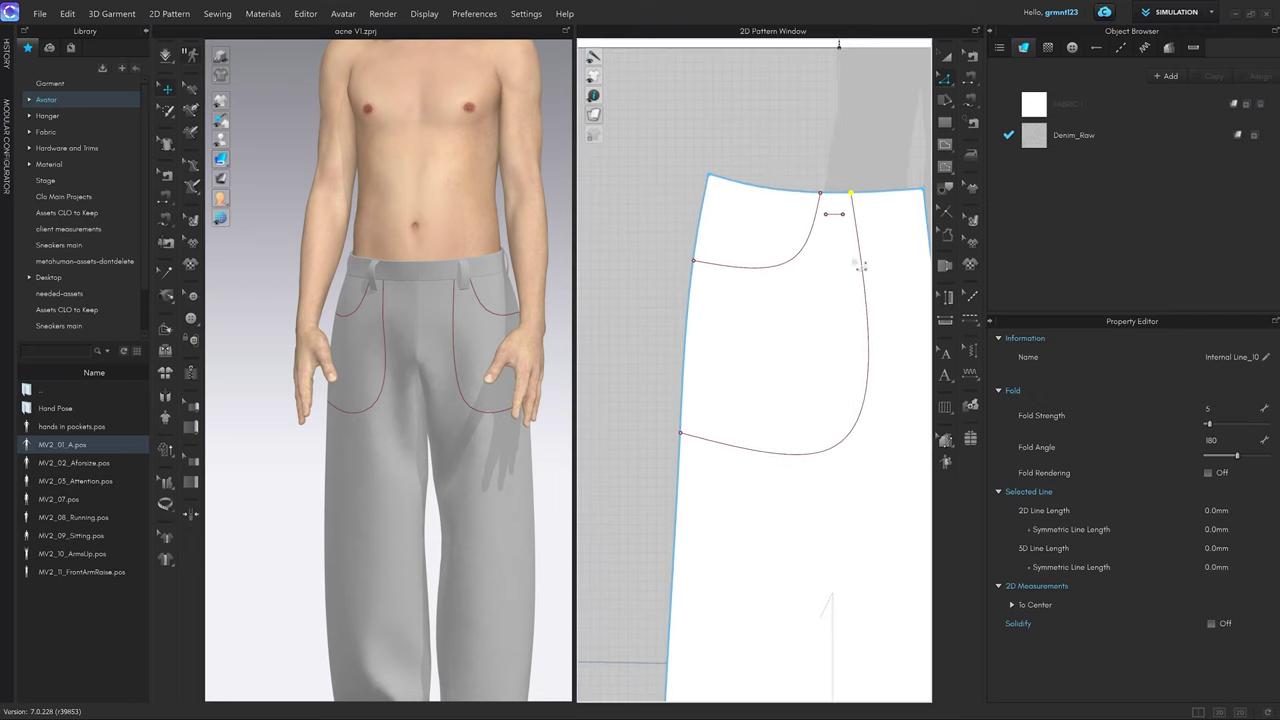
{"action": "right_click_drag", "start_coordinate": [461, 347], "coordinate": [528, 359]}
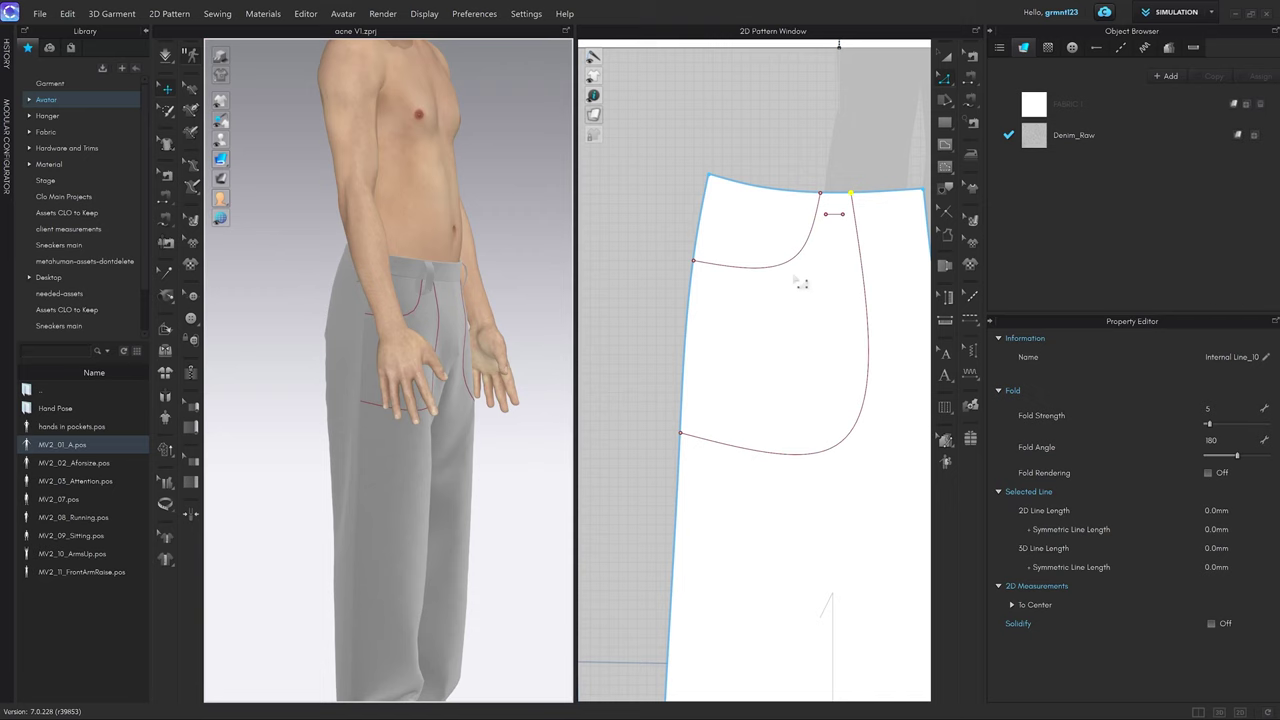
{"action": "right_click_drag", "start_coordinate": [545, 407], "coordinate": [505, 399]}
{"action": "key", "text": "2"}
{"action": "scroll", "coordinate": [483, 437], "scroll_direction": "up", "scroll_amount": 2}
{"action": "middle_click_drag", "start_coordinate": [485, 440], "coordinate": [517, 410]}
{"action": "left_click", "coordinate": [521, 417]}
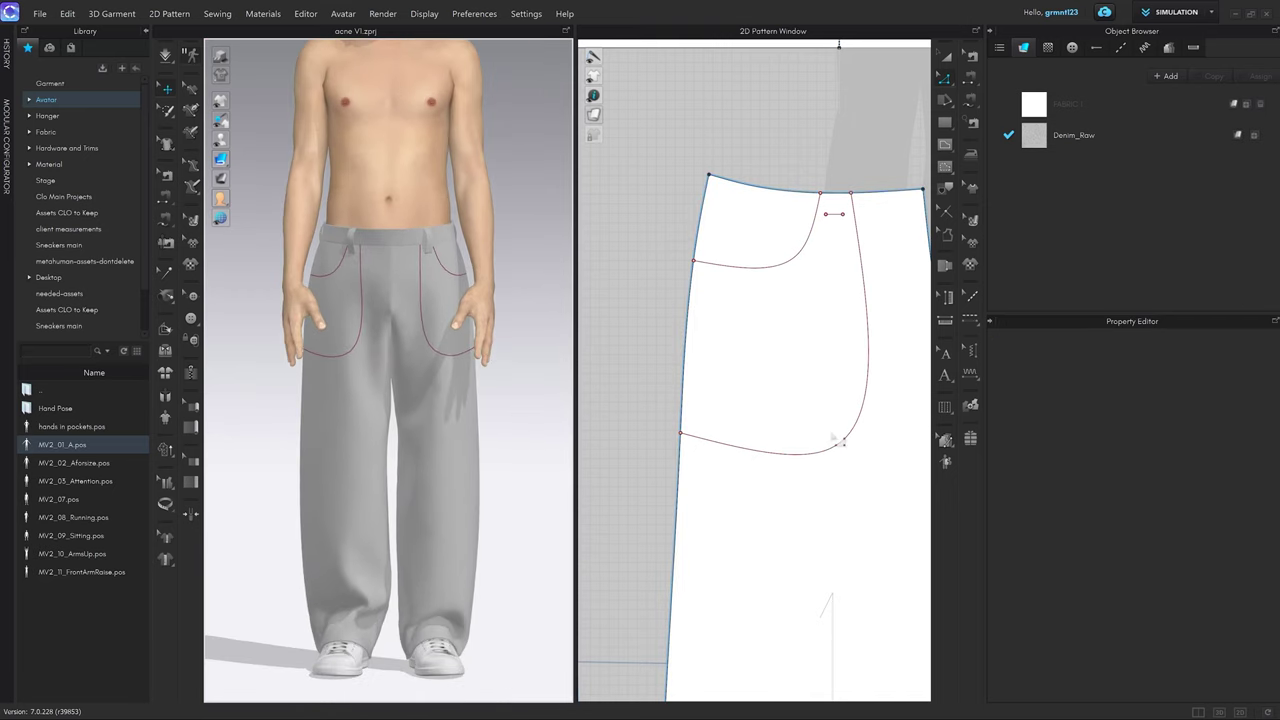
Place a copy of the front panel with its pocket lines in the empty area below the original patterns.
{"action": "scroll", "coordinate": [838, 441], "scroll_direction": "down", "scroll_amount": 6}
{"action": "key", "text": "a"}
{"action": "left_click", "coordinate": [817, 406]}
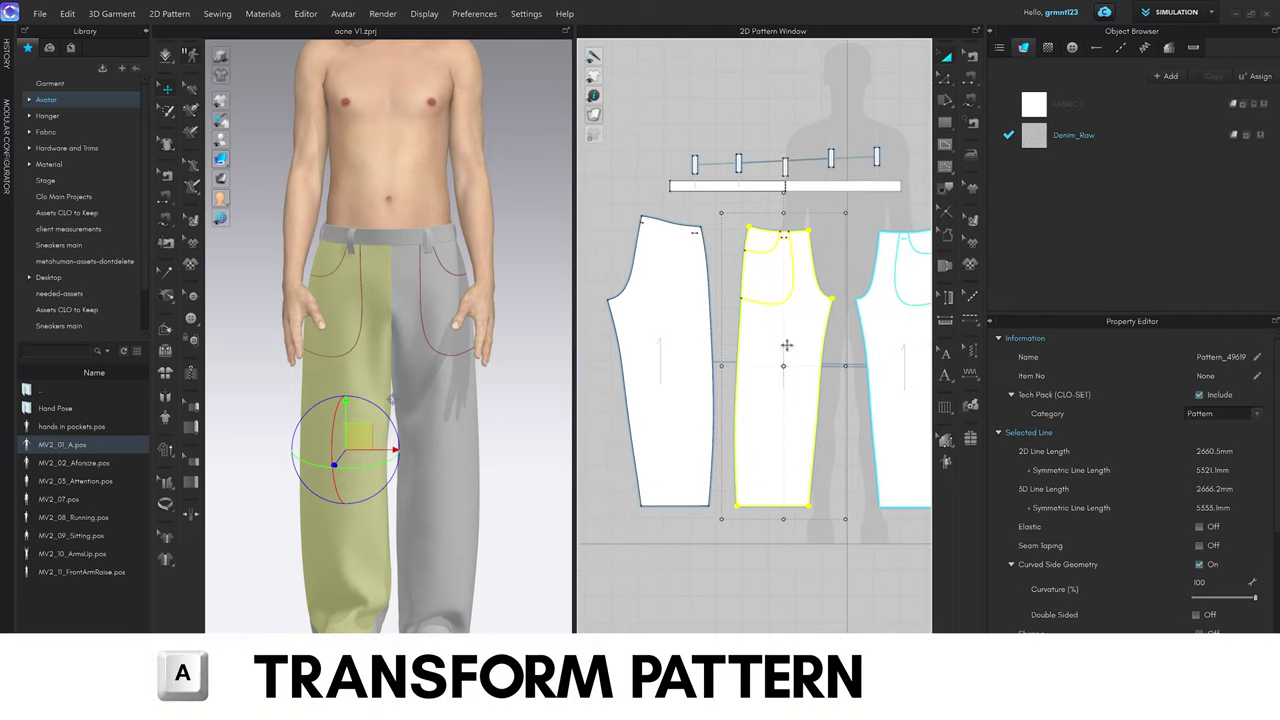
{"action": "left_click_drag", "start_coordinate": [790, 347], "coordinate": [801, 664]}
{"action": "left_click", "coordinate": [832, 509]}
{"action": "middle_click_drag", "start_coordinate": [817, 605], "coordinate": [782, 458]}
{"action": "scroll", "coordinate": [782, 458], "scroll_direction": "up", "scroll_amount": 1}
Cut the copied front panel along the pocket bag line, separate the pocket bag piece, and delete the leftover leg piece.
{"action": "key", "text": "z"}
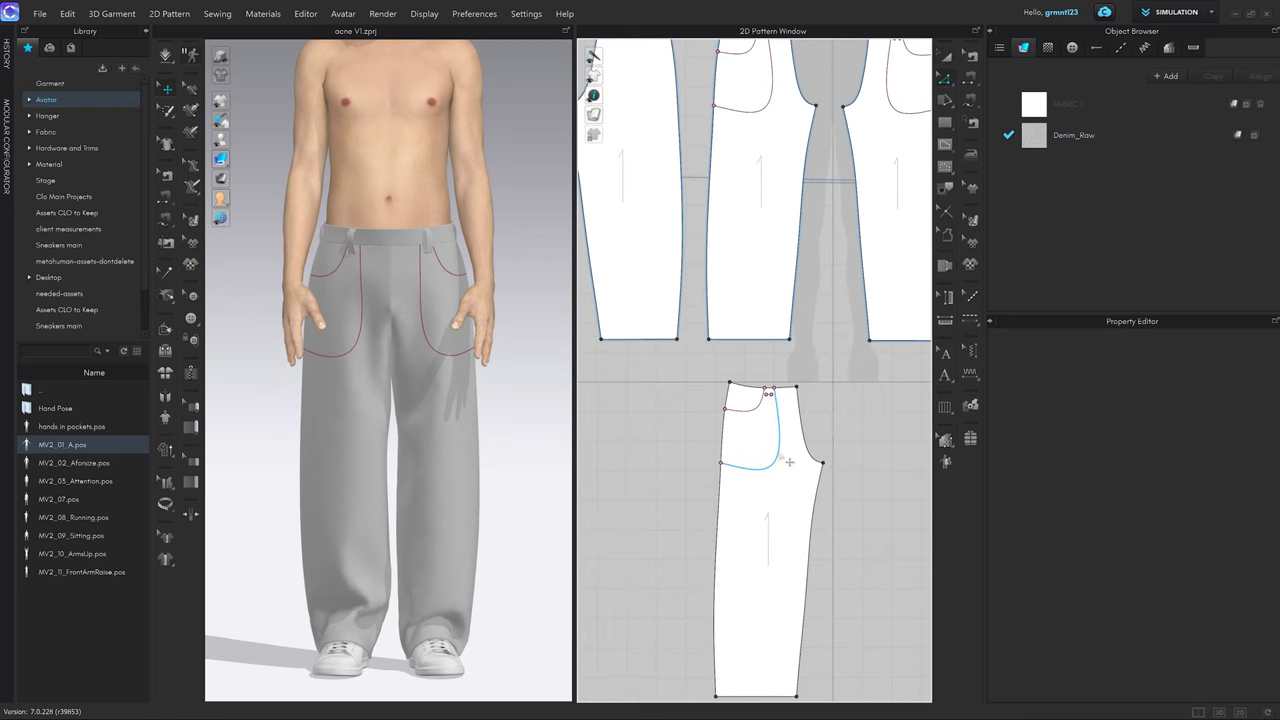
{"action": "left_click", "coordinate": [789, 462]}
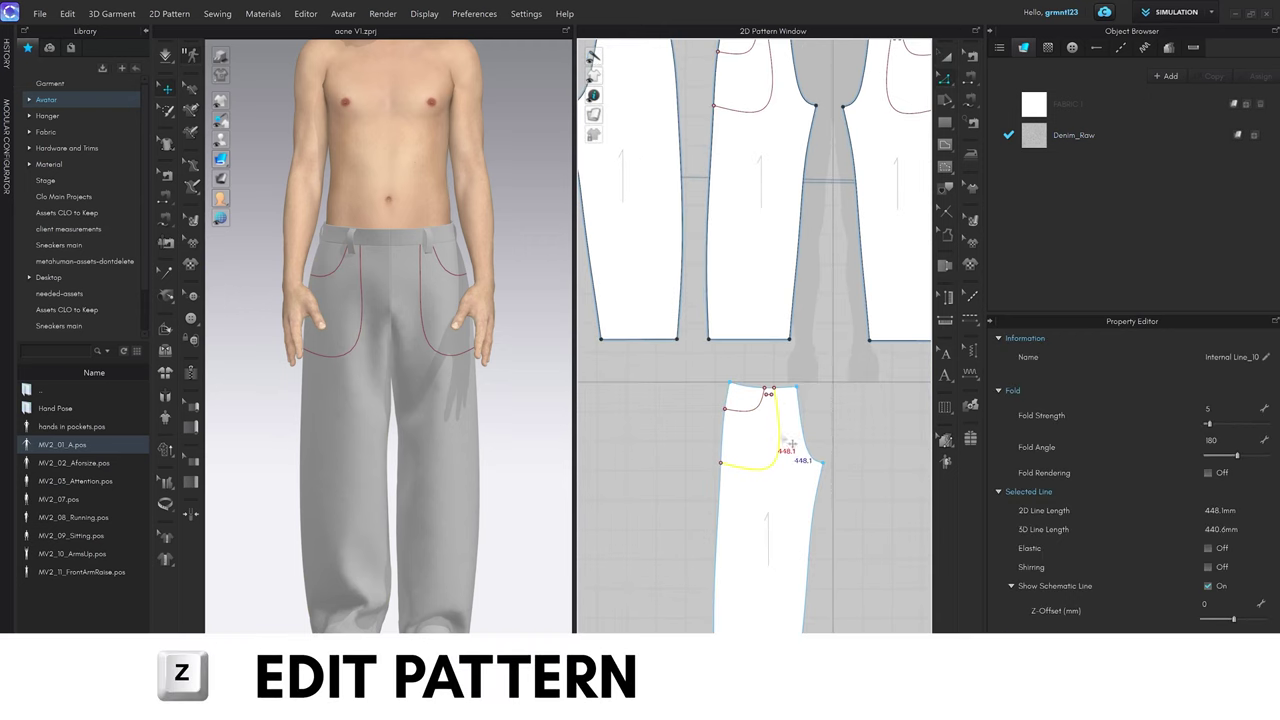
{"action": "right_click", "coordinate": [783, 446]}
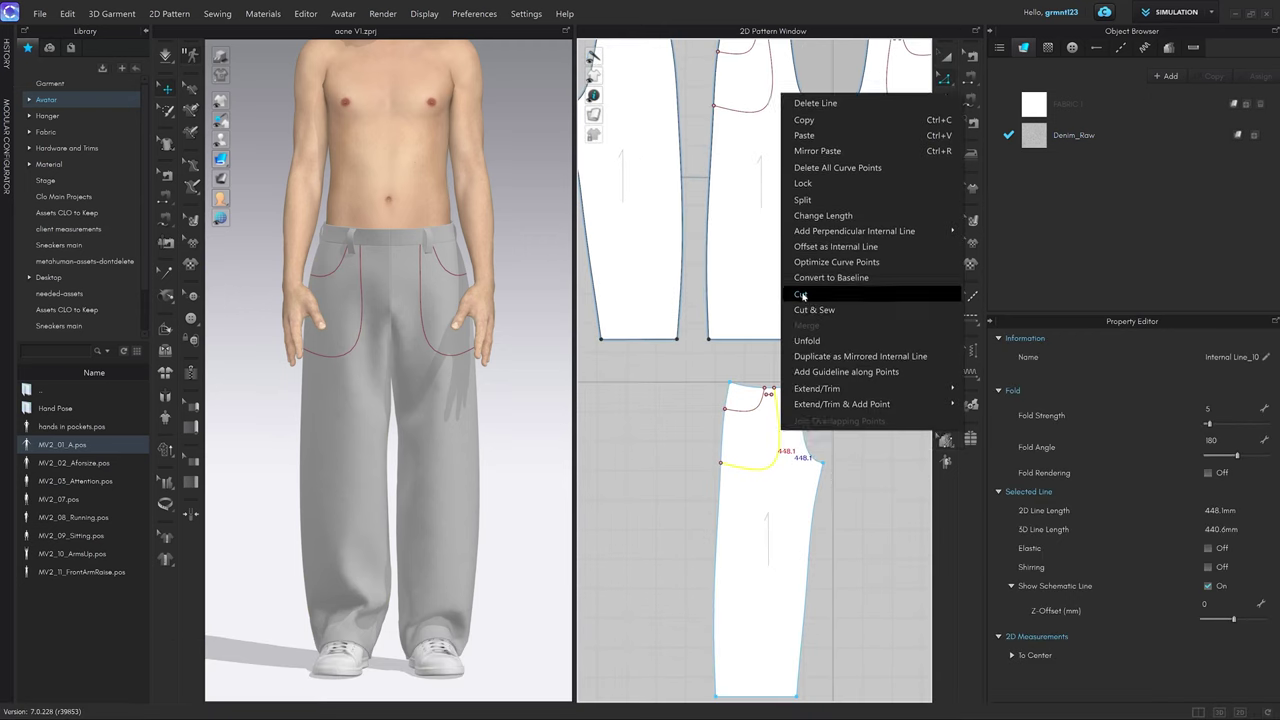
{"action": "left_click", "coordinate": [802, 296]}
{"action": "left_click_drag", "start_coordinate": [760, 434], "coordinate": [737, 429]}
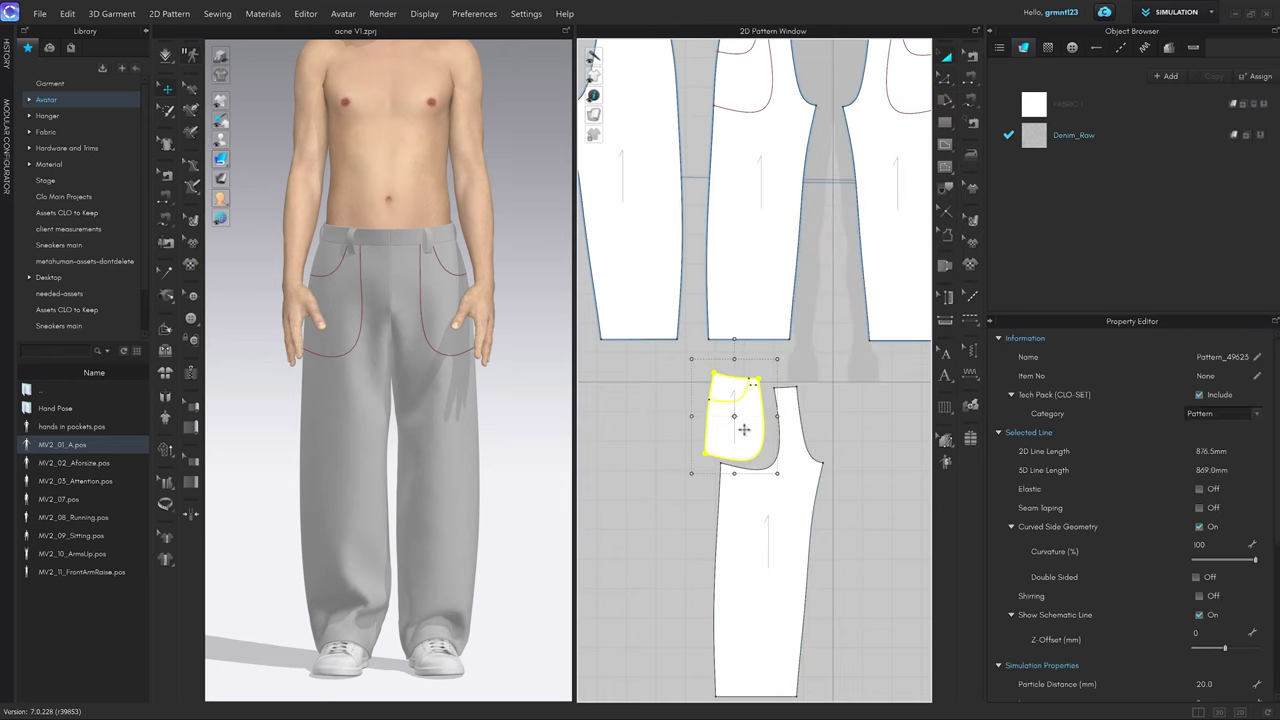
{"action": "left_click", "coordinate": [763, 533]}
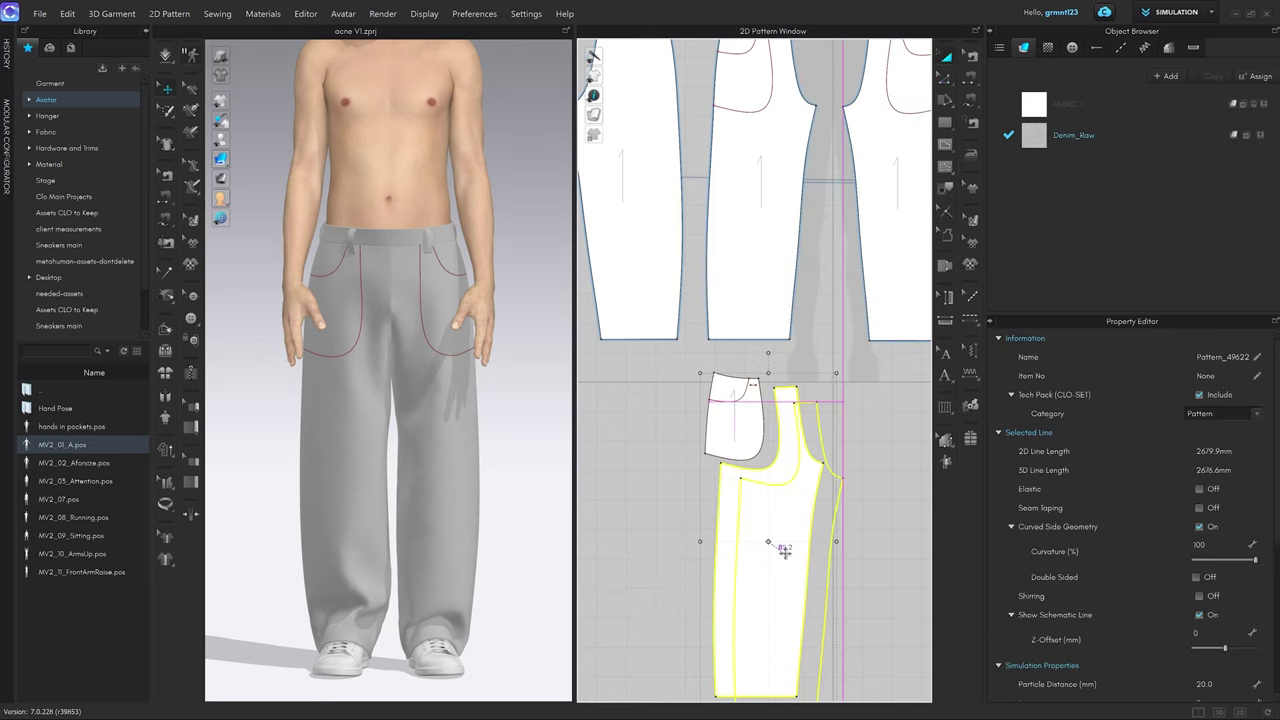
{"action": "key", "text": "Delete"}
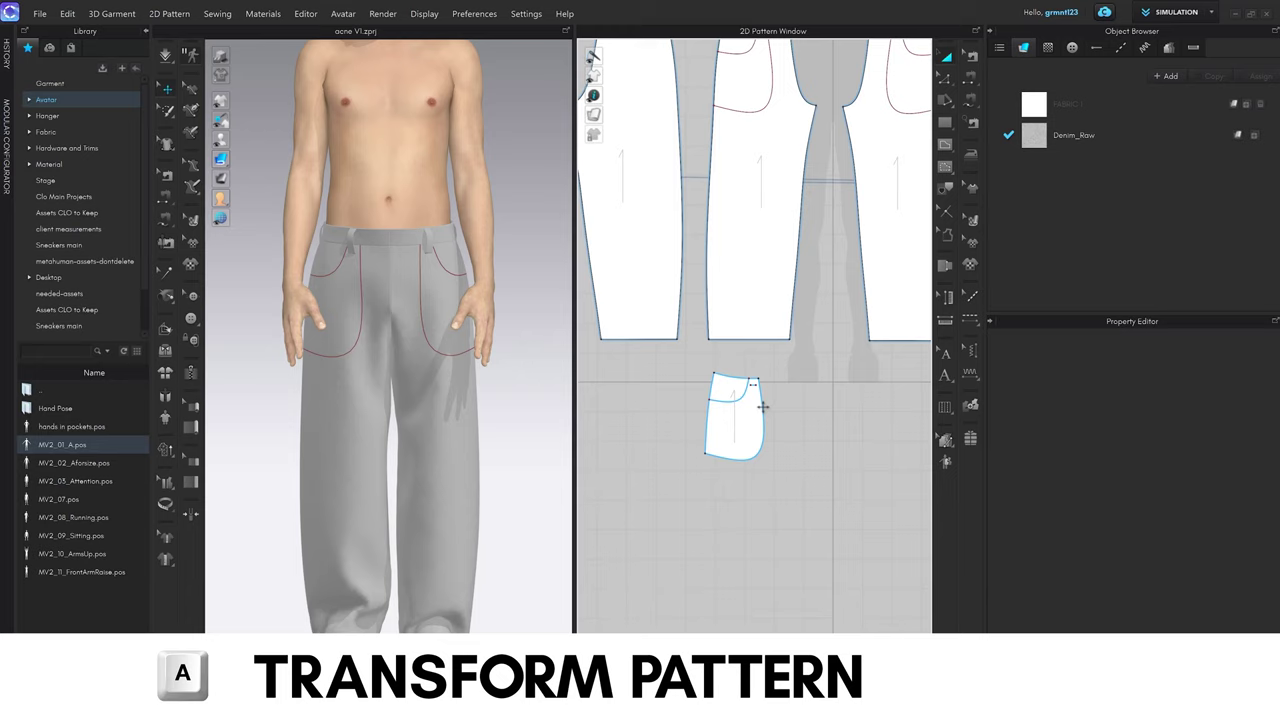
Cut the original front panel along the curved pocket opening line.
{"action": "middle_click_drag", "start_coordinate": [763, 407], "coordinate": [791, 530]}
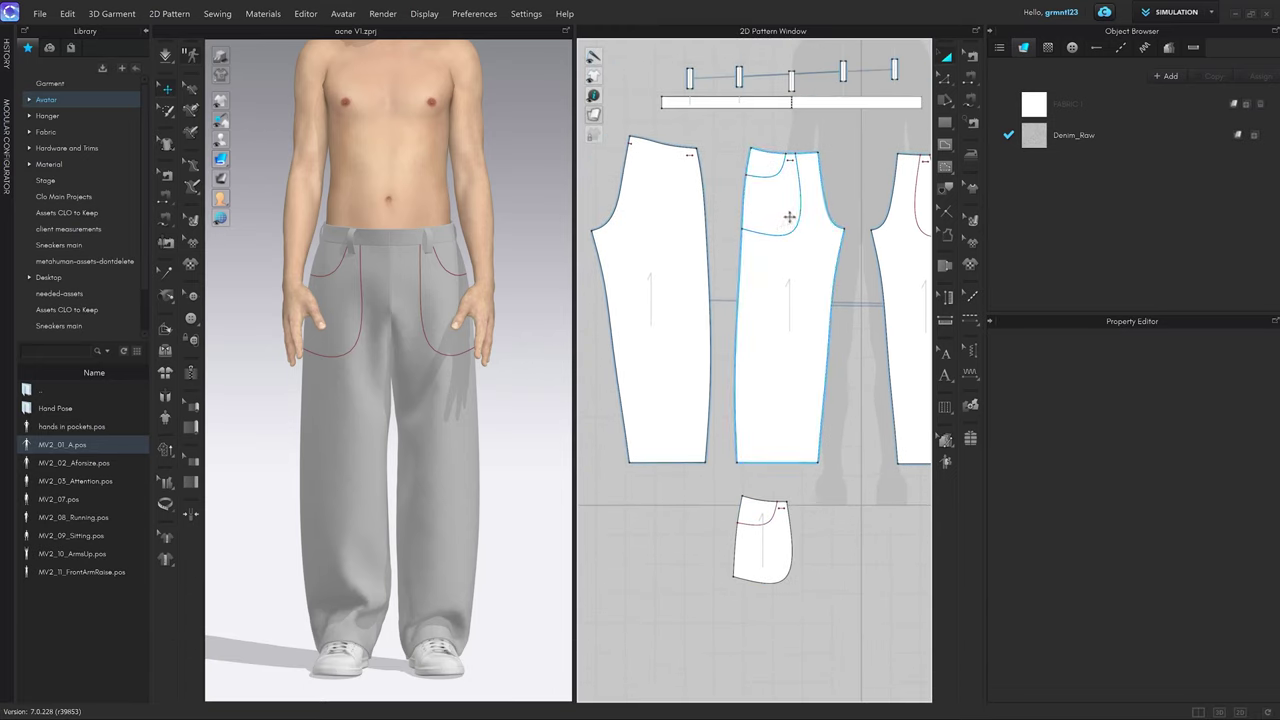
{"action": "scroll", "coordinate": [790, 225], "scroll_direction": "up", "scroll_amount": 4}
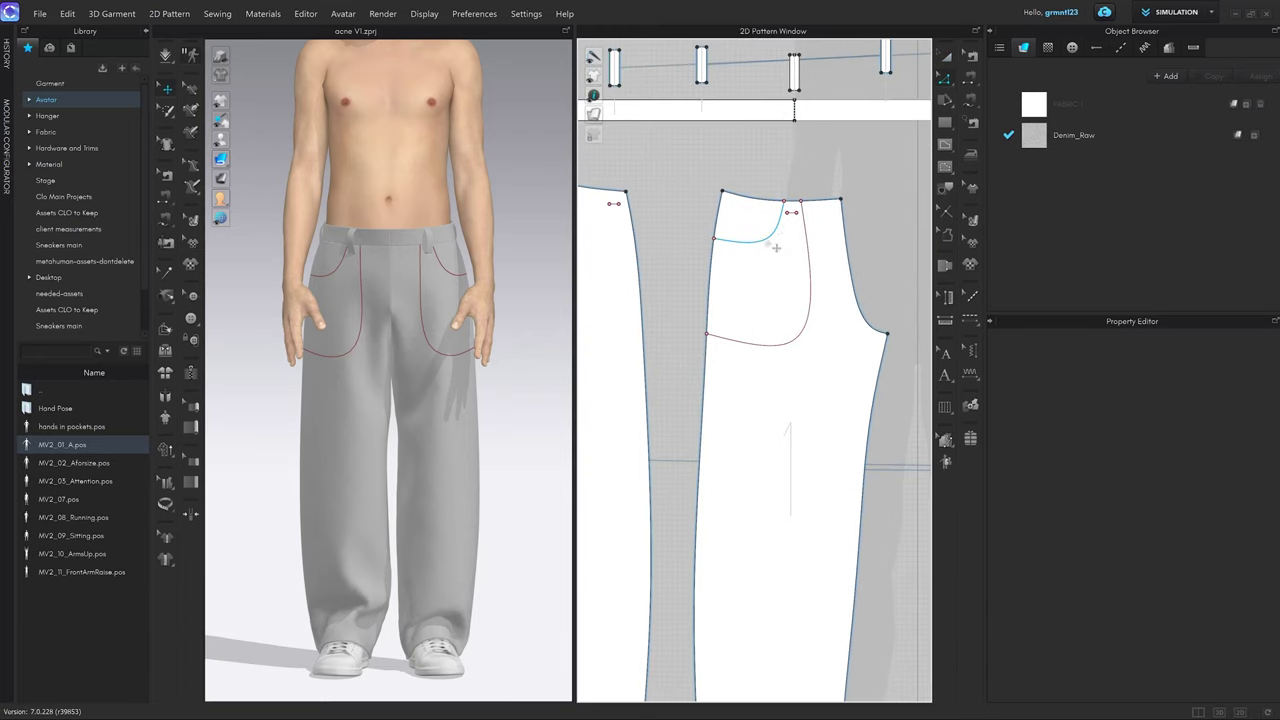
{"action": "left_click", "coordinate": [782, 231]}
{"action": "right_click", "coordinate": [780, 227]}
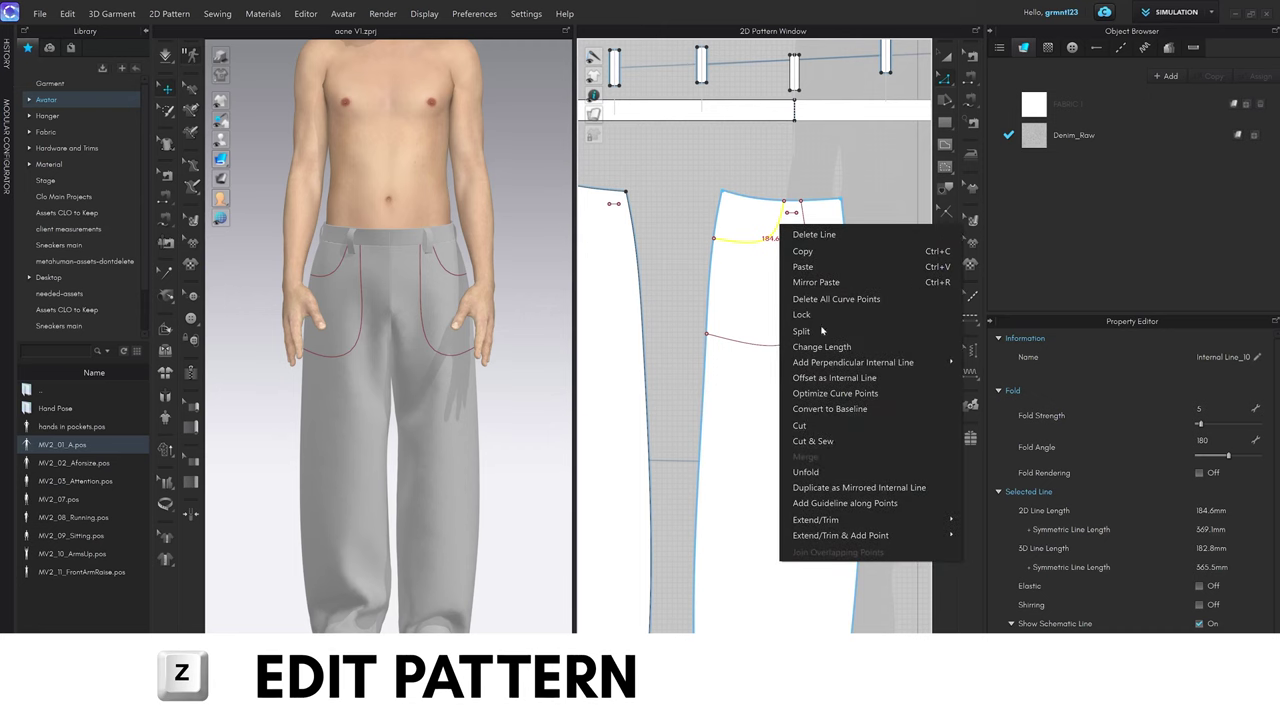
{"action": "left_click", "coordinate": [827, 426]}
Move the piece cut from the front panel's pocket opening down beside the pocket bag pattern.
{"action": "key", "text": "a"}
{"action": "left_click", "coordinate": [765, 218]}
{"action": "scroll", "coordinate": [765, 218], "scroll_direction": "down", "scroll_amount": 4}
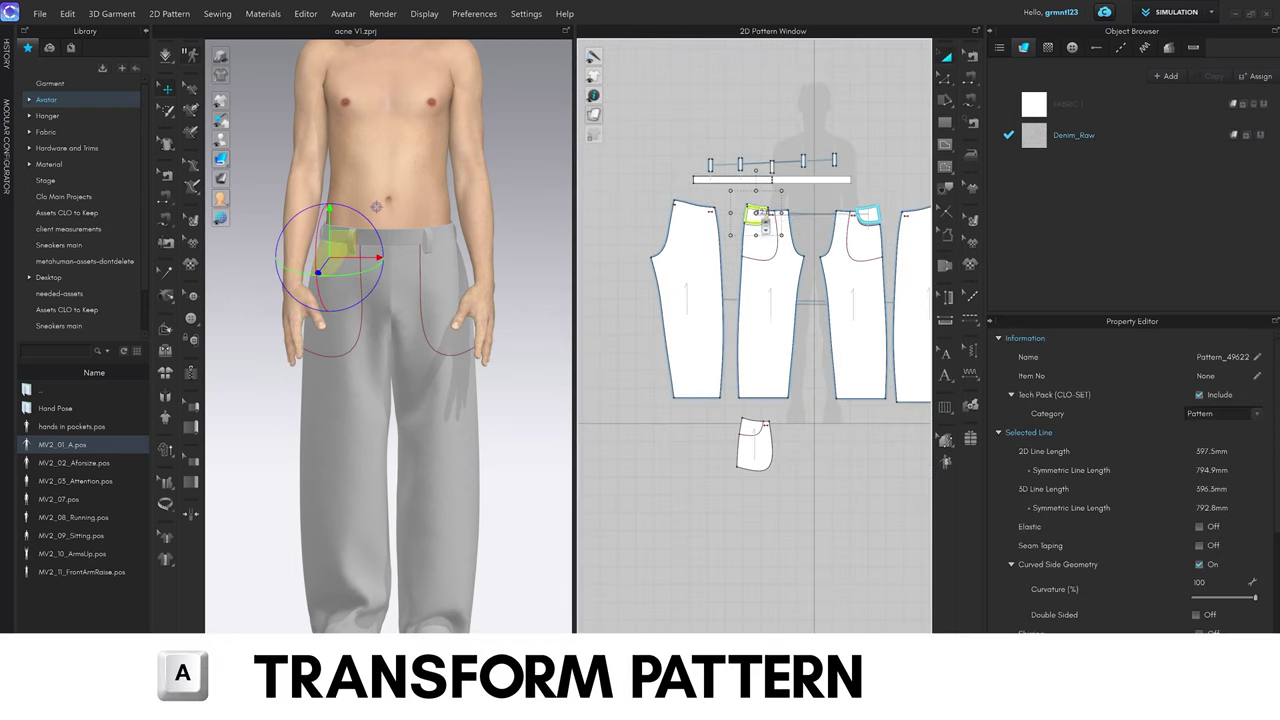
{"action": "left_click_drag", "start_coordinate": [763, 221], "coordinate": [798, 454]}
{"action": "scroll", "coordinate": [793, 471], "scroll_direction": "up", "scroll_amount": 4}
{"action": "middle_click_drag", "start_coordinate": [793, 472], "coordinate": [810, 540]}
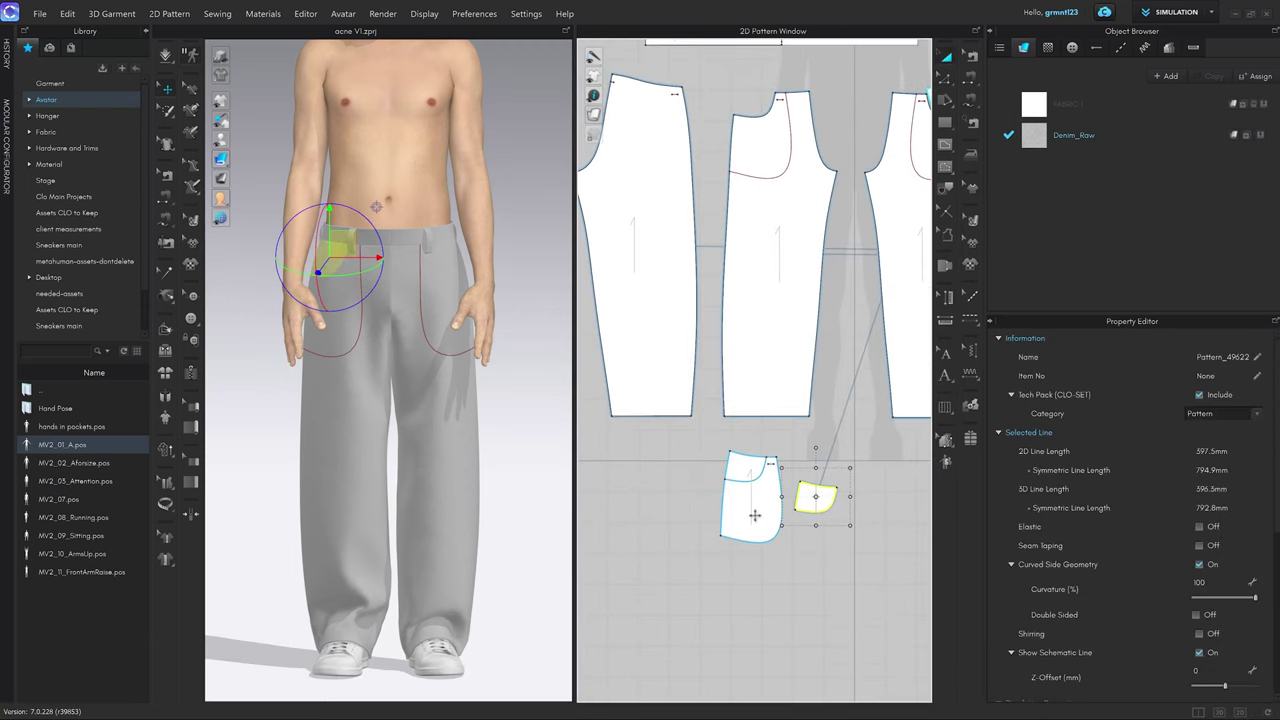
Move the pocket bag pattern up to the front panel's waist, between the front and back panels.
{"action": "left_click_drag", "start_coordinate": [758, 483], "coordinate": [762, 152]}
{"action": "scroll", "coordinate": [762, 152], "scroll_direction": "up", "scroll_amount": 6}
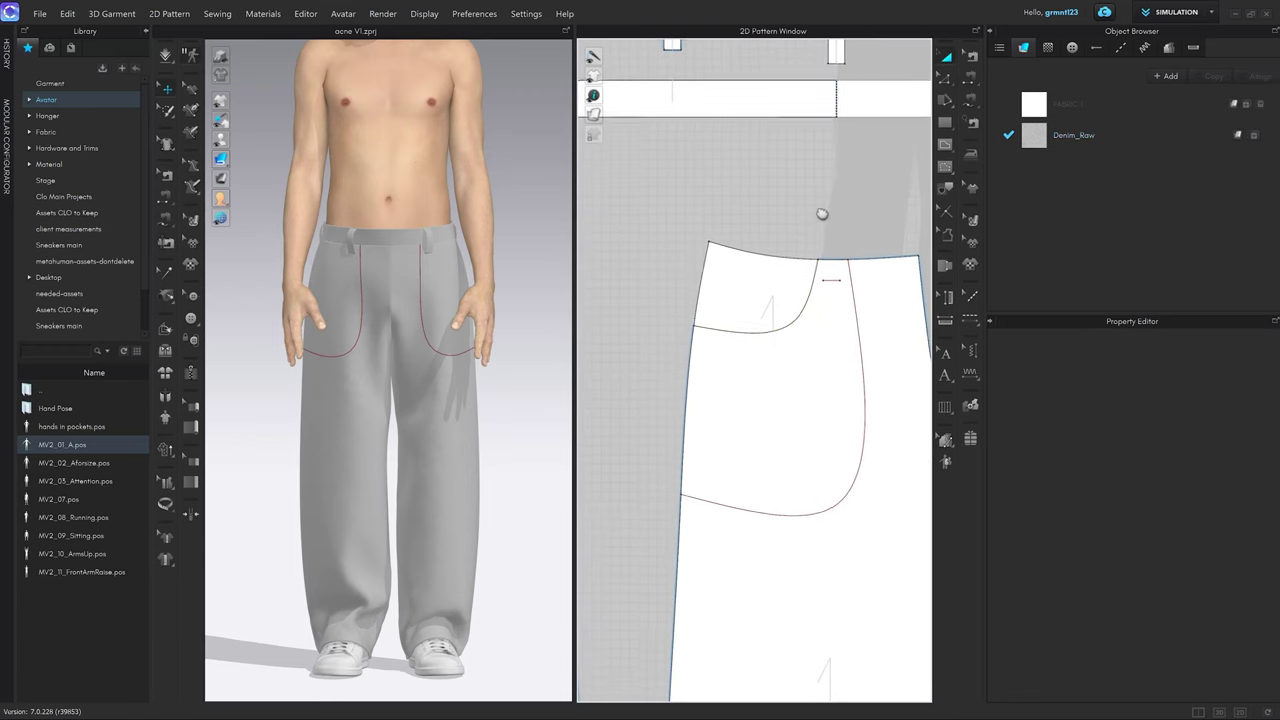
{"action": "scroll", "coordinate": [822, 233], "scroll_direction": "down", "scroll_amount": 5}
{"action": "left_click", "coordinate": [740, 205]}
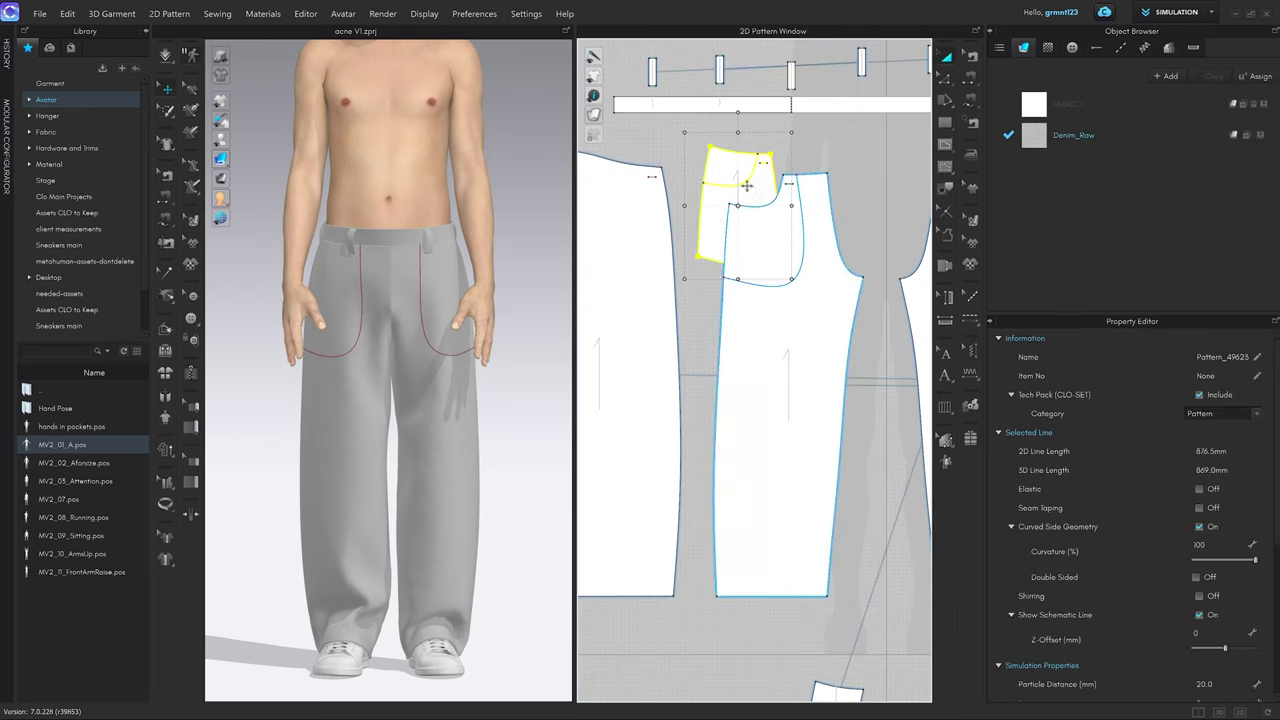
{"action": "middle_click_drag", "start_coordinate": [740, 205], "coordinate": [752, 235]}
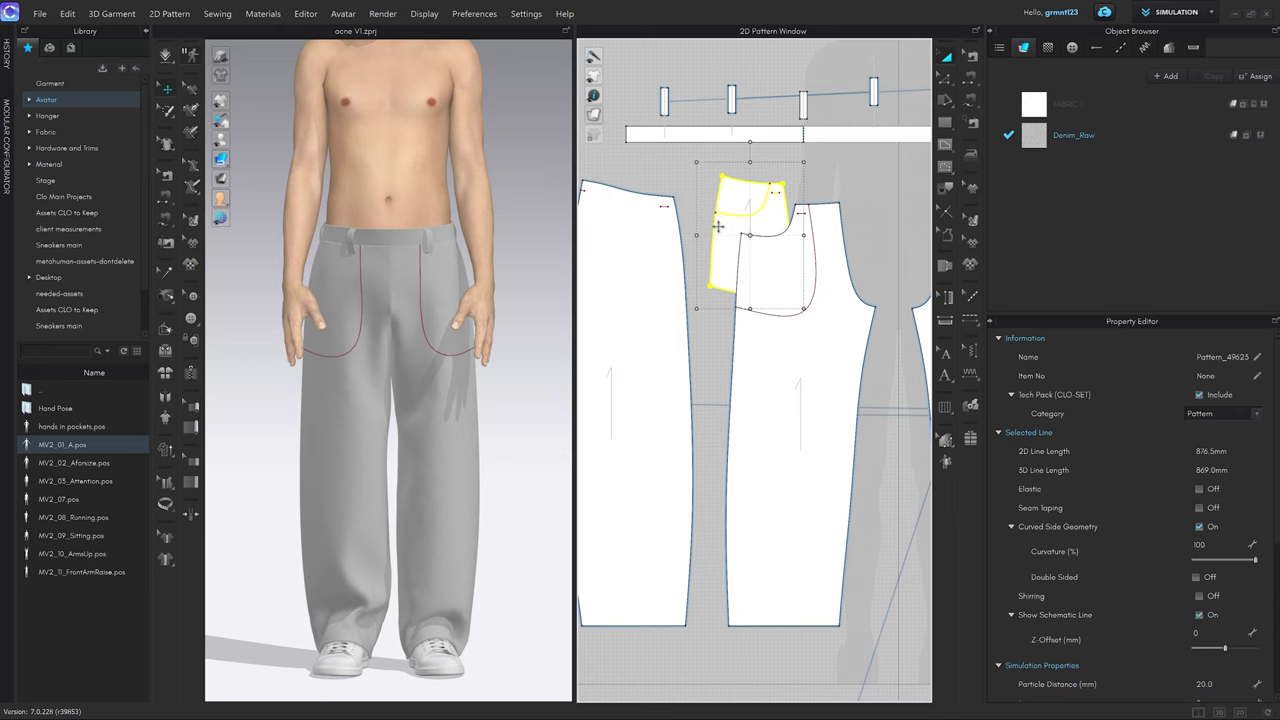
{"action": "middle_click_drag", "start_coordinate": [703, 284], "coordinate": [711, 266]}
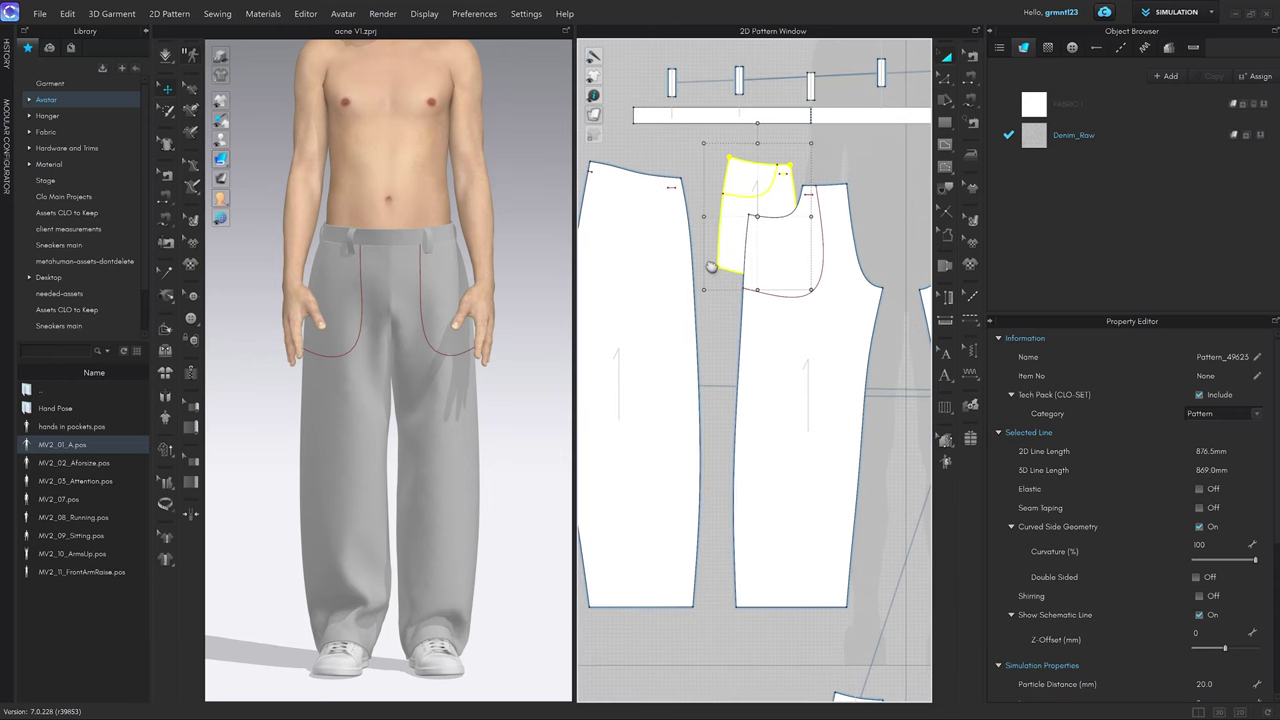
Delete the sewing that joins the cut-off pocket opening piece to the back panel's side seam.
{"action": "key", "text": "b"}
{"action": "left_click", "coordinate": [688, 203]}
{"action": "scroll", "coordinate": [724, 297], "scroll_direction": "down", "scroll_amount": 4}
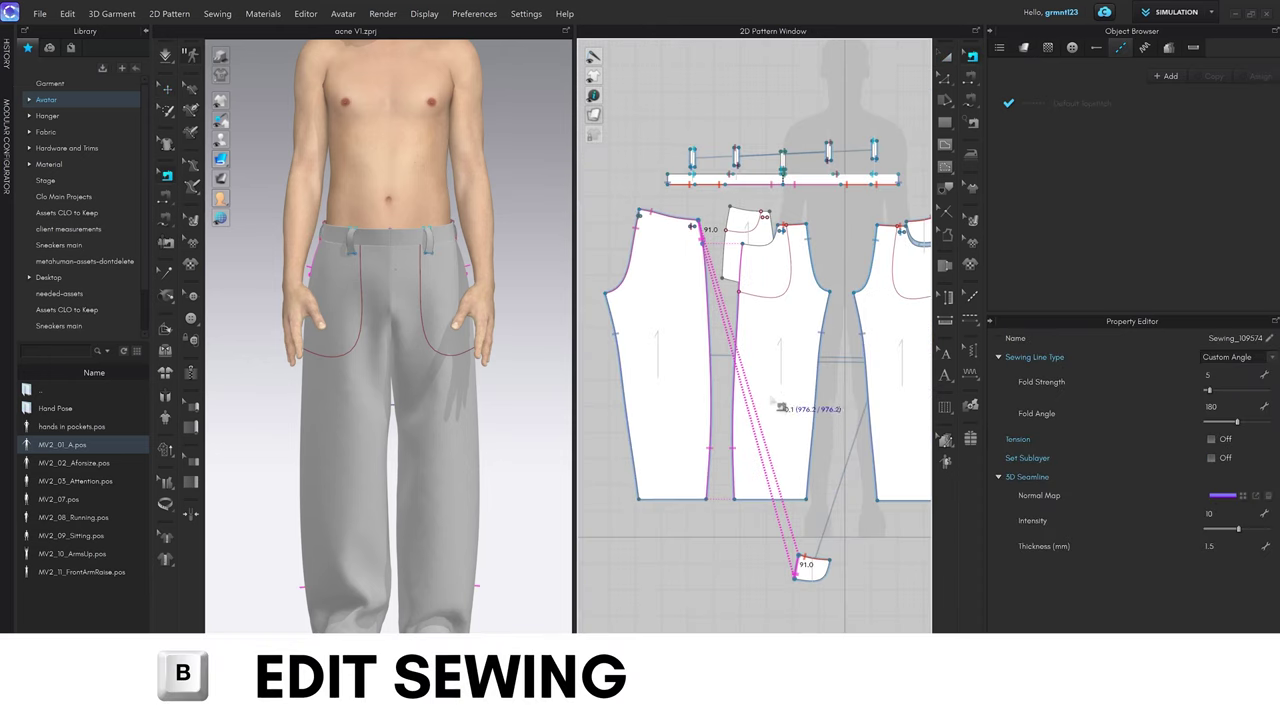
{"action": "middle_click_drag", "start_coordinate": [772, 398], "coordinate": [763, 341]}
{"action": "left_click_drag", "start_coordinate": [795, 515], "coordinate": [800, 558]}
{"action": "middle_click_drag", "start_coordinate": [785, 507], "coordinate": [782, 507]}
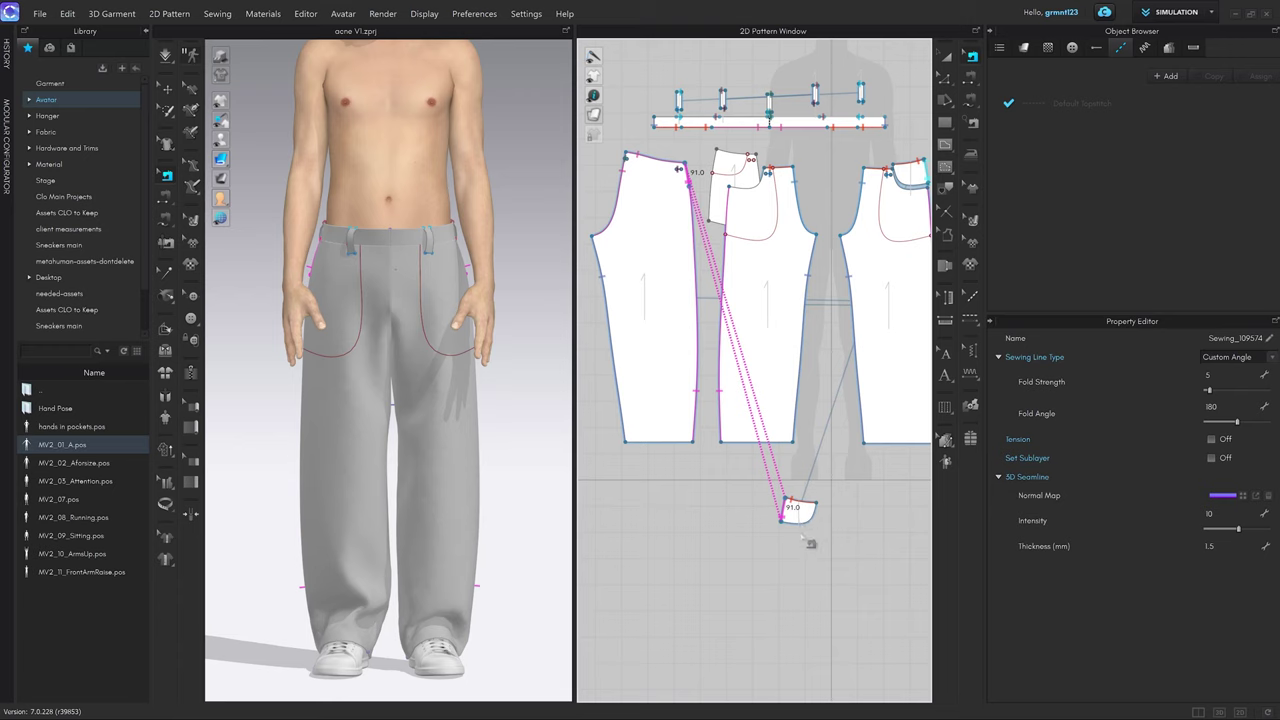
{"action": "middle_click_drag", "start_coordinate": [819, 461], "coordinate": [812, 447]}
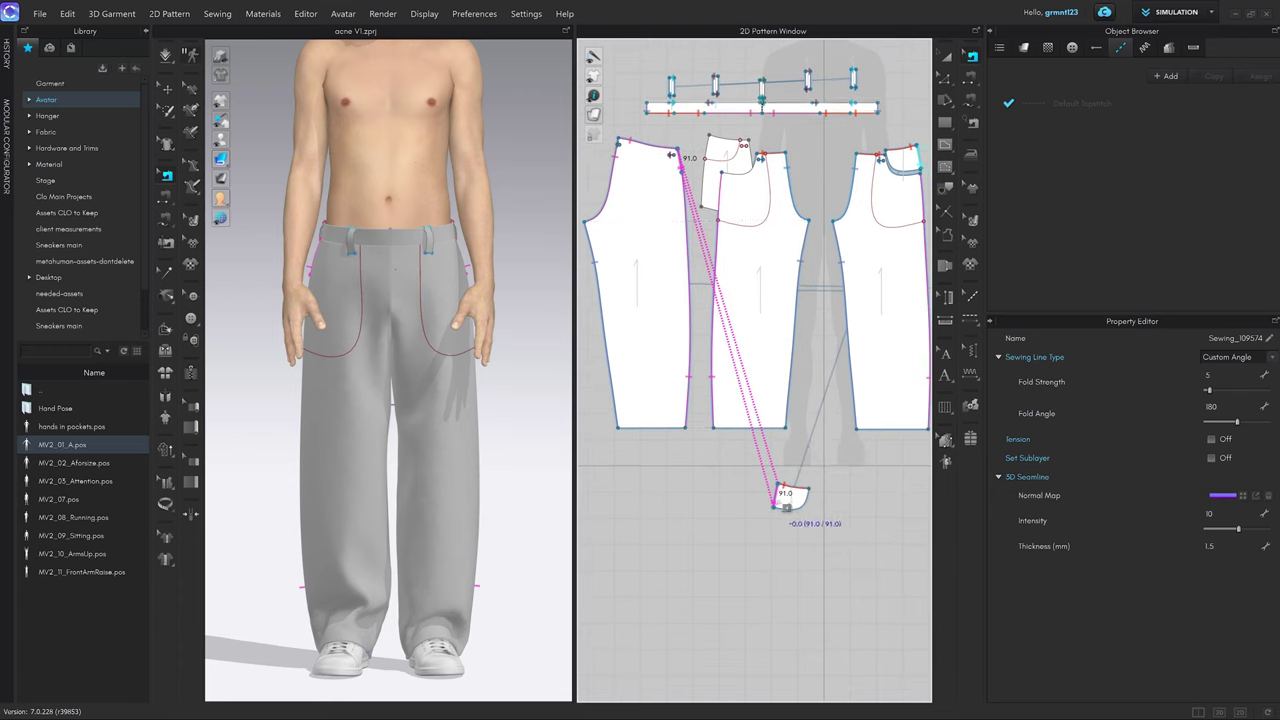
{"action": "left_click", "coordinate": [781, 502]}
Free-sew the pocket bag's full side edge to the upper part of the back panel's side seam.
{"action": "scroll", "coordinate": [710, 203], "scroll_direction": "up", "scroll_amount": 4}
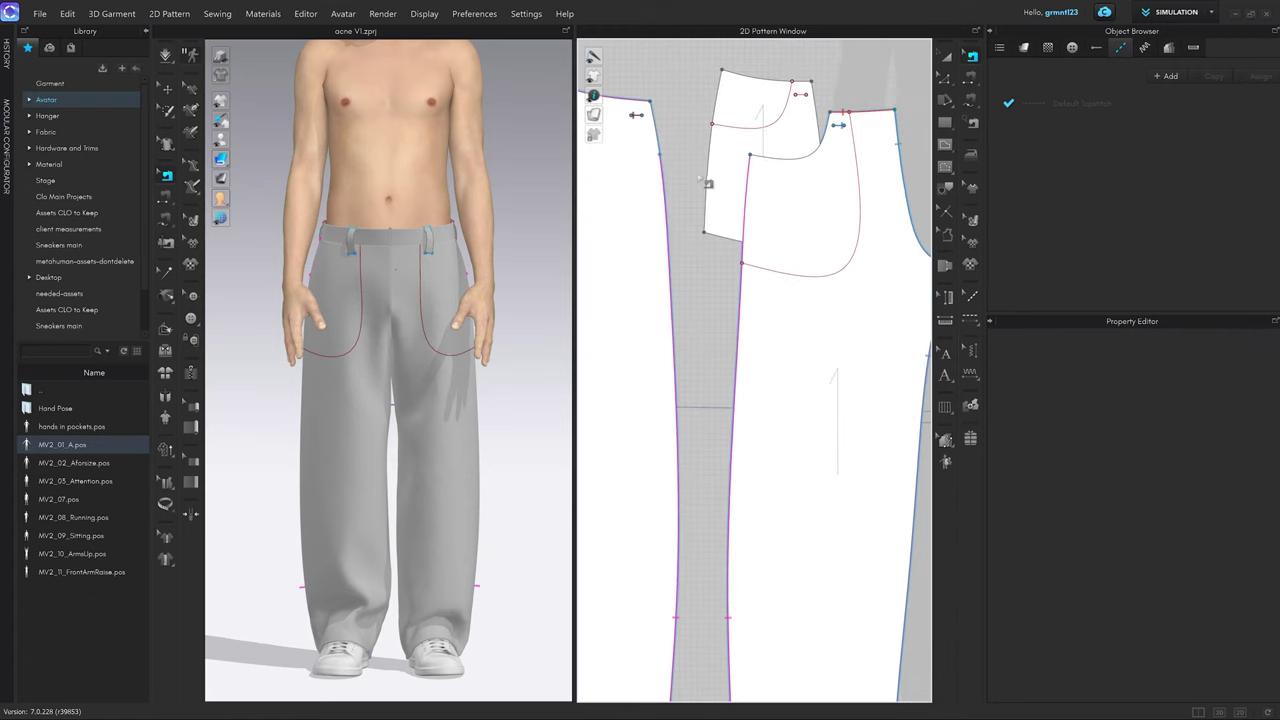
{"action": "middle_click_drag", "start_coordinate": [798, 266], "coordinate": [789, 261]}
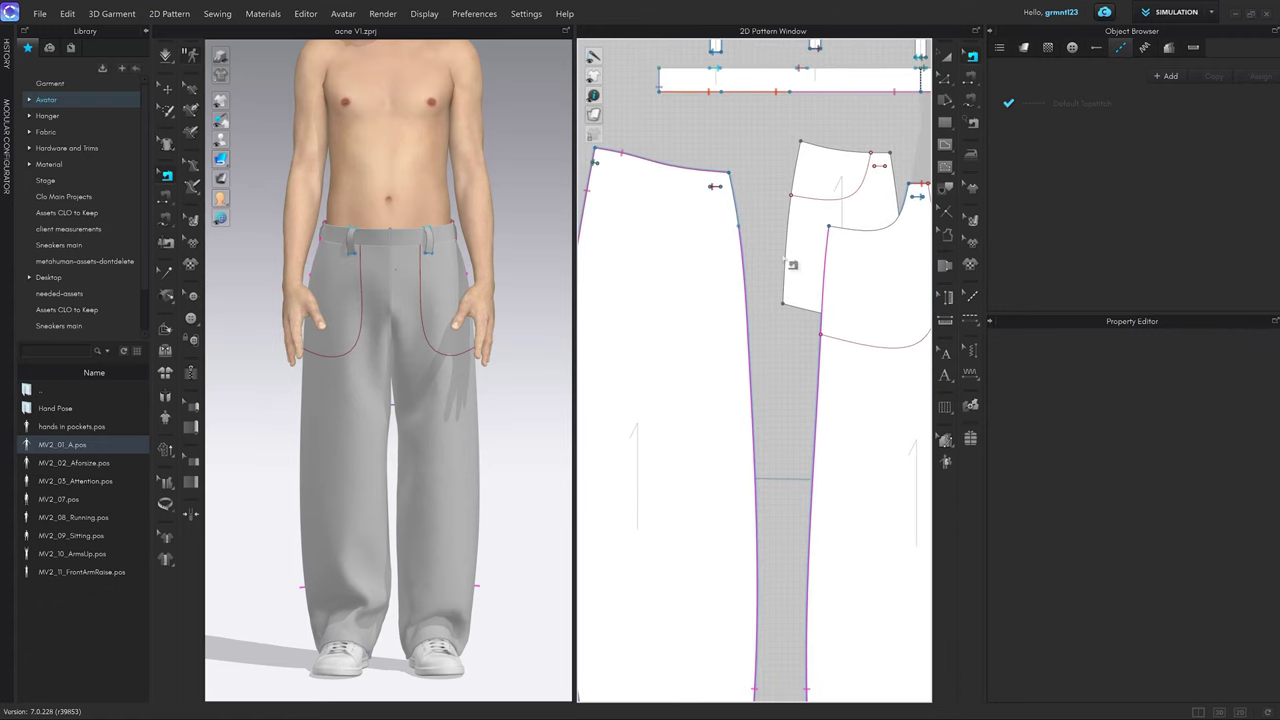
{"action": "key", "text": "m"}
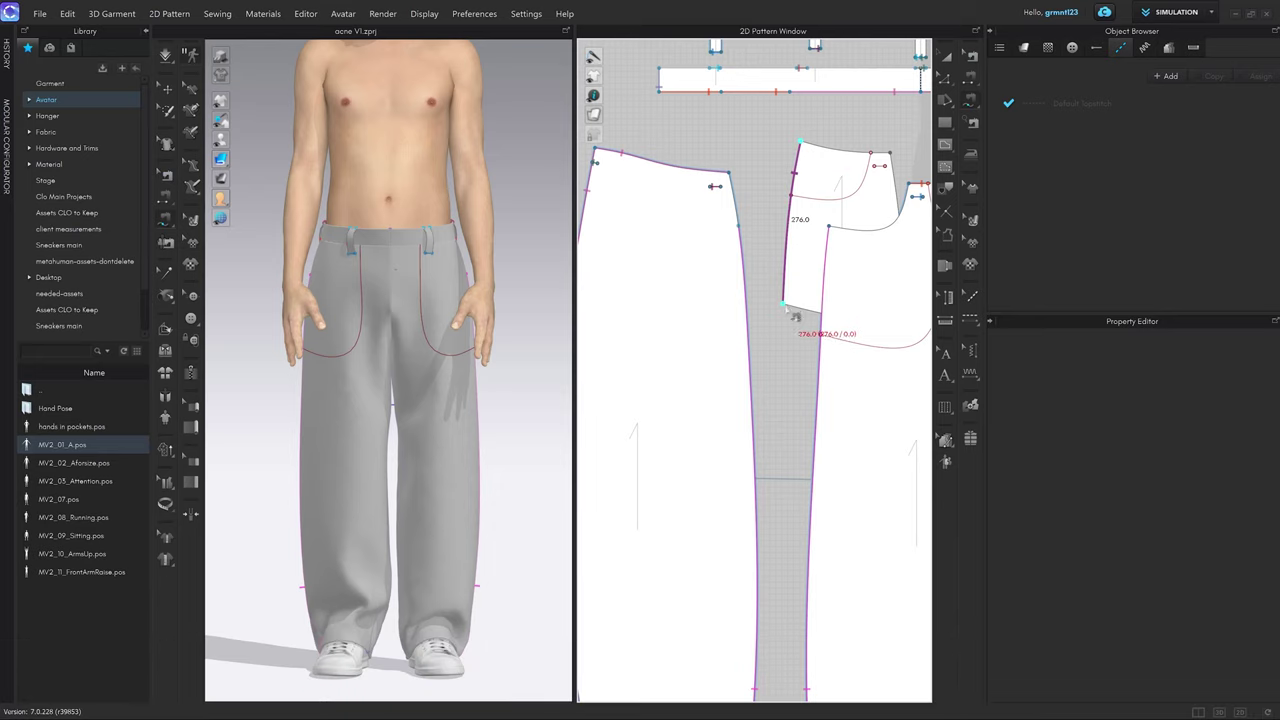
{"action": "left_click", "coordinate": [738, 180]}
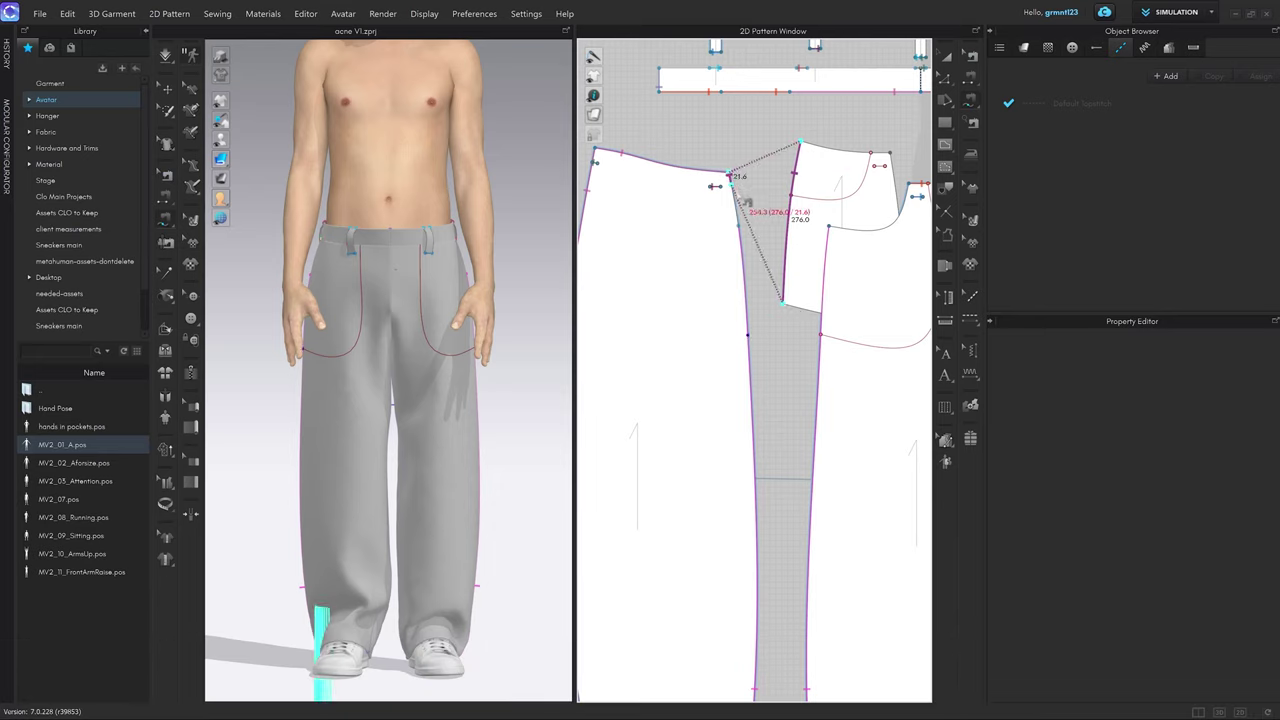
{"action": "left_click", "coordinate": [748, 334]}
Position the pocket bag piece in 3D over the trousers' front hip, beside the avatar's right hand.
{"action": "scroll", "coordinate": [487, 352], "scroll_direction": "down", "scroll_amount": 5}
{"action": "right_click_drag", "start_coordinate": [320, 530], "coordinate": [426, 556]}
{"action": "key", "text": "q"}
{"action": "left_click_drag", "start_coordinate": [396, 574], "coordinate": [331, 374]}
{"action": "key", "text": "2"}
{"action": "scroll", "coordinate": [408, 328], "scroll_direction": "up", "scroll_amount": 3}
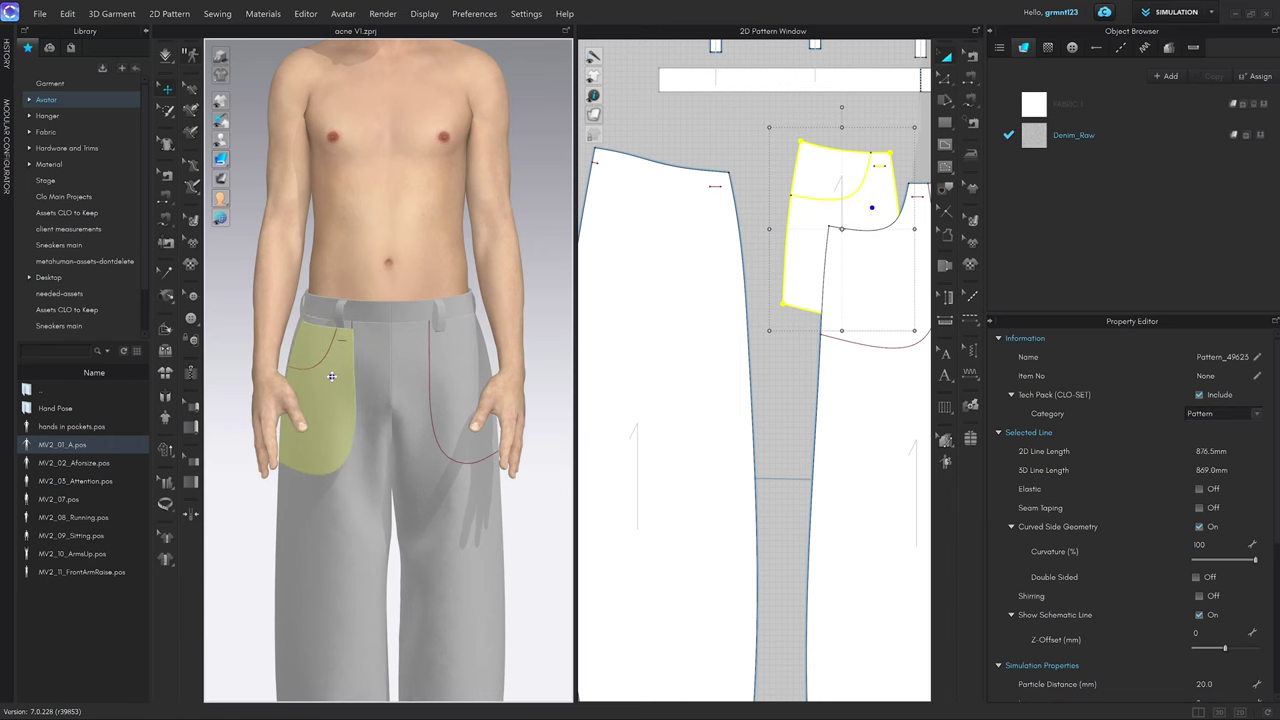
Pull the cut-off pocket opening piece forward in 3D, away from the trousers.
{"action": "scroll", "coordinate": [748, 442], "scroll_direction": "down", "scroll_amount": 5}
{"action": "middle_click_drag", "start_coordinate": [769, 449], "coordinate": [740, 312]}
{"action": "left_click", "coordinate": [777, 446]}
{"action": "right_click_drag", "start_coordinate": [378, 347], "coordinate": [436, 351]}
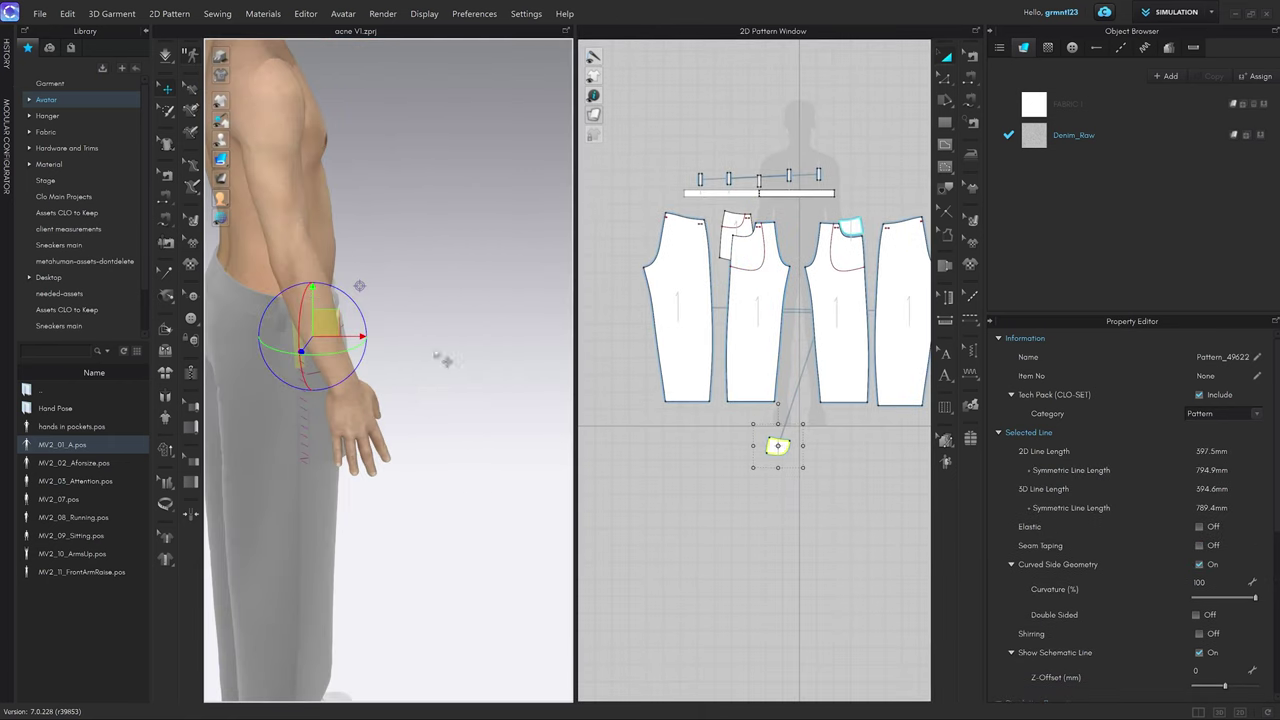
{"action": "left_click_drag", "start_coordinate": [319, 316], "coordinate": [556, 331]}
{"action": "right_click_drag", "start_coordinate": [465, 346], "coordinate": [408, 337]}
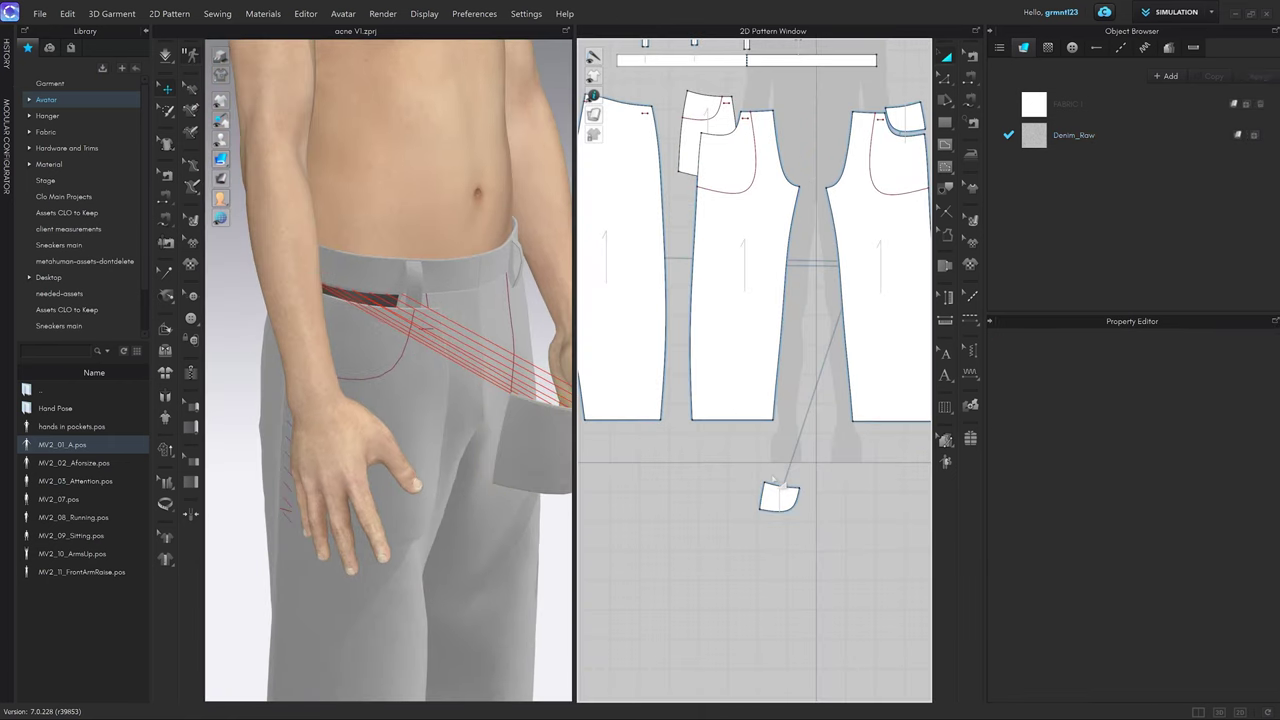
Add a pattern point on the waistband at the start of its seam with the cut-off pocket opening piece.
{"action": "scroll", "coordinate": [815, 480], "scroll_direction": "up", "scroll_amount": 2}
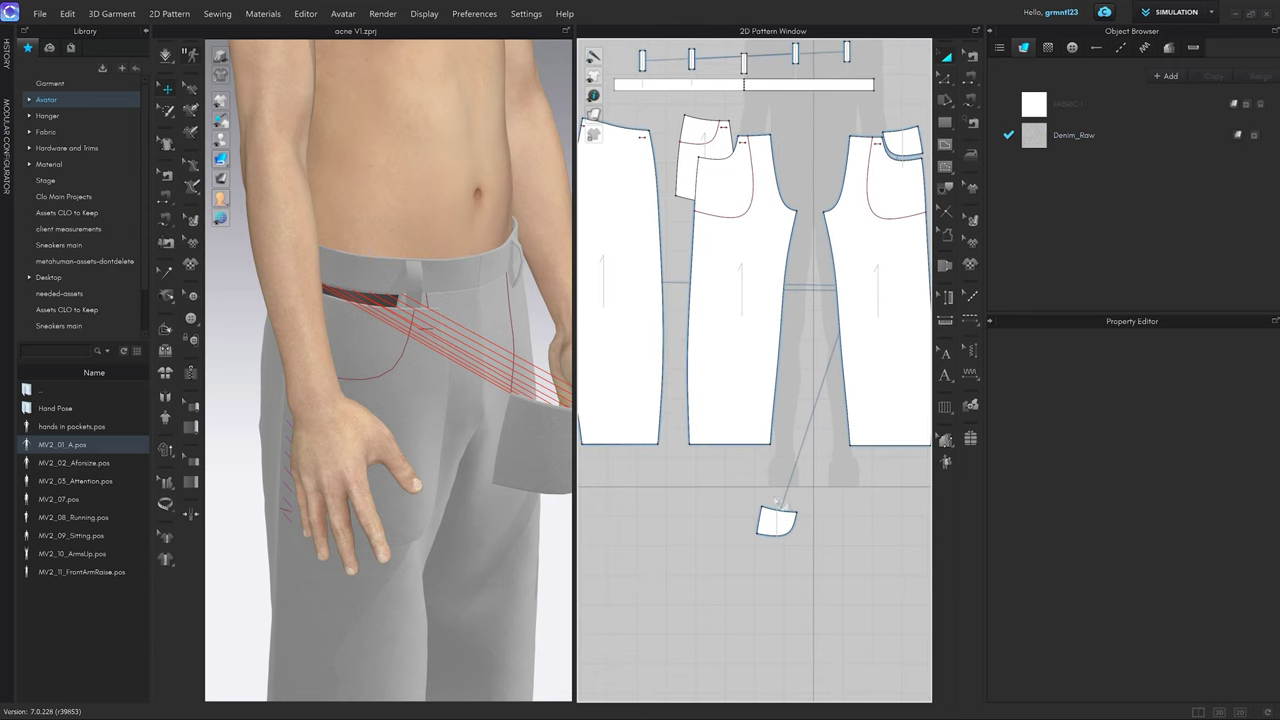
{"action": "left_click", "coordinate": [726, 92]}
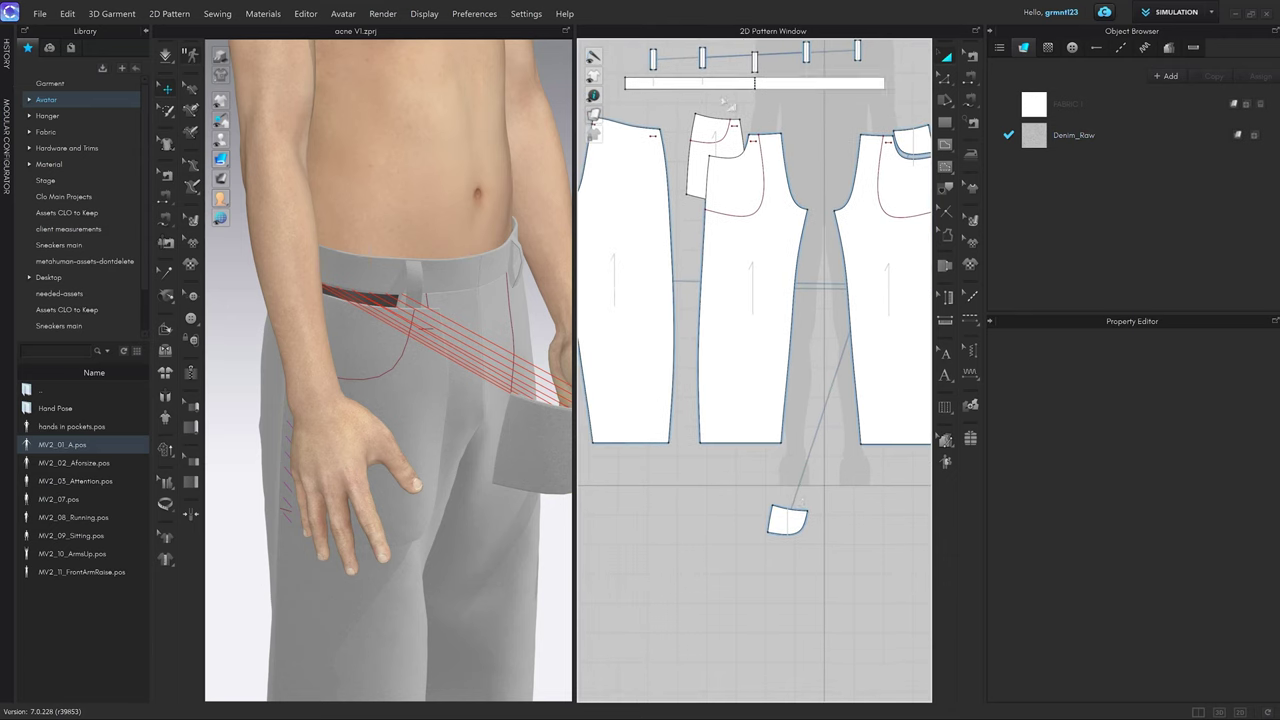
{"action": "key", "text": "b"}
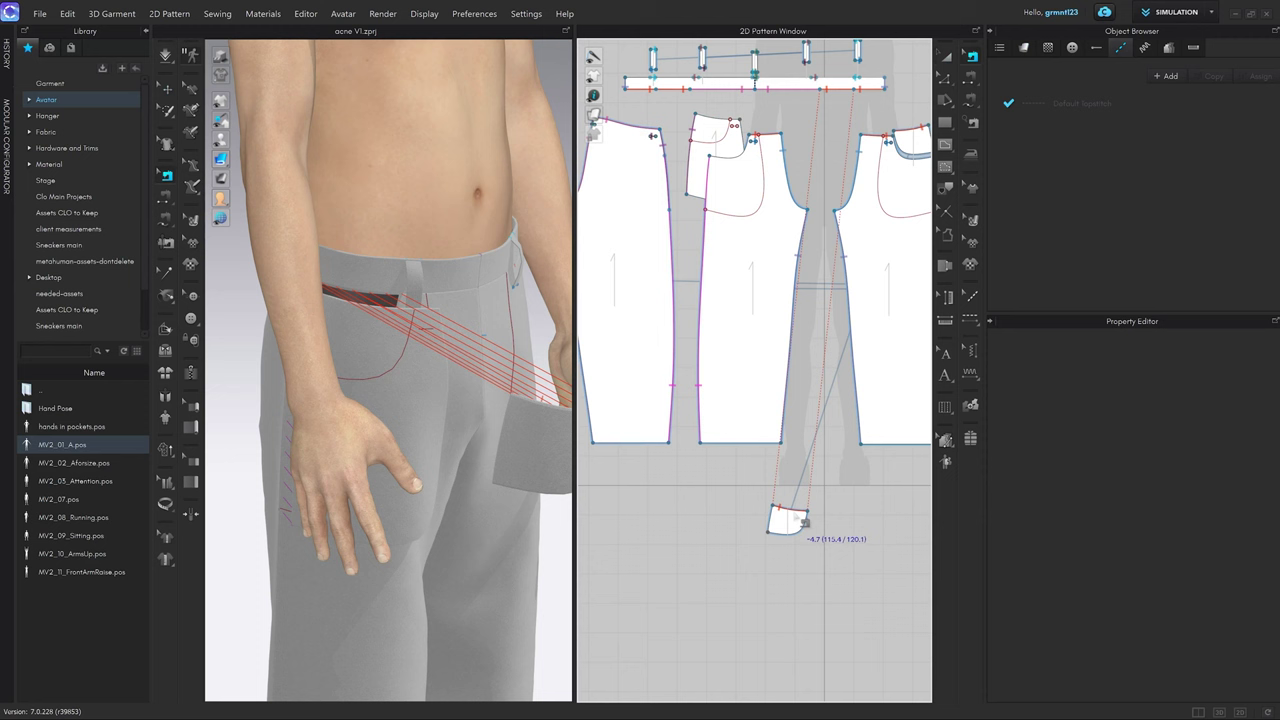
{"action": "left_click", "coordinate": [800, 510]}
{"action": "scroll", "coordinate": [842, 98], "scroll_direction": "up", "scroll_amount": 2}
{"action": "scroll", "coordinate": [846, 98], "scroll_direction": "up", "scroll_amount": 3}
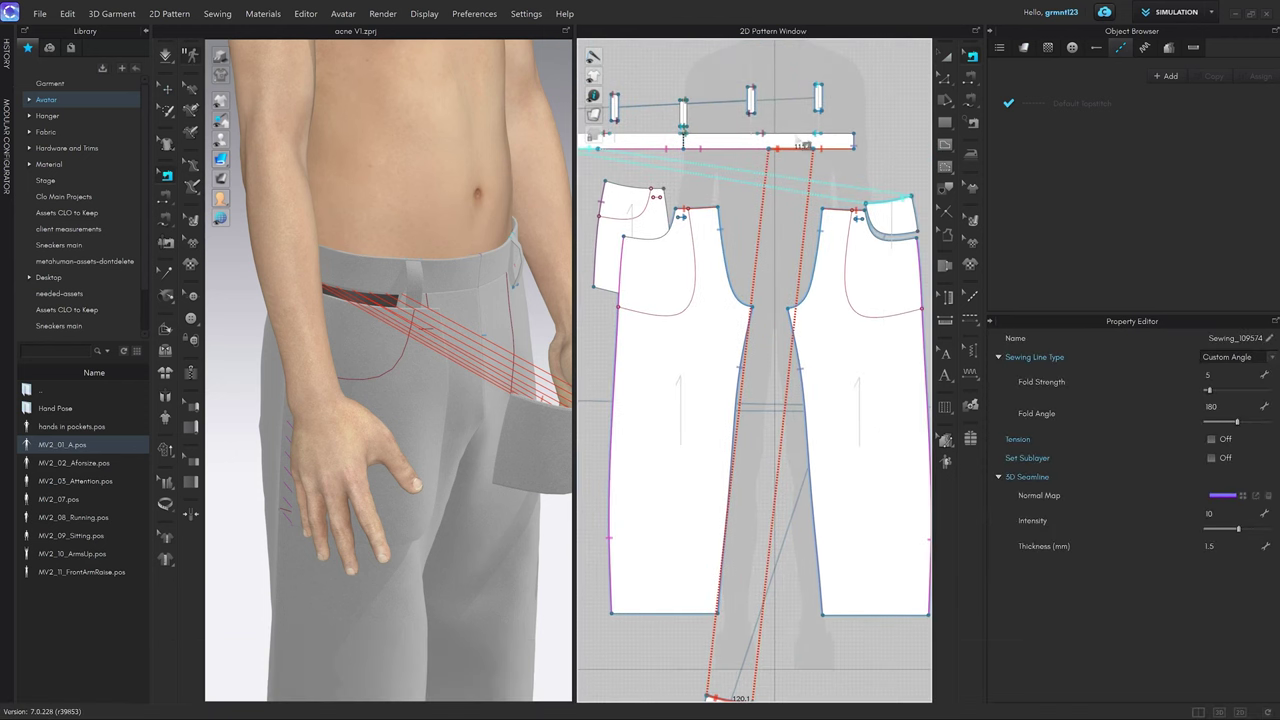
{"action": "scroll", "coordinate": [838, 190], "scroll_direction": "down", "scroll_amount": 5}
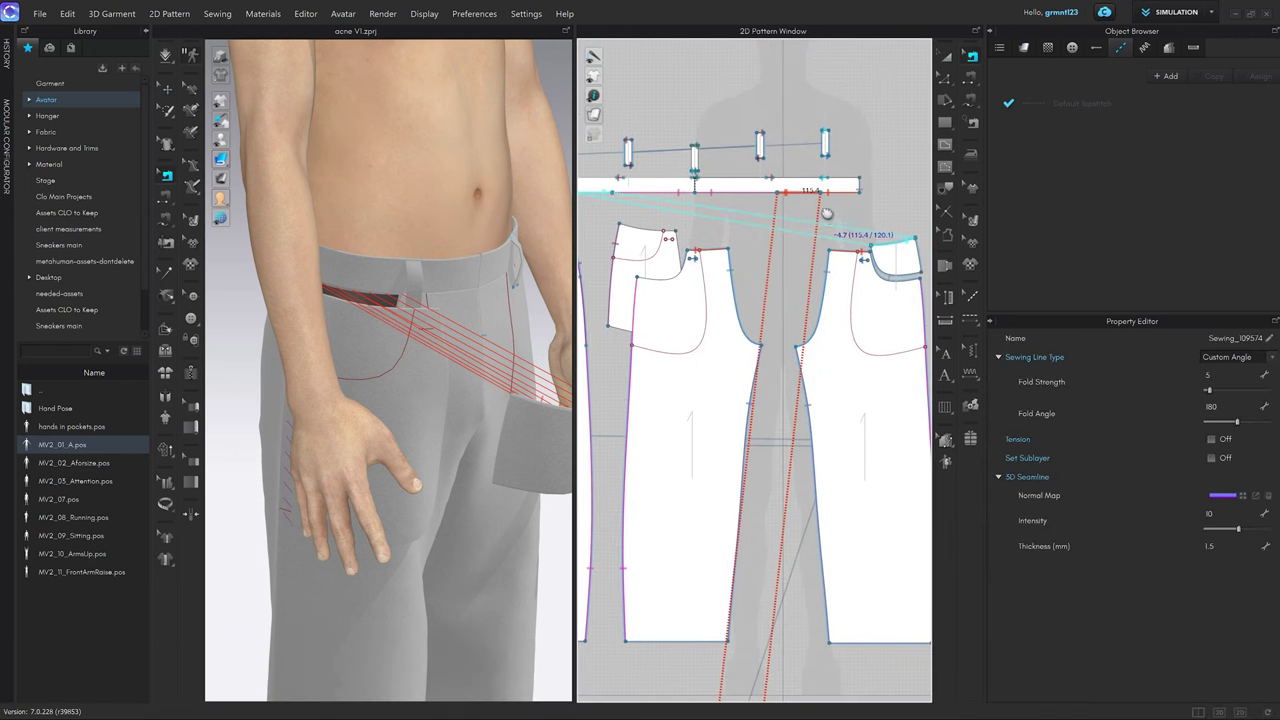
{"action": "right_click", "coordinate": [797, 193]}
{"action": "left_click", "coordinate": [791, 195]}
{"action": "scroll", "coordinate": [791, 195], "scroll_direction": "up", "scroll_amount": 3}
{"action": "left_click", "coordinate": [790, 192]}
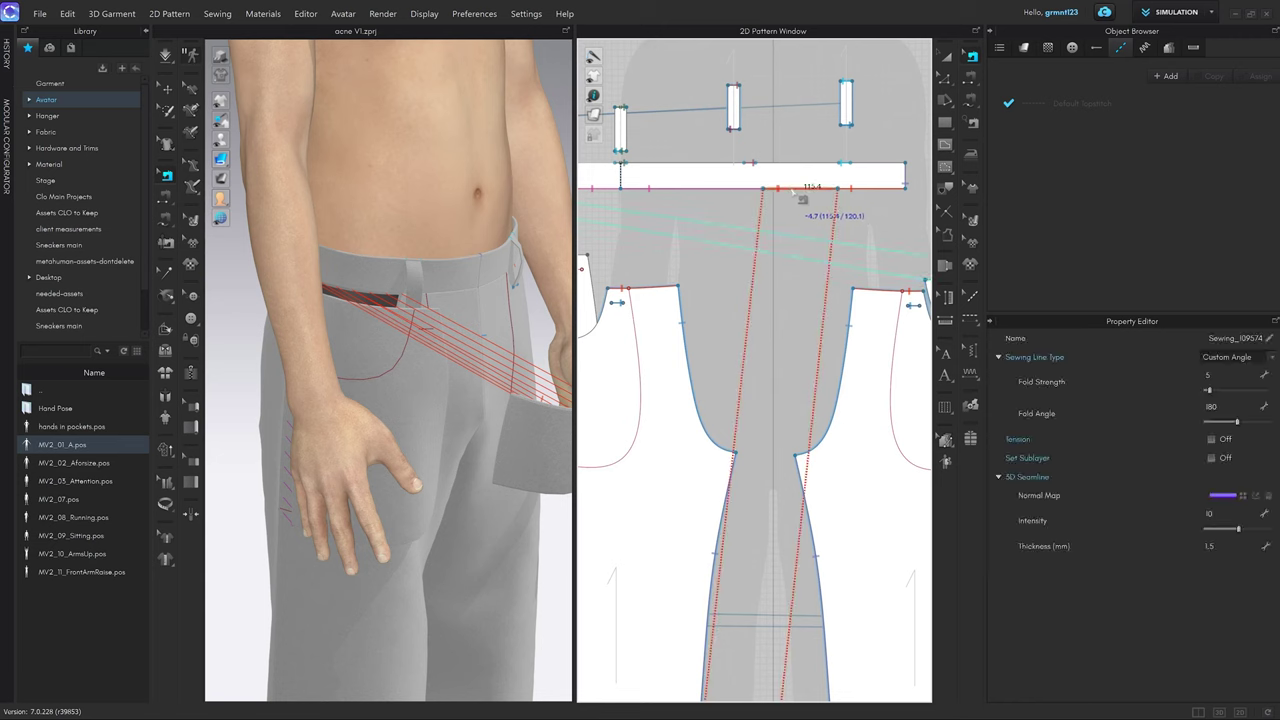
{"action": "right_click", "coordinate": [791, 191]}
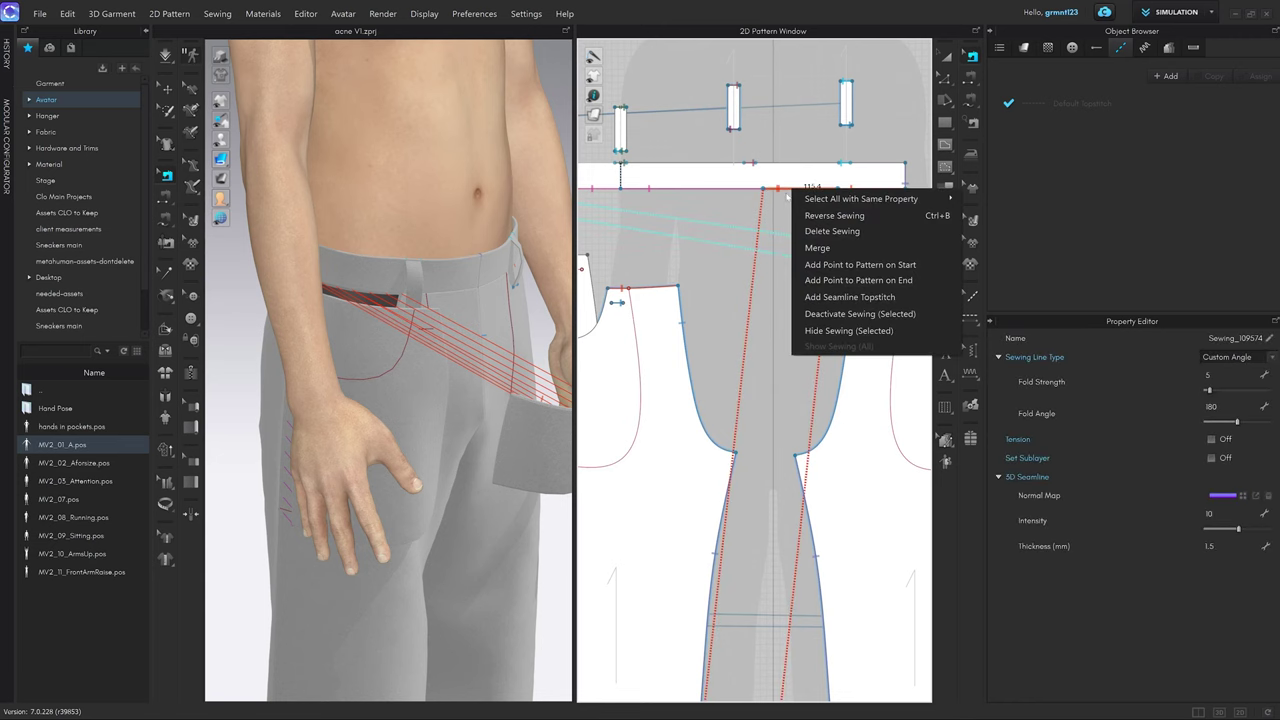
{"action": "left_click", "coordinate": [860, 265]}
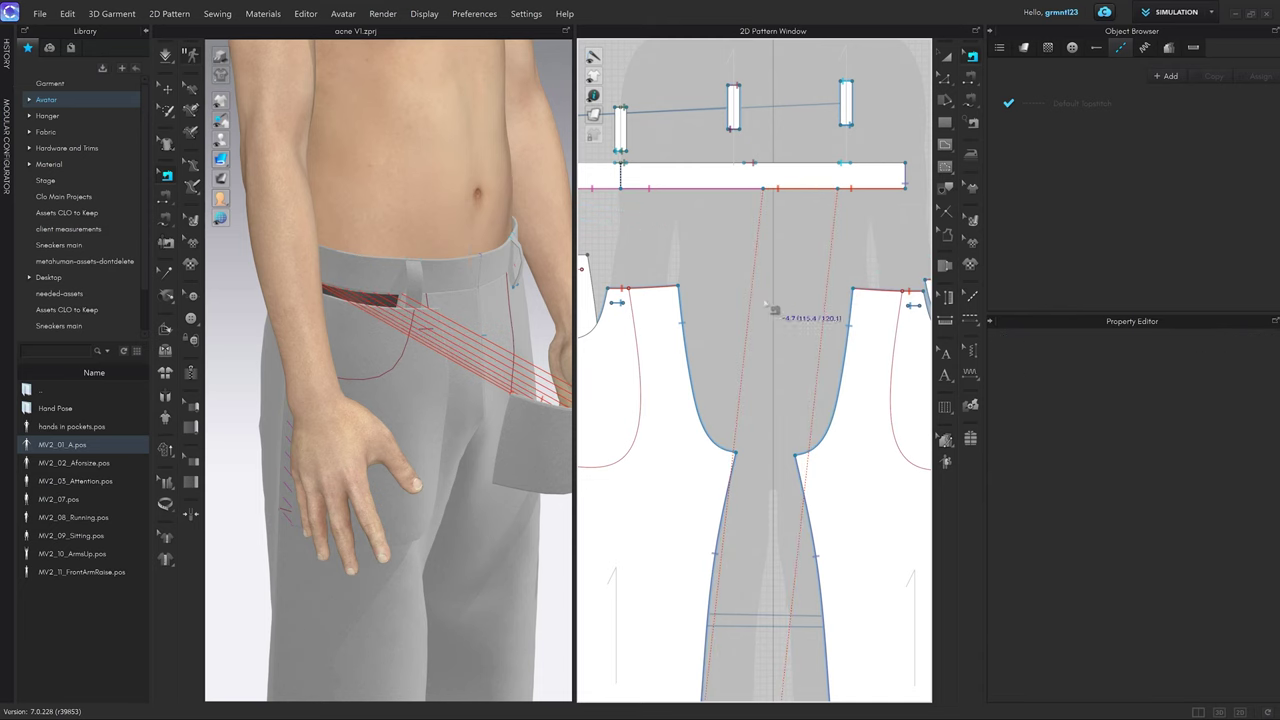
Add a pattern point on the waistband at the end of its seam with the cut-off pocket opening piece.
{"action": "middle_click_drag", "start_coordinate": [810, 215], "coordinate": [850, 175]}
{"action": "left_click", "coordinate": [833, 155]}
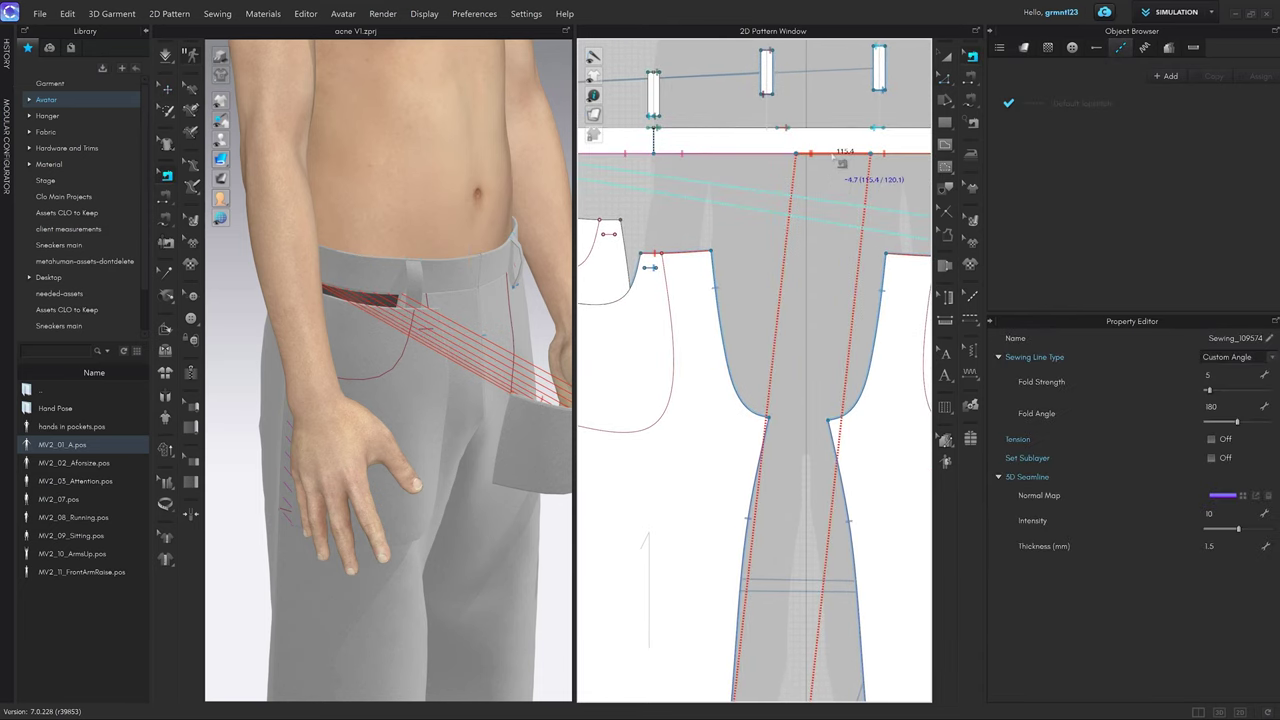
{"action": "right_click", "coordinate": [833, 158]}
{"action": "left_click", "coordinate": [838, 248]}
{"action": "scroll", "coordinate": [838, 255], "scroll_direction": "down", "scroll_amount": 6}
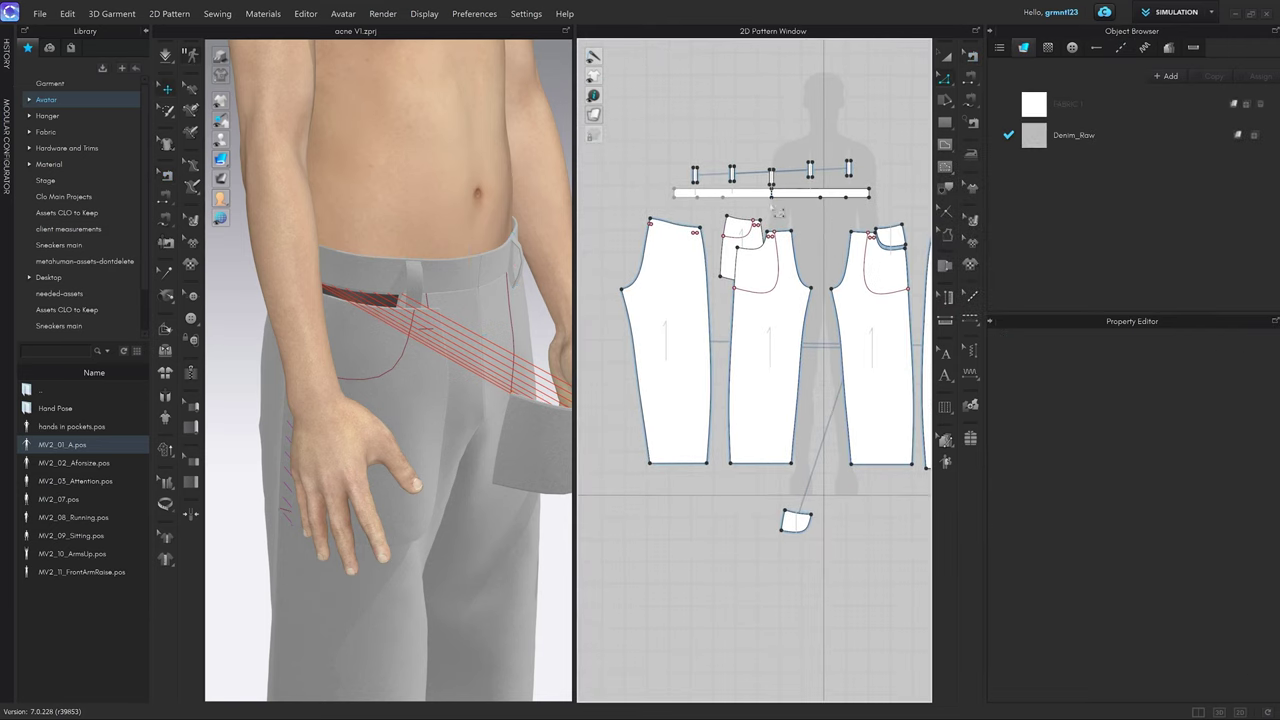
Delete the cut-off pocket opening piece lying below the trouser patterns.
{"action": "scroll", "coordinate": [716, 226], "scroll_direction": "up", "scroll_amount": 5}
{"action": "scroll", "coordinate": [770, 240], "scroll_direction": "down", "scroll_amount": 6}
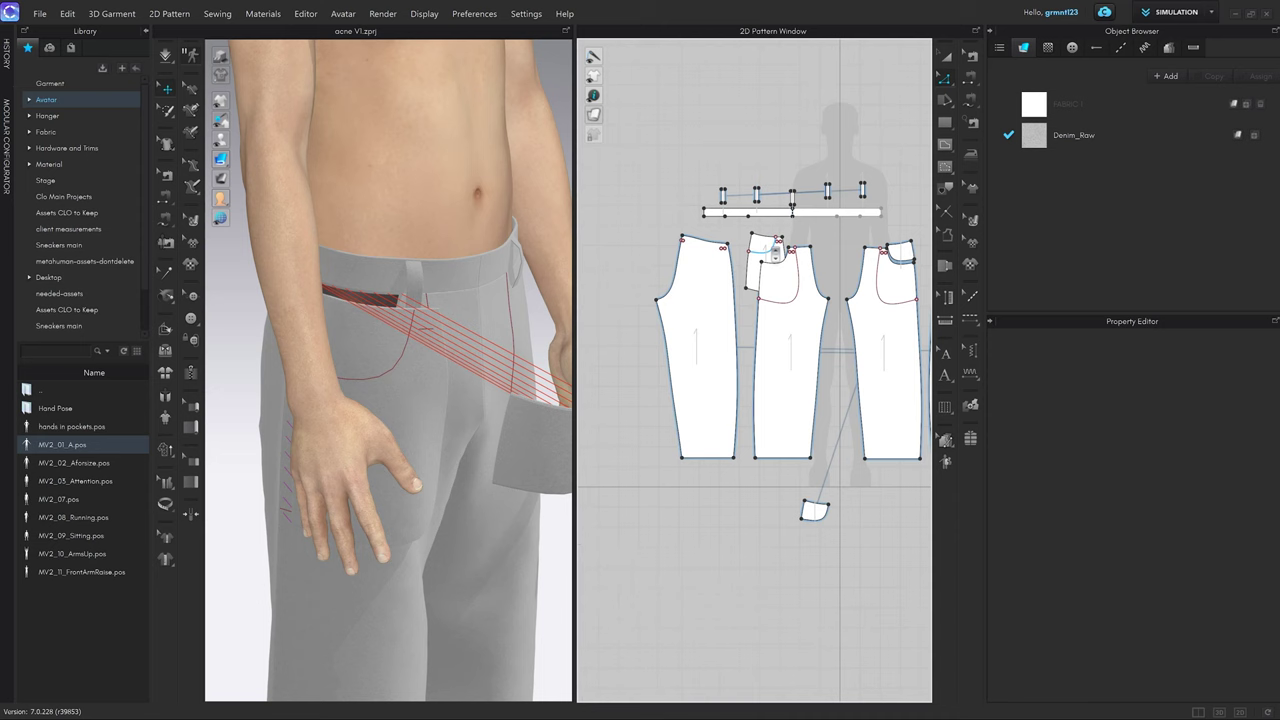
{"action": "middle_click_drag", "start_coordinate": [776, 243], "coordinate": [758, 228]}
{"action": "key", "text": "a"}
{"action": "left_click", "coordinate": [797, 494]}
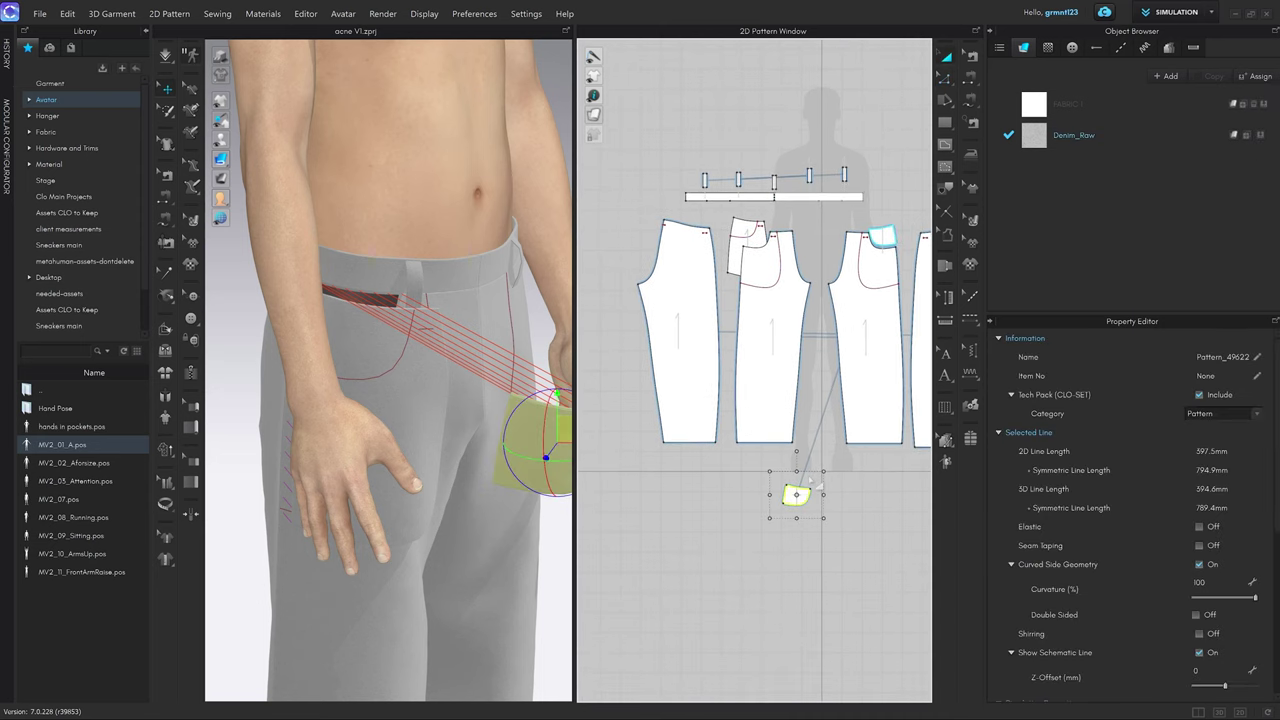
{"action": "key", "text": "a"}
{"action": "left_click", "coordinate": [823, 518]}
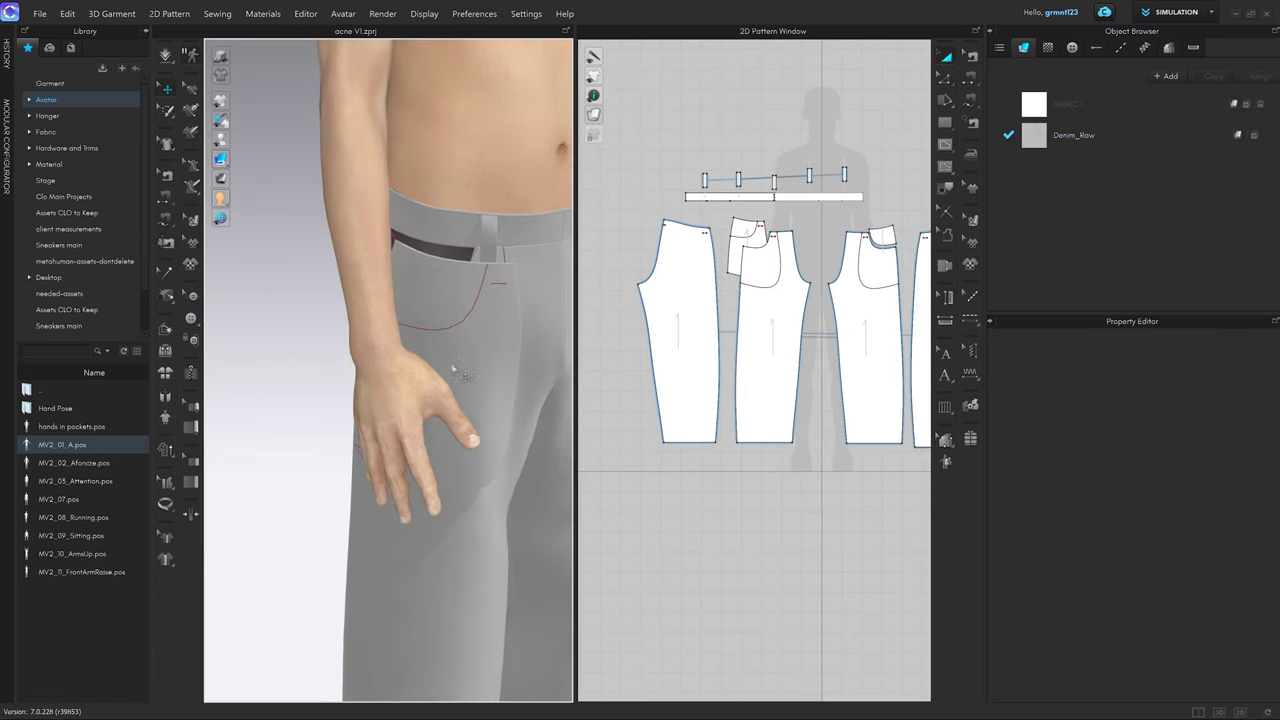
Free-sew the top edge of the pocket bag to the waistband's lower edge between the two added points.
{"action": "scroll", "coordinate": [805, 205], "scroll_direction": "up", "scroll_amount": 4}
{"action": "middle_click_drag", "start_coordinate": [854, 236], "coordinate": [780, 274]}
{"action": "middle_click_drag", "start_coordinate": [679, 280], "coordinate": [734, 281]}
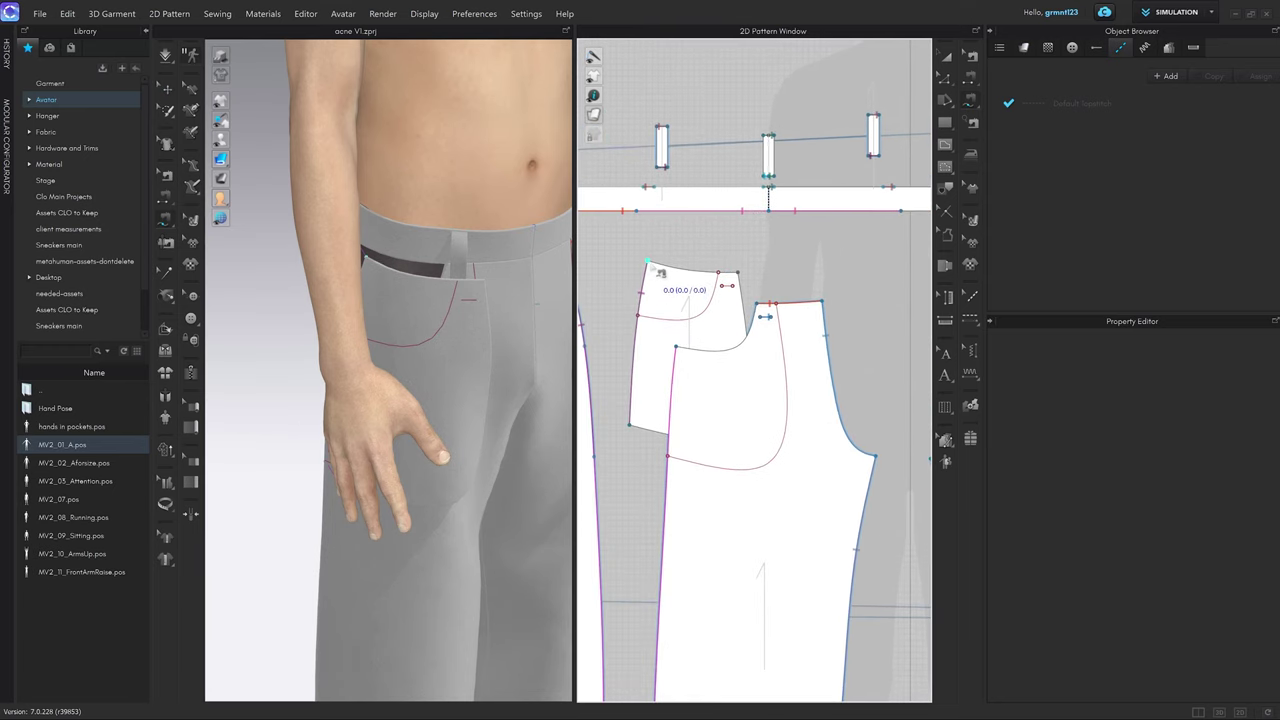
{"action": "scroll", "coordinate": [787, 287], "scroll_direction": "down", "scroll_amount": 2}
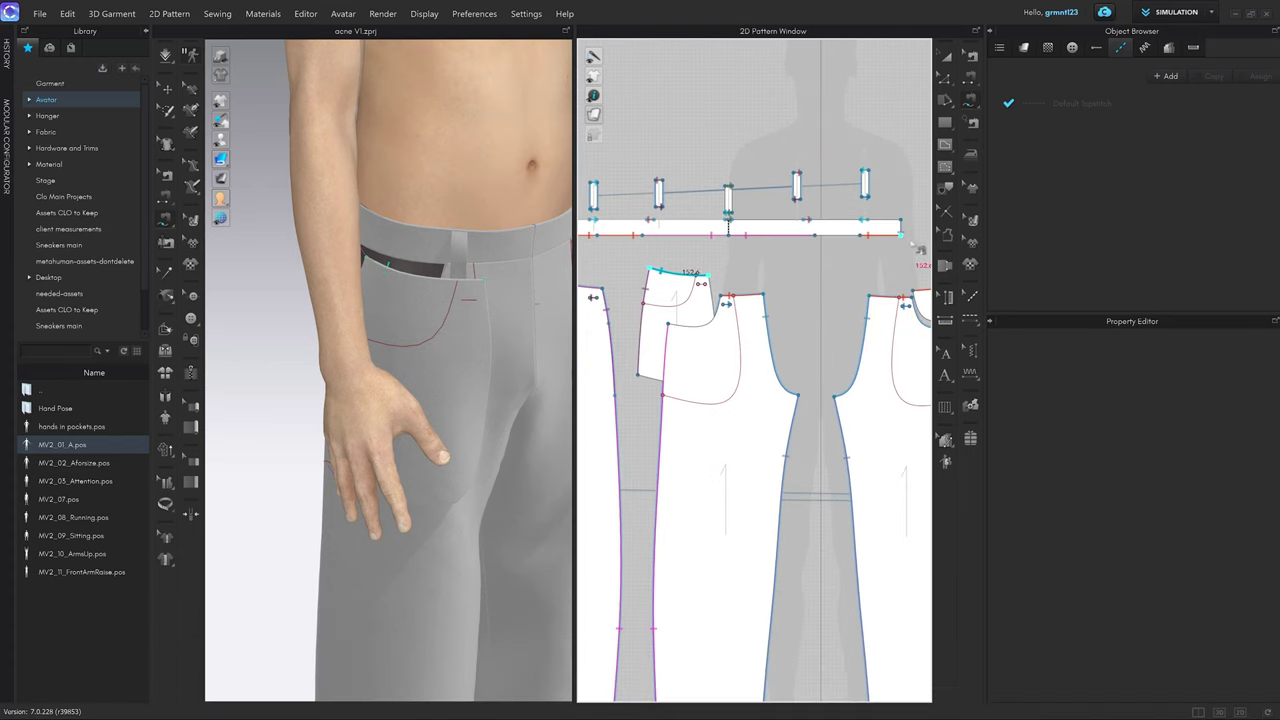
{"action": "scroll", "coordinate": [787, 248], "scroll_direction": "up", "scroll_amount": 2}
{"action": "left_click", "coordinate": [785, 240]}
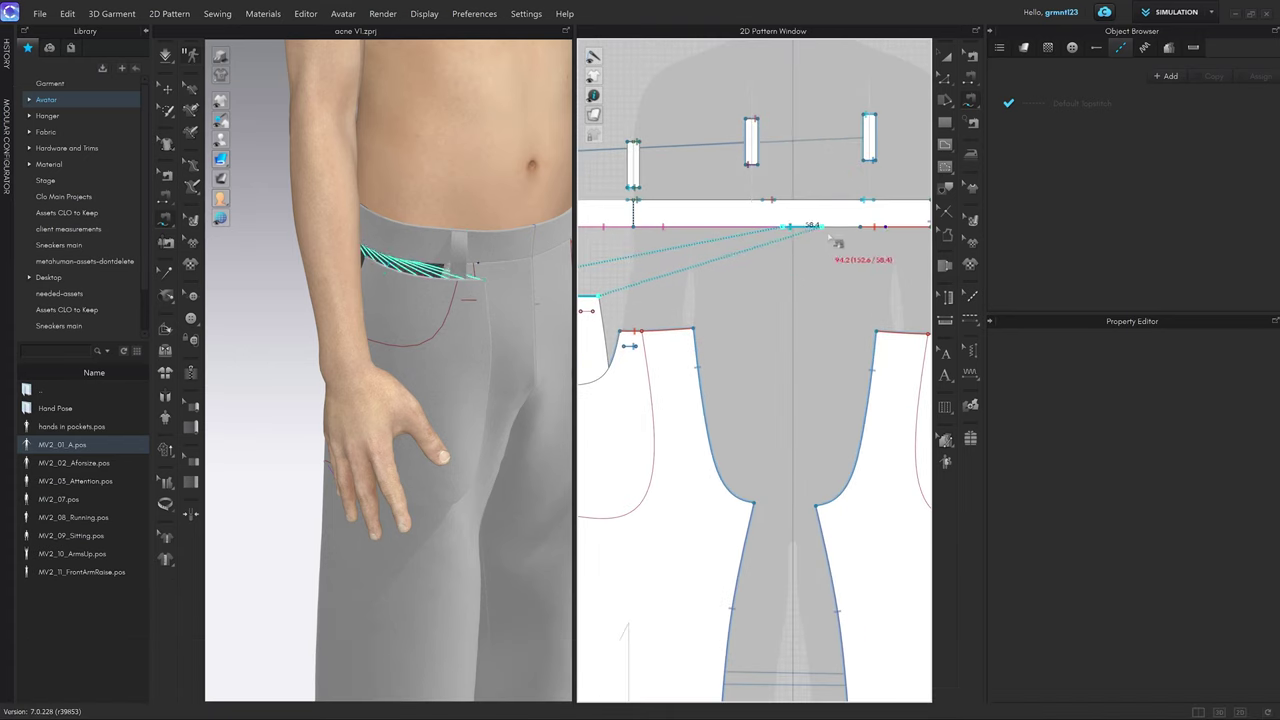
{"action": "left_click", "coordinate": [890, 235]}
{"action": "scroll", "coordinate": [441, 327], "scroll_direction": "down", "scroll_amount": 4}
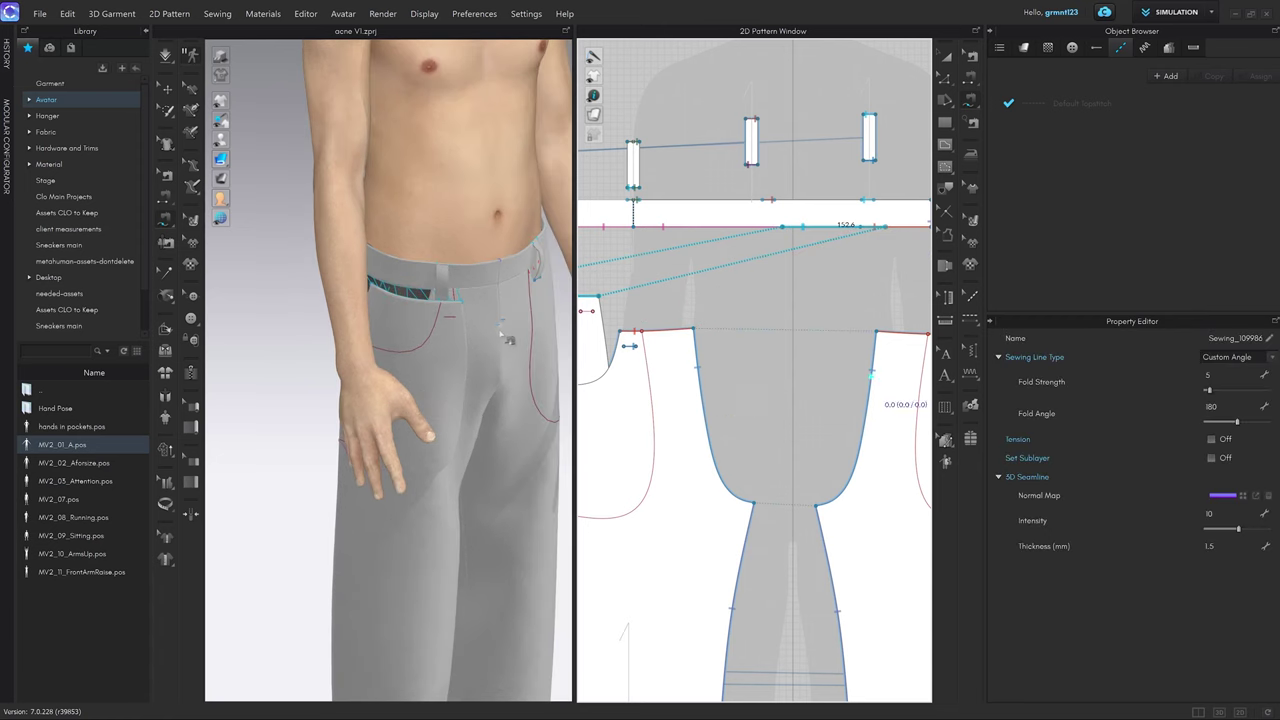
Try to simulate the pocket bag sewn to the waistband while pulling it at the hip, and undo the result.
{"action": "scroll", "coordinate": [432, 325], "scroll_direction": "up", "scroll_amount": 2}
{"action": "key", "text": "q"}
{"action": "left_click", "coordinate": [423, 318]}
{"action": "right_click_drag", "start_coordinate": [421, 325], "coordinate": [360, 346]}
{"action": "middle_click_drag", "start_coordinate": [448, 334], "coordinate": [402, 318]}
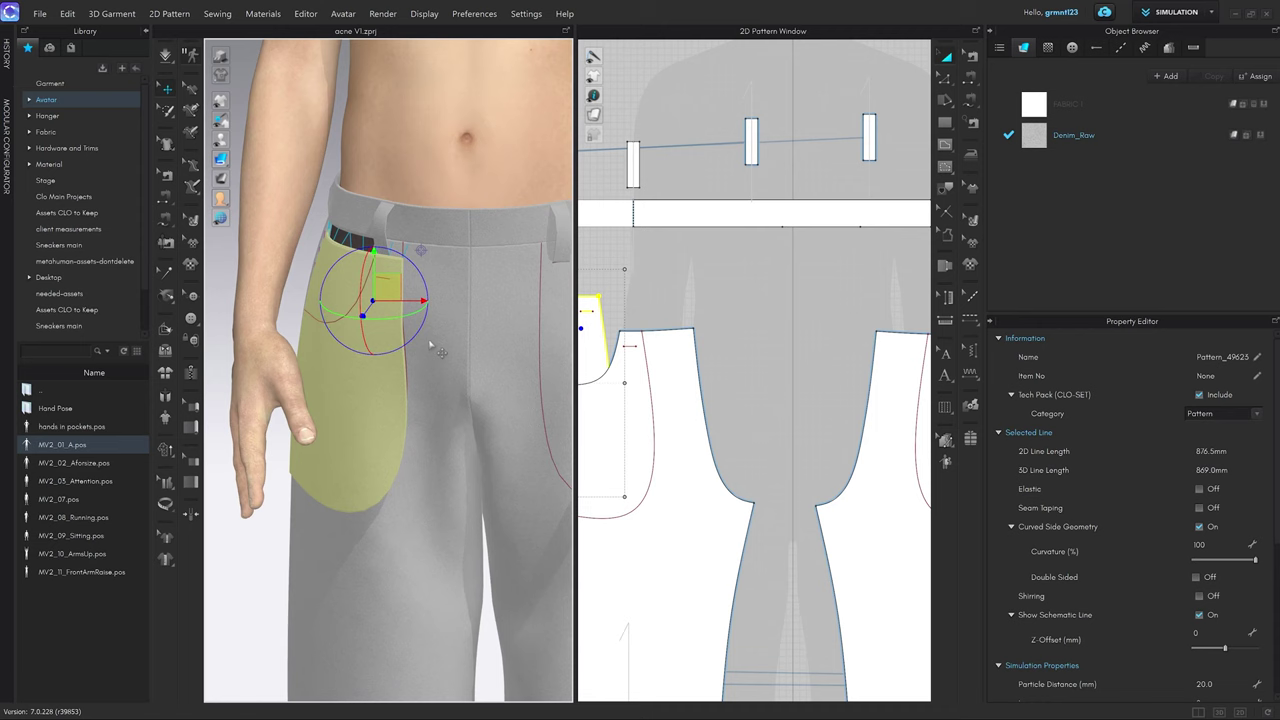
{"action": "key", "text": "space"}
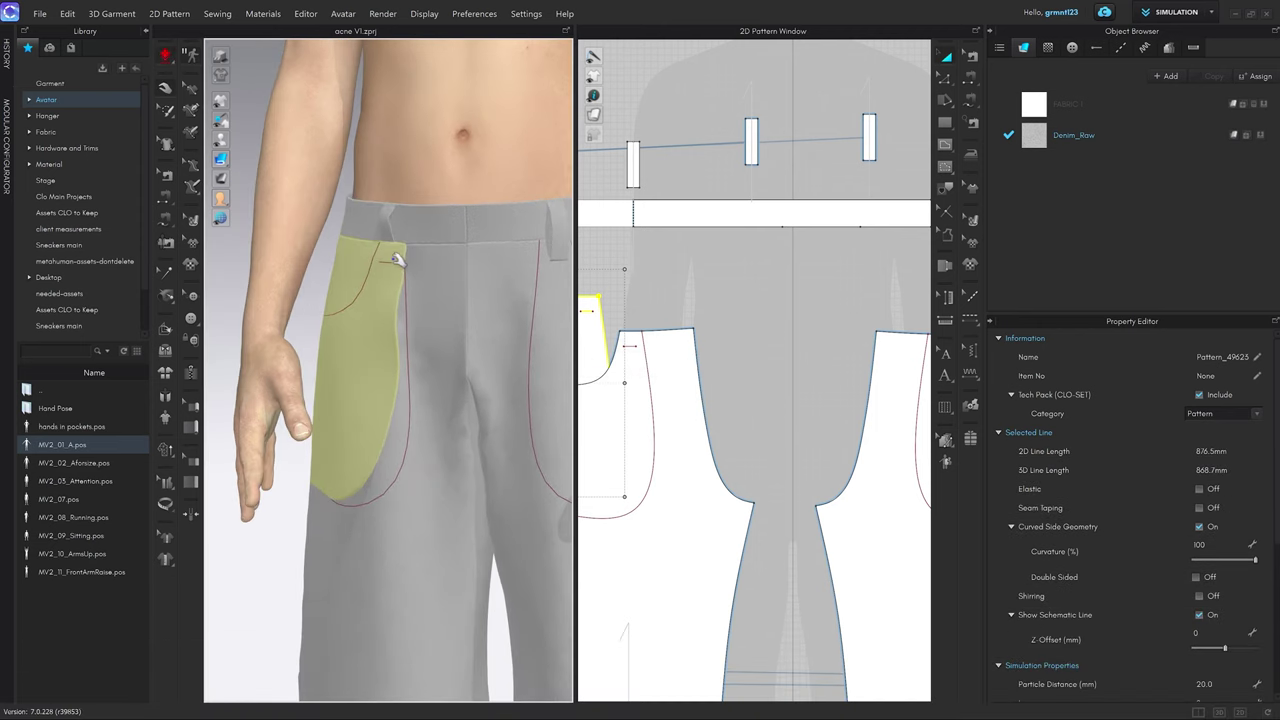
{"action": "right_click_drag", "start_coordinate": [432, 296], "coordinate": [380, 301]}
{"action": "left_click", "coordinate": [357, 415]}
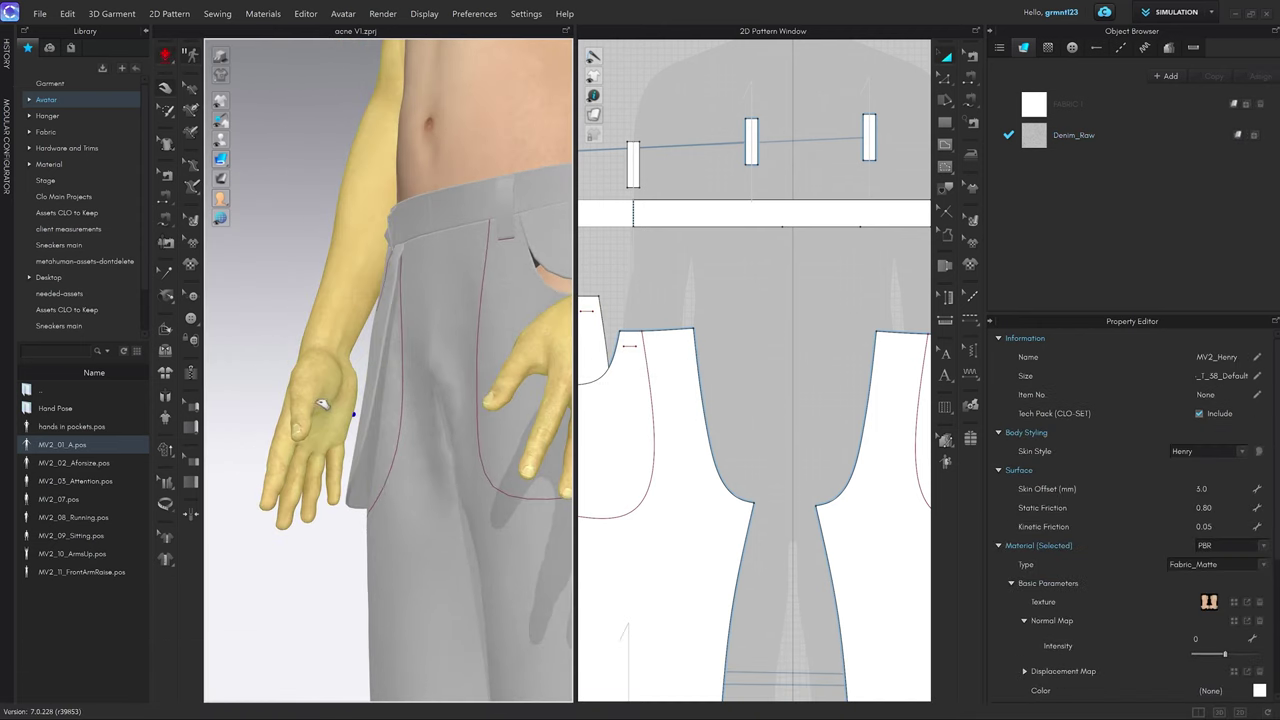
{"action": "right_click_drag", "start_coordinate": [363, 409], "coordinate": [413, 437]}
{"action": "left_click", "coordinate": [455, 447]}
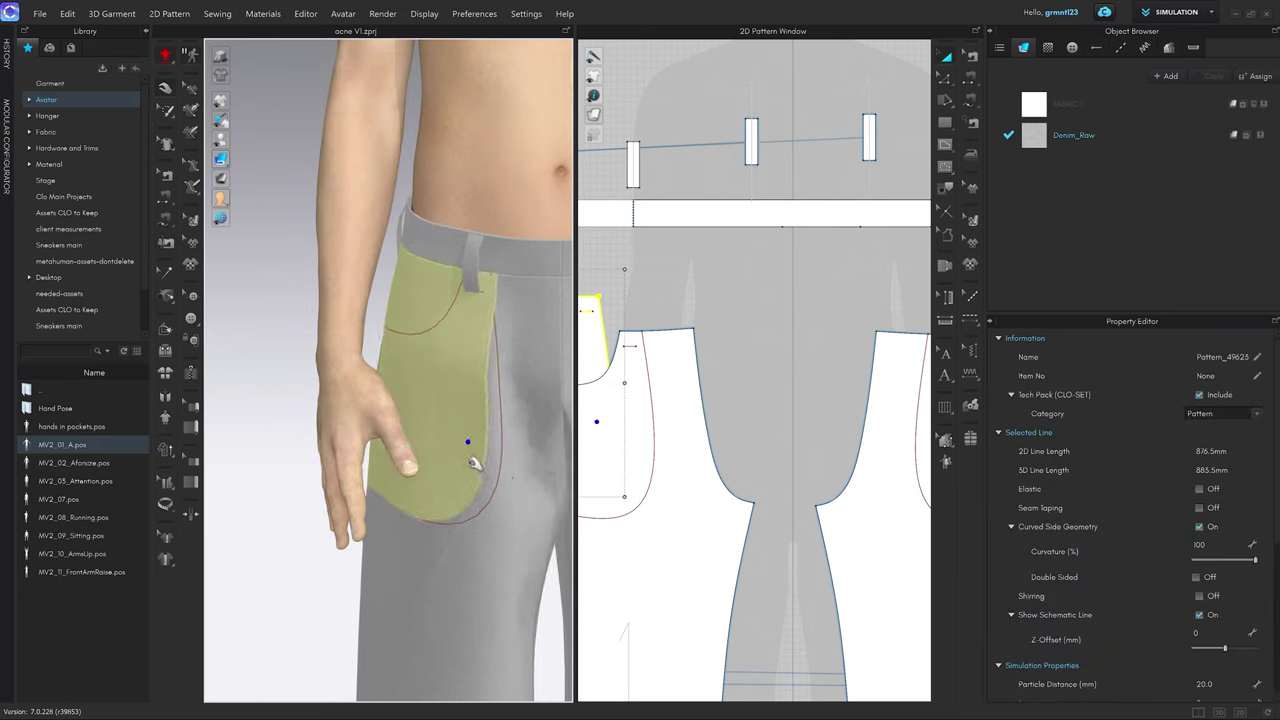
{"action": "key", "text": "ctrl+z"}
Apply Superimpose (Under) to the pocket bag in 3D and run the simulation briefly.
{"action": "left_click", "coordinate": [482, 449]}
{"action": "right_click_drag", "start_coordinate": [482, 449], "coordinate": [276, 412]}
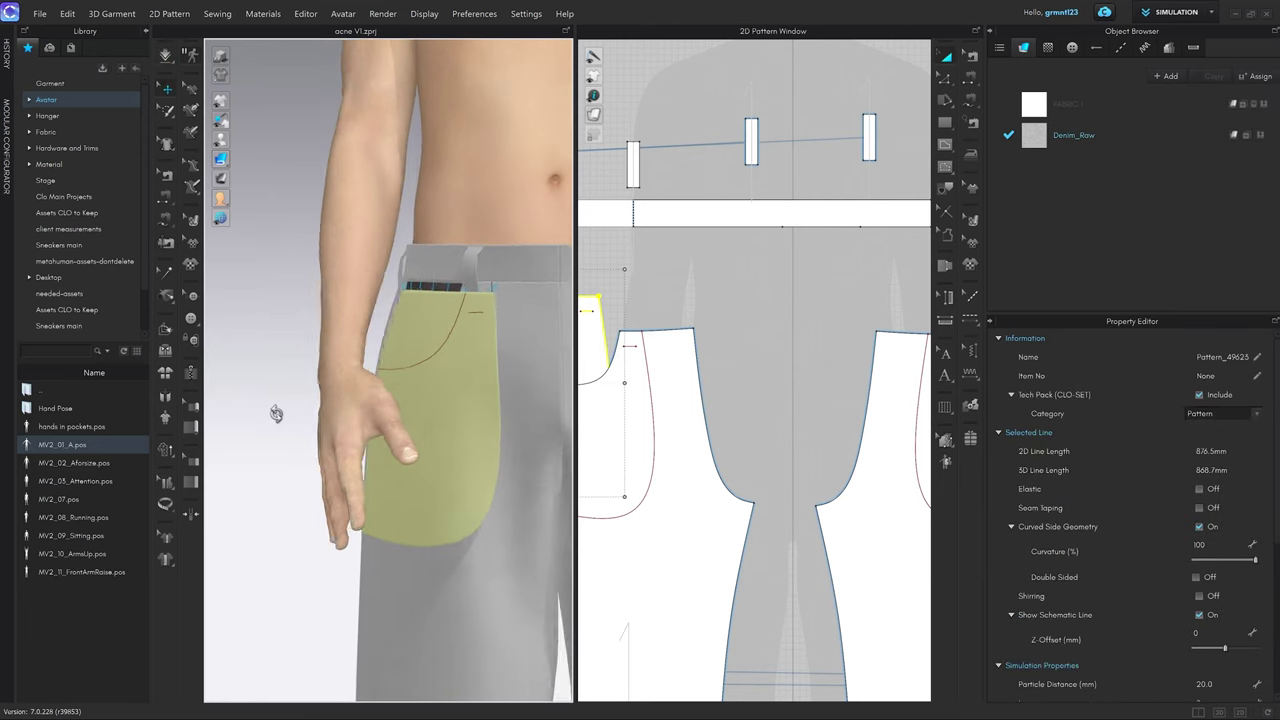
{"action": "left_click", "coordinate": [274, 347]}
{"action": "left_click", "coordinate": [403, 385]}
{"action": "right_click", "coordinate": [455, 372]}
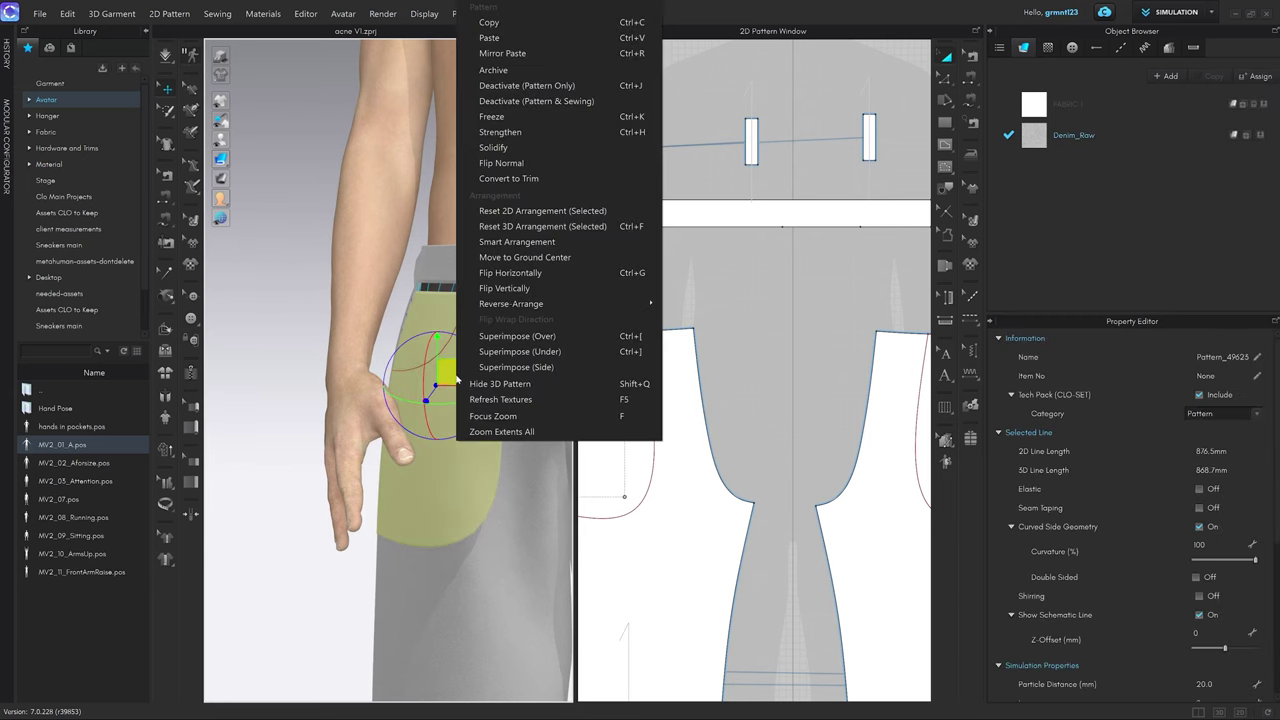
{"action": "left_click", "coordinate": [554, 358]}
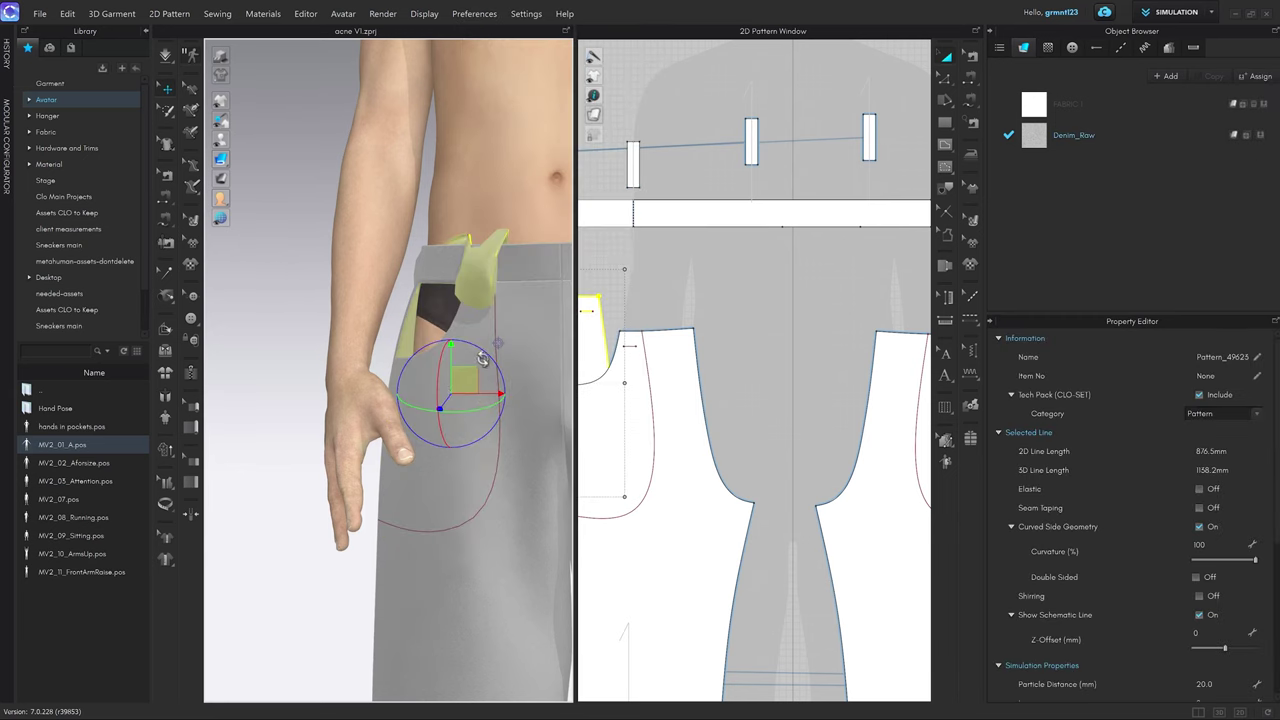
{"action": "mouse_move", "coordinate": [483, 358]}
{"action": "right_mouse_down"}
{"action": "mouse_move", "coordinate": [500, 380]}
{"action": "mouse_move", "coordinate": [469, 377]}
{"action": "mouse_move", "coordinate": [508, 380]}
{"action": "mouse_move", "coordinate": [468, 350]}
{"action": "right_mouse_up"}
{"action": "key", "text": "space"}
{"action": "key", "text": "space"}
Simulate the trousers and pull the front panel at the pocket opening so the layers settle over the pocket bag.
{"action": "scroll", "coordinate": [482, 370], "scroll_direction": "up", "scroll_amount": 2}
{"action": "left_click", "coordinate": [453, 230]}
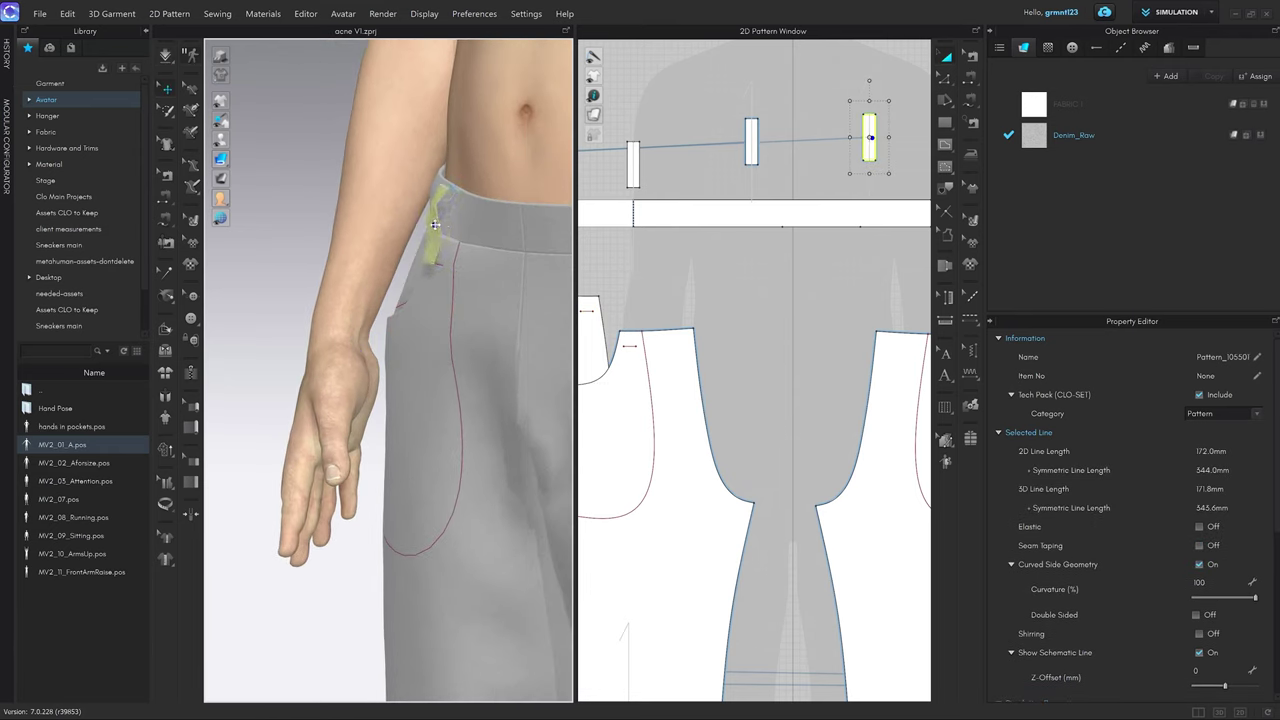
{"action": "right_click_drag", "start_coordinate": [443, 290], "coordinate": [500, 320]}
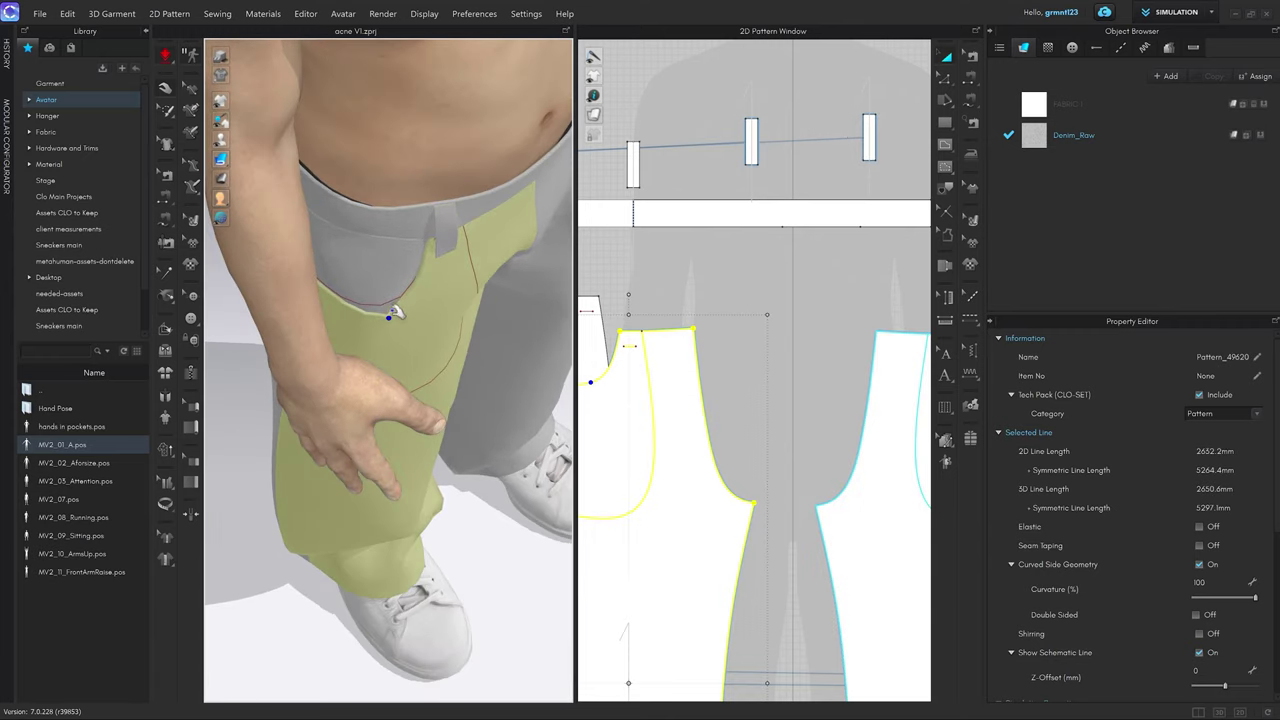
{"action": "left_click", "coordinate": [418, 306]}
{"action": "left_click_drag", "start_coordinate": [420, 306], "coordinate": [423, 346]}
{"action": "right_click_drag", "start_coordinate": [423, 346], "coordinate": [469, 366]}
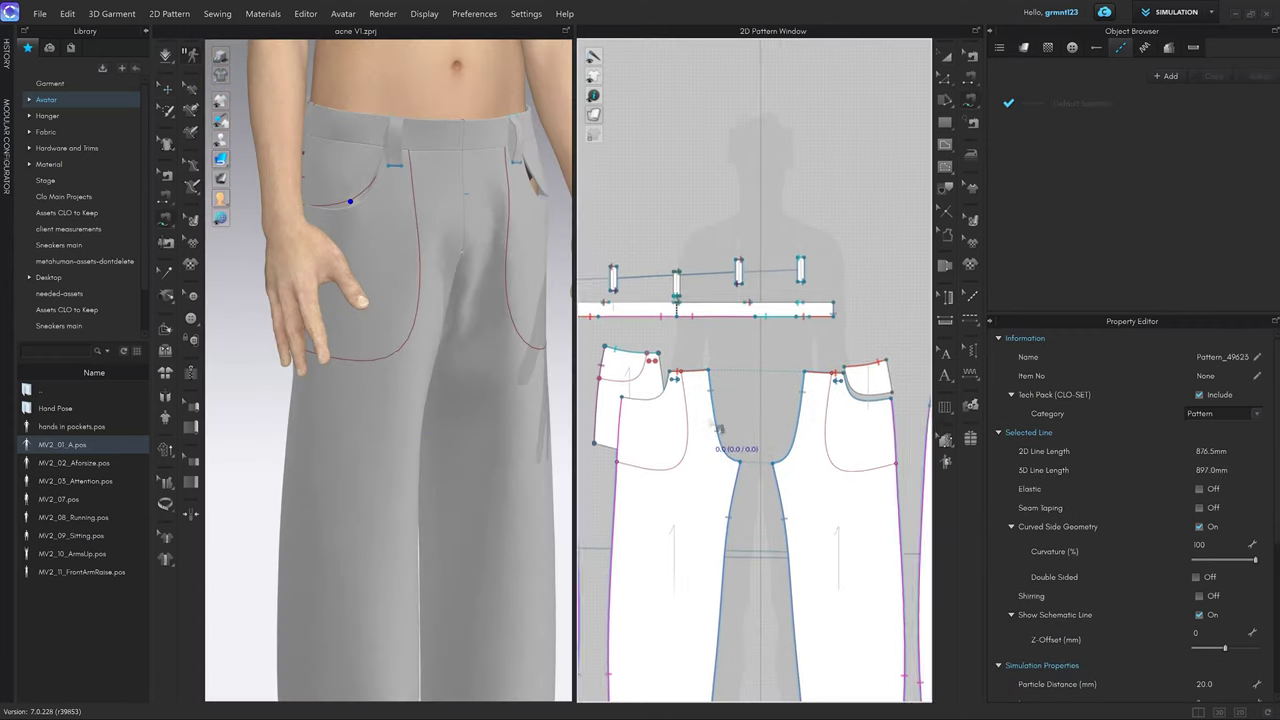
Spread the 2D patterns apart so the back panel, pocket bag and front panel lie side by side without overlapping.
{"action": "scroll", "coordinate": [718, 427], "scroll_direction": "up", "scroll_amount": 3}
{"action": "key", "text": "a"}
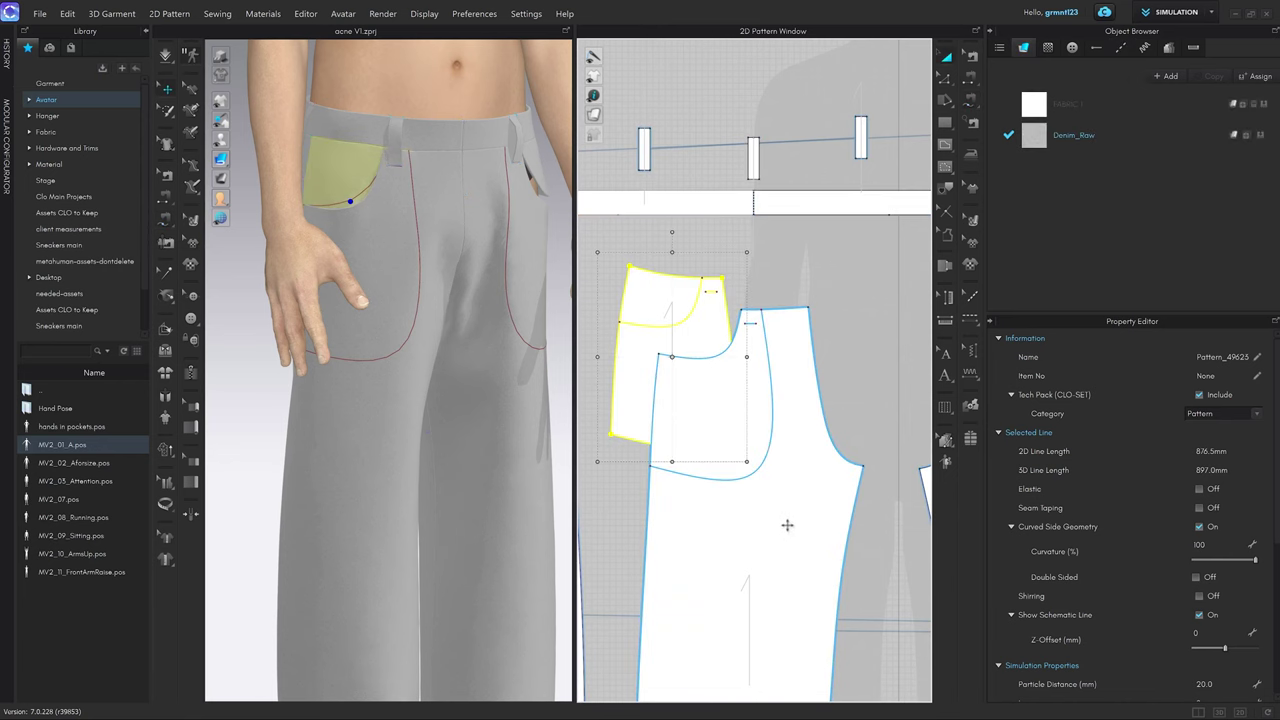
{"action": "left_click", "coordinate": [789, 525]}
{"action": "scroll", "coordinate": [796, 509], "scroll_direction": "down", "scroll_amount": 3}
{"action": "middle_click_drag", "start_coordinate": [798, 507], "coordinate": [822, 411]}
{"action": "left_click_drag", "start_coordinate": [652, 412], "coordinate": [628, 412]}
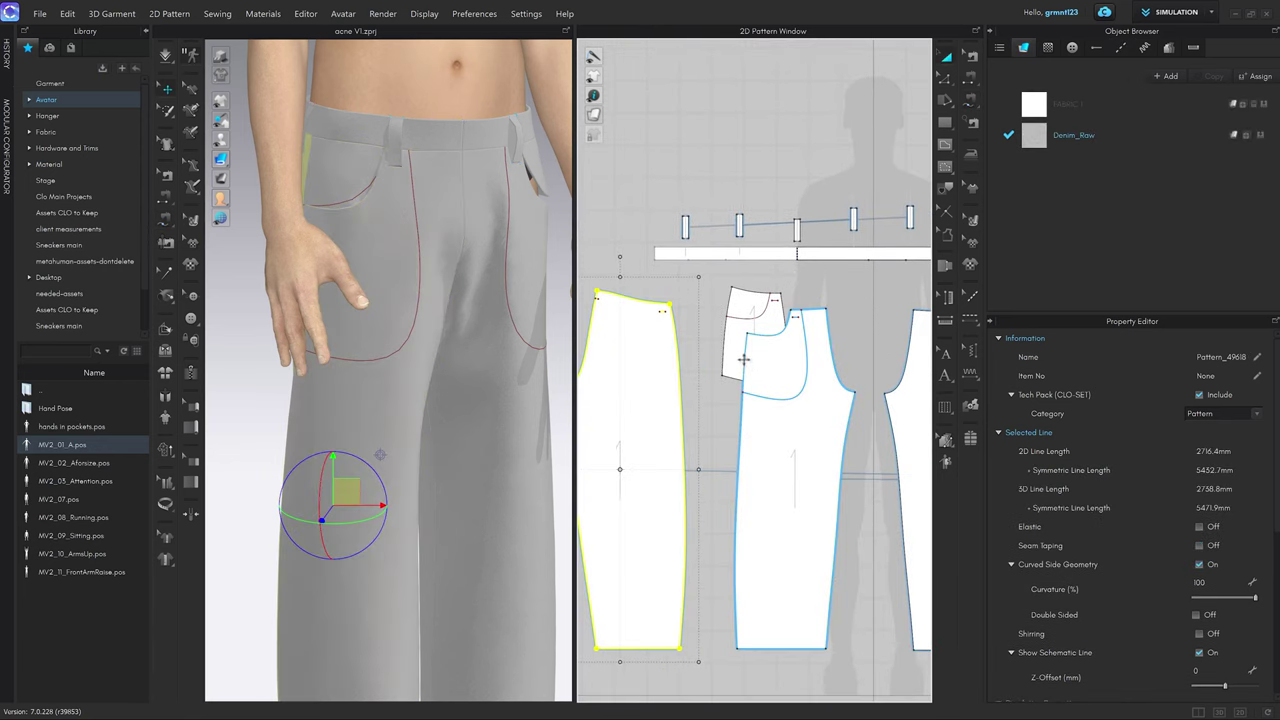
{"action": "left_click_drag", "start_coordinate": [738, 351], "coordinate": [702, 357]}
{"action": "left_click", "coordinate": [805, 480]}
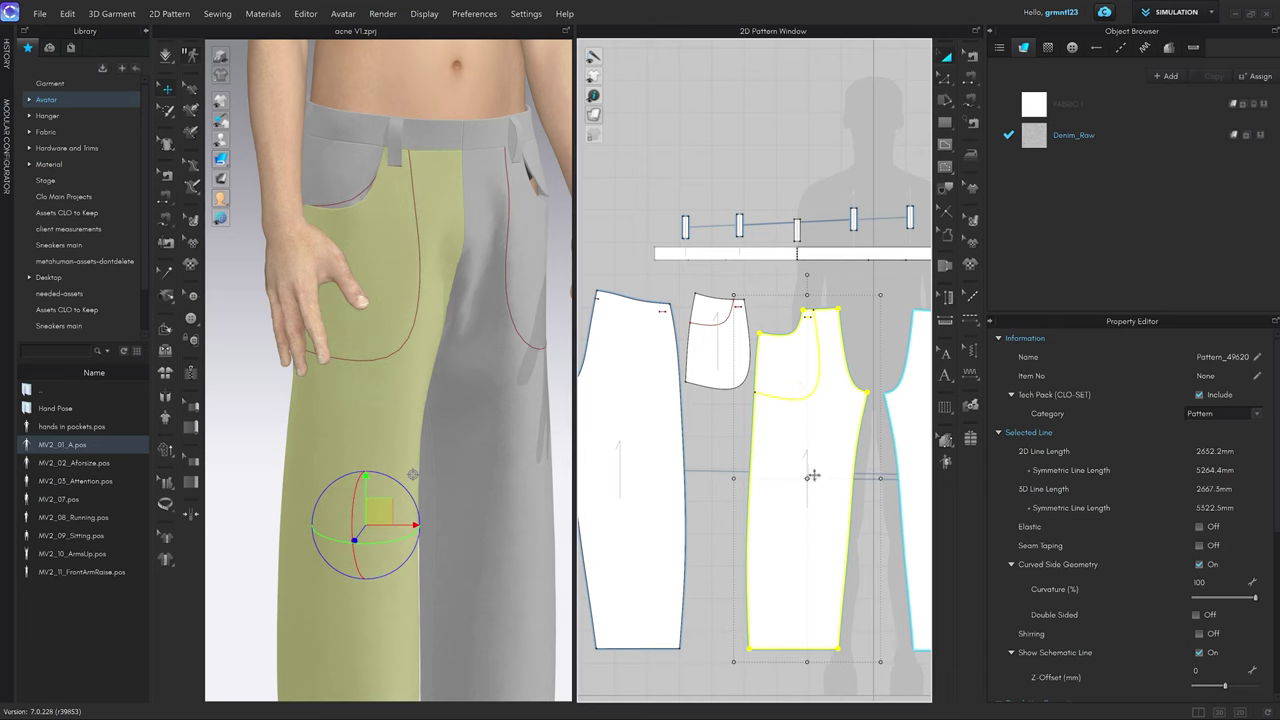
Paste a copy of the front trouser panel below the other patterns and cut it along its curved pocket bag line.
{"action": "scroll", "coordinate": [812, 476], "scroll_direction": "down", "scroll_amount": 4}
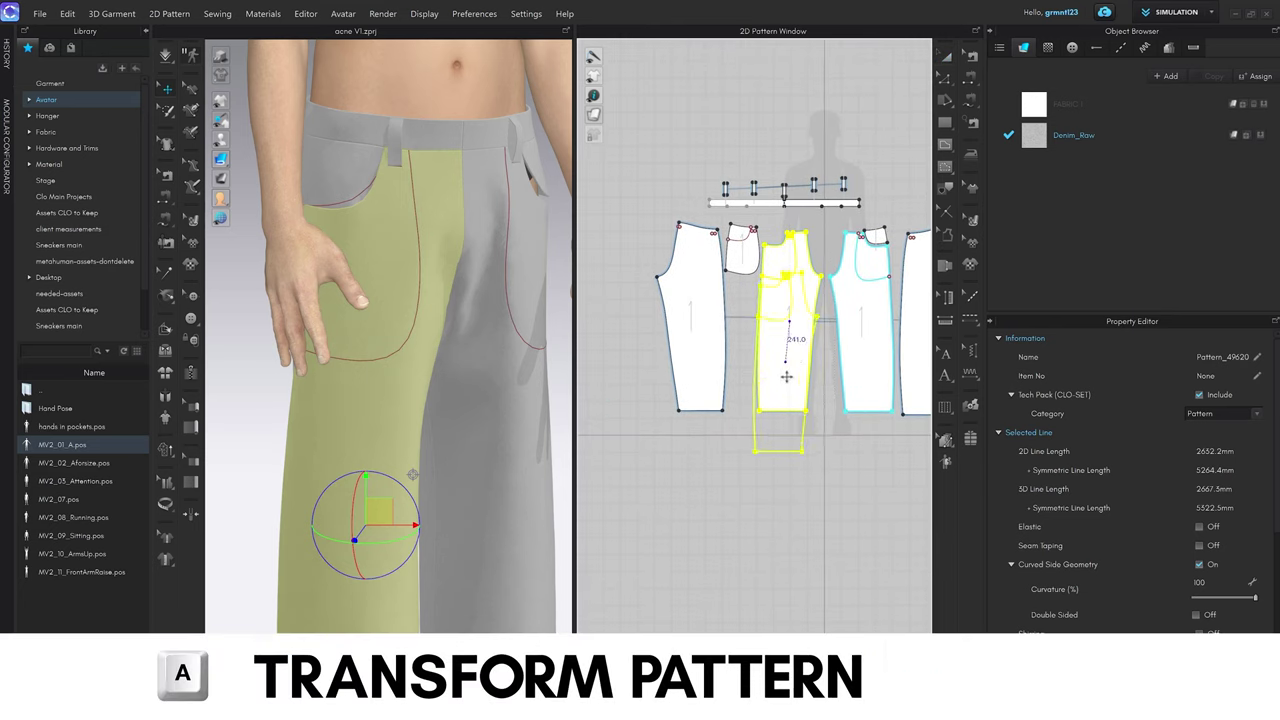
{"action": "left_click", "coordinate": [770, 555]}
{"action": "key", "text": "z"}
{"action": "scroll", "coordinate": [790, 521], "scroll_direction": "up", "scroll_amount": 2}
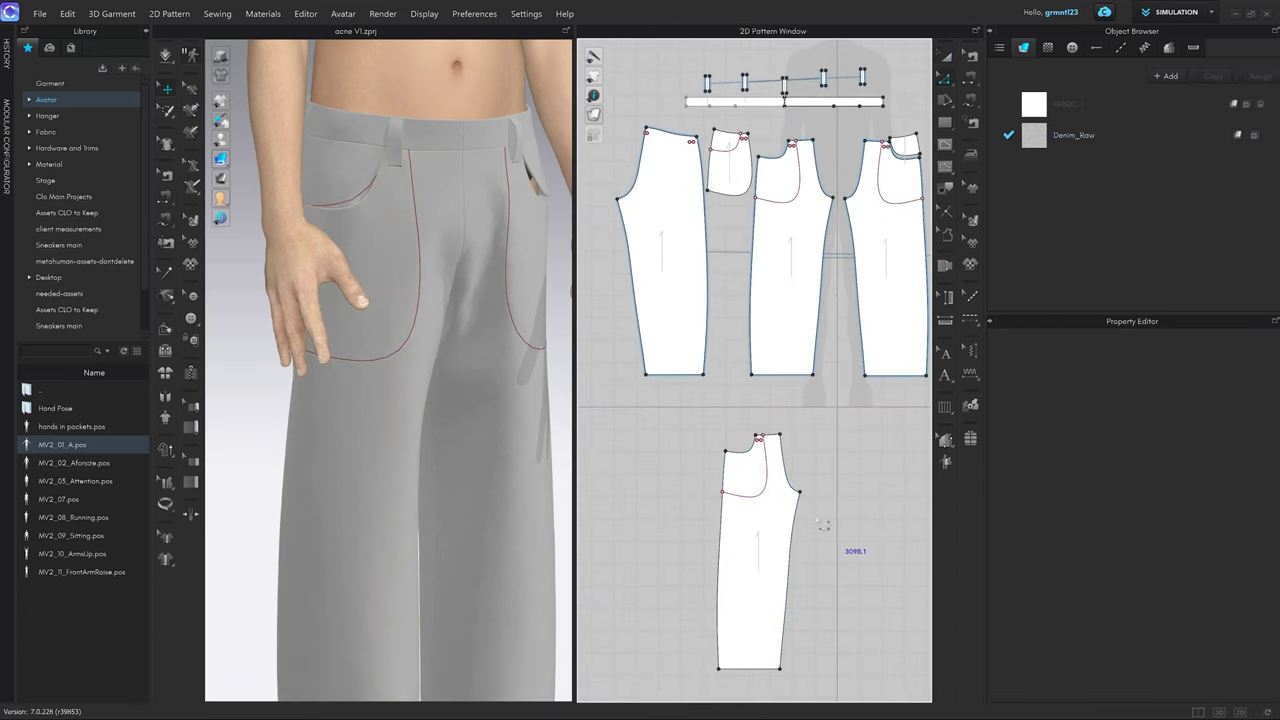
{"action": "key", "text": "z"}
{"action": "right_click", "coordinate": [765, 492]}
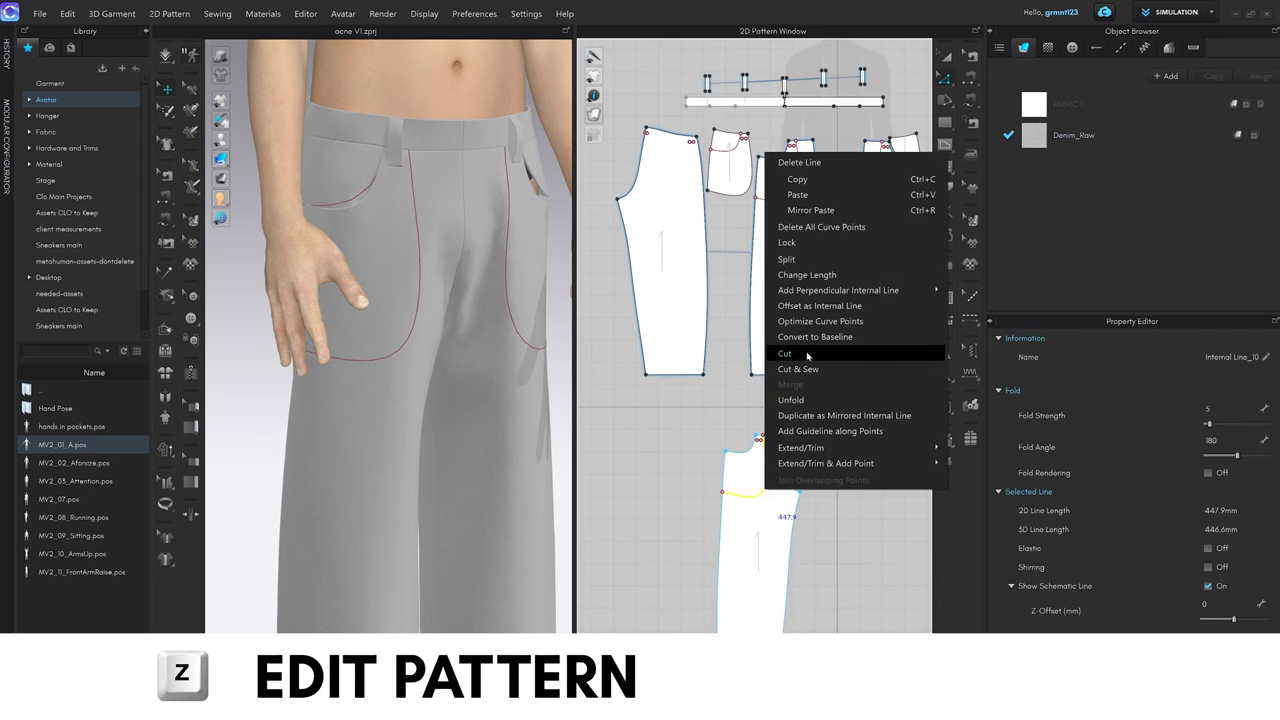
{"action": "left_click", "coordinate": [807, 355]}
Delete the leftover trouser leg from the cut copy, keeping only the pocket piece.
{"action": "key", "text": "a"}
{"action": "left_click", "coordinate": [766, 531]}
{"action": "key", "text": "Delete"}
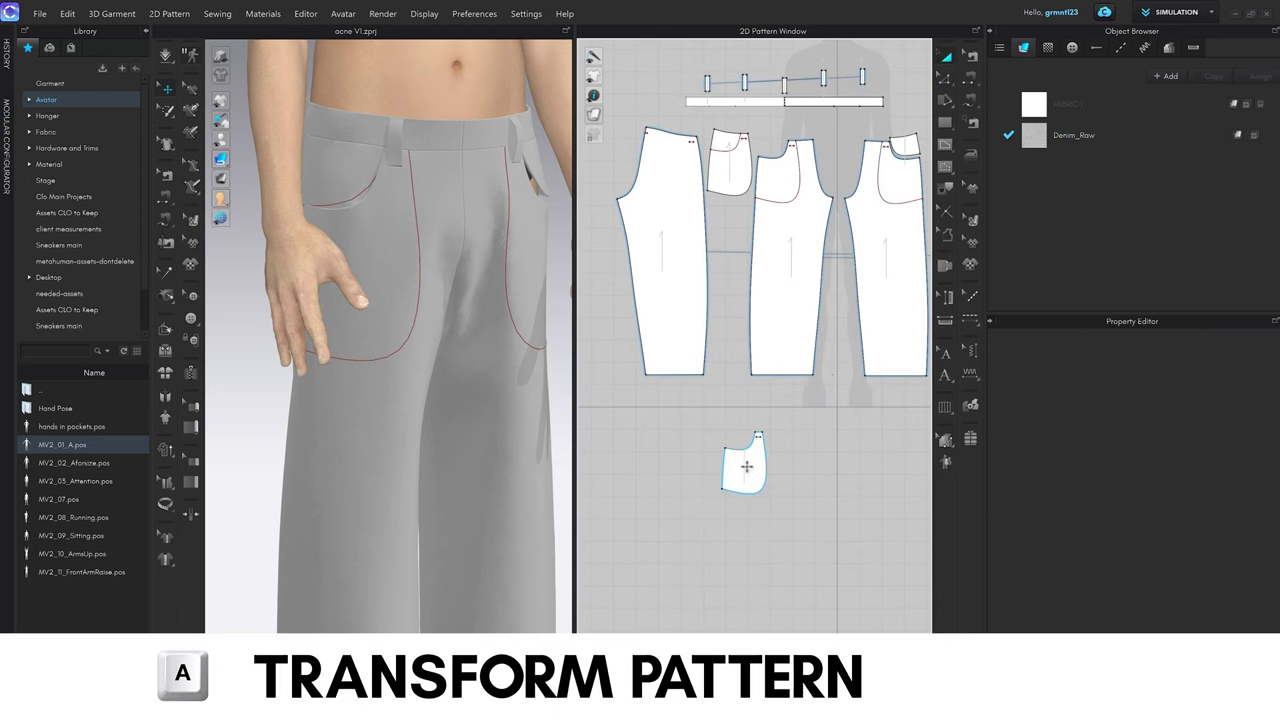
Move the new pocket piece directly below the pocket bag, between the back and front panels.
{"action": "scroll", "coordinate": [738, 185], "scroll_direction": "up", "scroll_amount": 5}
{"action": "left_click_drag", "start_coordinate": [747, 467], "coordinate": [746, 148]}
{"action": "middle_click_drag", "start_coordinate": [746, 148], "coordinate": [766, 271]}
{"action": "scroll", "coordinate": [769, 278], "scroll_direction": "up", "scroll_amount": 3}
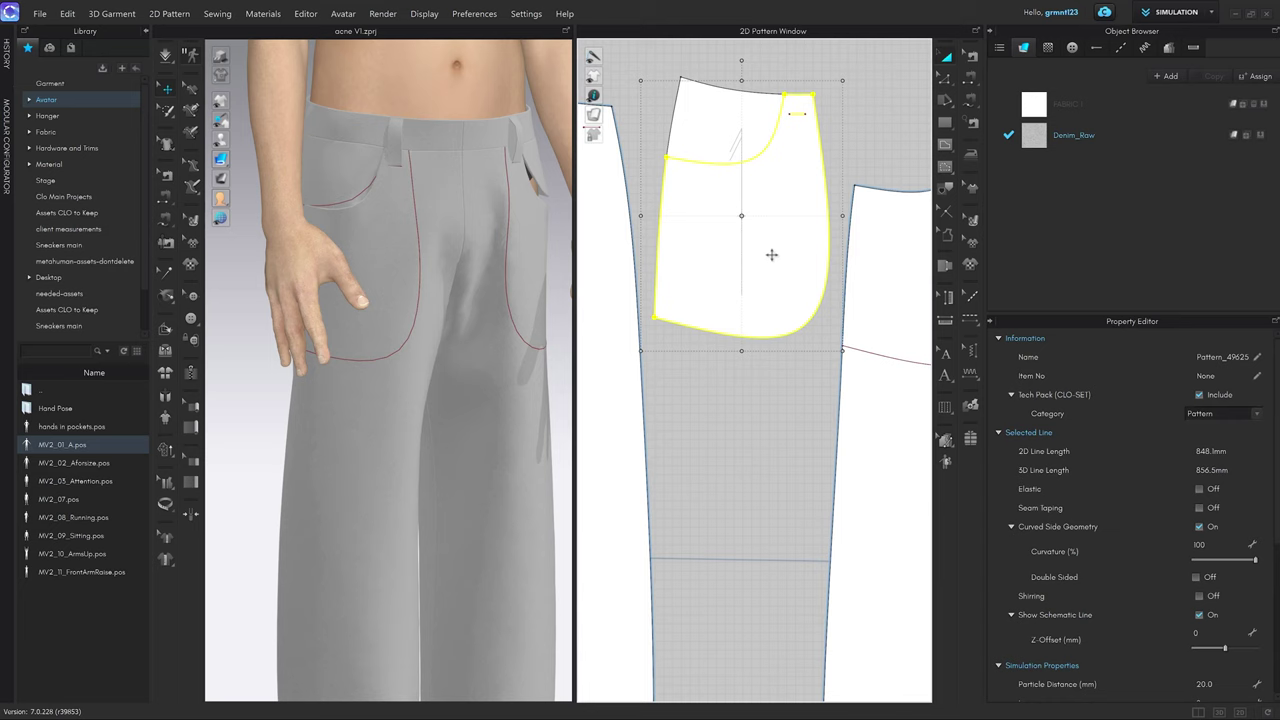
{"action": "left_click_drag", "start_coordinate": [771, 255], "coordinate": [763, 412]}
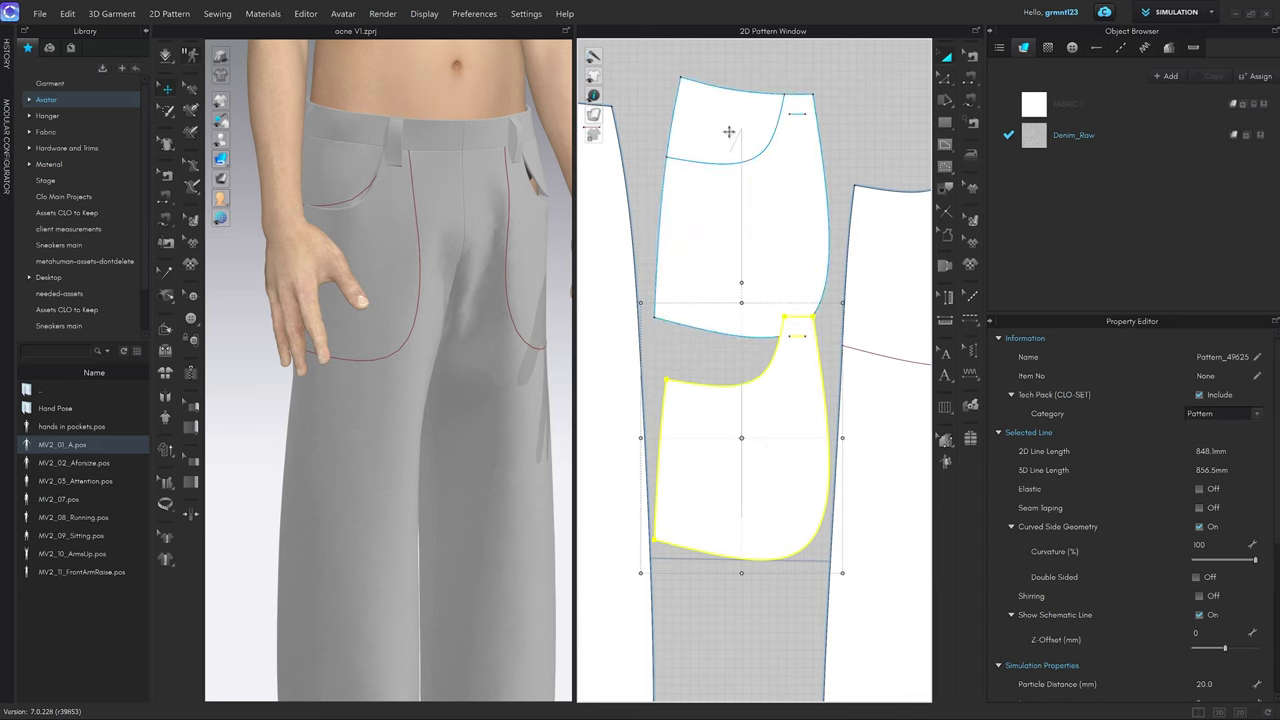
Free-sew the new pocket piece's curved upper edge and short top edge to the matching pocket opening edge of the front panel.
{"action": "scroll", "coordinate": [776, 480], "scroll_direction": "down", "scroll_amount": 2}
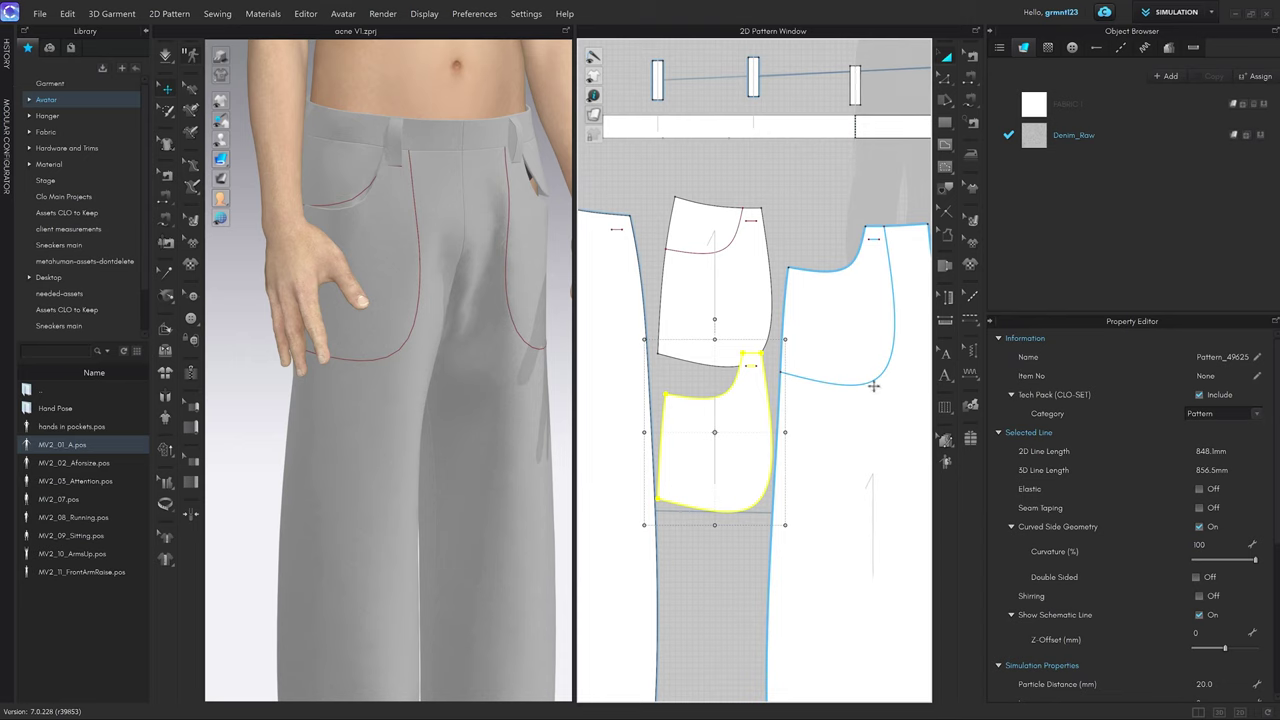
{"action": "middle_click_drag", "start_coordinate": [757, 389], "coordinate": [738, 387]}
{"action": "left_click", "coordinate": [735, 540]}
{"action": "key", "text": "m"}
{"action": "left_click", "coordinate": [647, 394]}
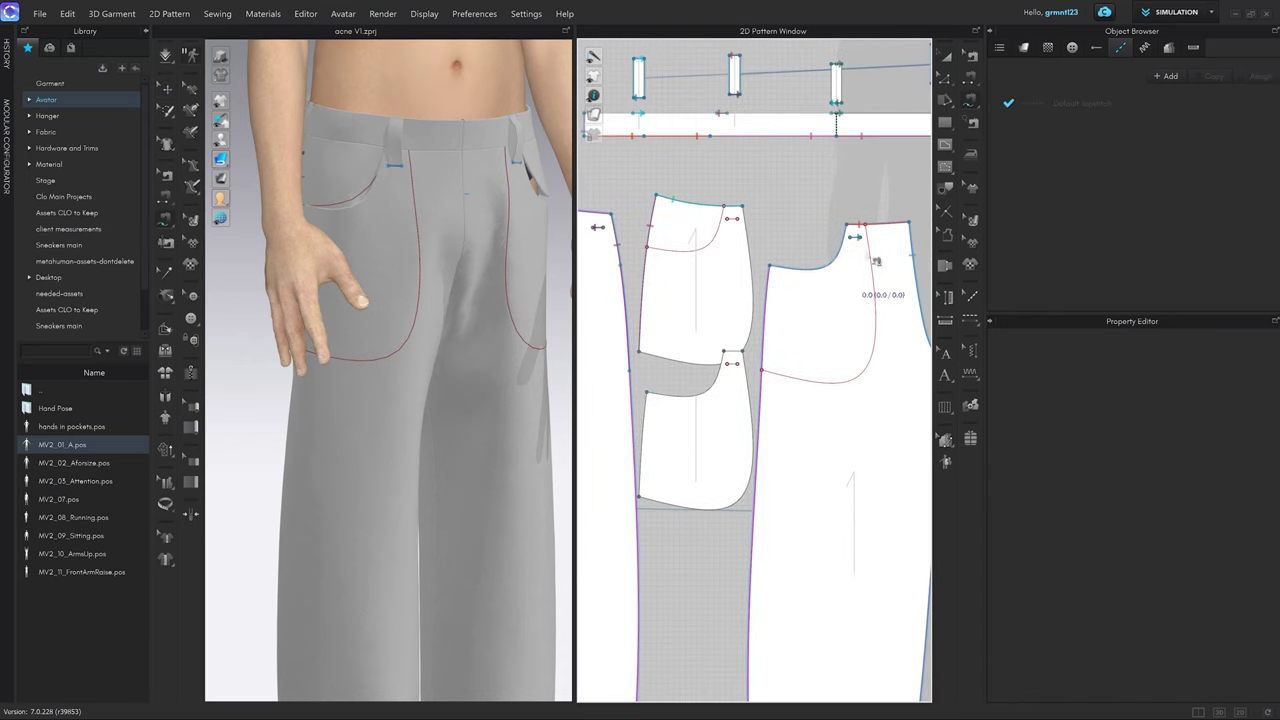
{"action": "key", "text": "m"}
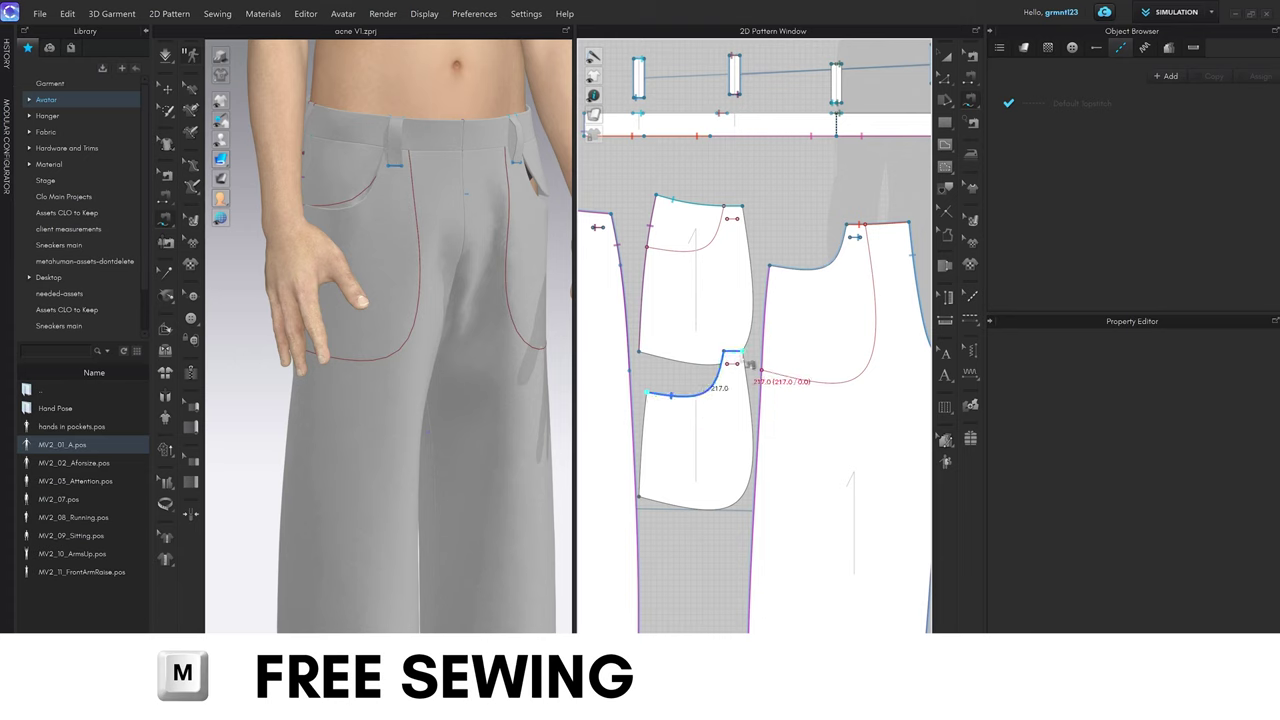
{"action": "left_click", "coordinate": [771, 267]}
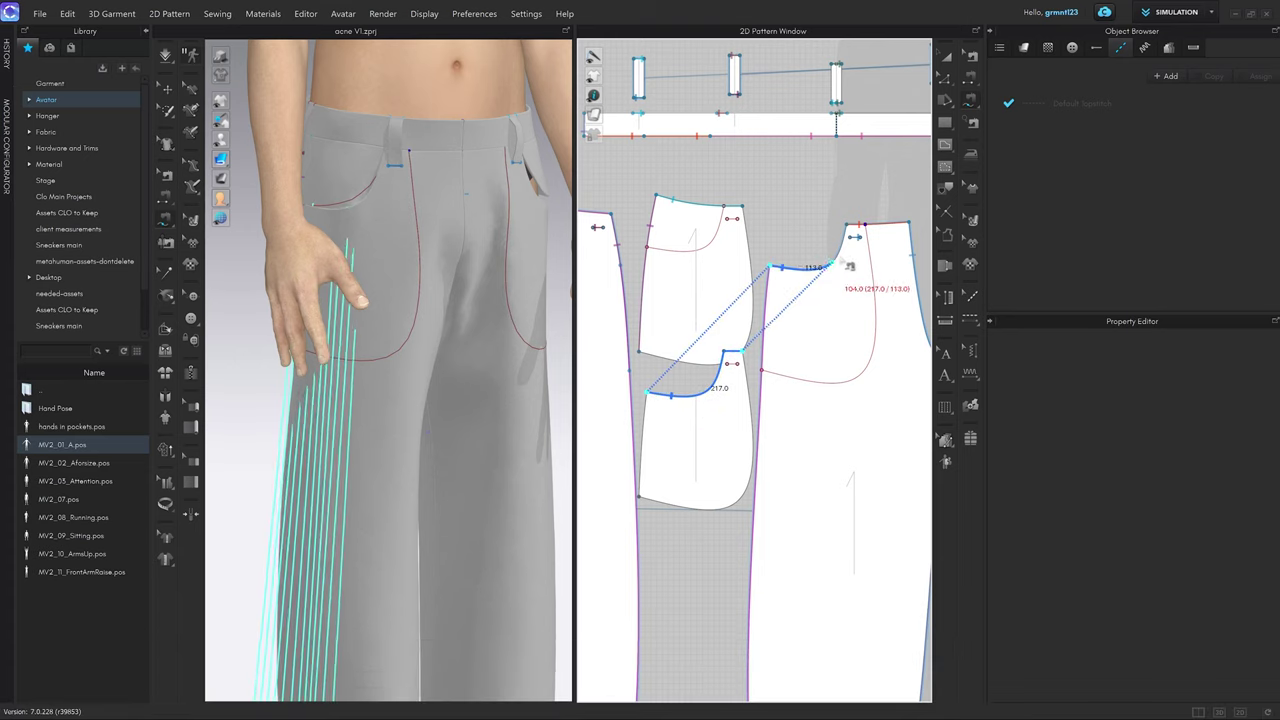
{"action": "left_click", "coordinate": [857, 231]}
{"action": "scroll", "coordinate": [685, 400], "scroll_direction": "down", "scroll_amount": 7}
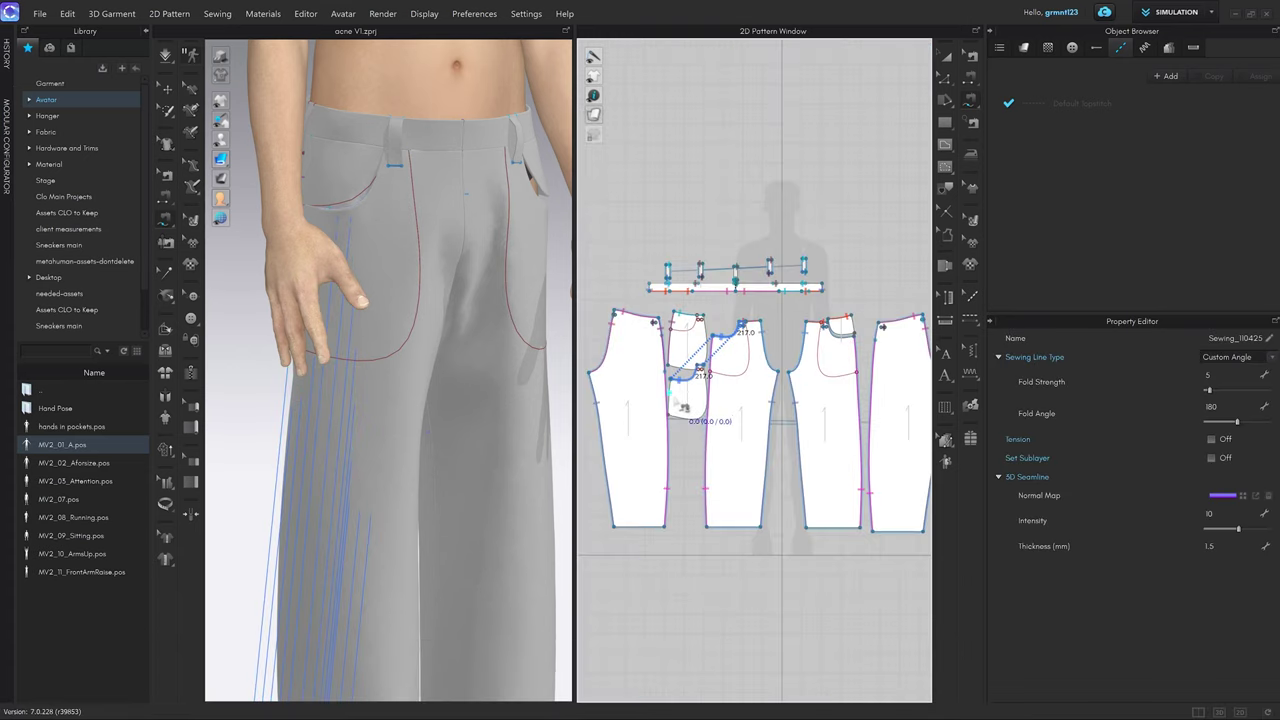
Move the new pocket piece in 3D up from below the avatar to the trouser leg.
{"action": "scroll", "coordinate": [463, 477], "scroll_direction": "down", "scroll_amount": 5}
{"action": "key", "text": "q"}
{"action": "middle_click_drag", "start_coordinate": [421, 543], "coordinate": [456, 272]}
{"action": "left_click_drag", "start_coordinate": [385, 475], "coordinate": [426, 160]}
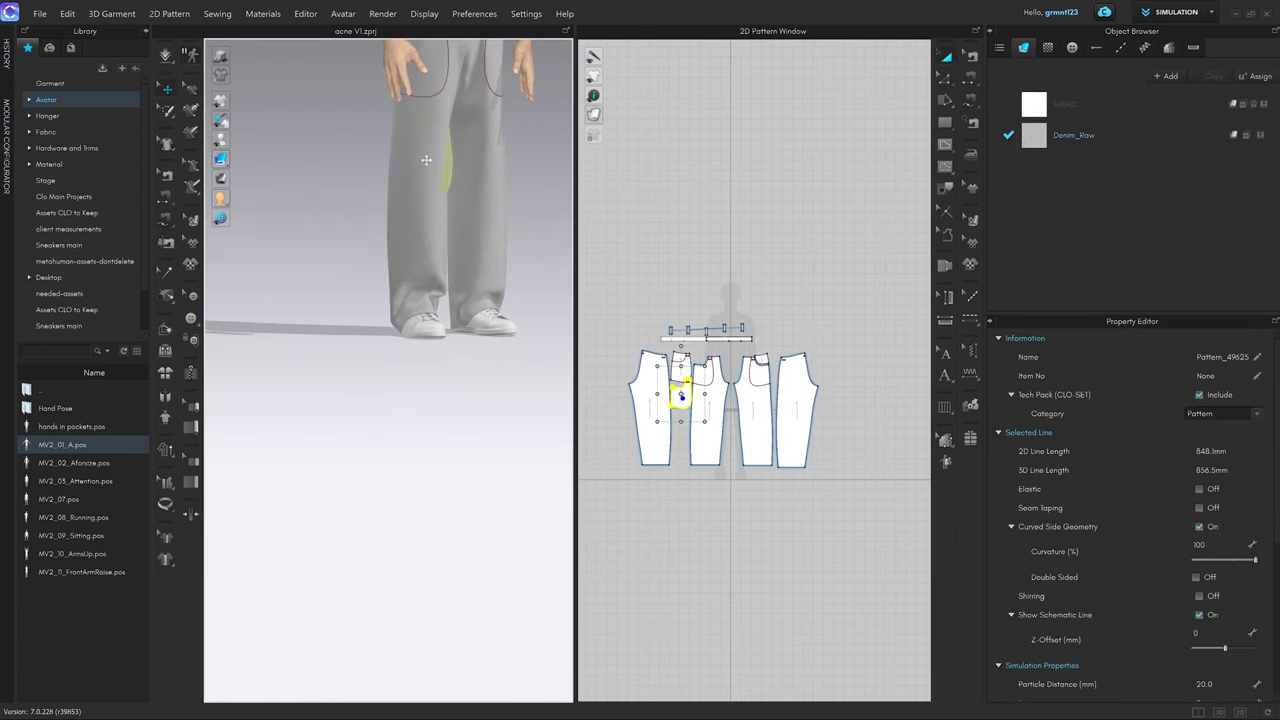
Run the simulation and pull the front panel and pocket bag in 3D to settle the new pocket piece.
{"action": "scroll", "coordinate": [430, 75], "scroll_direction": "up", "scroll_amount": 3}
{"action": "middle_click_drag", "start_coordinate": [432, 90], "coordinate": [443, 297]}
{"action": "right_click_drag", "start_coordinate": [443, 297], "coordinate": [412, 281]}
{"action": "scroll", "coordinate": [412, 280], "scroll_direction": "up", "scroll_amount": 5}
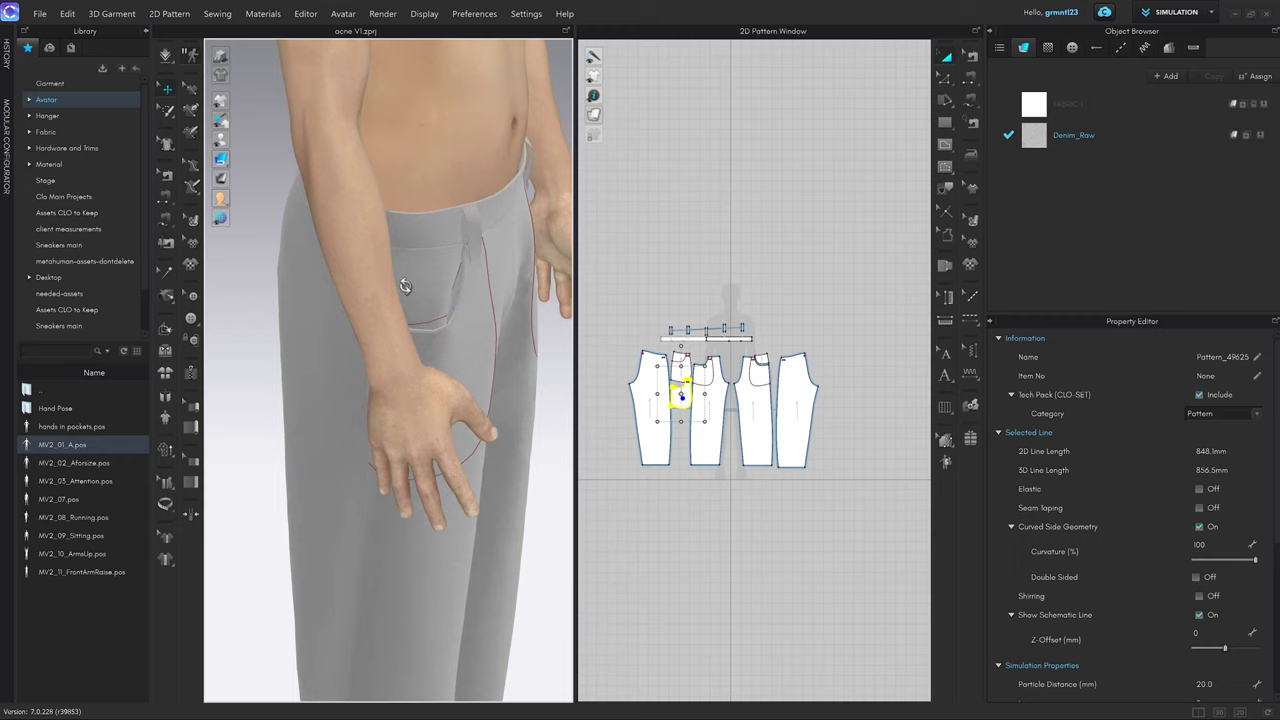
{"action": "middle_click_drag", "start_coordinate": [518, 406], "coordinate": [430, 218]}
{"action": "key", "text": "space"}
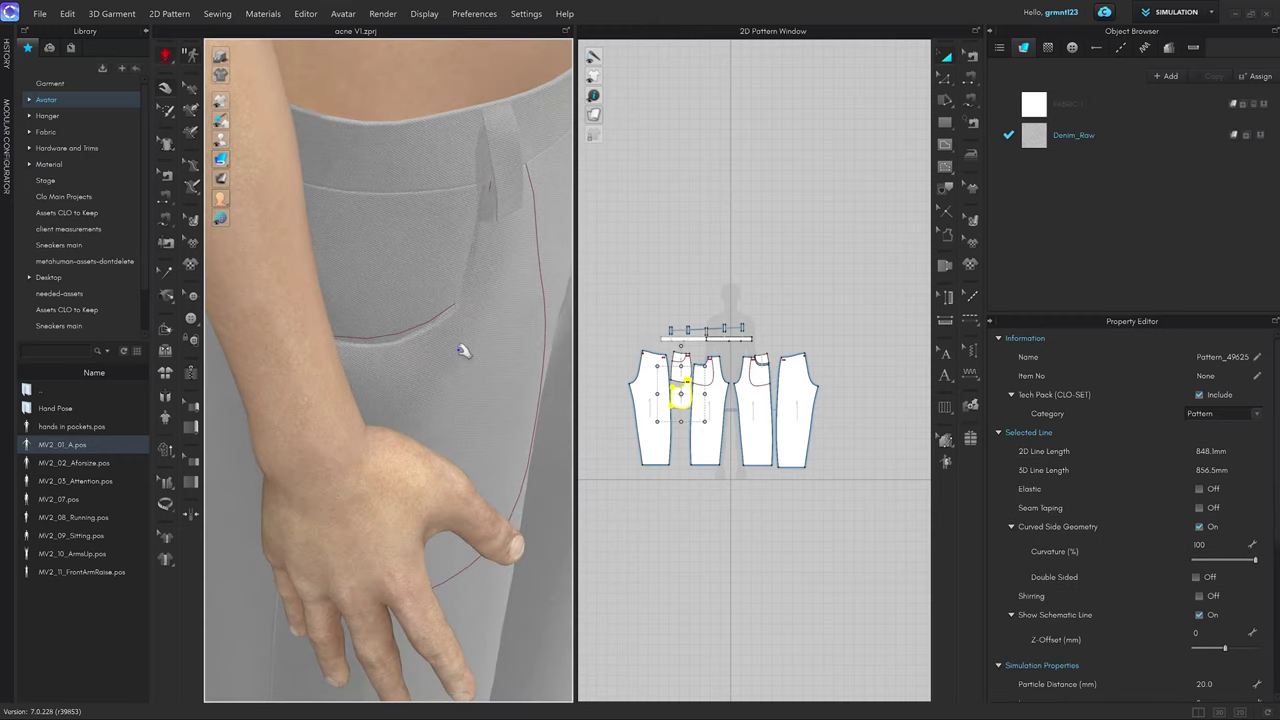
{"action": "left_click_drag", "start_coordinate": [465, 350], "coordinate": [548, 388]}
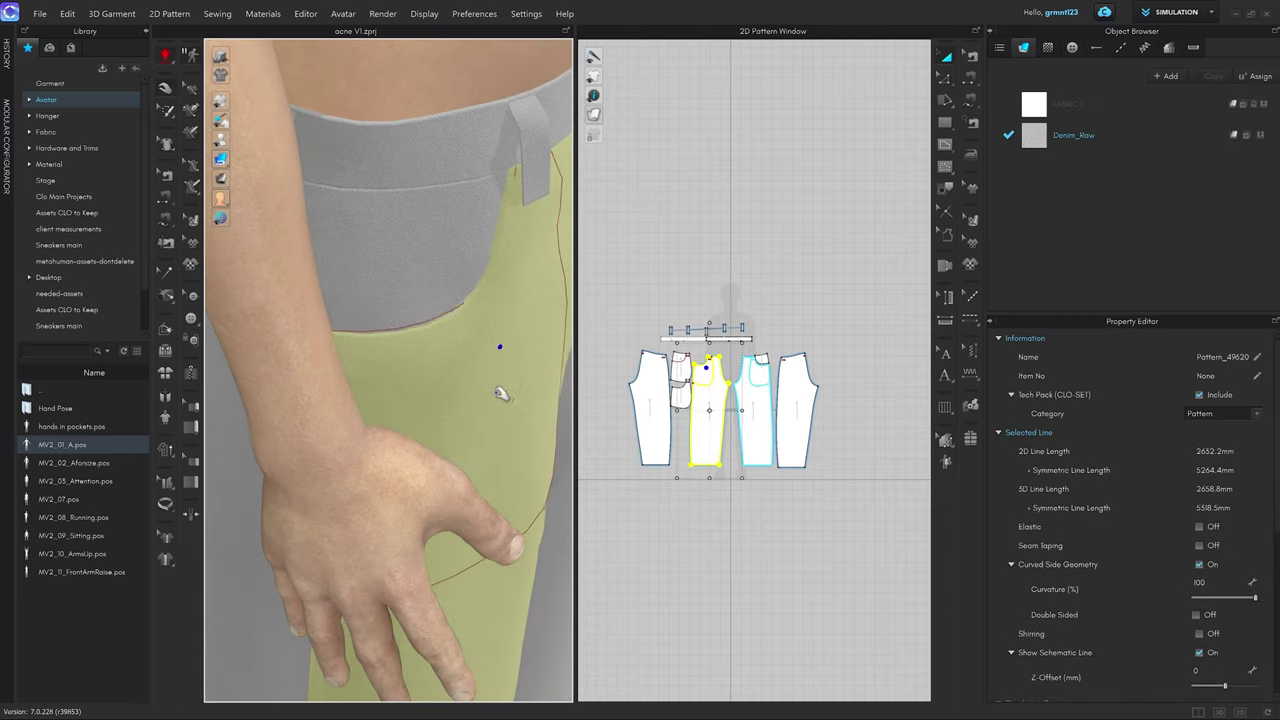
{"action": "scroll", "coordinate": [497, 396], "scroll_direction": "down", "scroll_amount": 2}
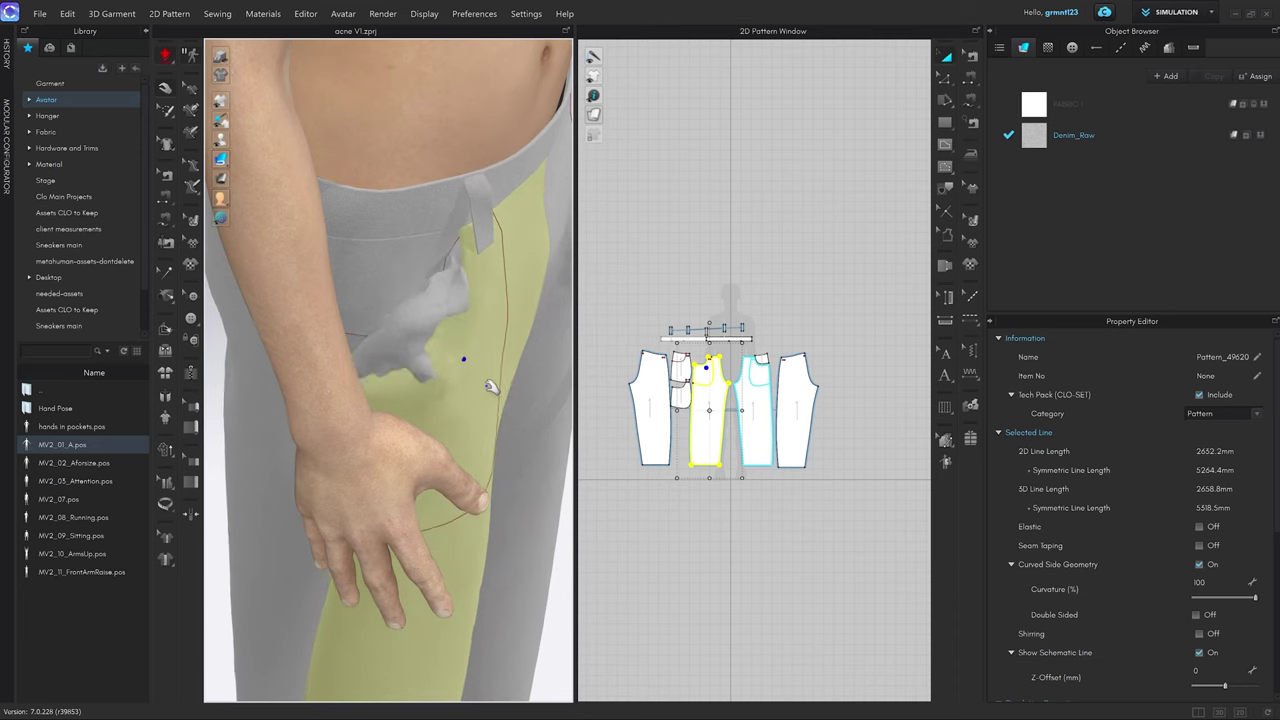
{"action": "right_click_drag", "start_coordinate": [491, 383], "coordinate": [447, 333]}
{"action": "left_click", "coordinate": [447, 333]}
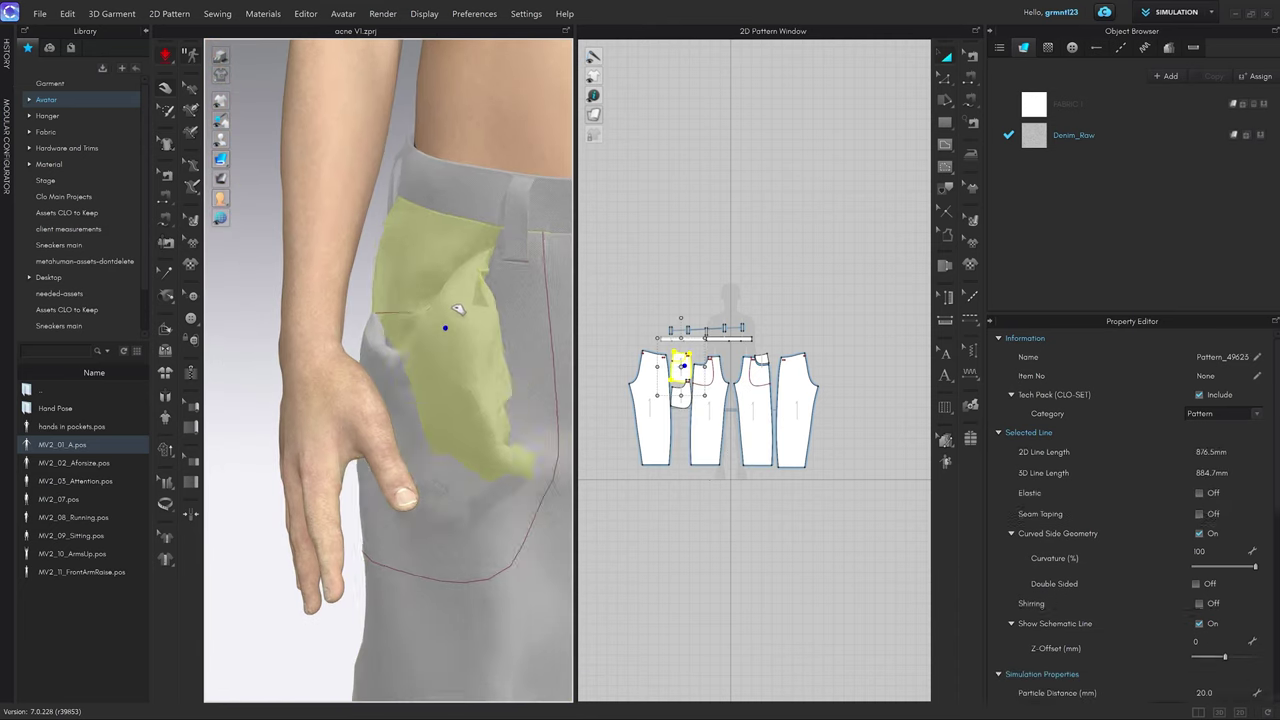
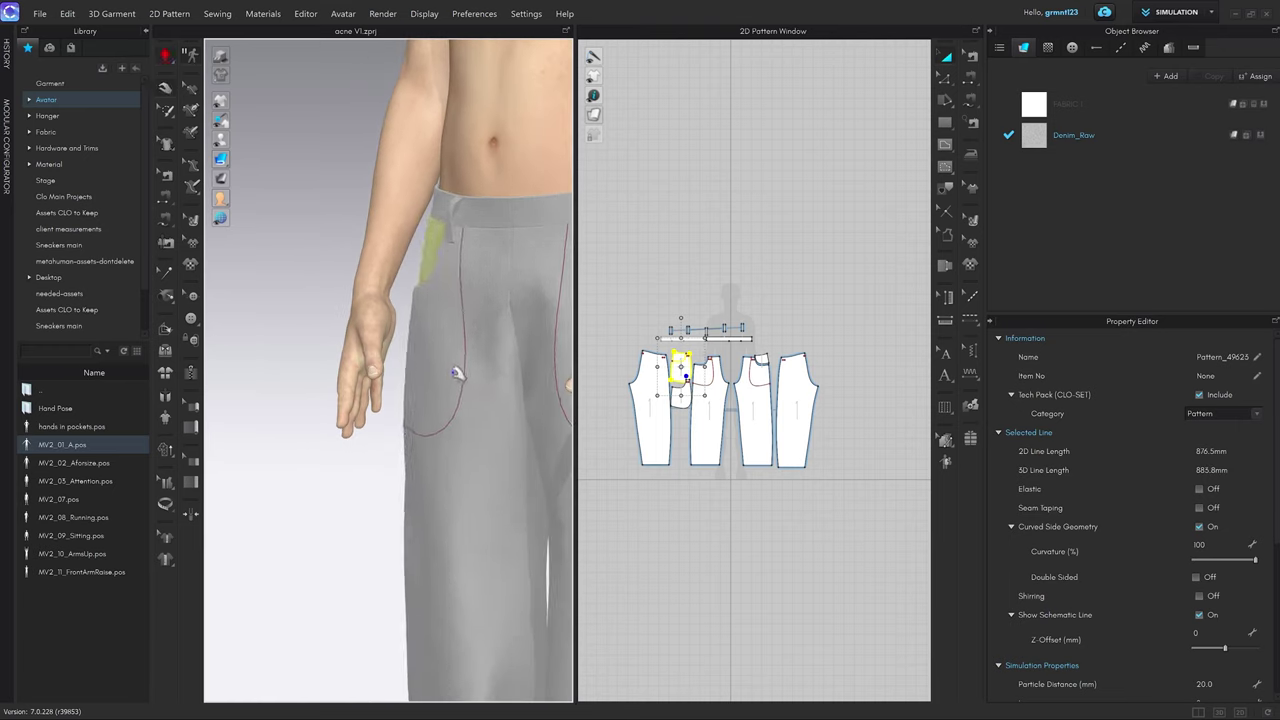
Tug the front panel below the pocket opening in the simulation to smooth the pocket layers, ending the simulation.
{"action": "right_click_drag", "start_coordinate": [457, 373], "coordinate": [474, 432]}
{"action": "scroll", "coordinate": [440, 331], "scroll_direction": "up", "scroll_amount": 3}
{"action": "right_click_drag", "start_coordinate": [440, 331], "coordinate": [461, 384]}
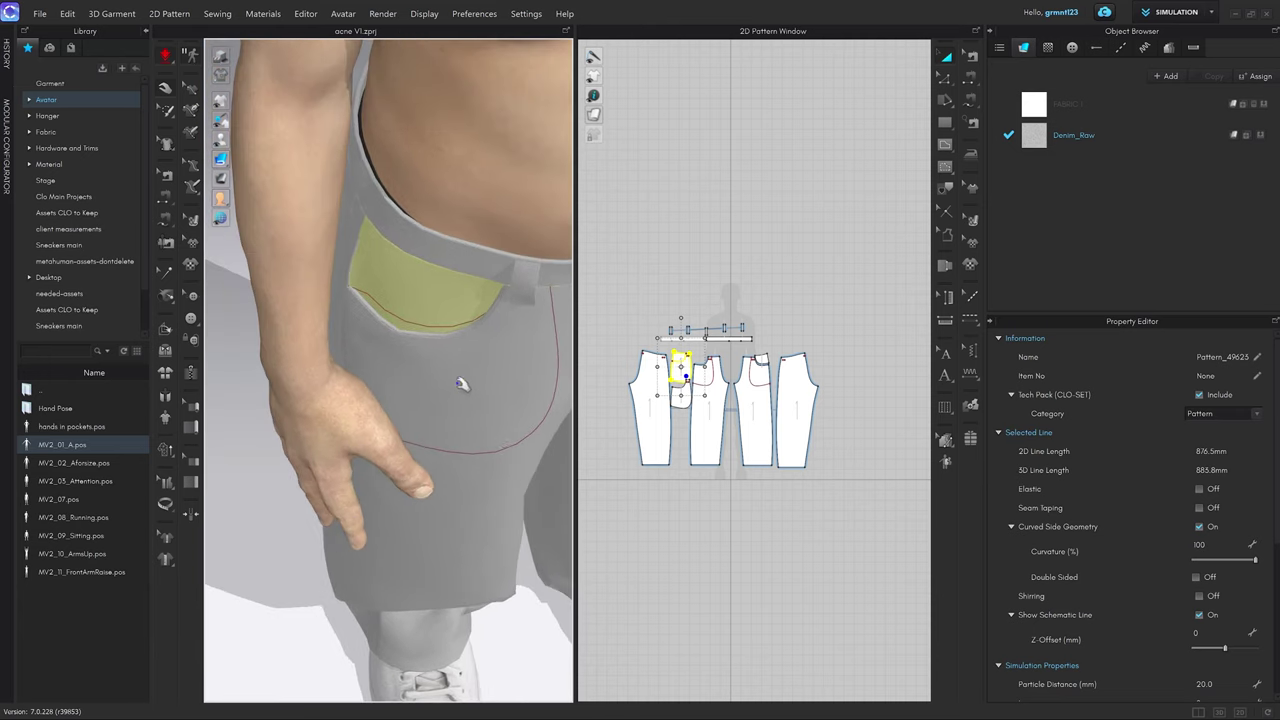
{"action": "left_click", "coordinate": [530, 416]}
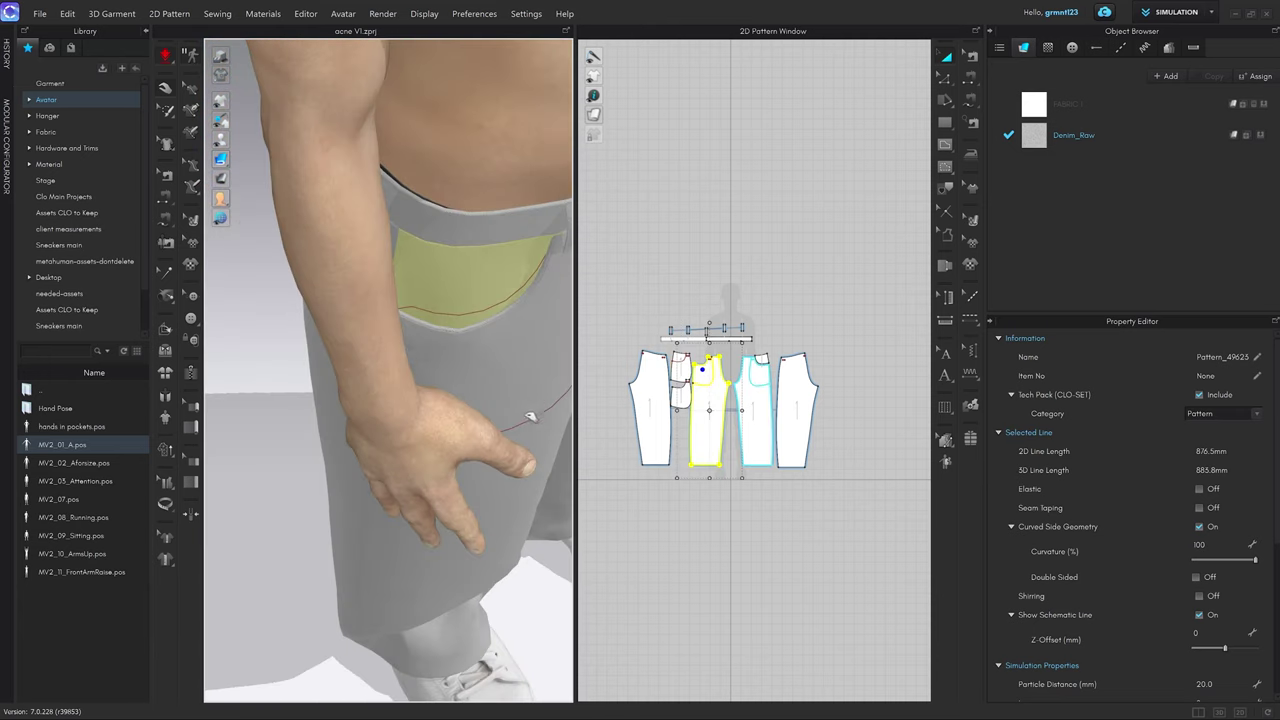
{"action": "left_click", "coordinate": [542, 444]}
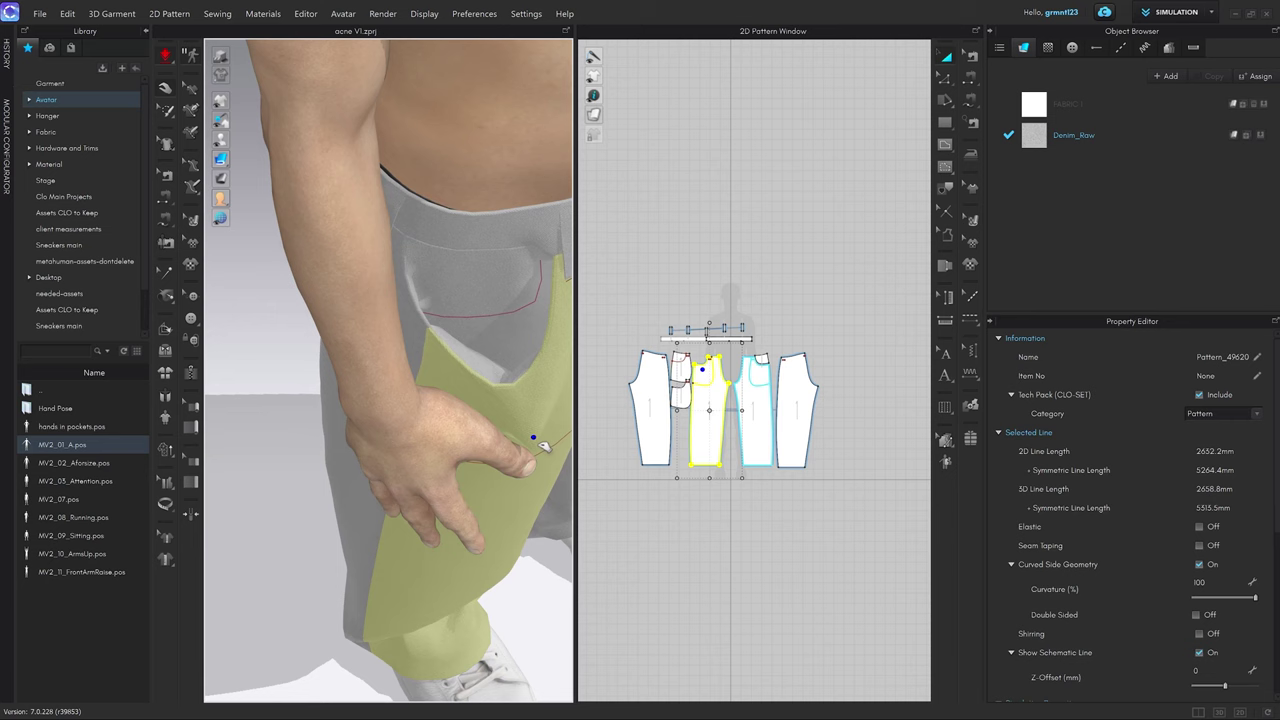
Segment-sew the lower pocket piece's long curved outer edge to the matching outer edge of the pocket bag above it.
{"action": "scroll", "coordinate": [705, 390], "scroll_direction": "up", "scroll_amount": 5}
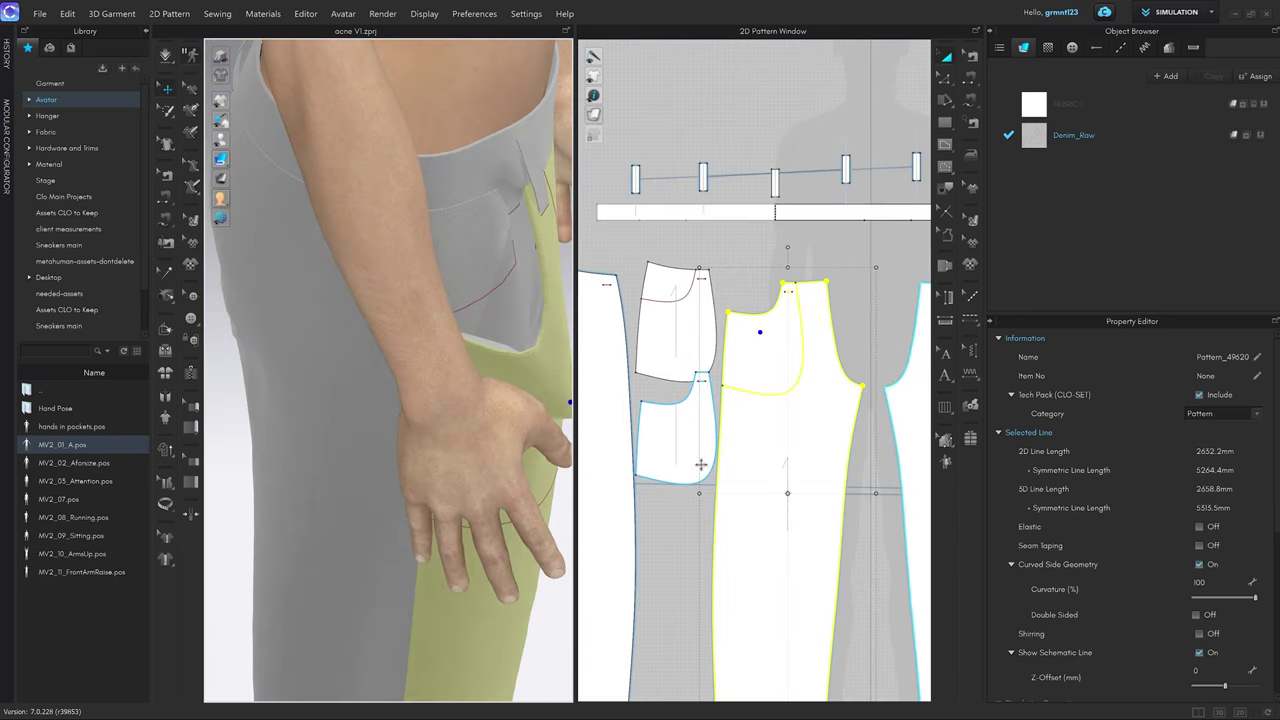
{"action": "left_click", "coordinate": [697, 565]}
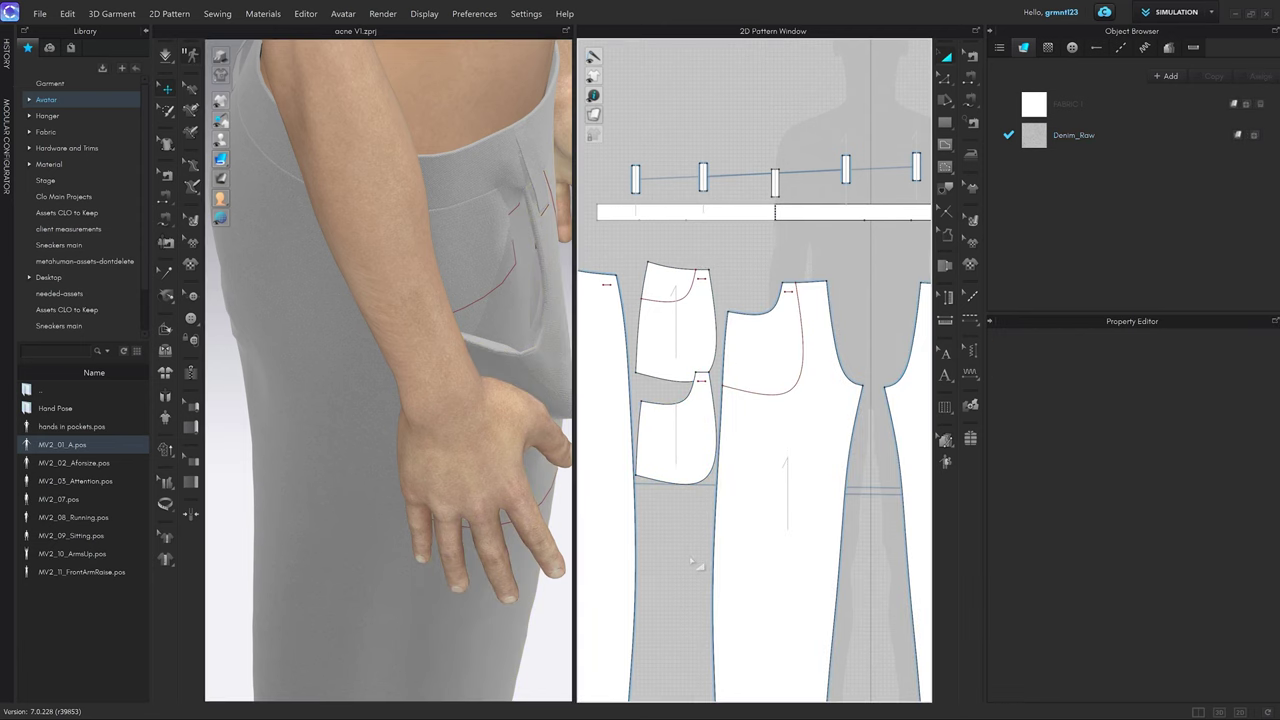
{"action": "middle_click_drag", "start_coordinate": [691, 560], "coordinate": [688, 539]}
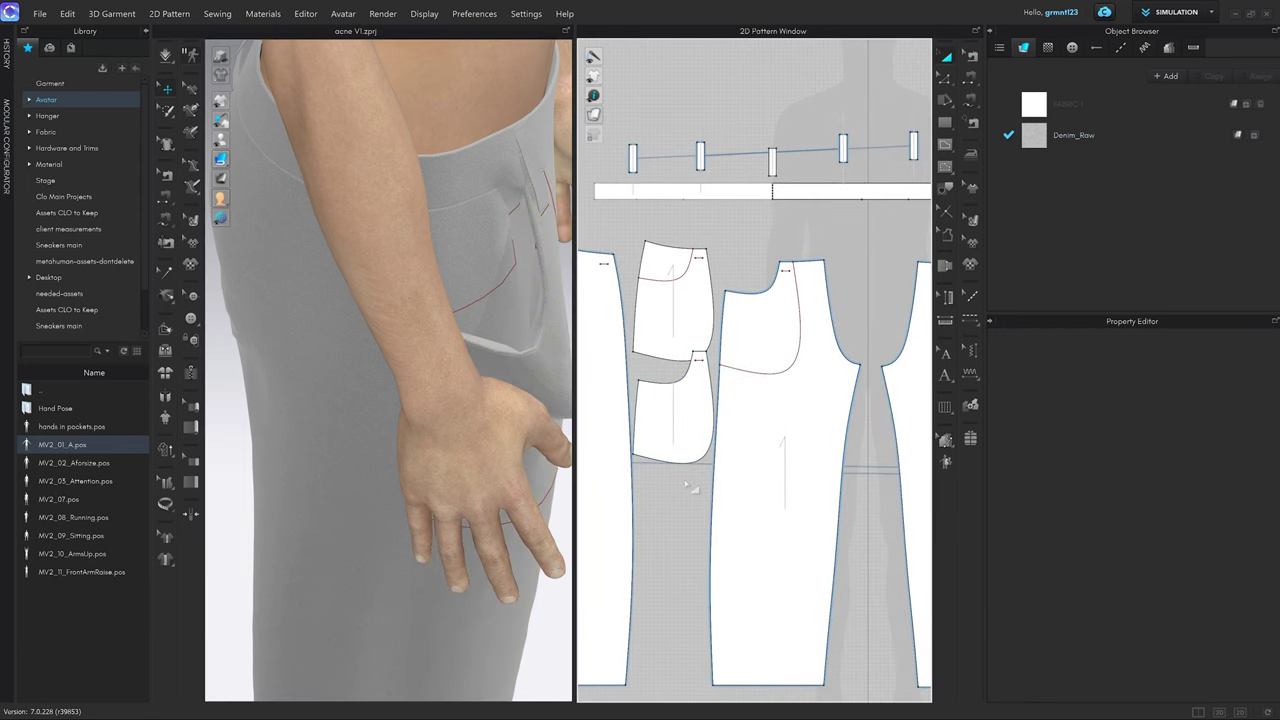
{"action": "key", "text": "n"}
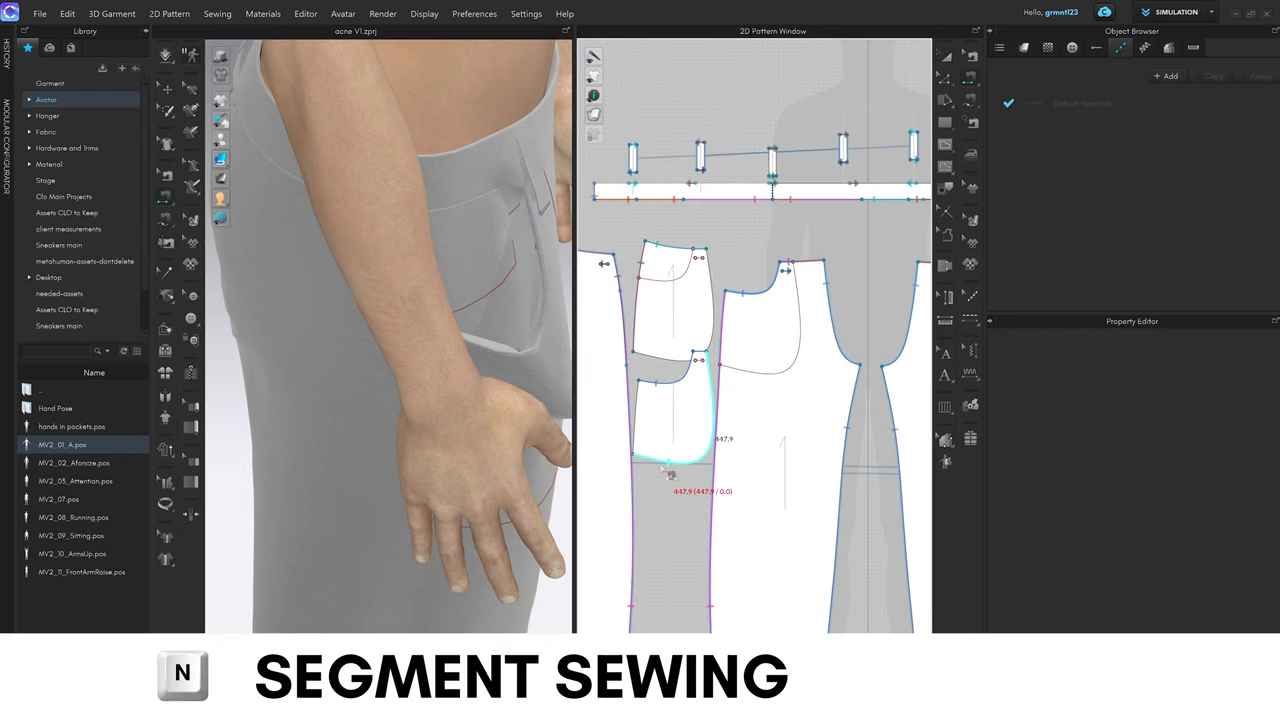
{"action": "left_click", "coordinate": [668, 370]}
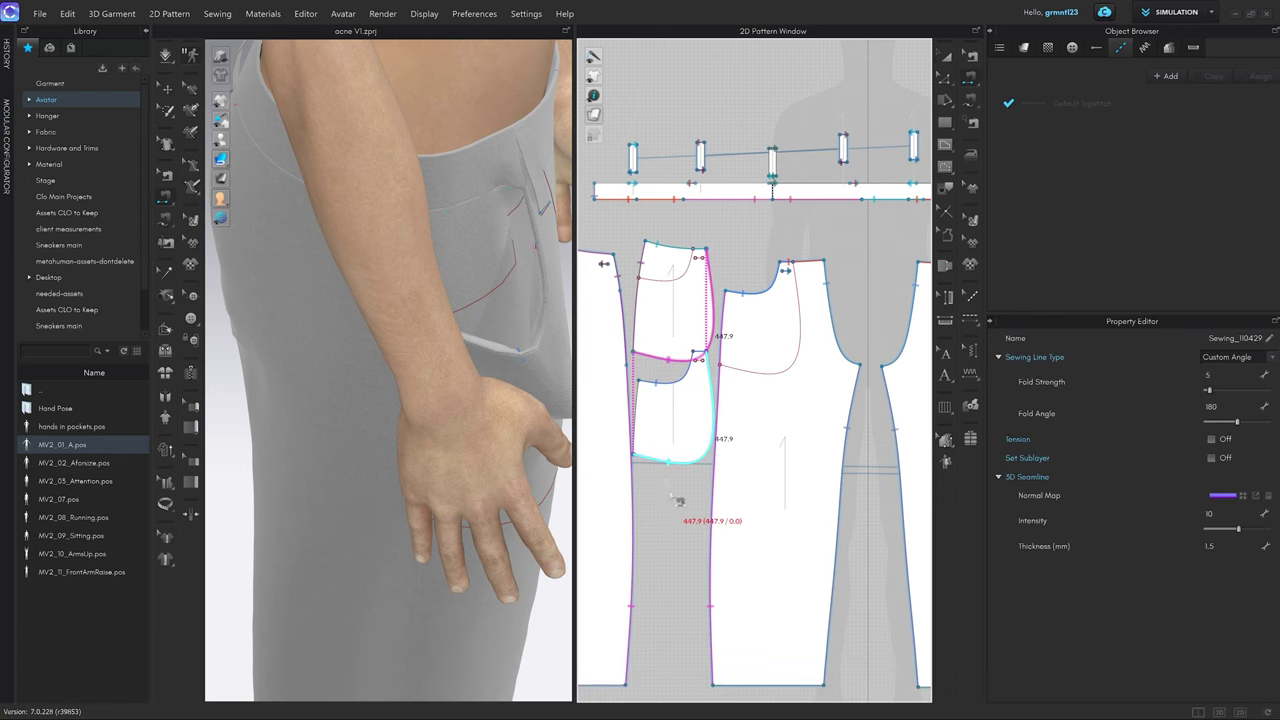
{"action": "left_click", "coordinate": [680, 463]}
Free-sew the lower pocket piece's straight side edge to the matching side edge of the upper pocket bag.
{"action": "middle_click_drag", "start_coordinate": [670, 374], "coordinate": [716, 360]}
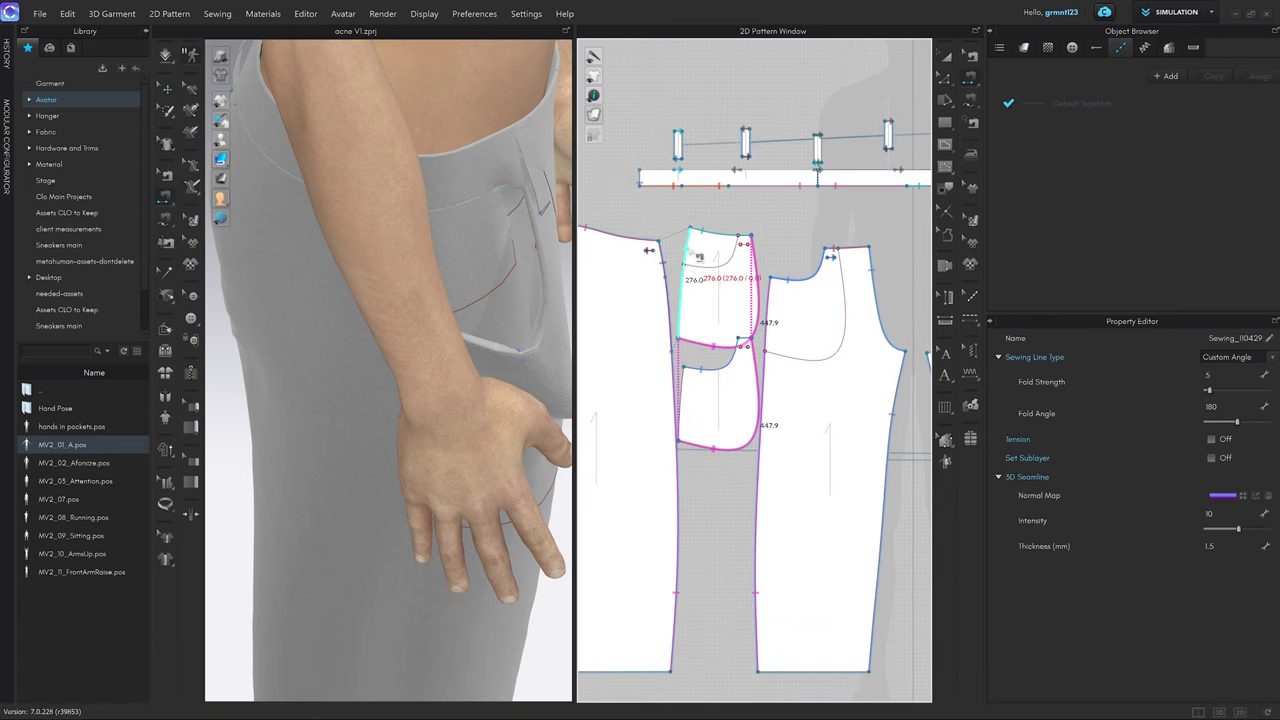
{"action": "mouse_move", "coordinate": [730, 424]}
{"action": "middle_mouse_down"}
{"action": "mouse_move", "coordinate": [731, 386]}
{"action": "mouse_move", "coordinate": [728, 408]}
{"action": "middle_mouse_up"}
{"action": "left_click", "coordinate": [696, 411]}
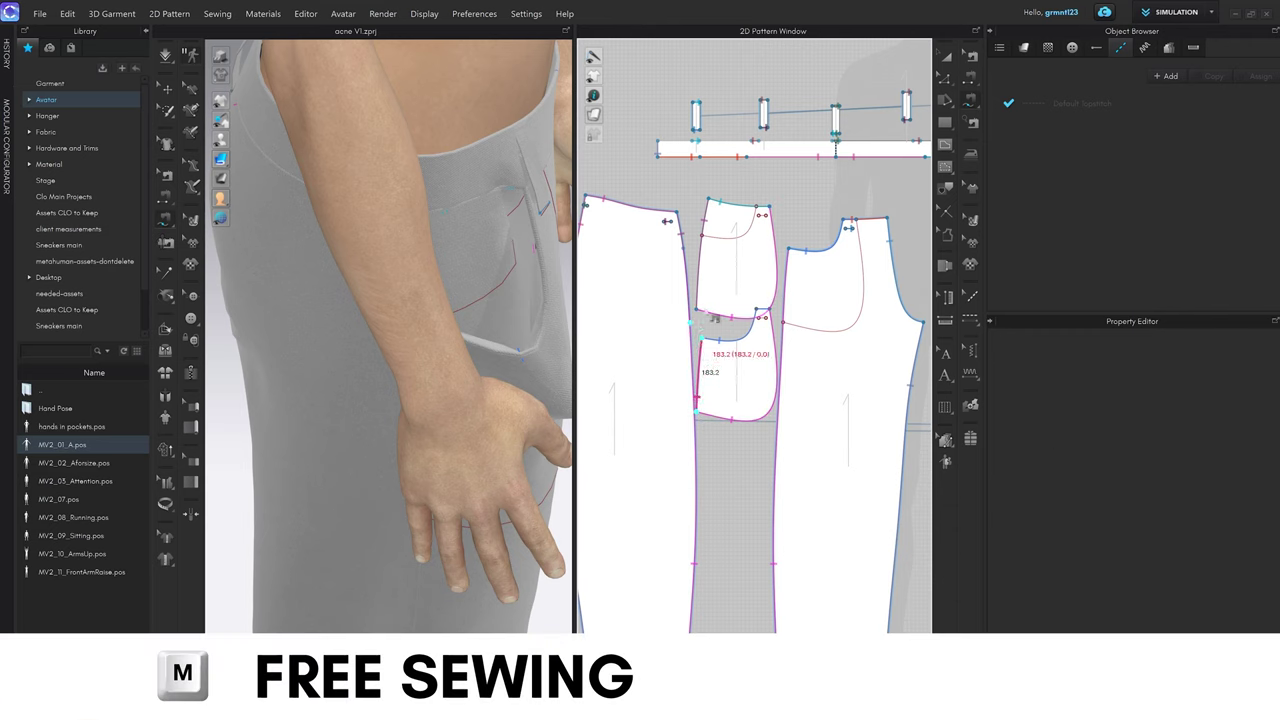
{"action": "left_click", "coordinate": [703, 246]}
Simulate the trousers to close the new pocket seams, viewing the avatar from the front.
{"action": "right_click_drag", "start_coordinate": [556, 368], "coordinate": [486, 361]}
{"action": "key", "text": "space"}
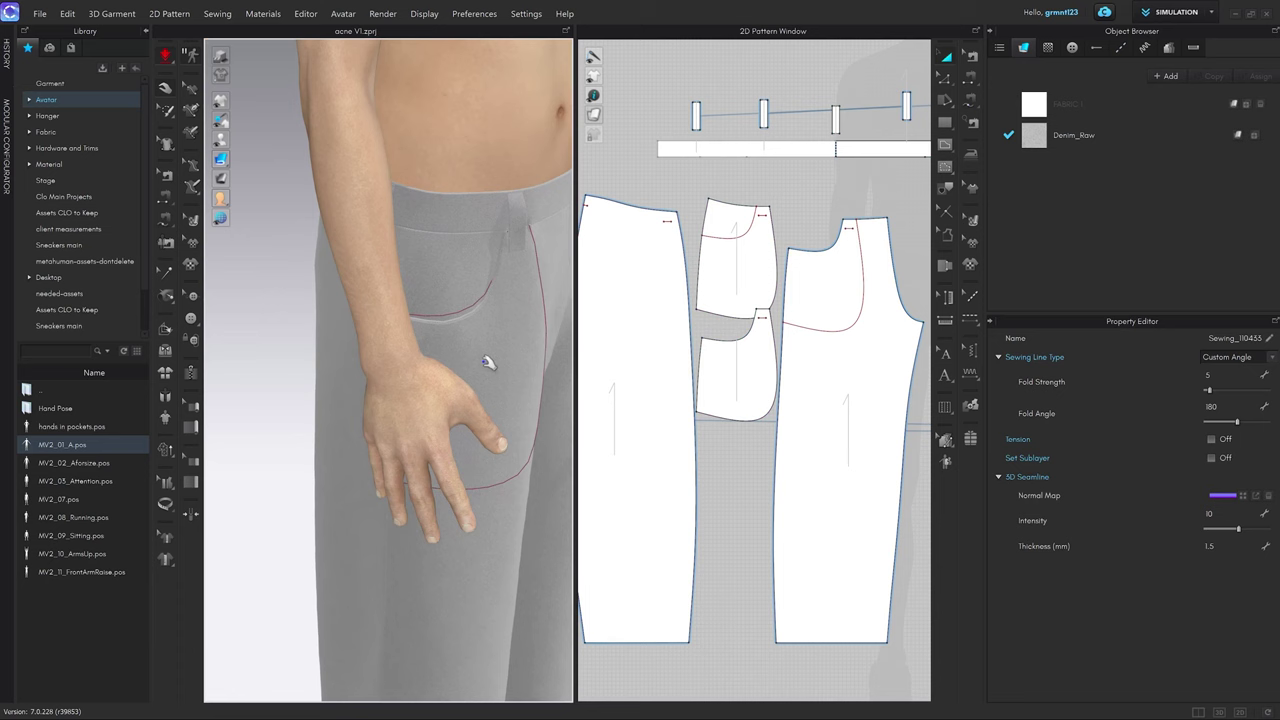
{"action": "key", "text": "2"}
{"action": "middle_click_drag", "start_coordinate": [422, 400], "coordinate": [406, 317]}
{"action": "scroll", "coordinate": [408, 317], "scroll_direction": "up", "scroll_amount": 2}
{"action": "key", "text": "space"}
{"action": "right_click_drag", "start_coordinate": [480, 316], "coordinate": [456, 302]}
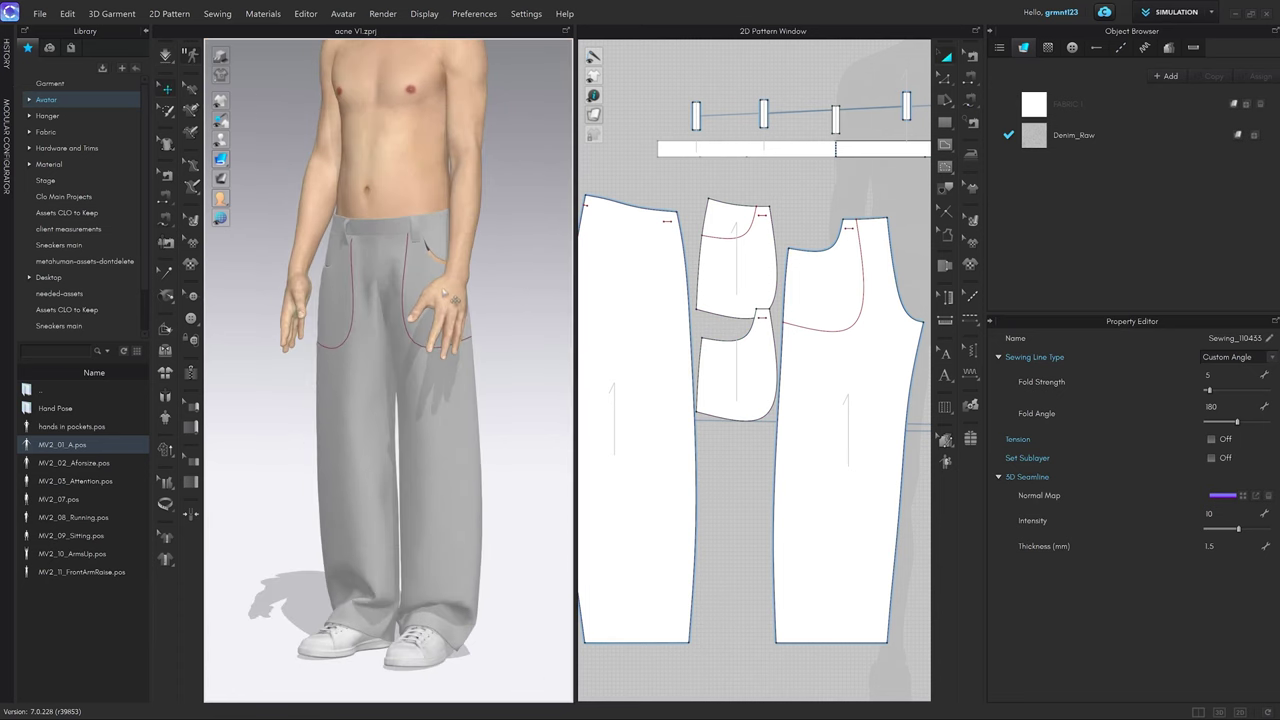
Delete the old small pocket piece beside the opposite front panel.
{"action": "left_click", "coordinate": [436, 239]}
{"action": "scroll", "coordinate": [793, 350], "scroll_direction": "down", "scroll_amount": 3}
{"action": "middle_click_drag", "start_coordinate": [893, 319], "coordinate": [802, 286]}
{"action": "scroll", "coordinate": [802, 286], "scroll_direction": "up", "scroll_amount": 2}
{"action": "scroll", "coordinate": [802, 286], "scroll_direction": "up", "scroll_amount": 3}
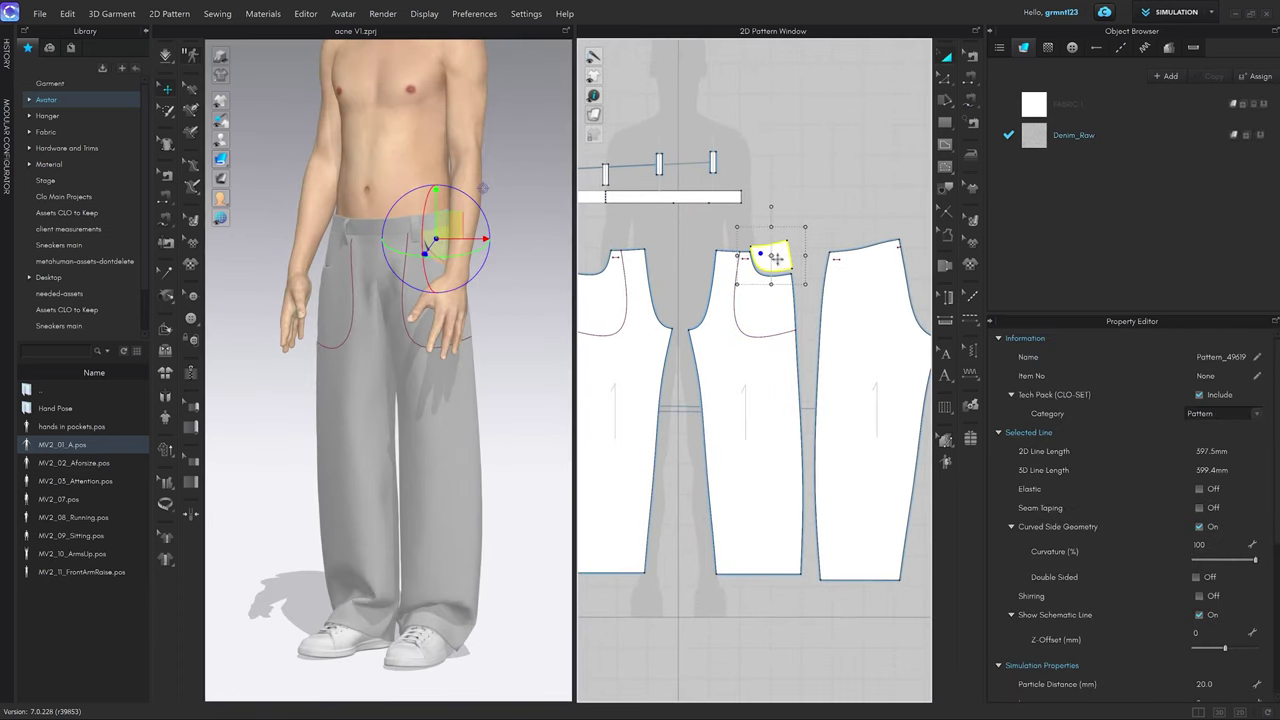
{"action": "key", "text": "a"}
{"action": "key", "text": "Delete"}
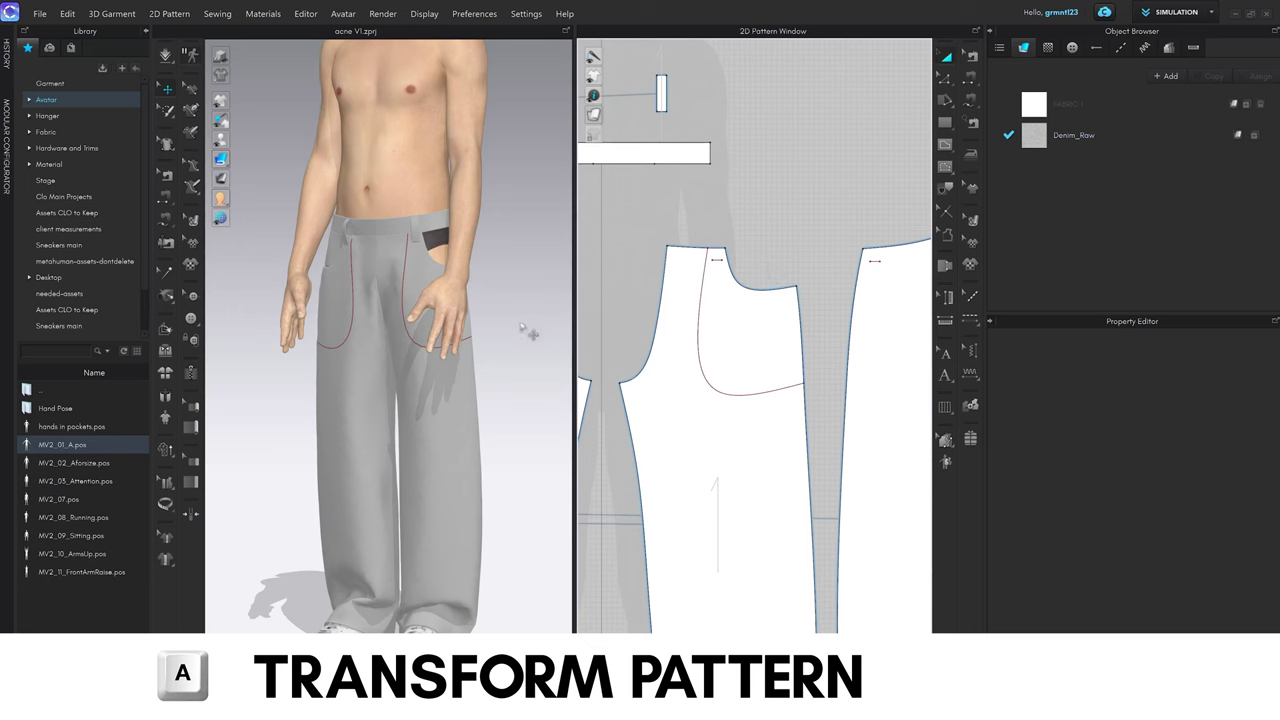
Create a mirrored symmetric copy of both sewn pocket pieces and place it above the opposite front and back panels.
{"action": "scroll", "coordinate": [748, 328], "scroll_direction": "down", "scroll_amount": 5}
{"action": "middle_click_drag", "start_coordinate": [726, 337], "coordinate": [816, 316]}
{"action": "scroll", "coordinate": [816, 316], "scroll_direction": "down", "scroll_amount": 1}
{"action": "left_click", "coordinate": [724, 304]}
{"action": "left_click", "coordinate": [722, 342], "text": "shift"}
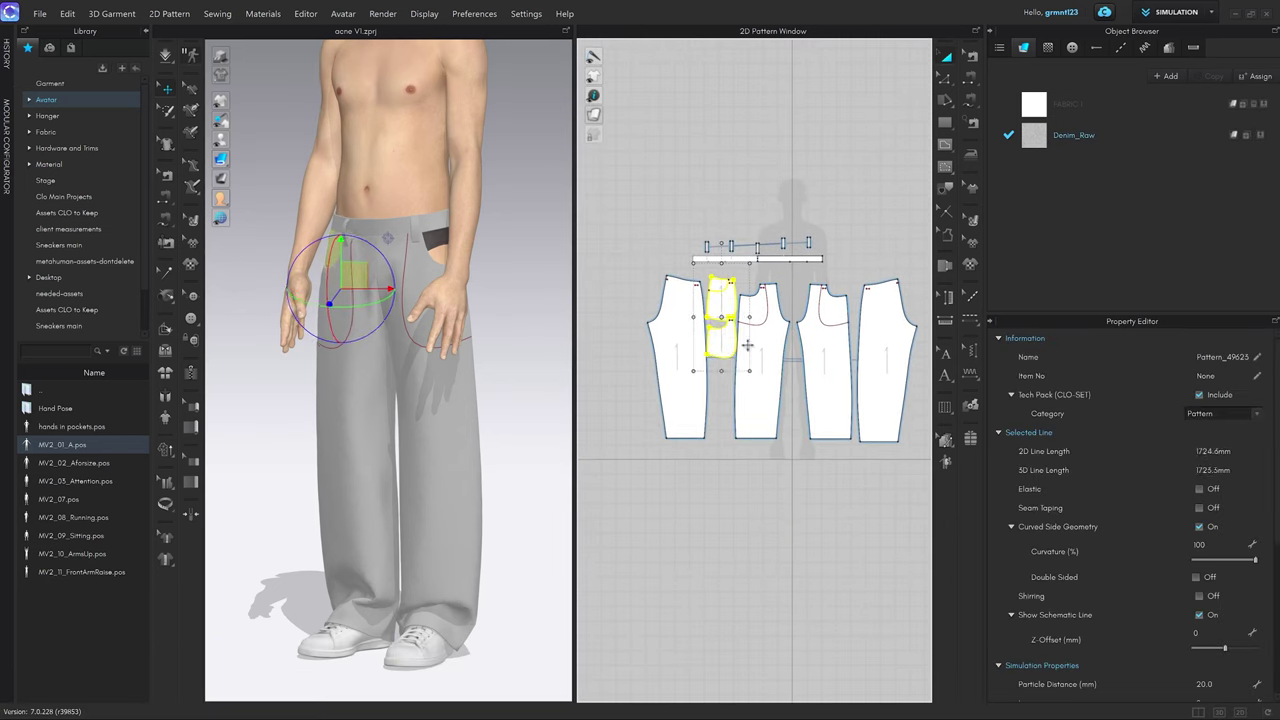
{"action": "middle_click_drag", "start_coordinate": [748, 345], "coordinate": [708, 344]}
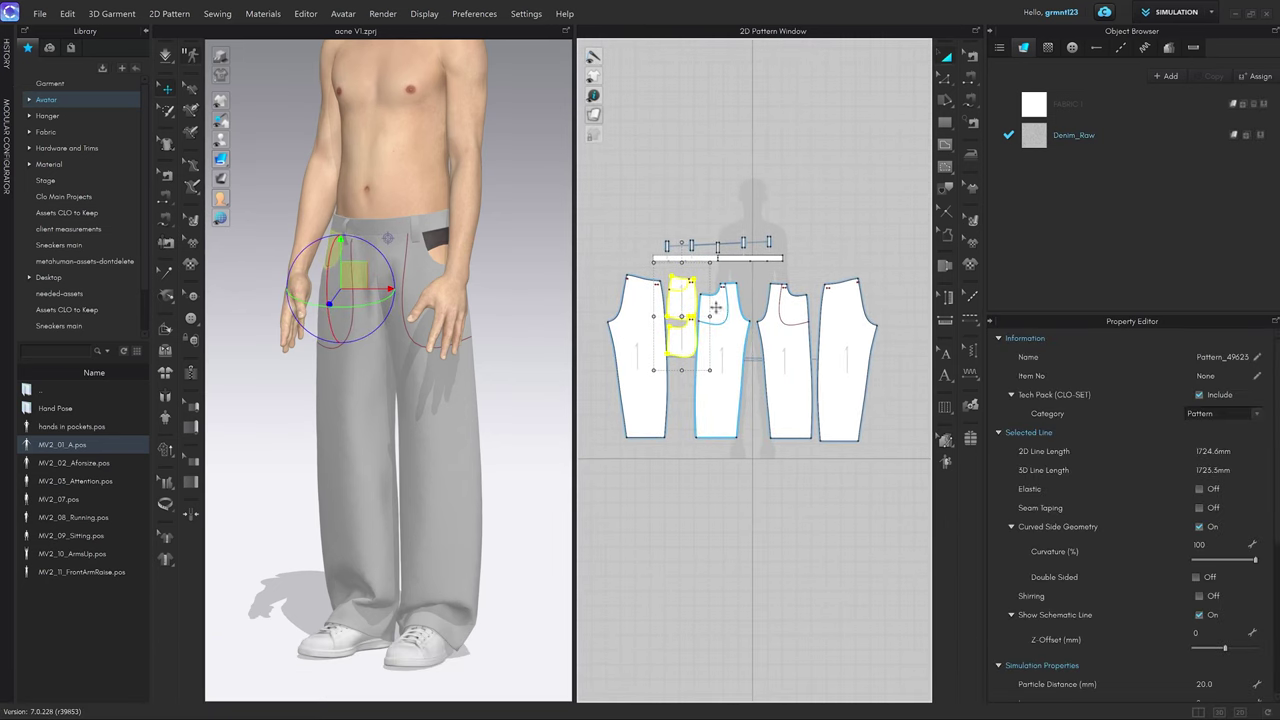
{"action": "left_click_drag", "start_coordinate": [701, 303], "coordinate": [841, 228]}
{"action": "left_click", "coordinate": [806, 232]}
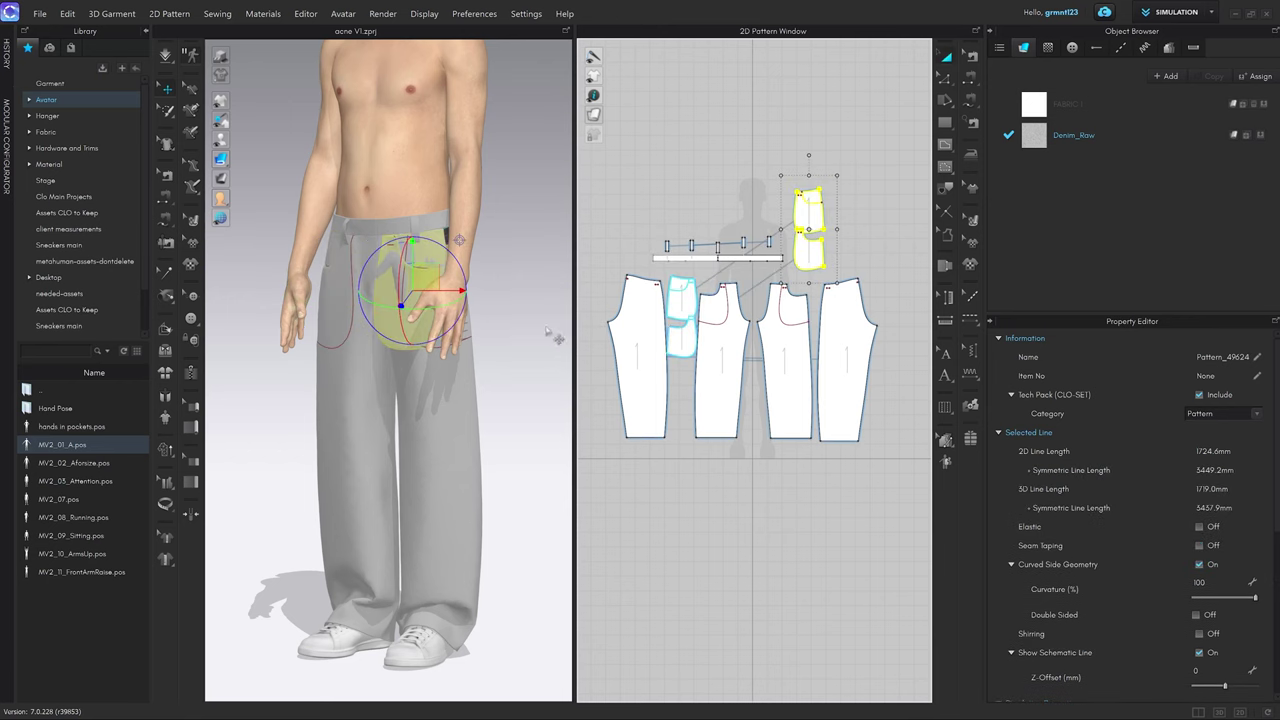
Simulate the garment and pull the back panel in 3D to settle the mirrored pocket inside the trousers.
{"action": "scroll", "coordinate": [523, 298], "scroll_direction": "up", "scroll_amount": 5}
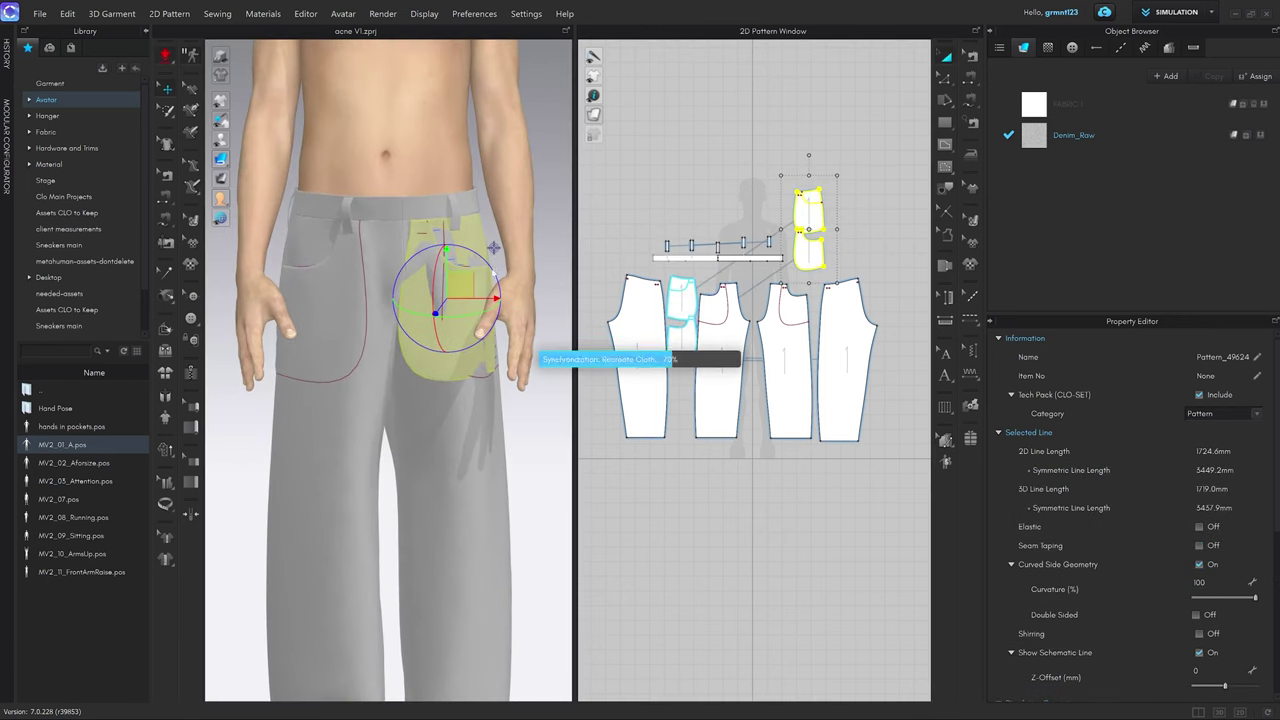
{"action": "key", "text": "space"}
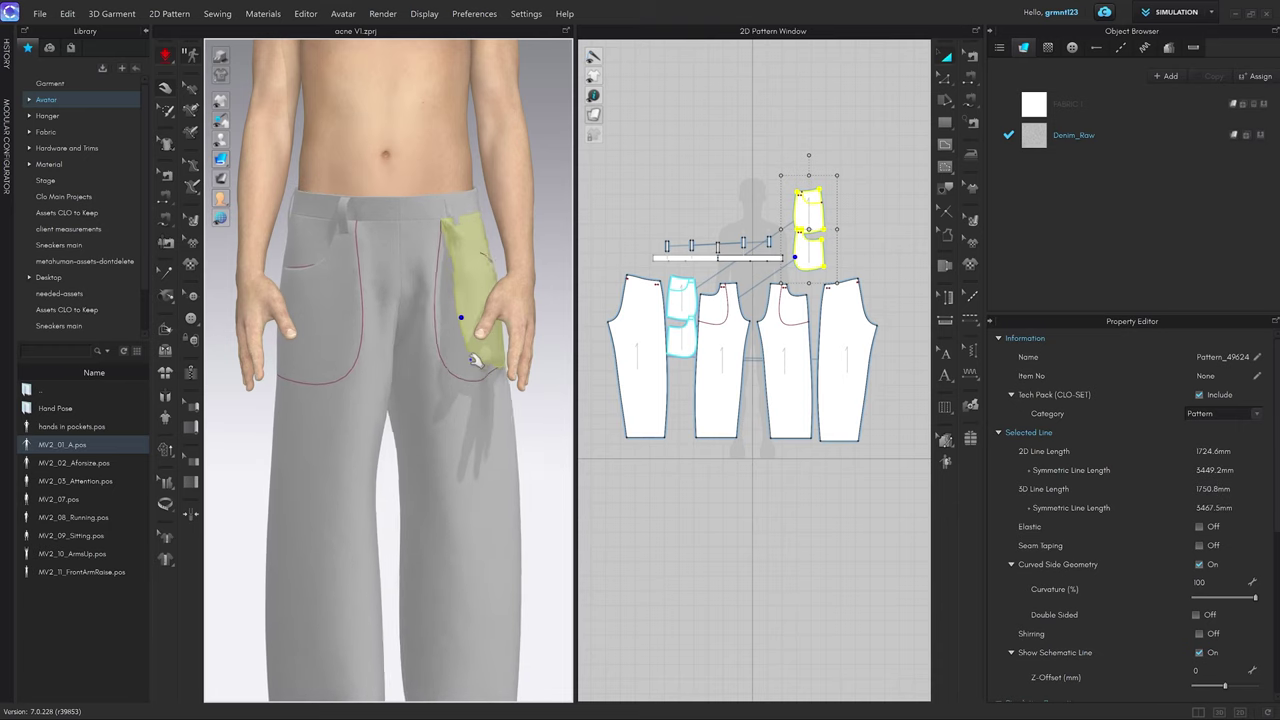
{"action": "mouse_move", "coordinate": [498, 362]}
{"action": "right_mouse_down"}
{"action": "mouse_move", "coordinate": [523, 326]}
{"action": "mouse_move", "coordinate": [547, 347]}
{"action": "mouse_move", "coordinate": [474, 333]}
{"action": "mouse_move", "coordinate": [450, 366]}
{"action": "mouse_move", "coordinate": [452, 350]}
{"action": "mouse_move", "coordinate": [487, 357]}
{"action": "right_mouse_up"}
{"action": "left_click_drag", "start_coordinate": [487, 357], "coordinate": [565, 406]}
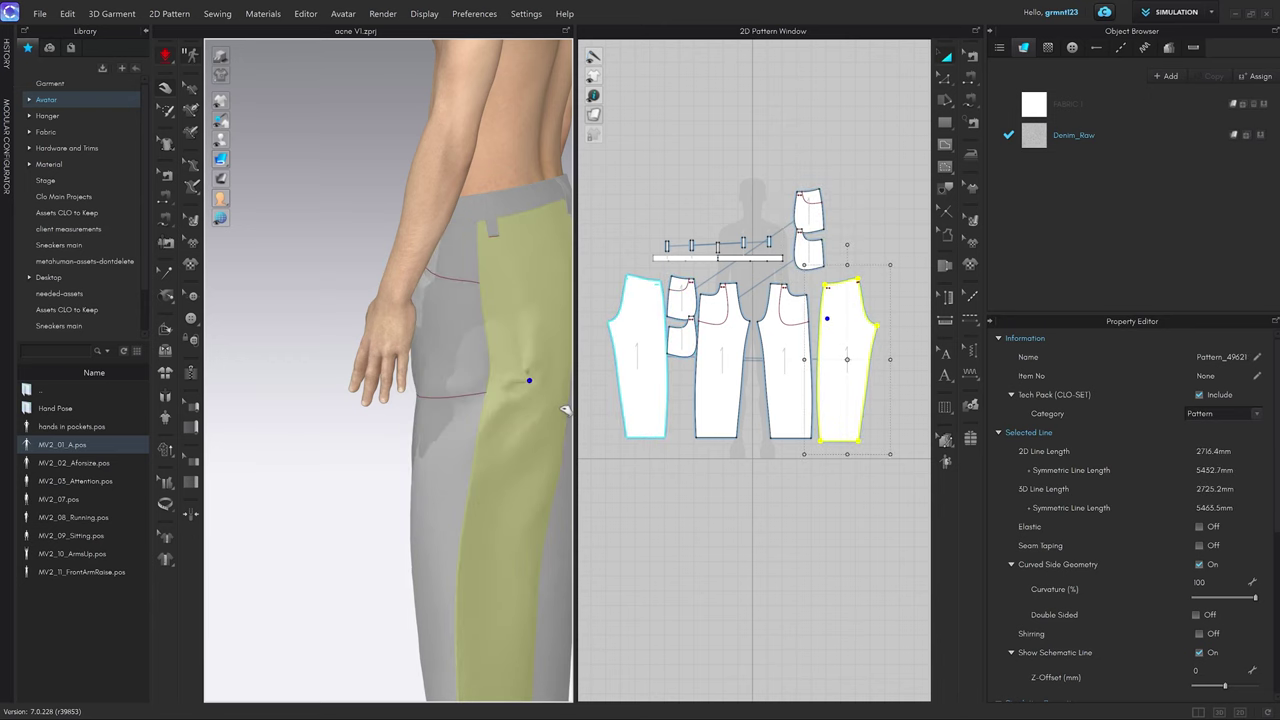
{"action": "mouse_move", "coordinate": [491, 385]}
{"action": "right_mouse_down"}
{"action": "mouse_move", "coordinate": [548, 372]}
{"action": "mouse_move", "coordinate": [483, 374]}
{"action": "right_mouse_up"}
{"action": "scroll", "coordinate": [480, 370], "scroll_direction": "down", "scroll_amount": 3}
{"action": "scroll", "coordinate": [440, 316], "scroll_direction": "up", "scroll_amount": 3}
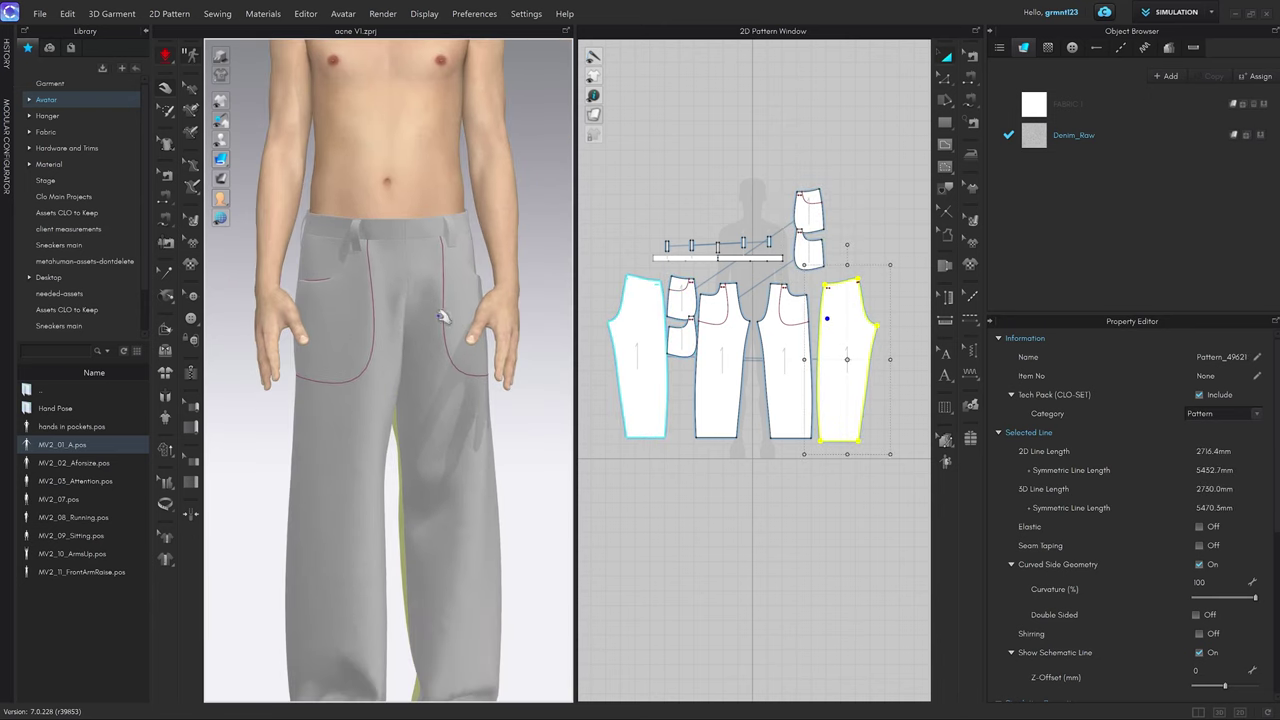
Tug the front panel and waistband in the simulation to even the fit, and stop simulating with nothing selected.
{"action": "left_click", "coordinate": [305, 255]}
{"action": "left_click", "coordinate": [350, 278]}
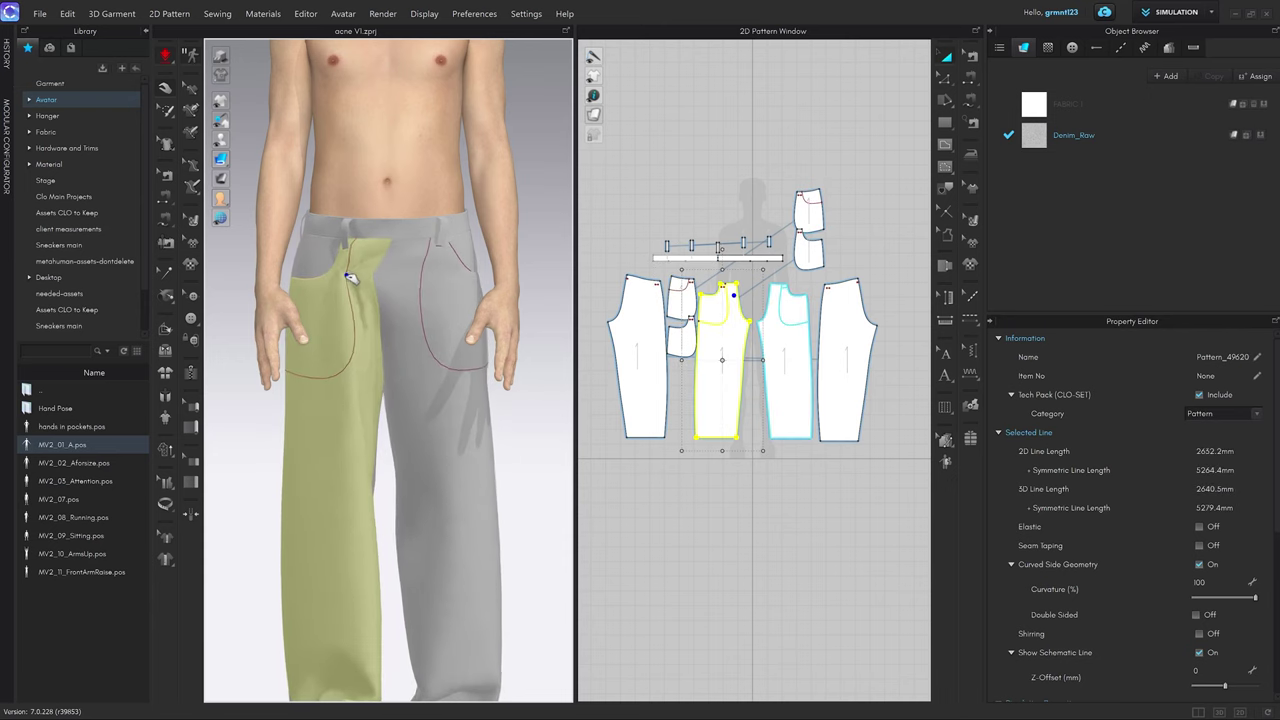
{"action": "left_click", "coordinate": [338, 230]}
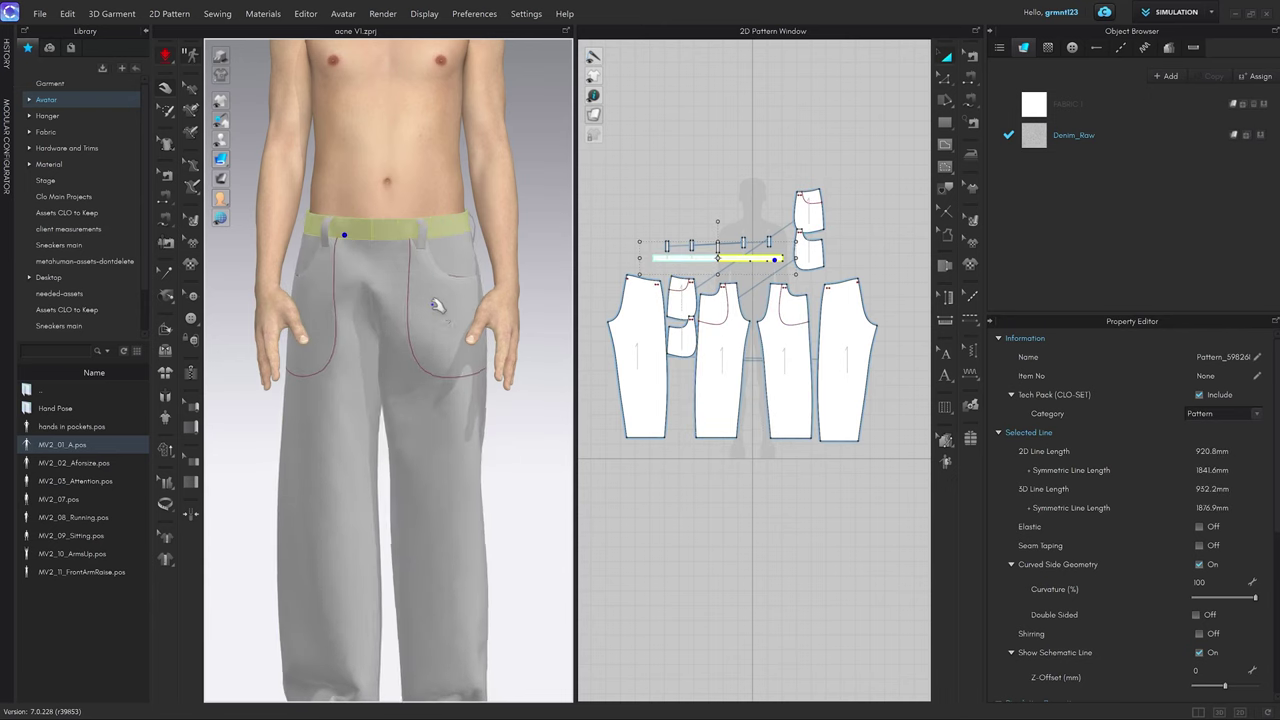
{"action": "left_click", "coordinate": [437, 305]}
{"action": "left_click", "coordinate": [365, 237]}
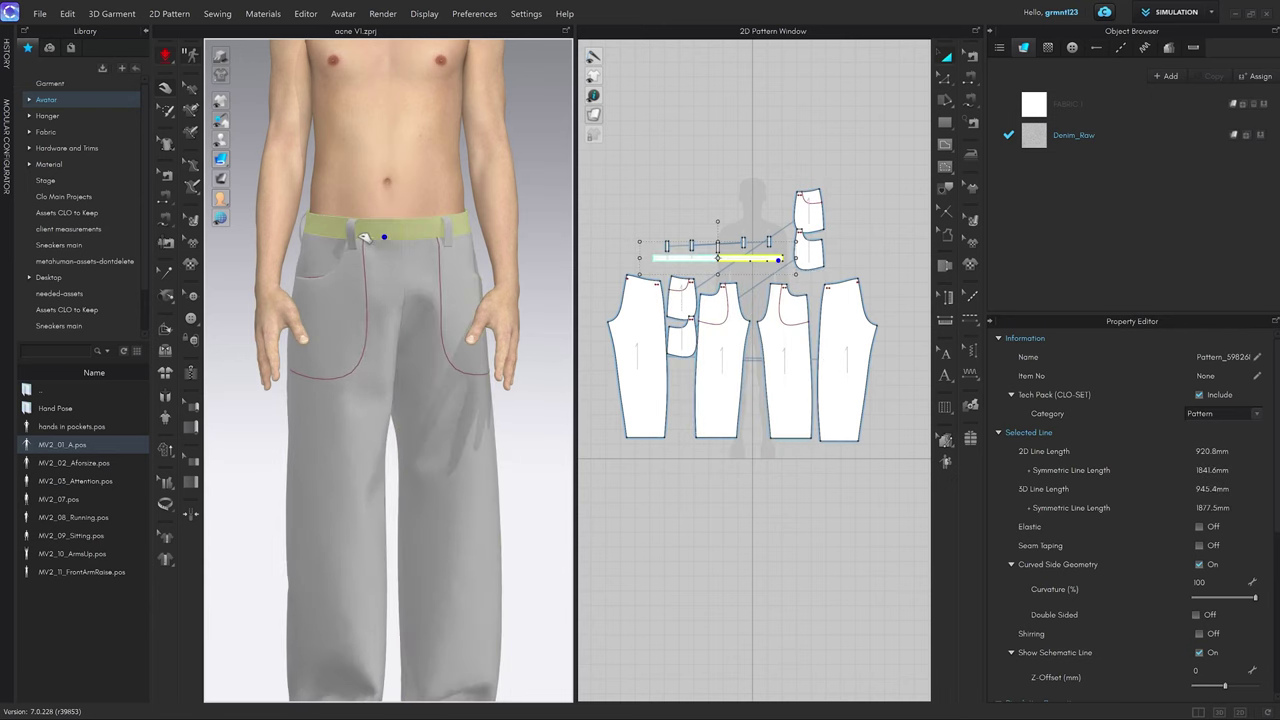
{"action": "left_click", "coordinate": [859, 250]}
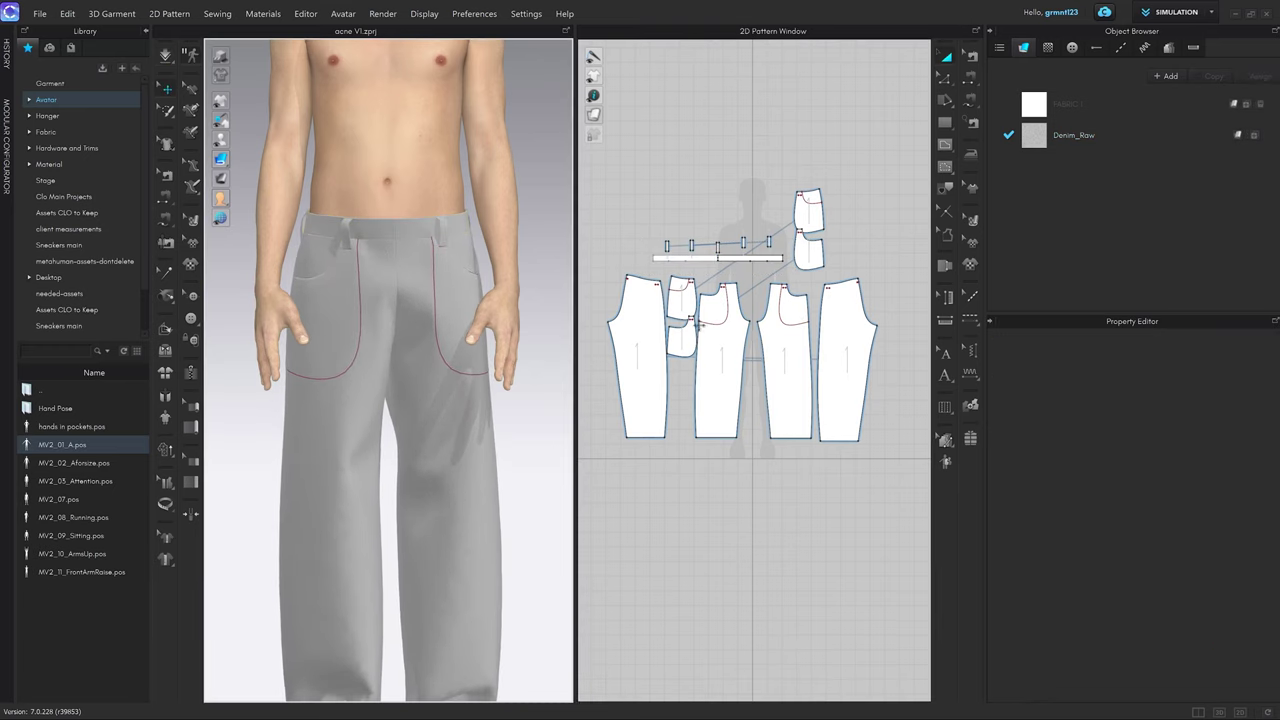
Delete the curved pocket-outline internal line from the front panels.
{"action": "scroll", "coordinate": [727, 316], "scroll_direction": "up", "scroll_amount": 5}
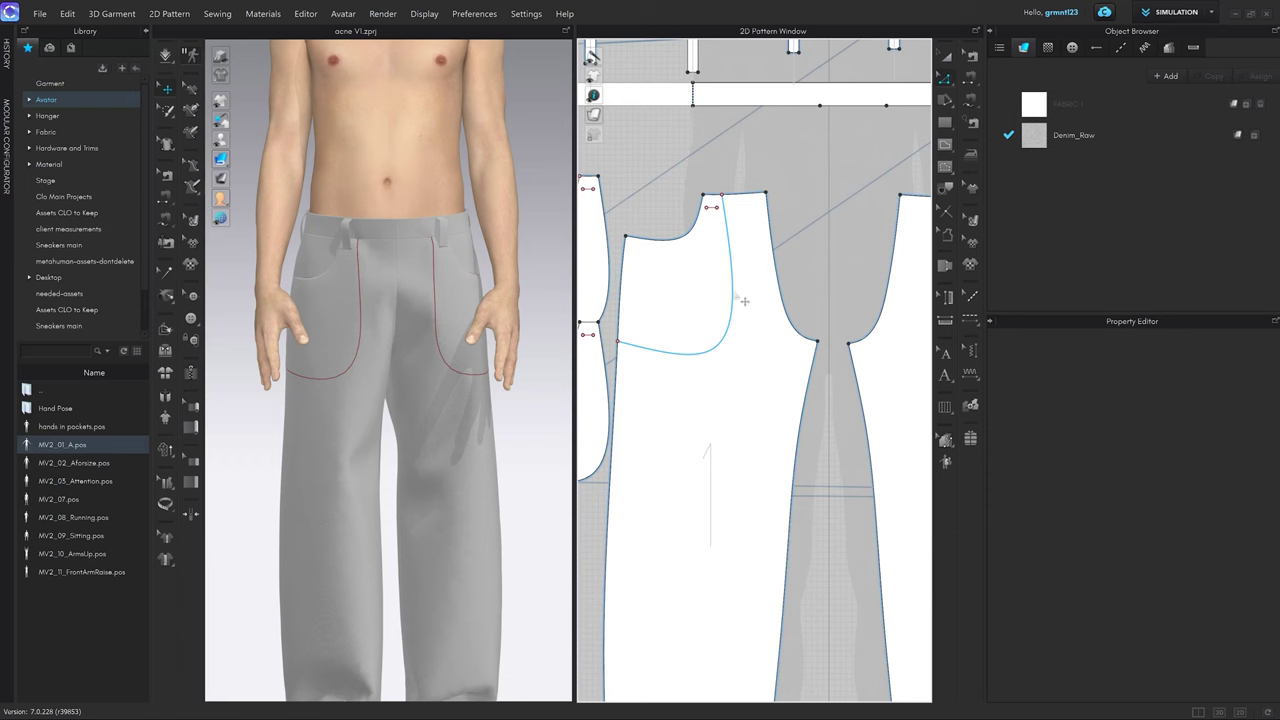
{"action": "left_click", "coordinate": [737, 294]}
{"action": "scroll", "coordinate": [848, 312], "scroll_direction": "down", "scroll_amount": 3}
{"action": "scroll", "coordinate": [848, 311], "scroll_direction": "up", "scroll_amount": 4}
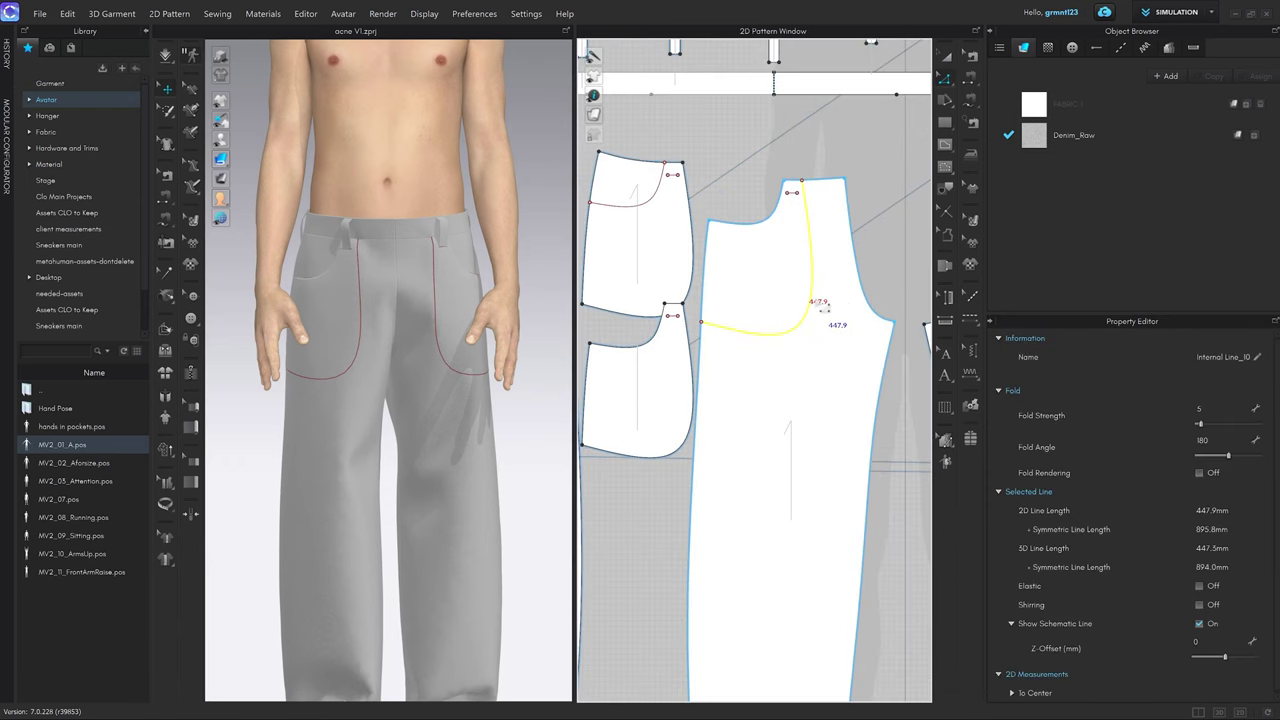
{"action": "scroll", "coordinate": [818, 303], "scroll_direction": "down", "scroll_amount": 4}
{"action": "key", "text": "Escape"}
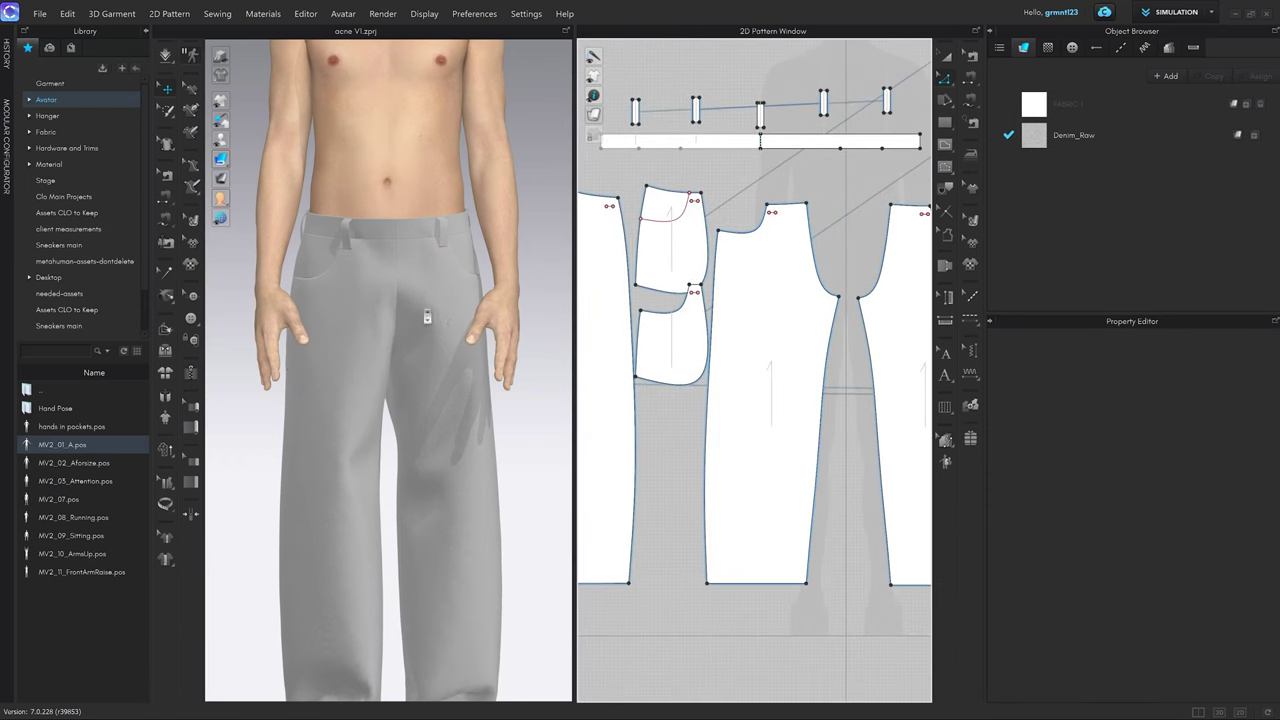
{"action": "scroll", "coordinate": [427, 305], "scroll_direction": "down", "scroll_amount": 5}
{"action": "scroll", "coordinate": [360, 290], "scroll_direction": "up", "scroll_amount": 2}
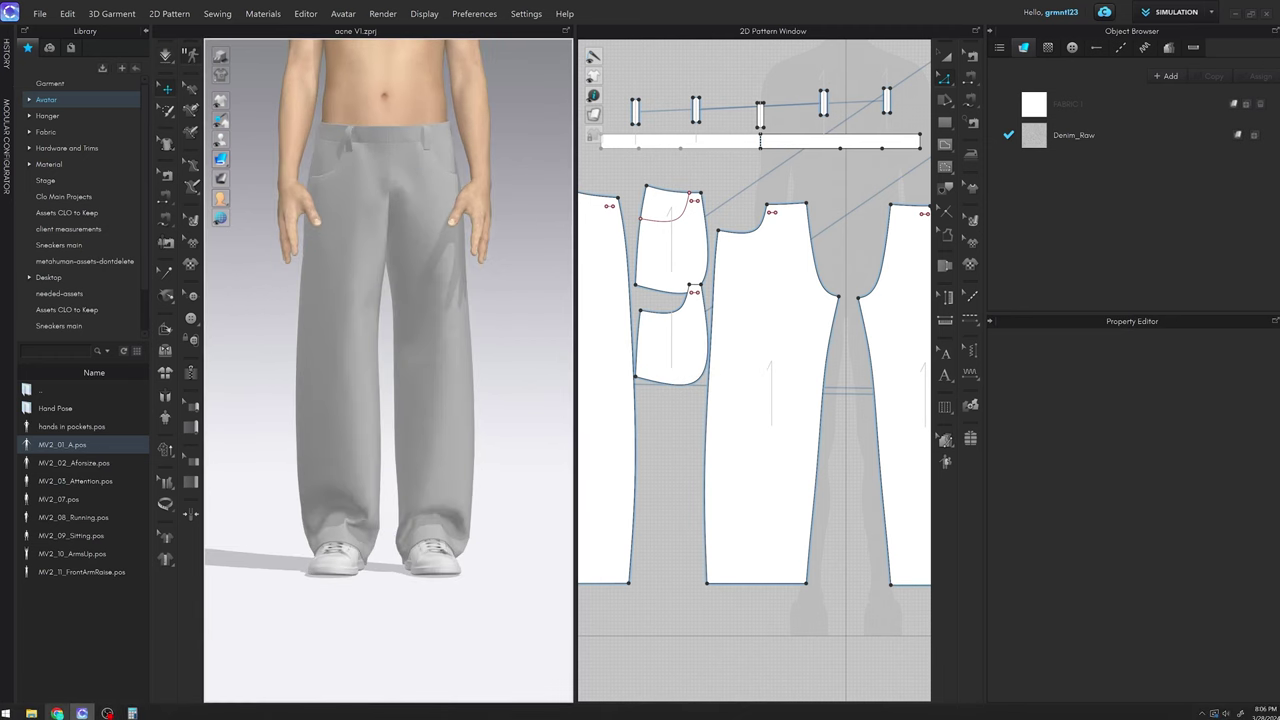
Switch to the browser and examine the back view of the Acne Studios reference trousers for the yoke seam.
{"action": "left_click", "coordinate": [57, 713]}
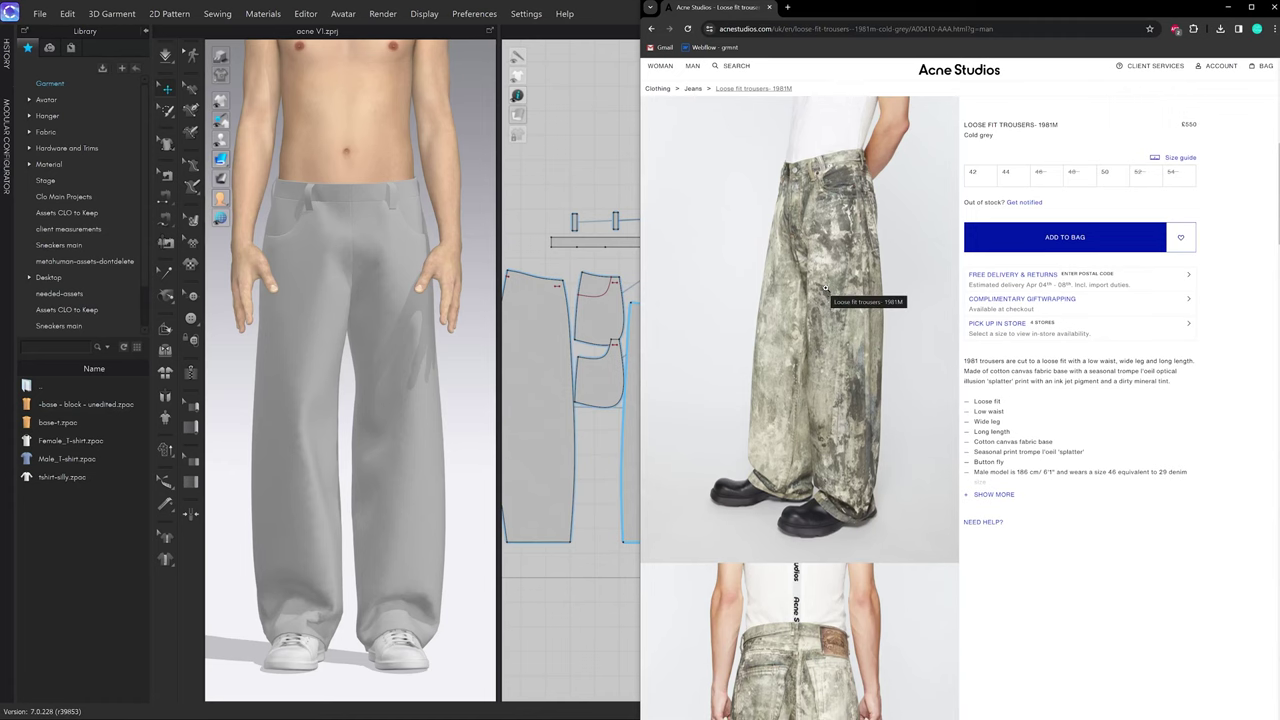
{"action": "scroll", "coordinate": [826, 289], "scroll_direction": "down", "scroll_amount": 3}
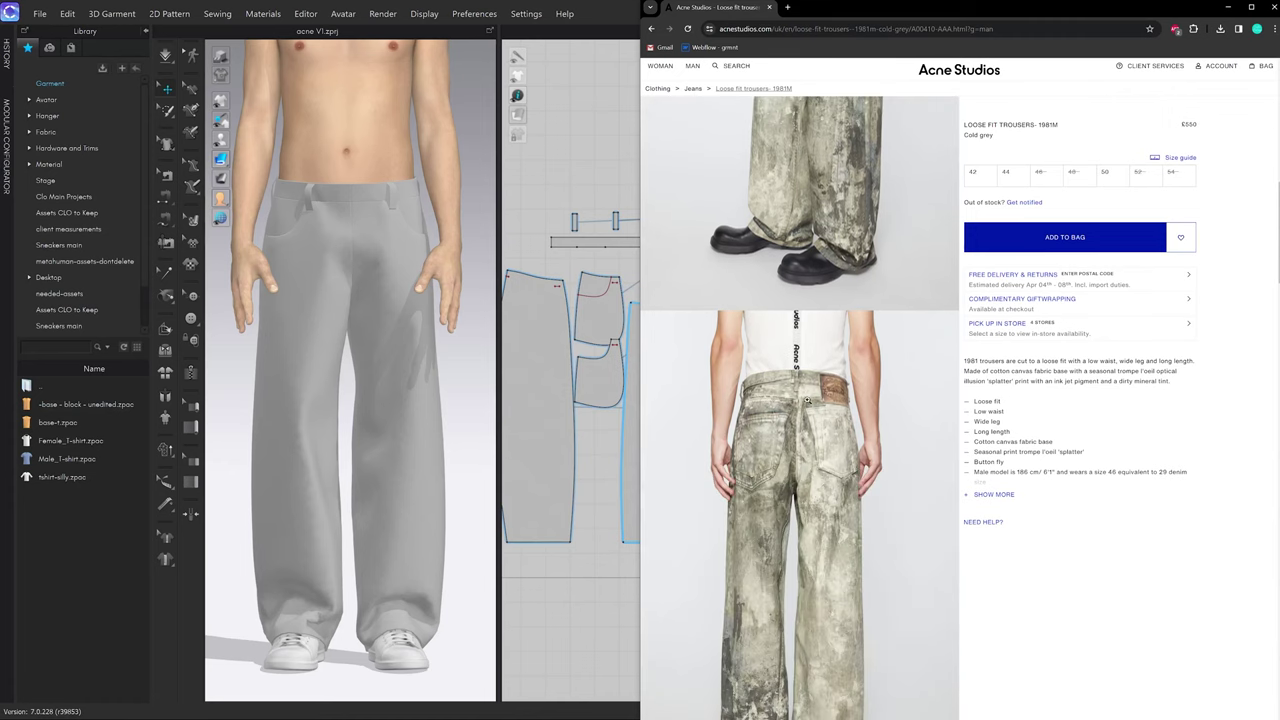
{"action": "left_click", "coordinate": [606, 591]}
Draw a slanted internal yoke line about 248 mm long across the back panel, from the centre-back seam to the side seam.
{"action": "right_click_drag", "start_coordinate": [457, 408], "coordinate": [311, 354]}
{"action": "scroll", "coordinate": [421, 308], "scroll_direction": "up", "scroll_amount": 3}
{"action": "left_click", "coordinate": [422, 308]}
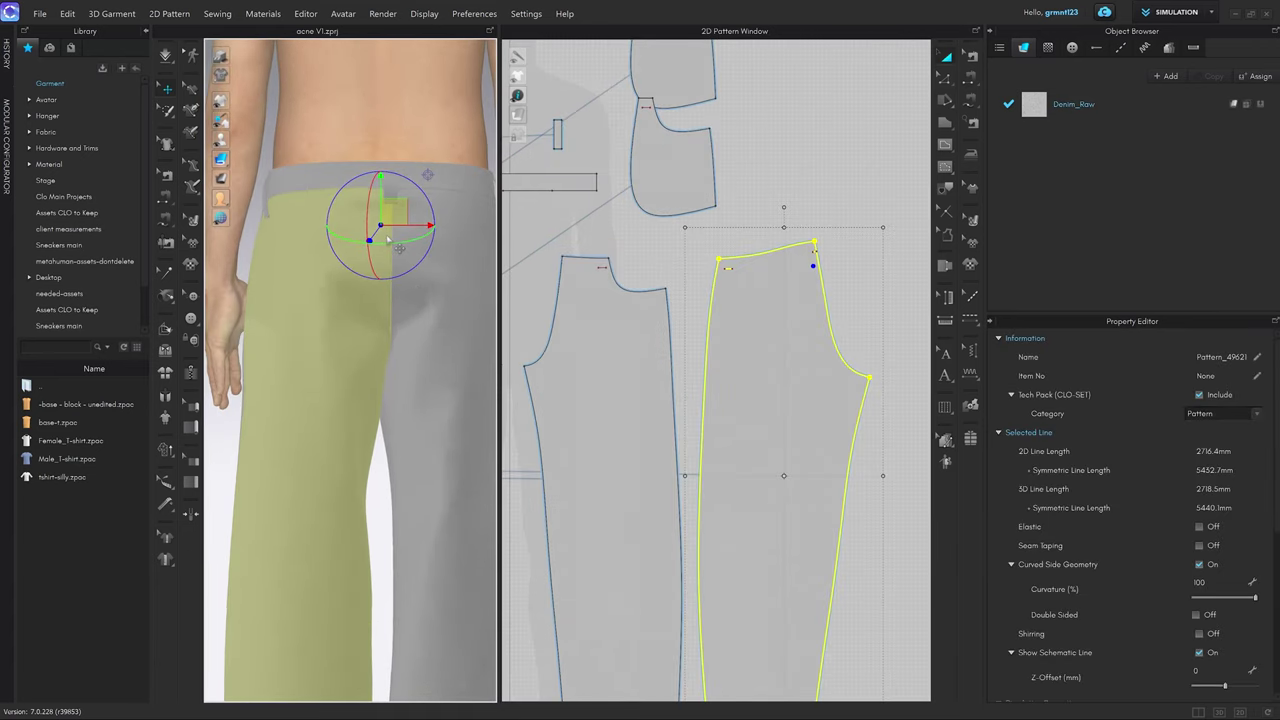
{"action": "left_click_drag", "start_coordinate": [388, 238], "coordinate": [393, 247]}
{"action": "scroll", "coordinate": [390, 231], "scroll_direction": "up", "scroll_amount": 3}
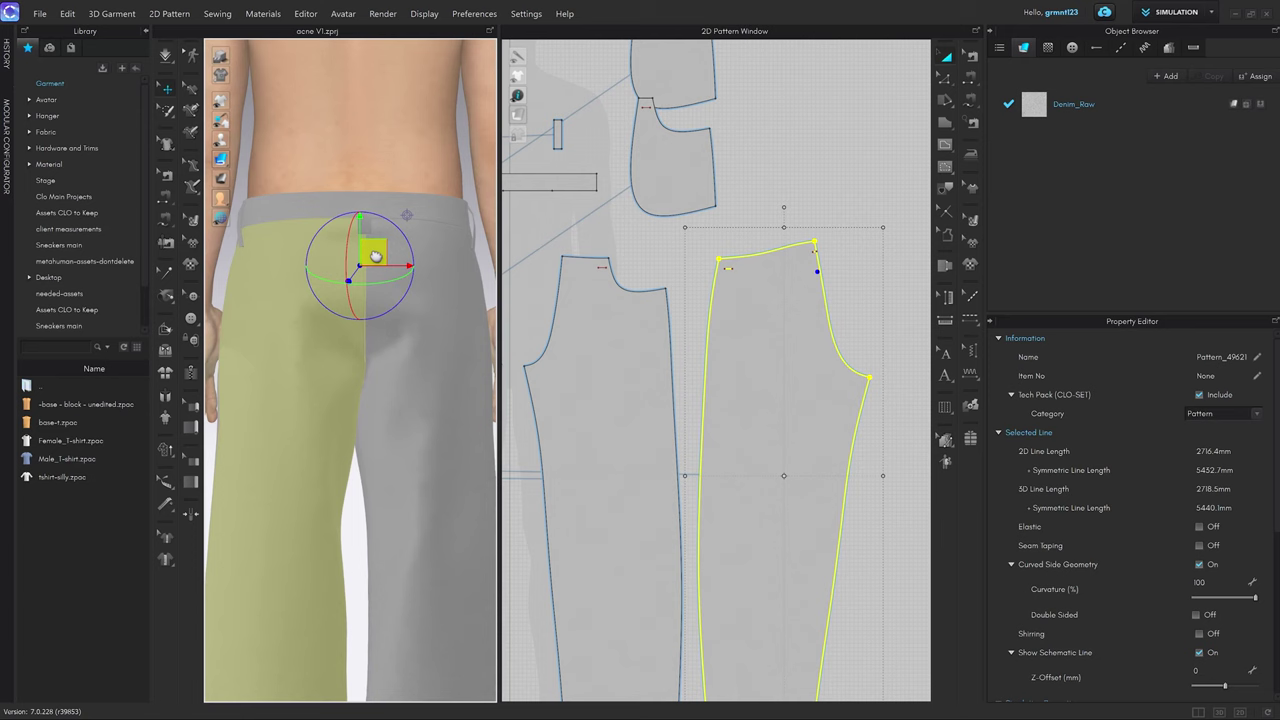
{"action": "key", "text": "g"}
{"action": "scroll", "coordinate": [800, 262], "scroll_direction": "up", "scroll_amount": 2}
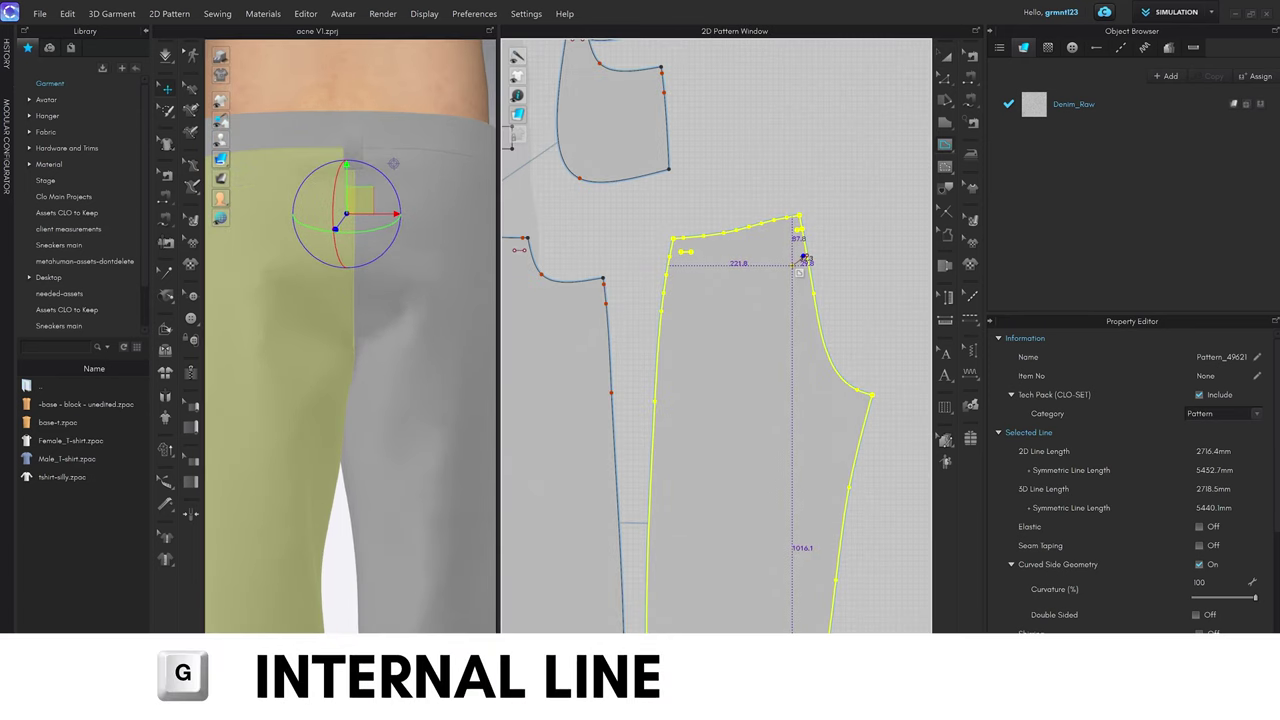
{"action": "scroll", "coordinate": [673, 280], "scroll_direction": "up", "scroll_amount": 3}
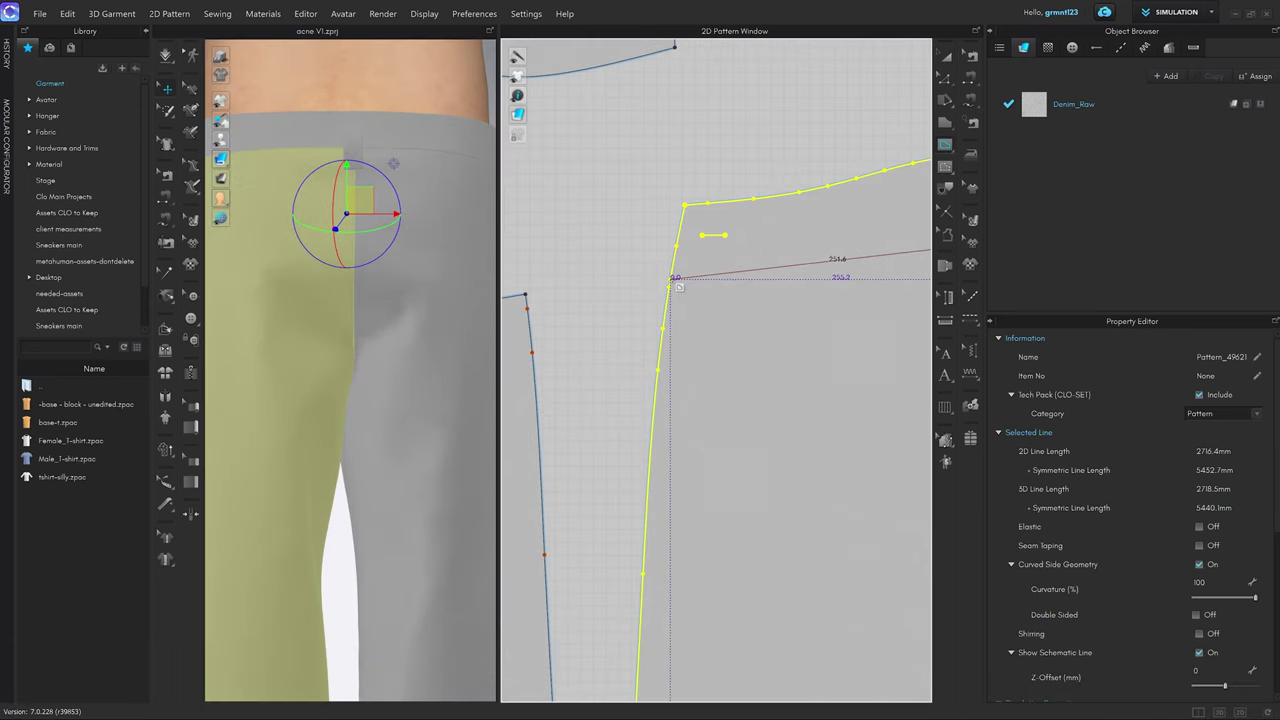
{"action": "left_click", "coordinate": [672, 279]}
{"action": "scroll", "coordinate": [330, 303], "scroll_direction": "down", "scroll_amount": 4}
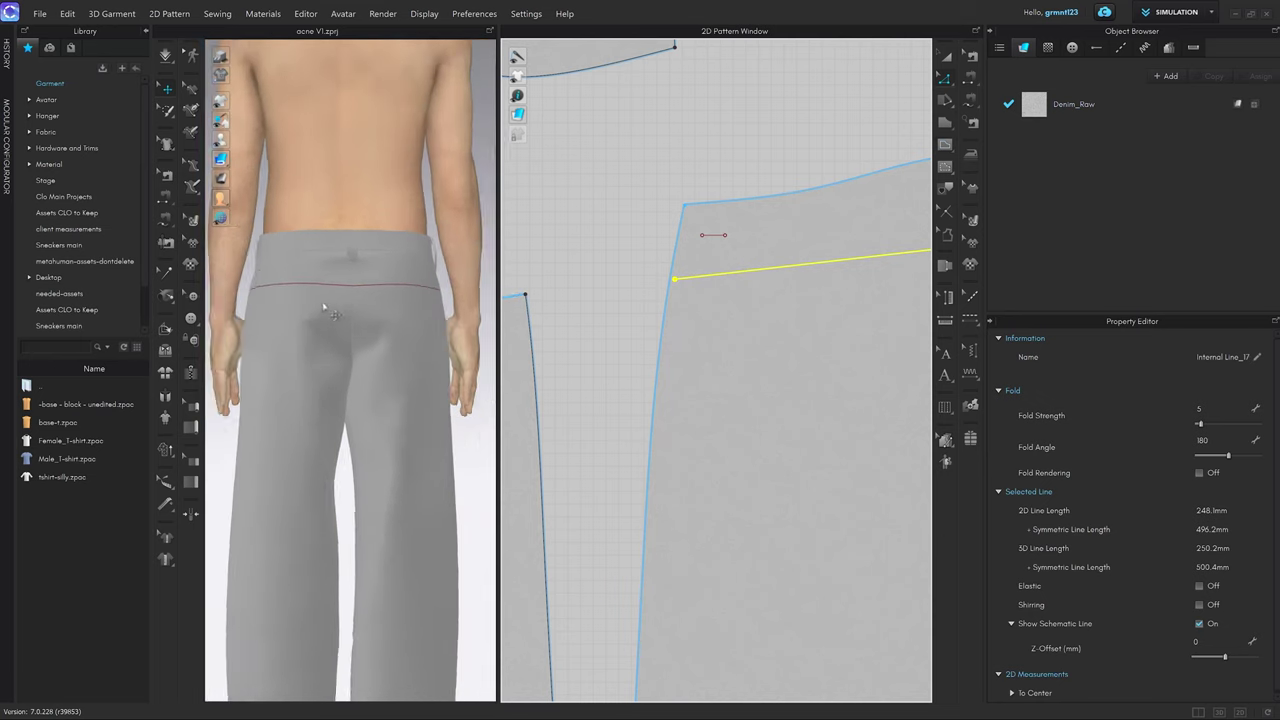
{"action": "right_click_drag", "start_coordinate": [323, 303], "coordinate": [400, 313]}
{"action": "left_click", "coordinate": [637, 280]}
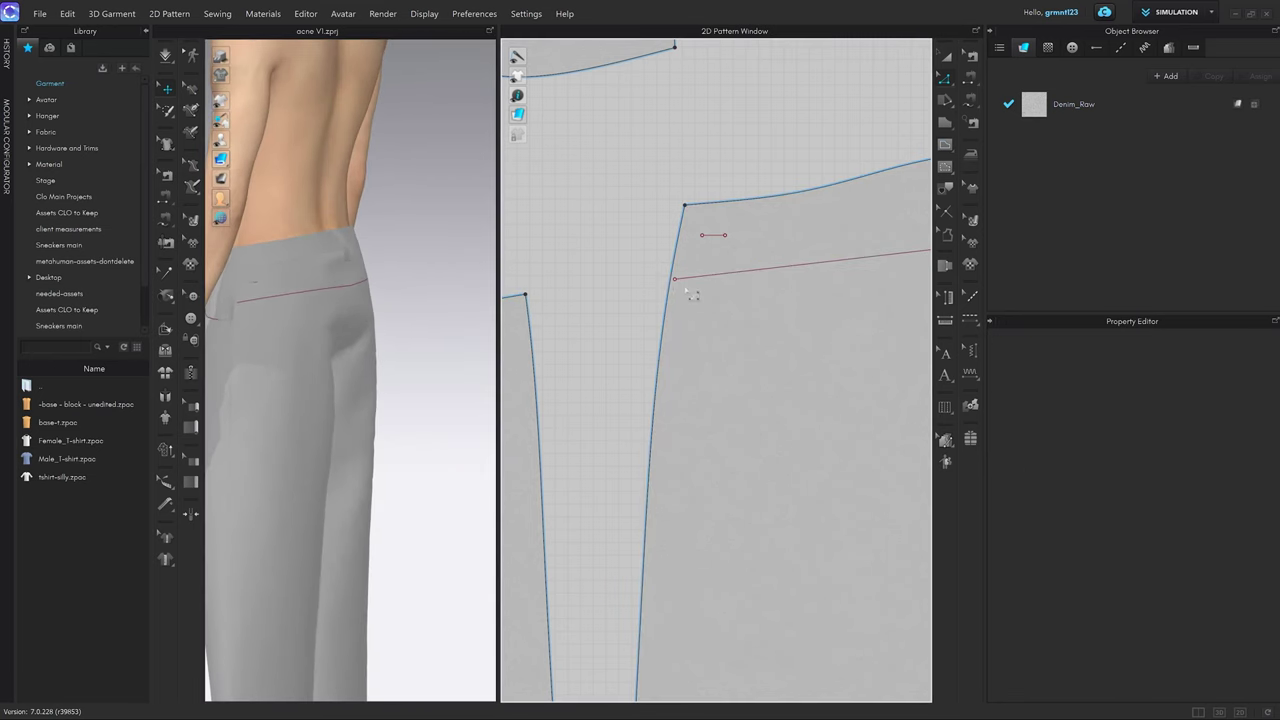
Move the yoke line's side-seam endpoint outward onto the back panel's outline.
{"action": "scroll", "coordinate": [640, 290], "scroll_direction": "up", "scroll_amount": 2}
{"action": "left_click_drag", "start_coordinate": [736, 275], "coordinate": [724, 275]}
{"action": "right_click_drag", "start_coordinate": [313, 308], "coordinate": [260, 327]}
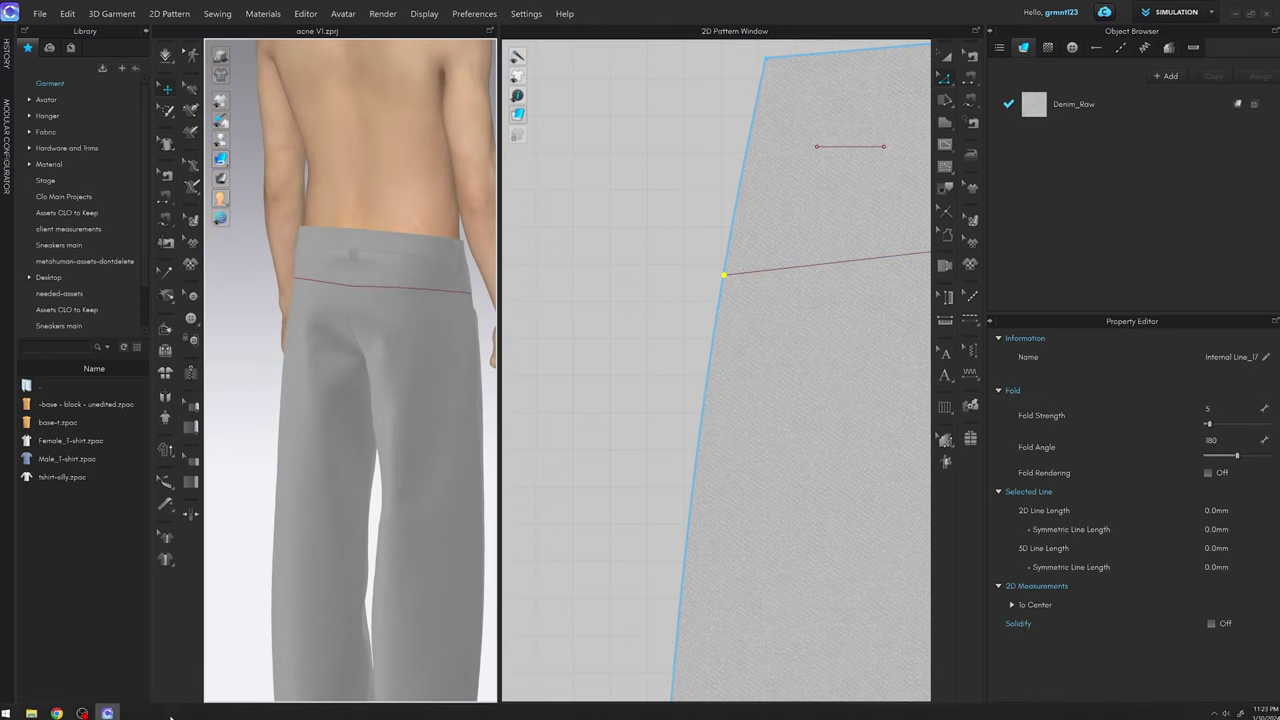
Compare the yoke line with the reference photo, and cut and sew the back panel along it.
{"action": "left_click", "coordinate": [57, 713]}
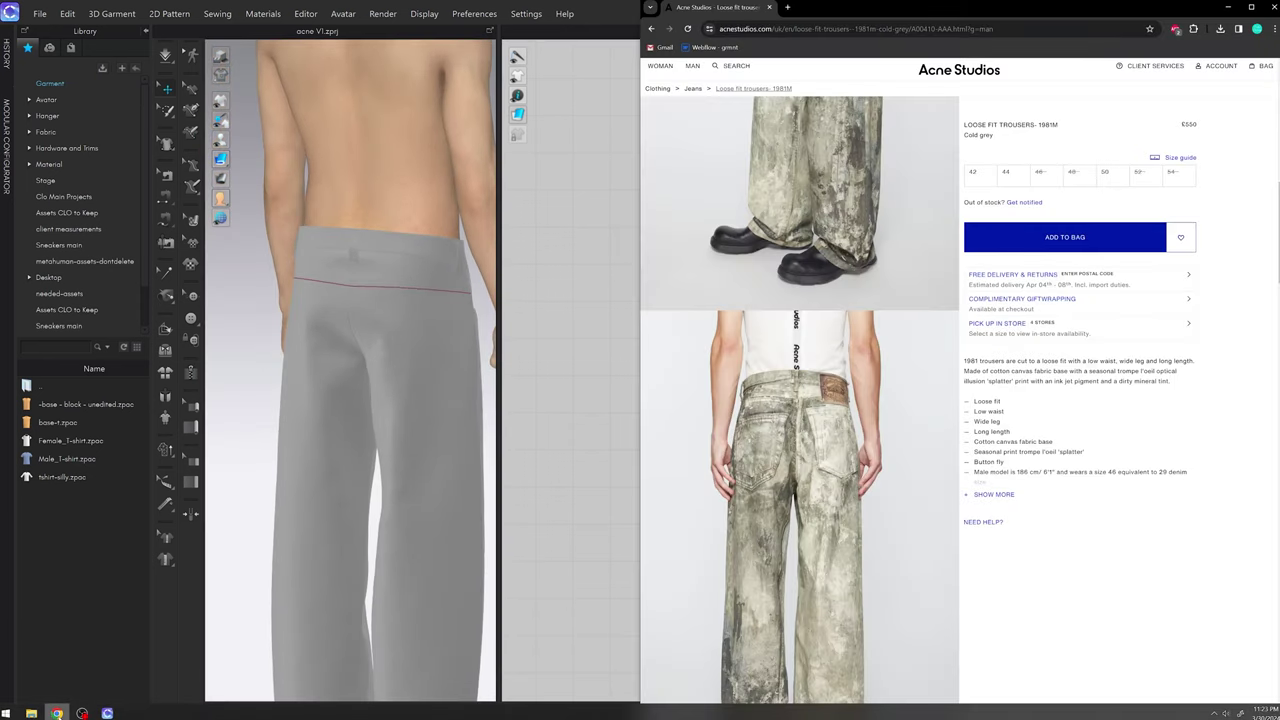
{"action": "left_click", "coordinate": [580, 437]}
{"action": "scroll", "coordinate": [848, 270], "scroll_direction": "down", "scroll_amount": 5}
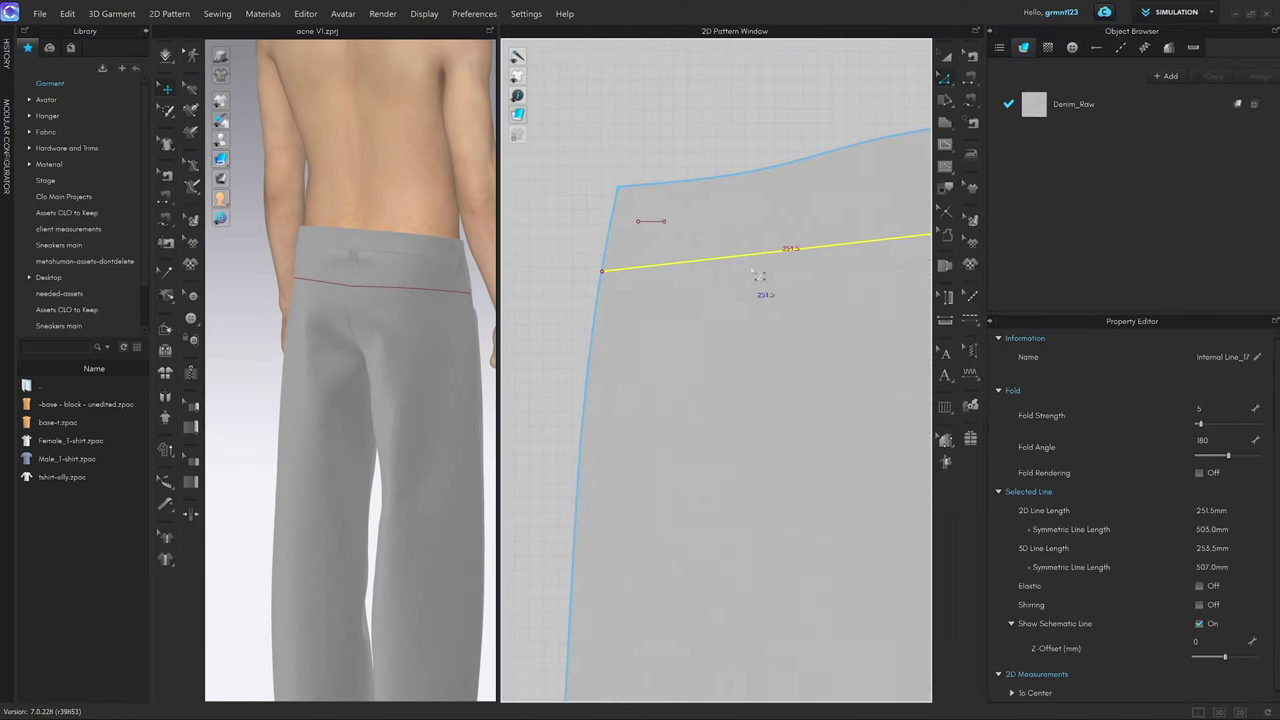
{"action": "right_click", "coordinate": [692, 251]}
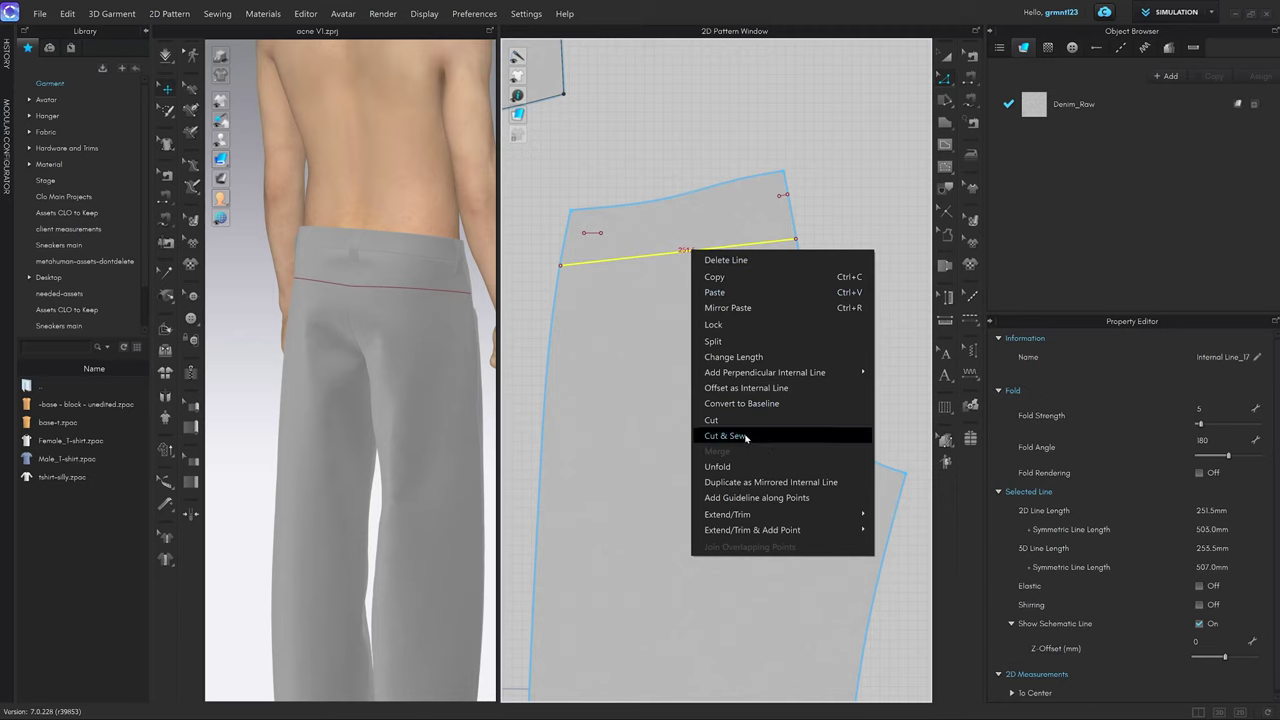
{"action": "left_click", "coordinate": [745, 437]}
{"action": "right_click_drag", "start_coordinate": [348, 306], "coordinate": [395, 311]}
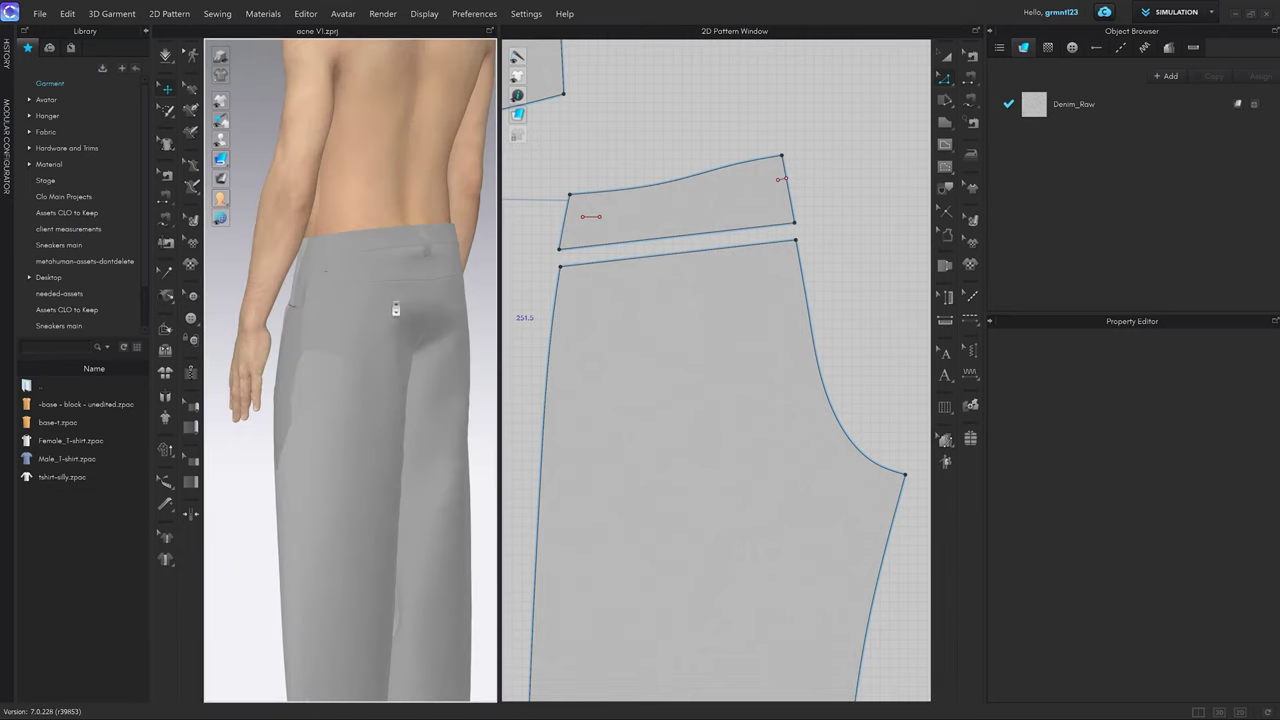
{"action": "scroll", "coordinate": [395, 311], "scroll_direction": "up", "scroll_amount": 3}
{"action": "middle_click_drag", "start_coordinate": [388, 309], "coordinate": [305, 316]}
{"action": "scroll", "coordinate": [420, 277], "scroll_direction": "down", "scroll_amount": 2}
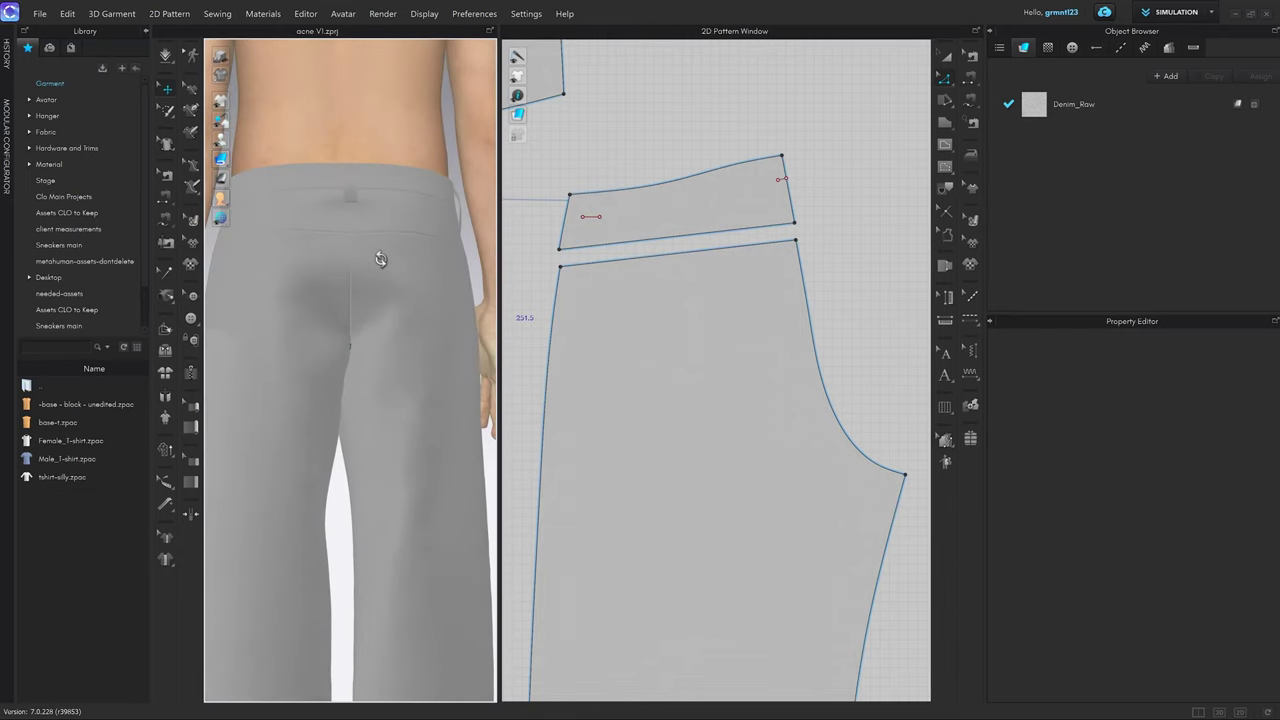
Simulate the garment, tugging the back yoke and both sides of the waistband upward to settle them, and stop simulating.
{"action": "left_click", "coordinate": [810, 210]}
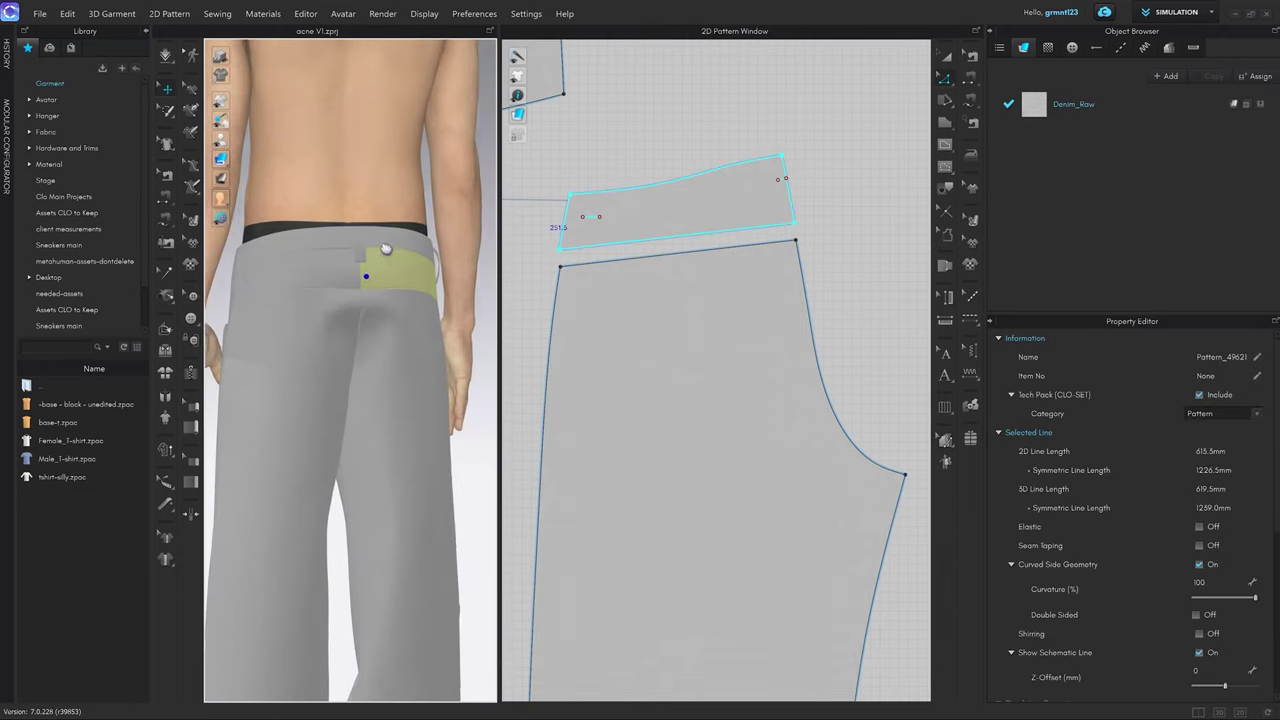
{"action": "left_click_drag", "start_coordinate": [259, 189], "coordinate": [267, 118]}
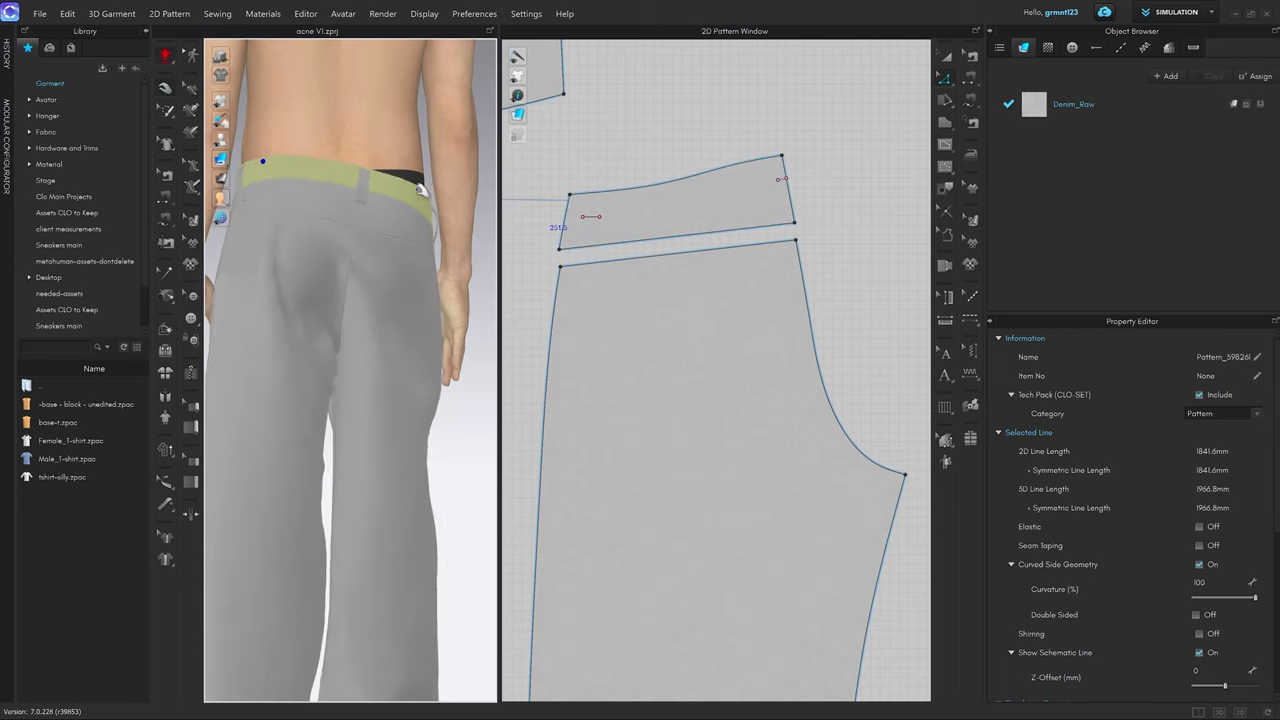
{"action": "left_click_drag", "start_coordinate": [421, 184], "coordinate": [402, 124]}
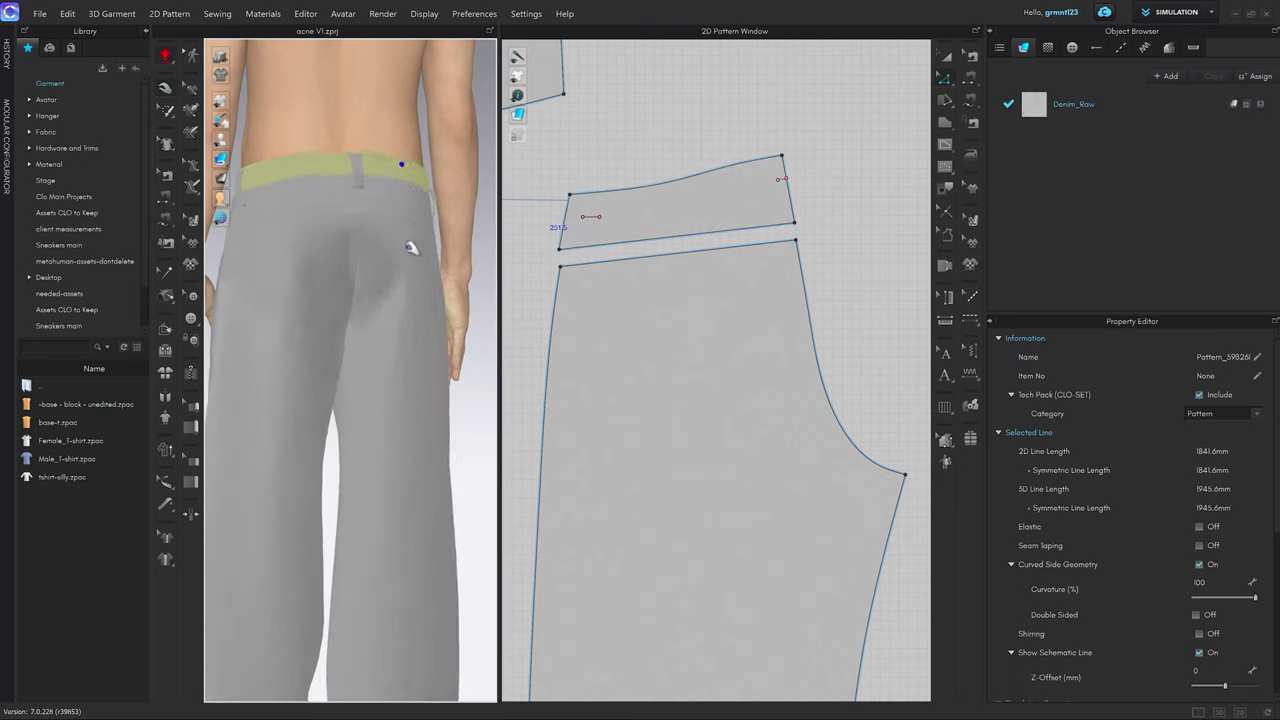
{"action": "right_click_drag", "start_coordinate": [414, 243], "coordinate": [363, 269]}
{"action": "scroll", "coordinate": [420, 266], "scroll_direction": "up", "scroll_amount": 3}
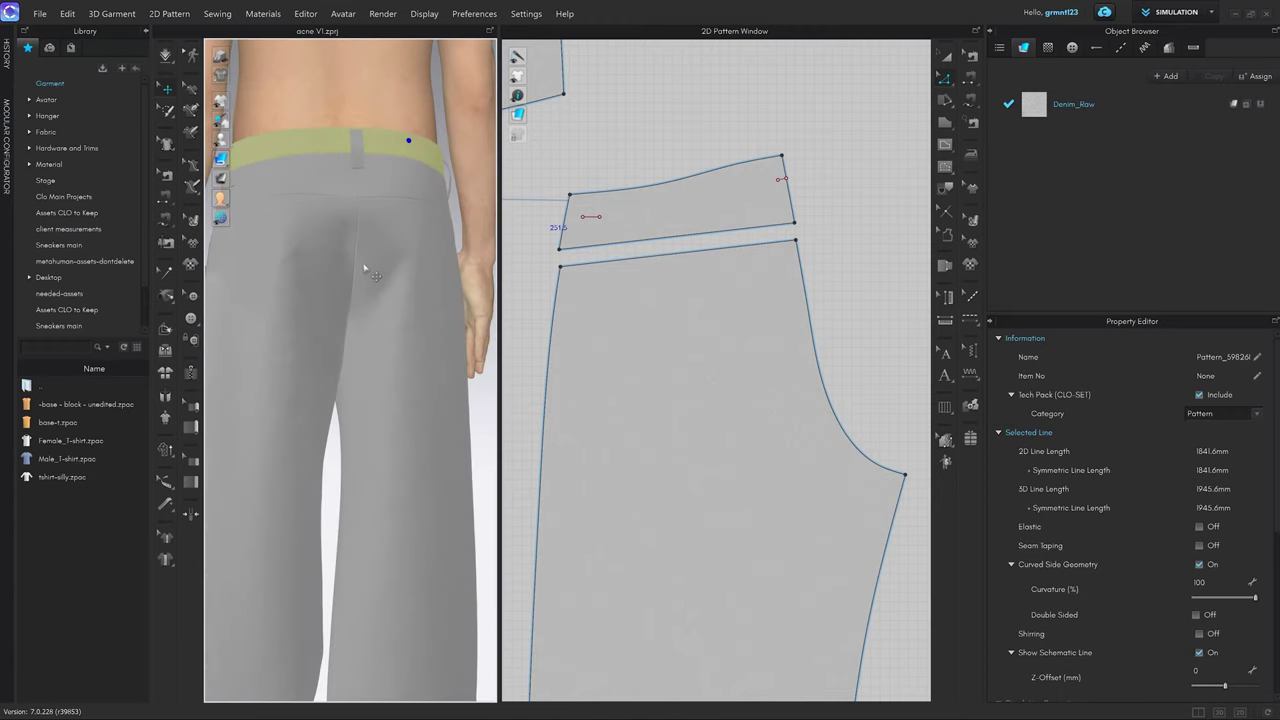
{"action": "scroll", "coordinate": [400, 283], "scroll_direction": "down", "scroll_amount": 2}
{"action": "key", "text": "space"}
{"action": "scroll", "coordinate": [705, 195], "scroll_direction": "down", "scroll_amount": 3}
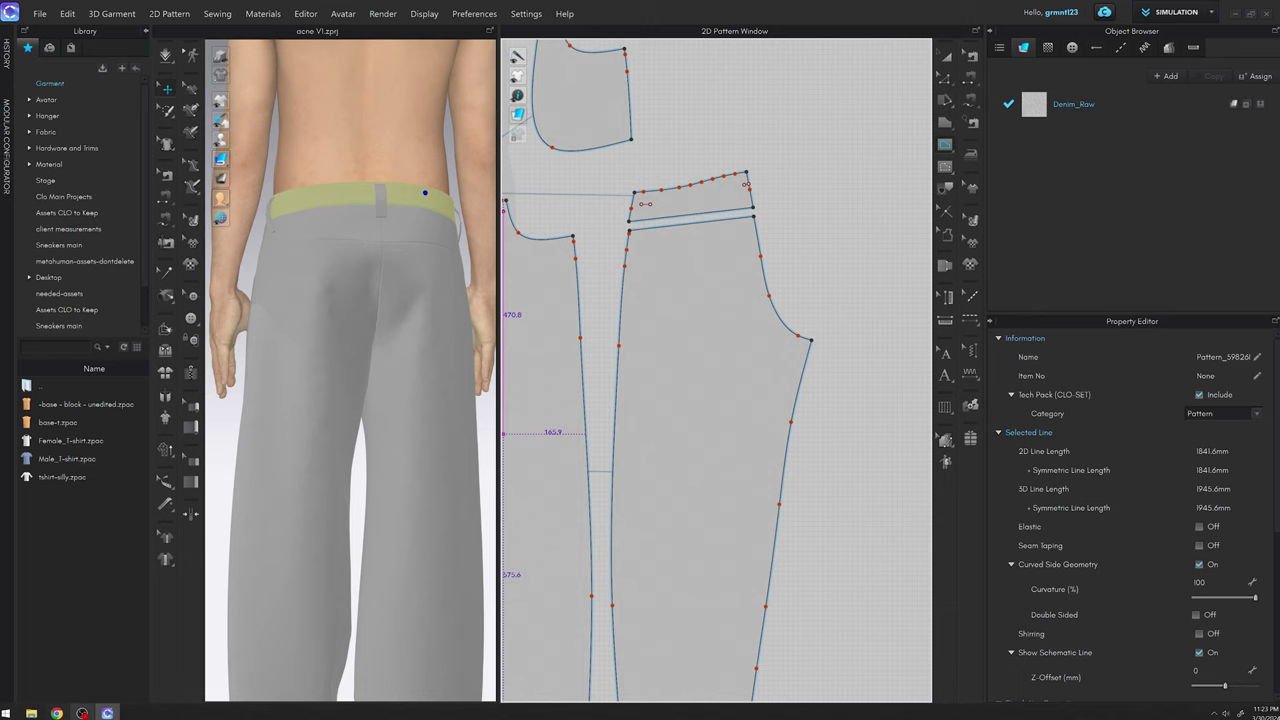
Enlarge the reference trousers' back-view photo in the browser and study the shape and placement of the back pockets.
{"action": "left_click", "coordinate": [82, 713]}
{"action": "left_click", "coordinate": [57, 713]}
{"action": "left_click", "coordinate": [930, 349]}
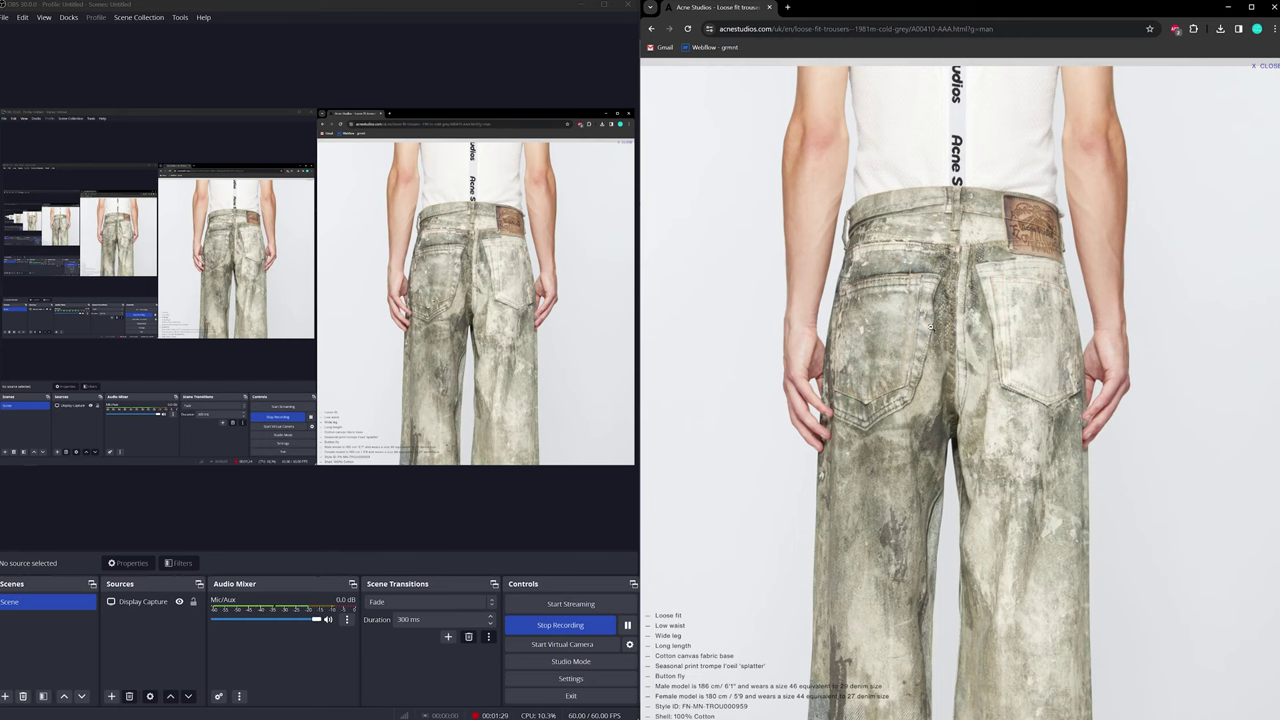
{"action": "left_click", "coordinate": [581, 5]}
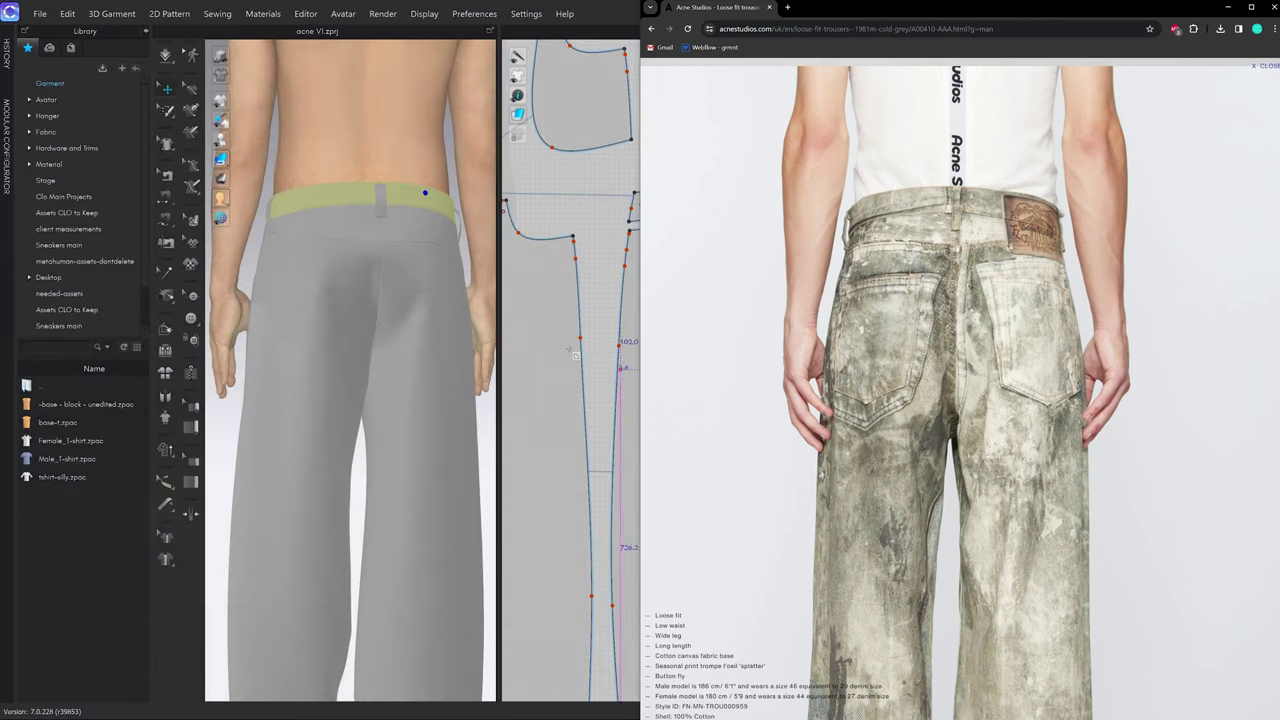
Create a 100 x 100 mm internal rectangle on the back panel below the yoke as the back pocket outline.
{"action": "left_click", "coordinate": [575, 213]}
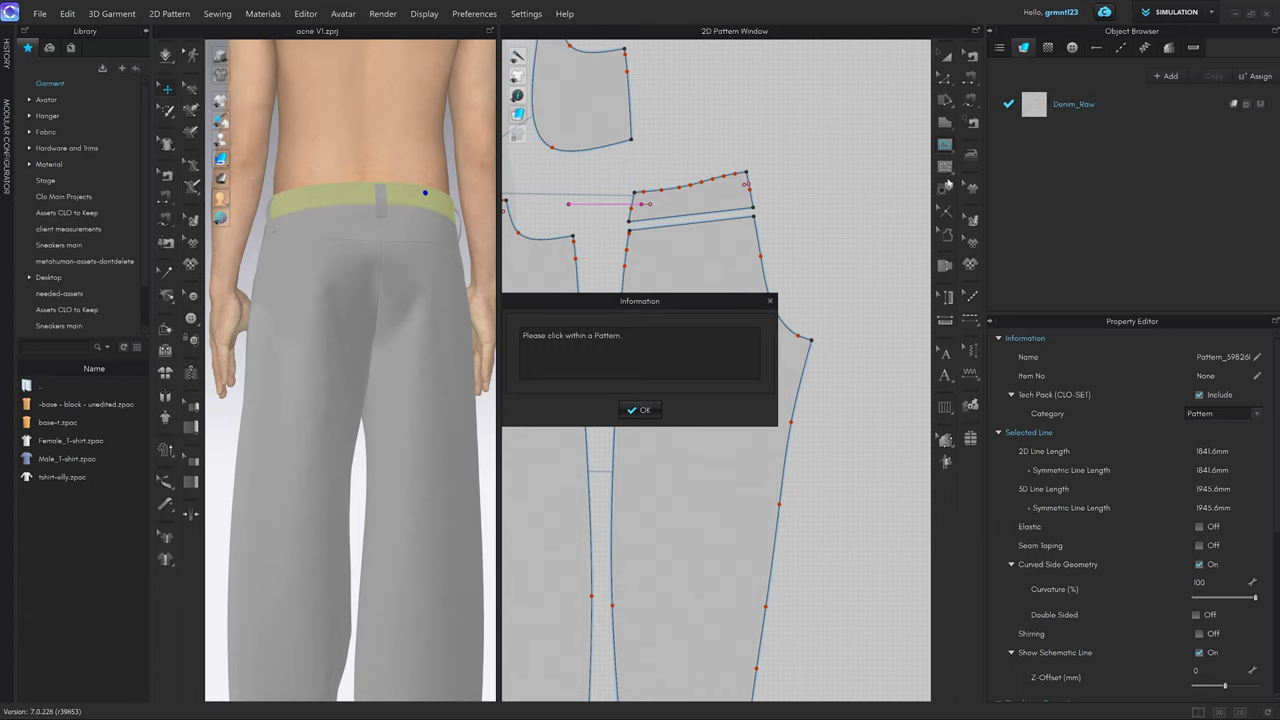
{"action": "left_click", "coordinate": [640, 410]}
{"action": "left_click", "coordinate": [945, 145]}
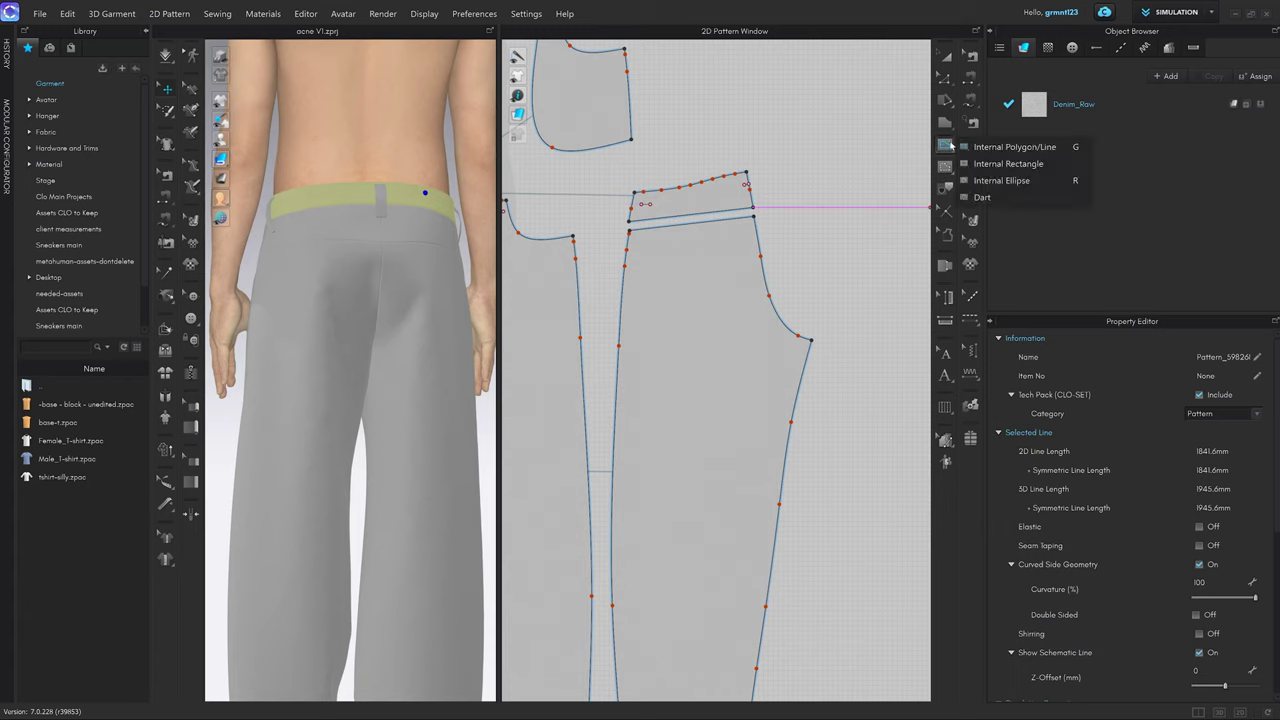
{"action": "left_click", "coordinate": [1012, 165]}
{"action": "left_click", "coordinate": [692, 297]}
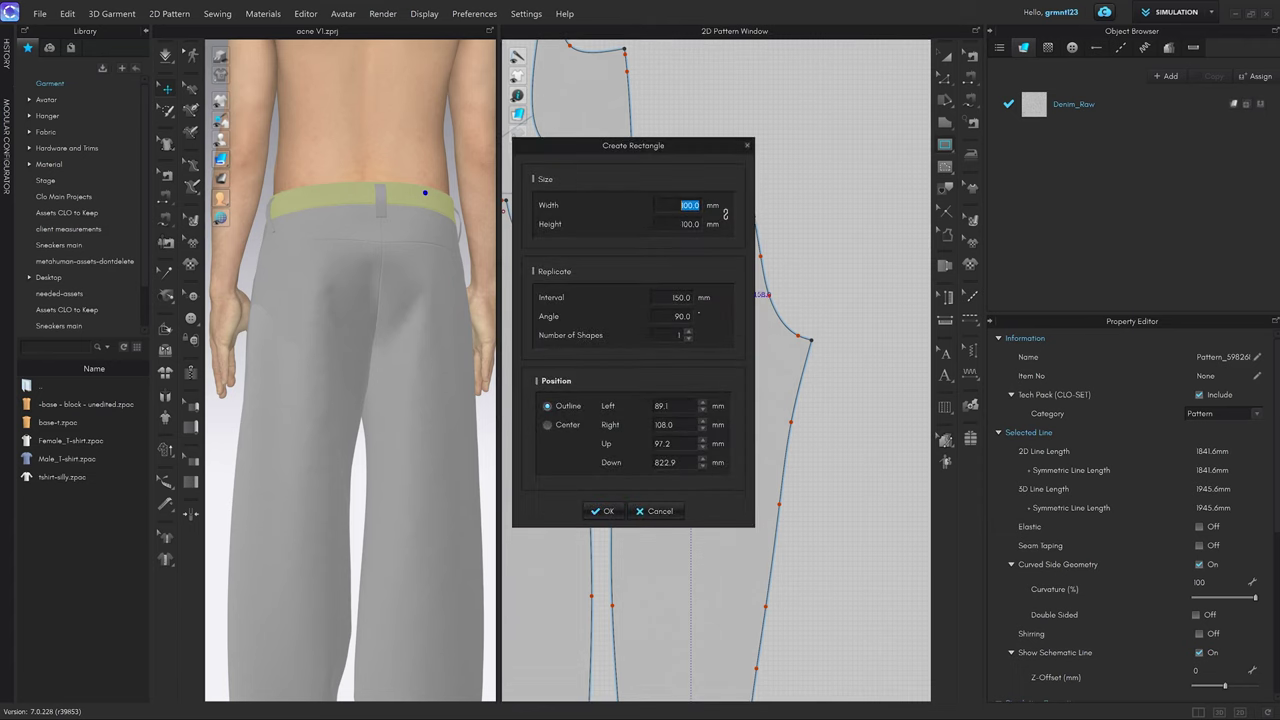
{"action": "left_click_drag", "start_coordinate": [634, 143], "coordinate": [556, 142]}
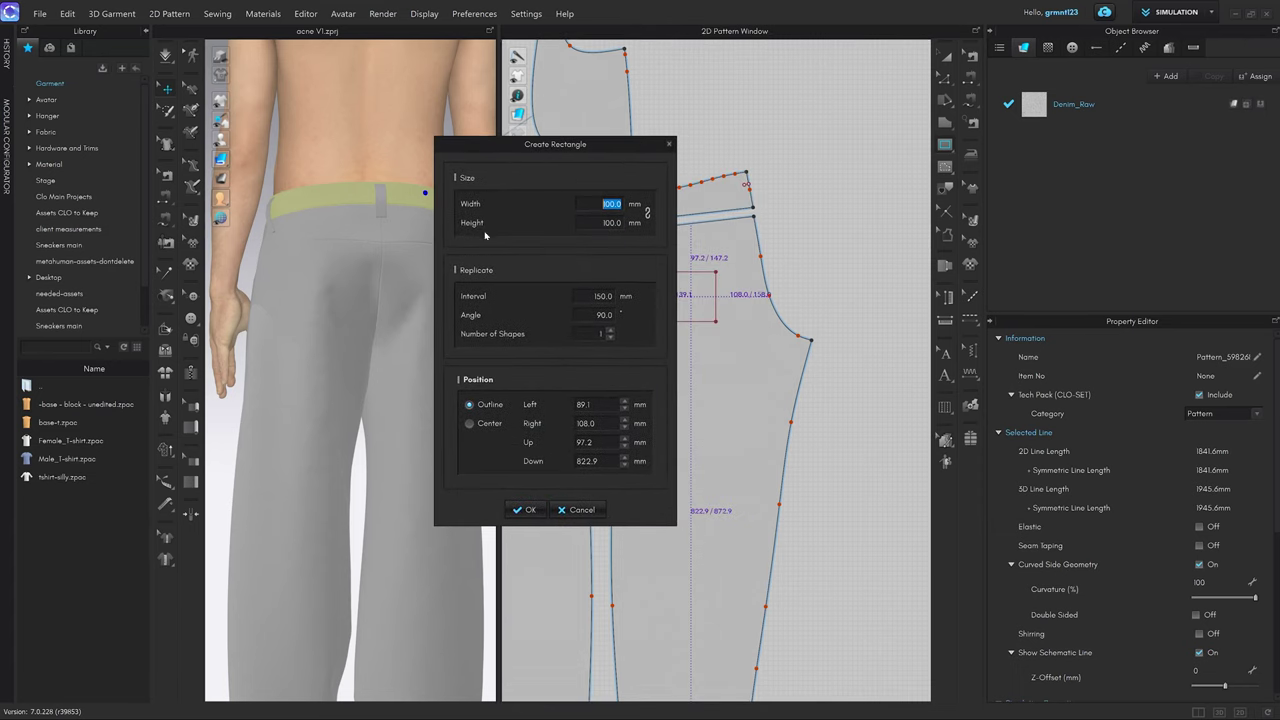
{"action": "left_click", "coordinate": [527, 511]}
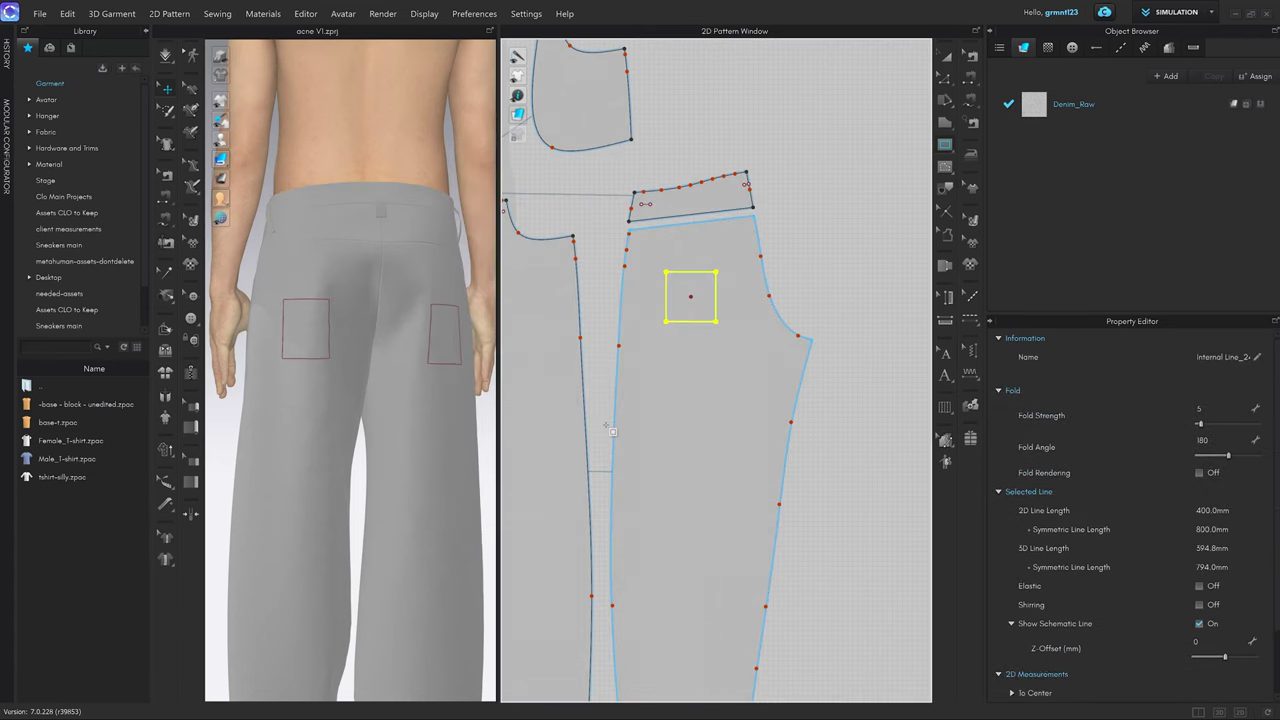
Select the whole pocket rectangle and move it straight up toward the yoke seam.
{"action": "left_click", "coordinate": [739, 388]}
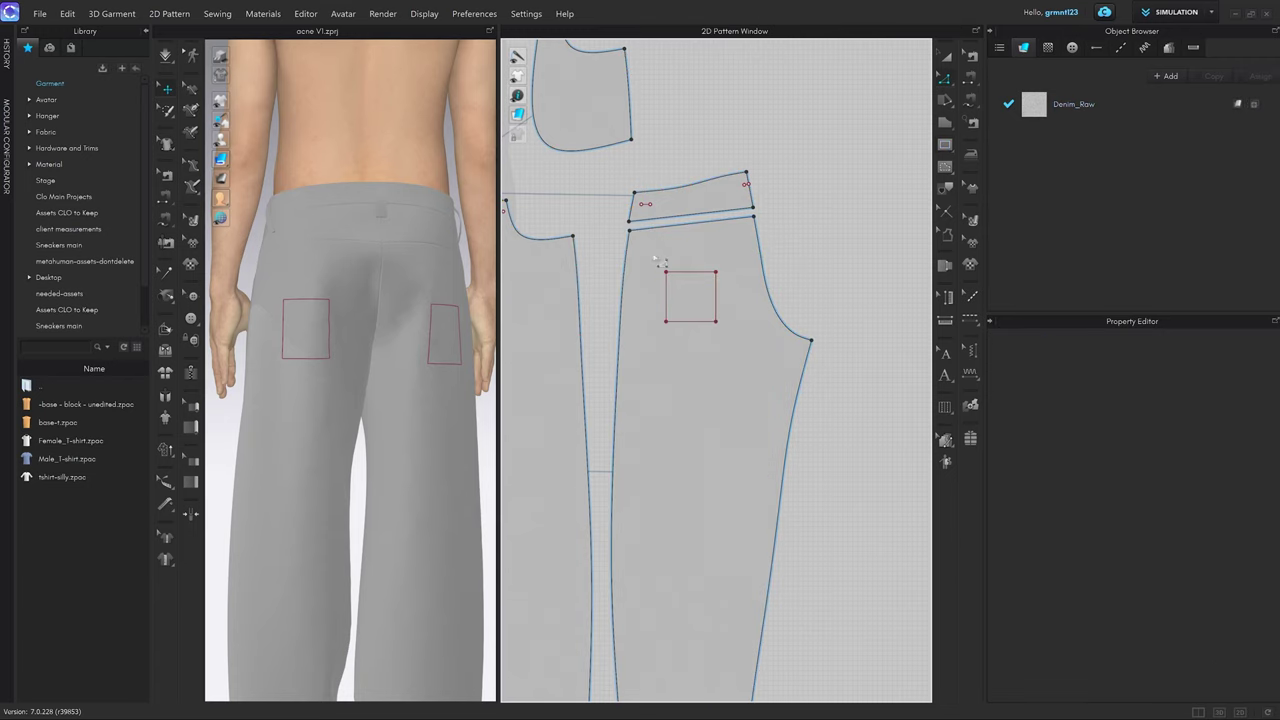
{"action": "left_click_drag", "start_coordinate": [655, 264], "coordinate": [749, 352]}
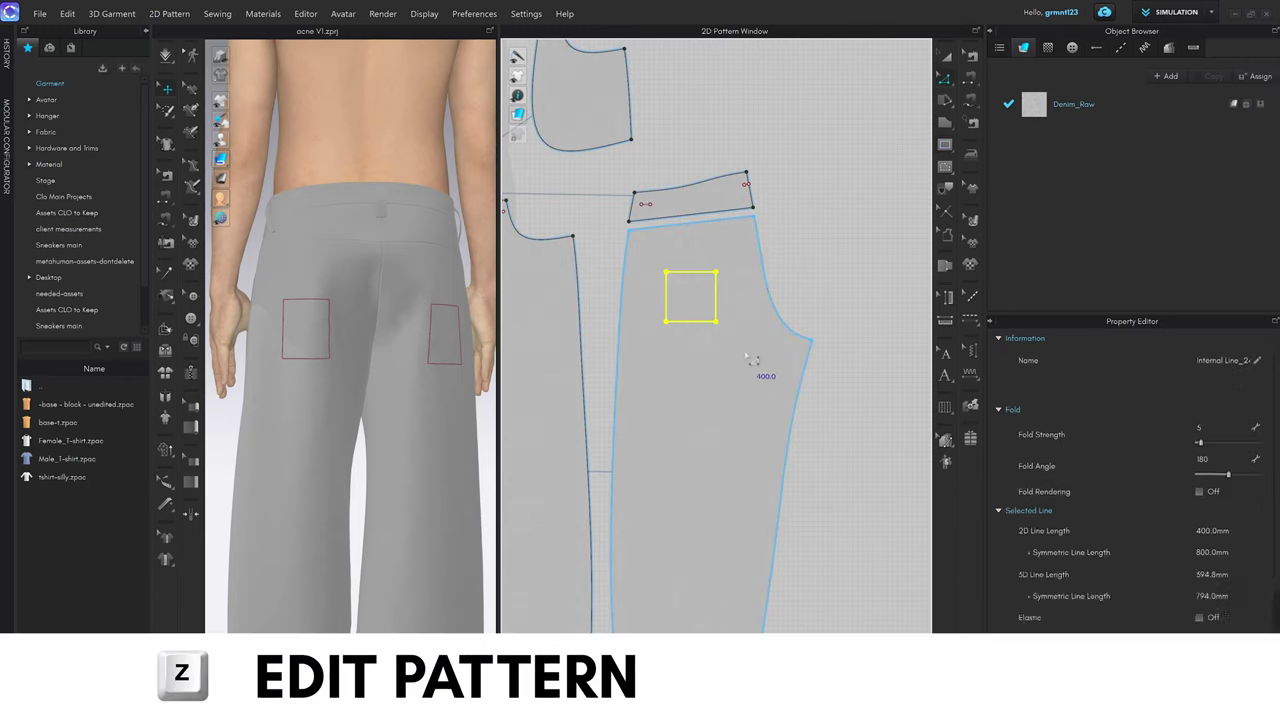
{"action": "key", "text": "a"}
{"action": "left_click_drag", "start_coordinate": [715, 299], "coordinate": [715, 256]}
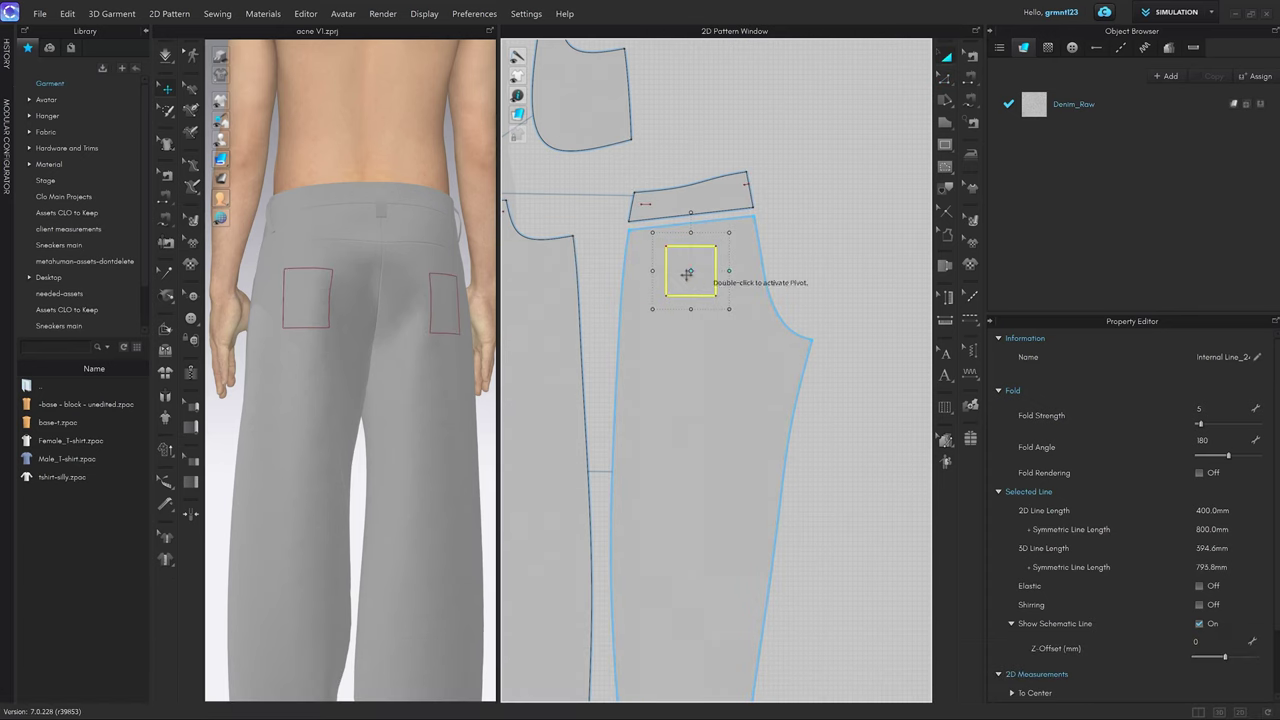
Scale the pocket rectangle up proportionally to a total outline length of about 611 mm.
{"action": "right_click_drag", "start_coordinate": [385, 306], "coordinate": [449, 306]}
{"action": "scroll", "coordinate": [449, 306], "scroll_direction": "up", "scroll_amount": 3}
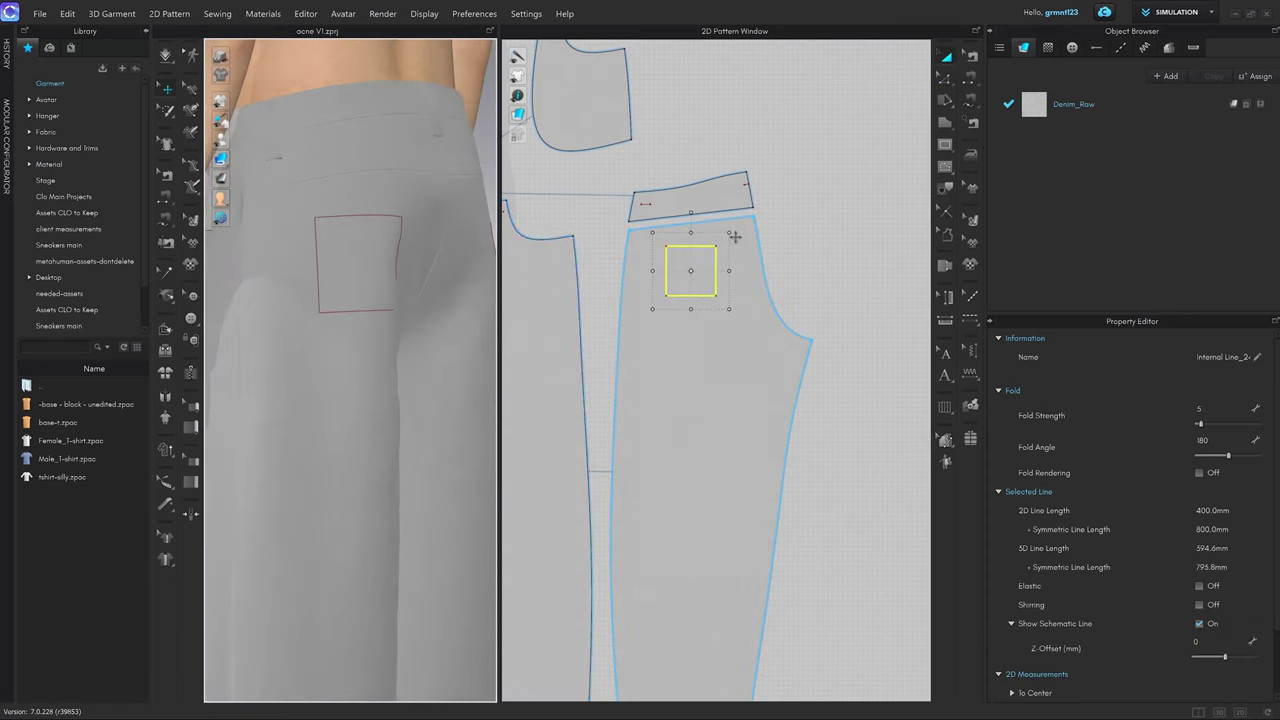
{"action": "key", "text": "a"}
{"action": "left_click_drag", "start_coordinate": [728, 232], "coordinate": [730, 259]}
{"action": "right_click_drag", "start_coordinate": [482, 258], "coordinate": [430, 268]}
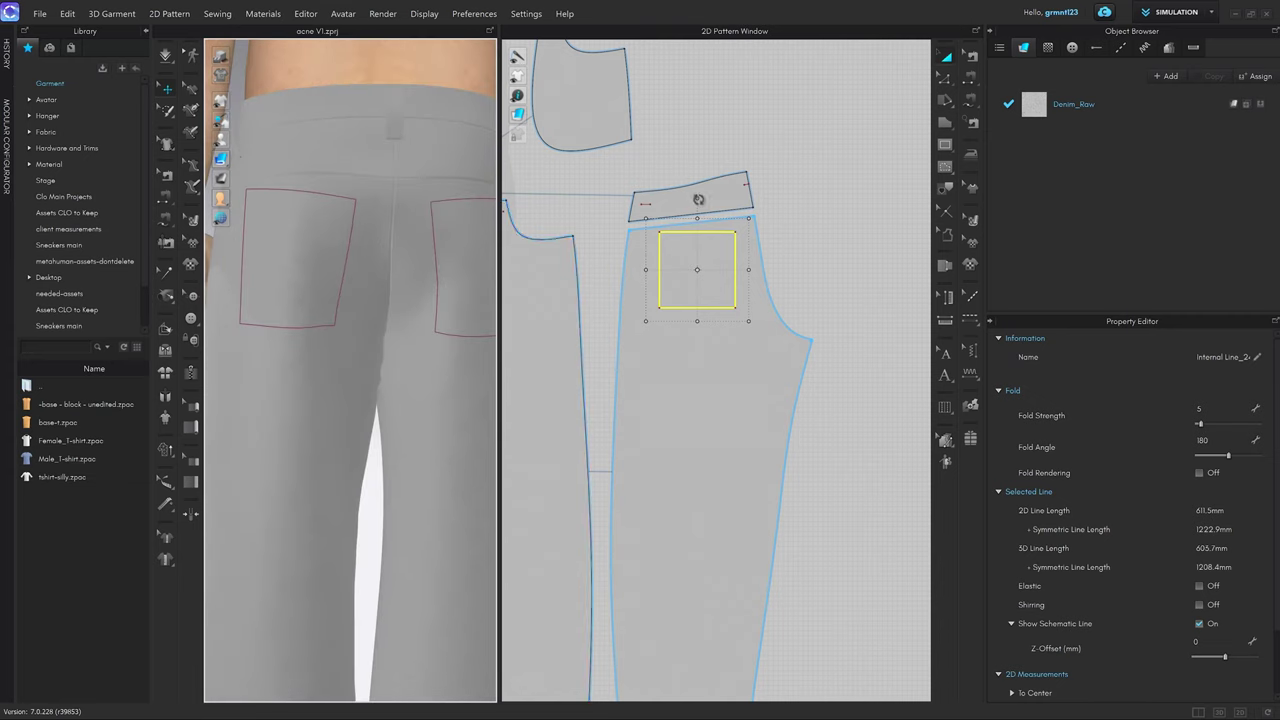
Rotate the pocket outline slightly counterclockwise to run parallel to the yoke seam, adjust its height below that seam, and deselect it.
{"action": "left_click_drag", "start_coordinate": [697, 198], "coordinate": [687, 198]}
{"action": "right_click_drag", "start_coordinate": [284, 266], "coordinate": [300, 270]}
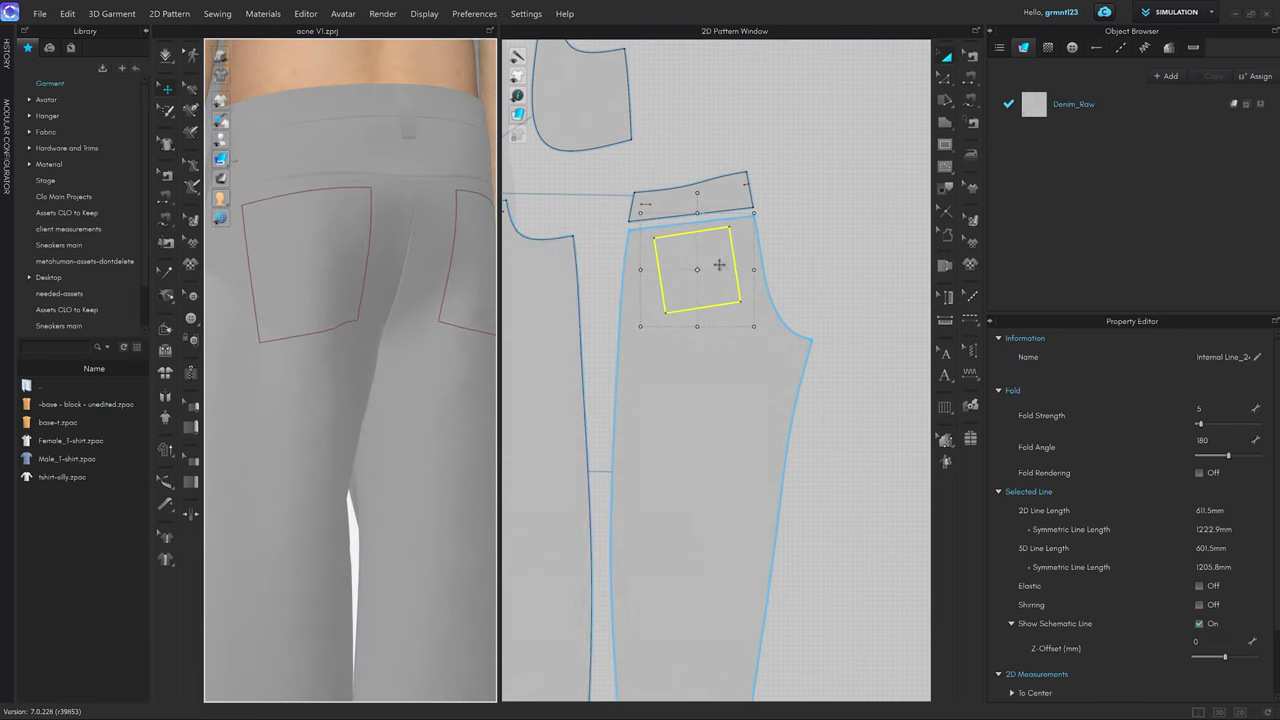
{"action": "scroll", "coordinate": [703, 263], "scroll_direction": "up", "scroll_amount": 2}
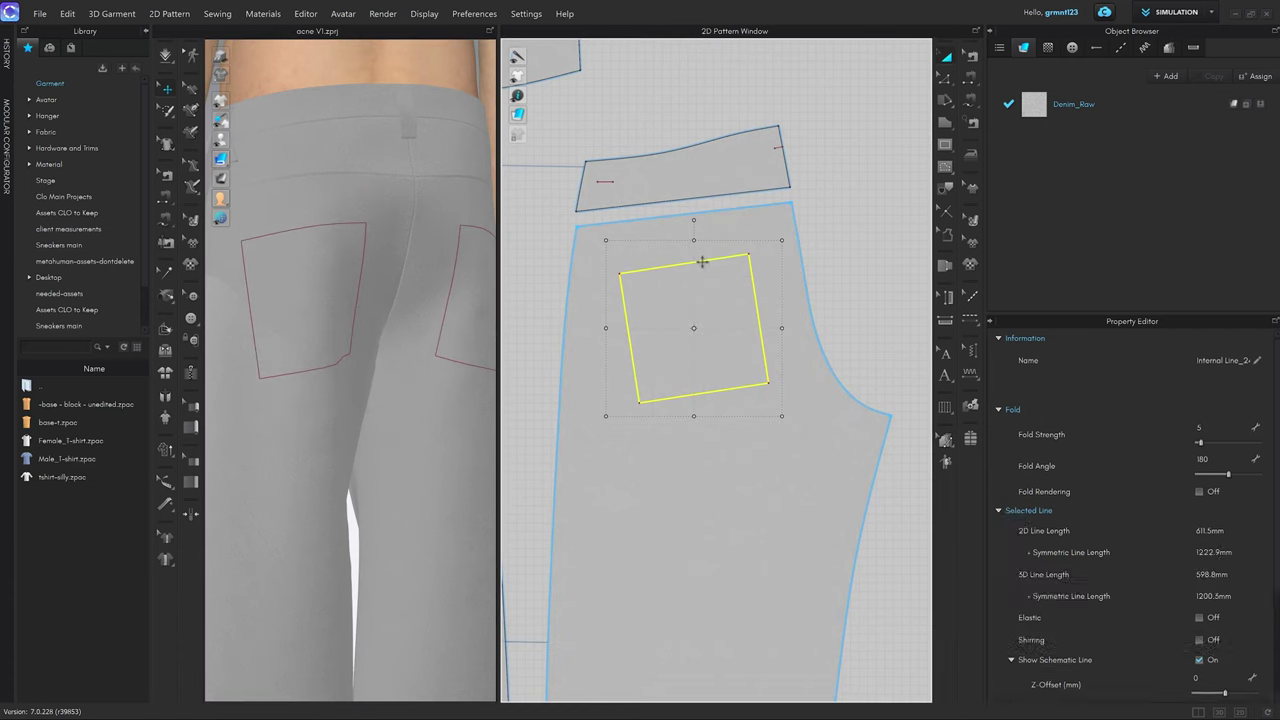
{"action": "left_click_drag", "start_coordinate": [703, 262], "coordinate": [703, 253]}
{"action": "right_click_drag", "start_coordinate": [356, 307], "coordinate": [383, 303]}
{"action": "scroll", "coordinate": [411, 304], "scroll_direction": "down", "scroll_amount": 2}
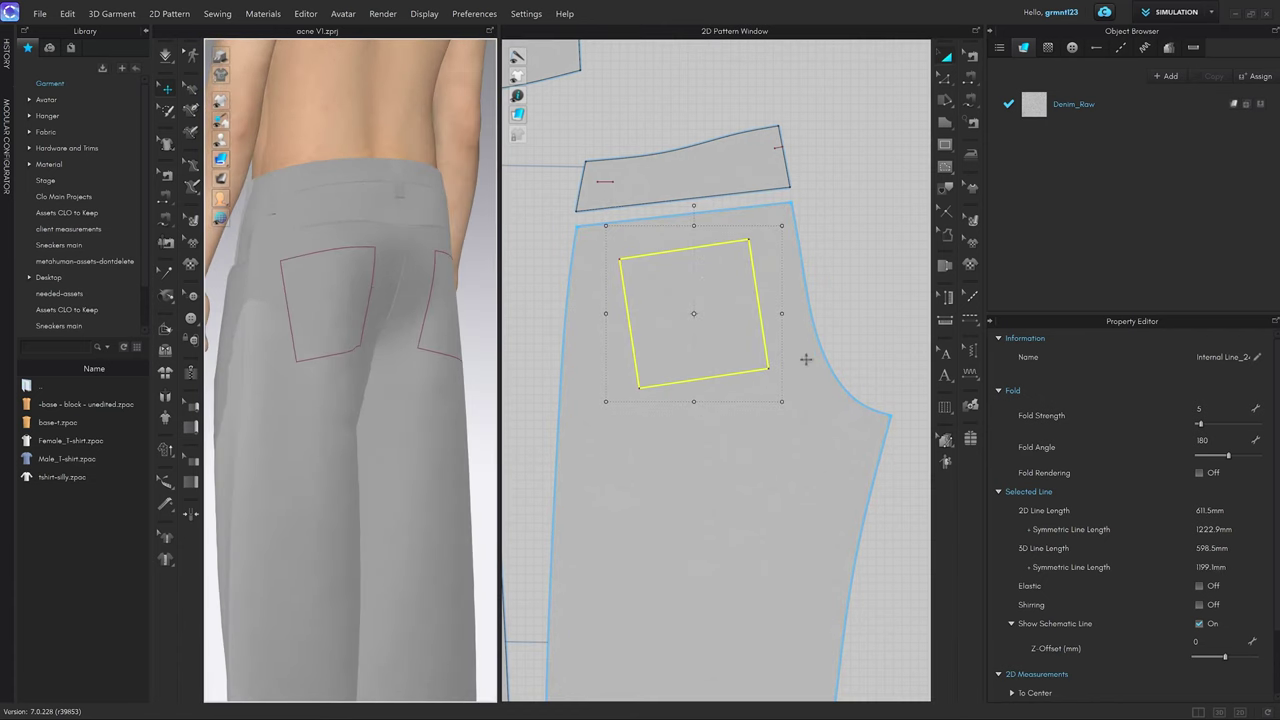
{"action": "left_click", "coordinate": [876, 253]}
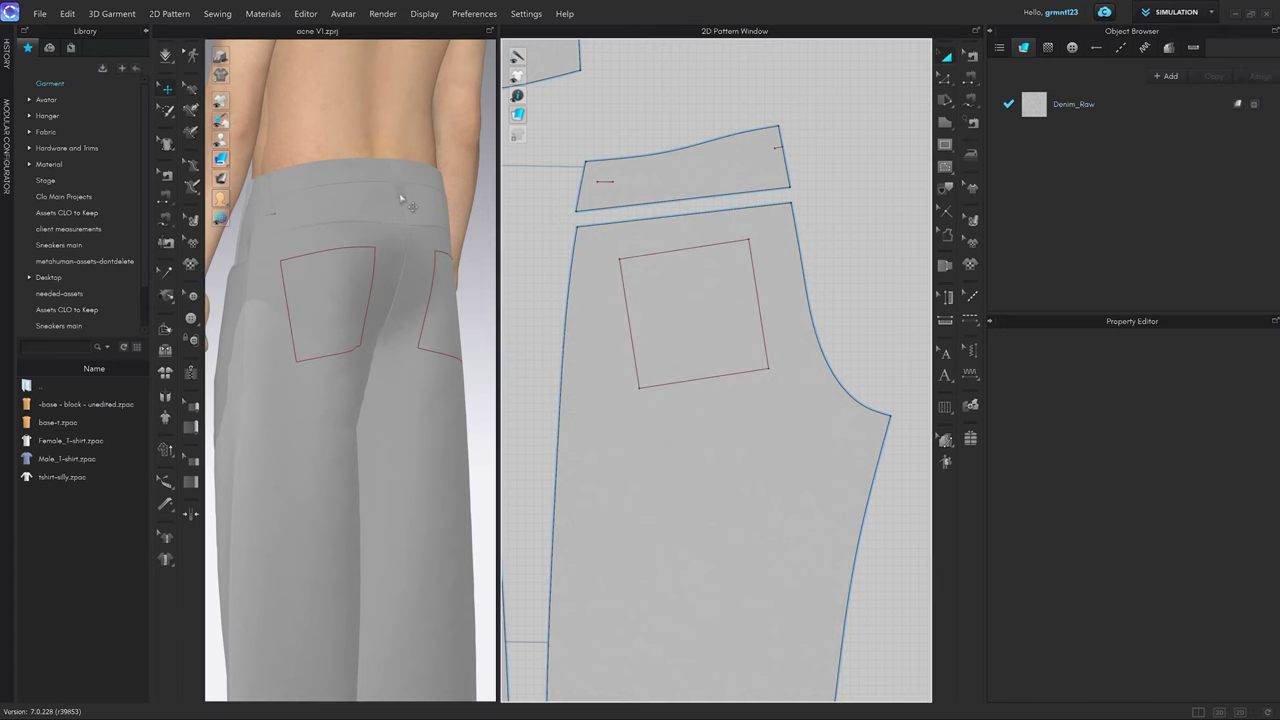
Widen the back pocket rectangle by moving its center-back edge slightly outward and its side-seam edge outward by 20 mm.
{"action": "key", "text": "z"}
{"action": "left_click_drag", "start_coordinate": [758, 300], "coordinate": [768, 300]}
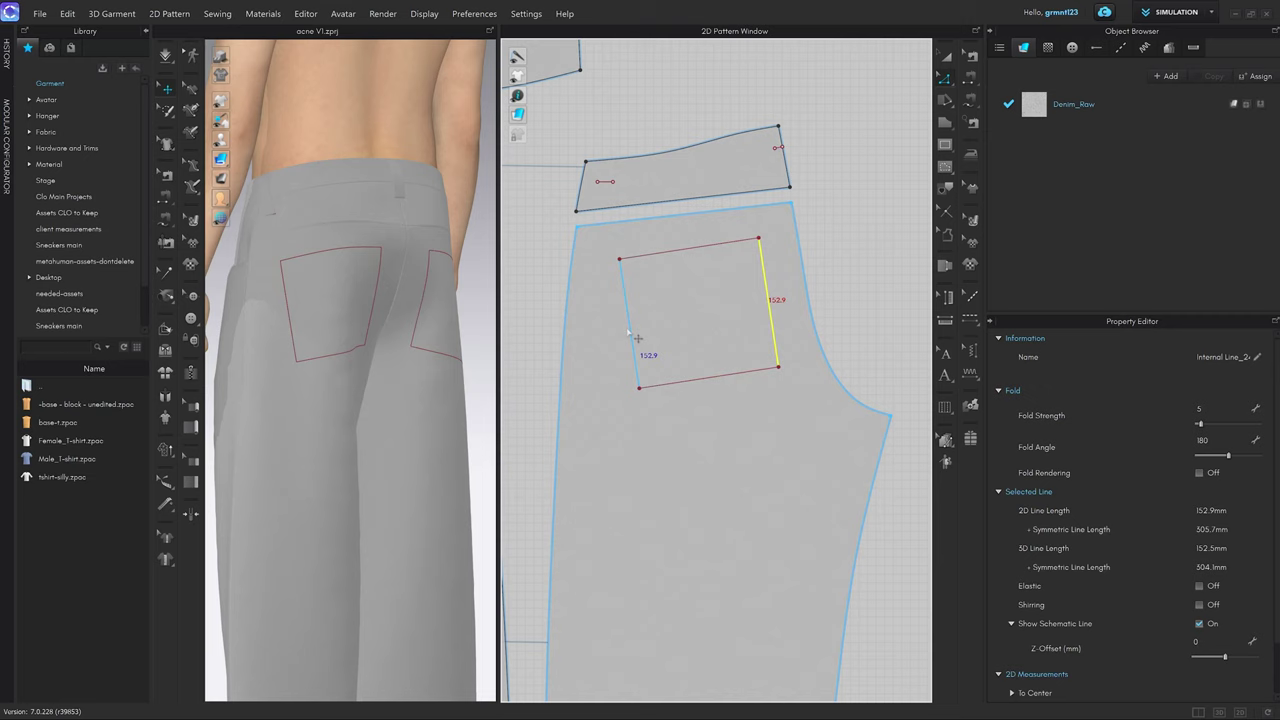
{"action": "left_click_drag", "start_coordinate": [624, 338], "coordinate": [626, 342]}
{"action": "scroll", "coordinate": [615, 300], "scroll_direction": "up", "scroll_amount": 3}
{"action": "middle_click_drag", "start_coordinate": [637, 302], "coordinate": [660, 278]}
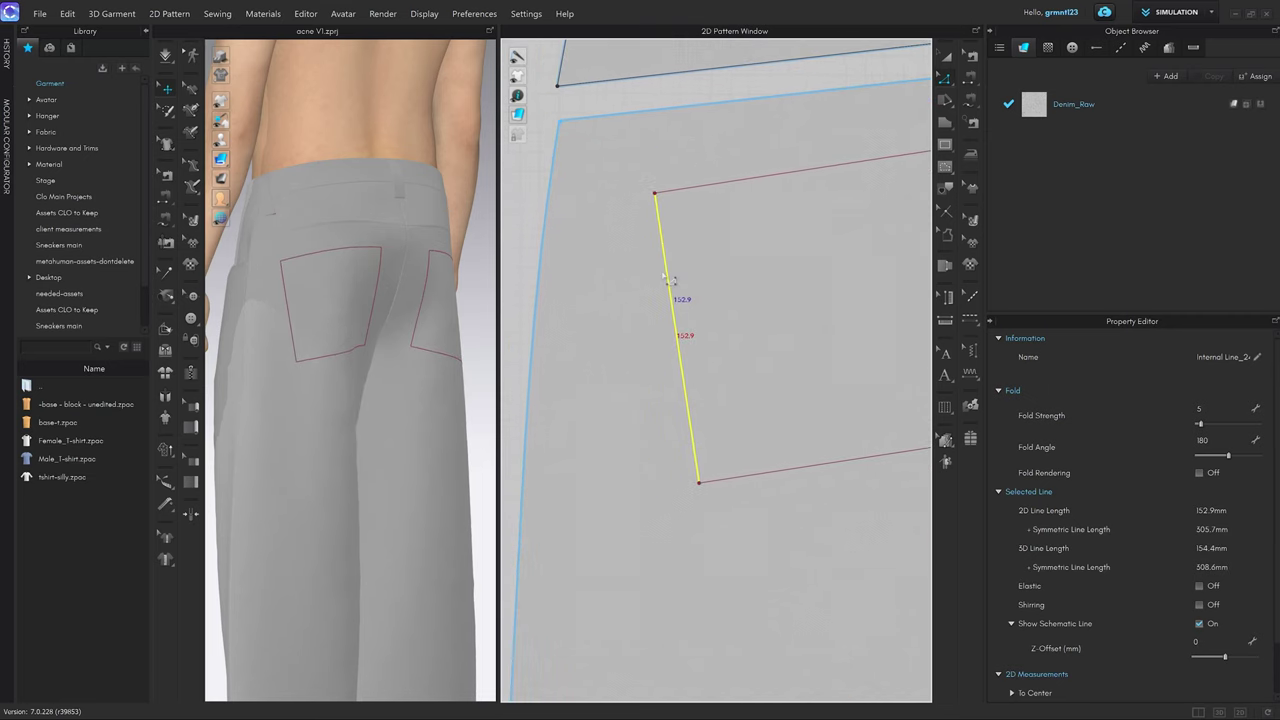
{"action": "left_click_drag", "start_coordinate": [671, 281], "coordinate": [629, 284]}
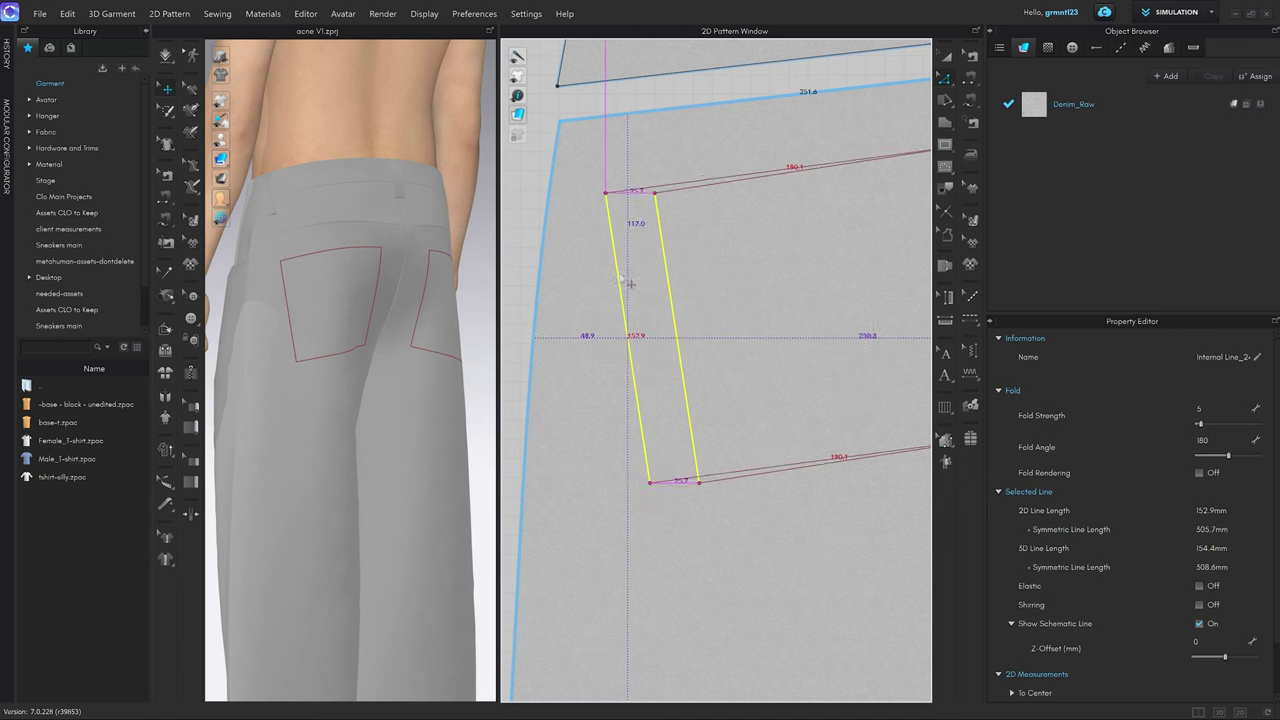
{"action": "left_click_drag", "start_coordinate": [631, 285], "coordinate": [632, 292]}
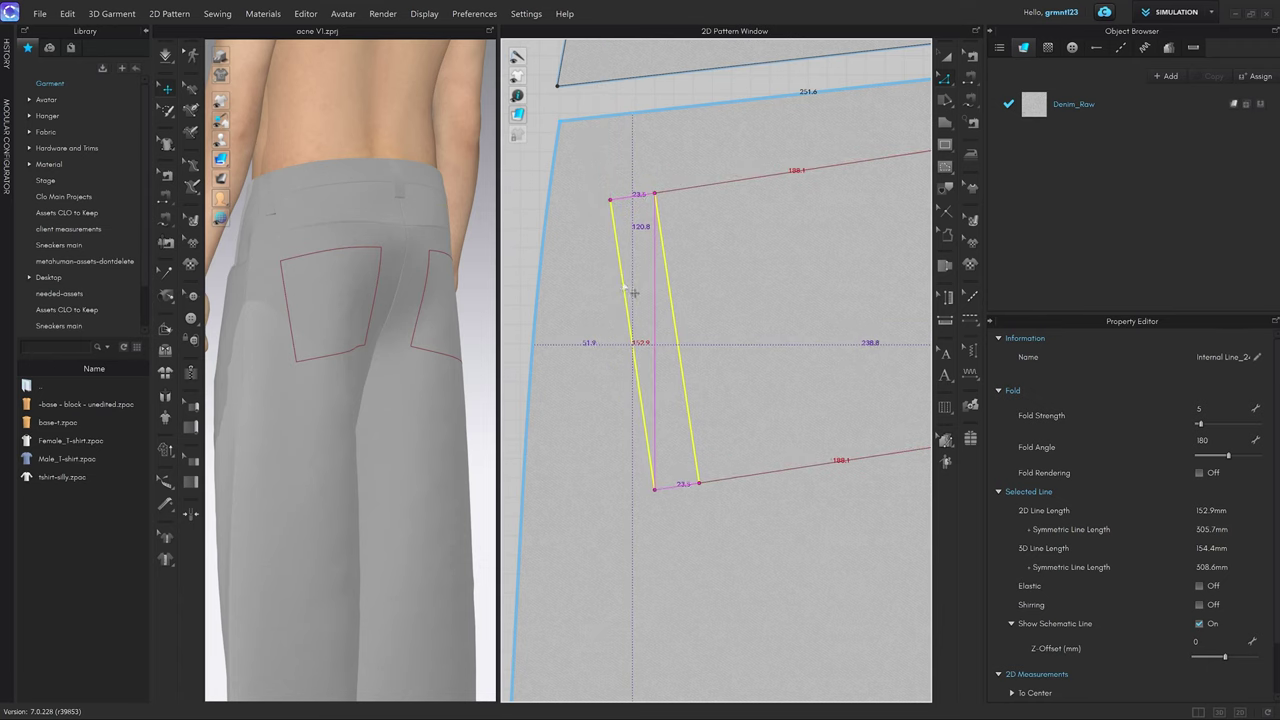
{"action": "left_click_drag", "start_coordinate": [632, 292], "coordinate": [603, 318]}
{"action": "right_click", "coordinate": [601, 320]}
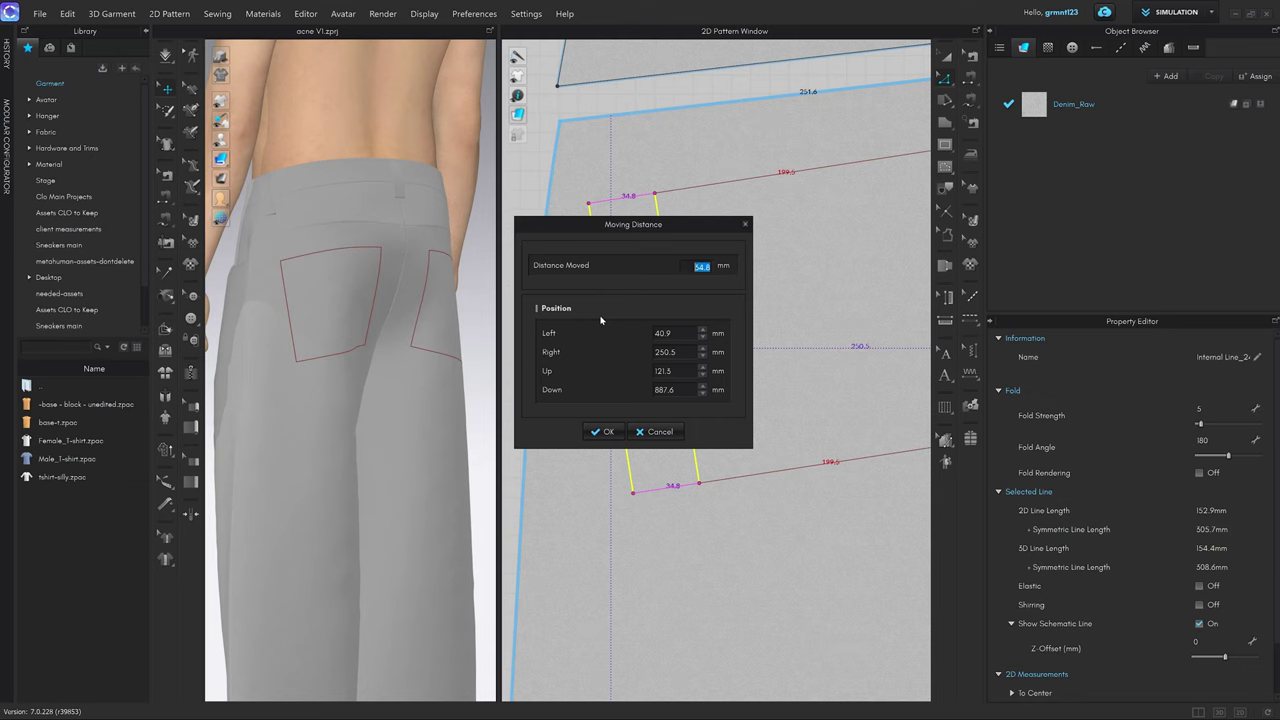
{"action": "type", "text": "20"}
{"action": "key", "text": "Return"}
Add a midpoint to the pocket rectangle's lower edge with a uniform split into 2 segments.
{"action": "right_click_drag", "start_coordinate": [440, 366], "coordinate": [375, 369]}
{"action": "scroll", "coordinate": [820, 403], "scroll_direction": "down", "scroll_amount": 5}
{"action": "middle_click_drag", "start_coordinate": [837, 411], "coordinate": [780, 395]}
{"action": "key", "text": "x"}
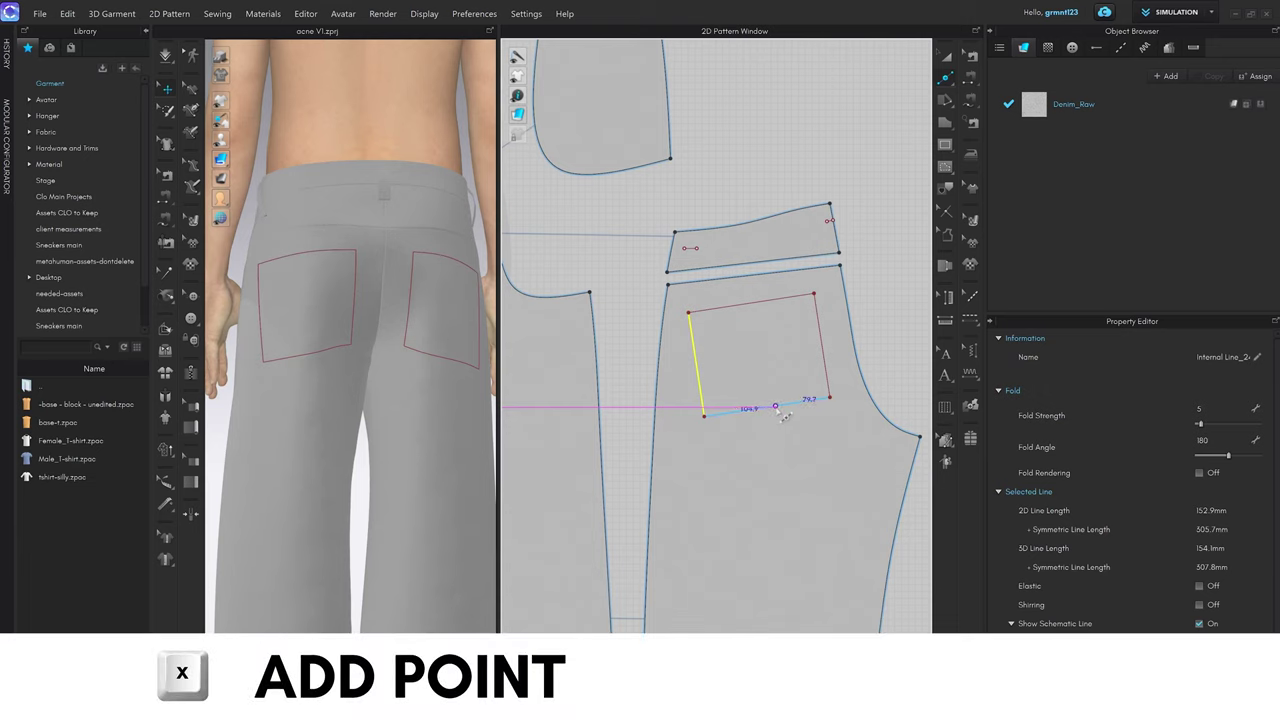
{"action": "right_click", "coordinate": [767, 406]}
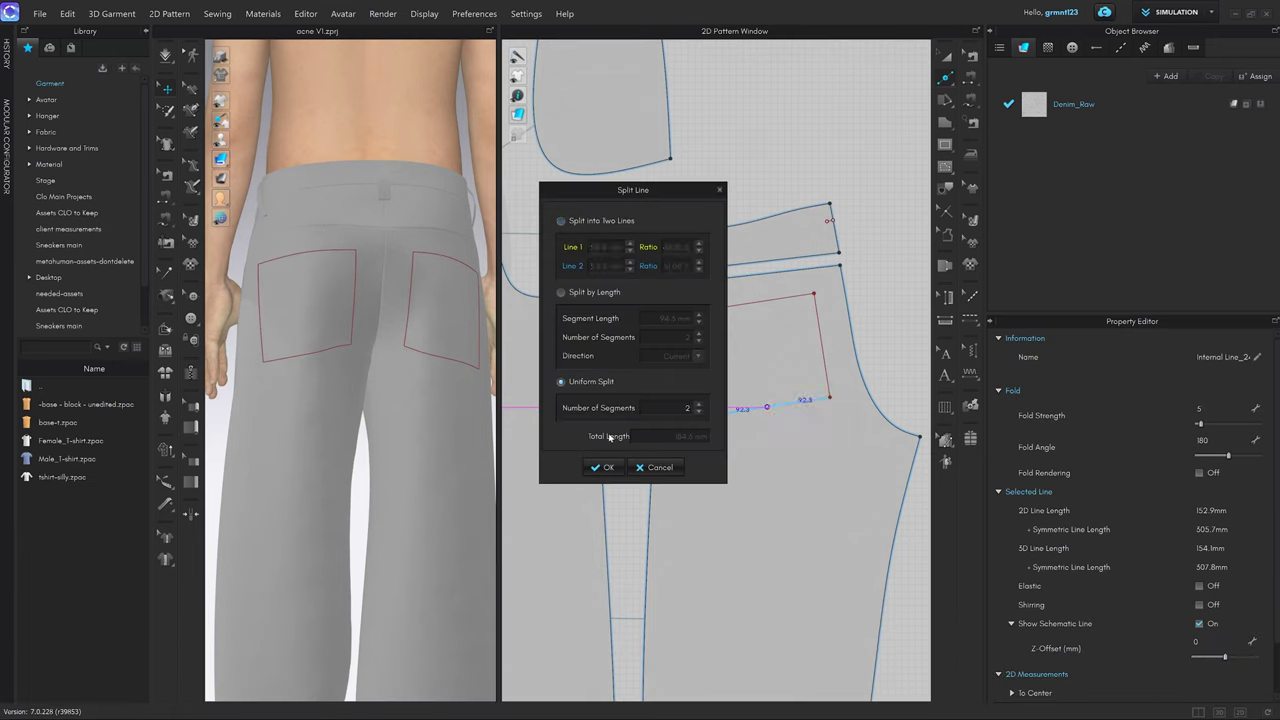
{"action": "left_click", "coordinate": [603, 467]}
Pull the lower edge's midpoint down about 44 mm, perpendicular to that edge, to form the pocket's point, and deselect it.
{"action": "scroll", "coordinate": [786, 436], "scroll_direction": "up", "scroll_amount": 3}
{"action": "middle_click_drag", "start_coordinate": [779, 430], "coordinate": [769, 424]}
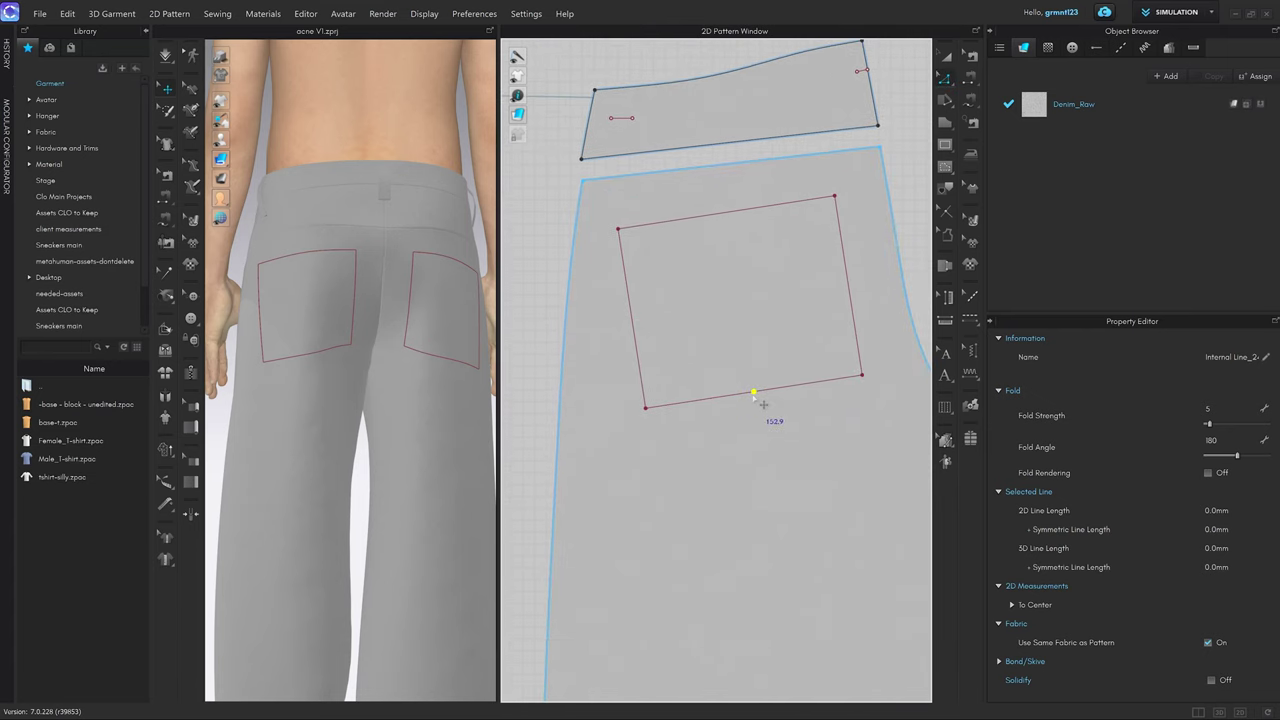
{"action": "left_click_drag", "start_coordinate": [755, 391], "coordinate": [762, 437]}
{"action": "scroll", "coordinate": [758, 414], "scroll_direction": "up", "scroll_amount": 3}
{"action": "scroll", "coordinate": [760, 434], "scroll_direction": "down", "scroll_amount": 3}
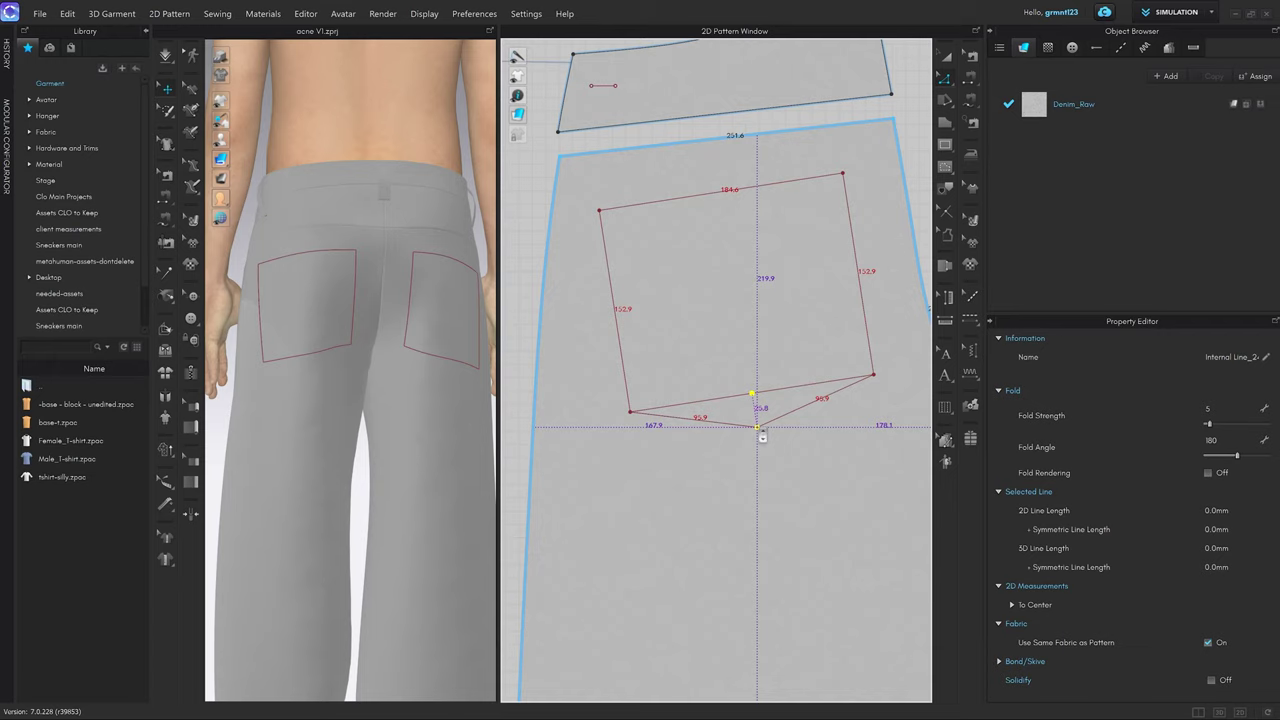
{"action": "scroll", "coordinate": [762, 437], "scroll_direction": "up", "scroll_amount": 3}
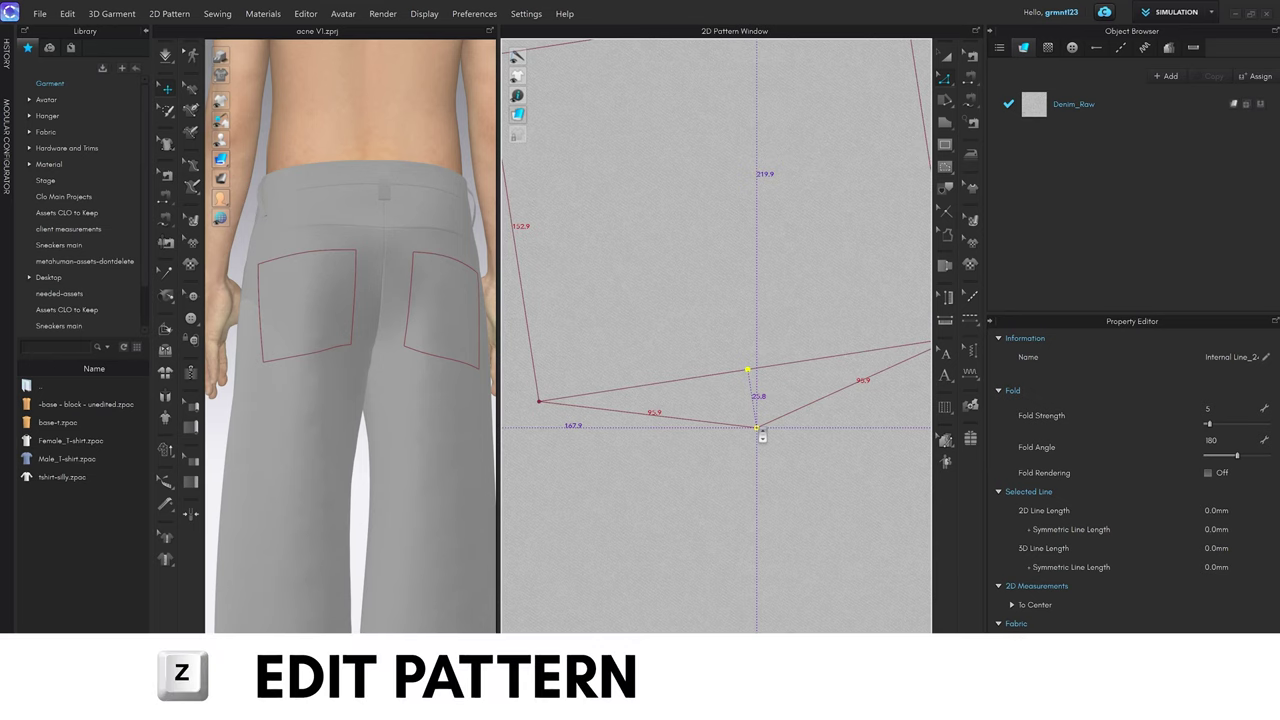
{"action": "left_click_drag", "start_coordinate": [762, 437], "coordinate": [767, 476]}
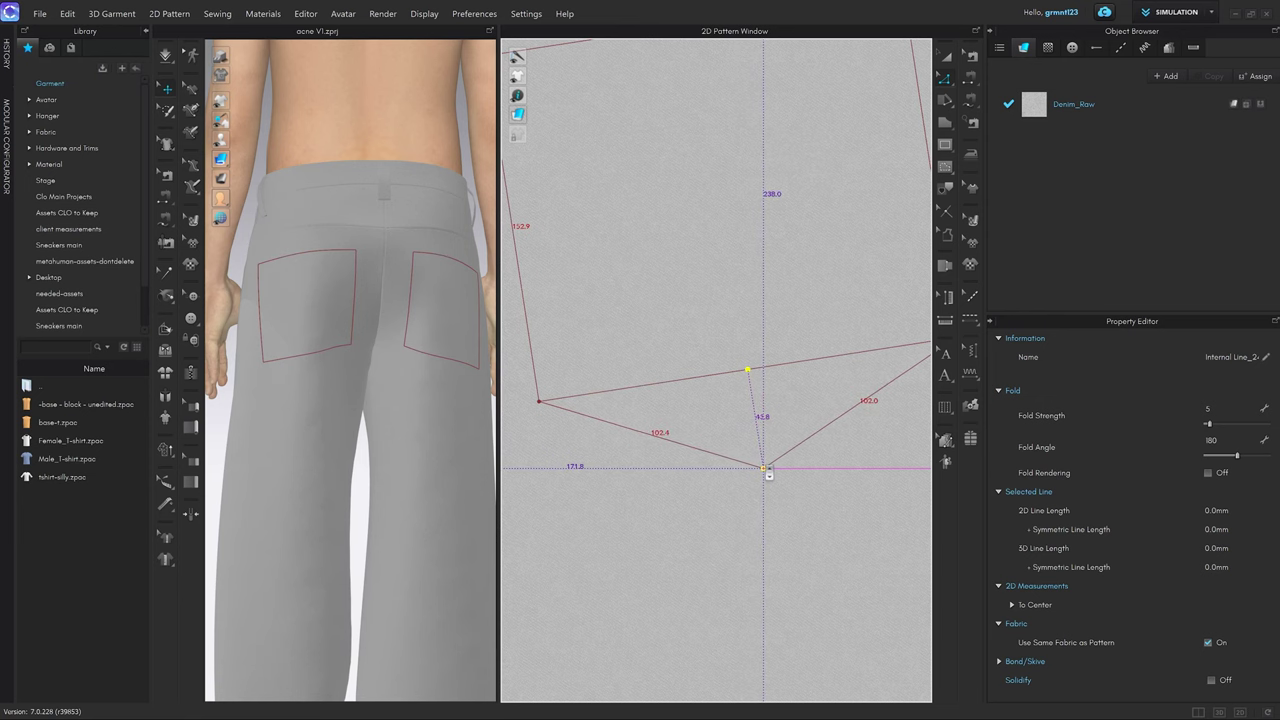
{"action": "scroll", "coordinate": [765, 470], "scroll_direction": "up", "scroll_amount": 3}
{"action": "left_click_drag", "start_coordinate": [765, 470], "coordinate": [768, 476]}
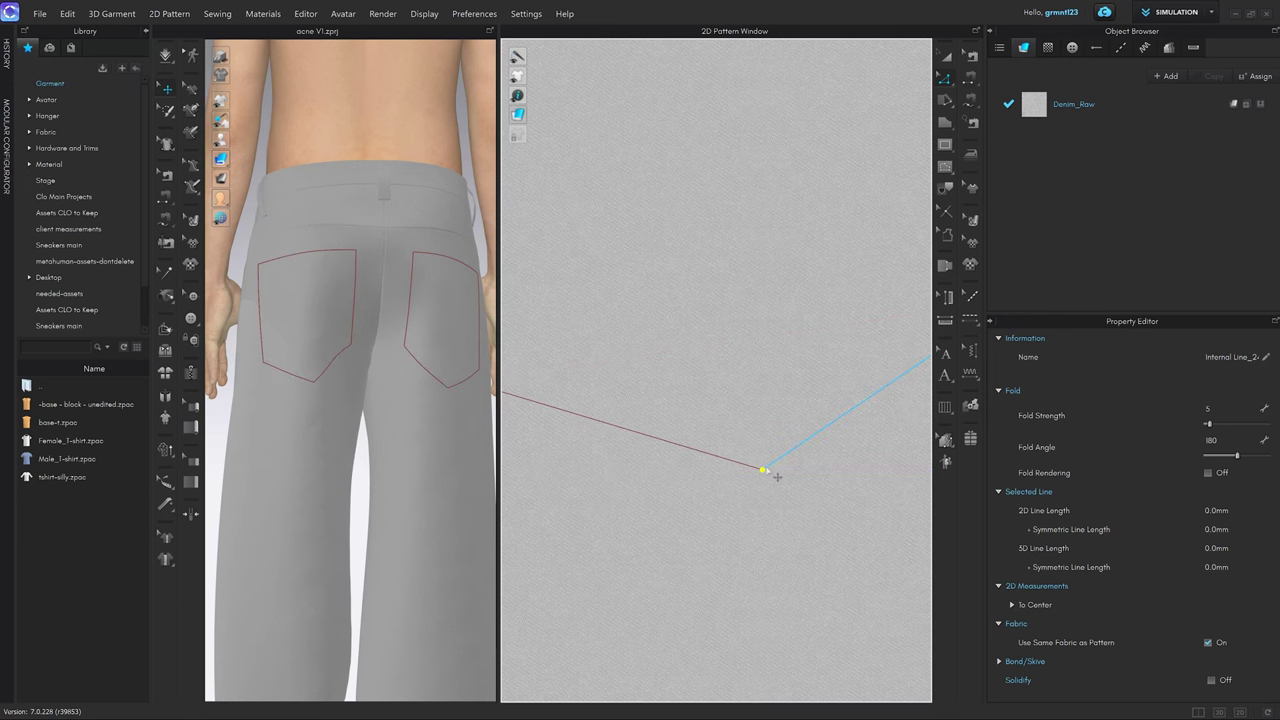
{"action": "right_click_drag", "start_coordinate": [352, 466], "coordinate": [411, 423]}
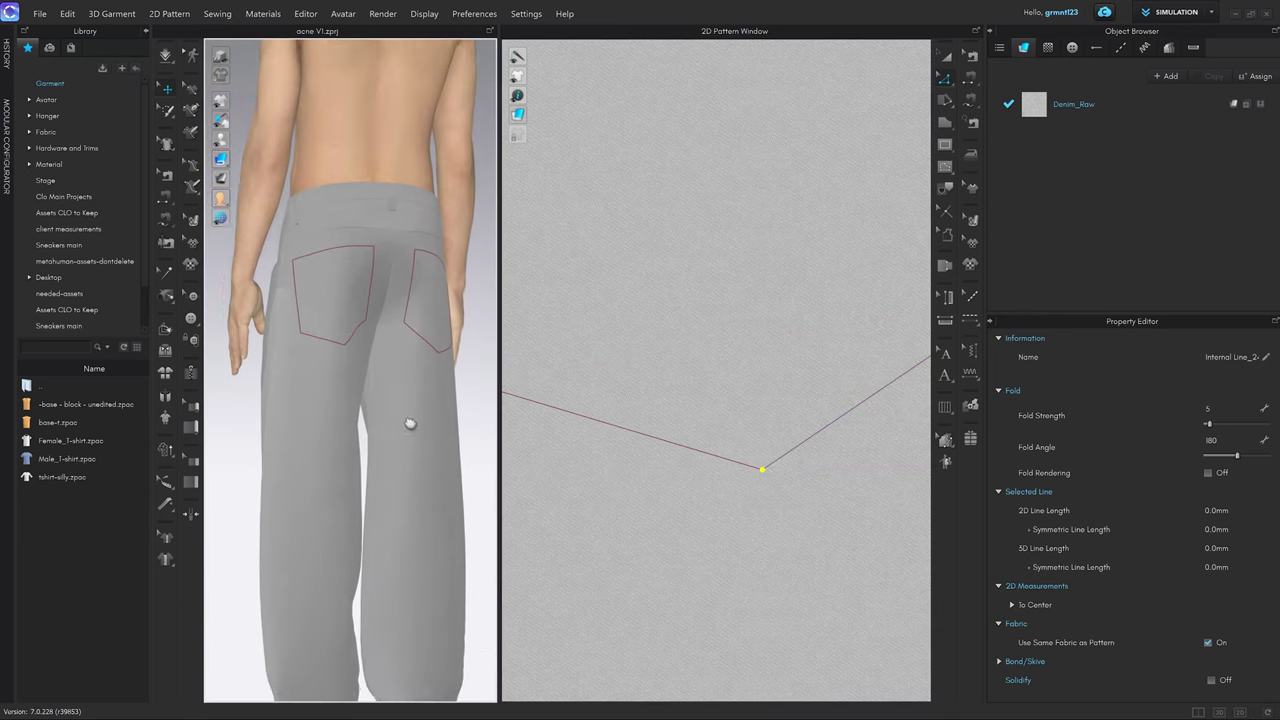
{"action": "scroll", "coordinate": [760, 400], "scroll_direction": "down", "scroll_amount": 3}
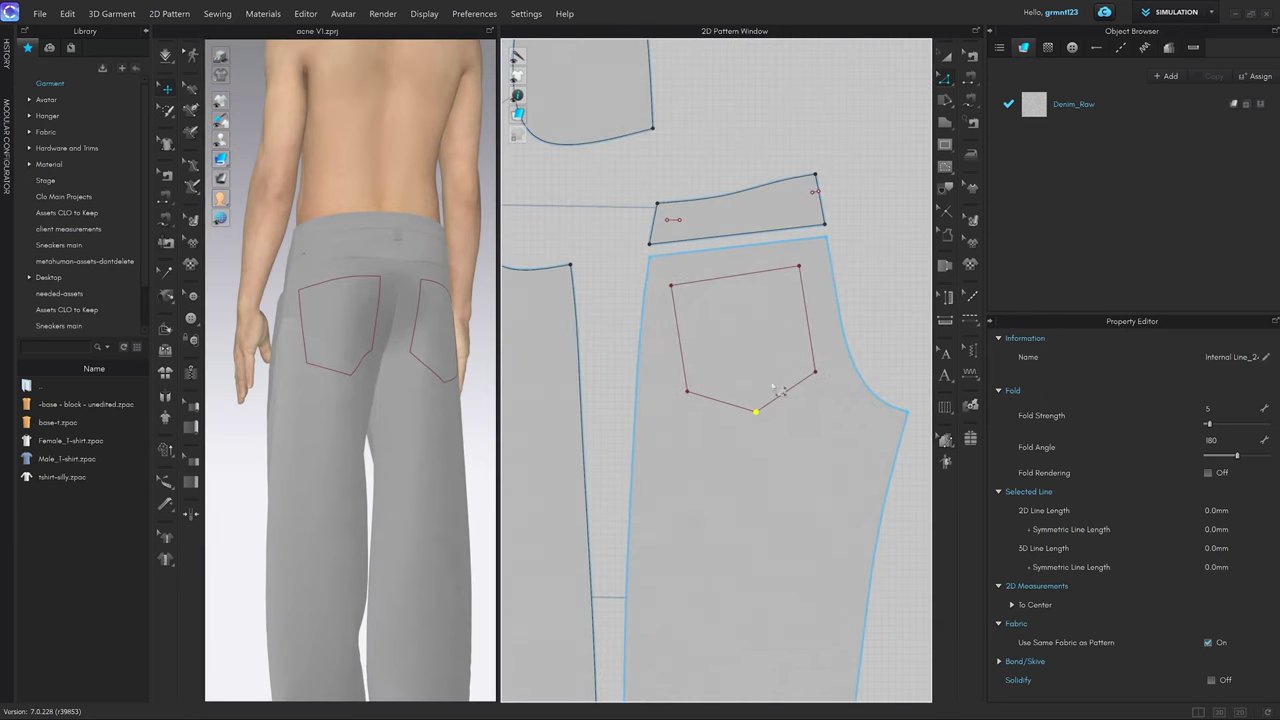
{"action": "left_click", "coordinate": [813, 352]}
{"action": "key", "text": "Escape"}
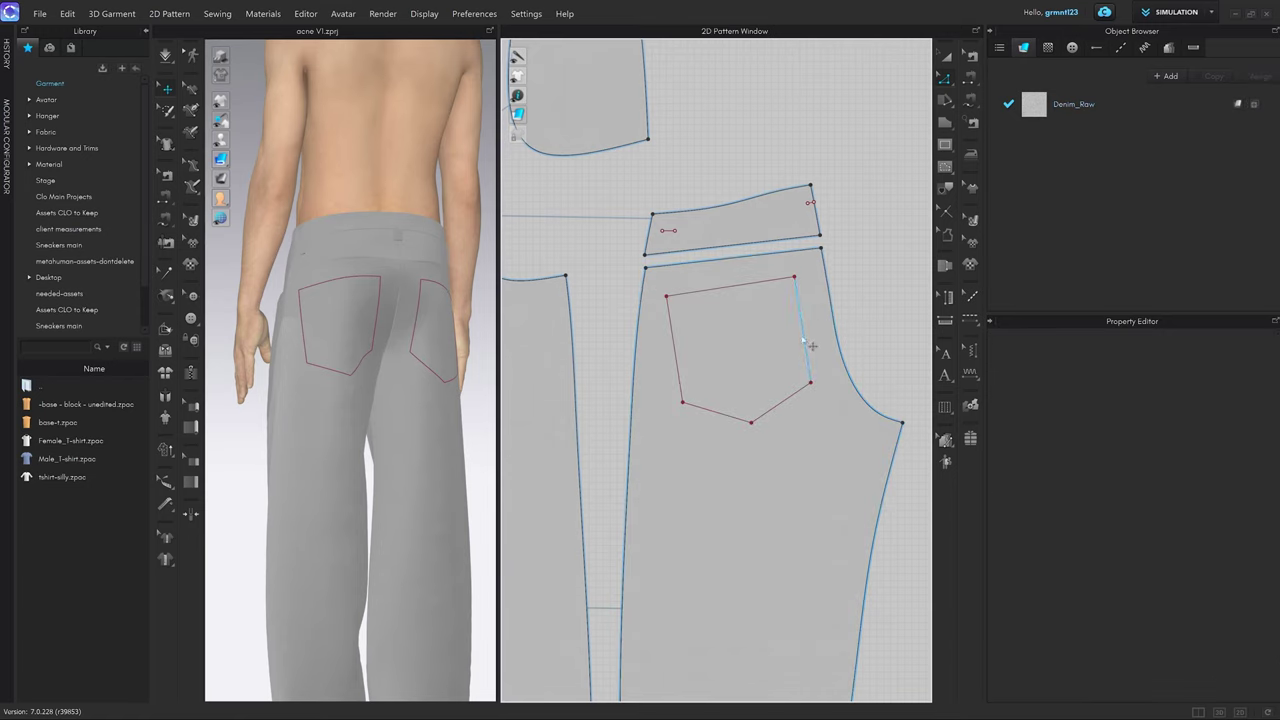
Scale the whole pointed pocket outline down to a total length of about 650 mm, shift it slightly toward center back, and deselect it.
{"action": "left_click", "coordinate": [803, 340]}
{"action": "double_click", "coordinate": [808, 372]}
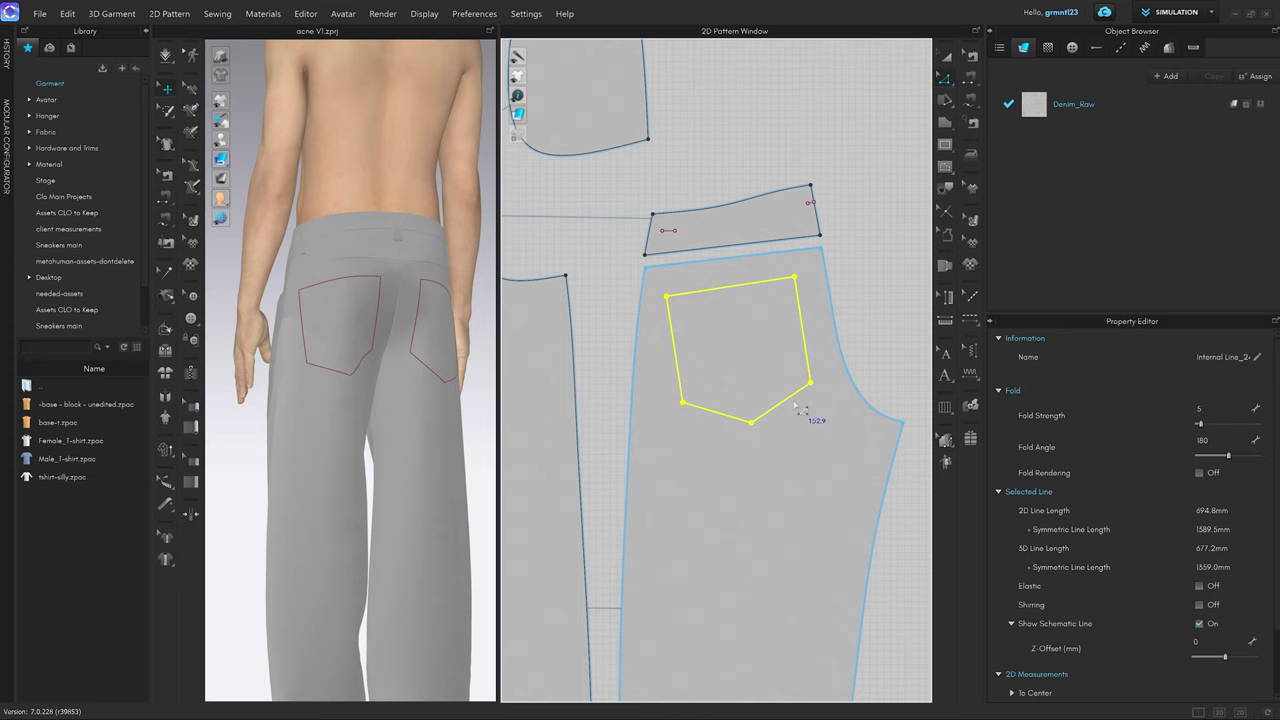
{"action": "key", "text": "a"}
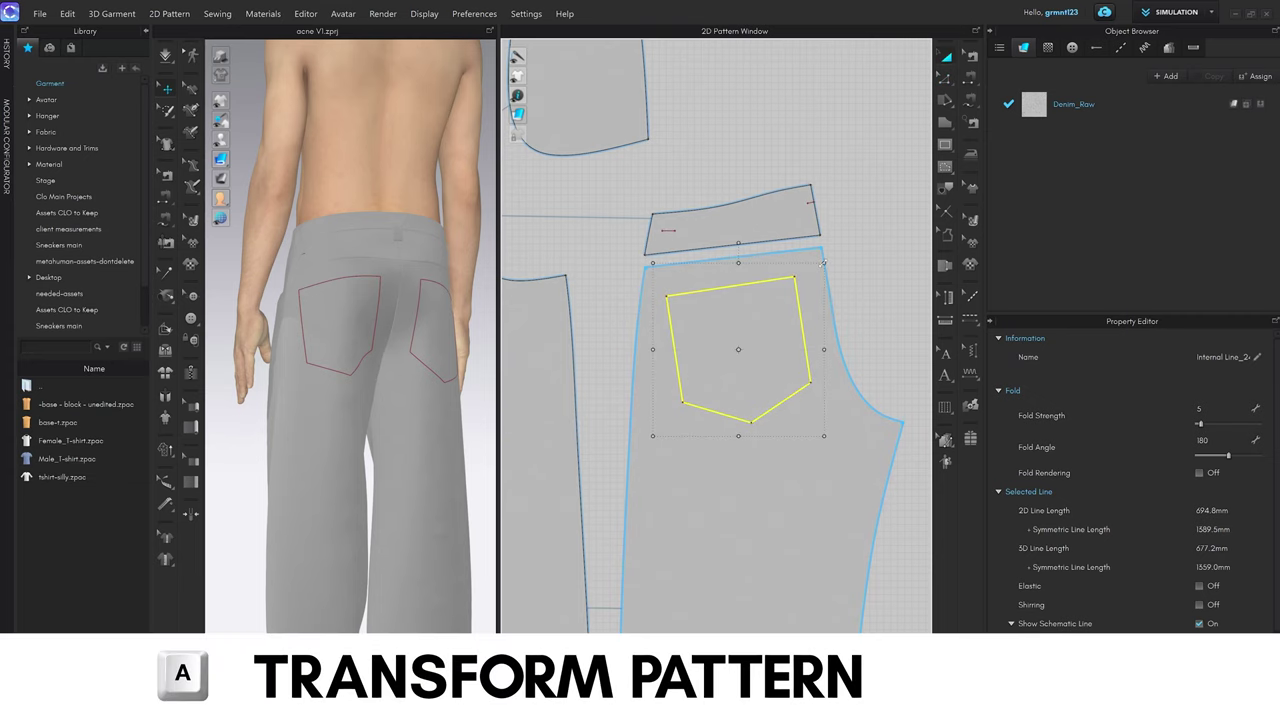
{"action": "left_click_drag", "start_coordinate": [824, 262], "coordinate": [815, 271]}
{"action": "left_click_drag", "start_coordinate": [790, 313], "coordinate": [799, 308]}
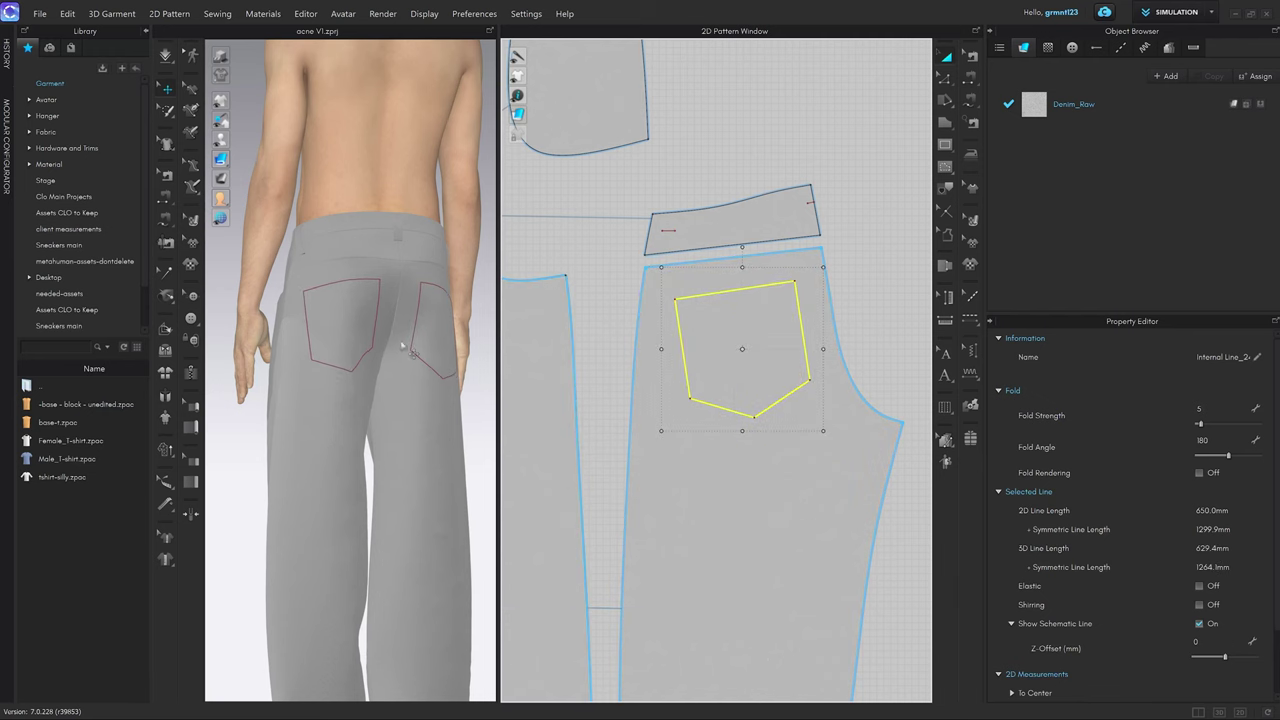
{"action": "mouse_move", "coordinate": [403, 345]}
{"action": "right_mouse_down"}
{"action": "mouse_move", "coordinate": [369, 343]}
{"action": "mouse_move", "coordinate": [413, 346]}
{"action": "mouse_move", "coordinate": [380, 348]}
{"action": "right_mouse_up"}
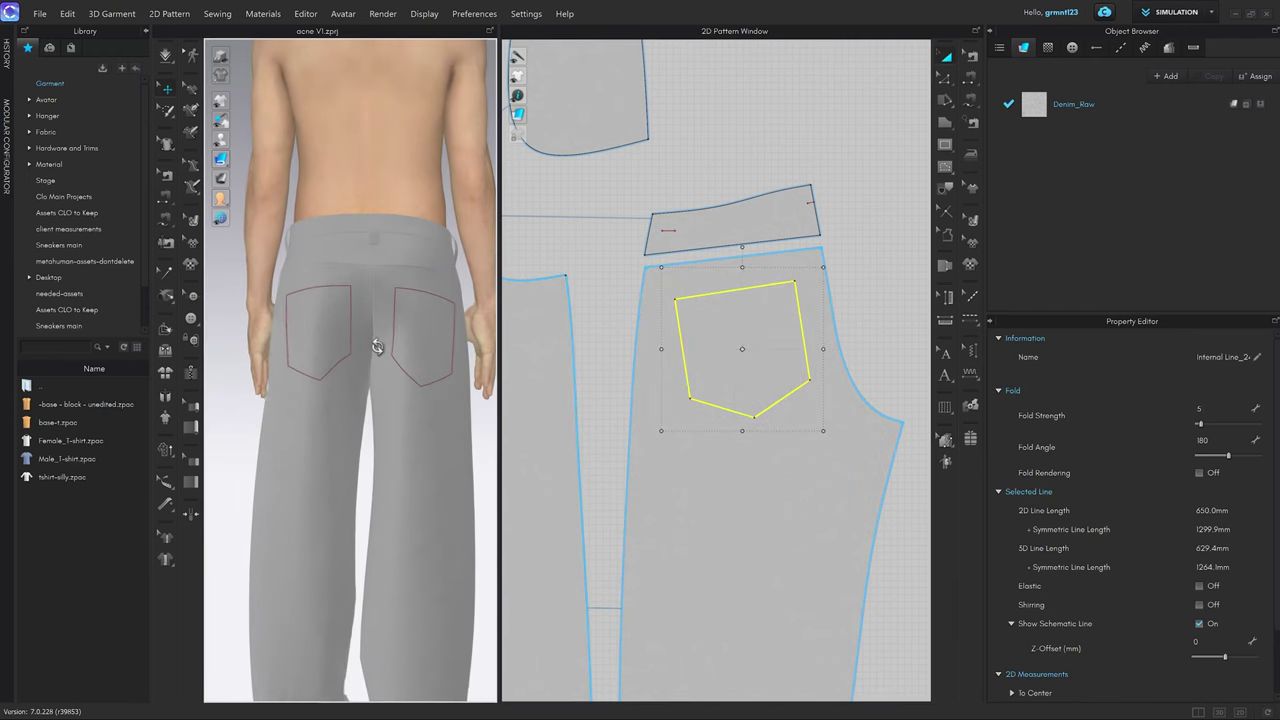
{"action": "left_click", "coordinate": [57, 713]}
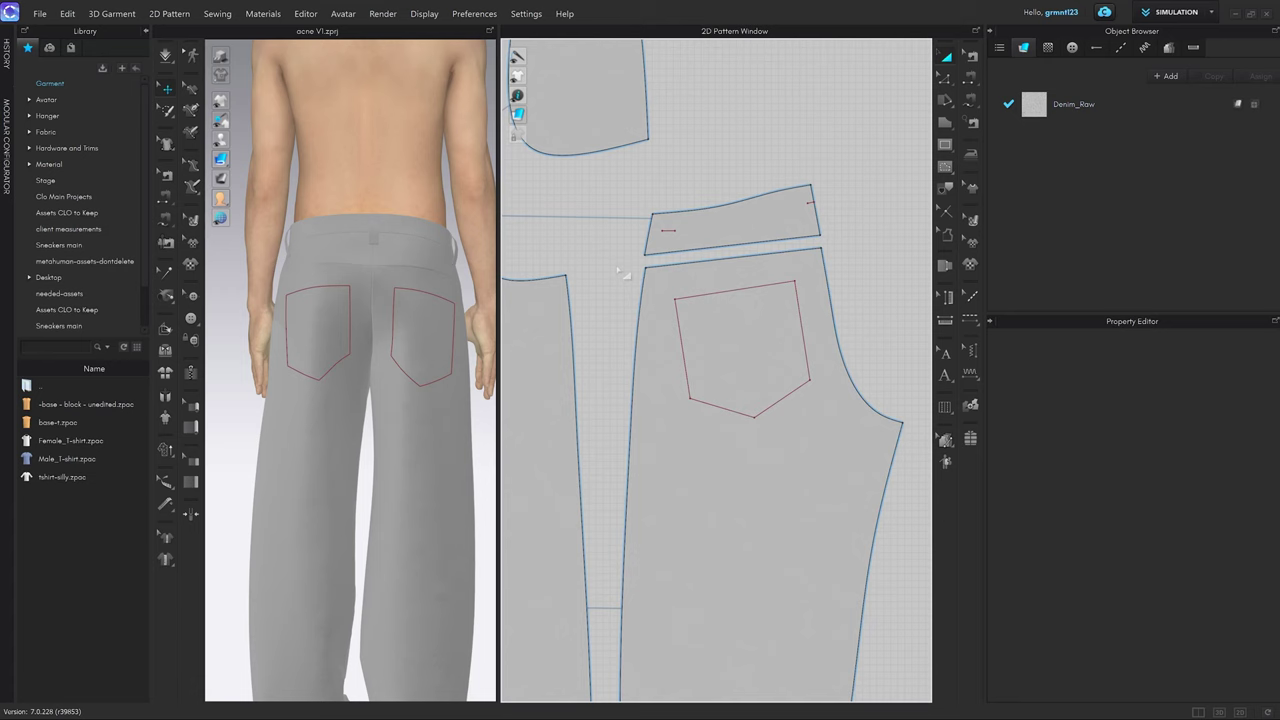
{"action": "left_click", "coordinate": [623, 271]}
Fine-tune the pocket outline's rotation below the yoke seam and shift it slightly toward the side seam.
{"action": "left_click", "coordinate": [805, 343]}
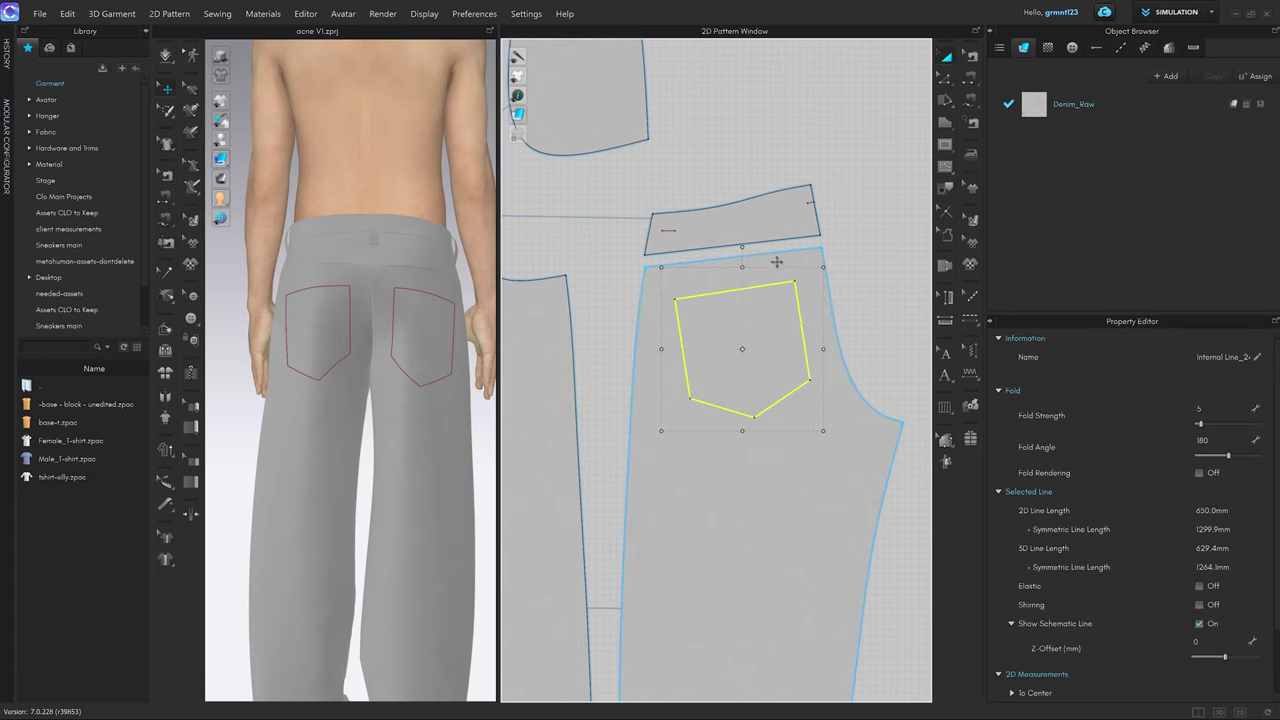
{"action": "scroll", "coordinate": [805, 340], "scroll_direction": "up", "scroll_amount": 3}
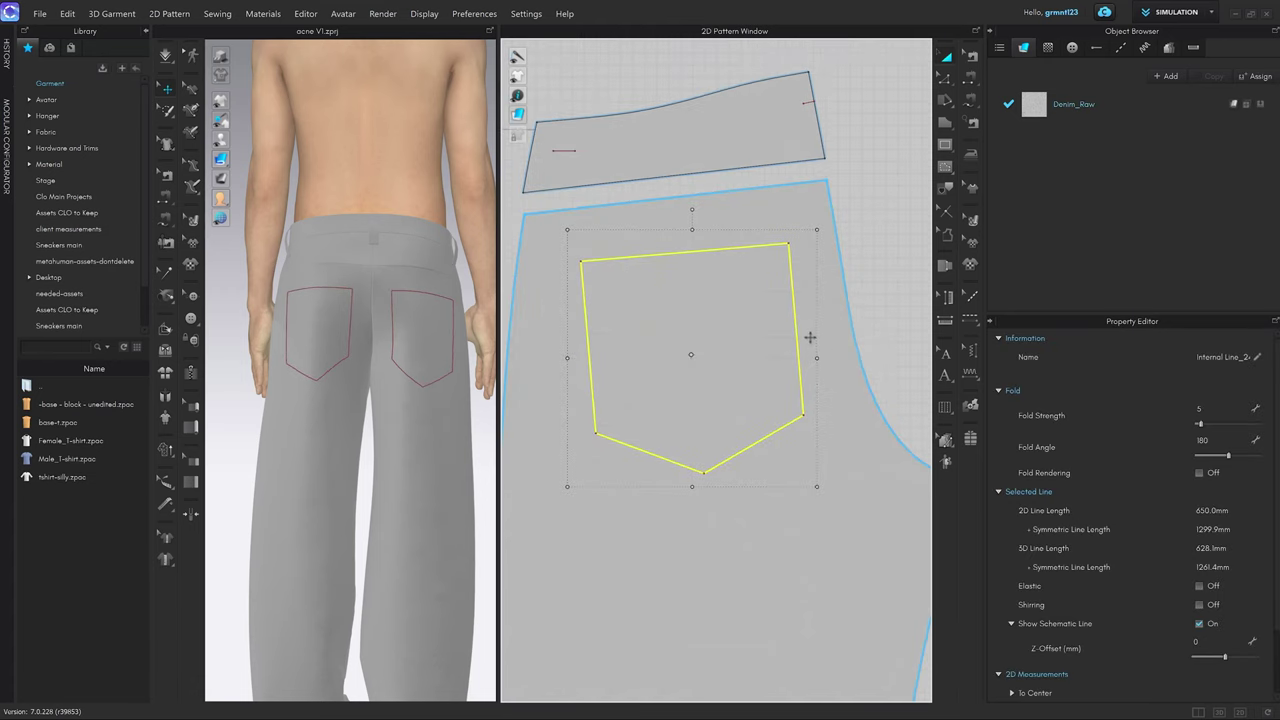
{"action": "left_click_drag", "start_coordinate": [798, 337], "coordinate": [791, 340]}
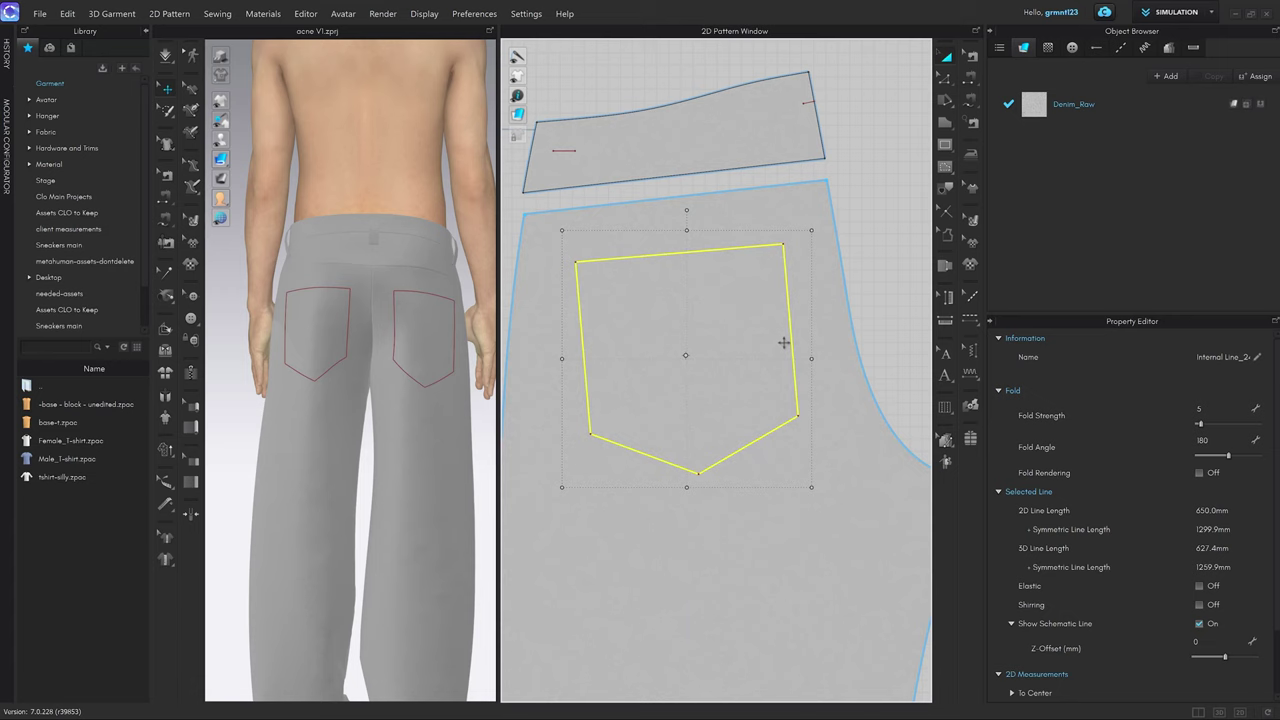
{"action": "right_click_drag", "start_coordinate": [409, 386], "coordinate": [436, 367]}
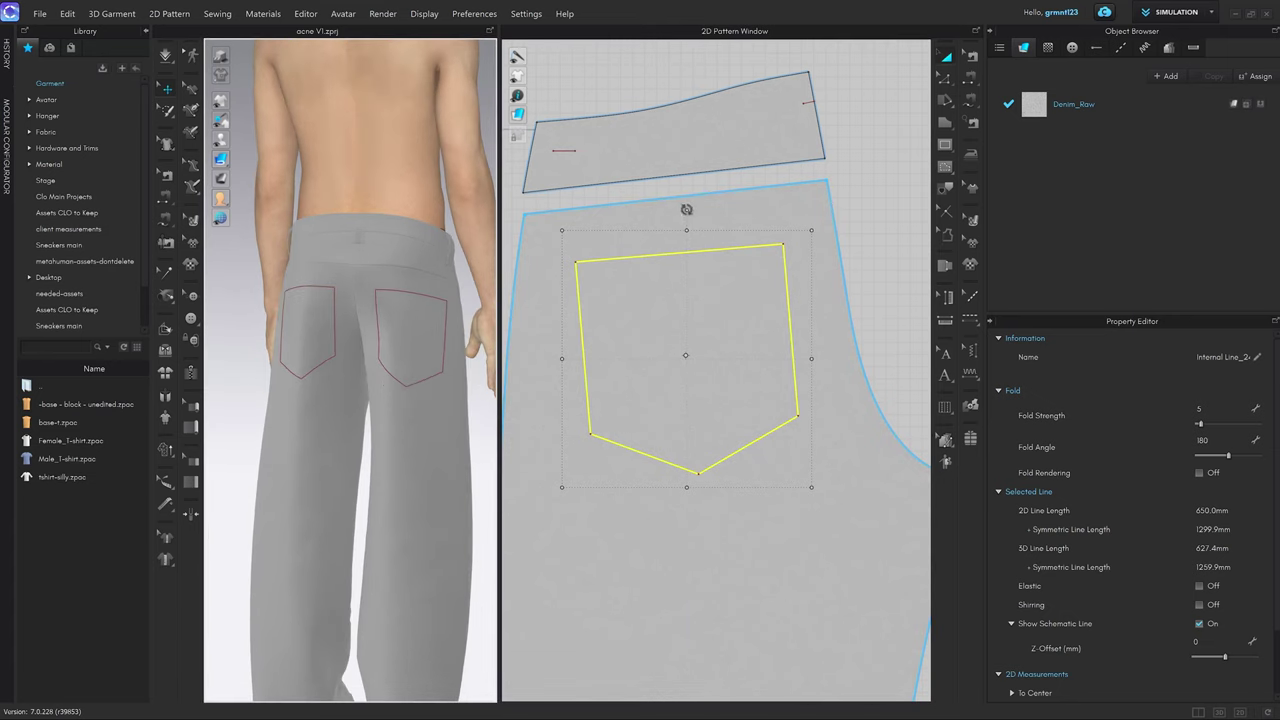
{"action": "left_click_drag", "start_coordinate": [686, 209], "coordinate": [680, 210]}
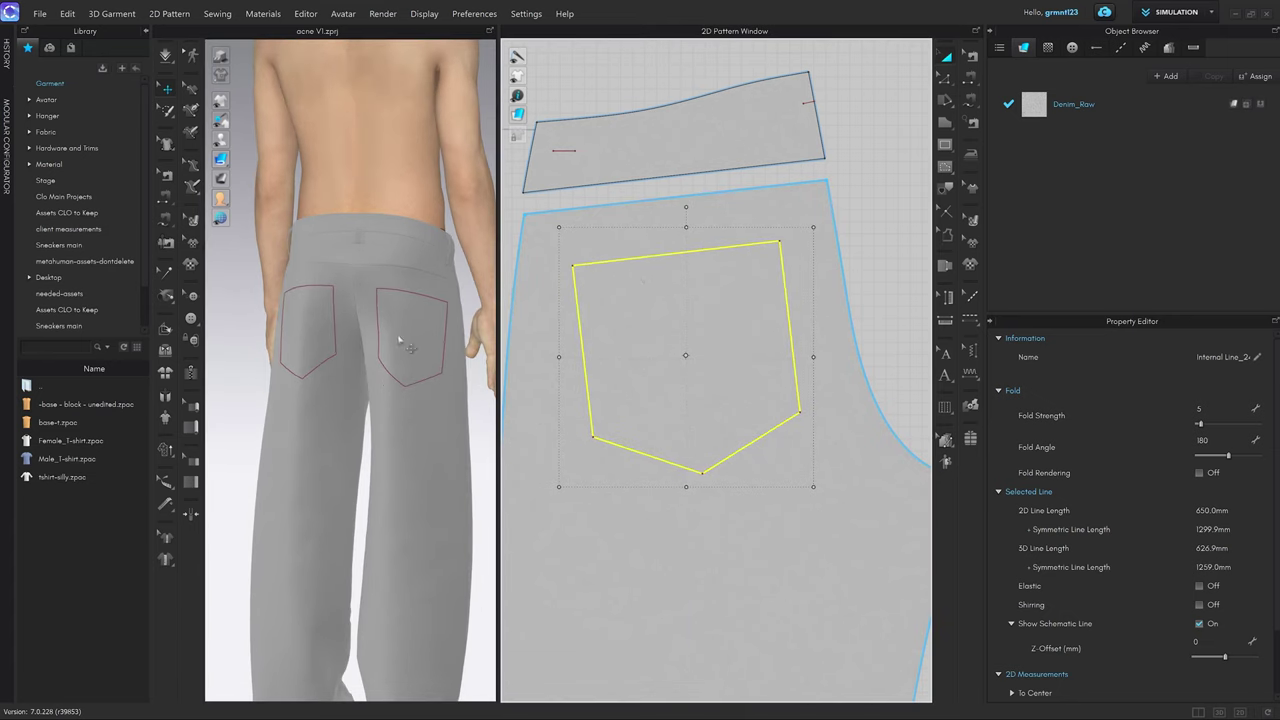
{"action": "mouse_move", "coordinate": [399, 340]}
{"action": "right_mouse_down"}
{"action": "mouse_move", "coordinate": [377, 348]}
{"action": "mouse_move", "coordinate": [416, 294]}
{"action": "mouse_move", "coordinate": [404, 321]}
{"action": "right_mouse_up"}
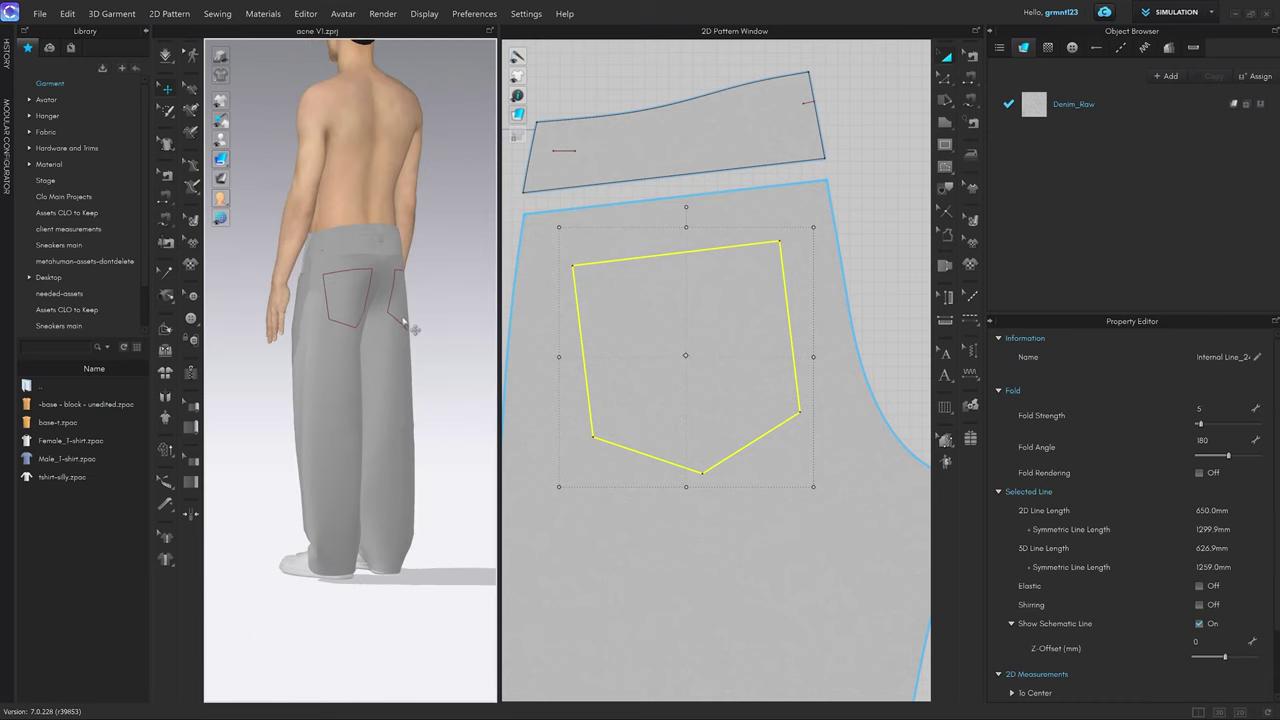
{"action": "middle_click_drag", "start_coordinate": [402, 309], "coordinate": [398, 318]}
Clone the back pocket outline as a separate pattern piece, place it beside the back panel's crotch curve, and deselect it.
{"action": "key", "text": "z"}
{"action": "scroll", "coordinate": [755, 308], "scroll_direction": "down", "scroll_amount": 5}
{"action": "left_click", "coordinate": [853, 301]}
{"action": "scroll", "coordinate": [815, 307], "scroll_direction": "down", "scroll_amount": 7}
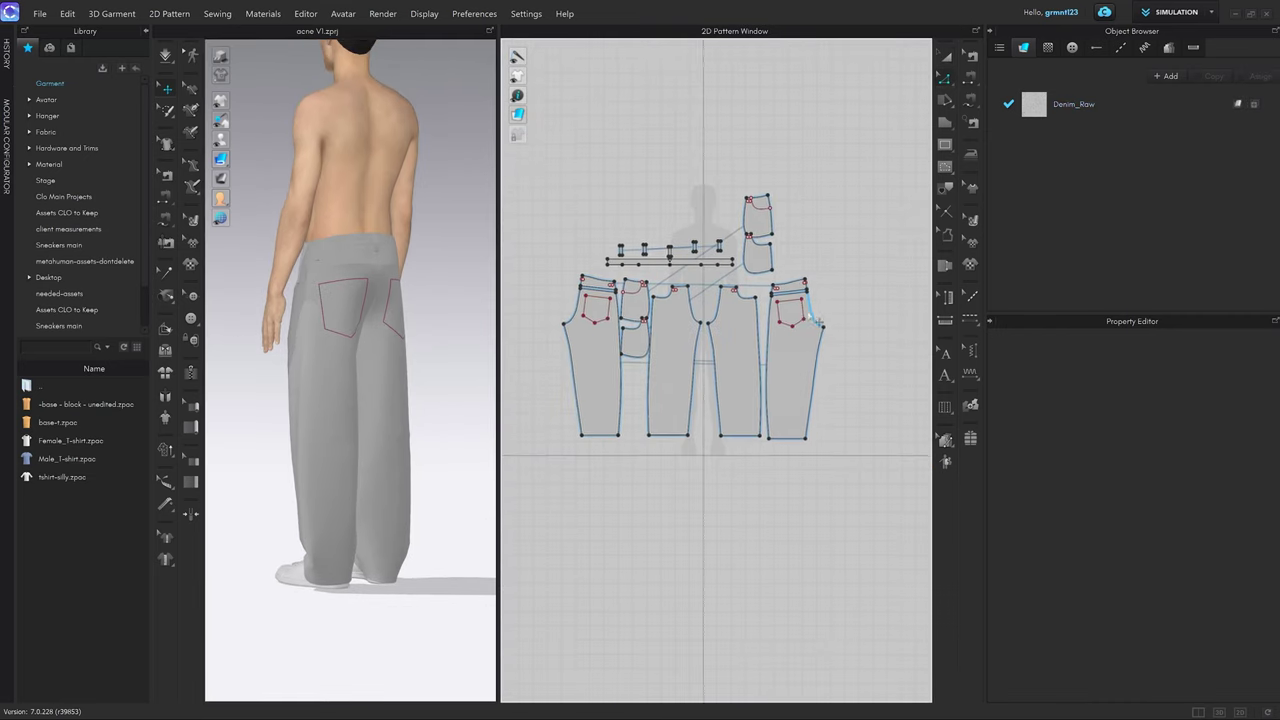
{"action": "scroll", "coordinate": [817, 322], "scroll_direction": "up", "scroll_amount": 5}
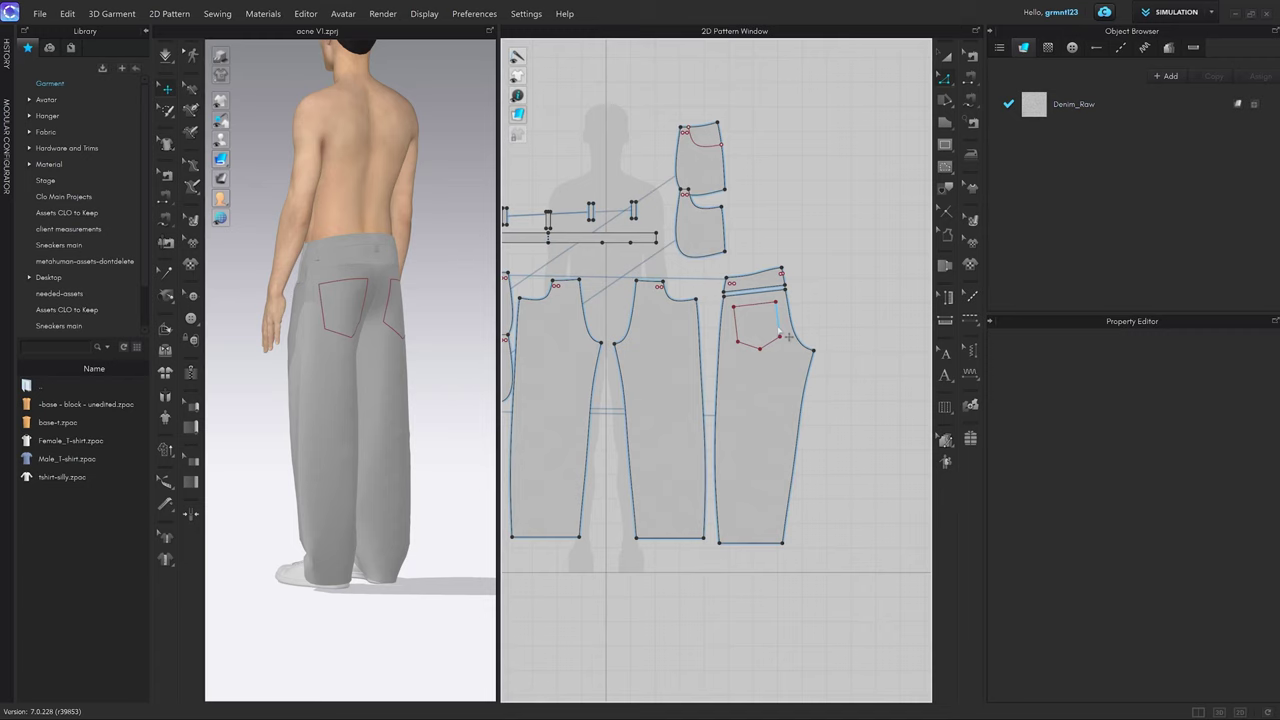
{"action": "key", "text": "z"}
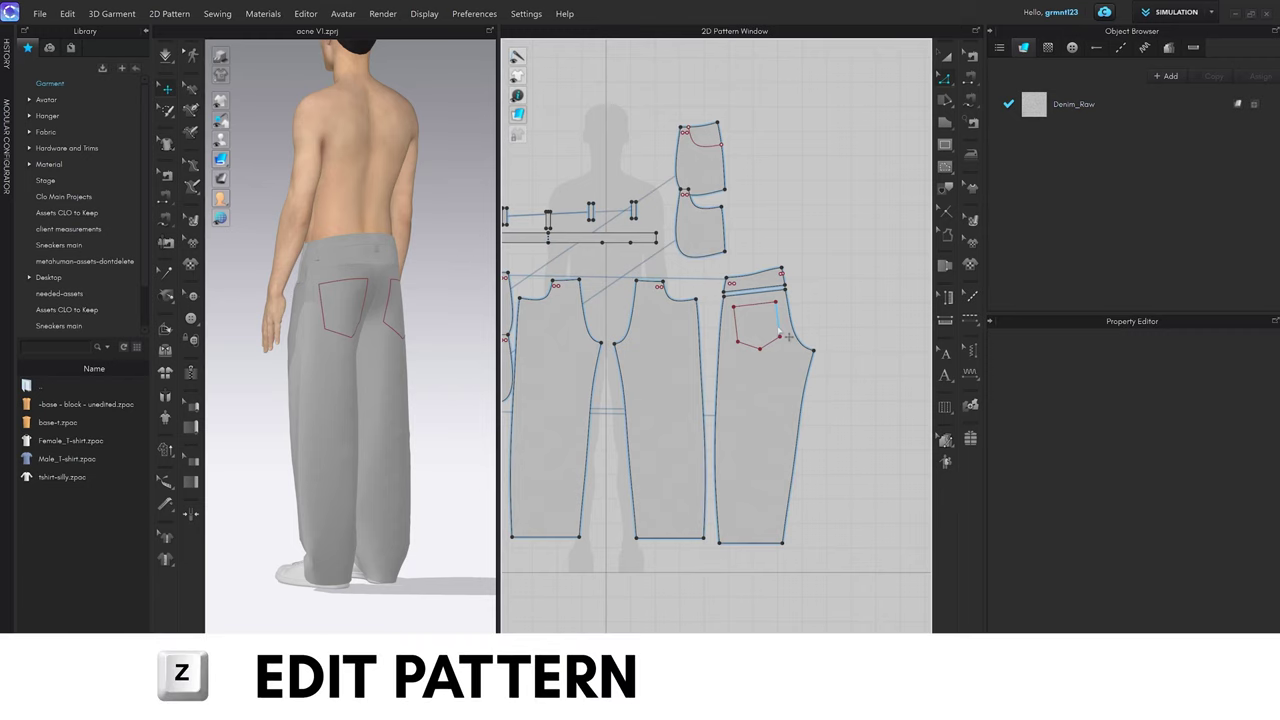
{"action": "left_click", "coordinate": [782, 336]}
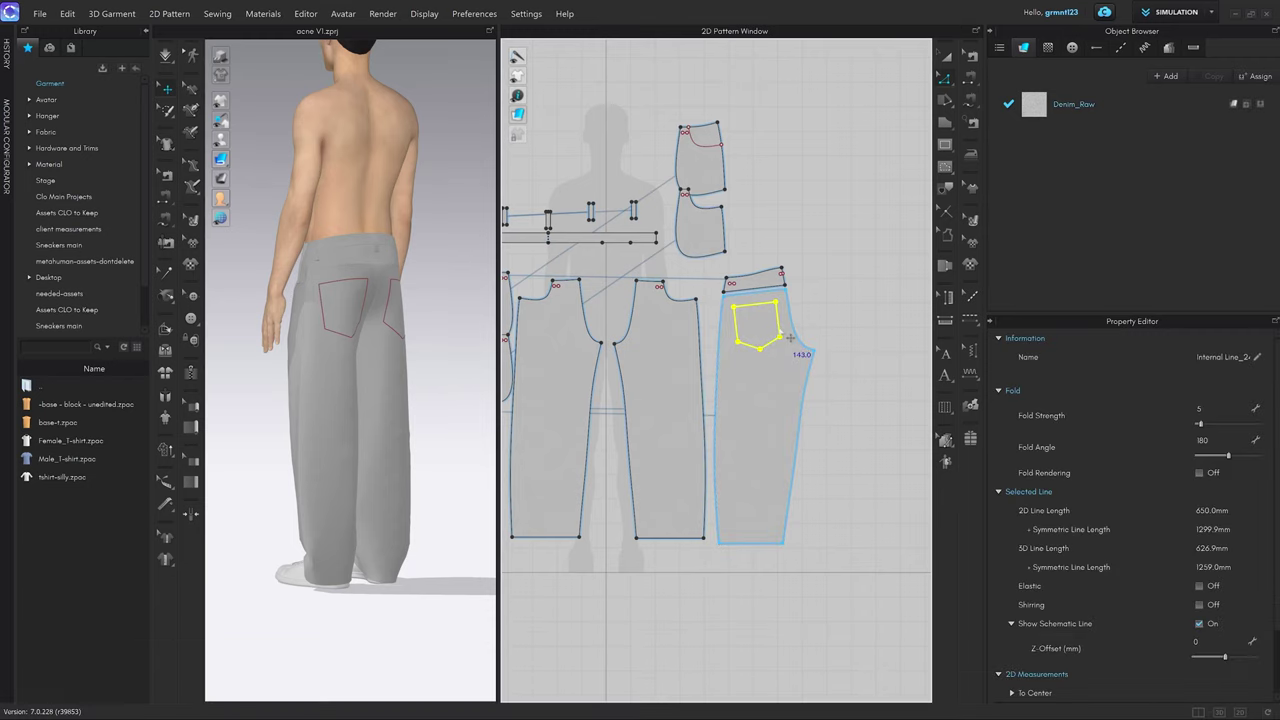
{"action": "right_click", "coordinate": [786, 334]}
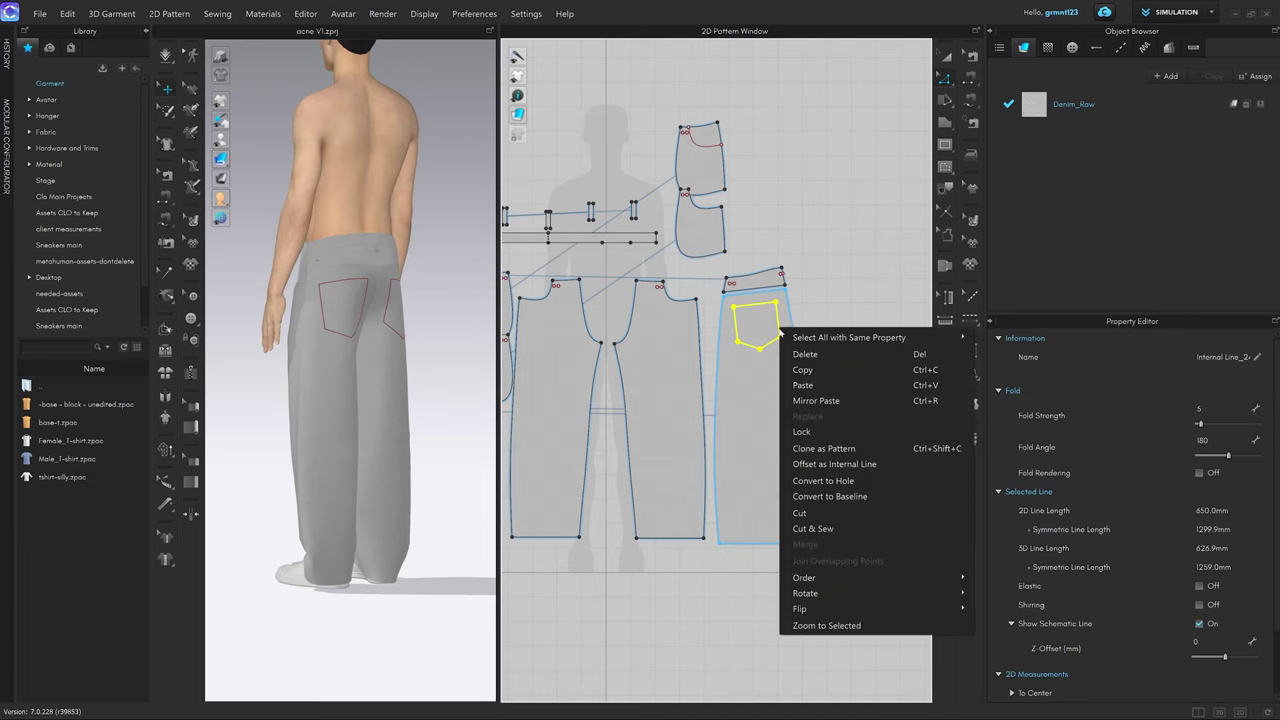
{"action": "left_click", "coordinate": [830, 448]}
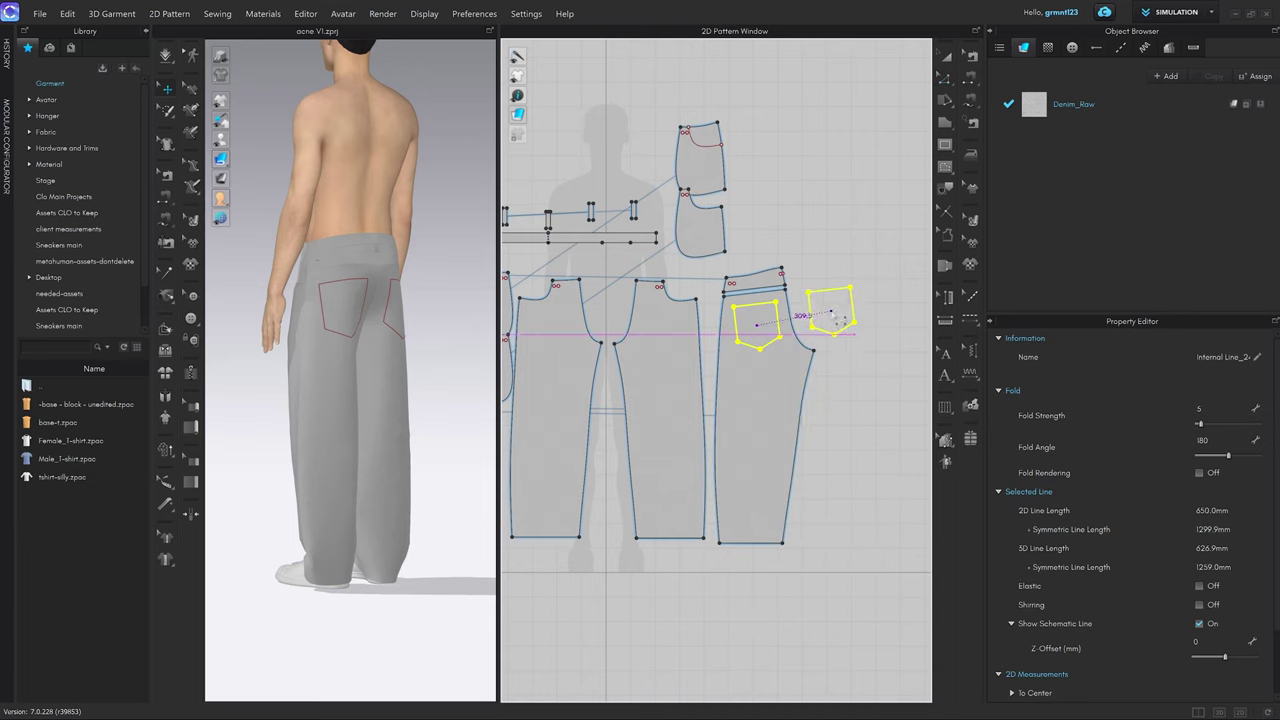
{"action": "left_click", "coordinate": [832, 312]}
{"action": "scroll", "coordinate": [352, 500], "scroll_direction": "down", "scroll_amount": 2}
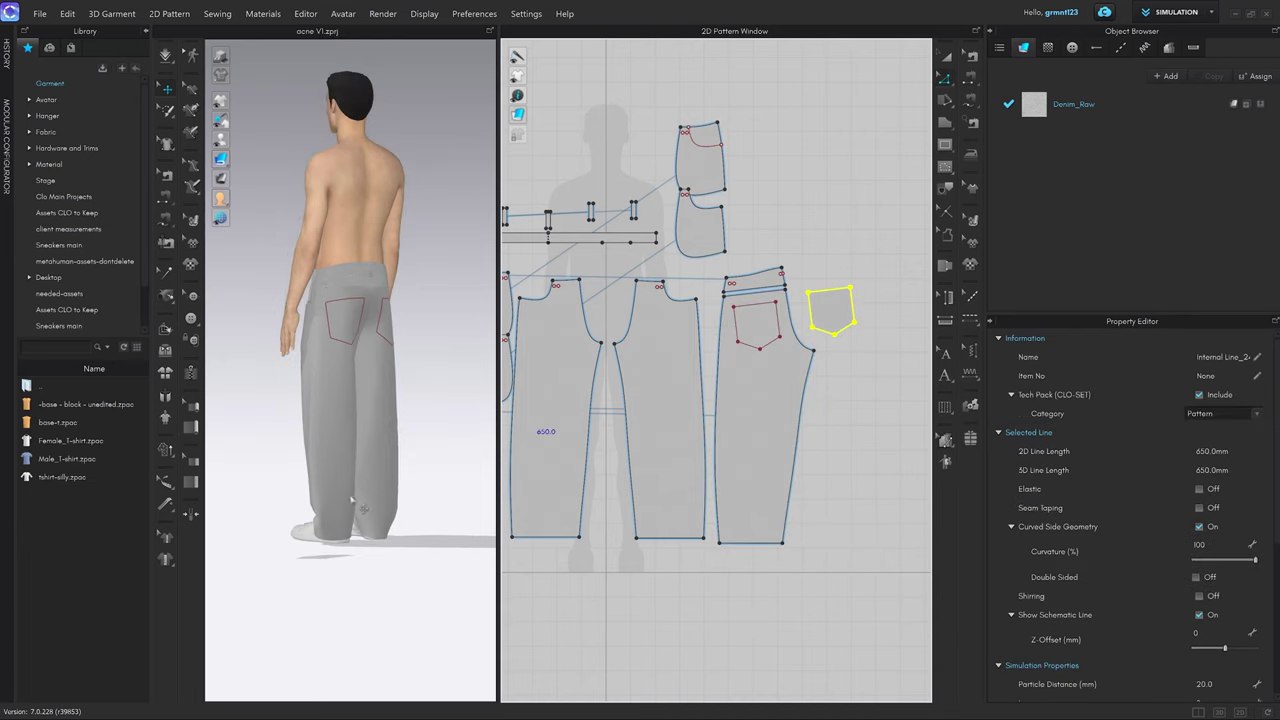
{"action": "left_click", "coordinate": [331, 557]}
Free-sew the pocket piece's side and bottom edges to the matching outline on the back panel, leaving the top edge open.
{"action": "scroll", "coordinate": [822, 342], "scroll_direction": "up", "scroll_amount": 3}
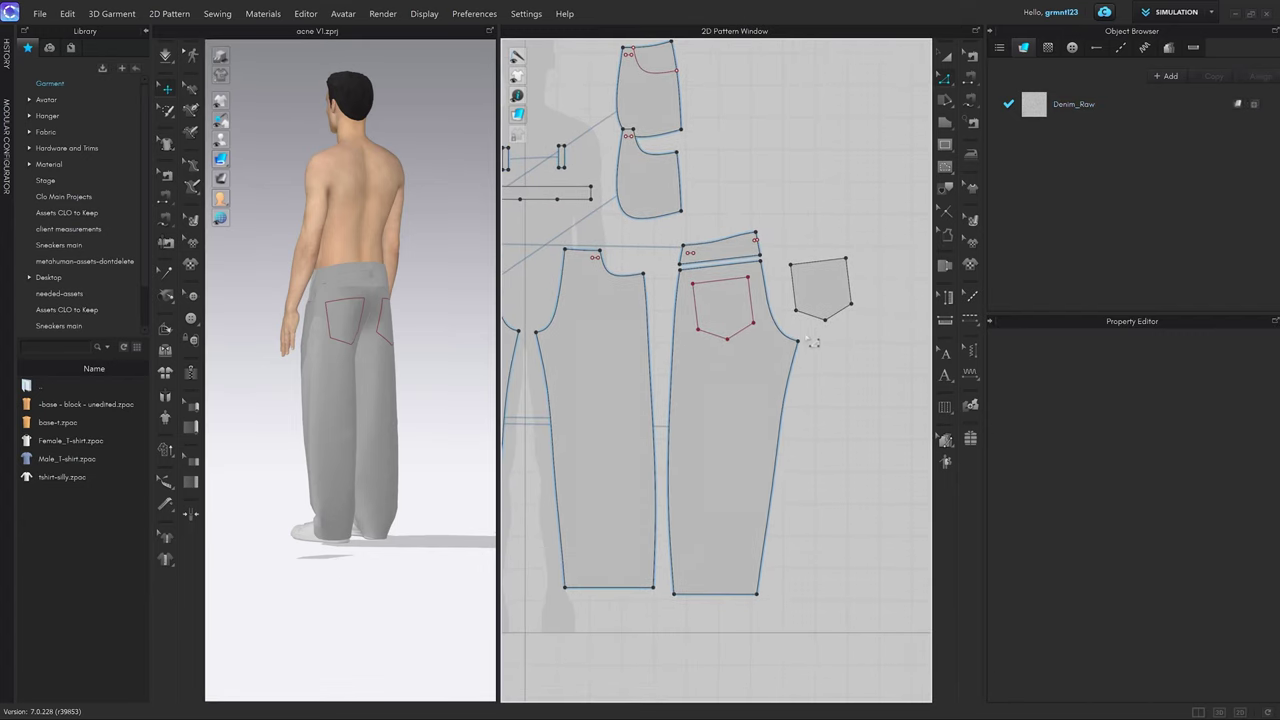
{"action": "key", "text": "m"}
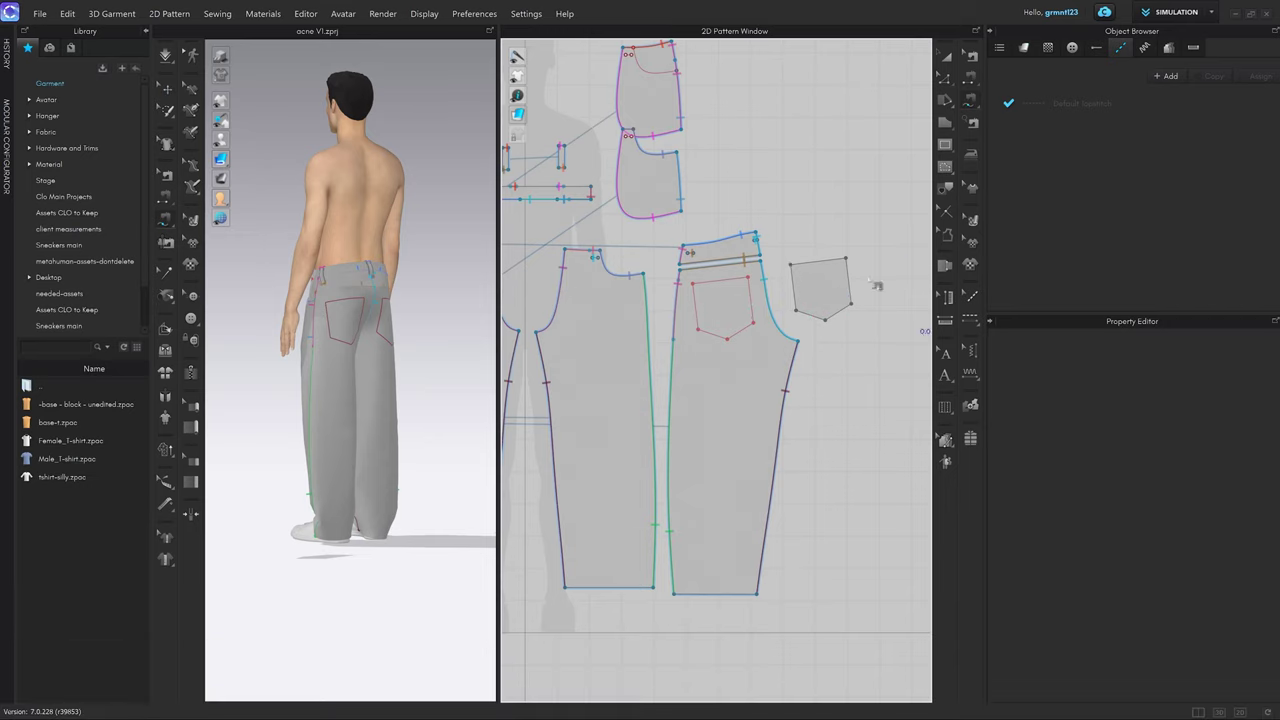
{"action": "left_click", "coordinate": [794, 268]}
{"action": "left_click", "coordinate": [846, 260]}
{"action": "left_click", "coordinate": [749, 282]}
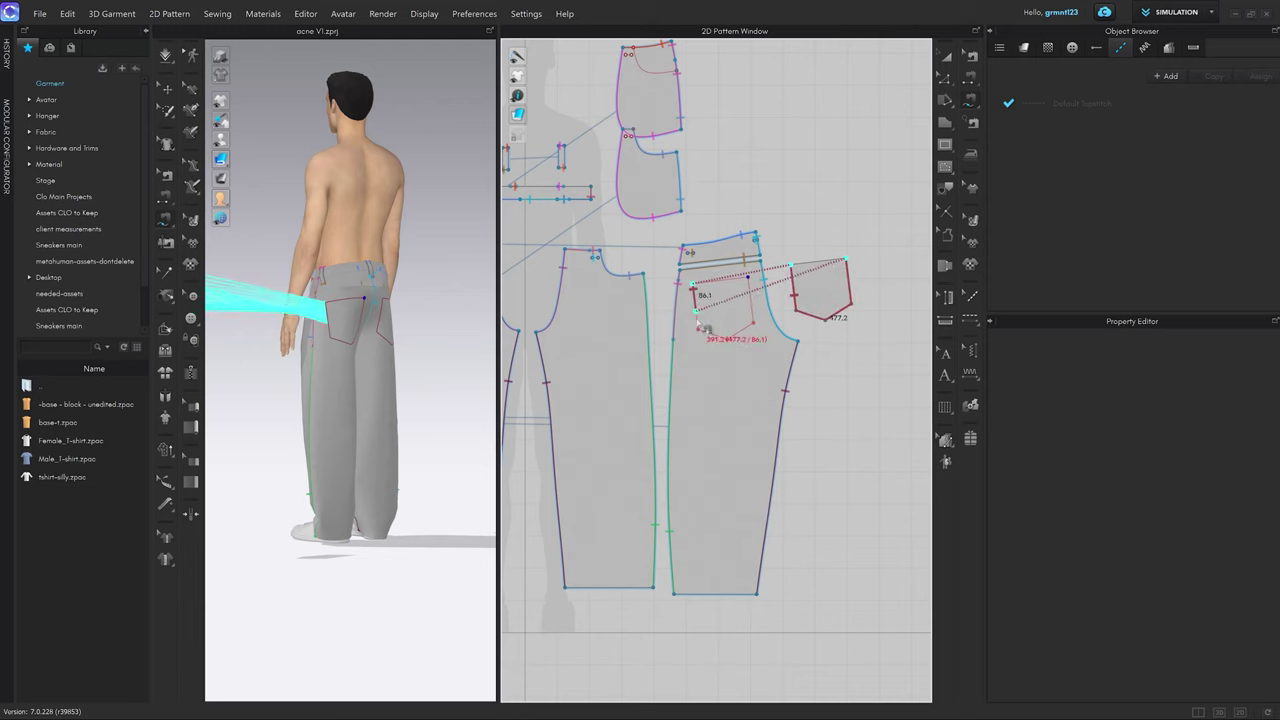
{"action": "left_click", "coordinate": [749, 281]}
Superimpose the pocket piece onto the back of the trousers with the Superimpose (Under) option, and deselect it.
{"action": "scroll", "coordinate": [358, 348], "scroll_direction": "down", "scroll_amount": 5}
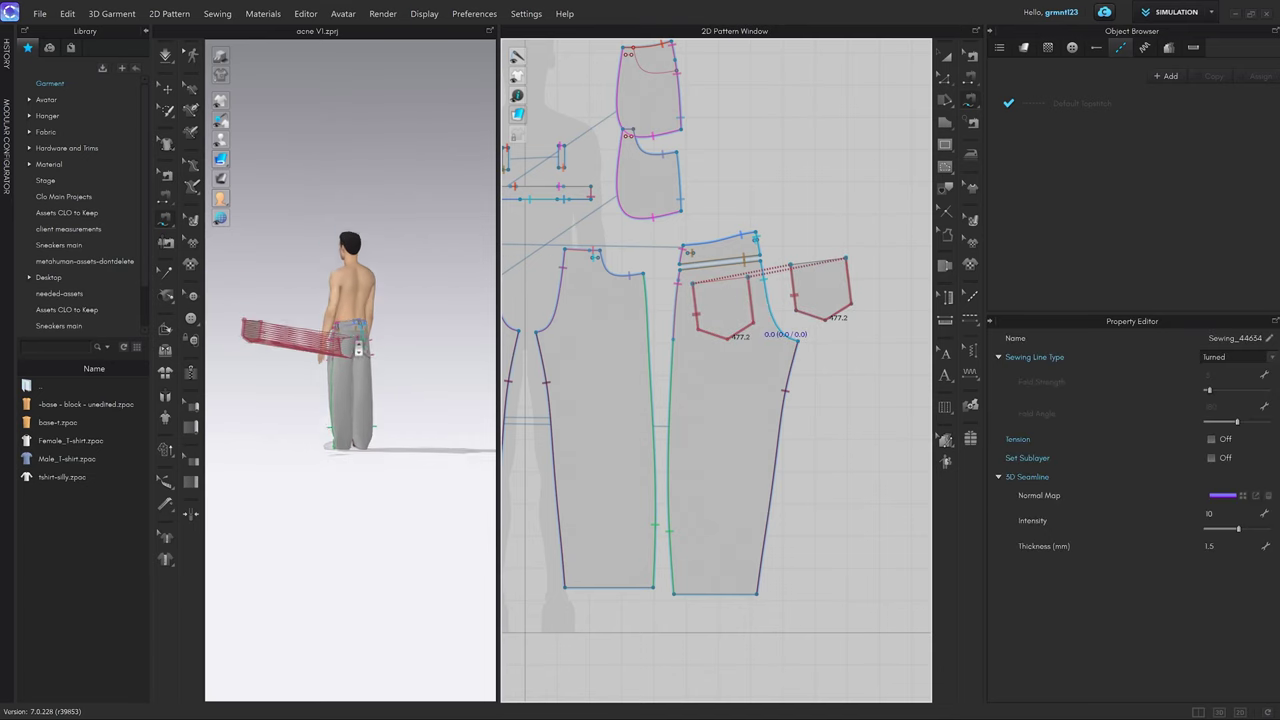
{"action": "right_click_drag", "start_coordinate": [358, 348], "coordinate": [387, 375]}
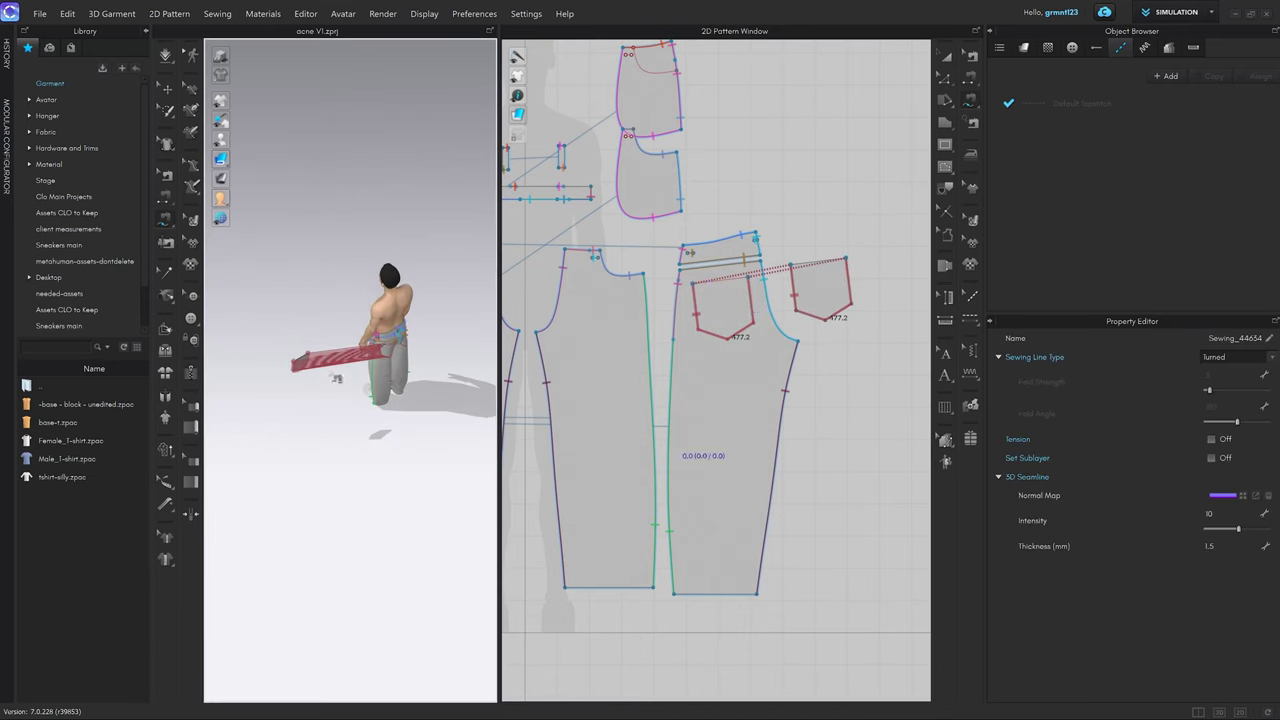
{"action": "key", "text": "q"}
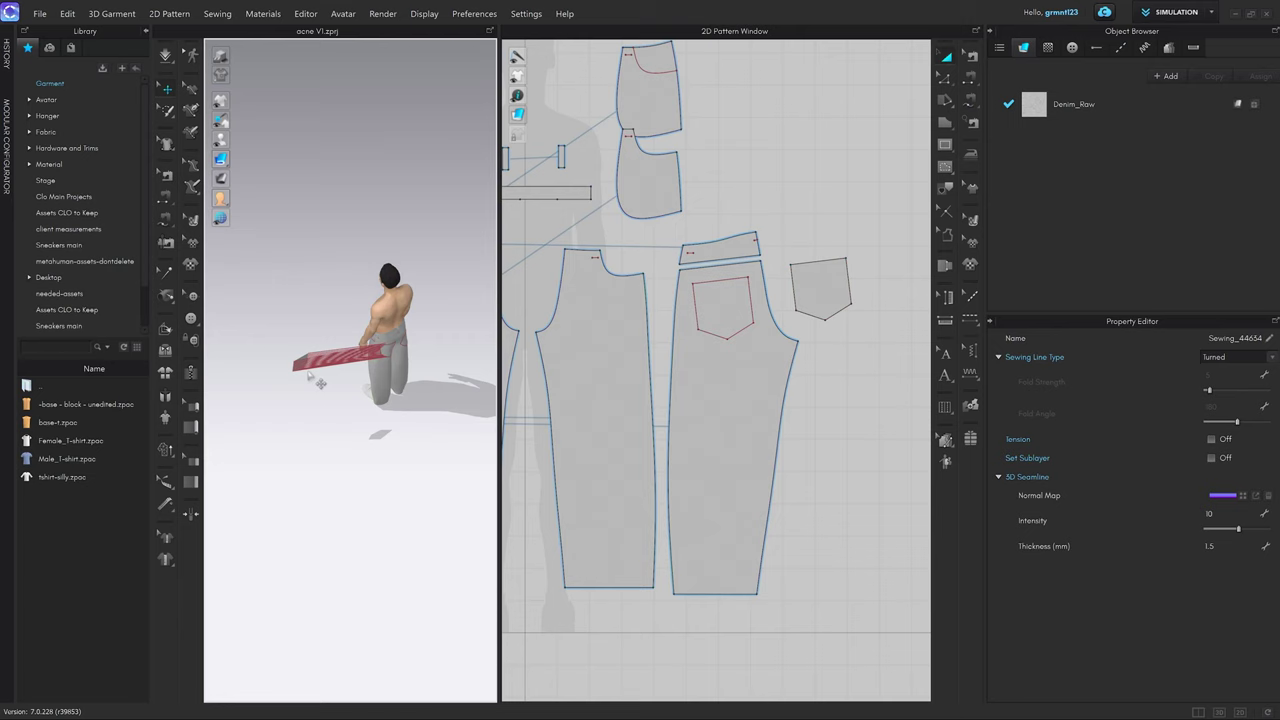
{"action": "right_click_drag", "start_coordinate": [304, 363], "coordinate": [299, 354]}
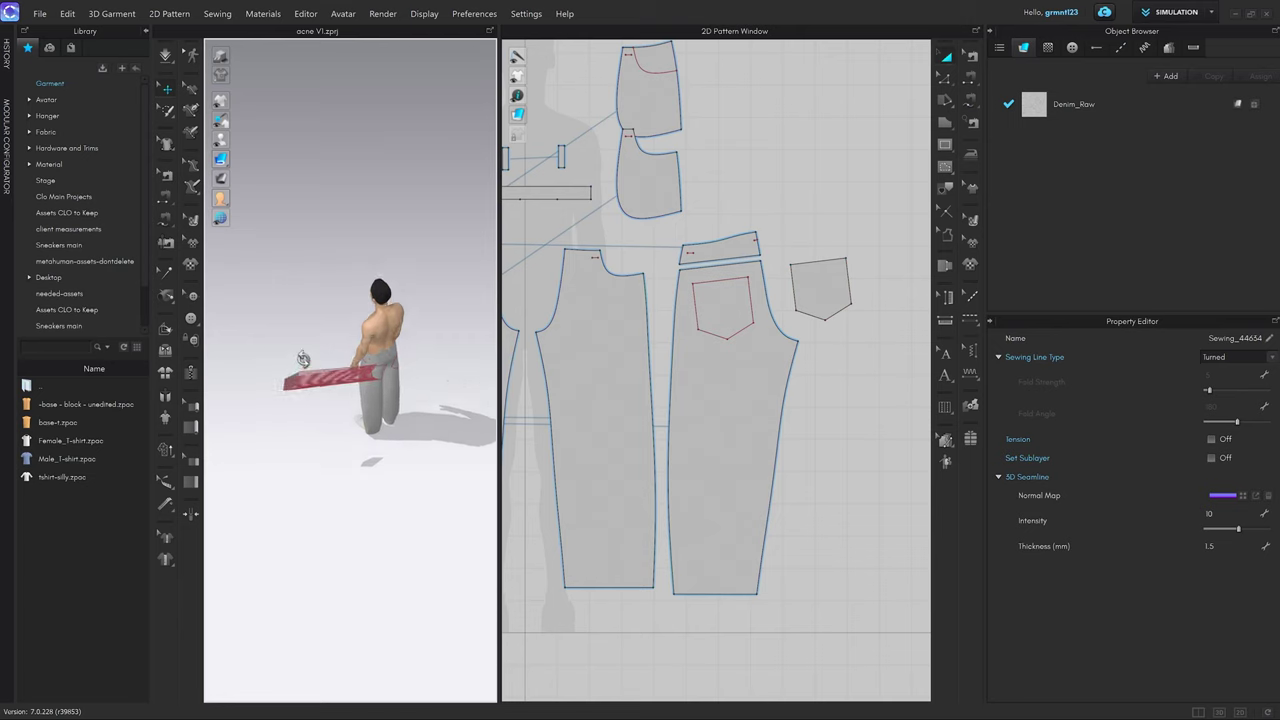
{"action": "scroll", "coordinate": [283, 362], "scroll_direction": "up", "scroll_amount": 4}
{"action": "right_click", "coordinate": [267, 363]}
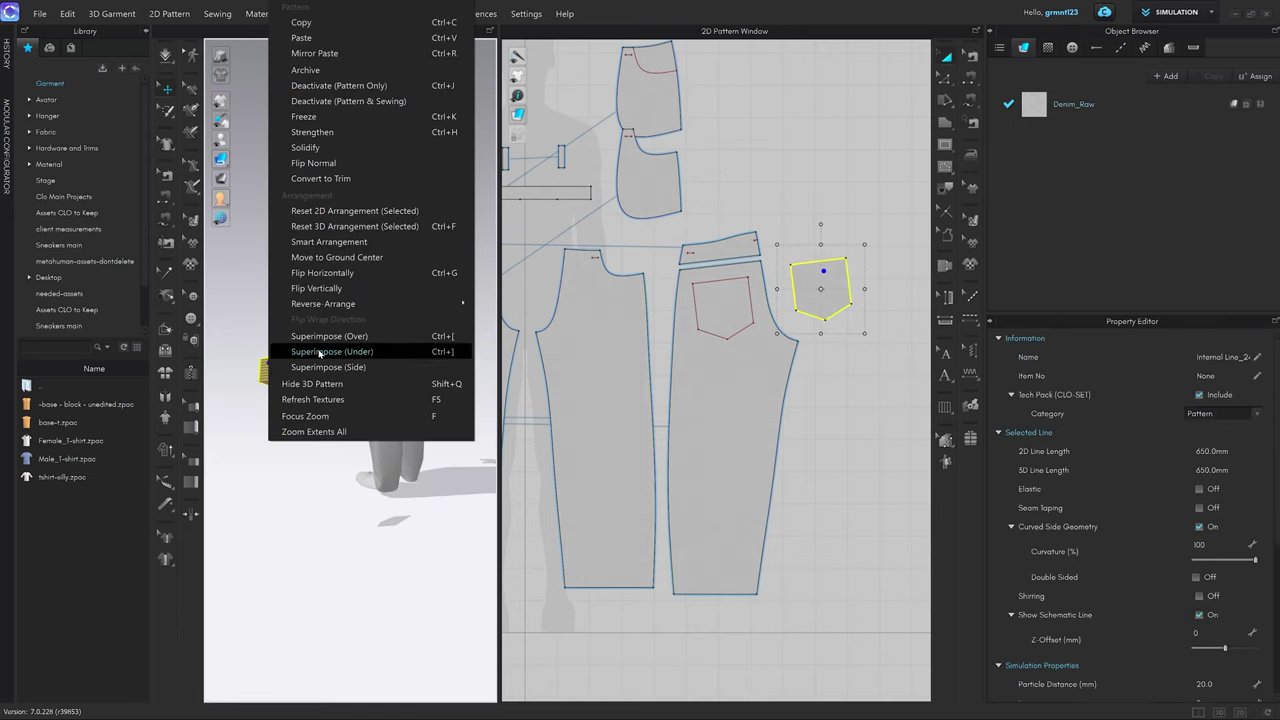
{"action": "left_click", "coordinate": [329, 351]}
{"action": "left_click", "coordinate": [440, 517]}
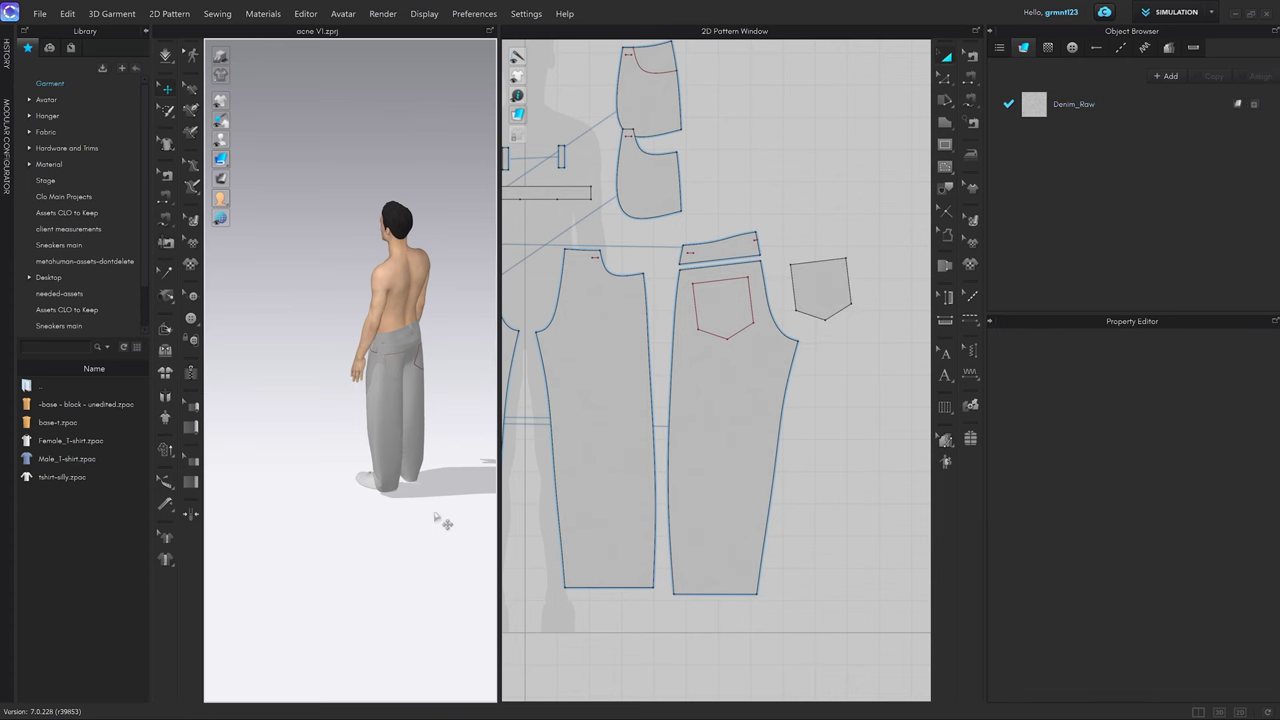
Clone the pocket piece as a symmetric pattern with sewing and place it beside the opposite back panel's crotch curve.
{"action": "right_click", "coordinate": [399, 474]}
{"action": "left_click", "coordinate": [347, 337]}
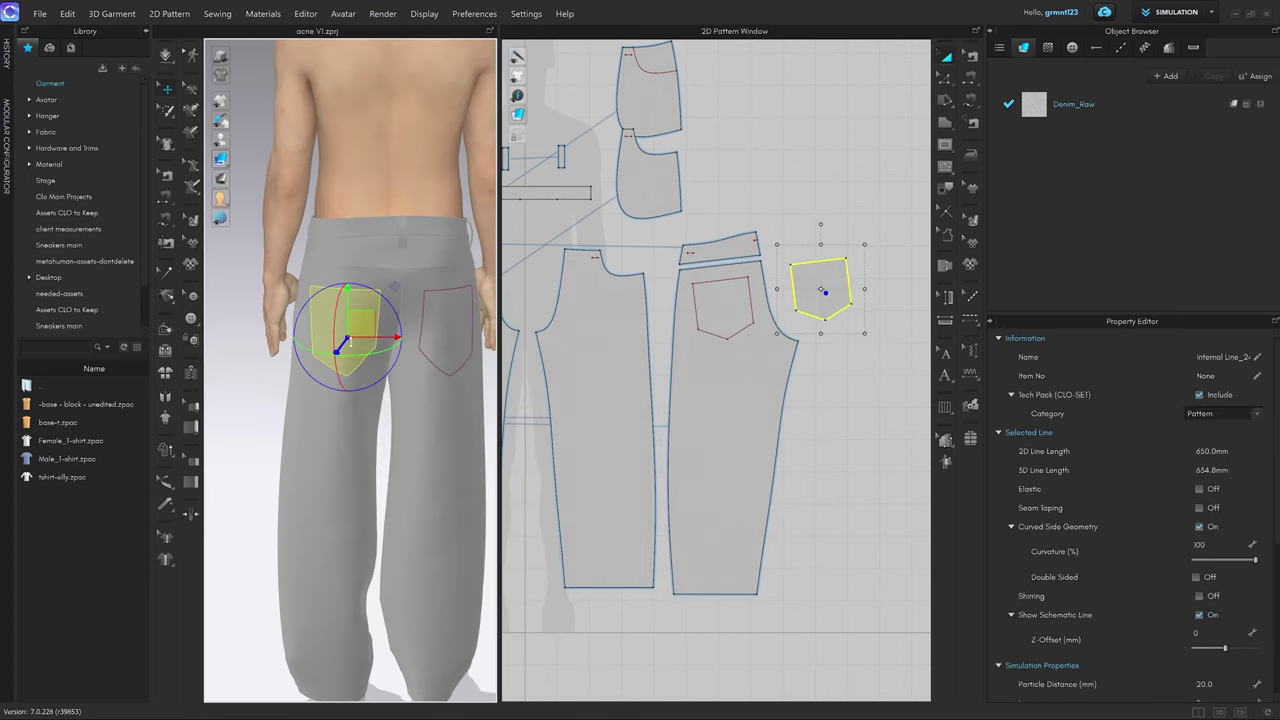
{"action": "scroll", "coordinate": [796, 332], "scroll_direction": "down", "scroll_amount": 4}
{"action": "middle_click_drag", "start_coordinate": [796, 332], "coordinate": [769, 342]}
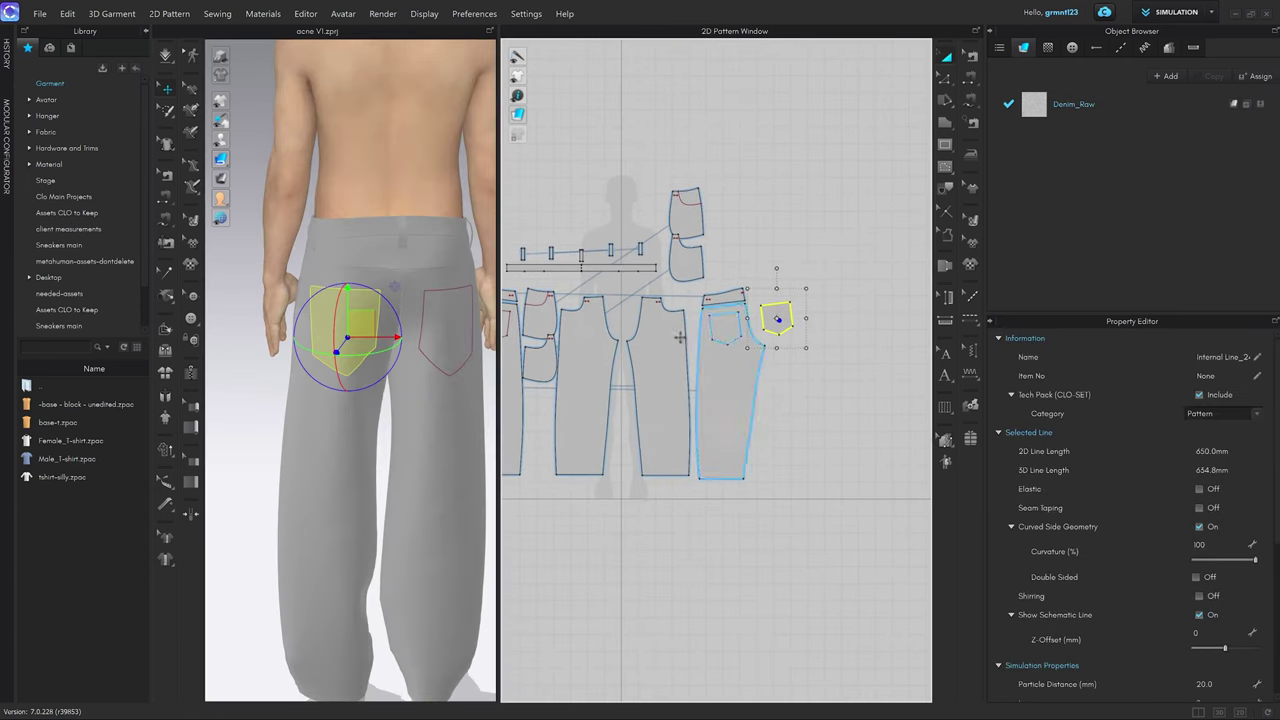
{"action": "middle_click_drag", "start_coordinate": [676, 339], "coordinate": [794, 319]}
{"action": "scroll", "coordinate": [787, 318], "scroll_direction": "down", "scroll_amount": 2}
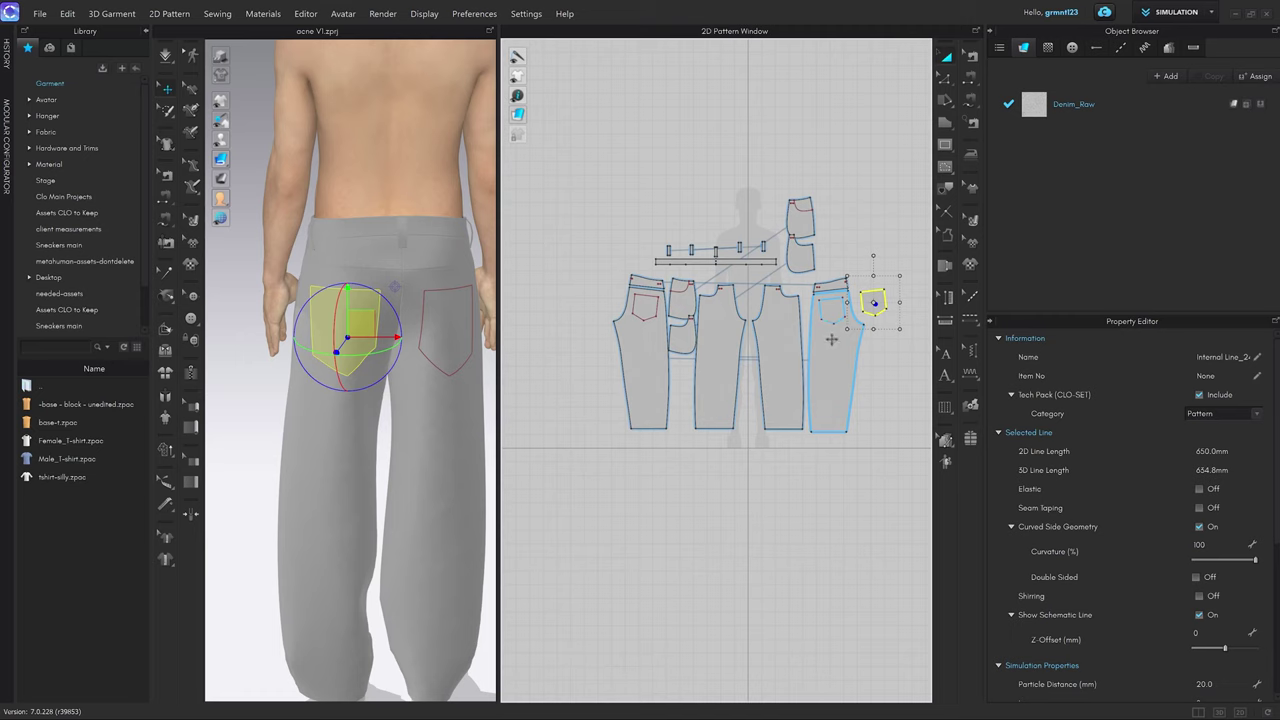
{"action": "key", "text": "ctrl+d"}
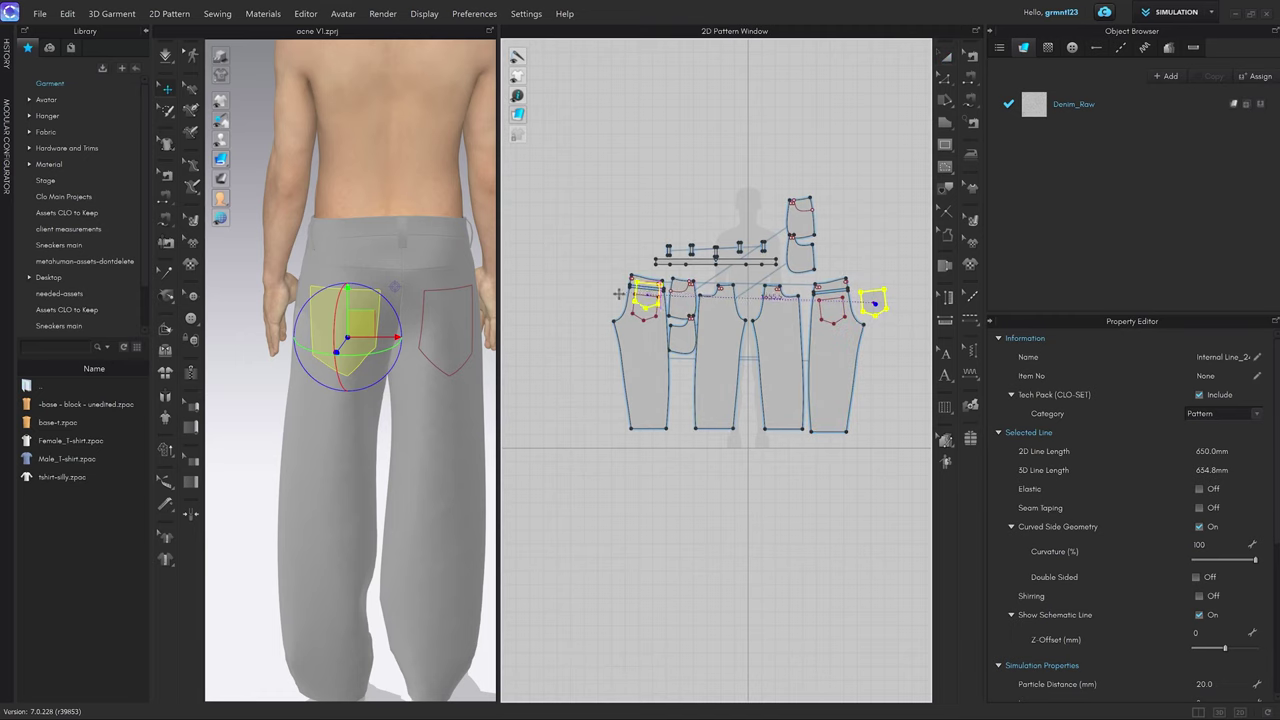
{"action": "left_click", "coordinate": [602, 293]}
Run the simulation briefly to settle both back pockets onto the trousers, and stop it.
{"action": "scroll", "coordinate": [430, 392], "scroll_direction": "down", "scroll_amount": 2}
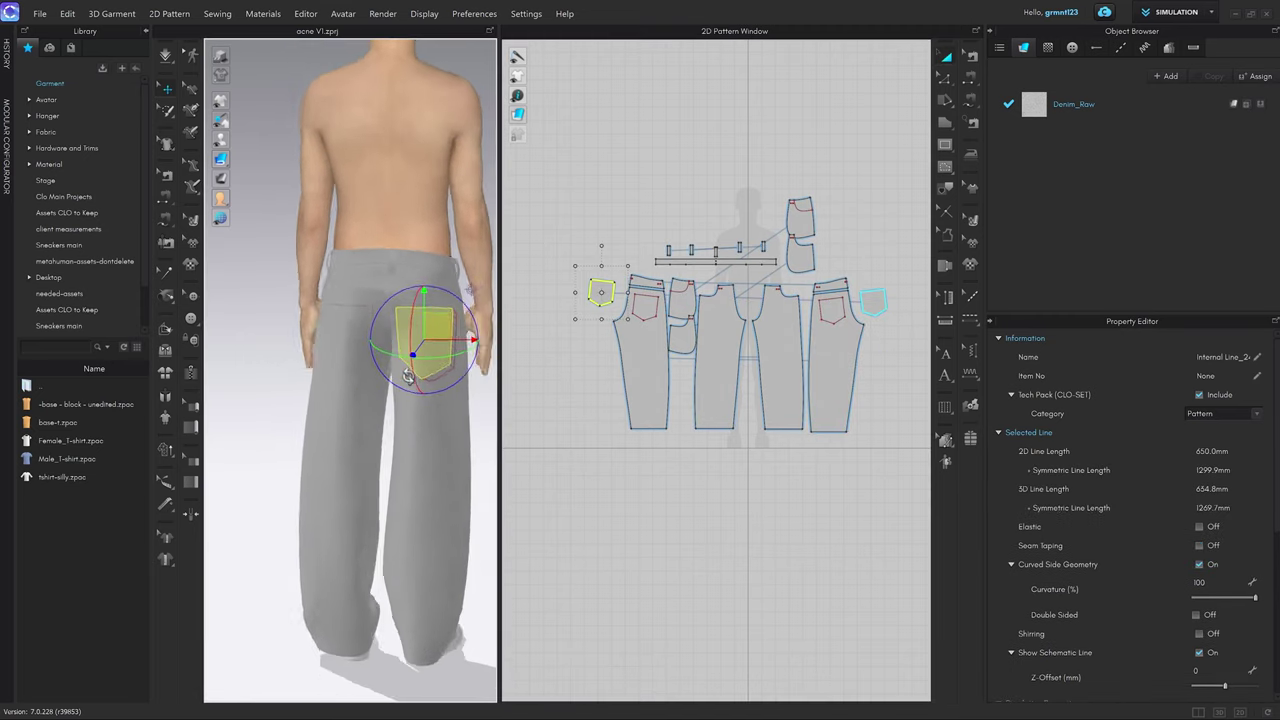
{"action": "right_click_drag", "start_coordinate": [430, 392], "coordinate": [403, 377]}
{"action": "key", "text": "space"}
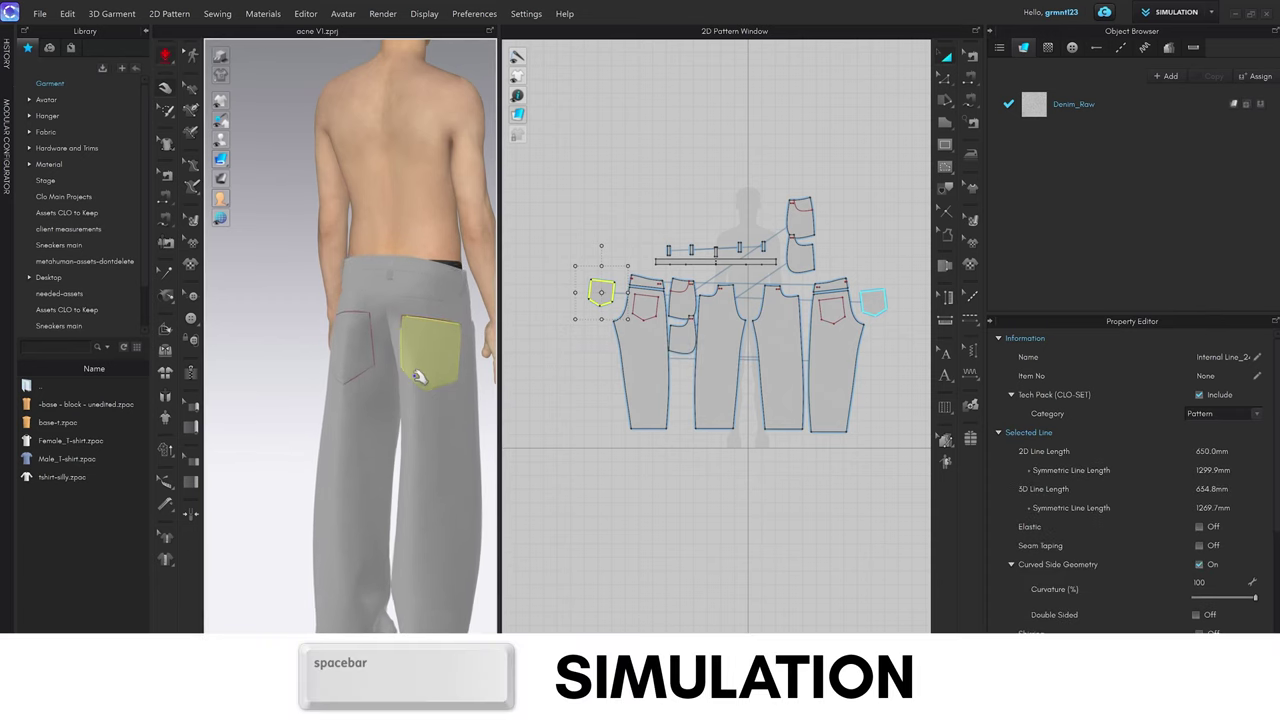
{"action": "key", "text": "space"}
Place a default button on the front of the waistband, just beside the center front seam.
{"action": "middle_click_drag", "start_coordinate": [427, 328], "coordinate": [368, 245]}
{"action": "right_click_drag", "start_coordinate": [368, 243], "coordinate": [389, 386]}
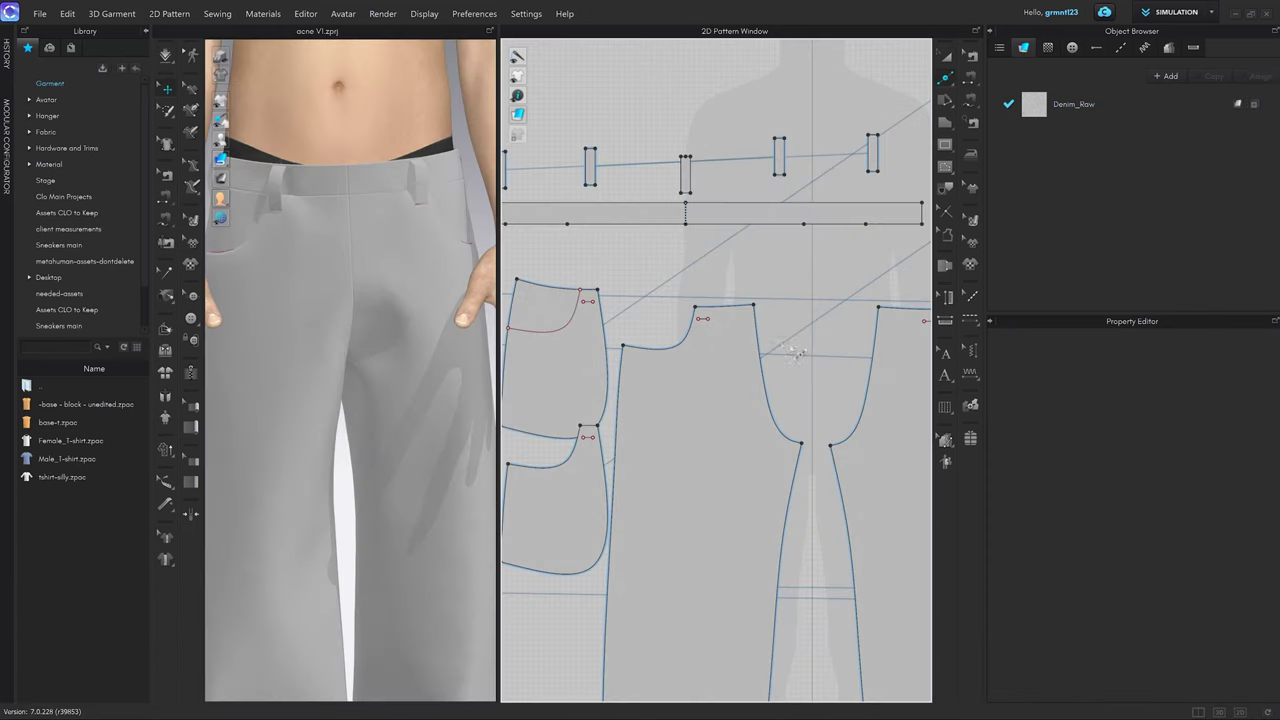
{"action": "scroll", "coordinate": [400, 265], "scroll_direction": "down", "scroll_amount": 2}
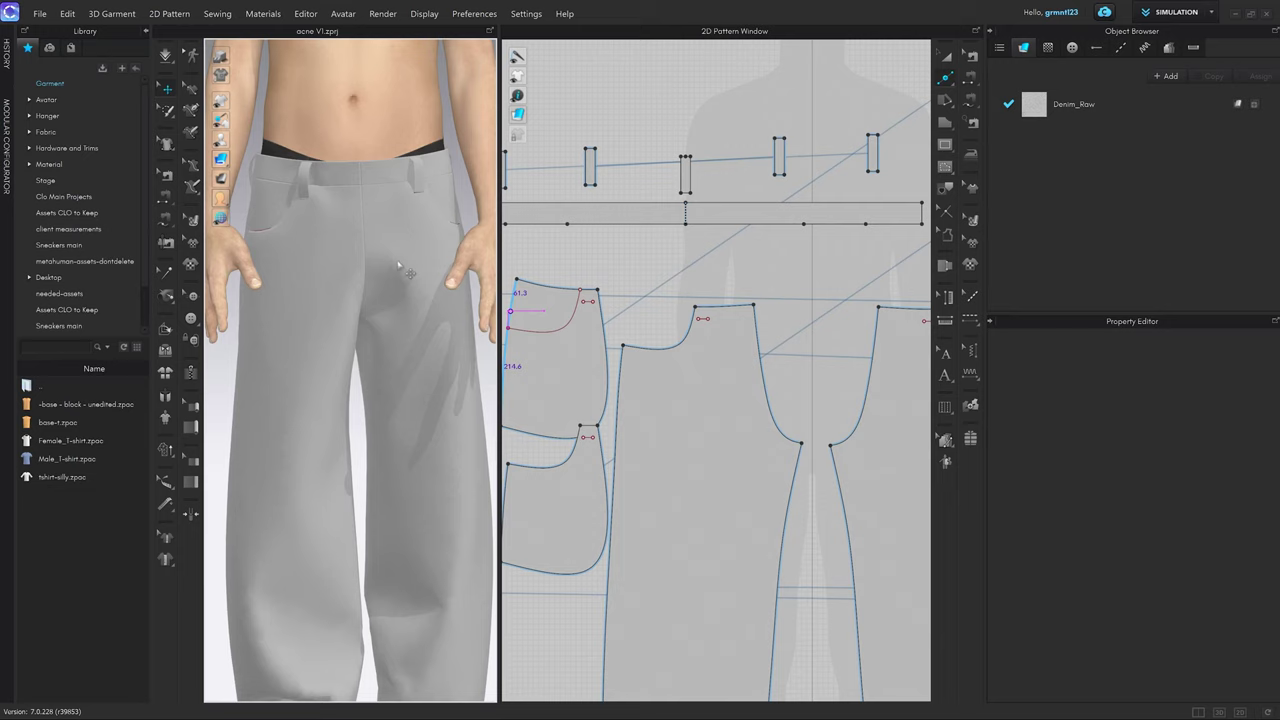
{"action": "scroll", "coordinate": [376, 183], "scroll_direction": "up", "scroll_amount": 2}
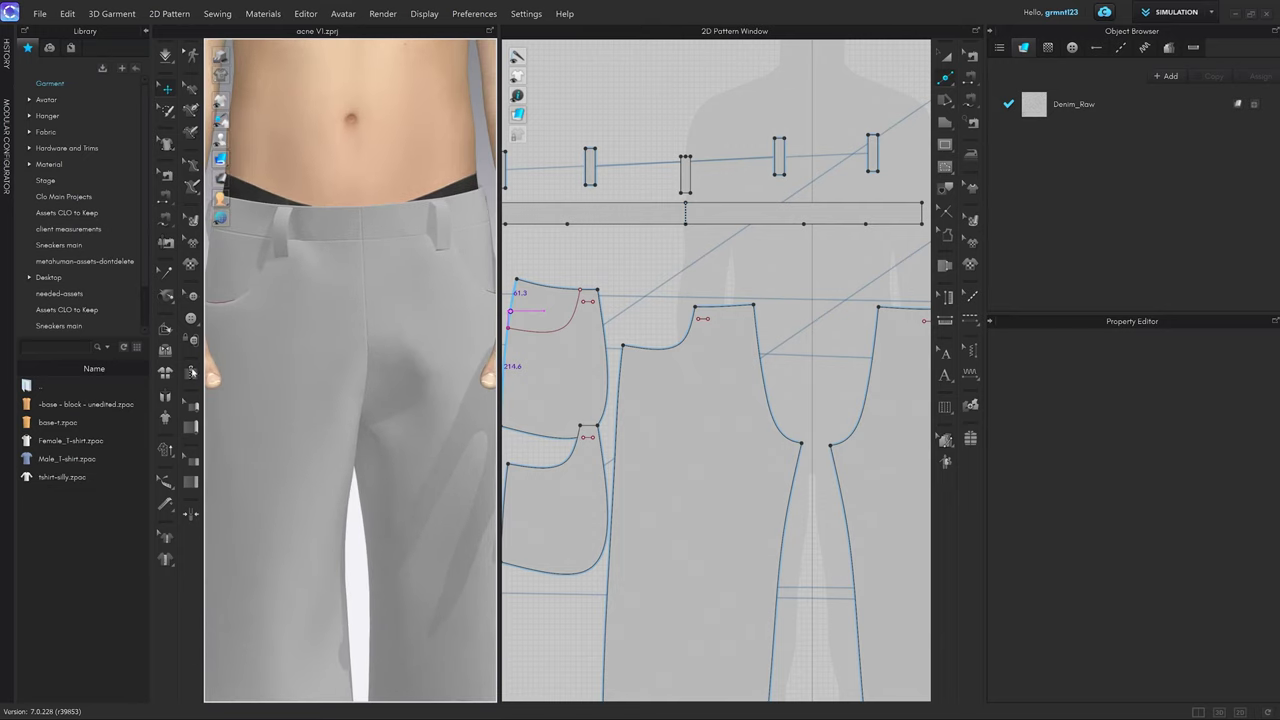
{"action": "left_click", "coordinate": [193, 319]}
{"action": "left_click", "coordinate": [230, 320]}
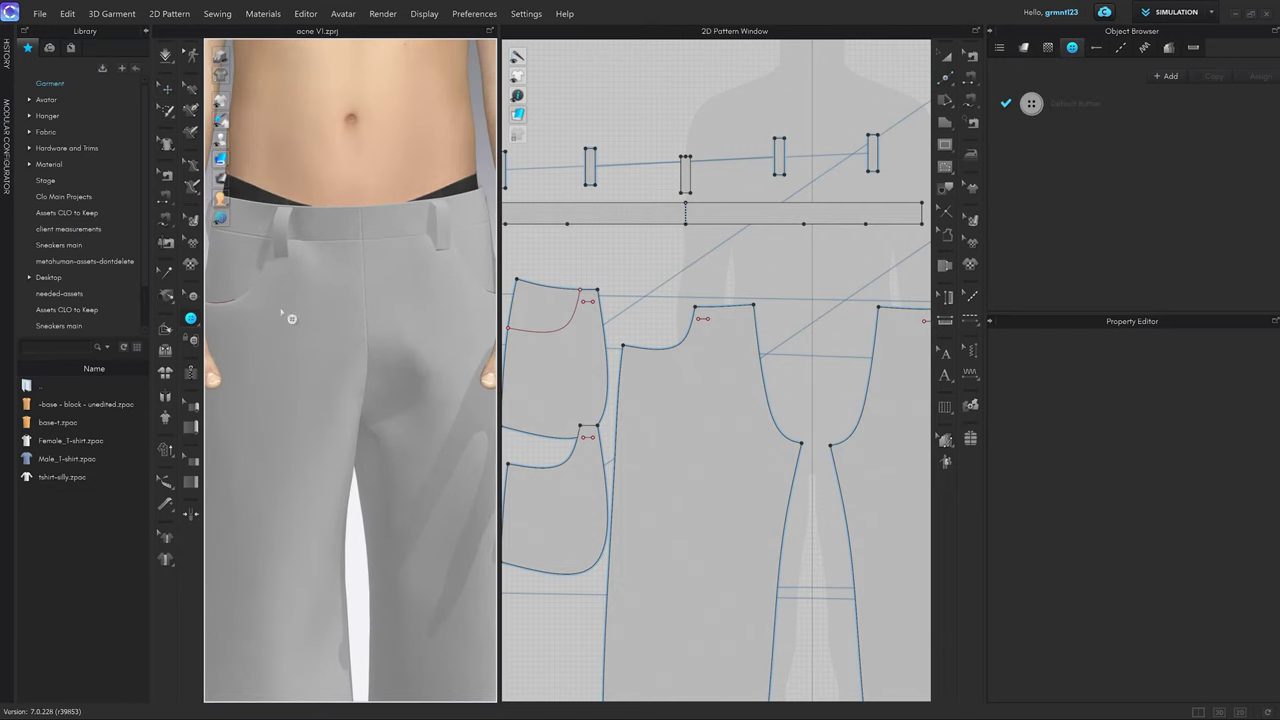
{"action": "scroll", "coordinate": [386, 229], "scroll_direction": "up", "scroll_amount": 3}
{"action": "scroll", "coordinate": [346, 194], "scroll_direction": "up", "scroll_amount": 1}
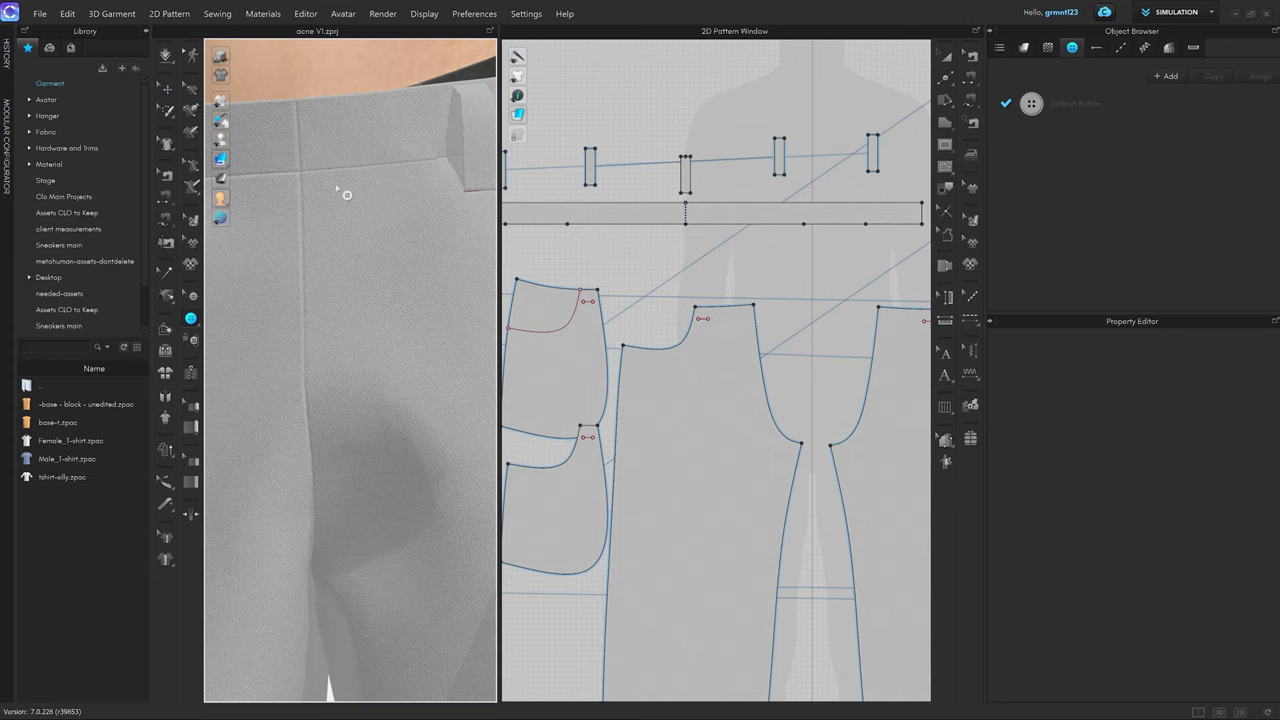
{"action": "left_click", "coordinate": [340, 128]}
{"action": "scroll", "coordinate": [346, 230], "scroll_direction": "down", "scroll_amount": 5}
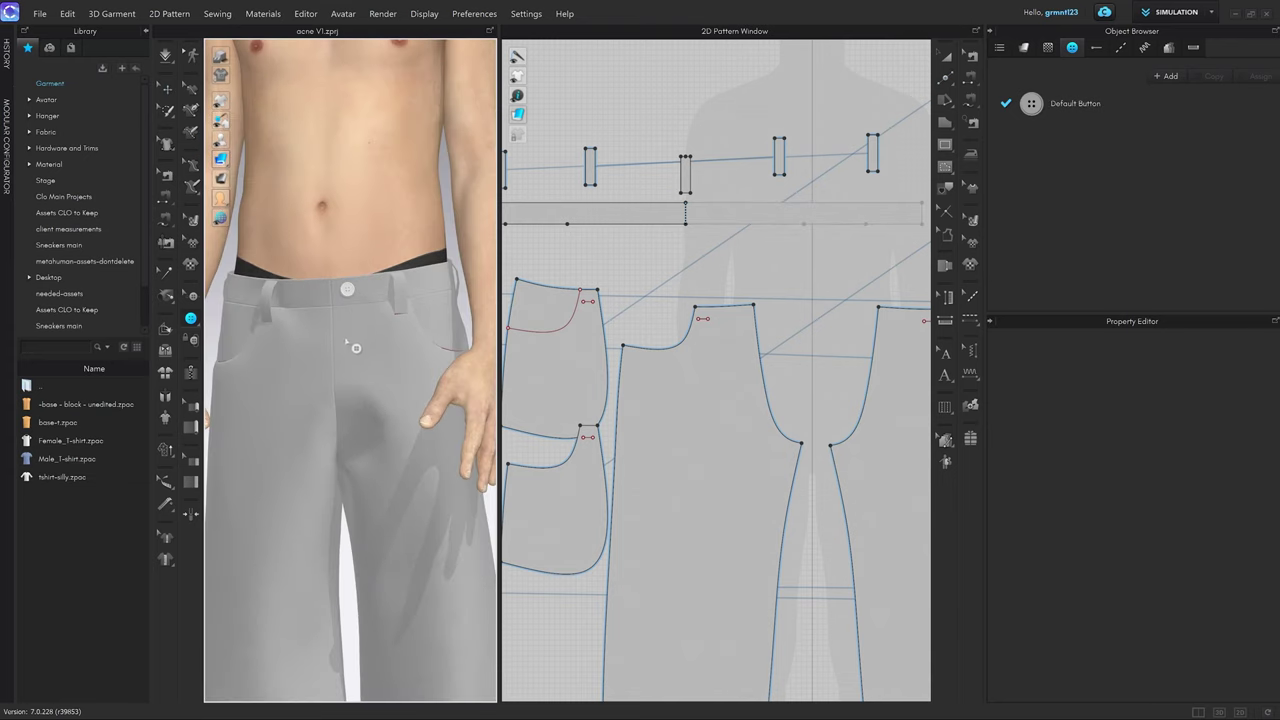
Add a default buttonhole to the waistband between the center front seam and the button.
{"action": "scroll", "coordinate": [358, 280], "scroll_direction": "up", "scroll_amount": 3}
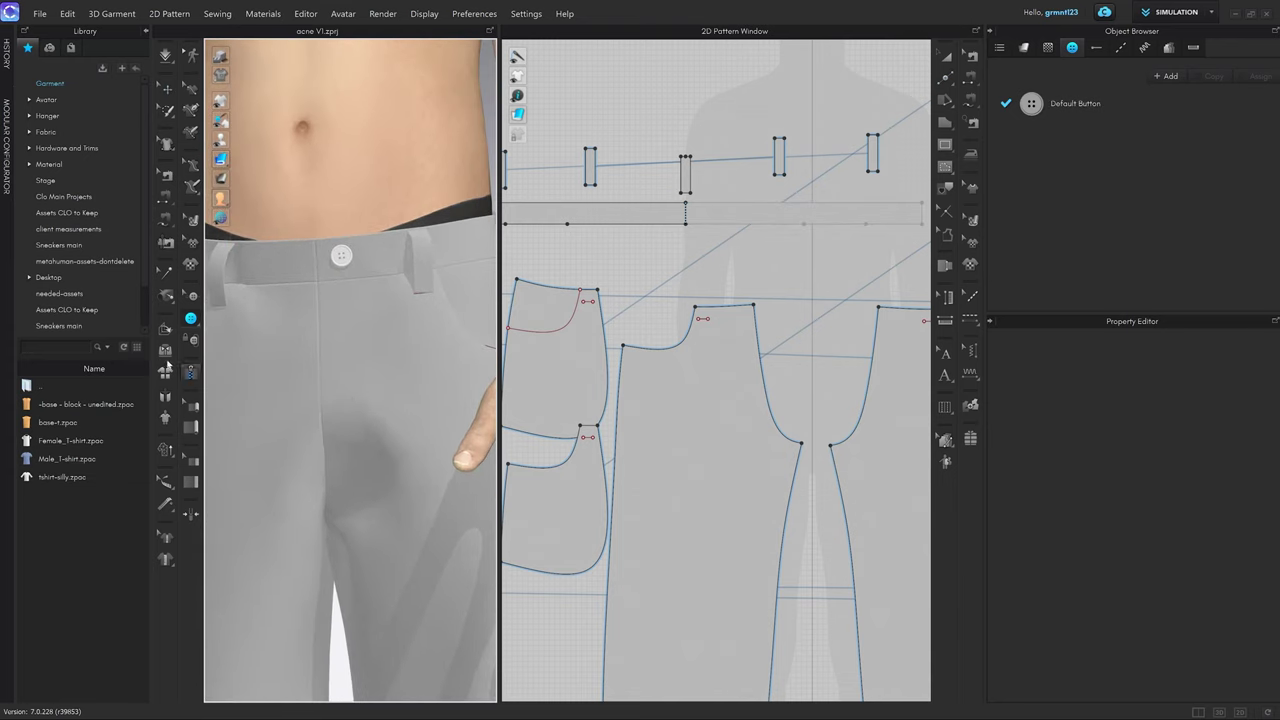
{"action": "scroll", "coordinate": [368, 277], "scroll_direction": "up", "scroll_amount": 4}
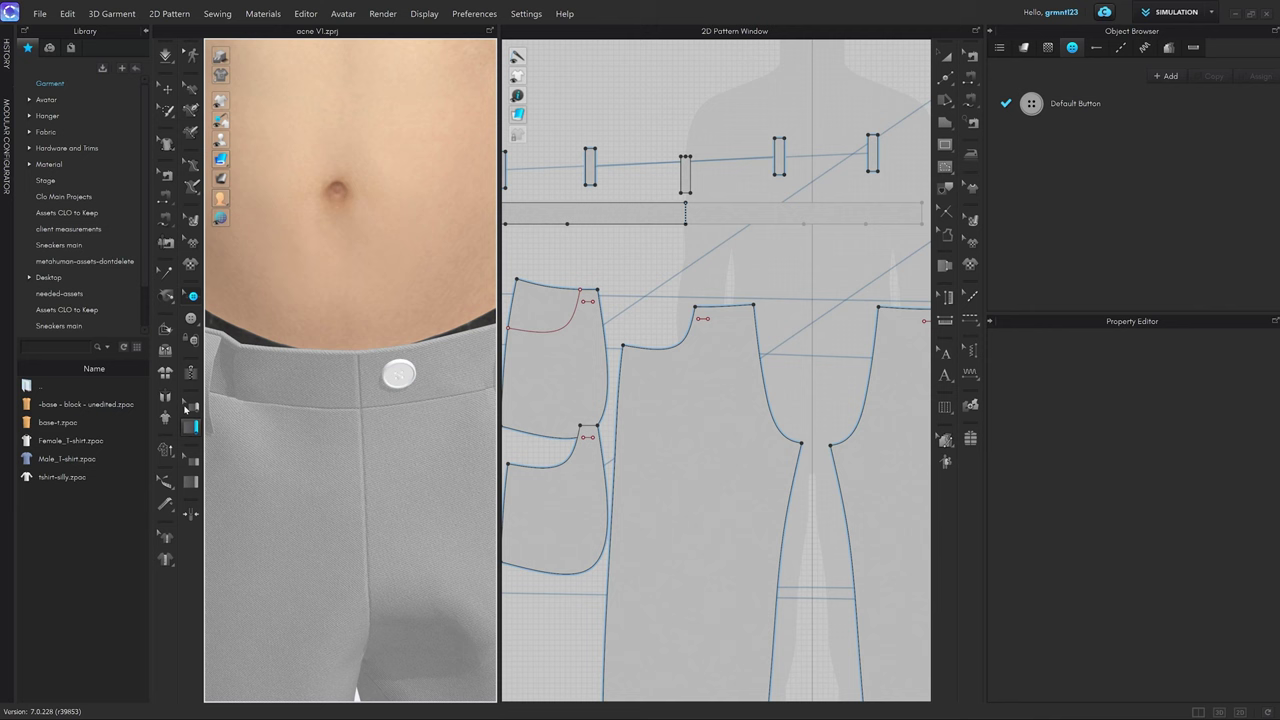
{"action": "left_click", "coordinate": [190, 322]}
{"action": "left_click", "coordinate": [245, 335]}
{"action": "scroll", "coordinate": [383, 305], "scroll_direction": "up", "scroll_amount": 3}
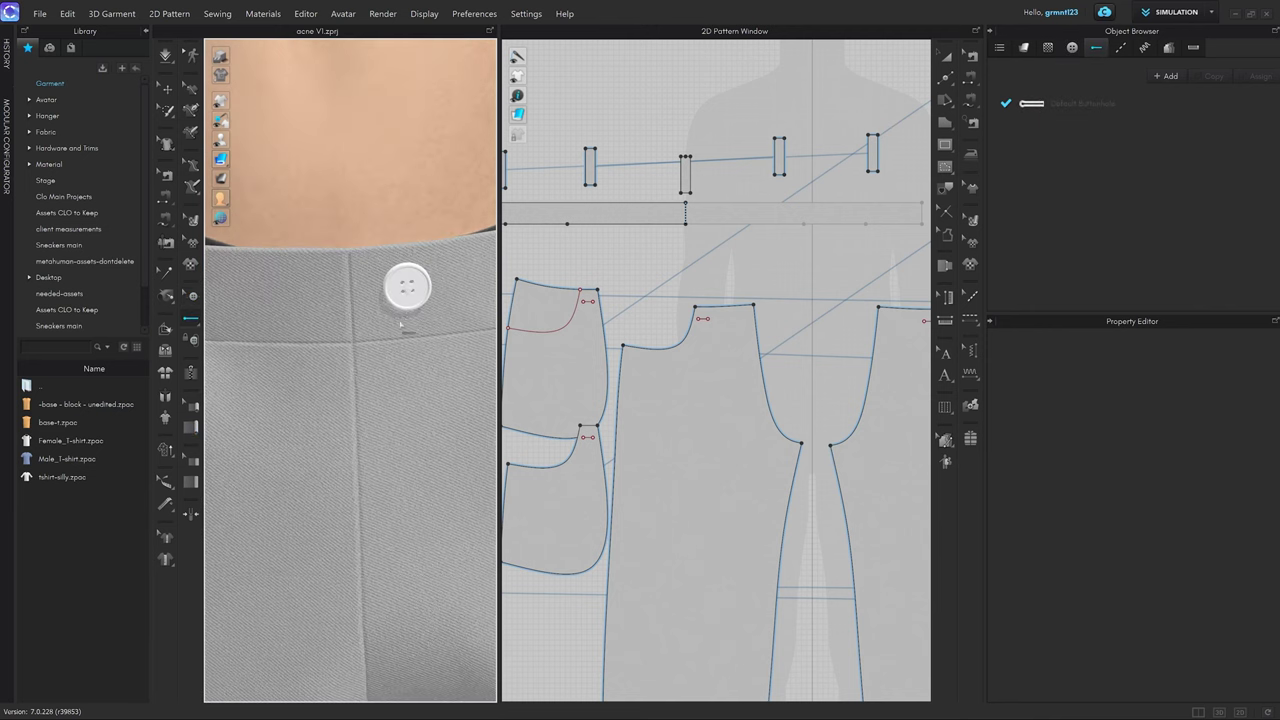
{"action": "left_click", "coordinate": [380, 305]}
{"action": "scroll", "coordinate": [400, 352], "scroll_direction": "up", "scroll_amount": 1}
{"action": "right_click_drag", "start_coordinate": [388, 349], "coordinate": [303, 363]}
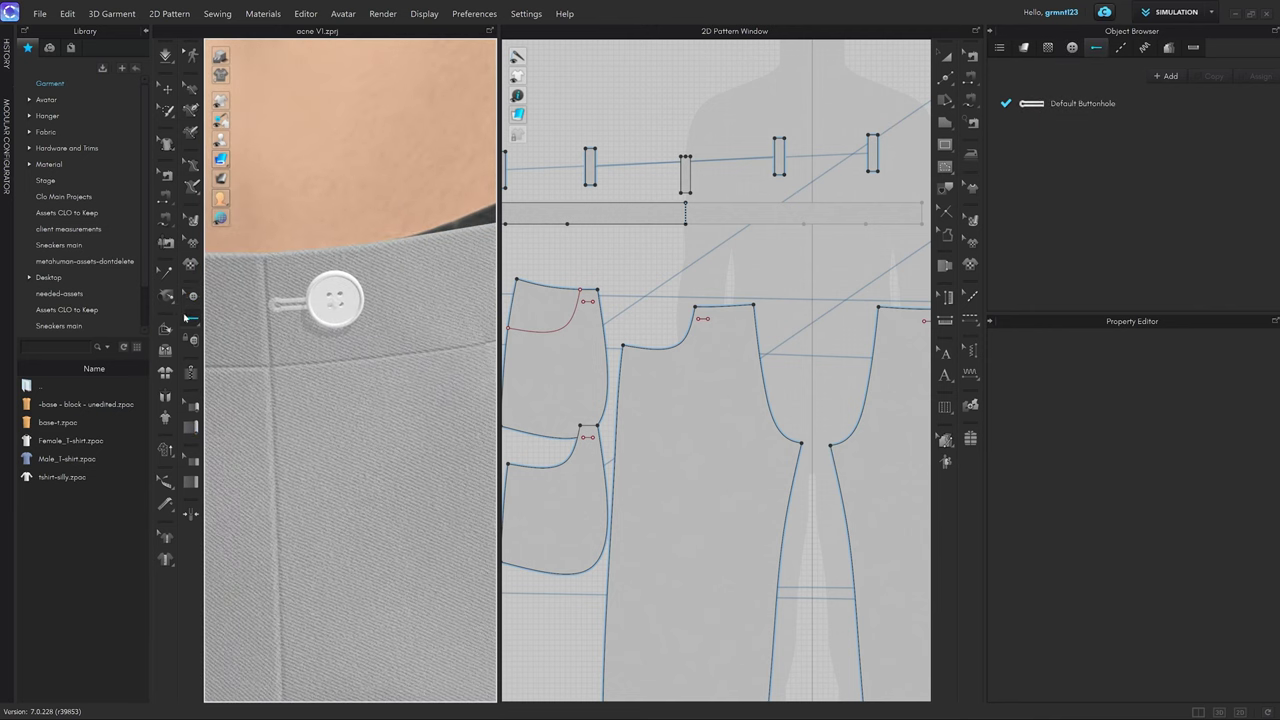
Move the buttonhole onto the button's position and nudge the waistband button so the two line up.
{"action": "left_click", "coordinate": [191, 297]}
{"action": "left_click", "coordinate": [286, 301]}
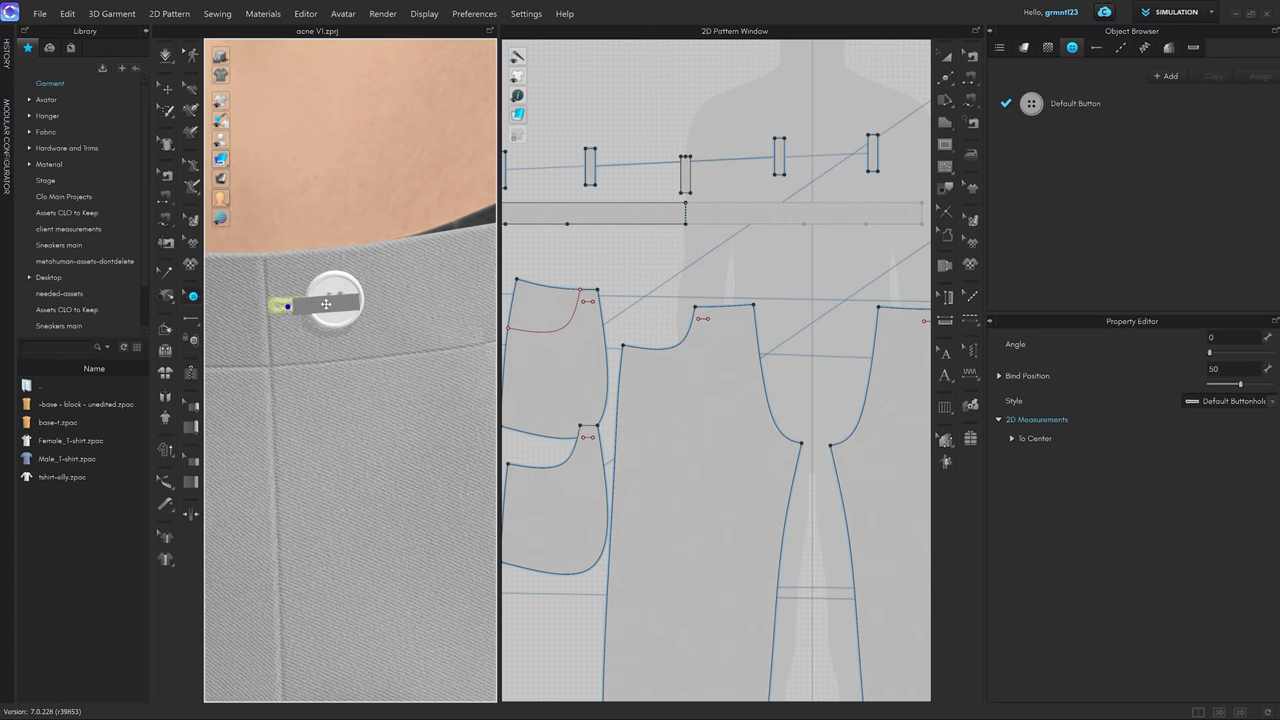
{"action": "left_click_drag", "start_coordinate": [335, 307], "coordinate": [331, 318]}
{"action": "scroll", "coordinate": [357, 351], "scroll_direction": "down", "scroll_amount": 10}
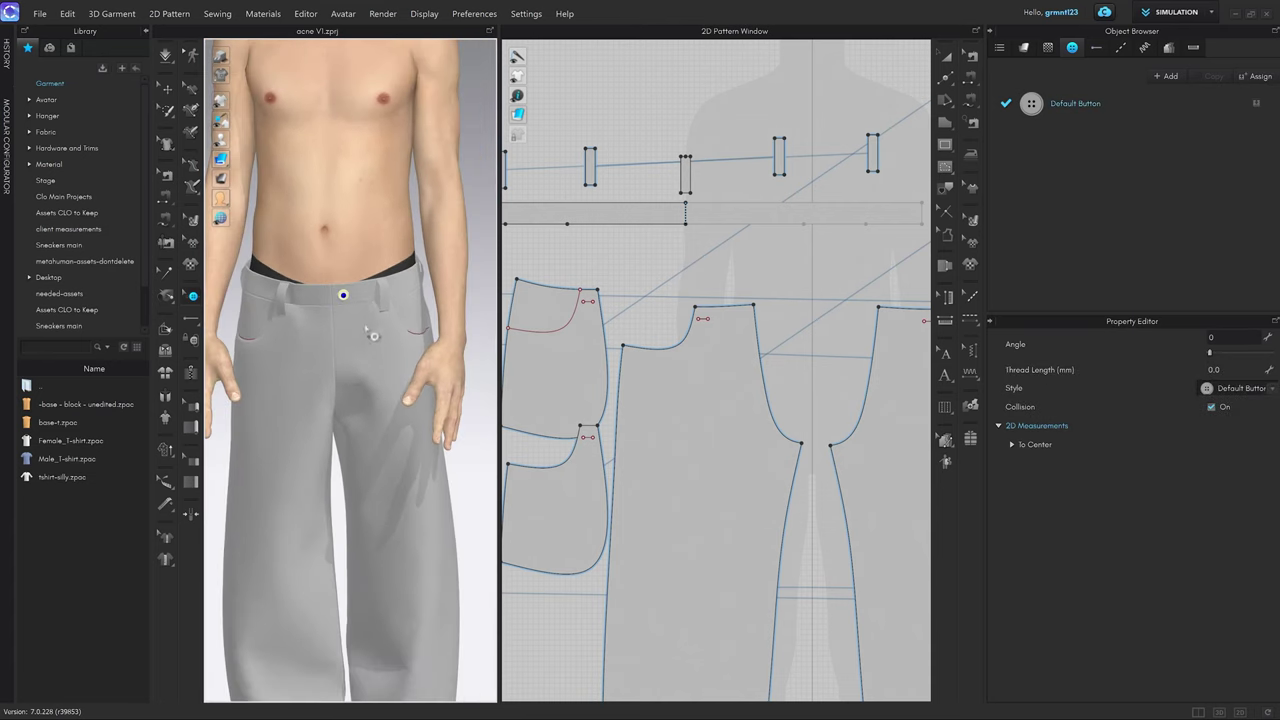
{"action": "key", "text": "2"}
{"action": "key", "text": "q"}
Draw a slanted internal line about 205 mm long on the front panel, from the lower crotch curve up to the waist edge.
{"action": "middle_click_drag", "start_coordinate": [435, 492], "coordinate": [435, 399]}
{"action": "scroll", "coordinate": [434, 398], "scroll_direction": "up", "scroll_amount": 3}
{"action": "scroll", "coordinate": [370, 320], "scroll_direction": "up", "scroll_amount": 5}
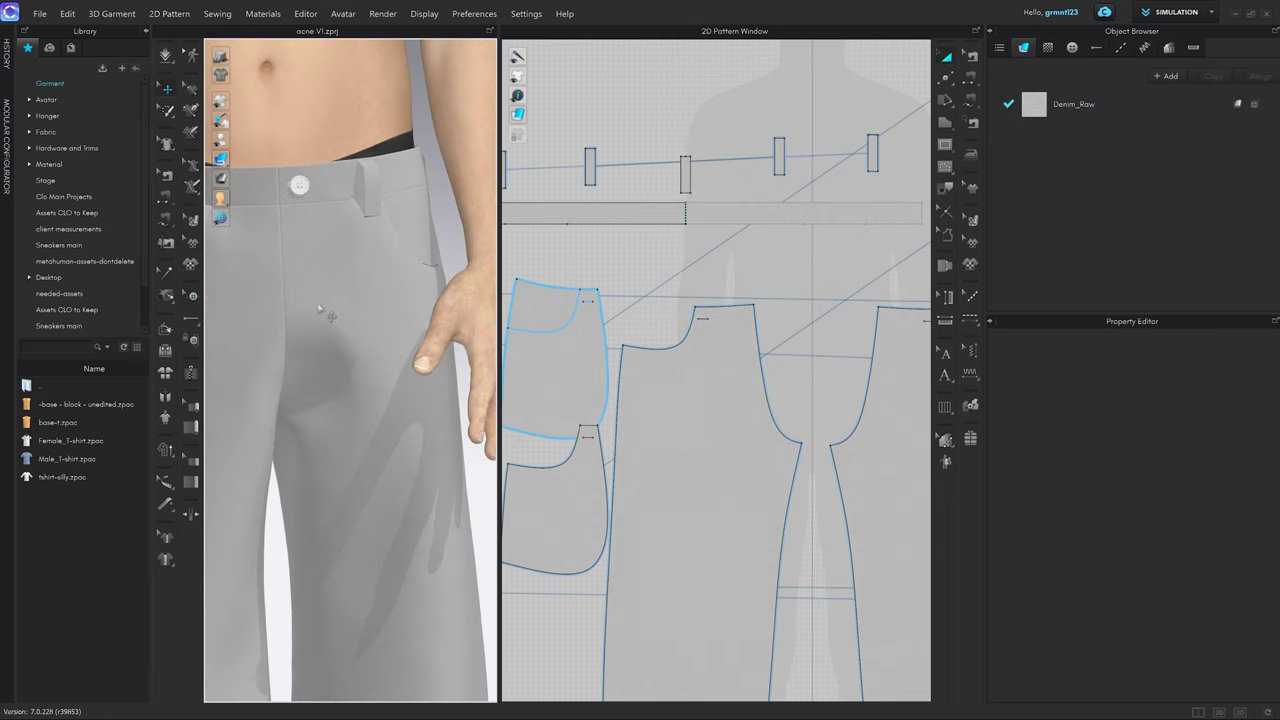
{"action": "scroll", "coordinate": [814, 437], "scroll_direction": "down", "scroll_amount": 3}
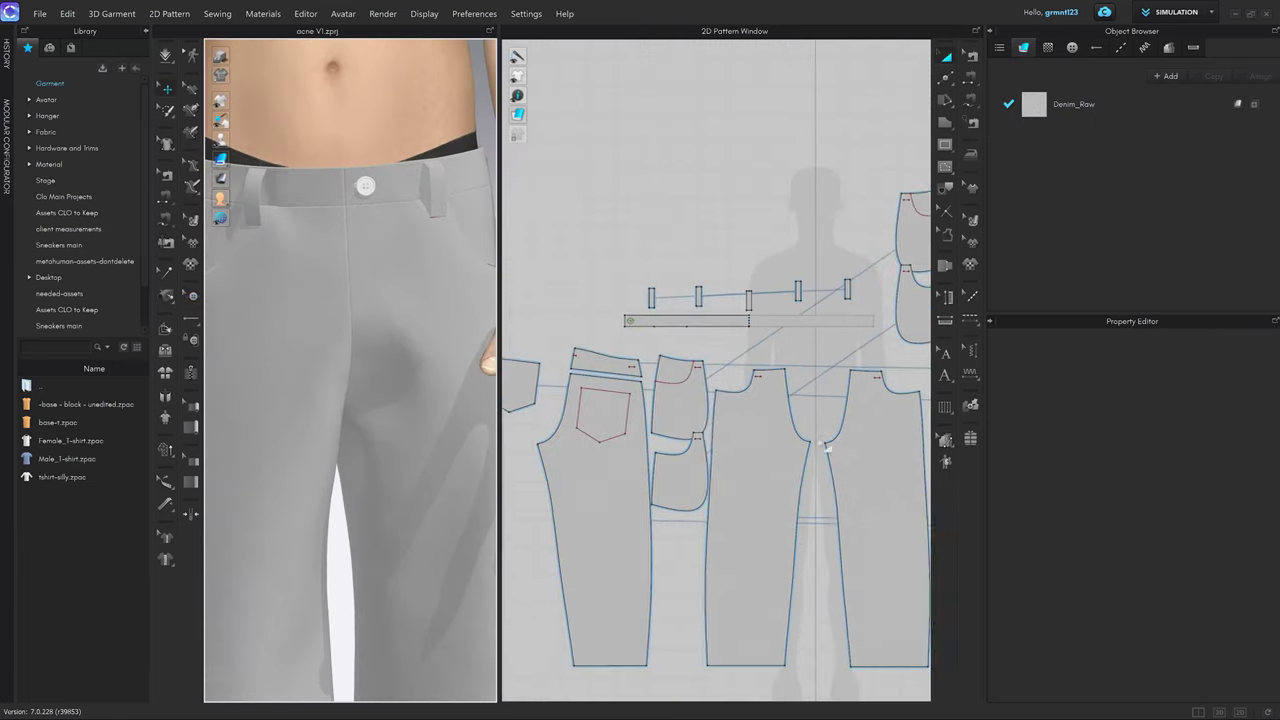
{"action": "scroll", "coordinate": [822, 437], "scroll_direction": "up", "scroll_amount": 3}
{"action": "middle_click_drag", "start_coordinate": [842, 436], "coordinate": [763, 367]}
{"action": "scroll", "coordinate": [751, 431], "scroll_direction": "down", "scroll_amount": 2}
{"action": "left_click", "coordinate": [774, 401]}
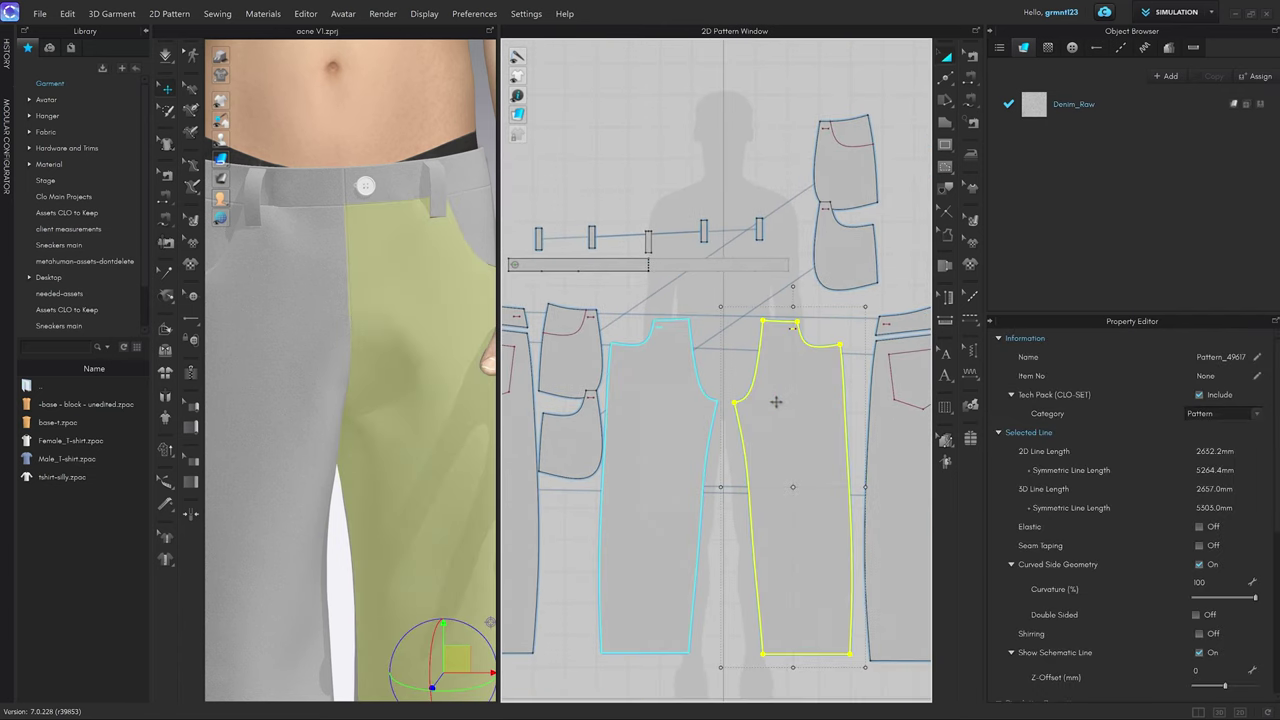
{"action": "scroll", "coordinate": [785, 410], "scroll_direction": "down", "scroll_amount": 2}
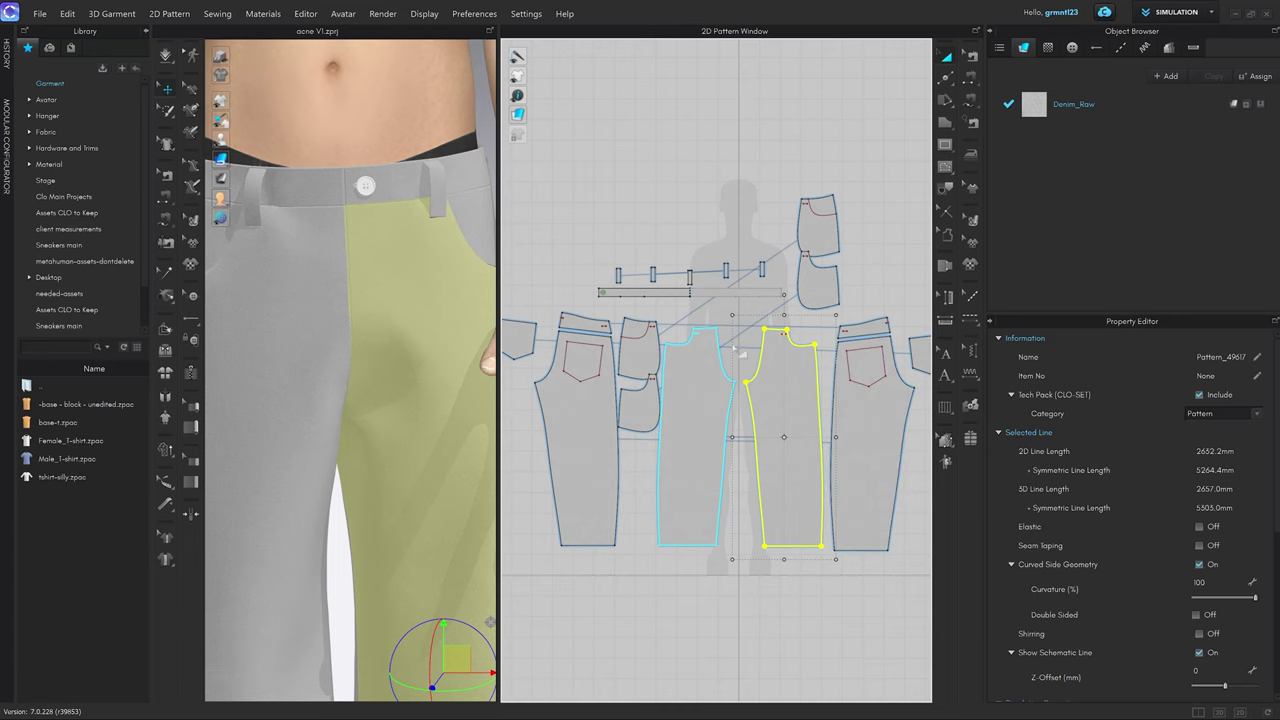
{"action": "scroll", "coordinate": [807, 412], "scroll_direction": "up", "scroll_amount": 2}
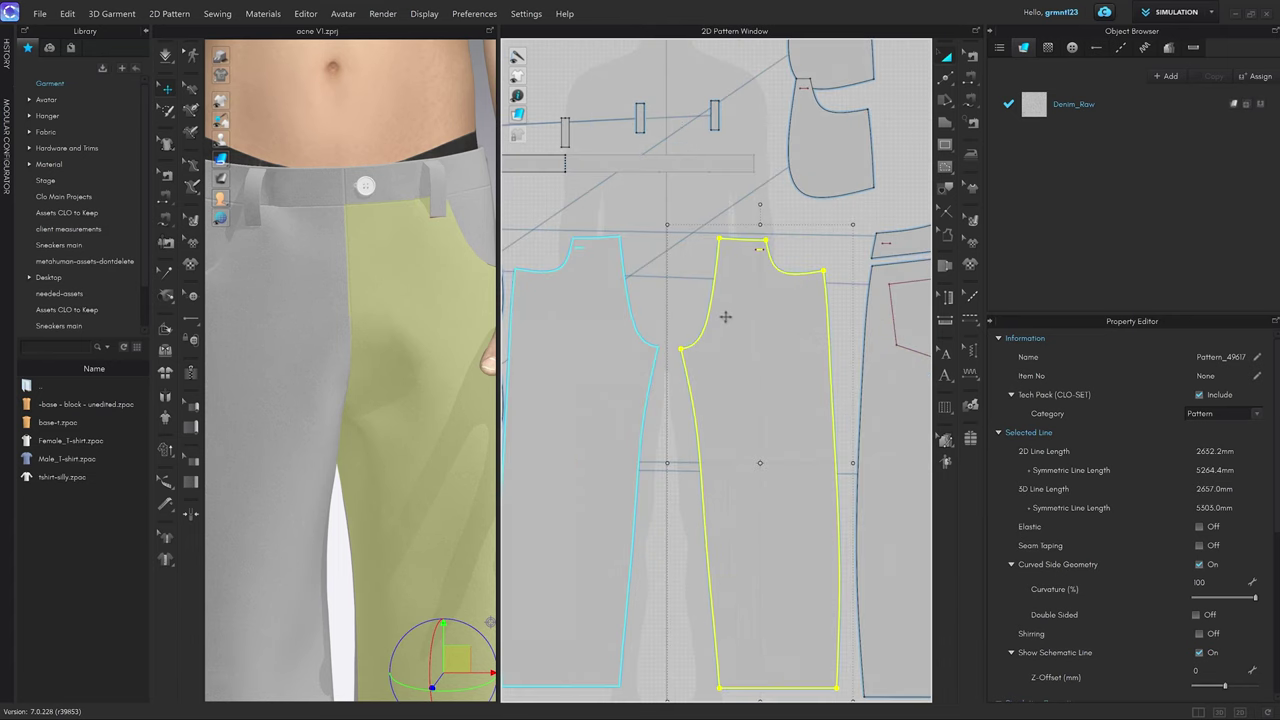
{"action": "scroll", "coordinate": [733, 320], "scroll_direction": "up", "scroll_amount": 1}
{"action": "scroll", "coordinate": [728, 325], "scroll_direction": "up", "scroll_amount": 1}
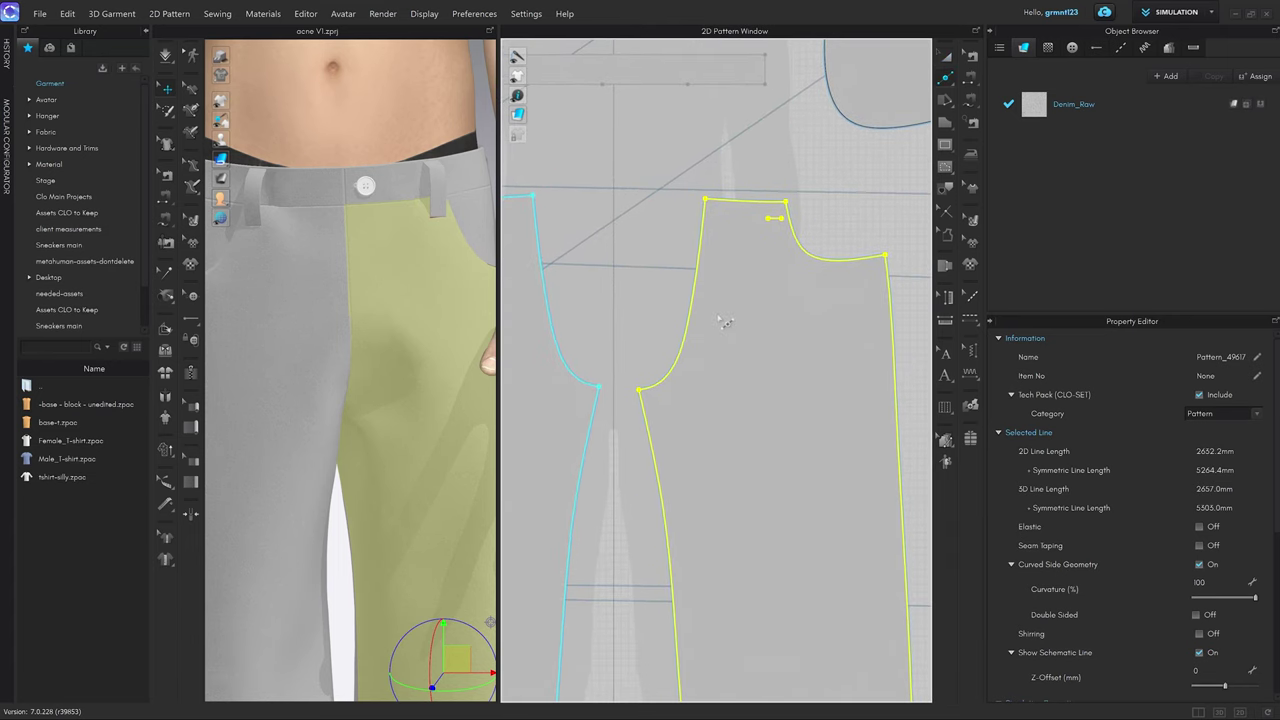
{"action": "key", "text": "g"}
{"action": "left_click", "coordinate": [687, 344]}
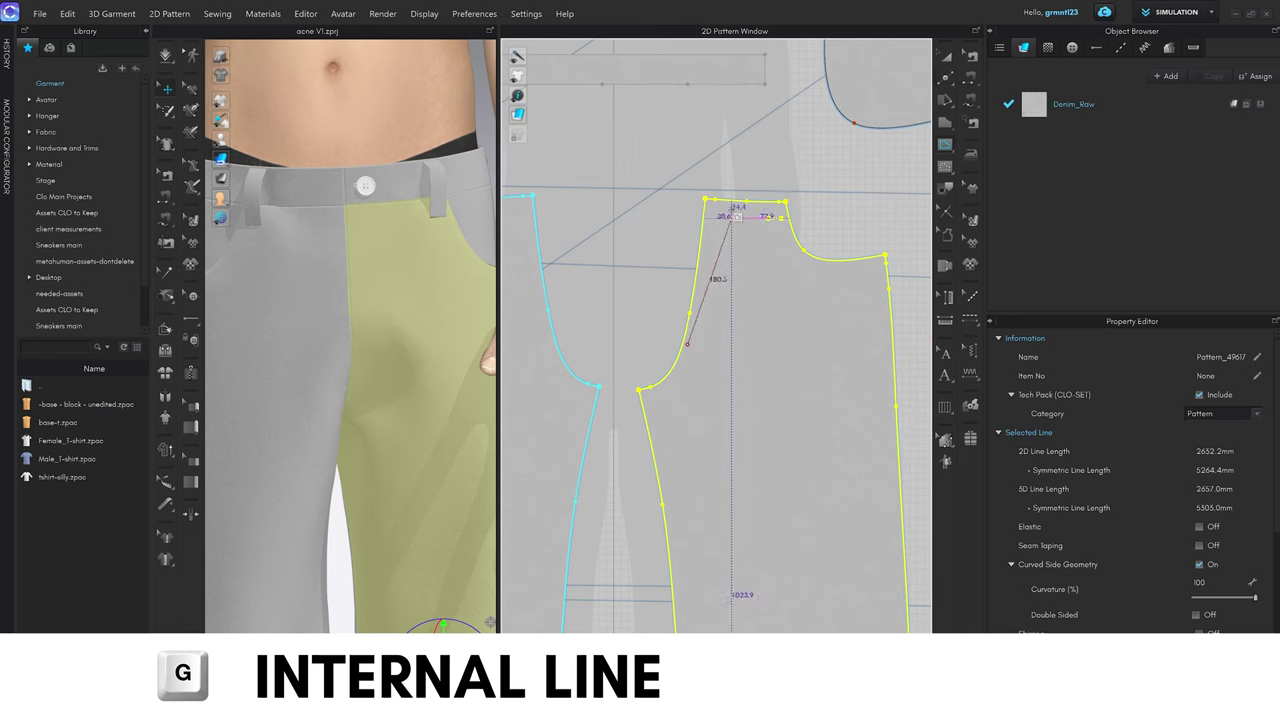
{"action": "left_click", "coordinate": [735, 202]}
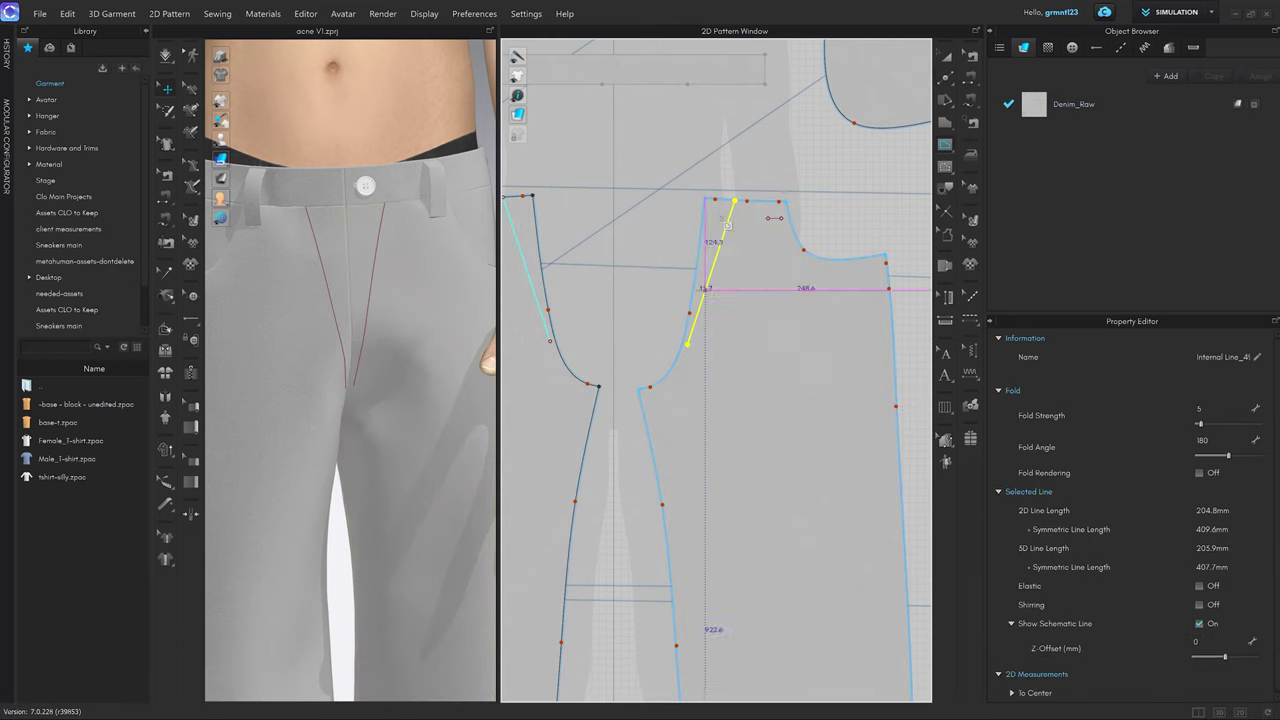
Snap the lower end of the front panel's slanted fly line onto the crotch curve edge.
{"action": "scroll", "coordinate": [665, 300], "scroll_direction": "up", "scroll_amount": 3}
{"action": "key", "text": "z"}
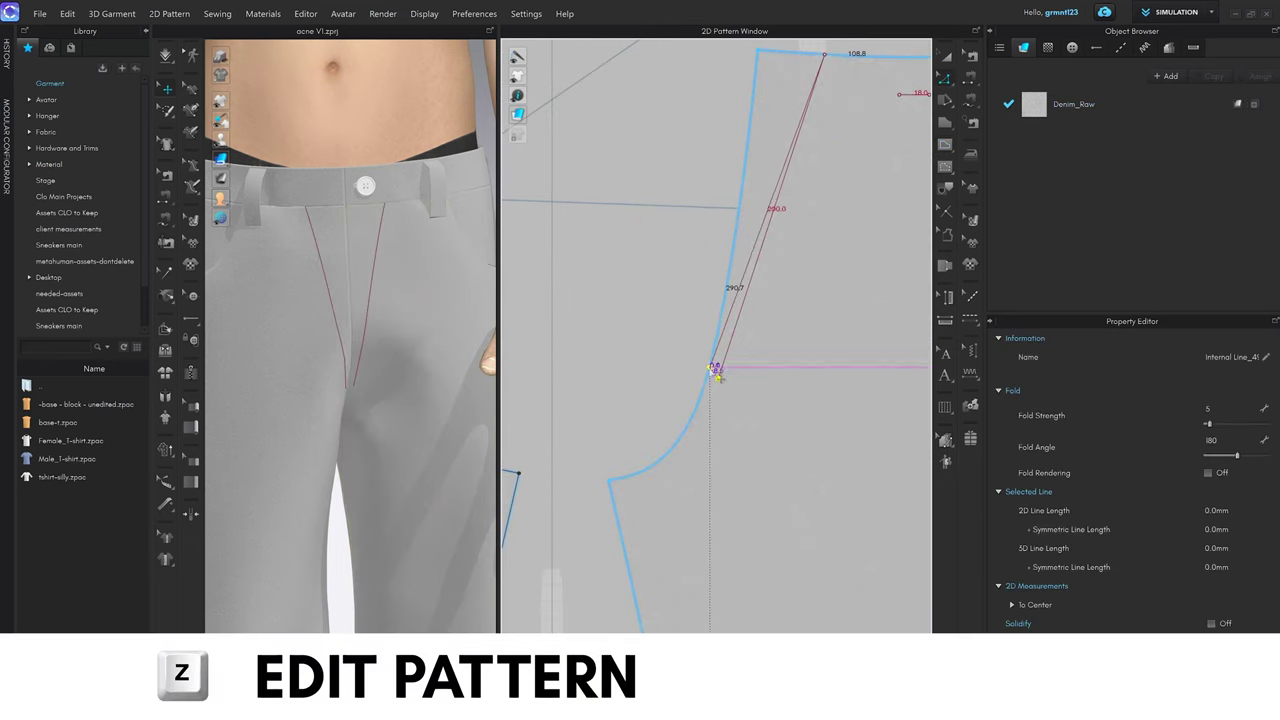
{"action": "scroll", "coordinate": [738, 340], "scroll_direction": "down", "scroll_amount": 3}
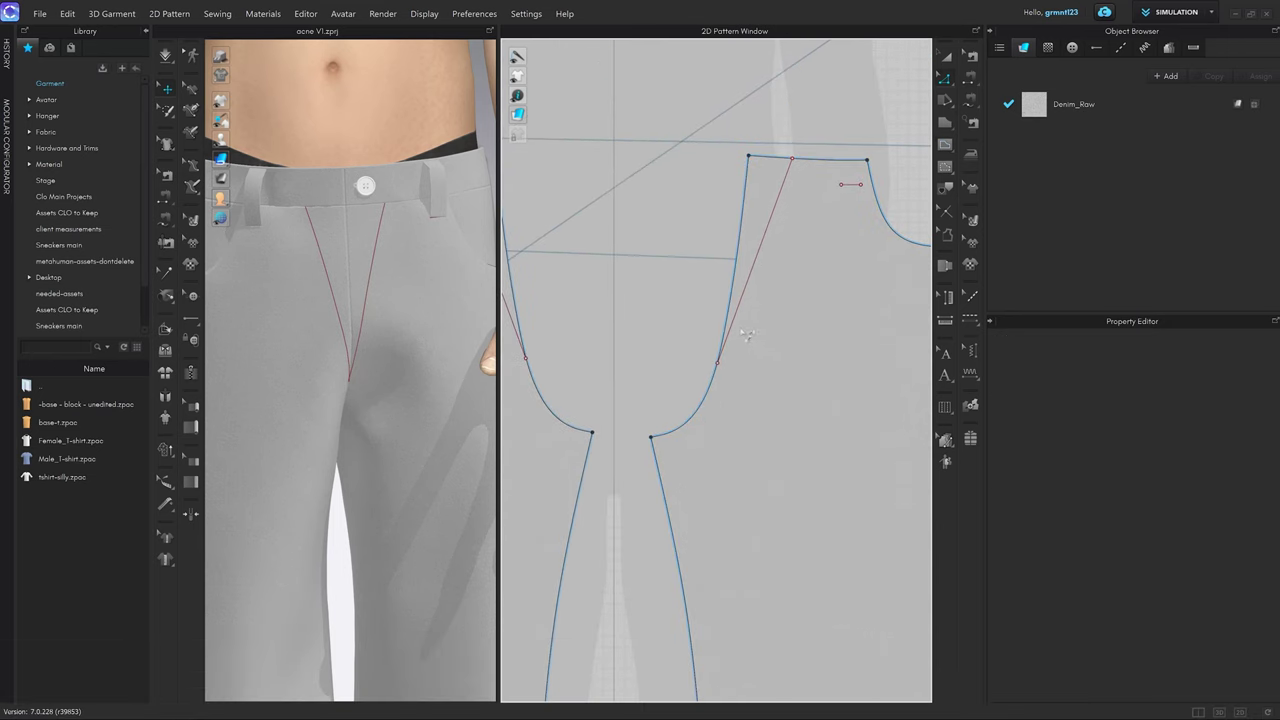
Bend the slanted fly line outward into a J-shaped curve, refining the curve point near its lower end at the crotch.
{"action": "left_click", "coordinate": [740, 338]}
{"action": "left_click_drag", "start_coordinate": [733, 321], "coordinate": [737, 364]}
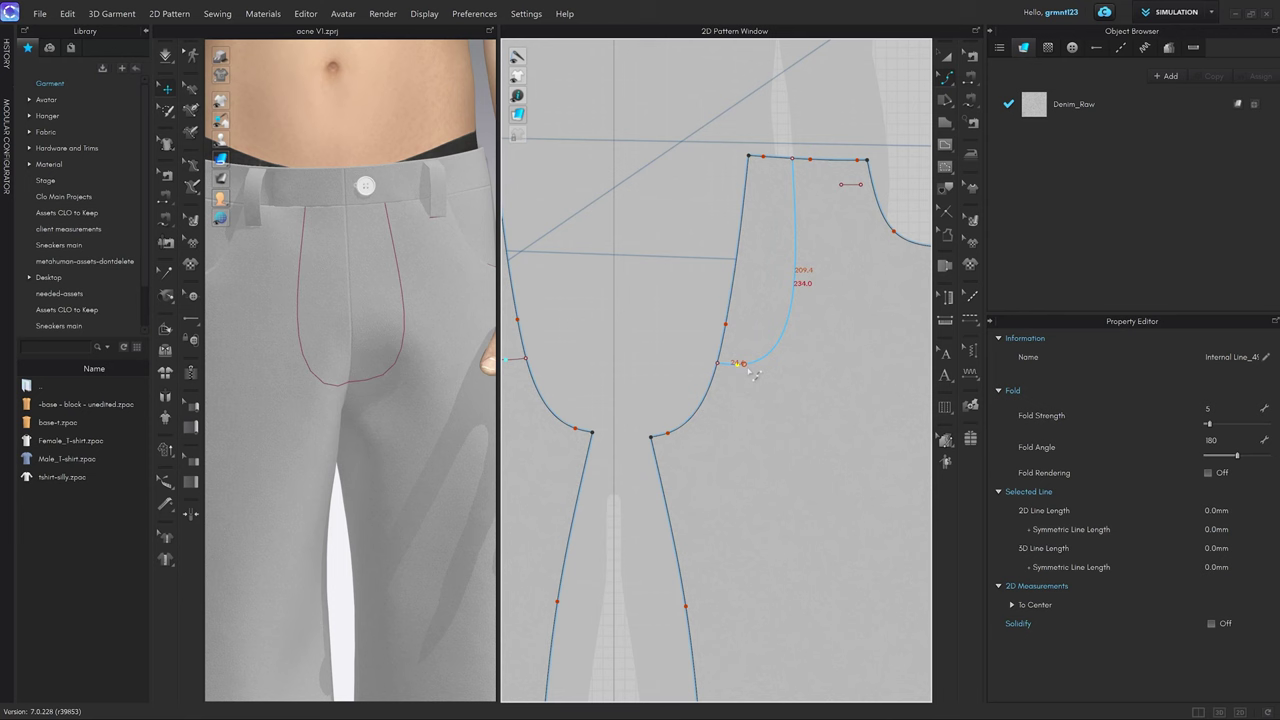
{"action": "scroll", "coordinate": [760, 367], "scroll_direction": "up", "scroll_amount": 5}
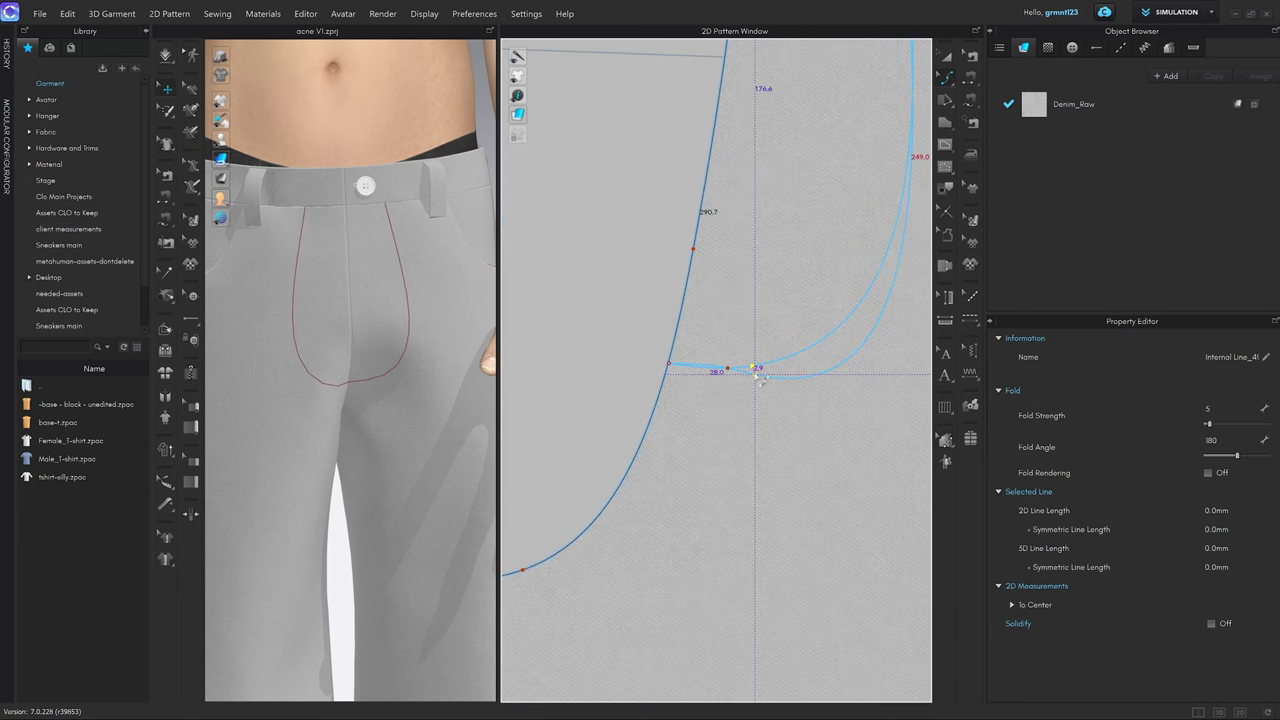
{"action": "left_click_drag", "start_coordinate": [757, 370], "coordinate": [757, 368]}
{"action": "scroll", "coordinate": [760, 369], "scroll_direction": "down", "scroll_amount": 3}
{"action": "middle_click_drag", "start_coordinate": [761, 370], "coordinate": [728, 398]}
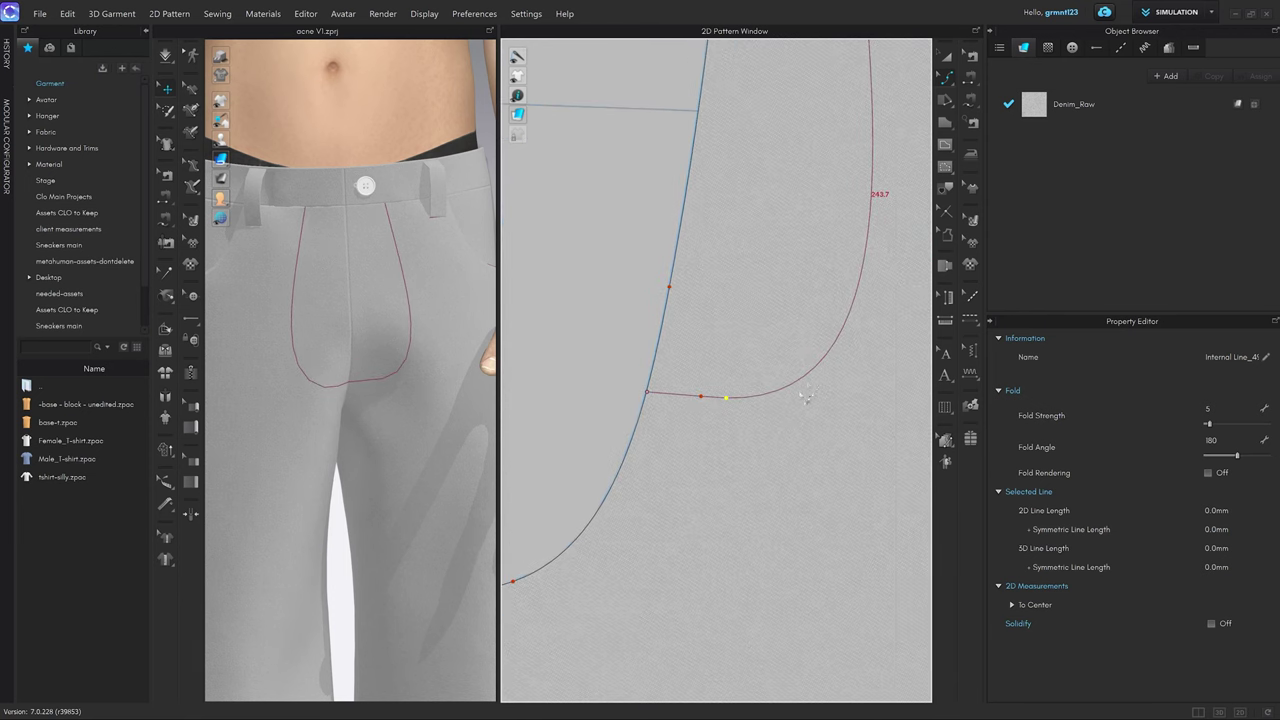
Pull the fly curve's outer bulge in toward the crotch seam, giving a straight side, a tight rounded corner and about 227 mm length.
{"action": "left_click", "coordinate": [811, 394]}
{"action": "left_click_drag", "start_coordinate": [818, 370], "coordinate": [790, 262]}
{"action": "scroll", "coordinate": [791, 280], "scroll_direction": "down", "scroll_amount": 2}
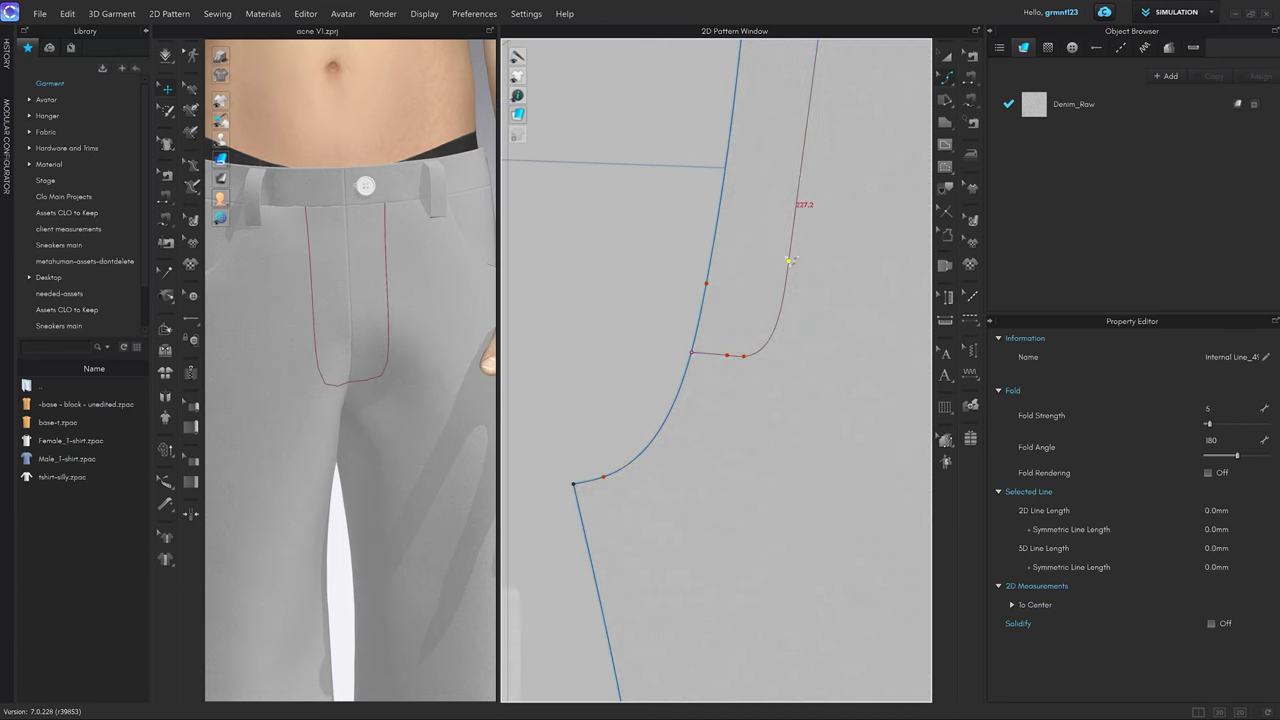
{"action": "scroll", "coordinate": [745, 280], "scroll_direction": "down", "scroll_amount": 3}
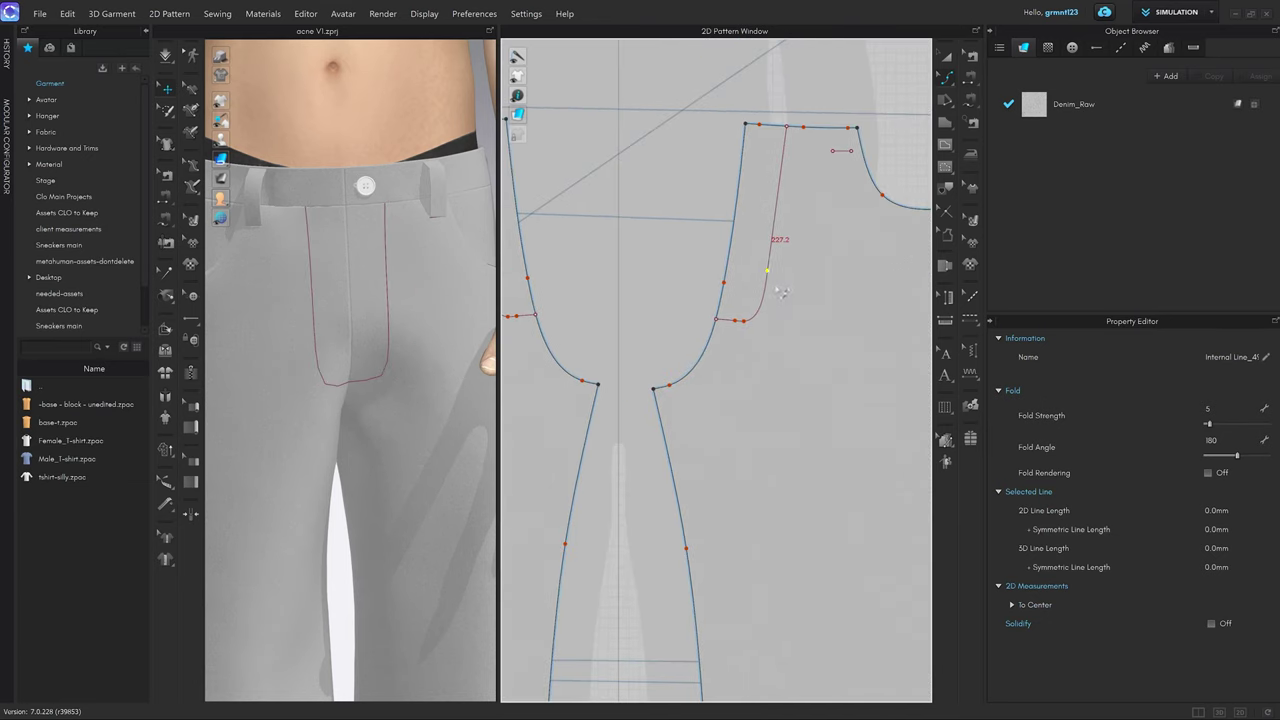
{"action": "key", "text": "2"}
{"action": "scroll", "coordinate": [397, 329], "scroll_direction": "up", "scroll_amount": 3}
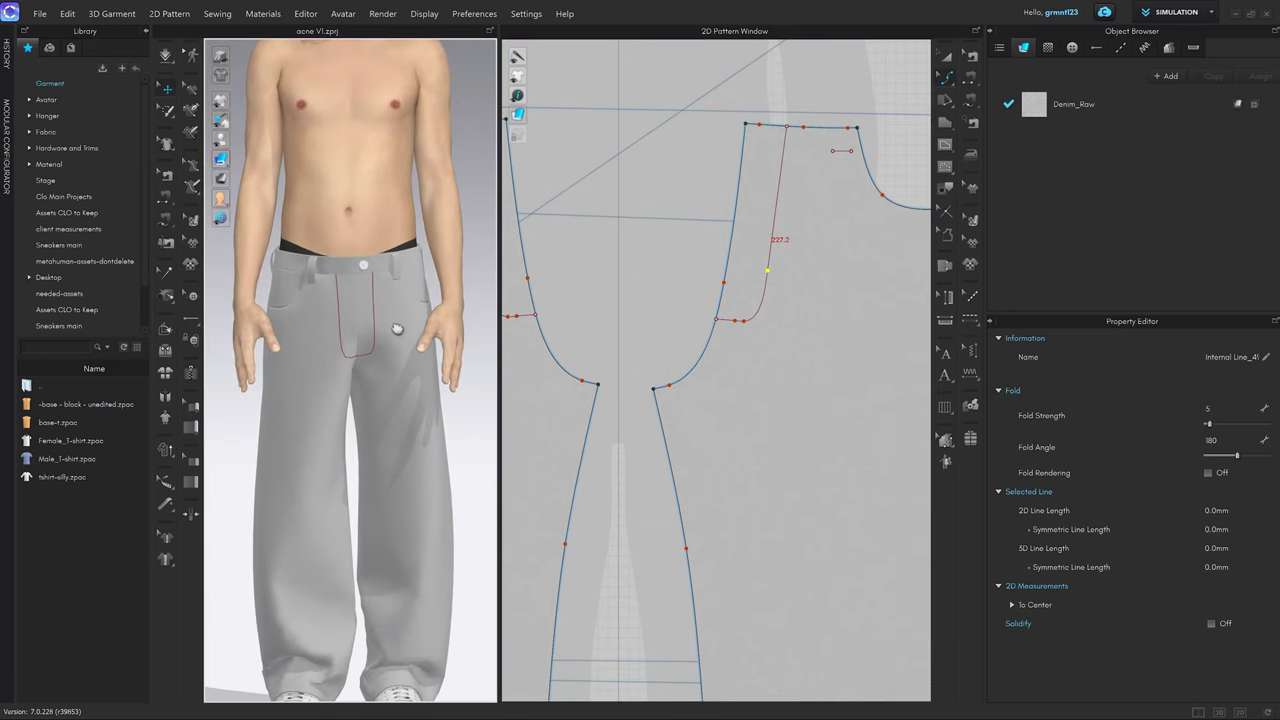
Remove the symmetric link between the two front panels so each can be edited independently.
{"action": "key", "text": "z"}
{"action": "scroll", "coordinate": [387, 337], "scroll_direction": "up", "scroll_amount": 5}
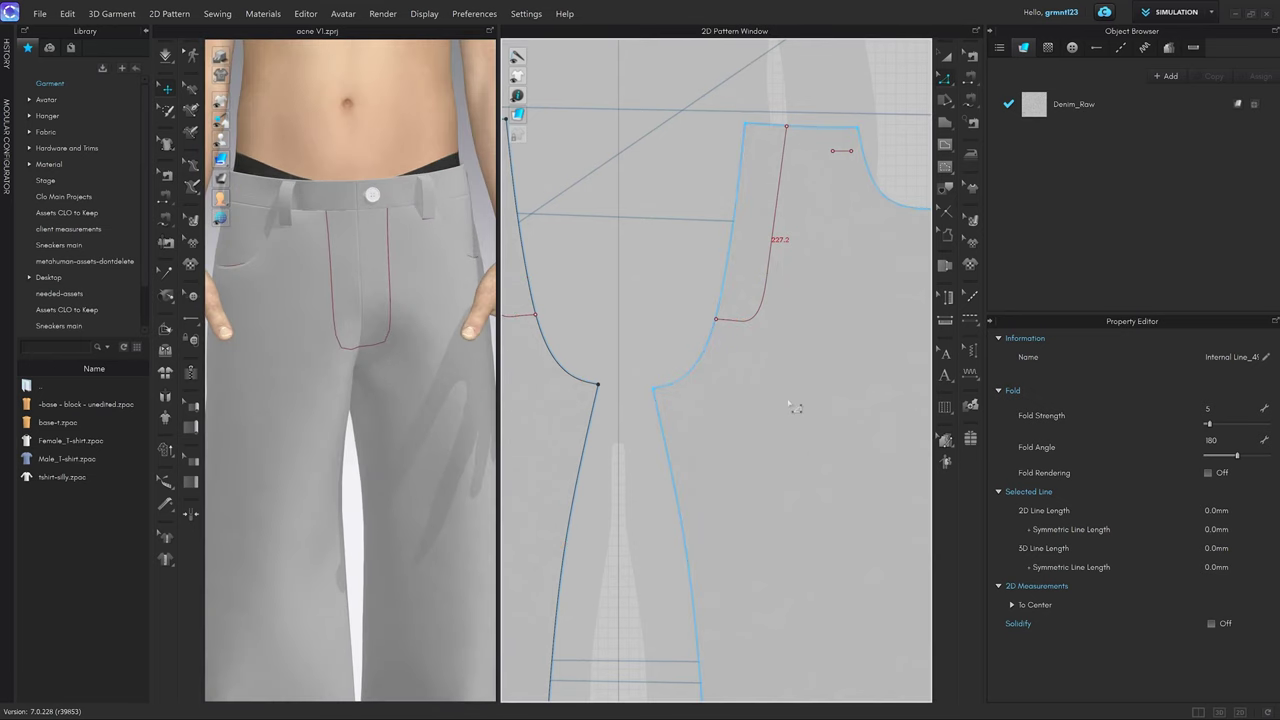
{"action": "scroll", "coordinate": [795, 407], "scroll_direction": "down", "scroll_amount": 3}
{"action": "left_click", "coordinate": [716, 312]}
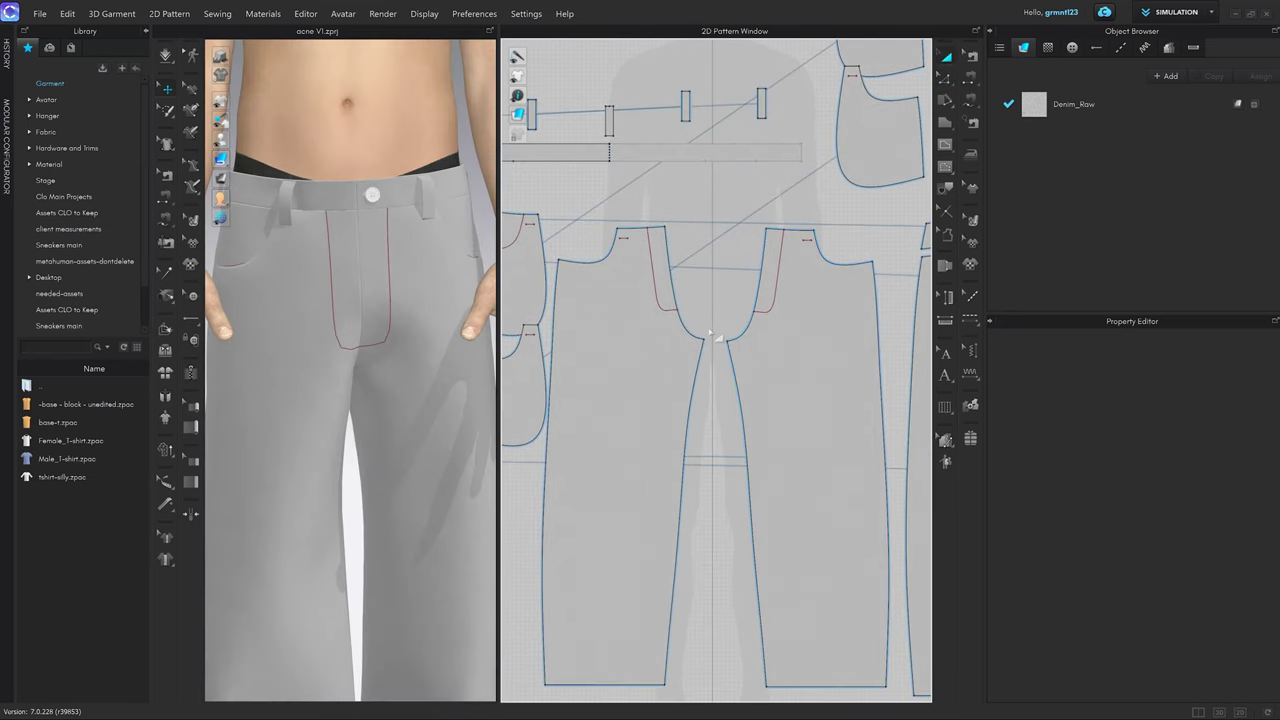
{"action": "left_click", "coordinate": [794, 411]}
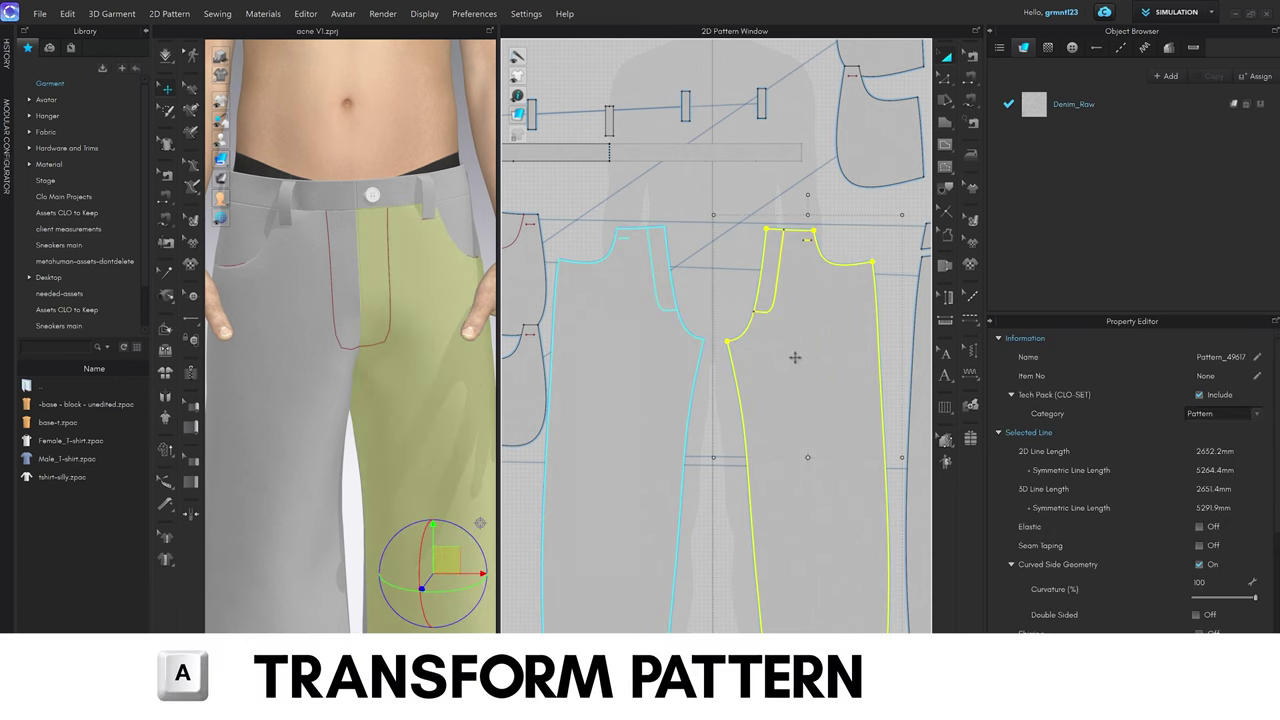
{"action": "right_click", "coordinate": [795, 357]}
{"action": "left_click", "coordinate": [843, 217]}
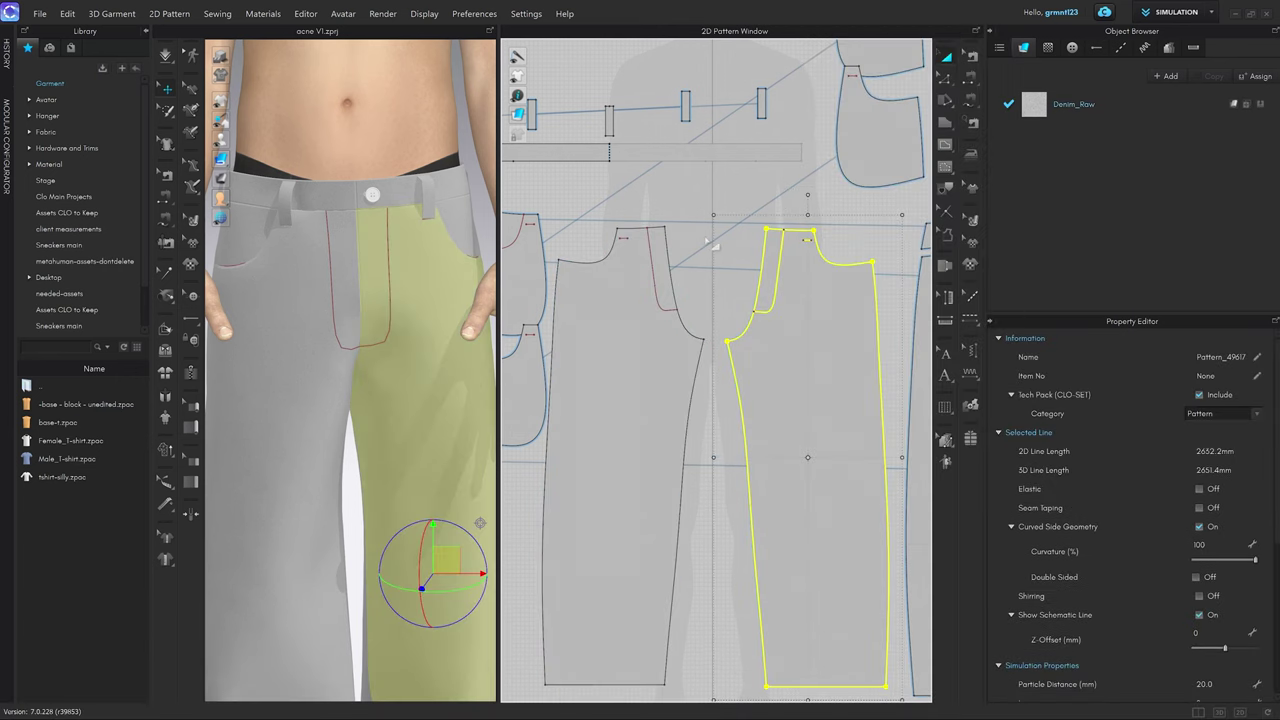
{"action": "left_click", "coordinate": [706, 230]}
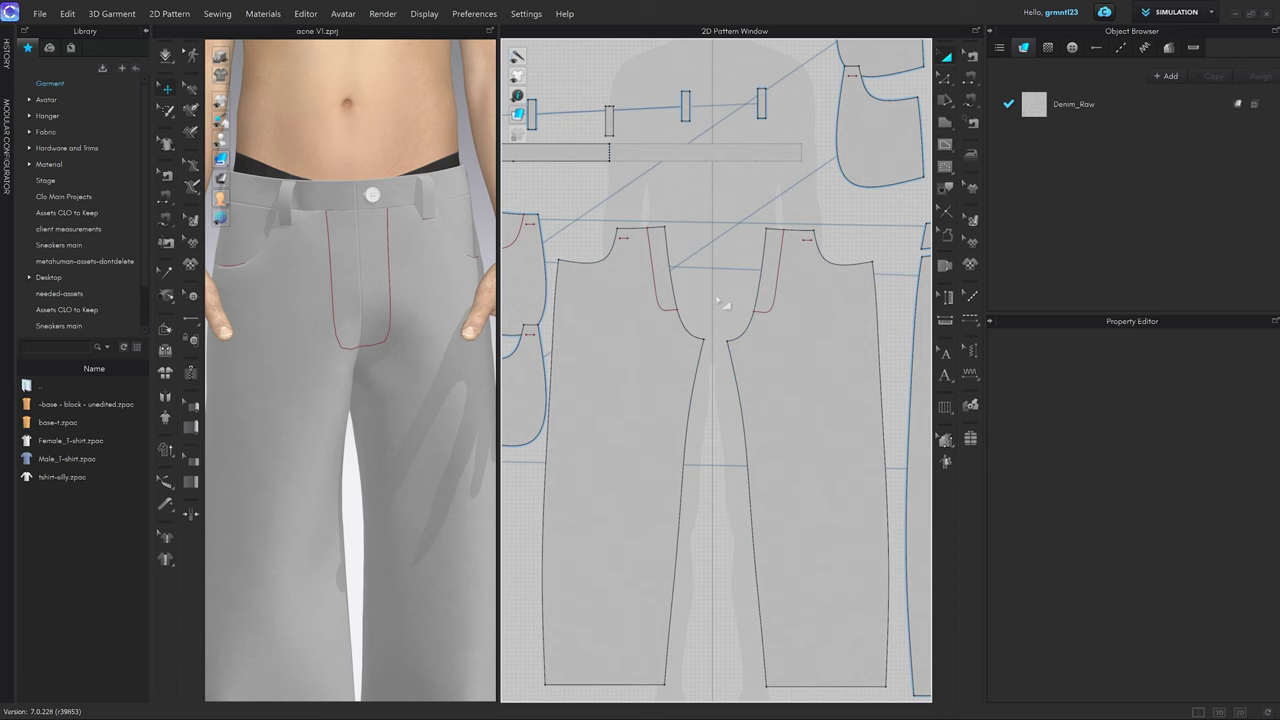
Try moving the inner crotch point of the unlinked front panel, and undo the move.
{"action": "left_click", "coordinate": [729, 341]}
{"action": "left_click_drag", "start_coordinate": [753, 343], "coordinate": [773, 346]}
{"action": "key", "text": "ctrl+z"}
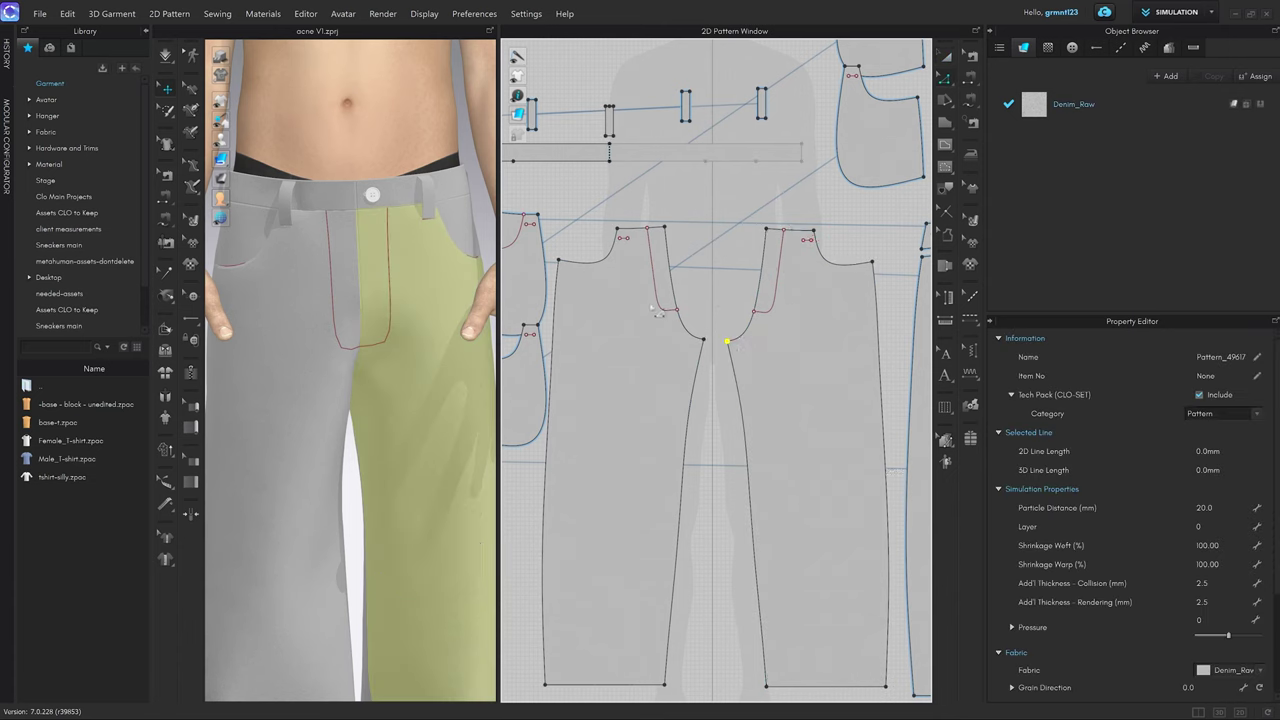
Delete the curved fly line from the front panel on the side without the waistband button.
{"action": "scroll", "coordinate": [676, 345], "scroll_direction": "down", "scroll_amount": 2}
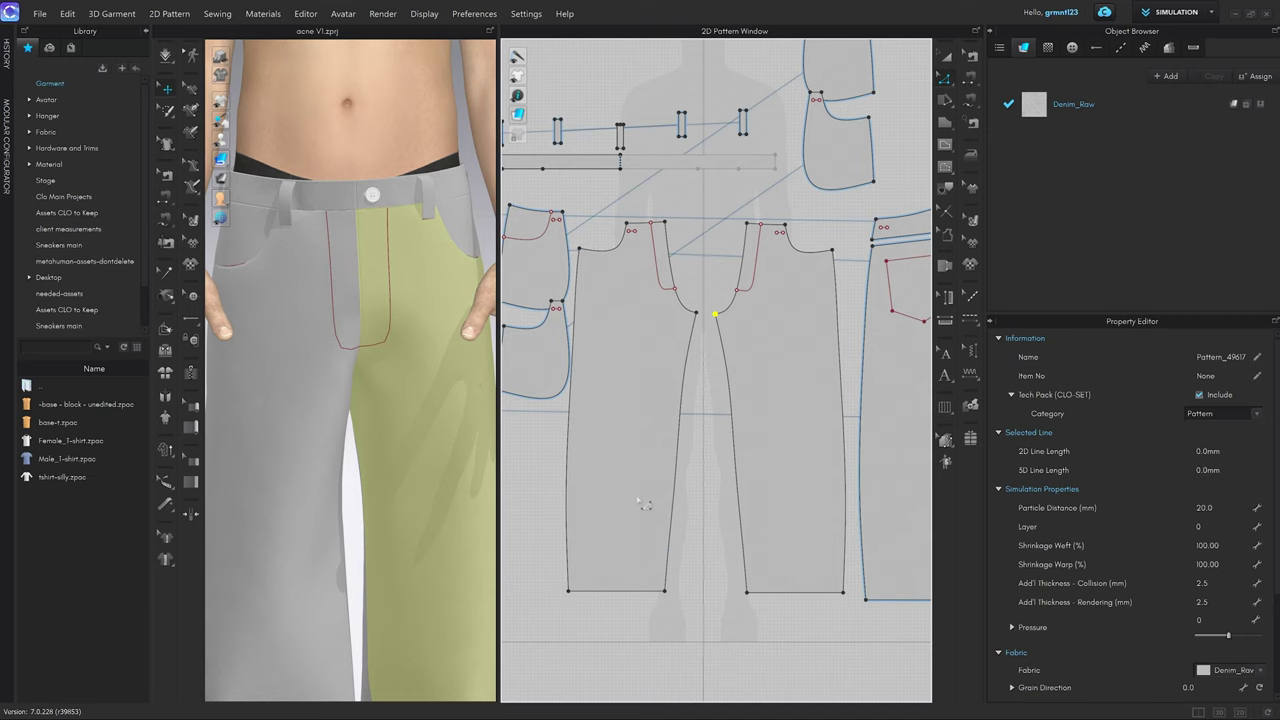
{"action": "scroll", "coordinate": [658, 298], "scroll_direction": "up", "scroll_amount": 2}
{"action": "left_click", "coordinate": [665, 284]}
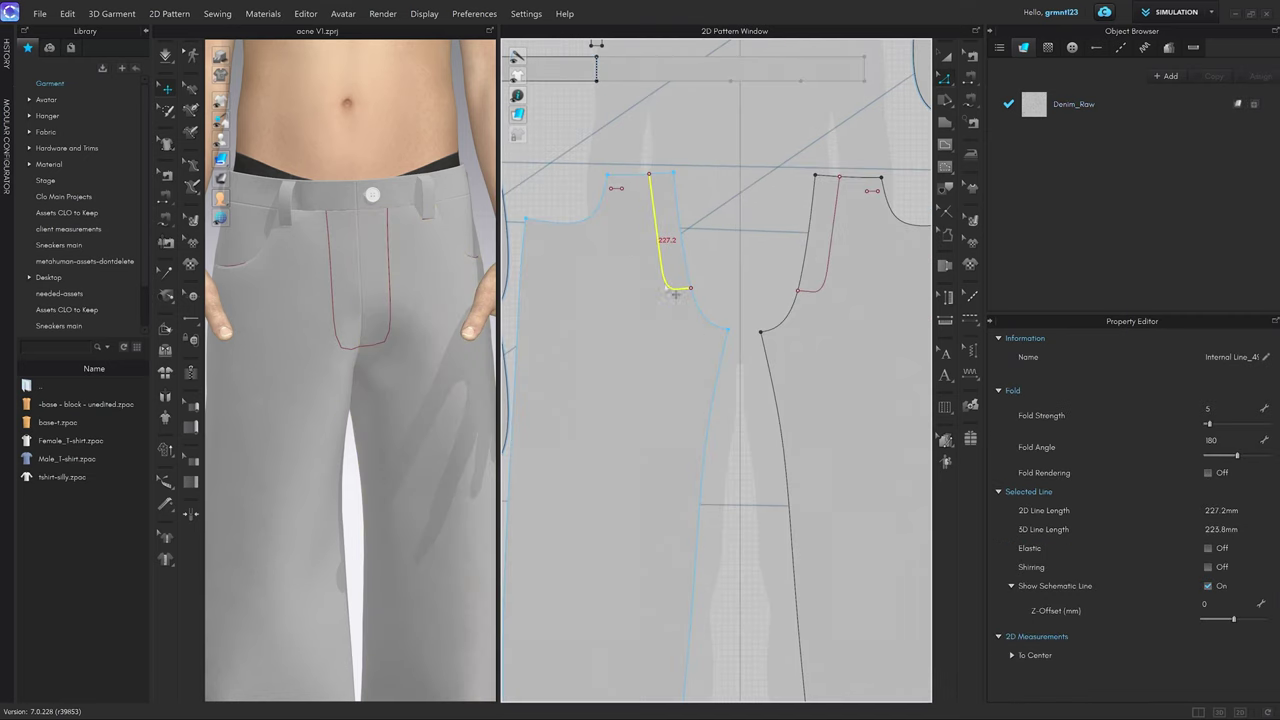
{"action": "middle_click_drag", "start_coordinate": [662, 333], "coordinate": [652, 308]}
{"action": "key", "text": "Delete"}
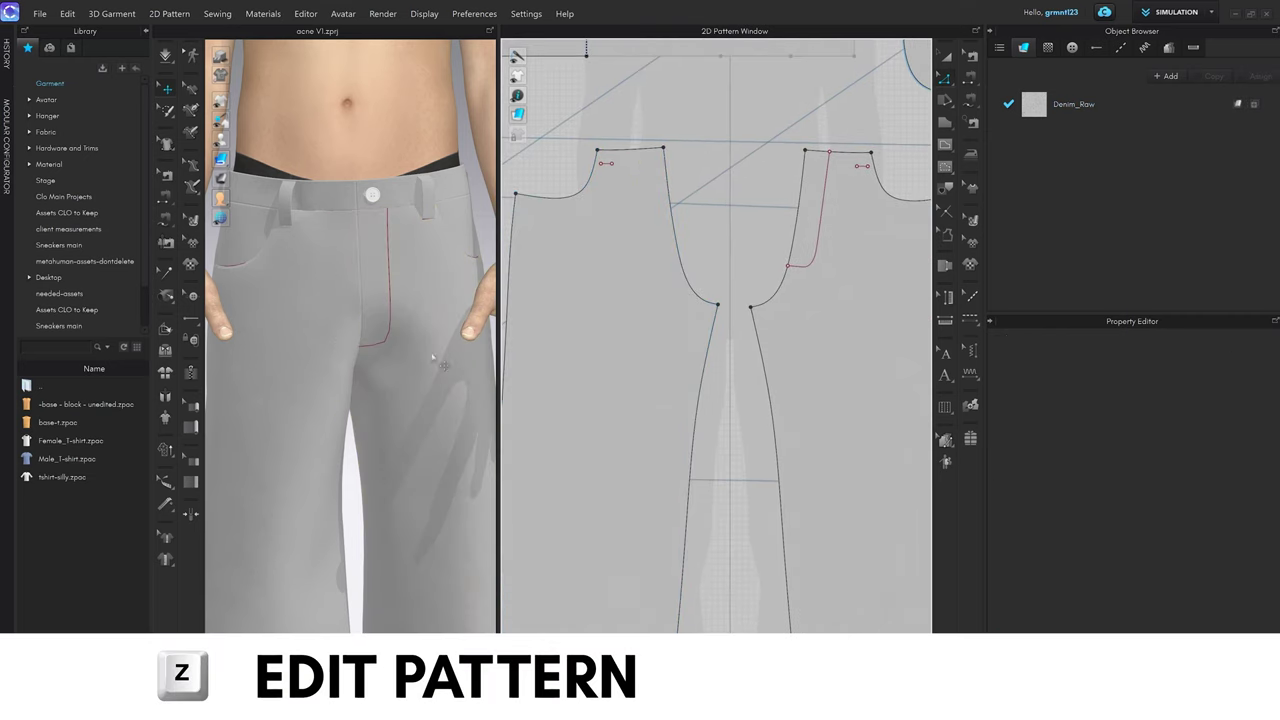
Examine the remaining one-sided fly line on the avatar, both at full length and close up below the waistband button.
{"action": "scroll", "coordinate": [395, 400], "scroll_direction": "down", "scroll_amount": 3}
{"action": "middle_click_drag", "start_coordinate": [386, 413], "coordinate": [384, 246]}
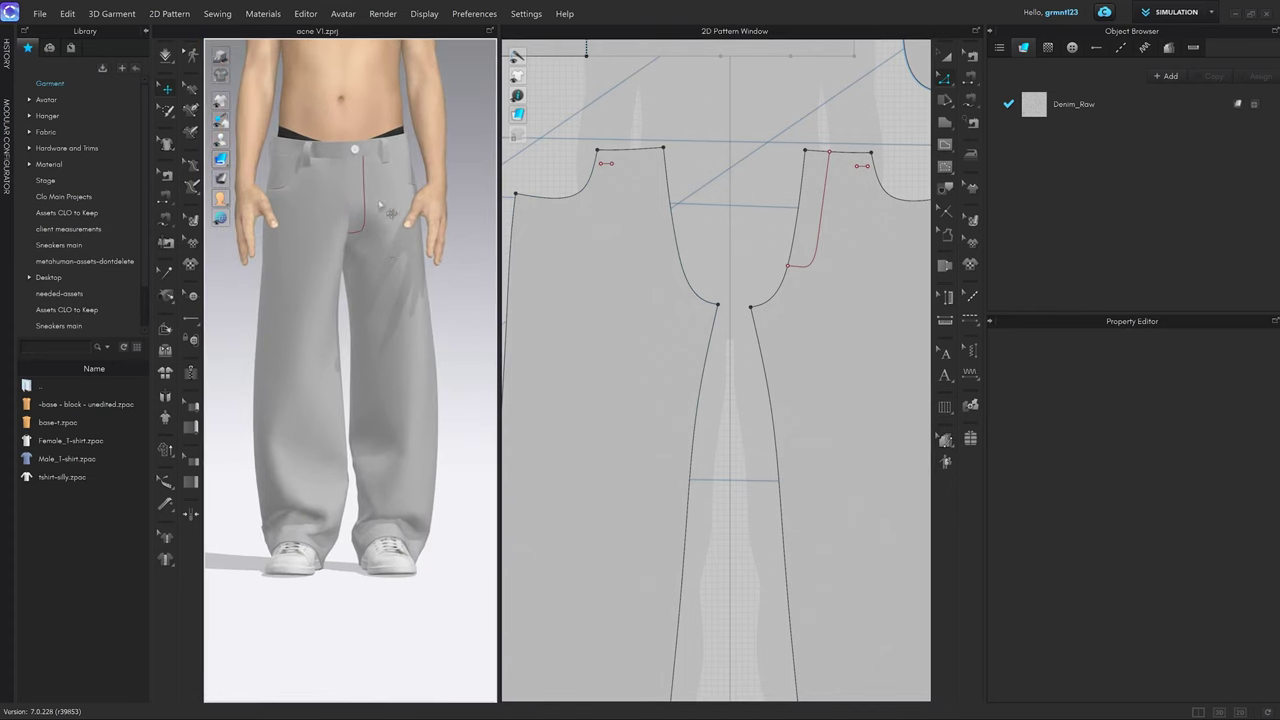
{"action": "right_click", "coordinate": [815, 261]}
{"action": "left_click", "coordinate": [457, 266]}
{"action": "scroll", "coordinate": [445, 362], "scroll_direction": "up", "scroll_amount": 3}
{"action": "middle_click_drag", "start_coordinate": [441, 366], "coordinate": [392, 518]}
{"action": "scroll", "coordinate": [387, 296], "scroll_direction": "up", "scroll_amount": 5}
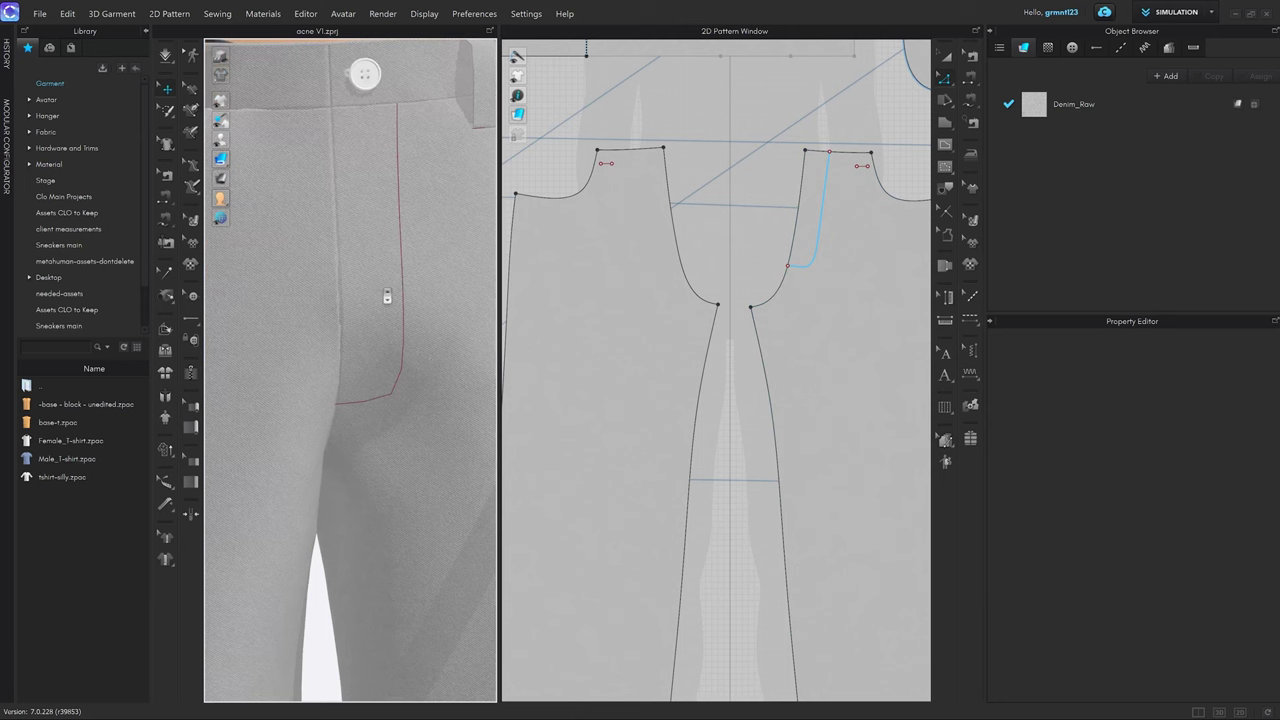
{"action": "scroll", "coordinate": [380, 300], "scroll_direction": "up", "scroll_amount": 3}
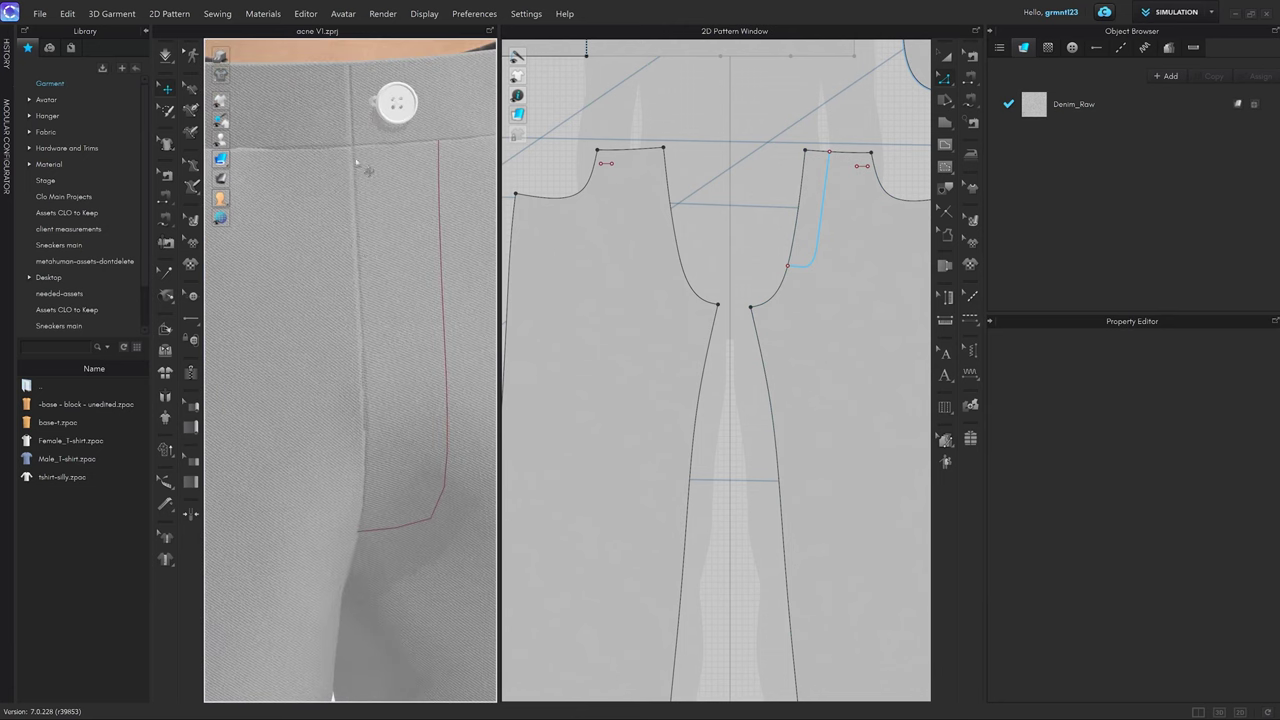
{"action": "scroll", "coordinate": [825, 300], "scroll_direction": "up", "scroll_amount": 2}
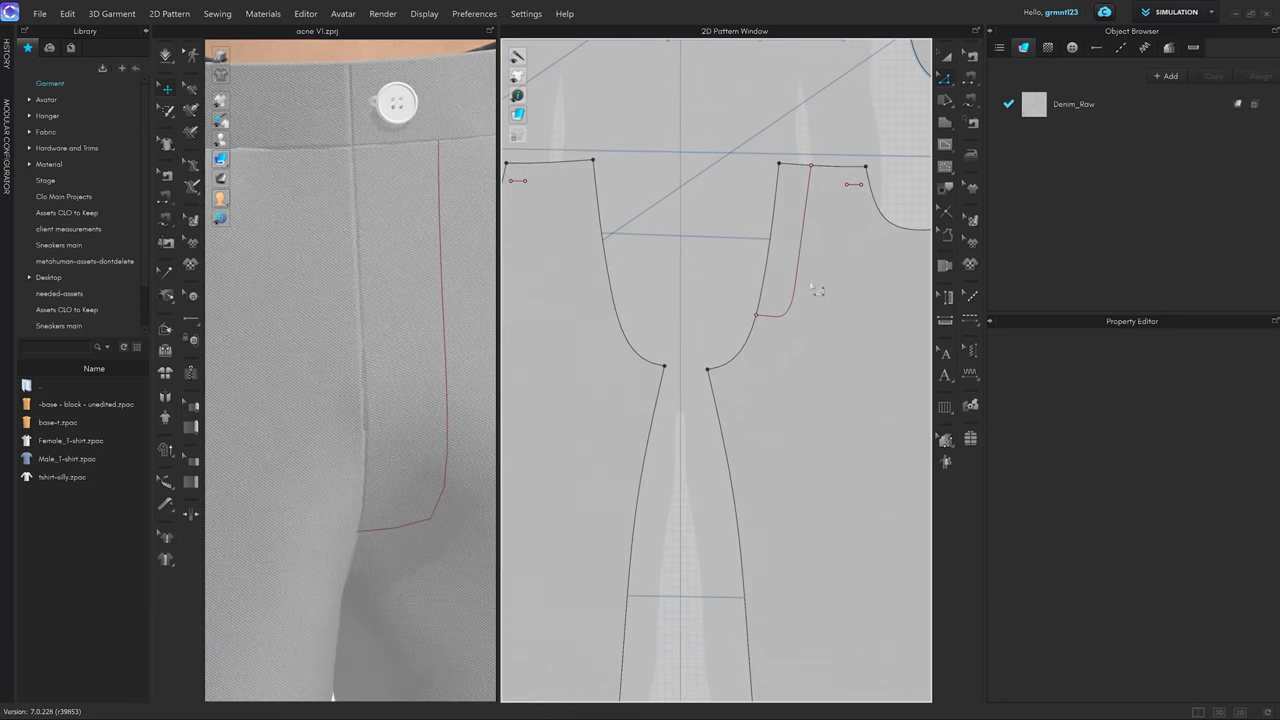
Apply Cut & Sew along the remaining fly line to separate the fly piece from the front panel.
{"action": "left_click", "coordinate": [799, 285]}
{"action": "right_click", "coordinate": [797, 276]}
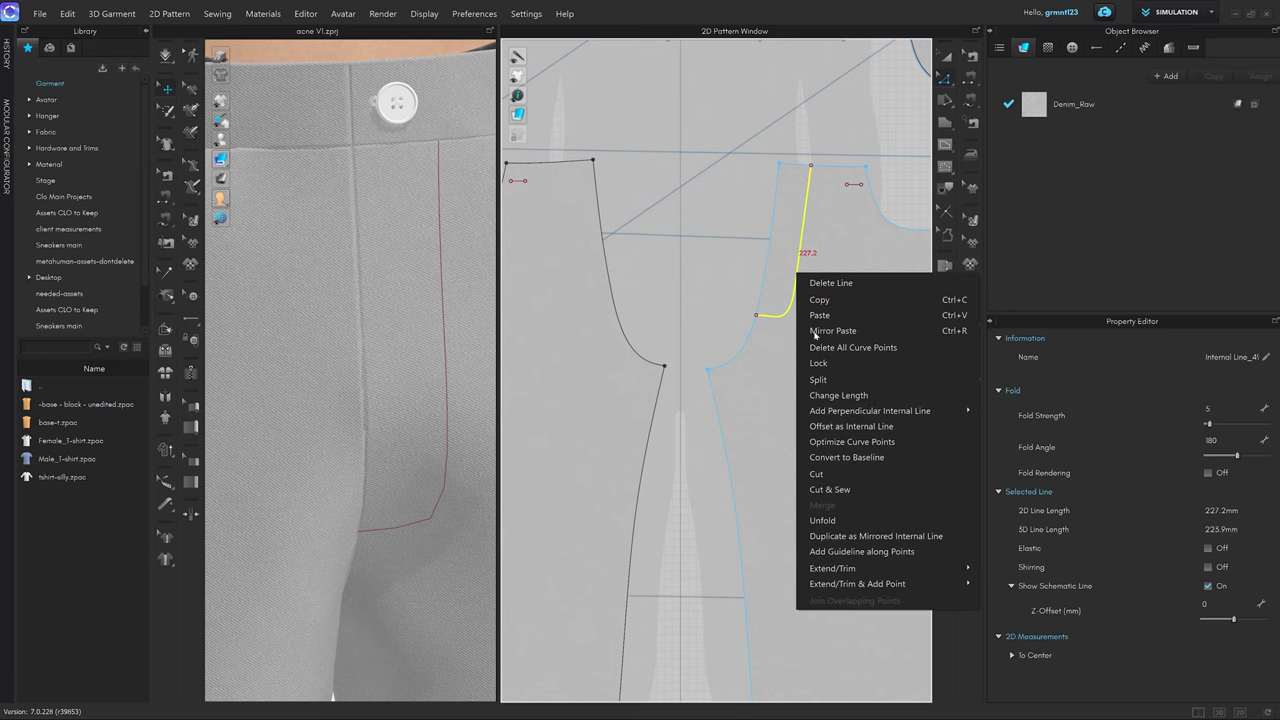
{"action": "left_click", "coordinate": [830, 490]}
Examine the sewn fly seam from the front and the fit of the trousers from the side and back.
{"action": "key", "text": "a"}
{"action": "scroll", "coordinate": [443, 383], "scroll_direction": "down", "scroll_amount": 4}
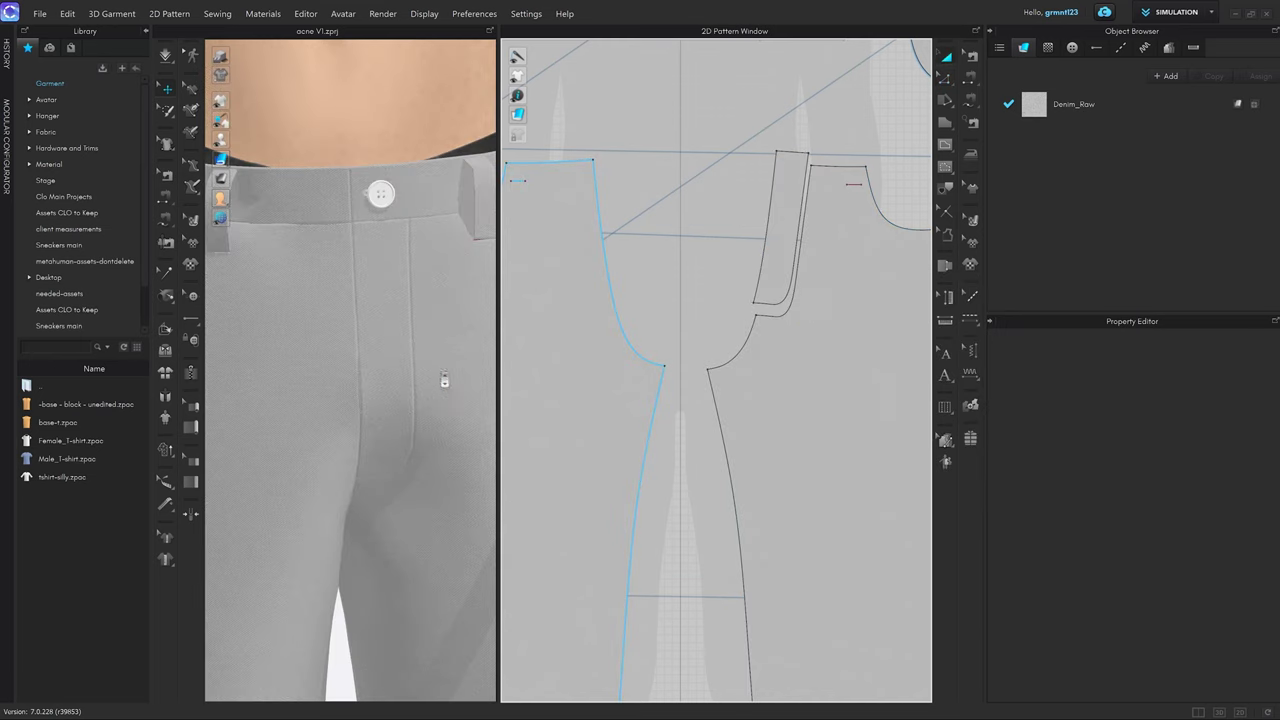
{"action": "right_click_drag", "start_coordinate": [443, 383], "coordinate": [409, 366]}
{"action": "scroll", "coordinate": [417, 383], "scroll_direction": "up", "scroll_amount": 2}
{"action": "scroll", "coordinate": [423, 392], "scroll_direction": "down", "scroll_amount": 2}
{"action": "scroll", "coordinate": [423, 392], "scroll_direction": "down", "scroll_amount": 6}
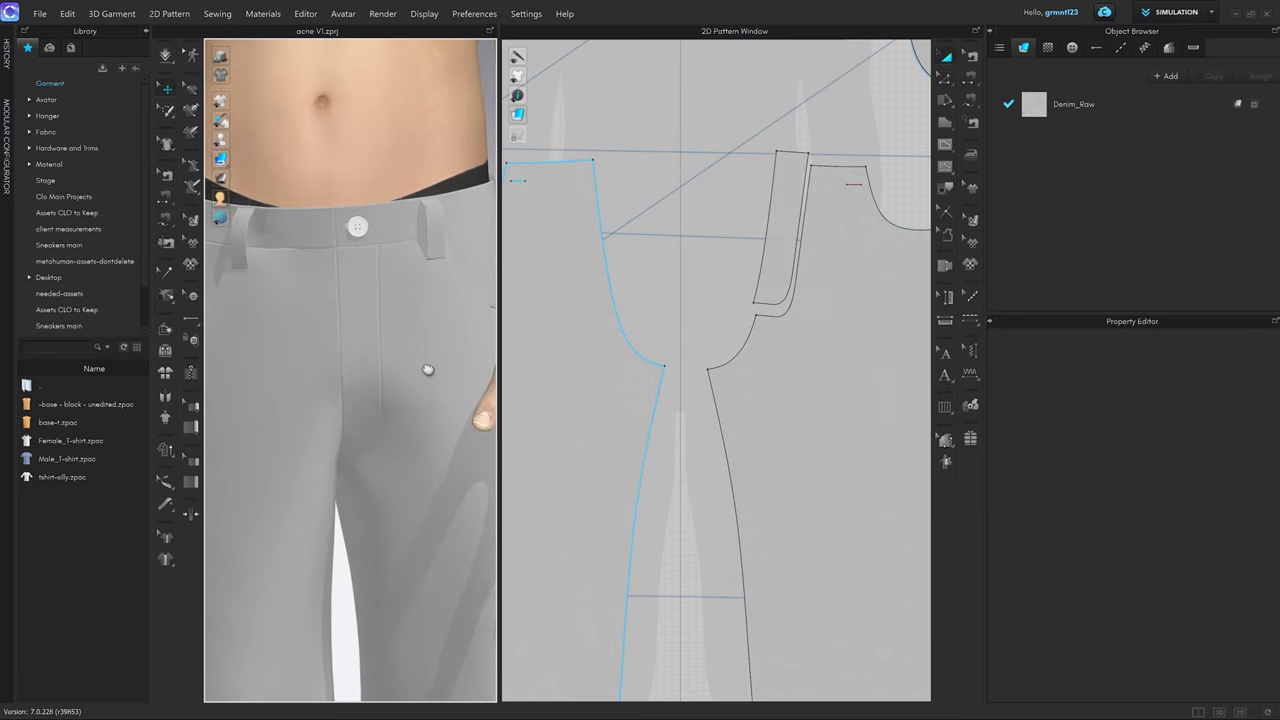
{"action": "key", "text": "z"}
{"action": "scroll", "coordinate": [376, 433], "scroll_direction": "up", "scroll_amount": 3}
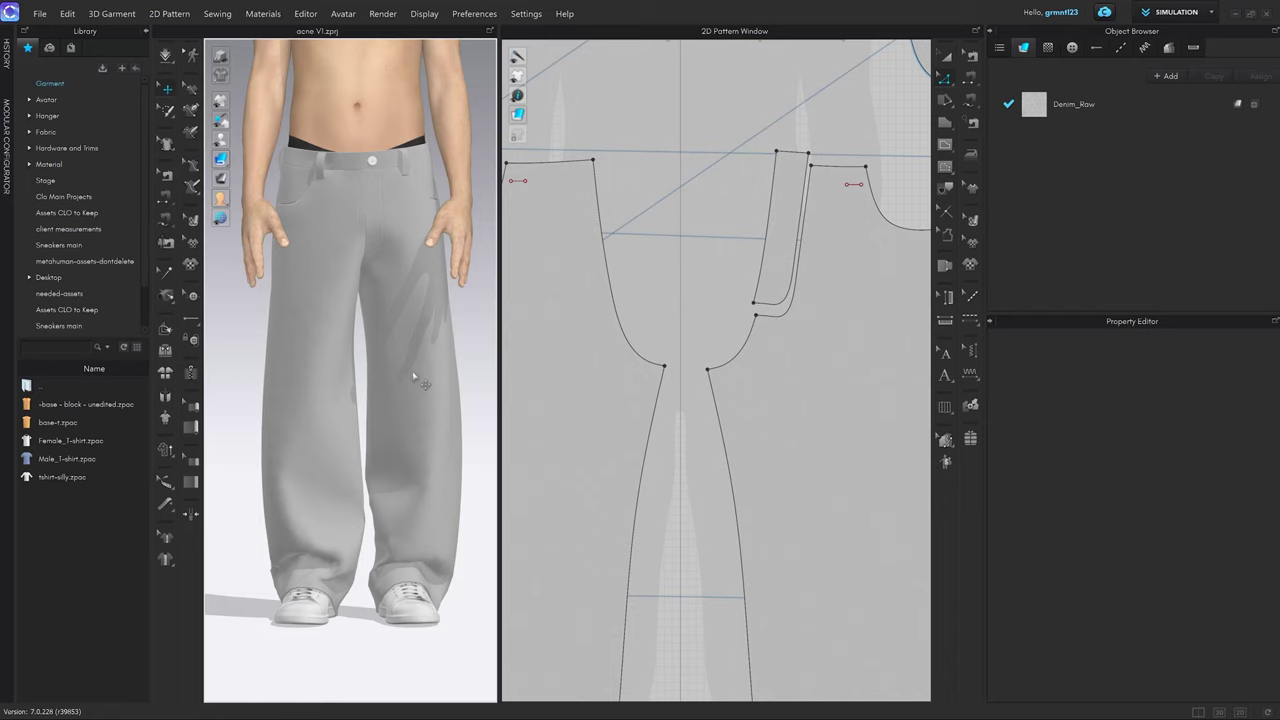
{"action": "right_click_drag", "start_coordinate": [380, 390], "coordinate": [585, 391]}
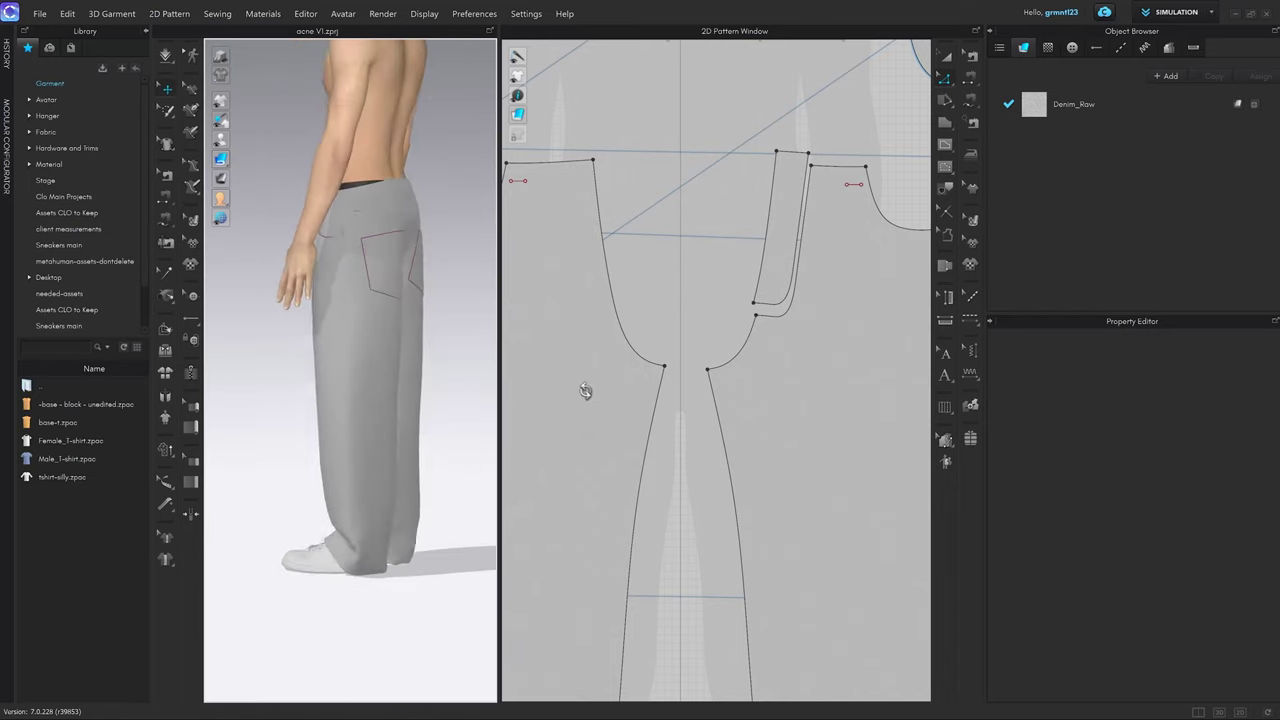